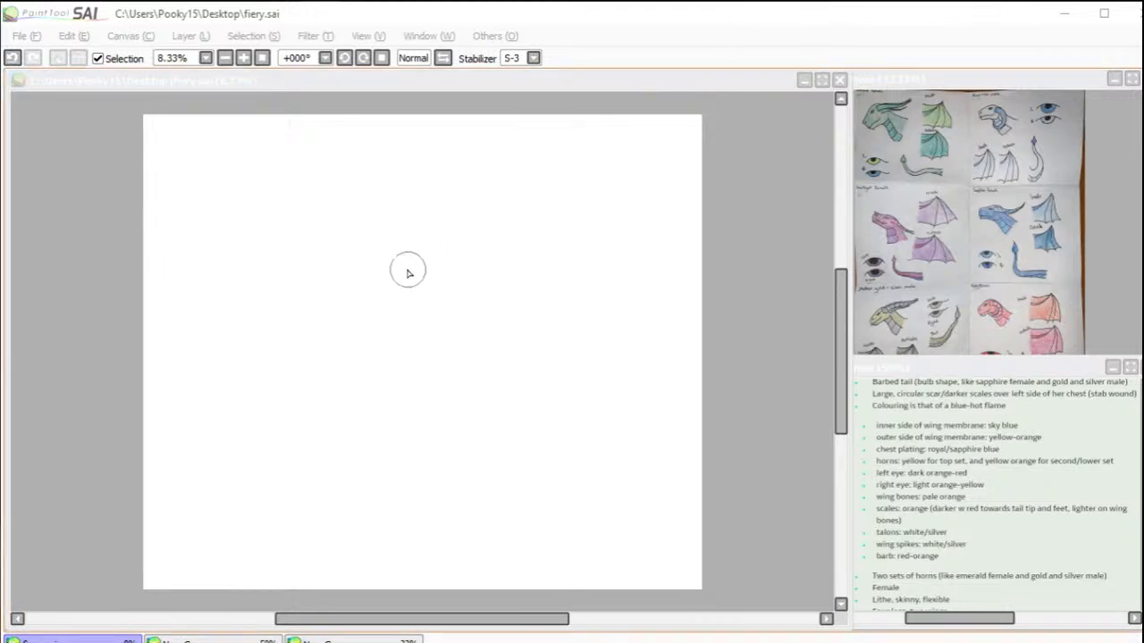
Step: Set the stabilizer to 0 and sketch a dark red head circle with curved facial guidelines on the upper canvas
left_click(398, 196)
mouse_move(396, 185)
left_mouse_down()
mouse_move(367, 249)
mouse_move(385, 253)
left_mouse_up()
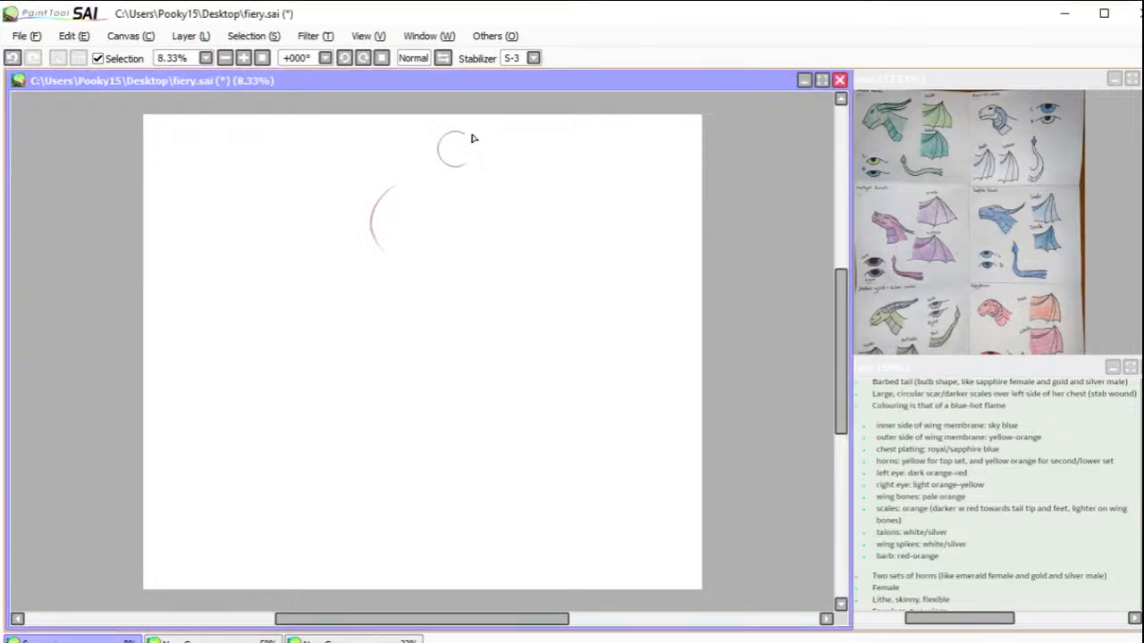
left_click(527, 57)
left_click(513, 75)
mouse_move(405, 189)
left_mouse_down()
mouse_move(430, 252)
mouse_move(374, 251)
mouse_move(428, 181)
mouse_move(445, 253)
mouse_move(368, 215)
mouse_move(443, 198)
mouse_move(416, 273)
mouse_move(363, 208)
mouse_move(453, 212)
mouse_move(406, 273)
mouse_move(453, 200)
mouse_move(396, 241)
mouse_move(406, 186)
mouse_move(409, 279)
mouse_move(404, 256)
mouse_move(364, 246)
mouse_move(418, 260)
mouse_move(380, 253)
mouse_move(462, 235)
mouse_move(427, 255)
left_mouse_up()
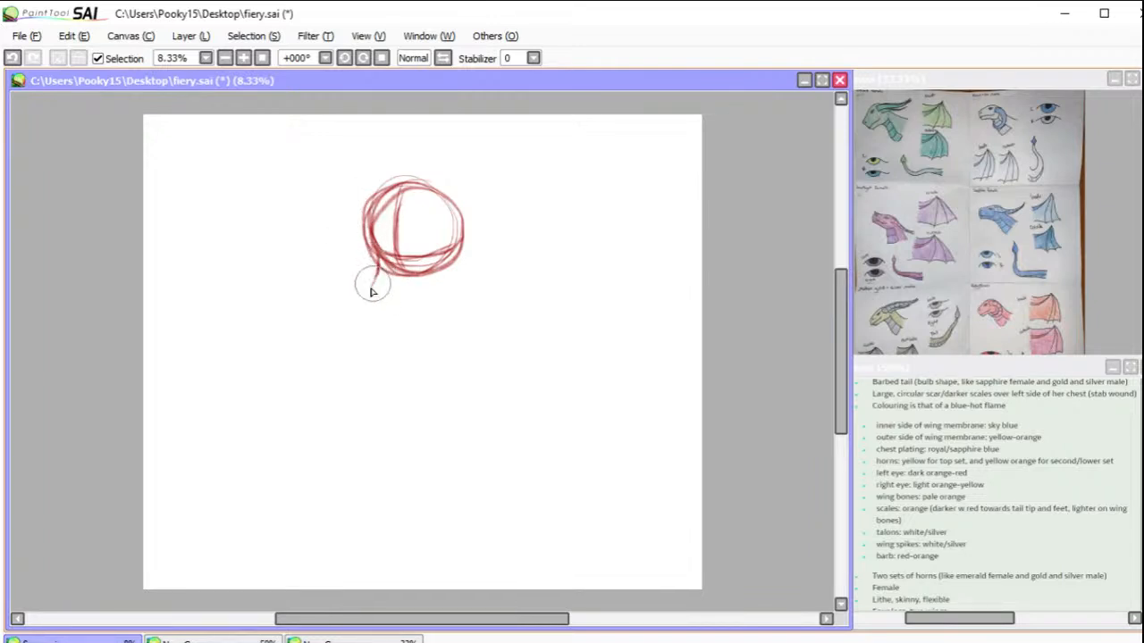
Step: Sketch the dragon's snout, nostril, long jaw and cheek shapes below and around the head circle
mouse_move(373, 277)
left_mouse_down()
mouse_move(365, 312)
mouse_move(371, 325)
mouse_move(392, 323)
mouse_move(458, 225)
mouse_move(454, 240)
left_mouse_up()
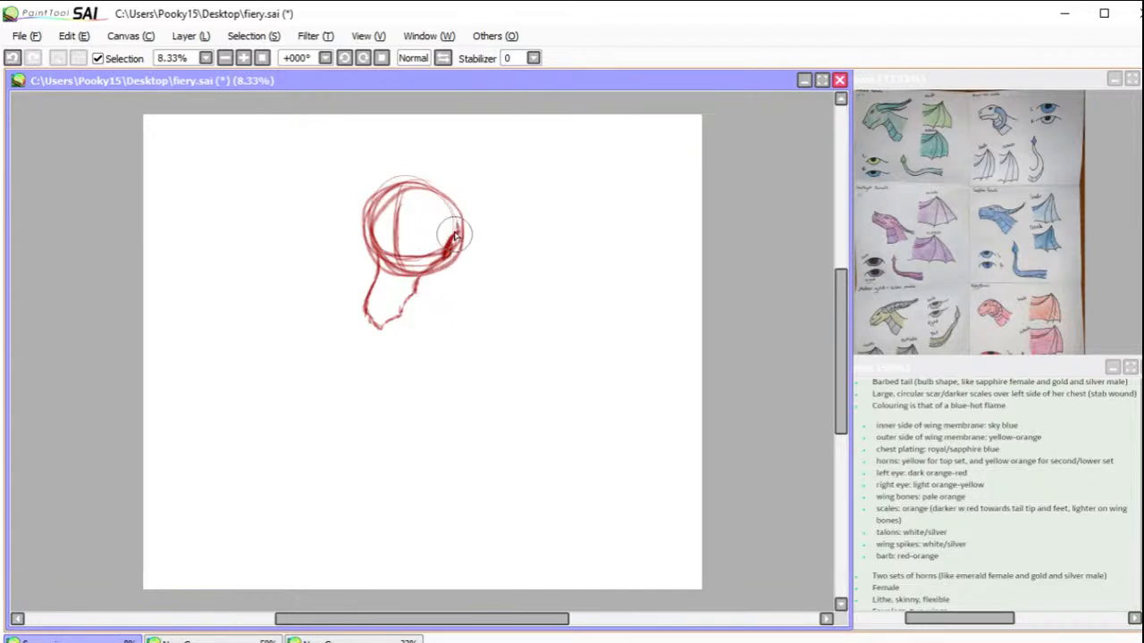
mouse_move(378, 314)
left_mouse_down()
mouse_move(381, 295)
mouse_move(391, 302)
left_mouse_up()
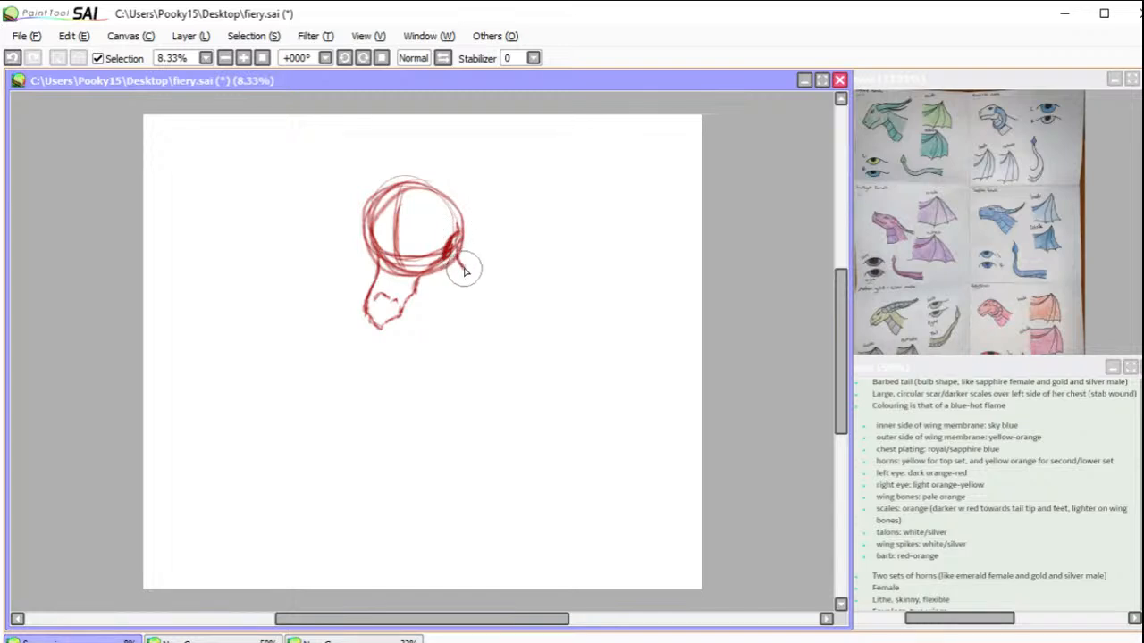
mouse_move(448, 284)
left_mouse_down()
mouse_move(446, 336)
mouse_move(445, 325)
mouse_move(423, 359)
mouse_move(414, 297)
mouse_move(413, 341)
left_mouse_up()
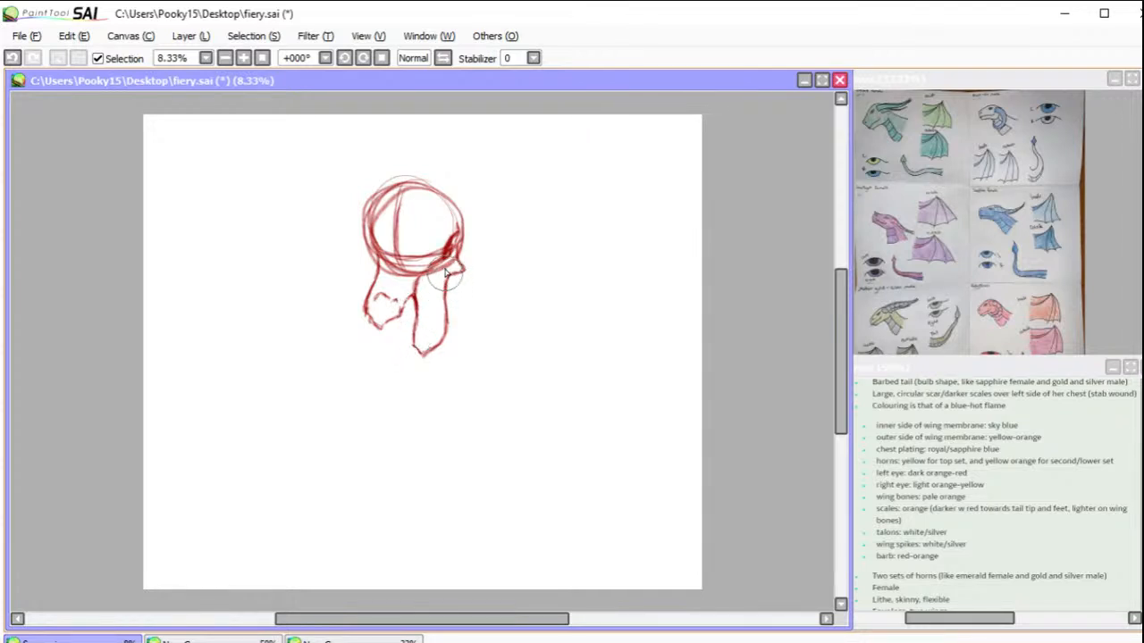
mouse_move(453, 261)
left_mouse_down()
mouse_move(441, 332)
mouse_move(435, 306)
mouse_move(438, 342)
mouse_move(440, 329)
mouse_move(421, 350)
mouse_move(433, 343)
mouse_move(416, 344)
mouse_move(418, 306)
left_mouse_up()
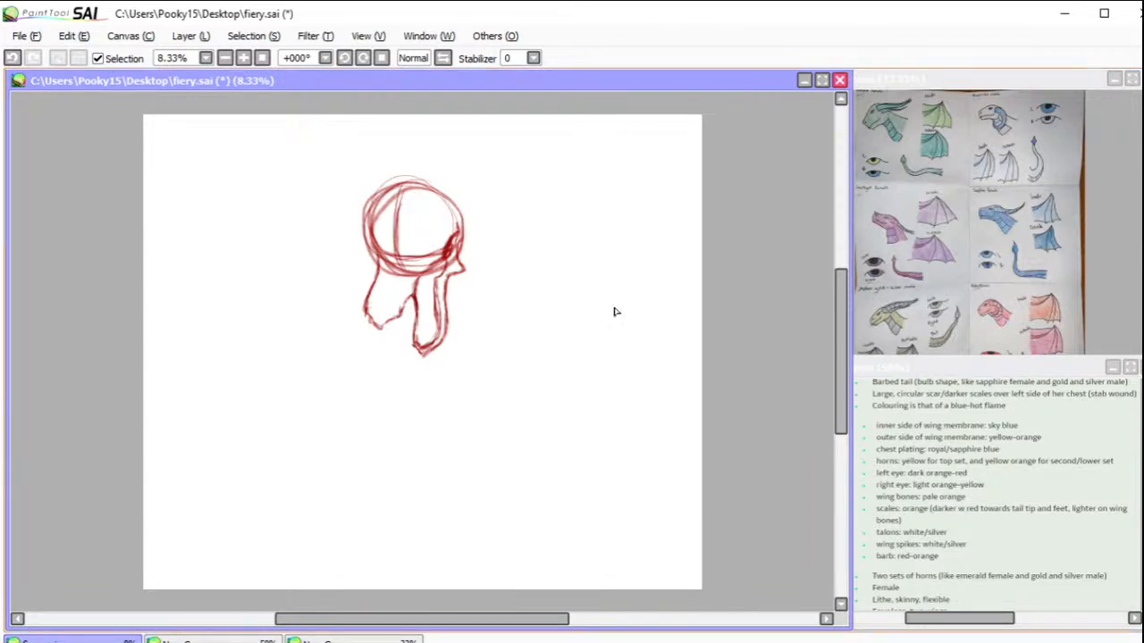
mouse_move(365, 299)
left_mouse_down()
mouse_move(365, 314)
mouse_move(372, 297)
mouse_move(363, 308)
mouse_move(393, 295)
mouse_move(408, 304)
mouse_move(395, 301)
left_mouse_up()
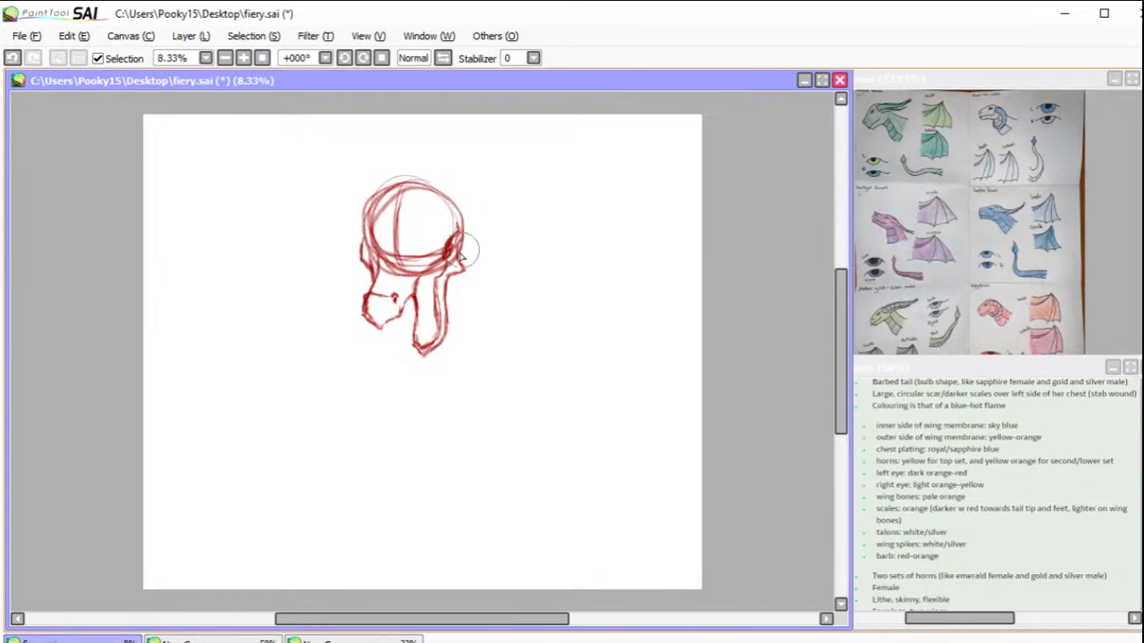
left_click_drag(437, 223, 448, 254)
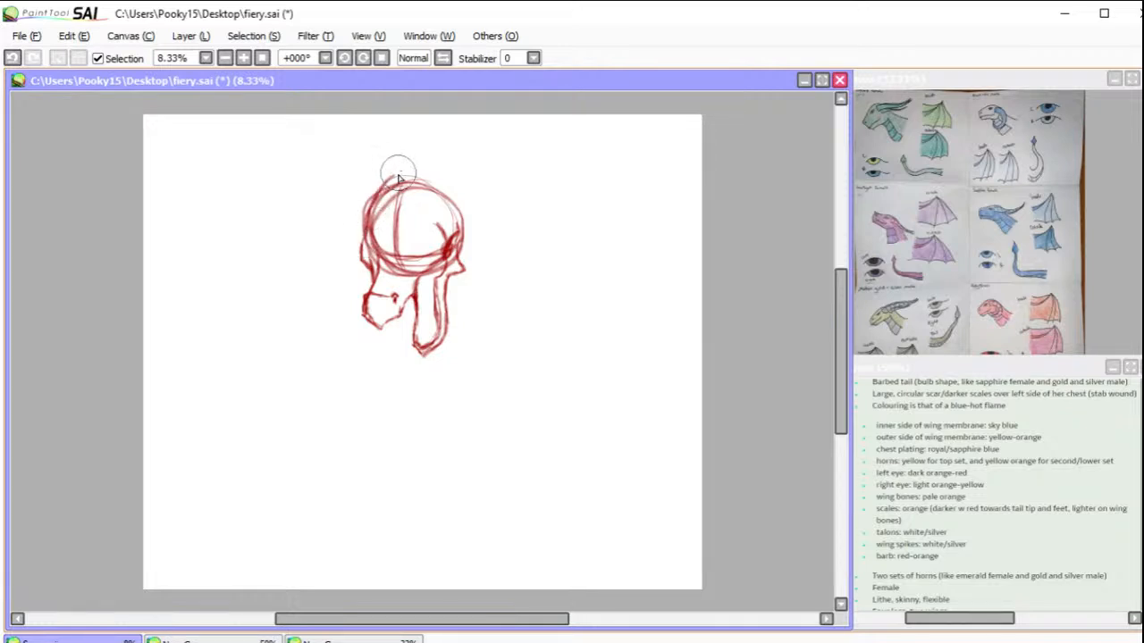
Step: Outline the crown of the head and sketch both sides of an S-curved neck sweeping down from behind the jaw
mouse_move(382, 186)
left_mouse_down()
mouse_move(449, 197)
mouse_move(437, 183)
mouse_move(457, 215)
mouse_move(442, 185)
mouse_move(459, 219)
left_mouse_up()
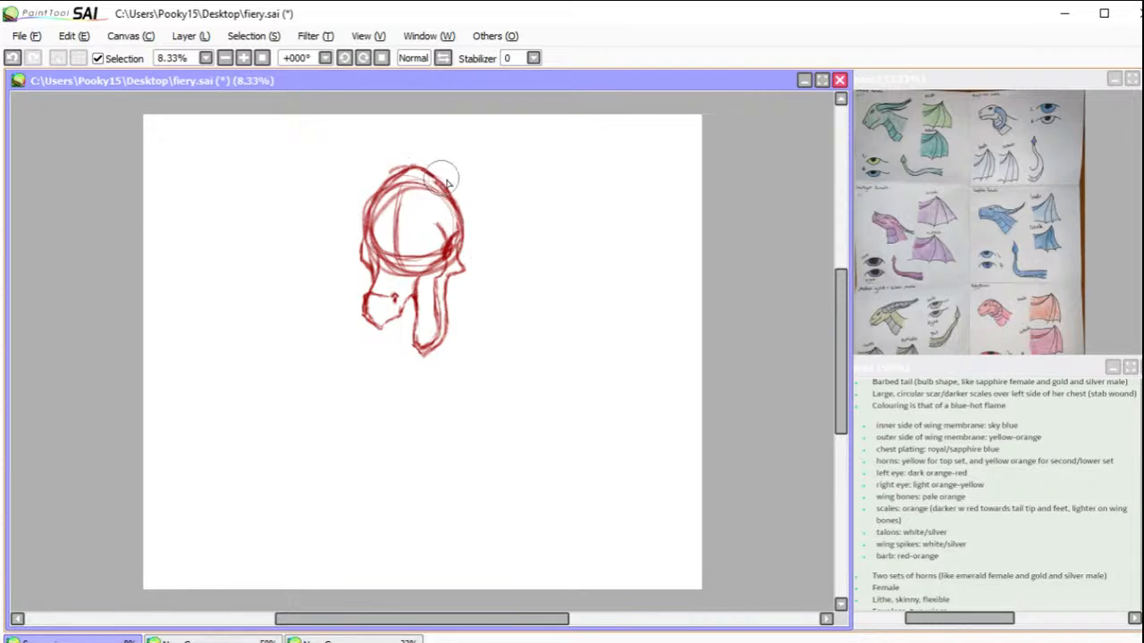
left_click_drag(429, 170, 491, 210)
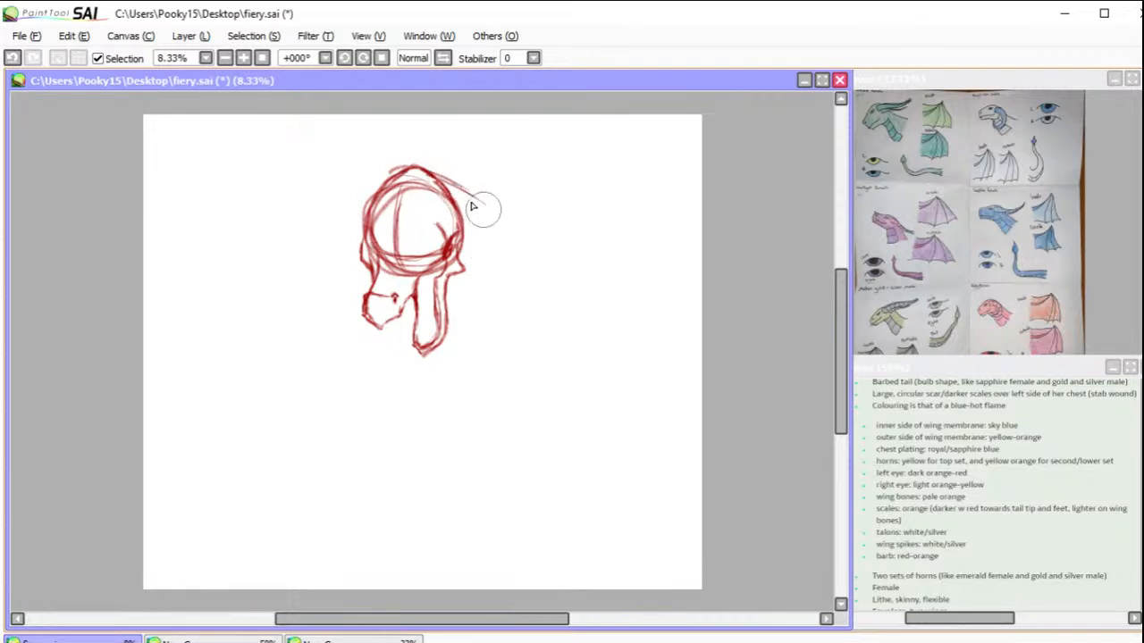
mouse_move(427, 168)
left_mouse_down()
mouse_move(505, 217)
mouse_move(481, 201)
mouse_move(536, 254)
mouse_move(532, 241)
mouse_move(551, 301)
mouse_move(550, 273)
mouse_move(544, 340)
mouse_move(431, 456)
mouse_move(529, 360)
mouse_move(549, 308)
left_mouse_up()
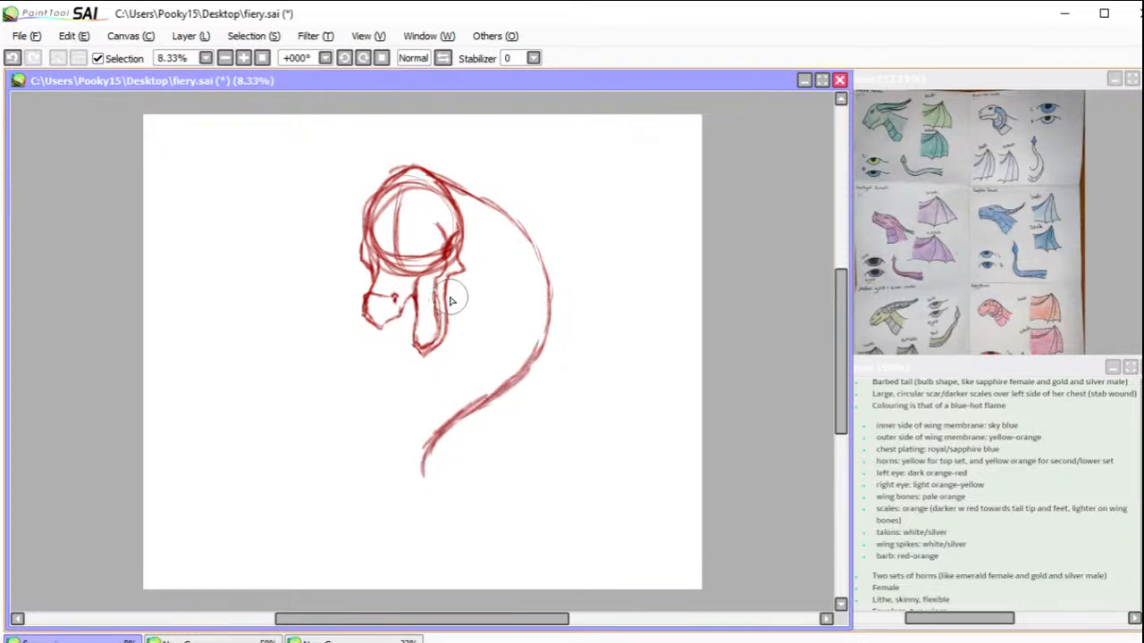
mouse_move(448, 301)
left_mouse_down()
mouse_move(507, 294)
mouse_move(482, 304)
mouse_move(504, 306)
mouse_move(479, 305)
mouse_move(518, 298)
mouse_move(482, 308)
mouse_move(496, 310)
mouse_move(449, 306)
mouse_move(506, 312)
mouse_move(462, 312)
mouse_move(504, 302)
mouse_move(458, 306)
mouse_move(505, 301)
left_mouse_up()
left_click_drag(485, 235, 510, 262)
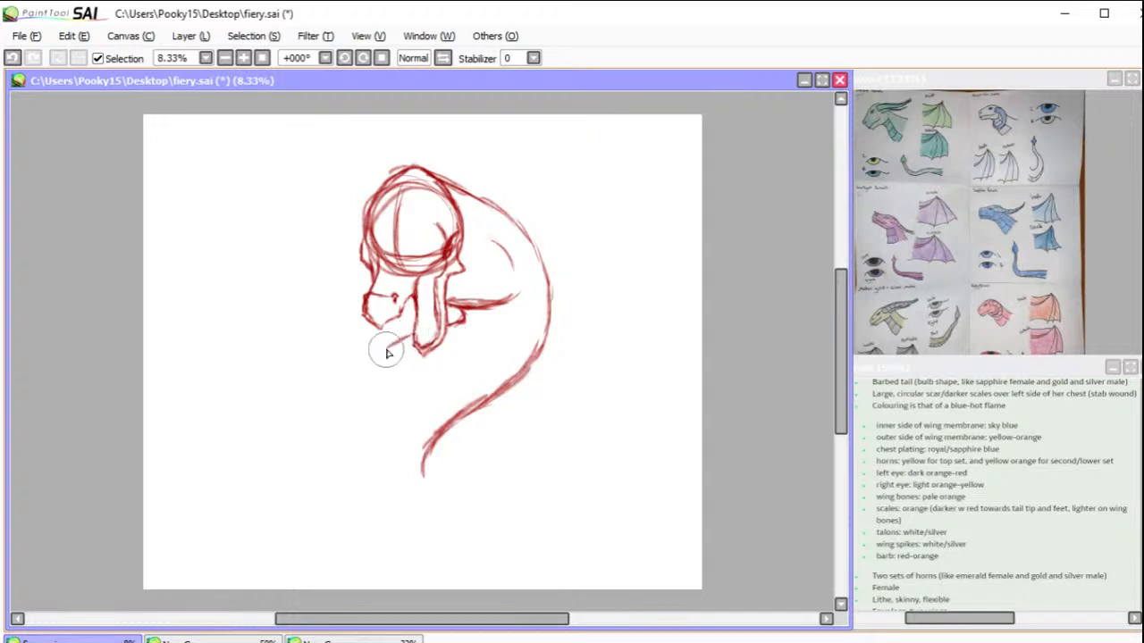
mouse_move(410, 337)
left_mouse_down()
mouse_move(330, 414)
mouse_move(373, 366)
mouse_move(324, 439)
left_mouse_up()
mouse_move(342, 402)
left_mouse_down()
mouse_move(300, 488)
mouse_move(332, 428)
mouse_move(318, 468)
left_mouse_up()
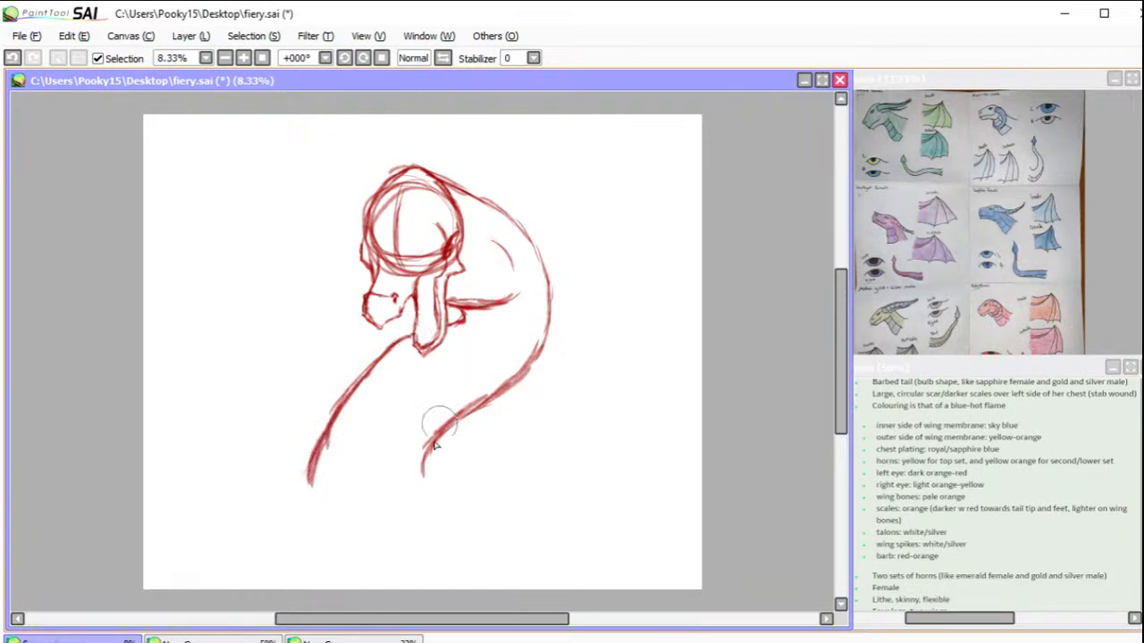
left_click_drag(435, 442, 437, 486)
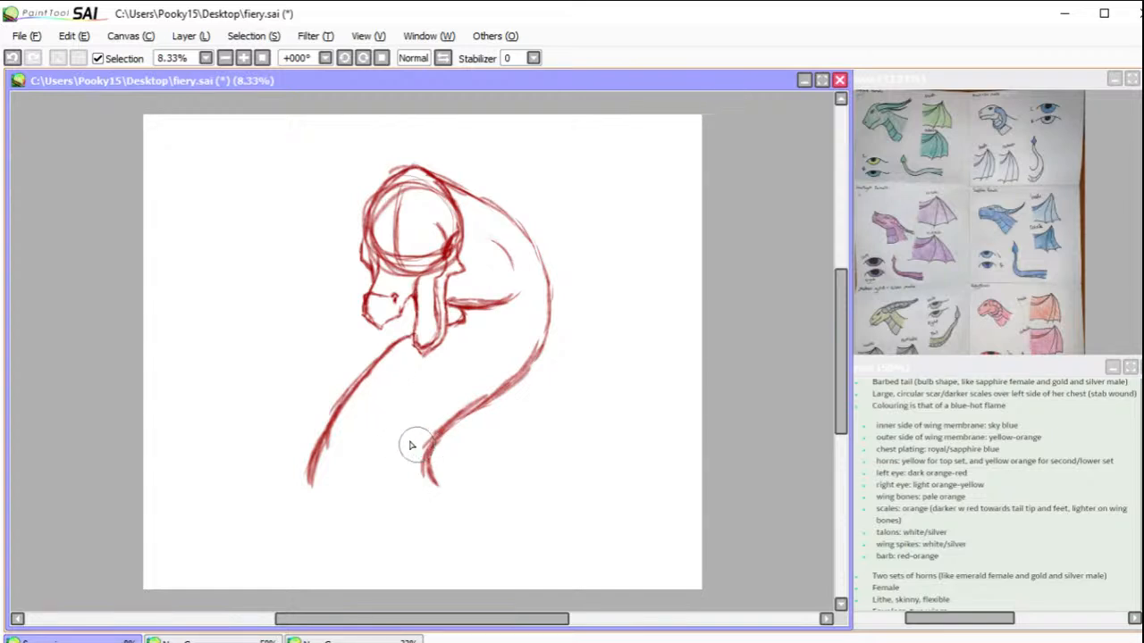
Step: Close the base of the neck with a pointed chest outline and add a small spike at each side
mouse_move(308, 484)
left_mouse_down()
mouse_move(288, 506)
mouse_move(346, 557)
mouse_move(375, 556)
mouse_move(436, 519)
left_mouse_up()
mouse_move(438, 472)
left_mouse_down()
mouse_move(449, 488)
mouse_move(442, 510)
left_mouse_up()
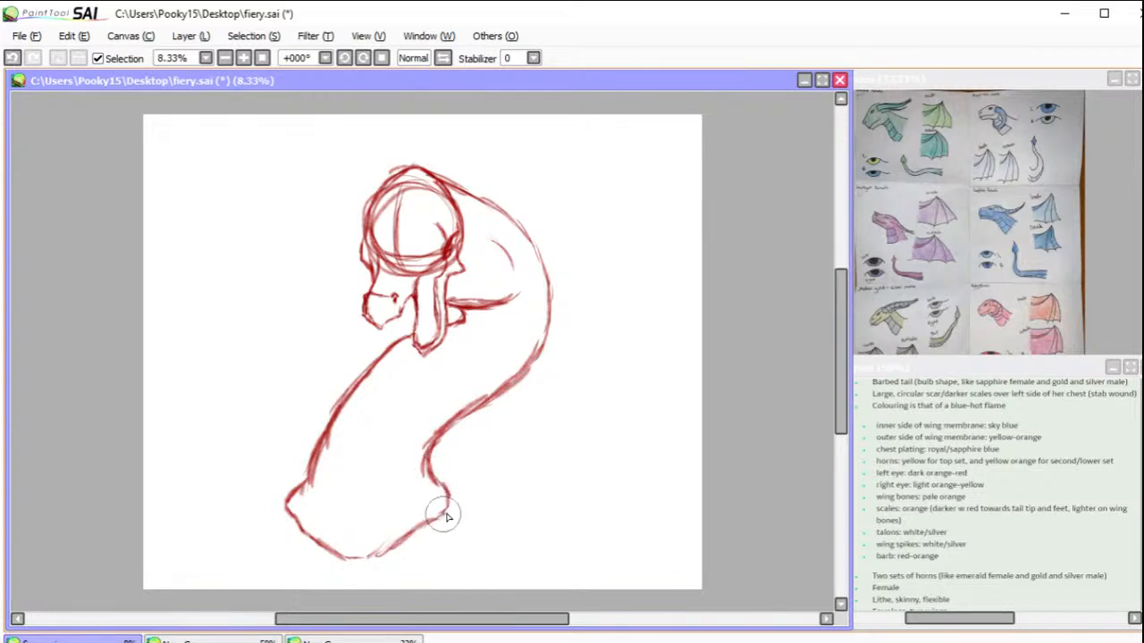
left_click_drag(446, 499, 466, 513)
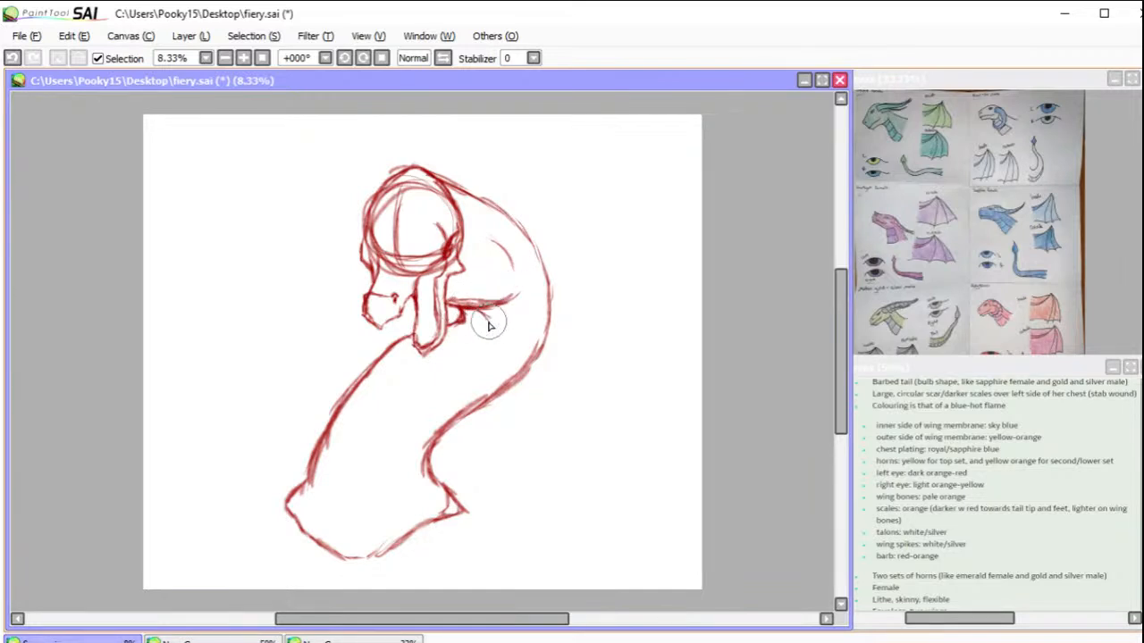
mouse_move(499, 330)
left_mouse_down()
mouse_move(519, 281)
mouse_move(511, 250)
left_mouse_up()
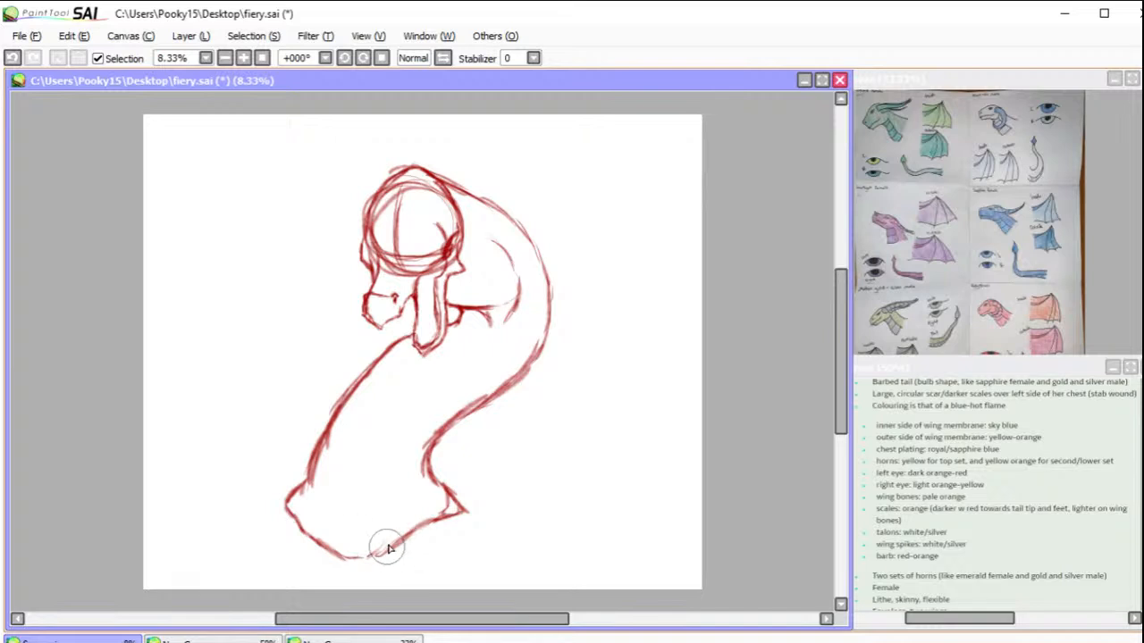
mouse_move(391, 551)
left_mouse_down()
mouse_move(327, 554)
mouse_move(303, 531)
mouse_move(350, 573)
left_mouse_up()
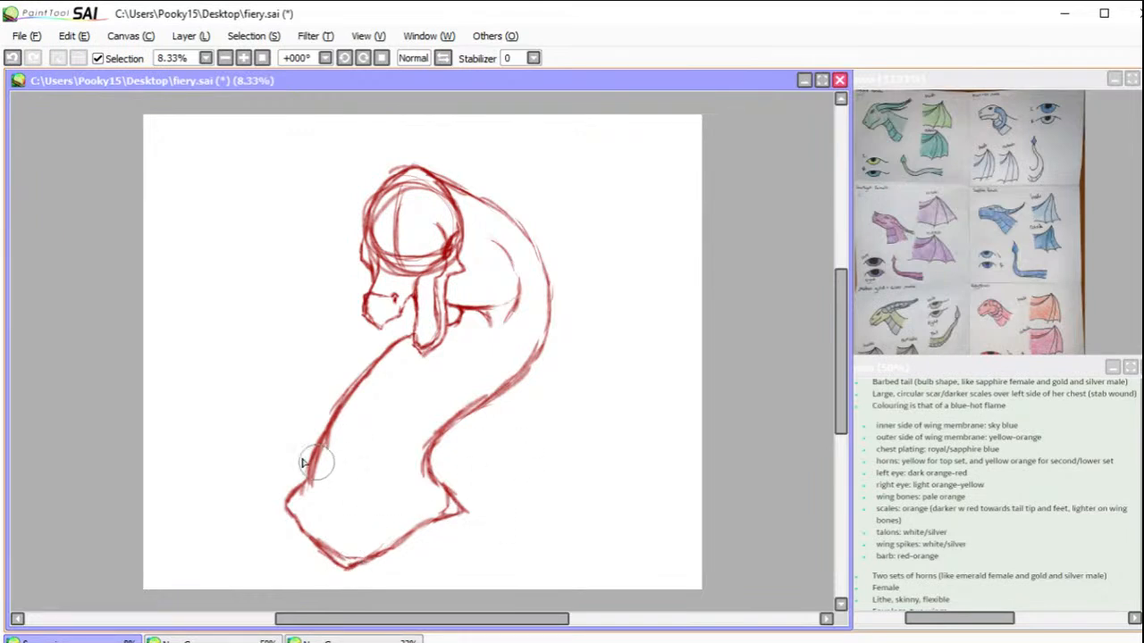
mouse_move(306, 483)
left_mouse_down()
mouse_move(273, 505)
mouse_move(276, 520)
mouse_move(314, 543)
left_mouse_up()
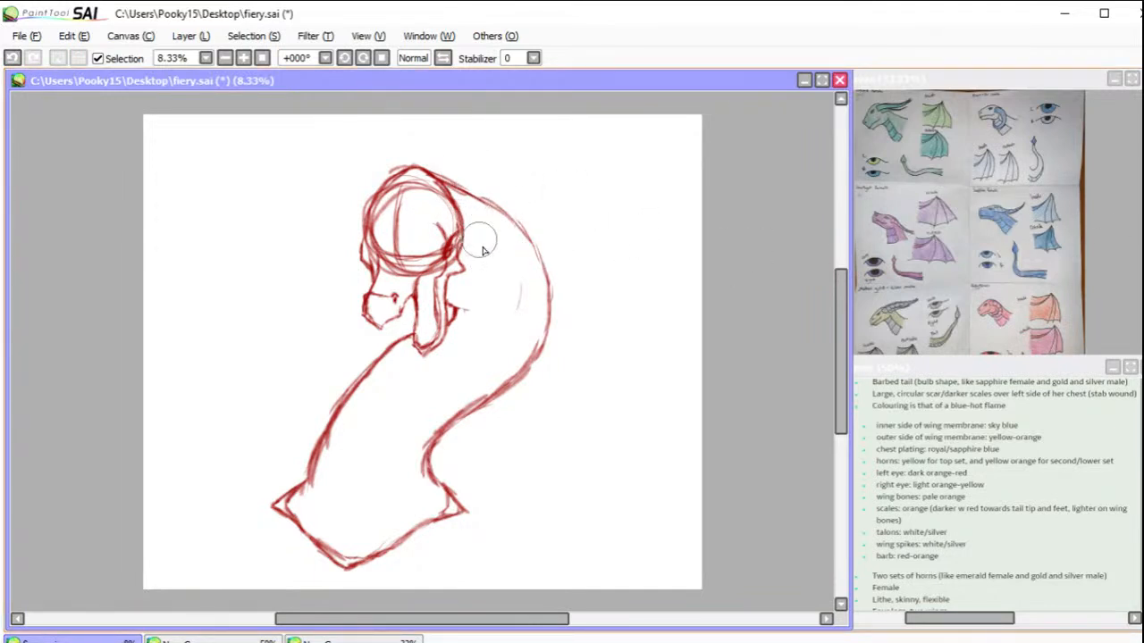
Step: Sketch the inner neck contour and a curved chest line, and redraw the neck's upper back edge behind the head
mouse_move(467, 240)
left_mouse_down()
mouse_move(492, 278)
mouse_move(479, 256)
mouse_move(490, 331)
mouse_move(395, 391)
left_mouse_up()
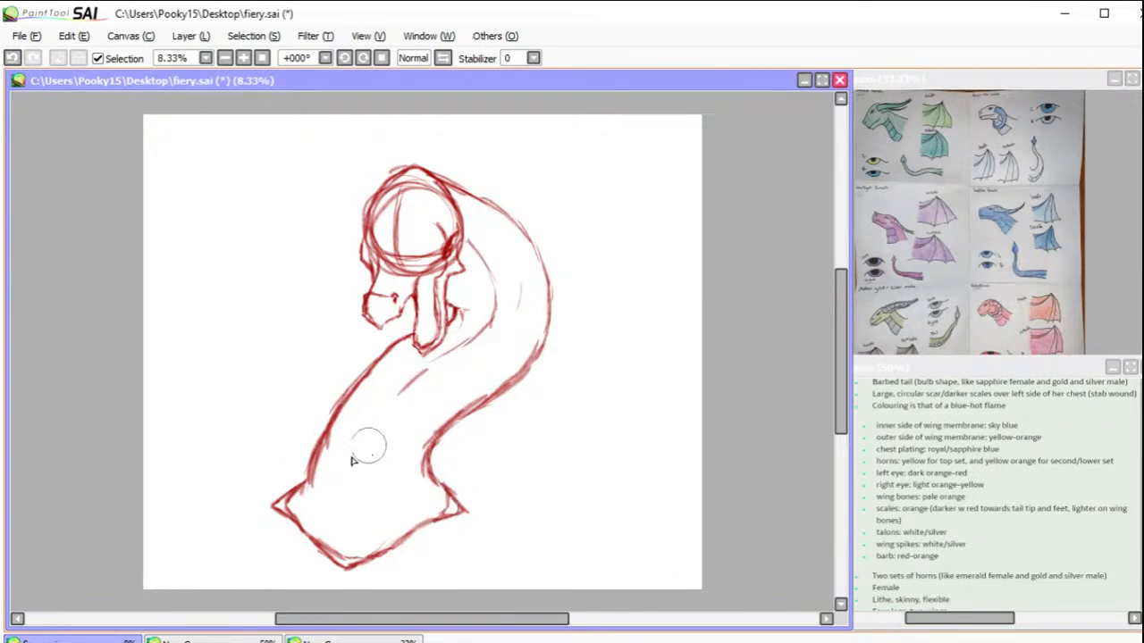
mouse_move(318, 499)
left_mouse_down()
mouse_move(342, 532)
mouse_move(334, 524)
mouse_move(379, 530)
mouse_move(362, 533)
mouse_move(404, 514)
mouse_move(381, 529)
mouse_move(422, 487)
left_mouse_up()
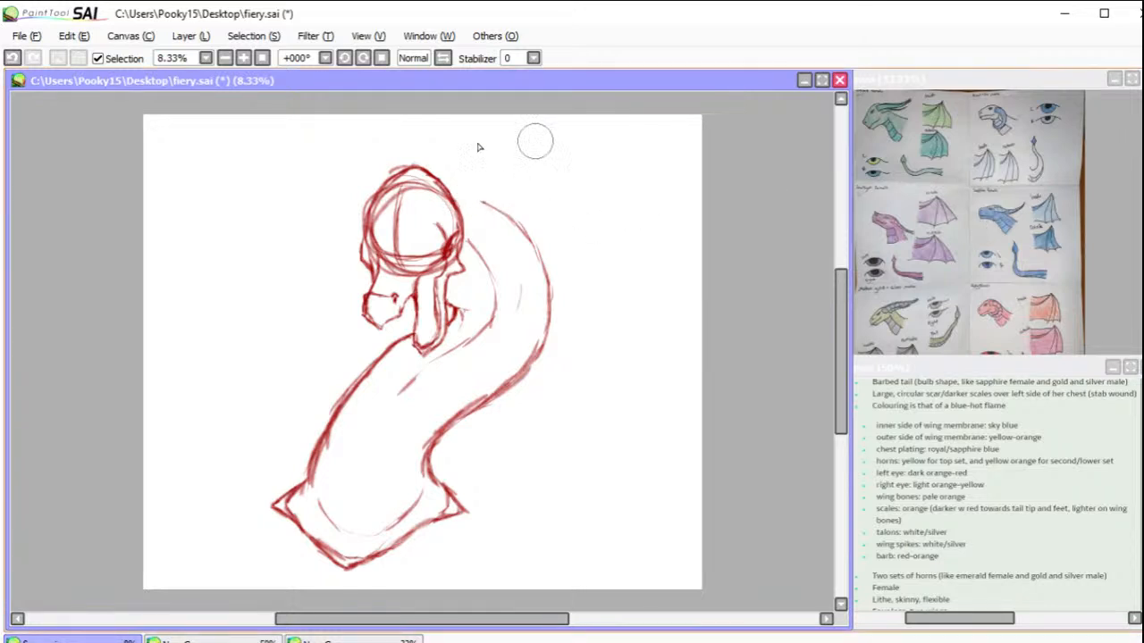
mouse_move(458, 187)
left_mouse_down()
mouse_move(523, 231)
mouse_move(453, 191)
mouse_move(490, 203)
left_mouse_up()
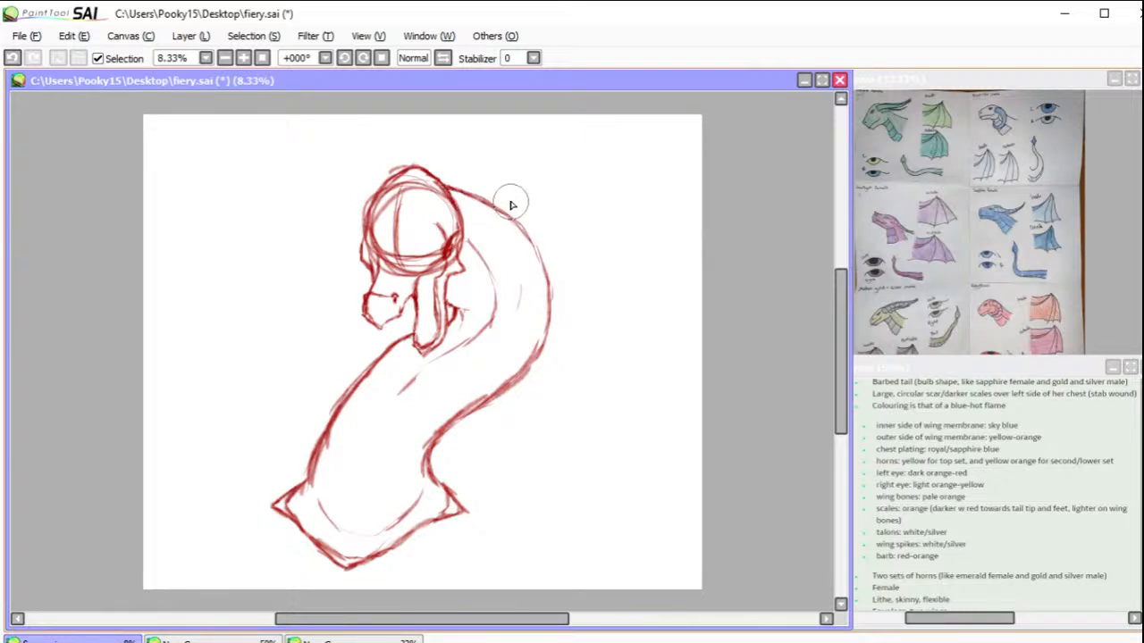
left_click_drag(481, 203, 528, 238)
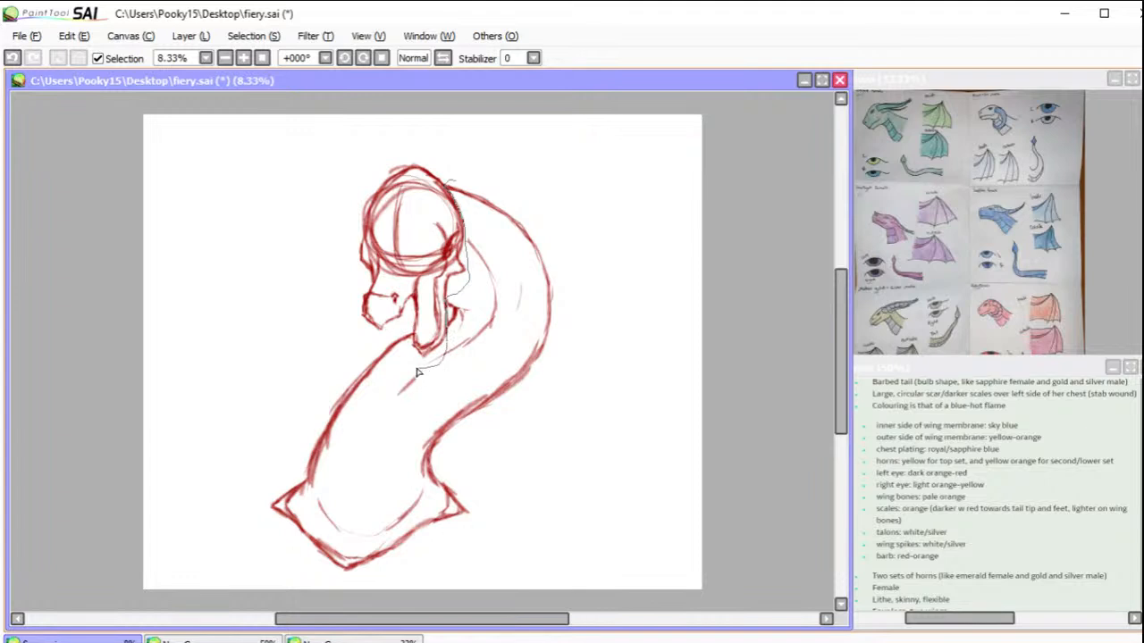
Step: Scale the neck and chest down slightly and realign them with the head, and move the whole sketch lower on the canvas
mouse_move(413, 334)
left_mouse_down()
mouse_move(262, 434)
mouse_move(207, 568)
mouse_move(436, 634)
mouse_move(665, 451)
mouse_move(598, 237)
mouse_move(474, 184)
left_mouse_up()
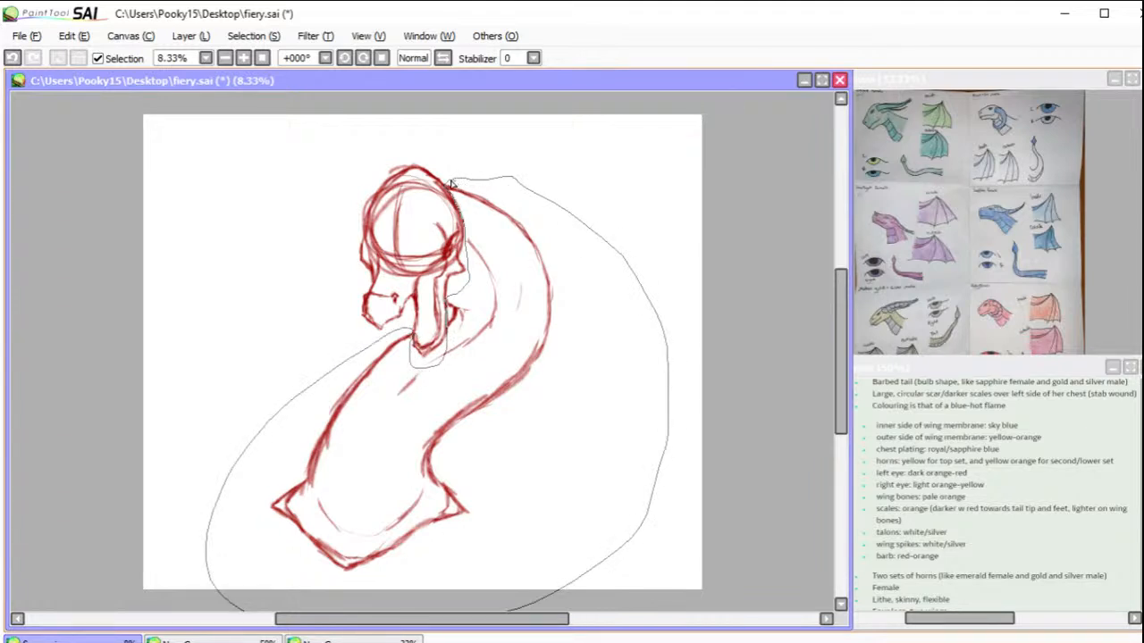
key("ctrl+t")
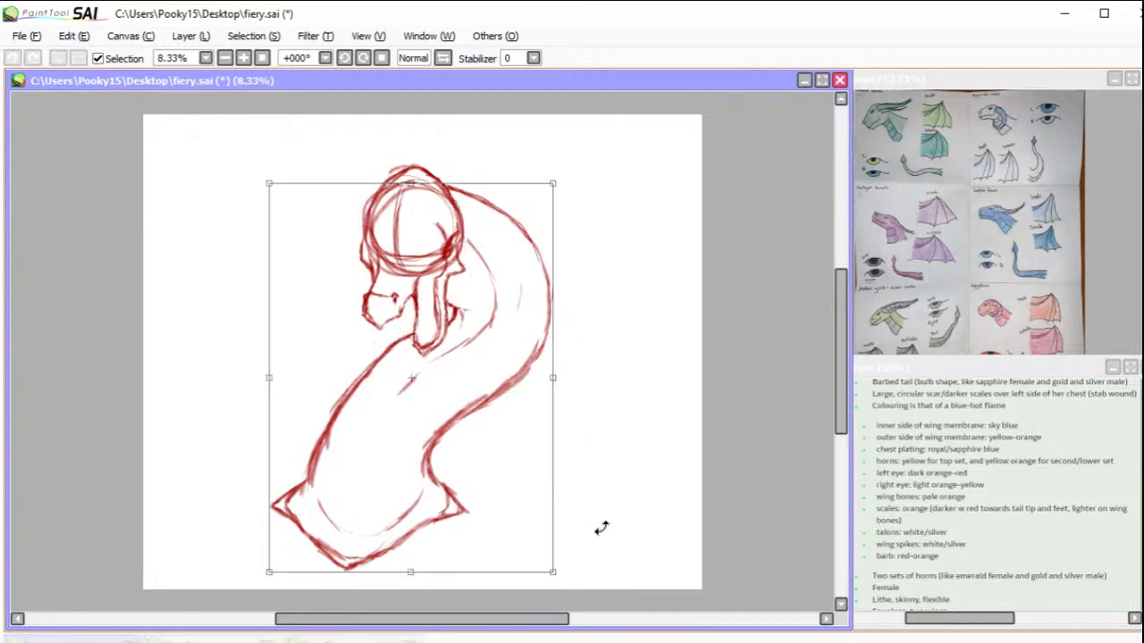
left_click_drag(552, 573, 535, 546)
mouse_move(485, 492)
left_mouse_down()
mouse_move(510, 493)
mouse_move(488, 483)
left_mouse_up()
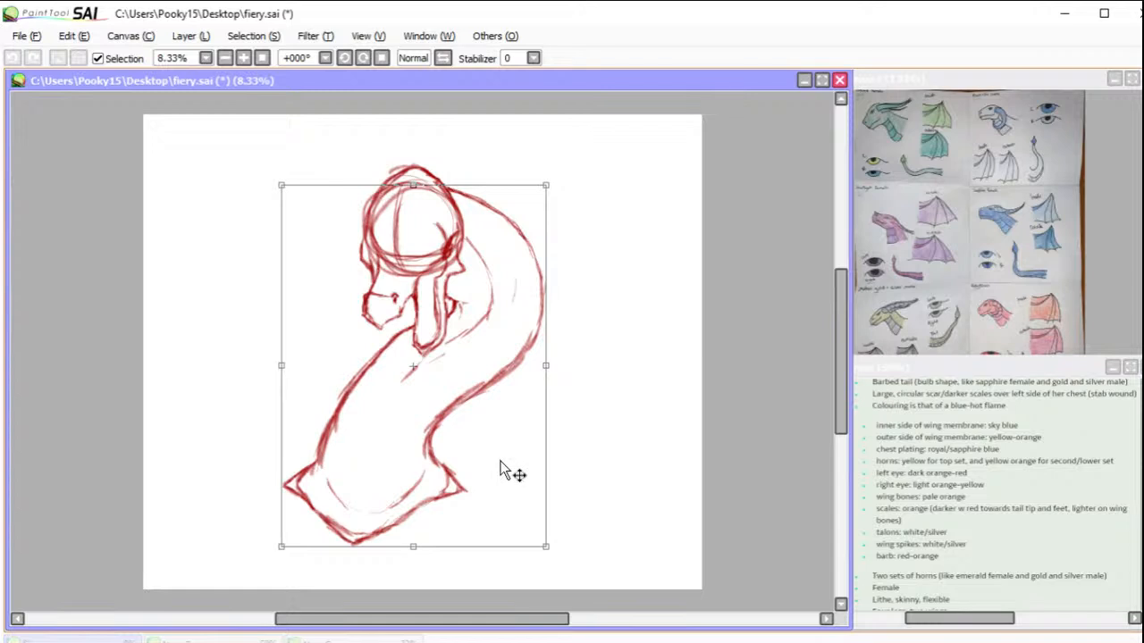
left_click_drag(509, 464, 510, 457)
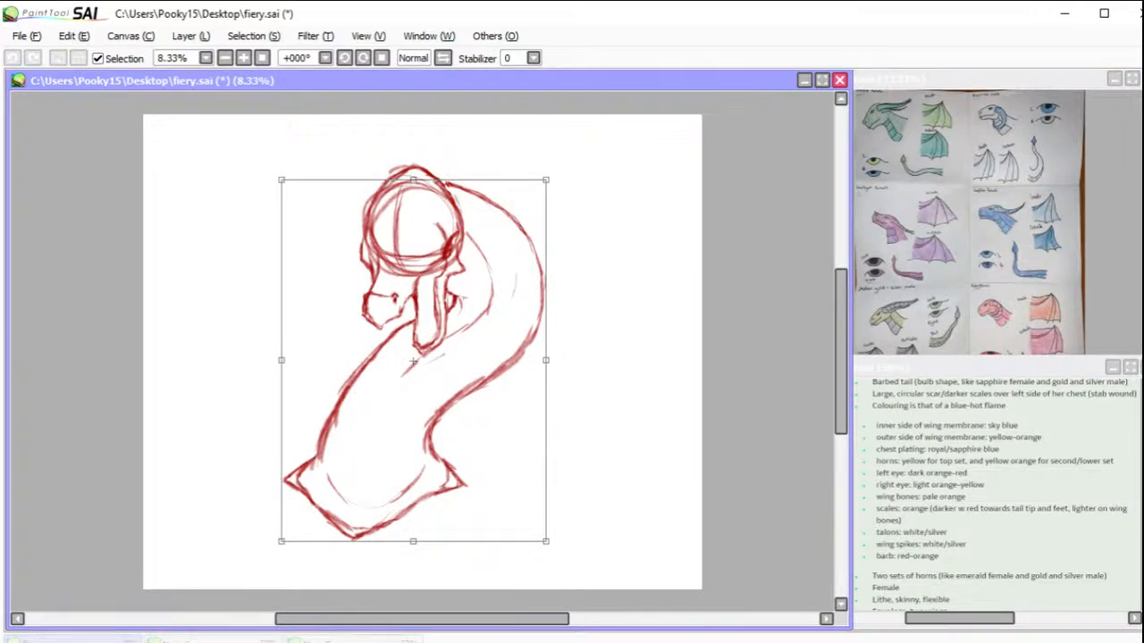
key("Return")
key("ctrl+d")
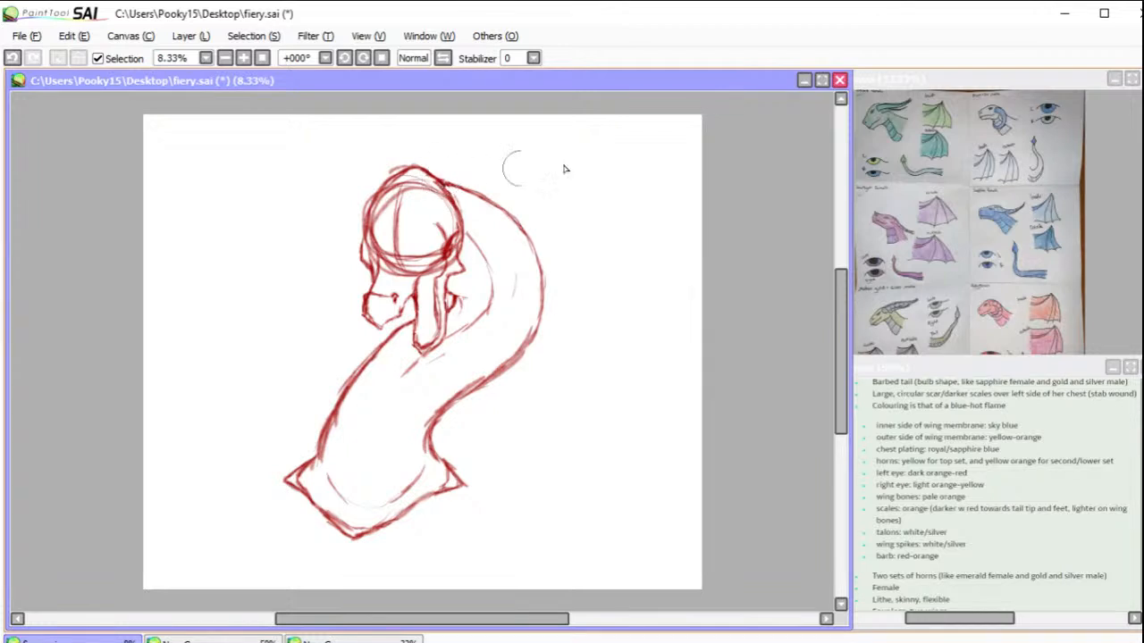
mouse_move(421, 408)
left_mouse_down()
mouse_move(434, 449)
mouse_move(429, 427)
left_mouse_up()
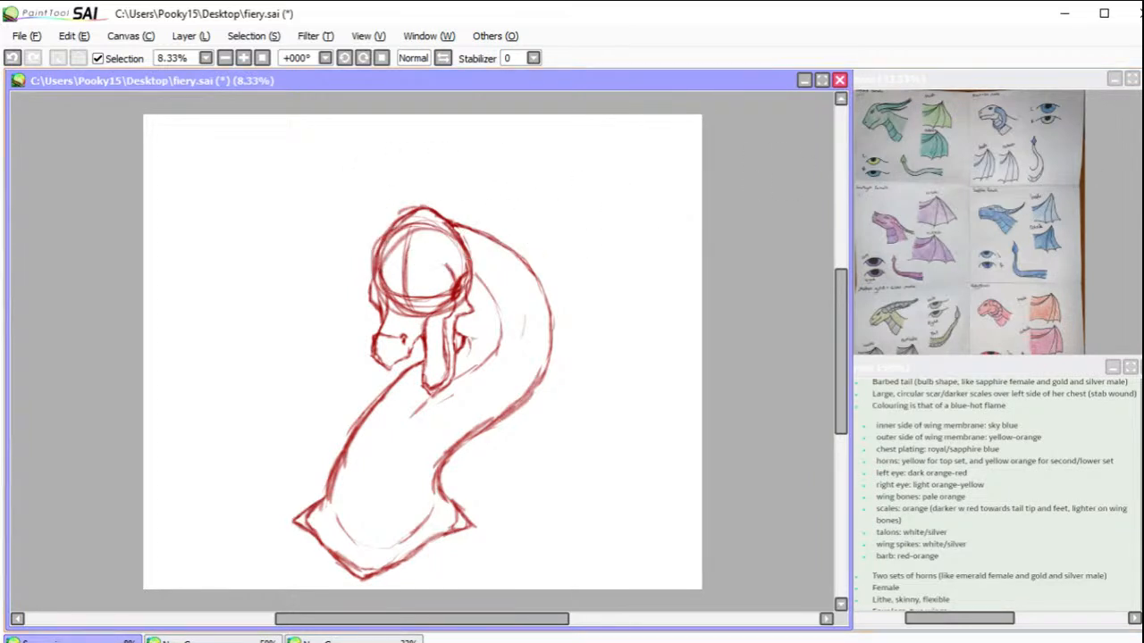
Step: Fade the construction lines inside the head and sketch the brow ridges and a narrow slanted eye
key("e")
mouse_move(401, 257)
left_mouse_down()
mouse_move(393, 292)
mouse_move(383, 284)
mouse_move(397, 266)
mouse_move(404, 279)
mouse_move(440, 259)
mouse_move(420, 243)
mouse_move(421, 310)
mouse_move(438, 302)
mouse_move(451, 267)
mouse_move(426, 307)
mouse_move(409, 278)
mouse_move(406, 292)
mouse_move(390, 274)
mouse_move(418, 227)
mouse_move(440, 236)
mouse_move(440, 302)
left_mouse_up()
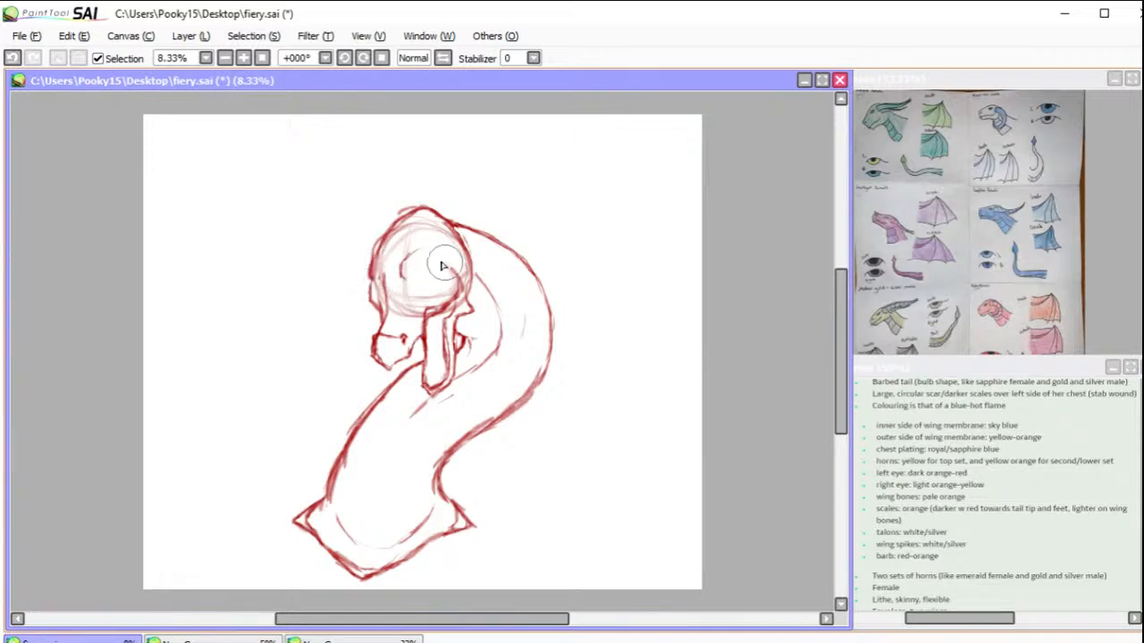
mouse_move(445, 258)
left_mouse_down()
mouse_move(452, 265)
mouse_move(419, 253)
mouse_move(364, 273)
mouse_move(371, 284)
left_mouse_up()
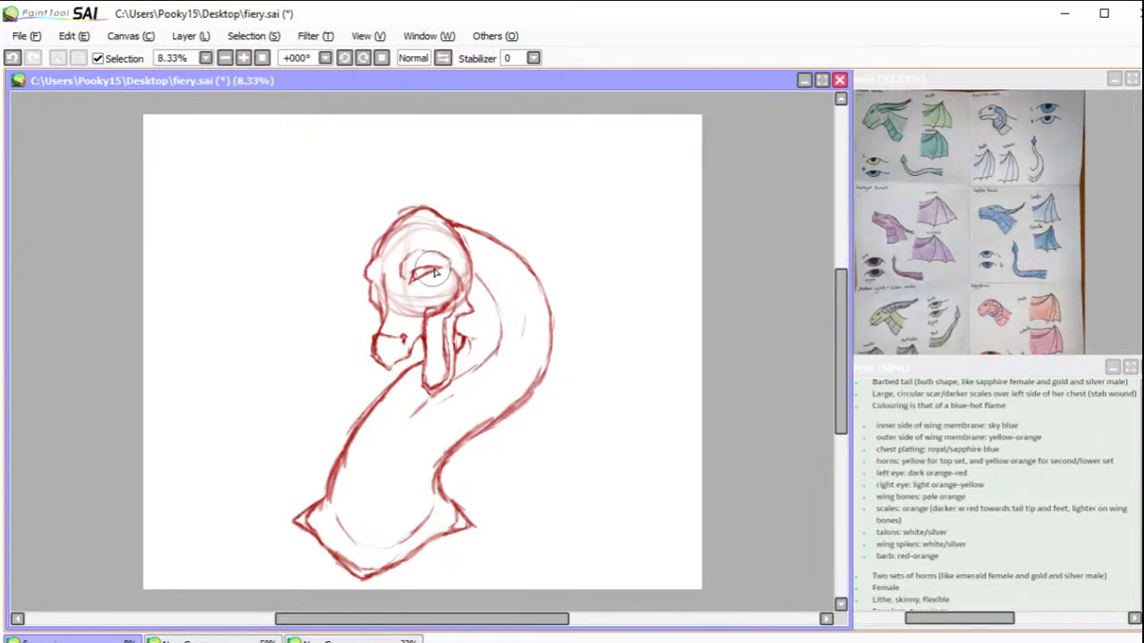
Step: Select the sketched eye and transform it with a steeper tilt to fit beneath the brow ridge
left_click_drag(411, 276, 417, 279)
left_click_drag(425, 265, 431, 261)
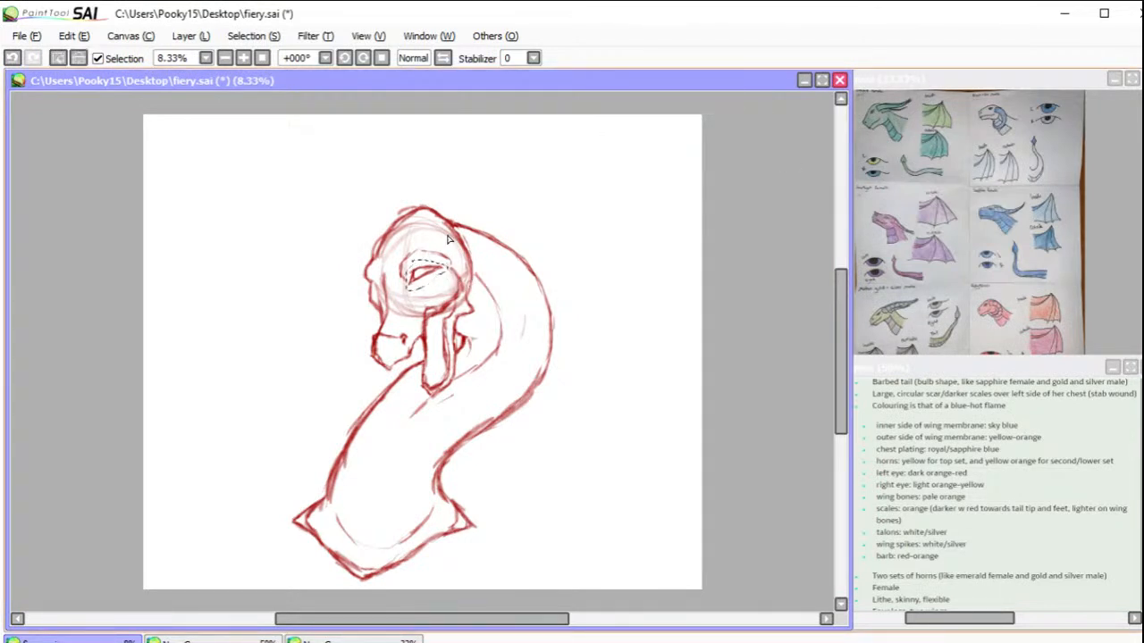
key("ctrl+t")
left_click_drag(406, 292, 405, 291)
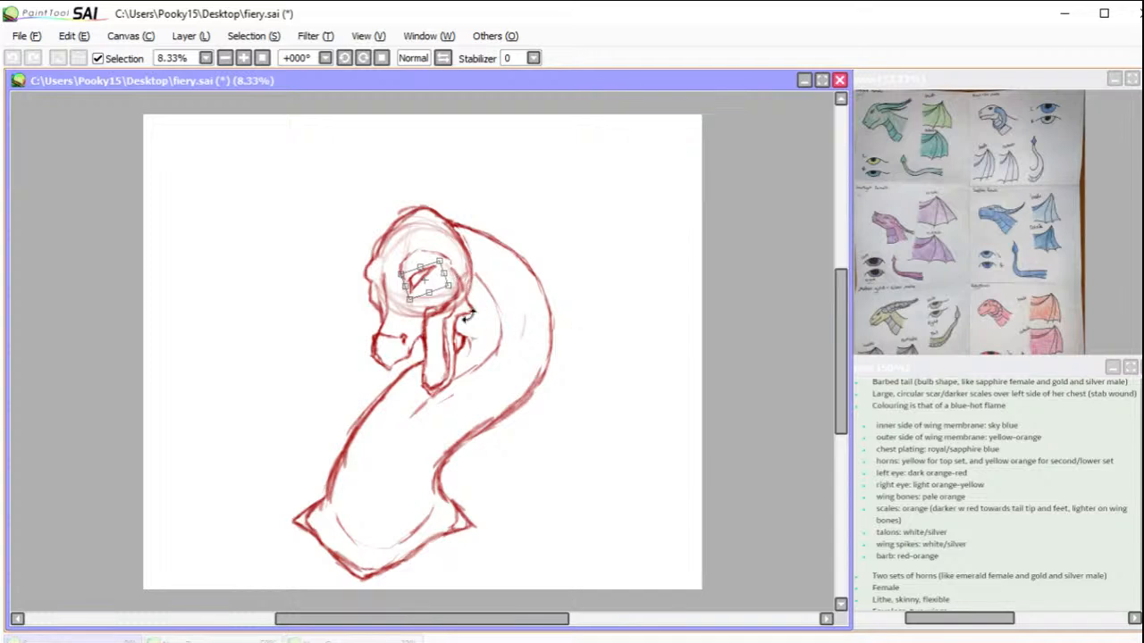
mouse_move(396, 309)
left_mouse_down()
mouse_move(438, 284)
mouse_move(446, 260)
left_mouse_up()
left_click_drag(414, 302, 402, 279)
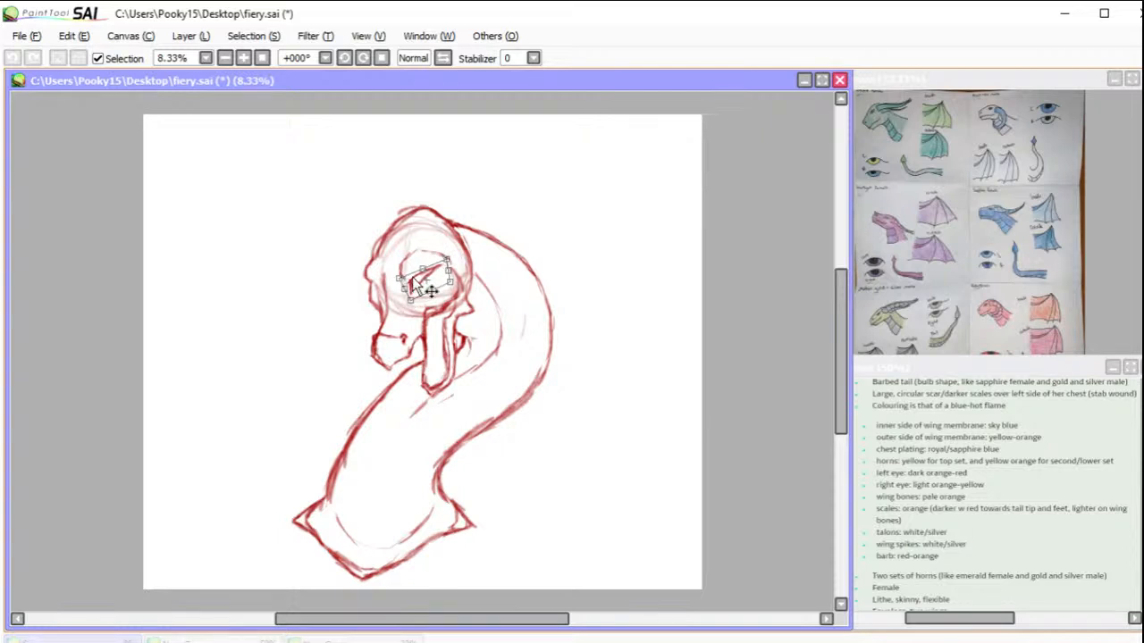
key("Return")
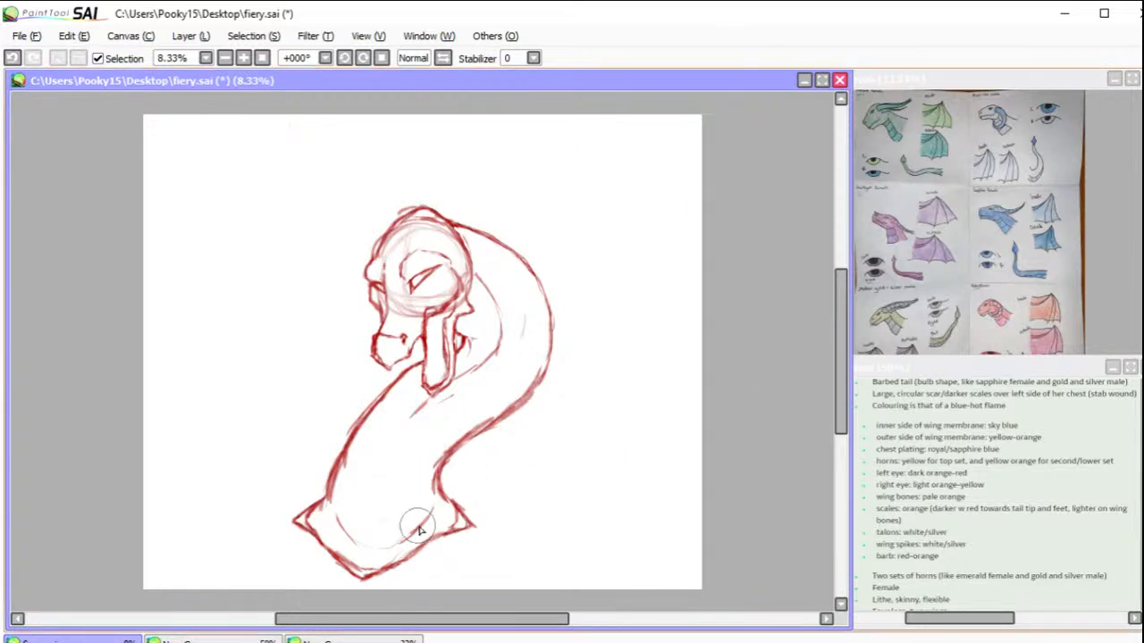
Step: Widen the chest base with long pointed tips on both sides and erase the old chest outline inside it
mouse_move(369, 579)
left_mouse_down()
mouse_move(404, 572)
mouse_move(358, 578)
mouse_move(474, 558)
left_mouse_up()
mouse_move(409, 572)
left_mouse_down()
mouse_move(490, 551)
mouse_move(467, 560)
mouse_move(497, 538)
mouse_move(470, 521)
mouse_move(515, 538)
left_mouse_up()
left_click_drag(482, 548, 517, 540)
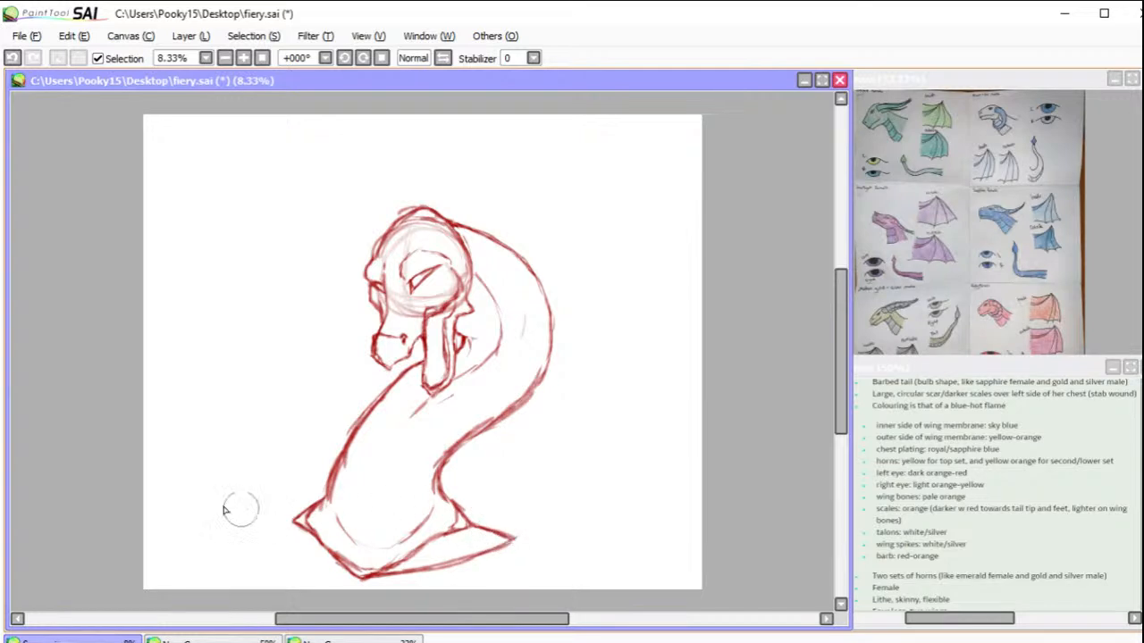
mouse_move(303, 517)
left_mouse_down()
mouse_move(245, 545)
mouse_move(351, 580)
left_mouse_up()
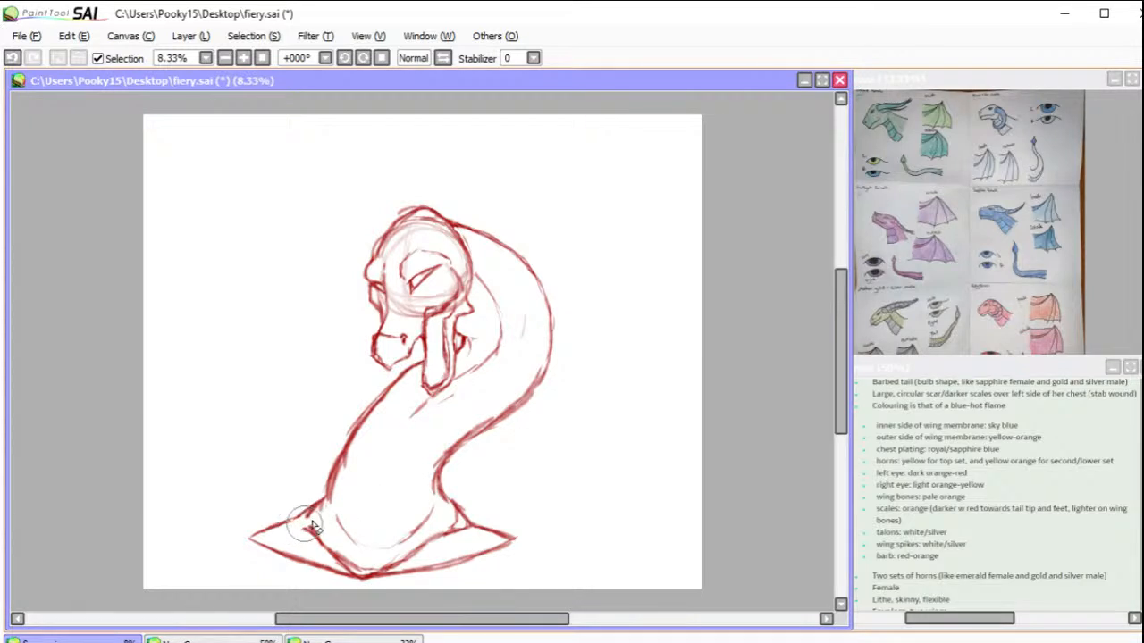
mouse_move(315, 542)
left_mouse_down()
mouse_move(340, 562)
mouse_move(387, 563)
mouse_move(463, 523)
mouse_move(468, 535)
left_mouse_up()
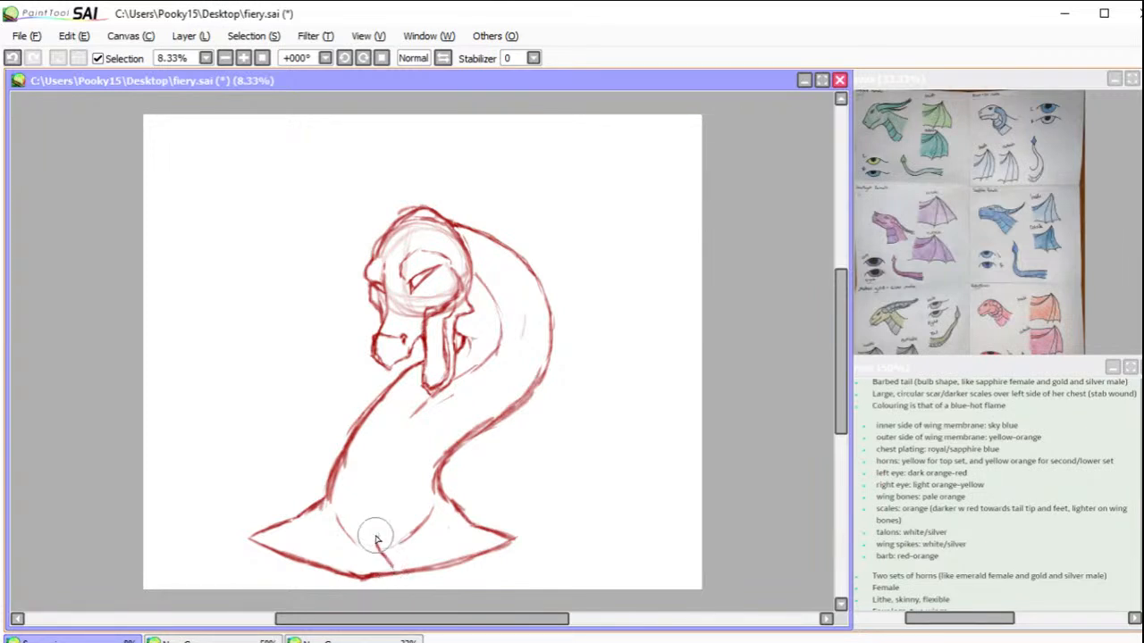
Step: Sketch a short angled shoulder line on the chest, flip it horizontally and move it to the chest's left side
left_click_drag(379, 544, 406, 570)
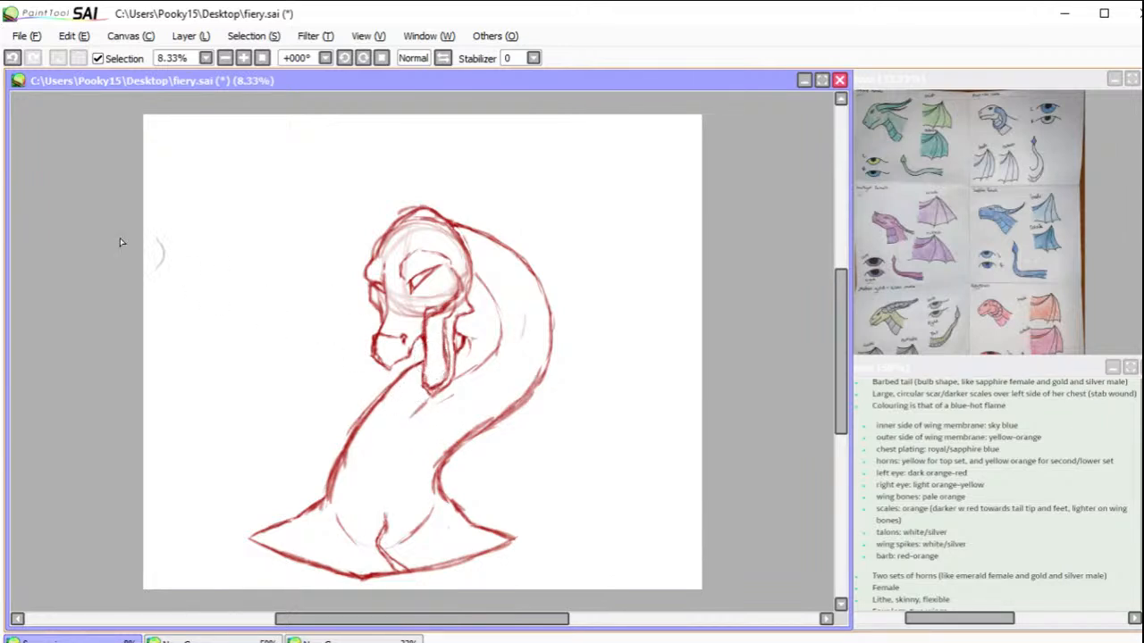
left_click(191, 36)
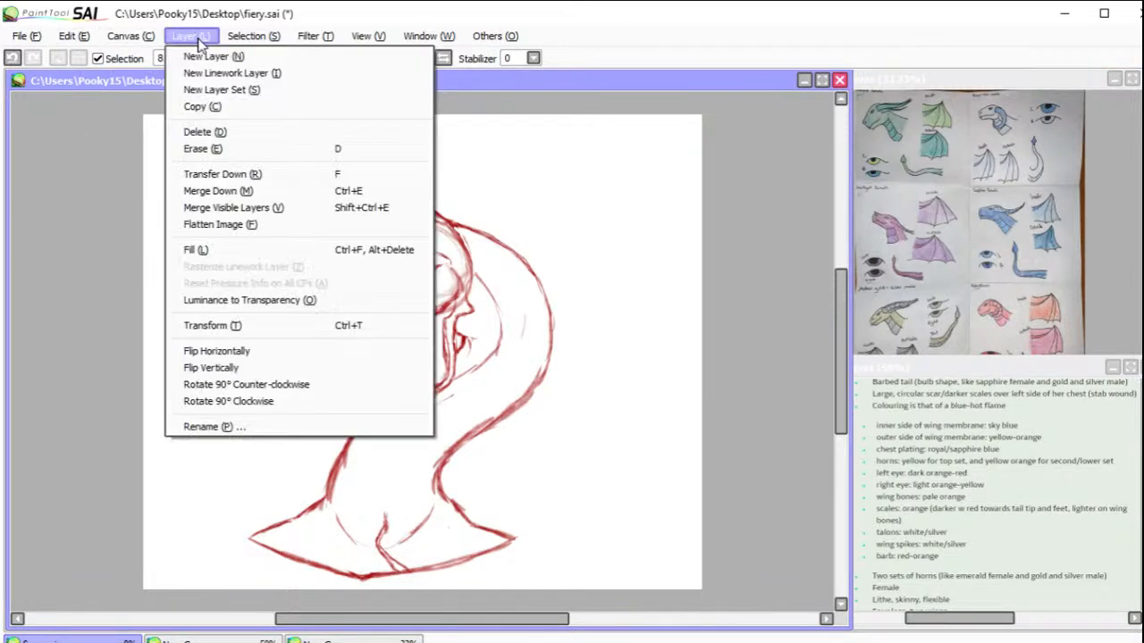
left_click(248, 353)
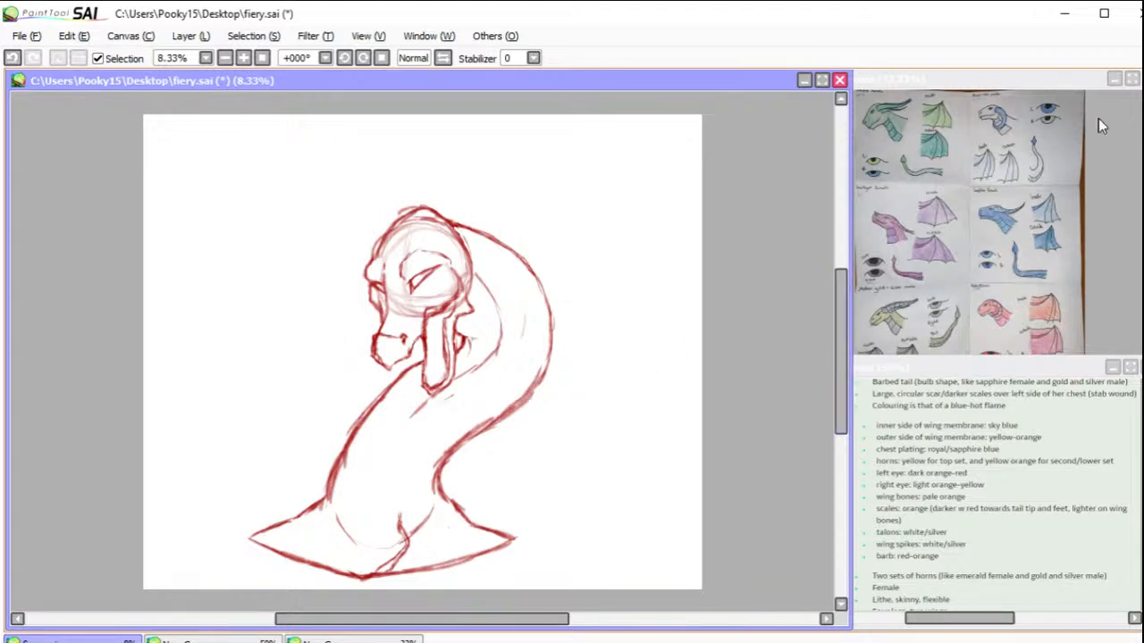
mouse_move(416, 567)
left_mouse_down()
mouse_move(332, 550)
mouse_move(352, 562)
left_mouse_up()
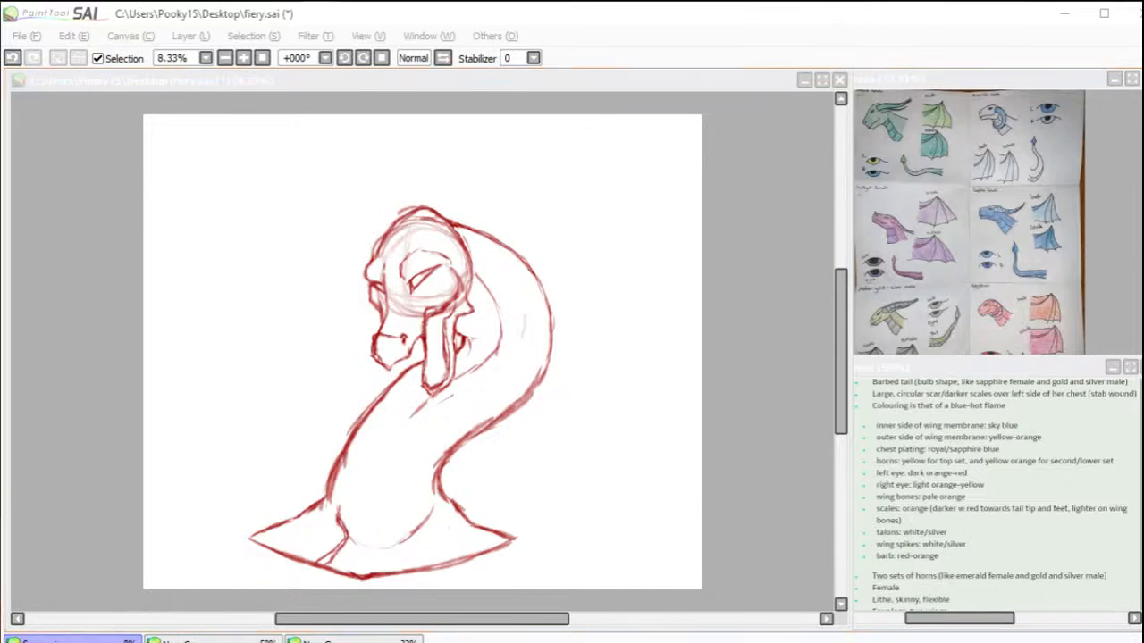
left_click(349, 505)
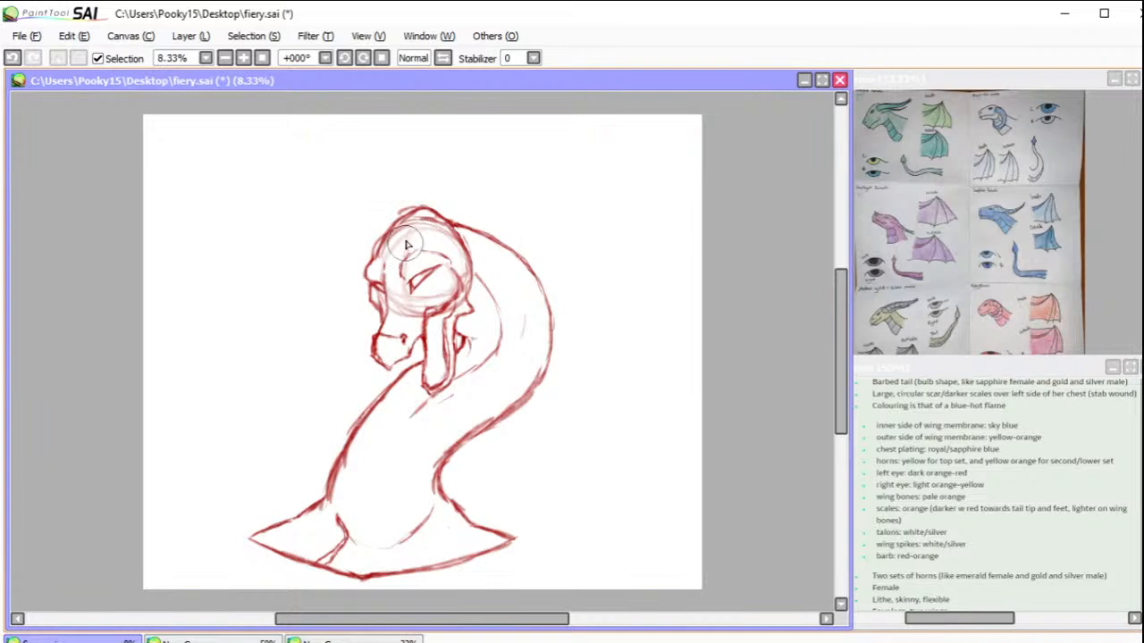
Step: Sketch a long curved horn on top of the head, and transform it to tilt backward with a stretched tip
mouse_move(406, 241)
left_mouse_down()
mouse_move(445, 157)
mouse_move(436, 173)
mouse_move(439, 117)
mouse_move(448, 162)
mouse_move(405, 245)
left_mouse_up()
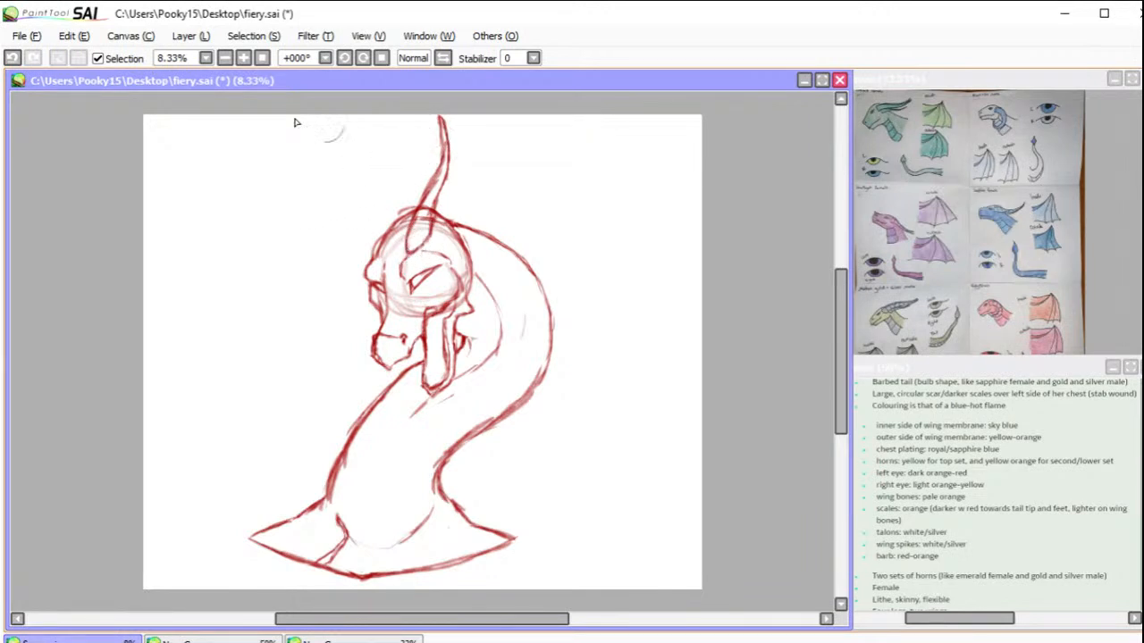
left_click(190, 35)
left_click(268, 324)
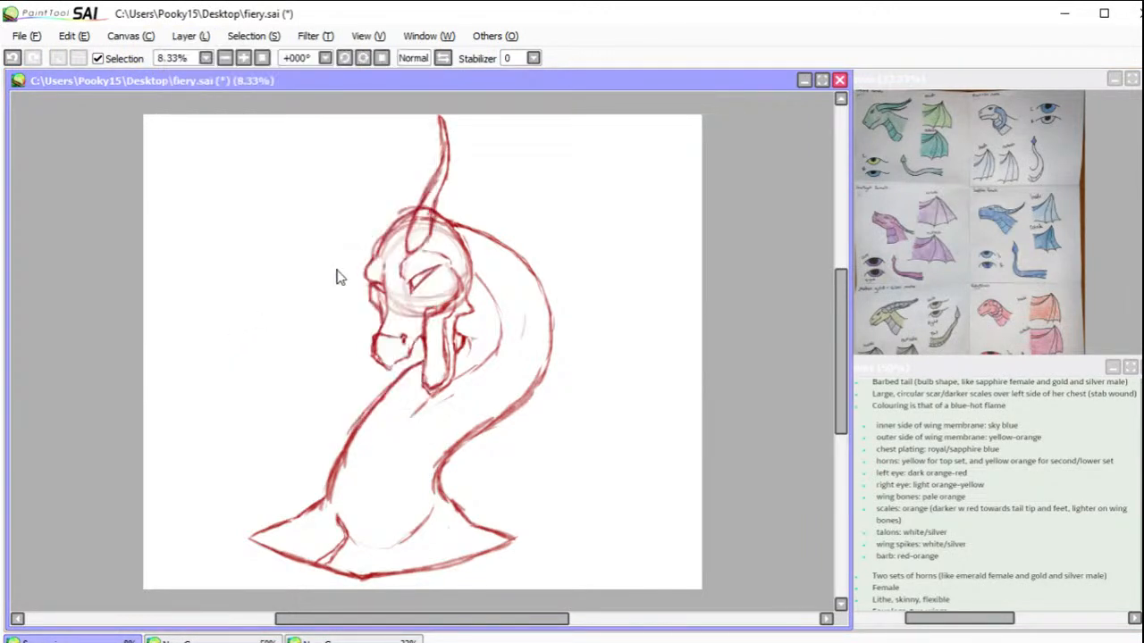
left_click_drag(550, 151, 562, 170)
left_click_drag(439, 242, 432, 219)
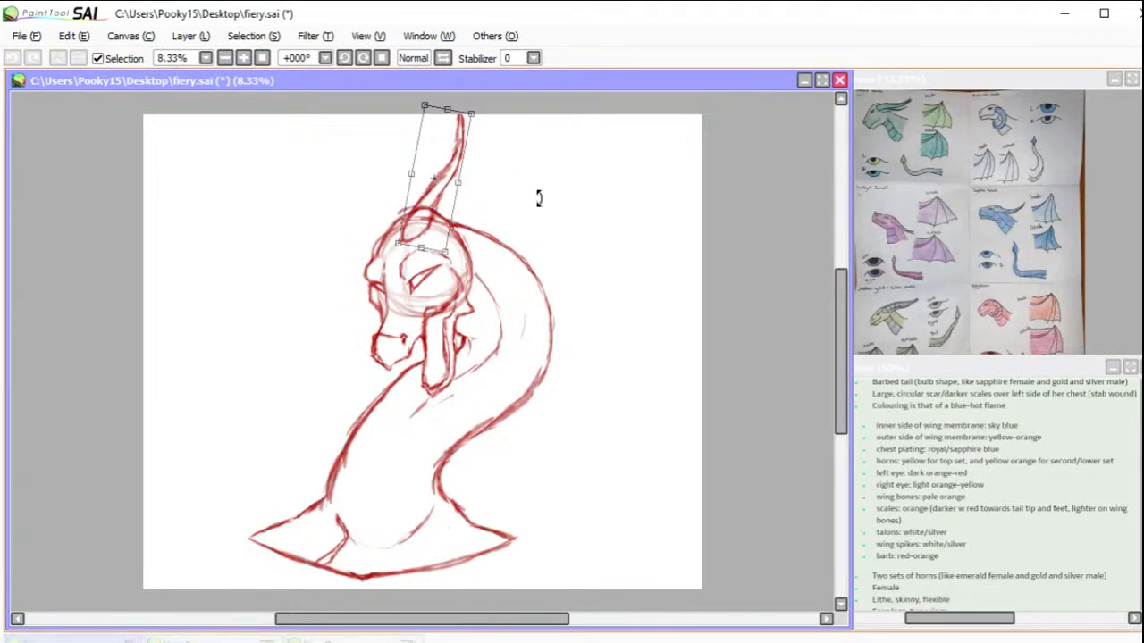
left_click_drag(570, 178, 582, 209)
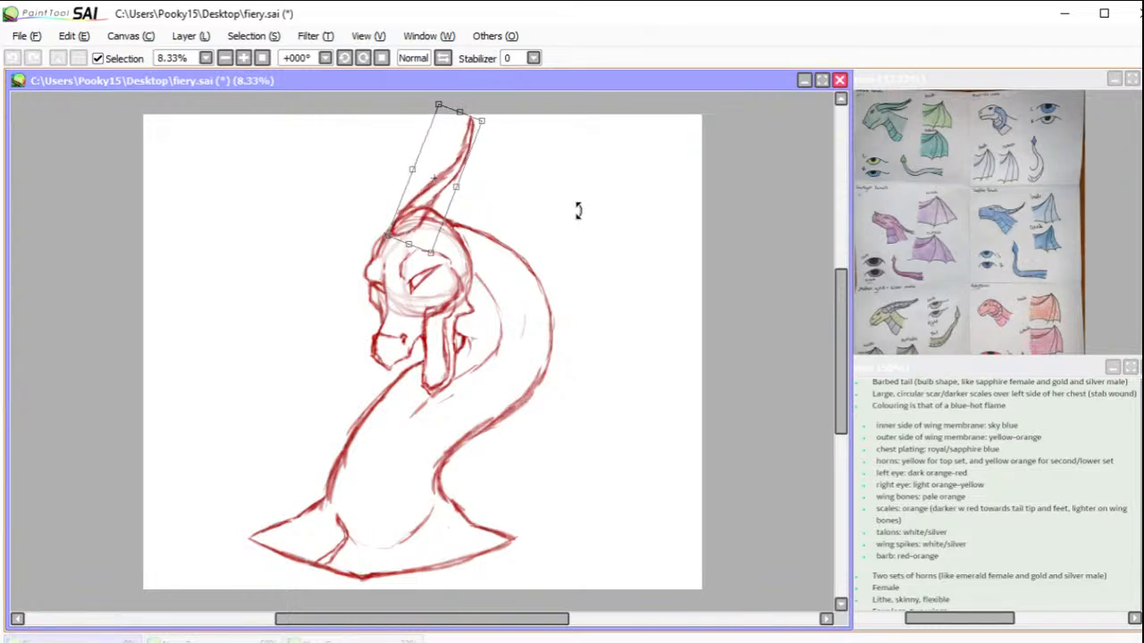
left_click_drag(439, 222, 441, 224)
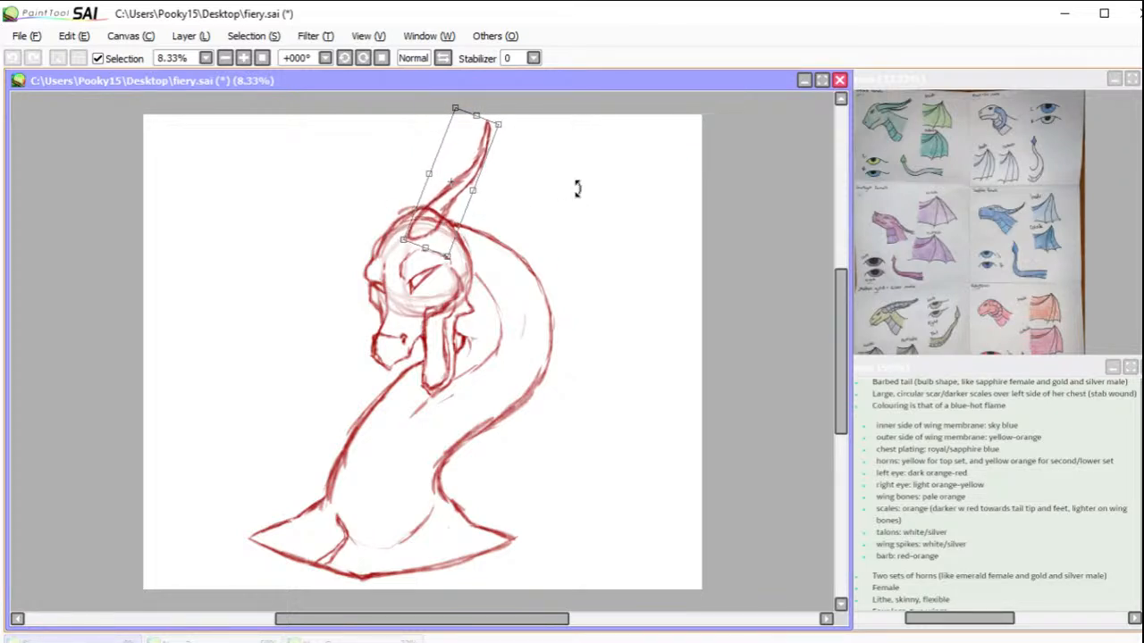
left_click_drag(498, 127, 501, 98)
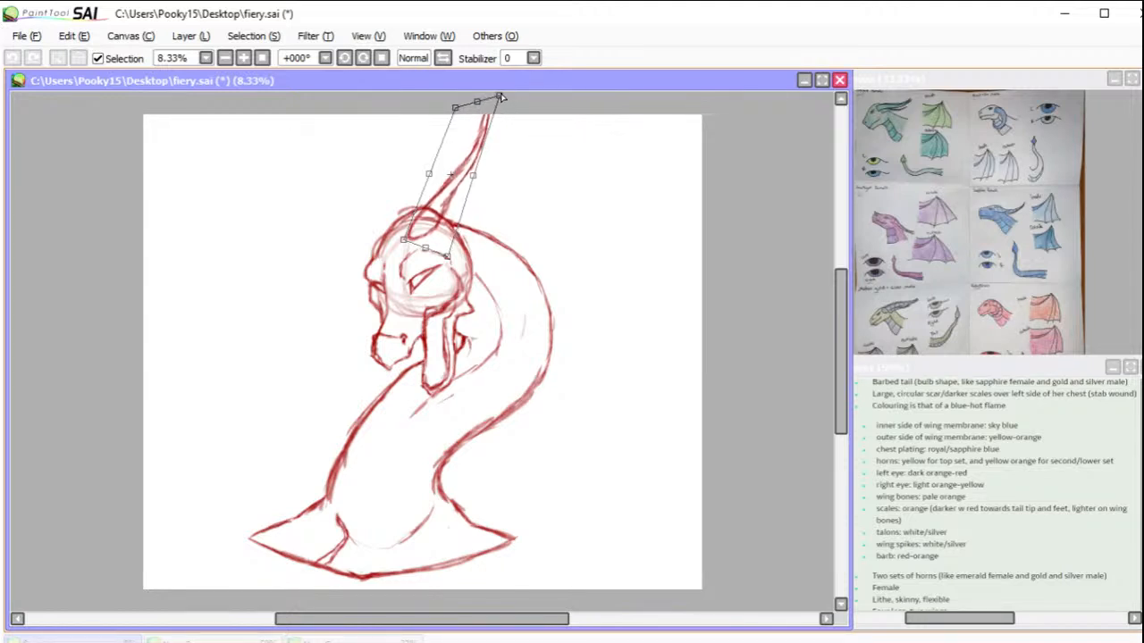
key("Return")
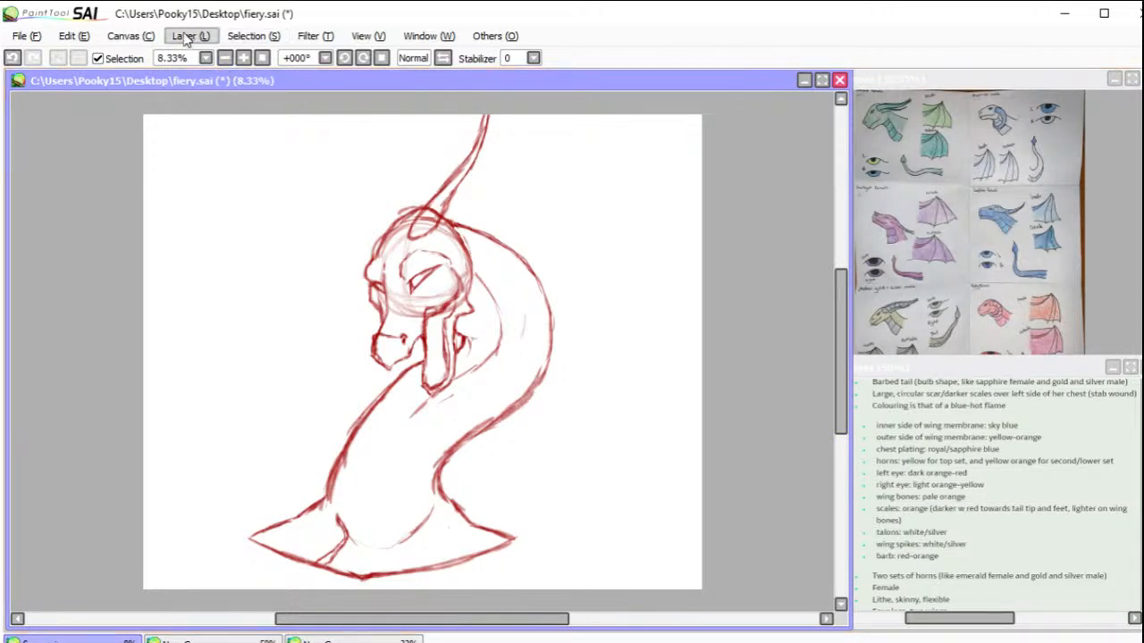
Step: Position a copy of the horn on the far side of the head and distort its corners to fit the perspective
left_click(187, 35)
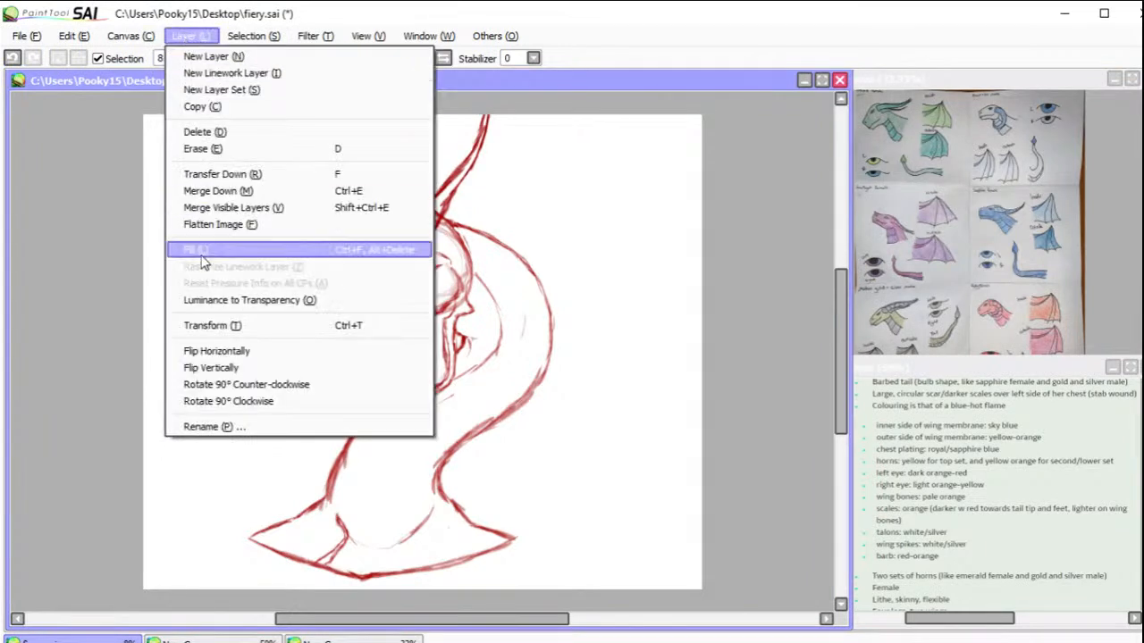
left_click(214, 328)
mouse_move(465, 205)
left_mouse_down()
mouse_move(420, 214)
mouse_move(492, 194)
mouse_move(447, 200)
mouse_move(484, 215)
mouse_move(463, 206)
left_mouse_up()
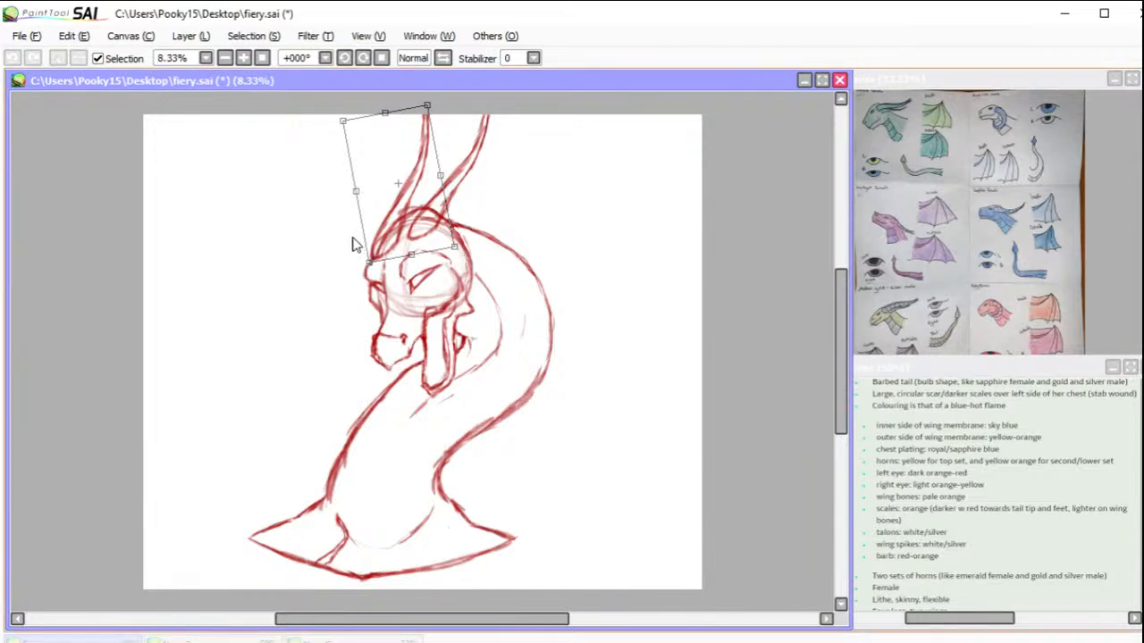
left_click_drag(455, 249, 435, 253)
left_click_drag(342, 119, 351, 124)
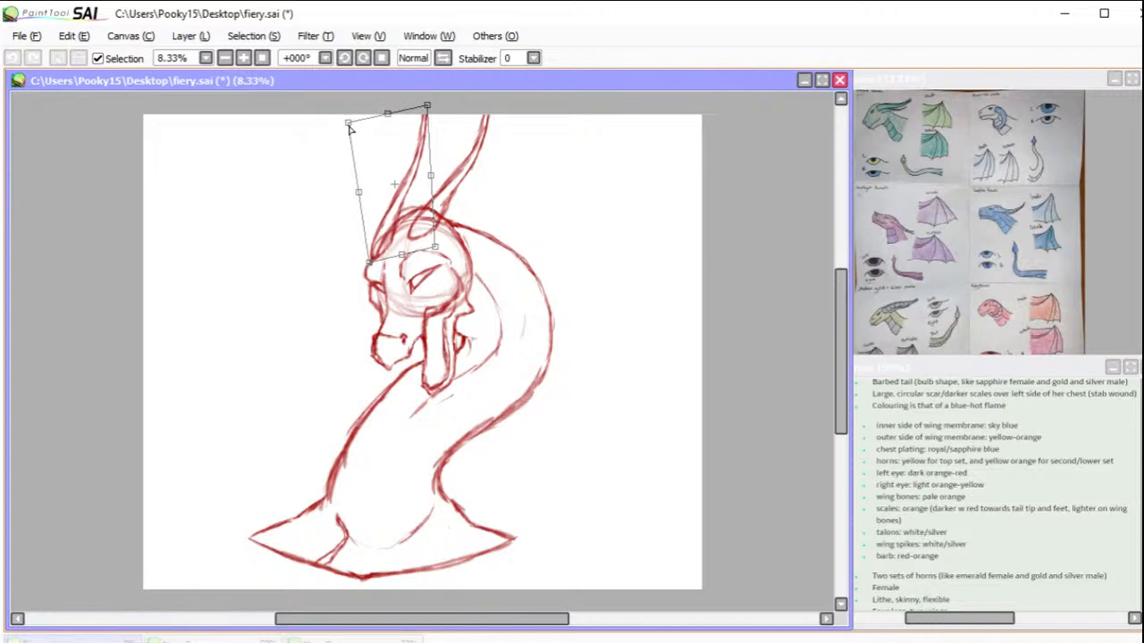
left_click_drag(428, 107, 432, 114)
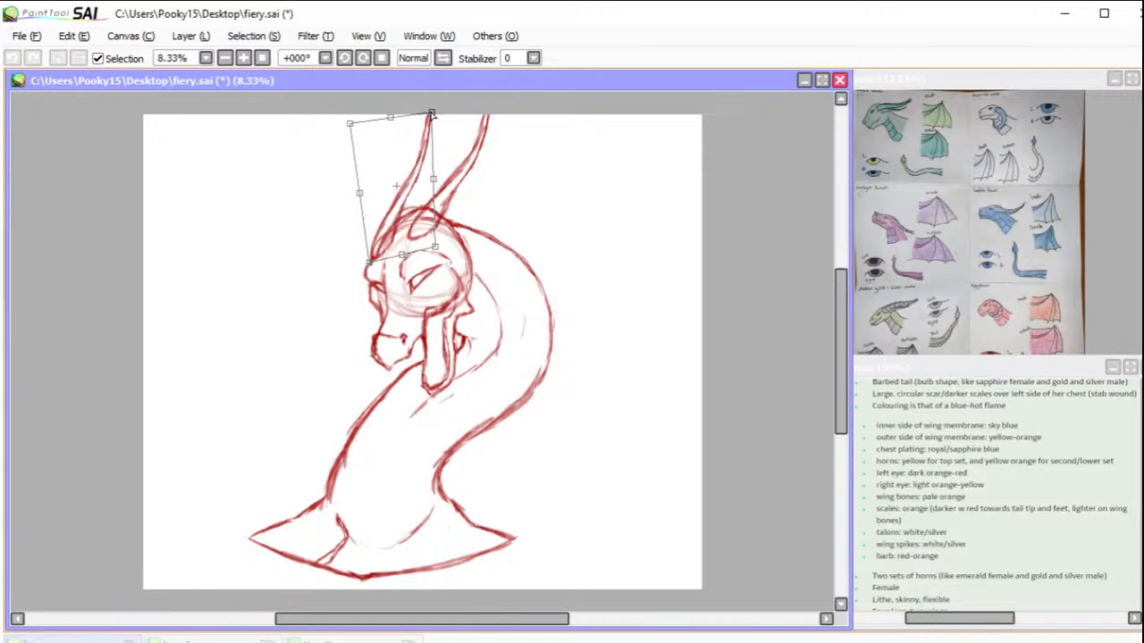
left_click_drag(439, 251, 448, 255)
key("Return")
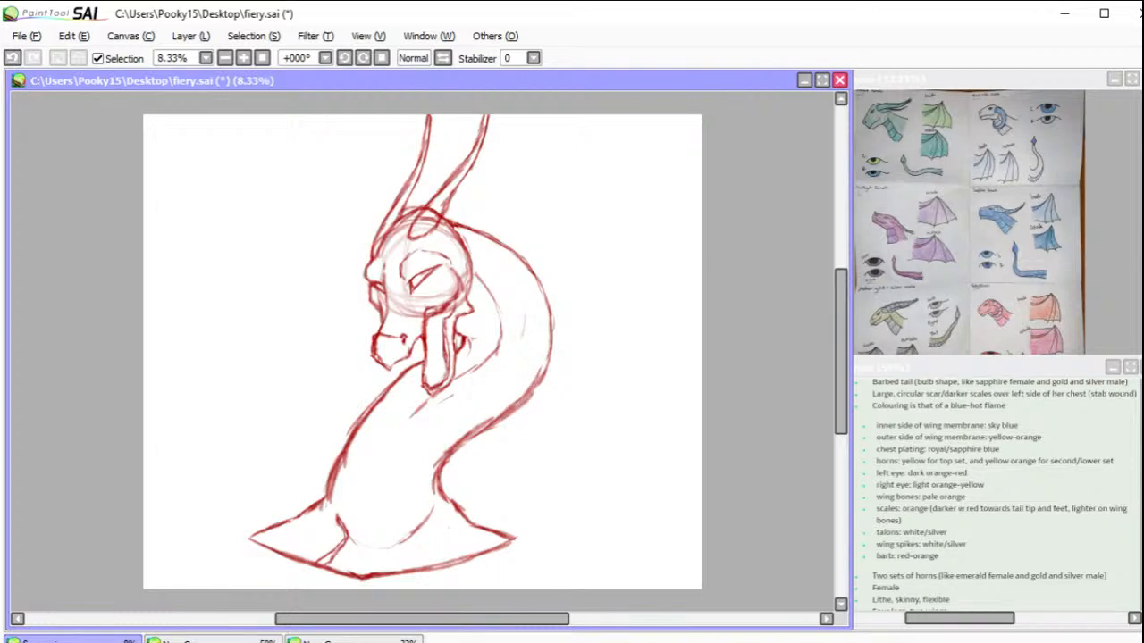
Step: Scale the whole sketch down to fit the horns within the canvas, and sketch a shorter second horn behind the near one
key("ctrl+t")
left_click_drag(554, 98, 539, 127)
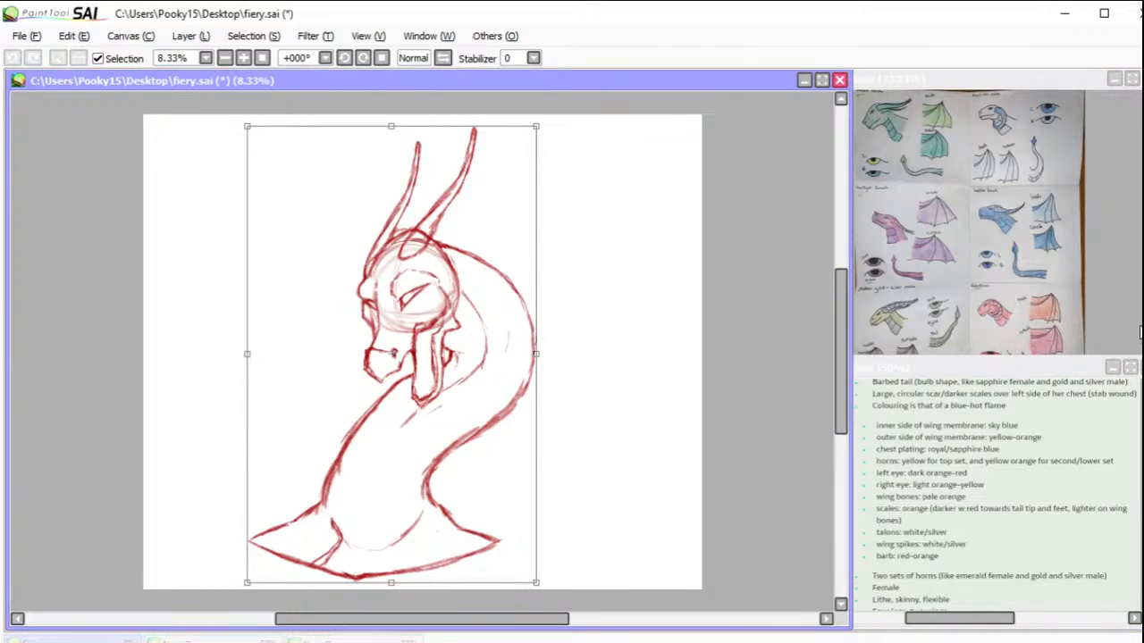
key("Return")
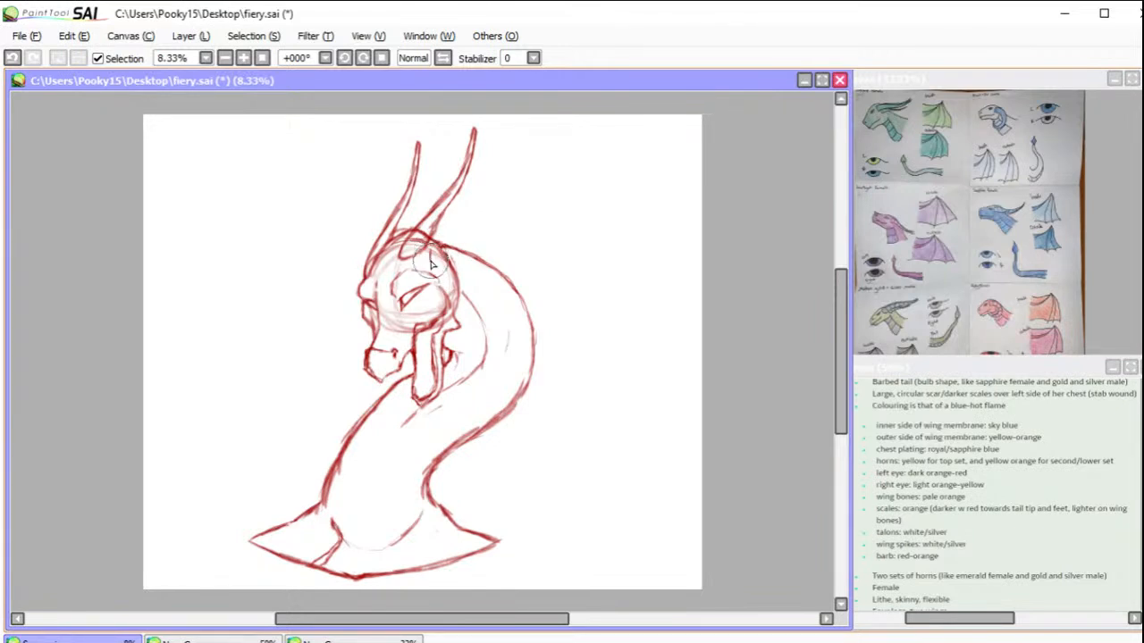
mouse_move(449, 224)
left_mouse_down()
mouse_move(482, 158)
mouse_move(479, 210)
mouse_move(451, 265)
mouse_move(436, 268)
mouse_move(432, 252)
mouse_move(440, 269)
left_mouse_up()
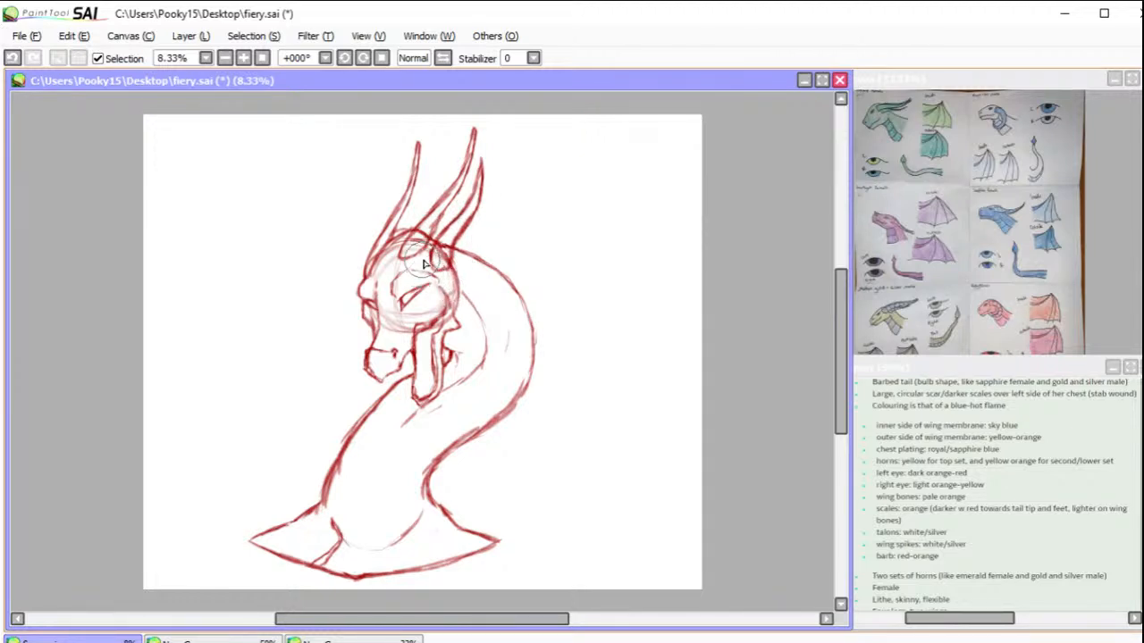
Step: Redraw both upper horns thicker with sharp tips, erase their old inner lines, and add the far lower horn's tip between them
left_click(362, 57)
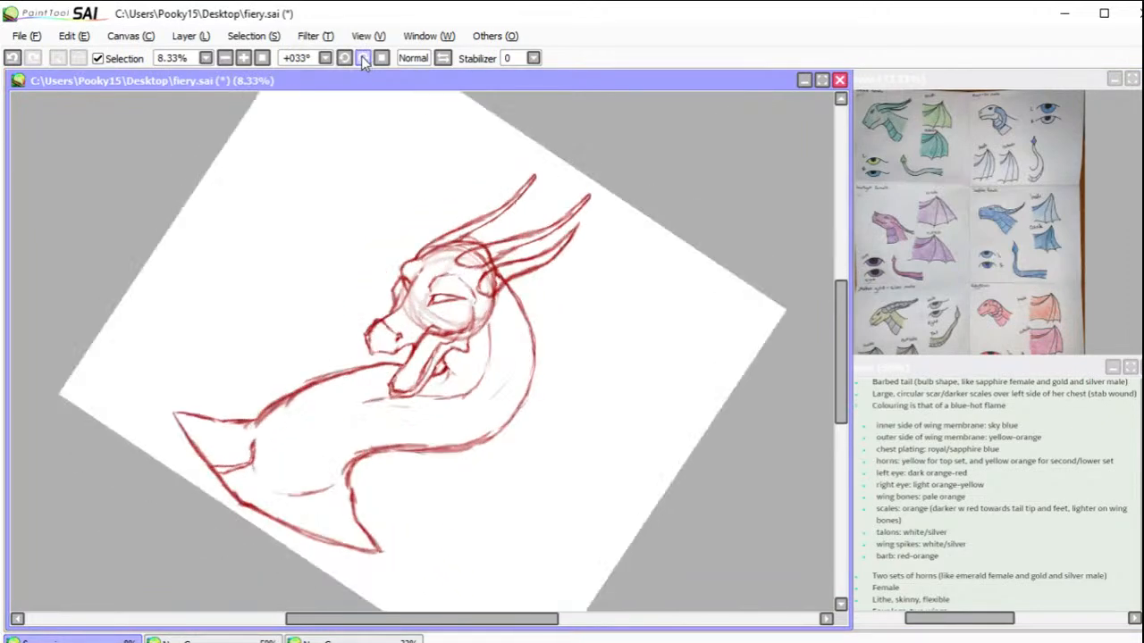
left_click_drag(361, 189, 774, 402)
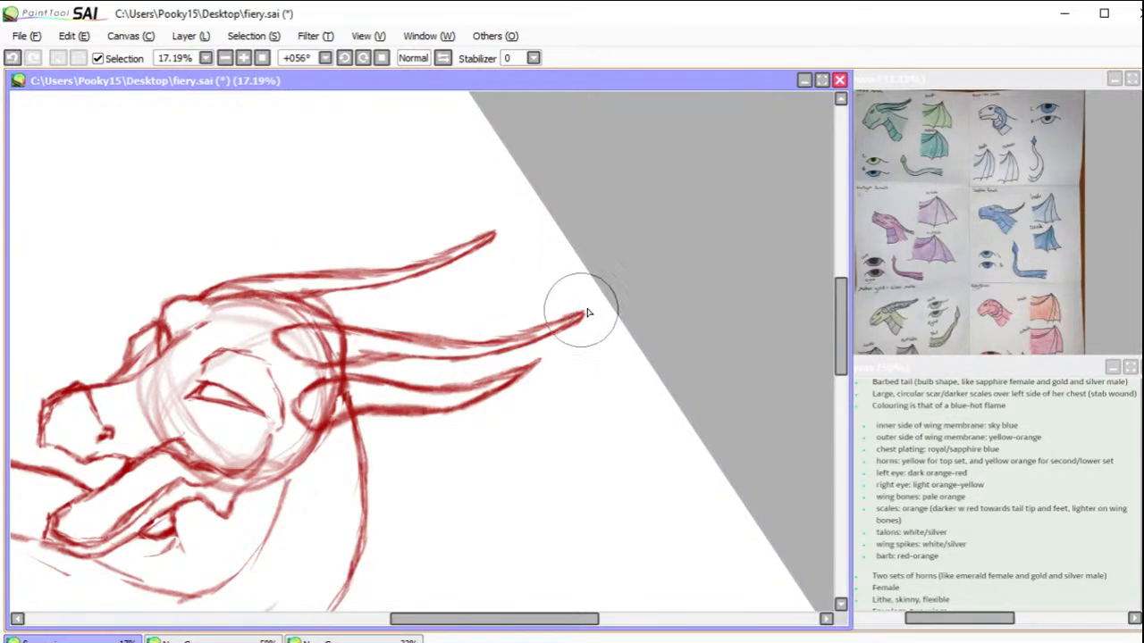
mouse_move(596, 303)
left_mouse_down()
mouse_move(480, 336)
mouse_move(485, 327)
mouse_move(402, 327)
mouse_move(420, 330)
mouse_move(358, 308)
mouse_move(327, 319)
left_mouse_up()
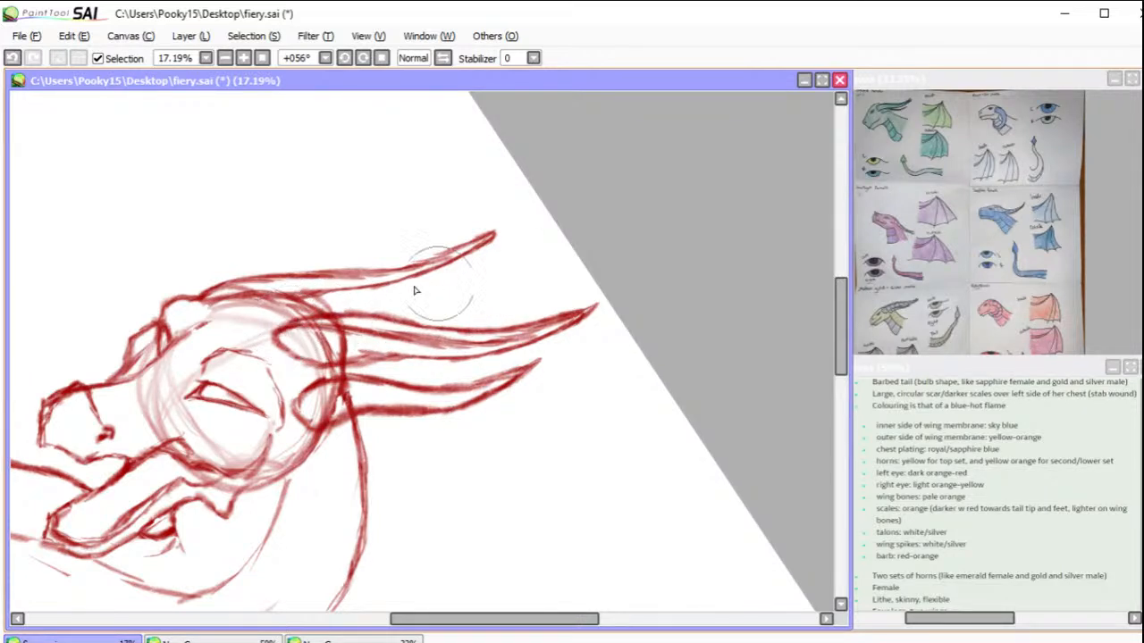
mouse_move(497, 235)
left_mouse_down()
mouse_move(516, 221)
mouse_move(417, 260)
mouse_move(439, 235)
mouse_move(327, 264)
mouse_move(362, 255)
mouse_move(268, 259)
mouse_move(253, 280)
mouse_move(268, 255)
mouse_move(225, 269)
left_mouse_up()
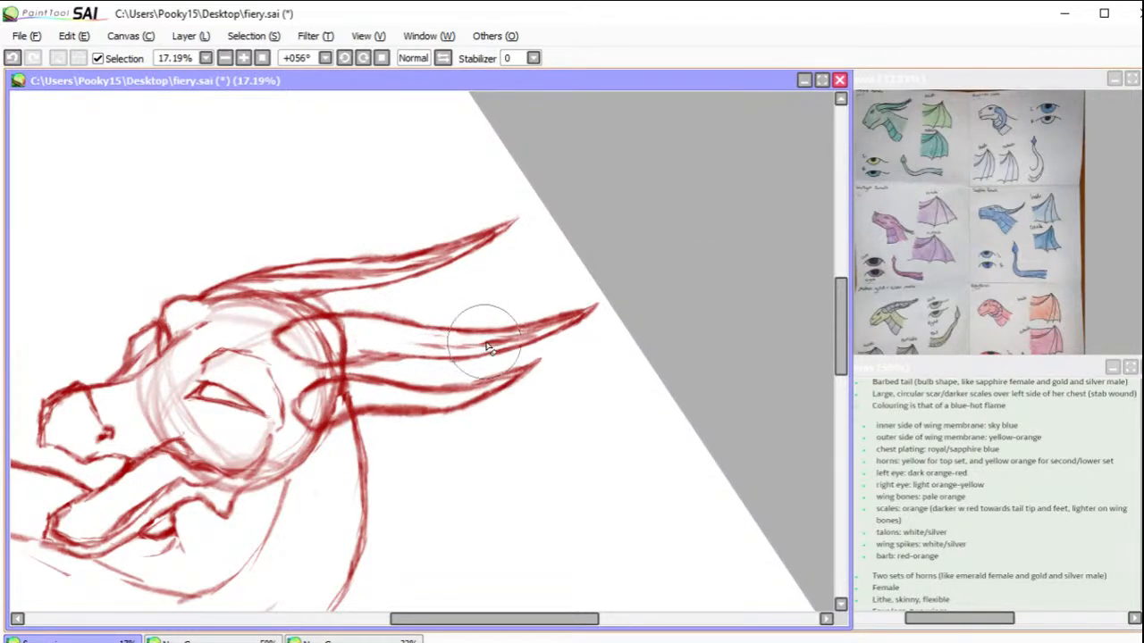
mouse_move(487, 342)
left_mouse_down()
mouse_move(536, 319)
mouse_move(572, 324)
mouse_move(515, 332)
mouse_move(532, 331)
left_mouse_up()
mouse_move(484, 243)
left_mouse_down()
mouse_move(490, 234)
mouse_move(403, 273)
mouse_move(438, 264)
mouse_move(313, 282)
mouse_move(348, 282)
mouse_move(289, 288)
mouse_move(268, 269)
mouse_move(288, 274)
mouse_move(259, 268)
mouse_move(239, 297)
mouse_move(313, 293)
left_mouse_up()
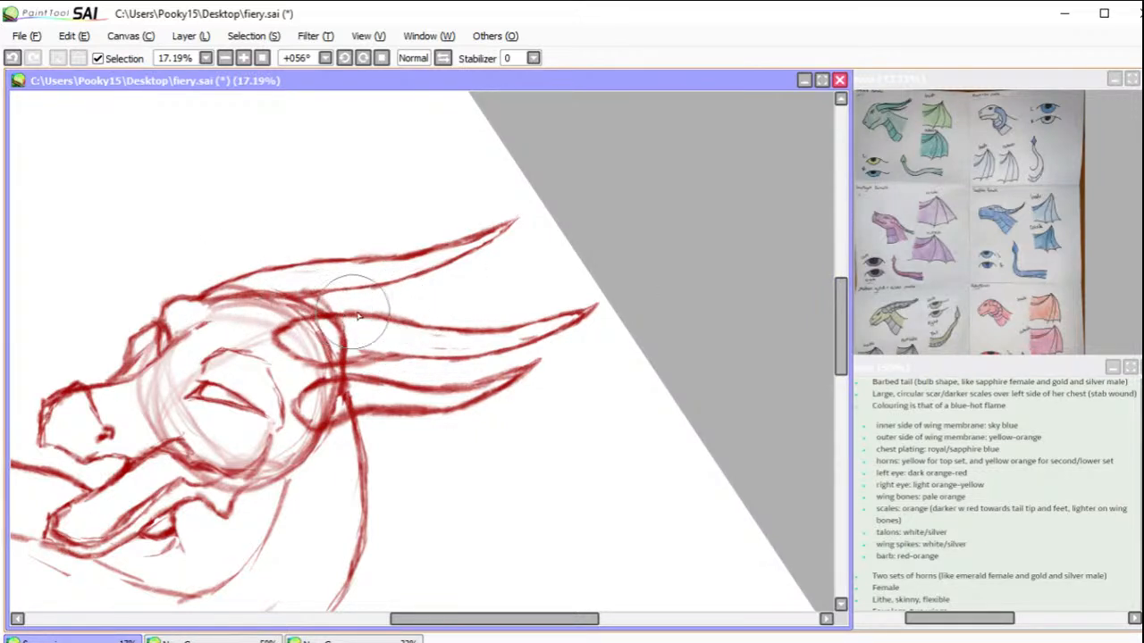
mouse_move(371, 315)
left_mouse_down()
mouse_move(446, 291)
mouse_move(415, 315)
mouse_move(449, 286)
left_mouse_up()
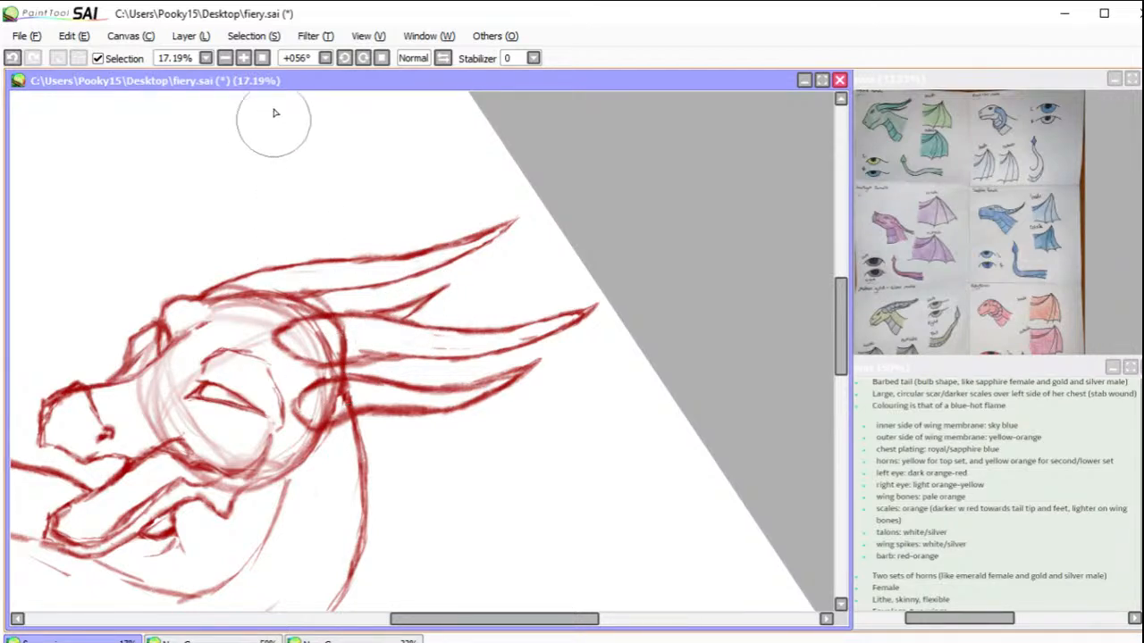
left_click(262, 58)
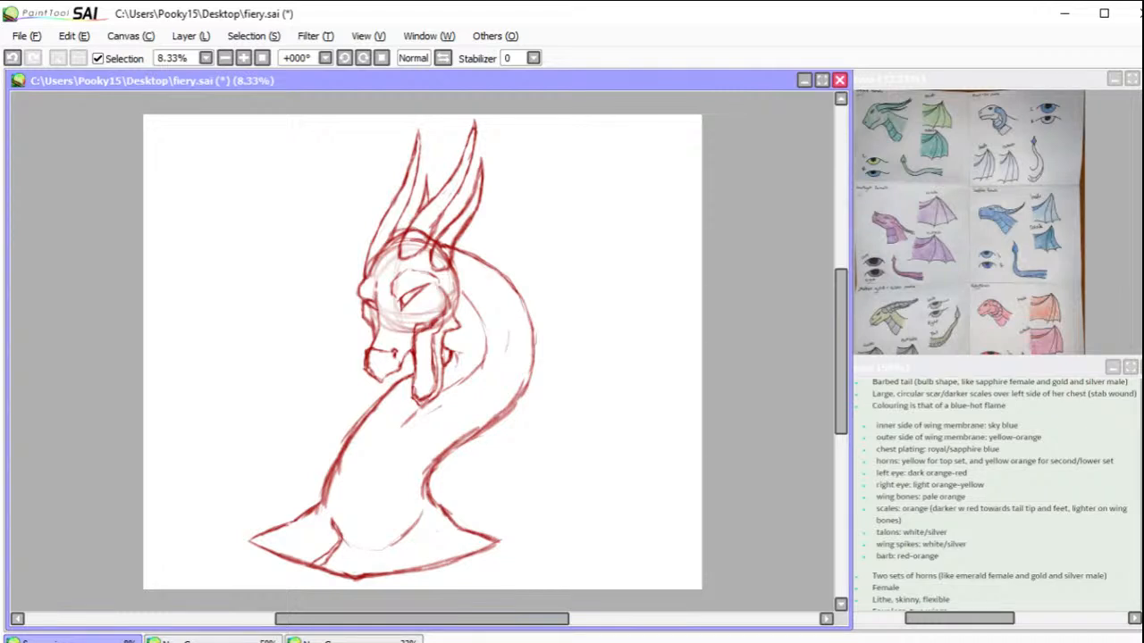
Step: Transform all the horns together, tilting them slightly backward and stretching them taller
left_click(190, 36)
left_click(212, 325)
left_click_drag(585, 198, 587, 213)
left_click_drag(441, 222, 448, 225)
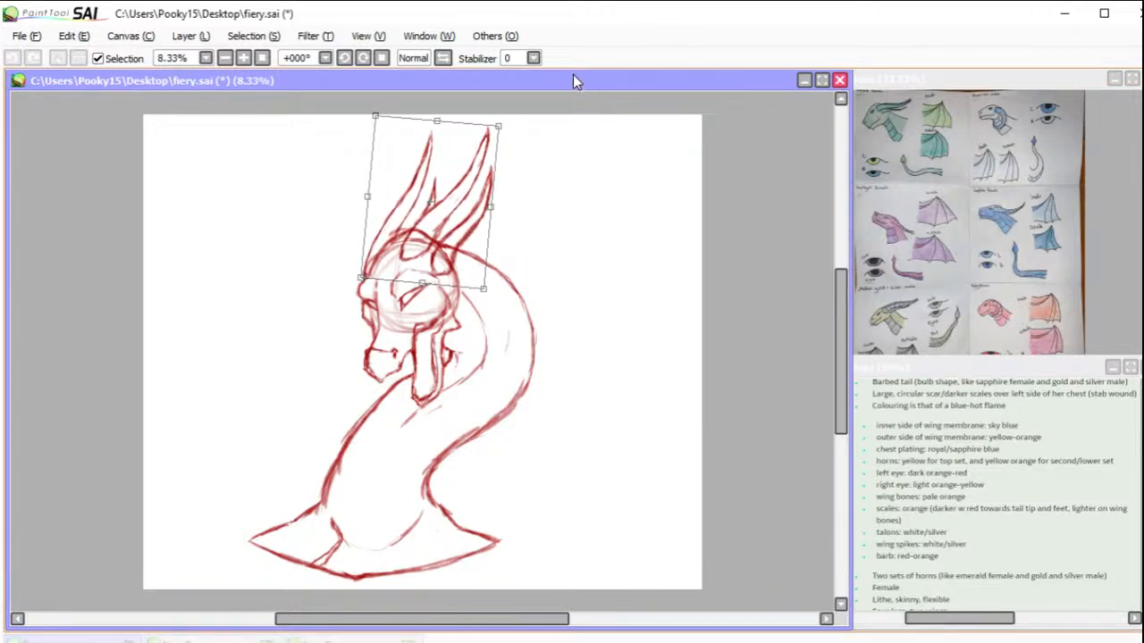
left_click_drag(436, 121, 452, 107)
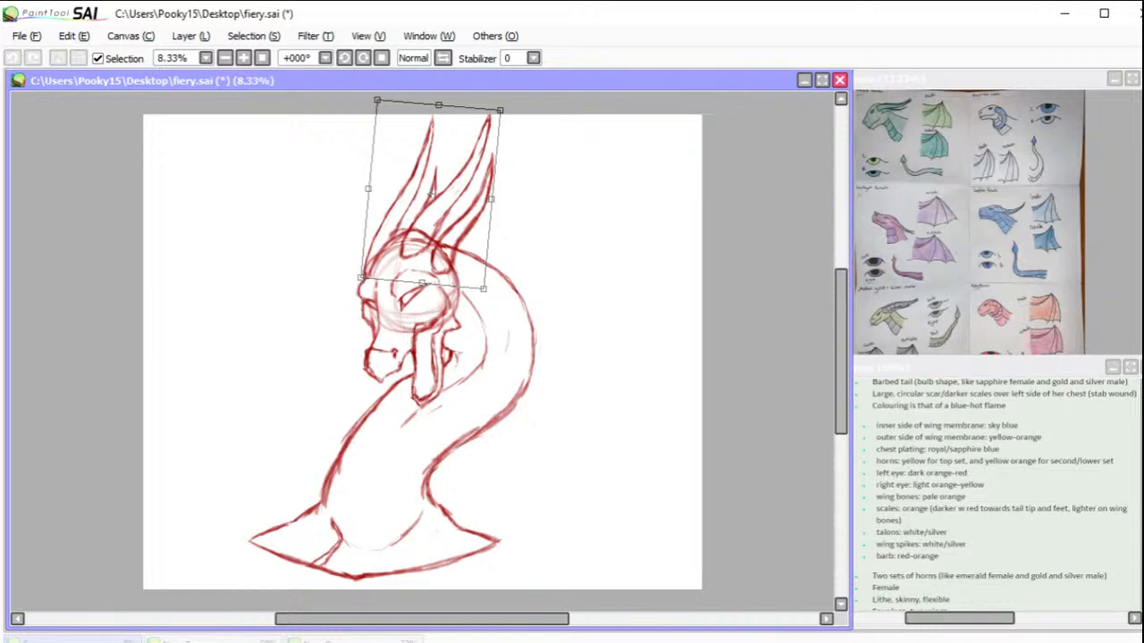
key("Return")
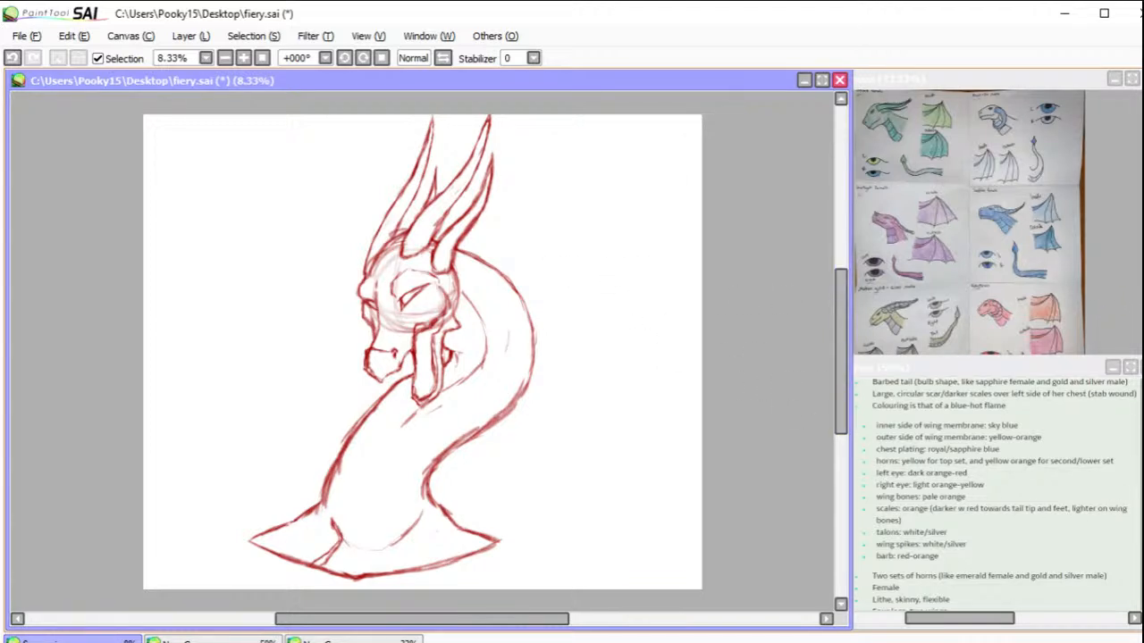
mouse_move(1142, 487)
left_mouse_down()
mouse_move(1142, 497)
mouse_move(1142, 486)
left_mouse_up()
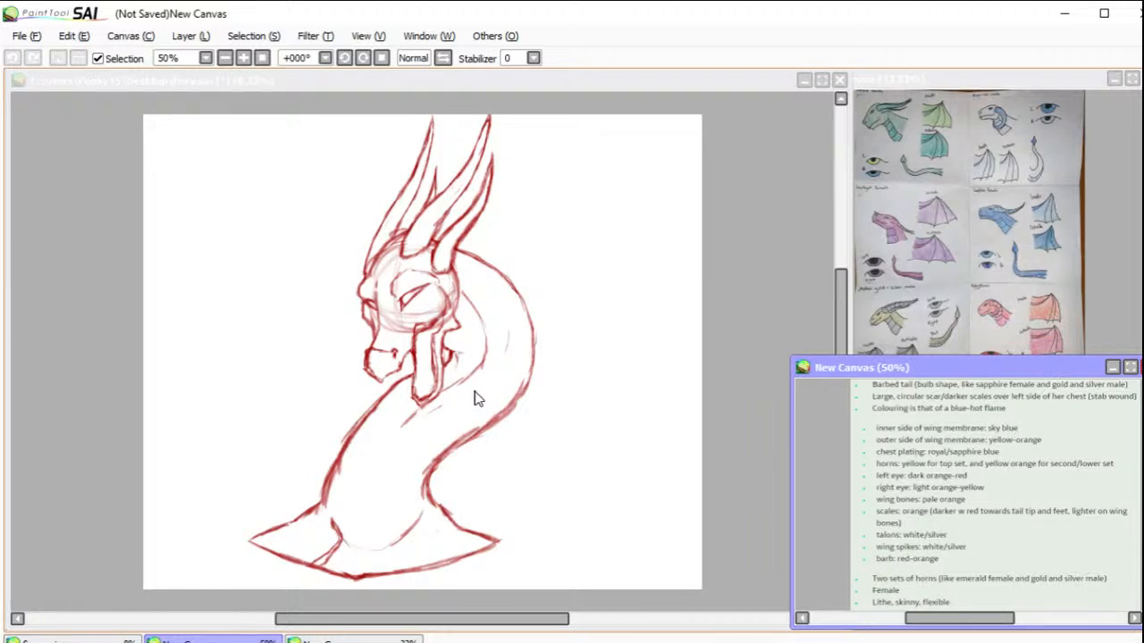
left_click(472, 349)
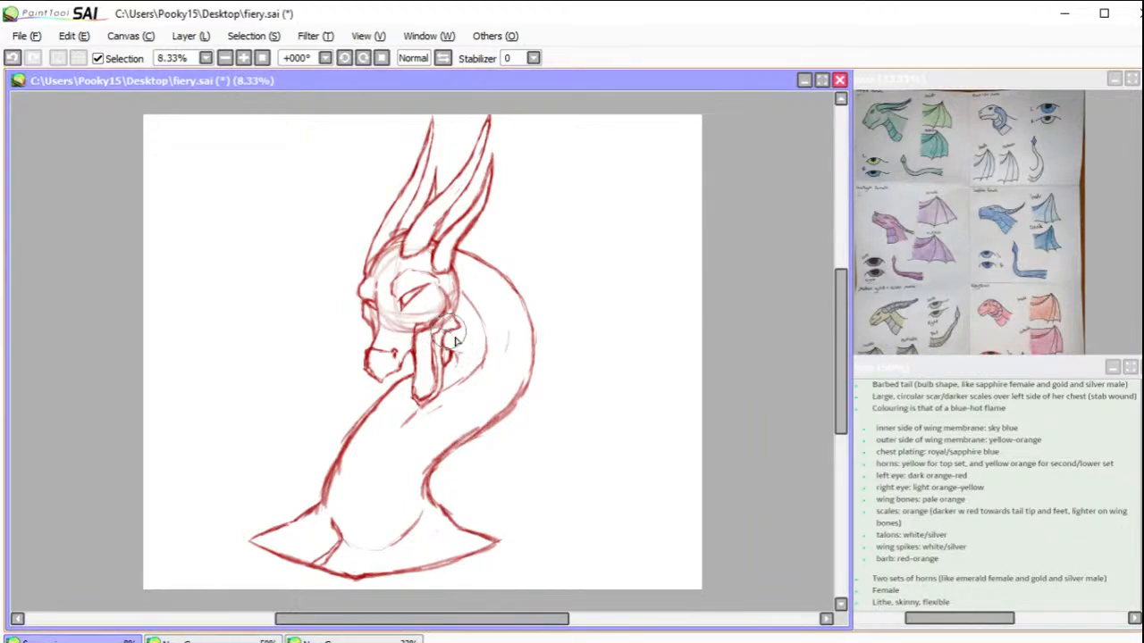
Step: Draw a blue centre line down the neck's front to the chest point, and sketch the top four belly plates behind the jaw
mouse_move(443, 330)
left_mouse_down()
mouse_move(472, 366)
mouse_move(405, 438)
mouse_move(415, 424)
mouse_move(384, 492)
mouse_move(393, 469)
mouse_move(375, 535)
mouse_move(377, 560)
mouse_move(383, 524)
mouse_move(381, 577)
mouse_move(368, 551)
mouse_move(359, 575)
mouse_move(376, 526)
mouse_move(358, 578)
mouse_move(391, 475)
left_mouse_up()
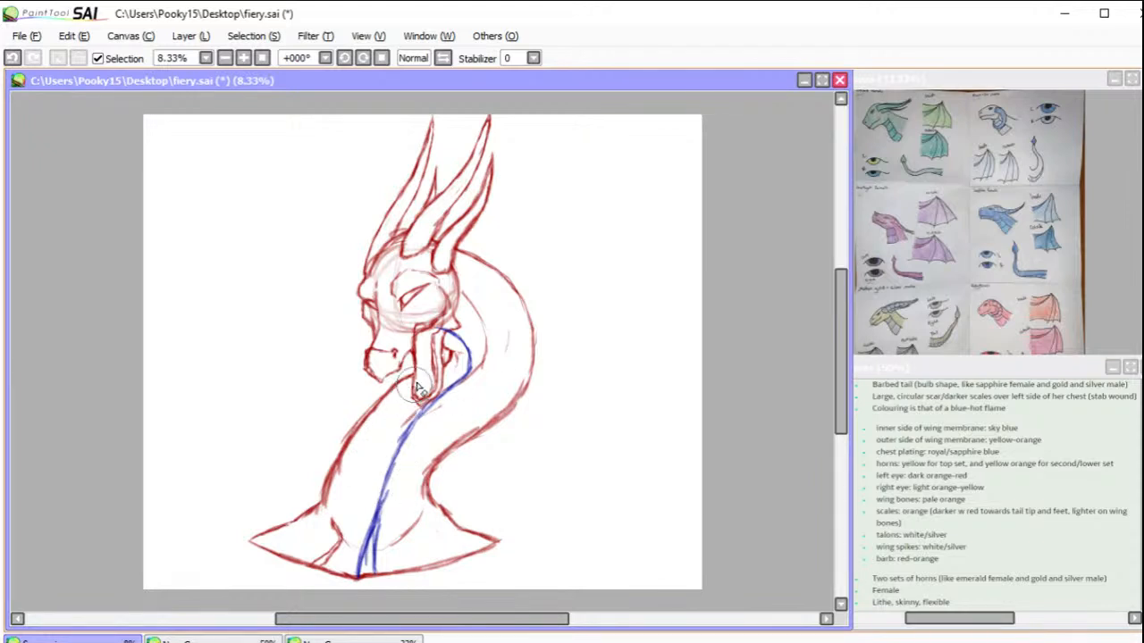
mouse_move(386, 570)
left_mouse_down()
mouse_move(379, 544)
mouse_move(376, 554)
left_mouse_up()
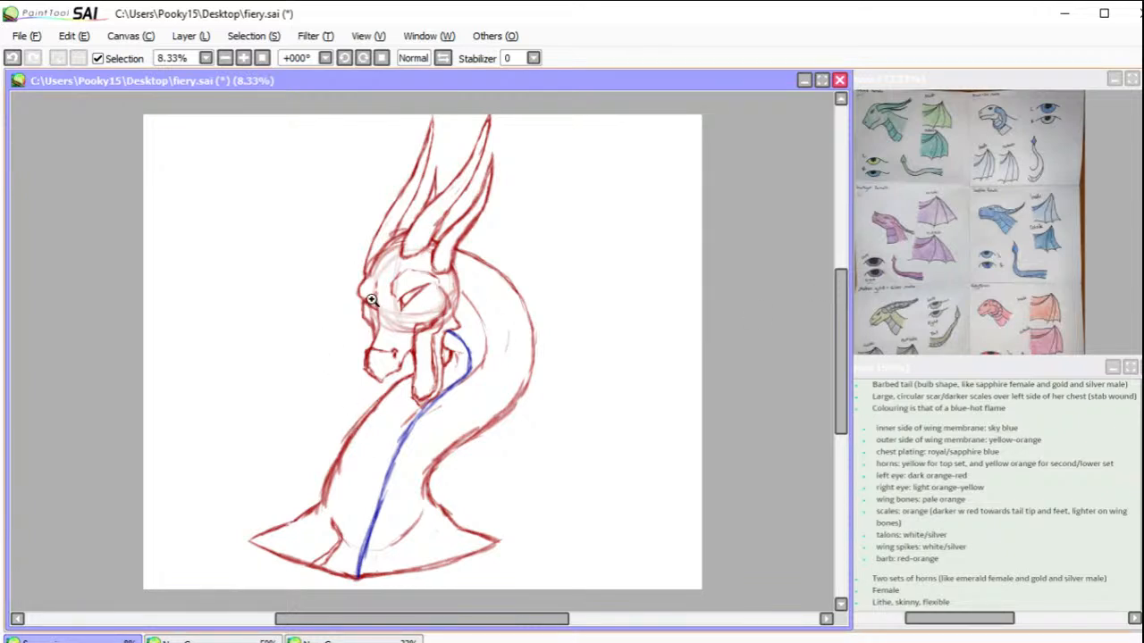
left_click_drag(313, 225, 613, 421)
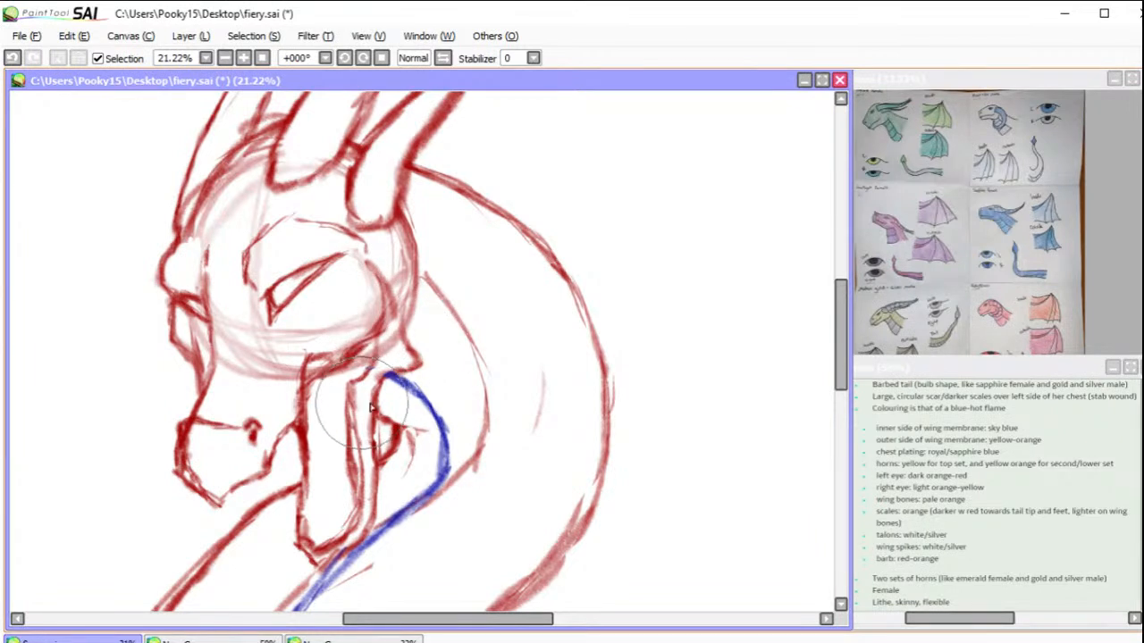
mouse_move(348, 408)
left_mouse_down()
mouse_move(399, 397)
mouse_move(411, 379)
left_mouse_up()
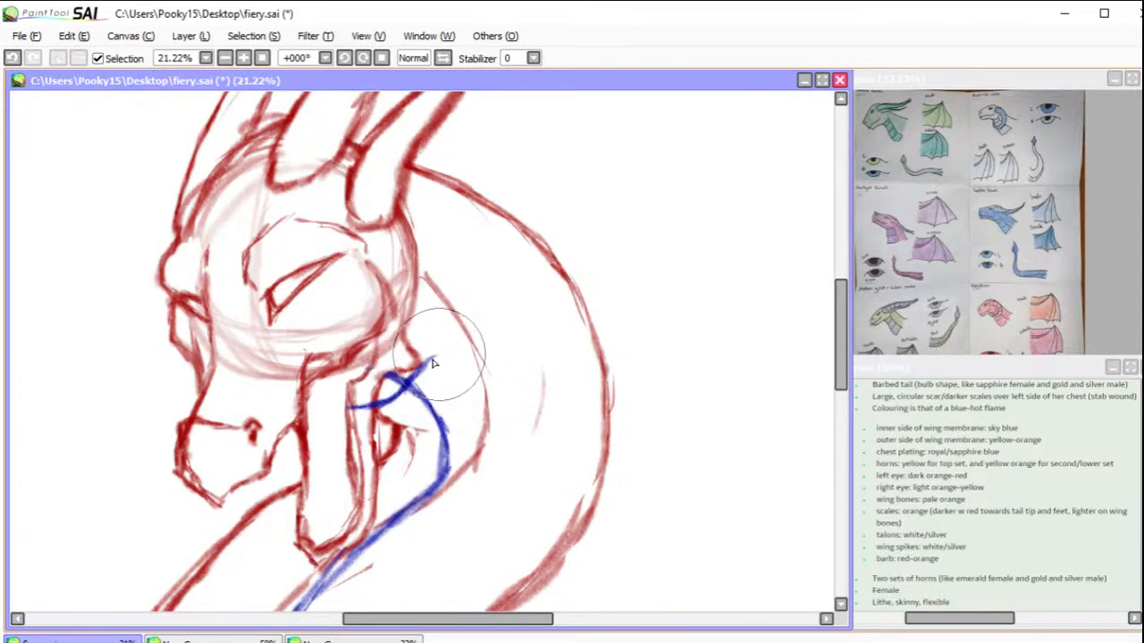
mouse_move(401, 380)
left_mouse_down()
mouse_move(477, 339)
mouse_move(456, 348)
mouse_move(477, 334)
mouse_move(436, 308)
mouse_move(410, 329)
mouse_move(444, 300)
mouse_move(415, 278)
left_mouse_up()
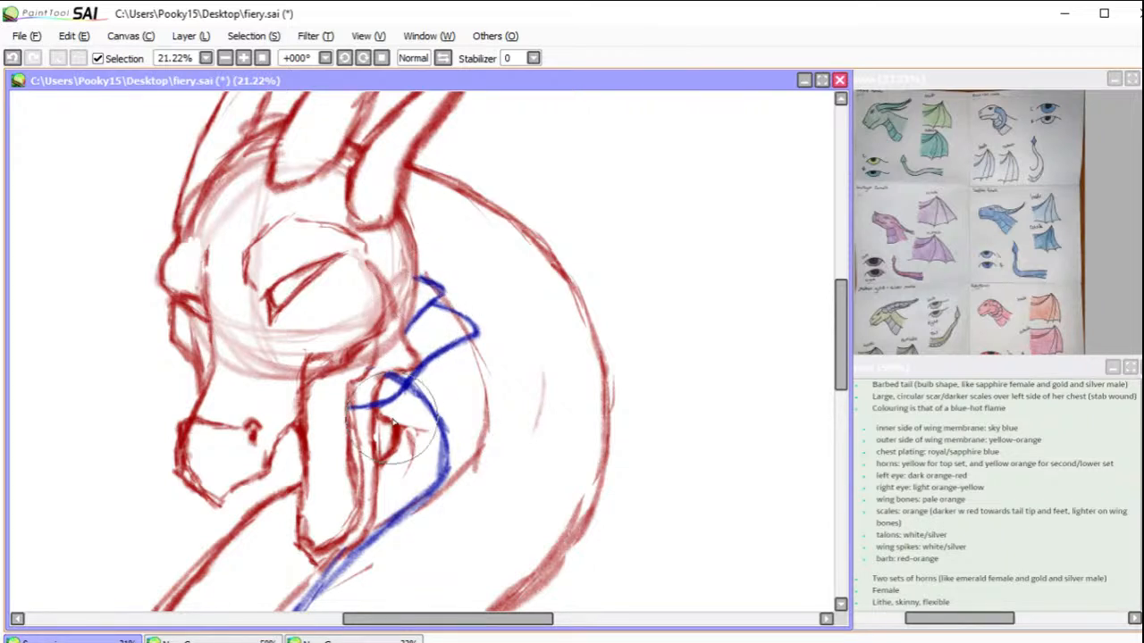
mouse_move(398, 424)
left_mouse_down()
mouse_move(417, 426)
mouse_move(375, 418)
mouse_move(422, 422)
mouse_move(497, 391)
mouse_move(467, 344)
mouse_move(499, 388)
left_mouse_up()
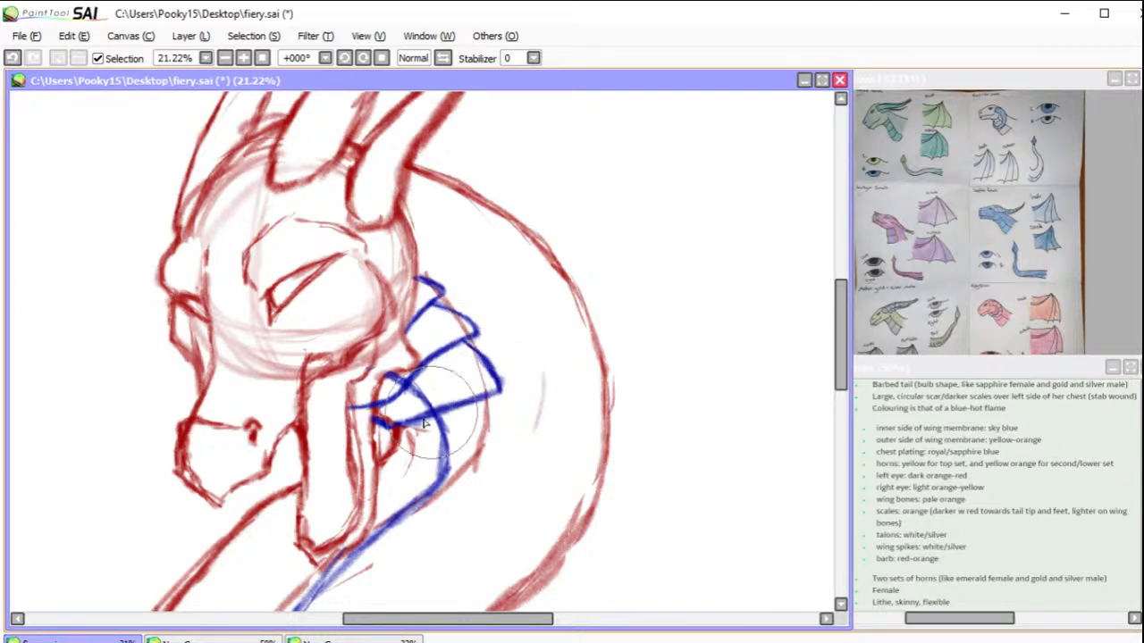
mouse_move(390, 428)
left_mouse_down()
mouse_move(405, 467)
mouse_move(392, 457)
mouse_move(506, 486)
mouse_move(499, 408)
mouse_move(507, 466)
left_mouse_up()
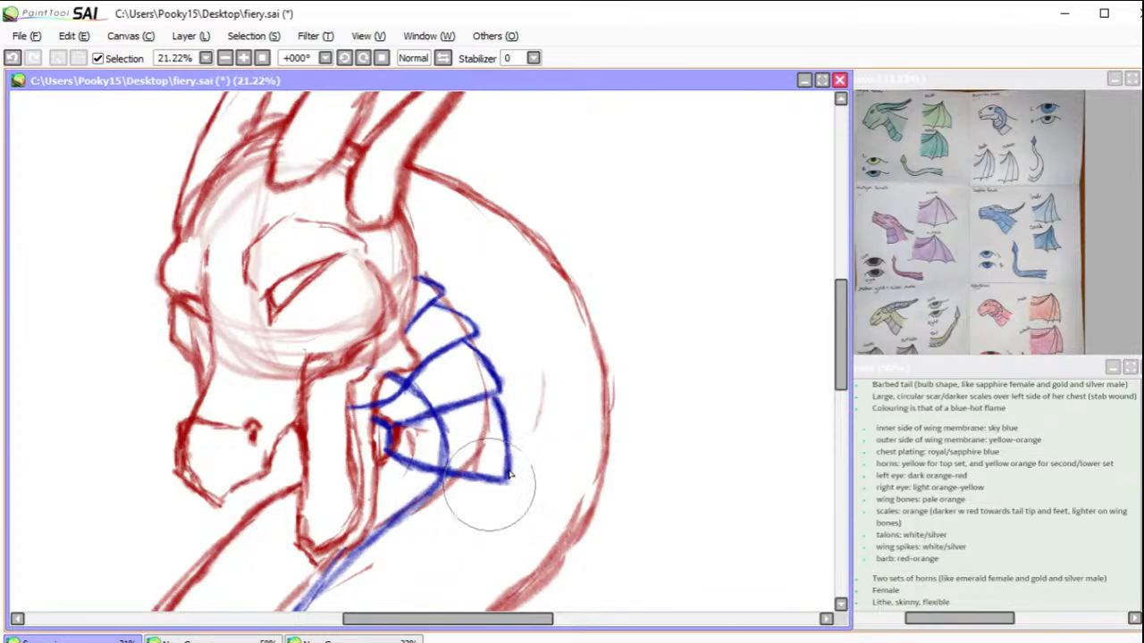
Step: Sketch two more blue plates beneath the first four, curving around behind the jaw with stepped outer edges
left_click_drag(838, 327, 843, 358)
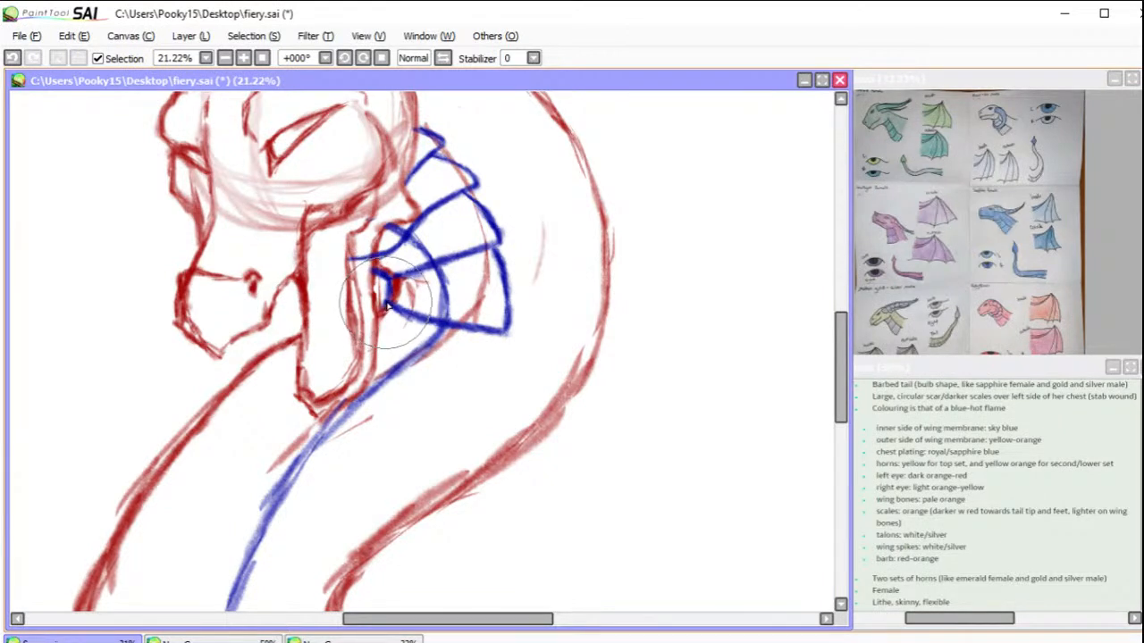
mouse_move(376, 336)
left_mouse_down()
mouse_move(412, 376)
mouse_move(382, 347)
mouse_move(432, 385)
mouse_move(416, 379)
mouse_move(404, 365)
mouse_move(459, 389)
left_mouse_up()
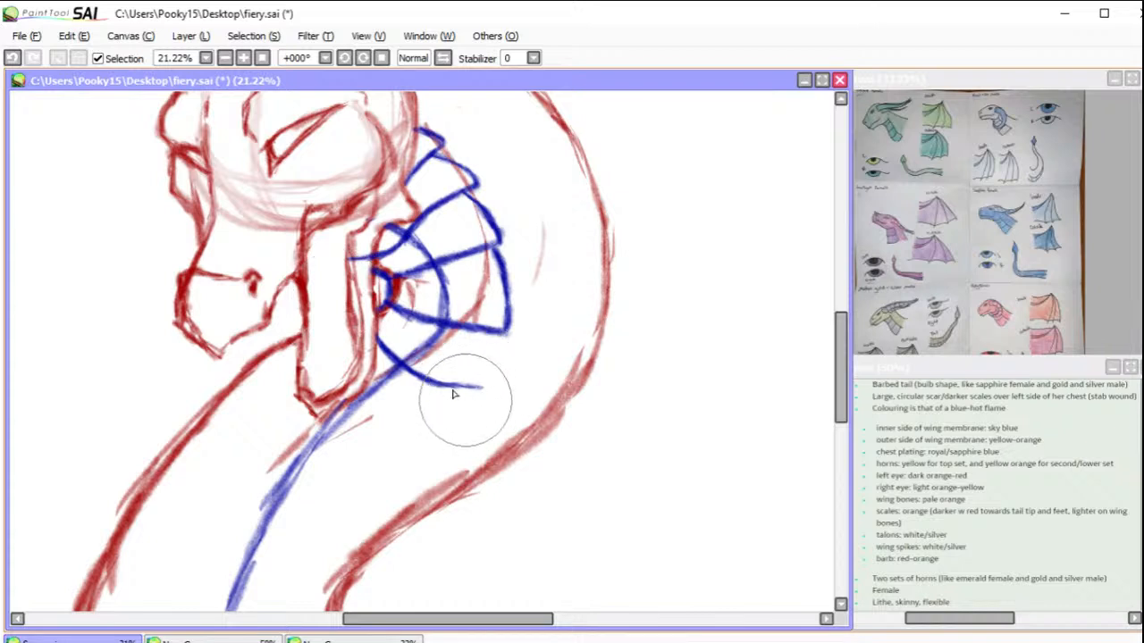
mouse_move(440, 386)
left_mouse_down()
mouse_move(488, 389)
mouse_move(498, 382)
left_mouse_up()
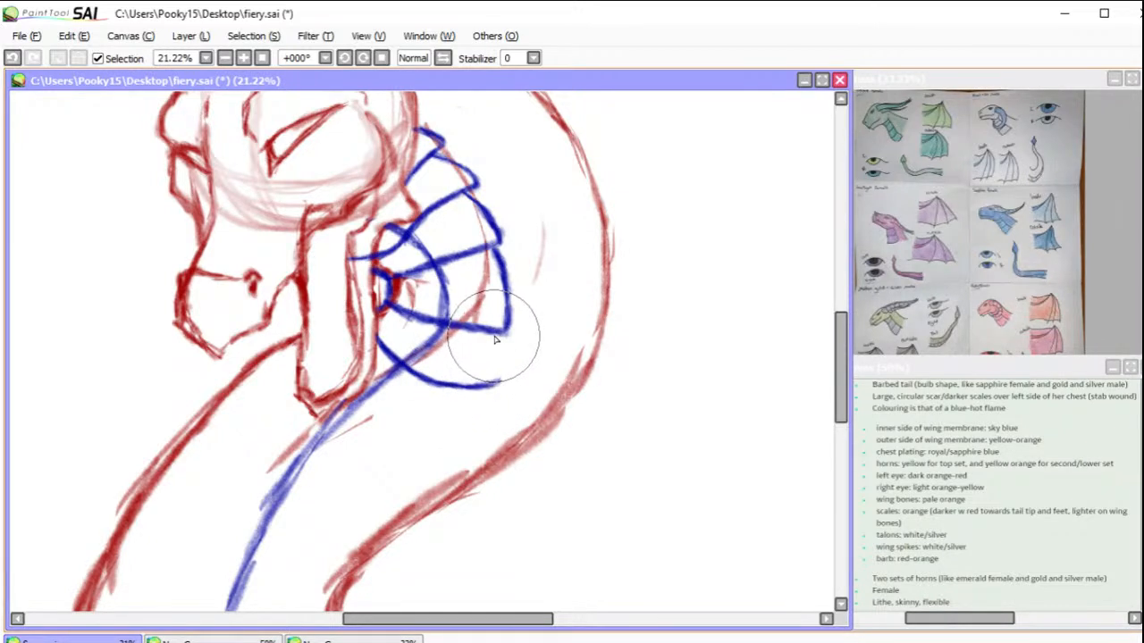
mouse_move(487, 334)
left_mouse_down()
mouse_move(496, 380)
mouse_move(490, 370)
mouse_move(491, 386)
mouse_move(462, 385)
left_mouse_up()
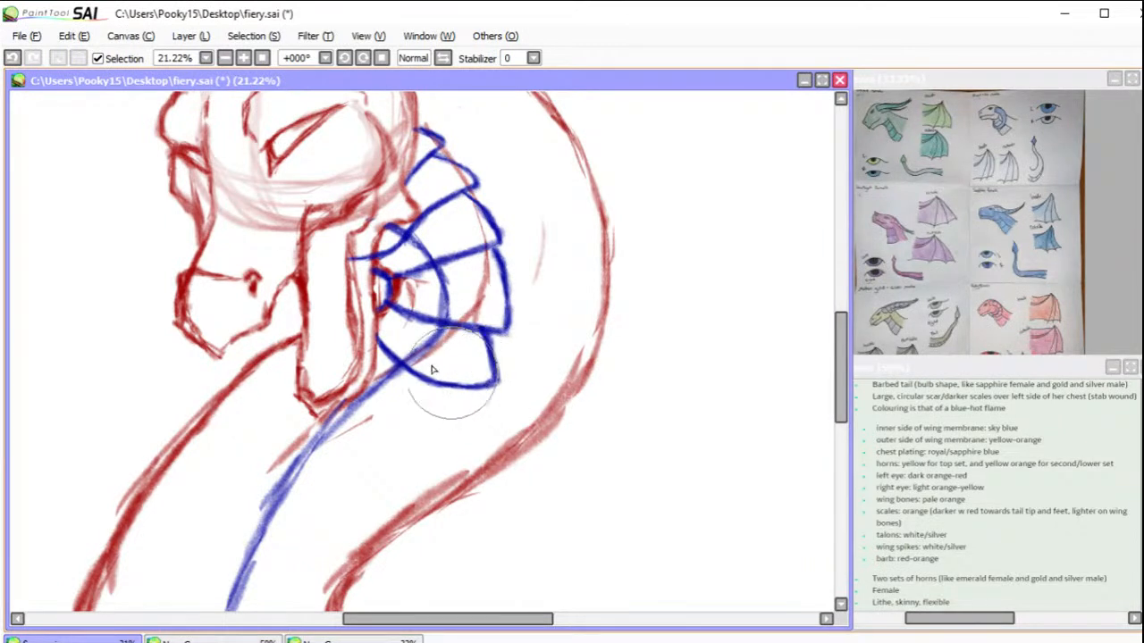
left_click_drag(330, 355, 392, 431)
mouse_move(345, 377)
left_mouse_down()
mouse_move(399, 438)
mouse_move(370, 416)
mouse_move(454, 451)
left_mouse_up()
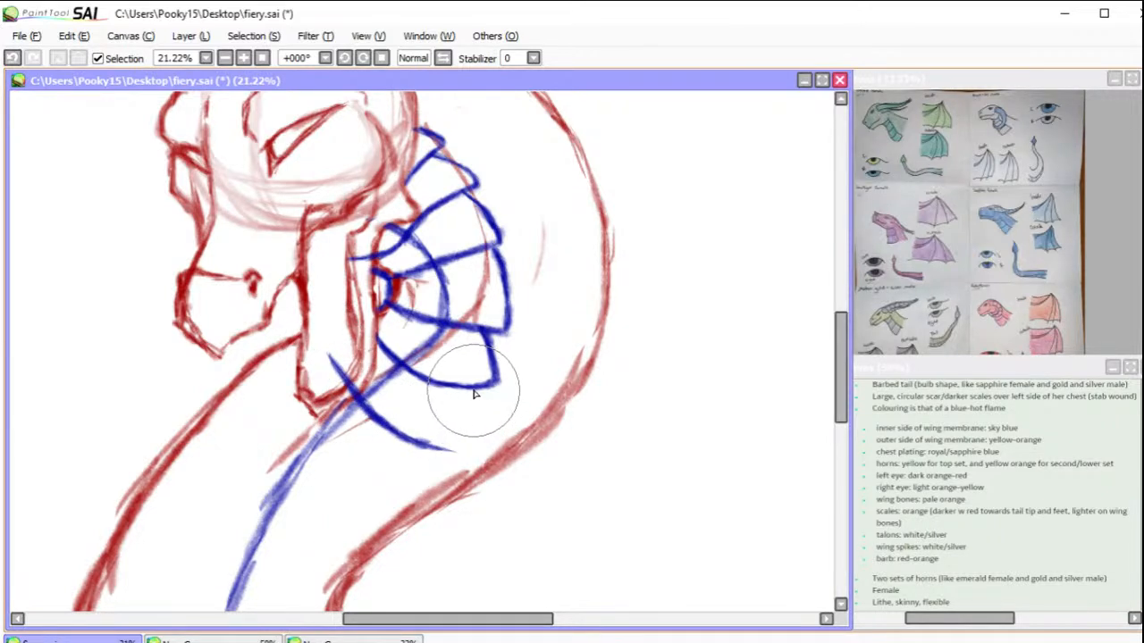
mouse_move(474, 393)
left_mouse_down()
mouse_move(478, 450)
mouse_move(474, 440)
mouse_move(427, 445)
left_mouse_up()
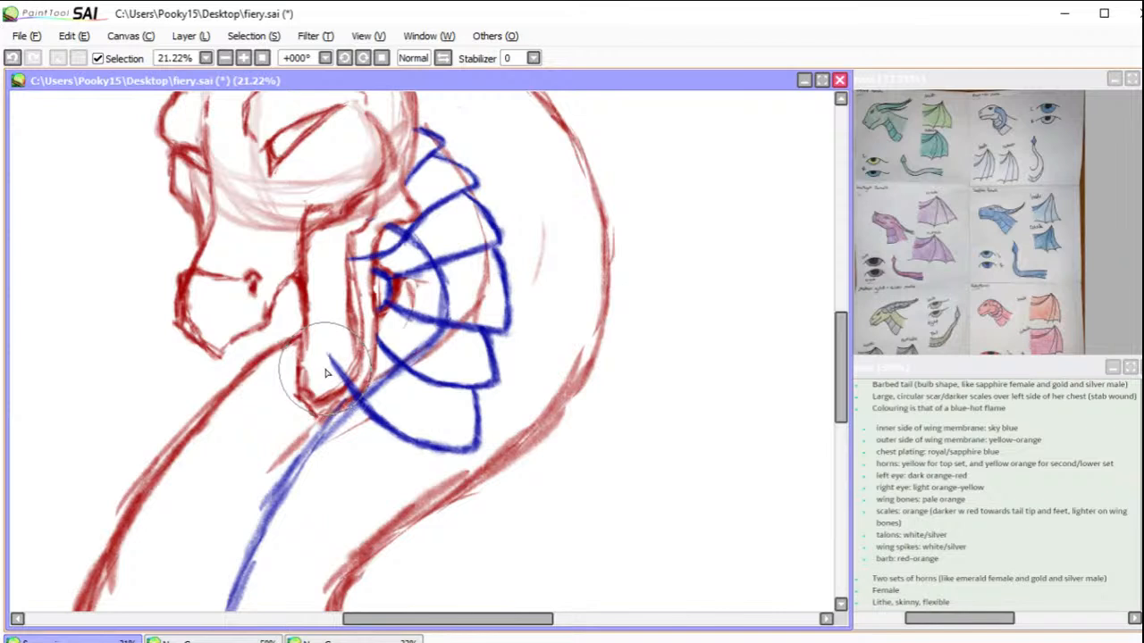
Step: Sketch two wide blue plates across the full front of the neck just below the jaw, closing their stepped ends
mouse_move(380, 436)
left_mouse_down()
mouse_move(605, 331)
mouse_move(587, 301)
mouse_move(554, 309)
mouse_move(604, 293)
left_mouse_up()
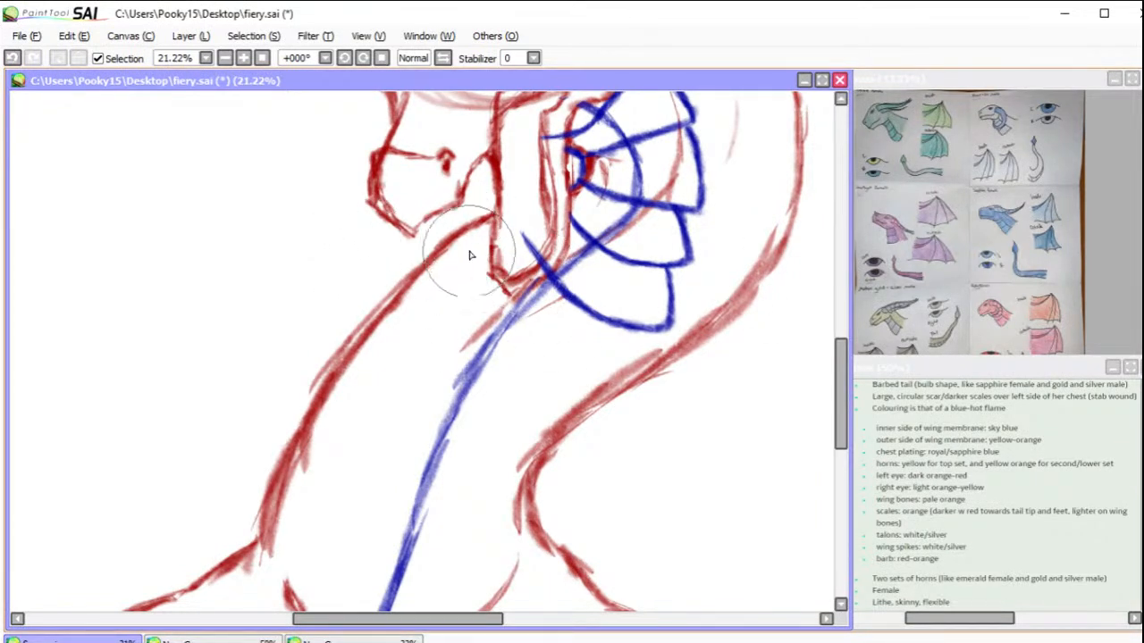
left_click_drag(460, 238, 535, 345)
mouse_move(497, 308)
left_mouse_down()
mouse_move(593, 377)
mouse_move(590, 367)
left_mouse_up()
mouse_move(631, 330)
left_mouse_down()
mouse_move(621, 390)
mouse_move(625, 381)
mouse_move(583, 371)
mouse_move(612, 384)
mouse_move(632, 358)
left_mouse_up()
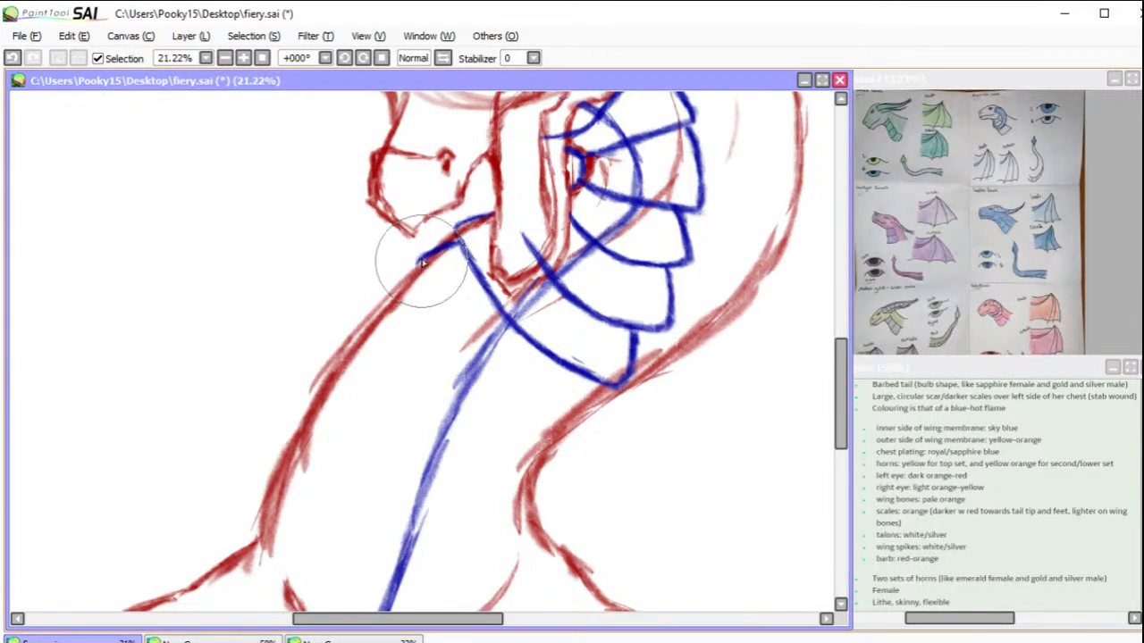
left_click_drag(416, 266, 459, 345)
mouse_move(426, 293)
left_mouse_down()
mouse_move(475, 362)
mouse_move(439, 314)
mouse_move(505, 383)
mouse_move(477, 362)
mouse_move(537, 402)
mouse_move(477, 356)
mouse_move(524, 399)
mouse_move(475, 365)
mouse_move(551, 418)
mouse_move(506, 393)
mouse_move(576, 422)
left_mouse_up()
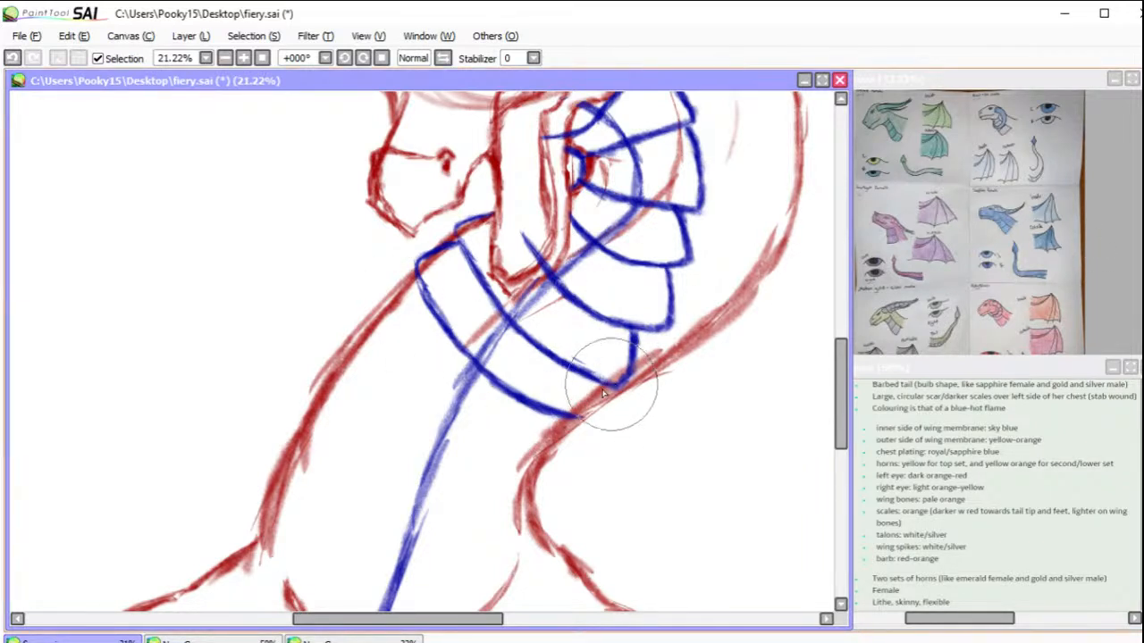
left_click_drag(591, 380, 585, 419)
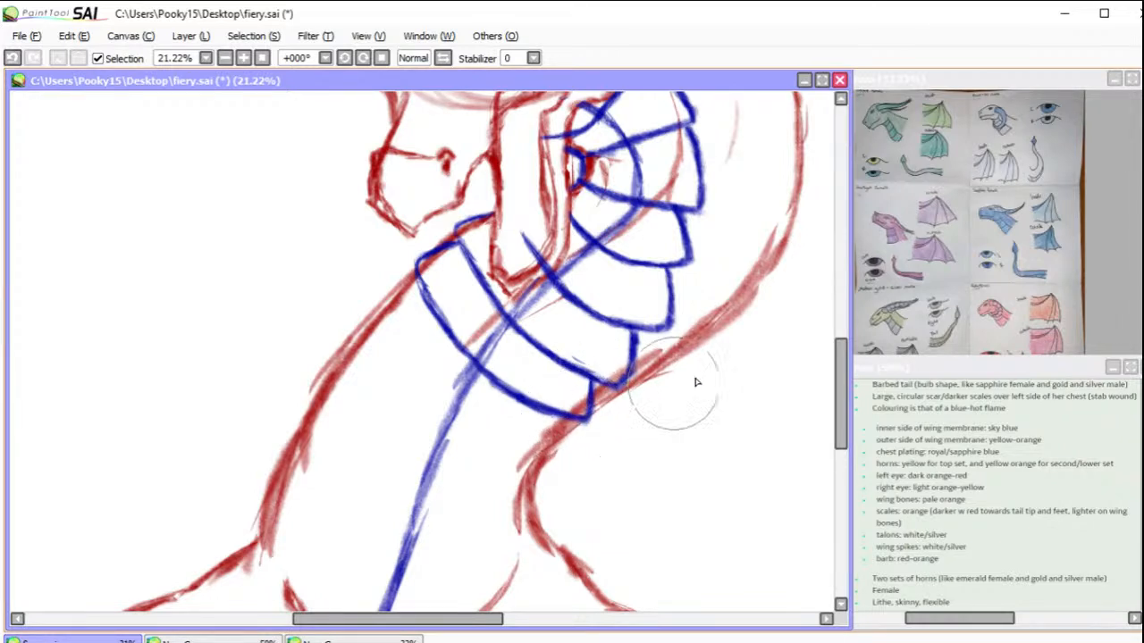
Step: Sketch a third wide blue plate below these two, and erase the blue plate lines that overlap the jaw
left_click_drag(847, 388, 835, 404)
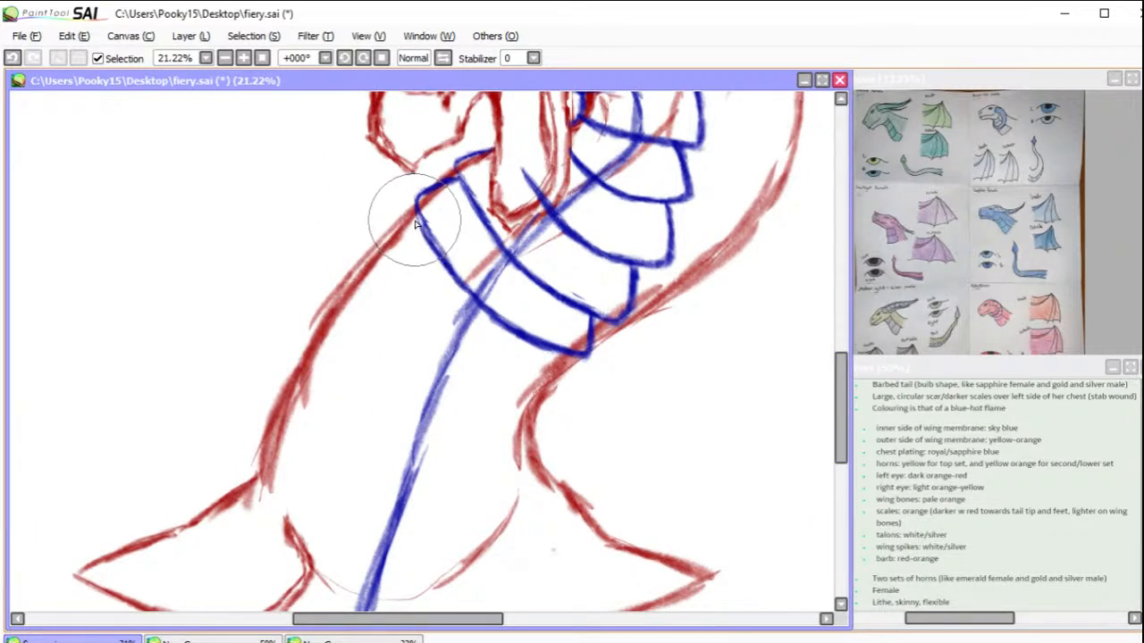
mouse_move(420, 214)
left_mouse_down()
mouse_move(381, 249)
mouse_move(383, 261)
mouse_move(382, 245)
mouse_move(401, 293)
left_mouse_up()
mouse_move(380, 255)
left_mouse_down()
mouse_move(458, 353)
mouse_move(472, 358)
mouse_move(473, 342)
mouse_move(553, 394)
left_mouse_up()
left_click_drag(567, 353, 560, 387)
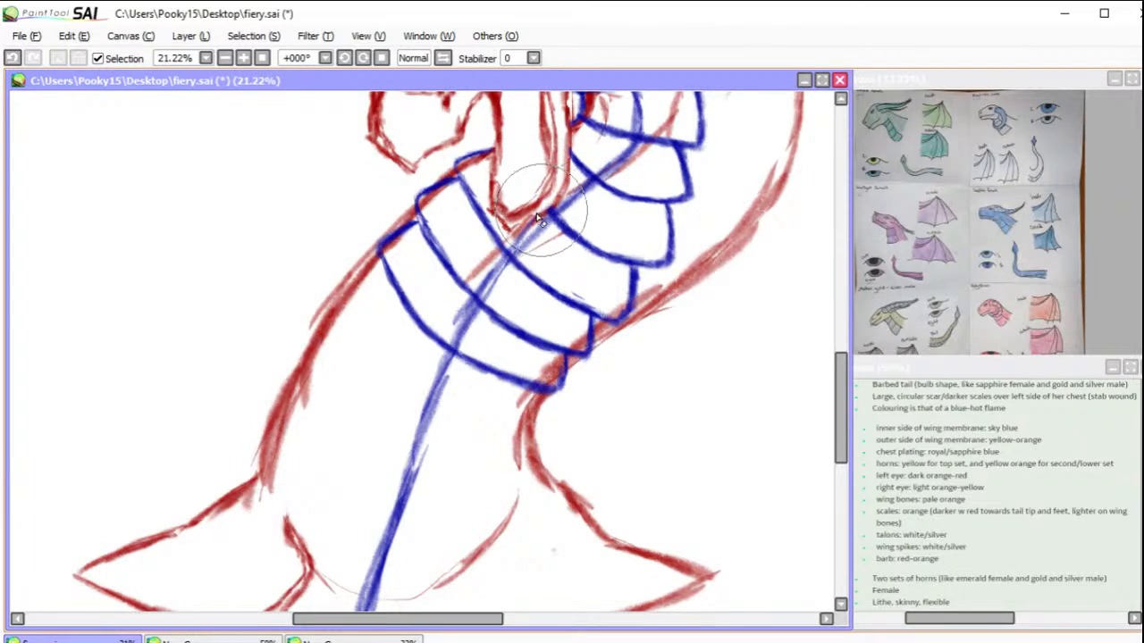
mouse_move(684, 165)
left_mouse_down()
mouse_move(638, 421)
mouse_move(651, 434)
mouse_move(651, 414)
left_mouse_up()
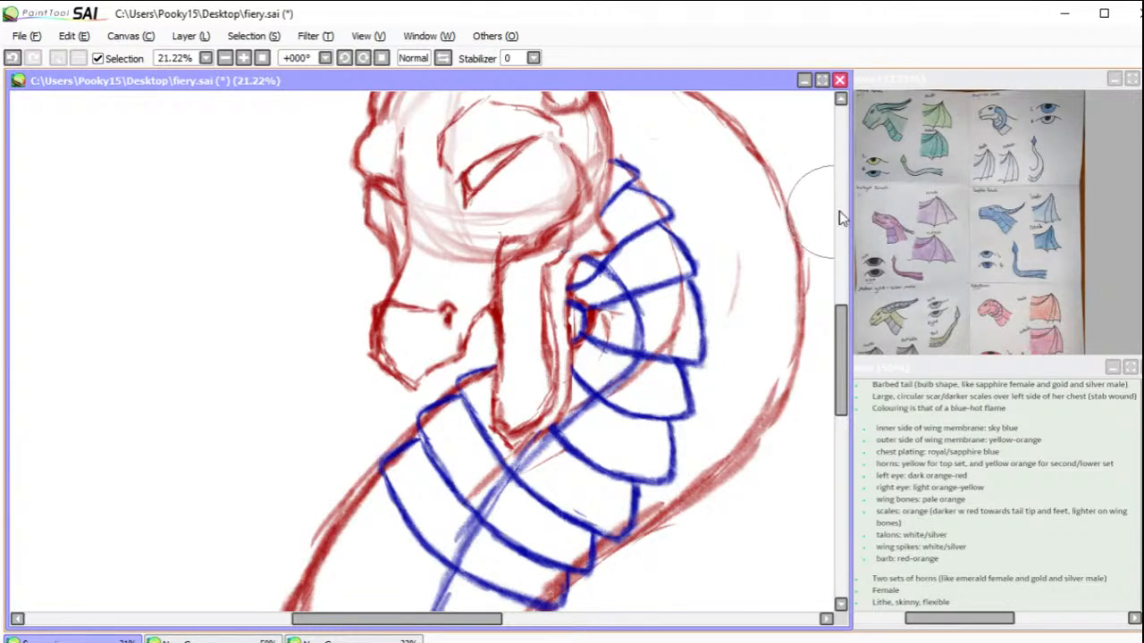
Step: Sketch two further overlapping blue plates down the middle of the neck, with stepped ends along both neck contours
mouse_move(756, 369)
left_mouse_down()
mouse_move(694, 184)
mouse_move(674, 170)
left_mouse_up()
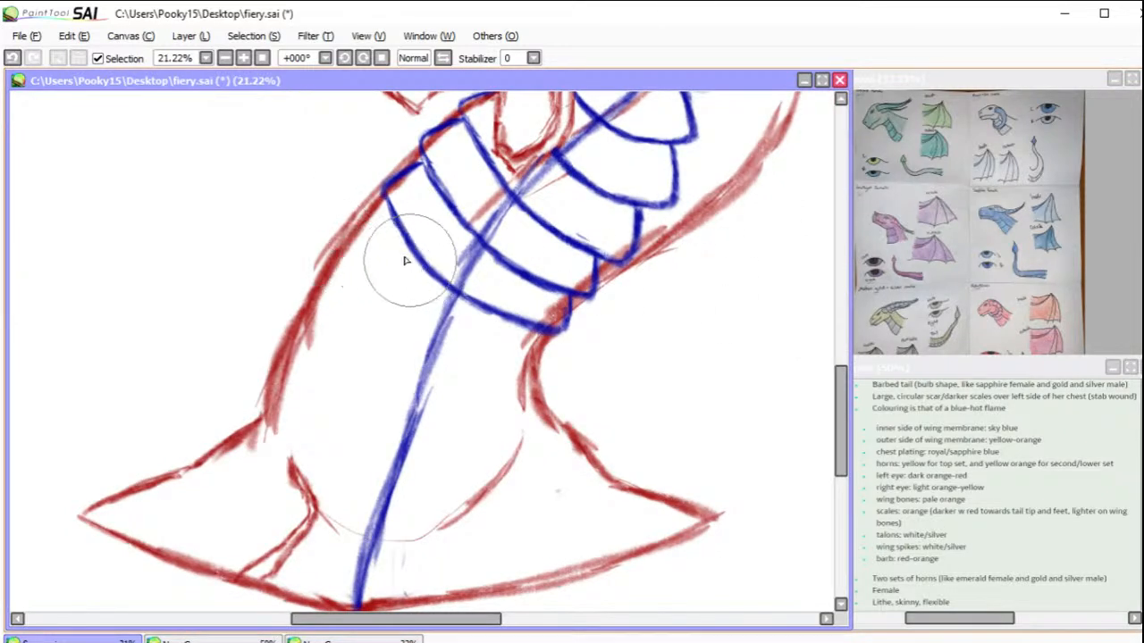
mouse_move(382, 205)
left_mouse_down()
mouse_move(349, 228)
mouse_move(359, 218)
mouse_move(362, 264)
left_mouse_up()
mouse_move(350, 225)
left_mouse_down()
mouse_move(396, 319)
mouse_move(432, 346)
mouse_move(480, 366)
mouse_move(475, 375)
mouse_move(549, 354)
mouse_move(537, 366)
mouse_move(547, 333)
mouse_move(543, 357)
left_mouse_up()
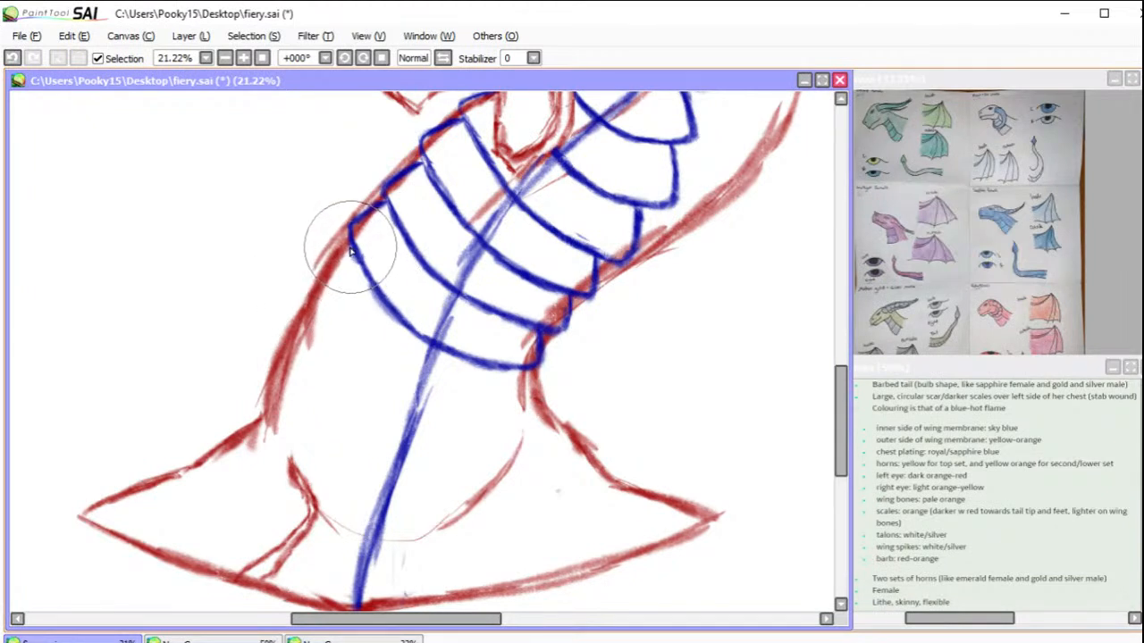
mouse_move(353, 248)
left_mouse_down()
mouse_move(325, 298)
mouse_move(320, 291)
mouse_move(387, 355)
mouse_move(359, 338)
mouse_move(479, 392)
mouse_move(446, 385)
mouse_move(423, 375)
mouse_move(478, 392)
mouse_move(543, 390)
mouse_move(528, 373)
mouse_move(536, 388)
mouse_move(532, 373)
mouse_move(520, 397)
mouse_move(477, 391)
left_mouse_up()
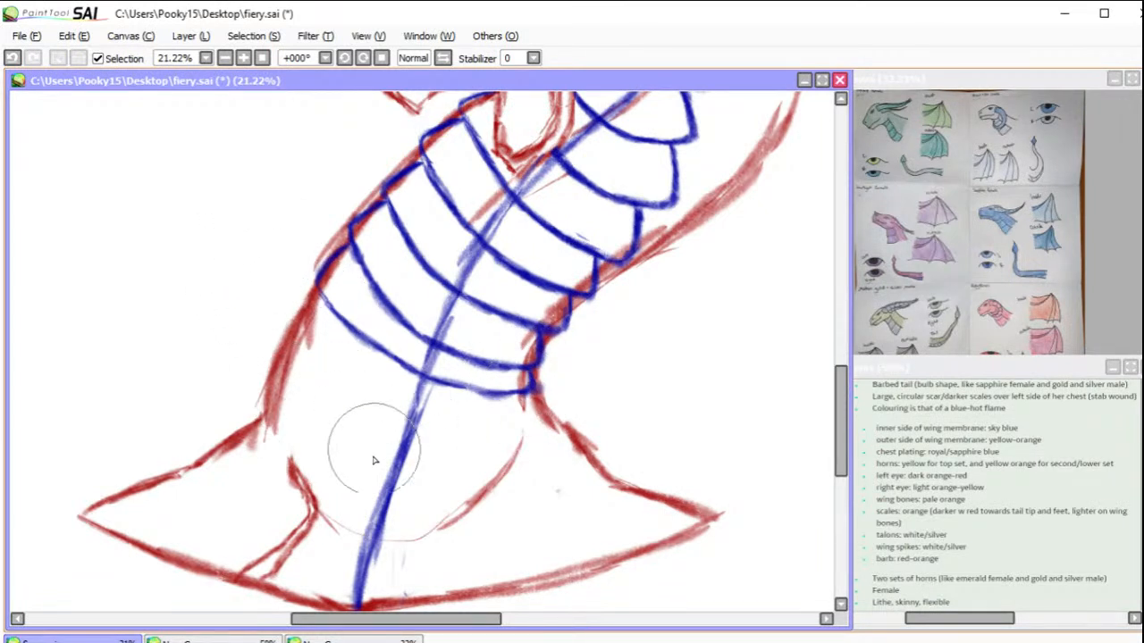
Step: Draw five curved blue cross lines over the lower neck and chest, spaced down to the chest point
left_click_drag(300, 333, 347, 375)
mouse_move(301, 334)
left_mouse_down()
mouse_move(364, 395)
mouse_move(415, 417)
mouse_move(477, 421)
mouse_move(537, 401)
left_mouse_up()
mouse_move(293, 398)
left_mouse_down()
mouse_move(365, 445)
mouse_move(332, 425)
mouse_move(419, 455)
mouse_move(343, 433)
mouse_move(456, 454)
mouse_move(433, 451)
mouse_move(534, 427)
left_mouse_up()
mouse_move(289, 454)
left_mouse_down()
mouse_move(428, 502)
mouse_move(527, 481)
mouse_move(549, 465)
left_mouse_up()
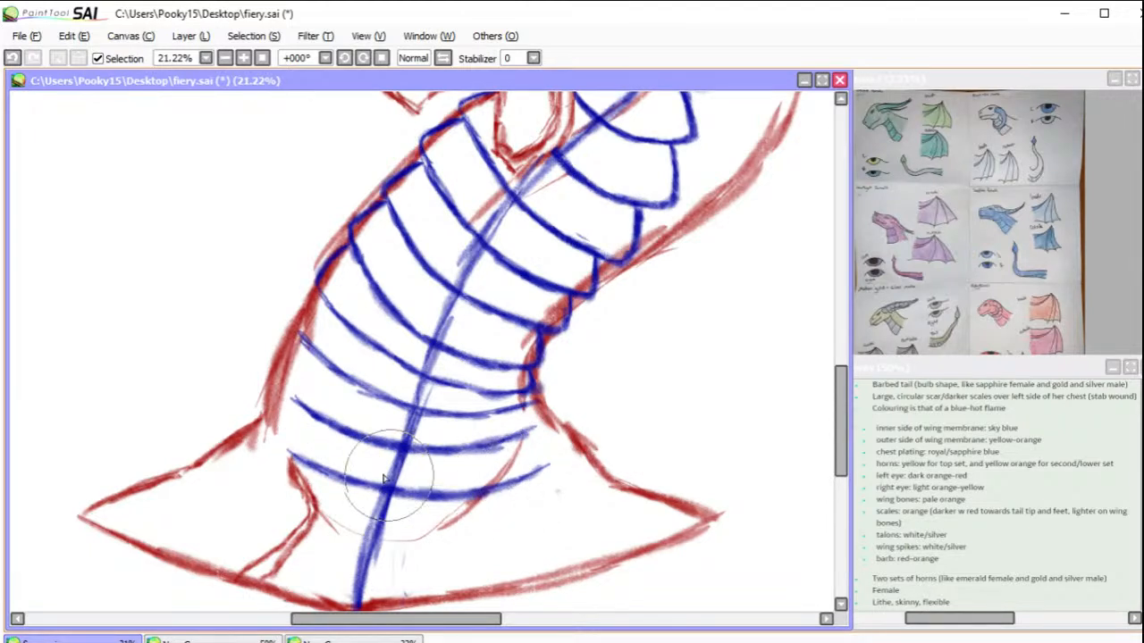
left_click_drag(294, 458, 276, 446)
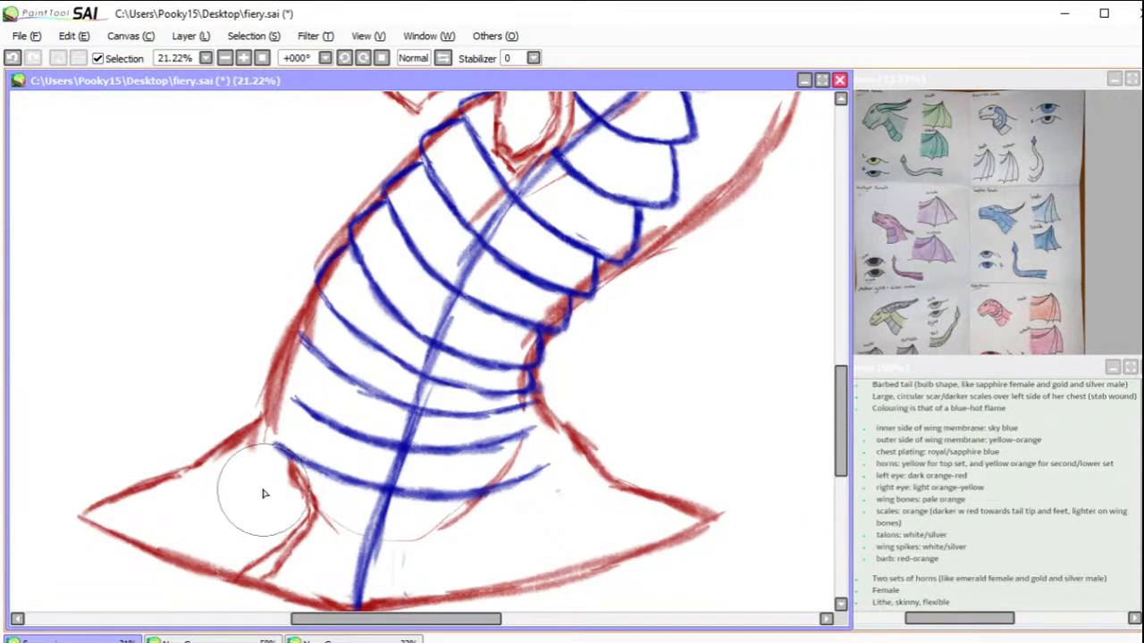
mouse_move(273, 498)
left_mouse_down()
mouse_move(362, 546)
mouse_move(309, 525)
mouse_move(426, 551)
mouse_move(381, 549)
mouse_move(508, 543)
left_mouse_up()
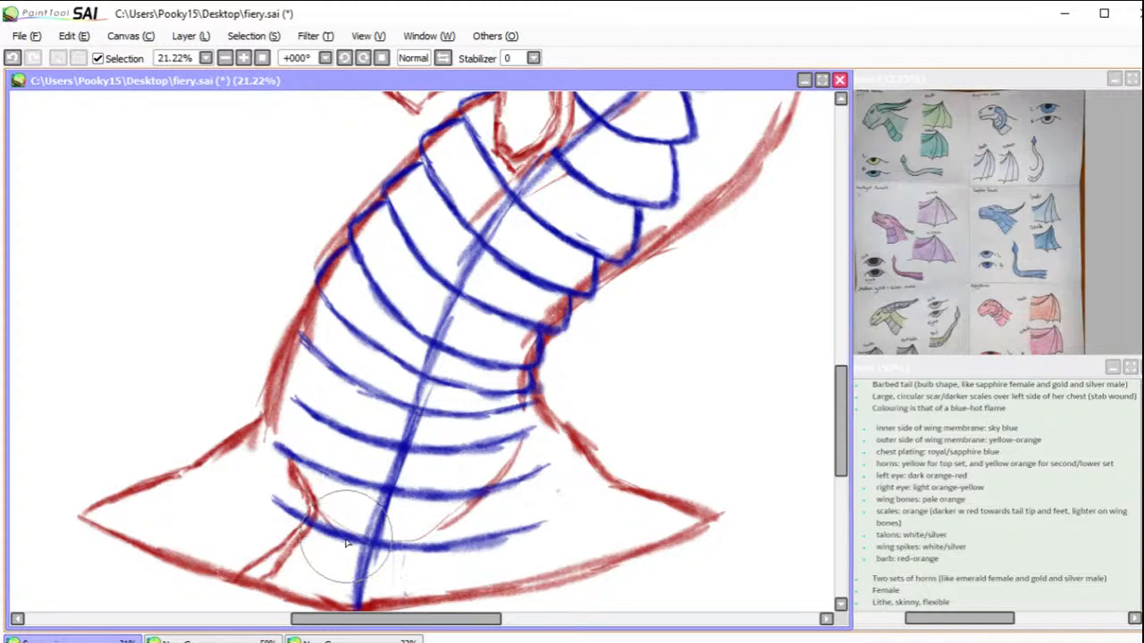
mouse_move(265, 549)
left_mouse_down()
mouse_move(295, 573)
mouse_move(367, 594)
left_mouse_up()
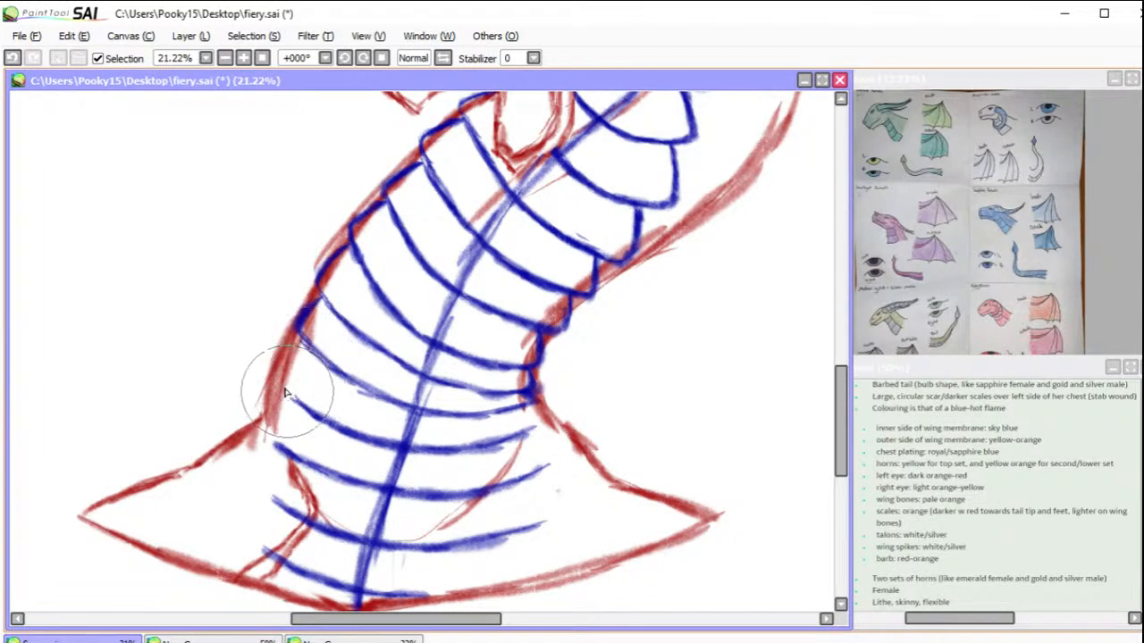
Step: Extend the plate lines at the neck's base out to the red contours and join their ends with stepped edges
mouse_move(279, 384)
left_mouse_down()
mouse_move(359, 435)
mouse_move(533, 431)
mouse_move(544, 419)
left_mouse_up()
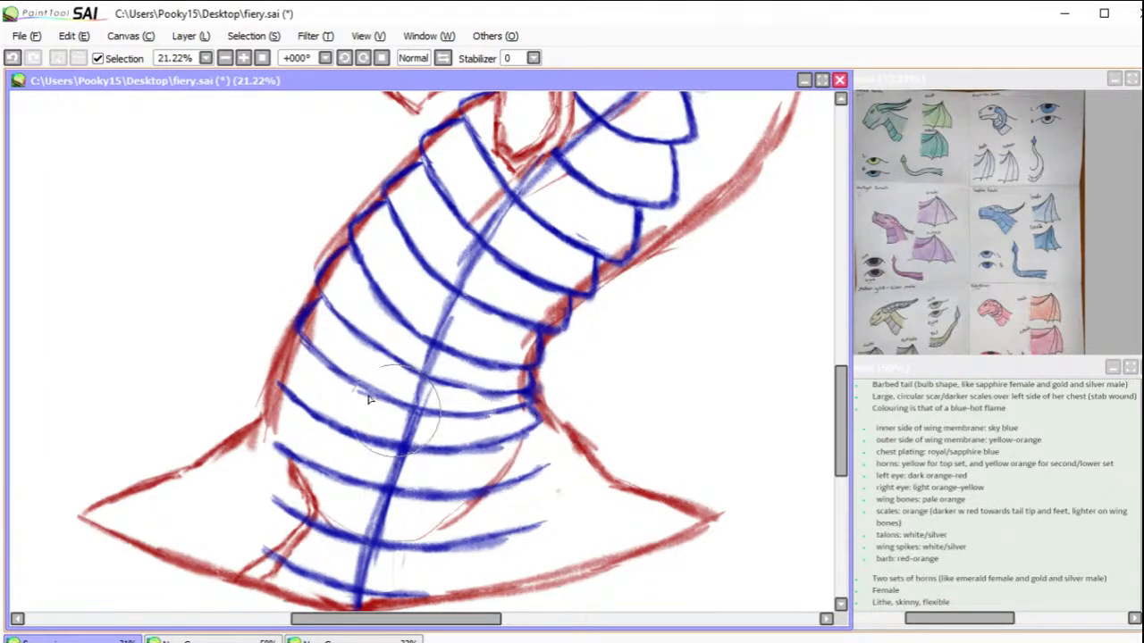
left_click_drag(308, 350, 278, 385)
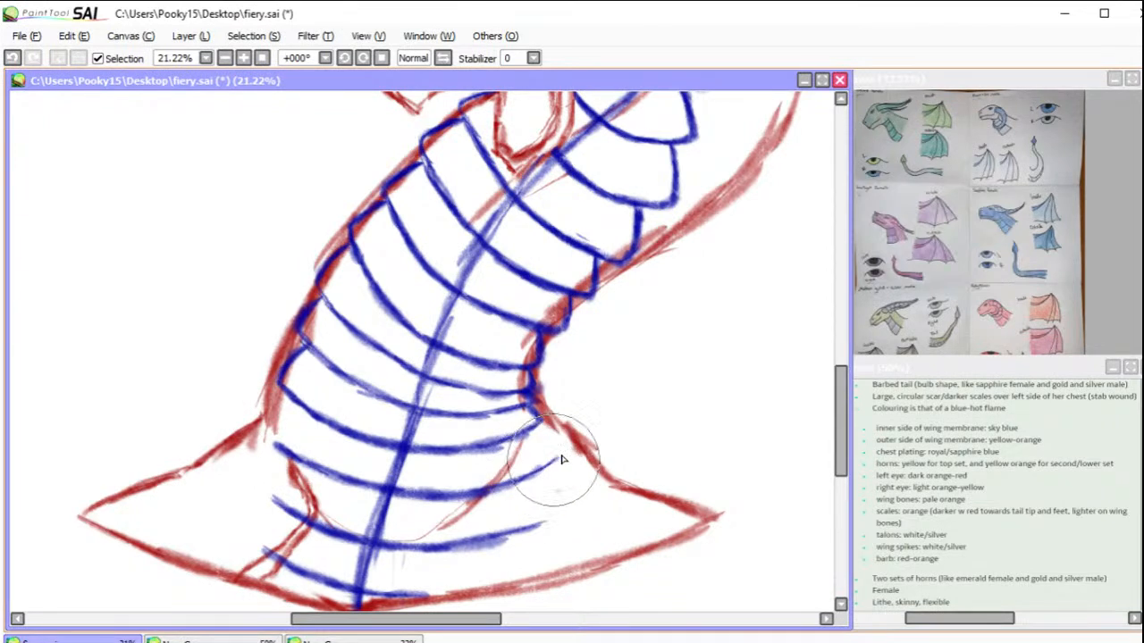
left_click_drag(534, 429, 564, 454)
mouse_move(282, 447)
left_mouse_down()
mouse_move(260, 430)
mouse_move(276, 443)
left_mouse_up()
left_click_drag(283, 397, 265, 418)
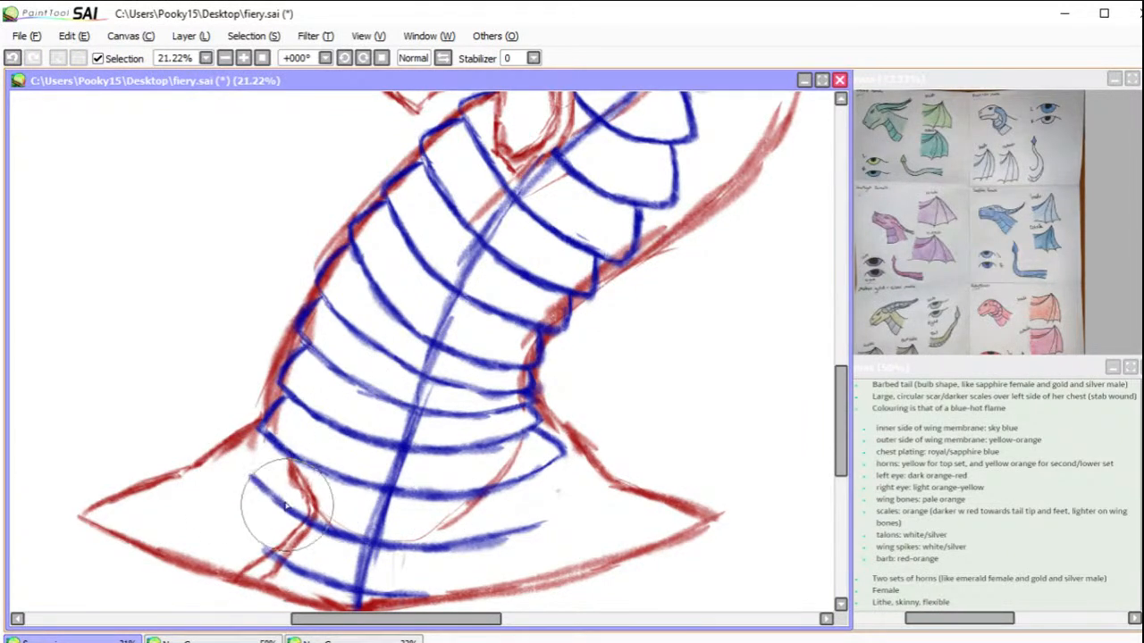
Step: Widen the lowest chest plate lines toward the shoulders and close their stepped edges down to the bust's bottom contour
left_click_drag(557, 512, 531, 526)
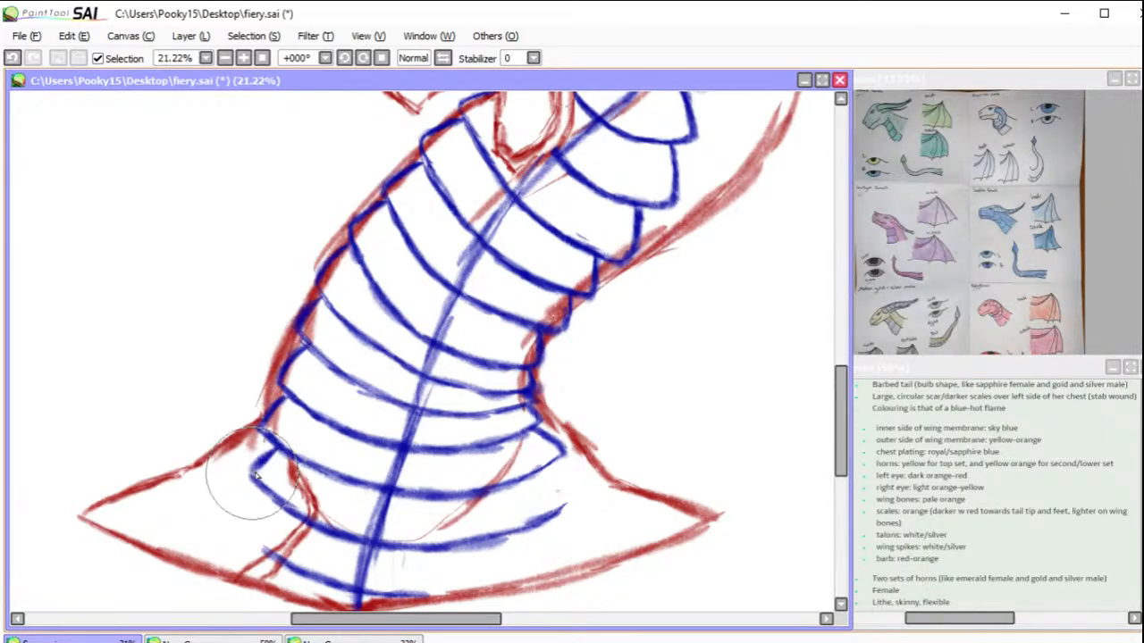
mouse_move(552, 468)
left_mouse_down()
mouse_move(580, 486)
mouse_move(574, 502)
mouse_move(542, 519)
left_mouse_up()
mouse_move(242, 531)
left_mouse_down()
mouse_move(339, 578)
mouse_move(483, 591)
mouse_move(408, 599)
mouse_move(469, 590)
left_mouse_up()
mouse_move(271, 497)
left_mouse_down()
mouse_move(242, 524)
mouse_move(265, 541)
left_mouse_up()
mouse_move(569, 511)
left_mouse_down()
mouse_move(596, 543)
mouse_move(576, 557)
mouse_move(559, 562)
mouse_move(593, 547)
mouse_move(450, 593)
mouse_move(415, 594)
left_mouse_up()
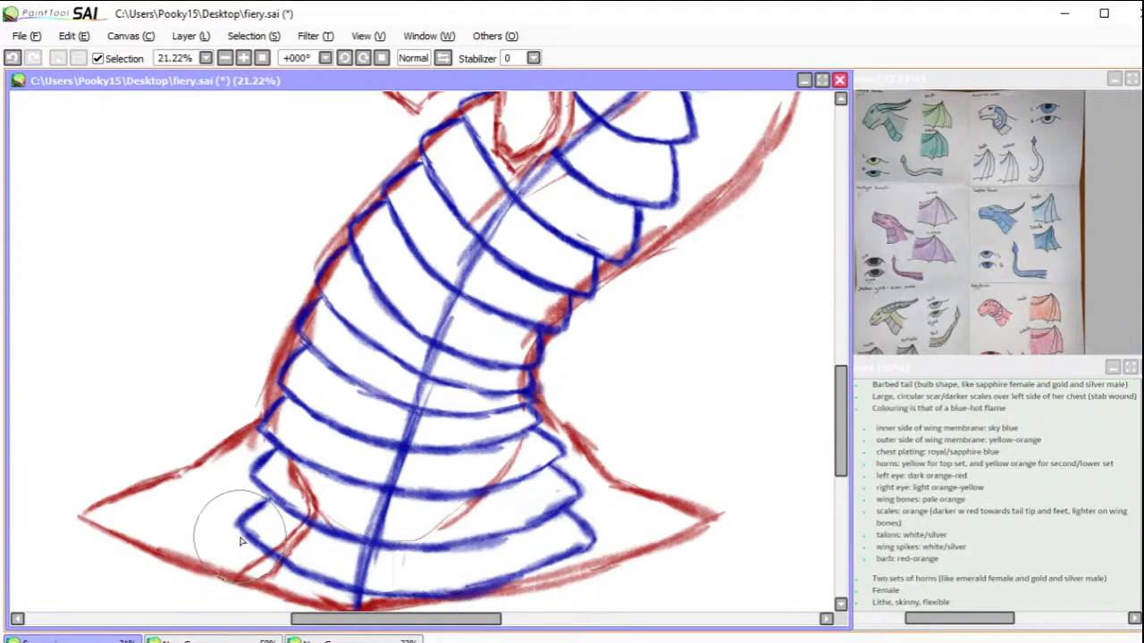
left_click_drag(241, 537, 207, 564)
left_click_drag(590, 545, 598, 562)
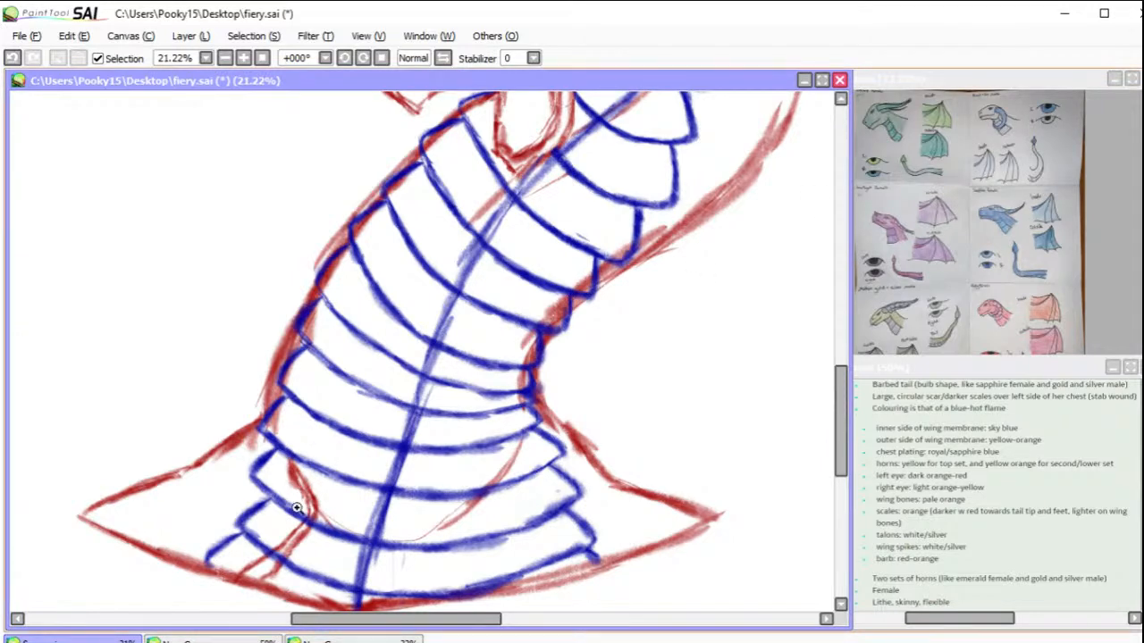
left_click_drag(228, 519, 447, 613)
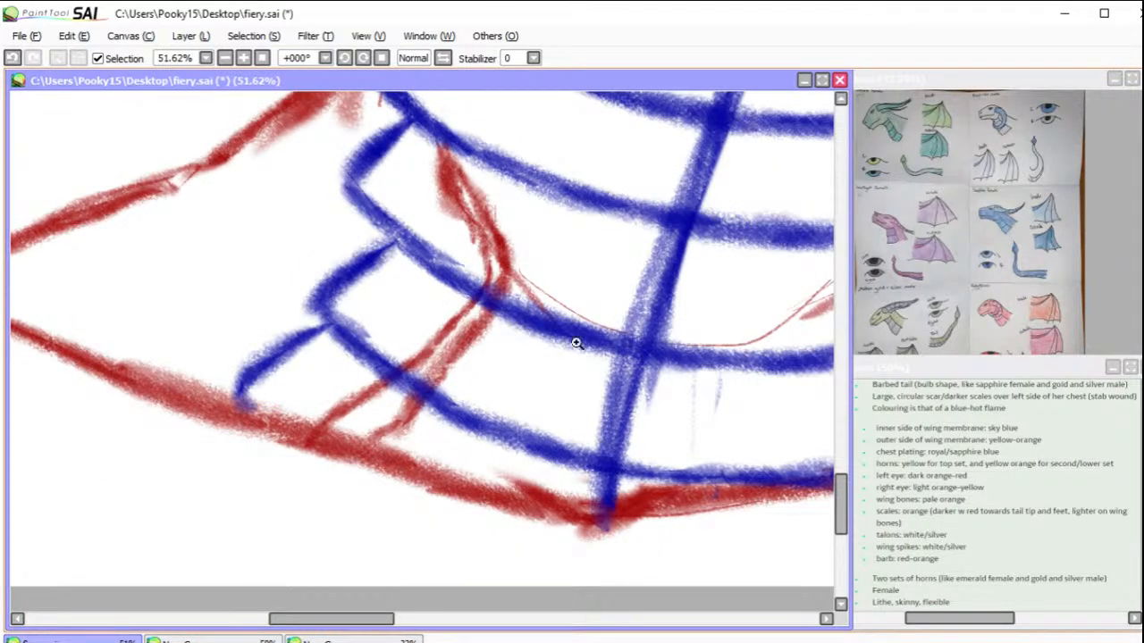
mouse_move(739, 258)
left_mouse_down()
mouse_move(623, 434)
mouse_move(635, 414)
left_mouse_up()
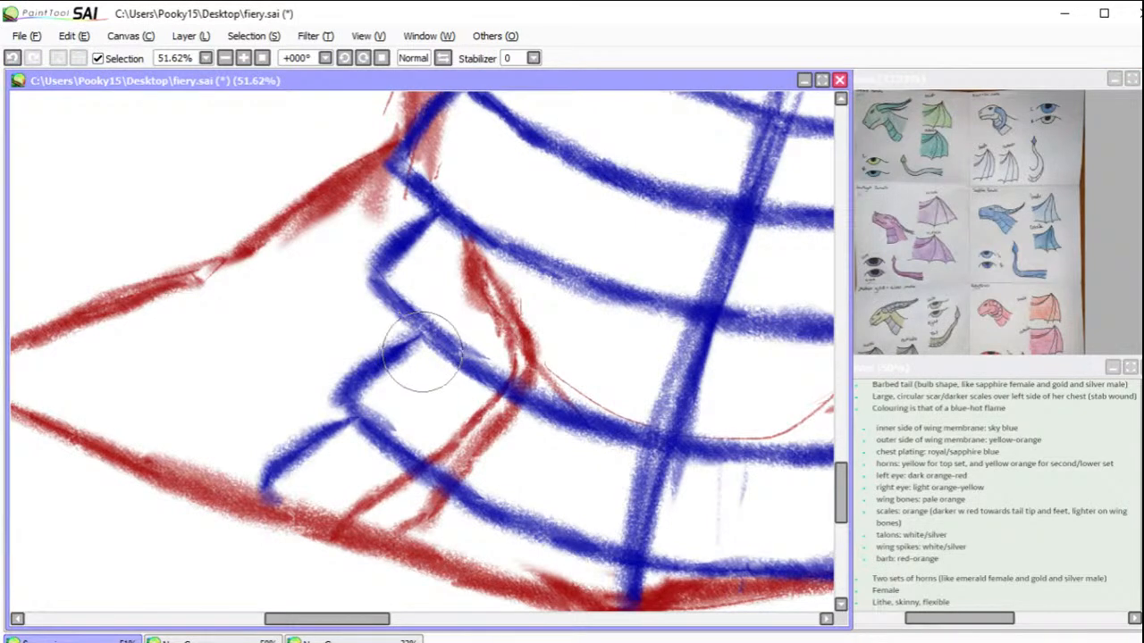
Step: Break the lowest chest plate line at the diagonal red chest mark and draw blue crease lines along it to the bust's bottom contour
mouse_move(475, 505)
left_mouse_down()
mouse_move(471, 493)
mouse_move(450, 457)
mouse_move(384, 437)
mouse_move(448, 463)
mouse_move(470, 432)
left_mouse_up()
left_click_drag(478, 394, 464, 414)
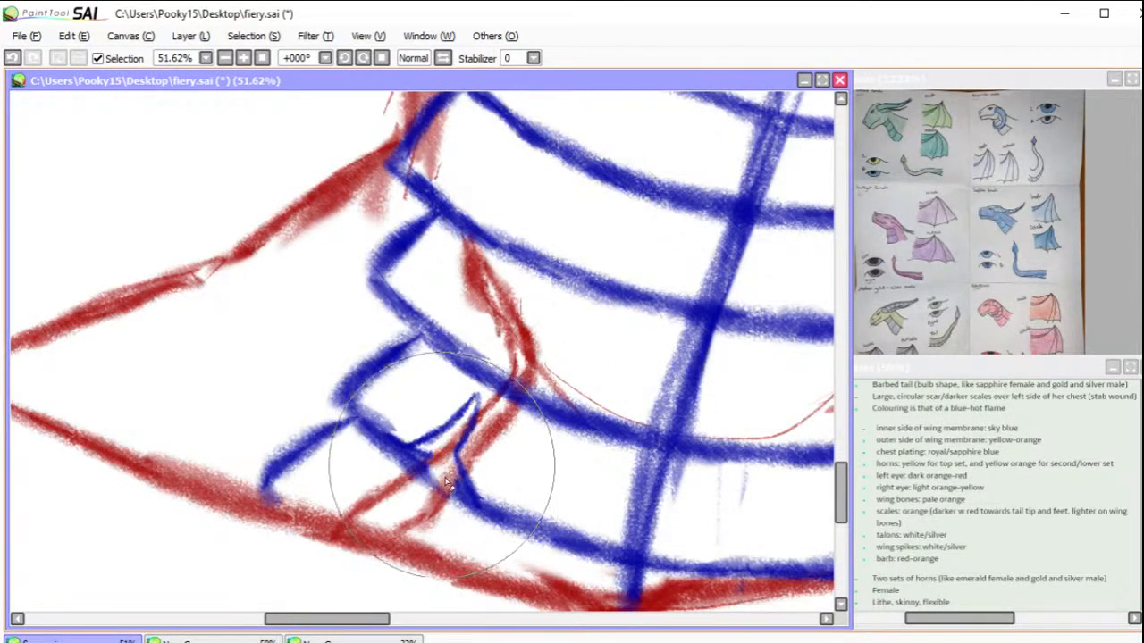
mouse_move(436, 478)
left_mouse_down()
mouse_move(414, 476)
mouse_move(407, 450)
left_mouse_up()
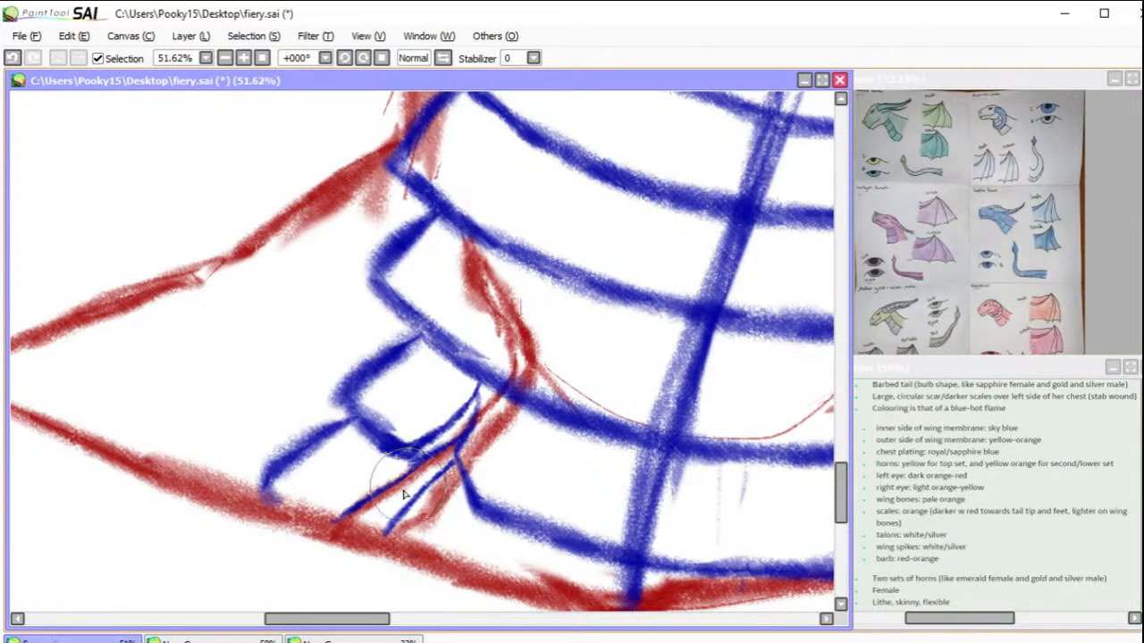
mouse_move(414, 483)
left_mouse_down()
mouse_move(356, 533)
mouse_move(429, 471)
left_mouse_up()
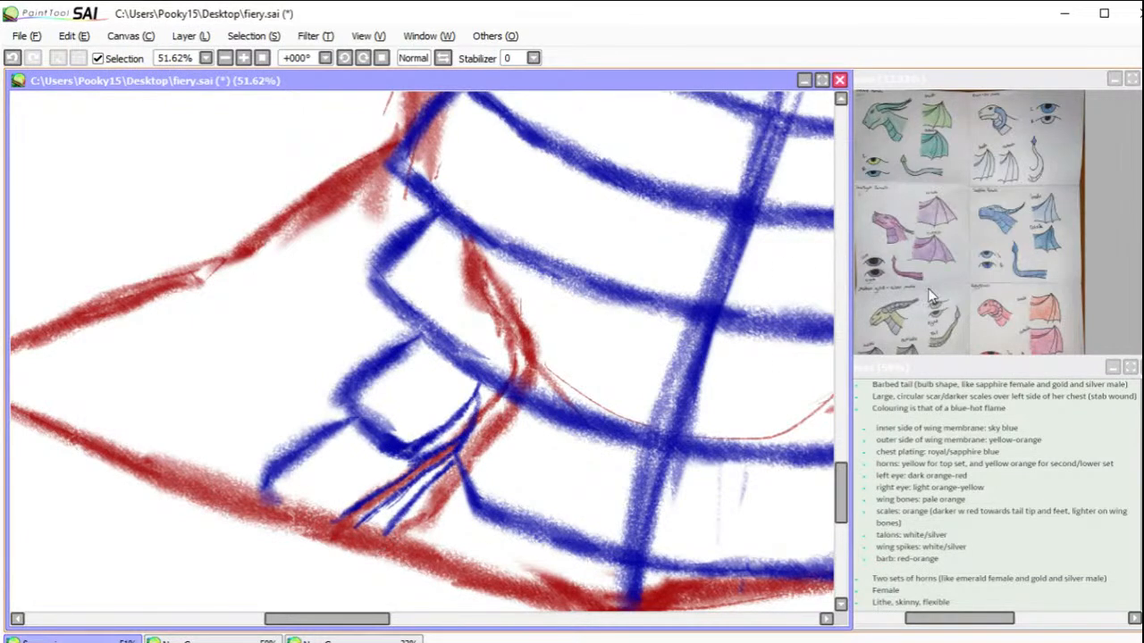
Step: Extend the blue crease lines up along the red chest mark, breaking the next plate line there and adding a short crack above it
left_click_drag(562, 343, 555, 387)
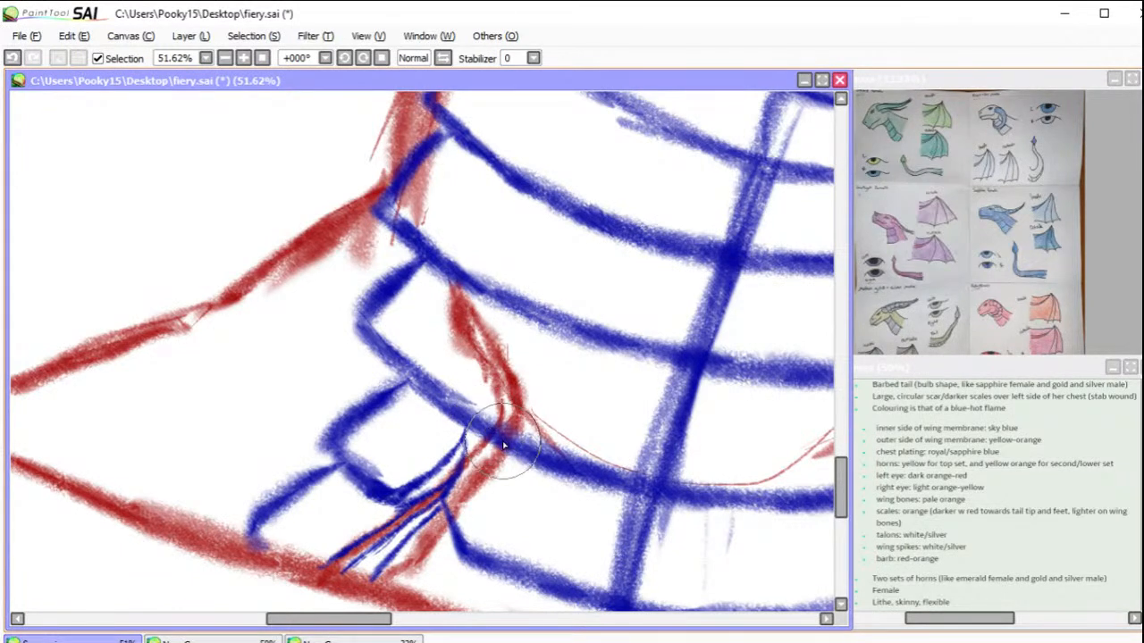
left_click_drag(499, 440, 490, 380)
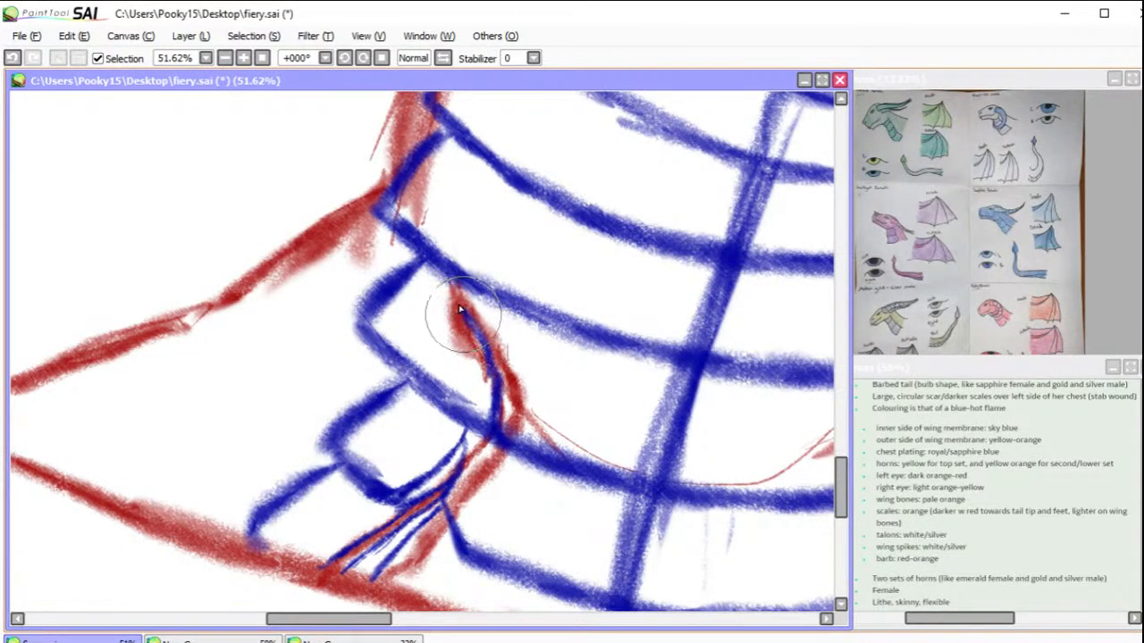
left_click_drag(456, 302, 471, 393)
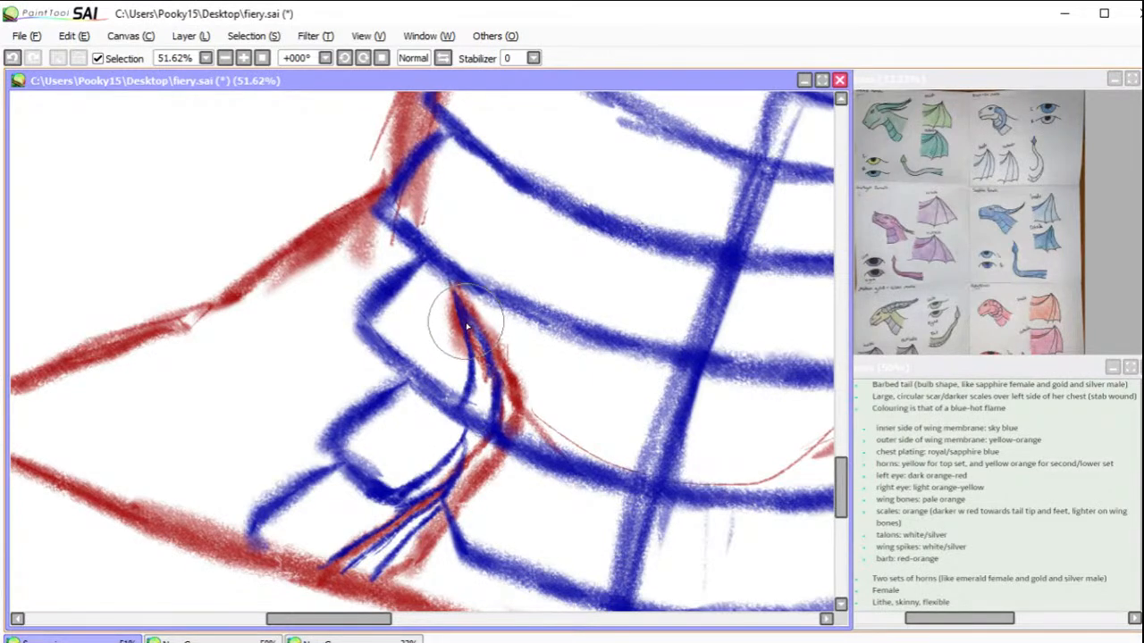
mouse_move(454, 298)
left_mouse_down()
mouse_move(462, 361)
mouse_move(448, 405)
left_mouse_up()
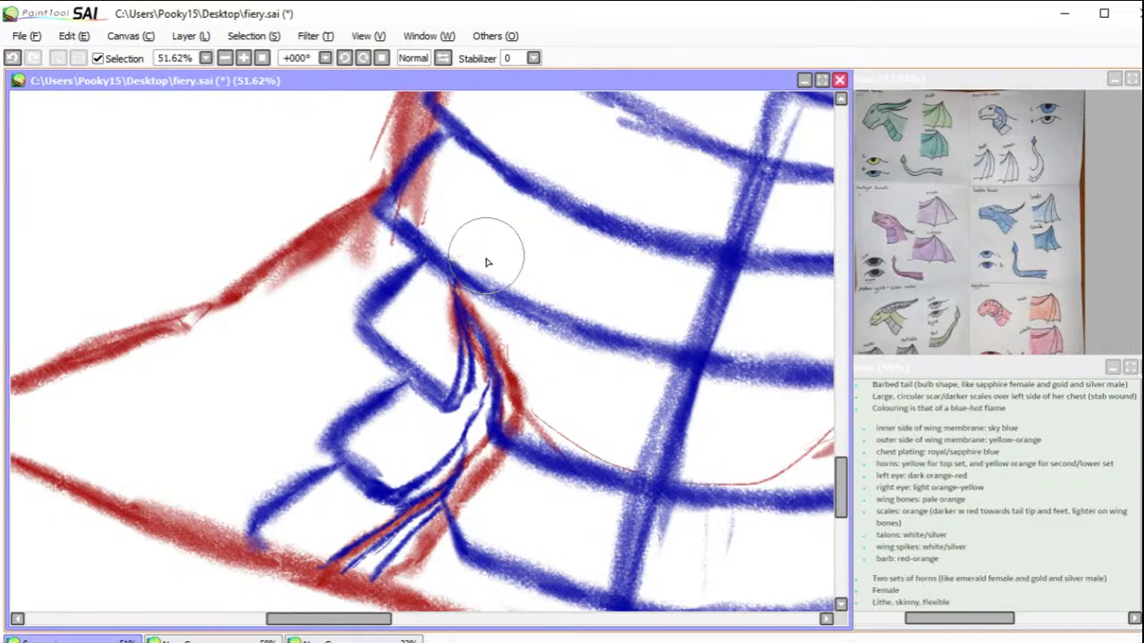
mouse_move(466, 268)
left_mouse_down()
mouse_move(487, 207)
mouse_move(466, 271)
left_mouse_up()
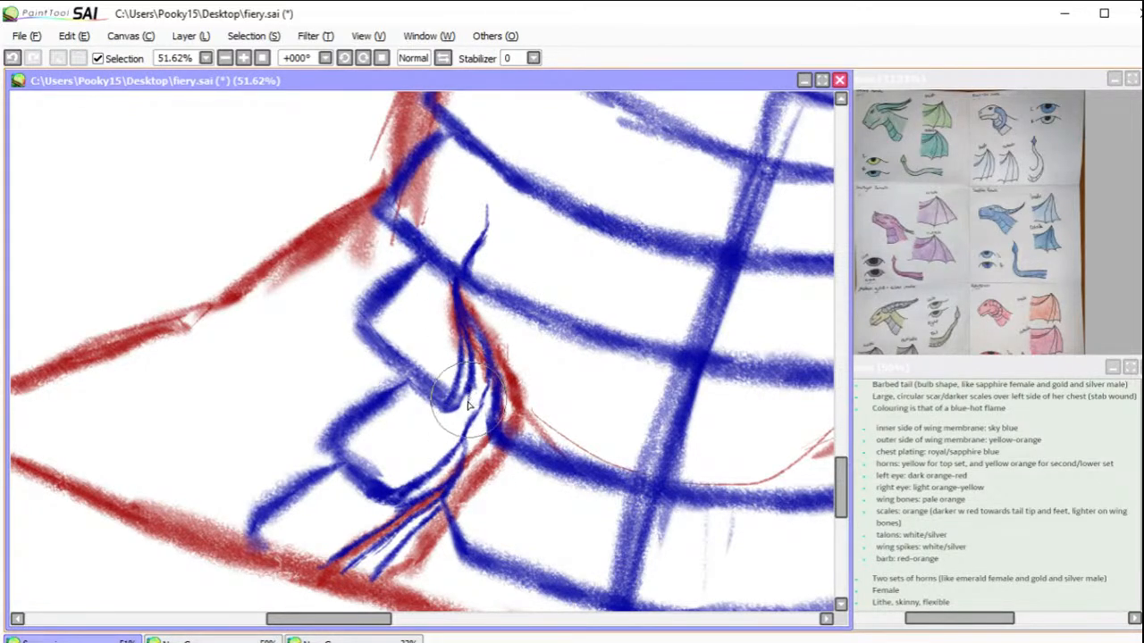
left_click(262, 58)
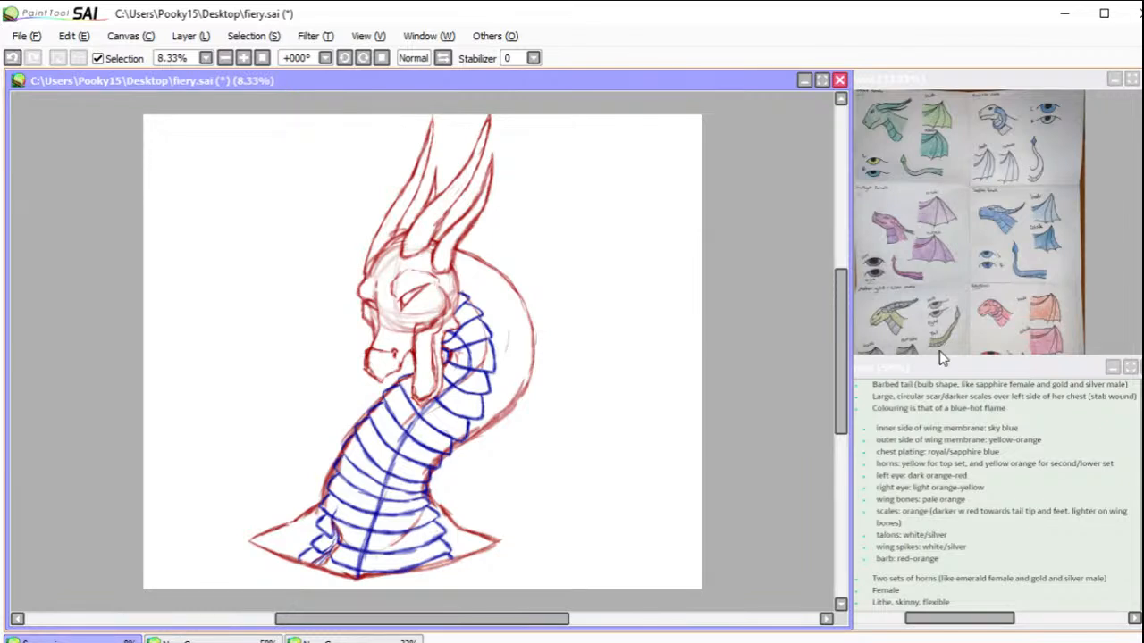
Step: Enlarge the reference drawings to 100% and examine the Amethyst female's head and neck
left_click(909, 156)
left_click(910, 164)
left_click(906, 169)
left_click(906, 169)
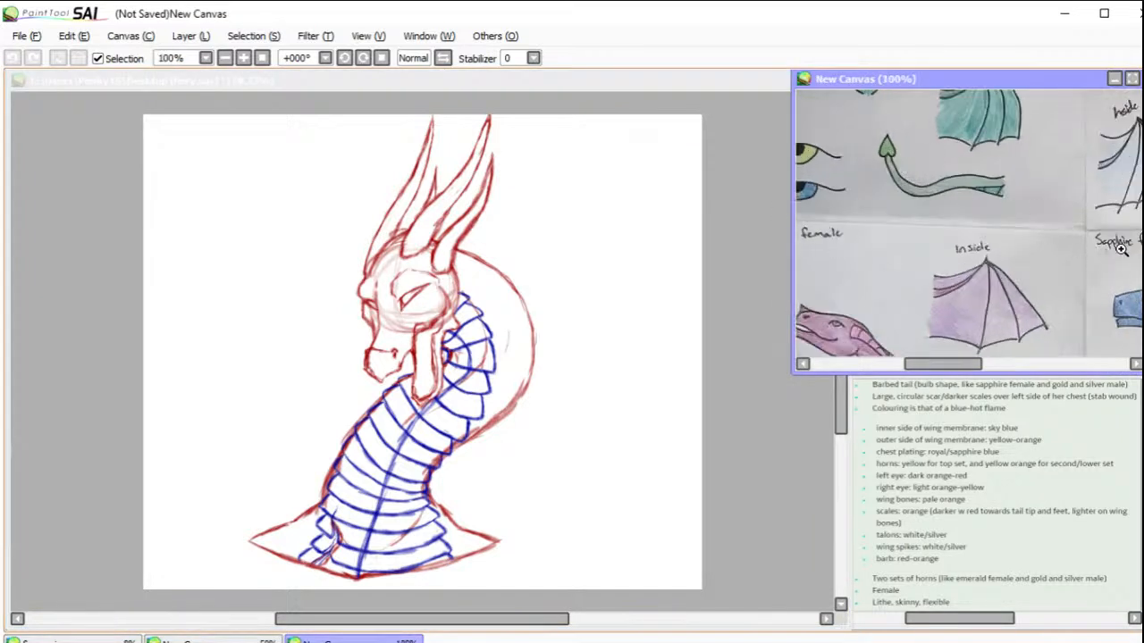
left_click_drag(880, 322, 1024, 338)
left_click_drag(985, 126, 827, 245)
left_click_drag(1115, 275, 990, 107)
left_click_drag(1046, 313, 998, 116)
left_click_drag(963, 228, 988, 105)
left_click_drag(965, 265, 969, 154)
left_click_drag(956, 232, 1112, 209)
left_click_drag(924, 212, 1048, 247)
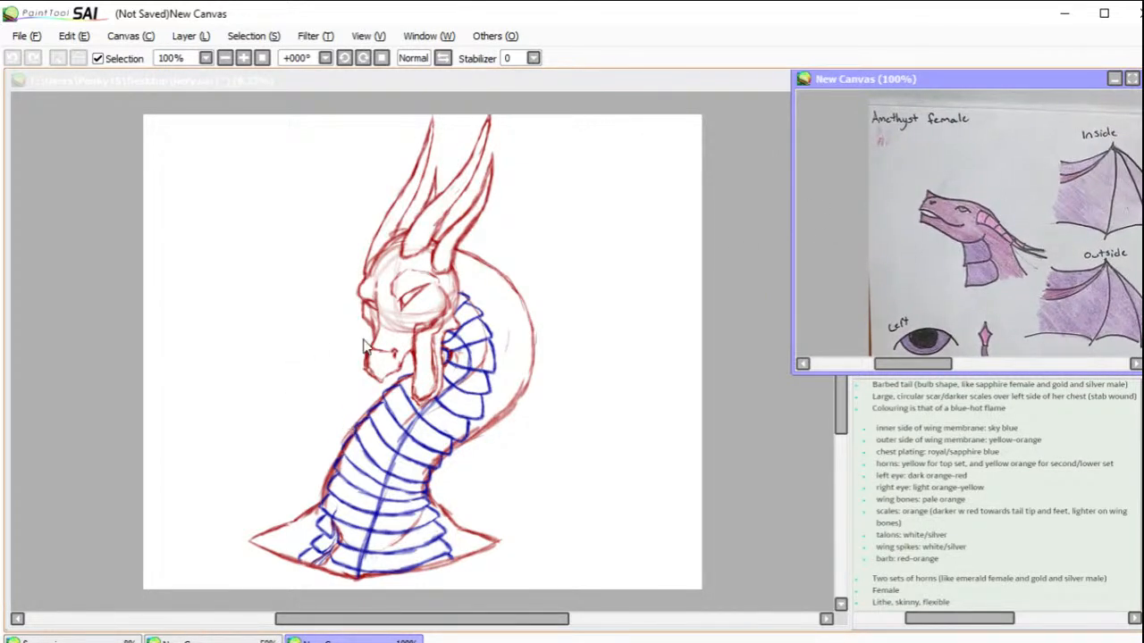
Step: Sketch a small pointed blue horn on the tip of the snout and remove the blue centre guide line running down the neck plates
left_click(335, 322)
left_click_drag(301, 290, 461, 403)
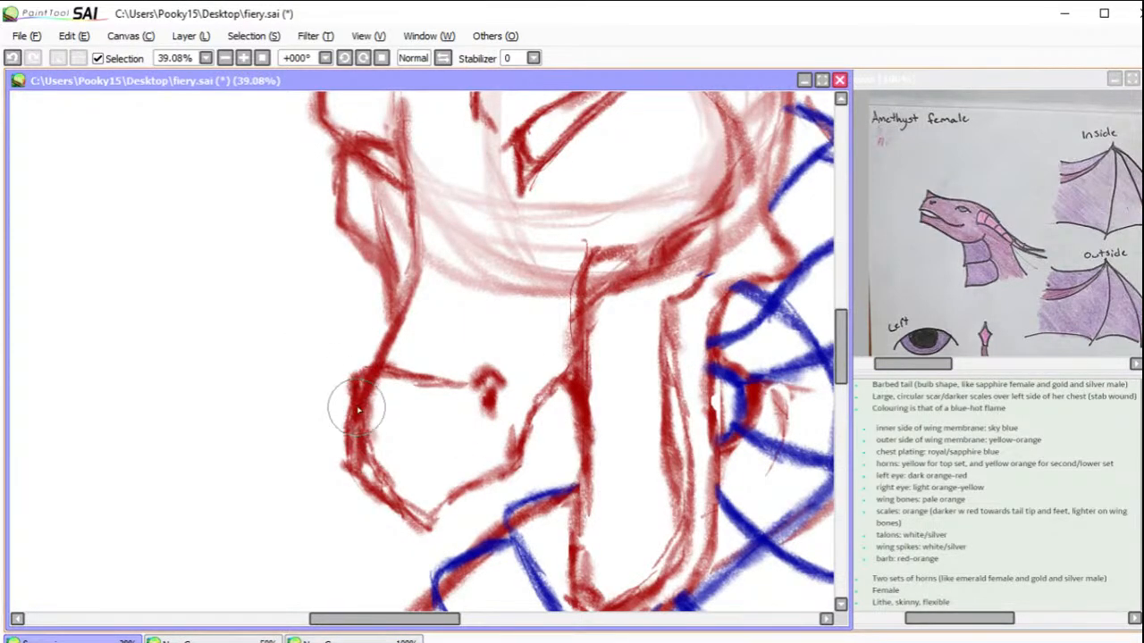
mouse_move(351, 393)
left_mouse_down()
mouse_move(362, 309)
mouse_move(358, 324)
mouse_move(371, 312)
mouse_move(411, 358)
mouse_move(354, 389)
left_mouse_up()
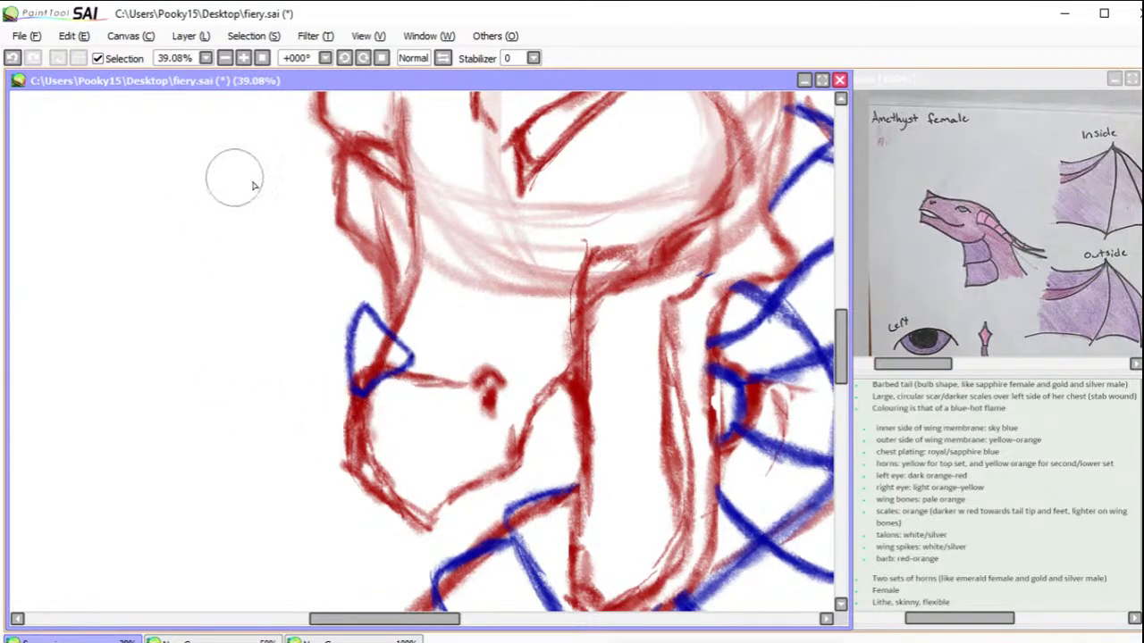
left_click(263, 58)
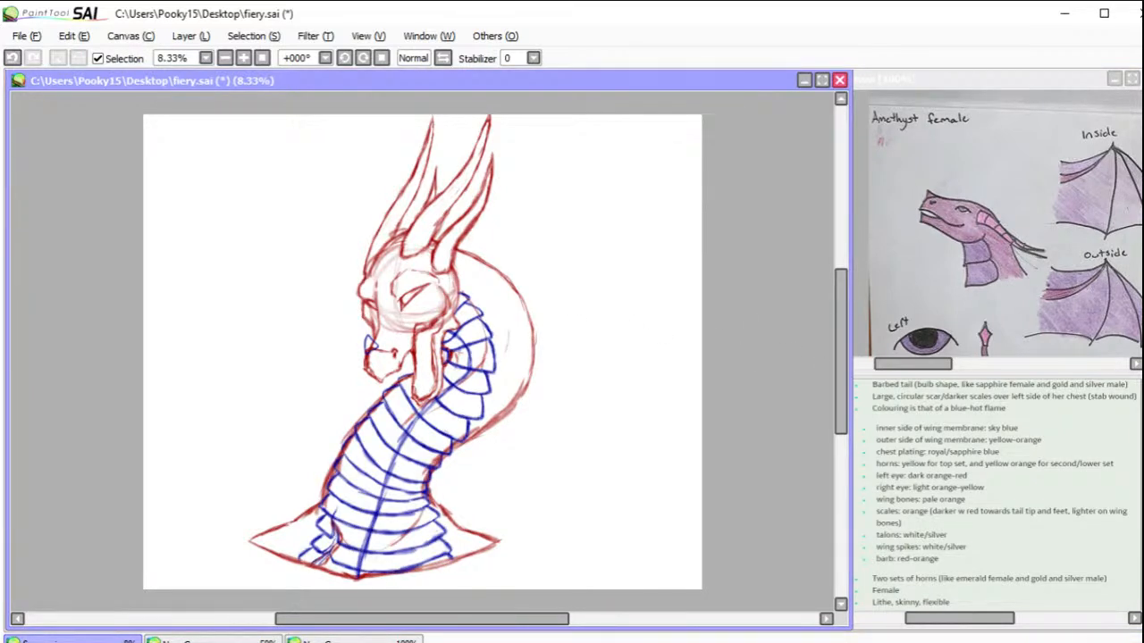
key("ctrl+z")
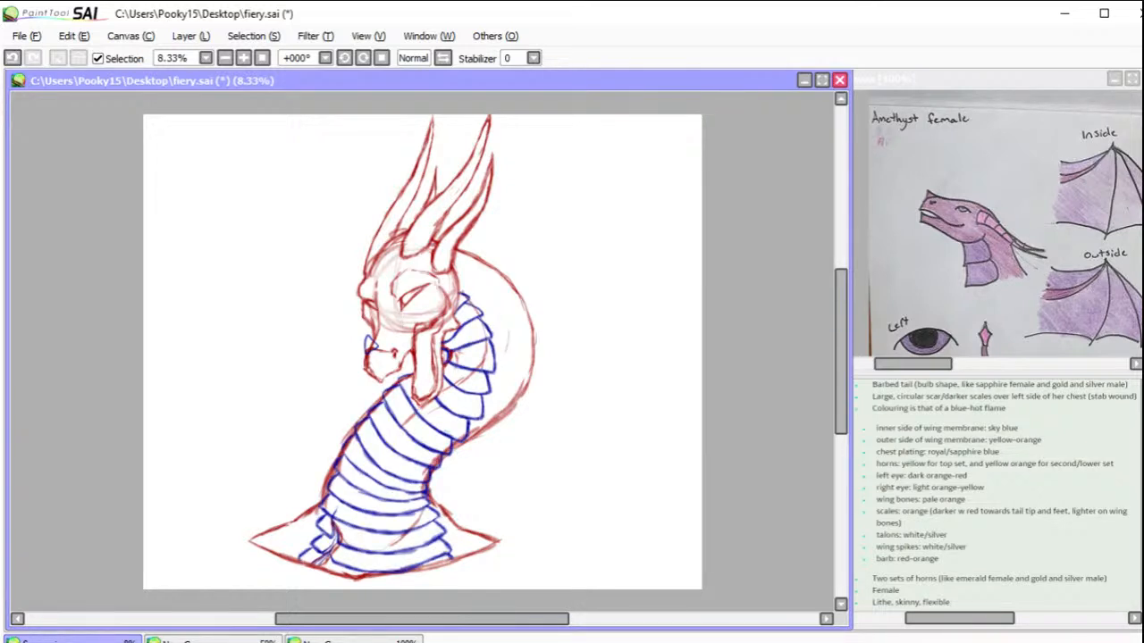
Step: Select the blue snout horn with a freehand outline, scale it down slightly to fit the snout tip, and clear the selection
left_click_drag(286, 277, 538, 459)
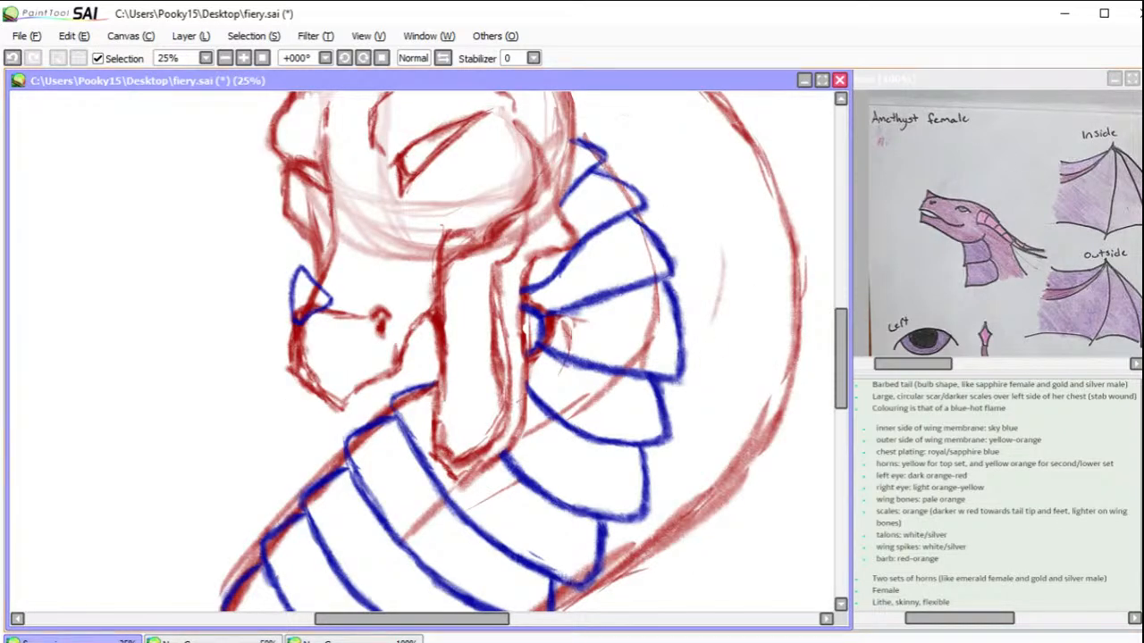
mouse_move(309, 228)
left_mouse_down()
mouse_move(398, 268)
mouse_move(344, 220)
left_mouse_up()
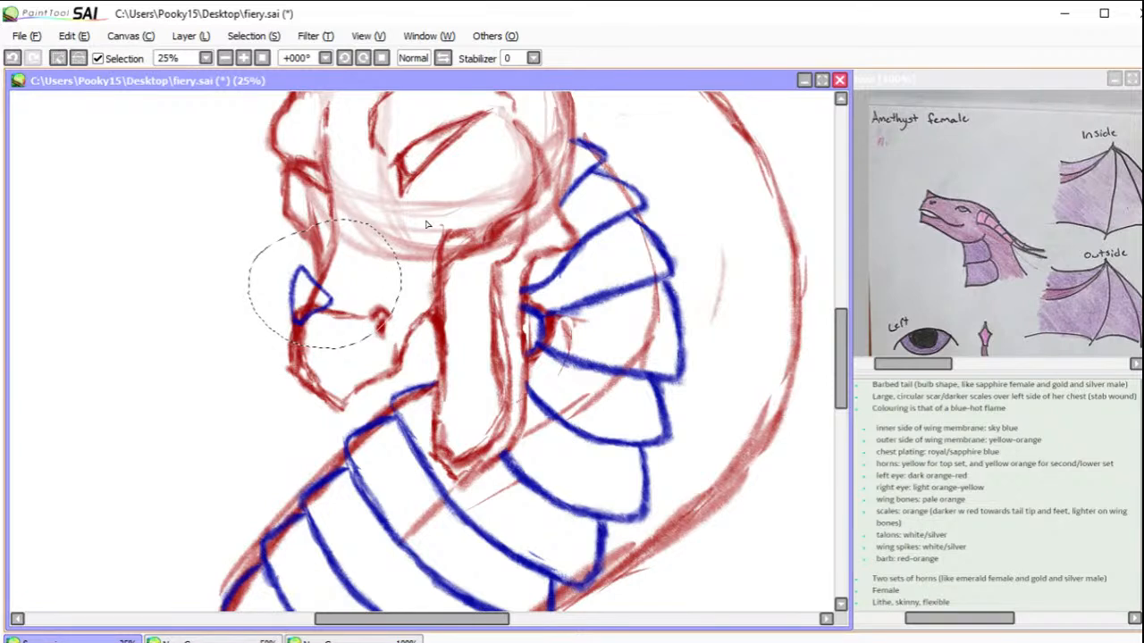
key("ctrl+t")
left_click_drag(286, 261, 297, 278)
mouse_move(324, 317)
left_mouse_down()
mouse_move(313, 307)
mouse_move(316, 317)
left_mouse_up()
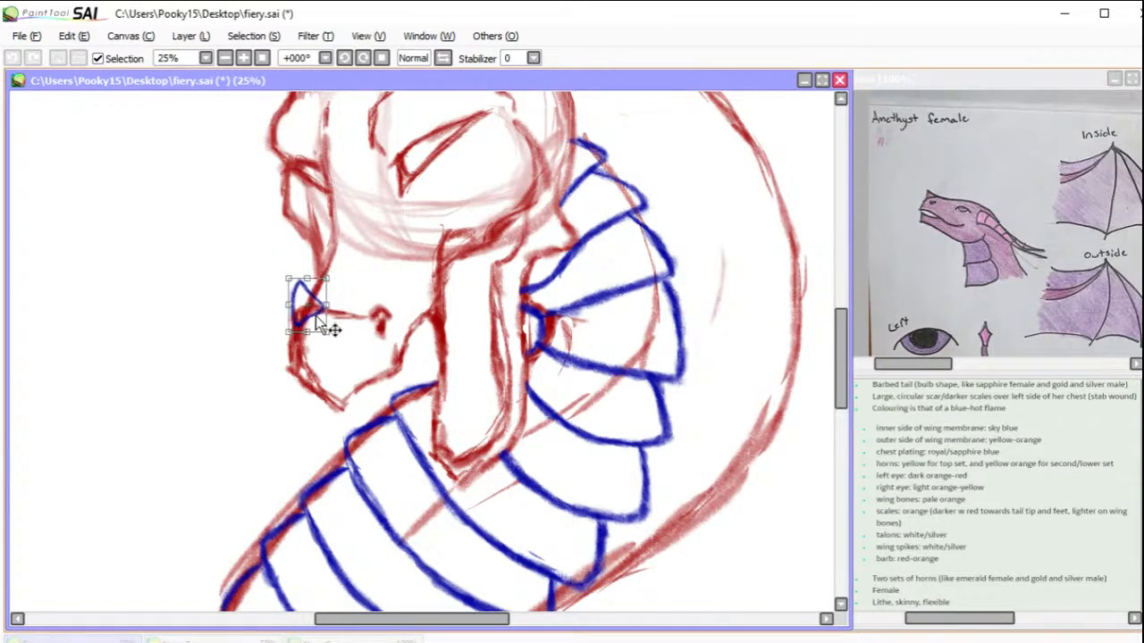
key("Return")
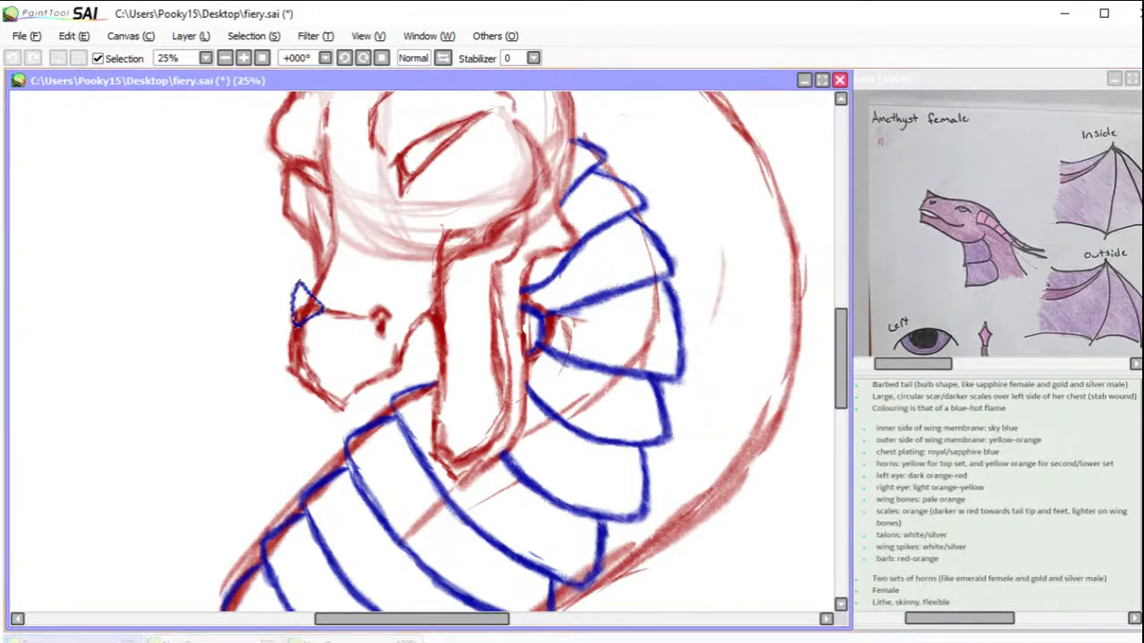
left_click(57, 59)
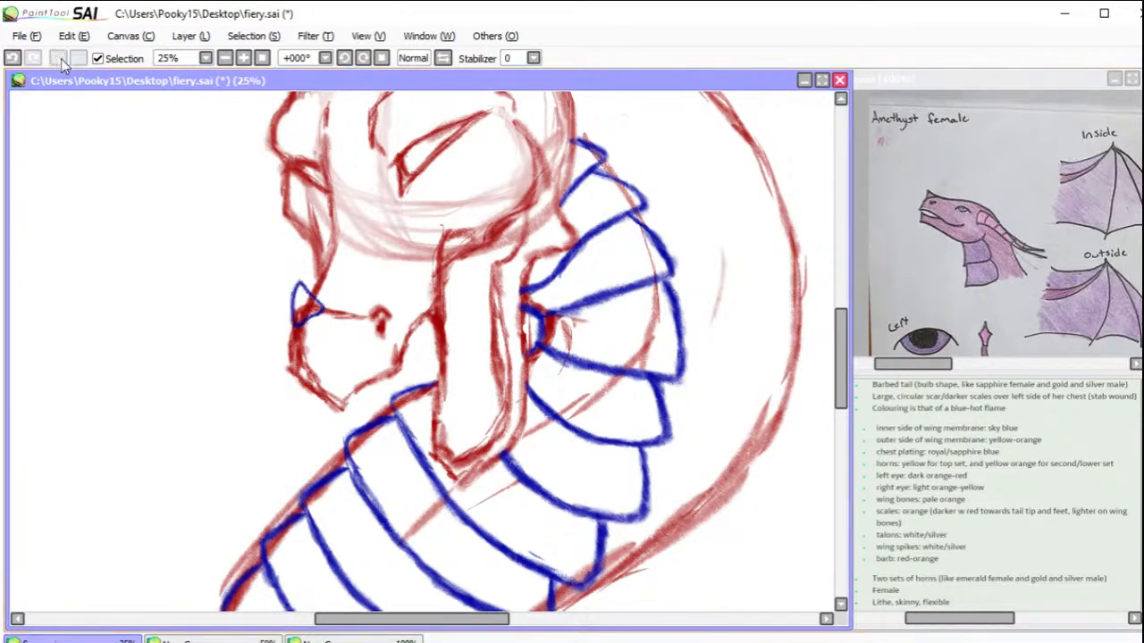
Step: Move the whole dragon sketch slightly to the right on the canvas
left_click_drag(650, 213, 753, 526)
left_click_drag(749, 362, 725, 554)
left_click_drag(729, 395, 656, 496)
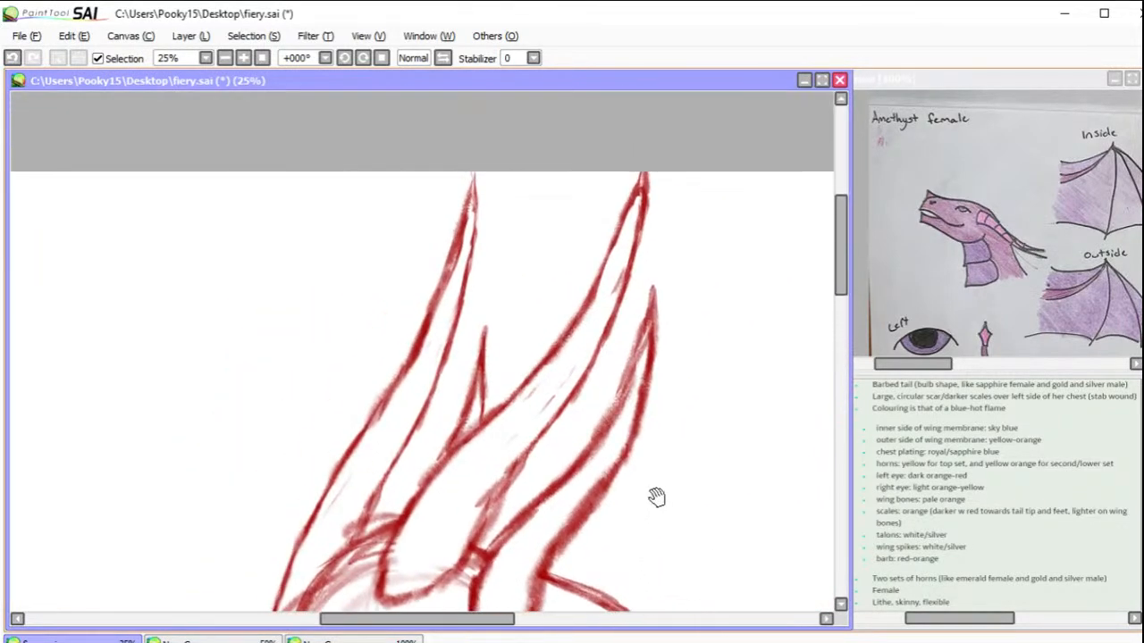
left_click(263, 58)
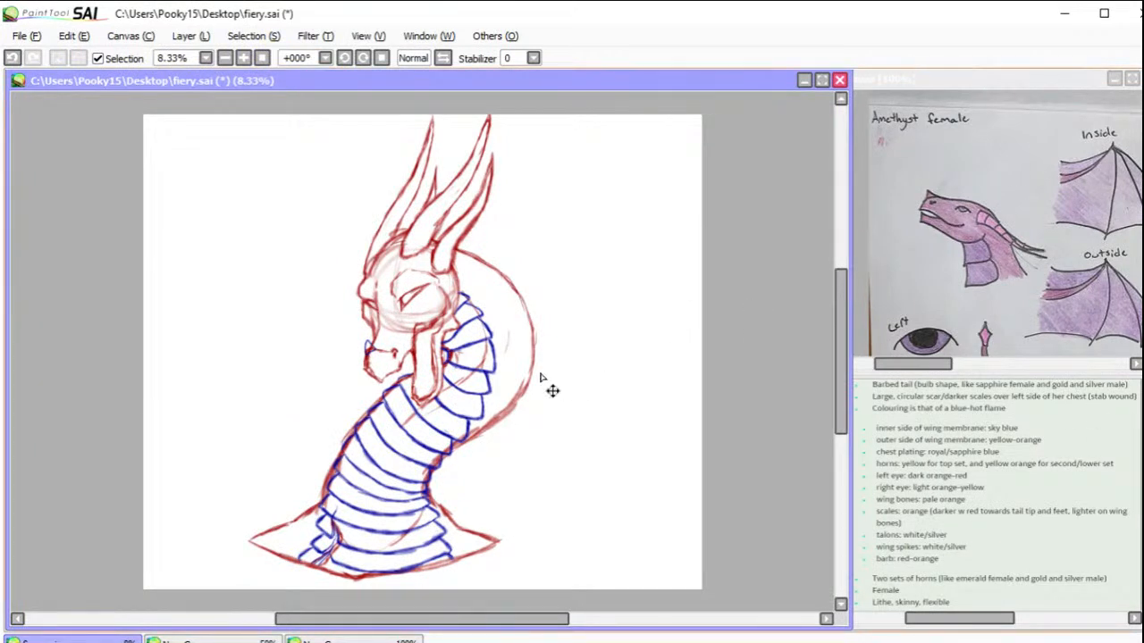
mouse_move(509, 365)
left_mouse_down()
mouse_move(531, 378)
mouse_move(538, 366)
left_mouse_up()
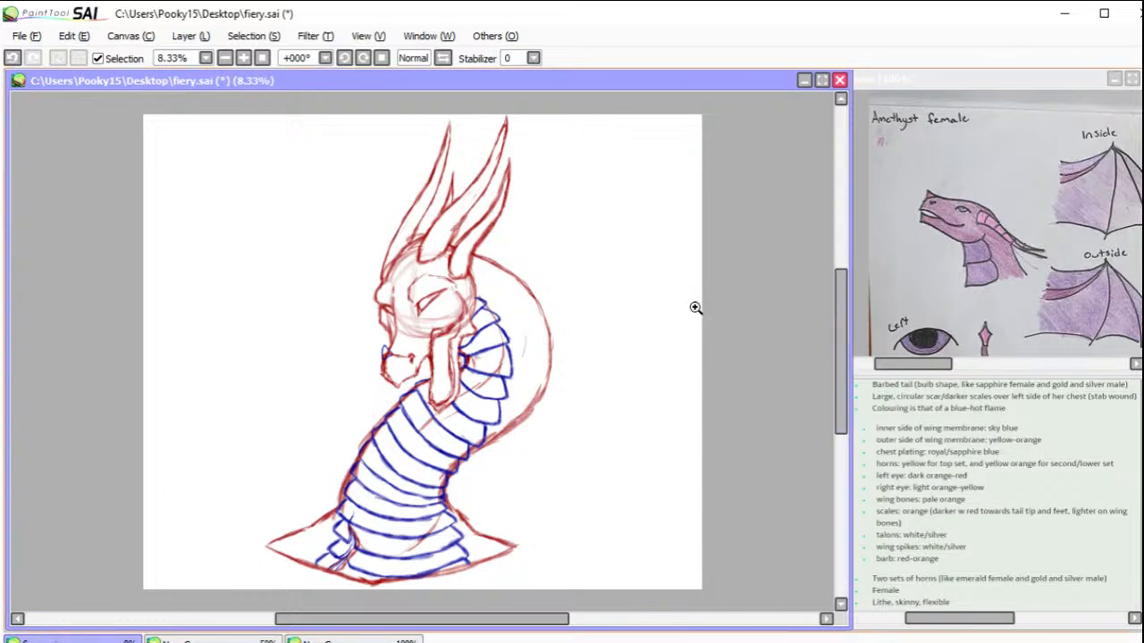
Step: Examine the reference drawings of the emerald, frost and ice, and sapphire dragons
left_click(992, 224)
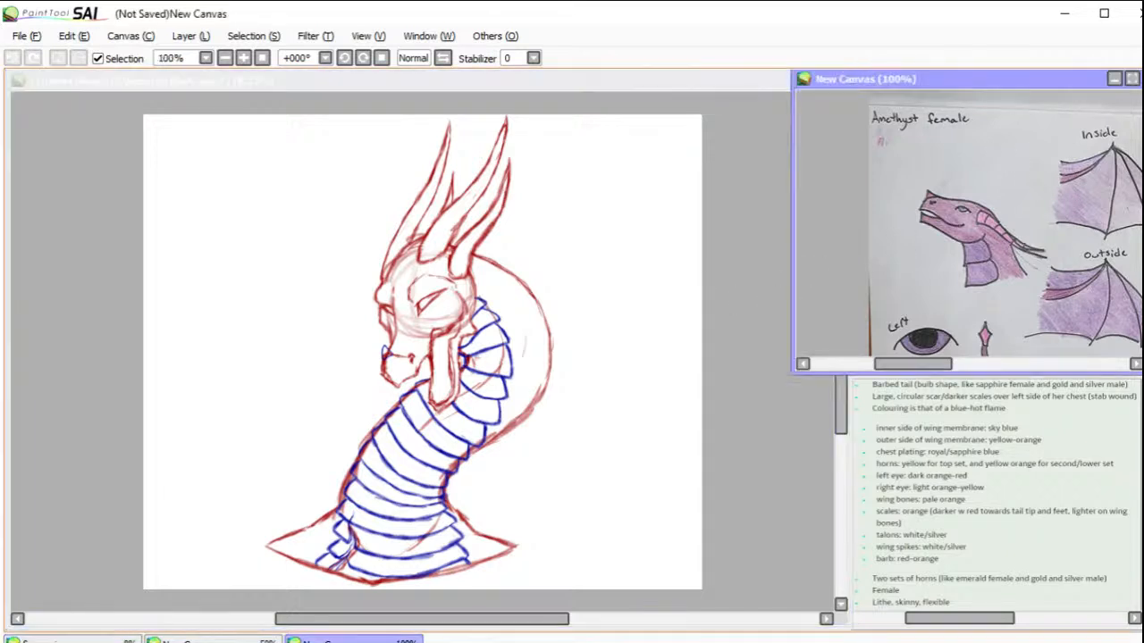
scroll(992, 223, "down", 5)
scroll(992, 223, "up", 10)
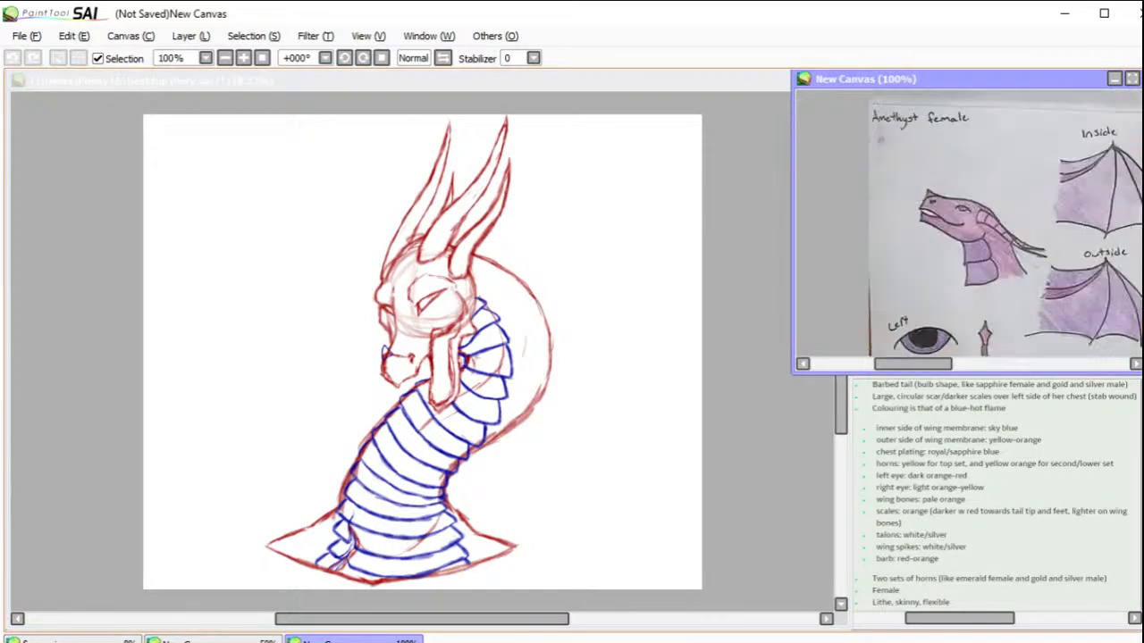
scroll(992, 223, "down", 3)
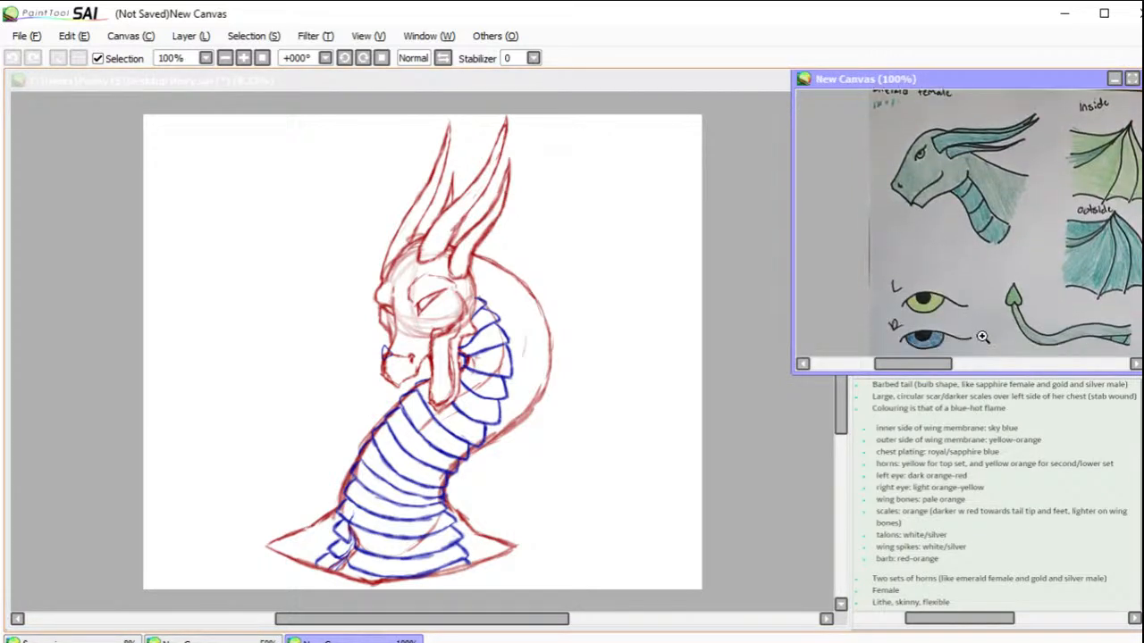
left_click_drag(930, 367, 1019, 367)
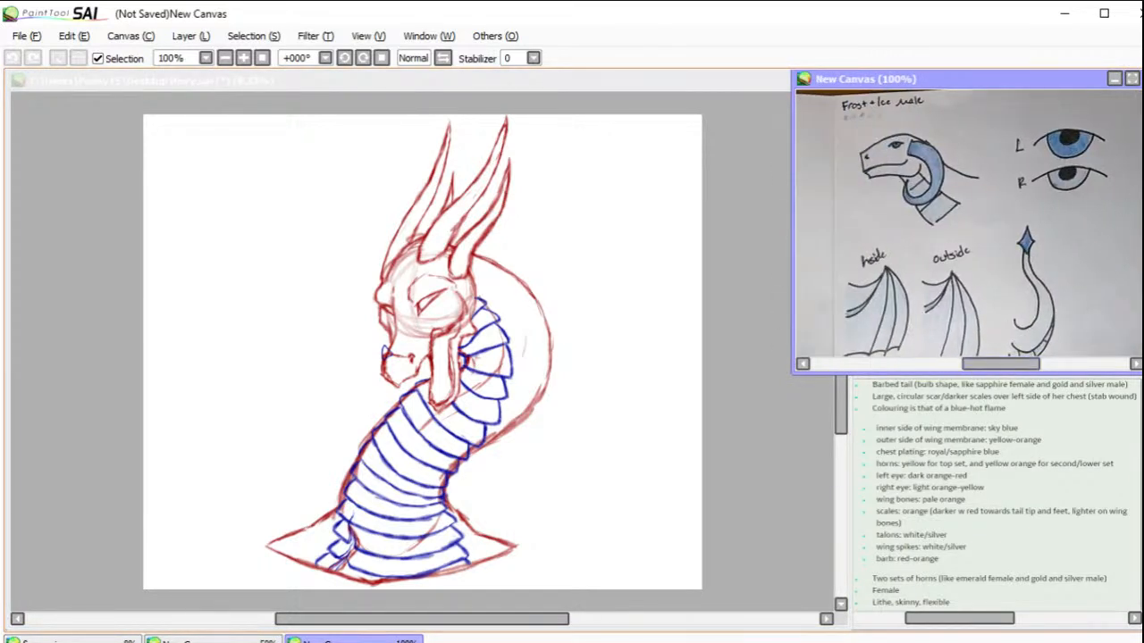
scroll(992, 223, "down", 3)
mouse_move(1140, 198)
left_mouse_down()
mouse_move(1138, 312)
mouse_move(1135, 193)
left_mouse_up()
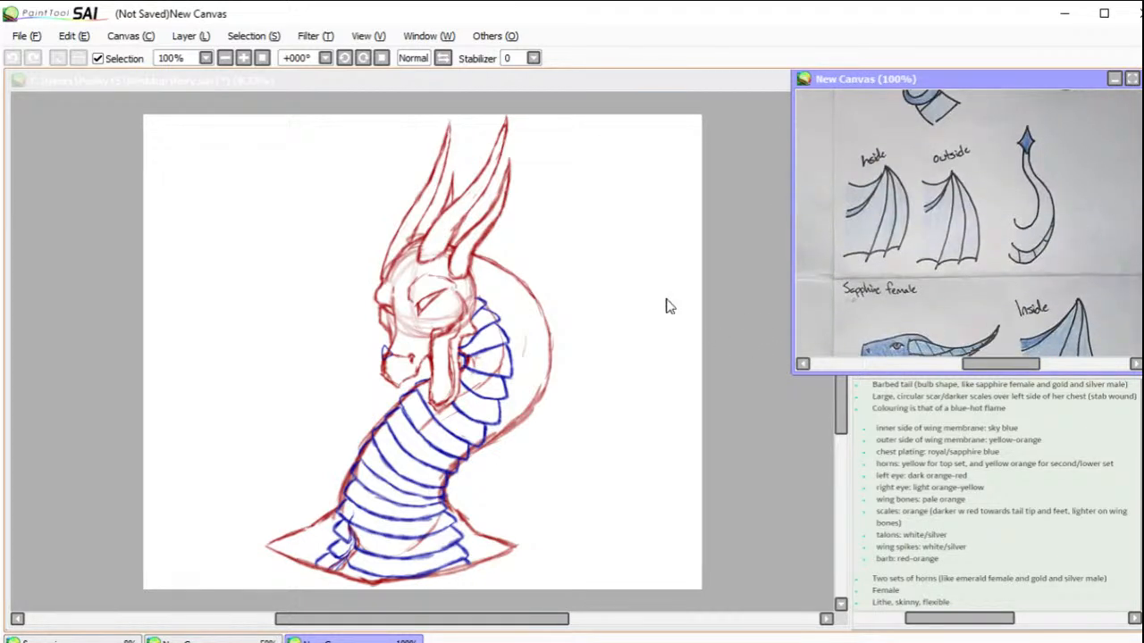
Step: Sketch a purple fang at each front corner of the hanging lower jaw, with a row of small teeth between them
left_click(389, 309)
left_click_drag(347, 274, 529, 431)
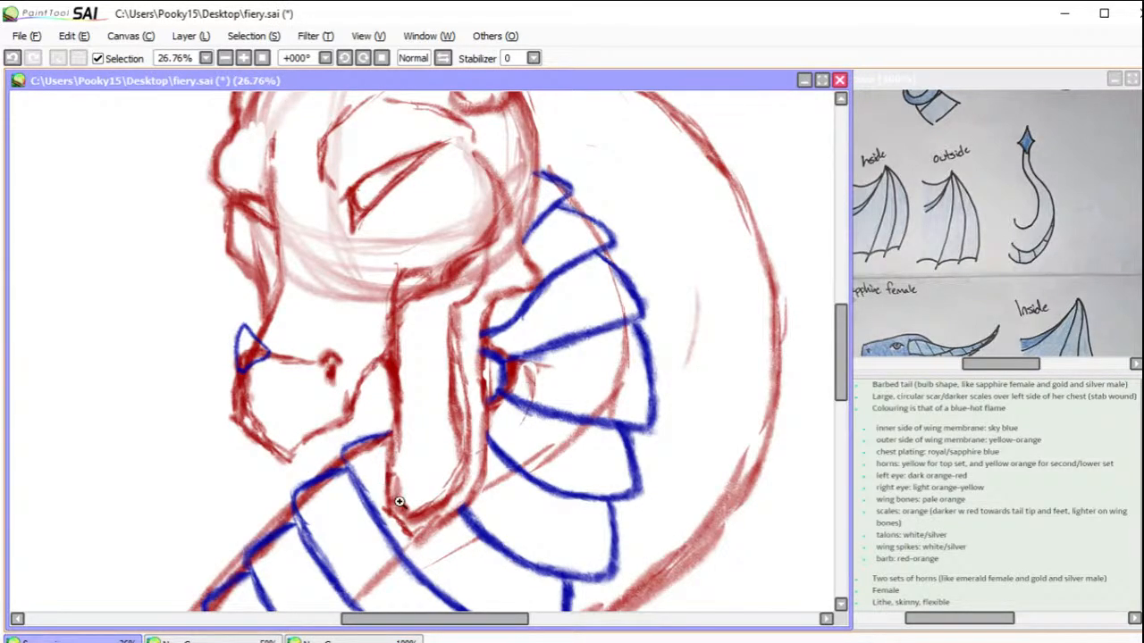
scroll(396, 498, "up", 1)
scroll(381, 509, "up", 1)
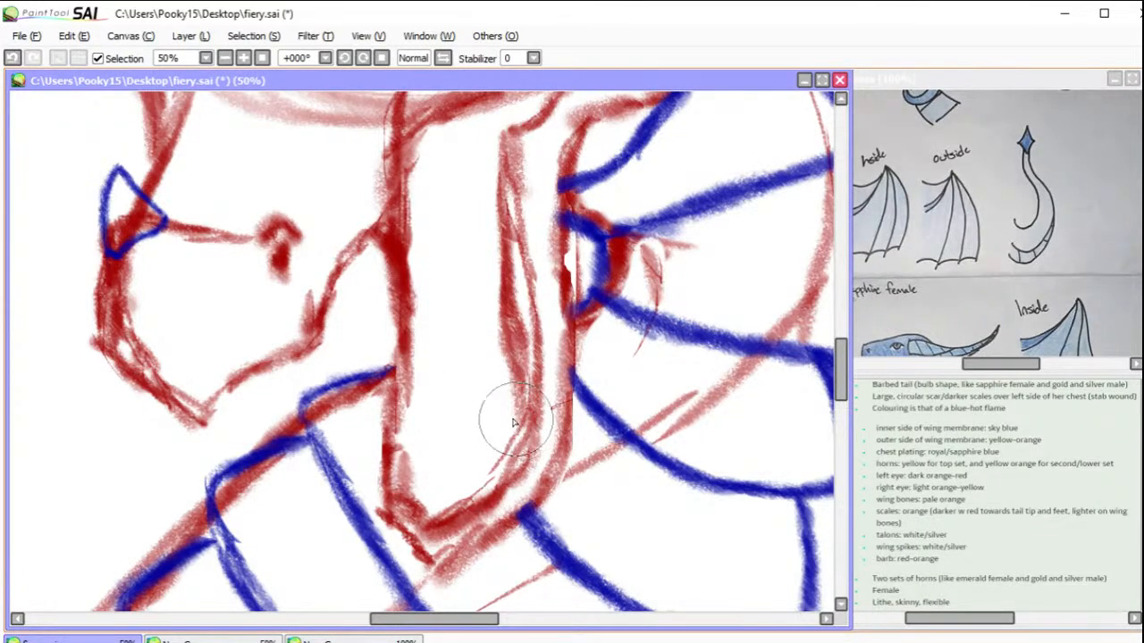
mouse_move(507, 441)
left_mouse_down()
mouse_move(494, 390)
mouse_move(500, 402)
mouse_move(495, 358)
mouse_move(511, 308)
mouse_move(537, 418)
mouse_move(527, 445)
mouse_move(512, 440)
left_mouse_up()
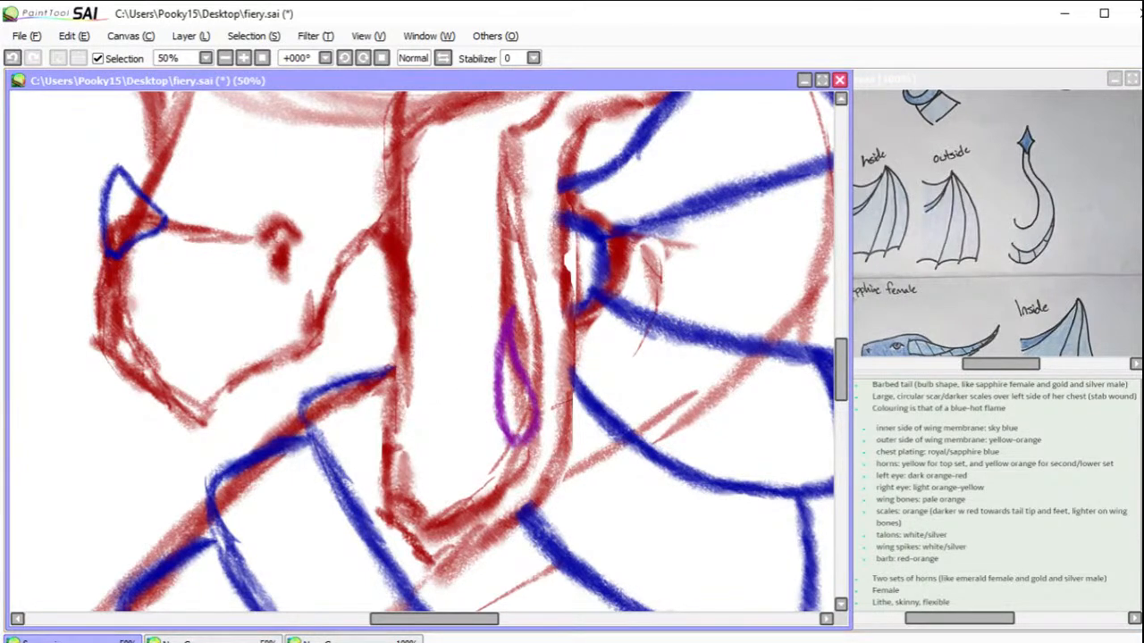
mouse_move(497, 366)
left_mouse_down()
mouse_move(482, 371)
mouse_move(522, 350)
left_mouse_up()
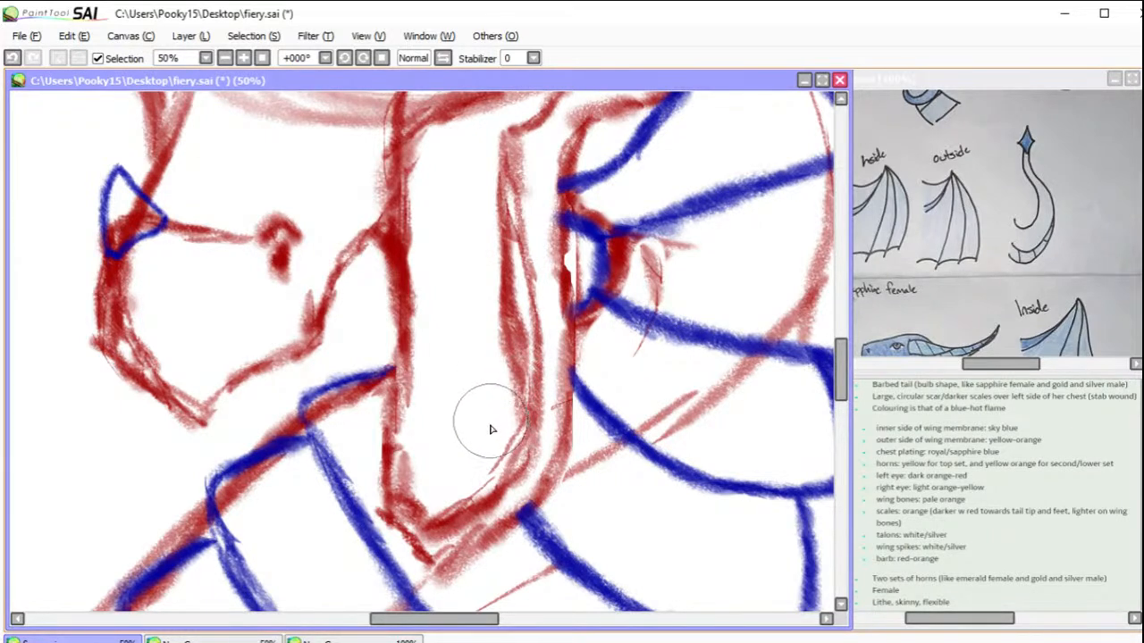
mouse_move(491, 426)
left_mouse_down()
mouse_move(528, 488)
mouse_move(510, 467)
mouse_move(574, 500)
mouse_move(509, 395)
left_mouse_up()
mouse_move(408, 427)
left_mouse_down()
mouse_move(349, 497)
mouse_move(394, 482)
mouse_move(415, 453)
mouse_move(410, 428)
left_mouse_up()
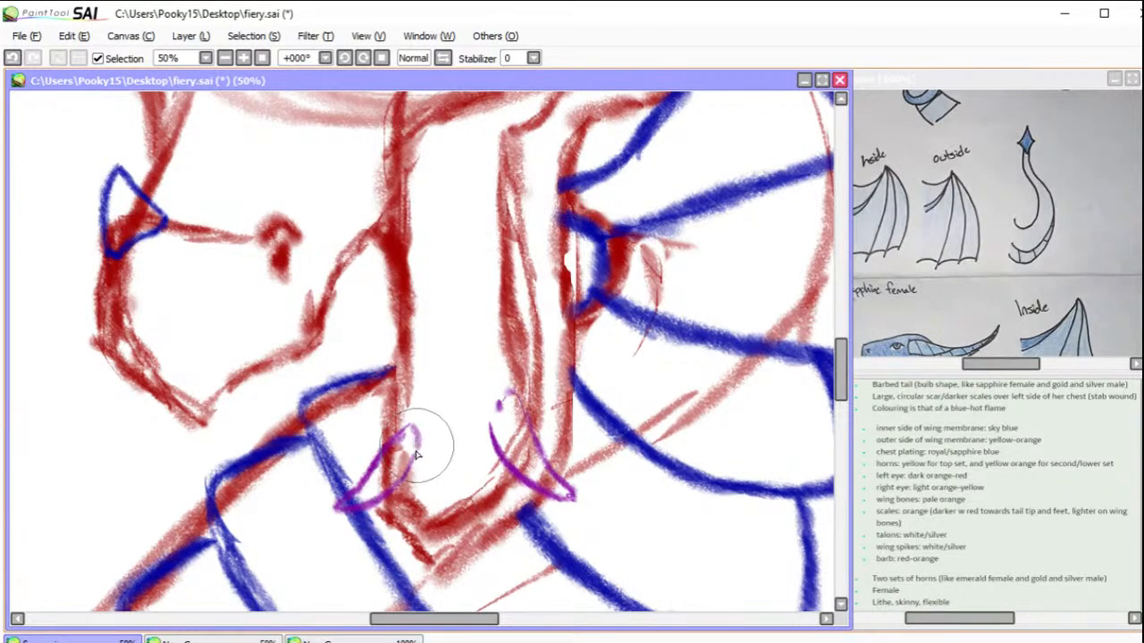
mouse_move(415, 483)
left_mouse_down()
mouse_move(411, 457)
mouse_move(409, 474)
mouse_move(427, 484)
mouse_move(430, 464)
mouse_move(426, 496)
mouse_move(445, 477)
mouse_move(454, 487)
mouse_move(472, 479)
mouse_move(474, 490)
mouse_move(481, 479)
mouse_move(484, 491)
mouse_move(493, 473)
mouse_move(467, 475)
left_mouse_up()
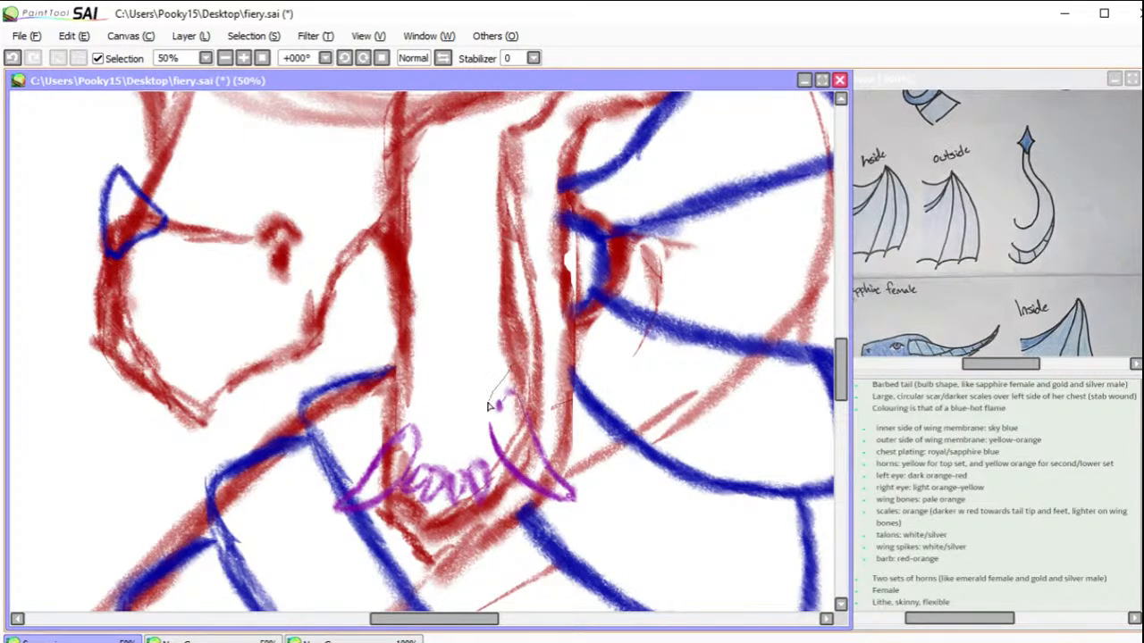
Step: Select the throat-side fang with a freehand outline and move it down level with the other fang, then shift all the purple teeth slightly down
mouse_move(507, 483)
left_mouse_down()
mouse_move(568, 371)
mouse_move(525, 352)
left_mouse_up()
left_click_drag(522, 417, 522, 439)
key("ctrl+d")
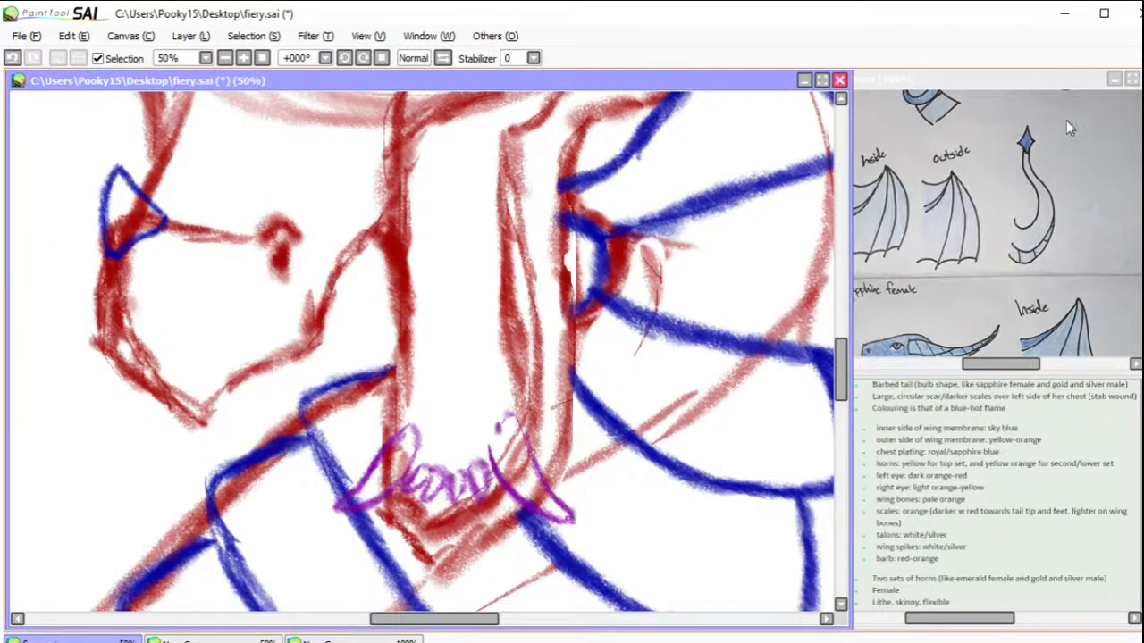
left_click_drag(536, 422, 535, 426)
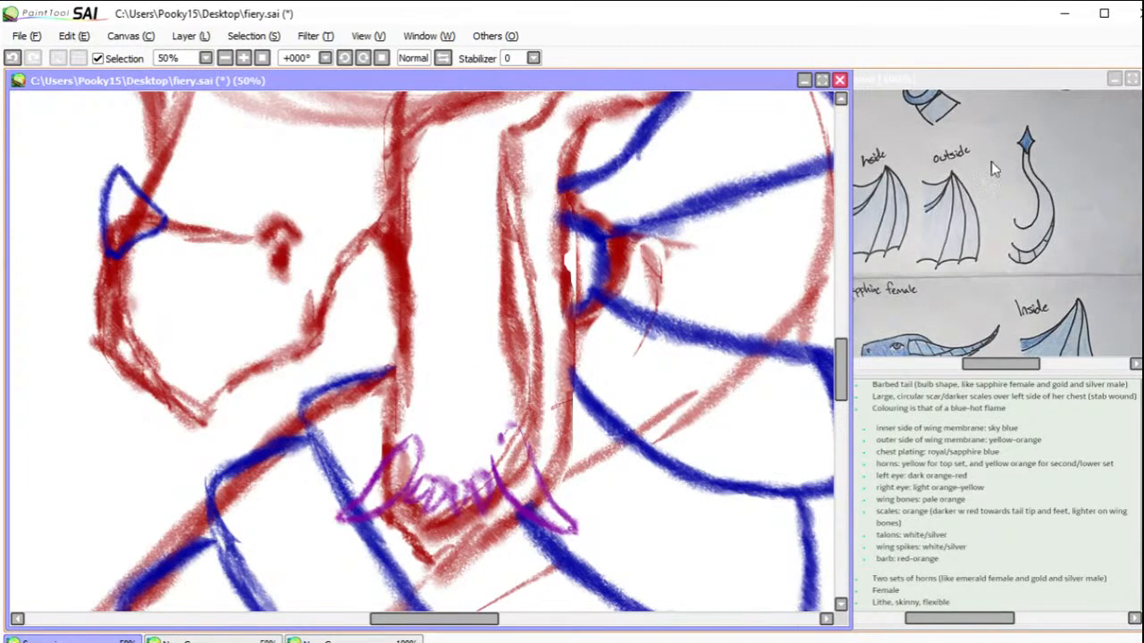
Step: Sketch three pointed purple teeth behind the fang along the snout side of the lower jaw, and rough in teeth on the throat side
left_click_drag(807, 202, 839, 474)
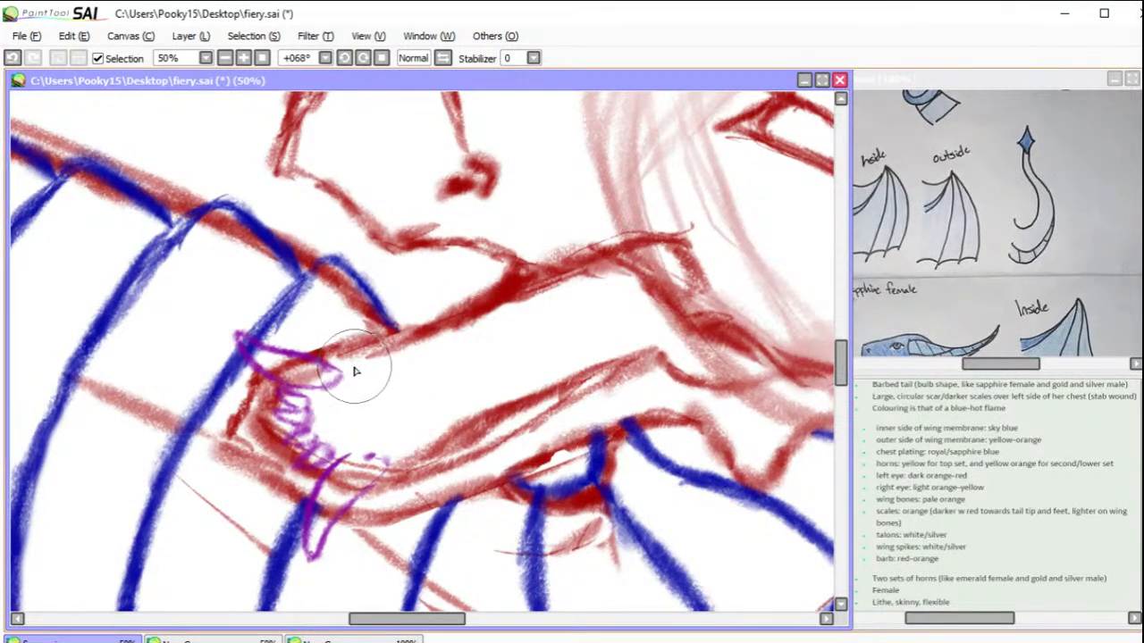
mouse_move(355, 370)
left_mouse_down()
mouse_move(321, 324)
mouse_move(341, 325)
mouse_move(321, 320)
mouse_move(389, 351)
left_mouse_up()
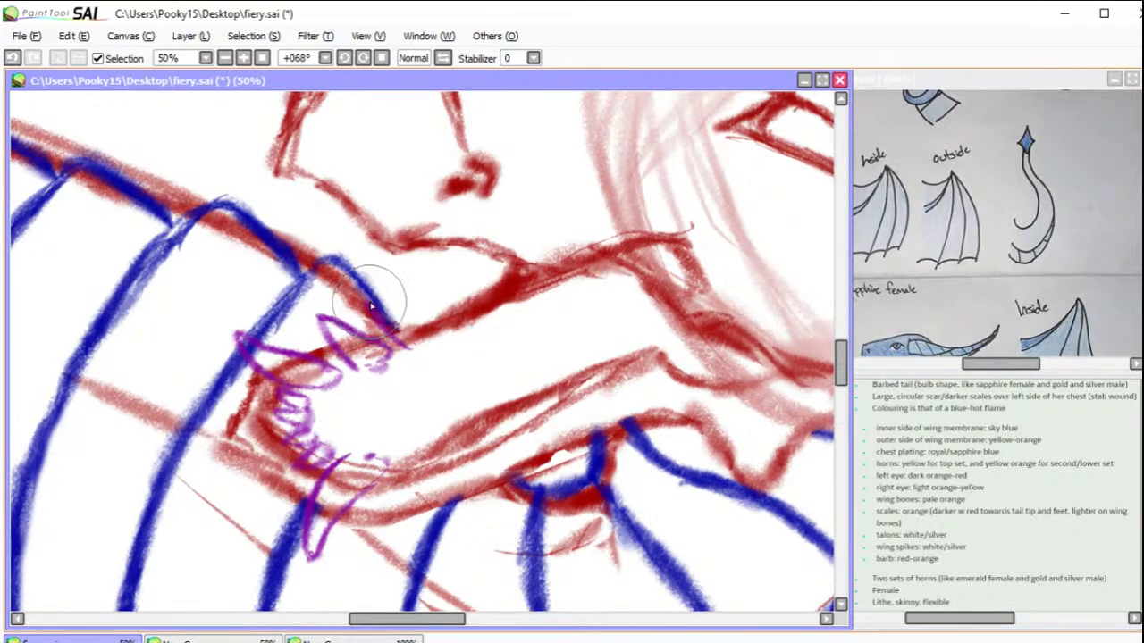
left_click_drag(430, 330, 429, 349)
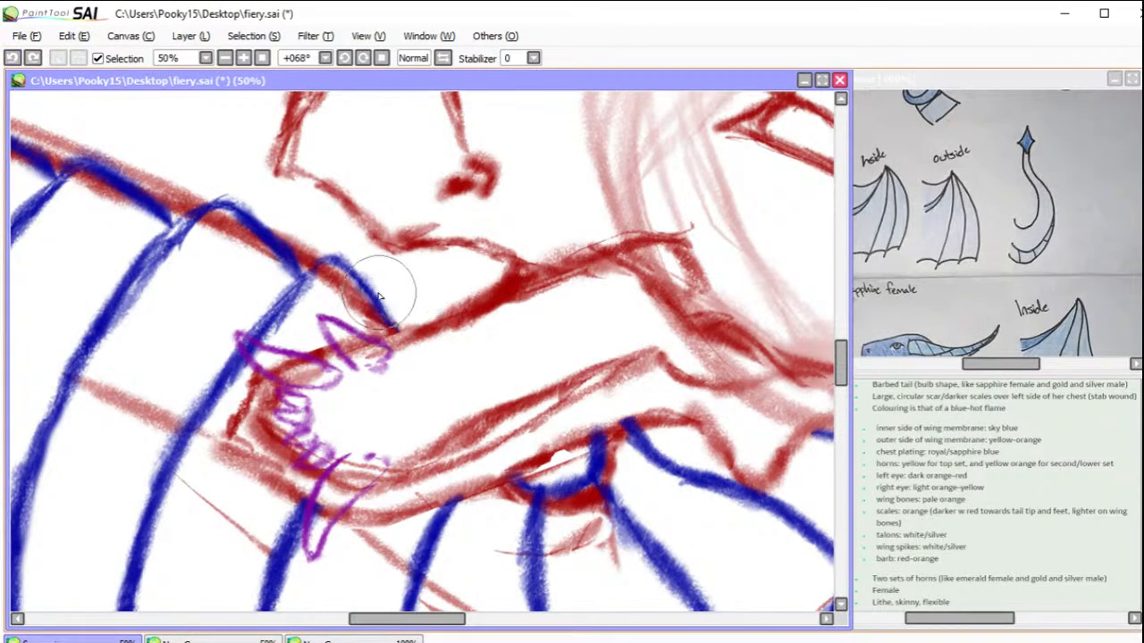
left_click_drag(376, 285, 413, 346)
left_click_drag(385, 287, 444, 331)
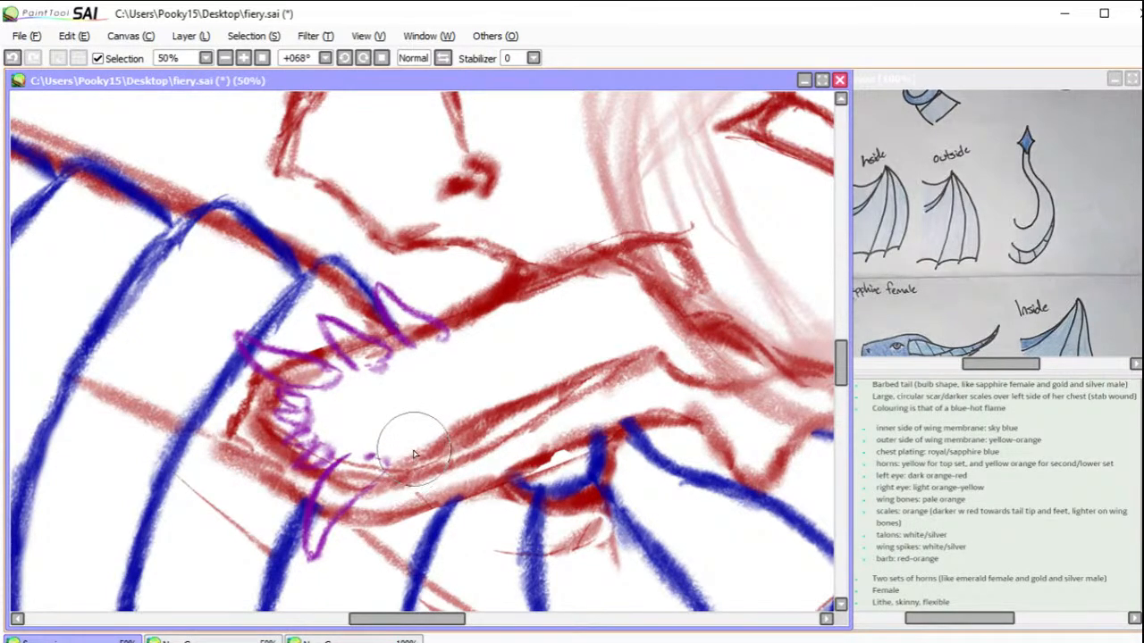
mouse_move(411, 439)
left_mouse_down()
mouse_move(387, 498)
mouse_move(448, 445)
mouse_move(435, 438)
mouse_move(464, 426)
mouse_move(451, 453)
mouse_move(458, 471)
mouse_move(496, 426)
mouse_move(473, 406)
mouse_move(451, 471)
left_mouse_up()
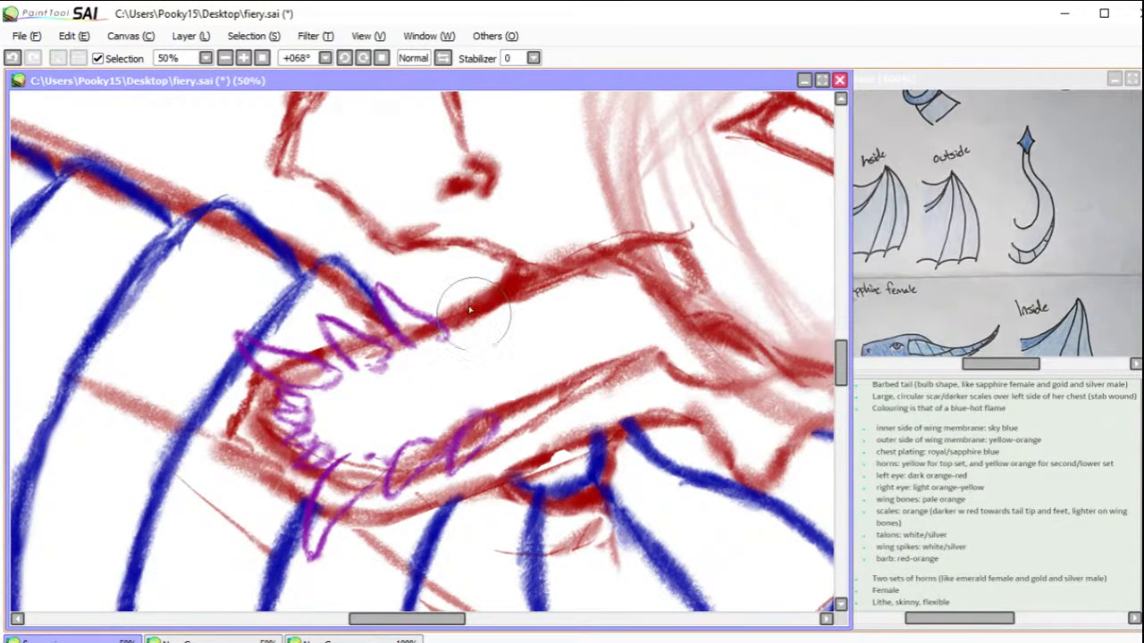
mouse_move(459, 321)
left_mouse_down()
mouse_move(447, 340)
mouse_move(442, 286)
mouse_move(451, 313)
mouse_move(465, 260)
mouse_move(455, 276)
mouse_move(478, 281)
mouse_move(492, 319)
mouse_move(452, 326)
left_mouse_up()
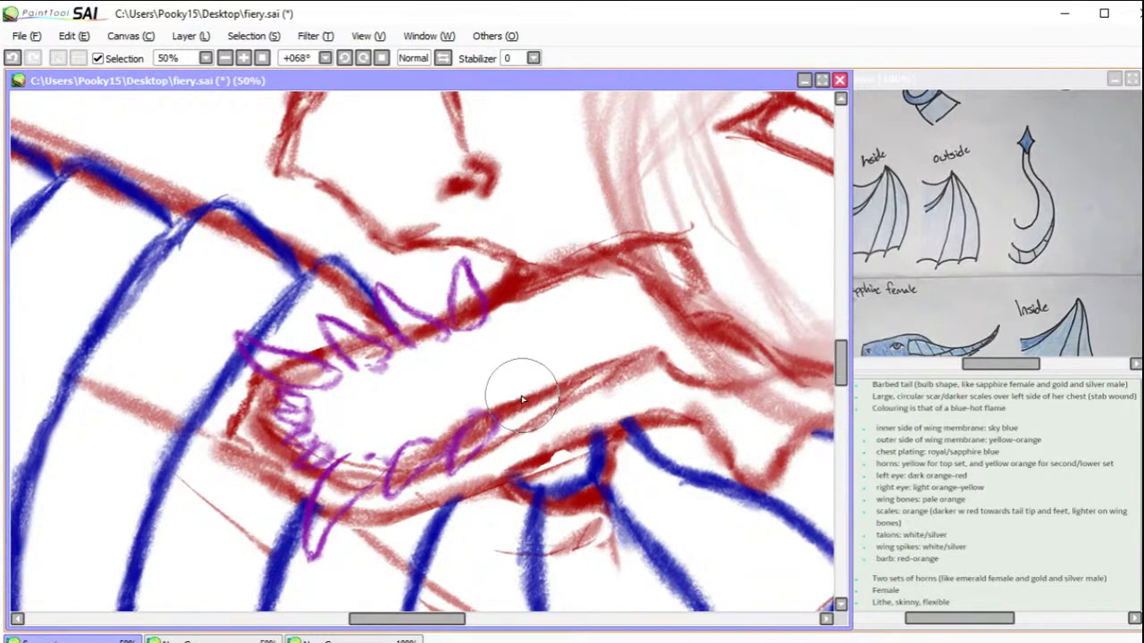
mouse_move(515, 394)
left_mouse_down()
mouse_move(508, 401)
mouse_move(516, 394)
left_mouse_up()
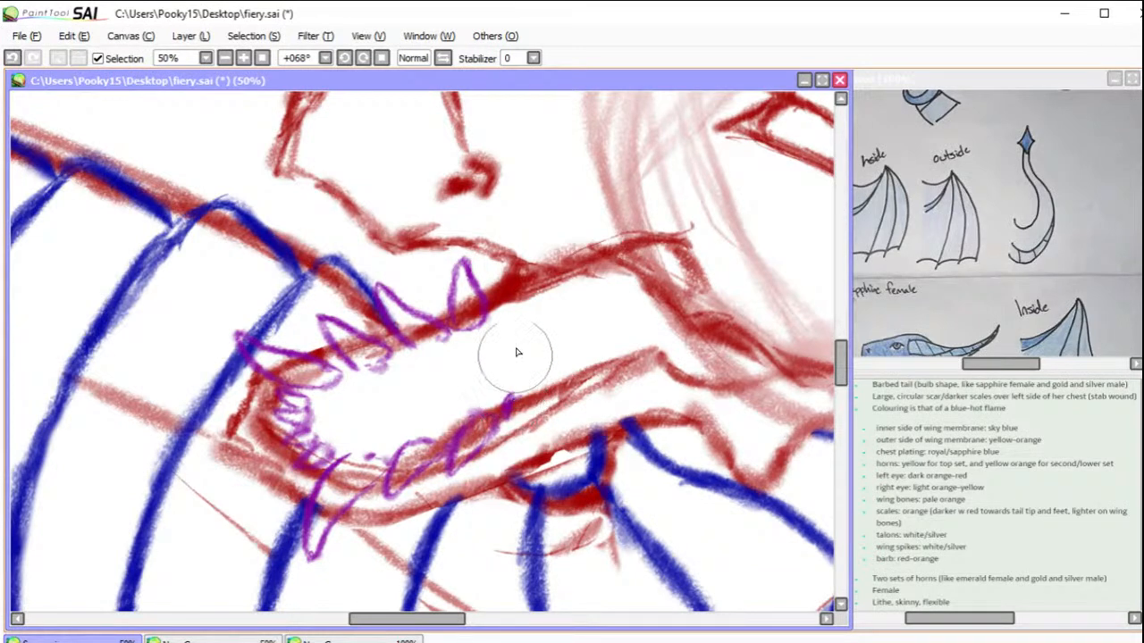
key("e")
mouse_move(602, 376)
left_mouse_down()
mouse_move(488, 470)
mouse_move(455, 479)
mouse_move(445, 456)
mouse_move(421, 454)
mouse_move(403, 504)
mouse_move(549, 383)
left_mouse_up()
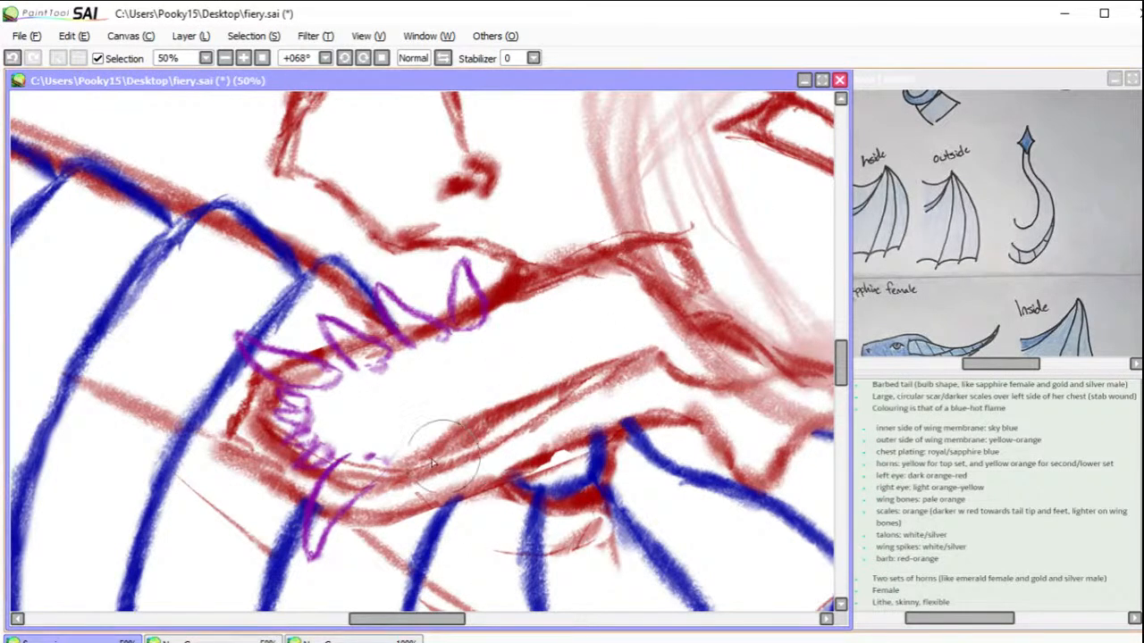
left_click_drag(416, 437, 391, 477)
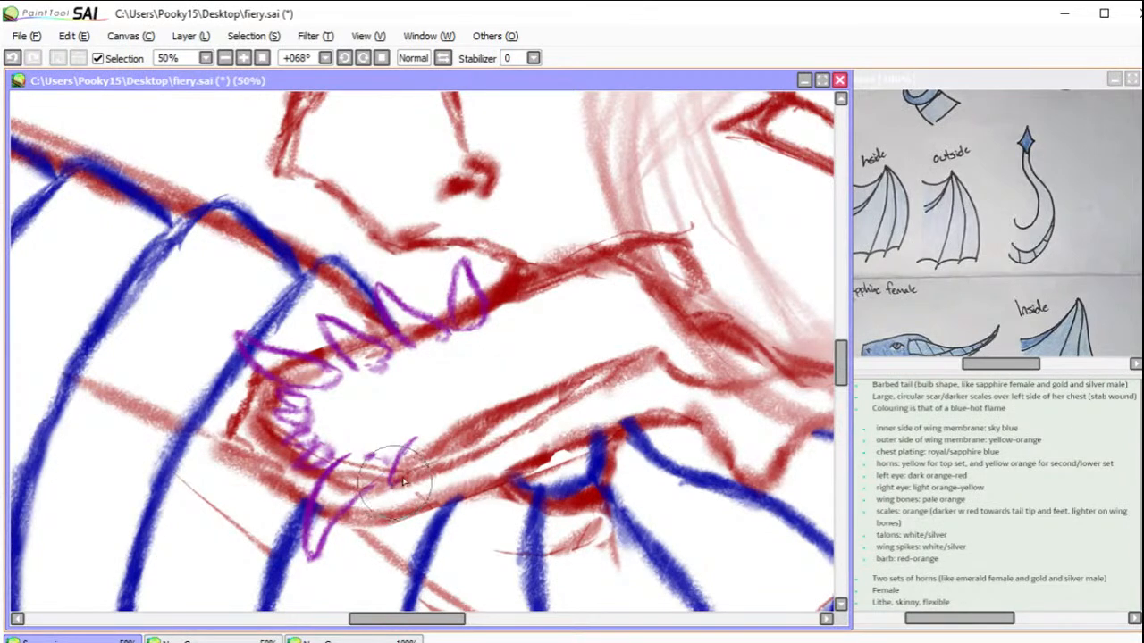
mouse_move(432, 453)
left_mouse_down()
mouse_move(393, 484)
mouse_move(412, 439)
mouse_move(470, 414)
mouse_move(435, 440)
left_mouse_up()
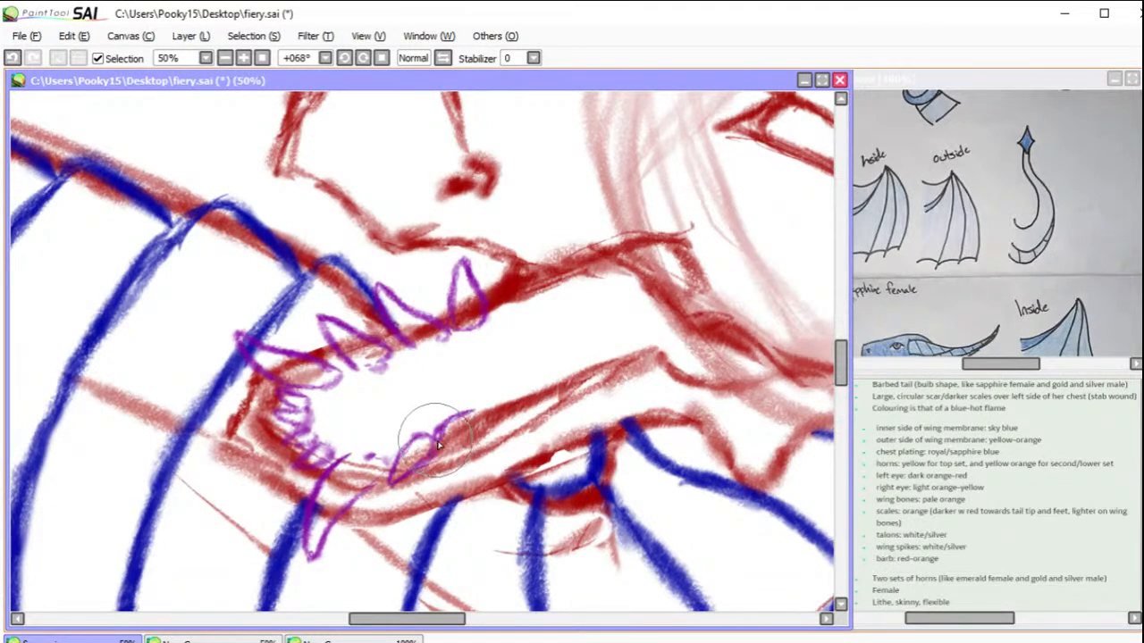
left_click_drag(450, 439, 485, 410)
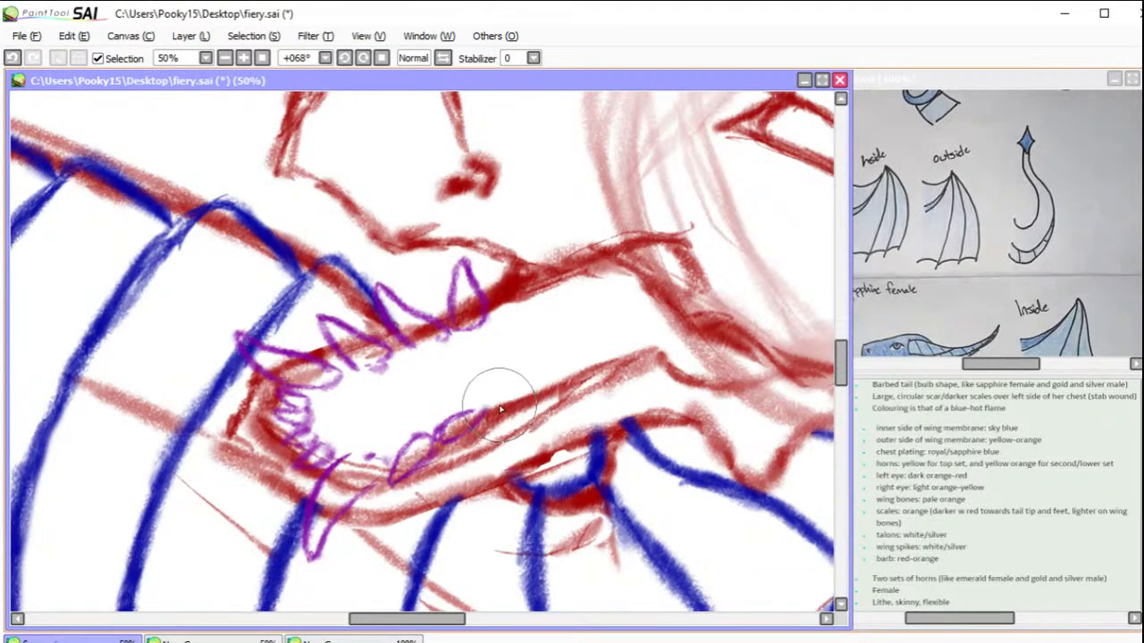
mouse_move(505, 407)
left_mouse_down()
mouse_move(465, 379)
mouse_move(494, 385)
mouse_move(464, 379)
mouse_move(526, 394)
left_mouse_up()
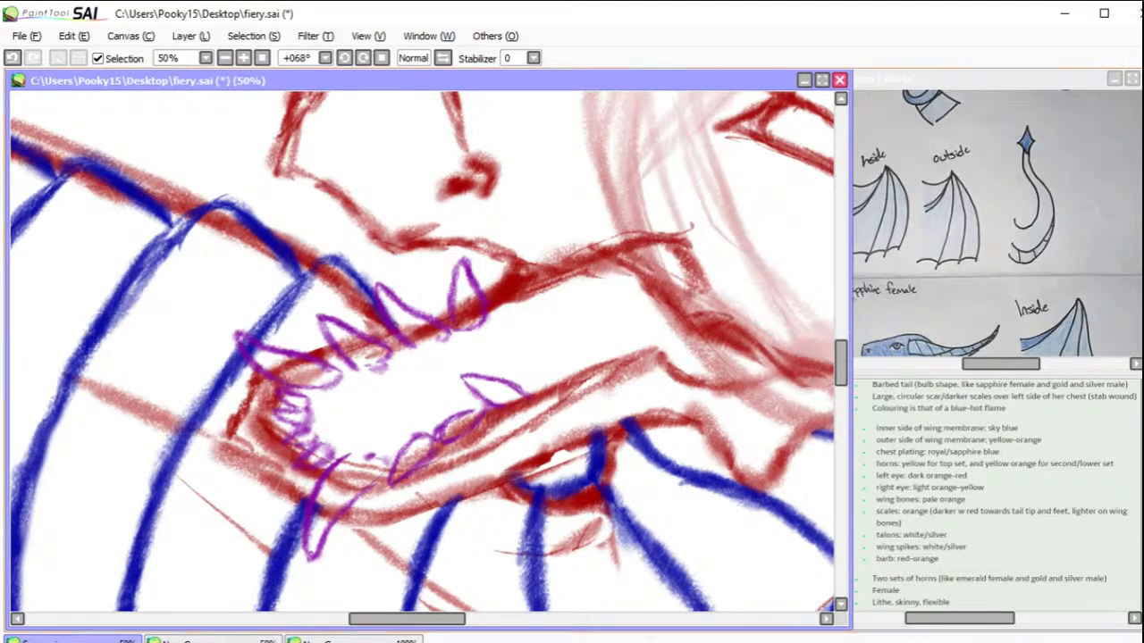
mouse_move(487, 406)
left_mouse_down()
mouse_move(511, 379)
mouse_move(434, 462)
left_mouse_up()
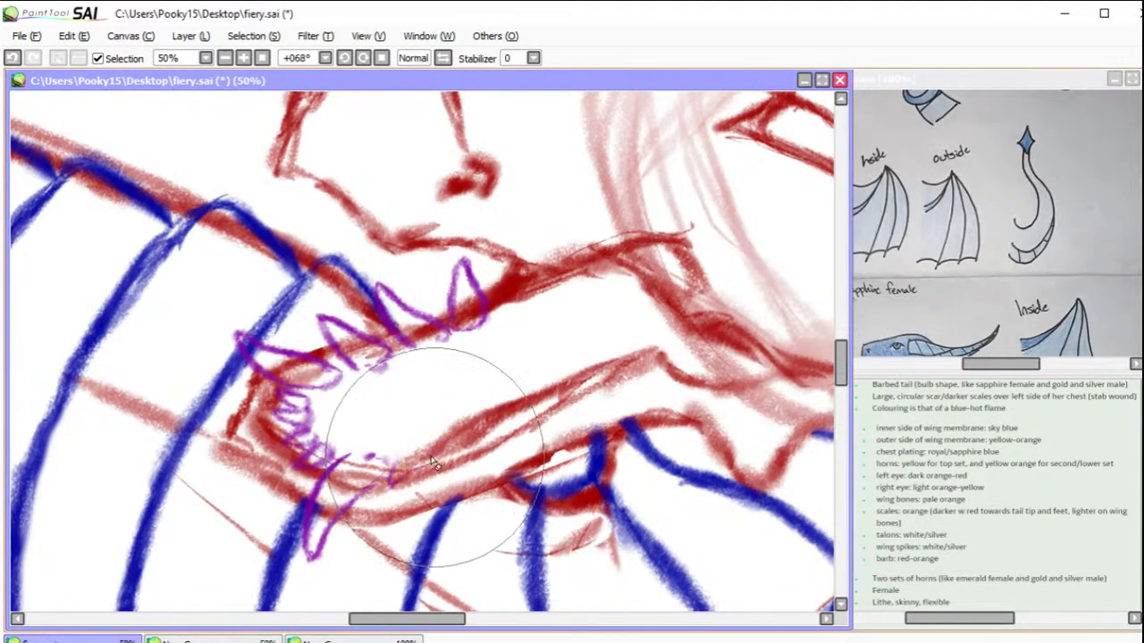
mouse_move(375, 420)
left_mouse_down()
mouse_move(345, 447)
mouse_move(391, 460)
left_mouse_up()
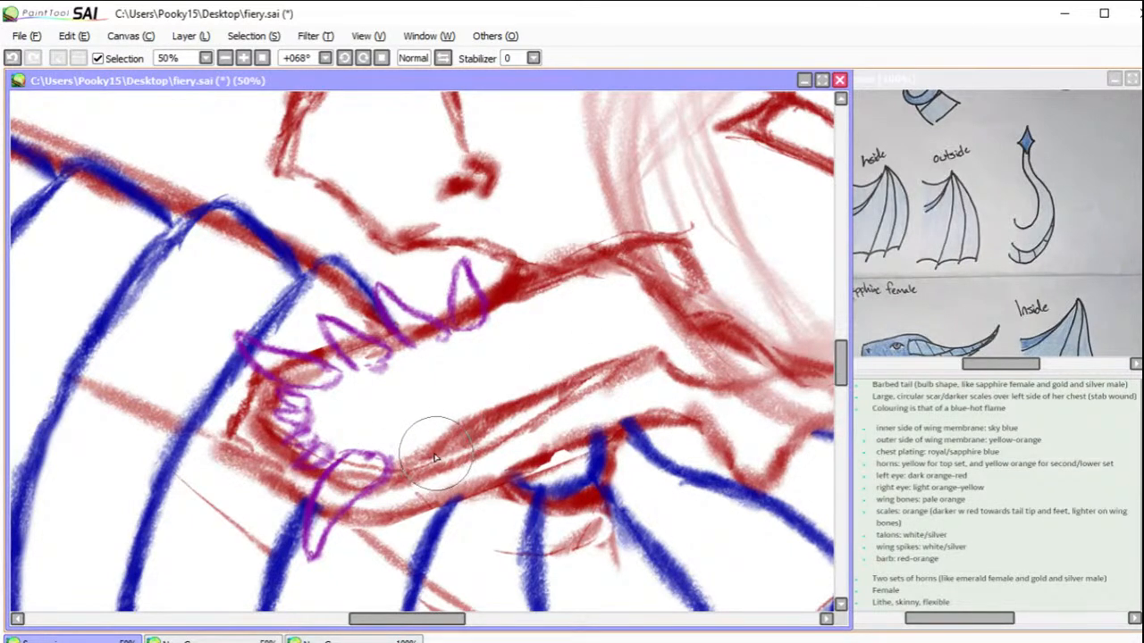
mouse_move(422, 445)
left_mouse_down()
mouse_move(404, 478)
mouse_move(402, 519)
left_mouse_up()
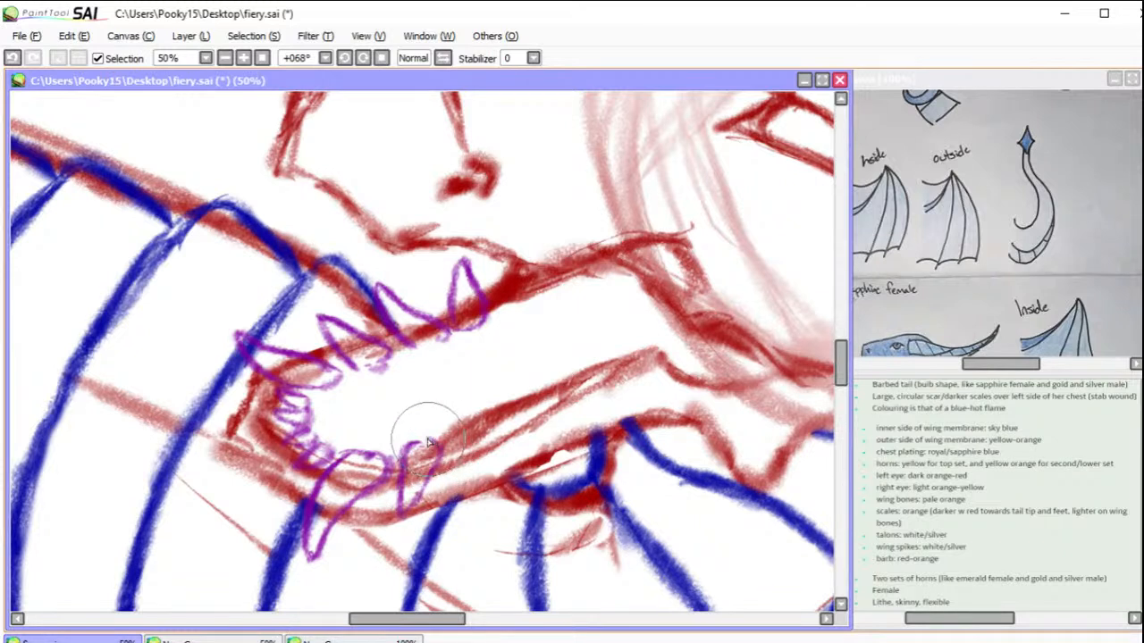
left_click_drag(476, 417, 456, 445)
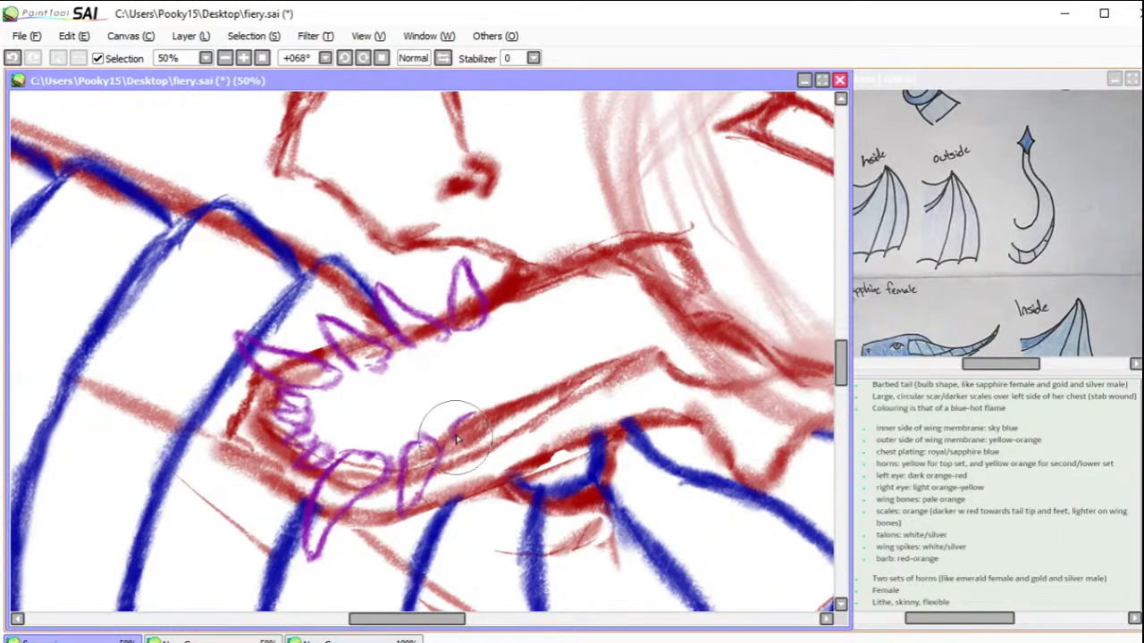
mouse_move(463, 486)
left_mouse_down()
mouse_move(490, 424)
mouse_move(478, 411)
mouse_move(538, 385)
mouse_move(507, 399)
mouse_move(492, 459)
mouse_move(529, 434)
mouse_move(533, 389)
left_mouse_up()
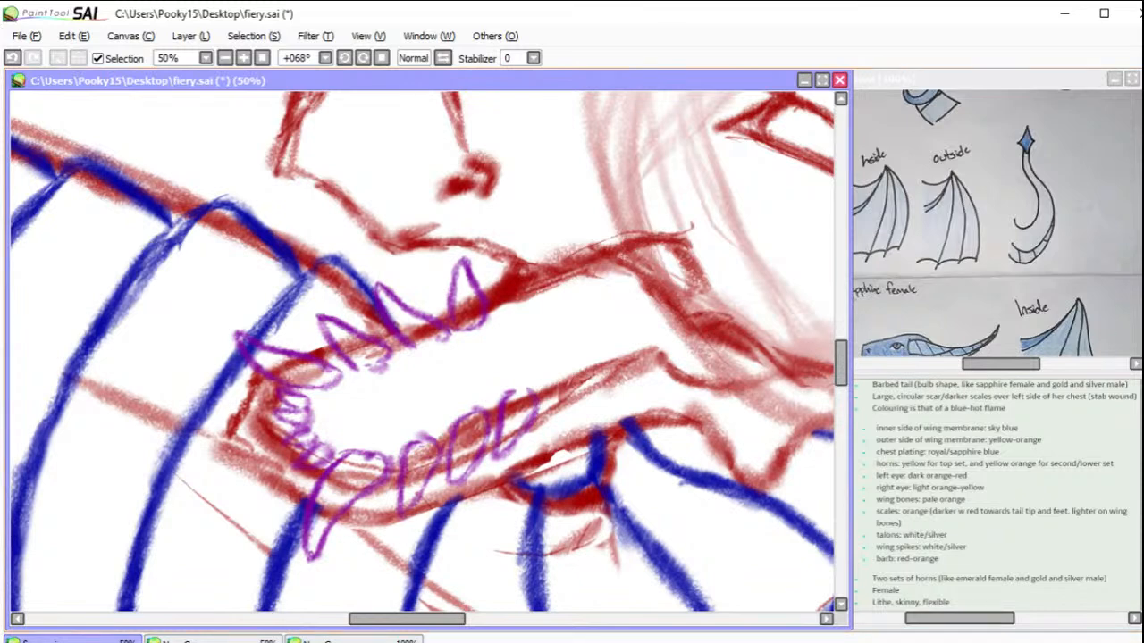
mouse_move(554, 429)
left_mouse_down()
mouse_move(479, 470)
mouse_move(464, 454)
mouse_move(406, 465)
left_mouse_up()
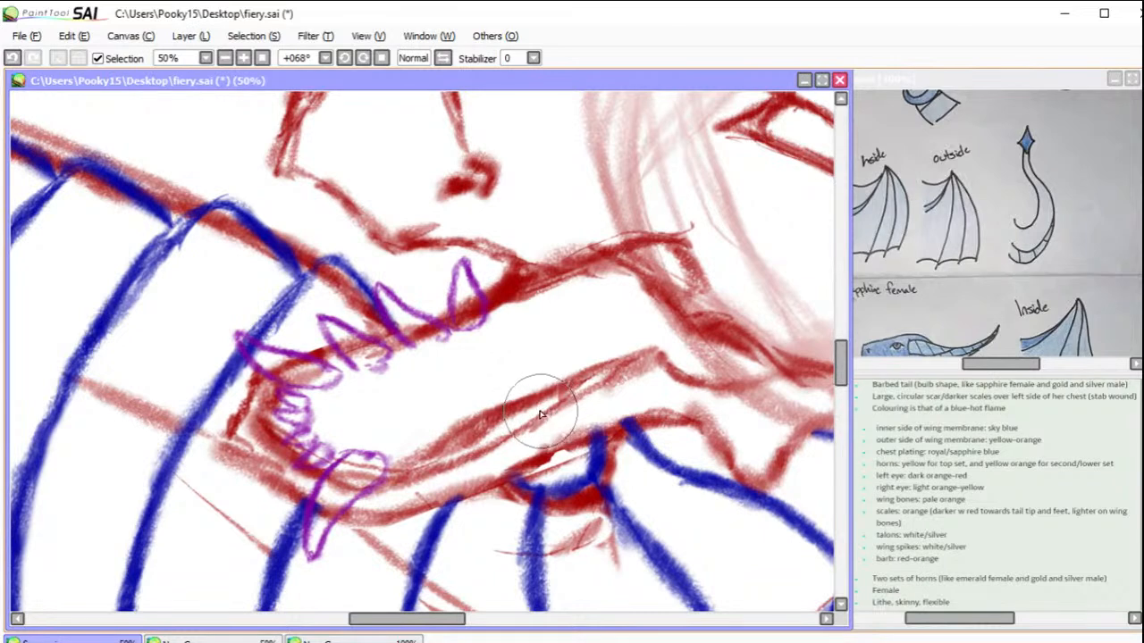
Step: Sketch inward-pointing purple teeth along the throat side of the jaw, smaller towards the back, and replace the corner fang with a flatter one
mouse_move(537, 412)
left_mouse_down()
mouse_move(511, 368)
mouse_move(507, 428)
mouse_move(447, 391)
mouse_move(440, 409)
mouse_move(463, 456)
mouse_move(399, 418)
mouse_move(431, 476)
left_mouse_up()
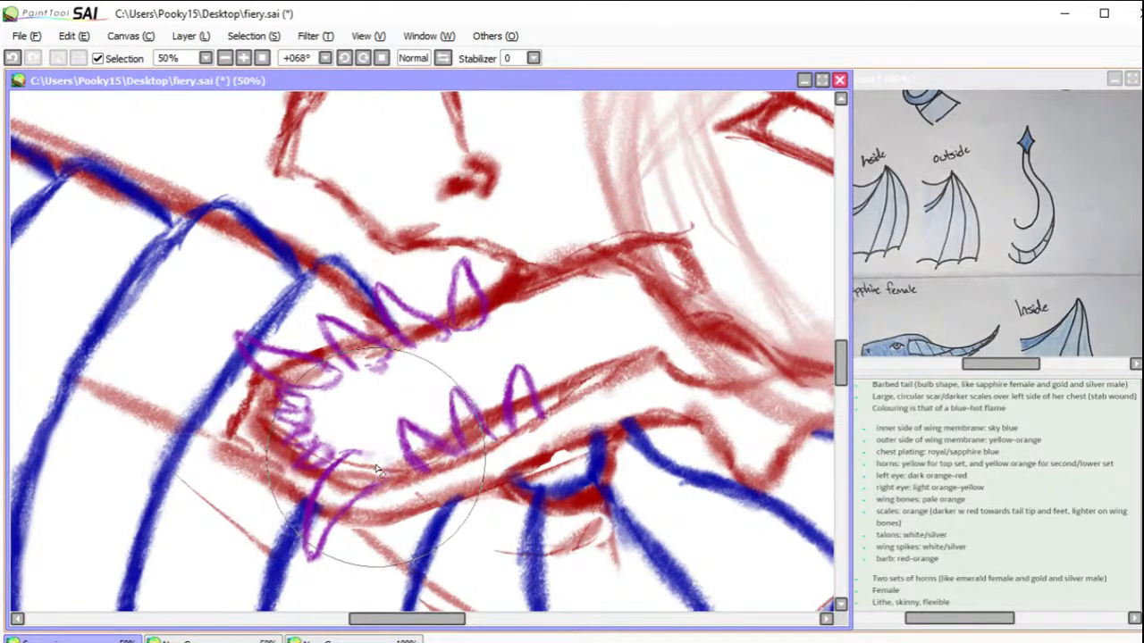
mouse_move(355, 478)
left_mouse_down()
mouse_move(315, 530)
mouse_move(325, 510)
mouse_move(316, 552)
left_mouse_up()
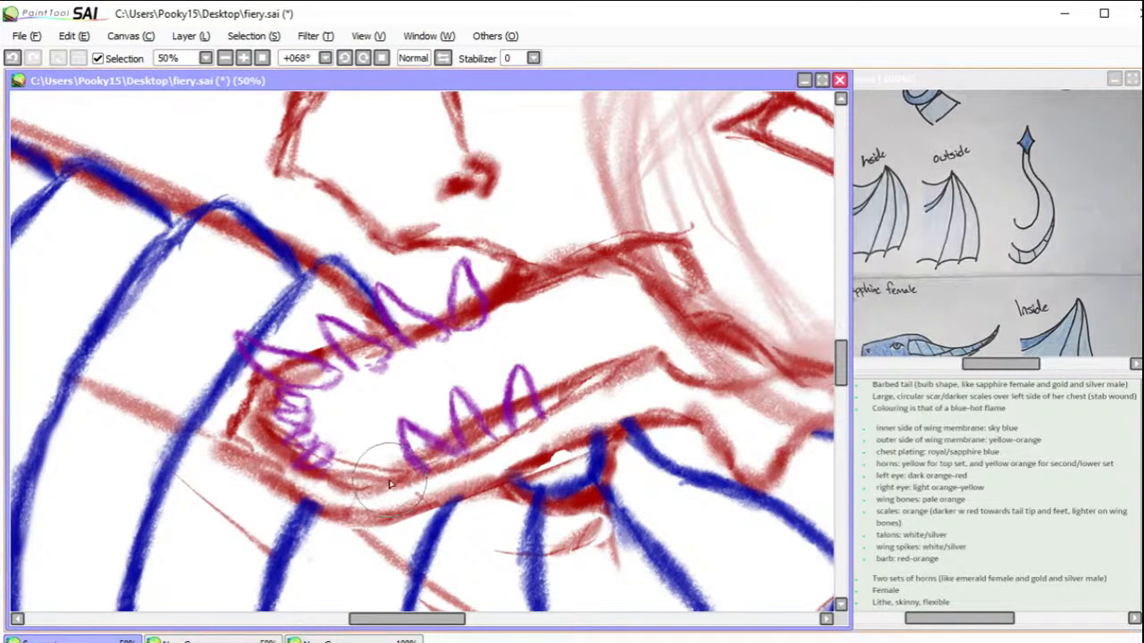
mouse_move(384, 462)
left_mouse_down()
mouse_move(294, 457)
mouse_move(300, 483)
mouse_move(326, 496)
mouse_move(390, 481)
left_mouse_up()
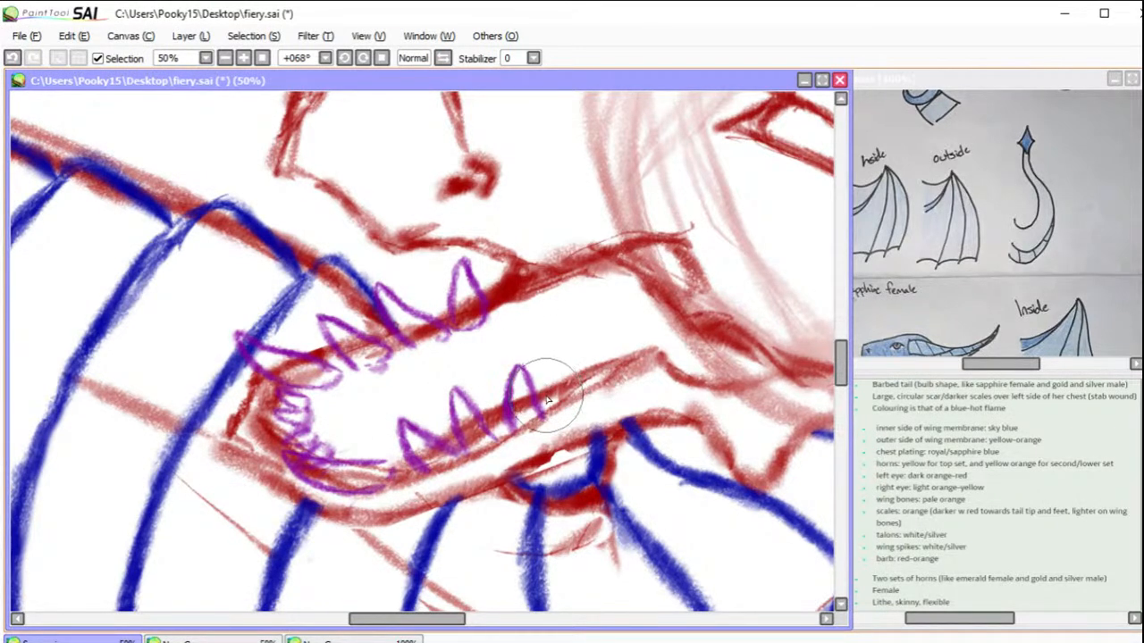
mouse_move(545, 398)
left_mouse_down()
mouse_move(578, 375)
mouse_move(594, 346)
mouse_move(623, 357)
mouse_move(596, 341)
mouse_move(640, 339)
mouse_move(582, 360)
left_mouse_up()
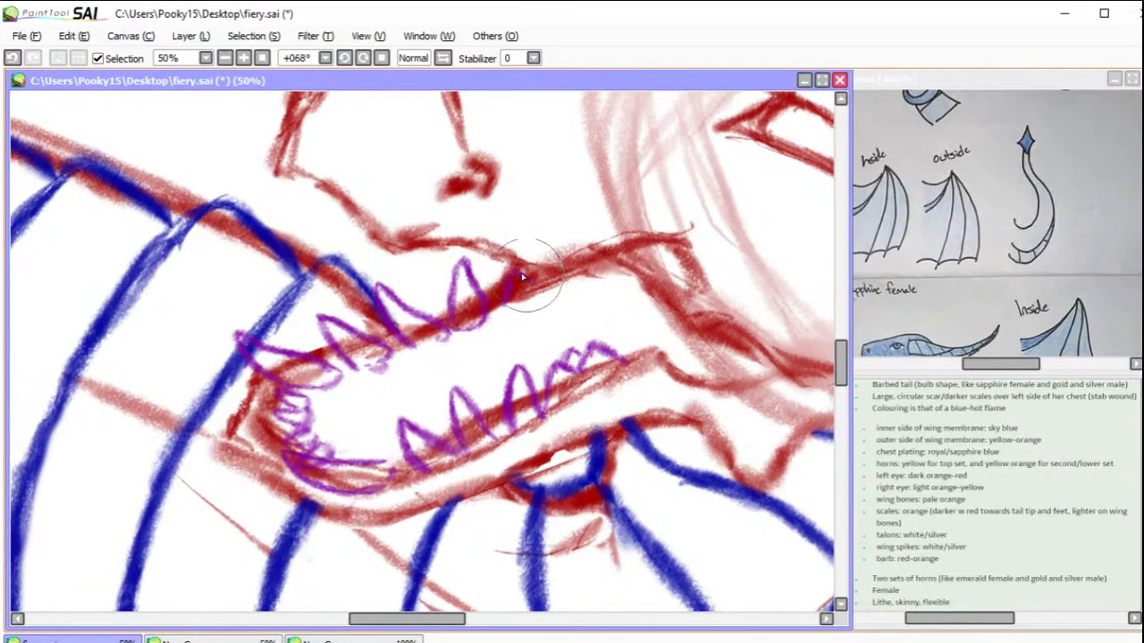
Step: Sketch a small purple tooth further back on the snout side and shift the throat-side teeth slightly towards the jaw tip
mouse_move(537, 284)
left_mouse_down()
mouse_move(545, 265)
mouse_move(551, 288)
mouse_move(563, 281)
left_mouse_up()
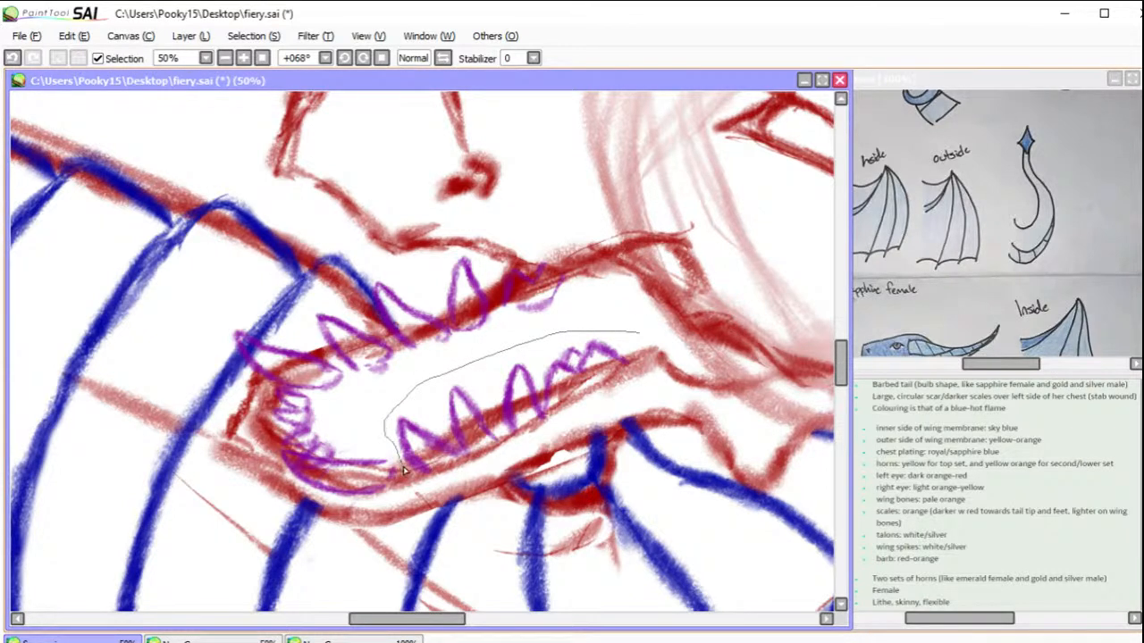
left_click_drag(641, 420, 667, 327)
mouse_move(563, 401)
left_mouse_down()
mouse_move(549, 392)
mouse_move(565, 418)
left_mouse_up()
key("ctrl+d")
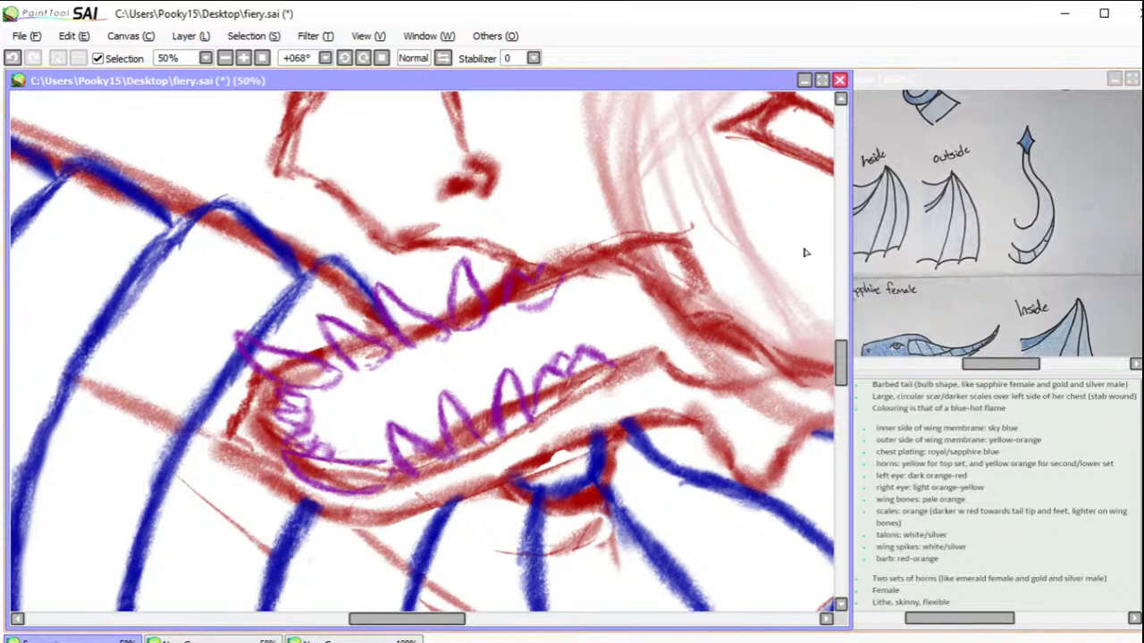
Step: Extend both rows of purple teeth back to the mouth corner with smaller teeth, rounding off the throat-side row
mouse_move(623, 364)
left_mouse_down()
mouse_move(625, 327)
mouse_move(662, 341)
mouse_move(670, 324)
mouse_move(696, 329)
left_mouse_up()
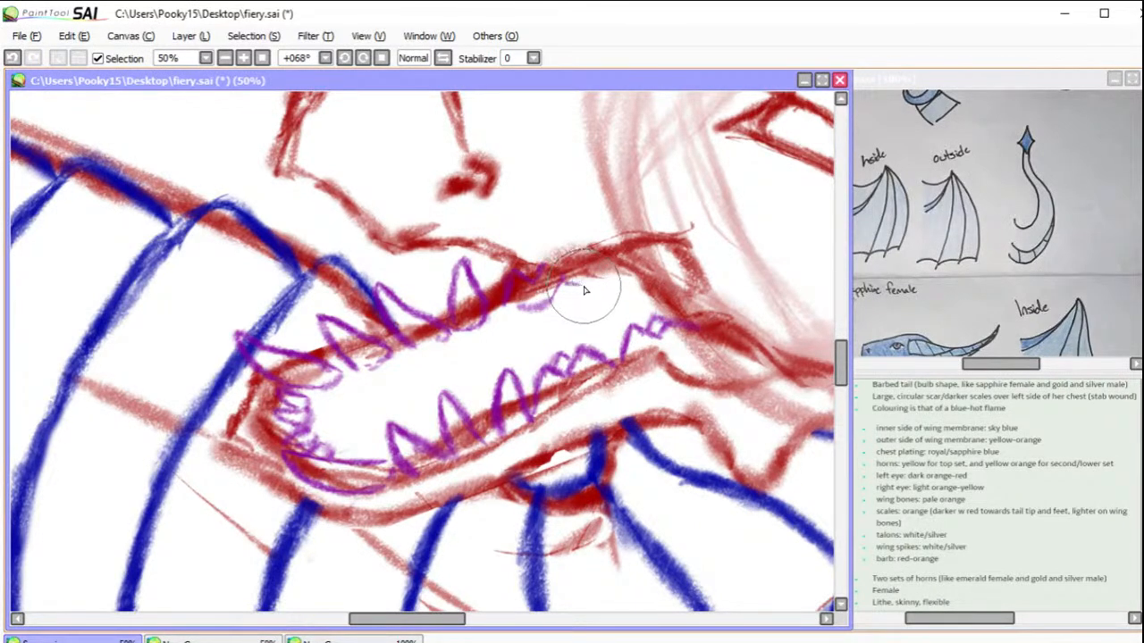
mouse_move(582, 288)
left_mouse_down()
mouse_move(607, 279)
mouse_move(571, 277)
mouse_move(594, 264)
left_mouse_up()
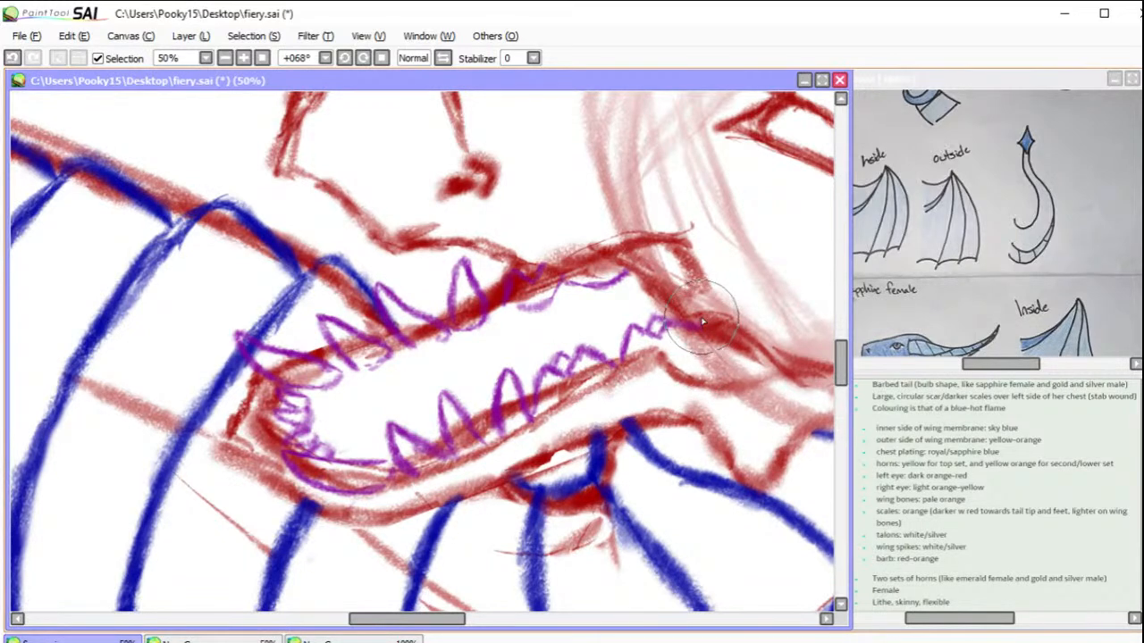
left_click_drag(706, 347, 675, 369)
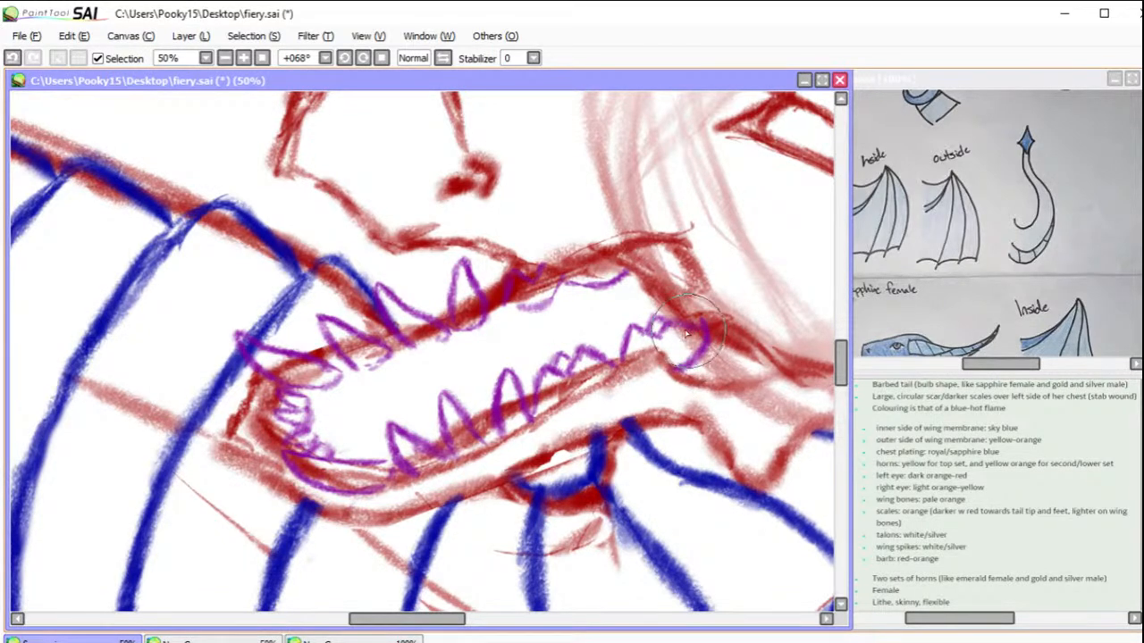
left_click_drag(685, 329, 687, 361)
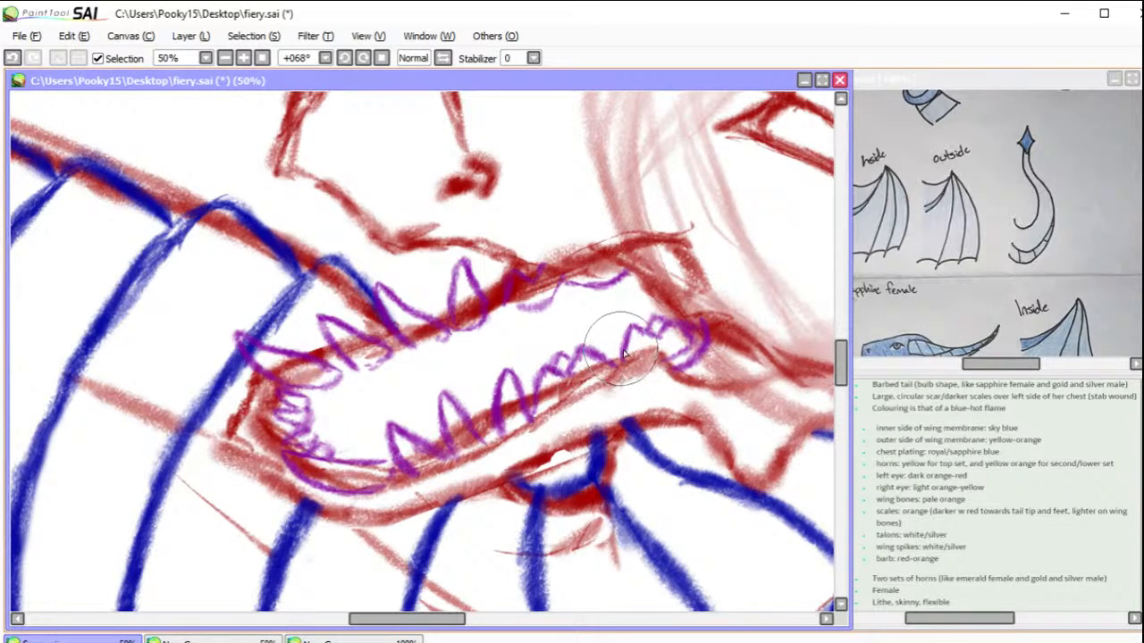
Step: Recolour the purple teeth dark green with hue -67, saturation +37 and luminescence -29
left_click(314, 36)
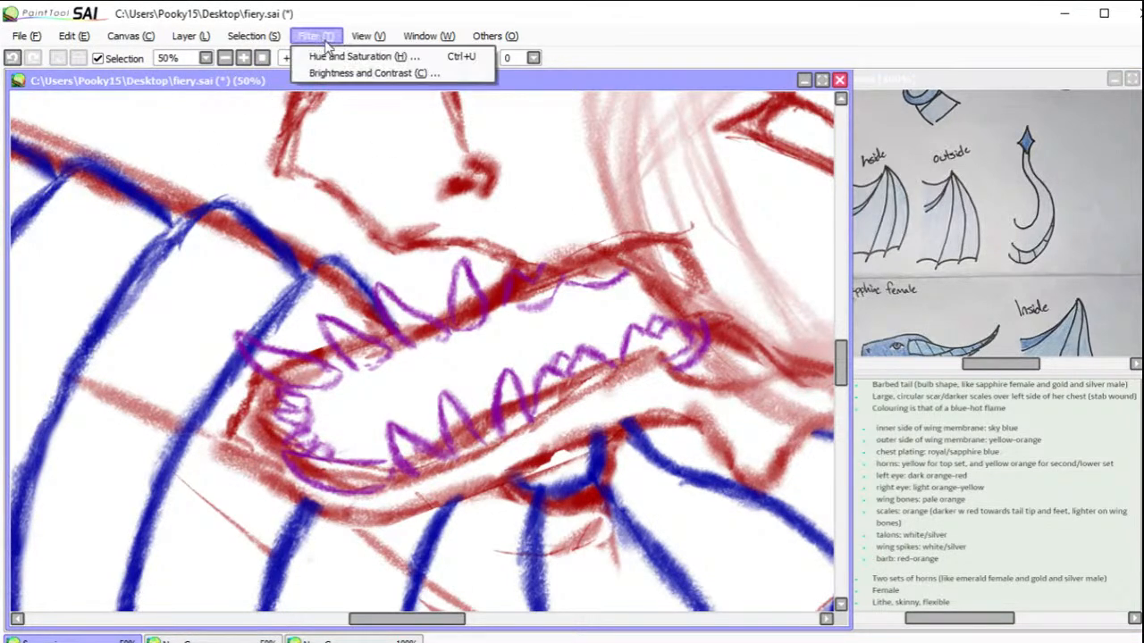
left_click(335, 53)
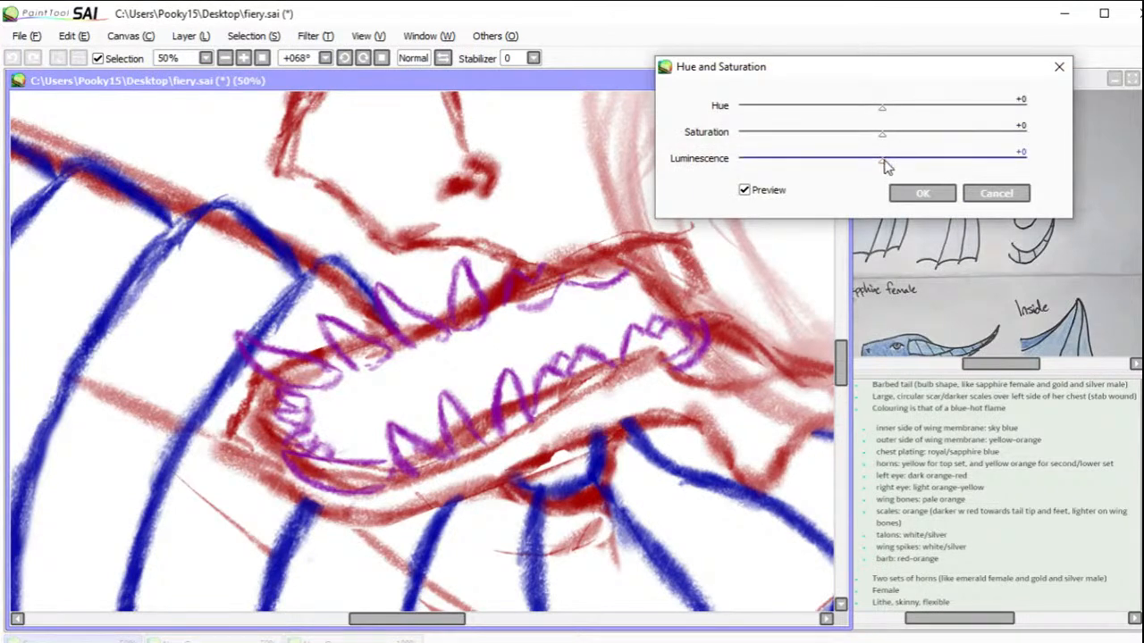
left_click_drag(831, 172, 841, 165)
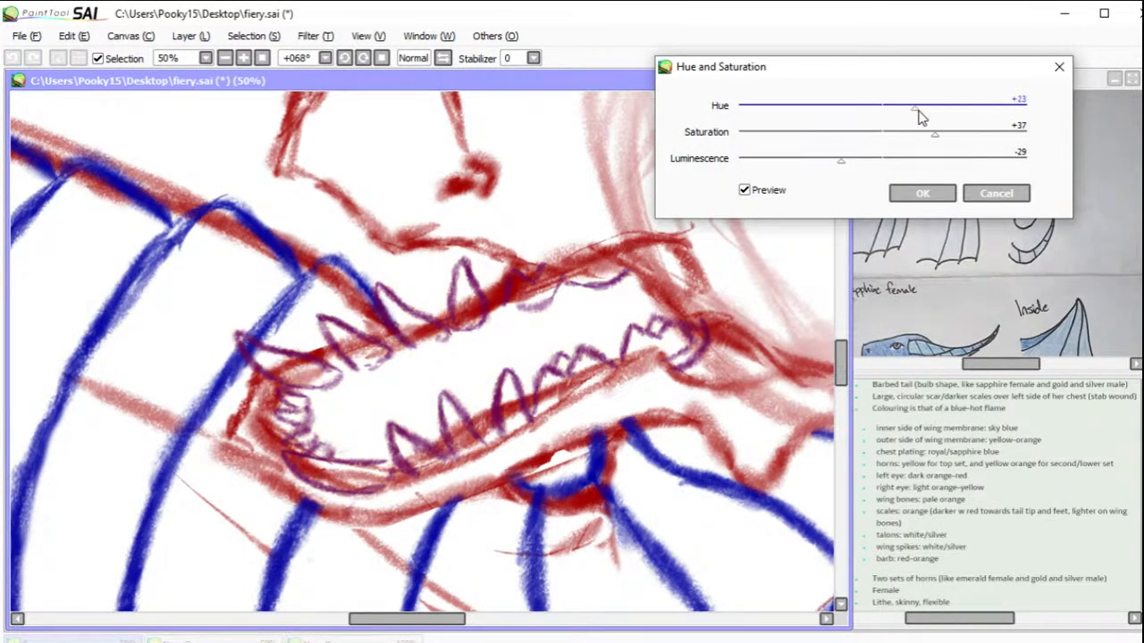
left_click_drag(950, 114, 765, 103)
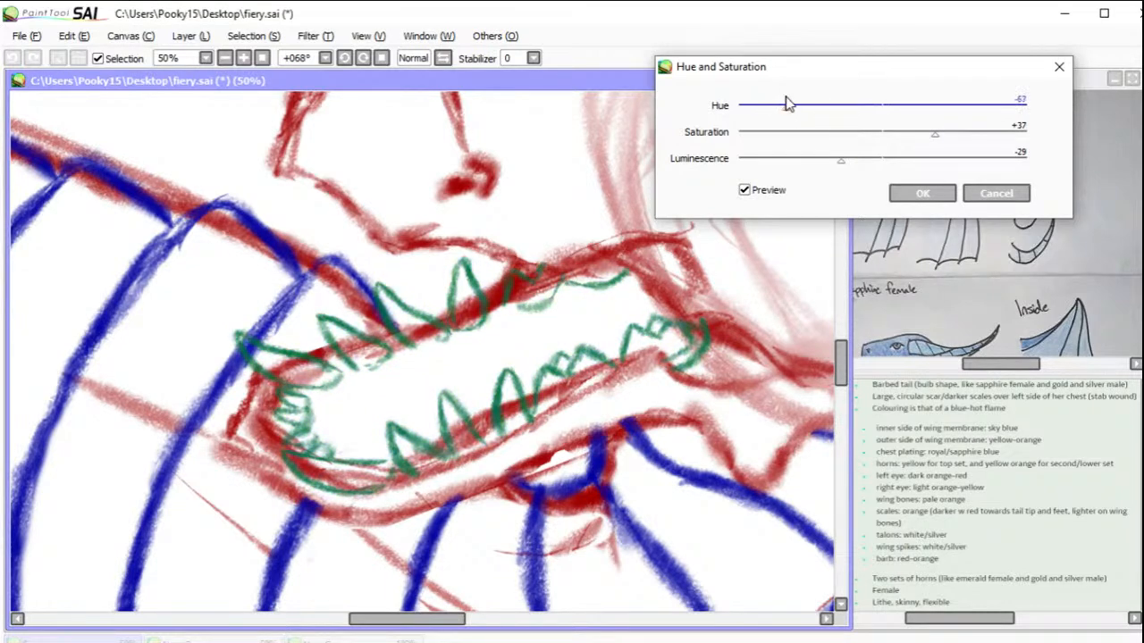
left_click(932, 194)
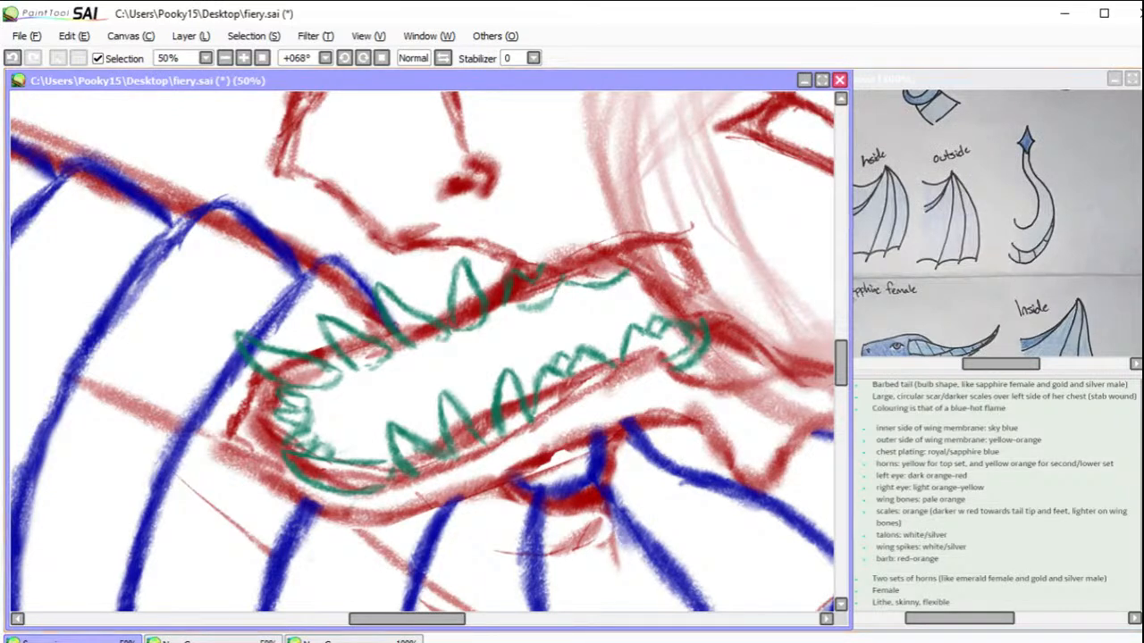
Step: Sketch a long wavy purple tongue running from the mouth corner out past the jaw tip, ending in a forked tip
left_click_drag(289, 295, 440, 240)
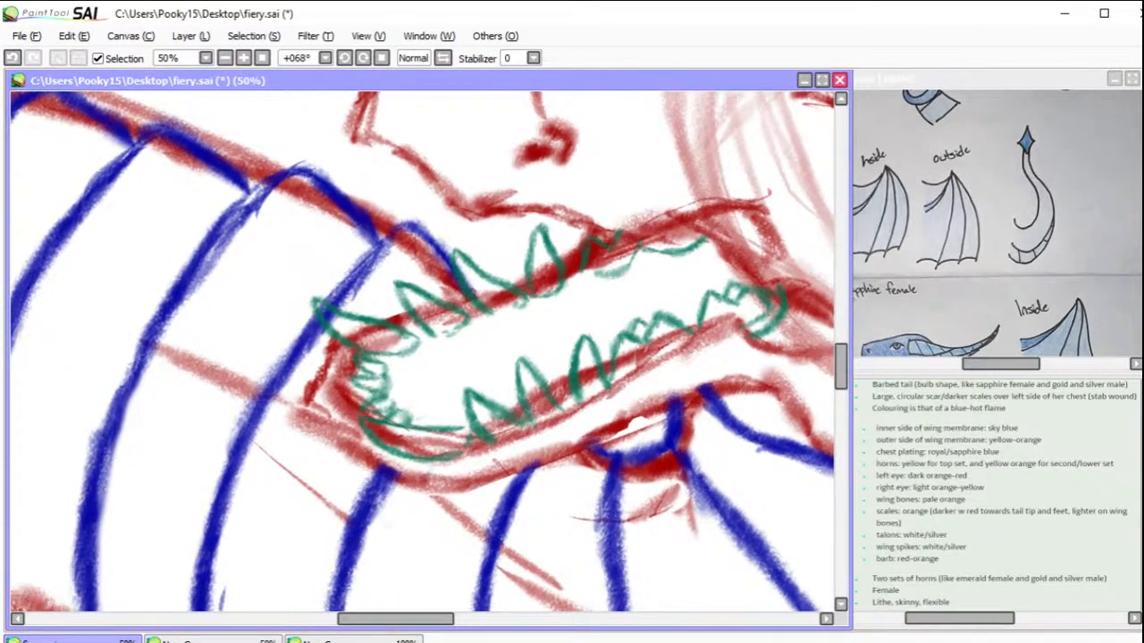
mouse_move(799, 225)
left_mouse_down()
mouse_move(747, 215)
mouse_move(771, 217)
mouse_move(628, 245)
mouse_move(678, 234)
mouse_move(512, 308)
mouse_move(553, 291)
mouse_move(544, 298)
mouse_move(409, 334)
mouse_move(488, 326)
mouse_move(505, 319)
mouse_move(407, 331)
mouse_move(473, 319)
mouse_move(286, 316)
mouse_move(401, 321)
mouse_move(200, 331)
mouse_move(242, 319)
mouse_move(131, 382)
mouse_move(166, 351)
mouse_move(187, 346)
mouse_move(85, 406)
mouse_move(127, 381)
mouse_move(47, 391)
mouse_move(49, 406)
mouse_move(24, 399)
mouse_move(82, 418)
mouse_move(54, 411)
left_mouse_up()
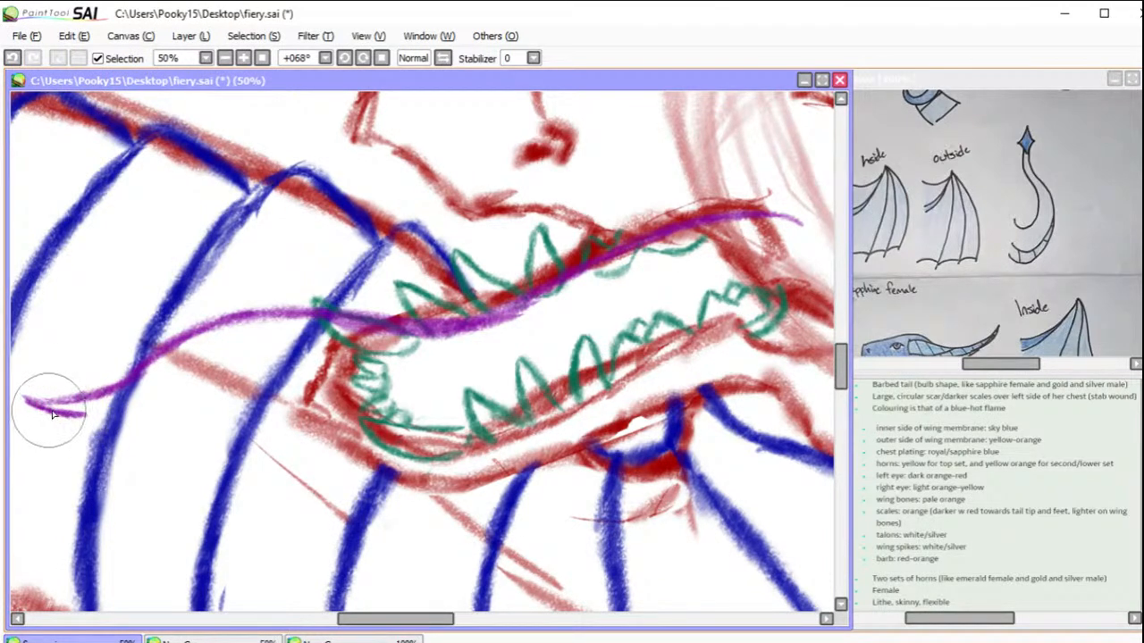
mouse_move(77, 414)
left_mouse_down()
mouse_move(166, 392)
mouse_move(142, 404)
mouse_move(229, 354)
left_mouse_up()
mouse_move(155, 398)
left_mouse_down()
mouse_move(248, 357)
mouse_move(261, 358)
mouse_move(211, 369)
mouse_move(323, 362)
mouse_move(259, 368)
mouse_move(444, 384)
mouse_move(413, 378)
mouse_move(515, 373)
mouse_move(488, 389)
mouse_move(490, 377)
mouse_move(565, 364)
left_mouse_up()
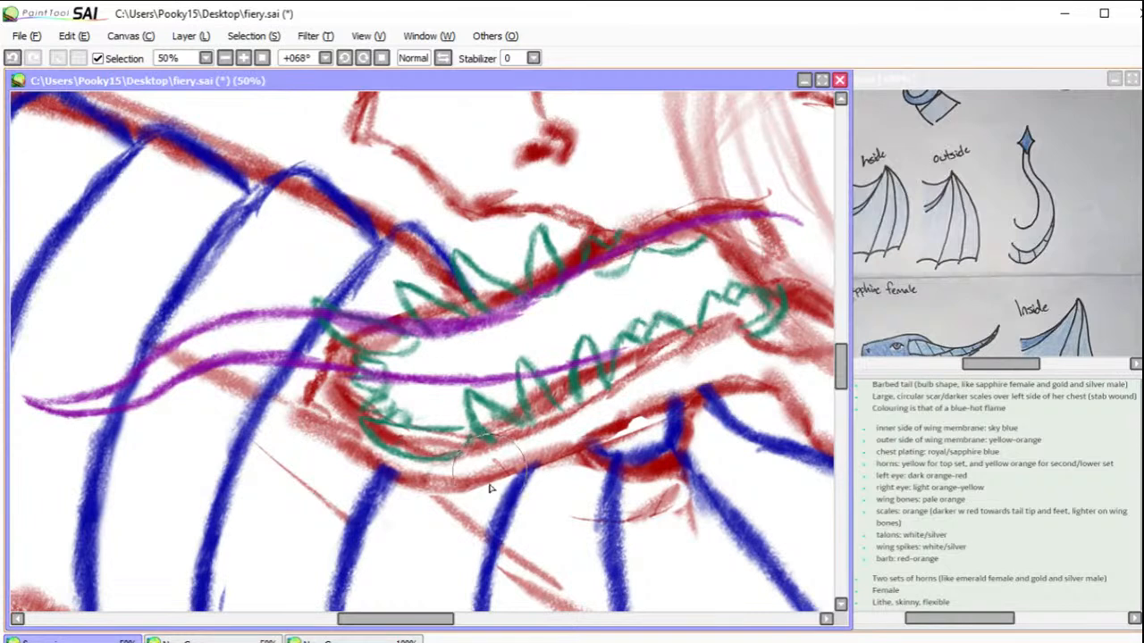
left_click_drag(442, 619, 408, 620)
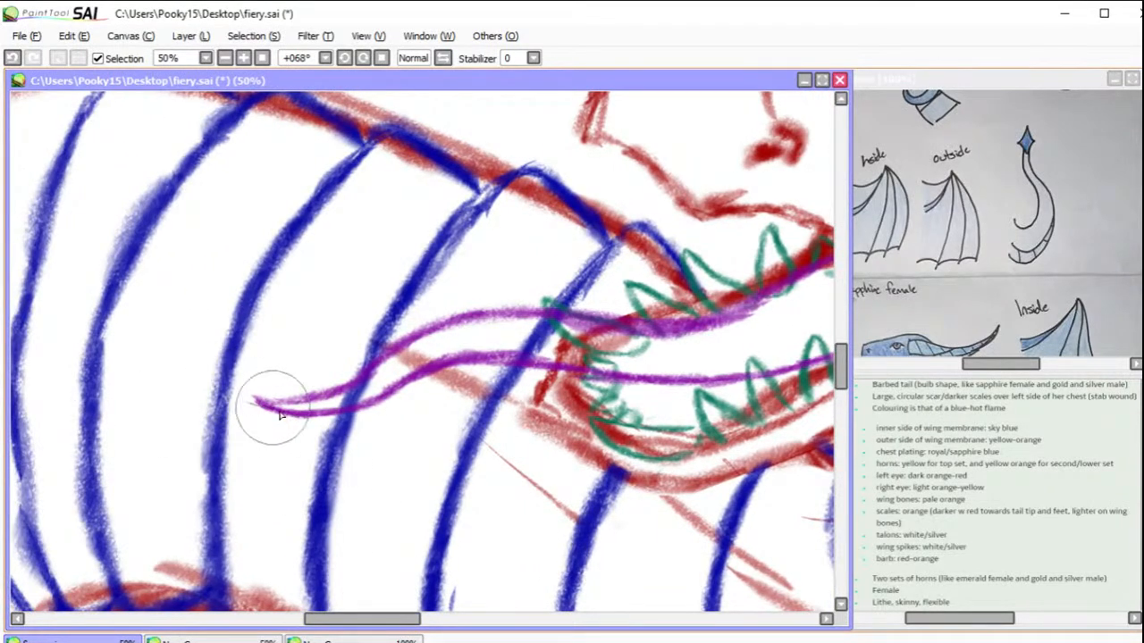
mouse_move(269, 410)
left_mouse_down()
mouse_move(191, 363)
mouse_move(260, 397)
mouse_move(232, 385)
mouse_move(319, 398)
mouse_move(276, 385)
mouse_move(282, 395)
mouse_move(251, 360)
mouse_move(268, 381)
mouse_move(239, 323)
mouse_move(251, 369)
mouse_move(238, 347)
mouse_move(245, 361)
mouse_move(278, 395)
left_mouse_up()
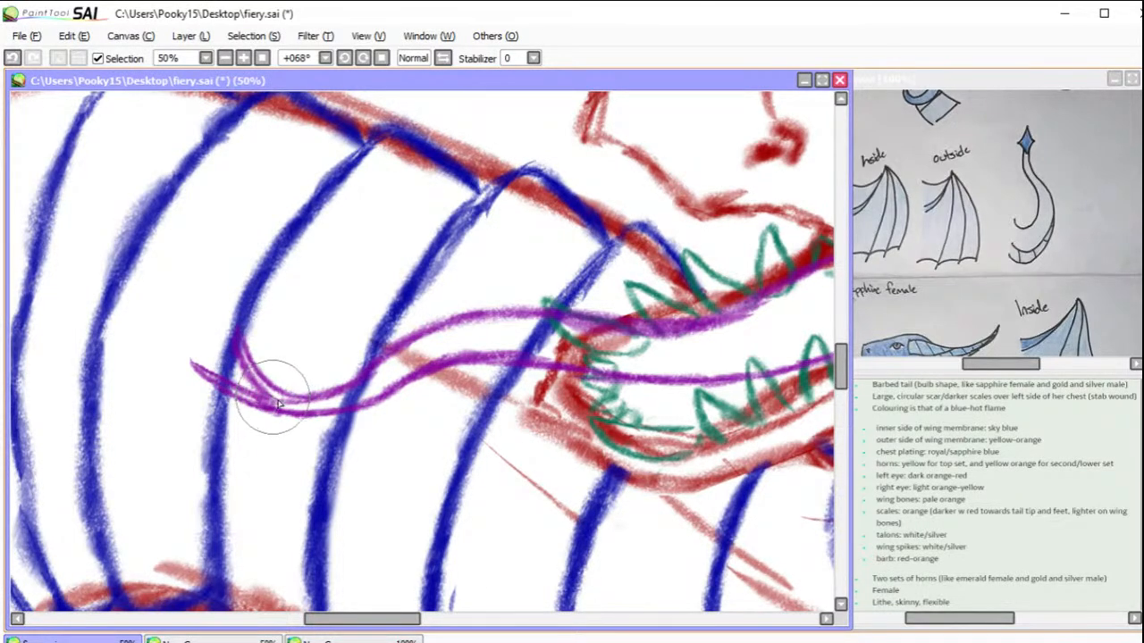
Step: Erase the tongue line's overshoot behind the mouth corner and sketch a second line just below its upper edge
left_click_drag(376, 618, 427, 617)
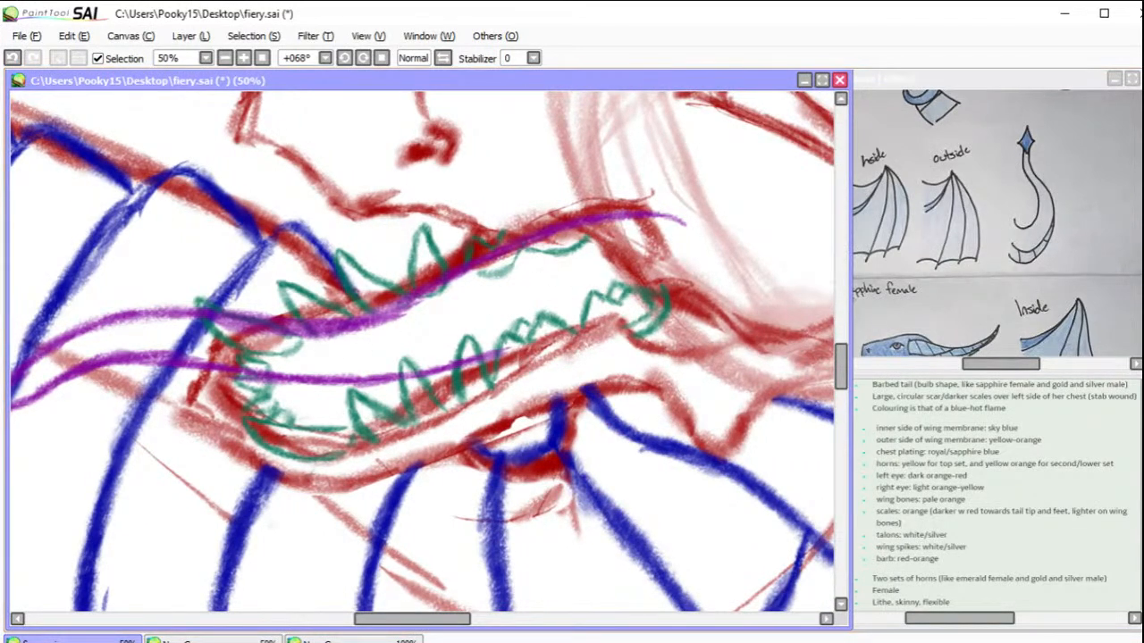
mouse_move(590, 219)
left_mouse_down()
mouse_move(645, 219)
mouse_move(711, 250)
left_mouse_up()
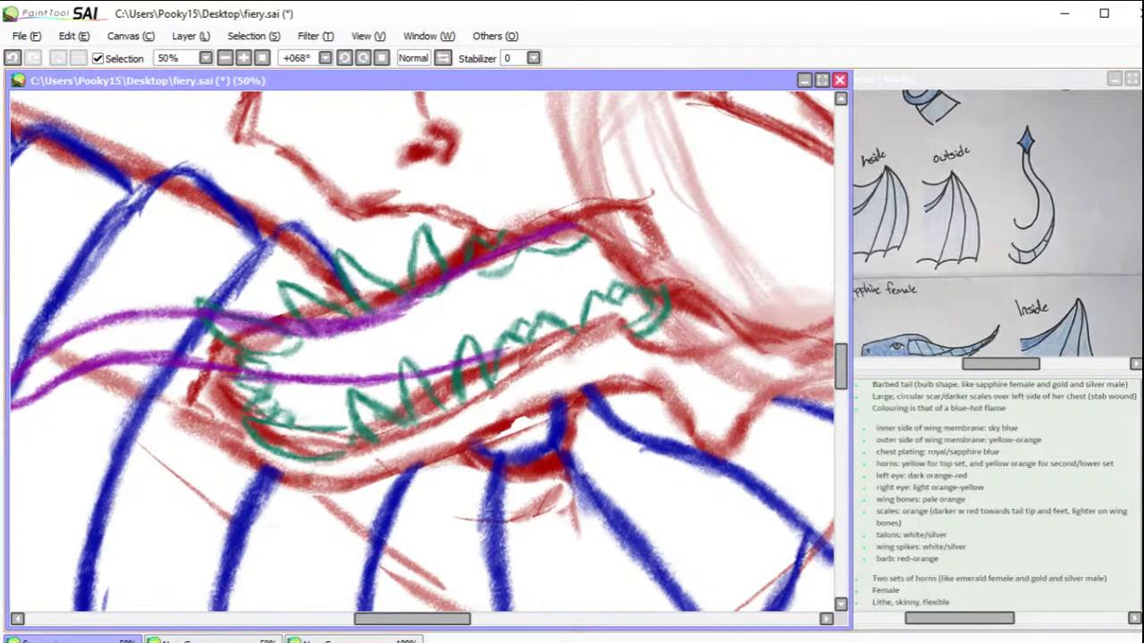
mouse_move(255, 329)
left_mouse_down()
mouse_move(400, 333)
mouse_move(391, 336)
mouse_move(586, 235)
left_mouse_up()
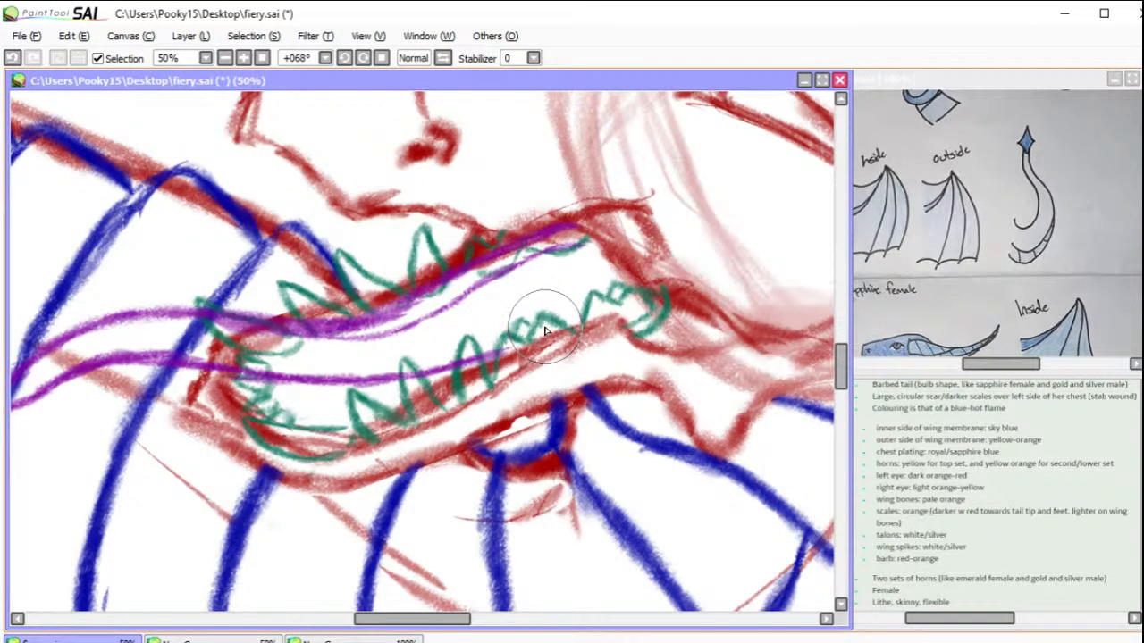
Step: Recolour the purple tongue cyan with hue -58, saturation +60 and luminescence +25
left_click(309, 37)
left_click(334, 51)
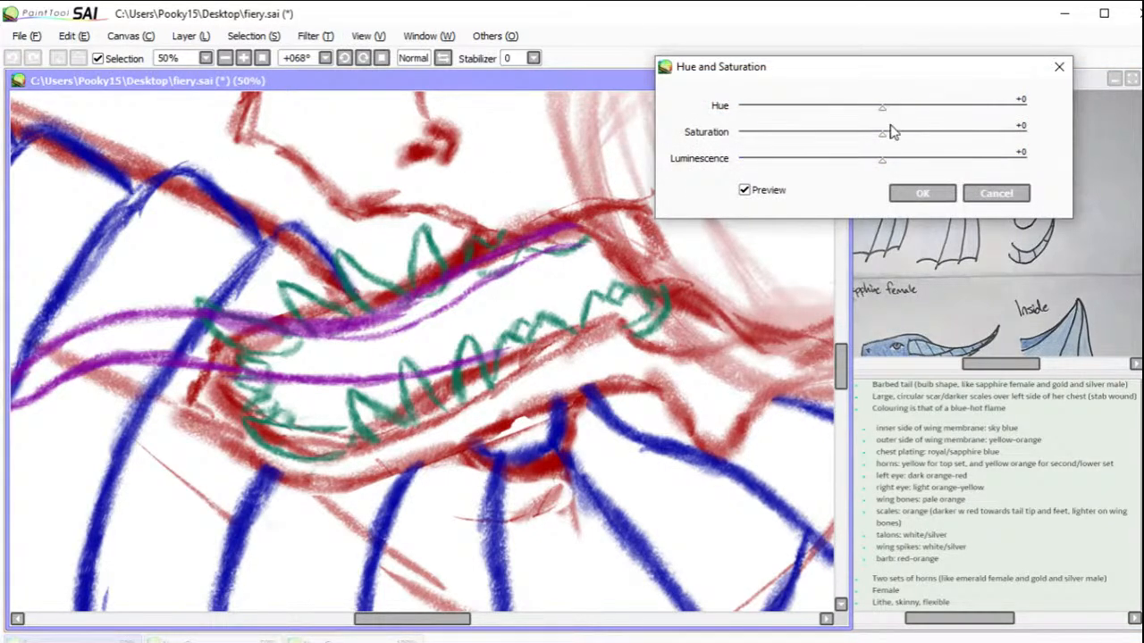
left_click_drag(974, 128, 969, 130)
left_click_drag(882, 162, 919, 159)
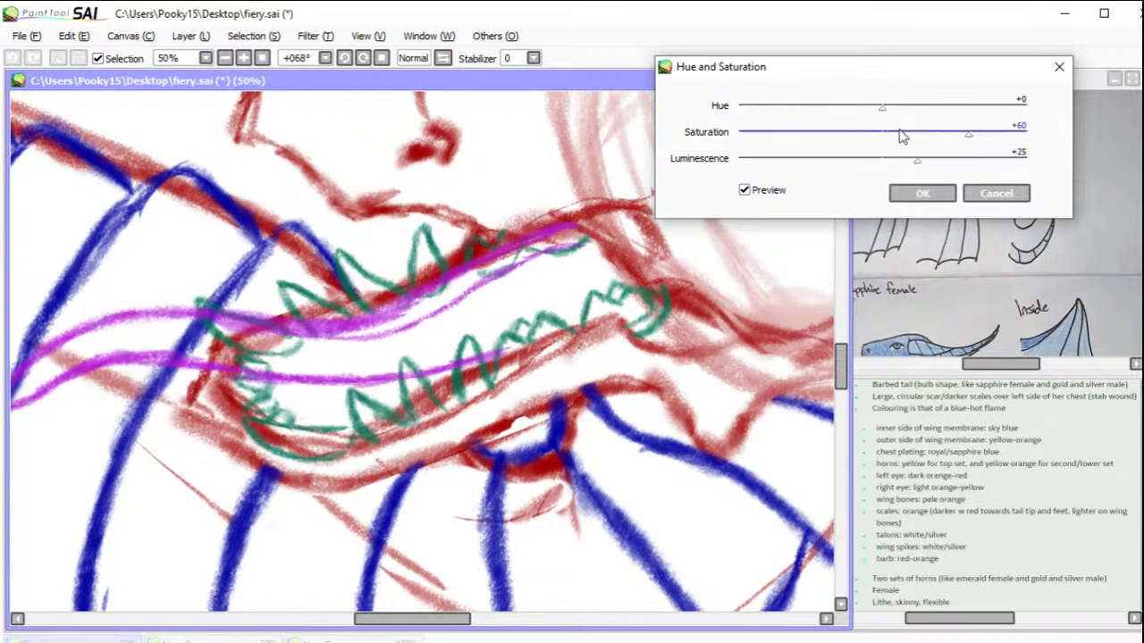
mouse_move(945, 111)
left_mouse_down()
mouse_move(982, 111)
mouse_move(743, 108)
mouse_move(845, 105)
mouse_move(795, 102)
left_mouse_up()
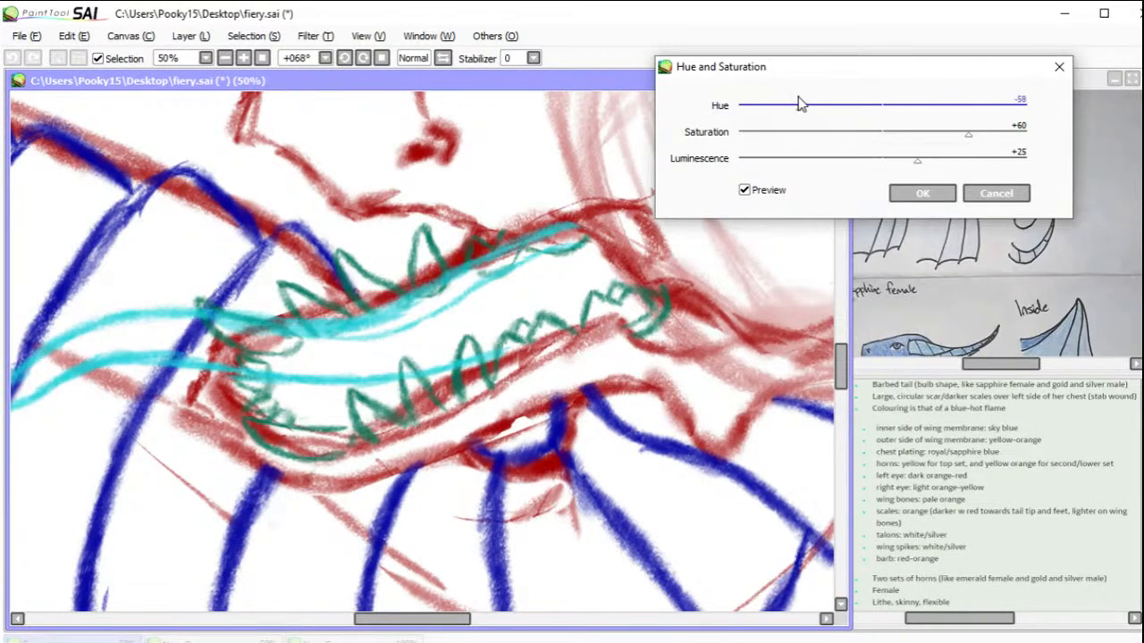
left_click(911, 193)
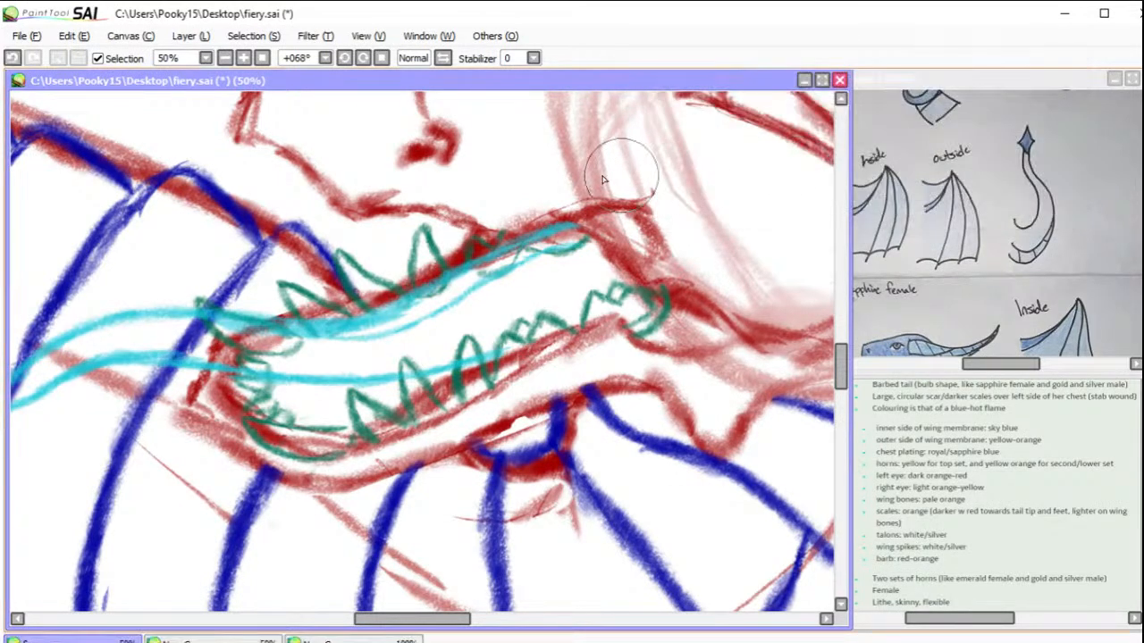
Step: Transform the tongue to stretch it further out of the mouth, lower its forked end and fit its base inside the jaw
left_click(225, 58)
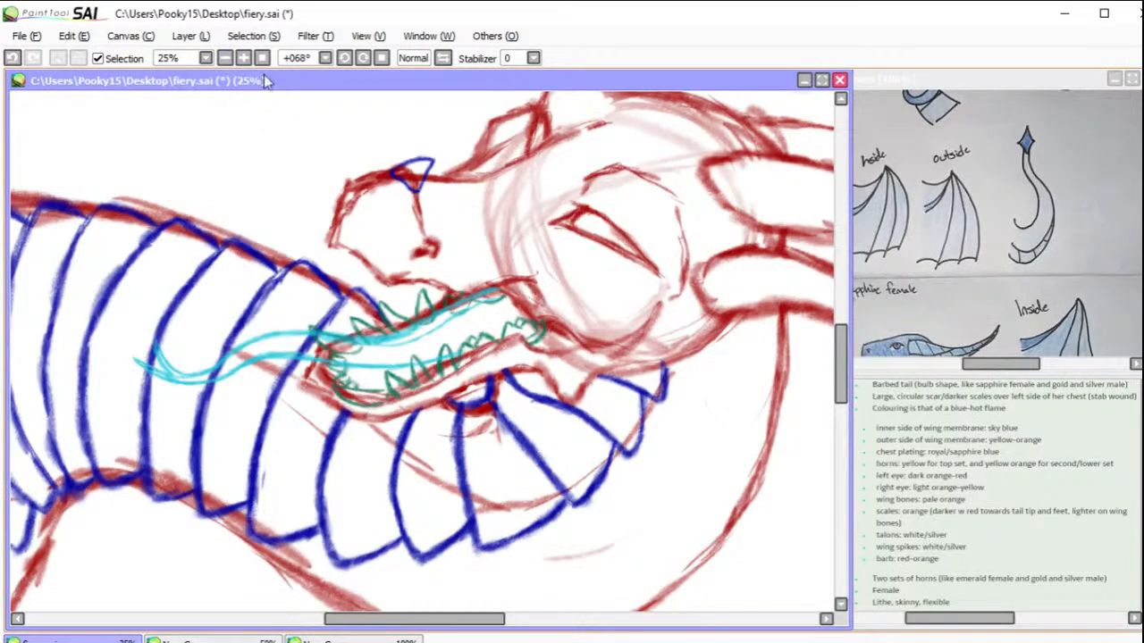
key("ctrl+t")
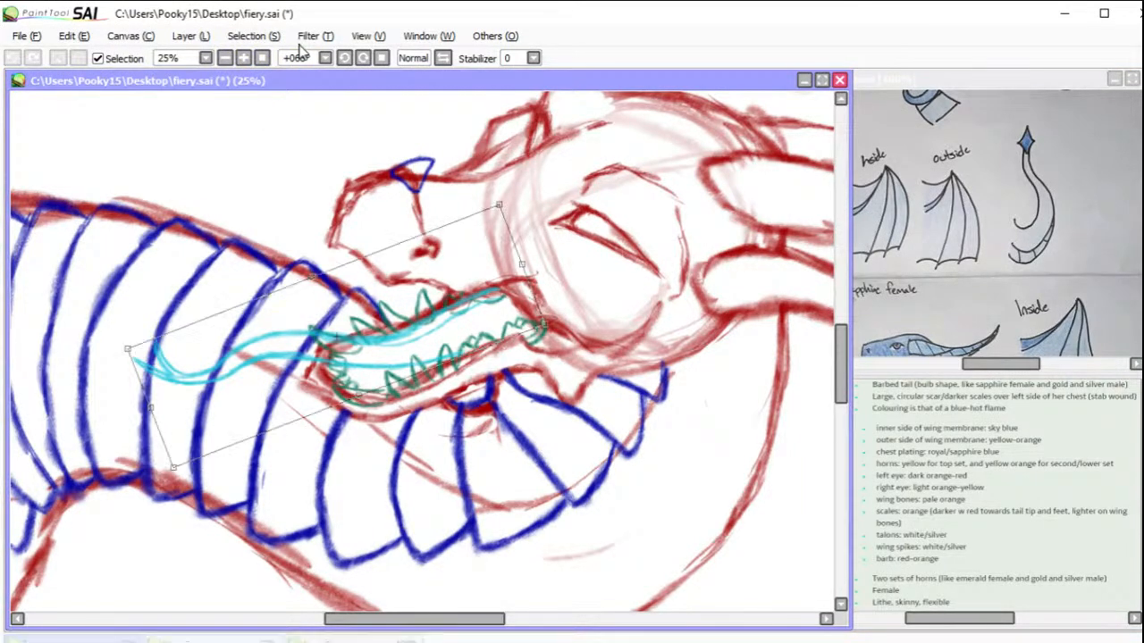
mouse_move(151, 413)
left_mouse_down()
mouse_move(33, 424)
mouse_move(43, 426)
left_mouse_up()
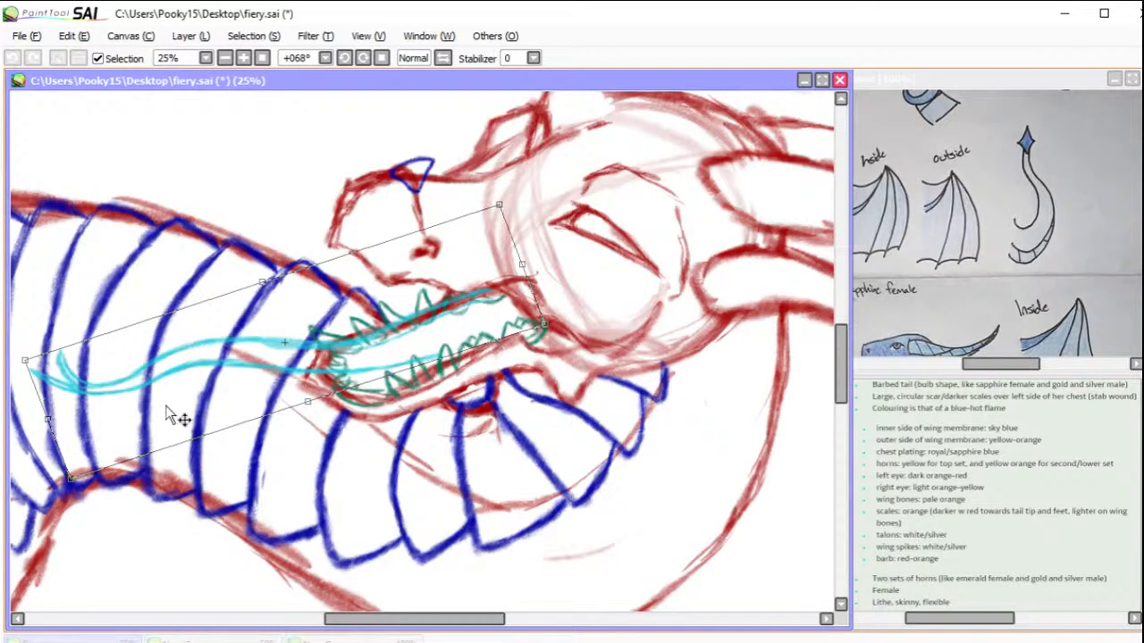
left_click_drag(46, 422, 45, 440)
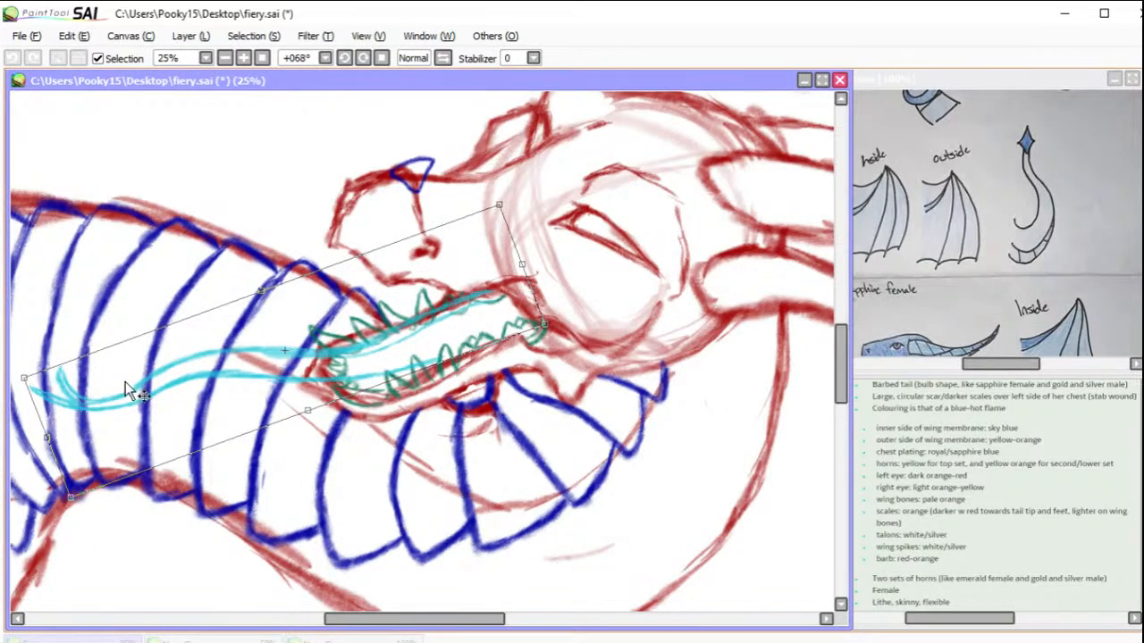
left_click_drag(500, 207, 499, 198)
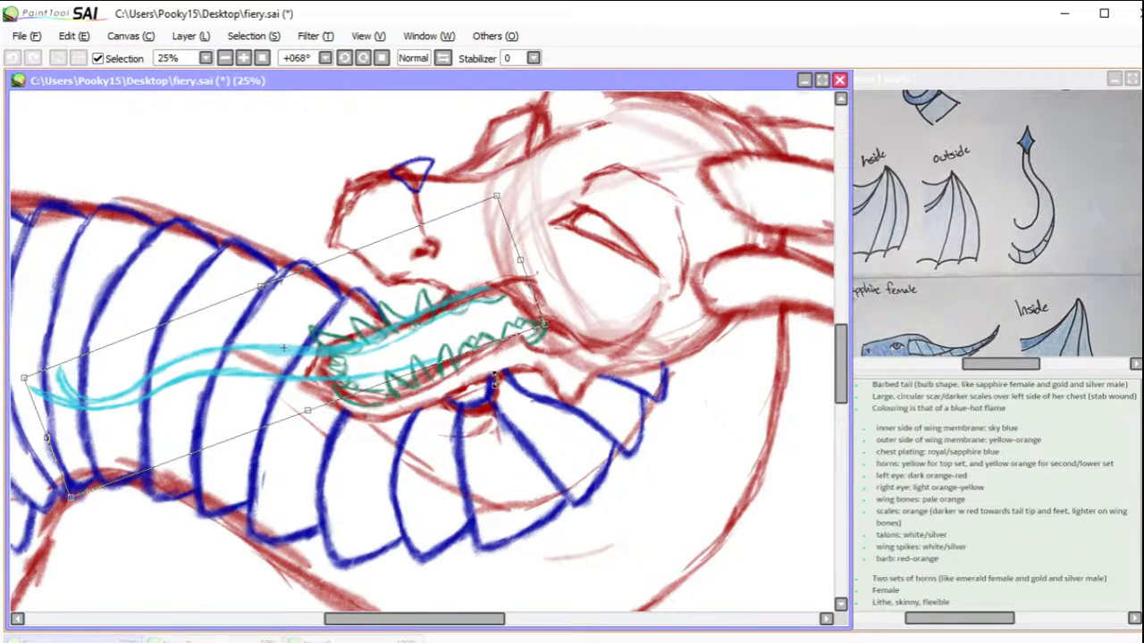
left_click_drag(542, 327, 547, 326)
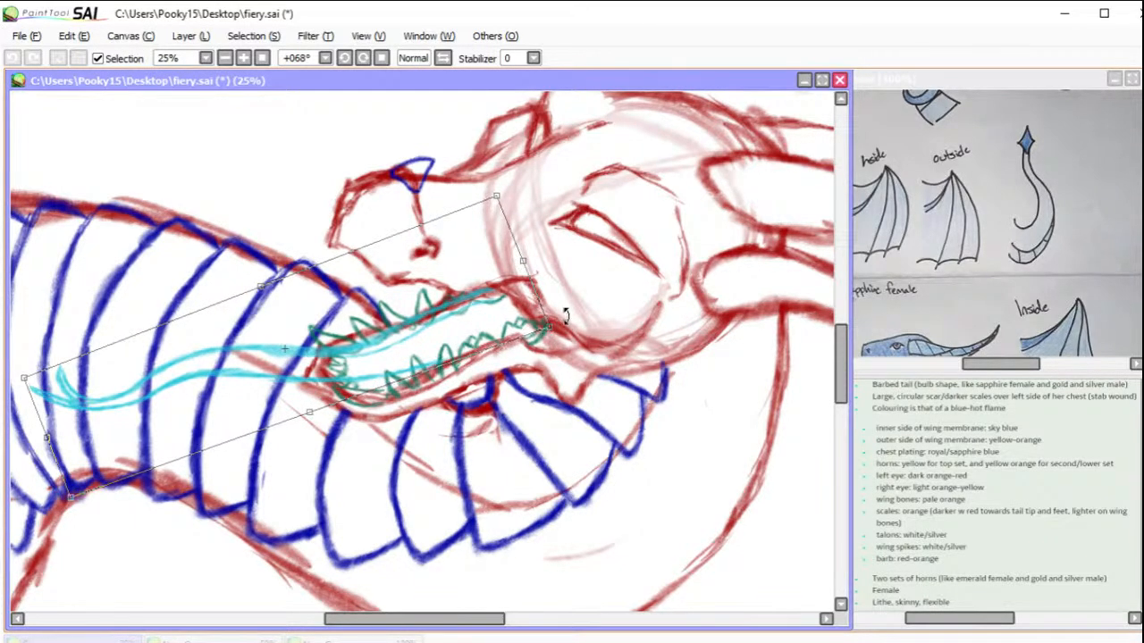
key("Return")
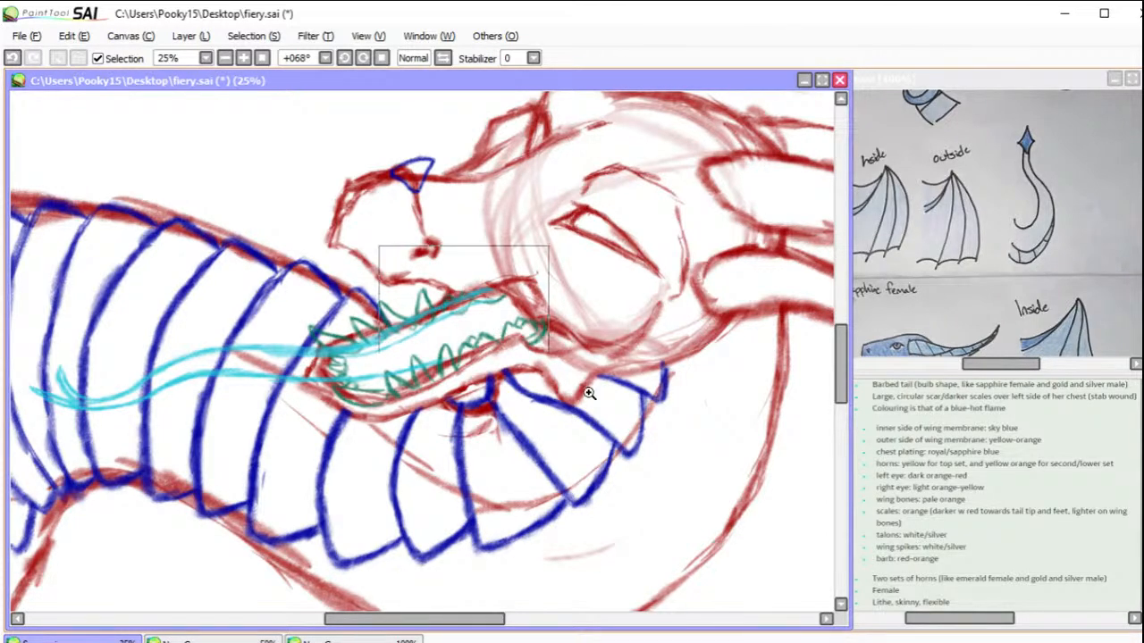
Step: Thin the heavy cyan line at the tongue's base, and undo the last small stroke near the front teeth
left_click_drag(500, 328, 634, 422)
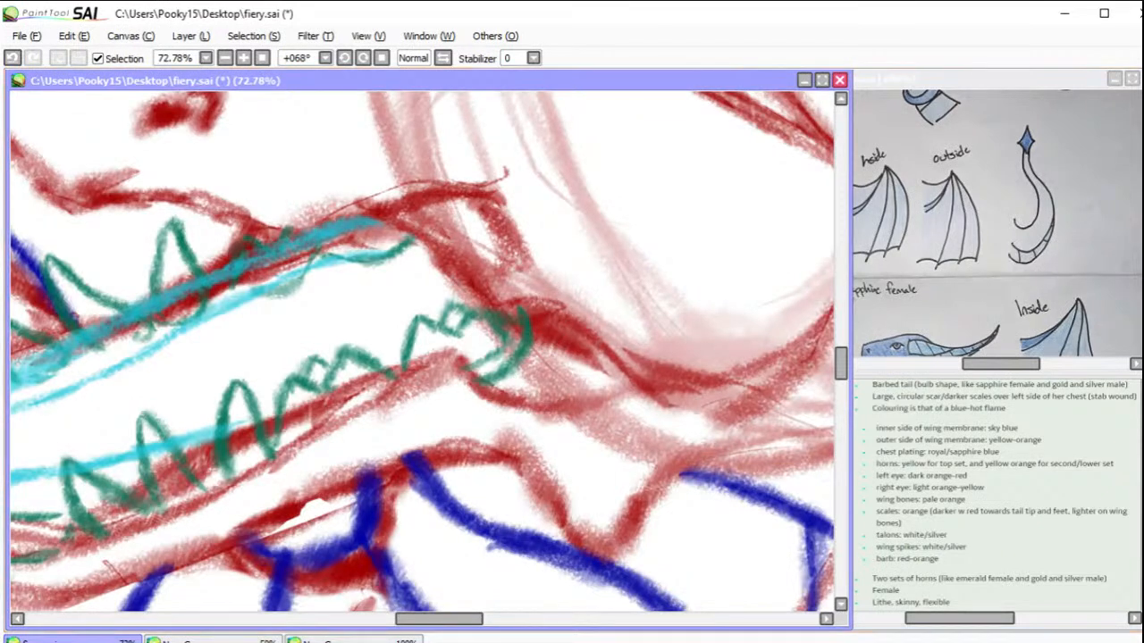
mouse_move(313, 234)
left_mouse_down()
mouse_move(357, 218)
mouse_move(305, 234)
mouse_move(248, 203)
mouse_move(340, 223)
left_mouse_up()
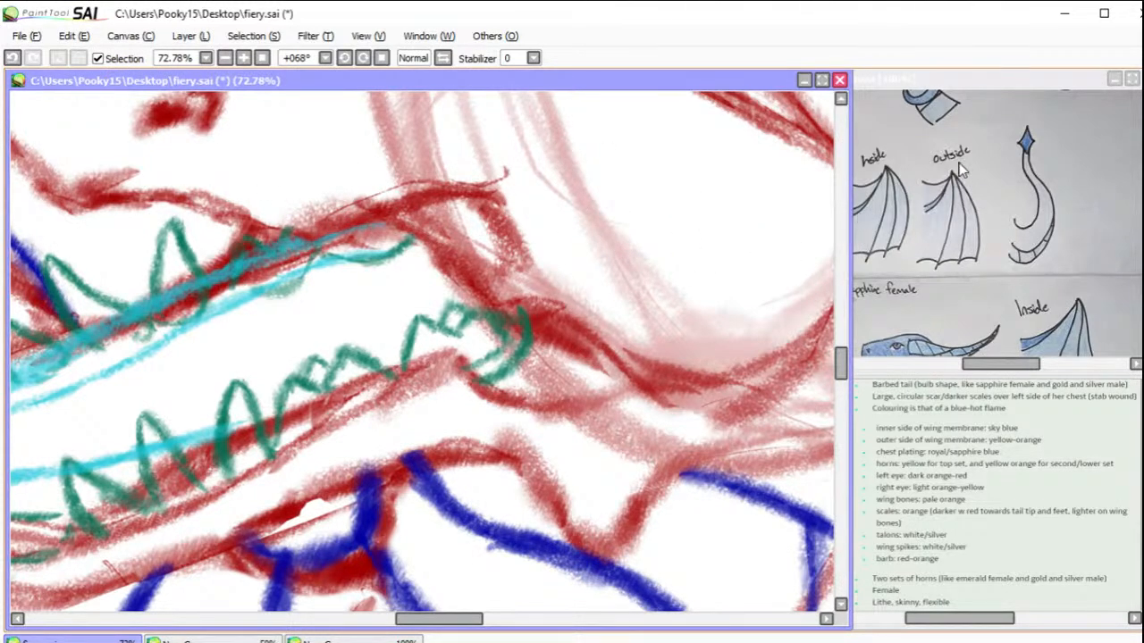
left_click_drag(367, 404, 501, 441)
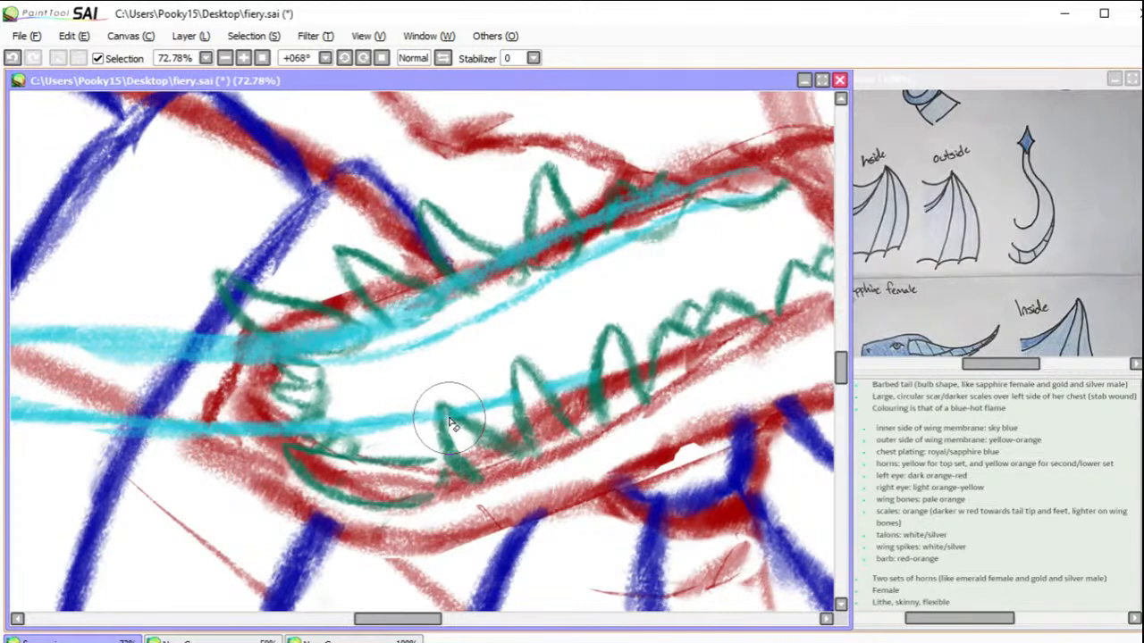
left_click_drag(342, 467, 336, 463)
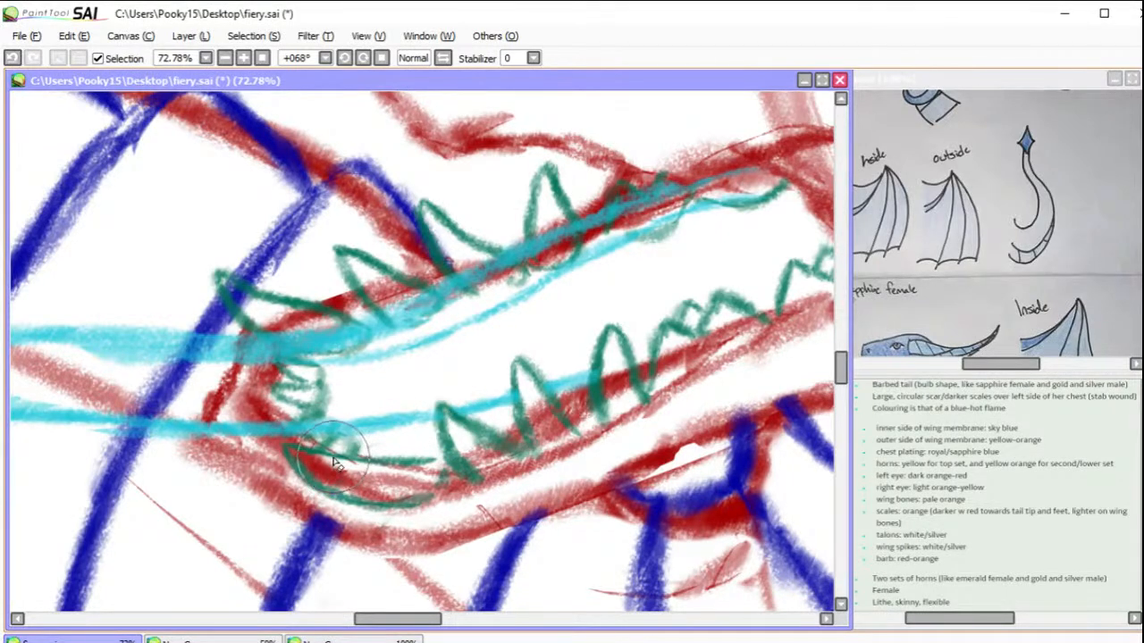
key("ctrl+z")
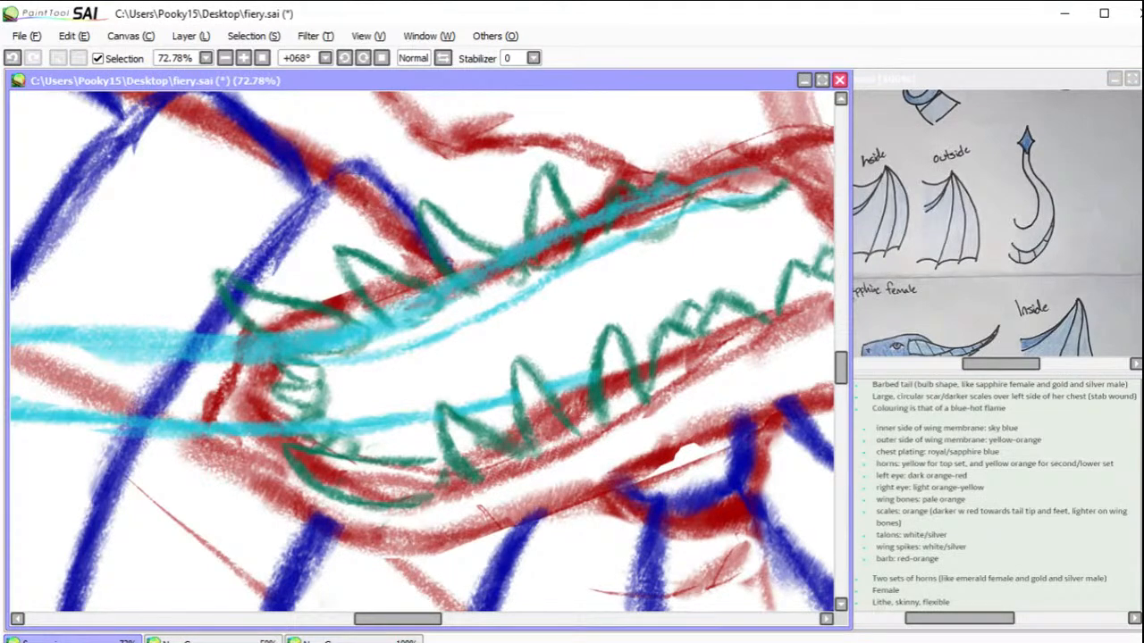
Step: Lasso the snout tip above the upper teeth and transform it so its front stretches forward and slopes lower while its back stays joined
mouse_move(751, 216)
left_mouse_down()
mouse_move(648, 314)
mouse_move(525, 404)
mouse_move(566, 289)
mouse_move(546, 294)
mouse_move(730, 330)
mouse_move(712, 378)
mouse_move(649, 438)
mouse_move(557, 263)
mouse_move(656, 235)
mouse_move(636, 264)
mouse_move(662, 332)
mouse_move(663, 349)
mouse_move(651, 350)
mouse_move(651, 340)
mouse_move(664, 349)
mouse_move(735, 504)
mouse_move(511, 424)
mouse_move(503, 439)
mouse_move(620, 408)
mouse_move(445, 436)
mouse_move(641, 200)
mouse_move(807, 245)
mouse_move(393, 248)
left_mouse_up()
left_click(224, 58)
left_click(224, 58)
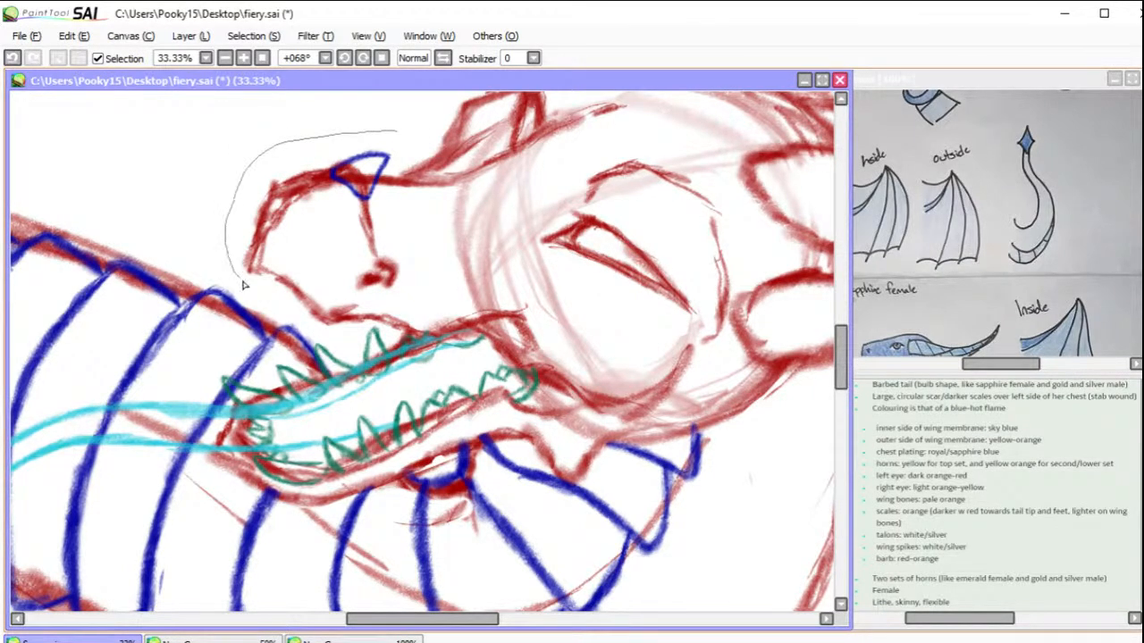
left_click_drag(331, 322, 344, 313)
mouse_move(361, 134)
left_mouse_down()
mouse_move(298, 148)
mouse_move(230, 282)
left_mouse_up()
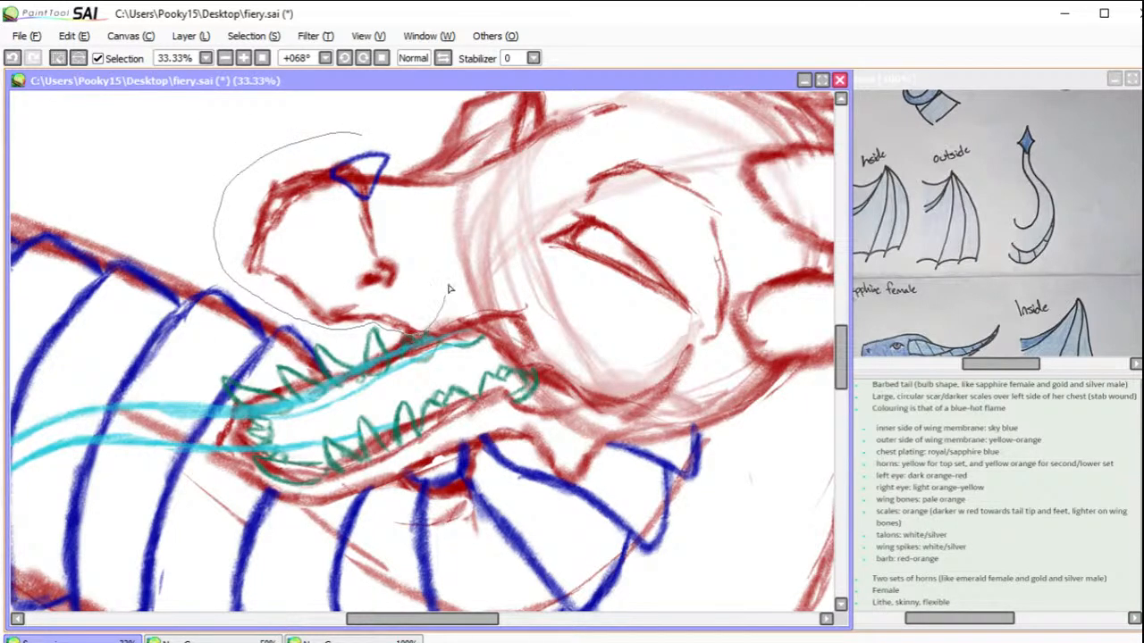
left_click_drag(351, 124, 355, 125)
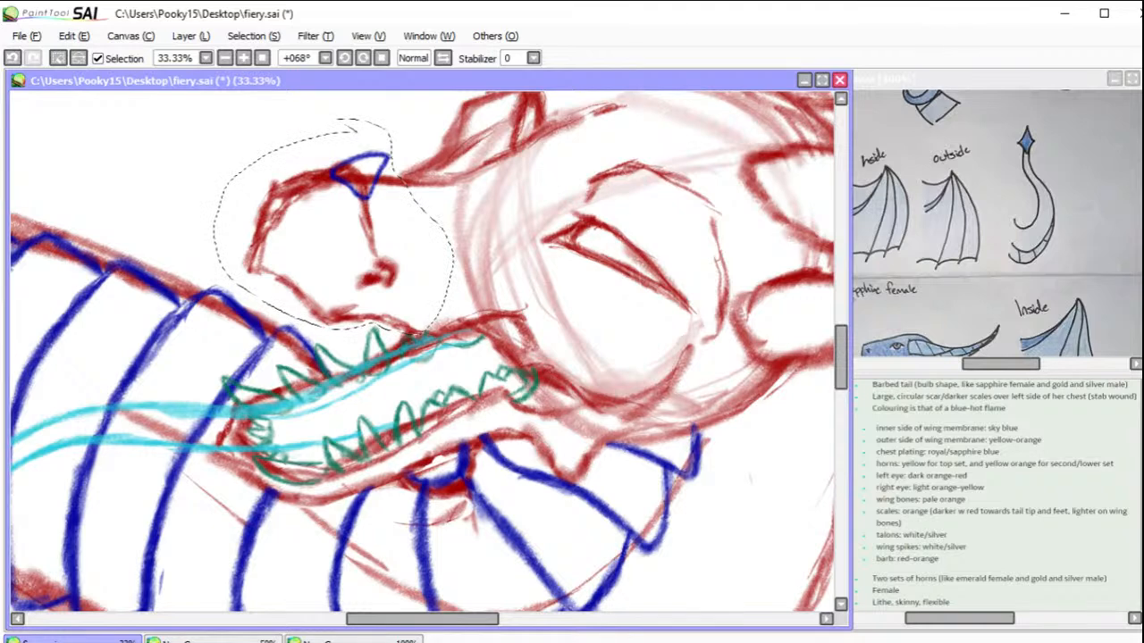
key("ctrl+t")
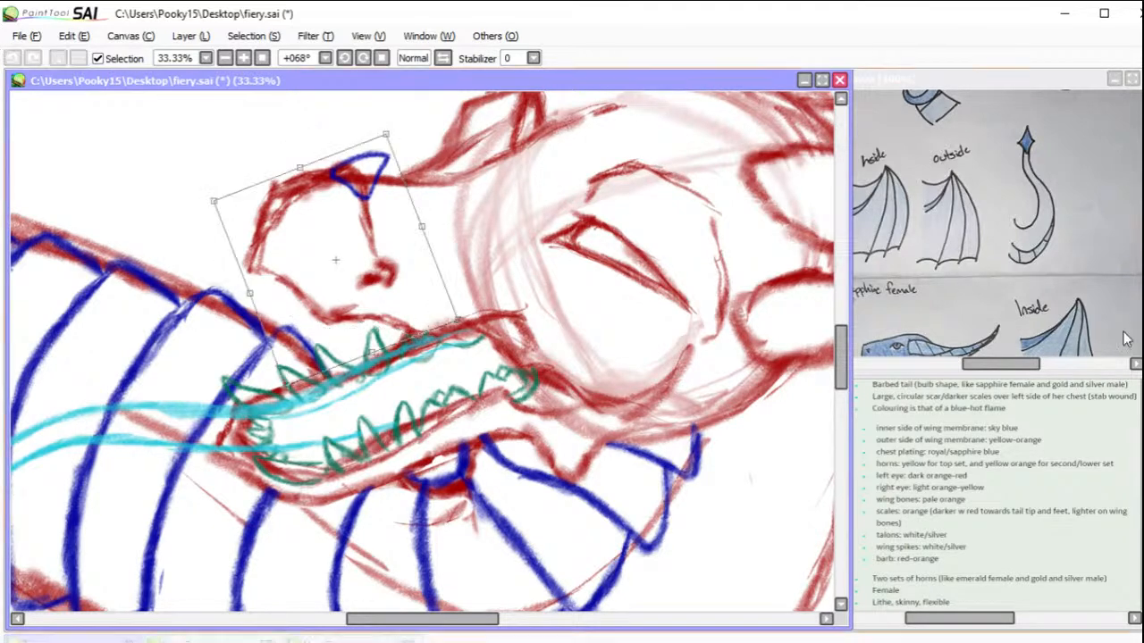
mouse_move(255, 294)
left_mouse_down()
mouse_move(207, 300)
mouse_move(218, 302)
left_mouse_up()
left_click_drag(252, 389, 233, 353)
left_click_drag(182, 208, 171, 222)
left_click_drag(386, 136, 387, 132)
left_click_drag(469, 320, 474, 317)
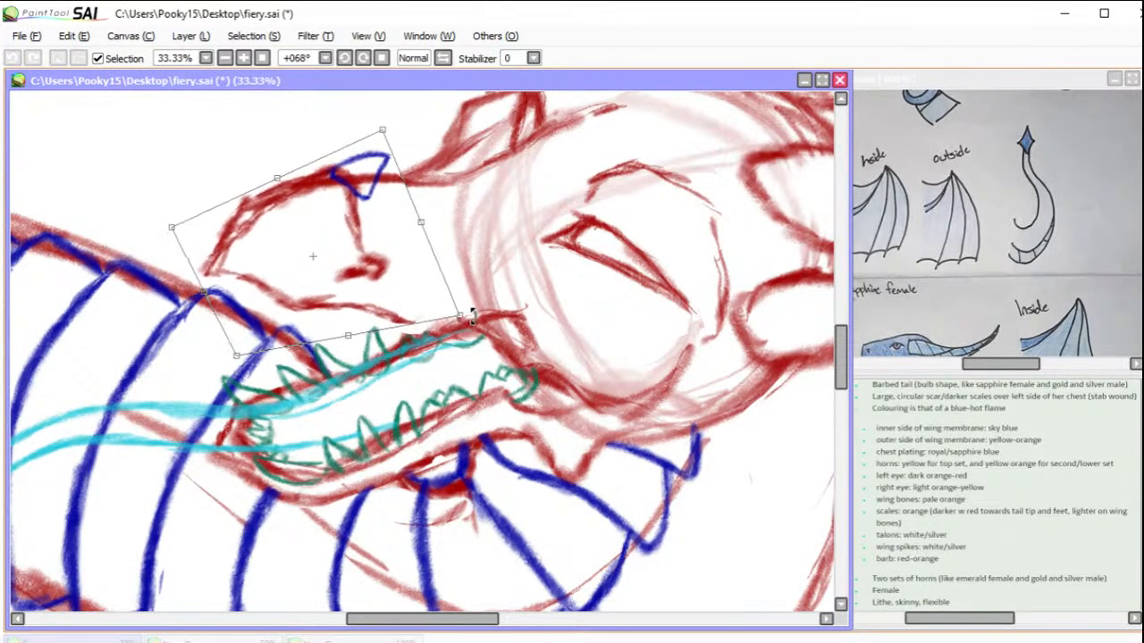
left_click_drag(411, 262, 415, 267)
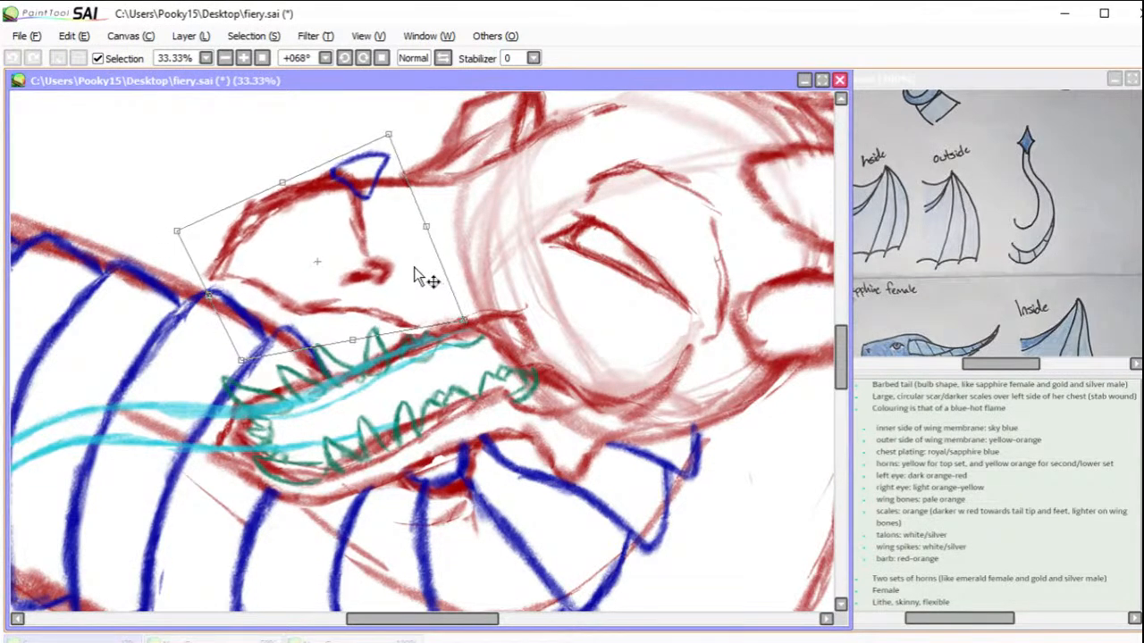
left_click_drag(358, 349, 363, 350)
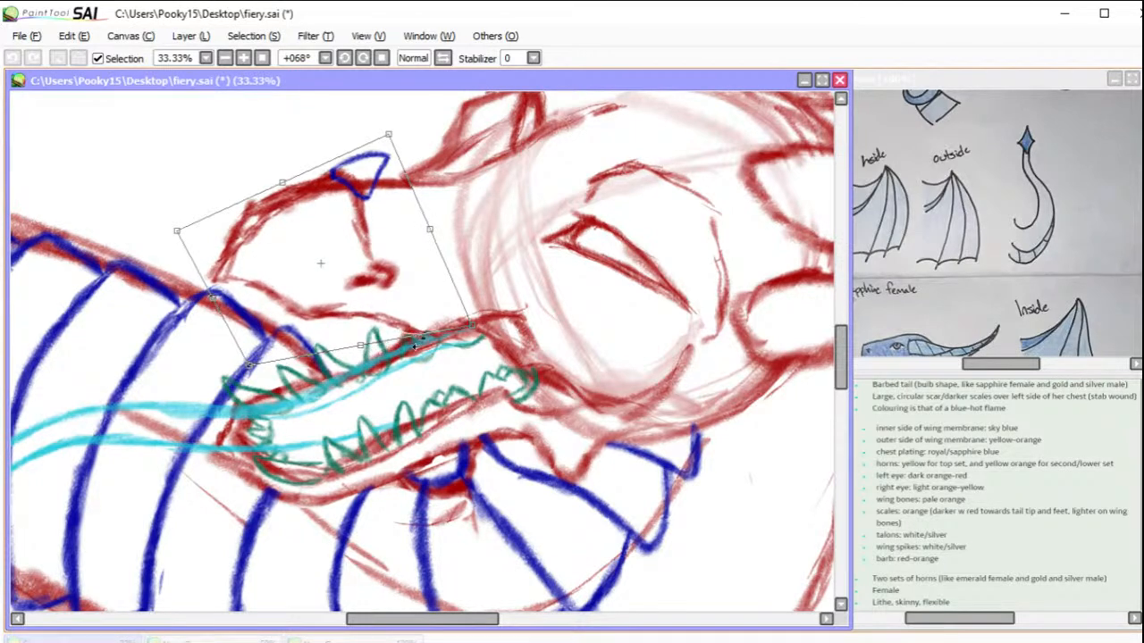
key("Return")
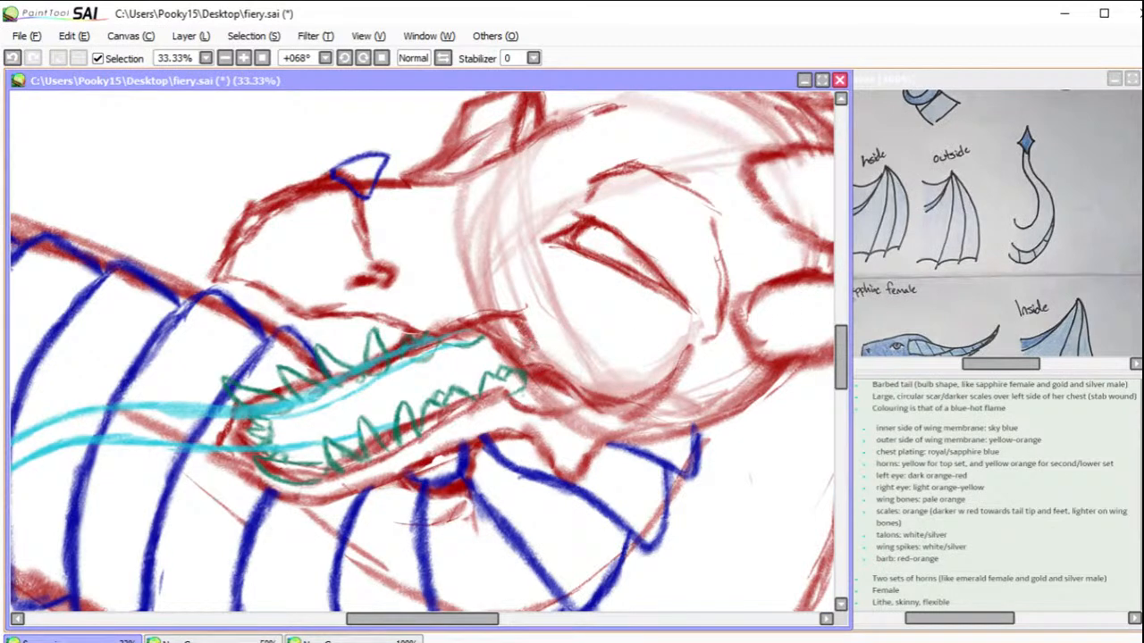
Step: Sketch a green line closing the back of the mouth and add small teeth along the rear upper jaw and under the upper lip
left_click_drag(510, 313, 516, 399)
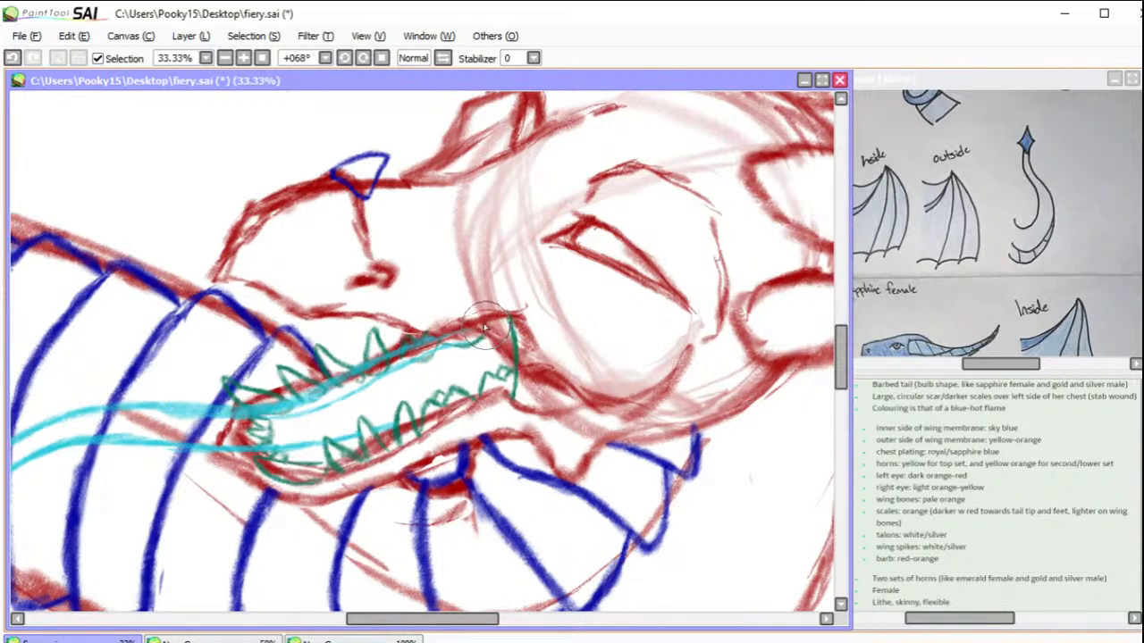
left_click_drag(489, 335, 503, 328)
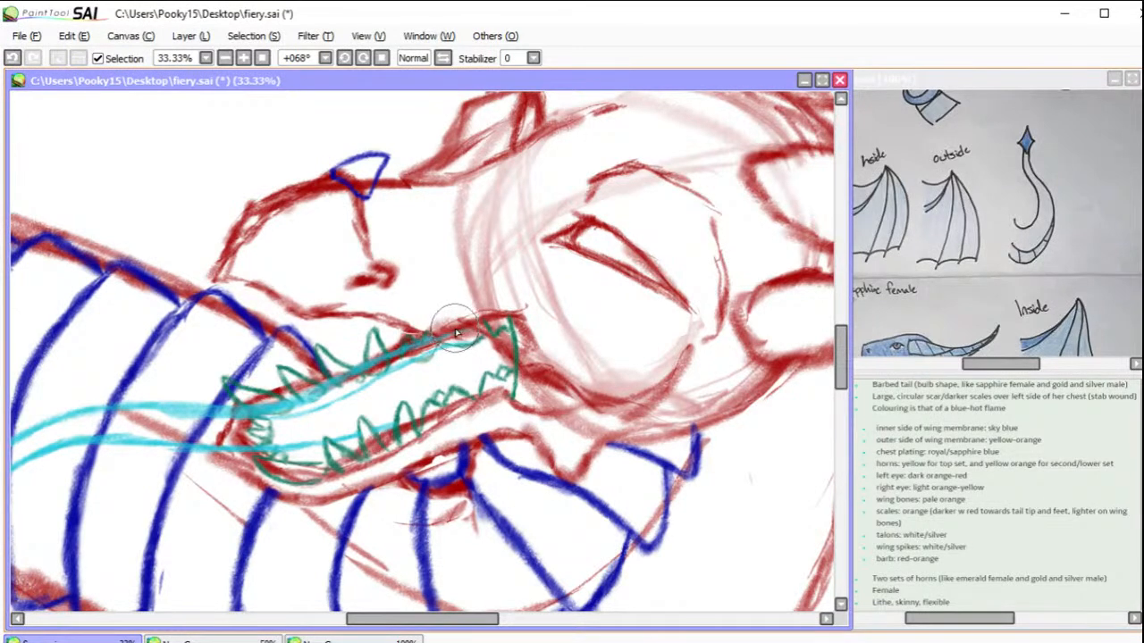
left_click_drag(460, 344, 485, 325)
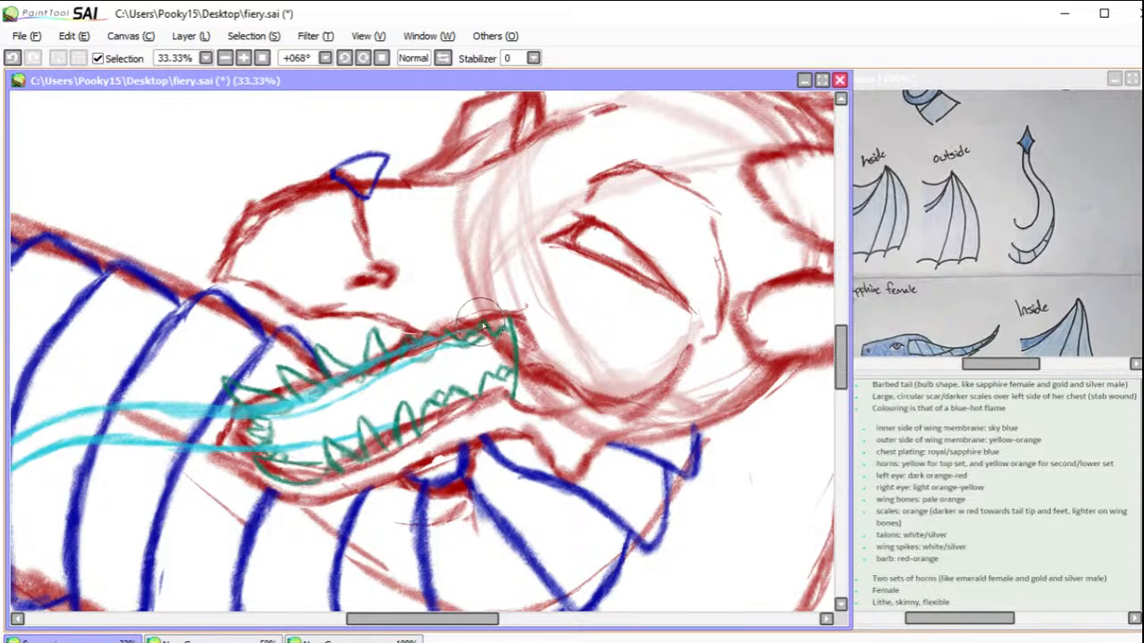
mouse_move(393, 329)
left_mouse_down()
mouse_move(408, 358)
mouse_move(408, 348)
mouse_move(341, 337)
mouse_move(338, 324)
mouse_move(346, 351)
mouse_move(340, 340)
mouse_move(347, 350)
mouse_move(361, 315)
left_mouse_up()
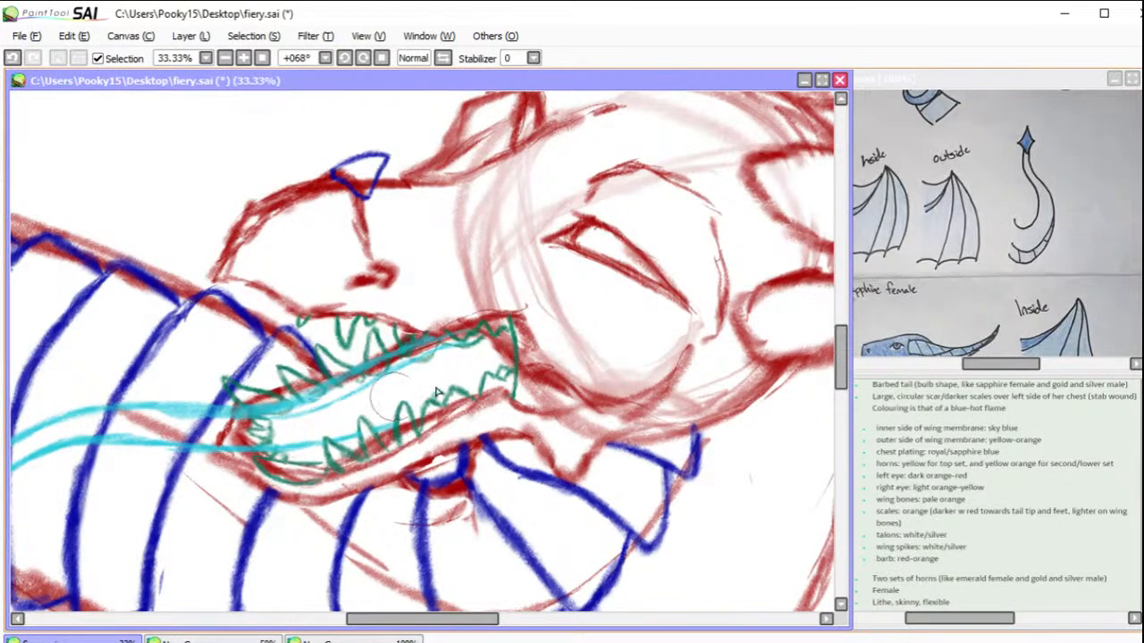
left_click_drag(772, 386, 789, 370)
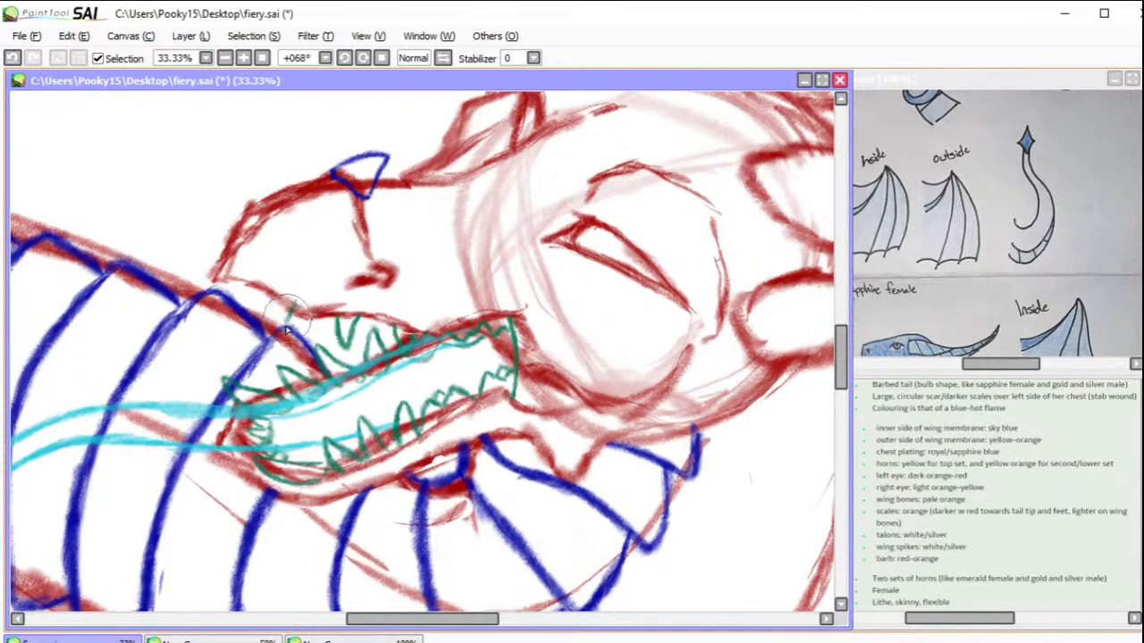
mouse_move(287, 308)
left_mouse_down()
mouse_move(289, 327)
mouse_move(303, 321)
left_mouse_up()
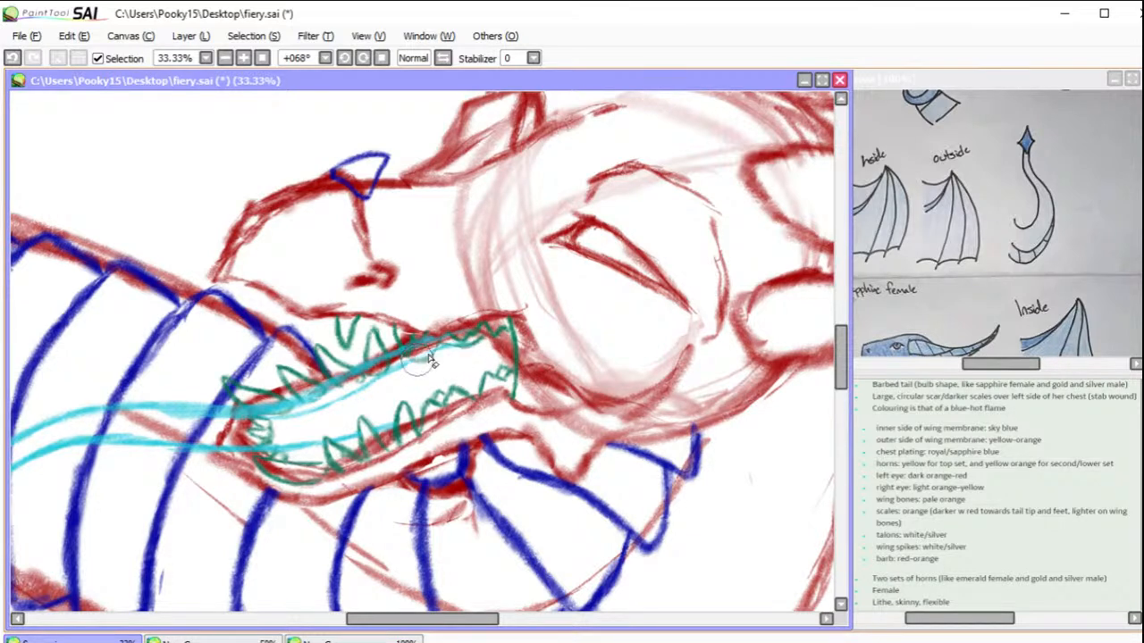
left_click(14, 58)
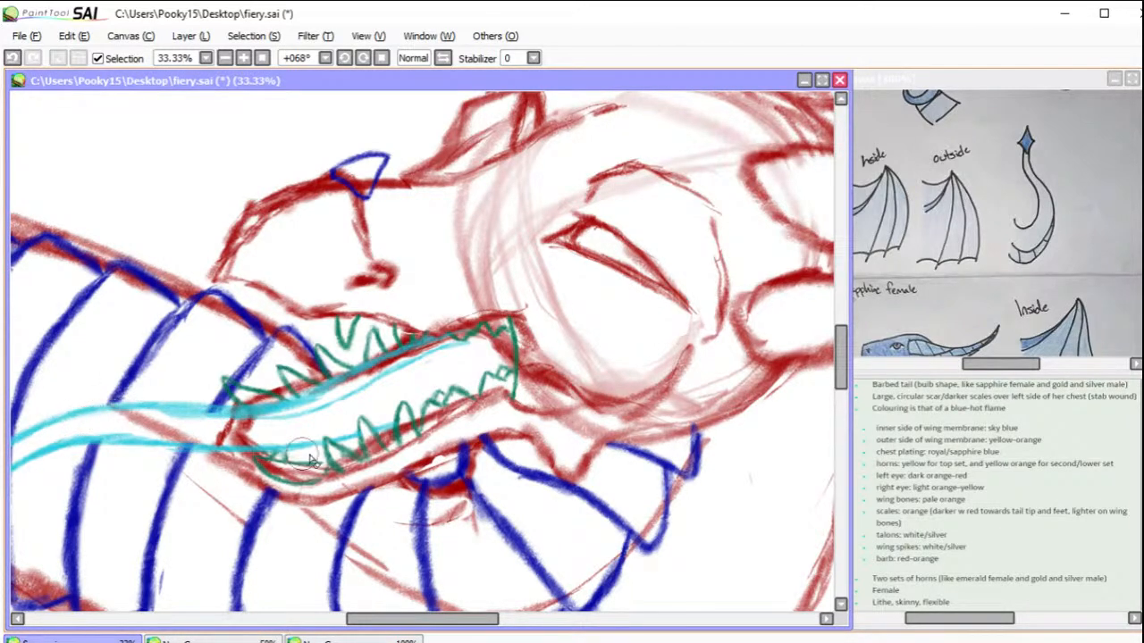
Step: Erase the stray lines crossing the tongue and front teeth, and clear the red outline from inside the snout horn
scroll(454, 601, "left", 5)
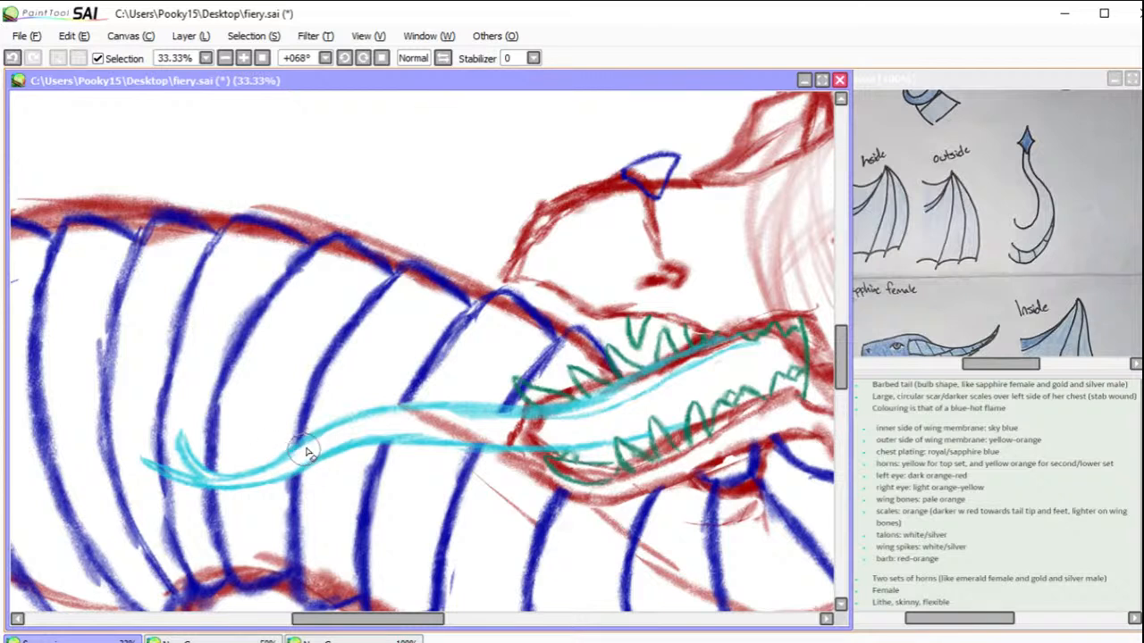
left_click_drag(141, 459, 168, 477)
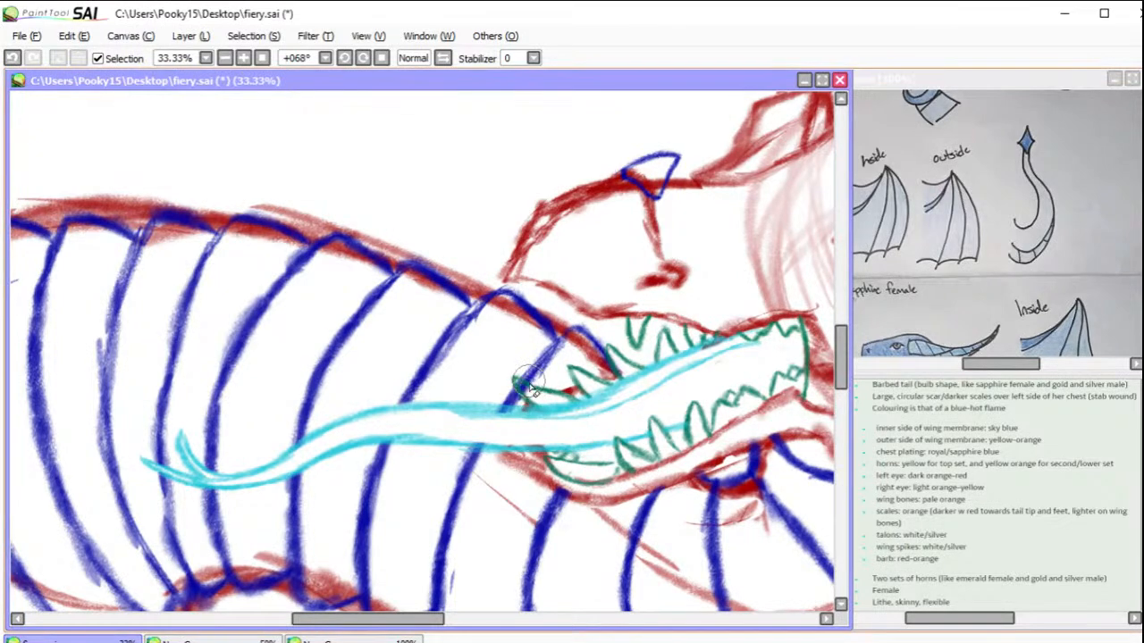
left_click_drag(527, 395, 577, 385)
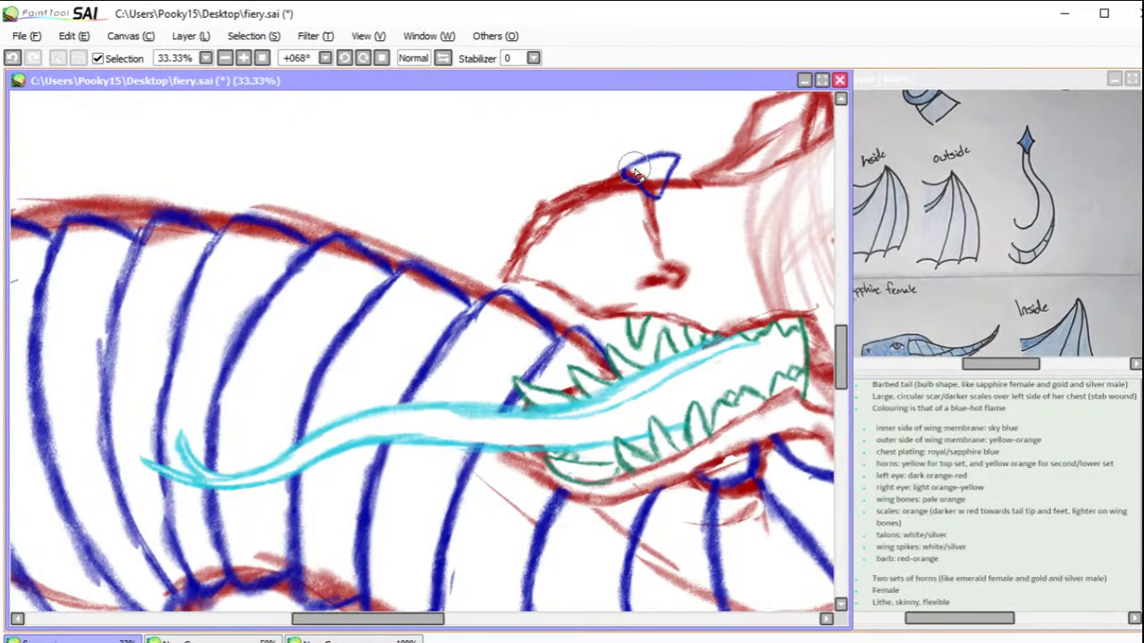
left_click_drag(641, 177, 655, 190)
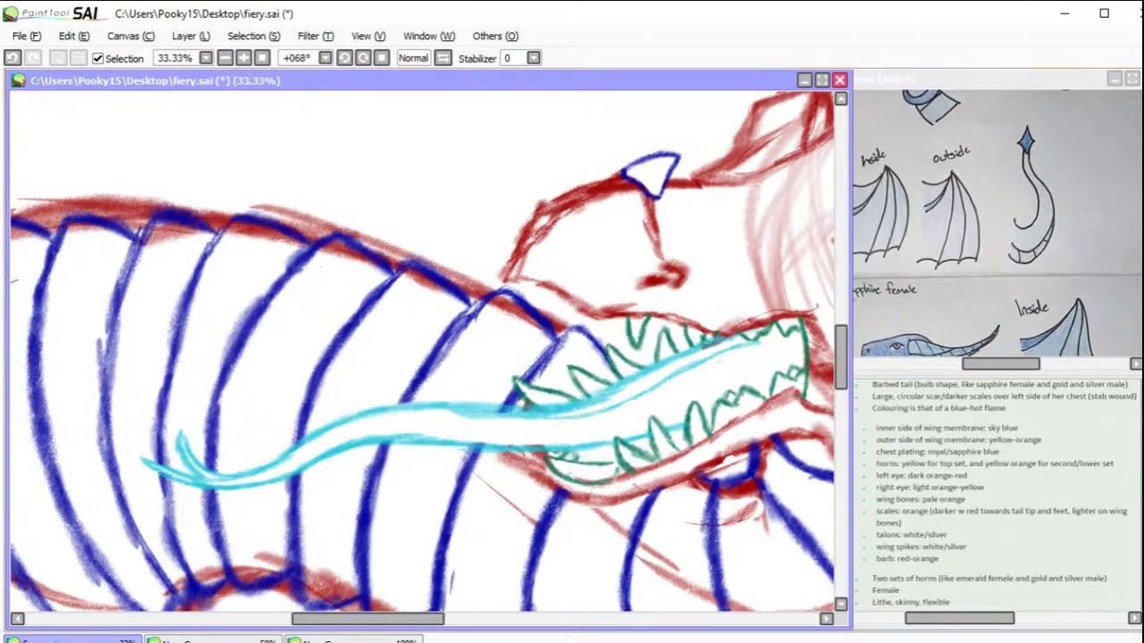
Step: Erase the red neck outline overlapping the blue plates in front of the snout and the loose red line below the chin
left_click(12, 59)
mouse_move(609, 368)
left_mouse_down()
mouse_move(554, 336)
mouse_move(531, 359)
mouse_move(535, 343)
mouse_move(485, 305)
mouse_move(497, 300)
mouse_move(460, 307)
mouse_move(452, 298)
mouse_move(482, 285)
mouse_move(442, 262)
mouse_move(385, 267)
left_mouse_up()
mouse_move(527, 476)
left_mouse_down()
mouse_move(493, 459)
mouse_move(546, 509)
mouse_move(466, 470)
mouse_move(538, 536)
mouse_move(606, 549)
left_mouse_up()
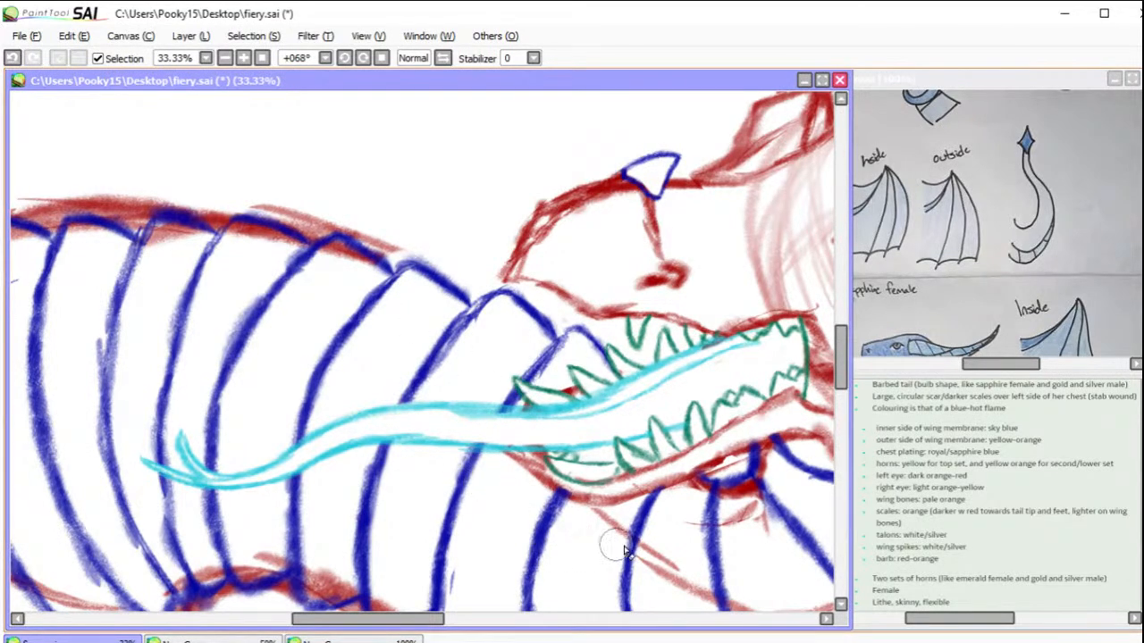
Step: Erase the red construction curve and scribbles over the blue throat plates below the jaw, plus the faint stroke beneath them
left_click_drag(391, 628, 468, 625)
mouse_move(563, 463)
left_mouse_down()
mouse_move(565, 451)
mouse_move(562, 460)
left_mouse_up()
left_click_drag(841, 380, 840, 397)
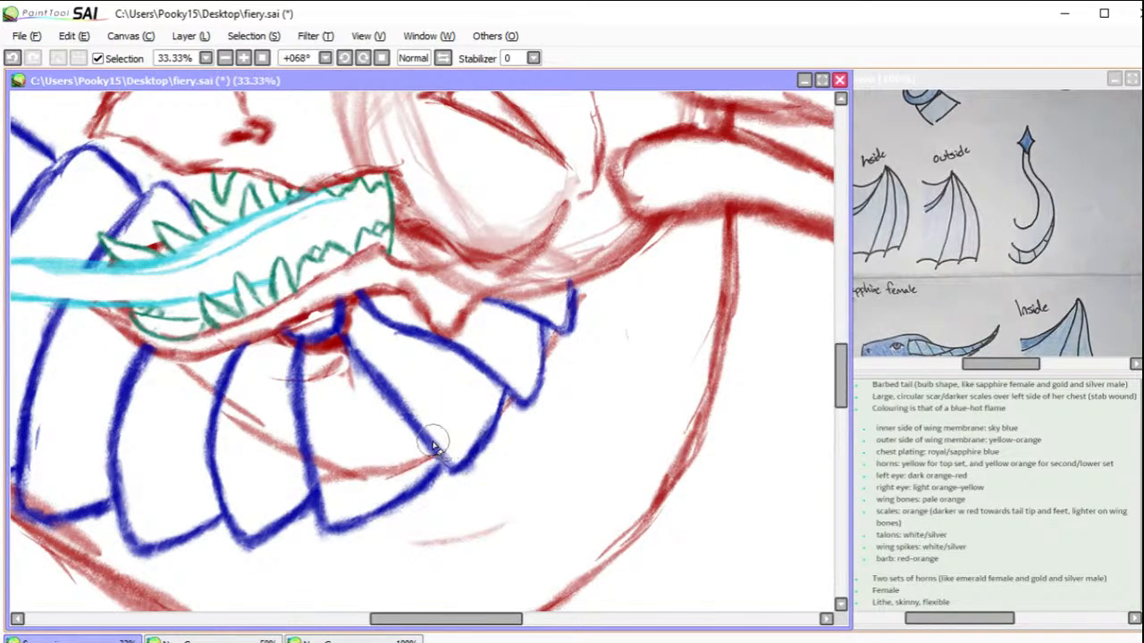
mouse_move(435, 454)
left_mouse_down()
mouse_move(387, 475)
mouse_move(434, 455)
mouse_move(373, 472)
mouse_move(358, 457)
mouse_move(300, 462)
mouse_move(189, 393)
left_mouse_up()
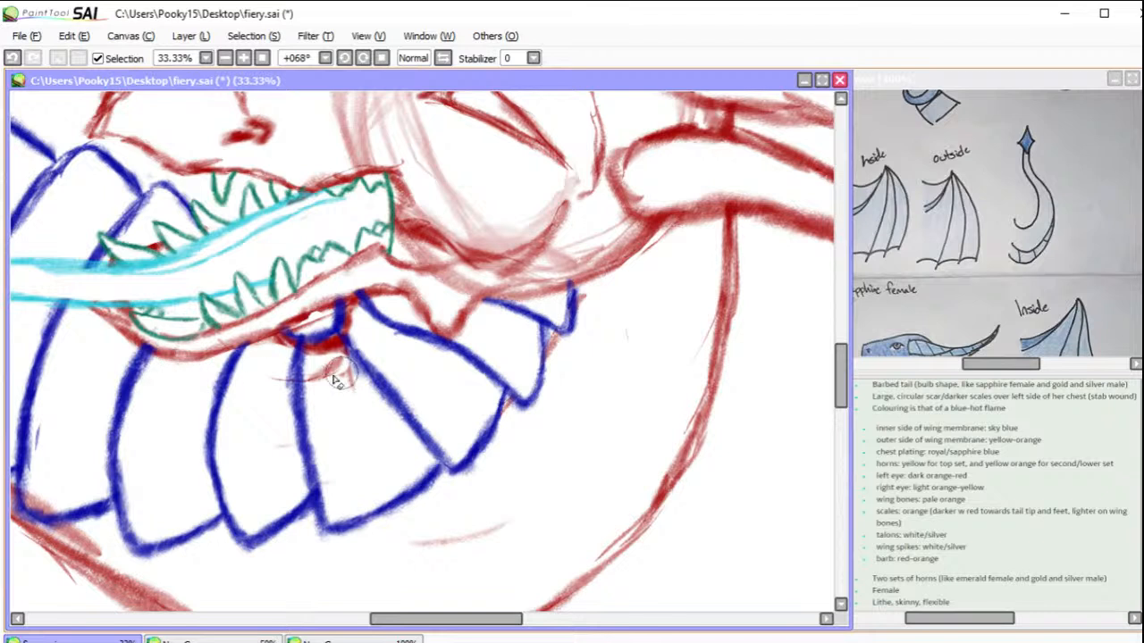
mouse_move(268, 386)
left_mouse_down()
mouse_move(331, 366)
mouse_move(332, 378)
mouse_move(378, 377)
mouse_move(279, 360)
mouse_move(360, 320)
left_mouse_up()
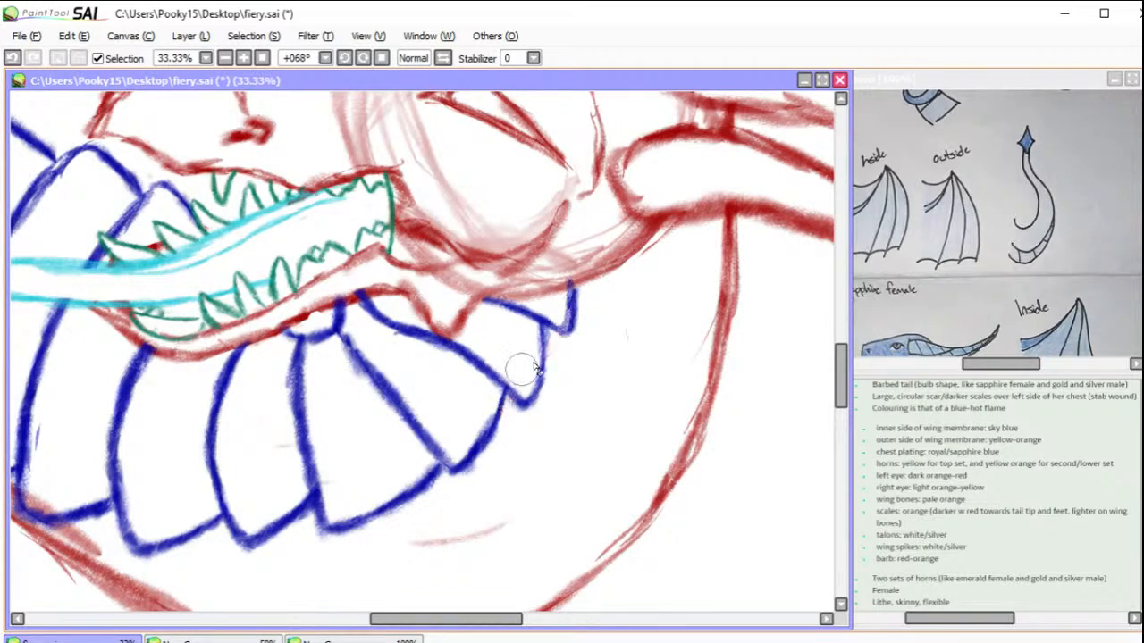
left_click_drag(482, 533, 388, 541)
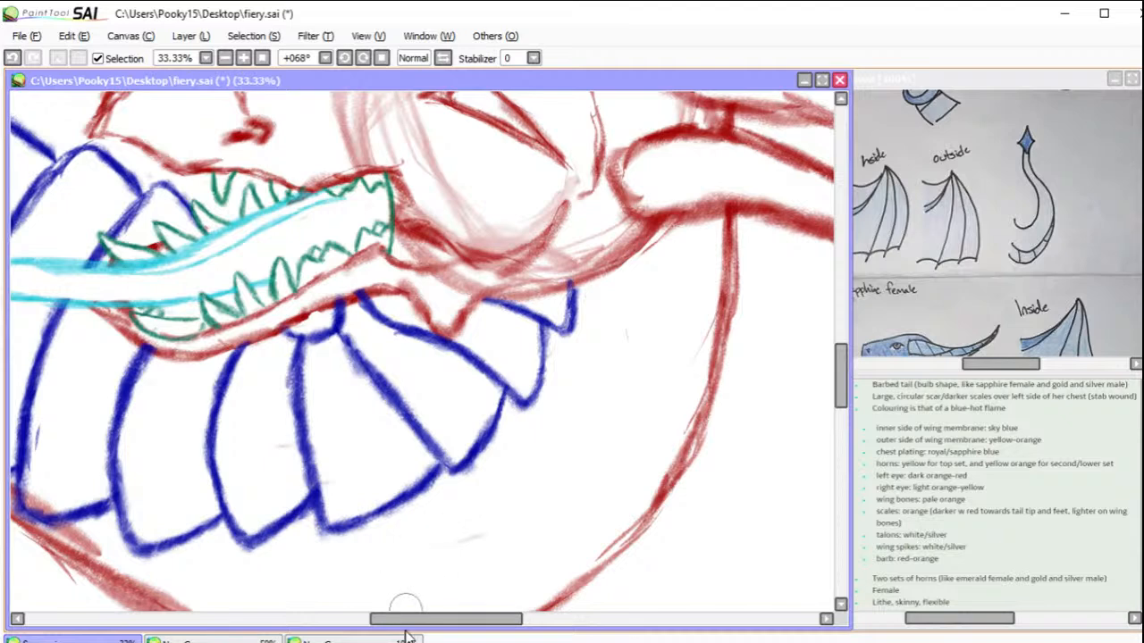
Step: Erase the red guide lines overlapping the blue plates along the neck's inner curve and across the plates near the chest
left_click_drag(442, 622, 360, 623)
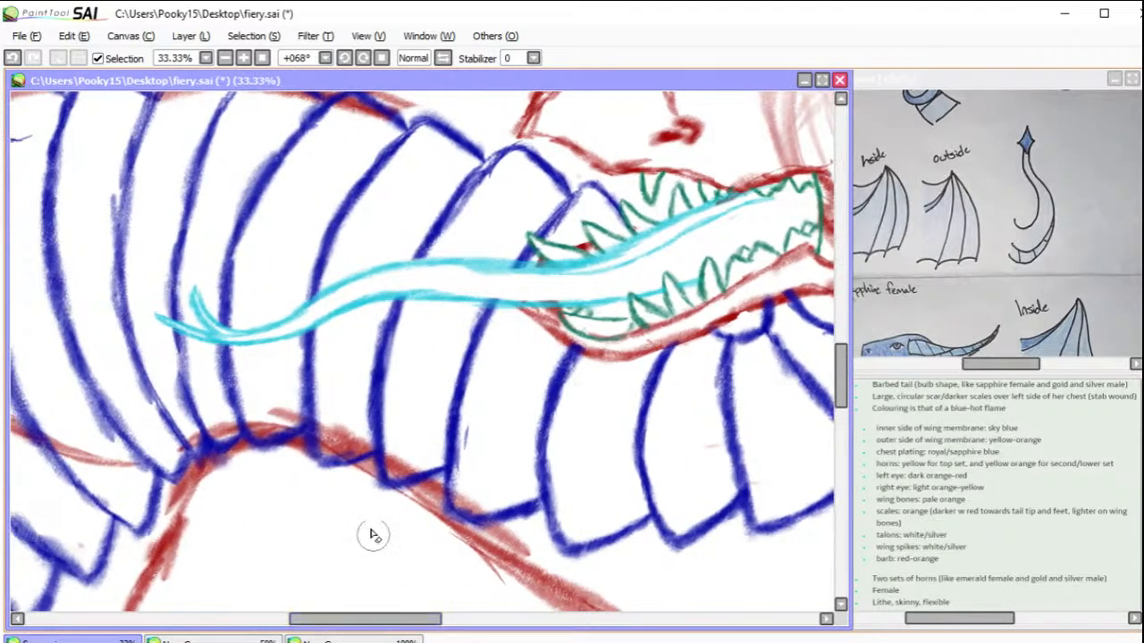
mouse_move(198, 440)
left_mouse_down()
mouse_move(293, 406)
mouse_move(260, 425)
left_mouse_up()
mouse_move(331, 427)
left_mouse_down()
mouse_move(357, 447)
mouse_move(347, 434)
mouse_move(360, 416)
mouse_move(391, 459)
mouse_move(428, 465)
mouse_move(477, 504)
mouse_move(433, 486)
mouse_move(481, 513)
mouse_move(412, 466)
left_mouse_up()
left_click_drag(436, 619, 356, 616)
mouse_move(521, 480)
left_mouse_down()
mouse_move(569, 458)
mouse_move(541, 466)
mouse_move(451, 440)
mouse_move(358, 388)
mouse_move(497, 439)
mouse_move(381, 392)
mouse_move(325, 350)
mouse_move(335, 315)
left_mouse_up()
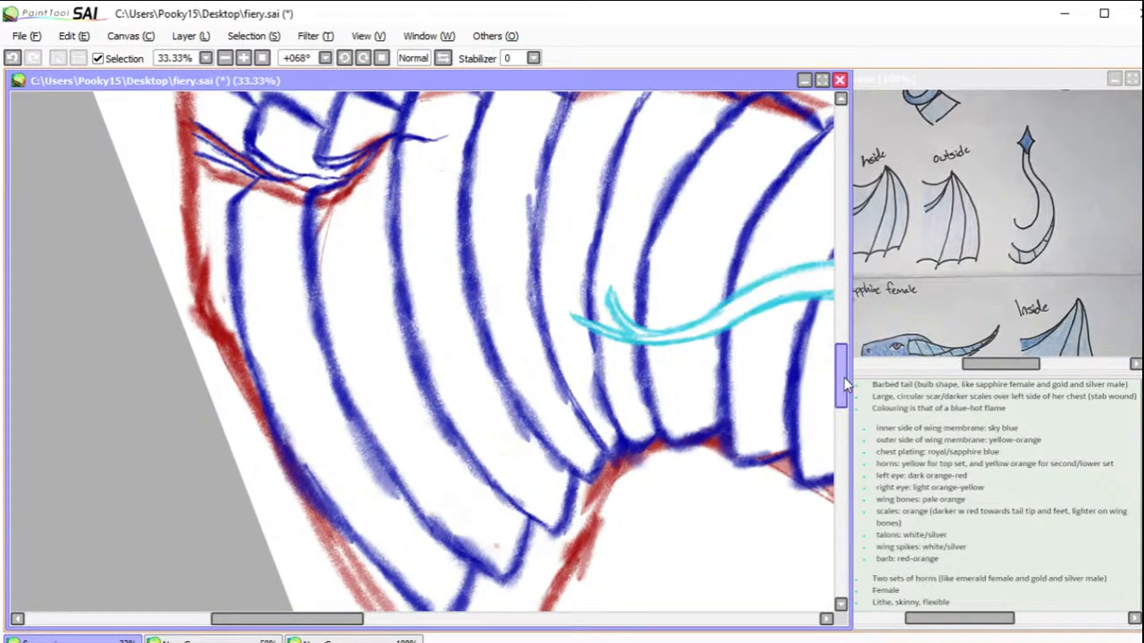
Step: Erase the red lines around the crease at the chest plates and inside the plates' tips along the opposite neck edge
left_click_drag(844, 377, 838, 352)
mouse_move(348, 393)
left_mouse_down()
mouse_move(314, 367)
mouse_move(288, 386)
left_mouse_up()
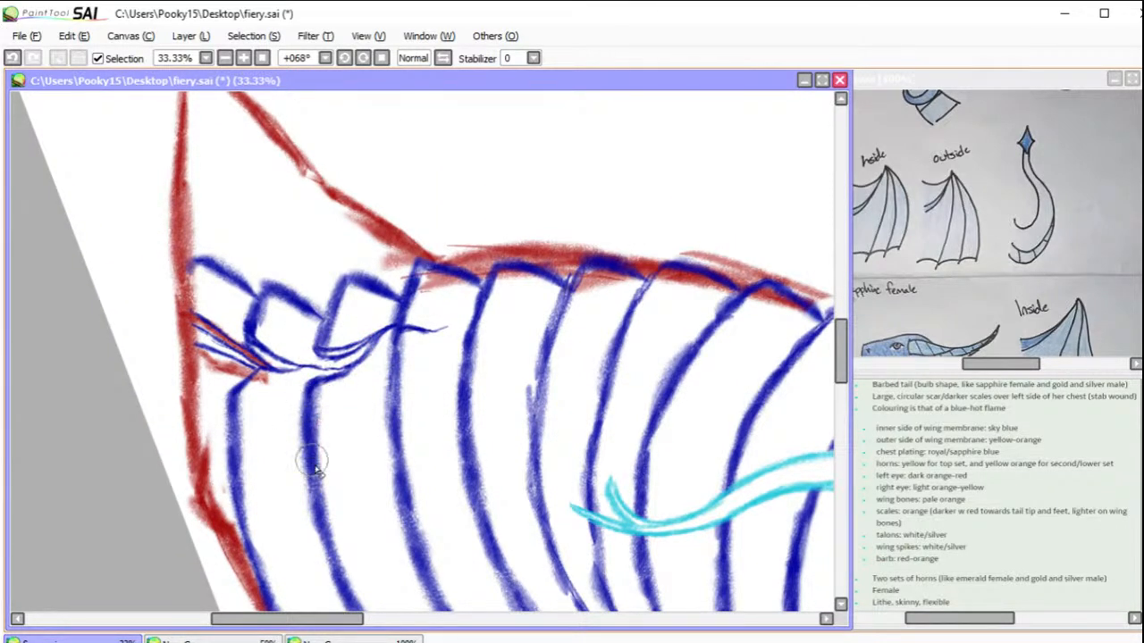
mouse_move(230, 335)
left_mouse_down()
mouse_move(205, 302)
mouse_move(215, 388)
mouse_move(202, 340)
mouse_move(228, 418)
mouse_move(279, 385)
left_mouse_up()
left_click_drag(339, 619, 373, 619)
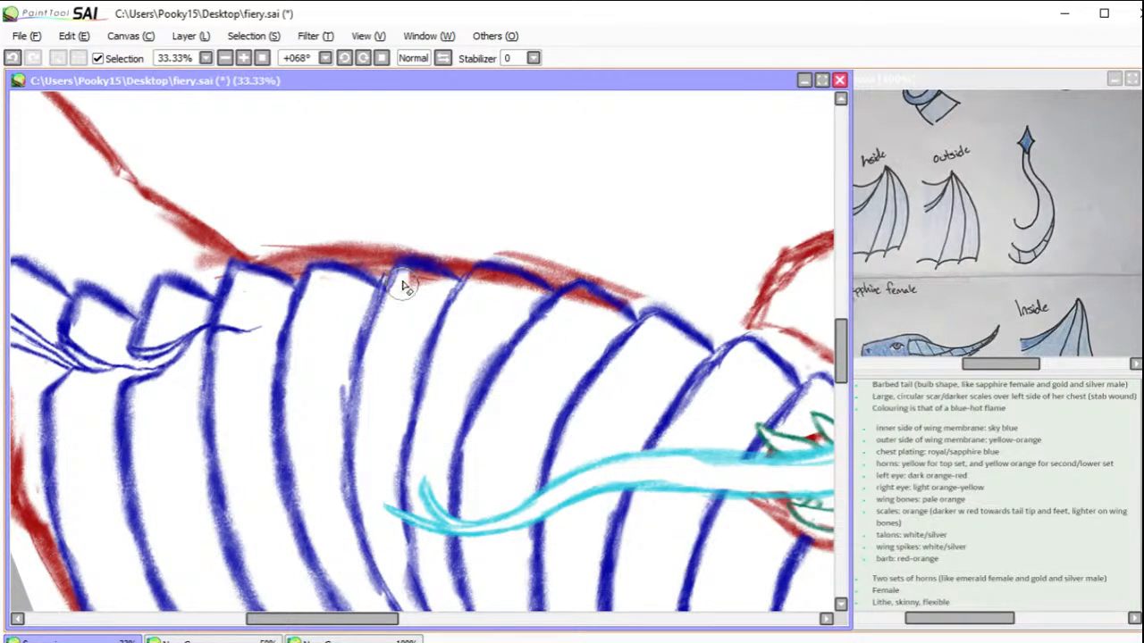
mouse_move(482, 276)
left_mouse_down()
mouse_move(561, 307)
mouse_move(577, 294)
mouse_move(599, 309)
left_mouse_up()
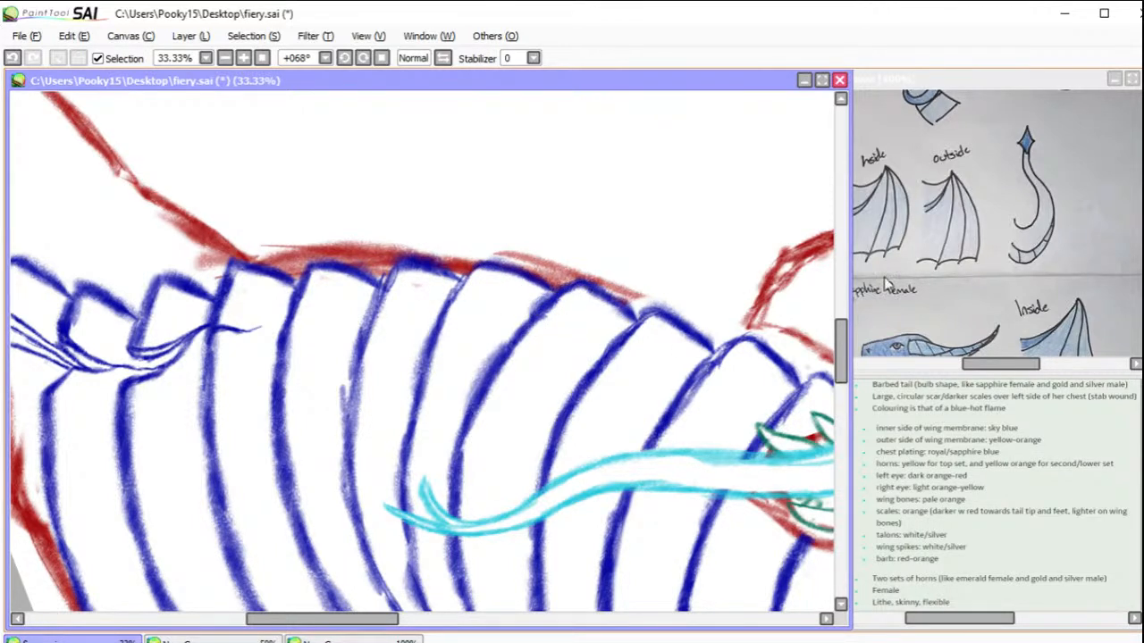
left_click_drag(716, 345, 351, 449)
left_click_drag(500, 380, 435, 336)
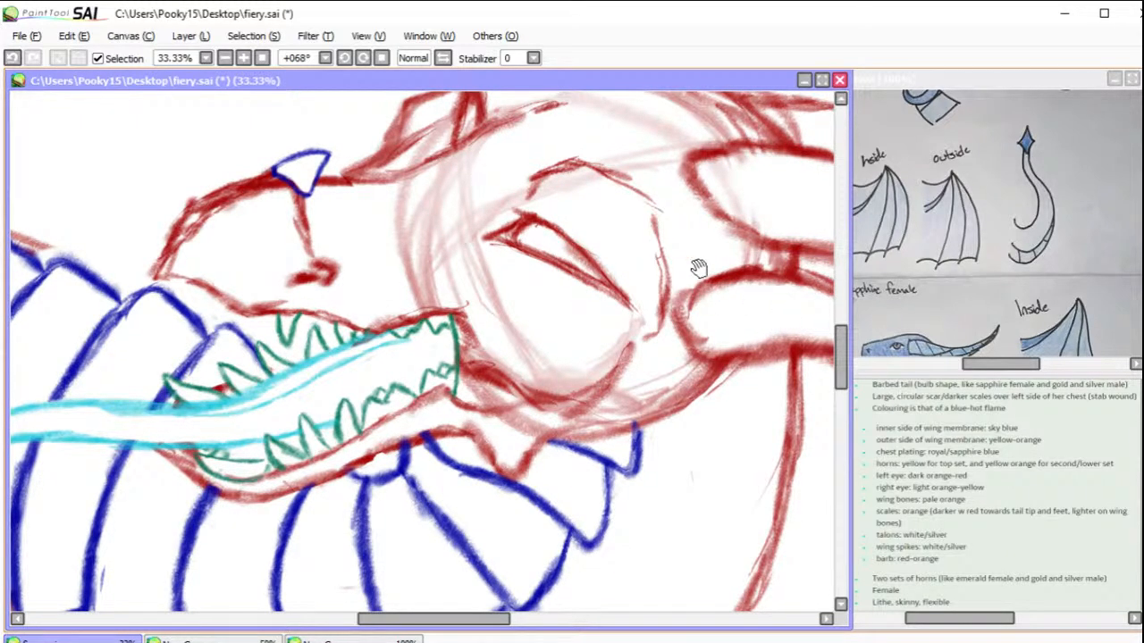
left_click(263, 57)
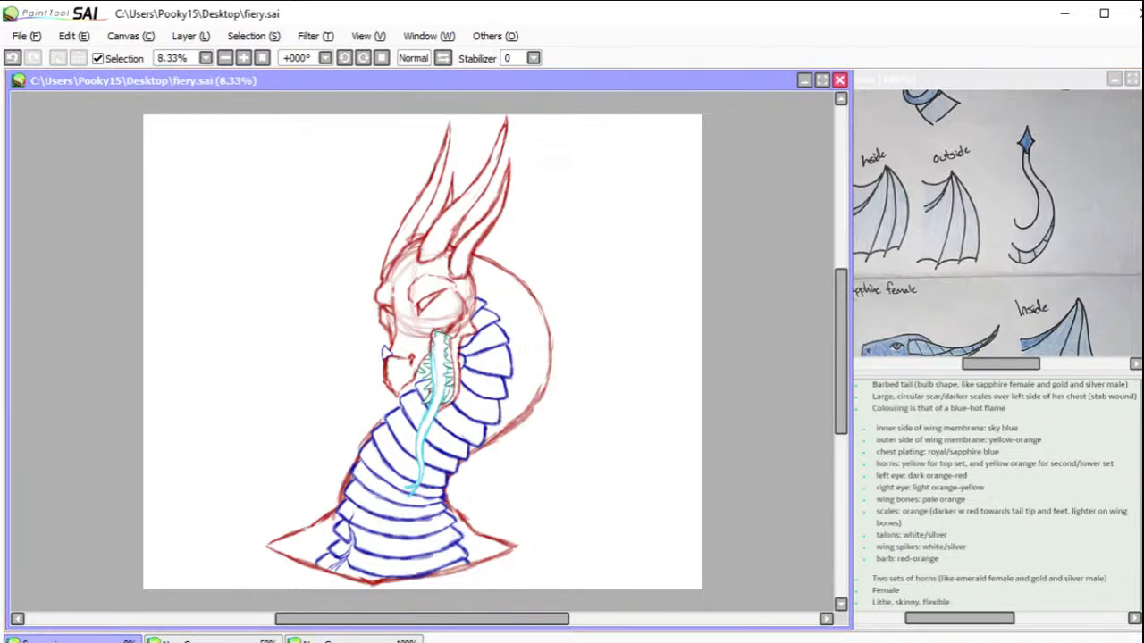
Step: Look over the dragon reference sheet from the sapphire female to the emerald female, and close that reference canvas
left_click(929, 221)
left_click_drag(930, 223, 1027, 291)
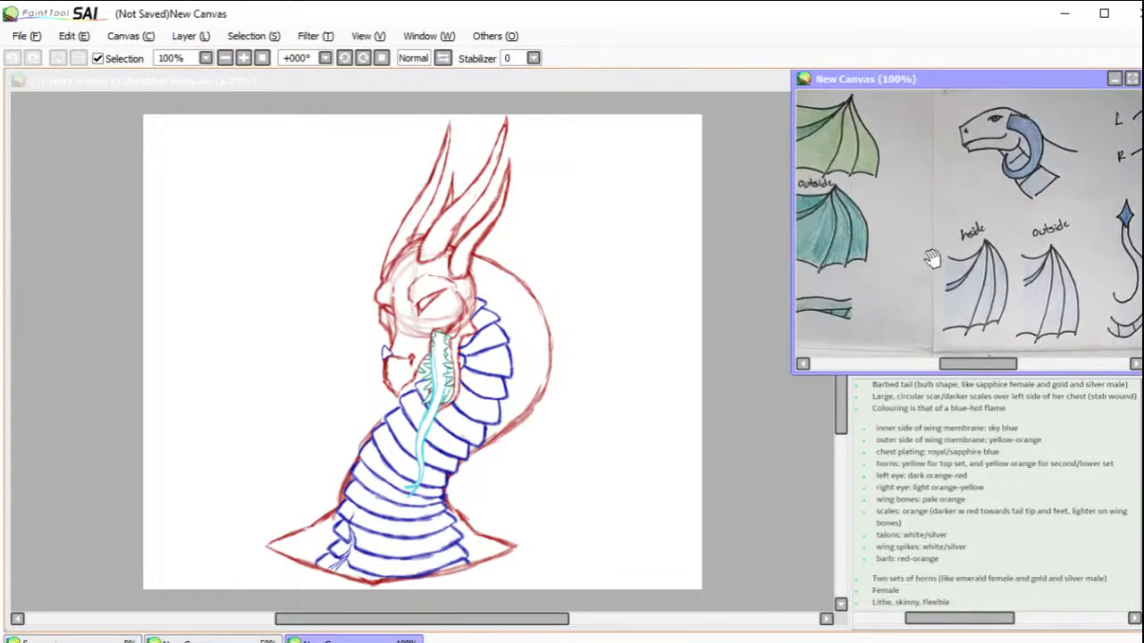
left_click_drag(942, 260, 1027, 248)
left_click_drag(933, 308, 935, 123)
left_click_drag(1028, 326, 939, 122)
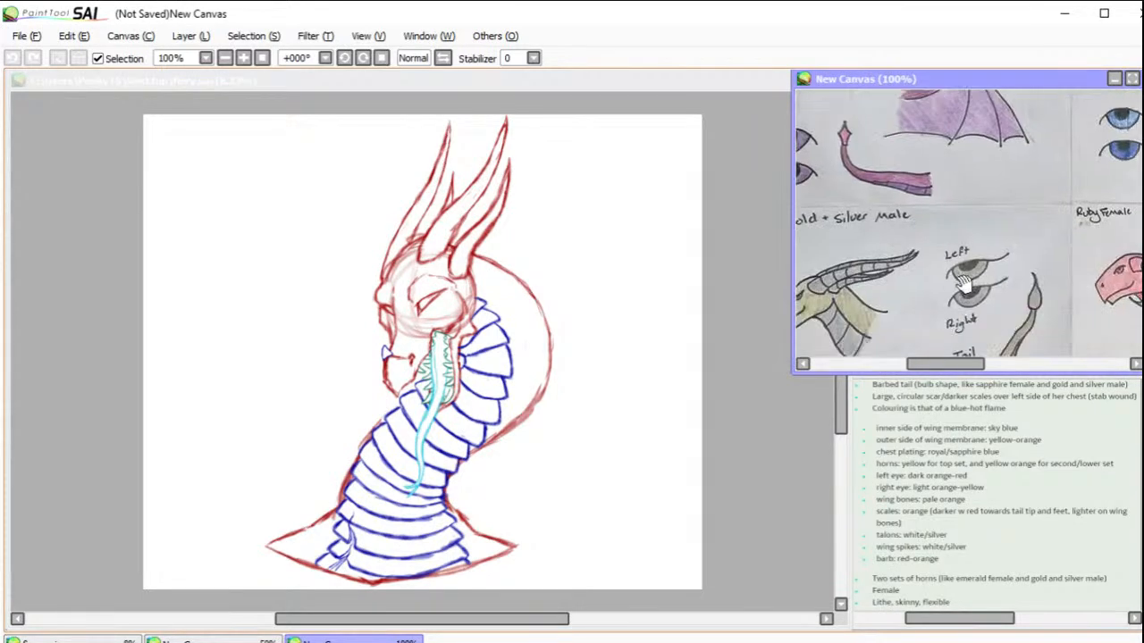
left_click_drag(962, 285, 1009, 240)
left_click_drag(958, 104, 1008, 340)
left_click_drag(1028, 140, 1027, 342)
left_click_drag(1010, 253, 1010, 253)
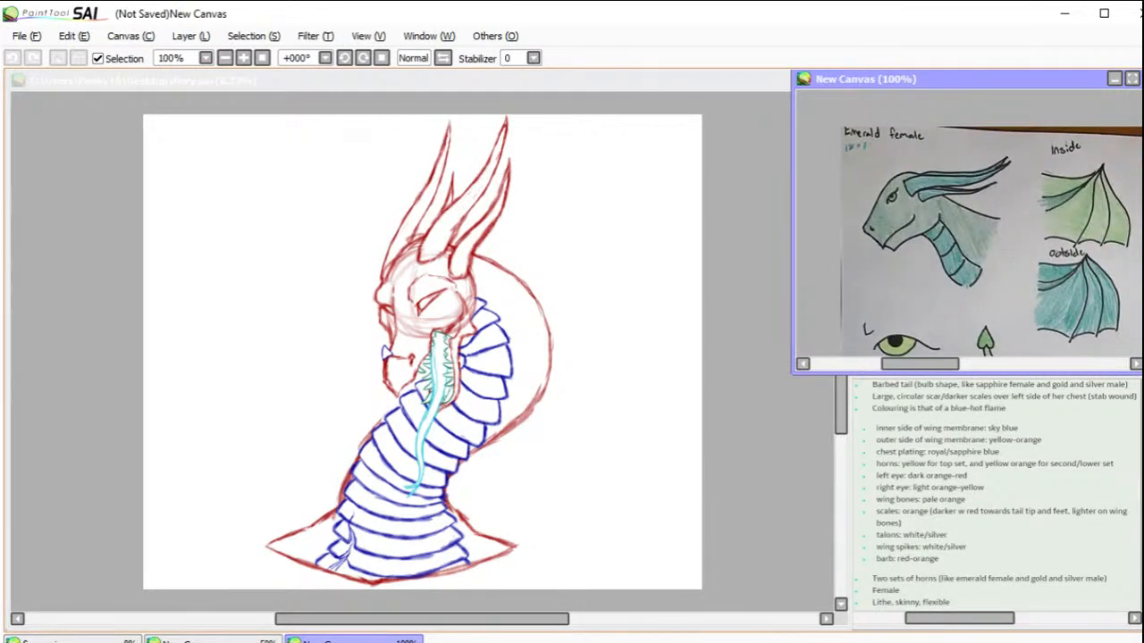
key("ctrl+w")
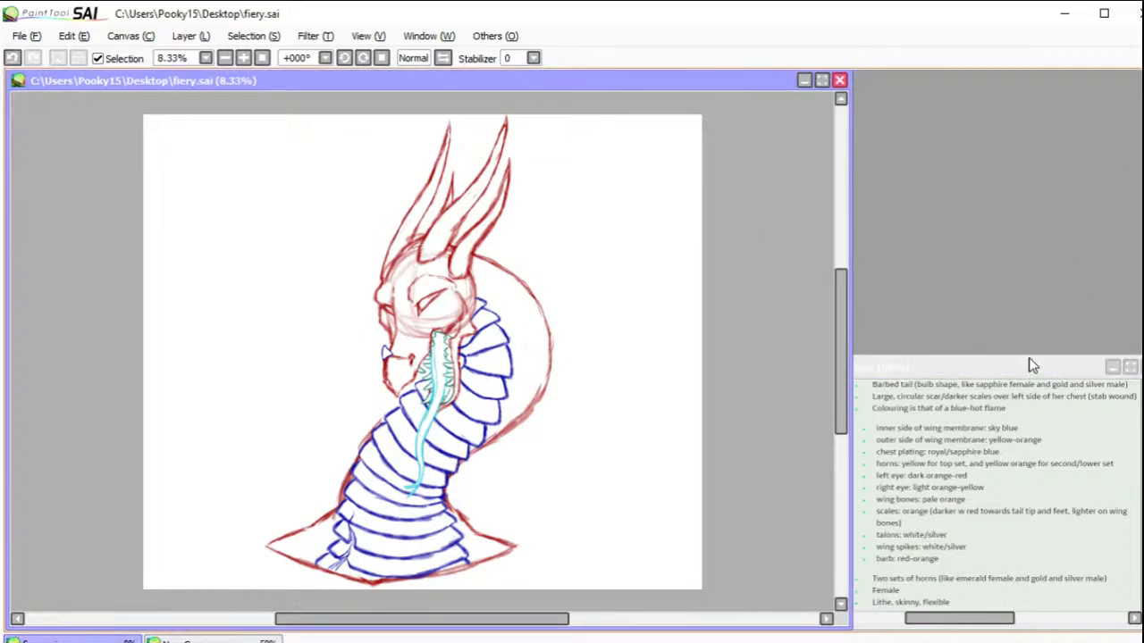
Step: Move the character notes canvas up beside the dragon drawing, enlarge the notes to 75%, and return to the drawing's horns
left_click_drag(1031, 355, 1024, 78)
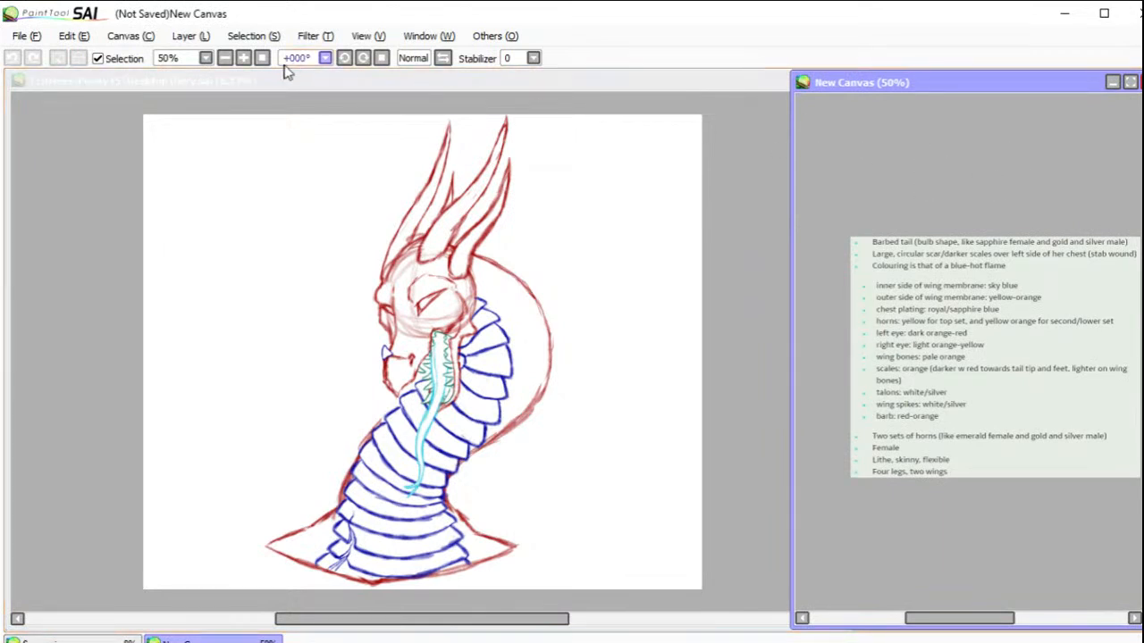
left_click(244, 58)
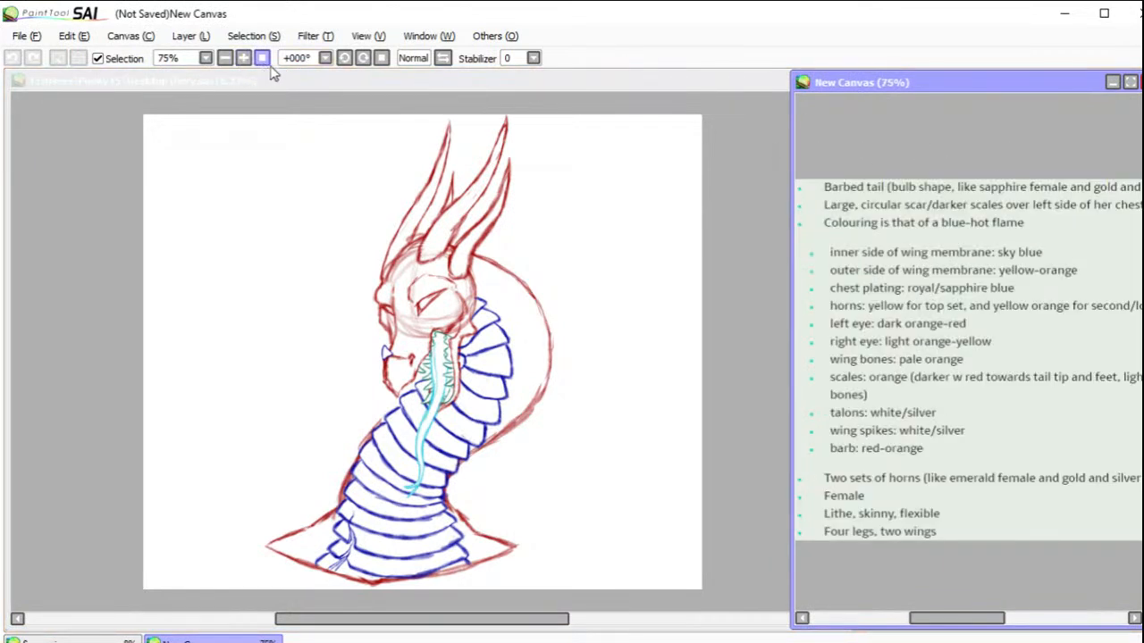
left_click(735, 235)
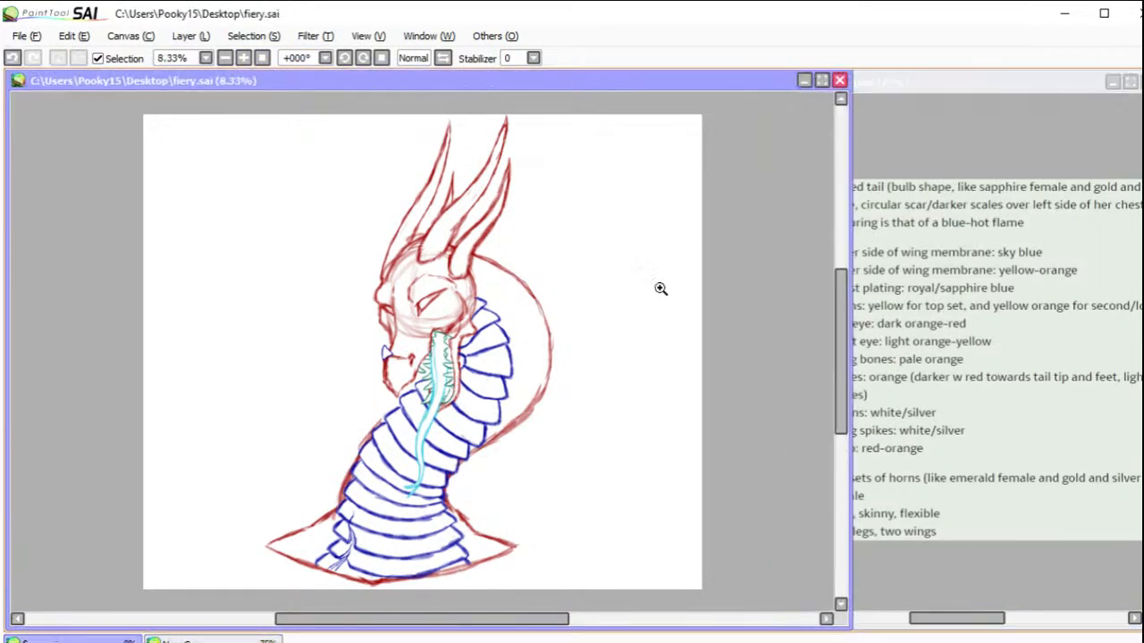
left_click(424, 228)
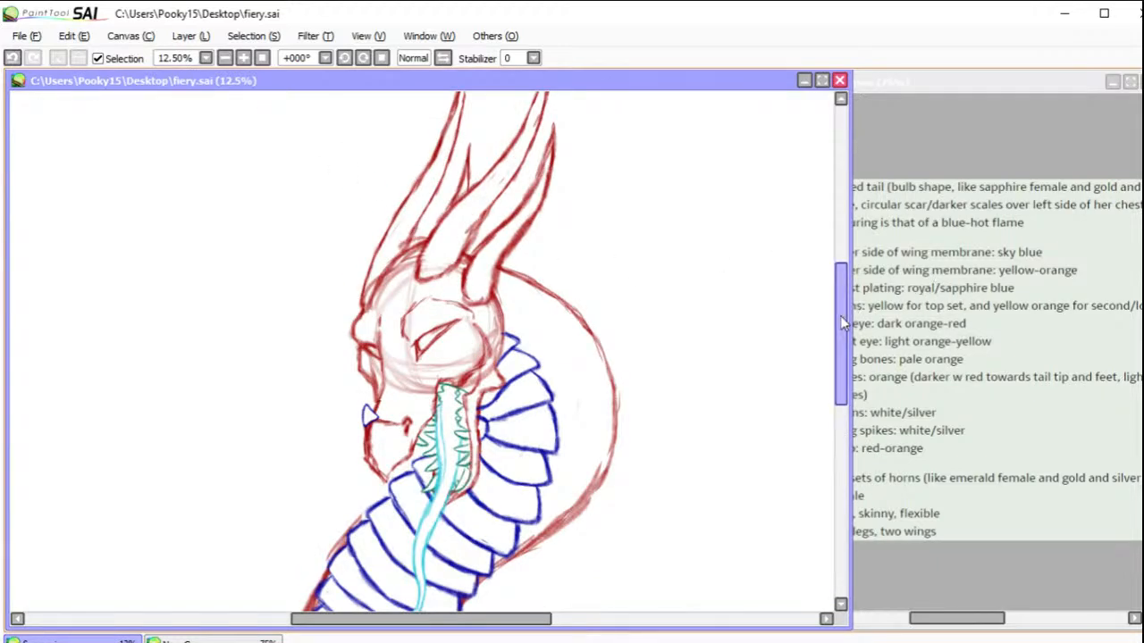
left_click_drag(839, 315, 834, 295)
left_click_drag(247, 119, 657, 418)
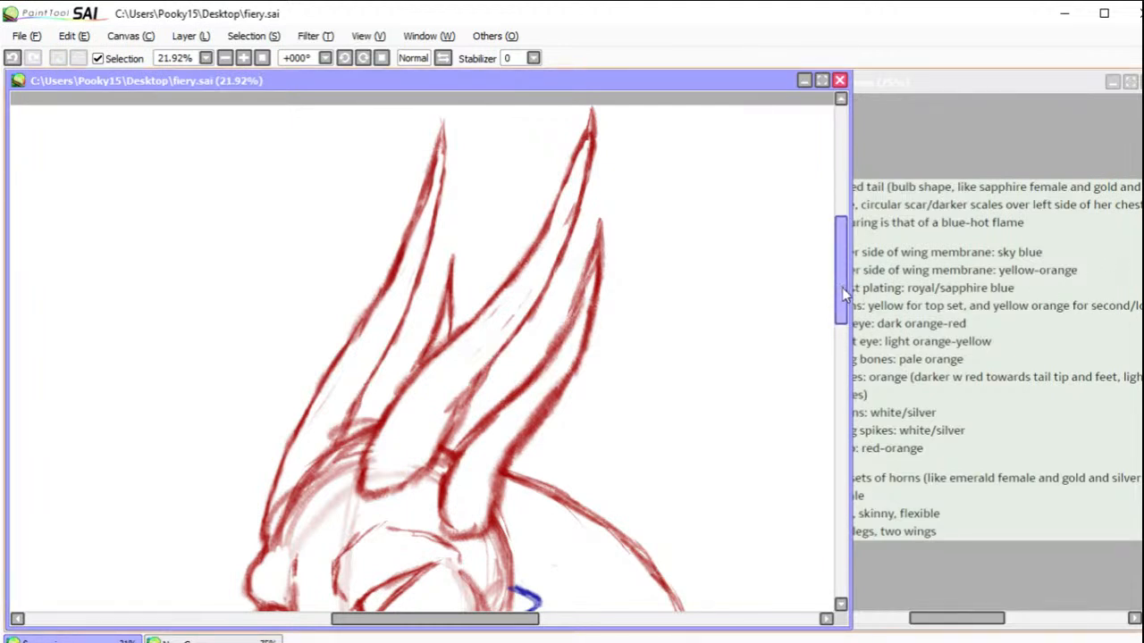
mouse_move(370, 466)
left_mouse_down()
mouse_move(416, 476)
mouse_move(371, 461)
mouse_move(377, 452)
mouse_move(404, 470)
mouse_move(373, 451)
mouse_move(380, 420)
mouse_move(432, 447)
left_mouse_up()
mouse_move(388, 406)
left_mouse_down()
mouse_move(401, 388)
mouse_move(450, 428)
left_mouse_up()
mouse_move(393, 393)
left_mouse_down()
mouse_move(416, 369)
mouse_move(449, 395)
mouse_move(434, 355)
mouse_move(473, 384)
left_mouse_up()
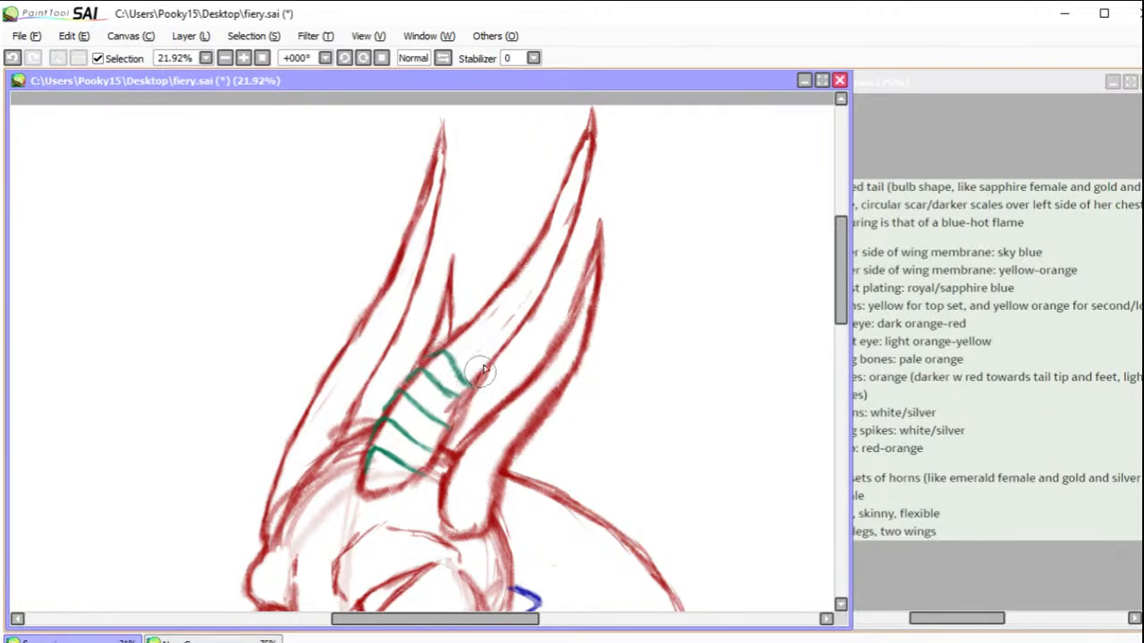
mouse_move(455, 333)
left_mouse_down()
mouse_move(473, 351)
mouse_move(469, 324)
mouse_move(485, 328)
mouse_move(501, 350)
mouse_move(491, 365)
left_mouse_up()
mouse_move(479, 314)
left_mouse_down()
mouse_move(489, 305)
mouse_move(507, 322)
mouse_move(523, 283)
left_mouse_up()
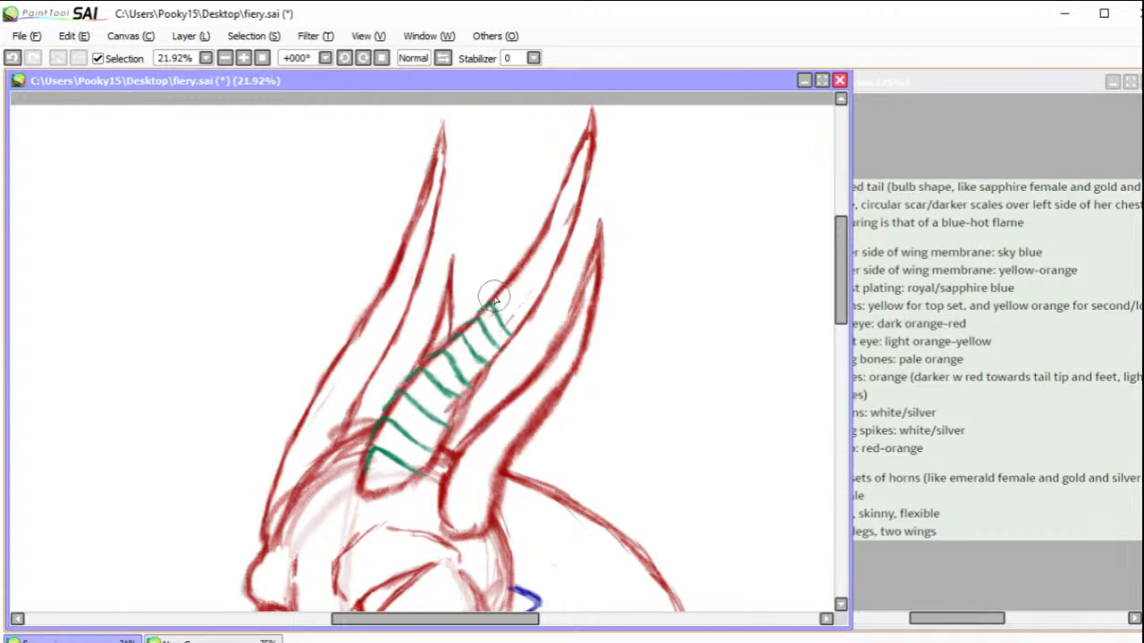
left_click_drag(498, 293, 509, 318)
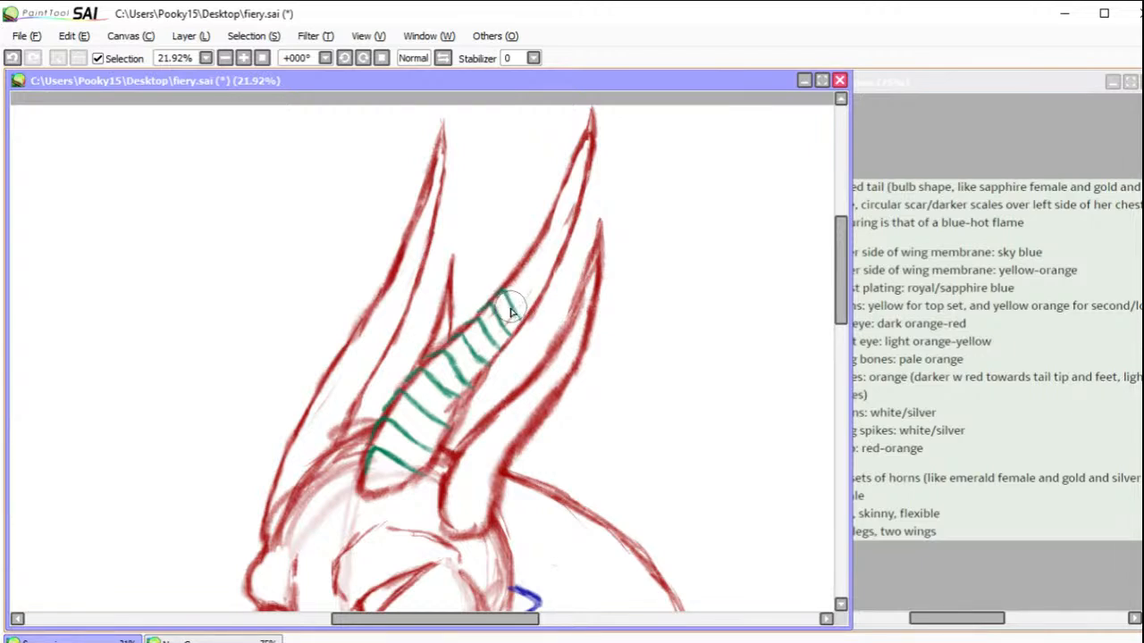
left_click_drag(516, 279, 534, 305)
mouse_move(525, 265)
left_mouse_down()
mouse_move(558, 242)
mouse_move(534, 248)
mouse_move(554, 258)
mouse_move(539, 240)
mouse_move(558, 251)
mouse_move(572, 224)
left_mouse_up()
mouse_move(523, 258)
left_mouse_down()
mouse_move(516, 330)
mouse_move(460, 320)
mouse_move(463, 331)
mouse_move(453, 318)
mouse_move(454, 333)
mouse_move(427, 327)
mouse_move(424, 350)
mouse_move(444, 360)
mouse_move(418, 344)
mouse_move(448, 322)
mouse_move(446, 370)
mouse_move(406, 360)
mouse_move(385, 385)
mouse_move(415, 445)
left_mouse_up()
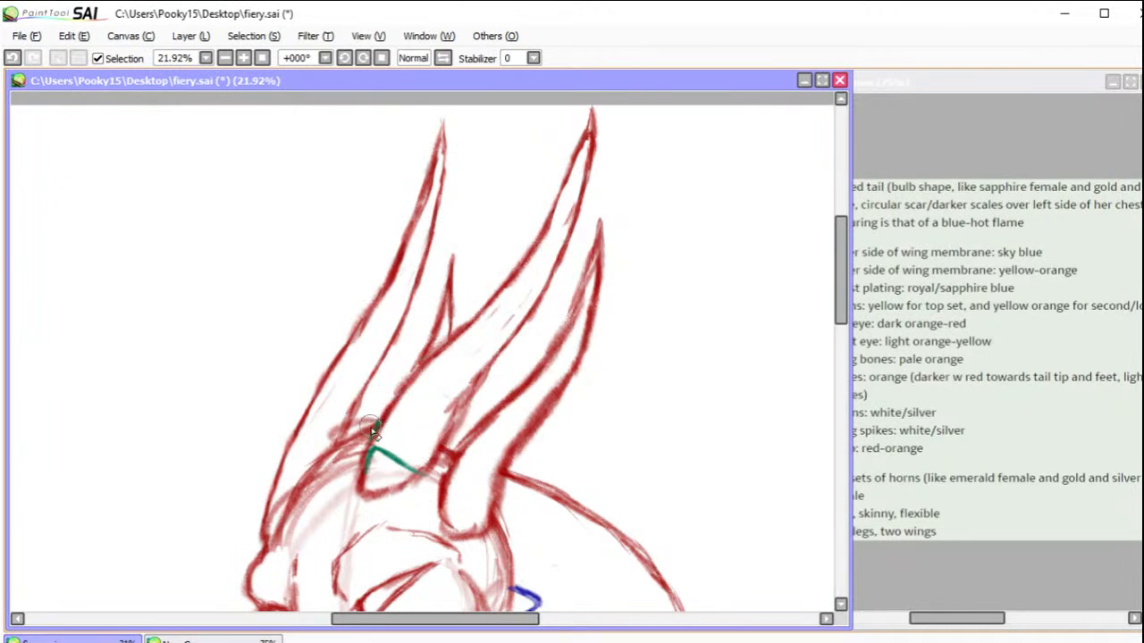
left_click_drag(369, 441, 426, 478)
Step: Draw curved green ridges across the tall central horn, widely spaced at the base and closer together toward the tip
mouse_move(368, 461)
left_mouse_down()
mouse_move(402, 412)
mouse_move(375, 437)
mouse_move(399, 420)
mouse_move(408, 430)
mouse_move(402, 419)
mouse_move(436, 444)
left_mouse_up()
mouse_move(393, 413)
left_mouse_down()
mouse_move(421, 374)
mouse_move(451, 402)
left_mouse_up()
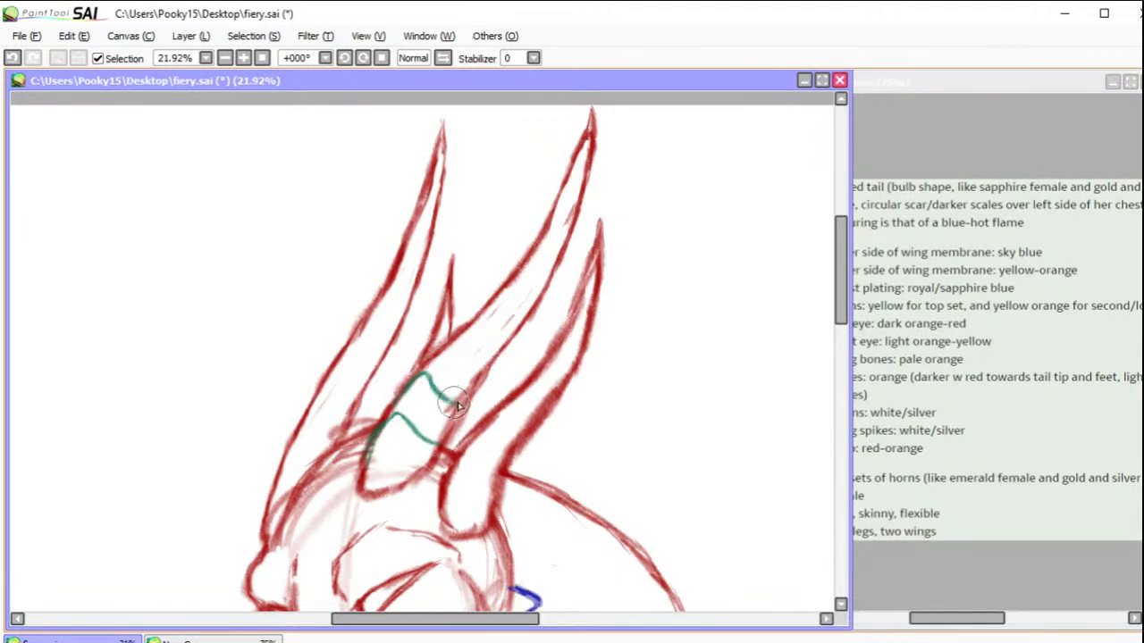
mouse_move(431, 355)
left_mouse_down()
mouse_move(448, 339)
mouse_move(472, 379)
left_mouse_up()
mouse_move(442, 344)
left_mouse_down()
mouse_move(417, 368)
mouse_move(475, 322)
mouse_move(497, 351)
mouse_move(491, 304)
mouse_move(498, 295)
mouse_move(516, 322)
mouse_move(513, 275)
mouse_move(523, 290)
left_mouse_up()
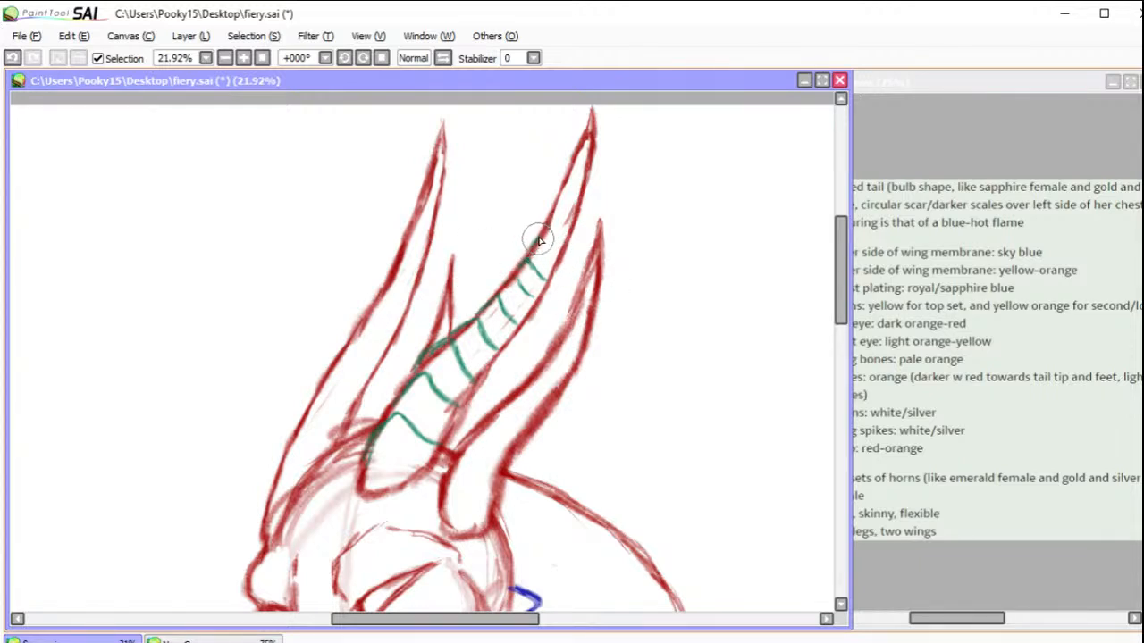
mouse_move(540, 241)
left_mouse_down()
mouse_move(566, 216)
mouse_move(552, 209)
mouse_move(568, 220)
mouse_move(553, 210)
mouse_move(571, 211)
mouse_move(561, 195)
mouse_move(580, 183)
mouse_move(570, 172)
mouse_move(586, 184)
mouse_move(588, 154)
left_mouse_up()
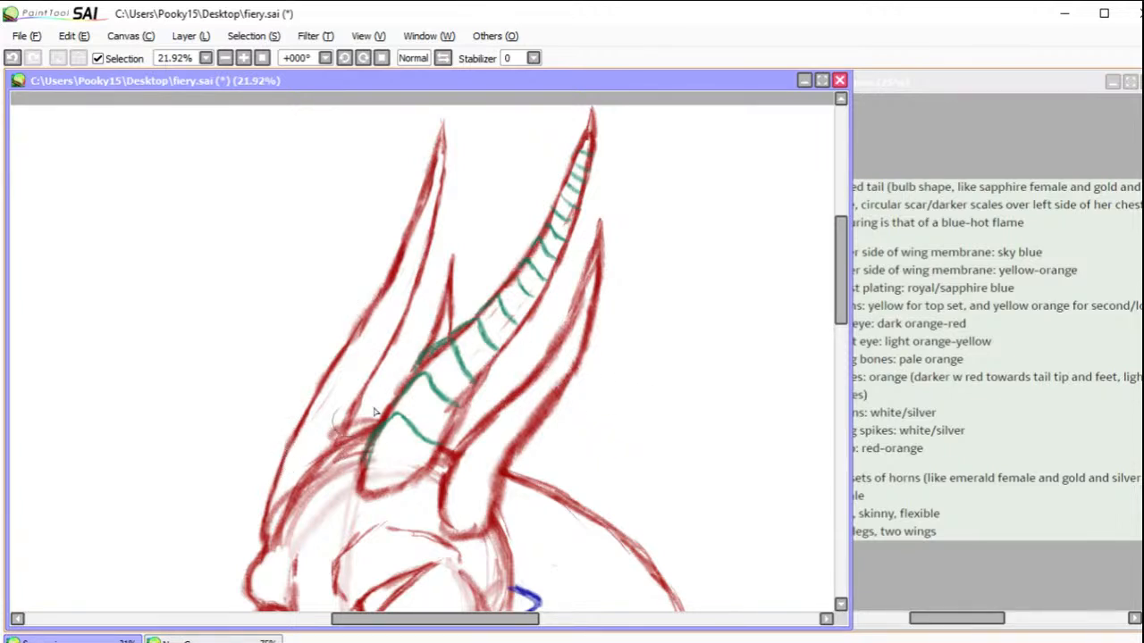
Step: Draw curved green ridges across the shorter horn at the back of the head, from its base toward the tip
mouse_move(446, 506)
left_mouse_down()
mouse_move(461, 483)
mouse_move(490, 498)
left_mouse_up()
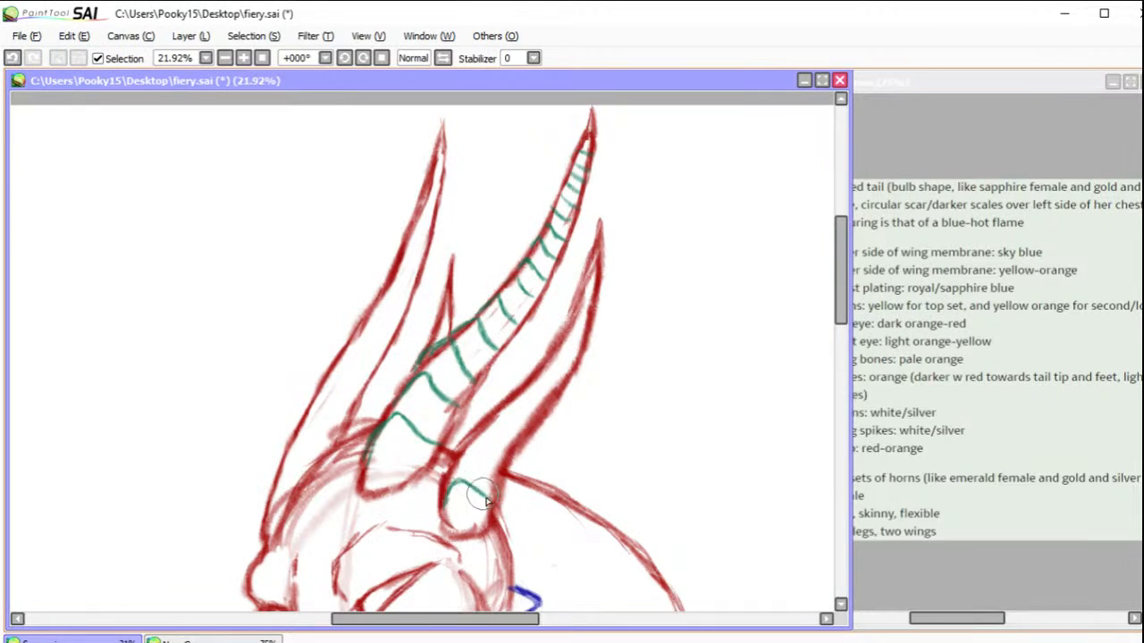
left_click_drag(482, 451, 499, 471)
mouse_move(487, 429)
left_mouse_down()
mouse_move(514, 438)
mouse_move(533, 412)
left_mouse_up()
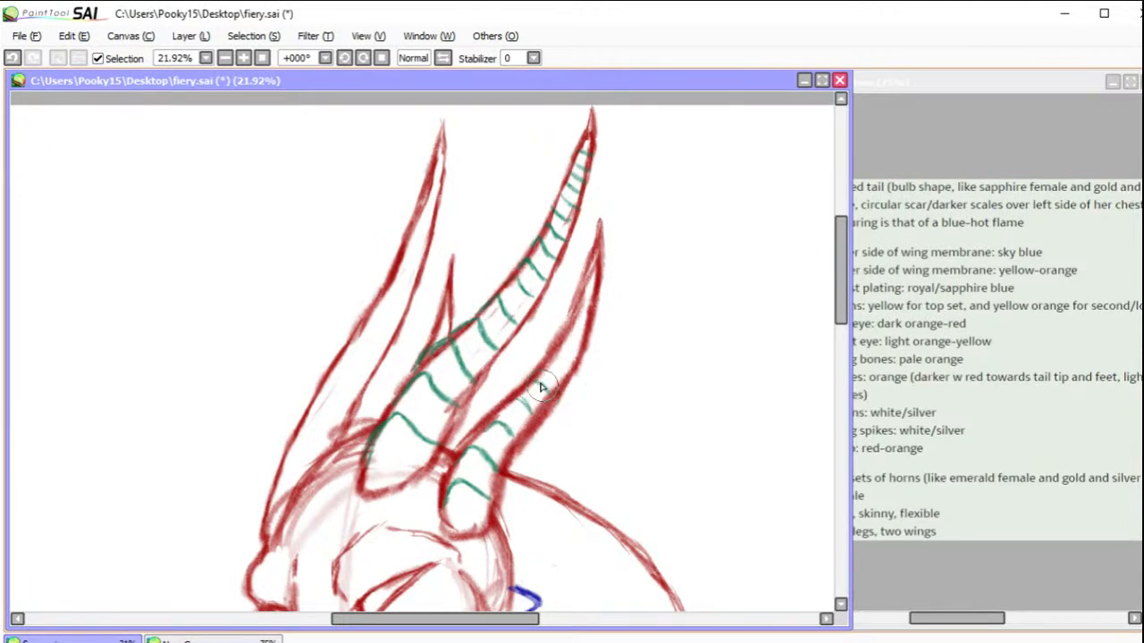
mouse_move(554, 362)
left_mouse_down()
mouse_move(567, 375)
mouse_move(577, 349)
left_mouse_up()
left_click_drag(578, 303, 590, 315)
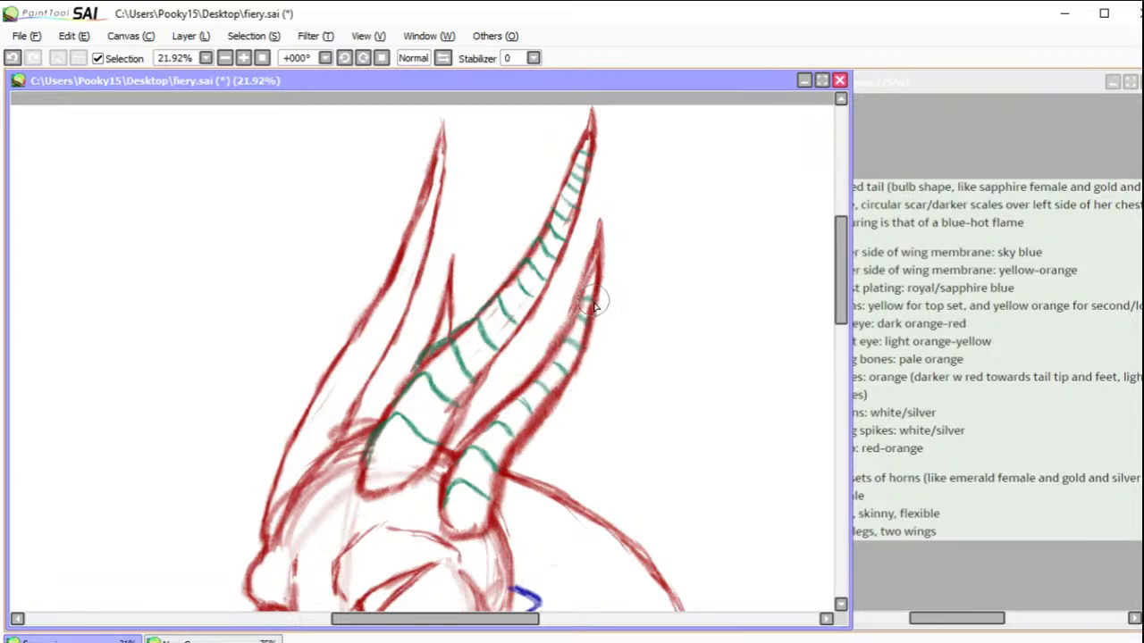
Step: Draw curved green ridges along the far-side horn from base to near the tip, and mark the small horn beside the central one
mouse_move(281, 466)
left_mouse_down()
mouse_move(298, 435)
mouse_move(329, 454)
left_mouse_up()
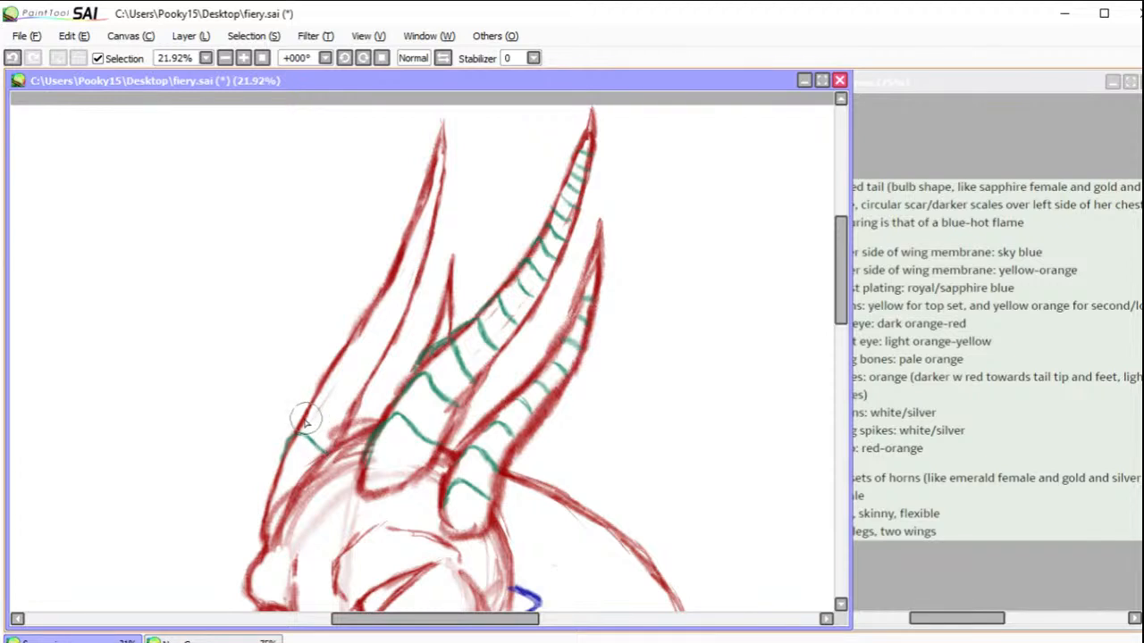
mouse_move(307, 408)
left_mouse_down()
mouse_move(344, 421)
mouse_move(322, 400)
mouse_move(349, 371)
mouse_move(358, 378)
left_mouse_up()
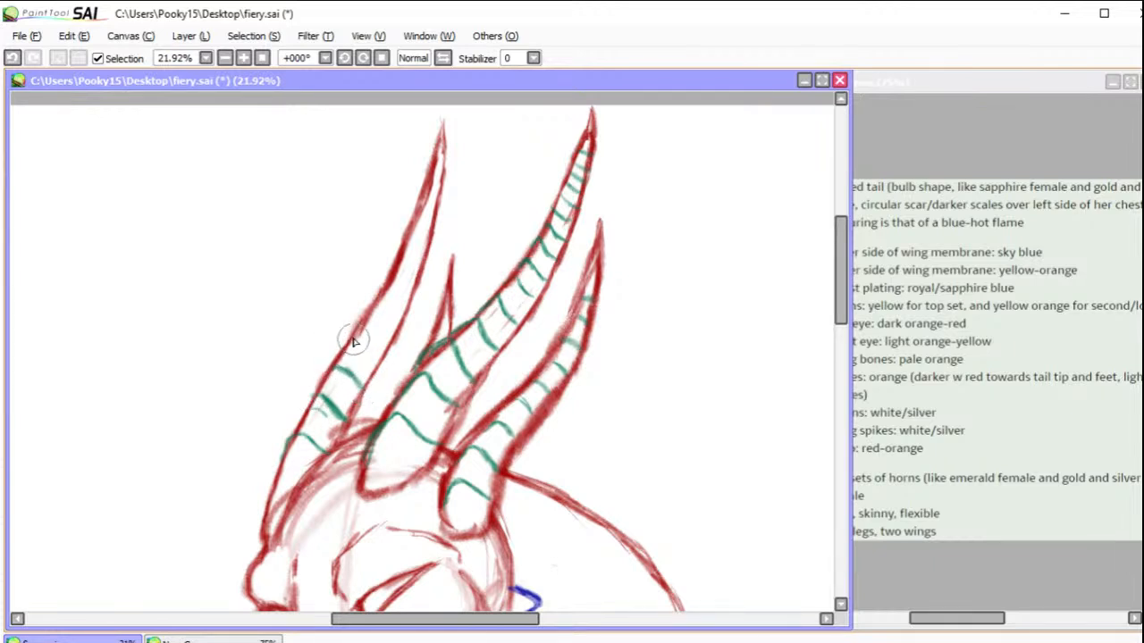
left_click_drag(359, 337, 376, 358)
left_click_drag(371, 313, 391, 329)
left_click_drag(387, 290, 404, 309)
mouse_move(395, 271)
left_mouse_down()
mouse_move(423, 254)
mouse_move(416, 239)
mouse_move(428, 245)
mouse_move(417, 219)
mouse_move(433, 234)
mouse_move(421, 210)
mouse_move(437, 219)
mouse_move(444, 179)
left_mouse_up()
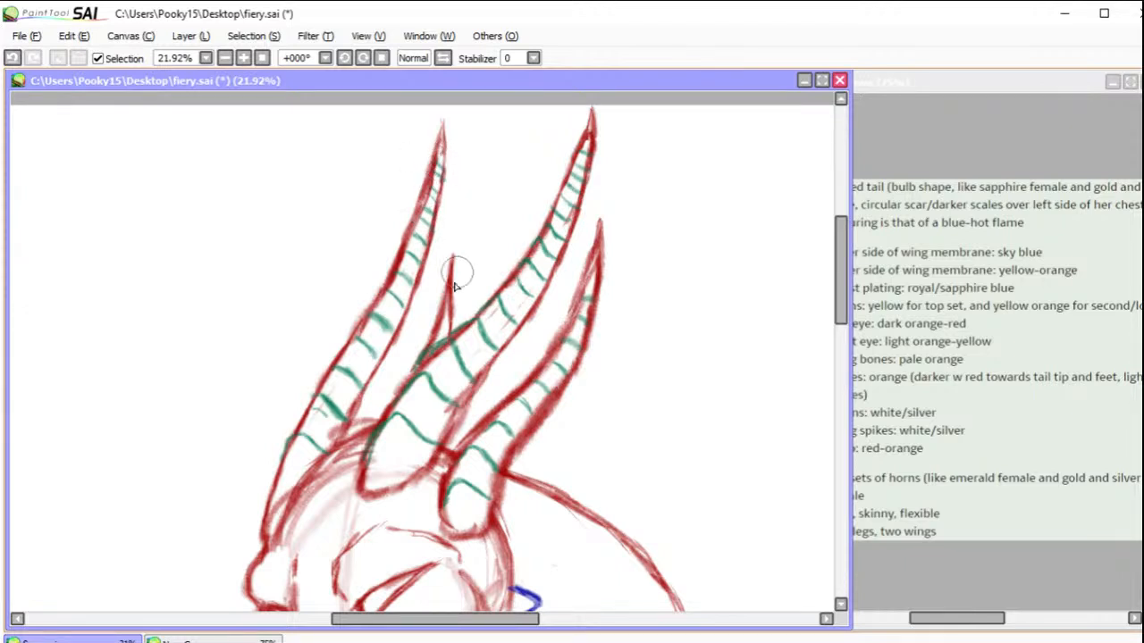
left_click_drag(445, 319, 451, 327)
Step: Add short dark red crease strokes in front of the near eye and a small one beside the far brow
left_click(263, 59)
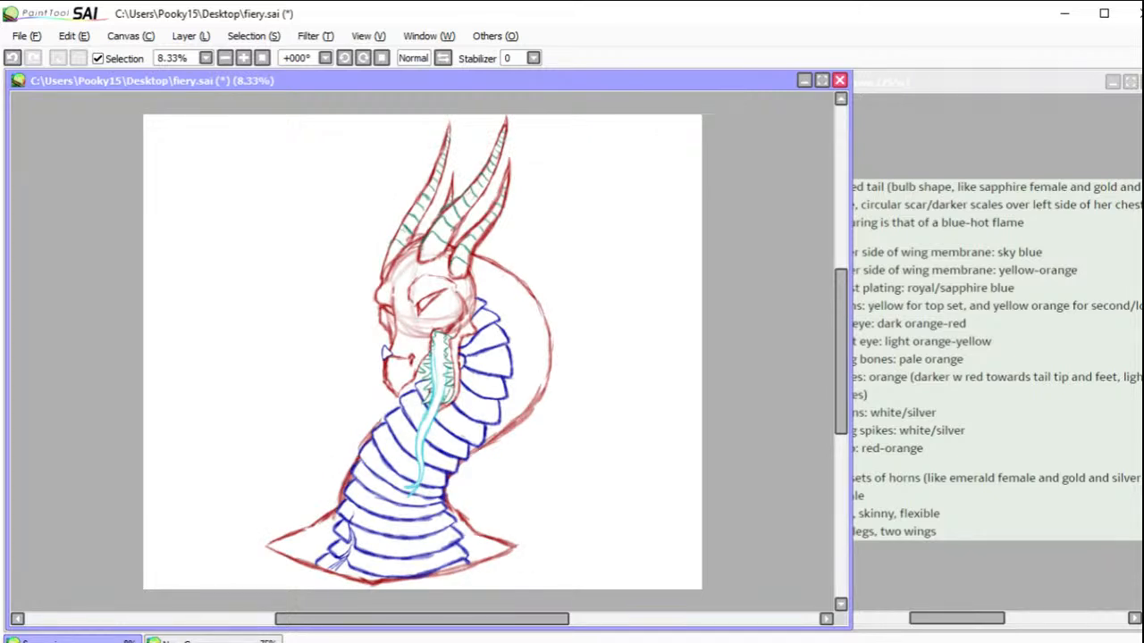
left_click_drag(358, 260, 487, 341)
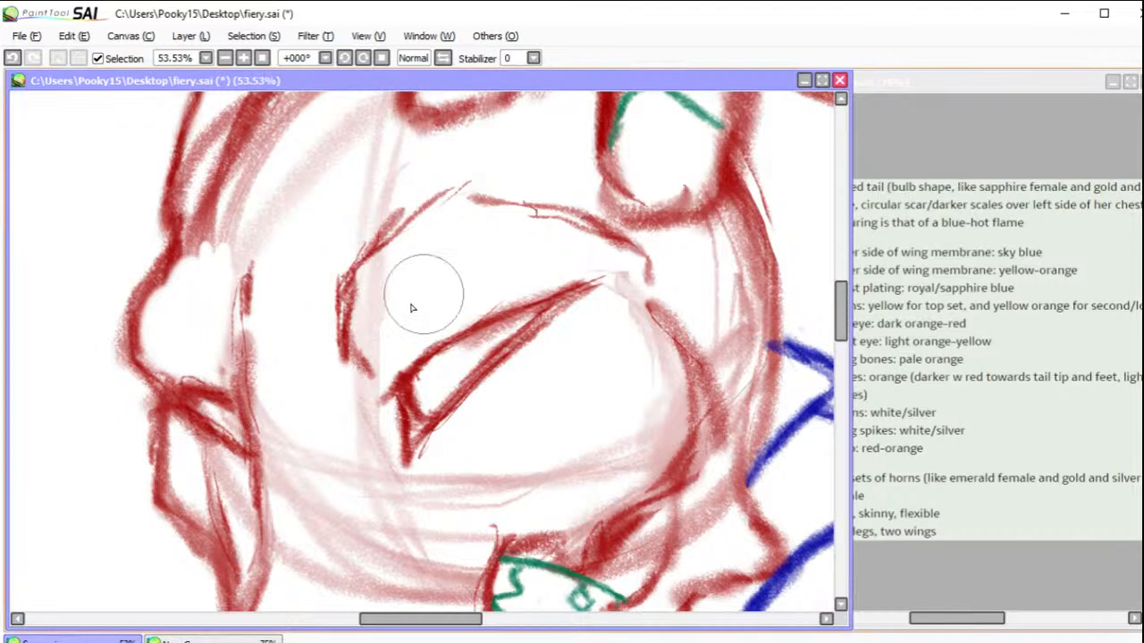
left_click_drag(319, 358, 360, 400)
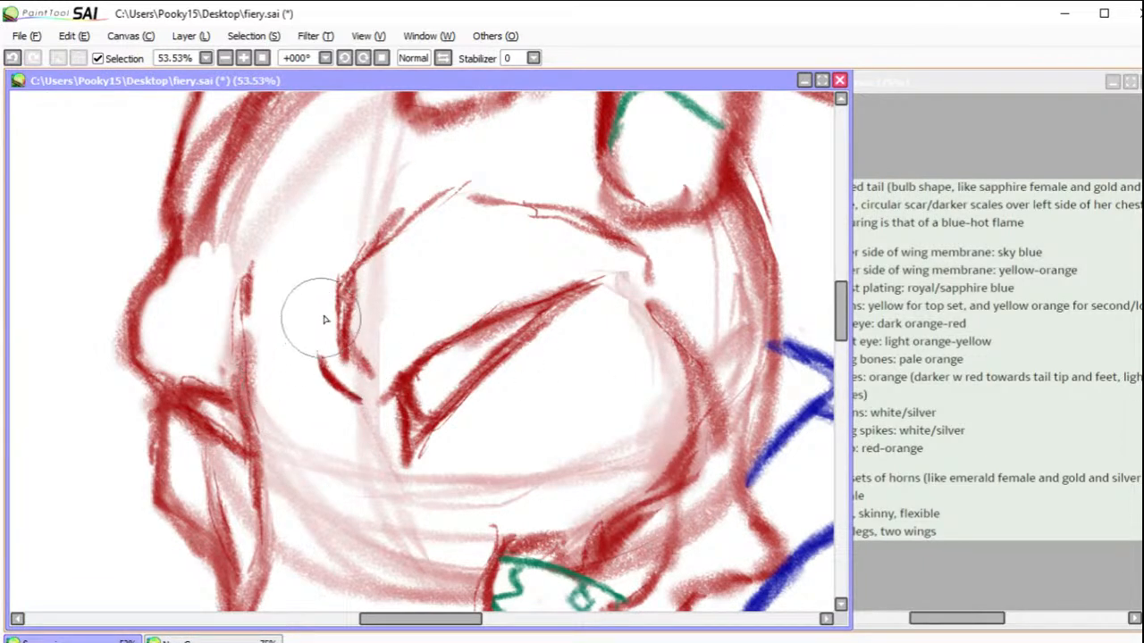
left_click_drag(344, 416, 366, 421)
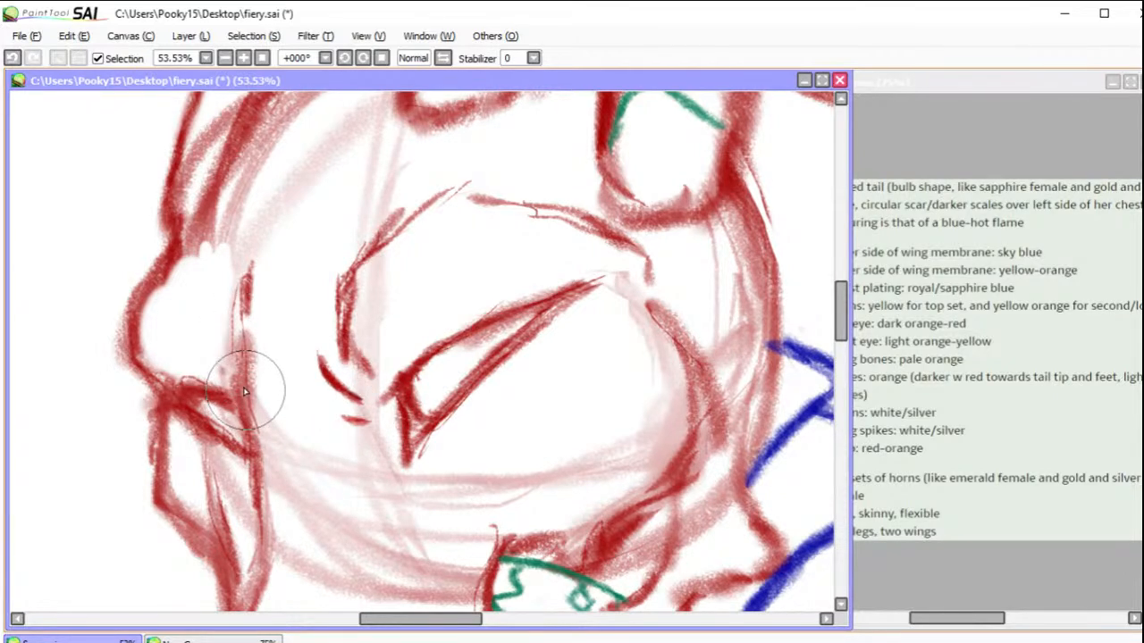
left_click_drag(218, 304, 234, 341)
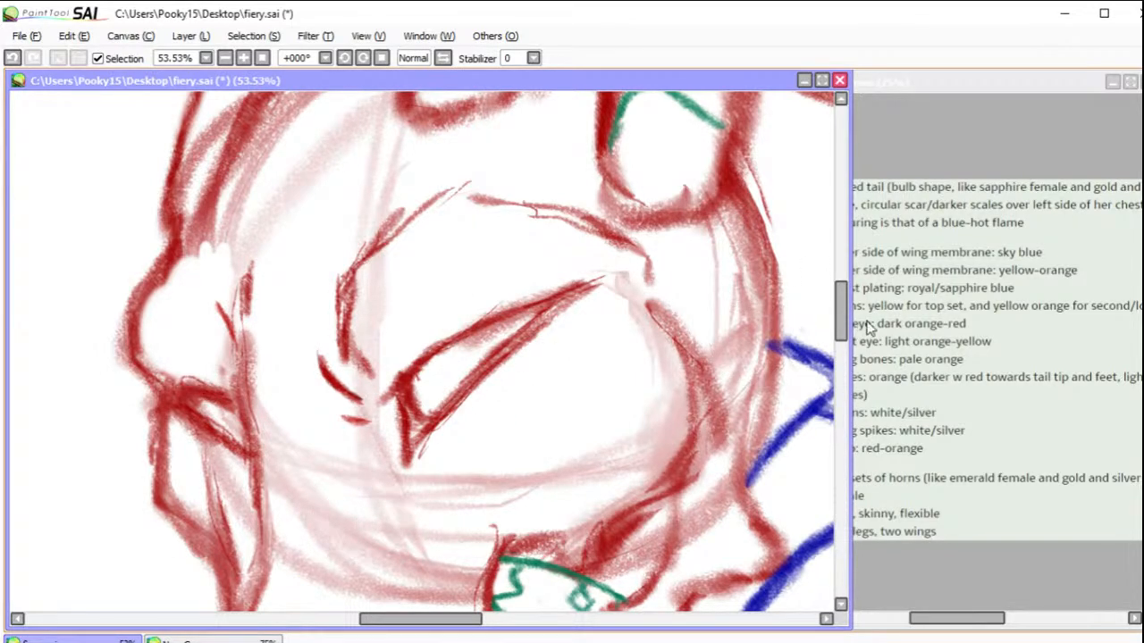
Step: Redraw the dark red cheek line curving from the mouth corner up toward the back of the eye socket
left_click_drag(840, 327, 840, 359)
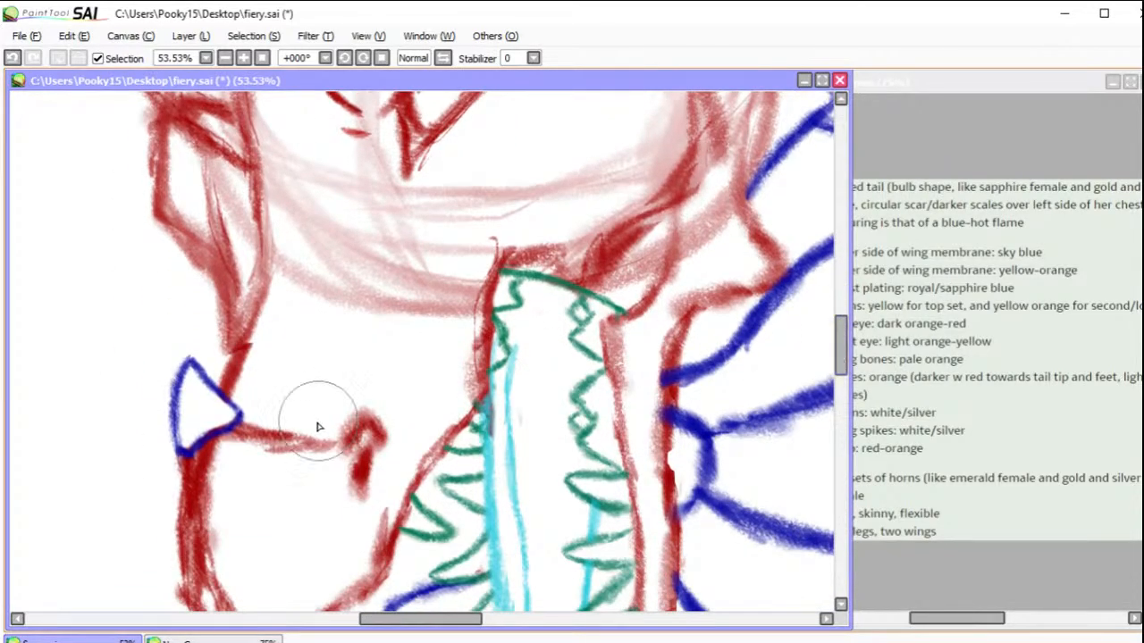
left_click_drag(842, 342, 842, 338)
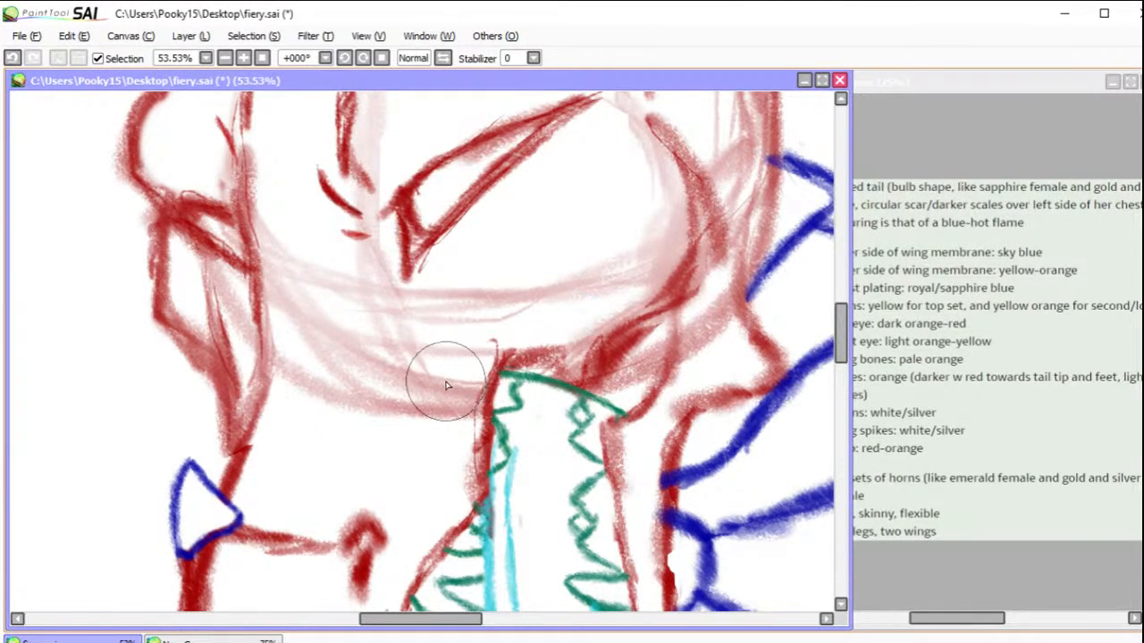
left_click_drag(840, 334, 833, 311)
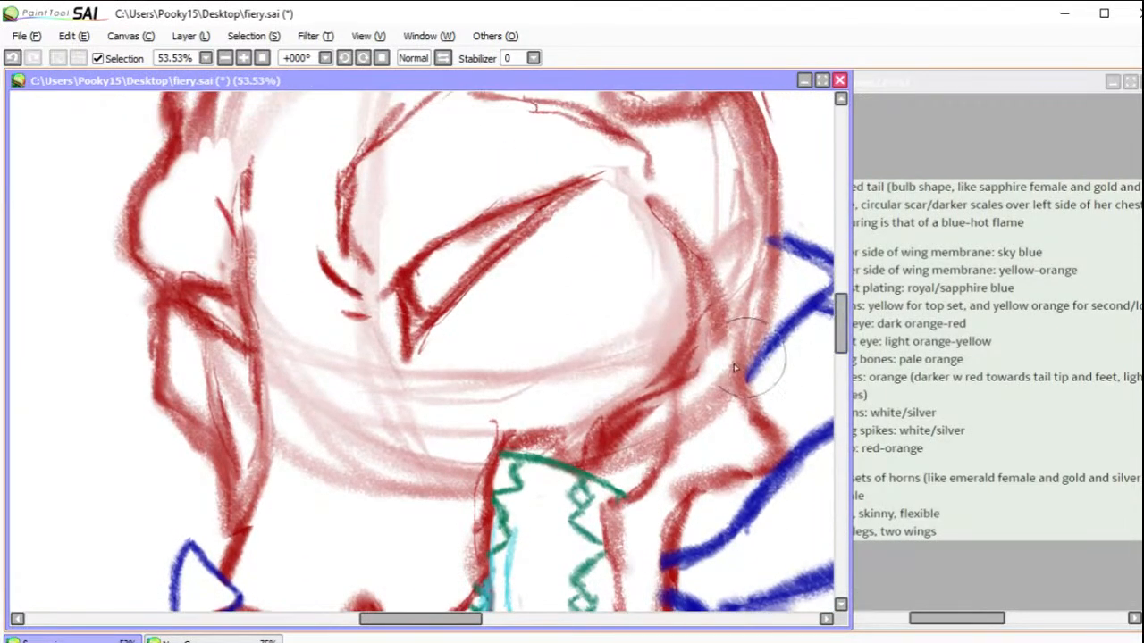
mouse_move(506, 440)
left_mouse_down()
mouse_move(631, 396)
mouse_move(586, 414)
mouse_move(679, 352)
mouse_move(680, 256)
mouse_move(653, 206)
mouse_move(689, 309)
mouse_move(683, 329)
mouse_move(653, 382)
mouse_move(555, 419)
mouse_move(682, 384)
mouse_move(663, 392)
mouse_move(670, 405)
mouse_move(678, 387)
mouse_move(675, 421)
left_mouse_up()
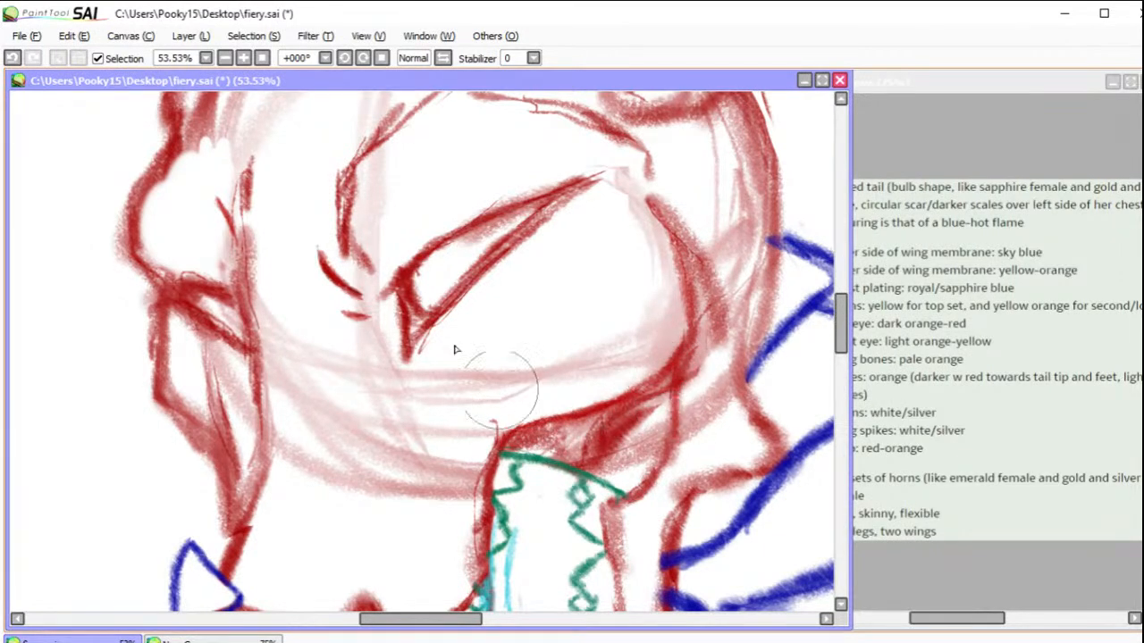
Step: Draw dark red wrinkles behind the nostril, erase the nostril's thick upper outline, and add a curved fold around its rear edge
left_click(367, 59)
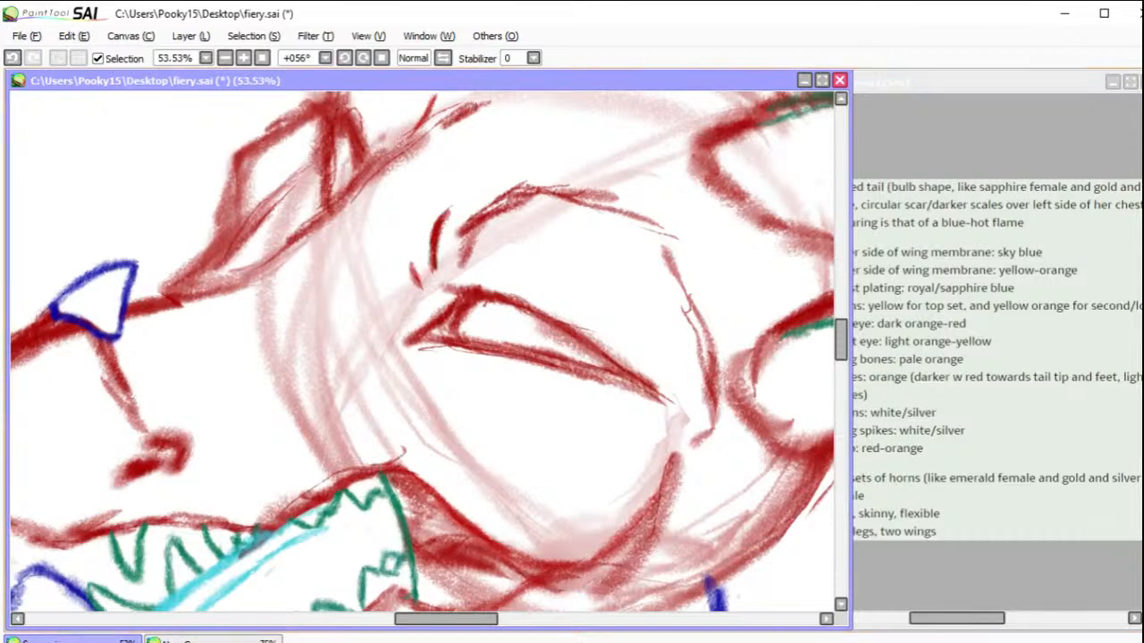
mouse_move(617, 354)
left_mouse_down()
mouse_move(650, 170)
mouse_move(772, 152)
mouse_move(780, 121)
mouse_move(789, 247)
mouse_move(686, 405)
mouse_move(744, 413)
left_mouse_up()
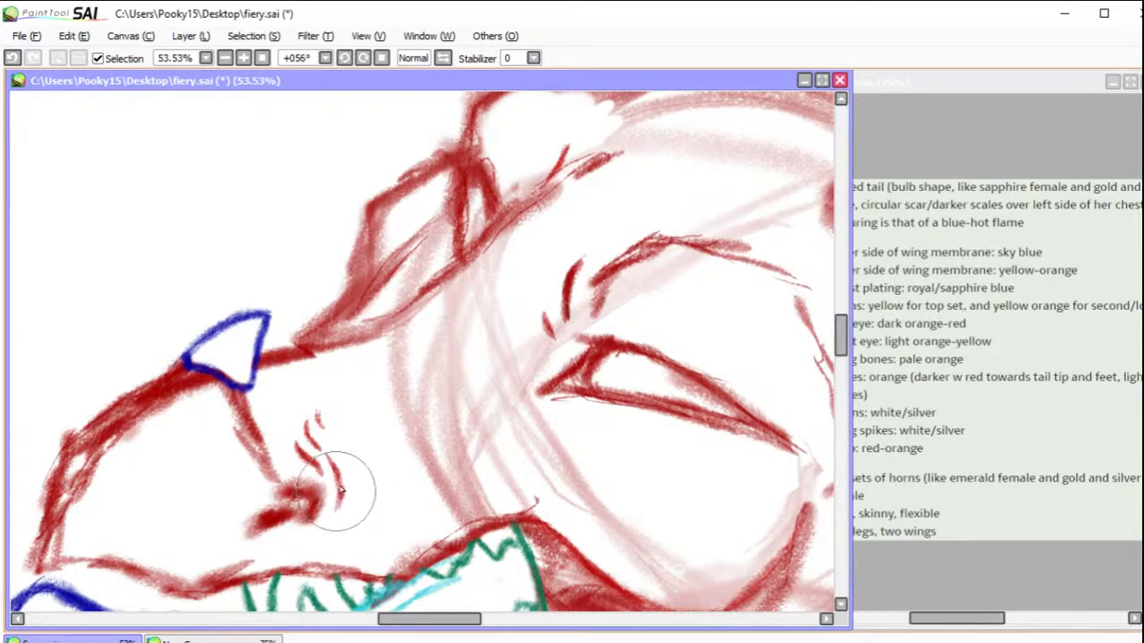
left_click_drag(336, 441, 337, 509)
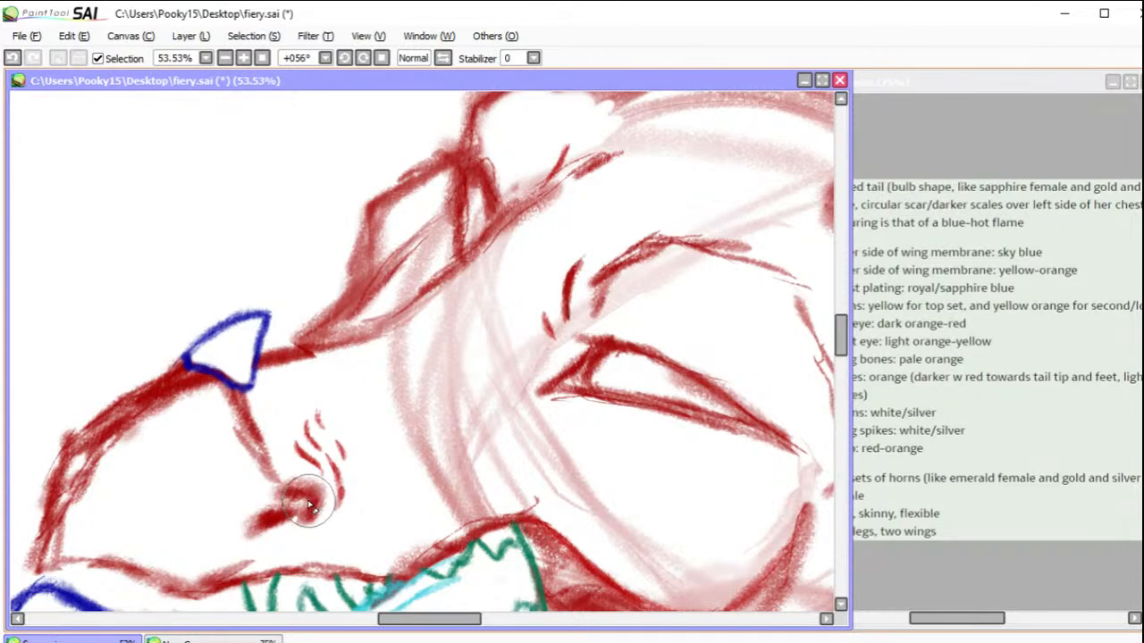
mouse_move(286, 487)
left_mouse_down()
mouse_move(268, 486)
mouse_move(306, 480)
mouse_move(319, 492)
mouse_move(301, 528)
mouse_move(286, 490)
mouse_move(307, 496)
left_mouse_up()
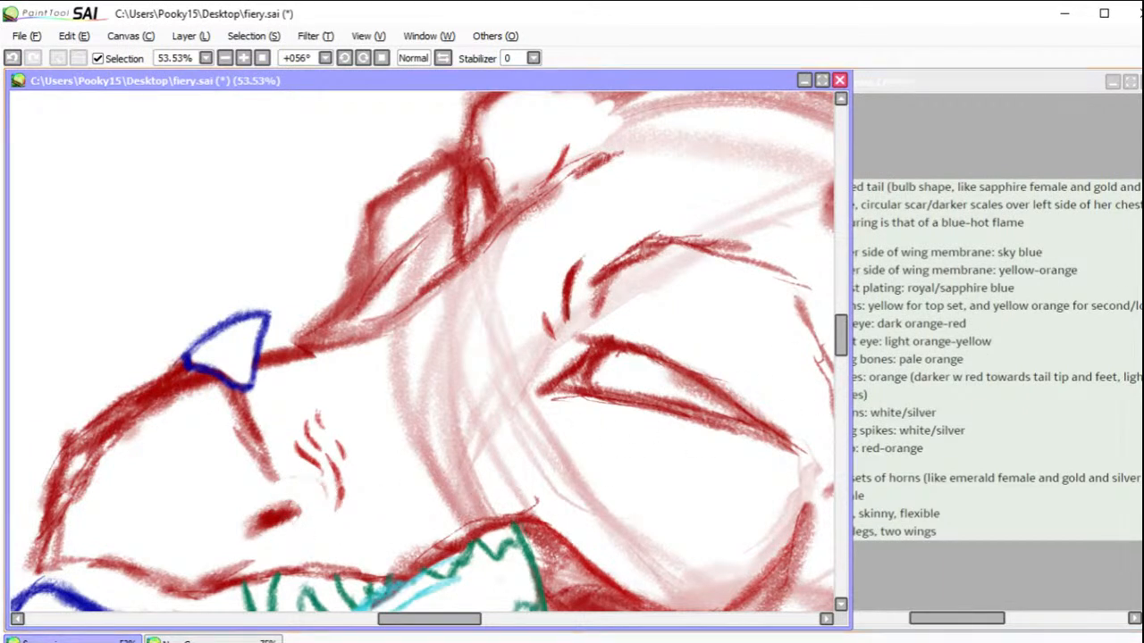
left_click_drag(336, 514, 292, 527)
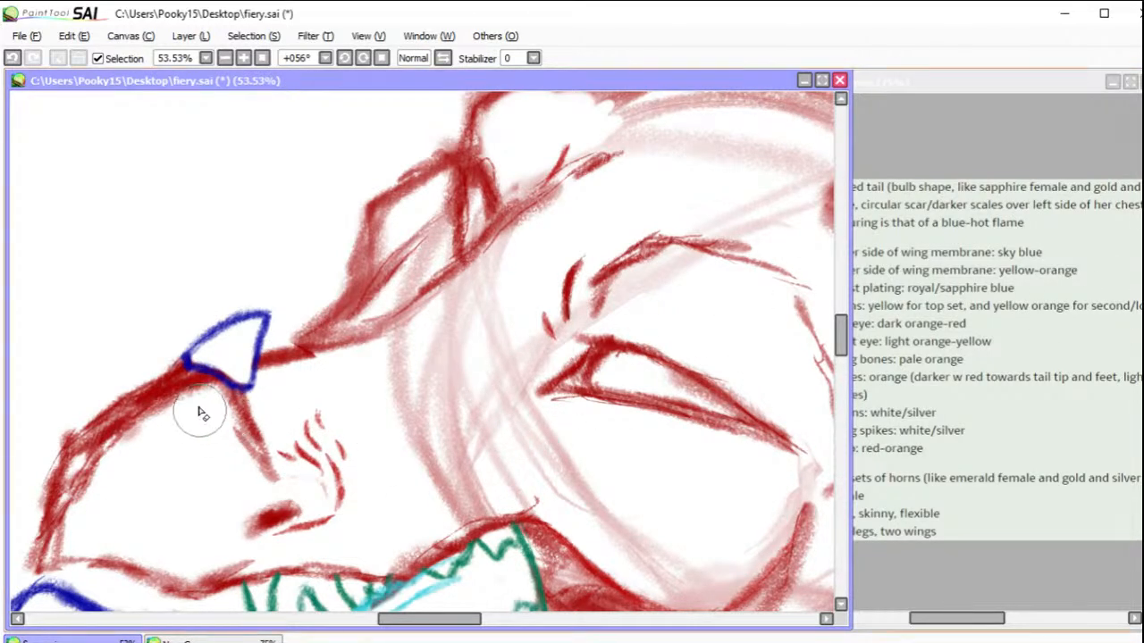
Step: Thin the thick red lines along the snout and nose bridge, erasing the excess strokes up to the brow, and fill out the nostril
mouse_move(258, 482)
left_mouse_down()
mouse_move(218, 411)
mouse_move(191, 404)
mouse_move(124, 436)
mouse_move(198, 407)
mouse_move(117, 444)
mouse_move(84, 498)
mouse_move(175, 405)
mouse_move(78, 466)
mouse_move(140, 407)
mouse_move(96, 446)
mouse_move(78, 488)
mouse_move(82, 455)
mouse_move(61, 527)
left_mouse_up()
mouse_move(293, 375)
left_mouse_down()
mouse_move(261, 375)
mouse_move(326, 361)
mouse_move(275, 369)
mouse_move(312, 372)
left_mouse_up()
mouse_move(595, 174)
left_mouse_down()
mouse_move(644, 150)
mouse_move(503, 249)
mouse_move(557, 193)
mouse_move(453, 306)
mouse_move(495, 258)
mouse_move(353, 360)
left_mouse_up()
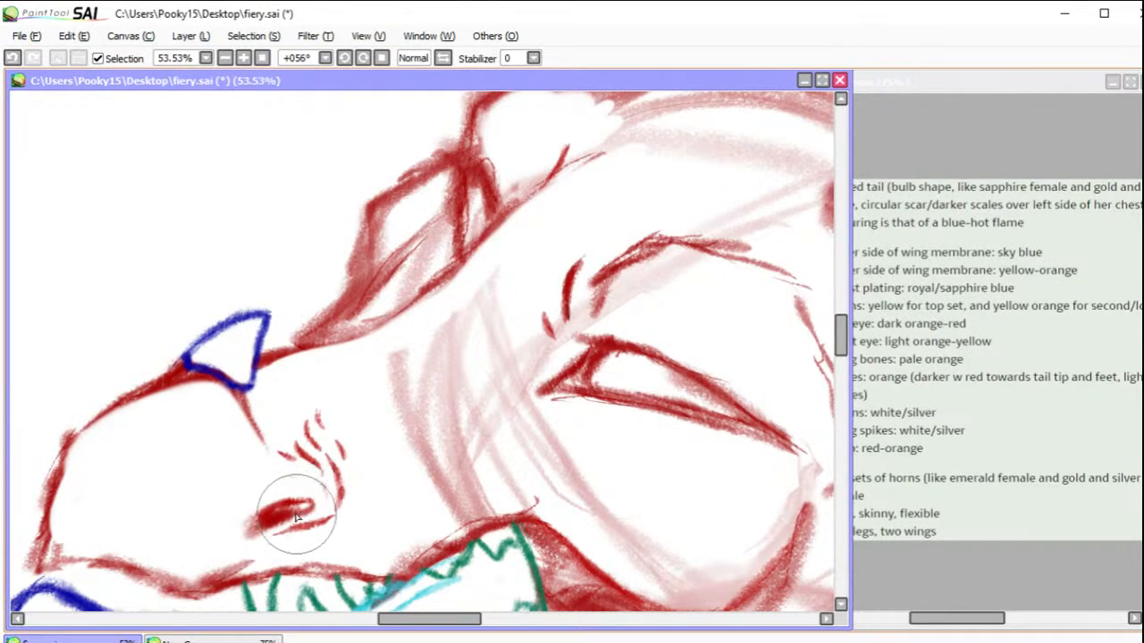
left_click(262, 57)
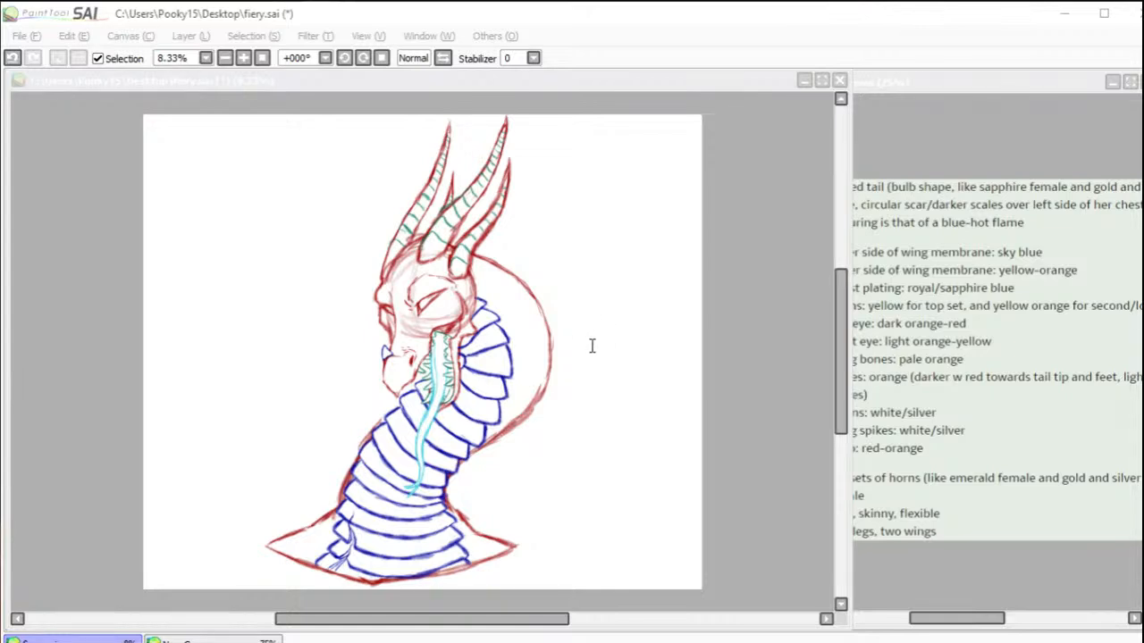
left_click(401, 302)
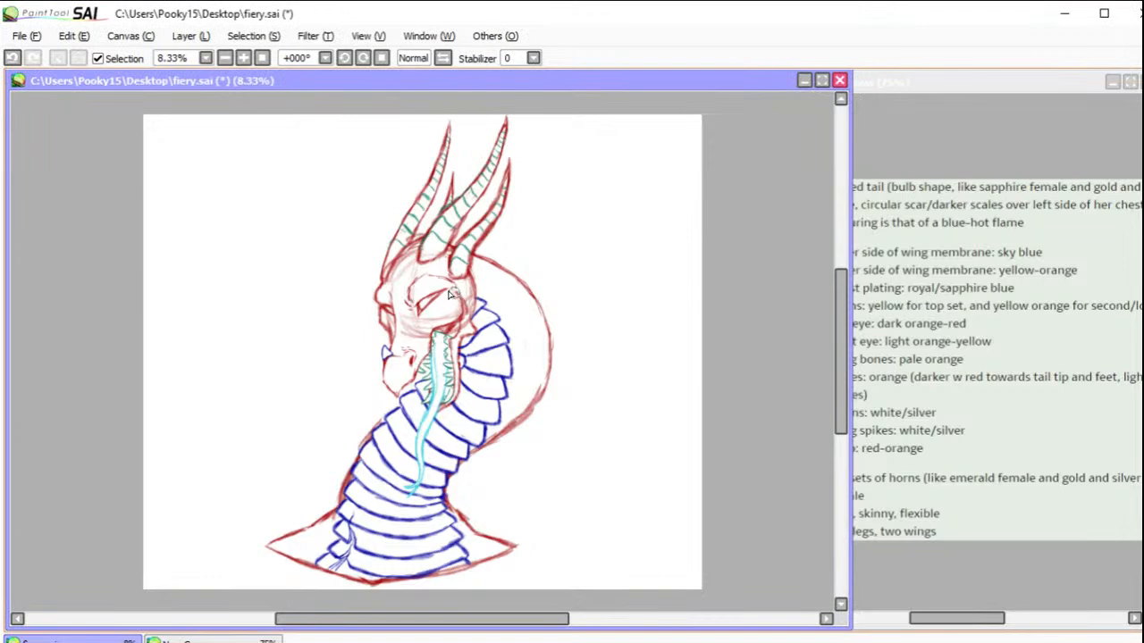
Step: Draw a small dark red slit pupil hanging from the upper lid in both the near and far eyes
left_click_drag(345, 270, 469, 351)
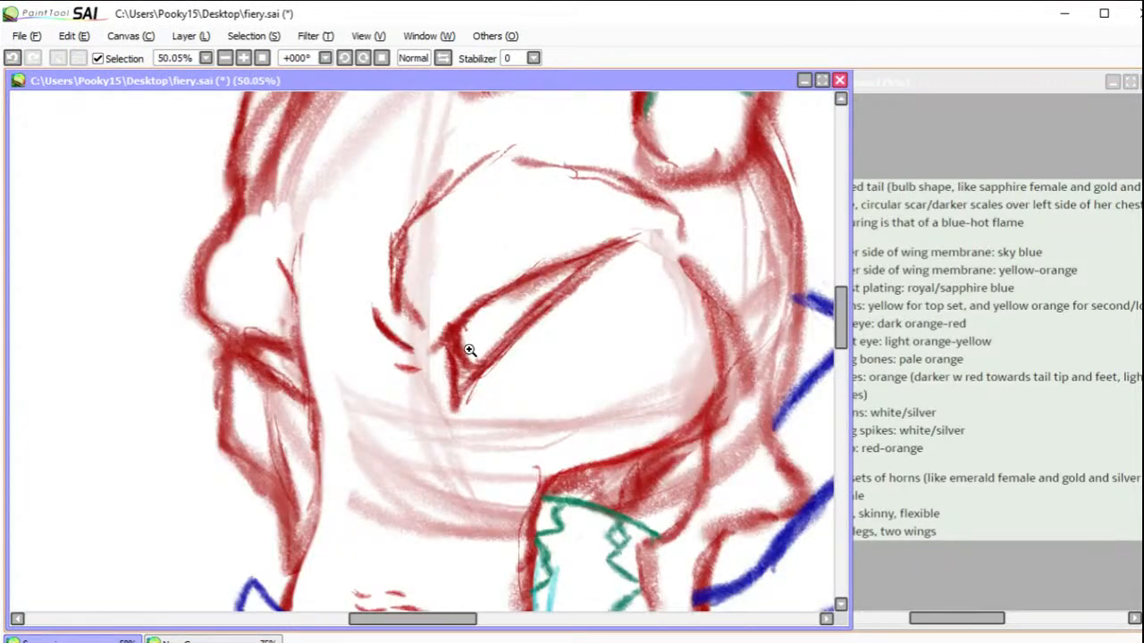
left_click(528, 317)
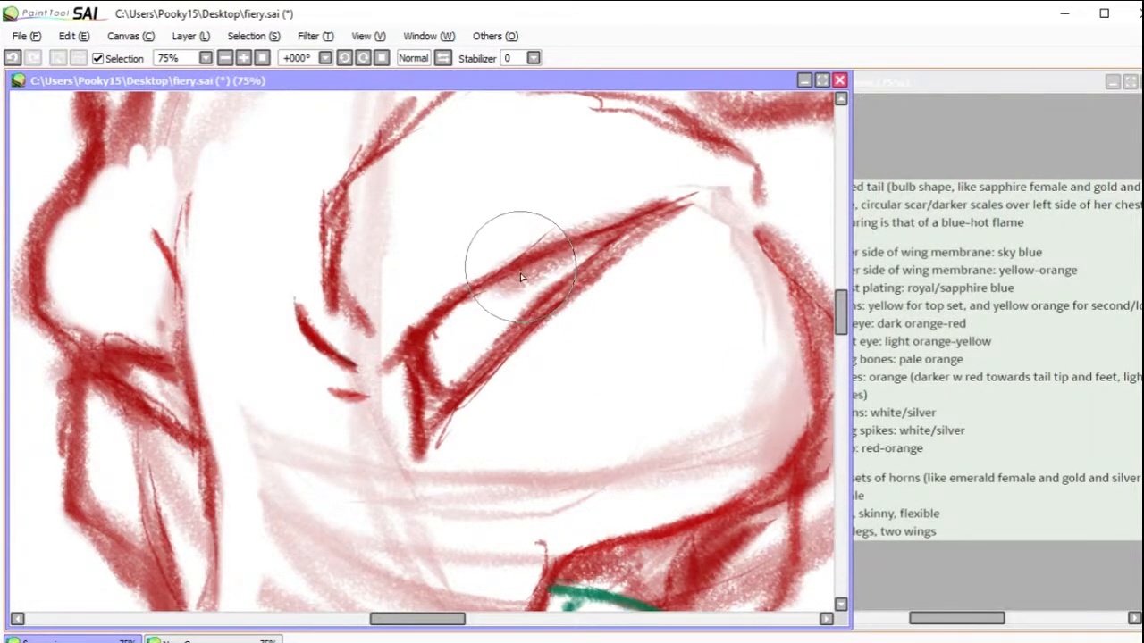
left_click_drag(520, 267, 520, 291)
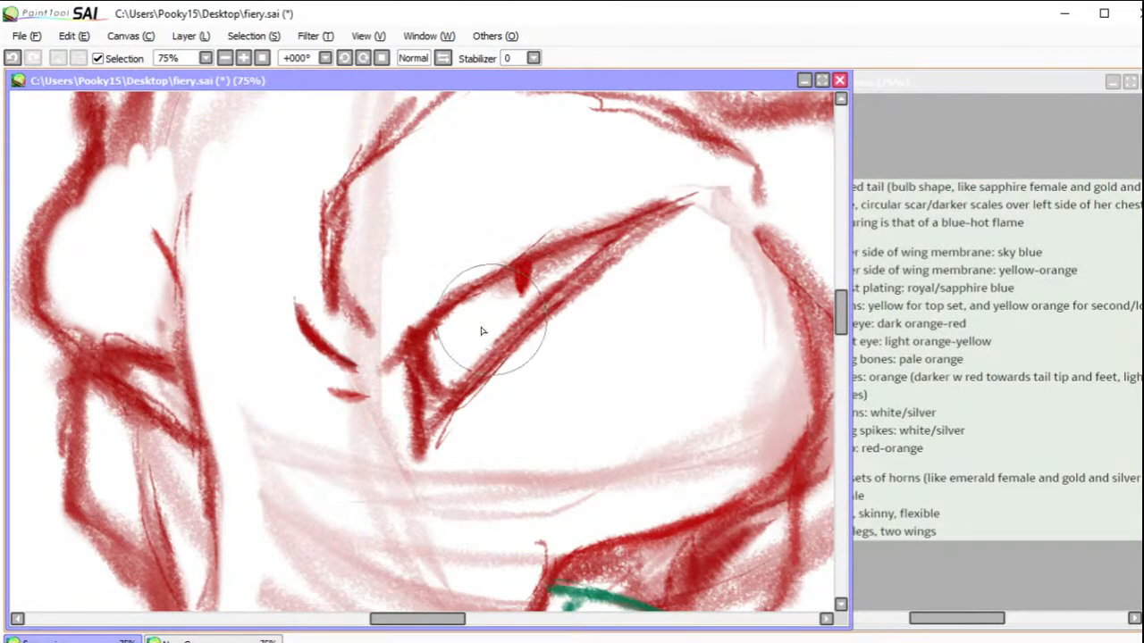
left_click_drag(165, 369, 171, 394)
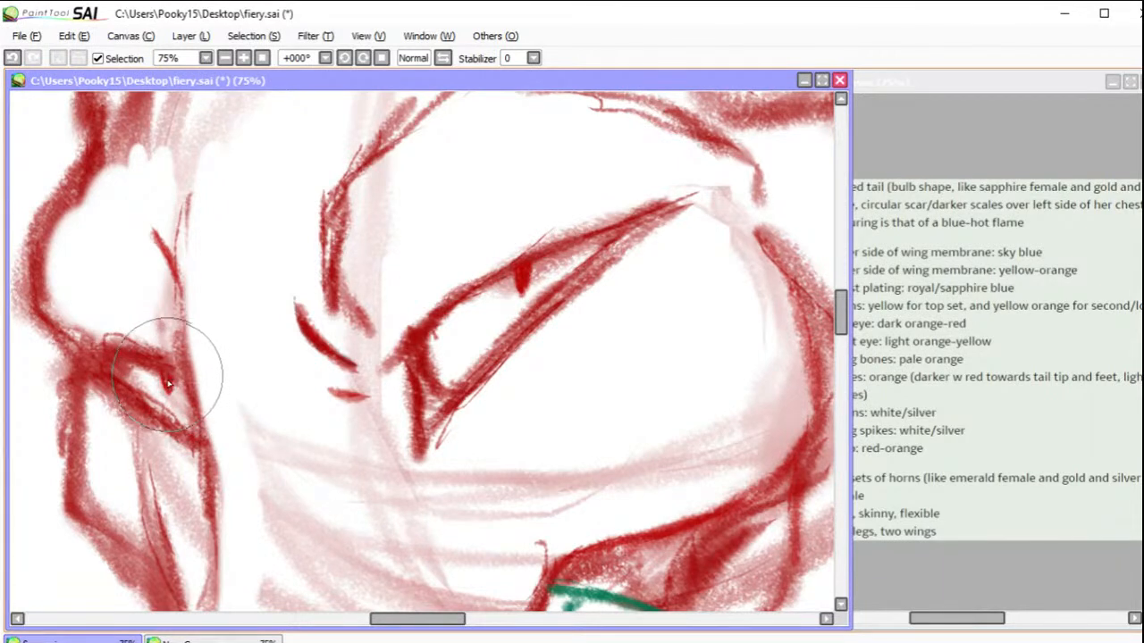
Step: Save the drawing and maximize its canvas window
left_click(261, 58)
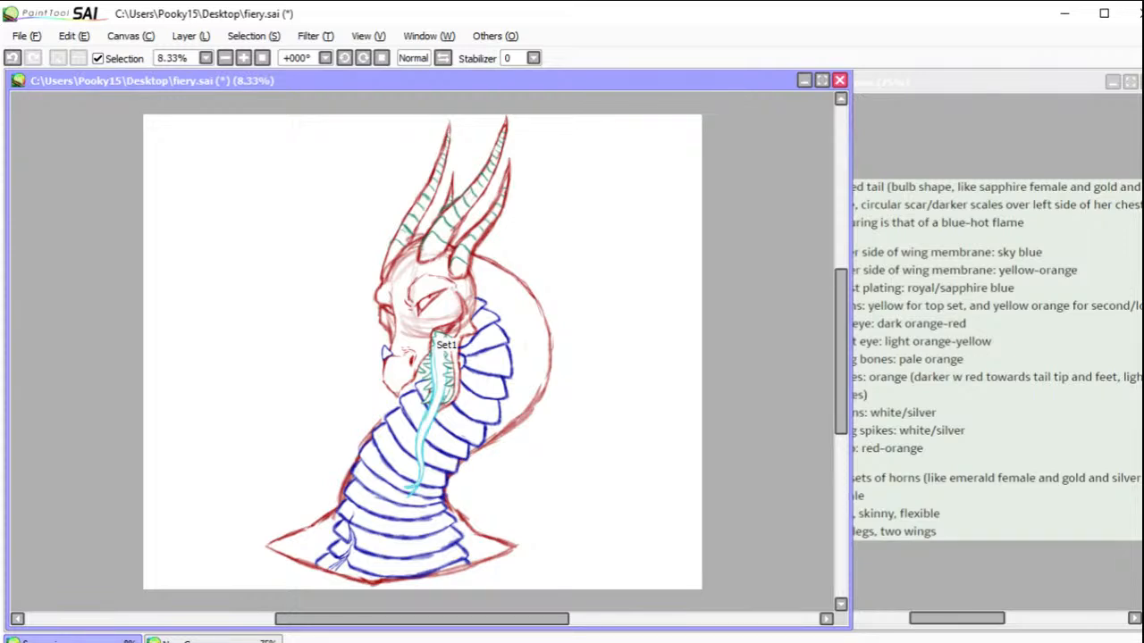
key("ctrl+s")
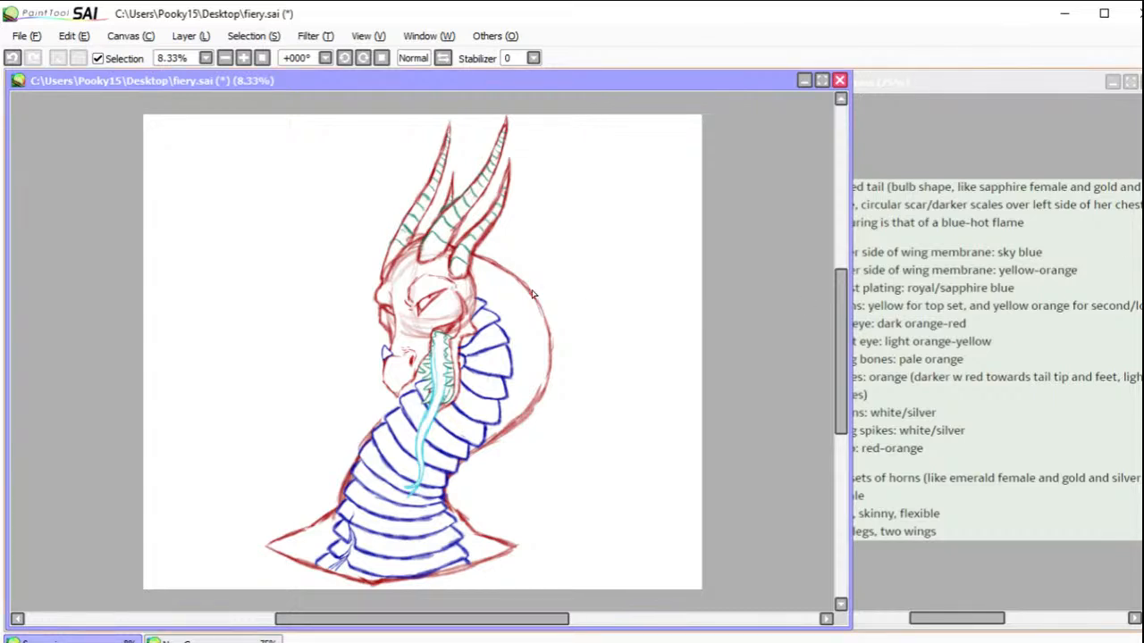
left_click(822, 82)
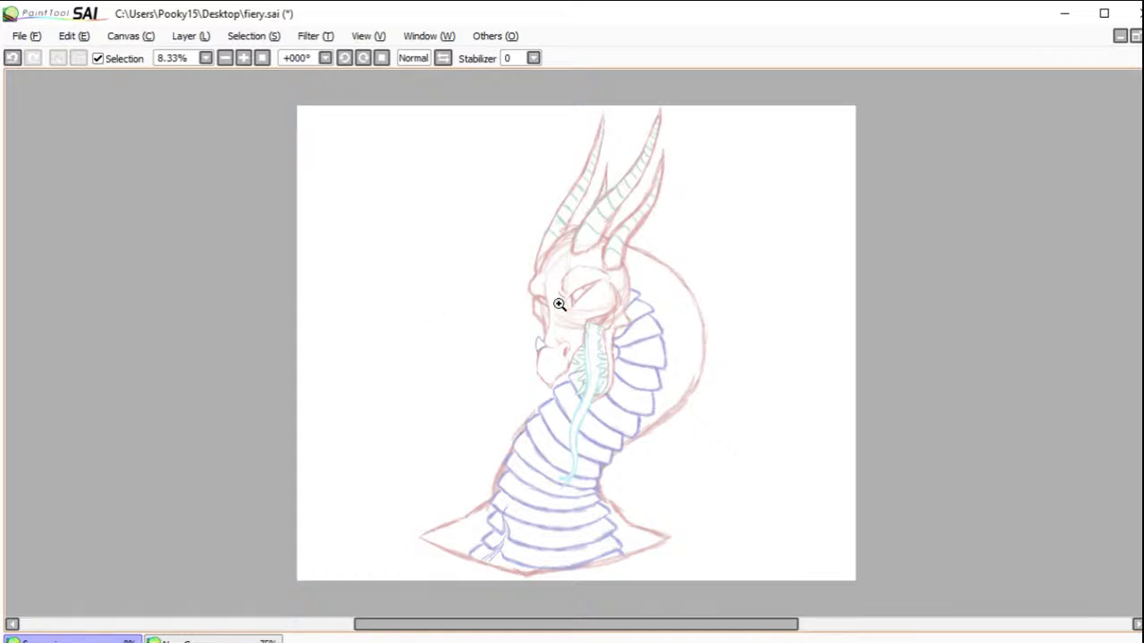
Step: Set the stabilizer to S-3 and ink the near eye's upper lid as one tapered dark purple line over the sketch
left_click(534, 58)
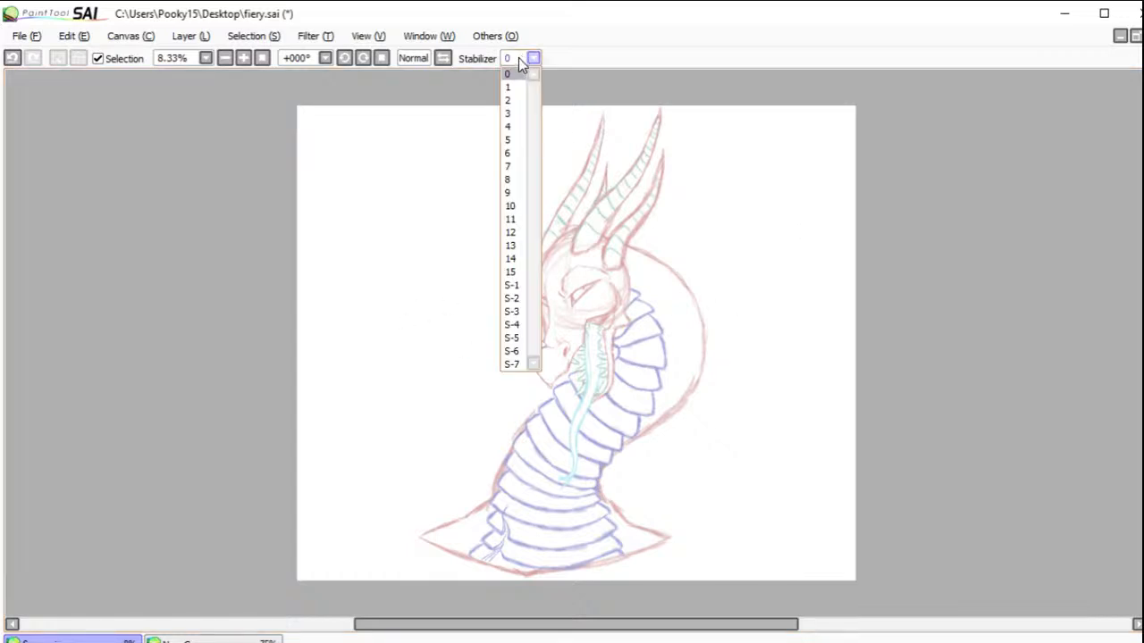
left_click(514, 317)
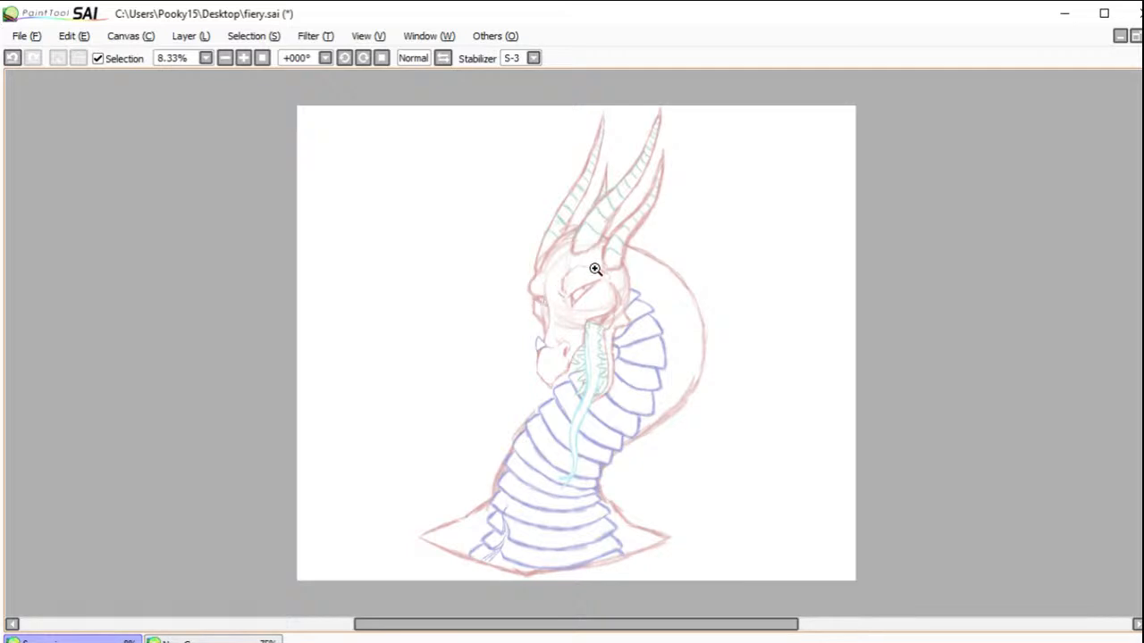
left_click_drag(440, 113, 779, 321)
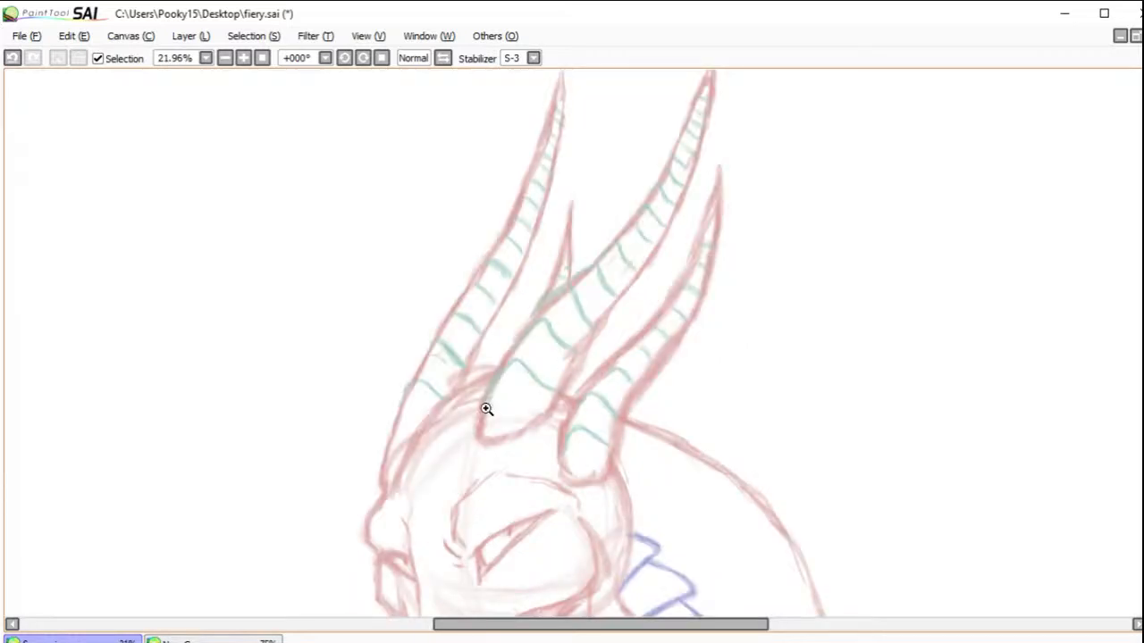
left_click(363, 58)
left_click(363, 58)
left_click(363, 58)
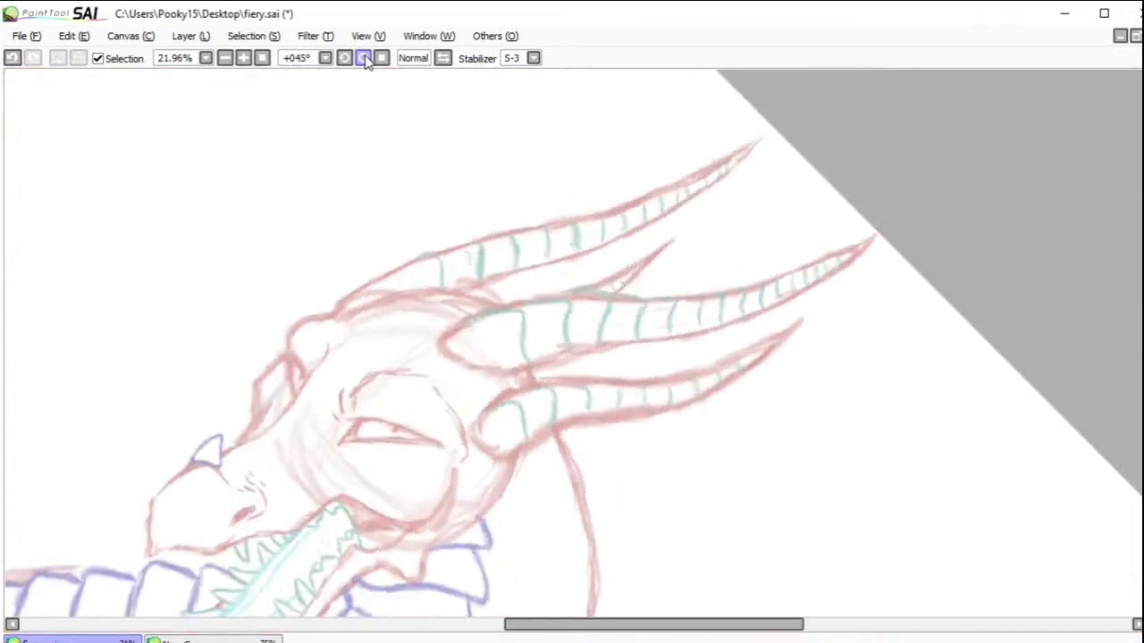
left_click(363, 58)
left_click_drag(448, 270, 698, 252)
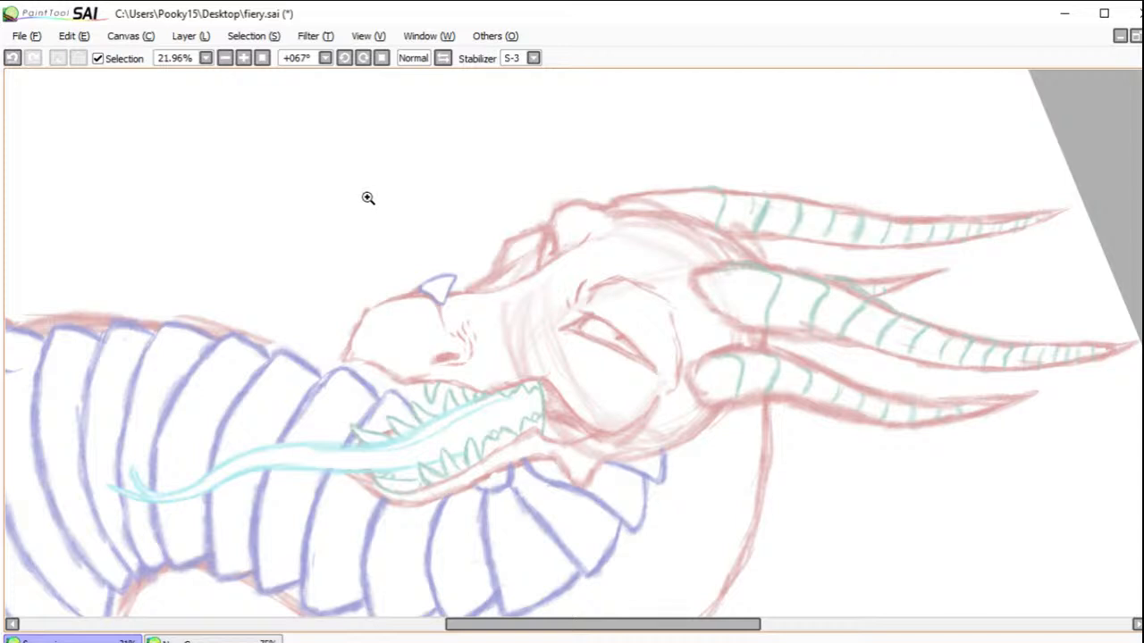
left_click_drag(247, 175, 790, 487)
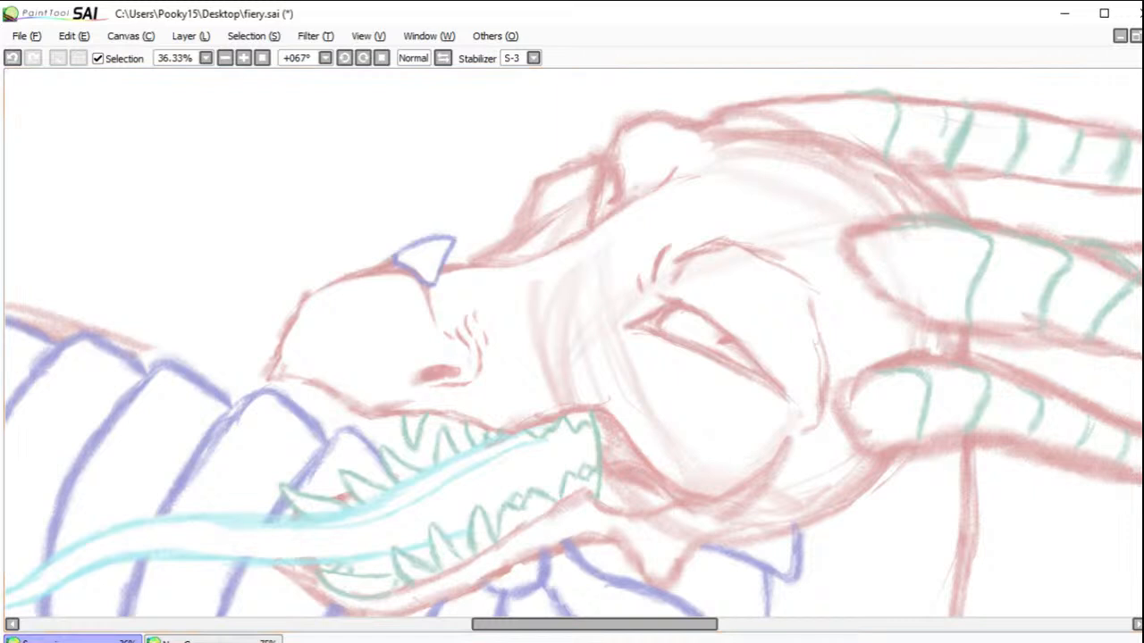
left_click_drag(528, 109, 877, 466)
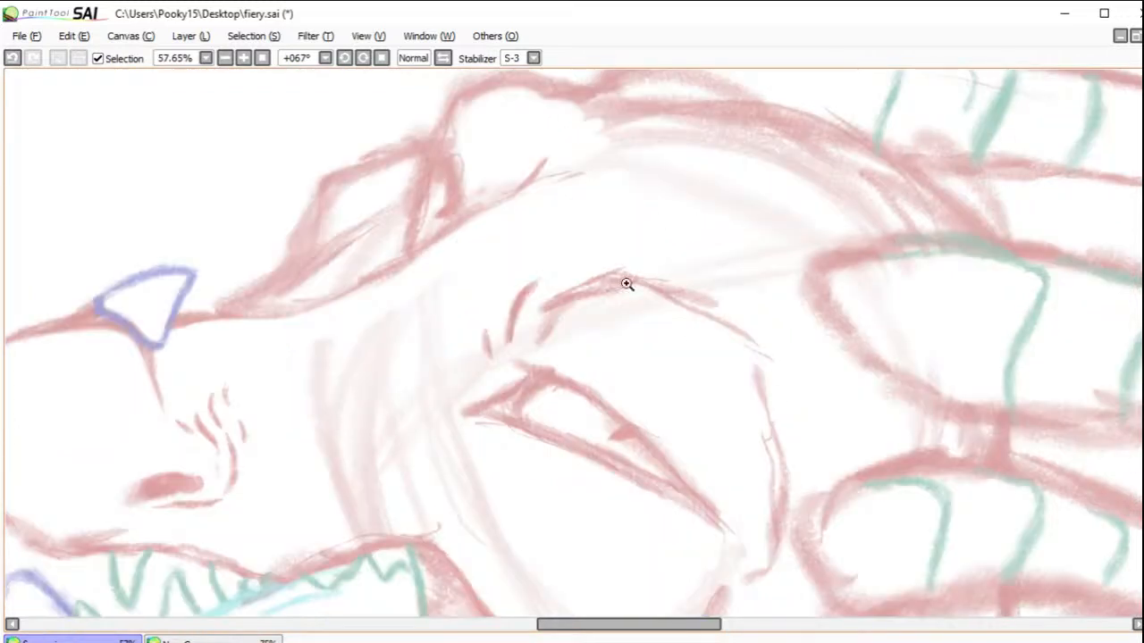
left_click(381, 58)
left_click(363, 58)
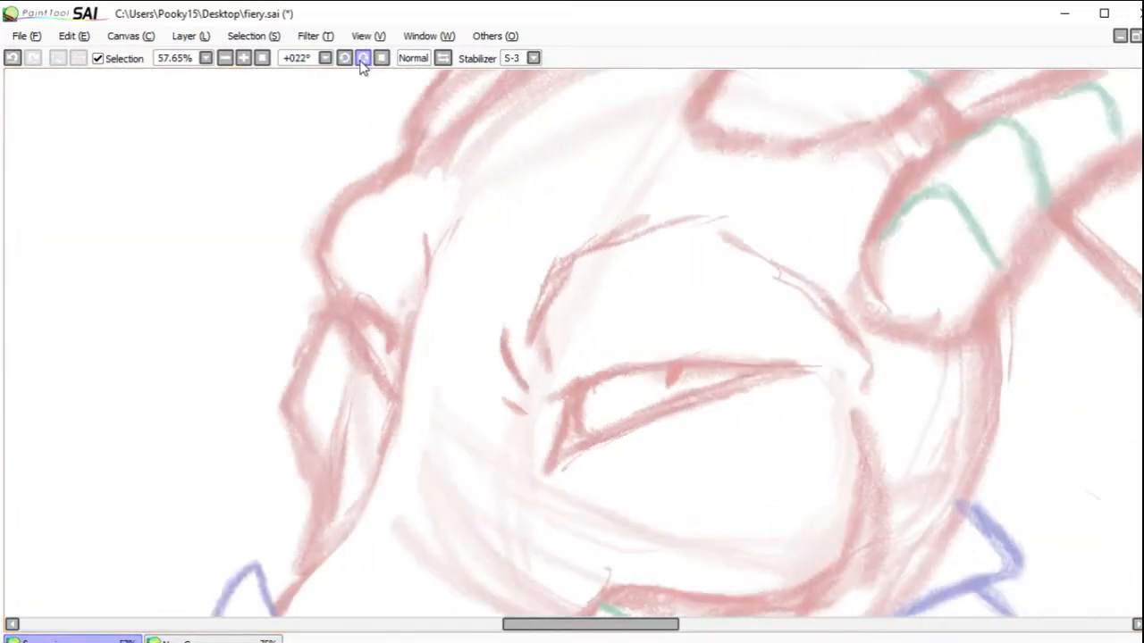
left_click_drag(446, 203, 860, 519)
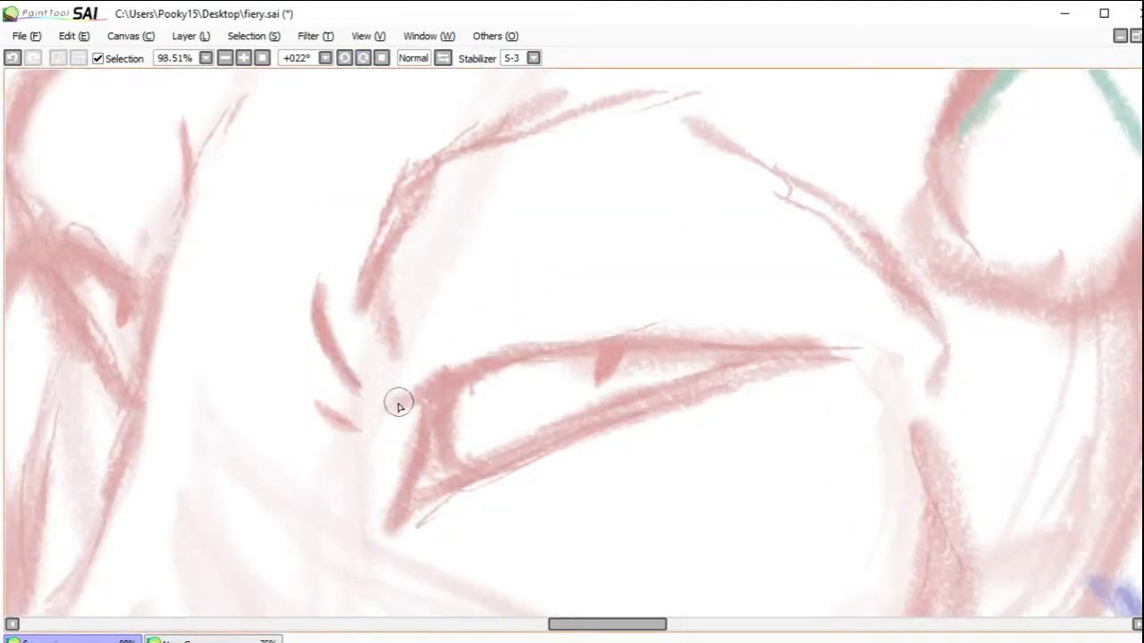
left_click_drag(393, 404, 543, 357)
left_click(12, 57)
mouse_move(393, 404)
left_mouse_down()
mouse_move(487, 370)
mouse_move(675, 350)
mouse_move(875, 354)
mouse_move(925, 340)
left_mouse_up()
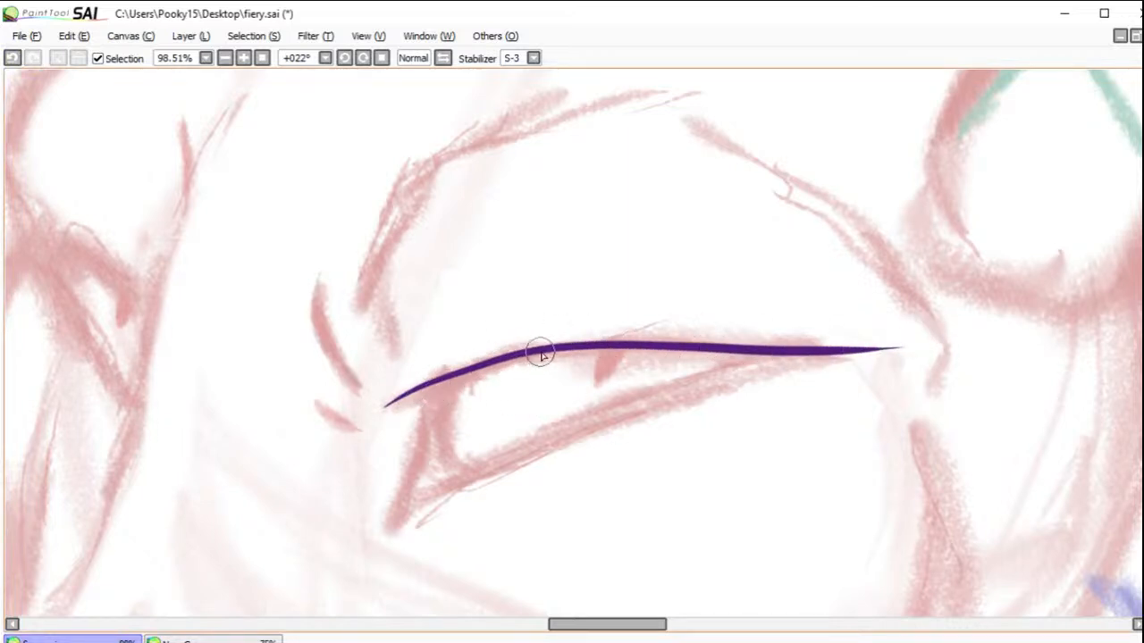
Step: Ink the near eye's lower lid in dark purple, redrawing it longer so it tapers beyond the front corner
mouse_move(386, 533)
left_mouse_down()
mouse_move(576, 417)
mouse_move(790, 353)
left_mouse_up()
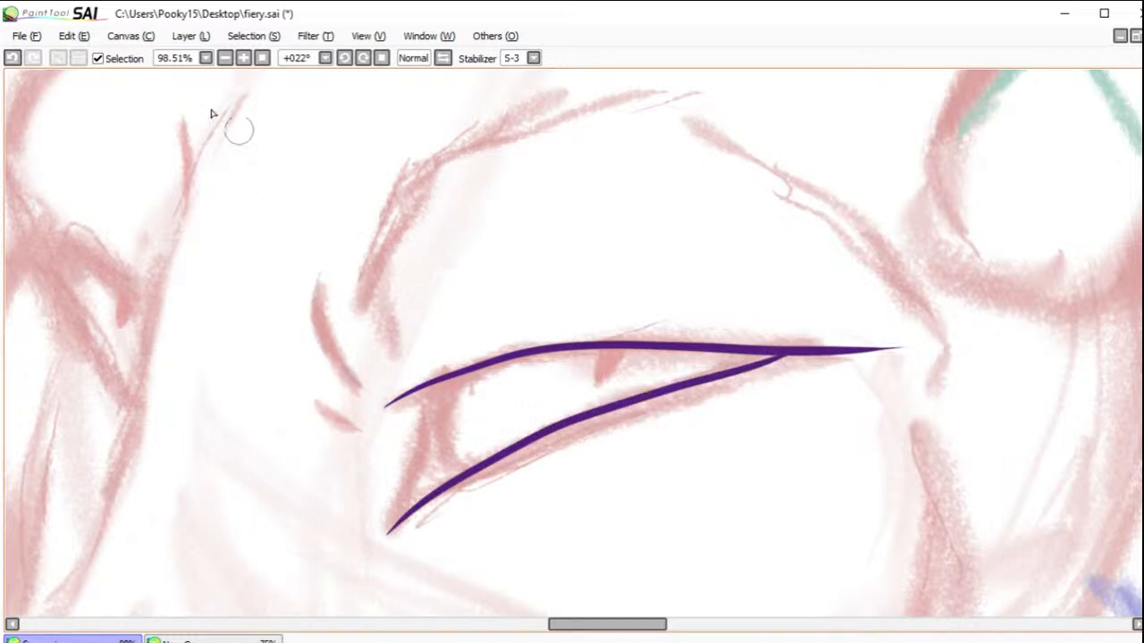
left_click(11, 61)
mouse_move(360, 549)
left_mouse_down()
mouse_move(547, 433)
mouse_move(835, 347)
left_mouse_up()
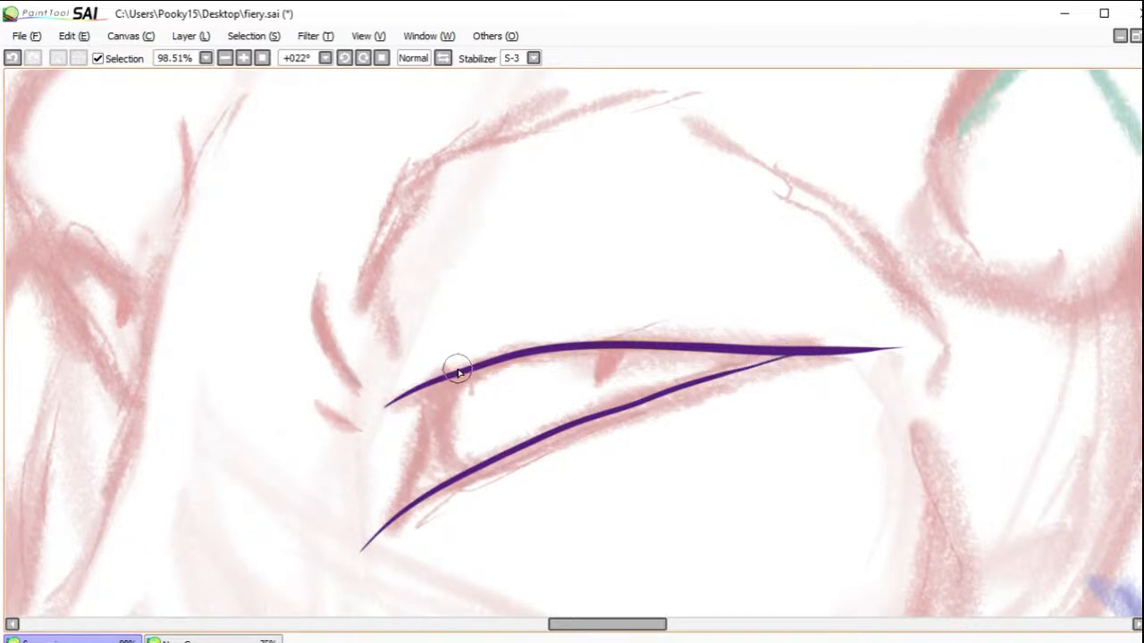
Step: Ink the eyeball's curved front edge between the lids, then outline the tear duct corner and fill it solid dark purple
mouse_move(440, 393)
left_mouse_down()
mouse_move(445, 442)
mouse_move(470, 465)
left_mouse_up()
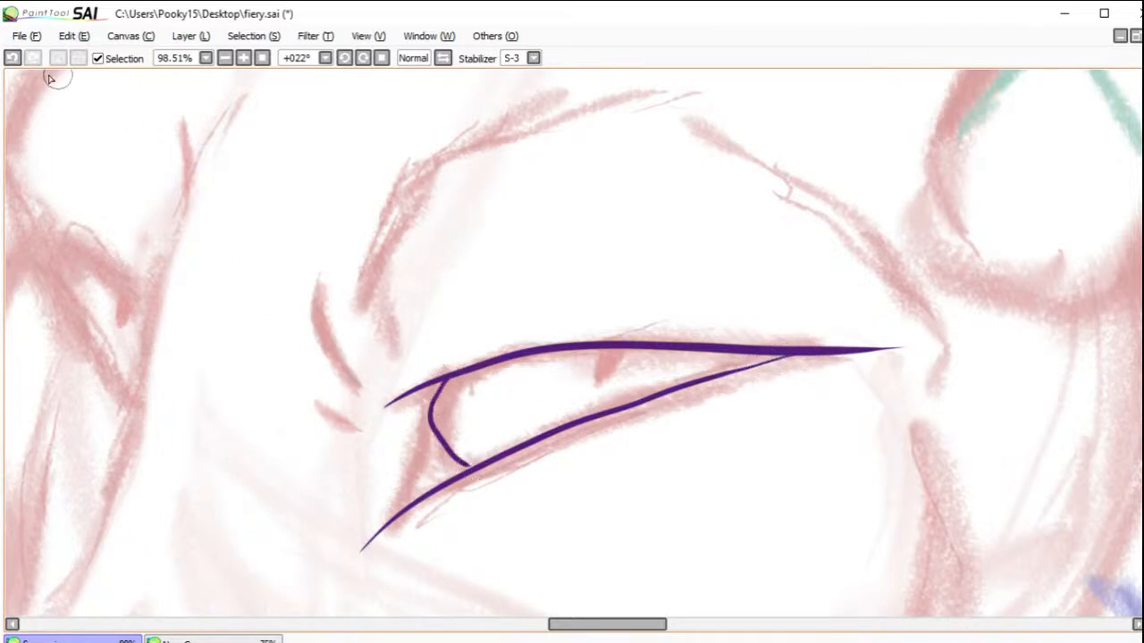
left_click(12, 59)
mouse_move(461, 376)
left_mouse_down()
mouse_move(436, 422)
mouse_move(460, 472)
left_mouse_up()
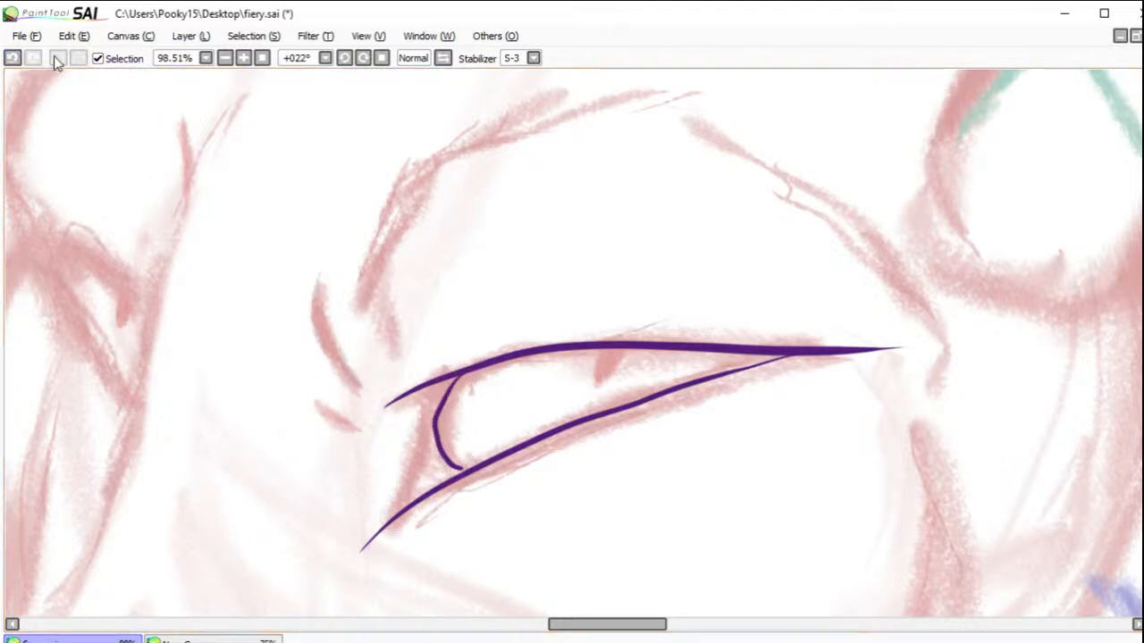
left_click(11, 58)
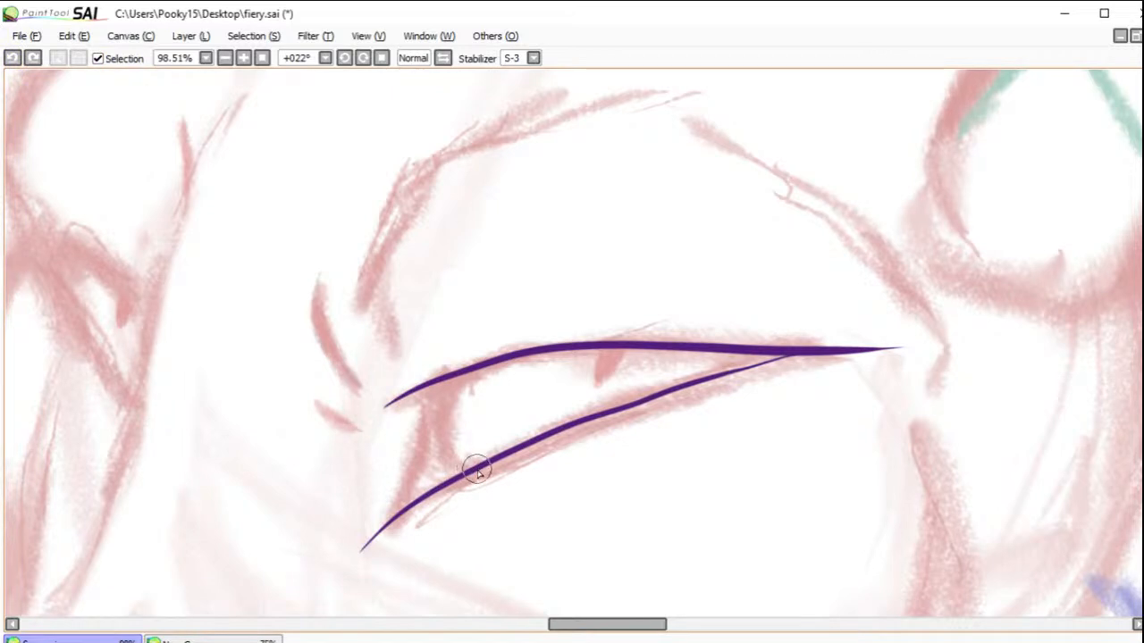
mouse_move(463, 470)
left_mouse_down()
mouse_move(439, 445)
mouse_move(439, 414)
mouse_move(465, 375)
left_mouse_up()
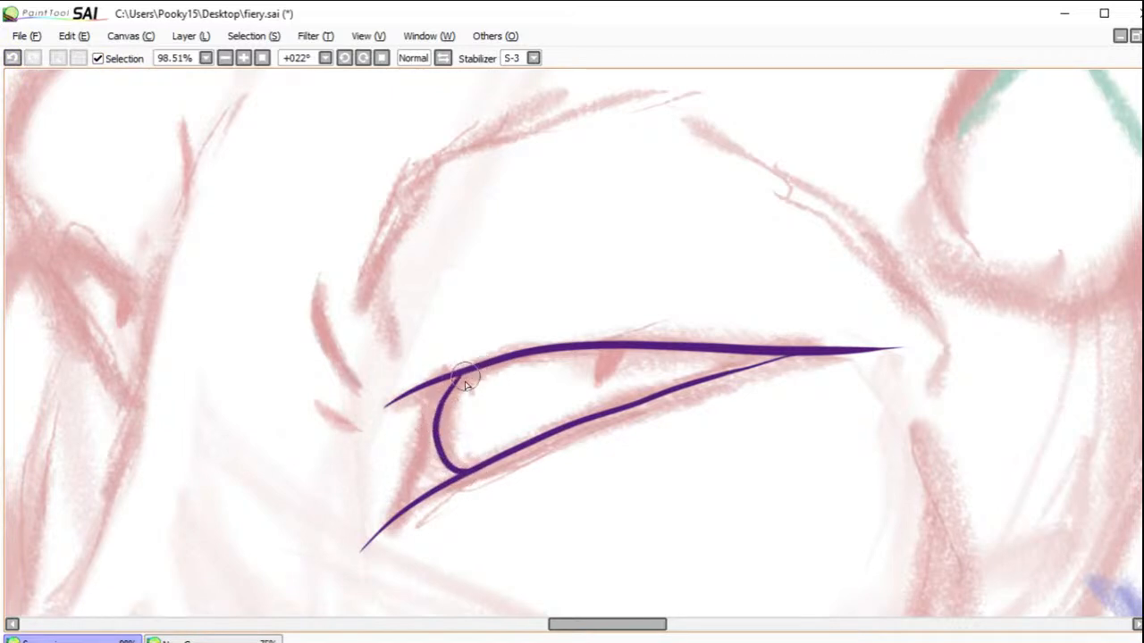
left_click(12, 58)
mouse_move(460, 472)
left_mouse_down()
mouse_move(422, 445)
mouse_move(418, 405)
mouse_move(445, 379)
left_mouse_up()
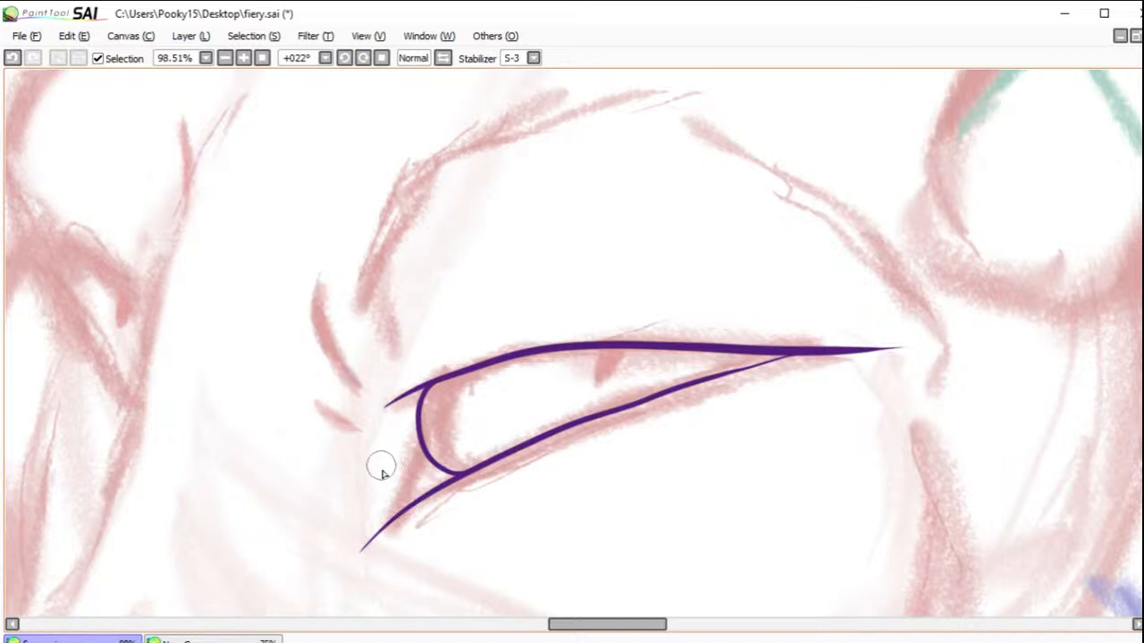
left_click_drag(418, 424, 393, 516)
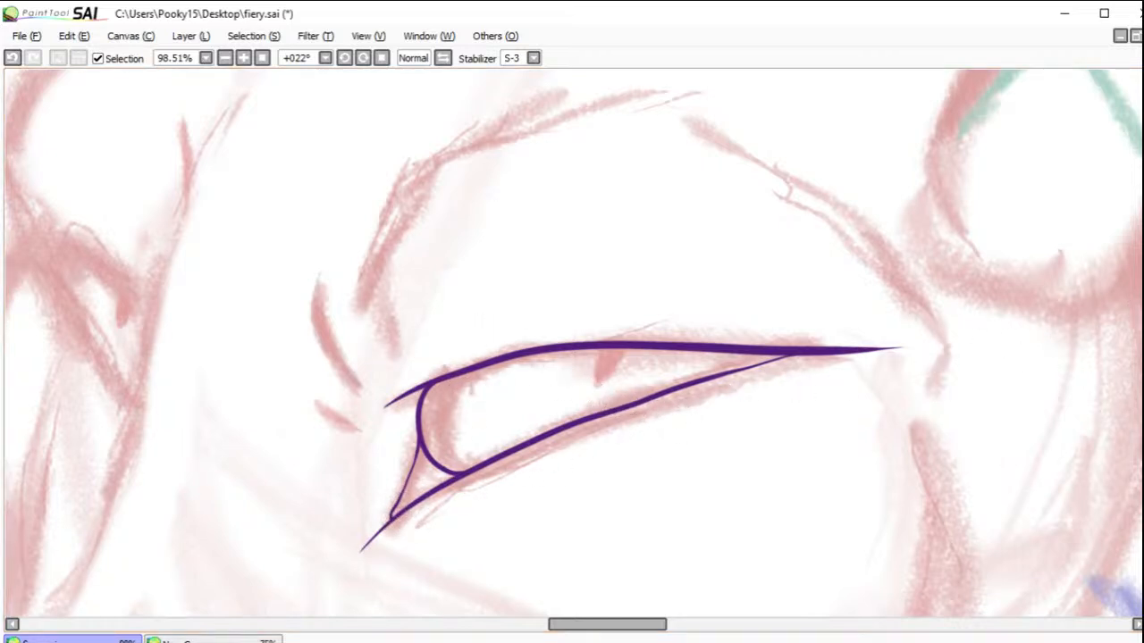
left_click(427, 486)
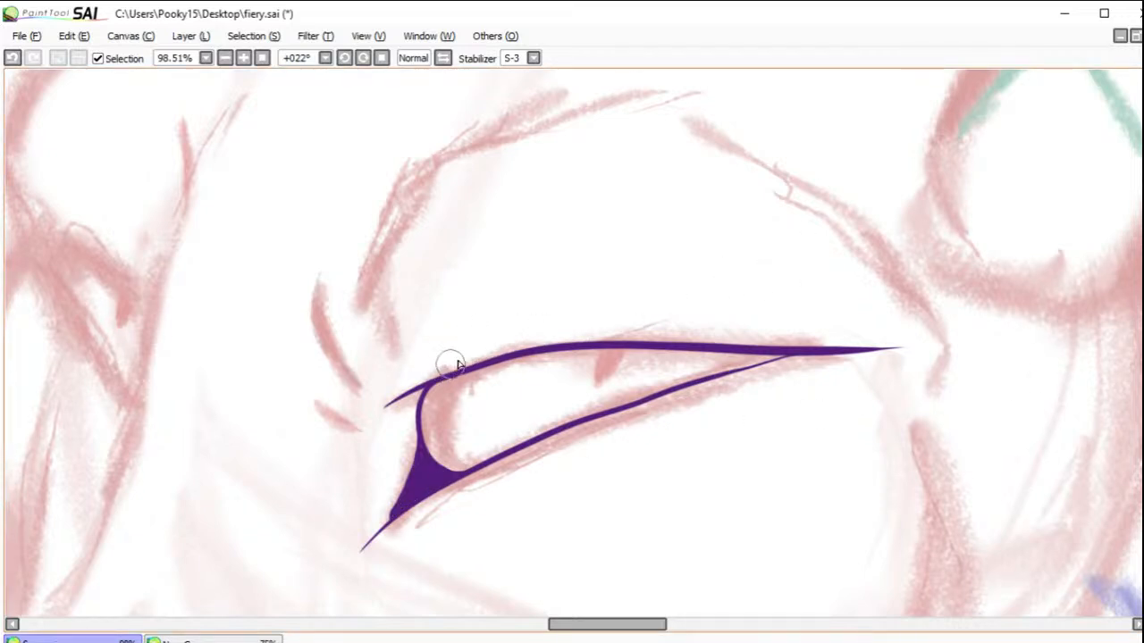
Step: Ink a thin purple crease just above the upper lid and two short curved wrinkles in front of the eye
left_click_drag(534, 338, 594, 331)
left_click(12, 57)
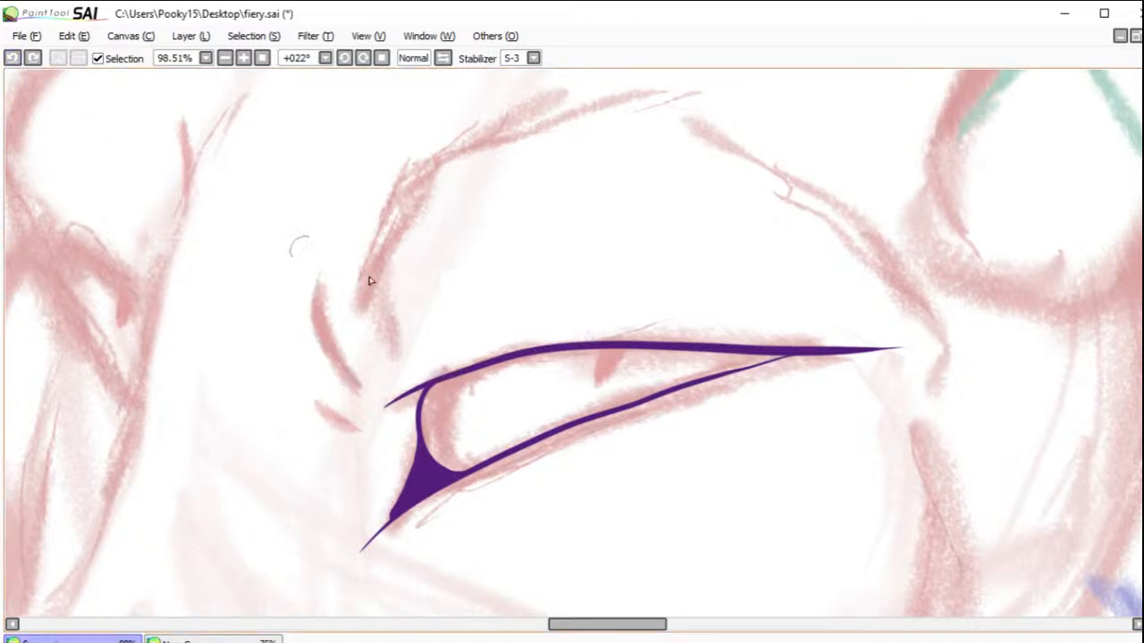
mouse_move(444, 366)
left_mouse_down()
mouse_move(592, 331)
mouse_move(777, 346)
left_mouse_up()
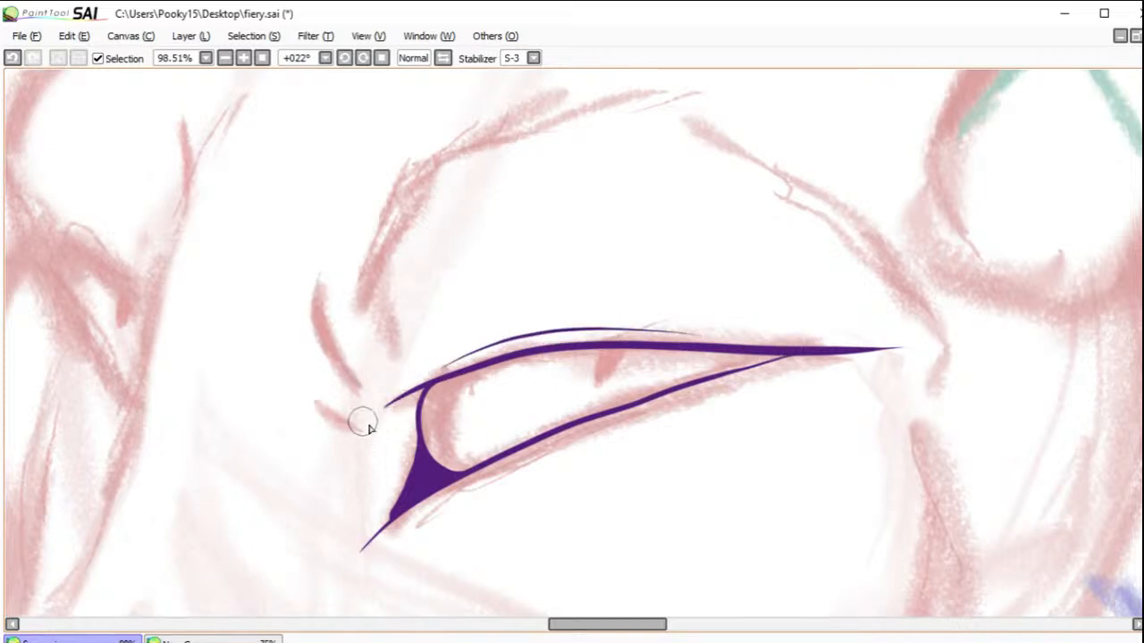
left_click_drag(311, 401, 368, 439)
mouse_move(316, 284)
left_mouse_down()
mouse_move(331, 375)
mouse_move(383, 429)
left_mouse_up()
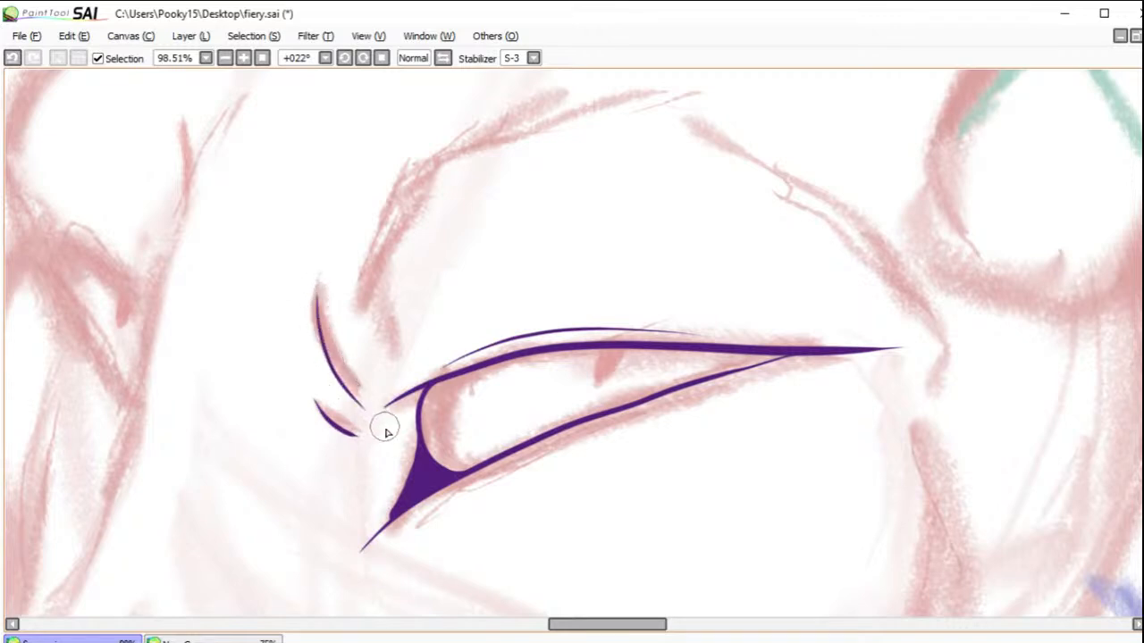
Step: Ink the brow ridge over the near eye as a thin purple arch with a separate curve at its rear end
mouse_move(364, 327)
left_mouse_down()
mouse_move(381, 228)
mouse_move(461, 148)
mouse_move(777, 136)
mouse_move(886, 194)
mouse_move(910, 295)
left_mouse_up()
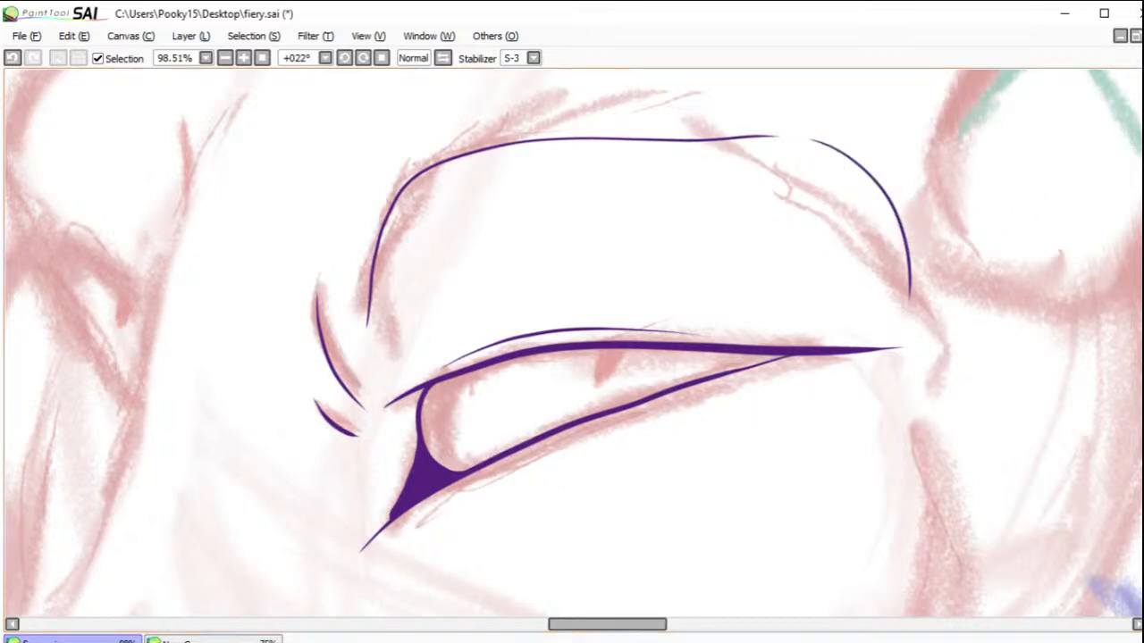
mouse_move(630, 492)
left_mouse_down()
mouse_move(719, 439)
mouse_move(703, 426)
mouse_move(677, 432)
left_mouse_up()
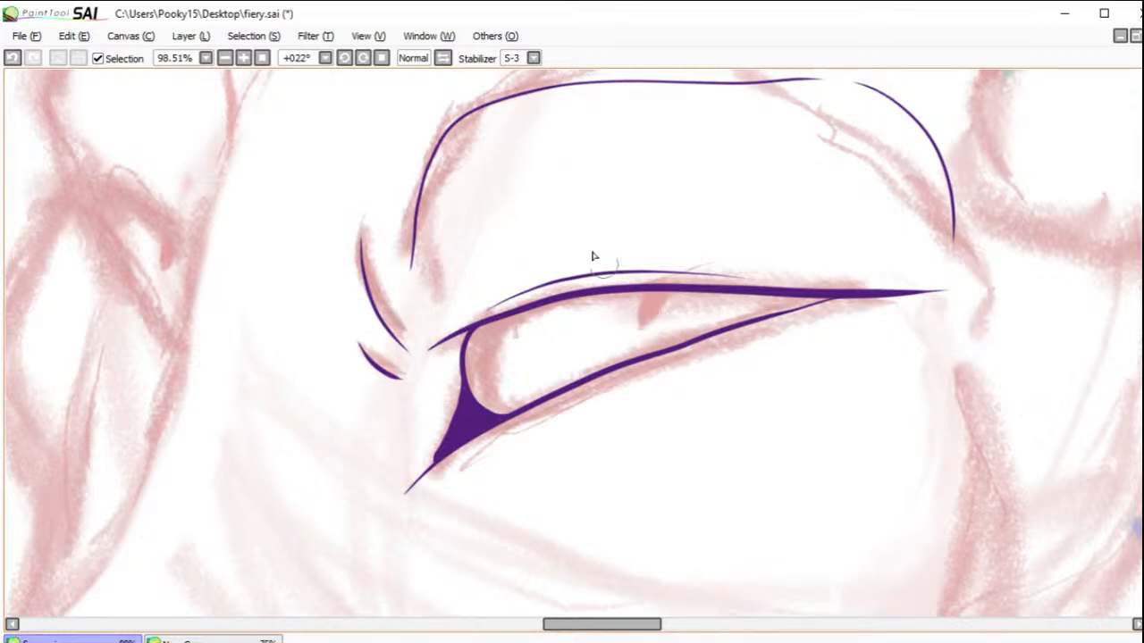
left_click(264, 57)
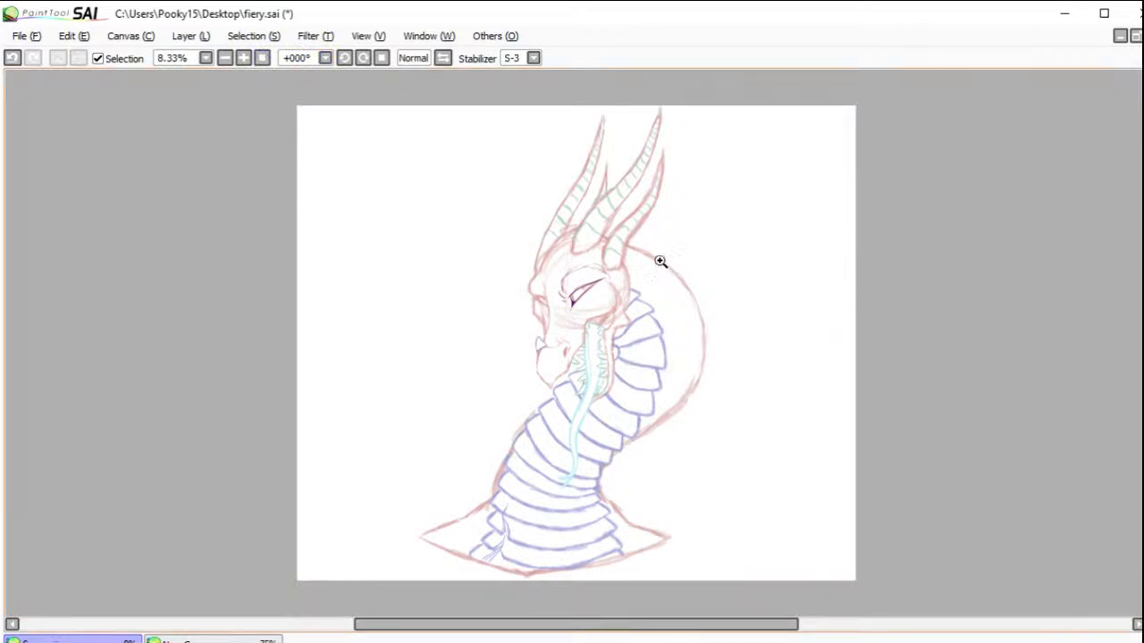
Step: Try inking a wide, slanted slit pupil below the near eye's upper lid, then undo its strokes
left_click_drag(548, 265, 630, 323)
left_click(525, 328)
left_click(524, 328)
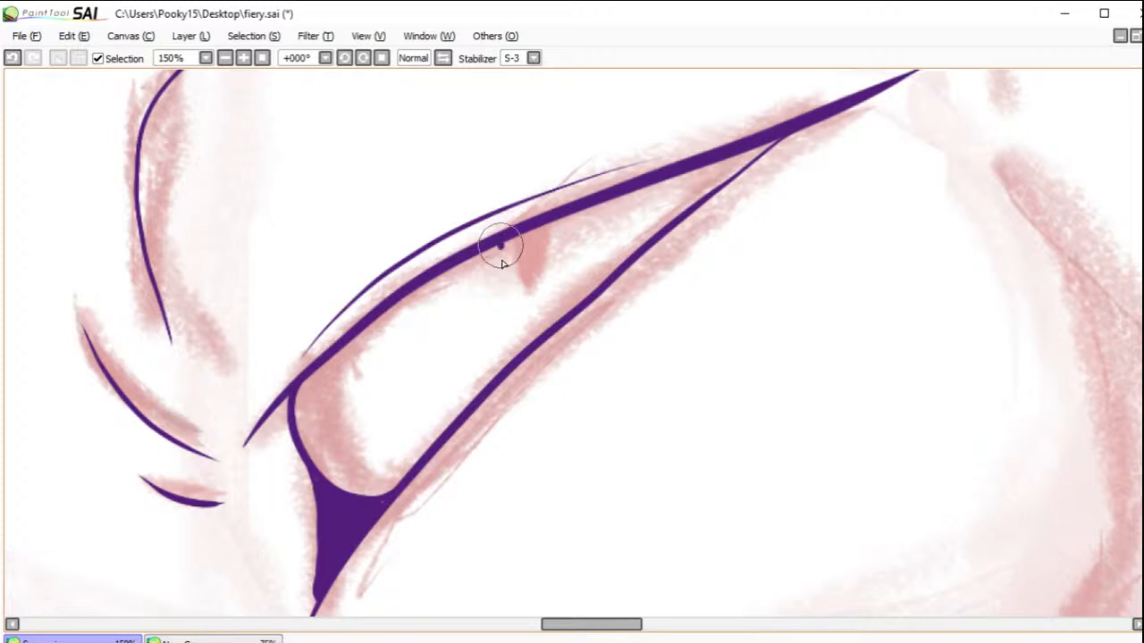
mouse_move(523, 307)
left_mouse_down()
mouse_move(510, 284)
mouse_move(523, 257)
left_mouse_up()
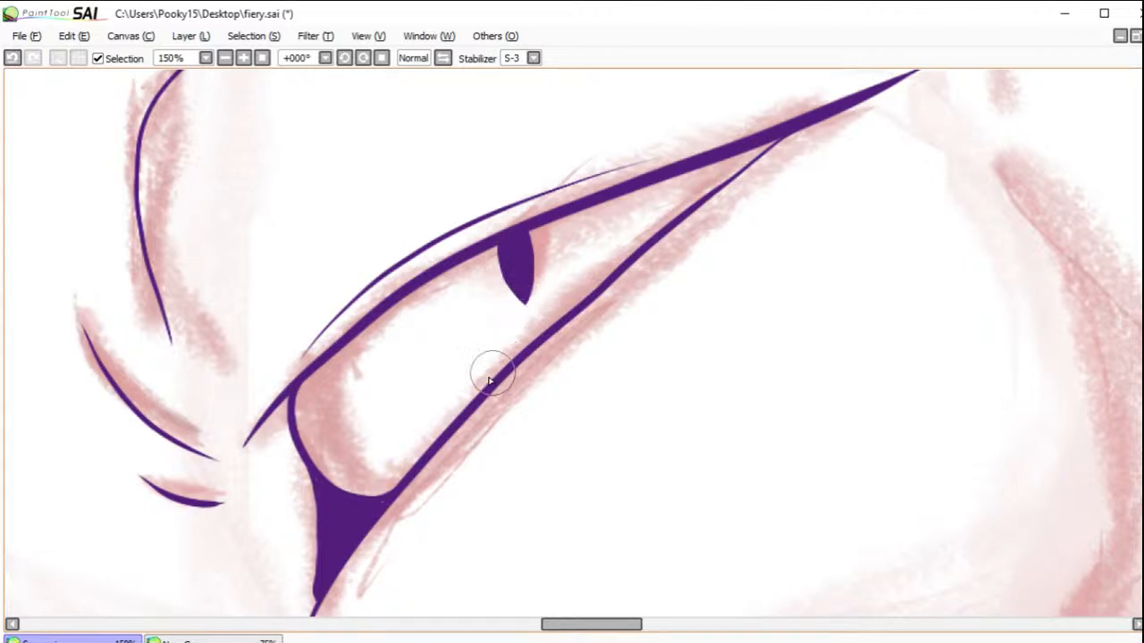
left_click(13, 58)
left_click(13, 59)
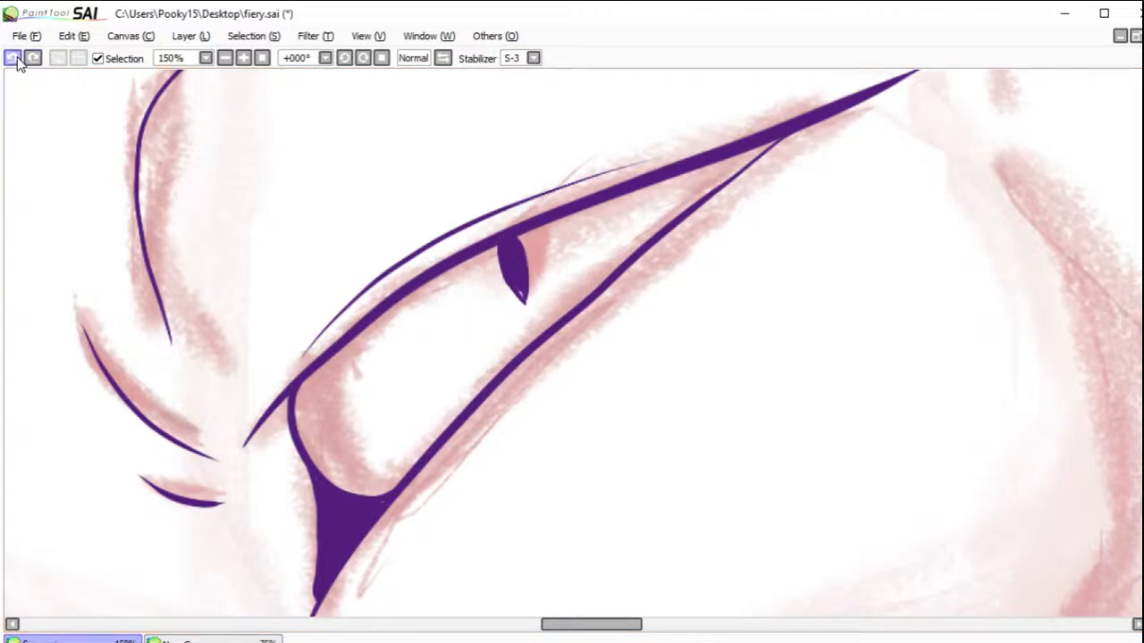
left_click(13, 58)
left_click(13, 58)
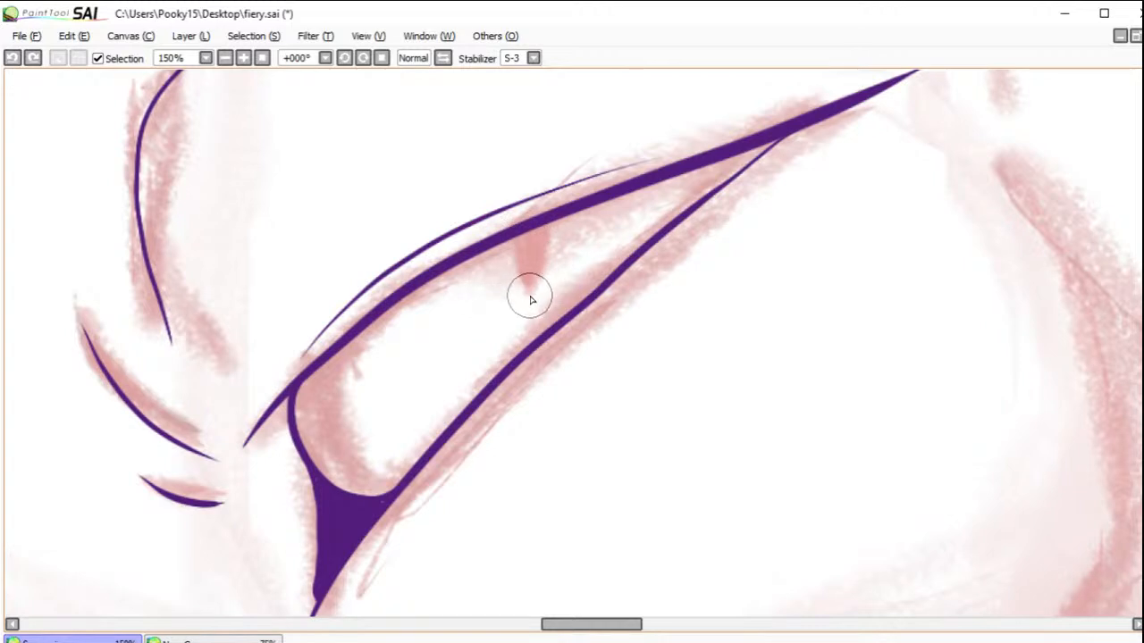
Step: Ink a narrow, upright dark purple slit pupil under the near eye's upper lid, tracing the sketched one
left_click_drag(527, 290, 526, 266)
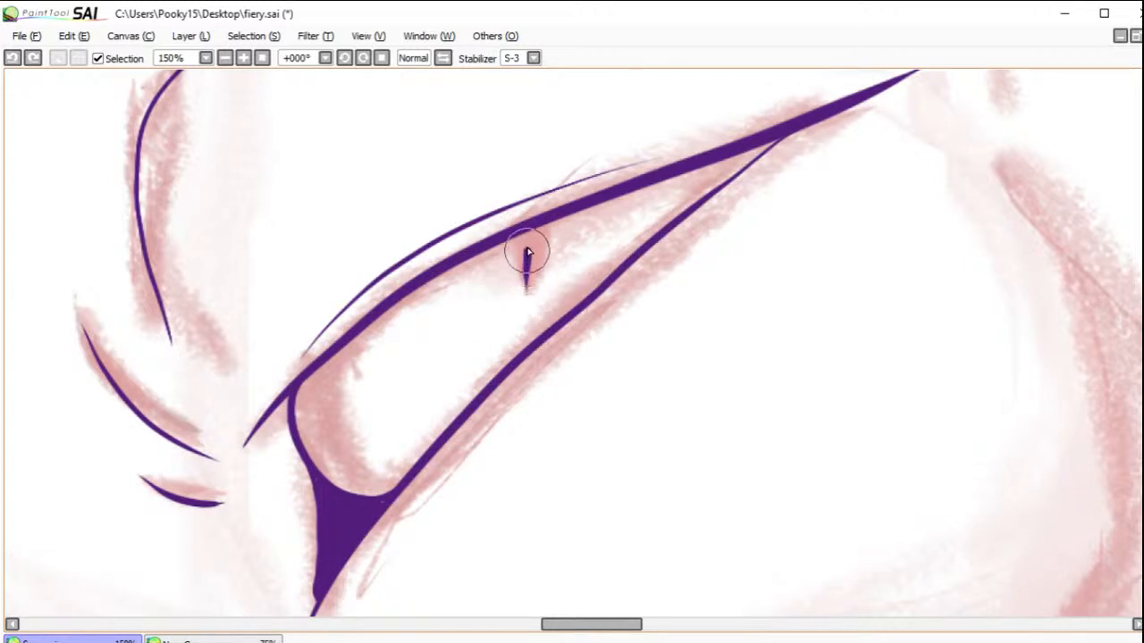
mouse_move(524, 227)
left_mouse_down()
mouse_move(531, 303)
mouse_move(529, 233)
mouse_move(526, 291)
mouse_move(536, 232)
mouse_move(532, 259)
left_mouse_up()
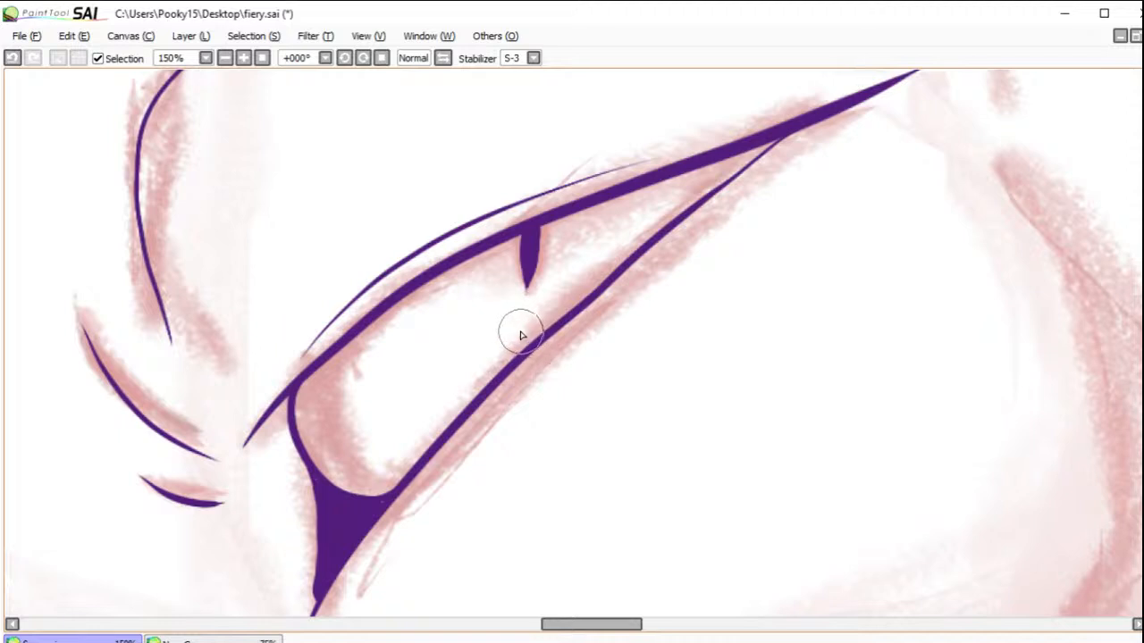
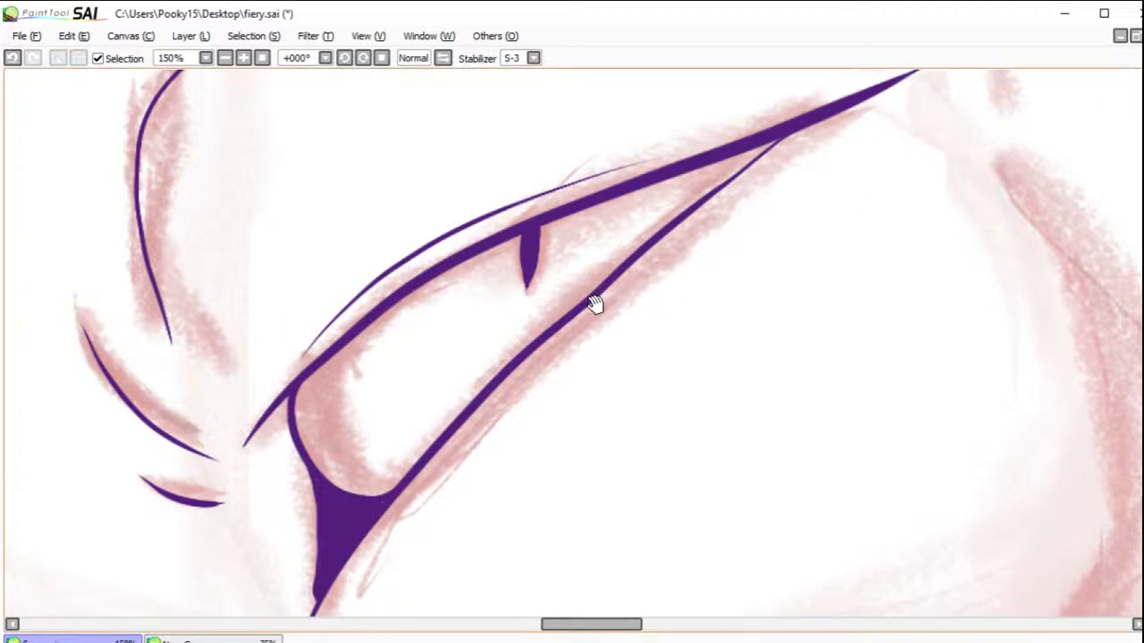
Step: Ink the far eye's upper lid as one long dark purple curve over the sketch, replacing the first attempt
mouse_move(401, 289)
left_mouse_down()
mouse_move(470, 345)
mouse_move(623, 345)
mouse_move(648, 263)
mouse_move(664, 255)
left_mouse_up()
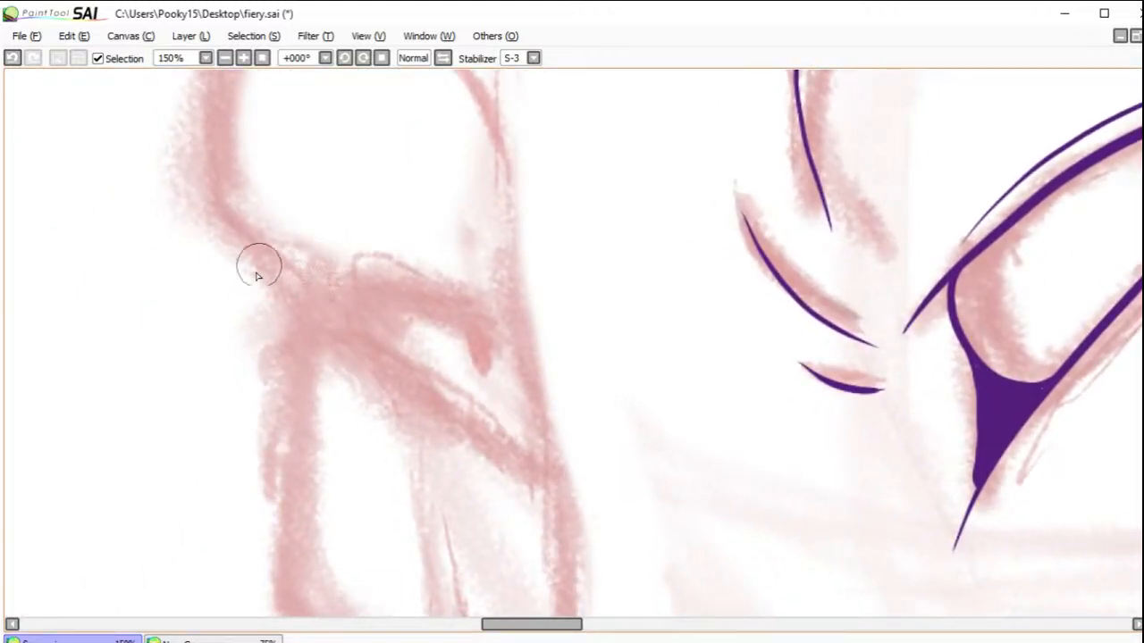
mouse_move(578, 365)
left_mouse_down()
mouse_move(427, 301)
mouse_move(339, 297)
mouse_move(286, 310)
left_mouse_up()
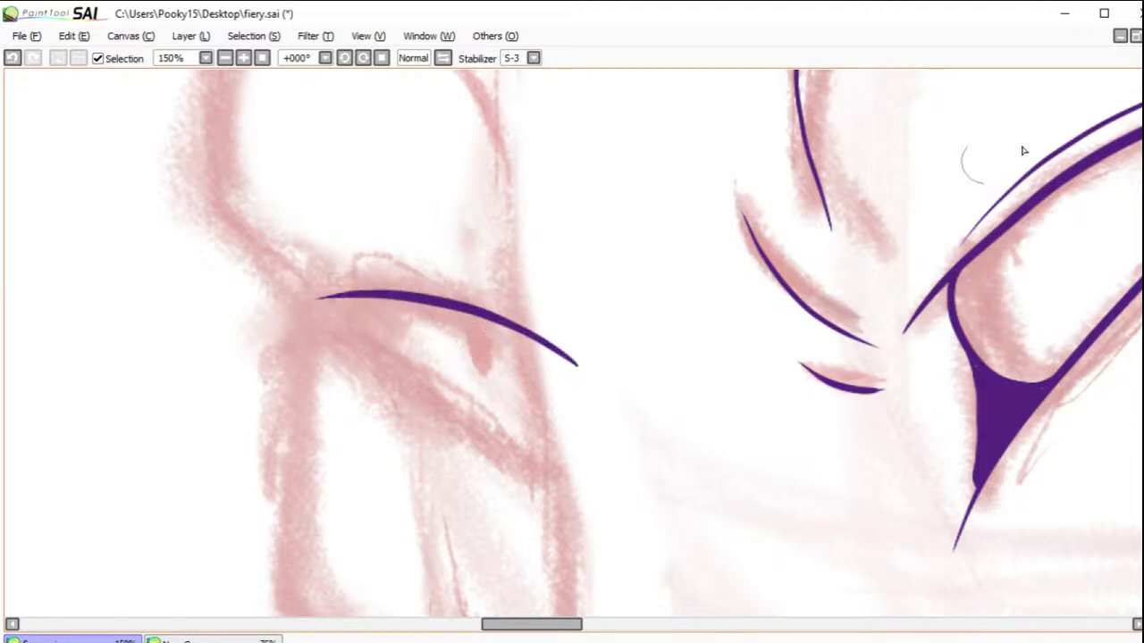
mouse_move(819, 255)
left_mouse_down()
mouse_move(278, 372)
mouse_move(334, 373)
mouse_move(752, 268)
mouse_move(760, 249)
left_mouse_up()
left_click(12, 57)
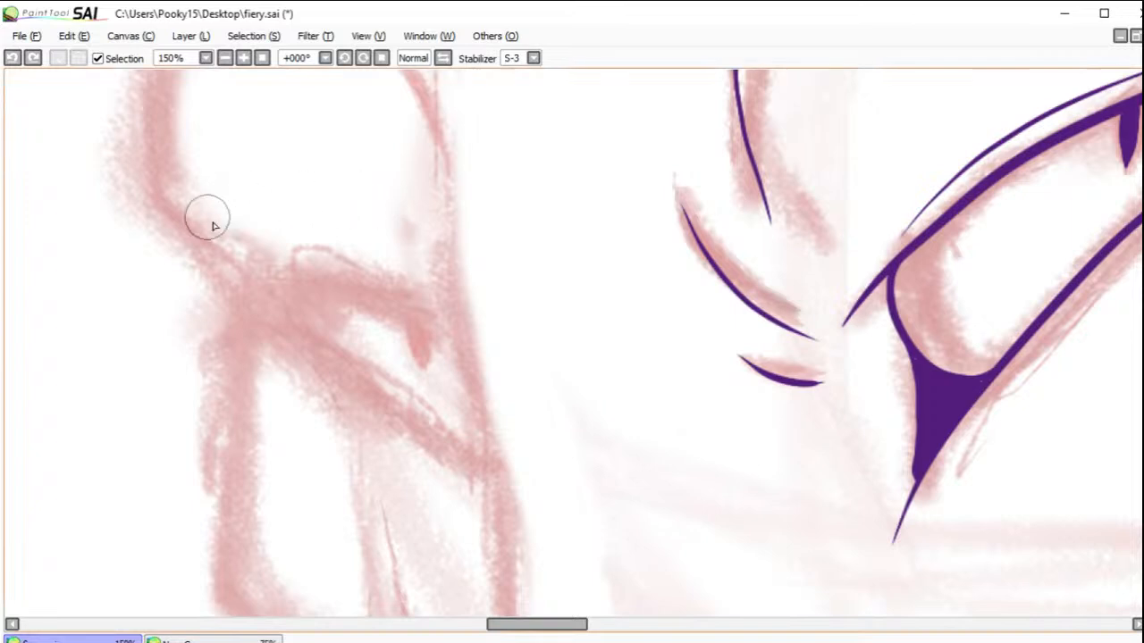
mouse_move(569, 367)
left_mouse_down()
mouse_move(527, 342)
mouse_move(312, 294)
mouse_move(212, 290)
left_mouse_up()
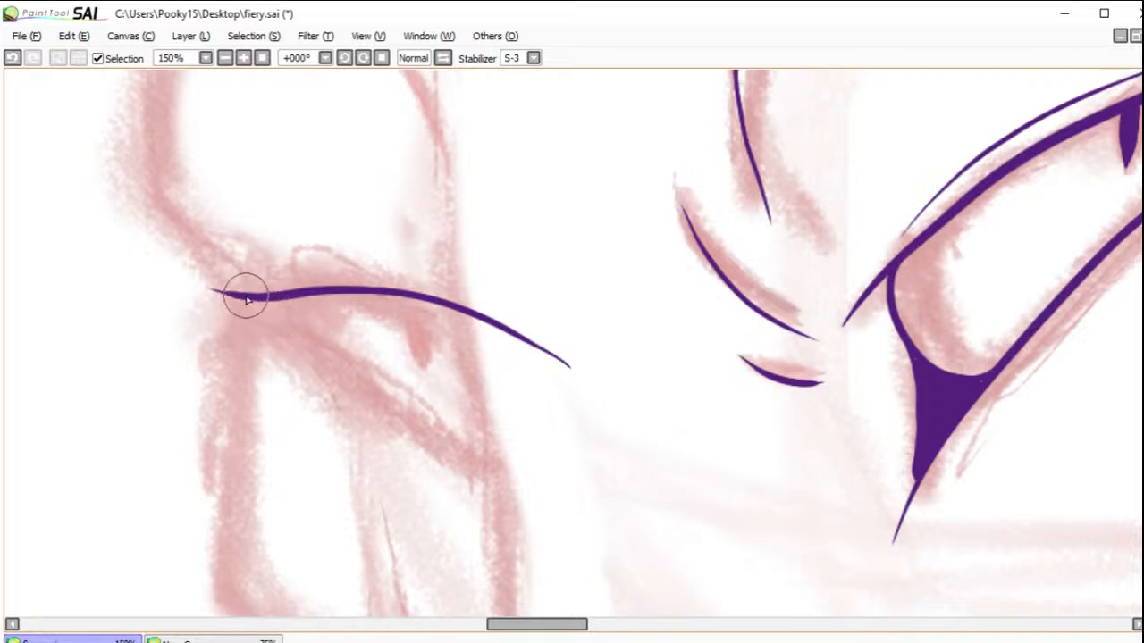
Step: Ink the far eye's lower lid as a nearly straight slanted stroke from the outer corner, undoing attempts until the line fits
mouse_move(252, 302)
left_mouse_down()
mouse_move(428, 447)
mouse_move(518, 480)
left_mouse_up()
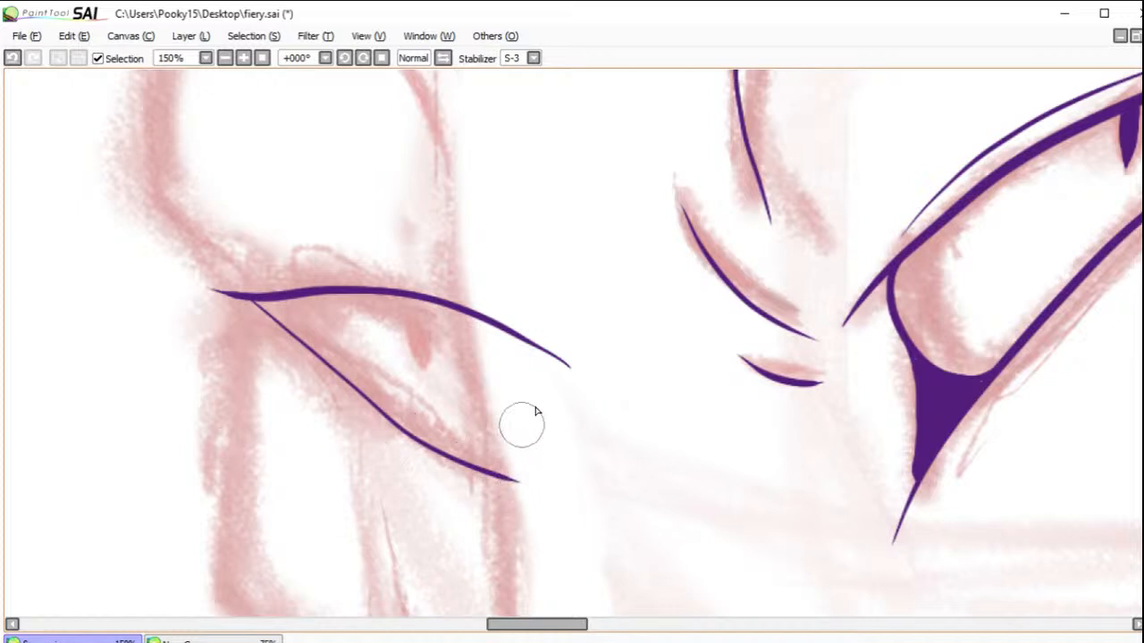
left_click_drag(944, 223, 807, 253)
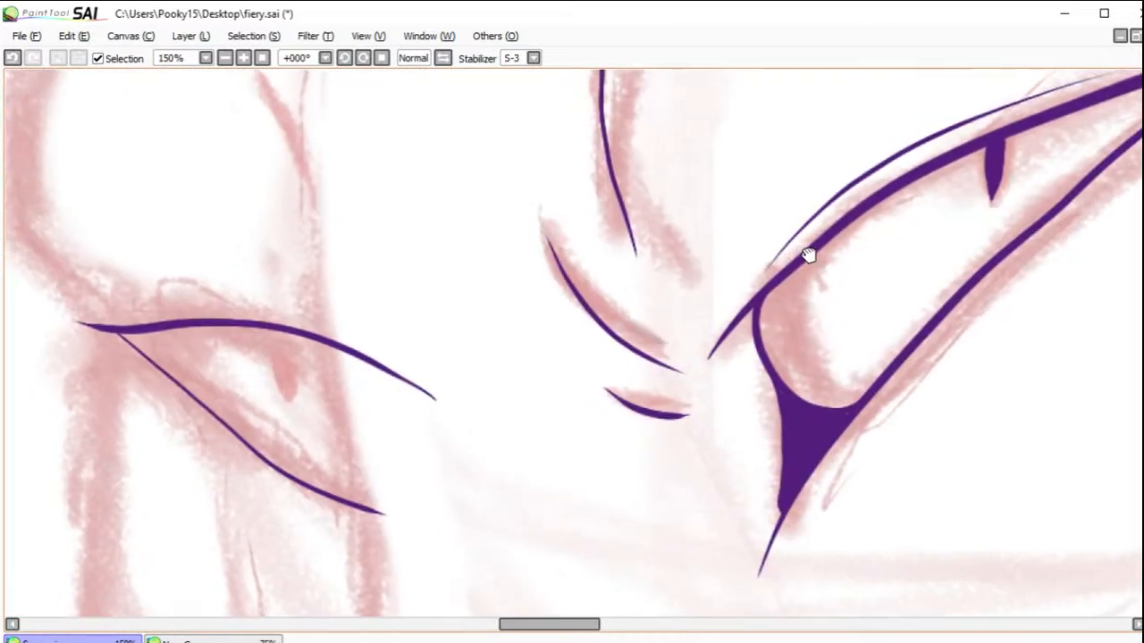
left_click(13, 57)
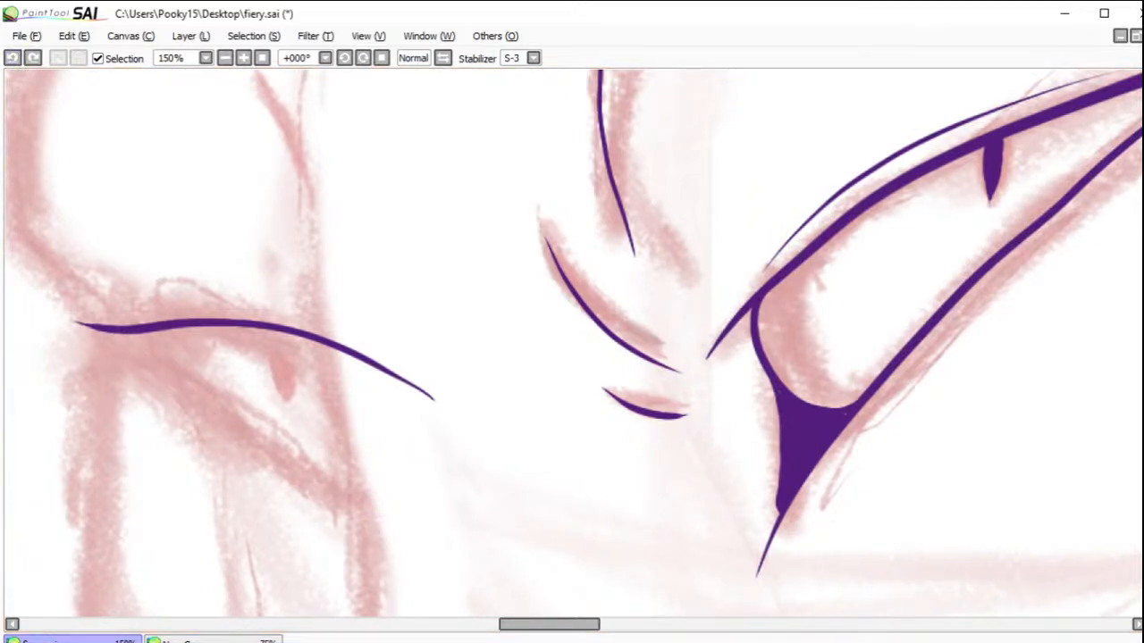
mouse_move(381, 529)
left_mouse_down()
mouse_move(153, 357)
mouse_move(98, 331)
left_mouse_up()
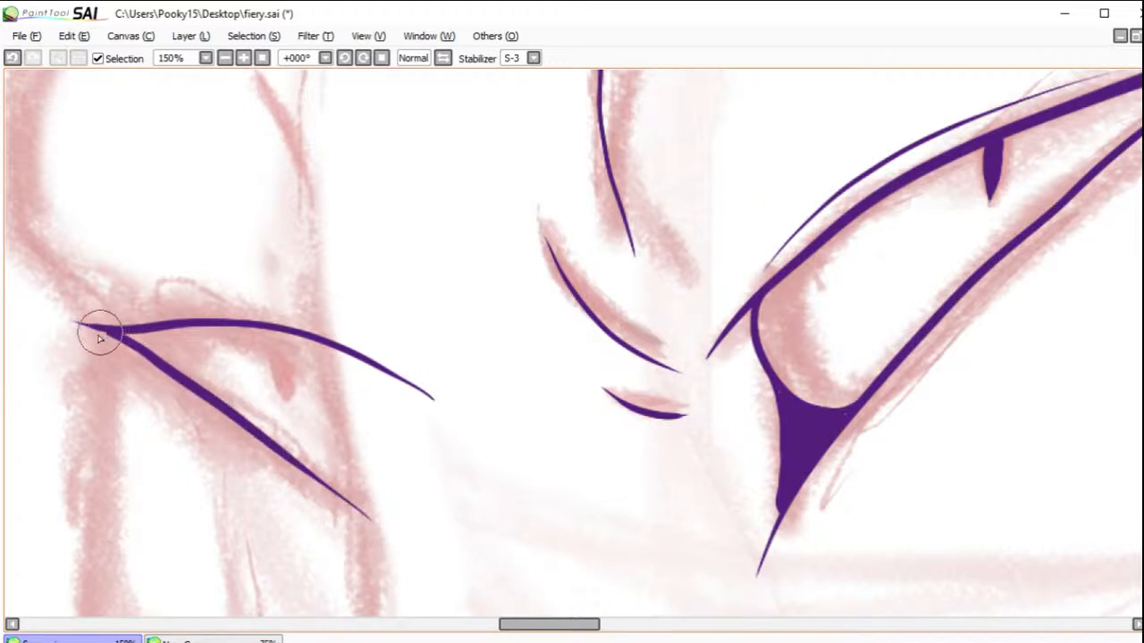
left_click(13, 57)
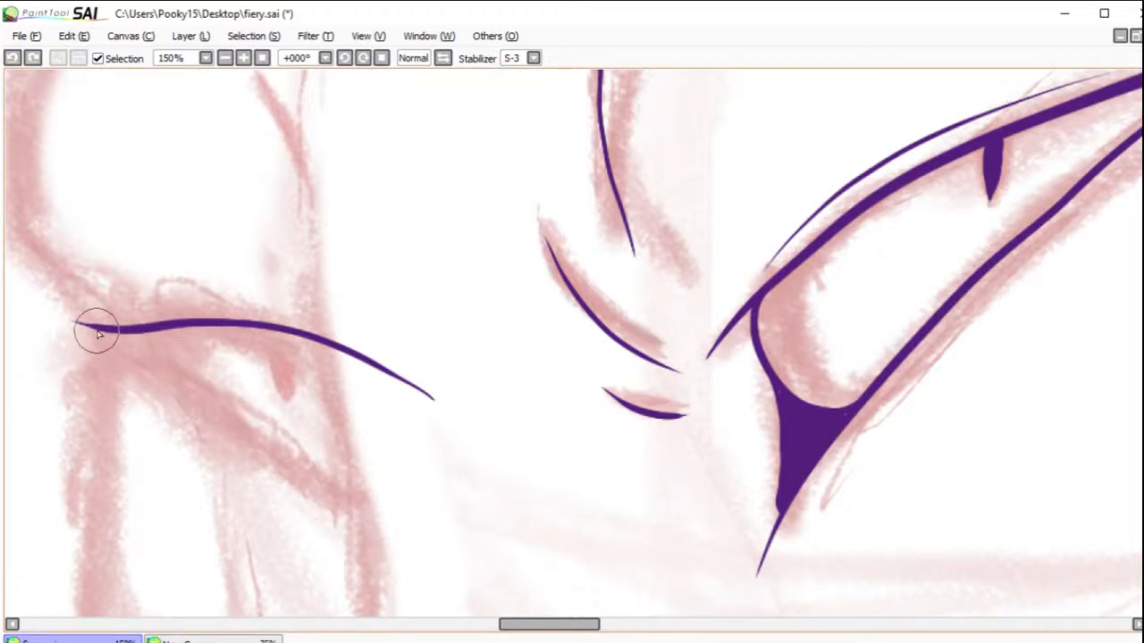
mouse_move(98, 330)
left_mouse_down()
mouse_move(173, 366)
mouse_move(376, 525)
left_mouse_up()
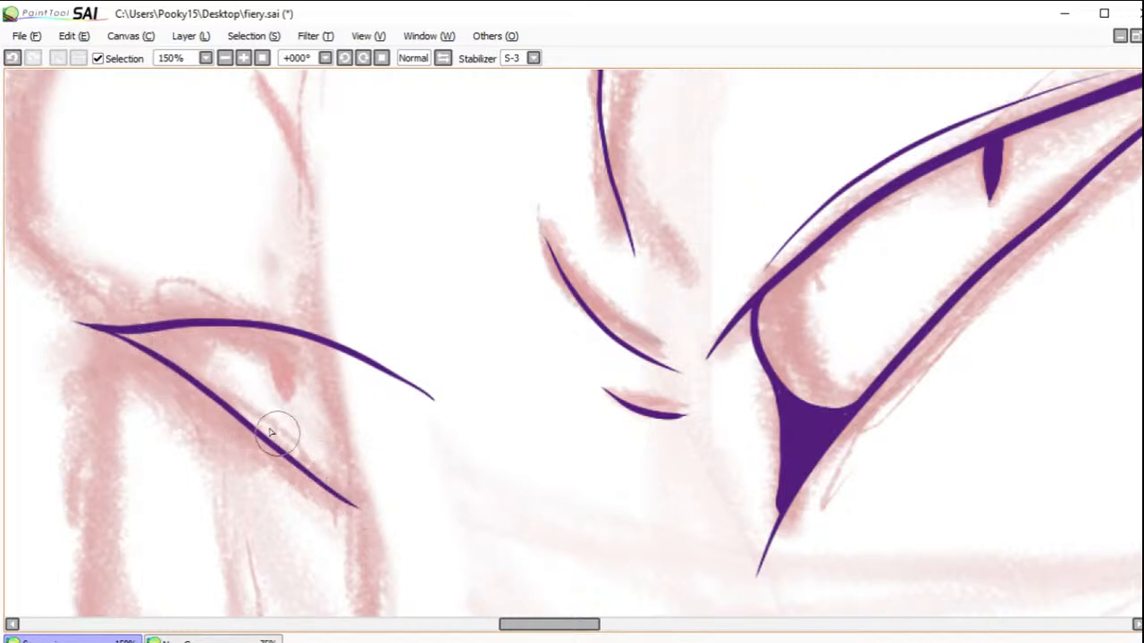
left_click(13, 58)
mouse_move(85, 327)
left_mouse_down()
mouse_move(200, 375)
mouse_move(395, 507)
left_mouse_up()
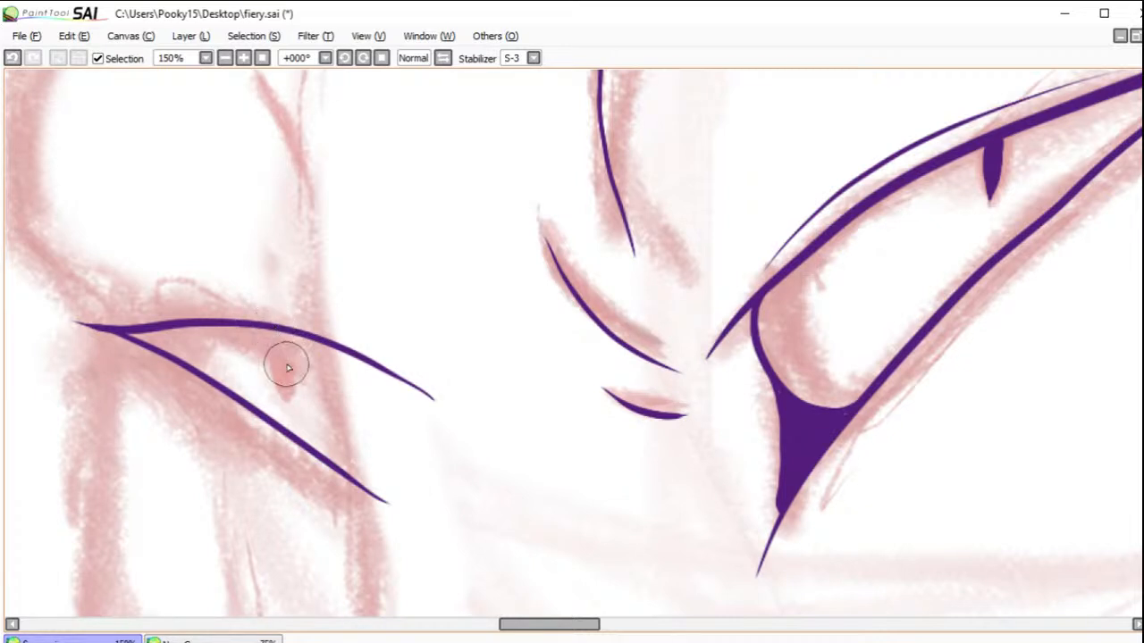
Step: Try inking a short, slanted slit pupil under the far eye's upper lid, then undo its strokes
left_click_drag(269, 330, 287, 377)
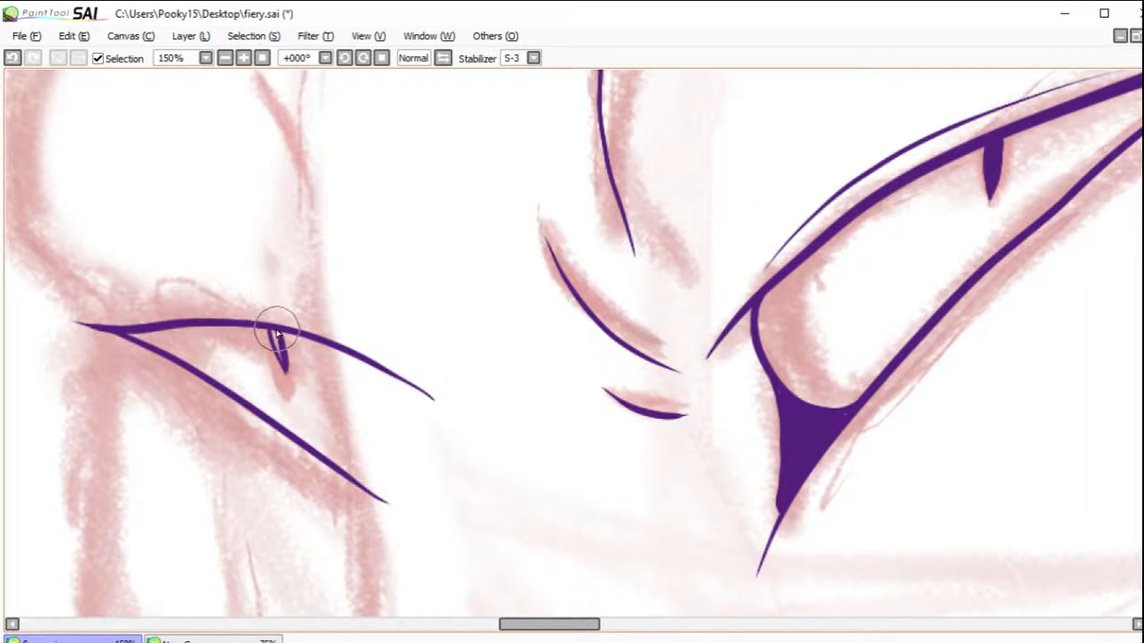
left_click_drag(276, 329, 284, 366)
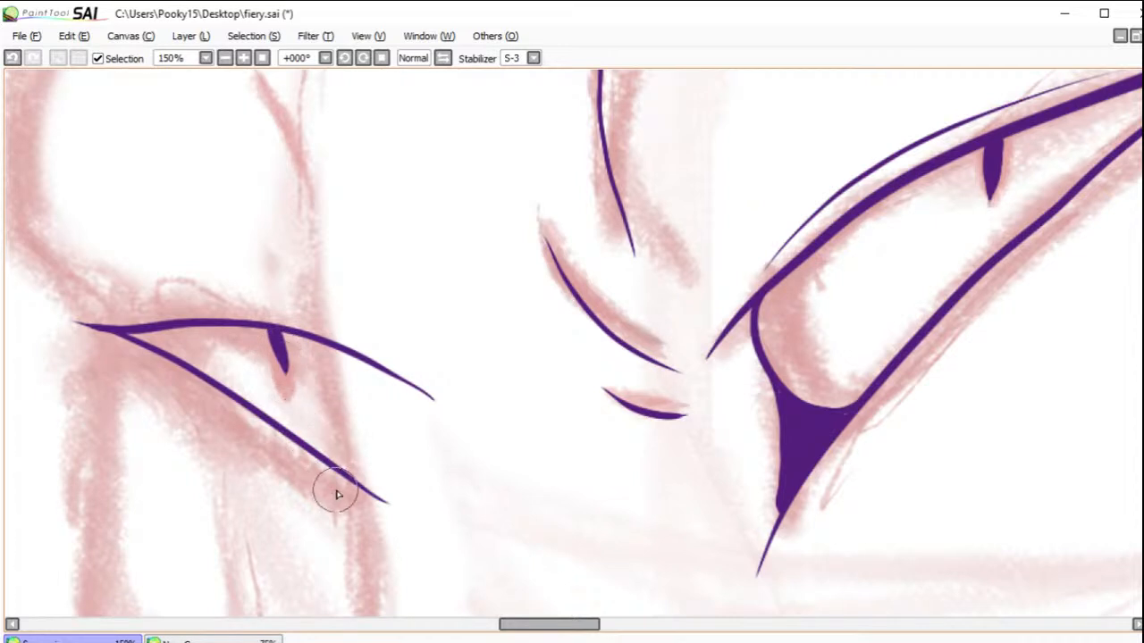
left_click(13, 58)
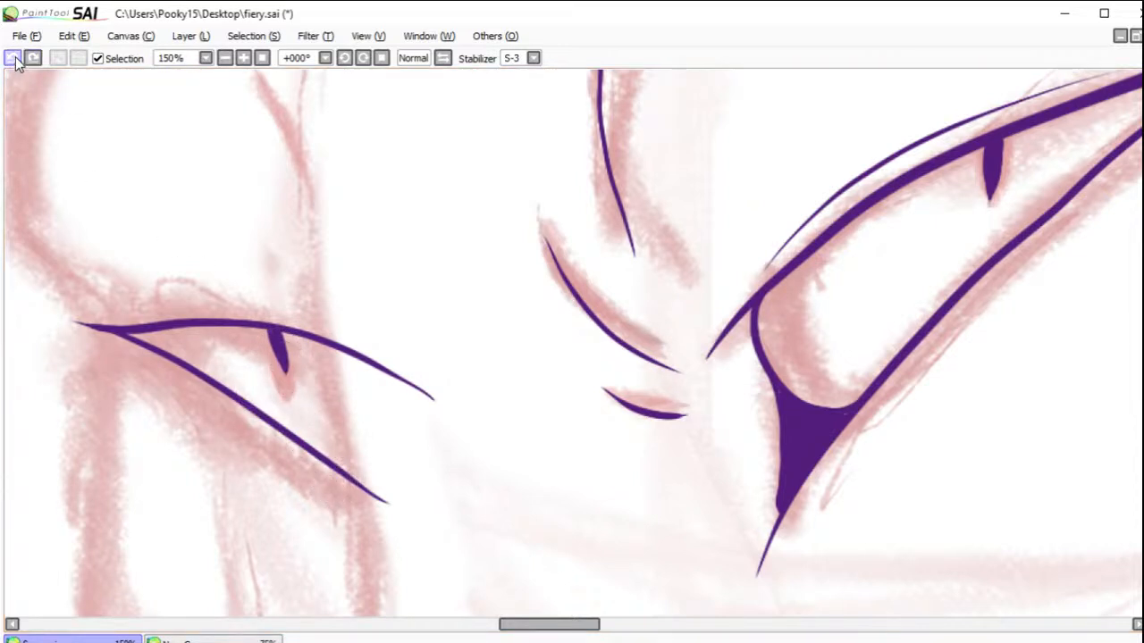
left_click(14, 59)
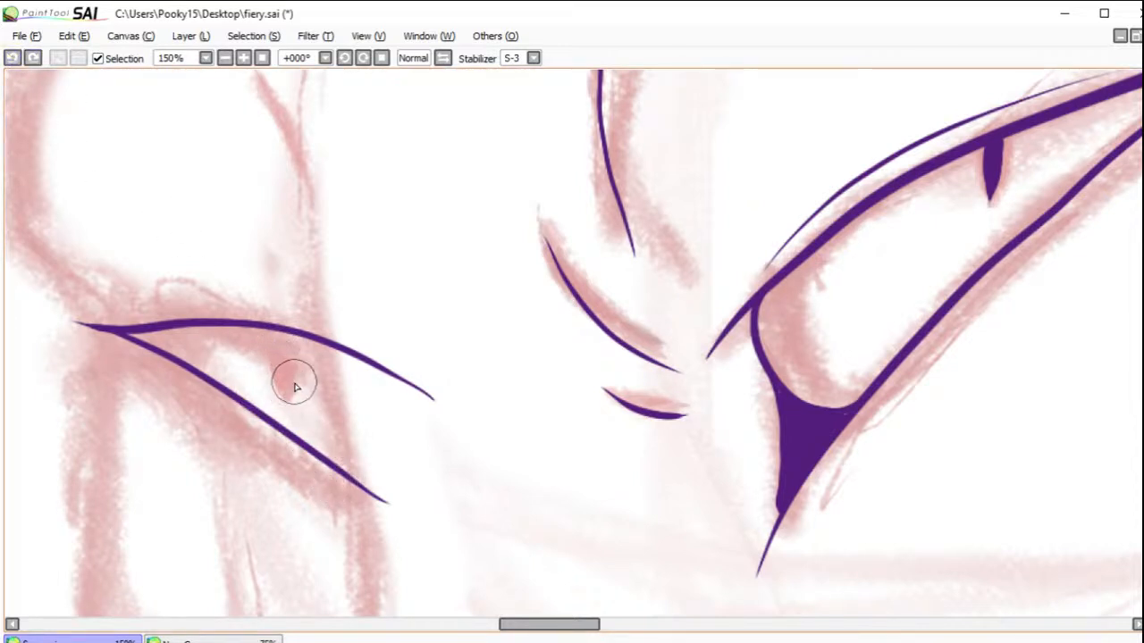
Step: Ink an upright, tapered dark purple slit pupil hanging from the far eye's upper lid
left_click_drag(288, 390, 286, 331)
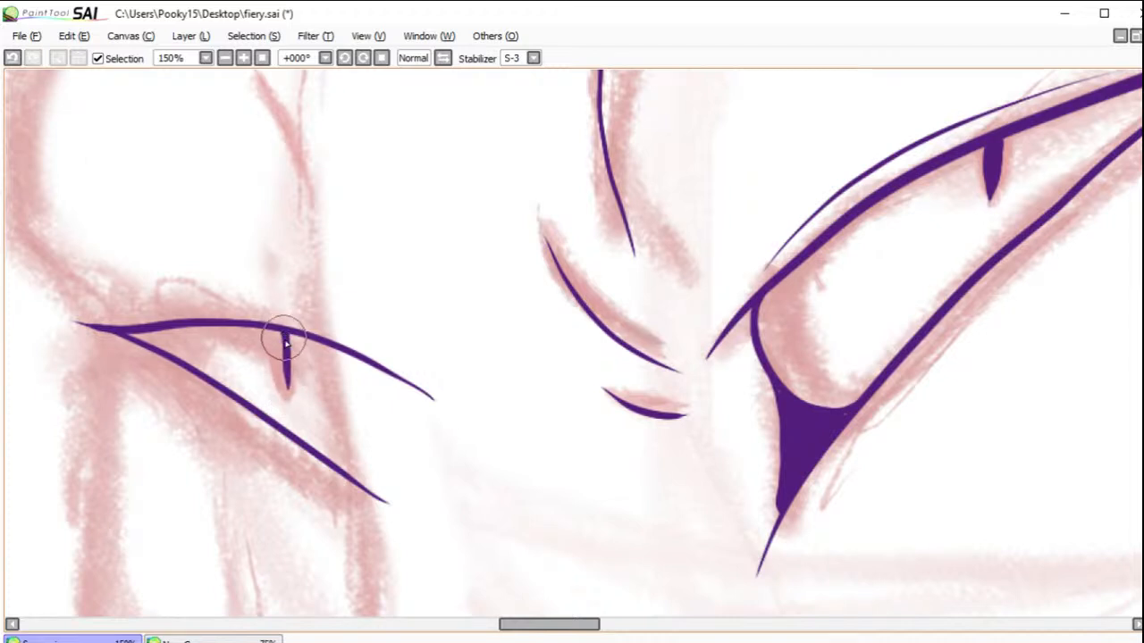
left_click_drag(286, 383, 283, 337)
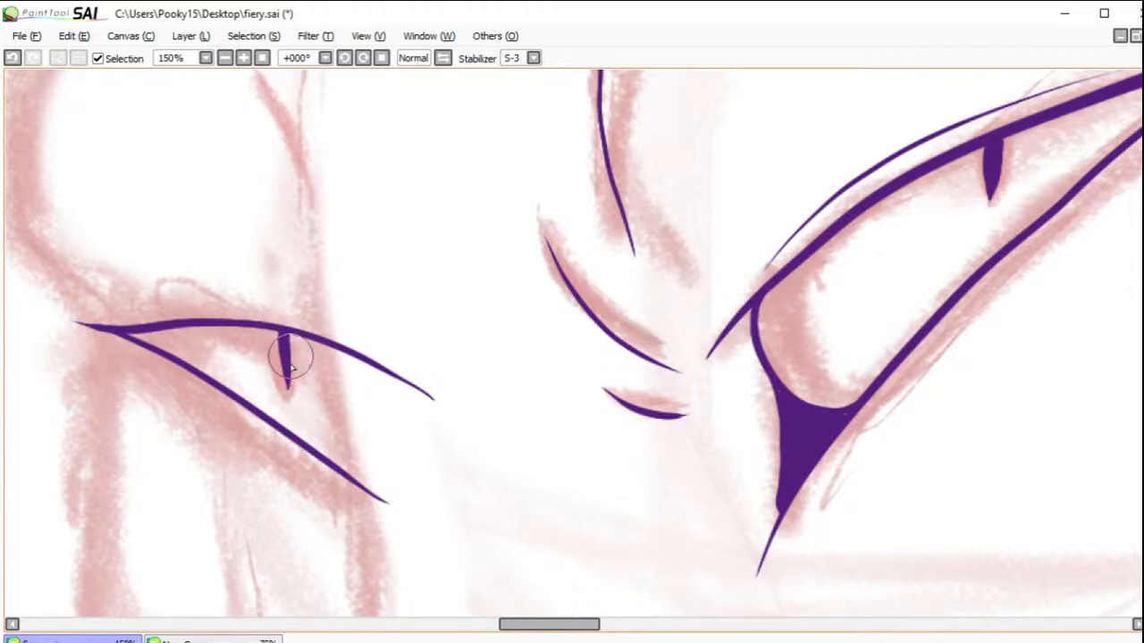
left_click_drag(288, 388, 293, 336)
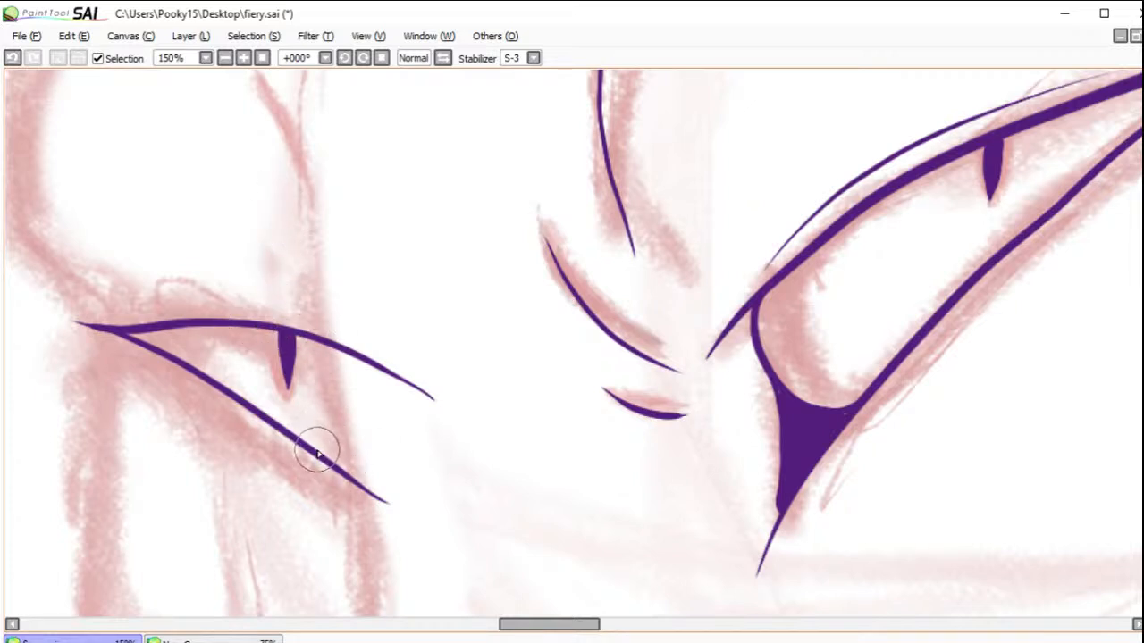
Step: Ink a small solid purple inner corner on the far eye's lower lid and a thin crease above its upper lid
mouse_move(326, 460)
left_mouse_down()
mouse_move(349, 457)
mouse_move(340, 454)
mouse_move(349, 465)
mouse_move(349, 454)
mouse_move(357, 477)
mouse_move(345, 467)
mouse_move(367, 484)
left_mouse_up()
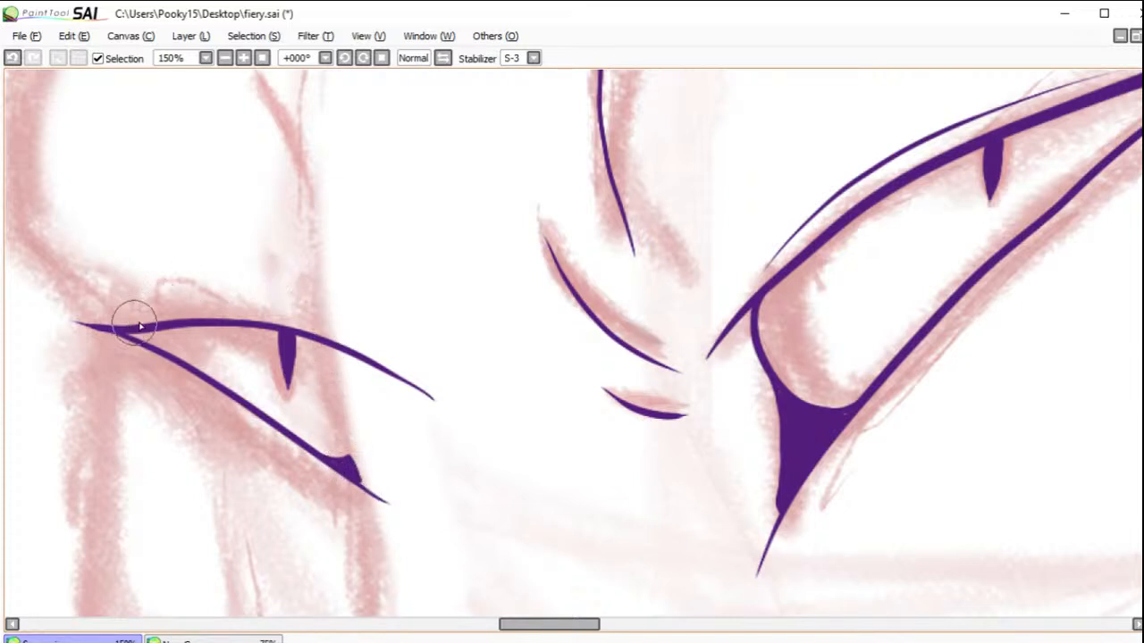
mouse_move(148, 318)
left_mouse_down()
mouse_move(237, 305)
mouse_move(375, 334)
left_mouse_up()
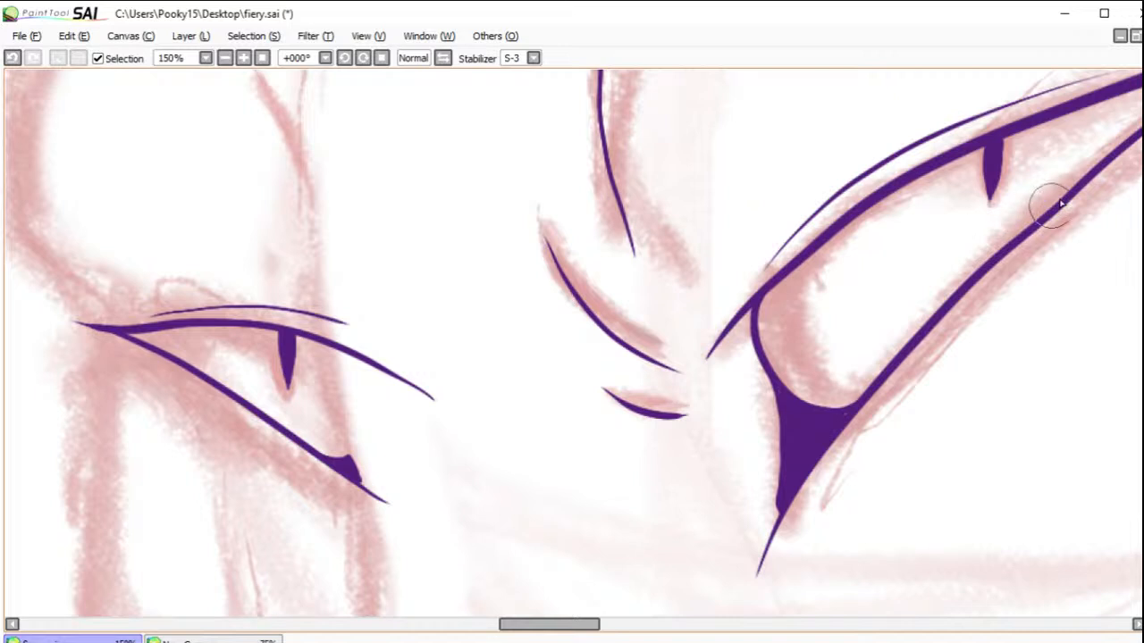
Step: Ink two brow wrinkles above the far eye that merge into a fork, redoing the taller one once
left_click_drag(409, 248, 574, 363)
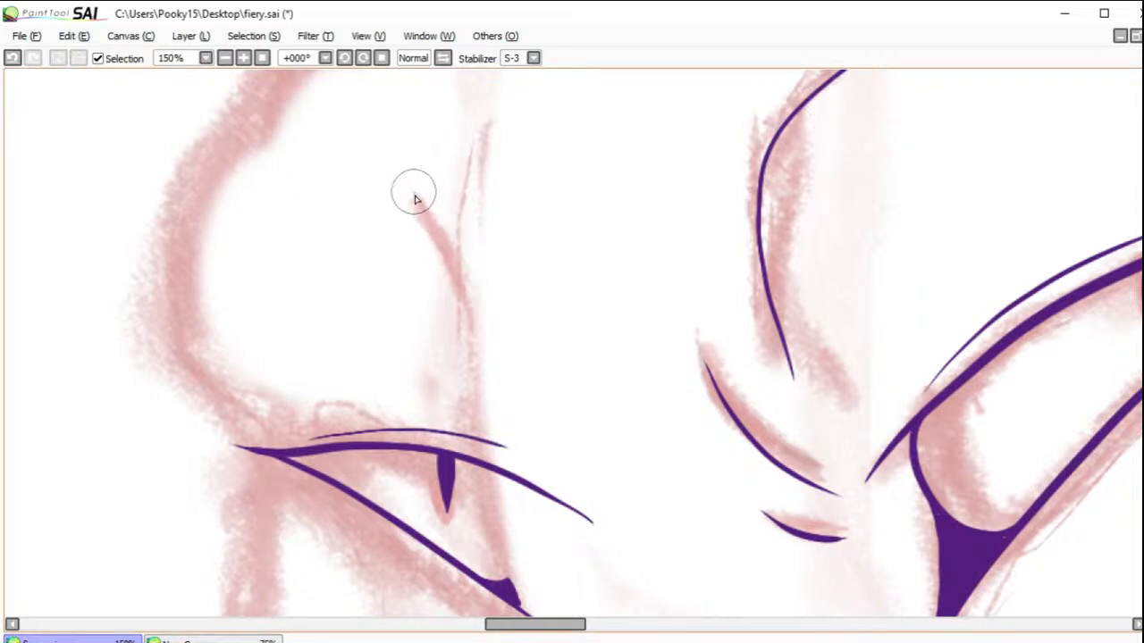
mouse_move(406, 189)
left_mouse_down()
mouse_move(440, 235)
mouse_move(467, 336)
left_mouse_up()
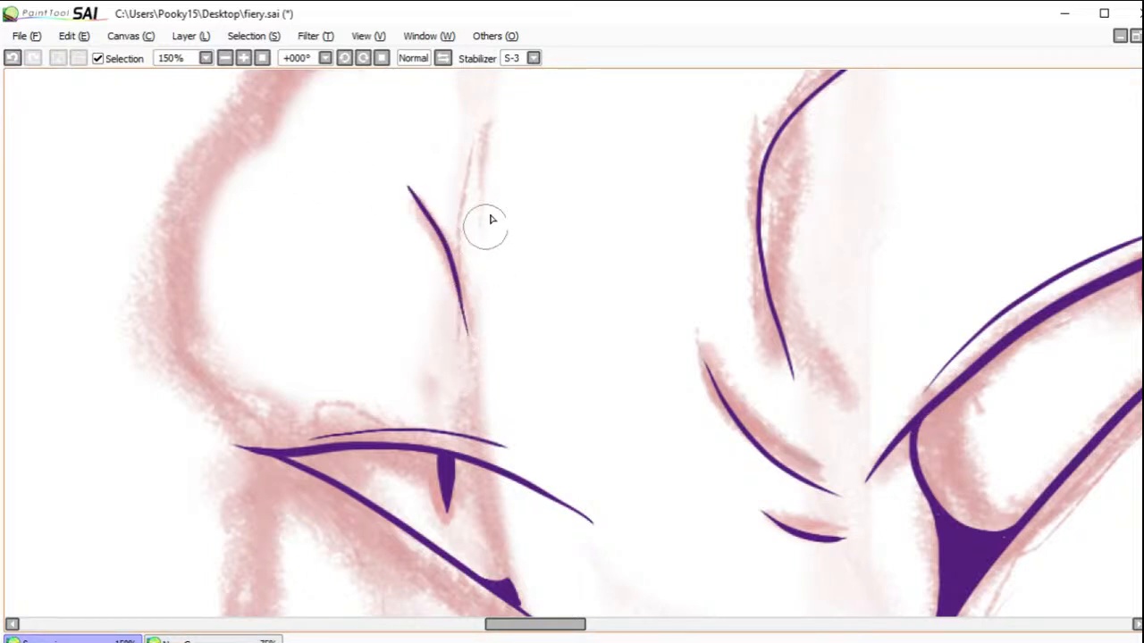
mouse_move(474, 123)
left_mouse_down()
mouse_move(453, 251)
mouse_move(465, 336)
left_mouse_up()
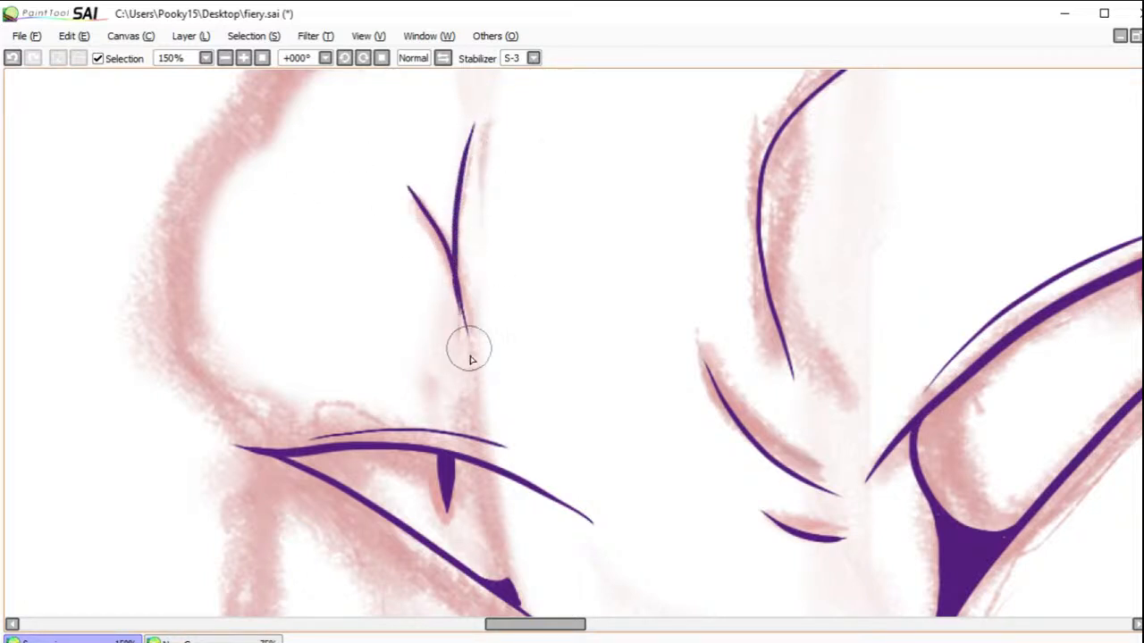
left_click(12, 57)
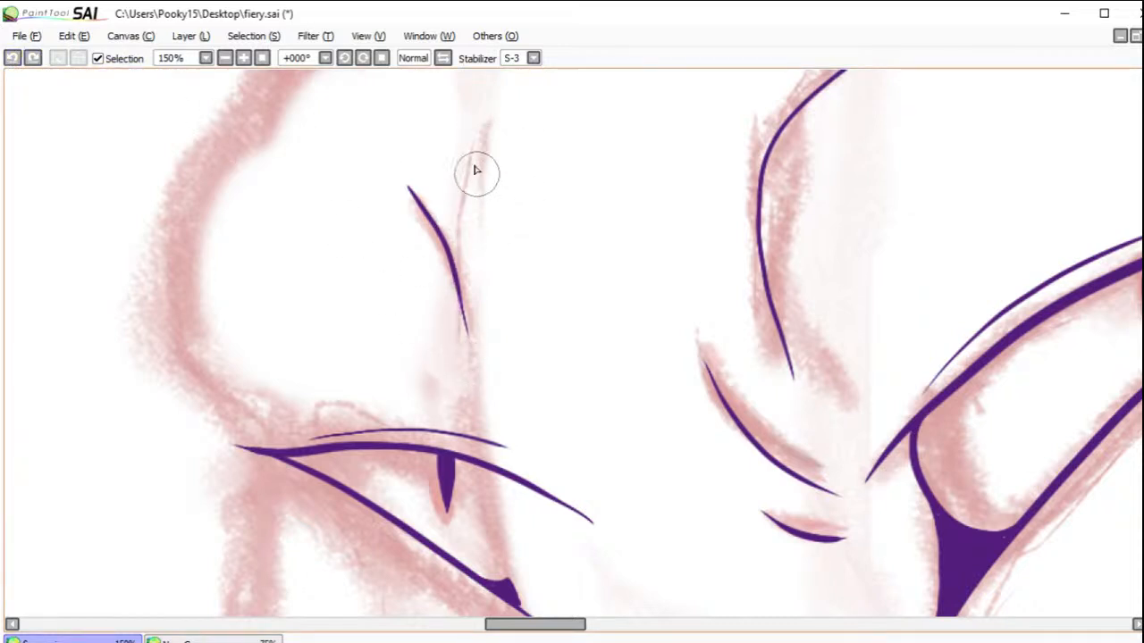
left_click_drag(472, 123, 465, 336)
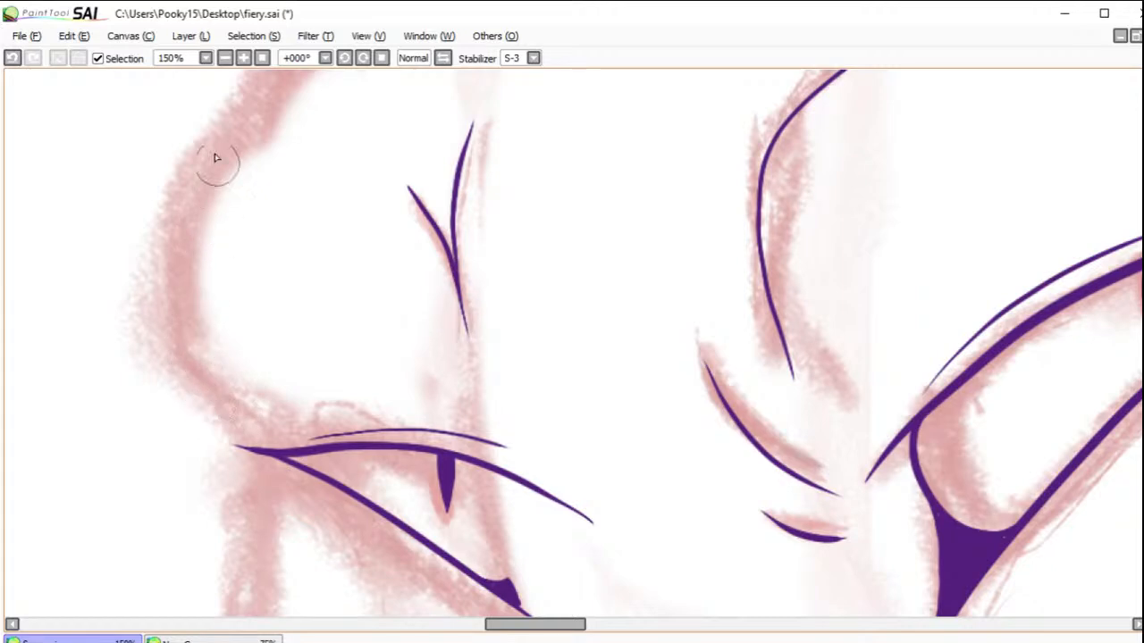
Step: Rotate the canvas view to +078° and try inking the cheek contour below the far eye, then undo the stroke
left_click(367, 61)
left_click(367, 61)
left_click(366, 60)
left_click(365, 60)
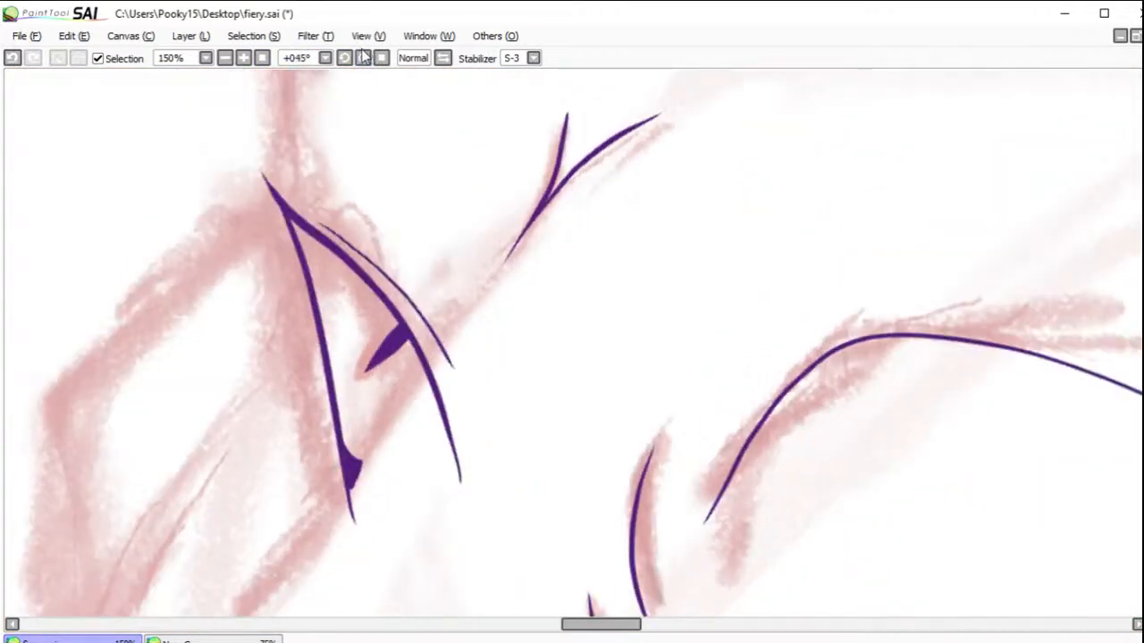
left_click(365, 60)
left_click(364, 60)
left_click(365, 60)
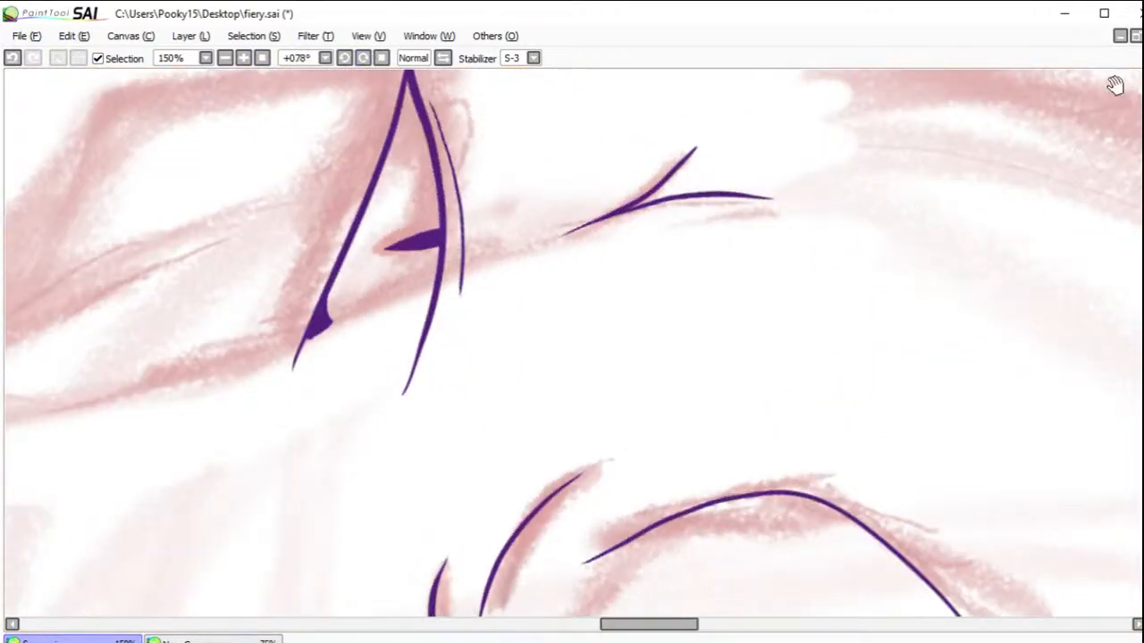
mouse_move(602, 256)
left_mouse_down()
mouse_move(682, 401)
mouse_move(671, 447)
left_mouse_up()
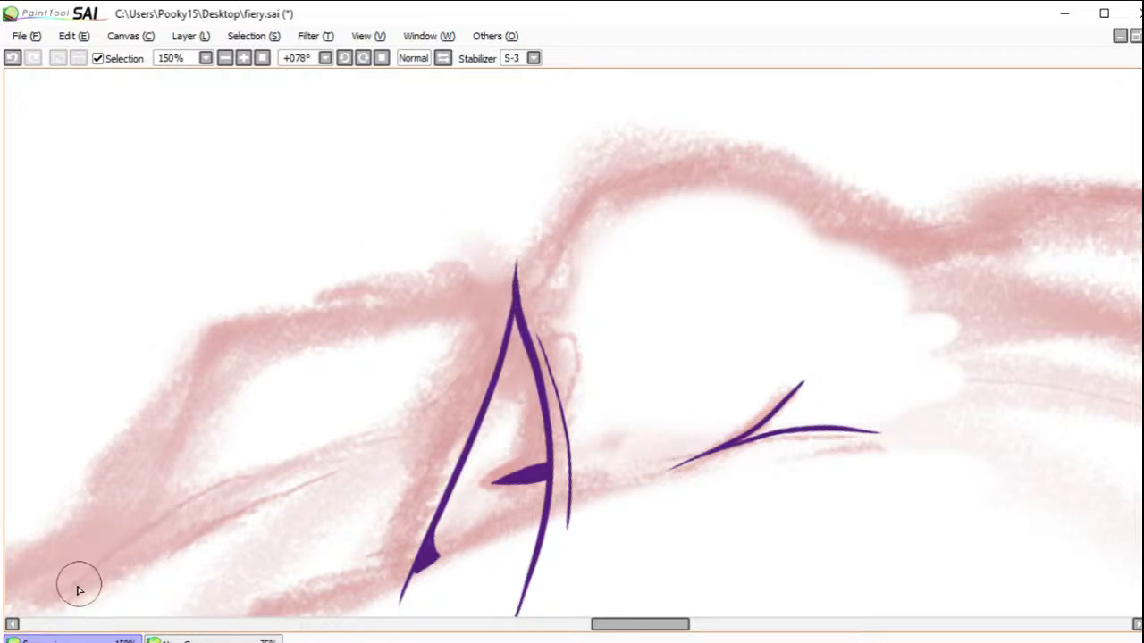
mouse_move(55, 599)
left_mouse_down()
mouse_move(94, 552)
mouse_move(181, 352)
mouse_move(266, 320)
mouse_move(451, 288)
left_mouse_up()
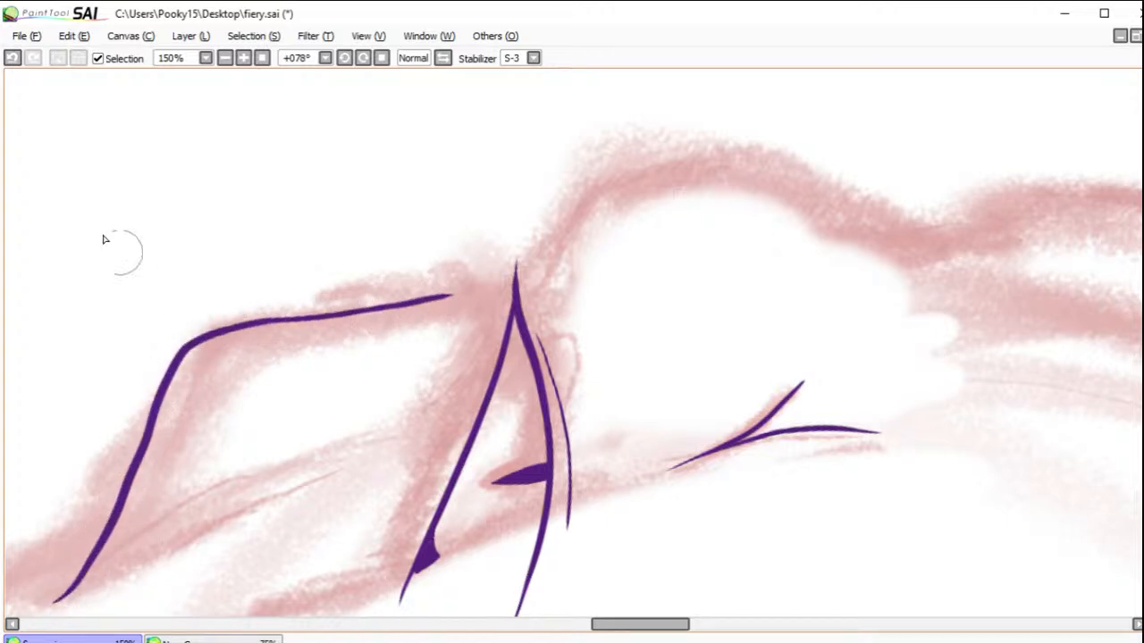
left_click(16, 60)
Step: Try inking the far side of the face at 100% zoom with long strokes along cheek and brow, undoing each one
left_click(224, 58)
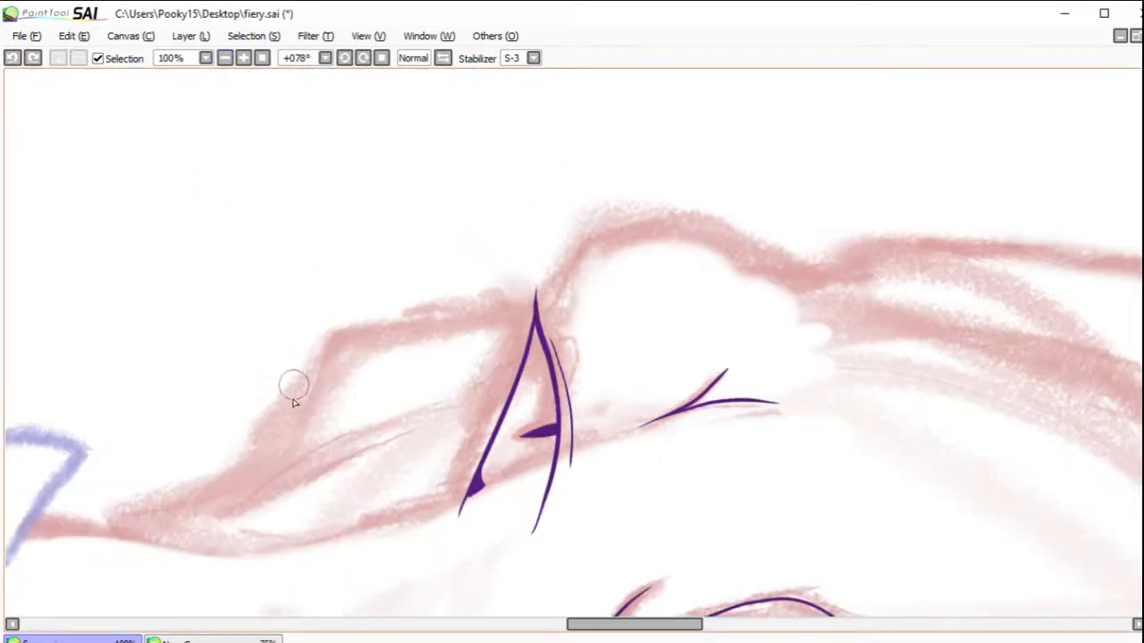
mouse_move(227, 525)
left_mouse_down()
mouse_move(341, 339)
mouse_move(536, 295)
left_mouse_up()
left_click(12, 57)
mouse_move(216, 527)
left_mouse_down()
mouse_move(342, 345)
mouse_move(510, 308)
mouse_move(627, 226)
mouse_move(792, 255)
mouse_move(843, 313)
left_mouse_up()
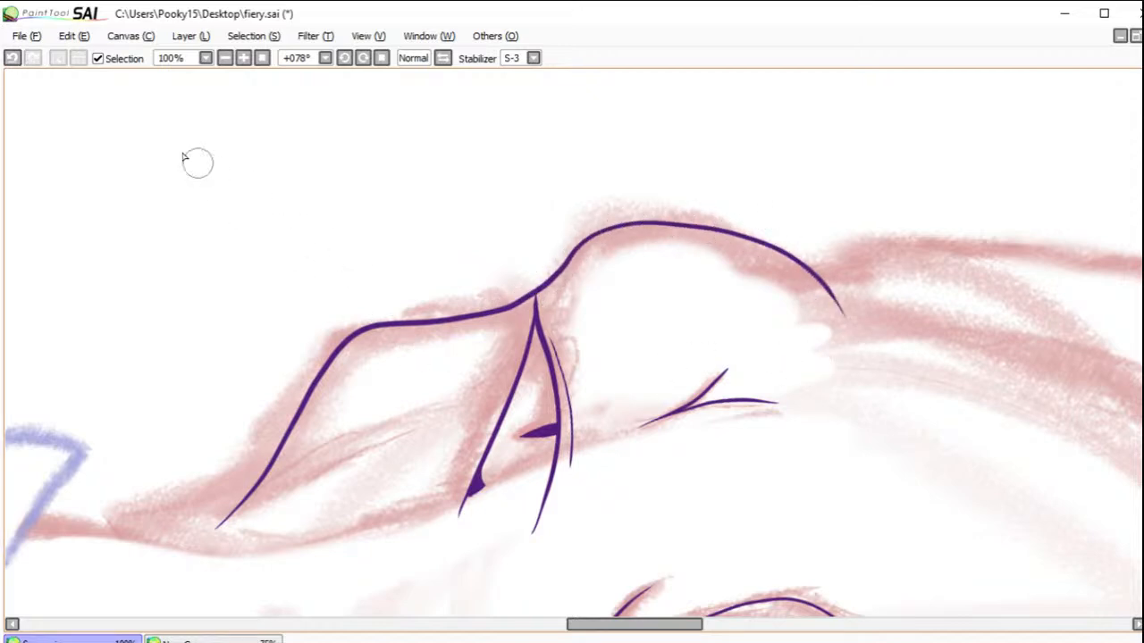
left_click(19, 57)
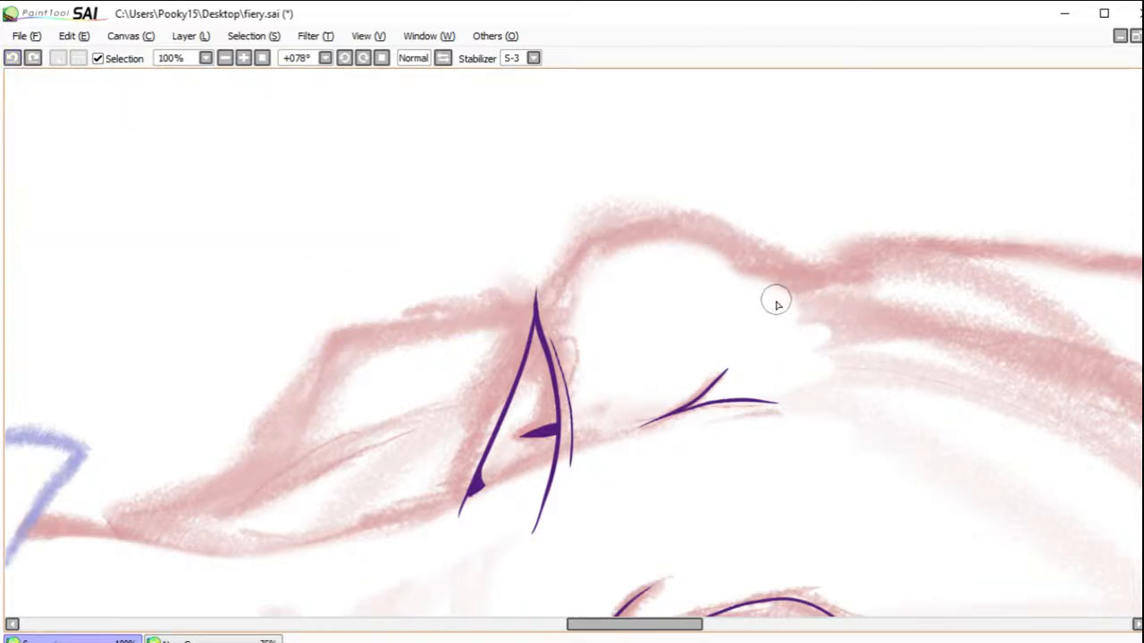
mouse_move(738, 272)
left_mouse_down()
mouse_move(703, 241)
mouse_move(646, 230)
mouse_move(602, 248)
mouse_move(562, 286)
mouse_move(468, 319)
mouse_move(352, 332)
mouse_move(228, 517)
left_mouse_up()
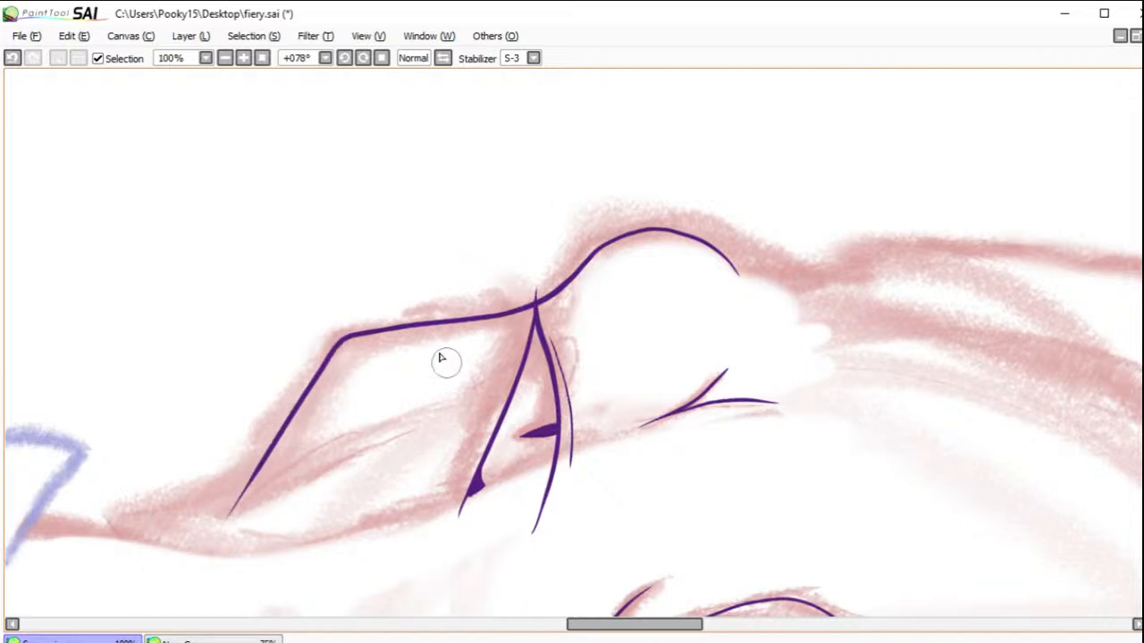
left_click(13, 57)
Step: Ink the face's far contour in one stroke from the brow past the eye's outer corner to the cheek, then view the whole canvas
mouse_move(745, 319)
left_mouse_down()
mouse_move(697, 237)
mouse_move(615, 240)
mouse_move(458, 323)
mouse_move(358, 327)
mouse_move(148, 536)
left_mouse_up()
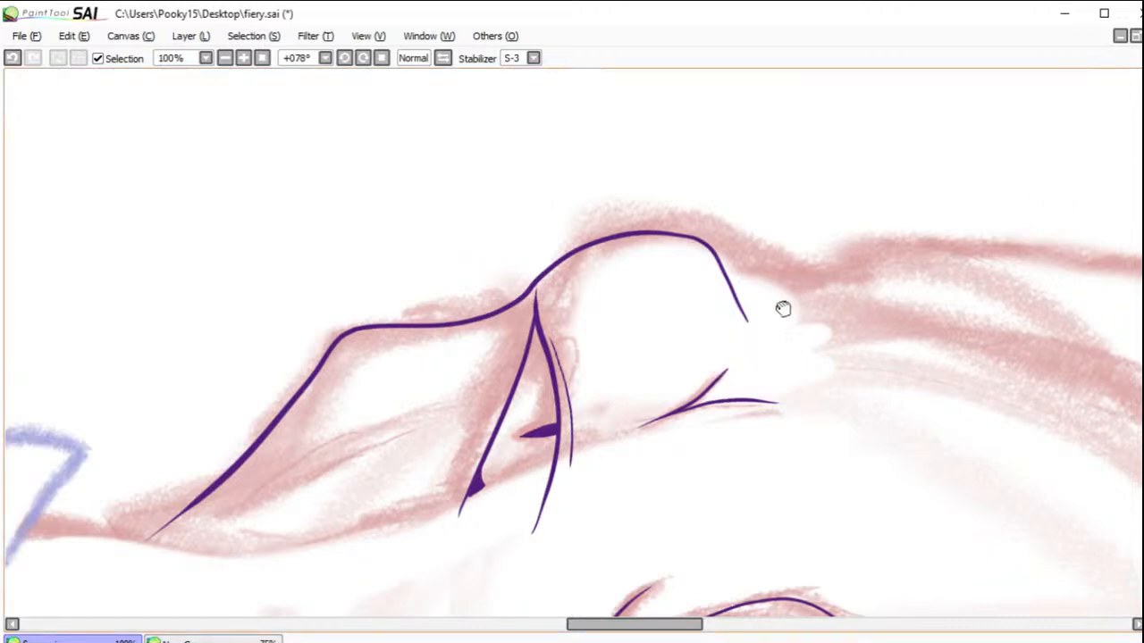
left_click_drag(795, 302, 670, 257)
left_click(262, 59)
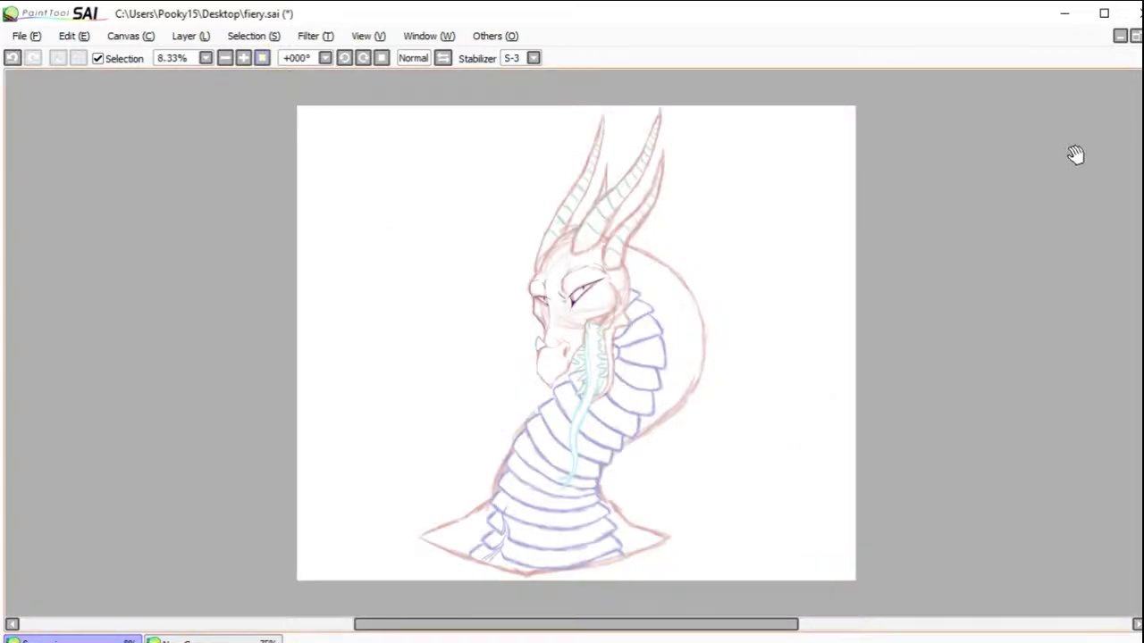
Step: Select the far eye's line art with a freehand selection, enlarge it slightly with a transform, apply it and deselect
left_click_drag(513, 273, 641, 383)
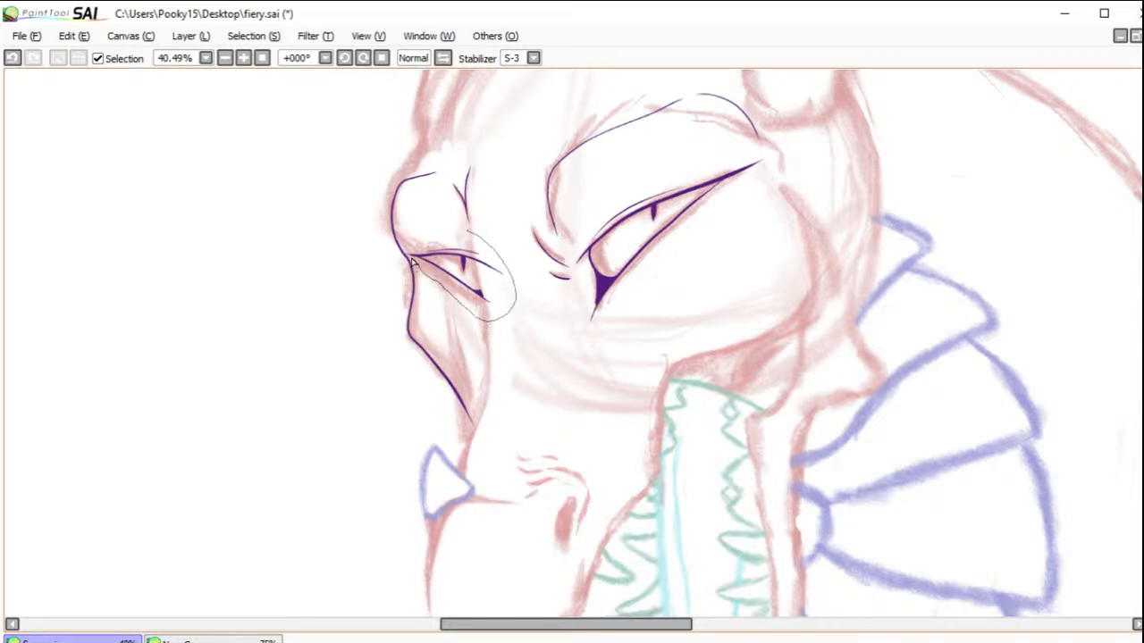
left_click_drag(483, 236, 458, 270)
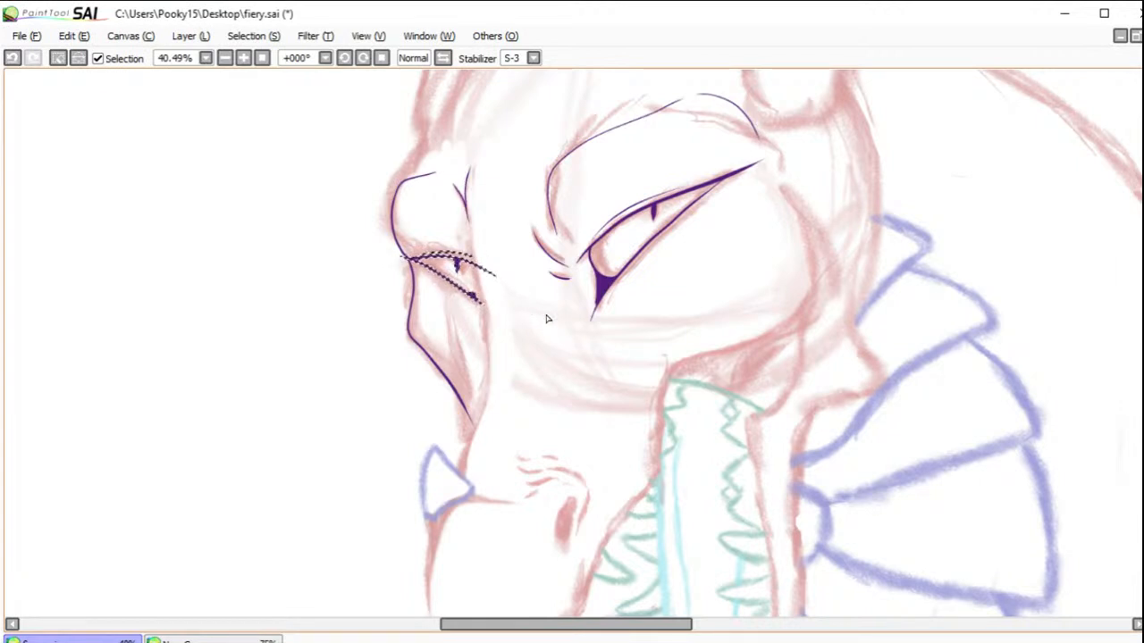
key("ctrl+t")
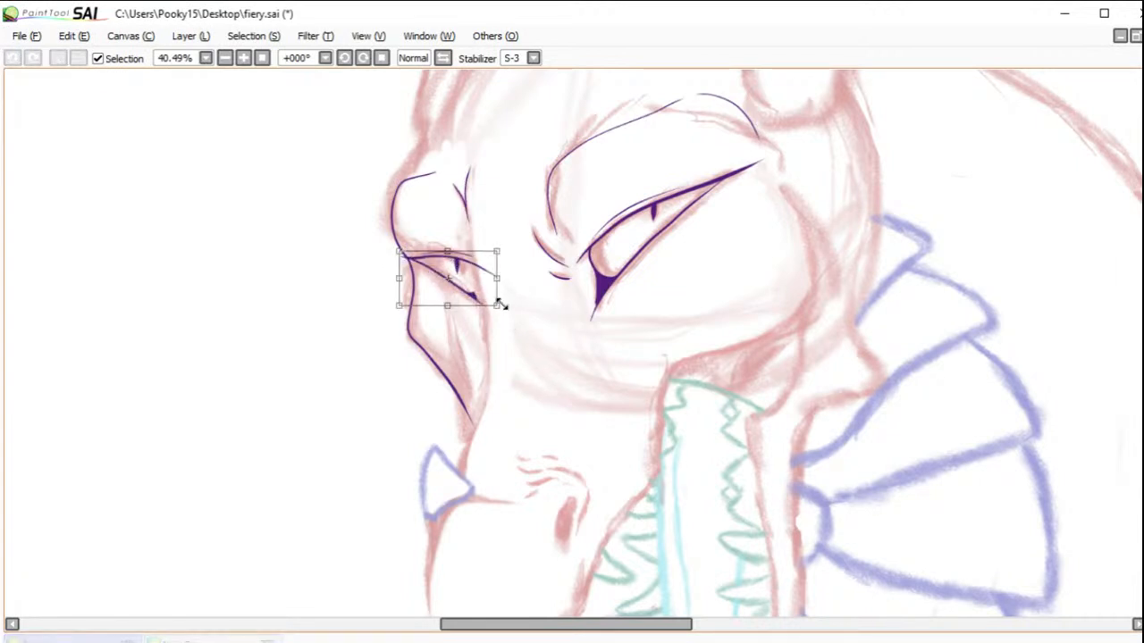
mouse_move(496, 304)
left_mouse_down()
mouse_move(503, 310)
mouse_move(488, 293)
mouse_move(510, 314)
mouse_move(493, 295)
left_mouse_up()
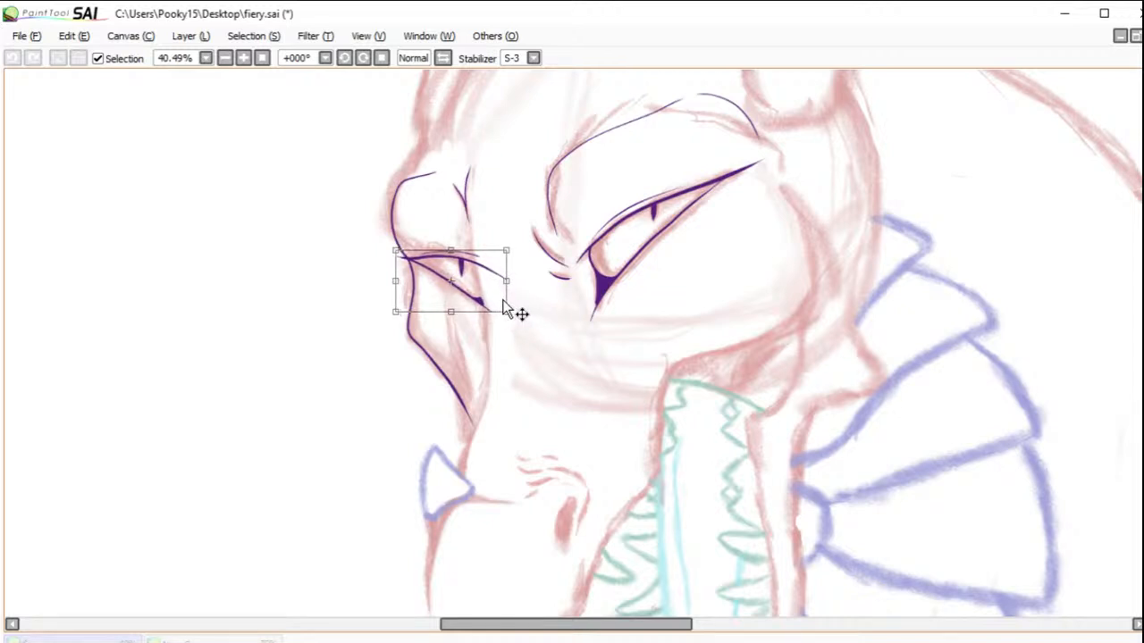
key("Return")
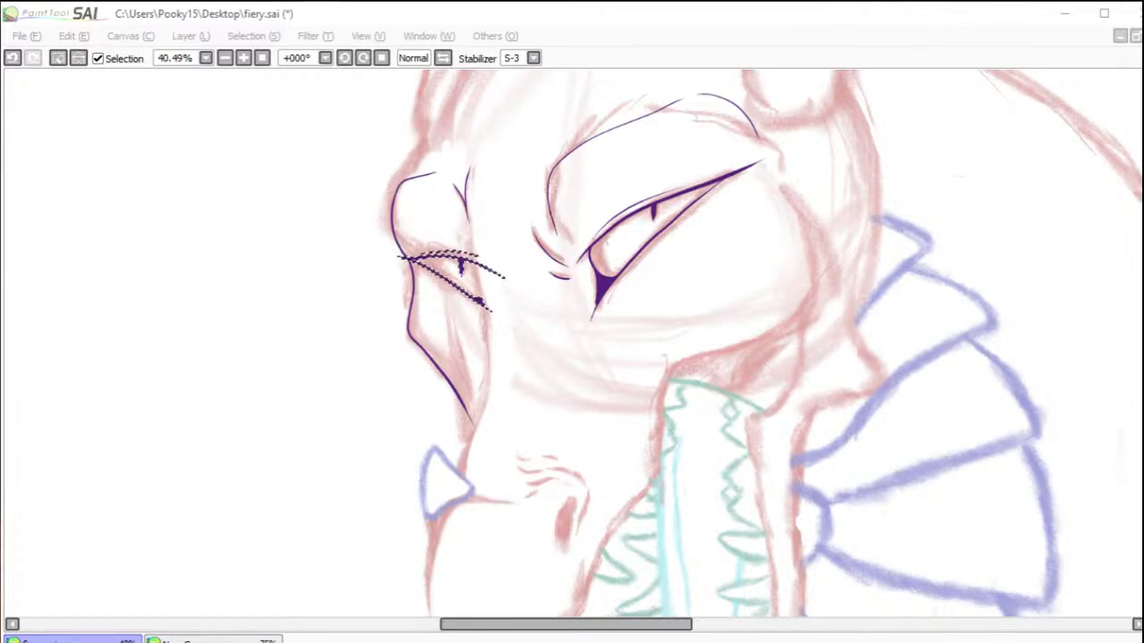
left_click(632, 370)
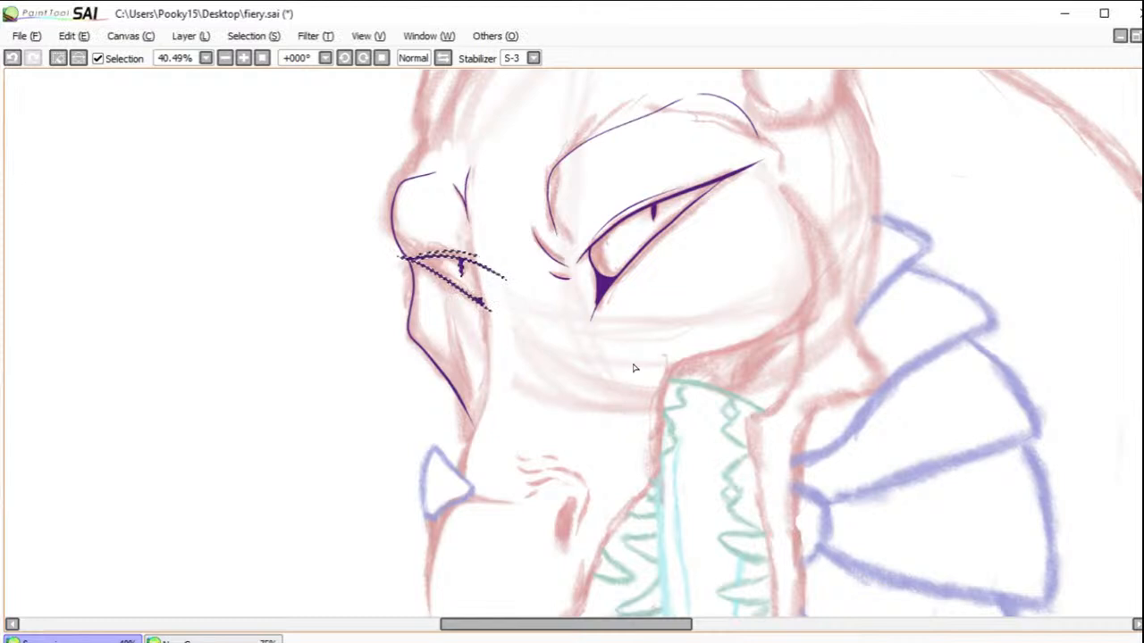
left_click(62, 57)
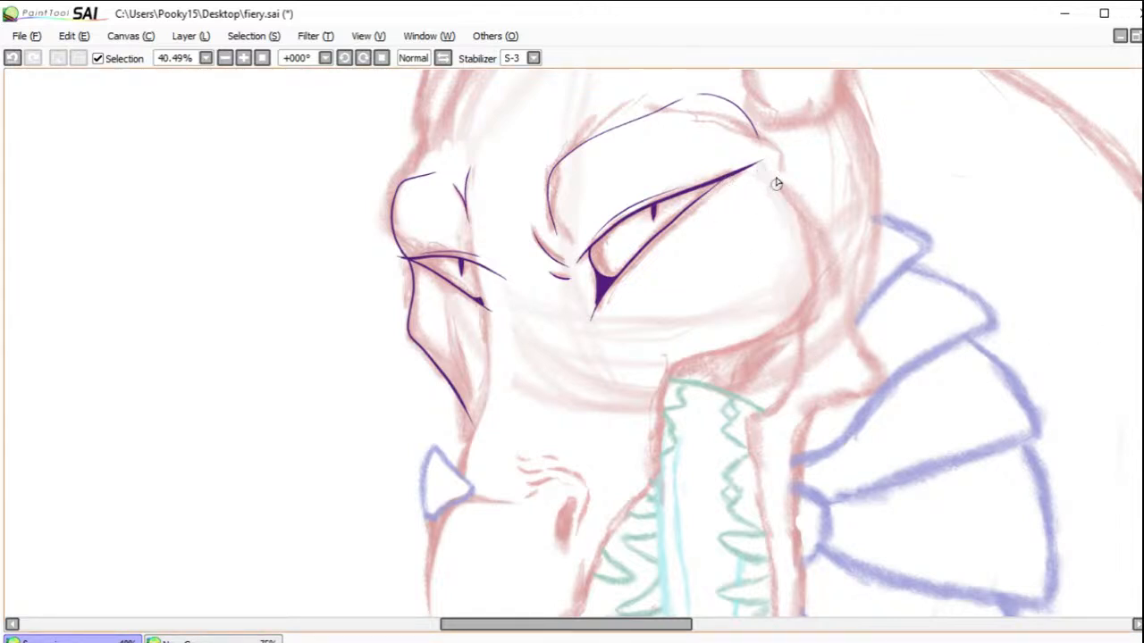
Step: Ink the near cheek contour from the near eye's outer corner down to the corner of the mouth, redoing it once
mouse_move(775, 173)
left_mouse_down()
mouse_move(813, 239)
mouse_move(738, 383)
left_mouse_up()
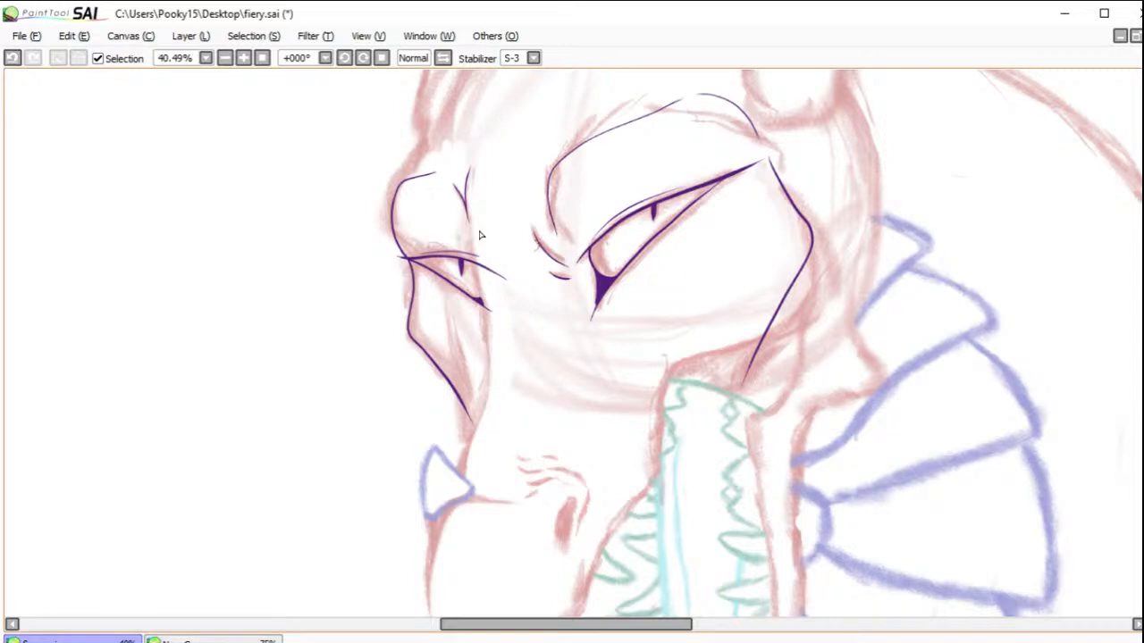
left_click(12, 57)
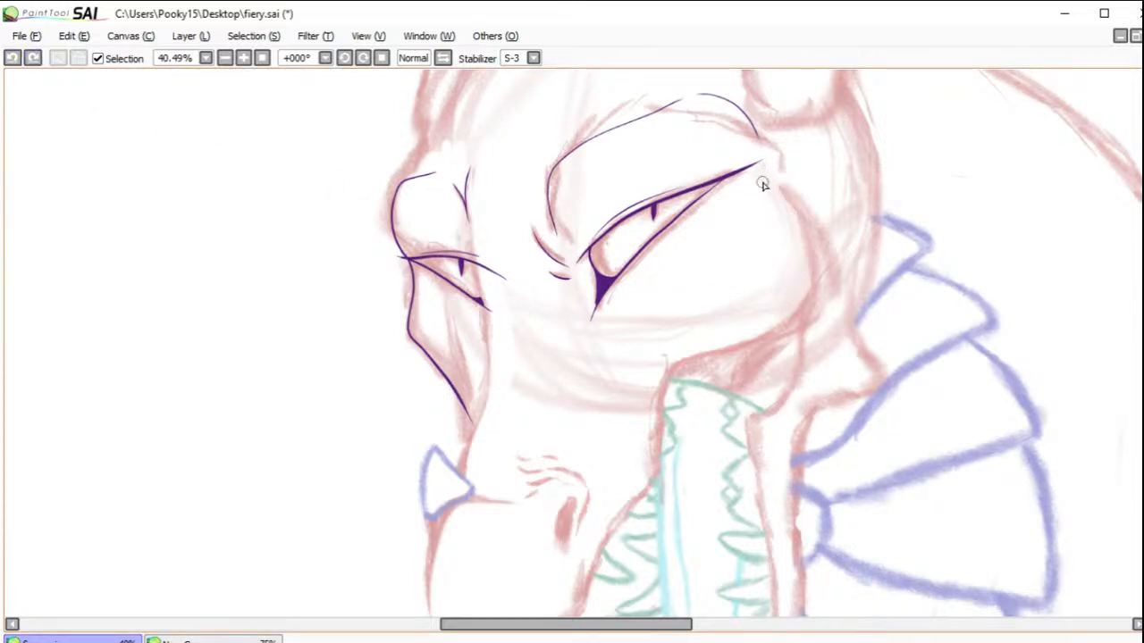
mouse_move(770, 166)
left_mouse_down()
mouse_move(816, 253)
mouse_move(684, 390)
left_mouse_up()
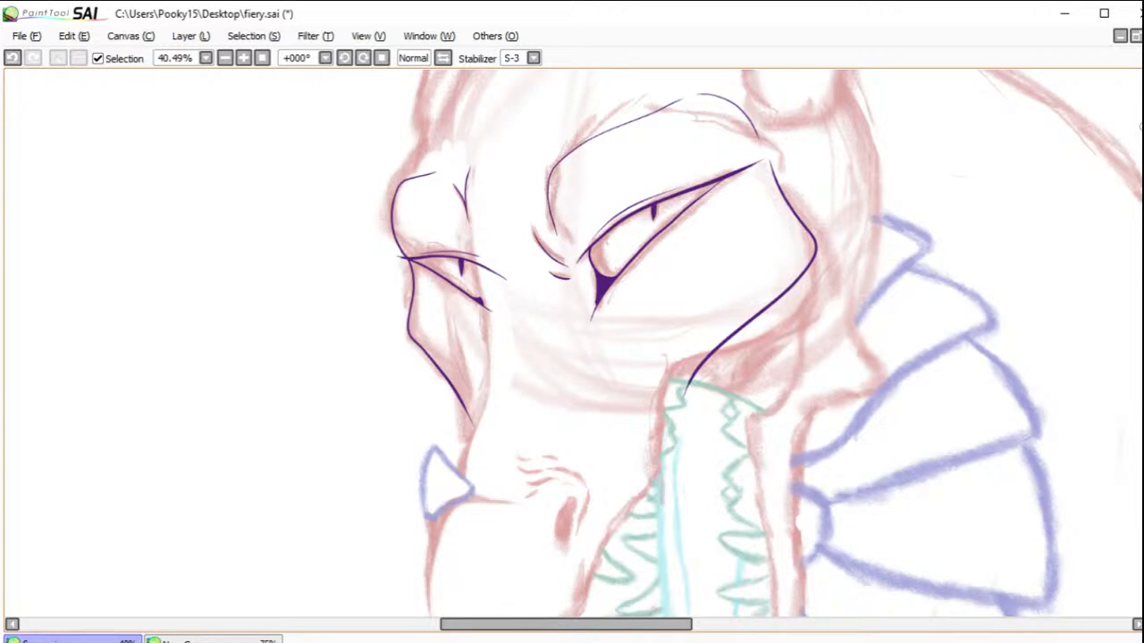
Step: Ink the snout's upper contour in one stroke from the far brow wrinkle past the far eye to the muzzle tip, redoing it once
left_click_drag(815, 370, 728, 358)
left_click(363, 60)
left_click(363, 60)
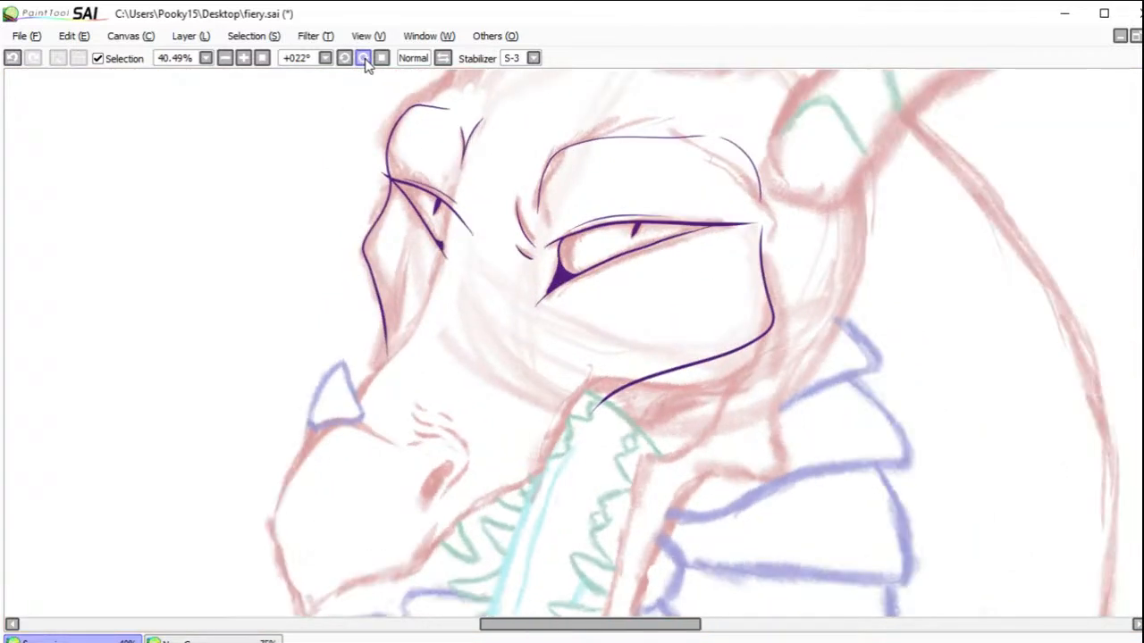
left_click(362, 60)
left_click(363, 60)
left_click_drag(526, 322, 633, 312)
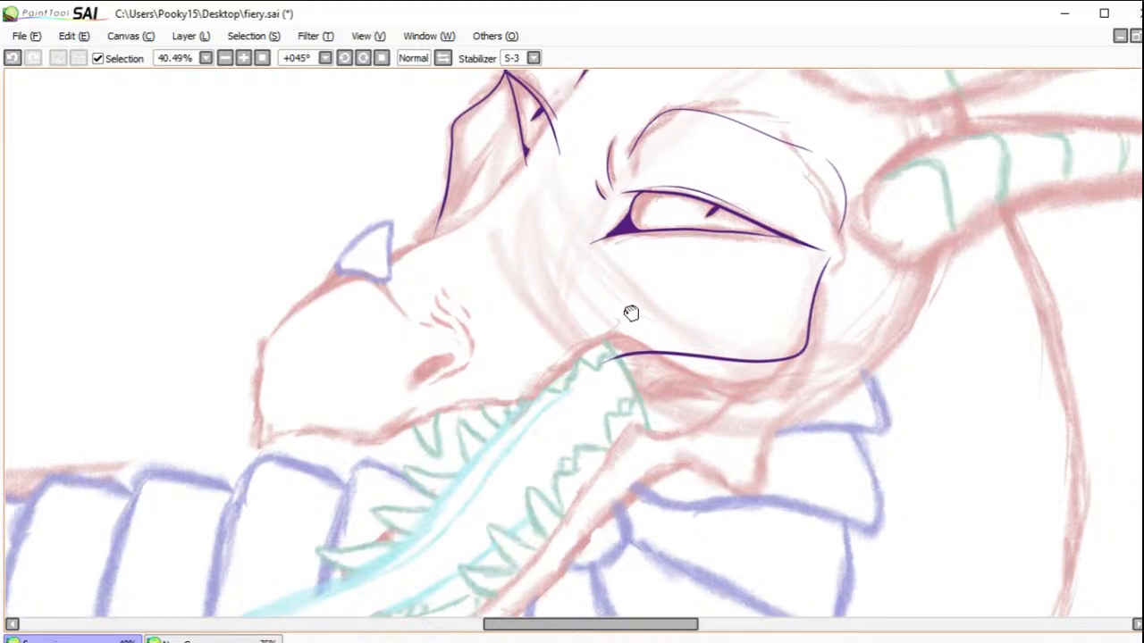
left_click_drag(630, 313, 710, 328)
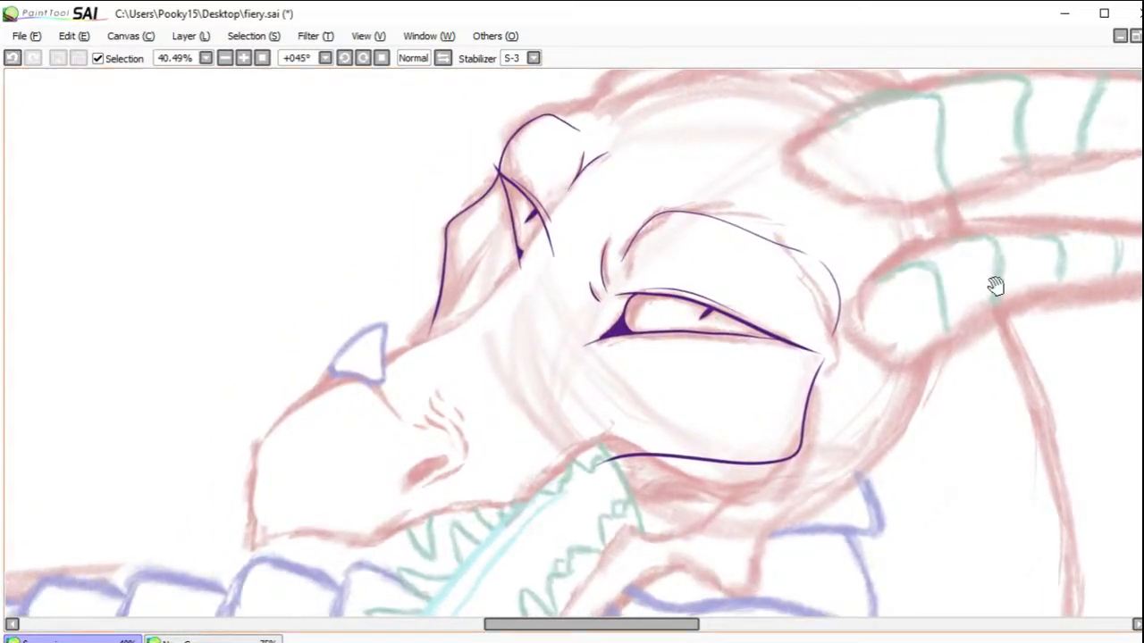
left_click_drag(652, 366, 803, 320)
left_click_drag(956, 192, 993, 328)
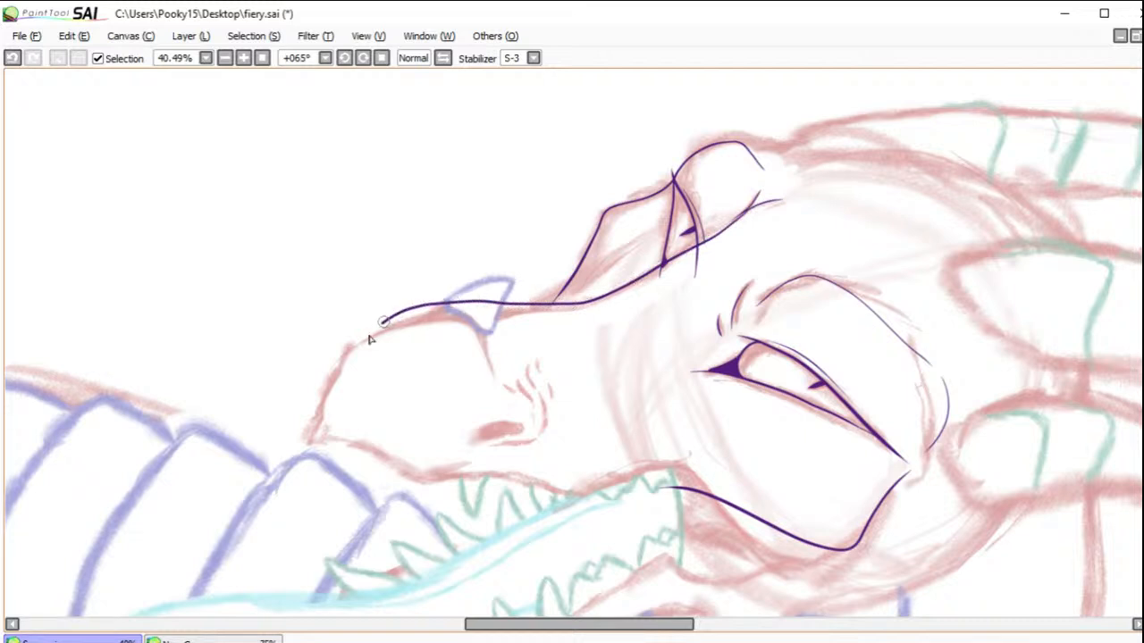
left_click(12, 57)
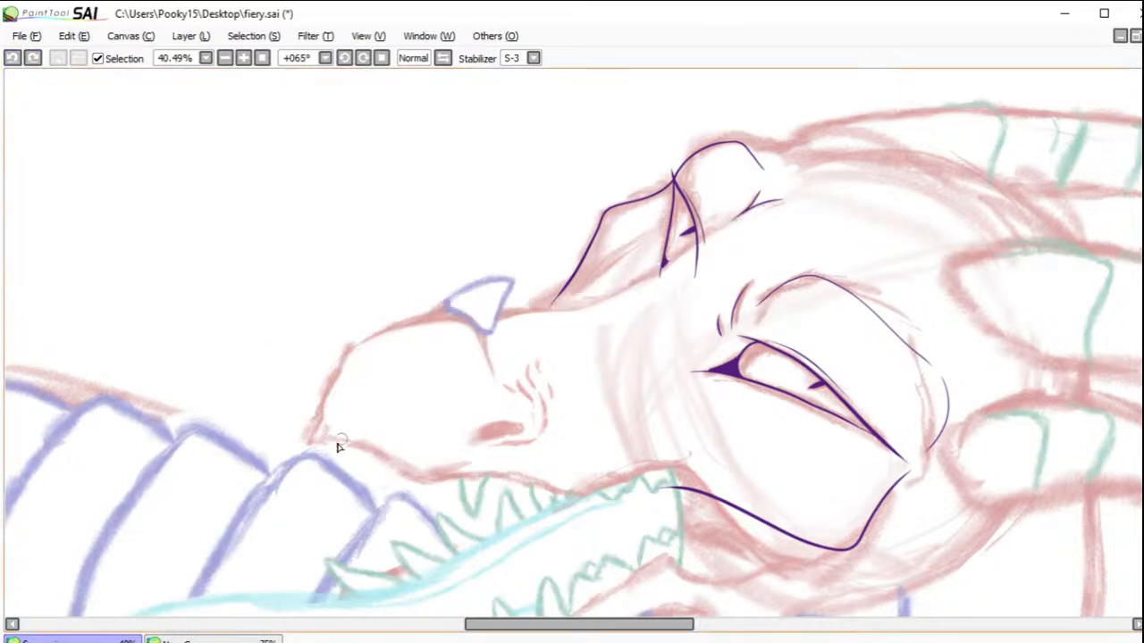
mouse_move(472, 315)
left_mouse_down()
mouse_move(611, 304)
mouse_move(775, 202)
left_mouse_up()
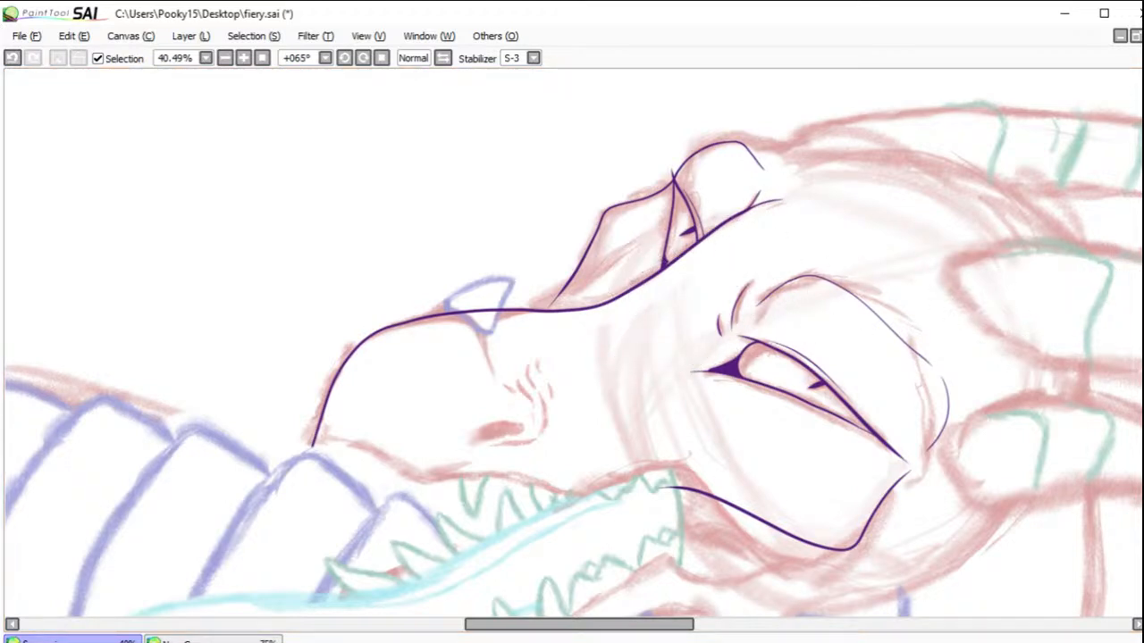
Step: Ink the nostril's outline and the curved fold beneath it, redoing the fold once
left_click_drag(323, 306, 630, 501)
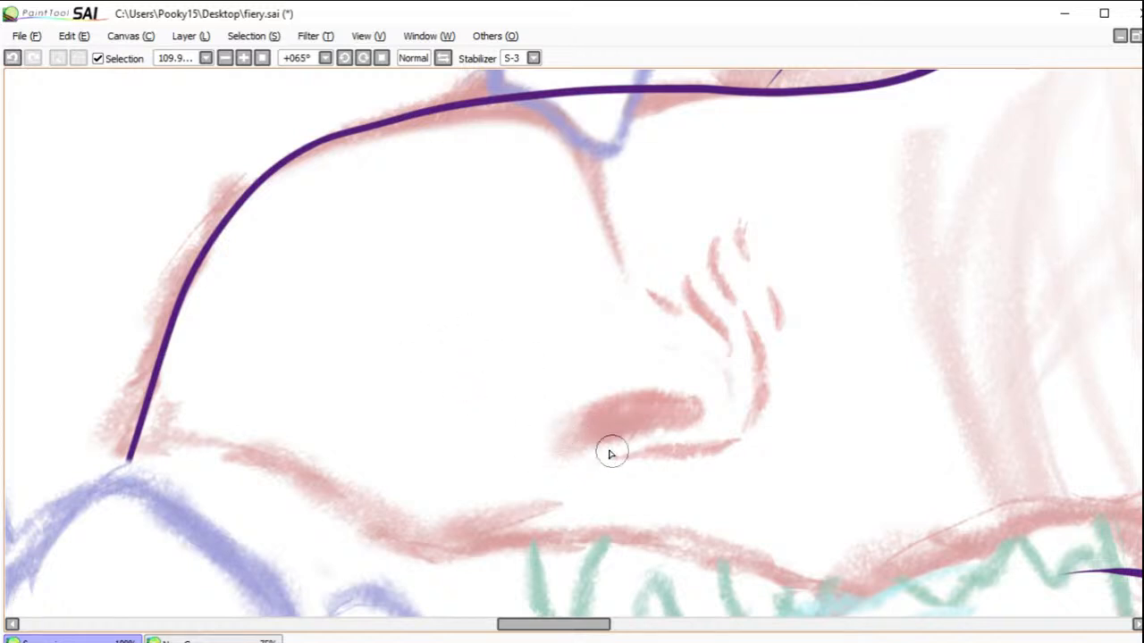
mouse_move(653, 435)
left_mouse_down()
mouse_move(562, 457)
mouse_move(561, 440)
mouse_move(600, 404)
mouse_move(648, 393)
mouse_move(704, 406)
mouse_move(648, 434)
left_mouse_up()
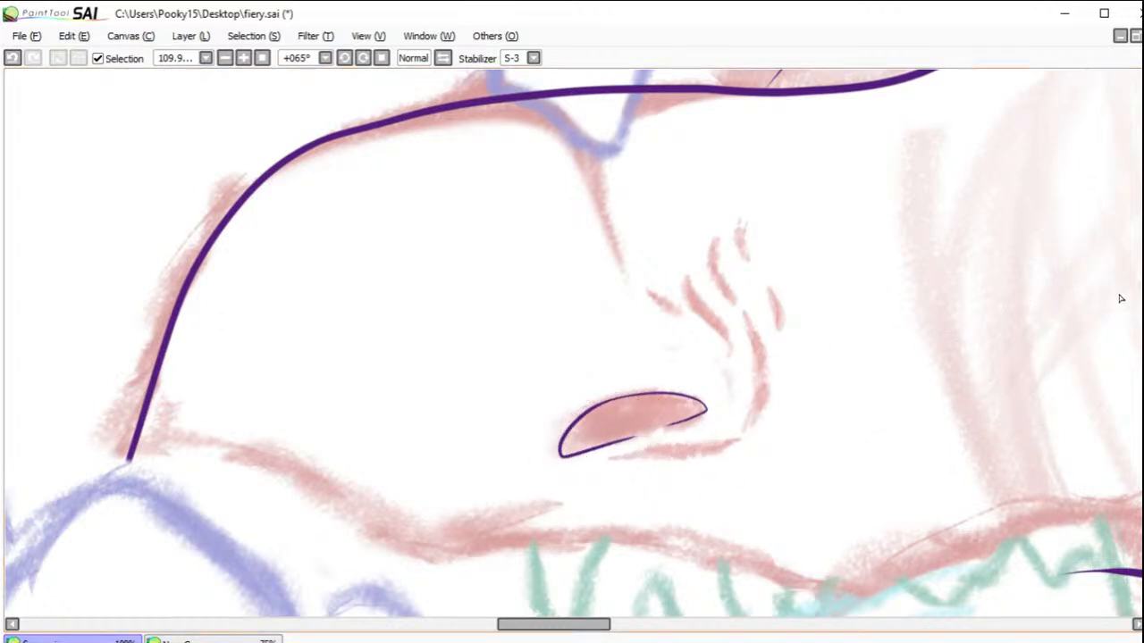
left_click_drag(609, 459, 712, 448)
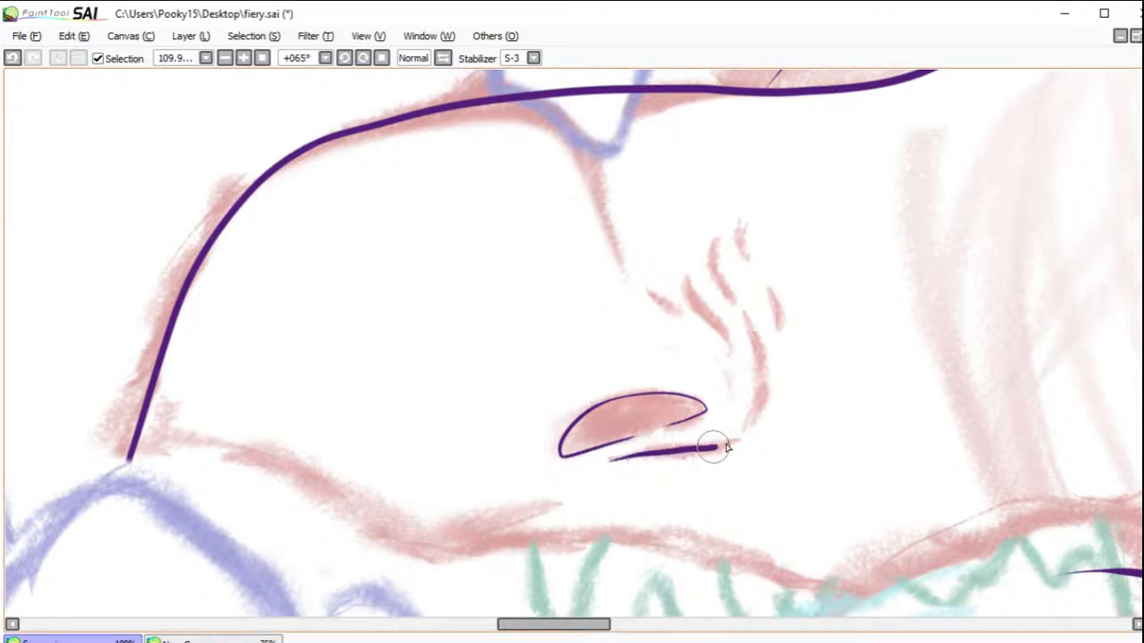
left_click(14, 59)
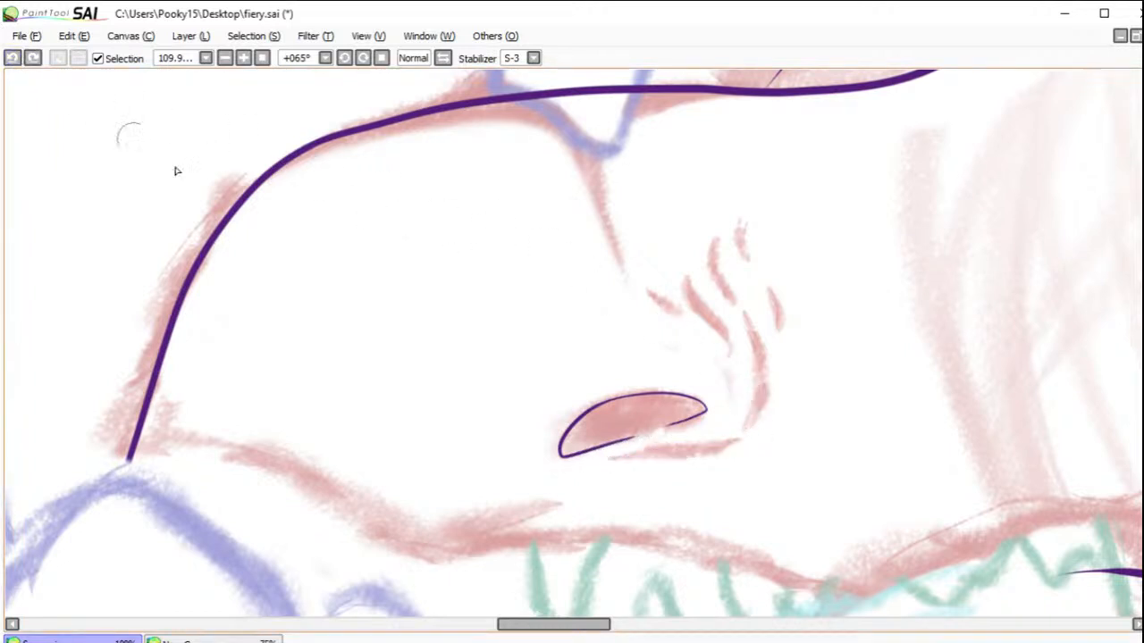
mouse_move(610, 460)
left_mouse_down()
mouse_move(715, 449)
mouse_move(742, 433)
left_mouse_up()
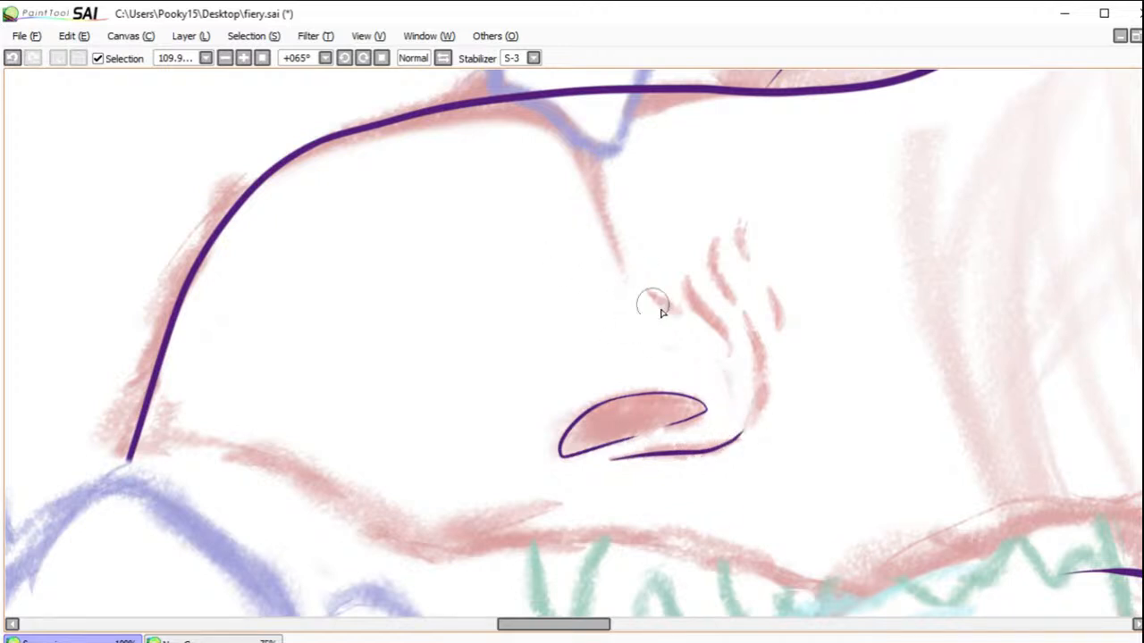
Step: Ink the short wrinkle lines above the nostril and the curved crease behind it
mouse_move(648, 290)
left_mouse_down()
mouse_move(683, 314)
mouse_move(687, 284)
mouse_move(740, 338)
left_mouse_up()
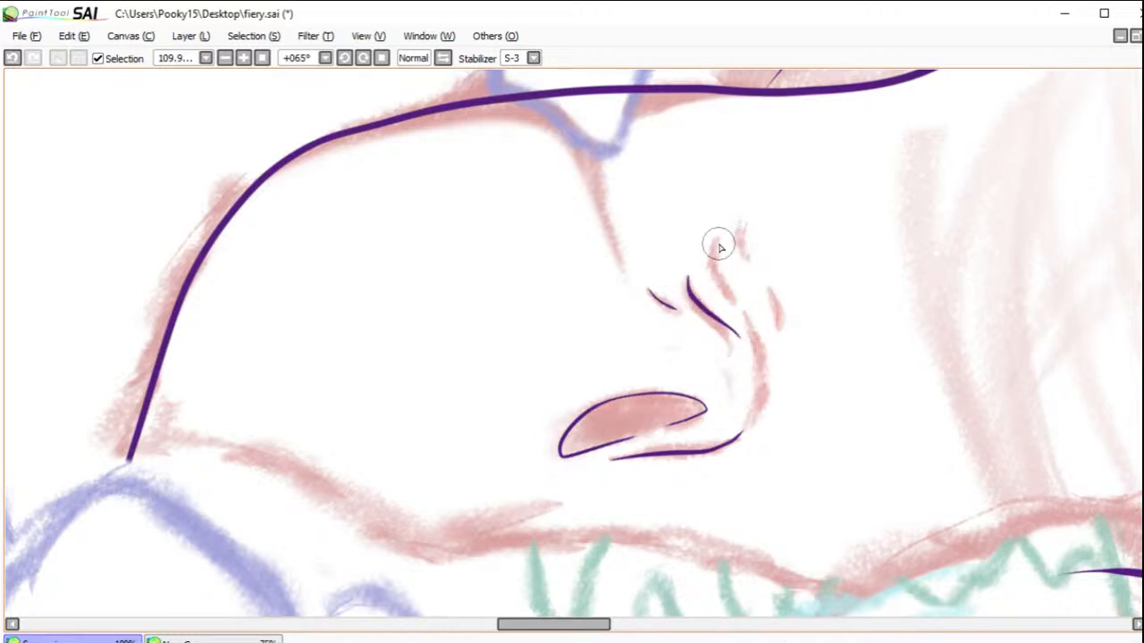
left_click_drag(716, 239, 727, 281)
mouse_move(740, 234)
left_mouse_down()
mouse_move(779, 321)
mouse_move(760, 348)
mouse_move(754, 417)
left_mouse_up()
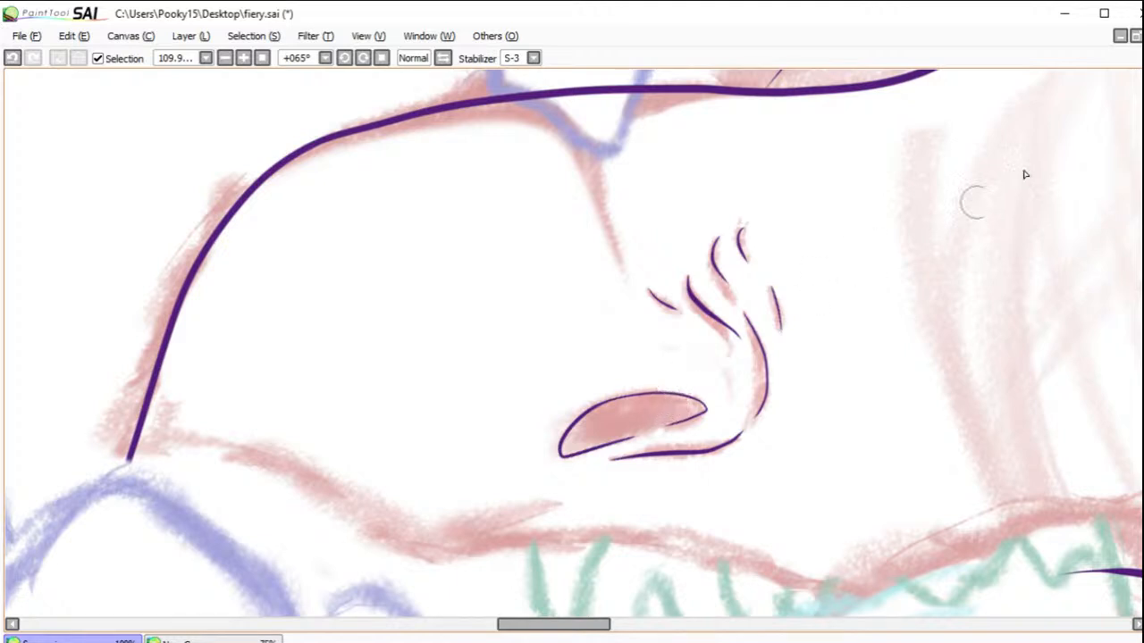
Step: Try inking the nose horn with one stroke for its upper edge and one for its back and base, then undo both
left_click_drag(509, 219, 508, 396)
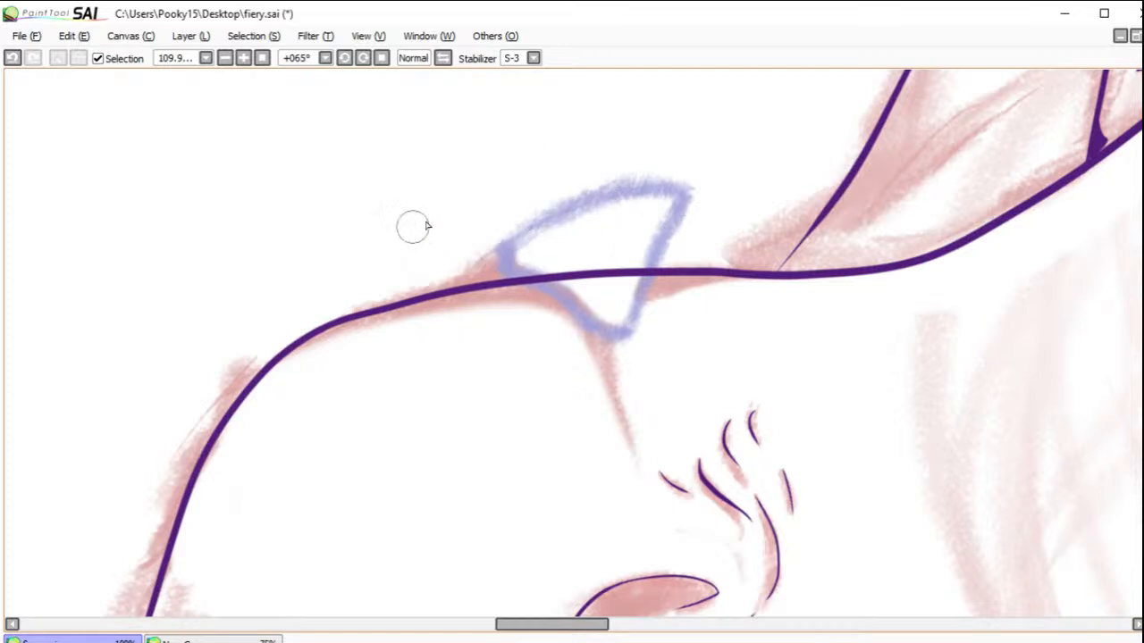
mouse_move(701, 191)
left_mouse_down()
mouse_move(606, 188)
mouse_move(516, 222)
mouse_move(442, 290)
mouse_move(416, 329)
left_mouse_up()
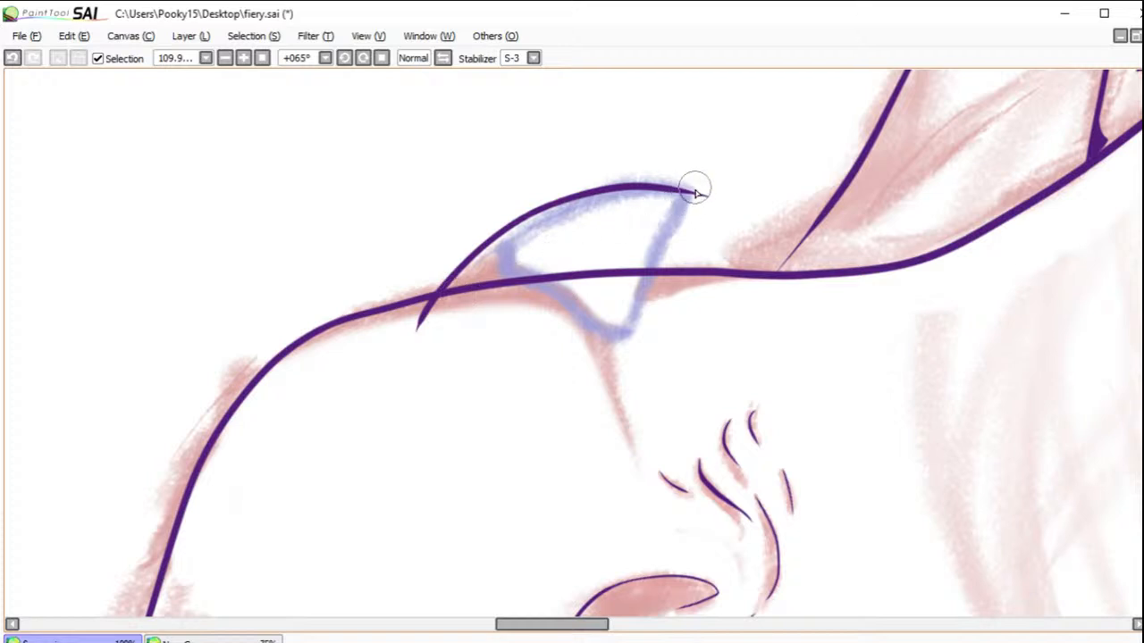
mouse_move(681, 195)
left_mouse_down()
mouse_move(635, 308)
mouse_move(473, 313)
mouse_move(424, 331)
left_mouse_up()
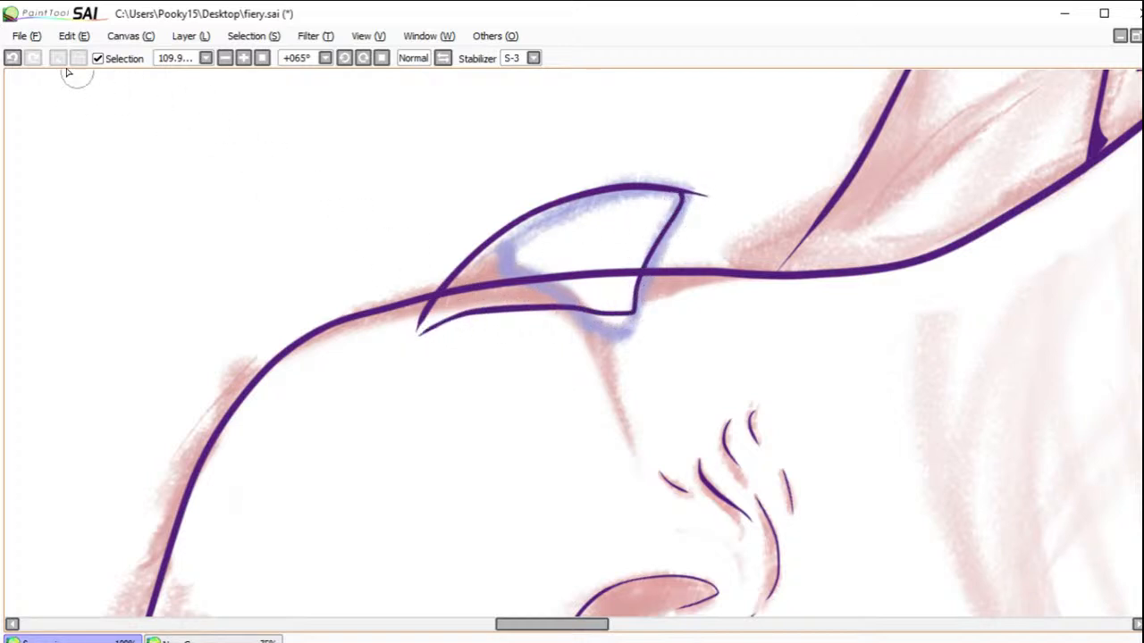
left_click(13, 58)
left_click(12, 57)
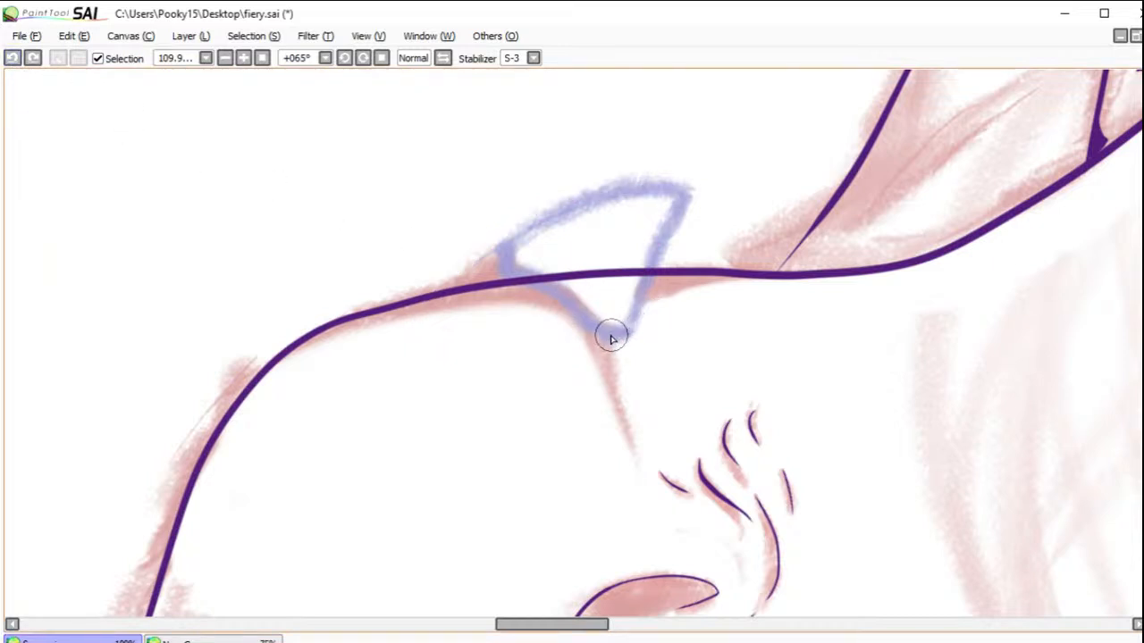
Step: Ink the nose horn as a closed pointed outline, shift it slightly upward and erase the snout line crossing inside it
mouse_move(619, 338)
left_mouse_down()
mouse_move(532, 314)
mouse_move(386, 319)
mouse_move(434, 251)
mouse_move(551, 201)
mouse_move(685, 198)
mouse_move(644, 259)
mouse_move(623, 343)
left_mouse_up()
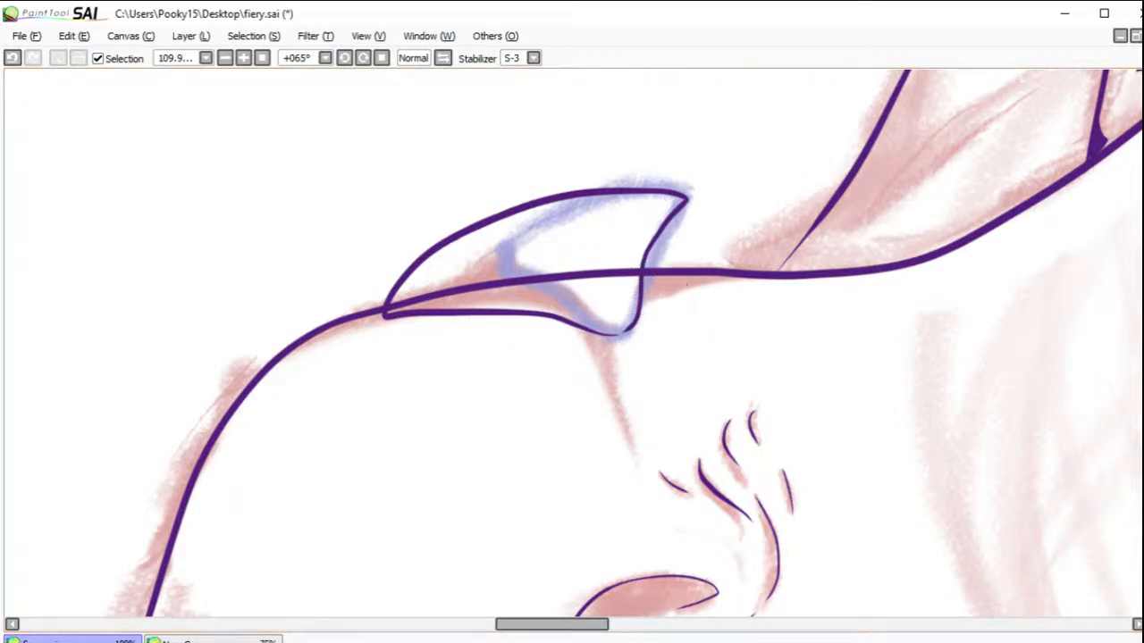
mouse_move(670, 283)
left_mouse_down()
mouse_move(668, 253)
mouse_move(676, 283)
left_mouse_up()
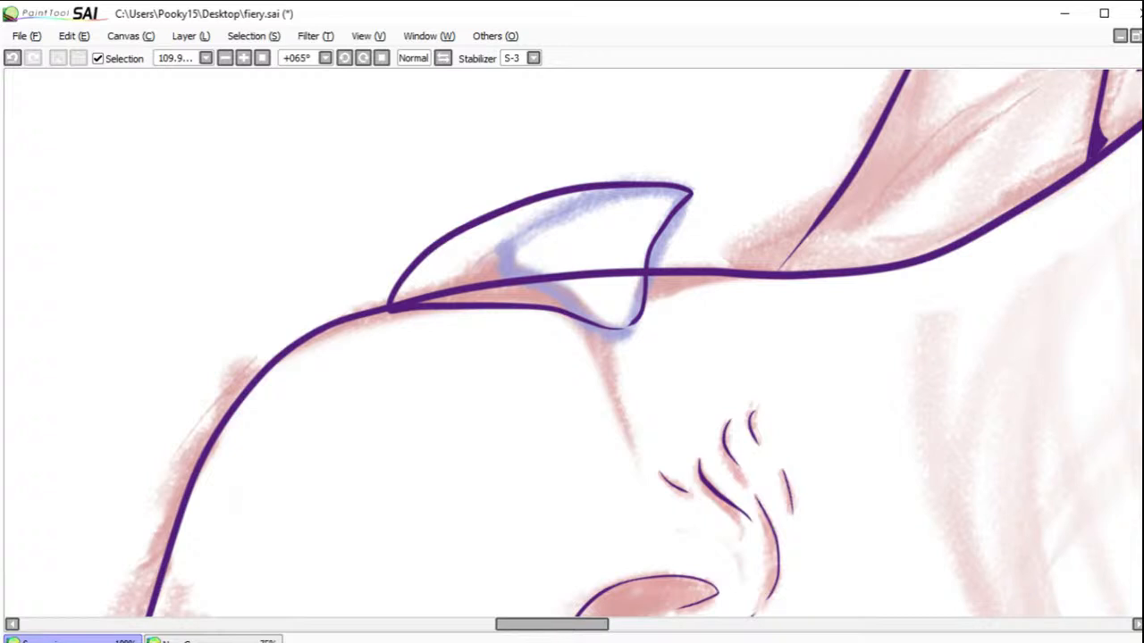
mouse_move(641, 271)
left_mouse_down()
mouse_move(514, 278)
mouse_move(426, 304)
mouse_move(441, 284)
mouse_move(400, 312)
left_mouse_up()
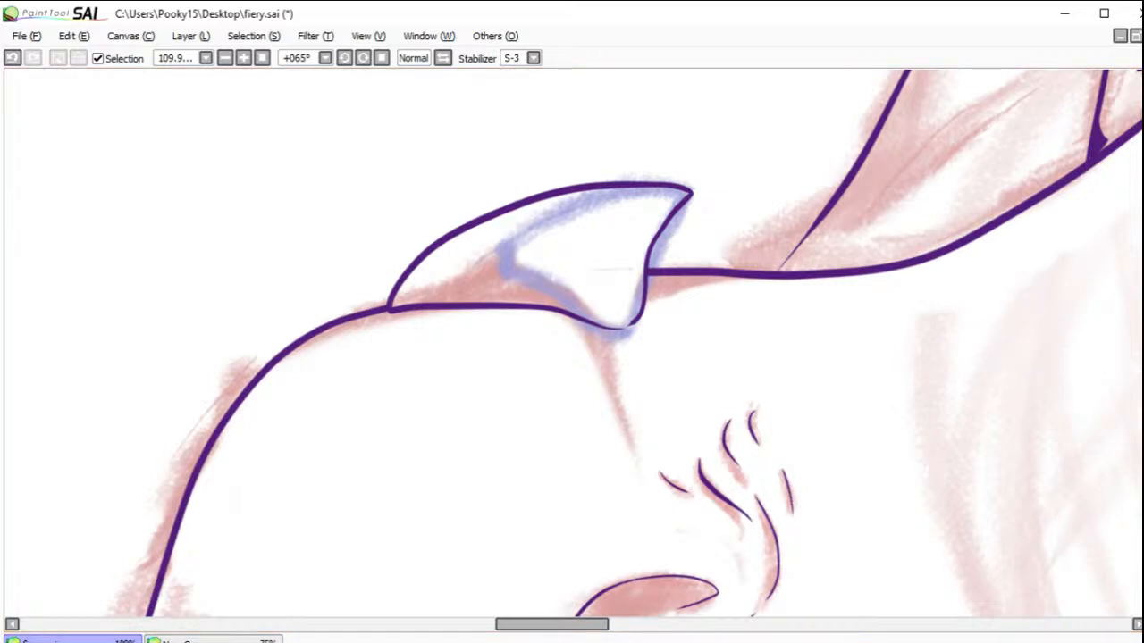
Step: Ink a short curve joining the lower end of the far cheek contour to the snout line behind the nose horn
left_click_drag(1015, 148, 1072, 295)
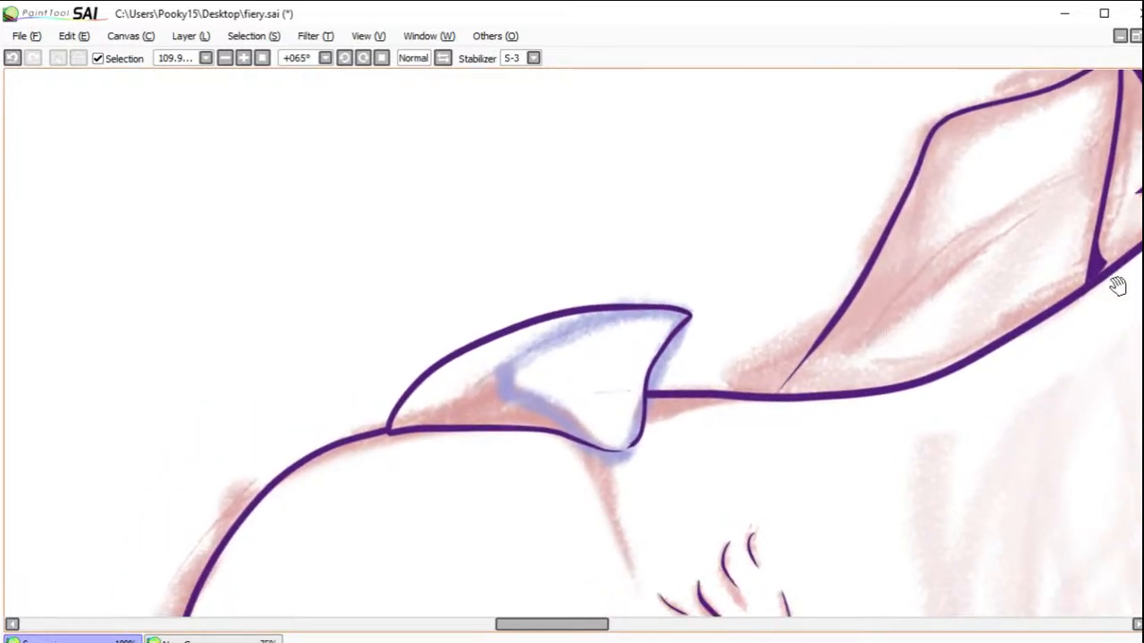
mouse_move(840, 302)
left_mouse_down()
mouse_move(771, 378)
mouse_move(720, 404)
left_mouse_up()
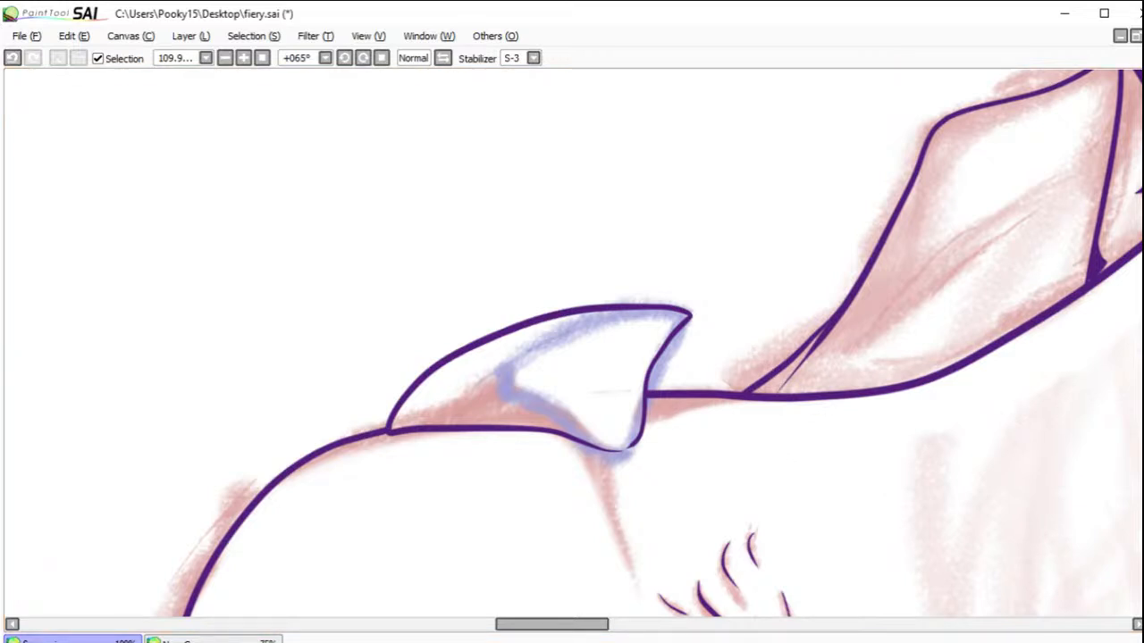
mouse_move(724, 449)
left_mouse_down()
mouse_move(765, 424)
mouse_move(742, 307)
mouse_move(777, 322)
mouse_move(777, 294)
mouse_move(750, 271)
mouse_move(611, 271)
mouse_move(710, 286)
mouse_move(718, 266)
mouse_move(607, 220)
mouse_move(778, 270)
mouse_move(512, 290)
mouse_move(610, 294)
mouse_move(867, 344)
left_mouse_up()
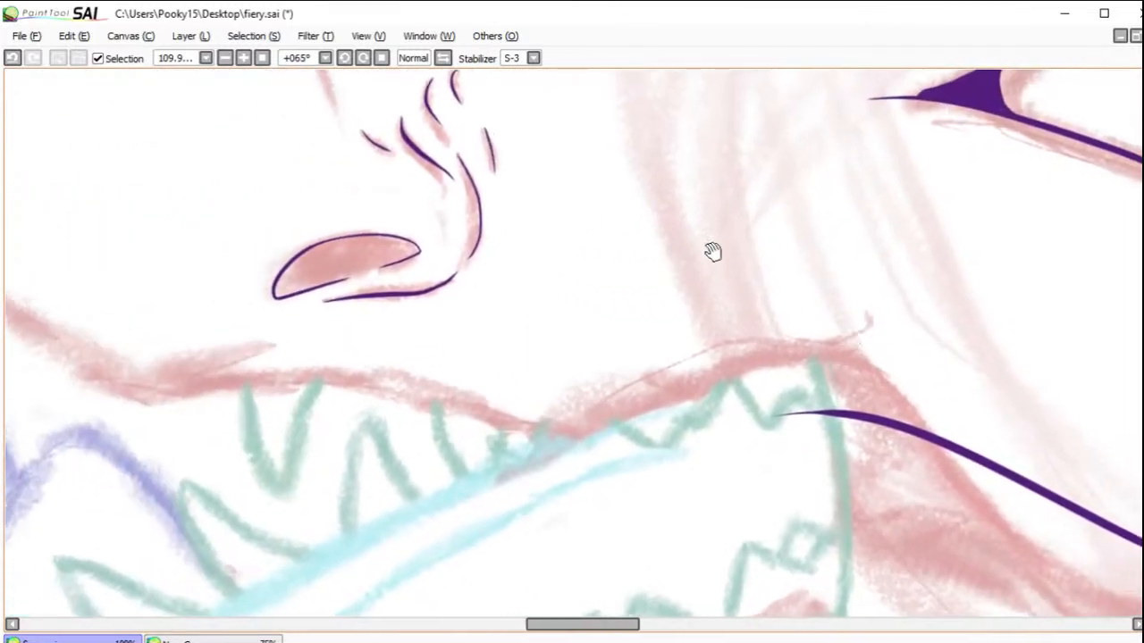
Step: Try inking the upper lip edge as strokes from the cheek contour toward the snout tip, undoing each attempt
left_click(344, 58)
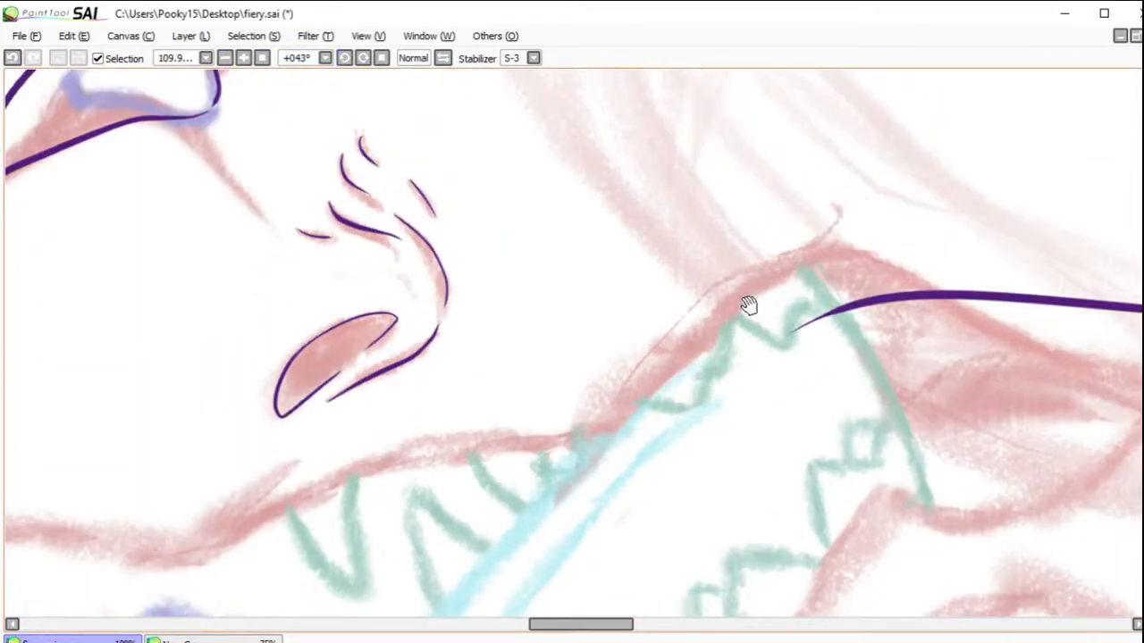
left_click_drag(755, 311, 369, 352)
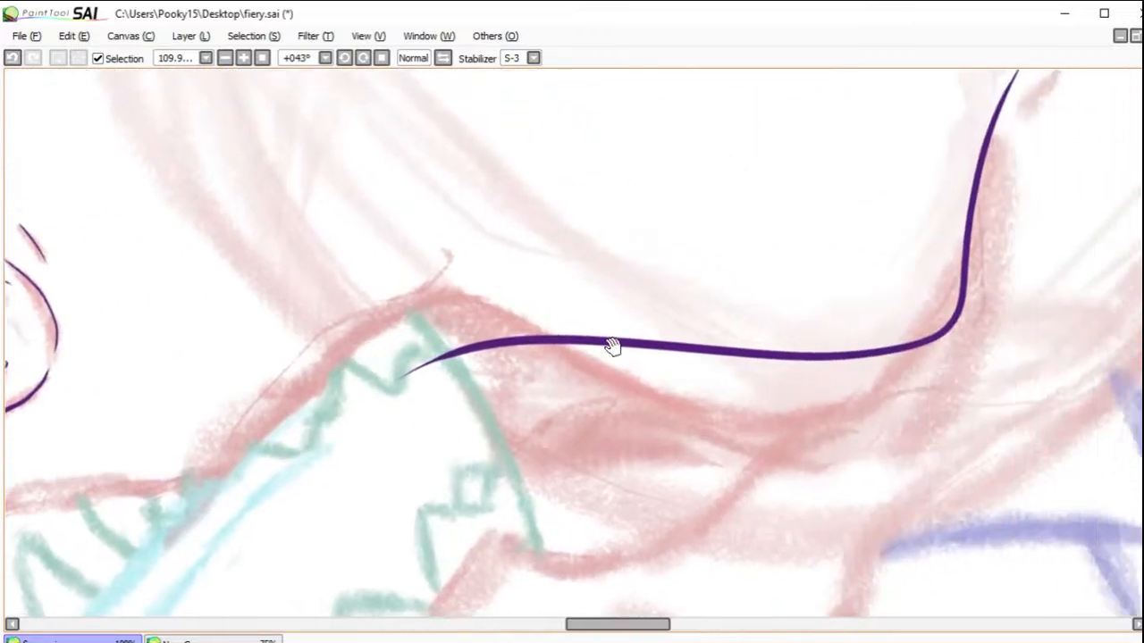
left_click_drag(605, 366, 669, 383)
mouse_move(720, 302)
left_mouse_down()
mouse_move(577, 510)
mouse_move(758, 375)
mouse_move(876, 312)
left_mouse_up()
mouse_move(760, 347)
left_mouse_down()
mouse_move(804, 322)
mouse_move(428, 349)
mouse_move(929, 281)
left_mouse_up()
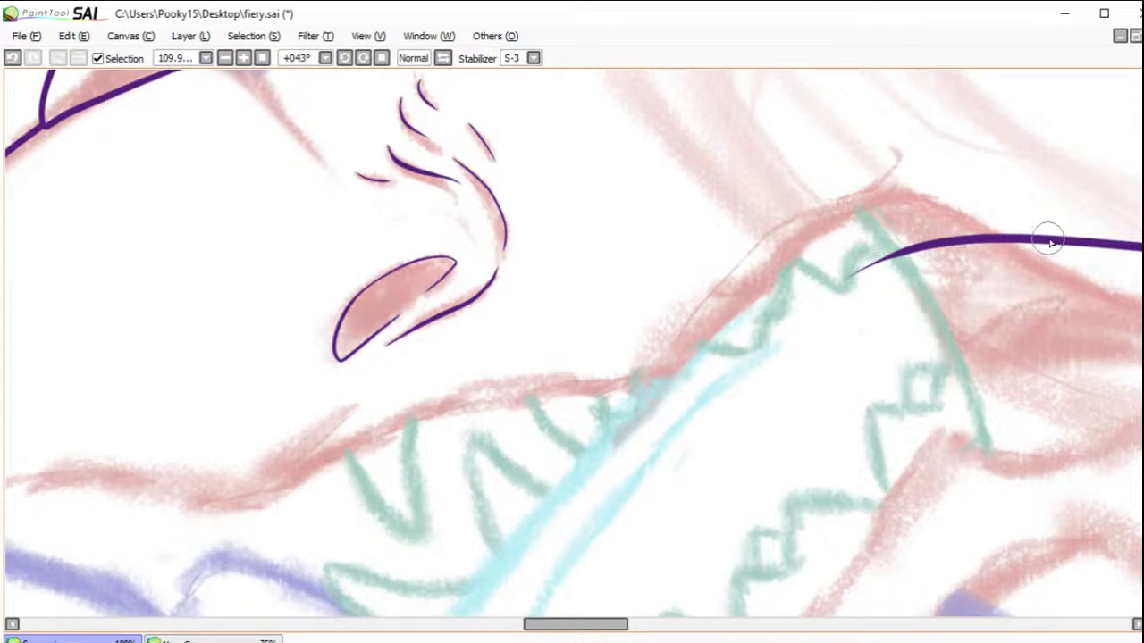
mouse_move(1092, 242)
left_mouse_down()
mouse_move(965, 237)
mouse_move(838, 214)
mouse_move(648, 368)
mouse_move(452, 396)
left_mouse_up()
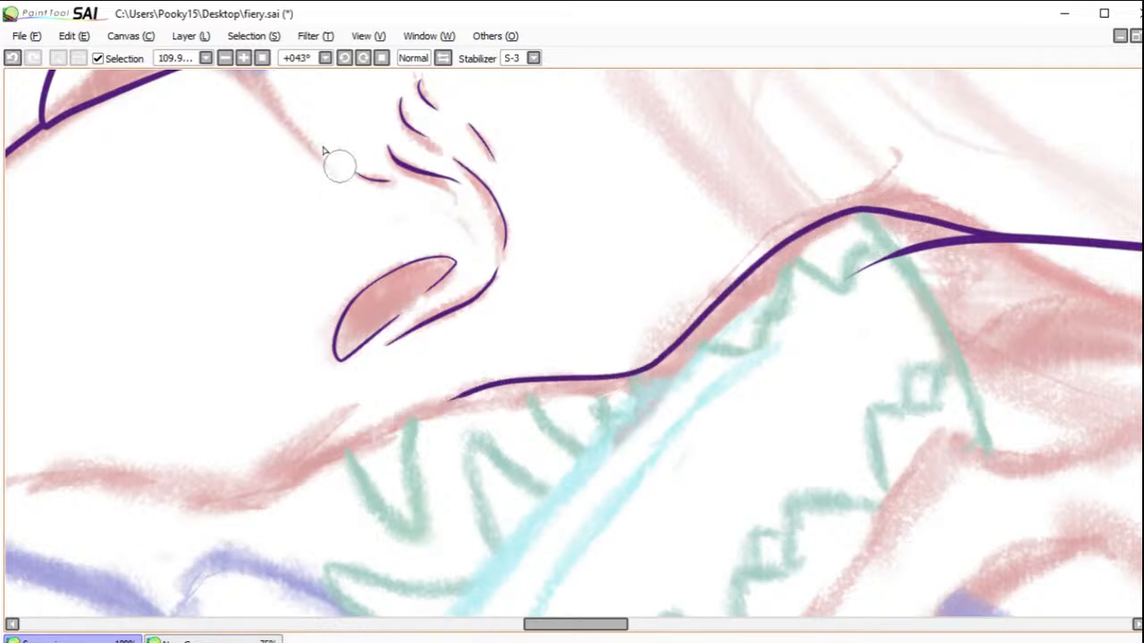
left_click(12, 57)
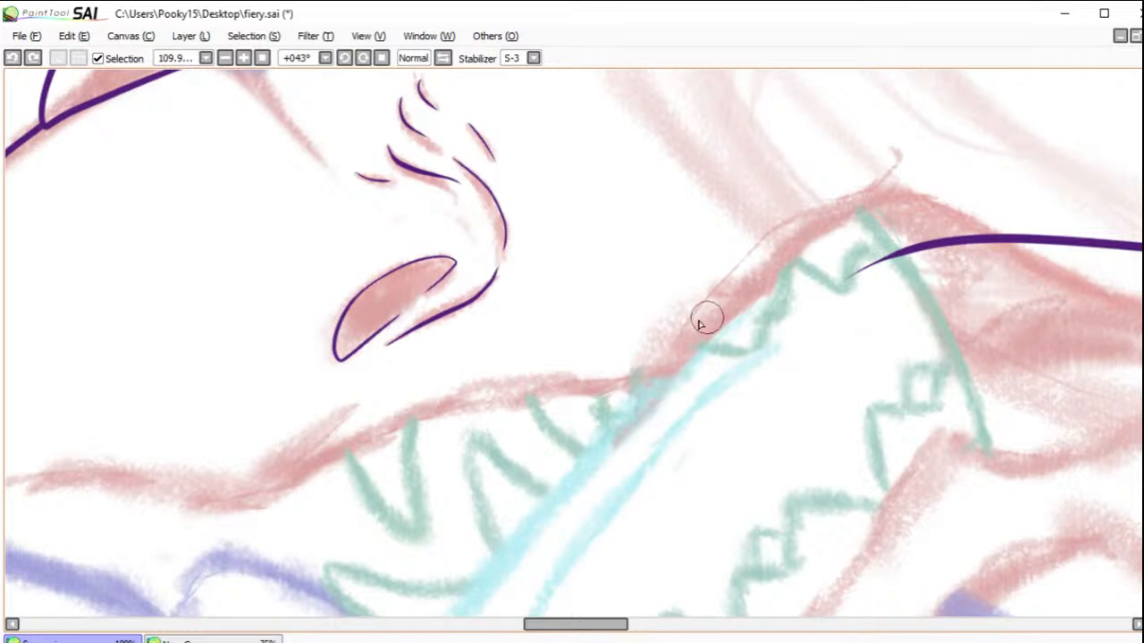
mouse_move(576, 625)
left_mouse_down()
mouse_move(551, 625)
mouse_move(592, 626)
left_mouse_up()
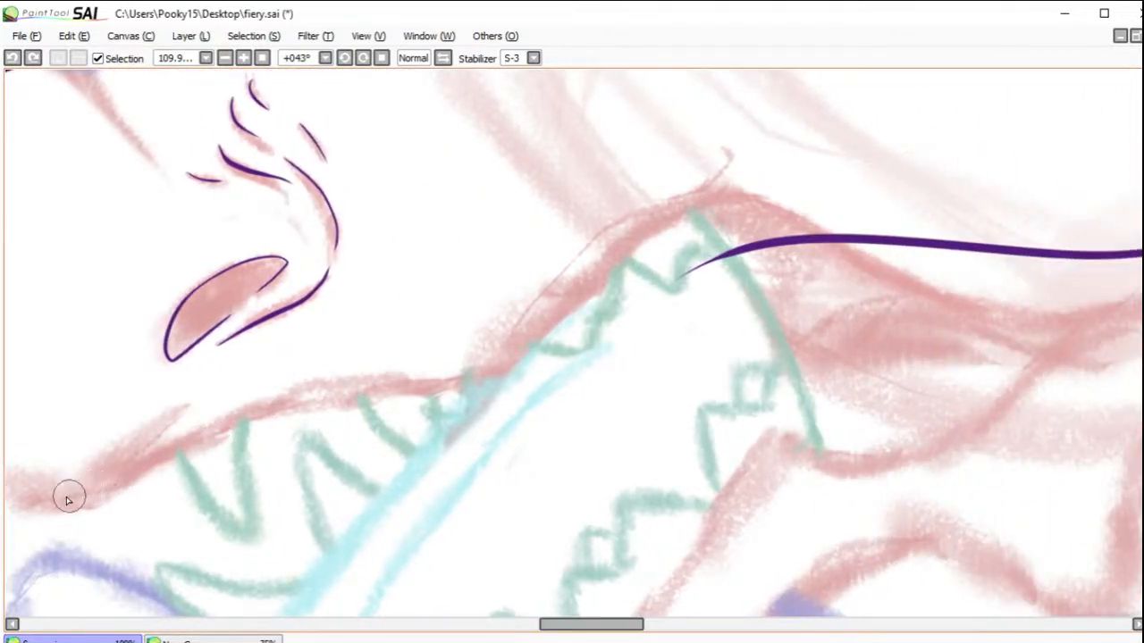
mouse_move(16, 494)
left_mouse_down()
mouse_move(43, 500)
mouse_move(107, 475)
mouse_move(179, 424)
left_mouse_up()
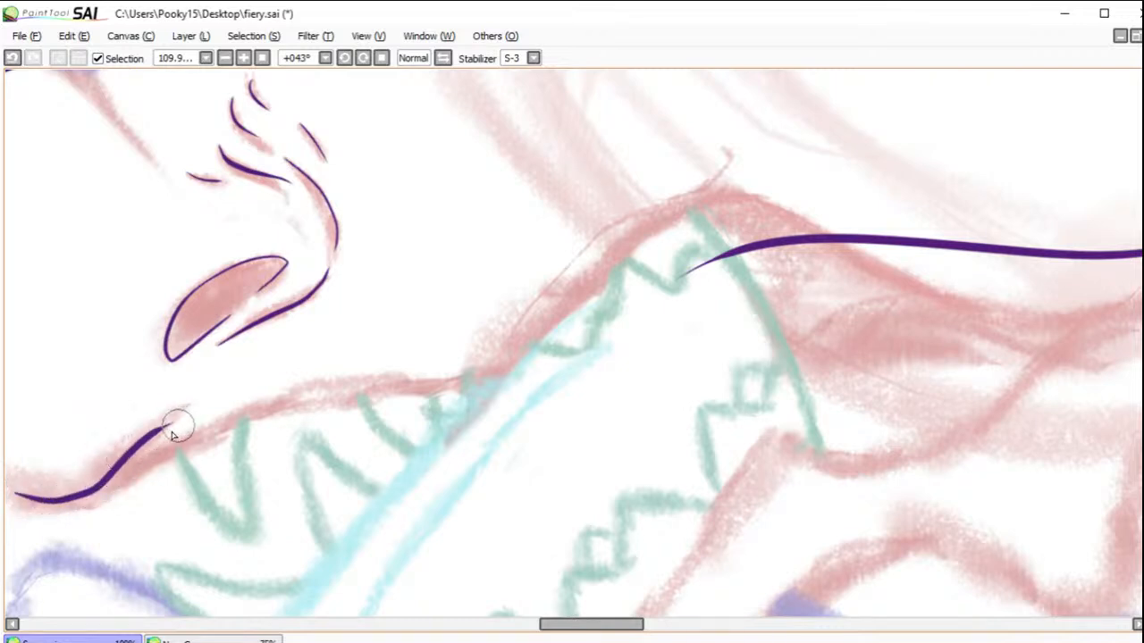
left_click(11, 58)
Step: Ink the upper lip edge from below the nostril back into the cheek contour, and erase the cheek line's old tapered end
mouse_move(85, 505)
left_mouse_down()
mouse_move(334, 395)
mouse_move(479, 377)
mouse_move(557, 304)
mouse_move(677, 219)
mouse_move(777, 216)
mouse_move(974, 252)
left_mouse_up()
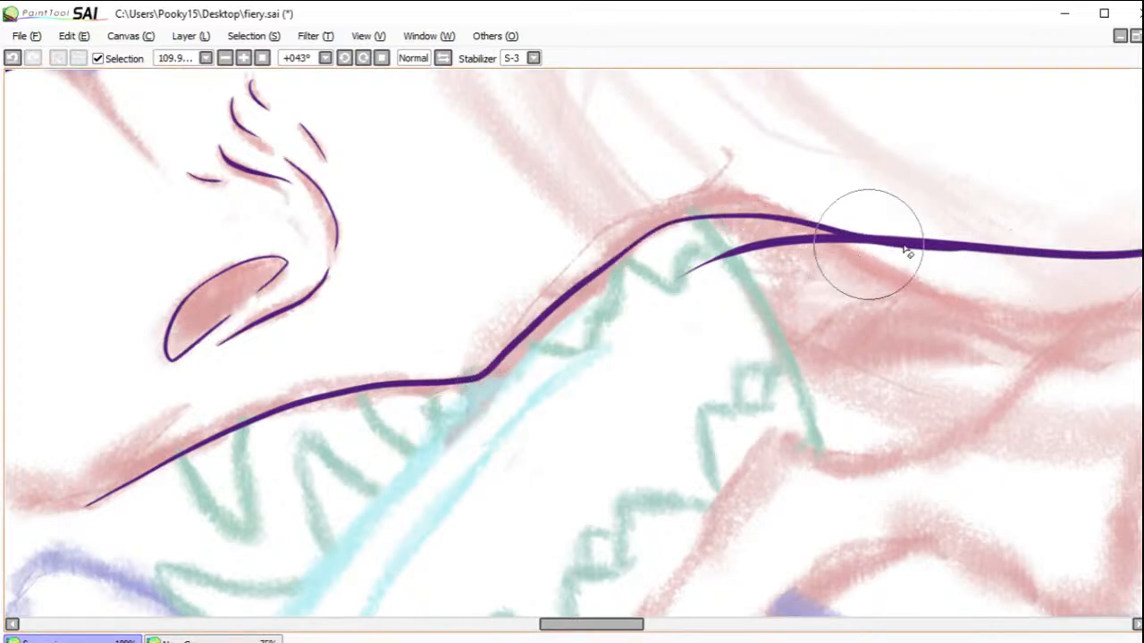
mouse_move(843, 242)
left_mouse_down()
mouse_move(756, 243)
mouse_move(692, 260)
mouse_move(660, 298)
left_mouse_up()
mouse_move(804, 237)
left_mouse_down()
mouse_move(859, 252)
mouse_move(825, 238)
mouse_move(876, 253)
left_mouse_up()
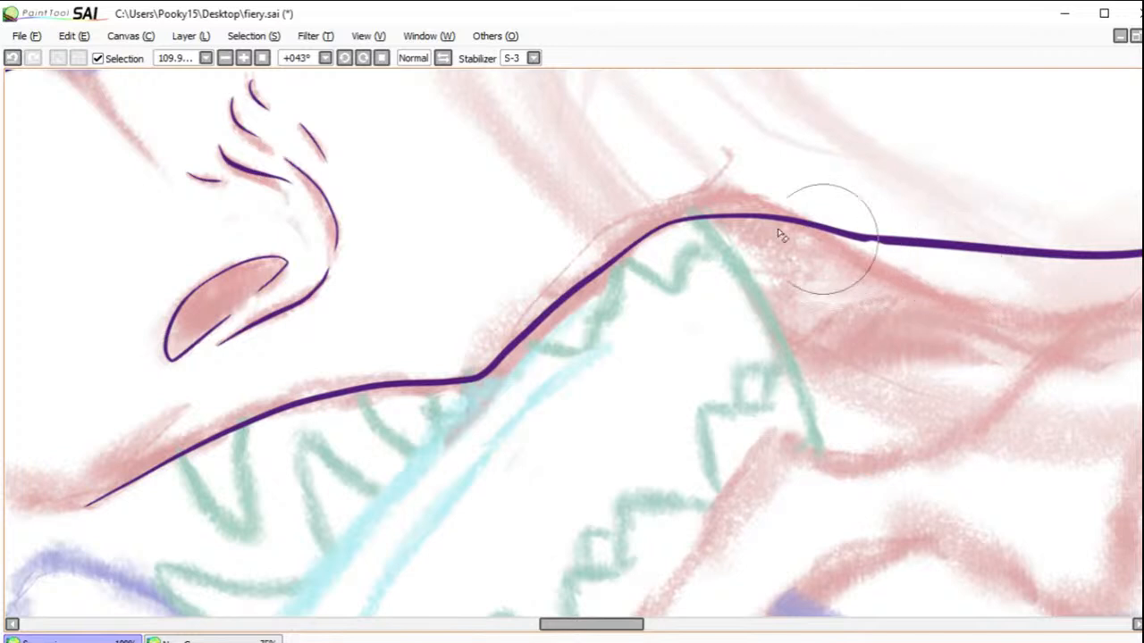
left_click(13, 57)
left_click_drag(843, 240, 917, 261)
left_click(13, 57)
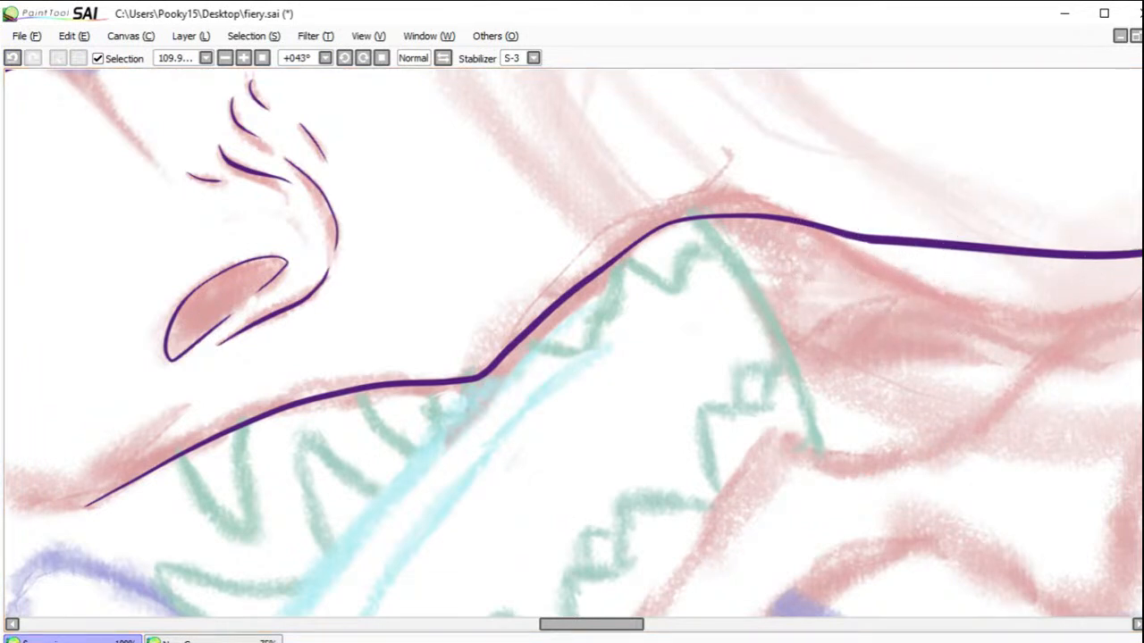
Step: Ink the front part of the upper lip up to the snout tip, and erase the overshooting ends at both junctions
mouse_move(505, 403)
left_mouse_down()
mouse_move(727, 414)
mouse_move(876, 381)
left_mouse_up()
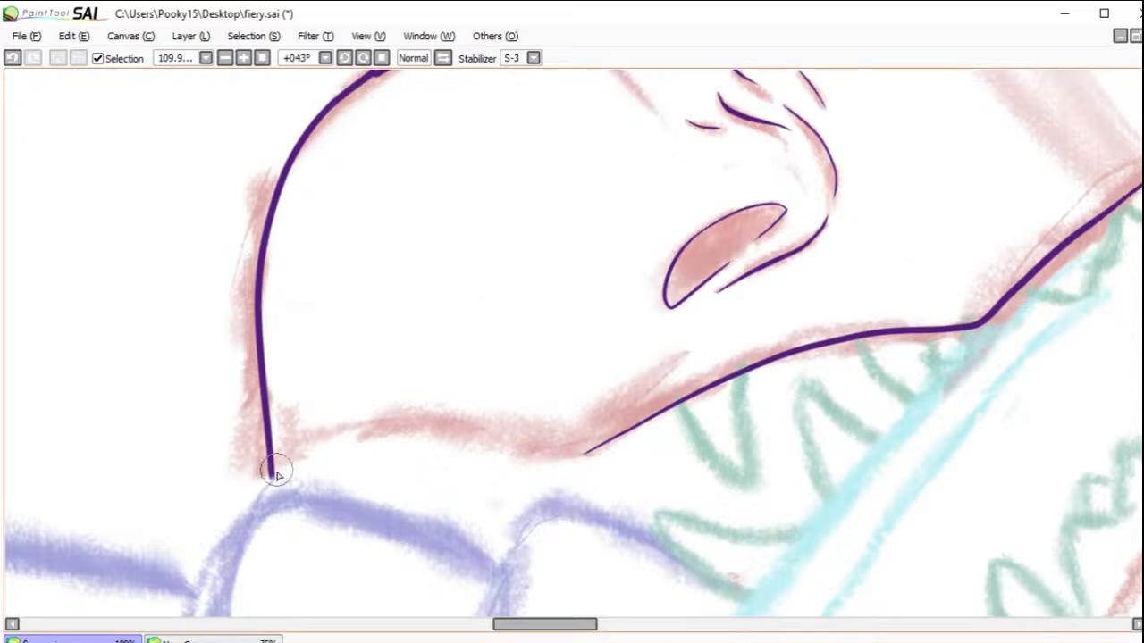
mouse_move(255, 493)
left_mouse_down()
mouse_move(306, 445)
mouse_move(595, 439)
mouse_move(683, 389)
left_mouse_up()
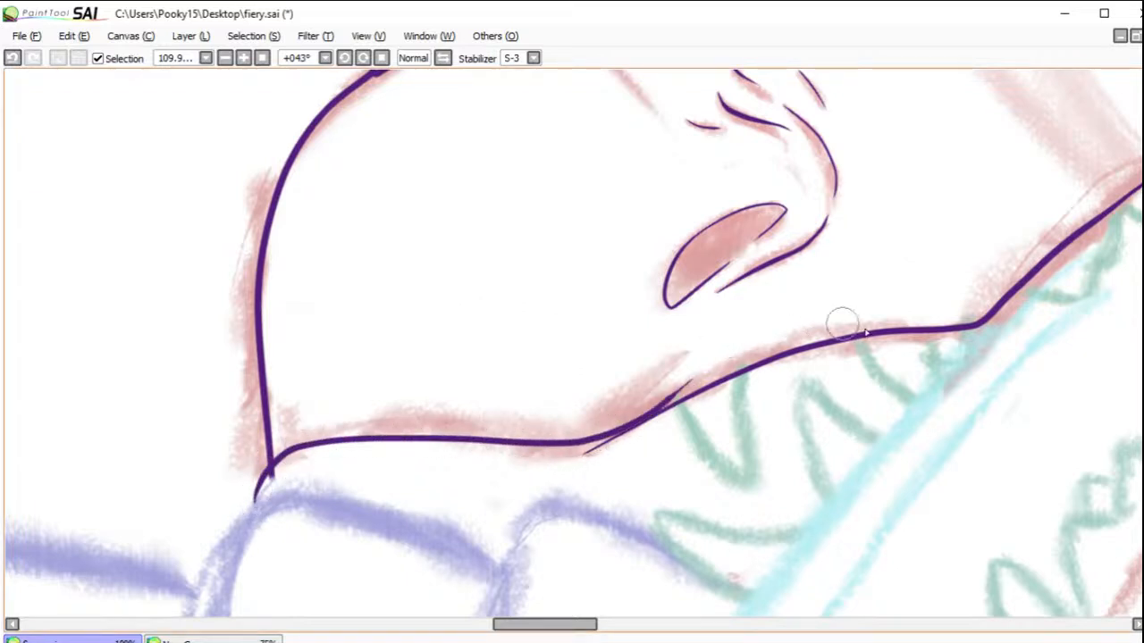
left_click(1143, 314)
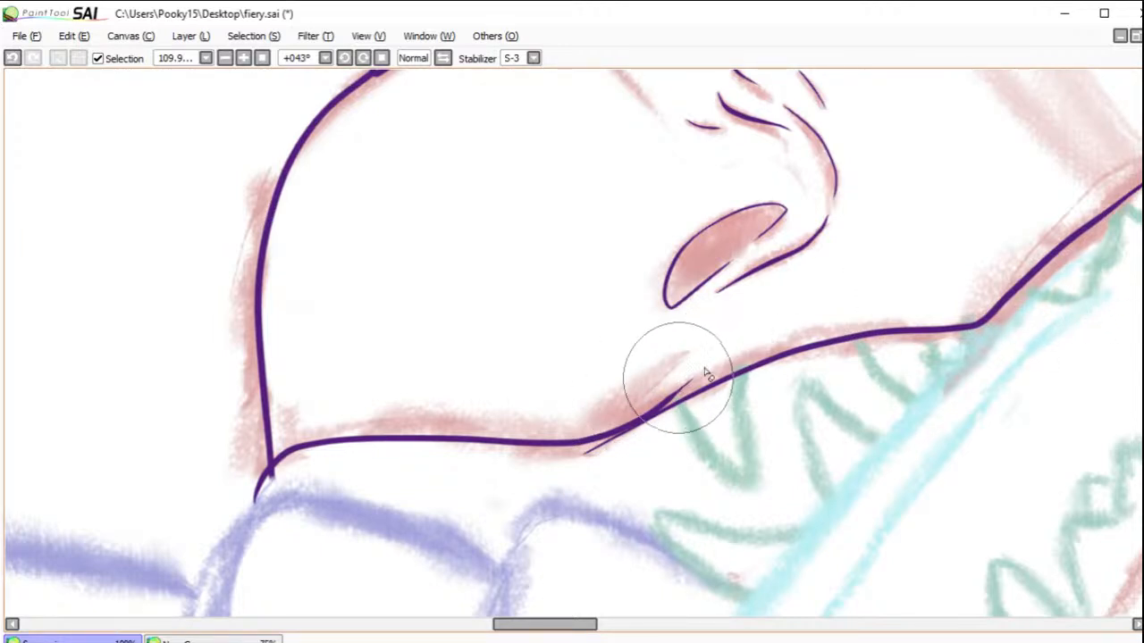
left_click_drag(684, 388, 629, 417)
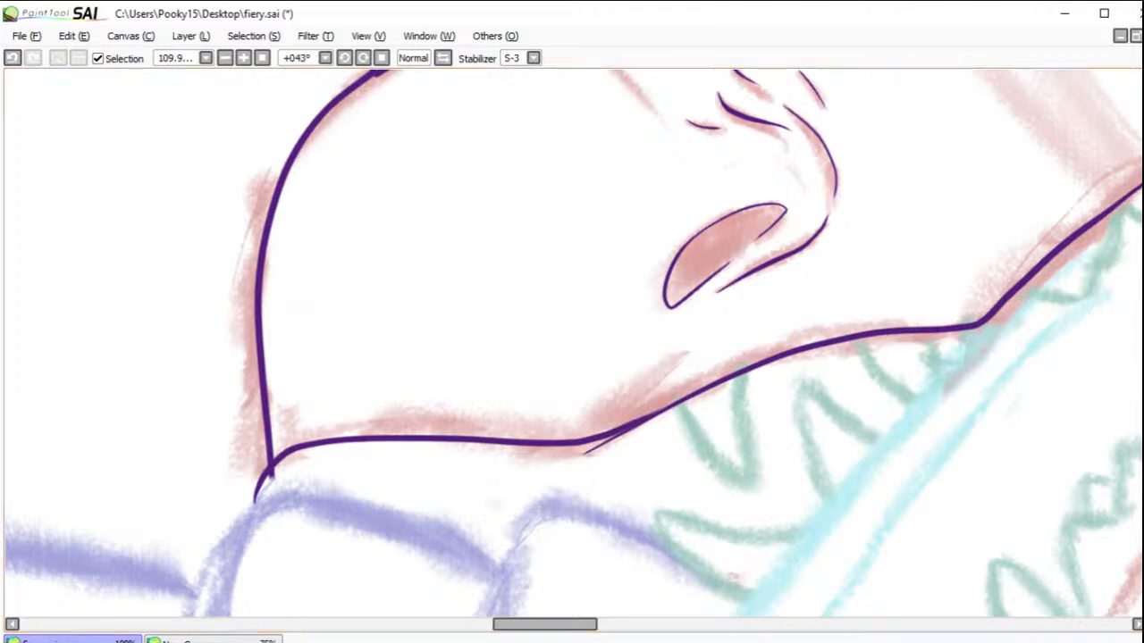
left_click_drag(638, 429, 566, 465)
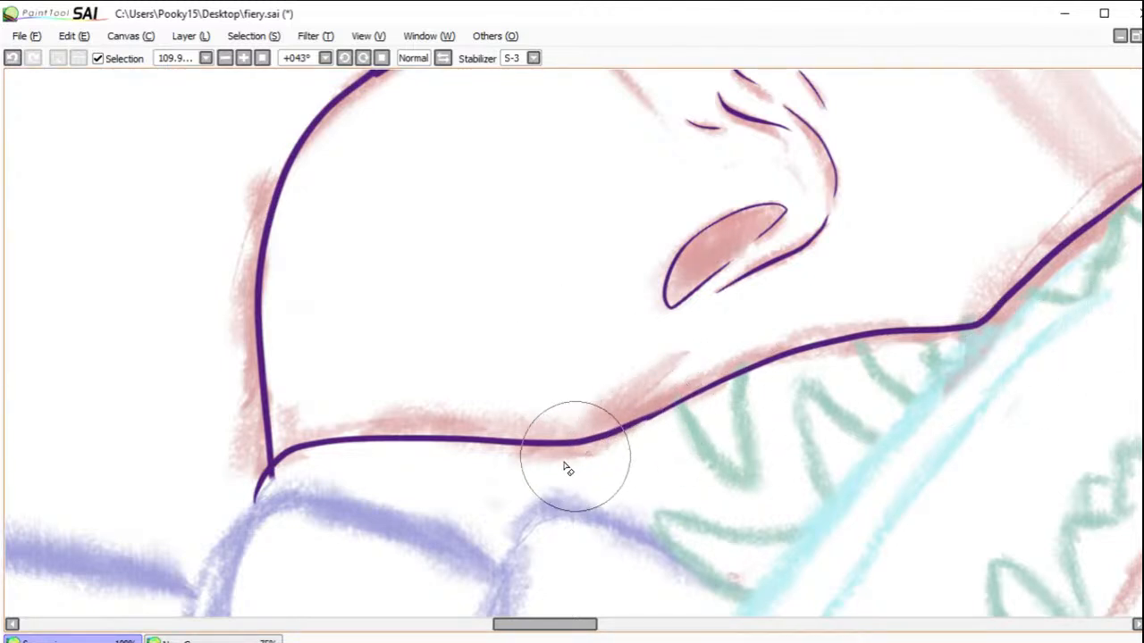
left_click(13, 57)
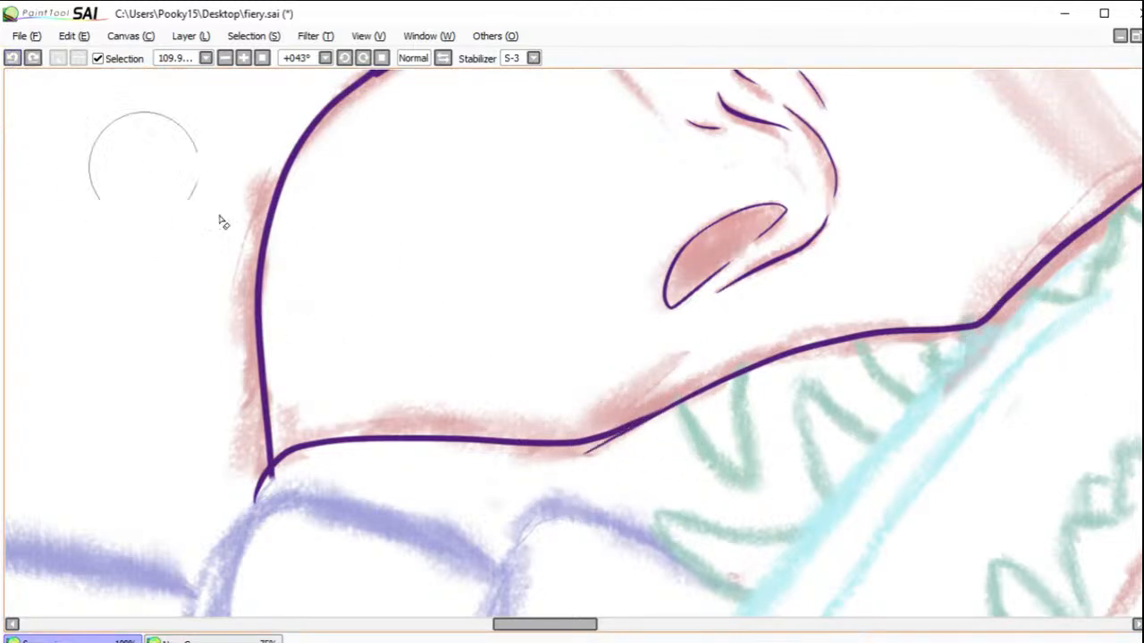
mouse_move(659, 435)
left_mouse_down()
mouse_move(579, 461)
mouse_move(523, 465)
left_mouse_up()
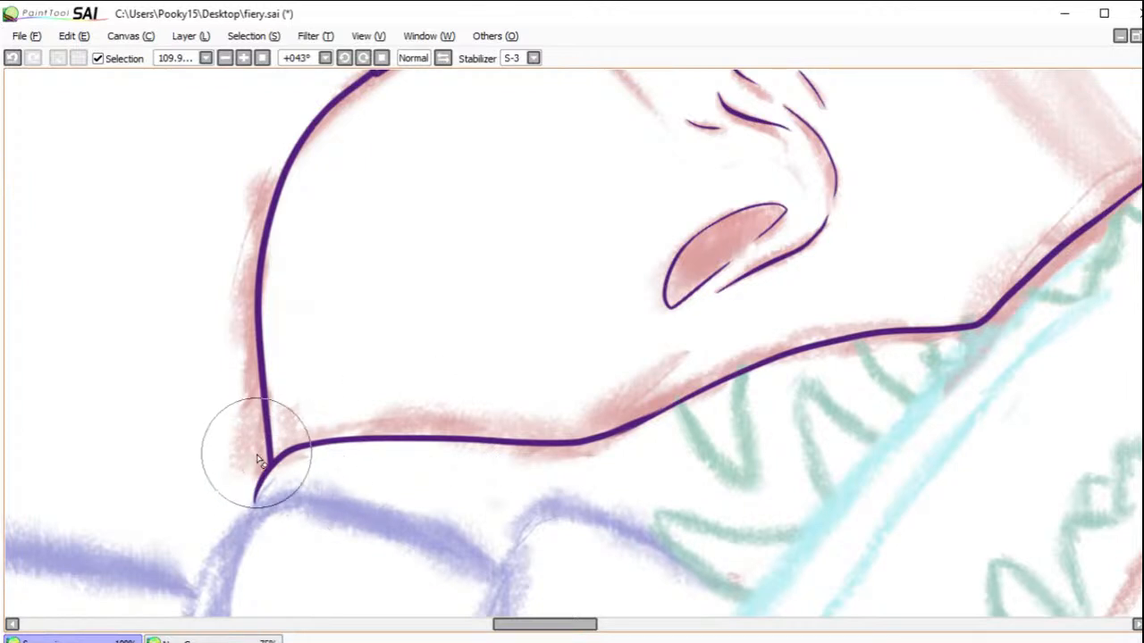
left_click_drag(260, 473, 258, 500)
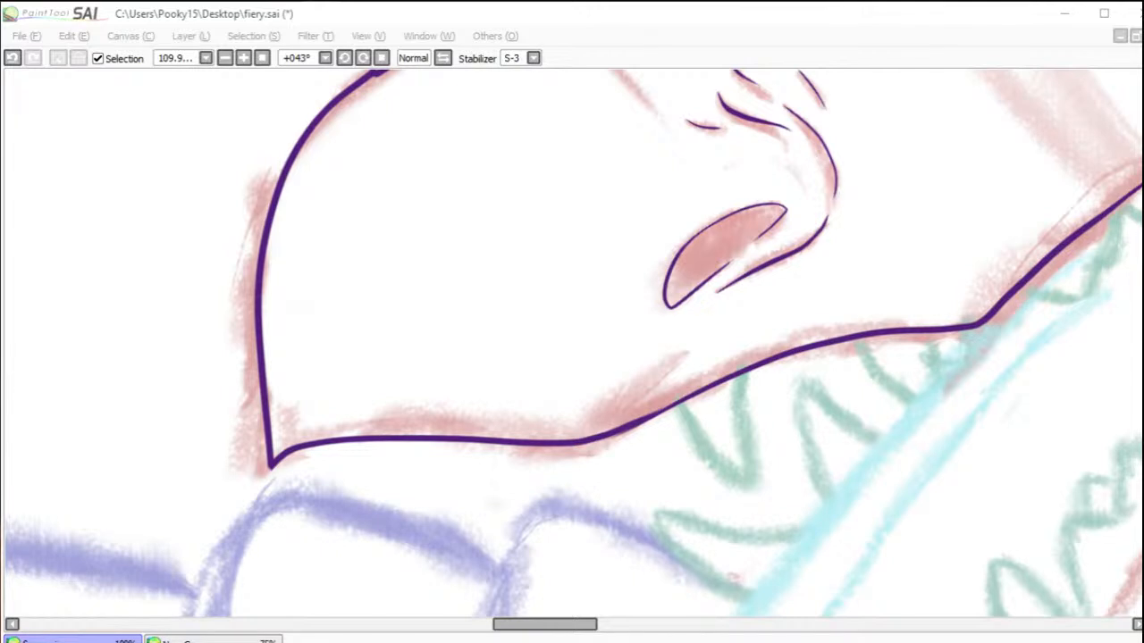
Step: Ink the top of the head as one long arc from the far brow back to the upper horn's base
left_click(479, 315)
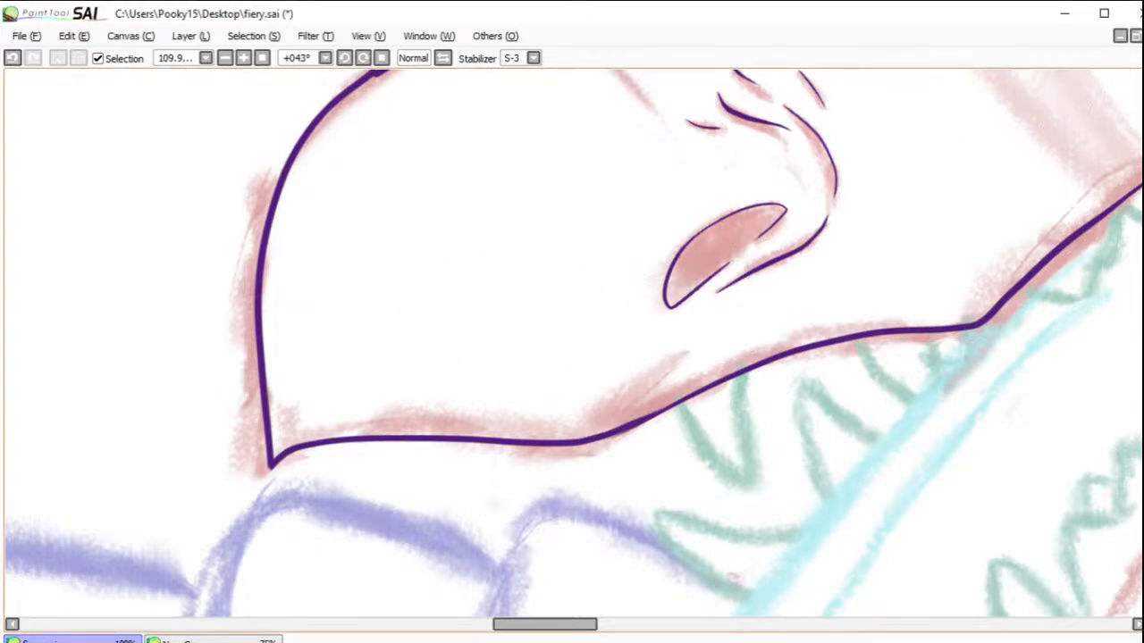
left_click_drag(731, 235, 739, 459)
left_click_drag(786, 320, 594, 530)
left_click_drag(722, 459, 661, 516)
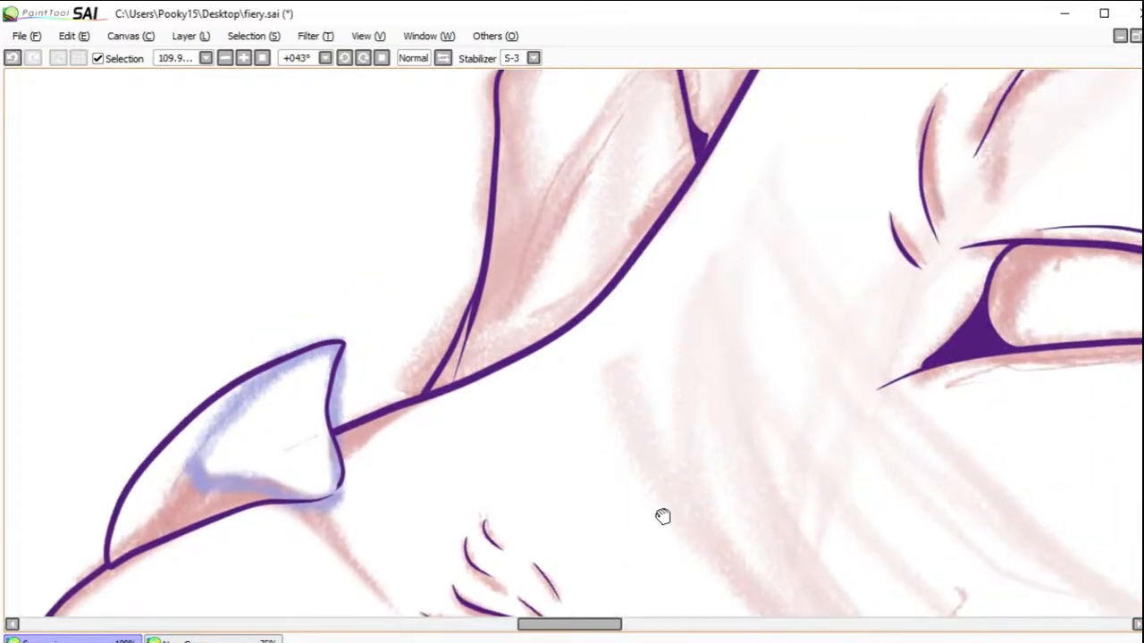
left_click_drag(778, 401, 707, 528)
left_click_drag(744, 367, 682, 342)
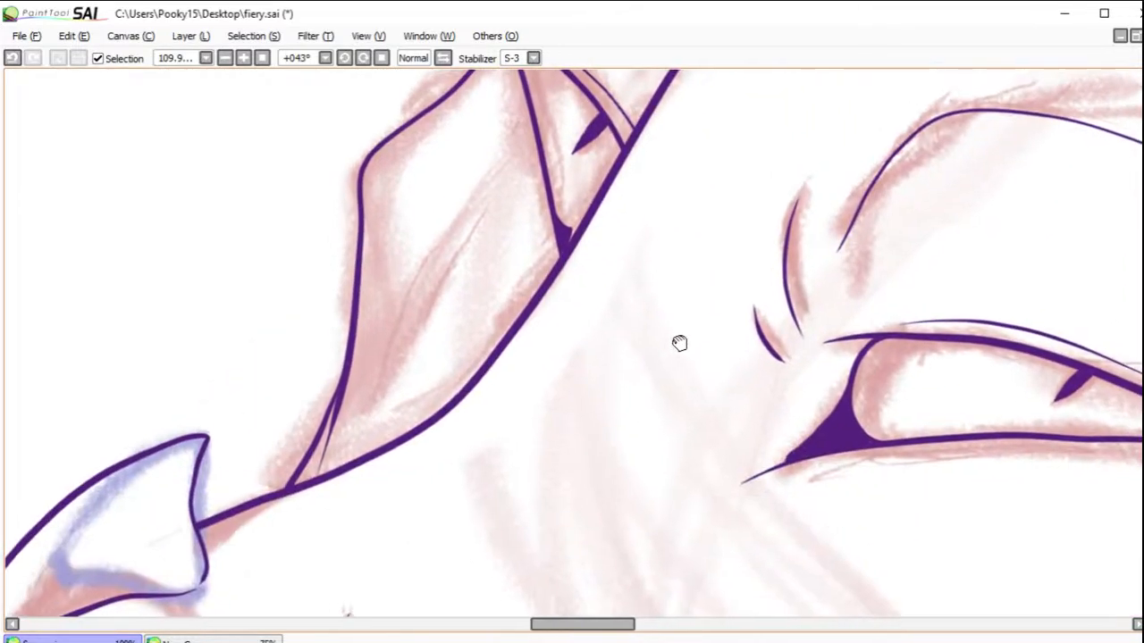
left_click_drag(620, 376, 479, 487)
left_click_drag(720, 355, 435, 598)
left_click_drag(623, 457, 681, 503)
left_click_drag(605, 490, 566, 452)
mouse_move(642, 427)
left_mouse_down()
mouse_move(521, 385)
mouse_move(536, 240)
mouse_move(582, 348)
mouse_move(626, 168)
mouse_move(777, 171)
mouse_move(847, 436)
mouse_move(613, 501)
mouse_move(635, 403)
mouse_move(579, 411)
left_mouse_up()
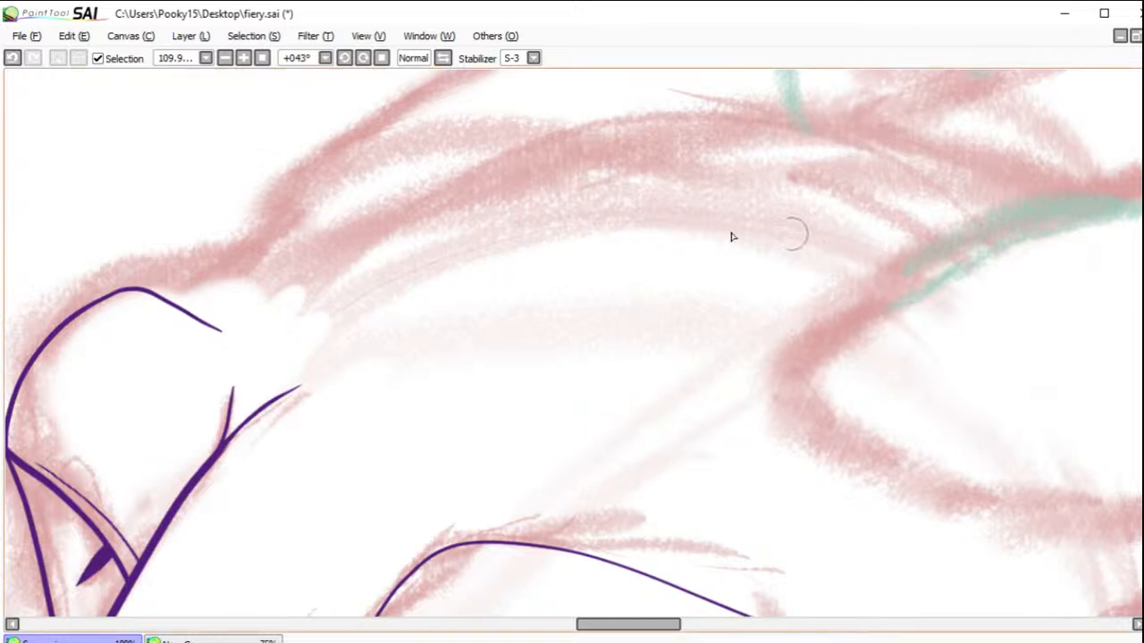
mouse_move(125, 298)
left_mouse_down()
mouse_move(468, 150)
mouse_move(606, 111)
mouse_move(709, 101)
mouse_move(876, 112)
mouse_move(1001, 139)
mouse_move(1137, 212)
left_mouse_up()
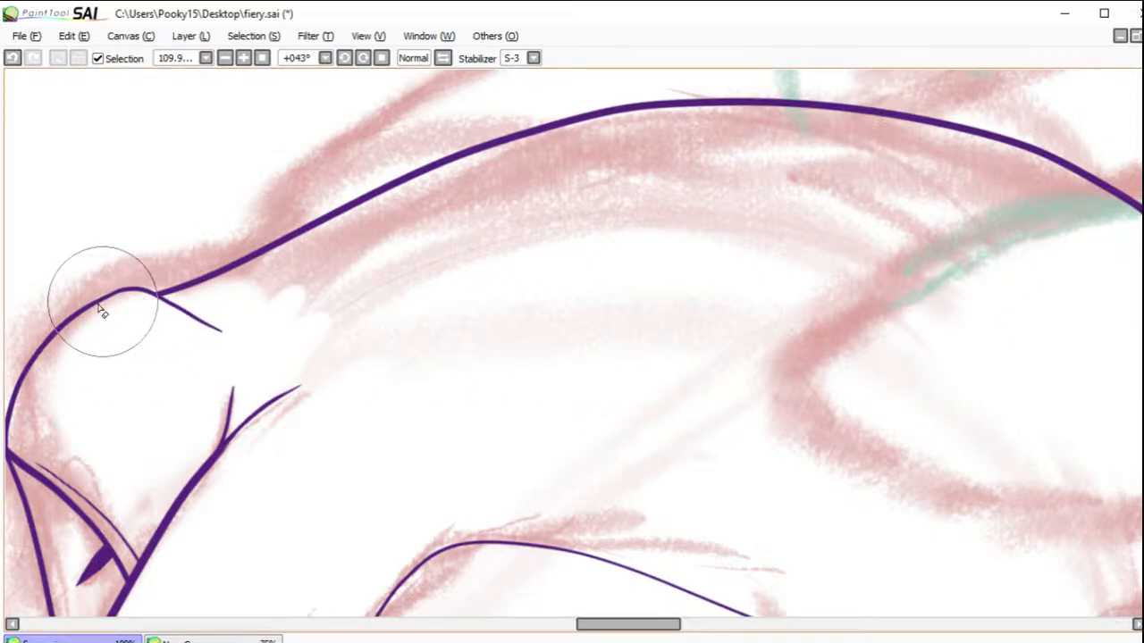
Step: Free-transform the head arc so its rear end sits slightly lower, and ink a short continuation between the two horn bases
mouse_move(998, 268)
left_mouse_down()
mouse_move(491, 319)
mouse_move(542, 319)
mouse_move(772, 383)
mouse_move(763, 330)
mouse_move(751, 345)
mouse_move(616, 195)
left_mouse_up()
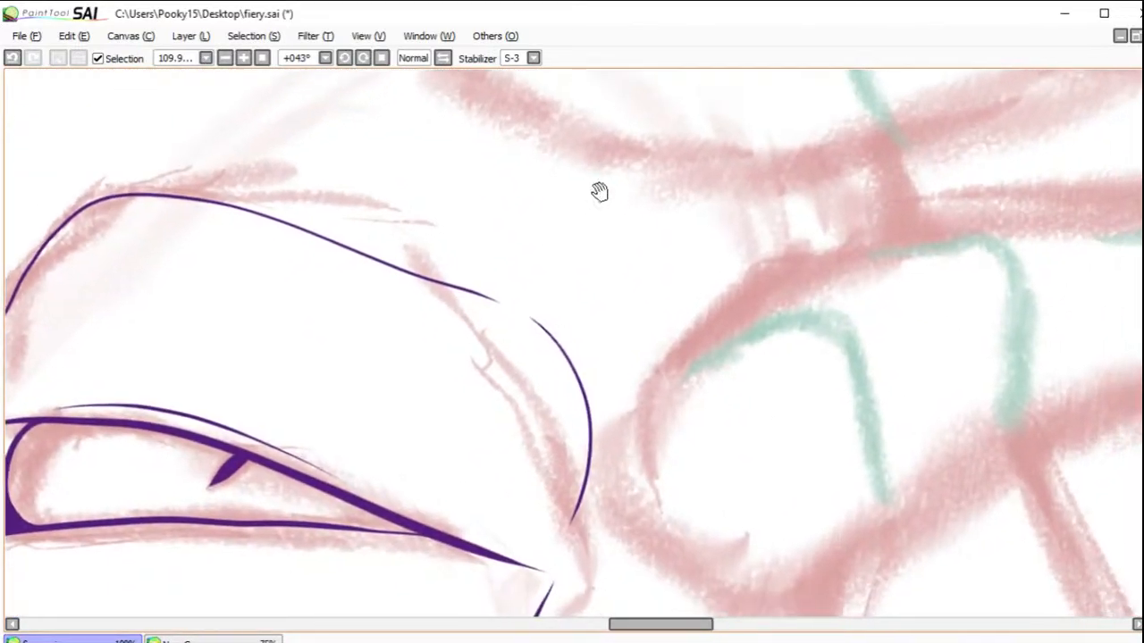
left_click(225, 58)
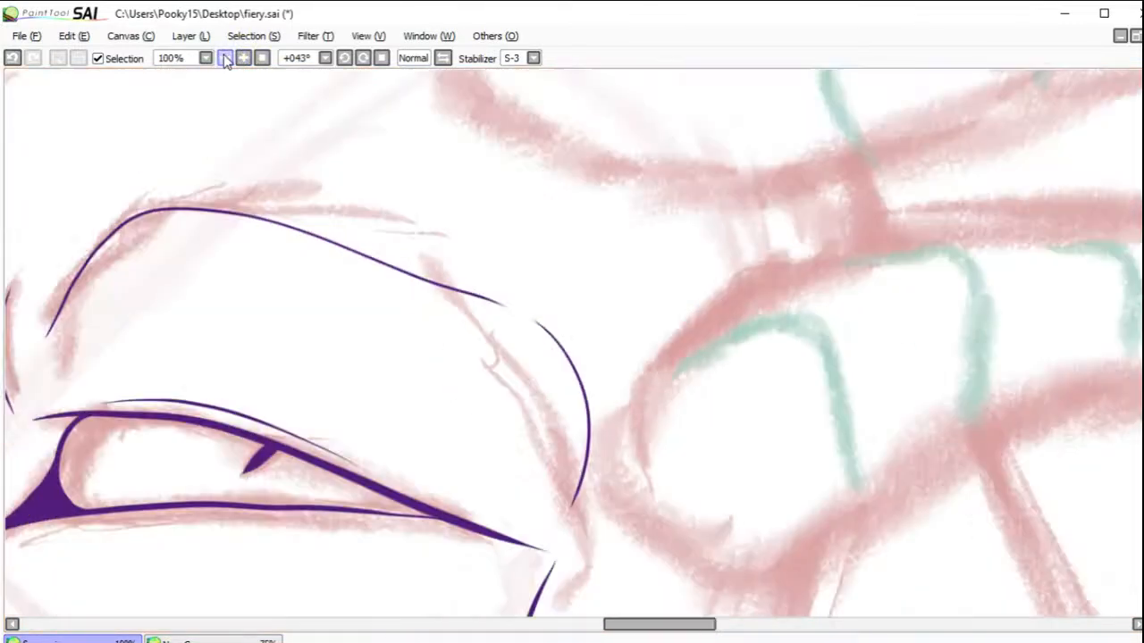
left_click(225, 58)
left_click(226, 58)
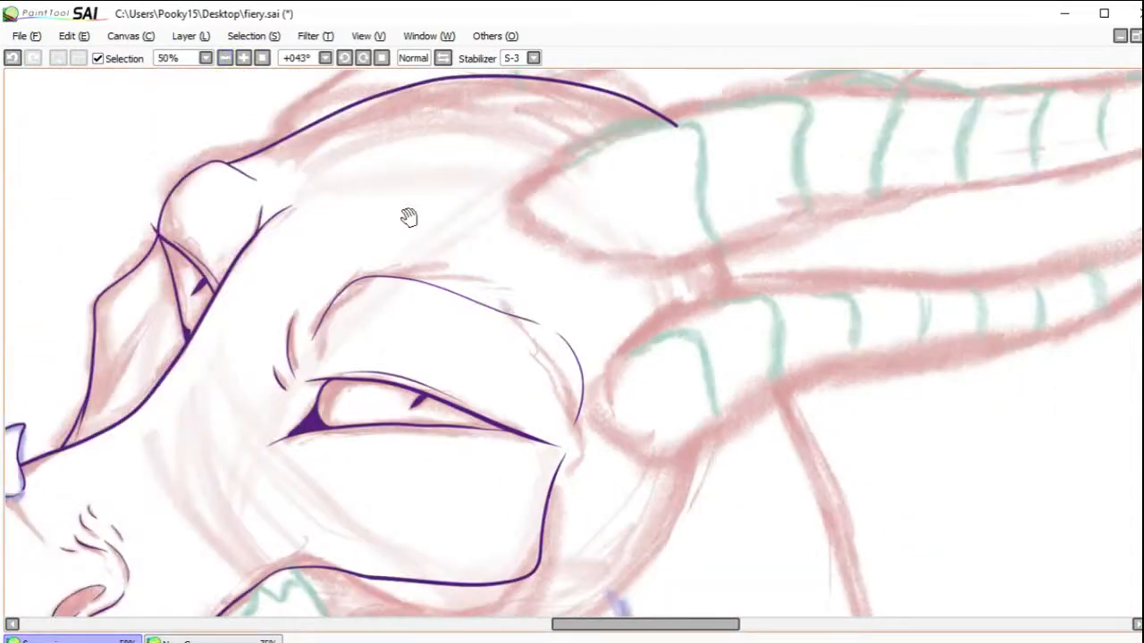
left_click_drag(647, 400, 681, 411)
key("ctrl+z")
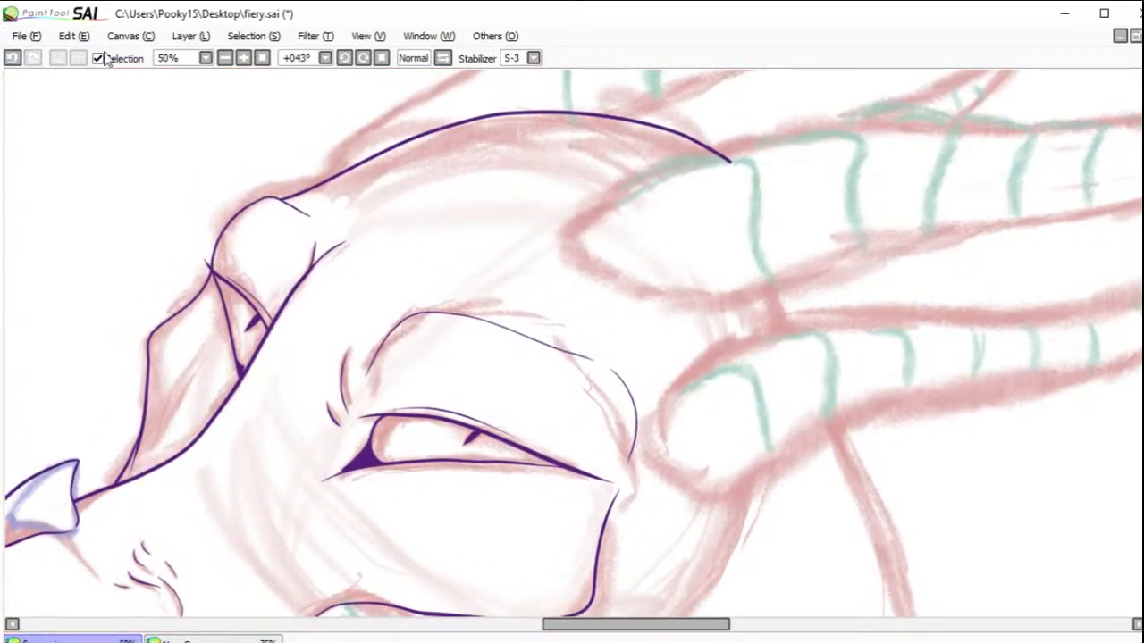
left_click(192, 35)
left_click(222, 320)
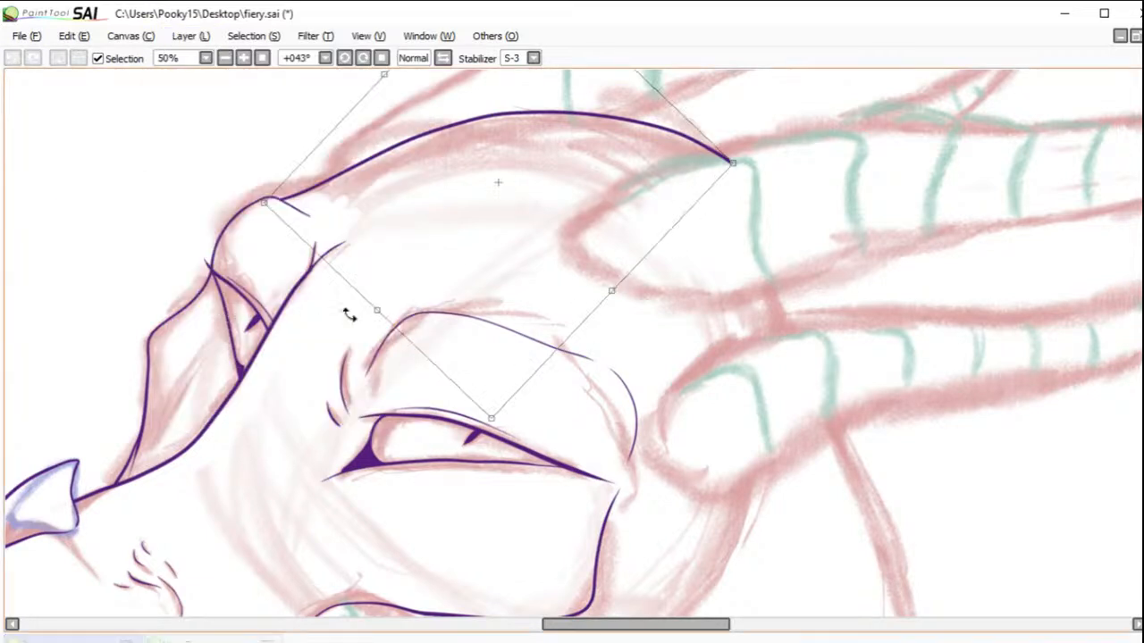
left_click_drag(735, 163, 743, 188)
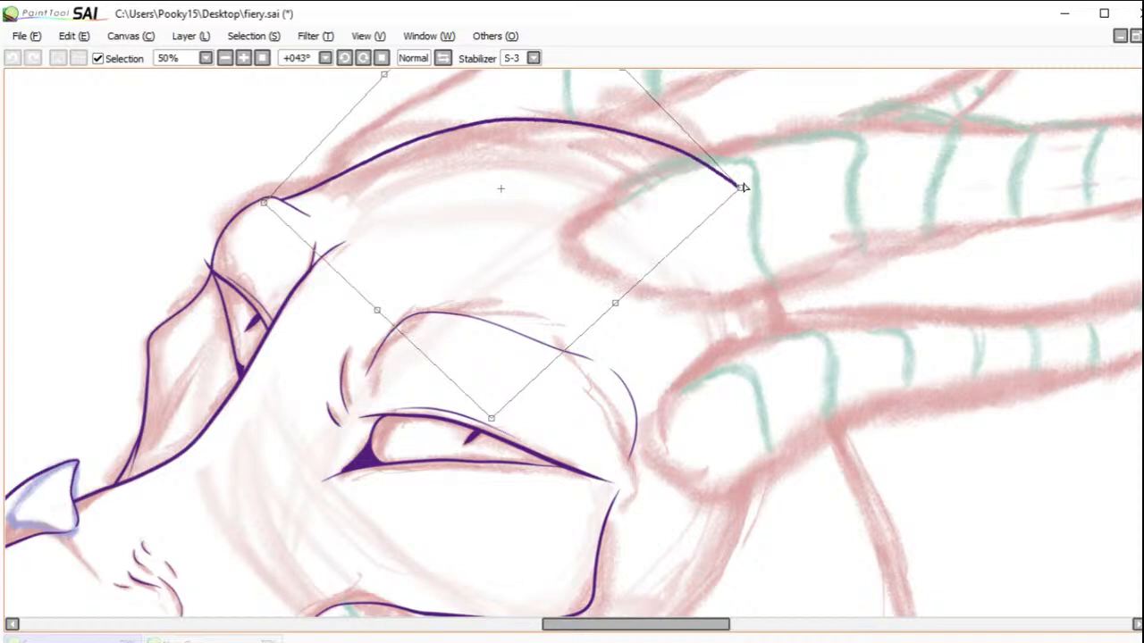
key("Return")
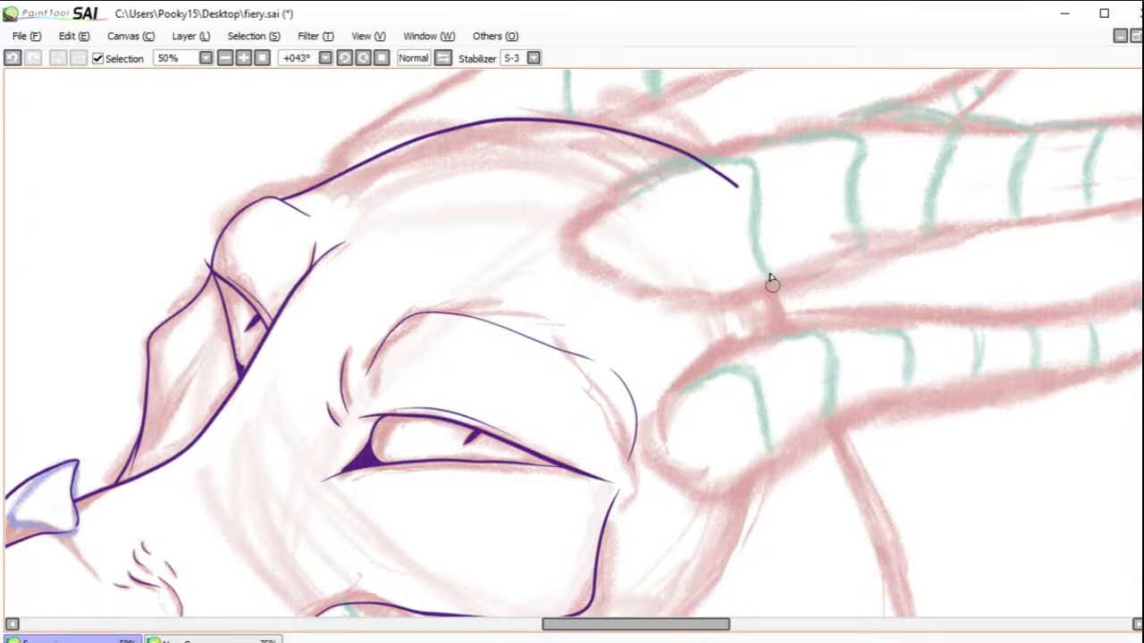
left_click_drag(753, 241, 780, 343)
scroll(832, 401, "down", 5)
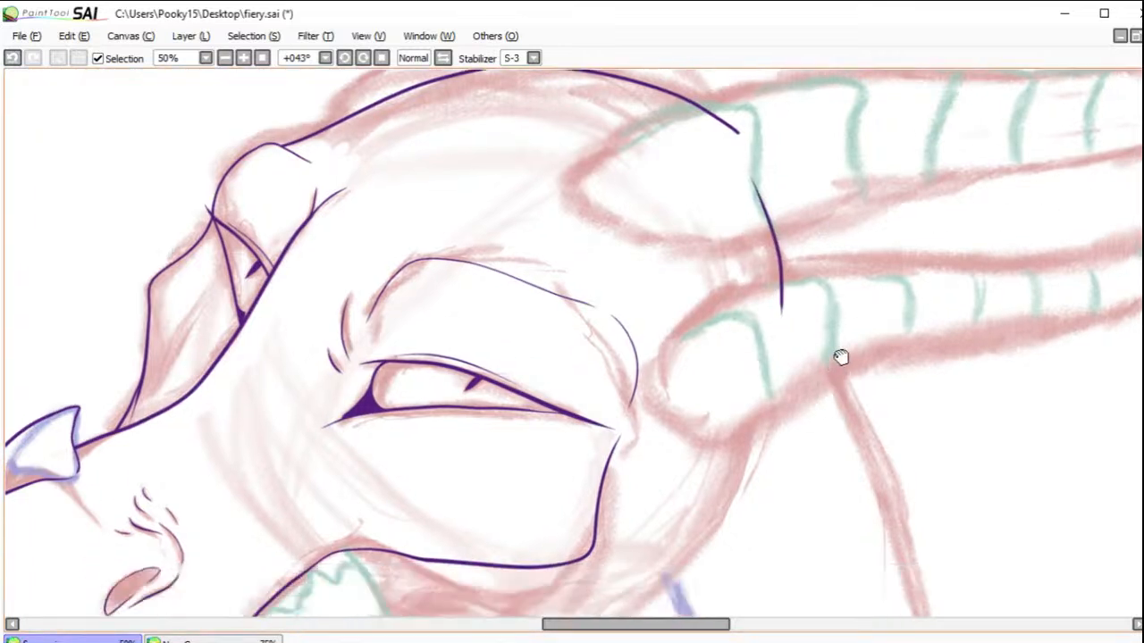
Step: Ink a fuller snout contour from the nose horn's base down to the front of the snout
left_click_drag(827, 273, 939, 217)
left_click_drag(856, 324, 868, 396)
left_click_drag(885, 311, 1053, 319)
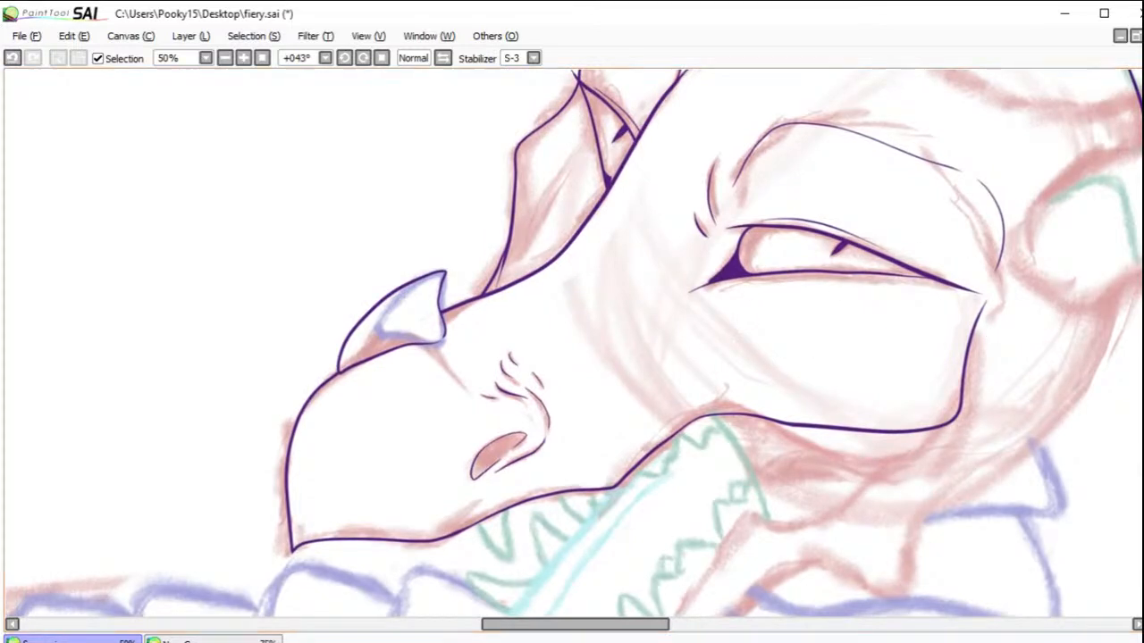
left_click_drag(224, 263, 543, 525)
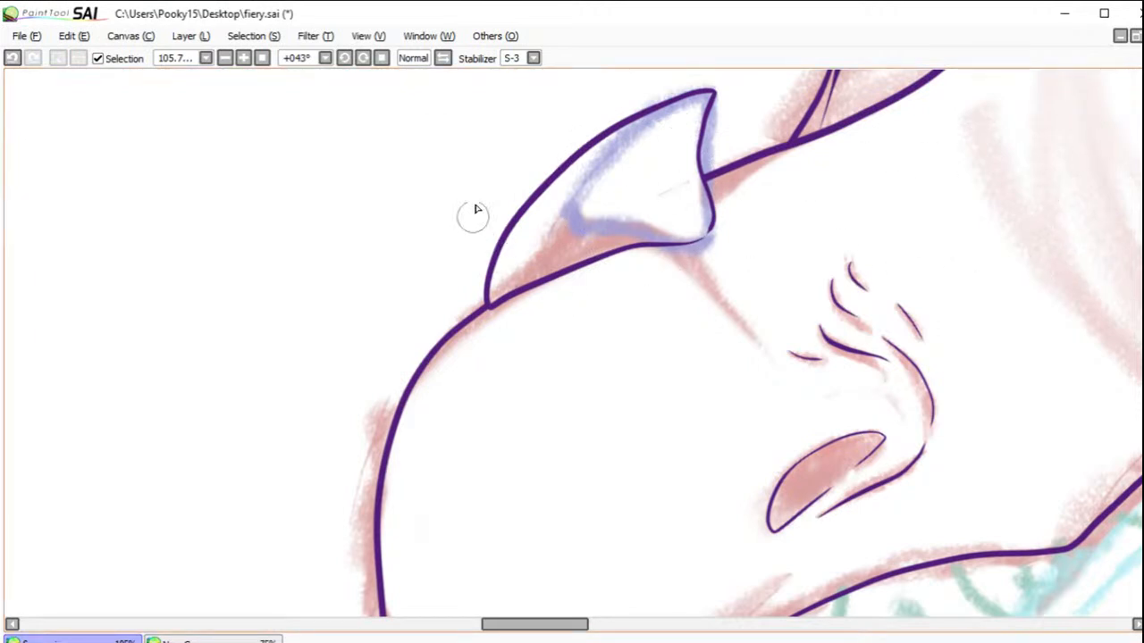
mouse_move(594, 213)
left_mouse_down()
mouse_move(510, 256)
mouse_move(434, 327)
mouse_move(407, 453)
left_mouse_up()
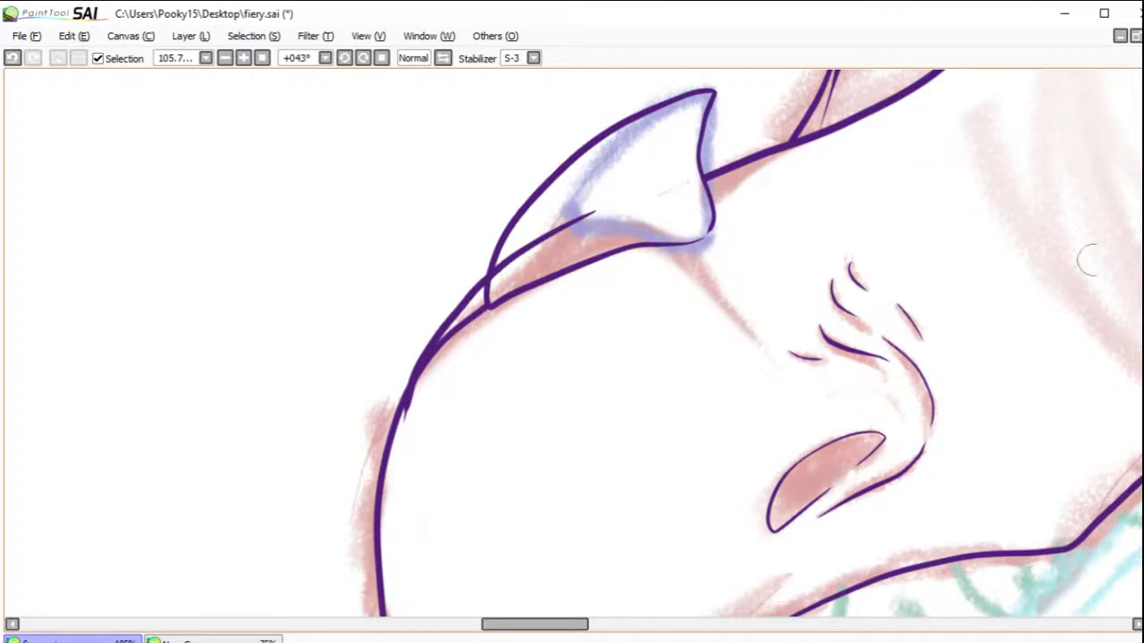
left_click_drag(431, 350, 403, 429)
left_click(12, 57)
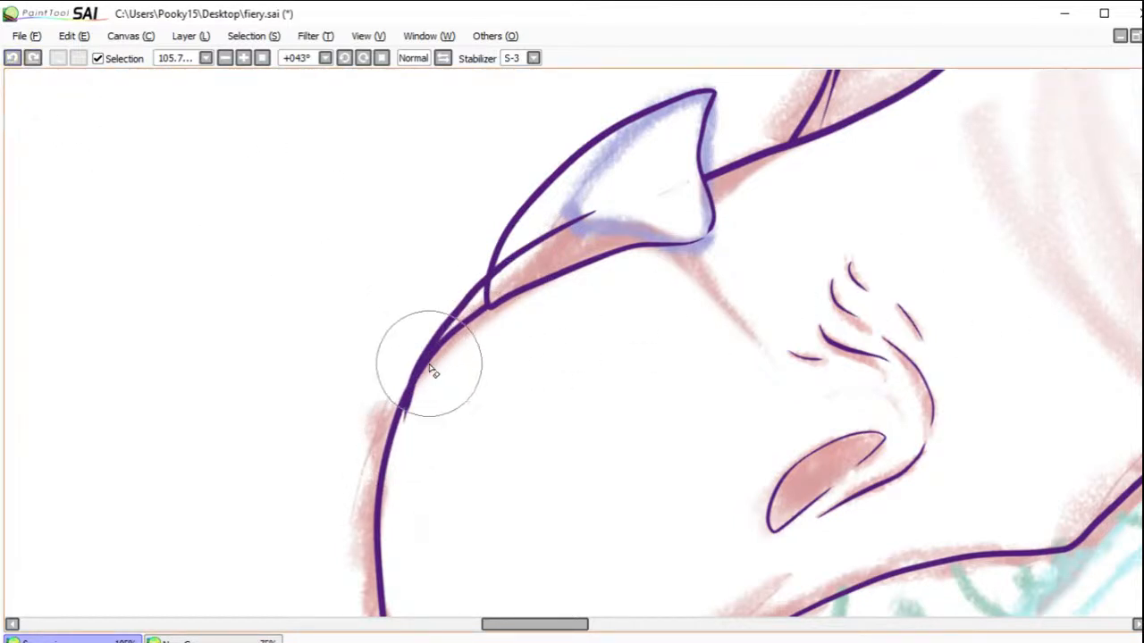
left_click(12, 57)
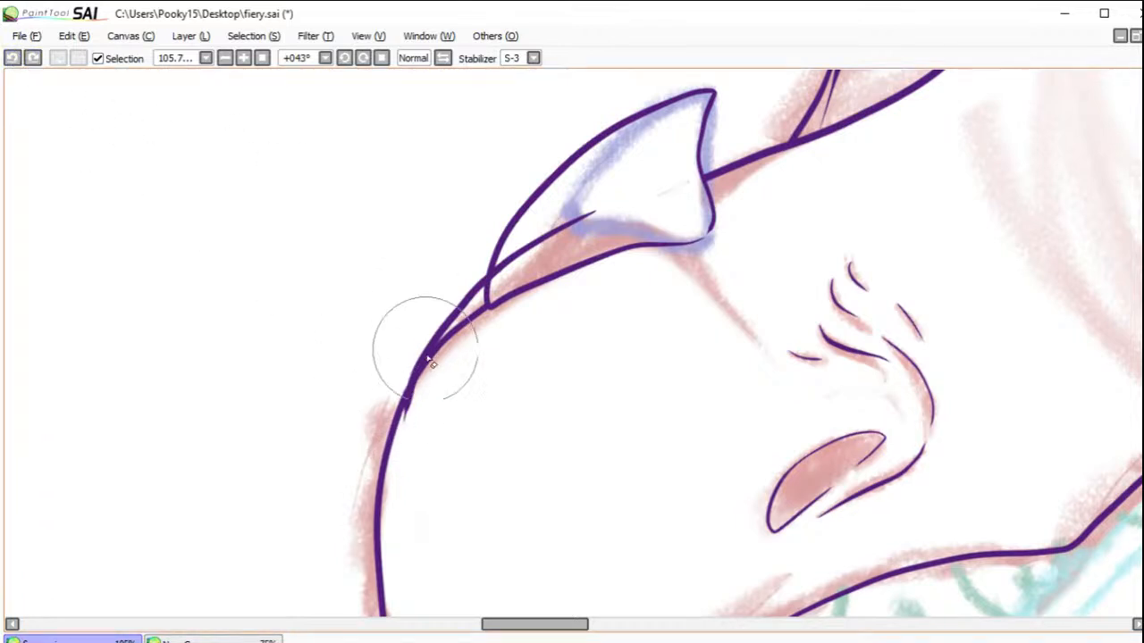
Step: Erase the new snout contour's overshooting ends and the old line between it and the nose horn
left_click_drag(424, 386, 398, 423)
mouse_move(504, 260)
left_mouse_down()
mouse_move(496, 283)
mouse_move(503, 263)
mouse_move(633, 215)
left_mouse_up()
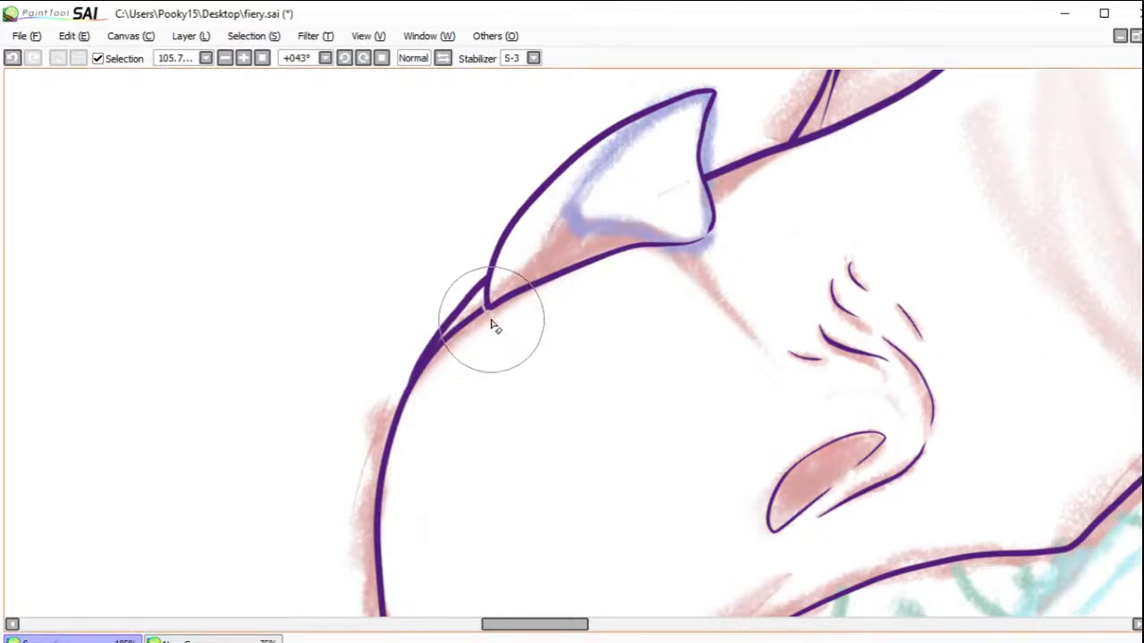
mouse_move(478, 303)
left_mouse_down()
mouse_move(468, 335)
mouse_move(473, 310)
mouse_move(467, 341)
mouse_move(472, 311)
mouse_move(445, 353)
mouse_move(457, 321)
mouse_move(436, 352)
left_mouse_up()
left_click(13, 59)
key("ctrl+y")
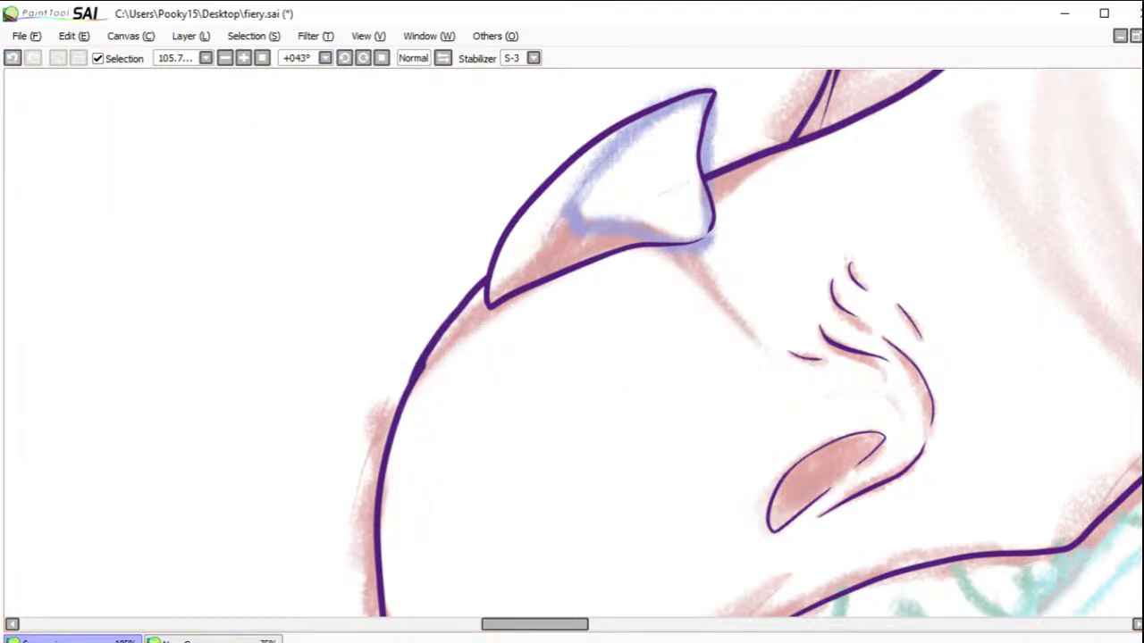
Step: Ink the lower jaw's far edge from the upper lip out around the jaw tip, and shorten the line's front end
left_click_drag(685, 379, 587, 332)
left_click(225, 58)
left_click(225, 59)
left_click(225, 58)
left_click(225, 58)
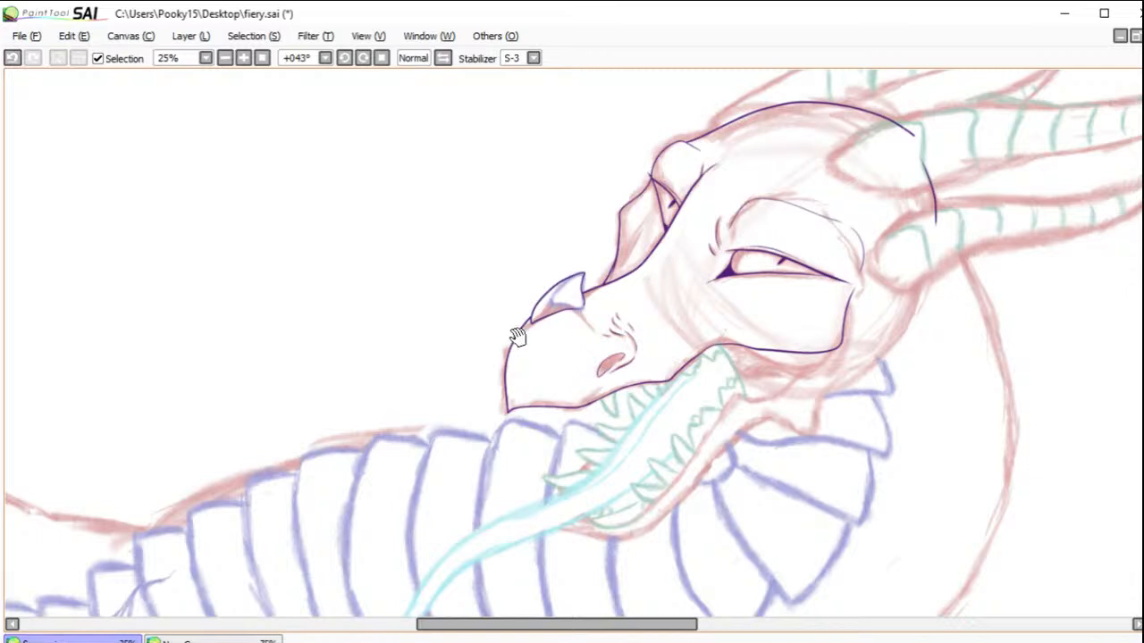
left_click_drag(633, 395, 650, 189)
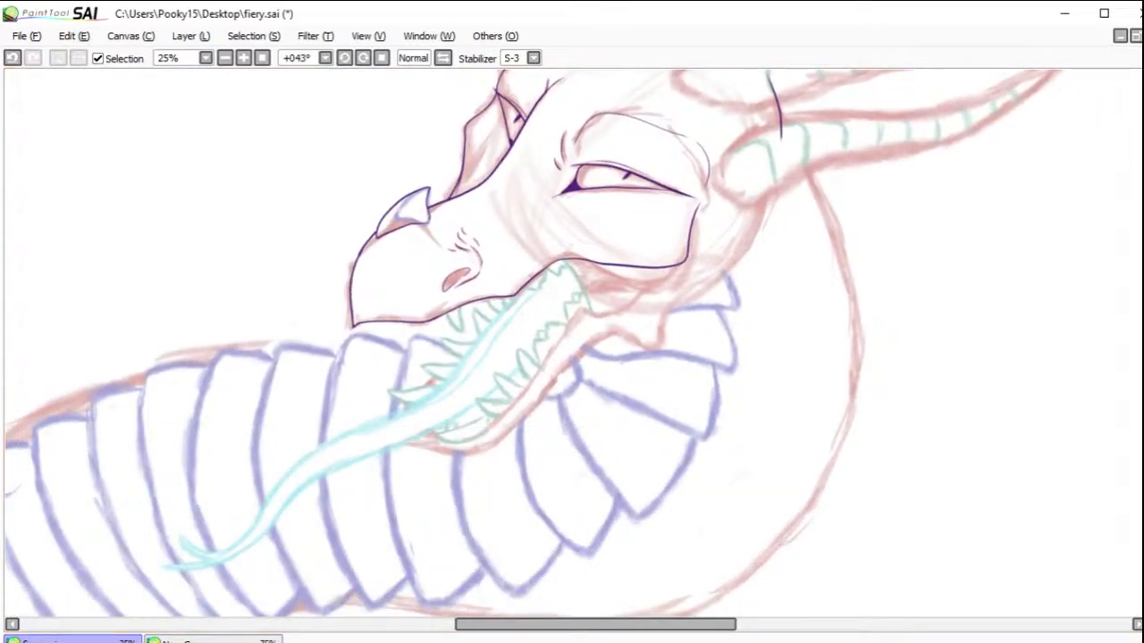
left_click_drag(664, 293, 710, 357)
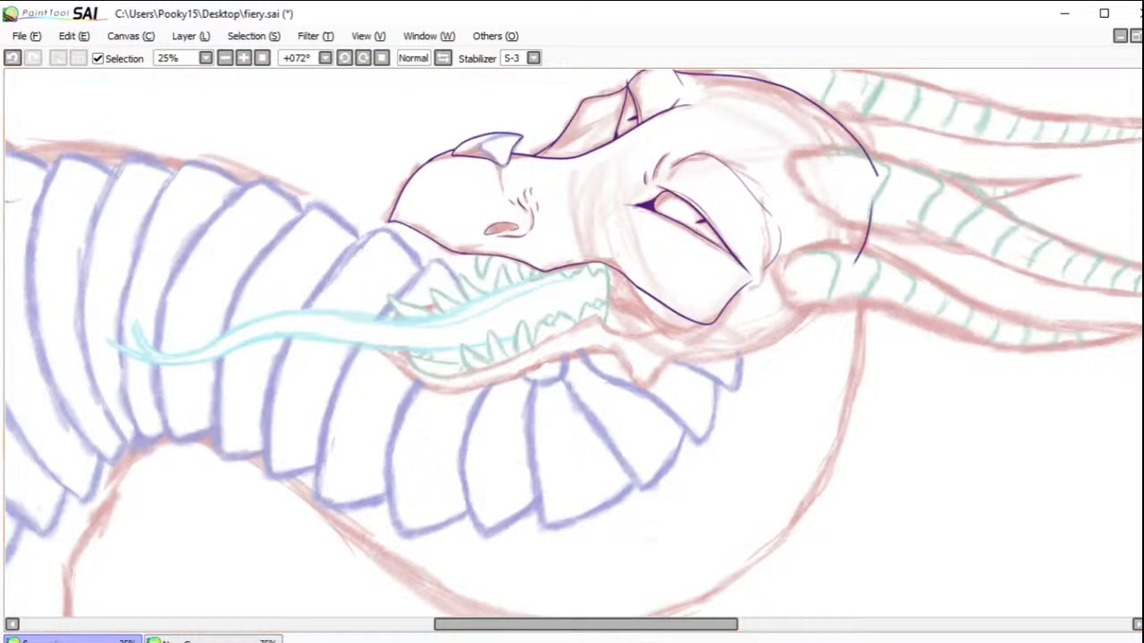
left_click_drag(304, 249, 620, 438)
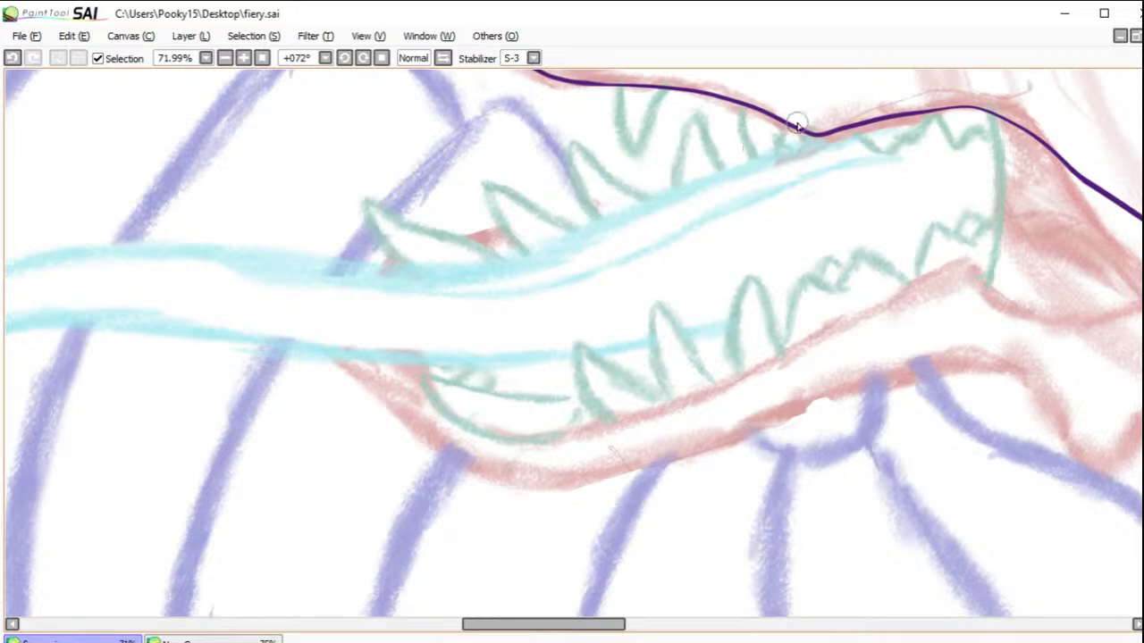
mouse_move(864, 105)
left_mouse_down()
mouse_move(667, 190)
mouse_move(468, 238)
mouse_move(399, 271)
mouse_move(360, 324)
left_mouse_up()
left_click(13, 58)
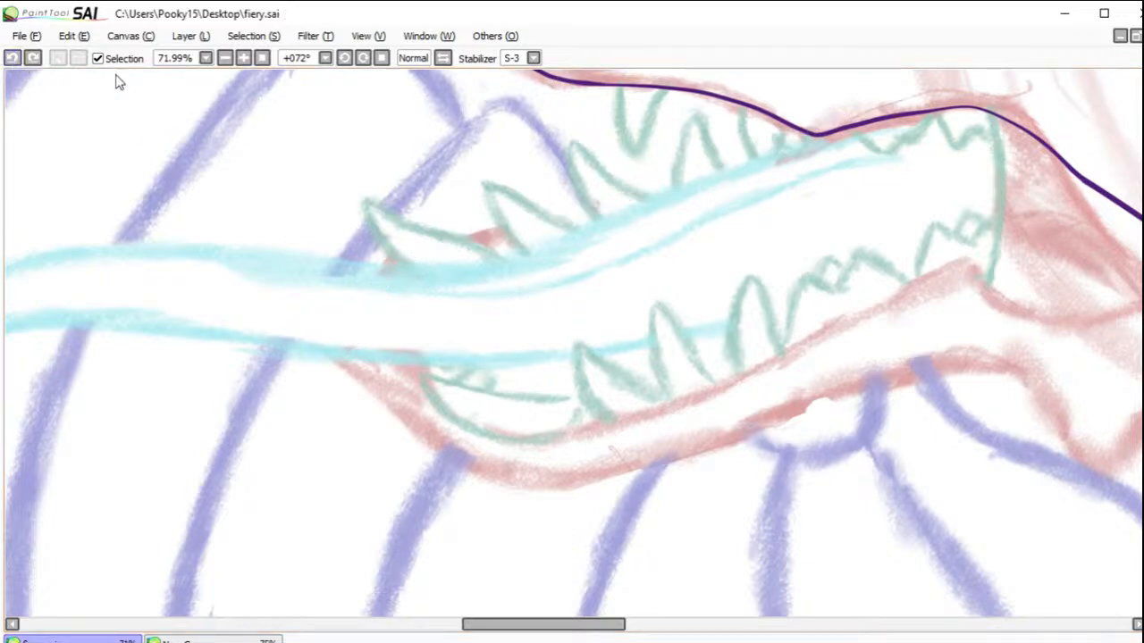
mouse_move(850, 110)
left_mouse_down()
mouse_move(422, 243)
mouse_move(376, 278)
mouse_move(372, 350)
left_mouse_up()
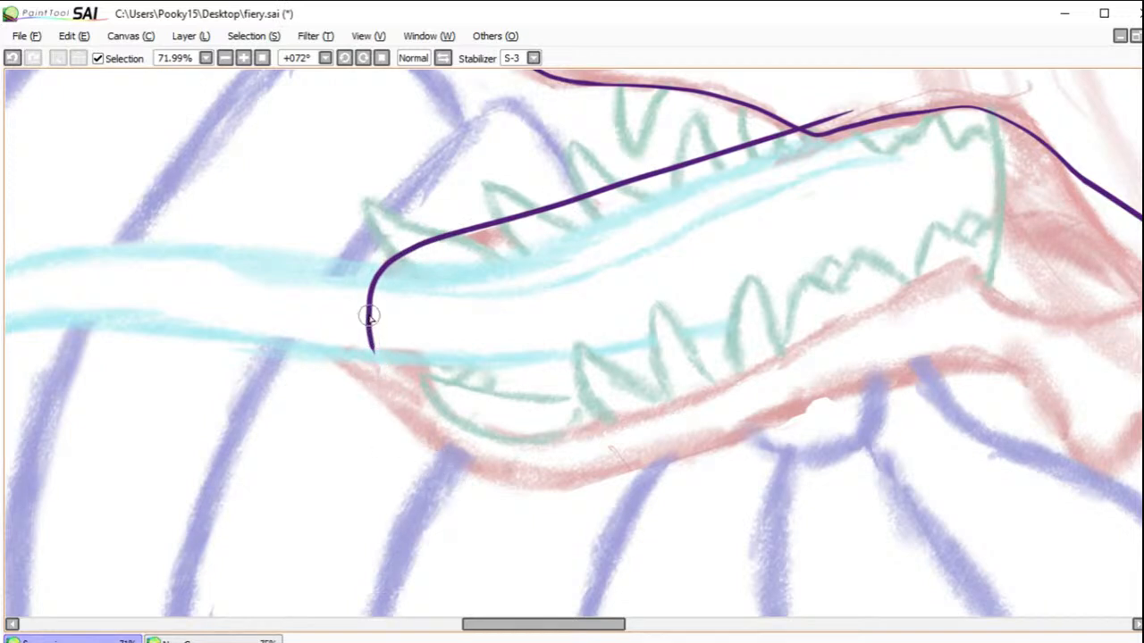
mouse_move(370, 331)
left_mouse_down()
mouse_move(405, 407)
mouse_move(517, 468)
mouse_move(595, 469)
mouse_move(708, 445)
mouse_move(803, 396)
mouse_move(911, 361)
mouse_move(947, 393)
left_mouse_up()
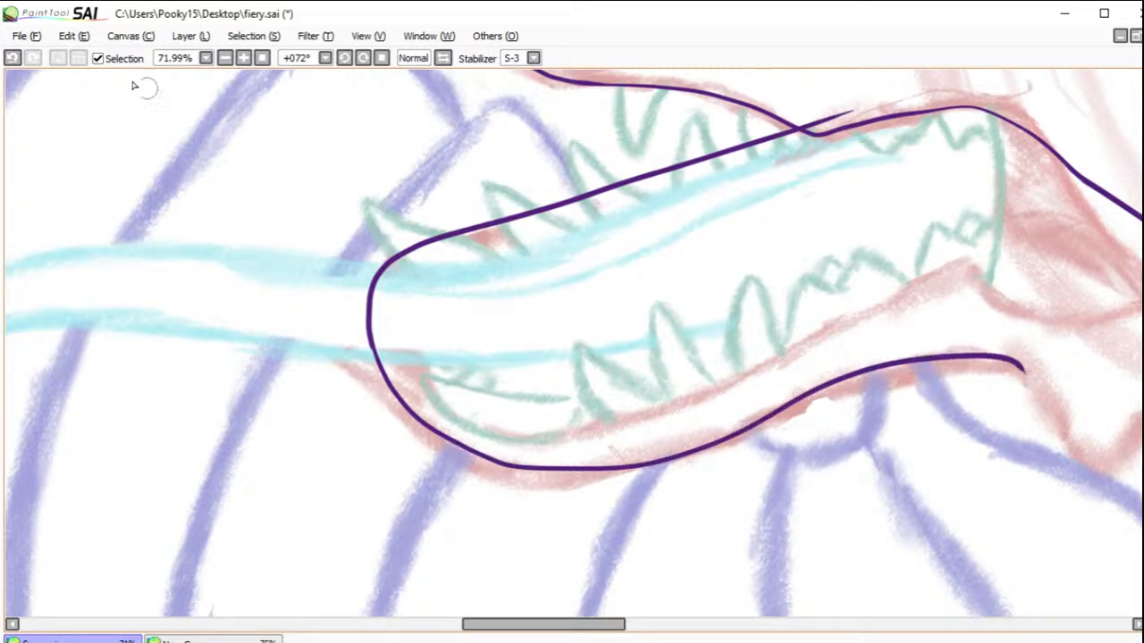
left_click(10, 59)
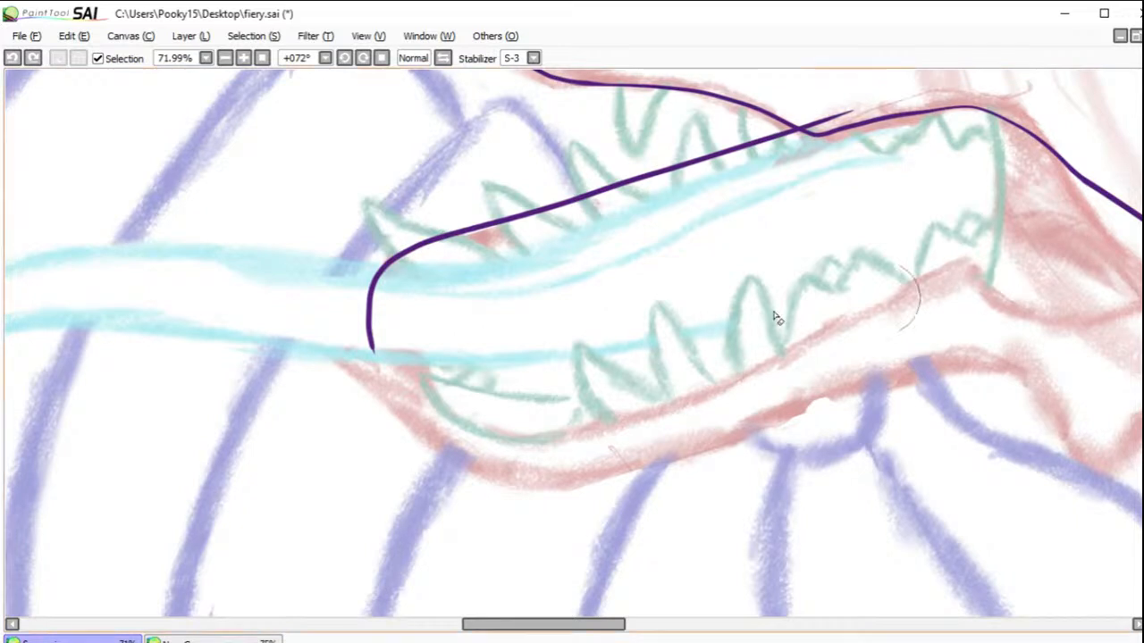
mouse_move(365, 352)
left_mouse_down()
mouse_move(399, 346)
mouse_move(384, 314)
left_mouse_up()
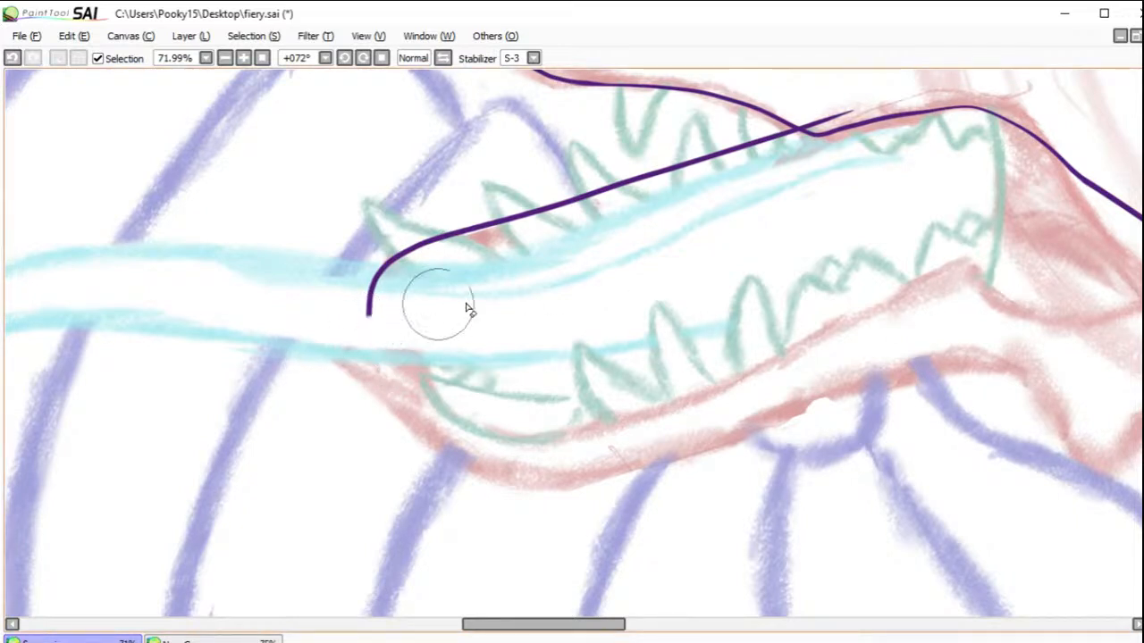
mouse_move(754, 369)
left_mouse_down()
mouse_move(720, 345)
mouse_move(618, 325)
left_mouse_up()
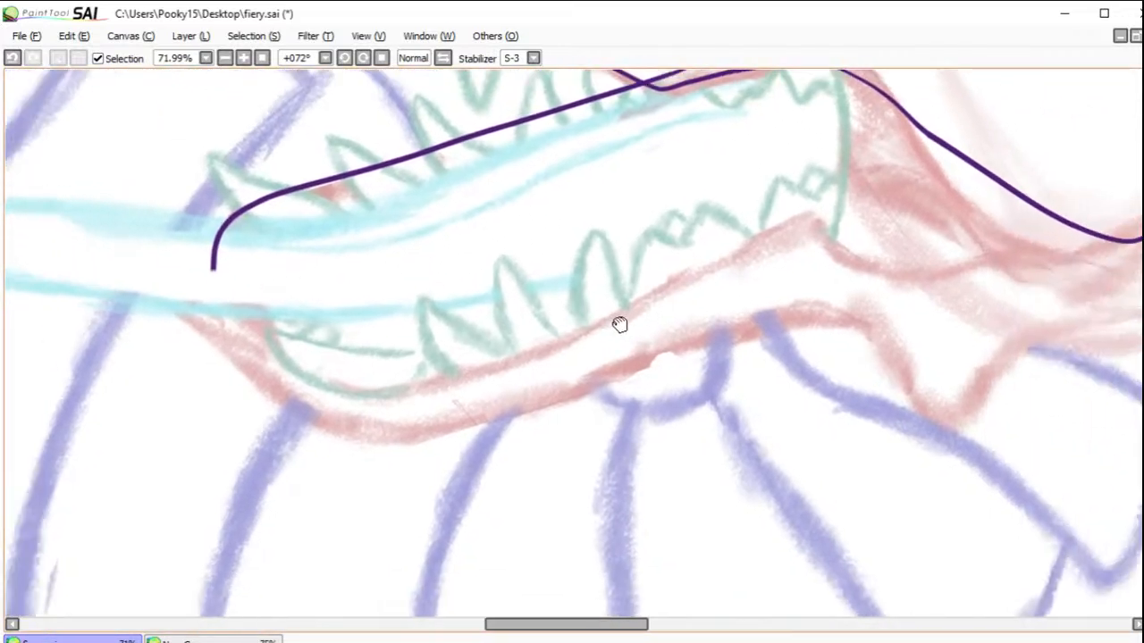
mouse_move(913, 342)
left_mouse_down()
mouse_move(859, 322)
mouse_move(736, 338)
mouse_move(462, 429)
mouse_move(330, 439)
mouse_move(159, 272)
left_mouse_up()
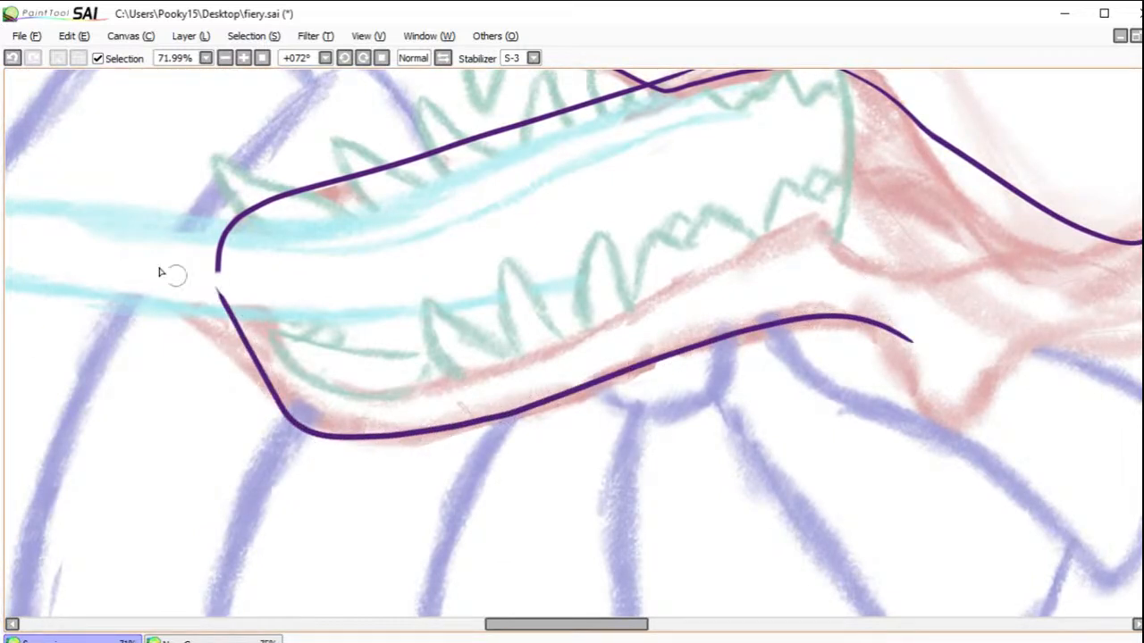
left_click(12, 59)
mouse_move(896, 329)
left_mouse_down()
mouse_move(868, 319)
mouse_move(785, 315)
mouse_move(374, 438)
mouse_move(306, 422)
mouse_move(255, 372)
mouse_move(200, 275)
left_mouse_up()
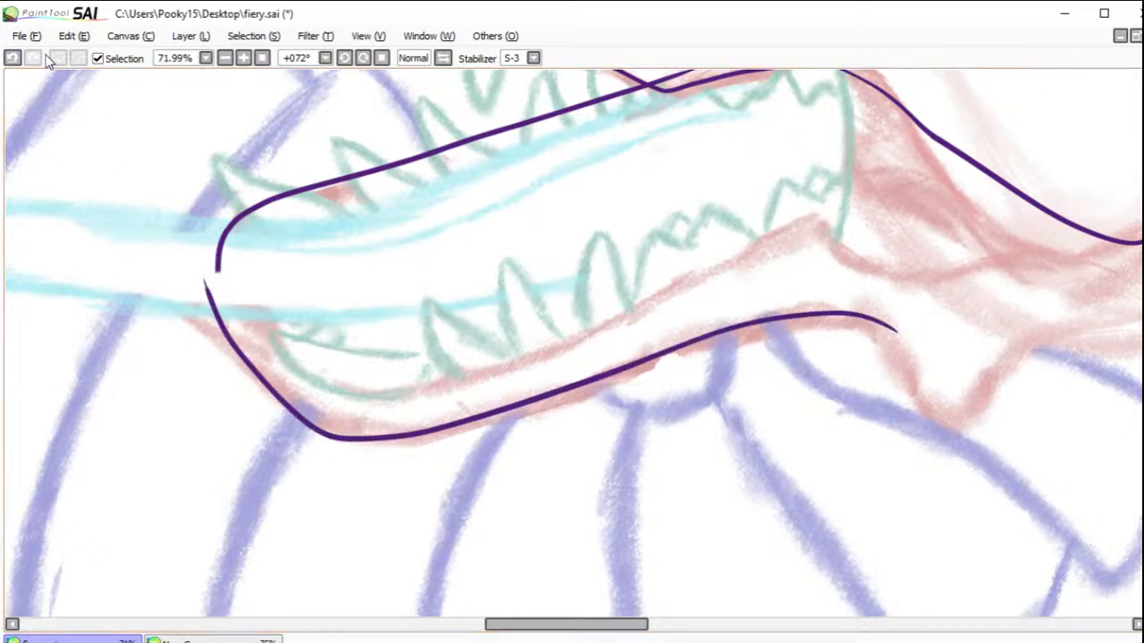
key("ctrl+z")
mouse_move(911, 339)
left_mouse_down()
mouse_move(790, 323)
mouse_move(443, 436)
mouse_move(369, 437)
mouse_move(288, 407)
mouse_move(235, 341)
mouse_move(217, 262)
left_mouse_up()
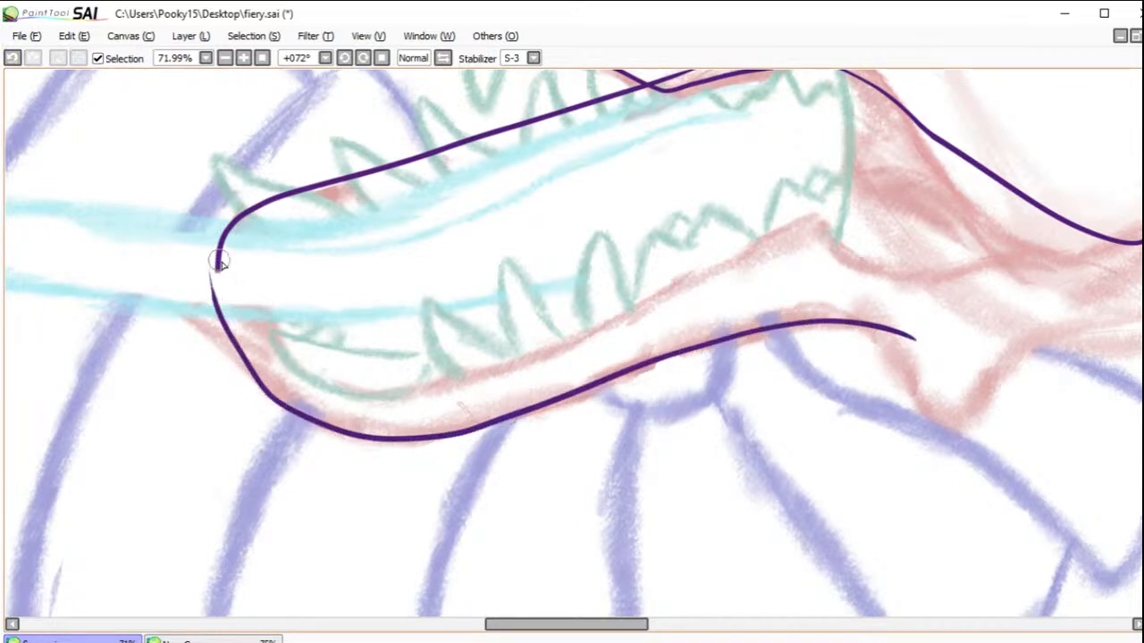
left_click(14, 57)
mouse_move(910, 339)
left_mouse_down()
mouse_move(804, 322)
mouse_move(422, 438)
mouse_move(297, 420)
mouse_move(245, 340)
mouse_move(238, 268)
left_mouse_up()
left_click(12, 59)
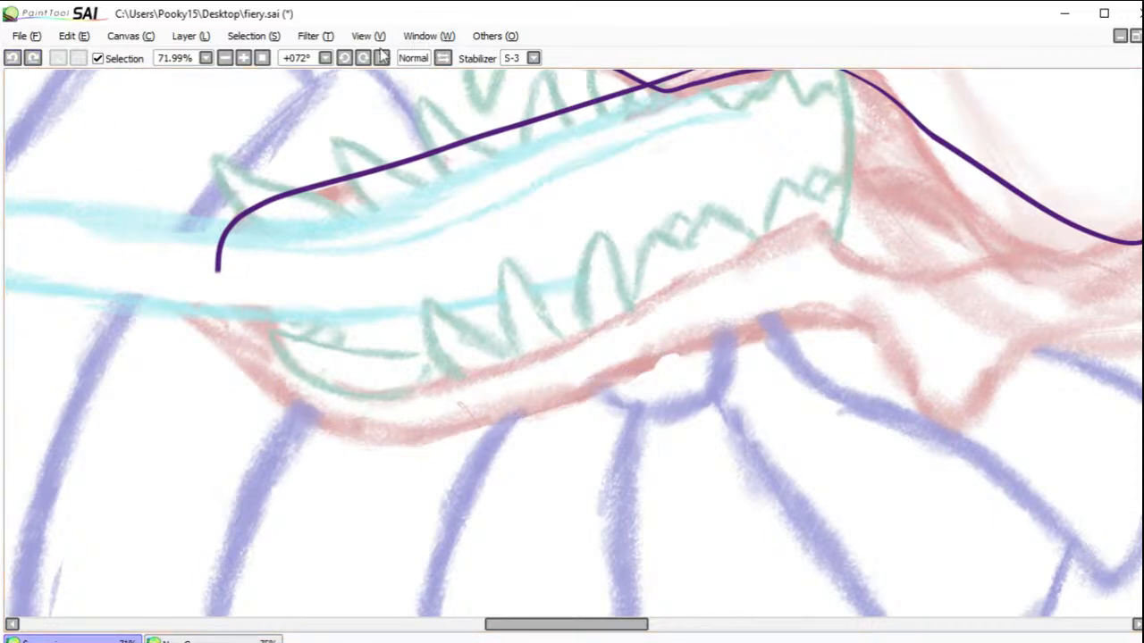
Step: Rotate the canvas to -118° and ink the lower jaw's underside as one curve from the rear of the jaw to its tip
left_click(363, 57)
left_click(363, 58)
left_click(363, 57)
left_click(363, 57)
left_click(363, 57)
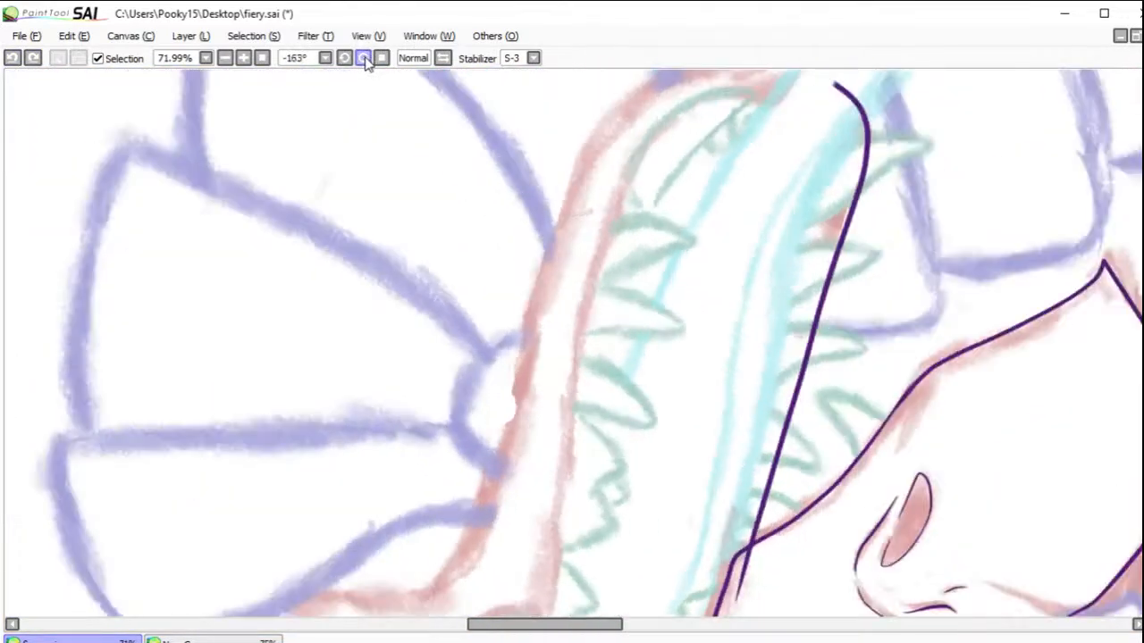
left_click(363, 57)
left_click(363, 57)
mouse_move(259, 411)
left_mouse_down()
mouse_move(402, 388)
mouse_move(712, 214)
mouse_move(776, 206)
mouse_move(885, 234)
mouse_move(950, 274)
mouse_move(973, 322)
left_mouse_up()
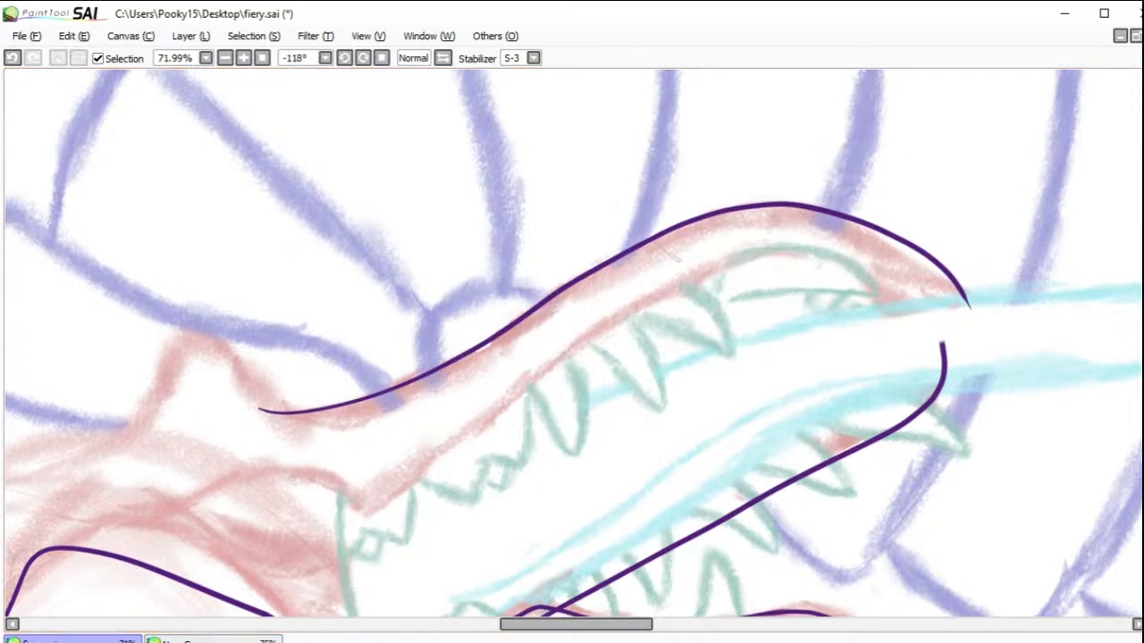
Step: Free-transform the jaw's underside line so its front end pulls in slightly toward the far edge's end
mouse_move(904, 319)
left_mouse_down()
mouse_move(567, 366)
mouse_move(374, 464)
mouse_move(148, 432)
mouse_move(492, 178)
mouse_move(1002, 223)
left_mouse_up()
left_click_drag(1016, 345, 1019, 343)
left_click(204, 37)
left_click(218, 326)
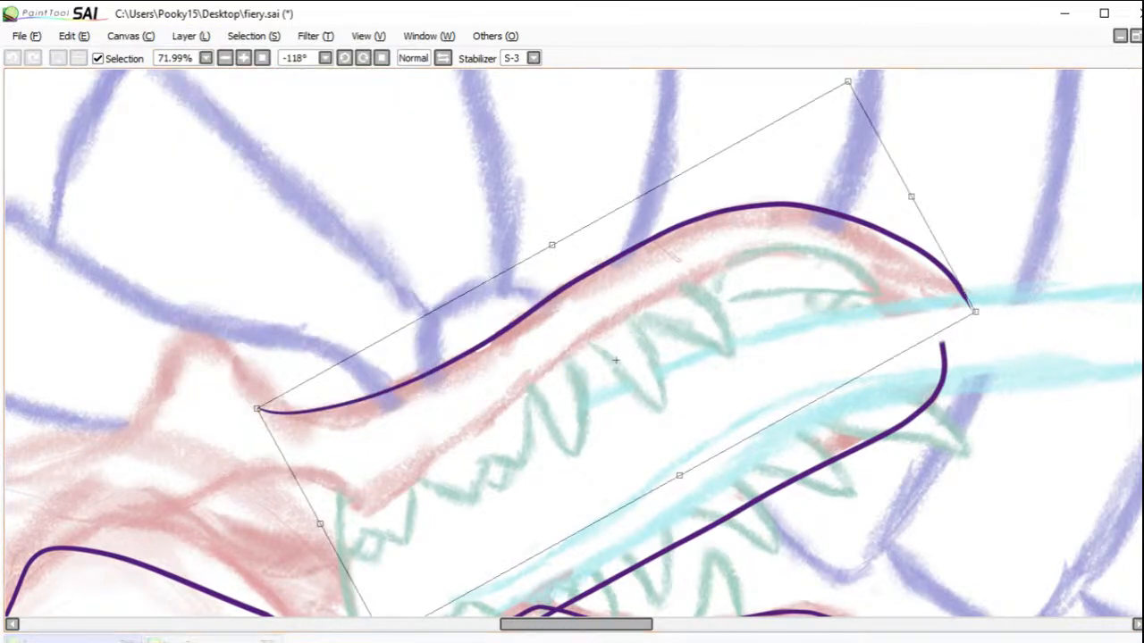
mouse_move(913, 200)
left_mouse_down()
mouse_move(901, 197)
mouse_move(904, 208)
left_mouse_up()
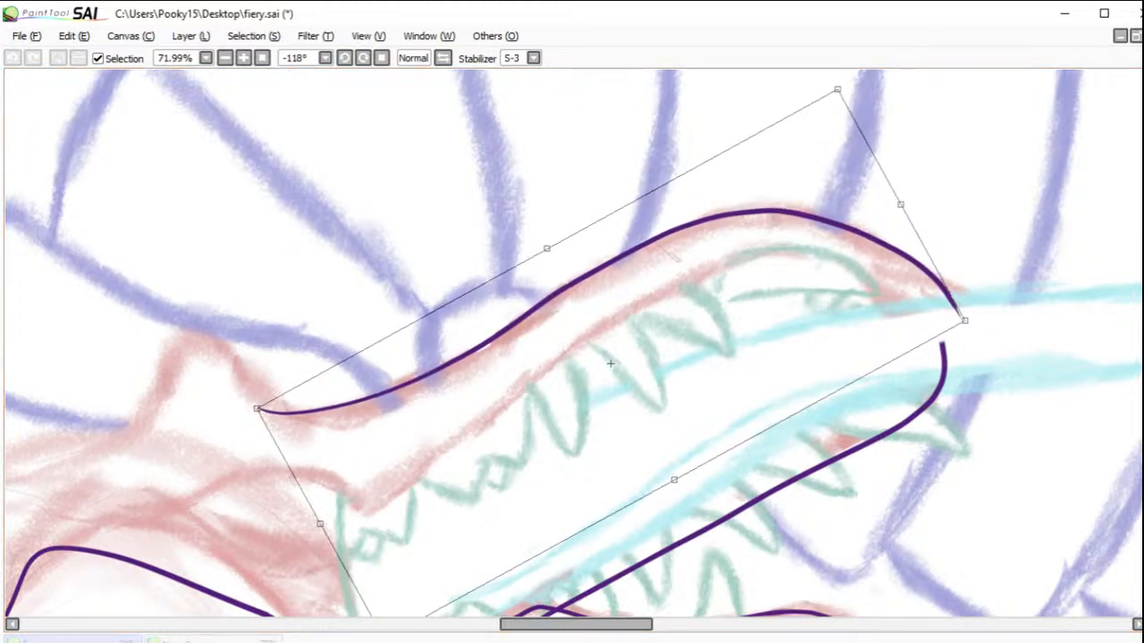
key("Return")
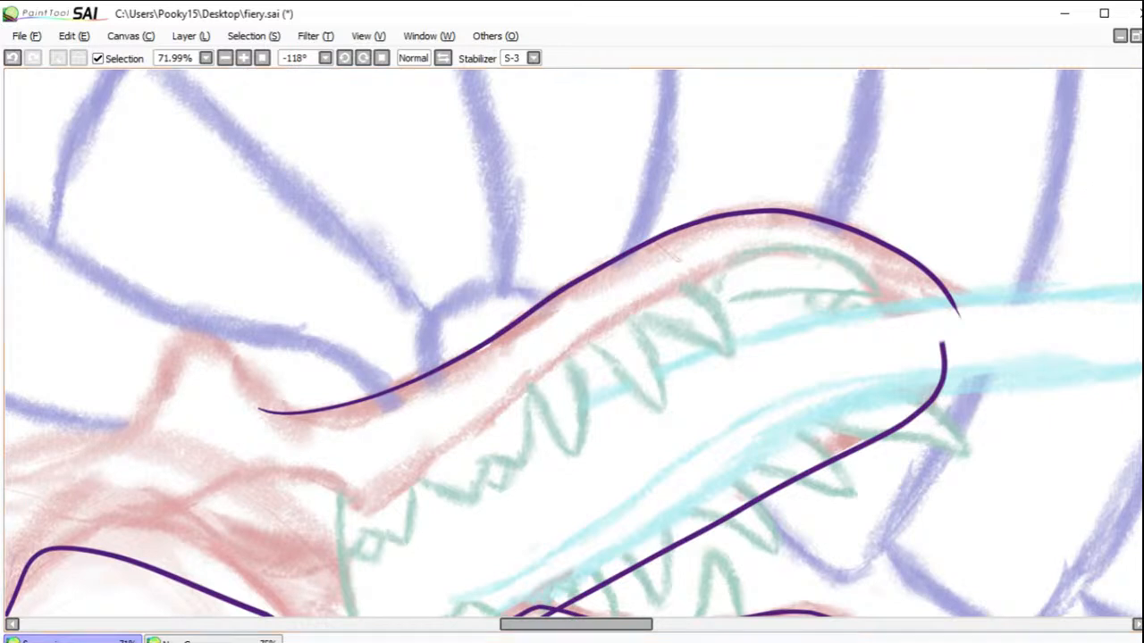
Step: Ink the mouth-corner fold and the lower jaw's inner lip edge, and erase the far edge's overshoot past the upper lip
left_click_drag(483, 438, 635, 362)
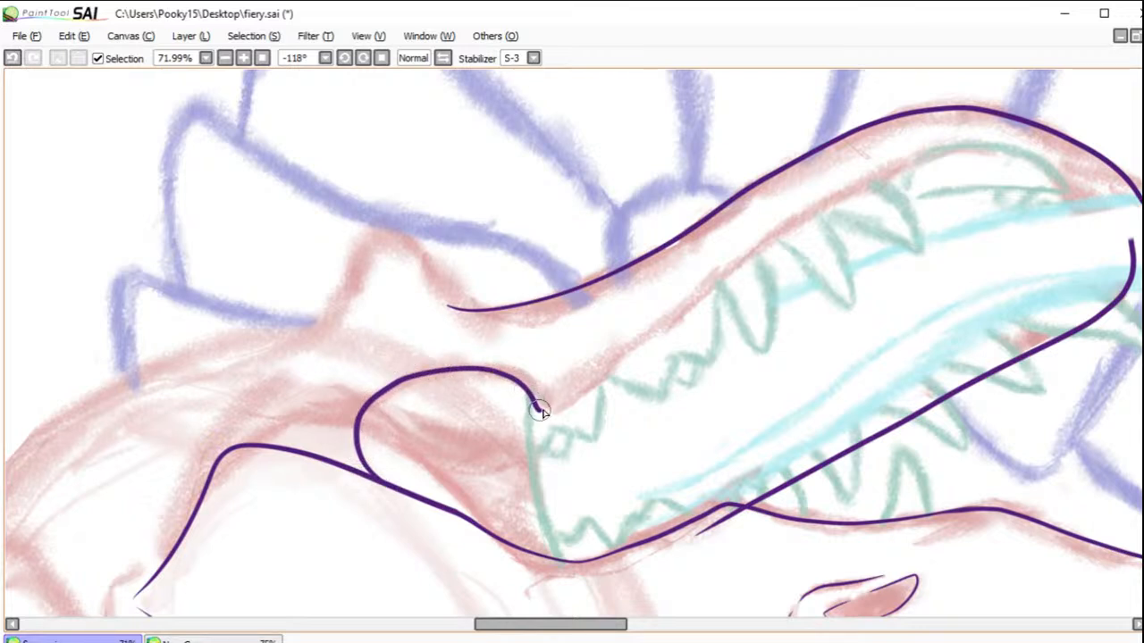
left_click_drag(602, 368, 892, 185)
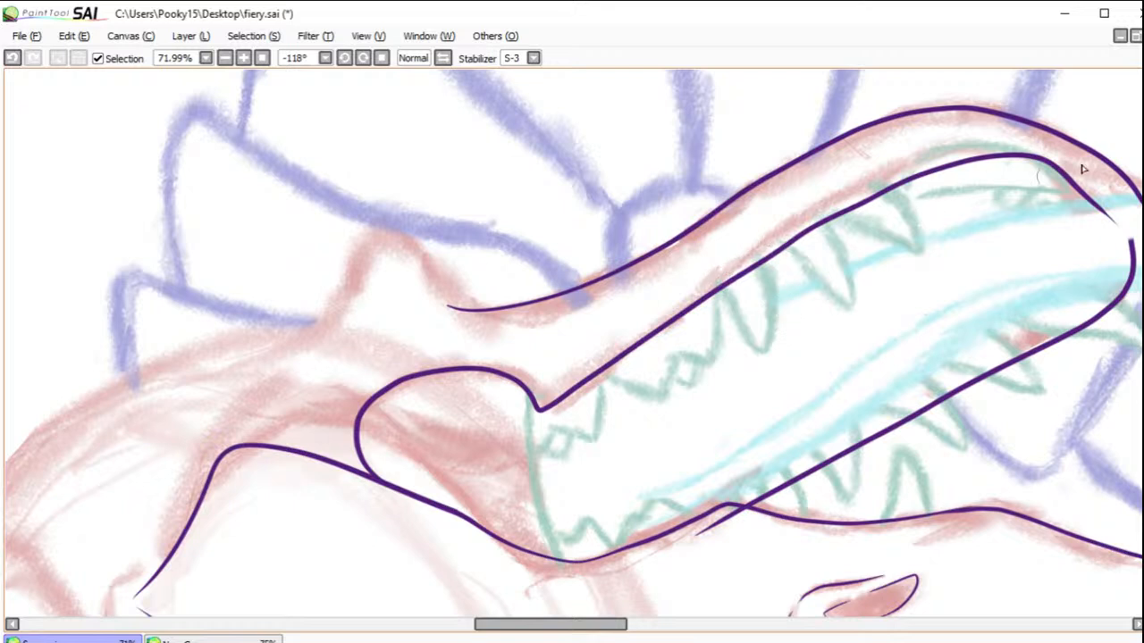
key("ctrl+z")
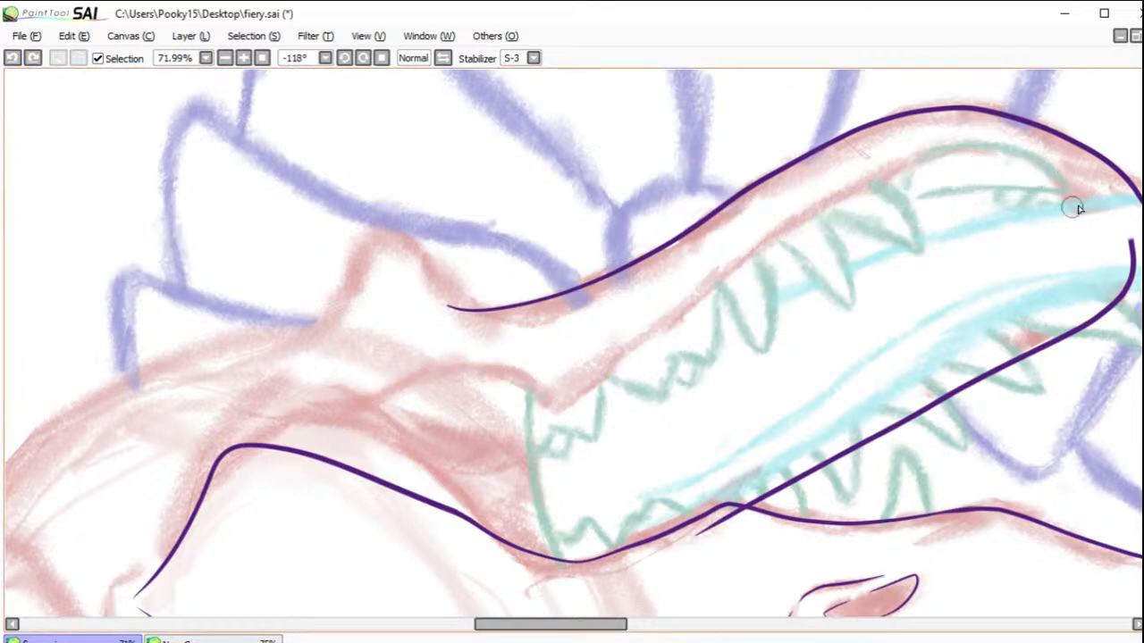
left_click_drag(937, 150, 849, 187)
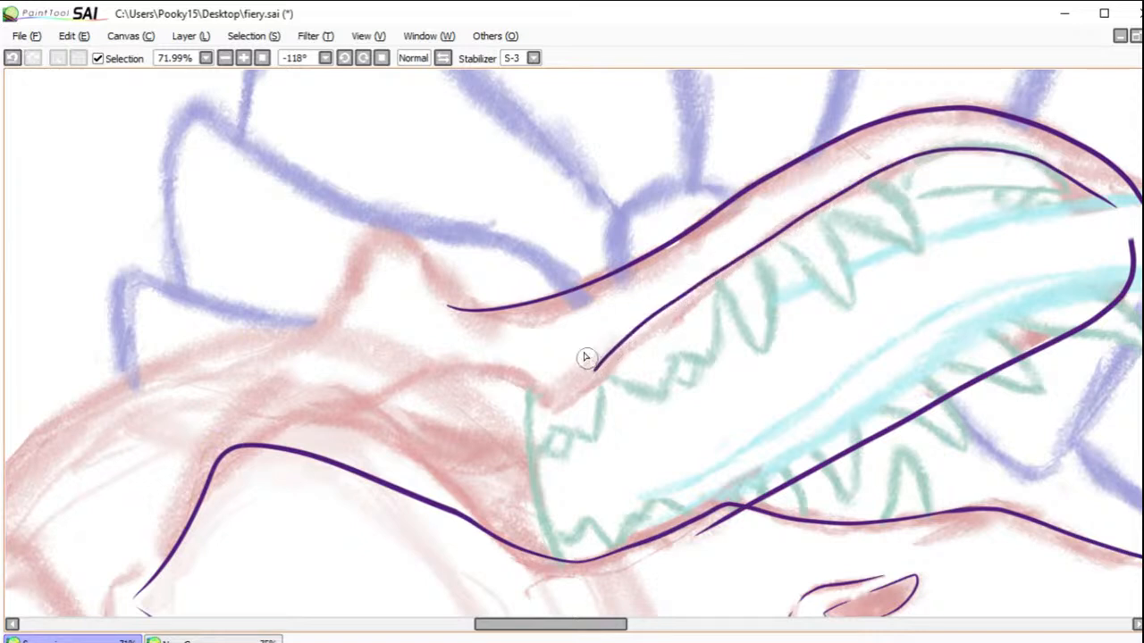
left_click(13, 59)
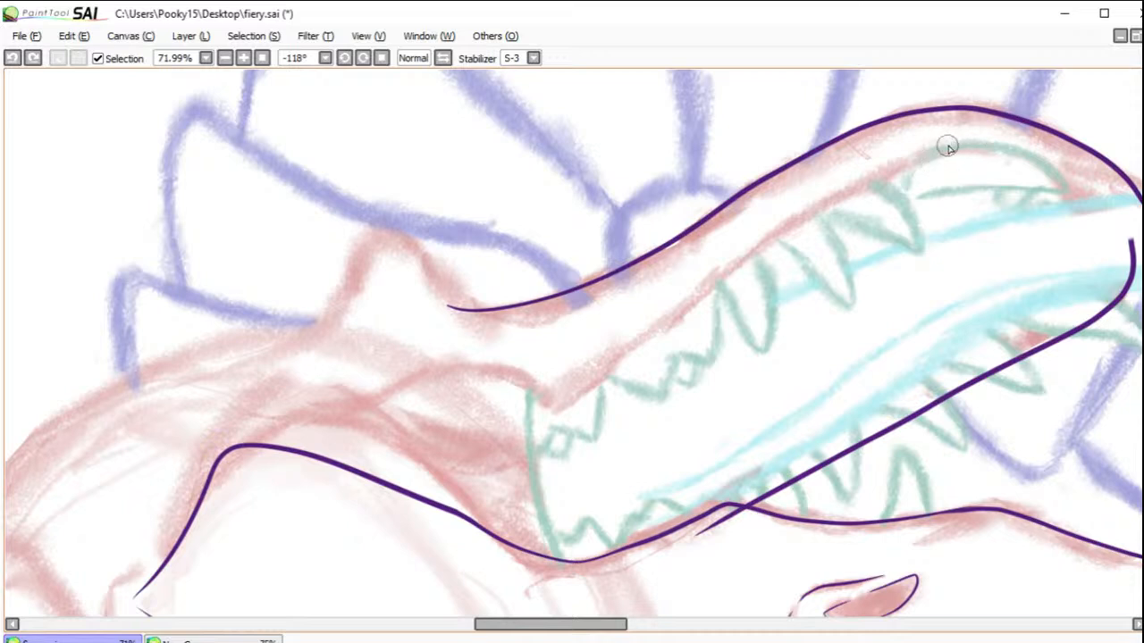
left_click_drag(851, 191, 608, 370)
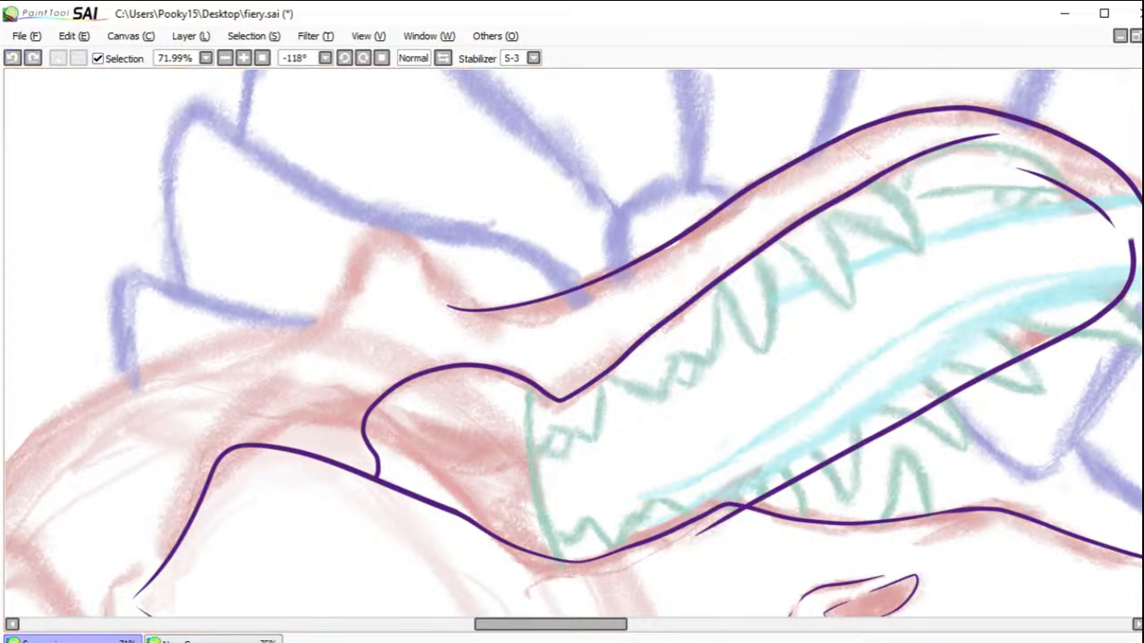
left_click_drag(740, 514, 674, 557)
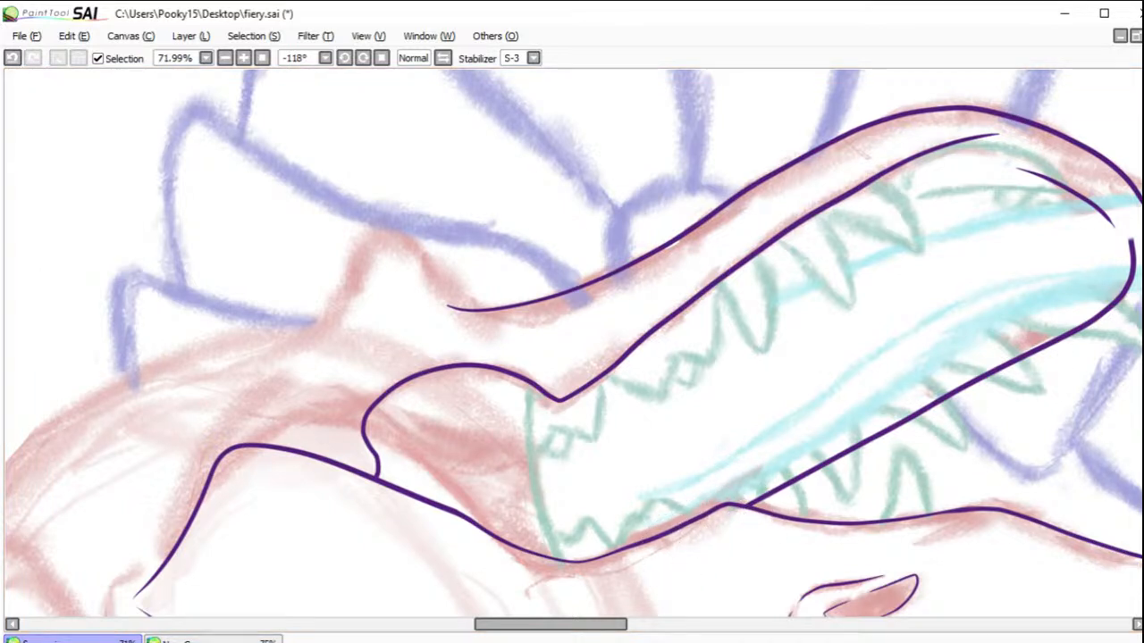
Step: Ink the rear jaw contour around the rounded jaw bump and behind the cheek, and the curved back edge of the open mouth
left_click_drag(581, 306, 816, 268)
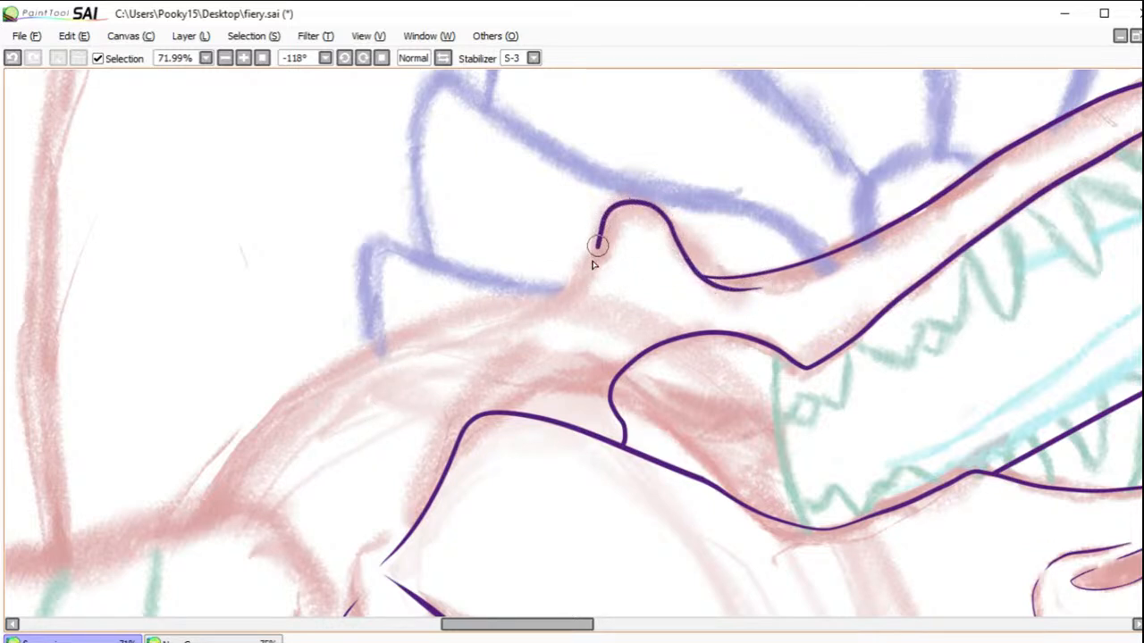
left_click_drag(596, 262, 498, 302)
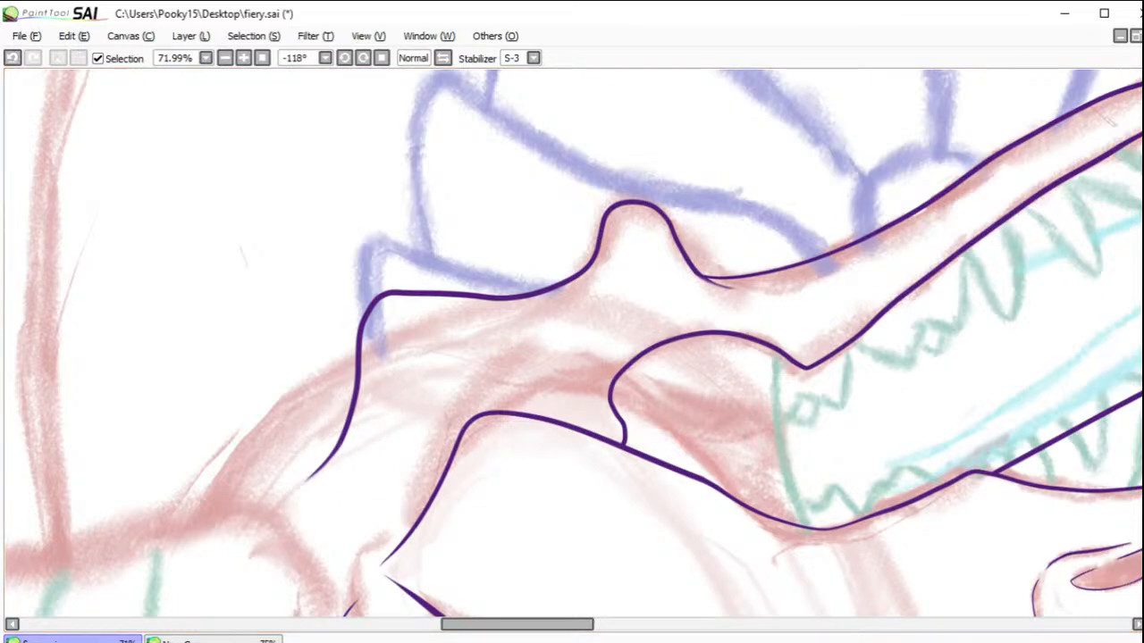
mouse_move(993, 186)
left_mouse_down()
mouse_move(599, 342)
mouse_move(649, 353)
left_mouse_up()
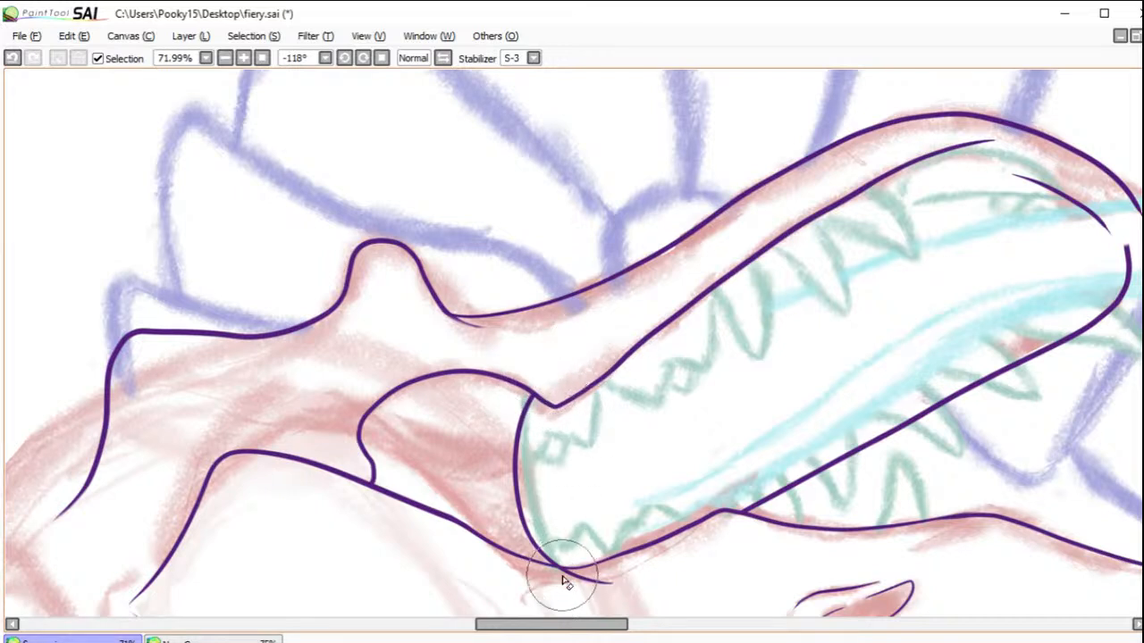
Step: Erase the mouth back edge's overshoot past the mouth corner and rotate the canvas to 56°
left_click_drag(566, 574, 600, 584)
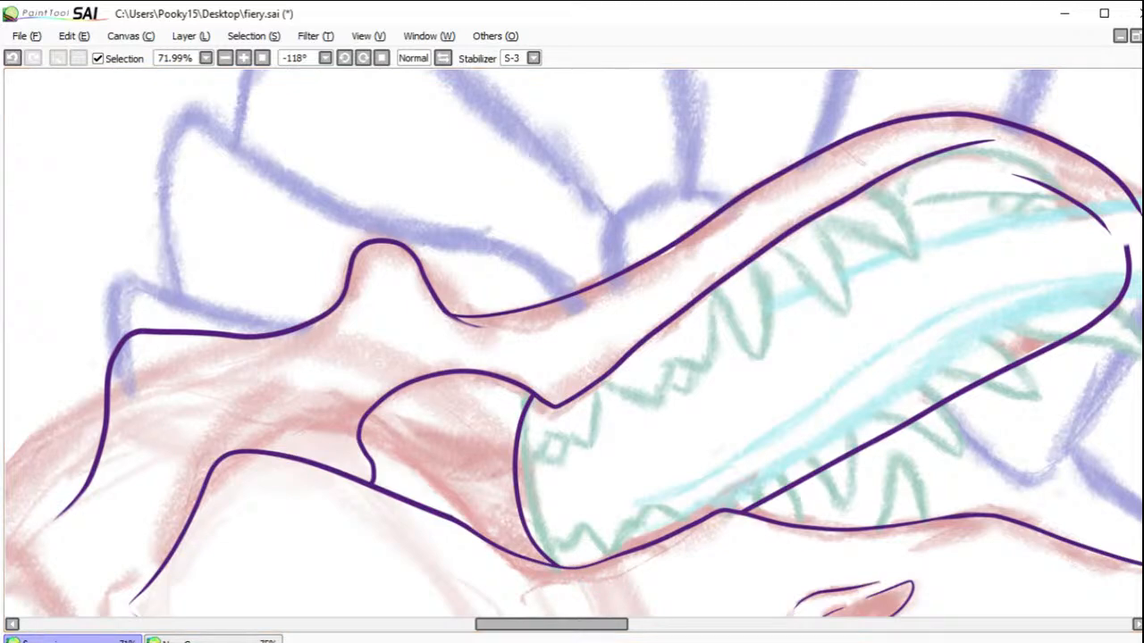
left_click(381, 58)
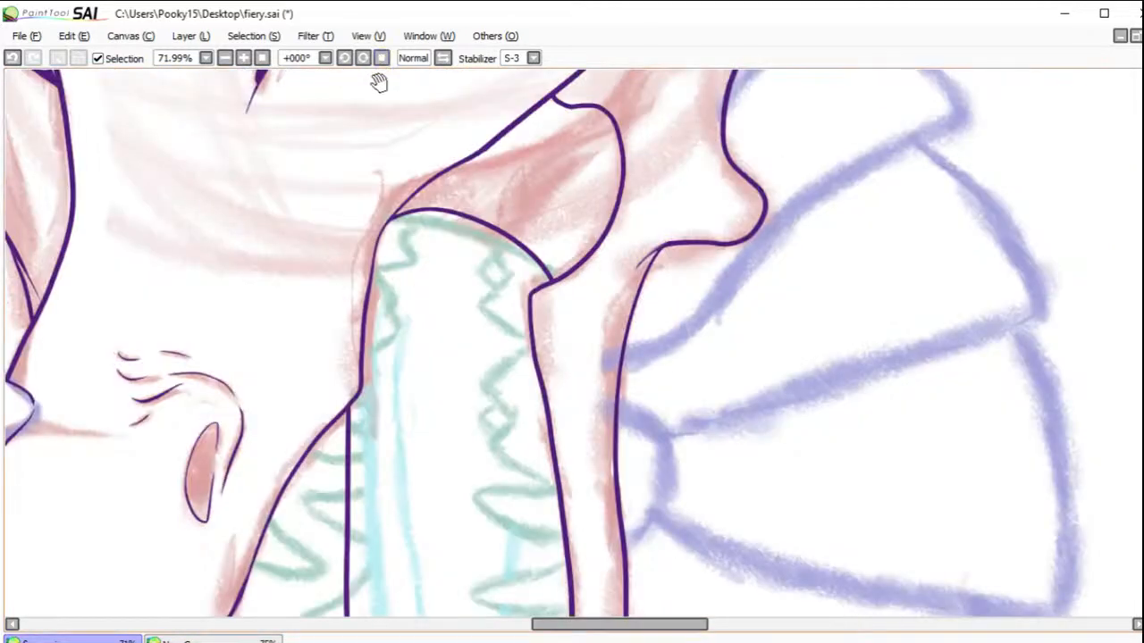
left_click(361, 61)
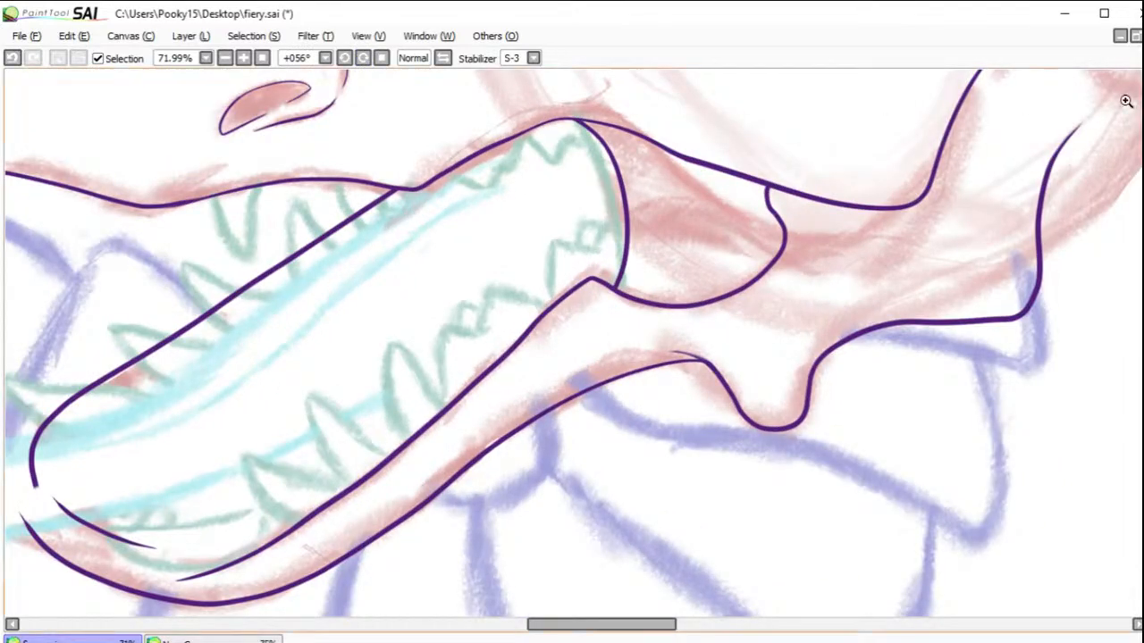
left_click_drag(623, 629, 597, 630)
left_click_drag(327, 138, 720, 337)
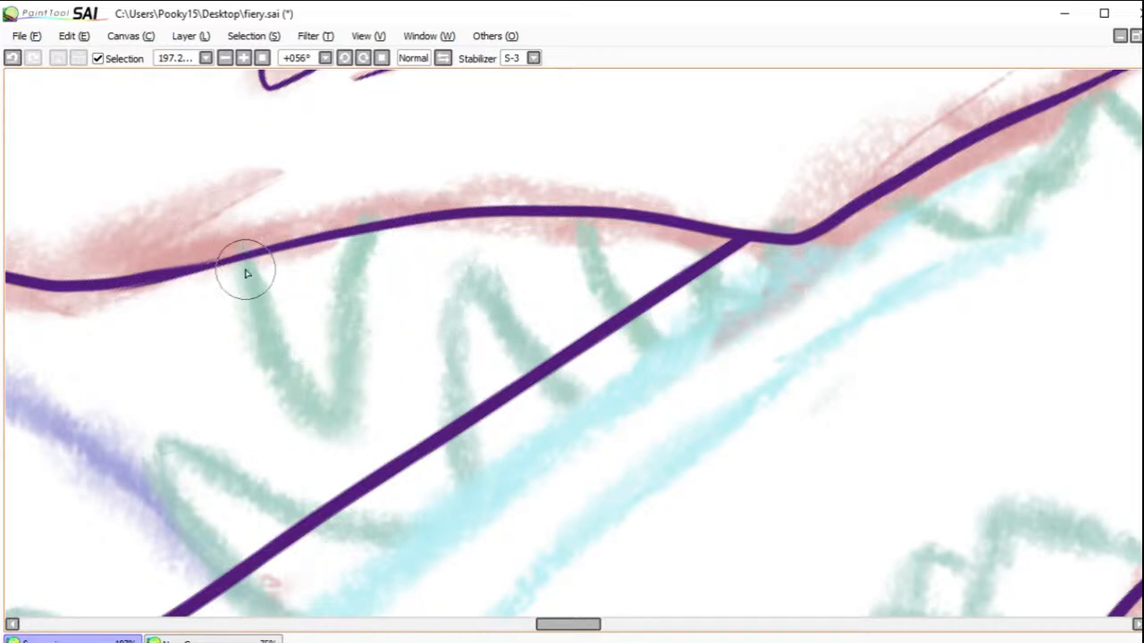
mouse_move(228, 188)
left_mouse_down()
mouse_move(255, 354)
mouse_move(283, 403)
mouse_move(339, 430)
mouse_move(350, 207)
left_mouse_up()
left_click(12, 57)
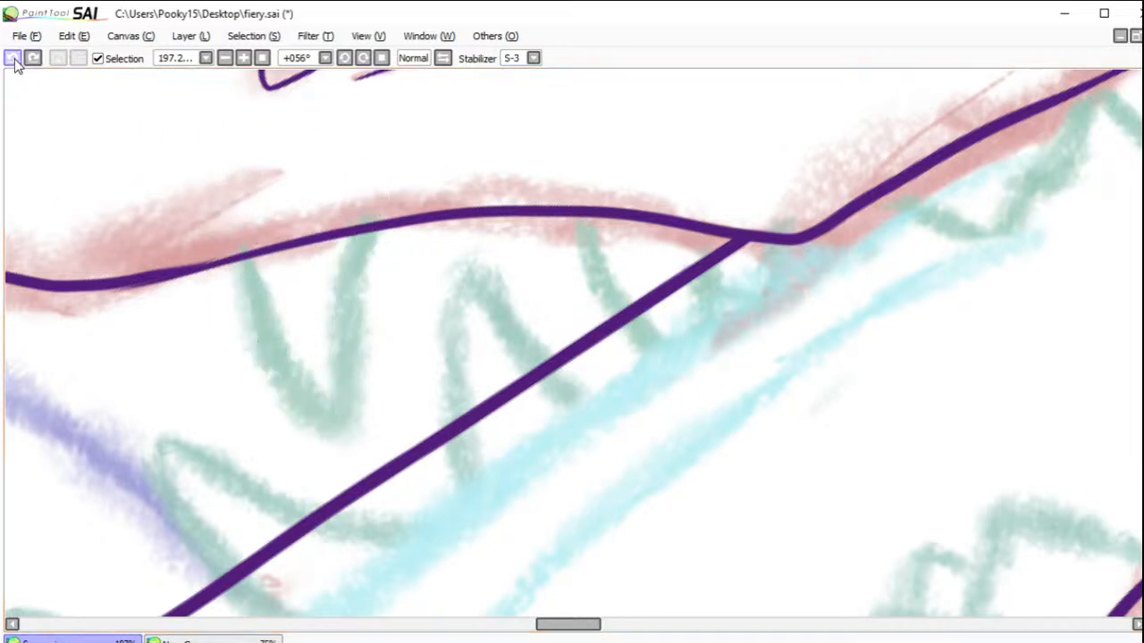
mouse_move(234, 199)
left_mouse_down()
mouse_move(249, 307)
mouse_move(275, 364)
mouse_move(300, 407)
mouse_move(341, 423)
mouse_move(351, 296)
mouse_move(396, 161)
left_mouse_up()
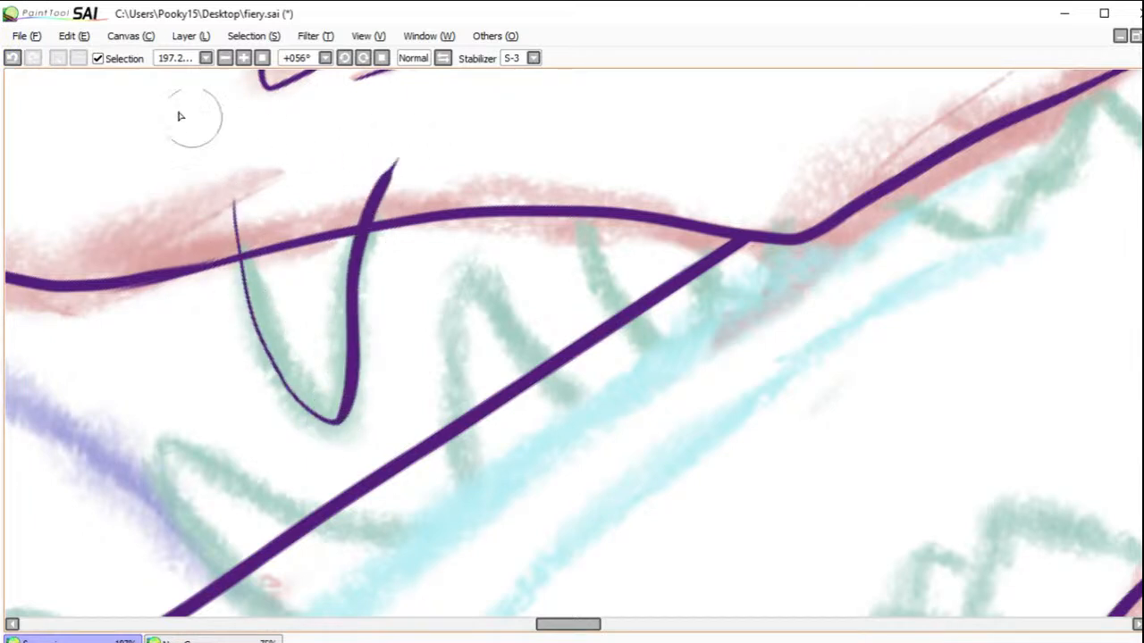
left_click(12, 57)
mouse_move(237, 183)
left_mouse_down()
mouse_move(244, 273)
mouse_move(273, 355)
mouse_move(301, 396)
mouse_move(344, 420)
mouse_move(359, 315)
mouse_move(407, 202)
mouse_move(477, 127)
mouse_move(436, 183)
mouse_move(447, 154)
left_mouse_up()
left_click(13, 57)
Step: Ink two U-shaped fangs hanging from the upper lip, erasing their ends above the lip and the jaw's far edge inside the rear fang
mouse_move(211, 178)
left_mouse_down()
mouse_move(242, 319)
mouse_move(317, 420)
mouse_move(350, 427)
mouse_move(346, 295)
mouse_move(377, 164)
left_mouse_up()
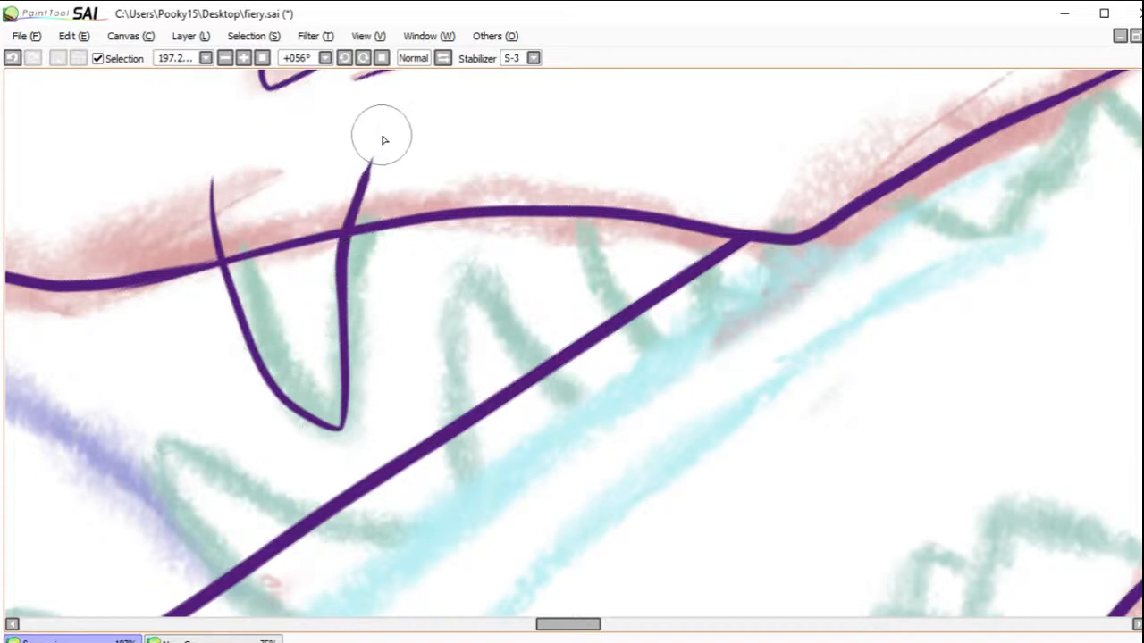
mouse_move(561, 138)
left_mouse_down()
mouse_move(598, 272)
mouse_move(670, 367)
mouse_move(712, 312)
mouse_move(722, 187)
mouse_move(742, 141)
left_mouse_up()
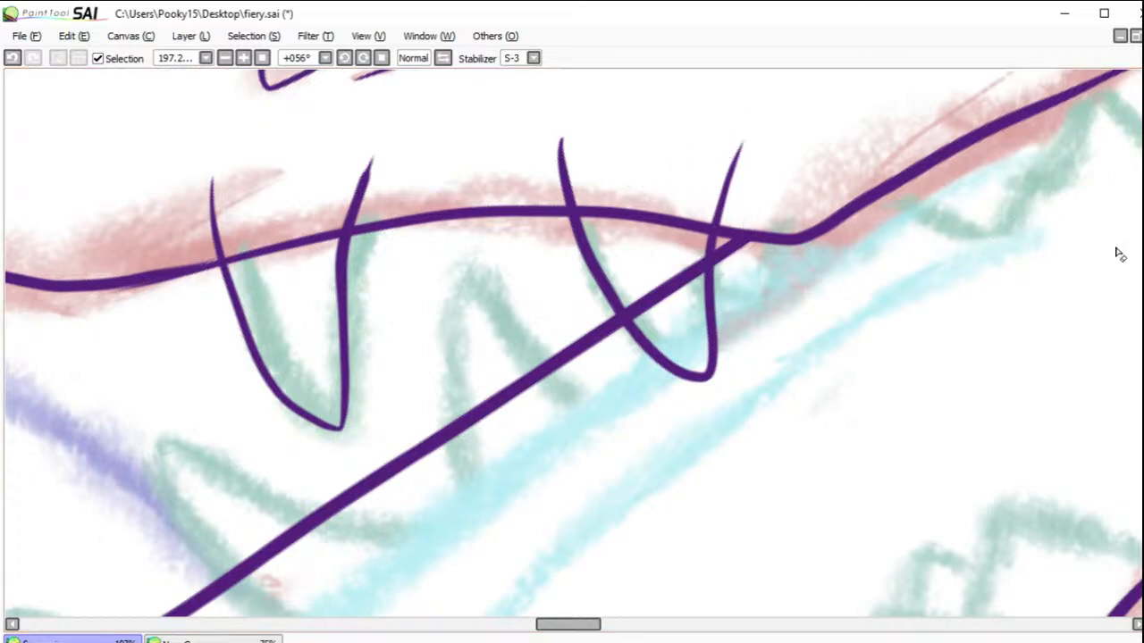
left_click_drag(718, 227, 747, 127)
mouse_move(577, 204)
left_mouse_down()
mouse_move(556, 177)
mouse_move(550, 132)
mouse_move(572, 191)
left_mouse_up()
left_click_drag(358, 214, 345, 146)
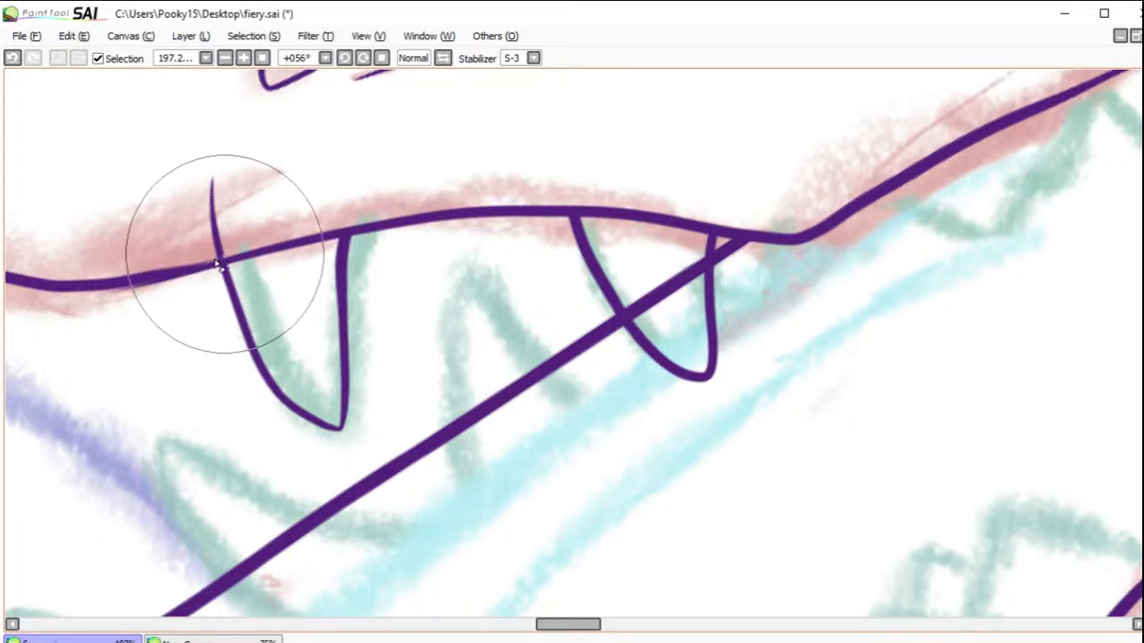
left_click_drag(220, 255, 209, 184)
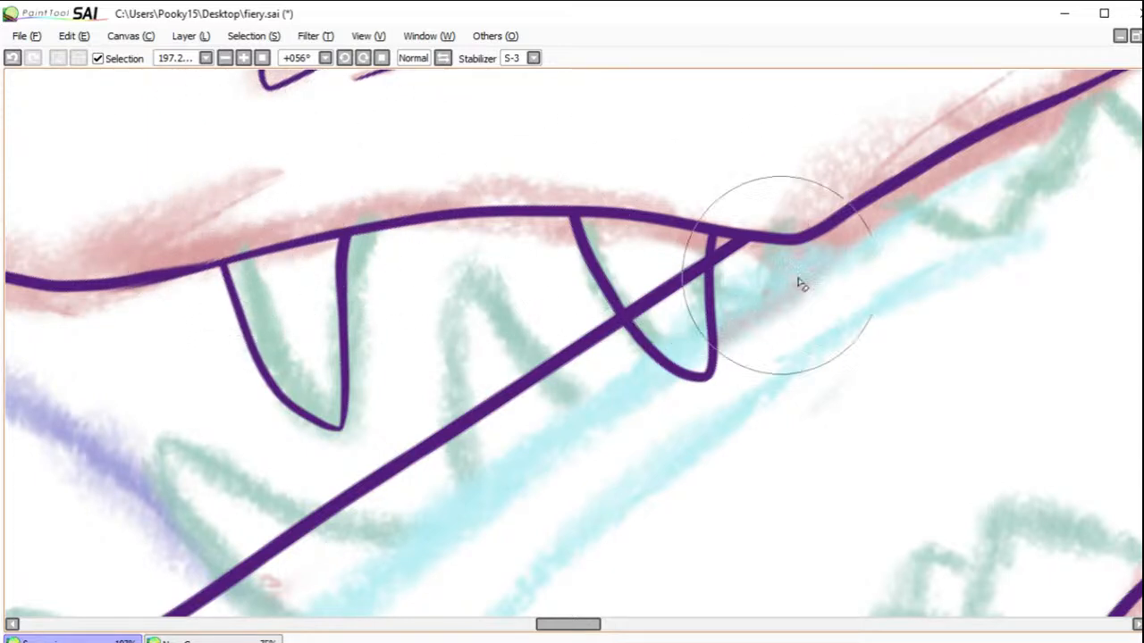
mouse_move(702, 254)
left_mouse_down()
mouse_move(695, 283)
mouse_move(677, 254)
mouse_move(677, 300)
mouse_move(651, 264)
mouse_move(661, 322)
mouse_move(628, 302)
left_mouse_up()
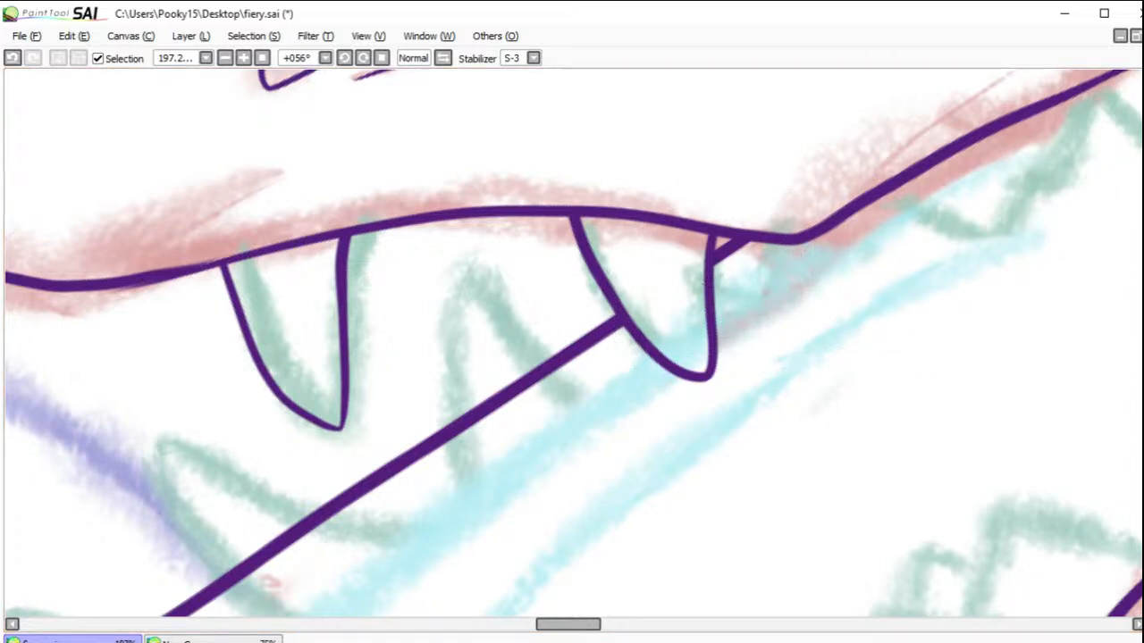
Step: Ink two small notched teeth along the rear of the upper lip, the last one ending at the mouth's back edge
mouse_move(1020, 225)
left_mouse_down()
mouse_move(939, 258)
mouse_move(834, 271)
mouse_move(760, 316)
mouse_move(765, 309)
left_mouse_up()
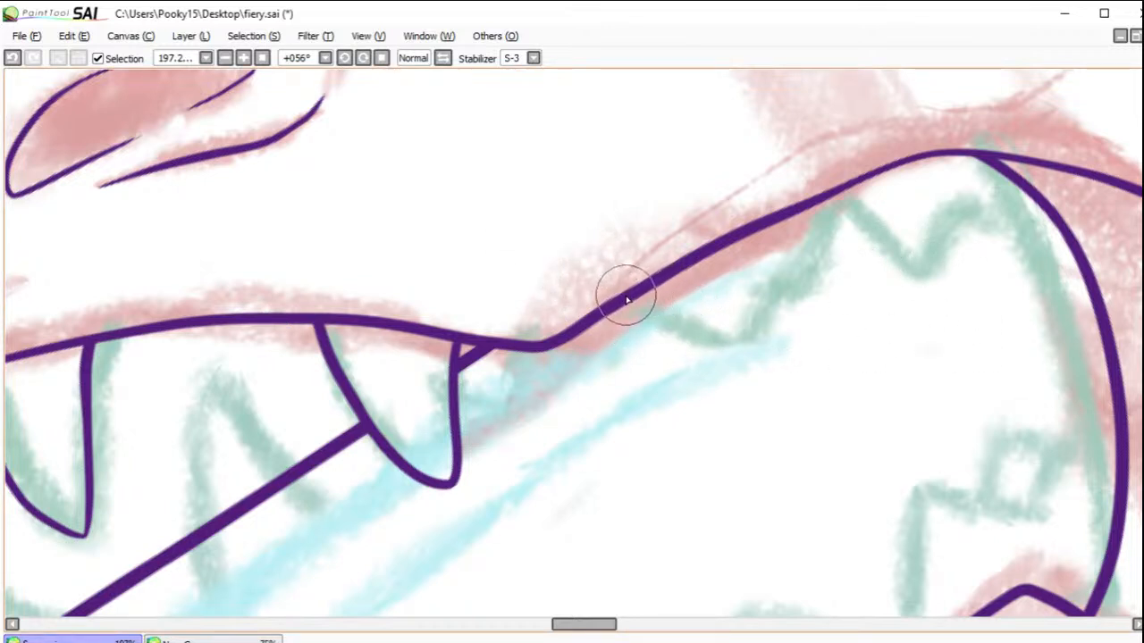
mouse_move(628, 302)
left_mouse_down()
mouse_move(751, 342)
mouse_move(776, 290)
mouse_move(796, 284)
mouse_move(822, 190)
mouse_move(920, 256)
left_mouse_up()
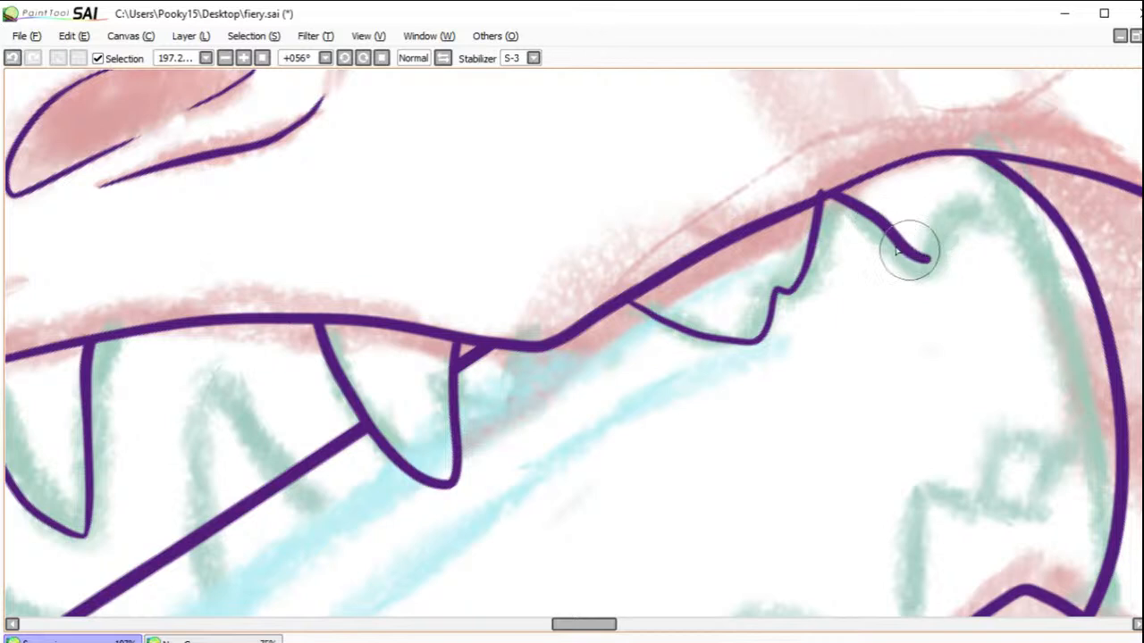
left_click(11, 57)
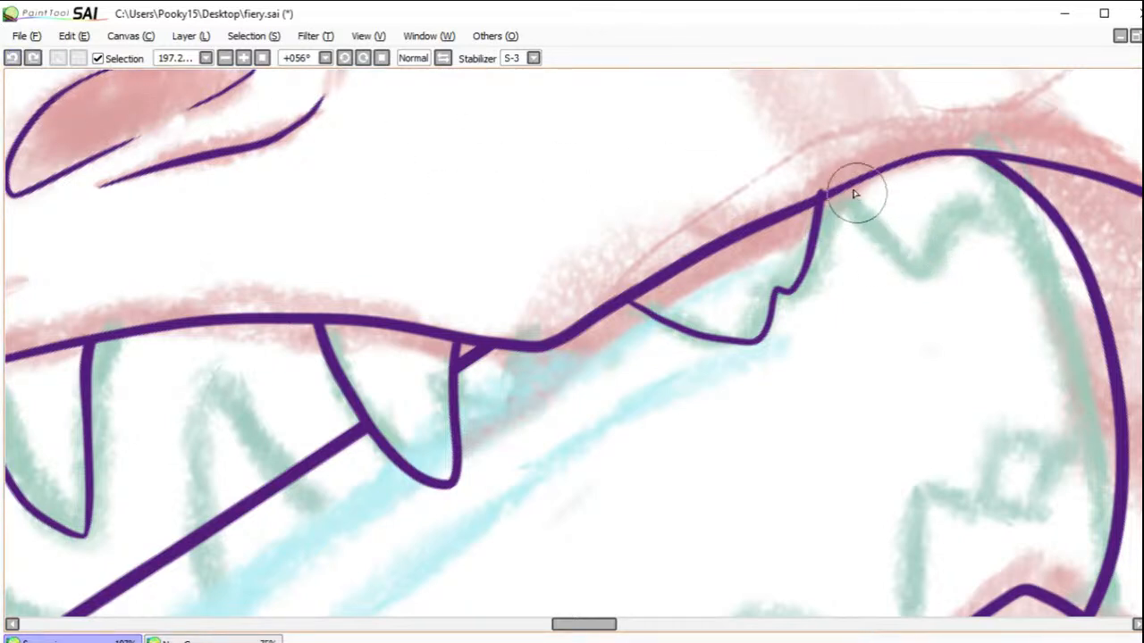
mouse_move(858, 182)
left_mouse_down()
mouse_move(938, 223)
mouse_move(962, 217)
mouse_move(978, 189)
mouse_move(1016, 202)
mouse_move(1032, 177)
left_mouse_up()
left_click(11, 57)
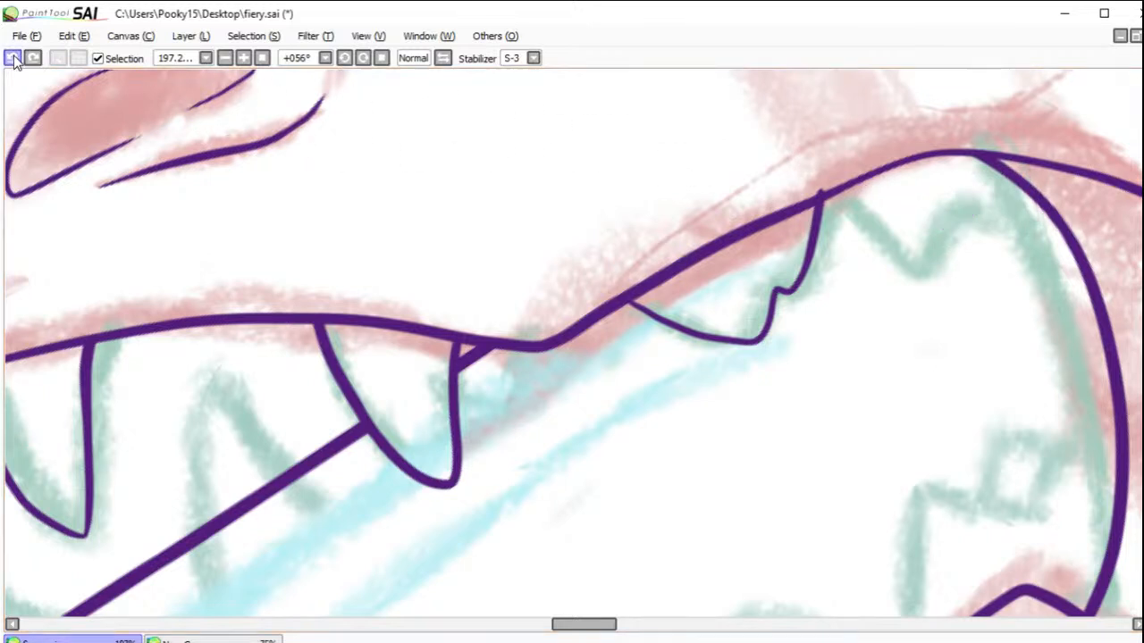
mouse_move(869, 178)
left_mouse_down()
mouse_move(938, 212)
mouse_move(972, 214)
mouse_move(985, 194)
left_mouse_up()
left_click_drag(1014, 196, 1027, 174)
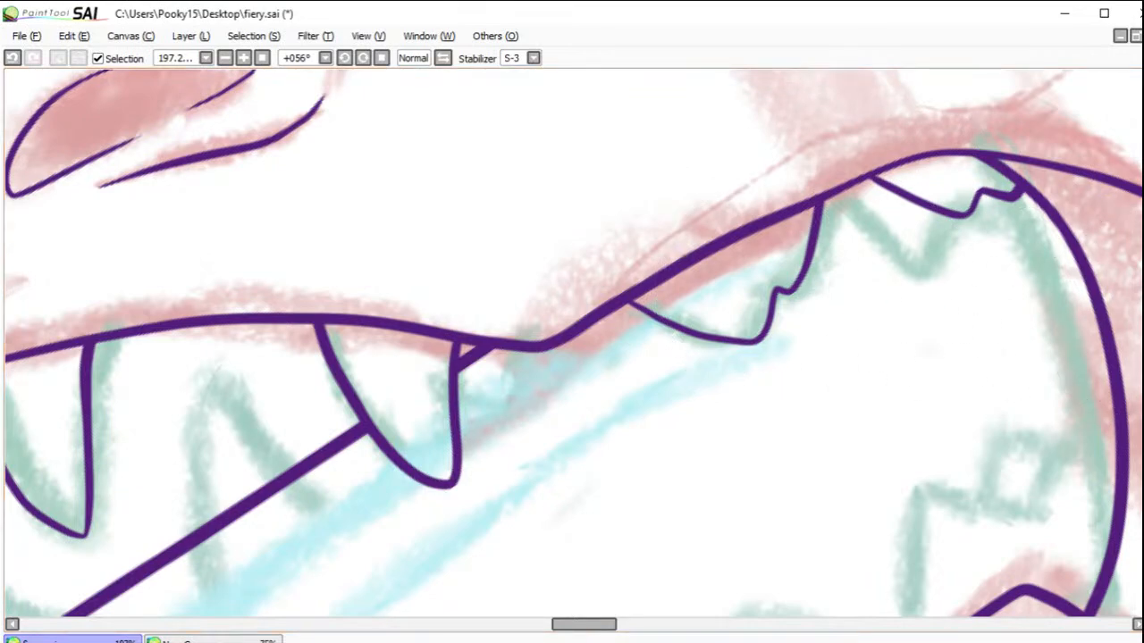
Step: Rotate the canvas to 78° with the lower jaw's far edge and its sketched teeth in view
mouse_move(424, 433)
left_mouse_down()
mouse_move(595, 280)
mouse_move(783, 258)
mouse_move(705, 288)
mouse_move(694, 314)
mouse_move(689, 283)
left_mouse_up()
mouse_move(590, 209)
left_mouse_down()
mouse_move(649, 263)
mouse_move(665, 324)
mouse_move(632, 277)
left_mouse_up()
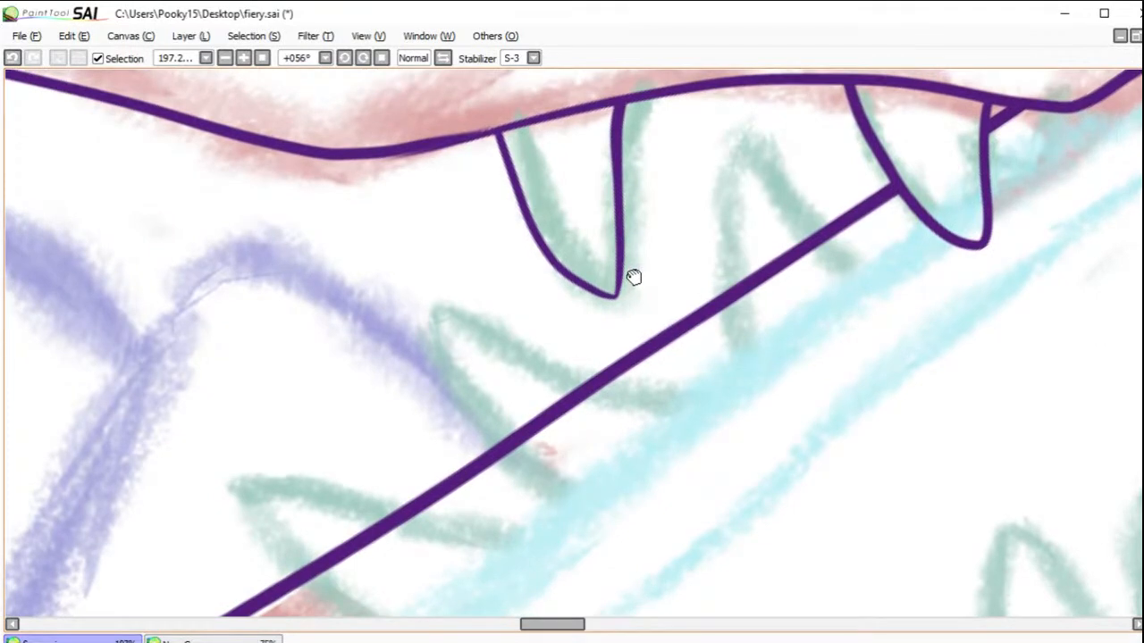
left_click(363, 58)
left_click(362, 58)
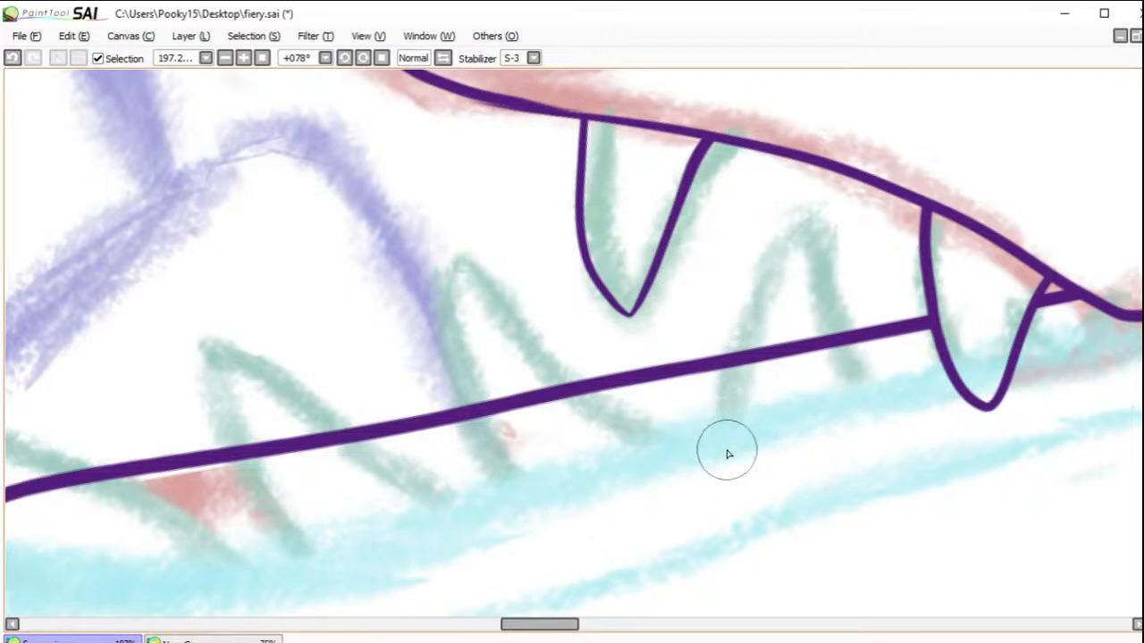
mouse_move(733, 433)
left_mouse_down()
mouse_move(752, 292)
mouse_move(794, 221)
mouse_move(856, 387)
left_mouse_up()
left_click(12, 57)
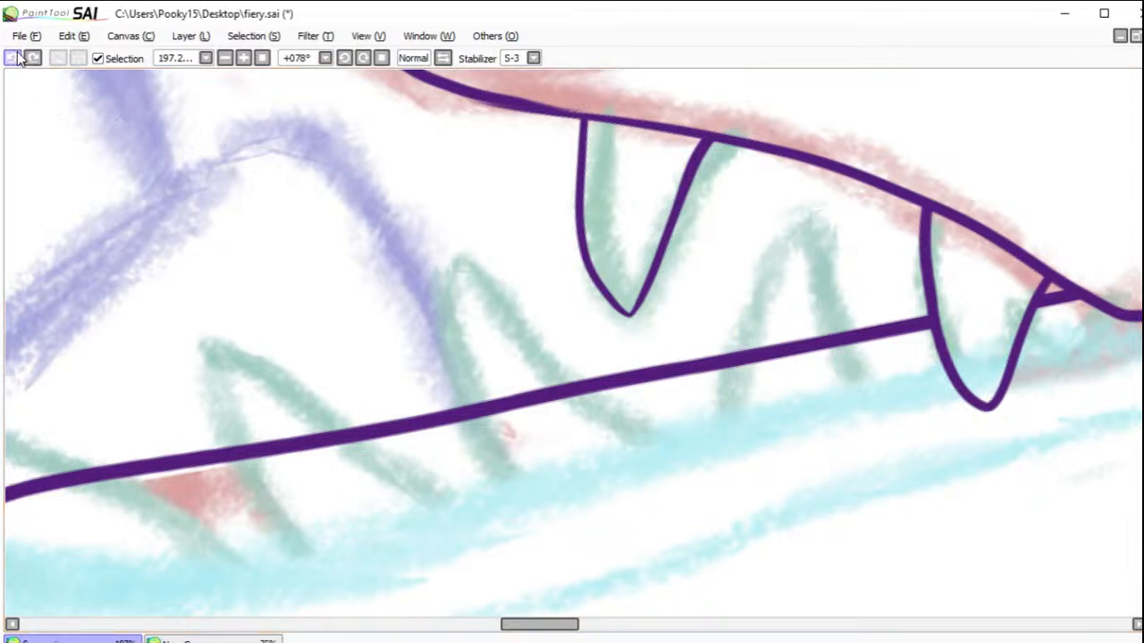
mouse_move(727, 453)
left_mouse_down()
mouse_move(747, 339)
mouse_move(807, 227)
mouse_move(822, 233)
mouse_move(880, 413)
left_mouse_up()
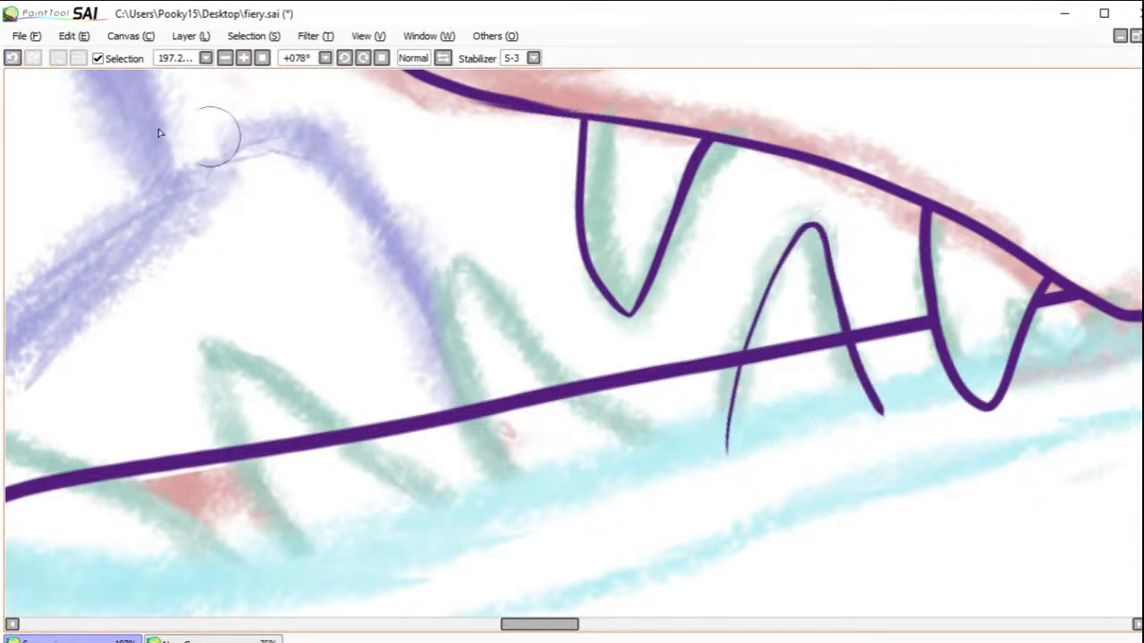
left_click(12, 58)
Step: Ink three pointed fangs rising across the lower jaw's far edge and erase the edge line inside each one
mouse_move(875, 402)
left_mouse_down()
mouse_move(808, 222)
mouse_move(780, 238)
mouse_move(751, 290)
mouse_move(735, 422)
mouse_move(710, 414)
left_mouse_up()
mouse_move(643, 436)
left_mouse_down()
mouse_move(455, 276)
mouse_move(443, 371)
mouse_move(517, 502)
mouse_move(464, 438)
mouse_move(454, 286)
mouse_move(492, 289)
mouse_move(586, 417)
mouse_move(686, 487)
left_mouse_up()
left_click(11, 58)
mouse_move(330, 581)
left_mouse_down()
mouse_move(224, 457)
mouse_move(196, 384)
mouse_move(207, 354)
mouse_move(230, 361)
mouse_move(309, 442)
mouse_move(481, 538)
left_mouse_up()
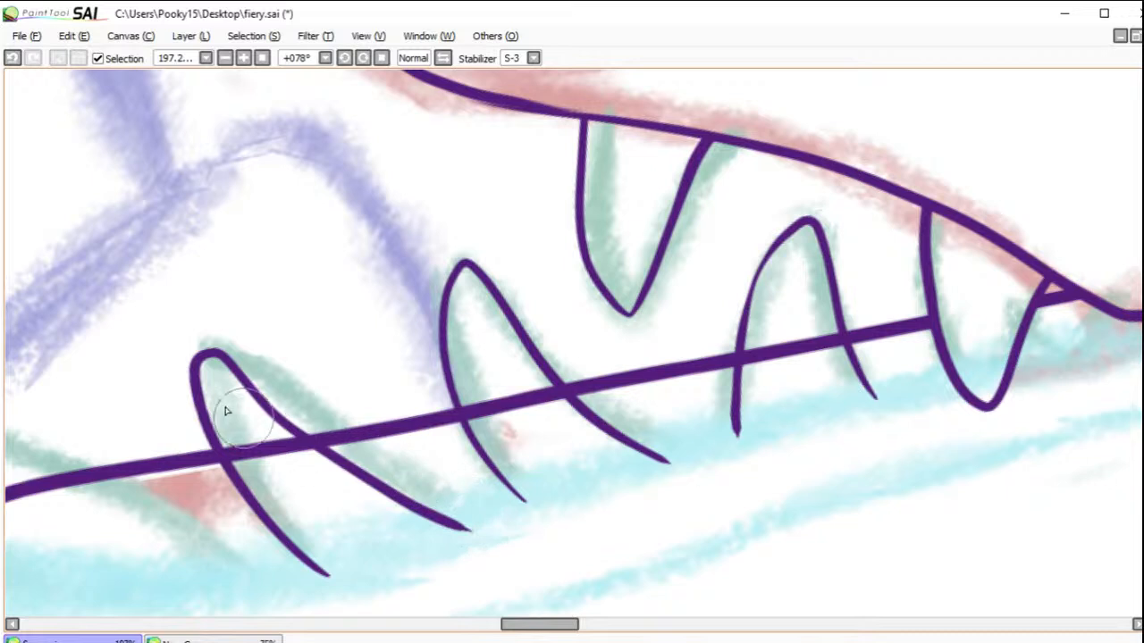
left_click(12, 57)
mouse_move(329, 582)
left_mouse_down()
mouse_move(259, 489)
mouse_move(218, 344)
mouse_move(240, 339)
mouse_move(380, 461)
mouse_move(514, 526)
left_mouse_up()
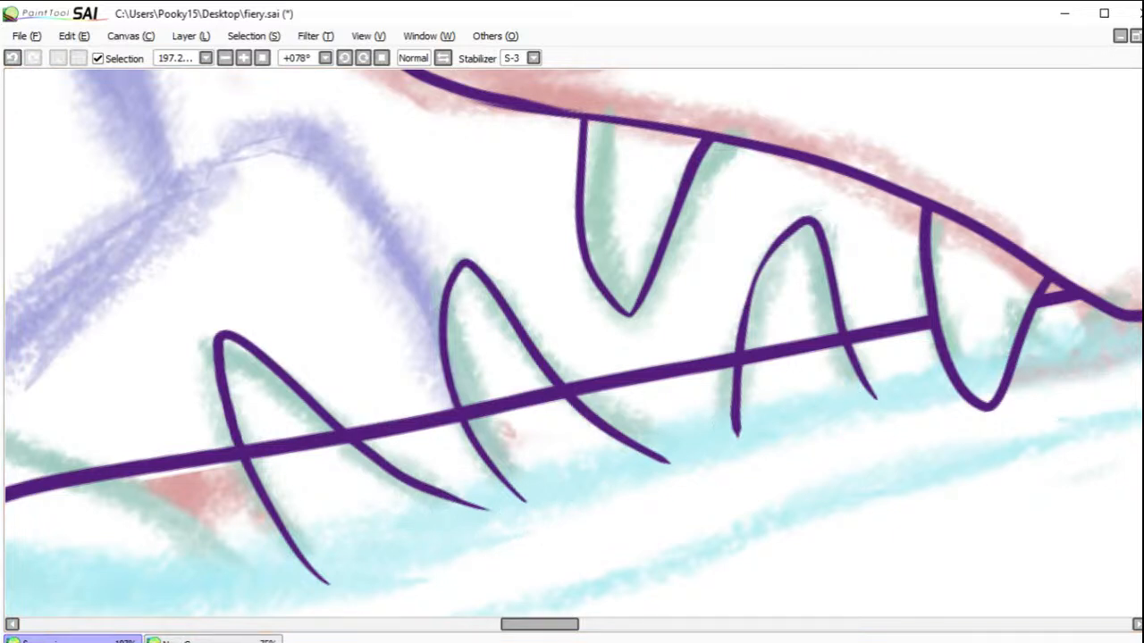
mouse_move(845, 333)
left_mouse_down()
mouse_move(810, 331)
mouse_move(811, 375)
mouse_move(794, 331)
mouse_move(775, 379)
mouse_move(755, 334)
mouse_move(756, 373)
mouse_move(748, 344)
mouse_move(745, 374)
left_mouse_up()
mouse_move(561, 386)
left_mouse_down()
mouse_move(530, 372)
mouse_move(574, 414)
mouse_move(545, 381)
mouse_move(561, 405)
mouse_move(519, 382)
mouse_move(552, 417)
mouse_move(499, 387)
mouse_move(515, 428)
mouse_move(465, 390)
mouse_move(491, 428)
mouse_move(468, 413)
left_mouse_up()
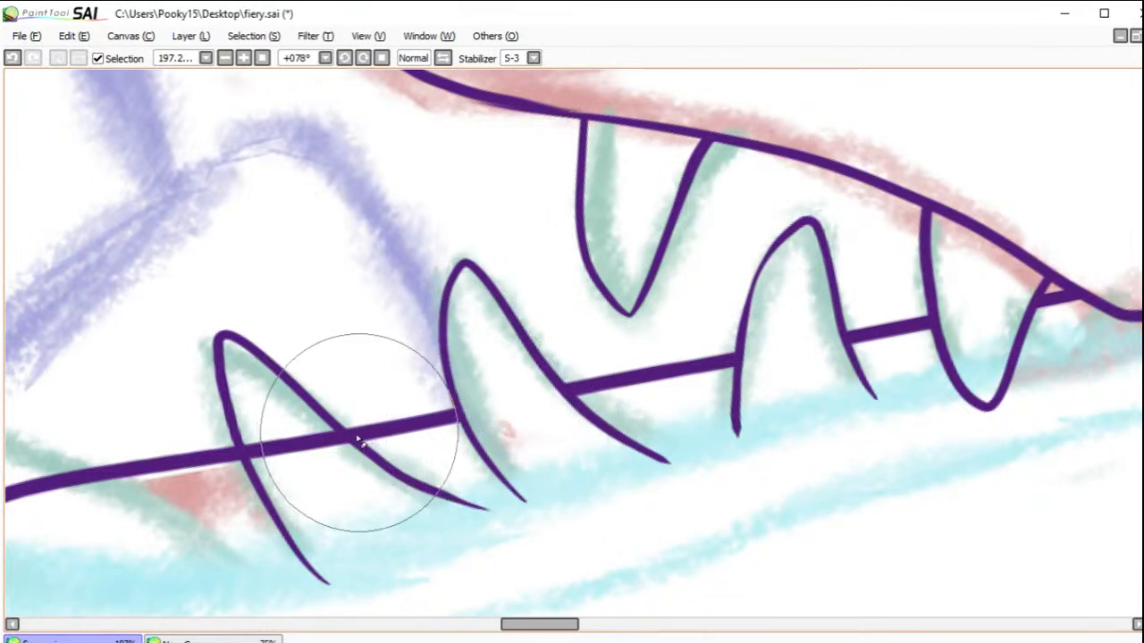
mouse_move(345, 457)
left_mouse_down()
mouse_move(296, 427)
mouse_move(301, 453)
mouse_move(291, 455)
mouse_move(247, 447)
left_mouse_up()
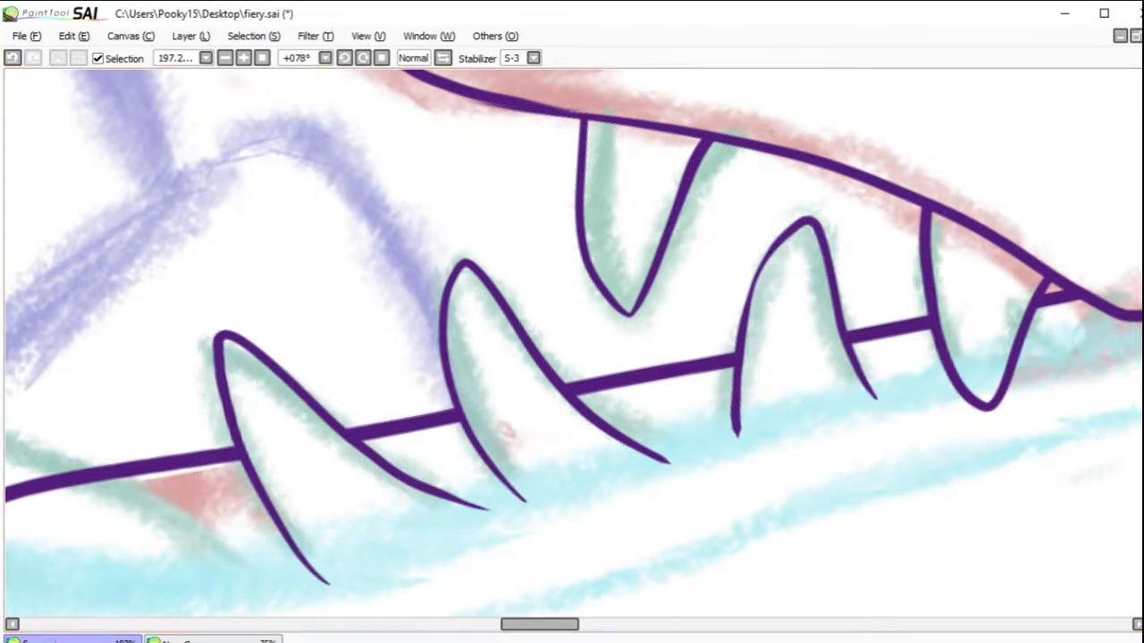
Step: Ink the long frontmost fang on the lower jaw's far edge and erase the edge line inside it
left_click_drag(306, 389, 42, 389)
left_click_drag(295, 416, 172, 426)
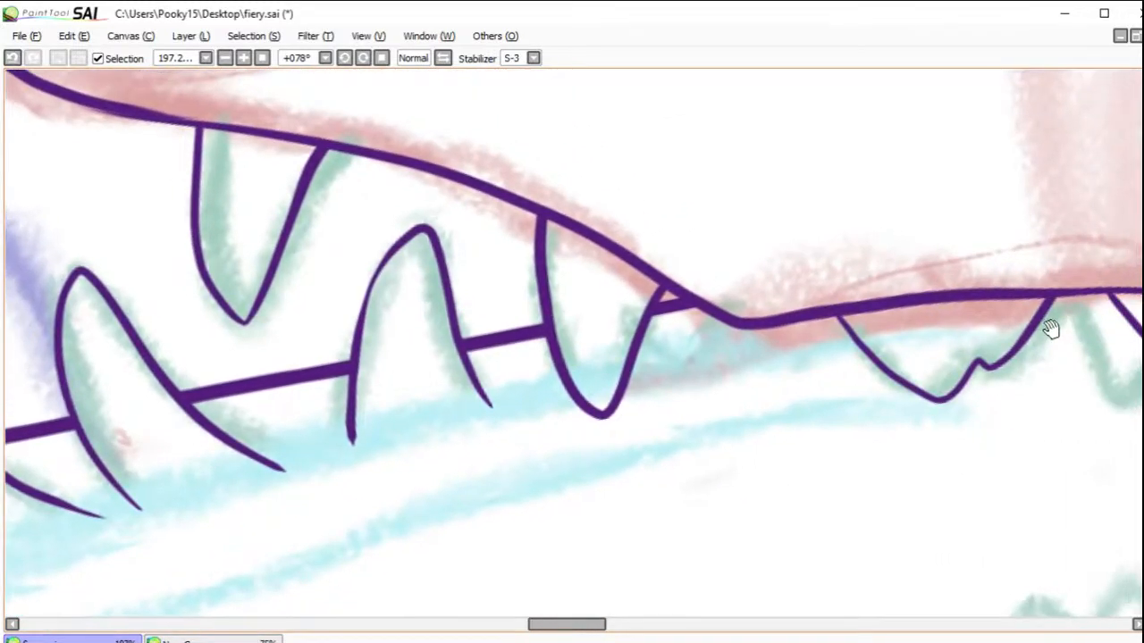
left_click_drag(438, 467, 810, 530)
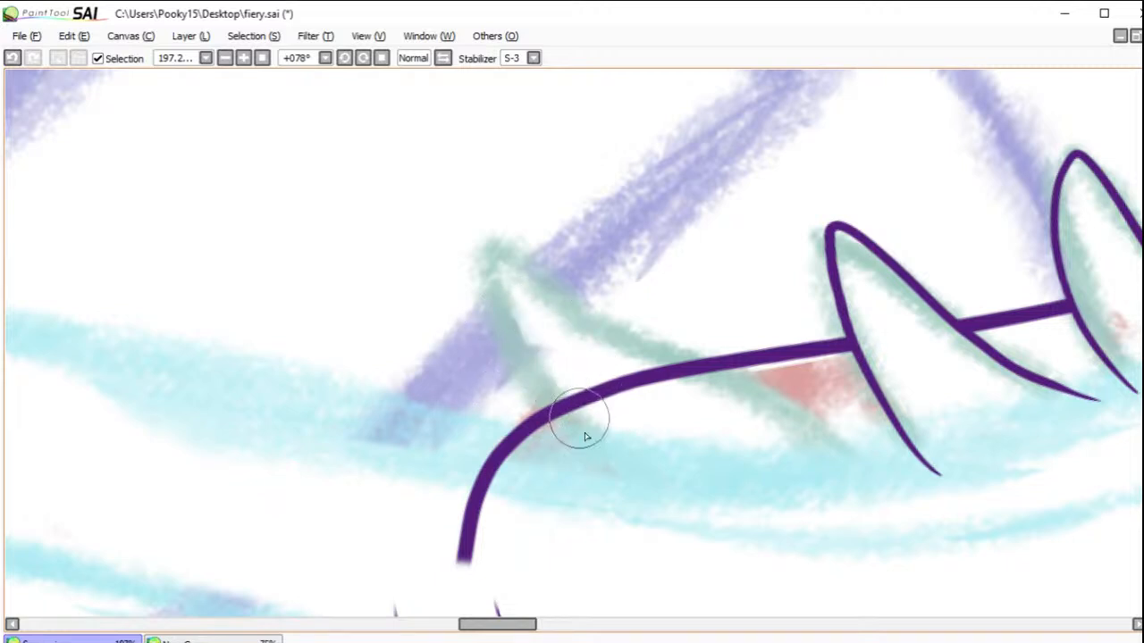
mouse_move(634, 489)
left_mouse_down()
mouse_move(518, 366)
mouse_move(486, 300)
mouse_move(484, 239)
mouse_move(654, 346)
mouse_move(758, 390)
mouse_move(810, 446)
mouse_move(810, 490)
left_mouse_up()
left_click(12, 59)
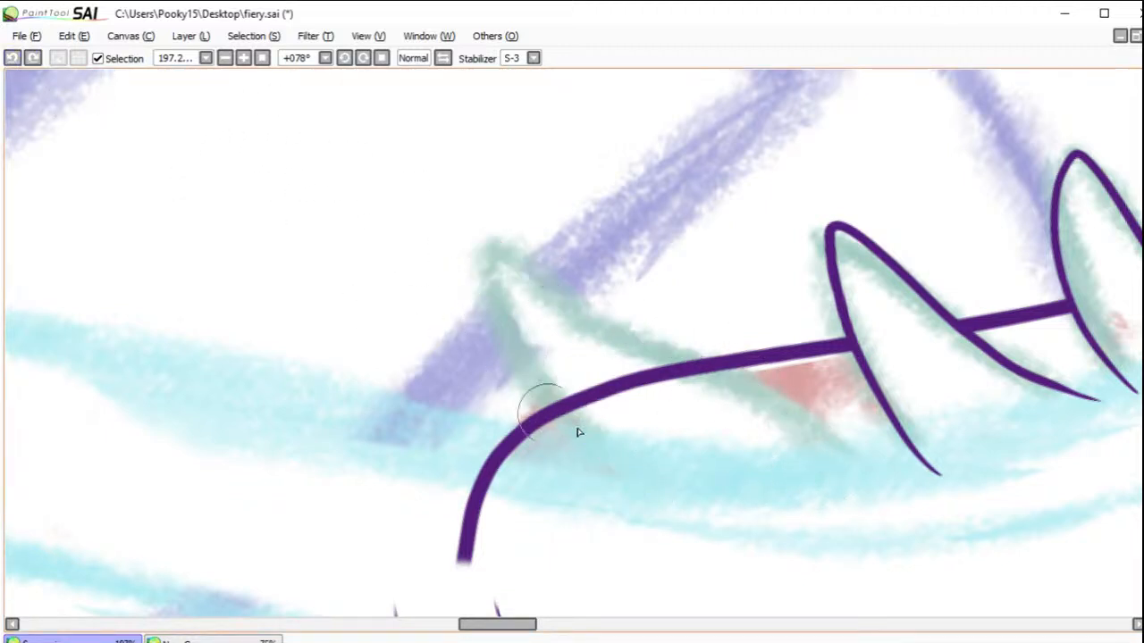
mouse_move(630, 473)
left_mouse_down()
mouse_move(508, 341)
mouse_move(485, 245)
mouse_move(566, 299)
mouse_move(833, 419)
mouse_move(880, 487)
left_mouse_up()
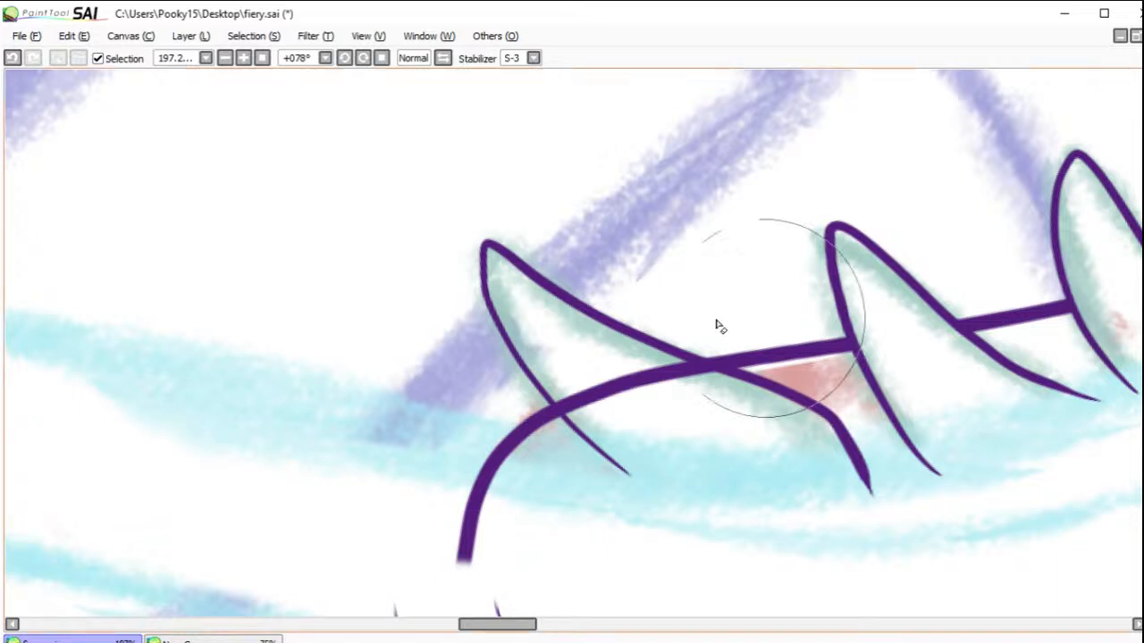
left_click_drag(644, 346, 763, 405)
mouse_move(635, 352)
left_mouse_down()
mouse_move(600, 350)
mouse_move(693, 381)
left_mouse_up()
mouse_move(601, 353)
left_mouse_down()
mouse_move(675, 395)
mouse_move(652, 404)
mouse_move(556, 355)
mouse_move(625, 423)
mouse_move(551, 379)
mouse_move(572, 414)
left_mouse_up()
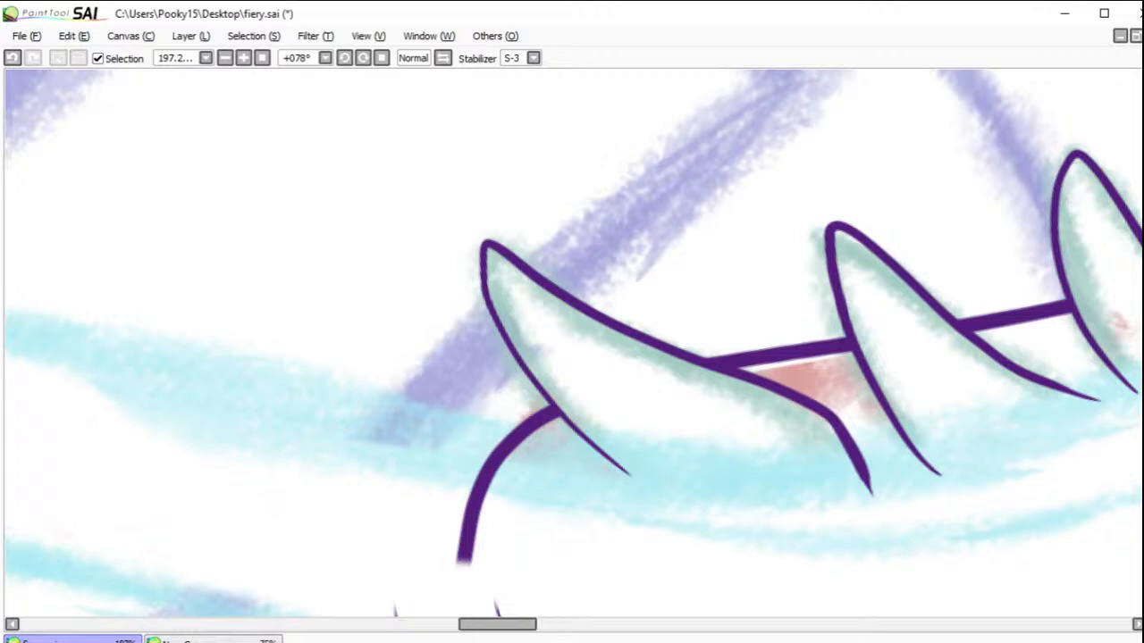
mouse_move(932, 479)
left_mouse_down()
mouse_move(870, 266)
mouse_move(857, 283)
left_mouse_up()
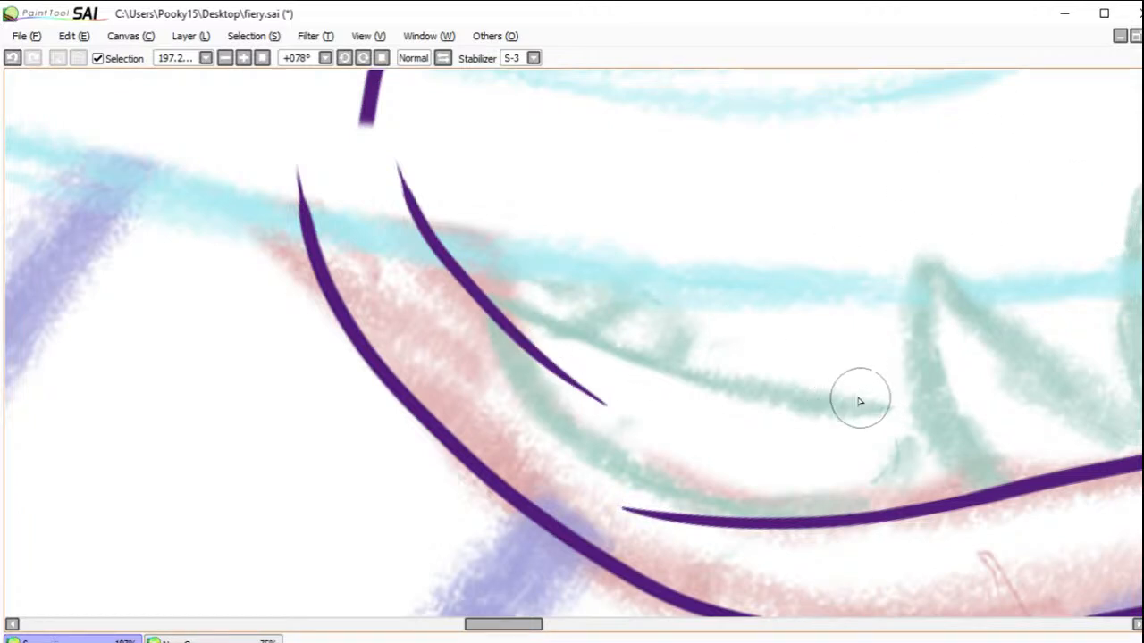
mouse_move(889, 411)
left_mouse_down()
mouse_move(684, 366)
mouse_move(469, 285)
mouse_move(471, 322)
mouse_move(535, 432)
mouse_move(658, 480)
mouse_move(801, 492)
mouse_move(732, 486)
mouse_move(849, 480)
left_mouse_up()
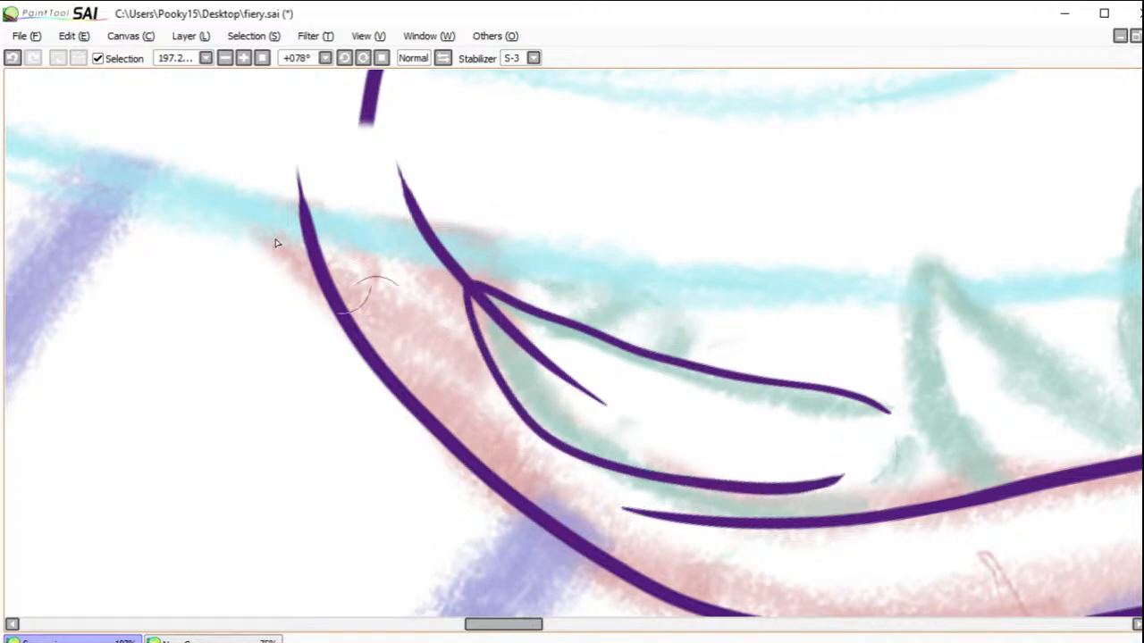
key("ctrl+z")
key("ctrl+z")
Step: Ink the long frontmost fang on the lower jaw's near edge with a rounded base and erase the jaw line inside it
mouse_move(906, 450)
left_mouse_down()
mouse_move(840, 508)
mouse_move(757, 523)
mouse_move(661, 514)
mouse_move(548, 468)
mouse_move(473, 402)
mouse_move(433, 301)
mouse_move(638, 362)
mouse_move(787, 375)
mouse_move(901, 453)
left_mouse_up()
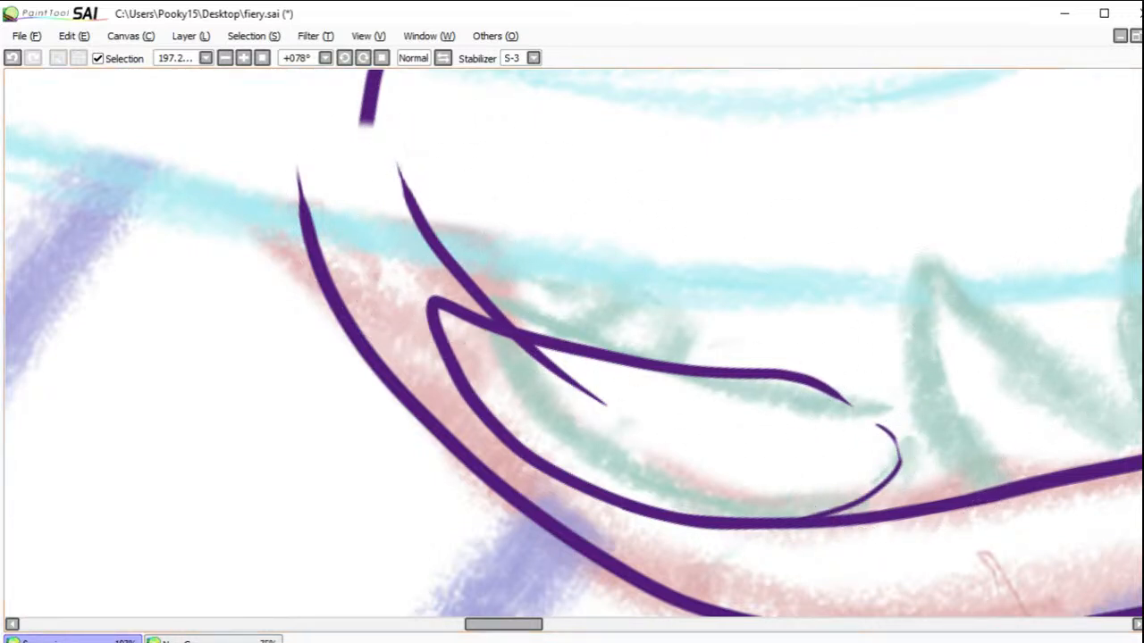
mouse_move(503, 348)
left_mouse_down()
mouse_move(586, 391)
mouse_move(553, 377)
mouse_move(715, 403)
left_mouse_up()
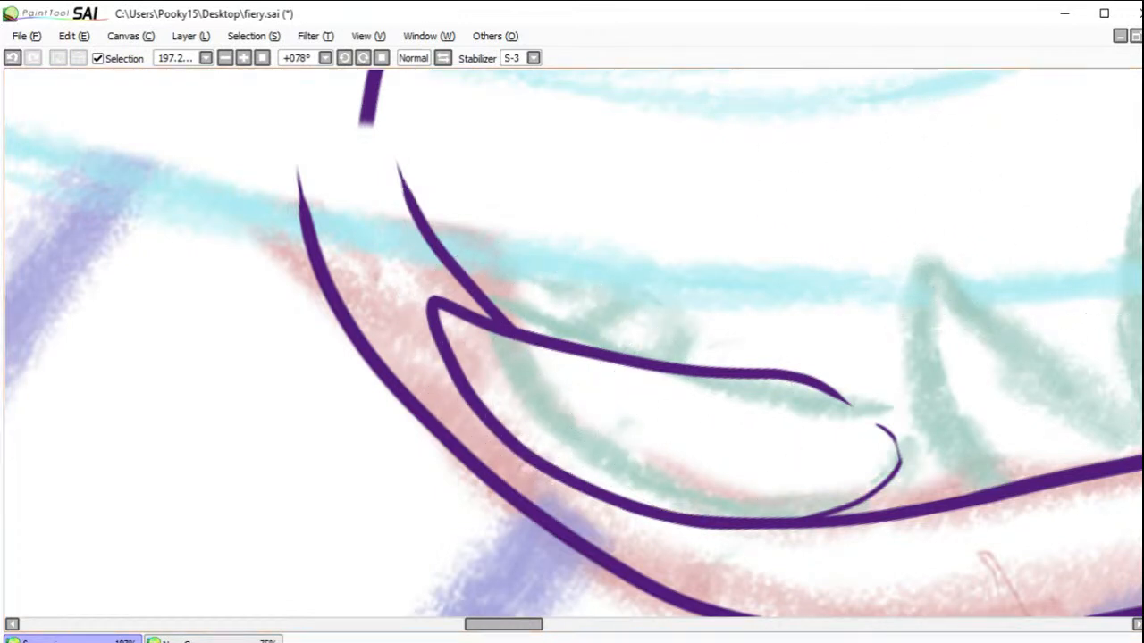
Step: Ink two small overlapping front teeth behind the long fang, between it and the inner jaw line
left_click_drag(633, 301, 565, 340)
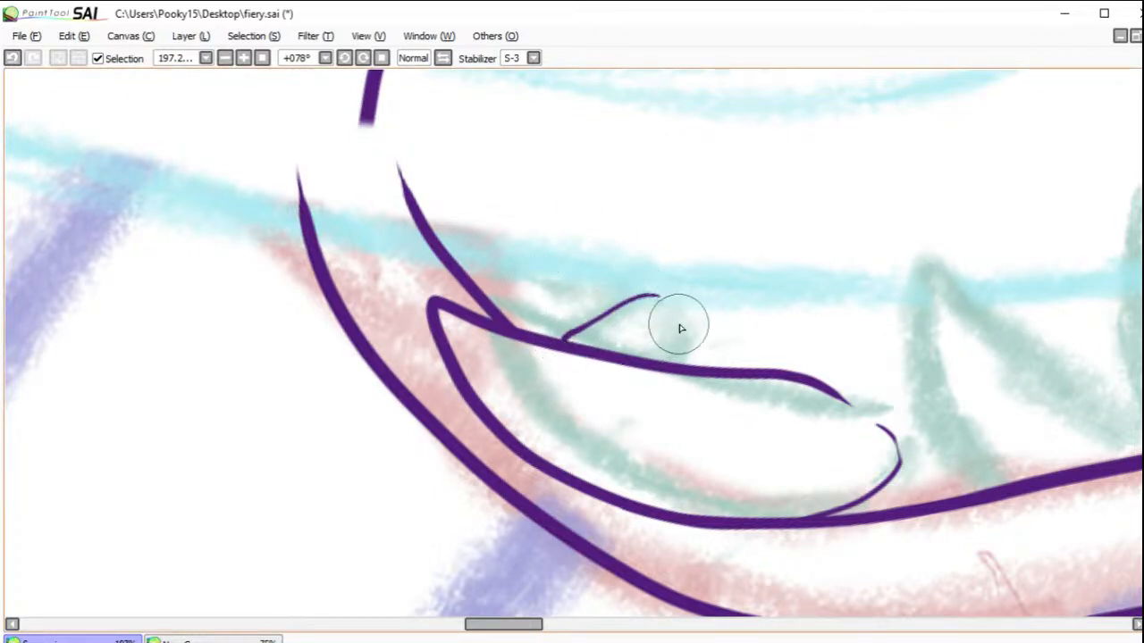
left_click_drag(682, 351, 661, 368)
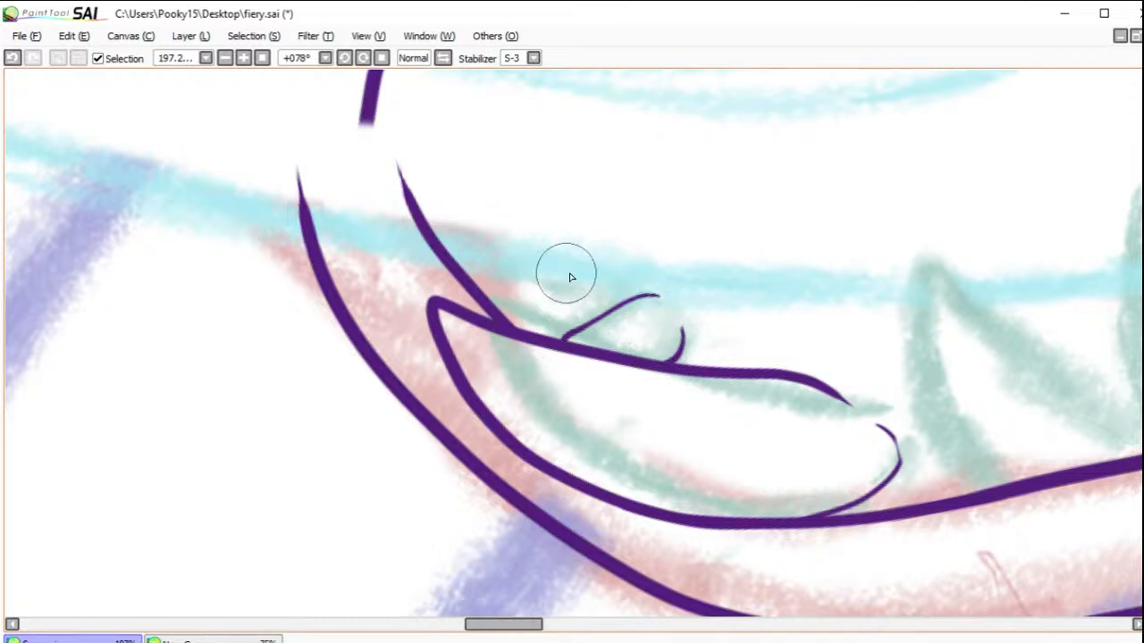
left_click_drag(552, 280, 498, 290)
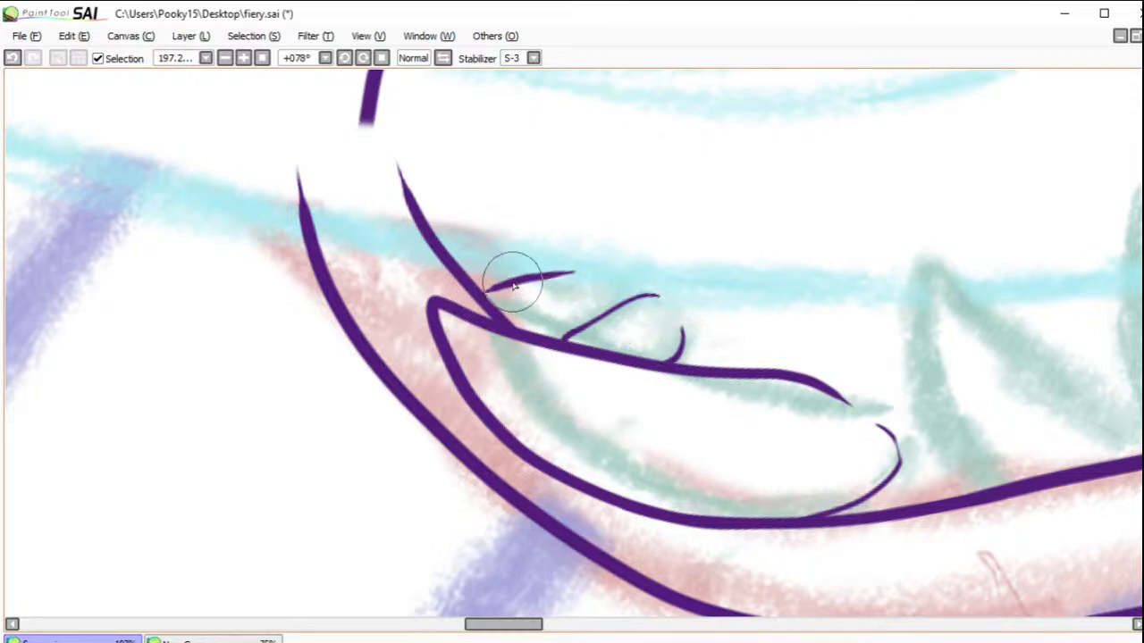
left_click_drag(505, 323, 601, 322)
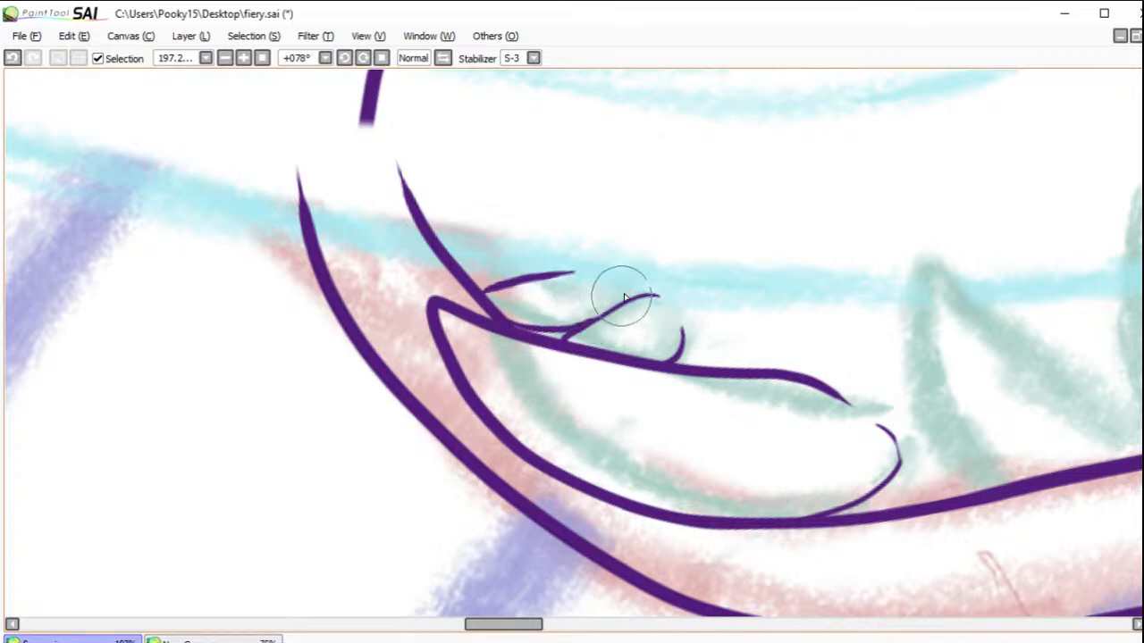
left_click_drag(601, 277, 613, 287)
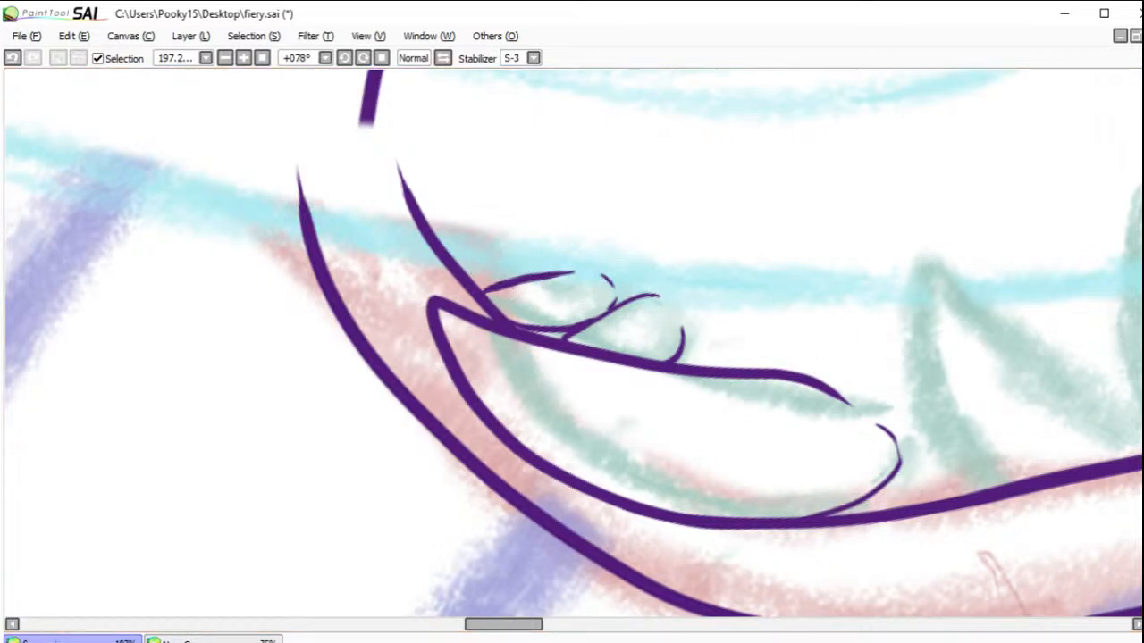
Step: Ink three pointed fangs along the lower jaw's near edge and erase the line ends overshooting the jaw line
left_click_drag(838, 329, 623, 389)
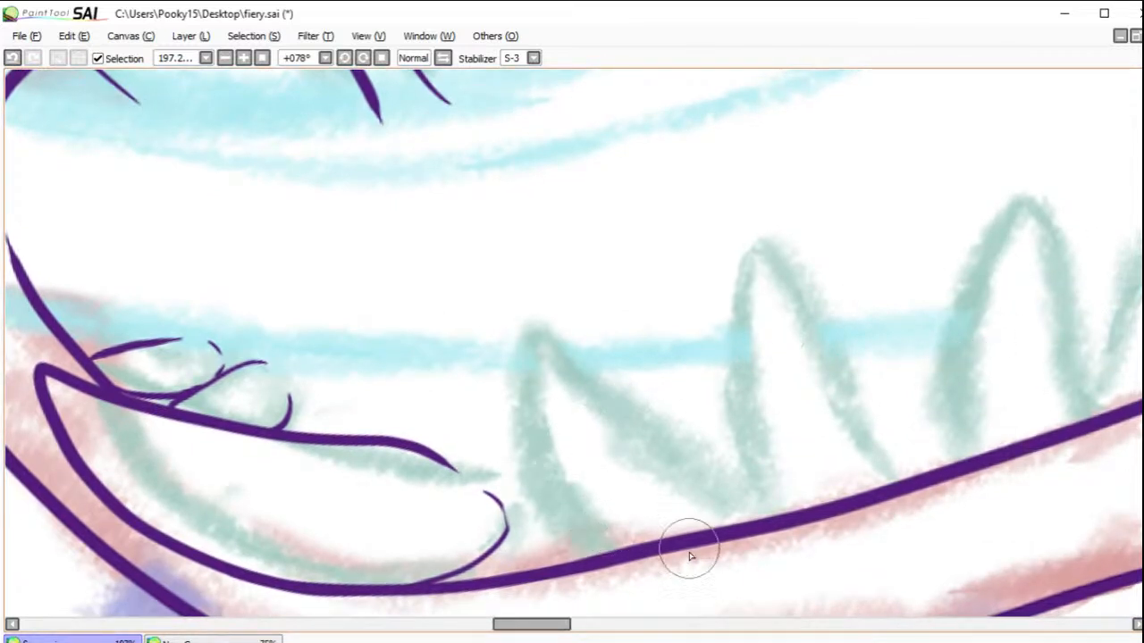
mouse_move(658, 584)
left_mouse_down()
mouse_move(604, 557)
mouse_move(555, 503)
mouse_move(533, 436)
mouse_move(533, 360)
mouse_move(554, 330)
mouse_move(641, 425)
mouse_move(756, 515)
mouse_move(555, 337)
mouse_move(571, 353)
mouse_move(531, 334)
mouse_move(515, 378)
mouse_move(519, 441)
mouse_move(550, 510)
mouse_move(589, 554)
mouse_move(528, 431)
mouse_move(520, 359)
mouse_move(537, 341)
mouse_move(554, 349)
mouse_move(663, 458)
mouse_move(800, 540)
mouse_move(765, 489)
mouse_move(728, 375)
mouse_move(730, 286)
mouse_move(754, 250)
mouse_move(926, 481)
mouse_move(966, 270)
mouse_move(1027, 198)
mouse_move(1044, 226)
mouse_move(1067, 368)
mouse_move(1104, 449)
left_mouse_up()
left_click(12, 58)
left_click(12, 58)
key("e")
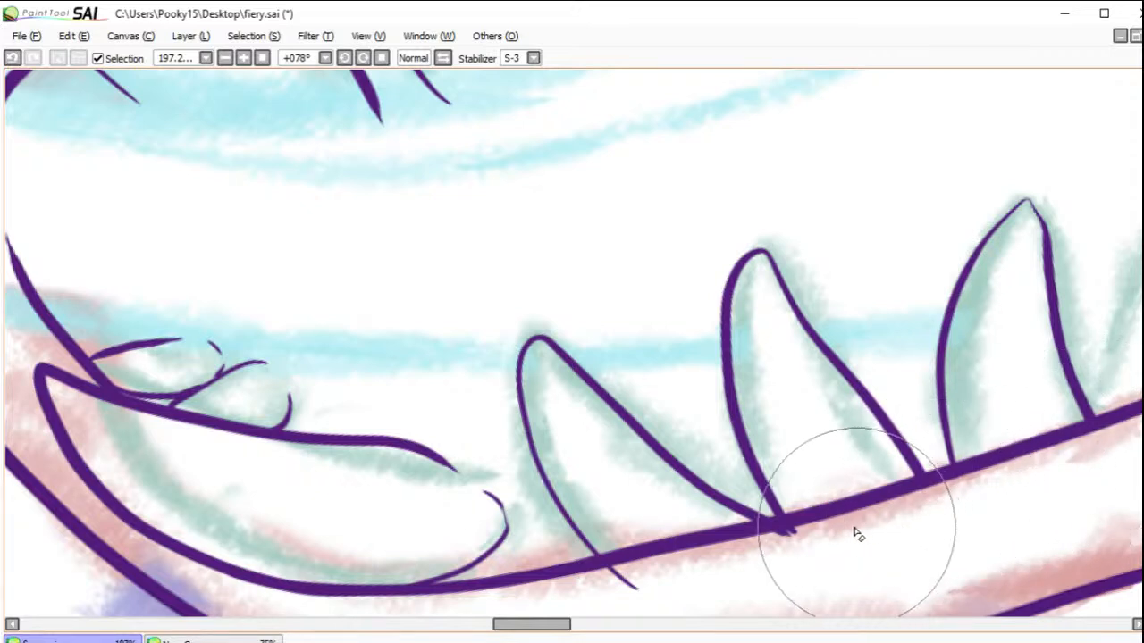
left_click_drag(614, 573, 622, 577)
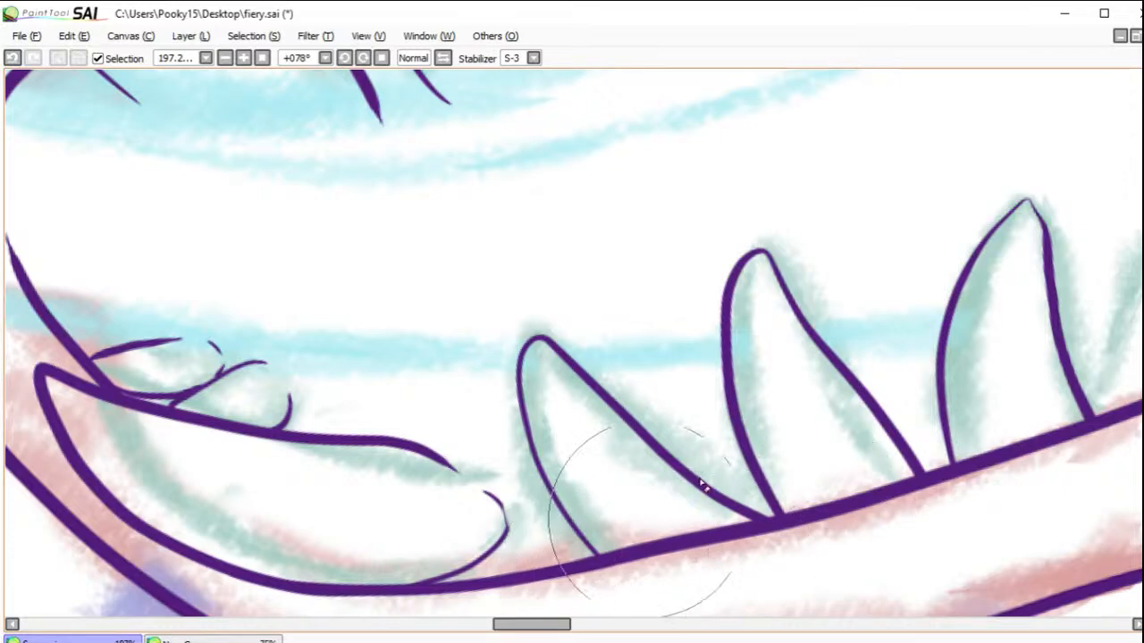
Step: Ink two notched teeth with small inner cusps at the rear of the lower jaw, the last meeting the mouth's back edge
left_click_drag(1011, 286, 626, 456)
left_click_drag(894, 420, 658, 416)
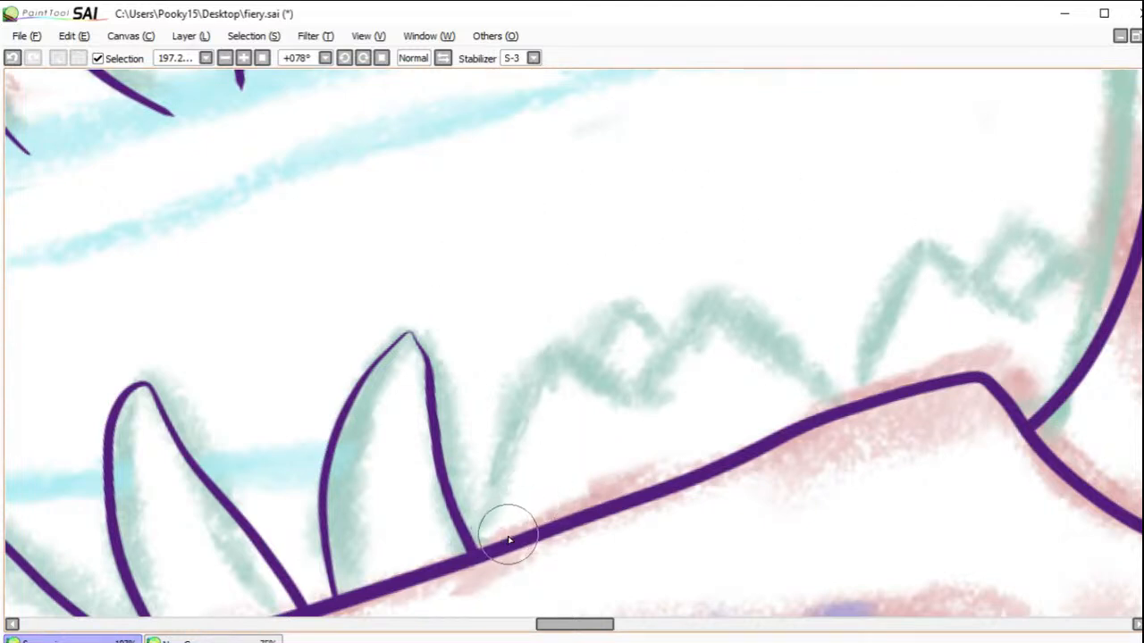
mouse_move(500, 540)
left_mouse_down()
mouse_move(552, 359)
mouse_move(681, 389)
mouse_move(671, 369)
mouse_move(710, 321)
mouse_move(793, 360)
mouse_move(830, 408)
mouse_move(871, 338)
mouse_move(861, 372)
mouse_move(898, 266)
mouse_move(918, 256)
mouse_move(1001, 290)
mouse_move(1074, 260)
mouse_move(1125, 277)
left_mouse_up()
mouse_move(966, 275)
left_mouse_down()
mouse_move(1013, 240)
mouse_move(1061, 260)
left_mouse_up()
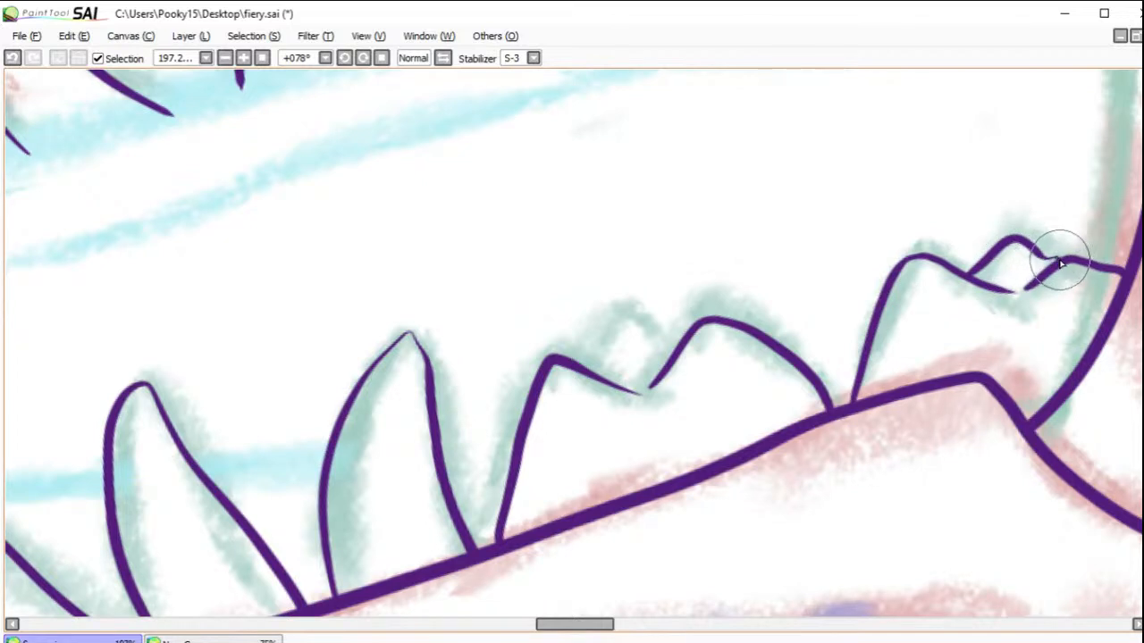
mouse_move(586, 362)
left_mouse_down()
mouse_move(619, 319)
mouse_move(689, 331)
left_mouse_up()
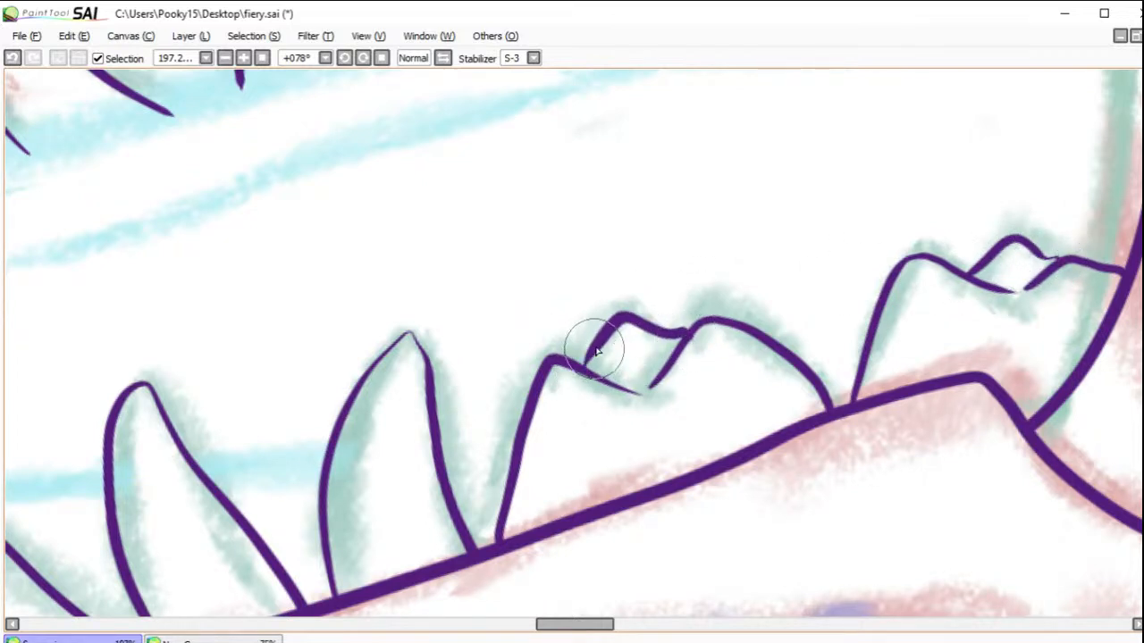
Step: Rotate the canvas to 69° at 50% zoom and ink the tongue's upper edge from near the forked tip into the mouth
left_click(261, 57)
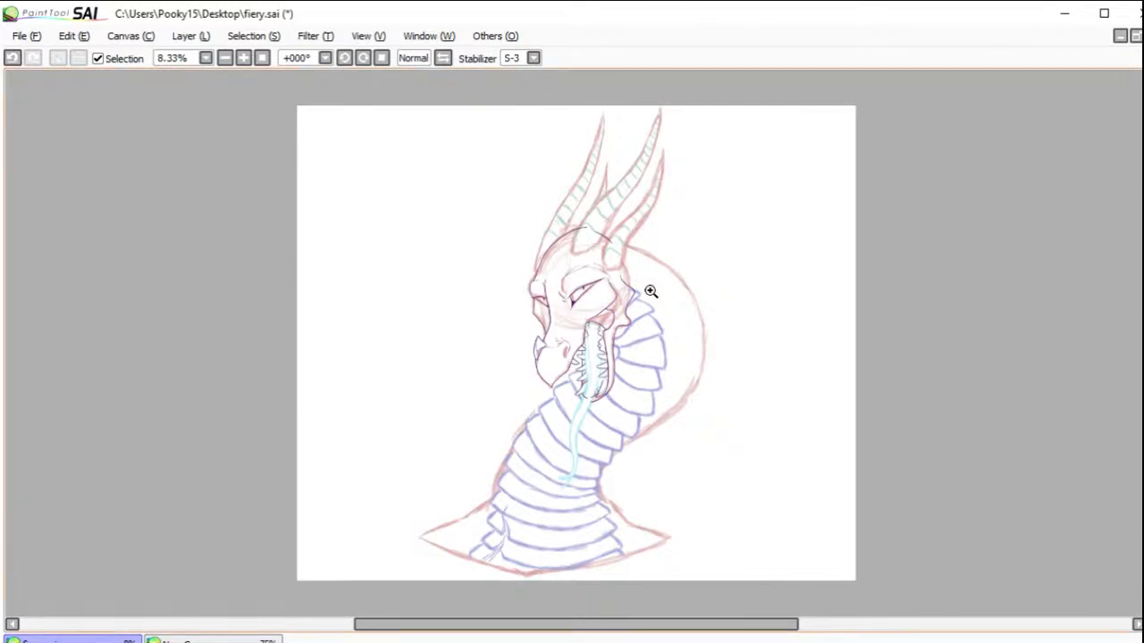
left_click_drag(604, 355, 663, 429)
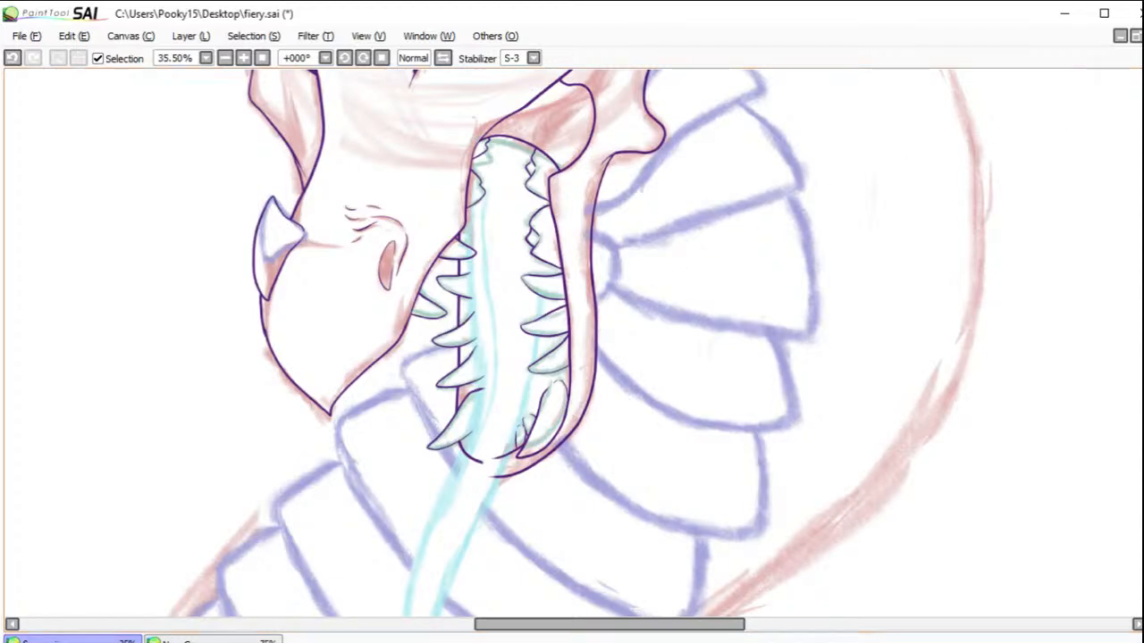
left_click_drag(542, 256, 673, 313)
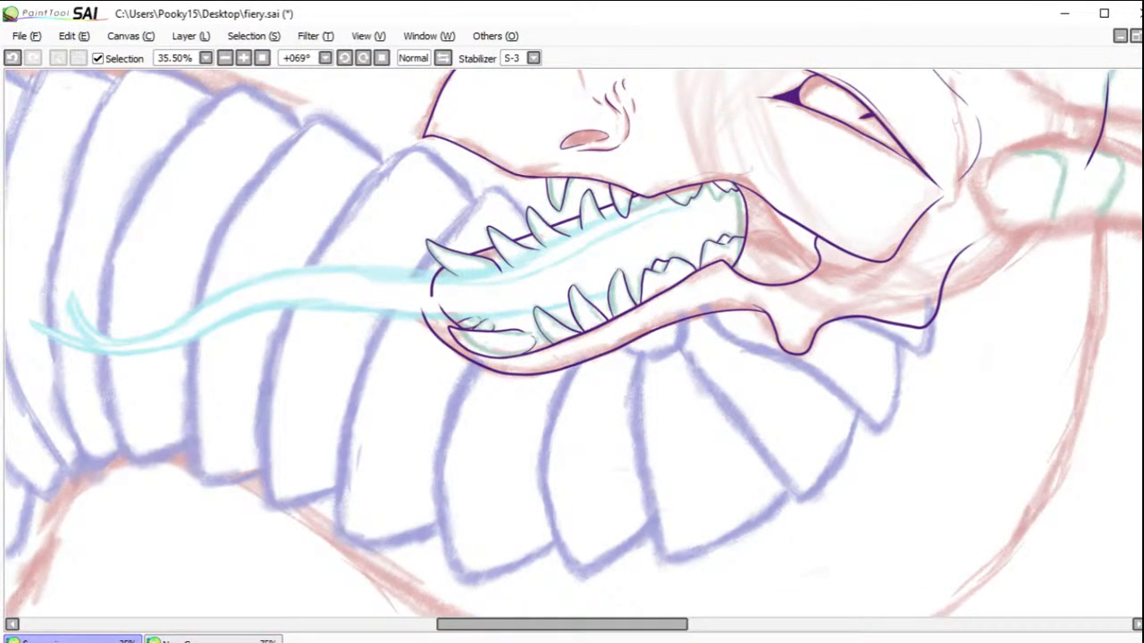
left_click(1011, 214)
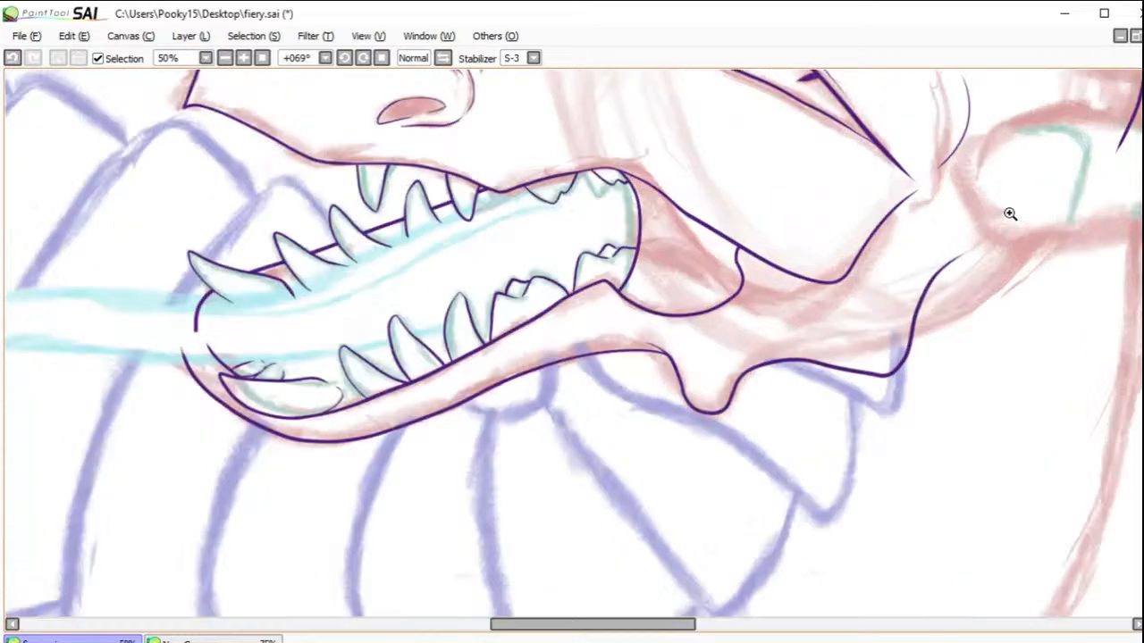
left_click_drag(607, 619, 570, 625)
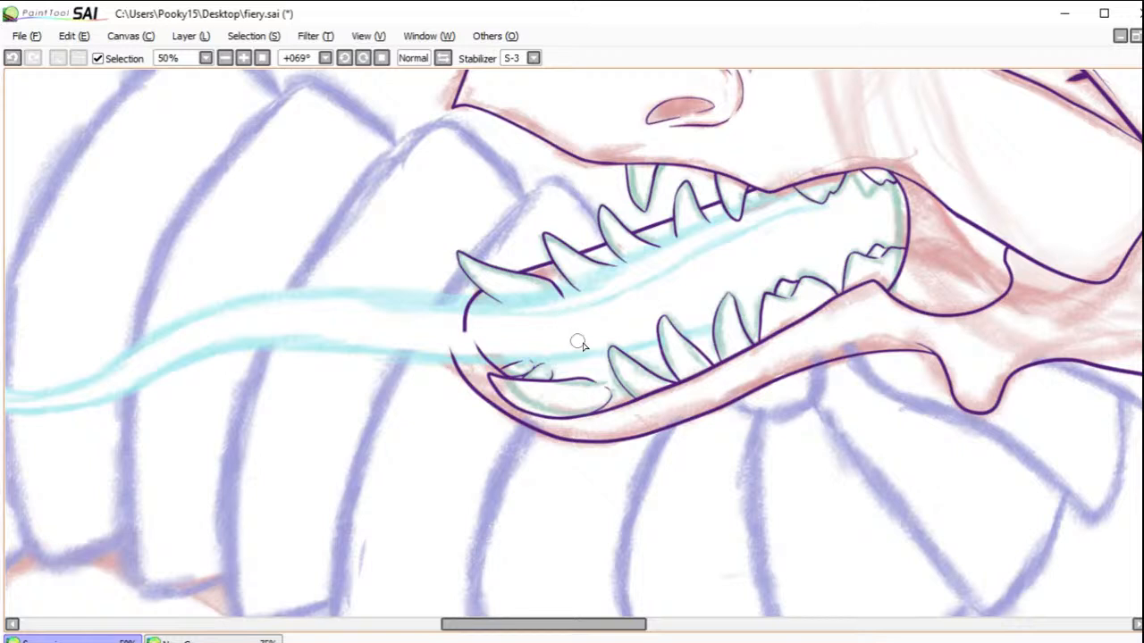
left_click_drag(551, 626, 528, 625)
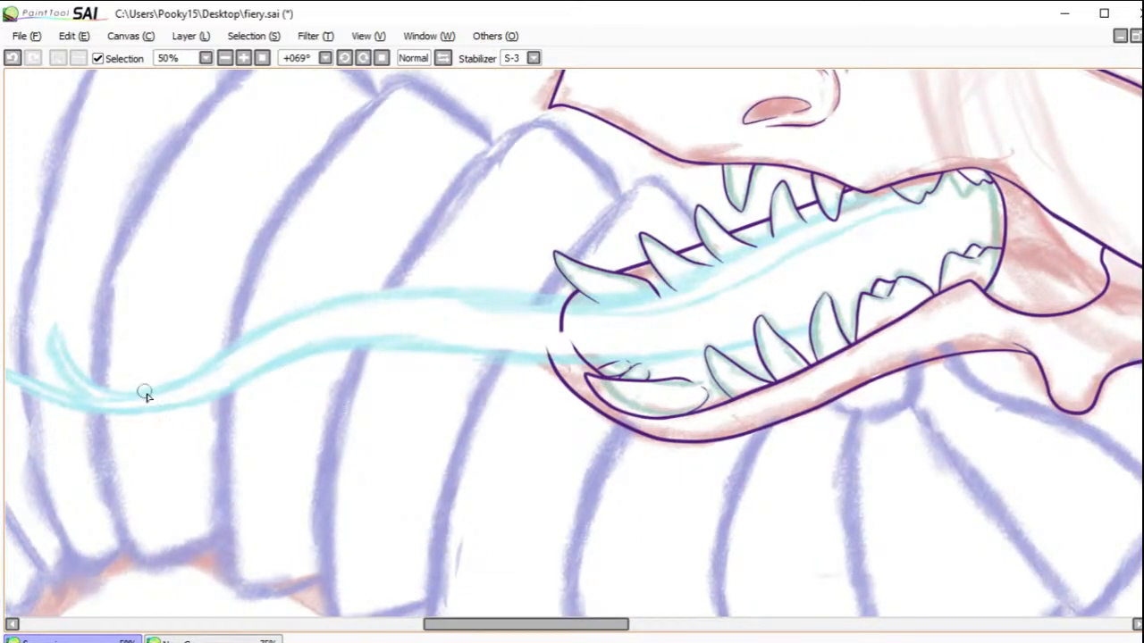
mouse_move(105, 400)
left_mouse_down()
mouse_move(244, 332)
mouse_move(375, 289)
mouse_move(552, 302)
mouse_move(643, 284)
left_mouse_up()
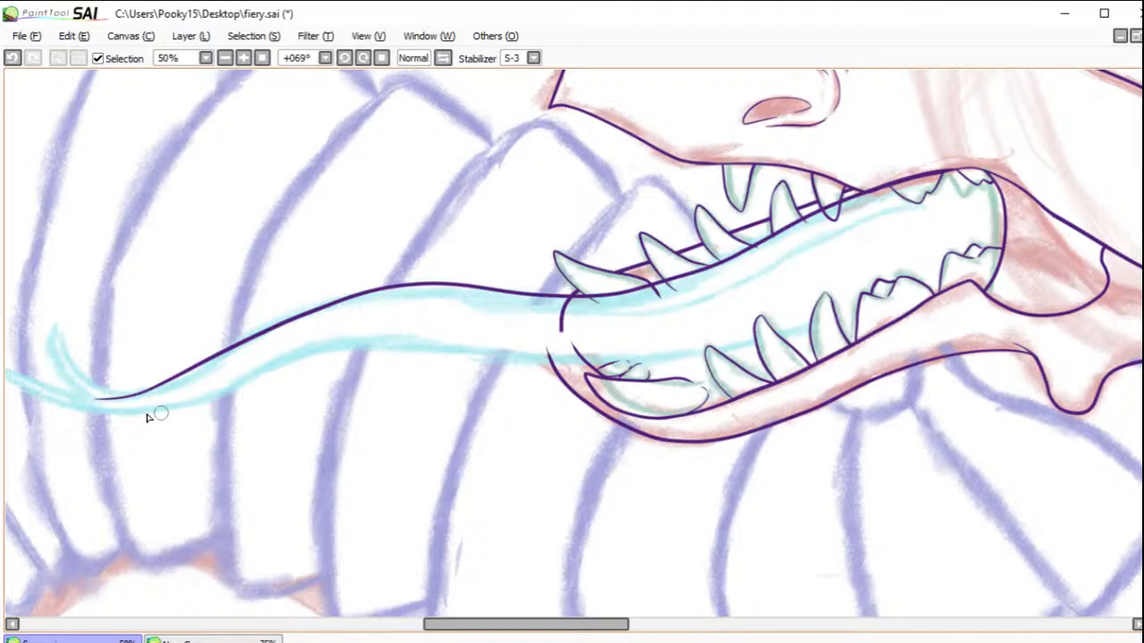
Step: Ink the tongue's lower edge as one flowing curve from the outer fork's tip back to the lower teeth
left_click_drag(504, 626, 486, 625)
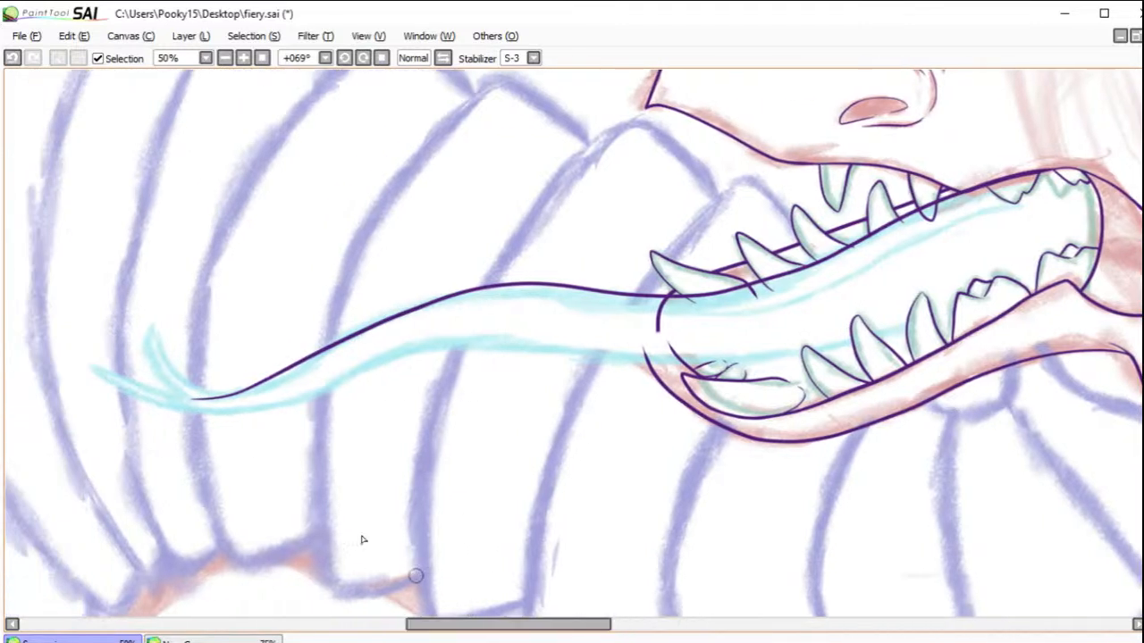
mouse_move(231, 408)
left_mouse_down()
mouse_move(307, 399)
mouse_move(478, 328)
mouse_move(545, 317)
left_mouse_up()
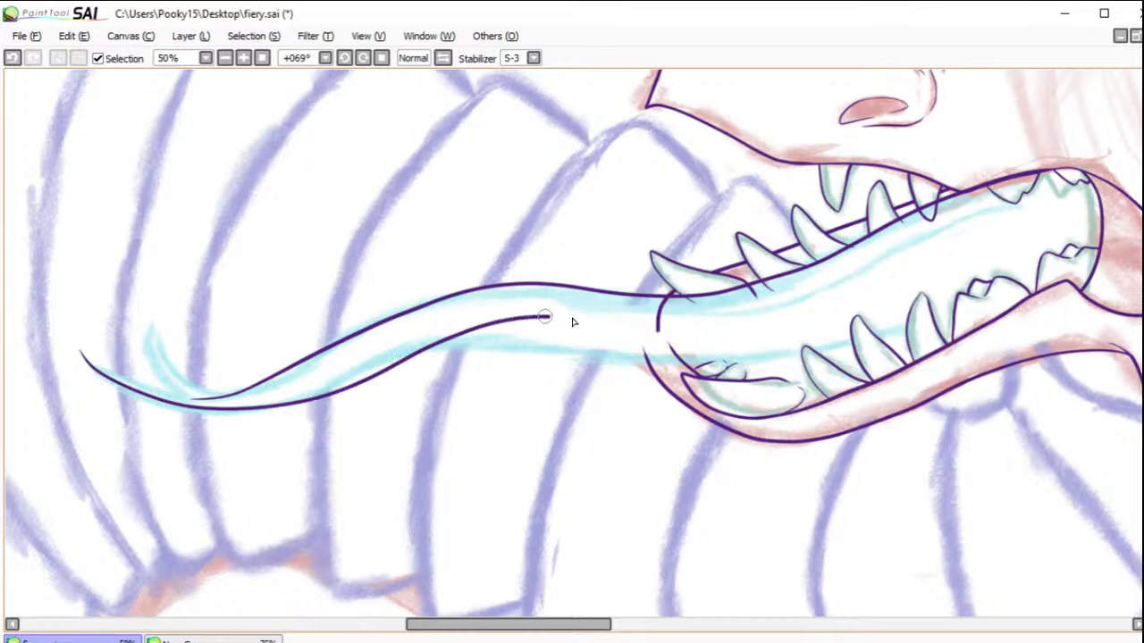
left_click(12, 57)
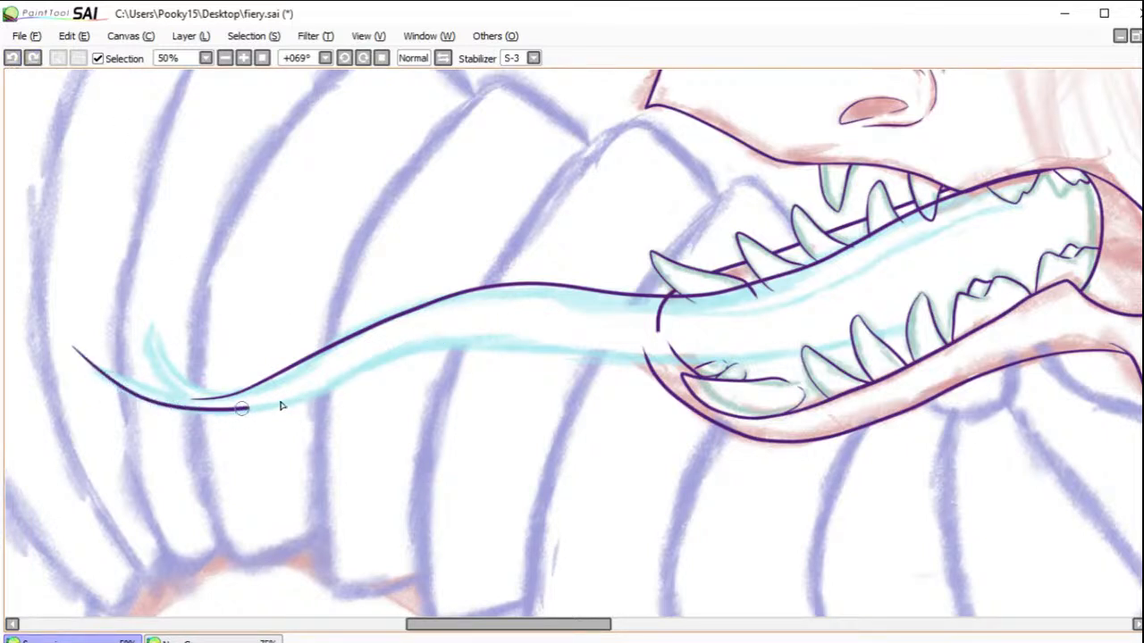
left_click_drag(229, 409, 376, 361)
left_click_drag(529, 347, 706, 358)
left_click_drag(822, 347, 947, 304)
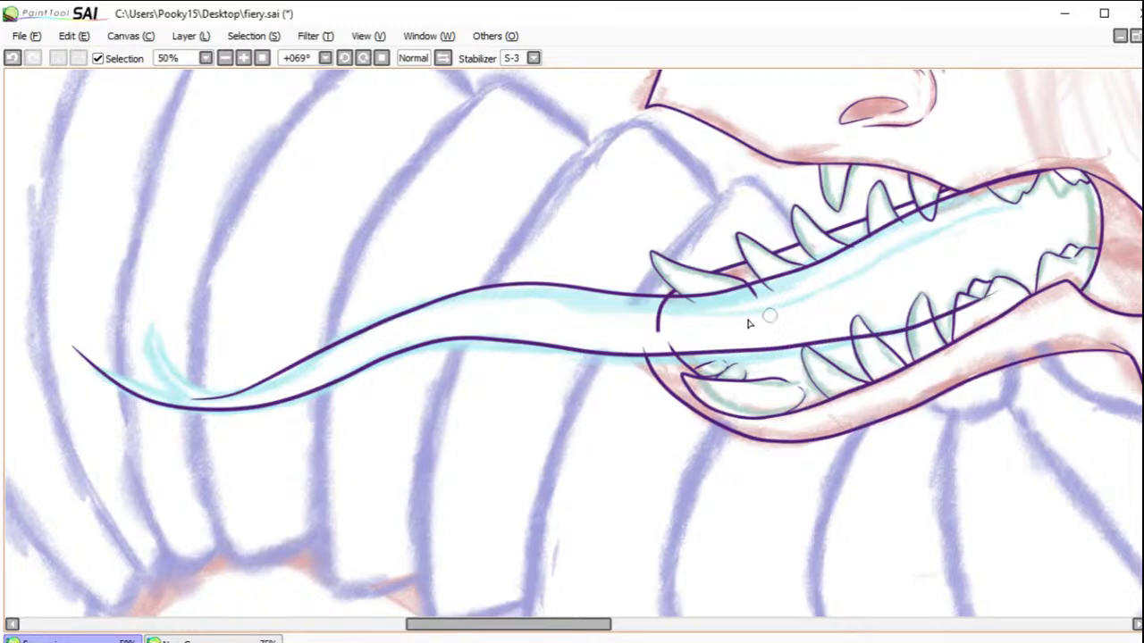
Step: Ink a thin inner line just below the tongue's upper edge, running from the mouth opening toward the rear teeth
left_click_drag(661, 300, 868, 270)
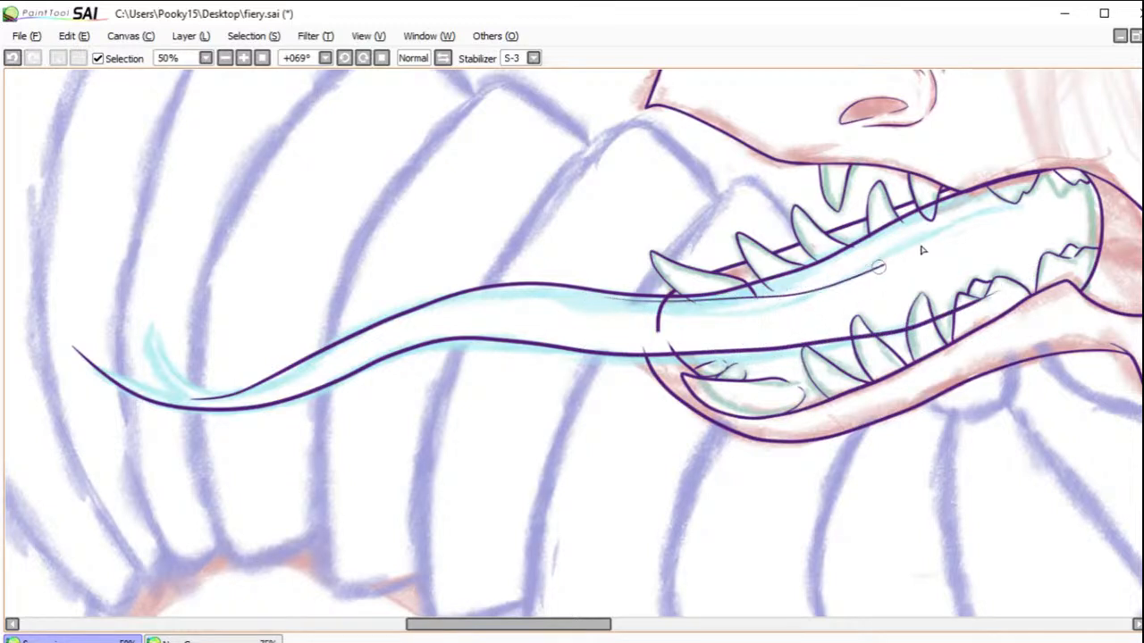
left_click(10, 58)
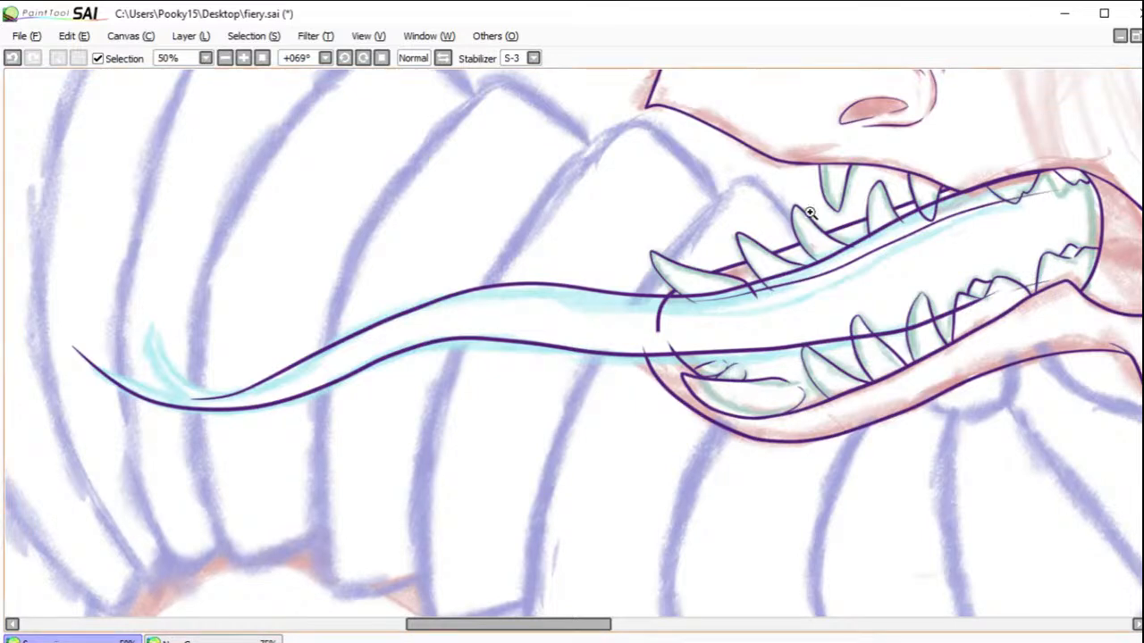
mouse_move(12, 279)
left_mouse_down()
mouse_move(312, 475)
mouse_move(309, 463)
left_mouse_up()
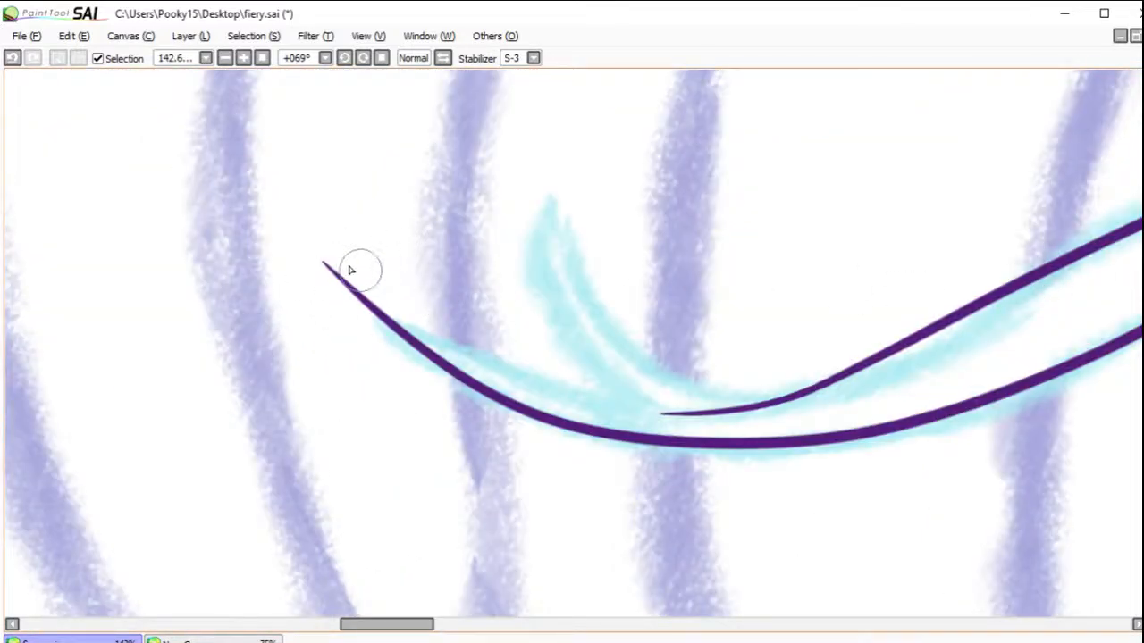
mouse_move(323, 262)
left_mouse_down()
mouse_move(375, 308)
mouse_move(547, 373)
mouse_move(749, 400)
left_mouse_up()
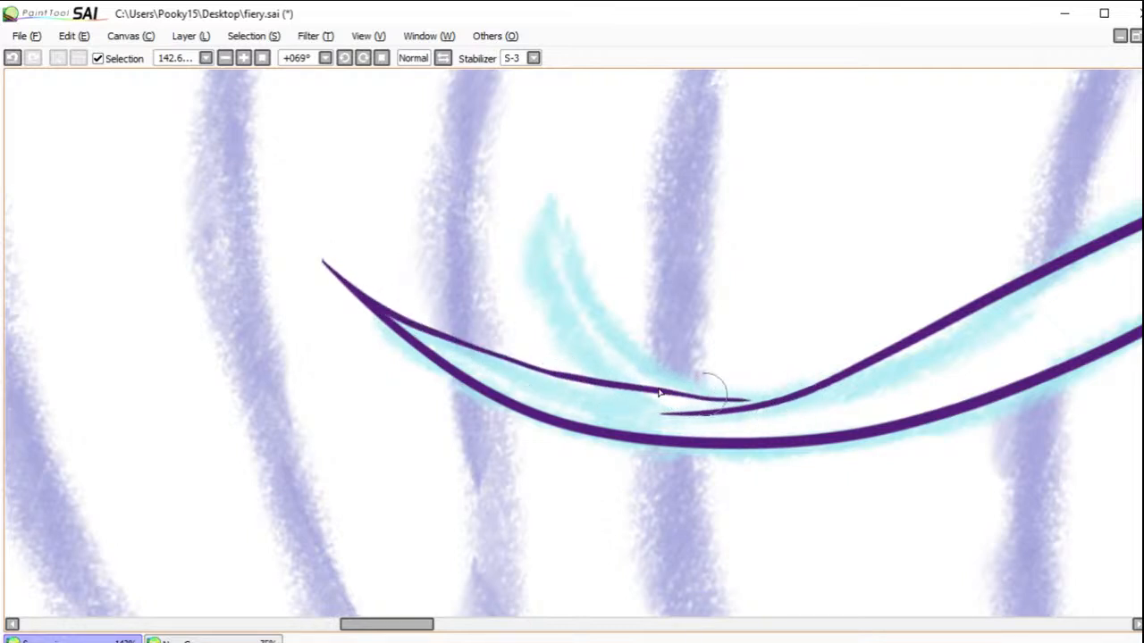
left_click(12, 58)
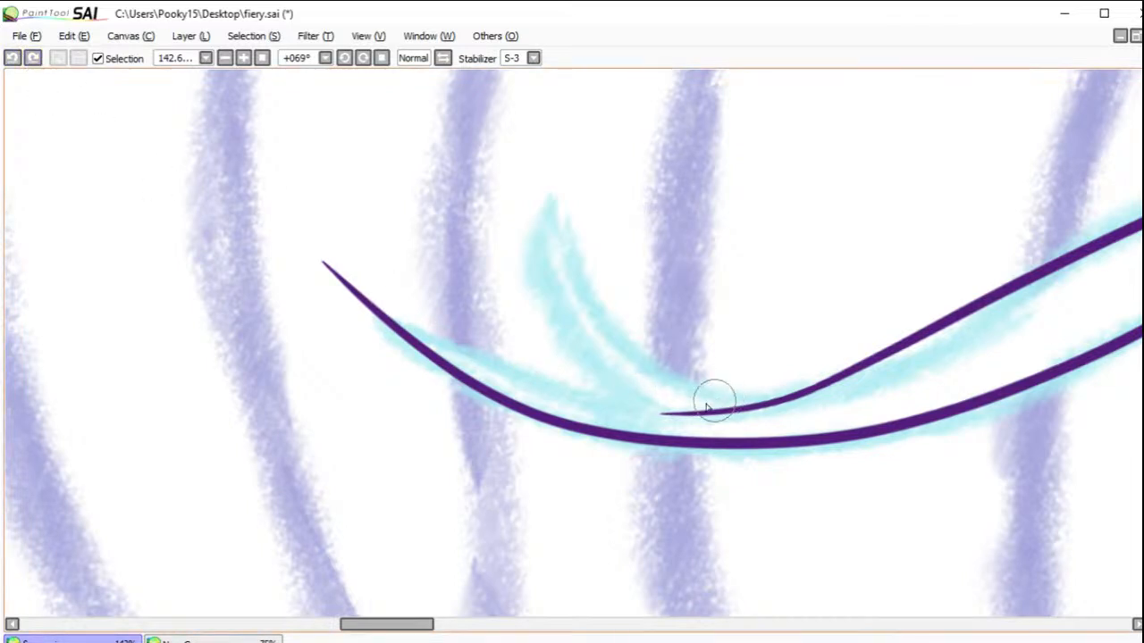
mouse_move(640, 410)
left_mouse_down()
mouse_move(491, 364)
mouse_move(332, 270)
left_mouse_up()
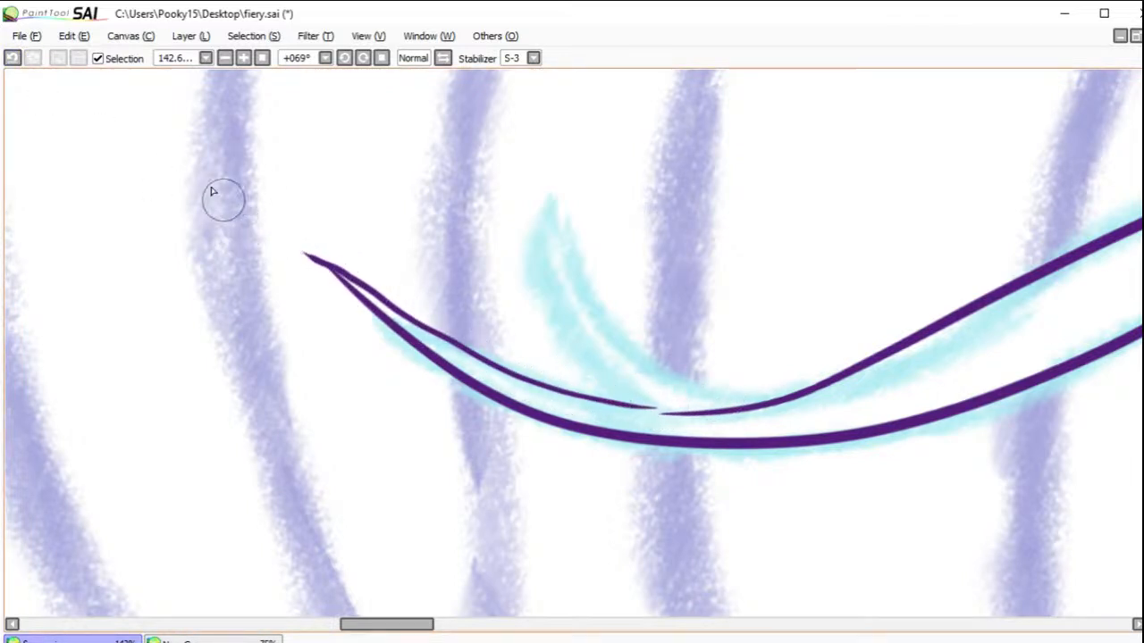
left_click(13, 58)
Step: Rotate the canvas to 2° and ink both pointed prongs of the tongue's forked tip, joining them to the tongue's edges
left_click(344, 61)
left_click(327, 58)
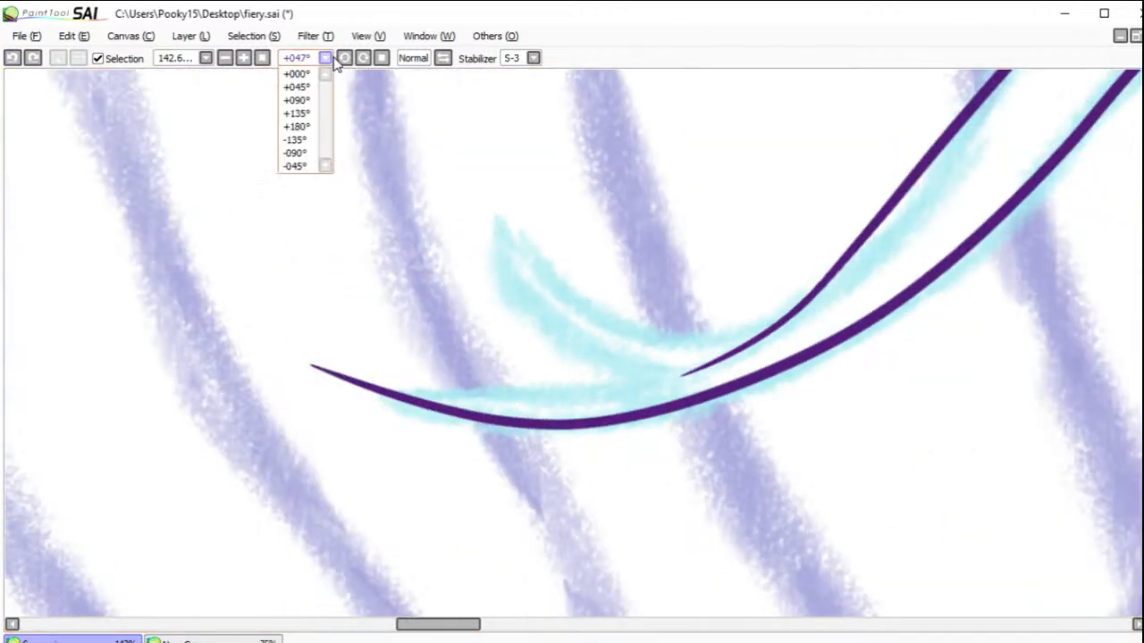
left_click(345, 59)
left_click(345, 59)
mouse_move(672, 280)
left_mouse_down()
mouse_move(605, 396)
mouse_move(501, 485)
mouse_move(356, 550)
left_mouse_up()
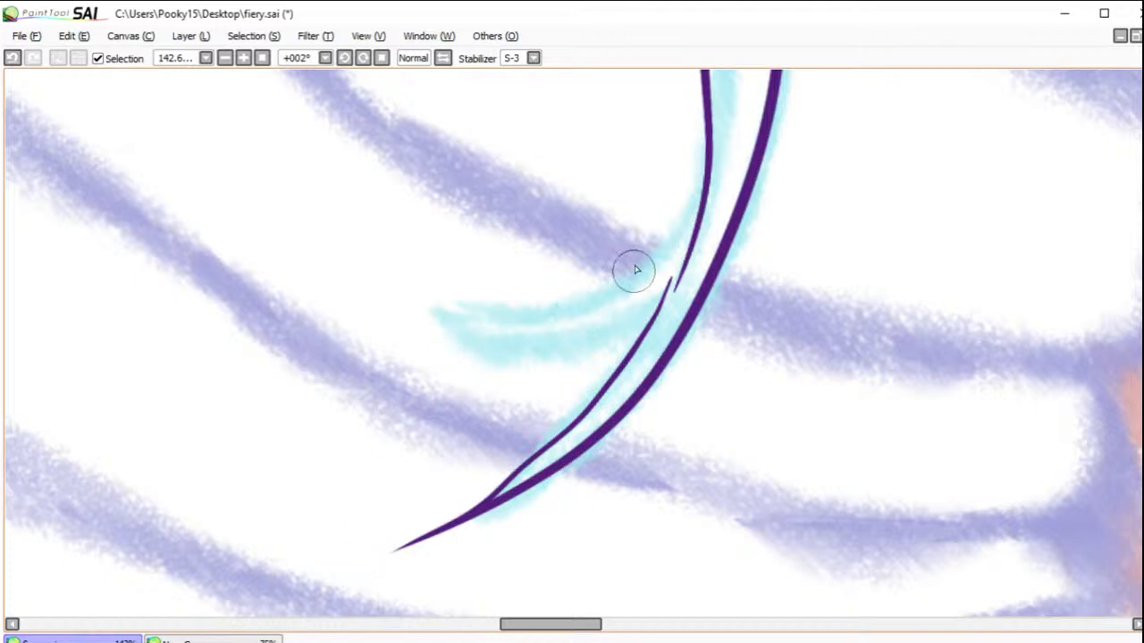
mouse_move(708, 143)
left_mouse_down()
mouse_move(663, 259)
mouse_move(574, 312)
mouse_move(393, 309)
mouse_move(344, 327)
mouse_move(392, 308)
mouse_move(381, 310)
mouse_move(515, 341)
mouse_move(591, 336)
mouse_move(673, 280)
left_mouse_up()
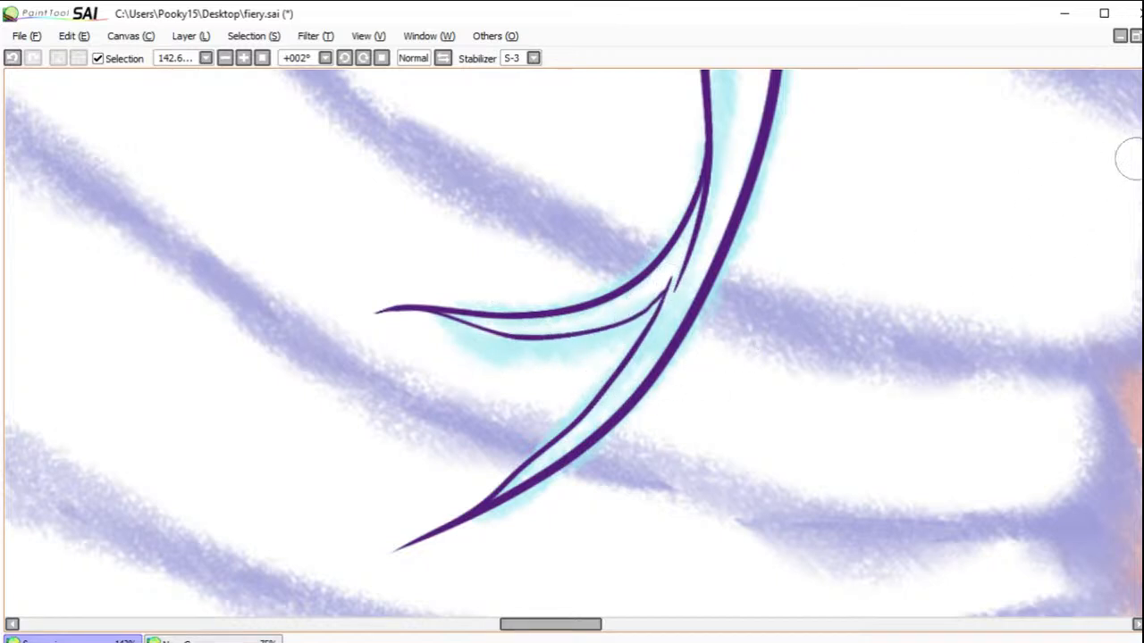
Step: Erase the front mouth and lower jaw line ends that cross into the tongue
key("space")
mouse_move(949, 117)
left_mouse_down()
mouse_move(799, 309)
mouse_move(725, 476)
mouse_move(689, 340)
mouse_move(705, 347)
mouse_move(723, 327)
left_mouse_up()
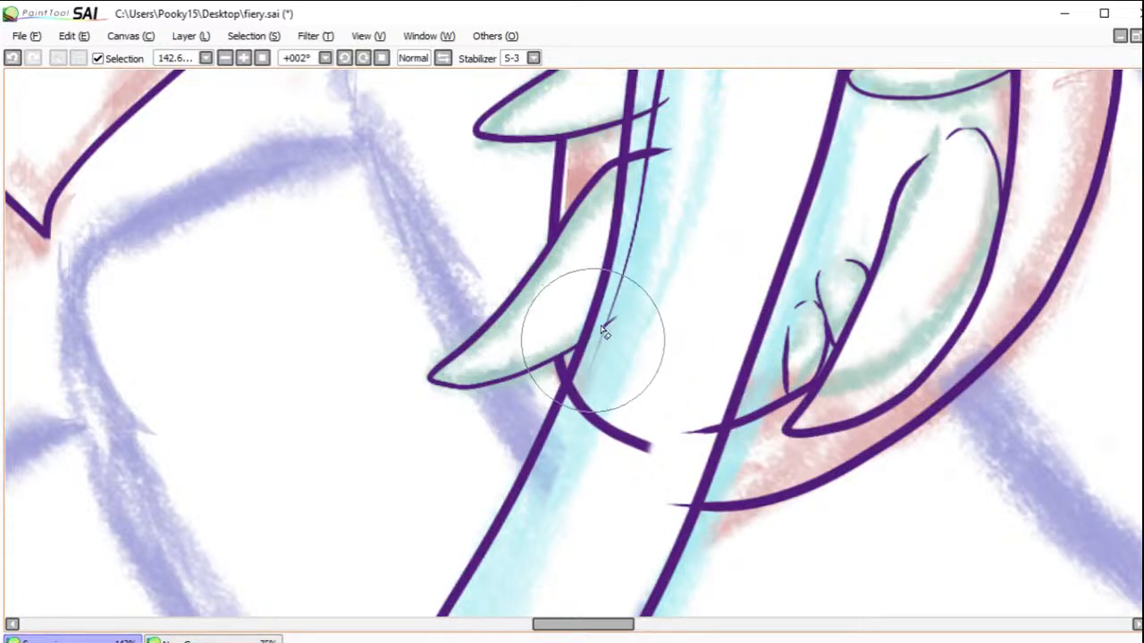
mouse_move(581, 384)
left_mouse_down()
mouse_move(605, 450)
mouse_move(645, 444)
left_mouse_up()
left_click_drag(713, 435, 684, 436)
left_click_drag(686, 514, 670, 505)
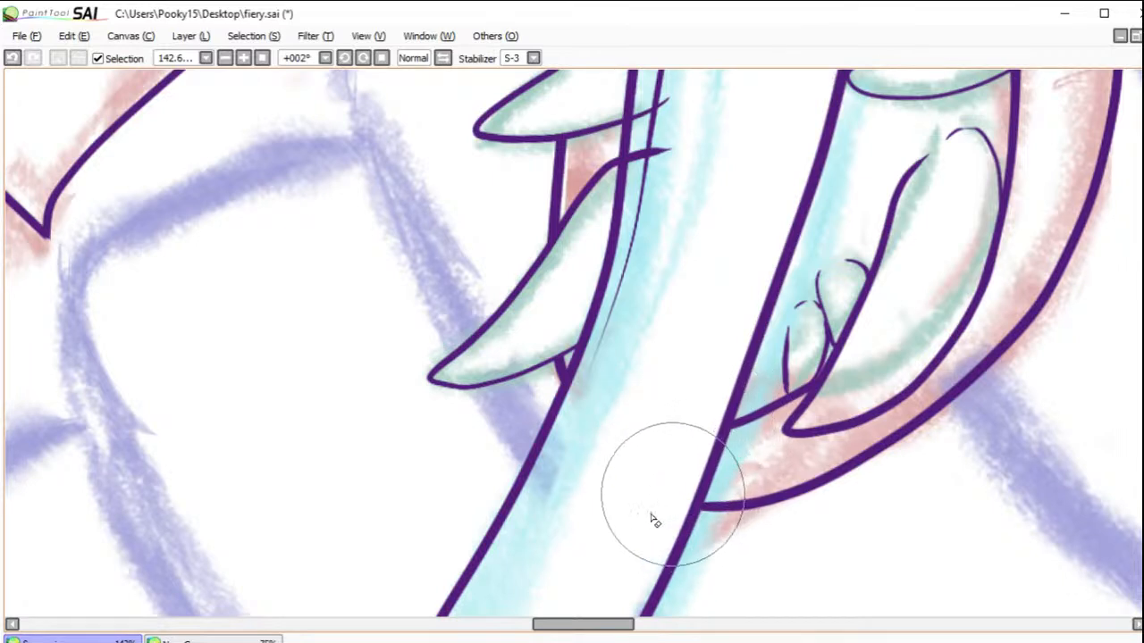
Step: Erase the tooth line ends overlapping the tongue's left side and the tongue lines crossing the upper teeth on that side
mouse_move(628, 164)
left_mouse_down()
mouse_move(673, 154)
mouse_move(659, 102)
mouse_move(632, 116)
mouse_move(669, 99)
left_mouse_up()
left_click_drag(874, 143, 836, 471)
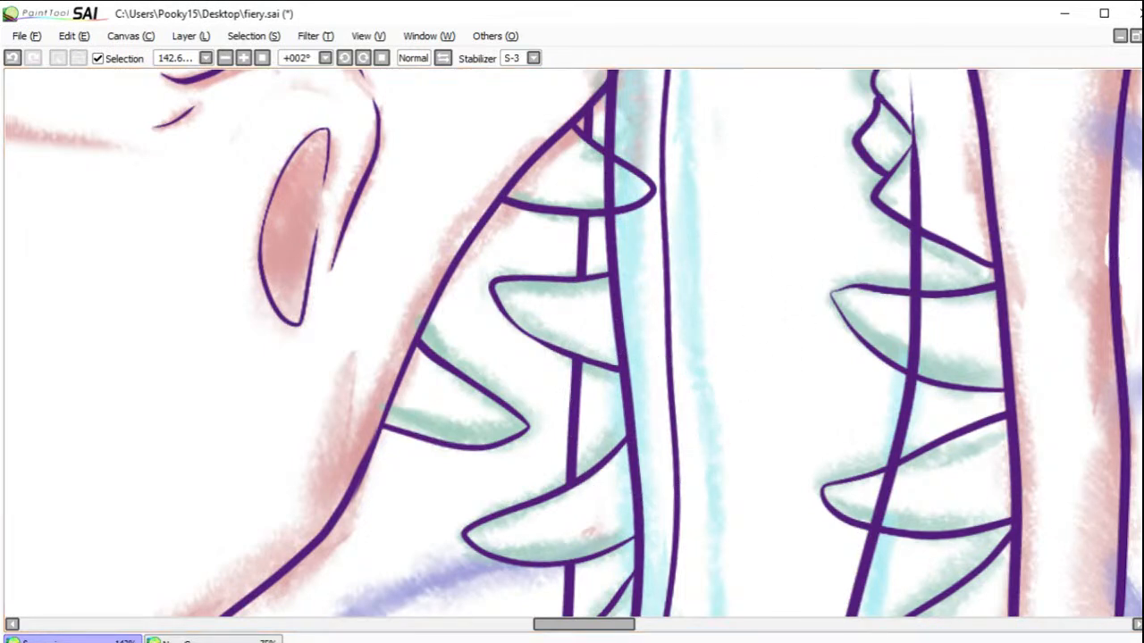
left_click_drag(819, 161, 759, 439)
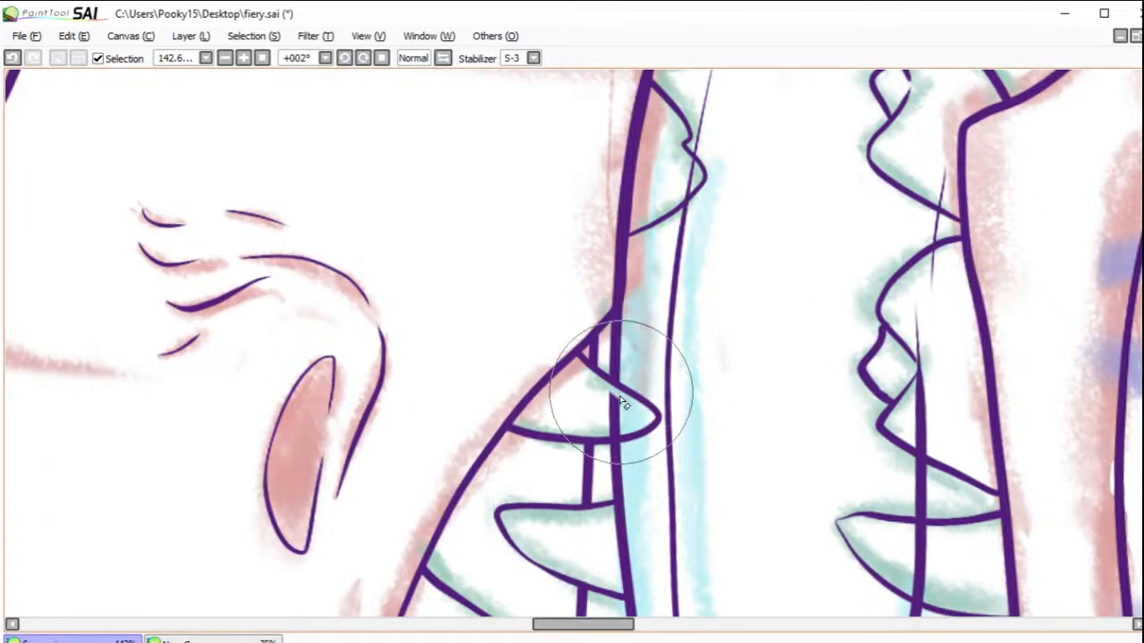
mouse_move(630, 409)
left_mouse_down()
mouse_move(593, 408)
mouse_move(626, 420)
mouse_move(613, 434)
left_mouse_up()
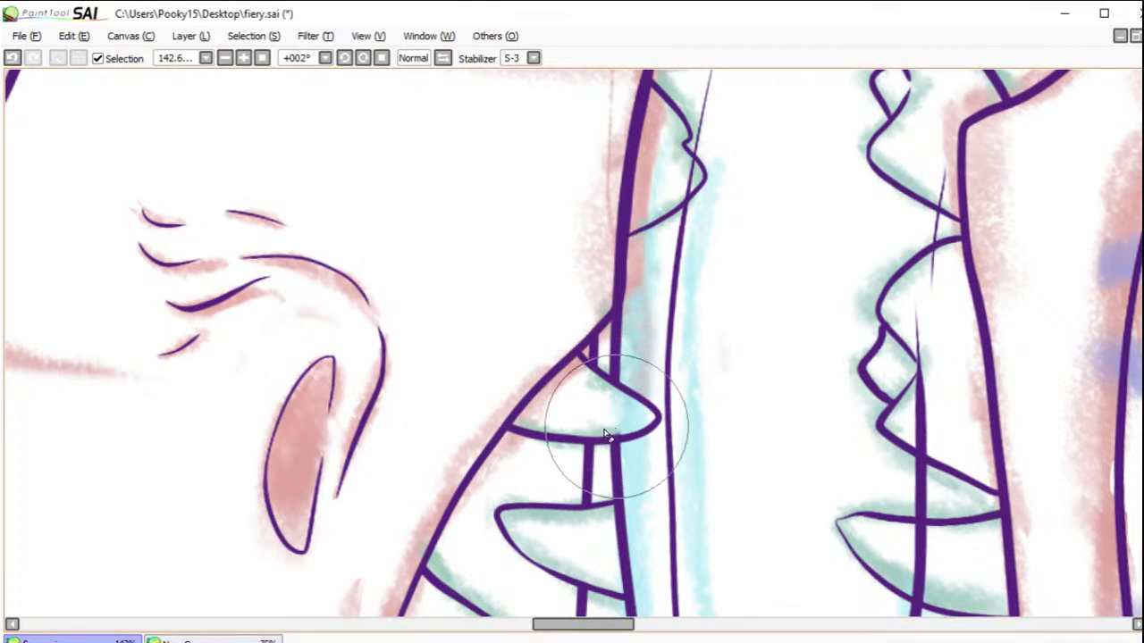
scroll(983, 362, "up", 5)
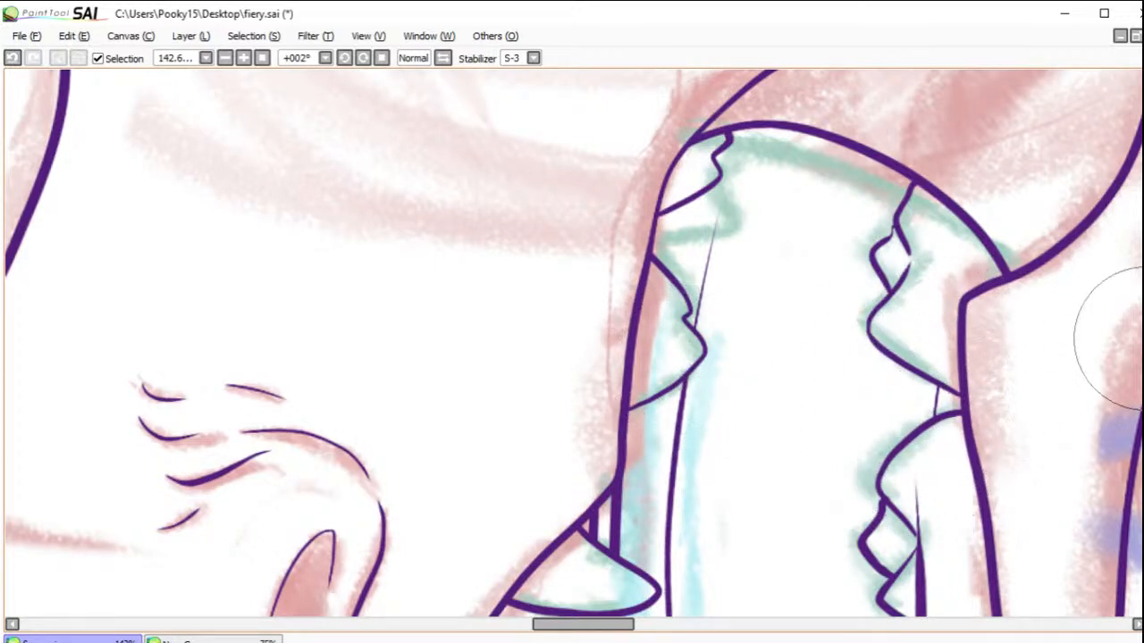
Step: Erase the segments of the tongue's right edge that run through the teeth in the right-hand row, keeping the parts between them
scroll(1122, 331, "down", 5)
scroll(1124, 344, "down", 1)
mouse_move(918, 344)
left_mouse_down()
mouse_move(921, 260)
mouse_move(926, 337)
mouse_move(921, 319)
left_mouse_up()
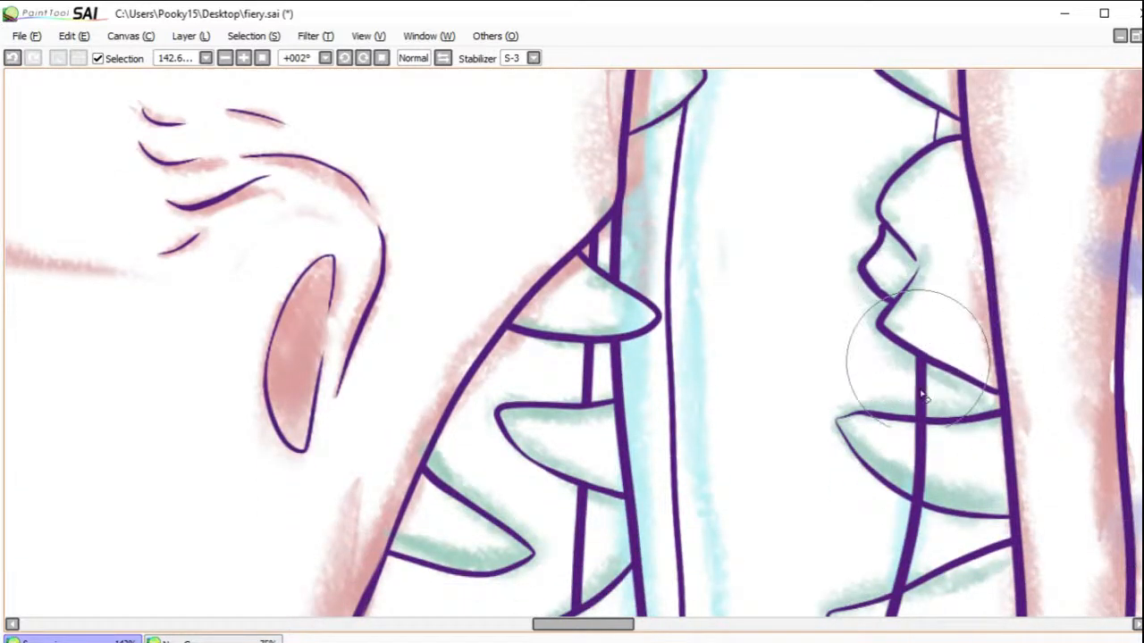
mouse_move(918, 428)
left_mouse_down()
mouse_move(938, 458)
mouse_move(900, 449)
mouse_move(941, 488)
mouse_move(904, 479)
mouse_move(935, 501)
mouse_move(904, 487)
mouse_move(935, 501)
left_mouse_up()
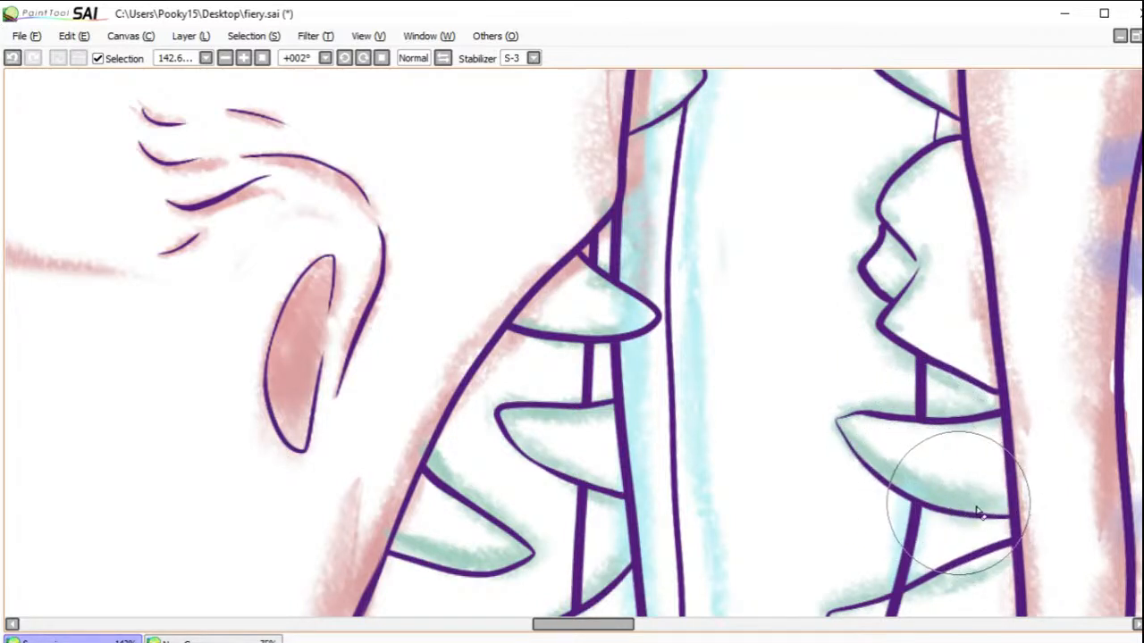
scroll(572, 344, "down", 5)
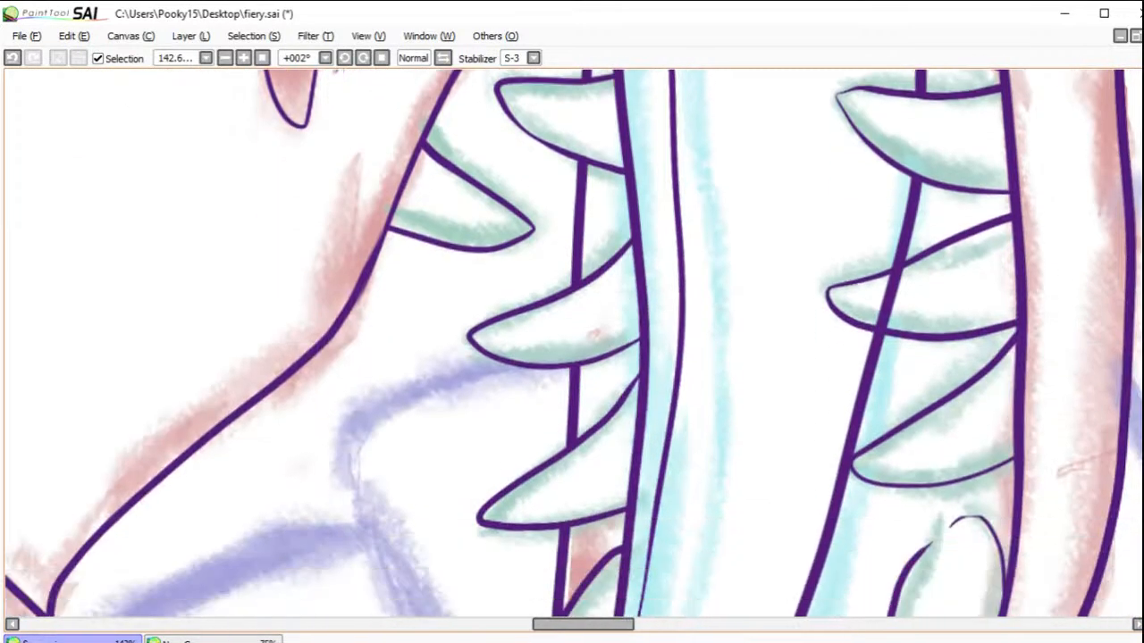
mouse_move(889, 284)
left_mouse_down()
mouse_move(862, 302)
mouse_move(899, 318)
mouse_move(862, 318)
mouse_move(893, 323)
left_mouse_up()
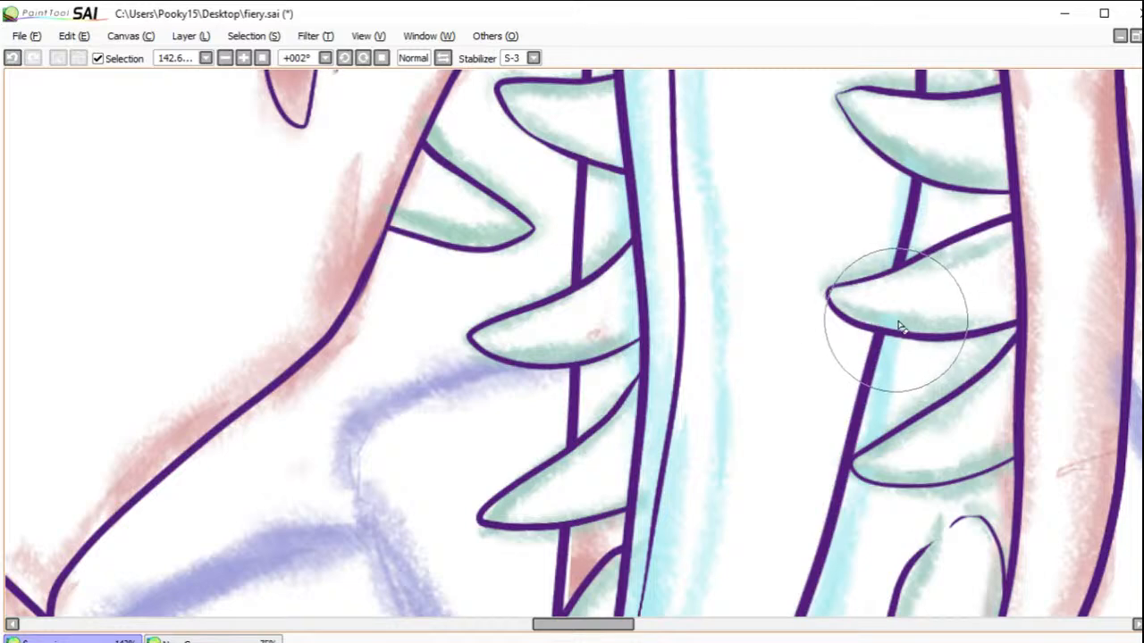
Step: Ink a small curved tooth against the tongue's right edge, beside the small teeth at the bottom of the mouth
scroll(572, 344, "down", 6)
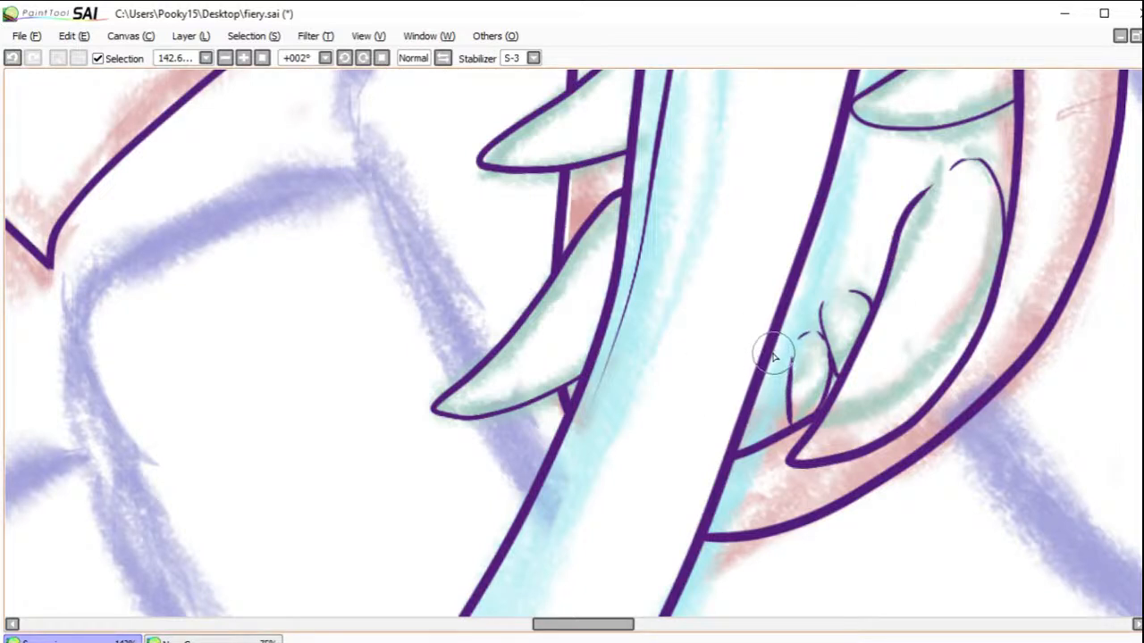
left_click_drag(777, 357, 775, 406)
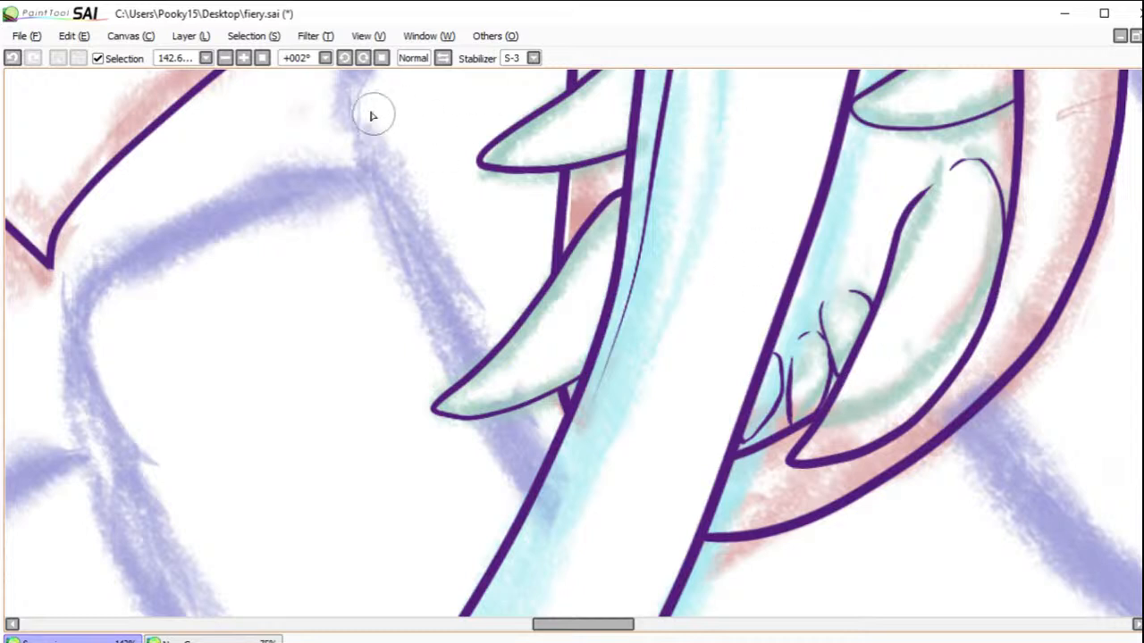
Step: Review the inked face, mouth, teeth and tongue, first on the whole canvas and then at 46.27% zoom
left_click(262, 58)
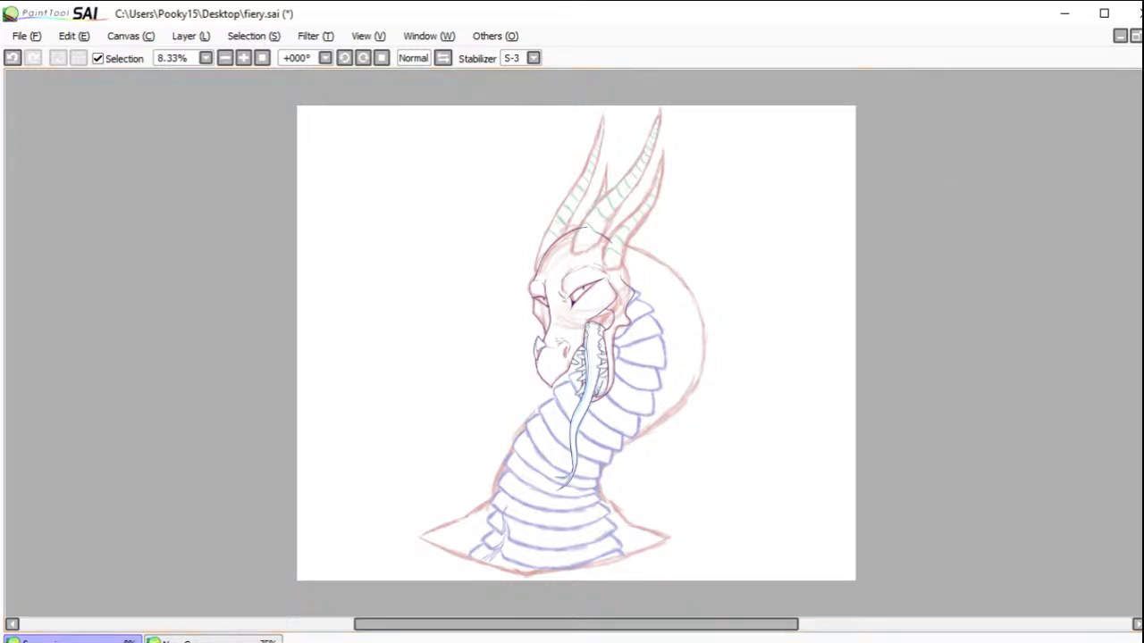
left_click_drag(501, 317, 671, 418)
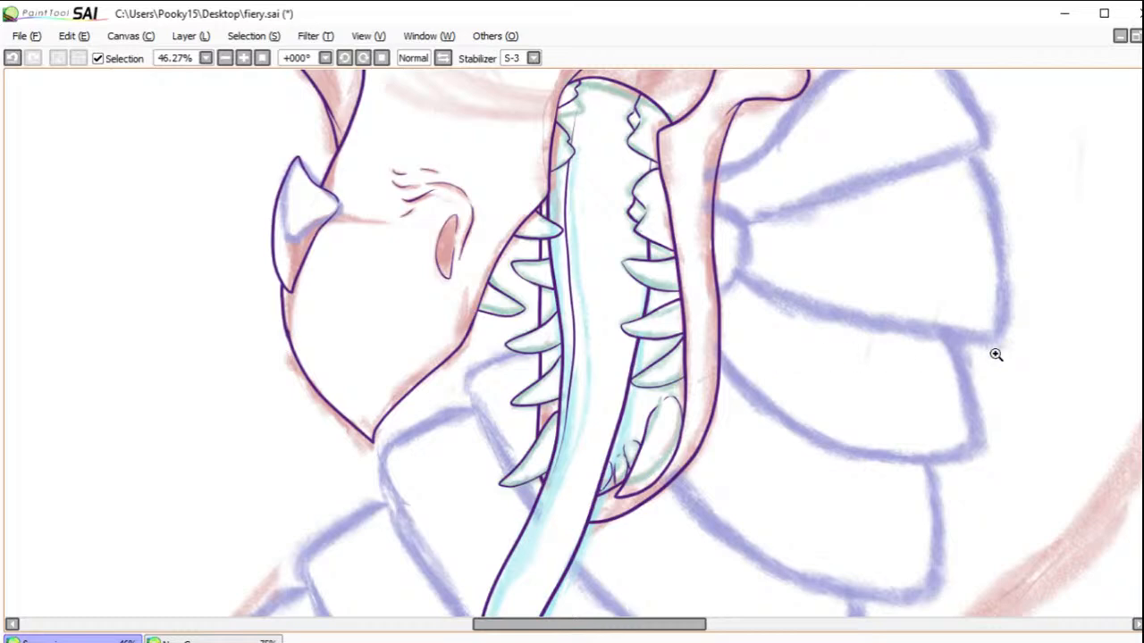
scroll(572, 343, "up", 1)
scroll(572, 343, "down", 3)
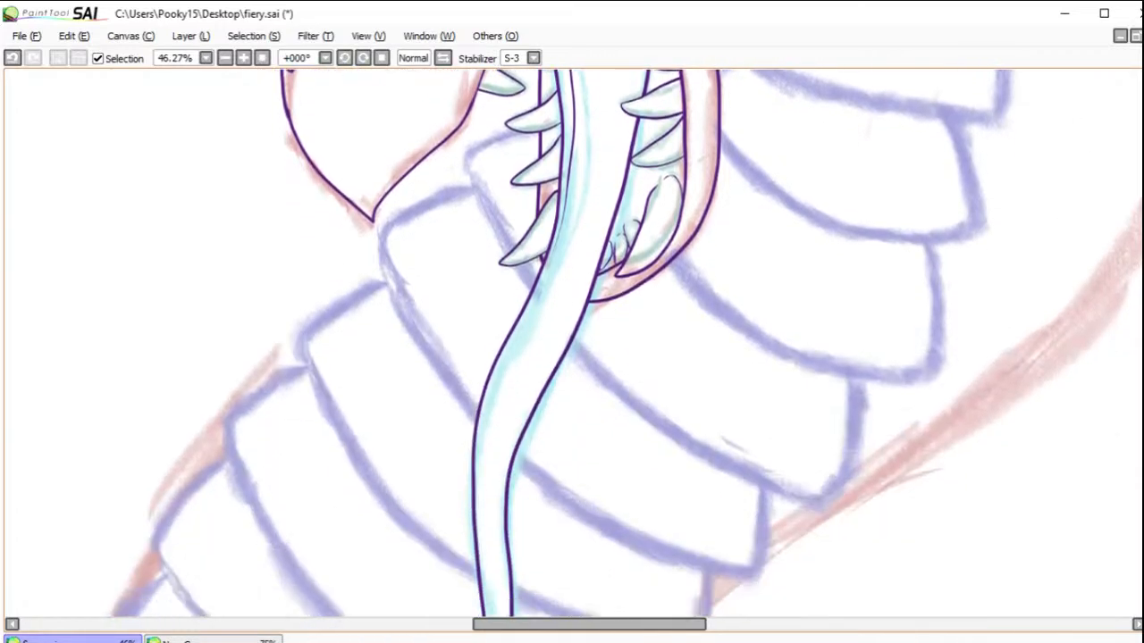
scroll(572, 343, "up", 4)
scroll(572, 343, "up", 2)
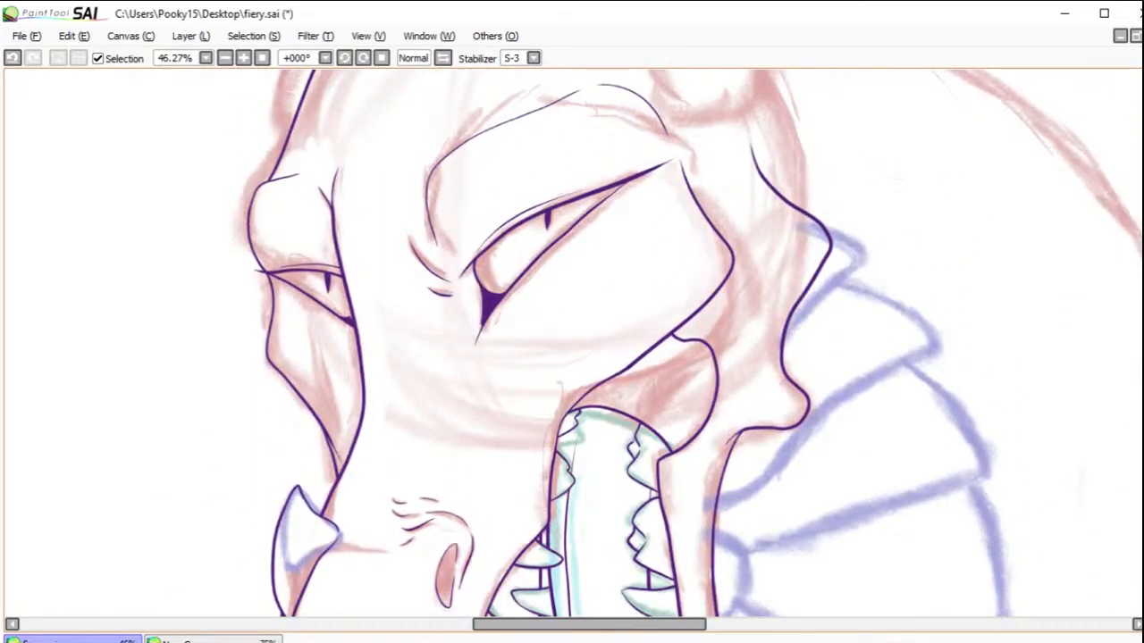
scroll(1137, 307, "down", 2)
scroll(1137, 307, "up", 2)
scroll(1138, 308, "up", 2)
scroll(1137, 307, "down", 2)
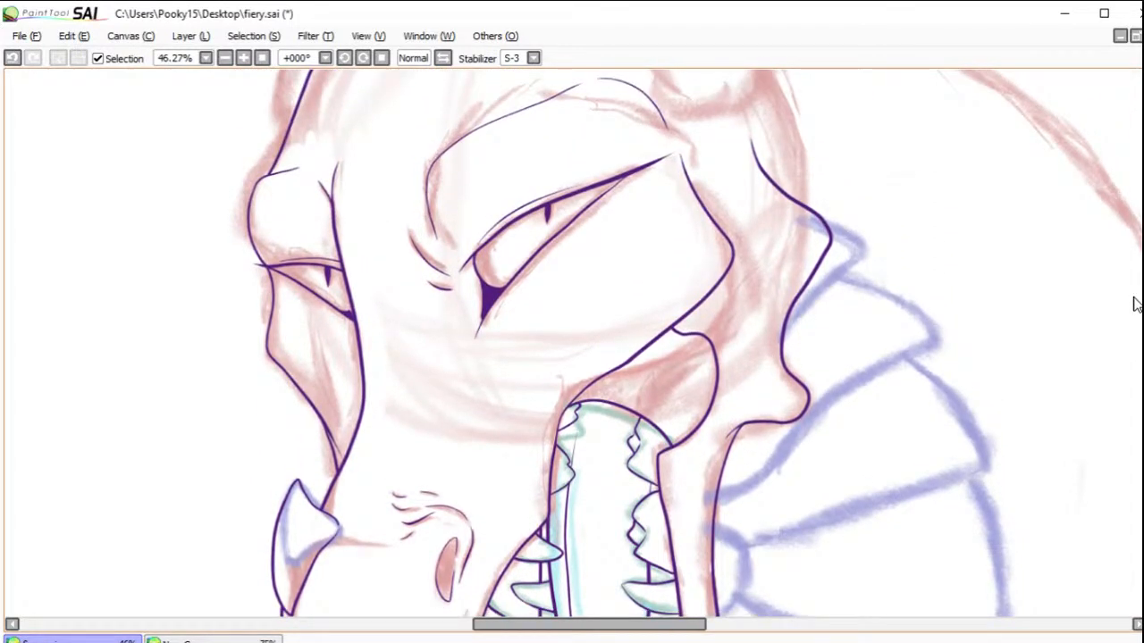
Step: Frame the sketched horns above the head and rotate the canvas to 42° for inking them
scroll(1133, 305, "up", 2)
scroll(1124, 290, "up", 6)
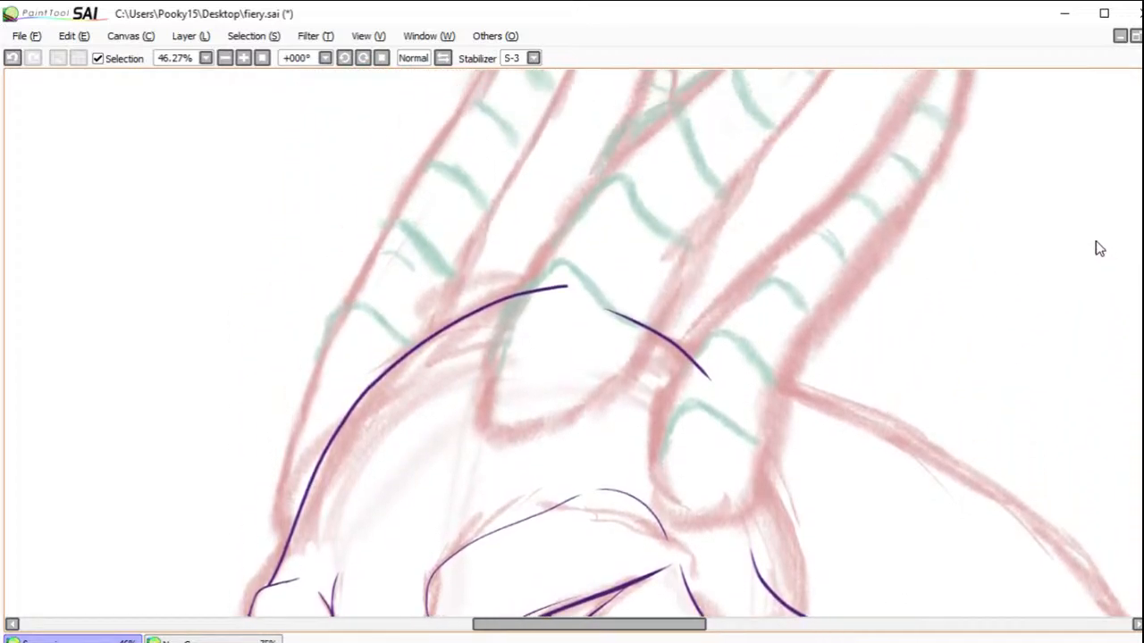
scroll(1097, 241, "up", 4)
left_click(362, 58)
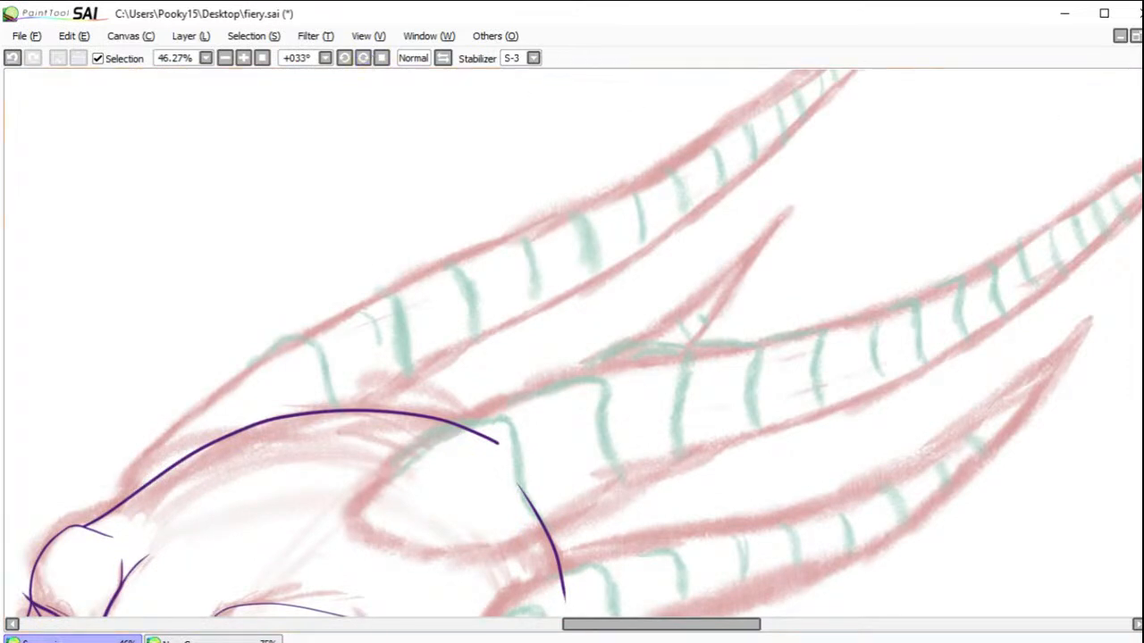
mouse_move(941, 213)
left_mouse_down()
mouse_move(771, 263)
mouse_move(699, 260)
mouse_move(732, 219)
left_mouse_up()
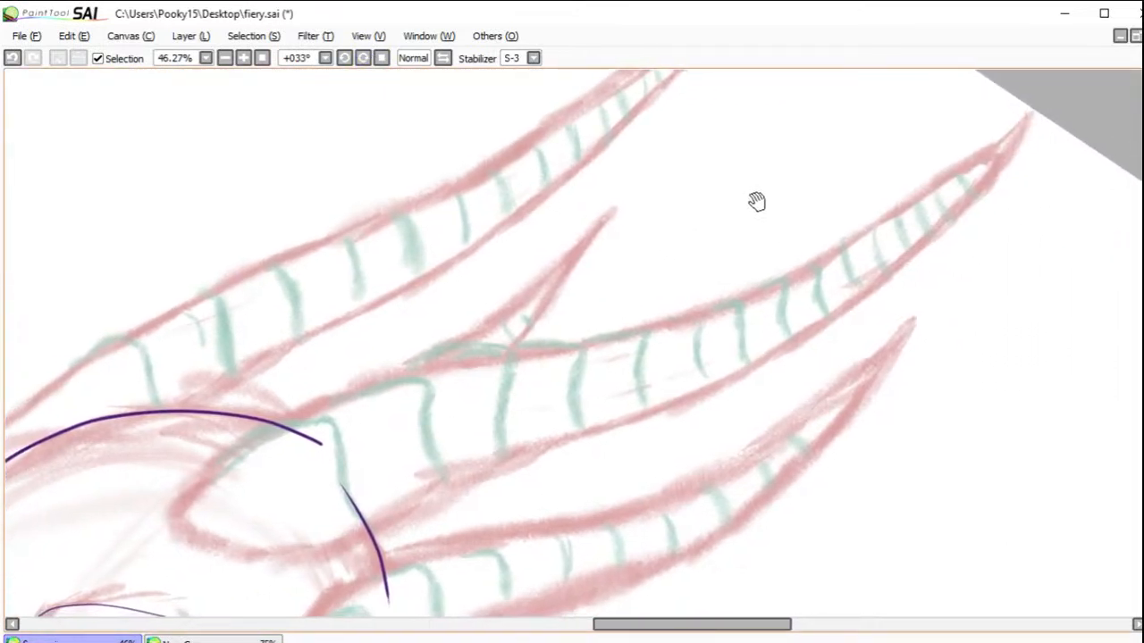
left_click_drag(956, 174, 976, 222)
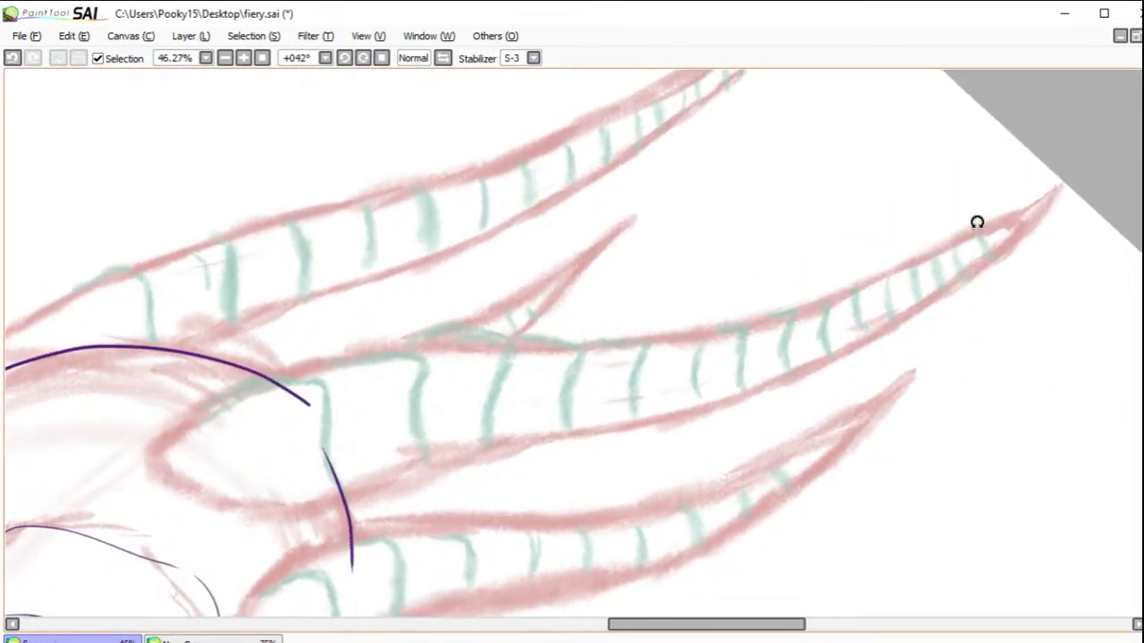
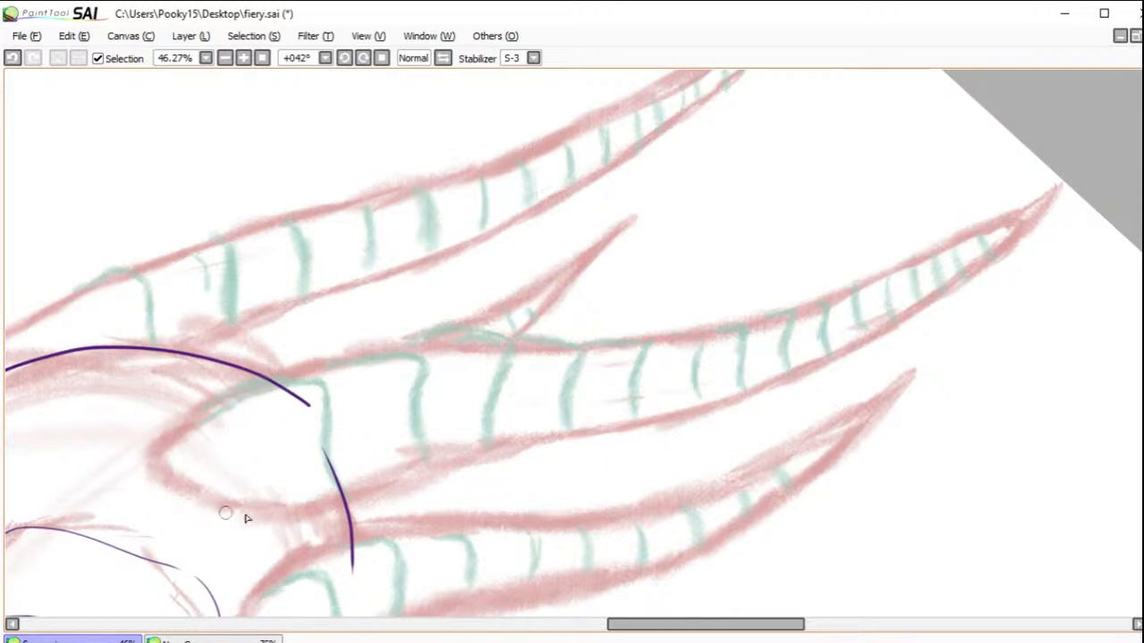
Step: Try inking the middle horn's outline in one stroke, undo it, and reframe the horns with the canvas rotated to 56°
mouse_move(305, 516)
left_mouse_down()
mouse_move(225, 511)
mouse_move(158, 477)
mouse_move(156, 451)
mouse_move(252, 385)
mouse_move(330, 361)
mouse_move(541, 354)
mouse_move(772, 311)
mouse_move(956, 236)
mouse_move(1043, 175)
left_mouse_up()
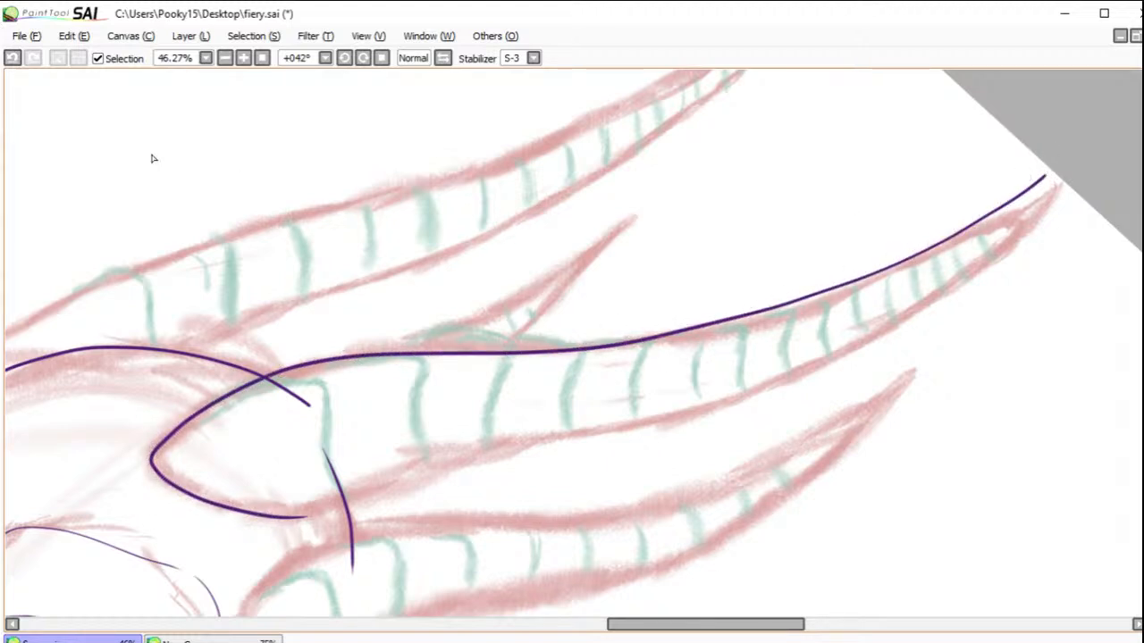
left_click(17, 57)
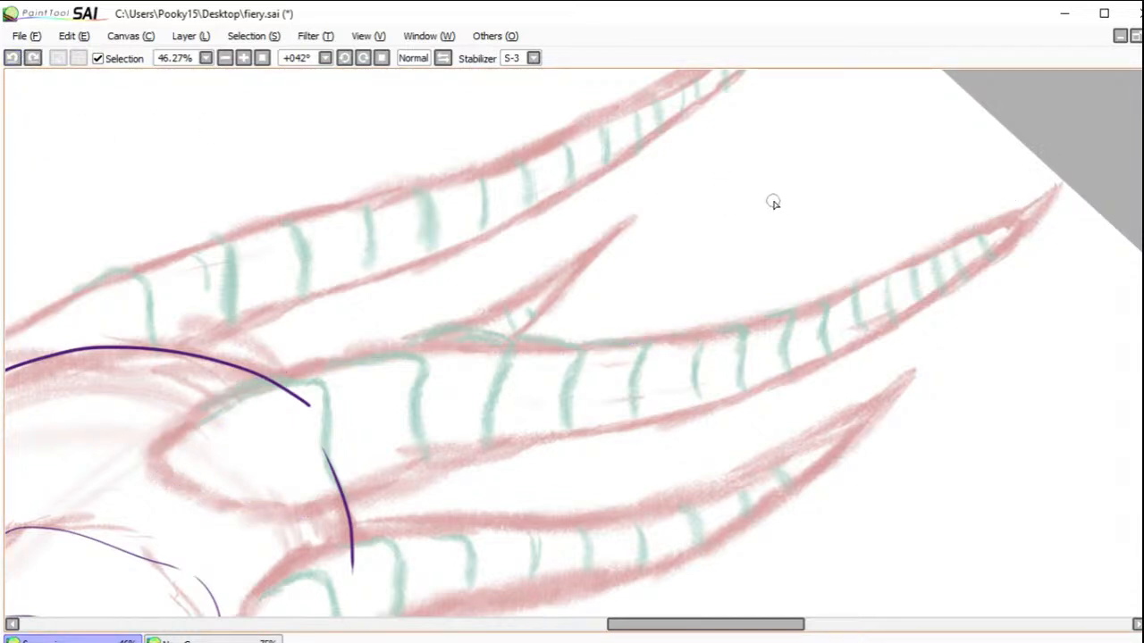
left_click(262, 57)
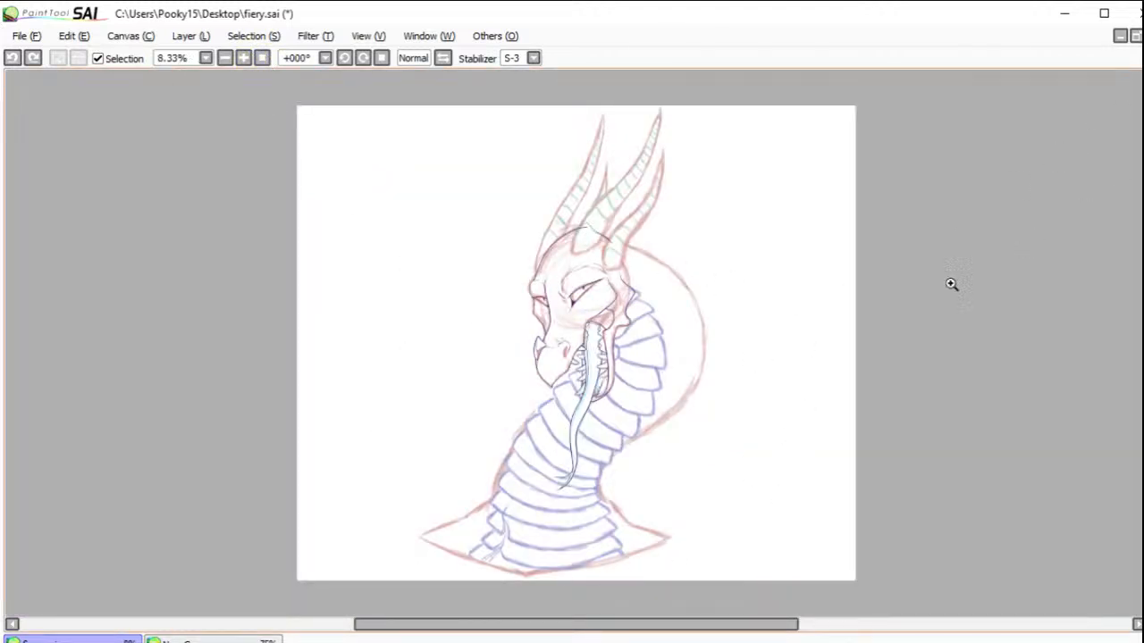
left_click_drag(530, 112, 720, 313)
left_click(362, 57)
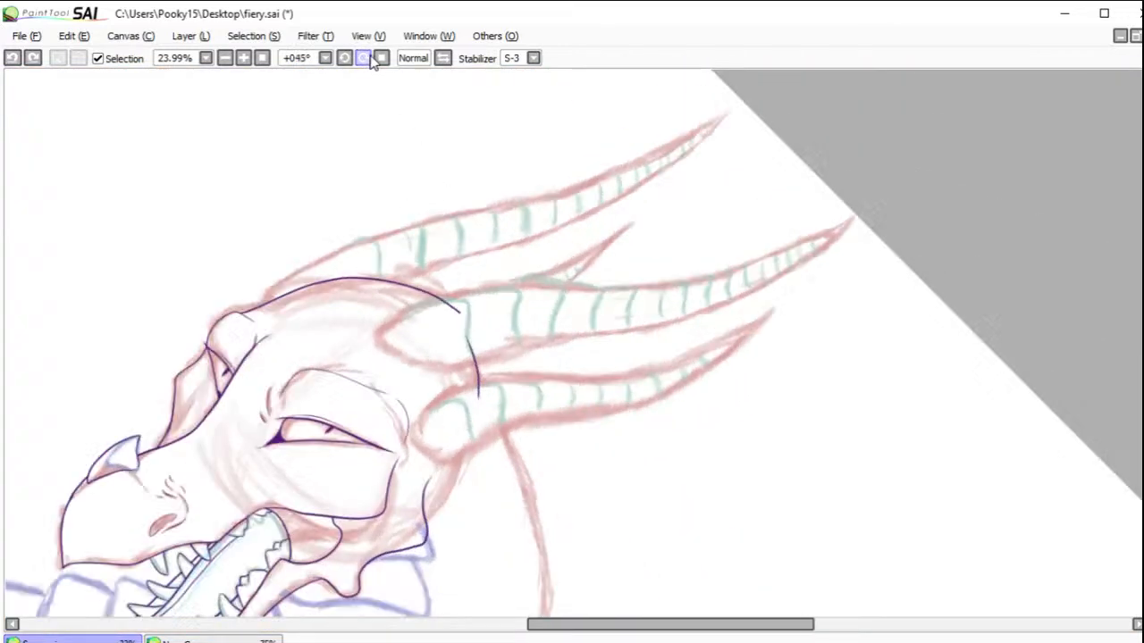
left_click_drag(323, 209, 908, 417)
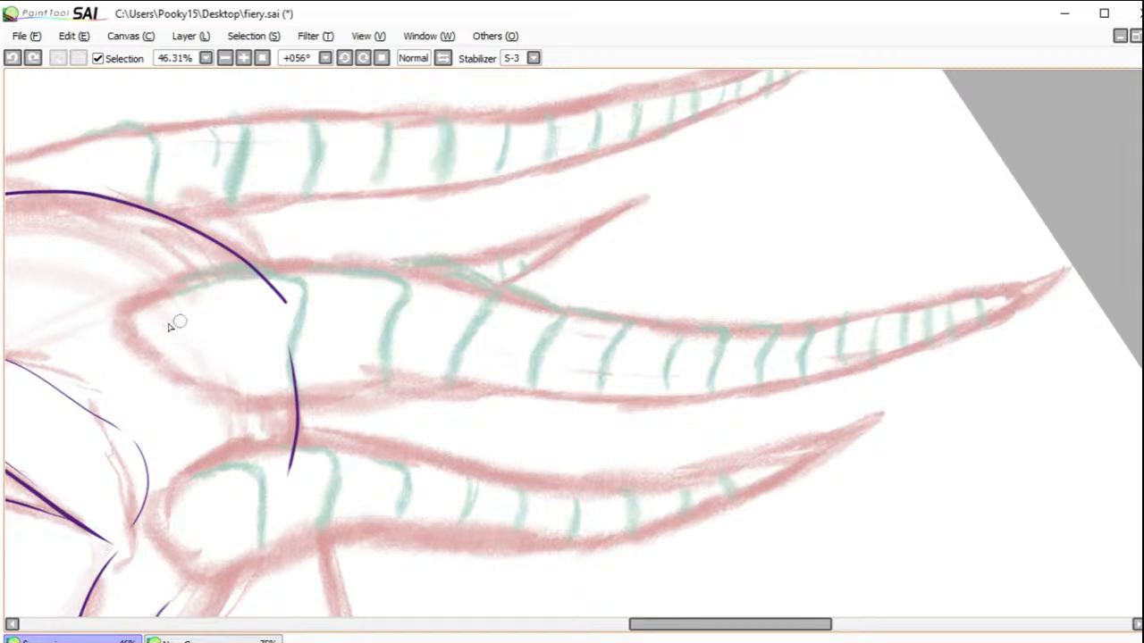
mouse_move(218, 395)
left_mouse_down()
mouse_move(134, 347)
mouse_move(120, 315)
mouse_move(130, 304)
mouse_move(186, 281)
mouse_move(366, 270)
mouse_move(827, 327)
mouse_move(1055, 275)
left_mouse_up()
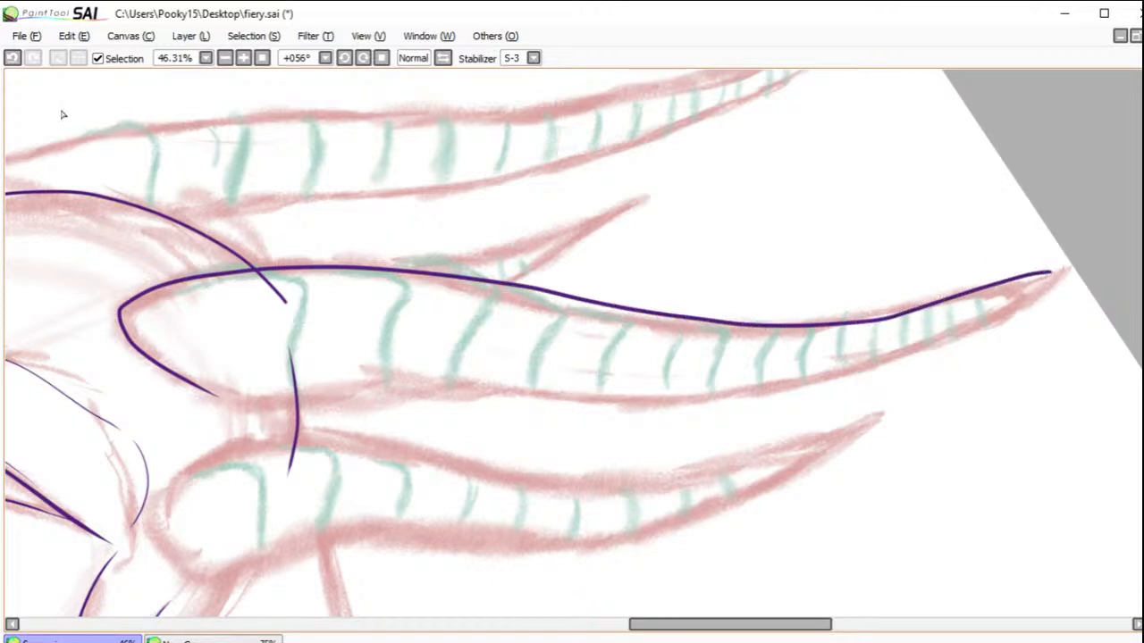
left_click(12, 58)
mouse_move(1071, 270)
left_mouse_down()
mouse_move(905, 313)
mouse_move(725, 333)
mouse_move(308, 254)
left_mouse_up()
left_click(12, 58)
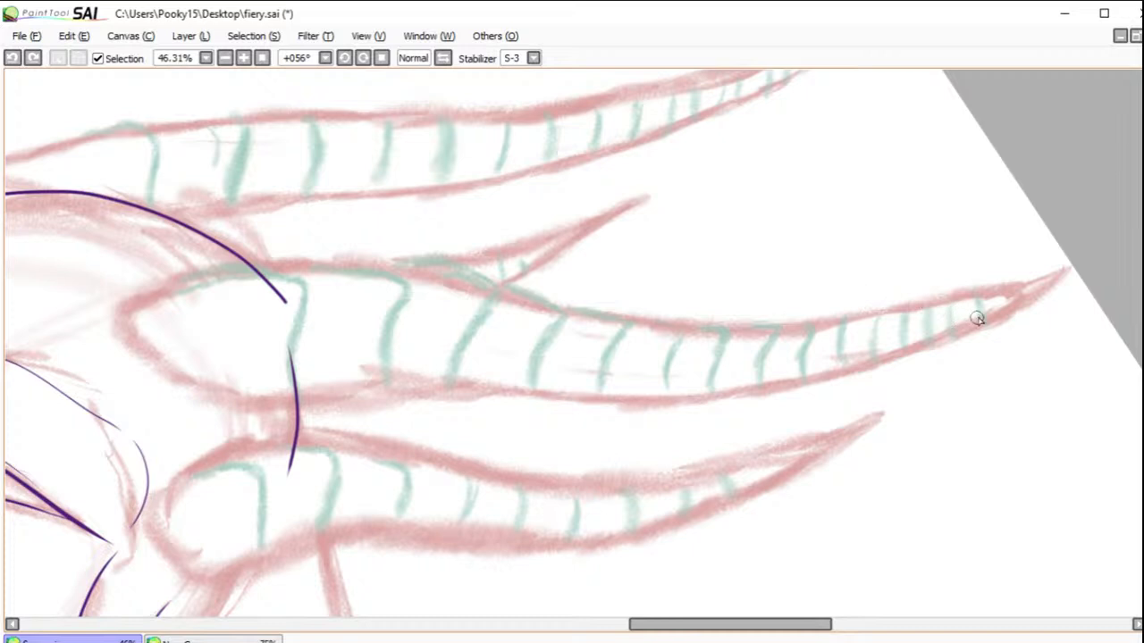
mouse_move(1065, 273)
left_mouse_down()
mouse_move(999, 304)
mouse_move(733, 328)
mouse_move(415, 291)
mouse_move(176, 287)
left_mouse_up()
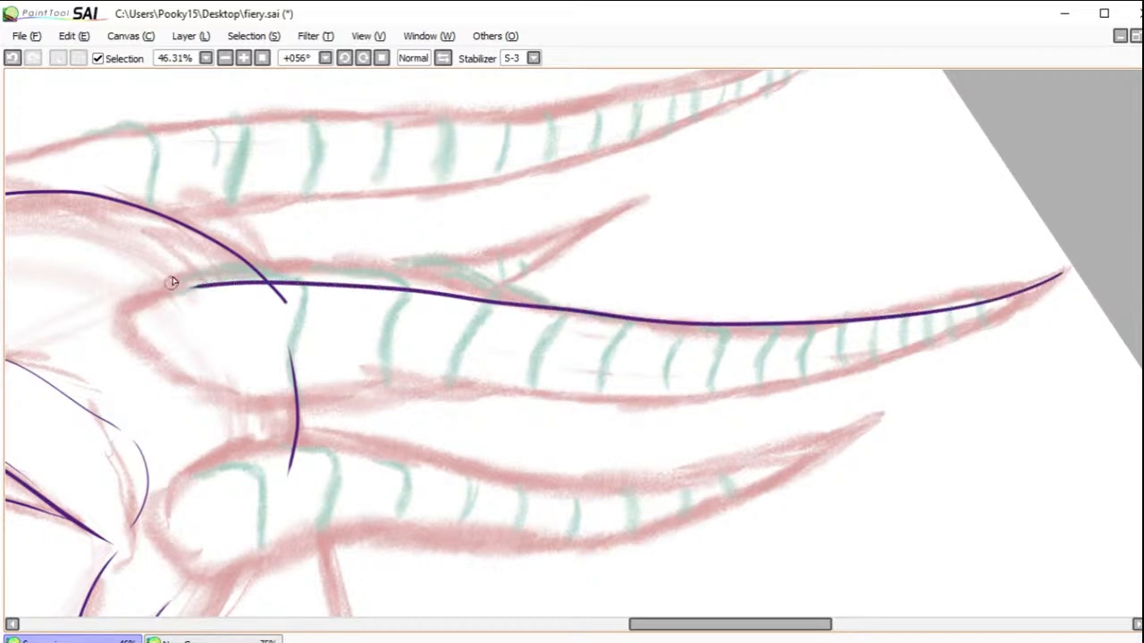
left_click(13, 58)
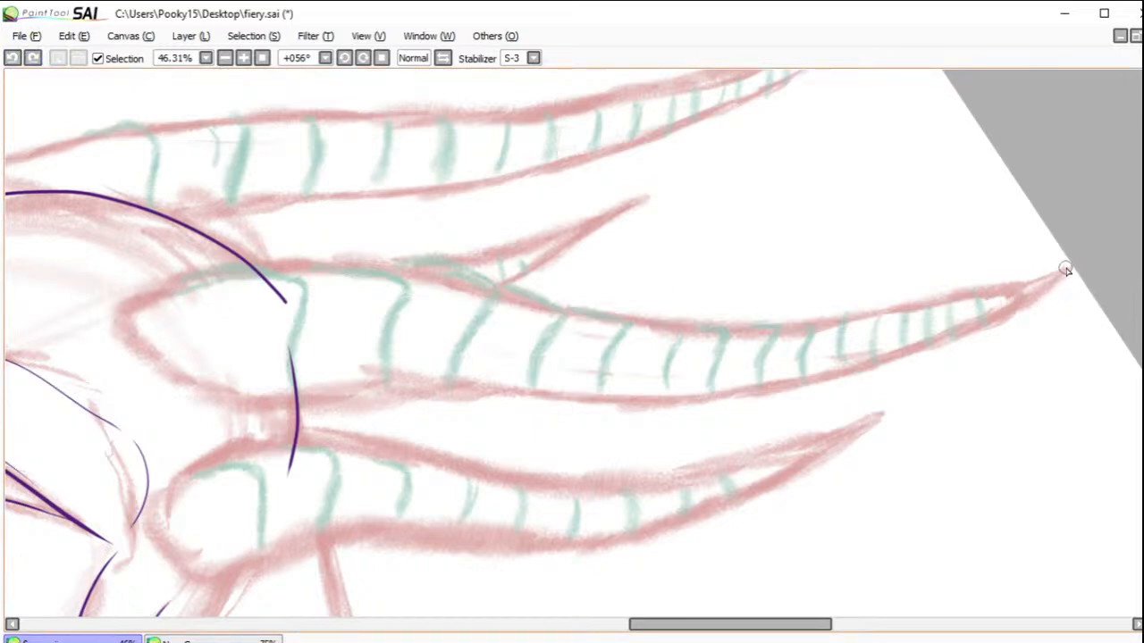
mouse_move(1063, 270)
left_mouse_down()
mouse_move(784, 323)
mouse_move(643, 320)
mouse_move(295, 281)
left_mouse_up()
left_click(12, 59)
Step: Set the stabilizer to S-6 and ink the long upper and lower edges of the middle horn from base to tip
left_click(515, 59)
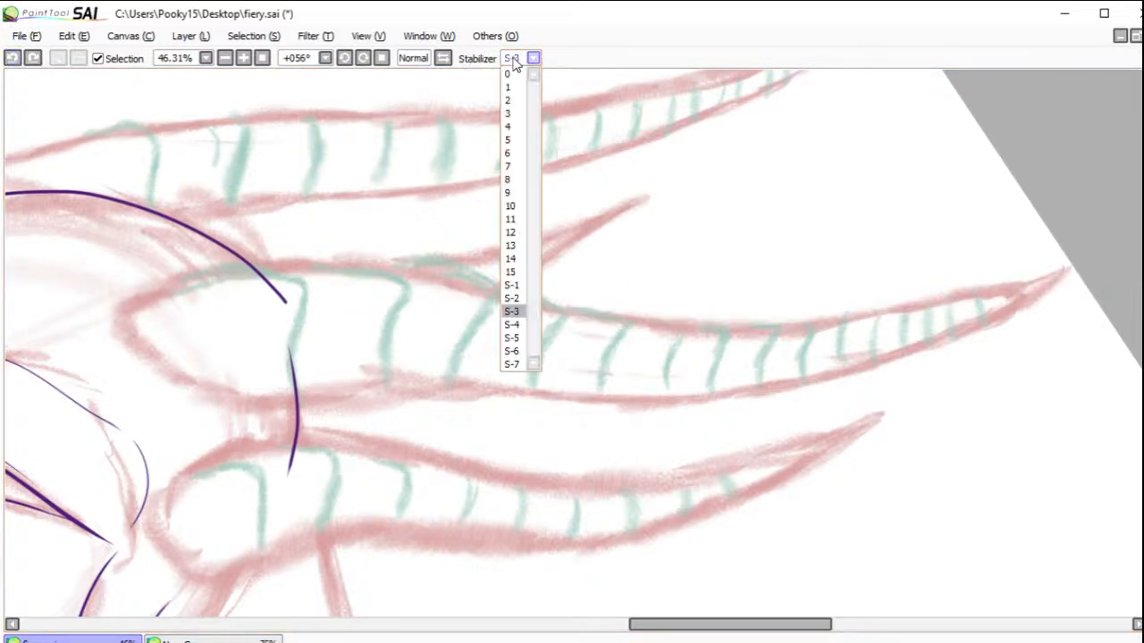
left_click(511, 351)
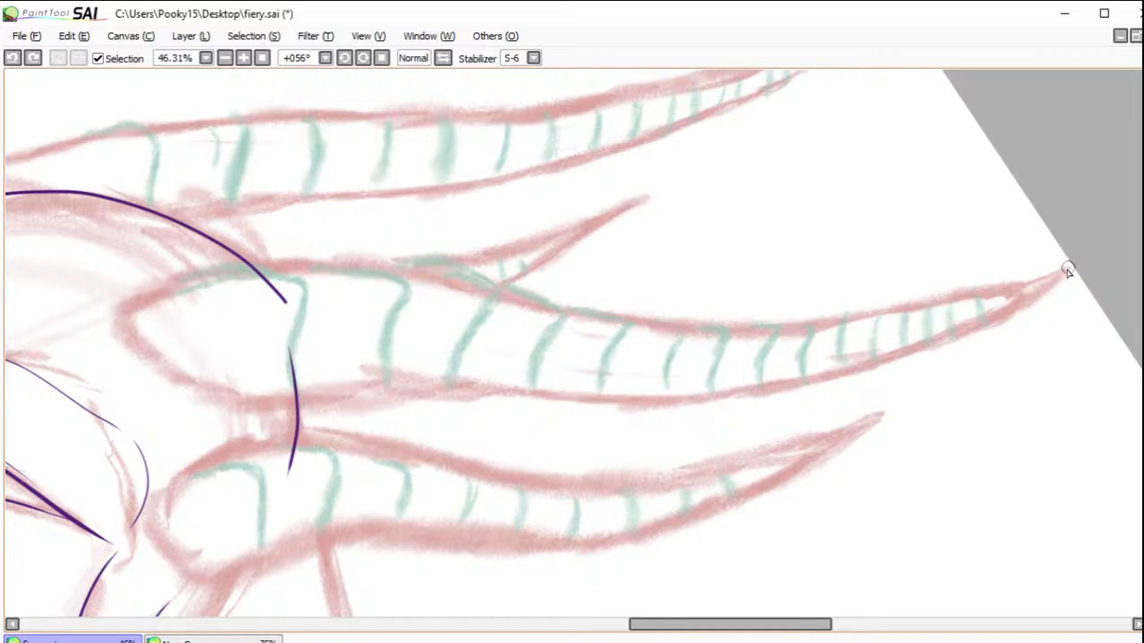
mouse_move(1064, 272)
left_mouse_down()
mouse_move(1011, 297)
mouse_move(857, 326)
mouse_move(717, 333)
mouse_move(561, 317)
mouse_move(330, 268)
mouse_move(226, 274)
mouse_move(109, 320)
left_mouse_up()
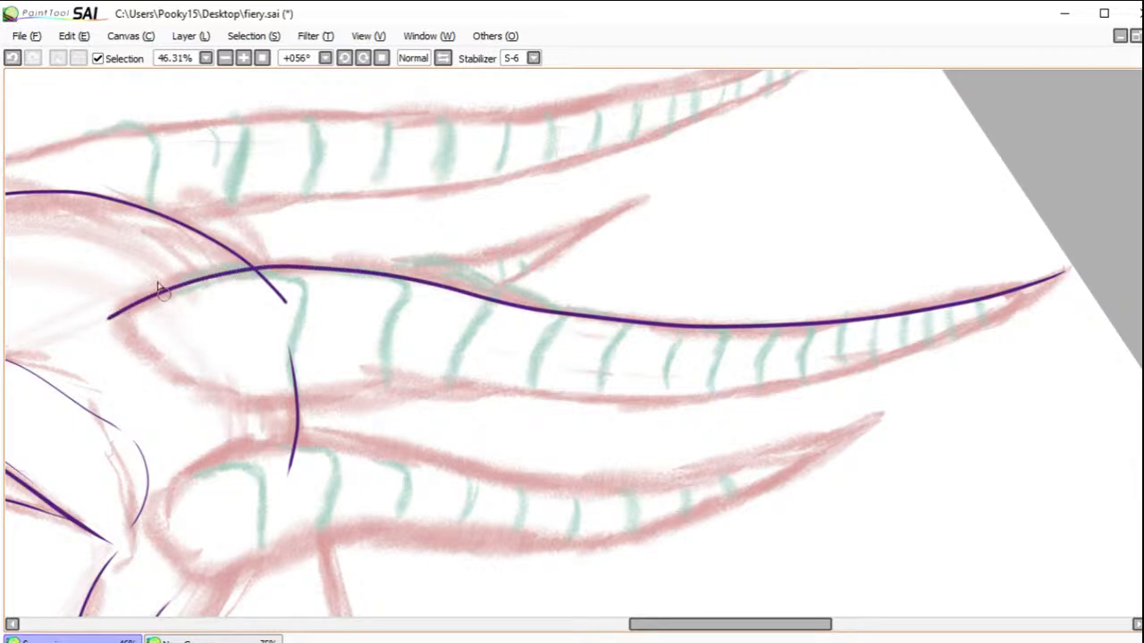
left_click(12, 57)
mouse_move(76, 340)
left_mouse_down()
mouse_move(188, 277)
mouse_move(284, 259)
mouse_move(552, 306)
mouse_move(746, 323)
mouse_move(876, 317)
mouse_move(1081, 245)
left_mouse_up()
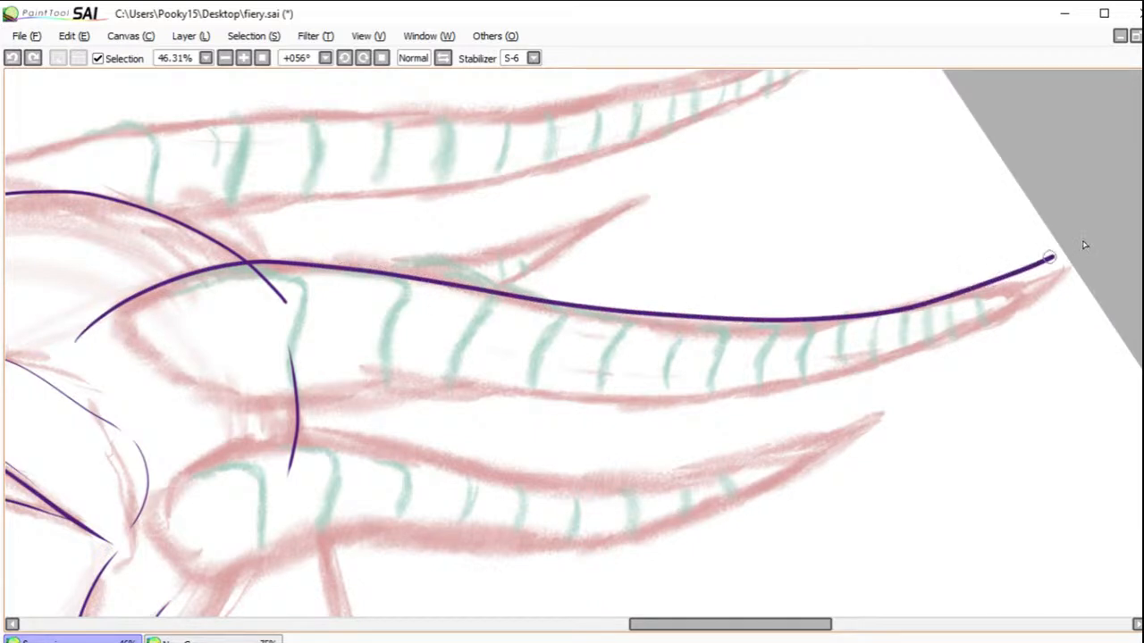
left_click(13, 59)
mouse_move(95, 334)
left_mouse_down()
mouse_move(227, 268)
mouse_move(365, 263)
mouse_move(616, 325)
mouse_move(796, 327)
mouse_move(919, 313)
mouse_move(1043, 281)
mouse_move(1105, 248)
left_mouse_up()
mouse_move(214, 420)
left_mouse_down()
mouse_move(281, 402)
mouse_move(450, 389)
mouse_move(598, 405)
mouse_move(834, 384)
mouse_move(913, 360)
mouse_move(1041, 293)
mouse_move(1099, 221)
left_mouse_up()
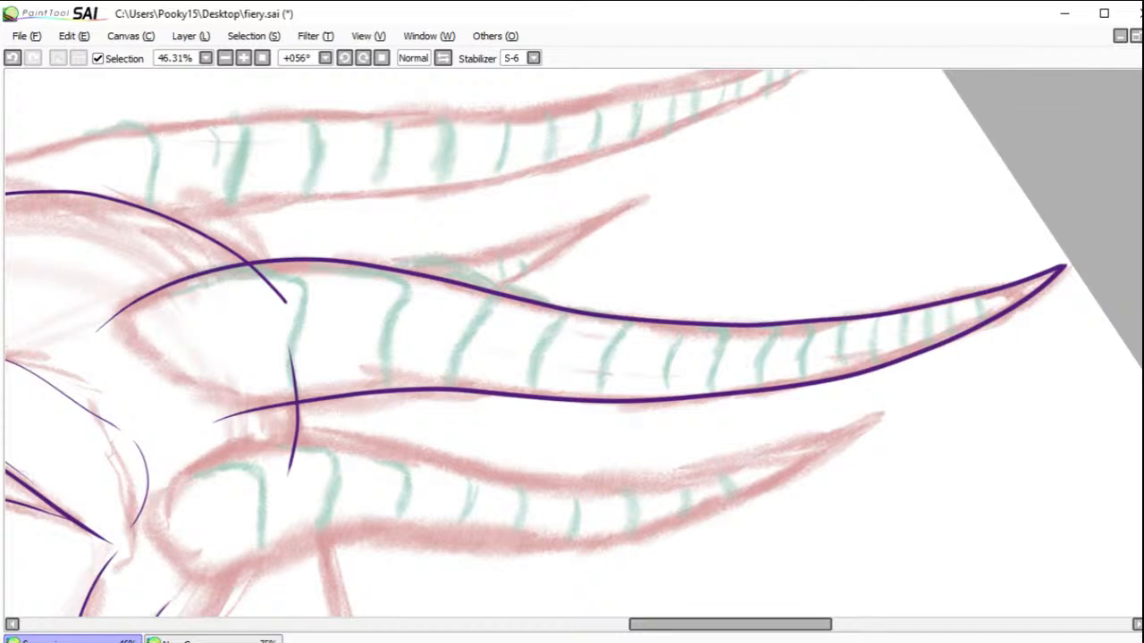
Step: Ink the lower and upper edges of the lowest horn and erase the stray line beyond its tip
left_click(531, 58)
left_click(531, 58)
mouse_move(789, 260)
left_mouse_down()
mouse_move(866, 161)
mouse_move(1033, 157)
left_mouse_up()
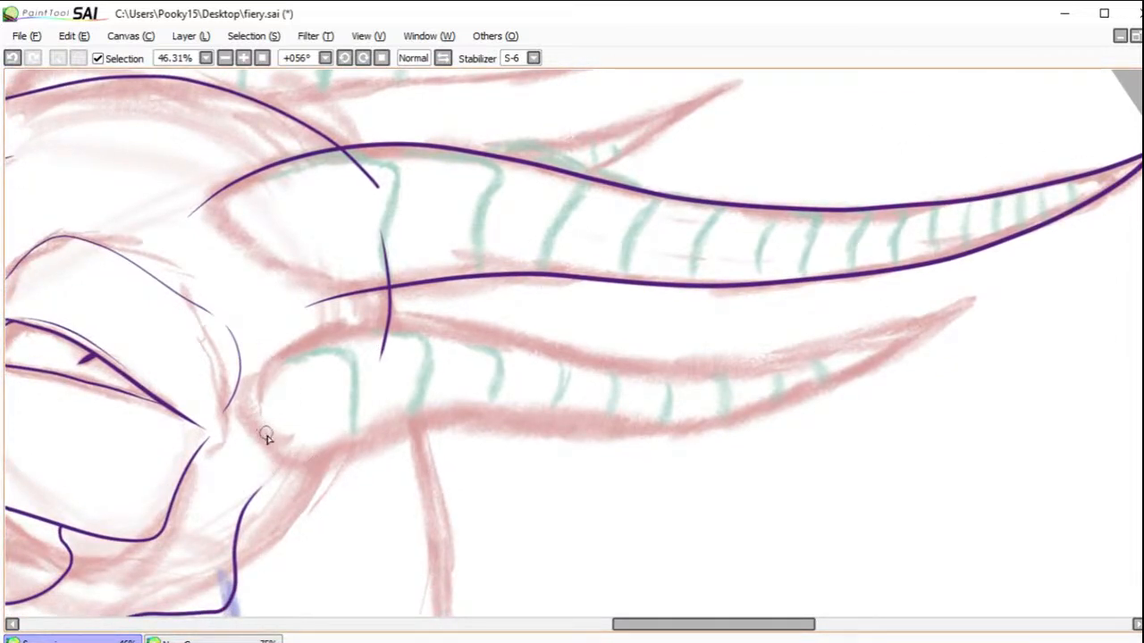
mouse_move(304, 471)
left_mouse_down()
mouse_move(411, 427)
mouse_move(664, 423)
mouse_move(761, 406)
mouse_move(860, 370)
mouse_move(972, 296)
left_mouse_up()
mouse_move(250, 378)
left_mouse_down()
mouse_move(326, 339)
mouse_move(431, 322)
mouse_move(658, 372)
mouse_move(769, 362)
mouse_move(925, 325)
mouse_move(1060, 269)
mouse_move(994, 311)
left_mouse_up()
mouse_move(1042, 271)
left_mouse_down()
mouse_move(977, 316)
mouse_move(999, 288)
mouse_move(965, 328)
left_mouse_up()
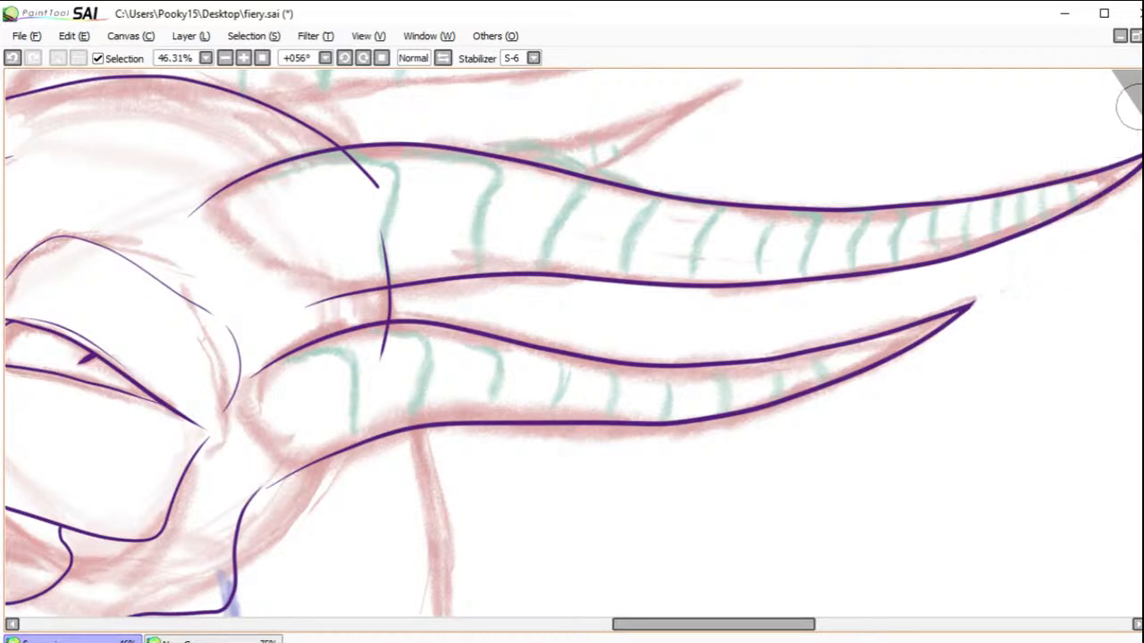
Step: Ink both edges of the uppermost horn and of the small pointed horn tip rising behind the middle horn
left_click_drag(652, 141, 800, 304)
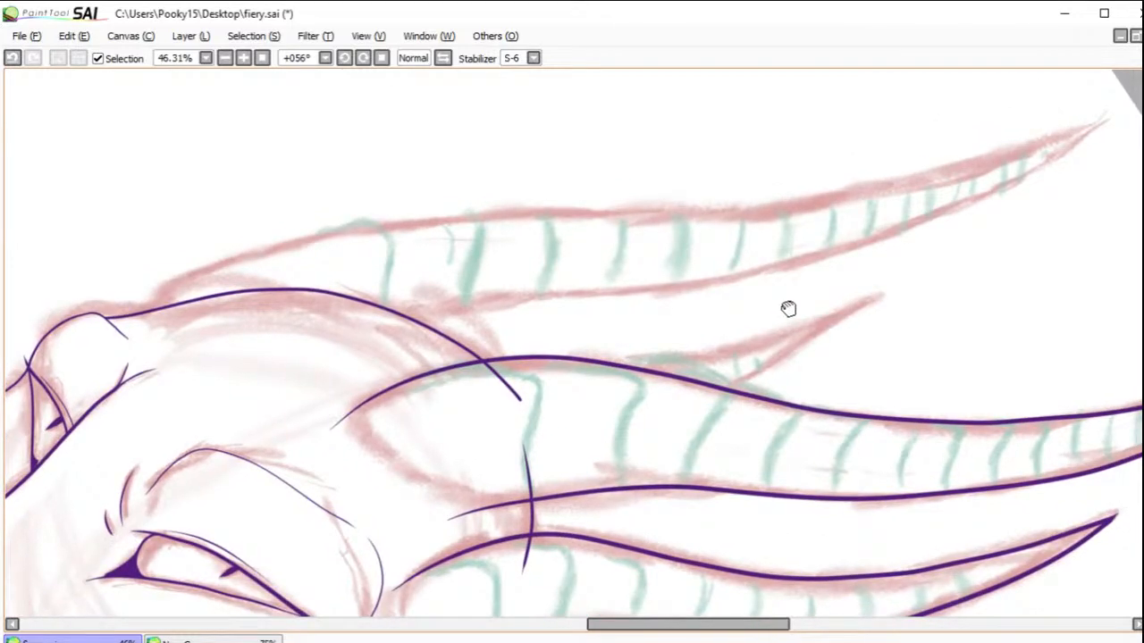
left_click_drag(788, 308, 777, 317)
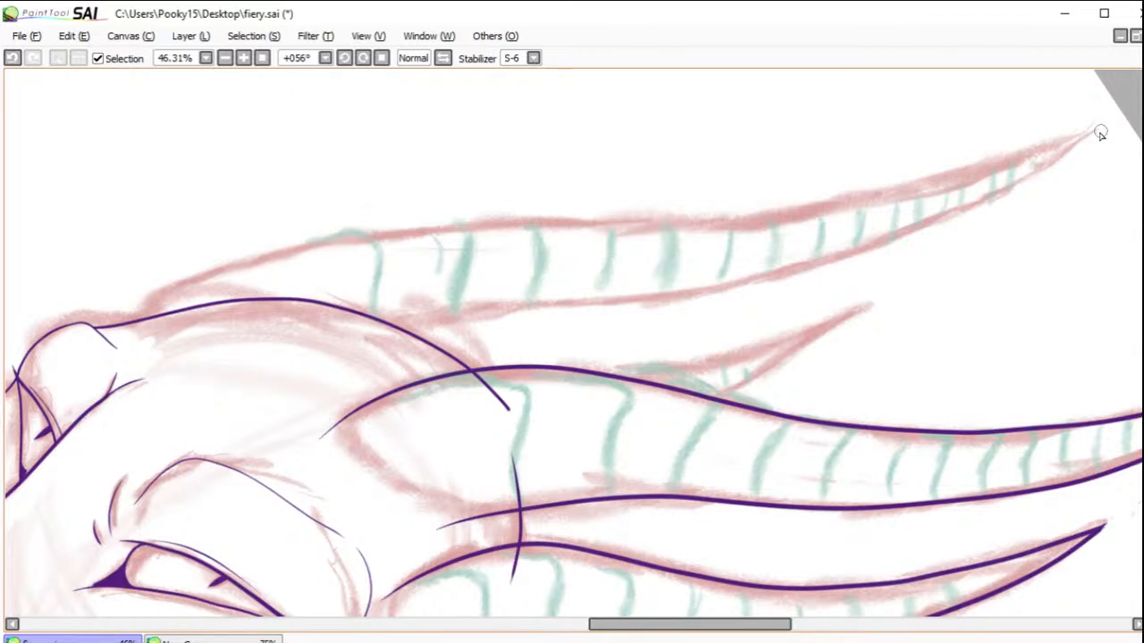
mouse_move(1097, 132)
left_mouse_down()
mouse_move(990, 168)
mouse_move(735, 220)
mouse_move(318, 237)
mouse_move(214, 266)
mouse_move(139, 307)
mouse_move(115, 340)
left_mouse_up()
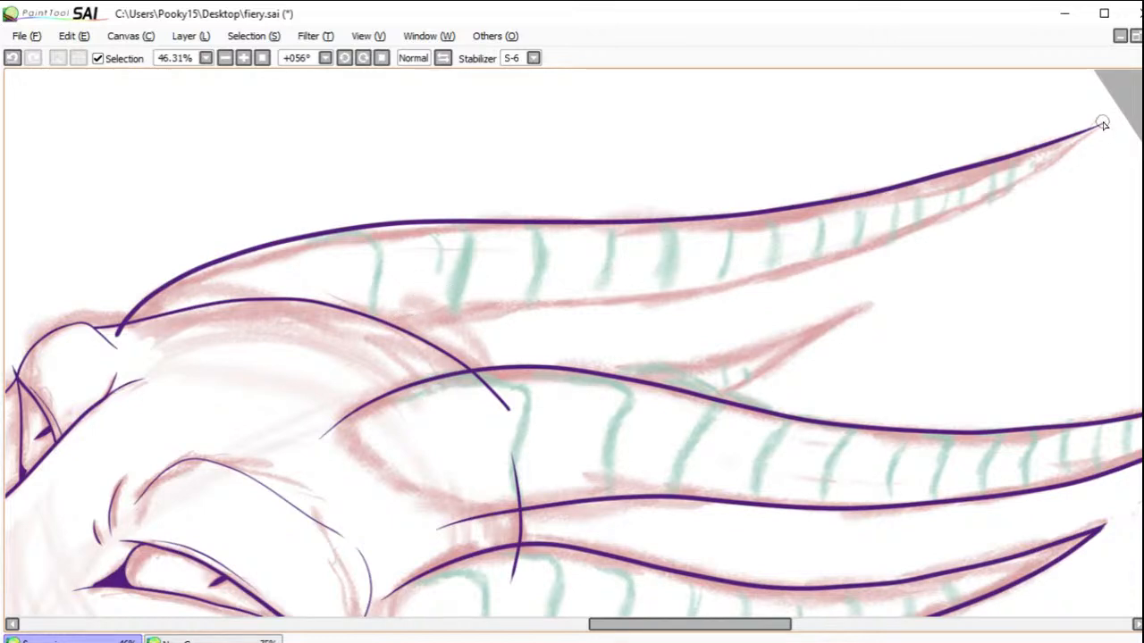
mouse_move(1060, 149)
left_mouse_down()
mouse_move(987, 194)
mouse_move(750, 280)
mouse_move(396, 328)
mouse_move(344, 355)
left_mouse_up()
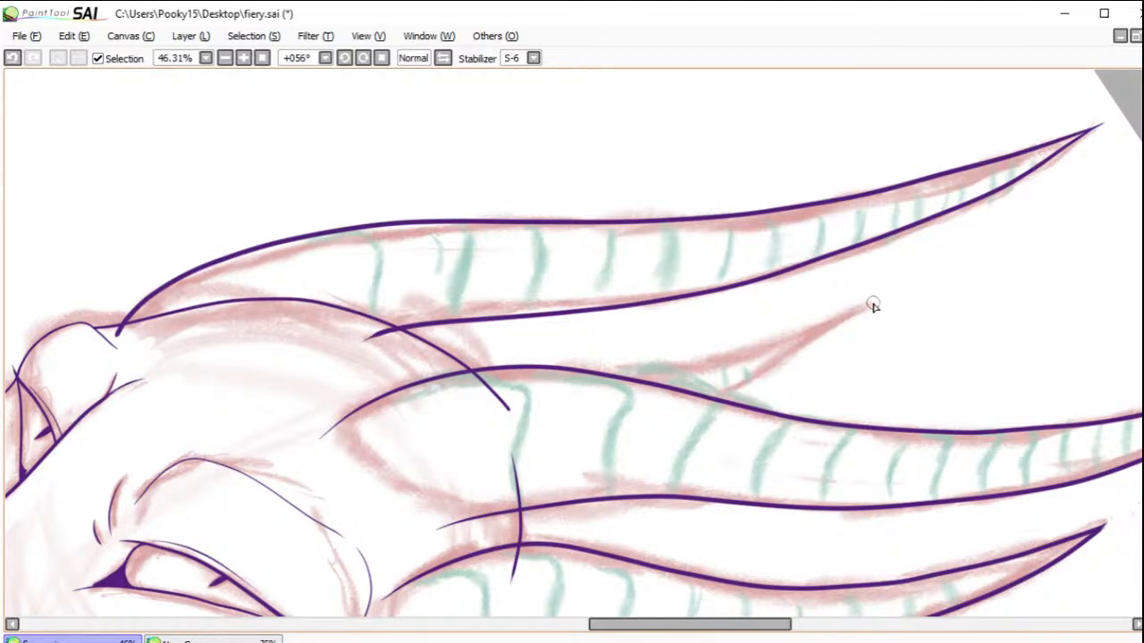
mouse_move(815, 330)
left_mouse_down()
mouse_move(719, 361)
mouse_move(613, 374)
left_mouse_up()
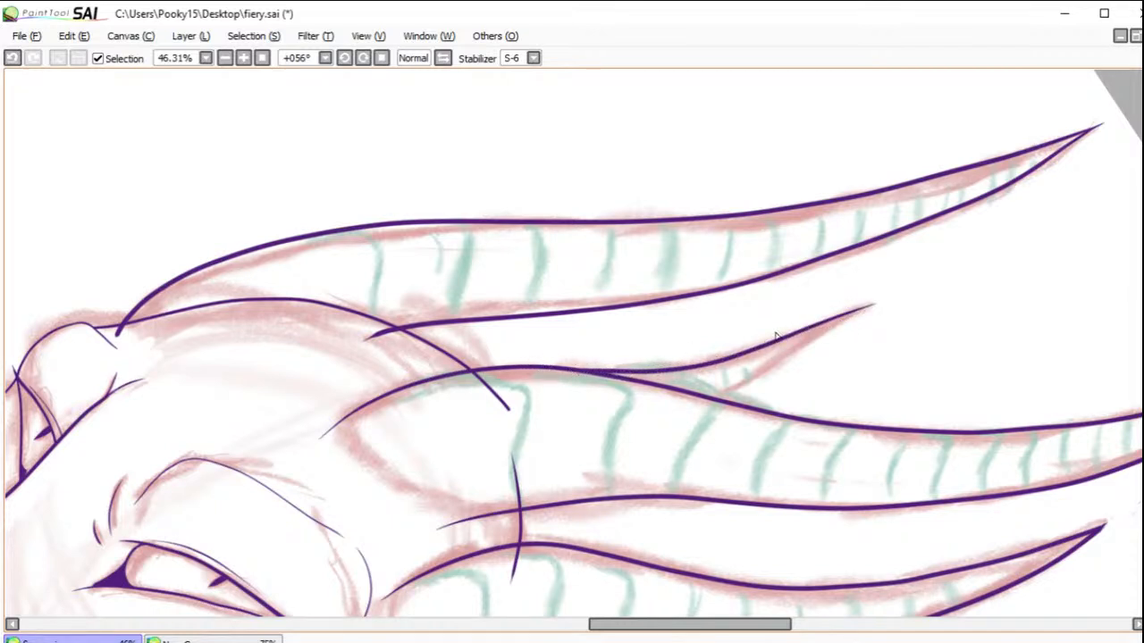
left_click_drag(824, 329, 721, 391)
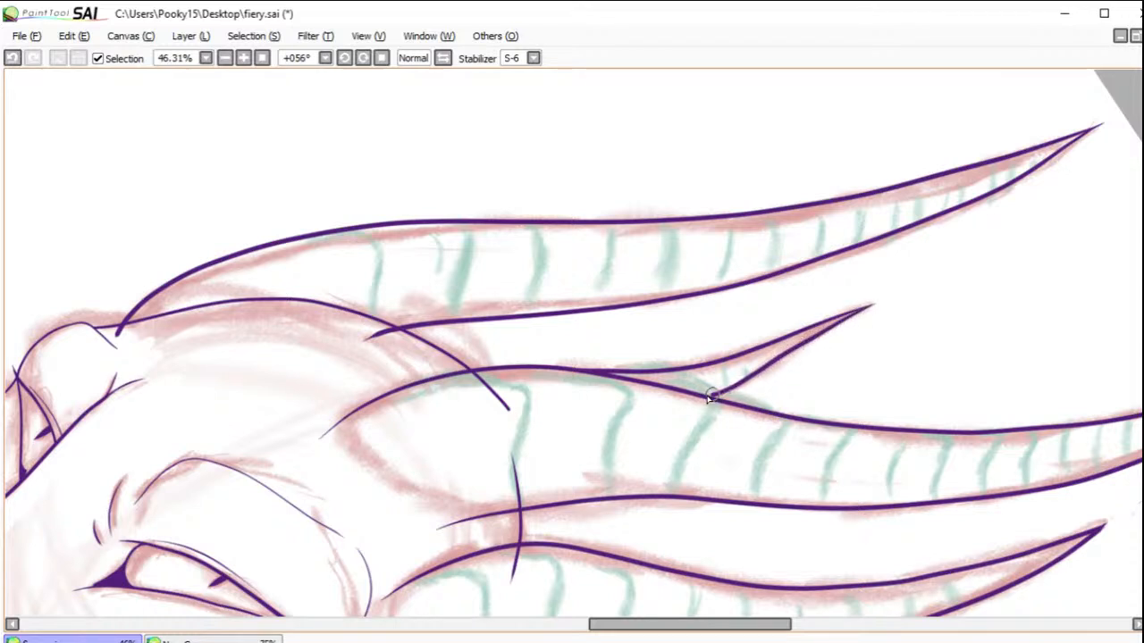
Step: Set the stabilizer to S-3 and erase the base ends of the uppermost horn's edges that overshoot the skull line
left_click(533, 58)
left_click(514, 75)
left_click(529, 58)
left_click(513, 312)
left_click_drag(69, 296, 284, 415)
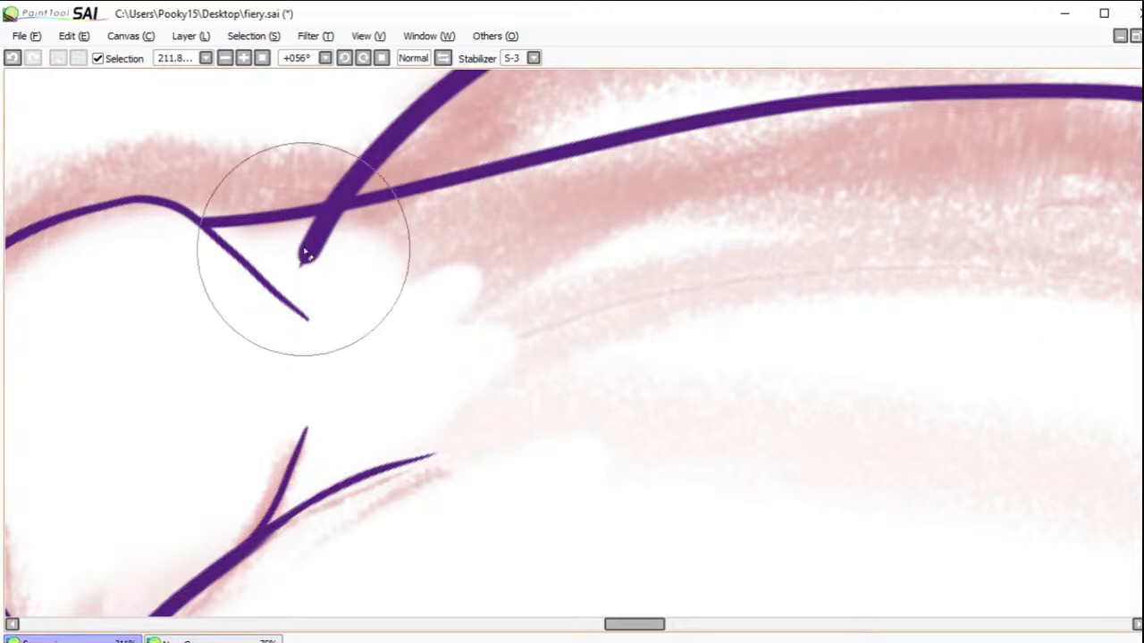
mouse_move(352, 216)
left_mouse_down()
mouse_move(301, 243)
mouse_move(321, 241)
left_mouse_up()
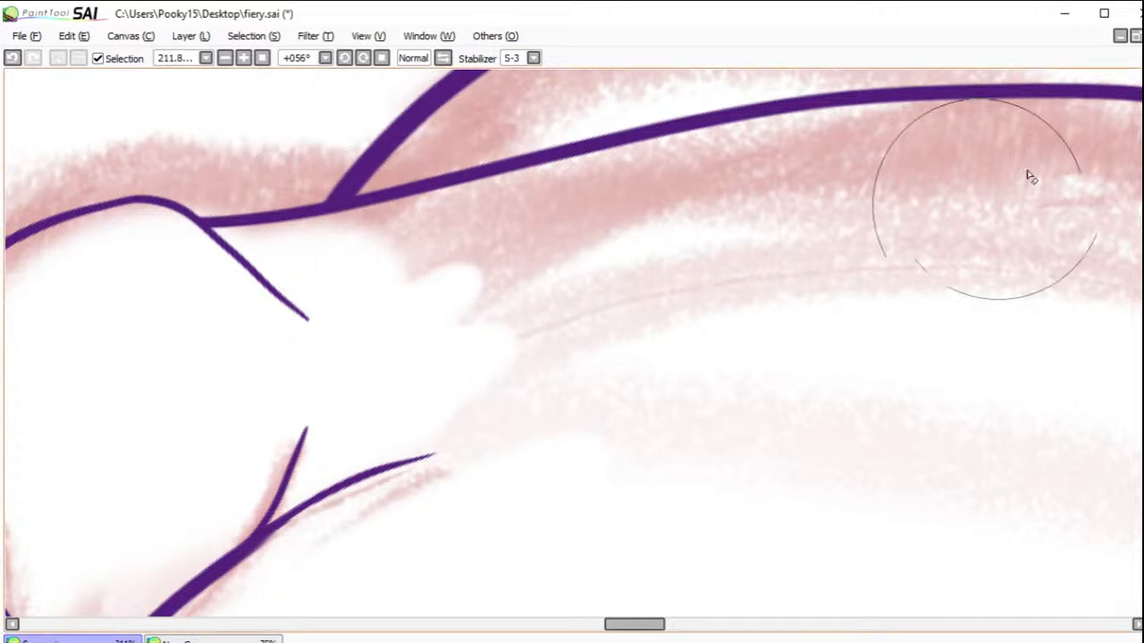
mouse_move(1133, 112)
left_mouse_down()
mouse_move(505, 291)
mouse_move(447, 273)
mouse_move(235, 409)
mouse_move(441, 359)
mouse_move(366, 276)
mouse_move(1042, 223)
left_mouse_up()
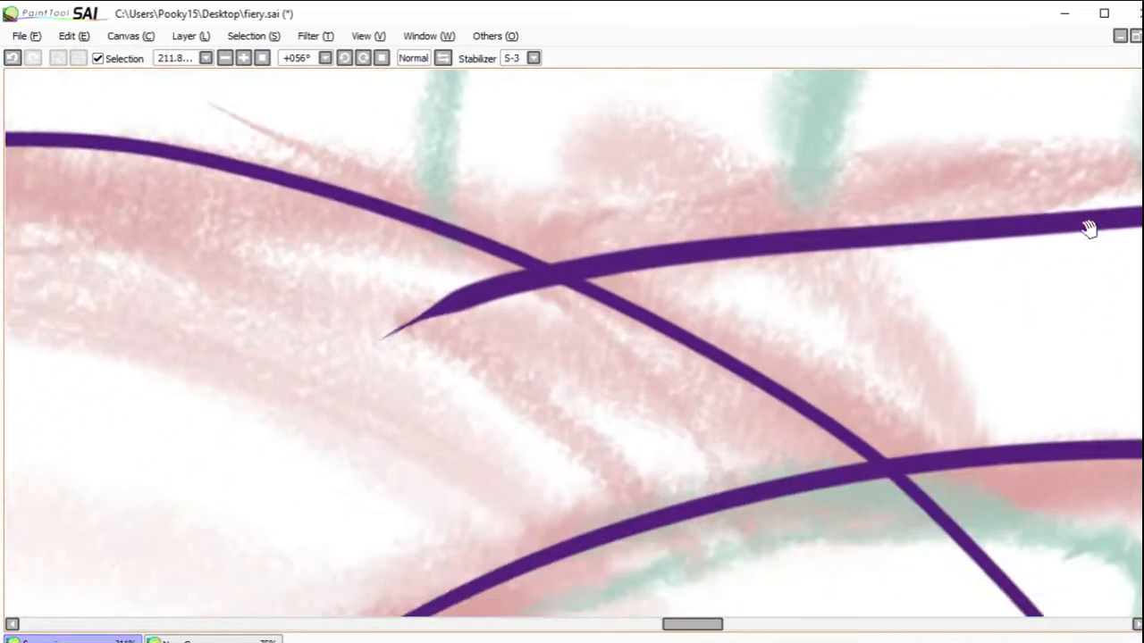
mouse_move(531, 281)
left_mouse_down()
mouse_move(558, 302)
mouse_move(453, 291)
mouse_move(342, 338)
mouse_move(437, 319)
left_mouse_up()
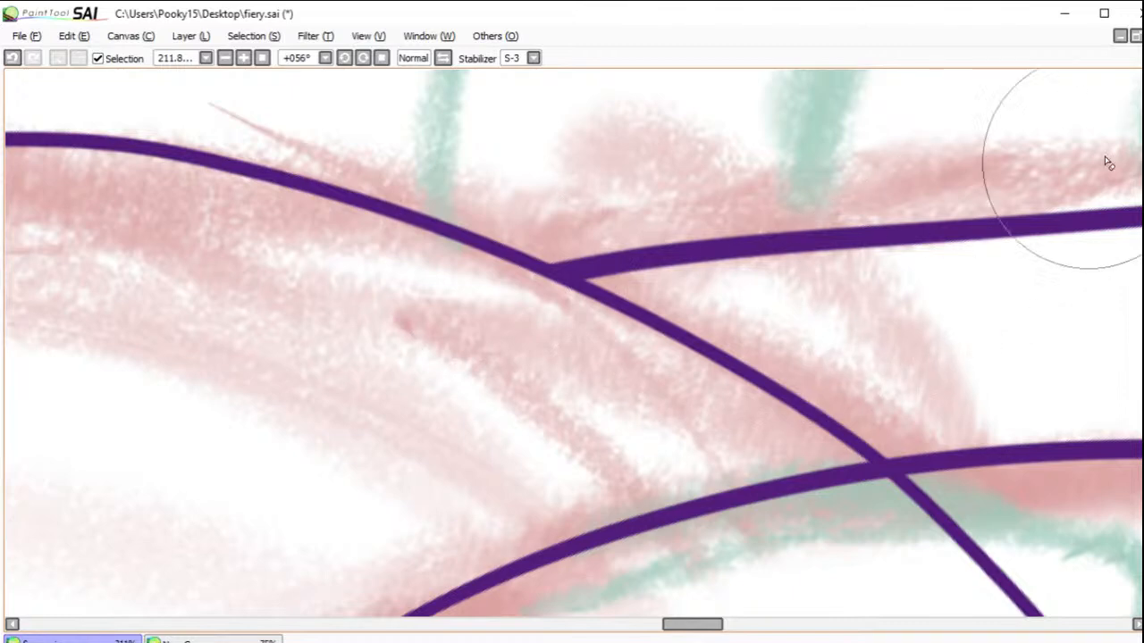
Step: Erase the parts of the back-of-head line that run inside the middle and lowest horns, keeping the segment between them
left_click(225, 57)
left_click(224, 57)
left_click(224, 57)
left_click(225, 58)
mouse_move(230, 78)
left_mouse_down()
mouse_move(503, 340)
mouse_move(462, 256)
mouse_move(526, 209)
mouse_move(540, 247)
mouse_move(488, 437)
mouse_move(193, 443)
mouse_move(551, 396)
left_mouse_up()
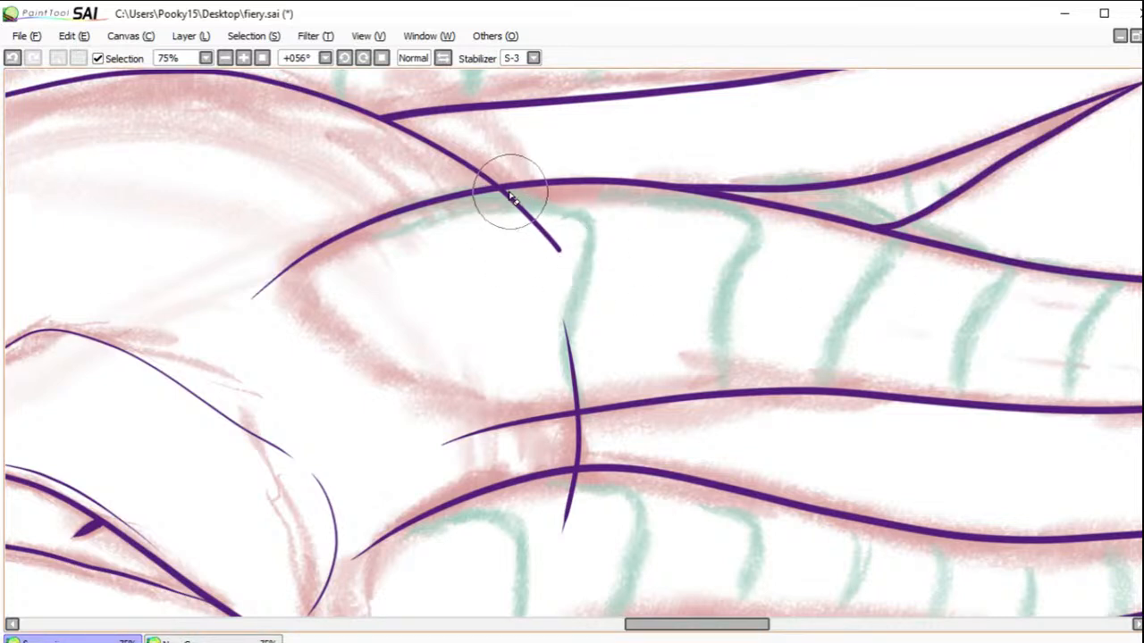
mouse_move(505, 199)
left_mouse_down()
mouse_move(558, 232)
mouse_move(518, 207)
mouse_move(589, 275)
mouse_move(551, 240)
mouse_move(576, 337)
mouse_move(553, 313)
mouse_move(587, 342)
mouse_move(574, 407)
left_mouse_up()
left_click_drag(577, 492, 557, 551)
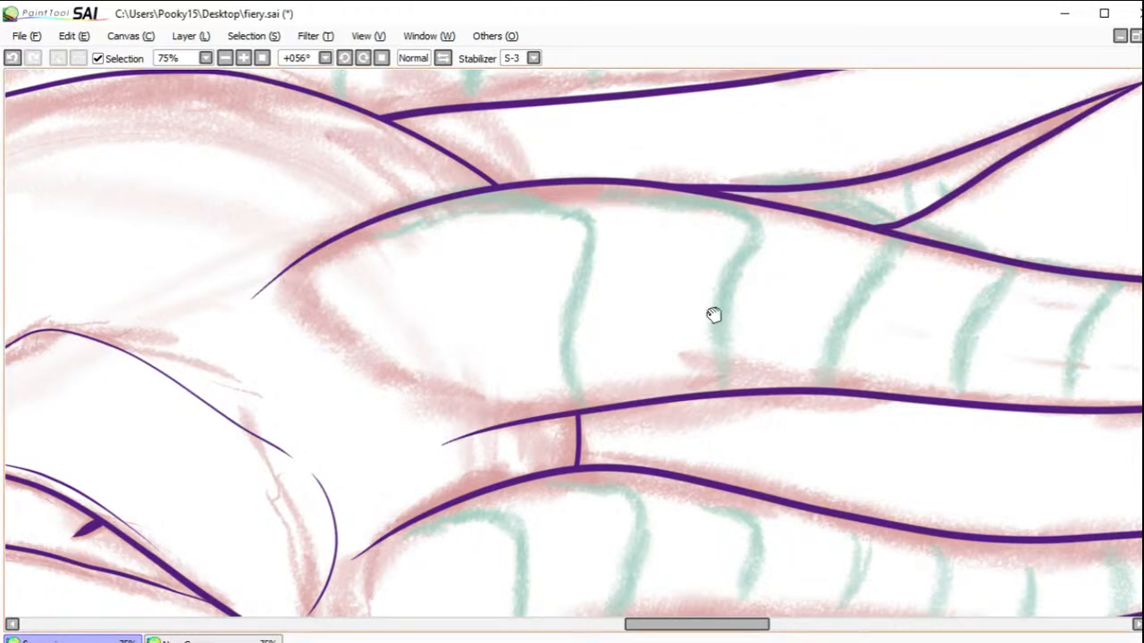
Step: Ink the rounded base of the middle horn, join it to the lower edge, and erase the edges' stray ends
left_click_drag(688, 272, 652, 243)
left_click_drag(731, 470, 802, 404)
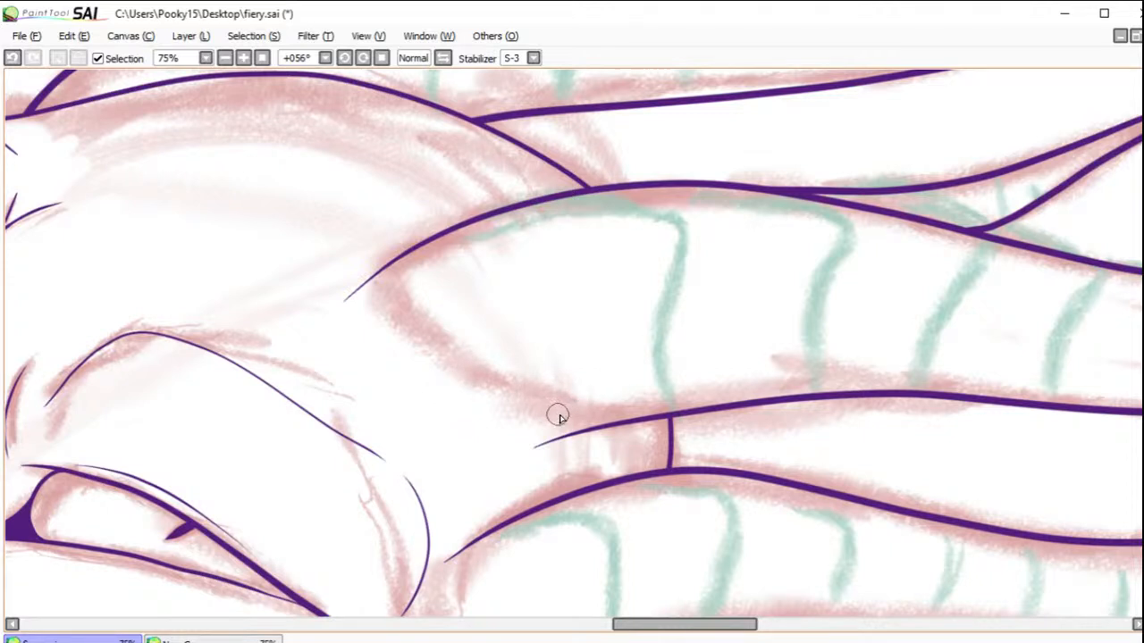
mouse_move(536, 411)
left_mouse_down()
mouse_move(453, 370)
mouse_move(409, 334)
mouse_move(406, 252)
left_mouse_up()
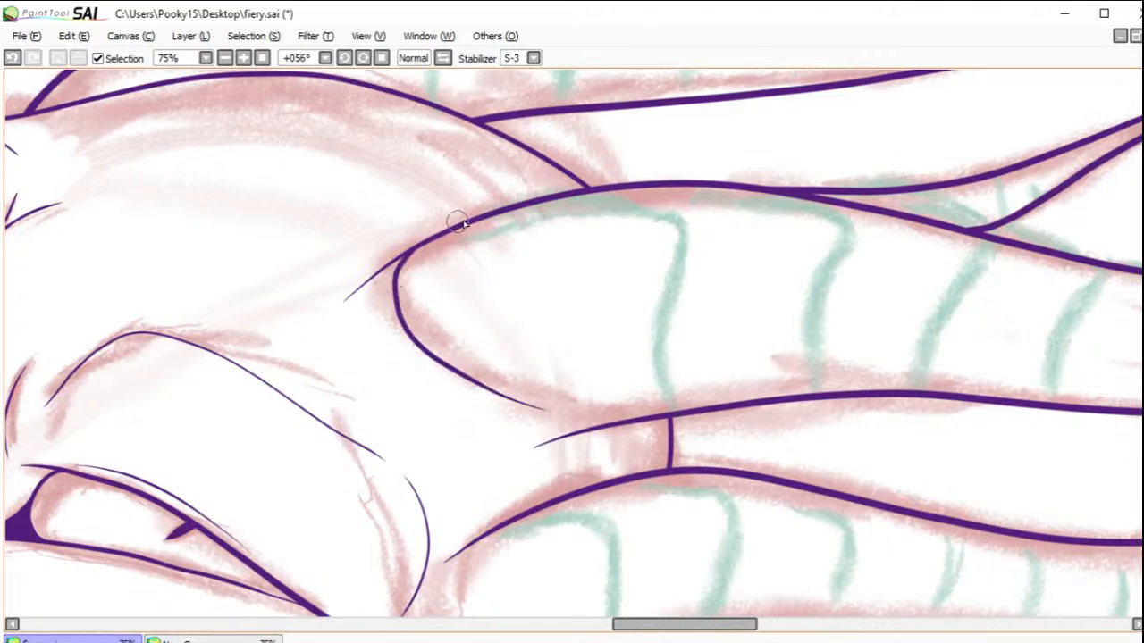
mouse_move(551, 414)
left_mouse_down()
mouse_move(669, 419)
mouse_move(605, 427)
mouse_move(660, 426)
left_mouse_up()
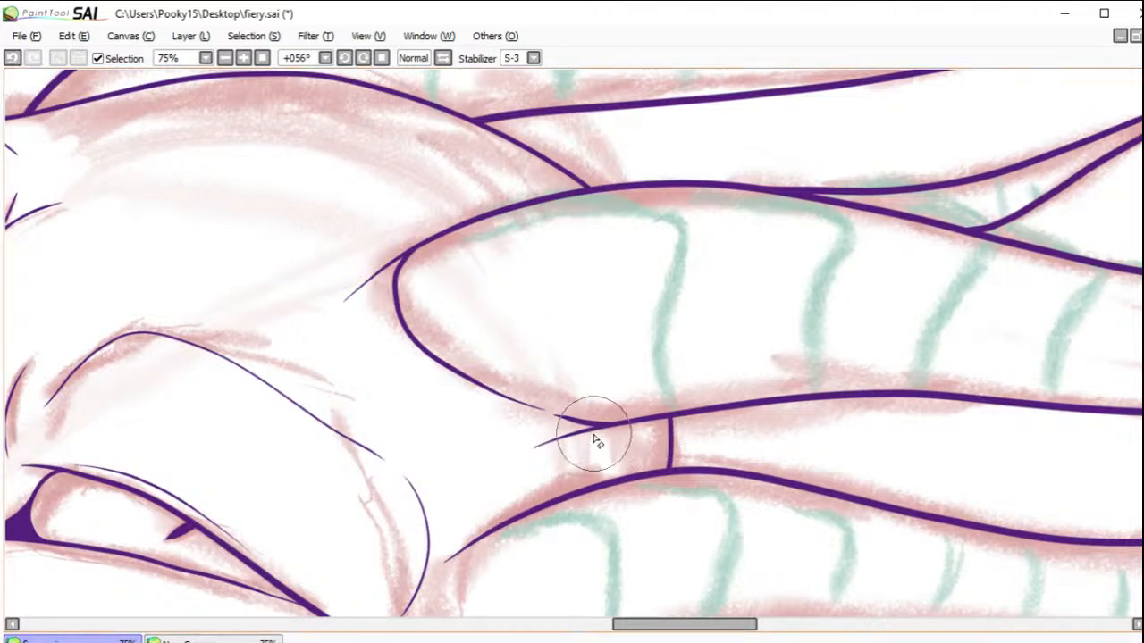
left_click_drag(587, 437, 539, 449)
left_click_drag(416, 246, 355, 301)
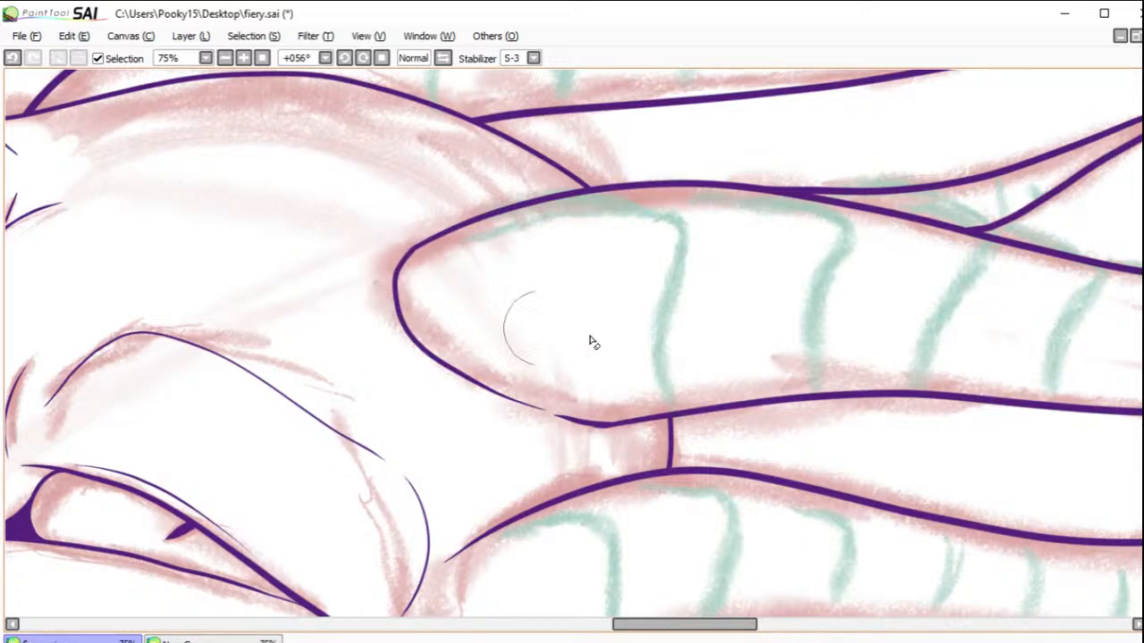
scroll(573, 342, "down", 5)
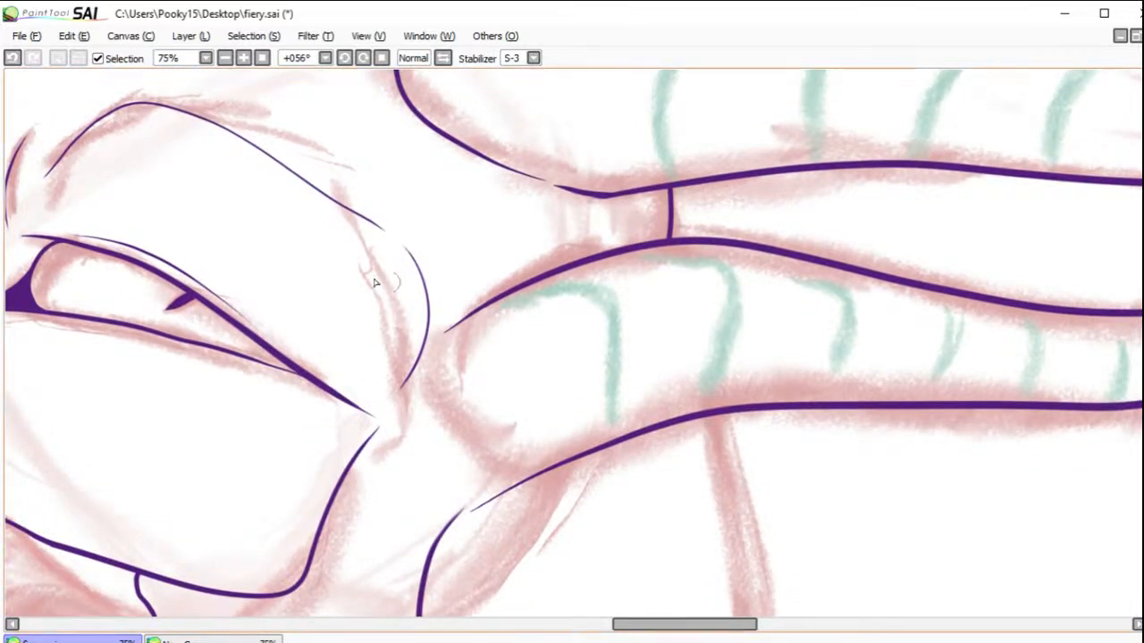
mouse_move(521, 470)
left_mouse_down()
mouse_move(483, 452)
mouse_move(462, 358)
mouse_move(478, 318)
mouse_move(545, 267)
mouse_move(566, 265)
mouse_move(474, 313)
left_mouse_up()
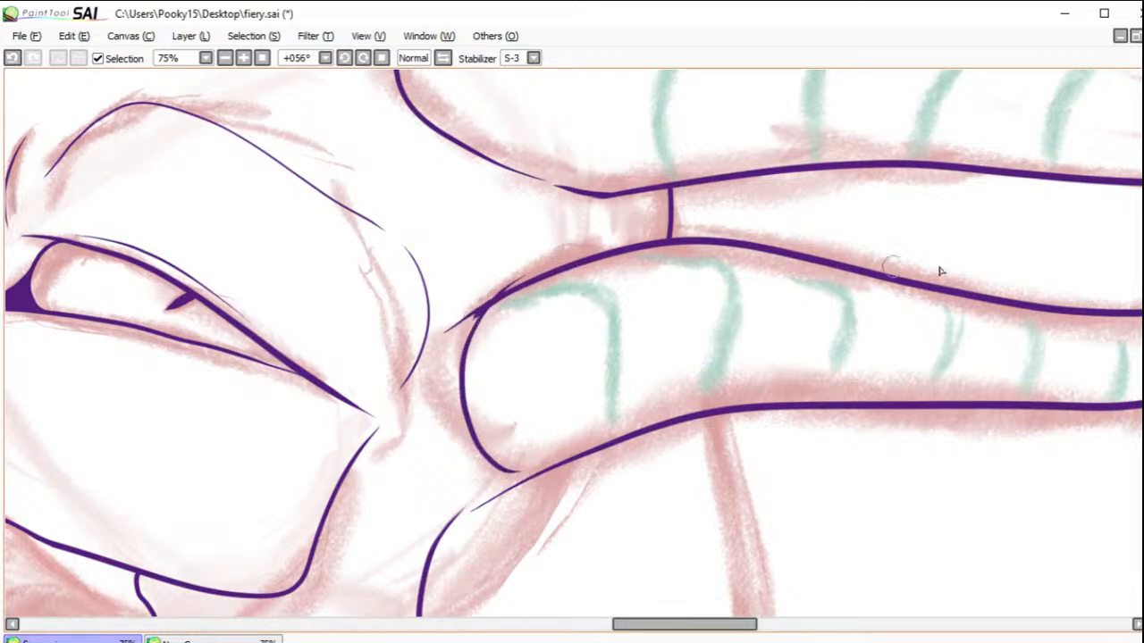
left_click_drag(531, 265, 507, 279)
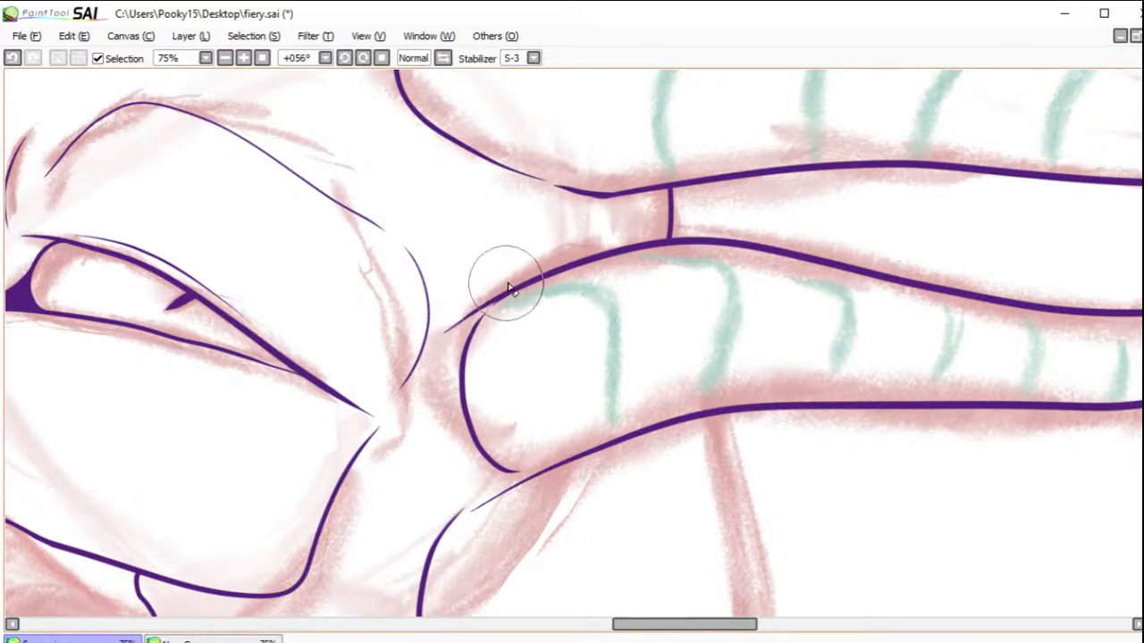
left_click_drag(474, 328, 510, 472)
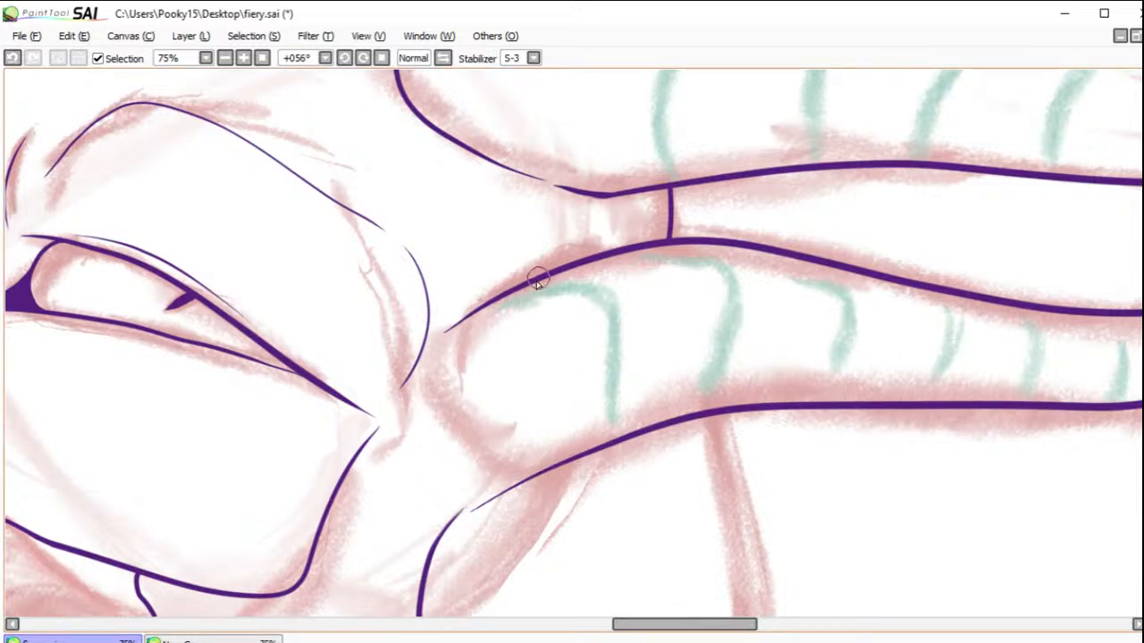
Step: Ink the rounded base of the lowest horn, join it to the lower edge, and erase the edges' stray ends
mouse_move(489, 306)
left_mouse_down()
mouse_move(460, 327)
mouse_move(454, 415)
left_mouse_up()
left_click(12, 58)
mouse_move(532, 283)
left_mouse_down()
mouse_move(455, 330)
mouse_move(446, 413)
mouse_move(511, 461)
mouse_move(501, 460)
mouse_move(576, 465)
left_mouse_up()
left_click(12, 58)
left_click_drag(510, 462, 564, 463)
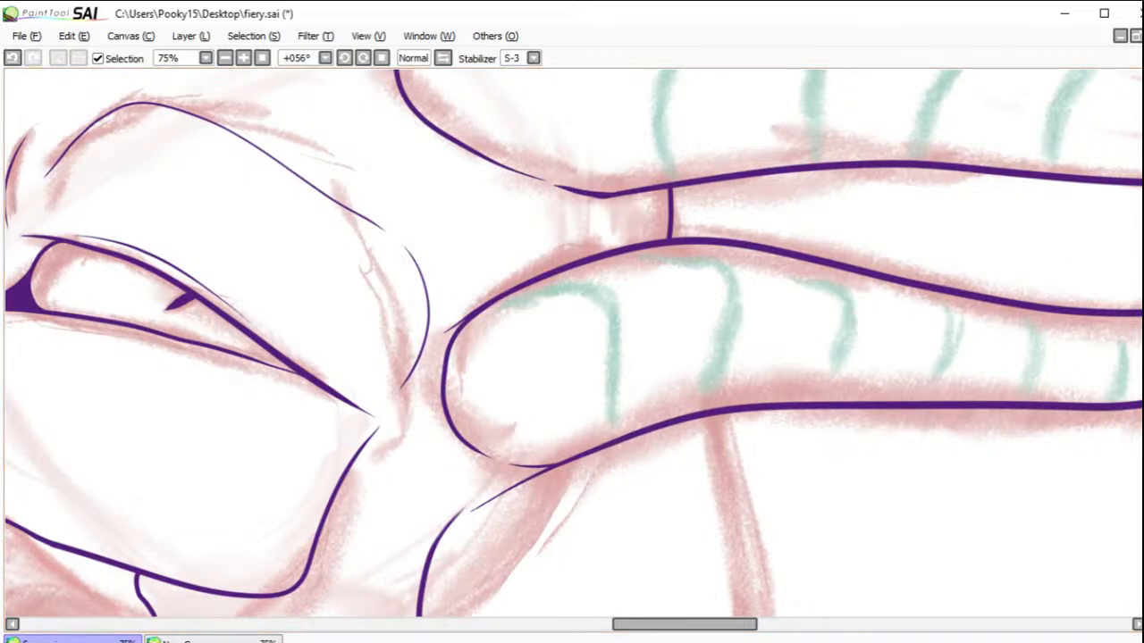
mouse_move(549, 477)
left_mouse_down()
mouse_move(532, 475)
mouse_move(555, 471)
mouse_move(469, 507)
left_mouse_up()
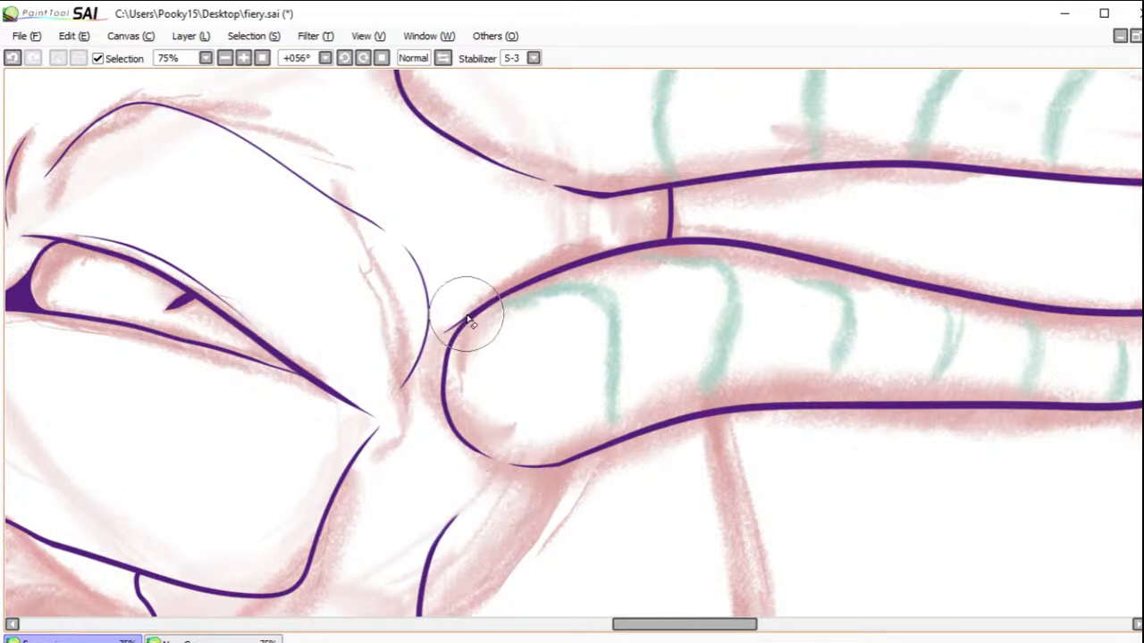
left_click_drag(465, 311, 448, 329)
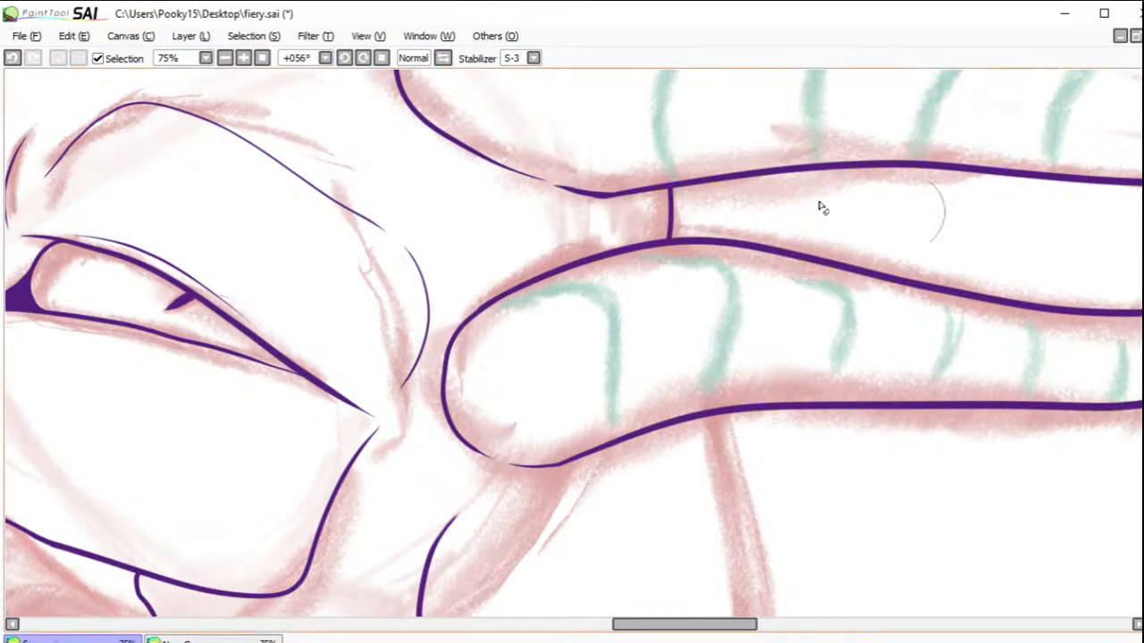
Step: Save the drawing to its existing file
left_click(261, 58)
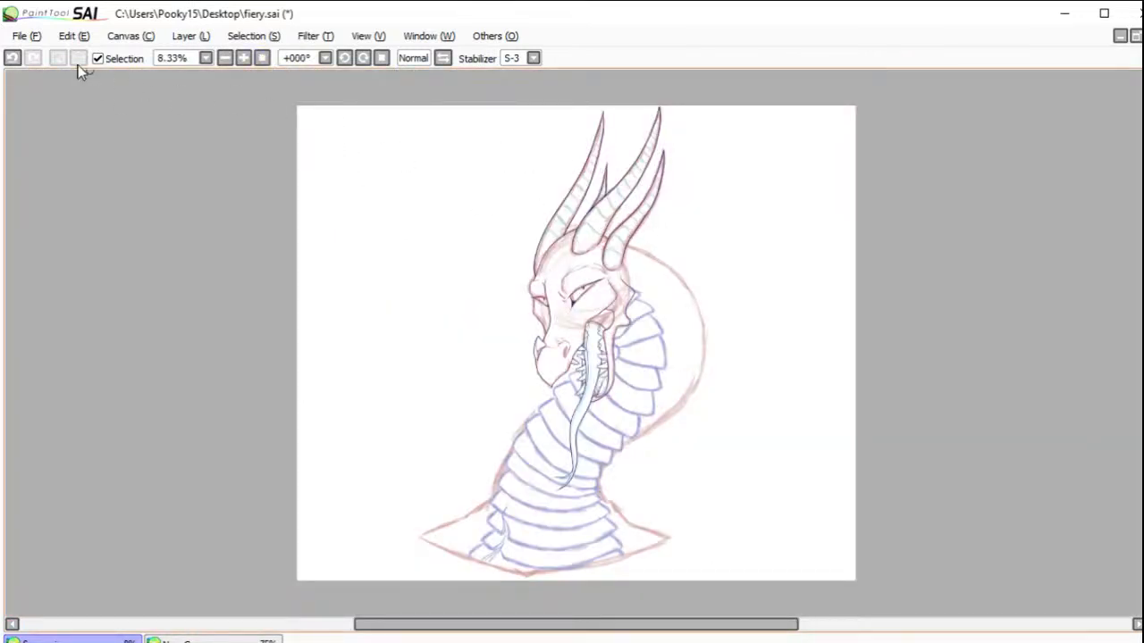
left_click(30, 36)
left_click(61, 137)
Step: Paint small selection patches over the gaps in the base outlines of the middle and rightmost horns
left_click_drag(489, 182, 714, 322)
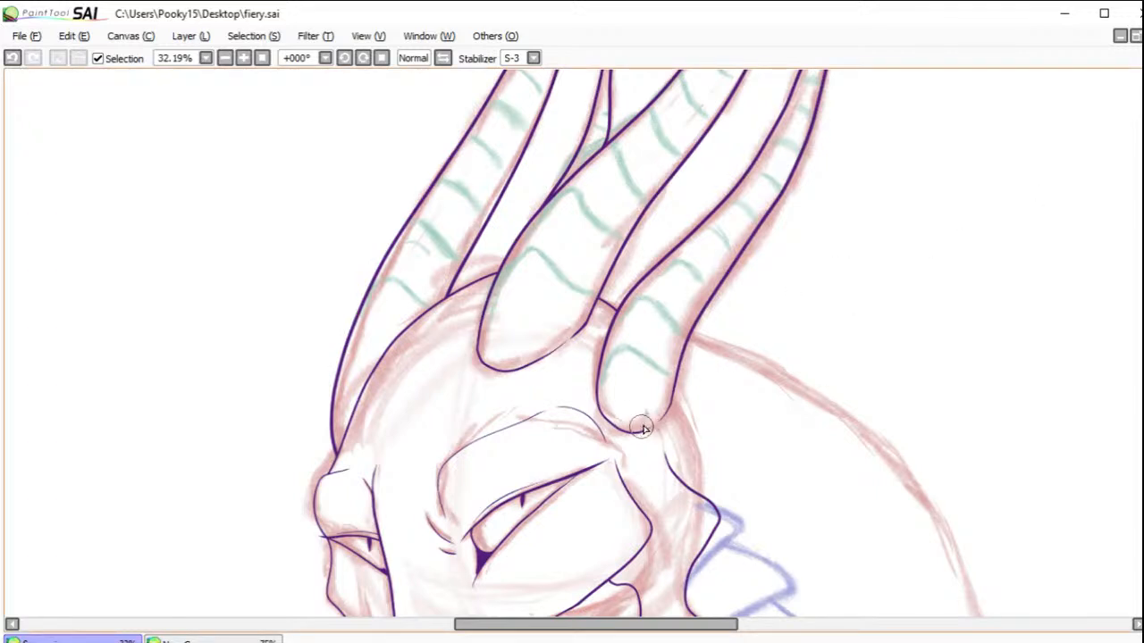
mouse_move(645, 424)
left_mouse_down()
mouse_move(659, 412)
mouse_move(646, 418)
mouse_move(653, 411)
mouse_move(640, 404)
left_mouse_up()
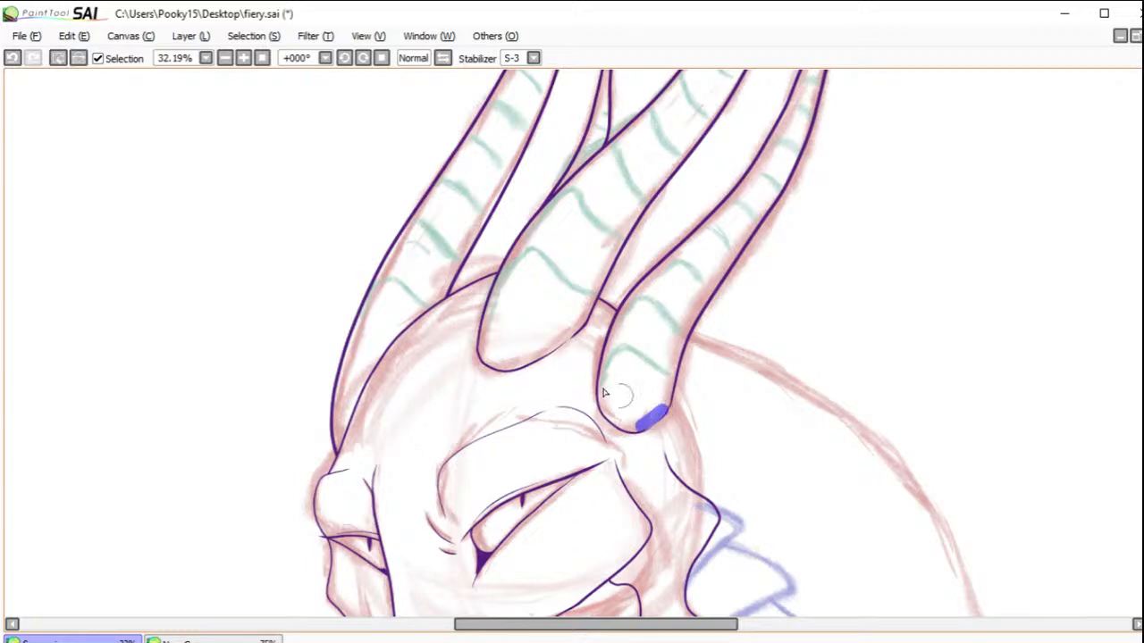
mouse_move(562, 337)
left_mouse_down()
mouse_move(549, 342)
mouse_move(572, 329)
mouse_move(542, 349)
left_mouse_up()
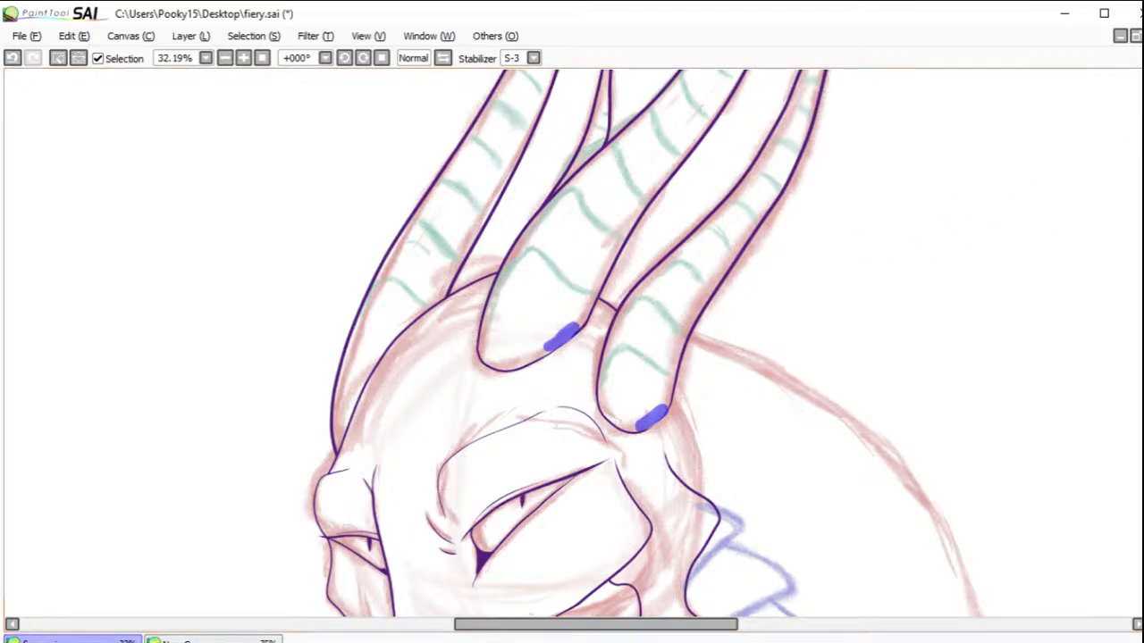
key("ctrl+a")
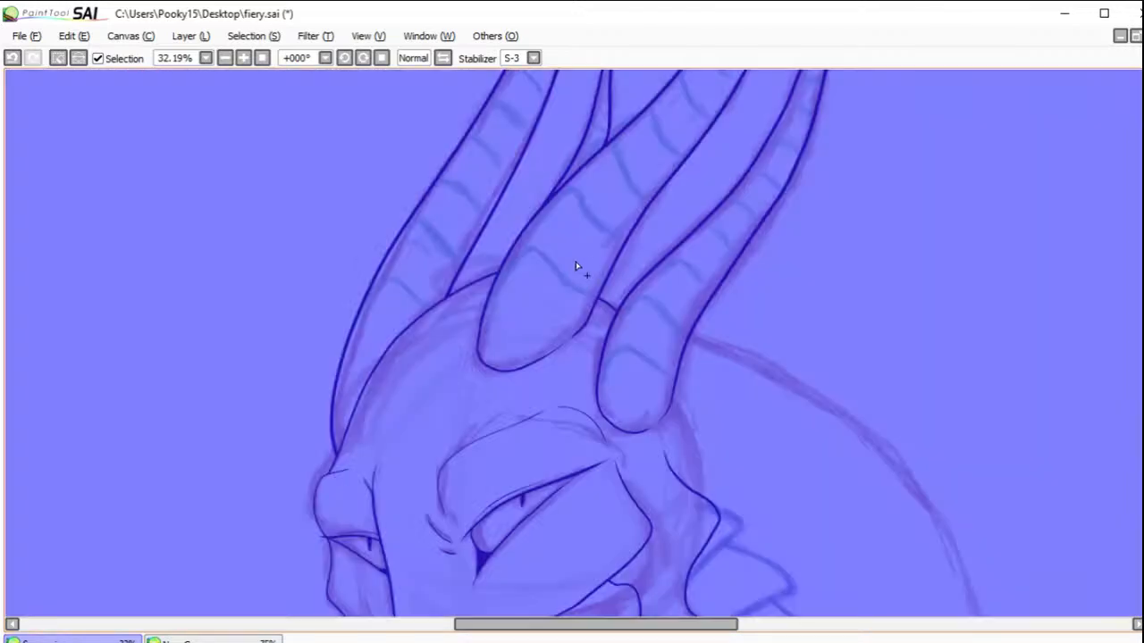
left_click(12, 57)
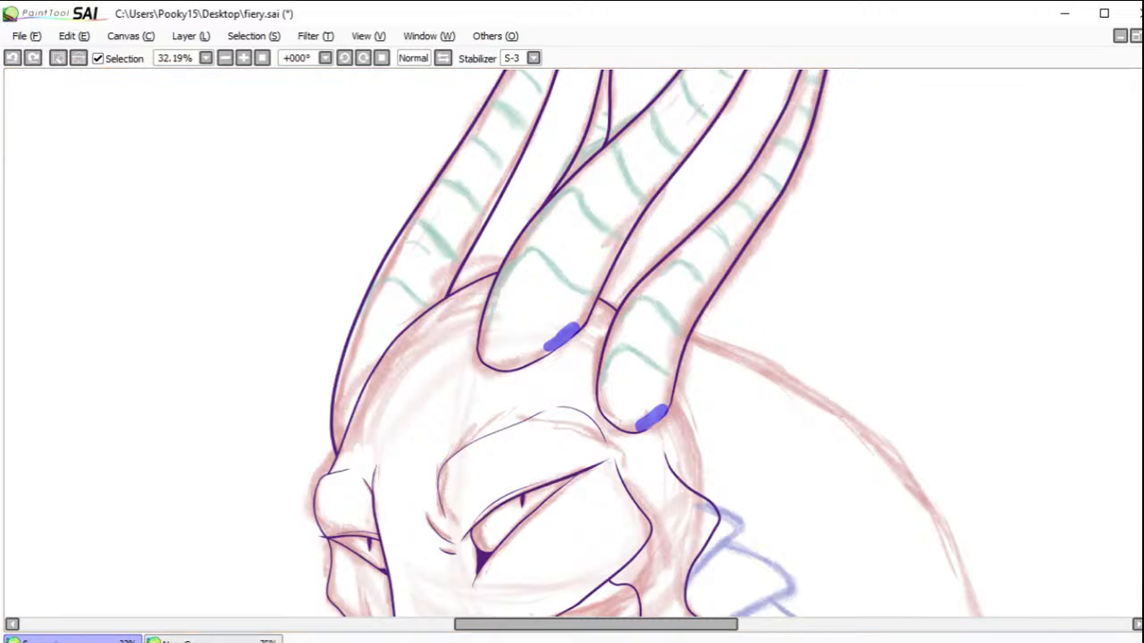
key("ctrl+a")
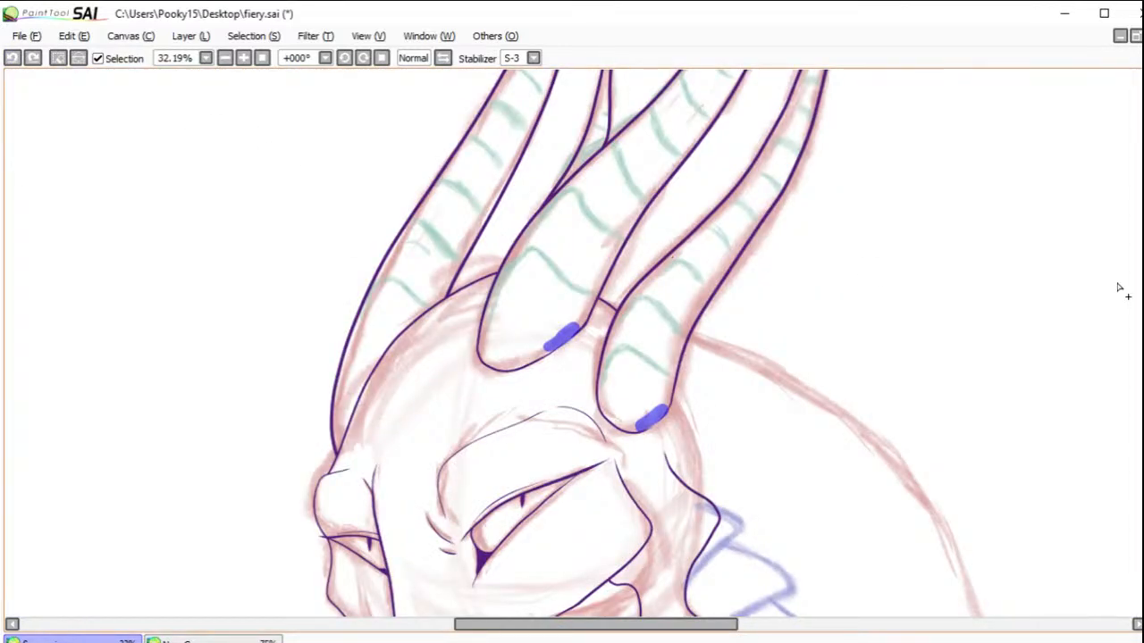
mouse_move(1143, 295)
left_mouse_down()
mouse_move(1143, 269)
mouse_move(1142, 296)
left_mouse_up()
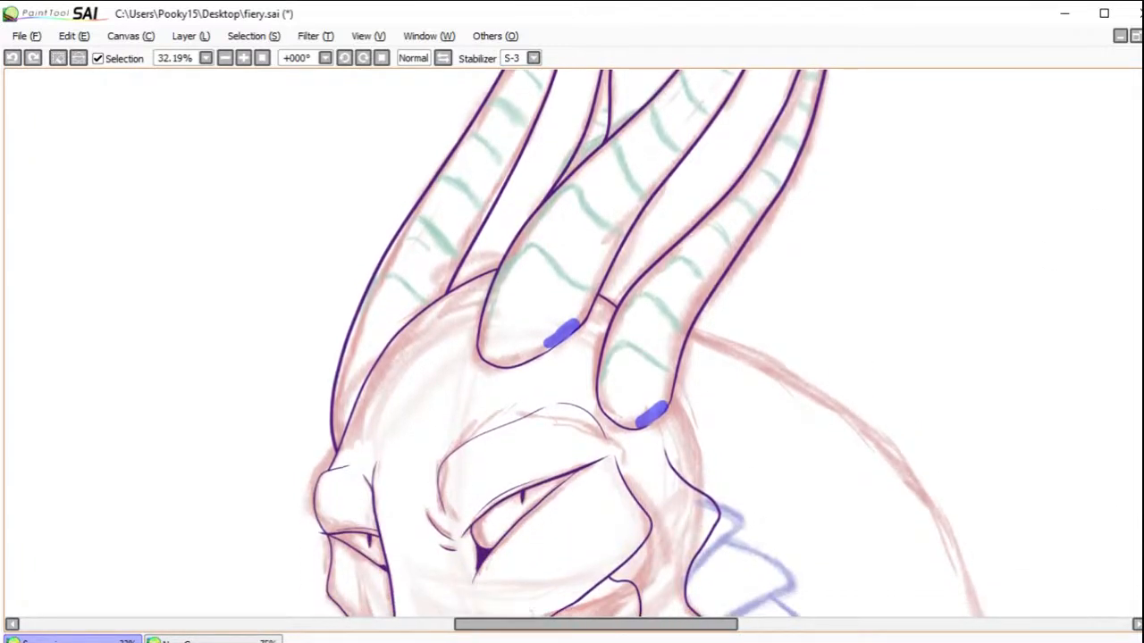
Step: Add the interiors of the three large horns and the small pointed horn tip to the selection
key("ctrl+space")
left_click_drag(576, 349, 721, 475)
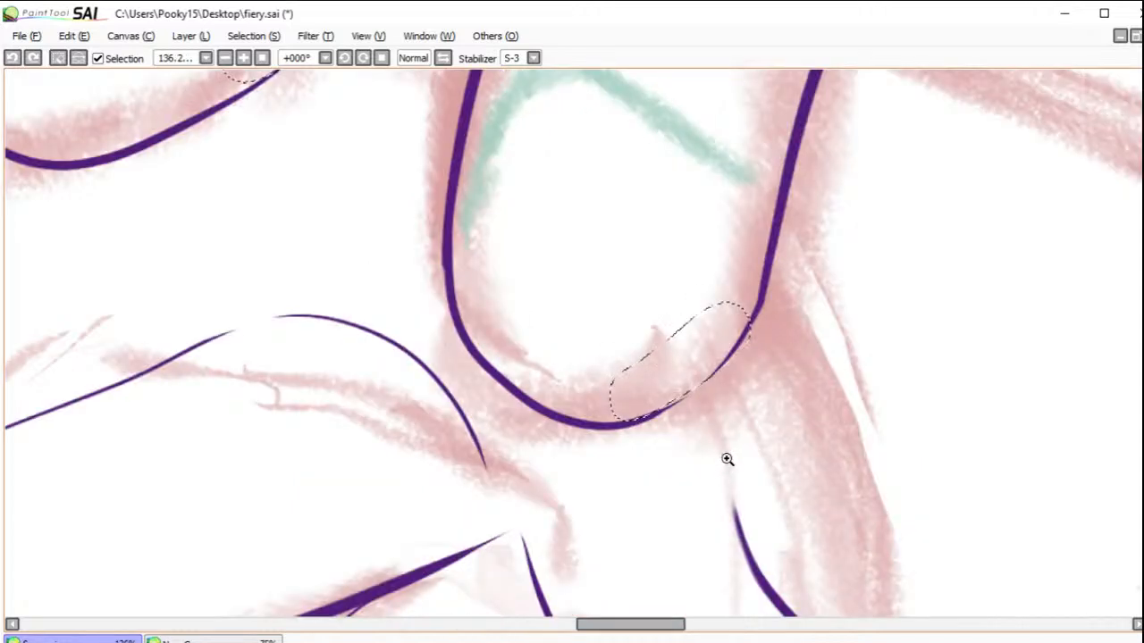
left_click(1143, 295)
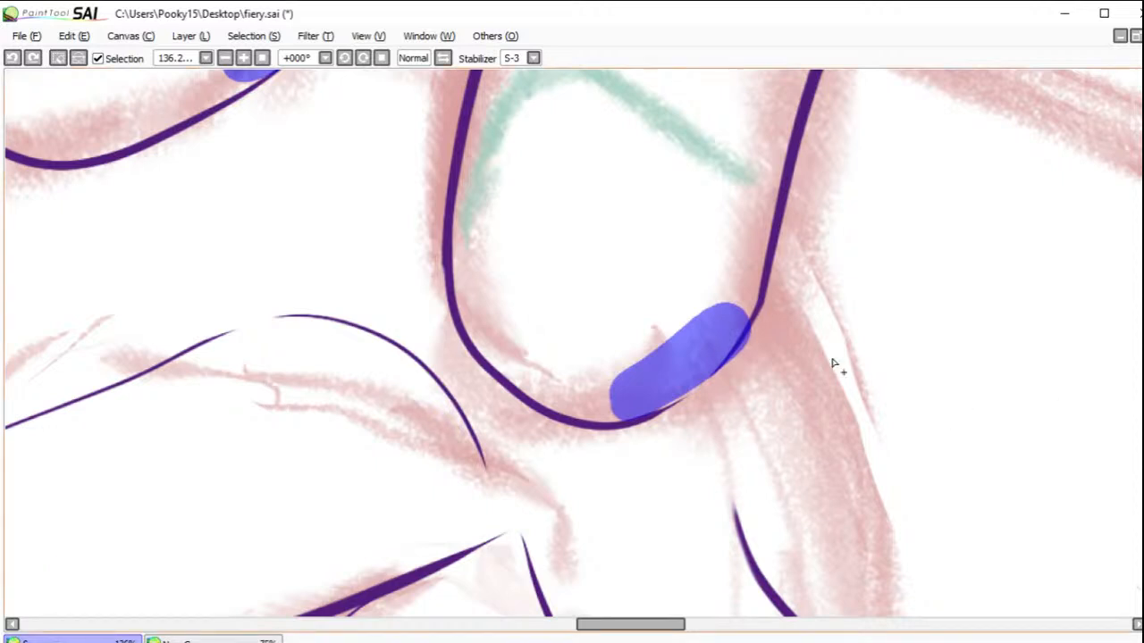
left_click(648, 223)
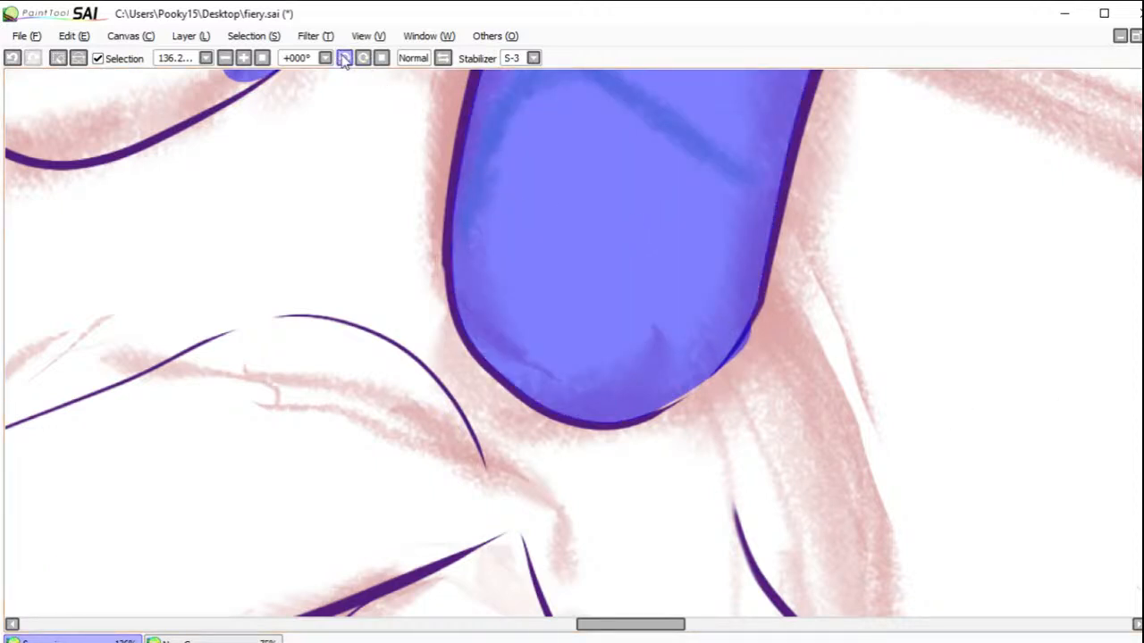
left_click(225, 57)
left_click(226, 57)
left_click(226, 57)
left_click(225, 57)
left_click(225, 57)
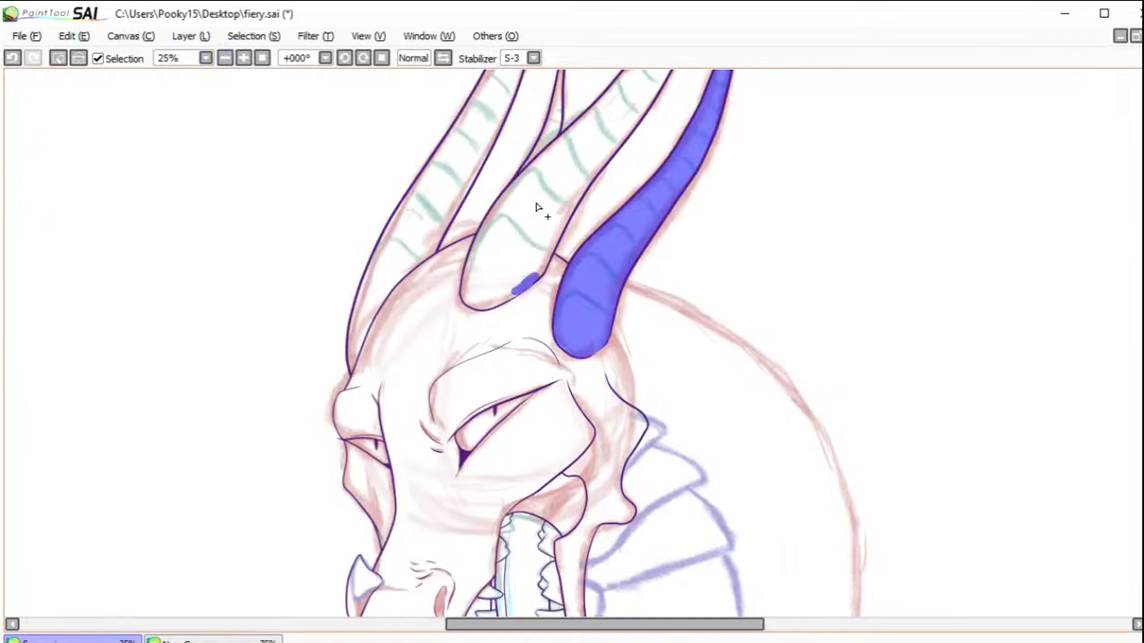
left_click(497, 183)
left_click(451, 166)
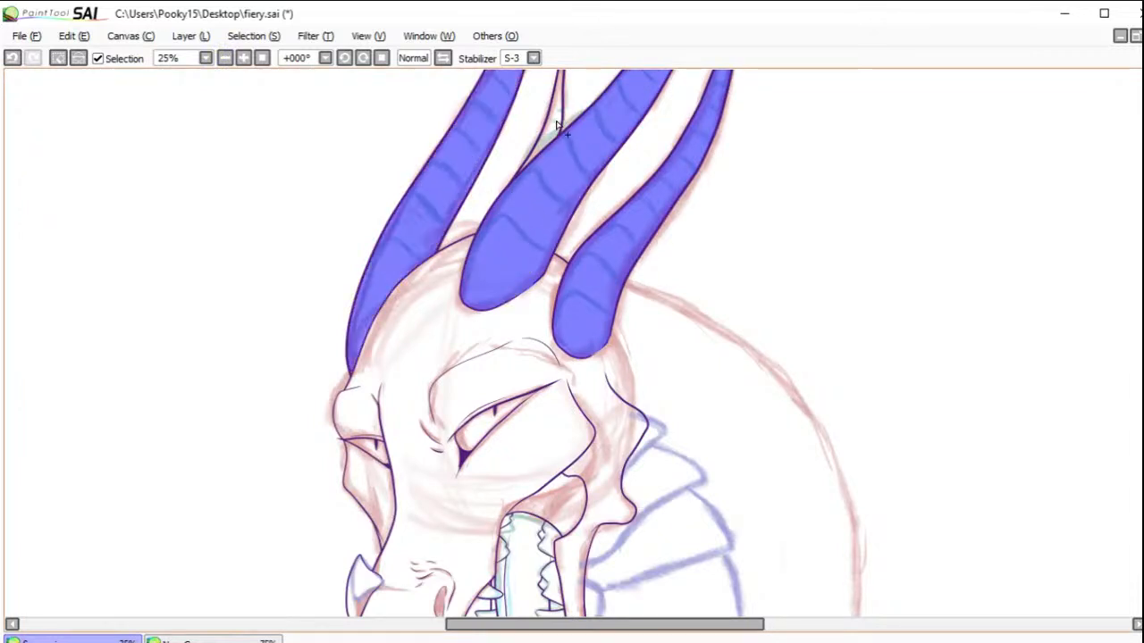
left_click(554, 134)
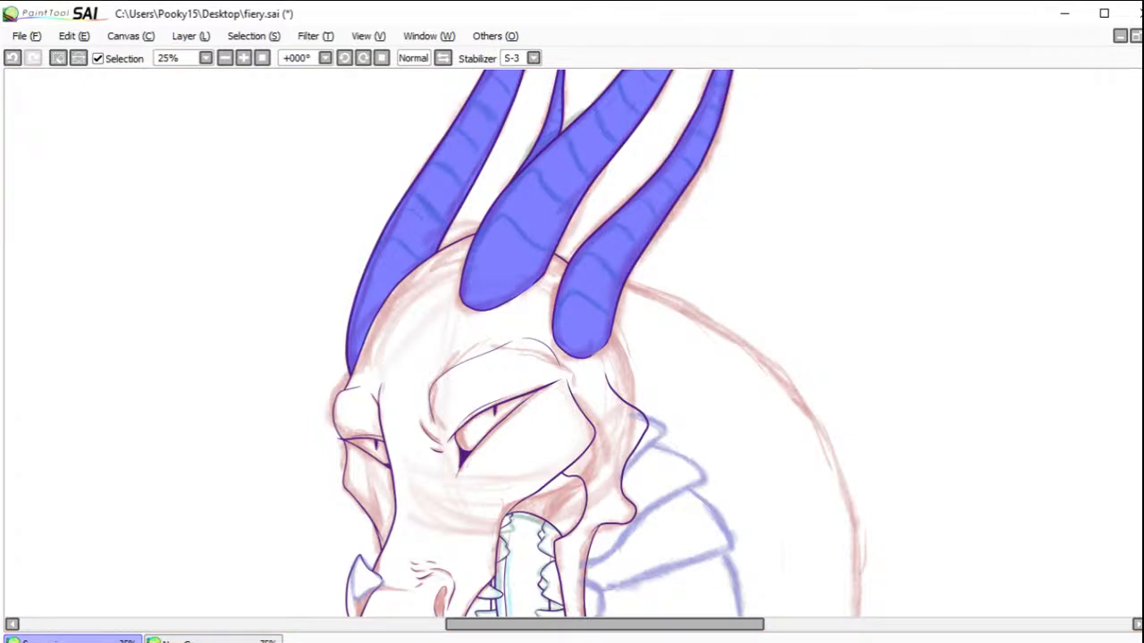
Step: Ink the two lowest curved rings across the rightmost horn, following the green sketch within the selection
left_click_drag(759, 212, 801, 344)
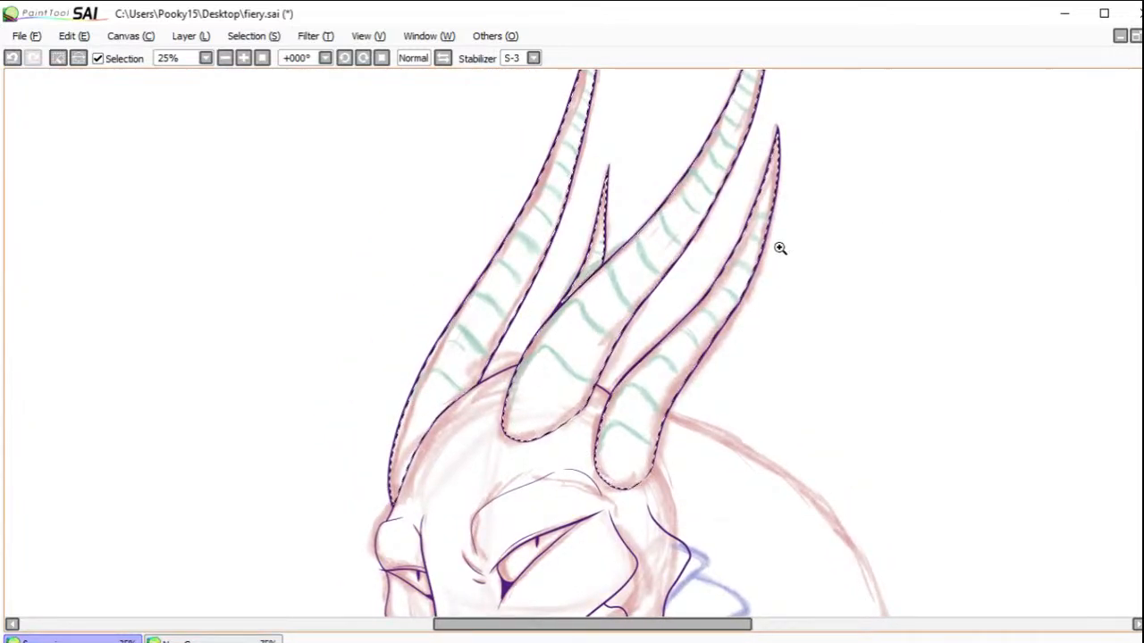
left_click_drag(548, 350, 778, 530)
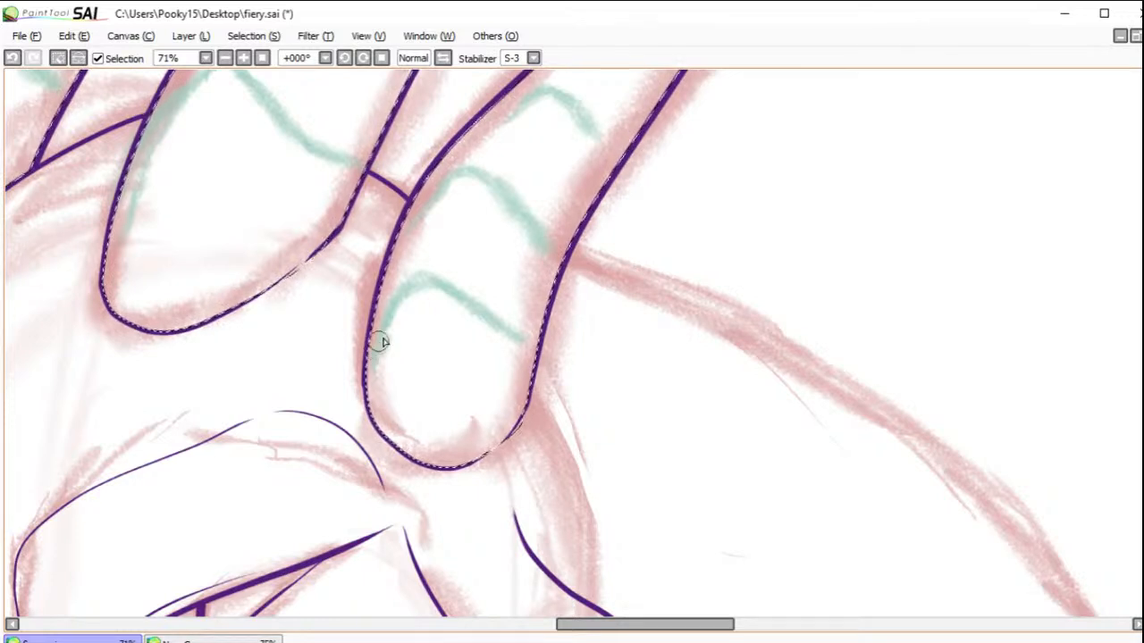
mouse_move(381, 323)
left_mouse_down()
mouse_move(416, 280)
mouse_move(536, 343)
left_mouse_up()
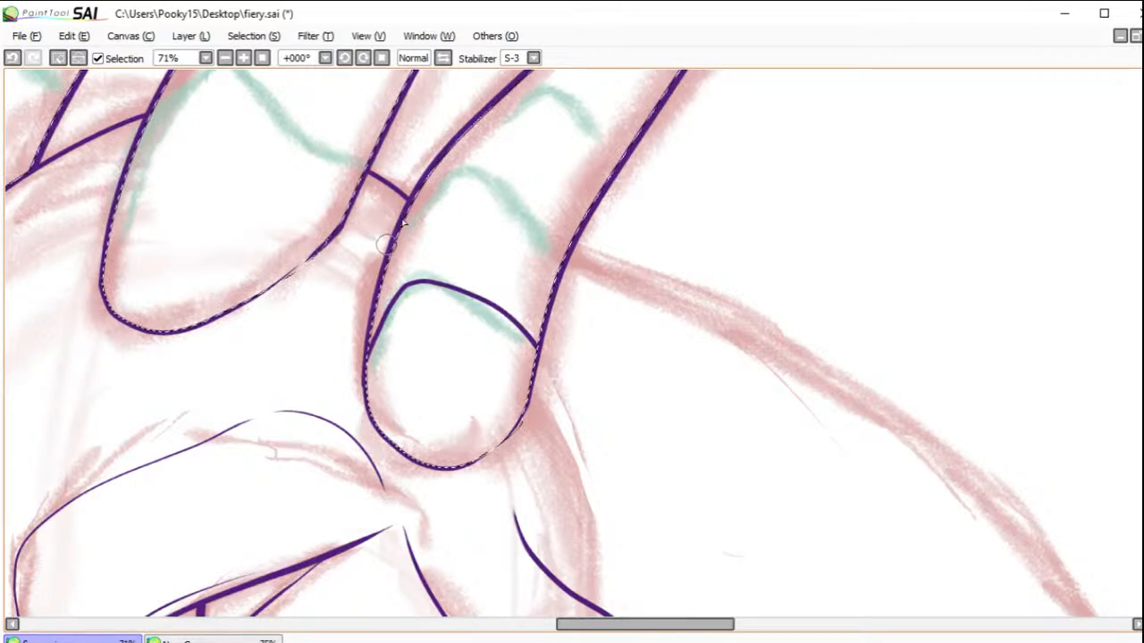
mouse_move(458, 163)
left_mouse_down()
mouse_move(531, 209)
mouse_move(565, 266)
left_mouse_up()
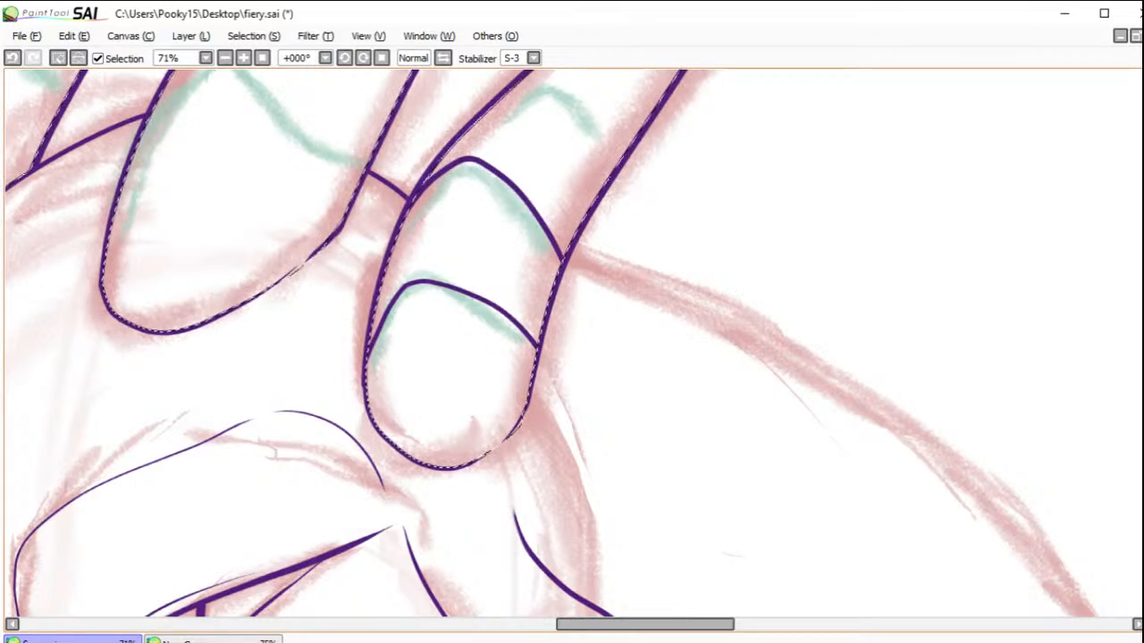
Step: Ink five more curved rings up the middle stretch of the rightmost horn, each spanning from edge to edge
scroll(465, 134, "up", 1)
scroll(470, 433, "up", 5)
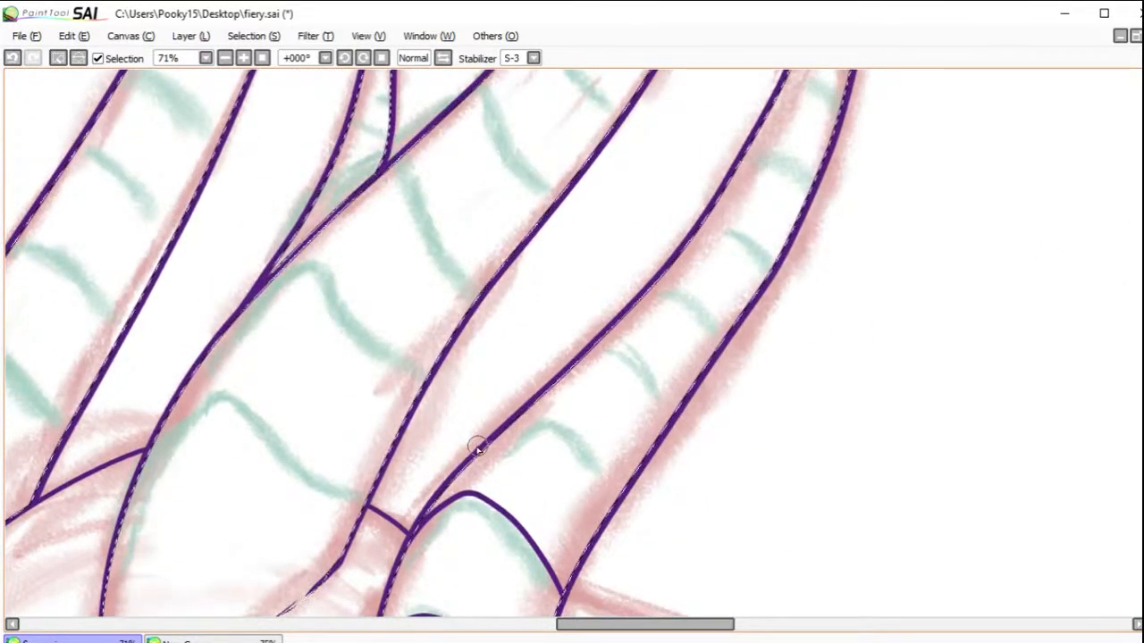
mouse_move(541, 403)
left_mouse_down()
mouse_move(608, 460)
mouse_move(621, 495)
left_mouse_up()
left_click_drag(599, 339, 670, 389)
left_click_drag(643, 354, 672, 409)
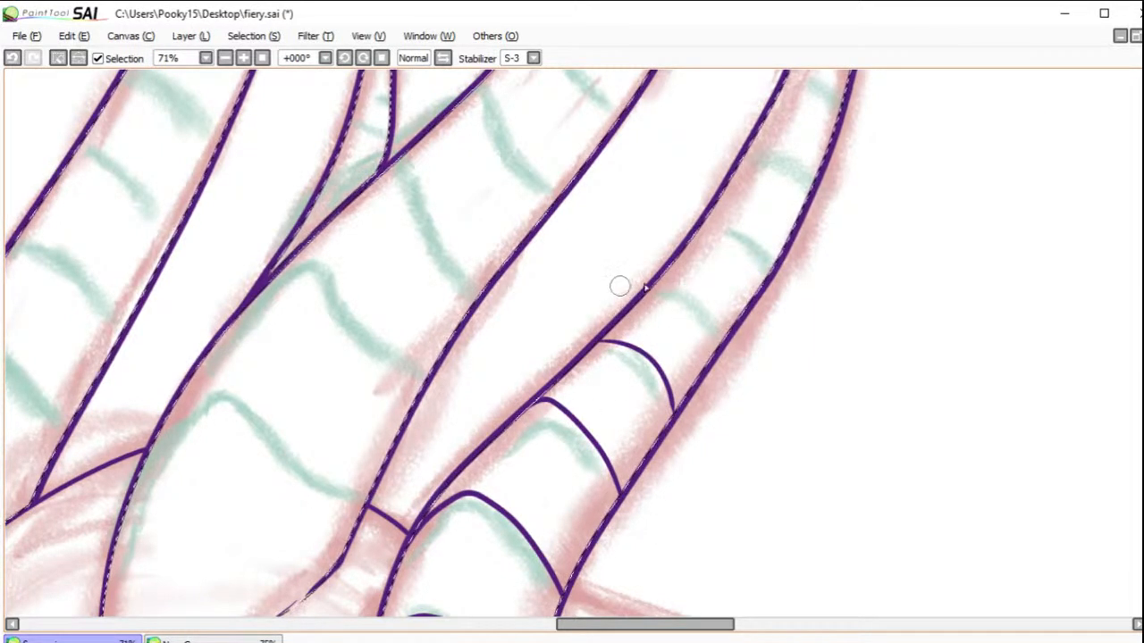
left_click_drag(652, 286, 718, 355)
left_click_drag(706, 219, 777, 259)
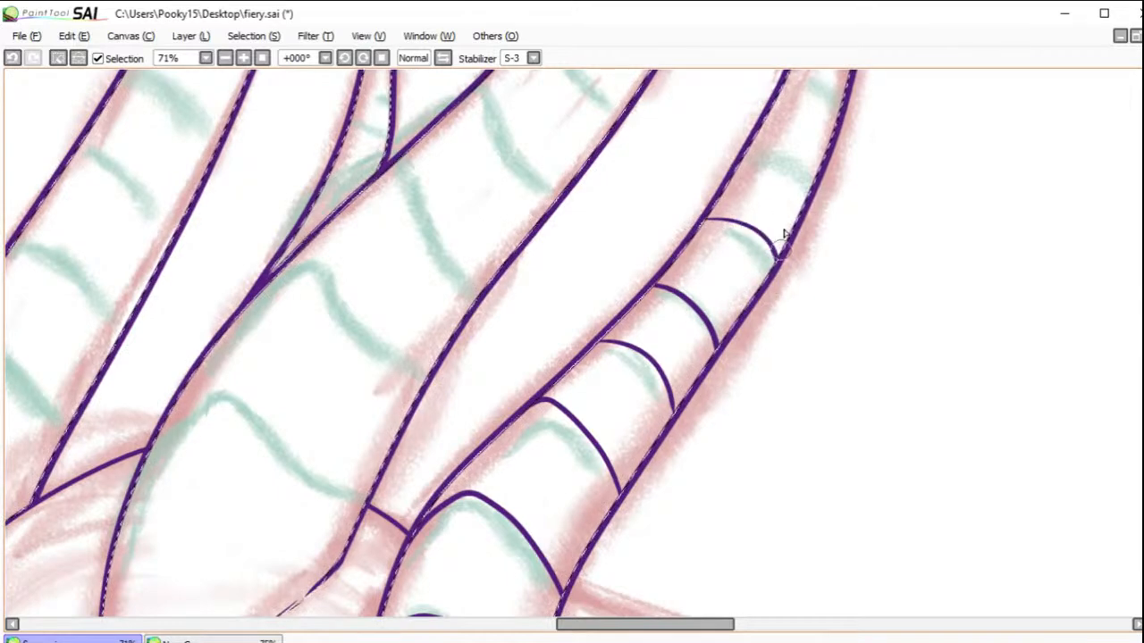
mouse_move(728, 161)
left_mouse_down()
mouse_move(803, 166)
mouse_move(809, 192)
left_mouse_up()
Step: Ink five progressively narrower rings up to the rightmost horn's tip, redoing the first one with a flatter curve
scroll(1050, 224, "up", 5)
mouse_move(786, 391)
left_mouse_down()
mouse_move(822, 410)
mouse_move(831, 436)
left_mouse_up()
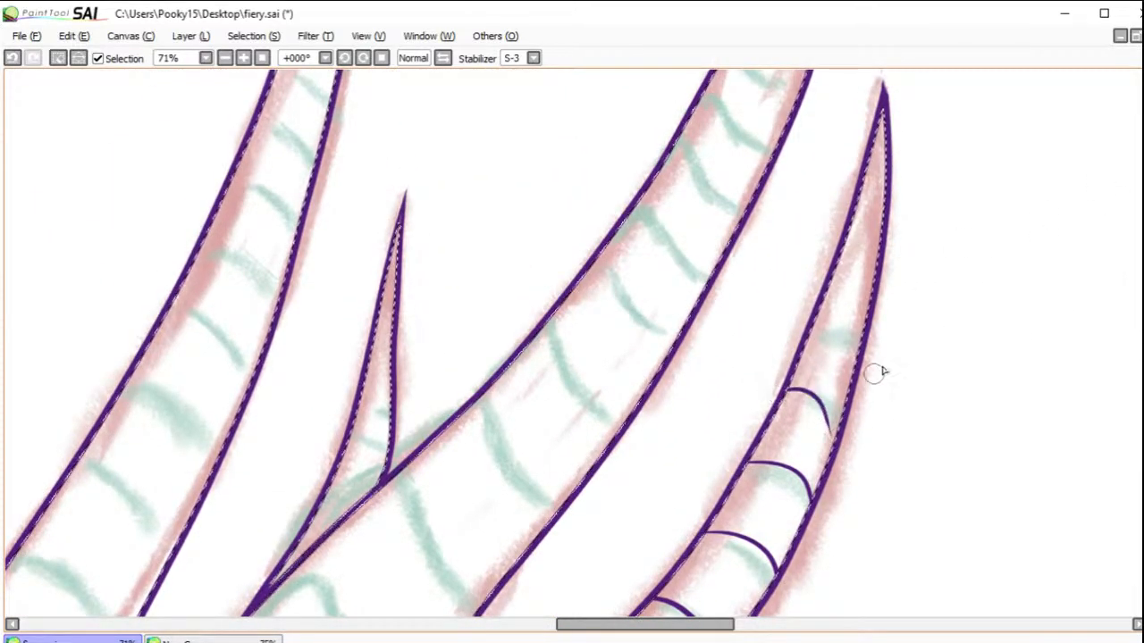
left_click(12, 58)
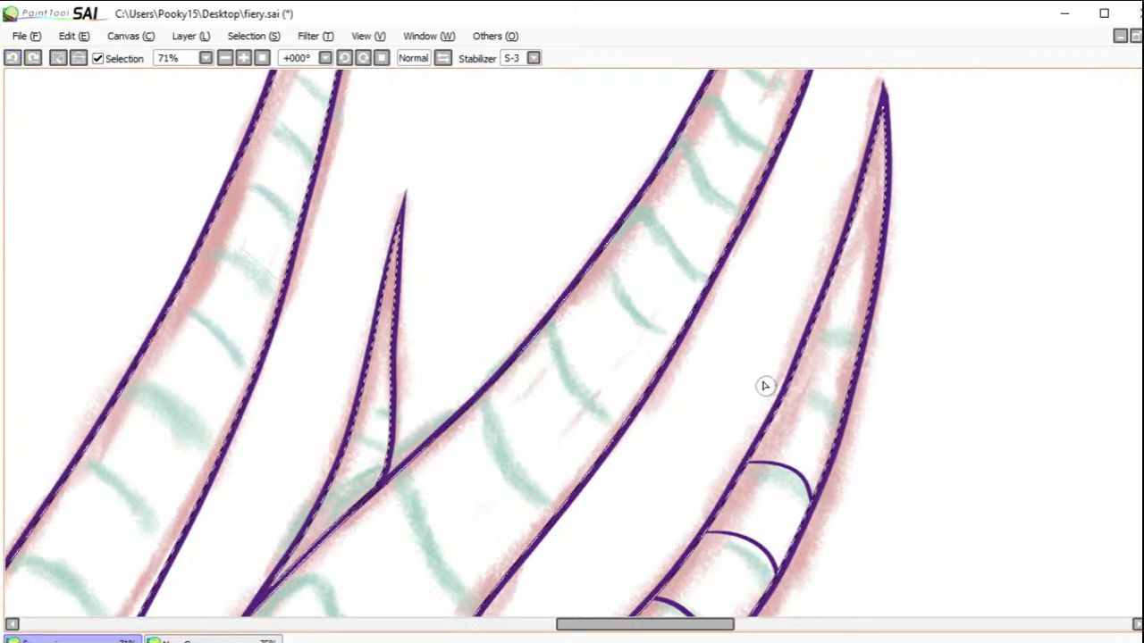
left_click_drag(777, 396, 842, 411)
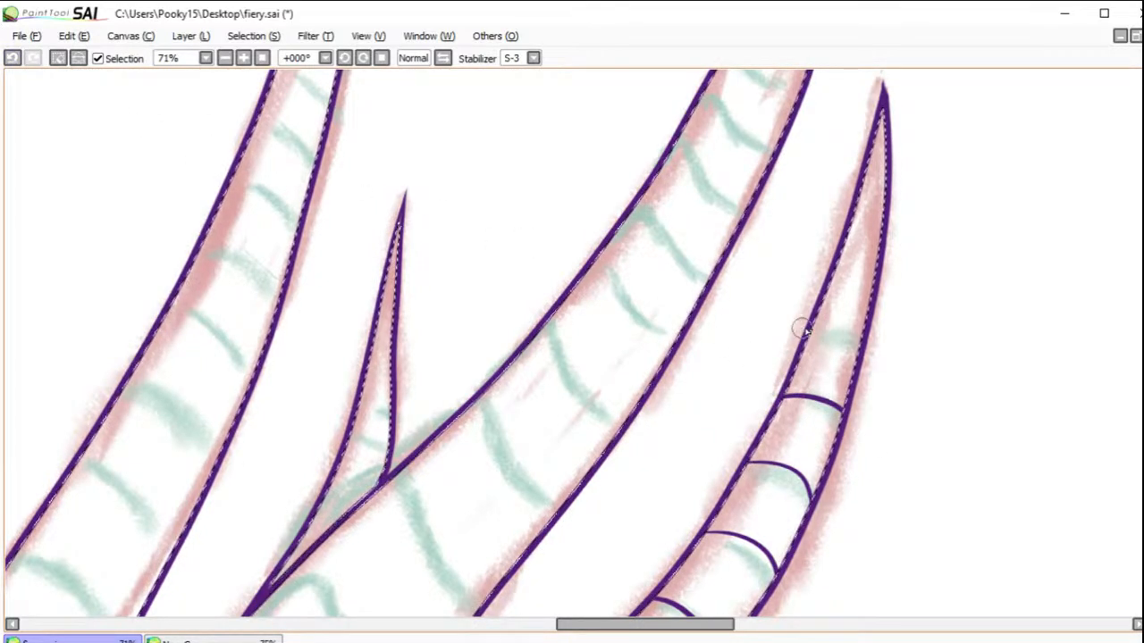
left_click_drag(840, 262, 875, 259)
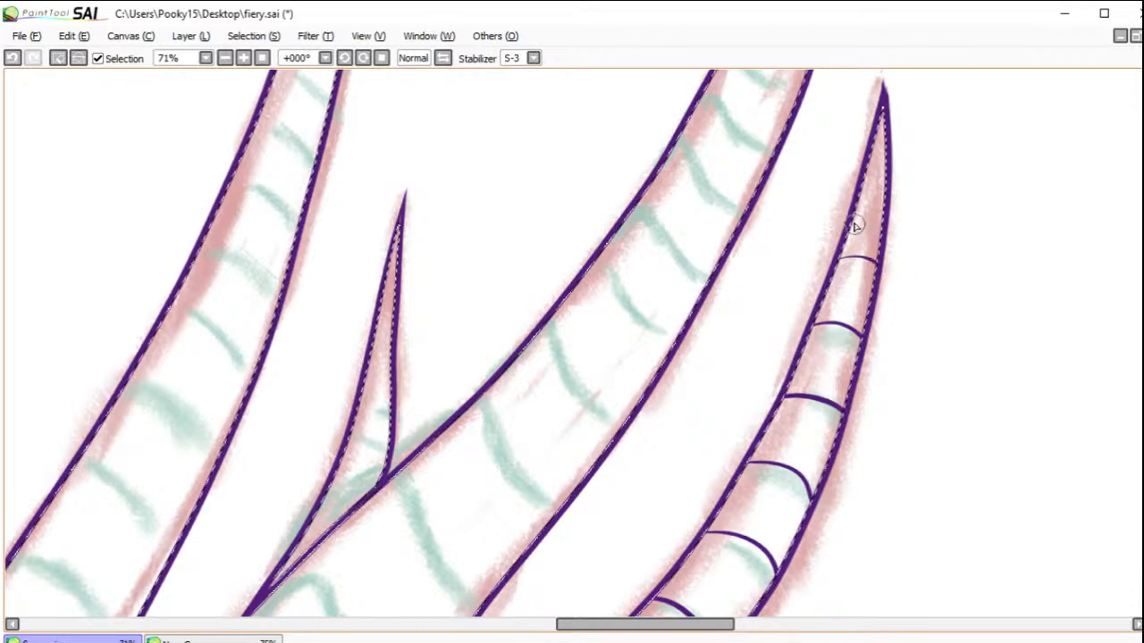
mouse_move(858, 208)
left_mouse_down()
mouse_move(892, 223)
mouse_move(889, 165)
left_mouse_up()
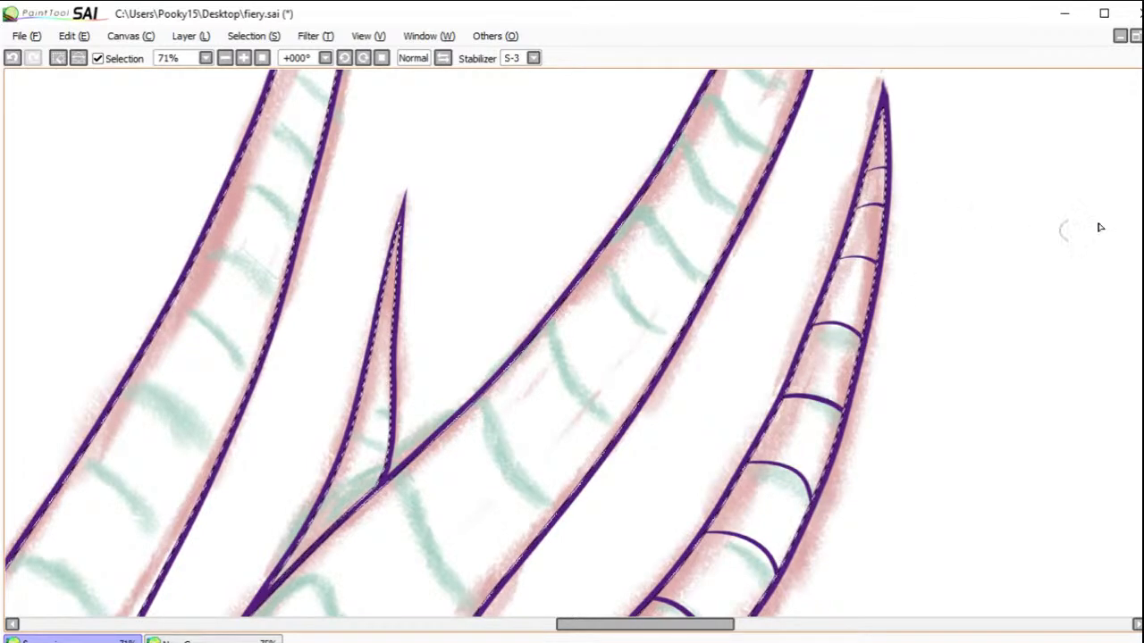
Step: Ink the five lowest wavy rings across the large middle horn from edge to edge, following the green sketch
scroll(572, 343, "down", 5)
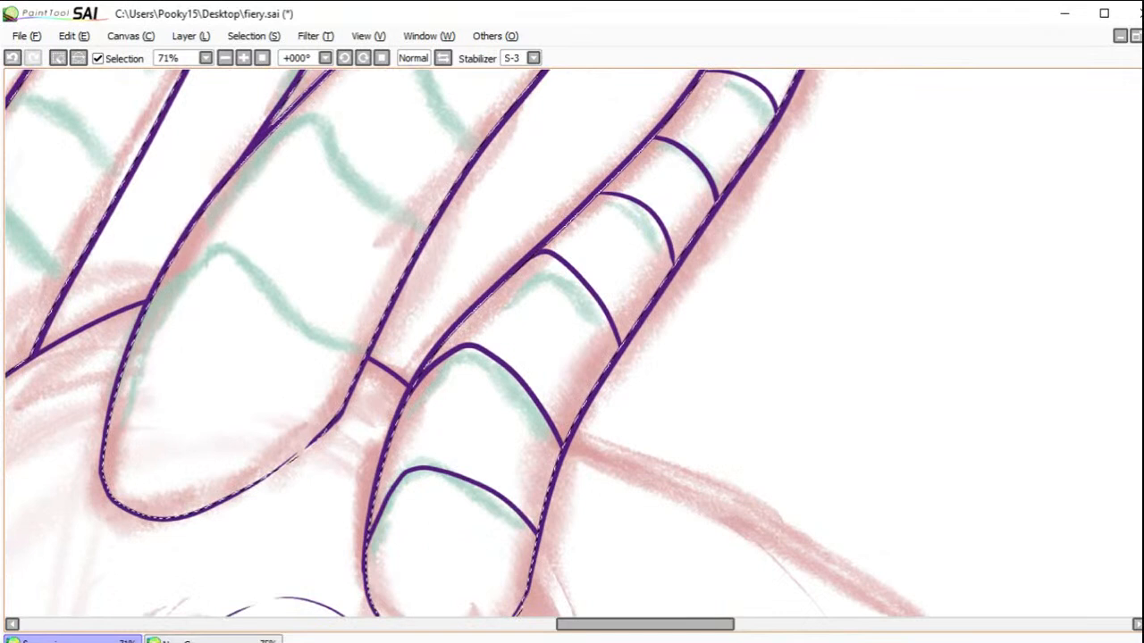
left_click_drag(659, 626, 629, 625)
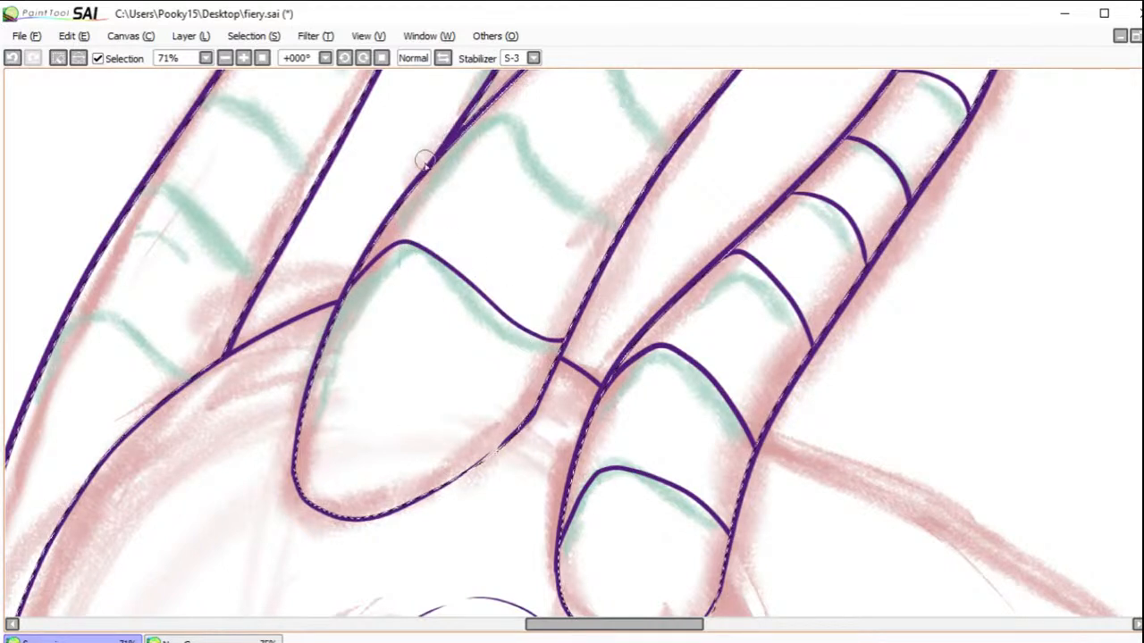
mouse_move(467, 127)
left_mouse_down()
mouse_move(510, 117)
mouse_move(604, 216)
left_mouse_up()
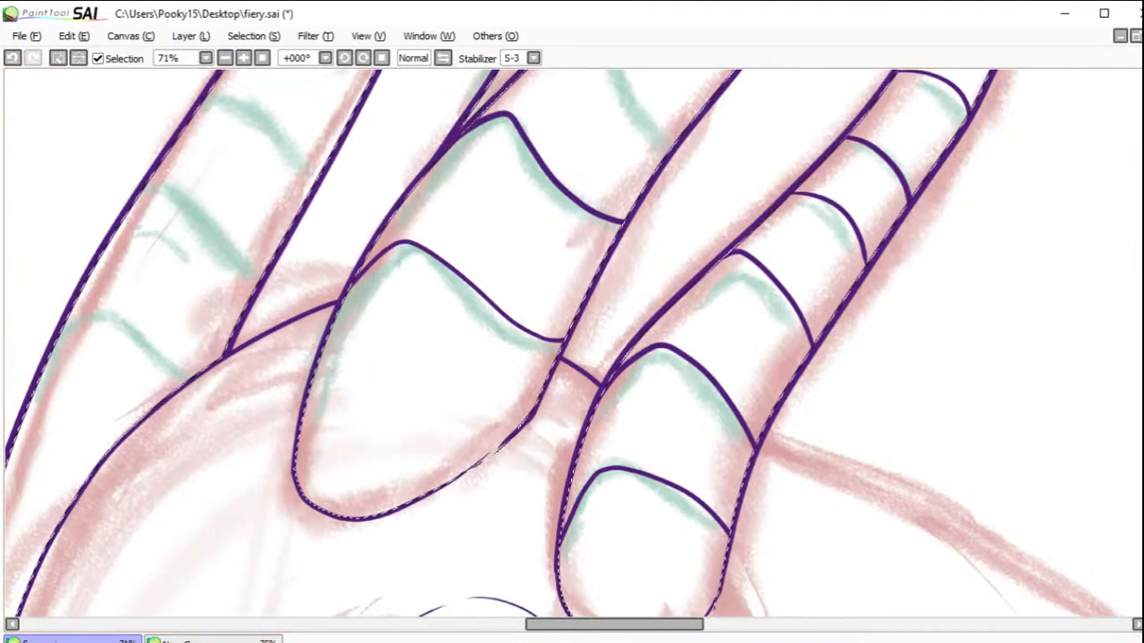
scroll(550, 344, "up", 5)
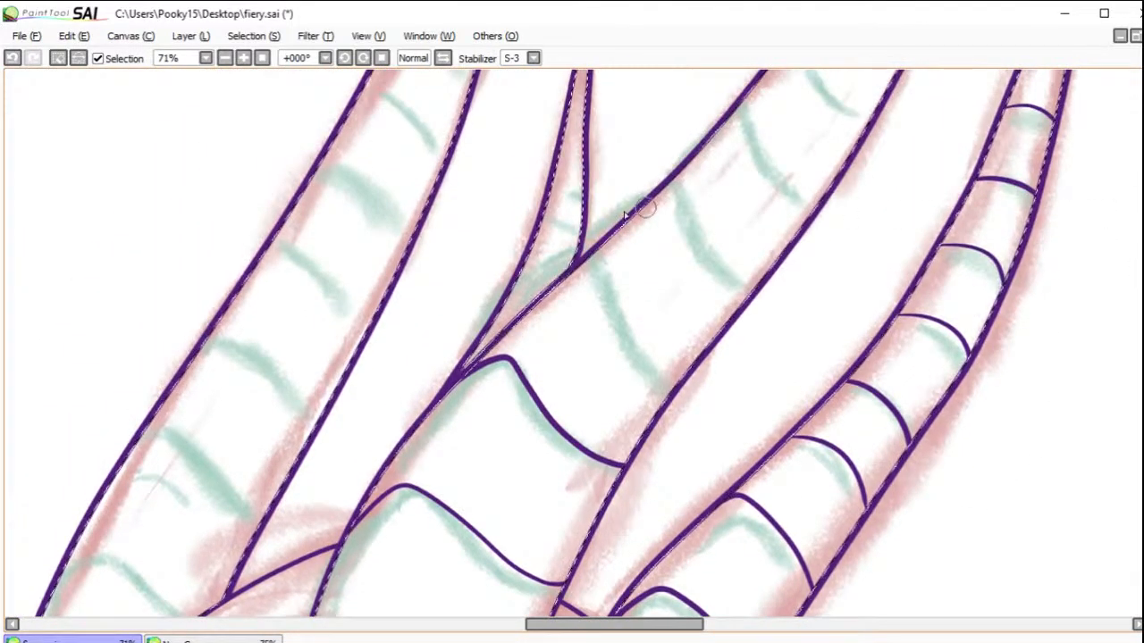
left_click_drag(616, 282, 659, 368)
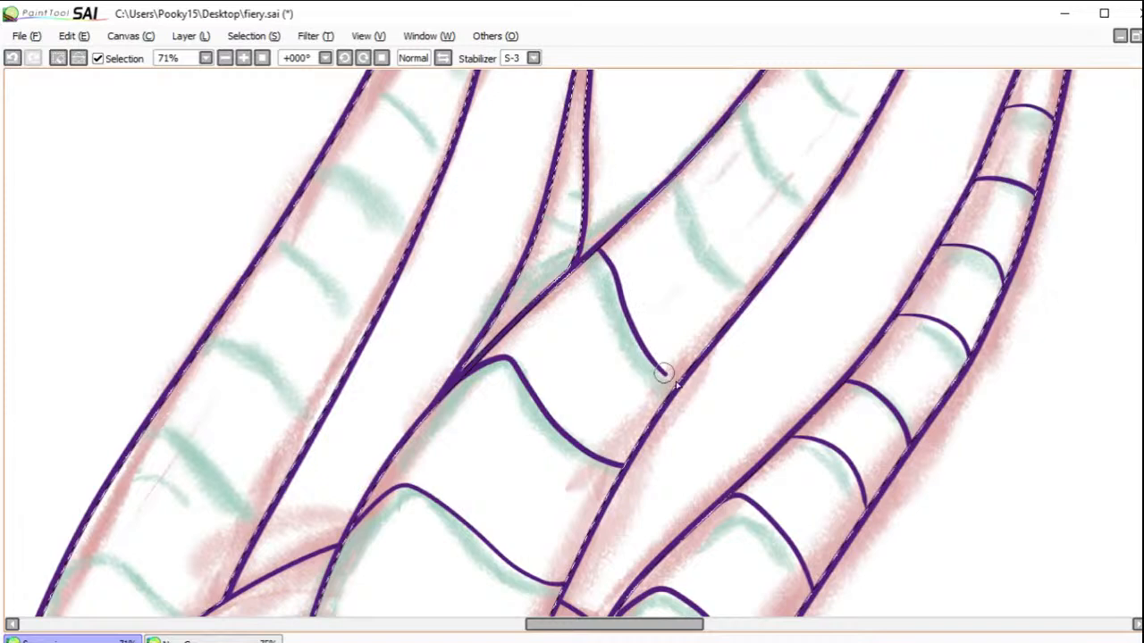
mouse_move(682, 191)
left_mouse_down()
mouse_move(703, 240)
mouse_move(747, 294)
left_mouse_up()
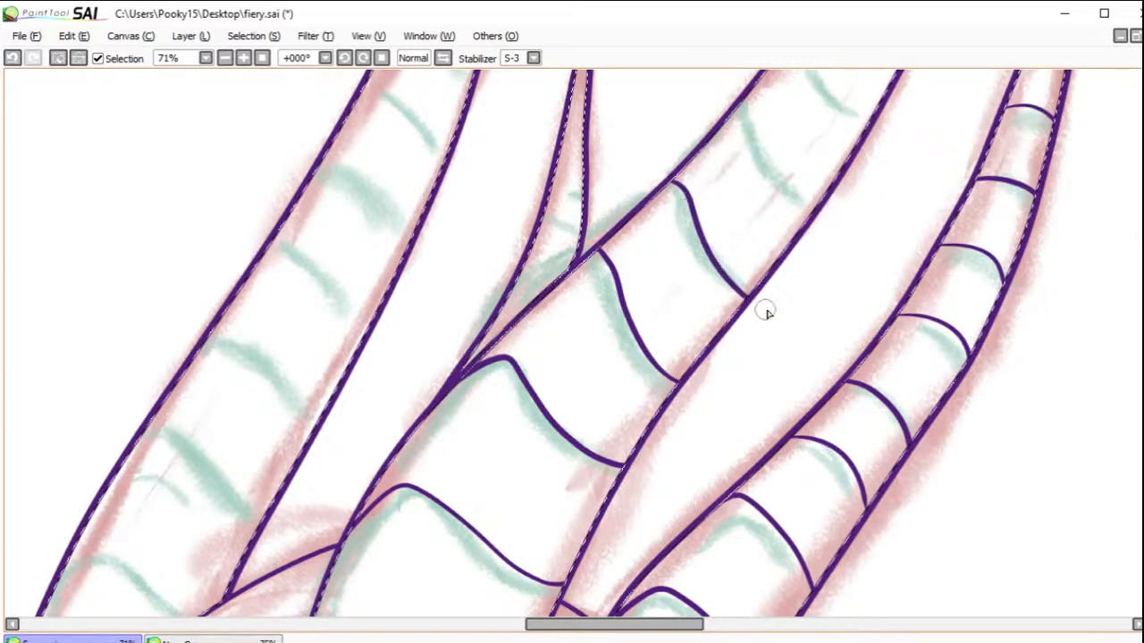
mouse_move(740, 107)
left_mouse_down()
mouse_move(788, 193)
mouse_move(810, 215)
left_mouse_up()
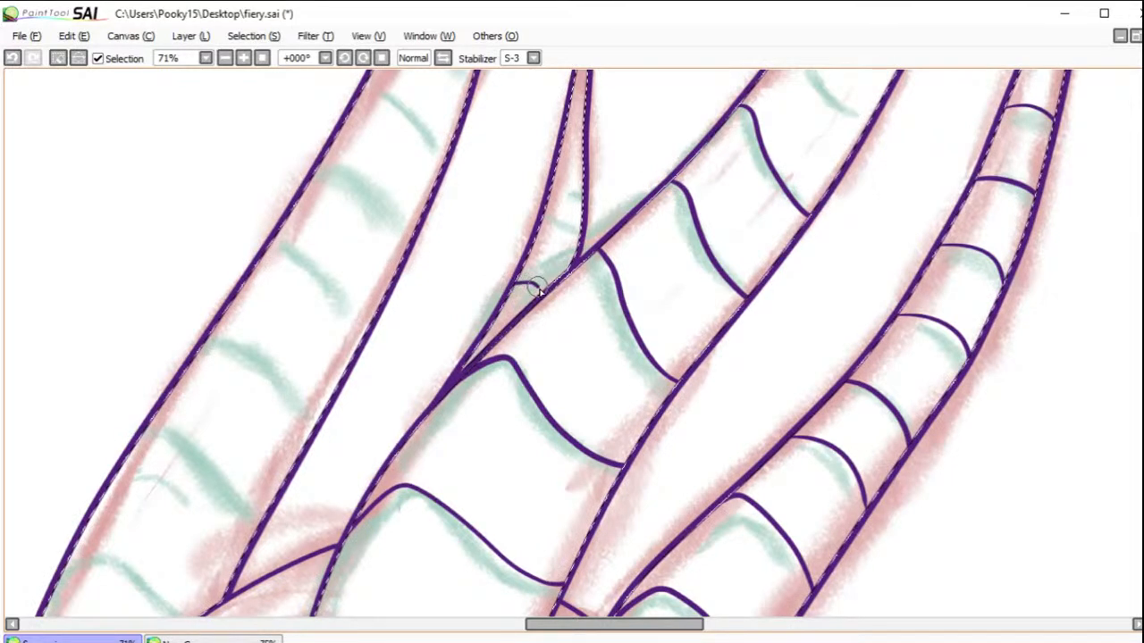
Step: Ink small curved rings along the short pointed horn behind the middle horn, from its base up towards the tip
mouse_move(532, 240)
left_mouse_down()
mouse_move(559, 240)
mouse_move(577, 257)
left_mouse_up()
left_click_drag(543, 191, 582, 197)
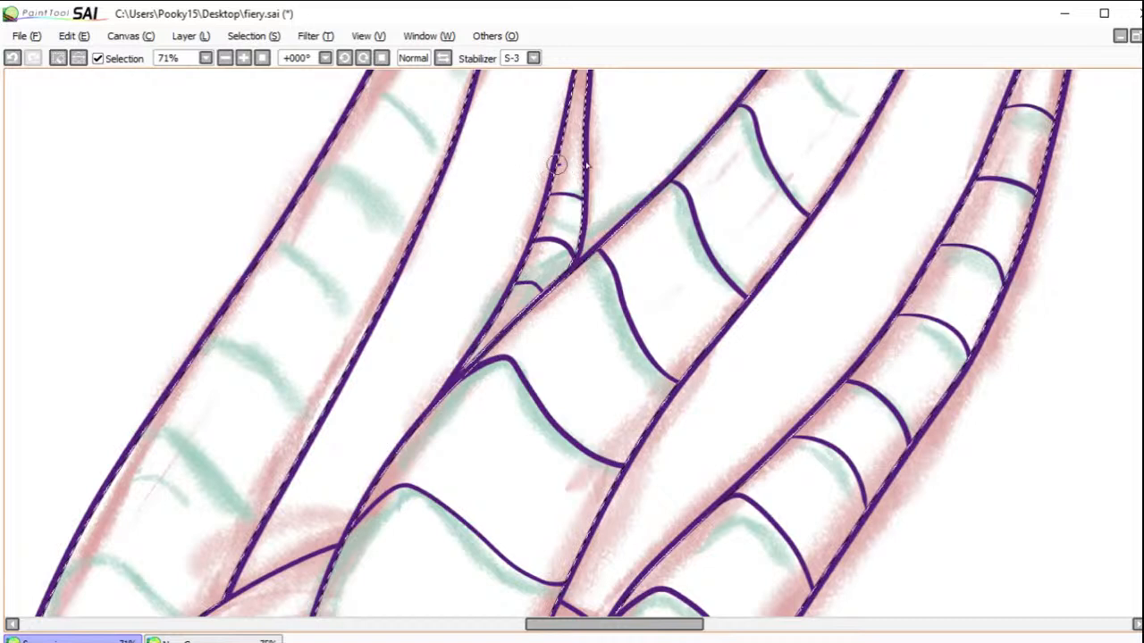
mouse_move(557, 138)
left_mouse_down()
mouse_move(592, 148)
mouse_move(585, 114)
left_mouse_up()
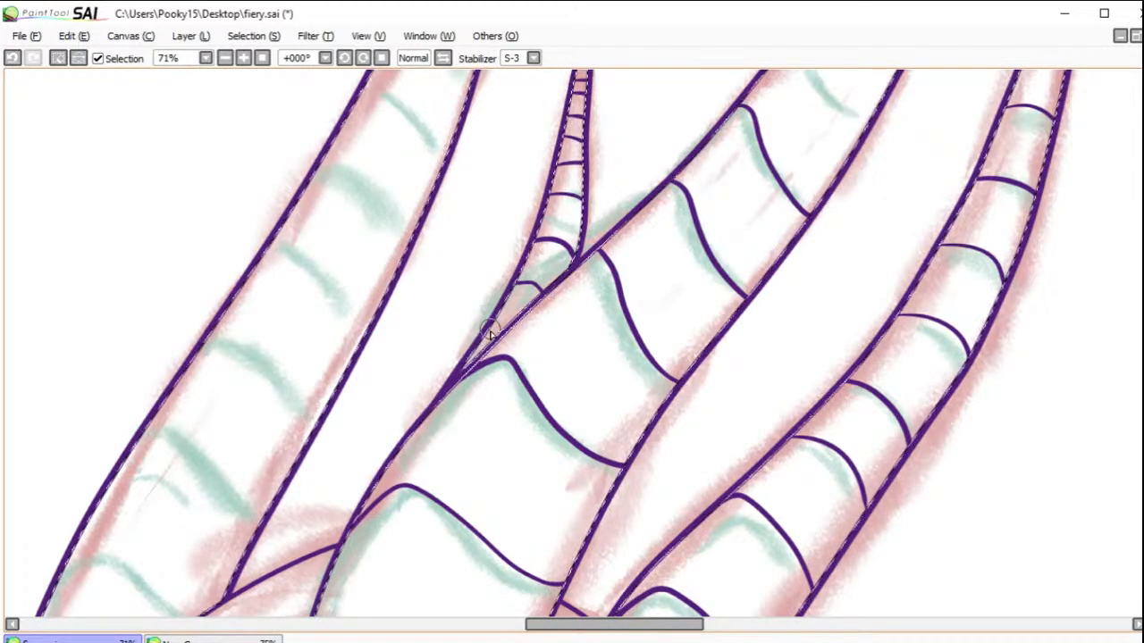
left_click_drag(1142, 236, 1143, 195)
mouse_move(577, 293)
left_mouse_down()
mouse_move(612, 298)
mouse_move(594, 273)
left_mouse_up()
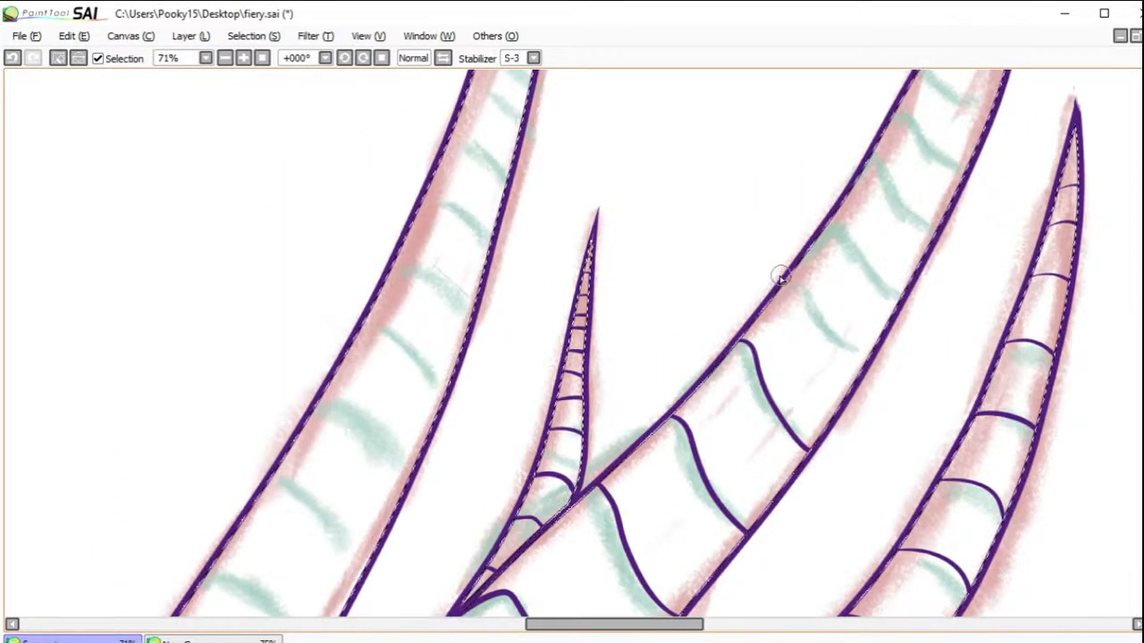
Step: Ink four more wavy rings up the middle stretch of the large middle horn, following the green sketch
mouse_move(824, 227)
left_mouse_down()
mouse_move(879, 276)
mouse_move(900, 296)
left_mouse_up()
left_click_drag(871, 154, 936, 232)
left_click_drag(895, 108, 965, 168)
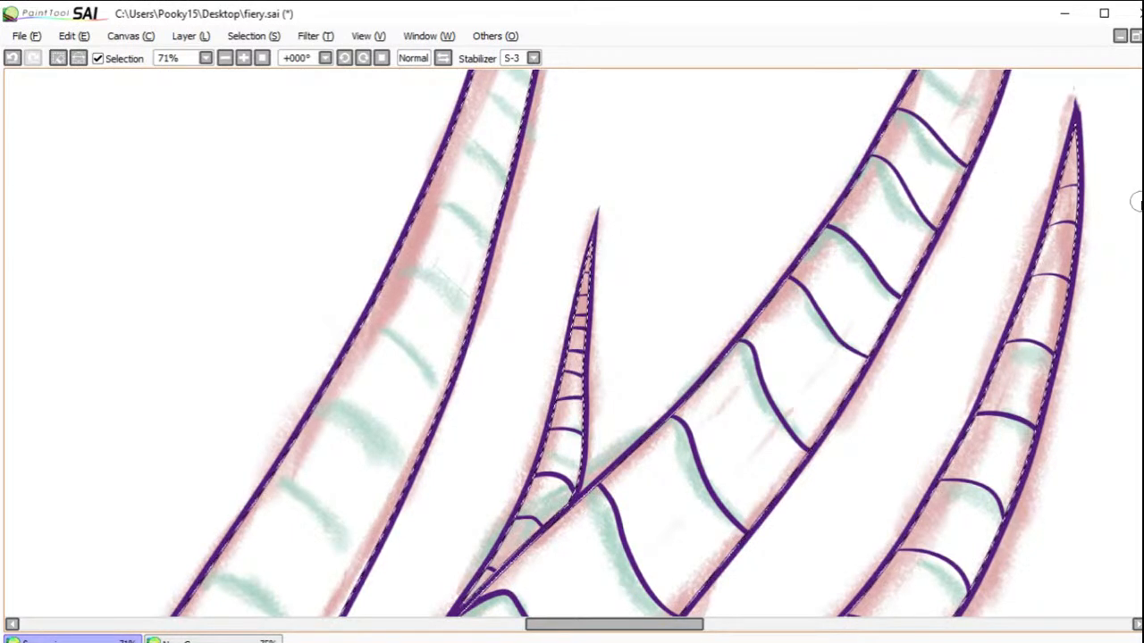
Step: Ink progressively narrower curved rings over the upper part of the large middle horn up to its tip
scroll(983, 160, "up", 1)
scroll(924, 401, "up", 5)
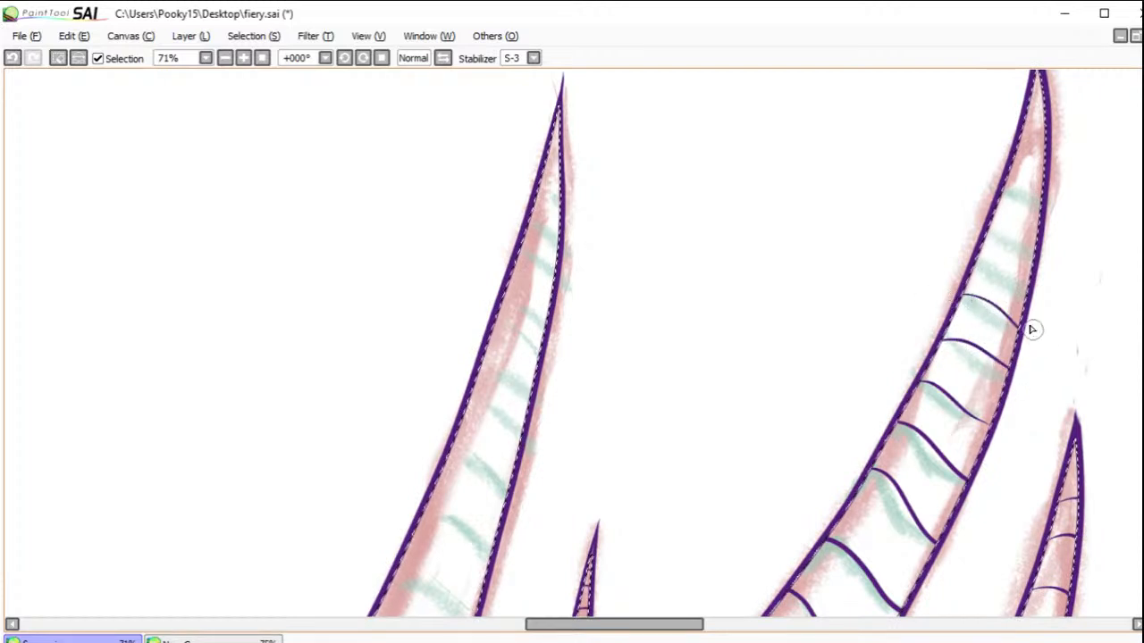
left_click_drag(988, 237, 1034, 255)
left_click_drag(999, 199, 1041, 207)
mouse_move(1008, 173)
left_mouse_down()
mouse_move(1056, 185)
mouse_move(1037, 164)
mouse_move(1060, 162)
mouse_move(1012, 132)
mouse_move(1054, 133)
mouse_move(1028, 120)
mouse_move(1044, 95)
left_mouse_up()
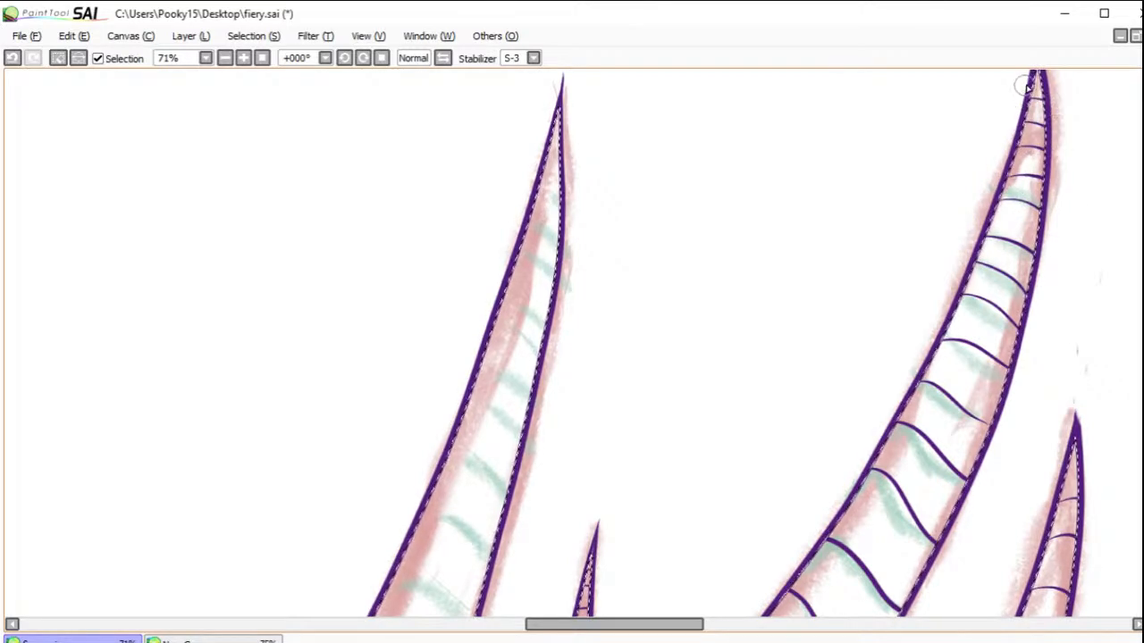
Step: Ink the three lowest curved rings across the leftmost horn, starting near its pointed base
scroll(1022, 320, "up", 10)
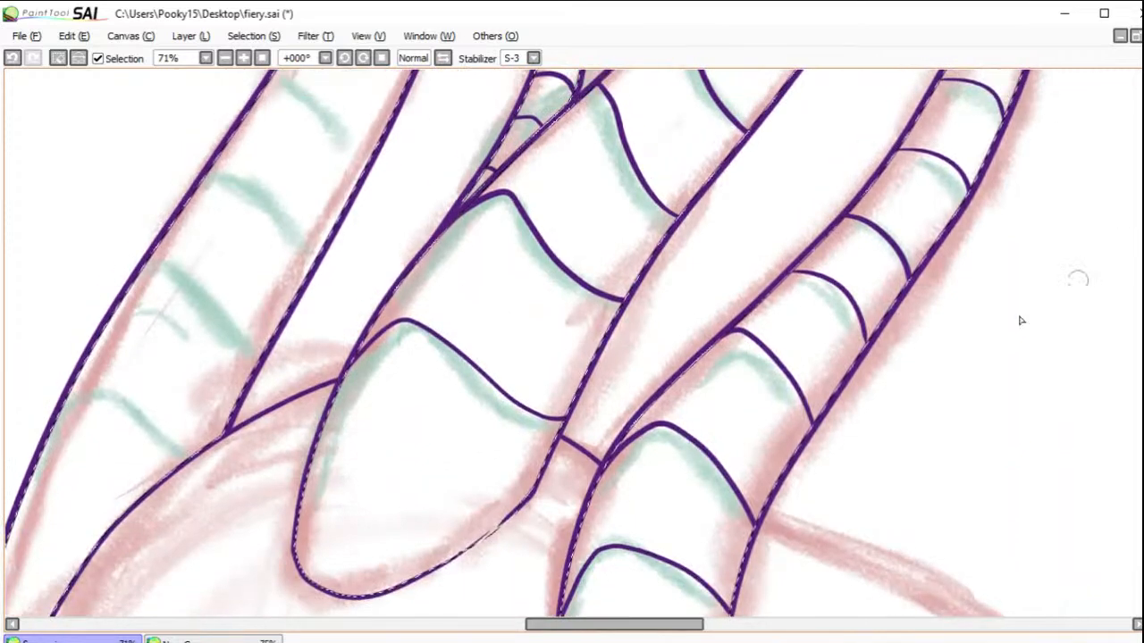
left_click_drag(676, 626, 595, 624)
scroll(1137, 402, "down", 5)
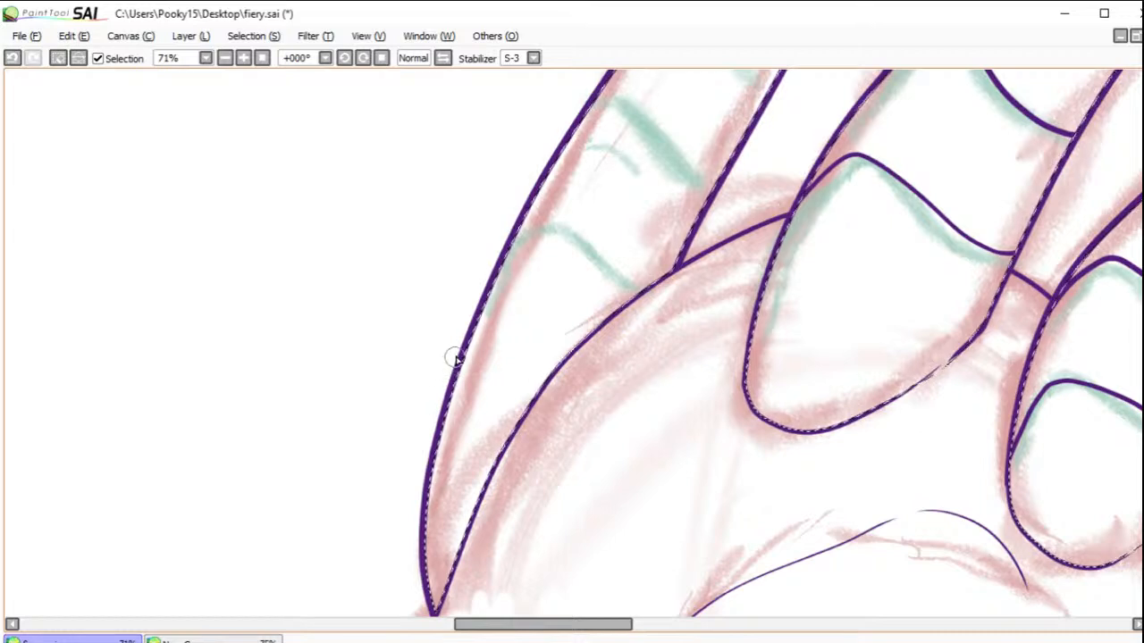
mouse_move(454, 375)
left_mouse_down()
mouse_move(495, 357)
mouse_move(550, 374)
left_mouse_up()
mouse_move(514, 234)
left_mouse_down()
mouse_move(565, 230)
mouse_move(650, 283)
left_mouse_up()
left_click_drag(590, 105, 708, 192)
Step: Ink three more wavy rings across the lower middle stretch of the leftmost horn, each spanning from edge to edge
scroll(831, 268, "up", 5)
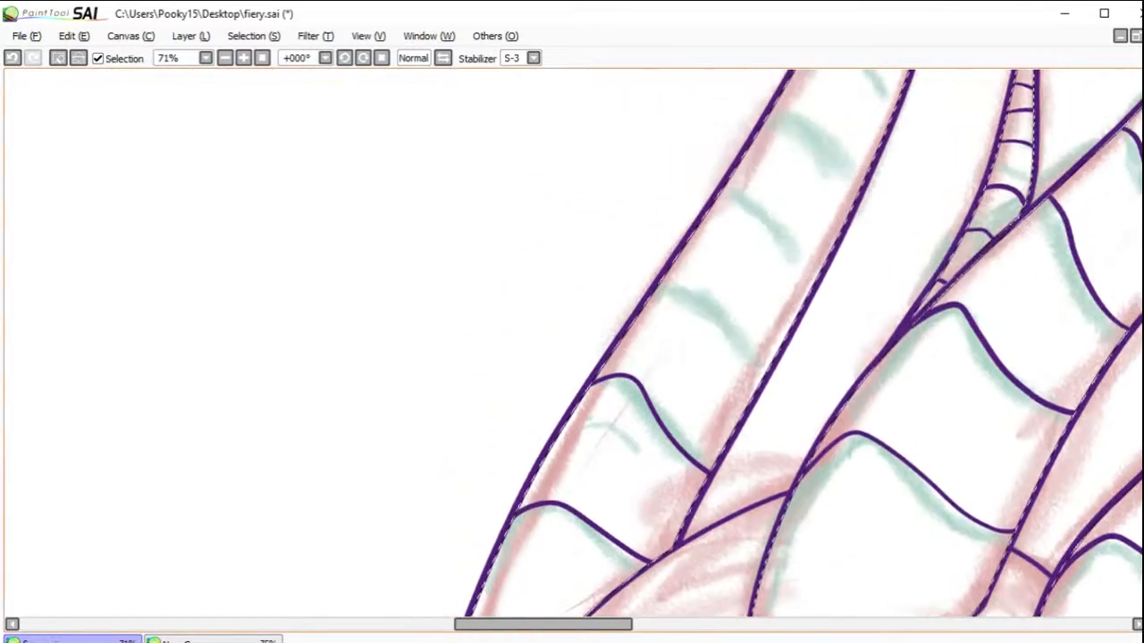
mouse_move(672, 337)
left_mouse_down()
mouse_move(736, 393)
mouse_move(773, 411)
left_mouse_up()
left_click_drag(724, 236, 830, 306)
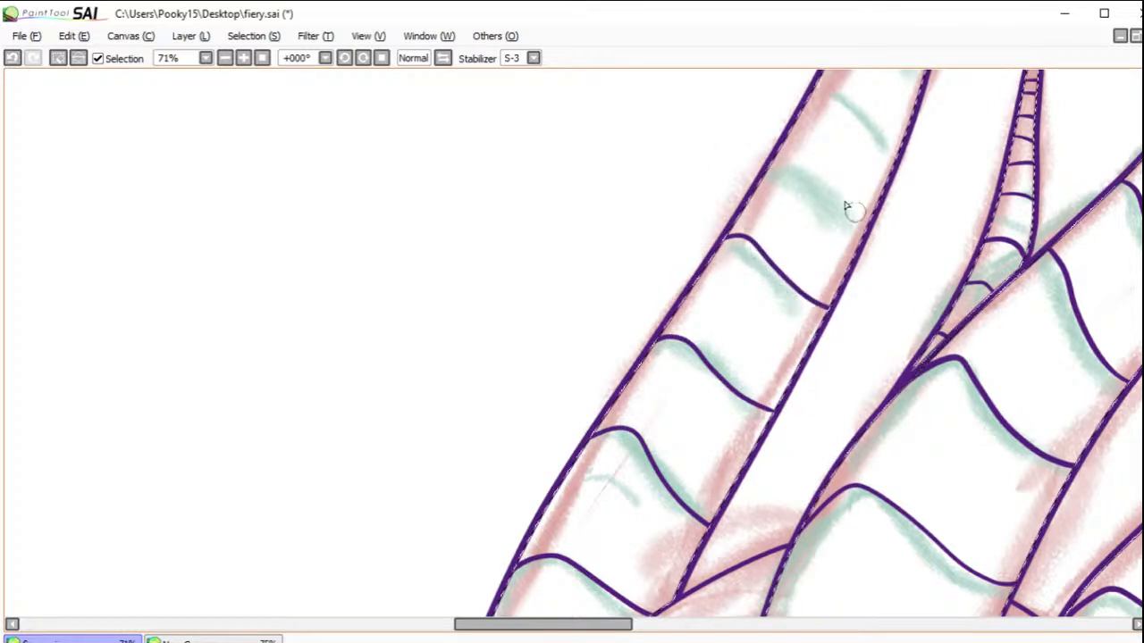
mouse_move(768, 159)
left_mouse_down()
mouse_move(809, 164)
mouse_move(865, 223)
left_mouse_up()
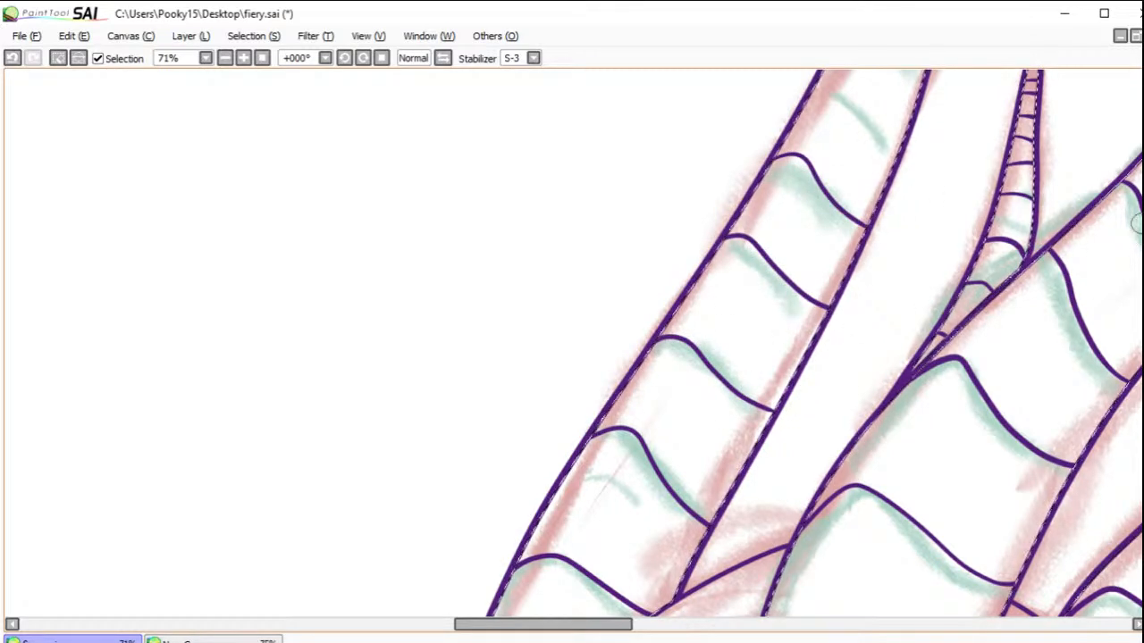
scroll(808, 427, "up", 5)
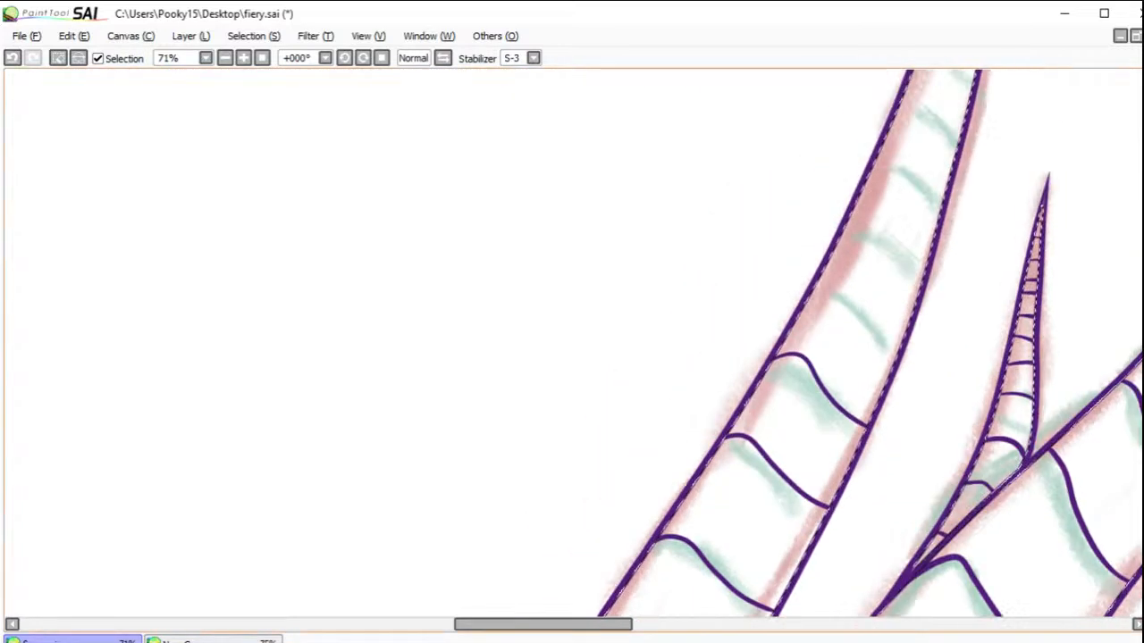
mouse_move(811, 420)
left_mouse_down()
mouse_move(824, 414)
mouse_move(908, 459)
left_mouse_up()
left_click(12, 57)
left_click(12, 57)
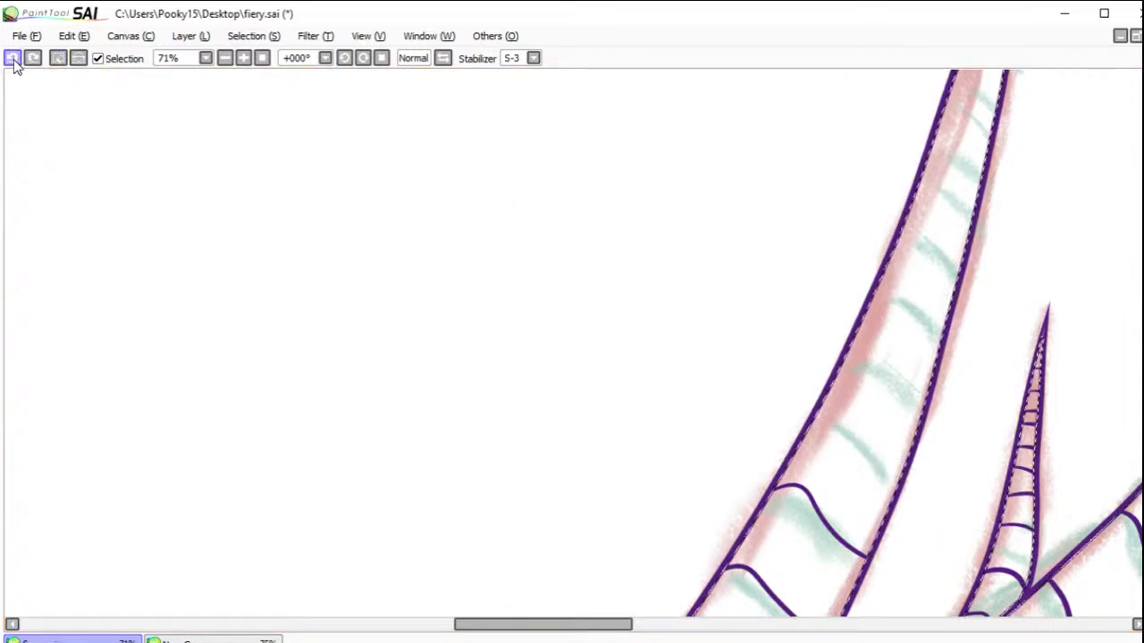
Step: Ink five curved rings up the narrowing middle stretch of the leftmost horn, following the green sketch
mouse_move(815, 416)
left_mouse_down()
mouse_move(843, 414)
mouse_move(876, 452)
left_mouse_up()
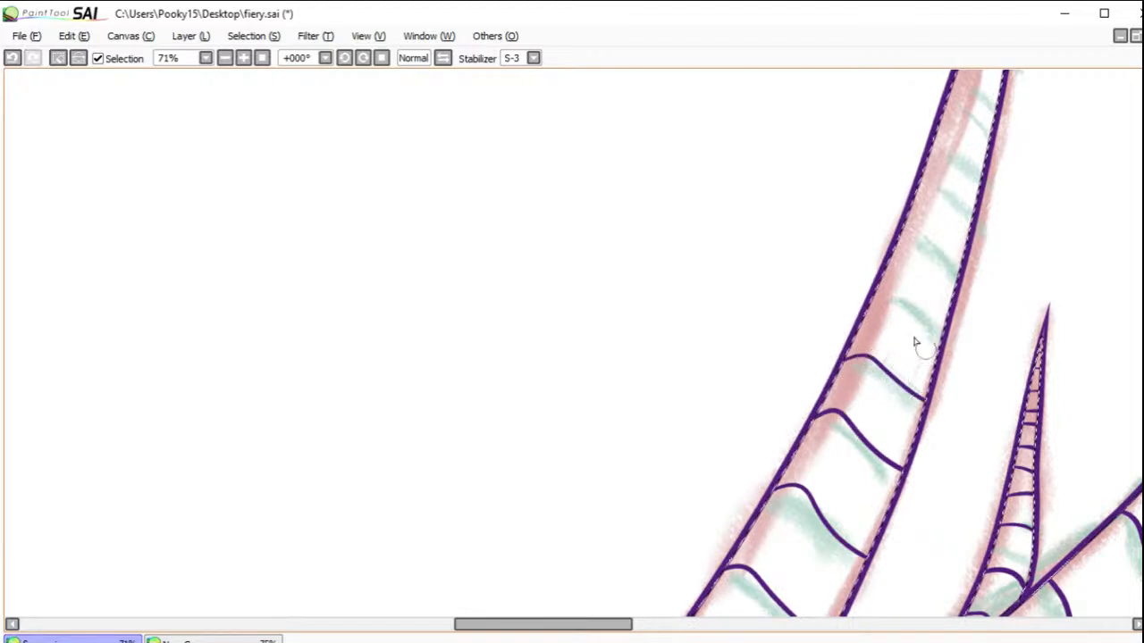
left_click_drag(900, 298, 944, 326)
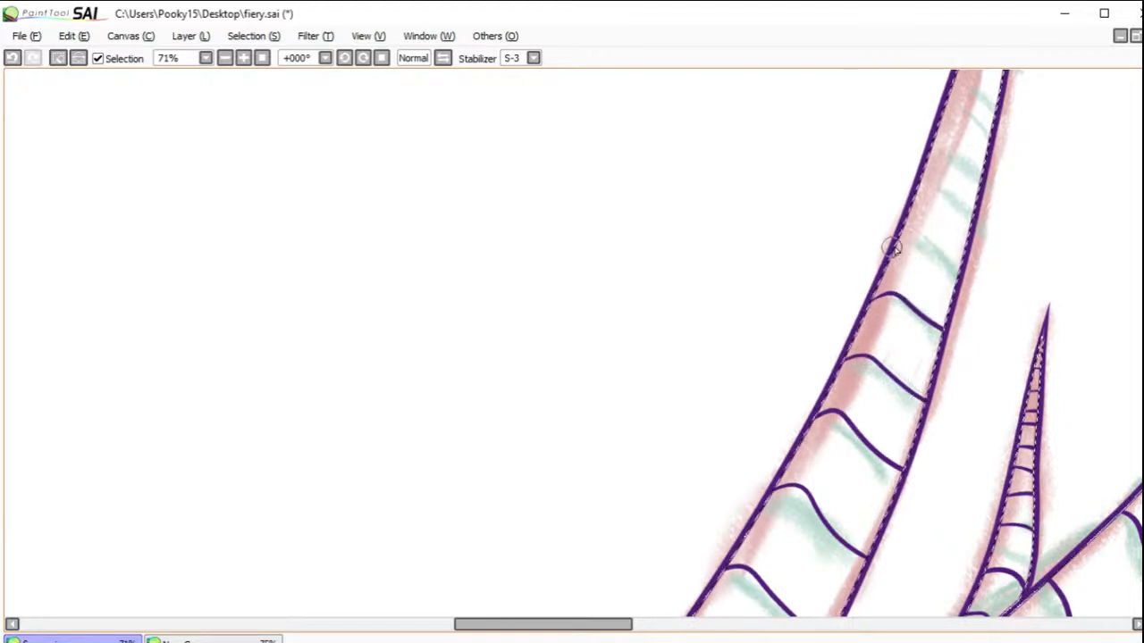
left_click_drag(944, 257, 961, 268)
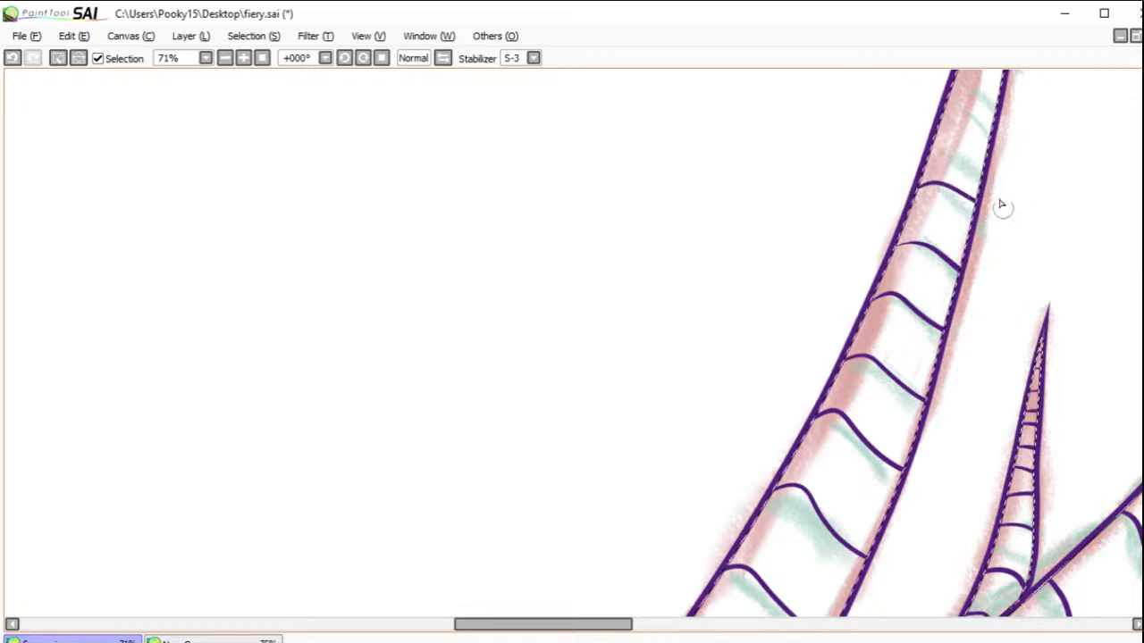
Step: Ink closely spaced, progressively narrower rings over the remaining upper part of the leftmost horn up to its tip
scroll(1103, 186, "up", 5)
left_click_drag(945, 323, 1001, 338)
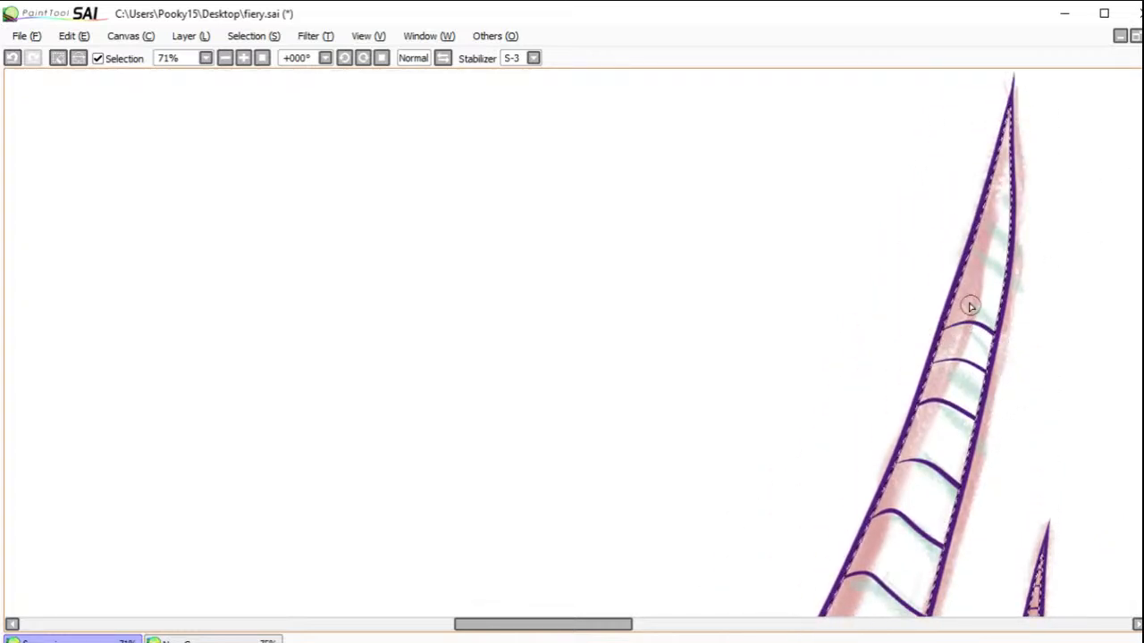
mouse_move(964, 298)
left_mouse_down()
mouse_move(995, 304)
mouse_move(979, 259)
mouse_move(989, 279)
mouse_move(1009, 270)
mouse_move(987, 239)
mouse_move(997, 223)
mouse_move(981, 216)
mouse_move(1007, 209)
mouse_move(982, 190)
mouse_move(1010, 191)
mouse_move(989, 173)
mouse_move(1014, 159)
left_mouse_up()
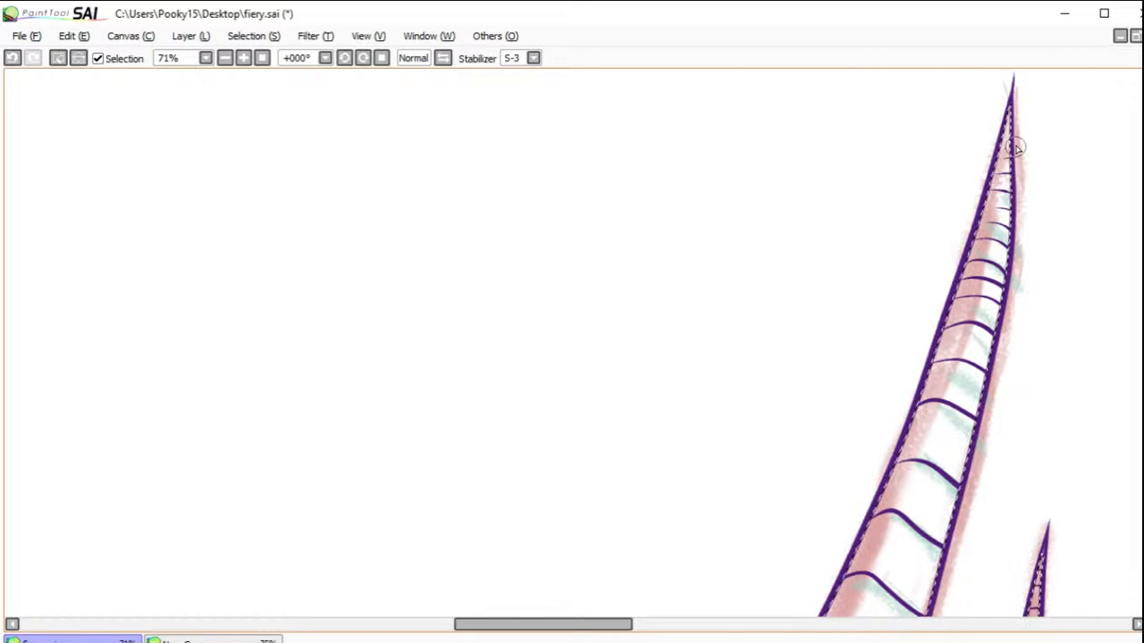
Step: Clear the selection around the horns
left_click(263, 57)
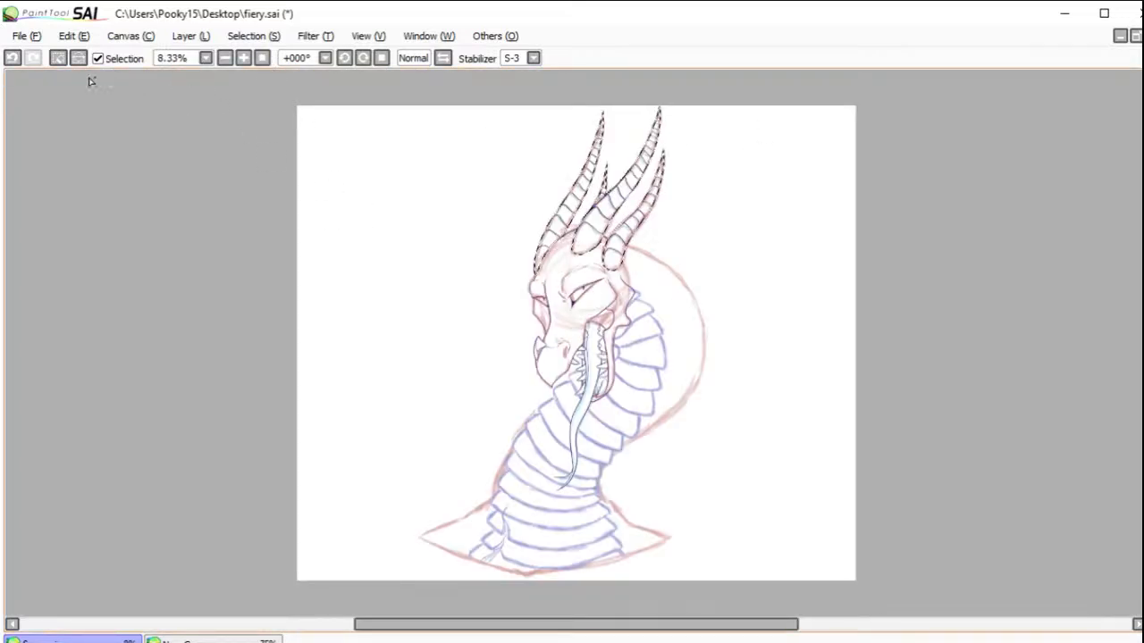
left_click(60, 58)
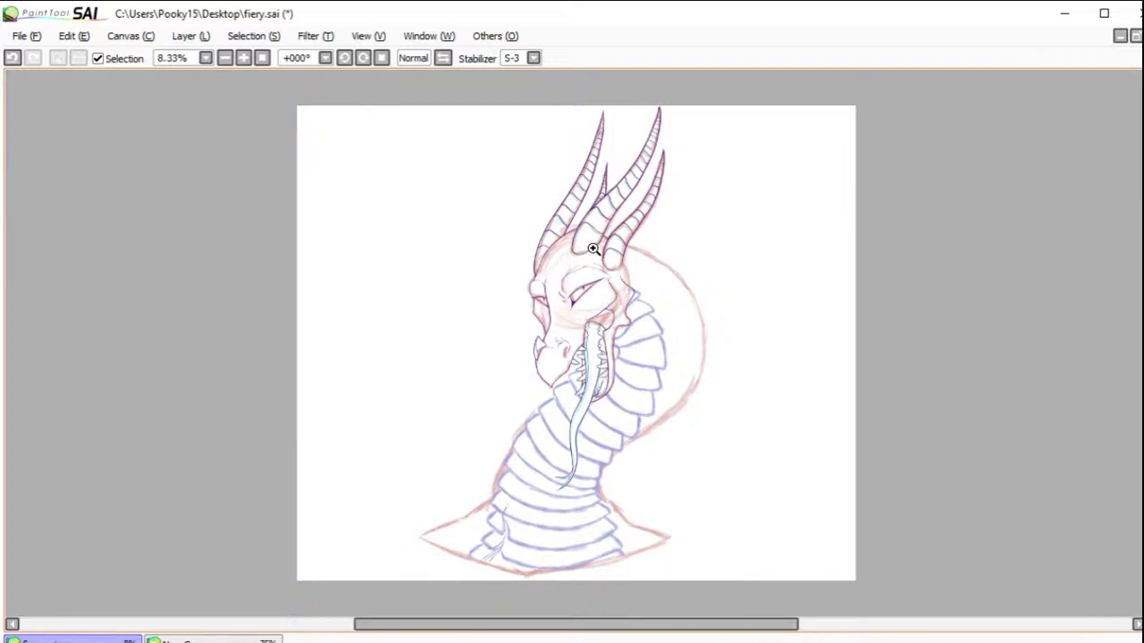
Step: Ink the back-of-head contour from the rightmost horn's lowest ring down to the jaw frill, redrawing it as one smooth outward curve
left_click_drag(594, 248, 657, 313)
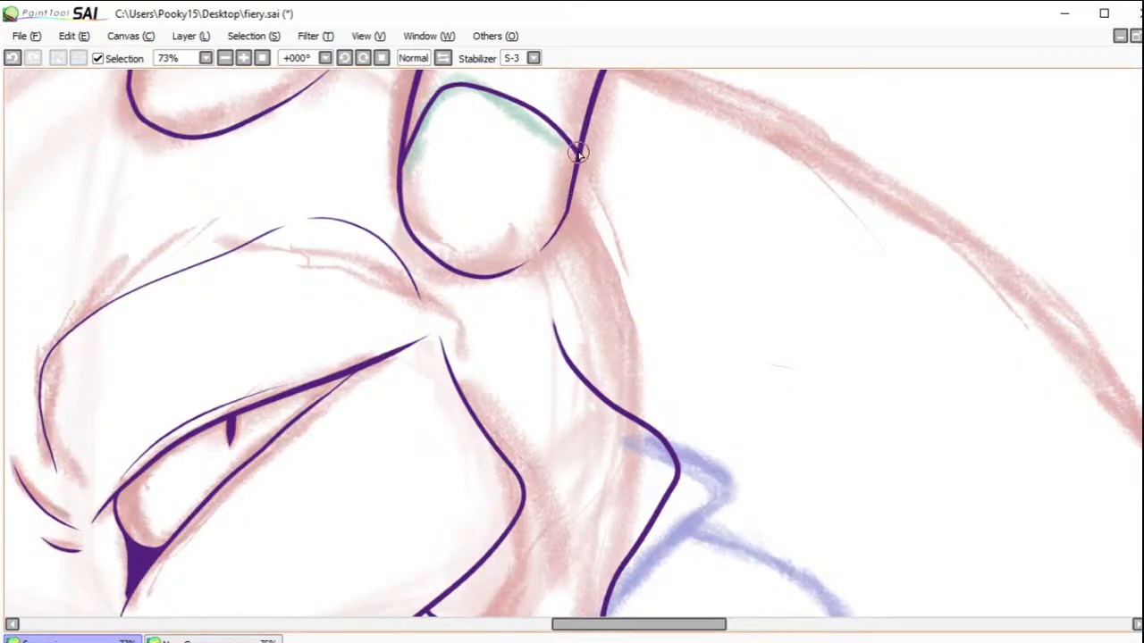
left_click_drag(594, 218, 645, 375)
left_click(13, 58)
mouse_move(579, 147)
left_mouse_down()
mouse_move(589, 236)
mouse_move(640, 313)
mouse_move(665, 384)
left_mouse_up()
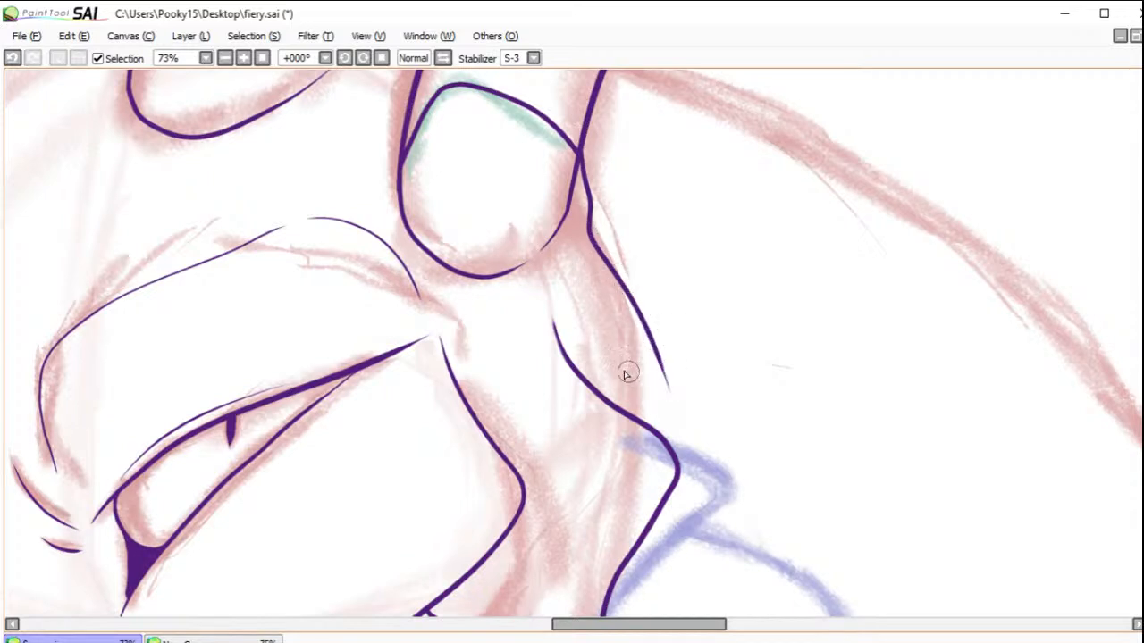
left_click(13, 58)
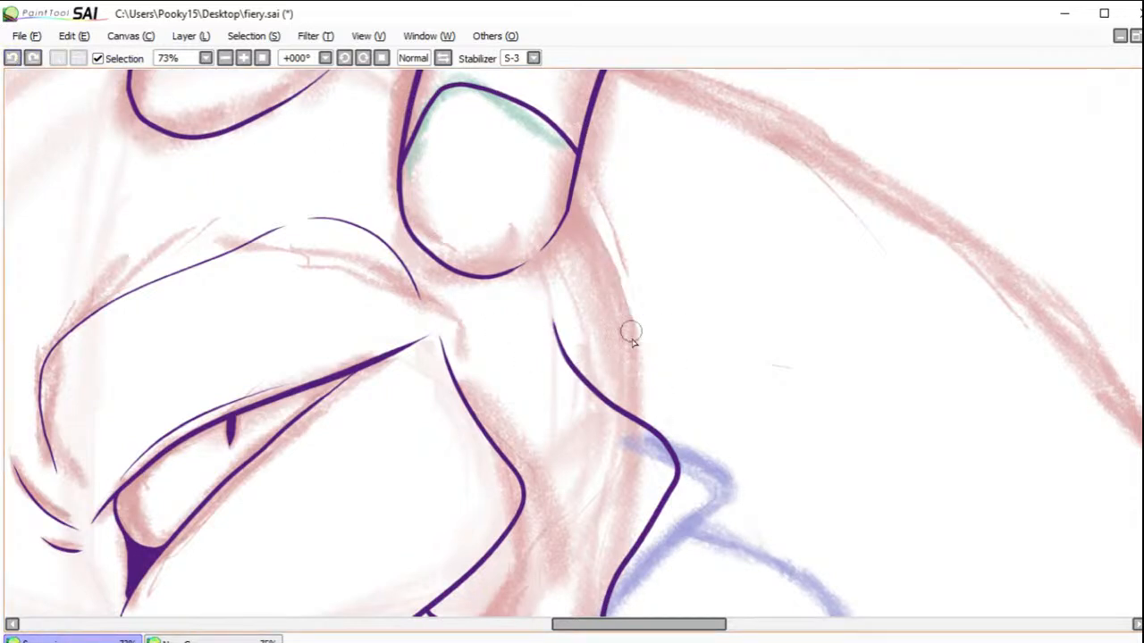
mouse_move(641, 404)
left_mouse_down()
mouse_move(638, 349)
mouse_move(577, 150)
left_mouse_up()
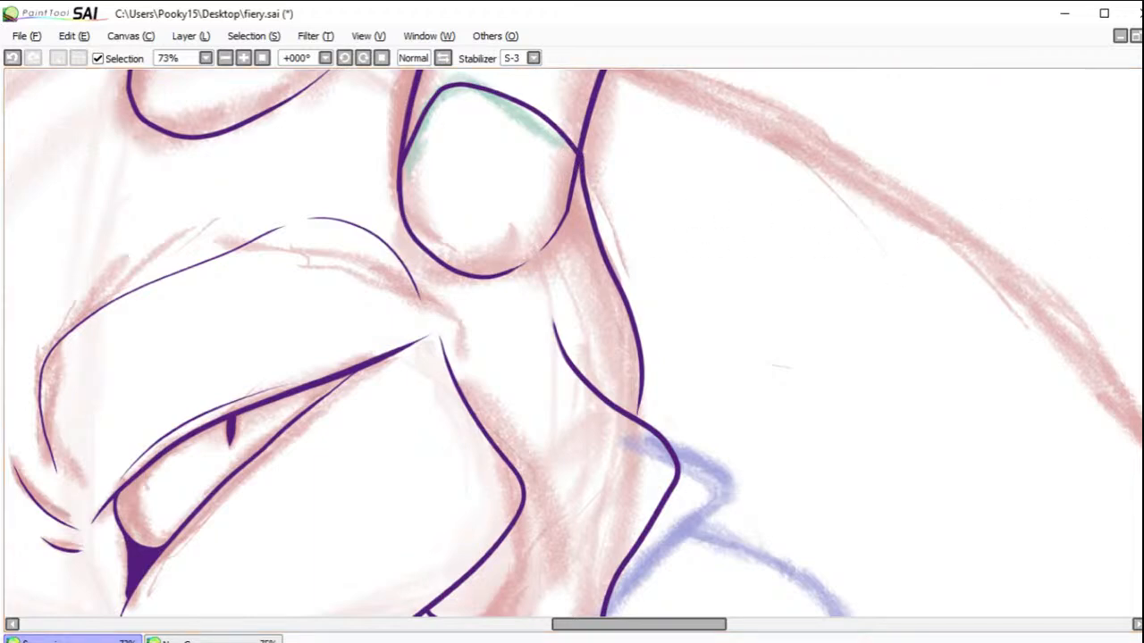
Step: Ink the outer neck contour as one sweeping S-curve from the back shoulder point to the nearest horn, and erase its overshoot inside the horn
left_click(224, 58)
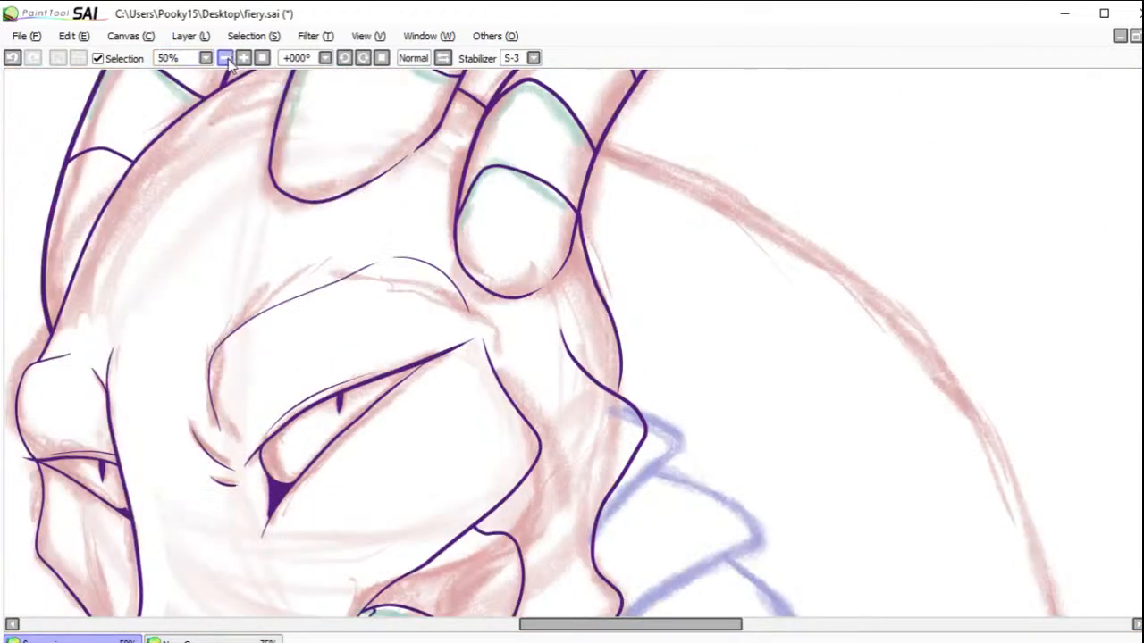
left_click(224, 58)
left_click(442, 59)
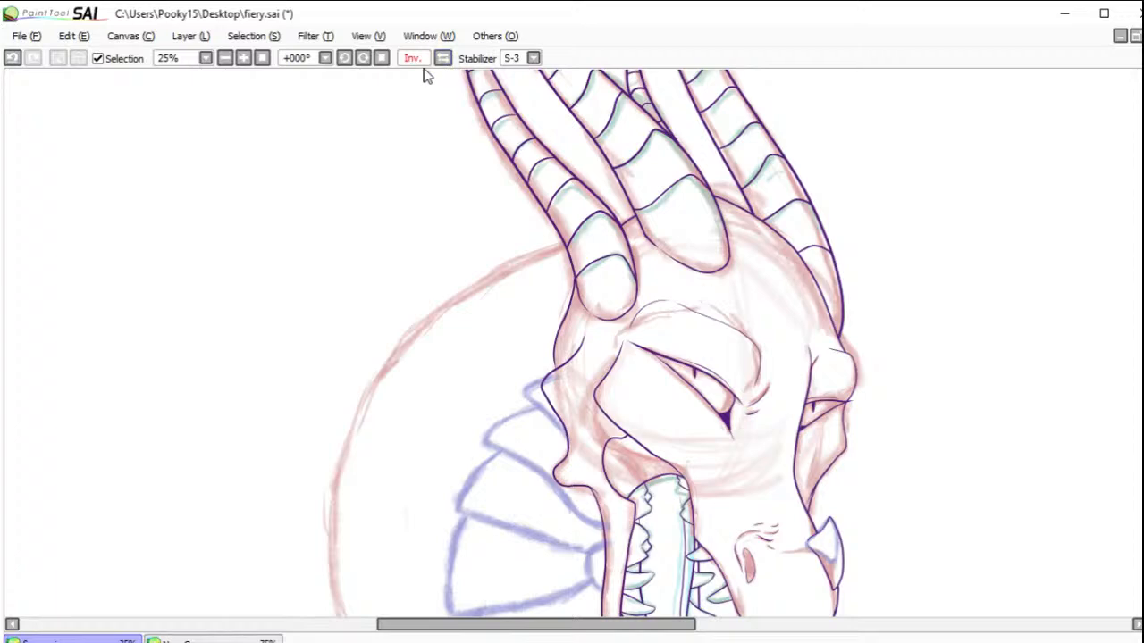
left_click(363, 59)
left_click(363, 58)
left_click(363, 58)
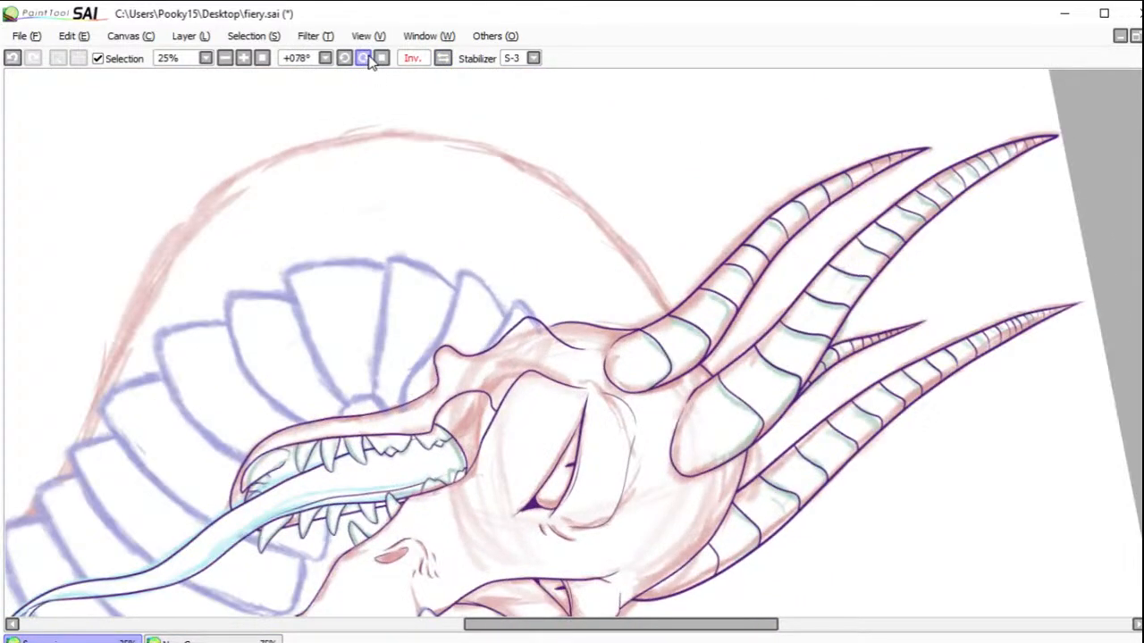
left_click_drag(302, 317, 675, 286)
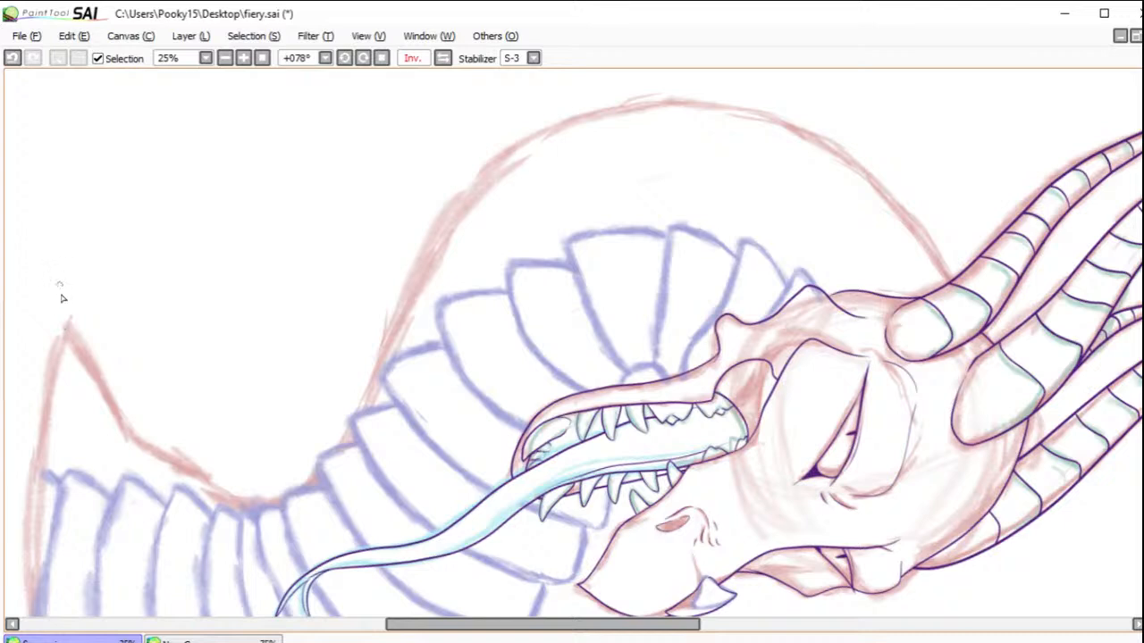
mouse_move(56, 282)
left_mouse_down()
mouse_move(75, 348)
mouse_move(133, 424)
mouse_move(191, 472)
mouse_move(256, 496)
mouse_move(322, 488)
mouse_move(369, 397)
mouse_move(388, 295)
mouse_move(478, 179)
mouse_move(591, 122)
mouse_move(726, 125)
mouse_move(851, 183)
mouse_move(1002, 332)
left_mouse_up()
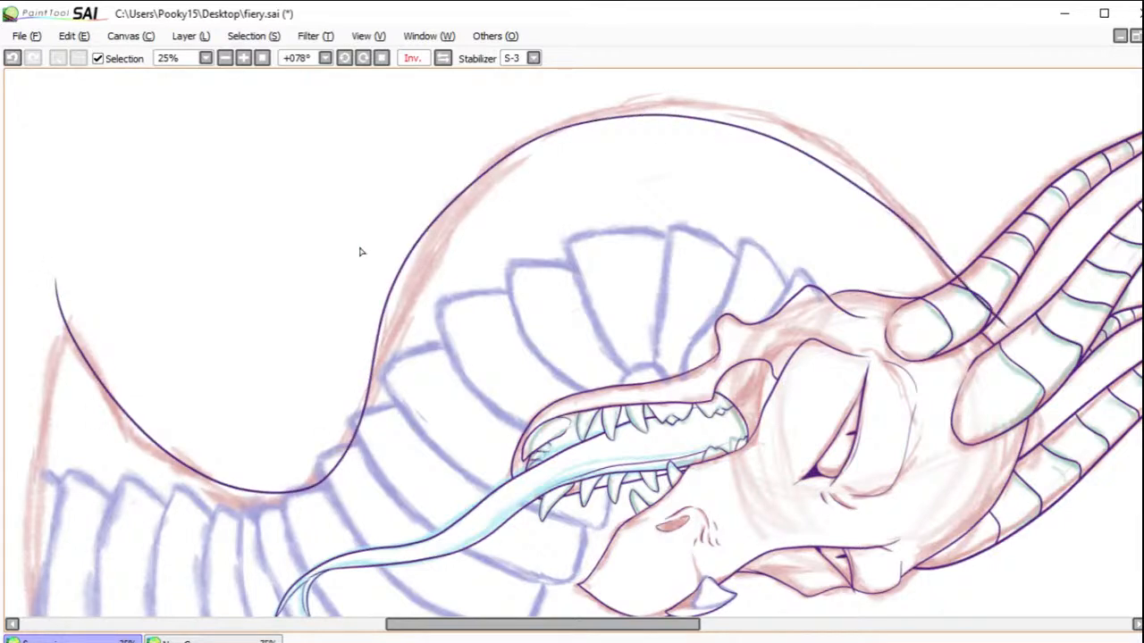
left_click(11, 57)
mouse_move(55, 284)
left_mouse_down()
mouse_move(85, 375)
mouse_move(143, 450)
mouse_move(232, 501)
mouse_move(309, 500)
mouse_move(422, 265)
mouse_move(509, 166)
mouse_move(602, 108)
mouse_move(709, 94)
mouse_move(831, 137)
mouse_move(942, 236)
mouse_move(976, 350)
left_mouse_up()
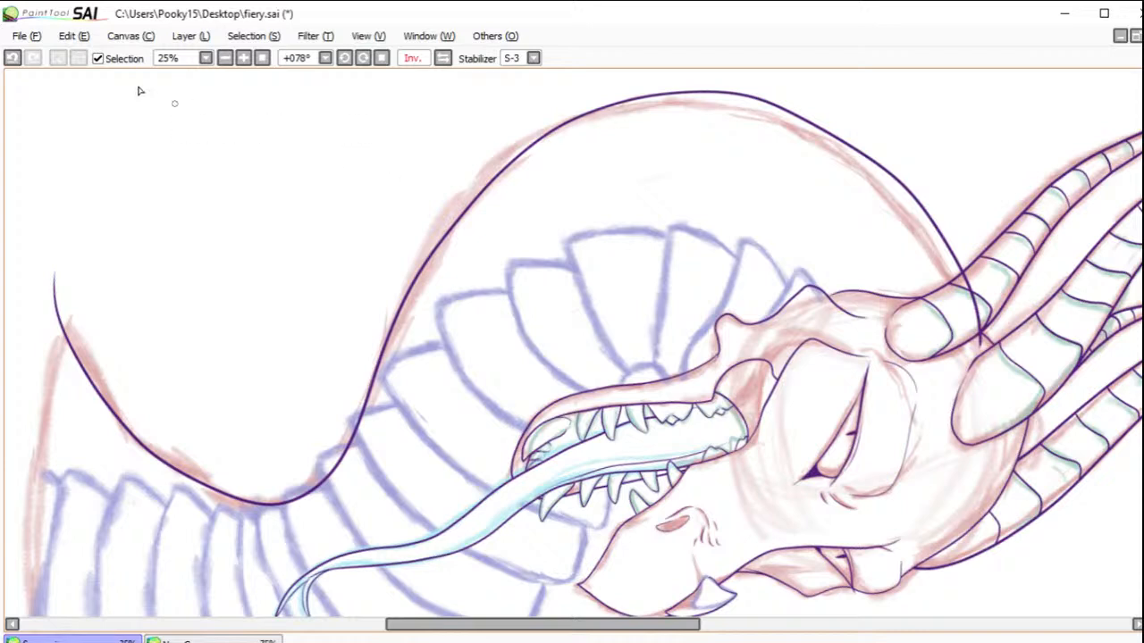
left_click(12, 57)
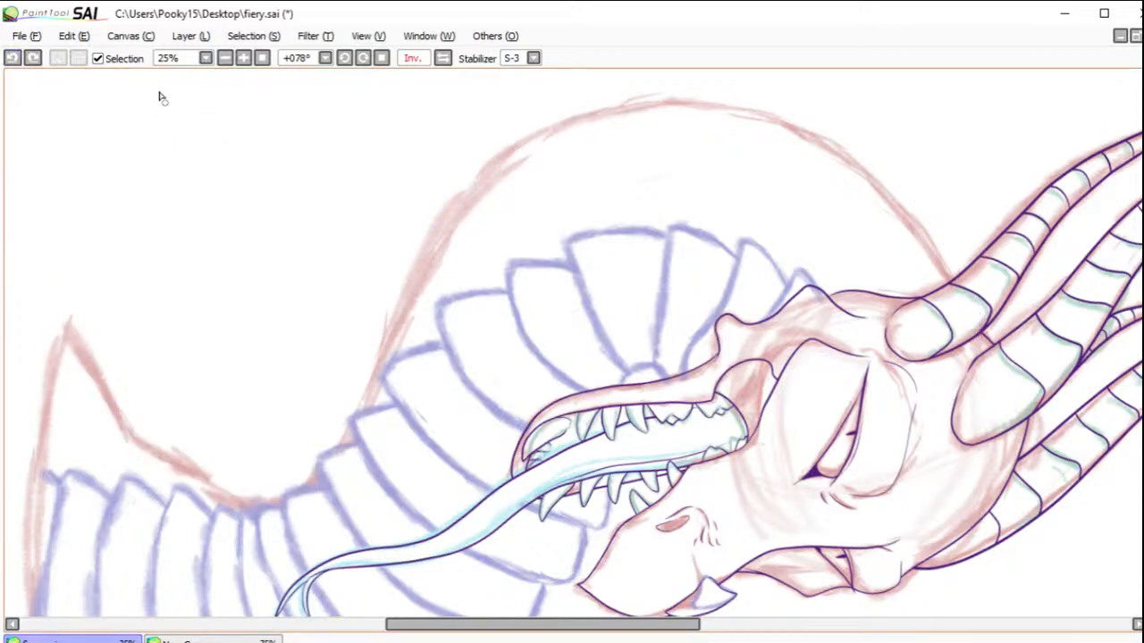
left_click(32, 57)
left_click(13, 58)
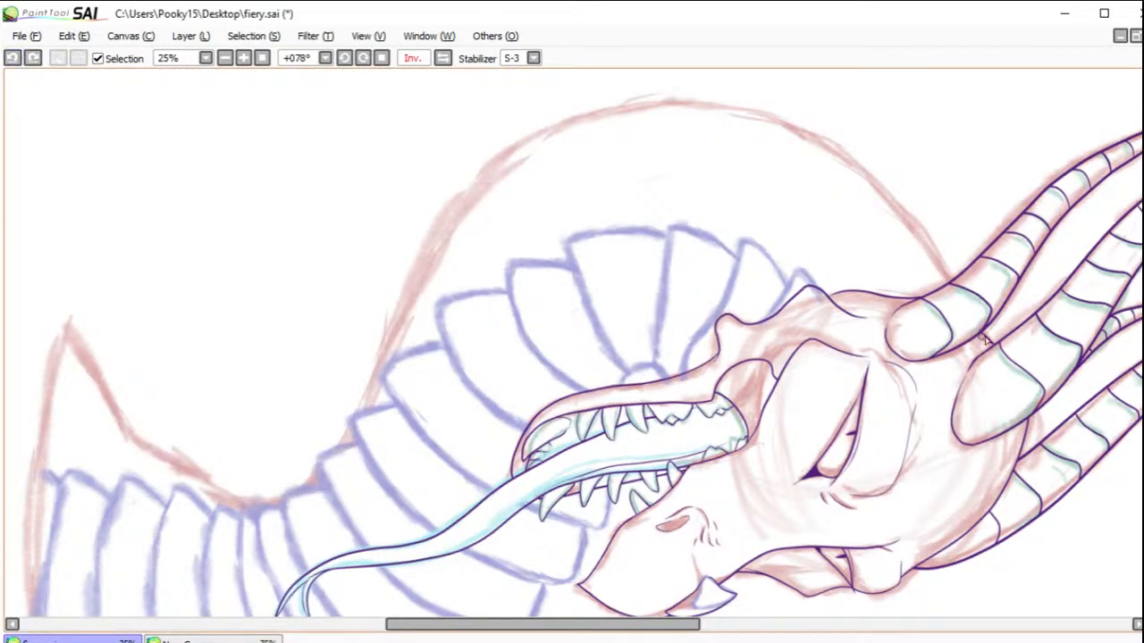
mouse_move(977, 332)
left_mouse_down()
mouse_move(871, 193)
mouse_move(796, 129)
mouse_move(705, 95)
mouse_move(602, 101)
mouse_move(502, 153)
mouse_move(440, 232)
mouse_move(330, 460)
mouse_move(277, 502)
mouse_move(209, 508)
mouse_move(134, 461)
mouse_move(39, 288)
left_mouse_up()
key("ctrl+z")
mouse_move(101, 380)
left_mouse_down()
mouse_move(128, 450)
mouse_move(224, 505)
mouse_move(290, 505)
mouse_move(348, 435)
mouse_move(450, 238)
mouse_move(518, 162)
mouse_move(626, 122)
mouse_move(723, 111)
mouse_move(823, 144)
mouse_move(906, 211)
mouse_move(974, 336)
left_mouse_up()
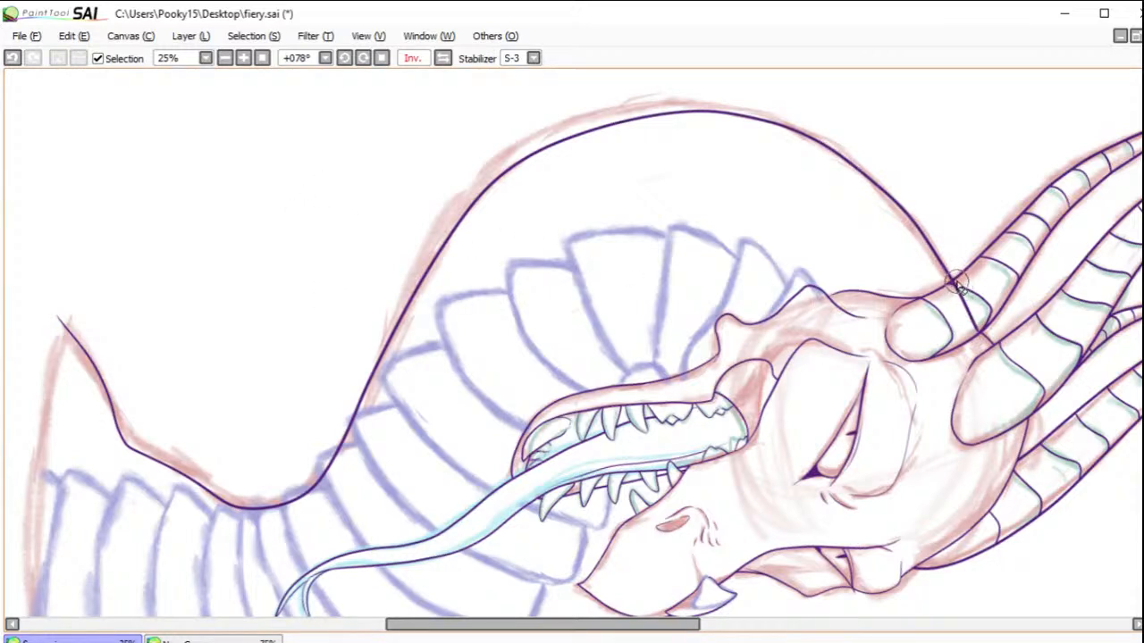
mouse_move(955, 285)
left_mouse_down()
mouse_move(974, 337)
mouse_move(970, 301)
mouse_move(967, 322)
left_mouse_up()
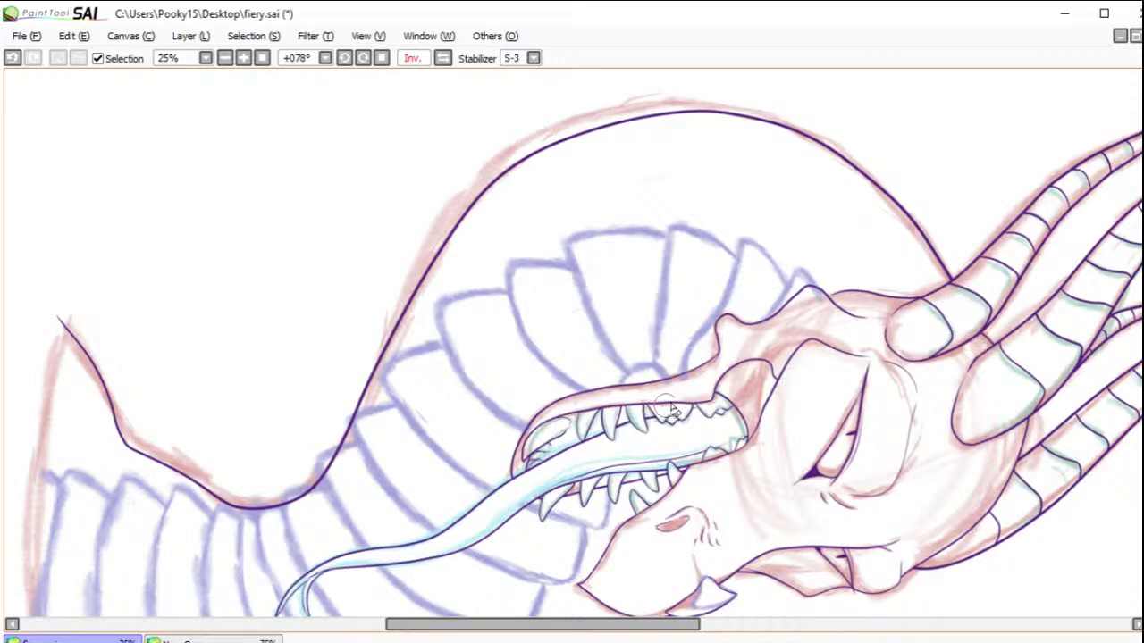
Step: Ink the throat-side neck contour up to the jaw and the front shoulder edge down to its point, then trim where they cross
left_click_drag(702, 463, 888, 145)
left_click_drag(819, 250, 874, 176)
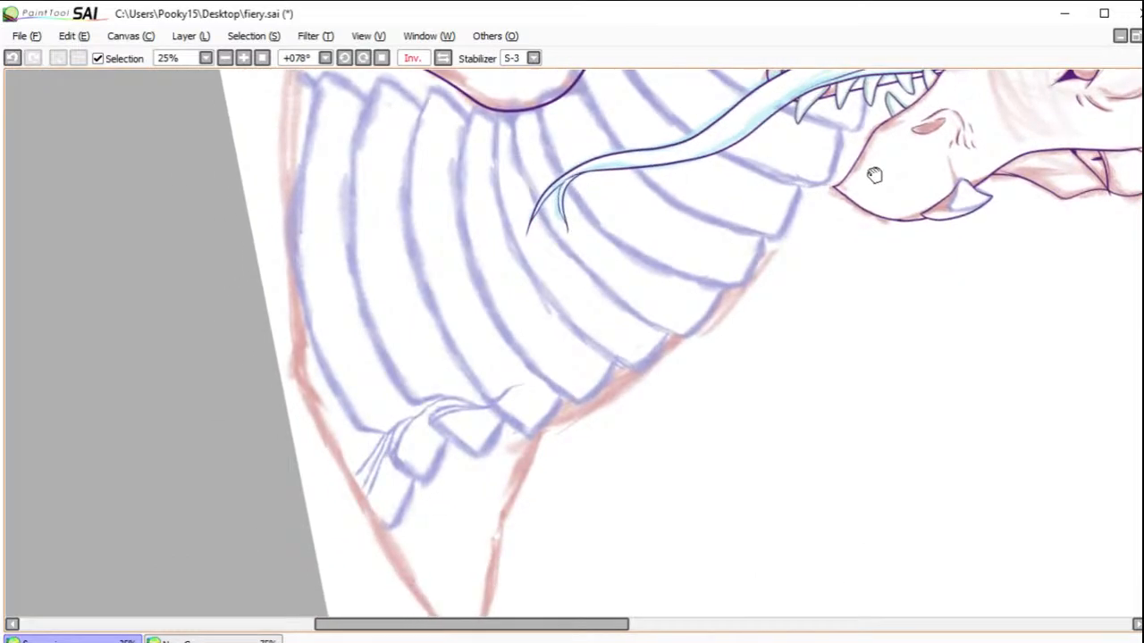
left_click(363, 57)
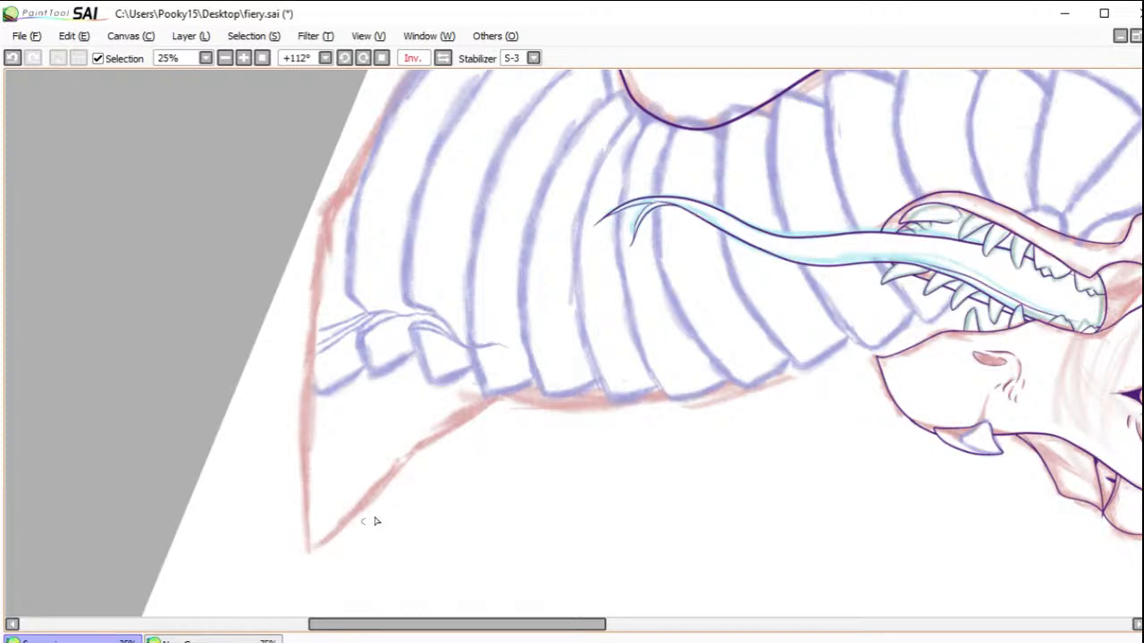
mouse_move(521, 415)
left_mouse_down()
mouse_move(635, 407)
mouse_move(798, 371)
mouse_move(952, 298)
left_mouse_up()
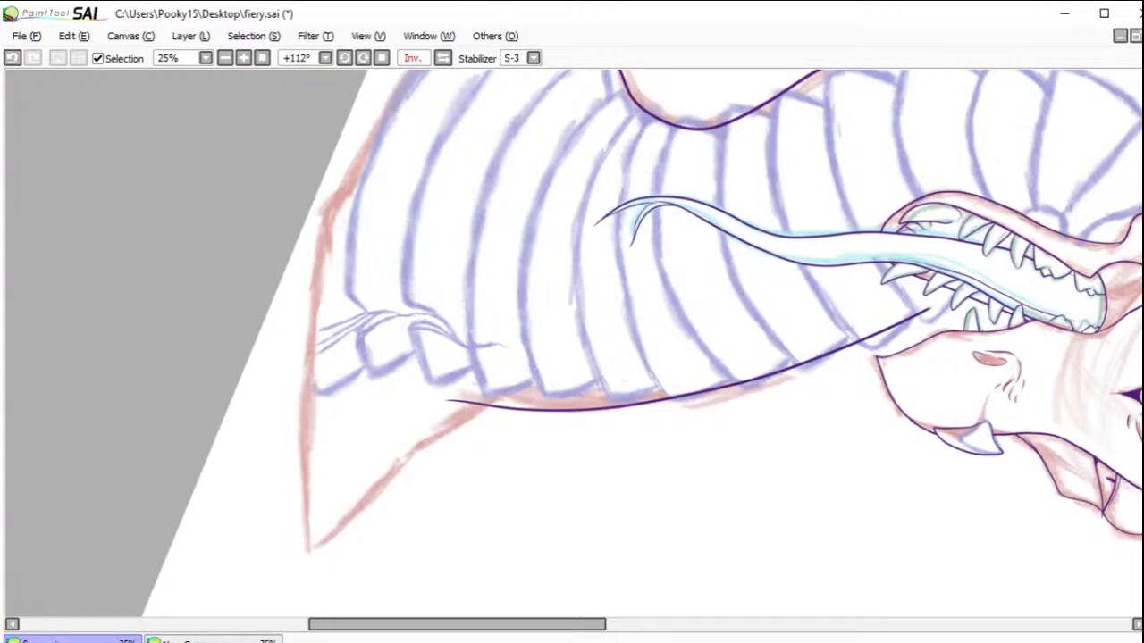
mouse_move(300, 563)
left_mouse_down()
mouse_move(447, 430)
mouse_move(554, 382)
left_mouse_up()
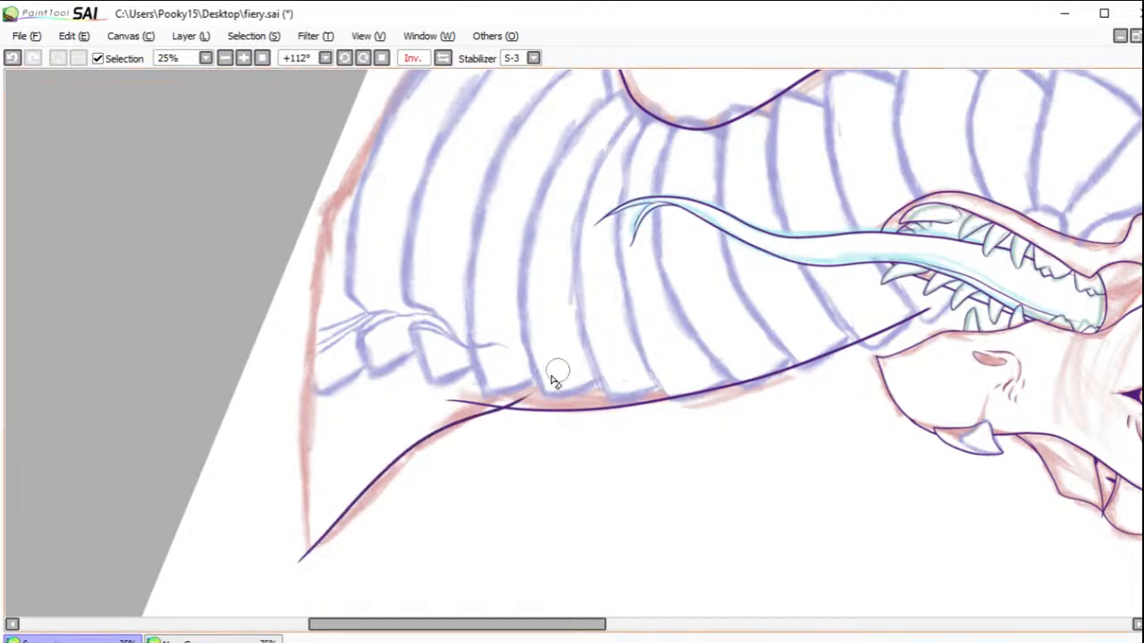
left_click_drag(507, 404, 525, 397)
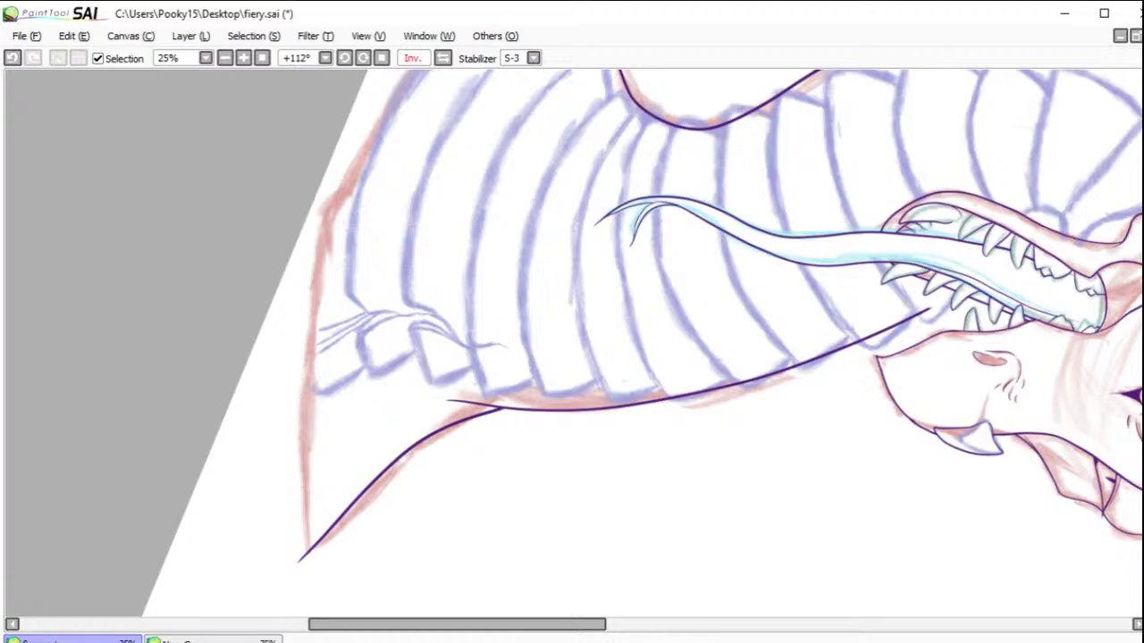
Step: Ink the curved bottom edge of the bust between the two shoulder points and erase the overshooting ends at the front corner
mouse_move(783, 169)
left_mouse_down()
mouse_move(866, 296)
mouse_move(879, 383)
left_mouse_up()
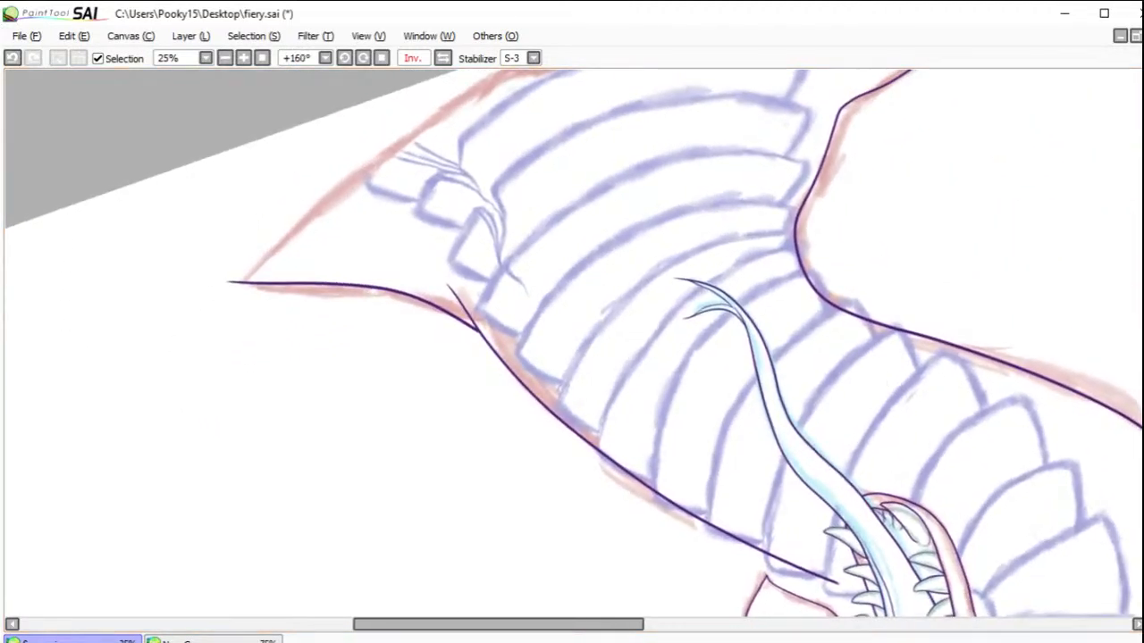
left_click_drag(702, 191, 786, 354)
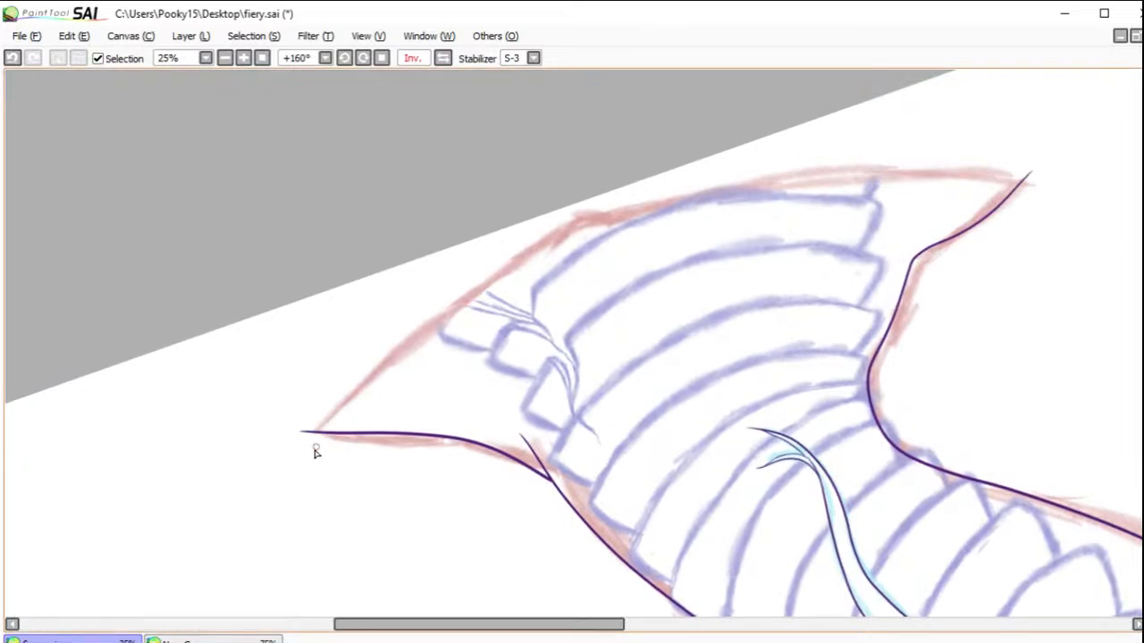
mouse_move(278, 482)
left_mouse_down()
mouse_move(408, 352)
mouse_move(594, 227)
mouse_move(745, 189)
mouse_move(929, 165)
mouse_move(1055, 171)
mouse_move(1032, 179)
left_mouse_up()
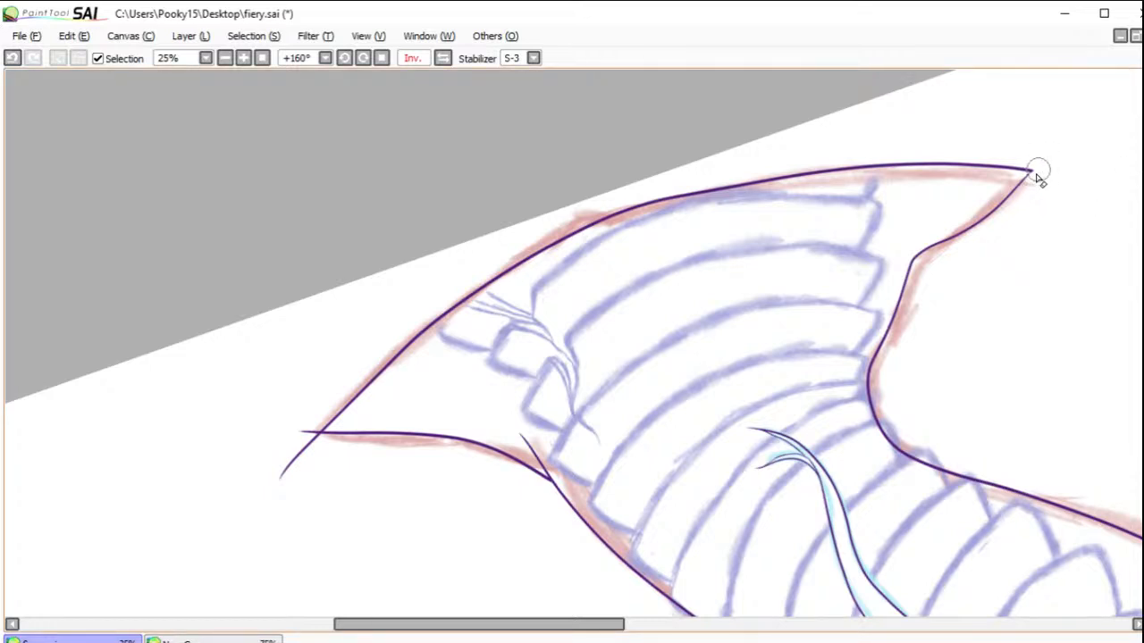
left_click_drag(313, 443, 260, 498)
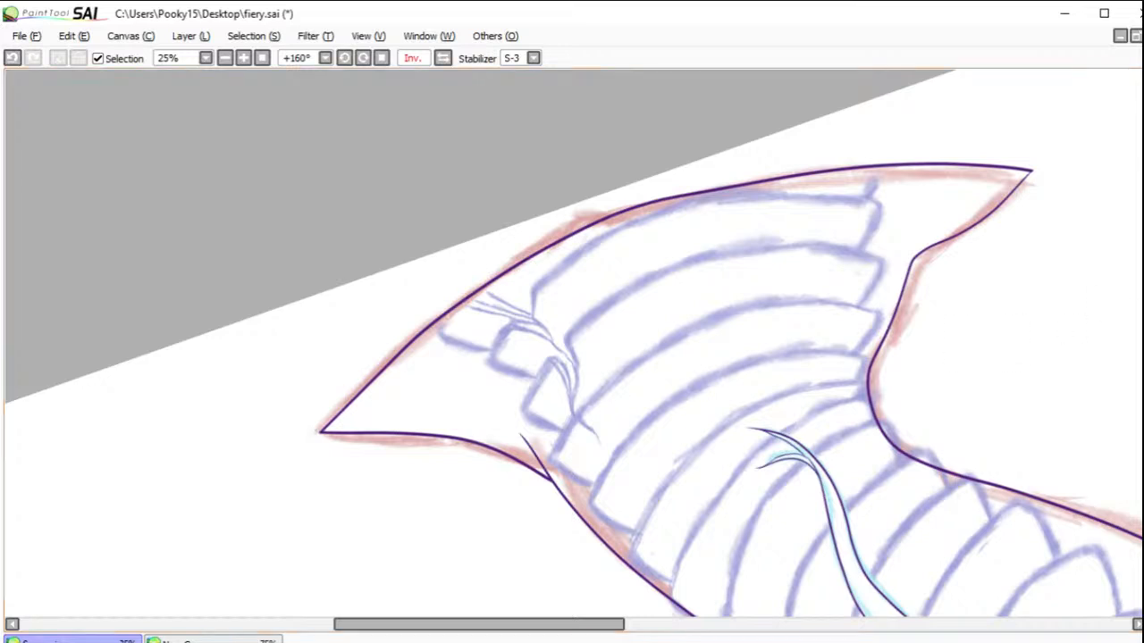
Step: Ink the first small neck plate behind the jaw frill's upper spike, redrawing it until its peak follows the blue sketch
left_click(261, 58)
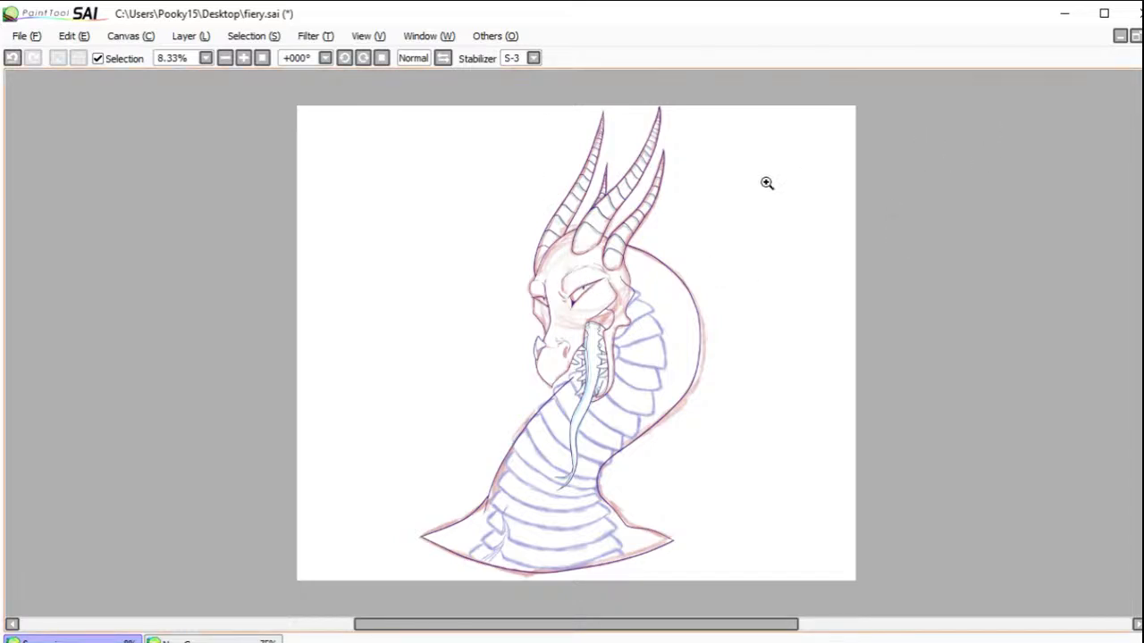
left_click_drag(598, 279, 668, 375)
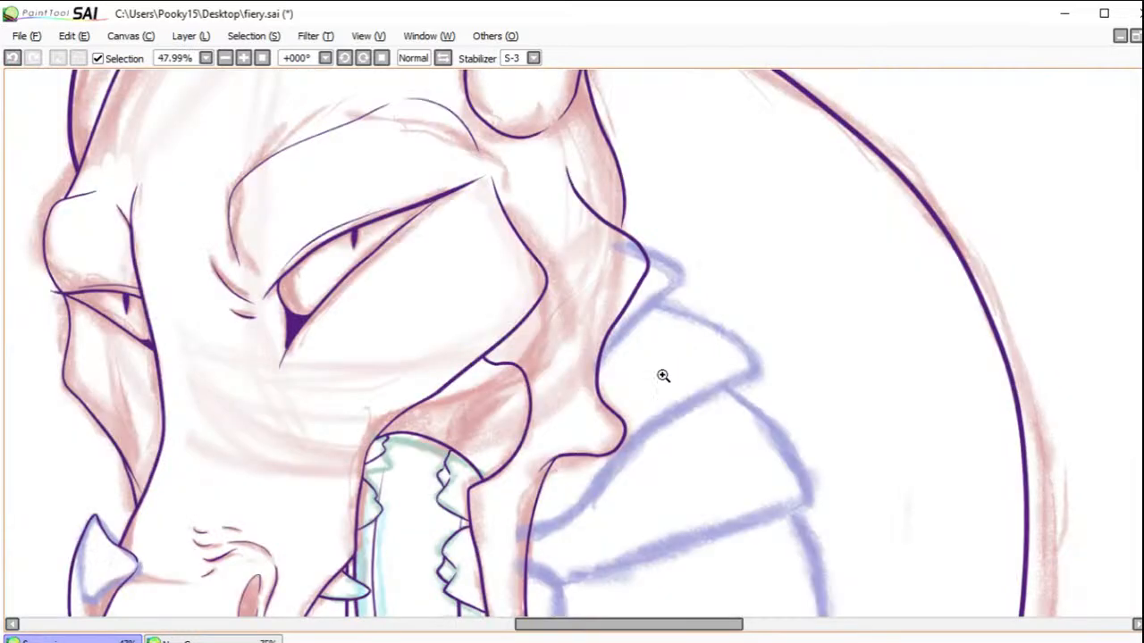
left_click(627, 268)
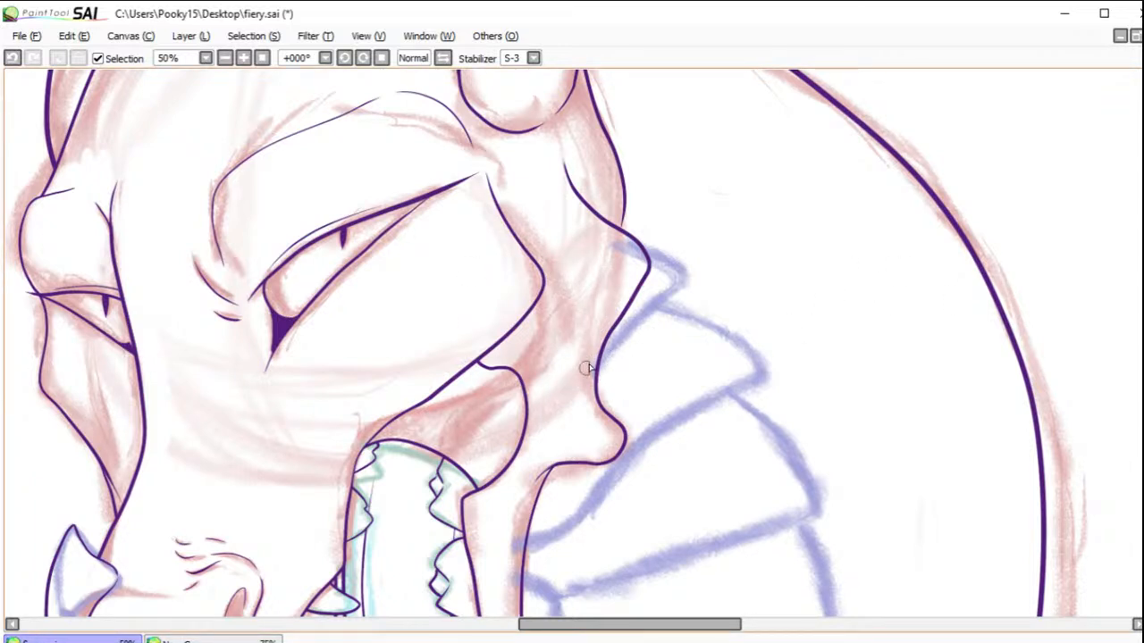
left_click_drag(577, 399, 679, 272)
left_click(12, 58)
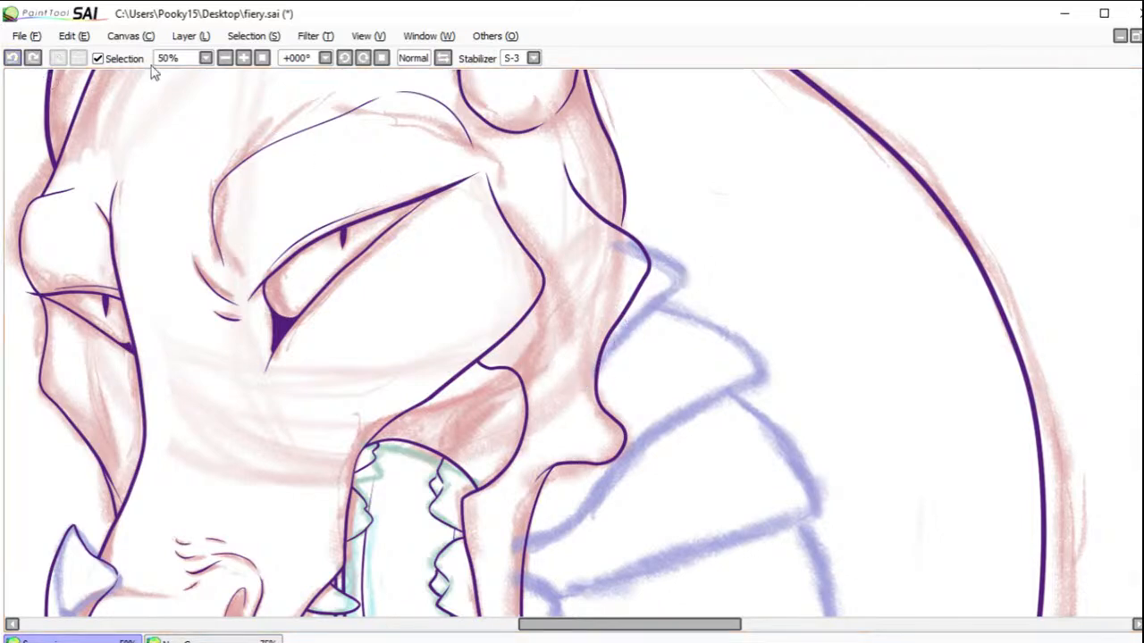
left_click_drag(344, 57, 344, 57)
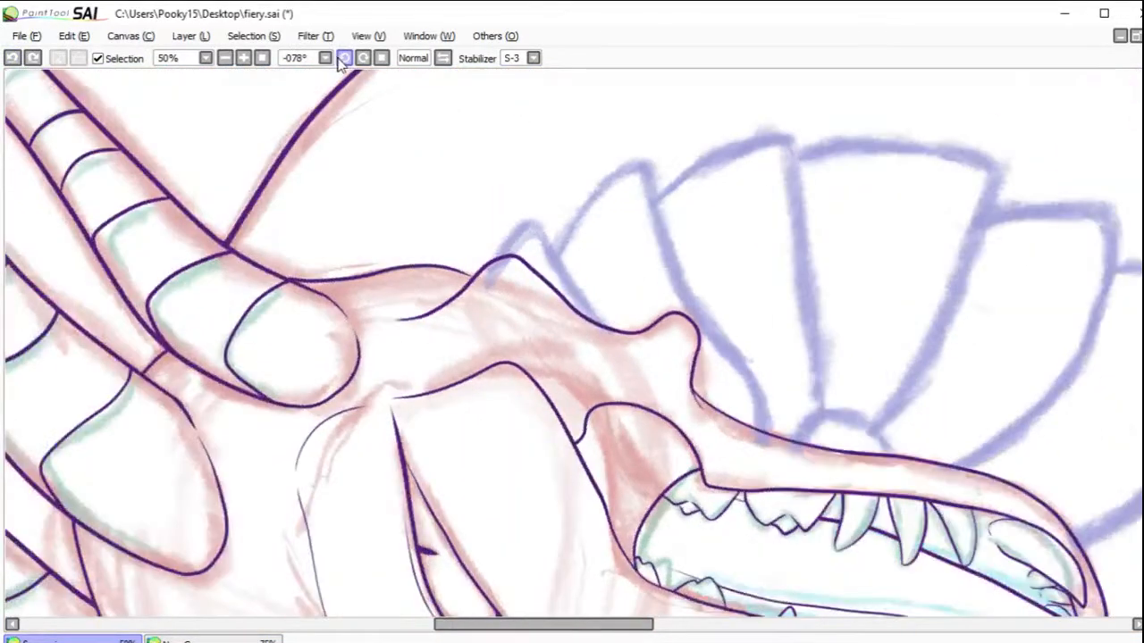
left_click(243, 57)
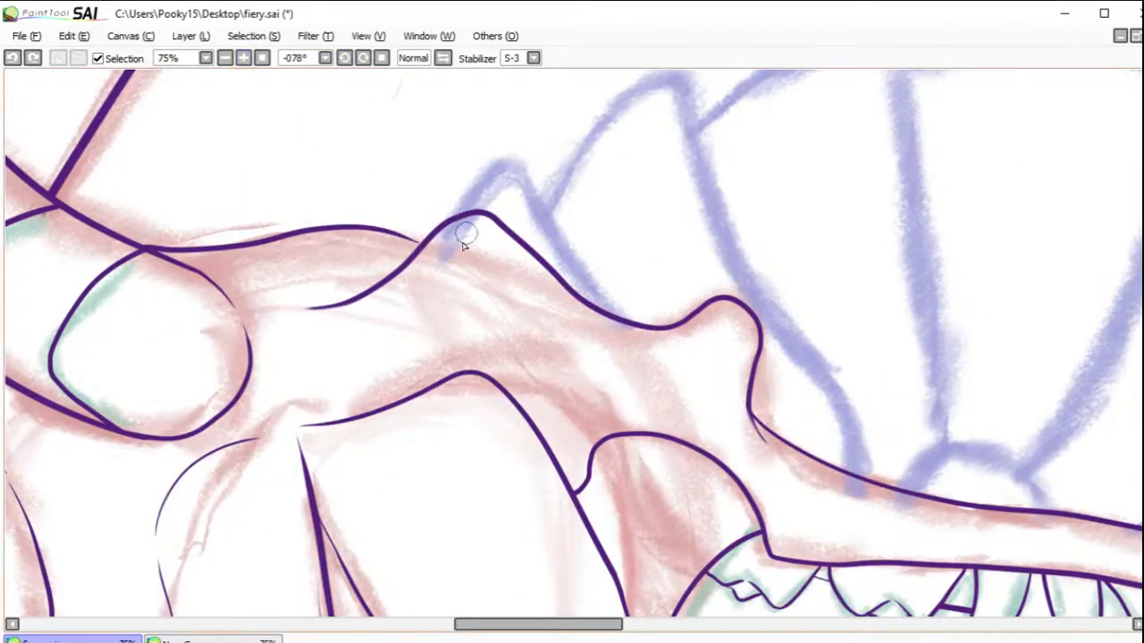
mouse_move(427, 268)
left_mouse_down()
mouse_move(456, 212)
mouse_move(525, 175)
mouse_move(580, 277)
mouse_move(648, 344)
left_mouse_up()
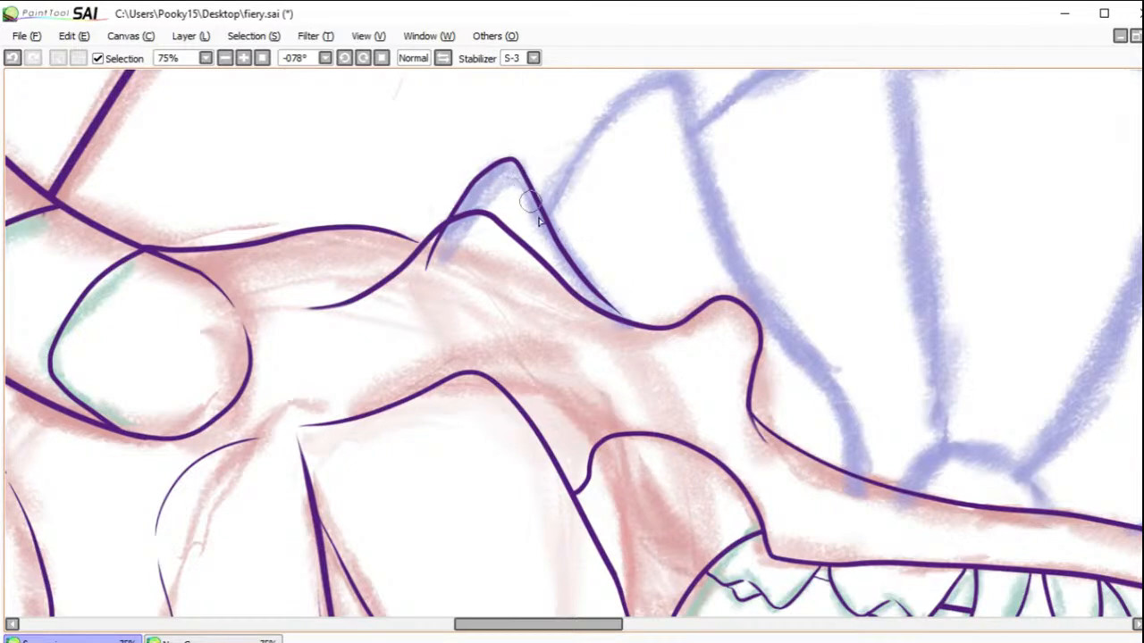
left_click(12, 59)
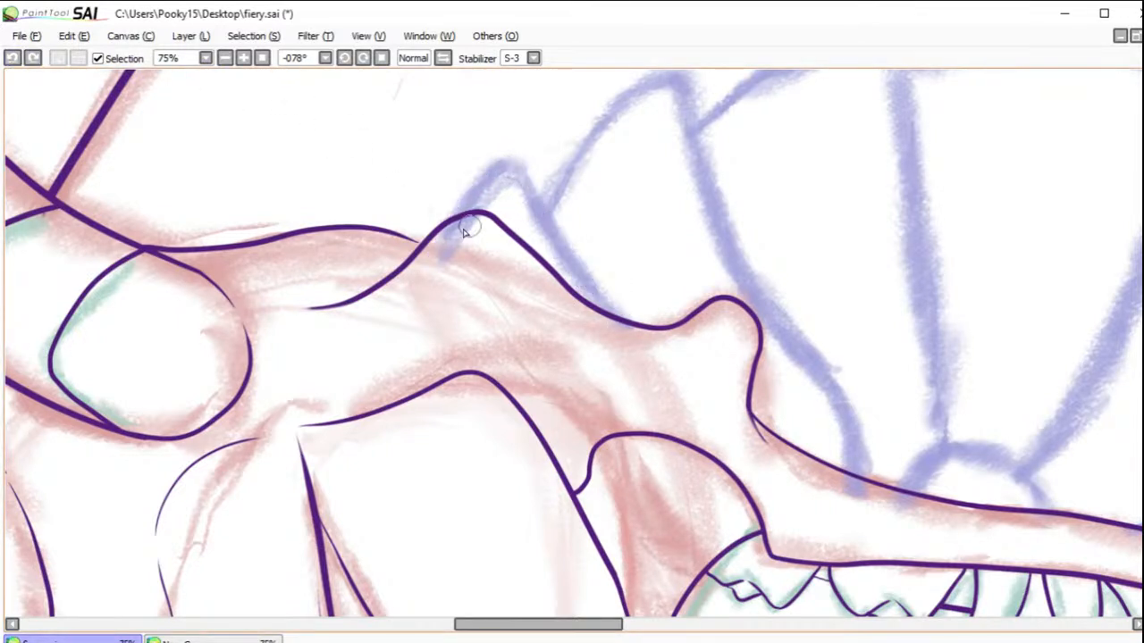
mouse_move(426, 273)
left_mouse_down()
mouse_move(486, 184)
mouse_move(529, 182)
mouse_move(645, 333)
left_mouse_up()
left_click(16, 59)
mouse_move(426, 274)
left_mouse_down()
mouse_move(459, 205)
mouse_move(528, 178)
mouse_move(628, 334)
mouse_move(649, 337)
left_mouse_up()
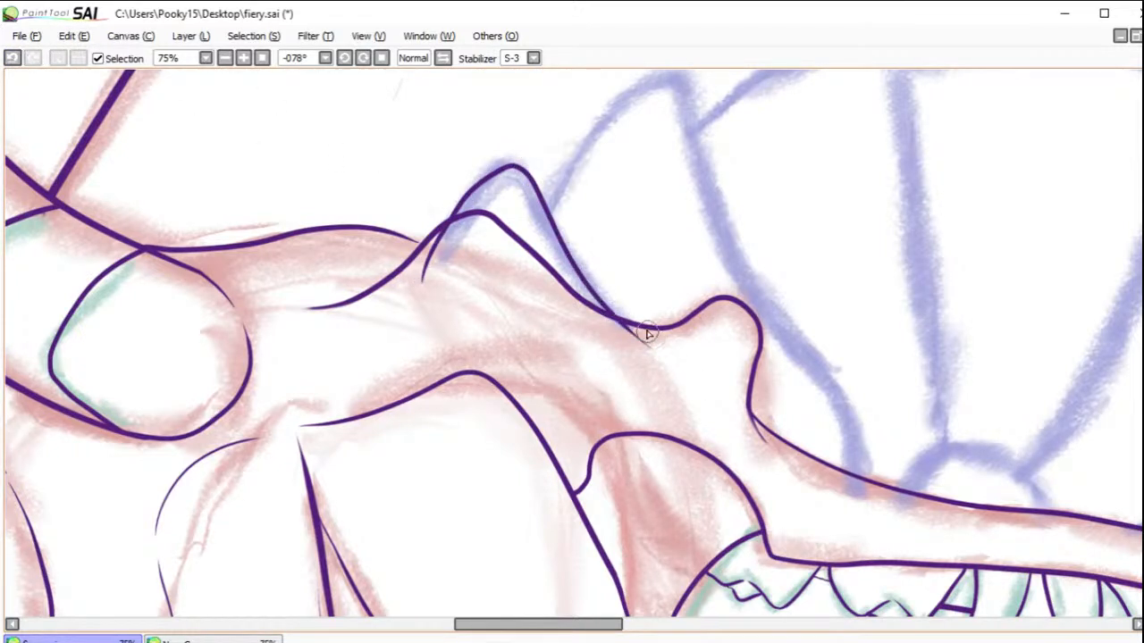
Step: Ink the second and third neck plates along the blue sketch and erase overshooting line ends where the plates meet the jaw contour
mouse_move(552, 202)
left_mouse_down()
mouse_move(616, 113)
mouse_move(656, 79)
mouse_move(679, 91)
mouse_move(739, 243)
mouse_move(842, 411)
mouse_move(871, 502)
left_mouse_up()
mouse_move(1143, 317)
left_mouse_down()
mouse_move(1143, 279)
mouse_move(1143, 307)
left_mouse_up()
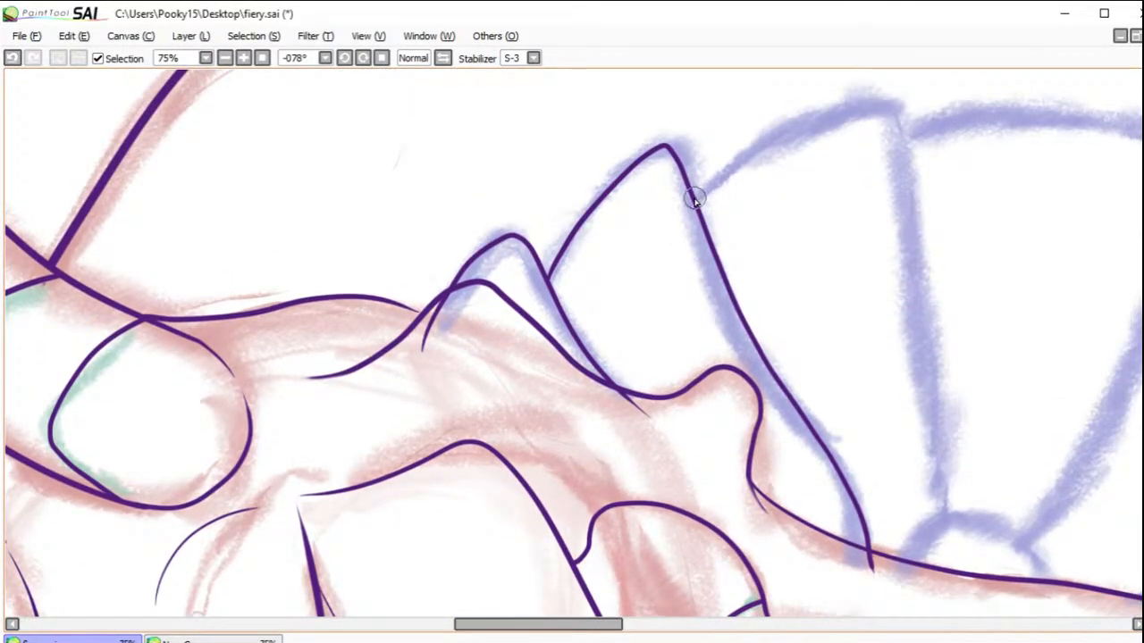
mouse_move(695, 198)
left_mouse_down()
mouse_move(839, 108)
mouse_move(888, 99)
mouse_move(905, 127)
mouse_move(899, 210)
mouse_move(938, 495)
mouse_move(938, 517)
mouse_move(905, 561)
left_mouse_up()
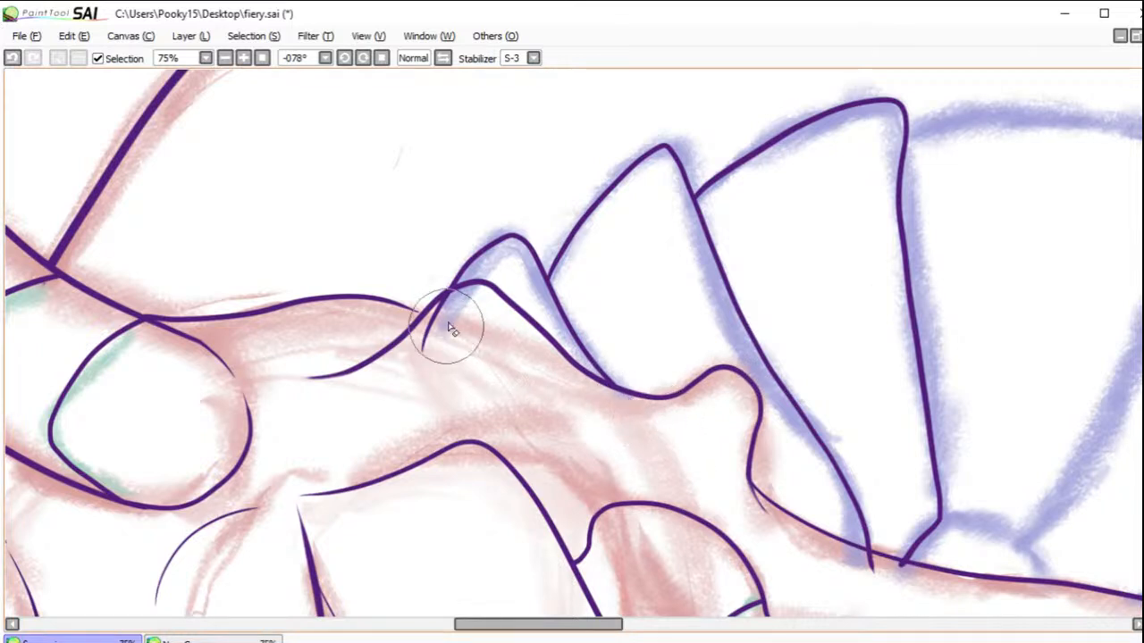
left_click_drag(435, 310, 410, 362)
mouse_move(442, 313)
left_mouse_down()
mouse_move(420, 333)
mouse_move(408, 384)
left_mouse_up()
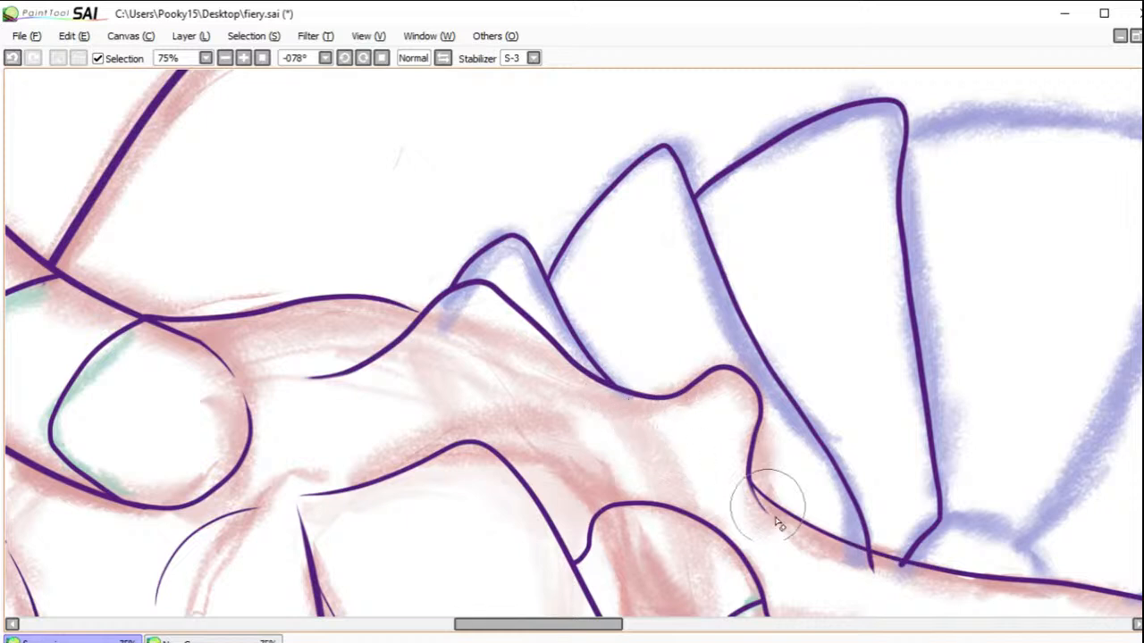
mouse_move(867, 557)
left_mouse_down()
mouse_move(874, 583)
mouse_move(902, 572)
left_mouse_up()
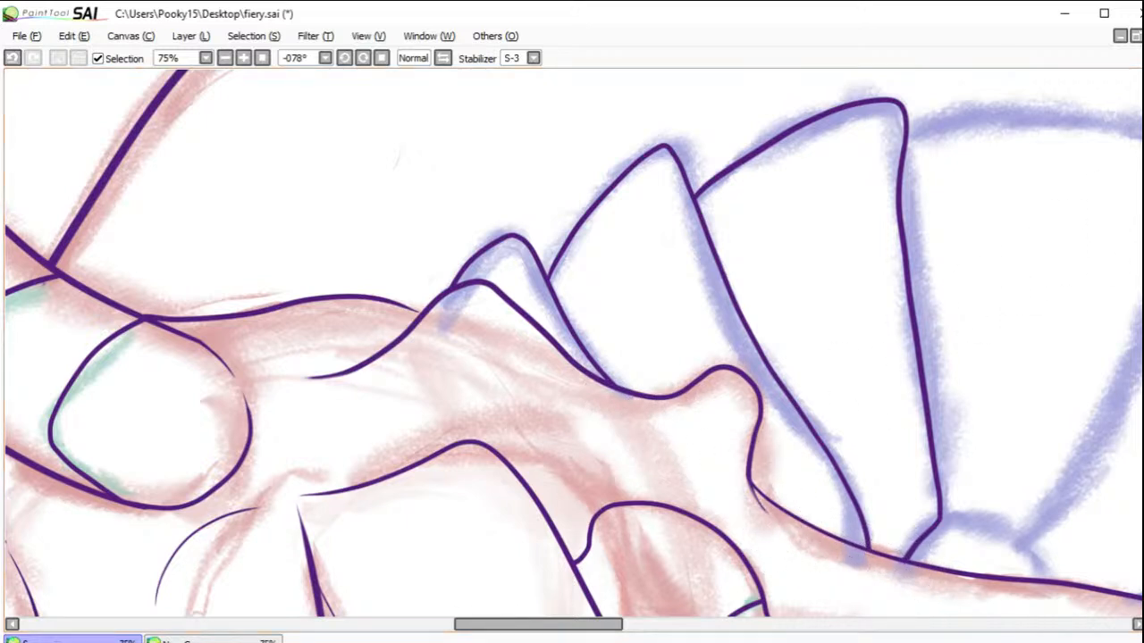
Step: Erase the rounded outer corner of the third neck plate and redraw it as a sharper corner joining the plate's side
mouse_move(1128, 149)
left_mouse_down()
mouse_move(810, 281)
mouse_move(748, 286)
mouse_move(765, 280)
left_mouse_up()
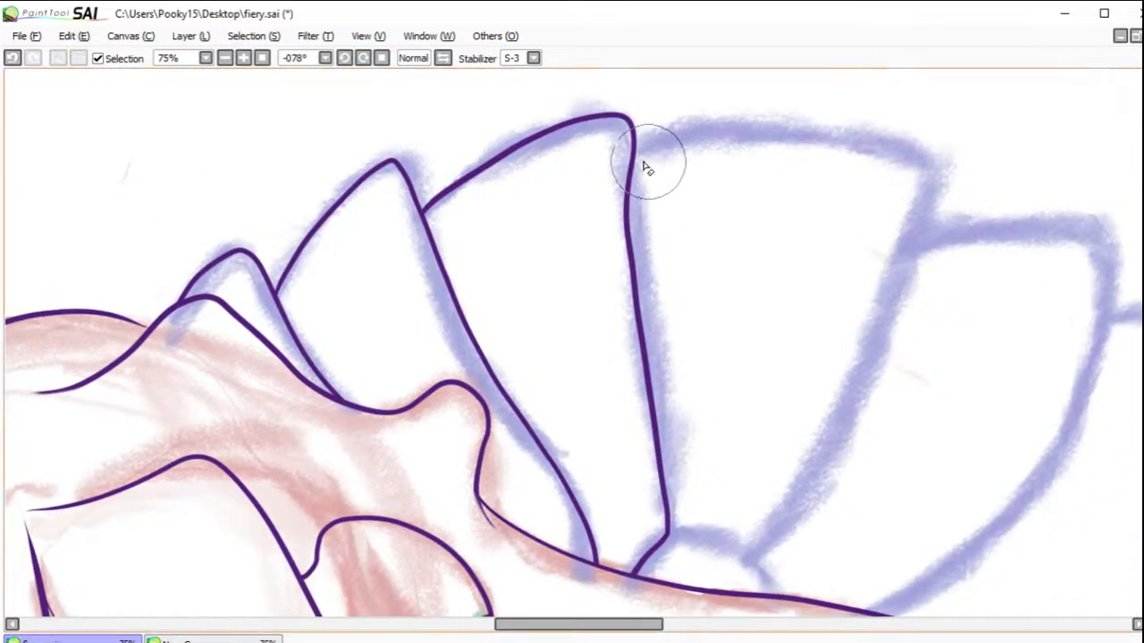
left_click_drag(624, 103, 640, 217)
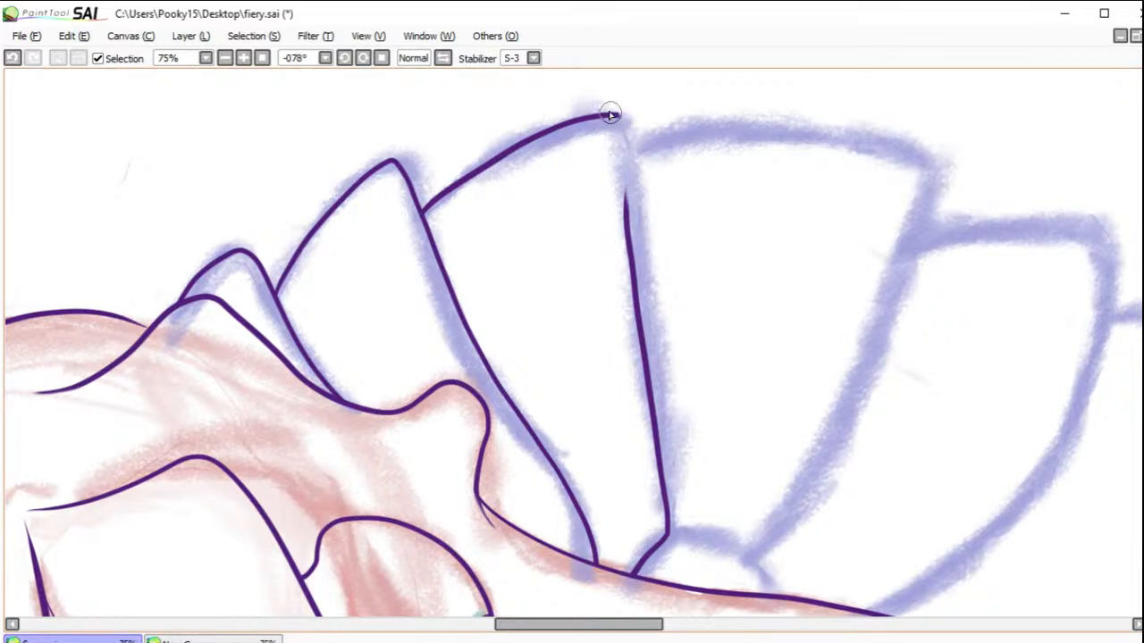
left_click_drag(622, 123, 621, 204)
Step: Ink the wide fourth neck plate with its outer edge, far side and short base edge, redrawing it closer to the blue sketch
mouse_move(625, 146)
left_mouse_down()
mouse_move(816, 134)
mouse_move(920, 153)
mouse_move(940, 178)
mouse_move(747, 542)
mouse_move(669, 532)
left_mouse_up()
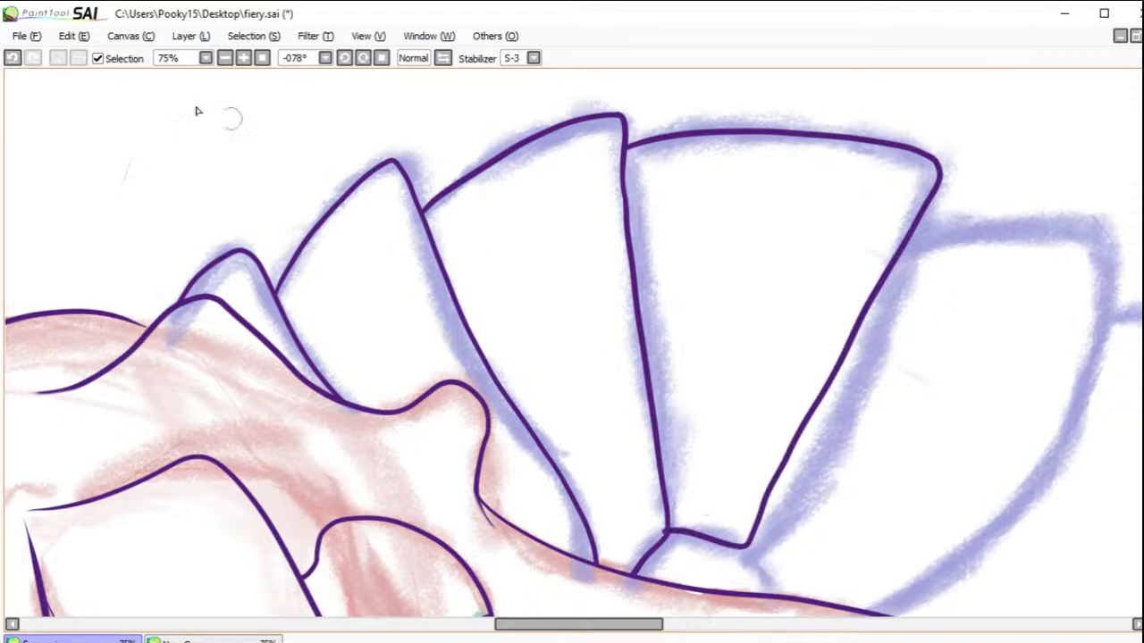
left_click(11, 58)
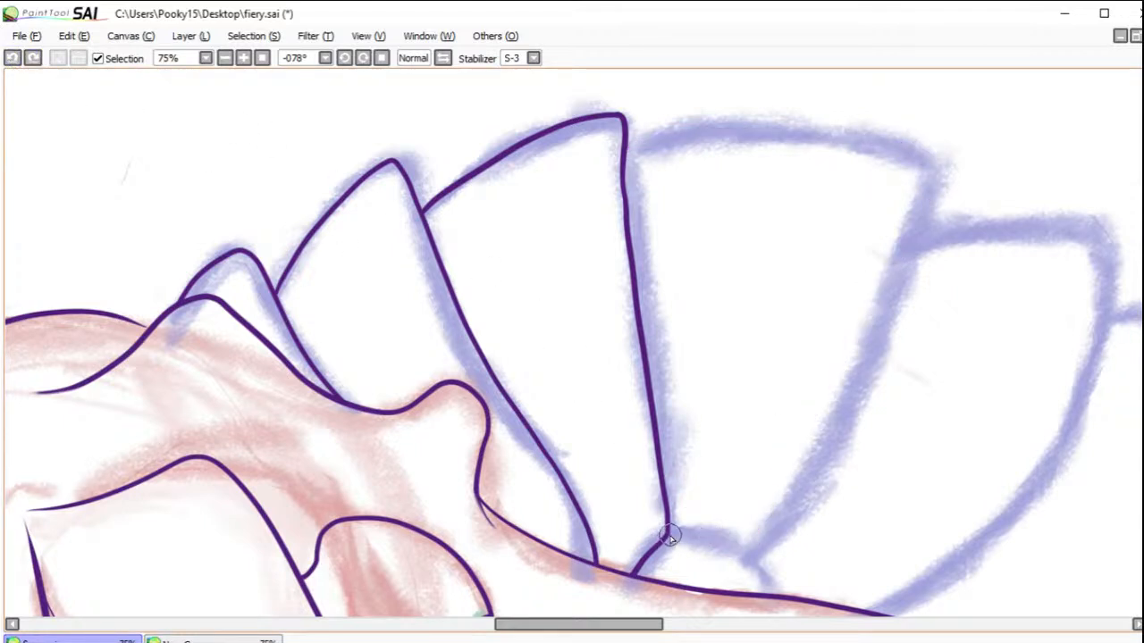
mouse_move(661, 535)
left_mouse_down()
mouse_move(747, 549)
mouse_move(765, 537)
mouse_move(885, 305)
mouse_move(923, 173)
mouse_move(872, 143)
mouse_move(902, 150)
mouse_move(828, 134)
mouse_move(623, 155)
left_mouse_up()
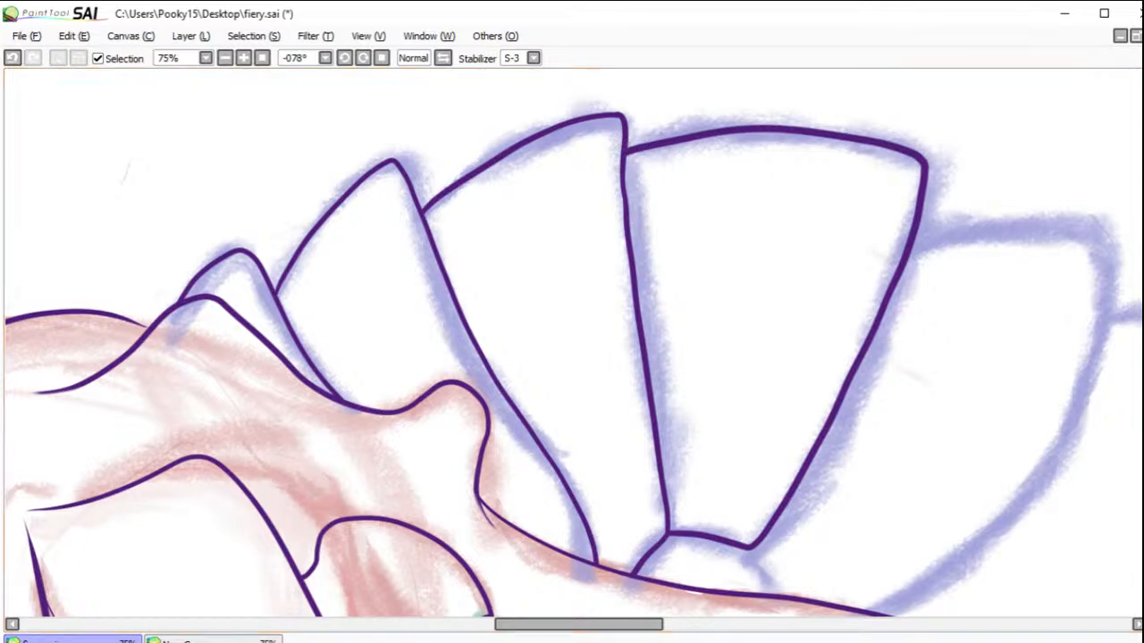
left_click_drag(1012, 325, 706, 283)
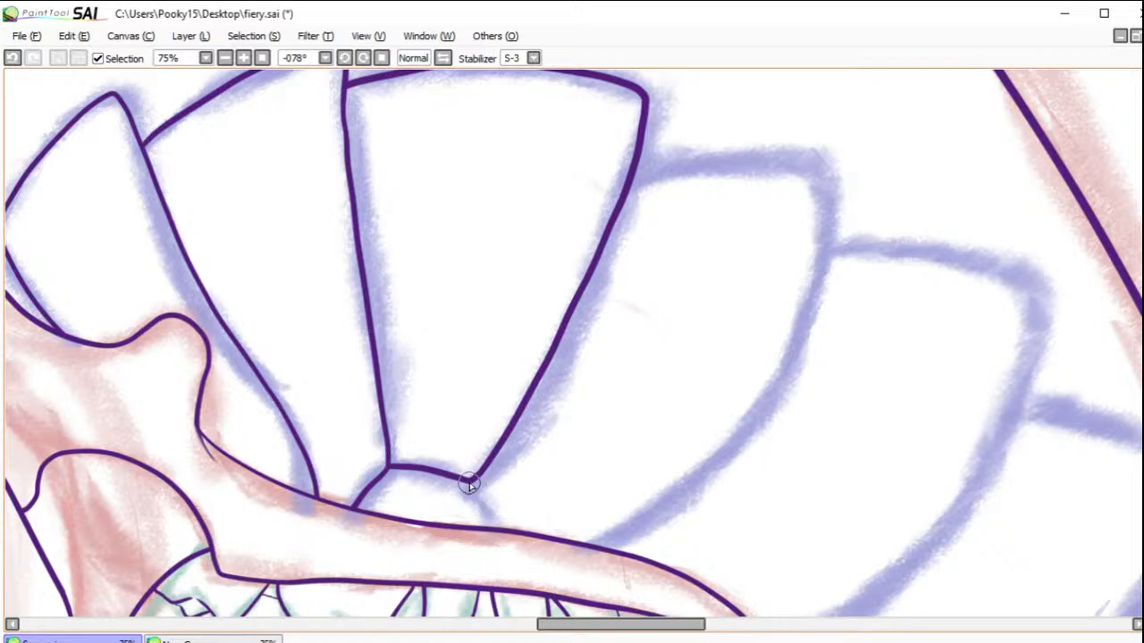
Step: Ink the short curved side of the small base plate down to the jaw contour, redrawing it until it follows the blue sketch
left_click_drag(471, 483, 507, 531)
left_click(12, 57)
left_click_drag(472, 483, 488, 529)
left_click(13, 57)
left_click_drag(474, 483, 497, 529)
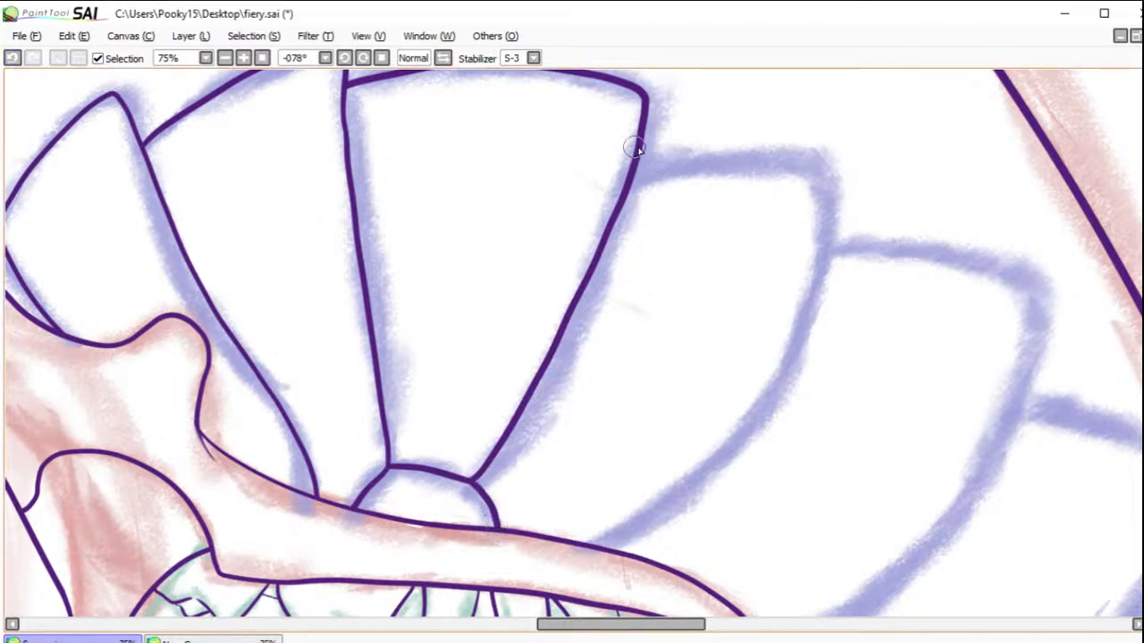
Step: Ink the fifth neck plate from the fourth plate's side to the jaw contour, redrawing it with a sharper outer corner
mouse_move(634, 168)
left_mouse_down()
mouse_move(743, 159)
mouse_move(816, 179)
mouse_move(831, 254)
left_mouse_up()
mouse_move(825, 312)
left_mouse_down()
mouse_move(735, 439)
mouse_move(612, 524)
left_mouse_up()
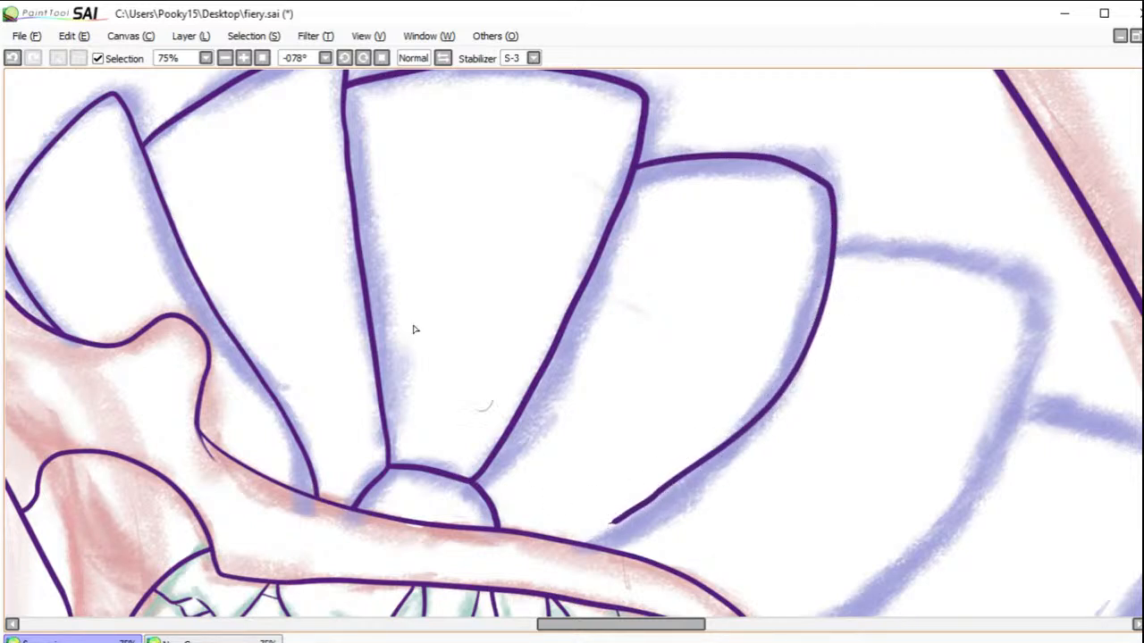
left_click(13, 58)
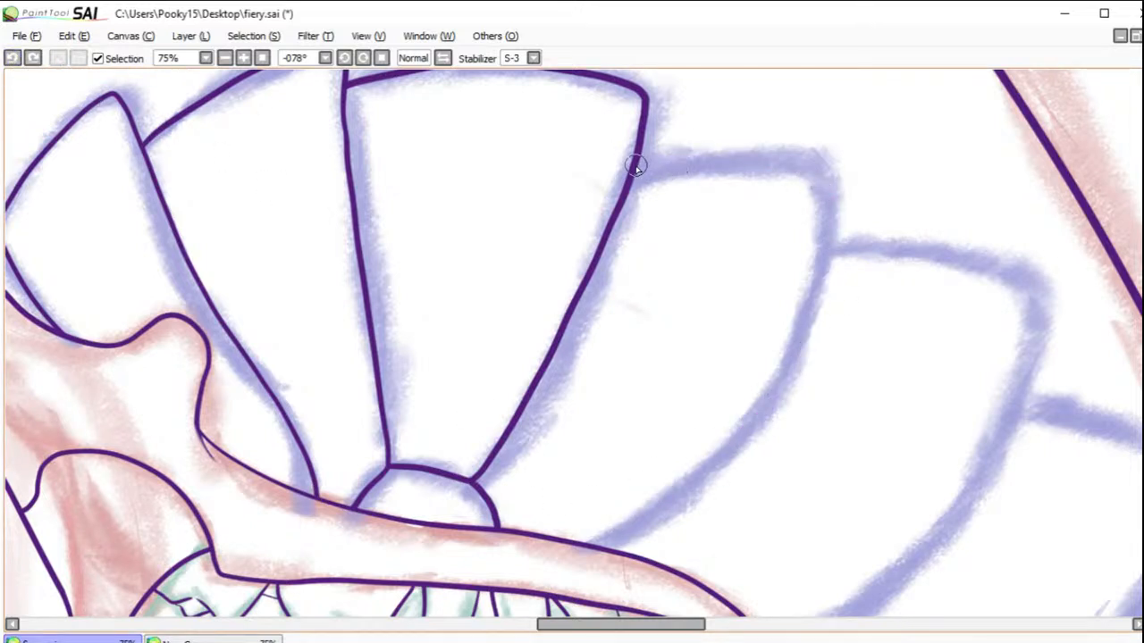
mouse_move(640, 164)
left_mouse_down()
mouse_move(814, 160)
mouse_move(828, 173)
mouse_move(831, 228)
mouse_move(786, 373)
mouse_move(730, 450)
mouse_move(600, 548)
left_mouse_up()
Step: Write the note "BRB" inside the fifth neck plate and erase it again
mouse_move(621, 319)
left_mouse_down()
mouse_move(640, 359)
mouse_move(671, 319)
mouse_move(642, 360)
left_mouse_up()
mouse_move(659, 275)
left_mouse_down()
mouse_move(679, 321)
mouse_move(661, 273)
mouse_move(715, 318)
left_mouse_up()
left_click_drag(692, 262, 715, 311)
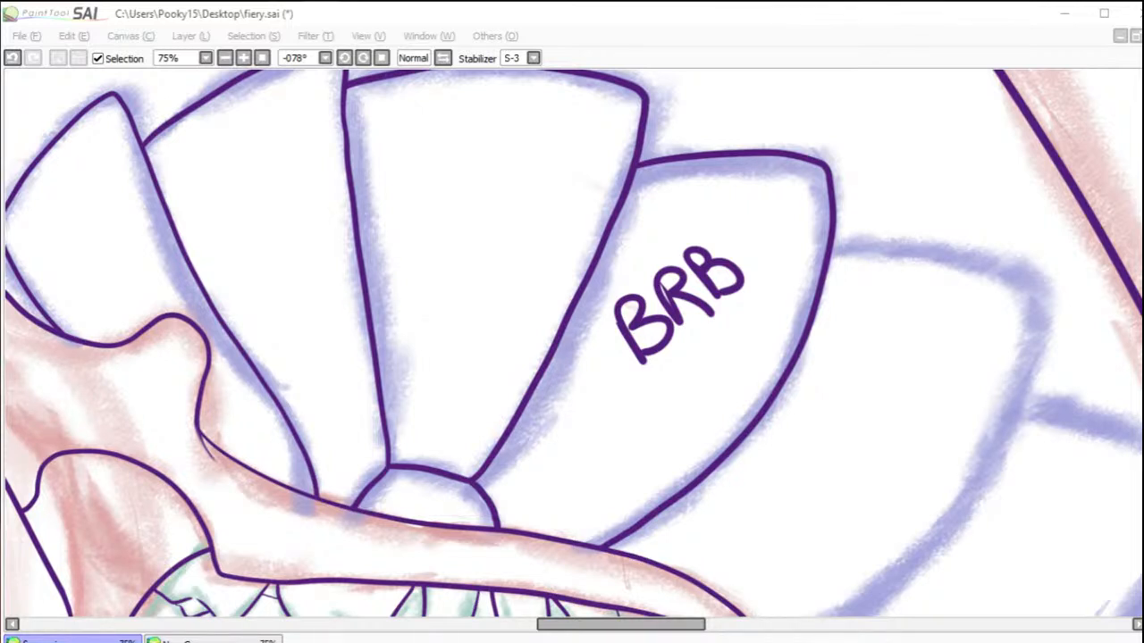
left_click(1027, 169)
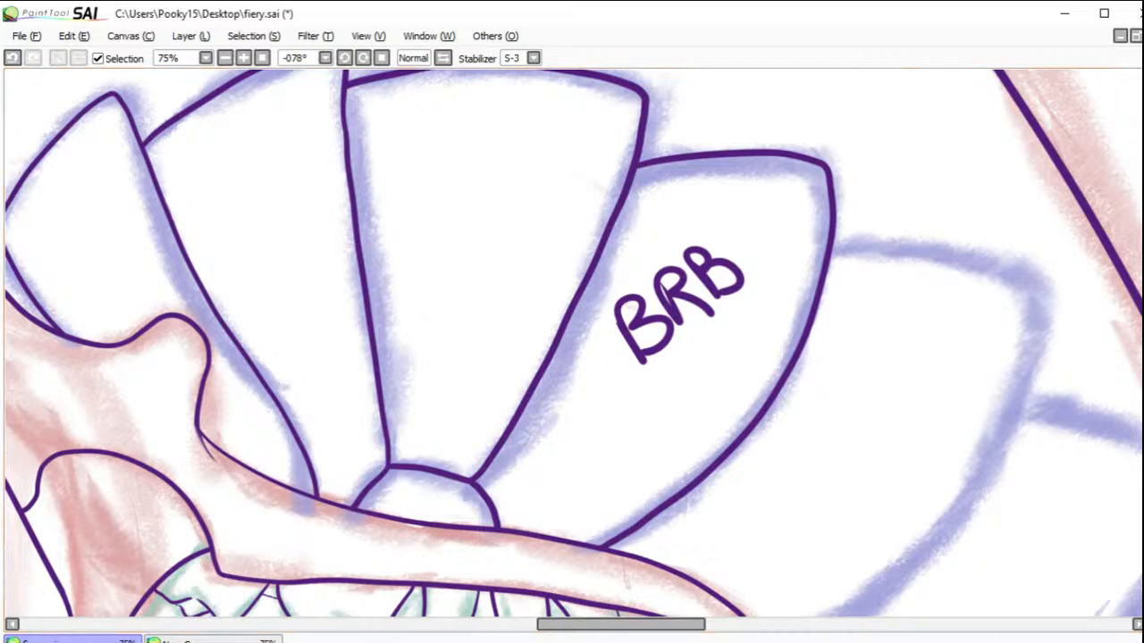
mouse_move(658, 339)
left_mouse_down()
mouse_move(616, 377)
mouse_move(605, 351)
mouse_move(629, 298)
mouse_move(610, 311)
mouse_move(676, 245)
mouse_move(689, 238)
mouse_move(750, 261)
left_mouse_up()
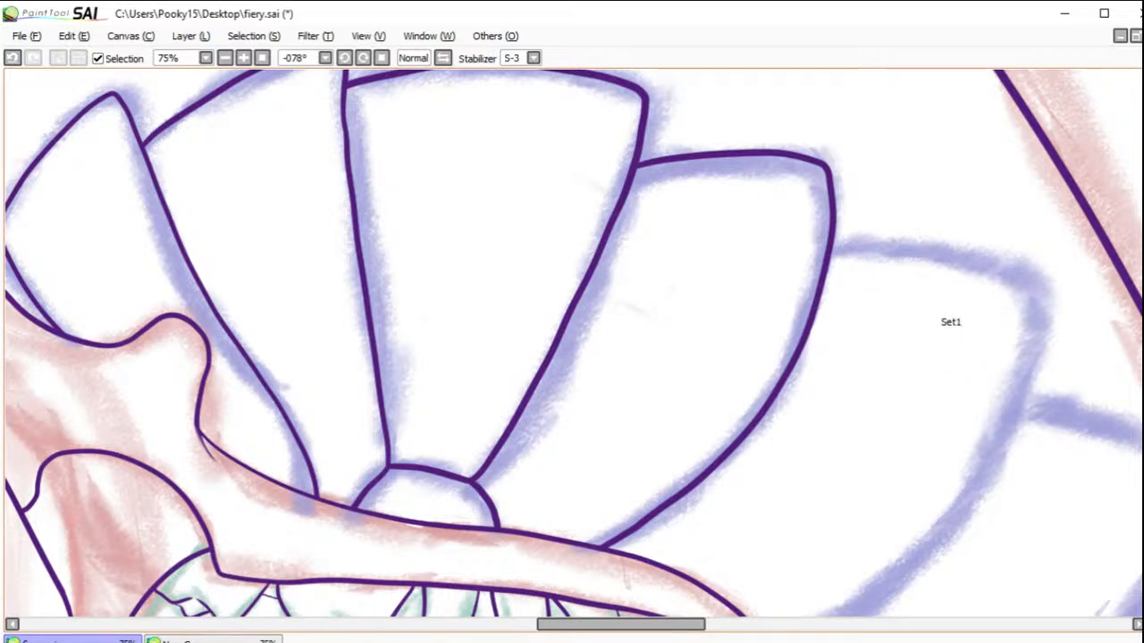
Step: Save the drawing
key("ctrl+s")
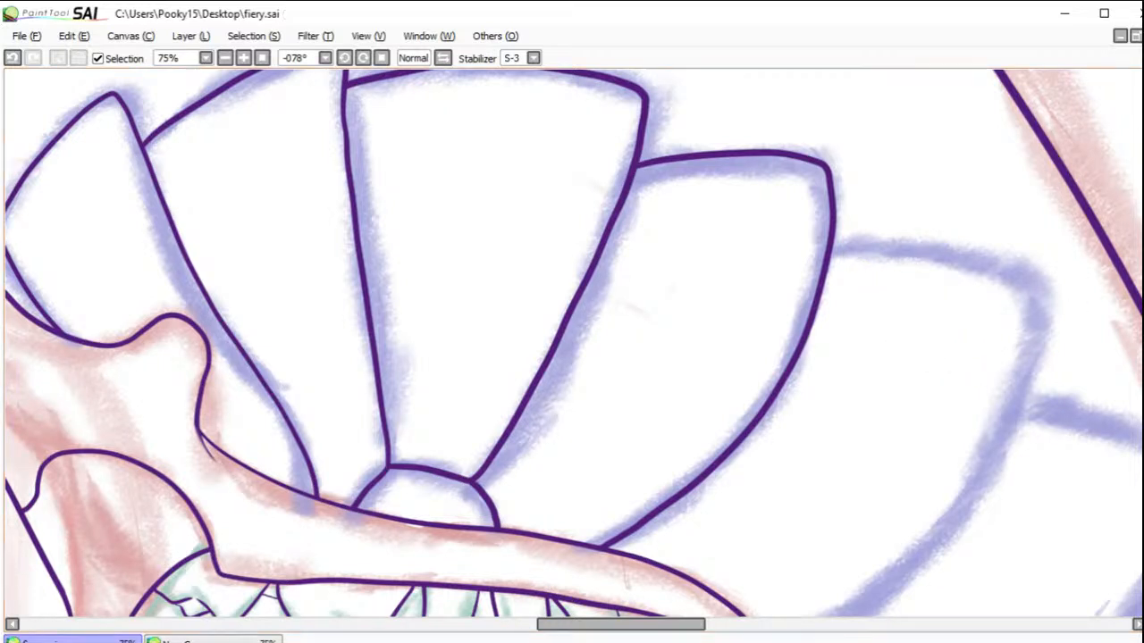
left_click_drag(895, 366, 831, 375)
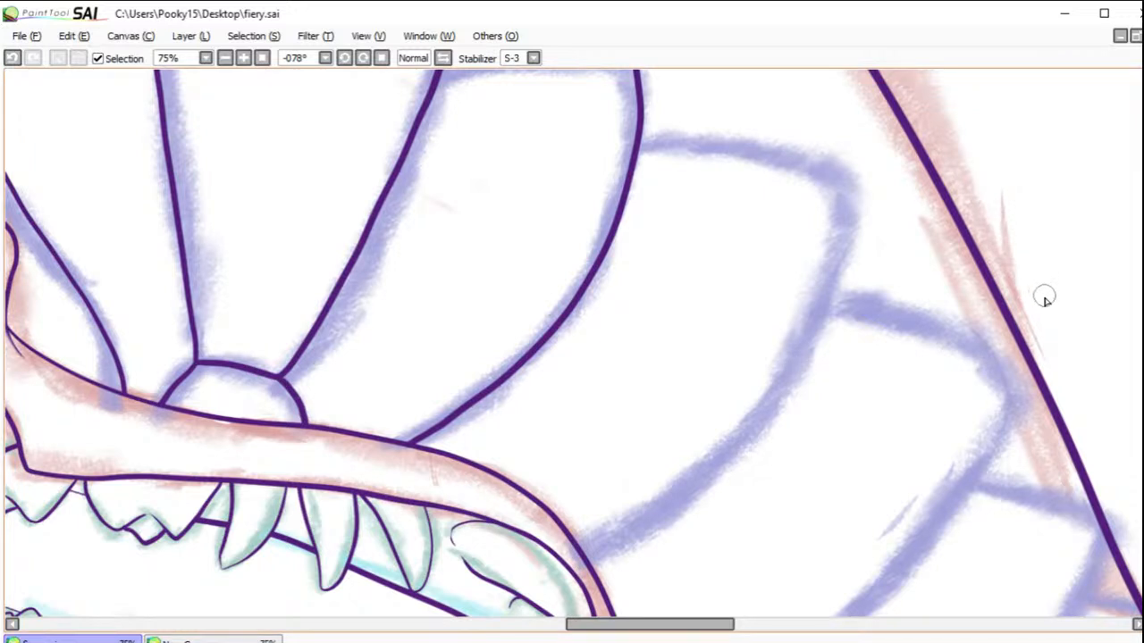
mouse_move(641, 140)
left_mouse_down()
mouse_move(745, 140)
mouse_move(818, 160)
mouse_move(842, 171)
mouse_move(837, 201)
left_mouse_up()
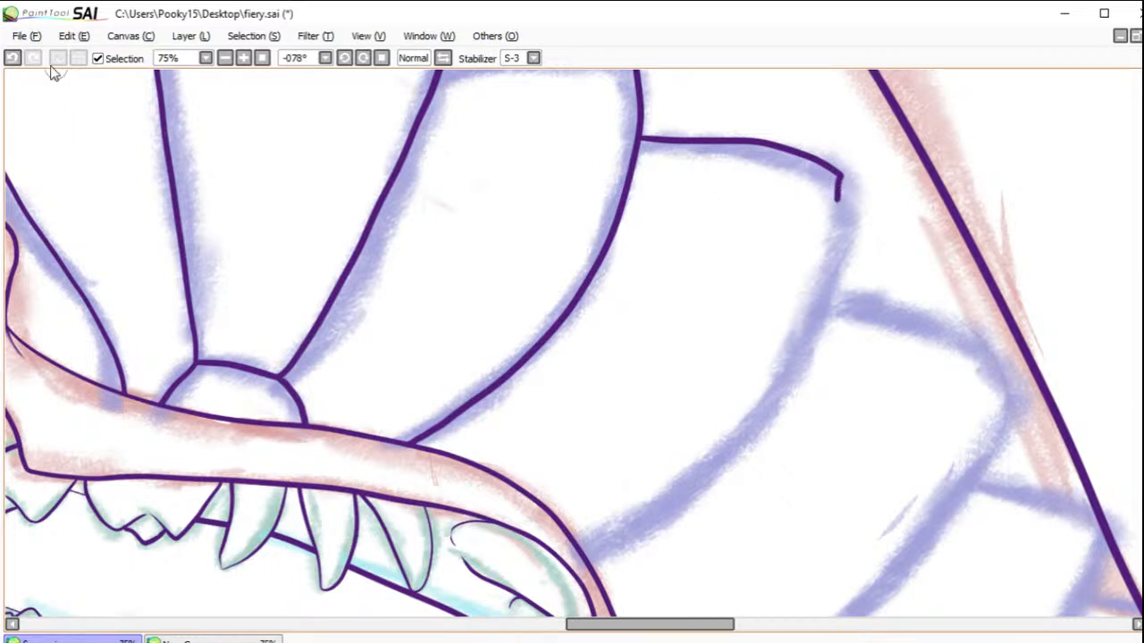
left_click(12, 57)
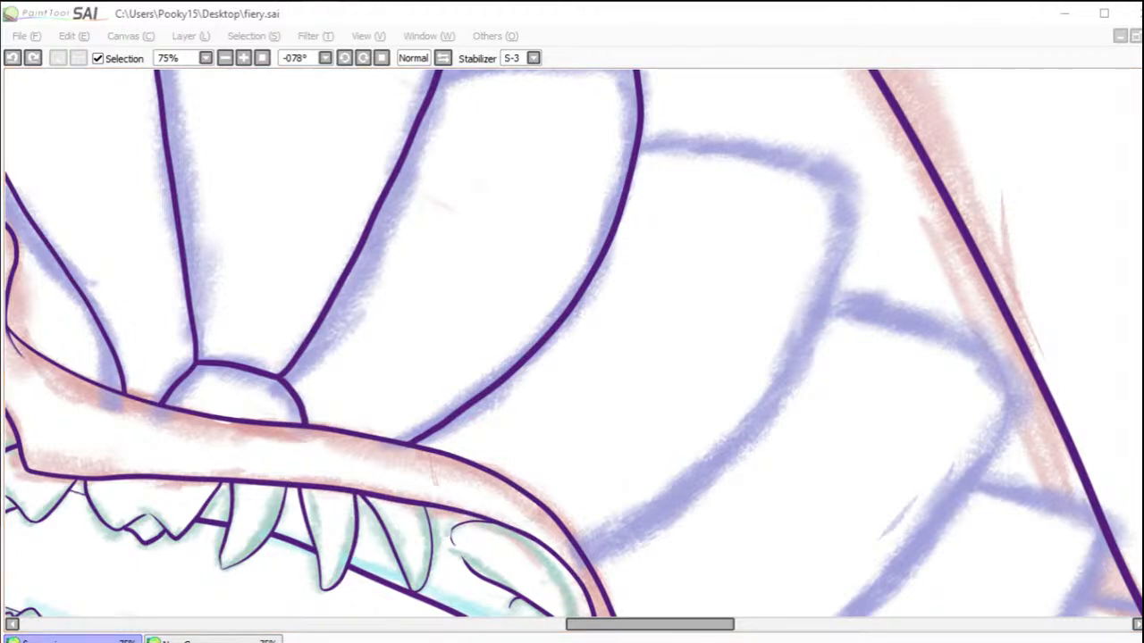
key("alt+Tab")
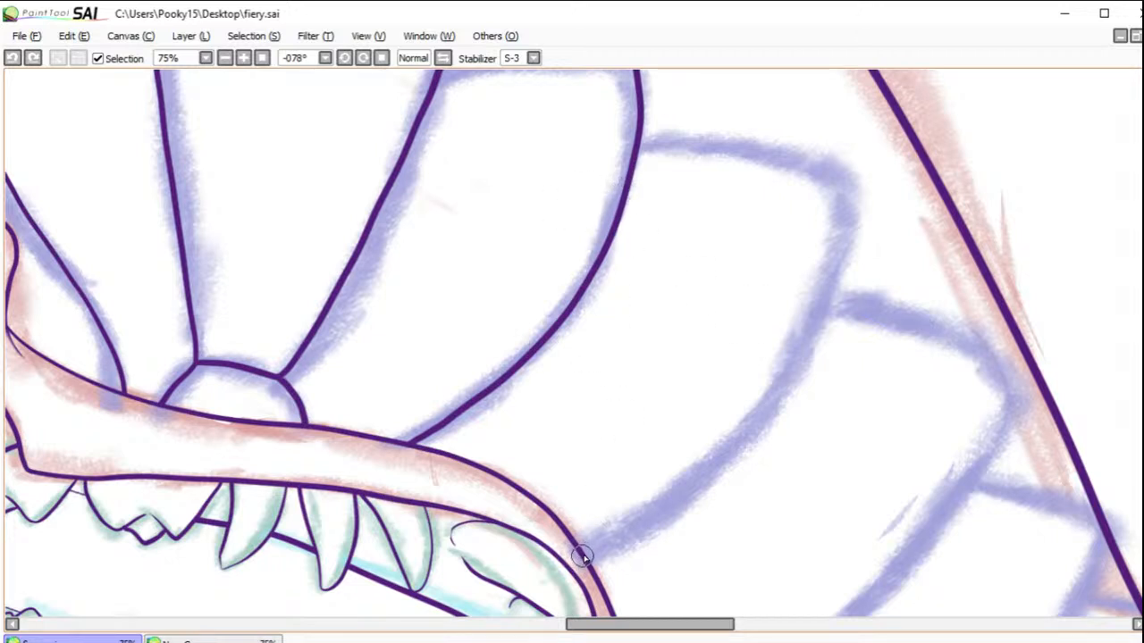
mouse_move(586, 551)
left_mouse_down()
mouse_move(748, 402)
mouse_move(802, 323)
left_mouse_up()
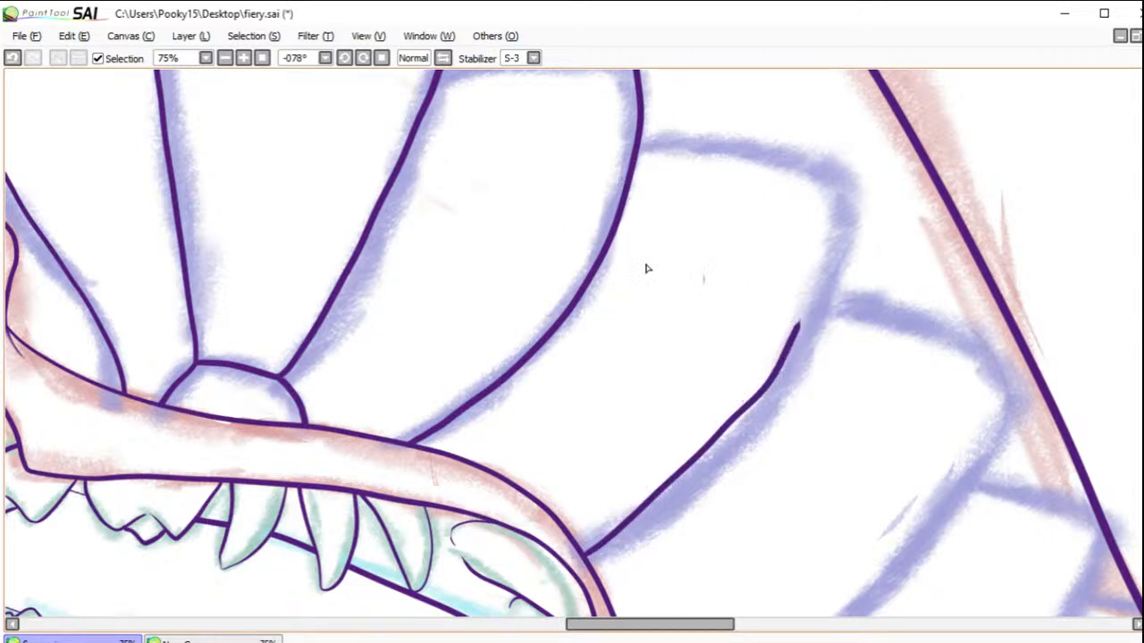
left_click(13, 58)
Step: Ink the sixth neck plate with its outer edge and long curved side running to the rear corner of the jaw
left_click(344, 57)
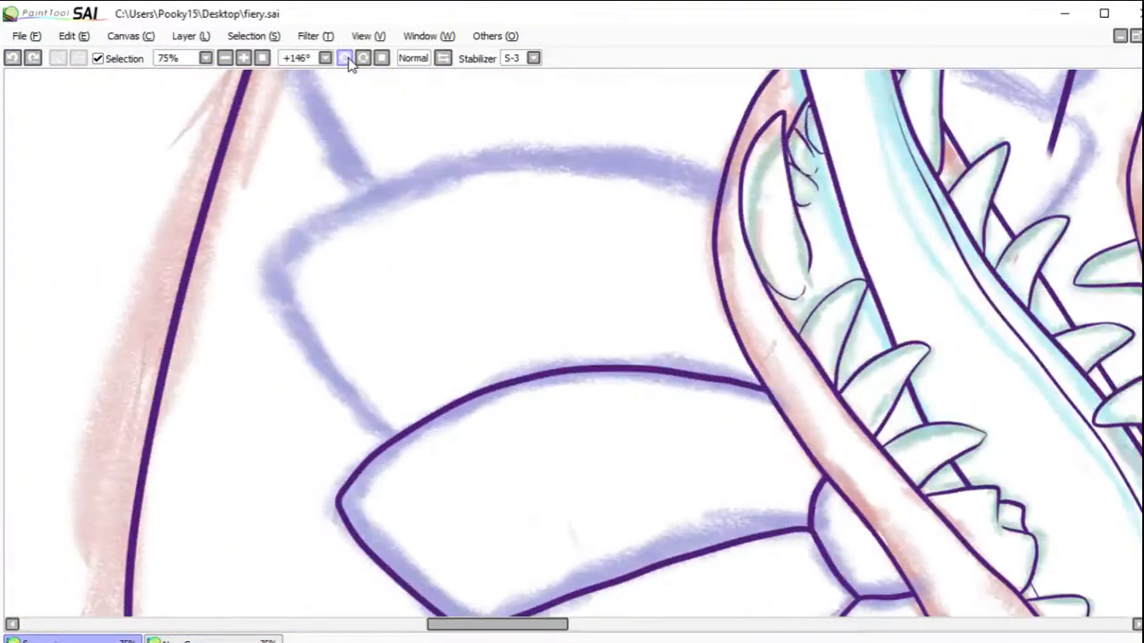
left_click(348, 58)
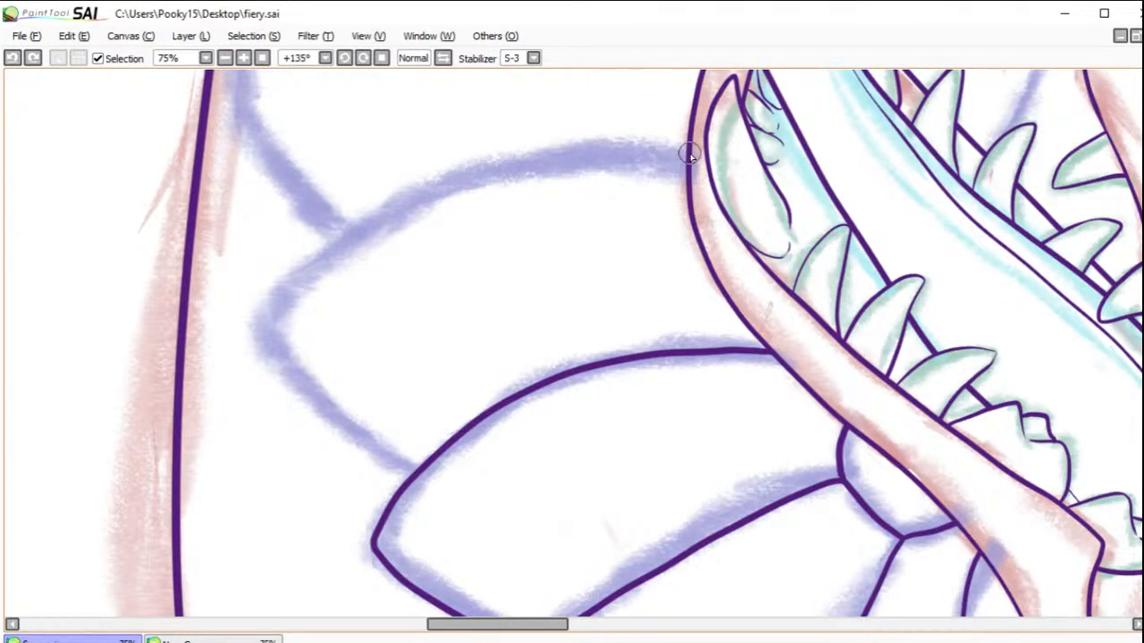
mouse_move(688, 153)
left_mouse_down()
mouse_move(596, 158)
mouse_move(421, 201)
mouse_move(313, 265)
mouse_move(263, 331)
mouse_move(334, 427)
mouse_move(317, 409)
mouse_move(400, 463)
mouse_move(292, 356)
mouse_move(279, 306)
mouse_move(287, 292)
mouse_move(440, 197)
mouse_move(588, 156)
mouse_move(684, 157)
left_mouse_up()
left_click(13, 58)
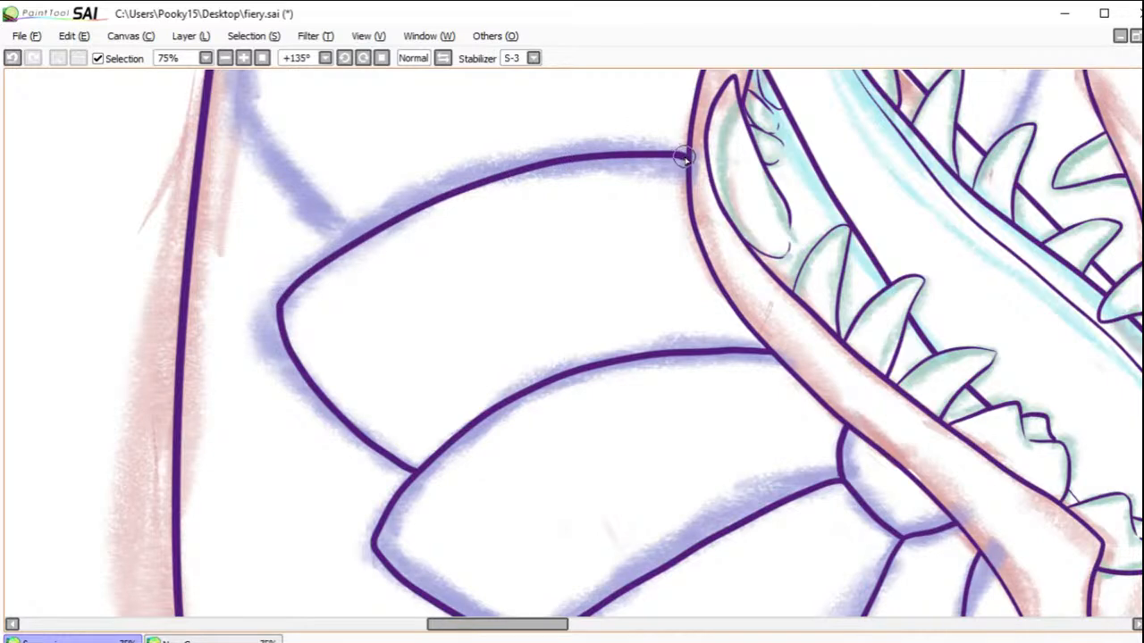
Step: Ink the seventh neck plate as a wide band across the tongue to the neck's far side, redrawing it along the blue sketch
mouse_move(525, 140)
left_mouse_down()
mouse_move(508, 289)
mouse_move(524, 316)
left_mouse_up()
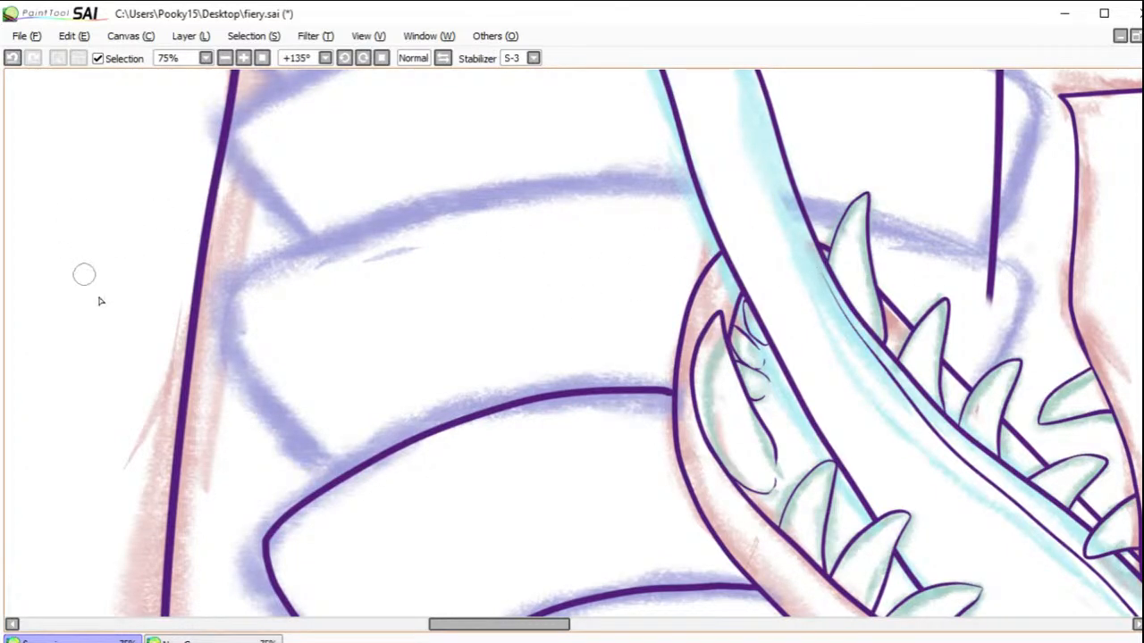
mouse_move(340, 478)
left_mouse_down()
mouse_move(247, 372)
mouse_move(222, 311)
mouse_move(235, 275)
mouse_move(426, 206)
mouse_move(592, 176)
mouse_move(702, 169)
mouse_move(807, 180)
mouse_move(1012, 253)
mouse_move(1051, 277)
mouse_move(954, 401)
left_mouse_up()
left_click(12, 58)
mouse_move(344, 485)
left_mouse_down()
mouse_move(234, 374)
mouse_move(219, 327)
mouse_move(313, 250)
mouse_move(551, 198)
mouse_move(742, 199)
mouse_move(1014, 252)
mouse_move(1018, 295)
mouse_move(974, 406)
mouse_move(1021, 345)
mouse_move(1029, 289)
mouse_move(987, 253)
mouse_move(780, 195)
left_mouse_up()
left_click(12, 58)
mouse_move(614, 179)
left_mouse_down()
mouse_move(512, 179)
mouse_move(402, 203)
mouse_move(228, 282)
mouse_move(215, 324)
mouse_move(317, 463)
left_mouse_up()
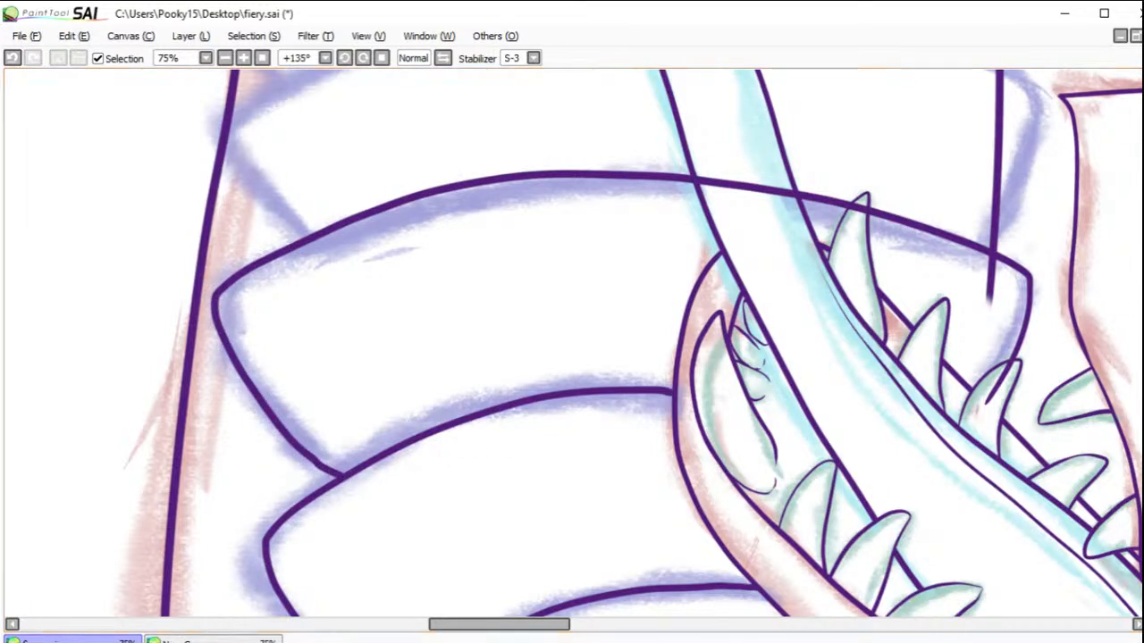
Step: Erase the seventh plate's line where it crosses the tooth and tongue, and the neck contour's end inside the plate
left_click_drag(1008, 368, 980, 407)
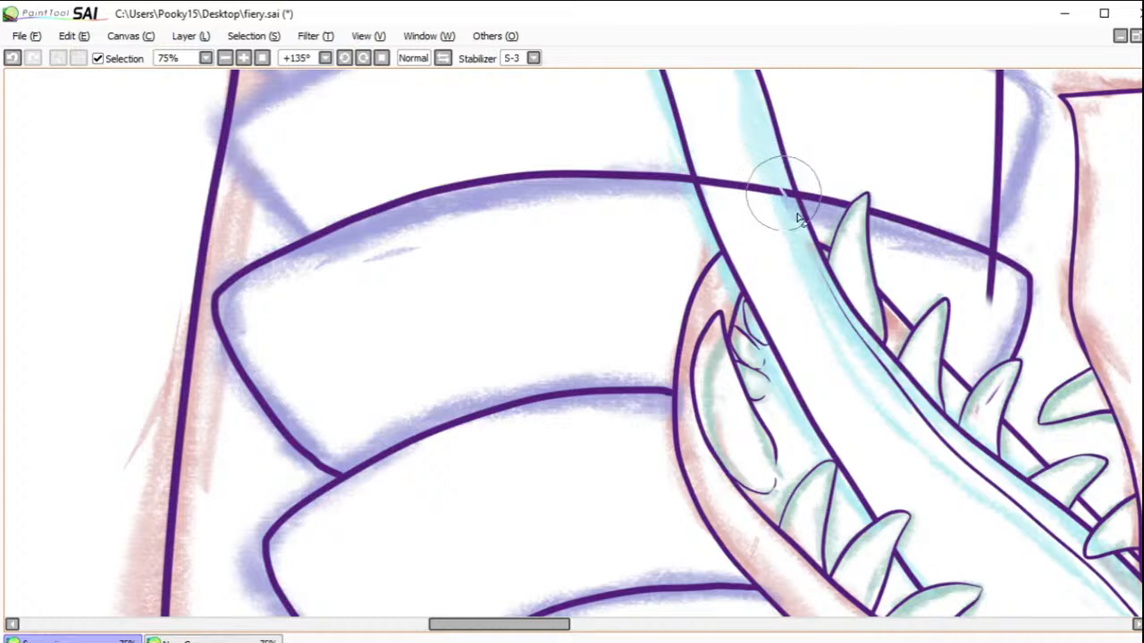
mouse_move(787, 209)
left_mouse_down()
mouse_move(752, 147)
mouse_move(758, 215)
mouse_move(705, 178)
left_mouse_up()
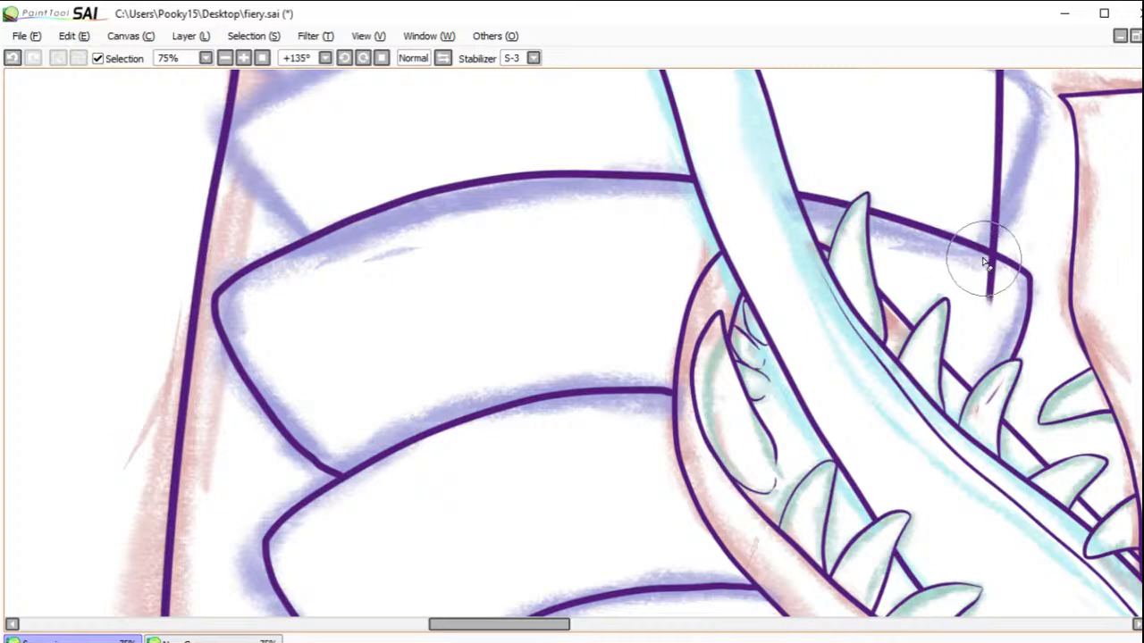
left_click_drag(994, 264, 988, 304)
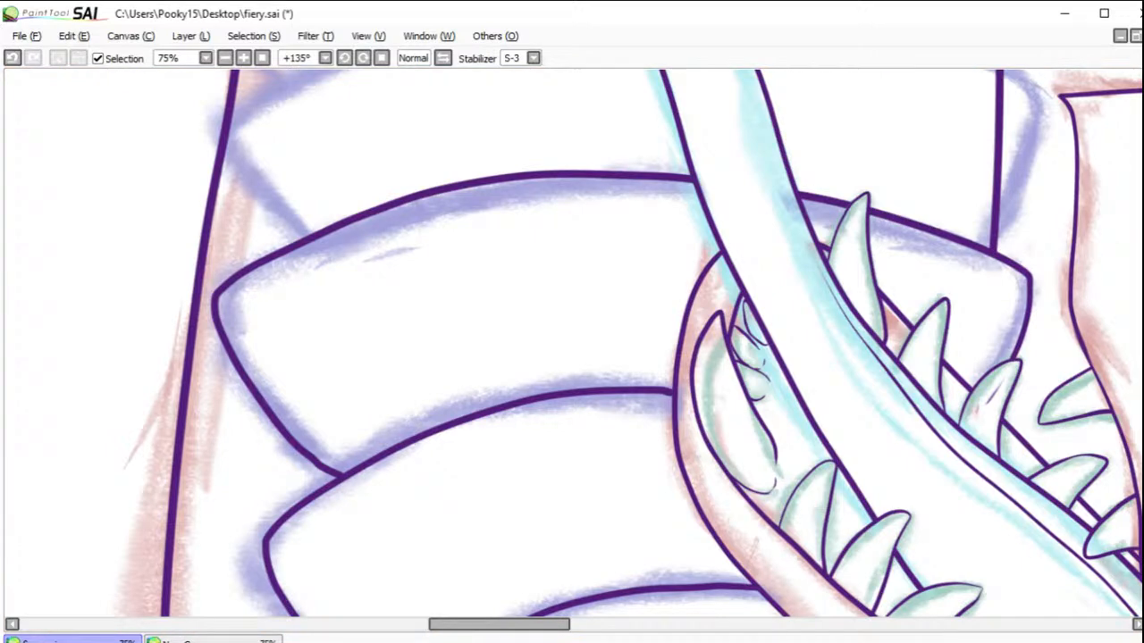
Step: Ink the eighth neck plate as a curved band across the tongue, with both outer corners projecting past the neck contour
left_click_drag(1096, 89, 812, 259)
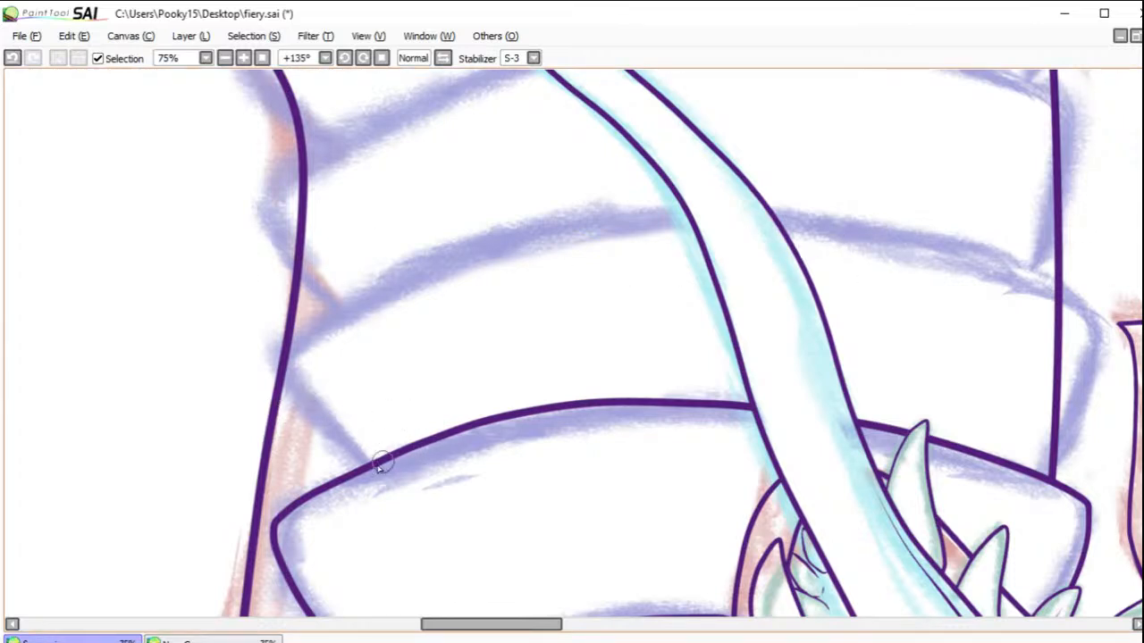
left_click_drag(365, 464, 296, 401)
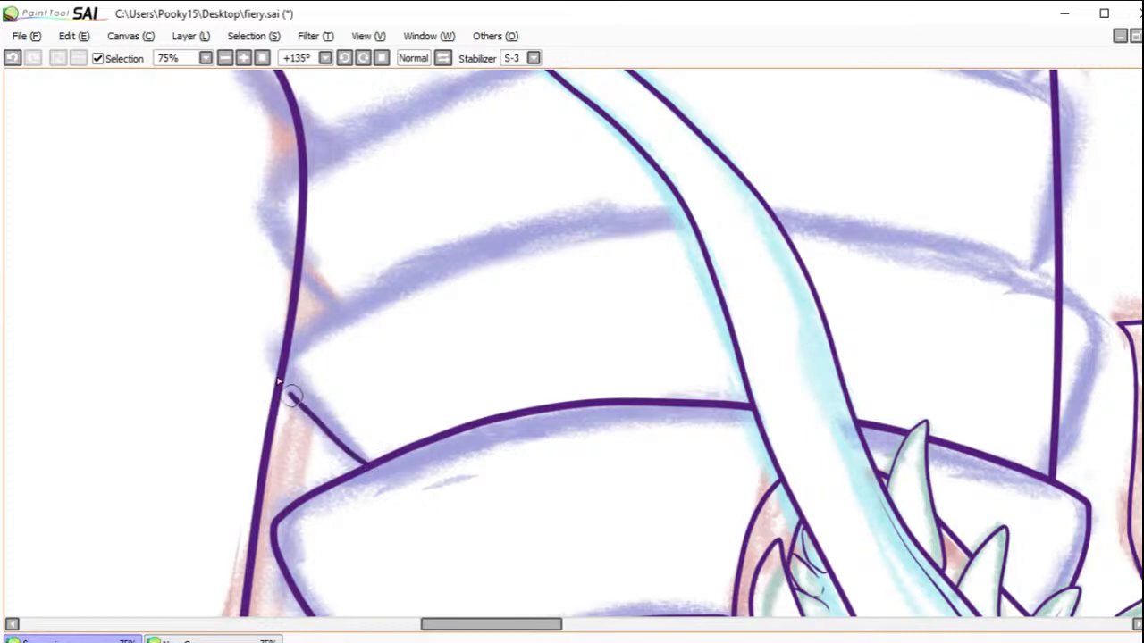
mouse_move(268, 353)
left_mouse_down()
mouse_move(315, 302)
mouse_move(414, 252)
mouse_move(675, 201)
mouse_move(940, 229)
mouse_move(1041, 267)
left_mouse_up()
left_click_drag(1092, 313, 1078, 383)
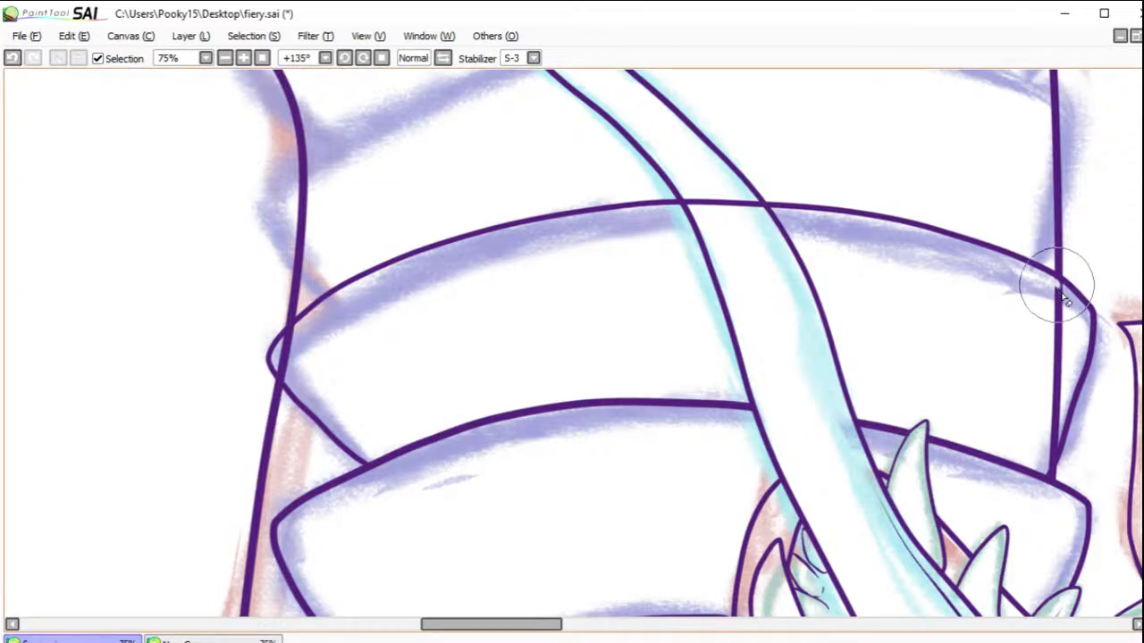
Step: Erase the neck contour inside both ends of the eighth plate and the plate's line across the tongue
mouse_move(1066, 298)
left_mouse_down()
mouse_move(1053, 279)
mouse_move(1063, 317)
mouse_move(1052, 450)
mouse_move(1047, 460)
mouse_move(1012, 435)
left_mouse_up()
left_click_drag(298, 332, 279, 371)
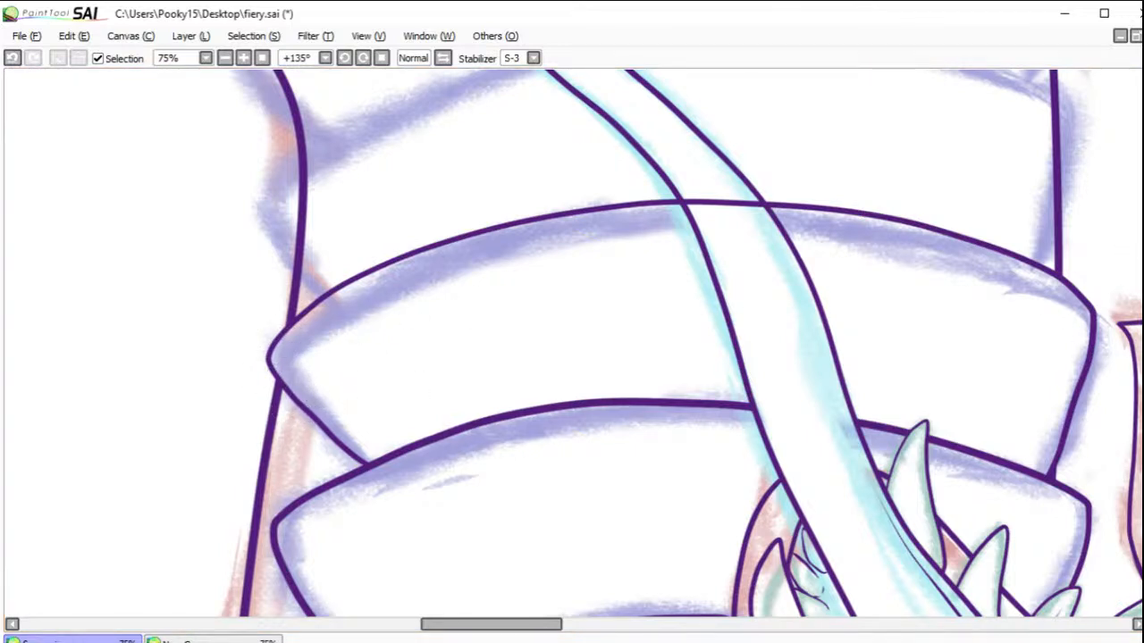
mouse_move(617, 204)
left_mouse_down()
mouse_move(671, 296)
mouse_move(400, 204)
left_mouse_up()
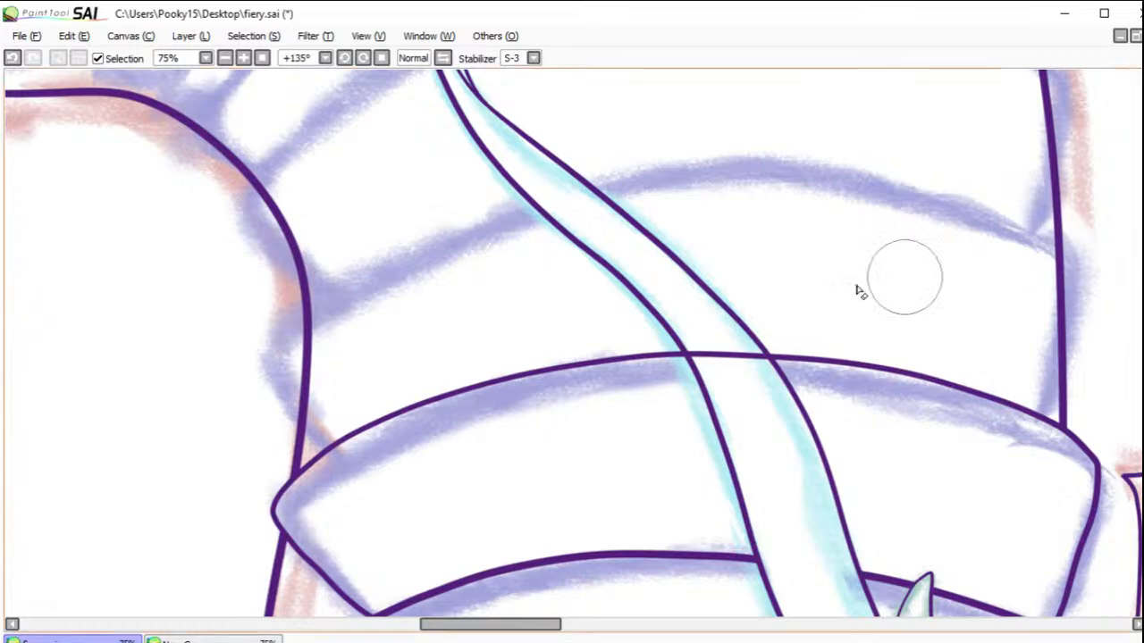
mouse_move(697, 361)
left_mouse_down()
mouse_move(715, 375)
mouse_move(720, 345)
mouse_move(748, 372)
mouse_move(748, 356)
mouse_move(765, 368)
left_mouse_up()
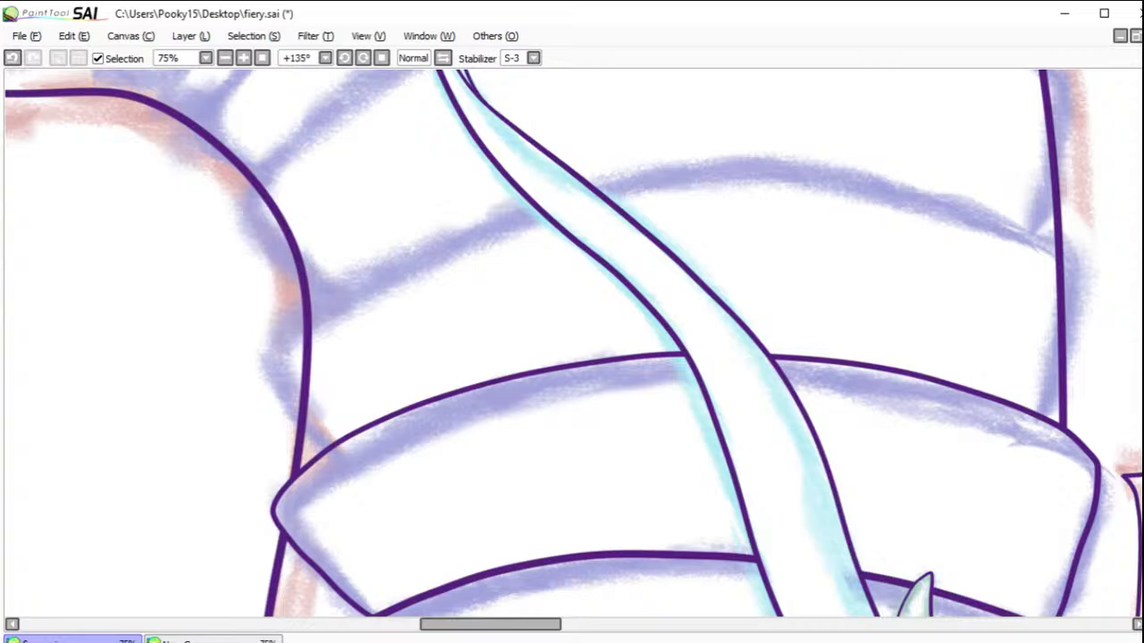
Step: Ink the ninth neck plate across the neck and erase the neck contour inside it and its line over the tongue
left_click_drag(624, 240, 634, 298)
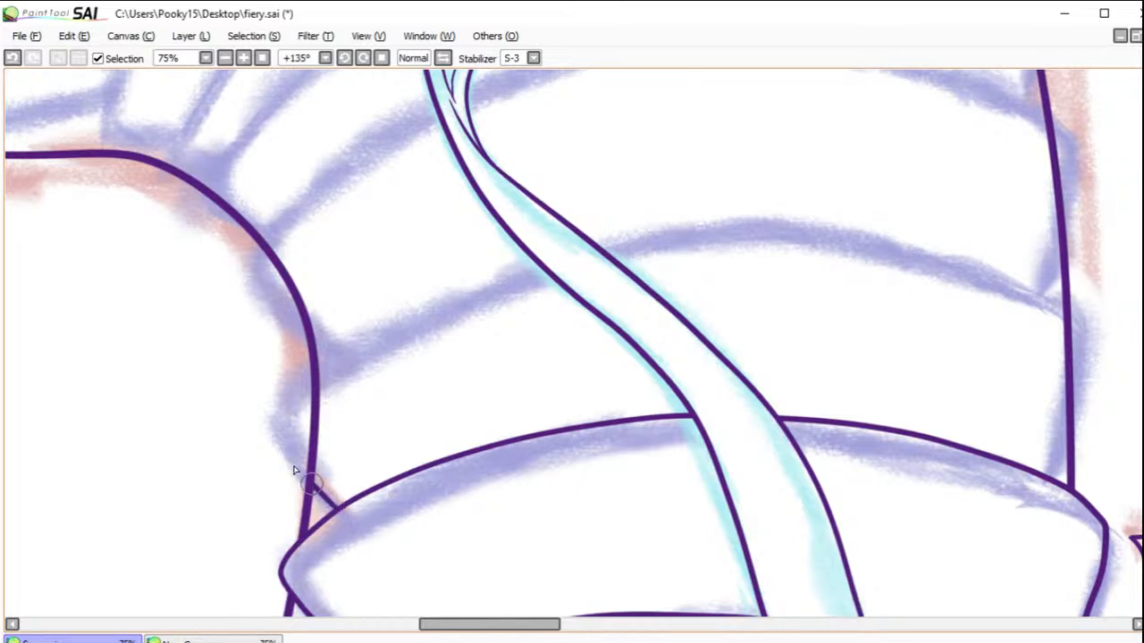
mouse_move(274, 425)
left_mouse_down()
mouse_move(320, 356)
mouse_move(418, 303)
mouse_move(574, 246)
mouse_move(681, 221)
mouse_move(812, 217)
mouse_move(1047, 277)
mouse_move(1103, 314)
mouse_move(1065, 442)
left_mouse_up()
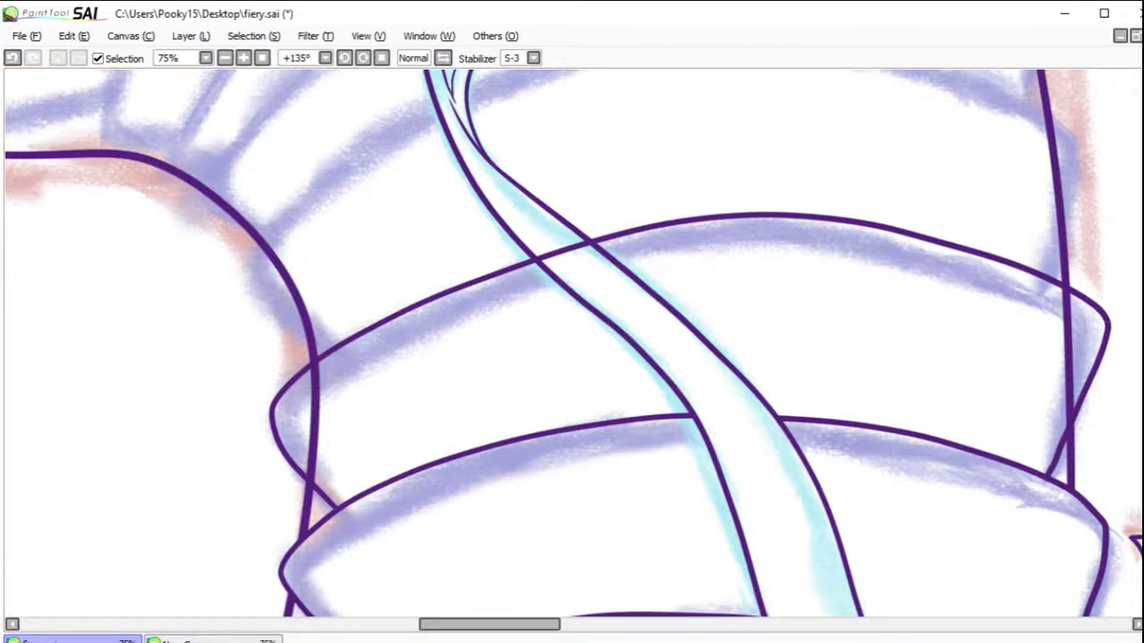
mouse_move(1067, 280)
left_mouse_down()
mouse_move(1066, 392)
mouse_move(1054, 412)
mouse_move(1070, 388)
mouse_move(1060, 426)
left_mouse_up()
mouse_move(313, 380)
left_mouse_down()
mouse_move(312, 366)
mouse_move(334, 416)
mouse_move(319, 408)
mouse_move(306, 450)
mouse_move(330, 495)
left_mouse_up()
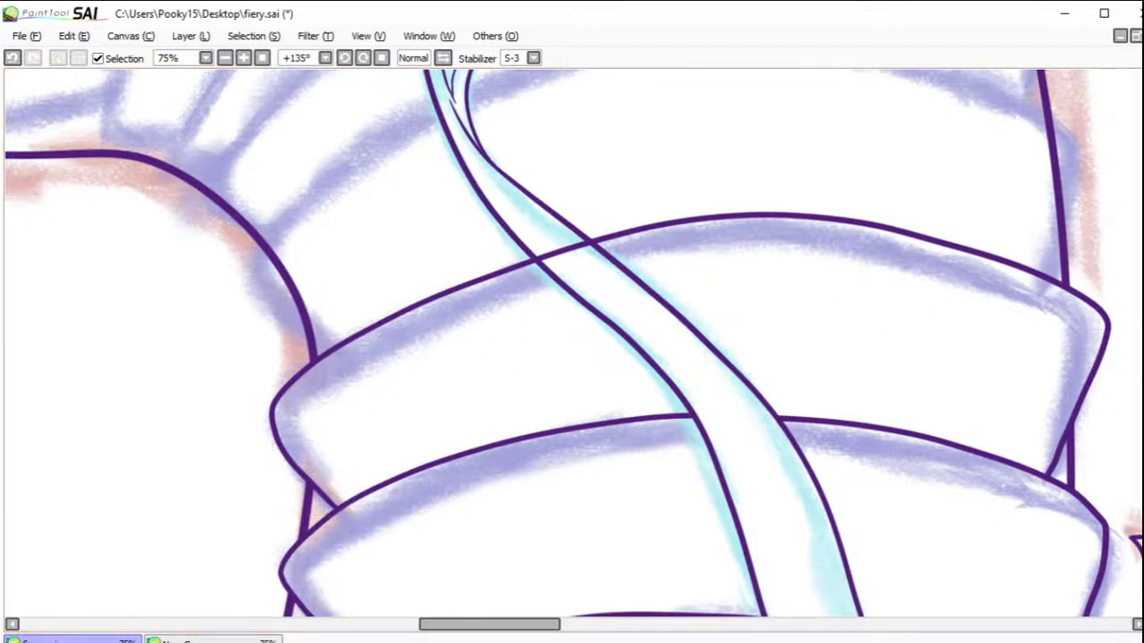
mouse_move(558, 237)
left_mouse_down()
mouse_move(548, 255)
mouse_move(524, 263)
mouse_move(540, 247)
mouse_move(582, 258)
mouse_move(572, 242)
mouse_move(583, 248)
left_mouse_up()
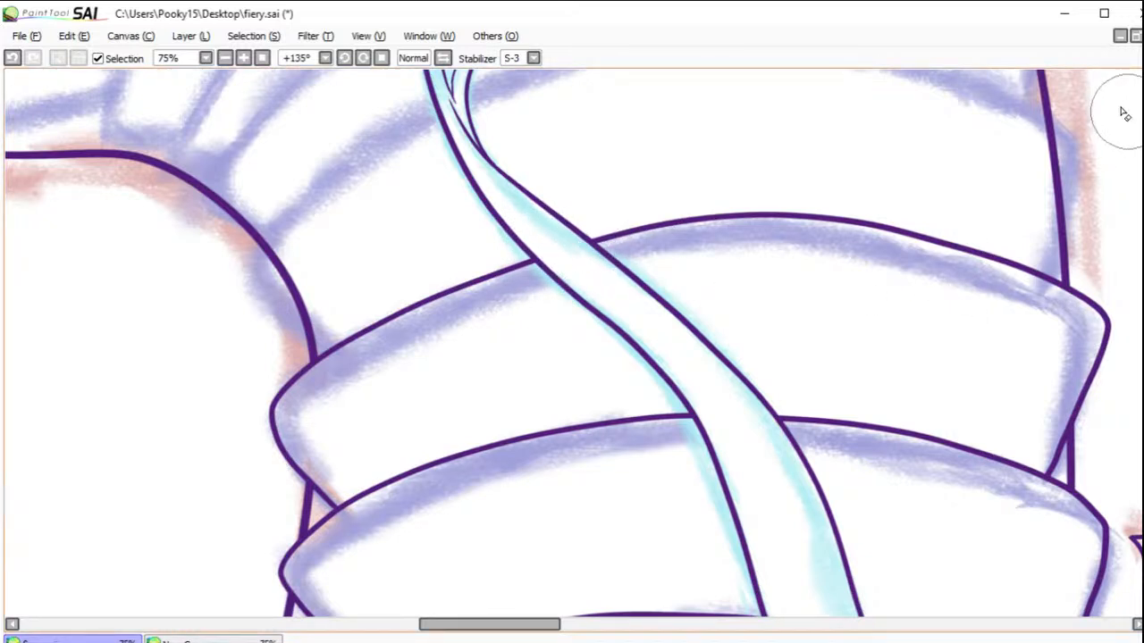
Step: Ink the tenth neck plate across the forked tongue tip and erase the neck contour inside both of its ends
left_click_drag(806, 175, 636, 384)
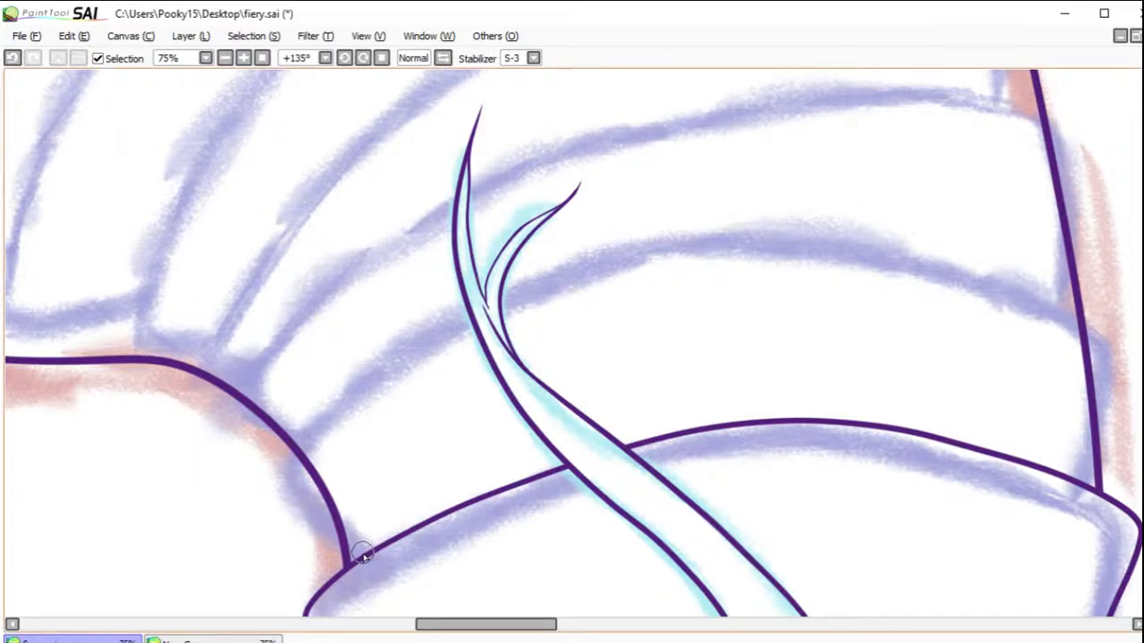
mouse_move(317, 534)
left_mouse_down()
mouse_move(278, 488)
mouse_move(289, 447)
mouse_move(364, 364)
mouse_move(635, 254)
mouse_move(753, 234)
mouse_move(935, 258)
mouse_move(1068, 311)
mouse_move(1105, 339)
mouse_move(1096, 457)
left_mouse_up()
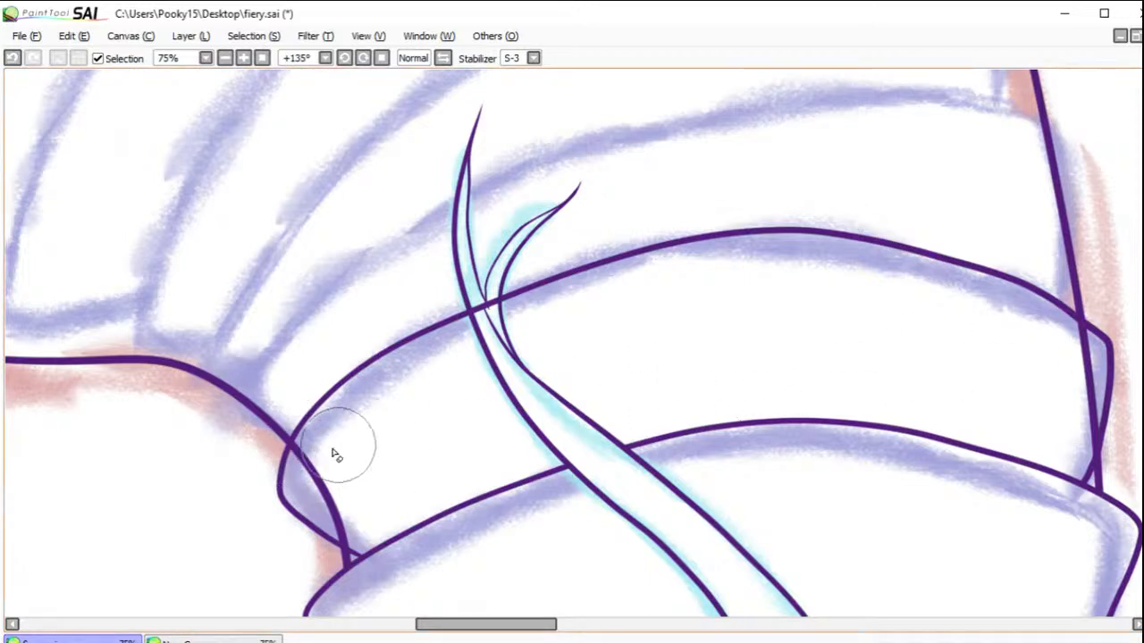
mouse_move(300, 460)
left_mouse_down()
mouse_move(334, 501)
mouse_move(315, 475)
mouse_move(326, 507)
mouse_move(348, 541)
left_mouse_up()
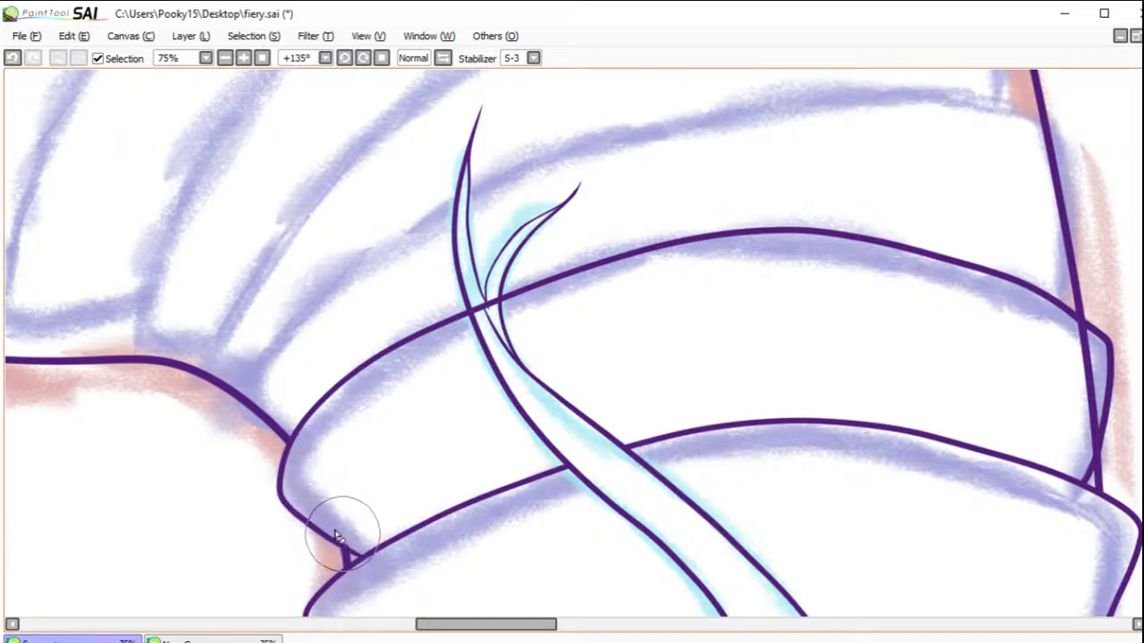
left_click_drag(1076, 326, 1081, 336)
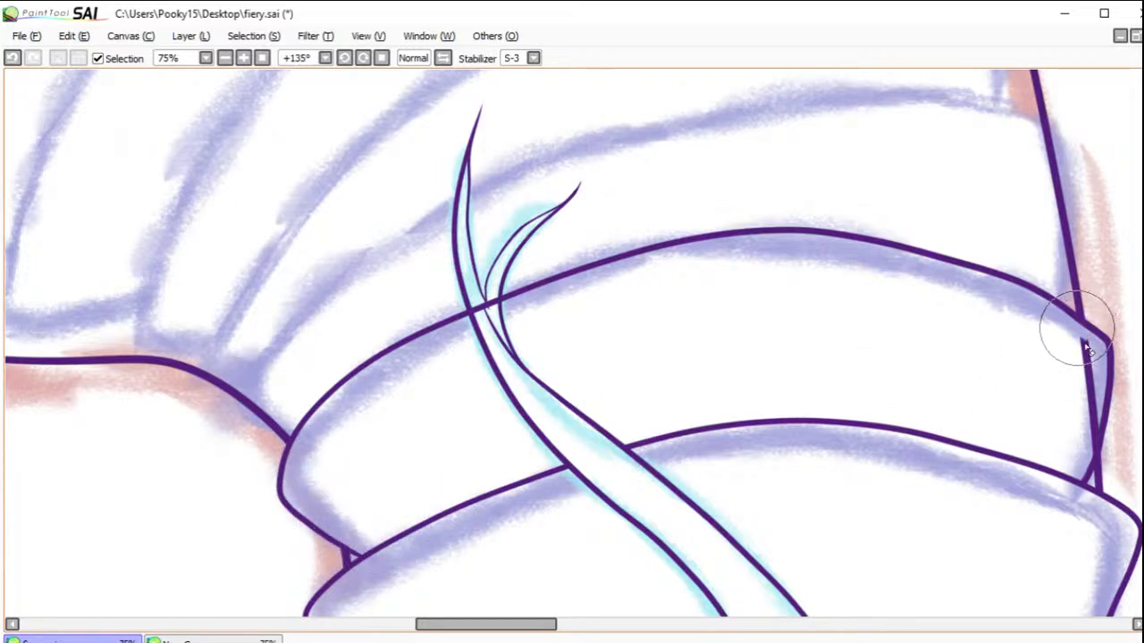
mouse_move(1078, 381)
left_mouse_down()
mouse_move(1078, 420)
mouse_move(1100, 399)
mouse_move(1079, 444)
mouse_move(1092, 412)
mouse_move(1088, 448)
mouse_move(1095, 417)
left_mouse_up()
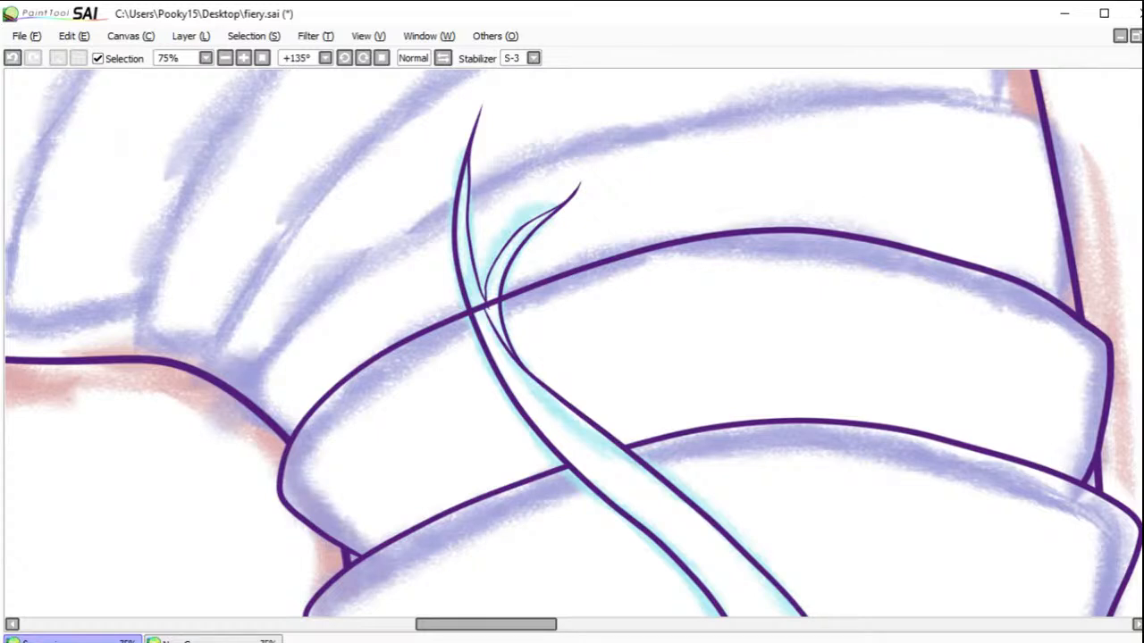
mouse_move(748, 194)
left_mouse_down()
mouse_move(792, 303)
mouse_move(786, 279)
left_mouse_up()
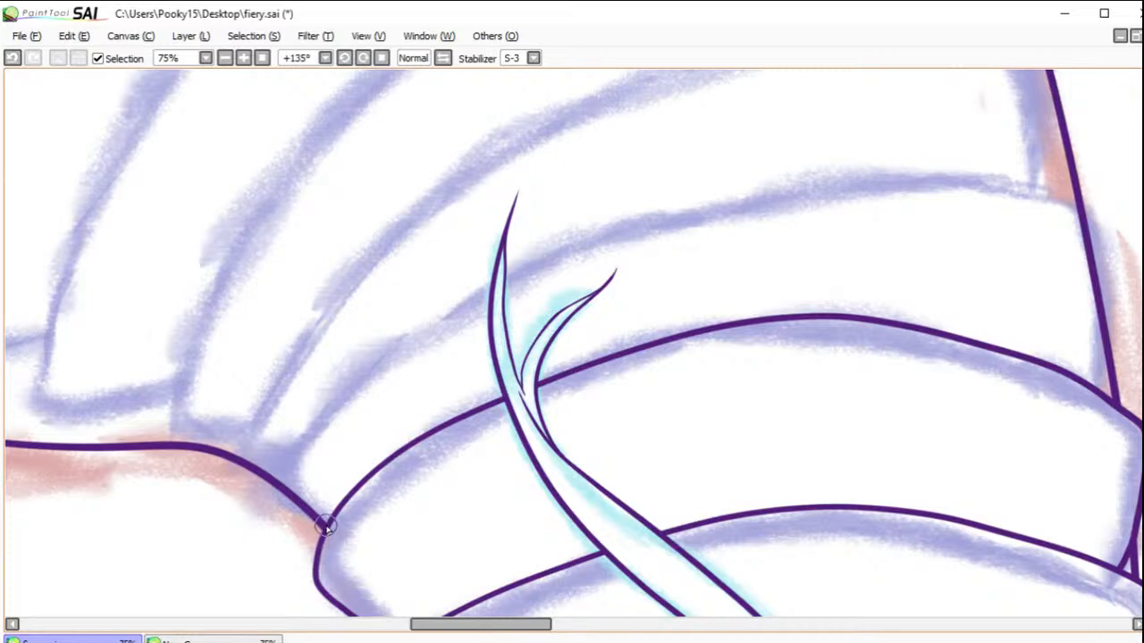
Step: Ink the eleventh neck plate past the tongue tip and remove the neck contour inside both of its ends
mouse_move(327, 527)
left_mouse_down()
mouse_move(274, 493)
mouse_move(278, 452)
mouse_move(390, 337)
mouse_move(626, 238)
mouse_move(762, 204)
mouse_move(879, 190)
mouse_move(1063, 195)
mouse_move(1100, 229)
mouse_move(1097, 388)
left_mouse_up()
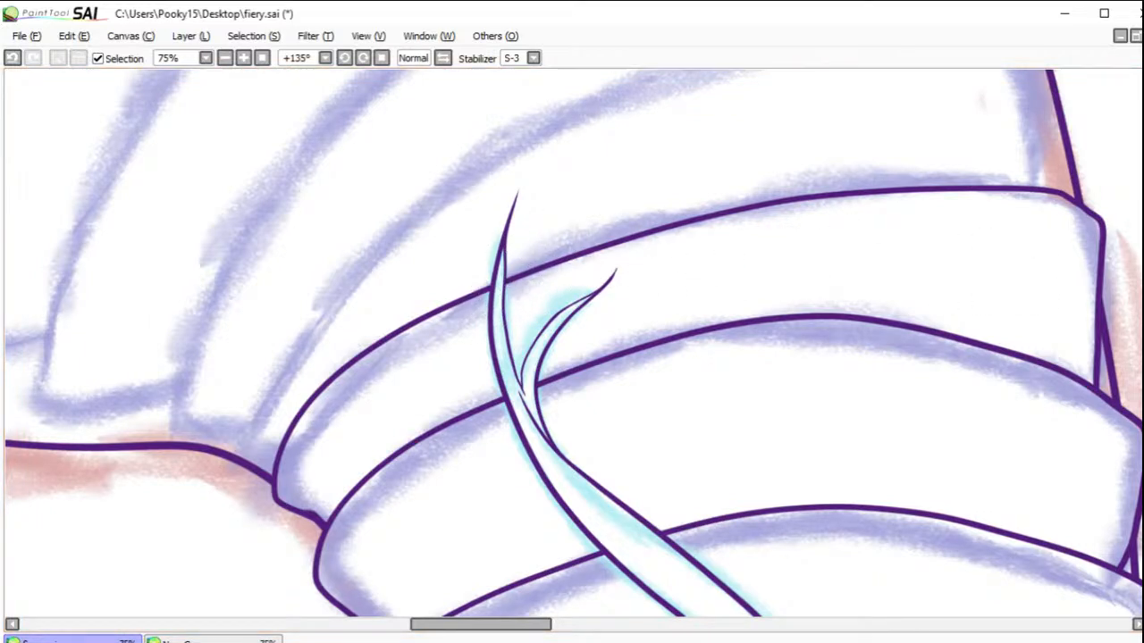
left_click_drag(655, 171, 705, 274)
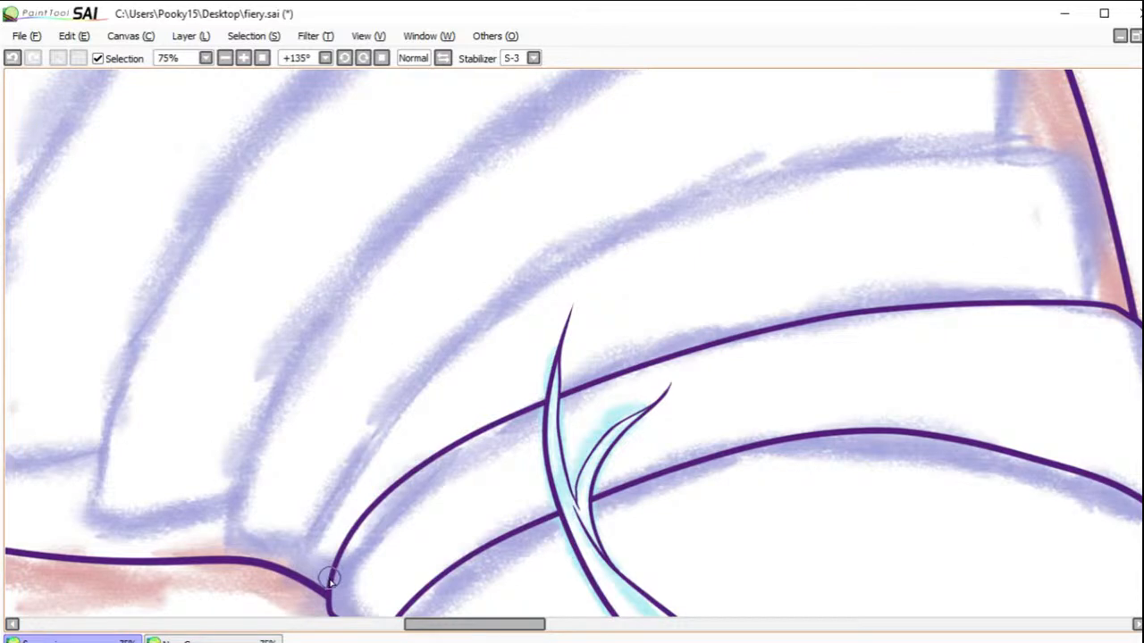
mouse_move(330, 583)
left_mouse_down()
mouse_move(299, 556)
mouse_move(313, 485)
mouse_move(383, 386)
mouse_move(531, 286)
mouse_move(674, 218)
mouse_move(898, 160)
mouse_move(1062, 172)
mouse_move(1049, 163)
mouse_move(1082, 239)
mouse_move(1075, 305)
left_mouse_up()
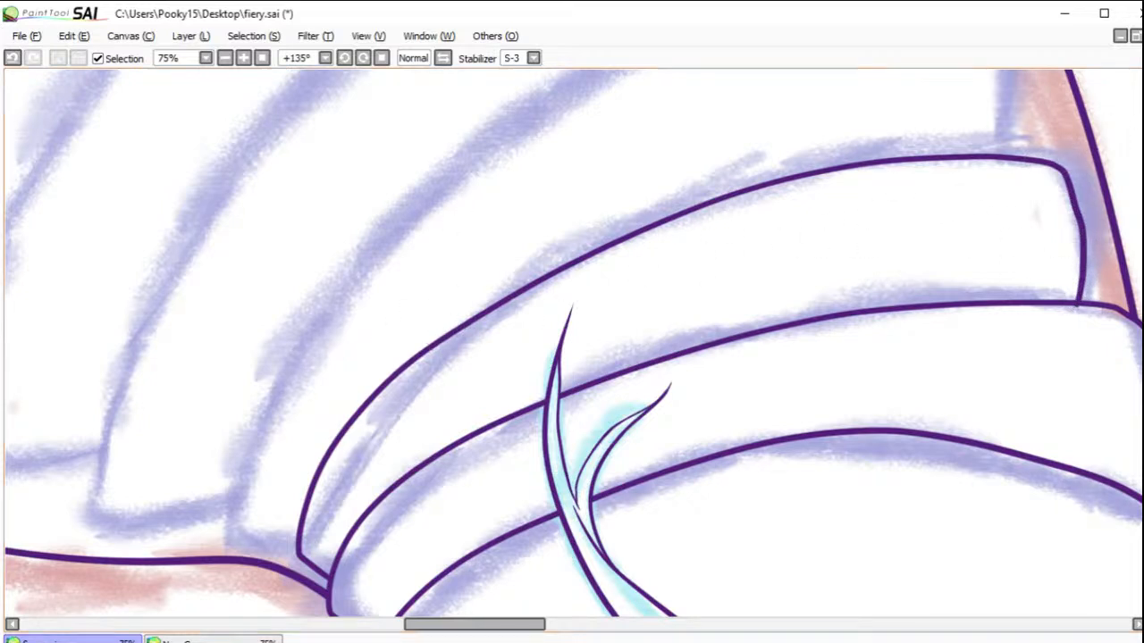
left_click_drag(1108, 100, 883, 315)
left_click_drag(588, 215, 623, 269)
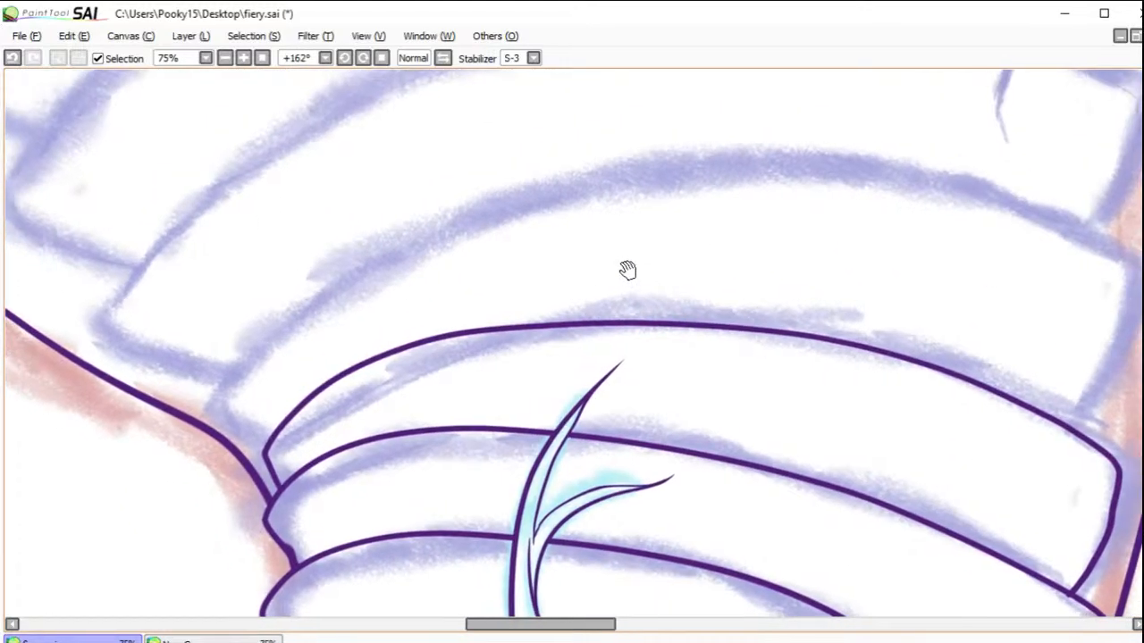
left_click(12, 57)
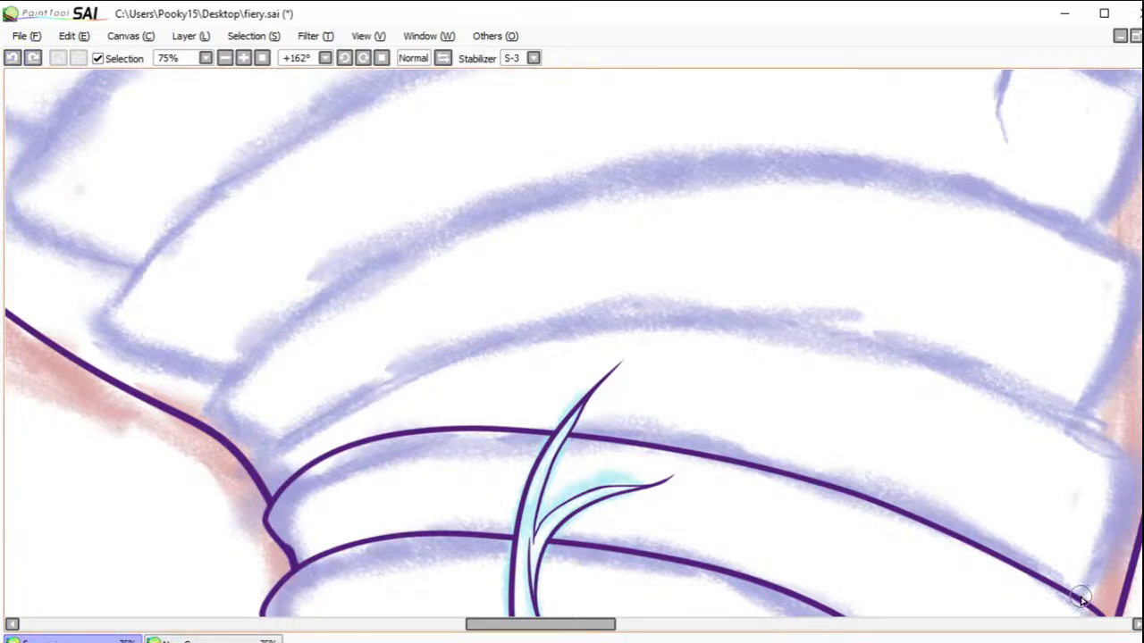
mouse_move(1082, 604)
left_mouse_down()
mouse_move(1134, 513)
mouse_move(1139, 482)
mouse_move(1119, 456)
mouse_move(877, 362)
mouse_move(718, 334)
mouse_move(558, 326)
mouse_move(478, 339)
mouse_move(270, 459)
left_mouse_up()
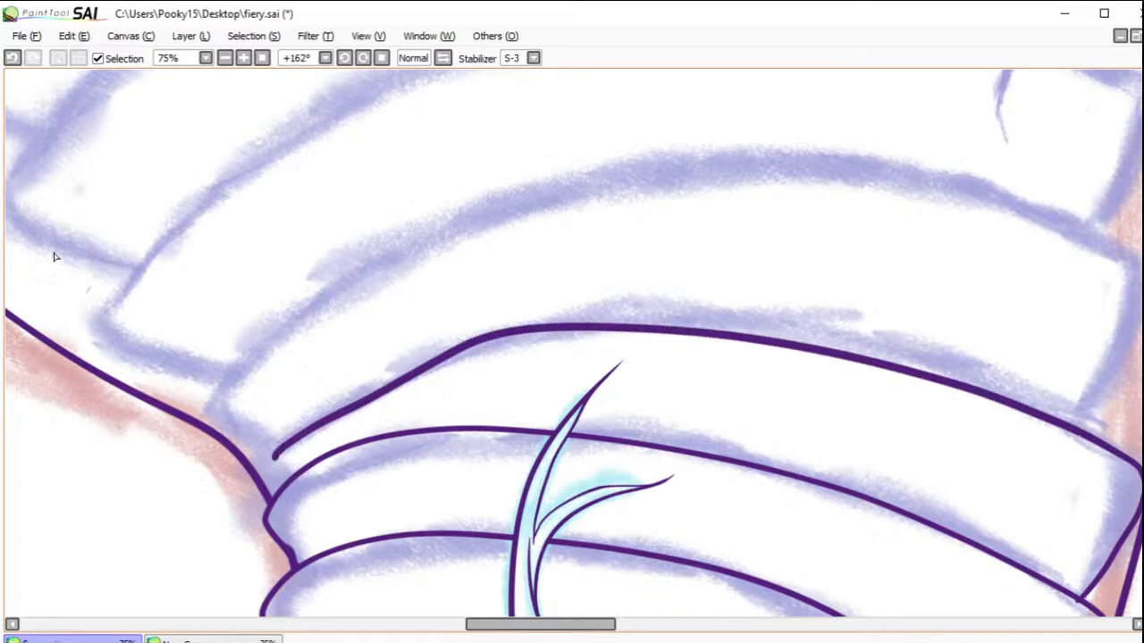
left_click(12, 59)
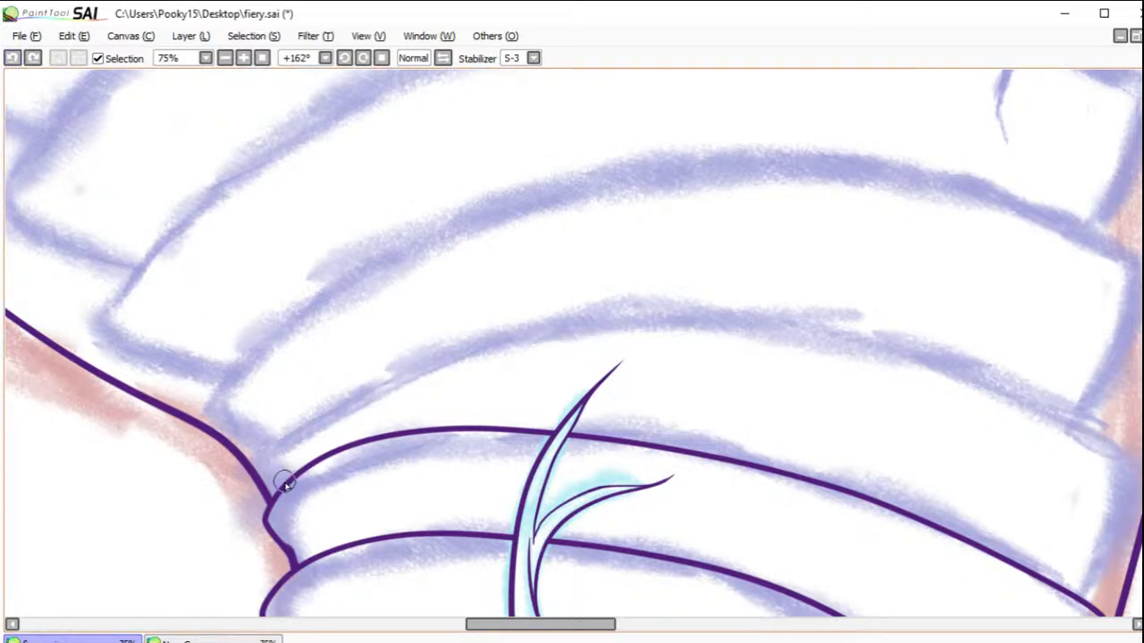
Step: Ink the twelfth neck plate as one curved band, shift it slightly down onto the sketch, and erase the doubled contour at its narrow end
mouse_move(280, 493)
left_mouse_down()
mouse_move(252, 457)
mouse_move(397, 352)
mouse_move(526, 305)
mouse_move(741, 294)
mouse_move(984, 349)
mouse_move(1102, 425)
mouse_move(1076, 403)
mouse_move(1114, 436)
mouse_move(1132, 481)
mouse_move(1119, 531)
mouse_move(1069, 597)
left_mouse_up()
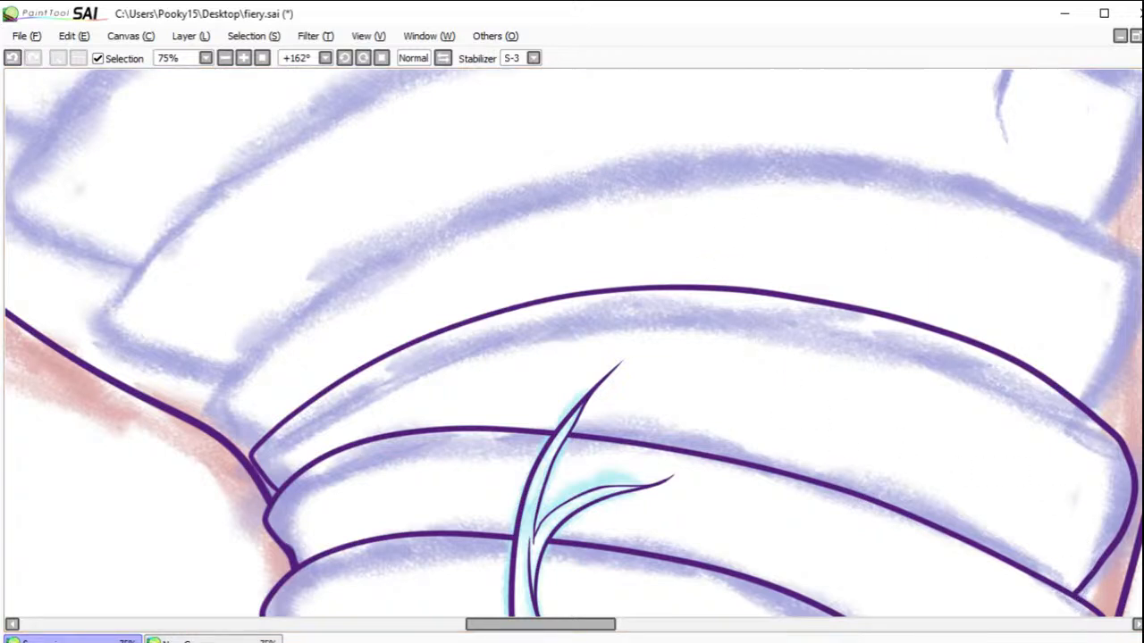
left_click_drag(783, 402, 784, 427)
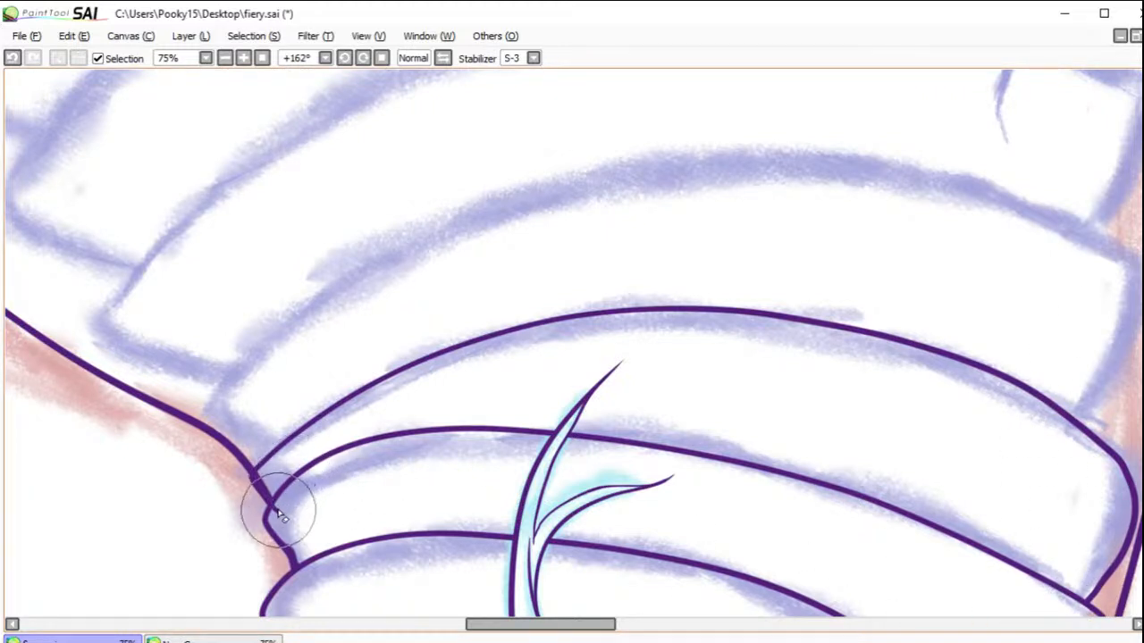
left_click_drag(266, 491, 287, 553)
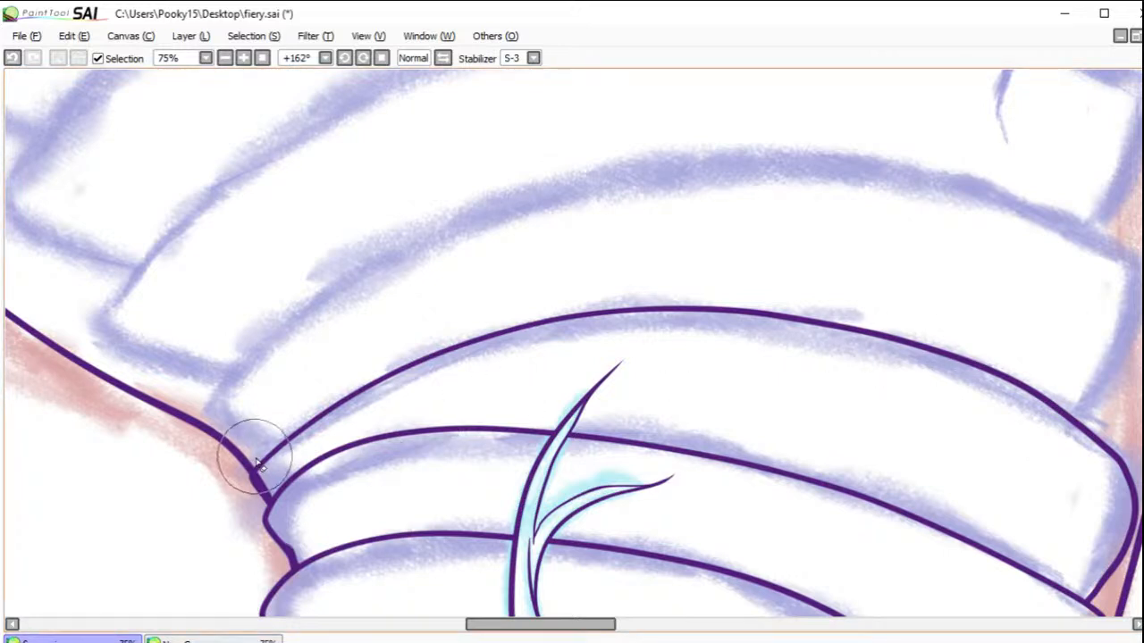
left_click_drag(262, 494, 268, 497)
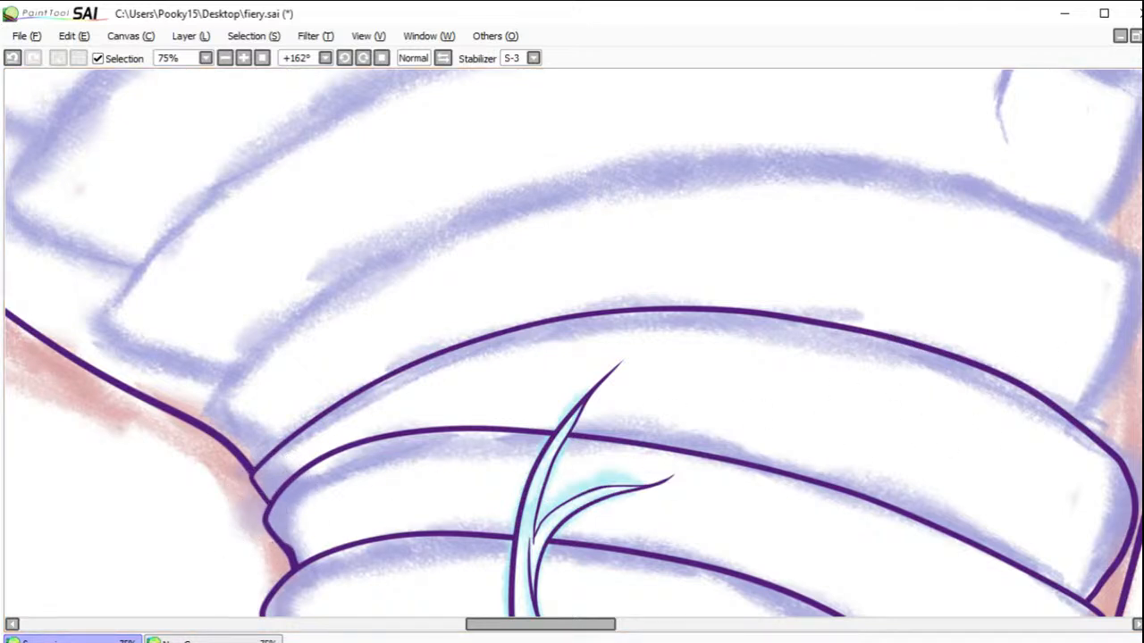
Step: Ink the thirteenth neck plate and the fourteenth plate's long curved edge up to the sketched crack
left_click_drag(473, 268, 426, 330)
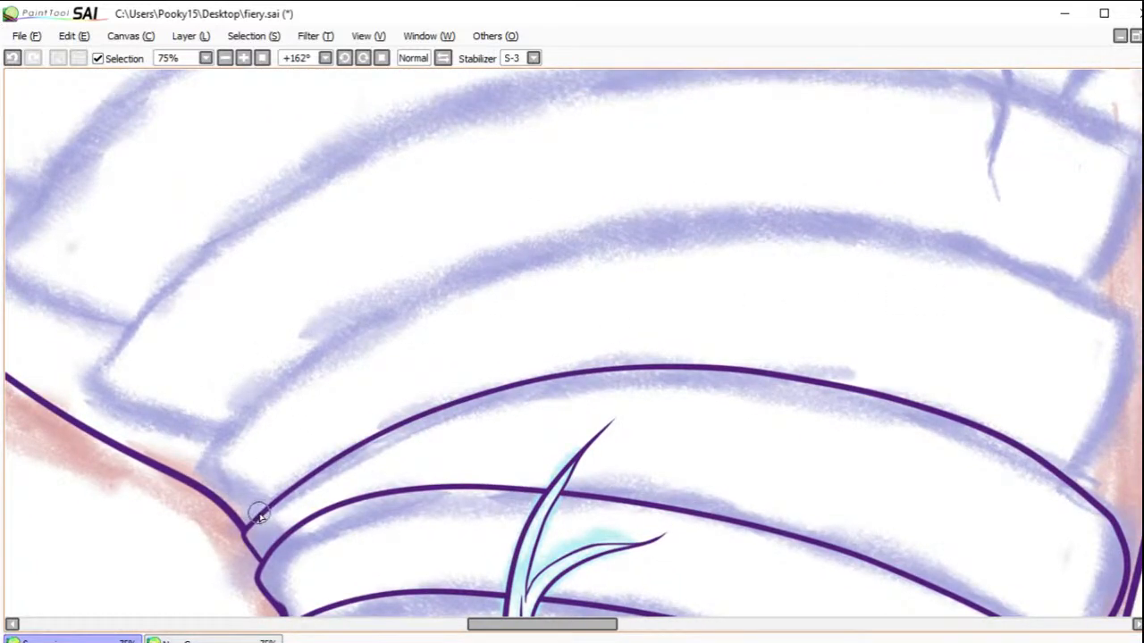
mouse_move(260, 509)
left_mouse_down()
mouse_move(211, 480)
mouse_move(206, 449)
mouse_move(270, 364)
mouse_move(377, 296)
mouse_move(566, 232)
mouse_move(708, 204)
mouse_move(847, 205)
mouse_move(940, 222)
mouse_move(1130, 298)
mouse_move(1120, 288)
mouse_move(1123, 342)
mouse_move(1065, 464)
left_mouse_up()
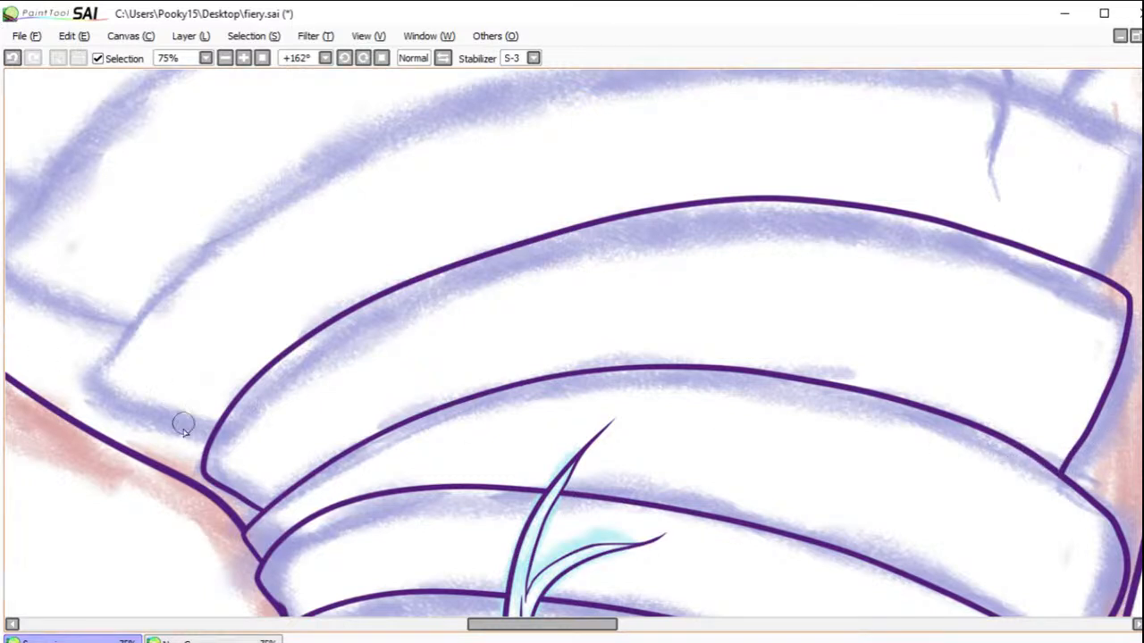
mouse_move(210, 436)
left_mouse_down()
mouse_move(110, 406)
mouse_move(97, 351)
mouse_move(150, 268)
mouse_move(301, 168)
mouse_move(454, 107)
mouse_move(737, 58)
mouse_move(1014, 88)
left_mouse_up()
mouse_move(1035, 155)
left_mouse_down()
mouse_move(957, 304)
mouse_move(1017, 281)
left_mouse_up()
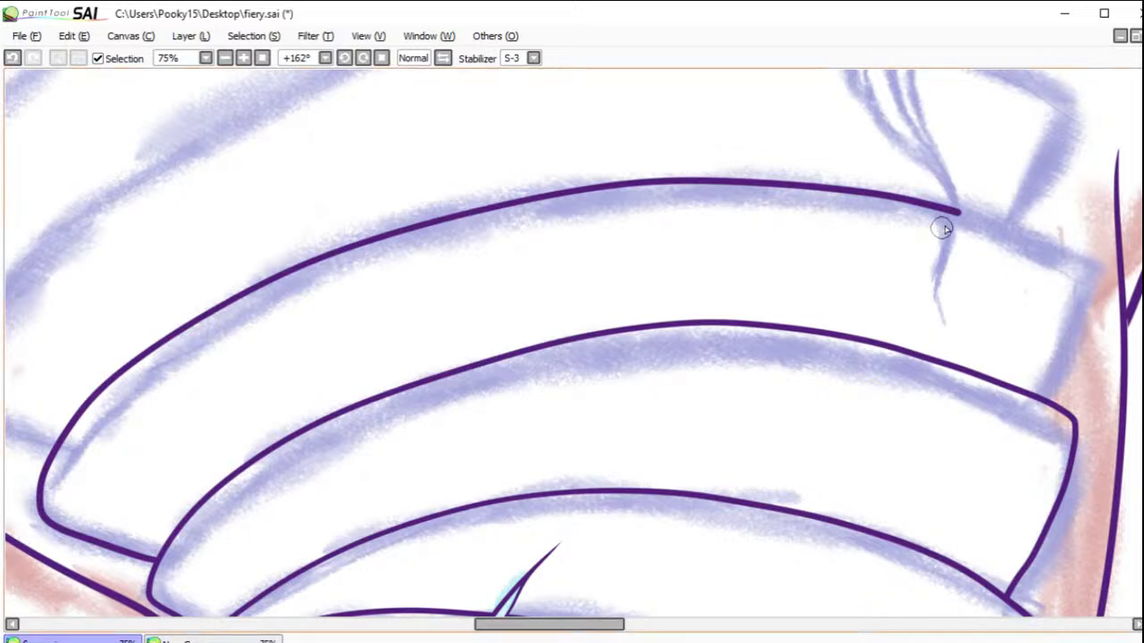
Step: Ink the jagged crack running into the fourteenth plate and the plate's remaining short edge and side beyond it
left_click_drag(959, 212, 941, 266)
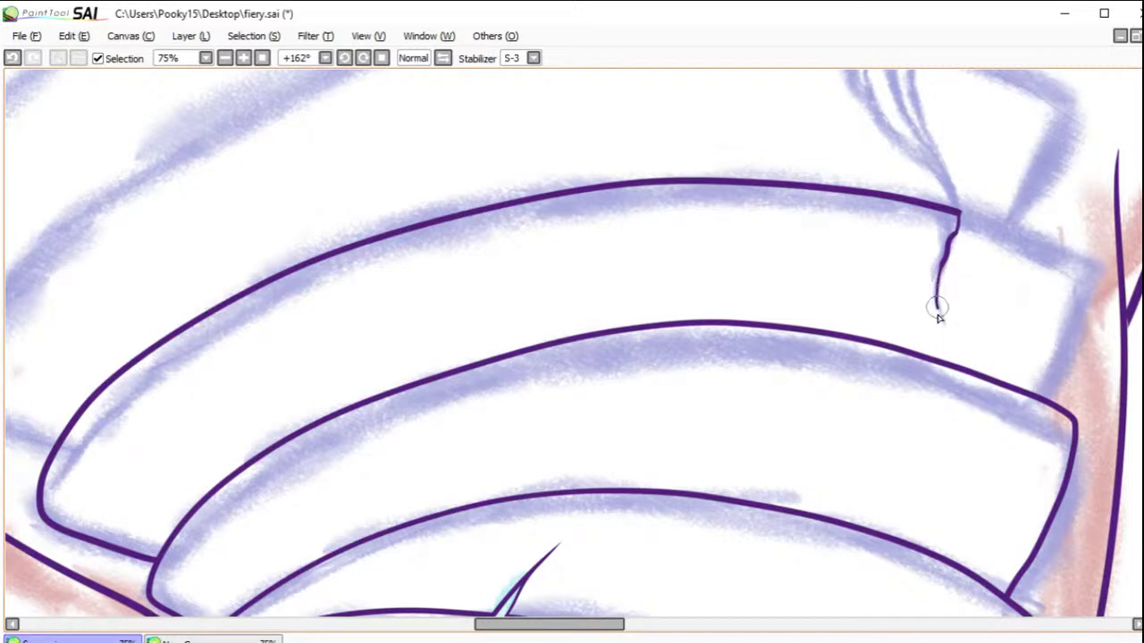
left_click_drag(943, 344, 945, 350)
mouse_move(958, 219)
left_mouse_down()
mouse_move(1054, 240)
mouse_move(1098, 268)
mouse_move(1034, 393)
left_mouse_up()
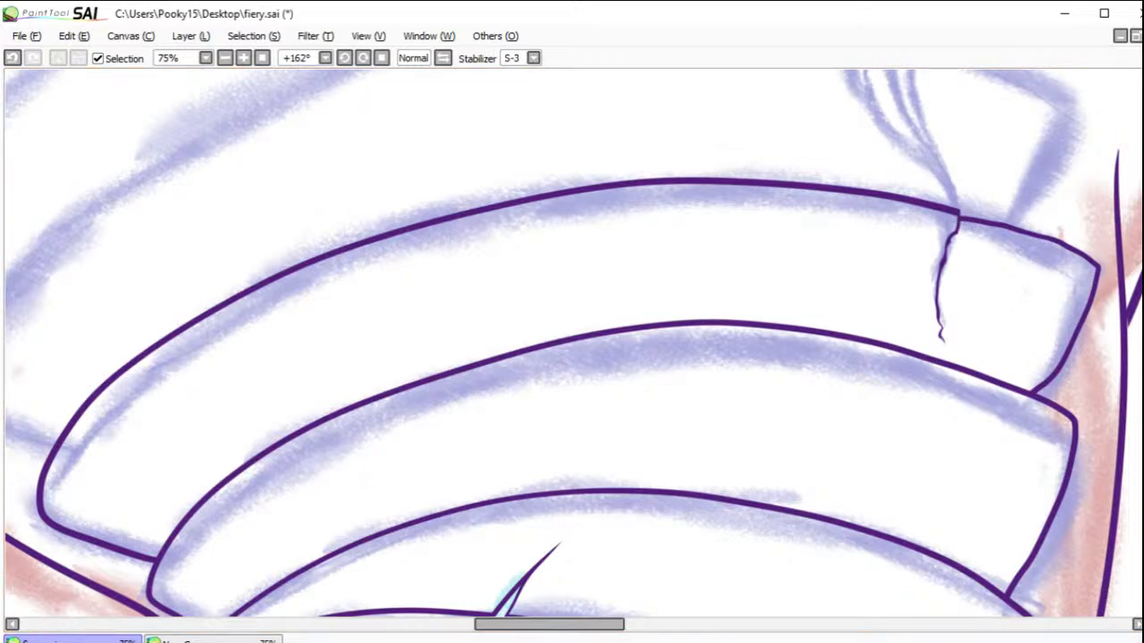
Step: Ink the small broken piece of the fifteenth plate, with a narrow thickness sliver along its cracked edge
left_click_drag(890, 133, 892, 282)
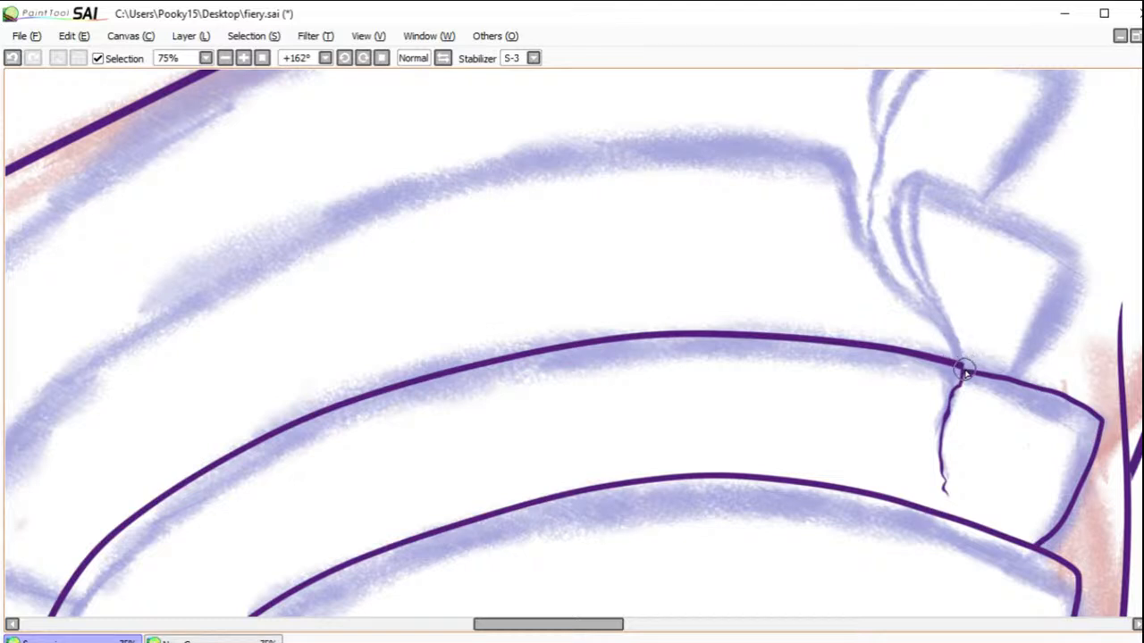
mouse_move(958, 362)
left_mouse_down()
mouse_move(920, 284)
mouse_move(911, 183)
mouse_move(909, 257)
mouse_move(938, 332)
left_mouse_up()
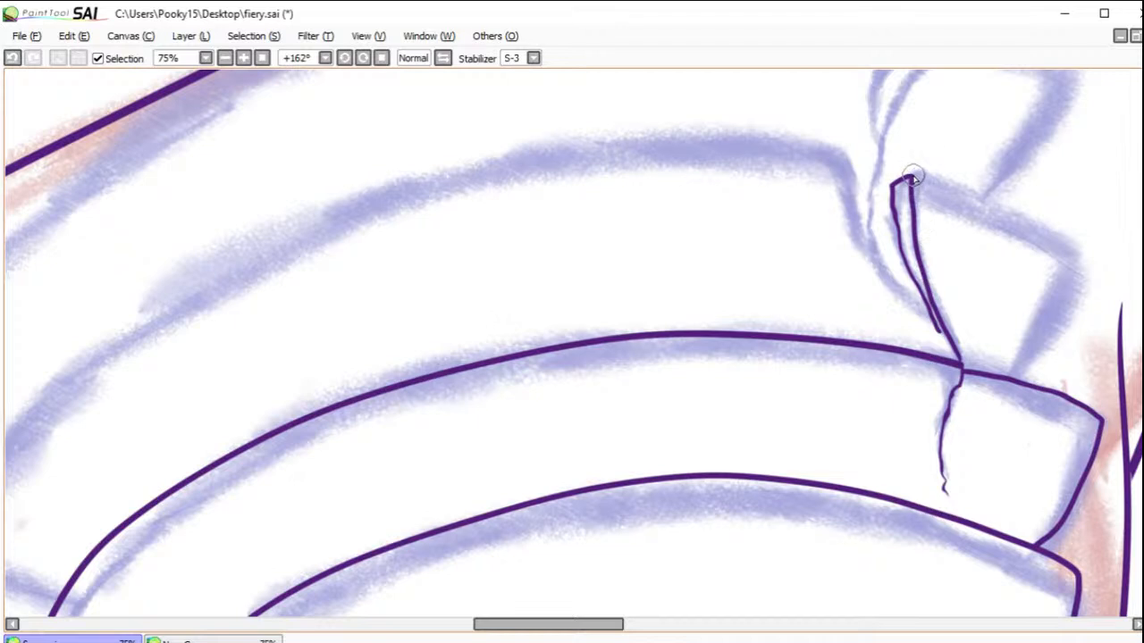
mouse_move(910, 177)
left_mouse_down()
mouse_move(1071, 265)
mouse_move(1063, 315)
mouse_move(1029, 376)
left_mouse_up()
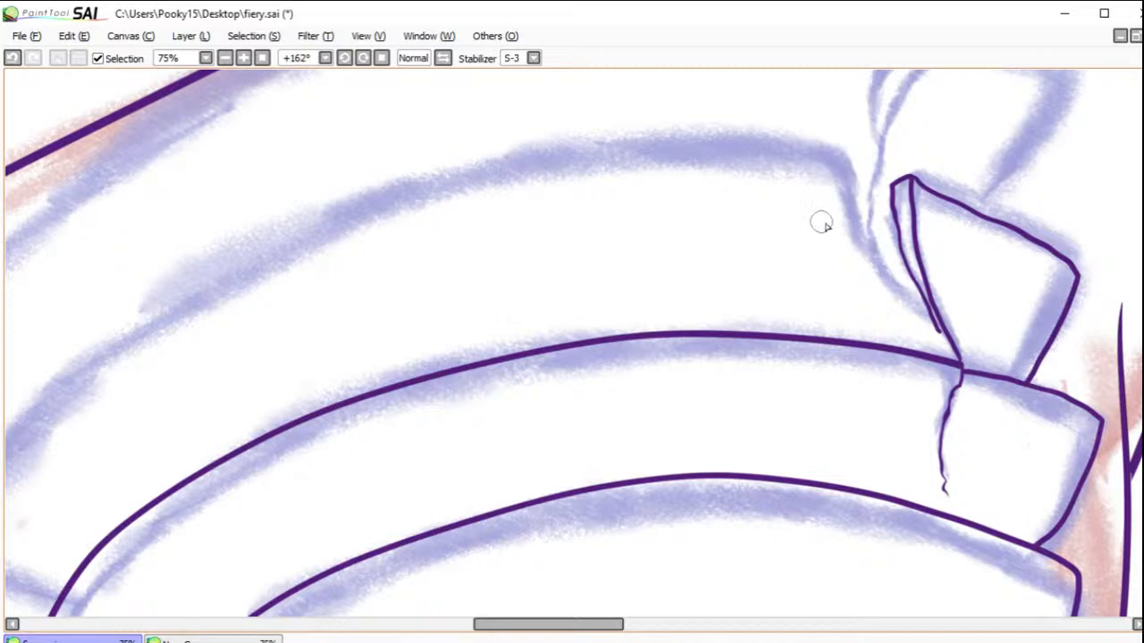
Step: Ink the large piece of the fifteenth plate, ending in a jagged edge that runs down along the crack
left_click_drag(587, 624, 573, 625)
mouse_move(170, 602)
left_mouse_down()
mouse_move(64, 574)
mouse_move(47, 550)
mouse_move(90, 470)
mouse_move(186, 363)
mouse_move(311, 284)
mouse_move(631, 170)
mouse_move(761, 142)
mouse_move(915, 144)
mouse_move(958, 153)
mouse_move(956, 164)
mouse_move(960, 152)
mouse_move(971, 231)
mouse_move(1069, 360)
left_mouse_up()
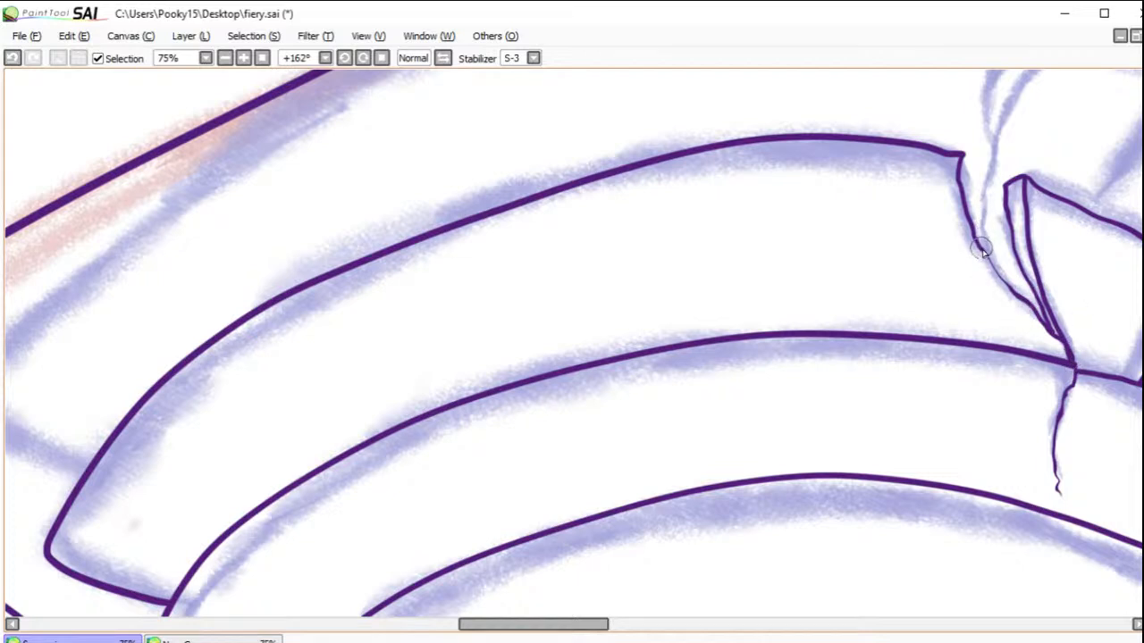
left_click_drag(981, 254, 1046, 312)
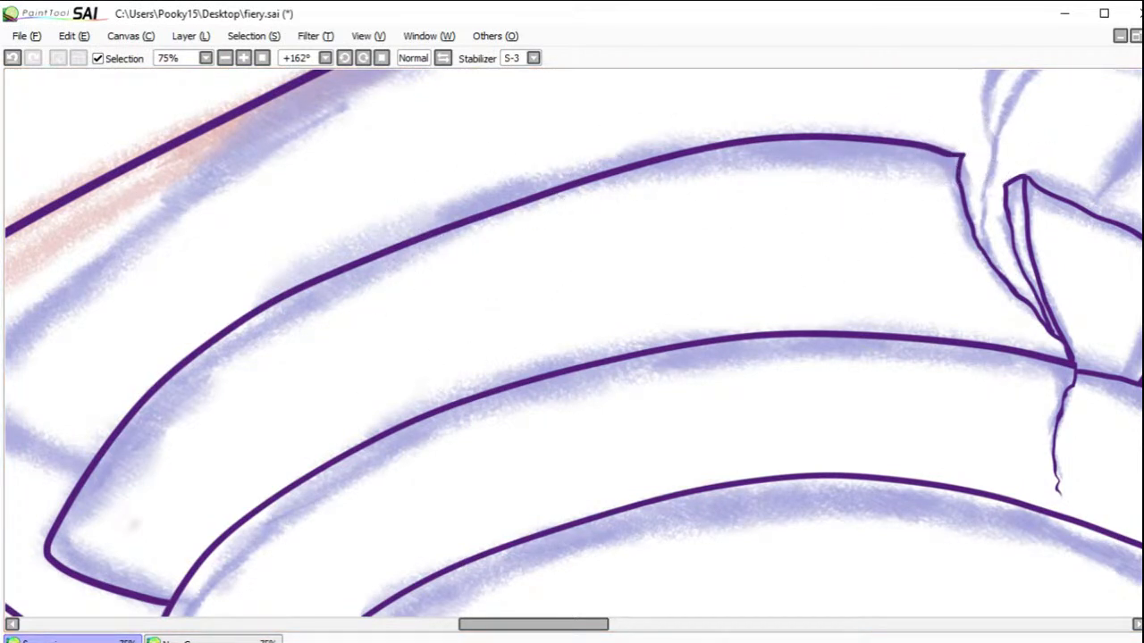
Step: Ink the crack through the sixteenth plate and outline its small broken piece with a thickness sliver along the fracture
mouse_move(894, 161)
left_mouse_down()
mouse_move(810, 322)
mouse_move(838, 357)
mouse_move(792, 325)
left_mouse_up()
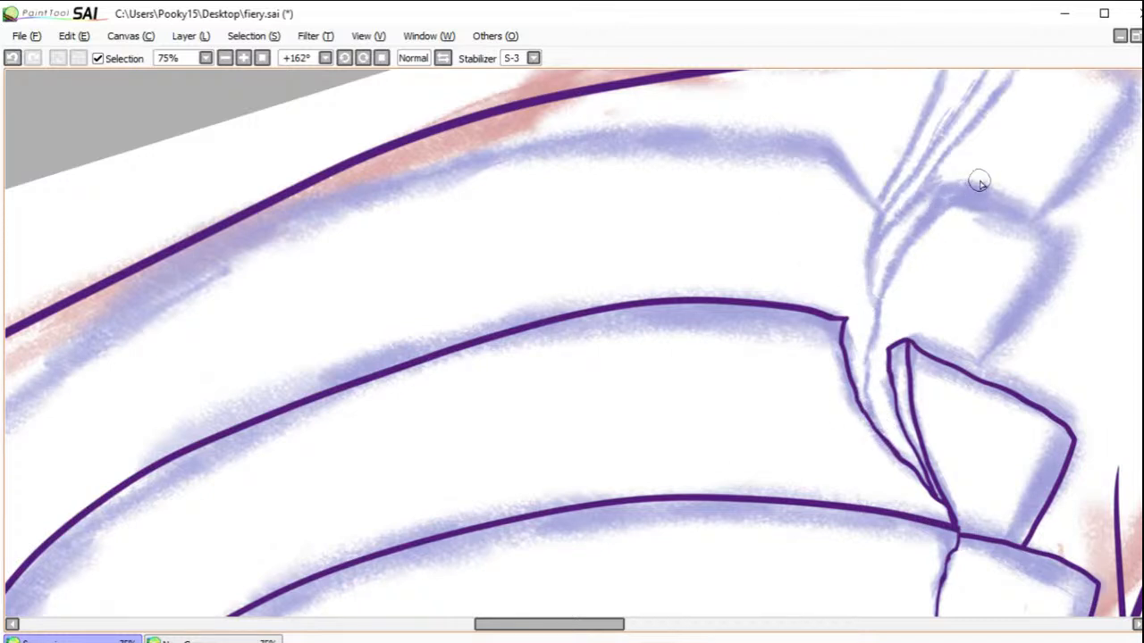
mouse_move(976, 185)
left_mouse_down()
mouse_move(911, 243)
mouse_move(877, 306)
mouse_move(866, 394)
mouse_move(899, 458)
left_mouse_up()
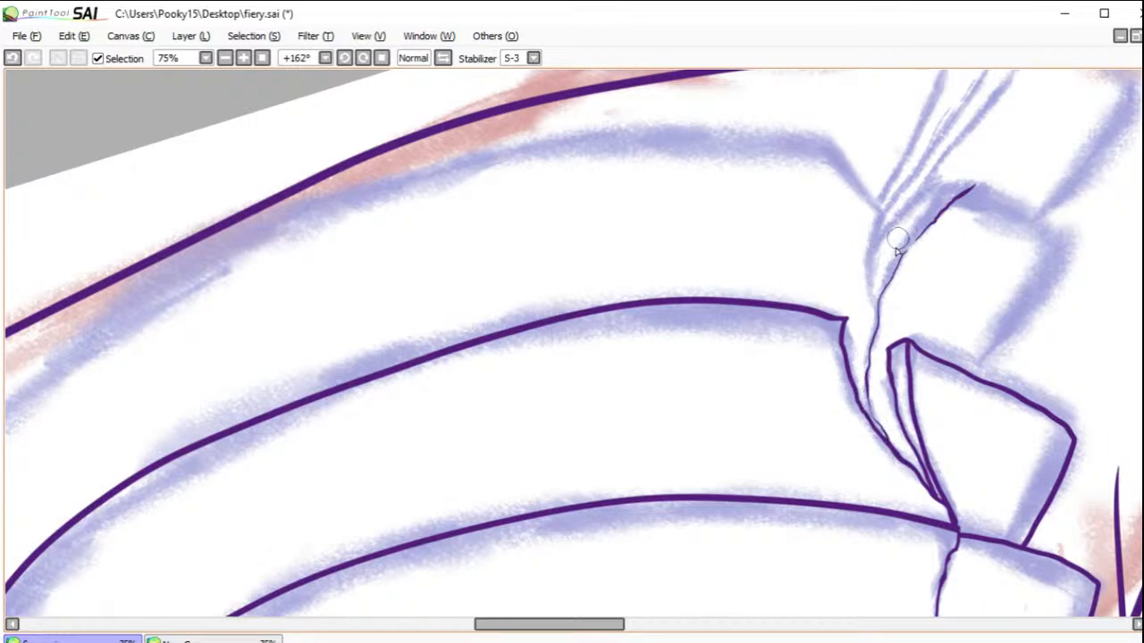
mouse_move(876, 311)
left_mouse_down()
mouse_move(881, 211)
mouse_move(821, 136)
left_mouse_up()
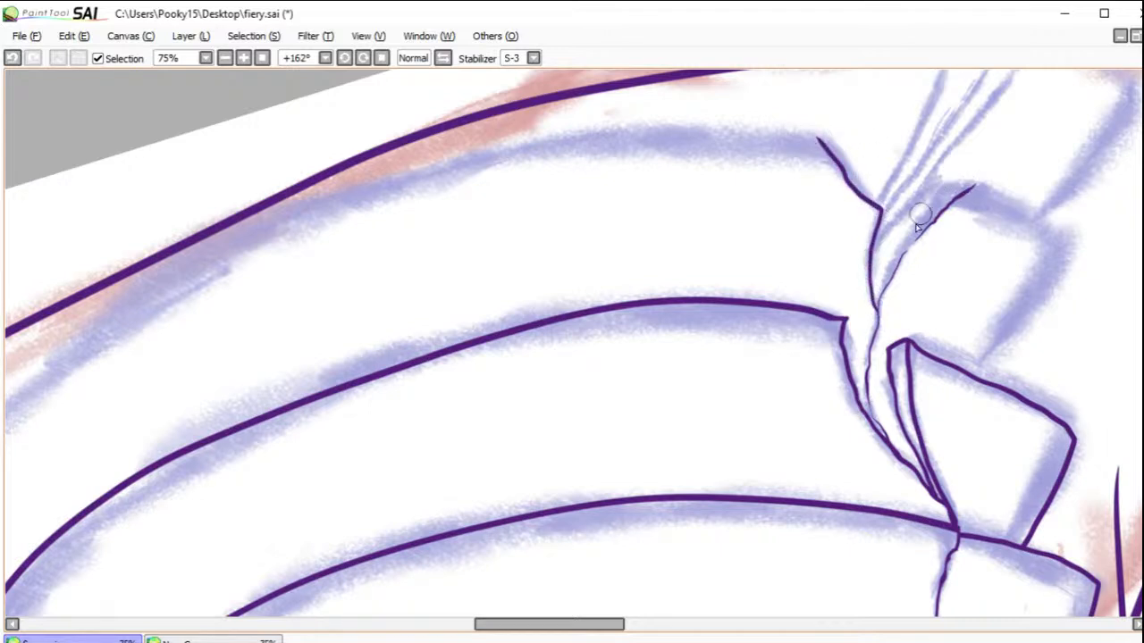
mouse_move(872, 297)
left_mouse_down()
mouse_move(881, 241)
mouse_move(930, 171)
mouse_move(978, 183)
left_mouse_up()
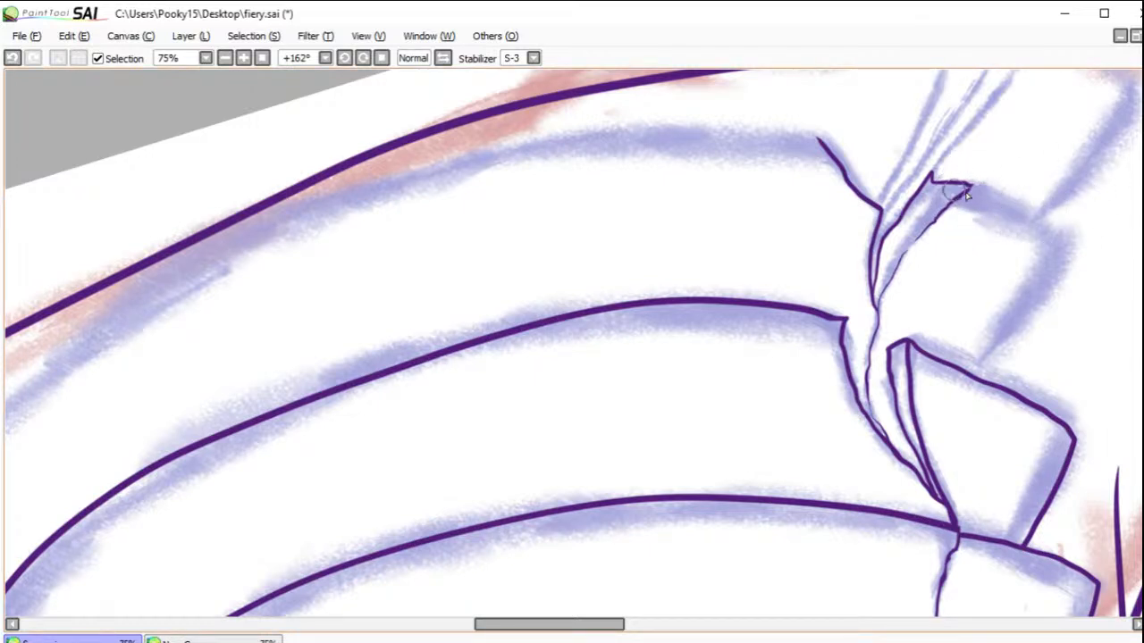
mouse_move(971, 186)
left_mouse_down()
mouse_move(1001, 188)
mouse_move(1061, 248)
mouse_move(1041, 313)
mouse_move(990, 378)
left_mouse_up()
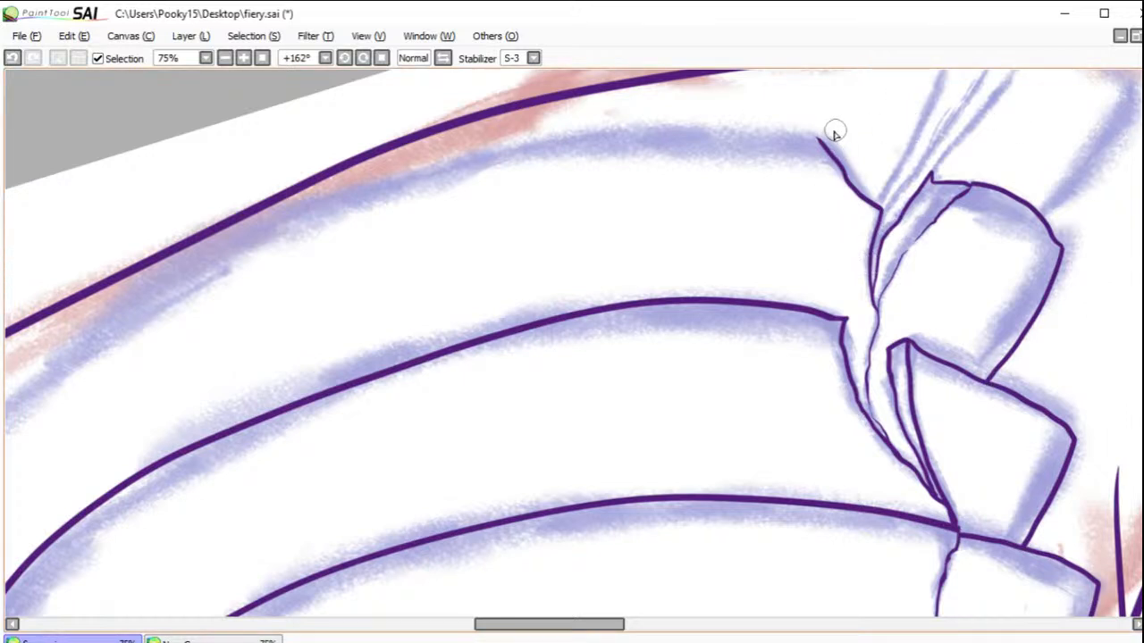
Step: Ink the large piece of the sixteenth plate from the crack around to the fifteenth plate's edge
left_click_drag(579, 623, 529, 626)
mouse_move(1101, 138)
left_mouse_down()
mouse_move(861, 156)
mouse_move(642, 202)
mouse_move(509, 260)
mouse_move(381, 332)
mouse_move(175, 510)
mouse_move(142, 570)
mouse_move(182, 610)
left_mouse_up()
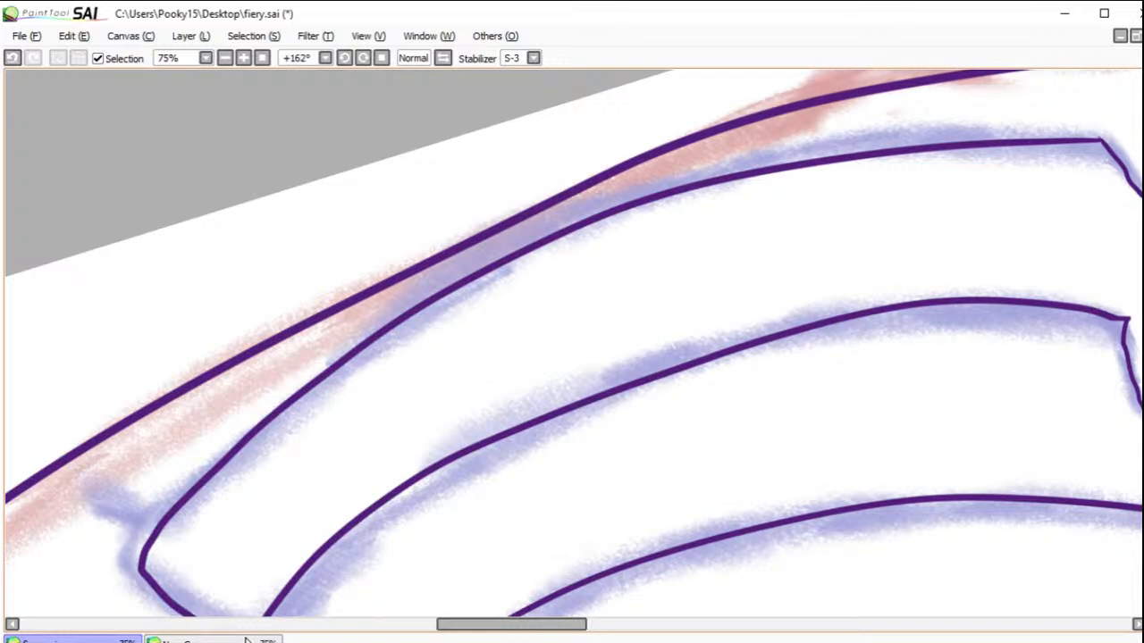
left_click_drag(521, 412, 658, 249)
left_click_drag(407, 483, 400, 472)
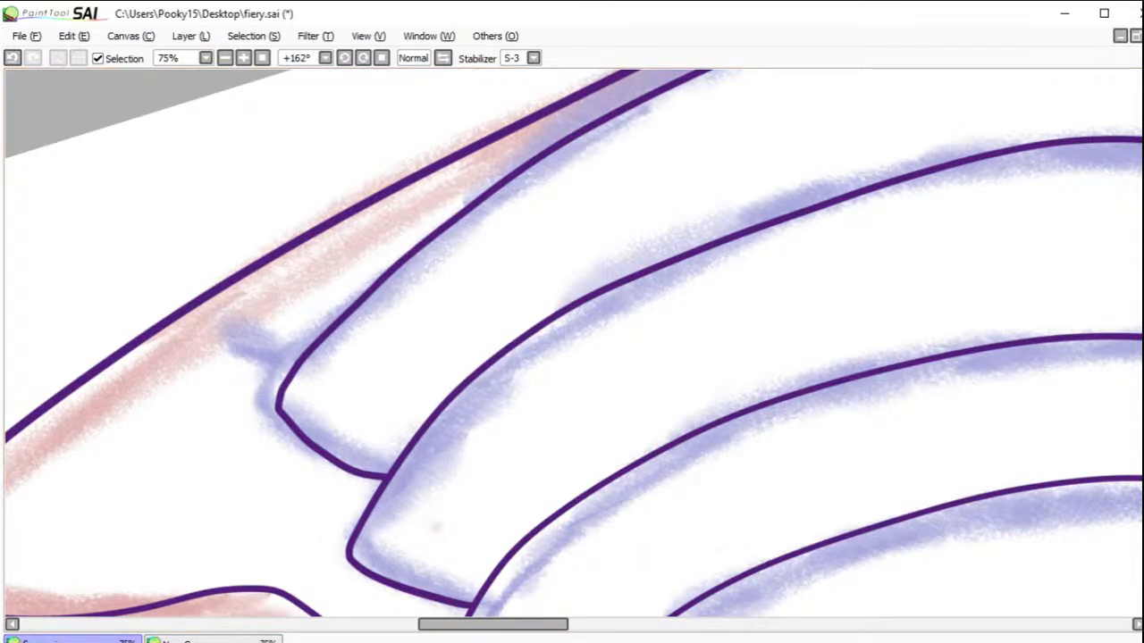
Step: Ink the short end lines of the seventeenth plate, joining the sixteenth plate to the outer neck contour on both sides
mouse_move(308, 348)
left_mouse_down()
mouse_move(260, 349)
mouse_move(183, 297)
mouse_move(320, 265)
mouse_move(183, 292)
left_mouse_up()
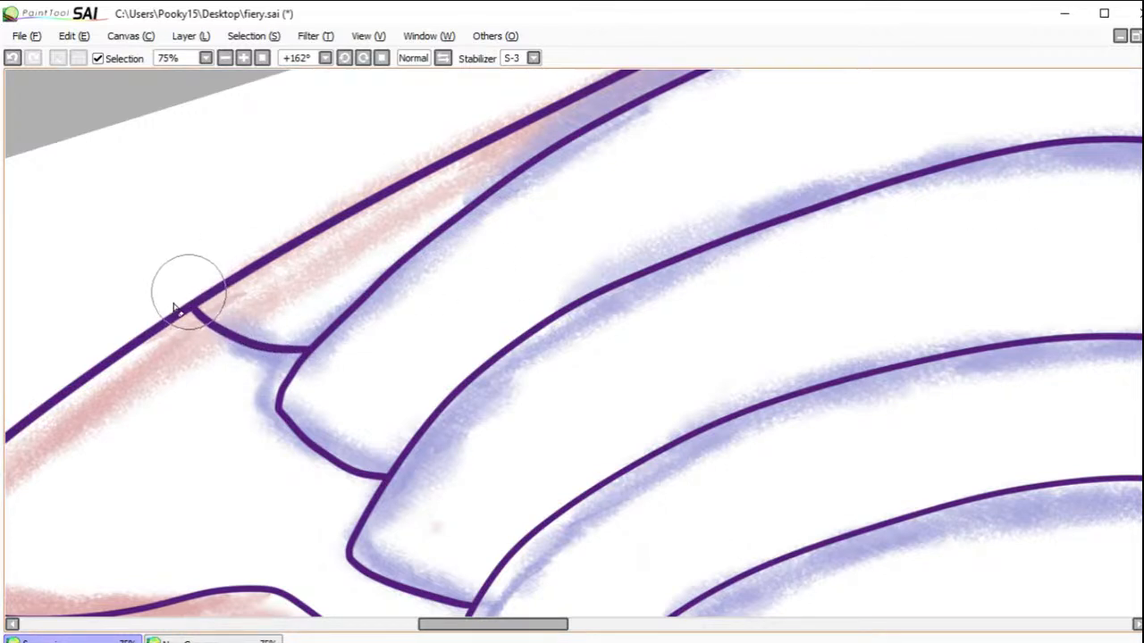
mouse_move(979, 179)
left_mouse_down()
mouse_move(631, 339)
mouse_move(404, 426)
left_mouse_up()
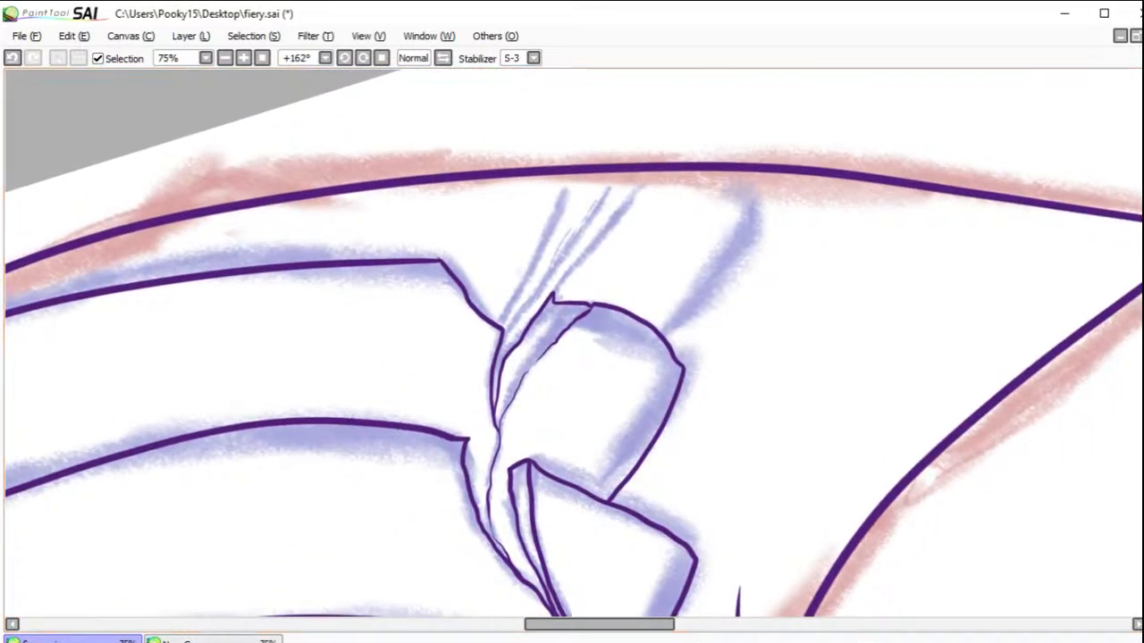
mouse_move(663, 333)
left_mouse_down()
mouse_move(718, 251)
mouse_move(738, 166)
left_mouse_up()
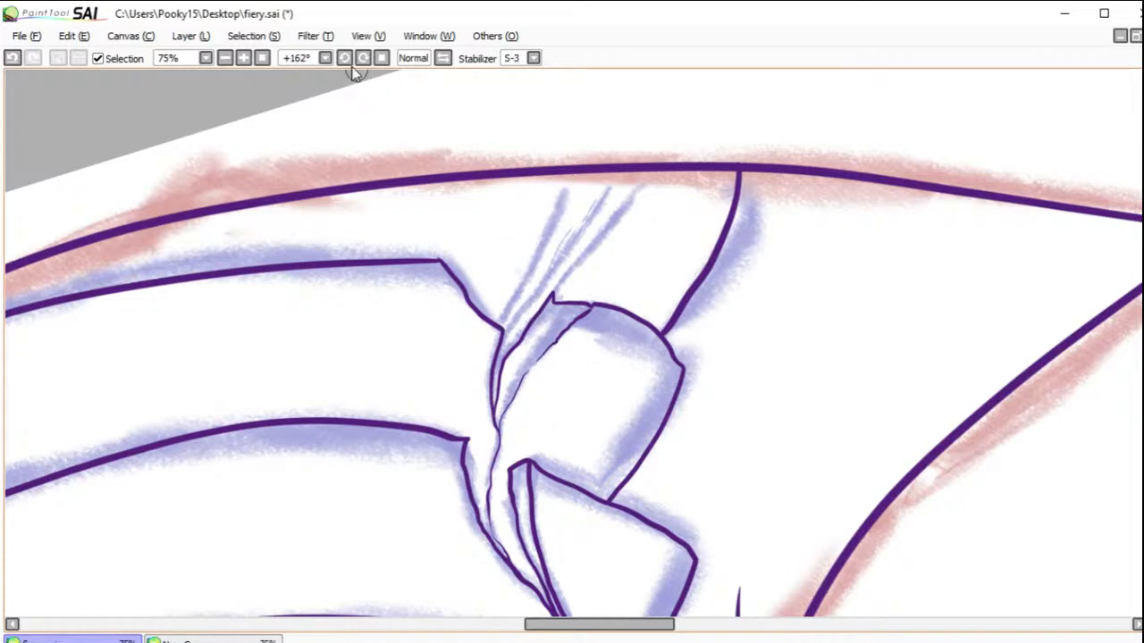
Step: Ink three thin jagged crack lines across the seventeenth plate, from the sixteenth plate's fracture down to the outer neck contour
left_click(382, 57)
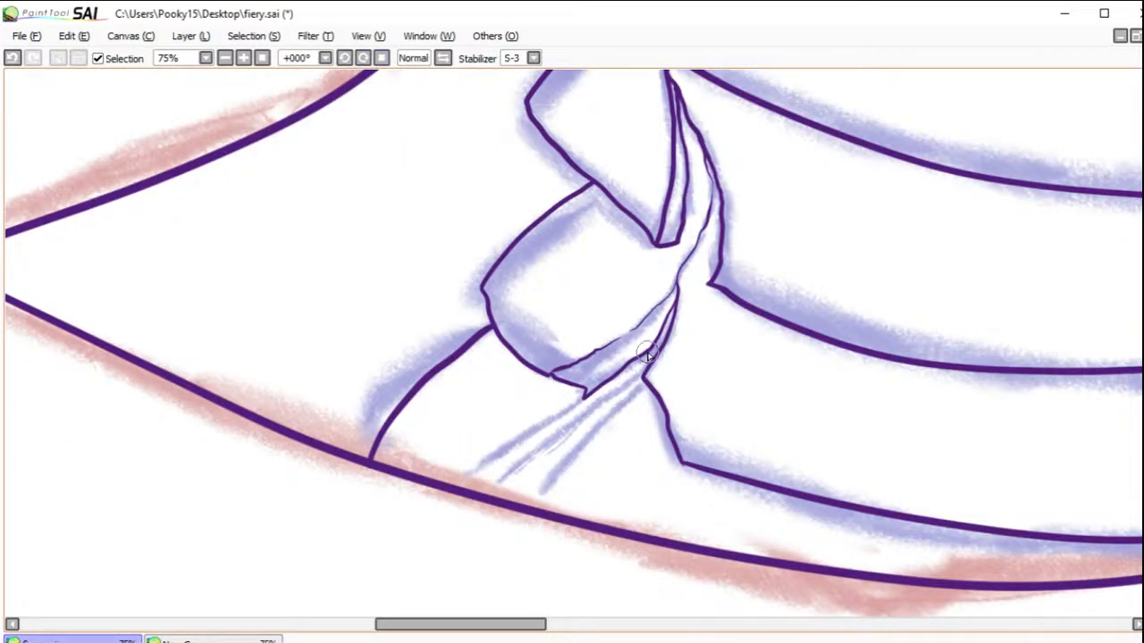
left_click_drag(660, 352, 464, 490)
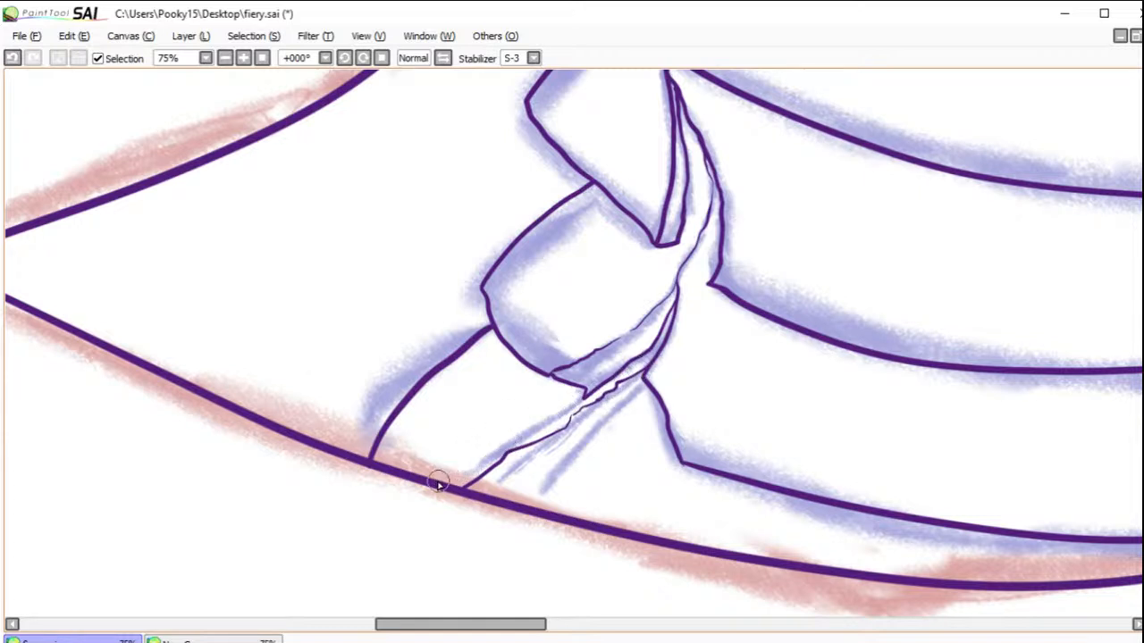
mouse_move(439, 483)
left_mouse_down()
mouse_move(611, 386)
mouse_move(662, 340)
mouse_move(625, 367)
left_mouse_up()
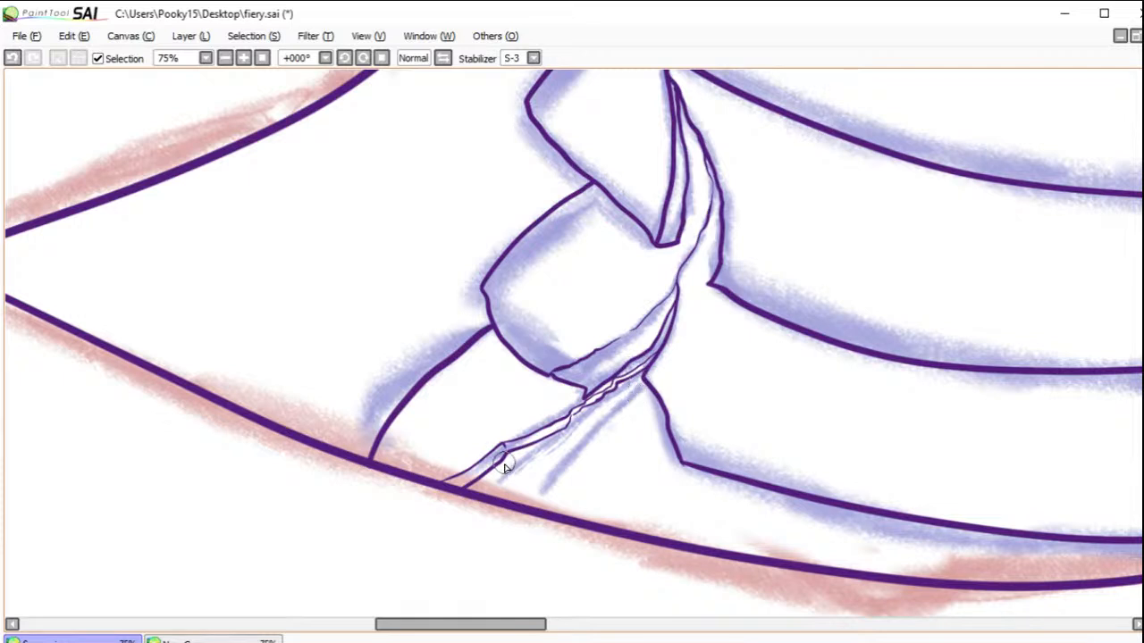
mouse_move(645, 375)
left_mouse_down()
mouse_move(542, 460)
mouse_move(518, 501)
left_mouse_up()
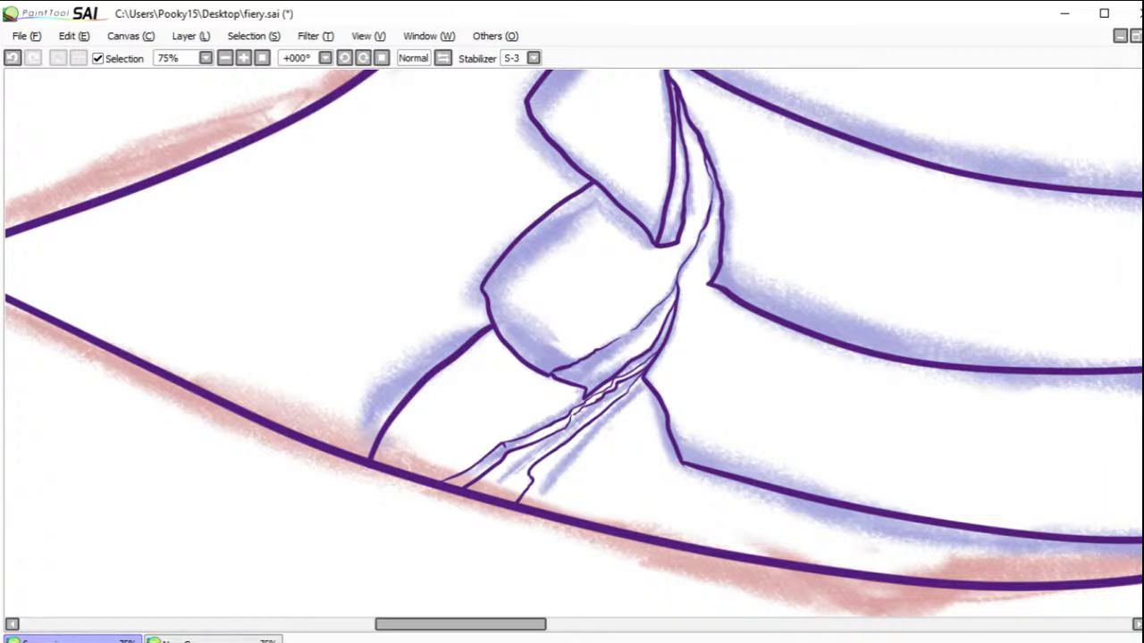
mouse_move(728, 242)
left_mouse_down()
mouse_move(738, 243)
mouse_move(679, 309)
mouse_move(669, 426)
mouse_move(656, 439)
mouse_move(625, 403)
mouse_move(485, 472)
mouse_move(482, 356)
mouse_move(654, 393)
mouse_move(623, 403)
mouse_move(581, 354)
left_mouse_up()
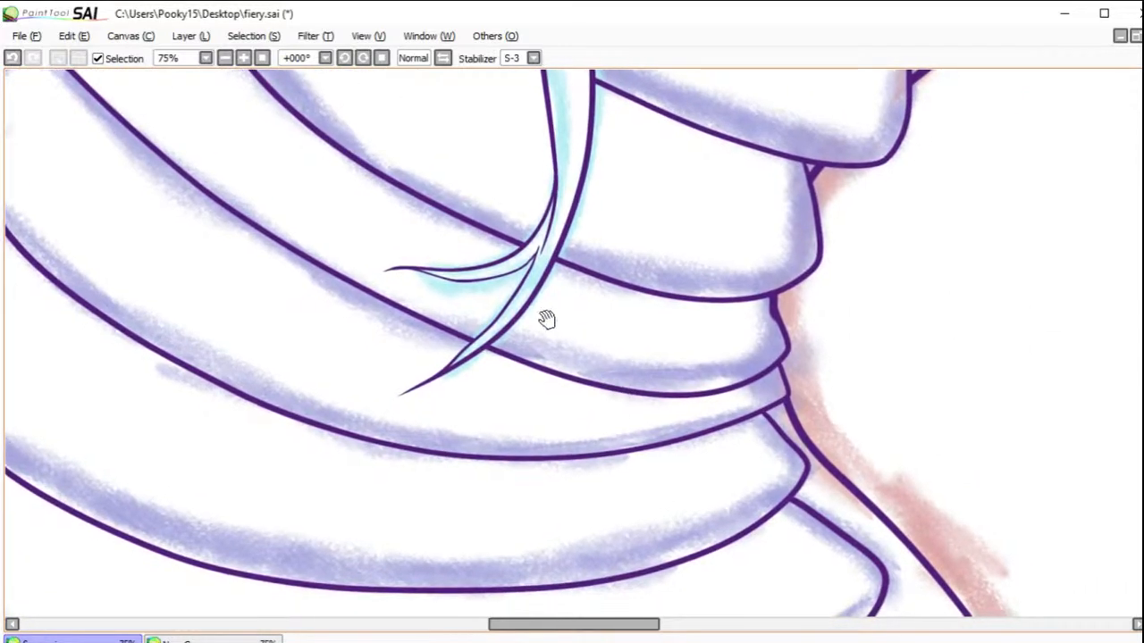
Step: Save the finished line art to fiery.sai
left_click(263, 59)
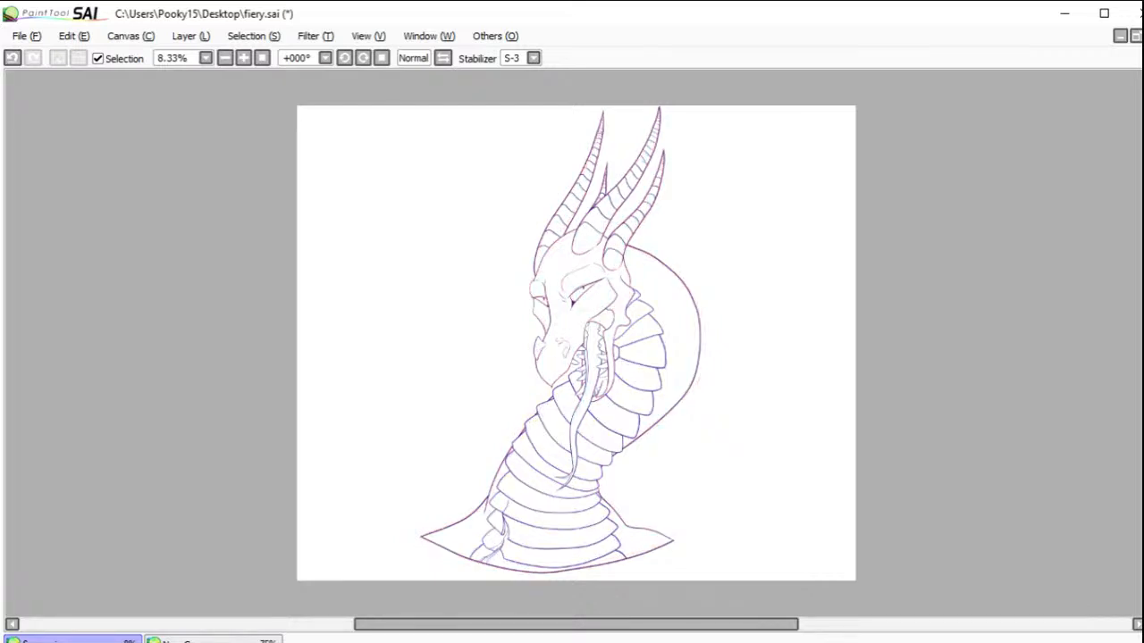
left_click(24, 36)
left_click(78, 152)
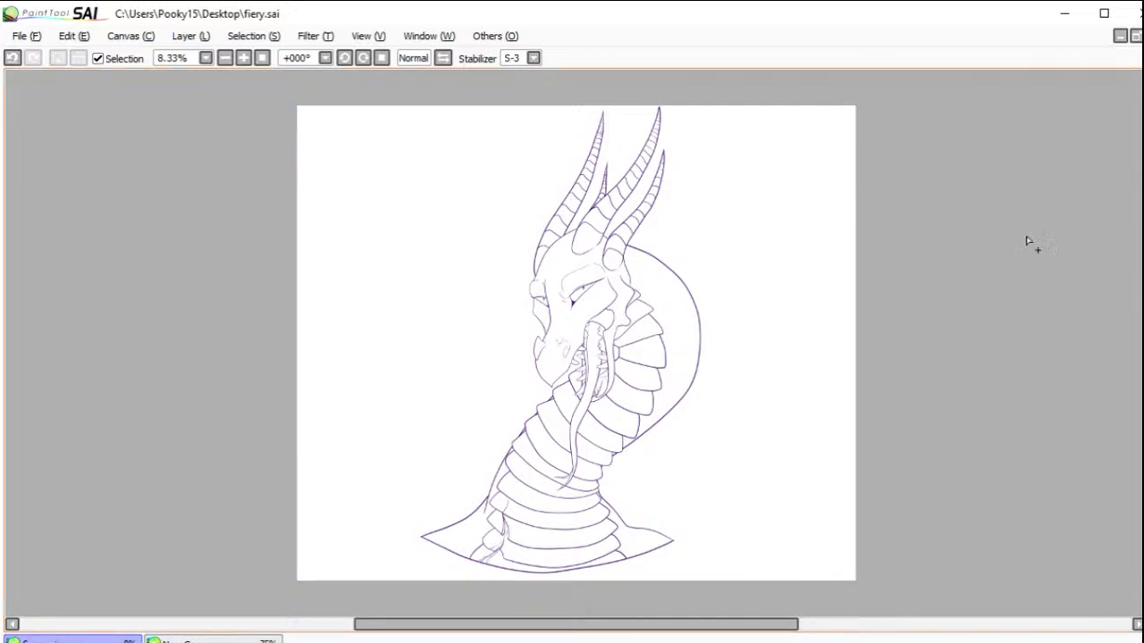
Step: Select the background around the dragon, including the gaps between the front teeth and the enclosed gap behind the jaw
left_click(802, 210)
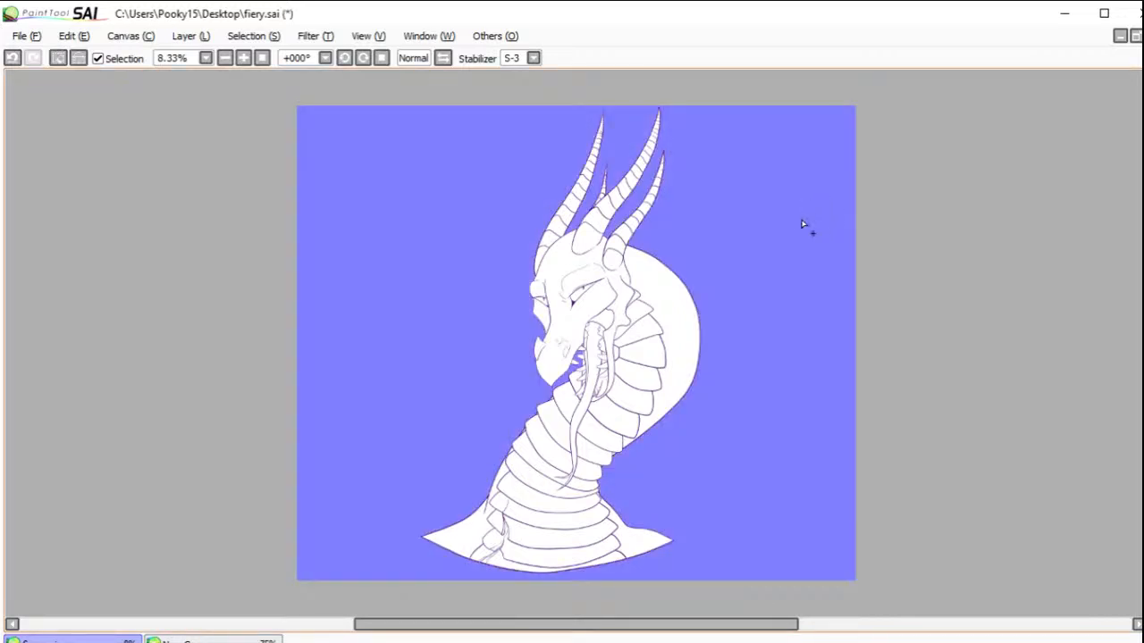
scroll(573, 367, "up", 10)
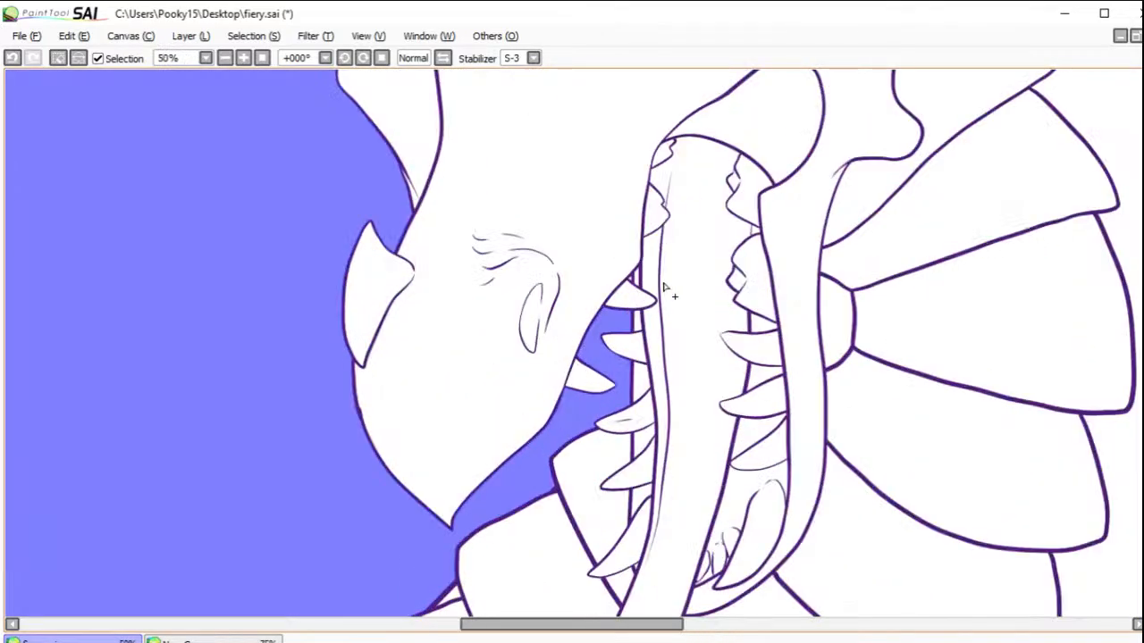
scroll(596, 269, "up", 2)
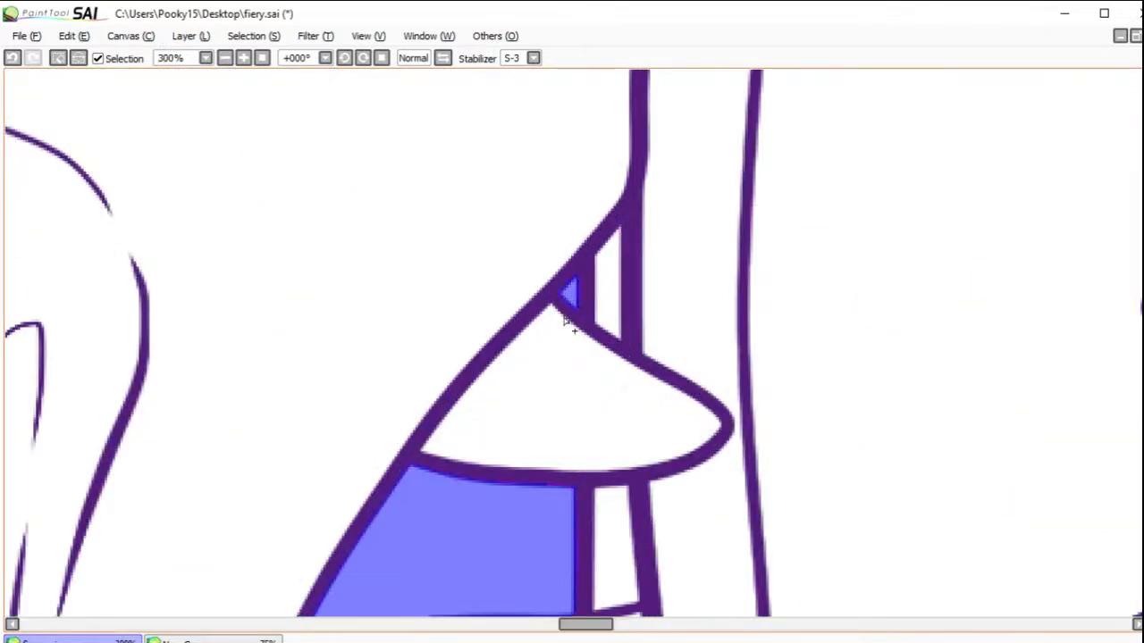
scroll(550, 357, "down", 5)
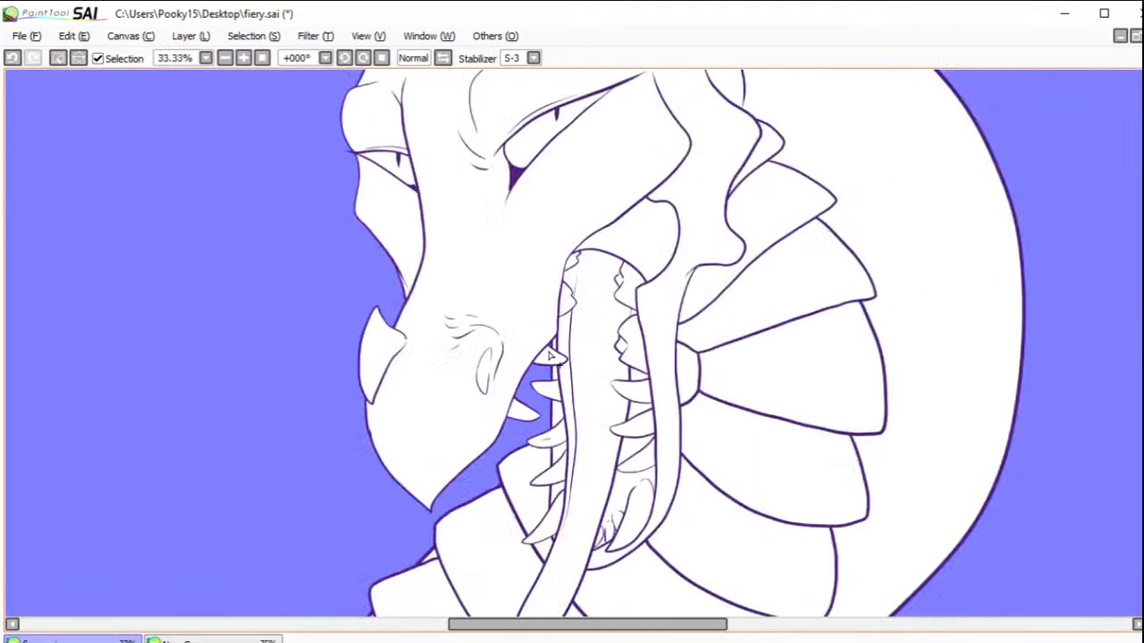
left_click(683, 374)
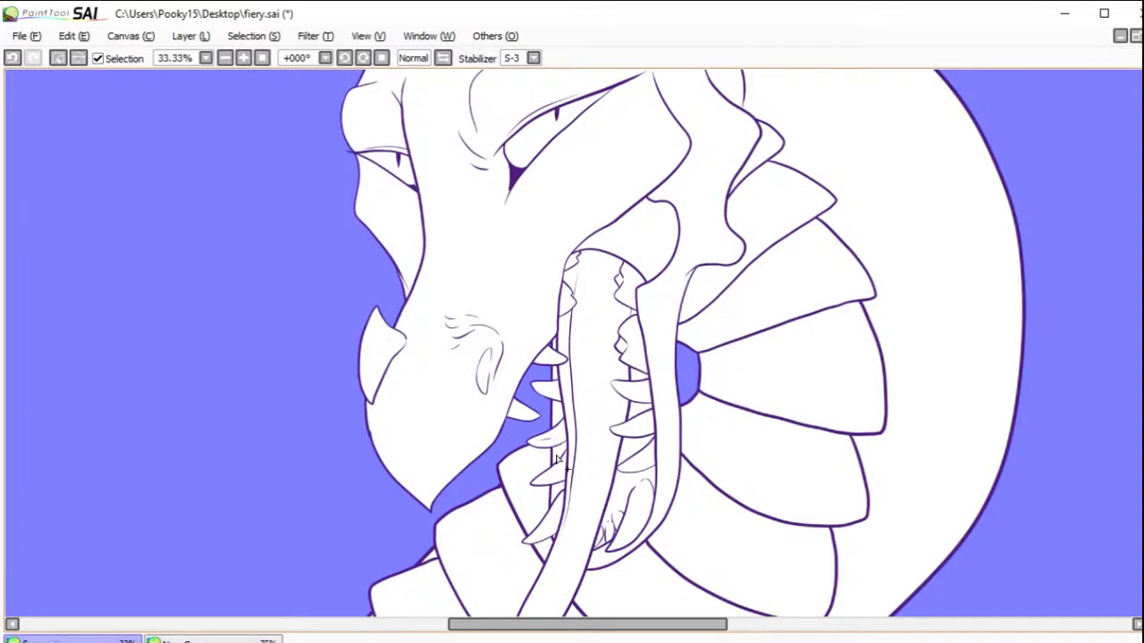
scroll(521, 438, "up", 1)
scroll(517, 431, "down", 1)
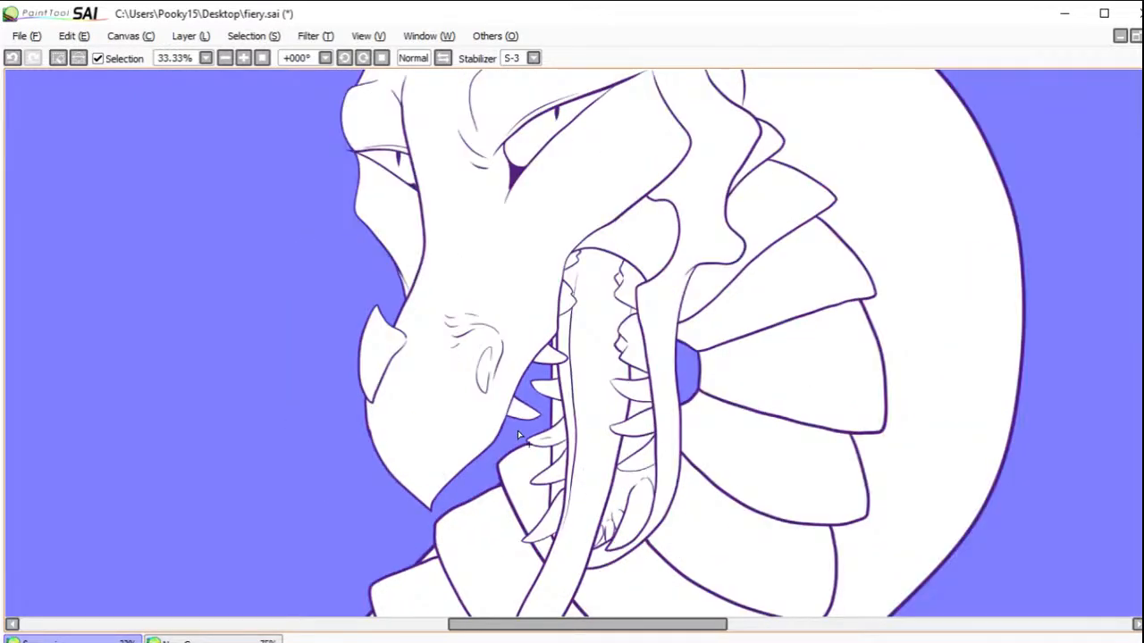
scroll(518, 431, "down", 5)
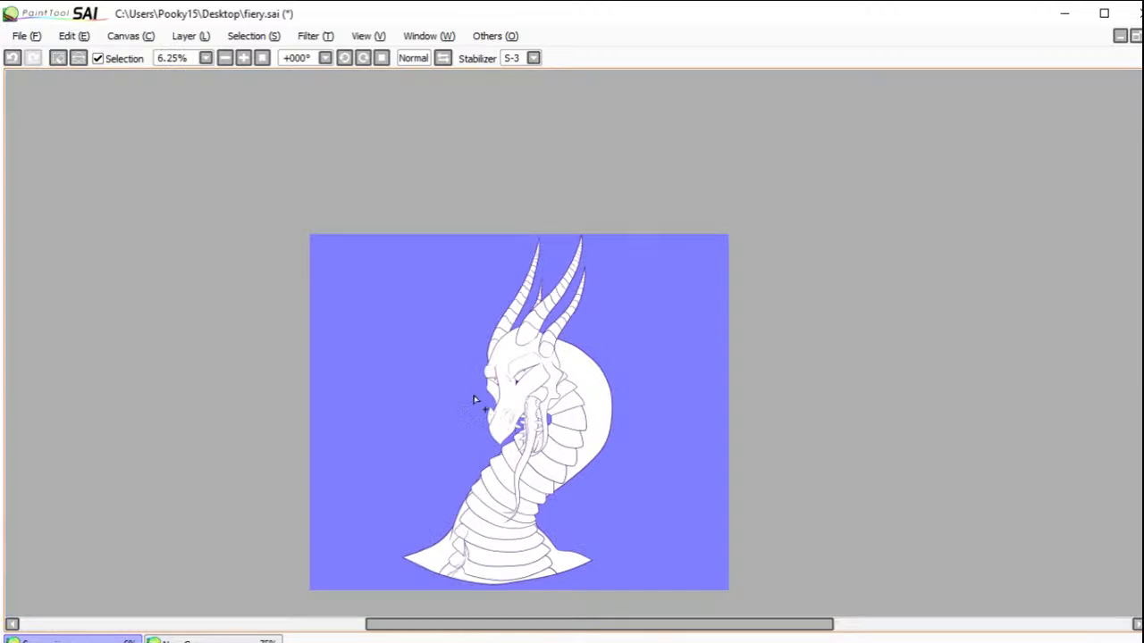
Step: Invert the selection to cover the dragon, fill it with flat light purple, and deselect
left_click(79, 59)
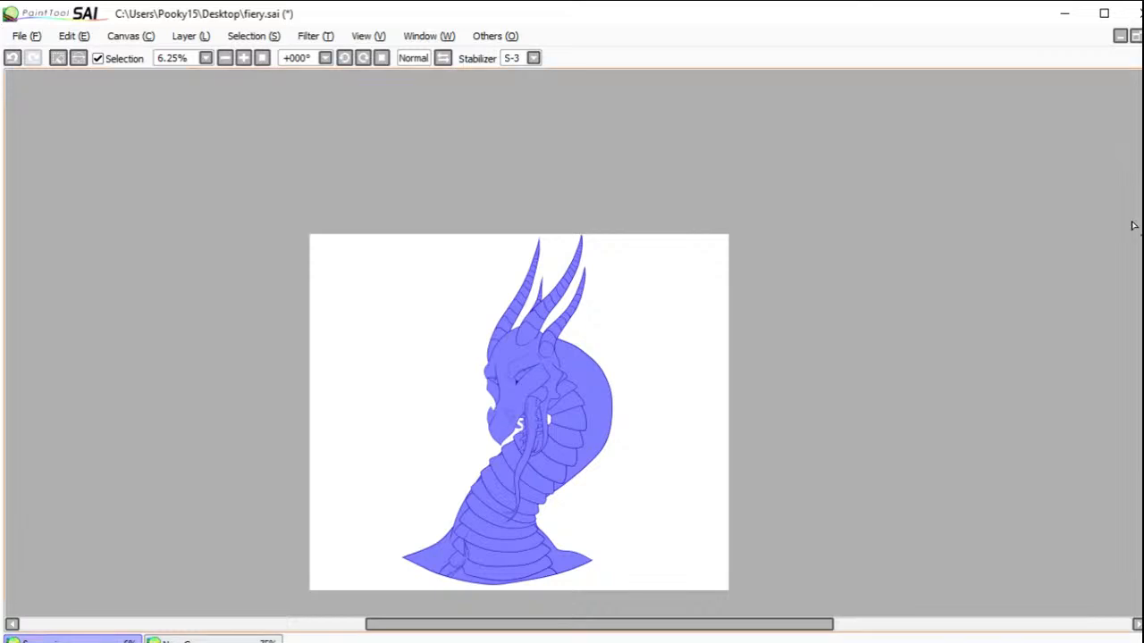
key("b")
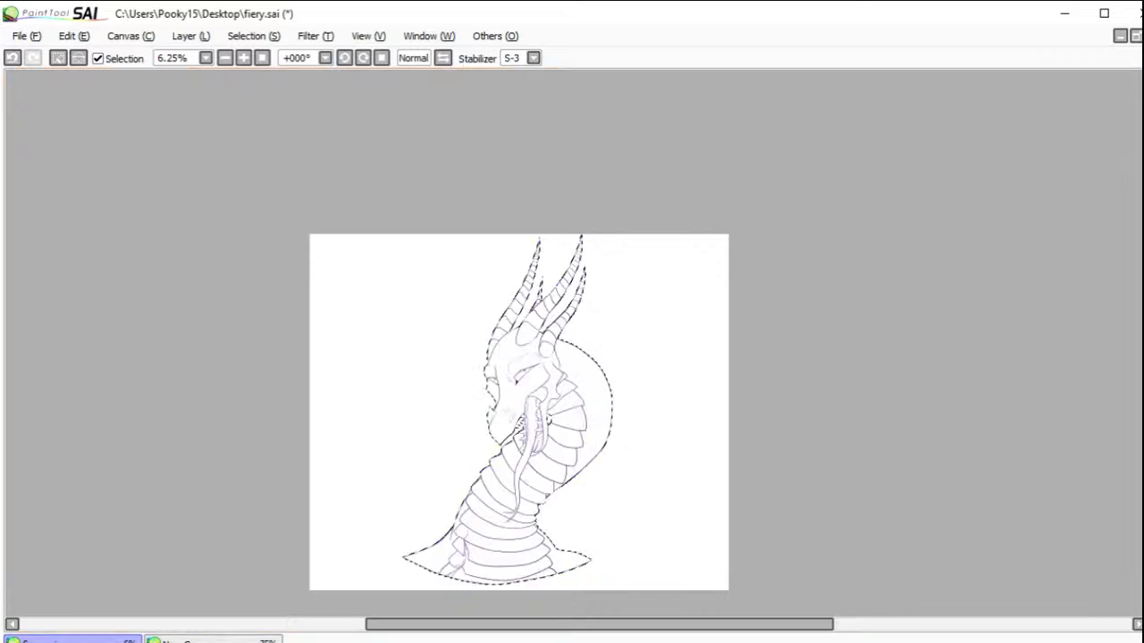
left_click(590, 454)
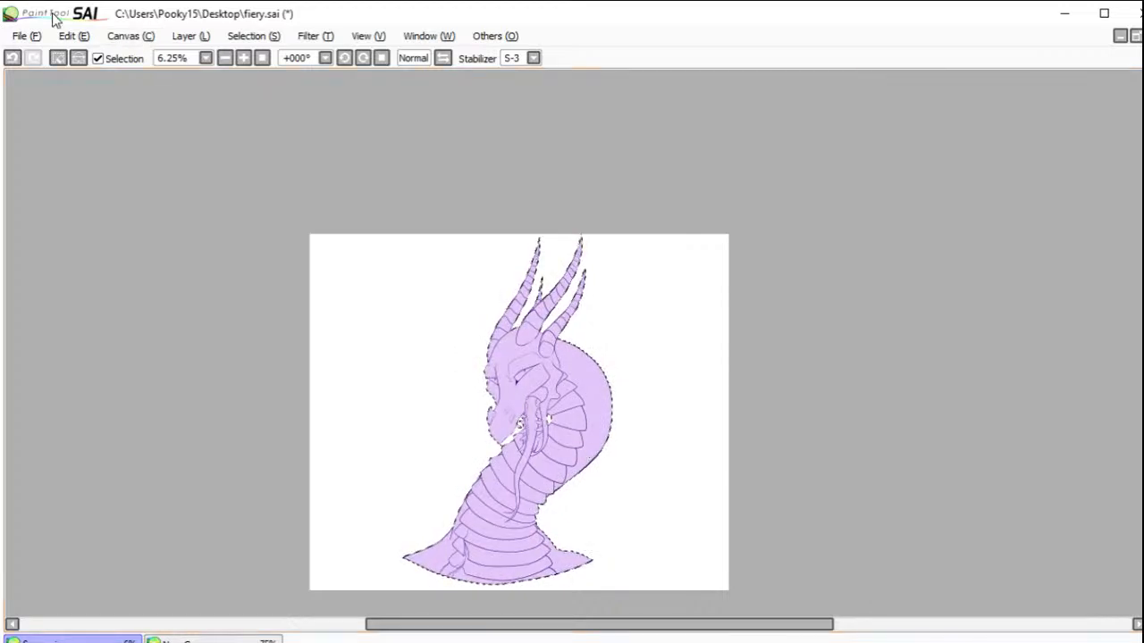
left_click(58, 58)
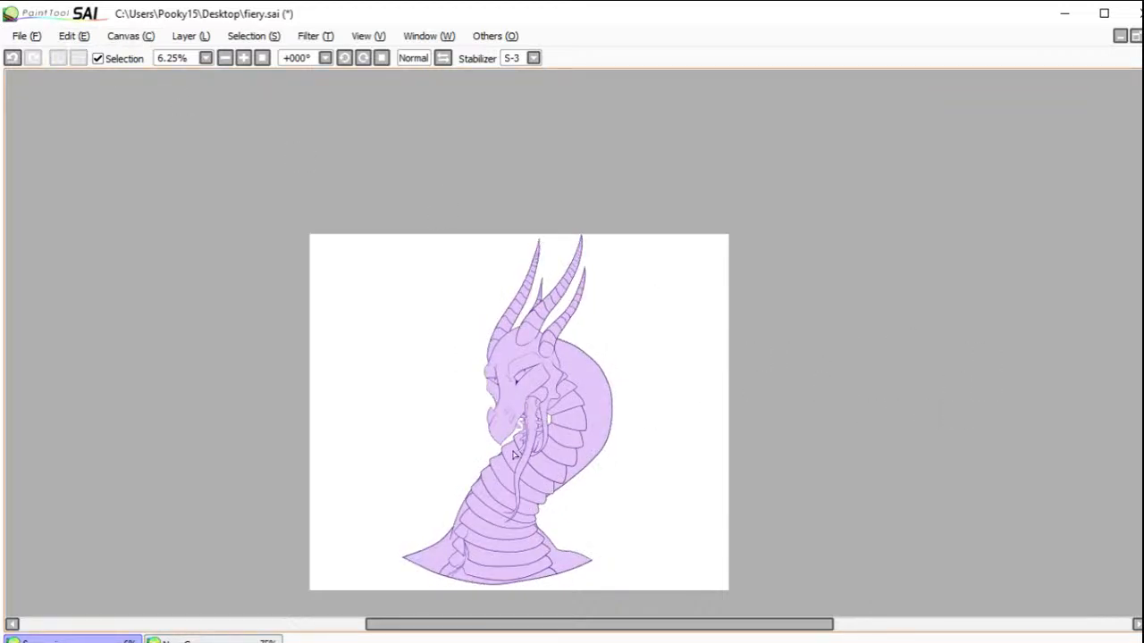
Step: Erase the two stray dark marks inside the lower front tooth nearest the gap in the open mouth
scroll(515, 456, "up", 4)
scroll(523, 442, "up", 3)
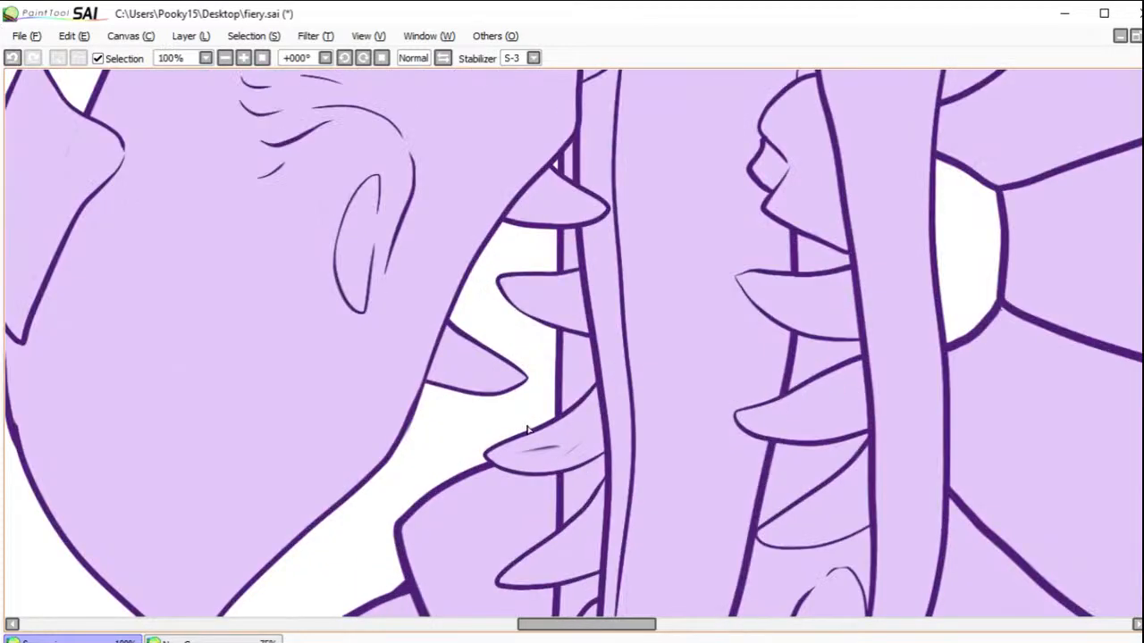
scroll(527, 431, "up", 3)
scroll(531, 434, "down", 1)
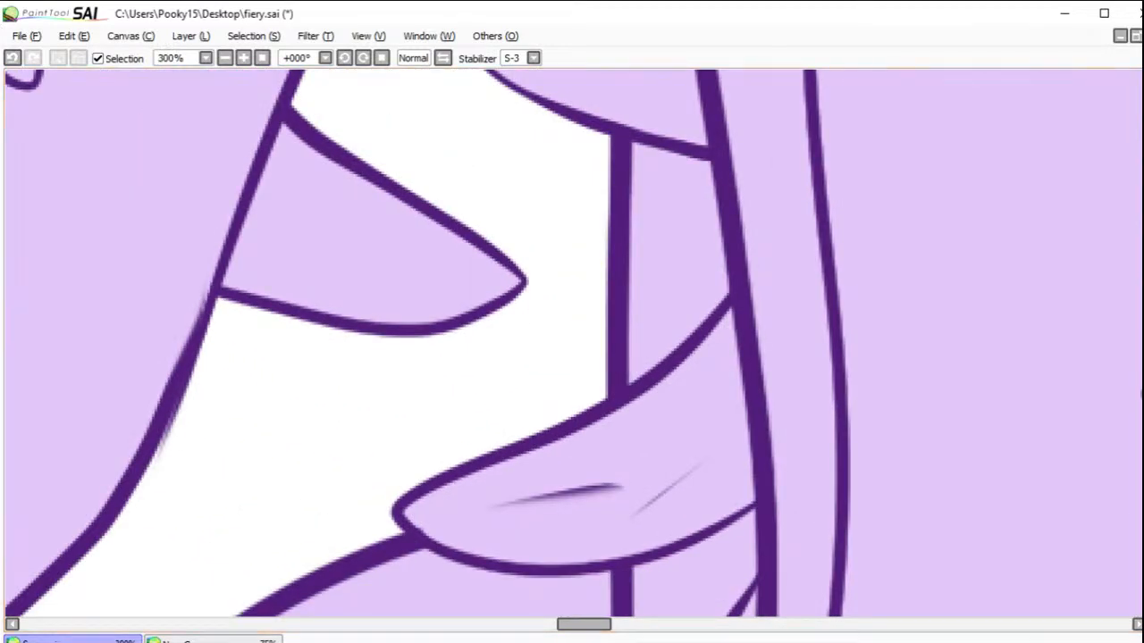
key("ctrl+z")
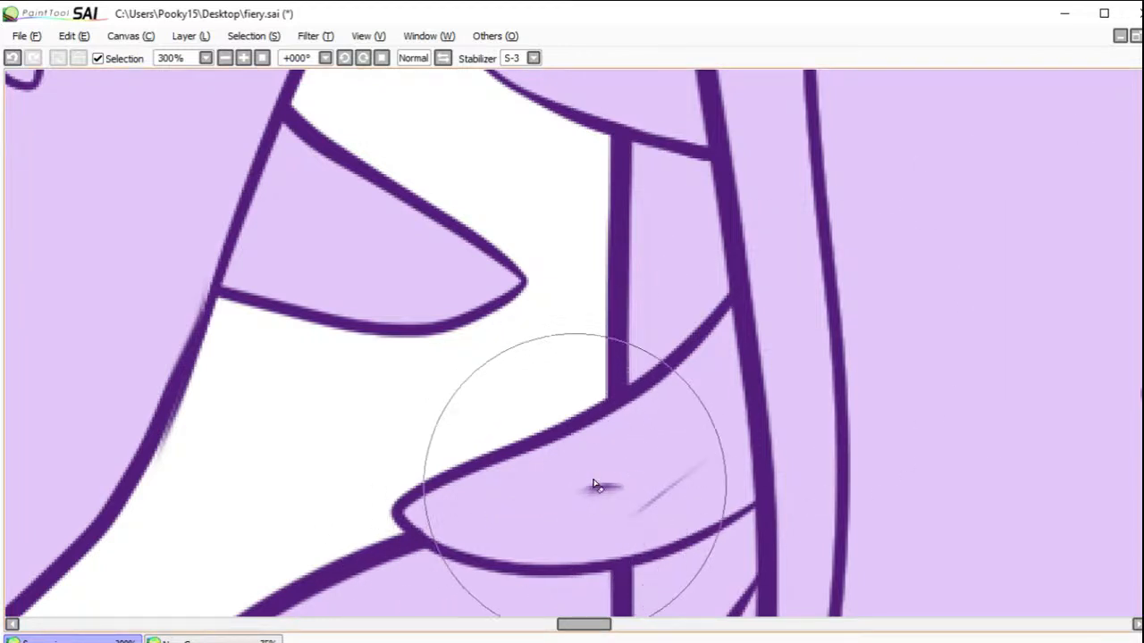
mouse_move(617, 492)
left_mouse_down()
mouse_move(693, 468)
mouse_move(714, 437)
left_mouse_up()
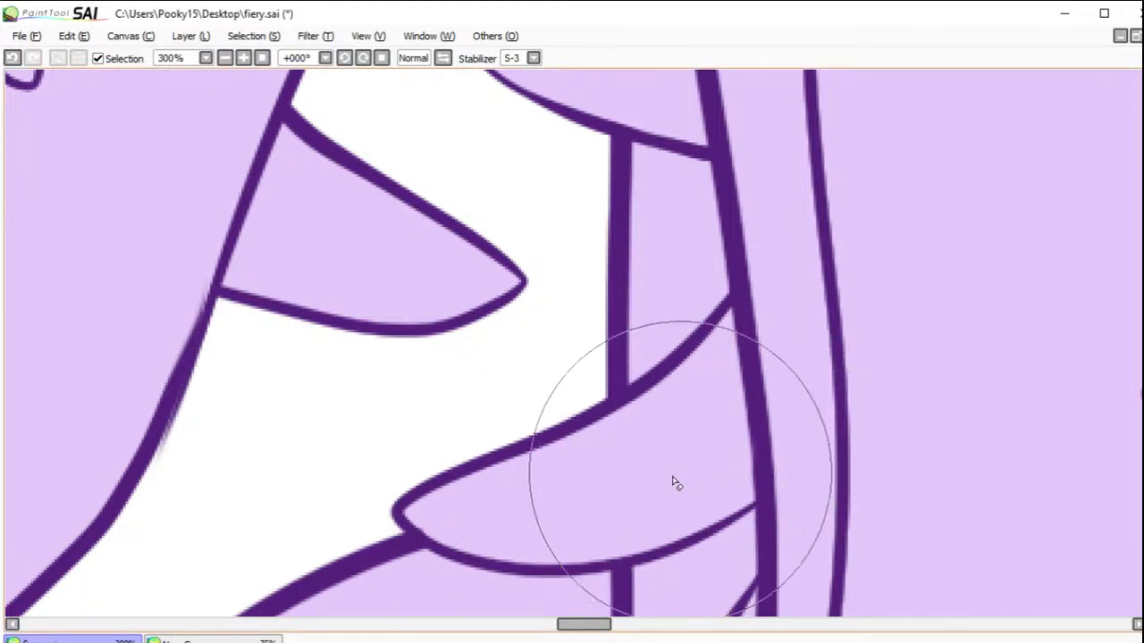
Step: Check the light purple base fill over the head and lower neck plates, and save fiery.sai
left_click(262, 57)
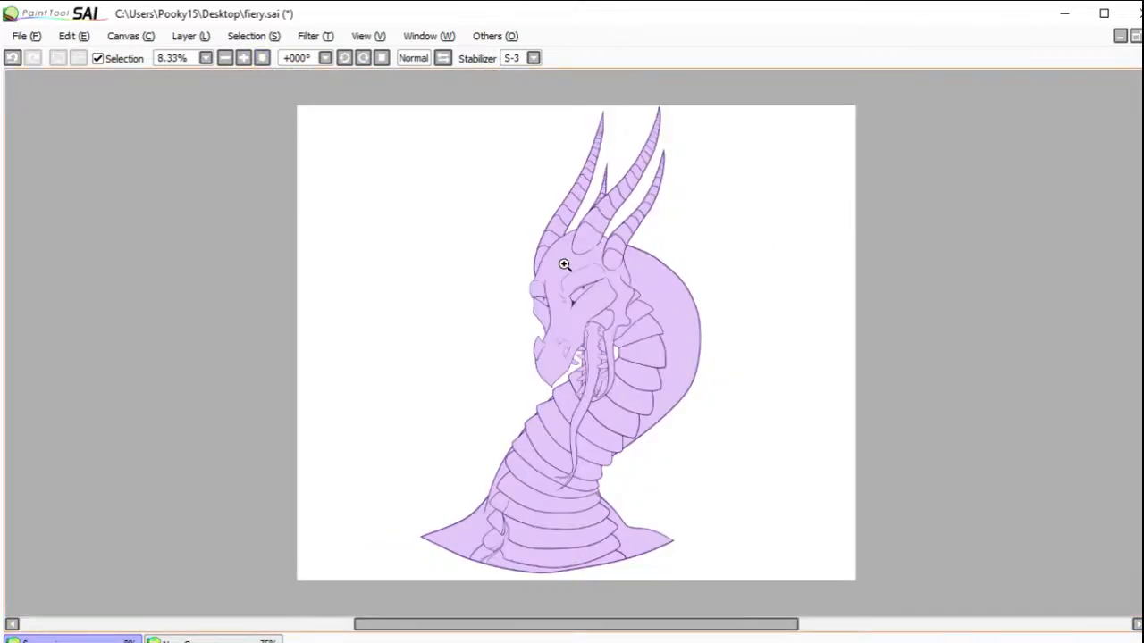
left_click_drag(559, 258, 685, 365)
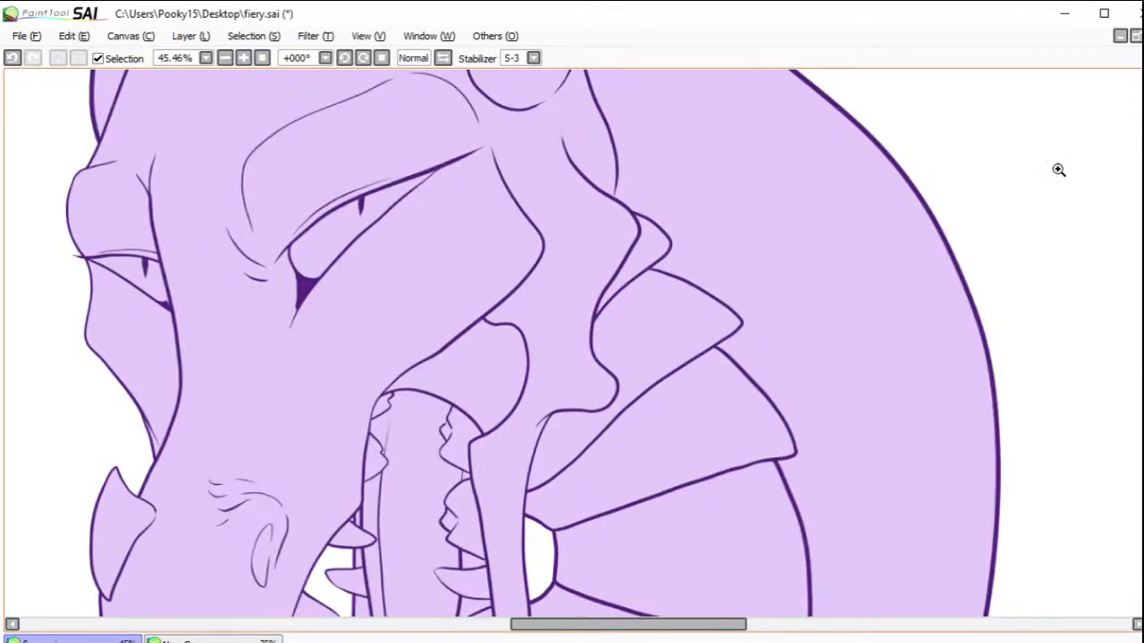
left_click_drag(677, 175, 563, 237)
mouse_move(585, 449)
left_mouse_down()
mouse_move(630, 381)
mouse_move(538, 444)
mouse_move(559, 408)
mouse_move(606, 449)
mouse_move(602, 419)
mouse_move(644, 309)
mouse_move(671, 306)
mouse_move(684, 352)
mouse_move(673, 352)
mouse_move(679, 405)
left_mouse_up()
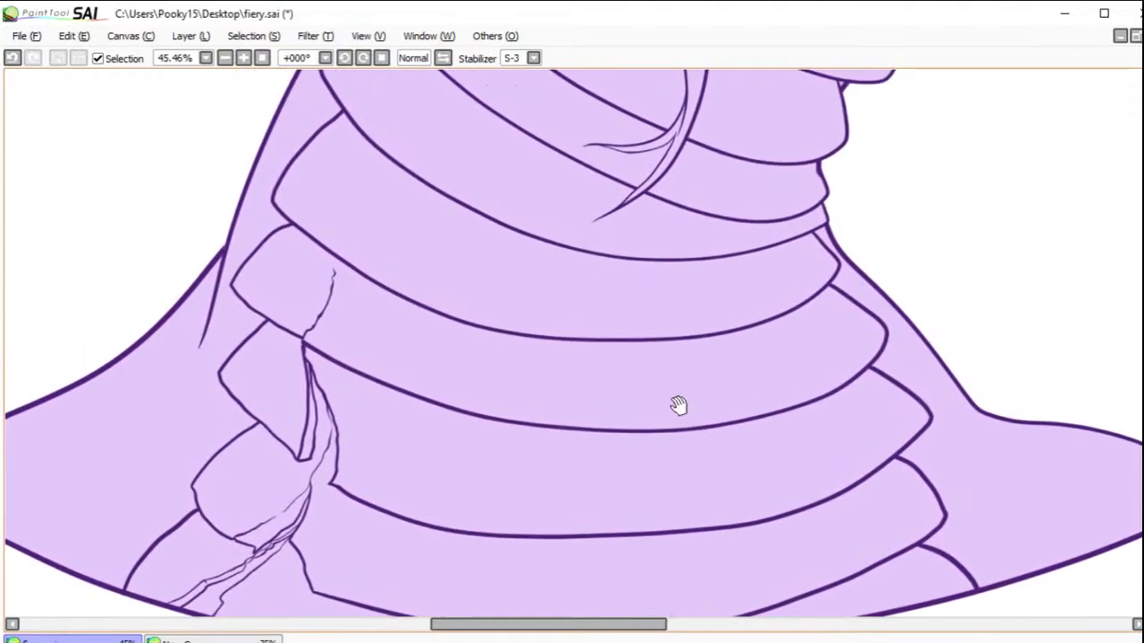
left_click(261, 58)
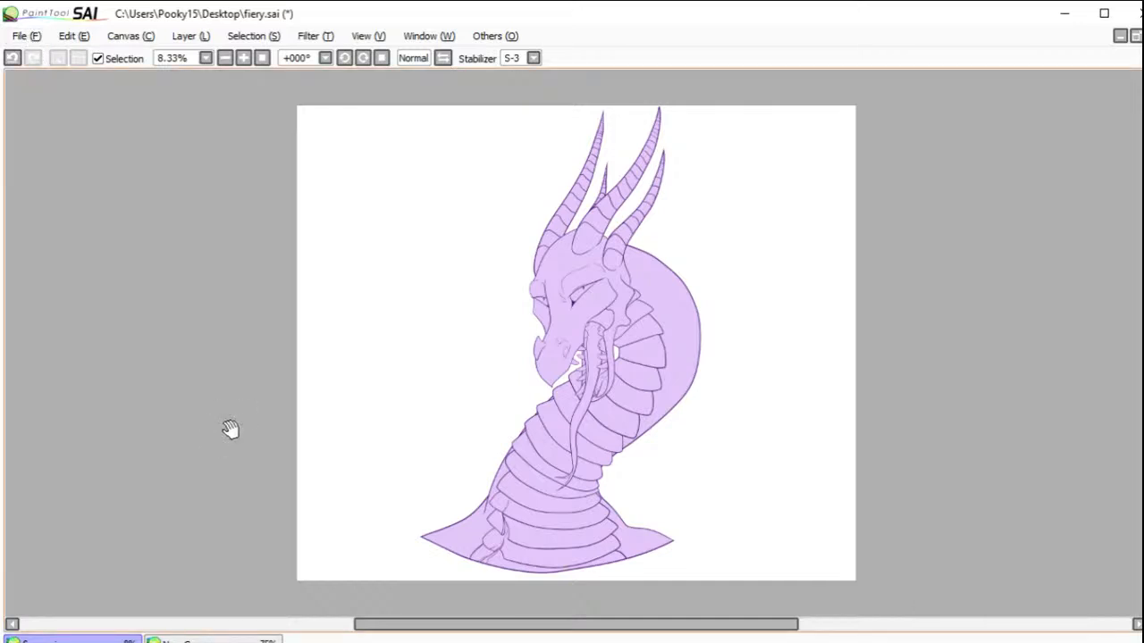
left_click(25, 36)
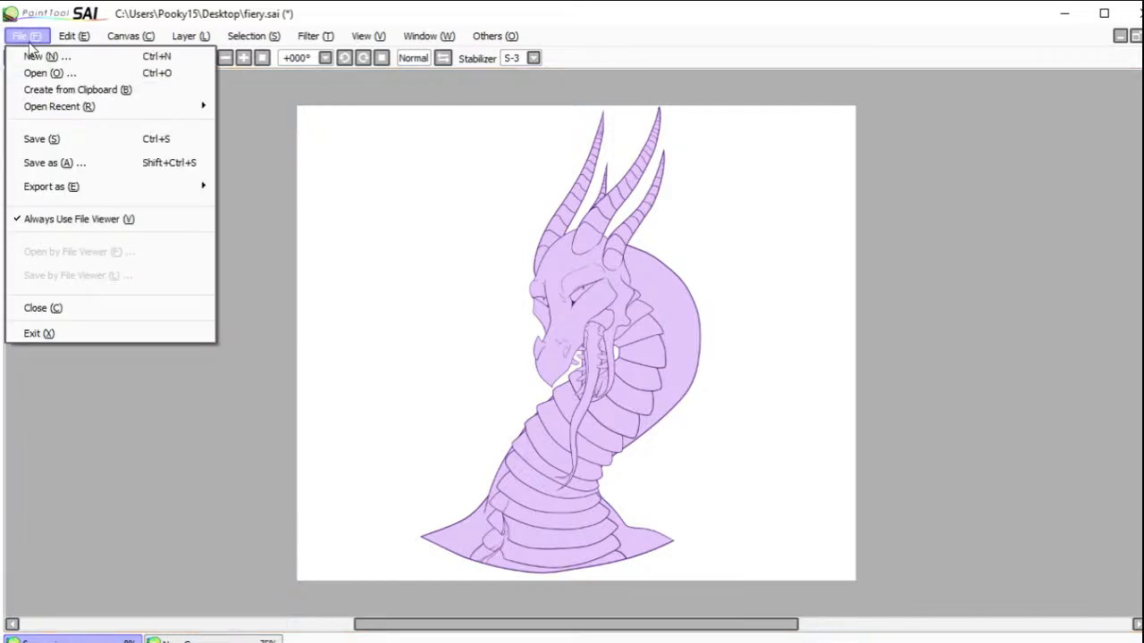
left_click(56, 141)
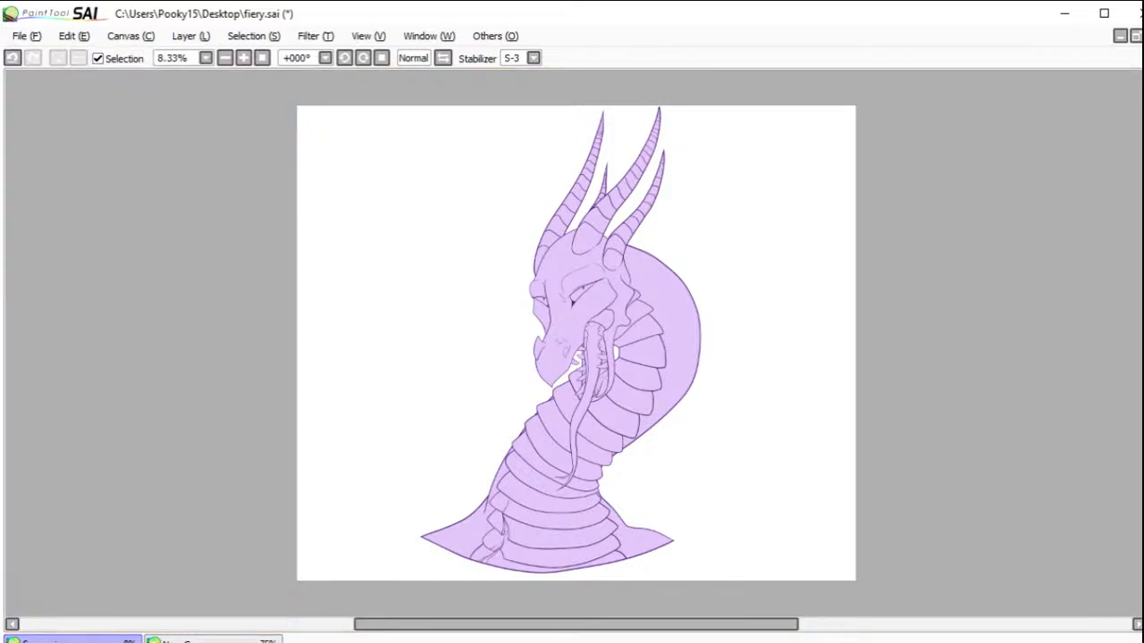
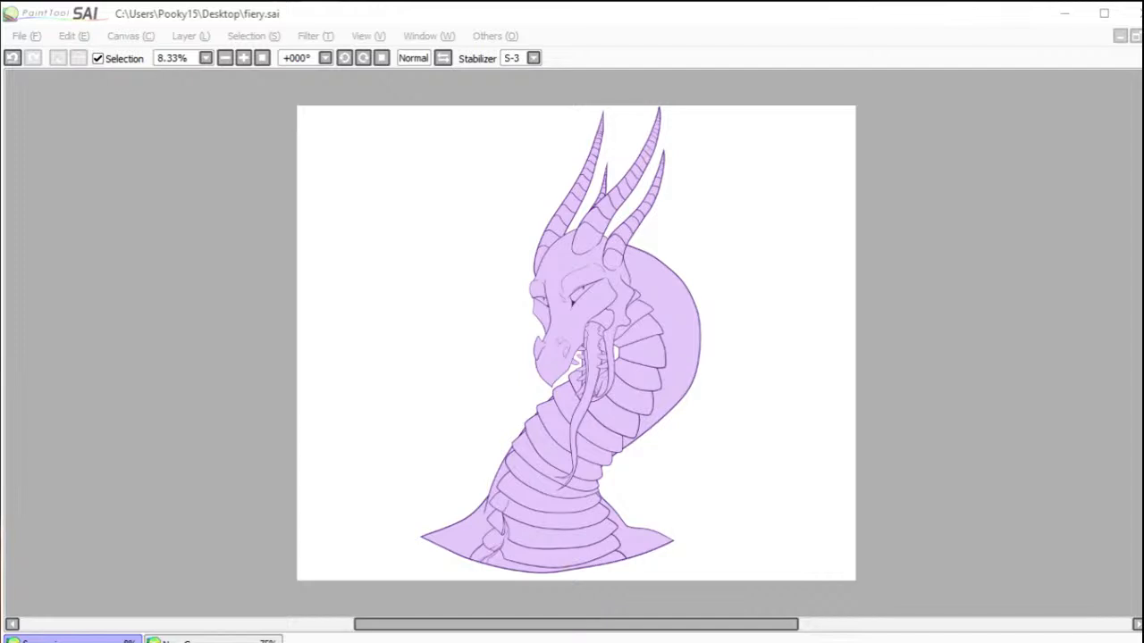
Step: Open the canvas with the dragon's colour notes, tile it beside fiery.sai, and make the dragon drawing active
left_click(452, 640)
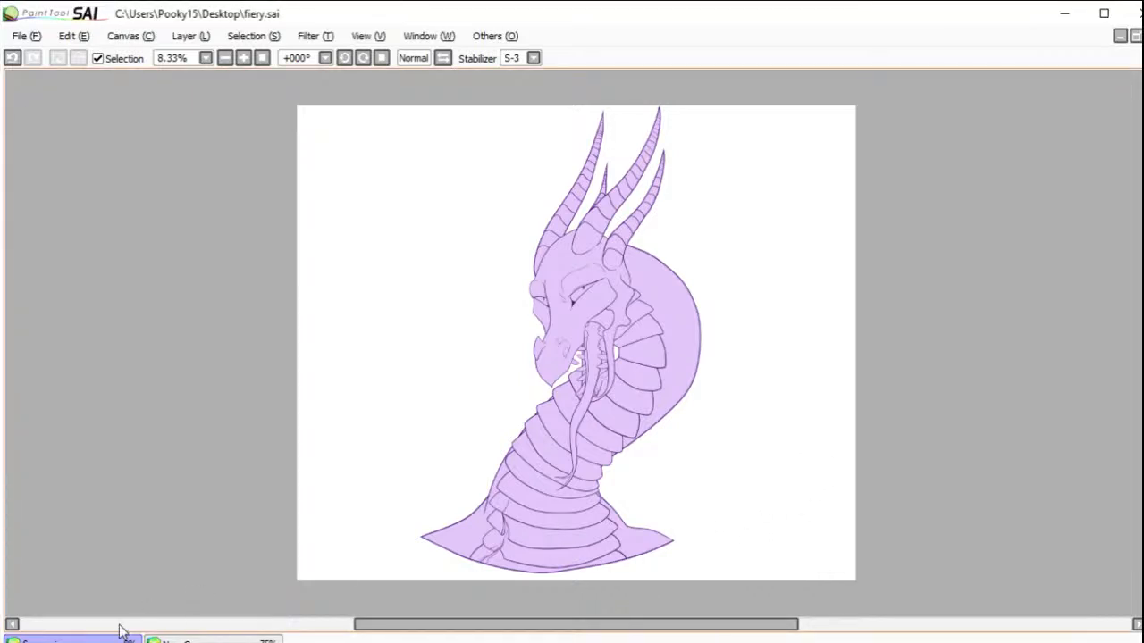
left_click(215, 640)
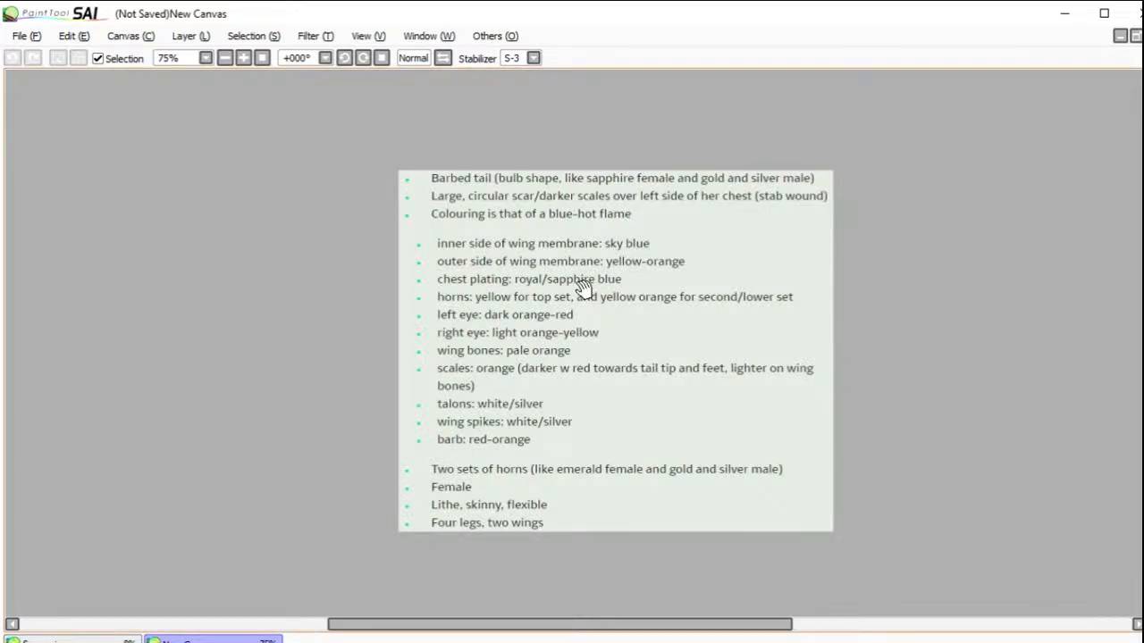
left_click(1134, 35)
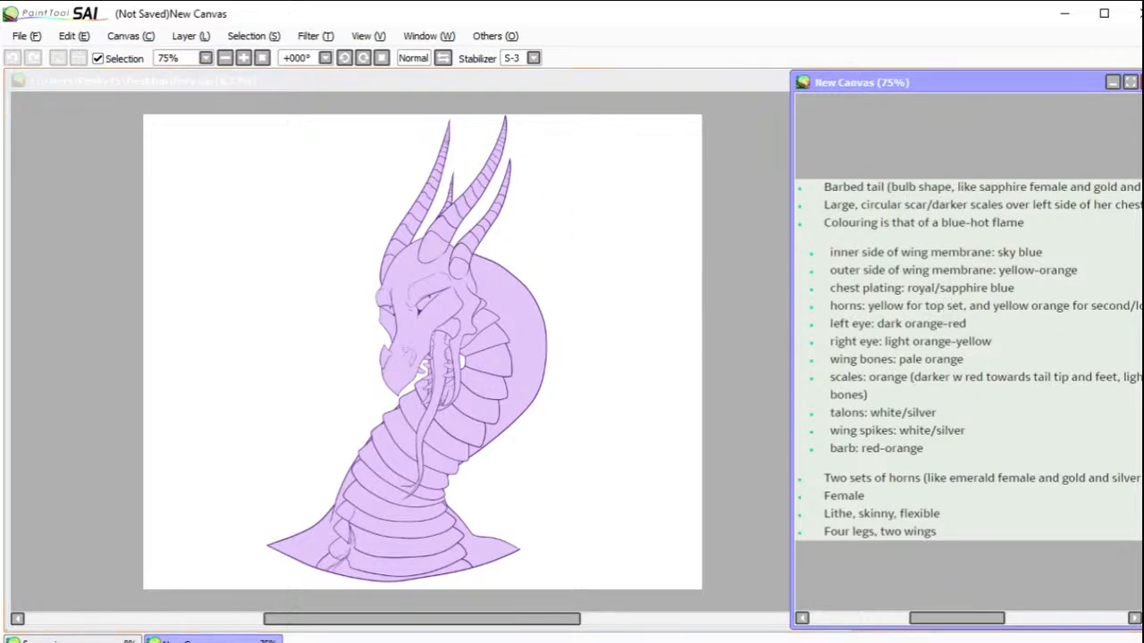
left_click(711, 390)
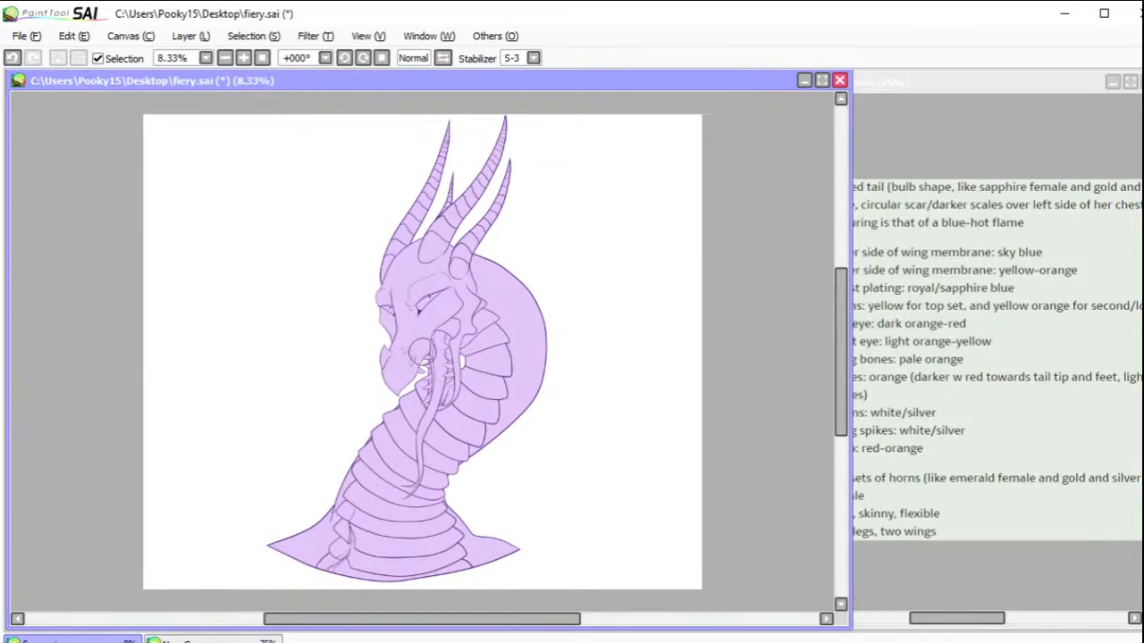
Step: Set the stabilizer to 0 and rough in royal blue over the chest and neck plating
left_click_drag(431, 450, 452, 431)
left_click(533, 58)
left_click(514, 73)
mouse_move(478, 386)
left_mouse_down()
mouse_move(460, 427)
mouse_move(483, 328)
left_mouse_up()
mouse_move(457, 429)
left_mouse_down()
mouse_move(420, 486)
mouse_move(430, 560)
mouse_move(376, 540)
mouse_move(375, 490)
mouse_move(410, 402)
mouse_move(447, 416)
mouse_move(434, 420)
mouse_move(397, 504)
mouse_move(422, 464)
mouse_move(409, 515)
mouse_move(398, 535)
mouse_move(396, 438)
mouse_move(342, 565)
mouse_move(353, 550)
mouse_move(366, 583)
mouse_move(414, 578)
mouse_move(432, 591)
mouse_move(446, 576)
mouse_move(423, 504)
mouse_move(454, 562)
mouse_move(425, 495)
left_mouse_up()
mouse_move(487, 337)
left_mouse_down()
mouse_move(481, 340)
mouse_move(491, 363)
mouse_move(496, 352)
mouse_move(496, 382)
mouse_move(435, 477)
mouse_move(429, 467)
mouse_move(414, 486)
mouse_move(485, 399)
left_mouse_up()
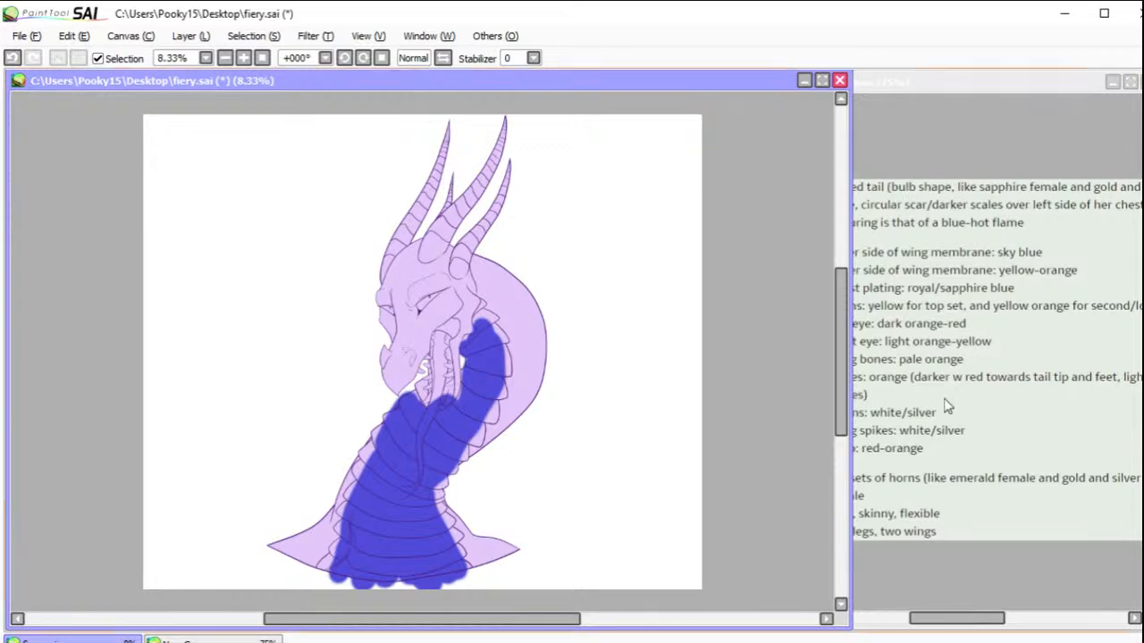
Step: Paint the upper pair of horns yellow and the lower pair yellow-orange with loose strokes
left_click_drag(447, 123, 446, 152)
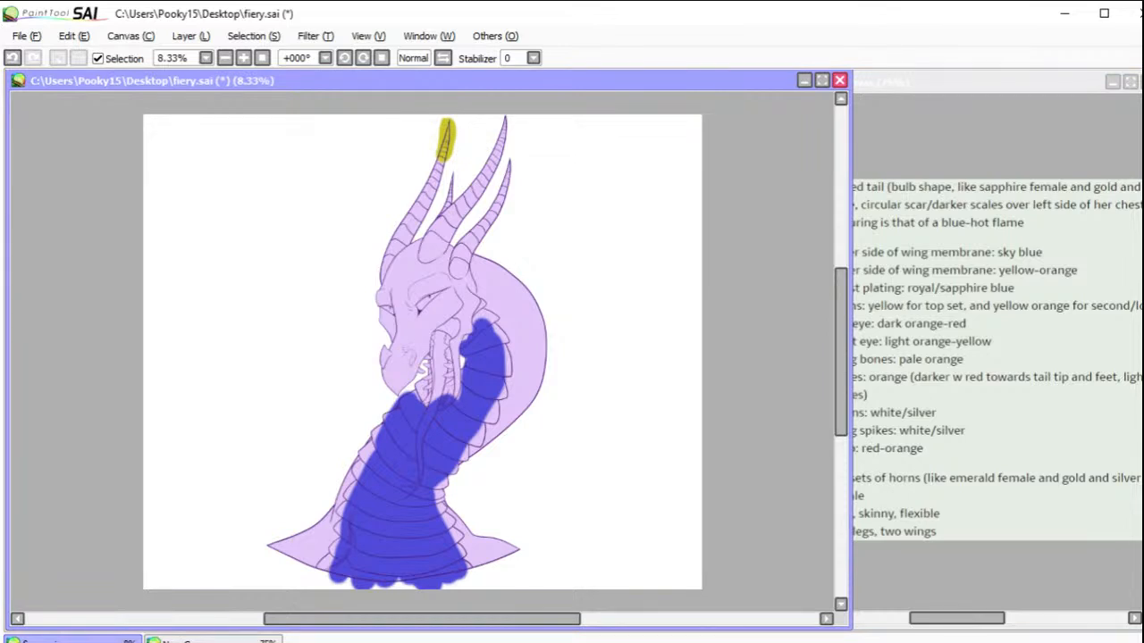
mouse_move(441, 140)
left_mouse_down()
mouse_move(399, 239)
mouse_move(411, 229)
mouse_move(378, 271)
mouse_move(434, 235)
mouse_move(447, 235)
mouse_move(444, 247)
mouse_move(423, 256)
mouse_move(494, 162)
mouse_move(486, 179)
mouse_move(504, 121)
left_mouse_up()
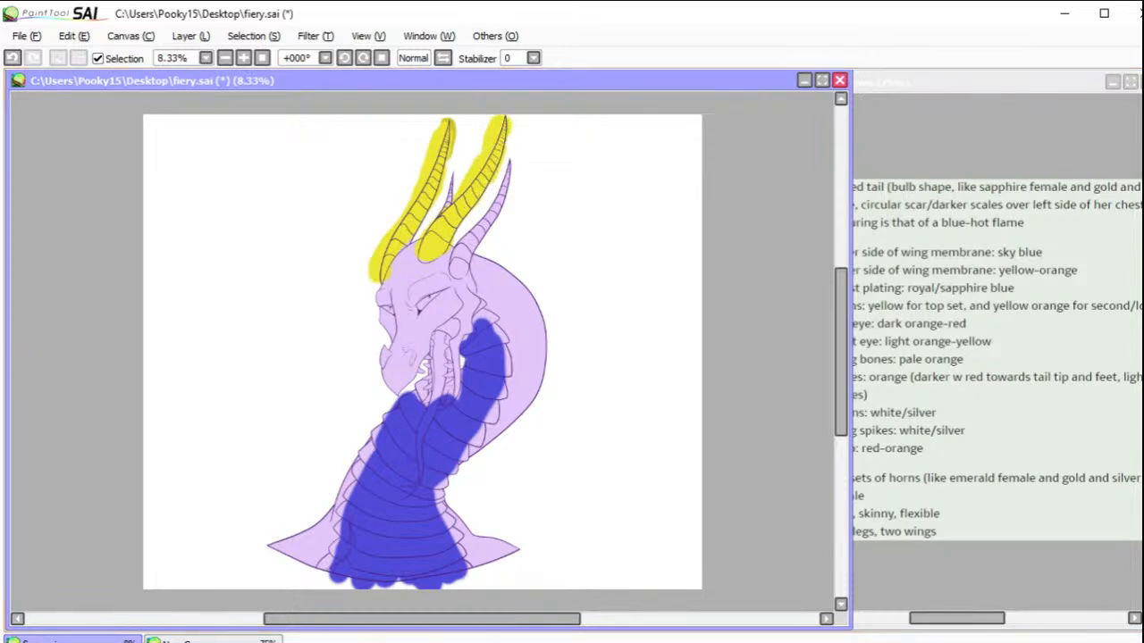
left_click_drag(462, 268, 465, 260)
left_click_drag(456, 265, 515, 166)
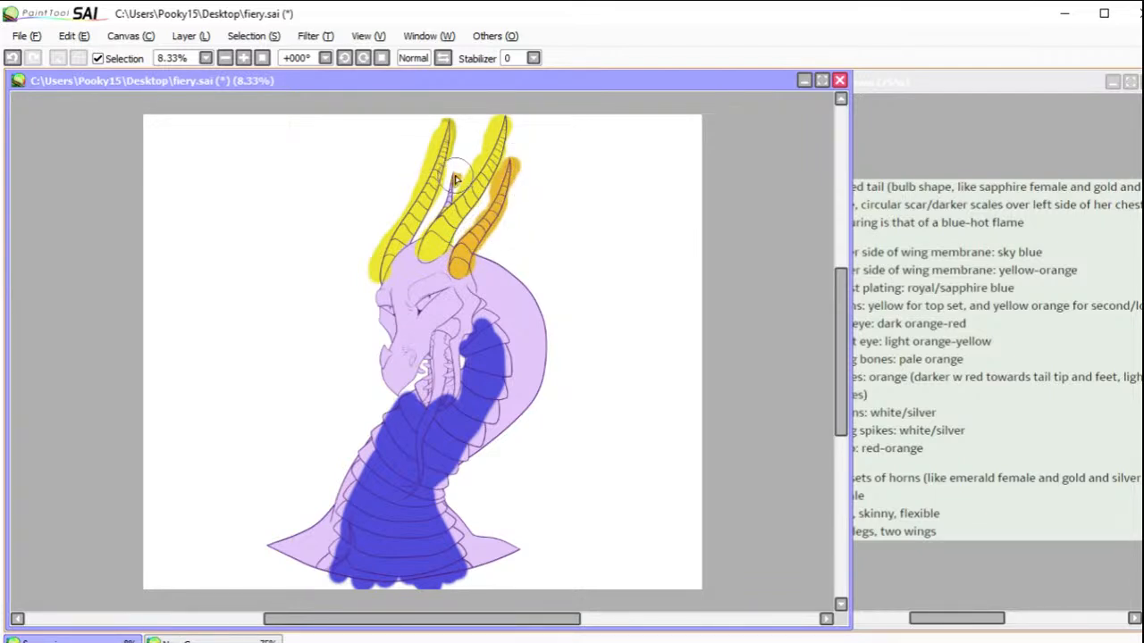
mouse_move(455, 188)
left_mouse_down()
mouse_move(438, 213)
mouse_move(456, 192)
left_mouse_up()
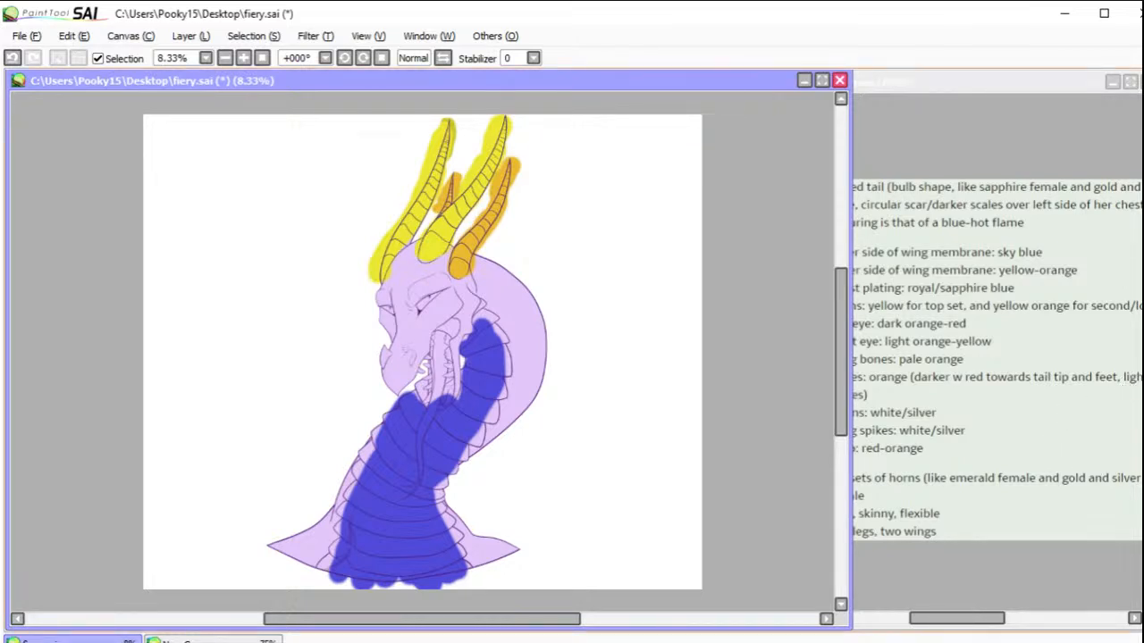
Step: Check the colour notes, and paint the dragon's left eye dark orange-red and its right eye light orange-yellow
left_click(1103, 366)
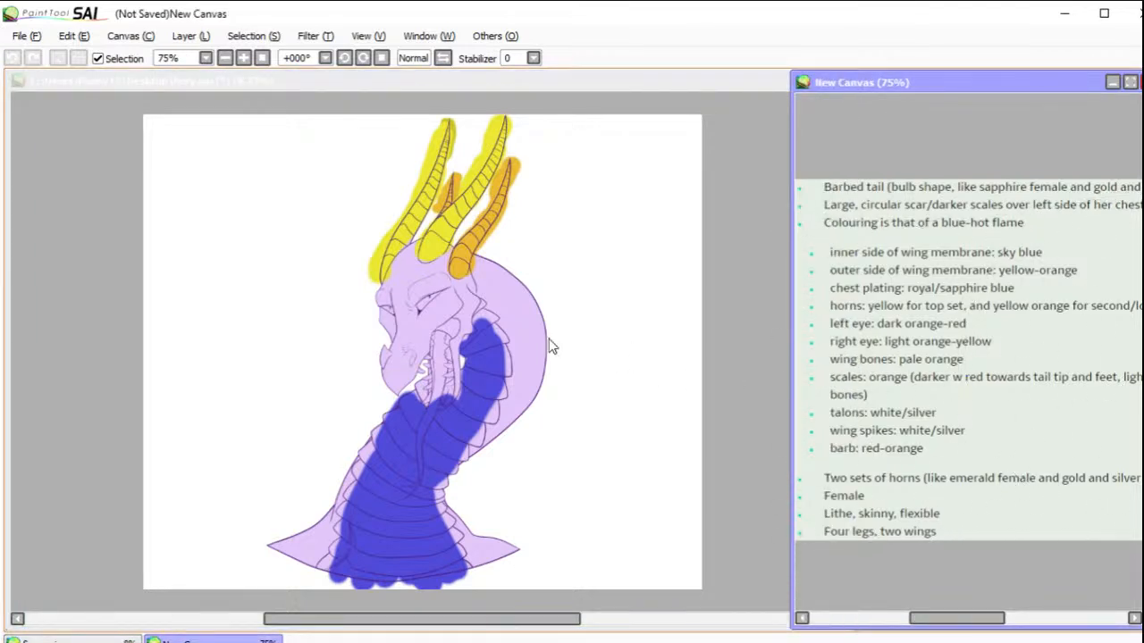
left_click(407, 330)
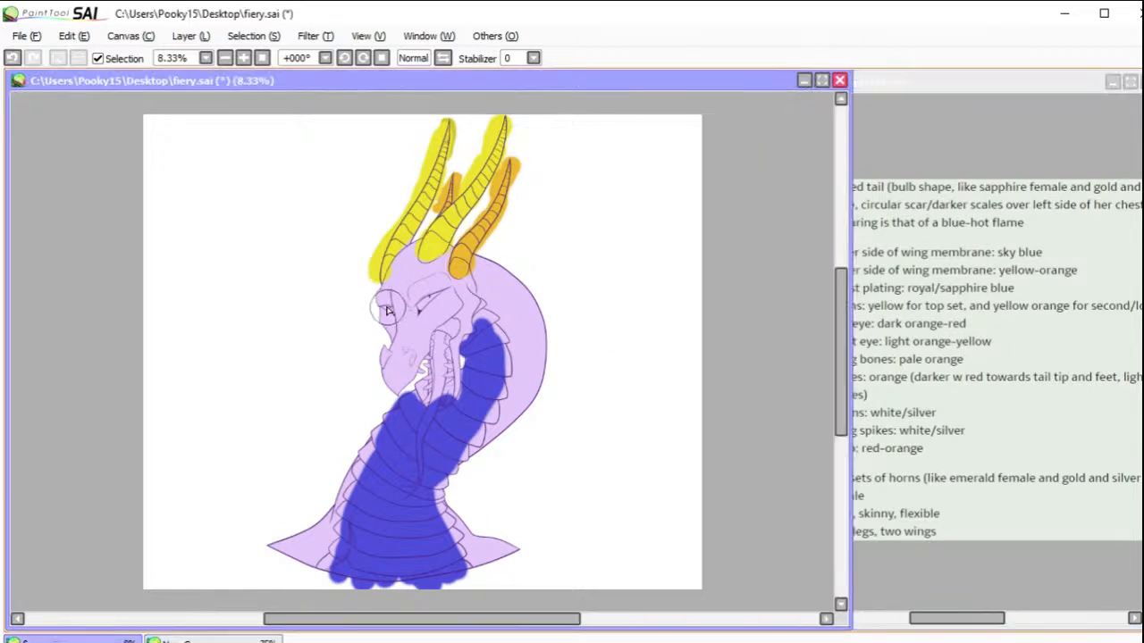
left_click_drag(385, 309, 386, 309)
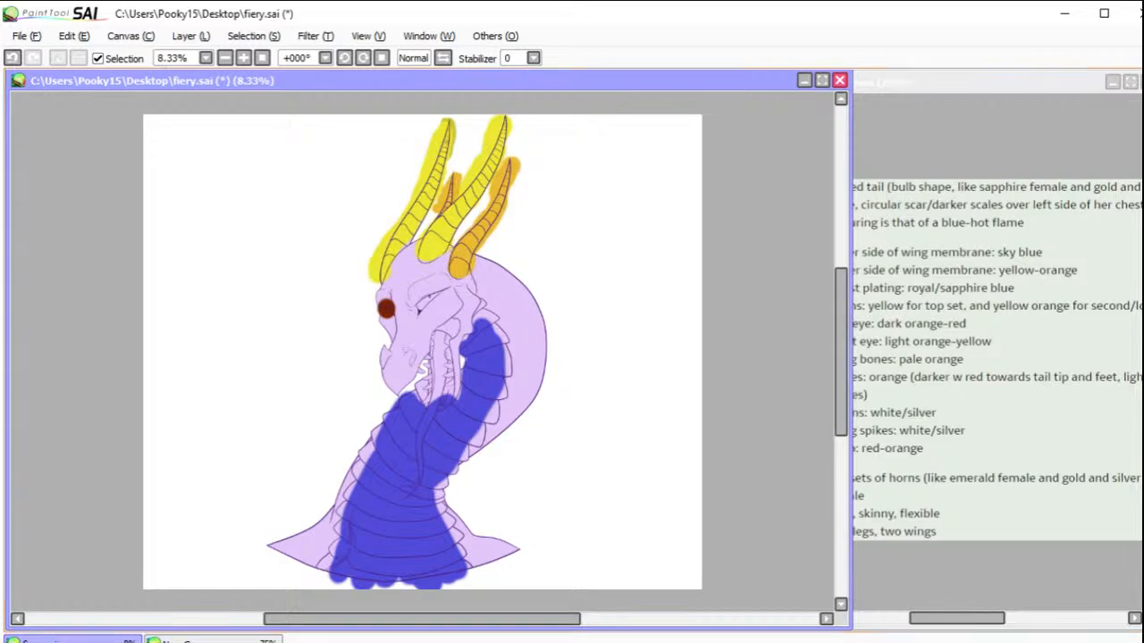
mouse_move(428, 304)
left_mouse_down()
mouse_move(441, 292)
mouse_move(423, 303)
left_mouse_up()
right_click(389, 310)
left_click_drag(388, 310, 389, 313)
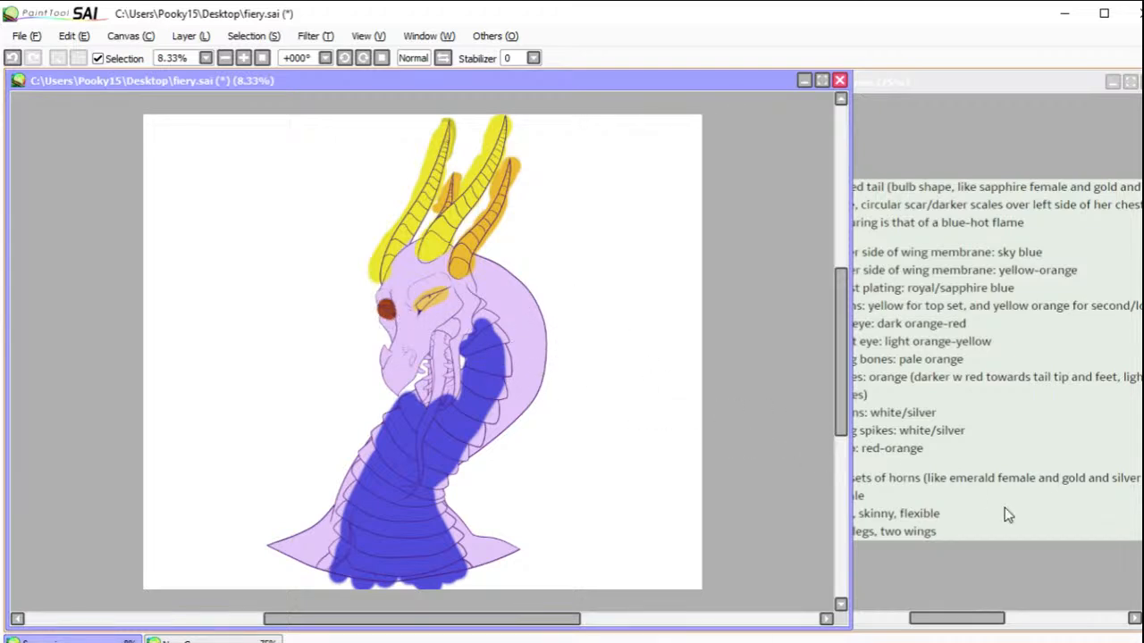
Step: Following the notes, paint the scales orange over the snout, head, back of the neck, shoulders and jaw
left_click(962, 602)
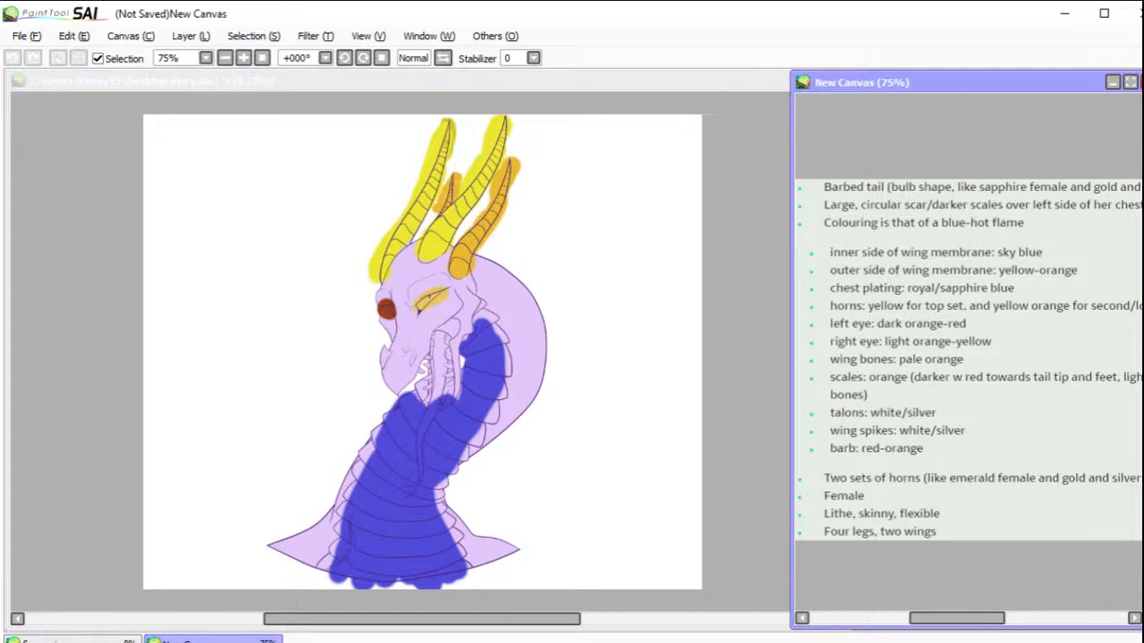
left_click(413, 366)
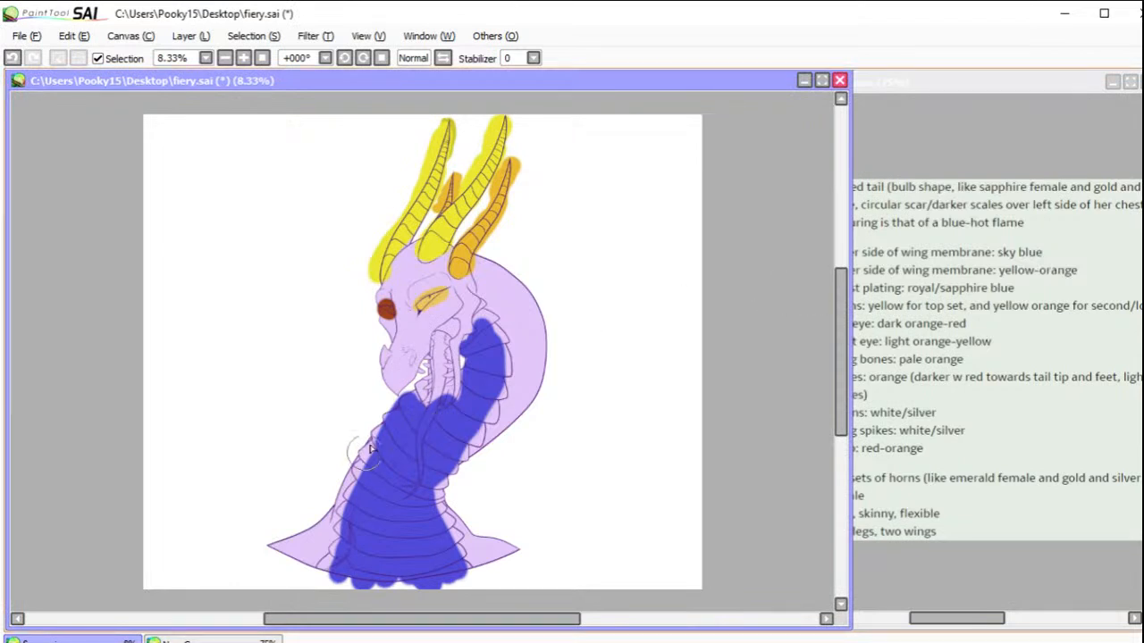
mouse_move(414, 368)
left_mouse_down()
mouse_move(392, 353)
mouse_move(403, 387)
mouse_move(393, 371)
left_mouse_up()
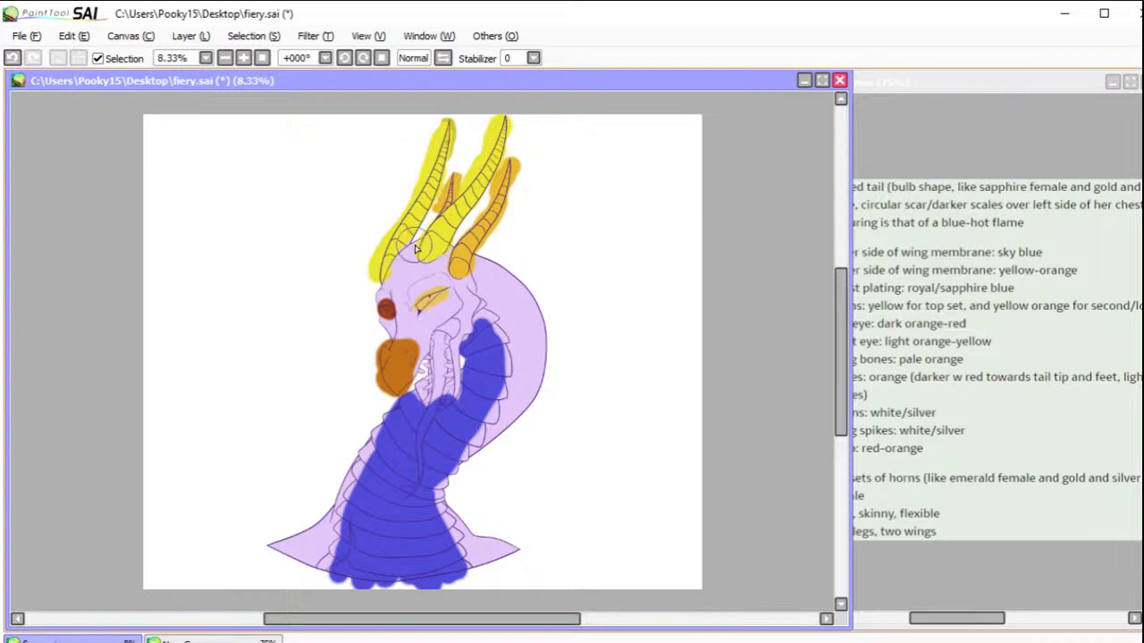
mouse_move(416, 248)
left_mouse_down()
mouse_move(378, 304)
mouse_move(398, 305)
mouse_move(414, 267)
mouse_move(457, 253)
mouse_move(433, 271)
mouse_move(412, 266)
mouse_move(454, 265)
mouse_move(447, 278)
mouse_move(466, 285)
mouse_move(480, 261)
mouse_move(473, 284)
mouse_move(422, 326)
mouse_move(405, 298)
mouse_move(414, 321)
mouse_move(433, 289)
mouse_move(417, 302)
mouse_move(444, 282)
mouse_move(415, 282)
mouse_move(418, 316)
mouse_move(403, 305)
mouse_move(406, 326)
mouse_move(386, 328)
mouse_move(411, 349)
mouse_move(465, 302)
mouse_move(503, 322)
mouse_move(524, 366)
mouse_move(513, 415)
mouse_move(455, 483)
mouse_move(534, 402)
mouse_move(532, 313)
mouse_move(506, 324)
mouse_move(487, 259)
mouse_move(532, 299)
left_mouse_up()
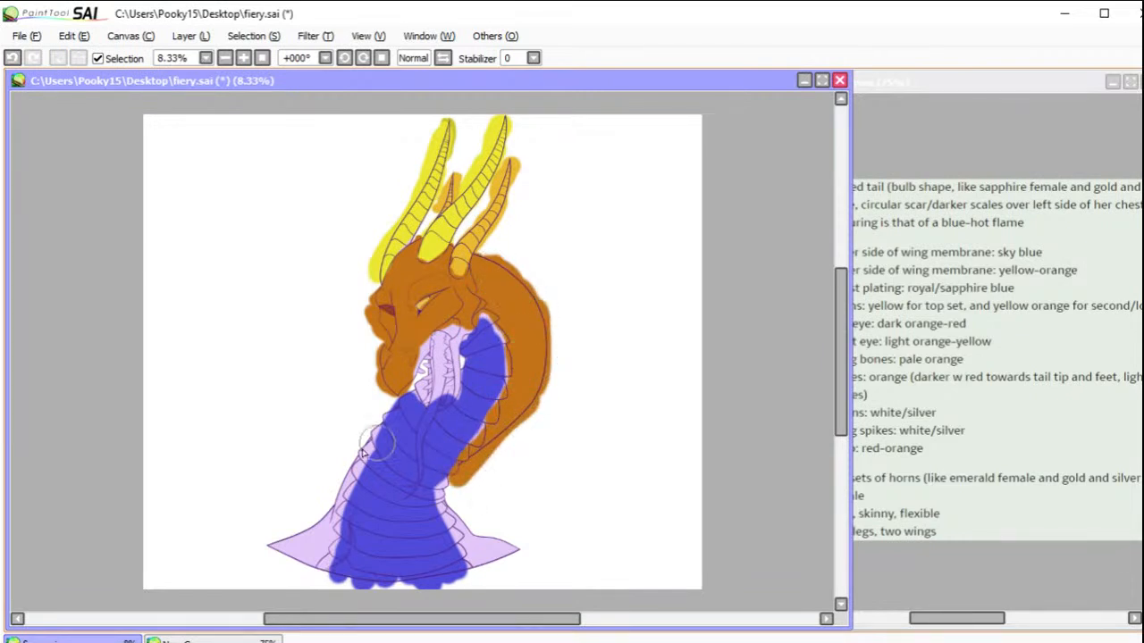
mouse_move(474, 508)
left_mouse_down()
mouse_move(444, 511)
mouse_move(460, 540)
mouse_move(487, 554)
mouse_move(518, 547)
left_mouse_up()
mouse_move(368, 429)
left_mouse_down()
mouse_move(325, 550)
mouse_move(326, 520)
mouse_move(259, 547)
left_mouse_up()
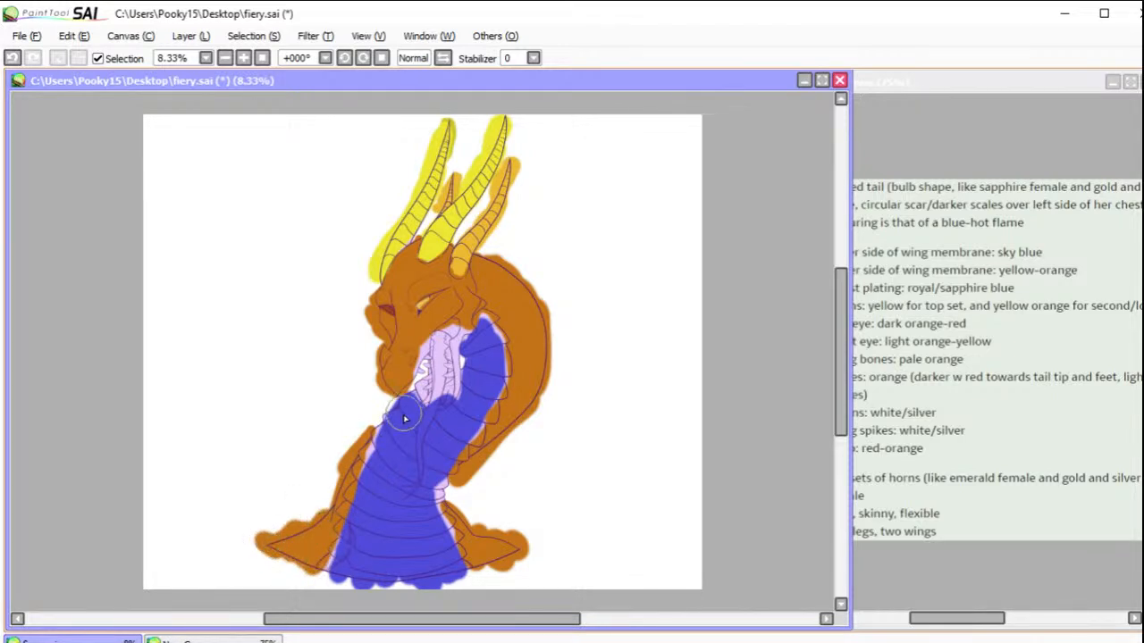
left_click_drag(372, 437, 380, 397)
mouse_move(467, 329)
left_mouse_down()
mouse_move(446, 406)
mouse_move(429, 397)
mouse_move(434, 350)
mouse_move(424, 345)
mouse_move(412, 380)
left_mouse_up()
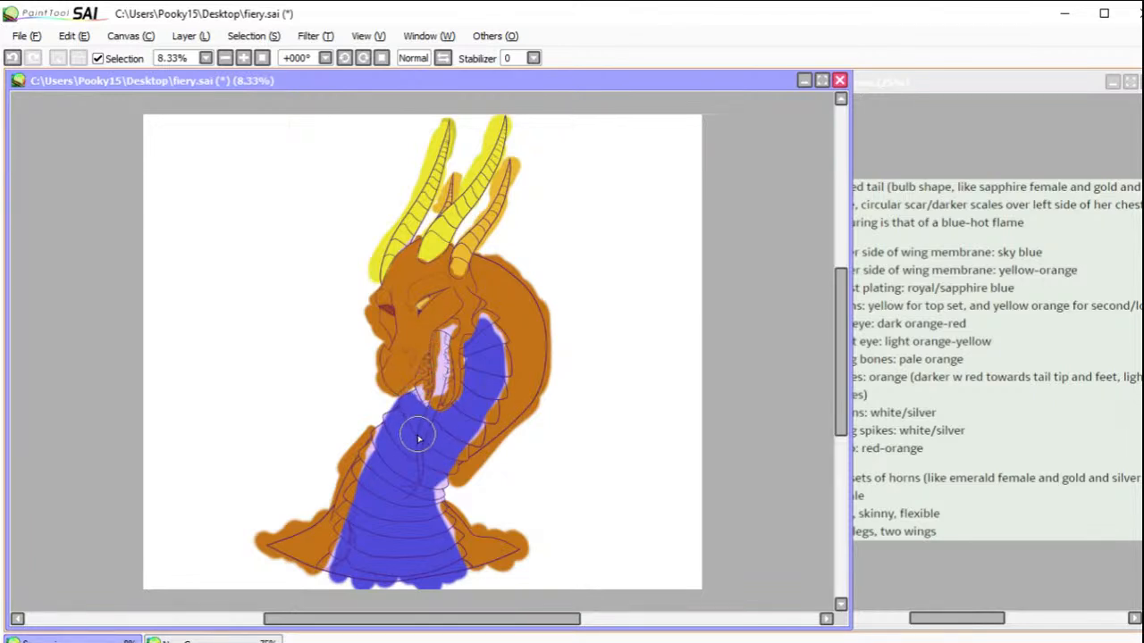
Step: Extend the blue out to the edges of the neck and chest plates, including beneath the jaw
mouse_move(420, 404)
left_mouse_down()
mouse_move(422, 386)
mouse_move(370, 453)
mouse_move(329, 572)
mouse_move(308, 586)
left_mouse_up()
mouse_move(442, 494)
left_mouse_down()
mouse_move(464, 567)
mouse_move(408, 566)
mouse_move(418, 555)
left_mouse_up()
mouse_move(469, 431)
left_mouse_down()
mouse_move(493, 380)
mouse_move(483, 318)
mouse_move(473, 328)
left_mouse_up()
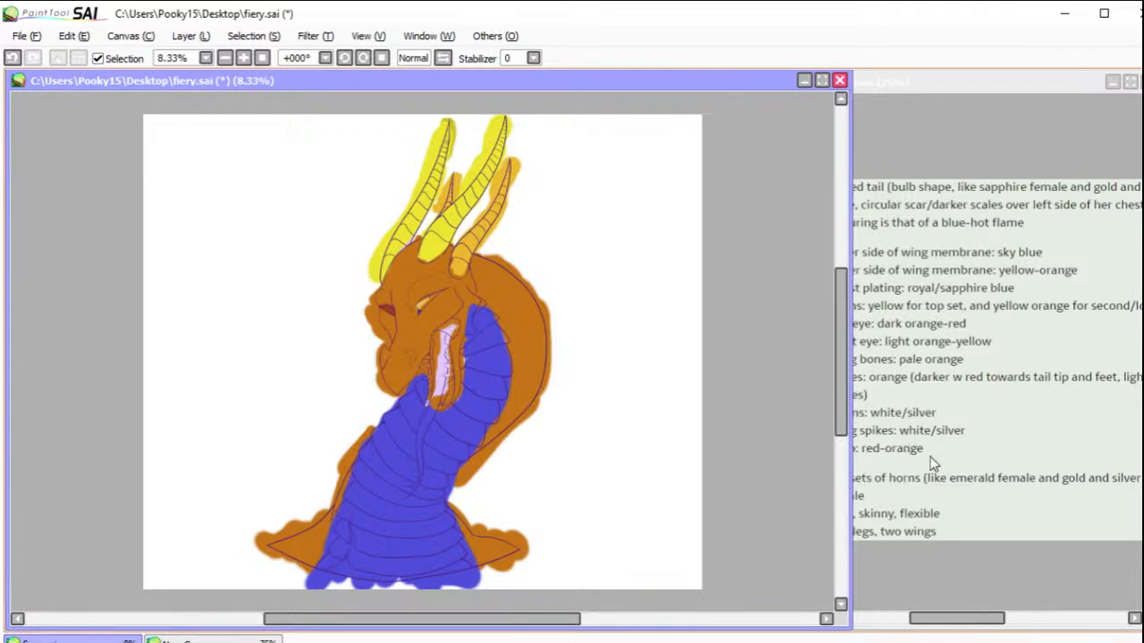
Step: Check the colour notes, paint the mouth interior reddish brown, and colour the long hanging tongue dark red
left_click(965, 618)
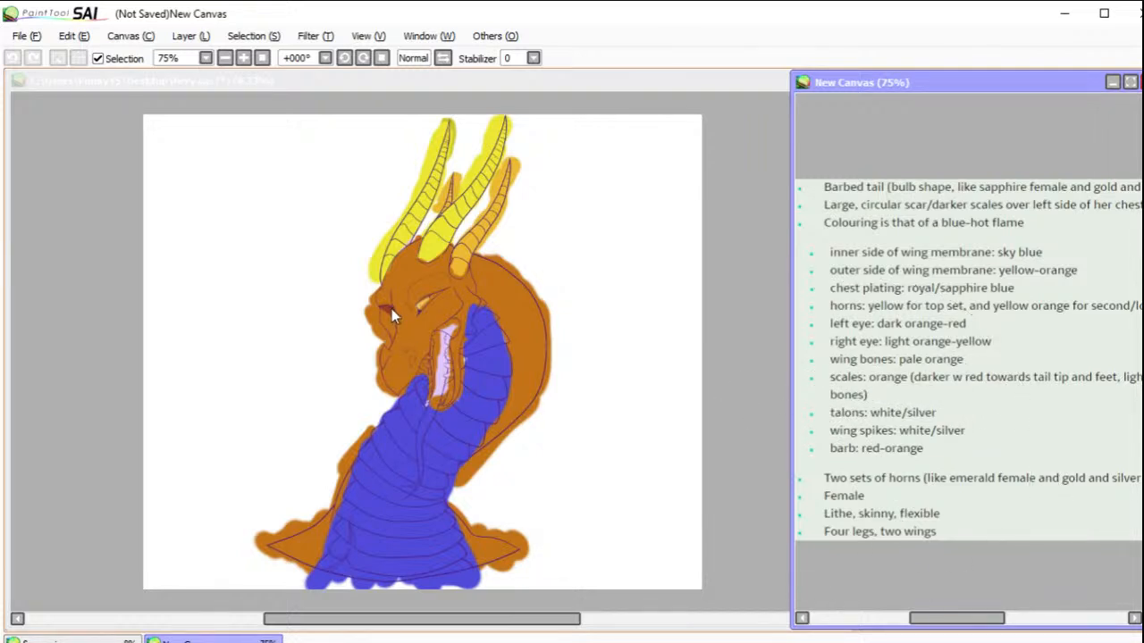
left_click(447, 366)
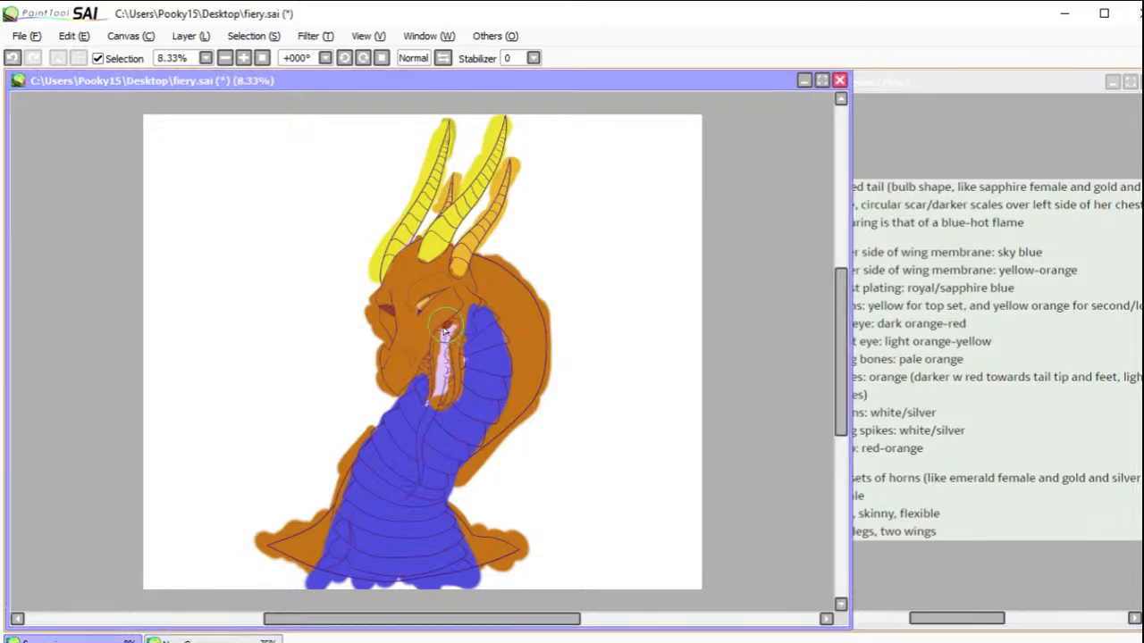
mouse_move(452, 328)
left_mouse_down()
mouse_move(438, 353)
mouse_move(427, 337)
mouse_move(443, 350)
mouse_move(446, 390)
mouse_move(411, 434)
mouse_move(424, 427)
mouse_move(411, 490)
left_mouse_up()
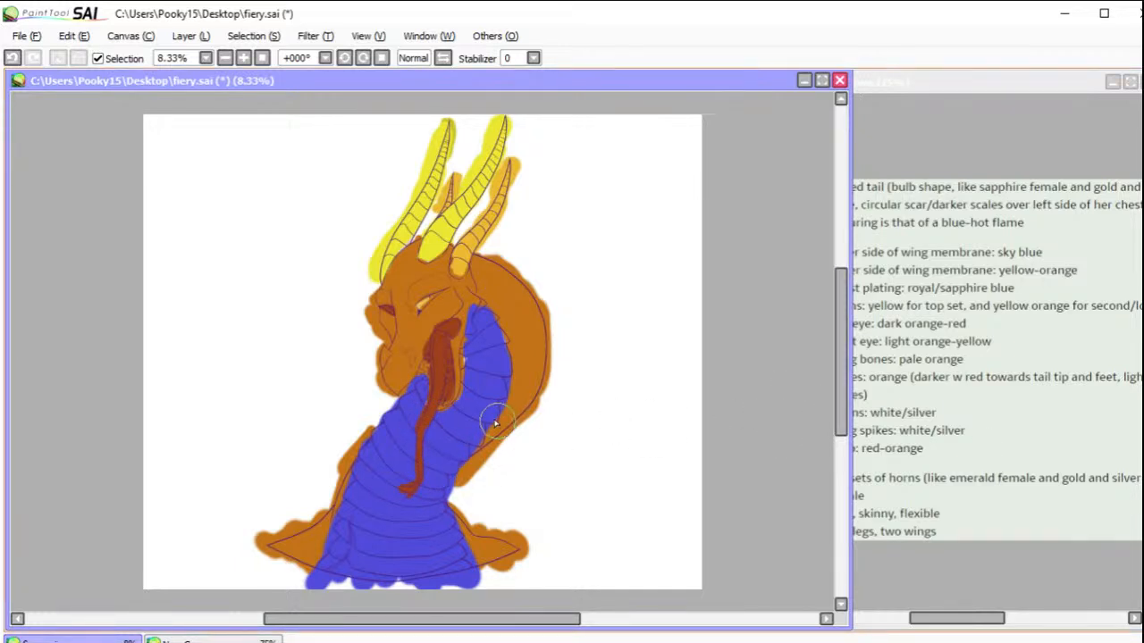
mouse_move(432, 368)
left_mouse_down()
mouse_move(438, 357)
mouse_move(404, 491)
left_mouse_up()
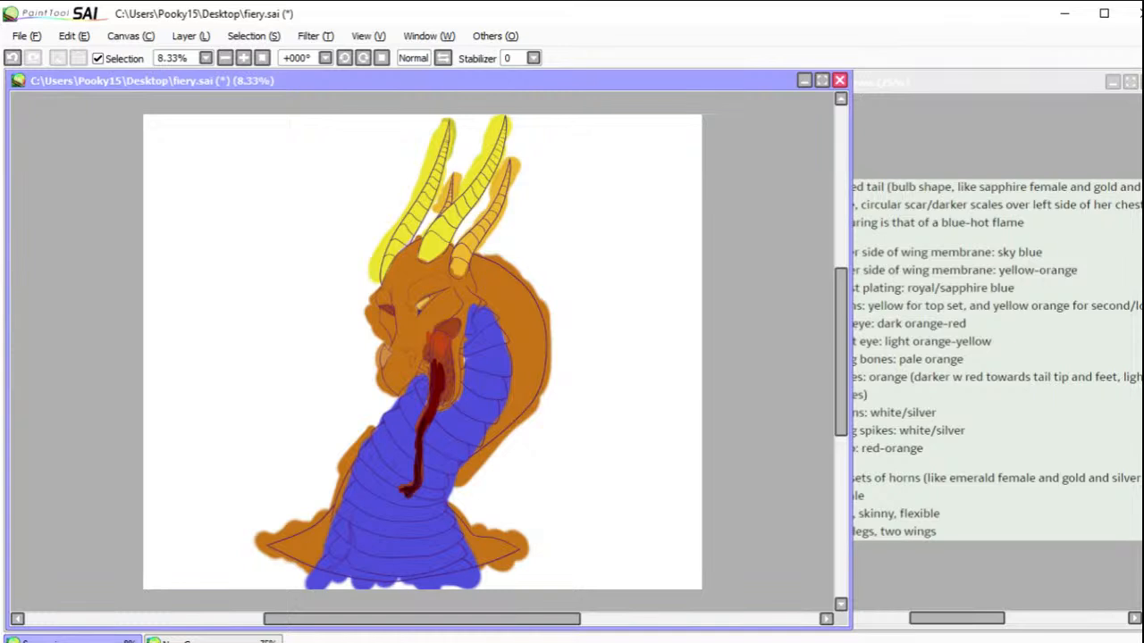
Step: Paint the scales on both shoulders a darker red-orange
mouse_move(469, 534)
left_mouse_down()
mouse_move(504, 540)
mouse_move(507, 556)
mouse_move(476, 542)
mouse_move(483, 563)
mouse_move(471, 545)
left_mouse_up()
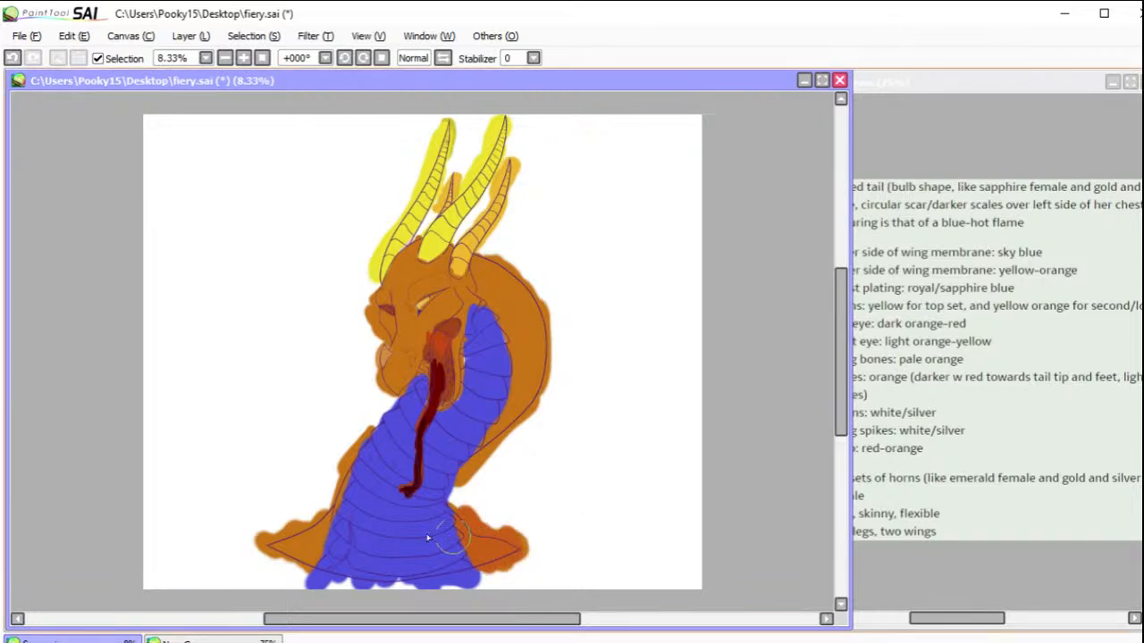
mouse_move(313, 536)
left_mouse_down()
mouse_move(315, 516)
mouse_move(320, 552)
mouse_move(261, 534)
left_mouse_up()
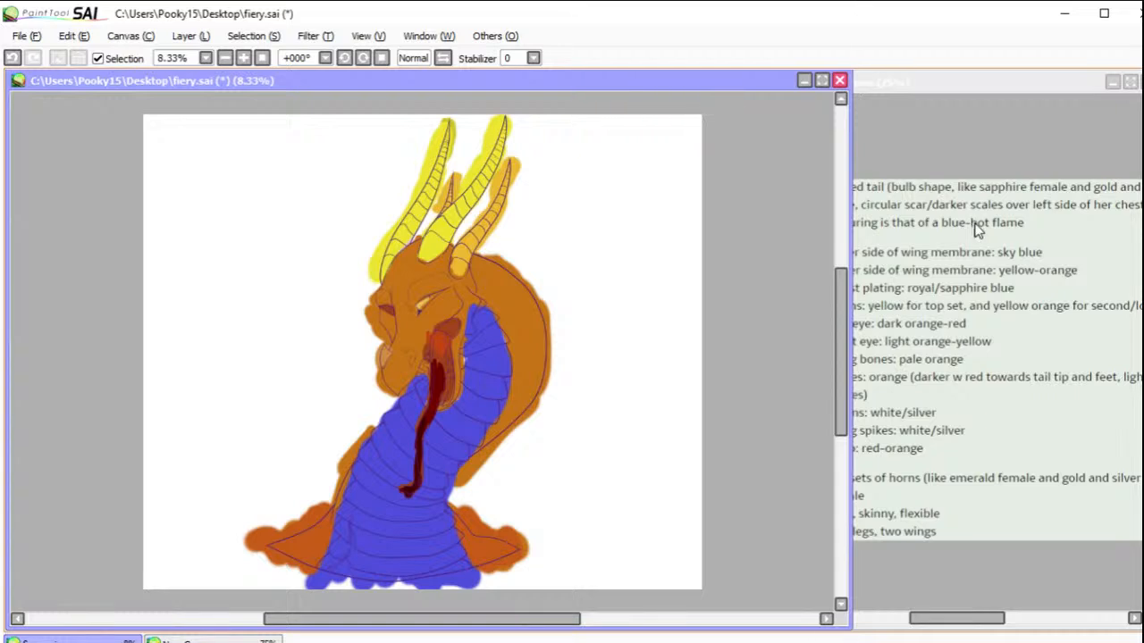
Step: Check the notes for the chest scar, paint a dark blue patch over it, and add a pale lavender centre
left_click(996, 358)
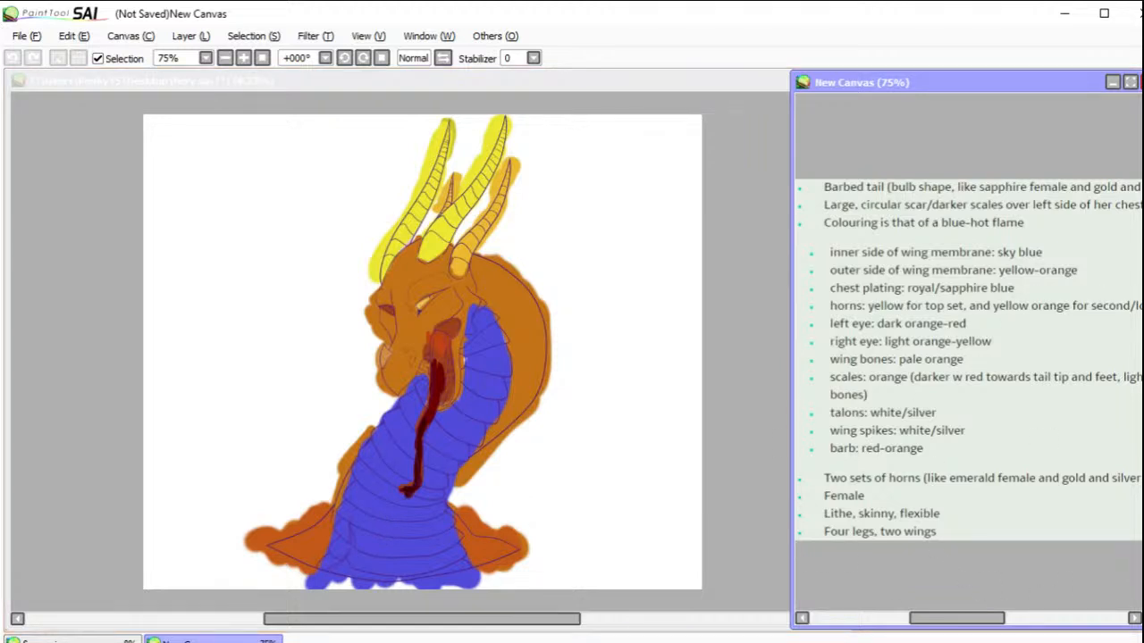
left_click(385, 524)
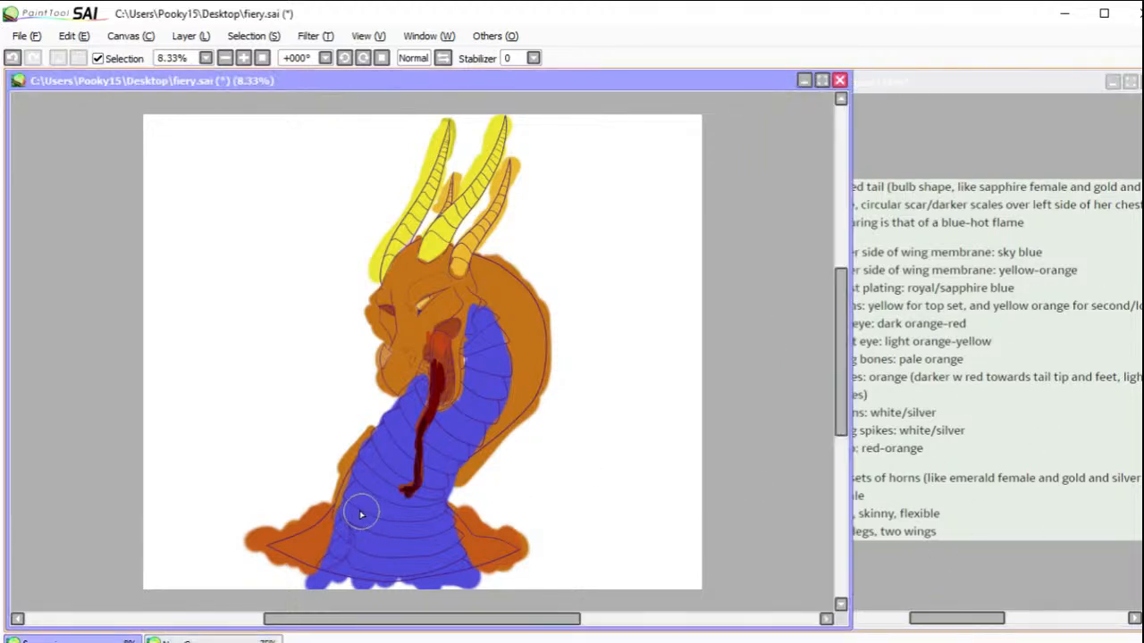
mouse_move(353, 511)
left_mouse_down()
mouse_move(364, 556)
mouse_move(349, 568)
mouse_move(369, 573)
mouse_move(371, 527)
mouse_move(358, 511)
mouse_move(339, 556)
mouse_move(353, 581)
mouse_move(362, 567)
left_mouse_up()
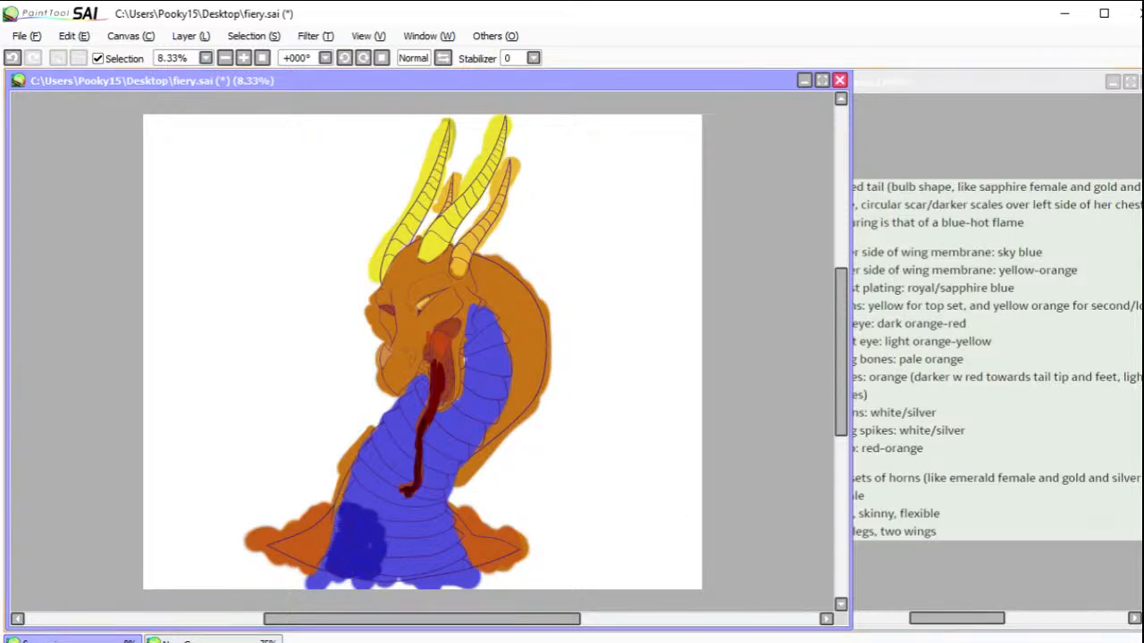
mouse_move(326, 536)
left_mouse_down()
mouse_move(339, 541)
mouse_move(348, 527)
mouse_move(354, 555)
mouse_move(339, 543)
mouse_move(350, 532)
mouse_move(349, 545)
left_mouse_up()
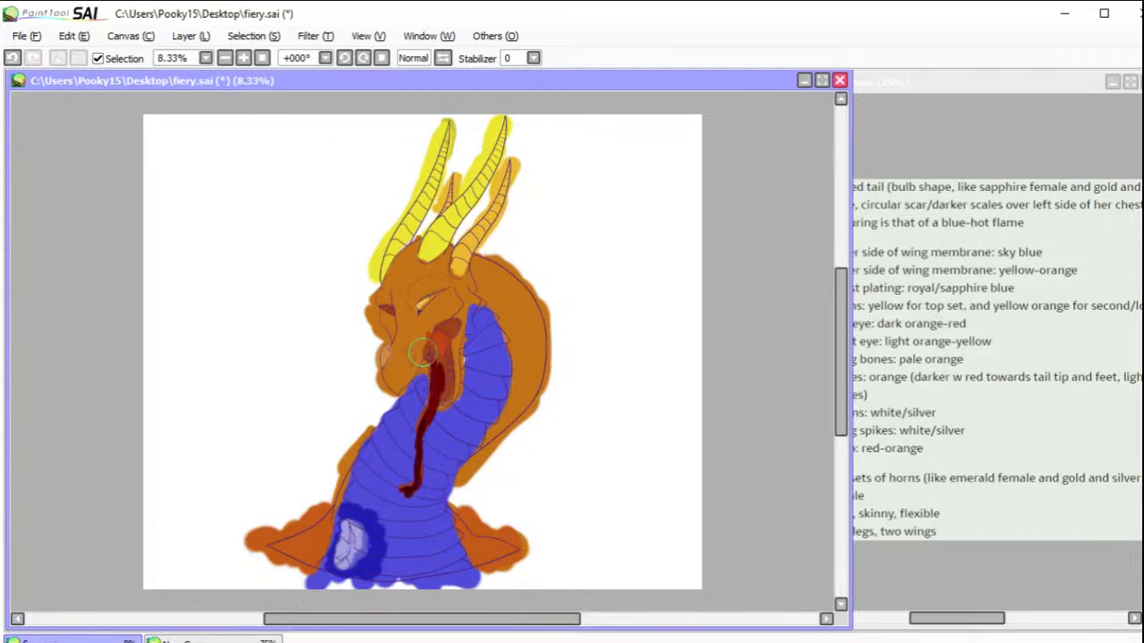
Step: Soften the scar's pale centre into the dark blue patch and blend the patch into the surrounding plates
mouse_move(362, 551)
left_mouse_down()
mouse_move(360, 535)
mouse_move(350, 555)
left_mouse_up()
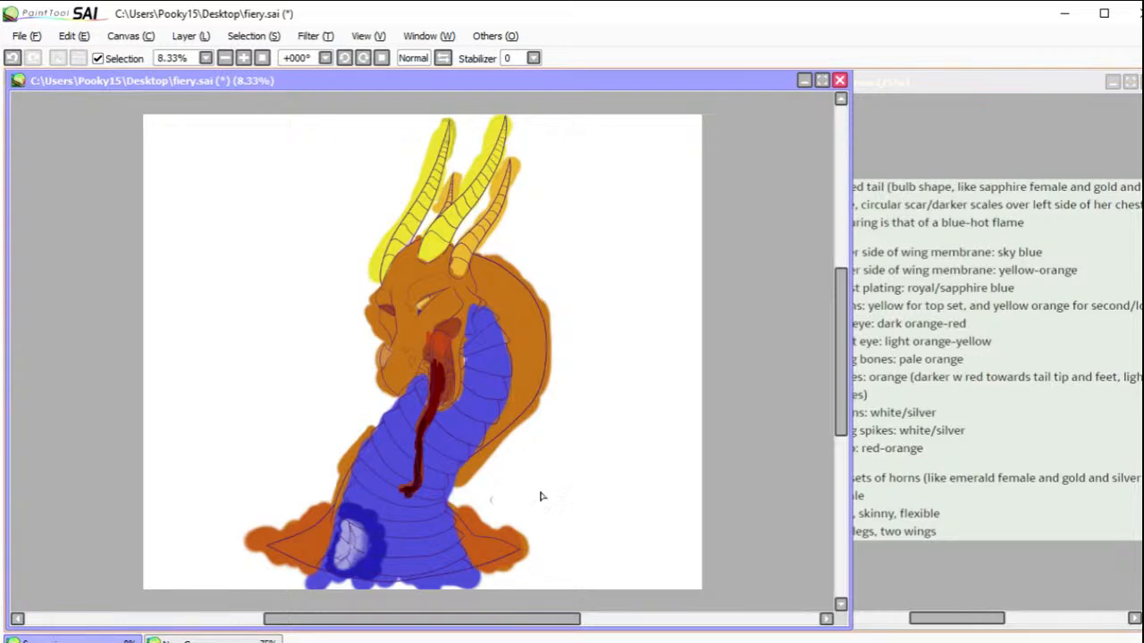
left_click_drag(423, 352, 424, 352)
mouse_move(355, 547)
left_mouse_down()
mouse_move(348, 574)
mouse_move(338, 569)
mouse_move(345, 523)
mouse_move(362, 542)
mouse_move(345, 565)
mouse_move(371, 552)
mouse_move(346, 513)
mouse_move(357, 549)
mouse_move(368, 519)
mouse_move(376, 526)
mouse_move(344, 510)
mouse_move(352, 504)
mouse_move(373, 572)
left_mouse_up()
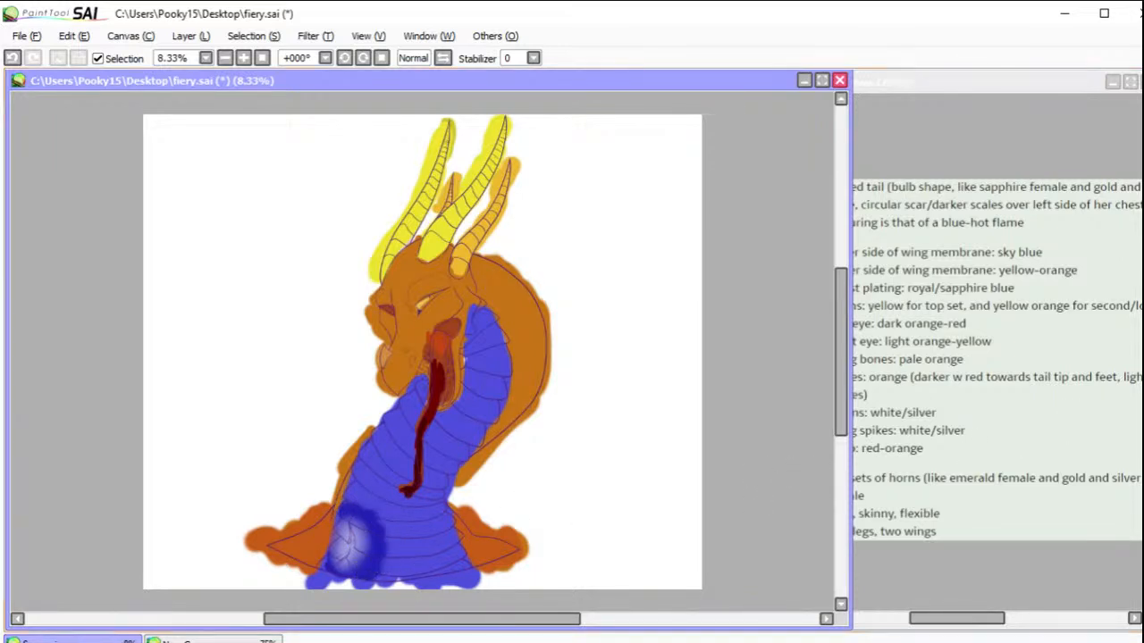
mouse_move(362, 491)
left_mouse_down()
mouse_move(352, 504)
mouse_move(382, 556)
mouse_move(378, 545)
mouse_move(340, 568)
mouse_move(358, 537)
mouse_move(355, 560)
left_mouse_up()
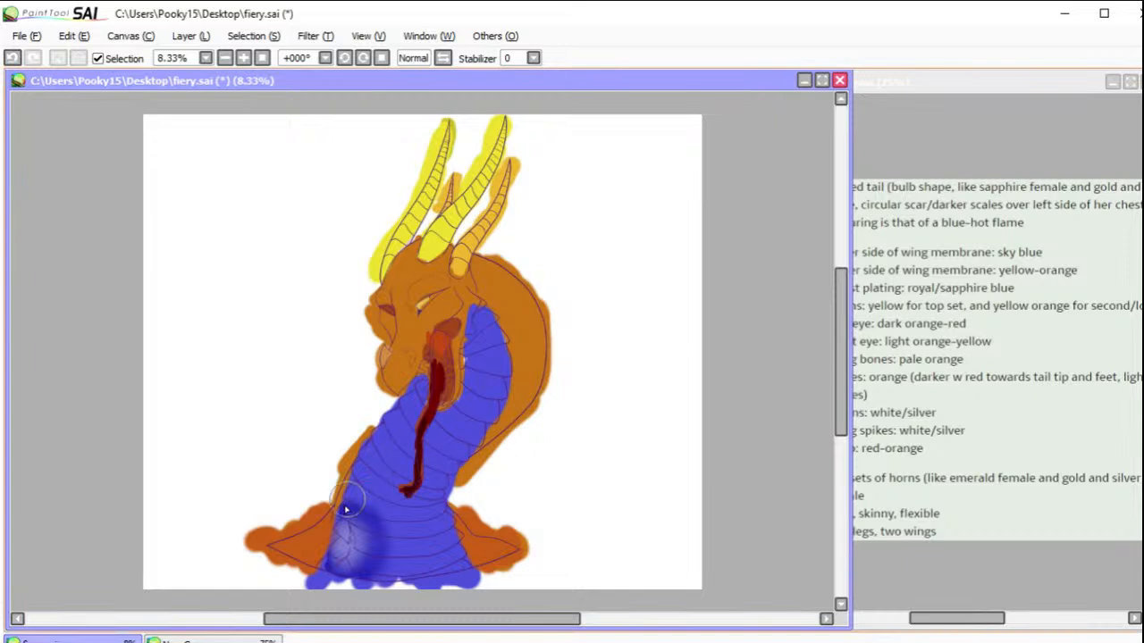
Step: Paint a thin red-orange line along the scar's crack, and brush the adjacent shoulder scales up the neck's edge
mouse_move(350, 530)
left_mouse_down()
mouse_move(353, 544)
mouse_move(328, 576)
left_mouse_up()
mouse_move(342, 553)
left_mouse_down()
mouse_move(351, 537)
mouse_move(328, 579)
left_mouse_up()
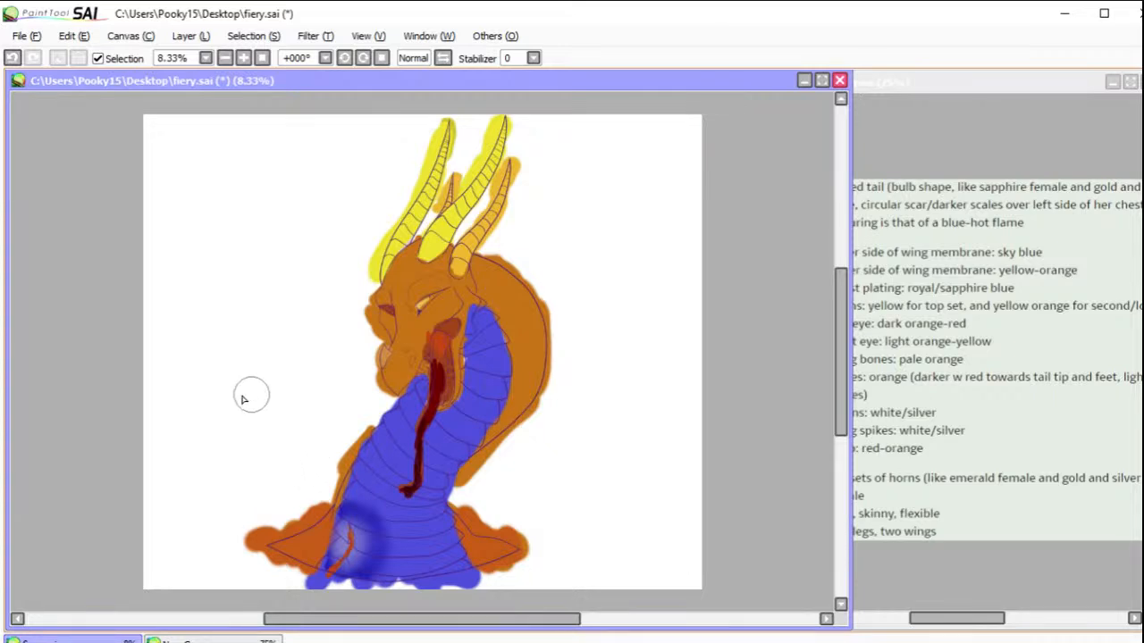
mouse_move(290, 555)
left_mouse_down()
mouse_move(319, 537)
mouse_move(366, 469)
left_mouse_up()
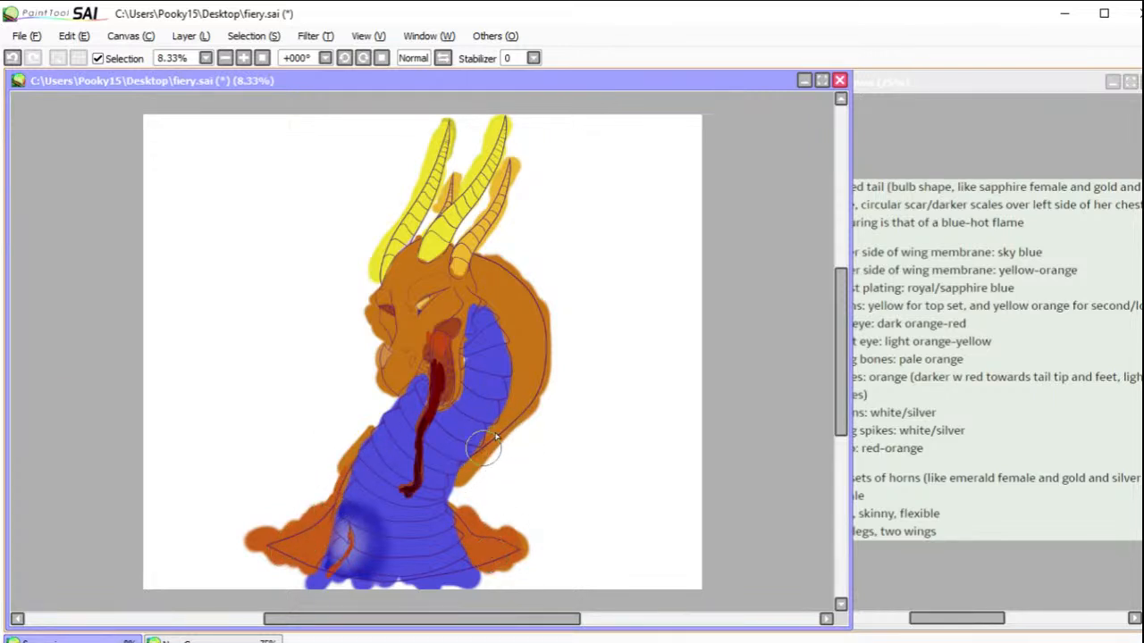
Step: Brush red-orange along the lower back curve of the neck and blend it into the orange scales
mouse_move(496, 429)
left_mouse_down()
mouse_move(523, 415)
mouse_move(504, 409)
left_mouse_up()
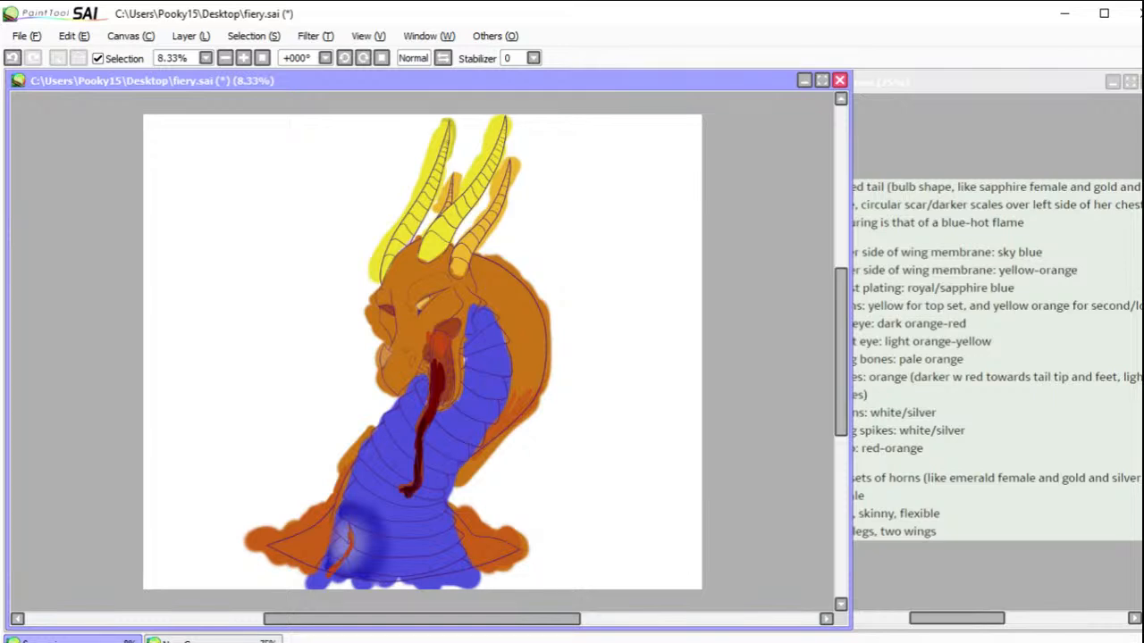
mouse_move(524, 396)
left_mouse_down()
mouse_move(518, 406)
mouse_move(538, 374)
mouse_move(527, 427)
left_mouse_up()
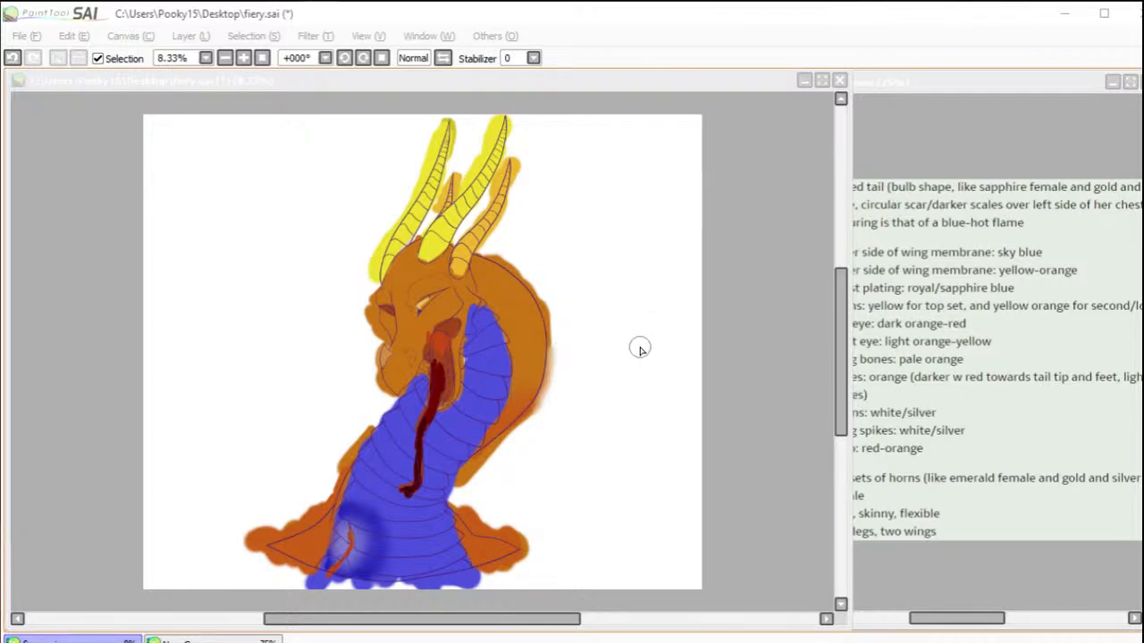
Step: Capture the maximized view of the rough-coloured dragon as a screen snip and make a new canvas from it
left_click(1113, 84)
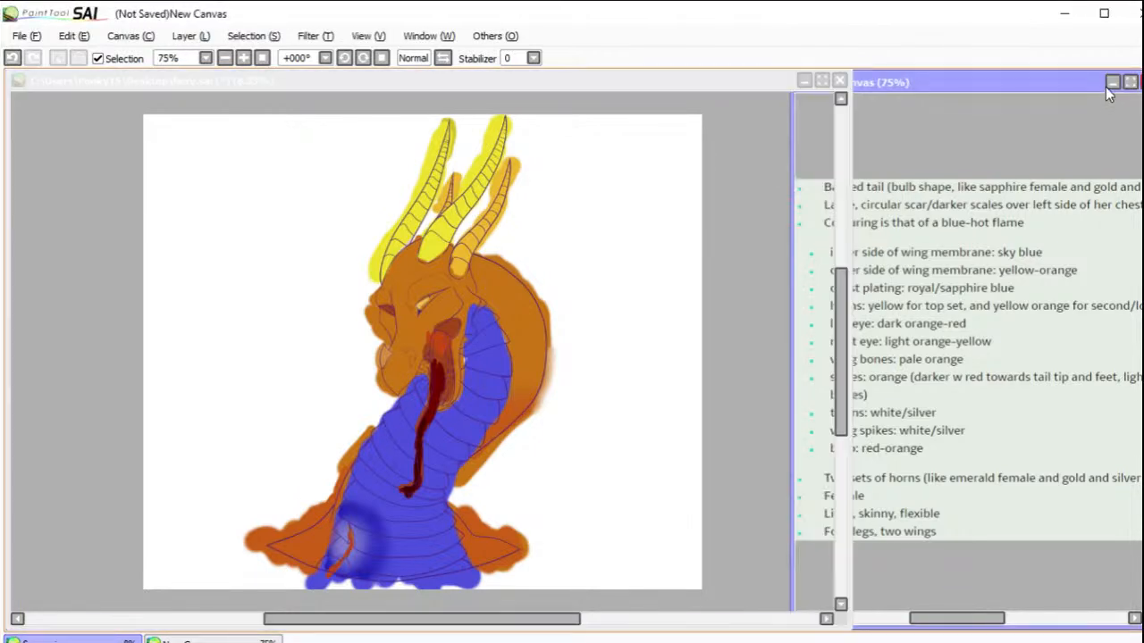
left_click(822, 81)
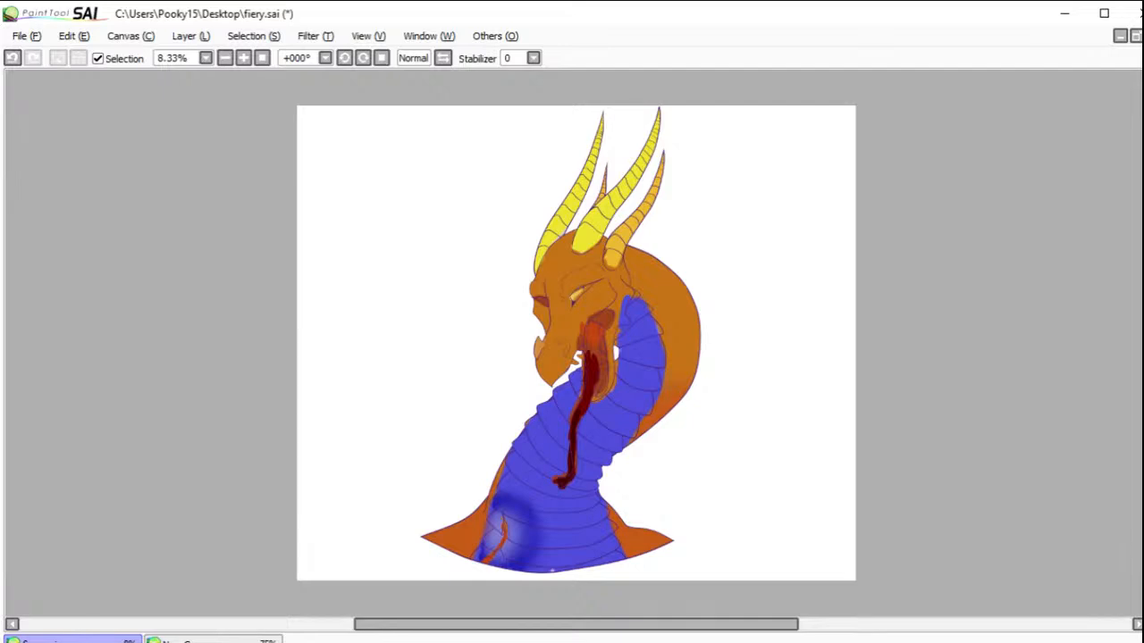
key("super")
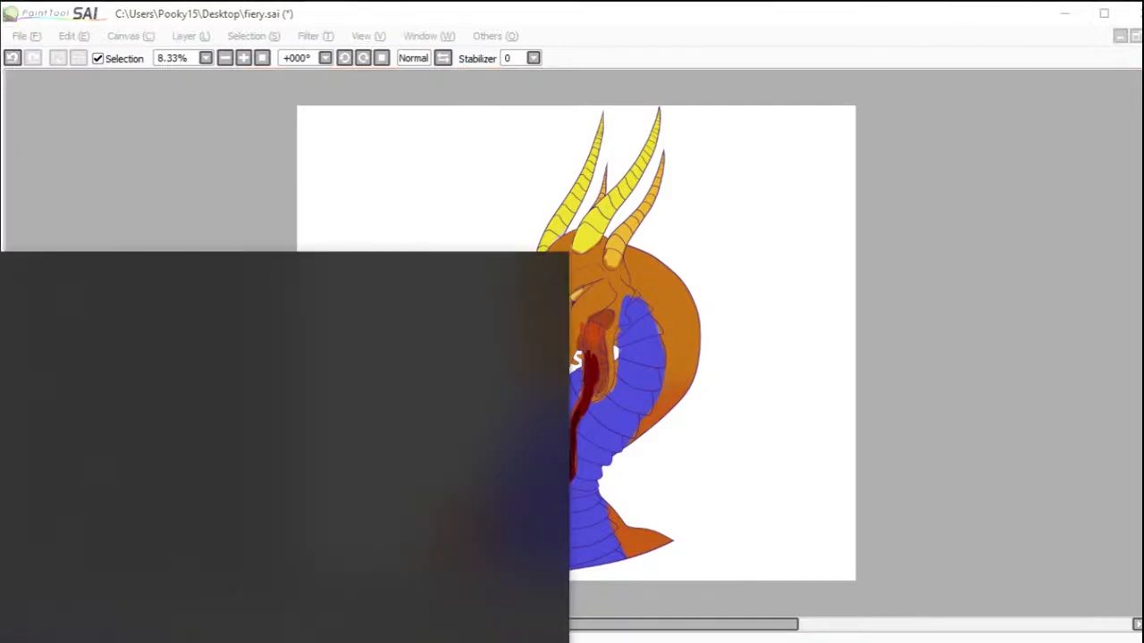
left_click(357, 468)
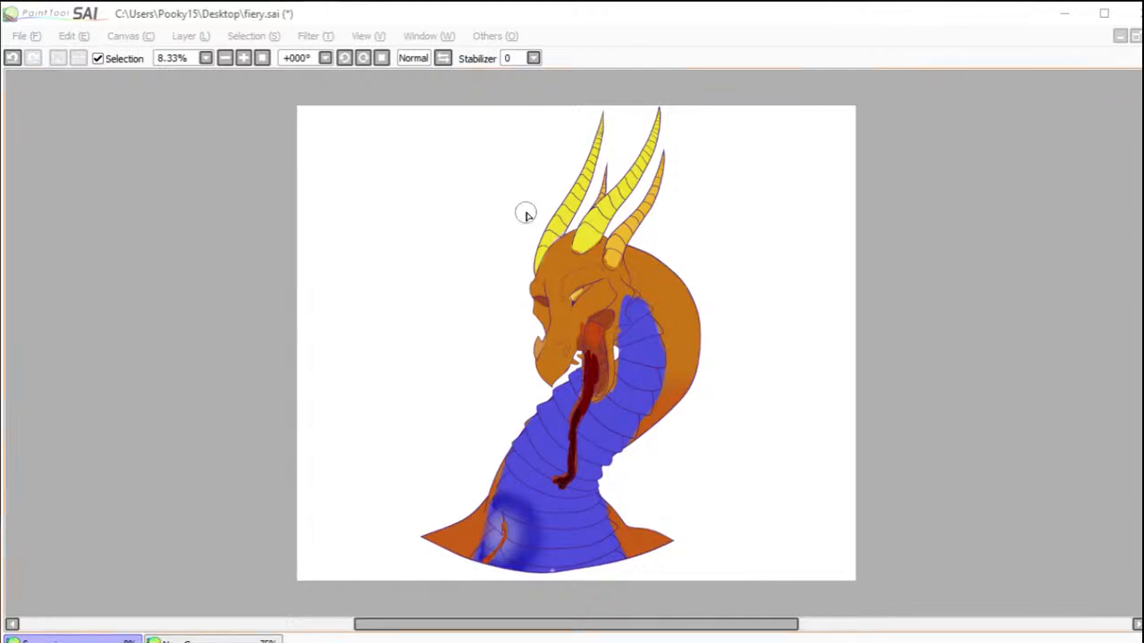
key("Print")
left_click_drag(295, 94, 866, 595)
left_click(25, 36)
left_click(68, 87)
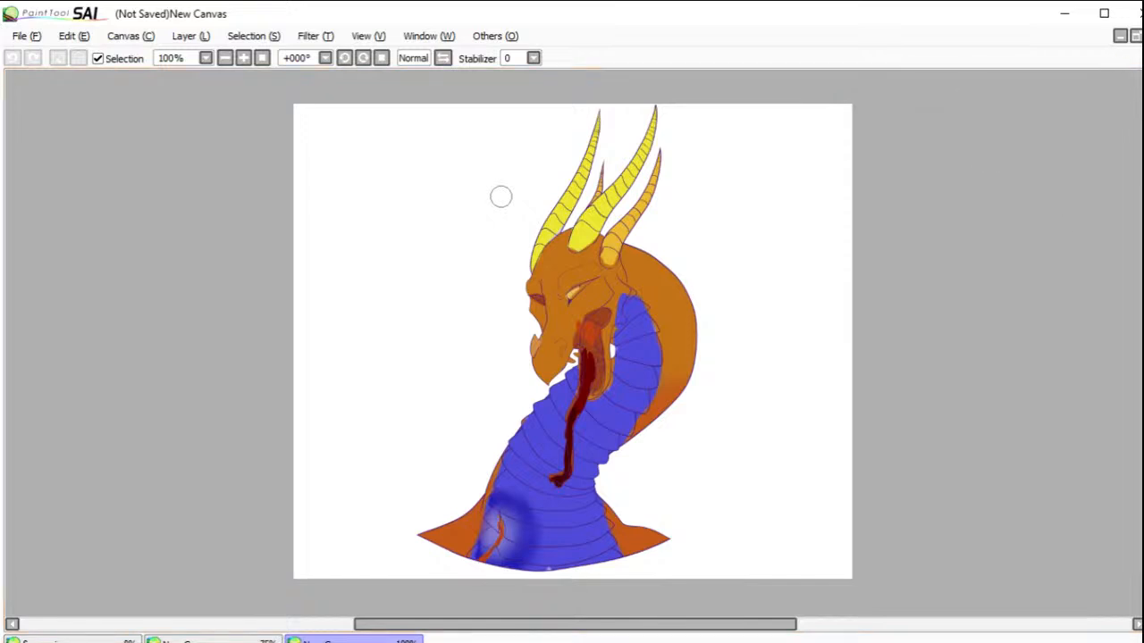
Step: Place the captured colour reference beside the fiery.sai canvas and widen the fiery.sai window
left_click(1134, 36)
left_click_drag(722, 177, 1143, 87)
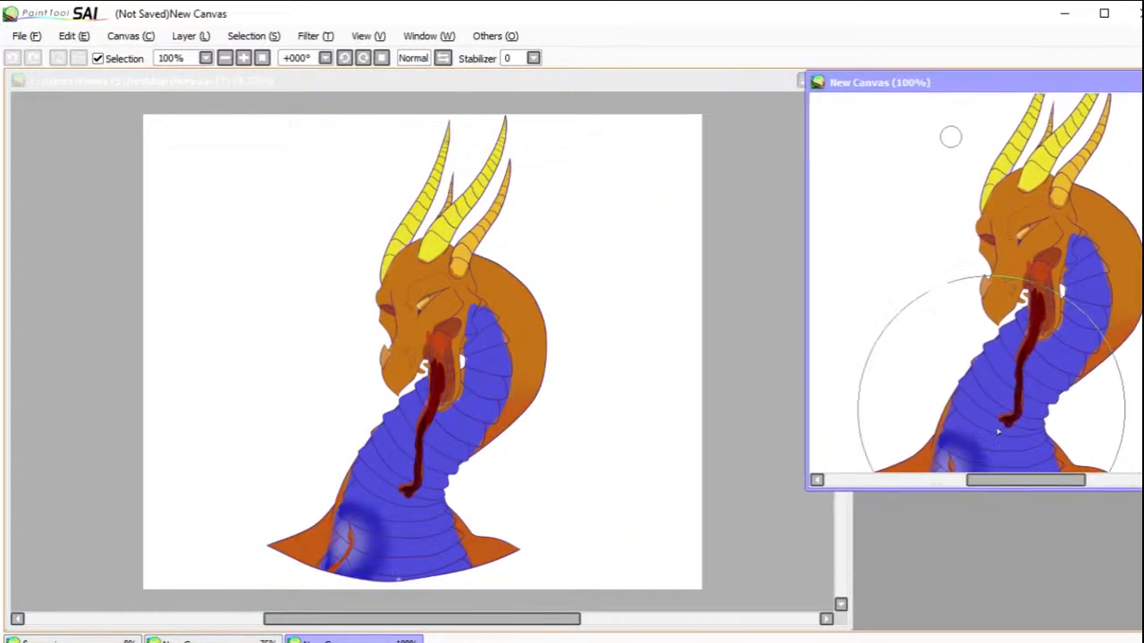
mouse_move(1026, 486)
left_mouse_down()
mouse_move(1034, 479)
mouse_move(1022, 475)
left_mouse_up()
left_click(748, 345)
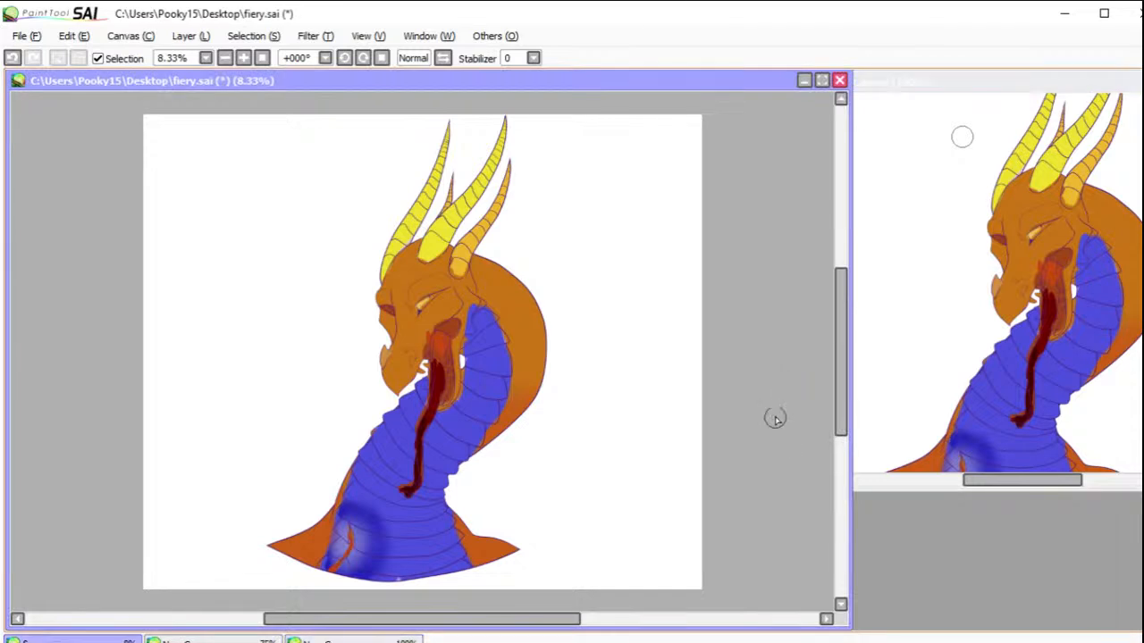
left_click(853, 488)
left_click_drag(851, 527, 909, 505)
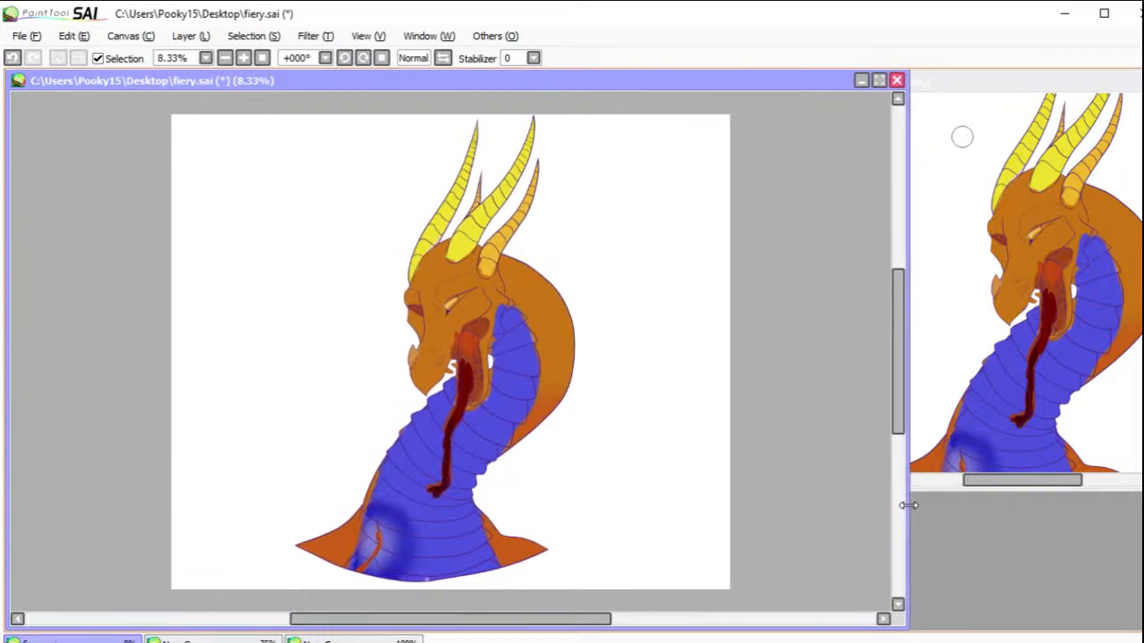
left_click(1004, 481)
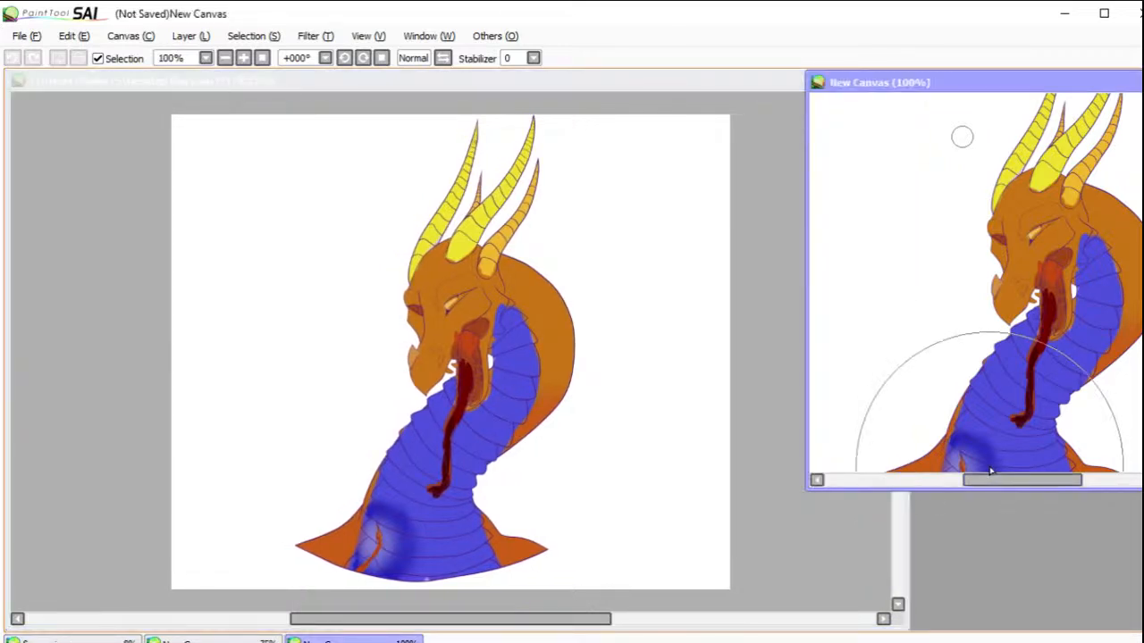
left_click(824, 544)
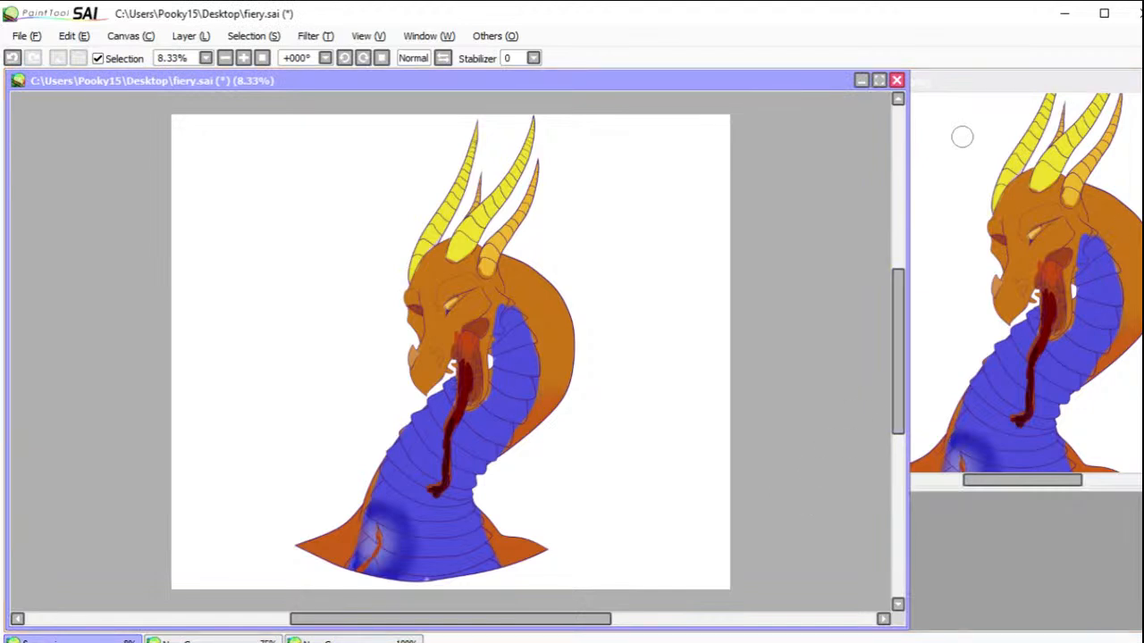
Step: Fill the dragon's entire base with flat orange, with the rough colours hidden
left_click(798, 291, "ctrl")
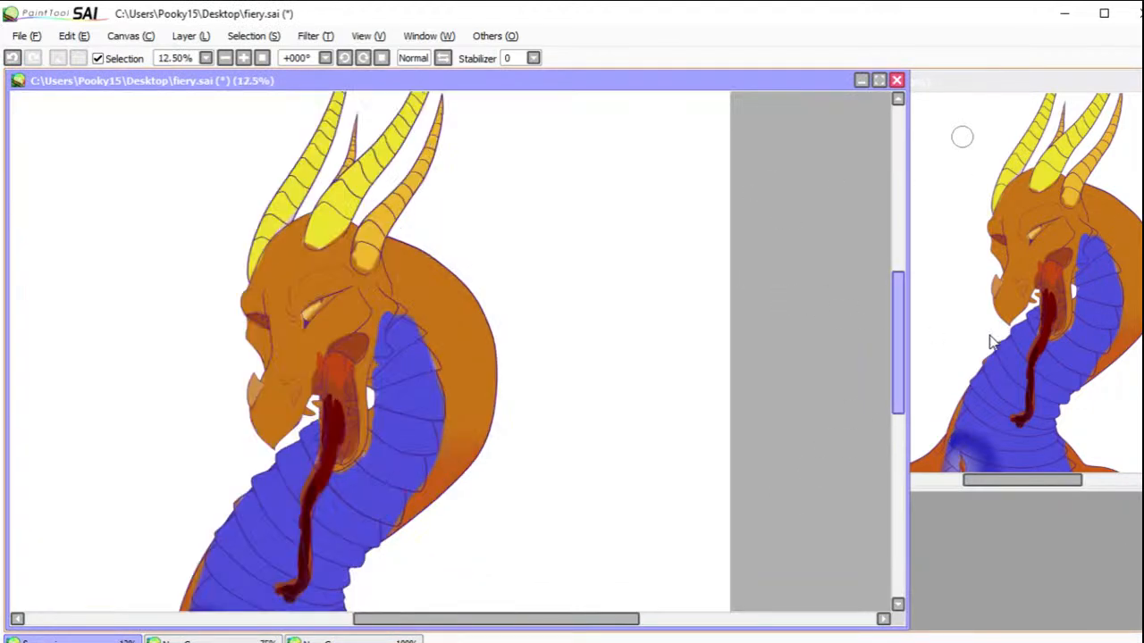
left_click(263, 60)
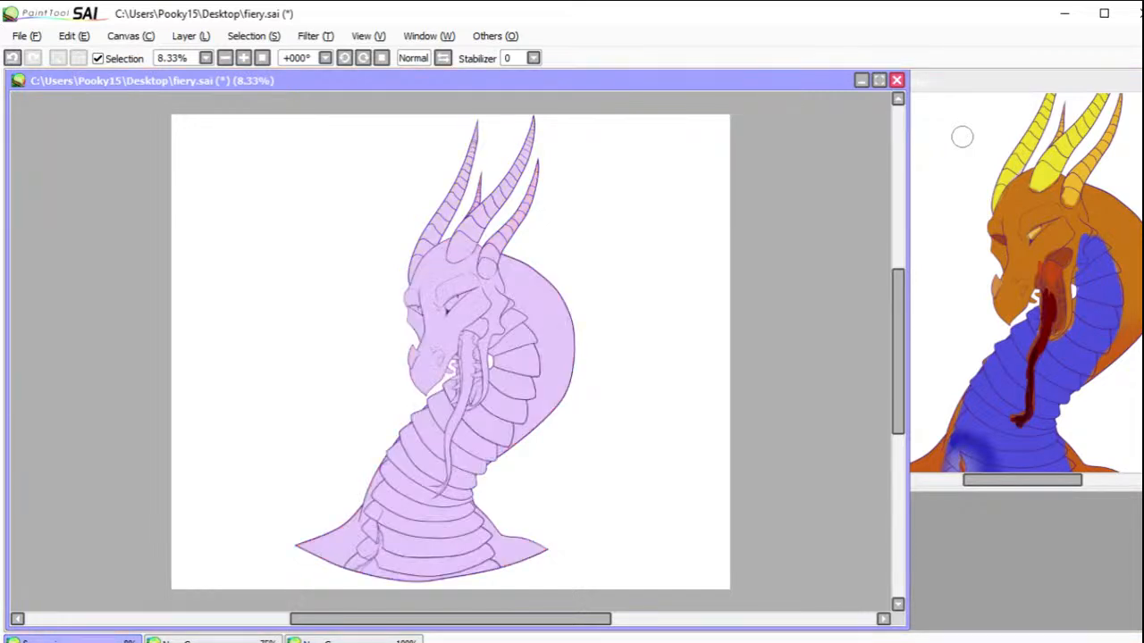
left_click(551, 355)
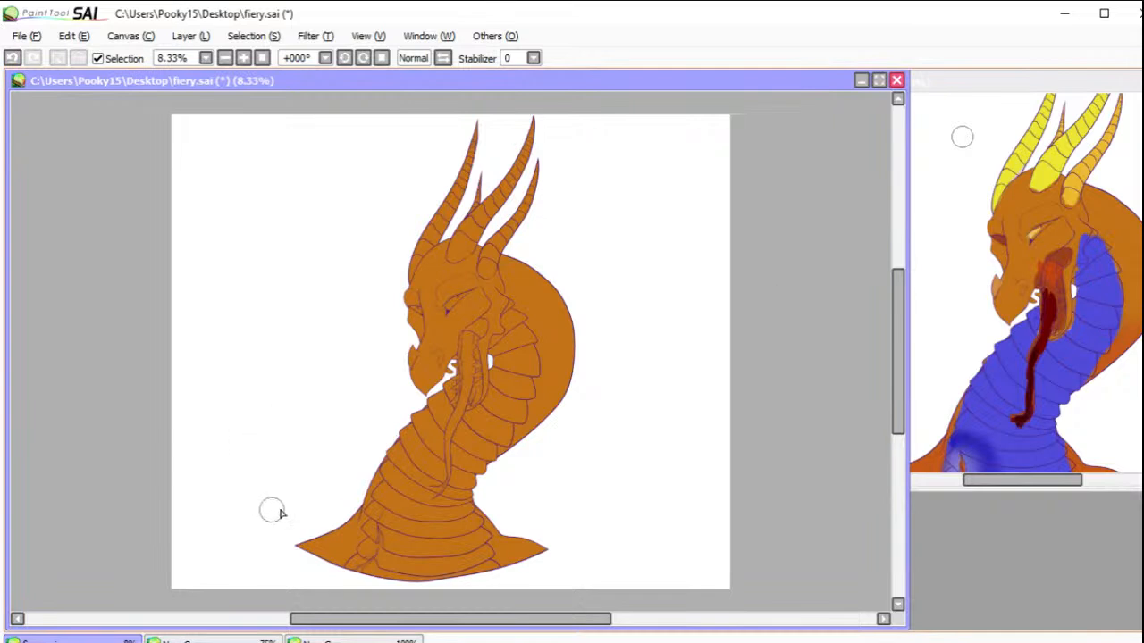
Step: Shade both shoulders, the front neck edge and the neck's lower back curve with red-orange, darkest on the shoulders
mouse_move(297, 550)
left_mouse_down()
mouse_move(353, 556)
mouse_move(413, 427)
mouse_move(365, 472)
mouse_move(344, 561)
mouse_move(314, 520)
mouse_move(399, 523)
left_mouse_up()
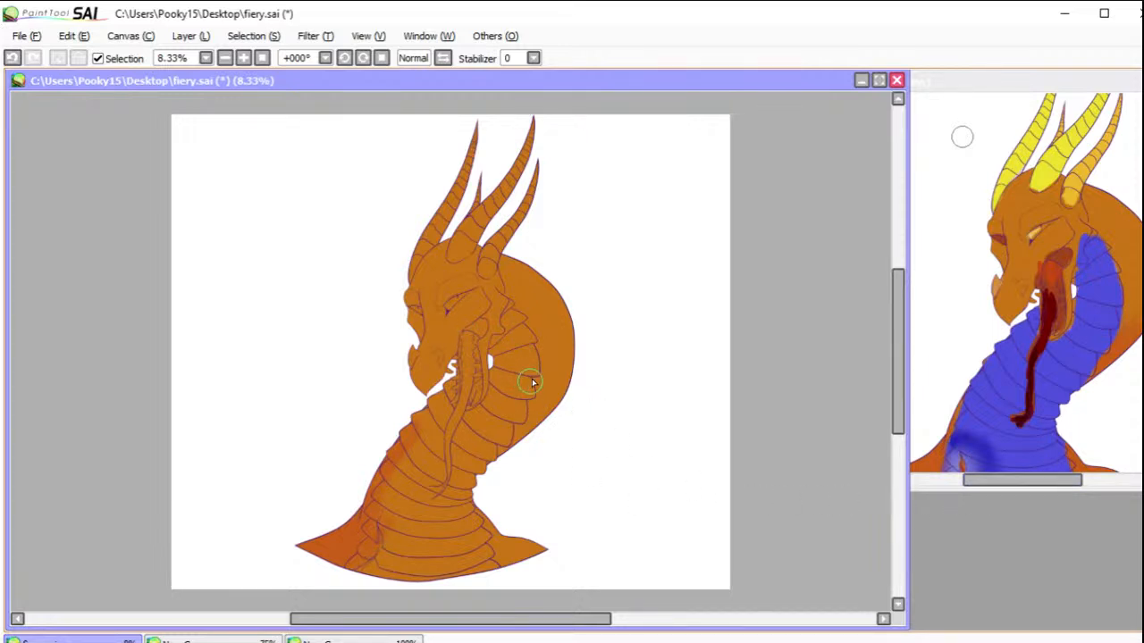
mouse_move(541, 393)
left_mouse_down()
mouse_move(565, 380)
mouse_move(524, 401)
mouse_move(499, 447)
mouse_move(554, 398)
left_mouse_up()
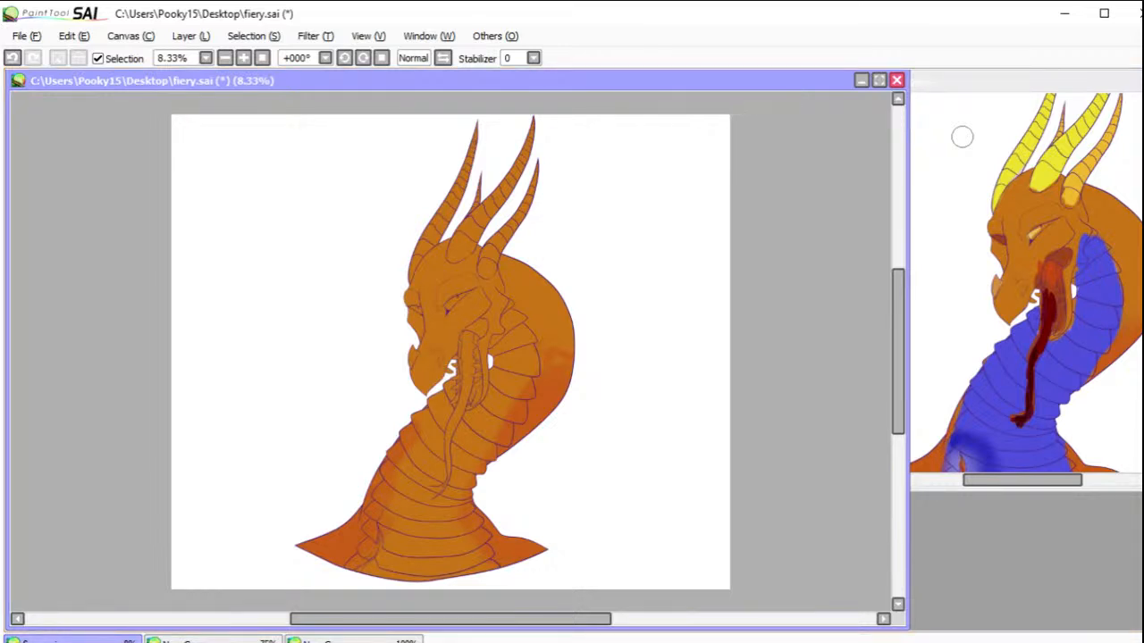
mouse_move(560, 548)
left_mouse_down()
mouse_move(508, 559)
mouse_move(548, 554)
mouse_move(512, 537)
mouse_move(489, 534)
left_mouse_up()
mouse_move(350, 549)
left_mouse_down()
mouse_move(321, 552)
mouse_move(333, 538)
mouse_move(349, 552)
mouse_move(352, 510)
left_mouse_up()
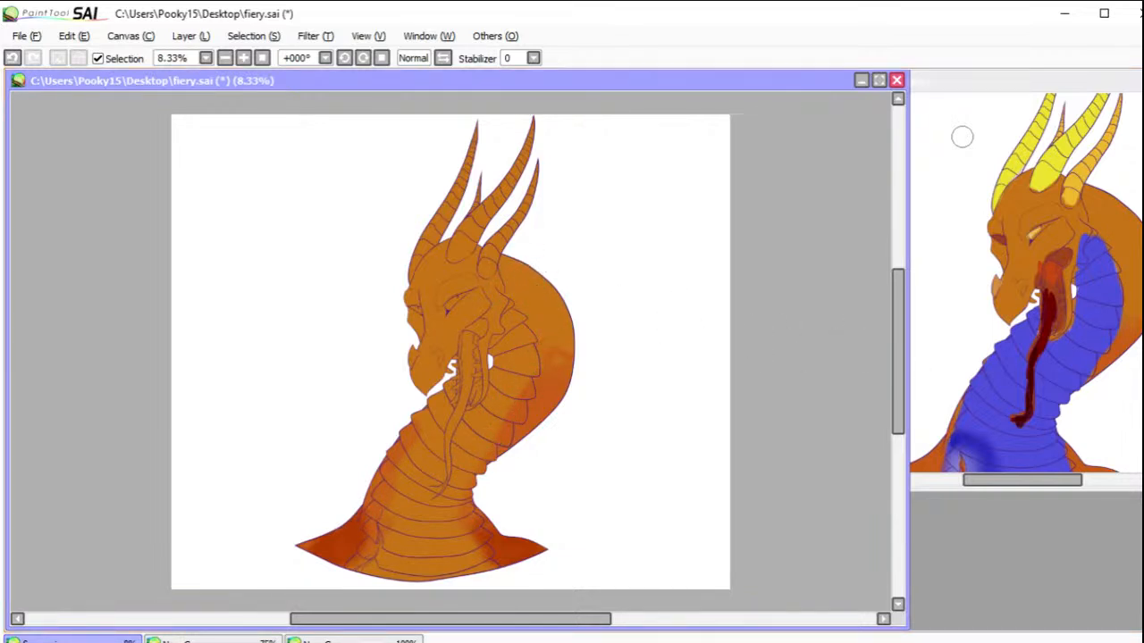
Step: Brush a lighter yellow-orange over the face and snout and blend it into the surrounding scales
mouse_move(432, 270)
left_mouse_down()
mouse_move(415, 300)
mouse_move(443, 281)
mouse_move(462, 290)
mouse_move(429, 294)
mouse_move(437, 356)
mouse_move(414, 373)
mouse_move(447, 352)
mouse_move(421, 312)
mouse_move(410, 316)
mouse_move(460, 328)
mouse_move(478, 308)
mouse_move(448, 327)
left_mouse_up()
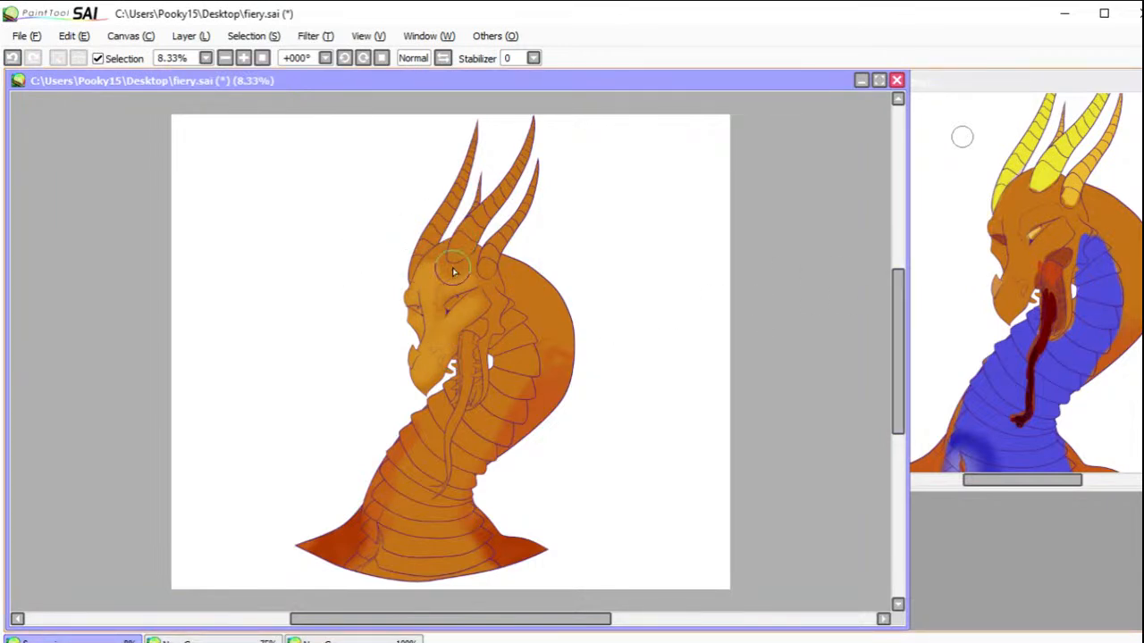
mouse_move(438, 265)
left_mouse_down()
mouse_move(459, 294)
mouse_move(442, 312)
mouse_move(467, 306)
mouse_move(429, 308)
mouse_move(463, 319)
mouse_move(493, 296)
mouse_move(425, 319)
mouse_move(445, 360)
mouse_move(423, 398)
left_mouse_up()
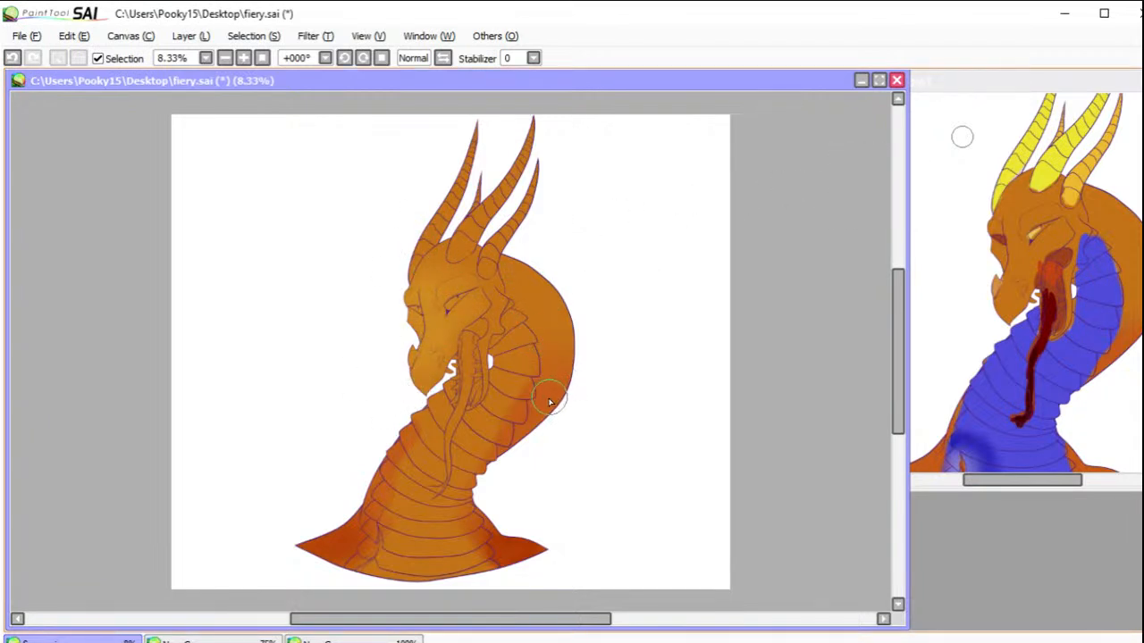
Step: Add red-orange around the horn bases and extend the shoulders' dark red-orange along the lower chest
mouse_move(461, 223)
left_mouse_down()
mouse_move(426, 224)
mouse_move(449, 236)
left_mouse_up()
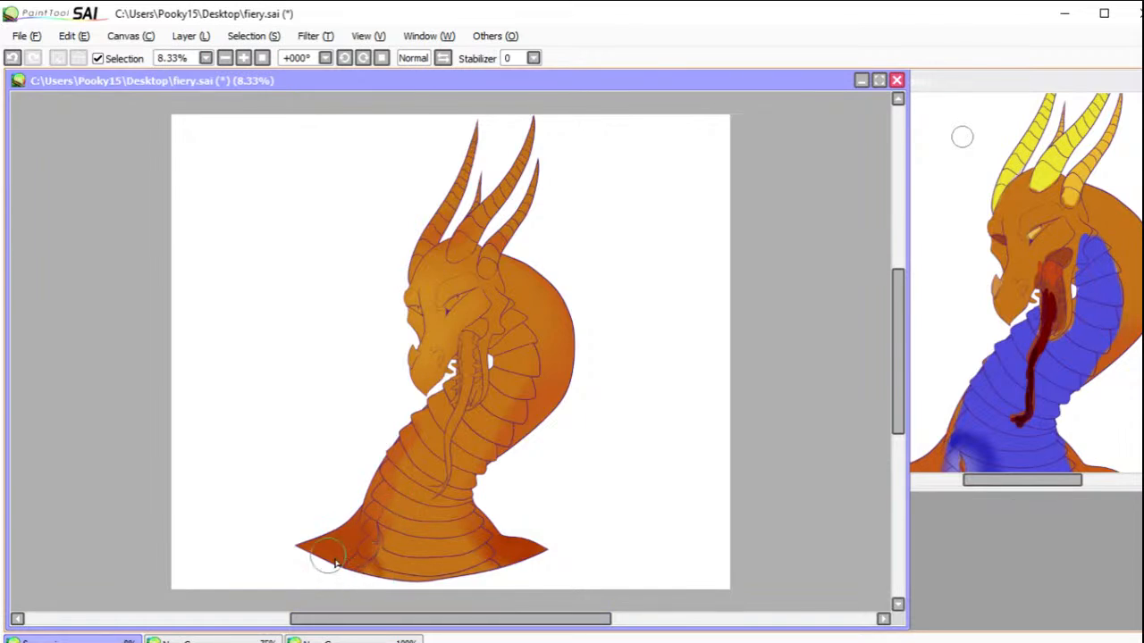
left_click_drag(481, 547, 488, 577)
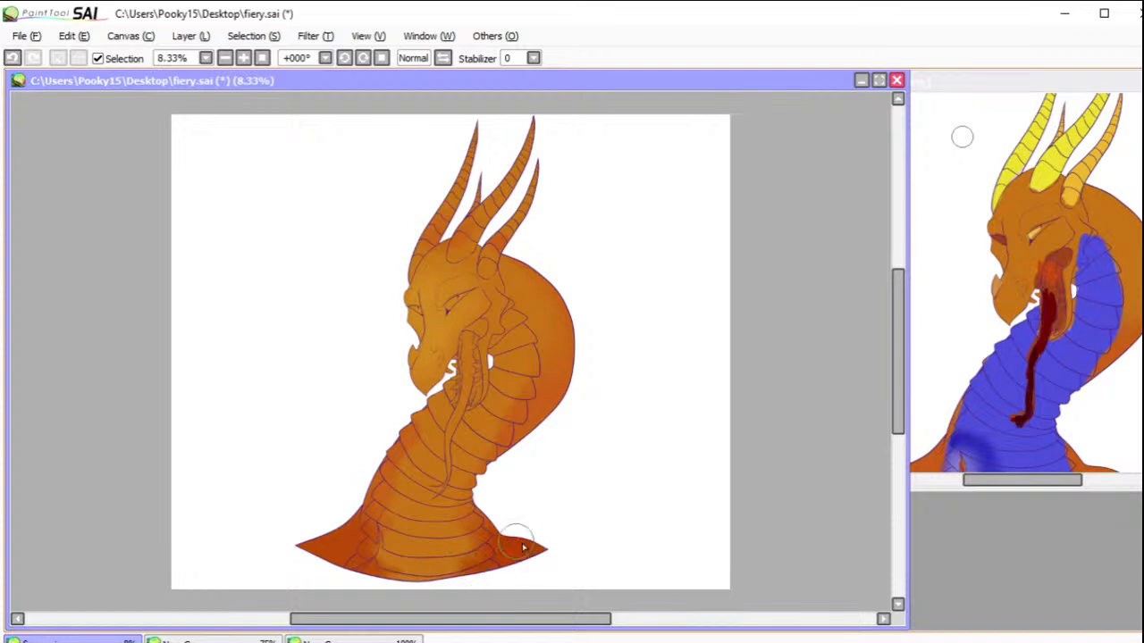
mouse_move(330, 550)
left_mouse_down()
mouse_move(336, 533)
mouse_move(389, 533)
left_mouse_up()
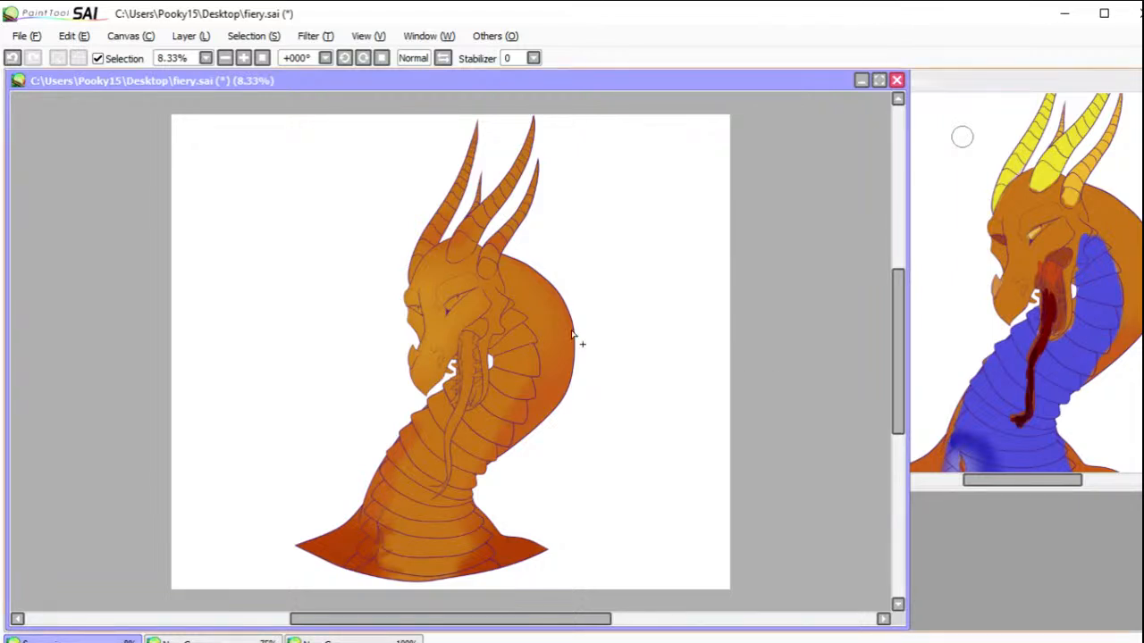
Step: Select all the throat, neck and chest plates, leaving out the jaw, teeth and hanging tongue
mouse_move(511, 307)
left_mouse_down()
mouse_move(526, 355)
mouse_move(497, 429)
mouse_move(468, 423)
left_mouse_up()
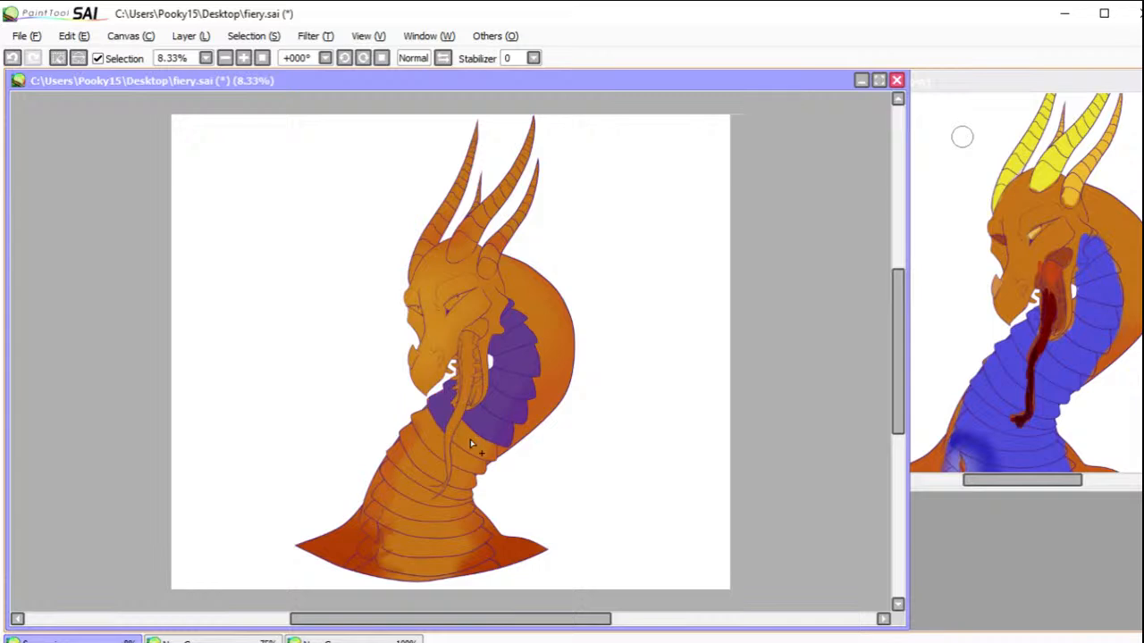
mouse_move(449, 466)
left_mouse_down()
mouse_move(462, 494)
mouse_move(415, 477)
mouse_move(431, 530)
mouse_move(420, 545)
mouse_move(391, 544)
mouse_move(372, 529)
mouse_move(368, 544)
mouse_move(393, 563)
mouse_move(392, 572)
mouse_move(365, 569)
left_mouse_up()
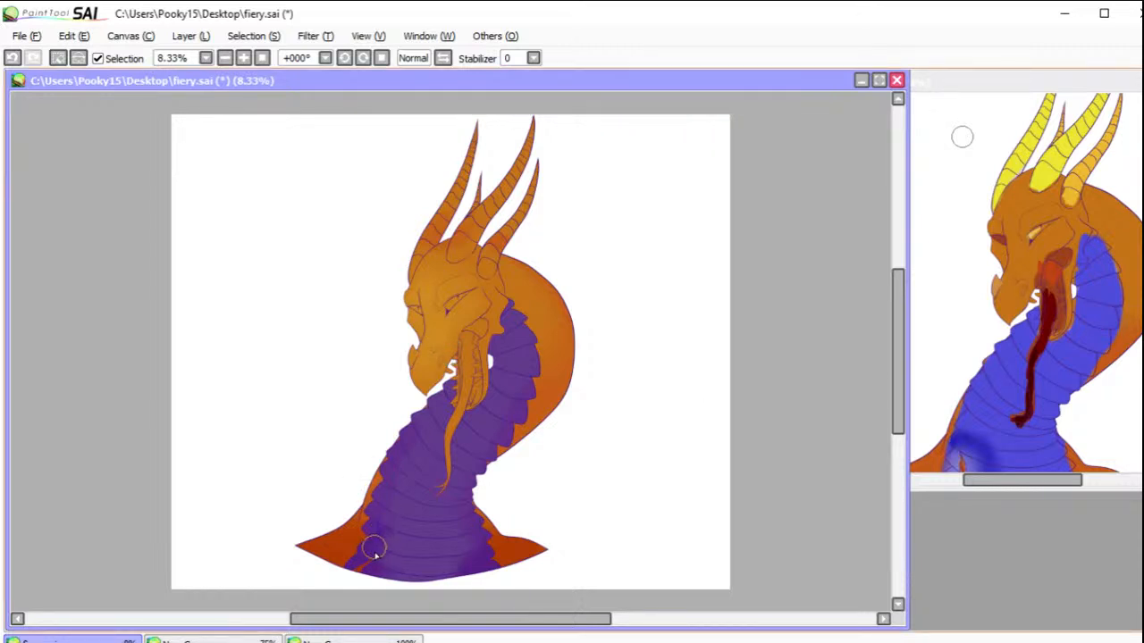
left_click_drag(362, 562, 355, 572)
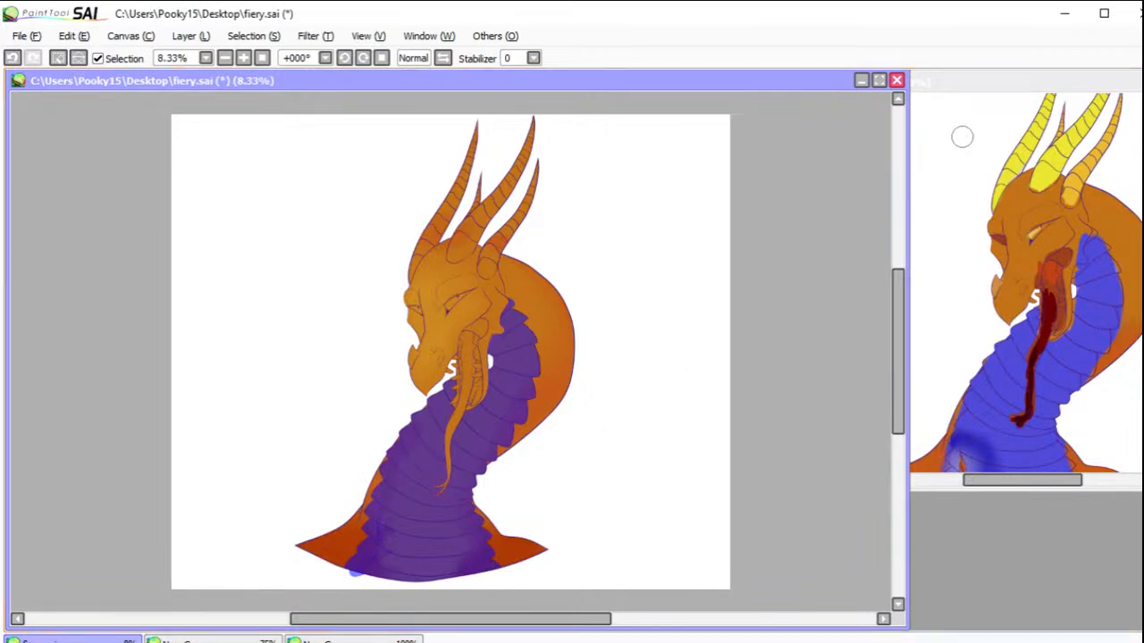
key("z")
left_click_drag(417, 349, 509, 430)
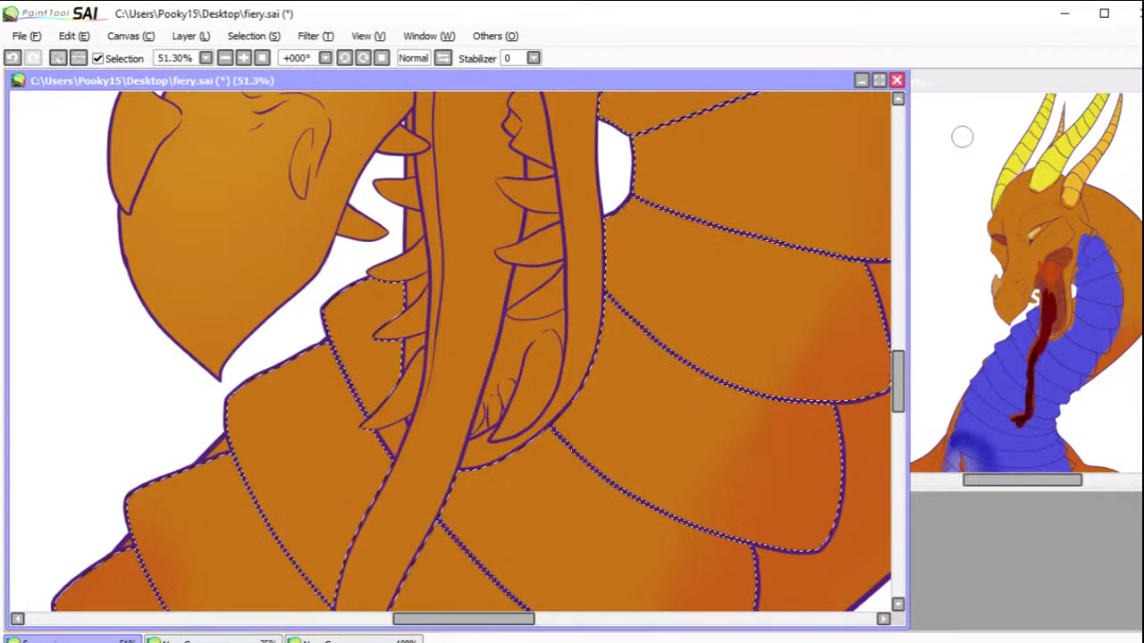
key("w")
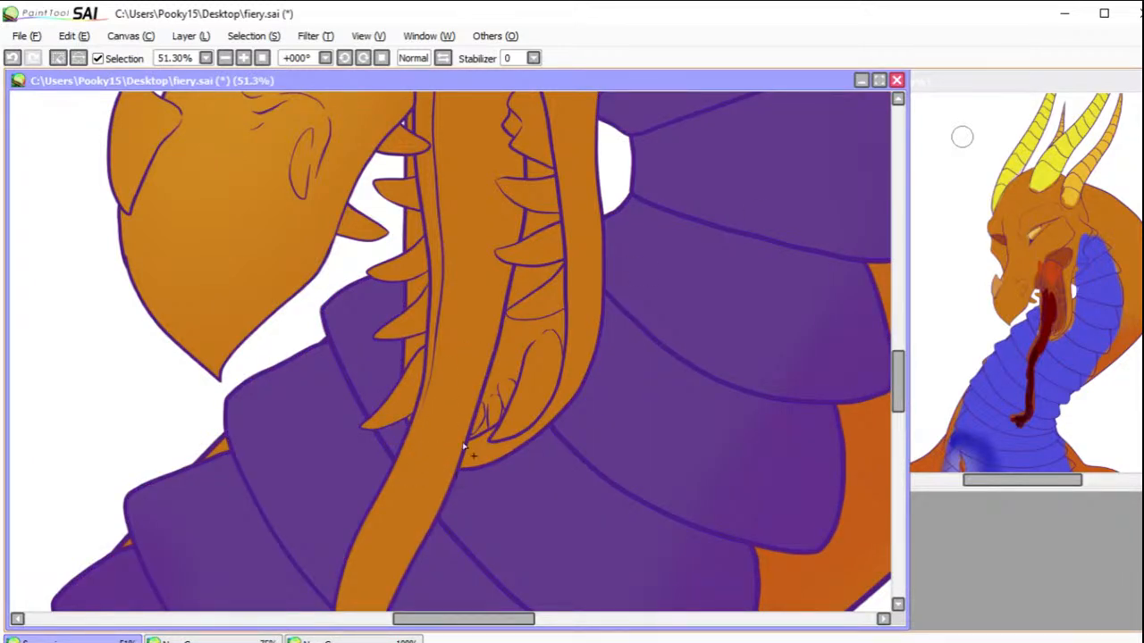
left_click(229, 57)
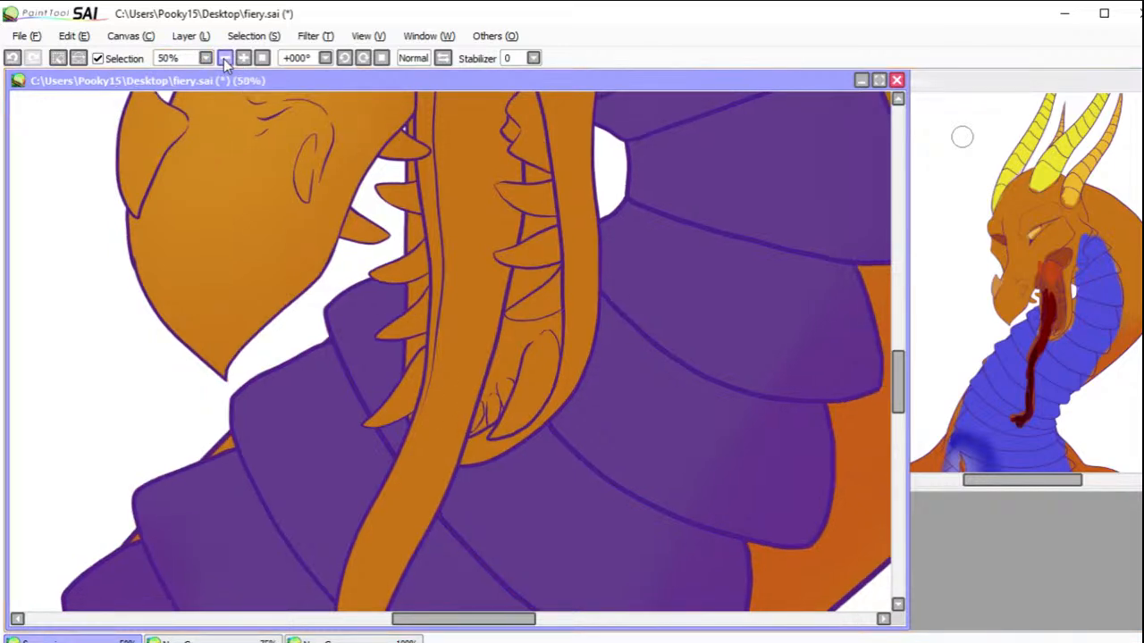
left_click(229, 57)
left_click(228, 57)
left_click(229, 57)
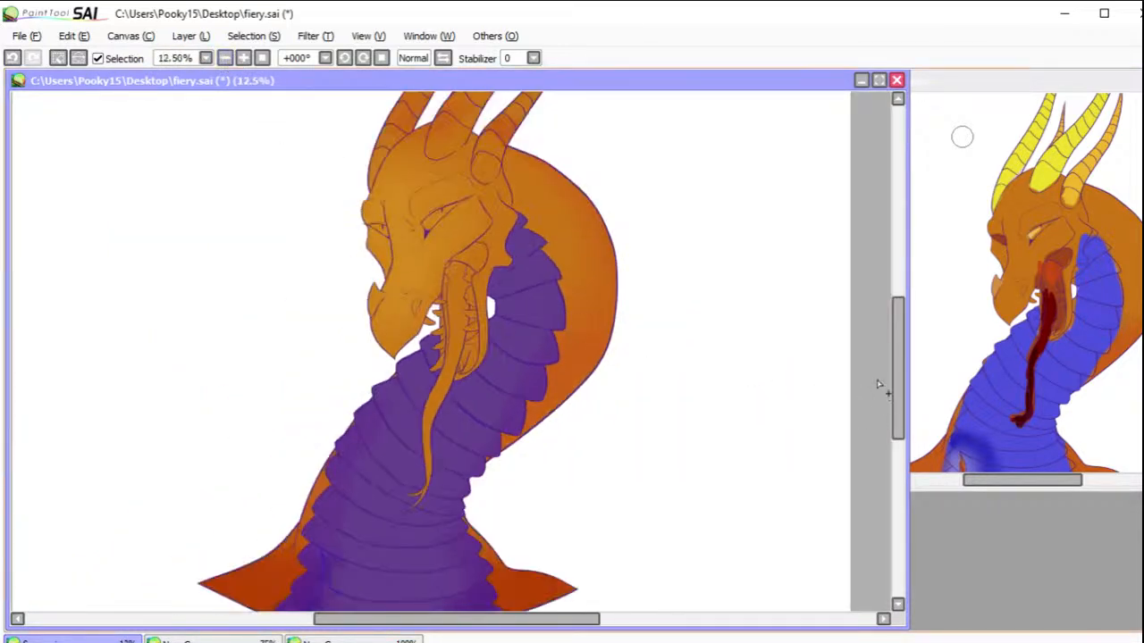
left_click_drag(897, 370, 897, 384)
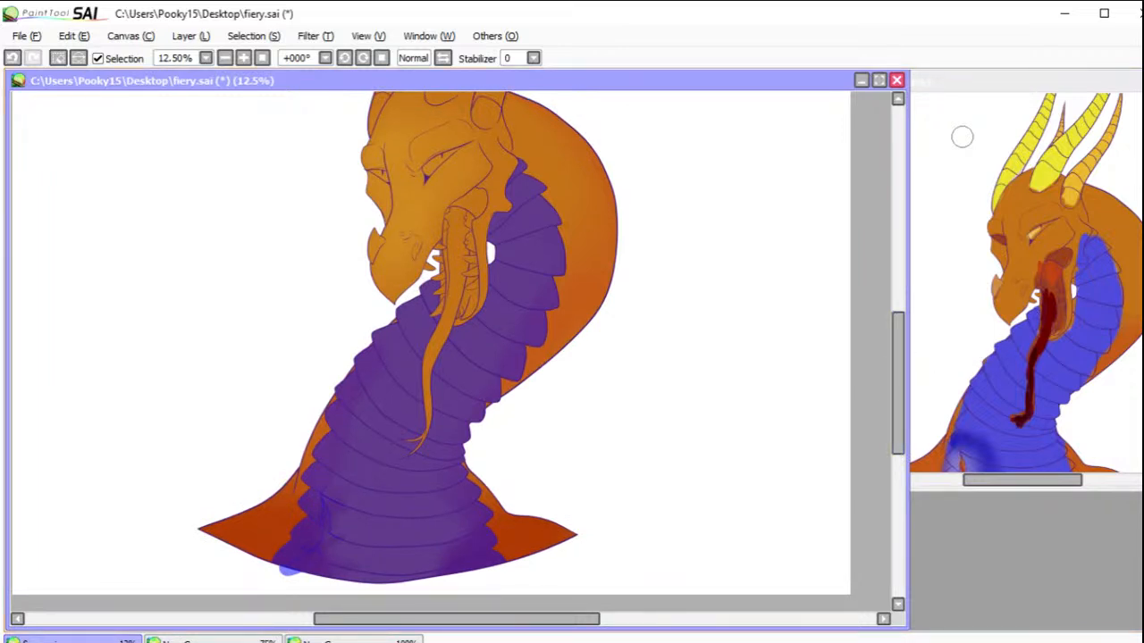
Step: Fill the throat and upper-neck plates beside and under the jaw with medium blue, one plate at a time
left_click(450, 431)
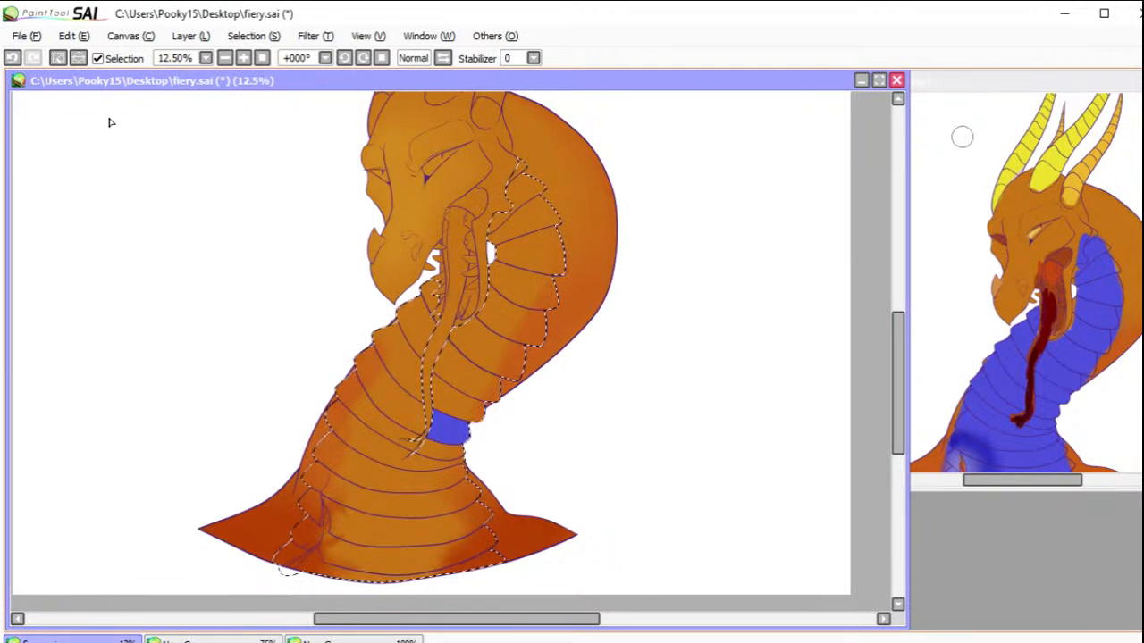
left_click(12, 57)
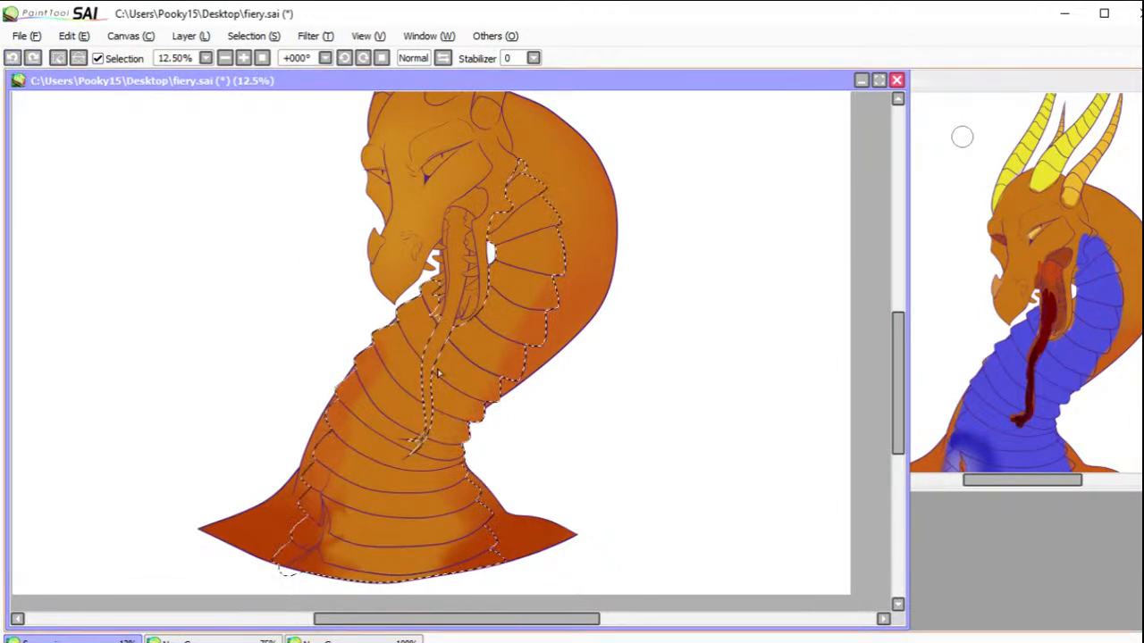
left_click(503, 344)
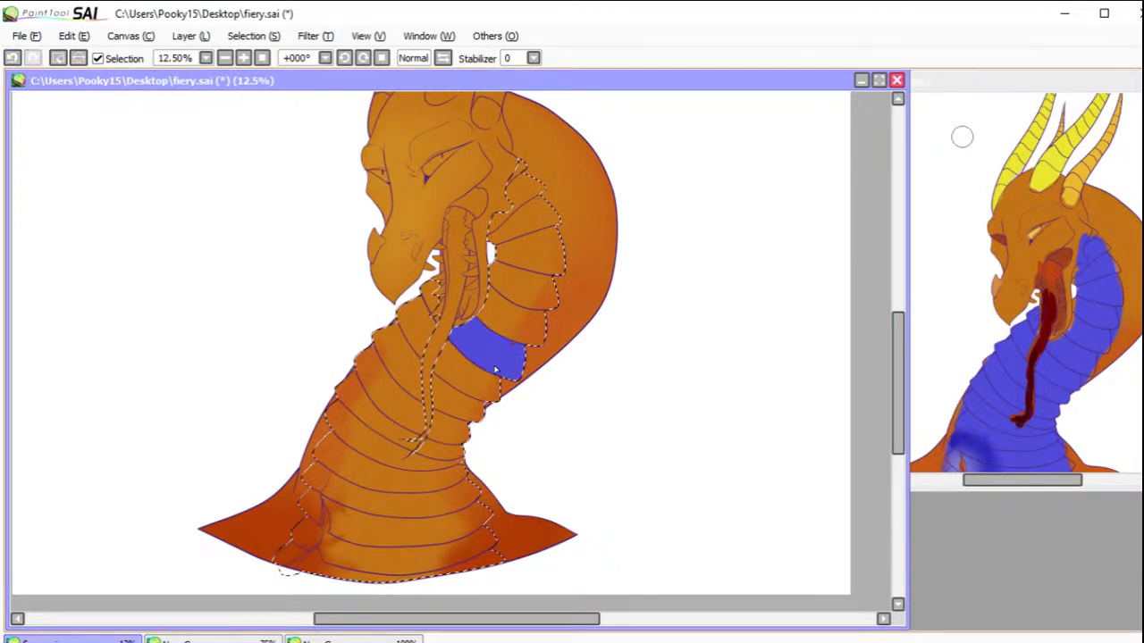
left_click(517, 326)
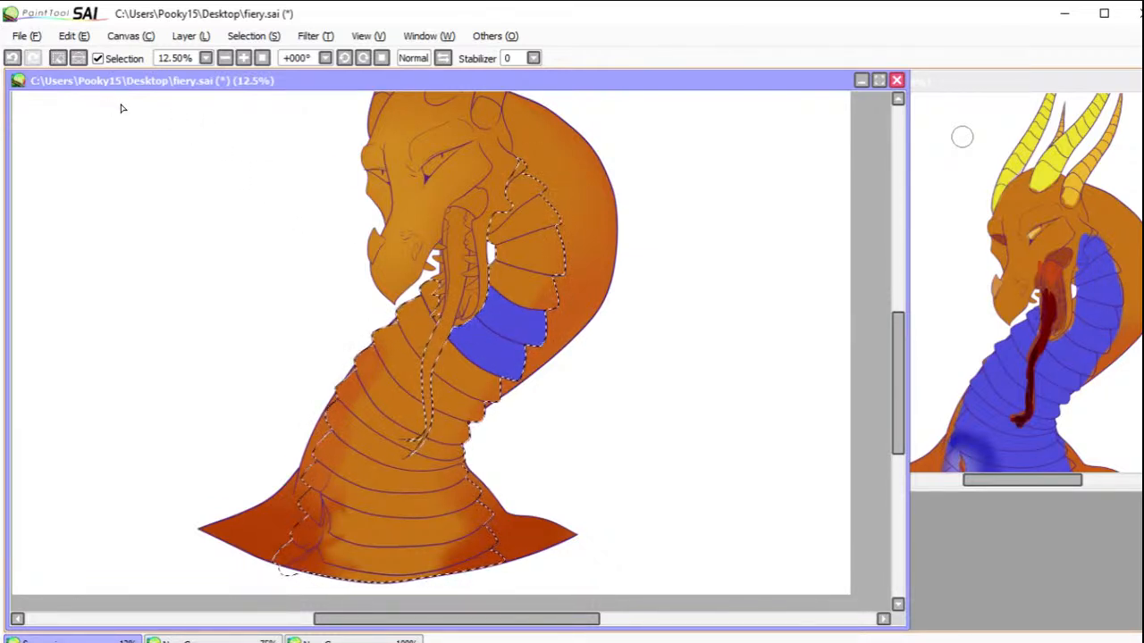
left_click(538, 272)
left_click(533, 241)
left_click(529, 210)
left_click(516, 181)
left_click(518, 169)
left_click(438, 327)
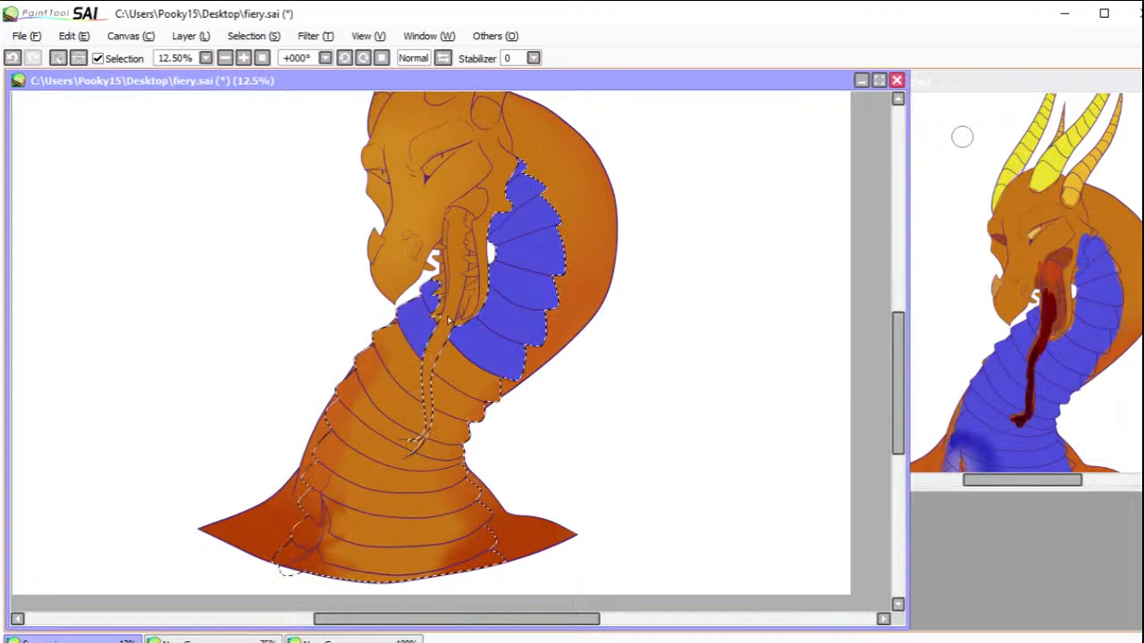
Step: Fill the remaining middle-neck and chest plates around and below the tongue with the same medium blue
left_click(450, 390)
left_click(456, 377)
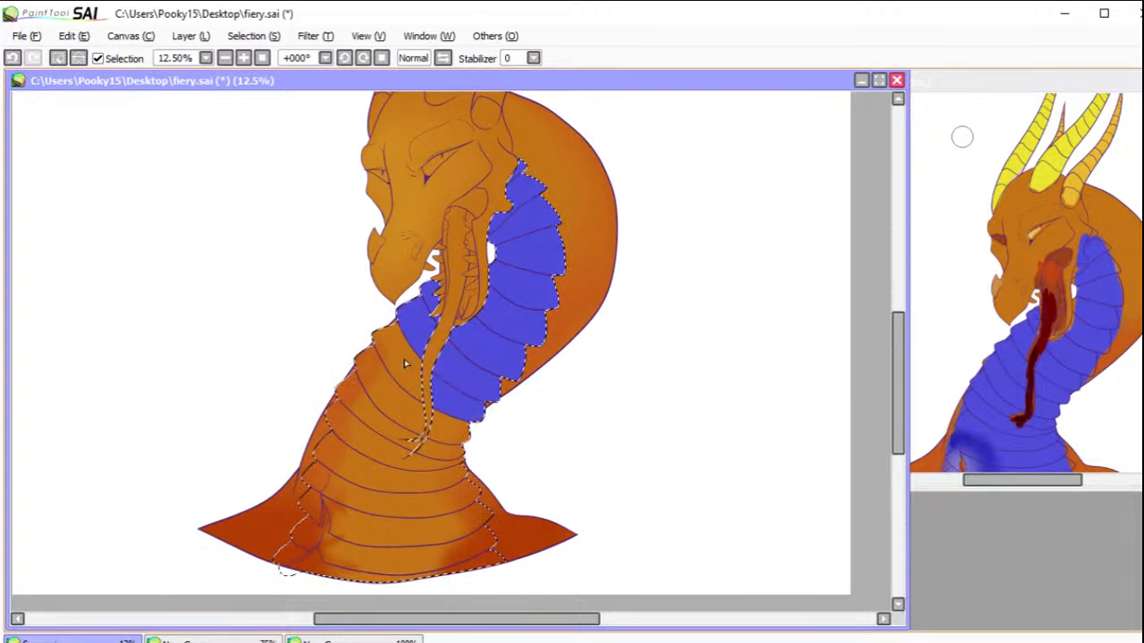
left_click(402, 362)
left_click(395, 390)
left_click(446, 427)
left_click(436, 451)
left_click(395, 428)
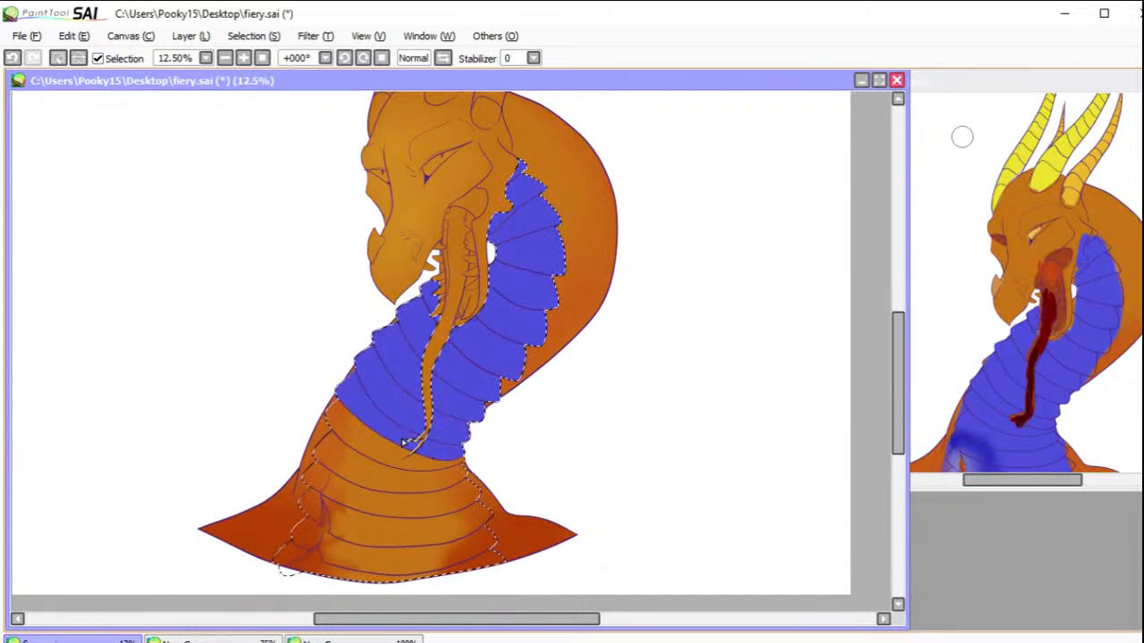
left_click(392, 456)
left_click(396, 488)
left_click(392, 520)
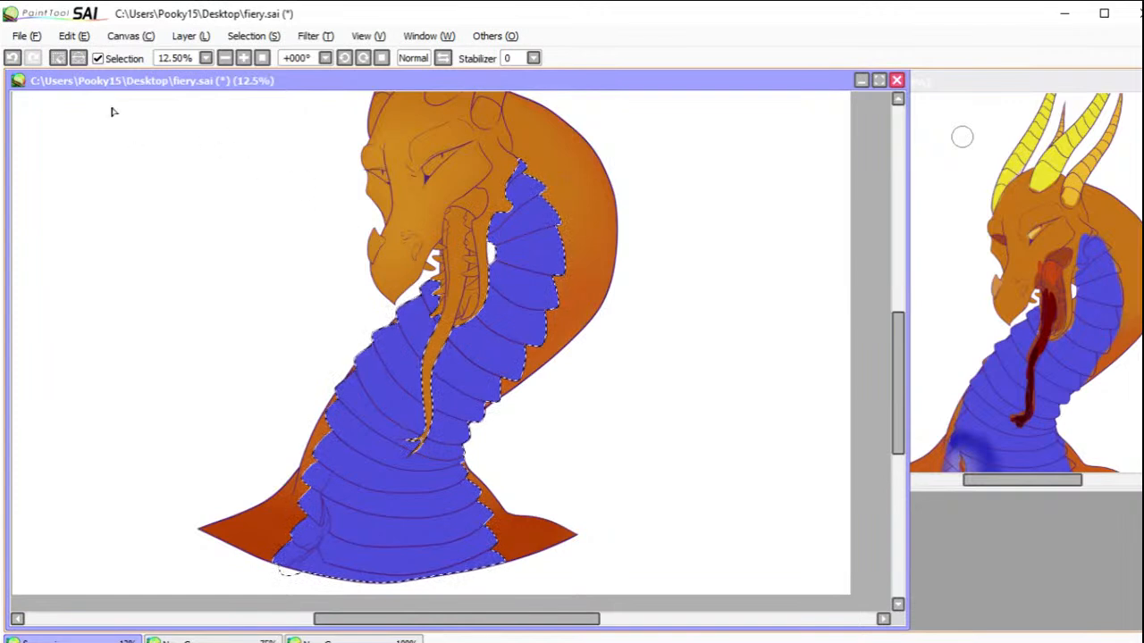
Step: Brush darker blue over the lower chest plates, blend it into a pale blue highlight at the crease, and clear the selection
left_click(57, 57)
left_click(10, 57)
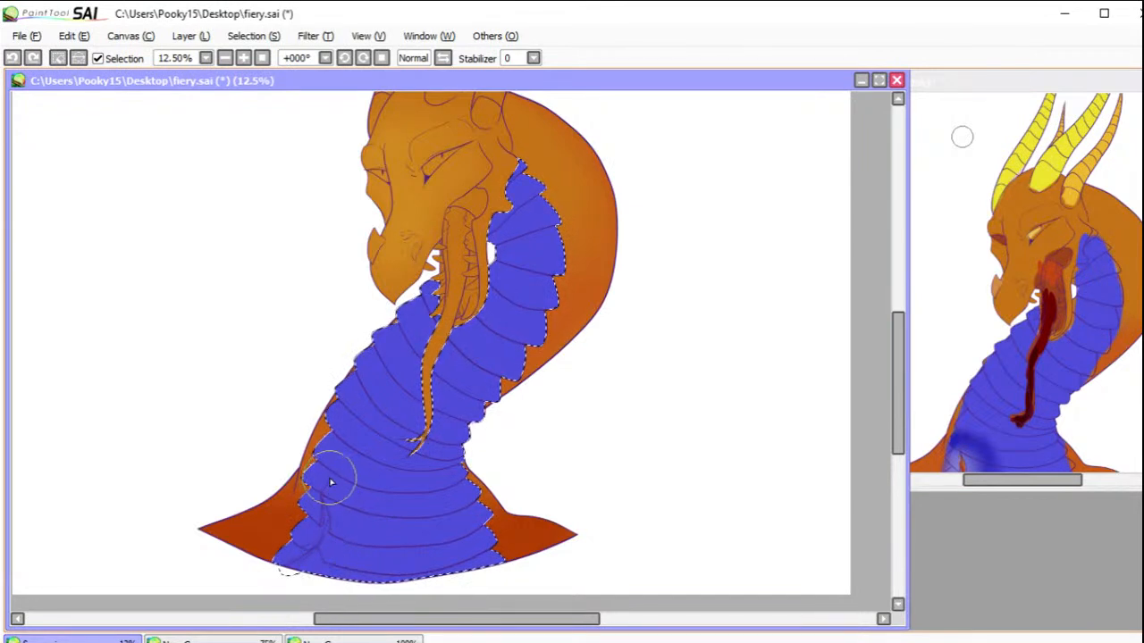
left_click_drag(329, 474, 334, 500)
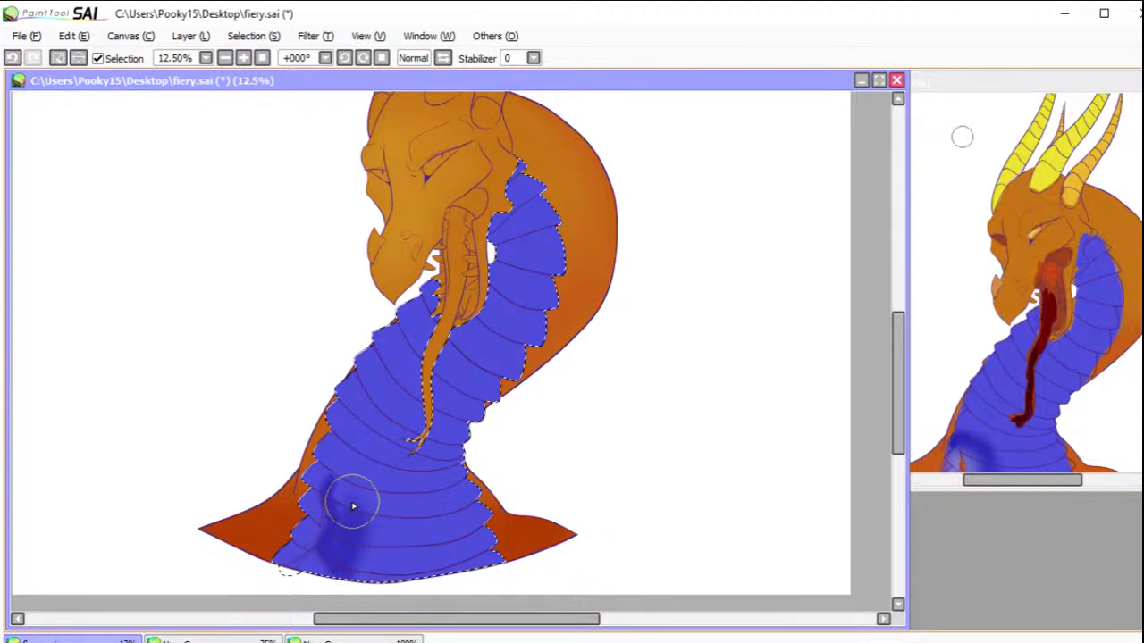
mouse_move(351, 560)
left_mouse_down()
mouse_move(376, 544)
mouse_move(339, 502)
mouse_move(353, 568)
mouse_move(344, 490)
mouse_move(377, 586)
mouse_move(342, 504)
left_mouse_up()
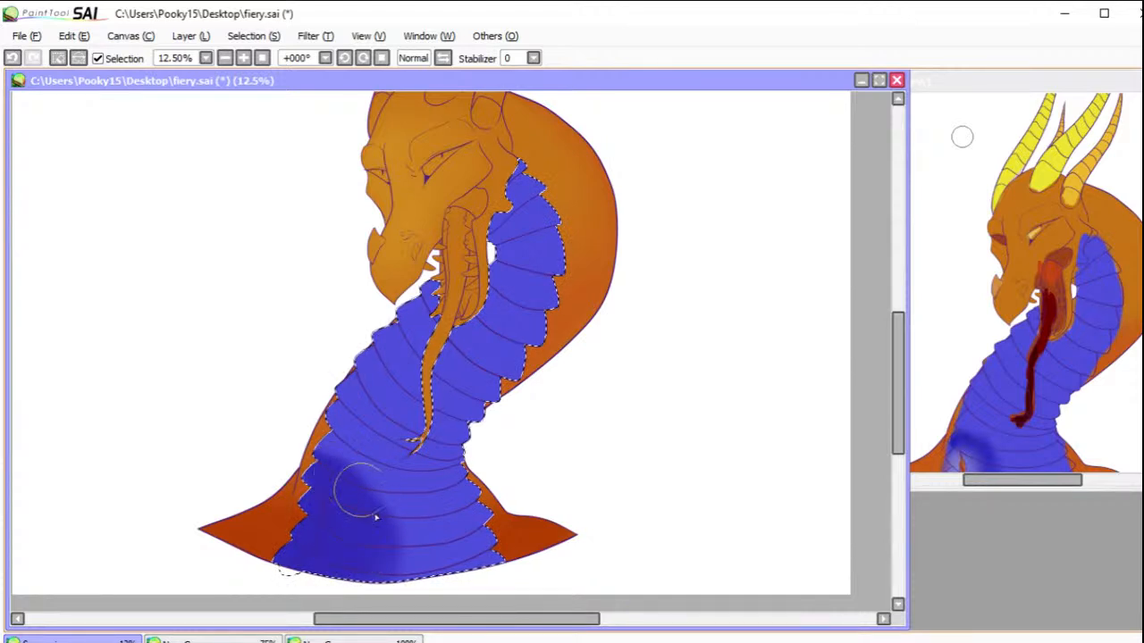
mouse_move(990, 454)
left_mouse_down()
mouse_move(965, 463)
mouse_move(961, 453)
left_mouse_up()
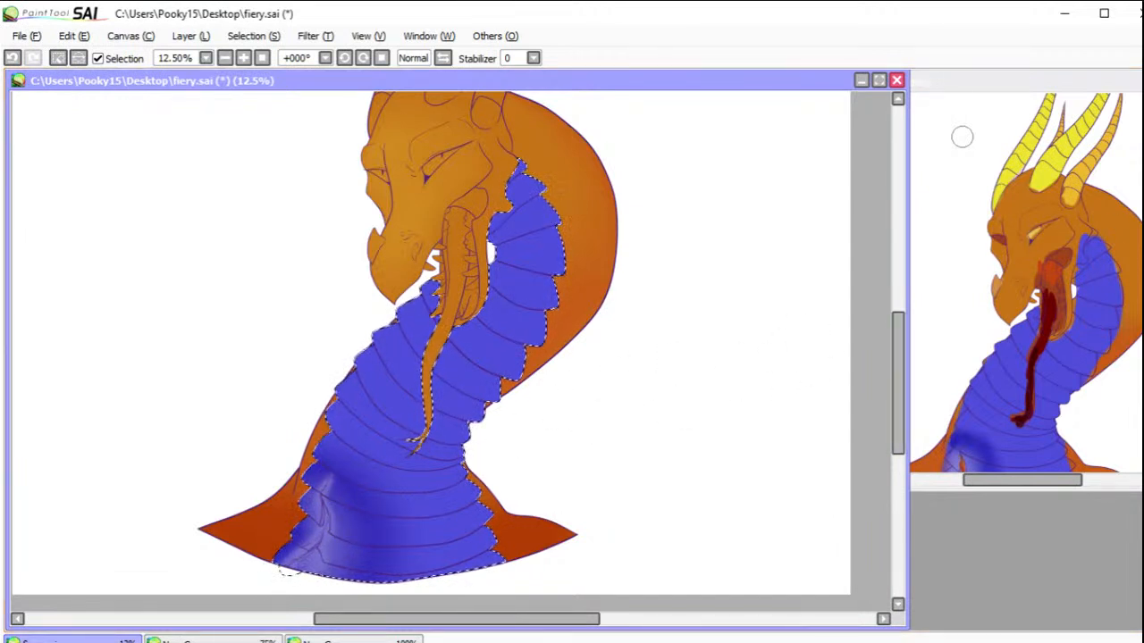
mouse_move(317, 486)
left_mouse_down()
mouse_move(332, 512)
mouse_move(316, 495)
mouse_move(322, 511)
mouse_move(306, 539)
mouse_move(327, 528)
mouse_move(327, 573)
mouse_move(330, 478)
left_mouse_up()
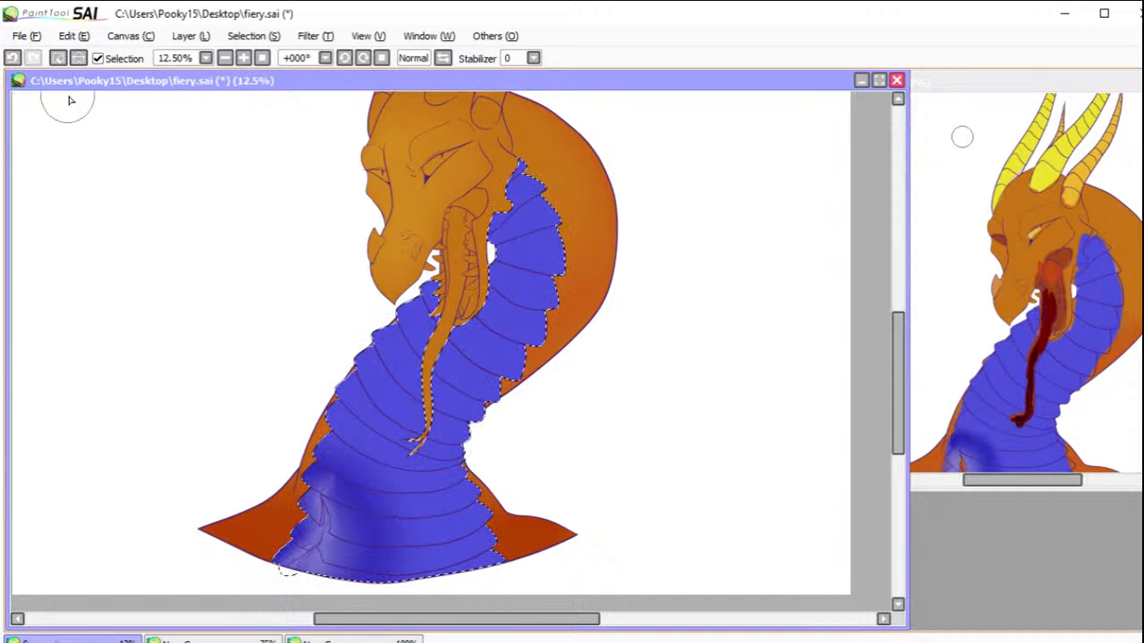
left_click(57, 58)
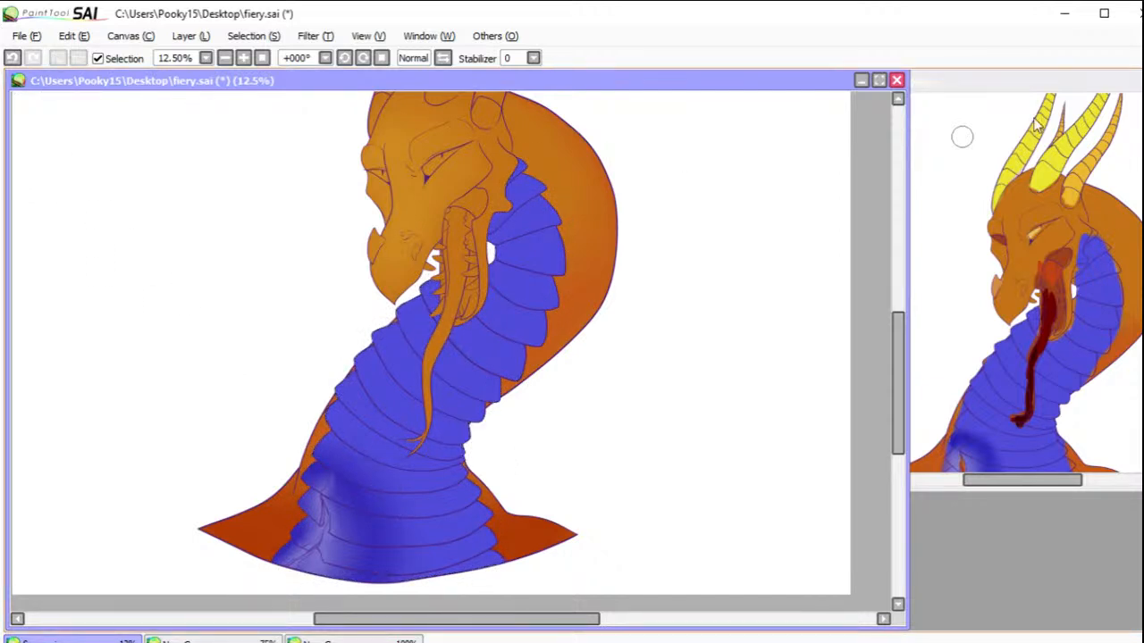
Step: Select the wide chest plate just below the tongue tip, blend soft blue shading inside it, and deselect it
left_click(363, 471)
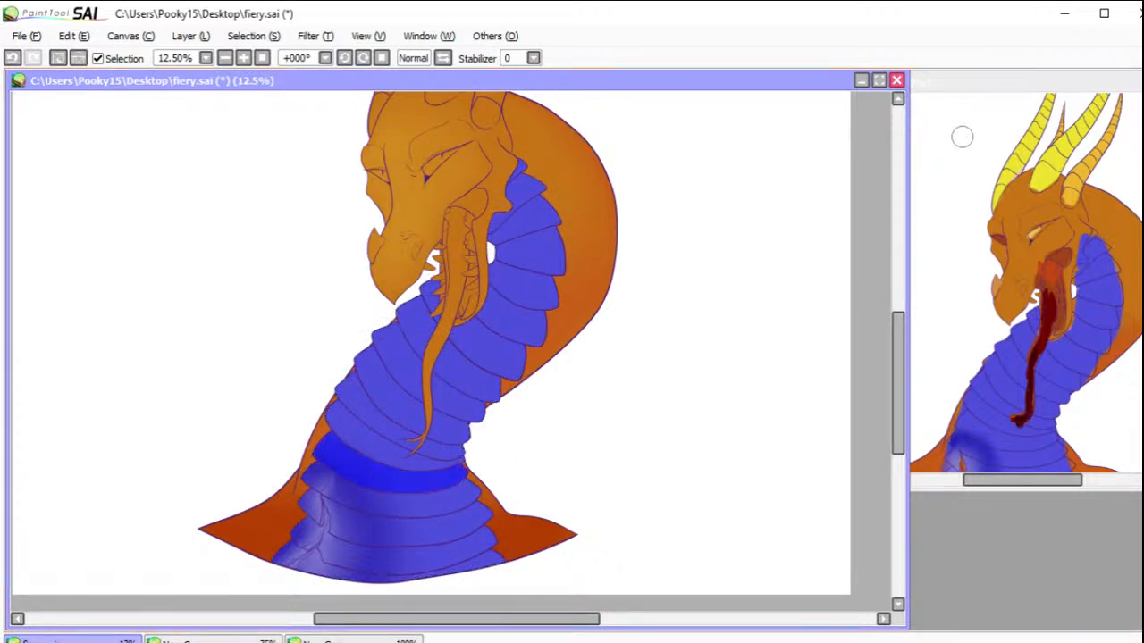
key("b")
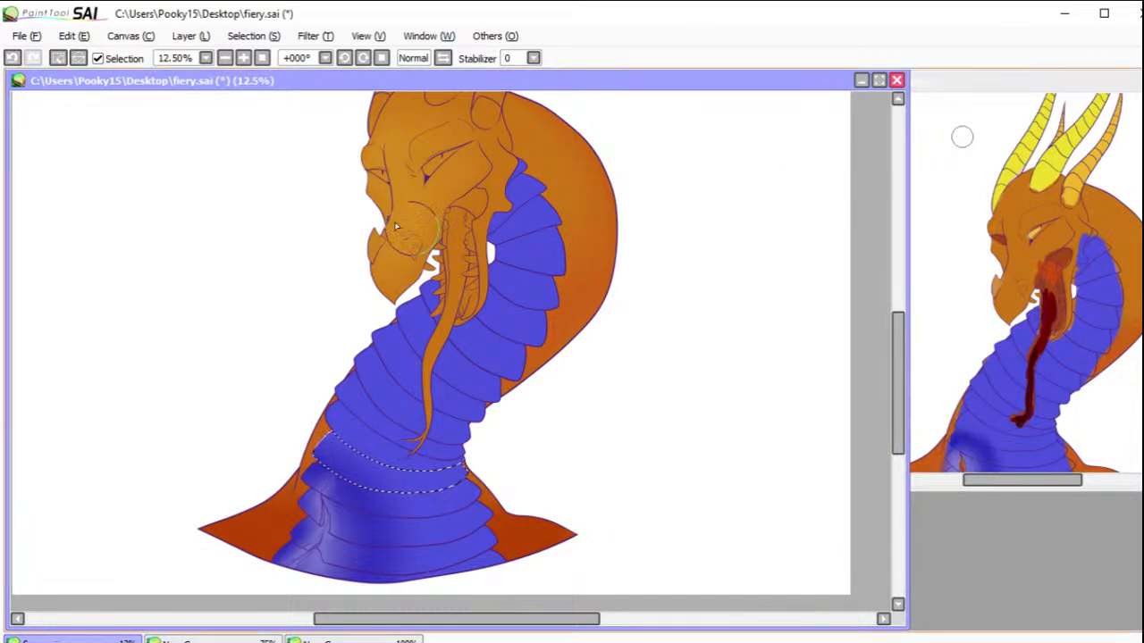
left_click(98, 58)
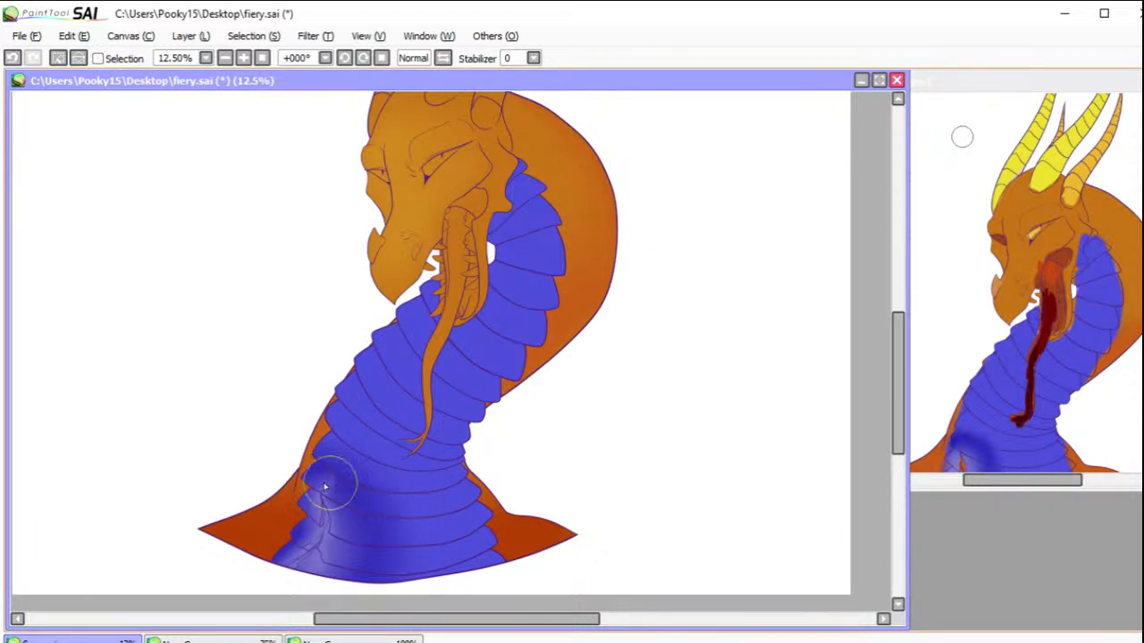
left_click(55, 65)
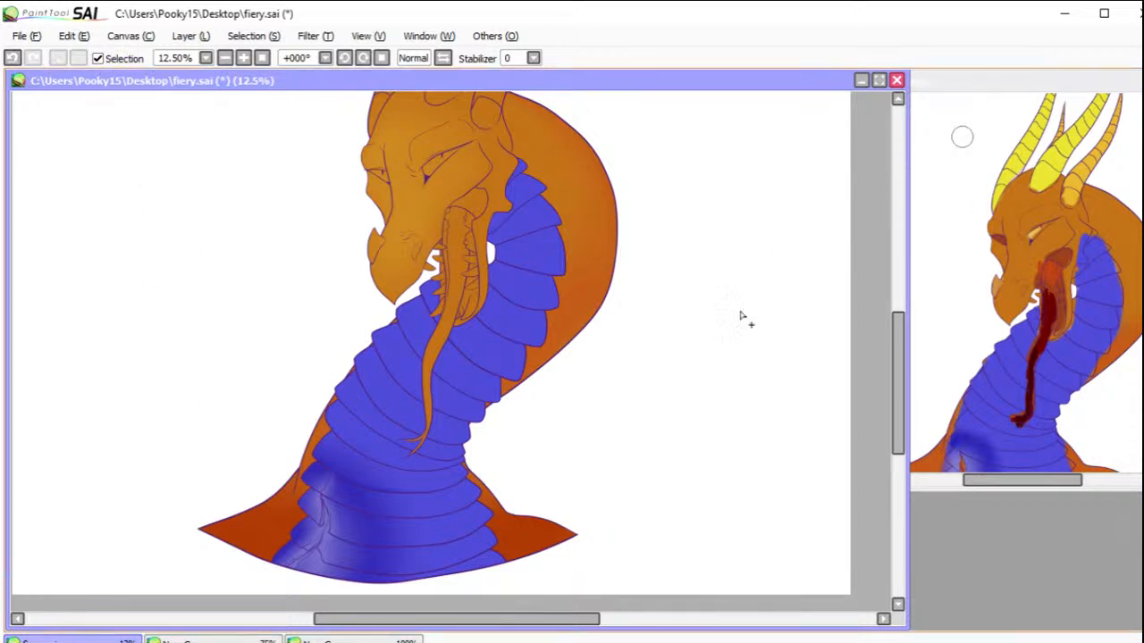
left_click(391, 488)
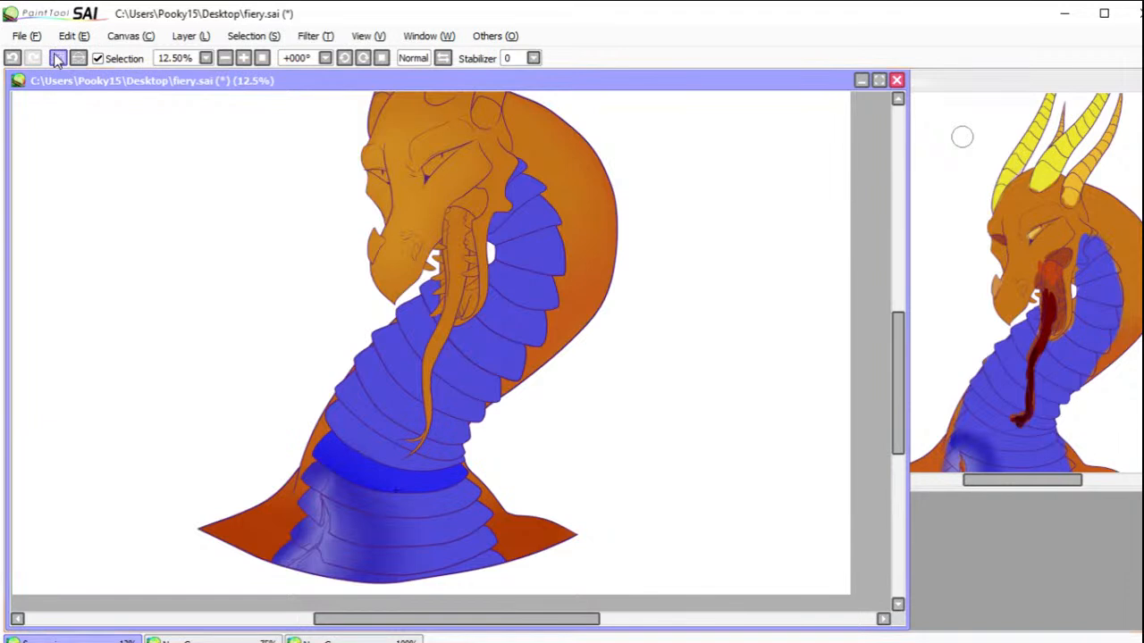
left_click(57, 58)
Step: Select the second chest plate below the tongue tip, brush soft blue shading across its lower edge, and deselect it
left_click(392, 509)
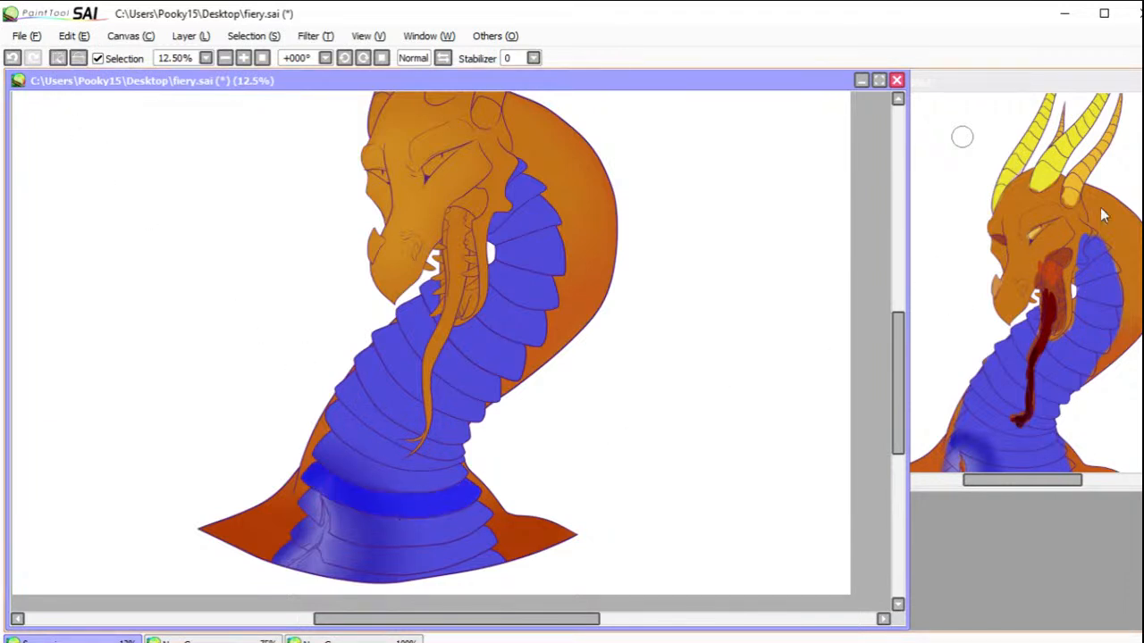
key("b")
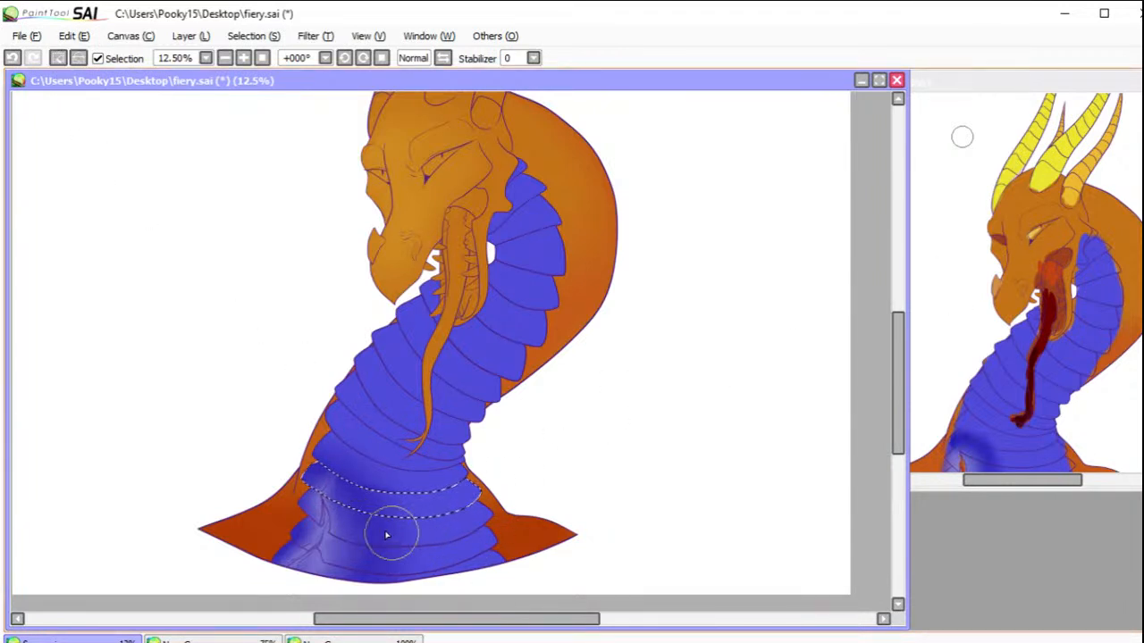
left_click_drag(353, 525, 442, 533)
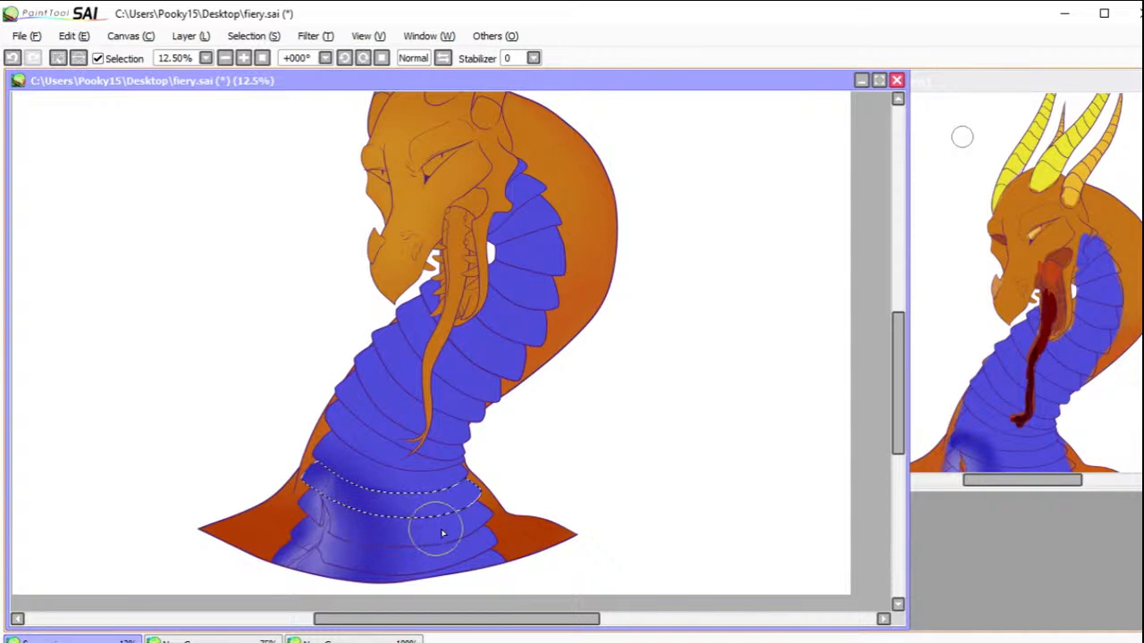
left_click(77, 59)
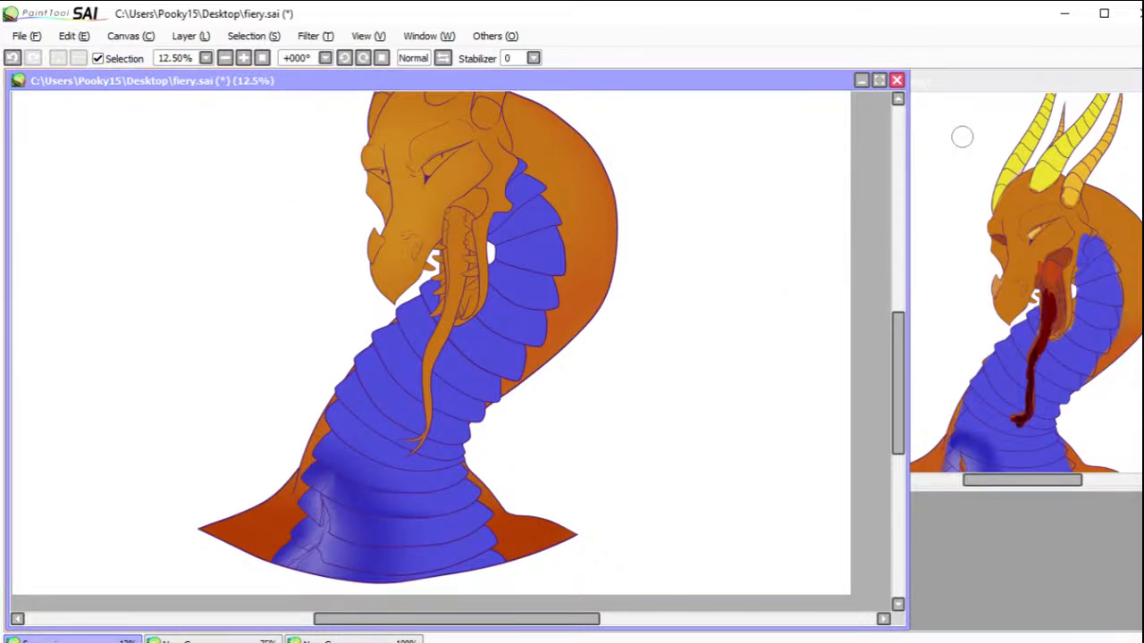
Step: Select the third and fourth chest plates below the tongue tip in turn, shade each with soft blue, and clear the selection
left_click(393, 531)
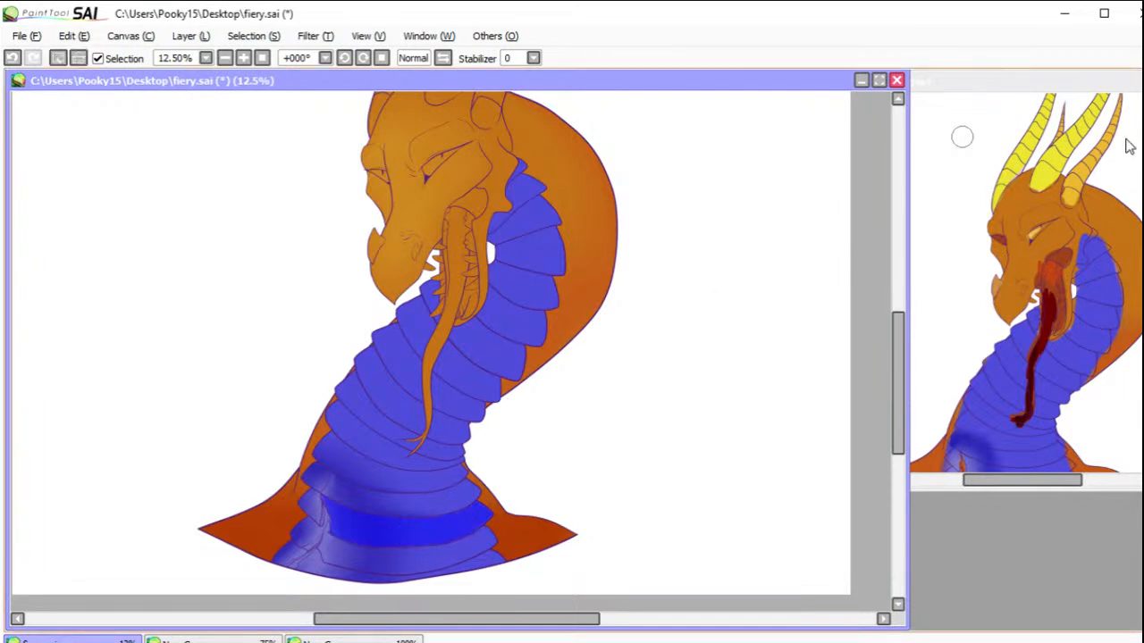
key("b")
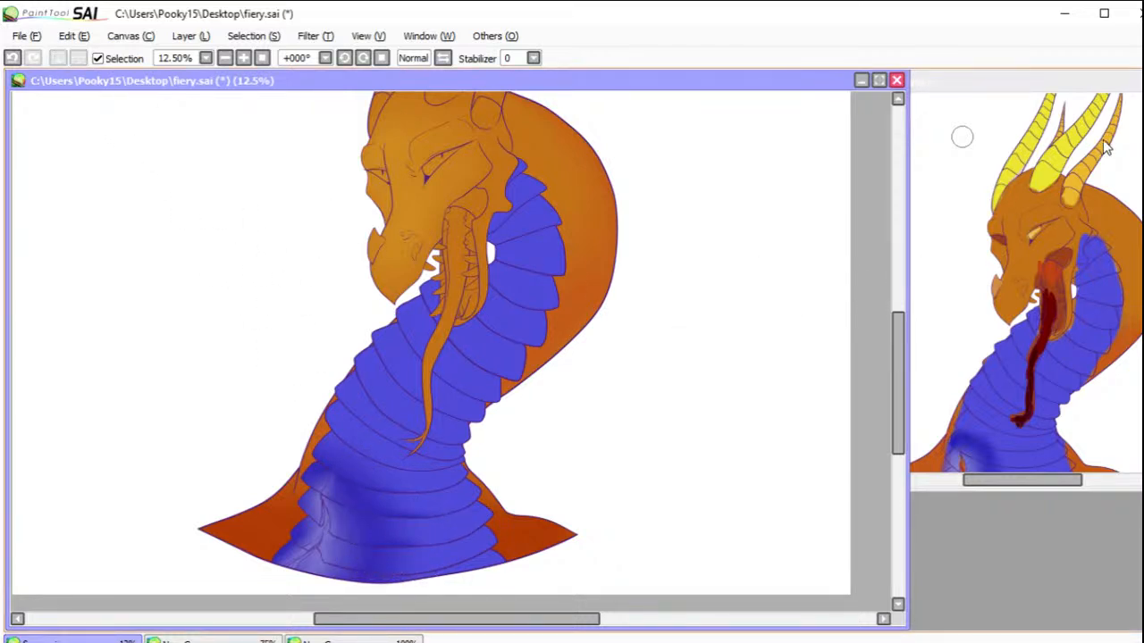
left_click(424, 561)
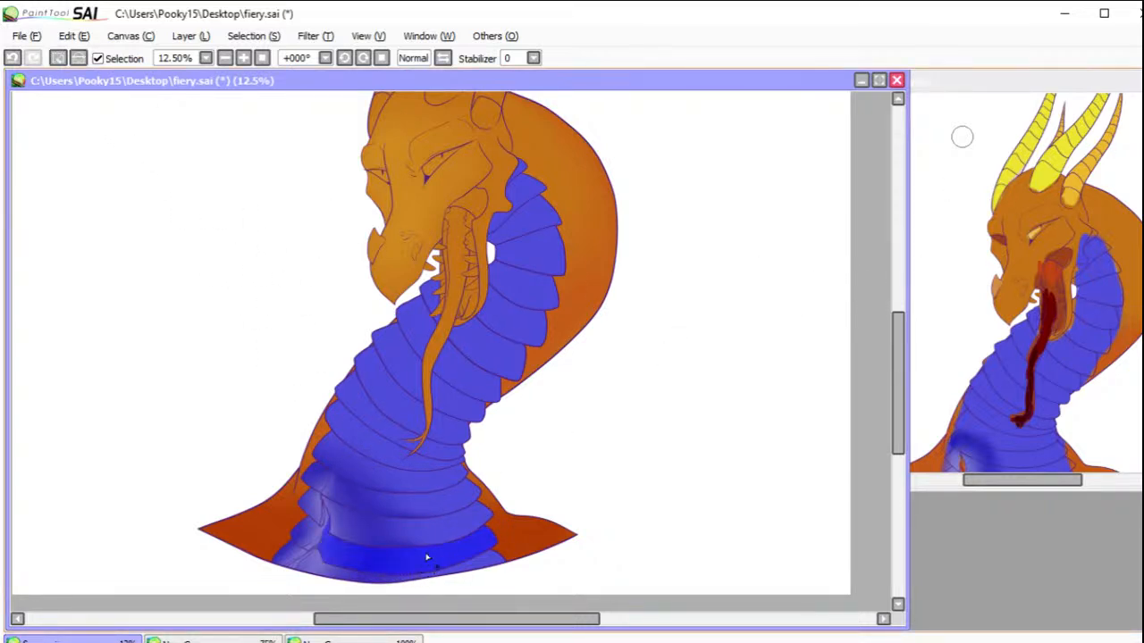
key("b")
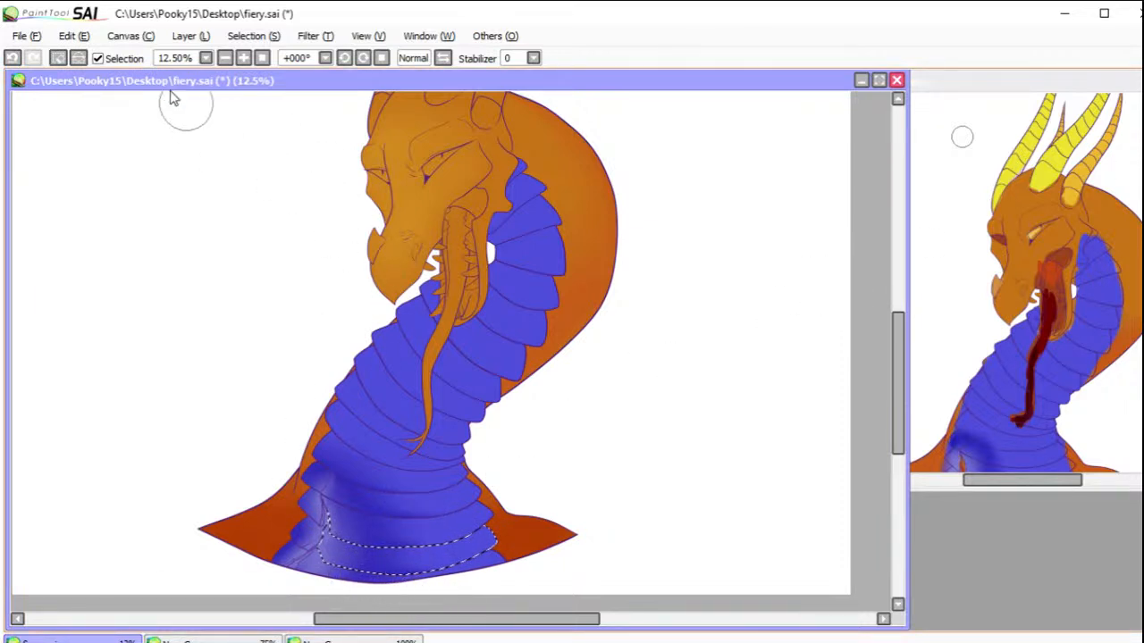
left_click(59, 59)
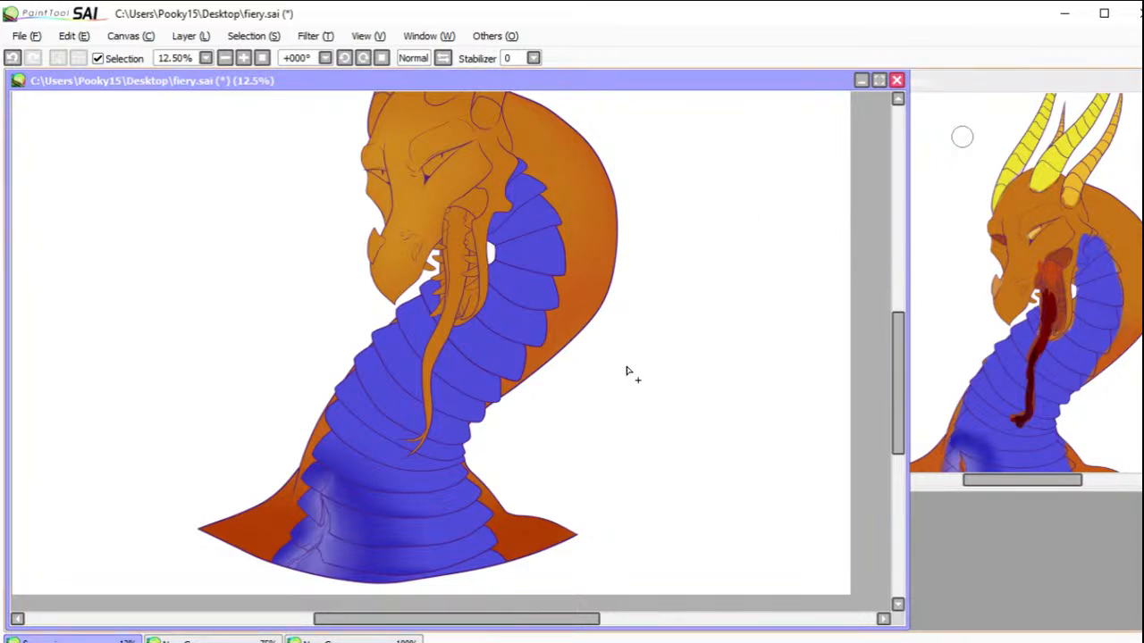
Step: Reselect the wide plate just below the tongue tip, darken its front end with deep blue, and deselect it
left_click(338, 457)
key("b")
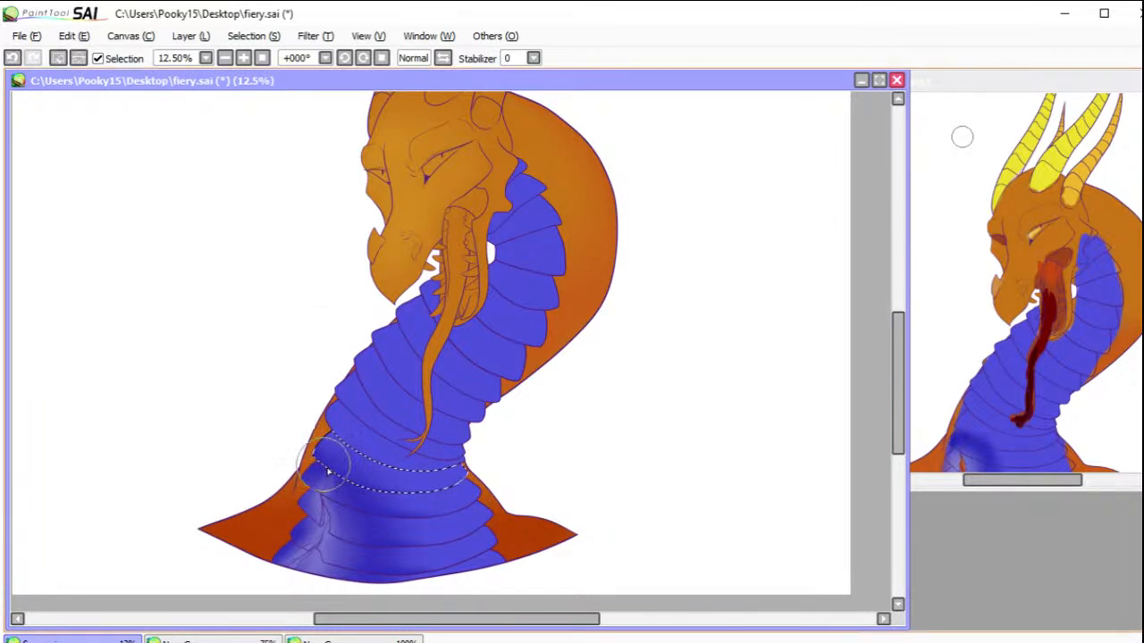
left_click_drag(313, 445, 348, 470)
left_click(61, 61)
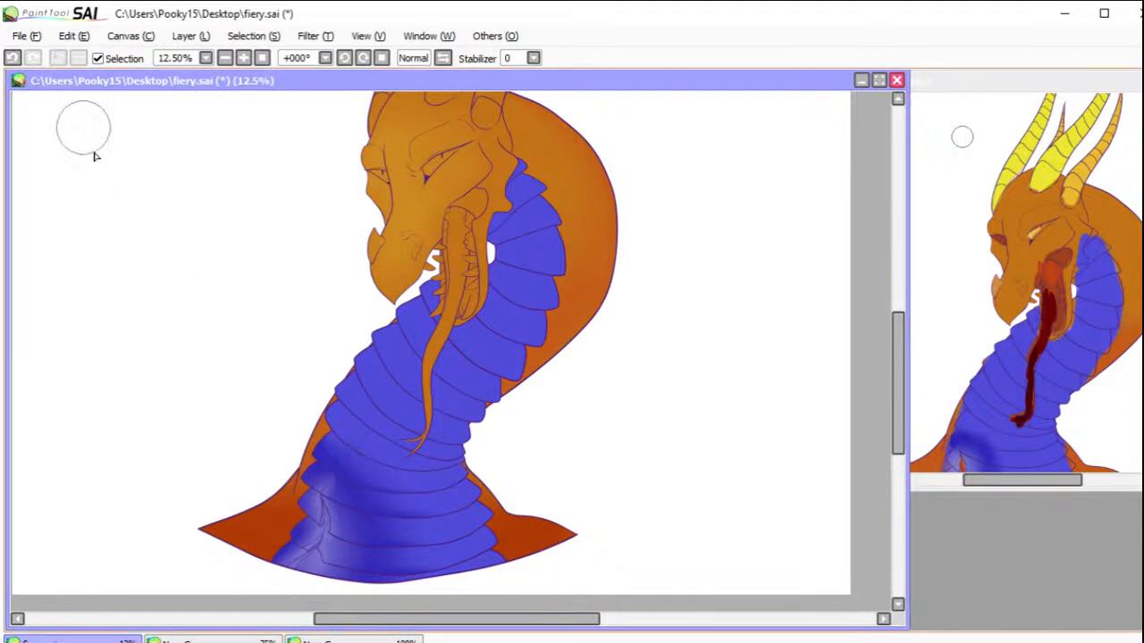
Step: Select the chest plates beneath the first wide plate together and brush deeper blue around their front ends and upper edge
mouse_move(340, 479)
left_mouse_down()
mouse_move(327, 480)
mouse_move(327, 465)
mouse_move(316, 531)
mouse_move(339, 496)
mouse_move(317, 500)
mouse_move(317, 522)
mouse_move(291, 501)
left_mouse_up()
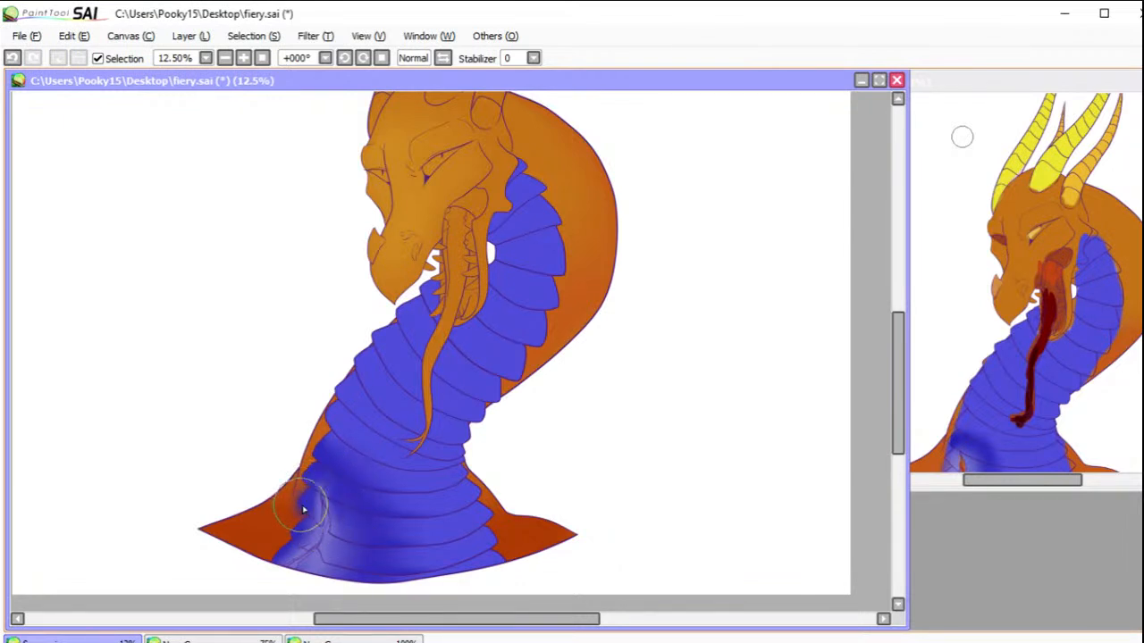
left_click(12, 57)
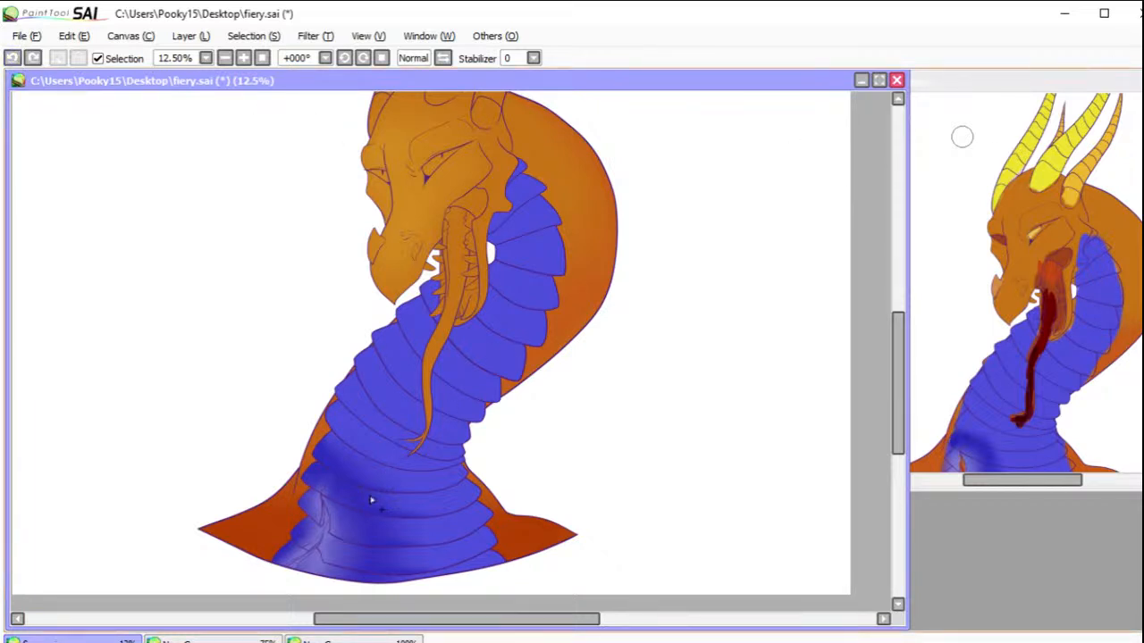
mouse_move(350, 503)
left_mouse_down()
mouse_move(343, 536)
mouse_move(309, 506)
mouse_move(309, 535)
mouse_move(336, 550)
mouse_move(298, 548)
mouse_move(336, 571)
left_mouse_up()
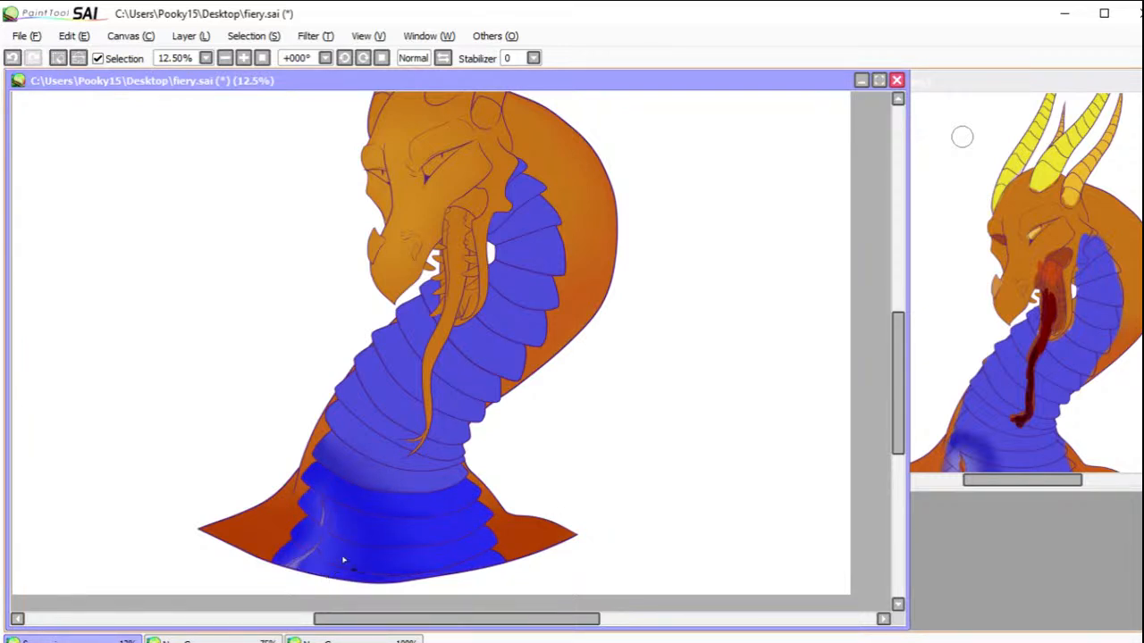
key("b")
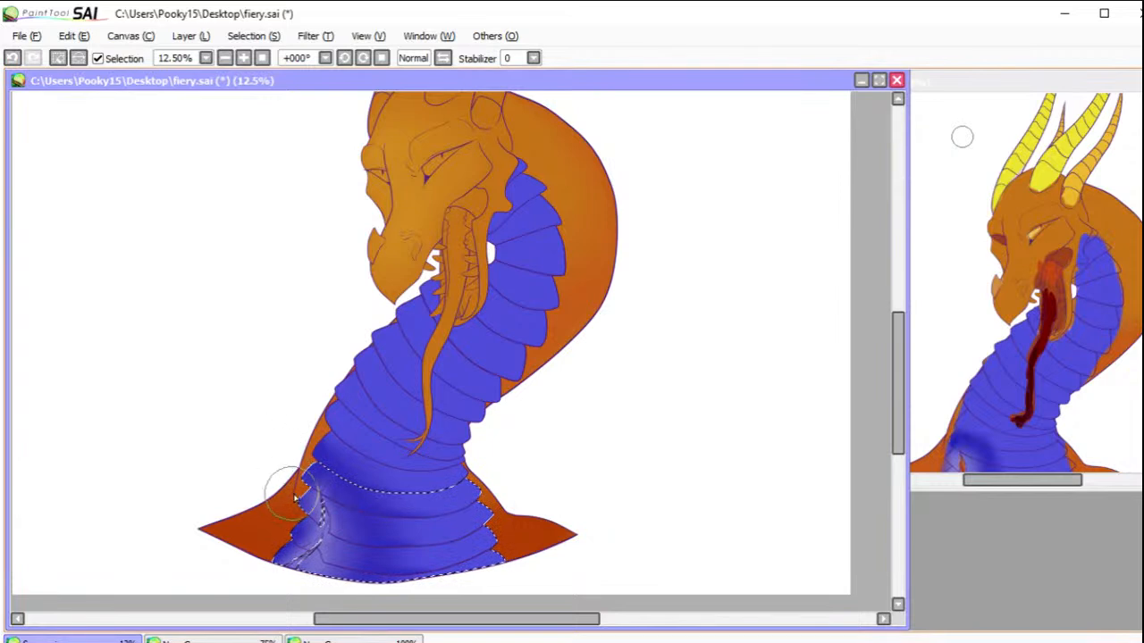
mouse_move(314, 509)
left_mouse_down()
mouse_move(343, 508)
mouse_move(295, 529)
mouse_move(293, 540)
mouse_move(306, 532)
mouse_move(293, 553)
mouse_move(256, 560)
mouse_move(344, 549)
mouse_move(352, 561)
mouse_move(340, 556)
mouse_move(350, 548)
mouse_move(348, 582)
mouse_move(379, 547)
mouse_move(349, 528)
mouse_move(384, 525)
mouse_move(376, 481)
left_mouse_up()
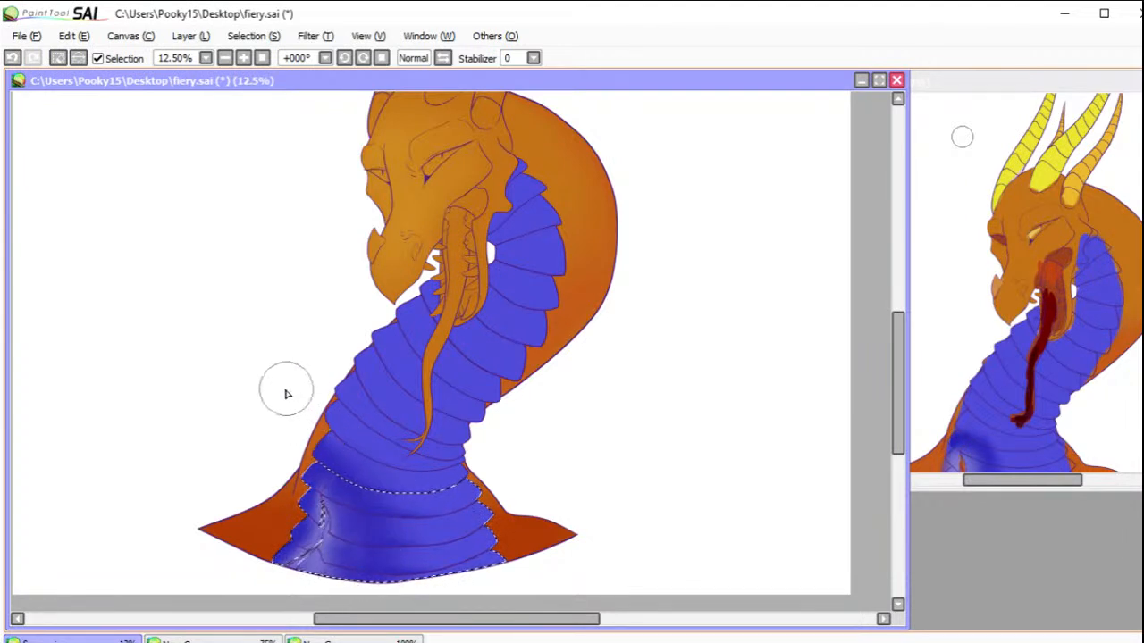
Step: Clear the chest-plate selection and brush pale lilac along the thin crack strip running to the neck's bottom edge
left_click(57, 58)
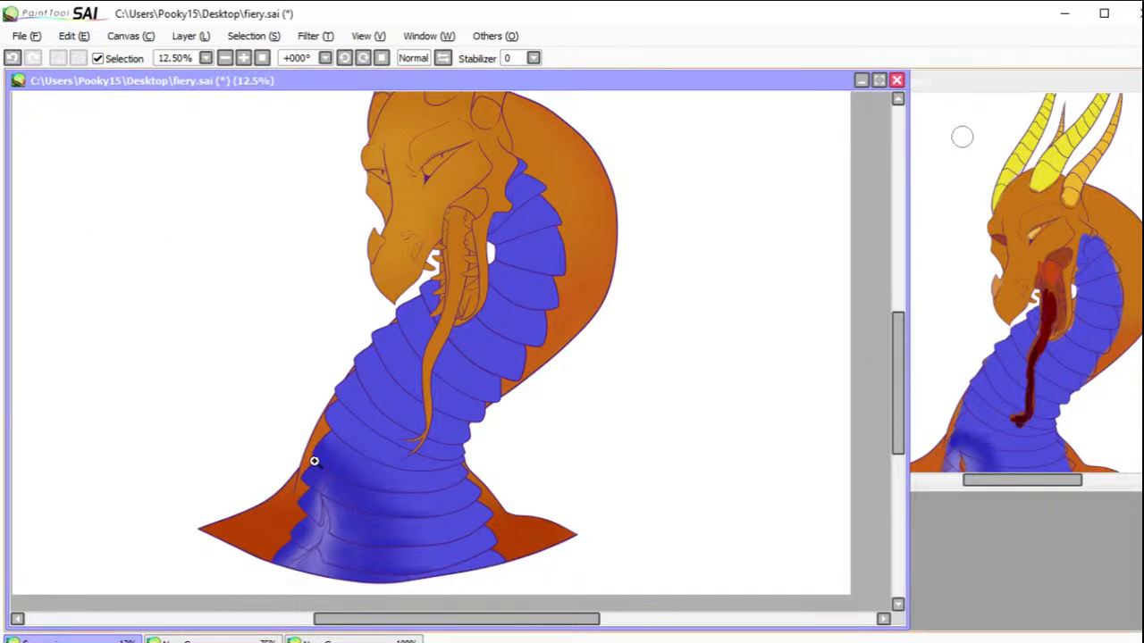
left_click_drag(256, 476, 358, 593)
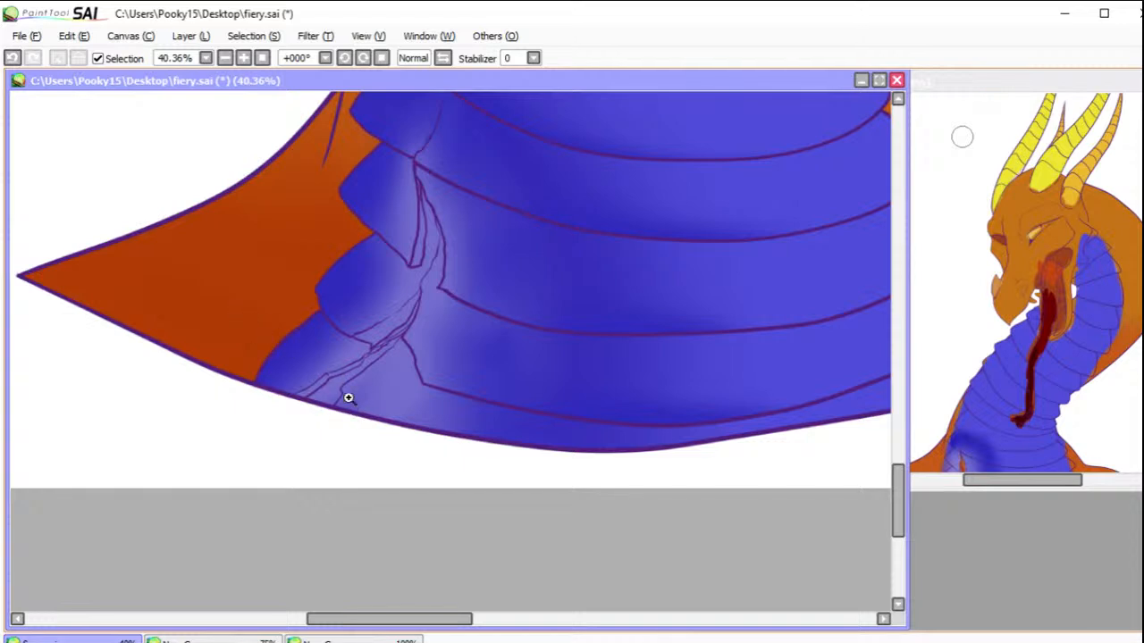
scroll(340, 378, "up", 2)
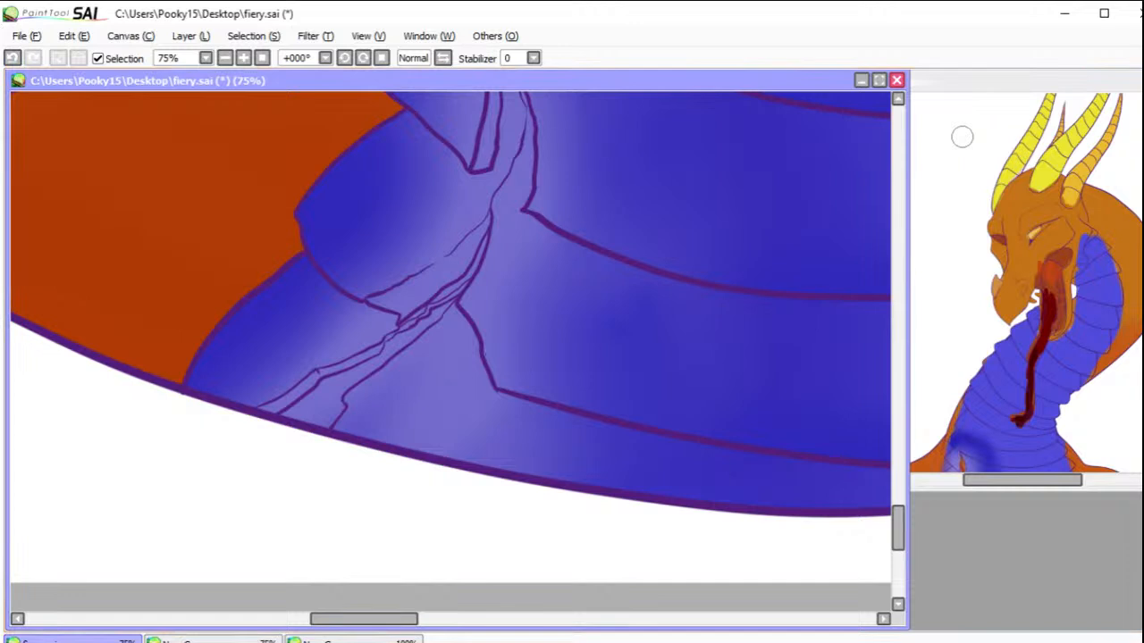
mouse_move(411, 402)
left_mouse_down()
mouse_move(371, 424)
mouse_move(356, 422)
mouse_move(364, 381)
mouse_move(451, 338)
mouse_move(478, 304)
mouse_move(404, 377)
mouse_move(405, 365)
mouse_move(331, 388)
left_mouse_up()
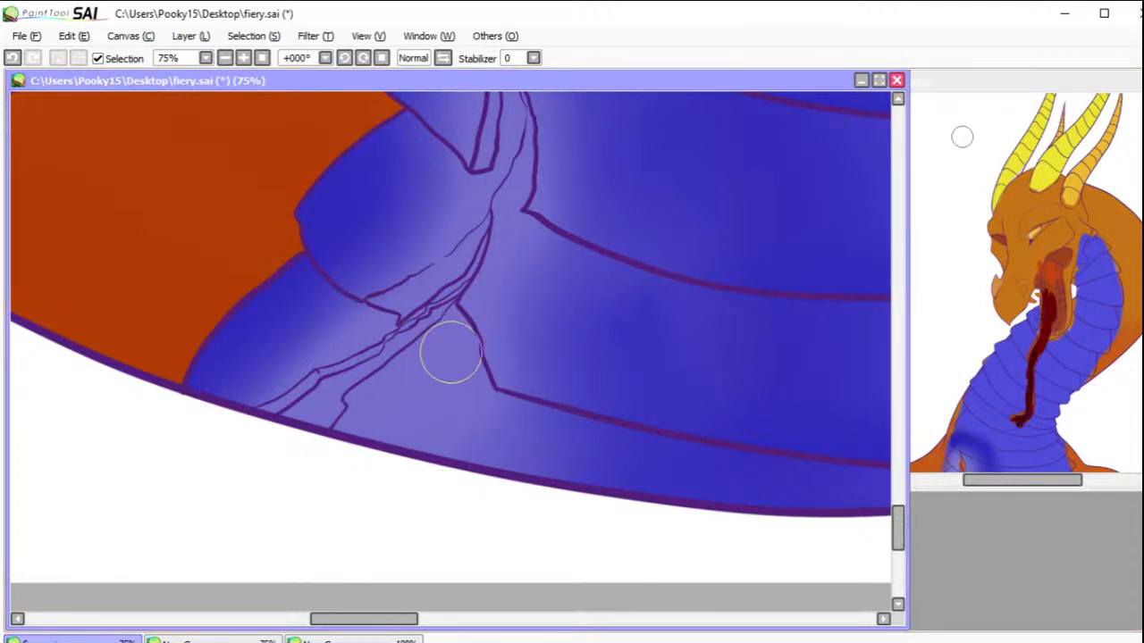
mouse_move(300, 406)
left_mouse_down()
mouse_move(286, 398)
mouse_move(270, 411)
mouse_move(298, 401)
mouse_move(276, 403)
mouse_move(300, 383)
mouse_move(357, 372)
mouse_move(466, 286)
left_mouse_up()
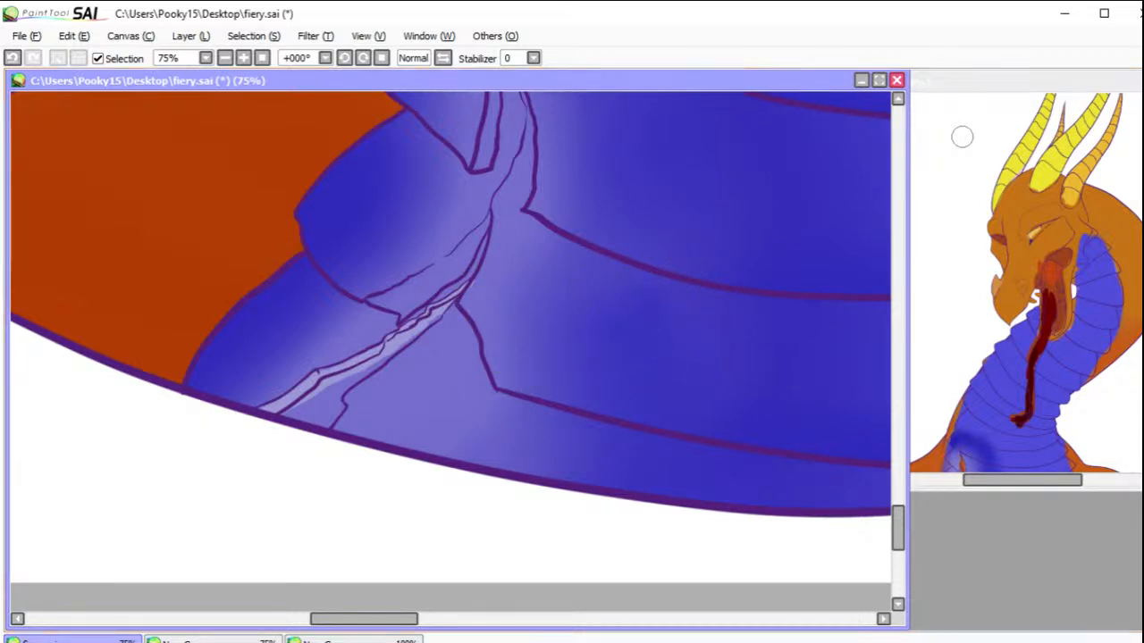
Step: Select the small side plate second from the bottom, paint its cracked lower edge pale lilac, and deselect it
left_click(452, 259)
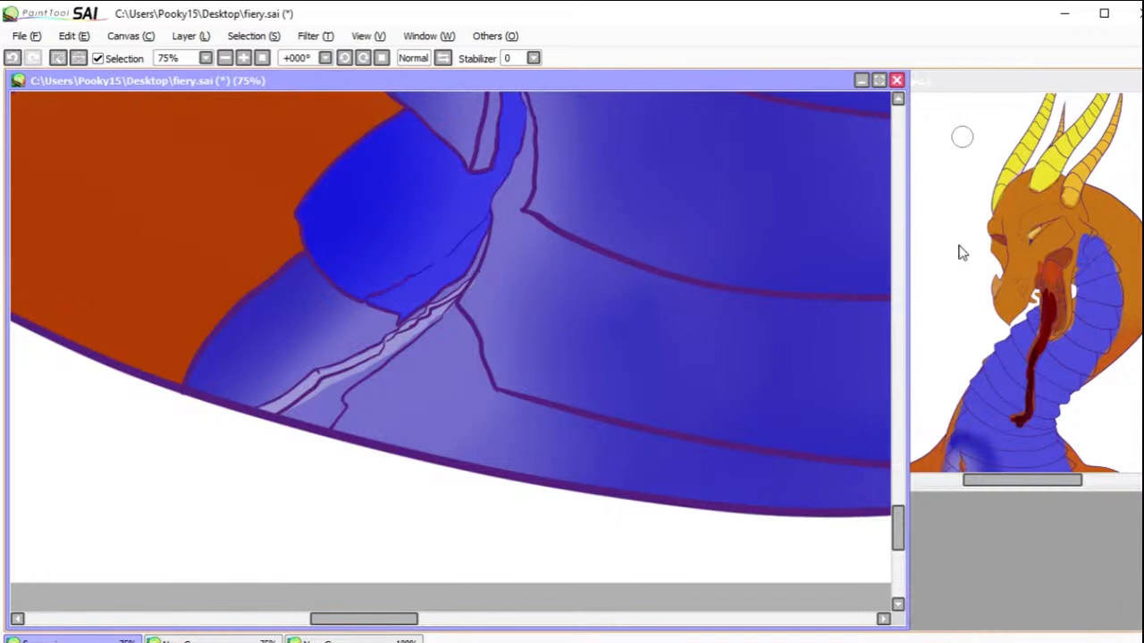
key("b")
mouse_move(427, 300)
left_mouse_down()
mouse_move(389, 319)
mouse_move(383, 299)
mouse_move(474, 247)
mouse_move(459, 242)
mouse_move(497, 220)
mouse_move(434, 300)
mouse_move(398, 320)
mouse_move(365, 283)
left_mouse_up()
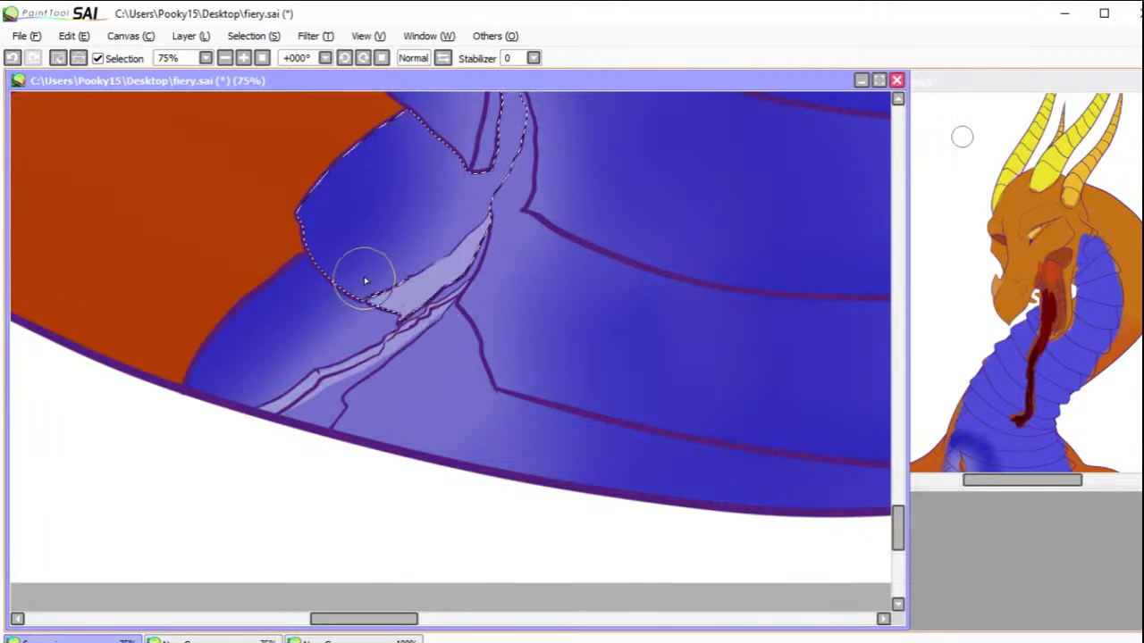
left_click(55, 59)
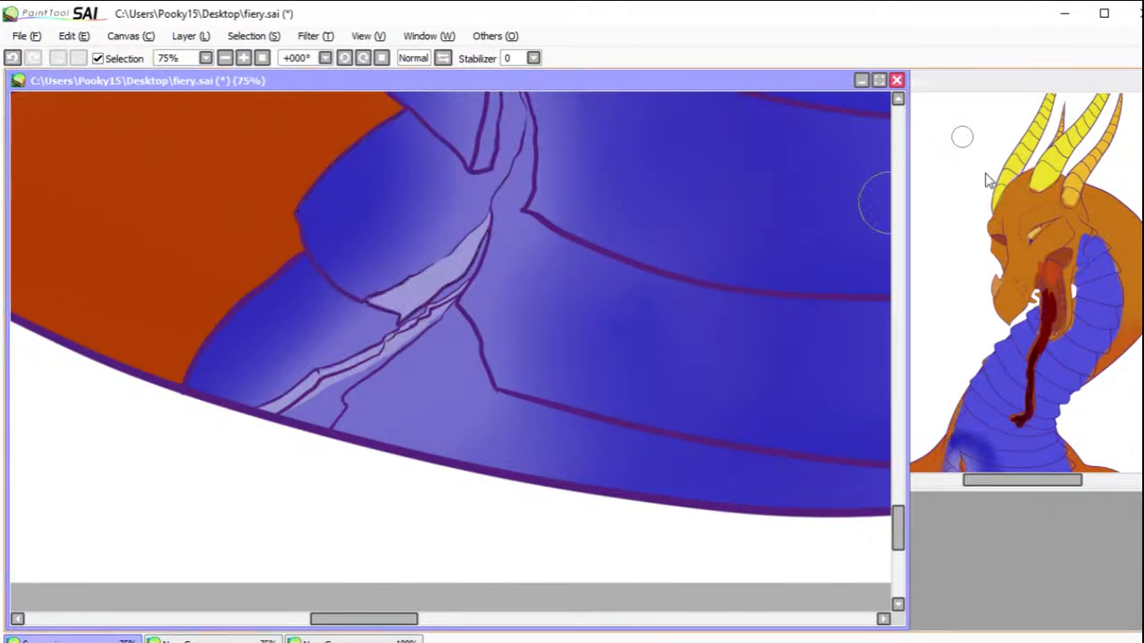
Step: Select the narrow sliver at the upper part of the crack, fill it with pale lilac, and deselect it
left_click_drag(650, 200, 598, 404)
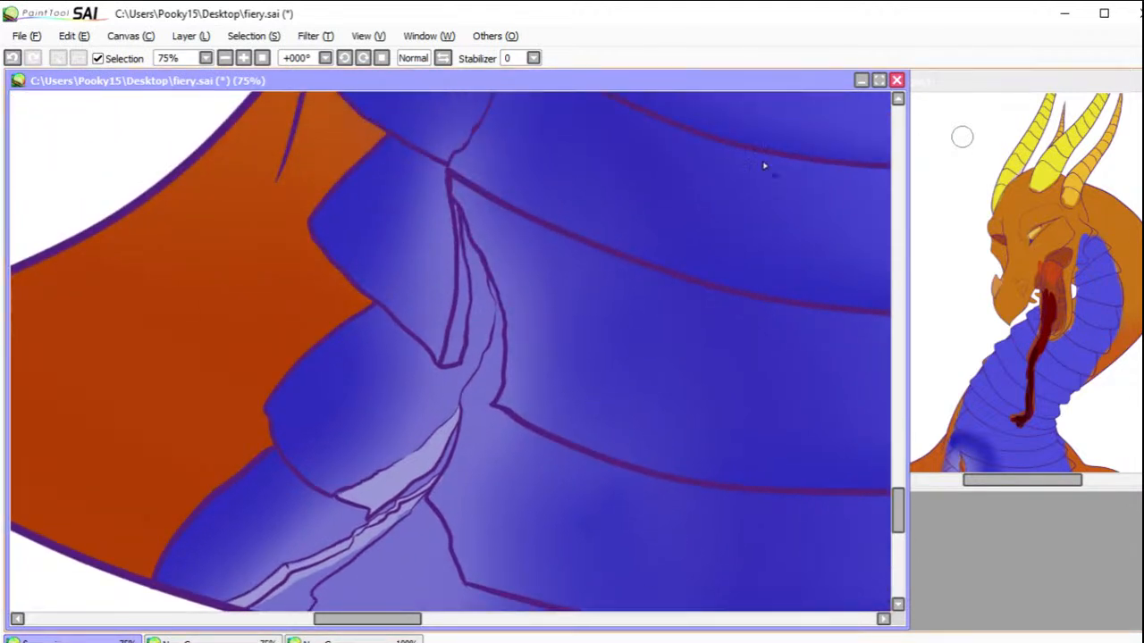
left_click(456, 331)
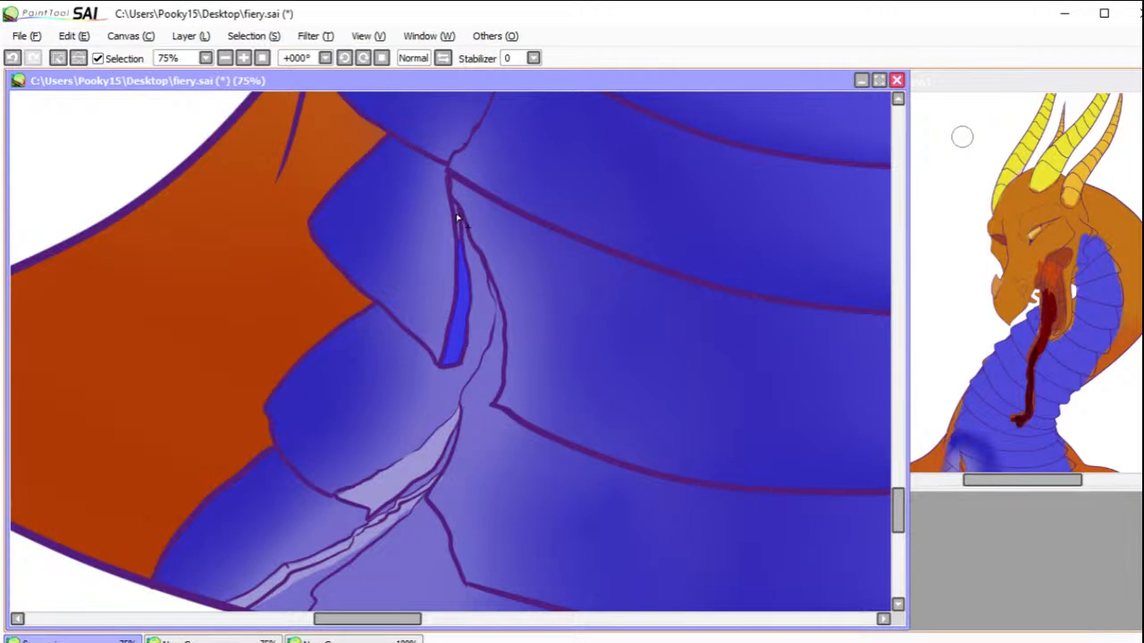
left_click(1133, 236)
mouse_move(454, 267)
left_mouse_down()
mouse_move(473, 190)
mouse_move(378, 161)
left_mouse_up()
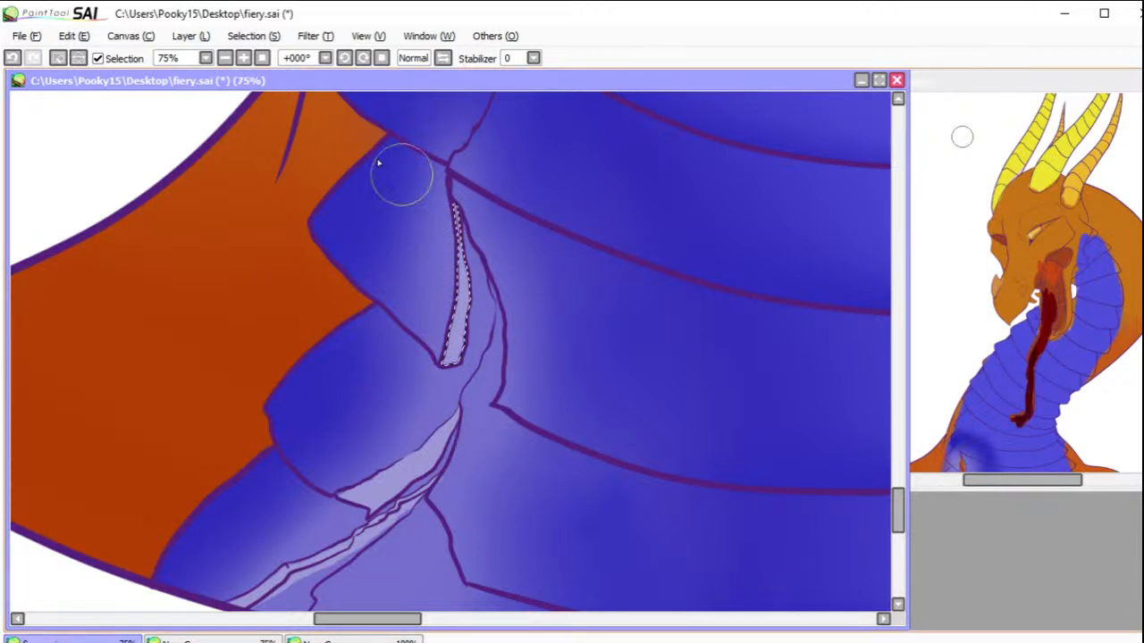
left_click(59, 59)
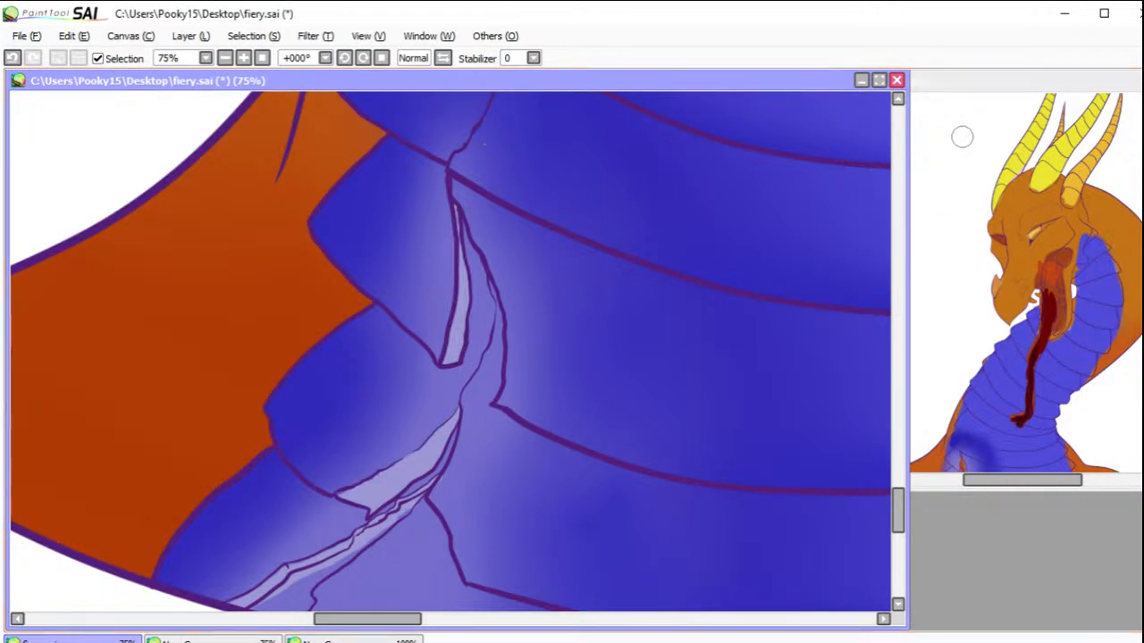
Step: Examine the crack's orange colouring at the base of the neck in the rough-colour reference, and return to the fiery.sai painting
left_click_drag(435, 432, 444, 366)
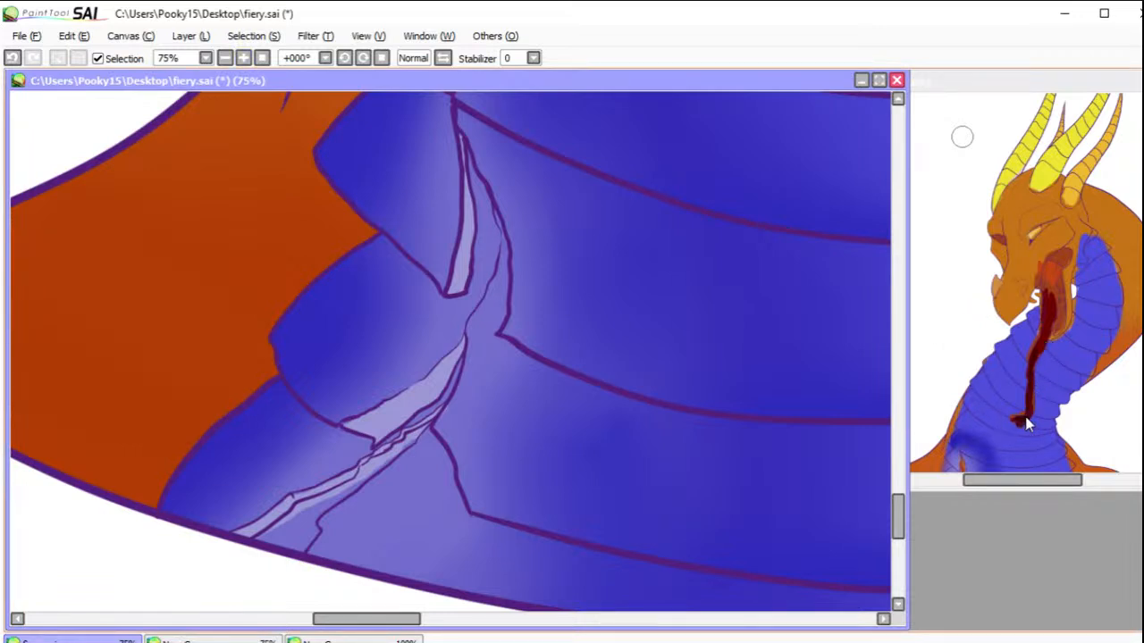
left_click(1050, 304)
scroll(996, 393, "down", 3)
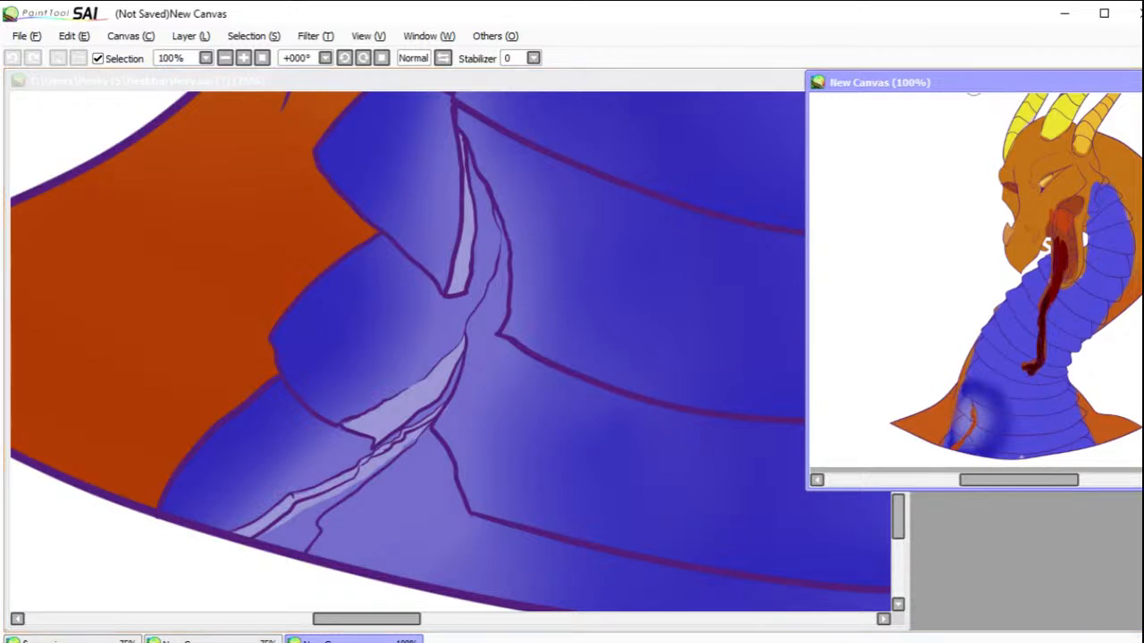
left_click_drag(920, 420, 1019, 470)
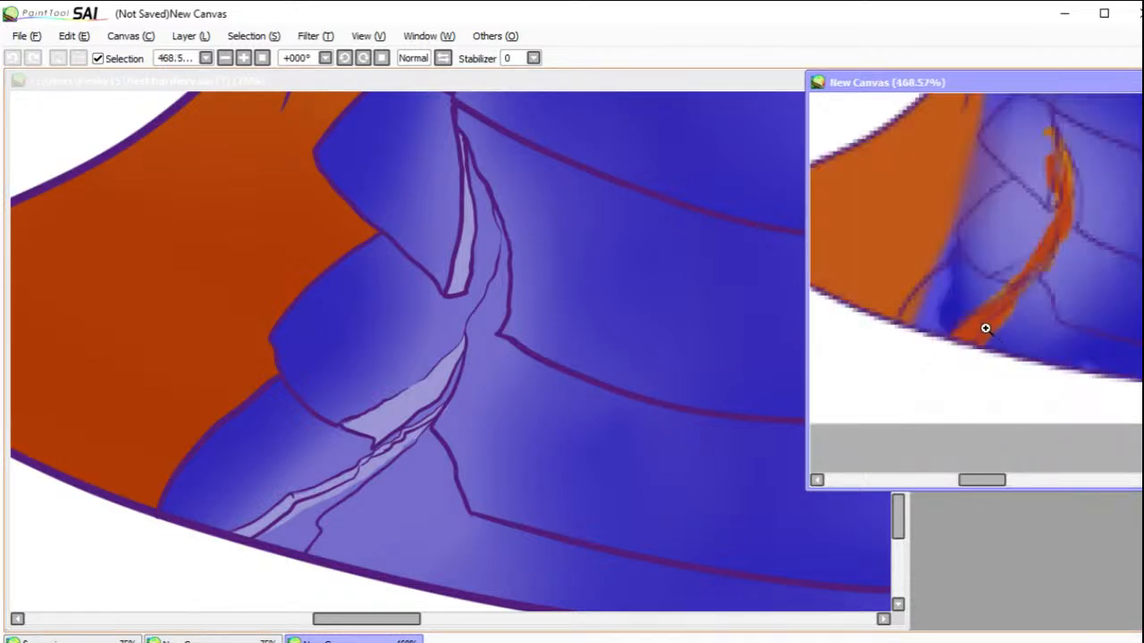
left_click(263, 58)
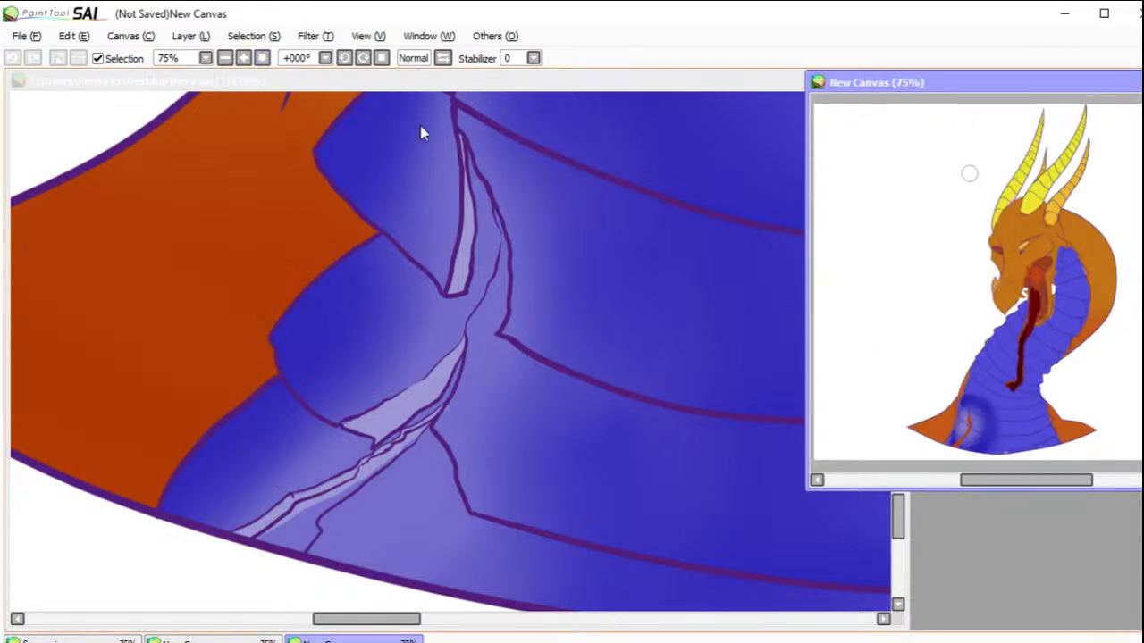
left_click(244, 58)
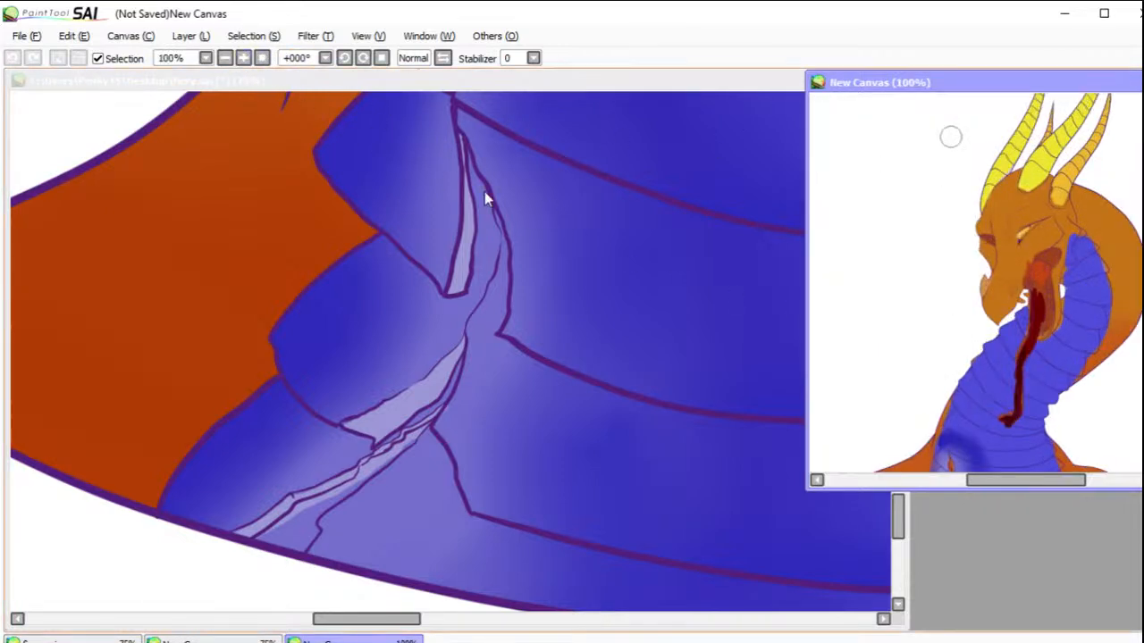
left_click_drag(1043, 275, 1062, 232)
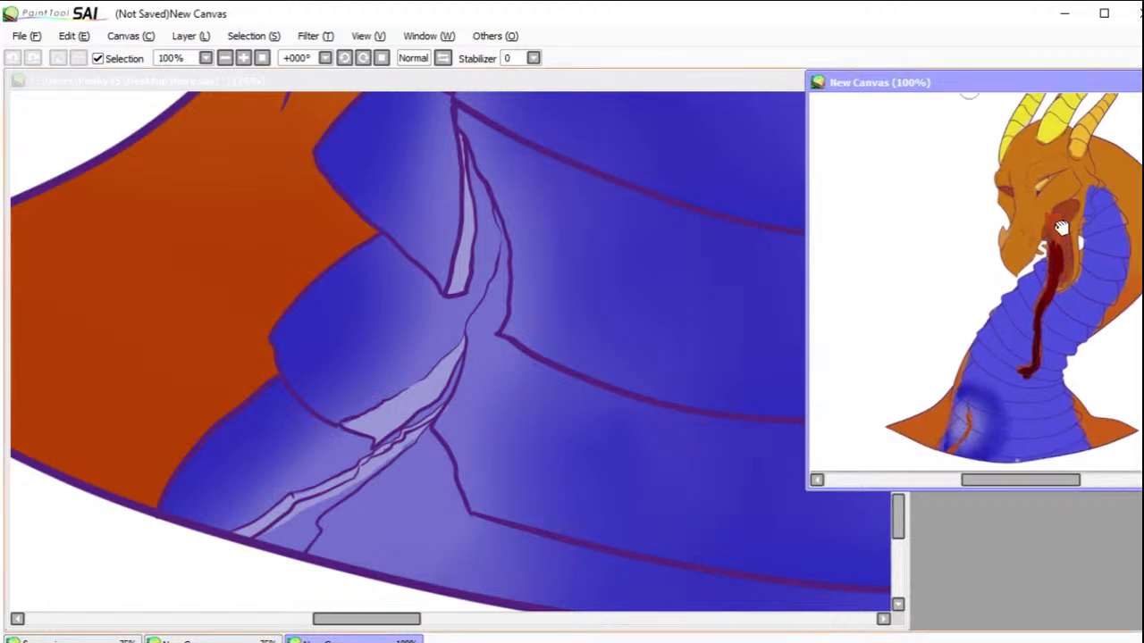
left_click(517, 384)
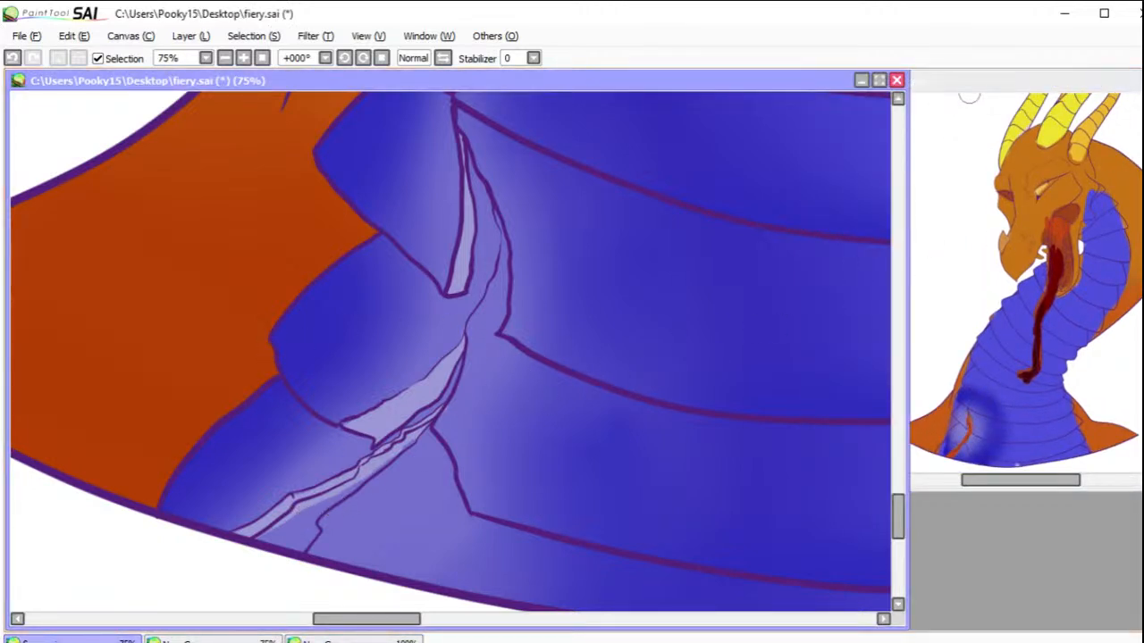
Step: Select the lowest crack opening between the chest plates, paint it red-orange, and deselect it
left_click(306, 518)
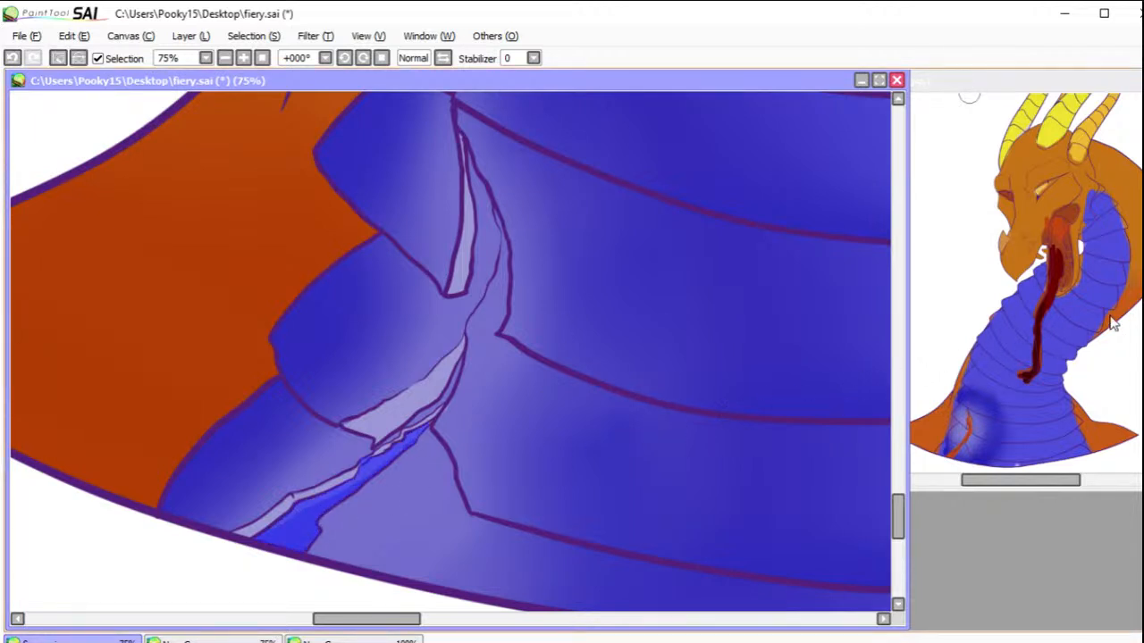
key("b")
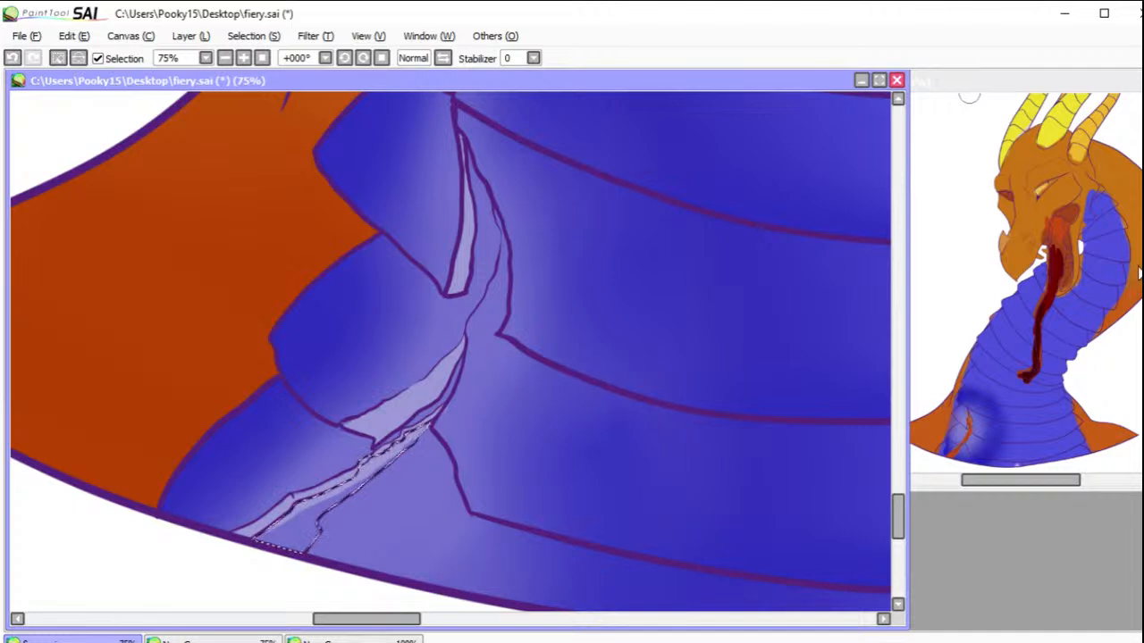
mouse_move(286, 527)
left_mouse_down()
mouse_move(306, 503)
mouse_move(349, 497)
mouse_move(352, 515)
mouse_move(431, 431)
left_mouse_up()
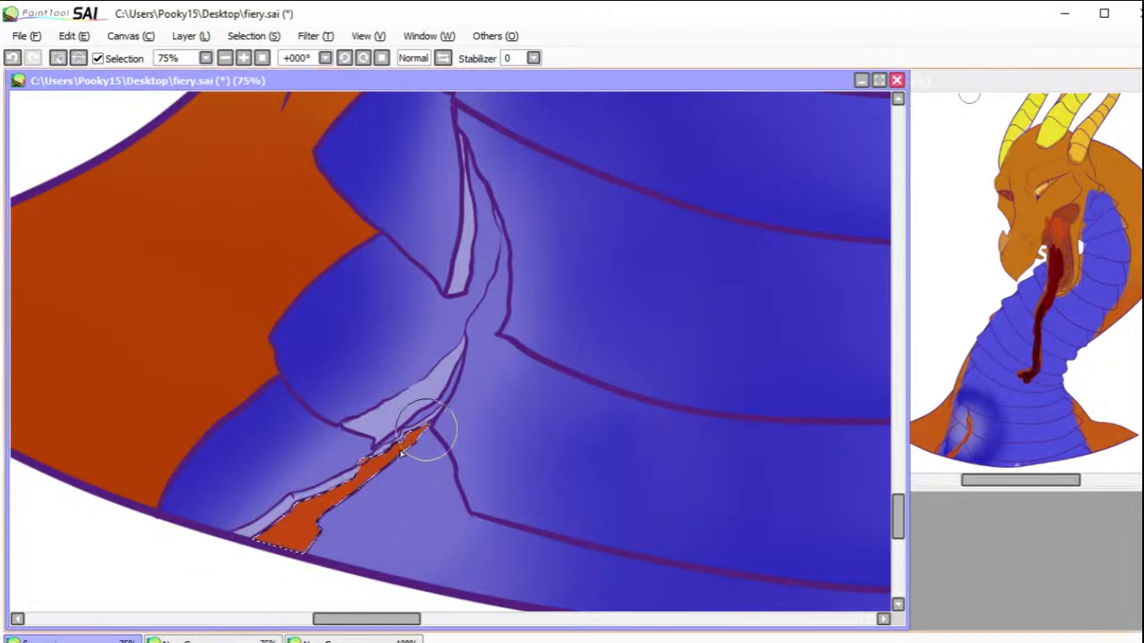
left_click(56, 58)
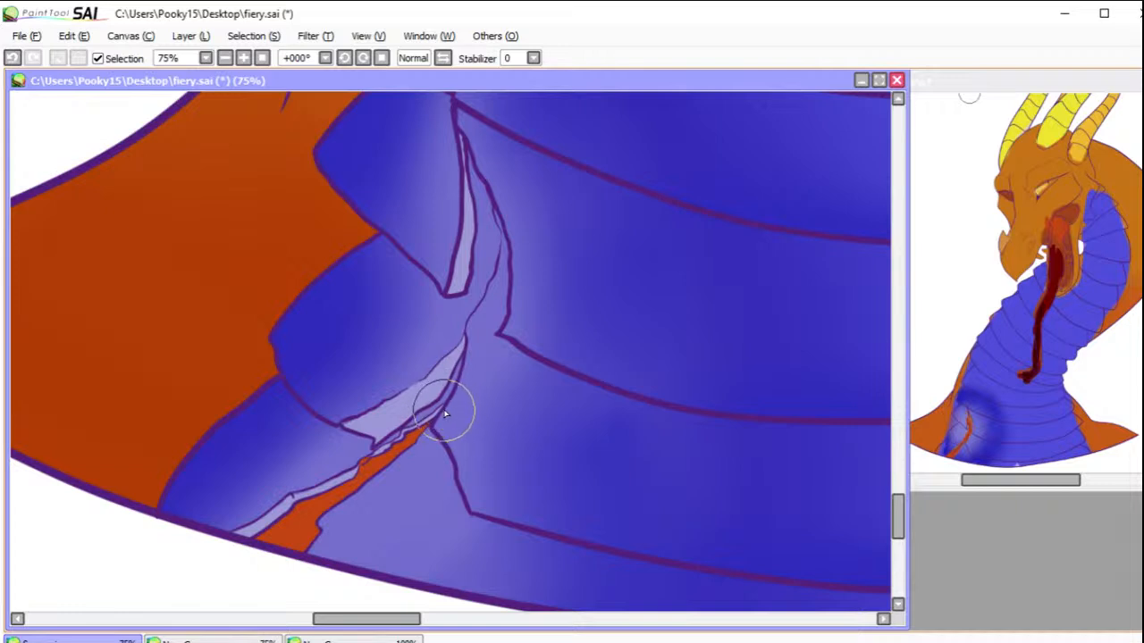
Step: Select the cracked side plate with its adjoining wide plate, brush deeper blue into the crack's upper end, and deselect
mouse_move(310, 532)
left_mouse_down()
mouse_move(343, 473)
mouse_move(371, 470)
mouse_move(368, 458)
mouse_move(360, 492)
mouse_move(339, 465)
mouse_move(367, 452)
left_mouse_up()
right_click(356, 455)
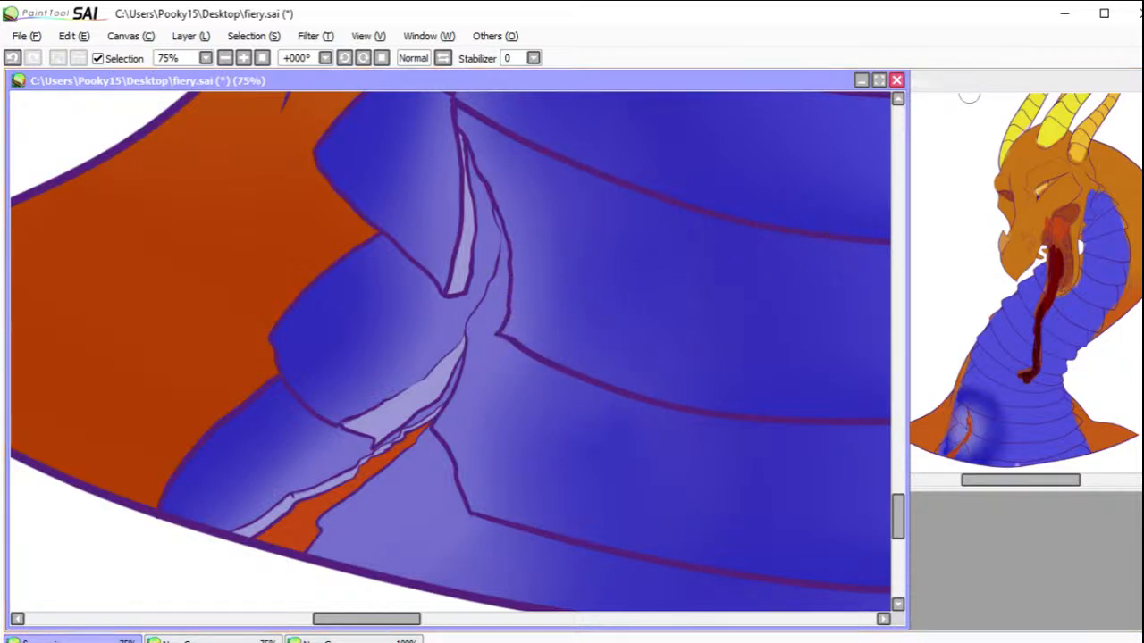
left_click(424, 322)
left_click(569, 407)
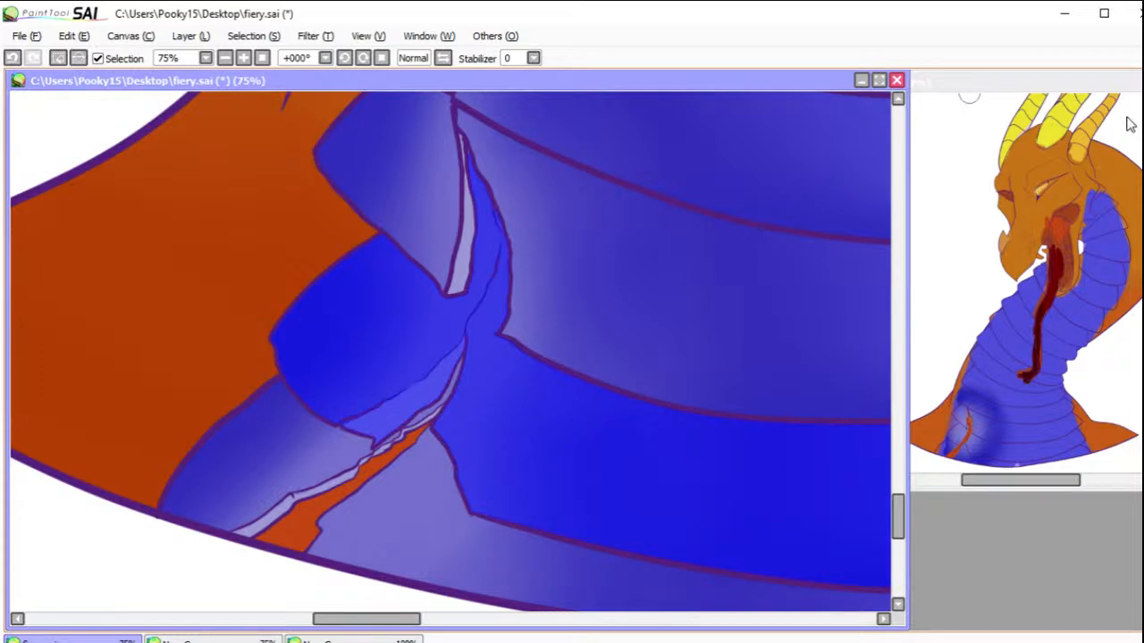
key("b")
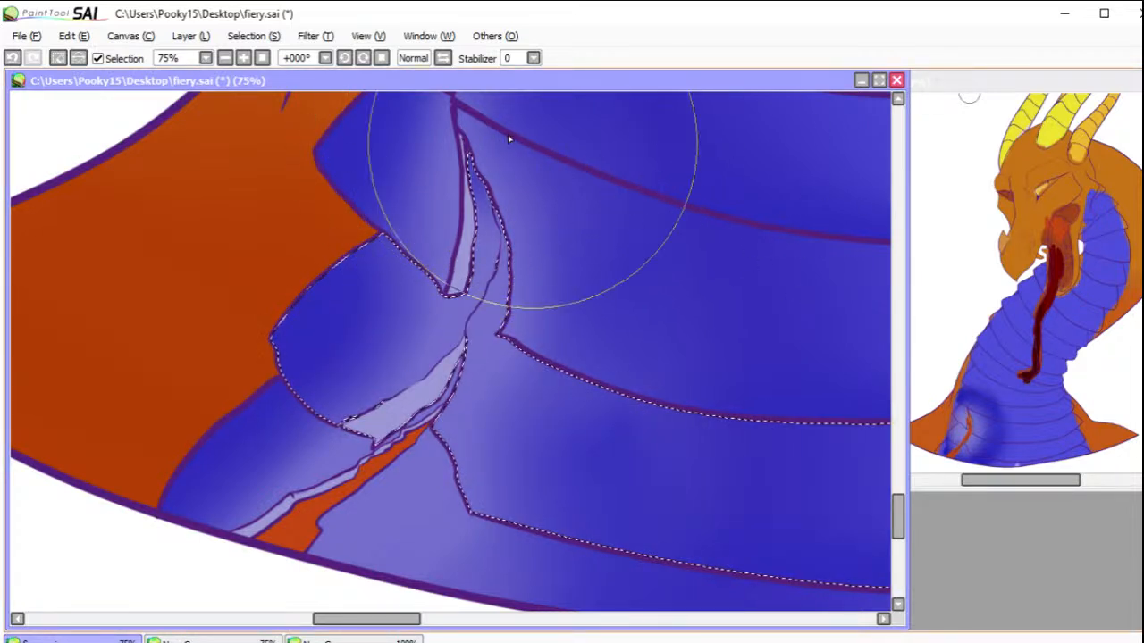
mouse_move(502, 186)
left_mouse_down()
mouse_move(488, 176)
mouse_move(488, 202)
left_mouse_up()
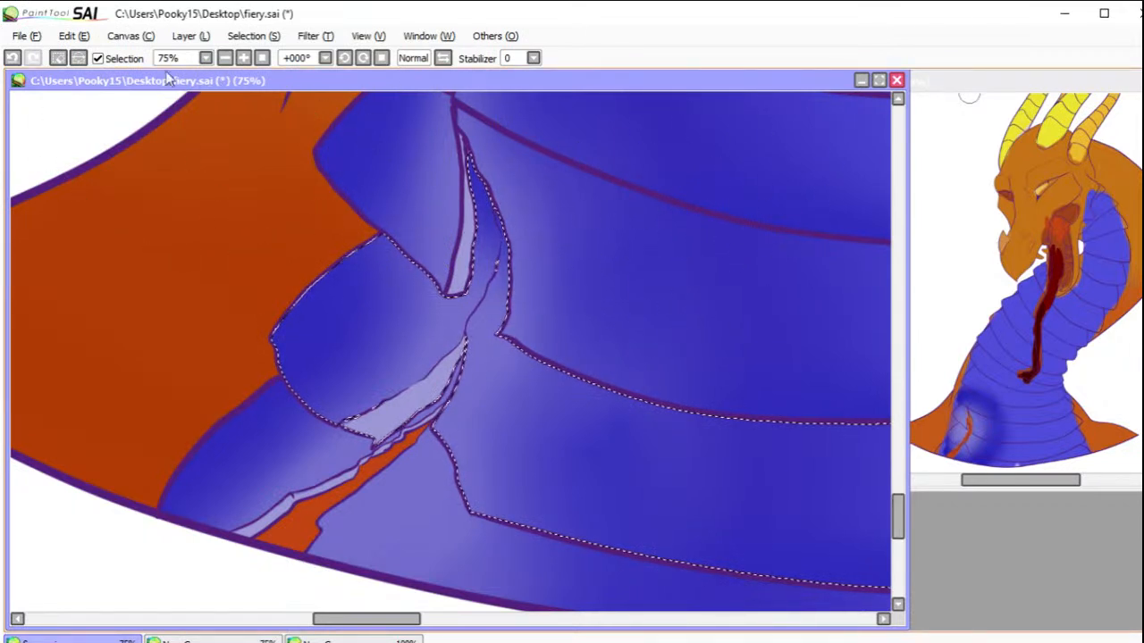
key("ctrl+d")
Step: Brush soft red-orange over the back of the mouth, blending through dark red to near-black along the tongue to its forked tip
left_click(261, 58)
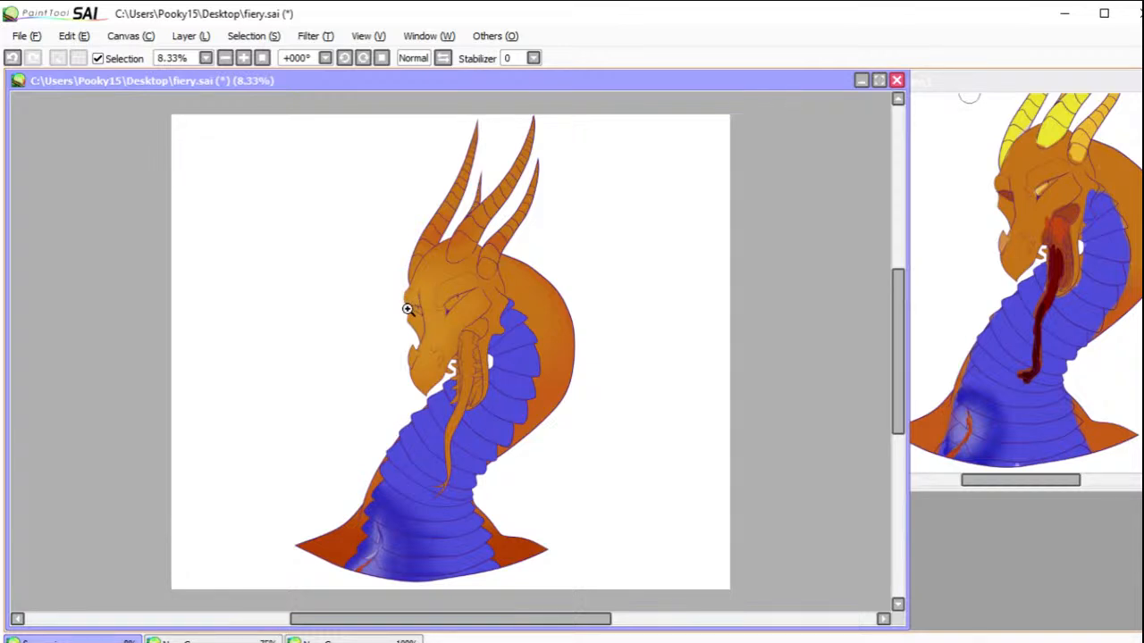
left_click_drag(401, 276, 535, 529)
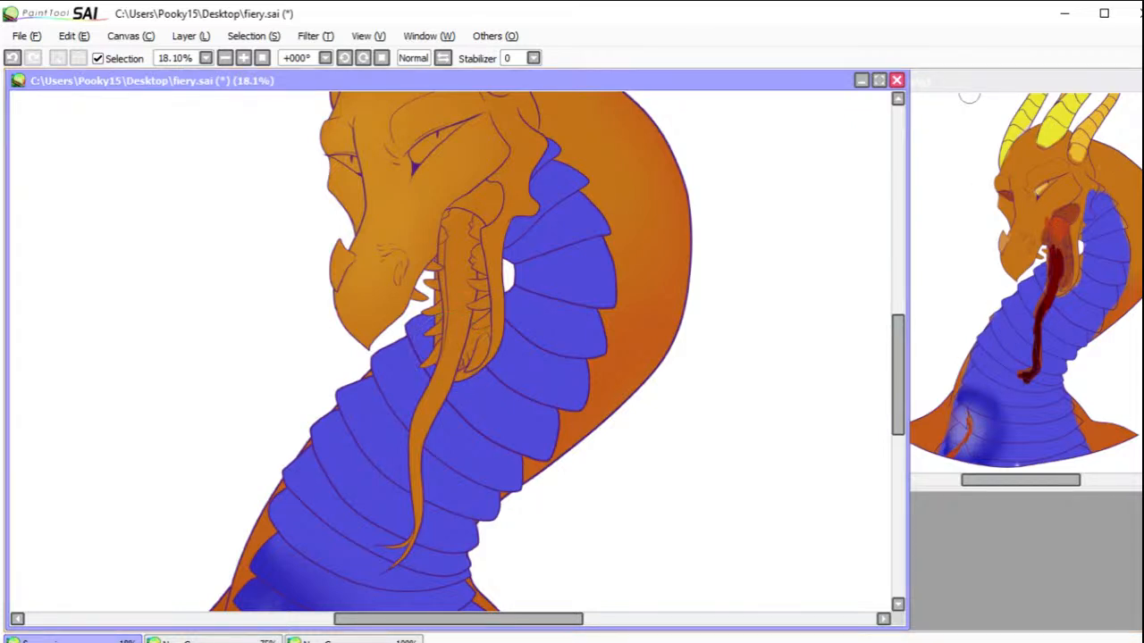
mouse_move(547, 259)
left_mouse_down()
mouse_move(469, 216)
mouse_move(467, 258)
mouse_move(486, 241)
mouse_move(457, 265)
mouse_move(502, 243)
left_mouse_up()
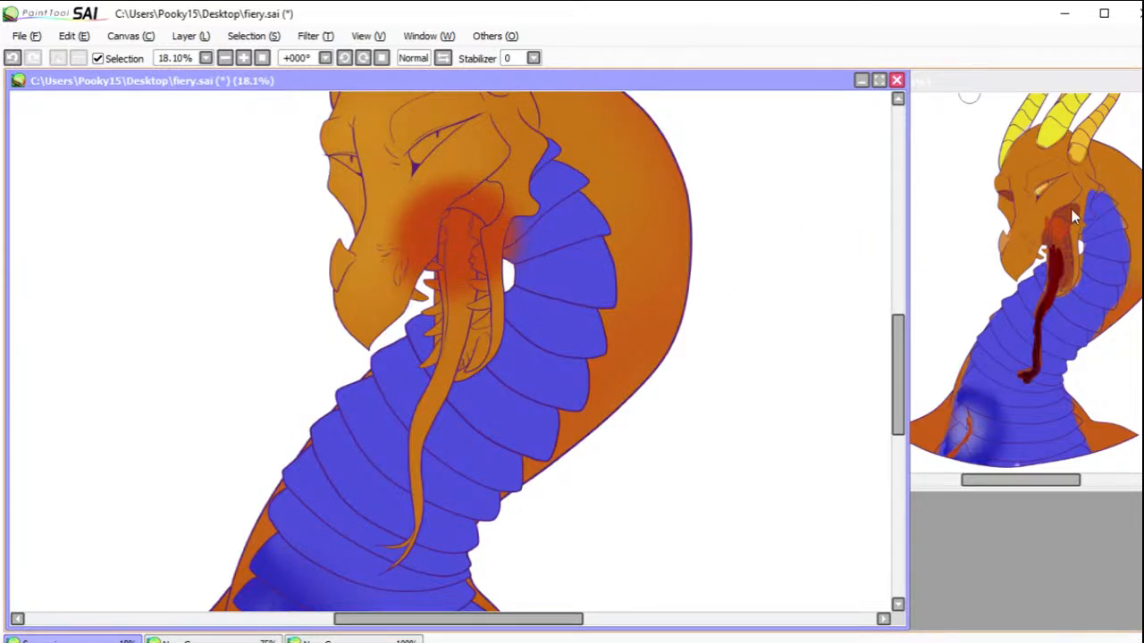
mouse_move(464, 296)
left_mouse_down()
mouse_move(474, 345)
mouse_move(454, 353)
mouse_move(465, 362)
mouse_move(433, 363)
mouse_move(462, 341)
mouse_move(429, 420)
left_mouse_up()
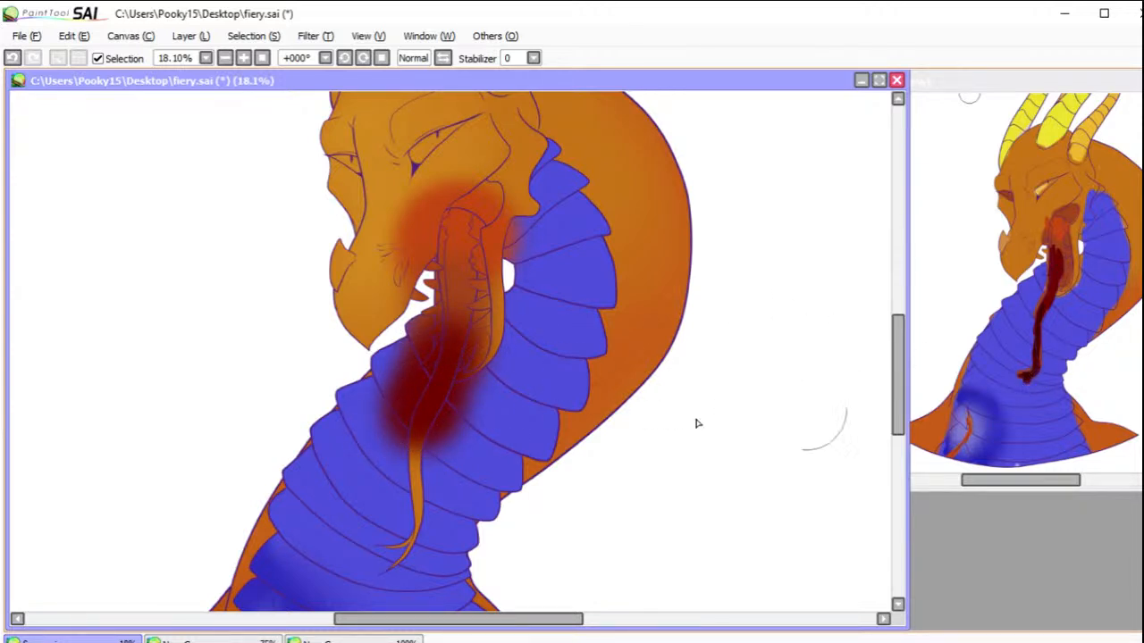
mouse_move(416, 403)
left_mouse_down()
mouse_move(425, 475)
mouse_move(380, 554)
mouse_move(389, 564)
mouse_move(400, 549)
mouse_move(430, 555)
mouse_move(393, 541)
mouse_move(376, 559)
mouse_move(422, 527)
left_mouse_up()
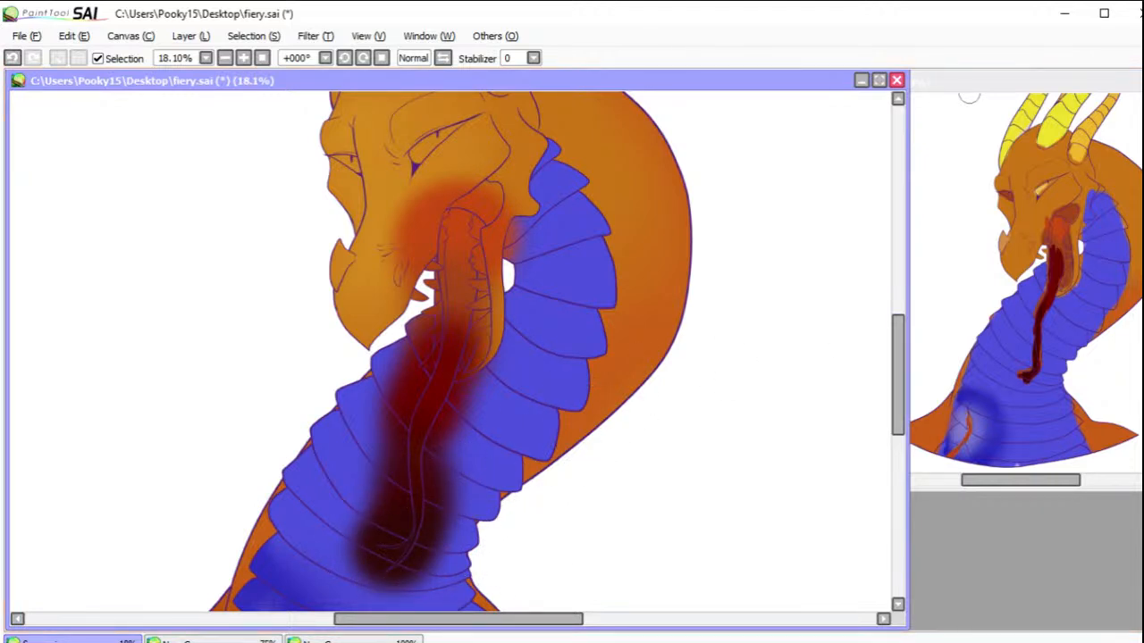
mouse_move(458, 347)
left_mouse_down()
mouse_move(449, 354)
mouse_move(464, 295)
mouse_move(444, 318)
left_mouse_up()
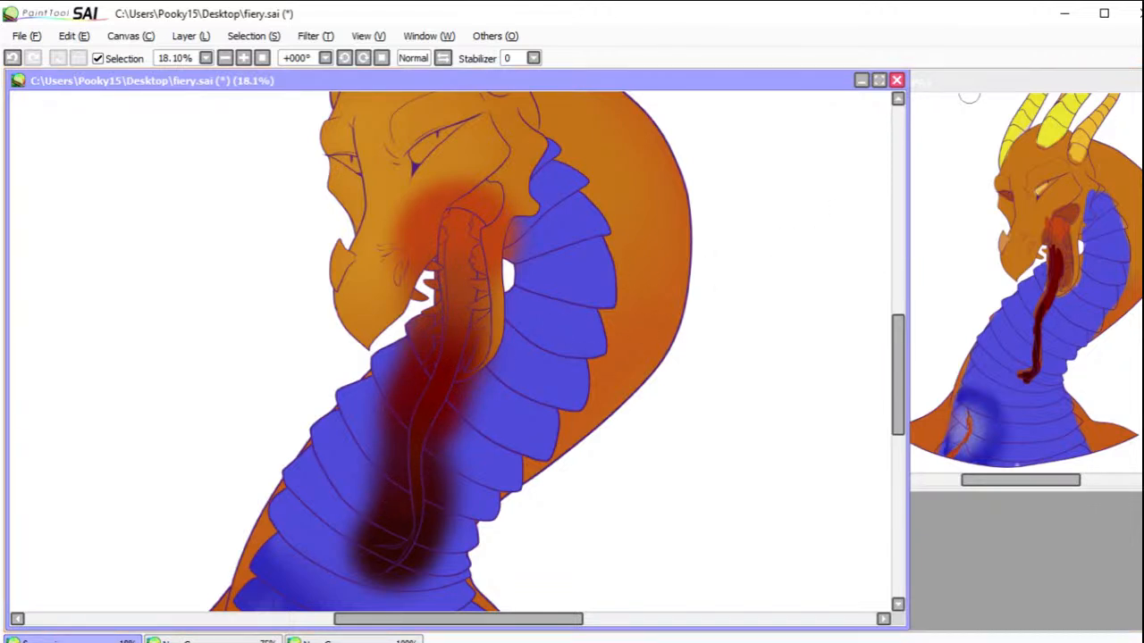
Step: Select the chest plates bordering the tongue and lower teeth, clear the dark red overspill back to plain blue, and deselect
mouse_move(370, 563)
left_mouse_down()
mouse_move(421, 560)
mouse_move(395, 520)
mouse_move(448, 529)
mouse_move(431, 488)
mouse_move(392, 450)
mouse_move(417, 396)
mouse_move(462, 427)
mouse_move(480, 403)
mouse_move(458, 385)
left_mouse_up()
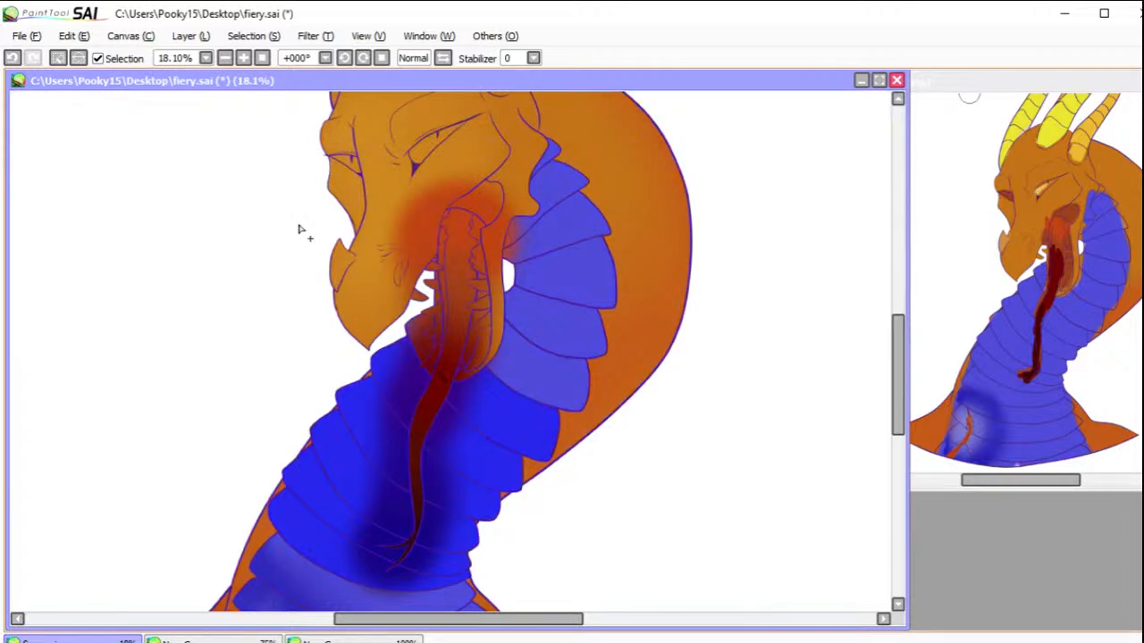
key("ctrl+z")
left_click_drag(416, 320, 425, 352)
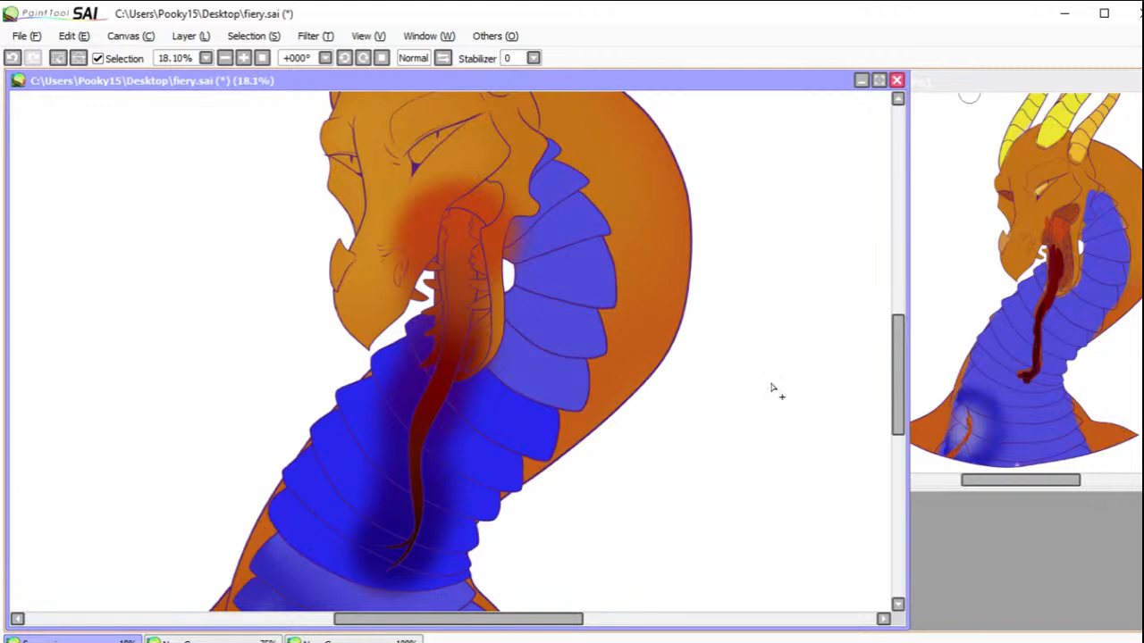
key("b")
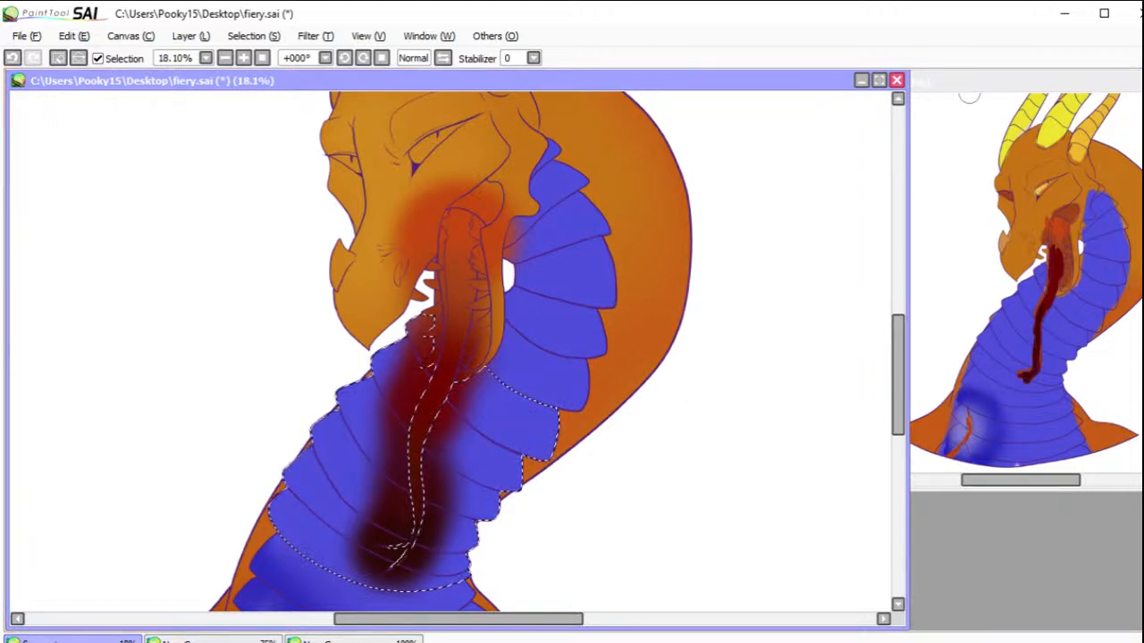
mouse_move(438, 313)
left_mouse_down()
mouse_move(382, 331)
mouse_move(394, 362)
left_mouse_up()
mouse_move(463, 365)
left_mouse_down()
mouse_move(514, 406)
mouse_move(348, 502)
mouse_move(317, 544)
mouse_move(332, 560)
mouse_move(380, 569)
mouse_move(513, 533)
mouse_move(451, 565)
left_mouse_up()
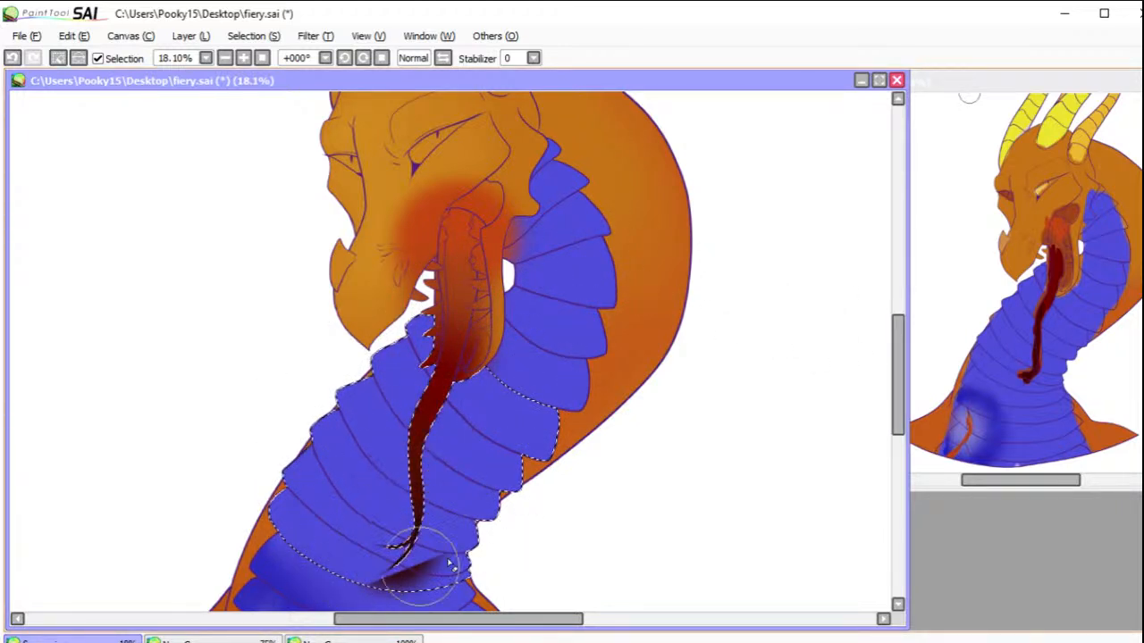
left_click(57, 58)
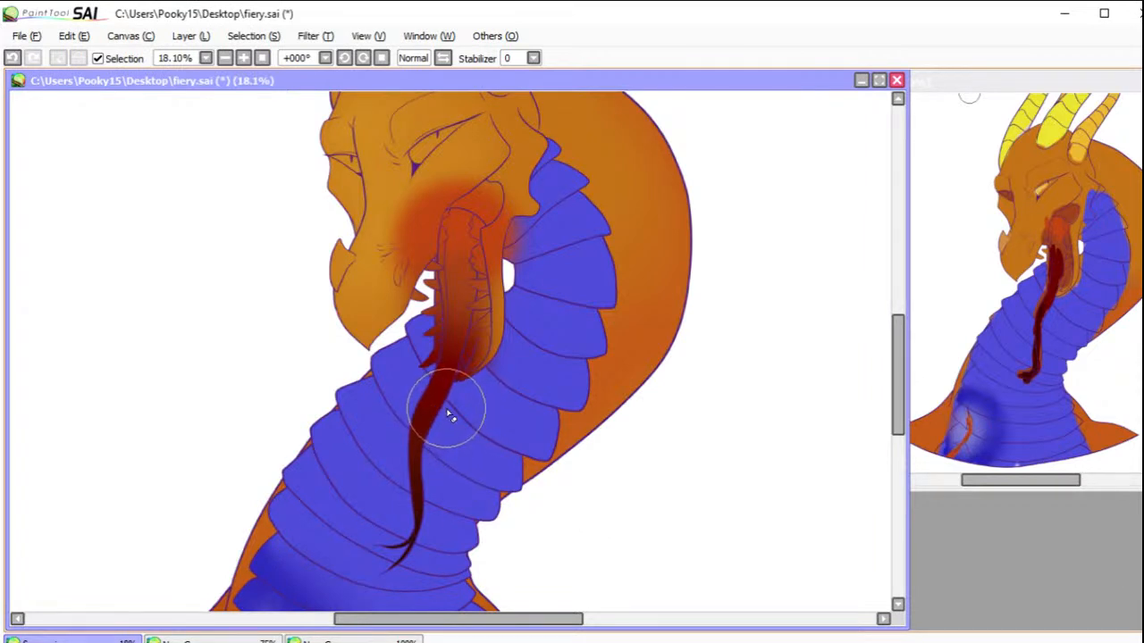
Step: Undo the last change and brush away the dark smudge on the wide chest plates below the tongue's forked tip
left_click(12, 58)
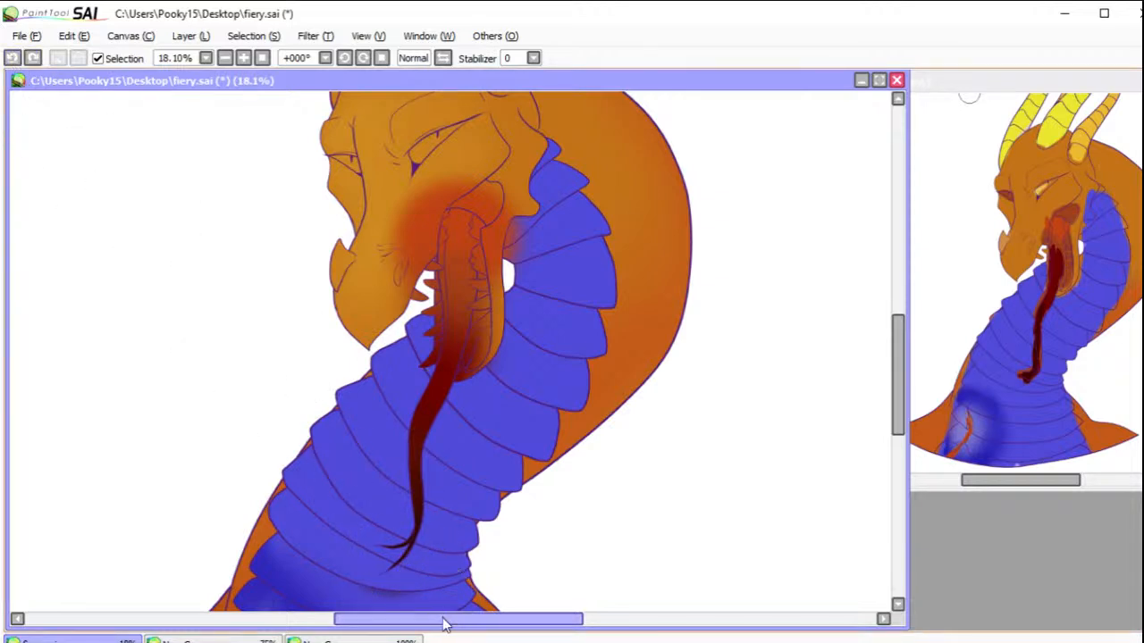
scroll(898, 402, "down", 2)
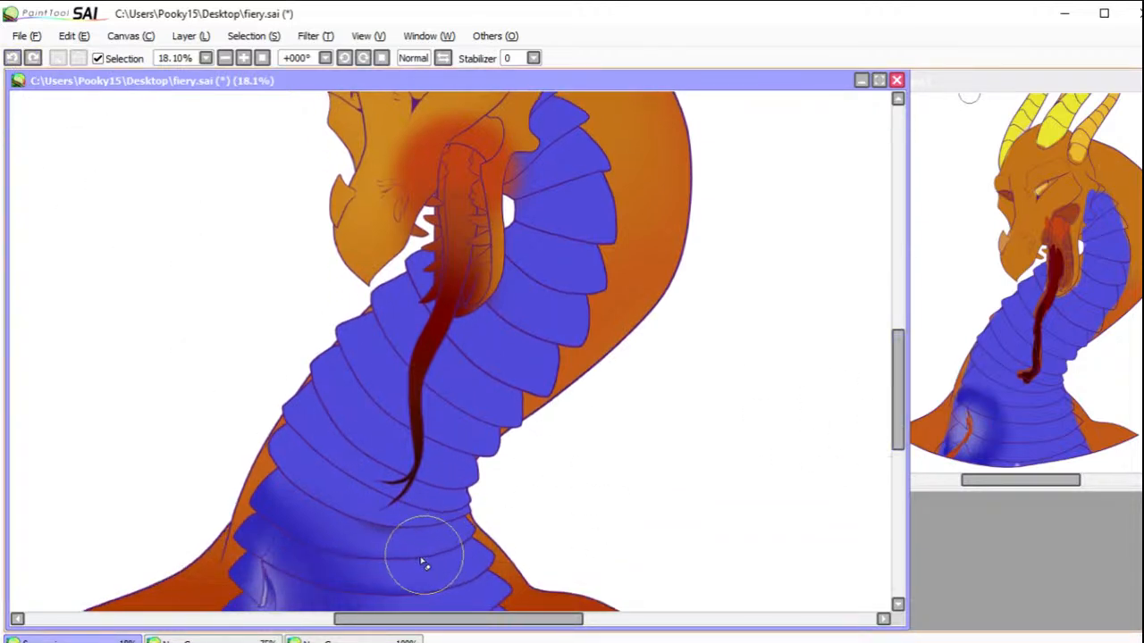
left_click_drag(365, 569, 268, 516)
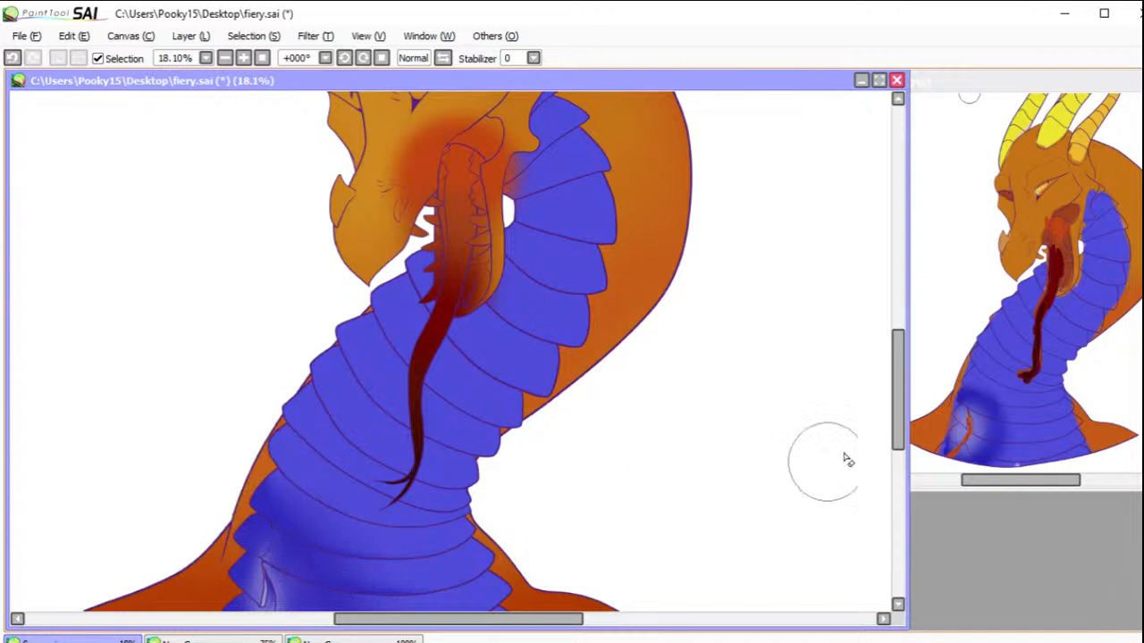
left_click_drag(896, 420, 900, 395)
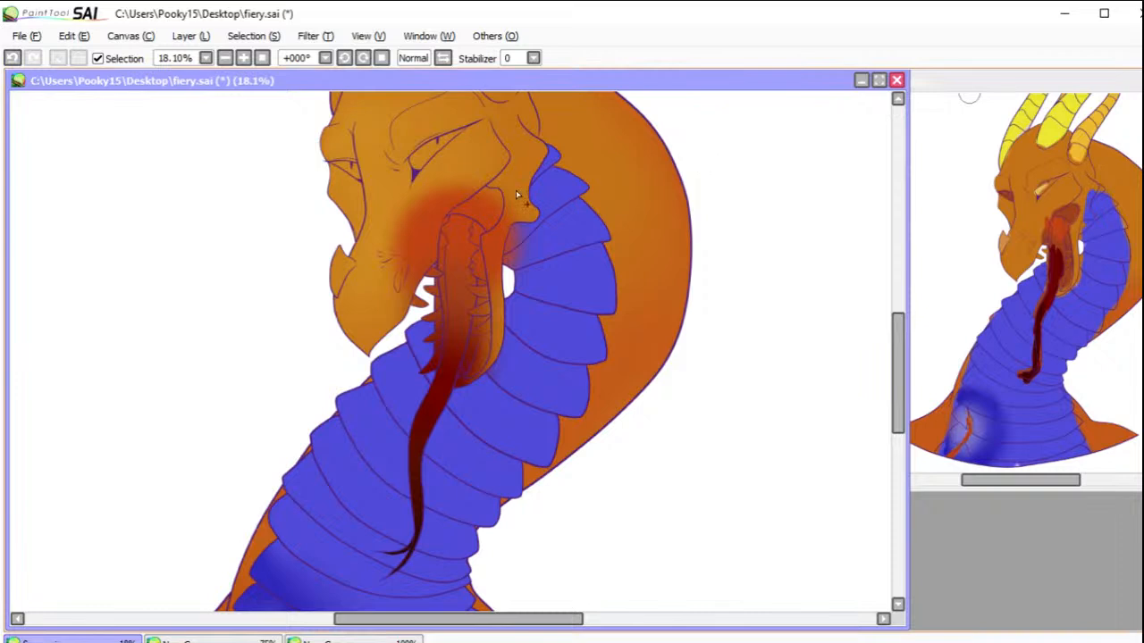
Step: Select the head, jaw, teeth and two neck plates around the mouth, clear the red overspill to their orange and blue, and deselect
left_click(425, 231)
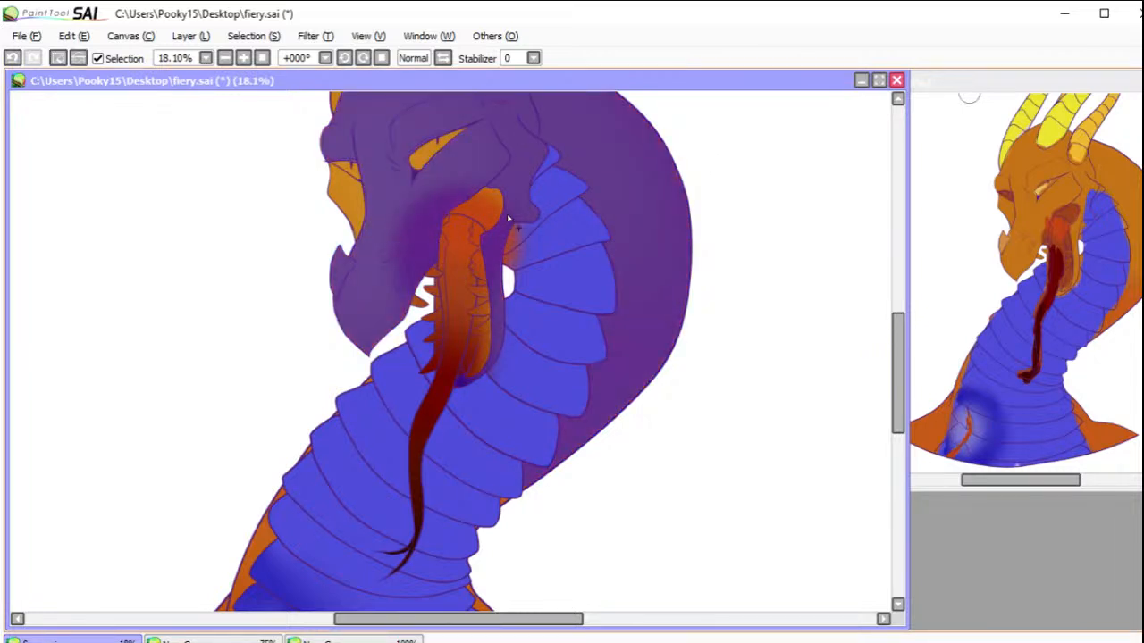
left_click(480, 208)
left_click(484, 361)
left_click(488, 331)
left_click(486, 309)
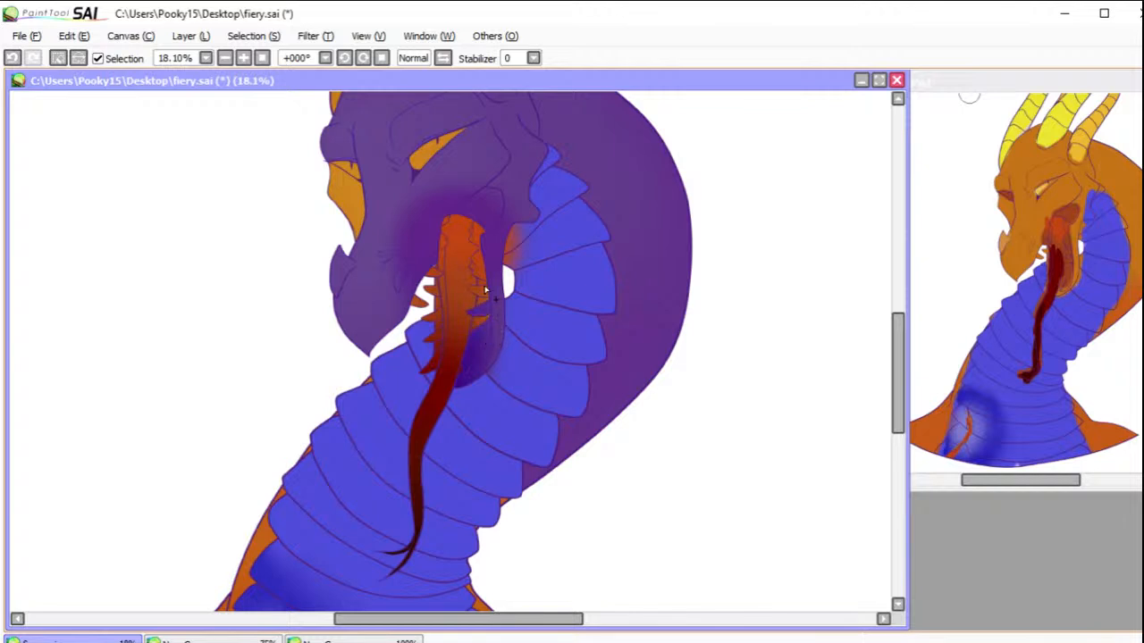
left_click(480, 272)
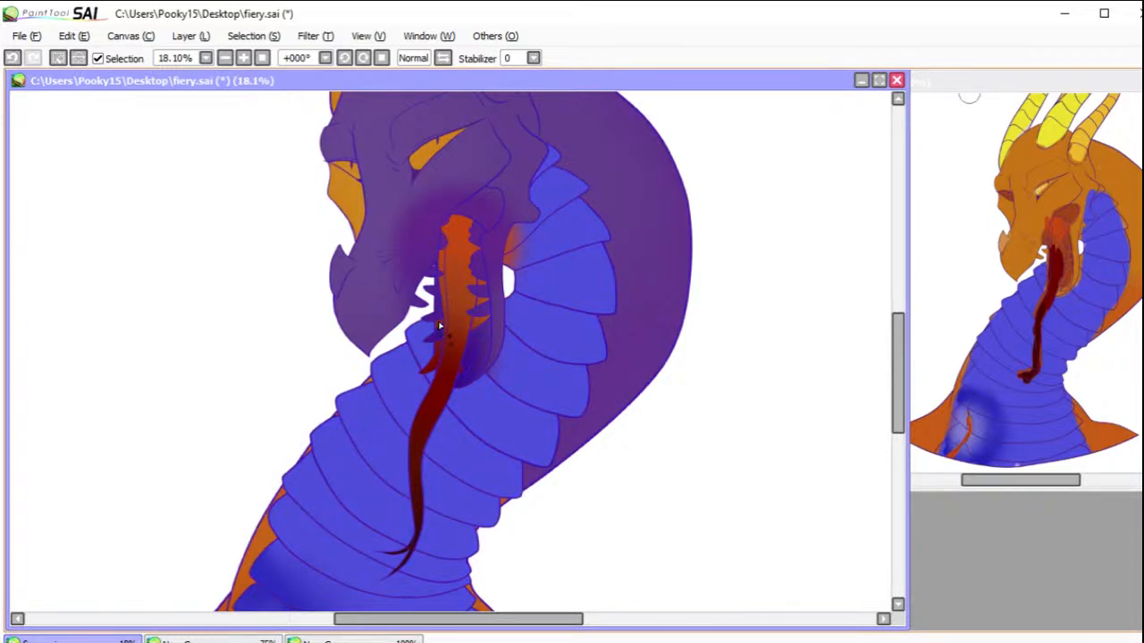
left_click(12, 57)
left_click(11, 58)
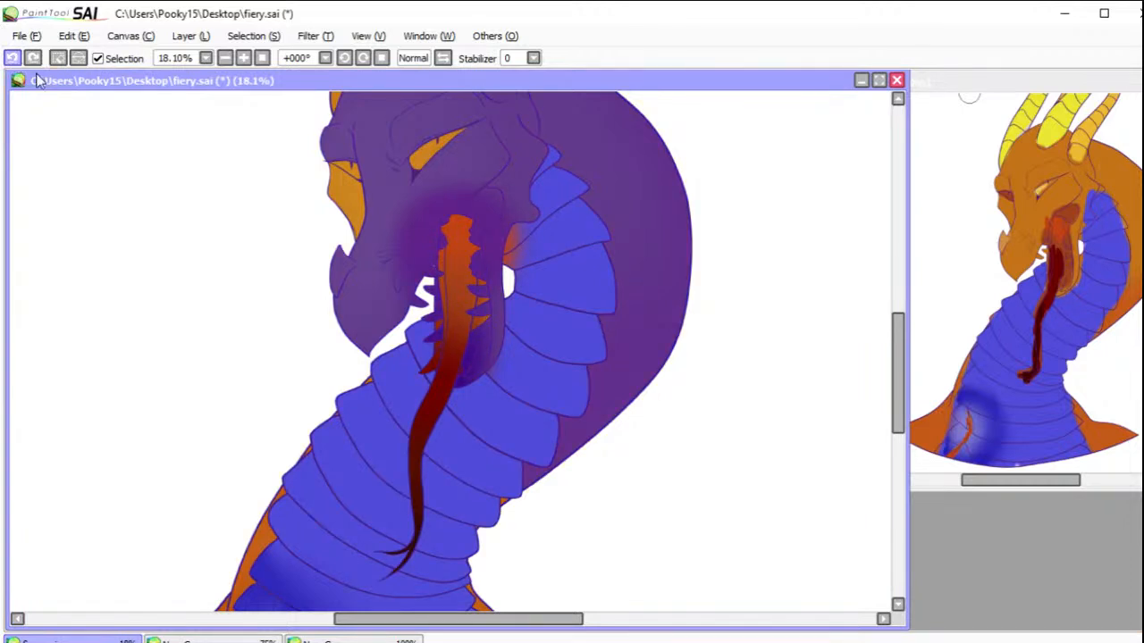
left_click(433, 367)
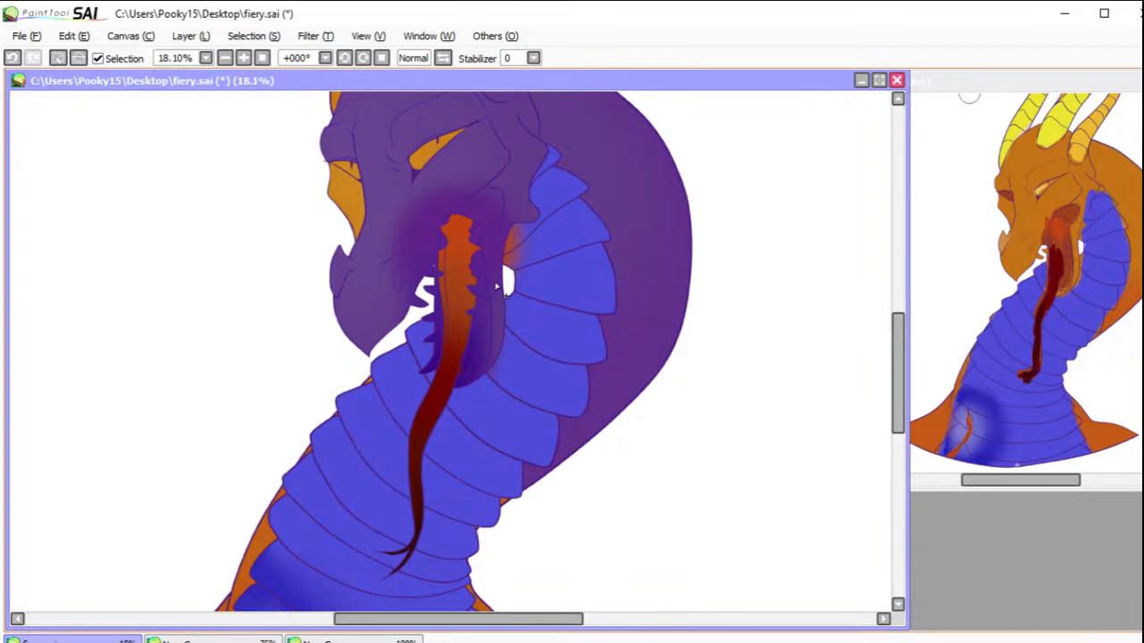
left_click(516, 257)
left_click(518, 237)
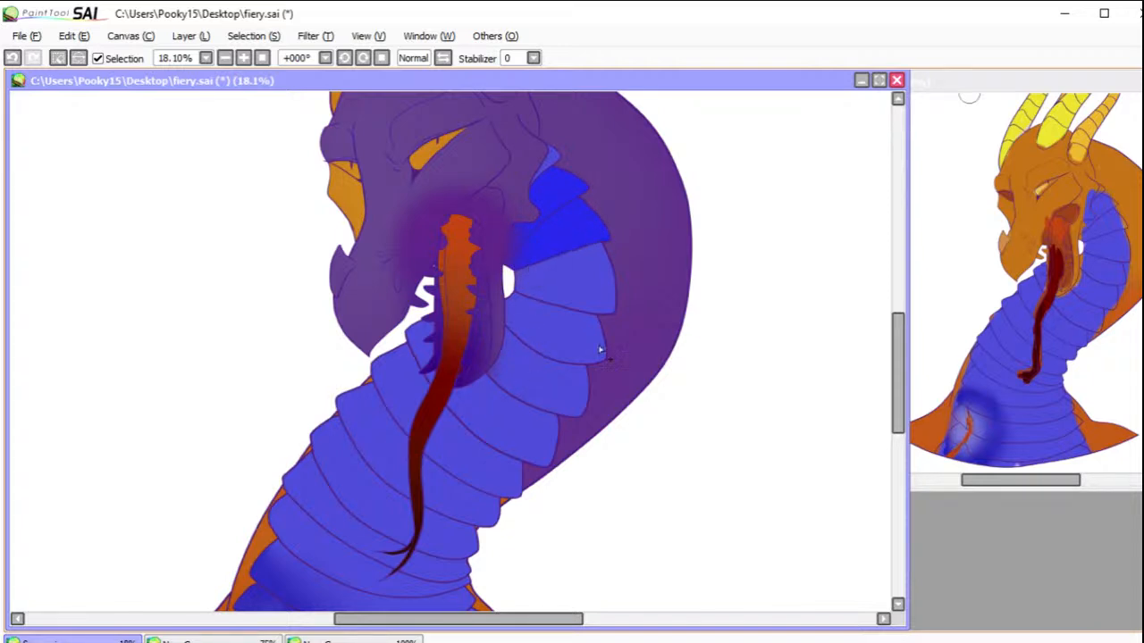
key("b")
mouse_move(446, 204)
left_mouse_down()
mouse_move(404, 235)
mouse_move(362, 217)
mouse_move(540, 223)
mouse_move(507, 284)
mouse_move(541, 331)
mouse_move(521, 358)
left_mouse_up()
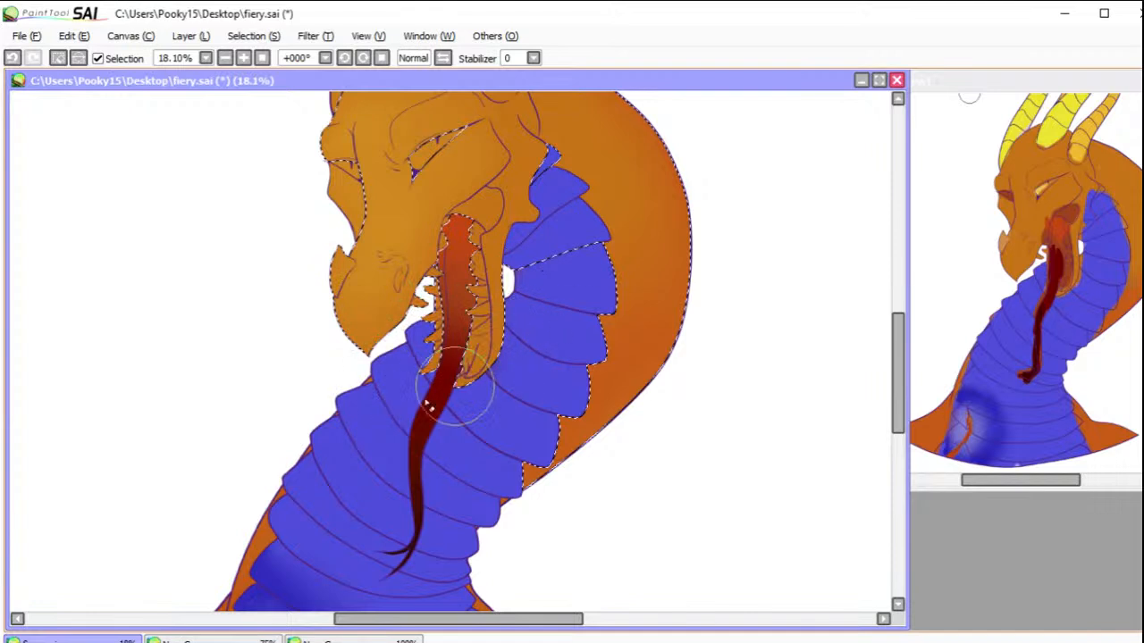
left_click(58, 58)
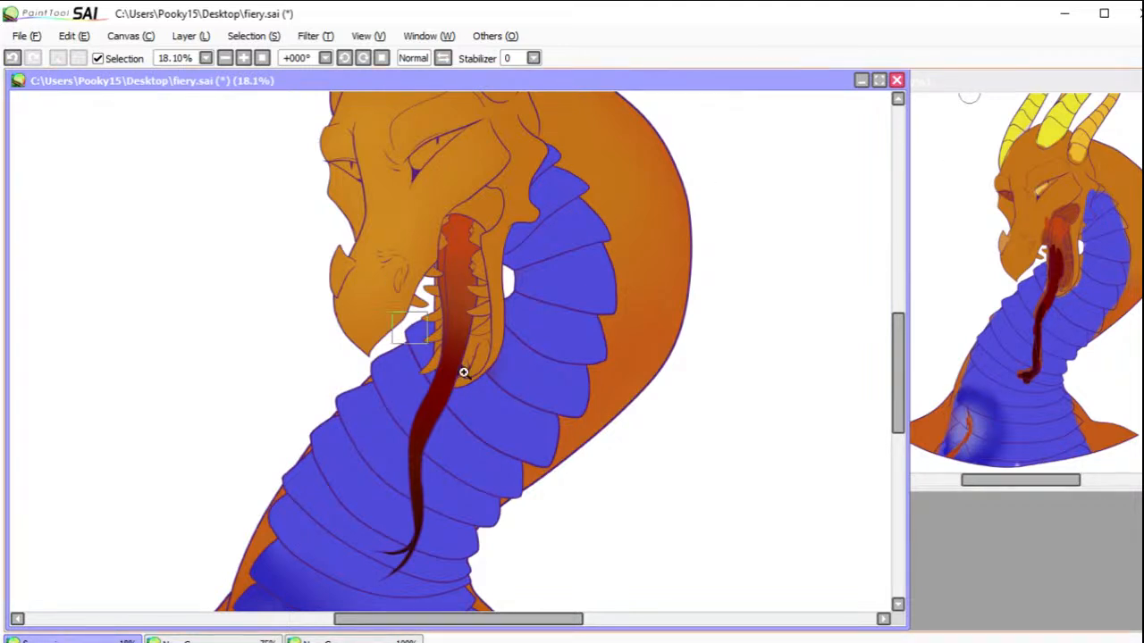
Step: Erase the leftover dark red patches beside the tongue near the tip of the lower jaw
left_click_drag(408, 331, 528, 433)
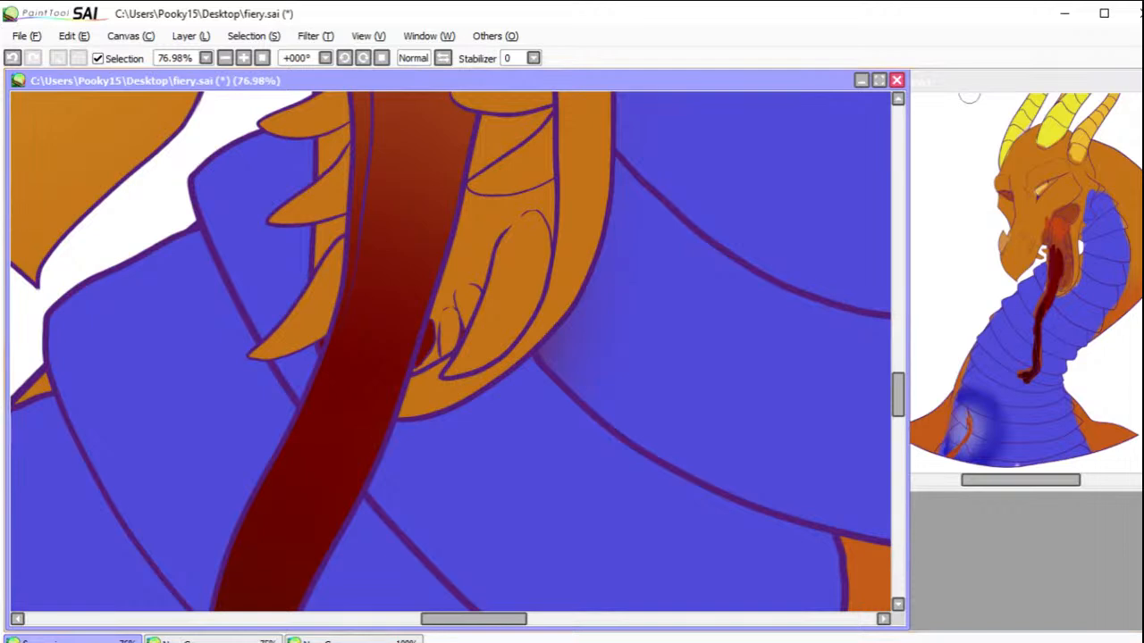
key("e")
mouse_move(438, 344)
left_mouse_down()
mouse_move(429, 331)
mouse_move(439, 339)
mouse_move(442, 327)
mouse_move(424, 357)
left_mouse_up()
mouse_move(333, 352)
left_mouse_down()
mouse_move(323, 332)
mouse_move(315, 350)
mouse_move(326, 331)
left_mouse_up()
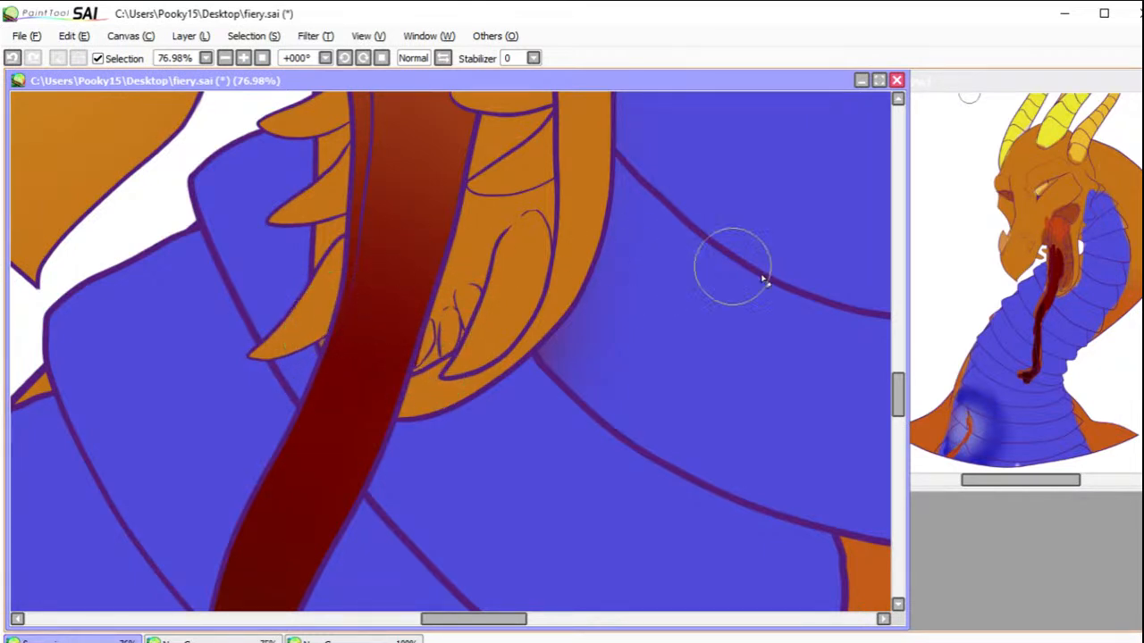
Step: Select the cheek membrane at the corner of the mouth and paint it red, lightening it to a soft pink
left_click_drag(583, 153, 618, 501)
left_click_drag(636, 417, 631, 495)
left_click_drag(621, 311, 626, 422)
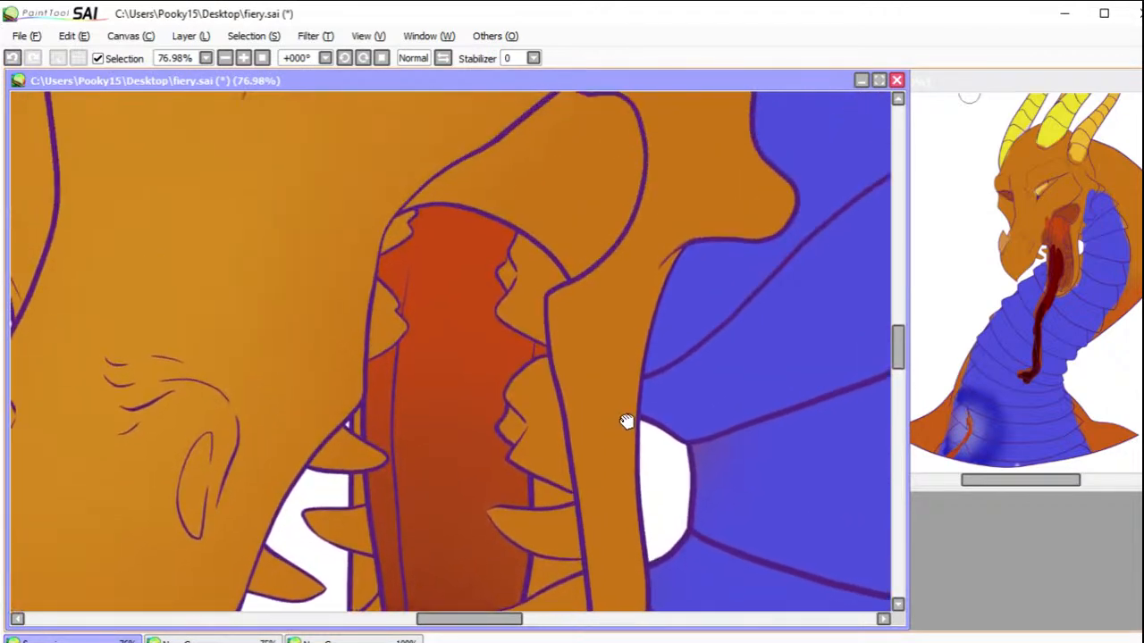
left_click(262, 58)
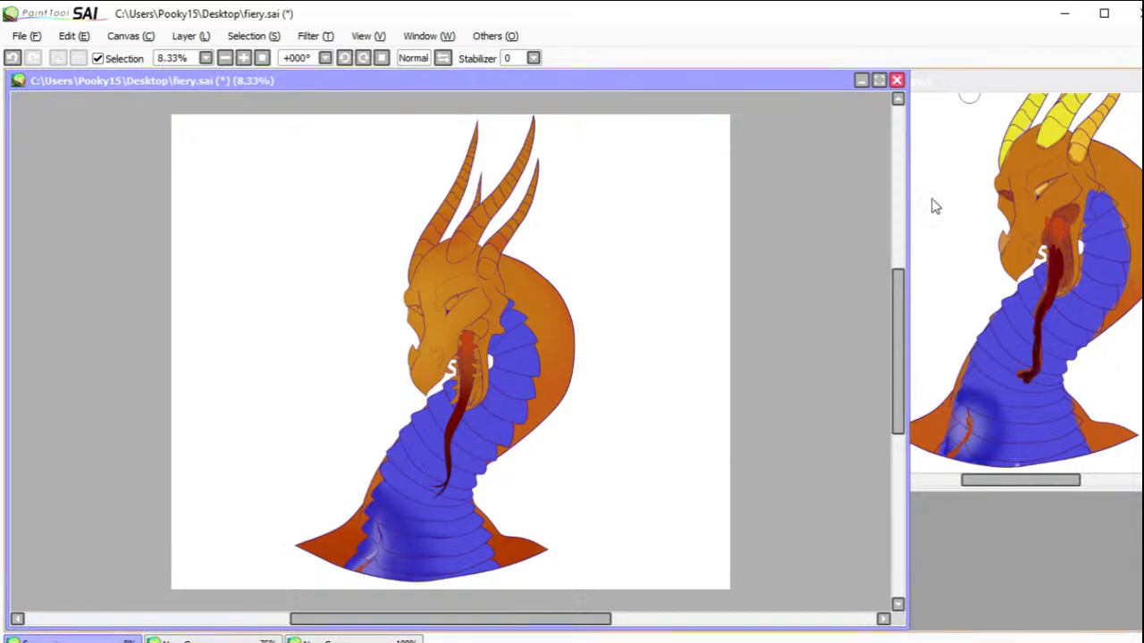
left_click_drag(390, 266, 545, 449)
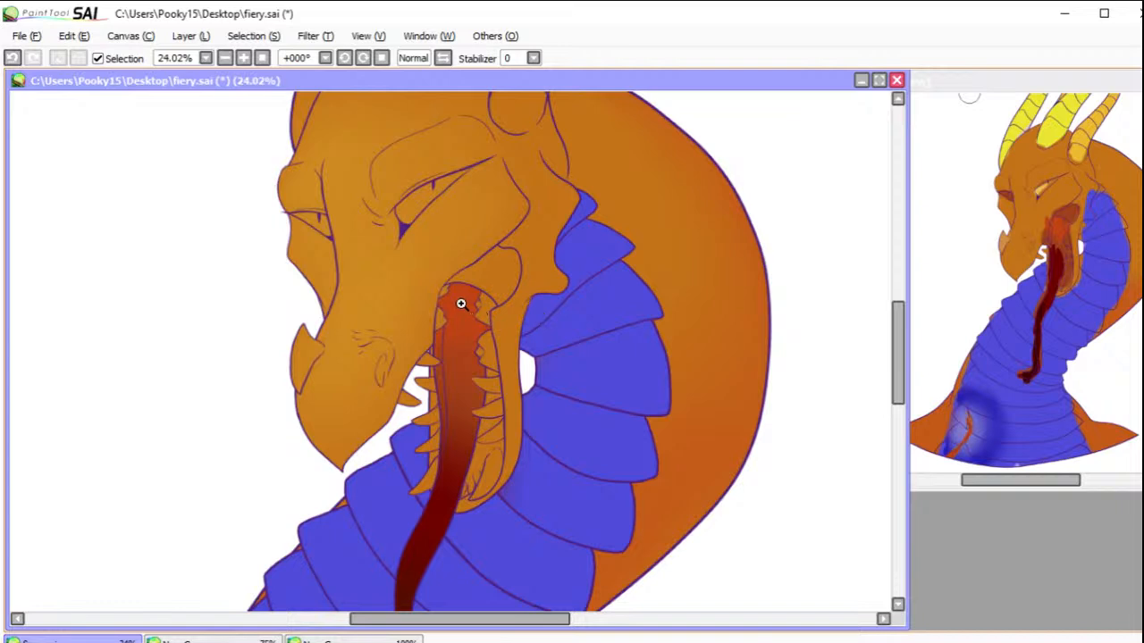
left_click(501, 279)
key("b")
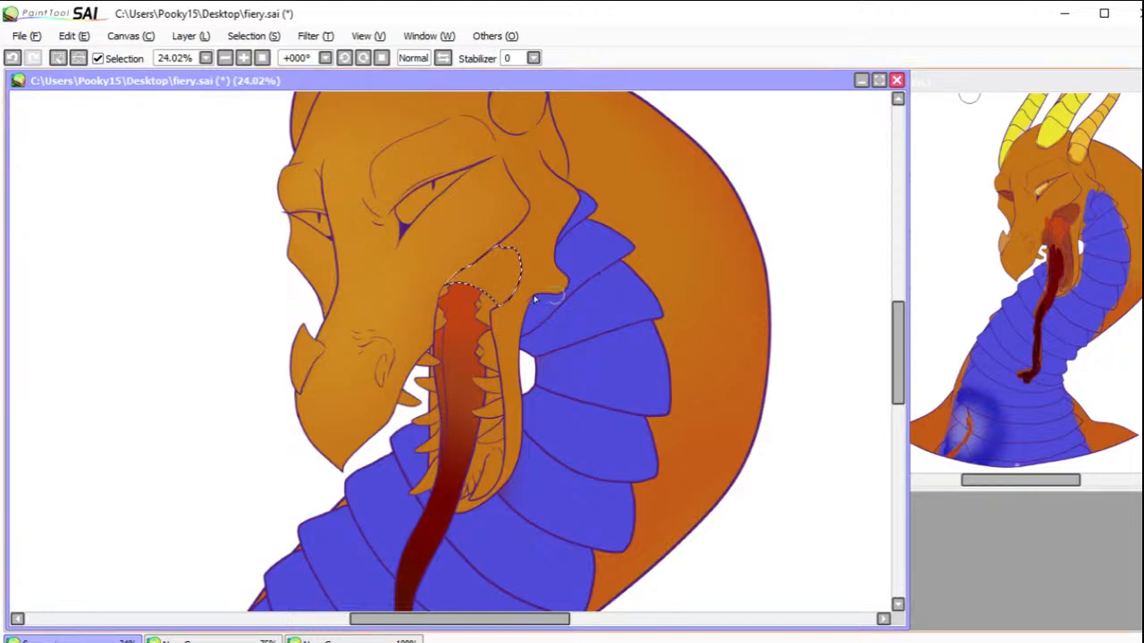
mouse_move(452, 280)
left_mouse_down()
mouse_move(526, 238)
mouse_move(445, 301)
mouse_move(528, 297)
left_mouse_up()
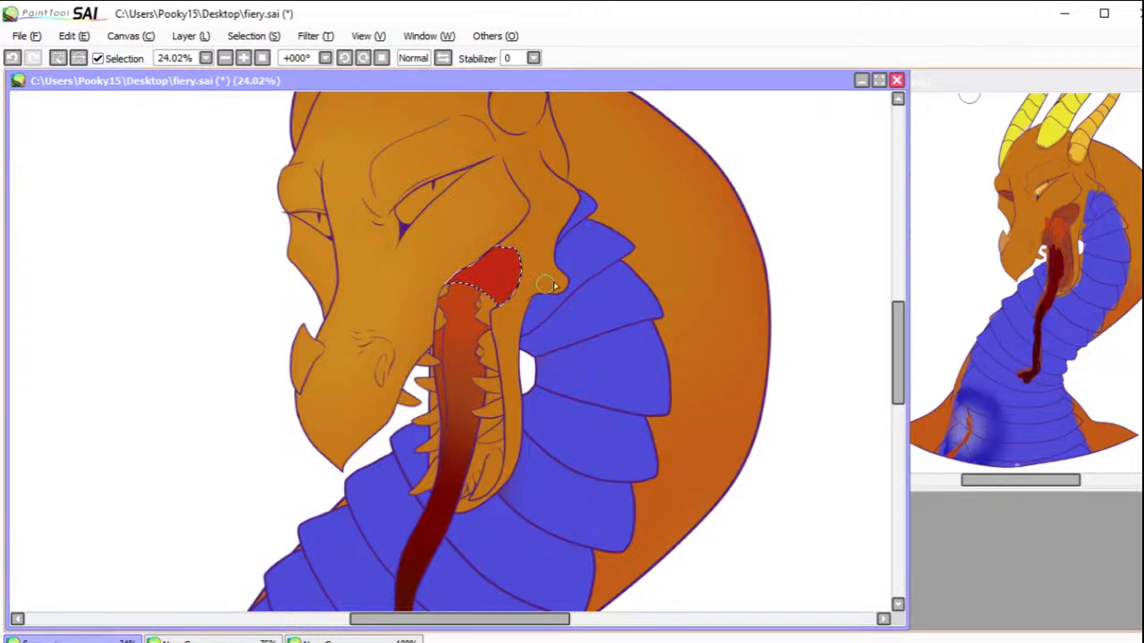
mouse_move(506, 234)
left_mouse_down()
mouse_move(487, 268)
mouse_move(424, 286)
mouse_move(539, 249)
mouse_move(465, 322)
left_mouse_up()
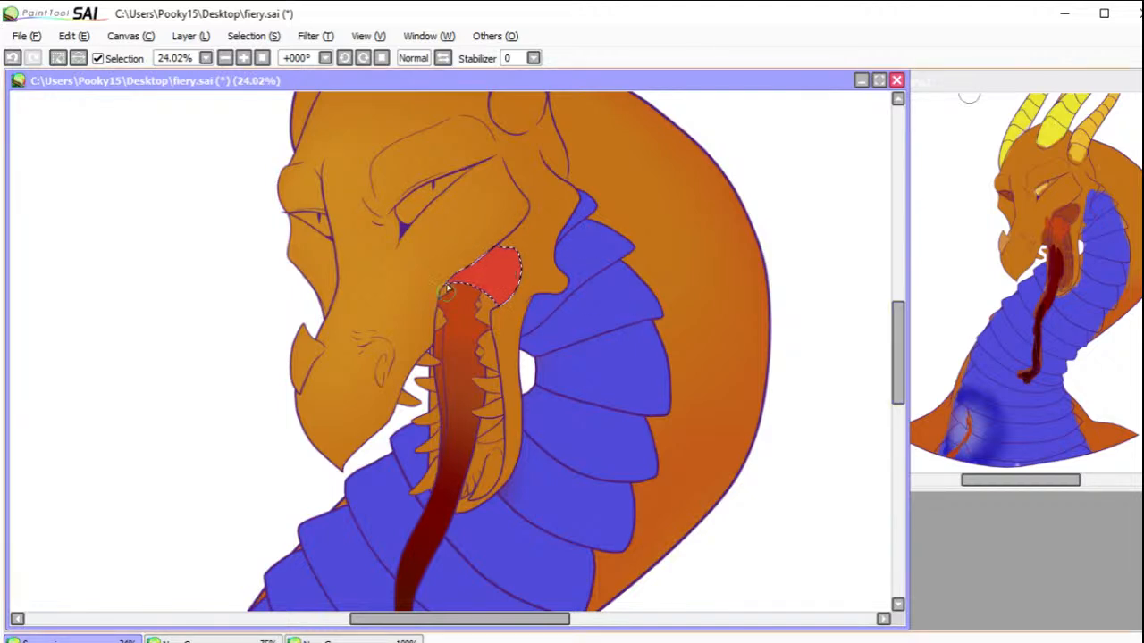
mouse_move(454, 279)
left_mouse_down()
mouse_move(533, 272)
mouse_move(499, 306)
left_mouse_up()
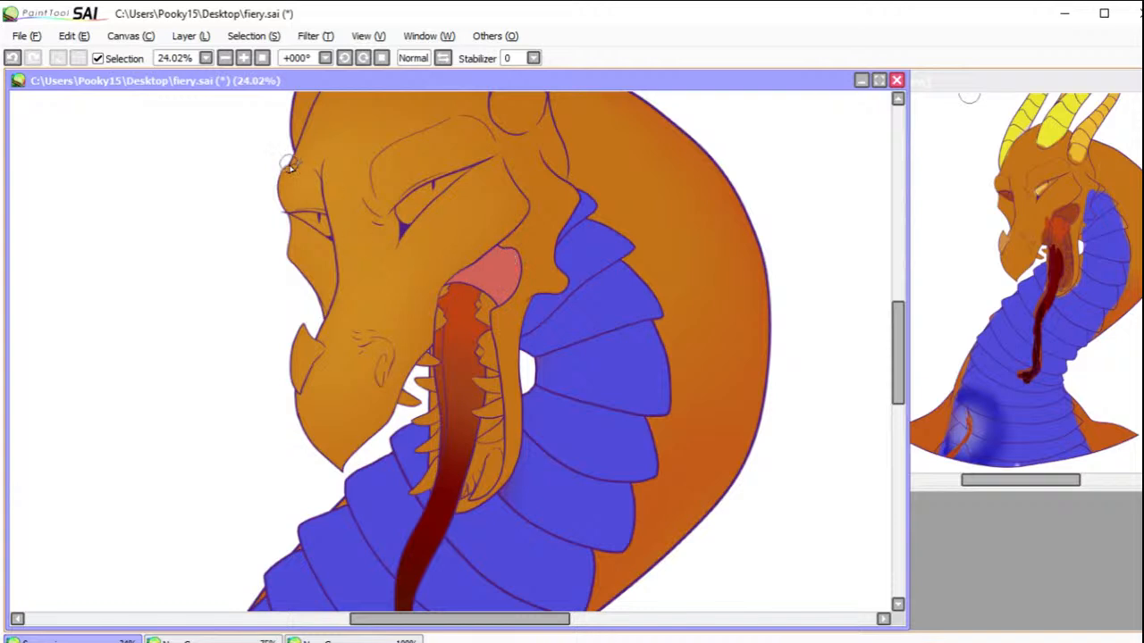
Step: Paint the gaps between the lower jaw's side teeth dark red below the edge of the tongue
left_click_drag(421, 213, 519, 302)
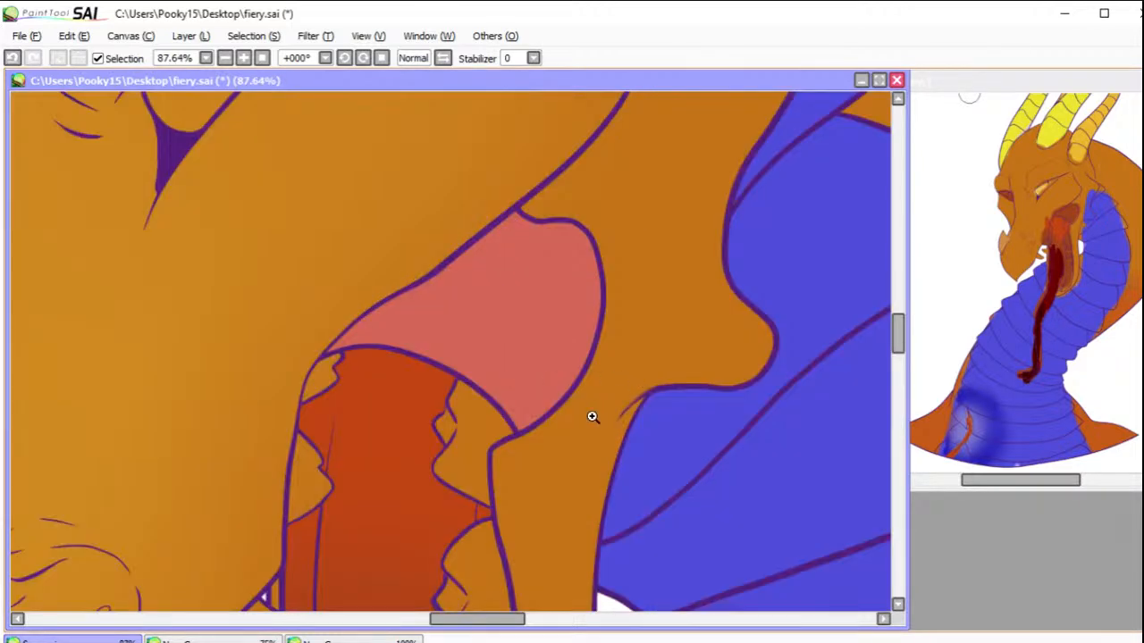
left_click(362, 58)
left_click(361, 59)
left_click(362, 58)
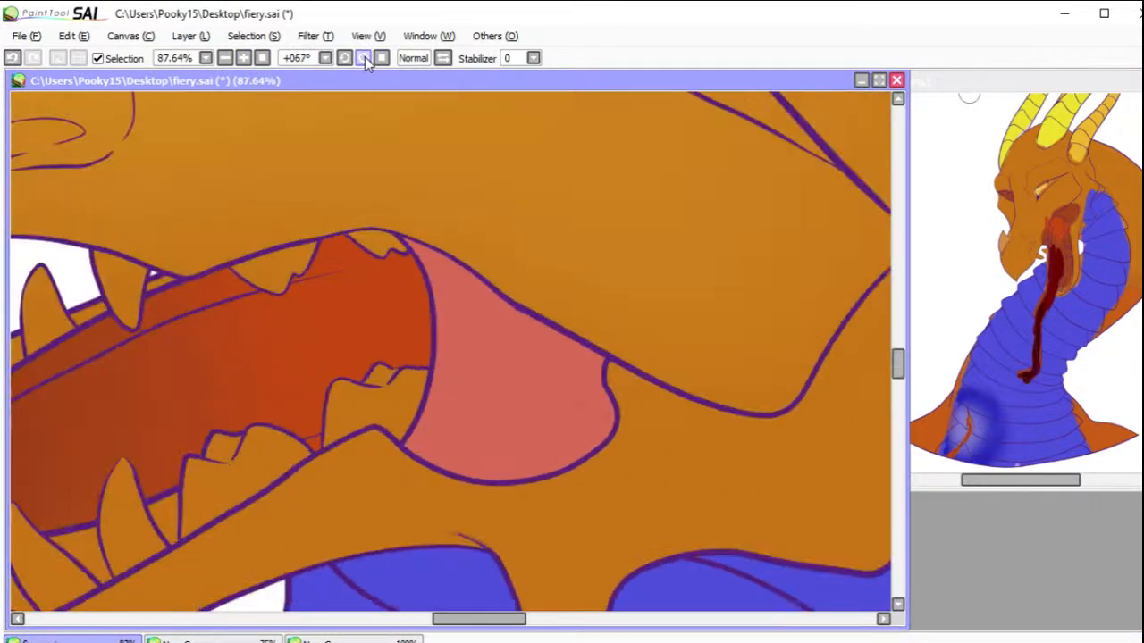
left_click(362, 58)
left_click_drag(358, 295, 656, 221)
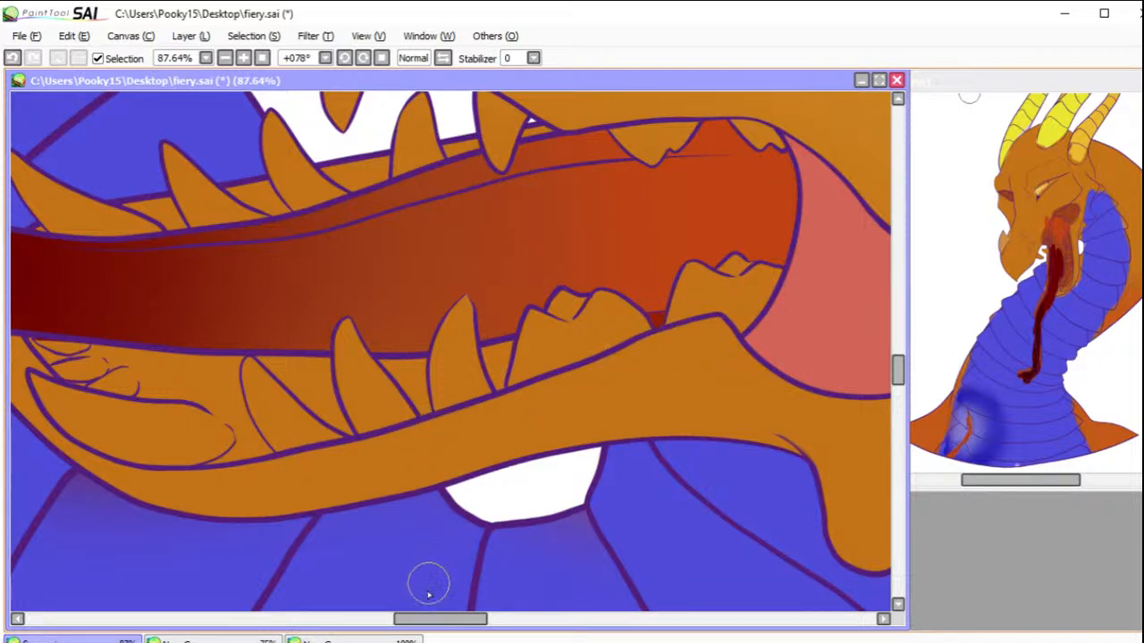
left_click_drag(431, 624, 417, 622)
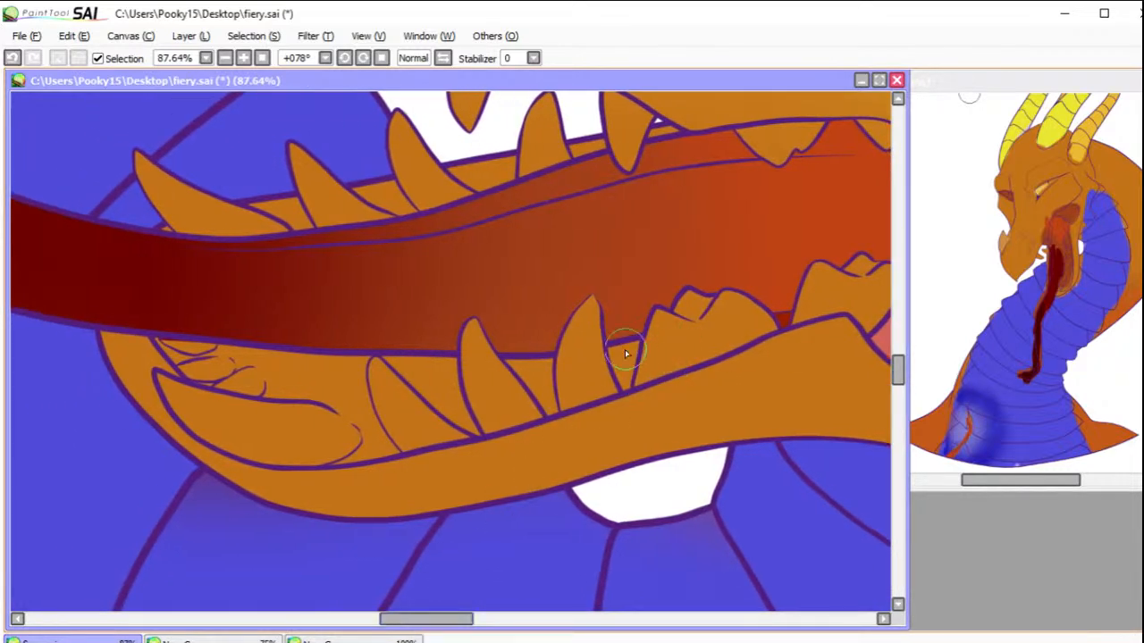
mouse_move(638, 347)
left_mouse_down()
mouse_move(615, 360)
mouse_move(628, 370)
mouse_move(633, 358)
mouse_move(618, 382)
mouse_move(628, 390)
left_mouse_up()
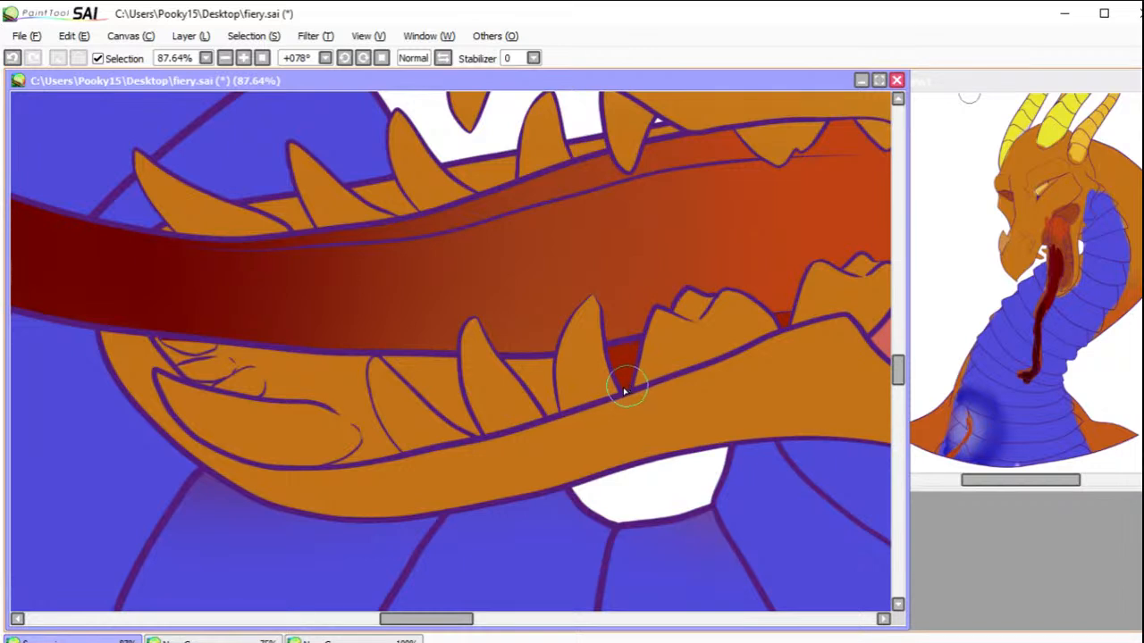
mouse_move(552, 362)
left_mouse_down()
mouse_move(501, 359)
mouse_move(538, 397)
mouse_move(528, 366)
mouse_move(541, 382)
mouse_move(549, 373)
mouse_move(537, 380)
mouse_move(545, 375)
mouse_move(552, 413)
left_mouse_up()
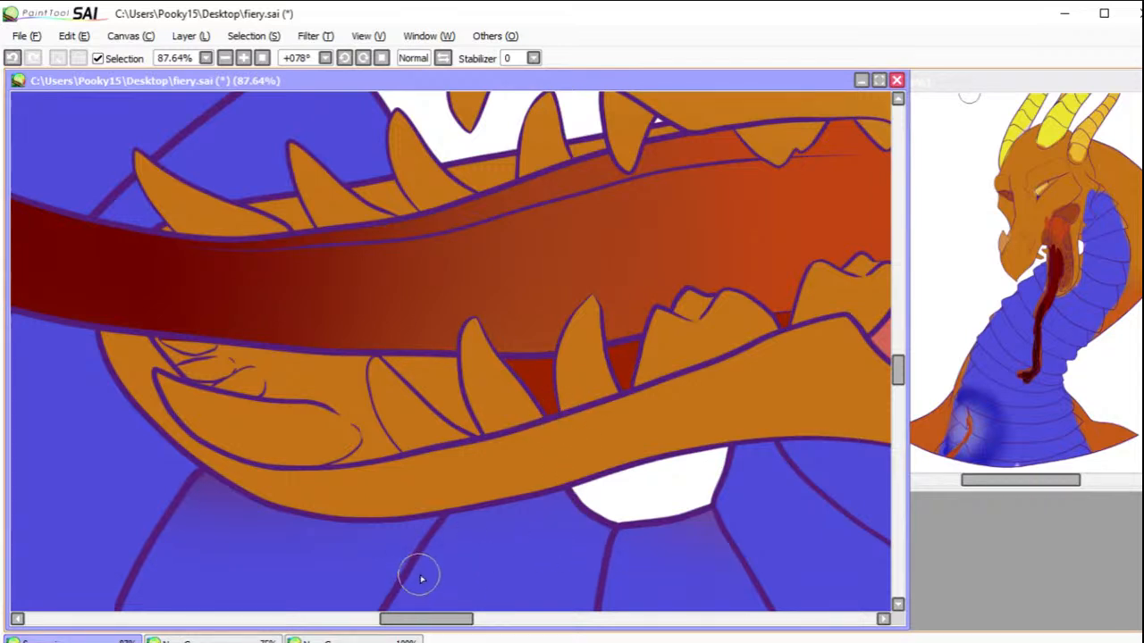
Step: Paint the area under the tongue dark red, between the lower jaw's front fang and its side teeth
mouse_move(411, 618)
left_mouse_down()
mouse_move(467, 620)
mouse_move(417, 621)
left_mouse_up()
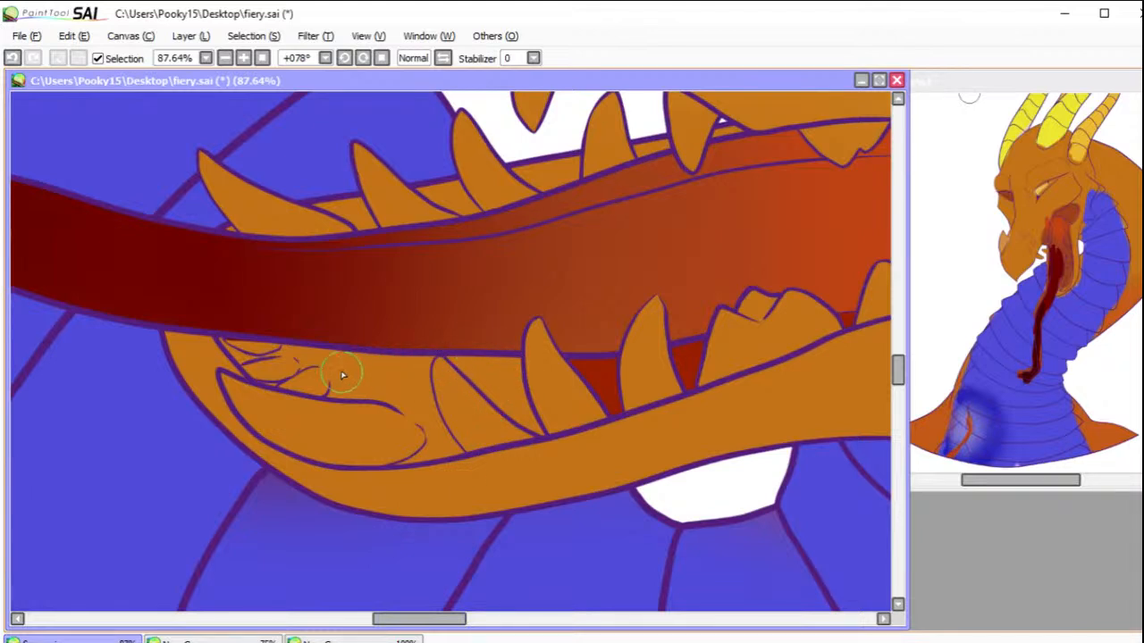
mouse_move(323, 364)
left_mouse_down()
mouse_move(333, 387)
mouse_move(319, 396)
mouse_move(341, 378)
left_mouse_up()
mouse_move(336, 356)
left_mouse_down()
mouse_move(432, 360)
mouse_move(423, 374)
mouse_move(344, 368)
mouse_move(355, 388)
mouse_move(332, 400)
mouse_move(377, 396)
mouse_move(424, 421)
mouse_move(377, 387)
mouse_move(406, 399)
mouse_move(404, 375)
mouse_move(427, 401)
mouse_move(449, 380)
mouse_move(429, 368)
mouse_move(429, 401)
mouse_move(433, 361)
mouse_move(445, 435)
left_mouse_up()
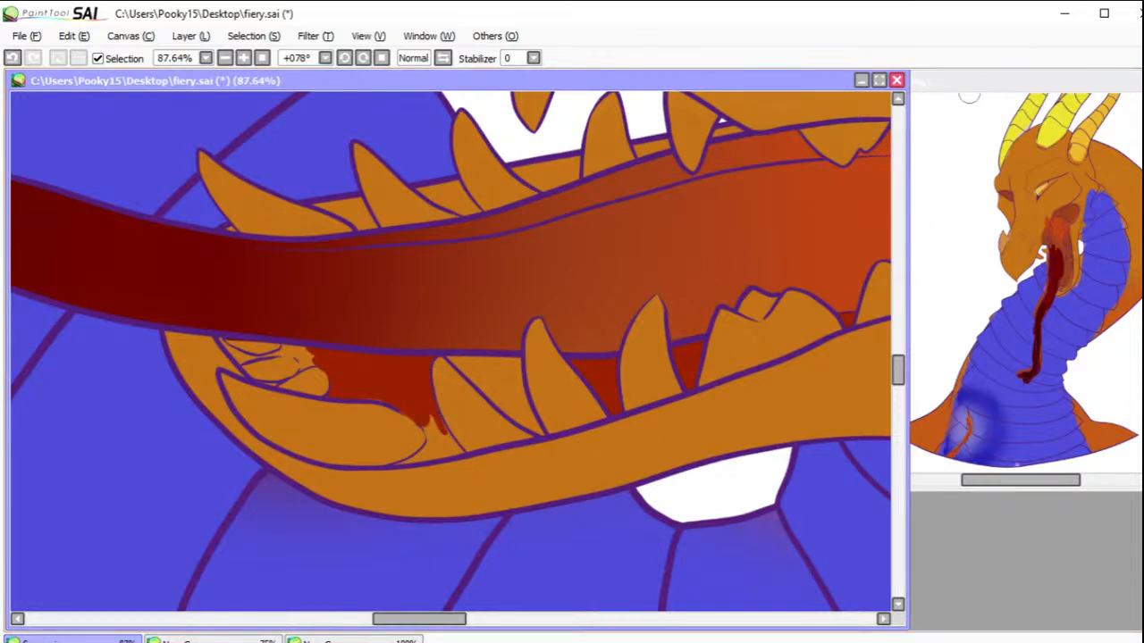
Step: Select the front interior of the lower jaw, fill the remaining gaps around the front fang and small teeth dark red, and deselect
left_click(429, 423)
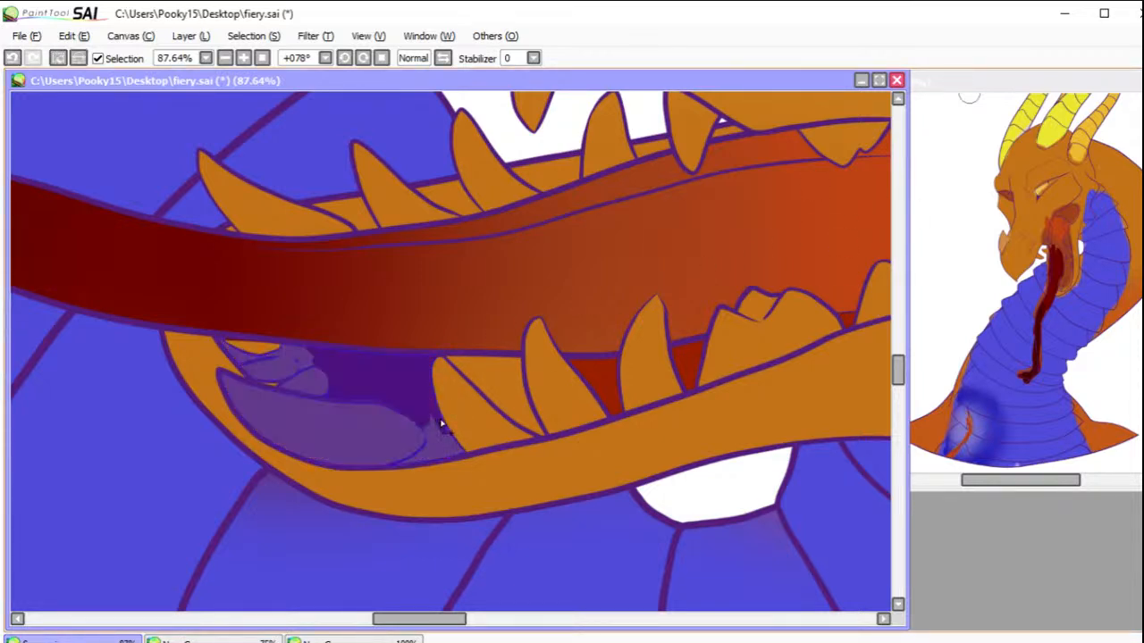
key("n")
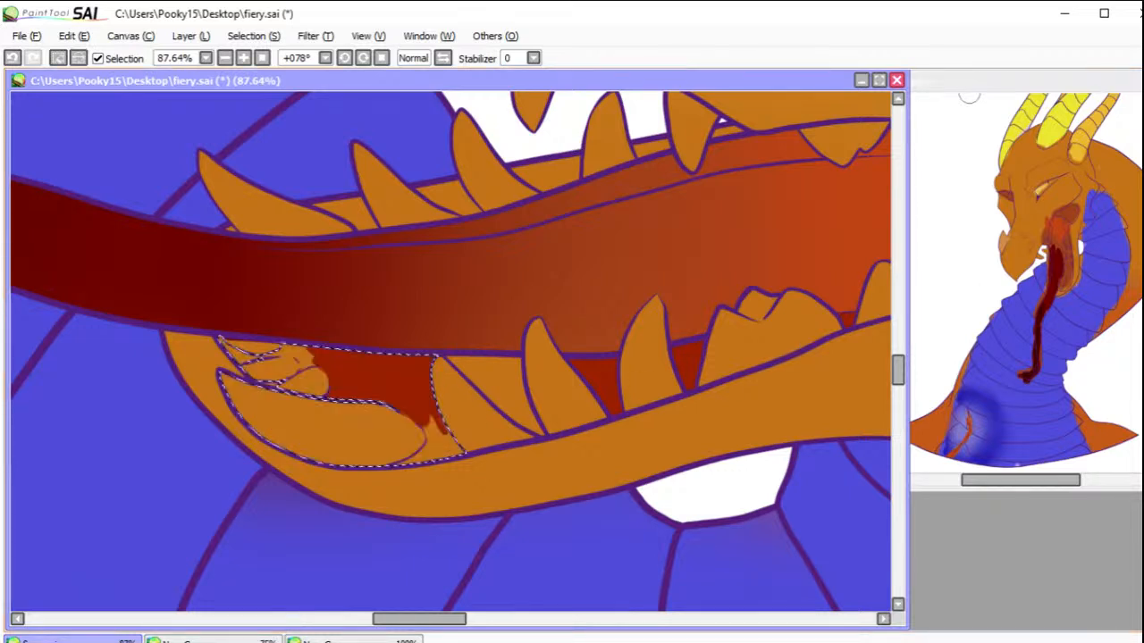
mouse_move(456, 442)
left_mouse_down()
mouse_move(428, 411)
mouse_move(453, 448)
mouse_move(427, 425)
mouse_move(440, 440)
mouse_move(431, 460)
mouse_move(440, 449)
mouse_move(406, 474)
mouse_move(445, 456)
left_mouse_up()
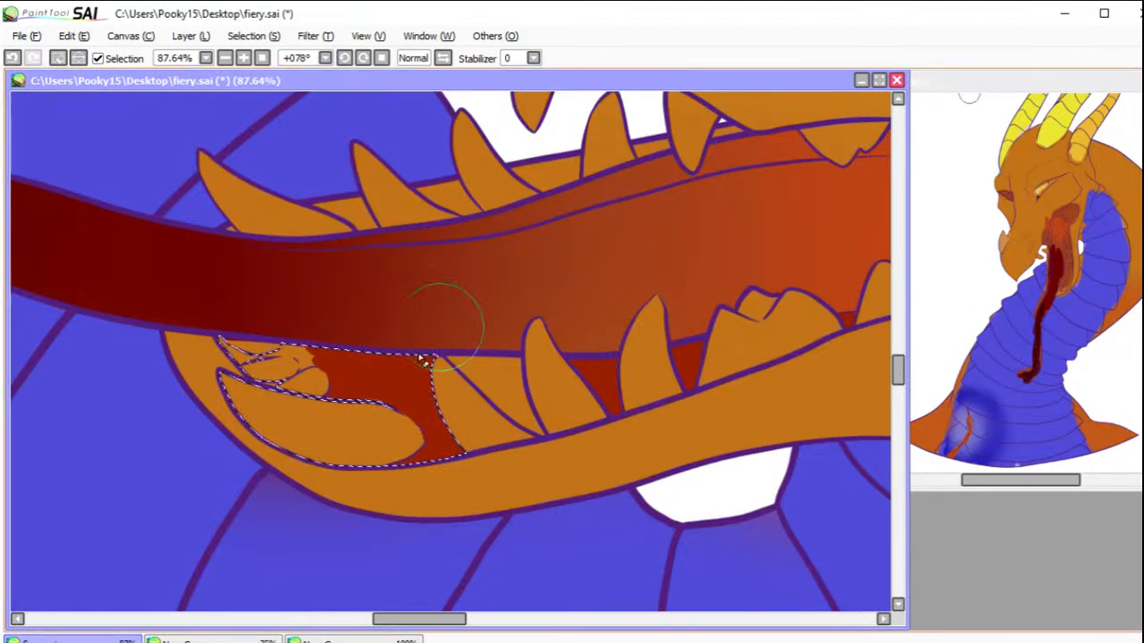
left_click_drag(411, 439, 422, 439)
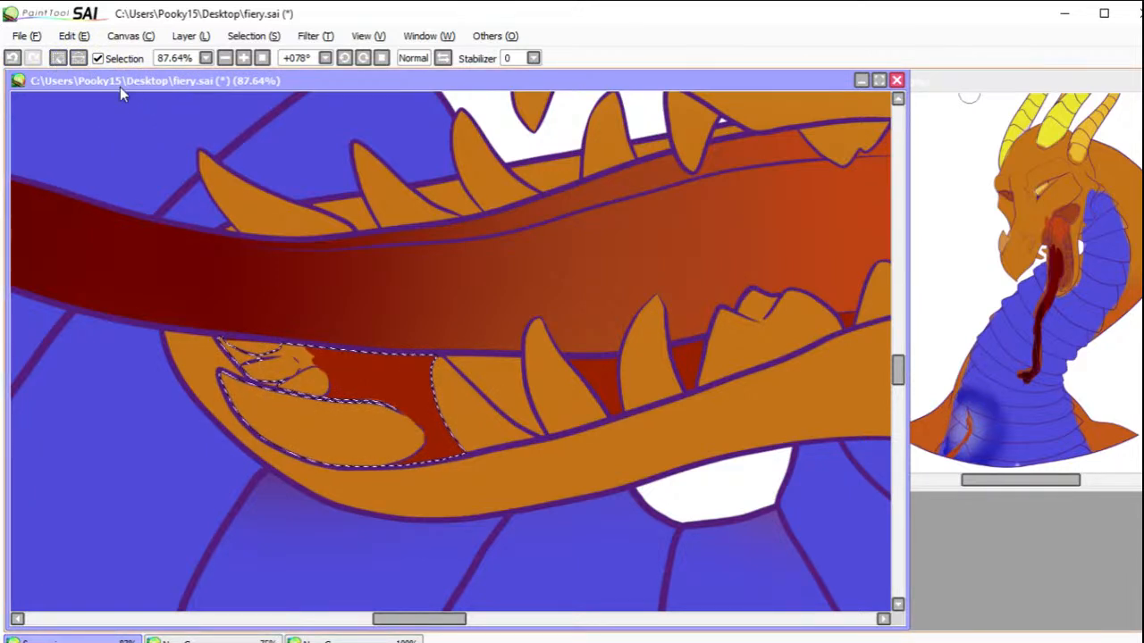
left_click(75, 59)
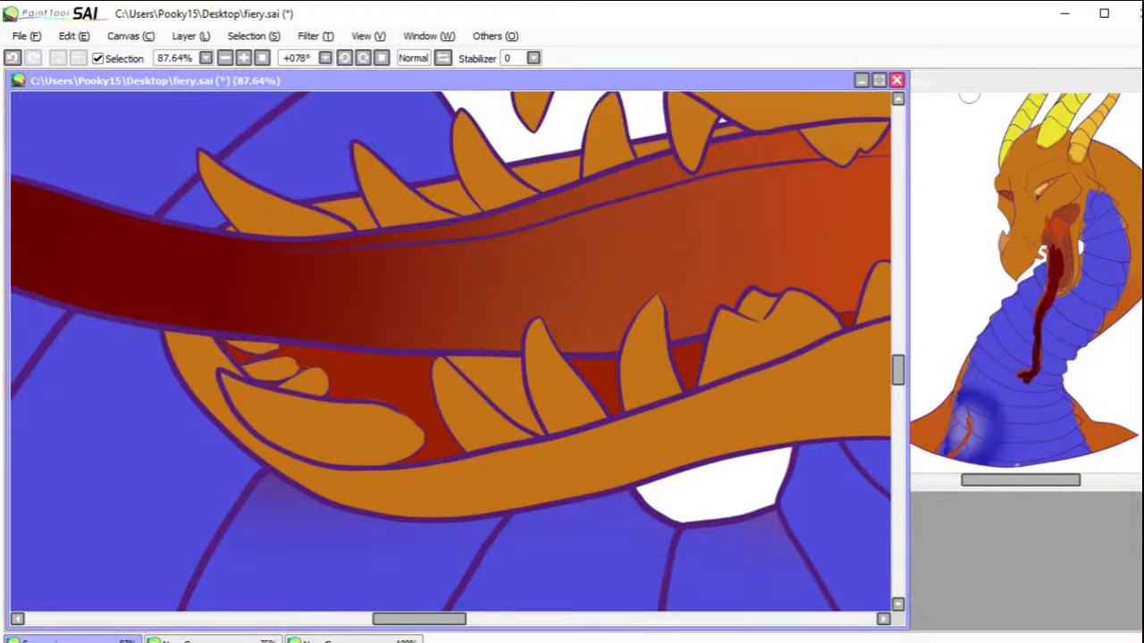
Step: Select the gaps between the lower jaw's far-side teeth, paint a dark red strip in them along the tongue's upper edge, and deselect
left_click_drag(751, 211, 737, 302)
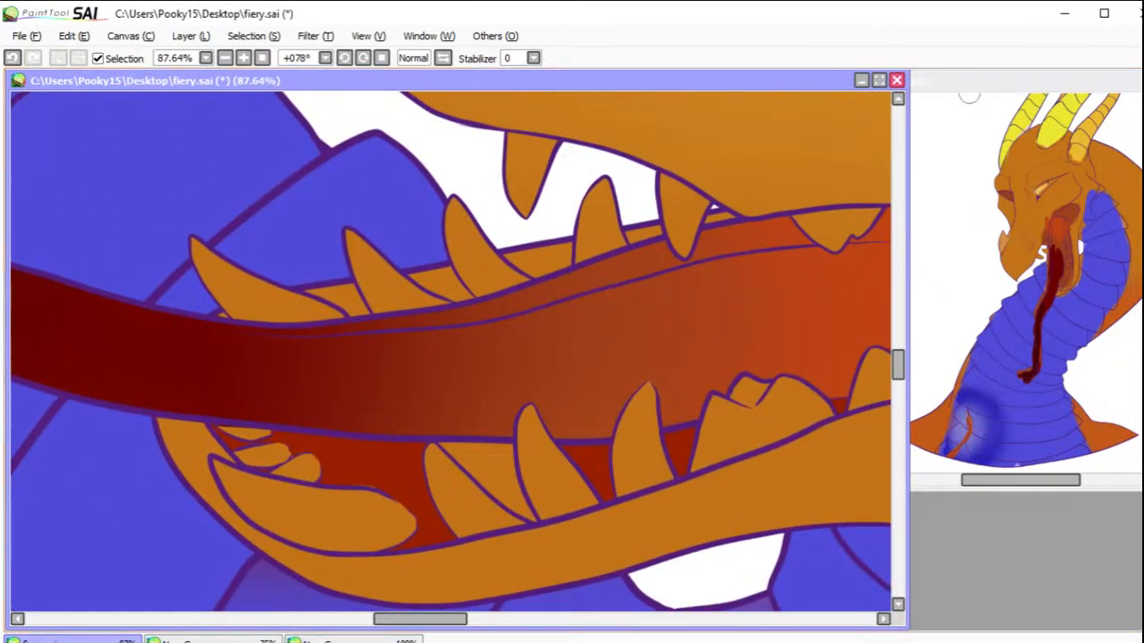
left_click_drag(552, 265, 453, 284)
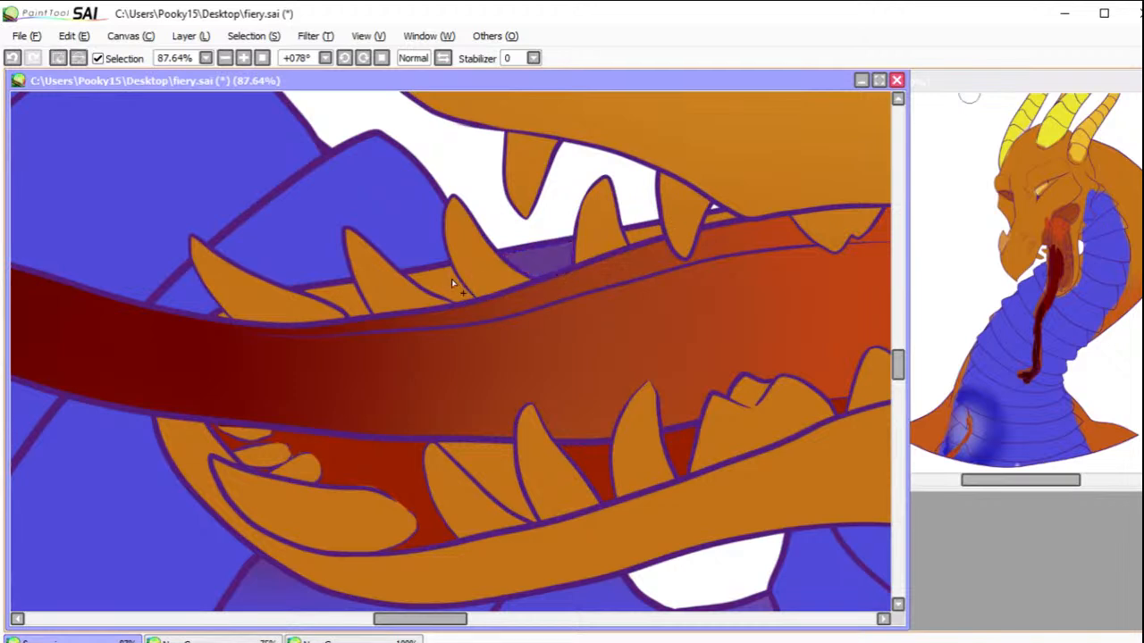
left_click_drag(354, 304, 306, 313)
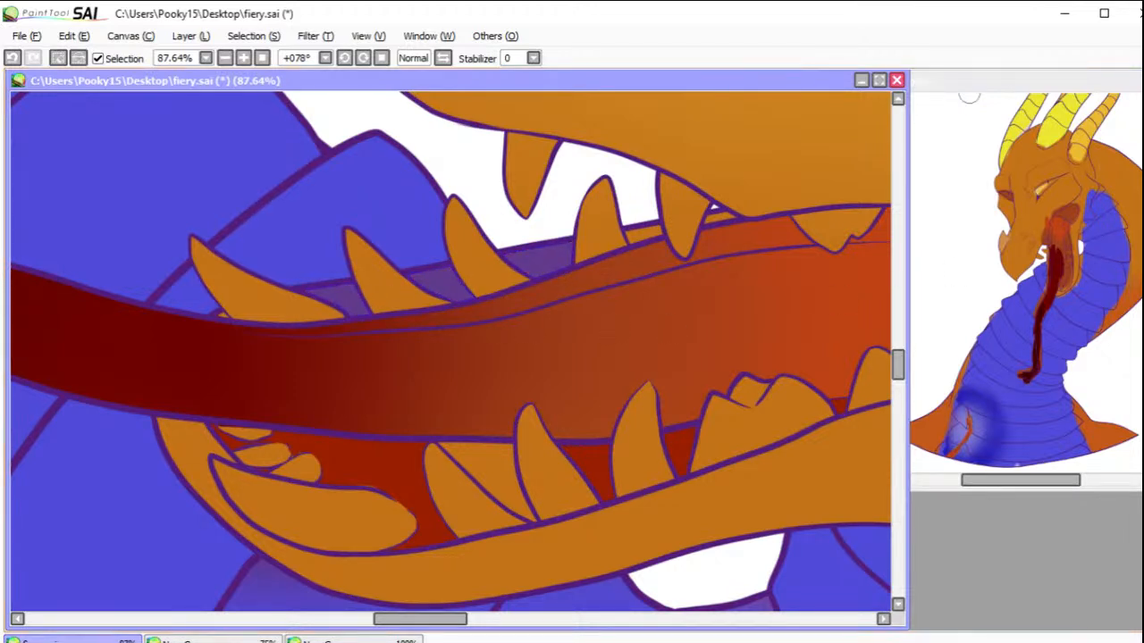
key("b")
mouse_move(461, 309)
left_mouse_down()
mouse_move(330, 327)
mouse_move(638, 262)
mouse_move(365, 327)
mouse_move(638, 278)
mouse_move(626, 266)
mouse_move(281, 341)
mouse_move(489, 298)
mouse_move(345, 319)
left_mouse_up()
left_click(58, 59)
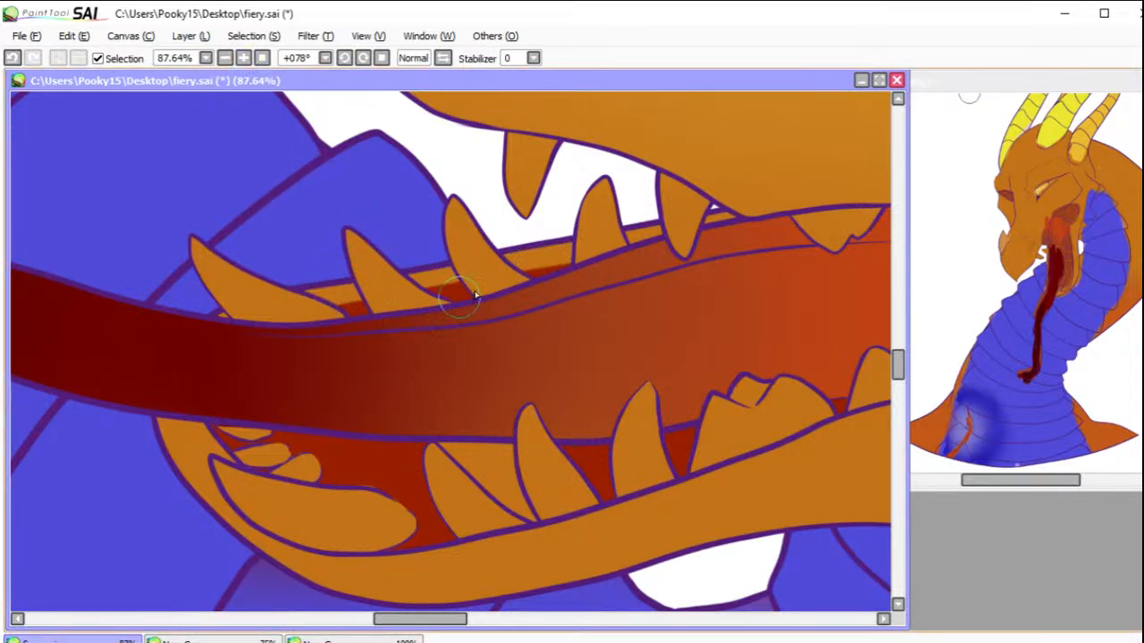
left_click_drag(785, 257, 595, 319)
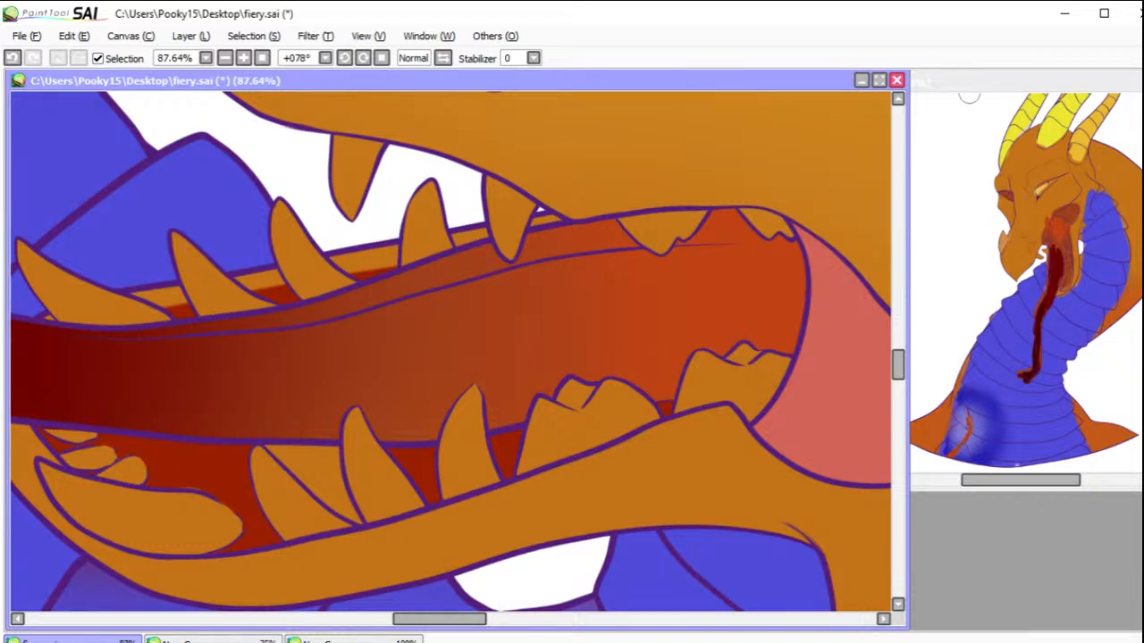
Step: Select the large teeth along both jaws with the Magic Wand, excluding the gap between the lower teeth and the frontmost lower teeth
left_click(735, 388)
left_click(615, 426)
left_click(459, 456)
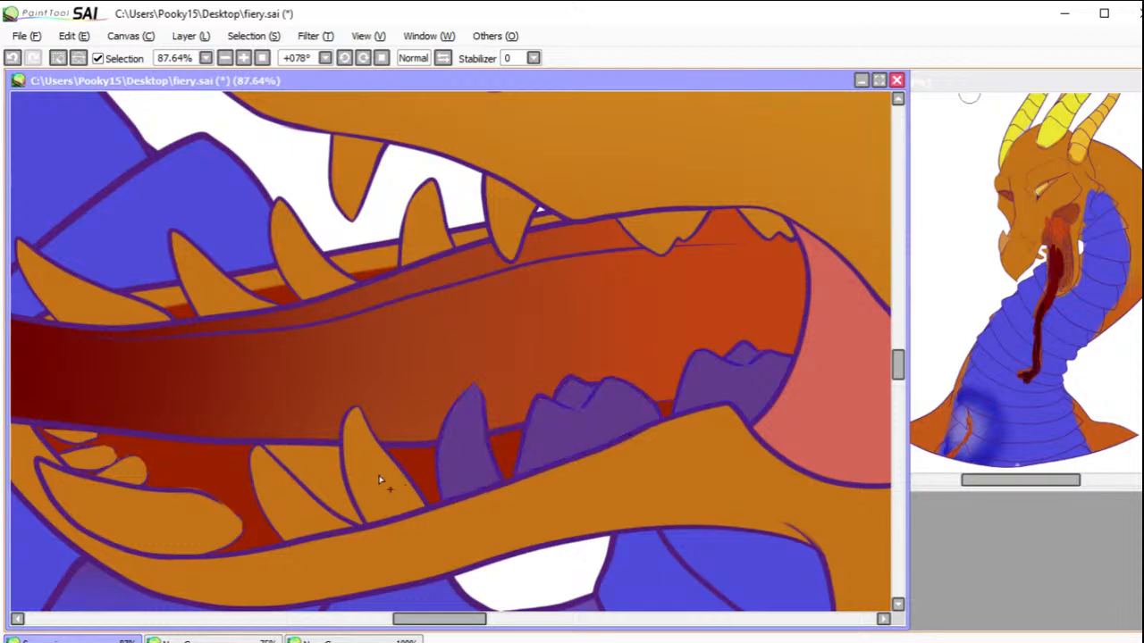
left_click(379, 483)
left_click(302, 502)
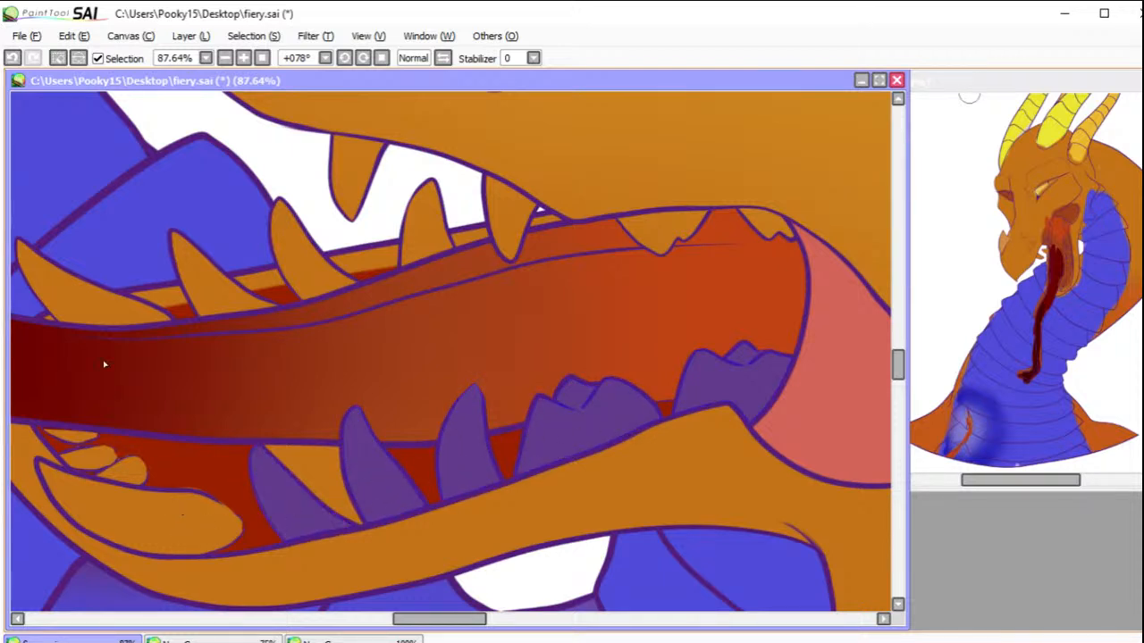
left_click(89, 306)
left_click(220, 290)
left_click(308, 268)
left_click(438, 230)
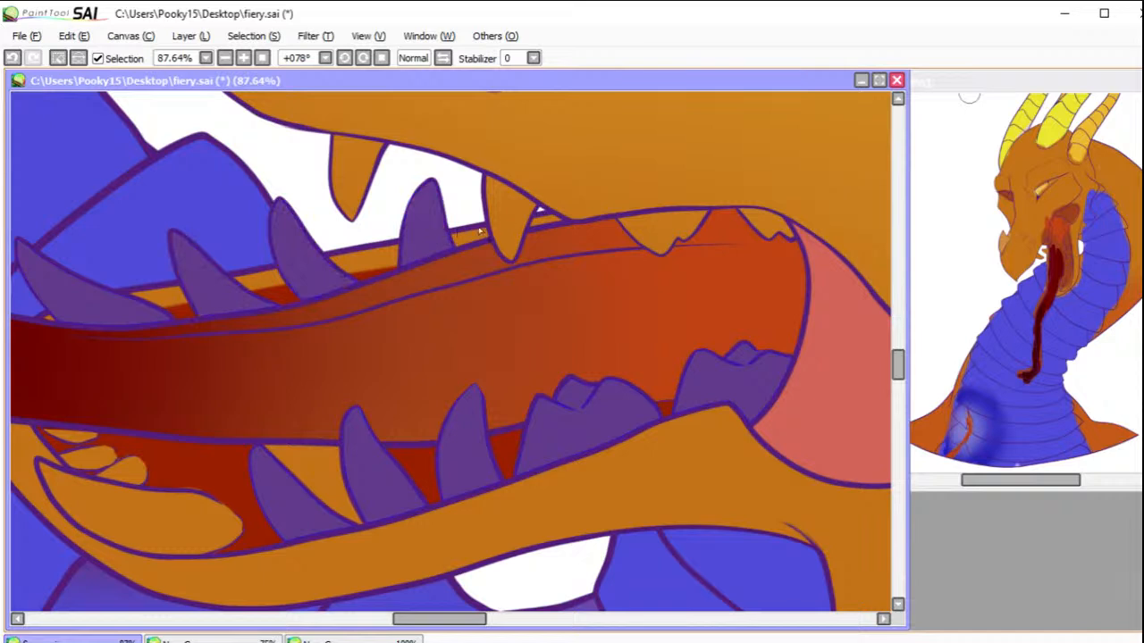
left_click(652, 234)
left_click(766, 223)
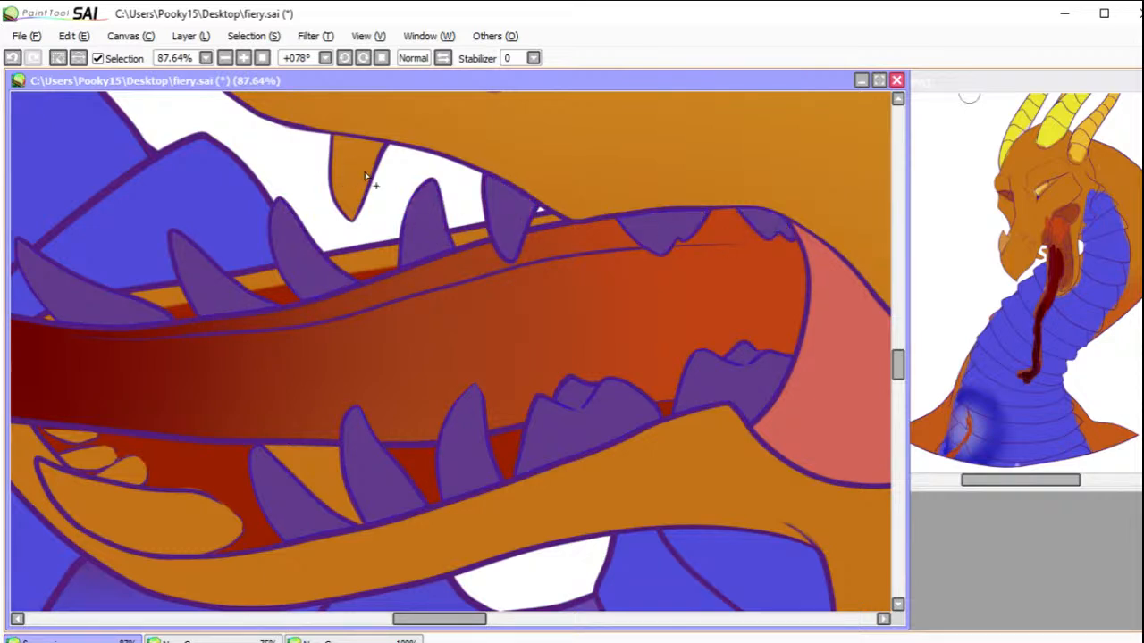
Step: Paint the selected teeth light bluish grey with a slightly darker final tone, and clear the selection
key("n")
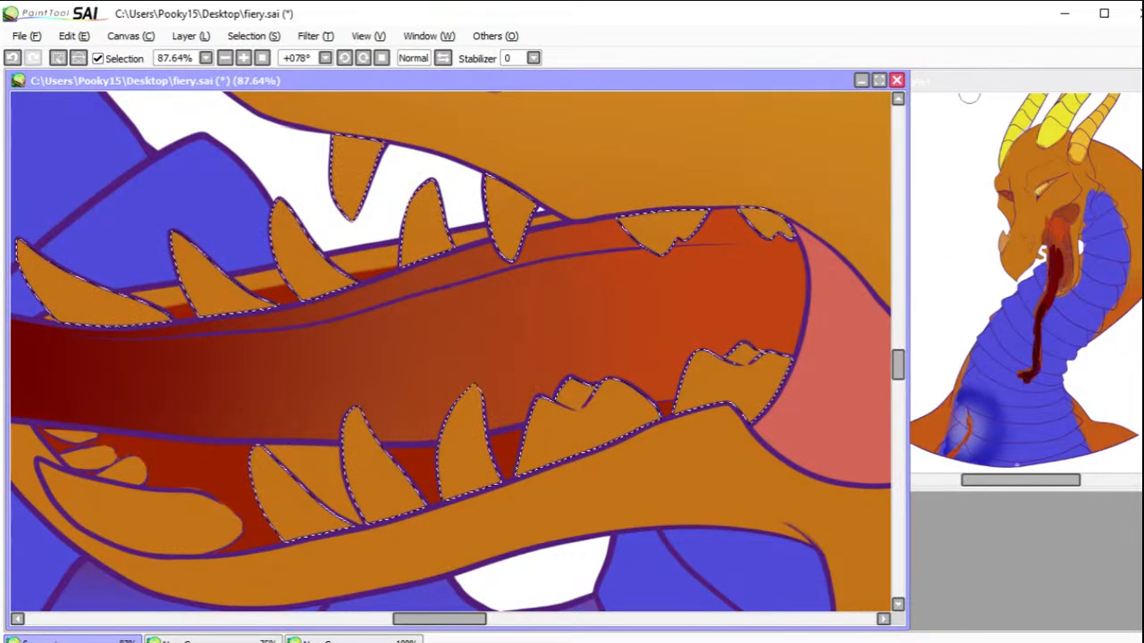
key("b")
mouse_move(848, 376)
left_mouse_down()
mouse_move(238, 496)
mouse_move(2, 478)
mouse_move(92, 302)
mouse_move(250, 242)
mouse_move(735, 208)
mouse_move(848, 324)
left_mouse_up()
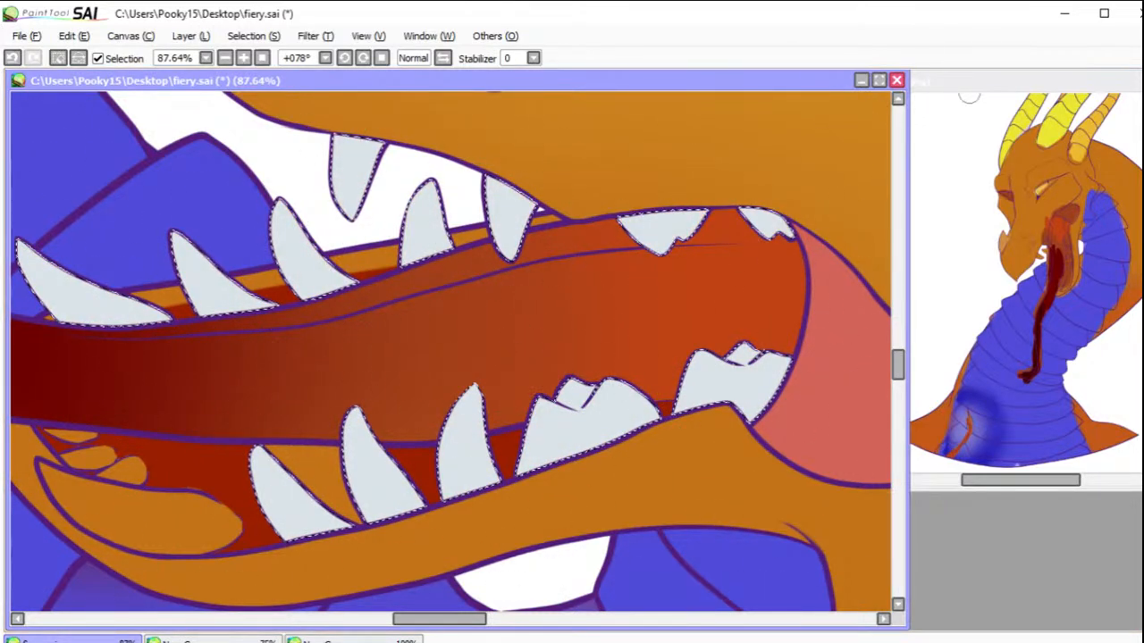
mouse_move(811, 368)
left_mouse_down()
mouse_move(131, 482)
mouse_move(183, 314)
mouse_move(796, 239)
left_mouse_up()
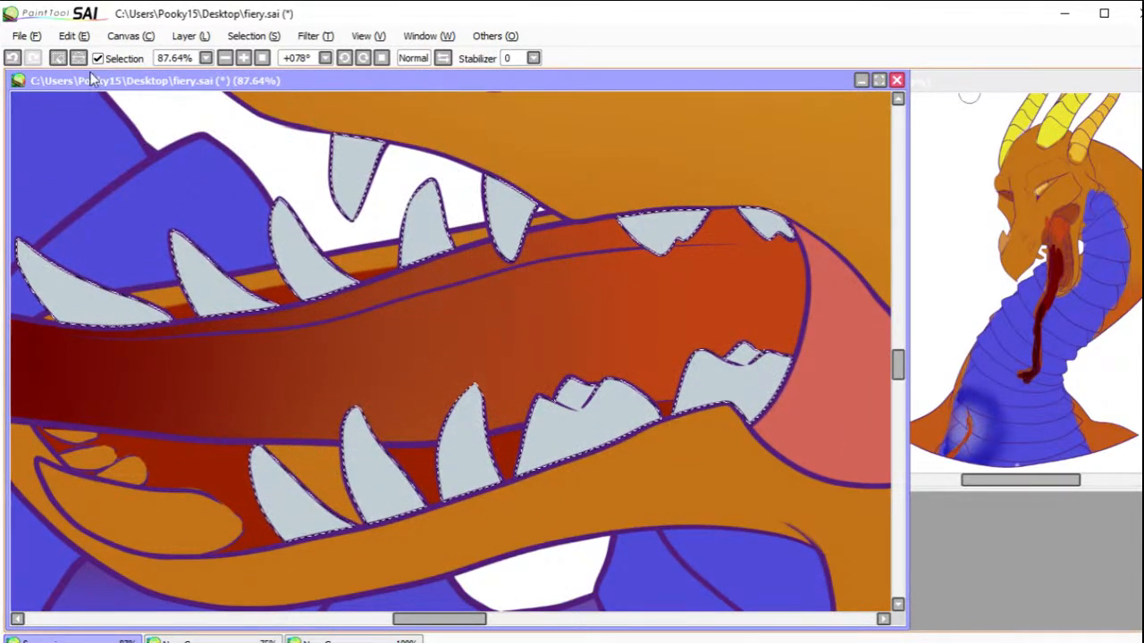
left_click(57, 58)
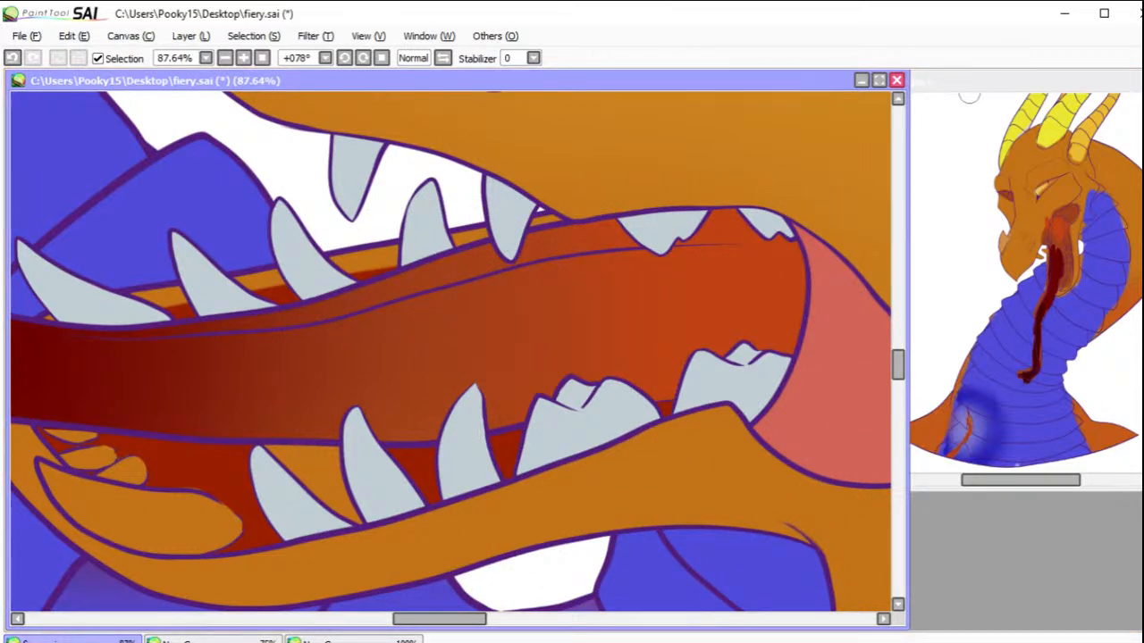
Step: Select the orange gap between the two foremost slanted lower teeth and paint it the dark red of the mouth interior
left_click(328, 478)
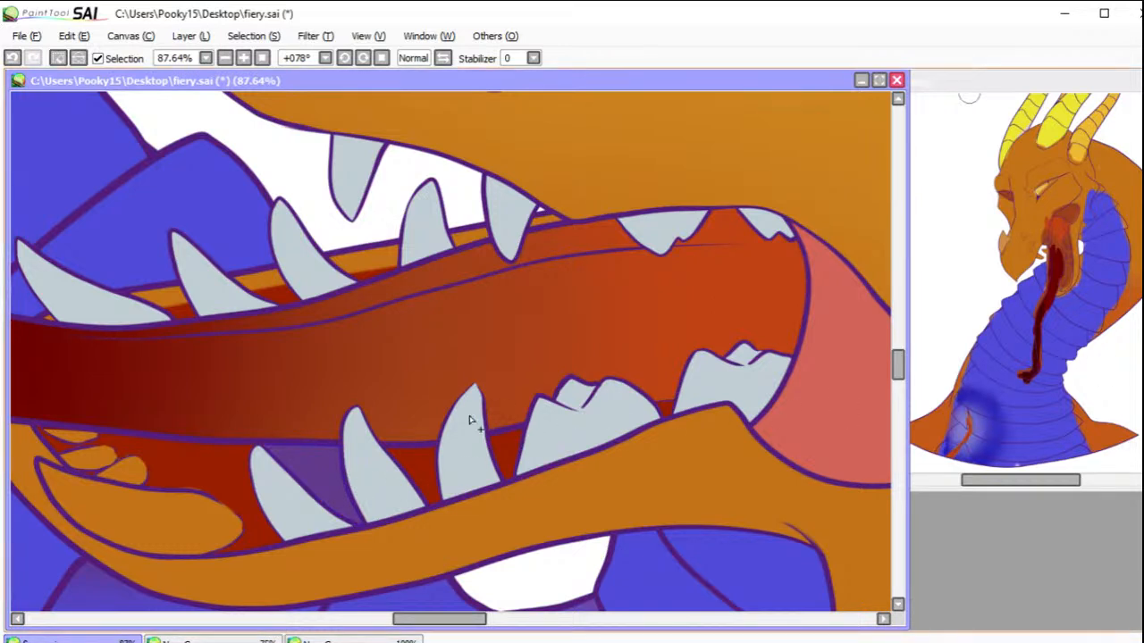
key("b")
left_click_drag(345, 500, 293, 515)
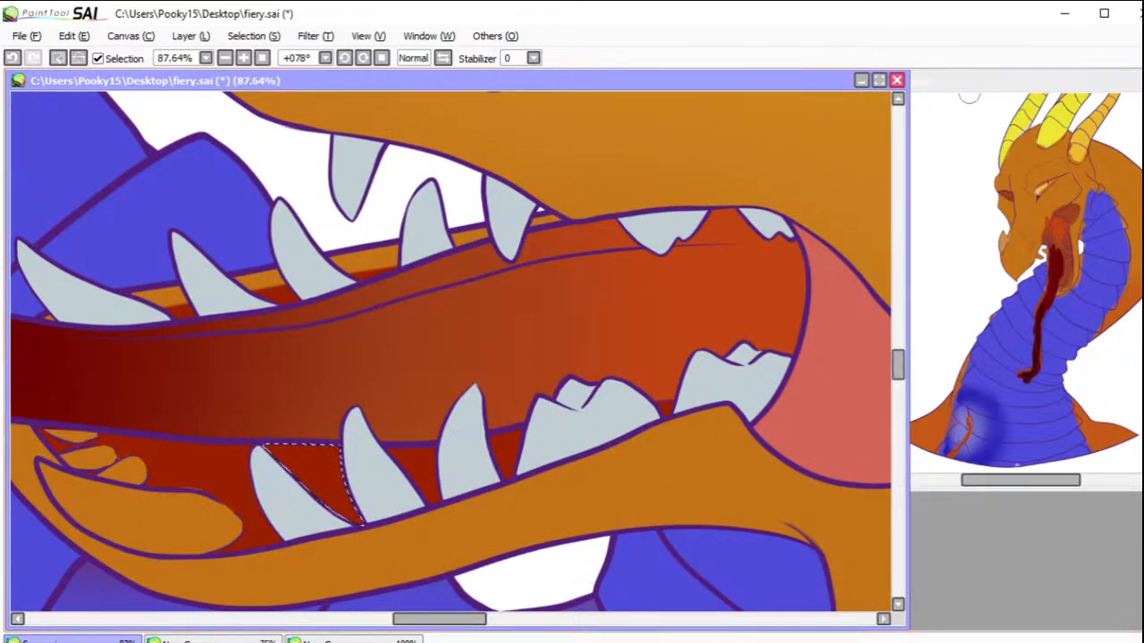
Step: Select the front area inside the lower jaw, paint the big front tooth and two small teeth behind it light bluish grey, and deselect
left_click_drag(382, 369, 623, 368)
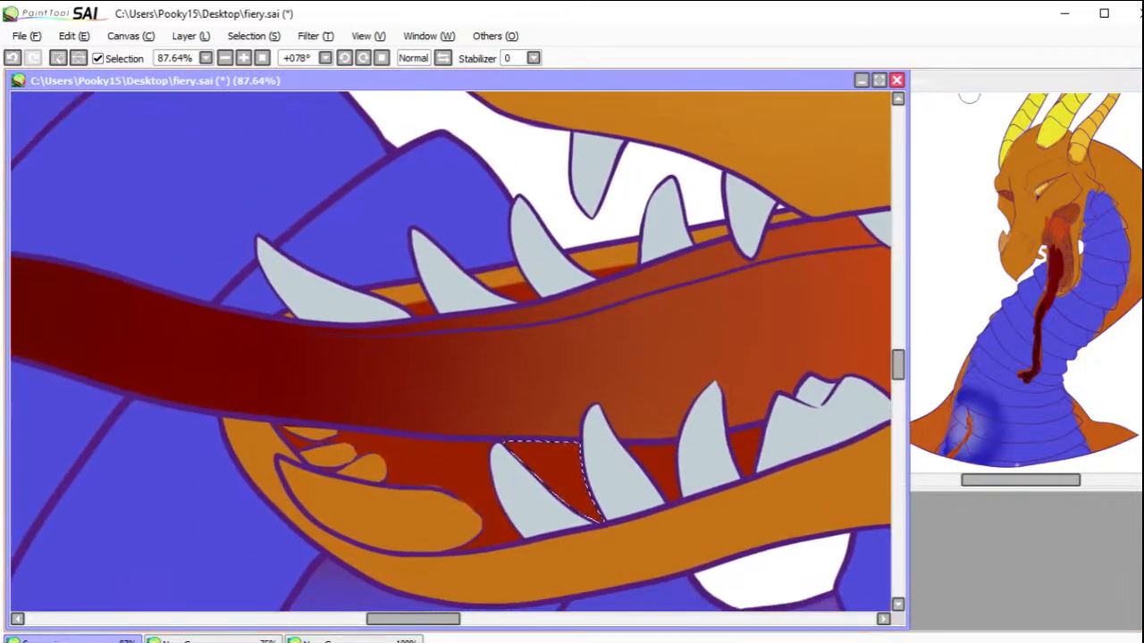
key("bracketleft")
key("bracketleft")
key("bracketleft")
key("bracketleft")
key("bracketleft")
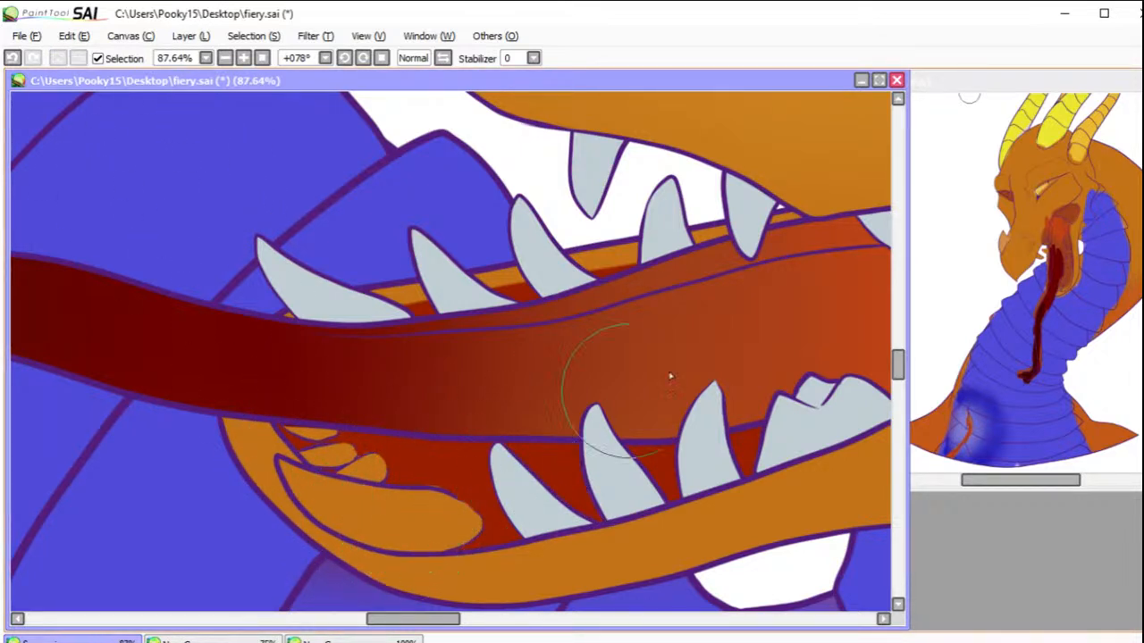
left_click(429, 476)
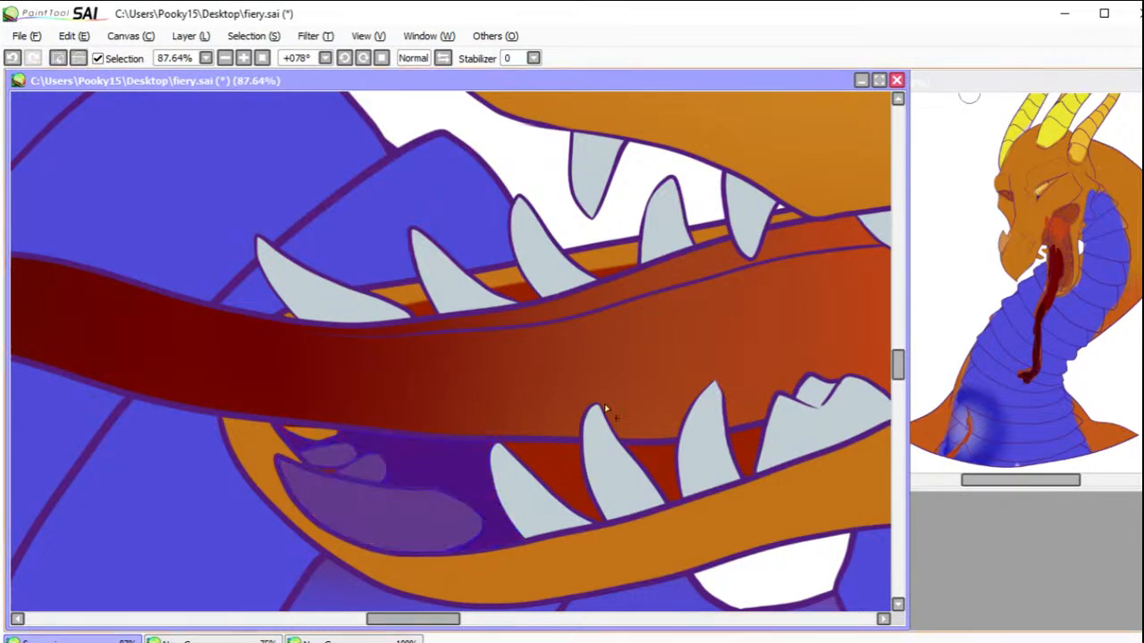
key("b")
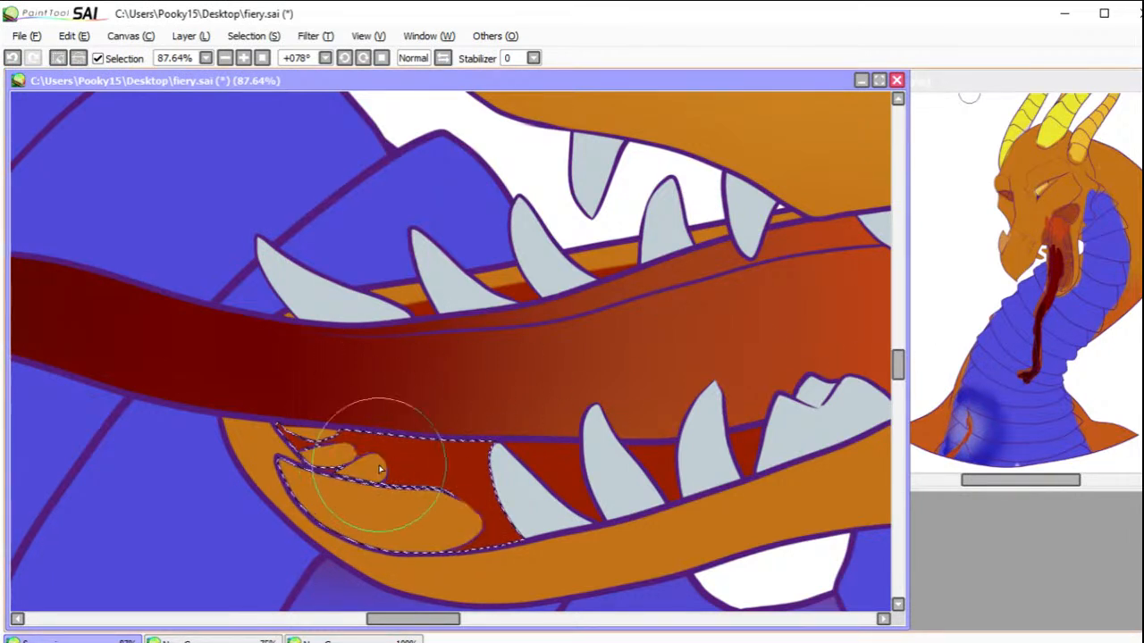
mouse_move(333, 456)
left_mouse_down()
mouse_move(320, 454)
mouse_move(347, 456)
mouse_move(313, 459)
mouse_move(375, 468)
mouse_move(366, 480)
left_mouse_up()
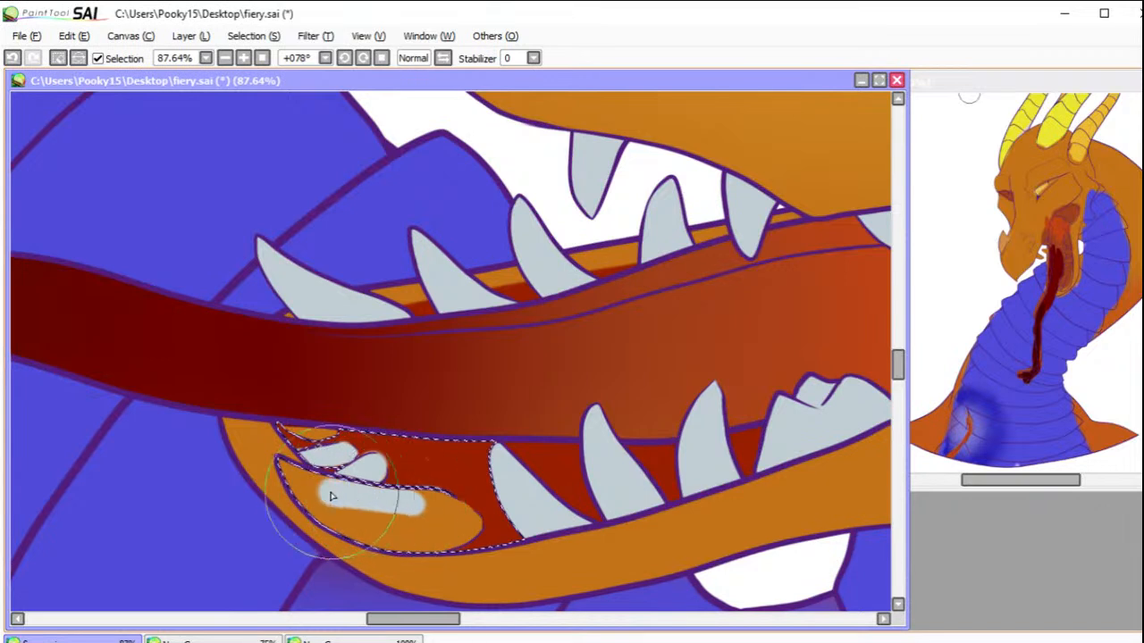
mouse_move(336, 496)
left_mouse_down()
mouse_move(278, 472)
mouse_move(380, 533)
mouse_move(367, 530)
mouse_move(438, 527)
mouse_move(416, 532)
mouse_move(429, 507)
mouse_move(467, 526)
mouse_move(412, 531)
left_mouse_up()
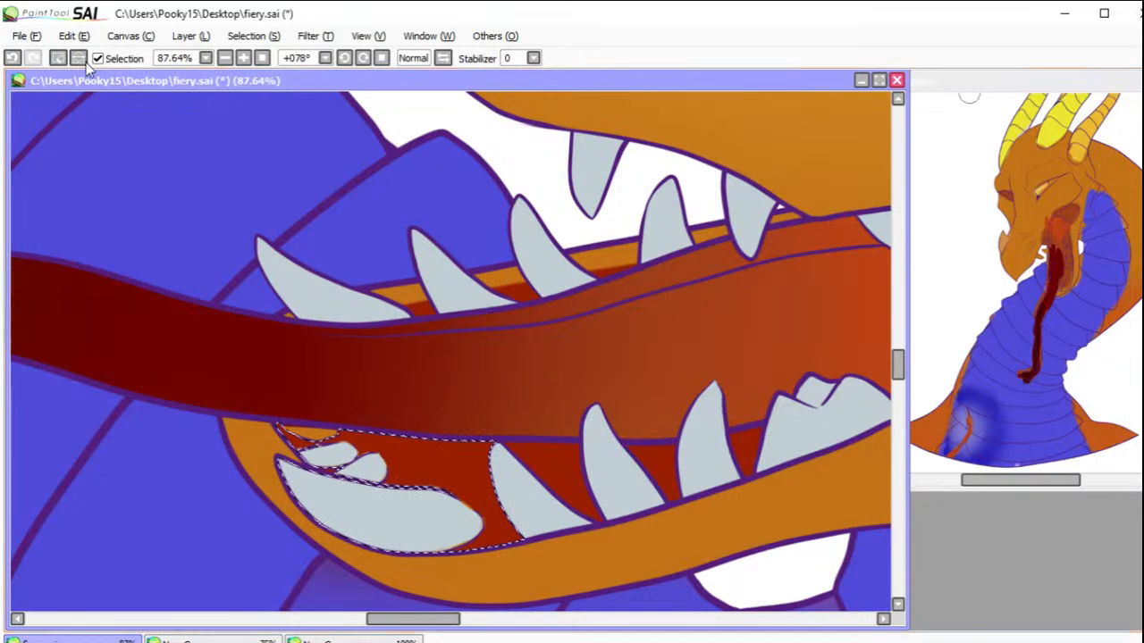
left_click(56, 57)
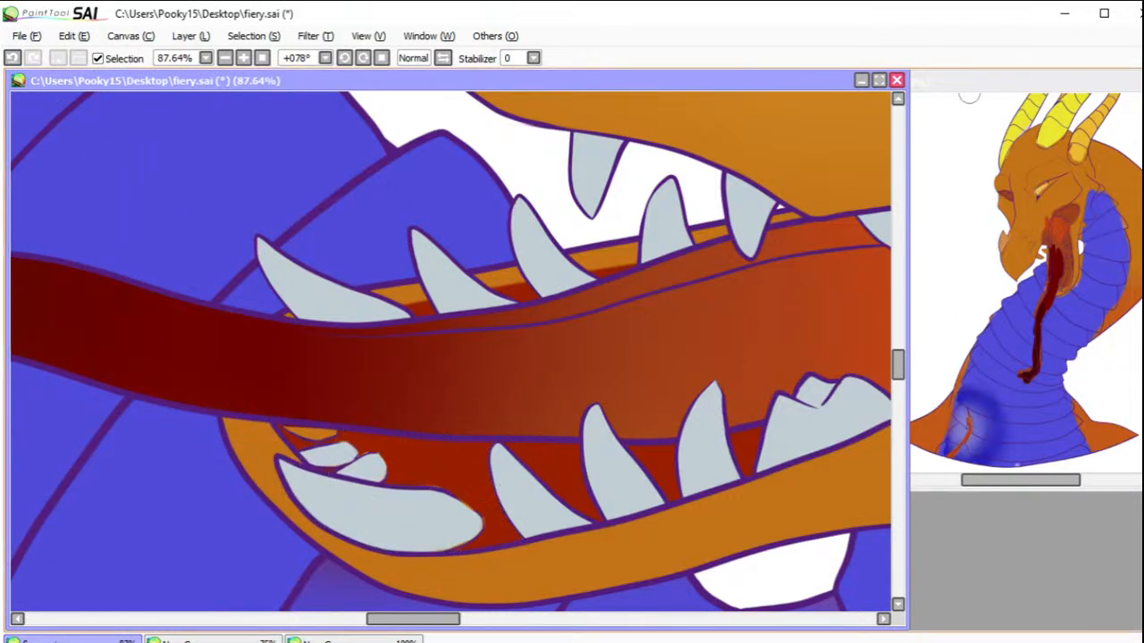
Step: Paint the remaining small orange tooth just below the tongue light bluish grey and clear any selection
mouse_move(316, 432)
left_mouse_down()
mouse_move(329, 436)
mouse_move(214, 420)
left_mouse_up()
key("b")
left_click(74, 59)
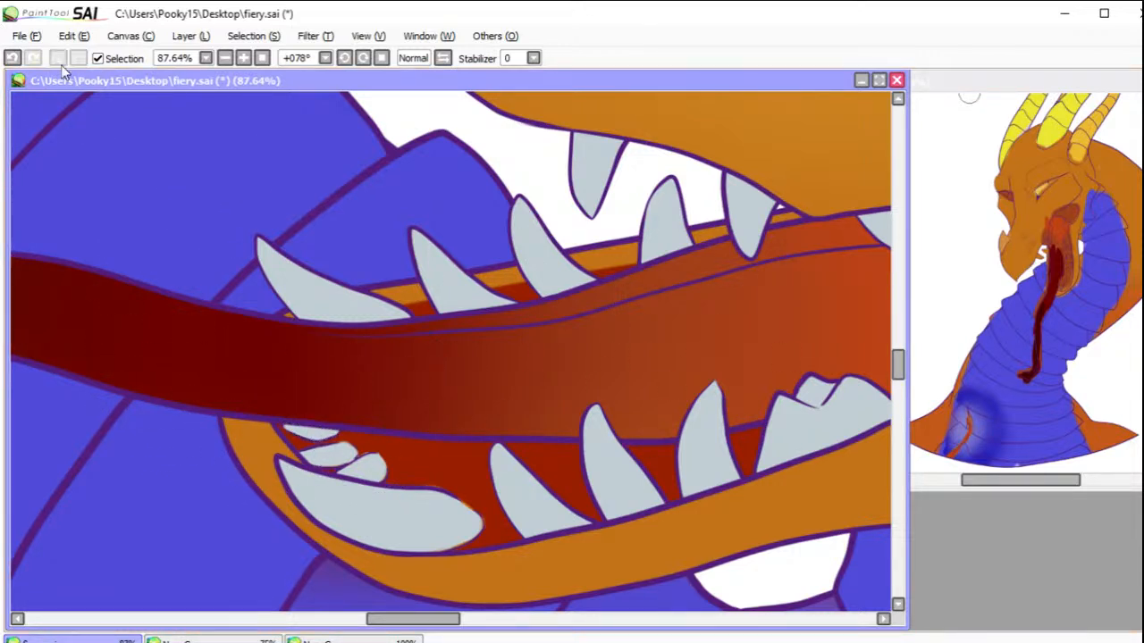
Step: Select the interior of the nostril on the snout, bridging the gap in its outline with the selection pen before filling the selection
left_click(265, 59)
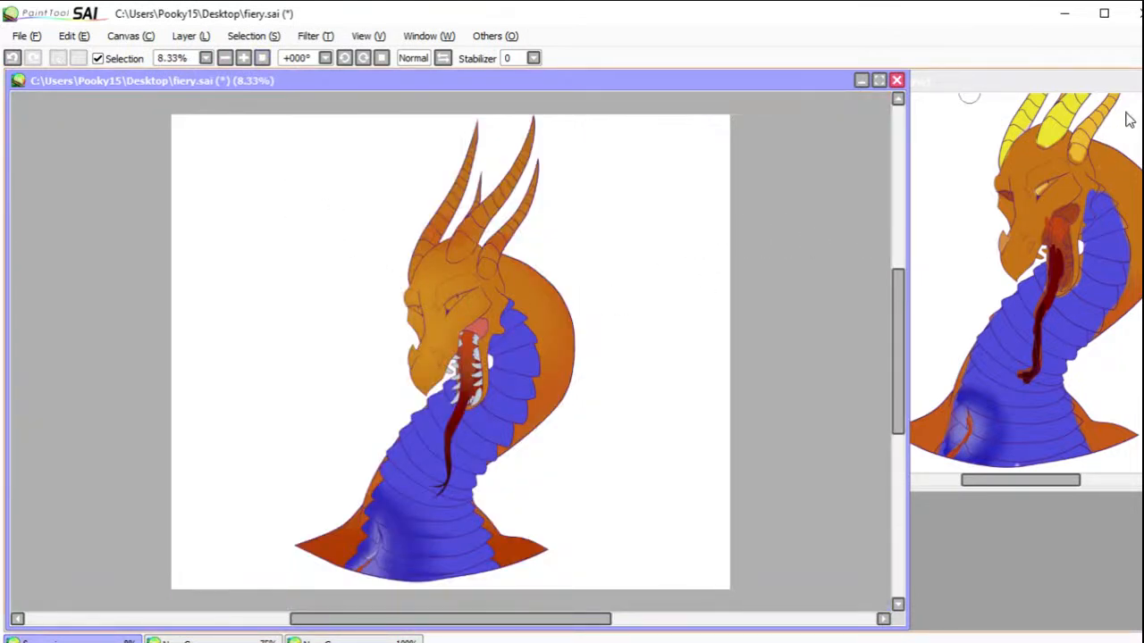
left_click(412, 390, "ctrl")
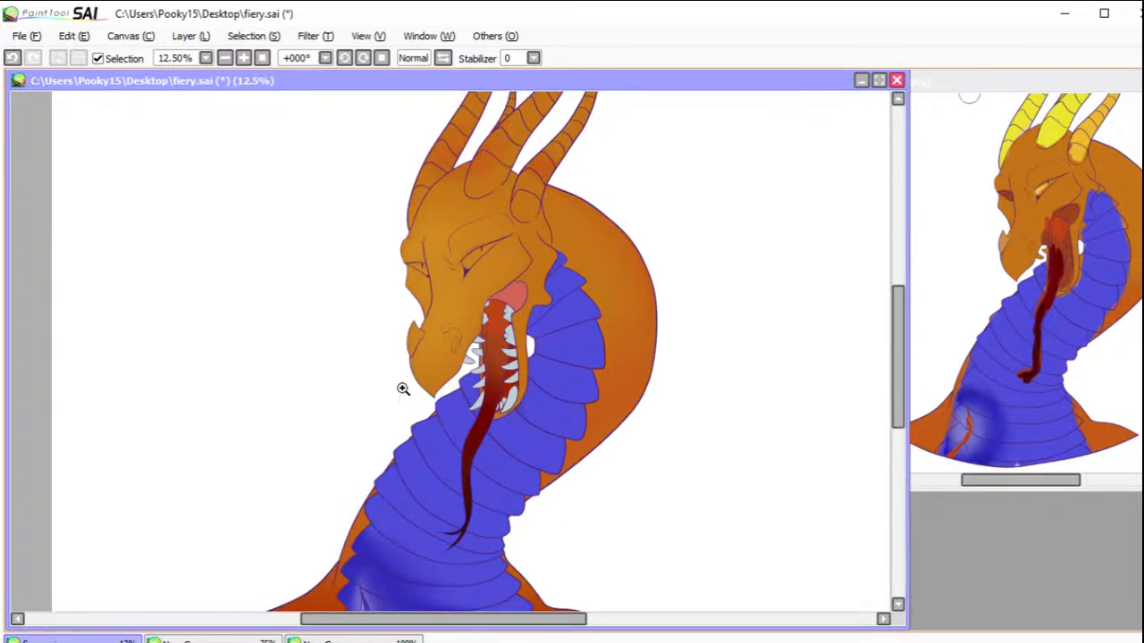
left_click_drag(456, 346, 524, 404)
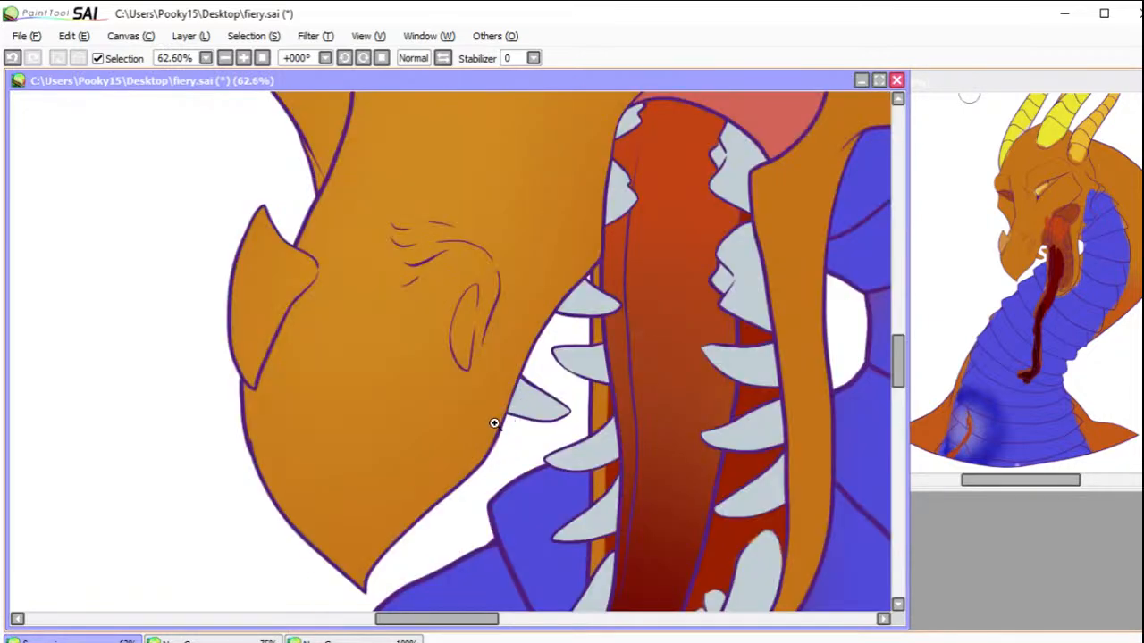
left_click_drag(393, 264, 512, 405)
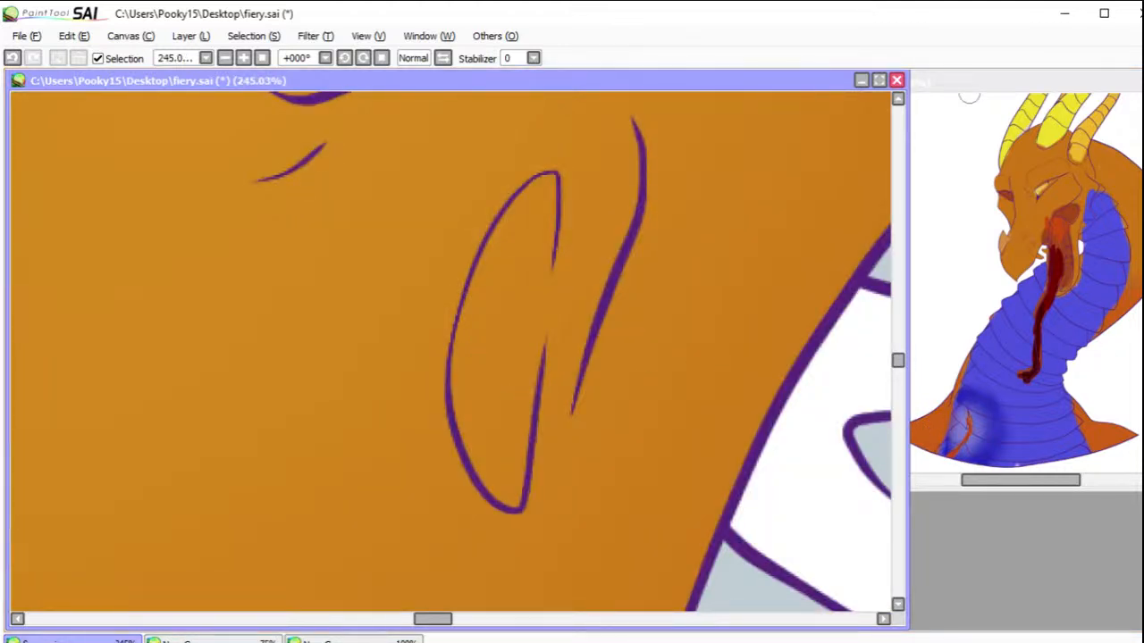
key("e")
key("bracketleft")
key("bracketleft")
key("bracketleft")
key("bracketleft")
key("bracketleft")
key("bracketleft")
key("bracketleft")
key("bracketleft")
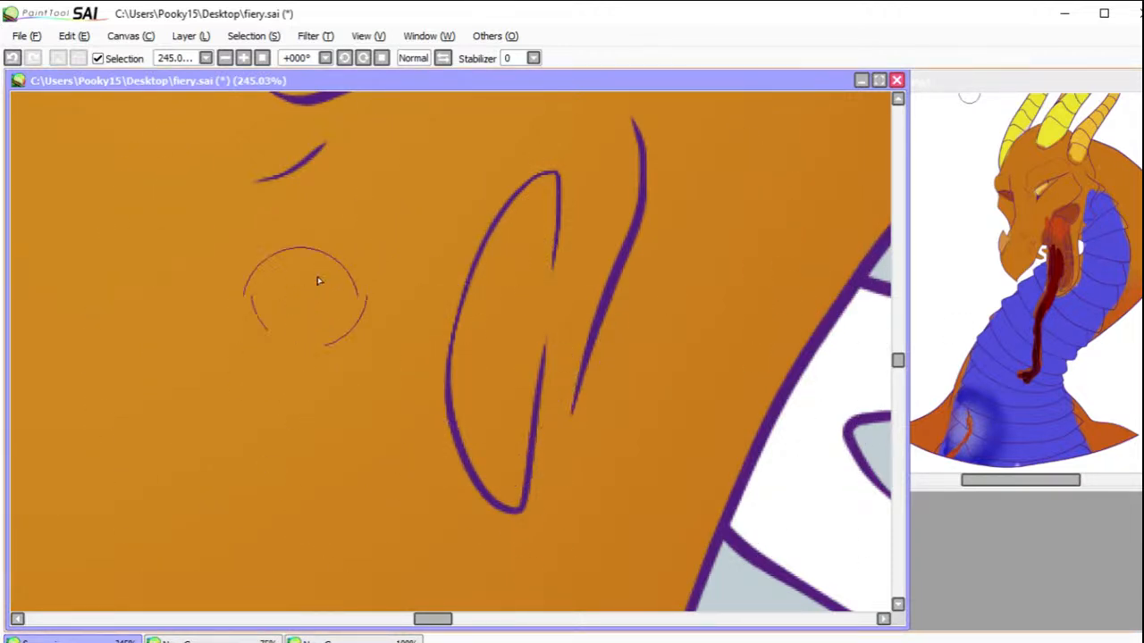
mouse_move(511, 332)
left_mouse_down()
mouse_move(519, 322)
mouse_move(524, 343)
mouse_move(528, 248)
mouse_move(544, 233)
left_mouse_up()
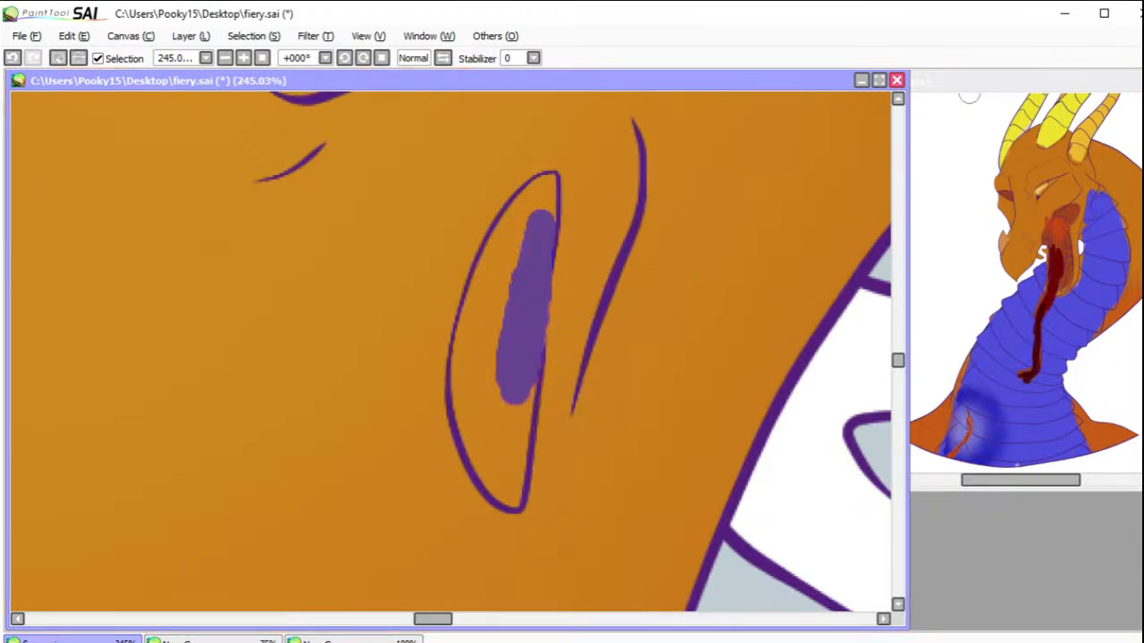
left_click(508, 284)
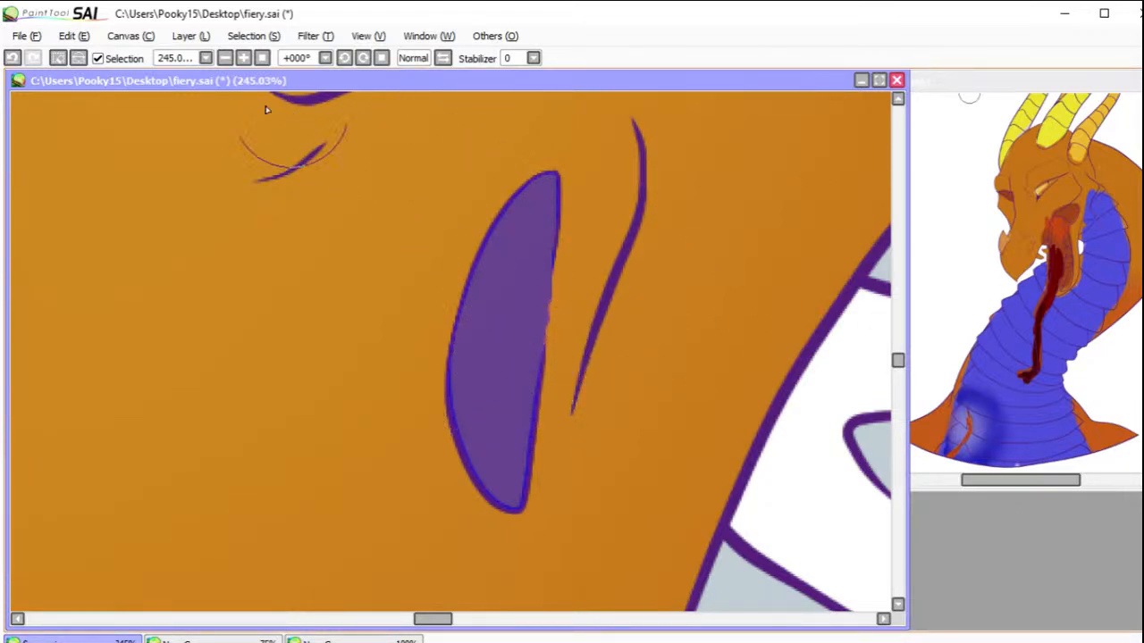
Step: Paint the selected nostril reddish orange, shade it to dark red toward its lower end, and clear the selection
left_click(224, 57)
left_click(225, 57)
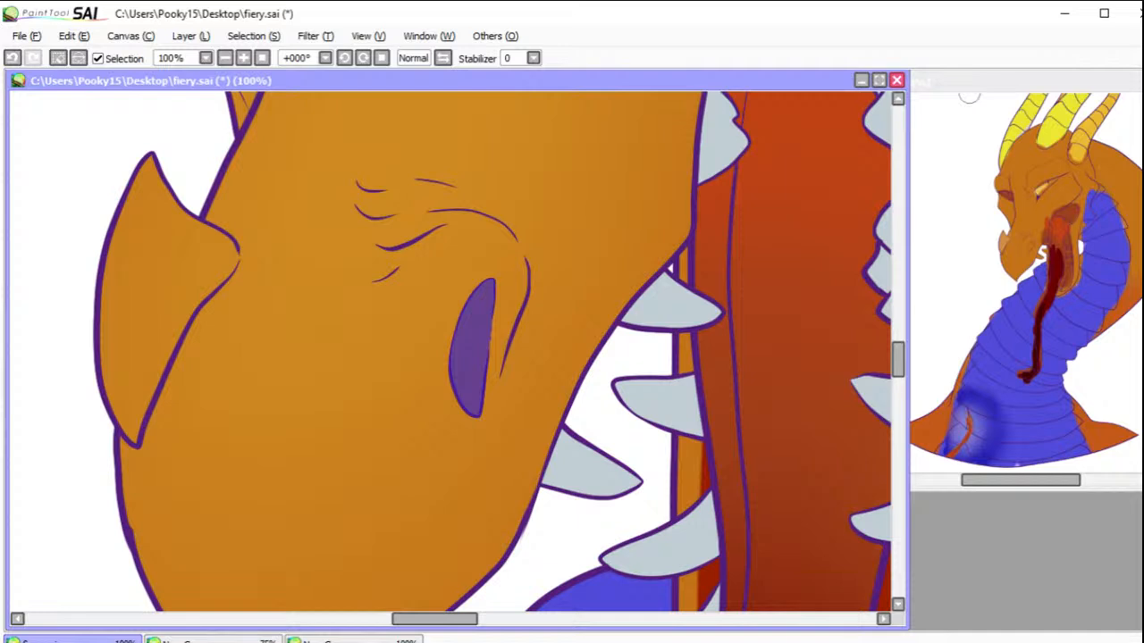
key("b")
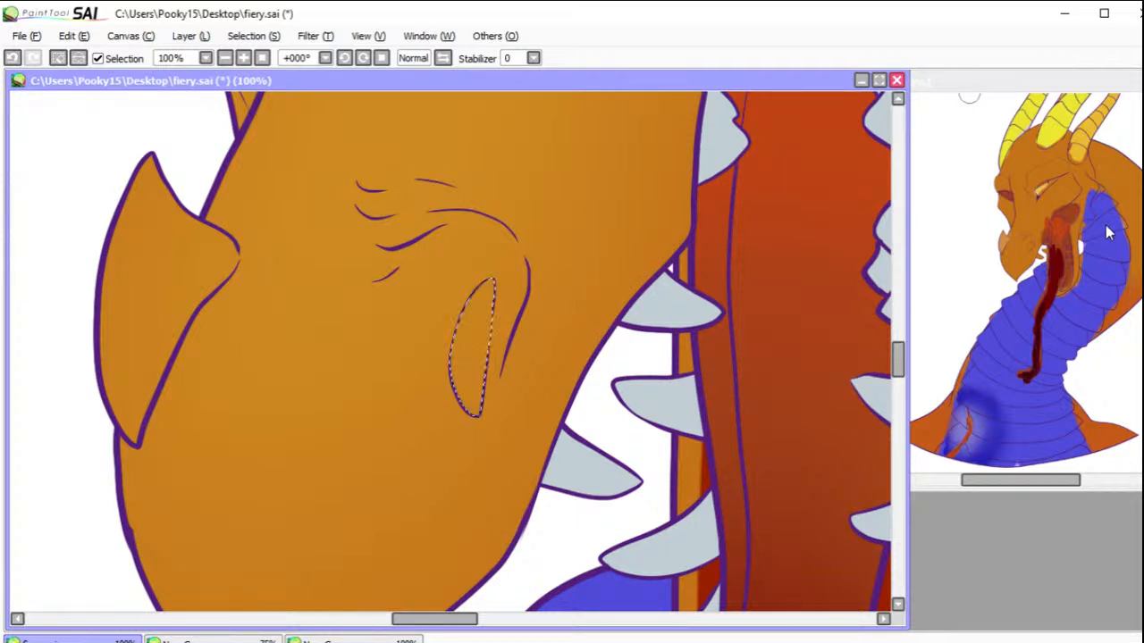
mouse_move(486, 340)
left_mouse_down()
mouse_move(496, 241)
mouse_move(461, 427)
mouse_move(488, 260)
mouse_move(515, 262)
left_mouse_up()
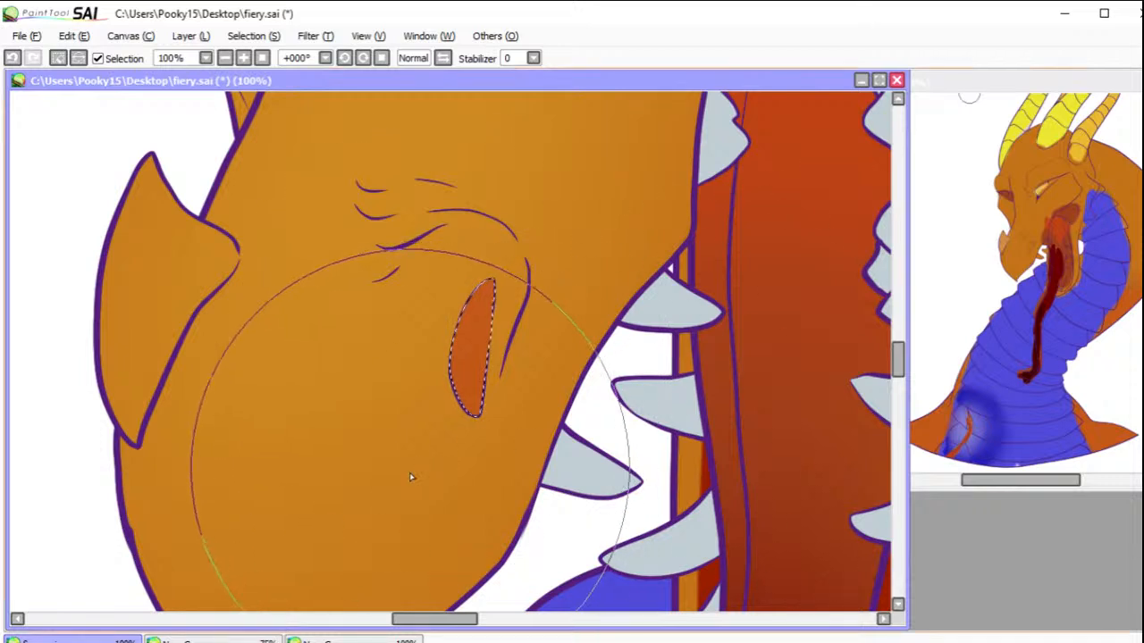
mouse_move(458, 429)
left_mouse_down()
mouse_move(464, 412)
mouse_move(415, 356)
mouse_move(458, 418)
left_mouse_up()
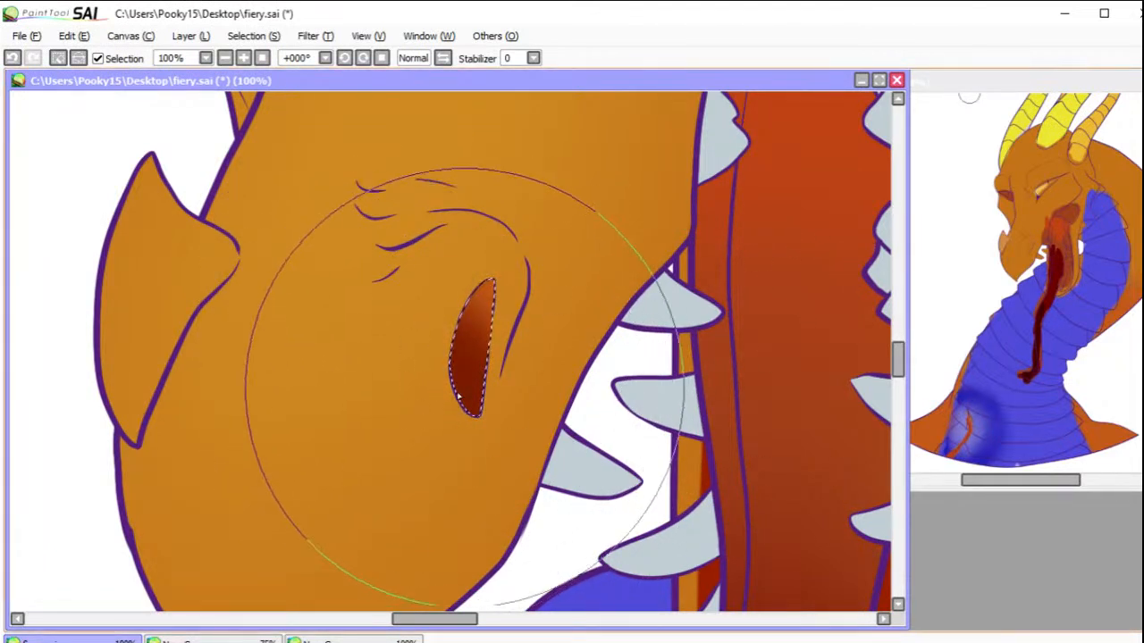
left_click(57, 59)
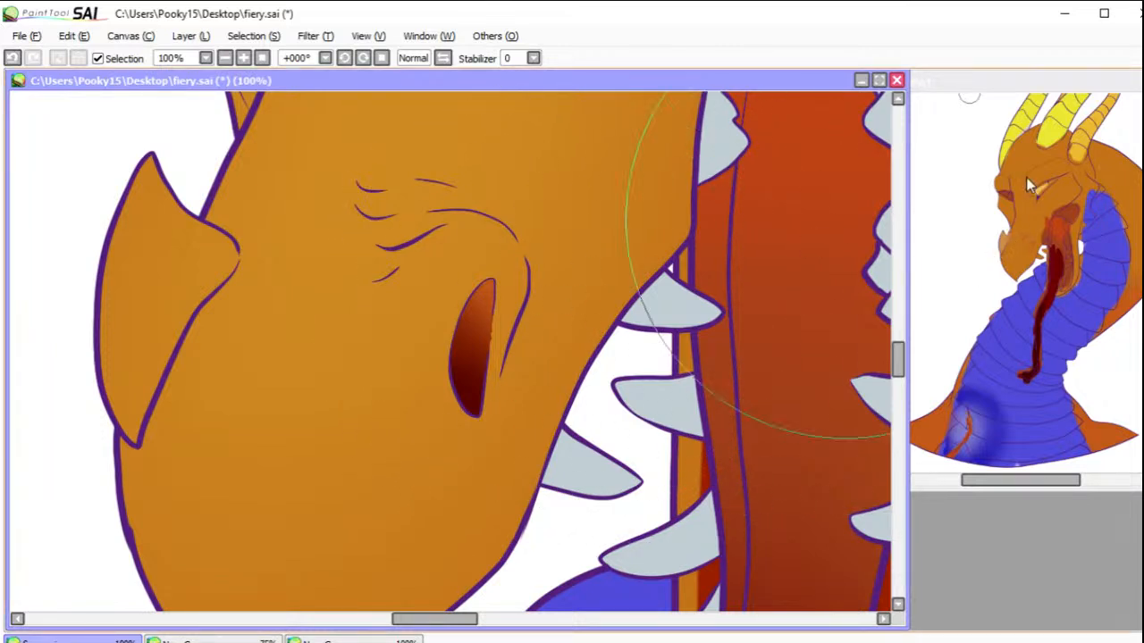
Step: Select the pointed horn on the tip of the snout, closing the gap in its outline with the selection pen
left_click_drag(461, 323, 746, 377)
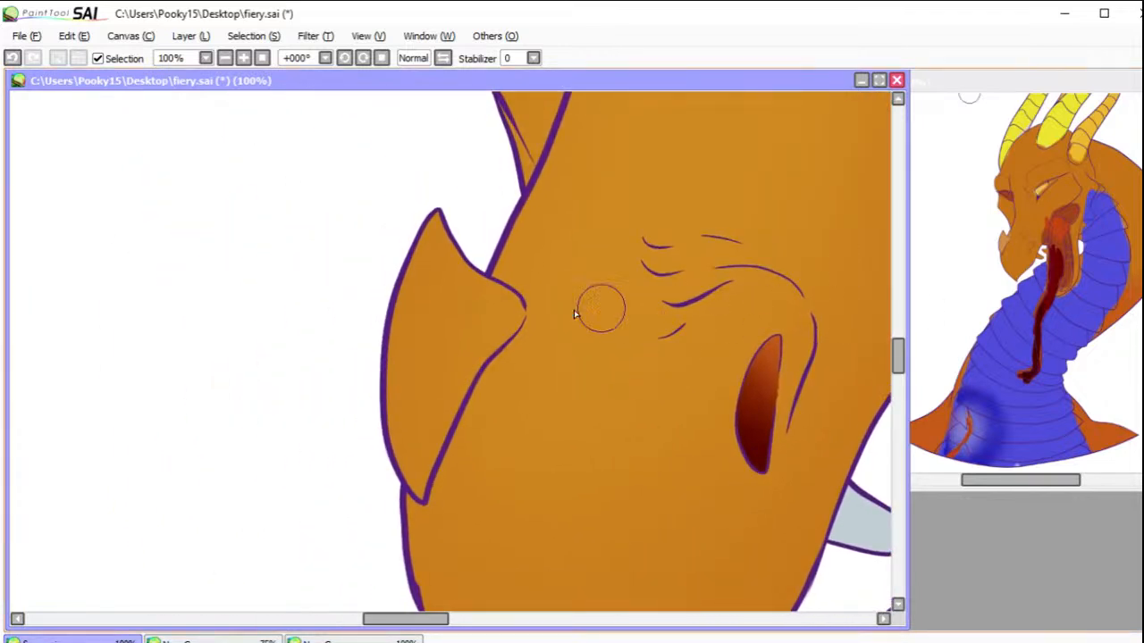
left_click_drag(502, 315, 515, 317)
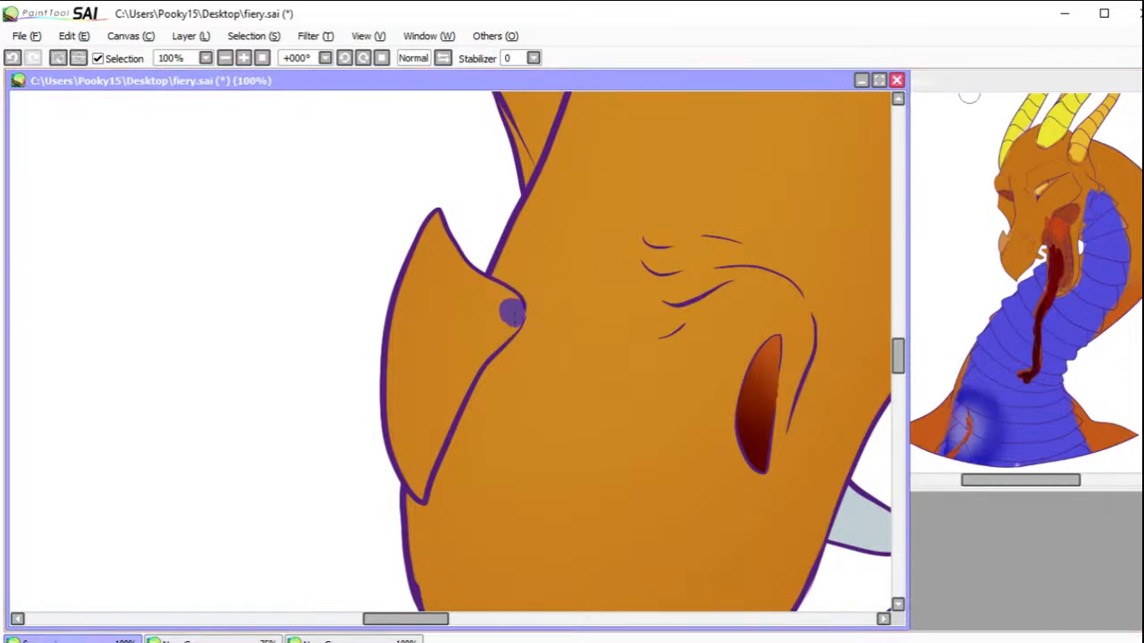
left_click(492, 332)
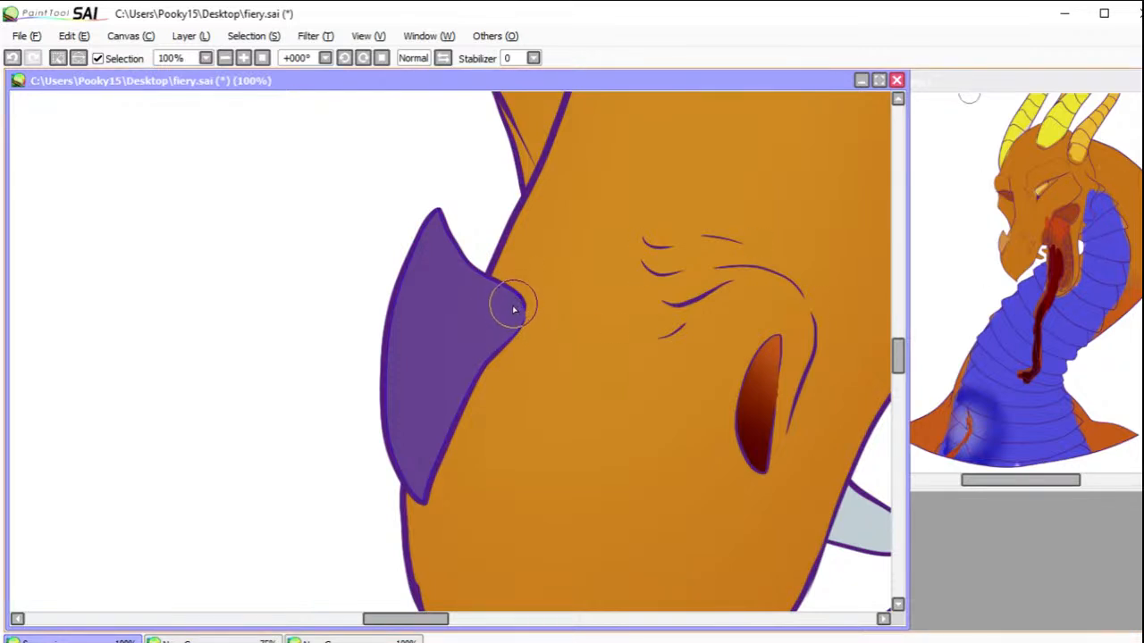
left_click_drag(513, 324, 514, 322)
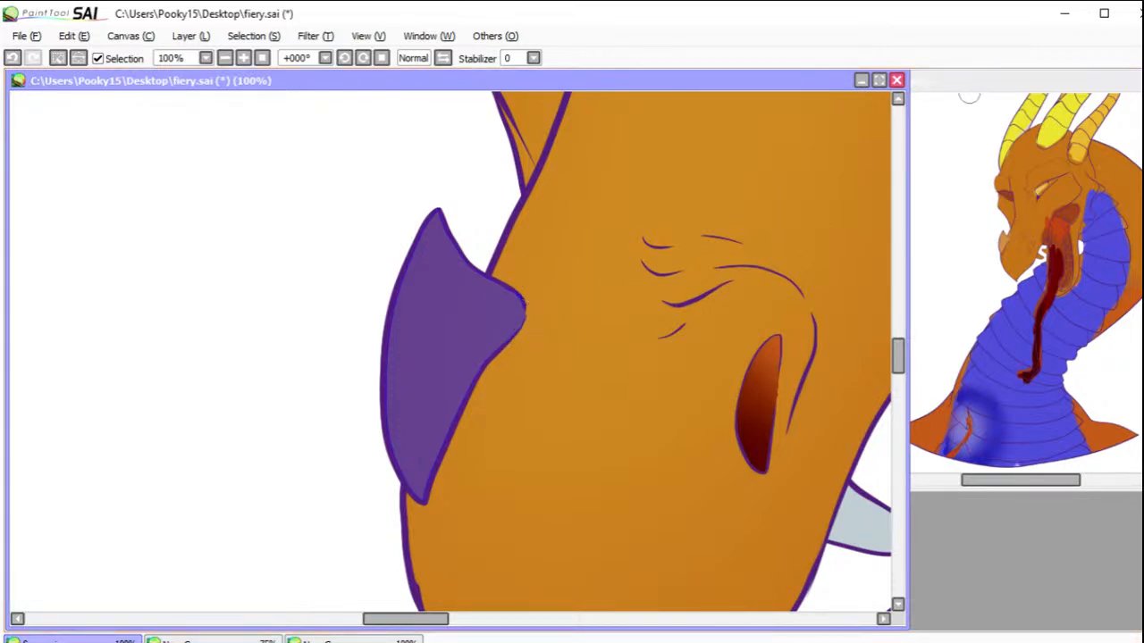
Step: Paint the selected snout horn light peach-orange, blend pale yellow along its outer edge and upper tip, and clear the selection
key("b")
mouse_move(521, 334)
left_mouse_down()
mouse_move(518, 276)
mouse_move(543, 267)
mouse_move(549, 333)
mouse_move(404, 453)
mouse_move(390, 431)
mouse_move(427, 226)
left_mouse_up()
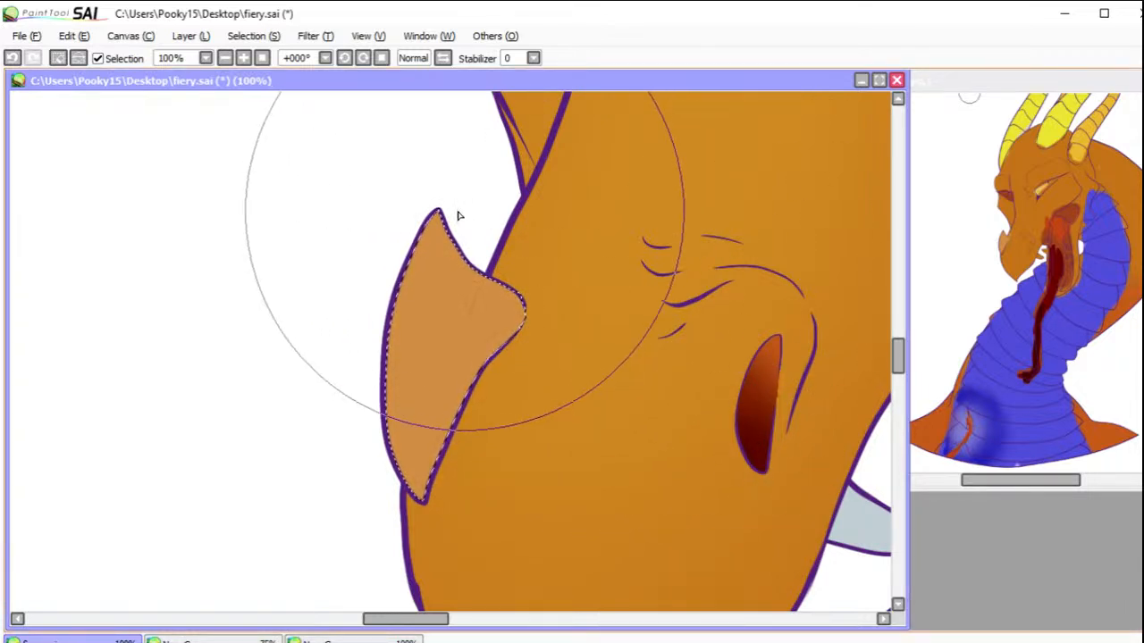
left_click_drag(349, 258, 378, 271)
mouse_move(323, 385)
left_mouse_down()
mouse_move(458, 215)
mouse_move(367, 388)
left_mouse_up()
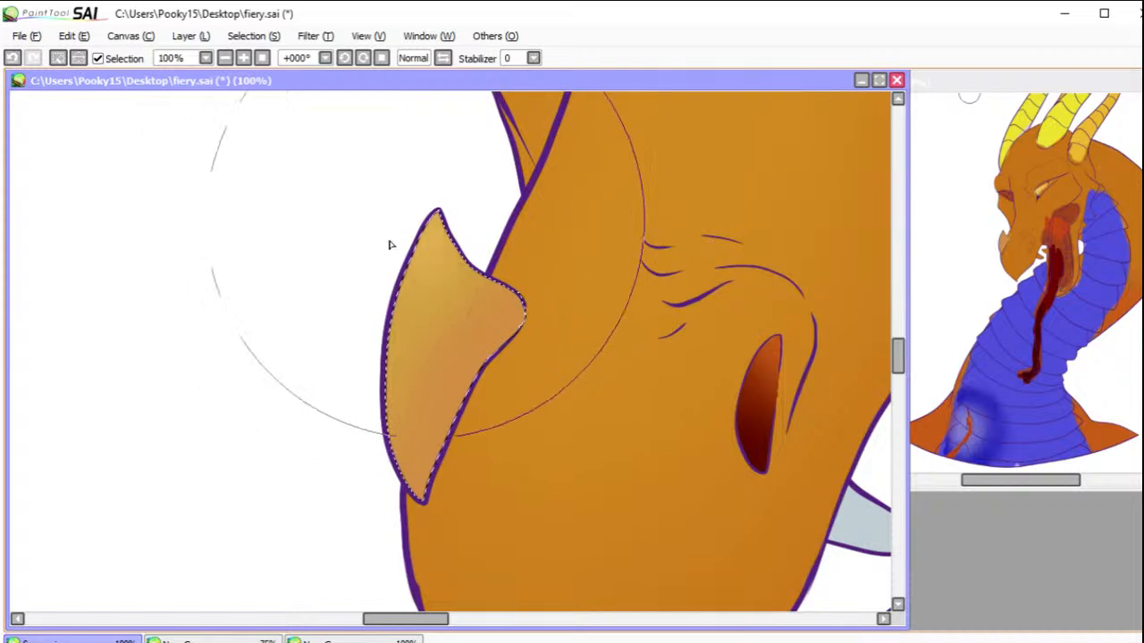
key("ctrl+d")
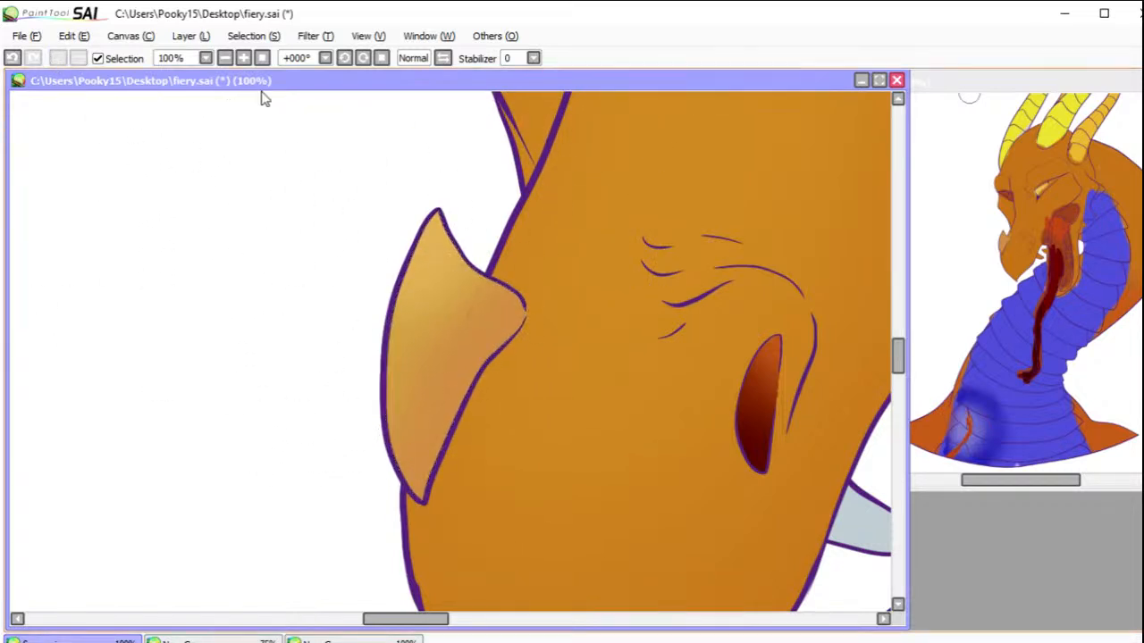
Step: Select the interiors of both of the dragon's eyes, leaving out the slit pupils
mouse_move(704, 271)
left_mouse_down()
mouse_move(673, 299)
mouse_move(602, 470)
mouse_move(623, 474)
mouse_move(609, 520)
mouse_move(587, 539)
mouse_move(607, 516)
left_mouse_up()
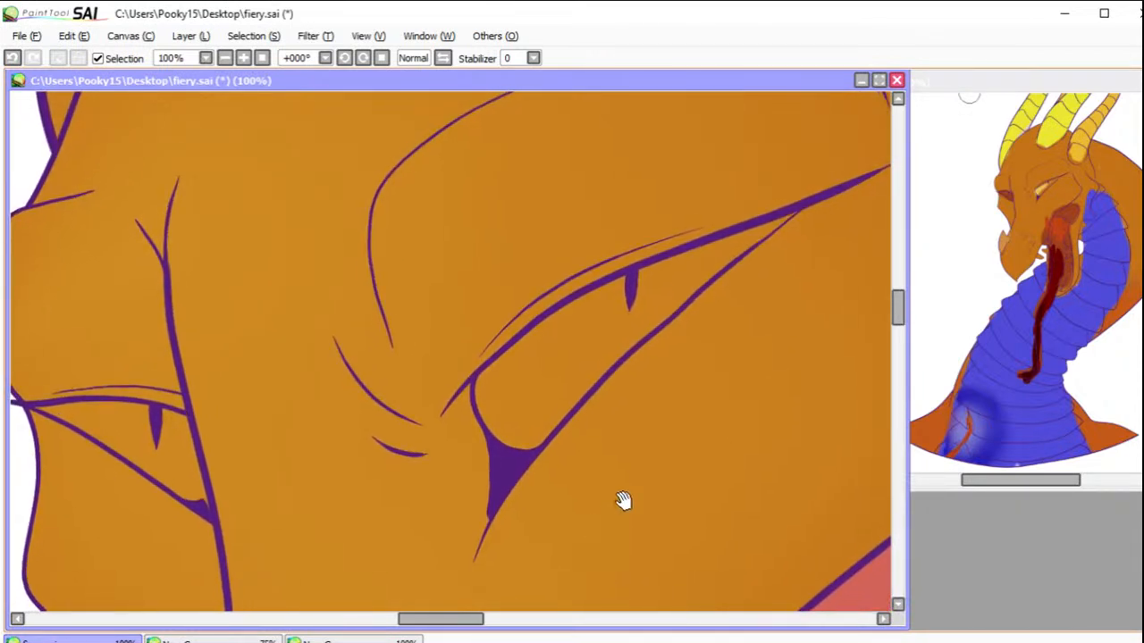
left_click(587, 358)
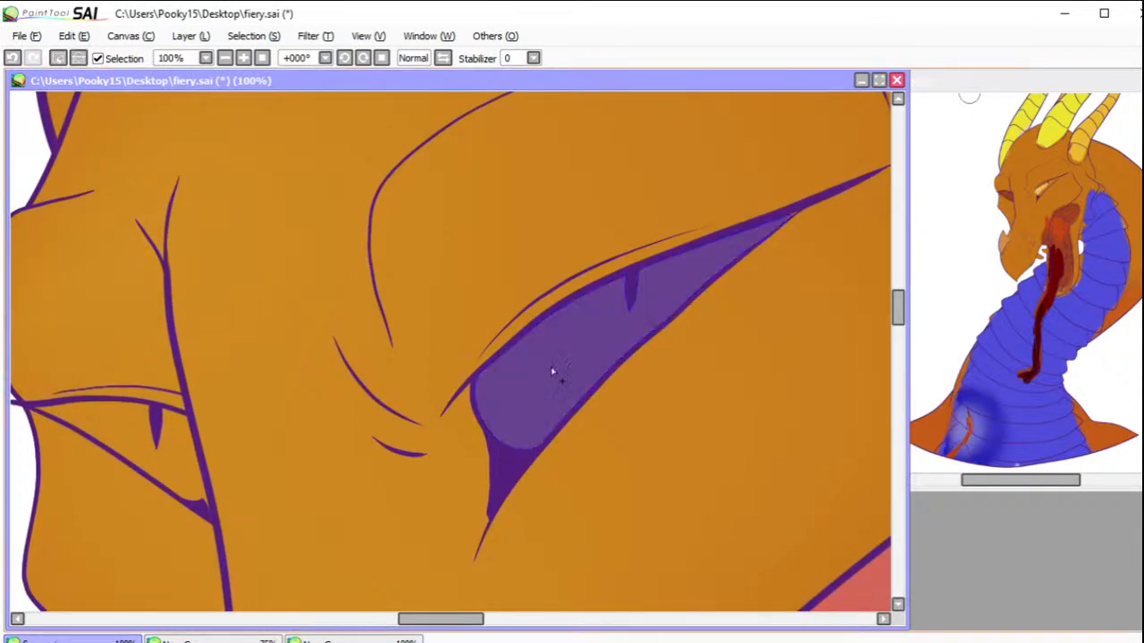
left_click(208, 489)
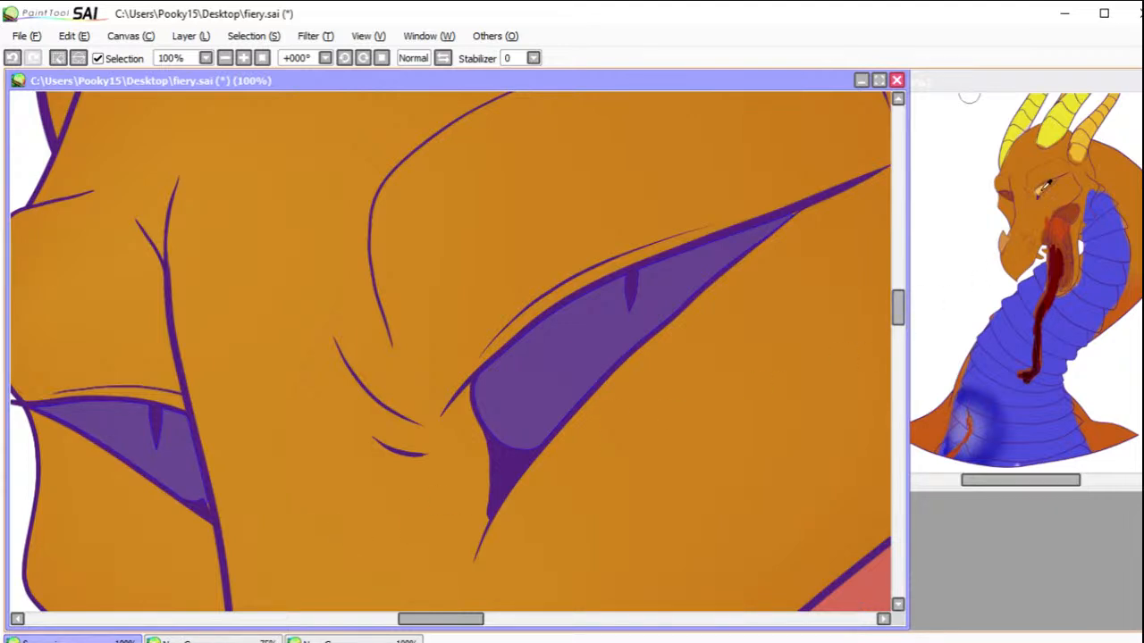
Step: Paint the near eye pale yellow and the far eye dark reddish brown, and clear the selection
key("b")
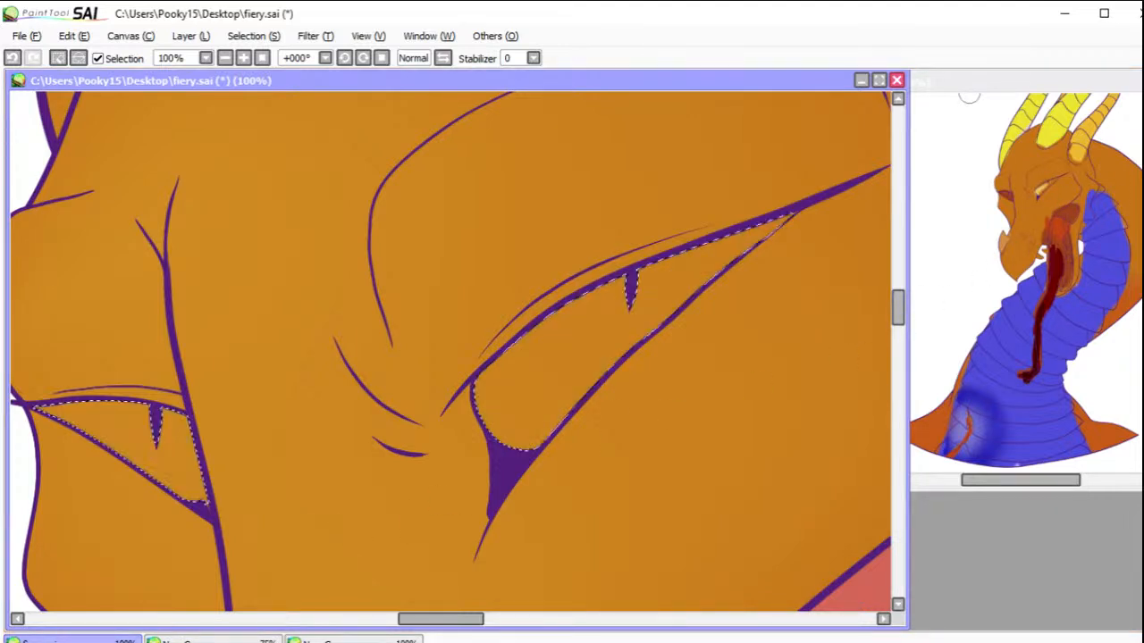
mouse_move(801, 214)
left_mouse_down()
mouse_move(658, 286)
mouse_move(748, 244)
mouse_move(699, 267)
mouse_move(677, 332)
mouse_move(565, 455)
left_mouse_up()
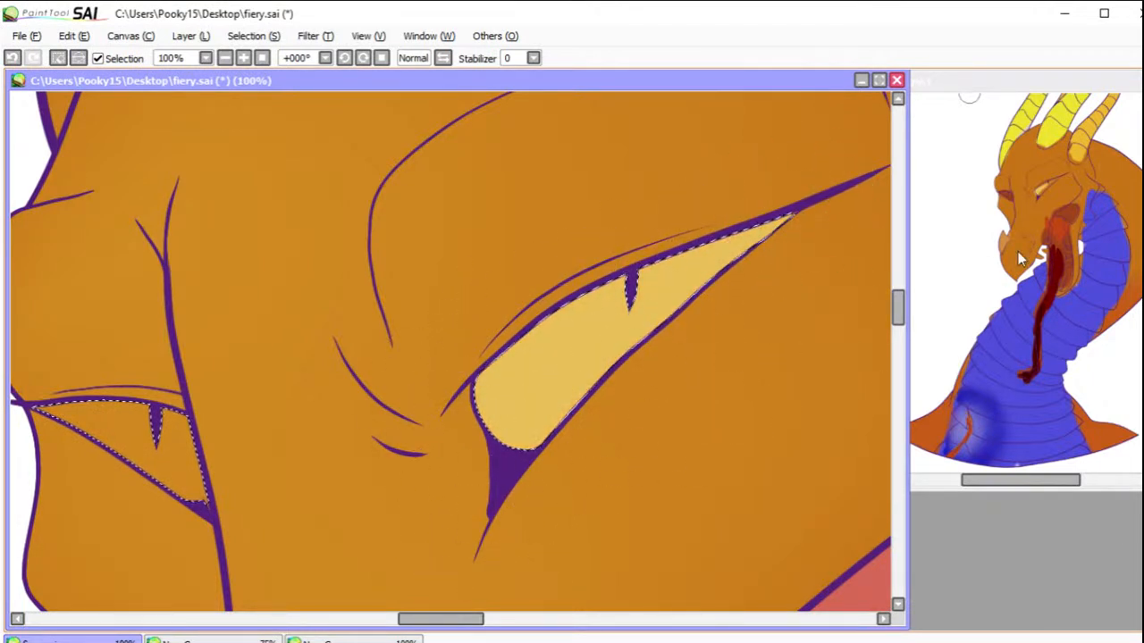
mouse_move(116, 434)
left_mouse_down()
mouse_move(153, 421)
mouse_move(63, 393)
mouse_move(121, 443)
left_mouse_up()
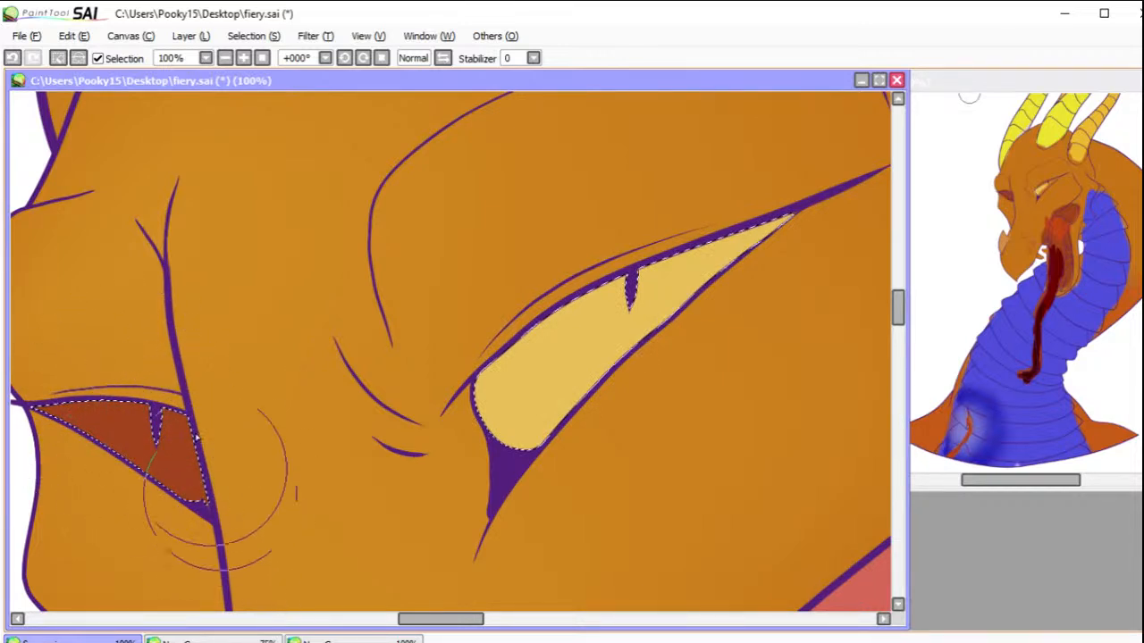
left_click(71, 56)
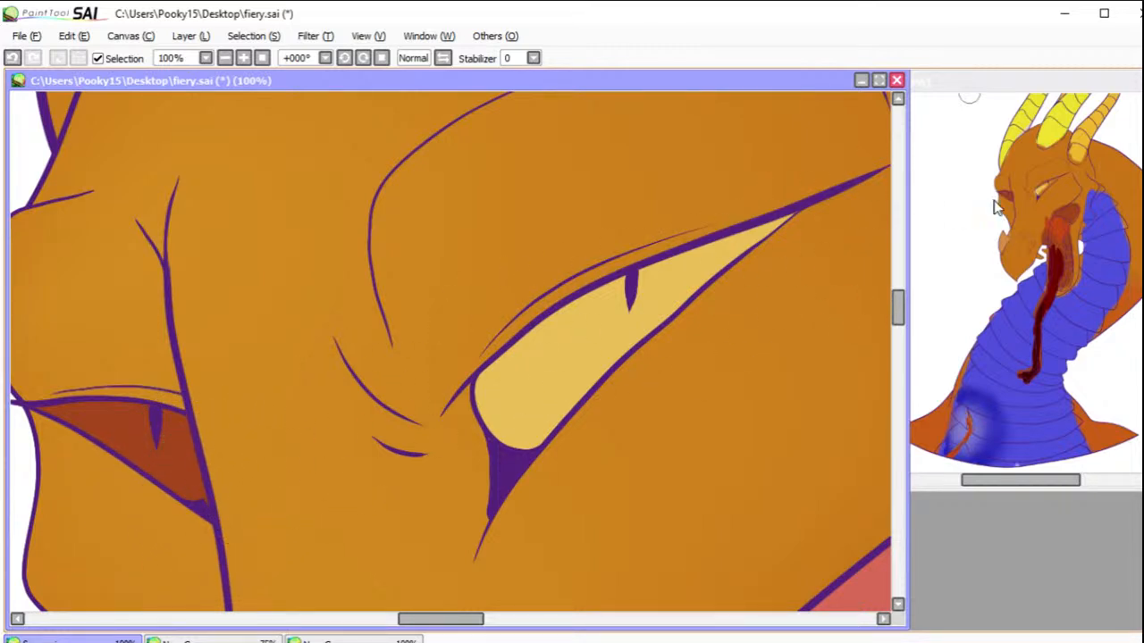
Step: Select the base segment of the large middle horn, closing the gap in its outline with the selection pen before filling
left_click_drag(694, 187, 386, 454)
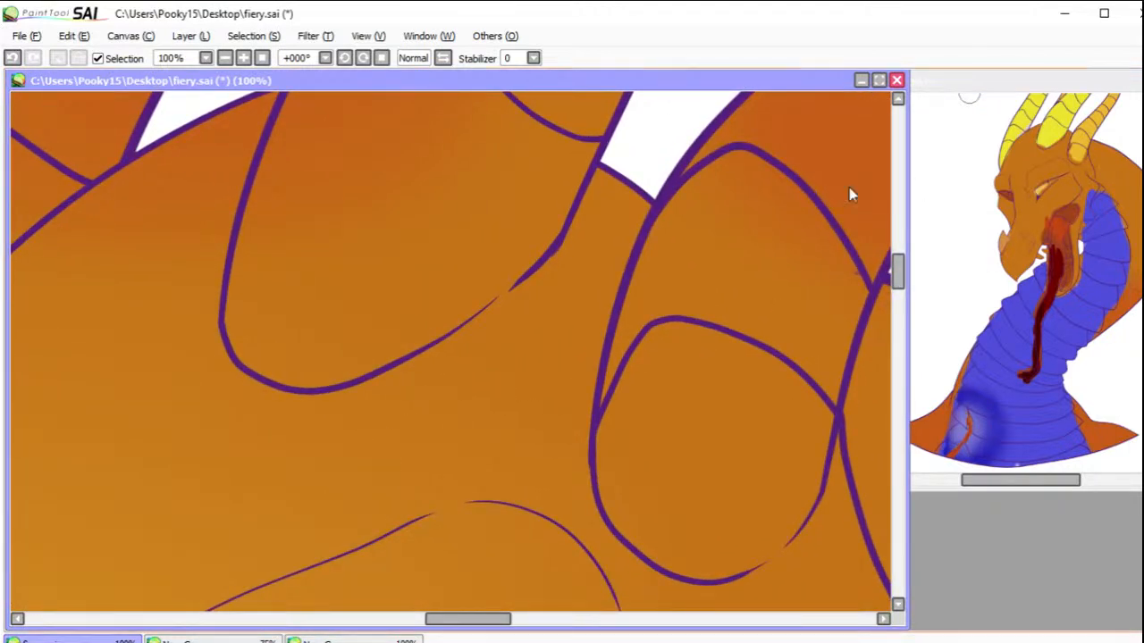
mouse_move(492, 268)
left_mouse_down()
mouse_move(472, 286)
mouse_move(503, 262)
mouse_move(498, 291)
mouse_move(513, 278)
mouse_move(474, 311)
left_mouse_up()
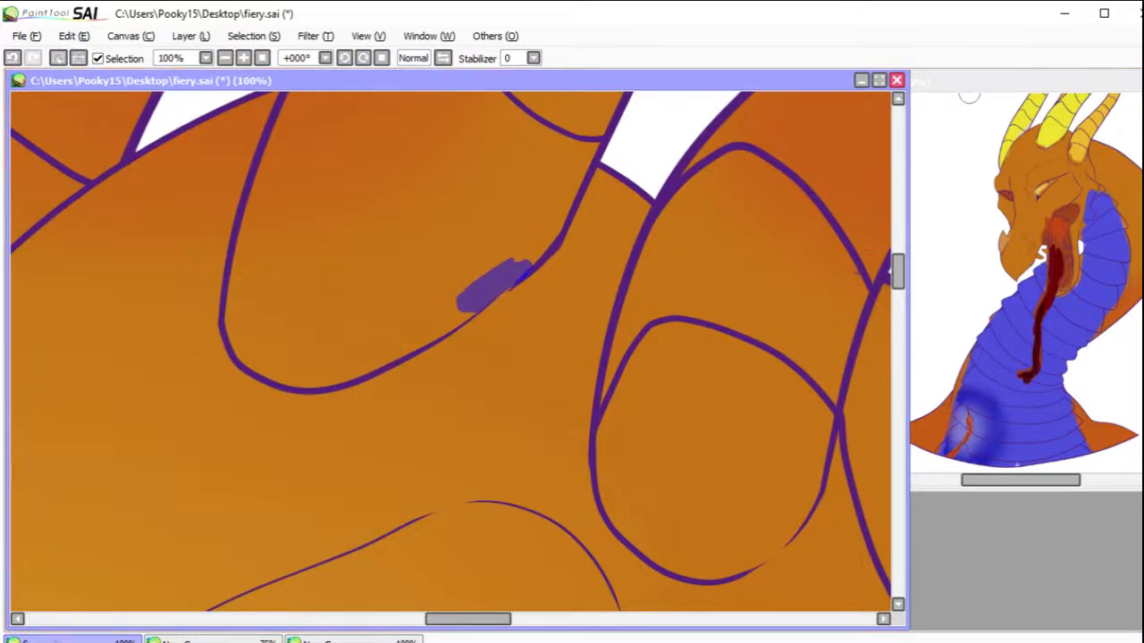
left_click(487, 242)
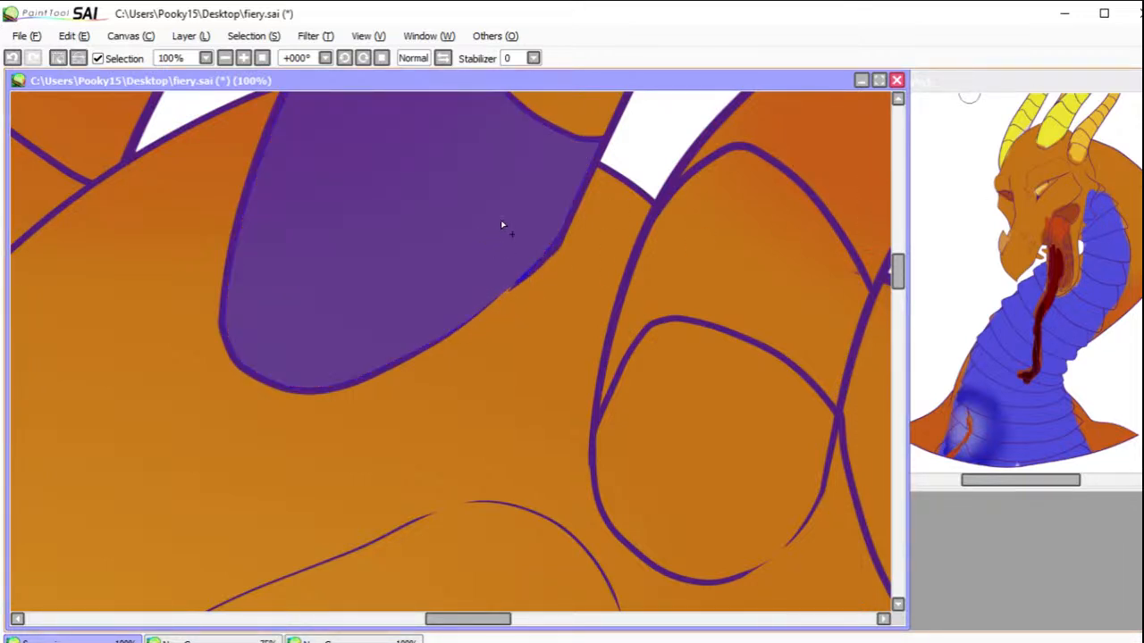
Step: Add the middle horn's second segment and the four lowest segments of the leftmost horn to the selection
left_click(225, 57)
left_click(225, 57)
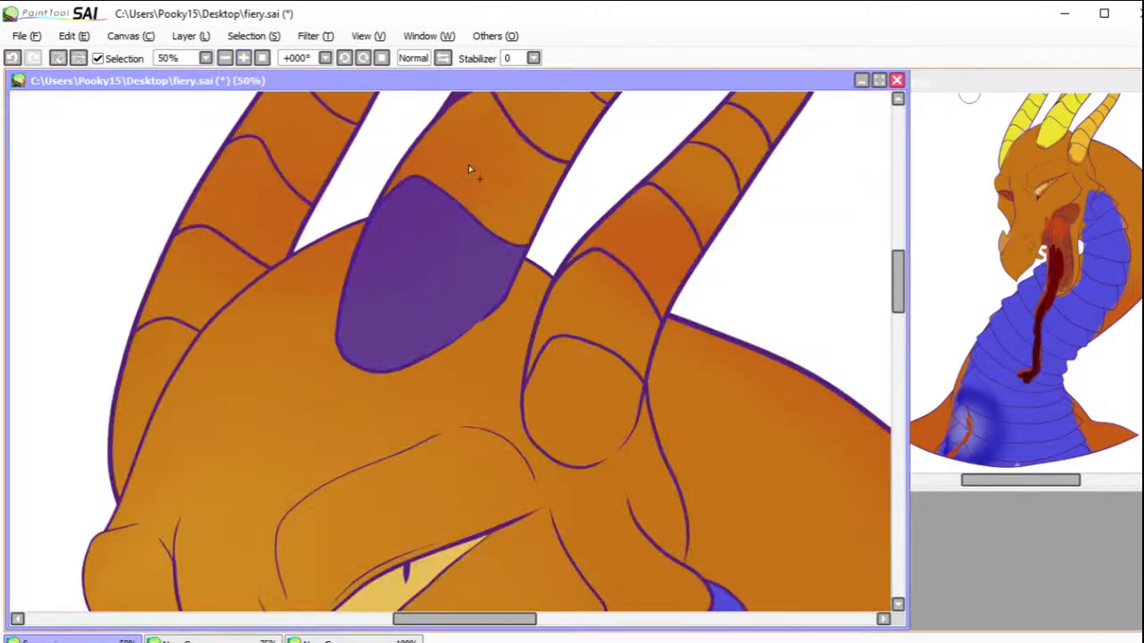
left_click(468, 164)
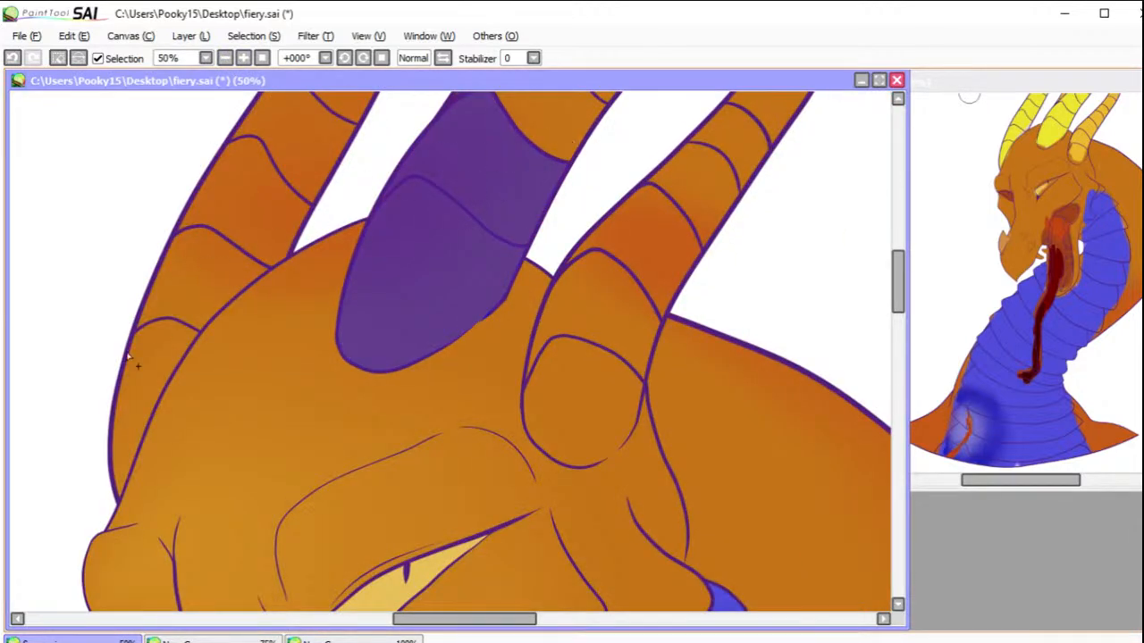
left_click(137, 387)
left_click(187, 310)
left_click(231, 249)
left_click(294, 164)
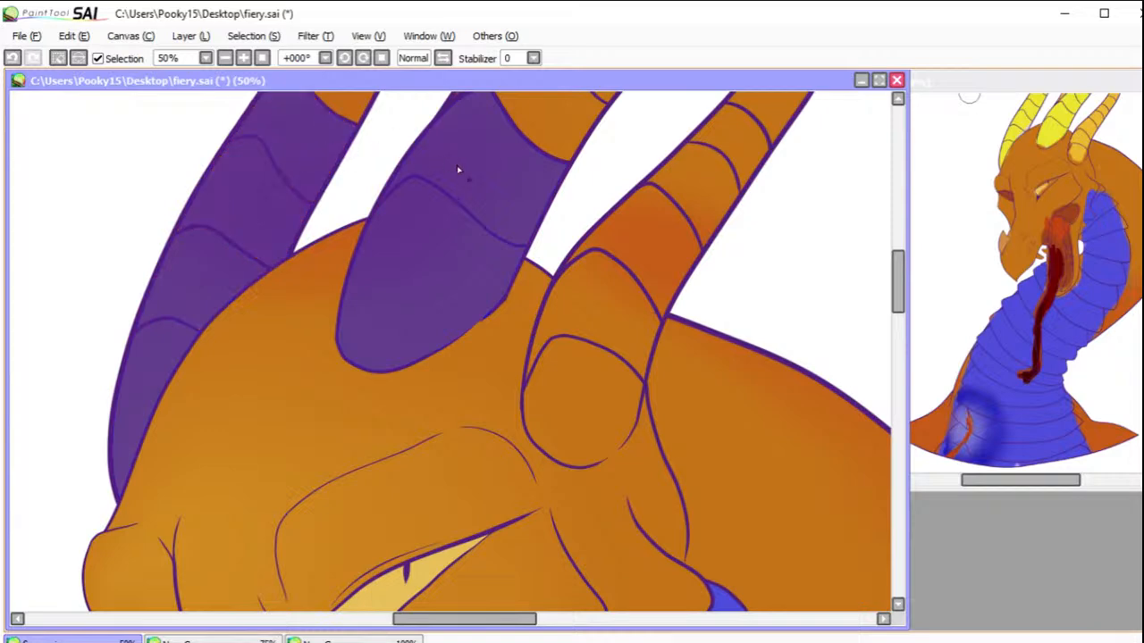
Step: Extend the selection segment by segment up the middle and leftmost horns, as far as their narrow upper ends
key("space")
left_click_drag(613, 191, 584, 453)
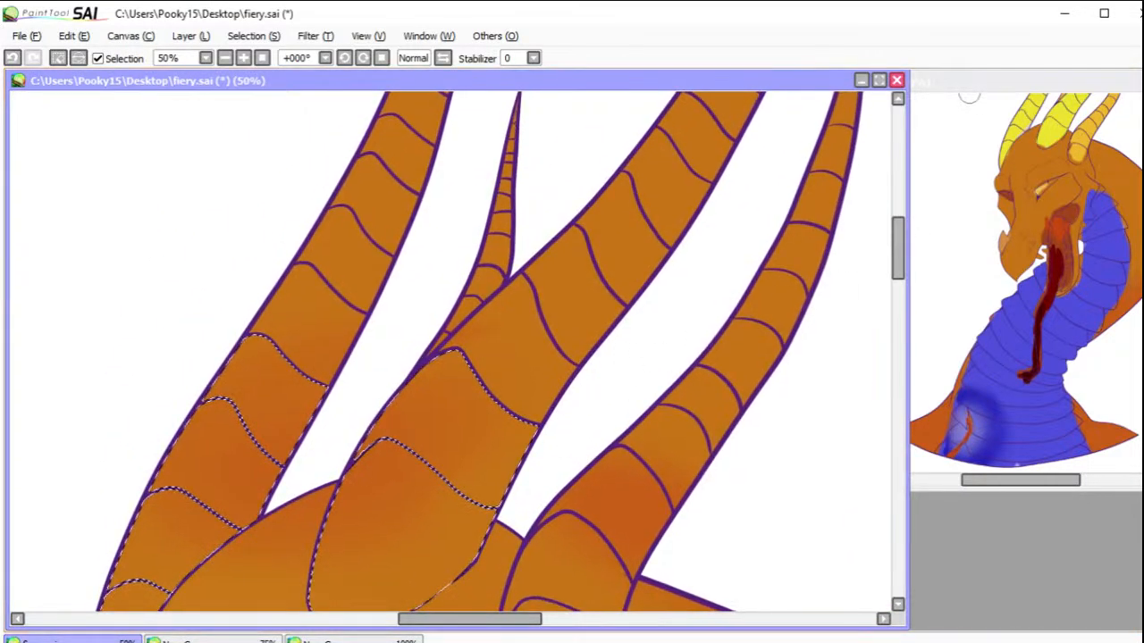
left_click(541, 319)
left_click(332, 323)
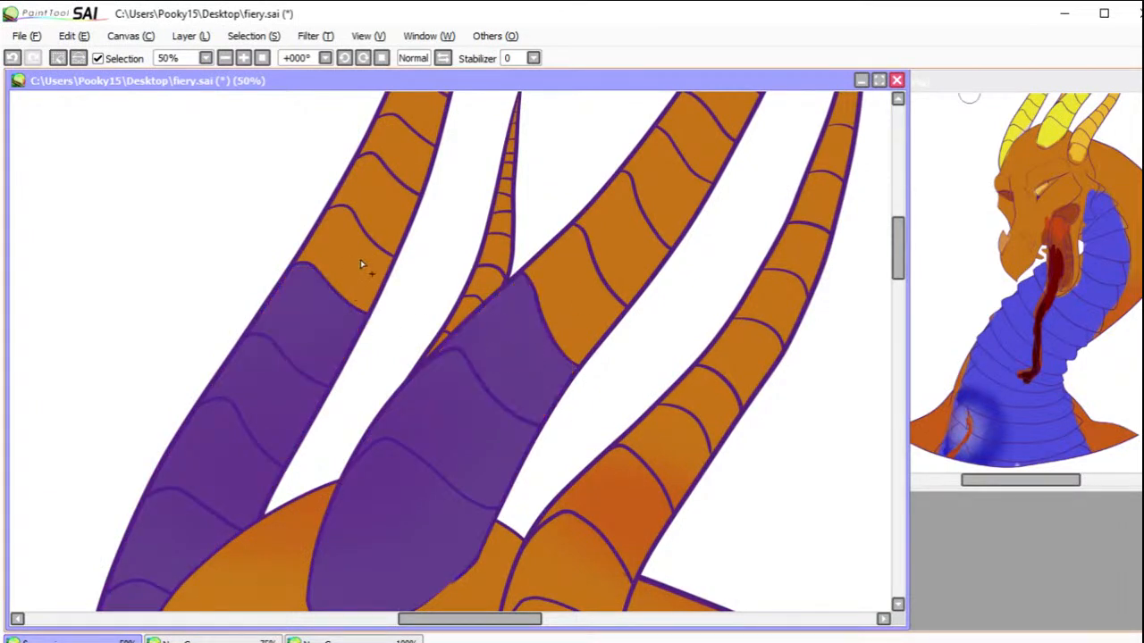
left_click(359, 262)
left_click(382, 201)
left_click(586, 286)
left_click(670, 183)
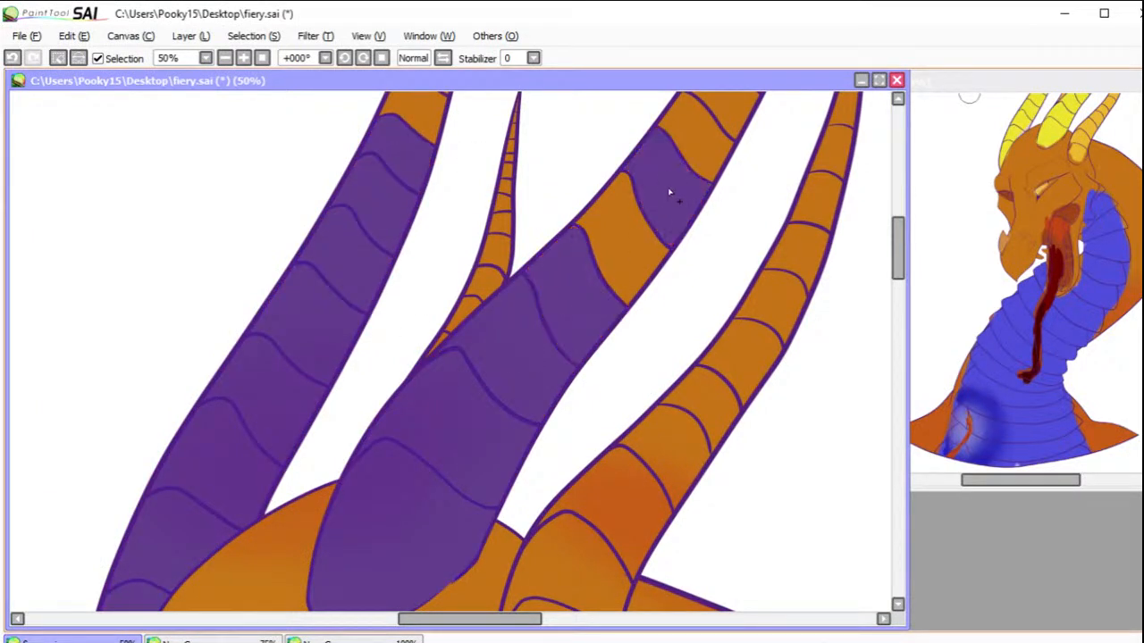
left_click(711, 157)
left_click(730, 117)
left_click(411, 123)
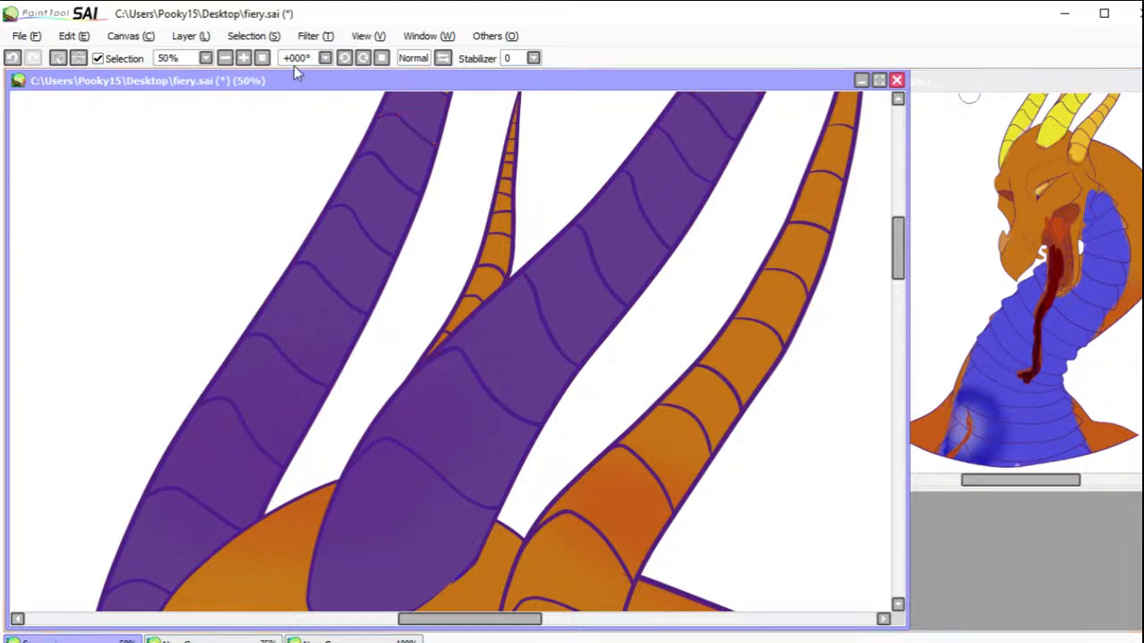
Step: Draw closed selection-pen loops around the upper ends of the middle and leftmost horns, and select the background inside the loops
left_click(262, 59)
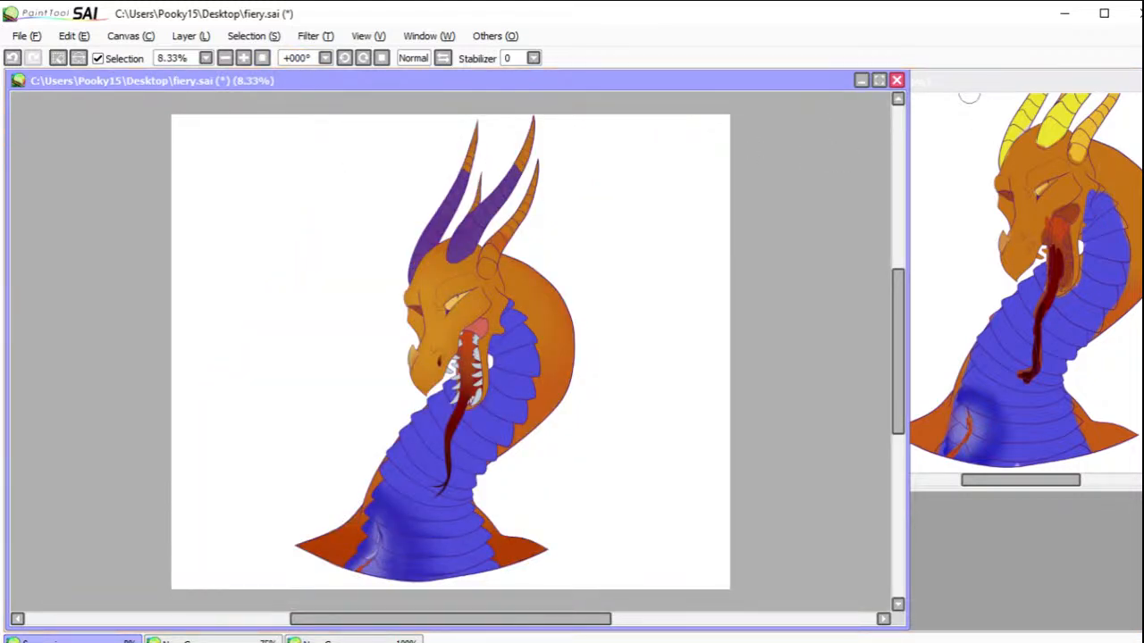
left_click_drag(397, 113, 604, 235)
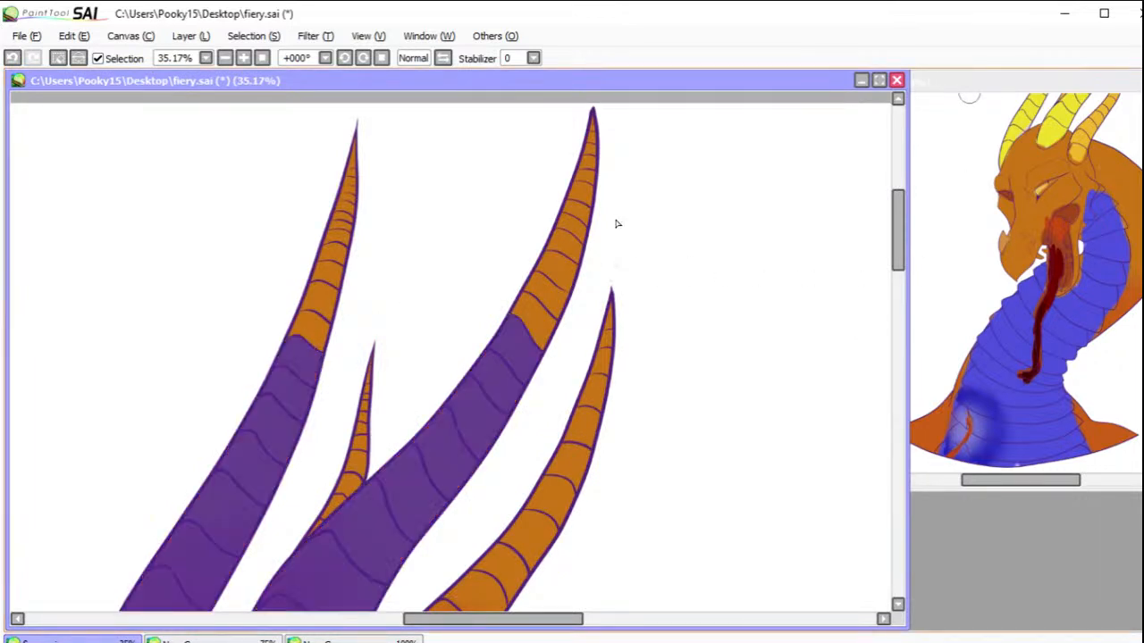
mouse_move(500, 346)
left_mouse_down()
mouse_move(521, 206)
mouse_move(576, 101)
mouse_move(617, 179)
mouse_move(576, 297)
mouse_move(531, 353)
left_mouse_up()
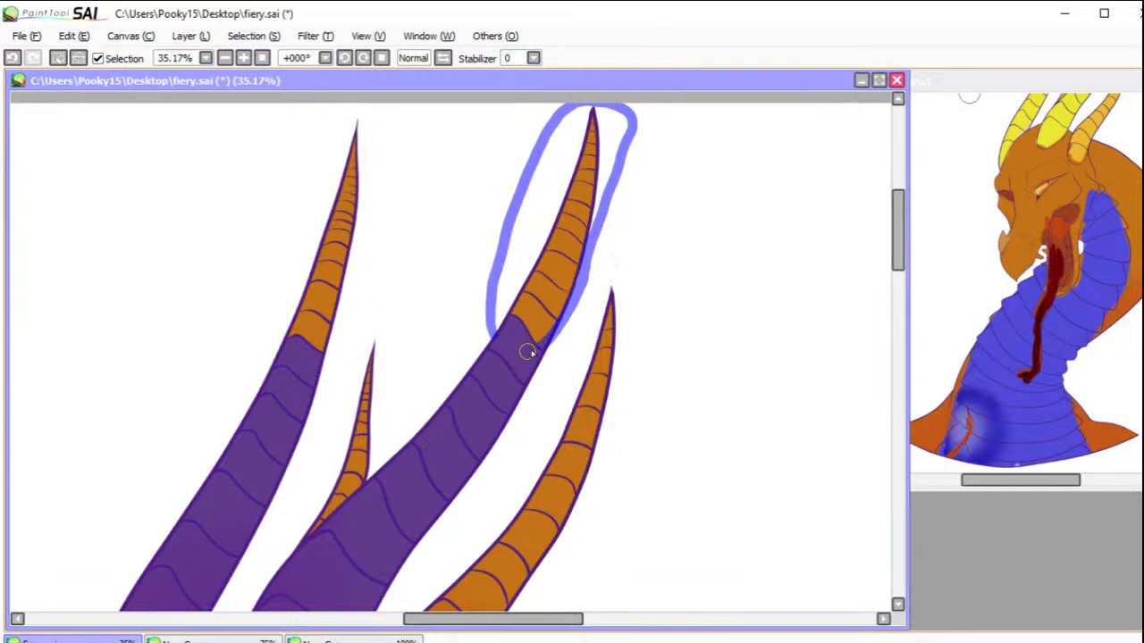
mouse_move(318, 377)
left_mouse_down()
mouse_move(390, 223)
mouse_move(357, 117)
mouse_move(297, 234)
mouse_move(291, 354)
left_mouse_up()
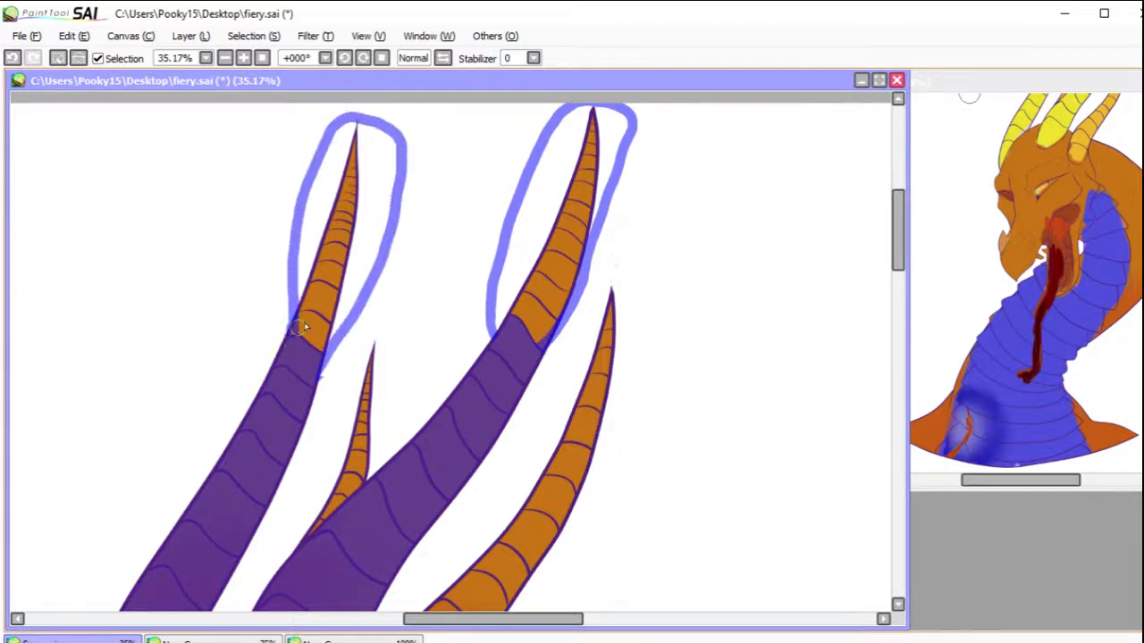
left_click(527, 244)
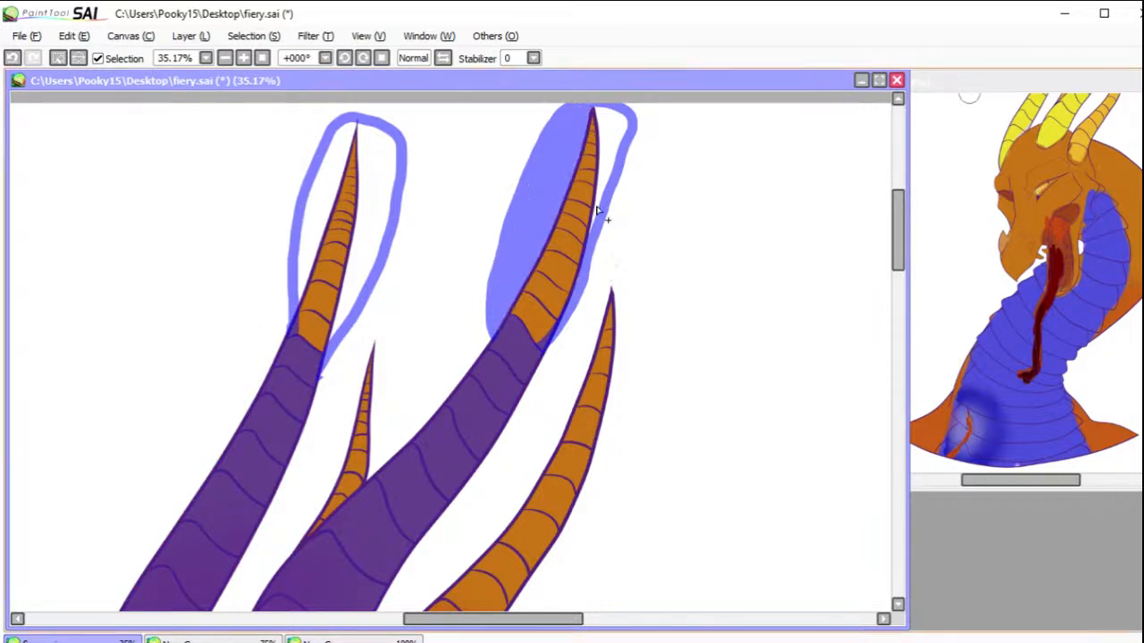
left_click(603, 163)
left_click(363, 232)
left_click(327, 201)
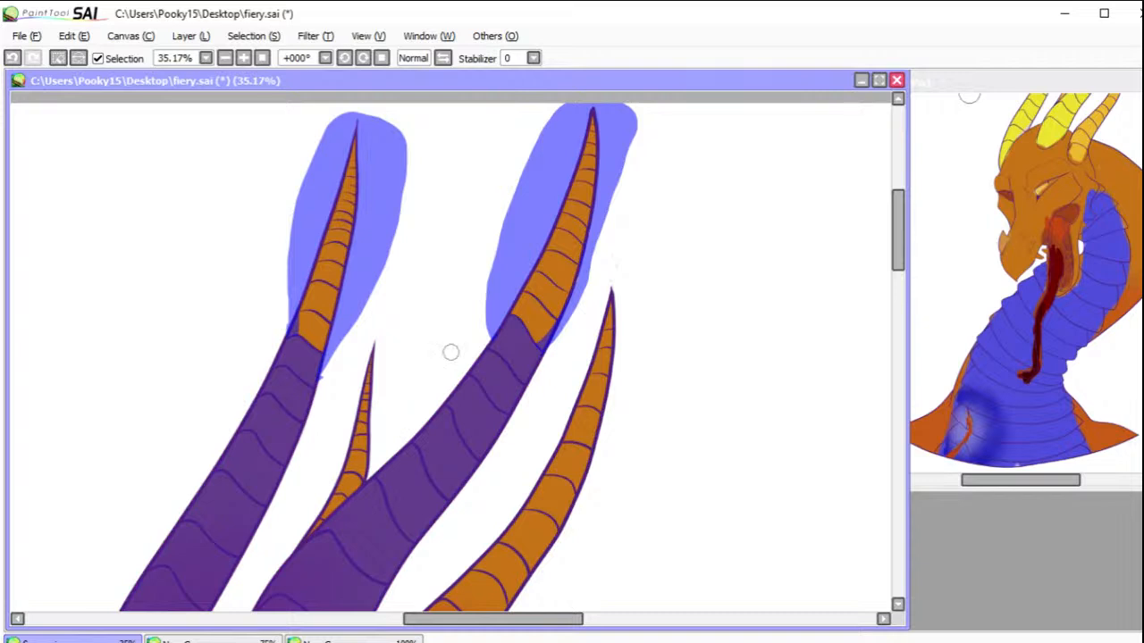
Step: Cover the remaining small segments at the tips of the middle and leftmost horns with the selection
left_click_drag(451, 352, 675, 307, "ctrl+alt")
mouse_move(532, 308)
left_mouse_down()
mouse_move(529, 319)
mouse_move(587, 184)
mouse_move(591, 112)
left_mouse_up()
mouse_move(311, 320)
left_mouse_down()
mouse_move(337, 158)
mouse_move(371, 141)
mouse_move(335, 128)
left_mouse_up()
left_click(261, 59)
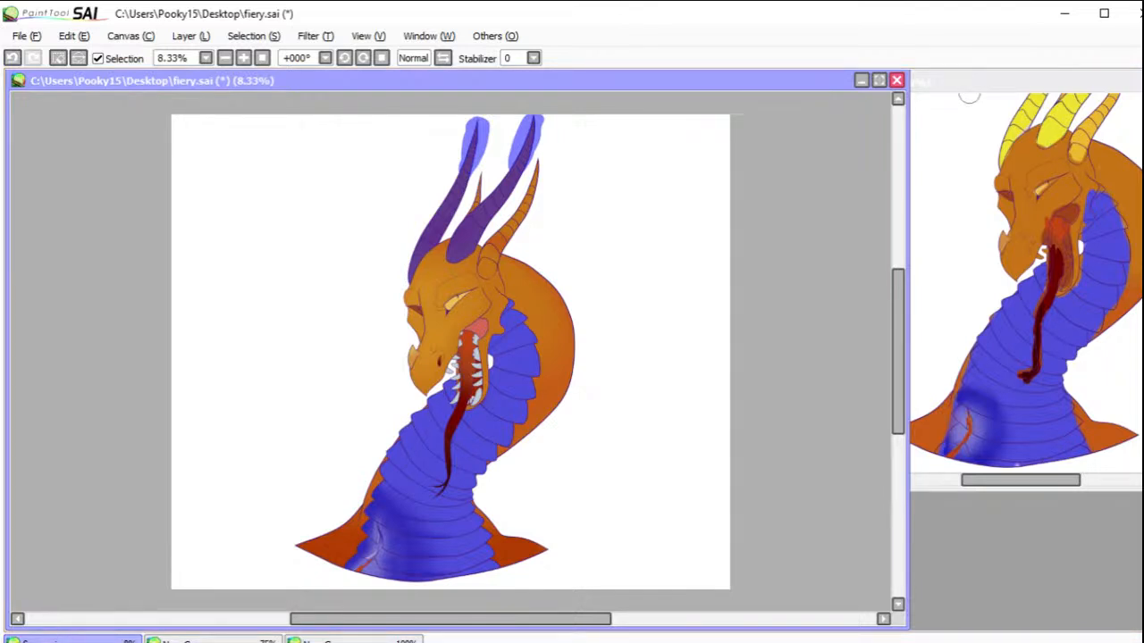
Step: Paint the two selected horns yellow, fading to orange at the bases and pale cream at the tips, and clear the selection
key("b")
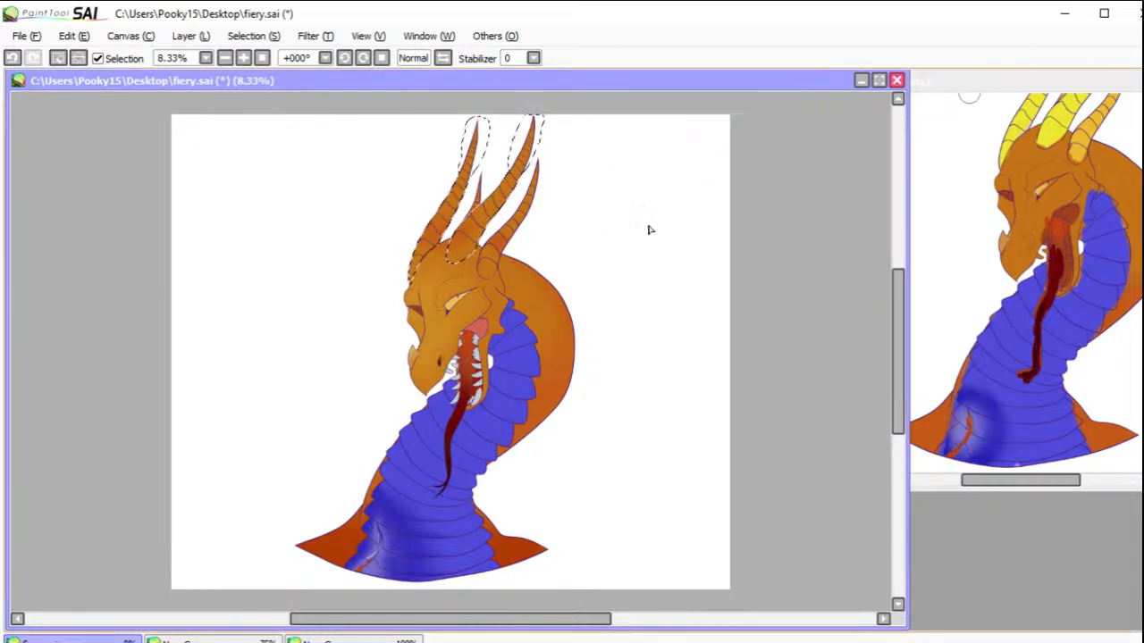
mouse_move(532, 120)
left_mouse_down()
mouse_move(515, 179)
mouse_move(487, 214)
mouse_move(518, 183)
mouse_move(466, 223)
mouse_move(465, 241)
mouse_move(503, 185)
left_mouse_up()
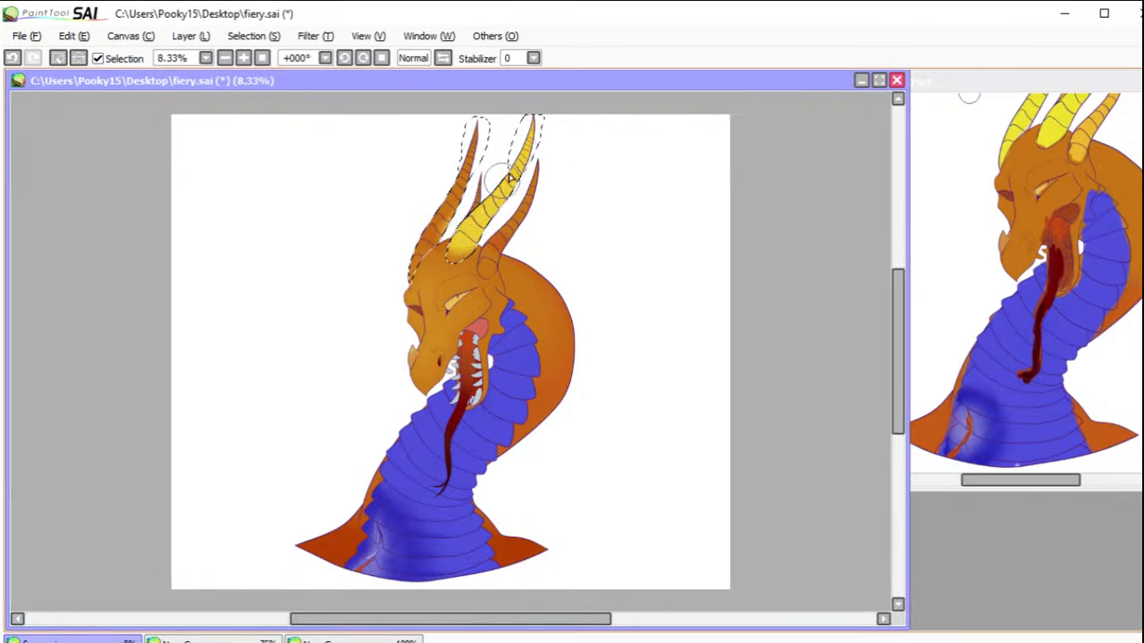
left_click_drag(486, 115, 418, 247)
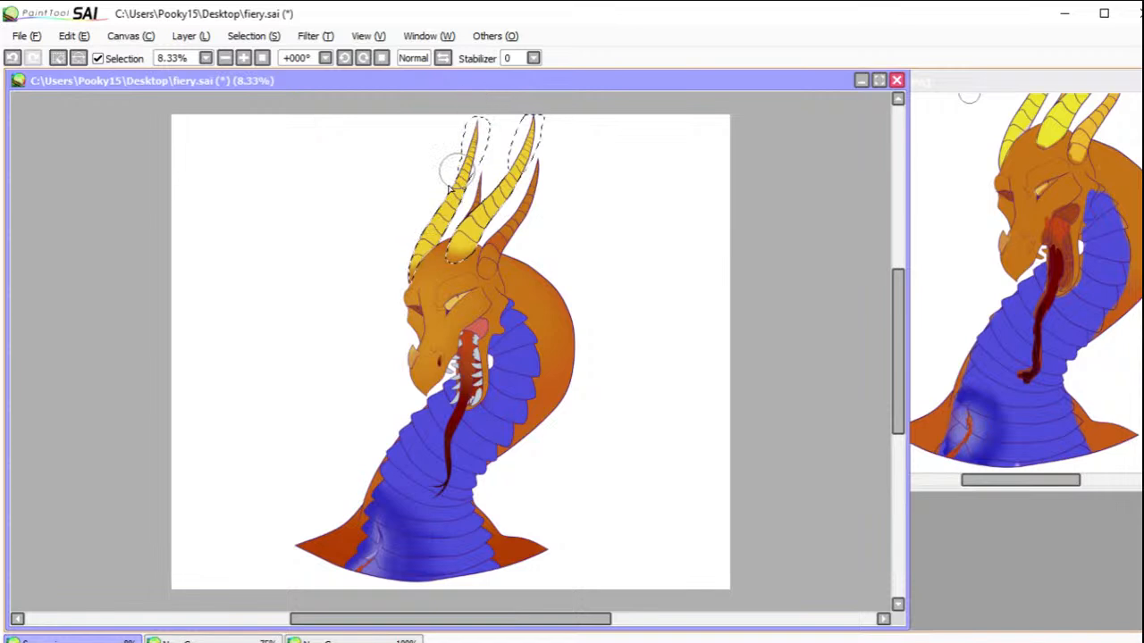
mouse_move(423, 234)
left_mouse_down()
mouse_move(458, 151)
mouse_move(422, 231)
mouse_move(436, 204)
mouse_move(488, 222)
mouse_move(466, 243)
left_mouse_up()
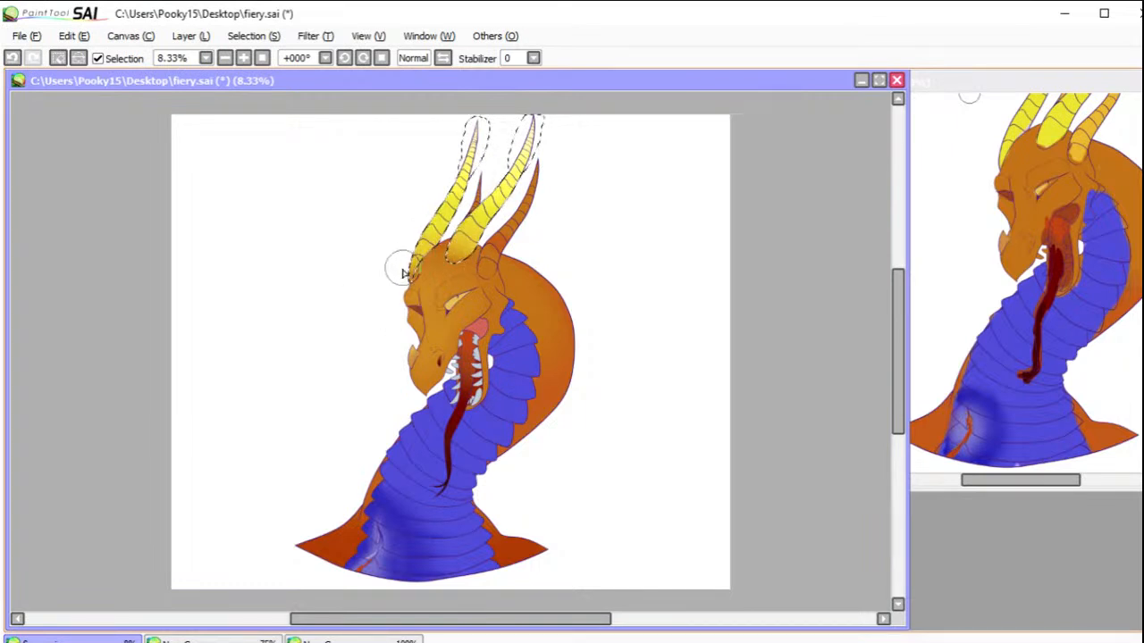
left_click(59, 58)
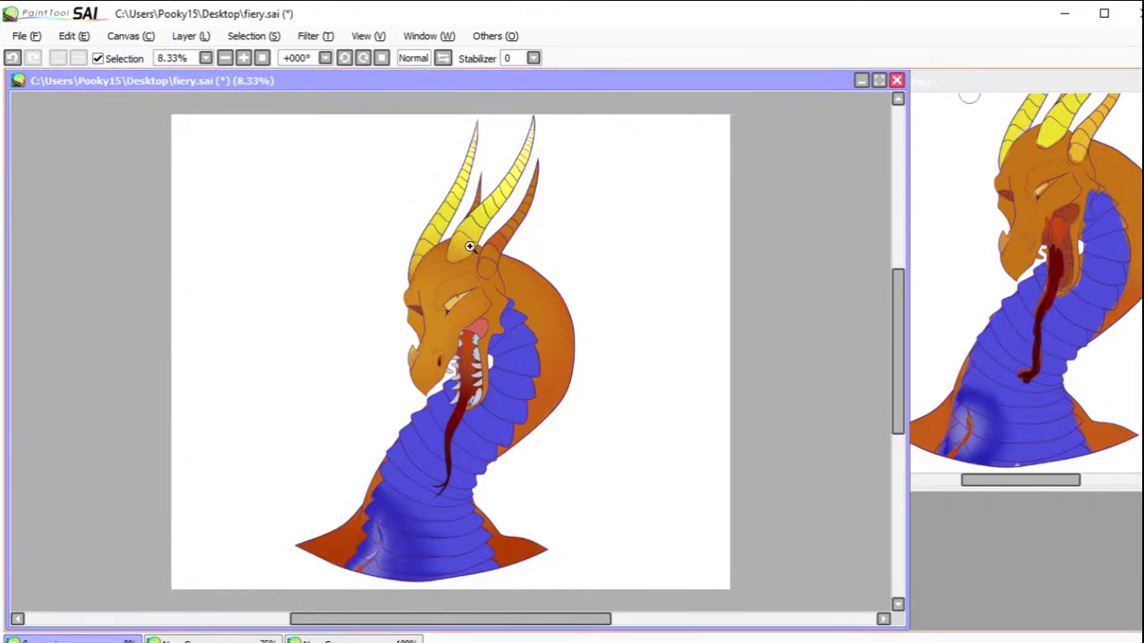
Step: Close the outline gap at the rightmost horn's base with the selection pen, and select the horn's lower segments
left_click_drag(435, 214, 552, 329)
left_click(517, 406)
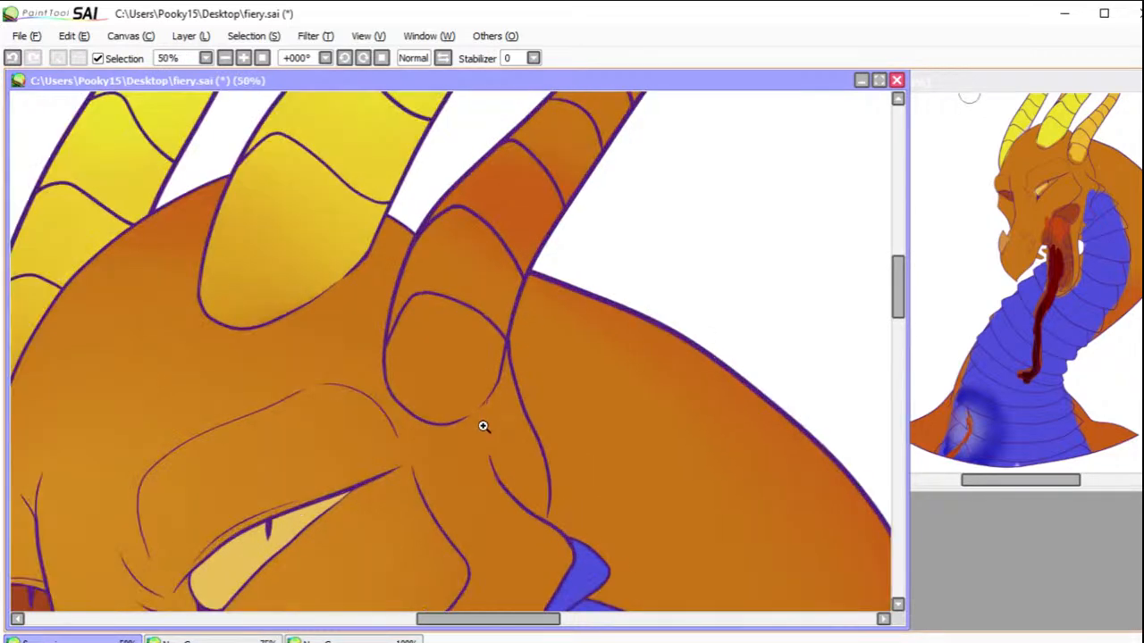
left_click(484, 424)
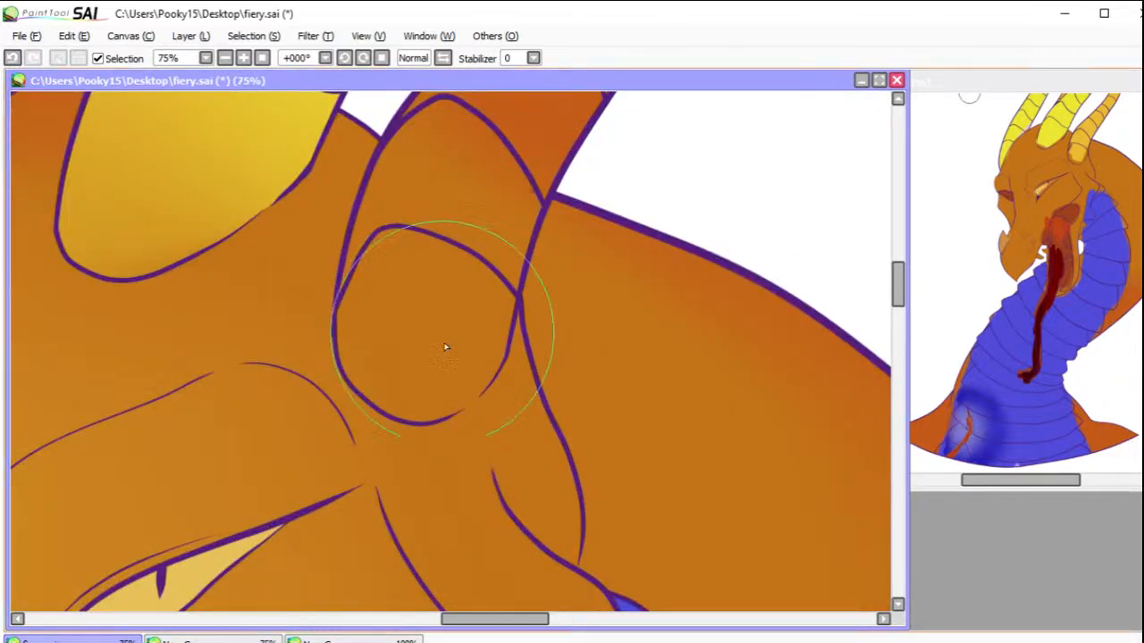
mouse_move(437, 395)
left_mouse_down()
mouse_move(467, 381)
mouse_move(441, 403)
mouse_move(472, 384)
mouse_move(463, 402)
left_mouse_up()
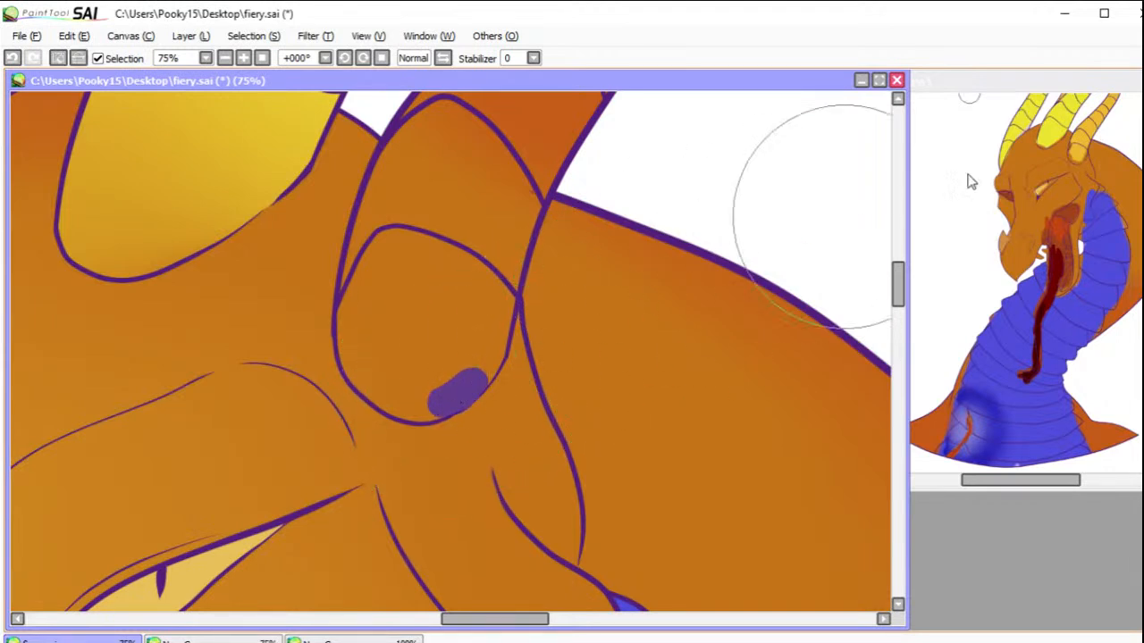
left_click(451, 327)
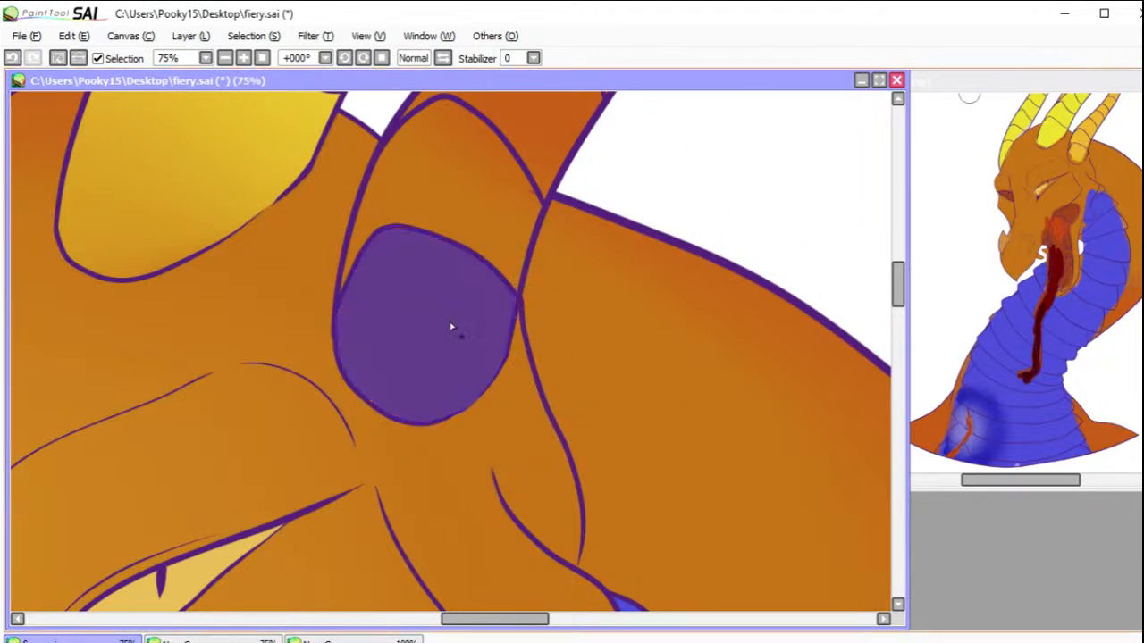
left_click(483, 224)
left_click(540, 143)
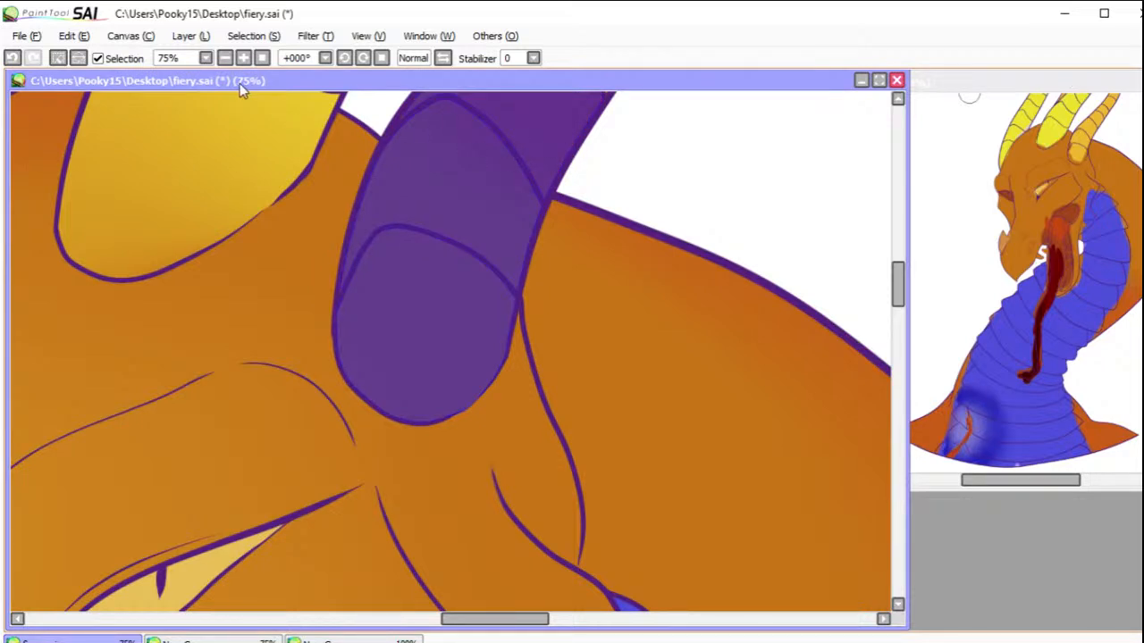
Step: Extend the selection segment by segment up the rightmost horn and the small horn behind the middle one
left_click(224, 57)
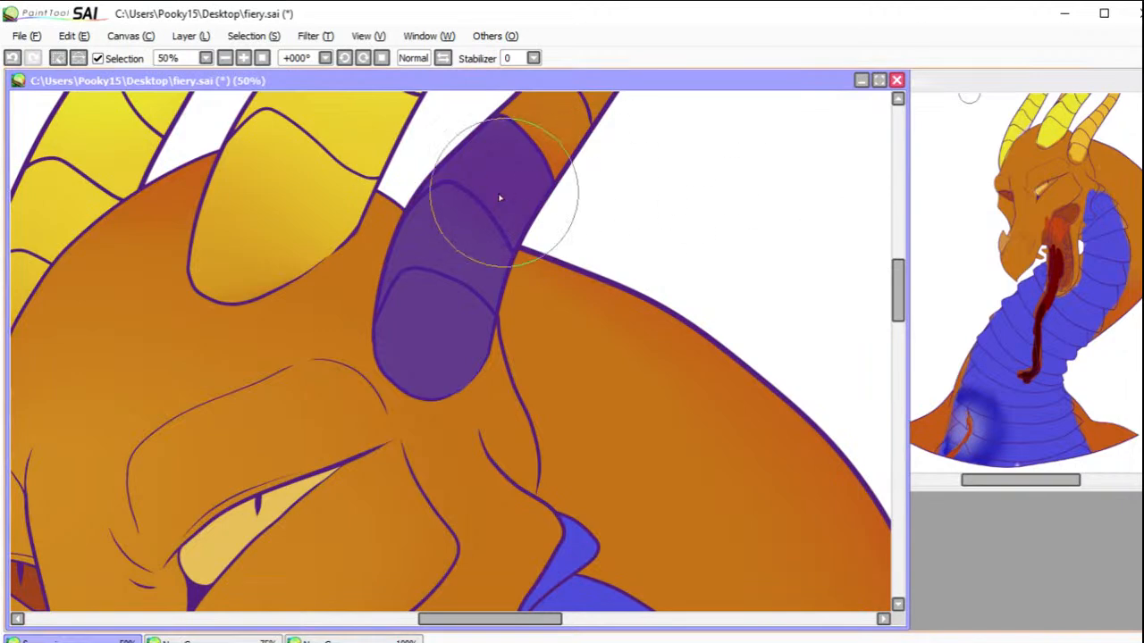
mouse_move(419, 193)
left_mouse_down()
mouse_move(514, 146)
mouse_move(513, 125)
mouse_move(559, 152)
left_mouse_up()
left_click_drag(676, 125, 706, 324)
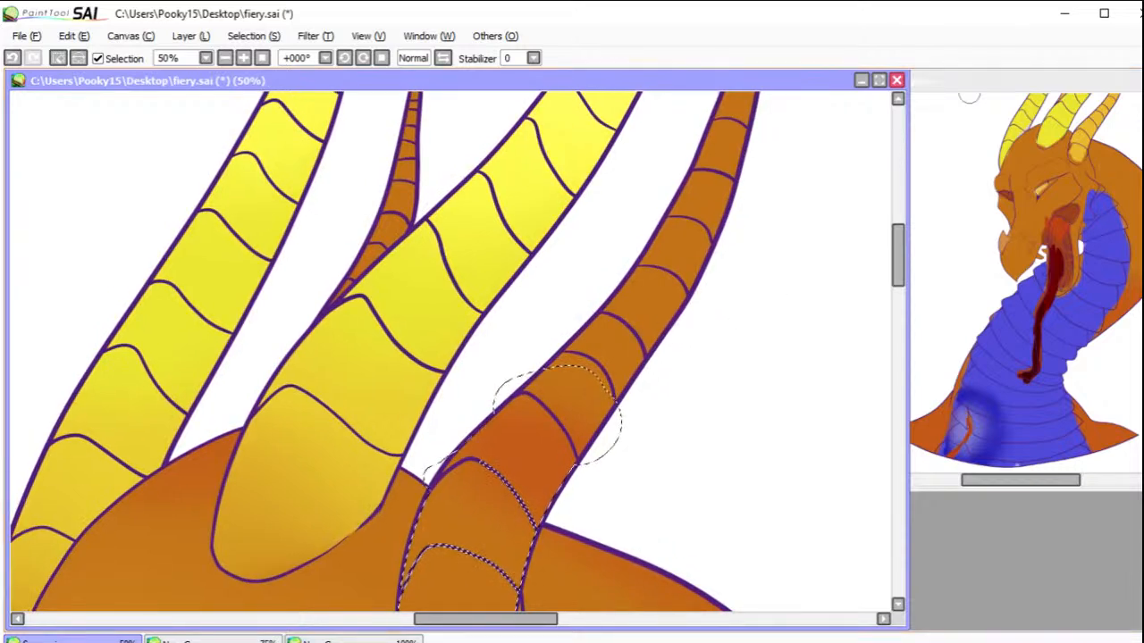
double_click(372, 168)
left_click(714, 343)
mouse_move(581, 375)
left_mouse_down()
mouse_move(619, 360)
mouse_move(650, 319)
mouse_move(742, 121)
left_mouse_up()
mouse_move(348, 286)
left_mouse_down()
mouse_move(404, 207)
mouse_move(407, 170)
left_mouse_up()
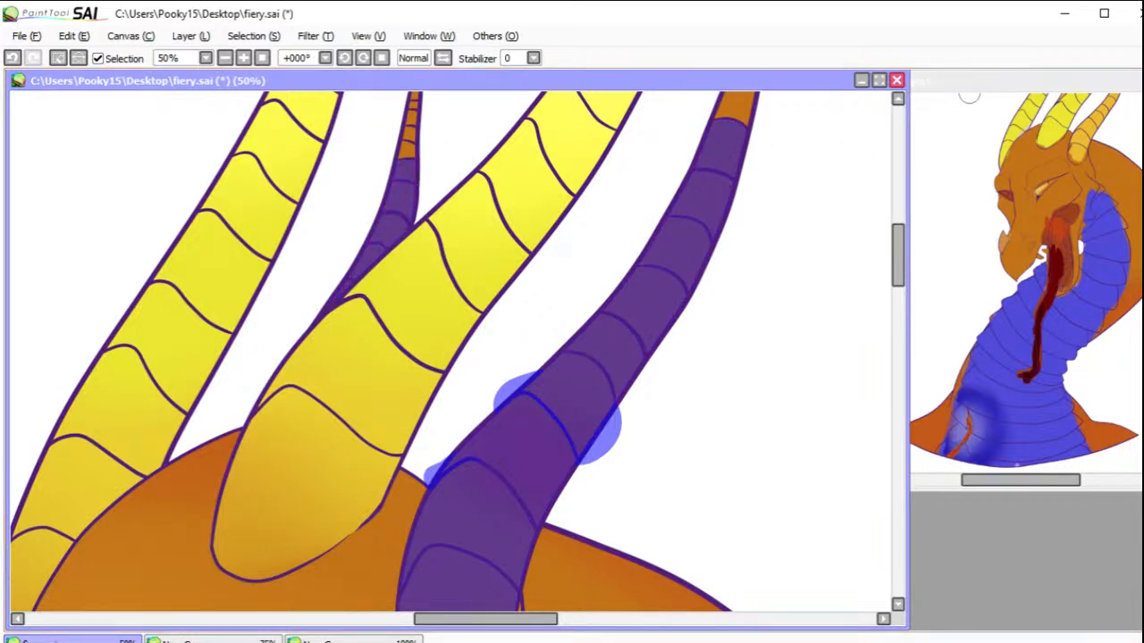
mouse_move(421, 148)
left_mouse_down()
mouse_move(410, 153)
mouse_move(408, 114)
mouse_move(396, 140)
left_mouse_up()
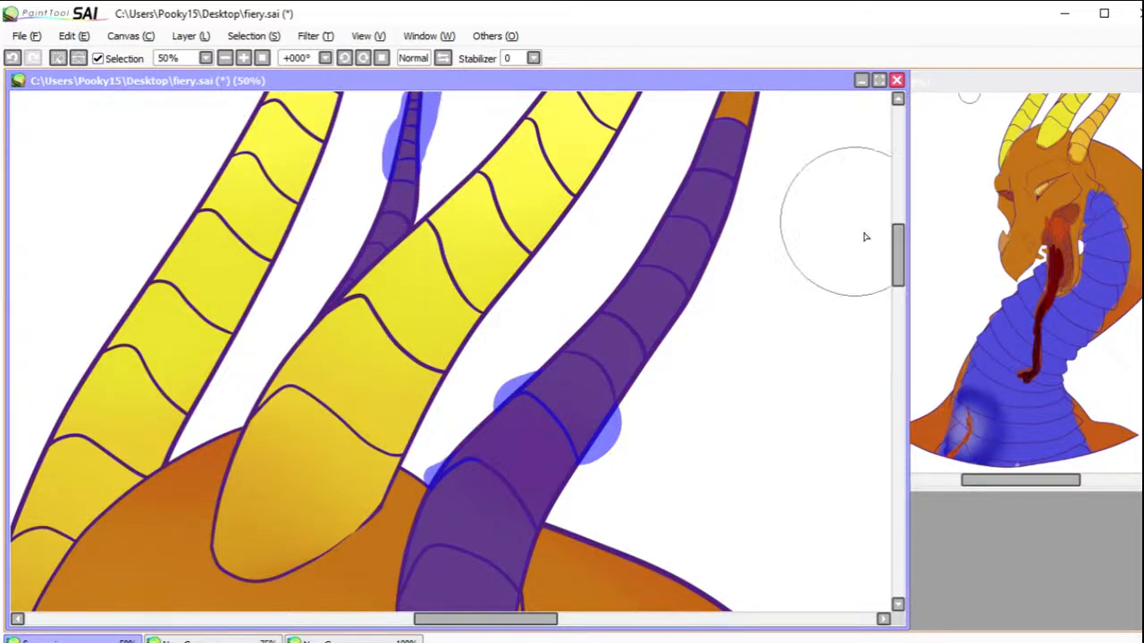
Step: Cover the narrow tips of the rightmost horn and the small back horn with the selection pen
left_click_drag(898, 252, 898, 223)
left_click_drag(433, 273, 424, 246)
mouse_move(734, 344)
left_mouse_down()
mouse_move(784, 191)
mouse_move(822, 295)
left_mouse_up()
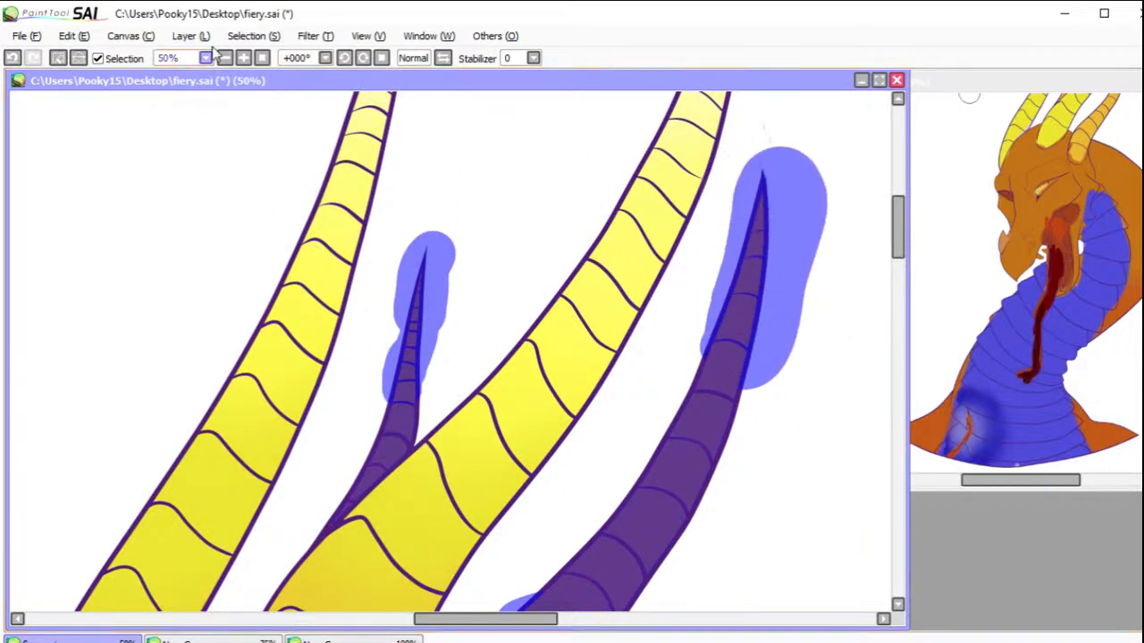
left_click(264, 57)
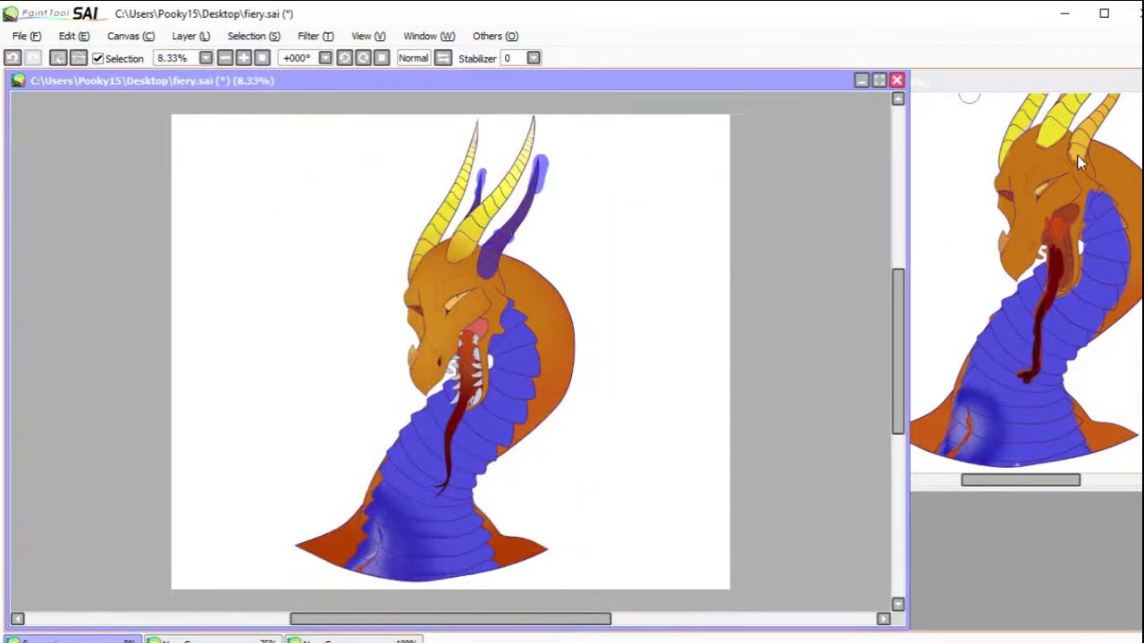
Step: Hide the selection outline and paint the rightmost horn and the small back horn light yellow-orange
key("b")
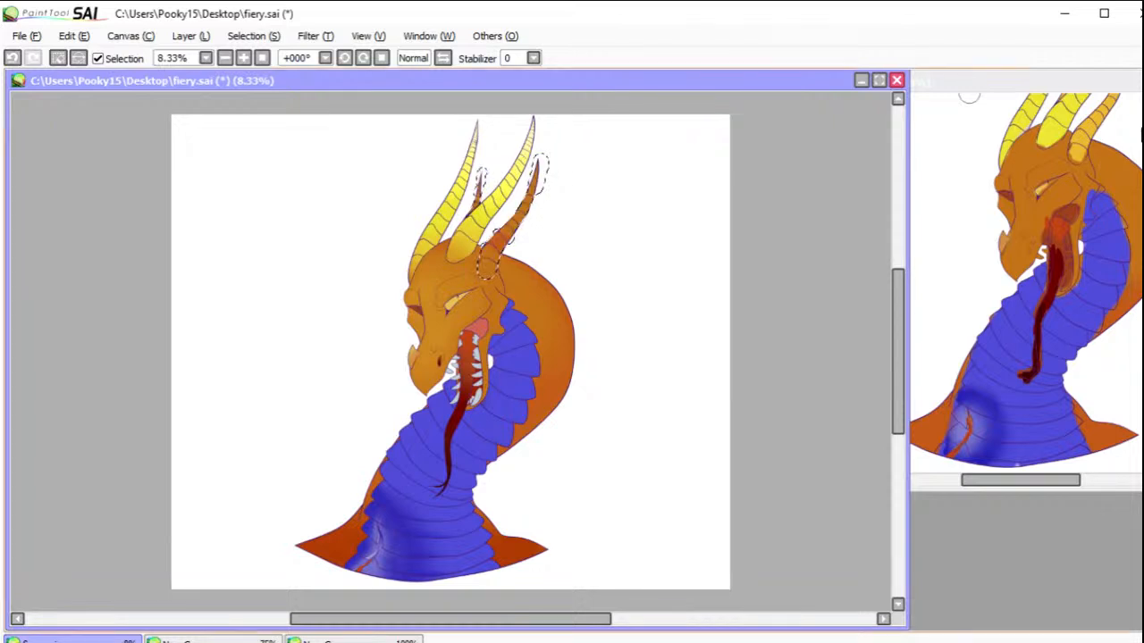
left_click(98, 58)
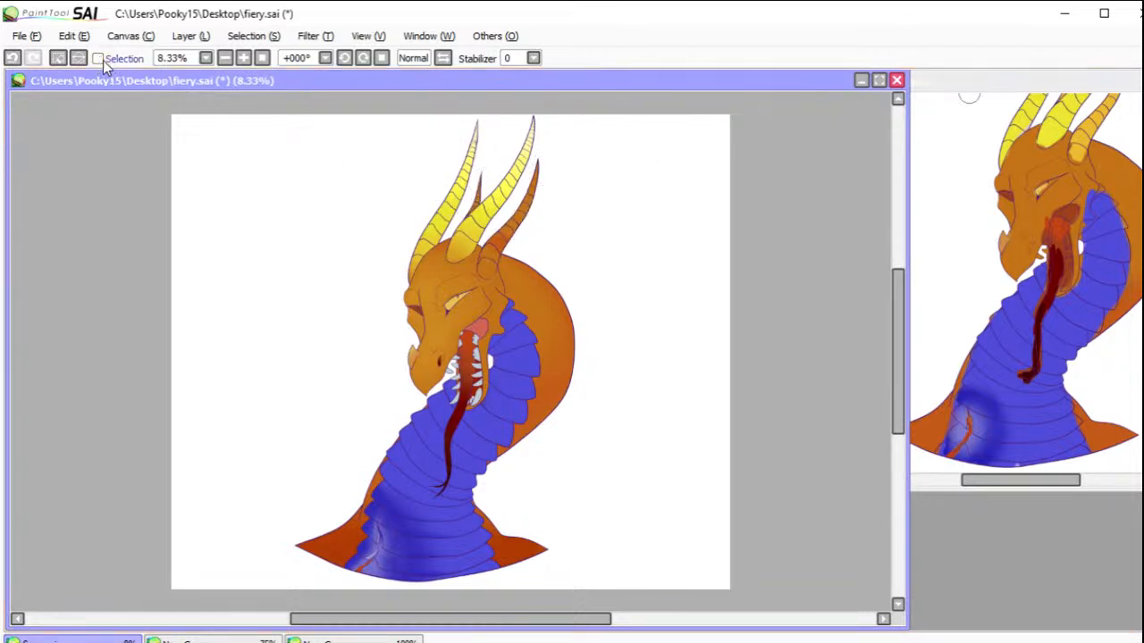
left_click_drag(550, 176, 491, 262)
left_click_drag(478, 190, 475, 201)
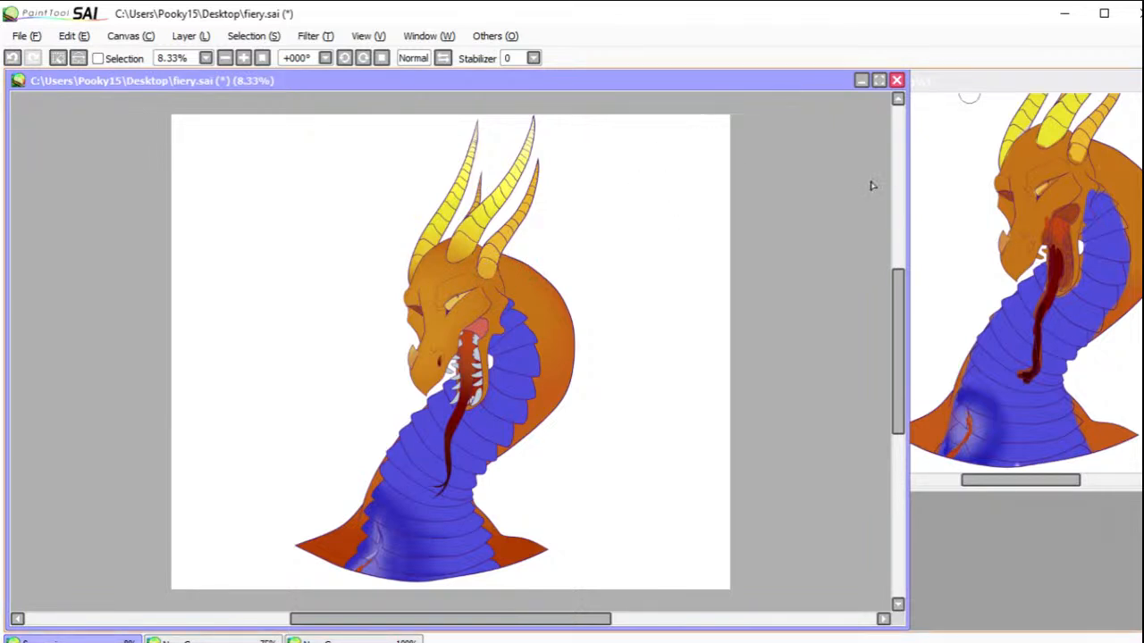
Step: Shade the two selected horns from orange at the bases to pale peach at the tips, and clear the selection
left_click_drag(497, 279, 434, 275)
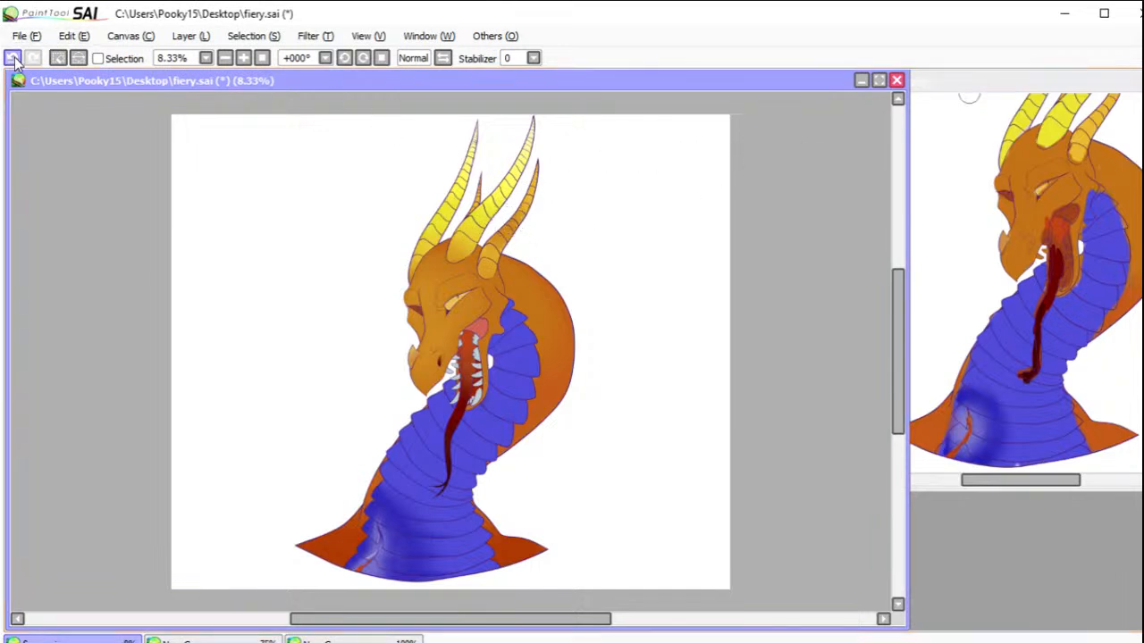
key("ctrl+z")
mouse_move(509, 225)
left_mouse_down()
mouse_move(503, 248)
mouse_move(510, 238)
left_mouse_up()
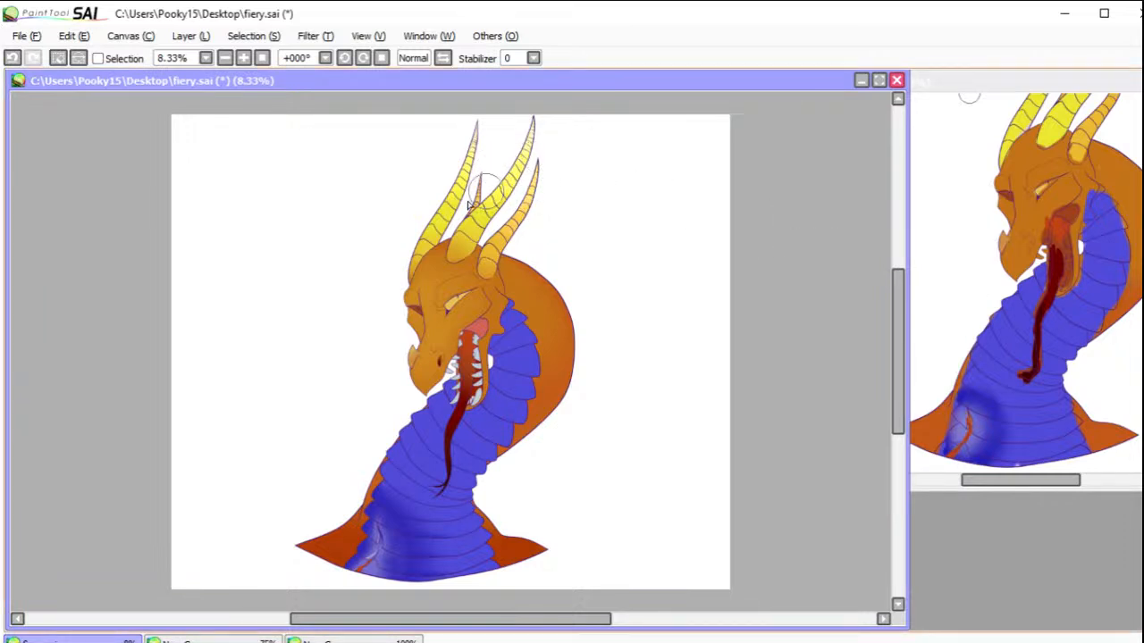
left_click(14, 57)
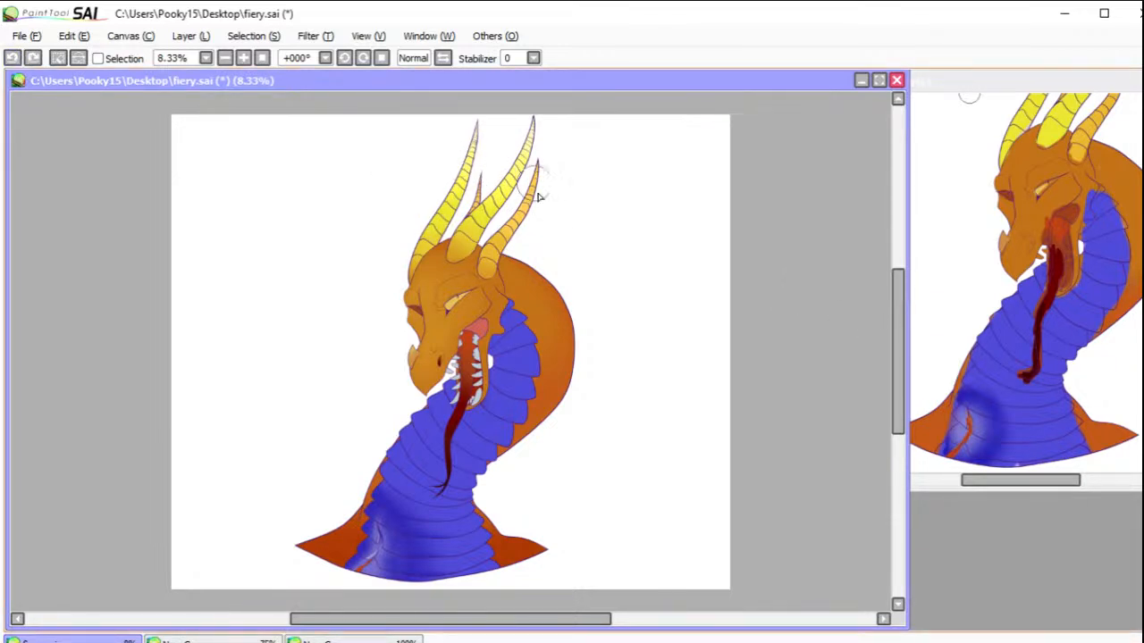
left_click_drag(533, 193, 536, 171)
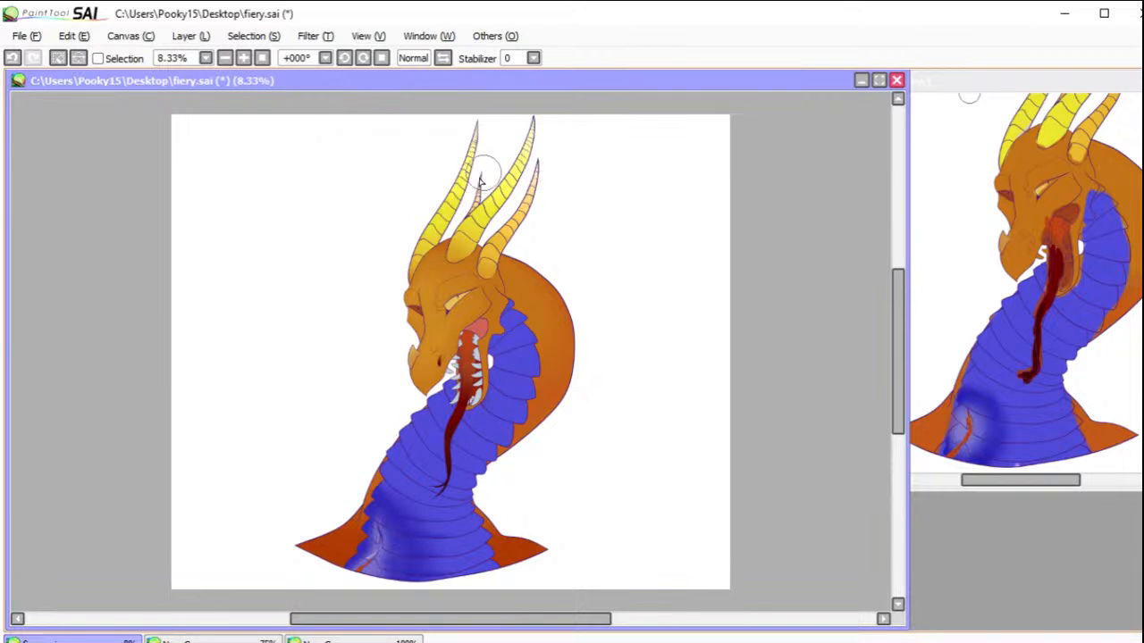
left_click(58, 59)
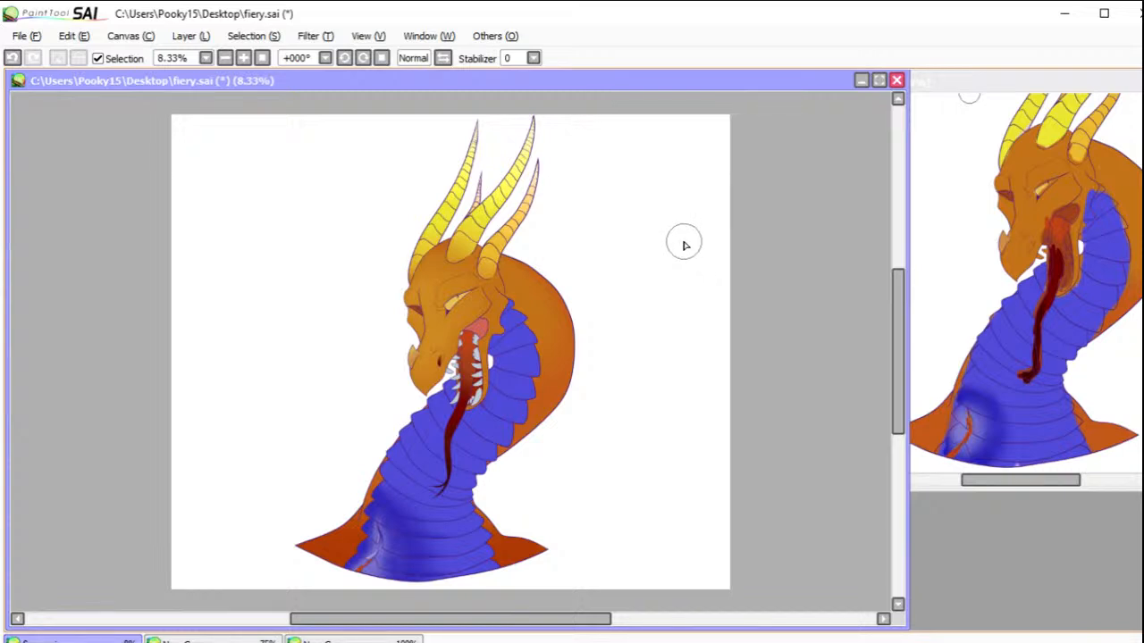
Step: Paint over the orange strip in the torn scales at the neck's lower edge with pale lavender, right up to its outlines
left_click_drag(326, 503, 398, 599)
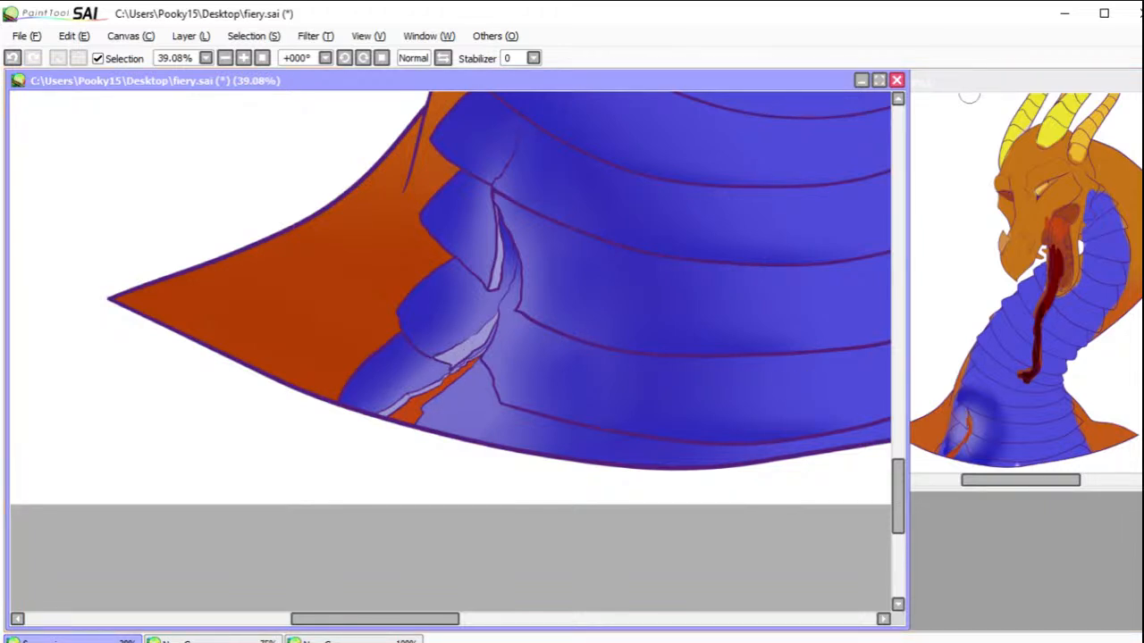
left_click_drag(302, 330, 541, 482)
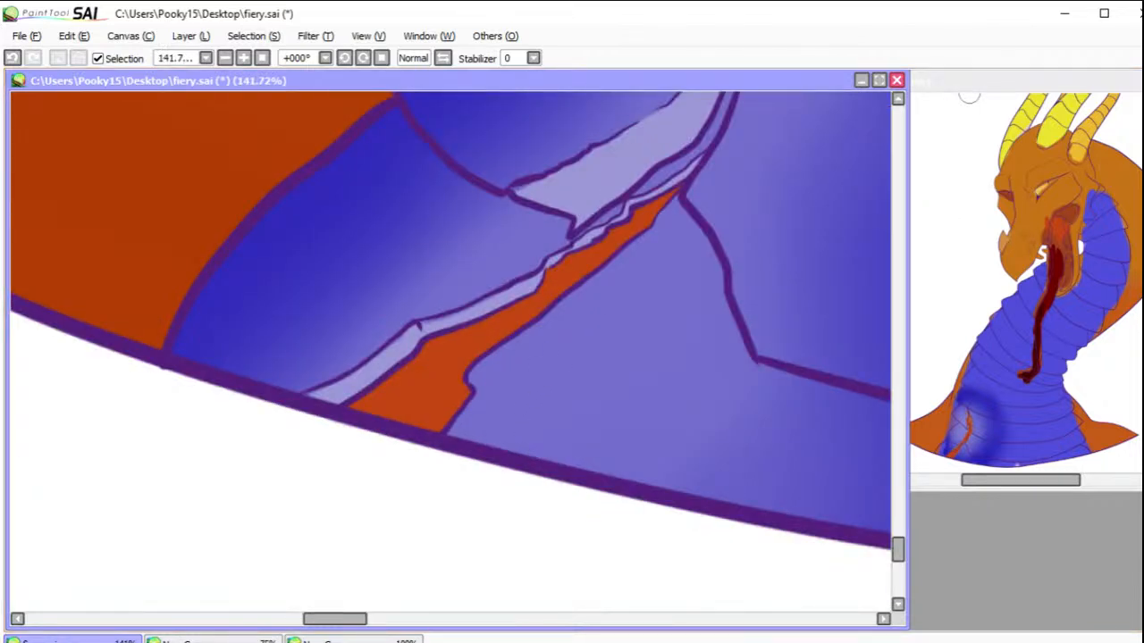
key("bracketleft")
key("bracketleft")
key("bracketleft")
key("bracketleft")
key("bracketleft")
key("bracketleft")
key("bracketleft")
key("bracketleft")
key("bracketleft")
key("bracketleft")
key("bracketright")
key("bracketright")
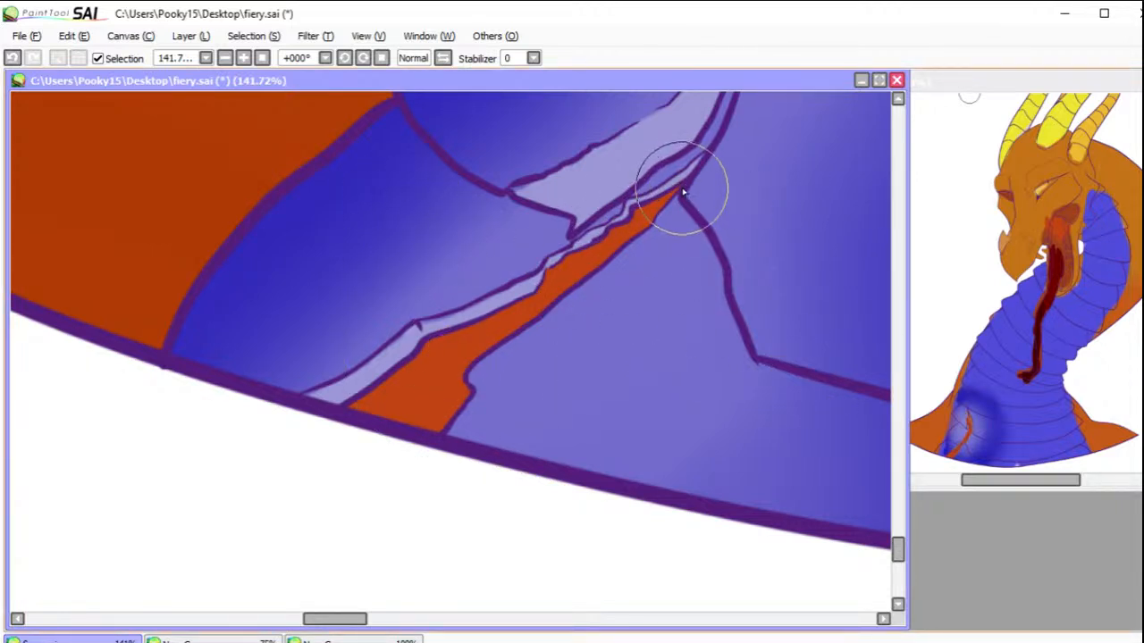
left_click_drag(676, 191, 642, 217)
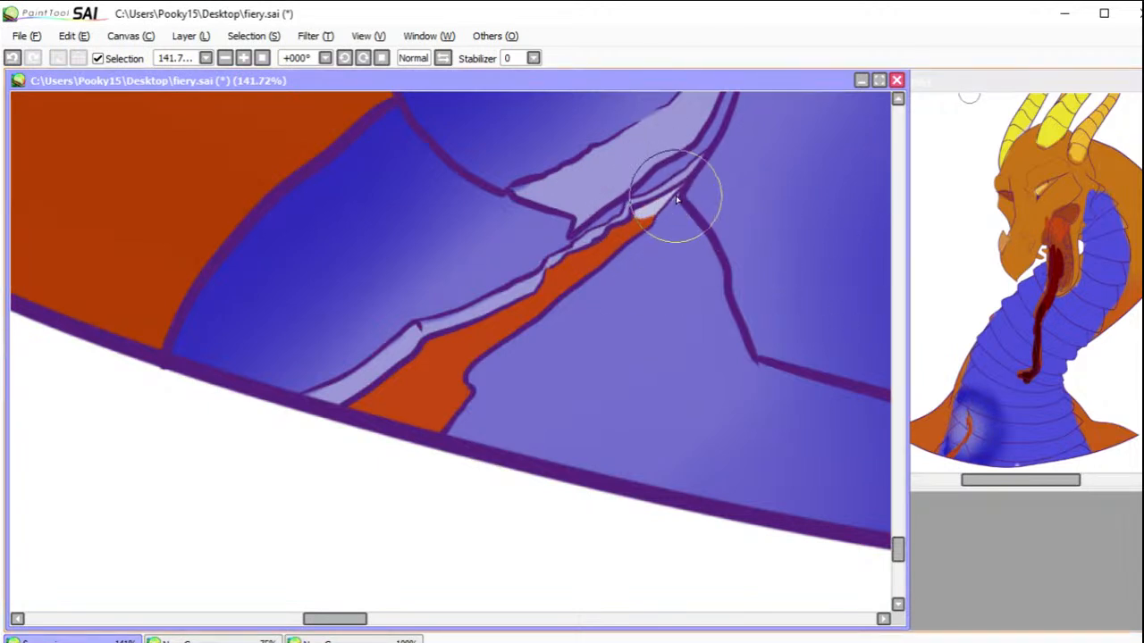
mouse_move(675, 191)
left_mouse_down()
mouse_move(611, 251)
mouse_move(563, 264)
mouse_move(557, 275)
mouse_move(577, 273)
mouse_move(513, 327)
mouse_move(449, 342)
mouse_move(367, 409)
mouse_move(473, 355)
mouse_move(435, 419)
mouse_move(422, 413)
mouse_move(435, 422)
left_mouse_up()
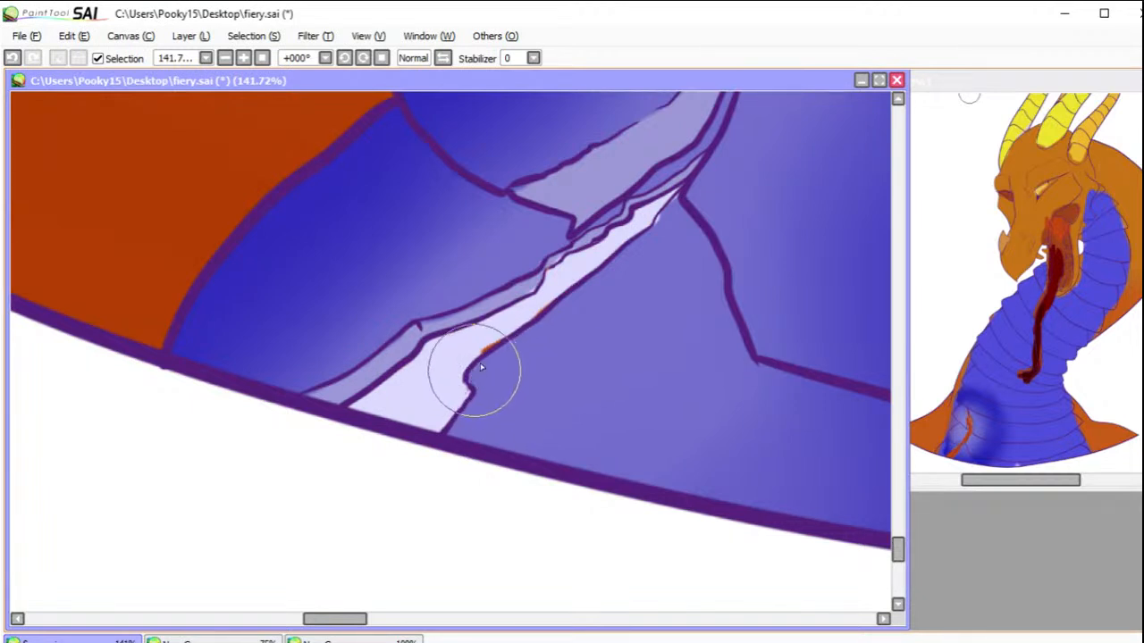
mouse_move(455, 342)
left_mouse_down()
mouse_move(504, 334)
mouse_move(471, 357)
mouse_move(523, 319)
left_mouse_up()
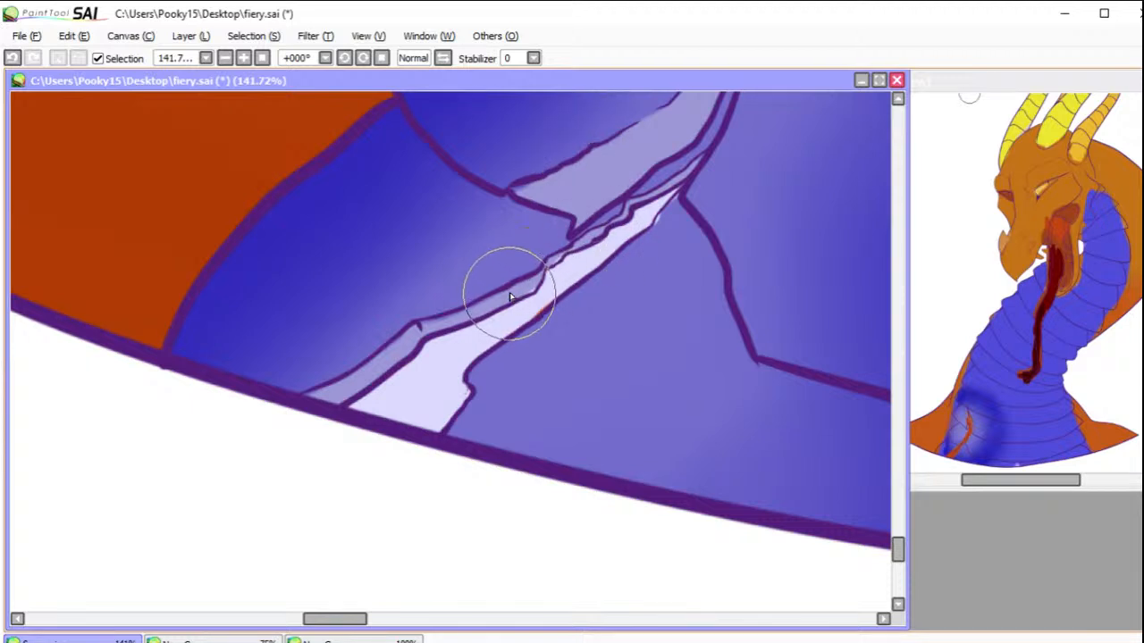
mouse_move(574, 259)
left_mouse_down()
mouse_move(546, 266)
mouse_move(583, 248)
left_mouse_up()
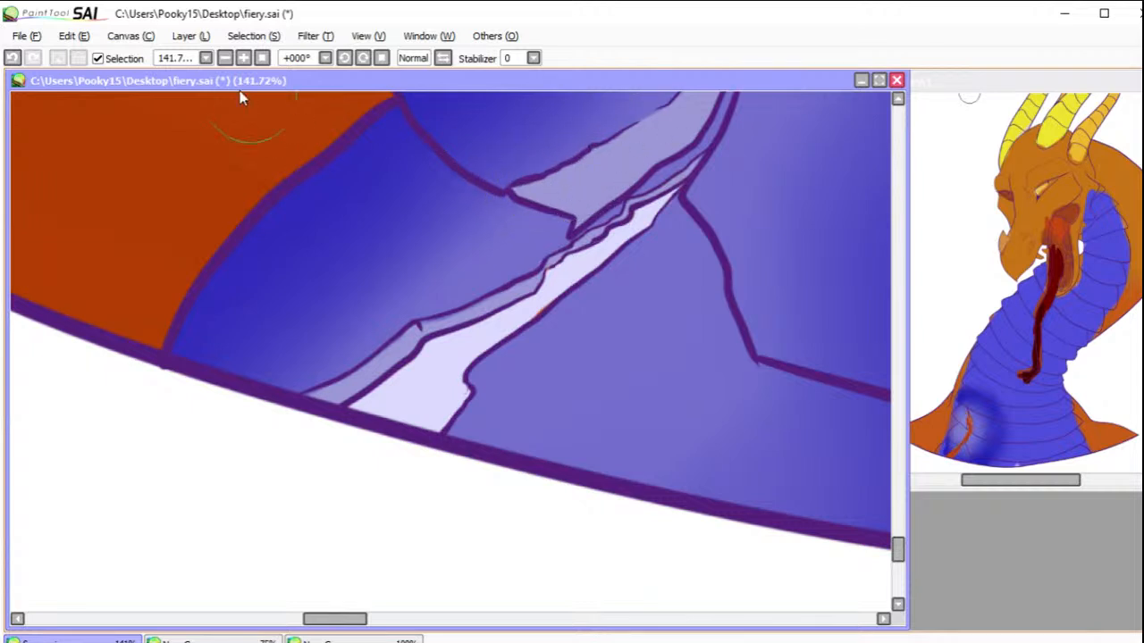
Step: Fit the whole dragon in view and save the drawing
left_click(261, 58)
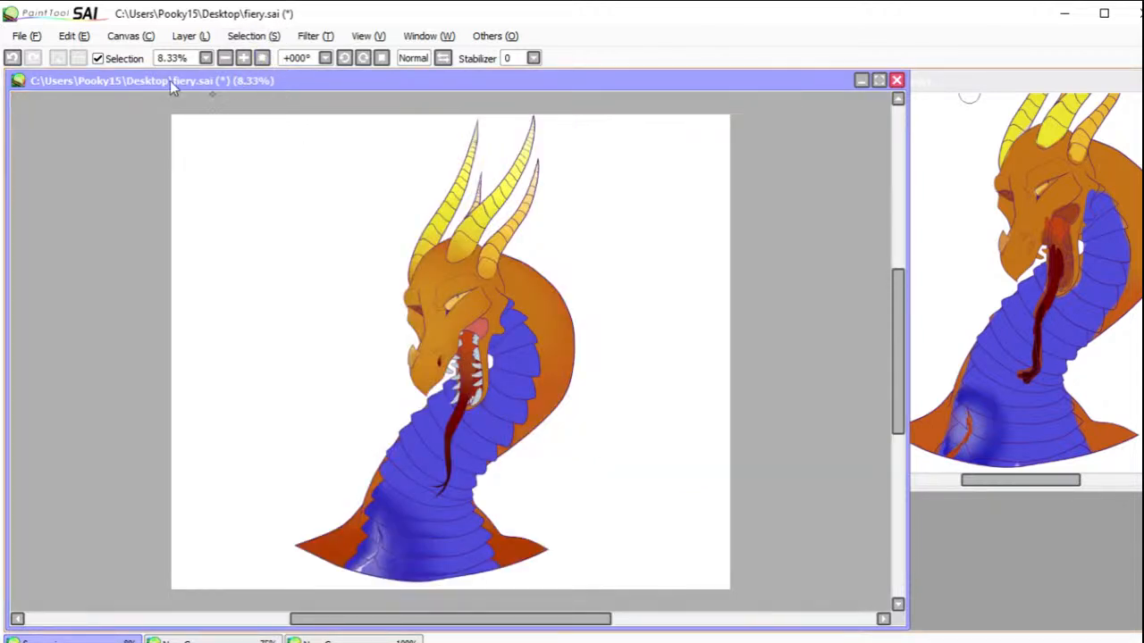
left_click(24, 36)
left_click(63, 143)
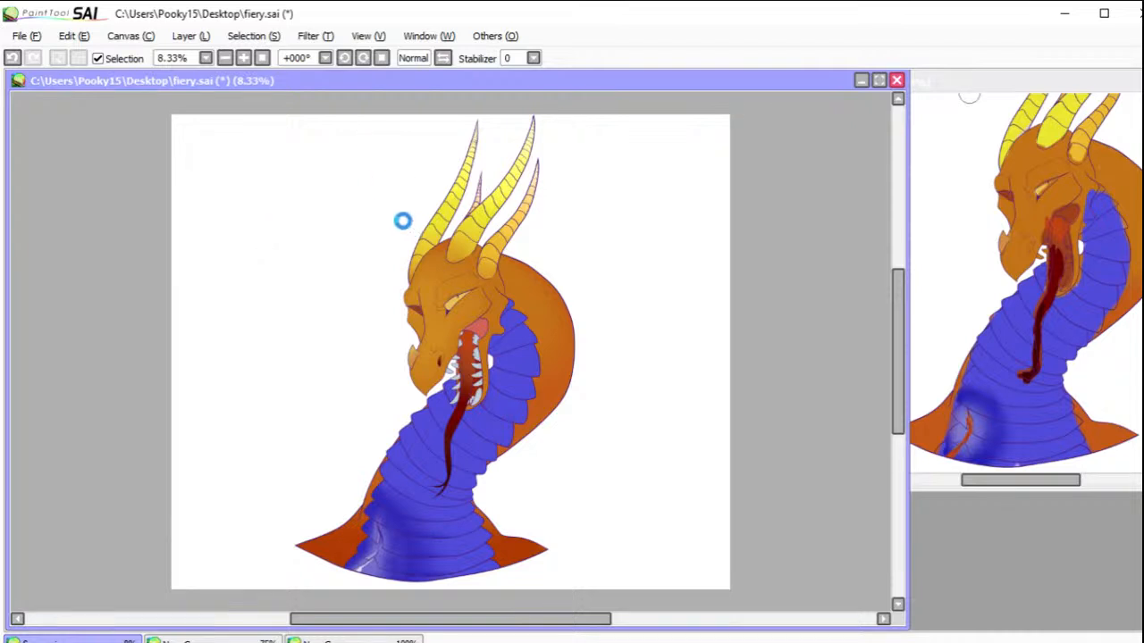
key("ctrl+s")
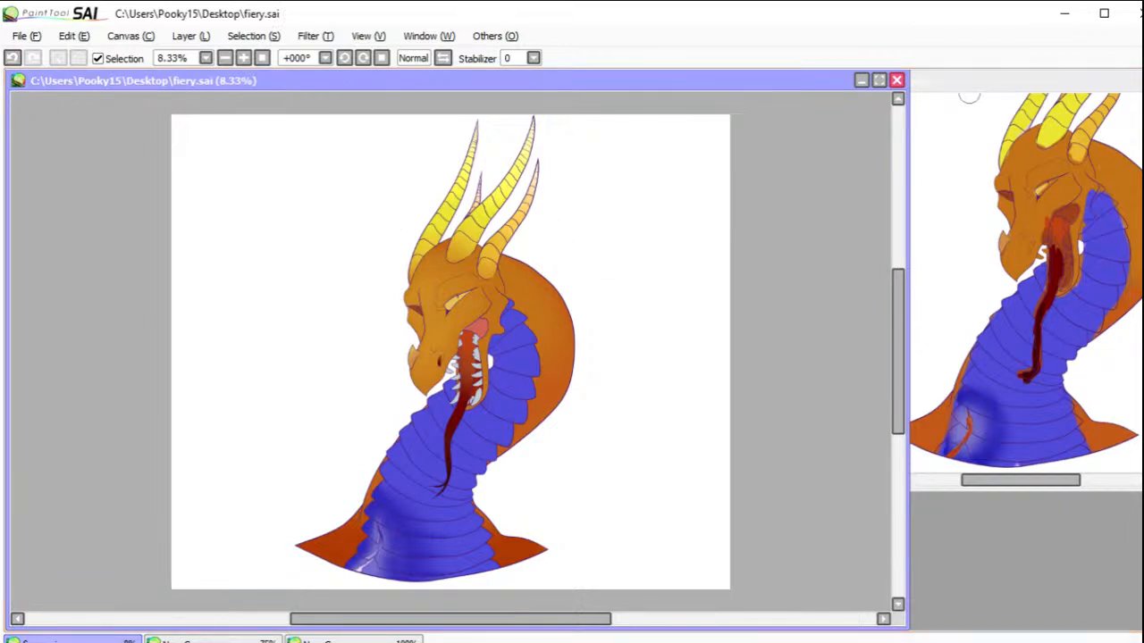
Step: Shade the near eye dark reddish brown under the upper lid, and brighten its lower part with pale yellow
left_click_drag(386, 272, 490, 336)
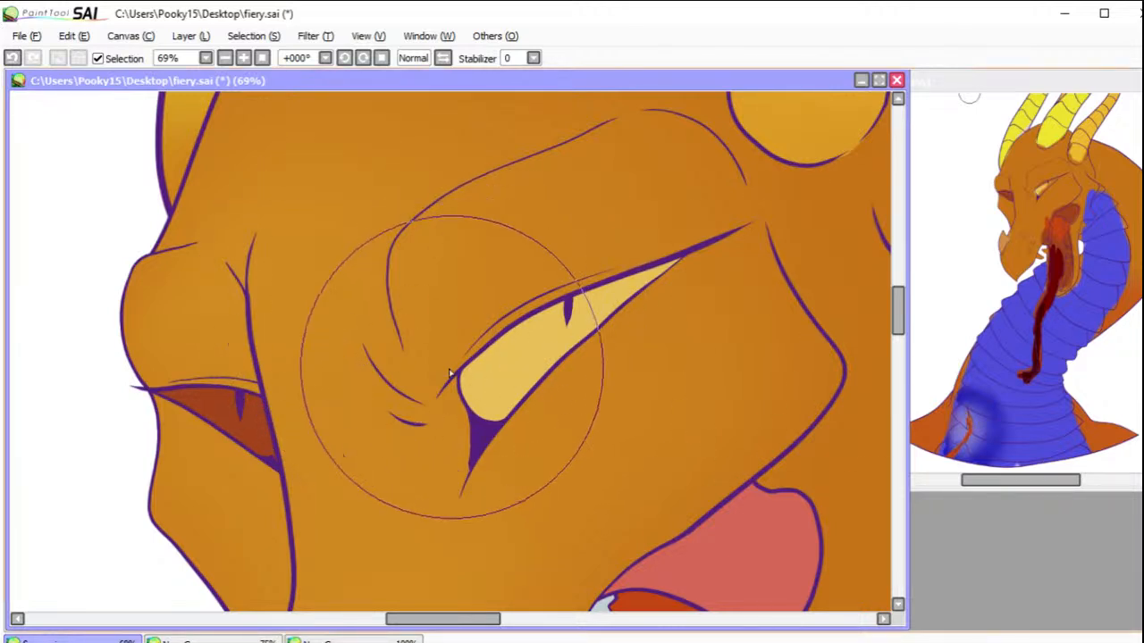
mouse_move(487, 335)
left_mouse_down()
mouse_move(453, 338)
mouse_move(662, 259)
mouse_move(422, 375)
mouse_move(551, 310)
left_mouse_up()
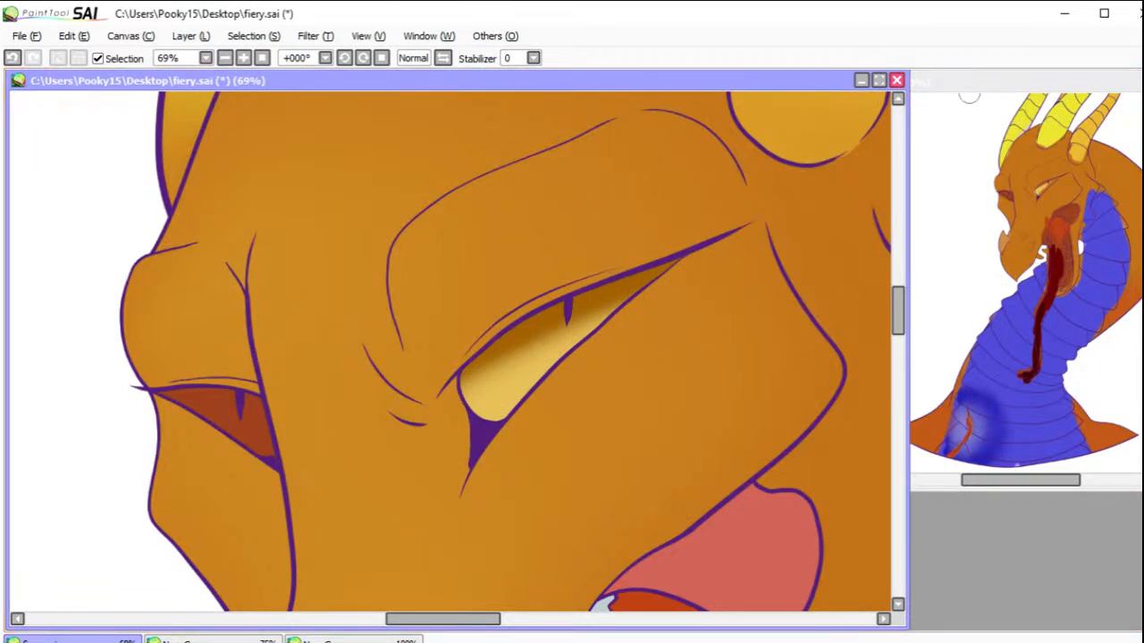
mouse_move(454, 337)
left_mouse_down()
mouse_move(554, 291)
mouse_move(683, 255)
left_mouse_up()
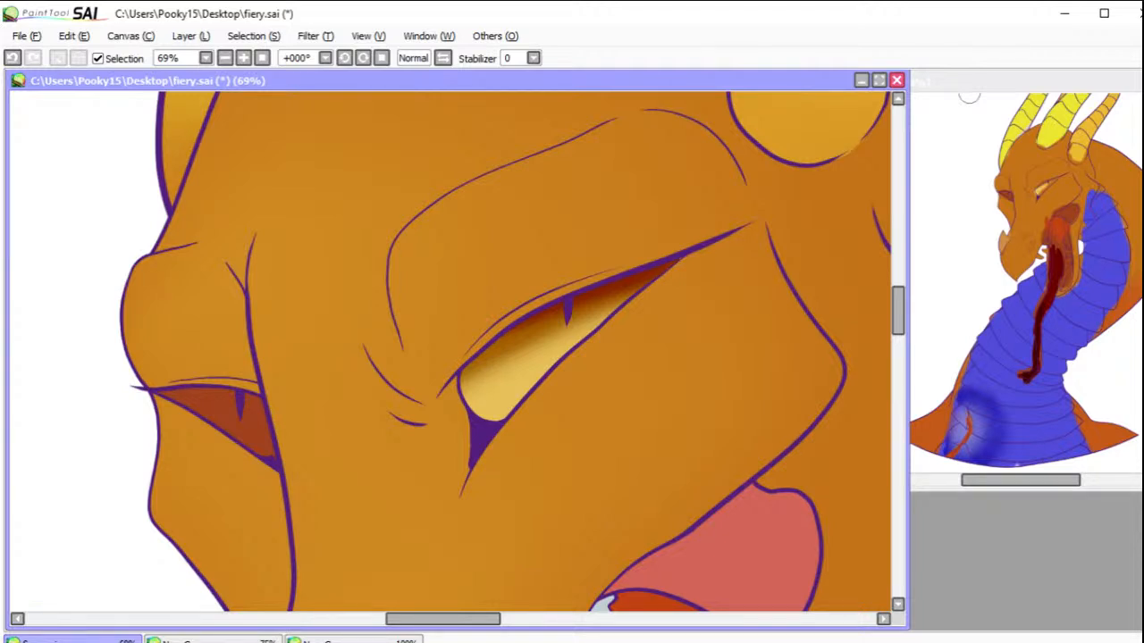
mouse_move(506, 367)
left_mouse_down()
mouse_move(543, 417)
mouse_move(527, 412)
mouse_move(548, 400)
mouse_move(510, 431)
mouse_move(571, 402)
mouse_move(515, 442)
mouse_move(530, 478)
mouse_move(572, 379)
mouse_move(544, 399)
mouse_move(587, 377)
mouse_move(487, 440)
mouse_move(599, 386)
mouse_move(467, 504)
mouse_move(515, 389)
mouse_move(464, 375)
mouse_move(472, 403)
mouse_move(593, 447)
mouse_move(521, 416)
mouse_move(474, 422)
left_mouse_up()
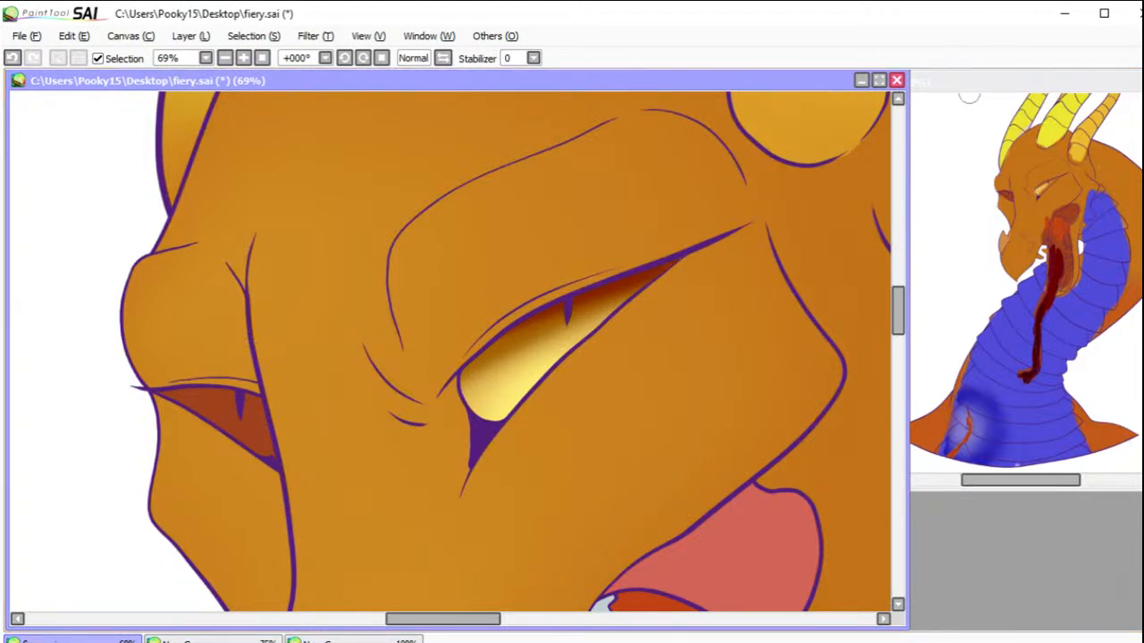
Step: Shade the far eye dark red under the upper lid, blending to bright orange along its lower edge
mouse_move(232, 355)
left_mouse_down()
mouse_move(282, 345)
mouse_move(166, 344)
mouse_move(293, 392)
mouse_move(147, 338)
mouse_move(194, 345)
mouse_move(241, 359)
mouse_move(122, 344)
mouse_move(248, 374)
left_mouse_up()
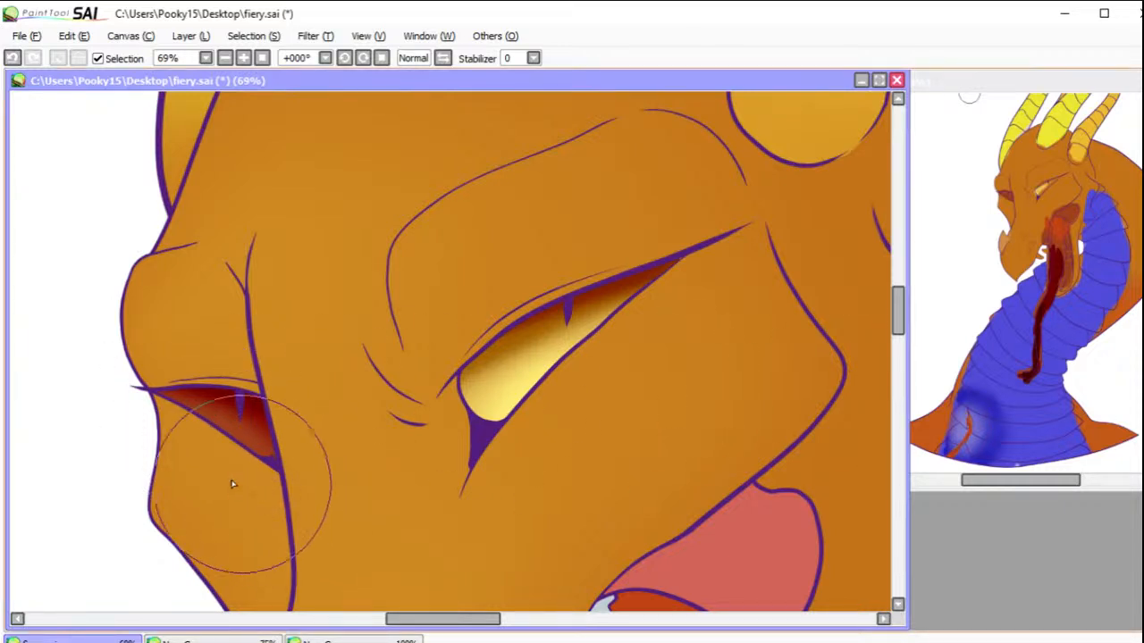
left_click_drag(191, 427, 222, 451)
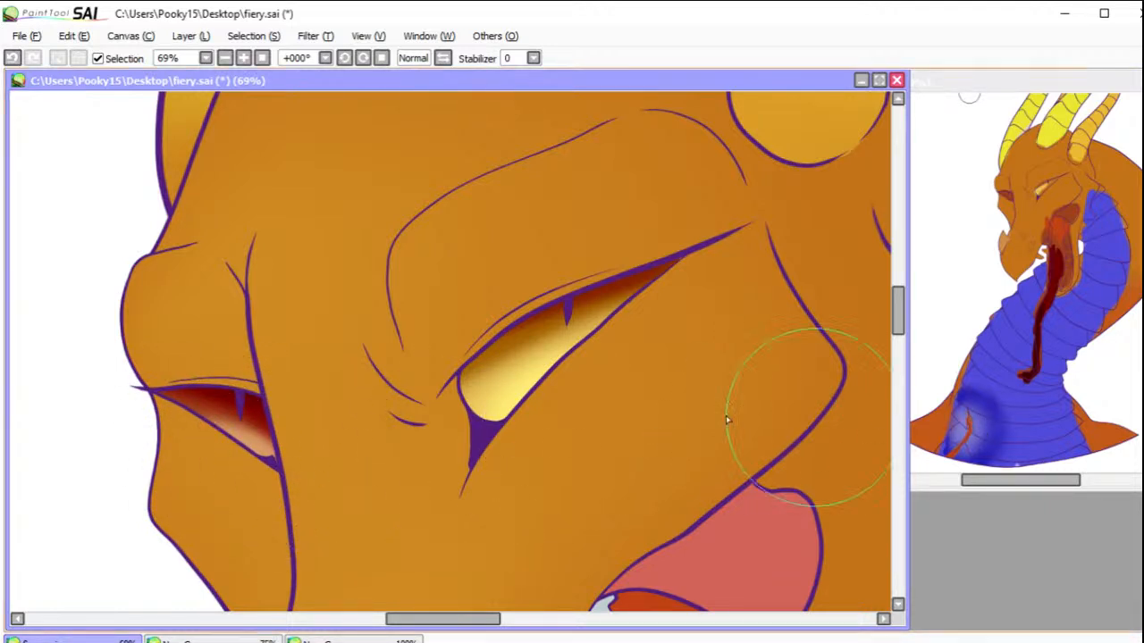
left_click_drag(238, 446, 271, 469)
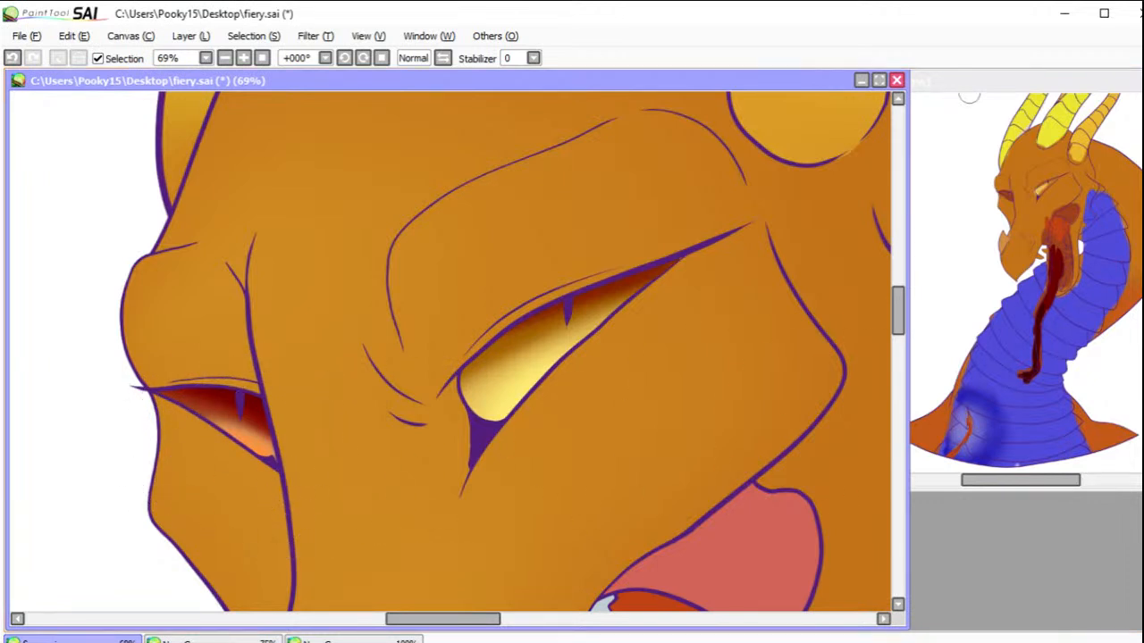
mouse_move(219, 433)
left_mouse_down()
mouse_move(245, 468)
mouse_move(277, 474)
mouse_move(207, 447)
left_mouse_up()
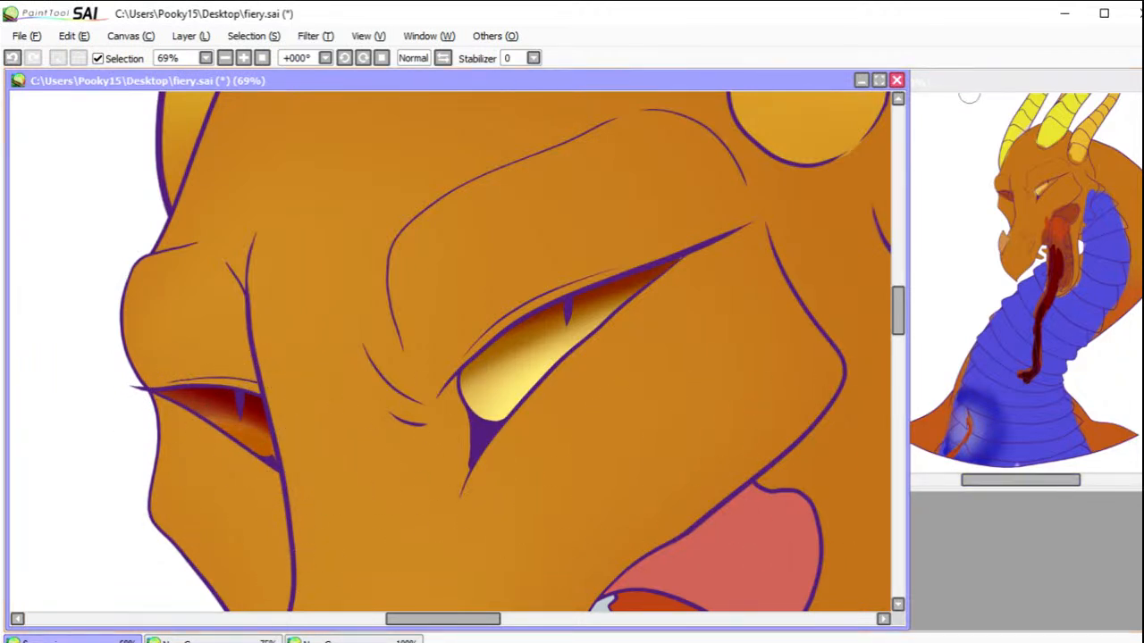
mouse_move(230, 491)
left_mouse_down()
mouse_move(266, 473)
mouse_move(242, 477)
mouse_move(219, 462)
left_mouse_up()
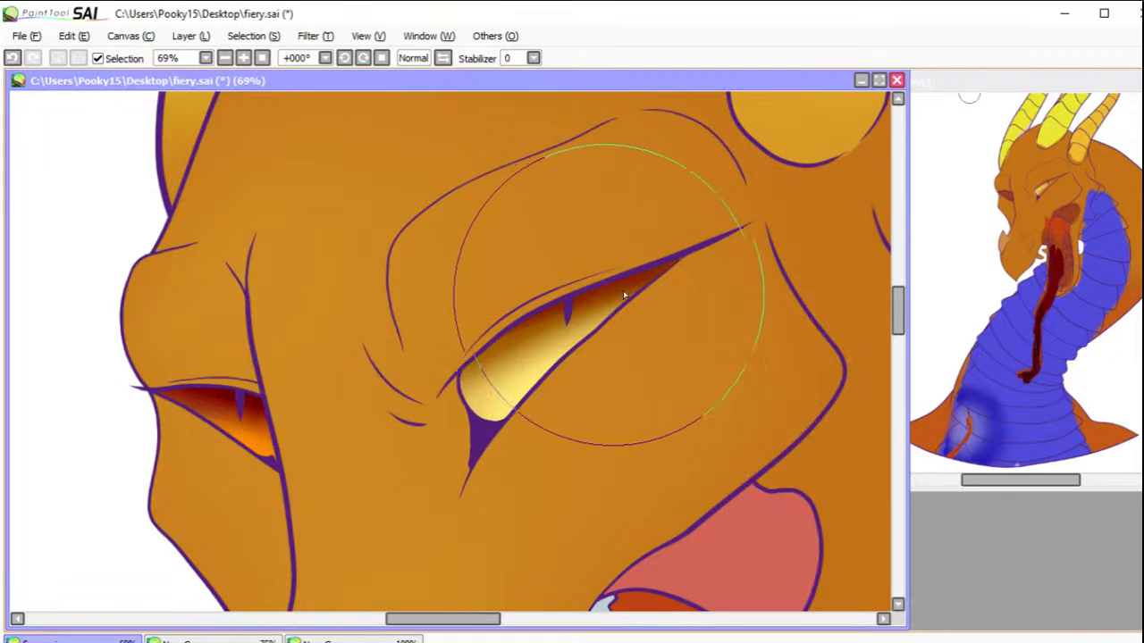
left_click(12, 58)
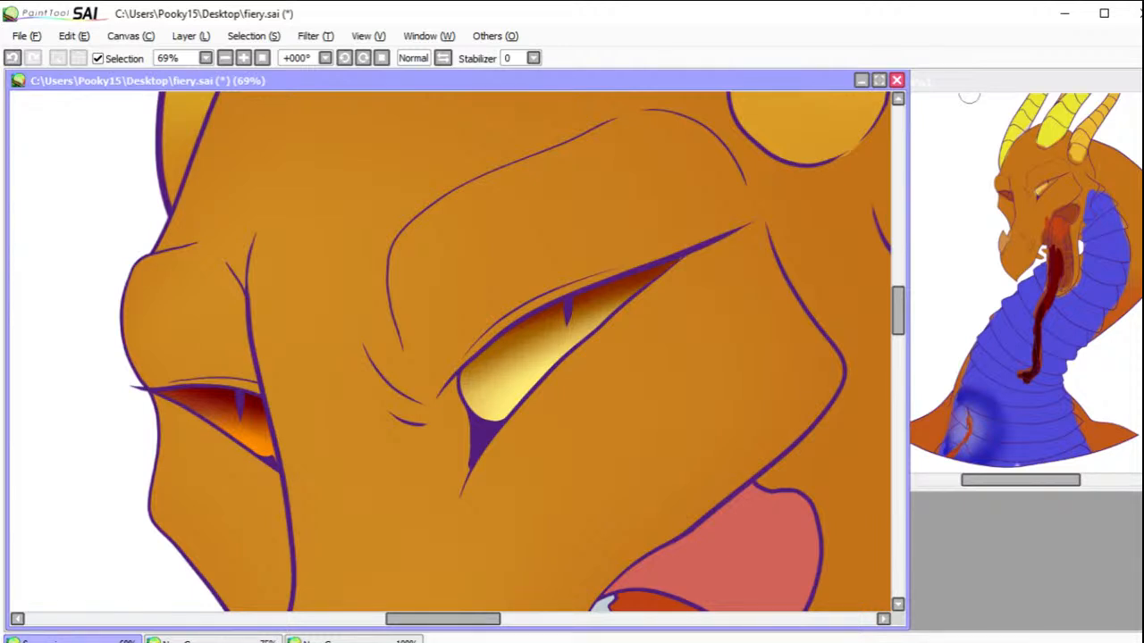
left_click_drag(575, 340, 530, 337)
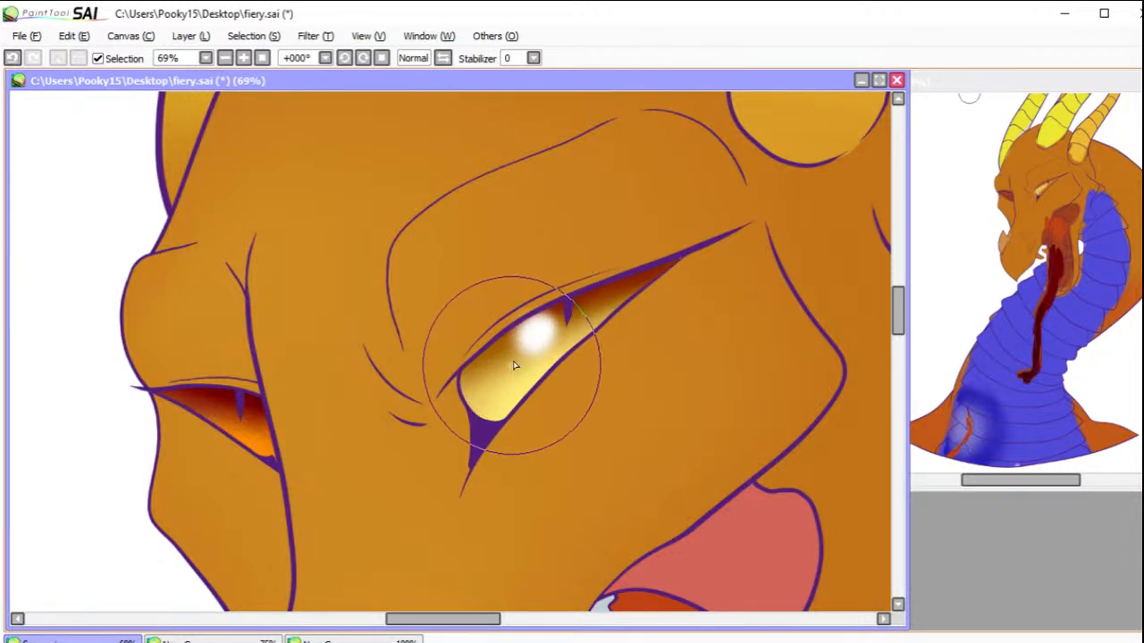
left_click(509, 362)
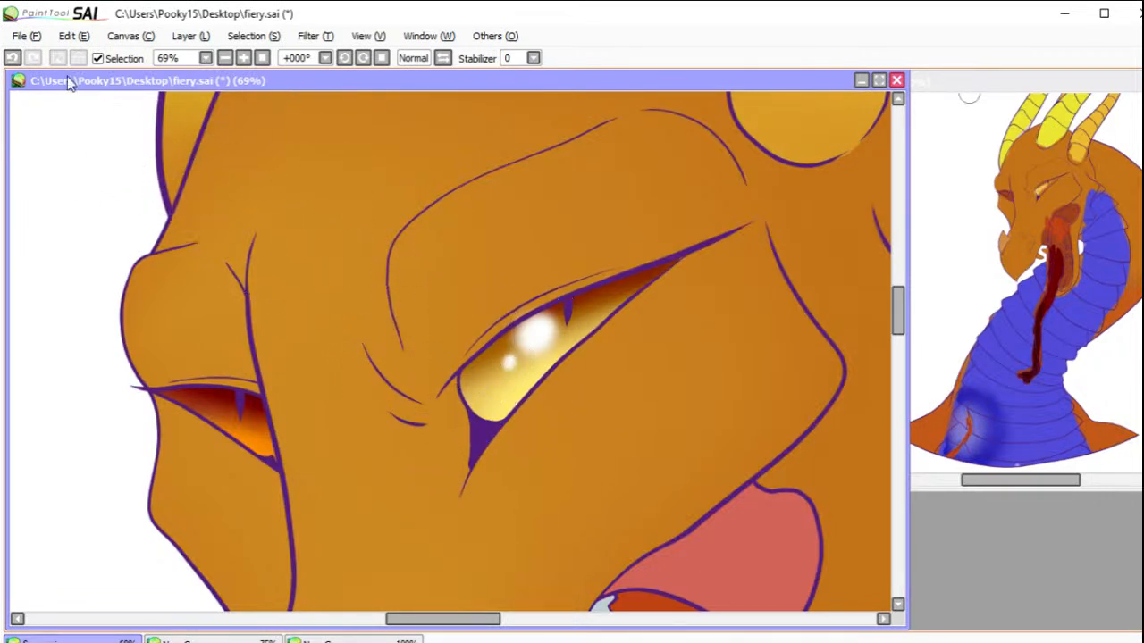
left_click(12, 58)
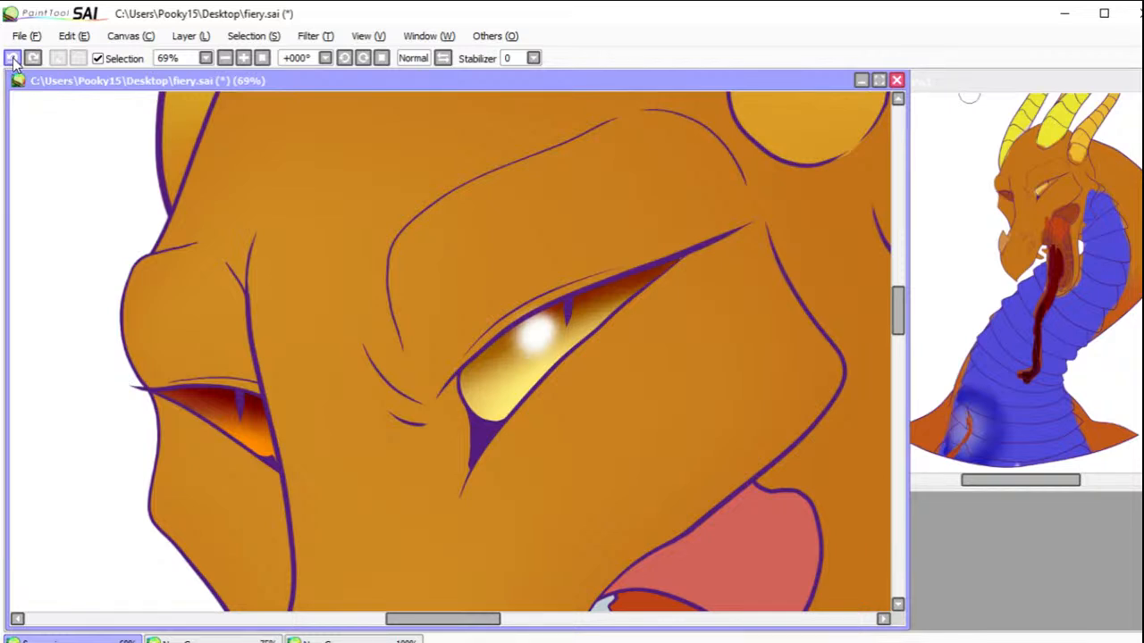
left_click(11, 58)
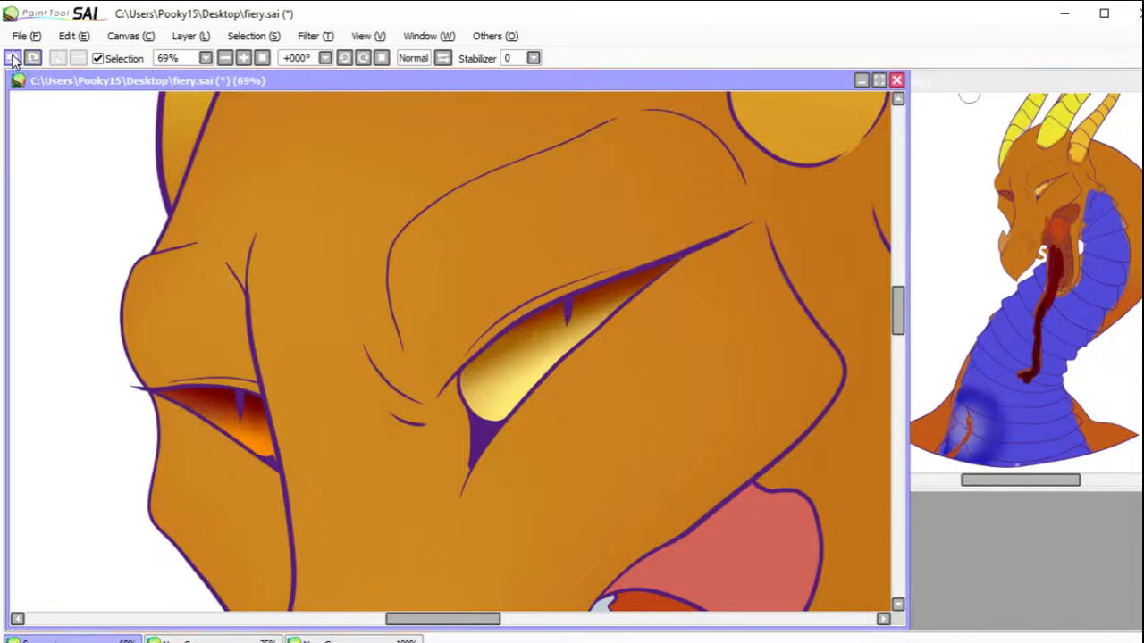
Step: Paint a soft white glow around the pupils of both eyes and break it up into fine vertical streaks
mouse_move(566, 319)
left_mouse_down()
mouse_move(576, 326)
mouse_move(547, 324)
mouse_move(559, 332)
left_mouse_up()
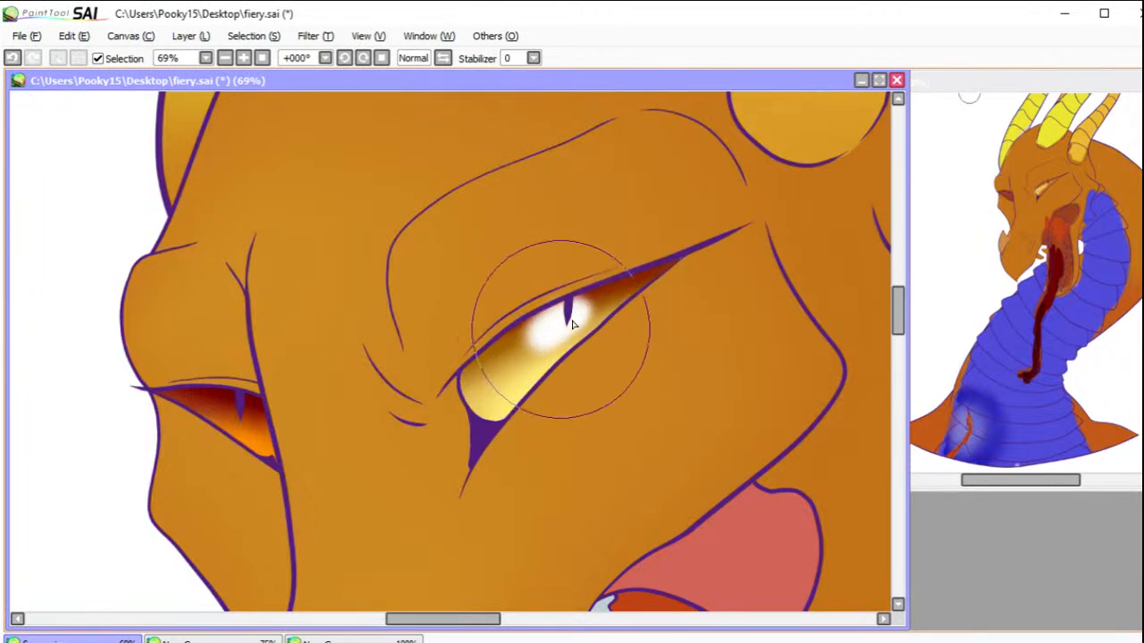
left_click_drag(211, 410, 234, 409)
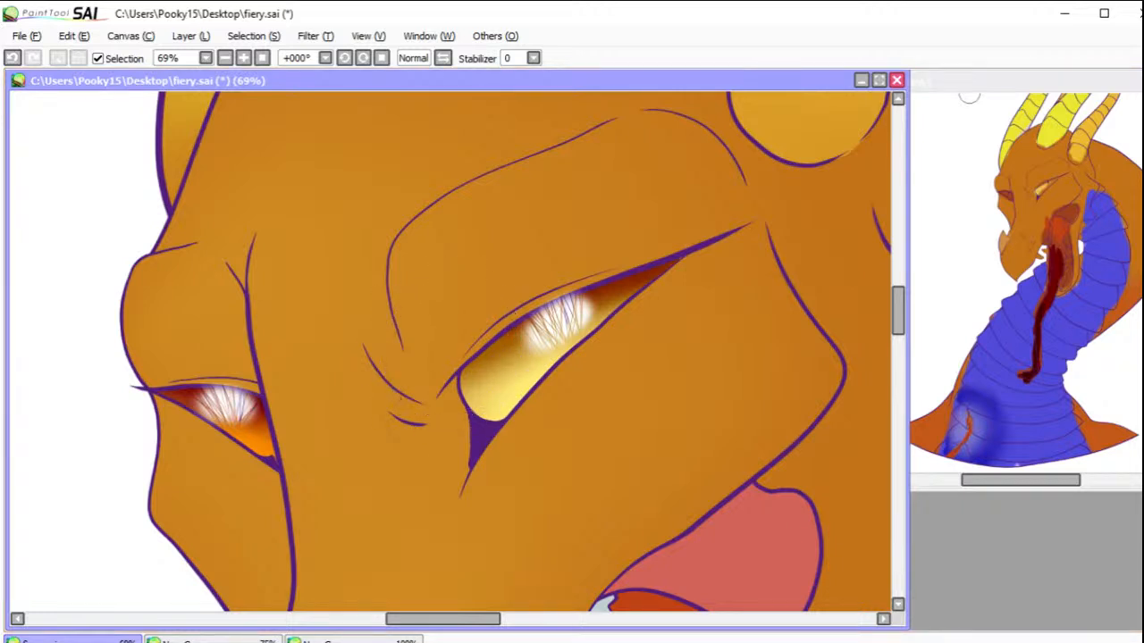
left_click_drag(543, 394, 556, 359)
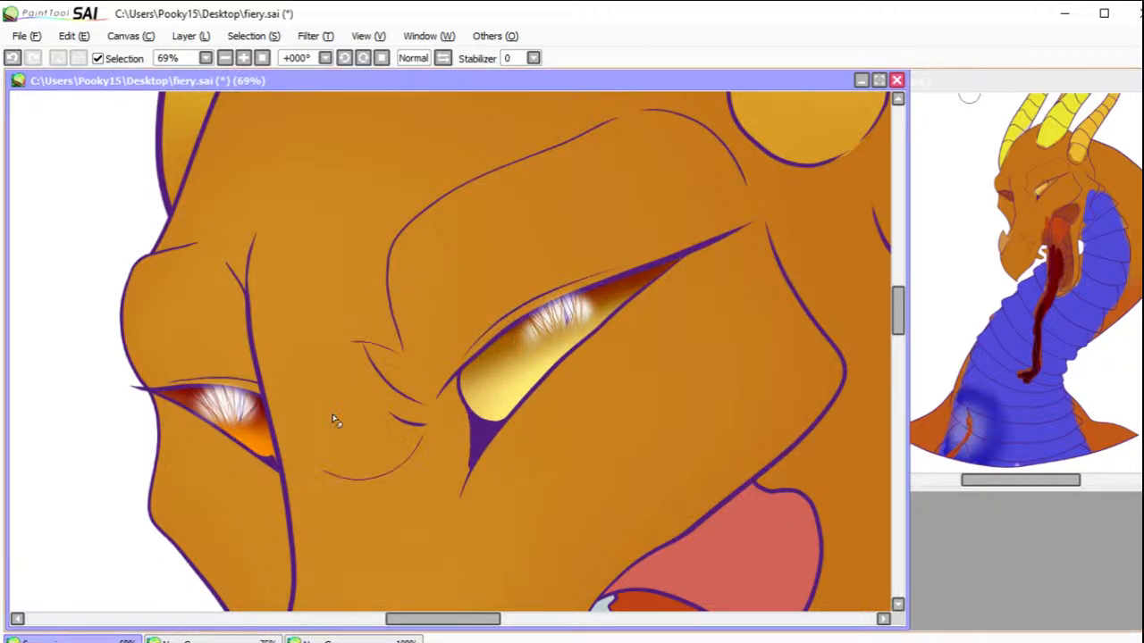
left_click_drag(215, 456, 217, 434)
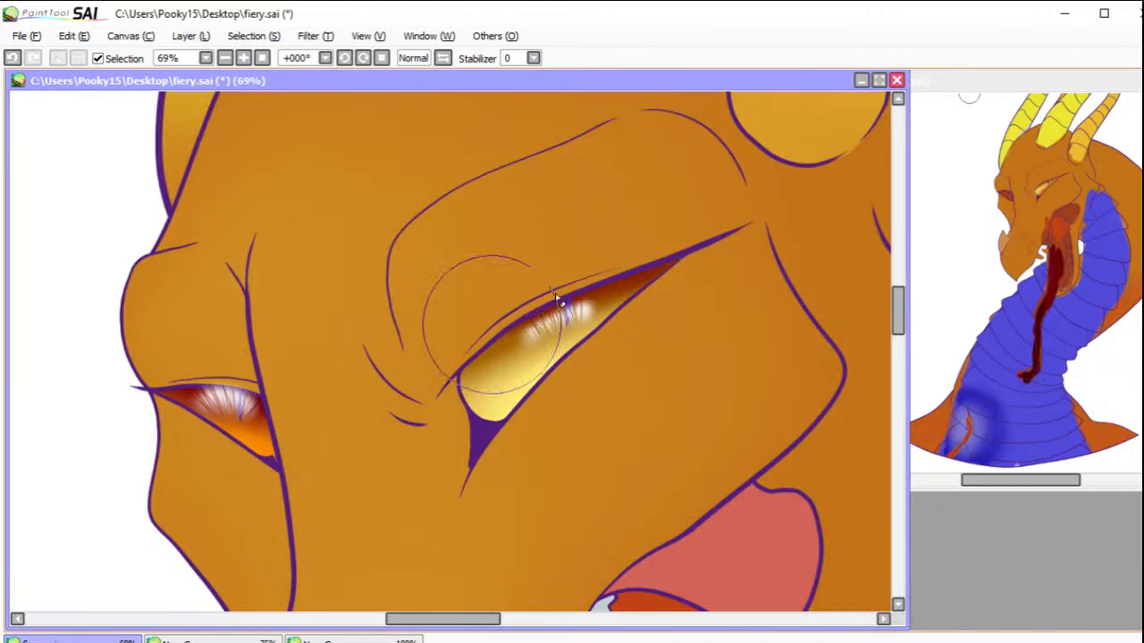
Step: Fade the white streaks around both pupils so they blend softly into the irises
mouse_move(194, 368)
left_mouse_down()
mouse_move(302, 388)
mouse_move(119, 340)
mouse_move(248, 371)
mouse_move(223, 368)
mouse_move(388, 345)
mouse_move(621, 259)
mouse_move(503, 314)
left_mouse_up()
left_click(13, 58)
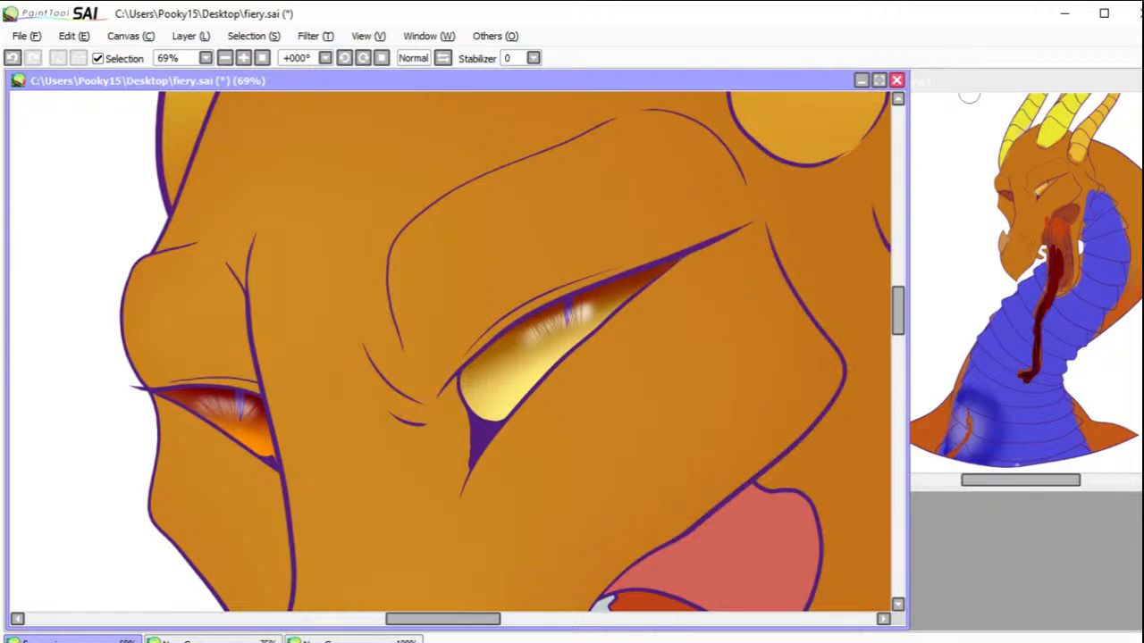
mouse_move(178, 419)
left_mouse_down()
mouse_move(217, 433)
mouse_move(179, 407)
left_mouse_up()
mouse_move(678, 321)
left_mouse_down()
mouse_move(627, 325)
mouse_move(592, 349)
mouse_move(633, 309)
mouse_move(570, 363)
left_mouse_up()
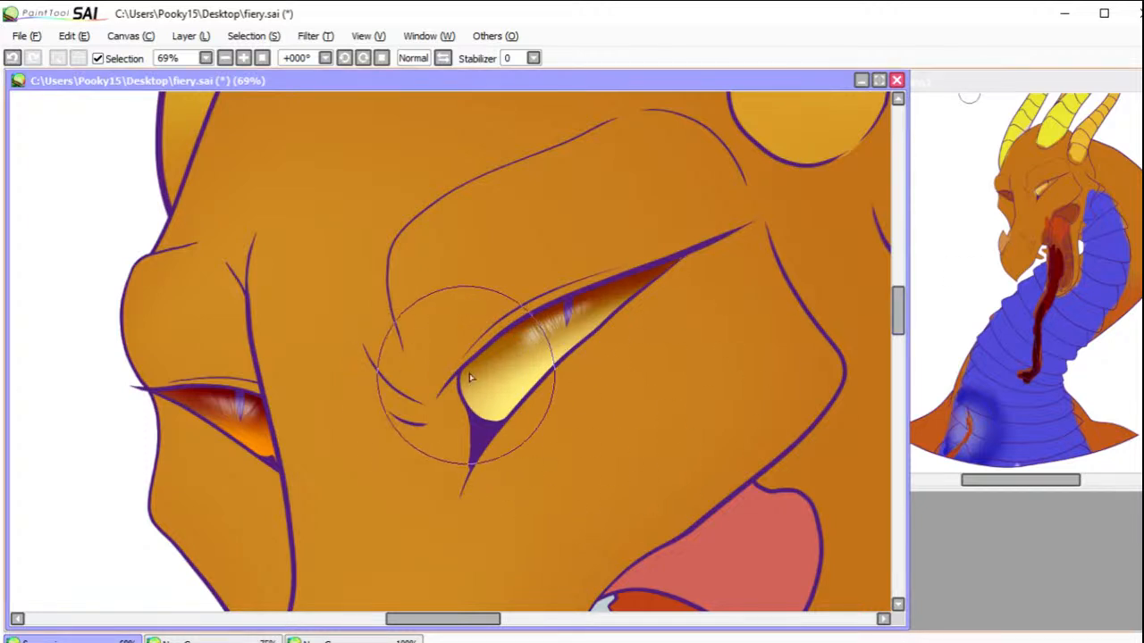
Step: Add a round white catchlight at each eye's left end, smaller in the far eye, and soften both to translucent
left_click_drag(484, 380, 488, 372)
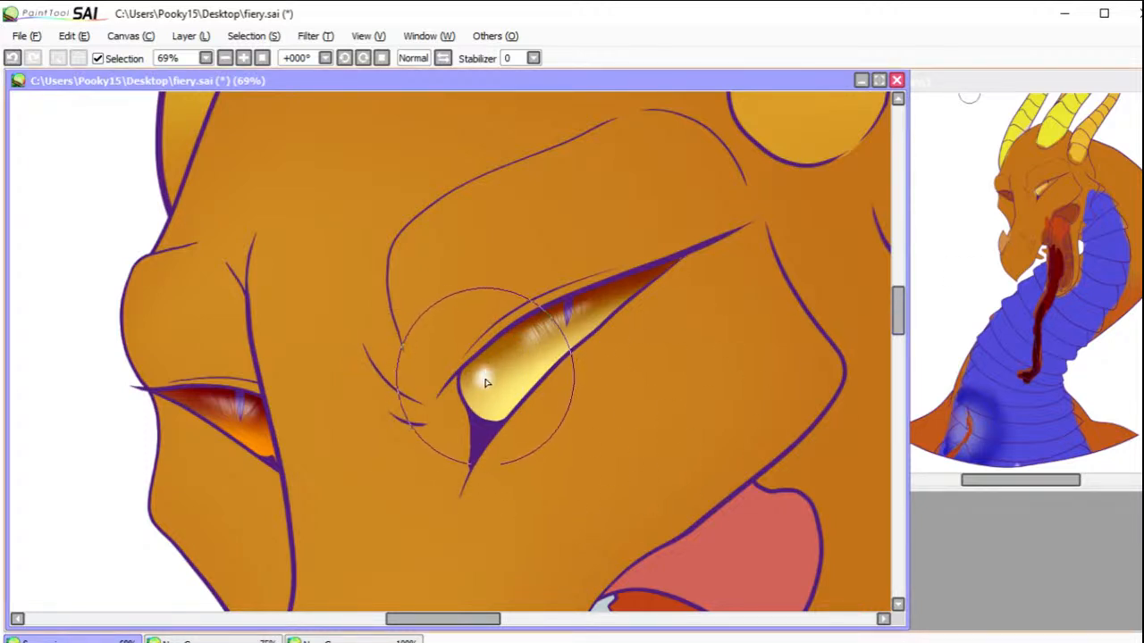
left_click(184, 397)
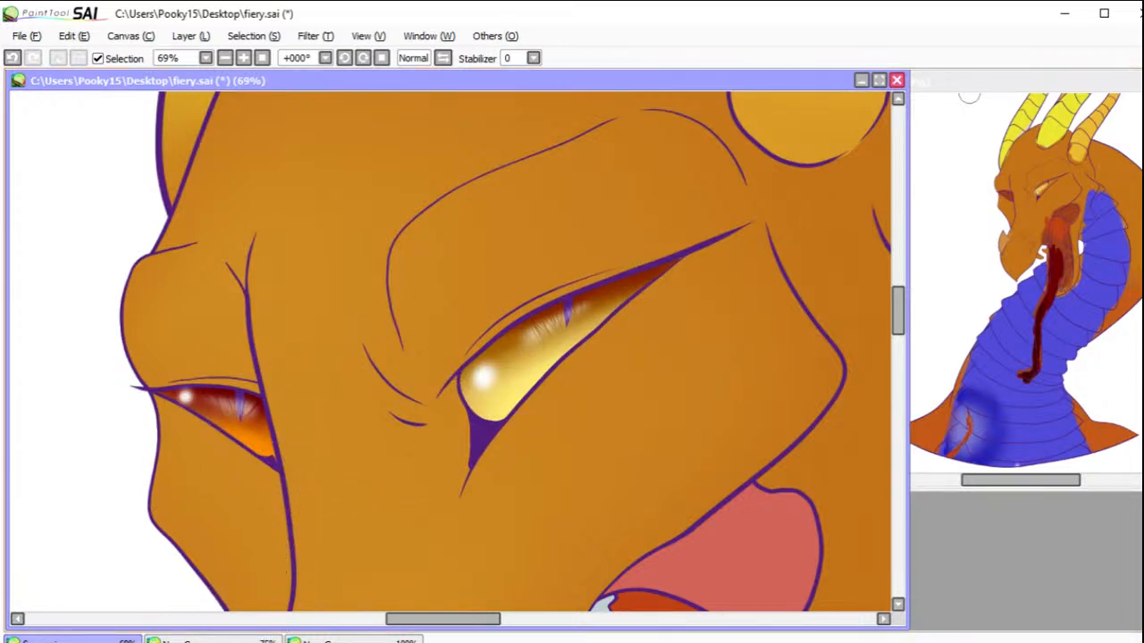
left_click(488, 376)
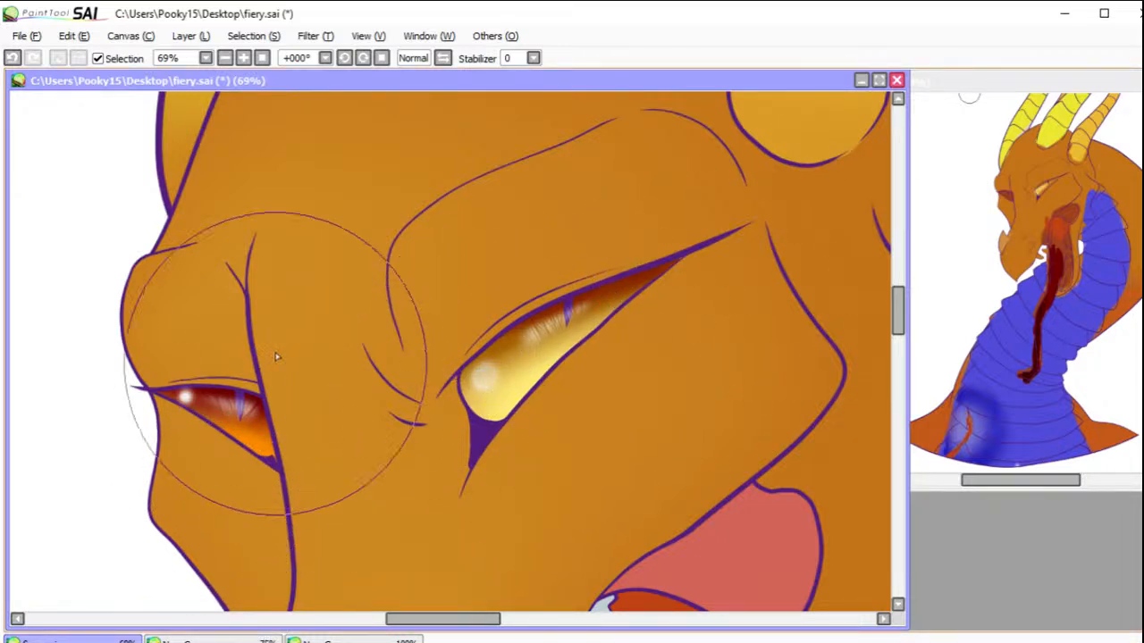
left_click(185, 398)
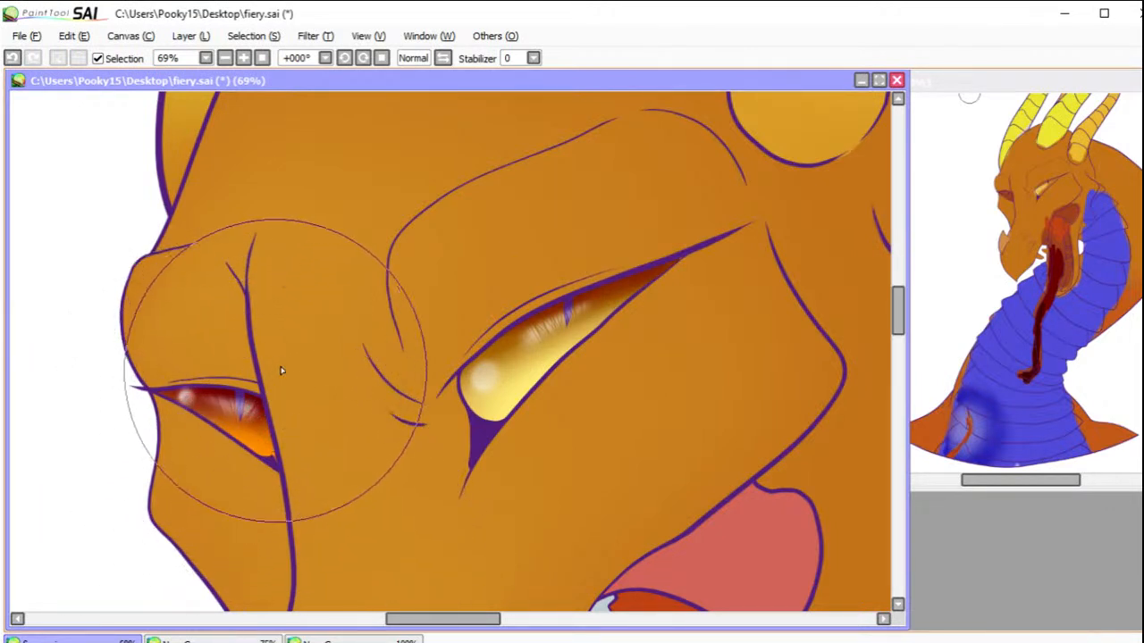
Step: Fit the whole dragon in view and save the drawing with its eye highlights
left_click(262, 58)
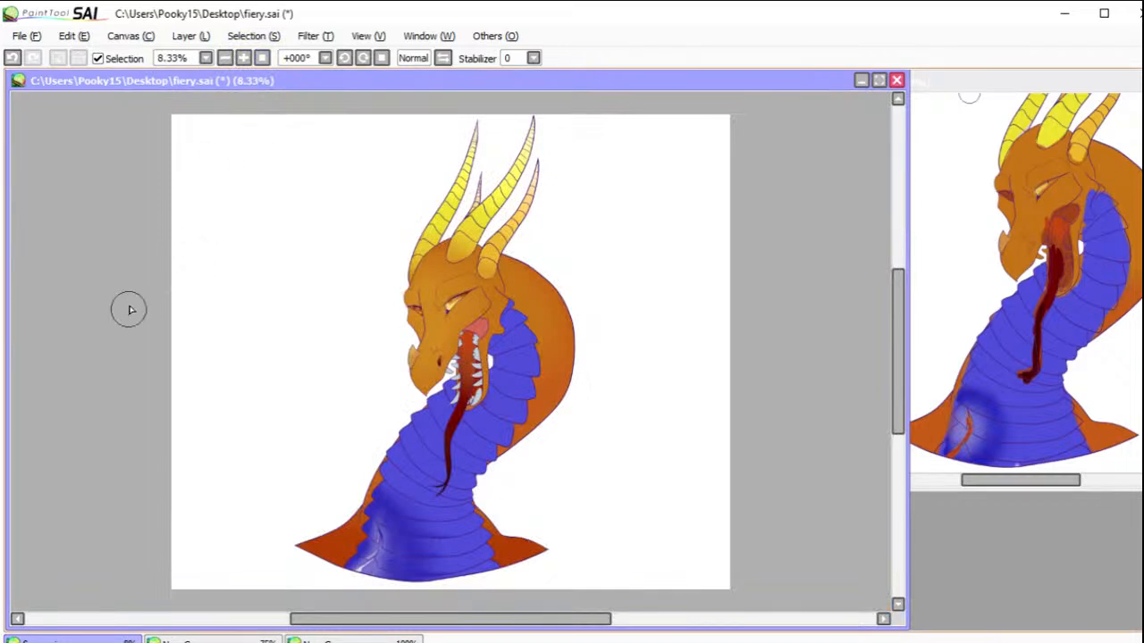
left_click(25, 35)
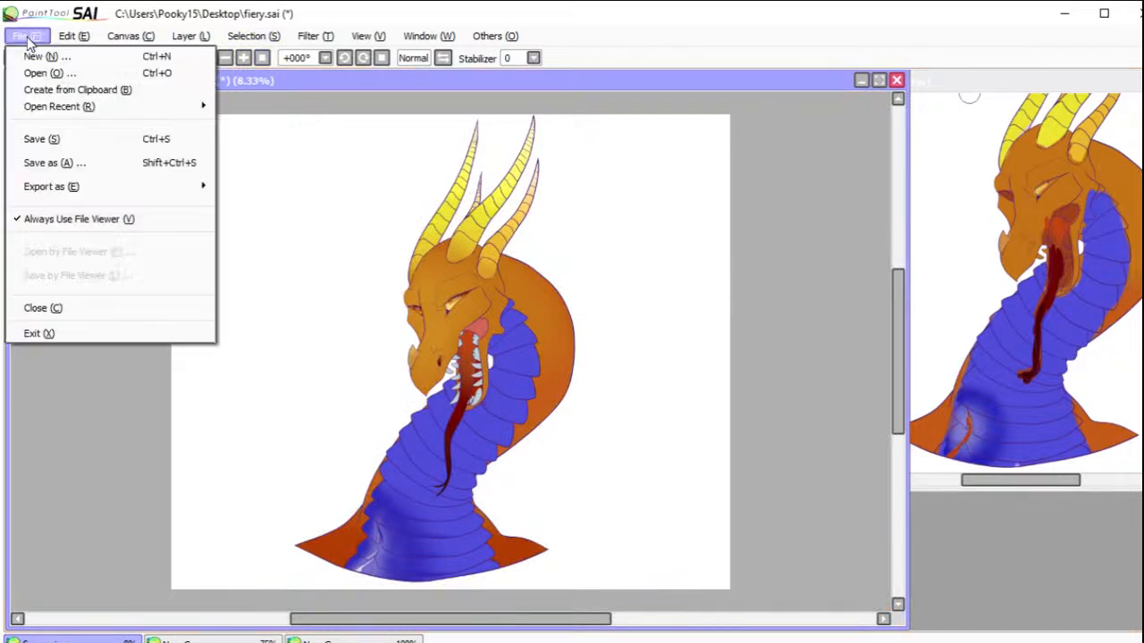
left_click(44, 140)
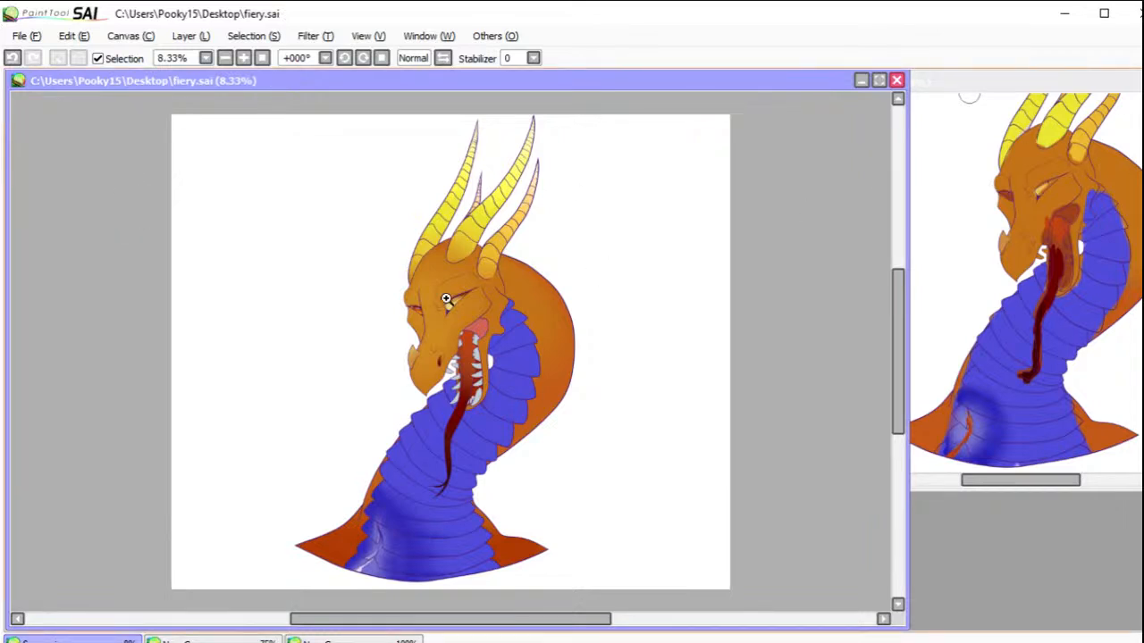
left_click_drag(391, 270, 522, 343)
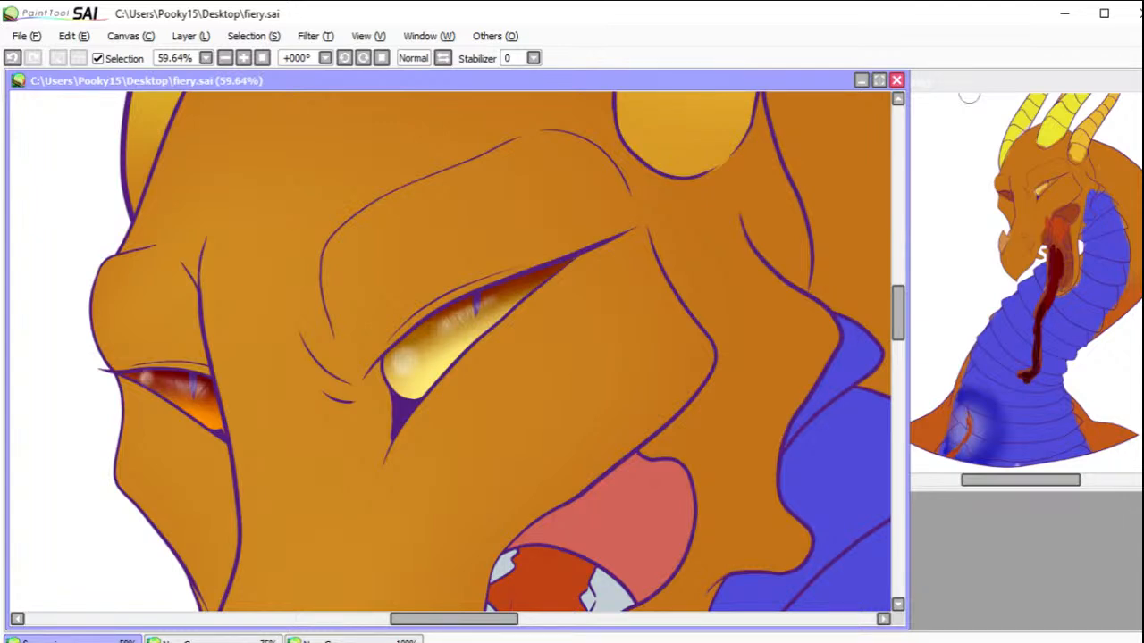
left_click(264, 57)
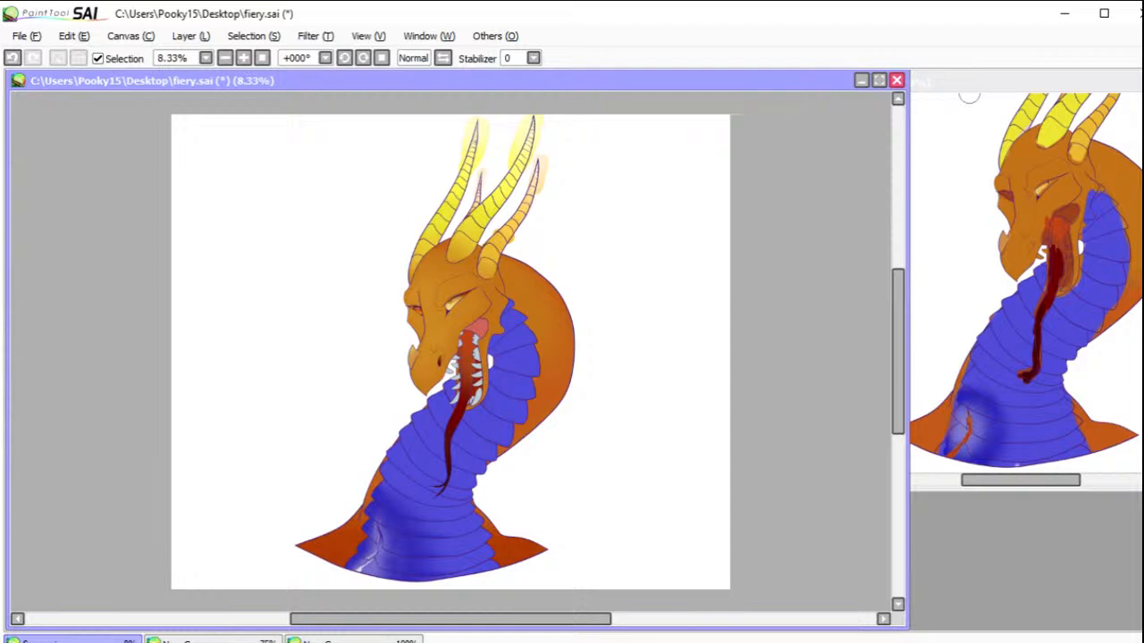
left_click_drag(446, 379, 490, 361)
left_click_drag(351, 574, 368, 576)
key("ctrl+z")
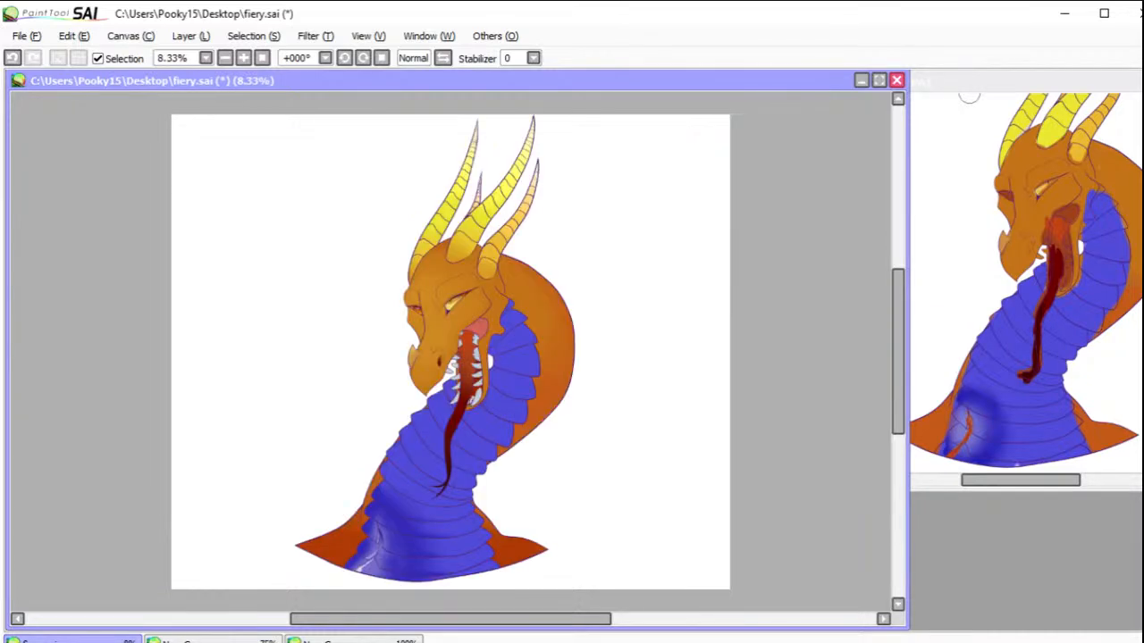
Step: Save the drawing and close the canvas holding the dragon reference sketch
left_click(26, 36)
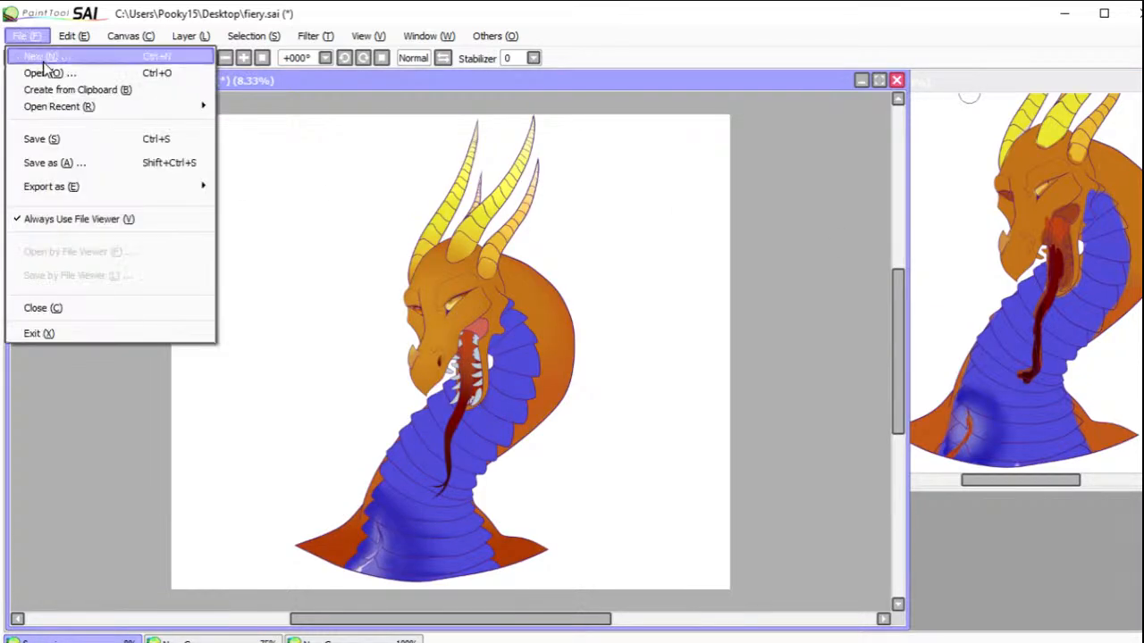
left_click(51, 143)
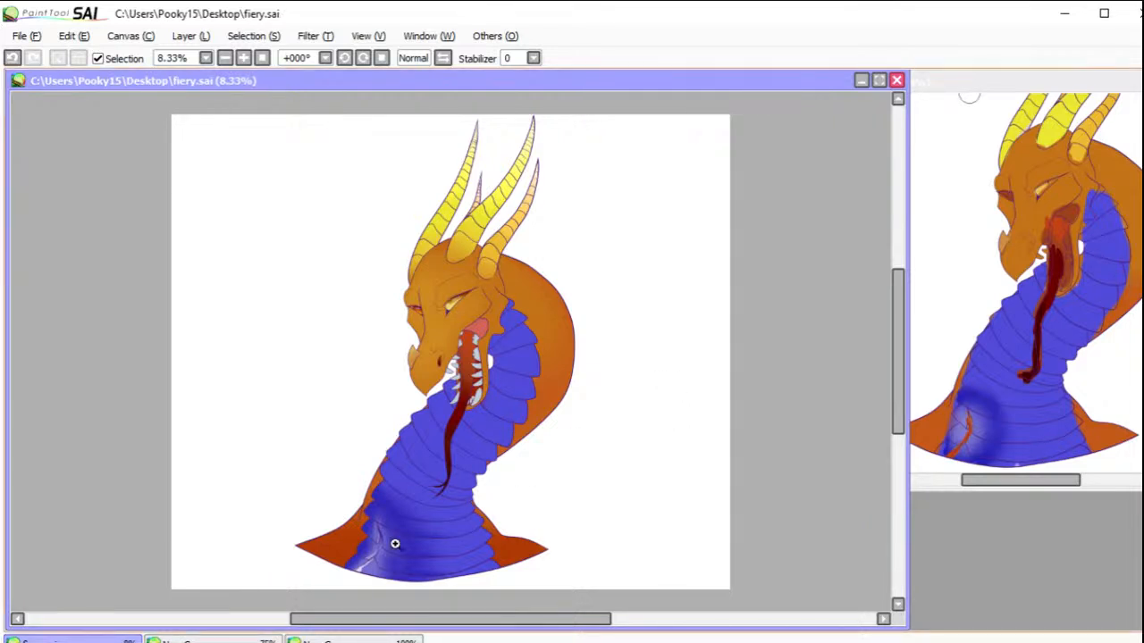
left_click(353, 641)
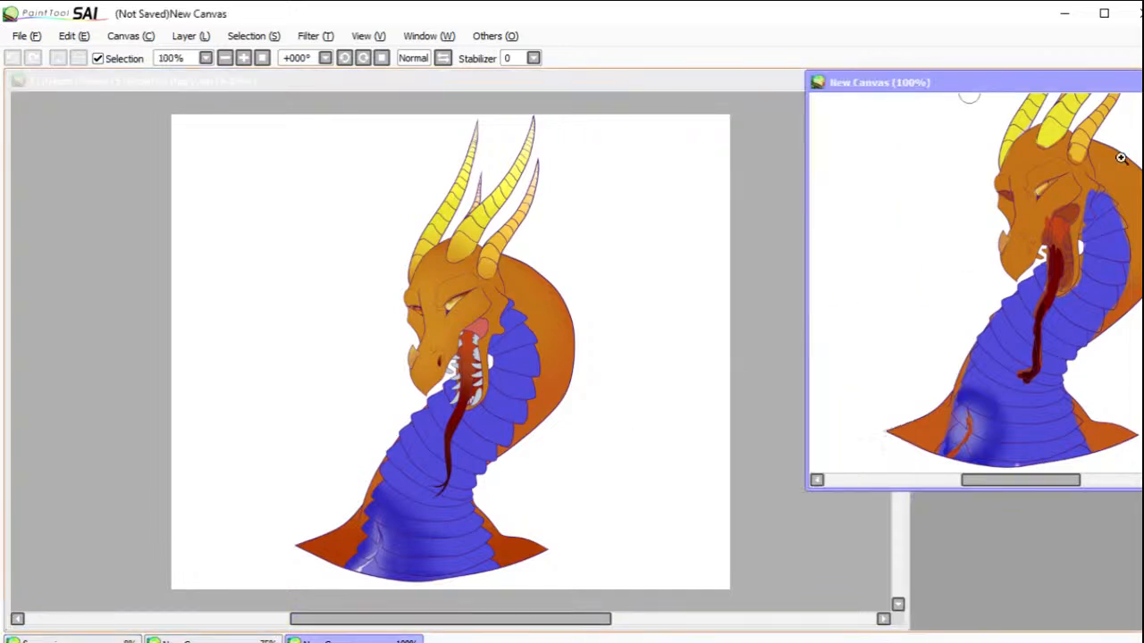
left_click_drag(1100, 84, 1017, 96)
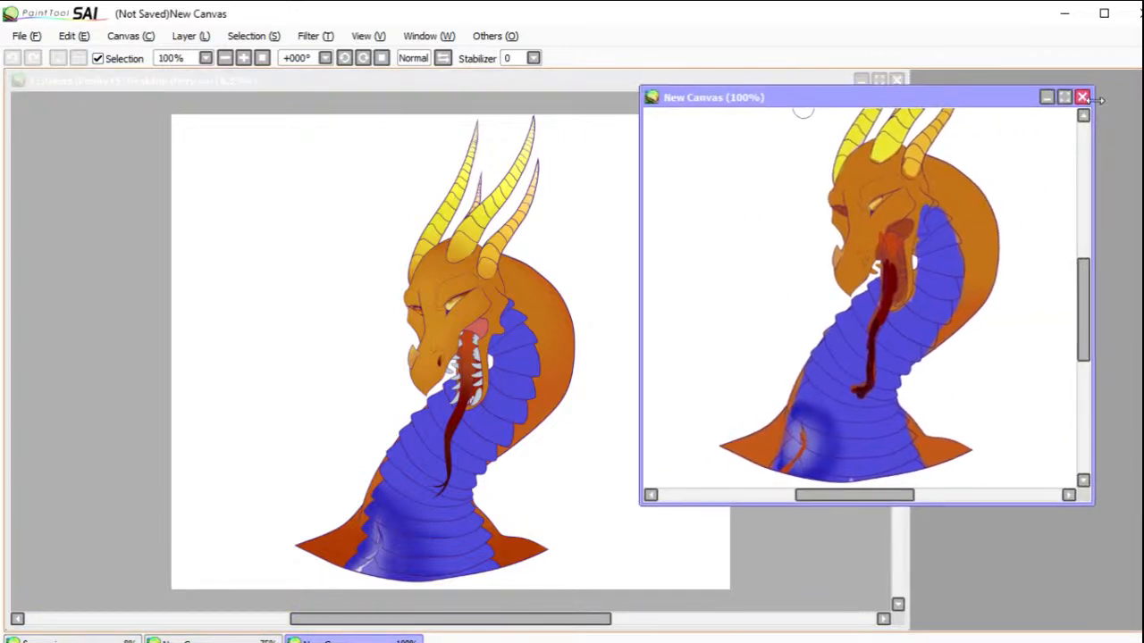
left_click(1081, 98)
Step: Maximize the dragon drawing within the workspace and close the canvas with the written character notes
left_click(880, 79)
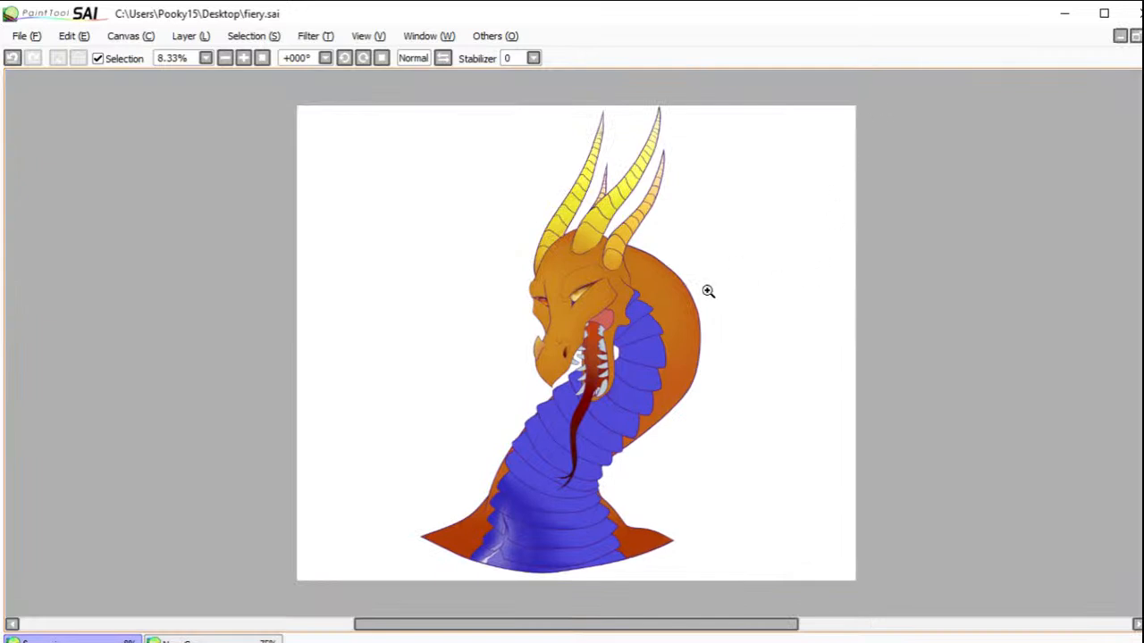
left_click(211, 640)
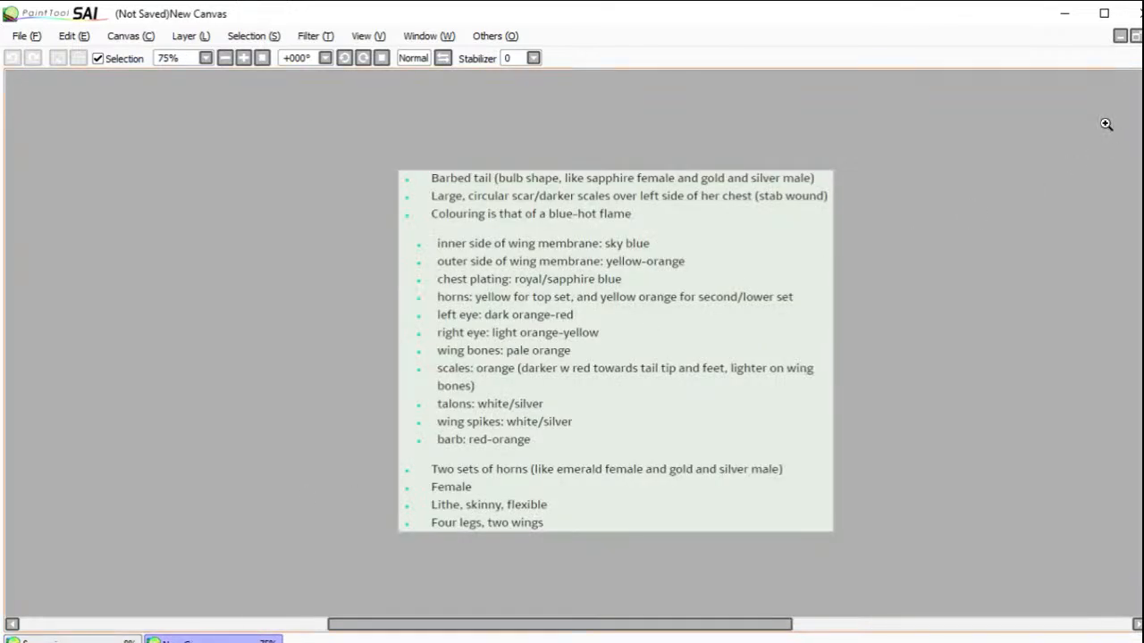
left_click(1136, 35)
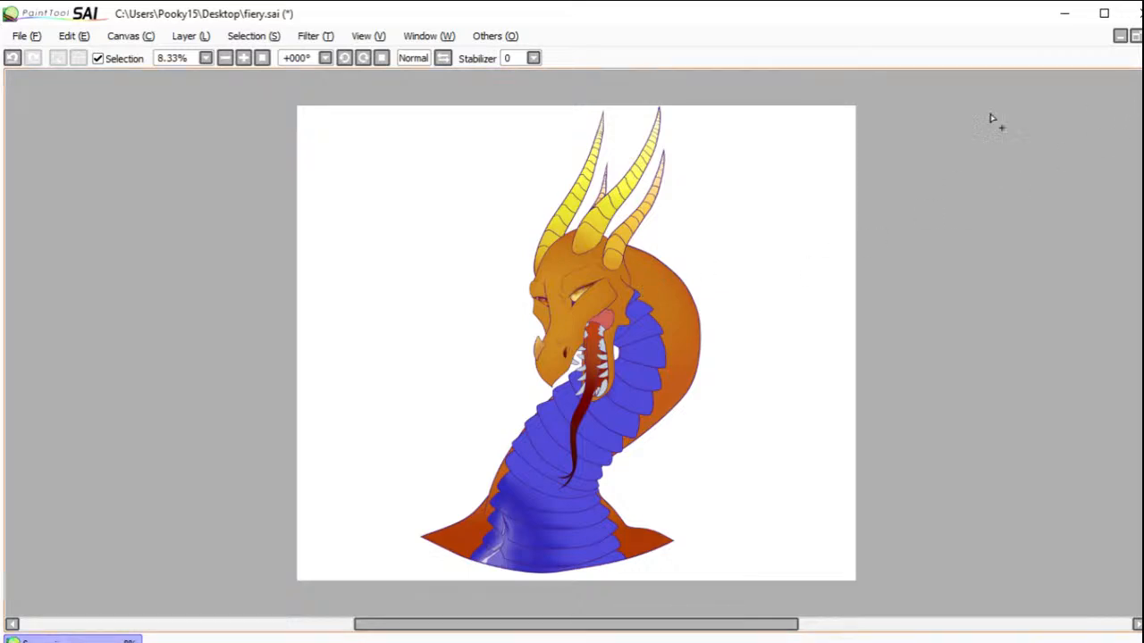
Step: Select all the blue plates along the front of the neck, leaving the orange skin out of the selection
left_click(659, 286)
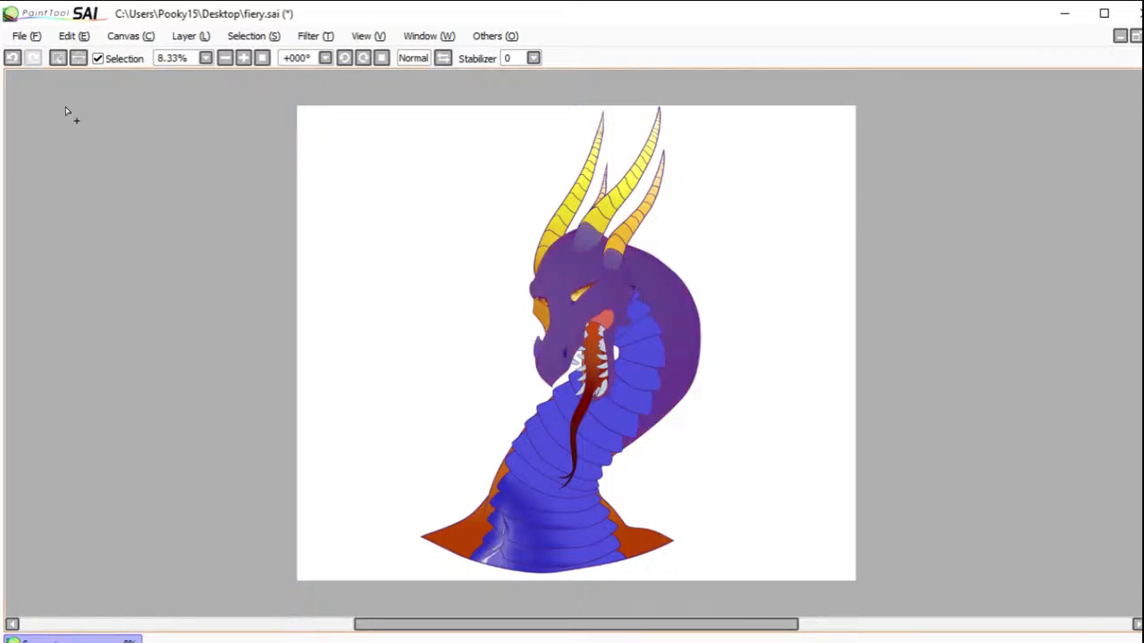
left_click(13, 57)
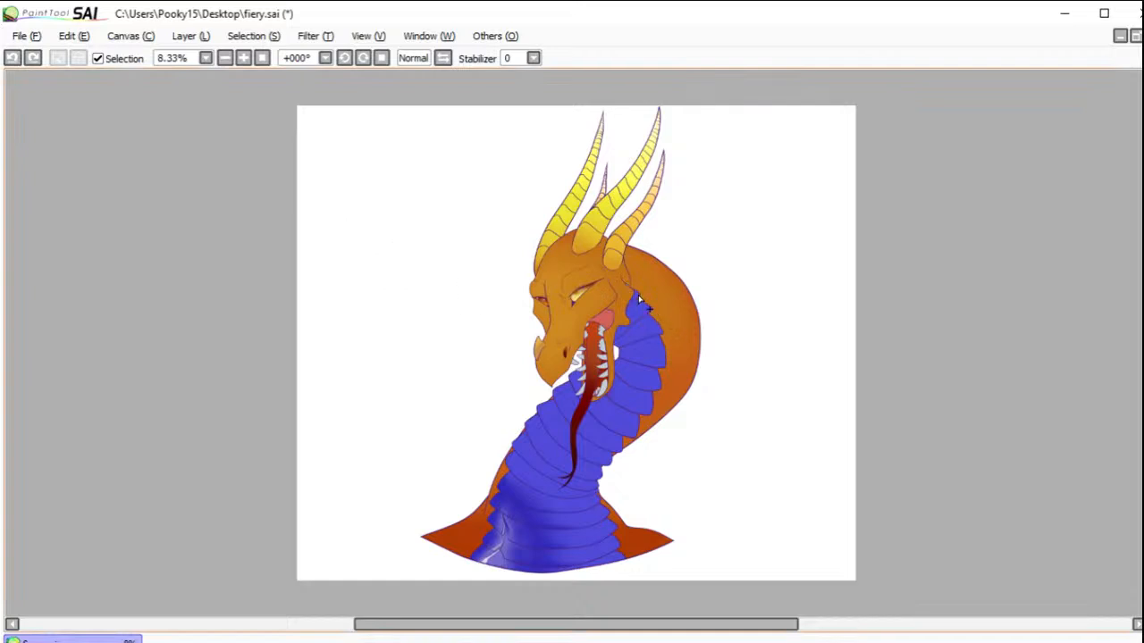
mouse_move(642, 304)
left_mouse_down()
mouse_move(653, 354)
mouse_move(624, 417)
mouse_move(587, 410)
mouse_move(572, 381)
mouse_move(583, 408)
mouse_move(572, 407)
mouse_move(601, 438)
mouse_move(559, 423)
mouse_move(587, 454)
mouse_move(546, 451)
mouse_move(597, 478)
mouse_move(569, 482)
mouse_move(547, 468)
mouse_move(589, 491)
mouse_move(549, 494)
mouse_move(571, 510)
mouse_move(555, 548)
mouse_move(495, 526)
mouse_move(495, 543)
mouse_move(533, 561)
mouse_move(498, 562)
left_mouse_up()
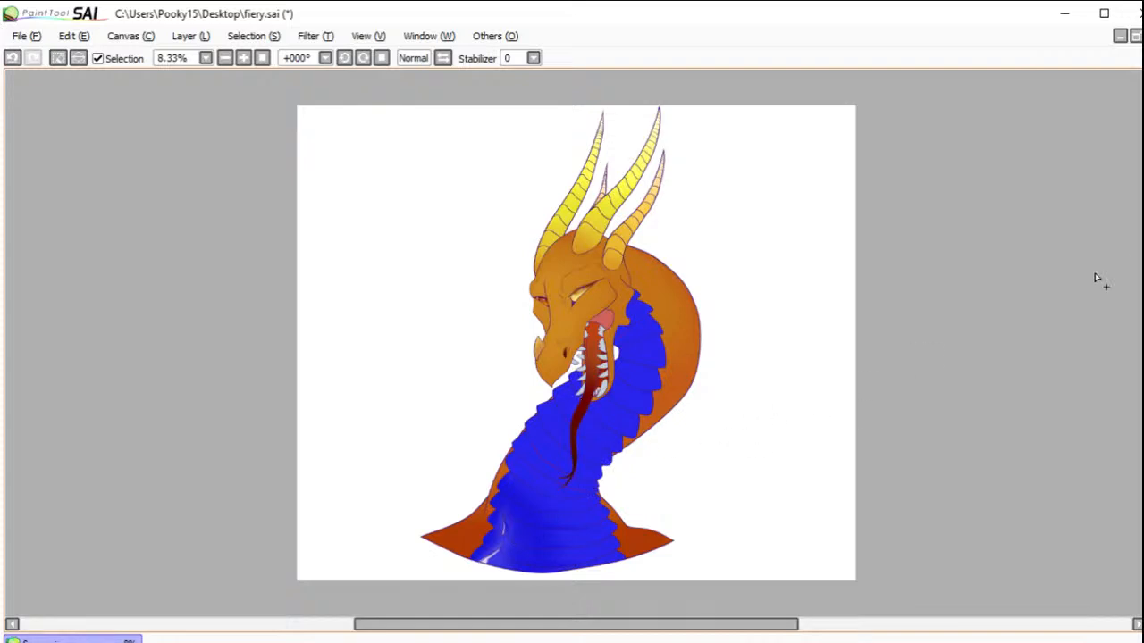
Step: Shade the selected neck plates deeper blue beside the jaw and along the tongue, and clear the selection
key("b")
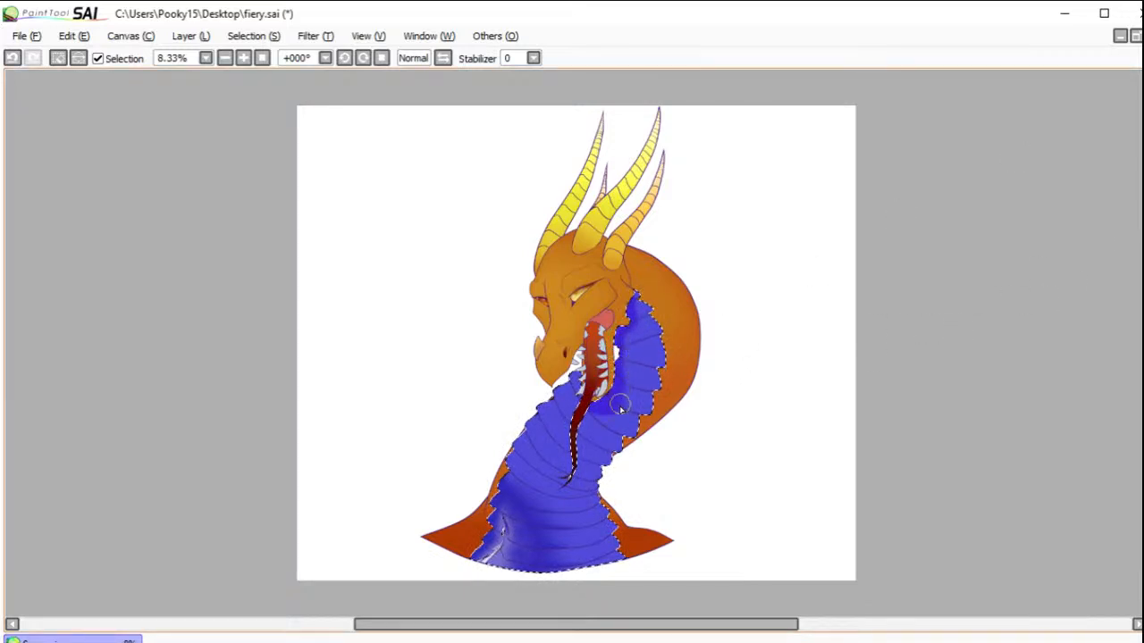
mouse_move(614, 387)
left_mouse_down()
mouse_move(633, 321)
mouse_move(626, 332)
mouse_move(624, 301)
mouse_move(621, 338)
left_mouse_up()
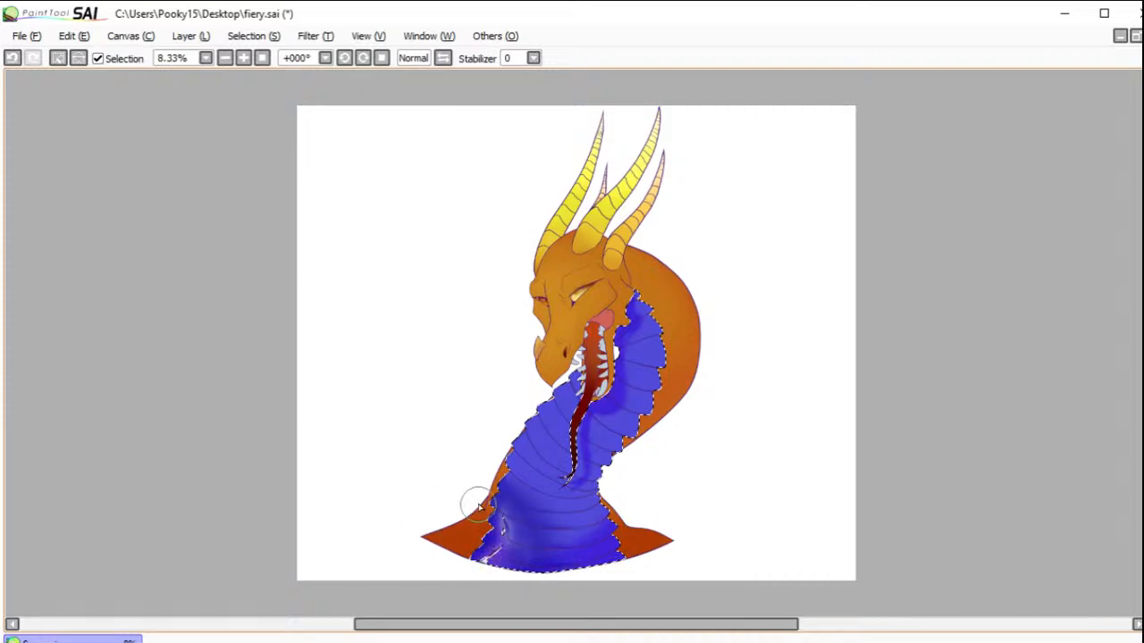
left_click(12, 57)
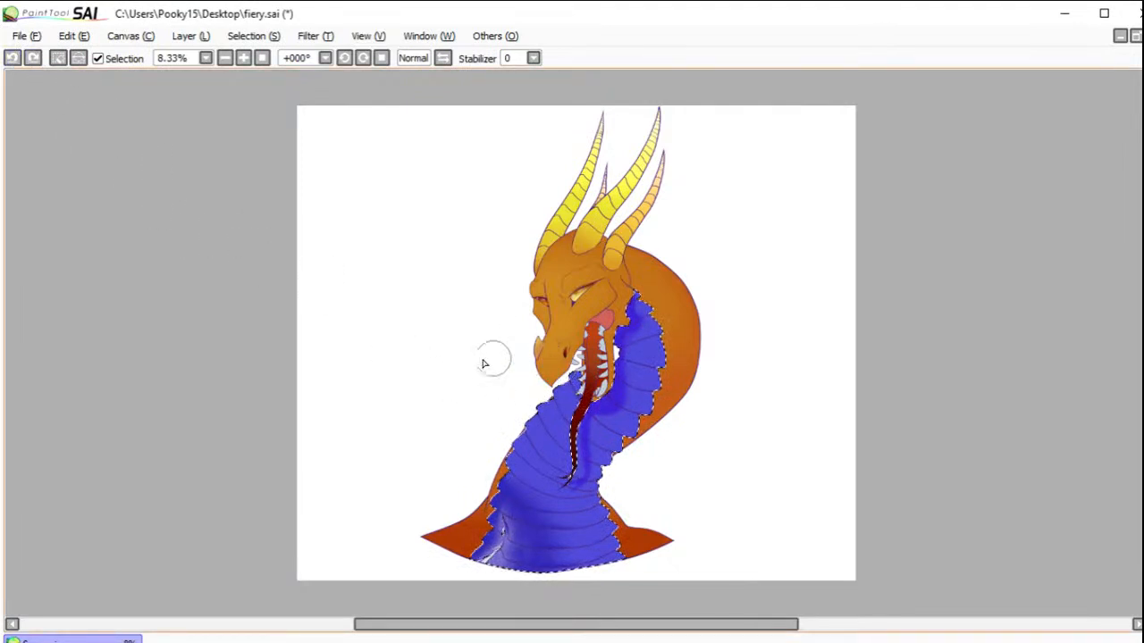
left_click(57, 57)
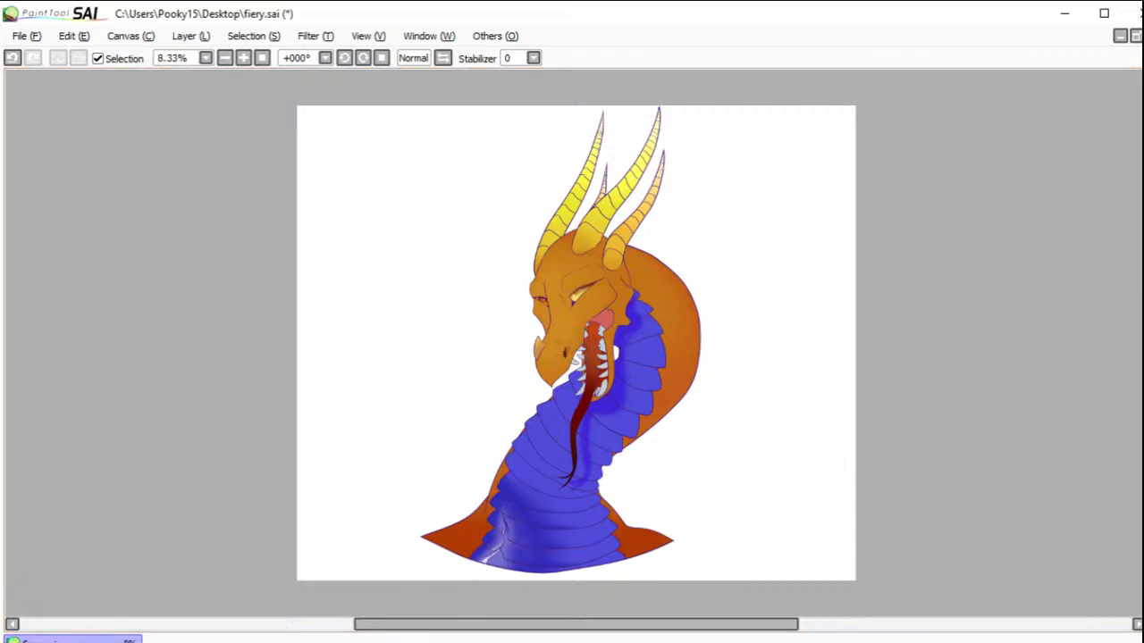
Step: Airbrush soft purple shading over the shoulders, the bottom edge of the bust, both sides of the neck and its lower back curve
mouse_move(444, 511)
left_mouse_down()
mouse_move(470, 492)
mouse_move(440, 523)
mouse_move(489, 561)
mouse_move(503, 543)
mouse_move(571, 561)
mouse_move(645, 552)
mouse_move(674, 521)
mouse_move(651, 502)
mouse_move(630, 523)
left_mouse_up()
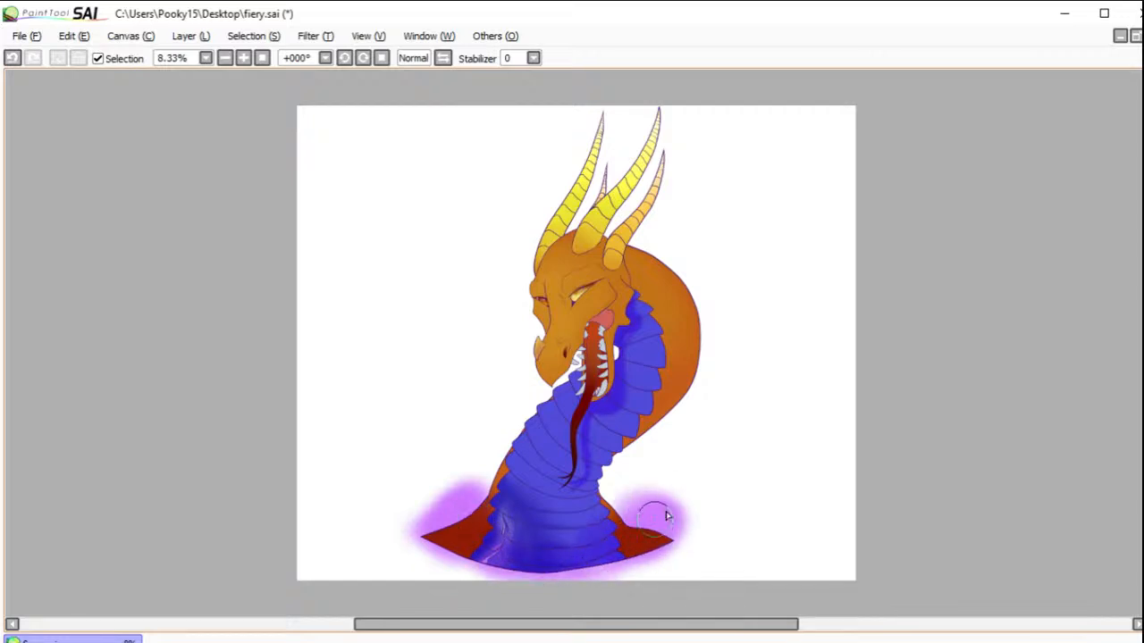
mouse_move(547, 565)
left_mouse_down()
mouse_move(659, 541)
mouse_move(520, 544)
mouse_move(478, 465)
mouse_move(505, 412)
mouse_move(527, 482)
mouse_move(613, 498)
mouse_move(680, 427)
left_mouse_up()
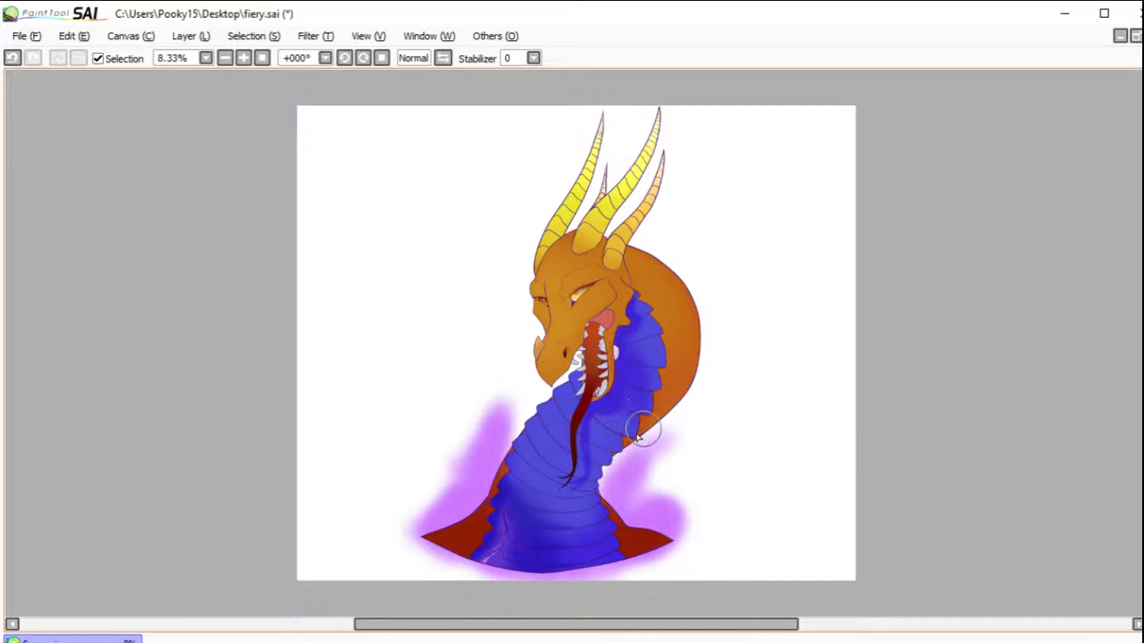
mouse_move(605, 497)
left_mouse_down()
mouse_move(628, 437)
mouse_move(706, 366)
mouse_move(714, 337)
mouse_move(666, 402)
mouse_move(709, 319)
left_mouse_up()
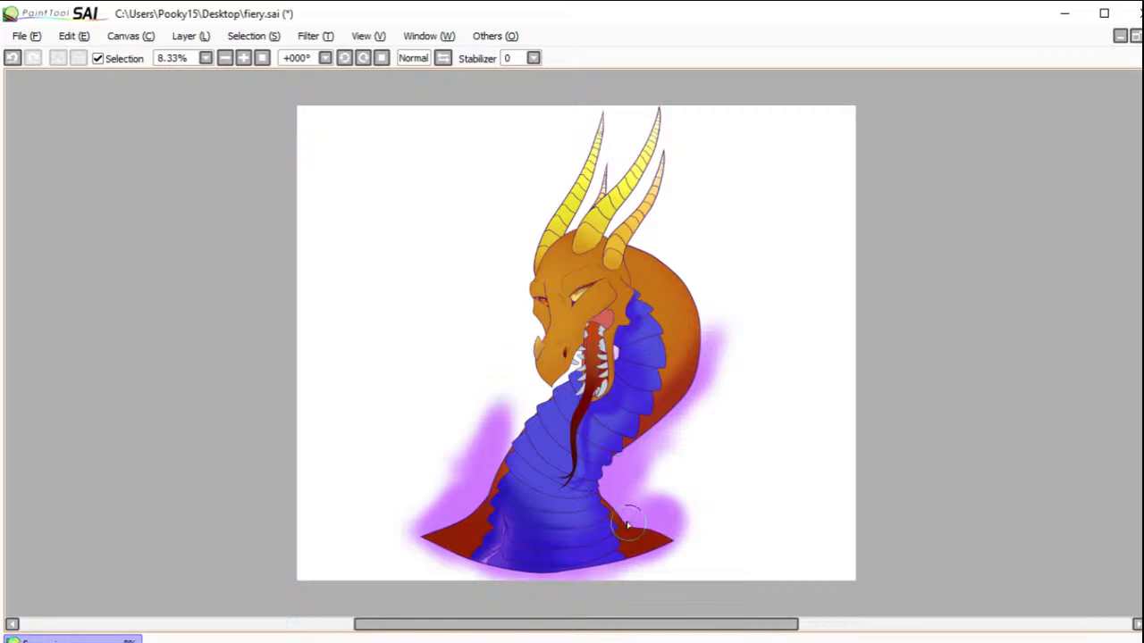
mouse_move(515, 420)
left_mouse_down()
mouse_move(492, 479)
mouse_move(505, 438)
left_mouse_up()
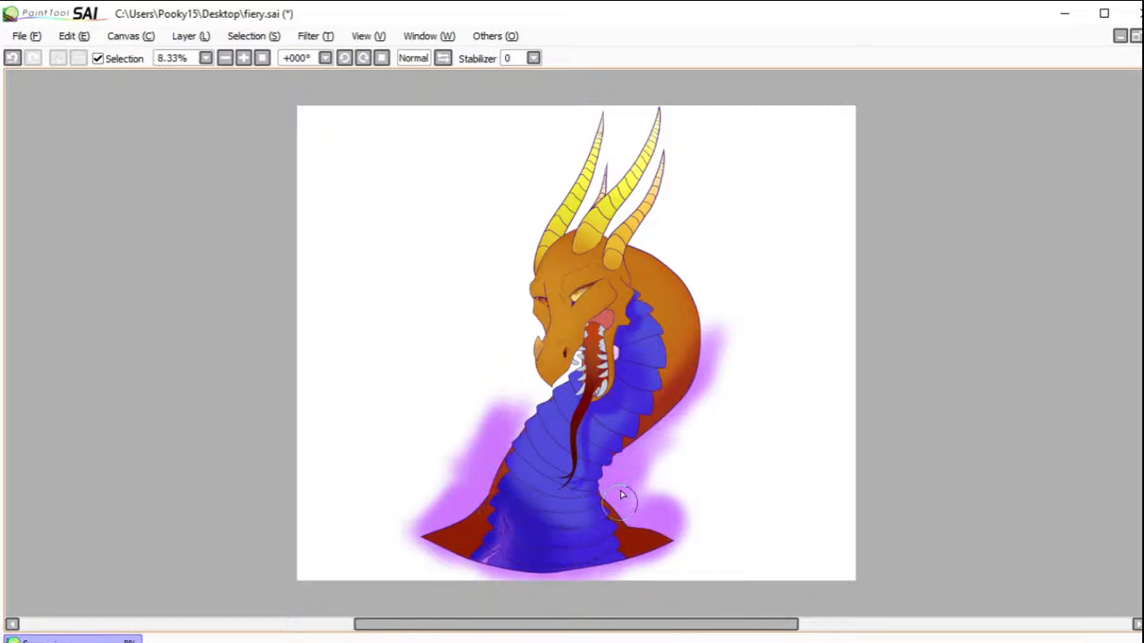
mouse_move(652, 429)
left_mouse_down()
mouse_move(634, 478)
mouse_move(631, 468)
left_mouse_up()
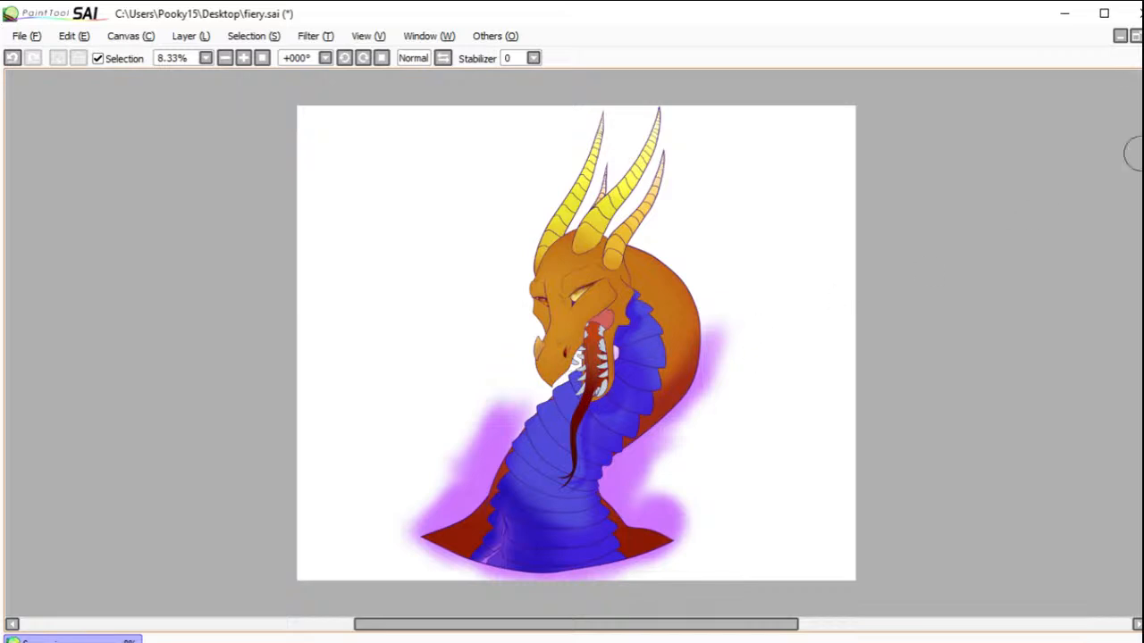
Step: Select the front neck plates just below the jaw, shade them deeper blue, clear the selection and extend the shading down the neighbouring plates
left_click(574, 381)
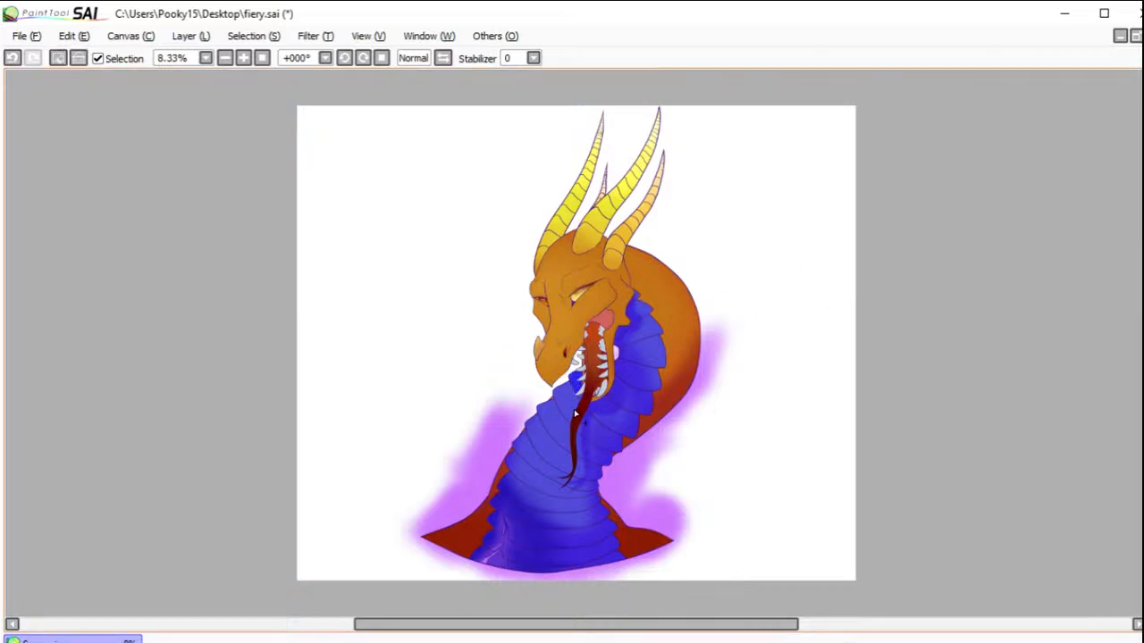
left_click(568, 396)
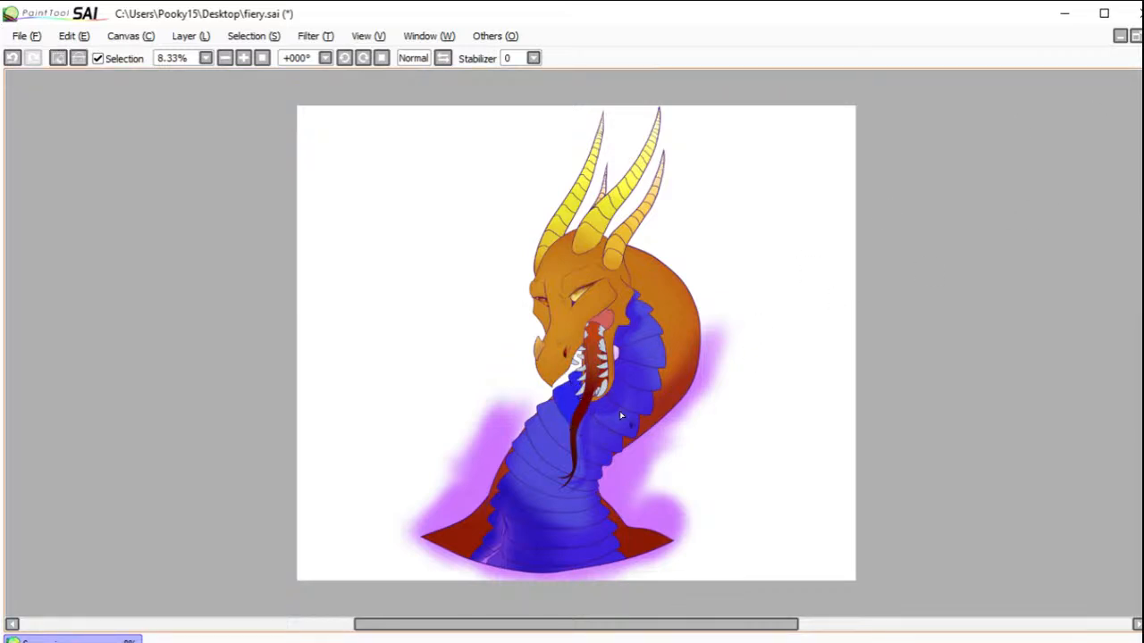
left_click(1143, 179)
mouse_move(586, 384)
left_mouse_down()
mouse_move(571, 416)
mouse_move(542, 407)
left_mouse_up()
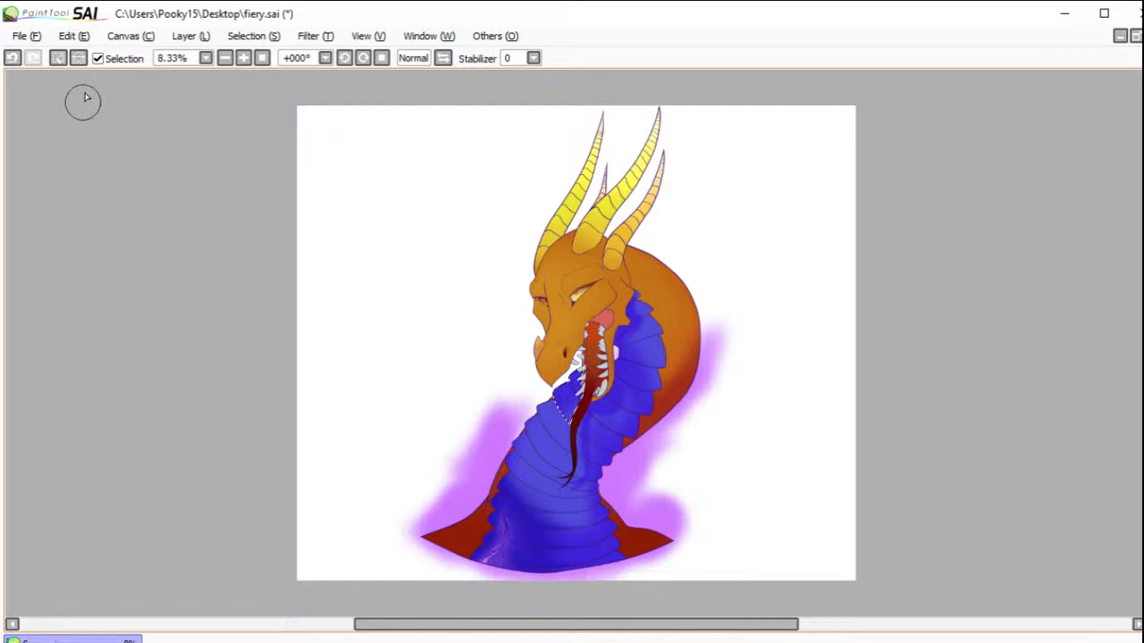
left_click(58, 58)
left_click_drag(575, 403, 524, 423)
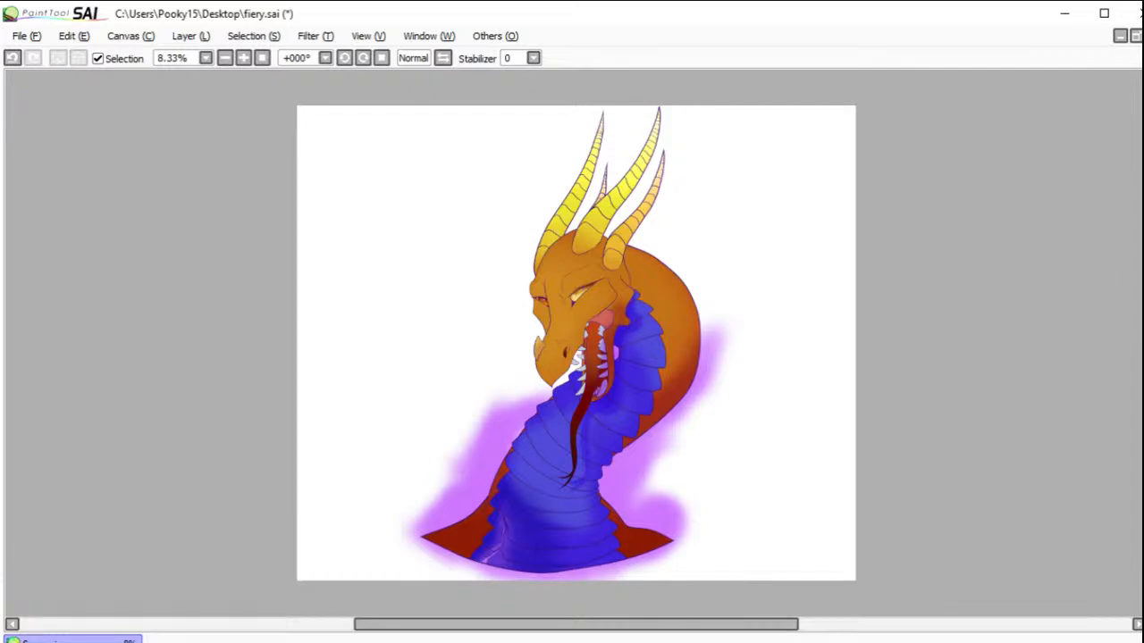
Step: Try darkening the jaw and mouth edge with soft shading strokes, and undo them
left_click_drag(621, 313, 605, 399)
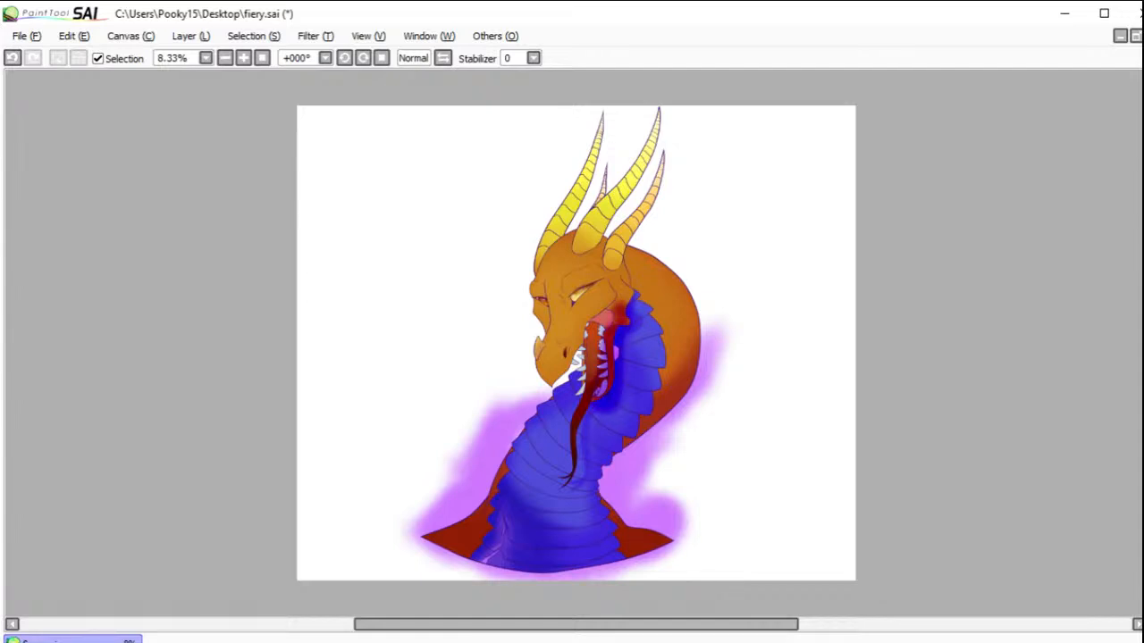
key("ctrl+z")
key("ctrl+z")
left_click_drag(620, 324, 606, 399)
key("ctrl+z")
left_click_drag(621, 324, 606, 400)
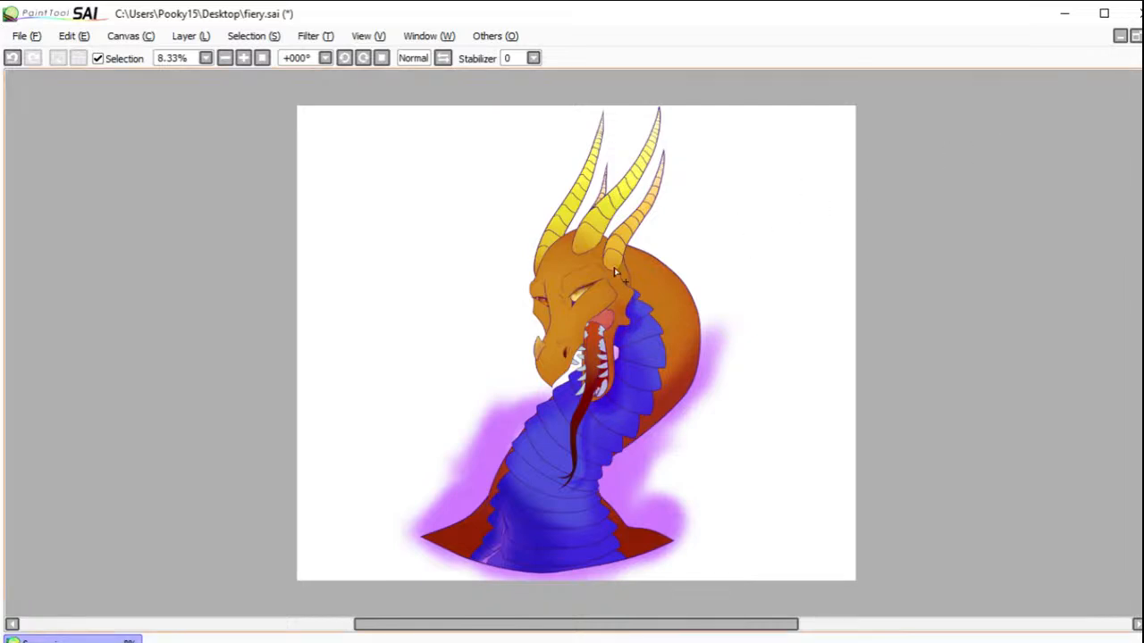
left_click(623, 313)
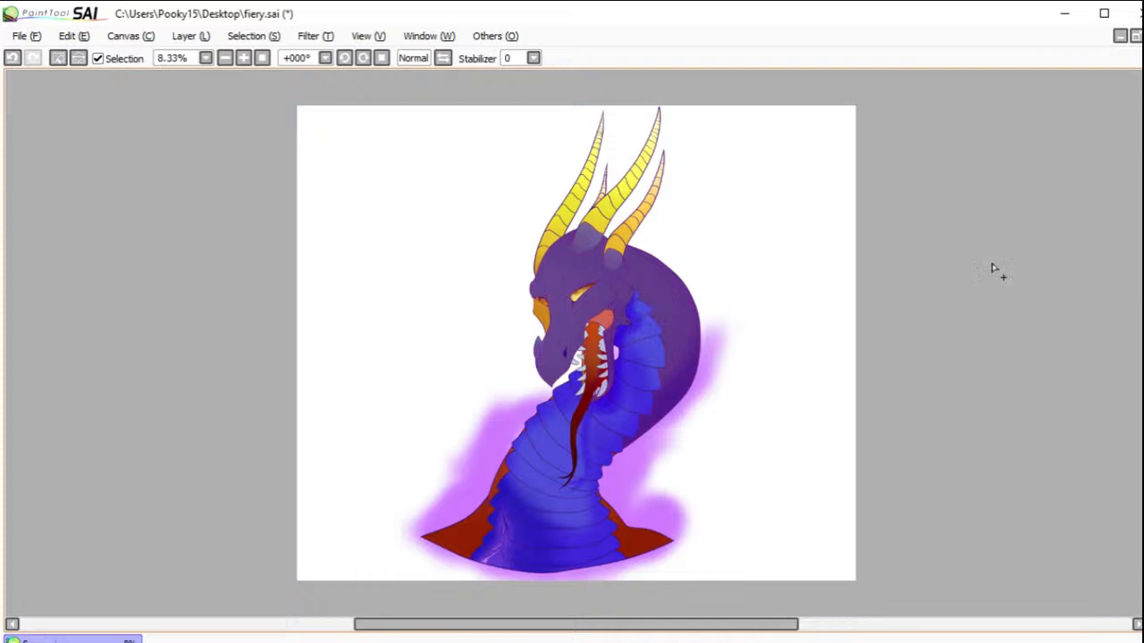
key("b")
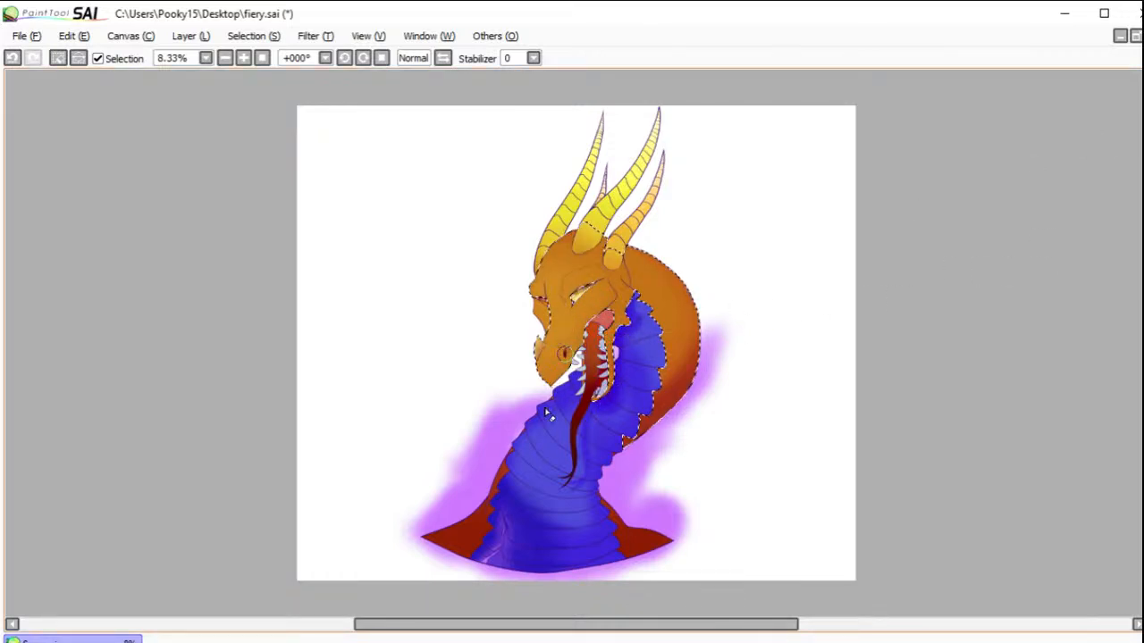
left_click(57, 58)
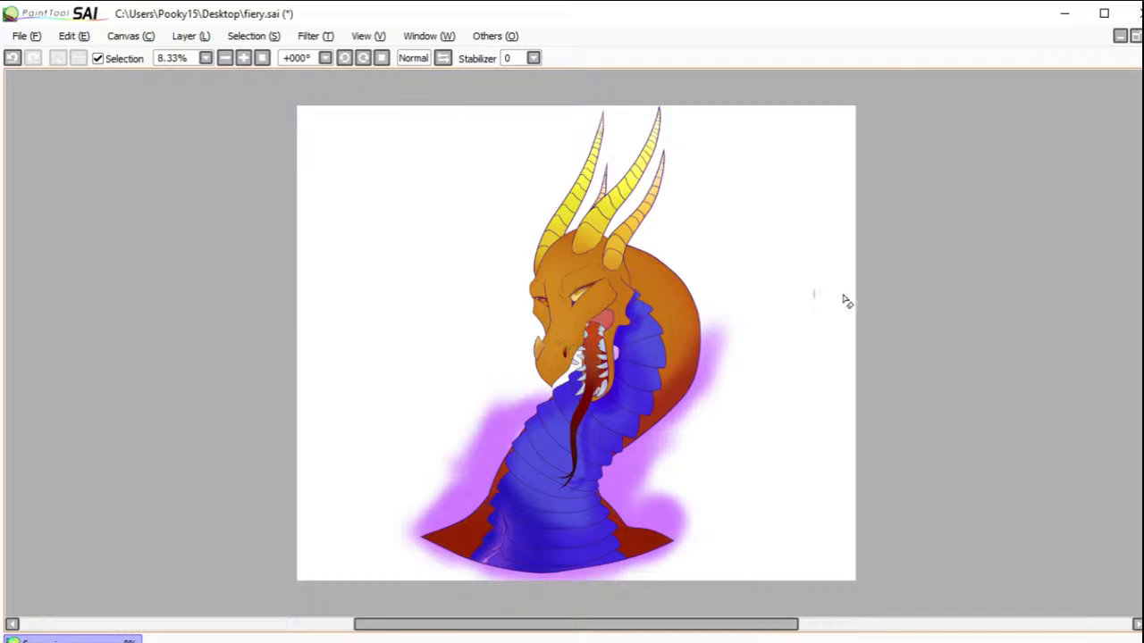
Step: Deepen the shading at the base of the neck and along the outer edges of the head and the neck's back
mouse_move(490, 508)
left_mouse_down()
mouse_move(506, 545)
mouse_move(479, 489)
mouse_move(509, 548)
mouse_move(514, 530)
mouse_move(483, 499)
mouse_move(529, 575)
mouse_move(490, 556)
mouse_move(471, 563)
mouse_move(468, 522)
mouse_move(472, 551)
mouse_move(459, 564)
mouse_move(562, 551)
left_mouse_up()
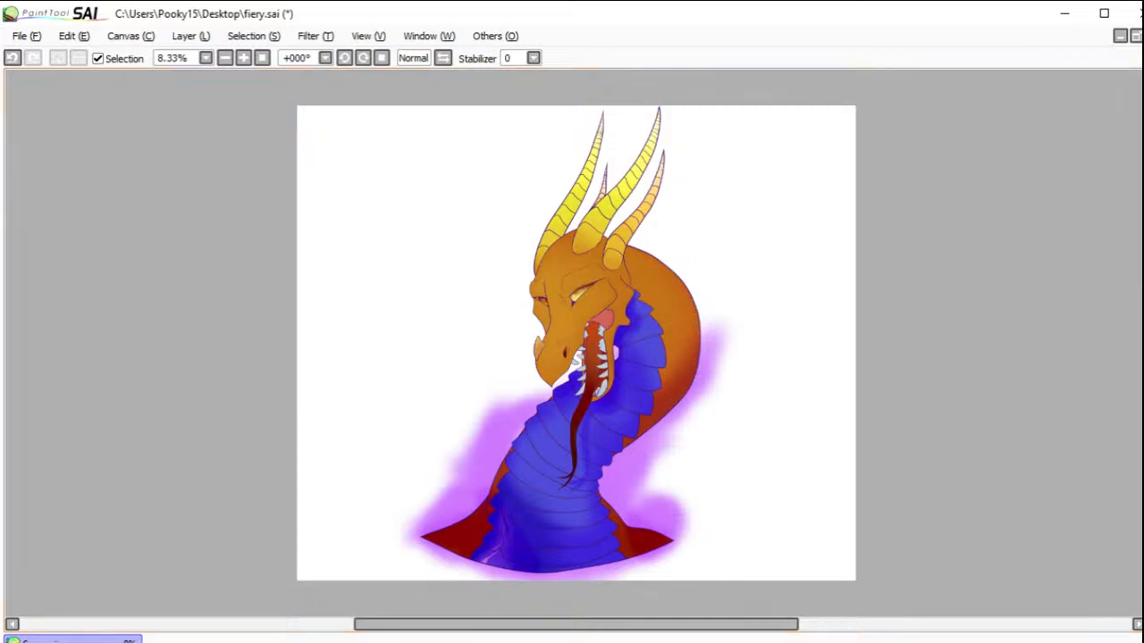
left_click_drag(511, 211, 724, 420)
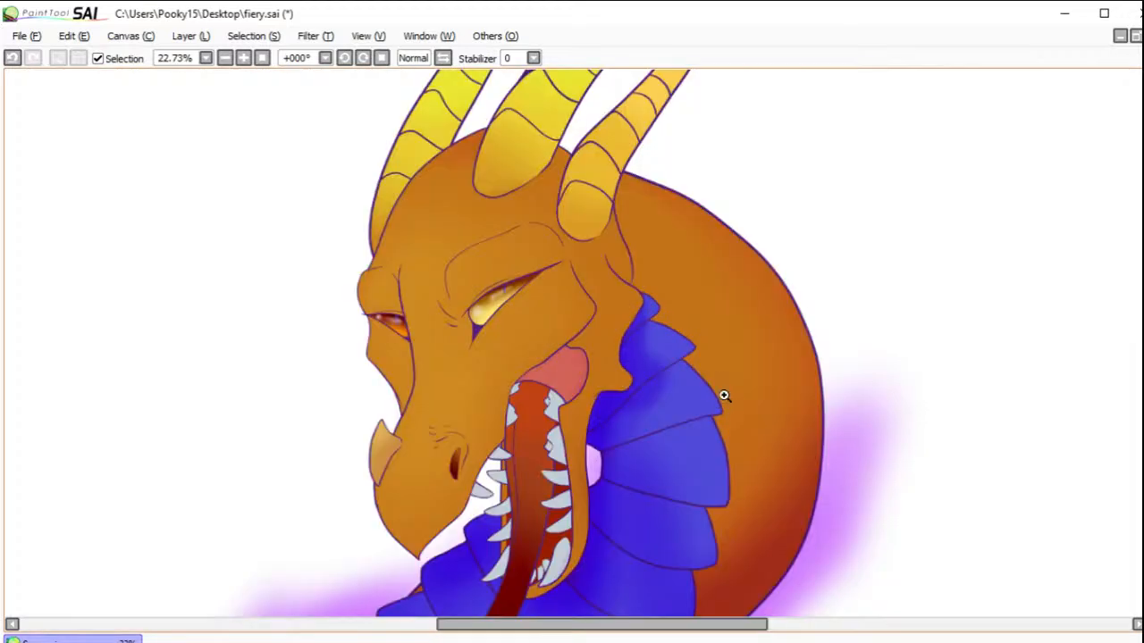
Step: Select the orange skin on the back of the neck, including the small corner behind the jaw, leaving the head out of the selection
left_click(642, 271)
left_click(646, 273)
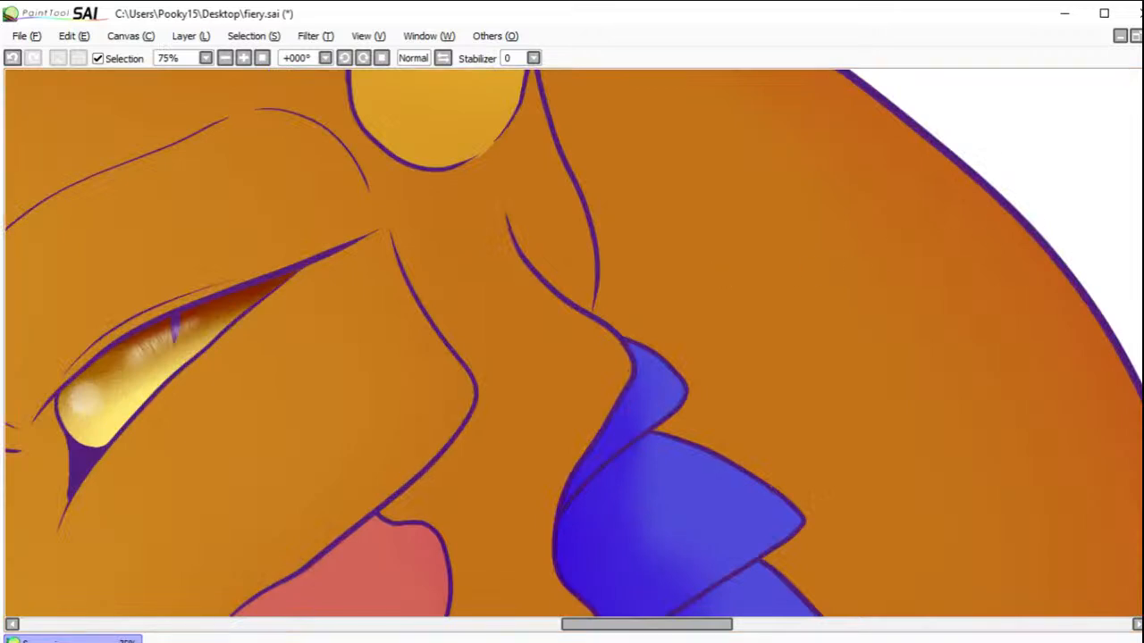
left_click(610, 302)
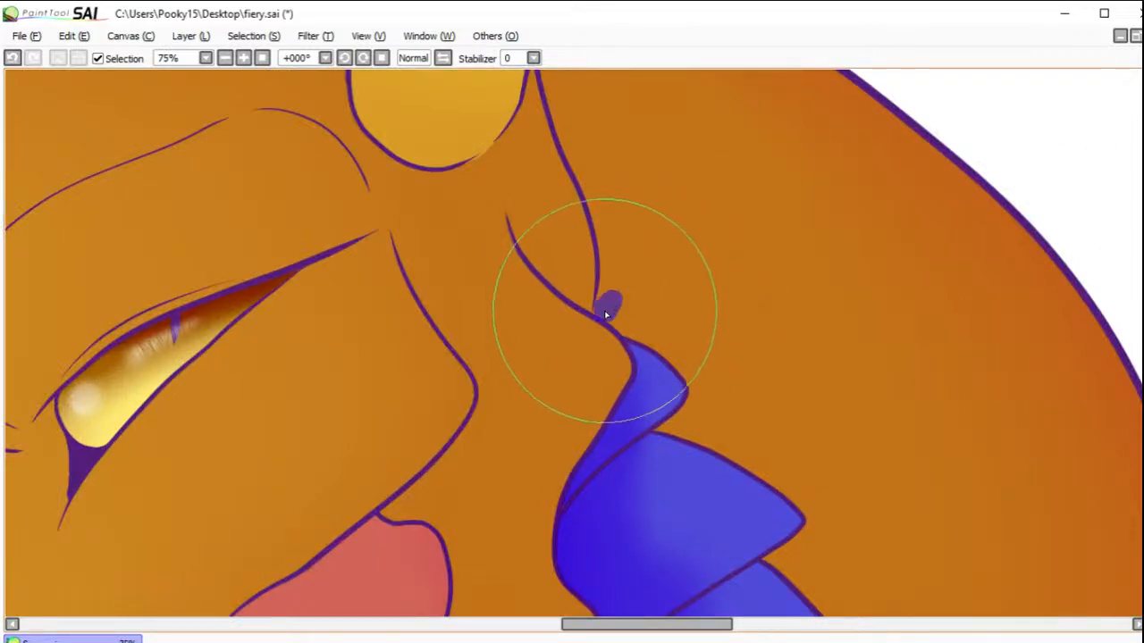
left_click(778, 257)
left_click(226, 59)
left_click(226, 58)
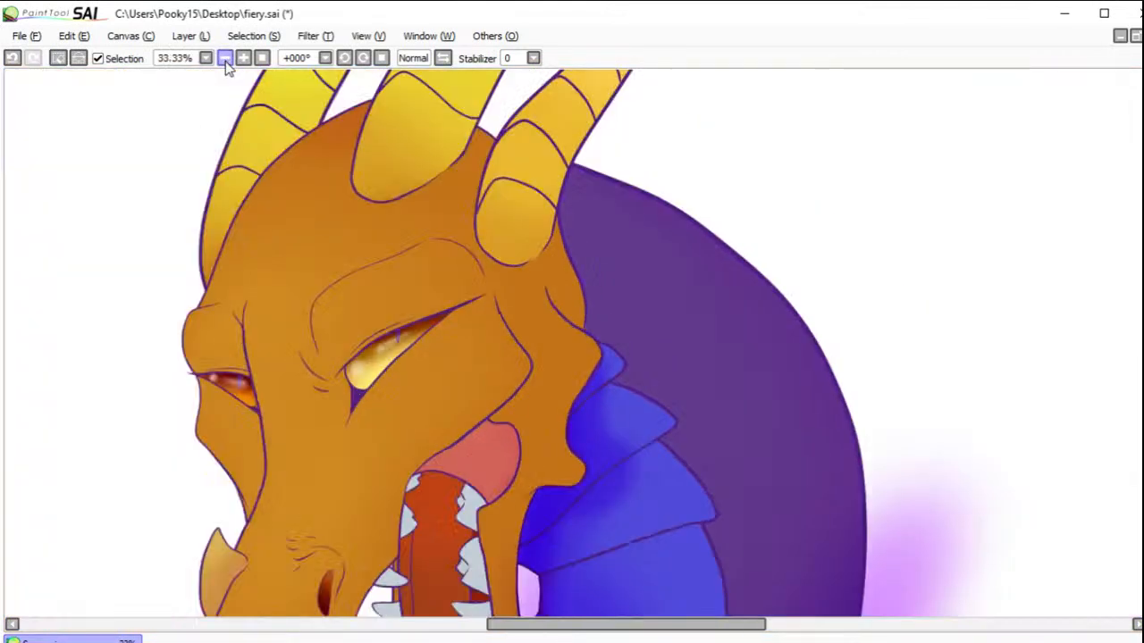
left_click(226, 58)
Step: Shade the selected orange neck skin darker along the edges of the blue plates, and clear the selection
key("ctrl+z")
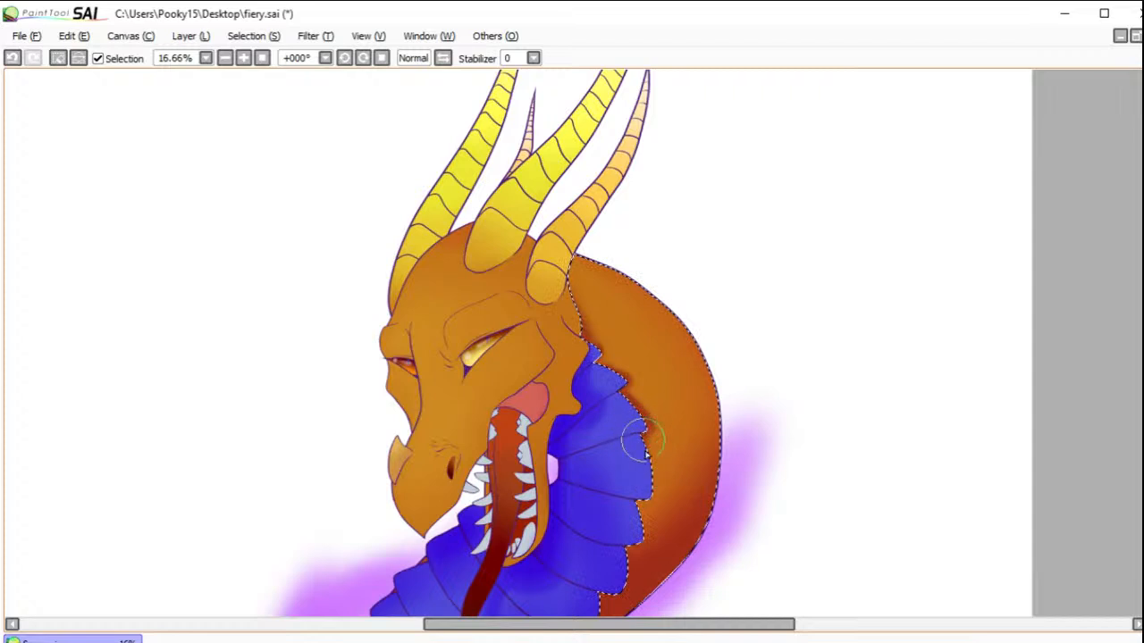
mouse_move(649, 458)
left_mouse_down()
mouse_move(653, 502)
mouse_move(631, 498)
mouse_move(635, 534)
mouse_move(631, 526)
mouse_move(601, 559)
left_mouse_up()
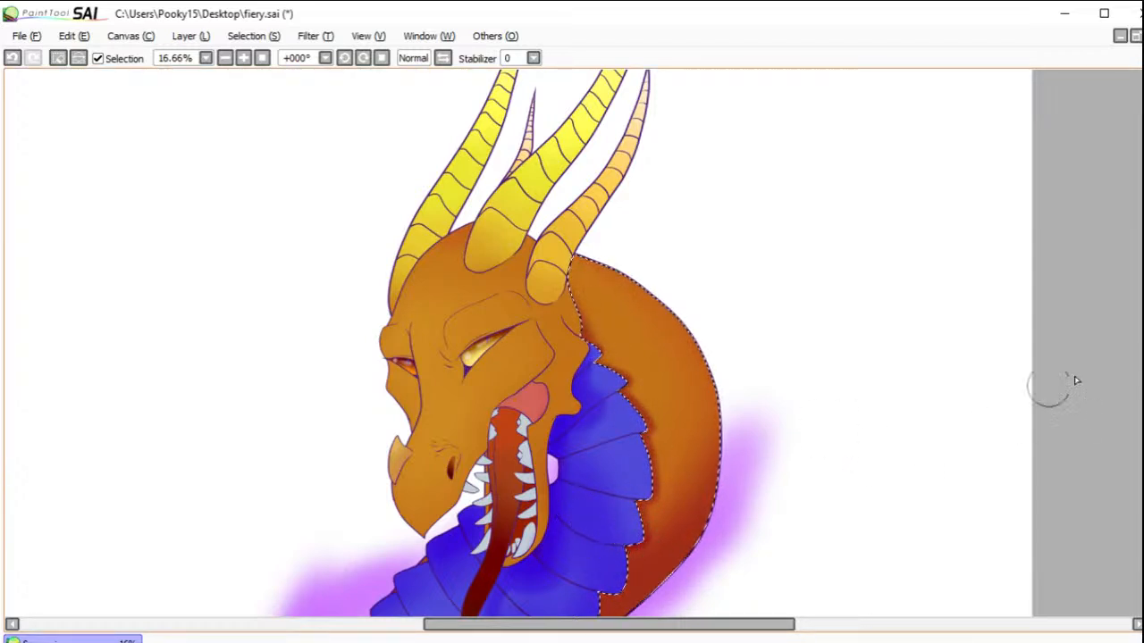
scroll(1117, 384, "down", 4)
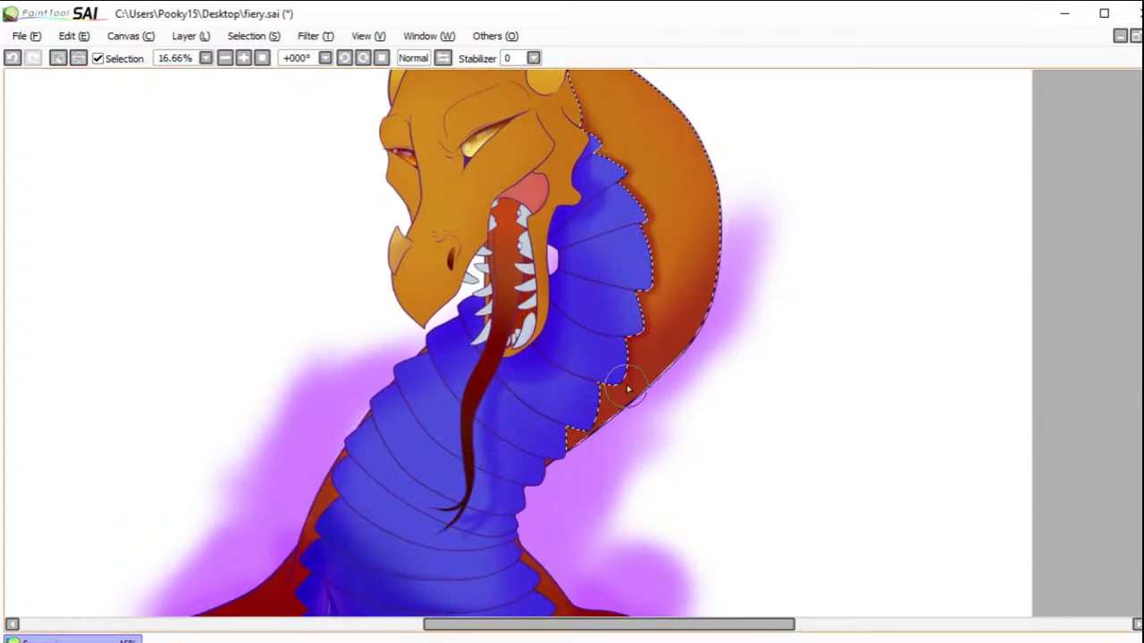
mouse_move(610, 385)
left_mouse_down()
mouse_move(592, 430)
mouse_move(563, 437)
left_mouse_up()
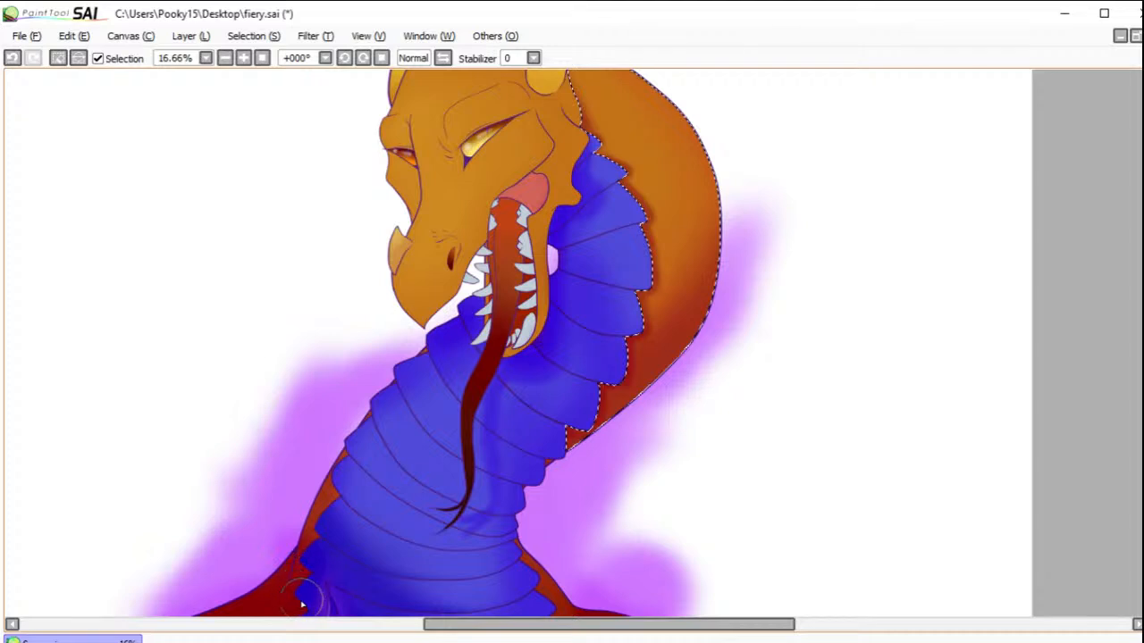
scroll(957, 459, "down", 4)
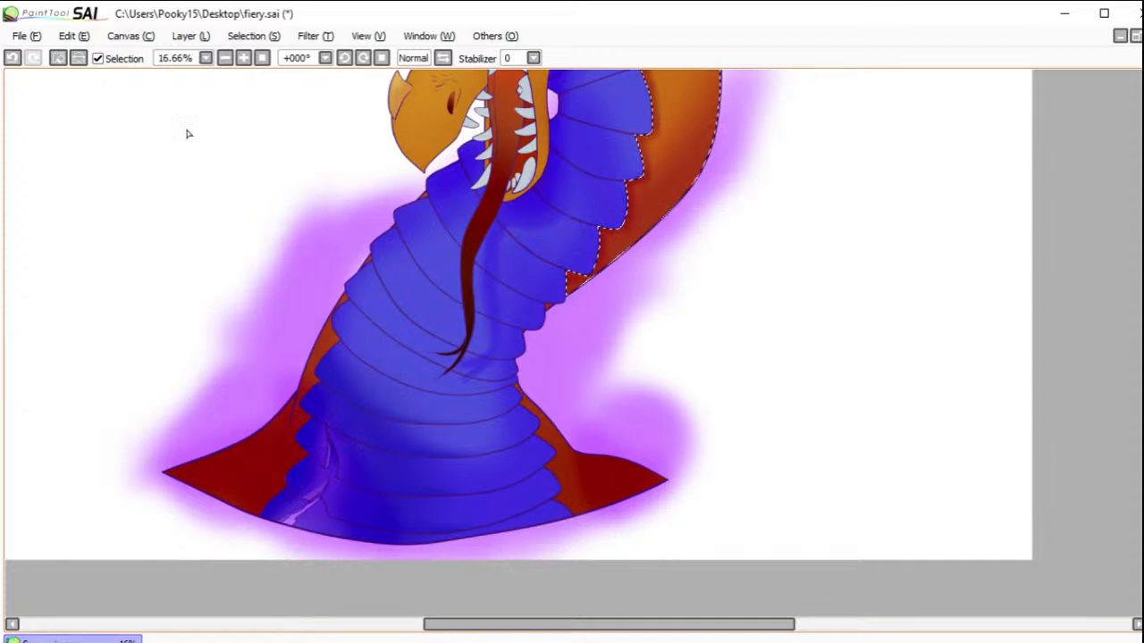
left_click(63, 63)
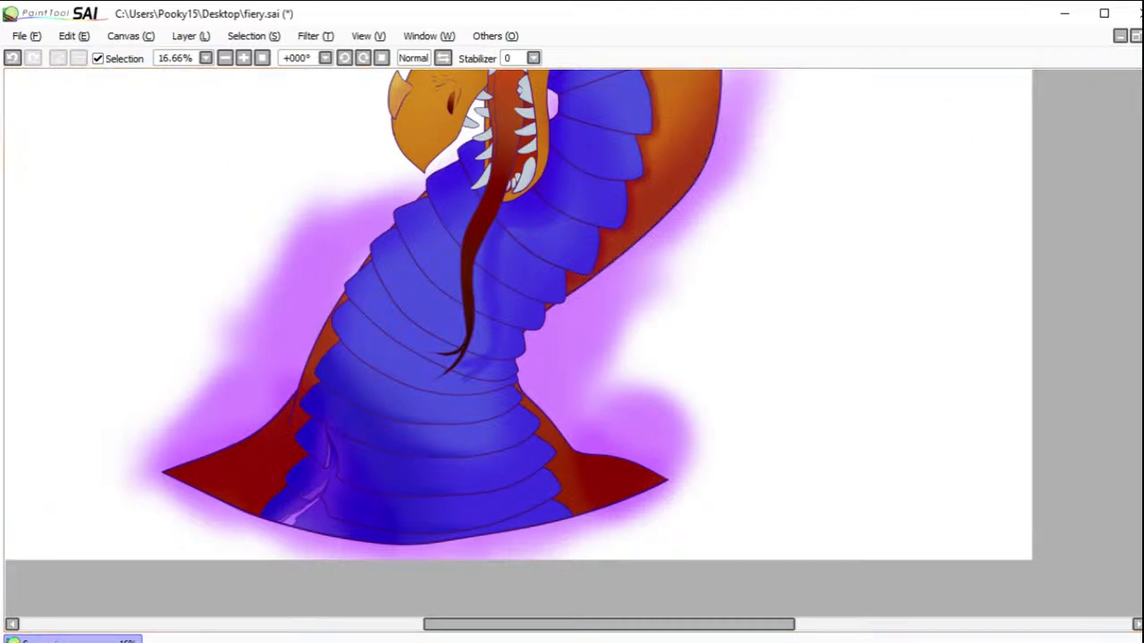
Step: Select the dark orange skin on both sides of the neck's base, leaving the upper neck and head unselected
left_click(593, 480)
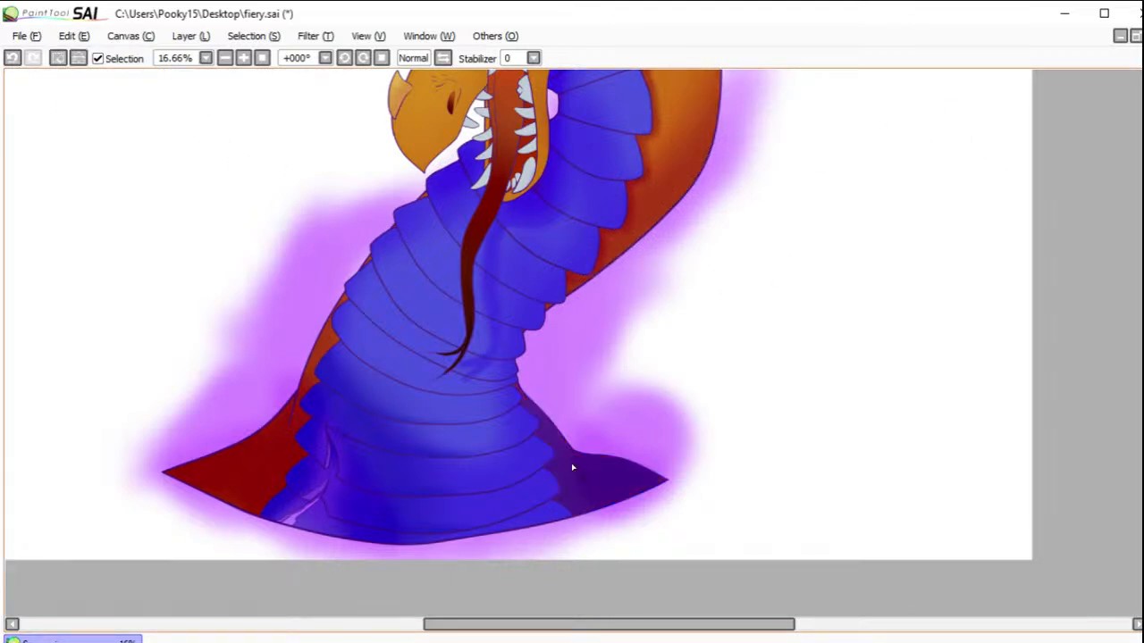
left_click(262, 466)
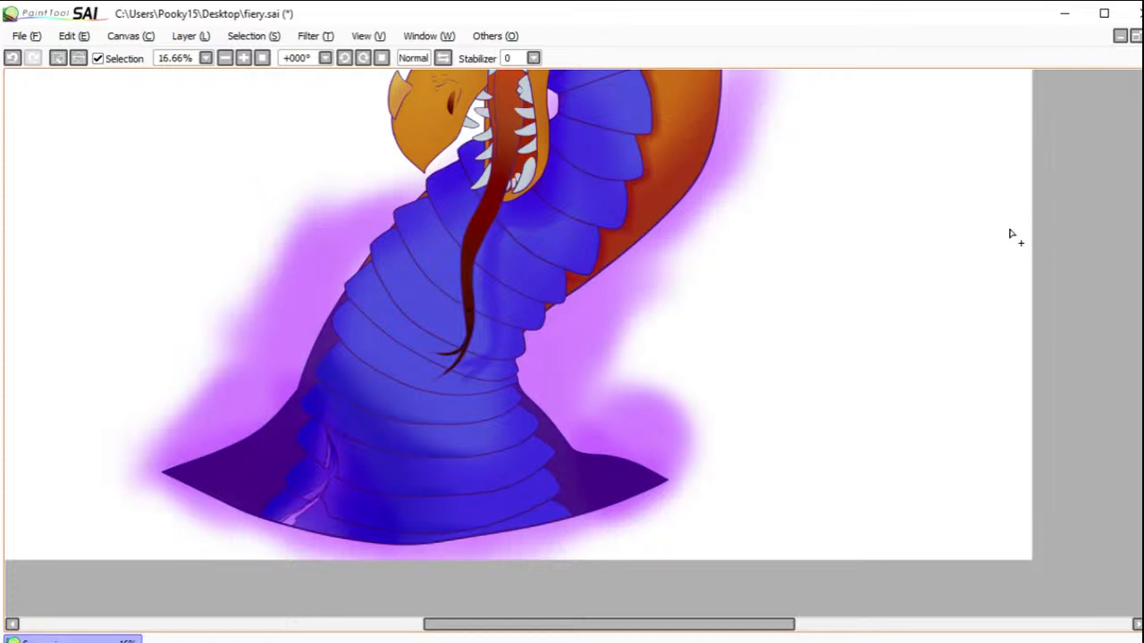
left_click(577, 283)
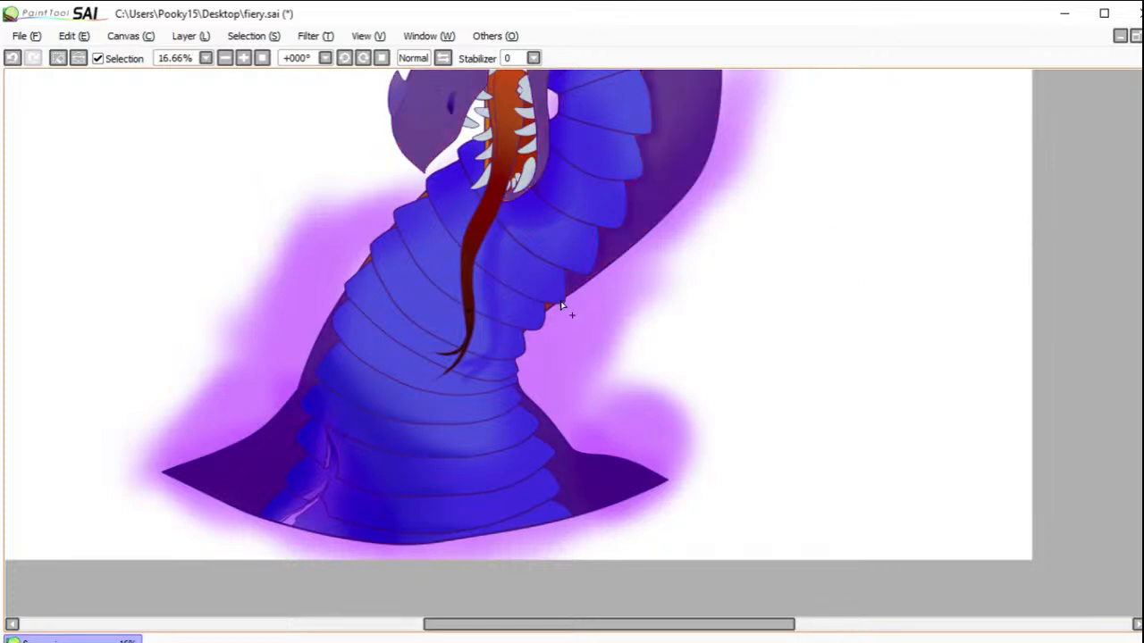
left_click(13, 57)
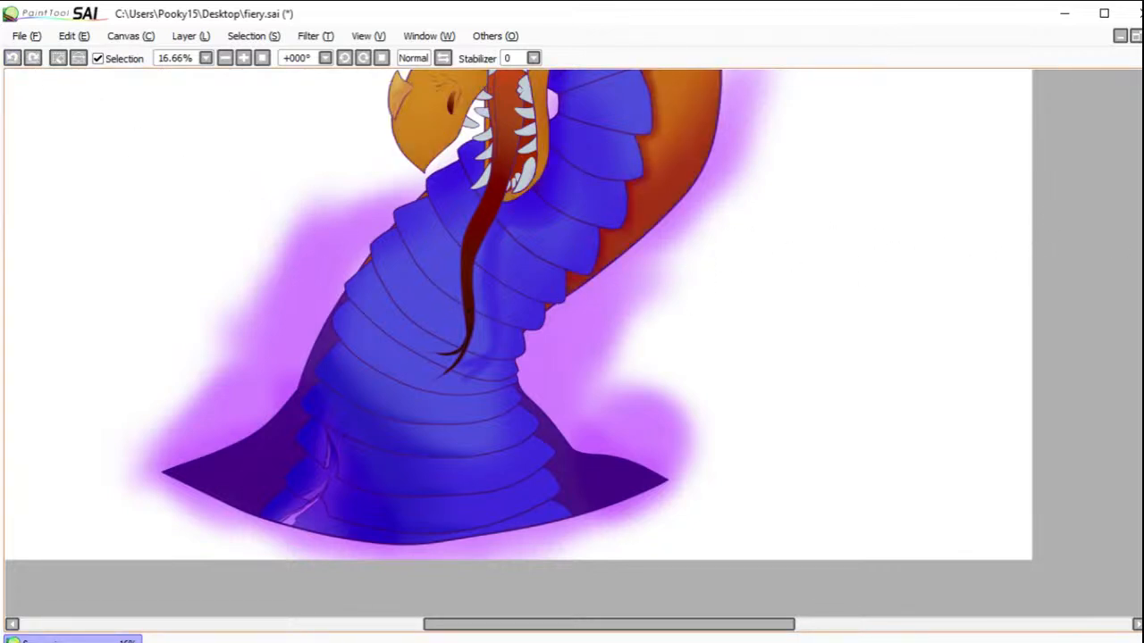
key("ctrl+z")
Step: Shade the selected skin at the neck's base darker along the edges of the blue plates, and clear the selection
left_click(335, 322)
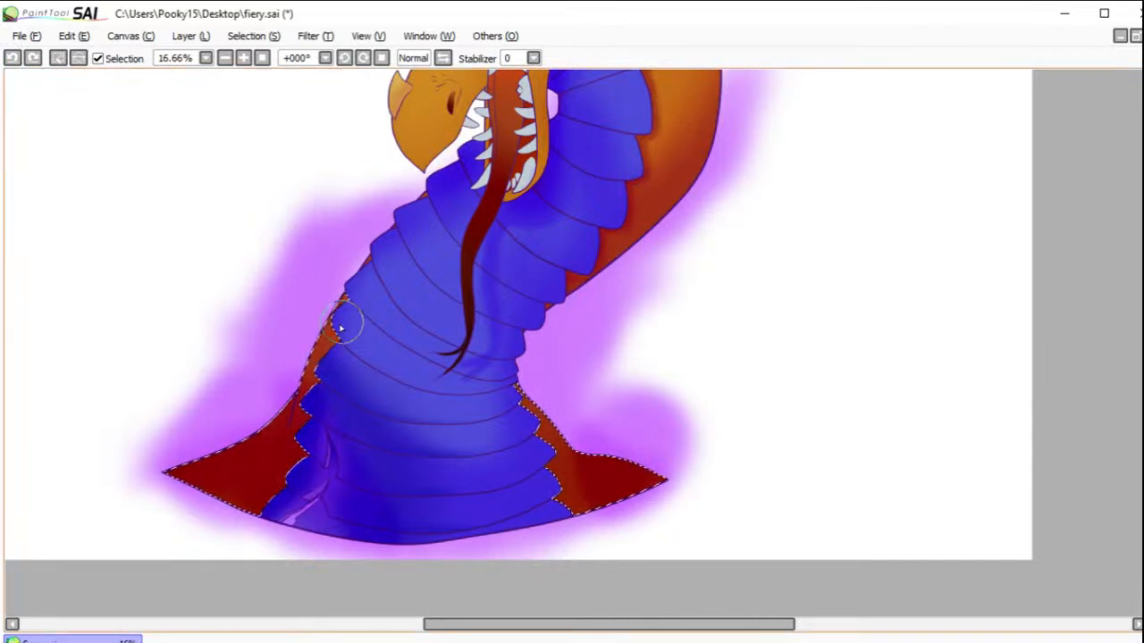
mouse_move(328, 327)
left_mouse_down()
mouse_move(341, 336)
mouse_move(323, 358)
mouse_move(323, 387)
left_mouse_up()
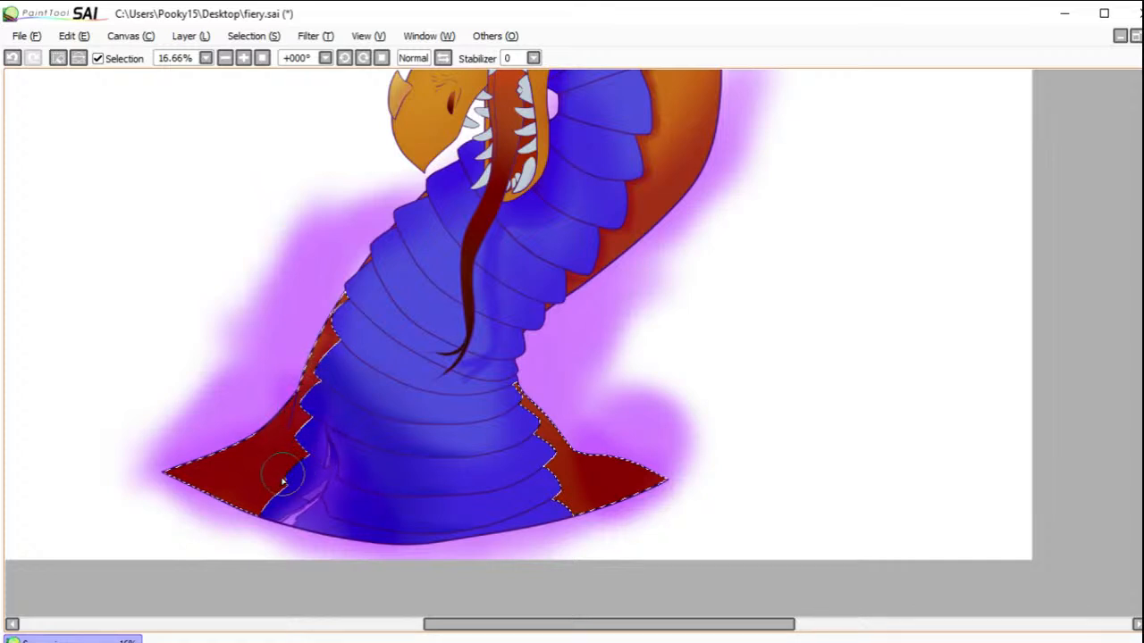
mouse_move(516, 426)
left_mouse_down()
mouse_move(564, 489)
mouse_move(550, 500)
mouse_move(564, 509)
mouse_move(587, 478)
mouse_move(571, 448)
left_mouse_up()
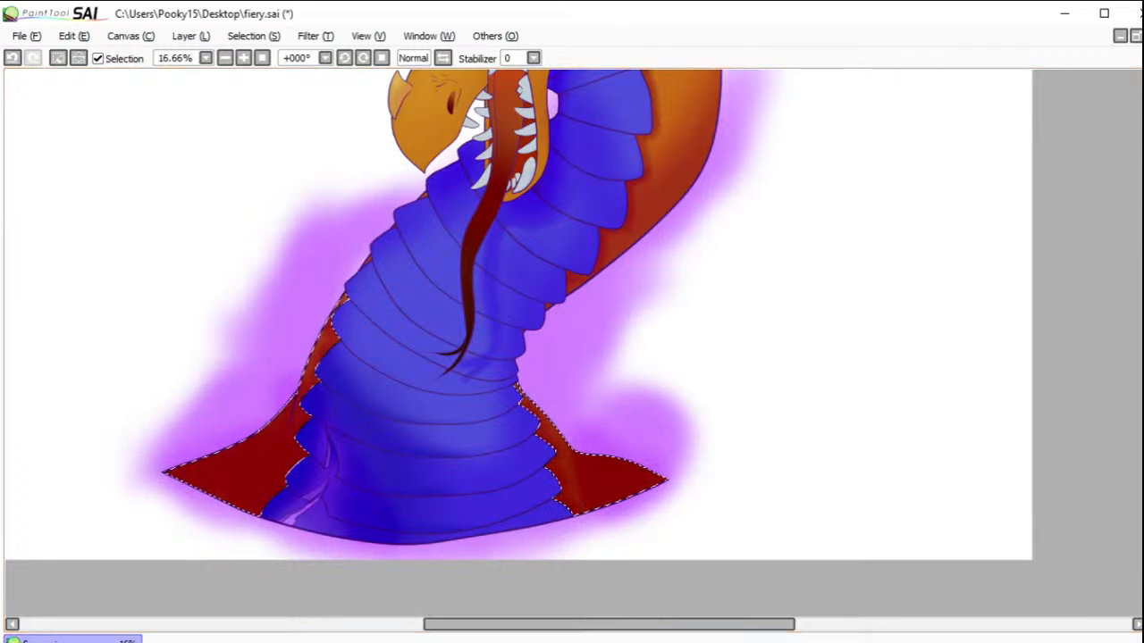
scroll(733, 360, "up", 6)
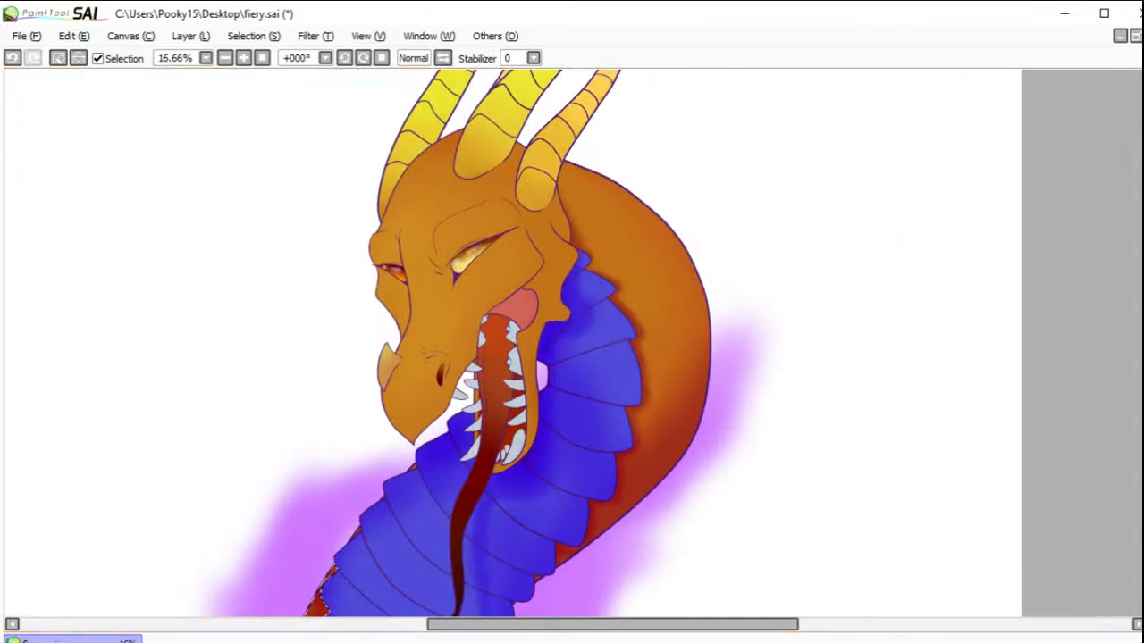
left_click(629, 229)
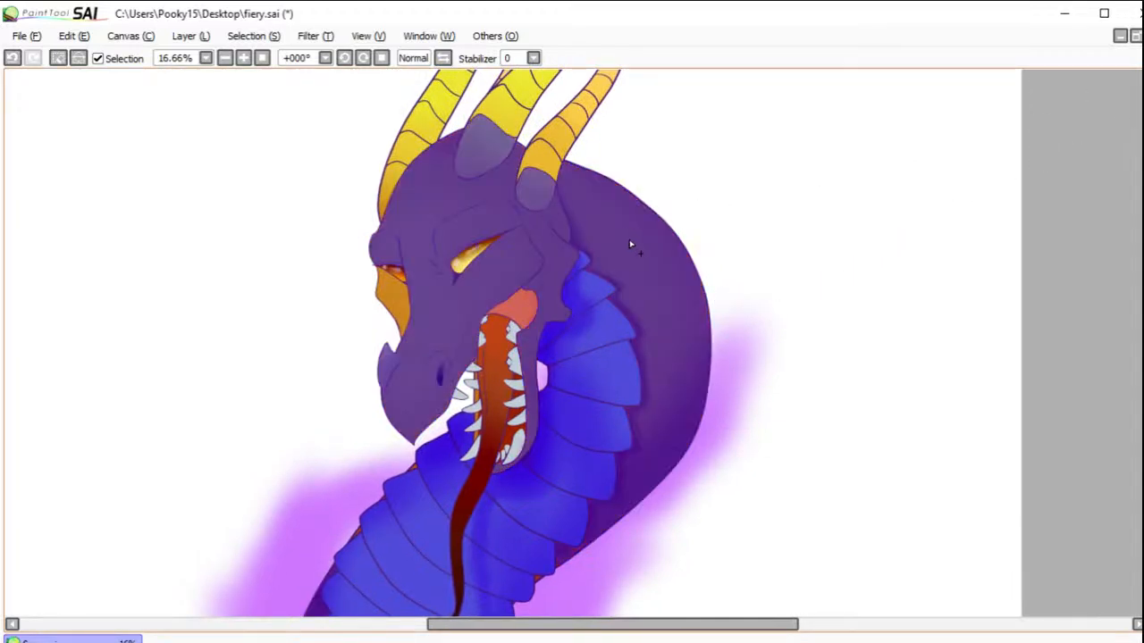
left_click(79, 59)
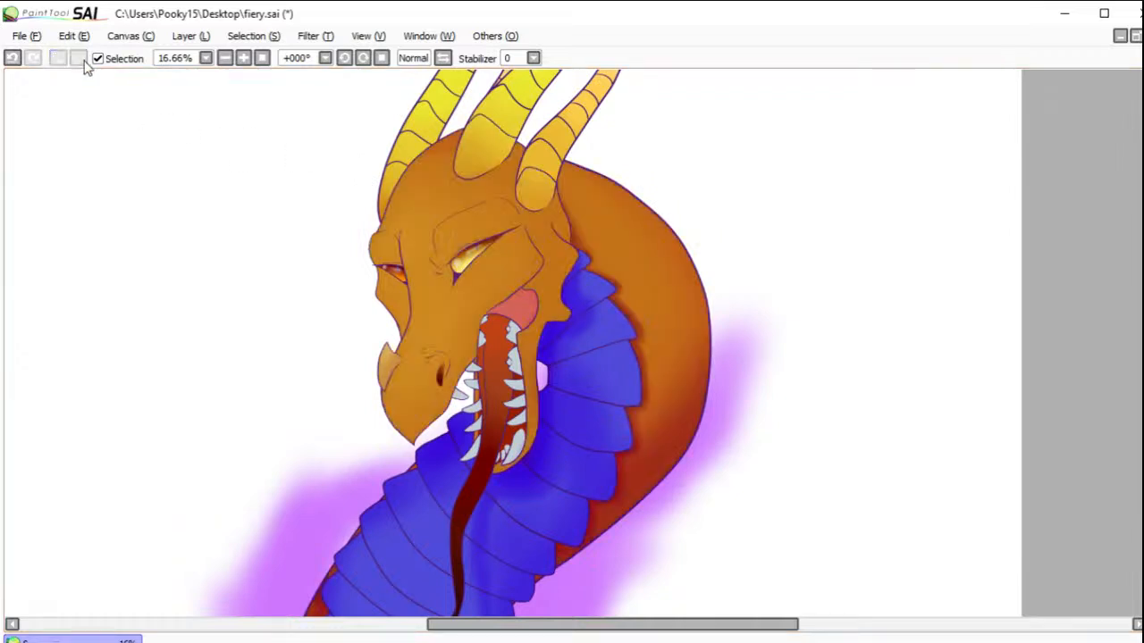
left_click(622, 213)
key("b")
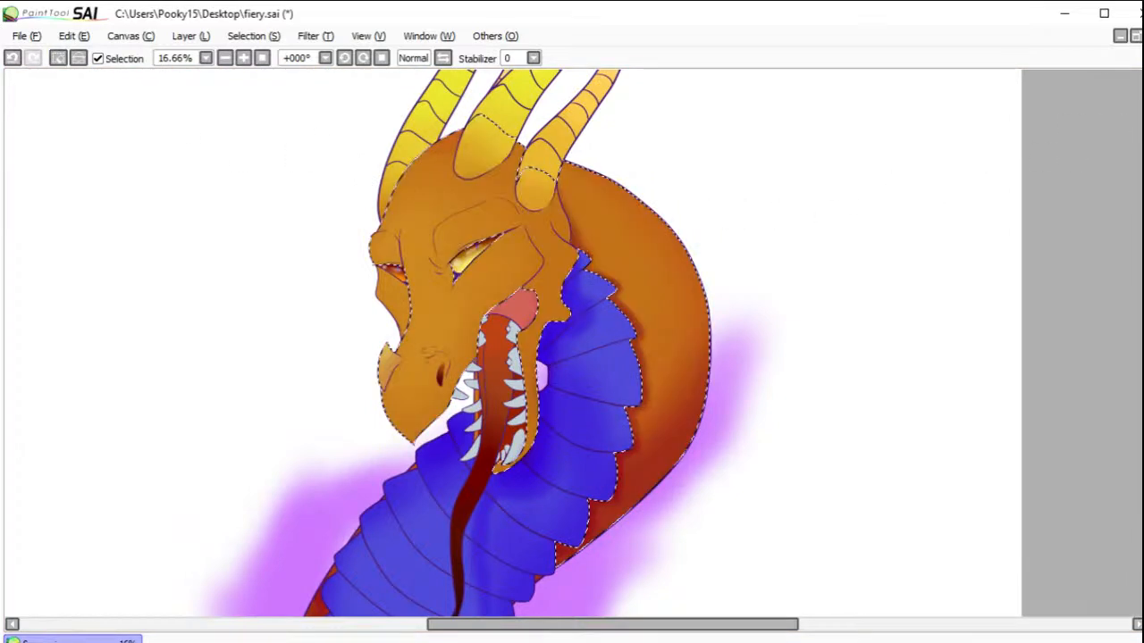
left_click(58, 58)
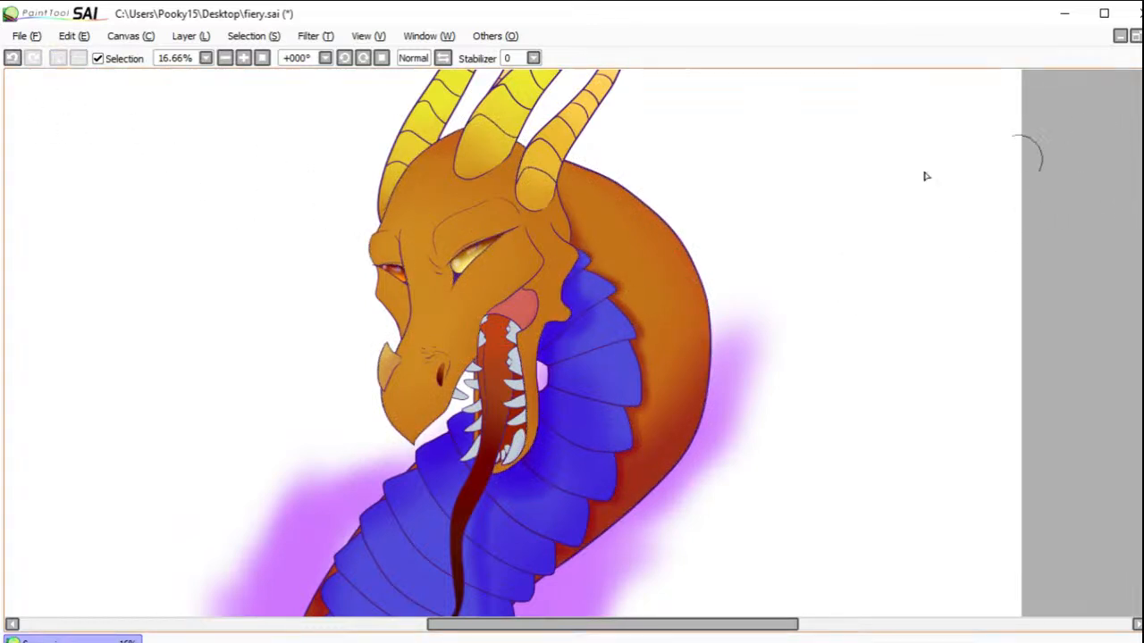
Step: Select the orange skin behind the cheek, from below the rear horn down along the lower jaw, closing off the open outline beneath the horn
mouse_move(533, 217)
left_mouse_down()
mouse_move(534, 227)
mouse_move(552, 211)
left_mouse_up()
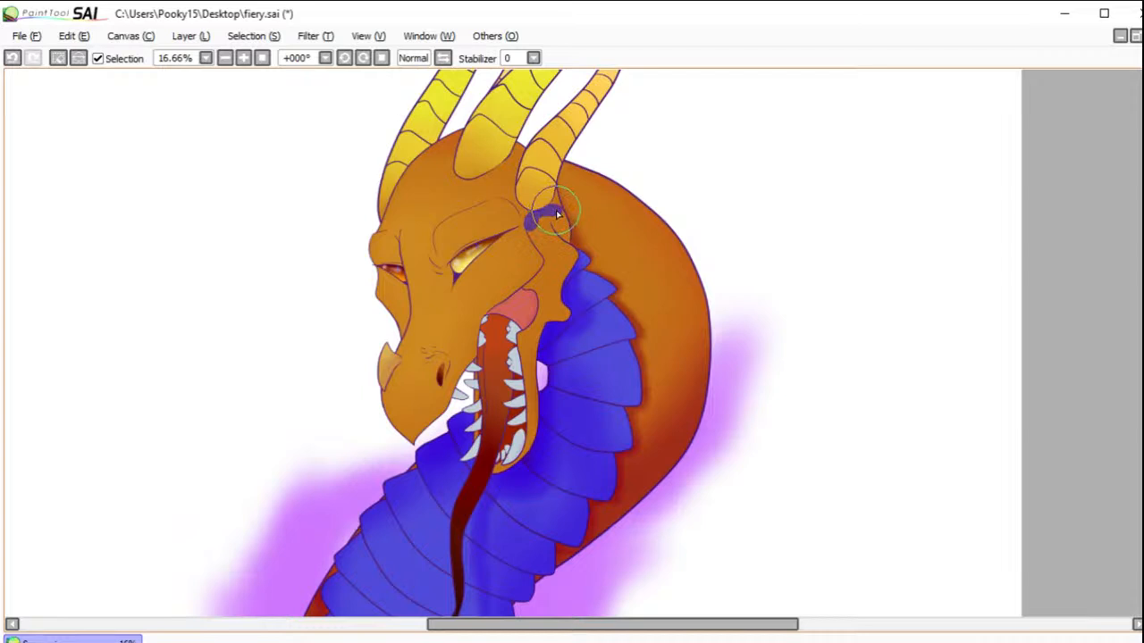
left_click_drag(560, 216, 561, 241)
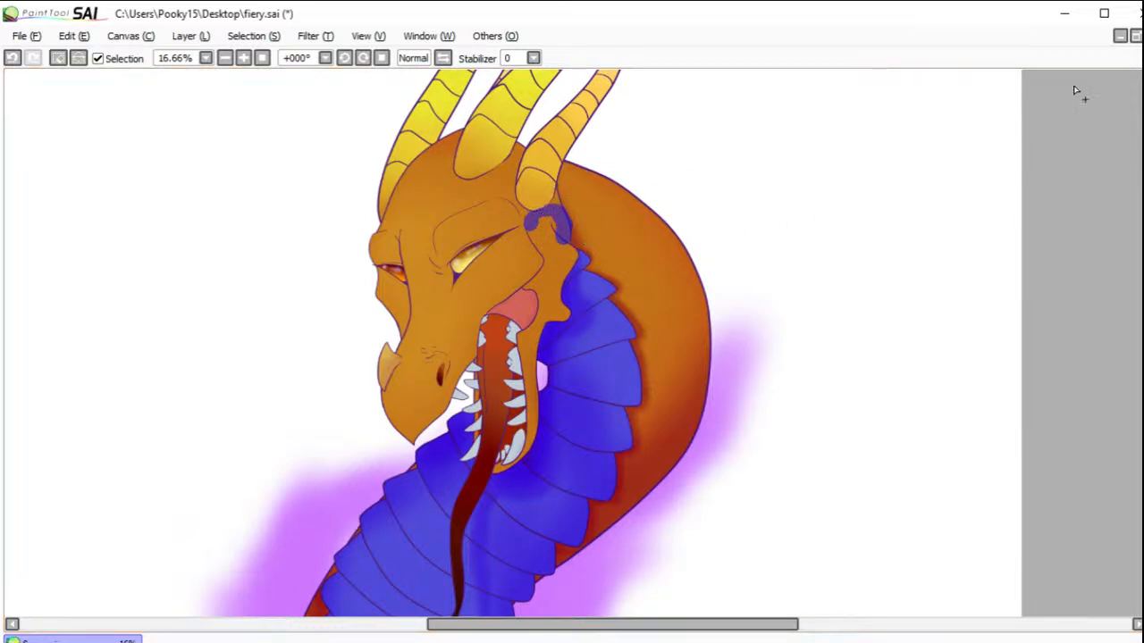
left_click(553, 246)
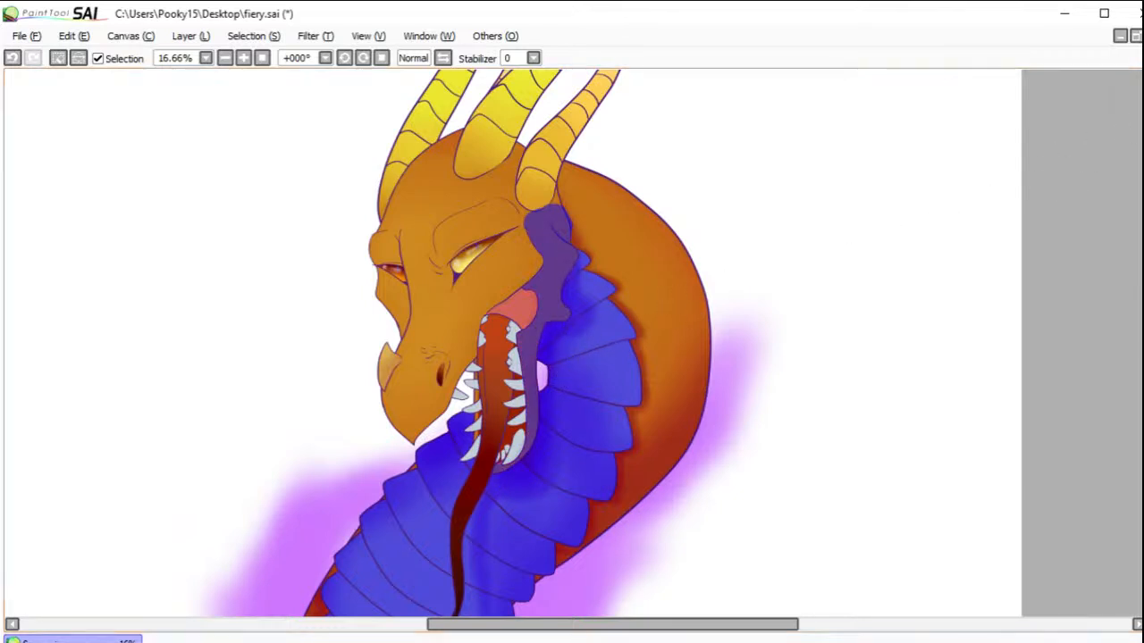
Step: Shade the selected jaw skin dark red behind the cheek and along the mouth and plate edges, and clear the selection
key("b")
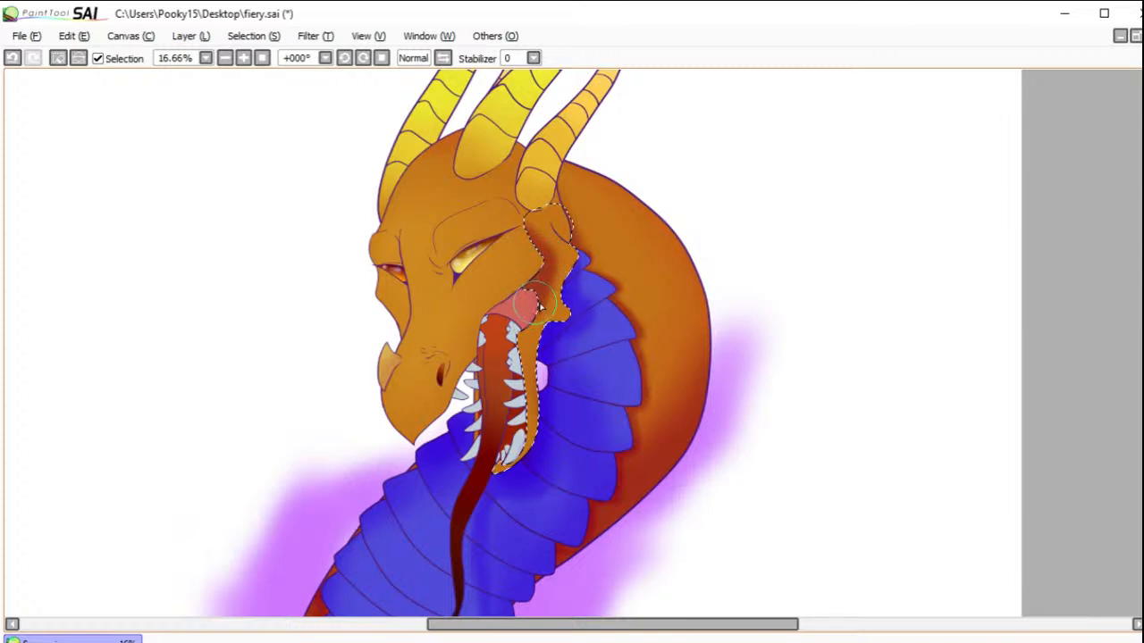
left_click_drag(581, 261, 570, 300)
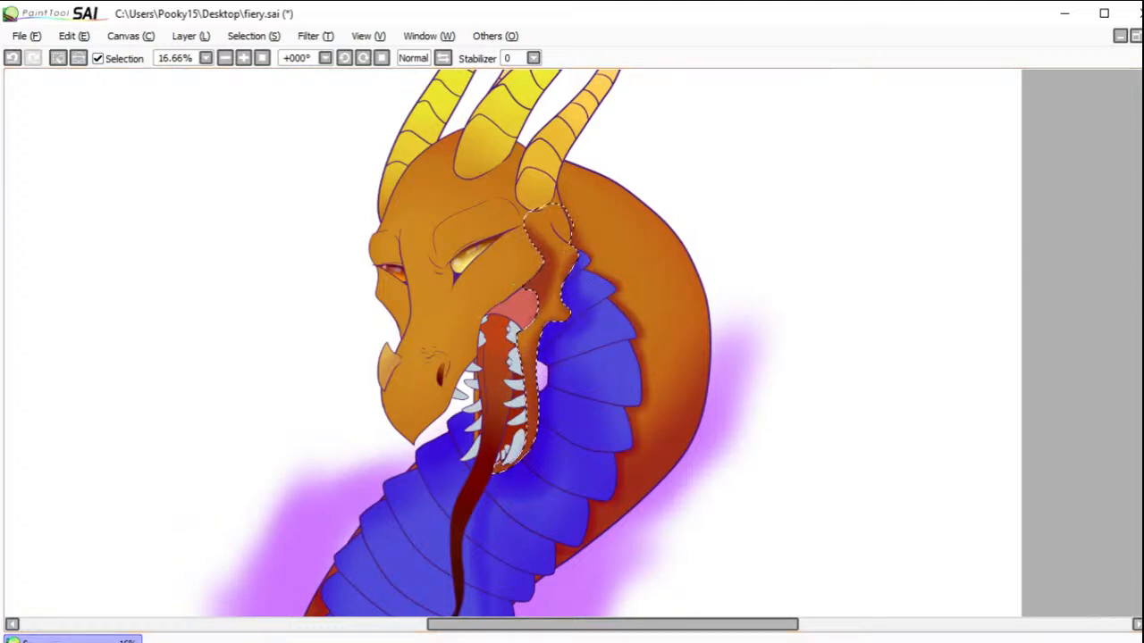
left_click_drag(536, 278, 524, 302)
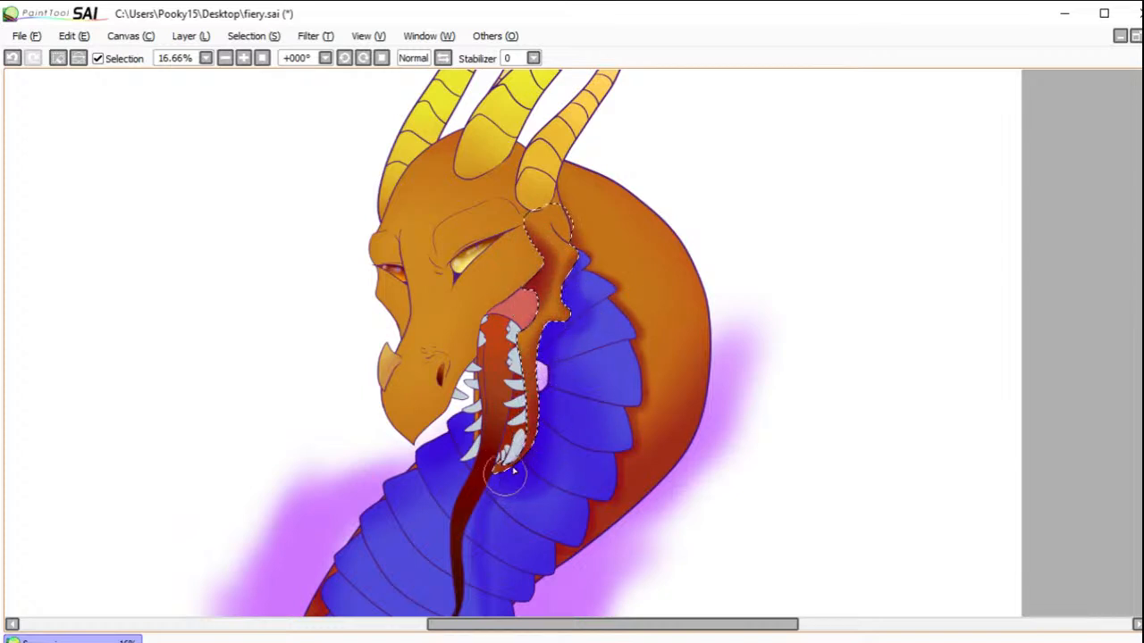
left_click(58, 58)
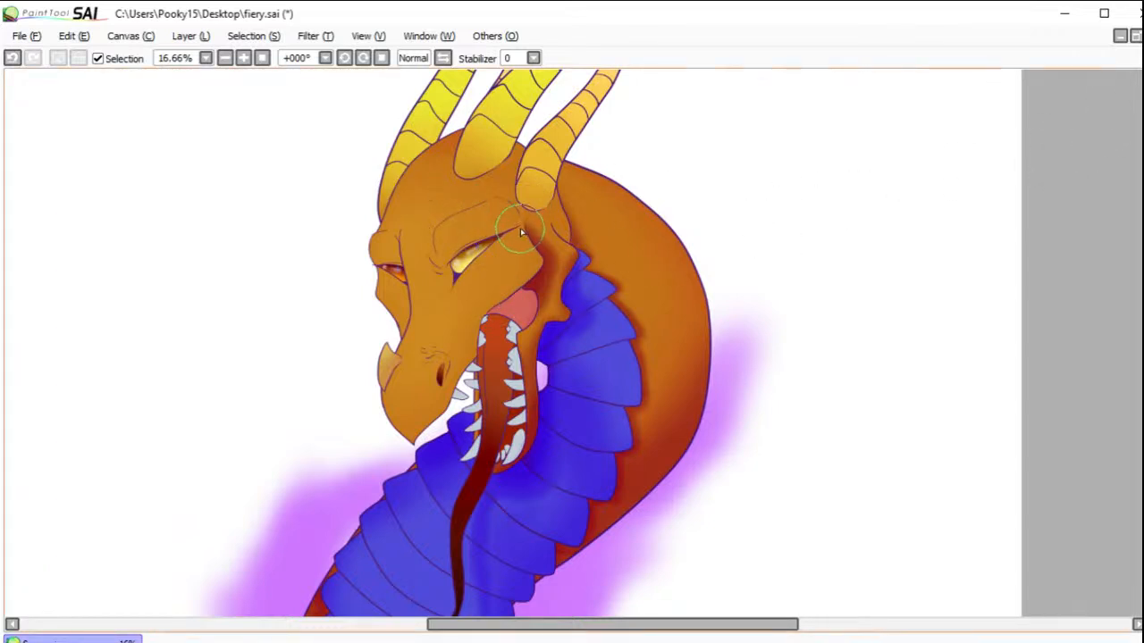
Step: Select the dragon's face, sealing the outline gap between the near eye and the rear horn, and hide the selection outline
left_click_drag(521, 229, 517, 212)
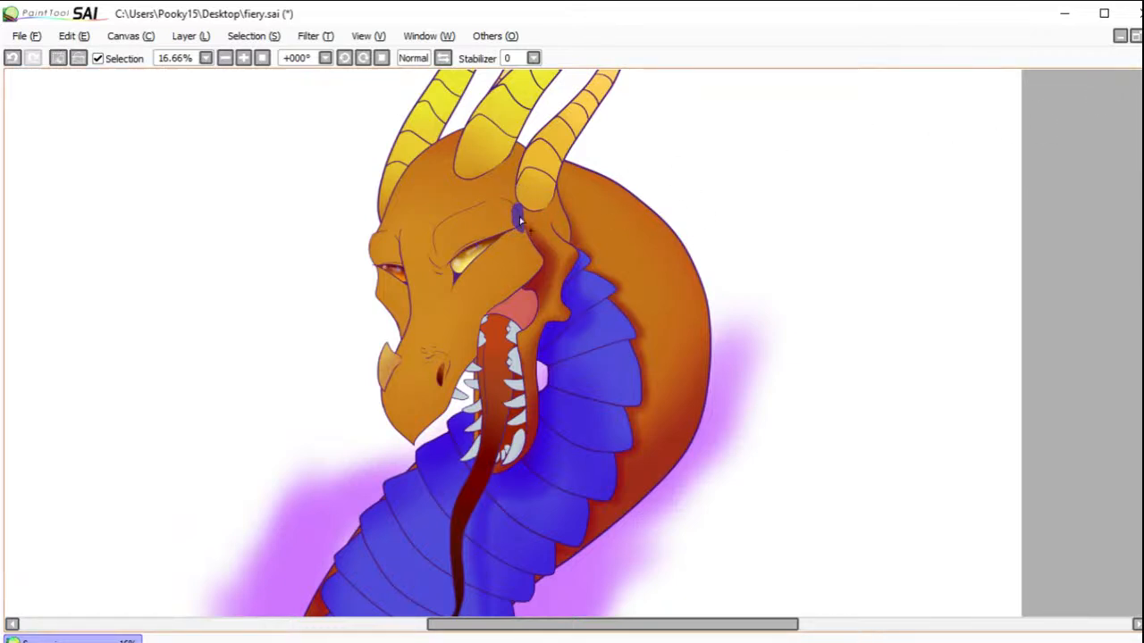
left_click(491, 256)
left_click(13, 58)
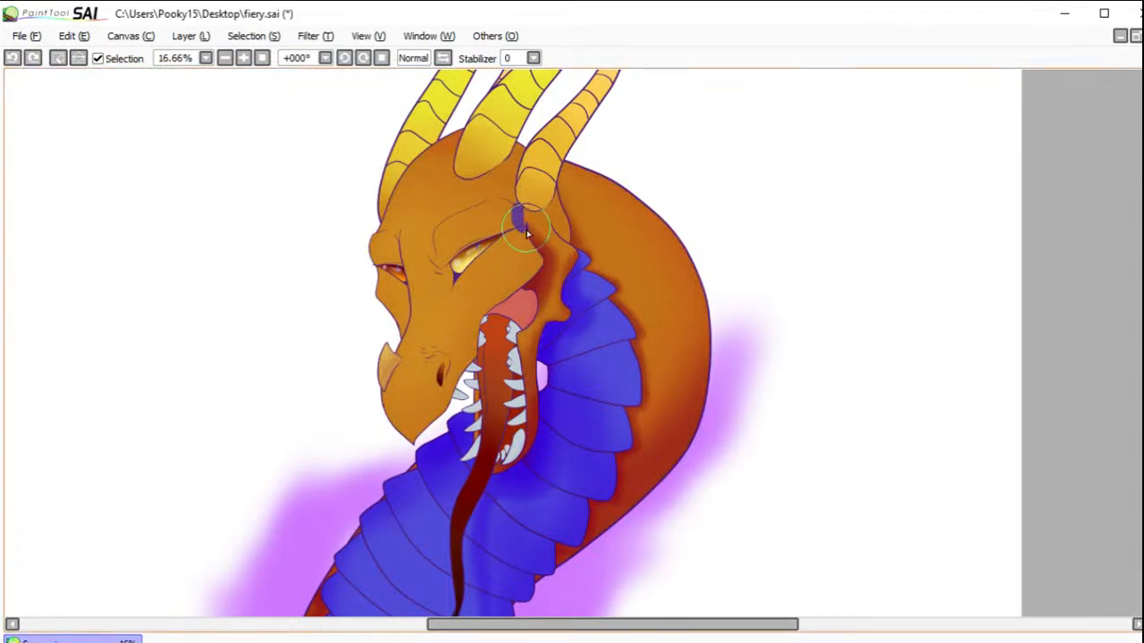
left_click_drag(523, 223, 520, 233)
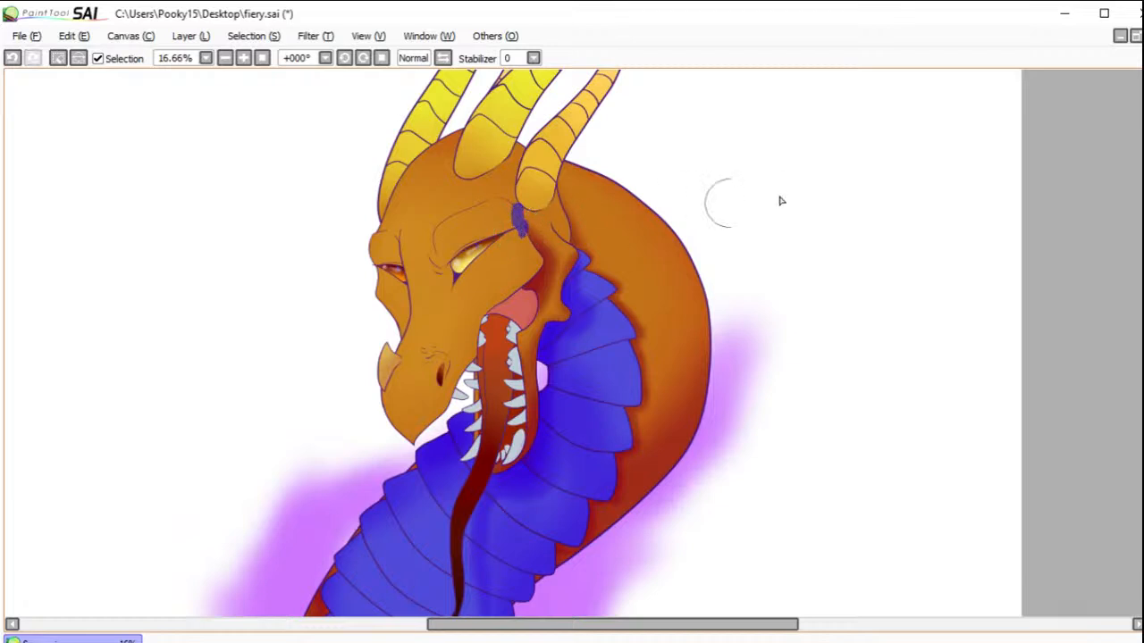
left_click(517, 262)
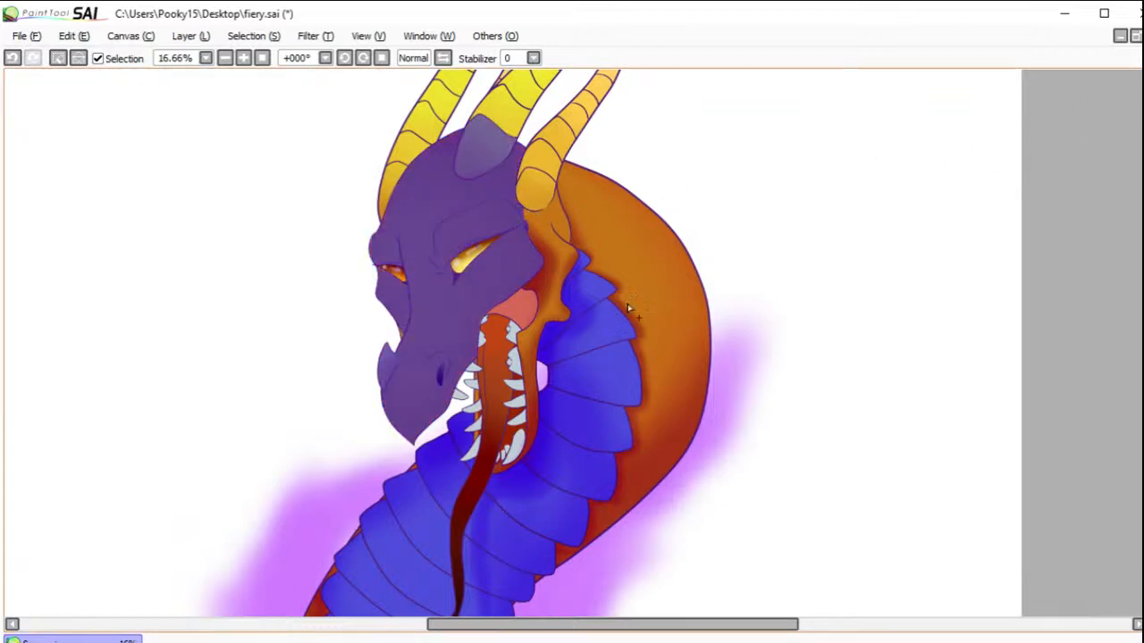
key("ctrl+z")
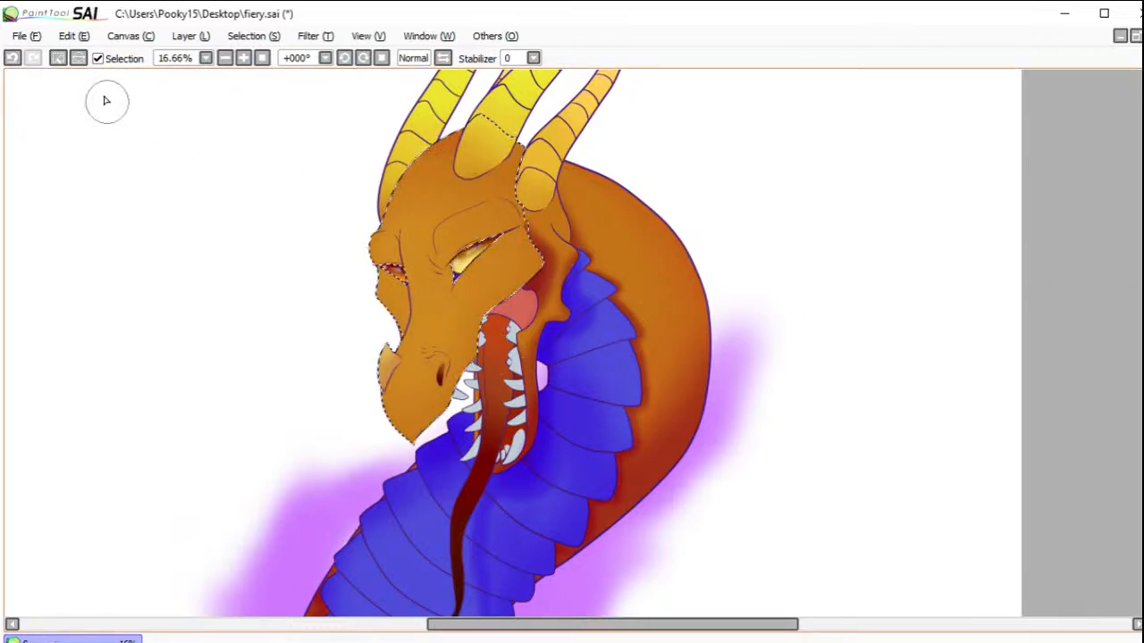
left_click(98, 58)
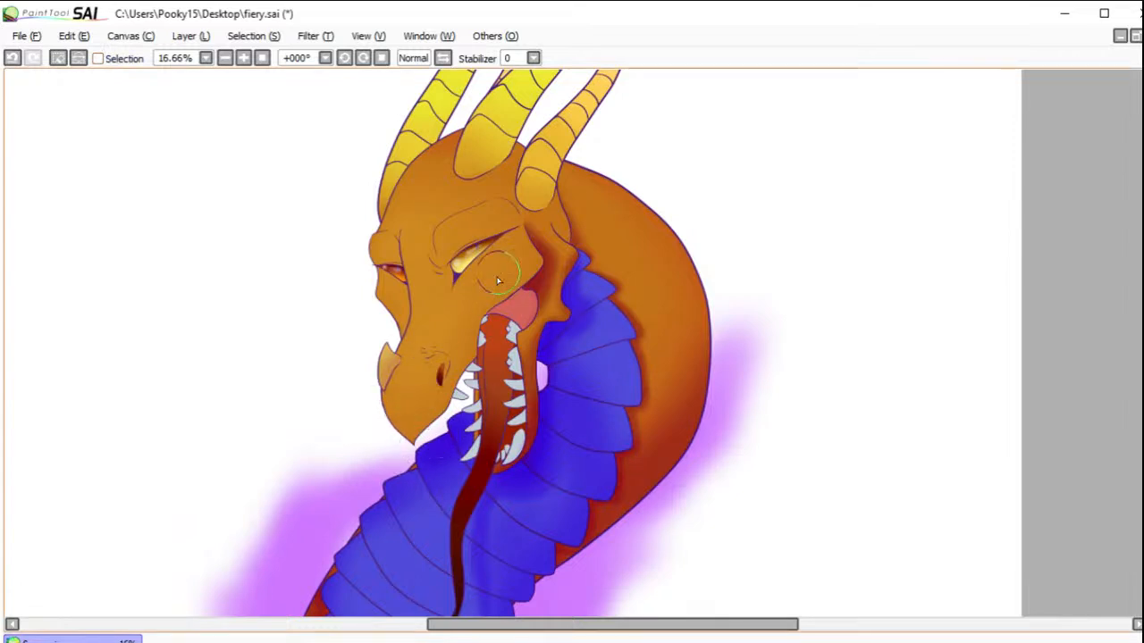
Step: Darken the face along the upper edge of the mouth, around the near nostril and on the far nostril
mouse_move(489, 310)
left_mouse_down()
mouse_move(475, 335)
mouse_move(497, 296)
mouse_move(465, 384)
left_mouse_up()
mouse_move(518, 289)
left_mouse_down()
mouse_move(490, 313)
mouse_move(540, 283)
mouse_move(495, 310)
mouse_move(535, 284)
mouse_move(511, 303)
mouse_move(547, 261)
mouse_move(519, 300)
mouse_move(541, 267)
mouse_move(538, 277)
mouse_move(537, 248)
mouse_move(540, 277)
mouse_move(535, 241)
mouse_move(538, 282)
mouse_move(539, 249)
mouse_move(501, 314)
mouse_move(561, 273)
mouse_move(606, 292)
mouse_move(520, 289)
left_mouse_up()
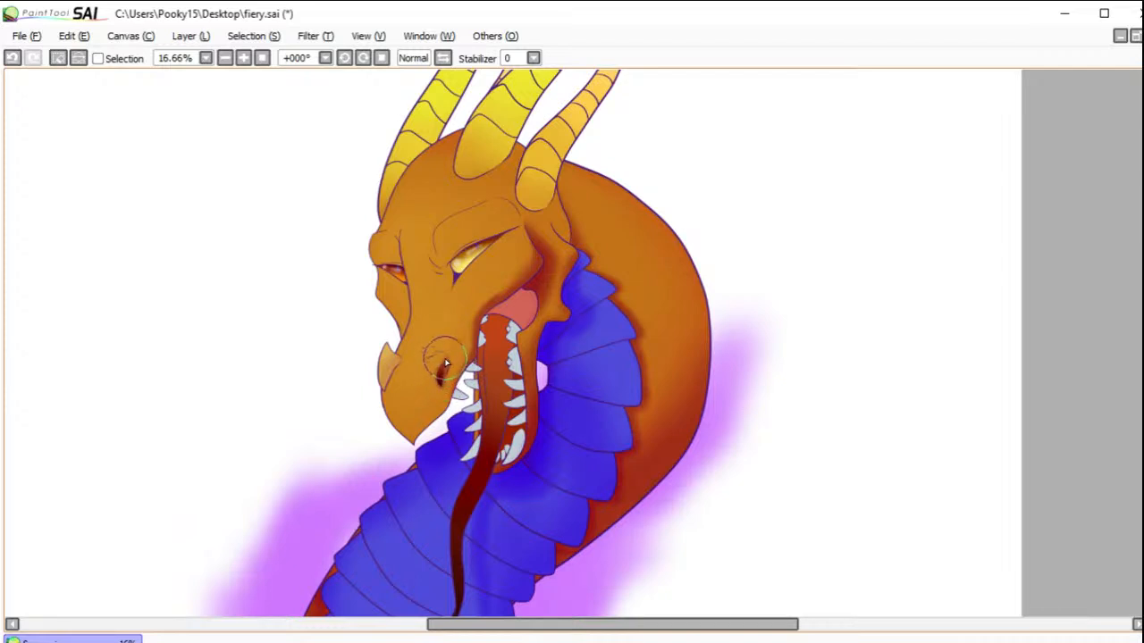
mouse_move(447, 358)
left_mouse_down()
mouse_move(452, 393)
mouse_move(445, 383)
mouse_move(450, 391)
mouse_move(446, 361)
left_mouse_up()
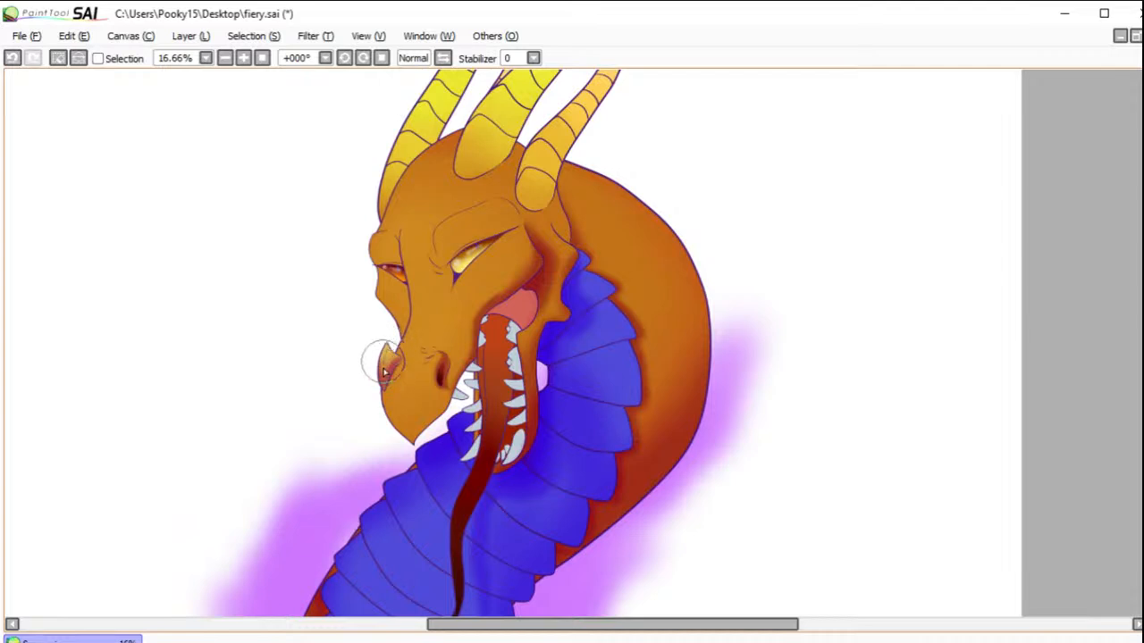
left_click_drag(386, 381, 390, 353)
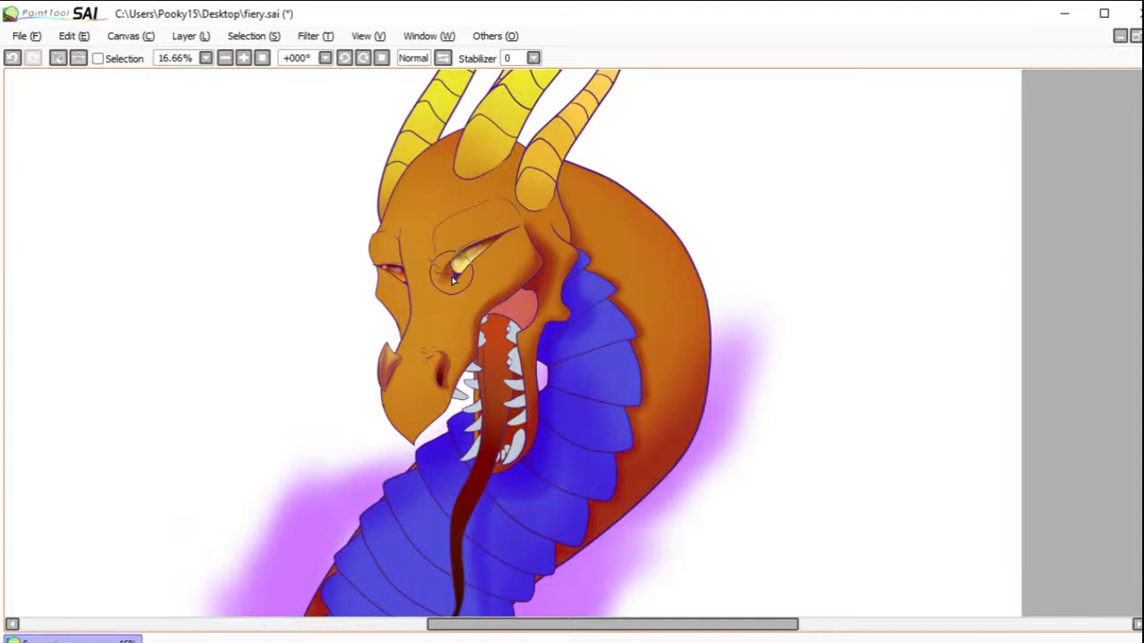
Step: Shade around the near eye and under its brow ridge, and darken the far brow and the skin below the far eye
mouse_move(455, 260)
left_mouse_down()
mouse_move(445, 272)
mouse_move(478, 236)
mouse_move(516, 229)
left_mouse_up()
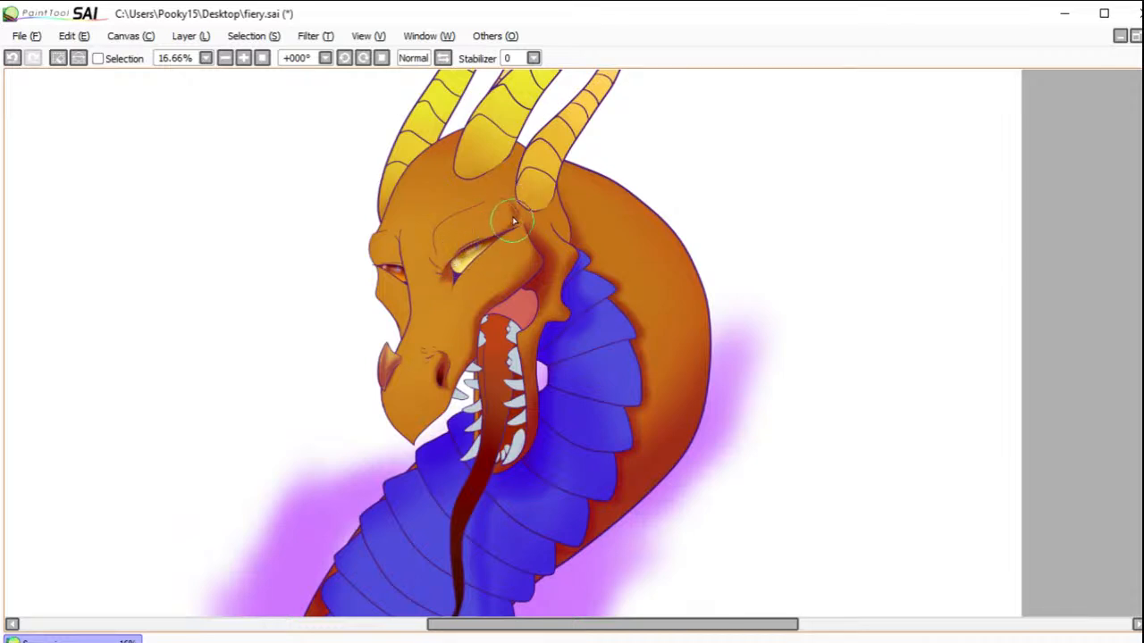
mouse_move(509, 229)
left_mouse_down()
mouse_move(454, 265)
mouse_move(521, 199)
mouse_move(453, 258)
mouse_move(439, 235)
mouse_move(431, 245)
mouse_move(458, 254)
mouse_move(431, 242)
mouse_move(433, 255)
mouse_move(458, 262)
mouse_move(430, 254)
mouse_move(448, 266)
mouse_move(436, 274)
mouse_move(449, 276)
mouse_move(453, 243)
left_mouse_up()
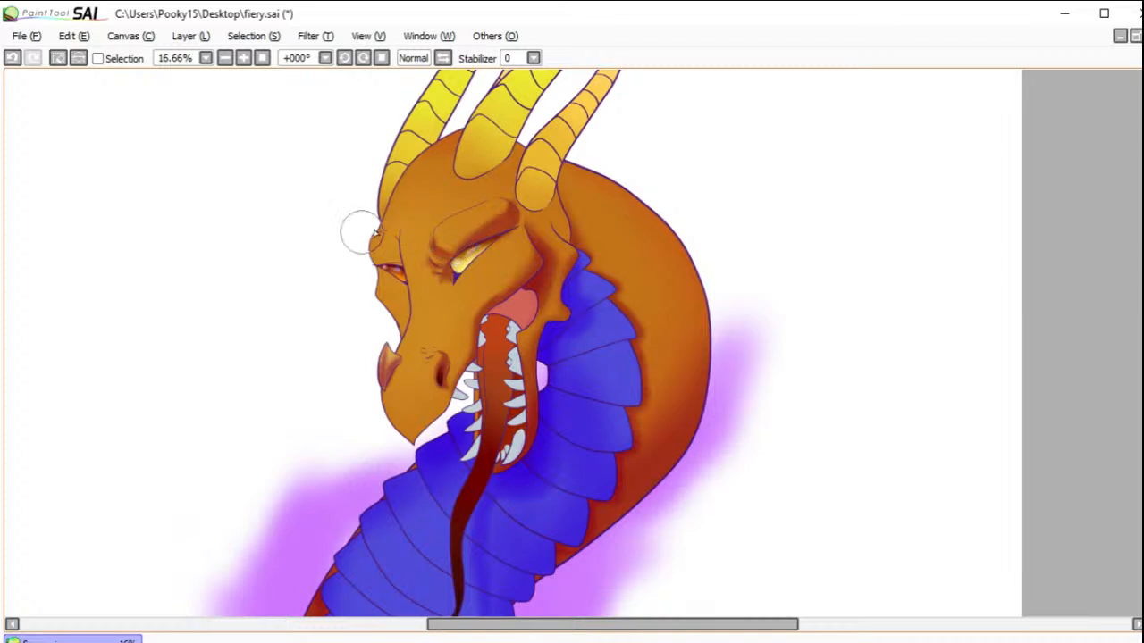
mouse_move(369, 235)
left_mouse_down()
mouse_move(373, 265)
mouse_move(374, 241)
mouse_move(384, 258)
mouse_move(368, 254)
mouse_move(364, 243)
mouse_move(398, 268)
mouse_move(377, 256)
mouse_move(398, 267)
mouse_move(377, 266)
mouse_move(443, 268)
mouse_move(491, 240)
mouse_move(445, 253)
mouse_move(510, 226)
mouse_move(494, 247)
mouse_move(415, 237)
mouse_move(423, 253)
mouse_move(424, 229)
mouse_move(429, 265)
mouse_move(404, 255)
mouse_move(391, 230)
mouse_move(397, 260)
mouse_move(399, 224)
mouse_move(402, 330)
mouse_move(401, 282)
mouse_move(401, 313)
left_mouse_up()
left_click_drag(398, 268, 401, 306)
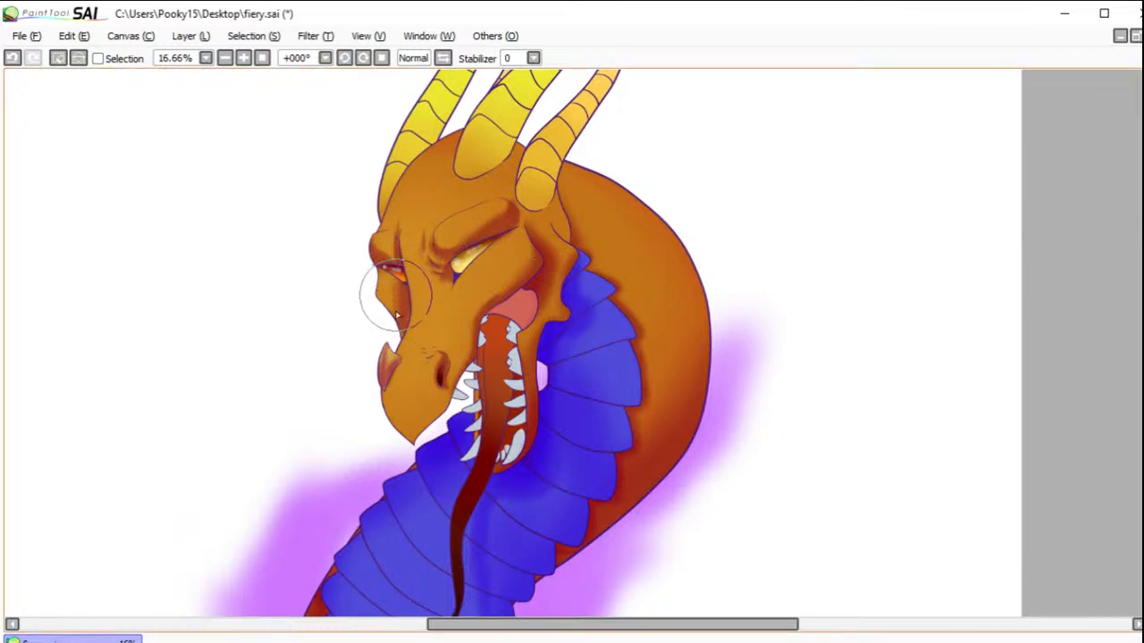
Step: Blend broader, softer shading over both brow ridges, the snout and the cheek above the mouth with a larger brush
left_click_drag(394, 259, 376, 236)
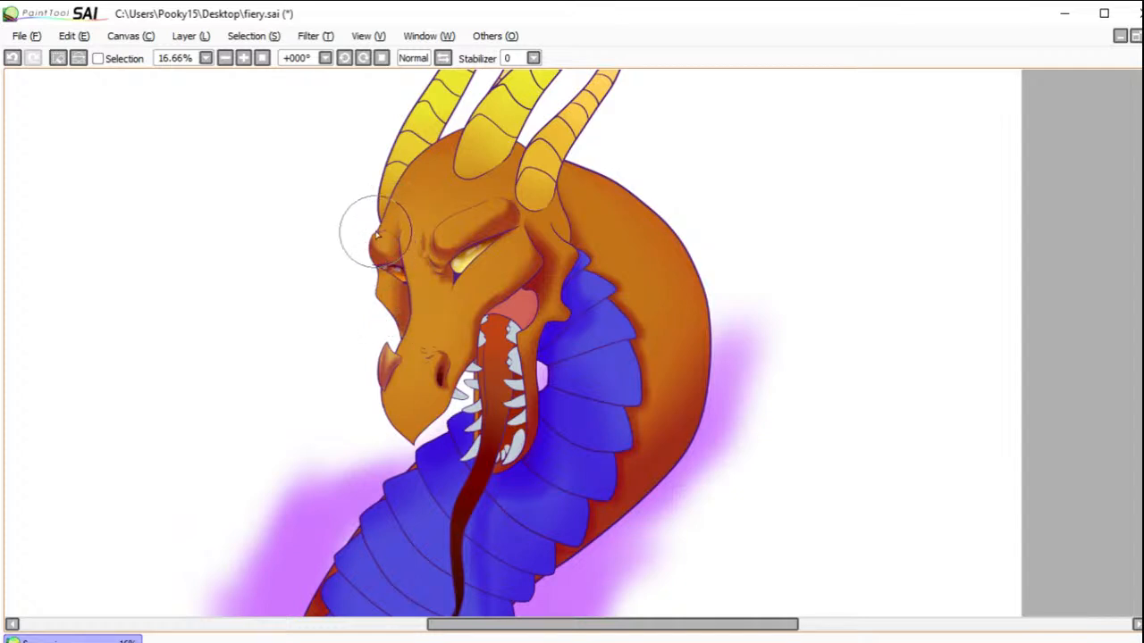
mouse_move(518, 214)
left_mouse_down()
mouse_move(461, 238)
mouse_move(499, 238)
mouse_move(480, 234)
mouse_move(503, 260)
mouse_move(478, 266)
mouse_move(461, 250)
mouse_move(436, 249)
mouse_move(443, 259)
mouse_move(424, 313)
left_mouse_up()
mouse_move(395, 378)
left_mouse_down()
mouse_move(507, 402)
mouse_move(550, 397)
mouse_move(495, 396)
mouse_move(448, 363)
left_mouse_up()
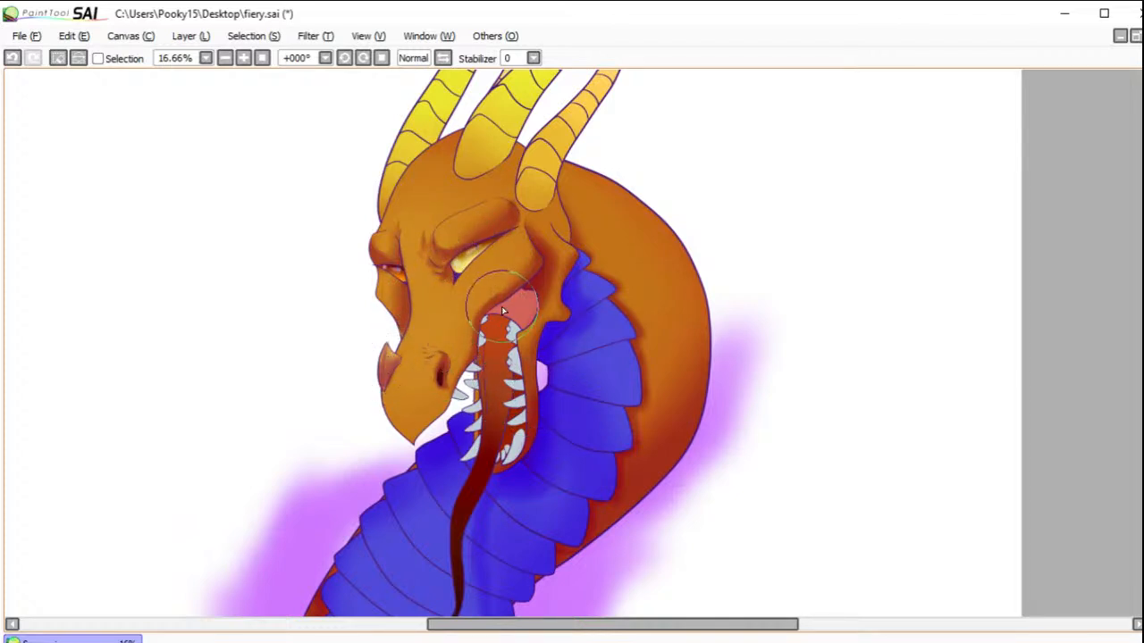
left_click_drag(519, 275, 506, 288)
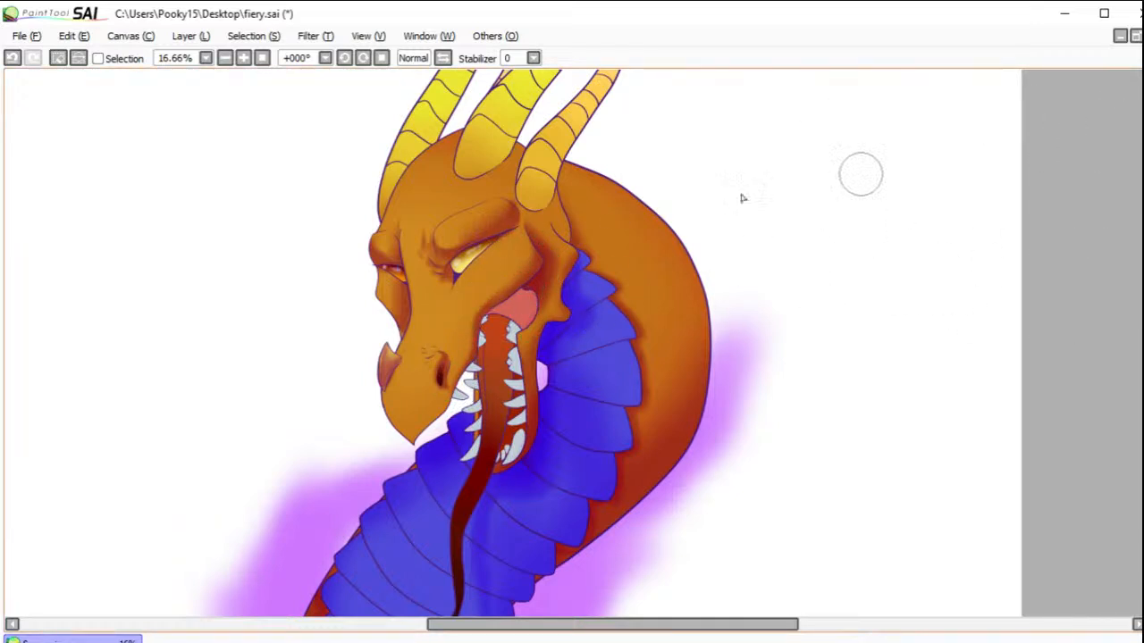
Step: Deepen the shadows at the corners of the near eye, around its brow, inside the near nostril and beside the far brow
mouse_move(527, 219)
left_mouse_down()
mouse_move(497, 235)
mouse_move(512, 223)
left_mouse_up()
mouse_move(454, 253)
left_mouse_down()
mouse_move(369, 259)
mouse_move(465, 257)
mouse_move(438, 269)
mouse_move(456, 268)
mouse_move(455, 279)
mouse_move(414, 310)
mouse_move(449, 280)
left_mouse_up()
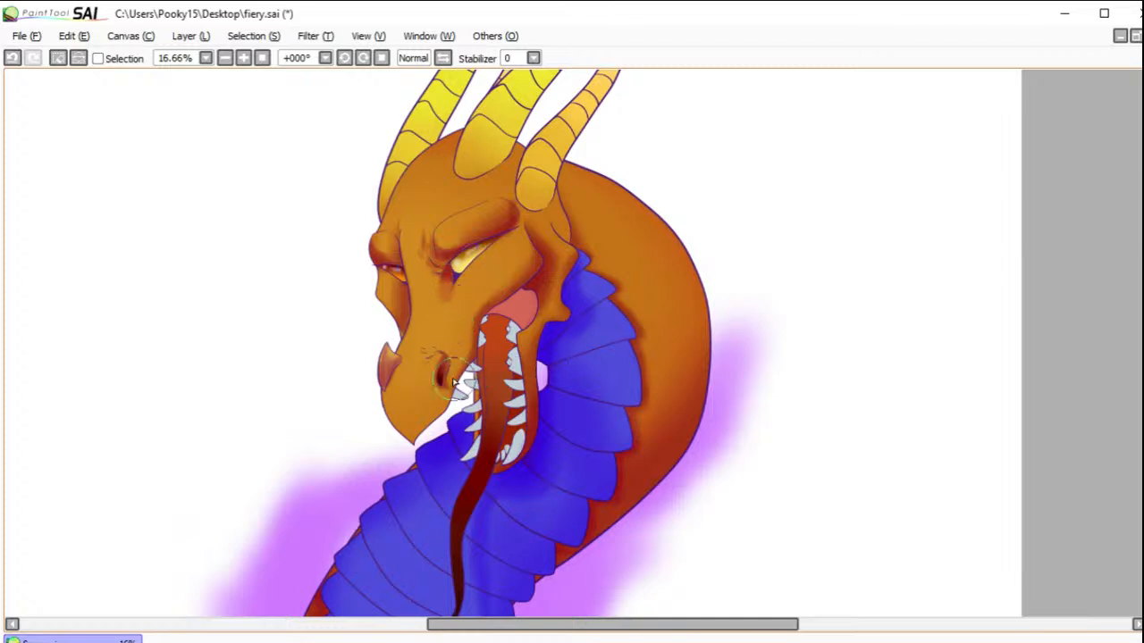
left_click_drag(448, 368, 441, 377)
left_click_drag(399, 222, 398, 264)
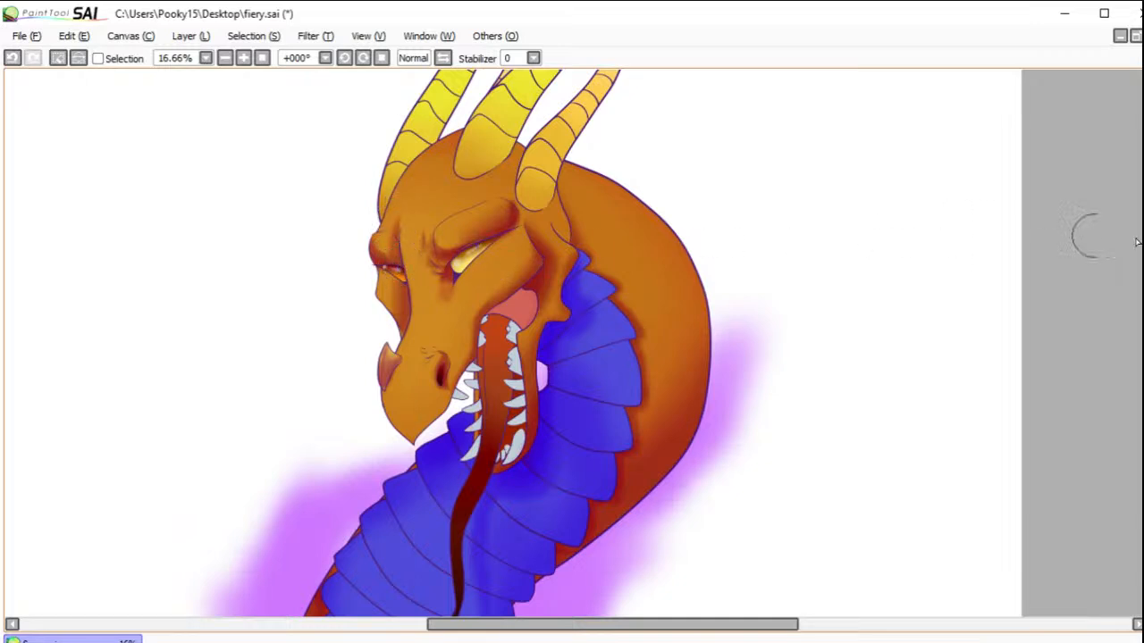
mouse_move(399, 221)
left_mouse_down()
mouse_move(386, 255)
mouse_move(397, 270)
left_mouse_up()
mouse_move(493, 250)
left_mouse_down()
mouse_move(461, 236)
mouse_move(450, 248)
mouse_move(424, 243)
mouse_move(430, 215)
mouse_move(433, 266)
mouse_move(549, 215)
mouse_move(487, 189)
mouse_move(465, 217)
mouse_move(445, 217)
mouse_move(434, 236)
mouse_move(463, 213)
mouse_move(429, 241)
mouse_move(439, 260)
mouse_move(428, 239)
mouse_move(433, 257)
mouse_move(430, 234)
mouse_move(438, 258)
mouse_move(483, 257)
left_mouse_up()
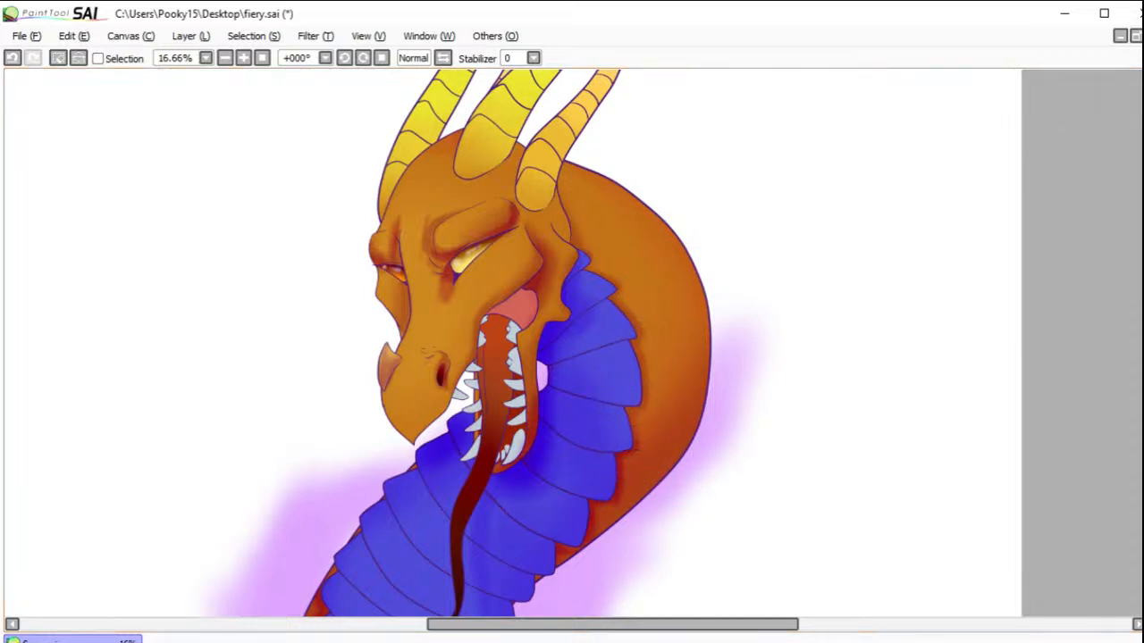
Step: Examine the shading across the whole dragon, from the base of the neck up to the horns
left_click_drag(628, 237, 646, 291)
left_click_drag(586, 498, 633, 360)
mouse_move(603, 532)
left_mouse_down()
mouse_move(646, 265)
mouse_move(610, 358)
left_mouse_up()
left_click_drag(657, 258, 646, 288)
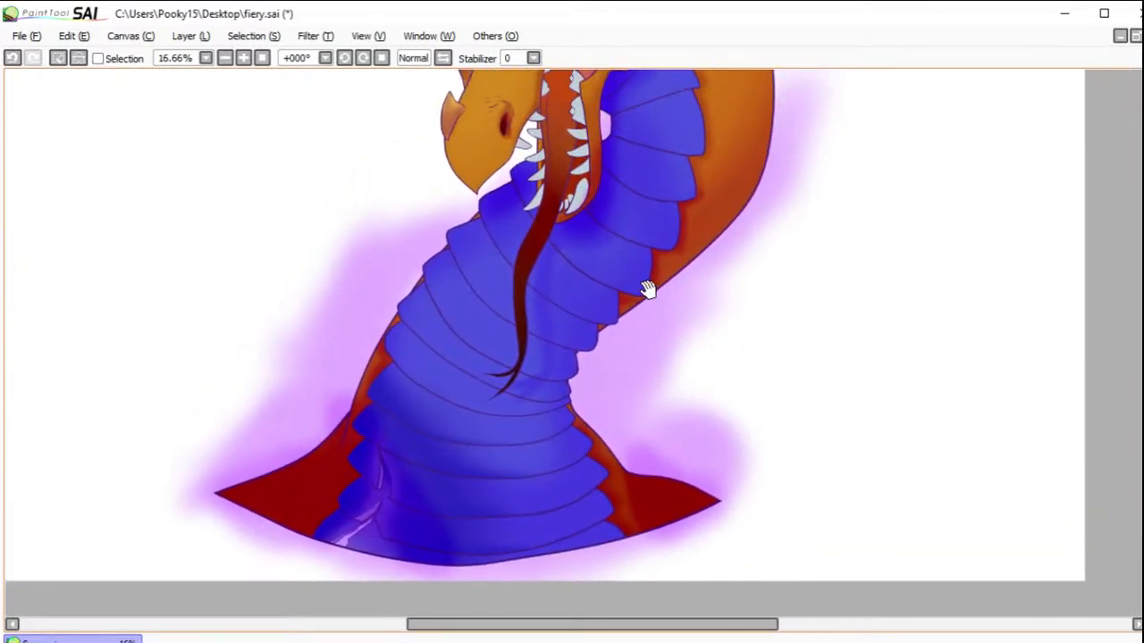
left_click_drag(661, 250, 631, 384)
left_click_drag(667, 270, 663, 391)
left_click_drag(649, 282, 631, 398)
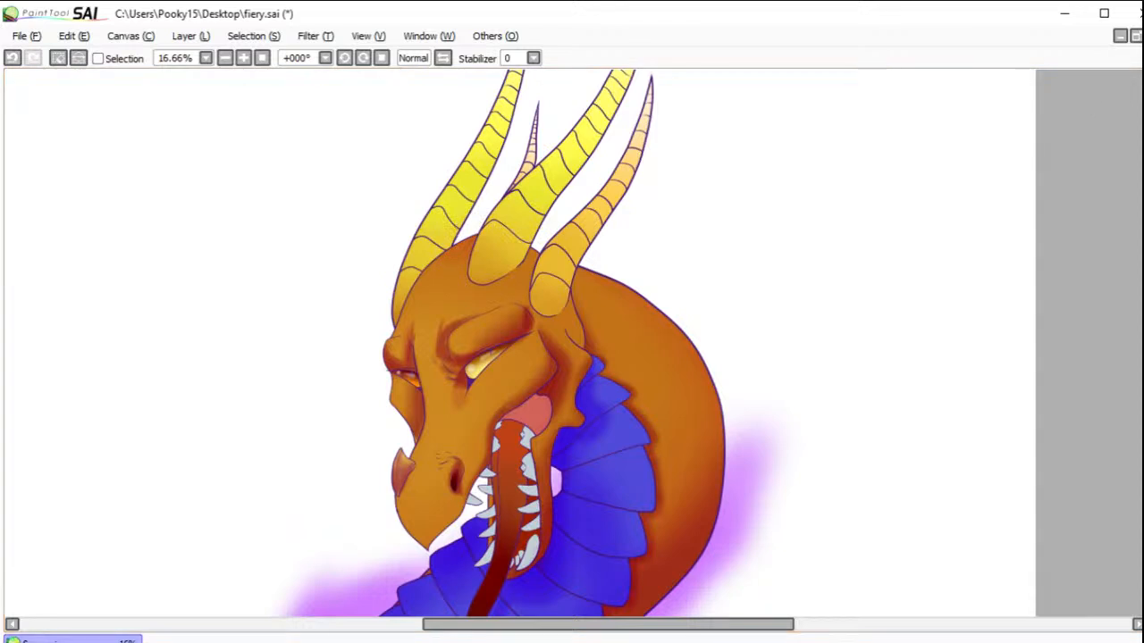
Step: Check the extent of the face selection and clear it
left_click(97, 59)
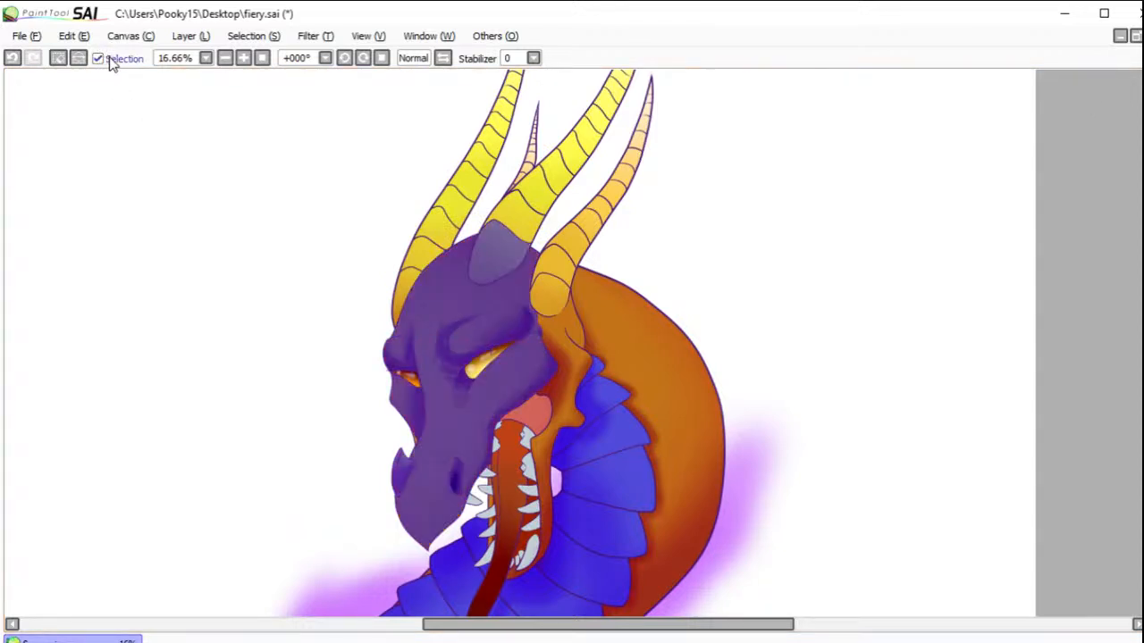
left_click(97, 59)
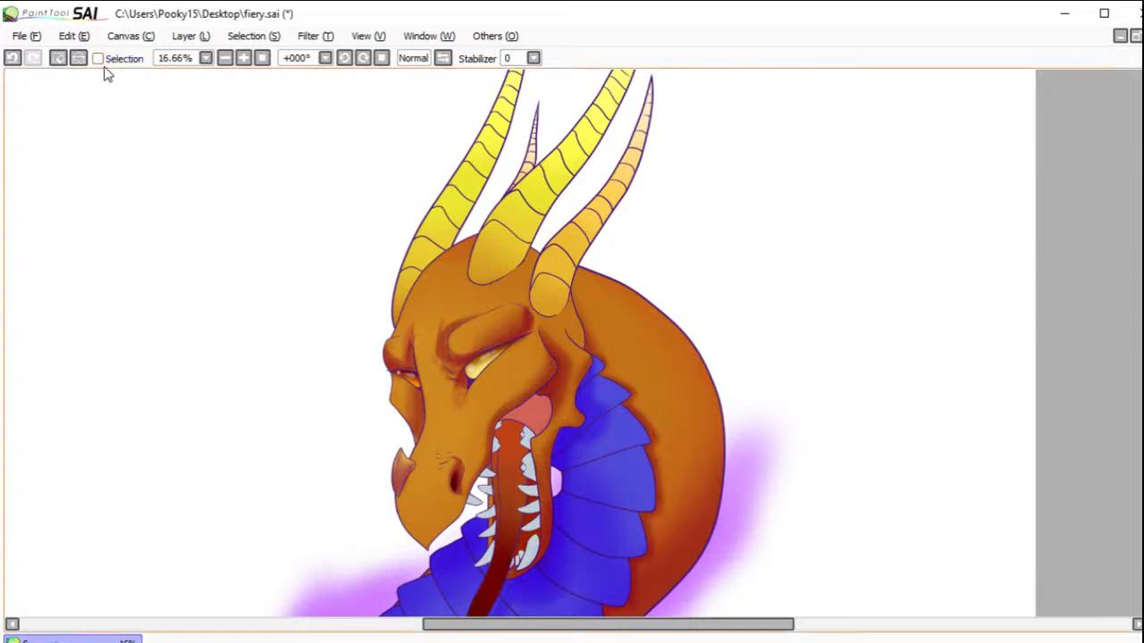
left_click(67, 61)
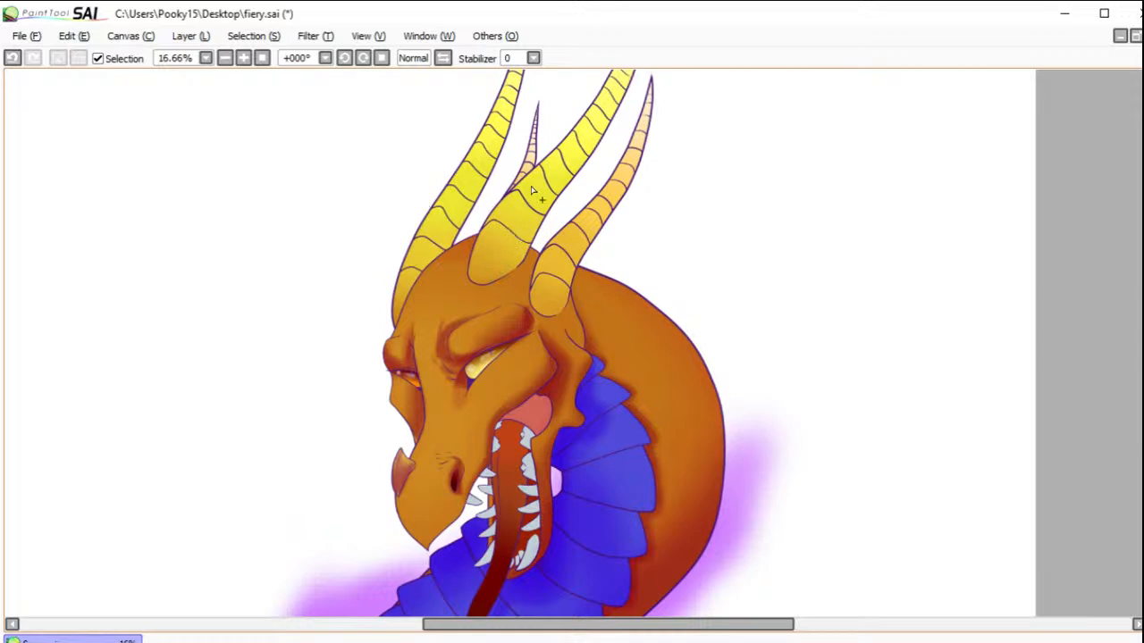
scroll(784, 205, "up", 1)
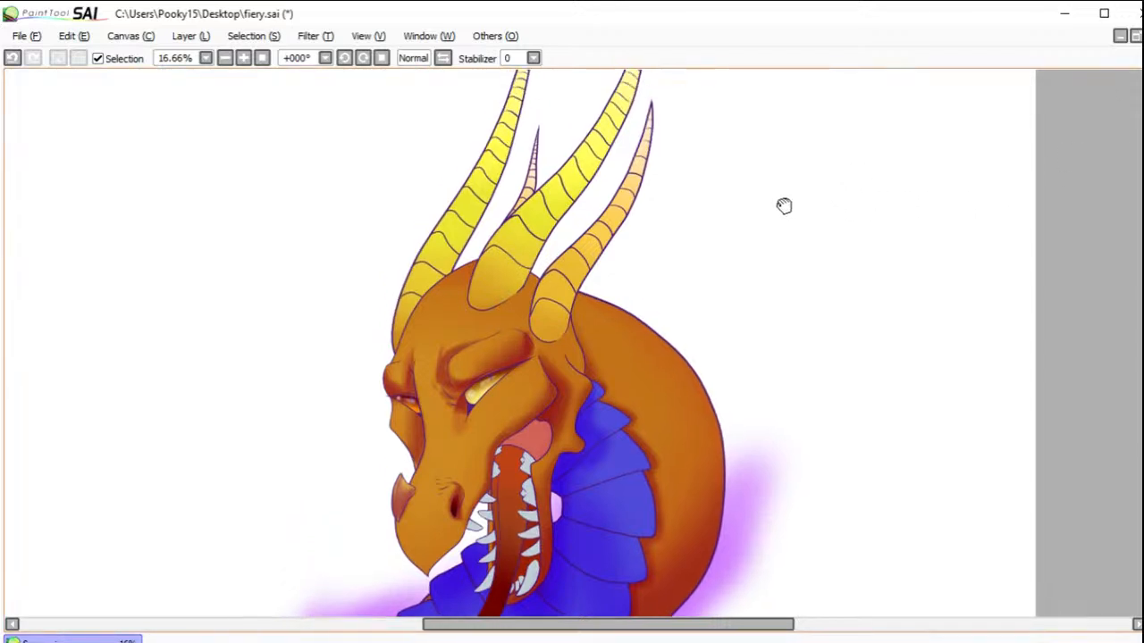
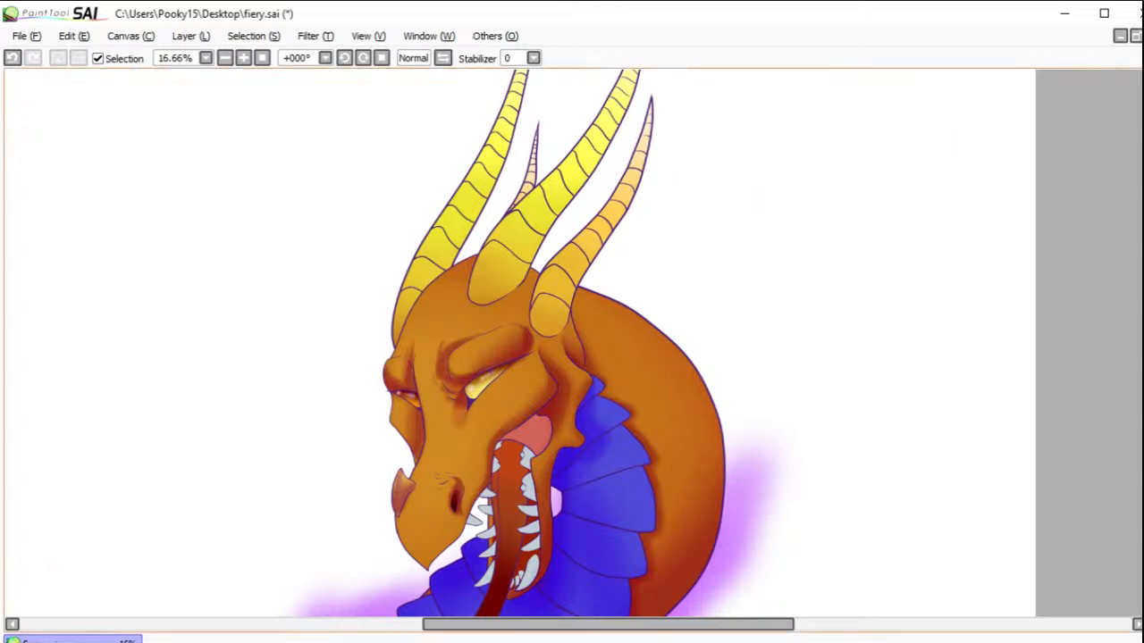
Step: Select the head and neck skin, marking the lower edge of the large central horn's base so the horn is left out
left_click(465, 313)
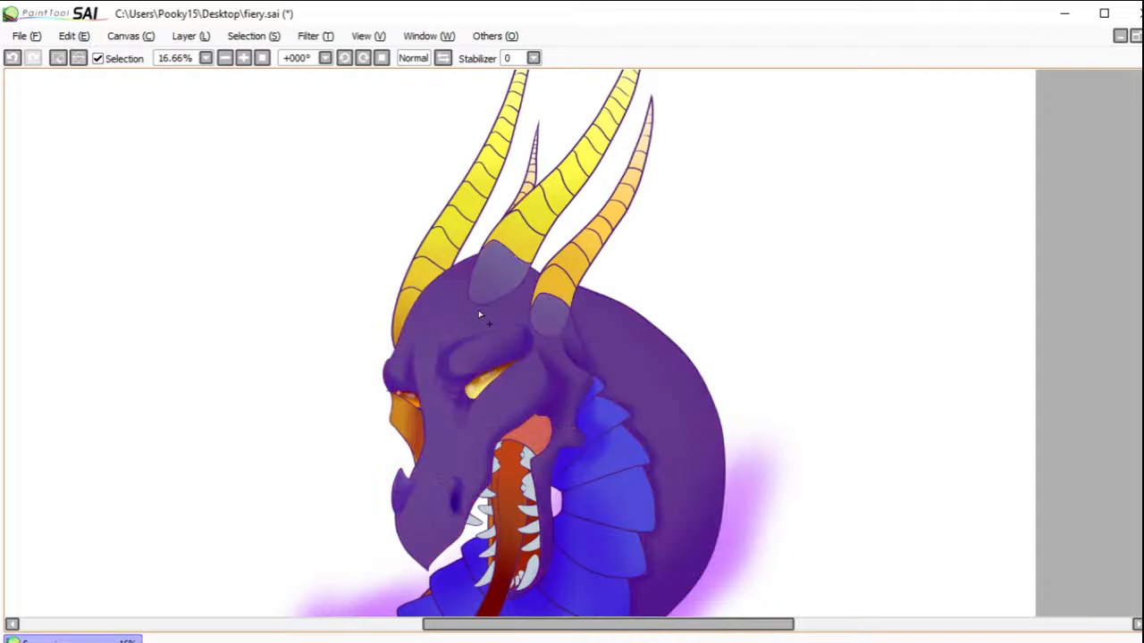
left_click(59, 60)
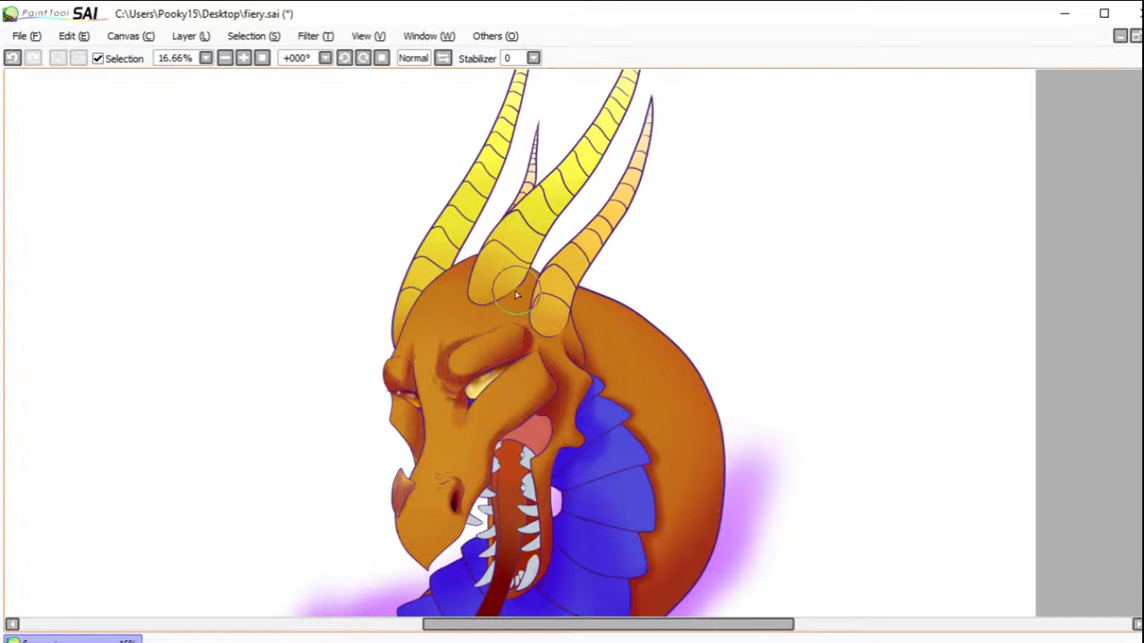
left_click_drag(517, 287, 489, 304)
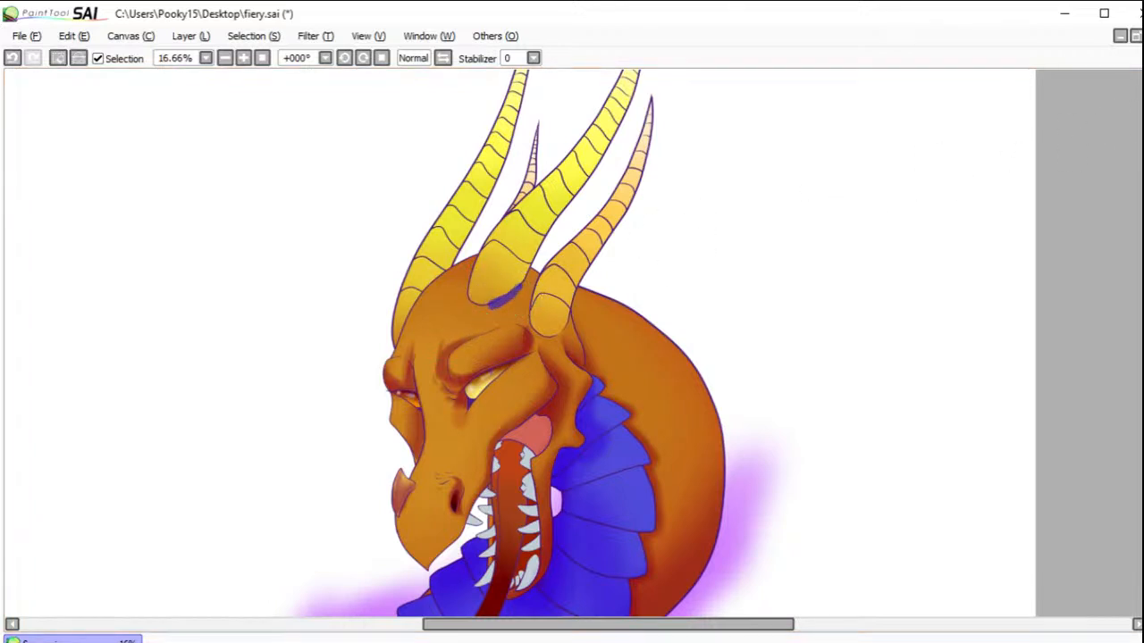
left_click(491, 330)
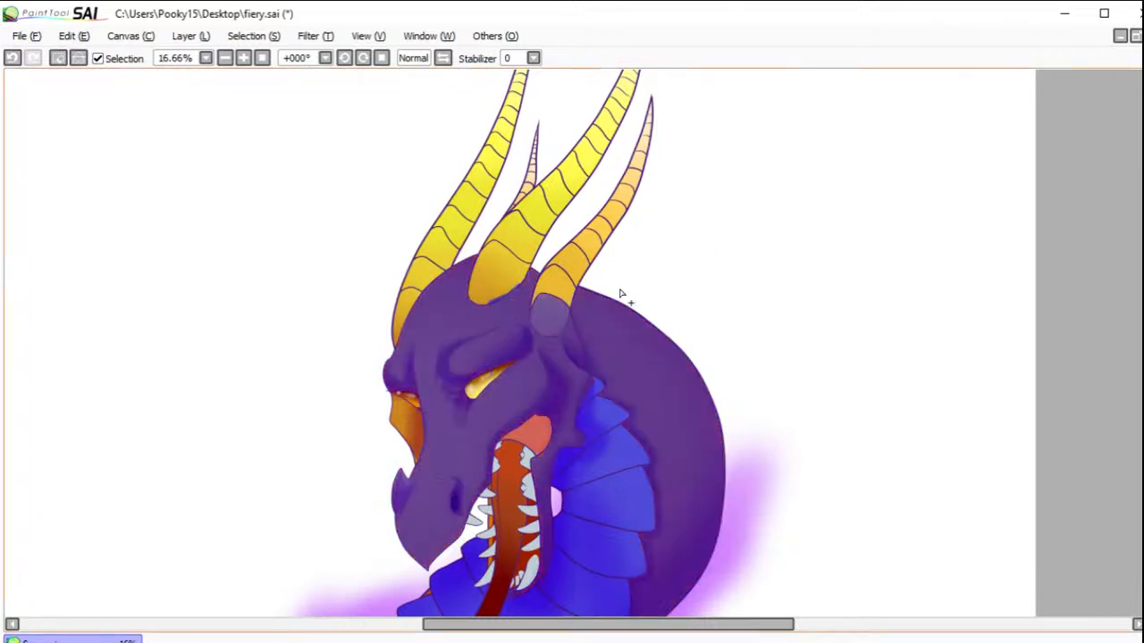
Step: Darken the skin around the horn bases and along the crown of the forehead, and clear the skin selection
key("b")
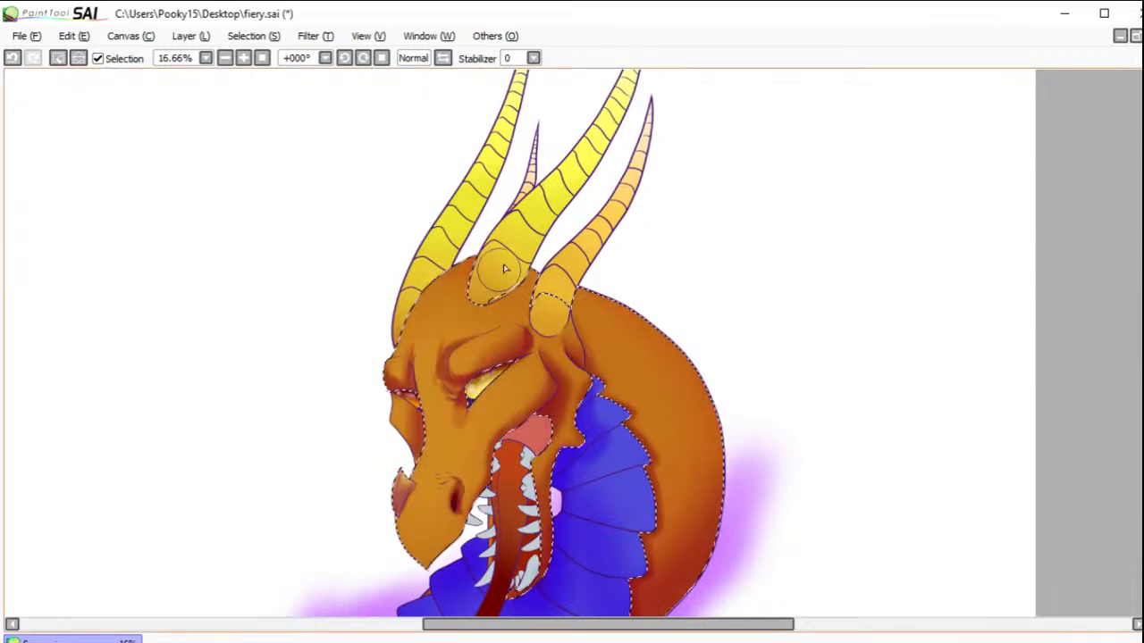
mouse_move(483, 281)
left_mouse_down()
mouse_move(473, 251)
mouse_move(480, 268)
left_mouse_up()
key("ctrl+z")
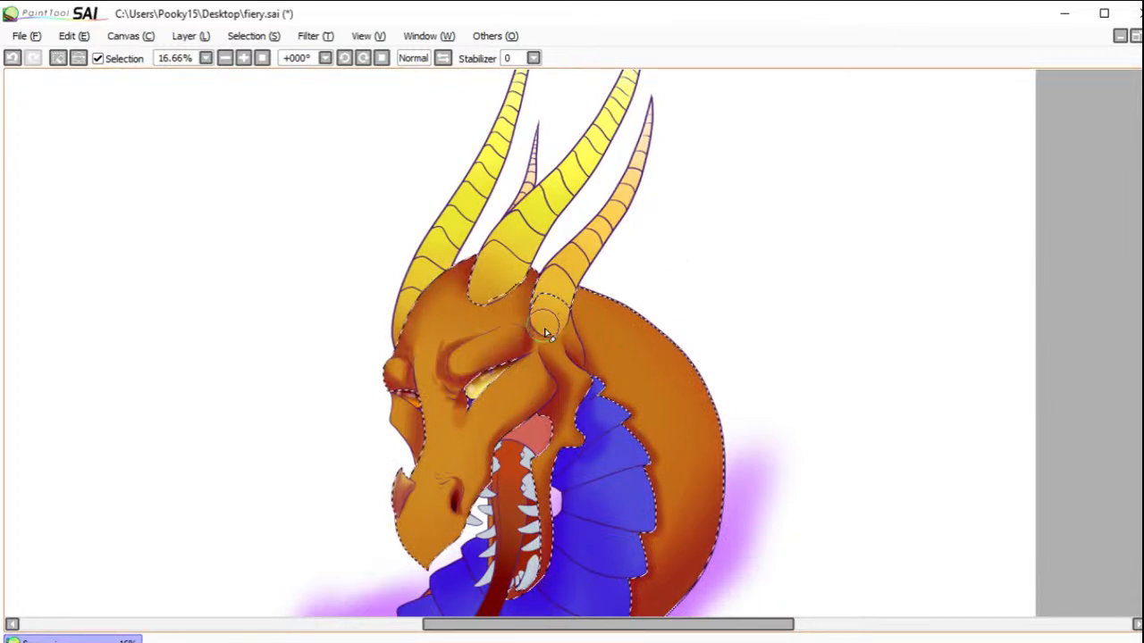
left_click(56, 58)
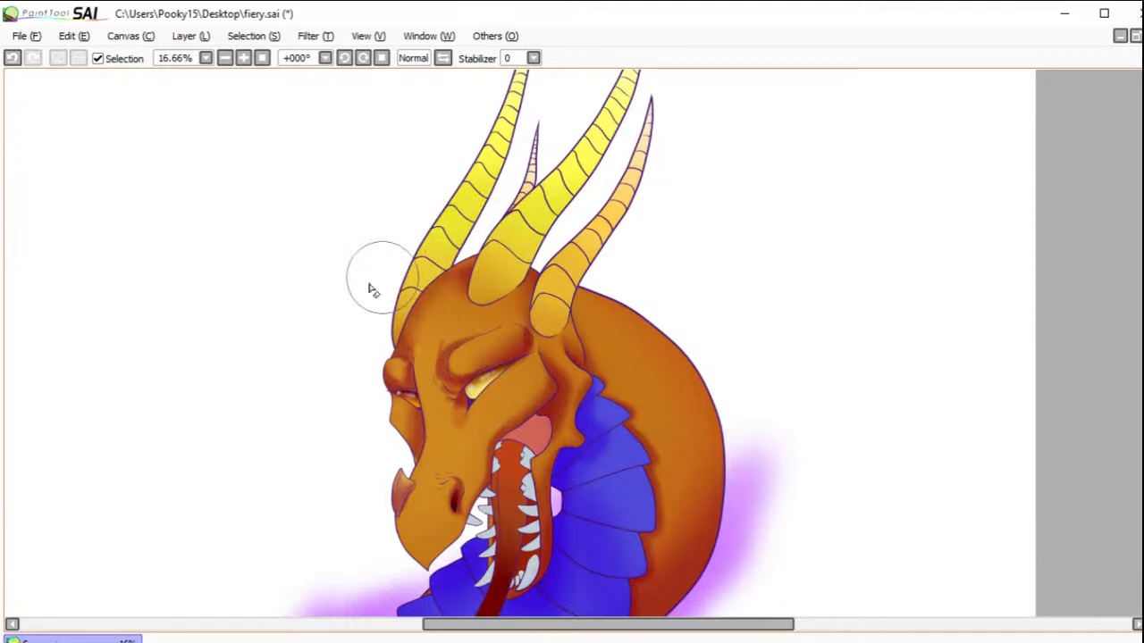
left_click(12, 57)
left_click_drag(513, 235, 472, 241)
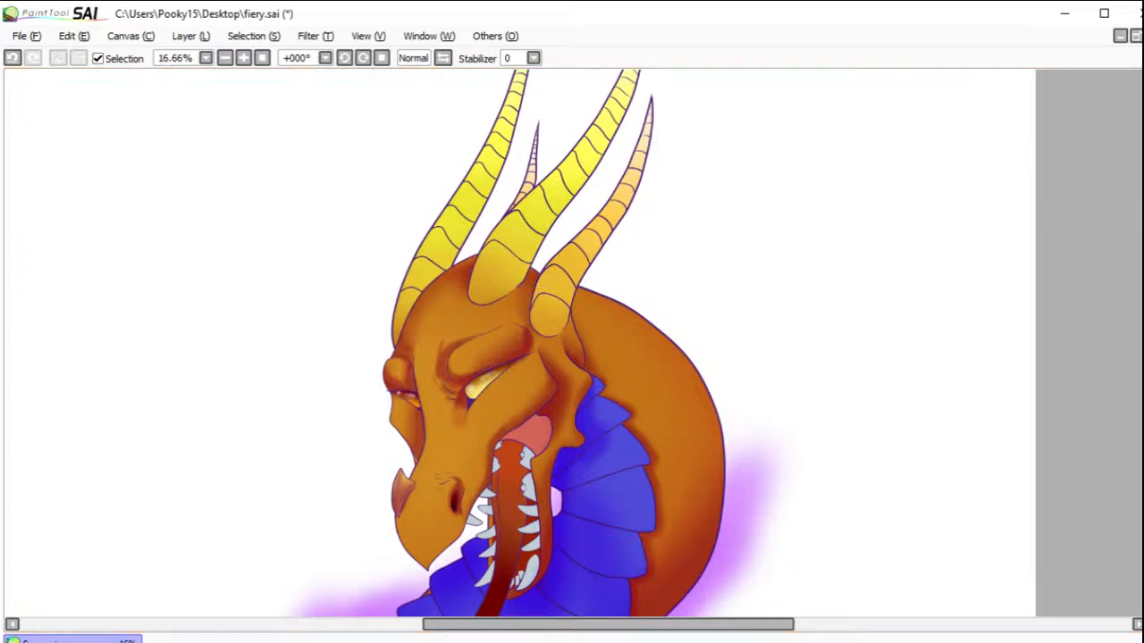
Step: Select the large central horn and shade its underside from base to tip with the selection outline hidden
left_click_drag(1013, 107, 784, 282)
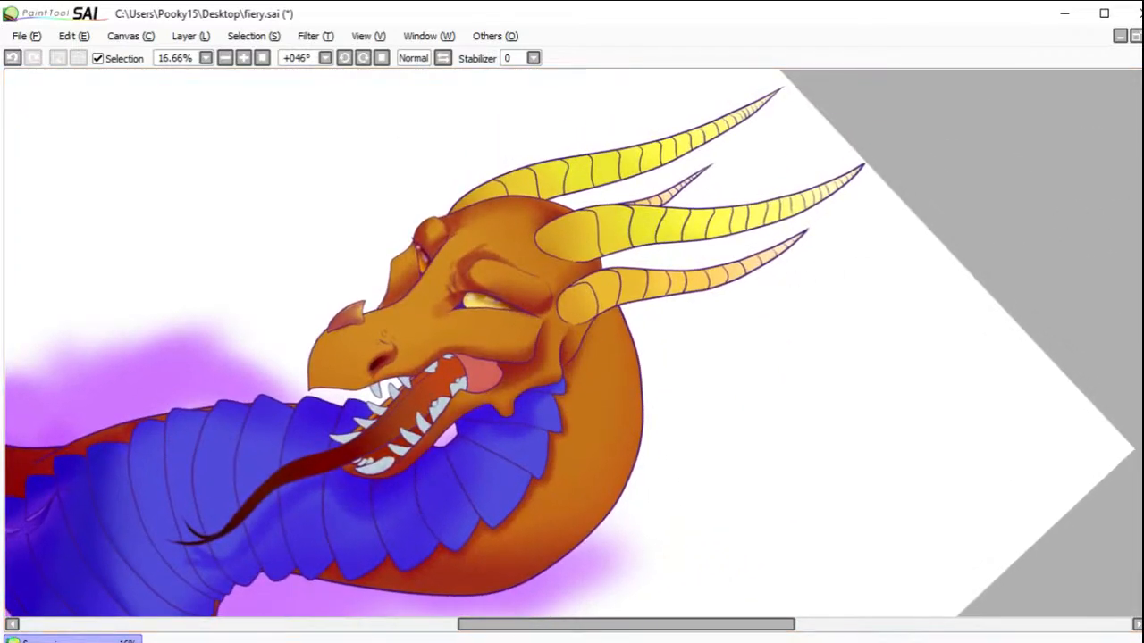
mouse_move(547, 239)
left_mouse_down()
mouse_move(586, 259)
mouse_move(588, 239)
mouse_move(574, 240)
mouse_move(713, 218)
mouse_move(724, 202)
mouse_move(755, 223)
mouse_move(790, 214)
mouse_move(858, 161)
left_mouse_up()
left_click(98, 58)
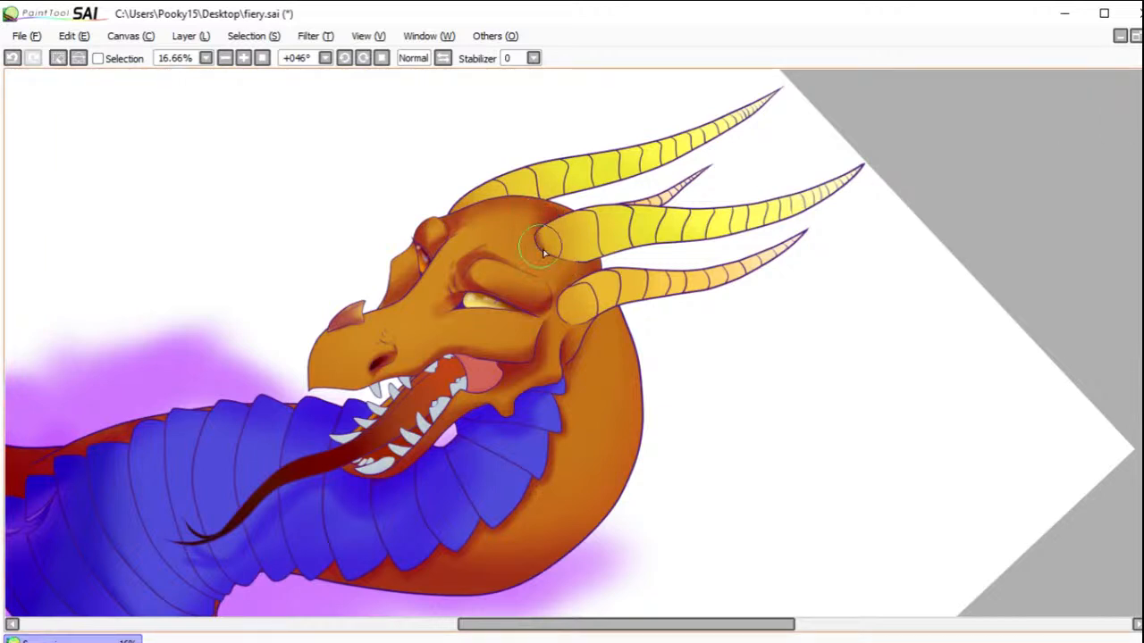
mouse_move(537, 237)
left_mouse_down()
mouse_move(592, 263)
mouse_move(552, 256)
mouse_move(635, 251)
left_mouse_up()
left_click_drag(563, 256, 725, 237)
mouse_move(637, 246)
left_mouse_down()
mouse_move(724, 236)
mouse_move(617, 252)
mouse_move(760, 230)
mouse_move(785, 220)
mouse_move(715, 238)
mouse_move(863, 195)
mouse_move(773, 227)
mouse_move(873, 181)
mouse_move(800, 214)
mouse_move(877, 165)
mouse_move(789, 222)
mouse_move(724, 240)
mouse_move(695, 239)
mouse_move(740, 233)
mouse_move(614, 247)
mouse_move(628, 250)
mouse_move(599, 260)
mouse_move(527, 249)
mouse_move(621, 252)
mouse_move(594, 261)
left_mouse_up()
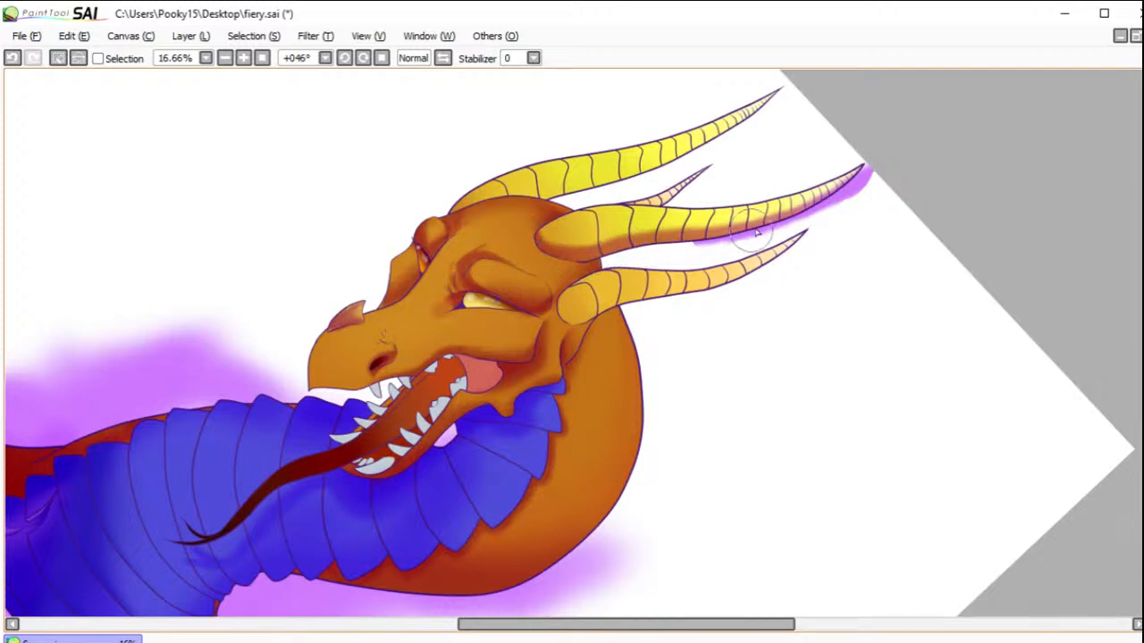
left_click_drag(878, 174, 856, 192)
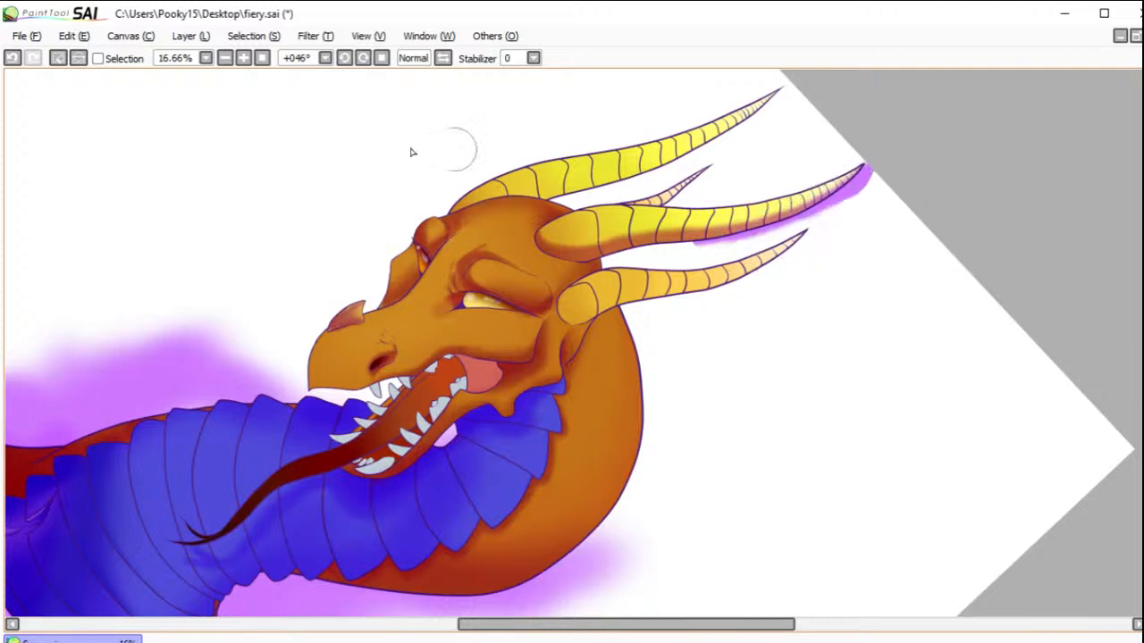
left_click(97, 58)
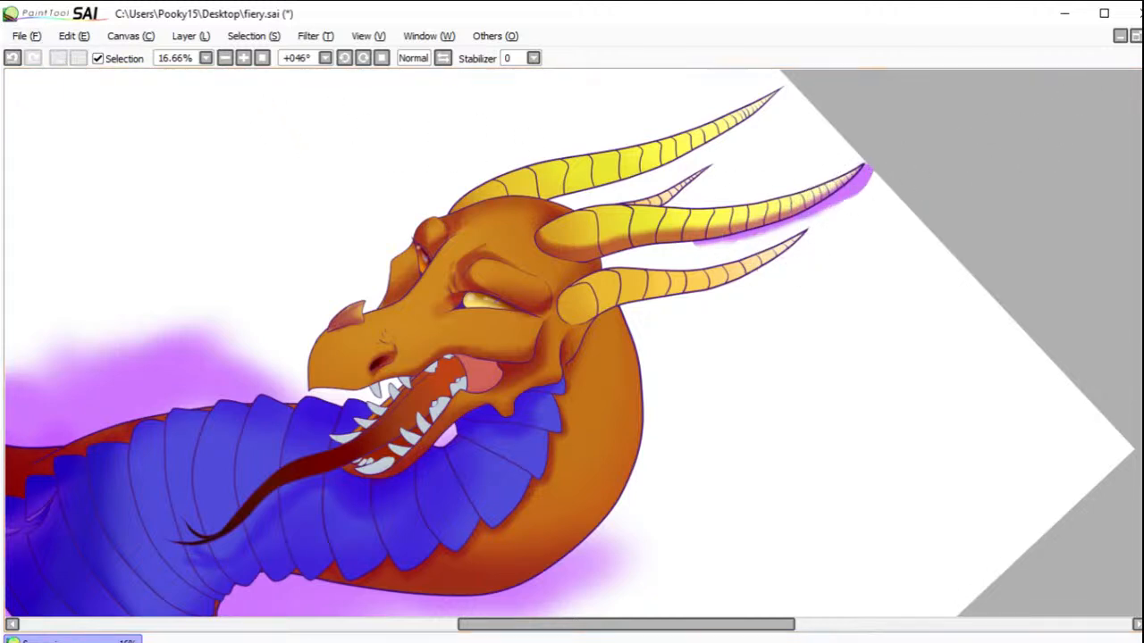
Step: Select the first two ringed segments beyond the large central horn's base one at a time and shade each segment's edge
left_click(578, 234)
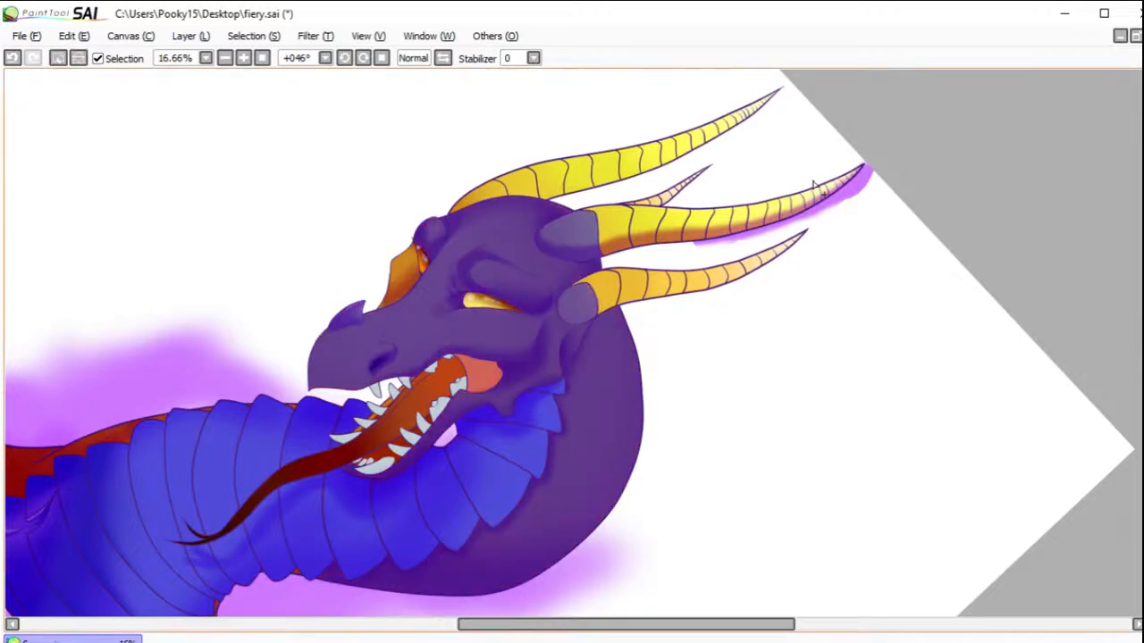
left_click(58, 57)
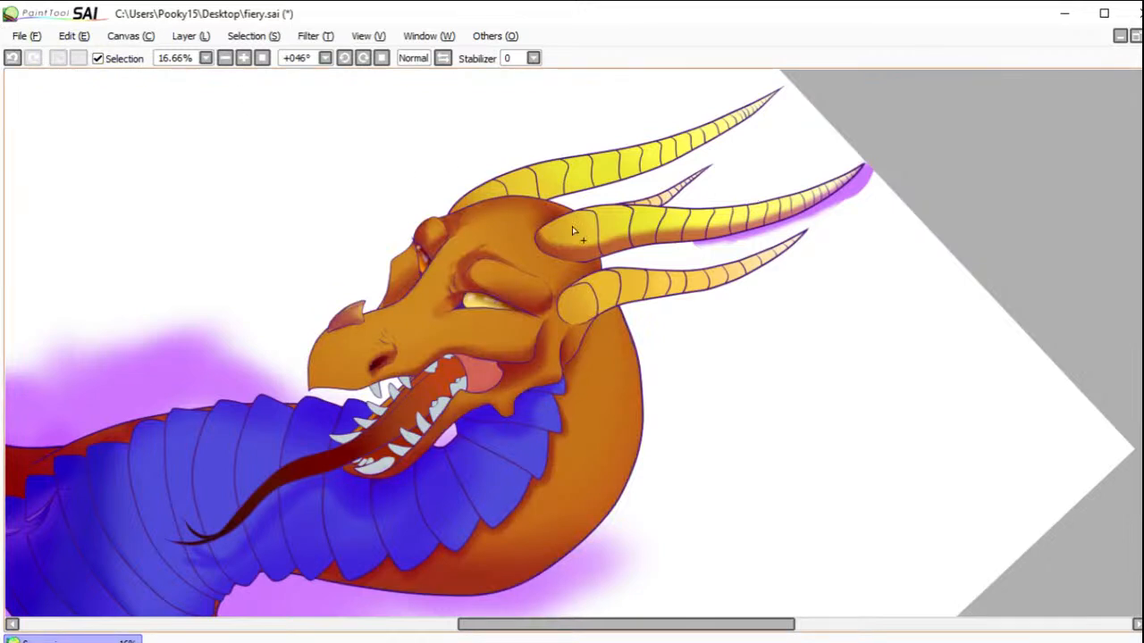
left_click(623, 231)
key("b")
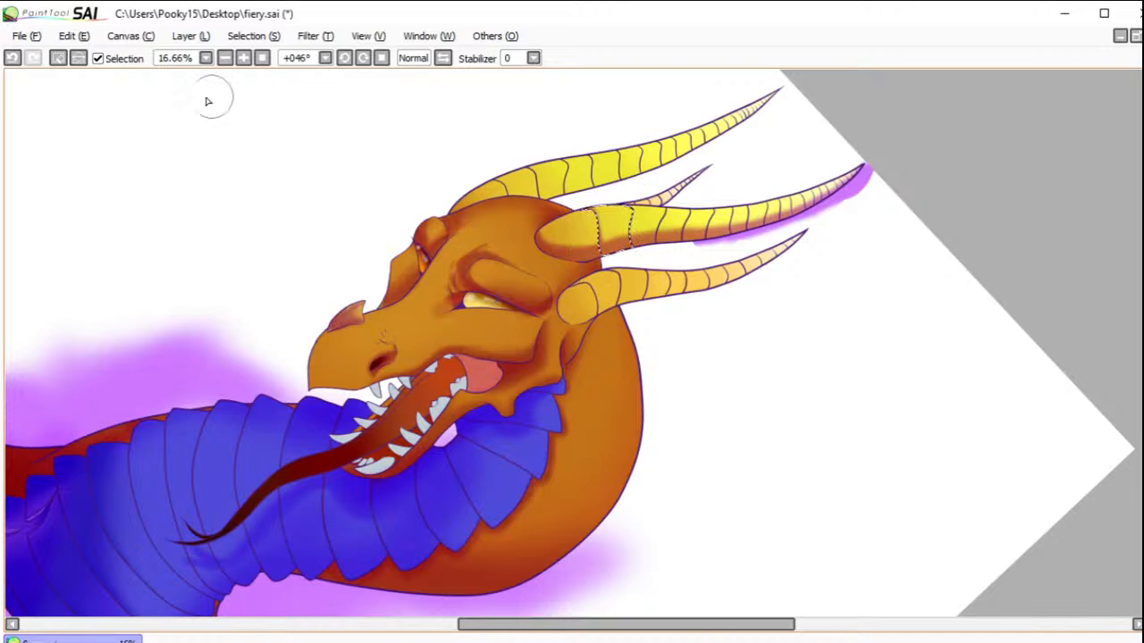
left_click(75, 61)
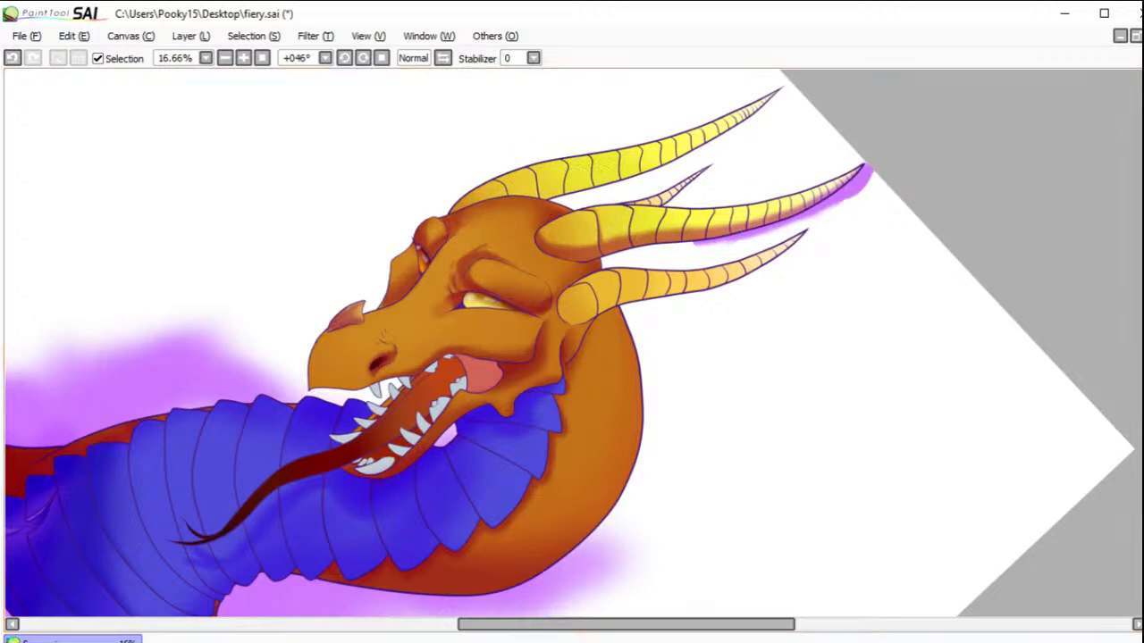
left_click(650, 224)
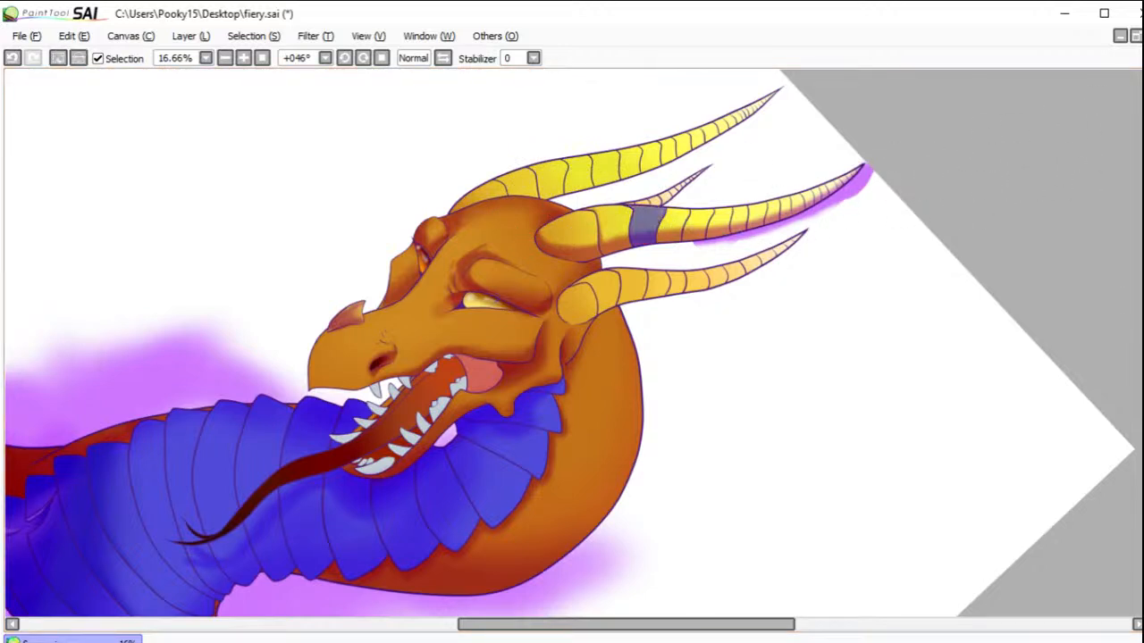
key("b")
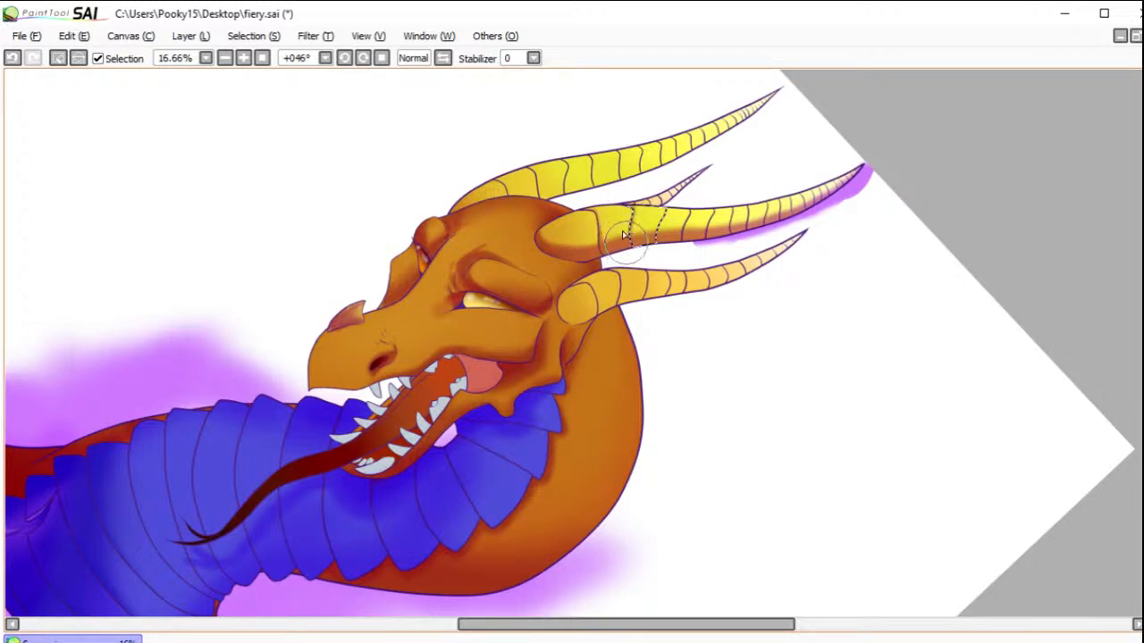
left_click(75, 59)
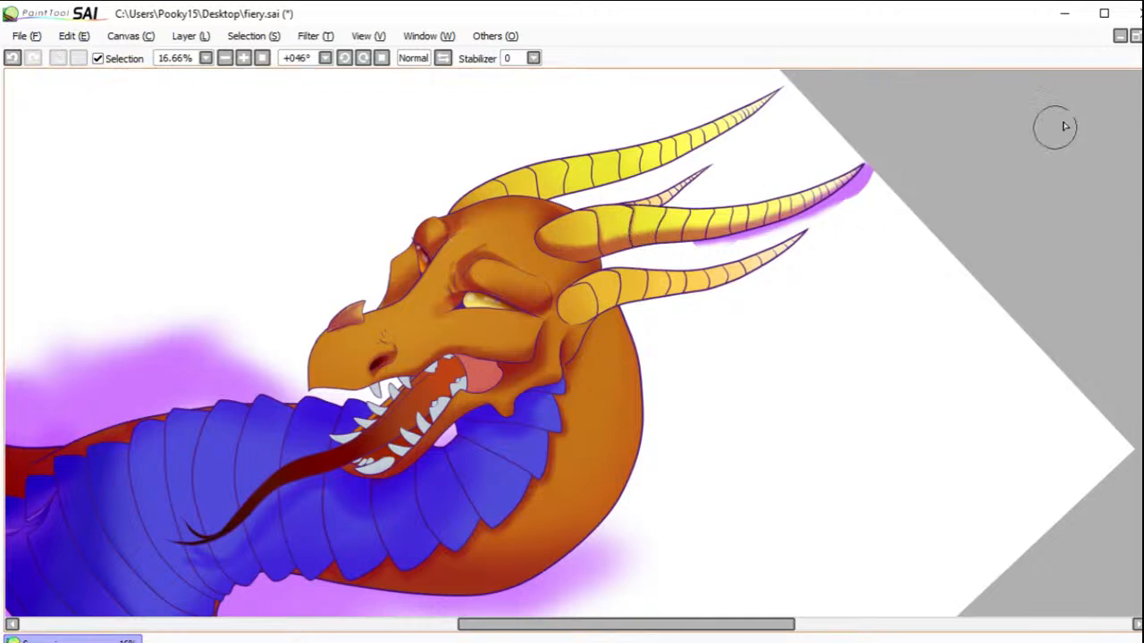
Step: Select three alternate segments along the middle of the large central horn, shade their edges and clear the selection
left_click_drag(679, 218, 706, 221)
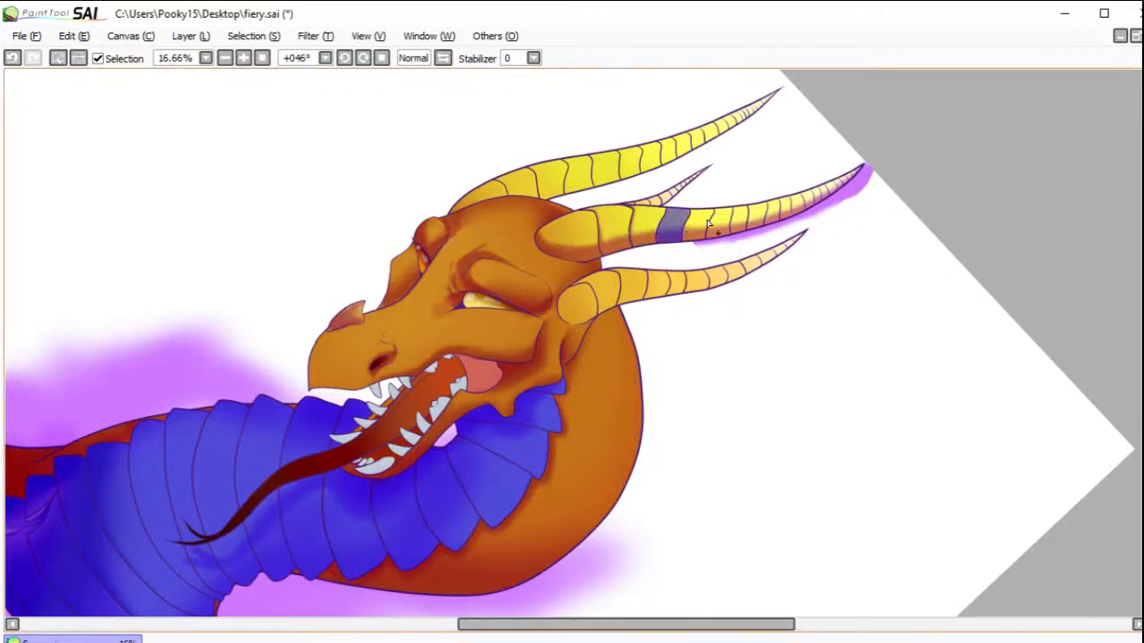
left_click(722, 220)
left_click(757, 215)
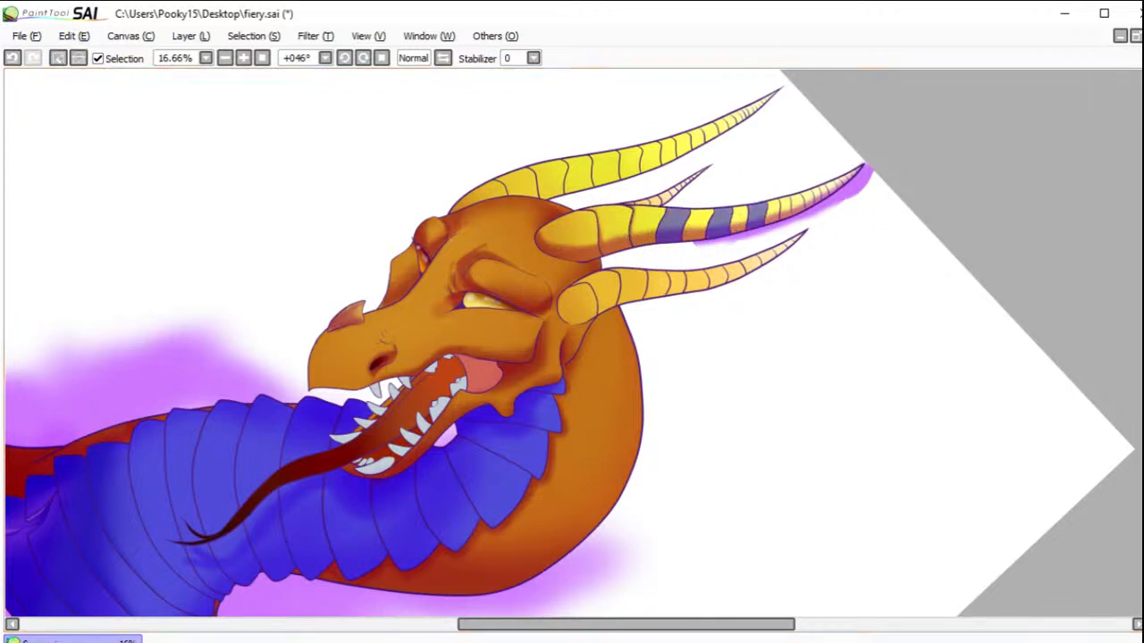
key("b")
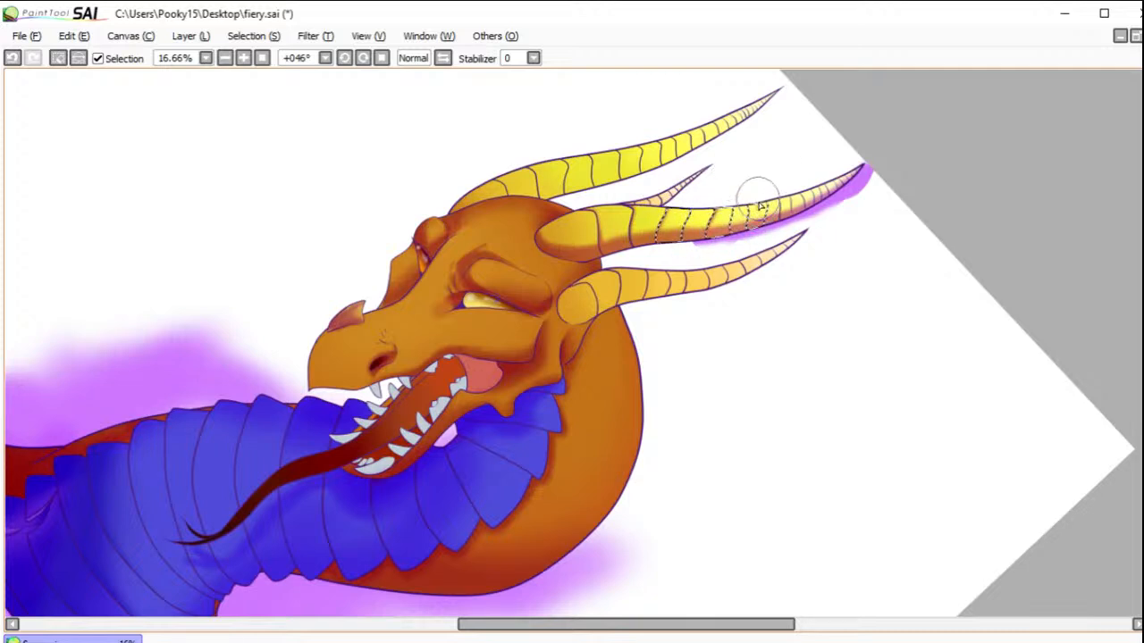
left_click(57, 57)
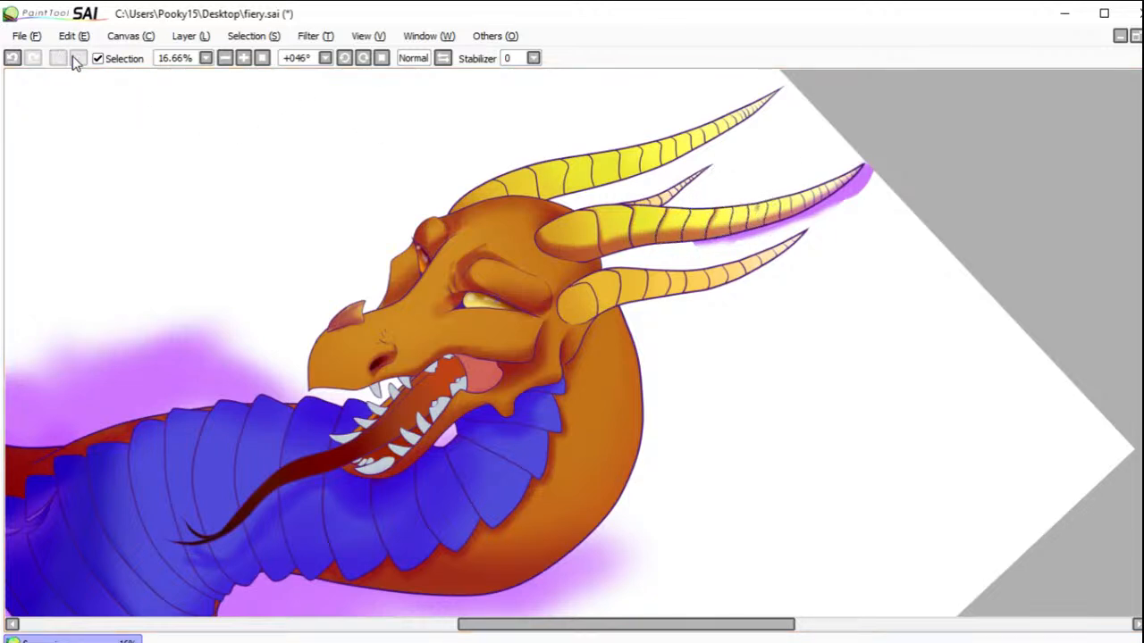
left_click(13, 57)
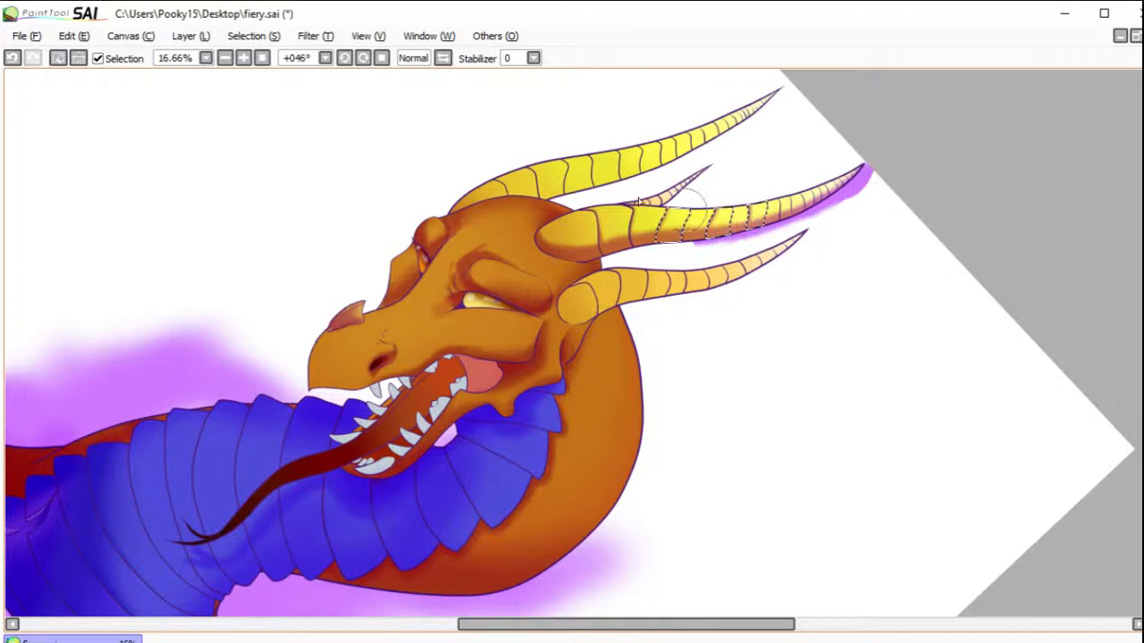
left_click(57, 57)
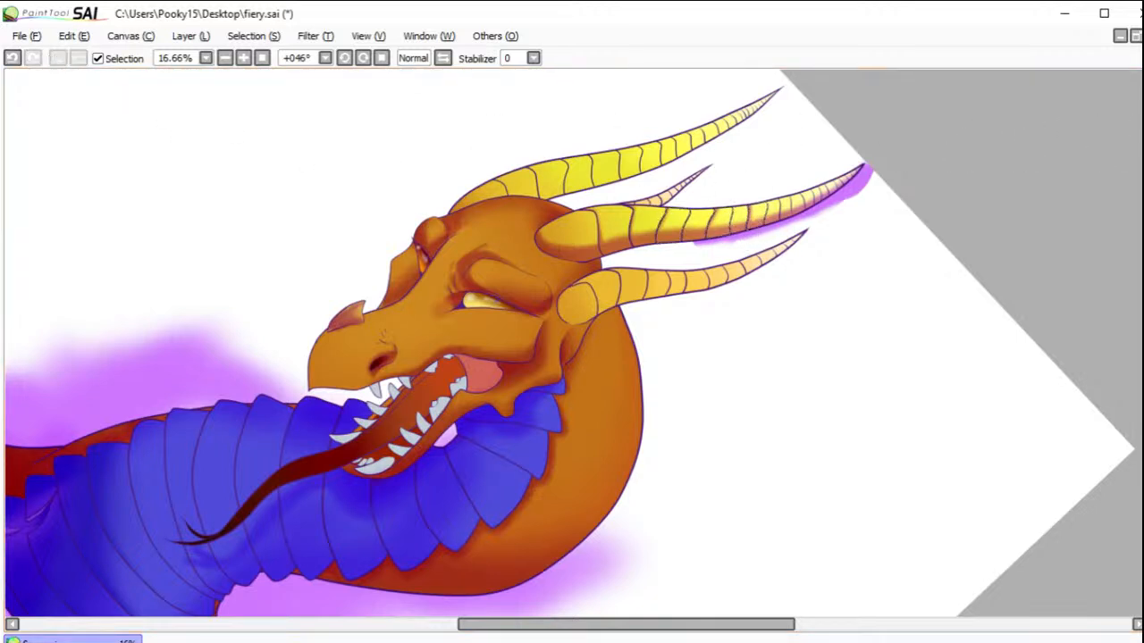
Step: Select the skipped segments between the shaded ones on the large central horn and darken their edges
left_click(699, 224)
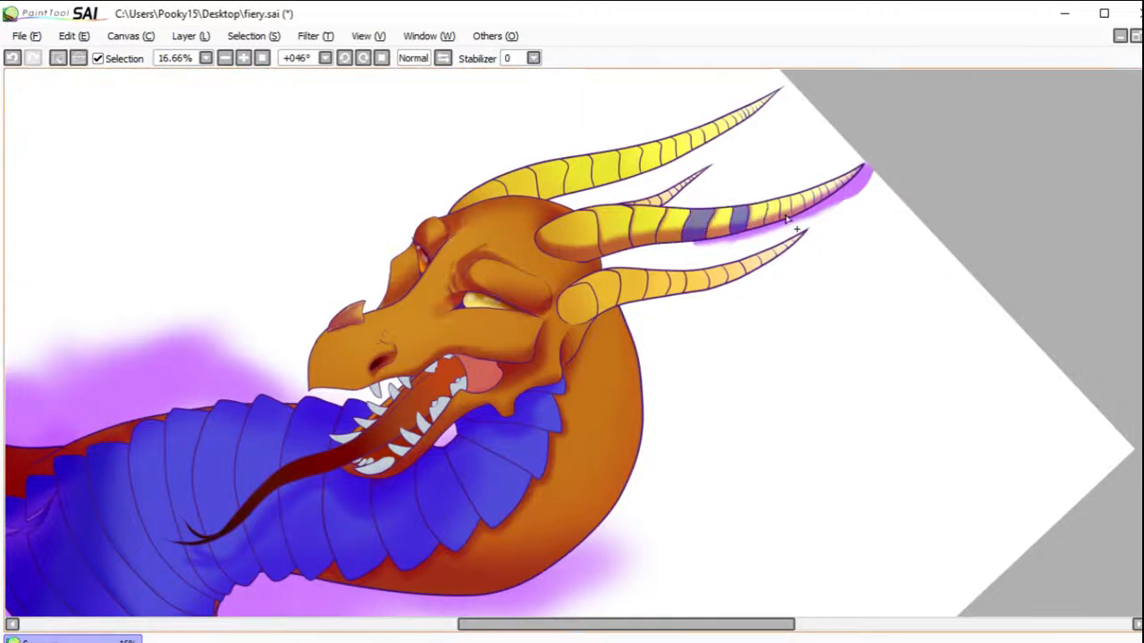
key("b")
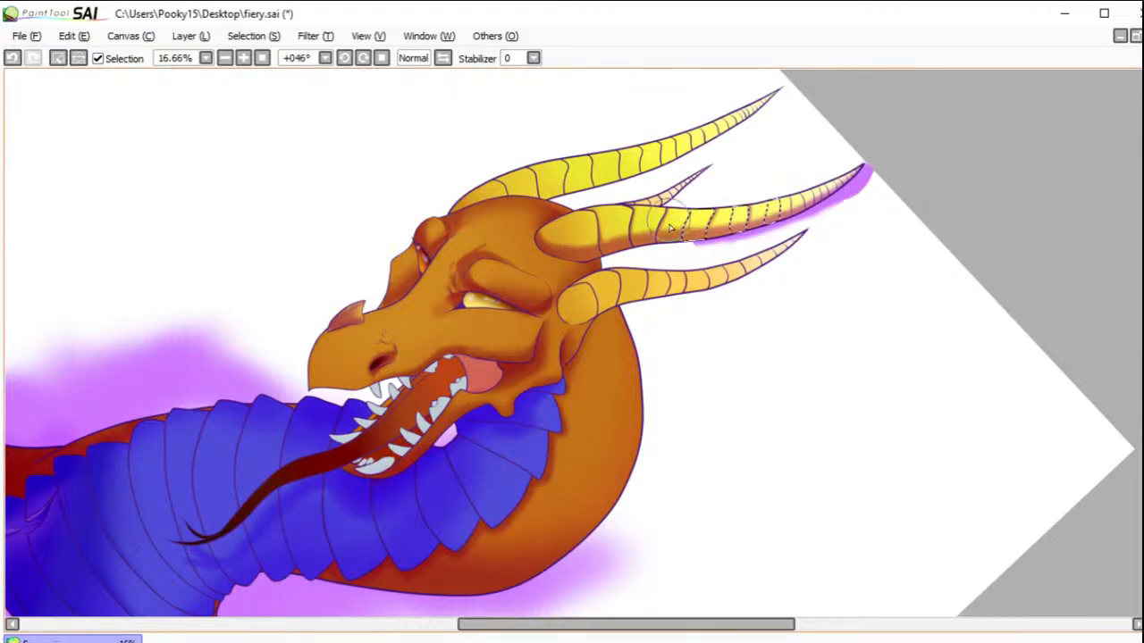
left_click_drag(688, 203, 684, 230)
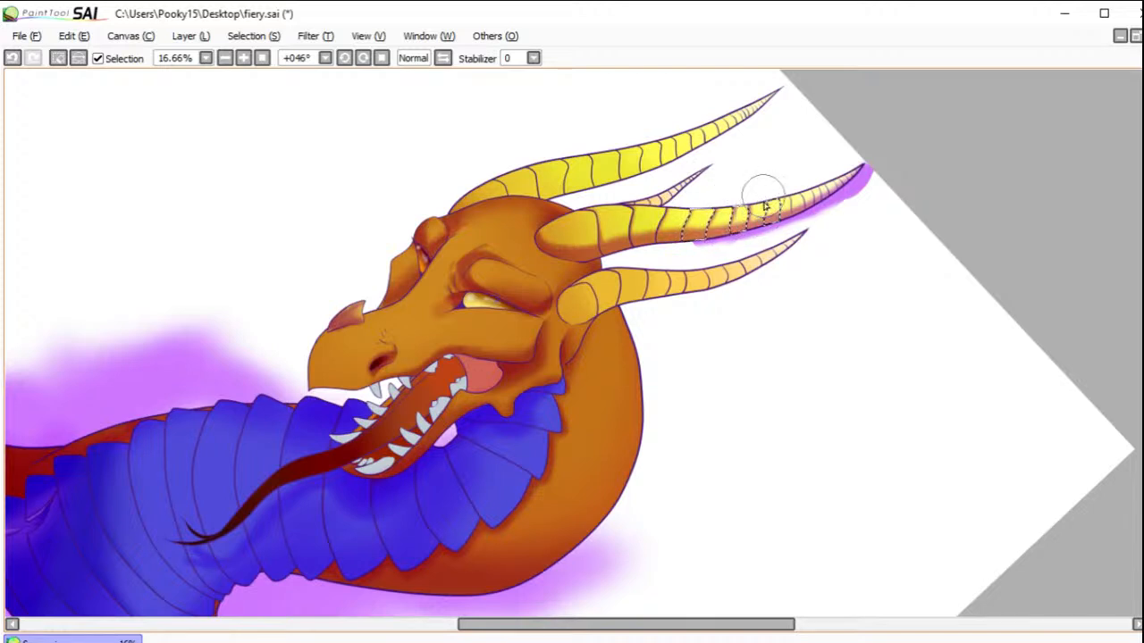
left_click(57, 58)
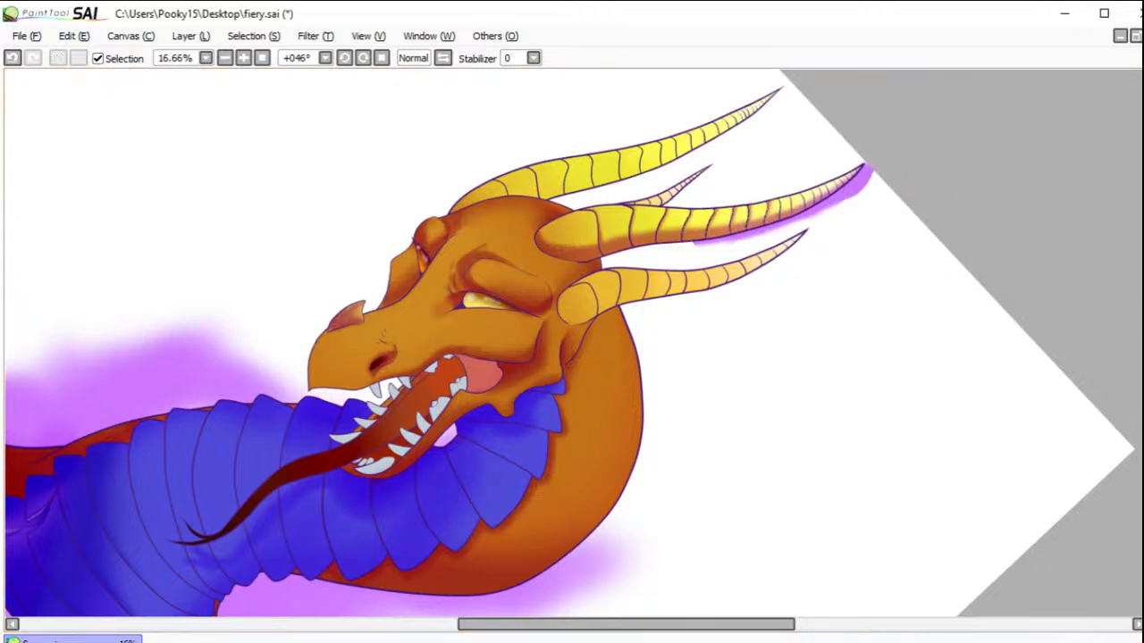
Step: Shade the edges of the small segments near the large central horn's tip, selecting alternate segments in two passes
left_click(786, 211)
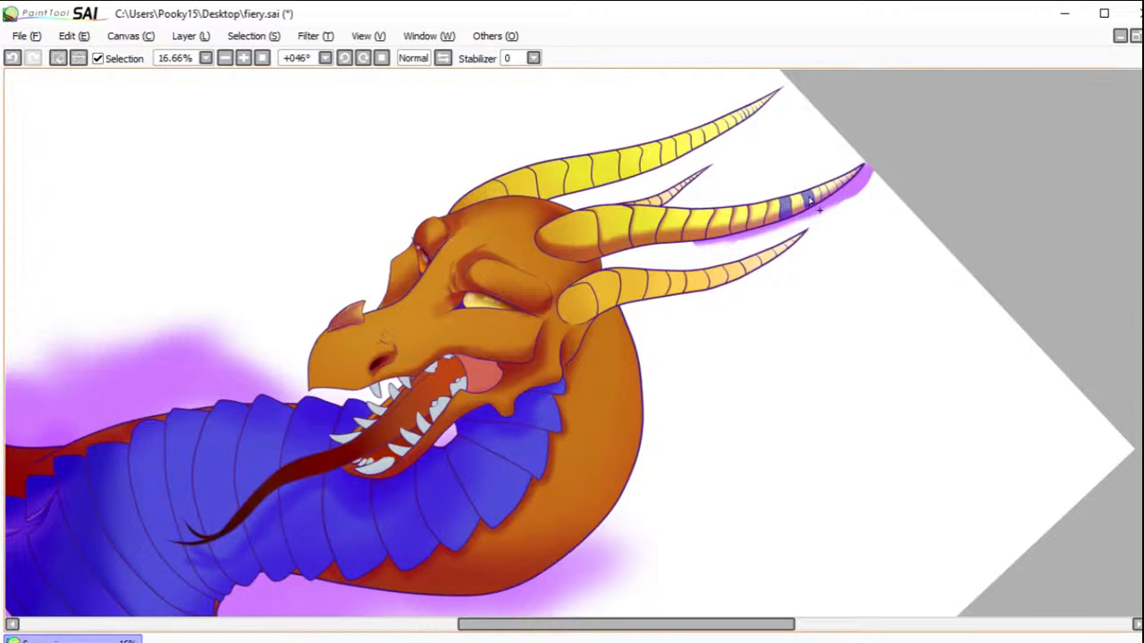
key("v")
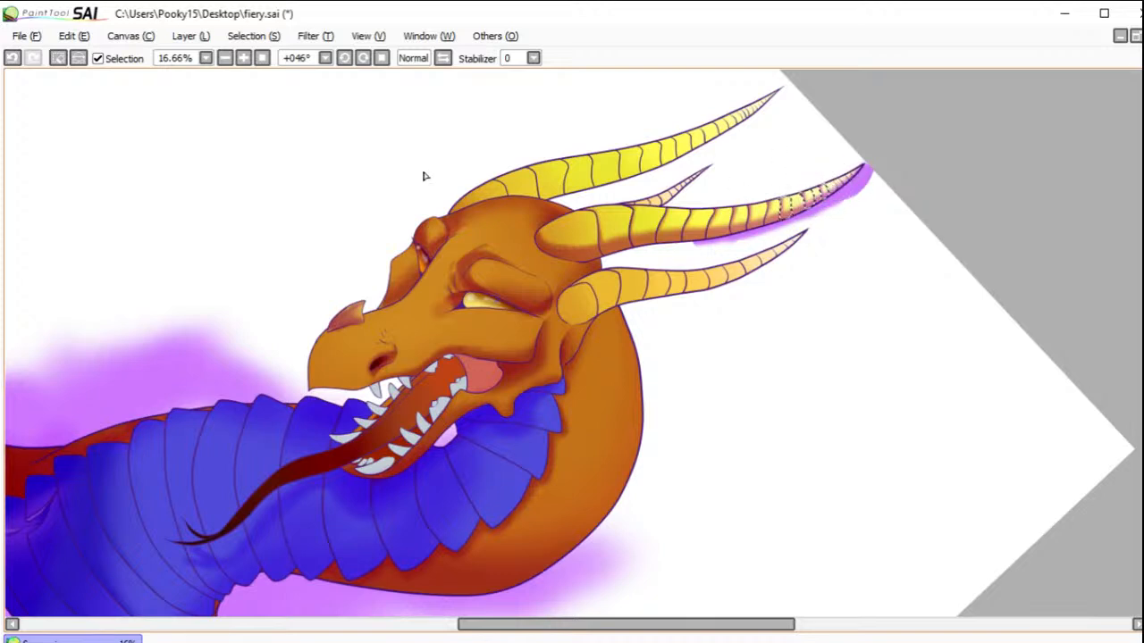
left_click(58, 57)
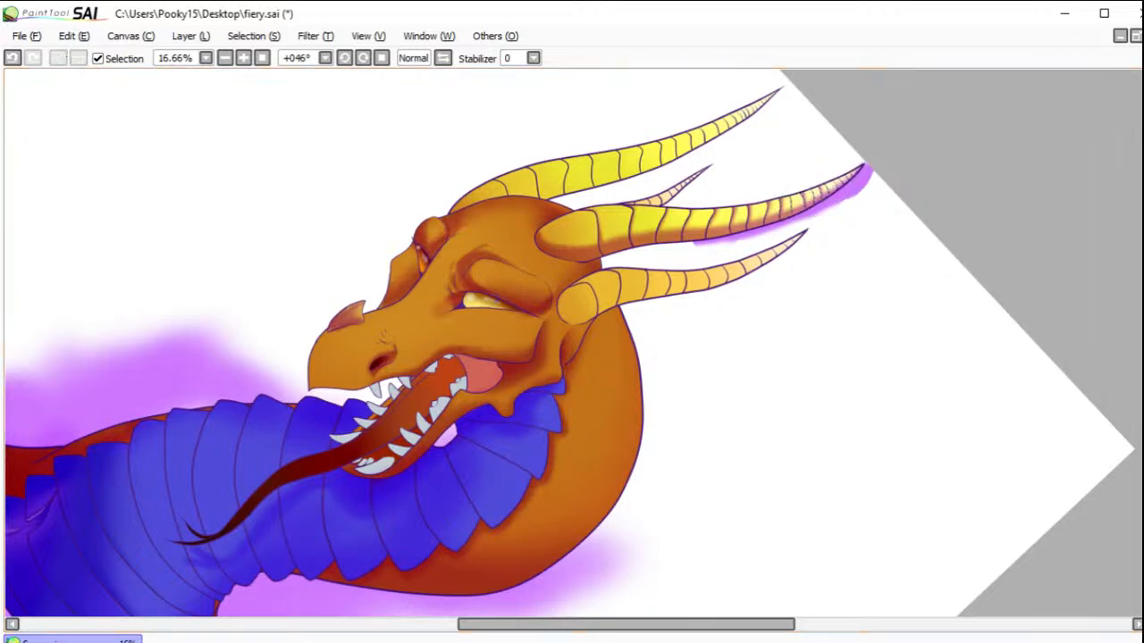
left_click_drag(794, 205, 804, 202)
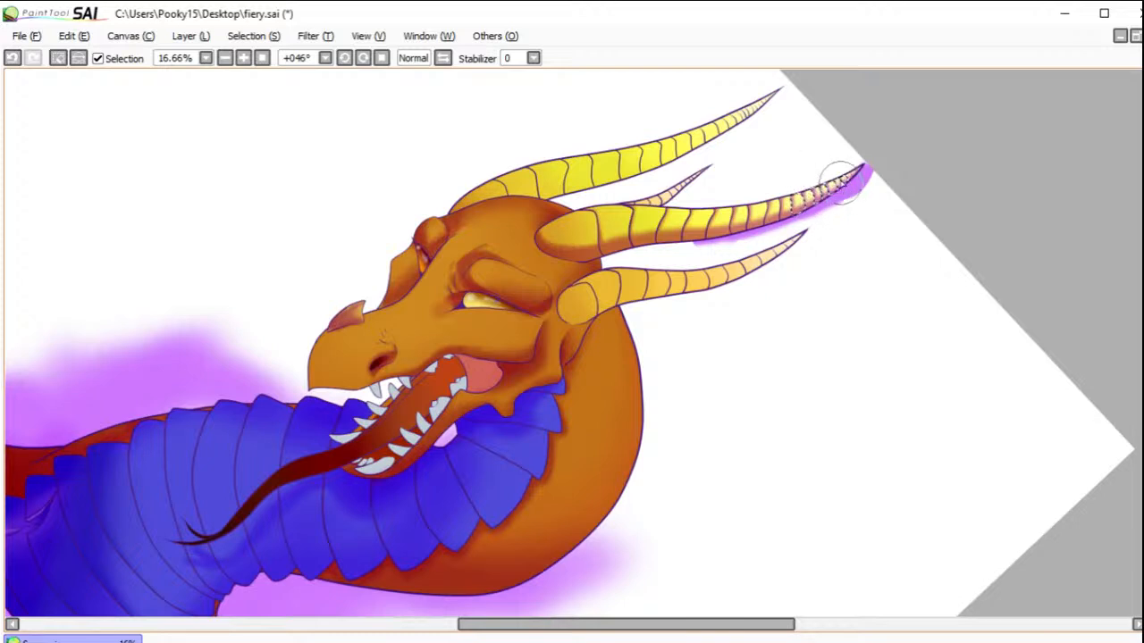
left_click(58, 58)
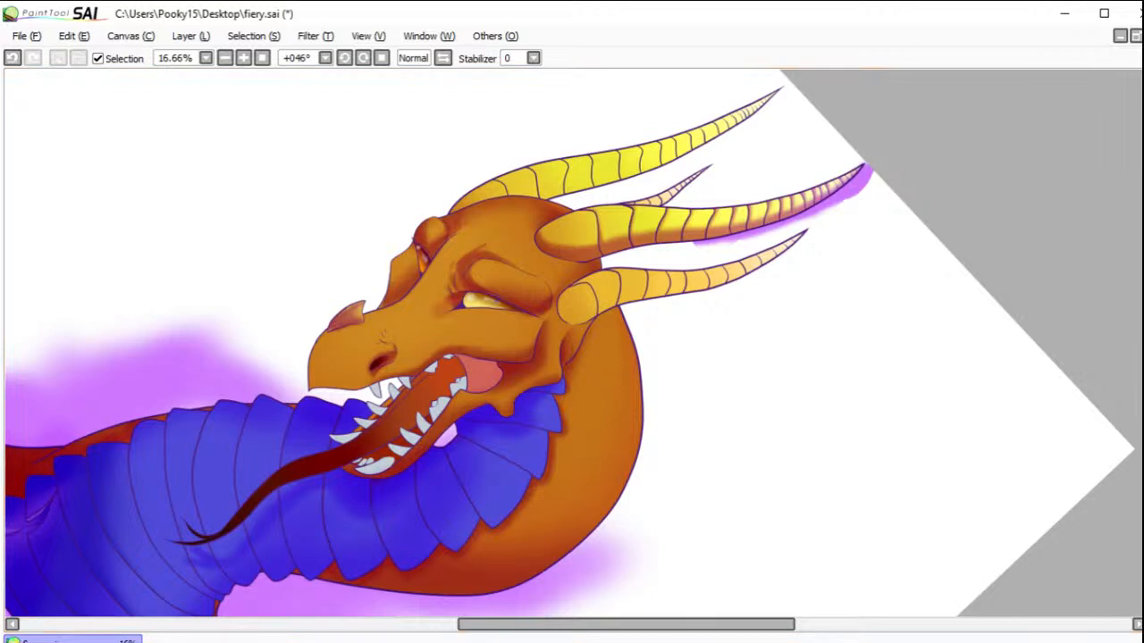
mouse_move(501, 195)
left_mouse_down()
mouse_move(601, 175)
mouse_move(681, 148)
left_mouse_up()
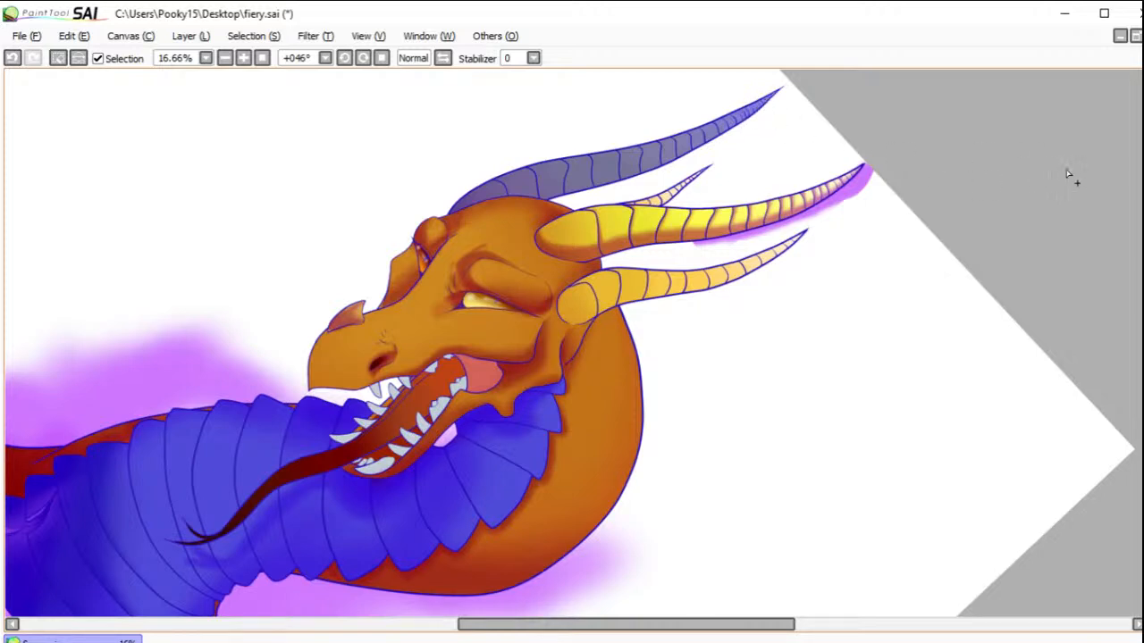
key("ctrl+z")
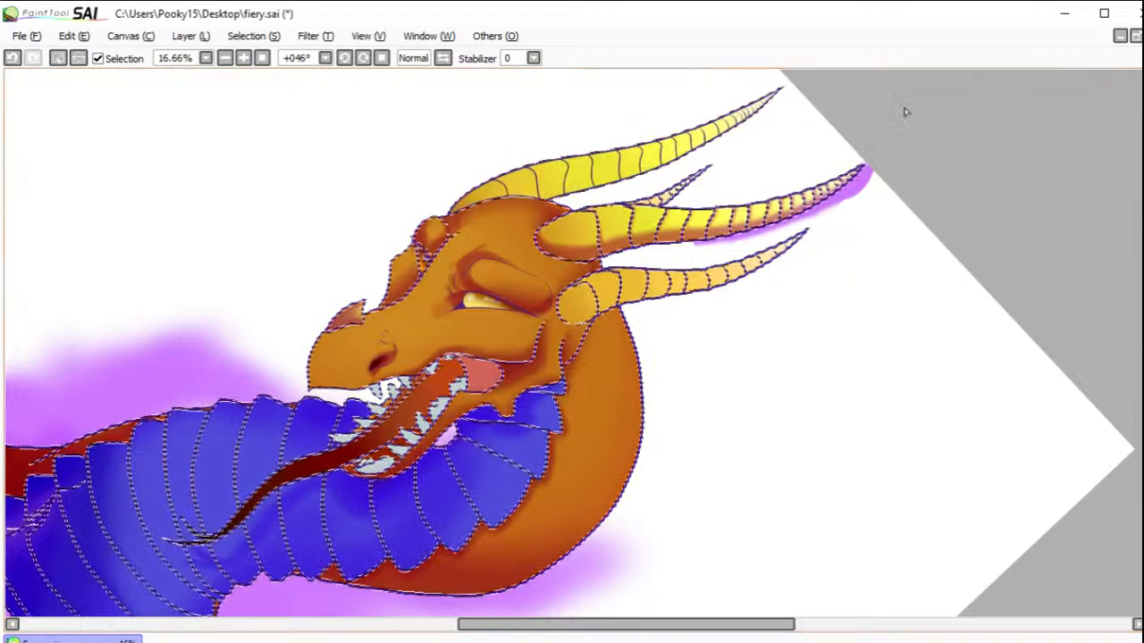
left_click(13, 59)
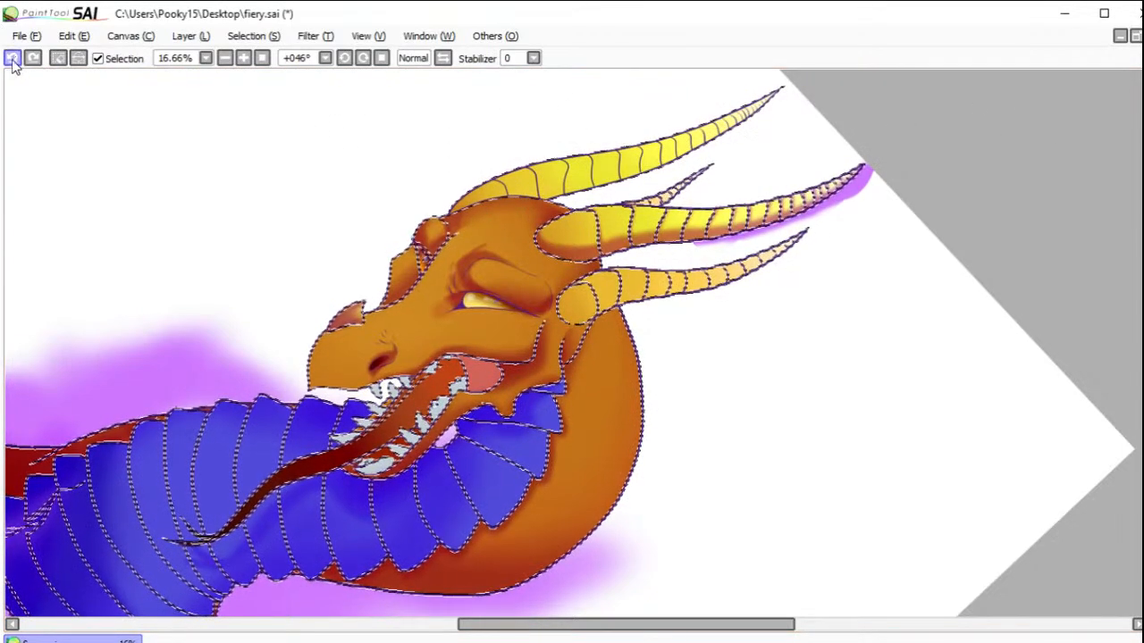
left_click(13, 59)
left_click(13, 60)
left_click(13, 61)
left_click(13, 60)
left_click(14, 61)
left_click(14, 61)
left_click(12, 60)
left_click(13, 61)
left_click(12, 59)
left_click(13, 61)
left_click(12, 60)
left_click(12, 60)
left_click(13, 61)
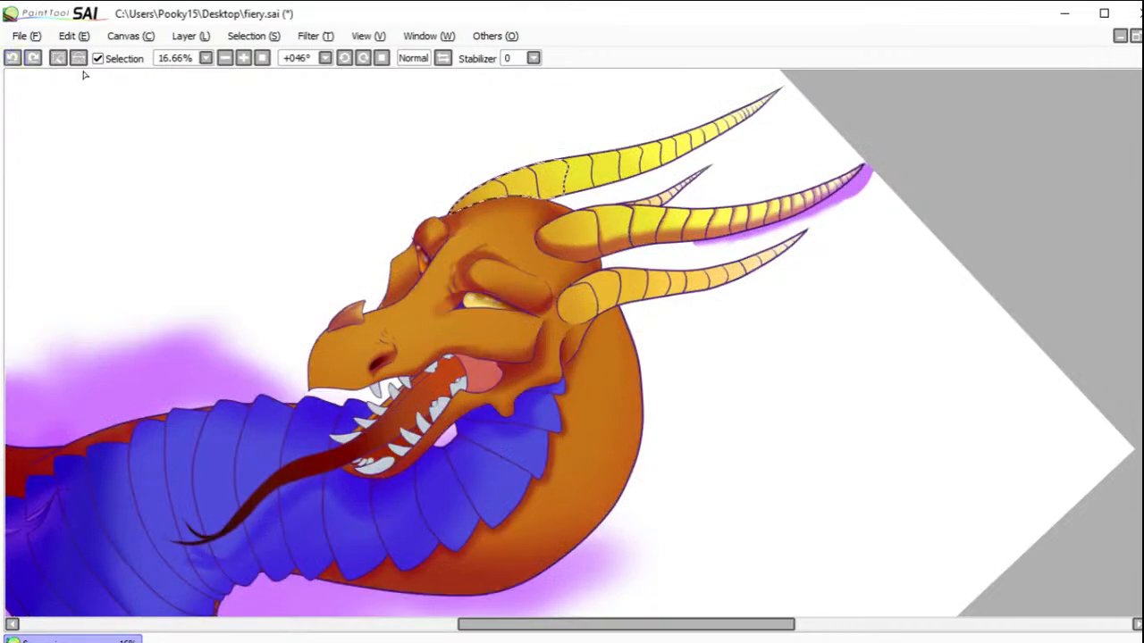
Step: Select all segments of the uppermost horn from its base to its tip
left_click_drag(581, 176, 683, 154)
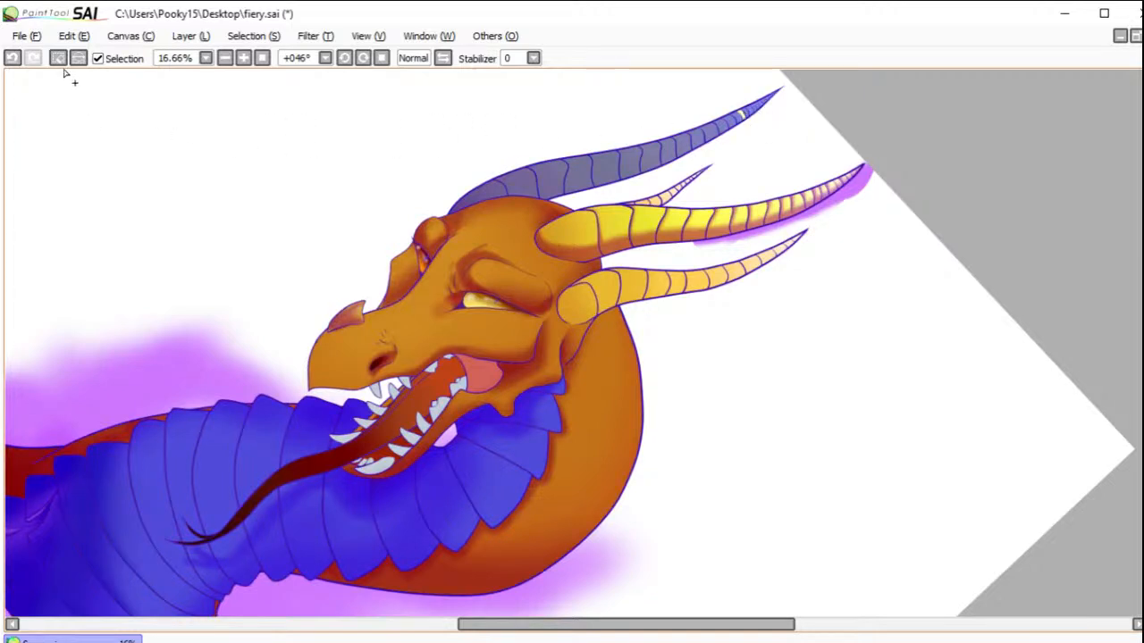
left_click(12, 58)
left_click(12, 58)
left_click(32, 59)
key("ctrl+z")
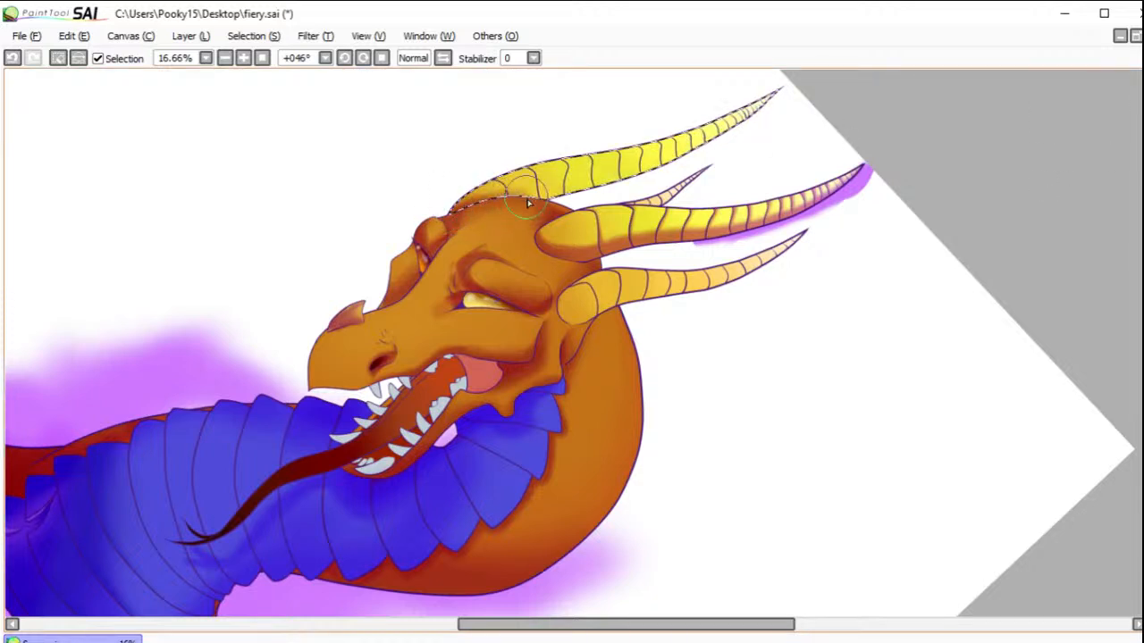
Step: Shade the uppermost horn's underside along its full length, darken its base segments and clear the selection
mouse_move(543, 204)
left_mouse_down()
mouse_move(522, 206)
mouse_move(774, 119)
left_mouse_up()
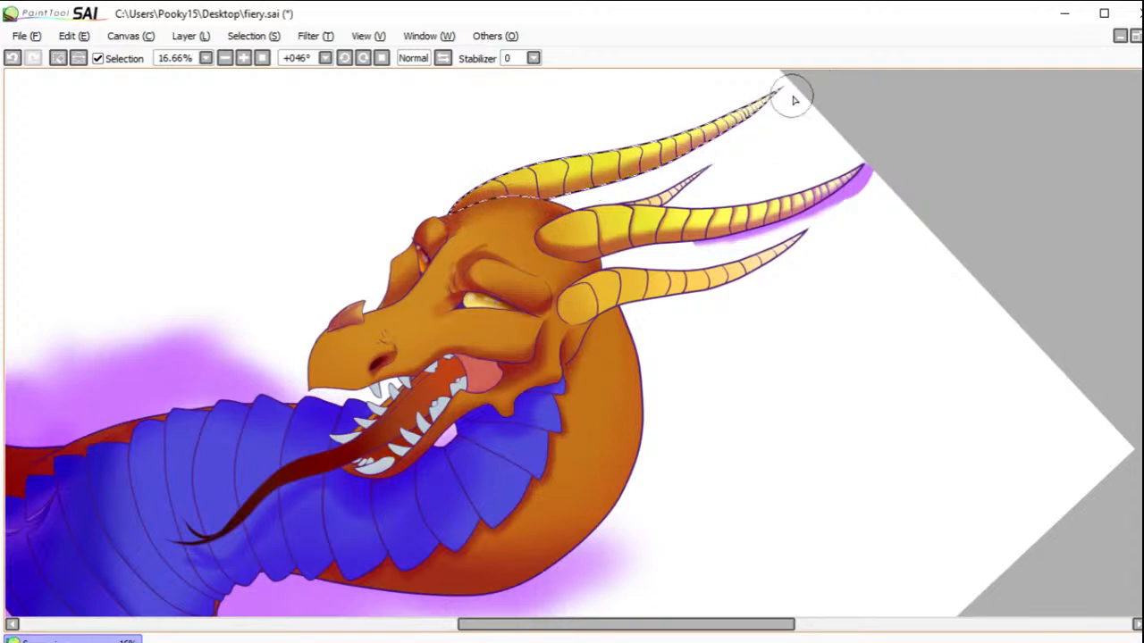
mouse_move(442, 206)
left_mouse_down()
mouse_move(524, 145)
mouse_move(664, 116)
mouse_move(536, 157)
left_mouse_up()
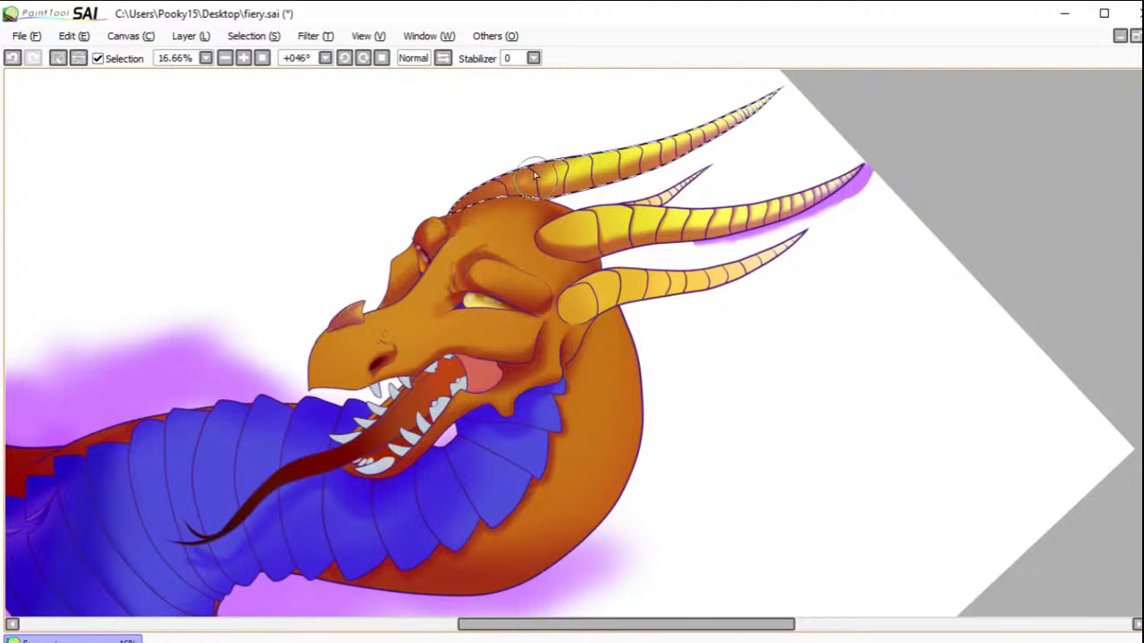
left_click_drag(518, 171, 706, 111)
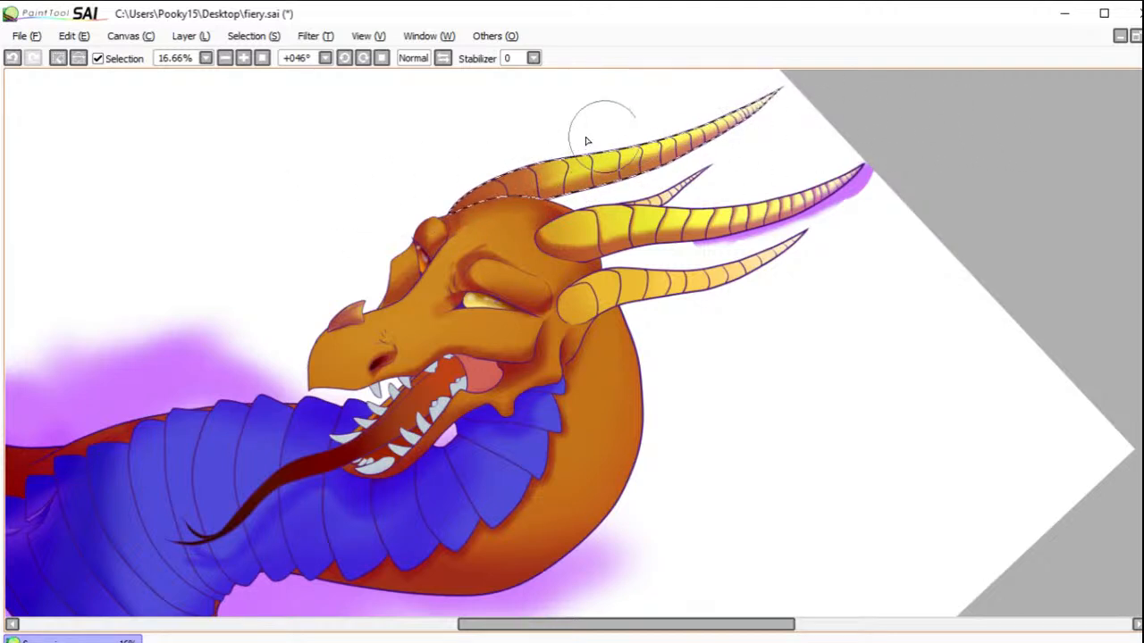
left_click(59, 59)
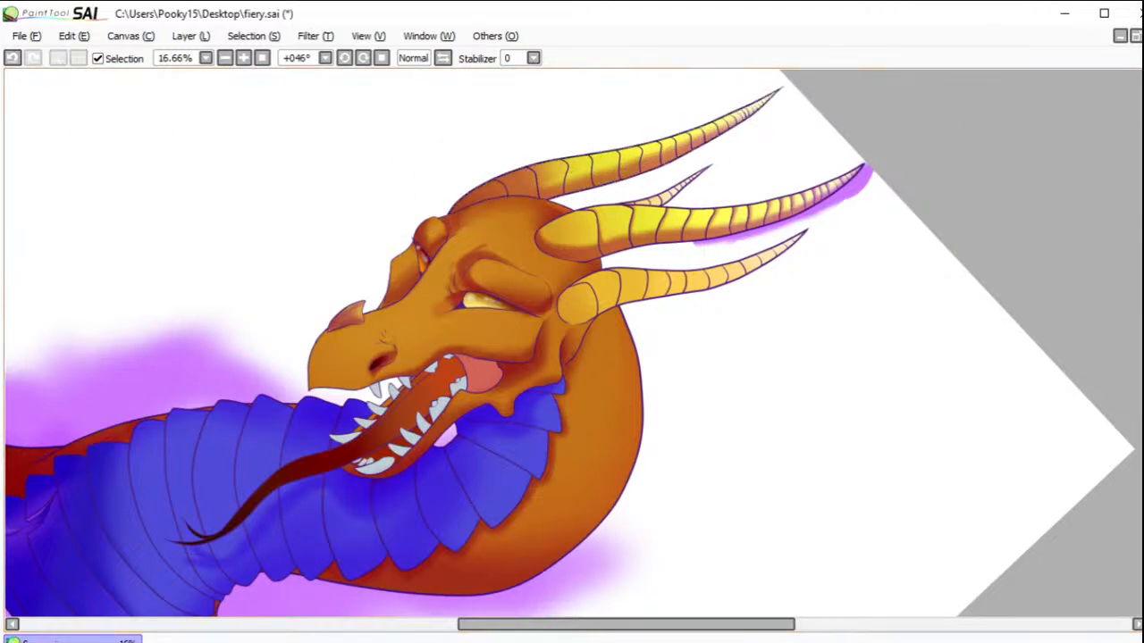
Step: Select every segment of the large central horn out to its tip, excluding the head and neck from the selection
left_click(583, 234)
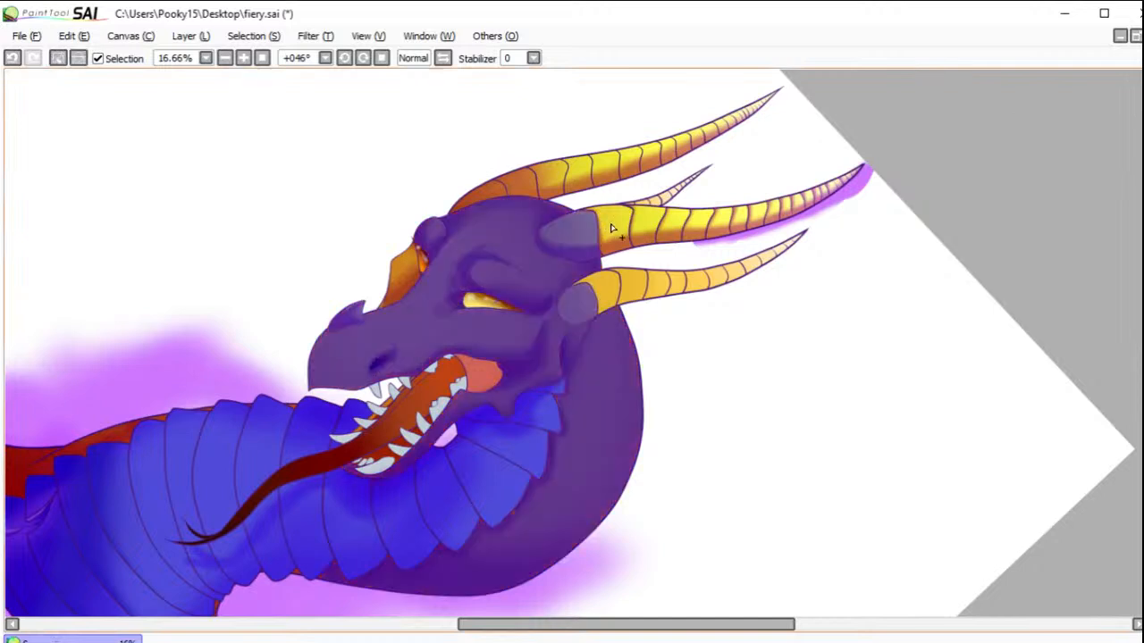
left_click(611, 227)
left_click(645, 229)
left_click(680, 224)
left_click(701, 223)
left_click(723, 220)
left_click(743, 217)
left_click(758, 215)
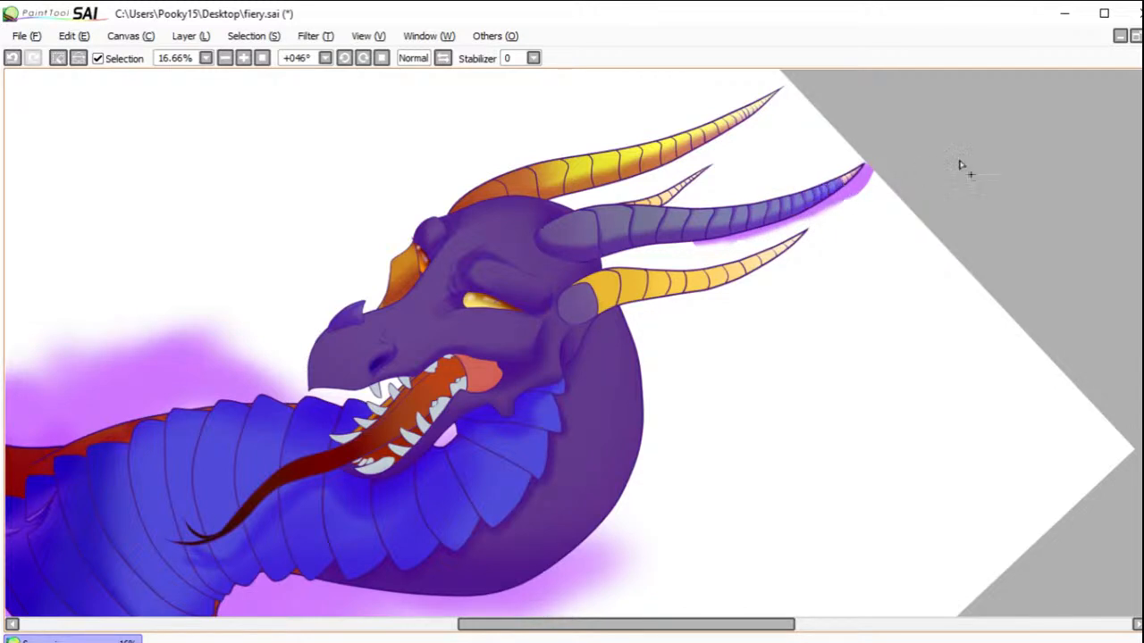
left_click_drag(820, 188, 881, 168)
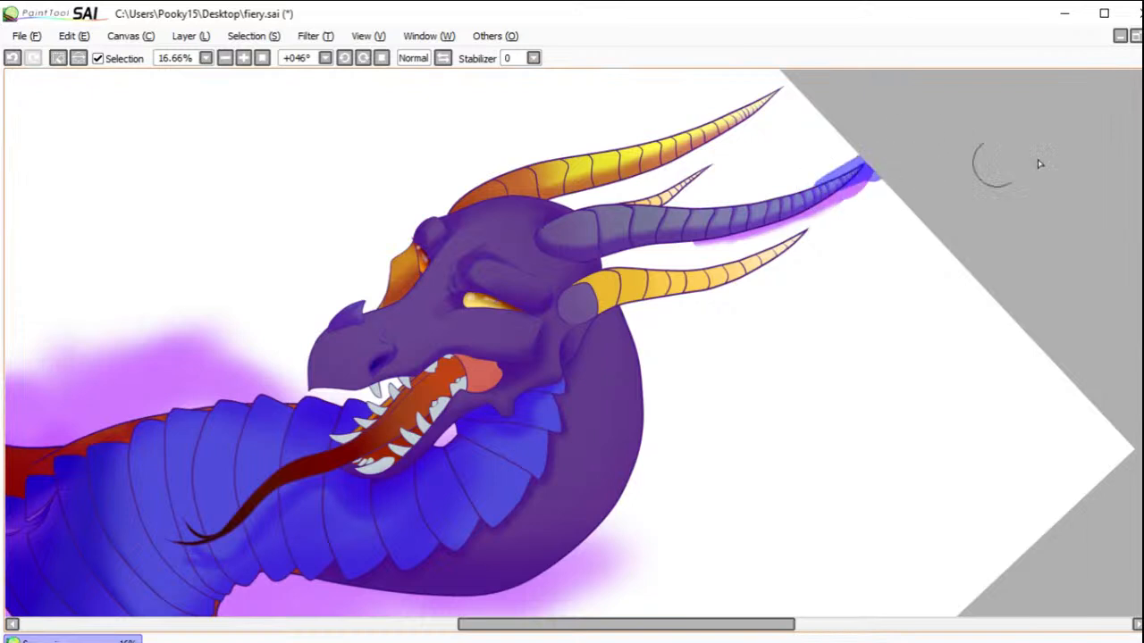
key("b")
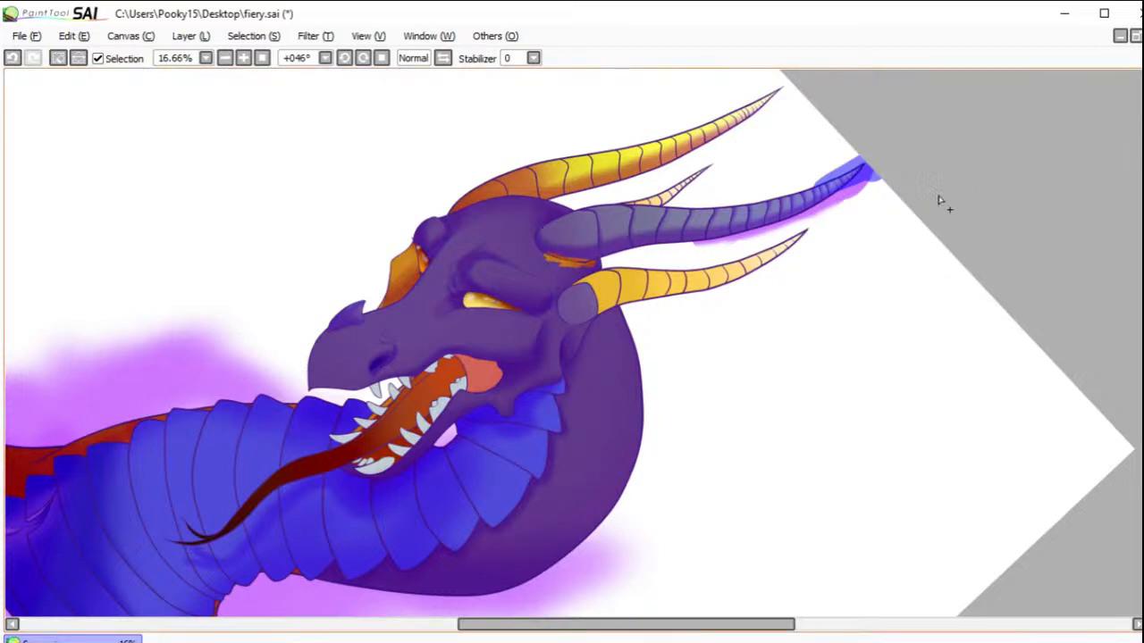
left_click(541, 284)
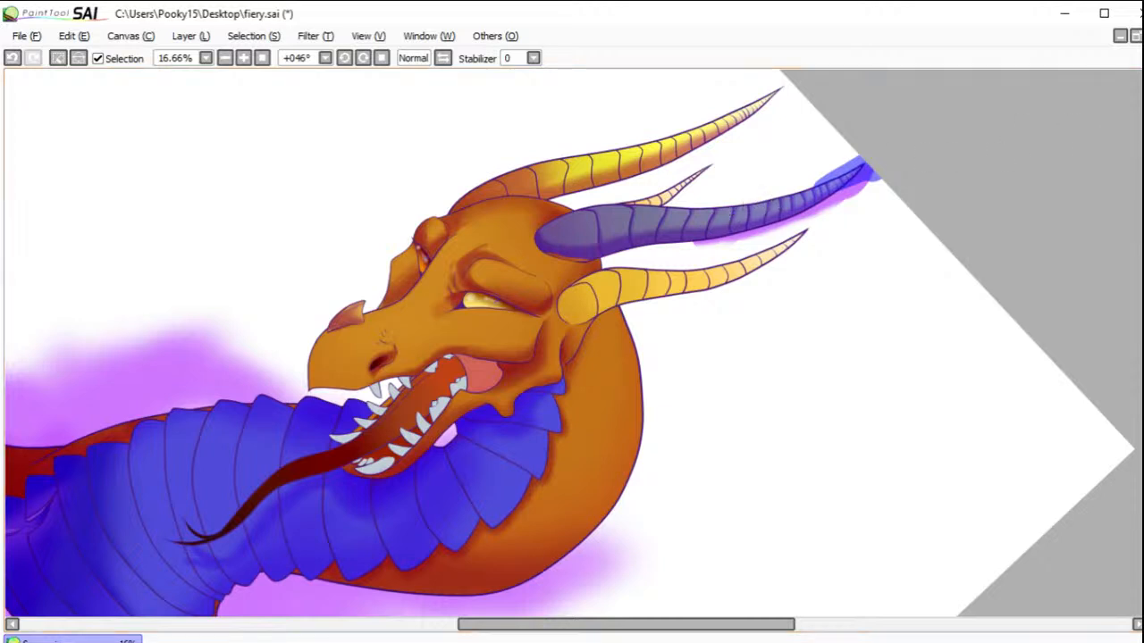
Step: Shade the large central horn's base and upper edge, undo a stray stroke, and clear the selection
key("b")
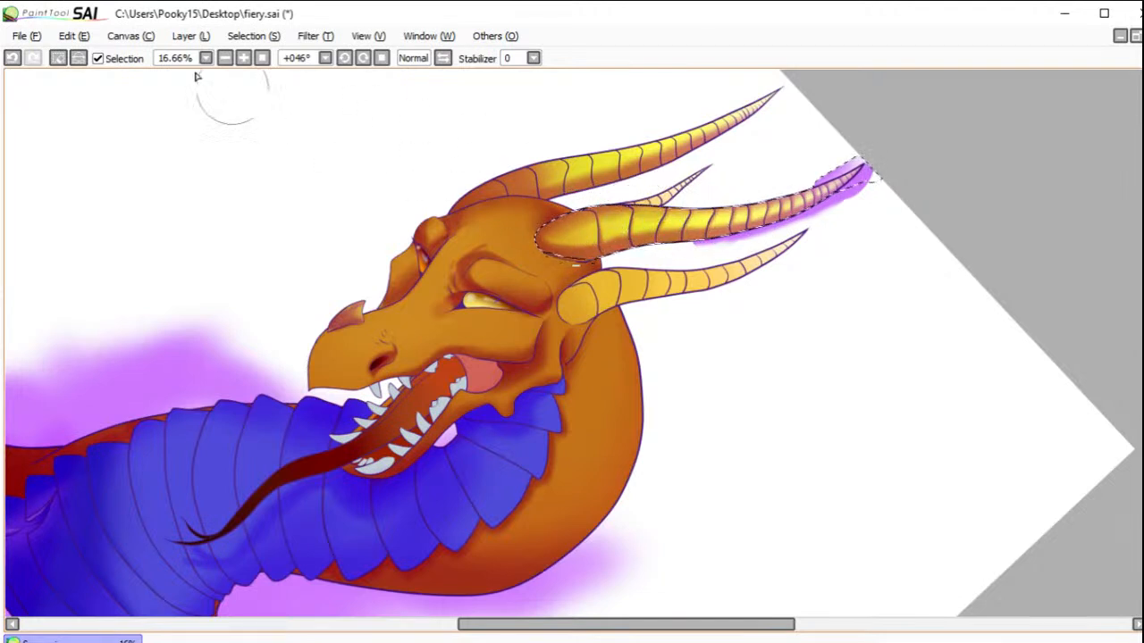
left_click(12, 59)
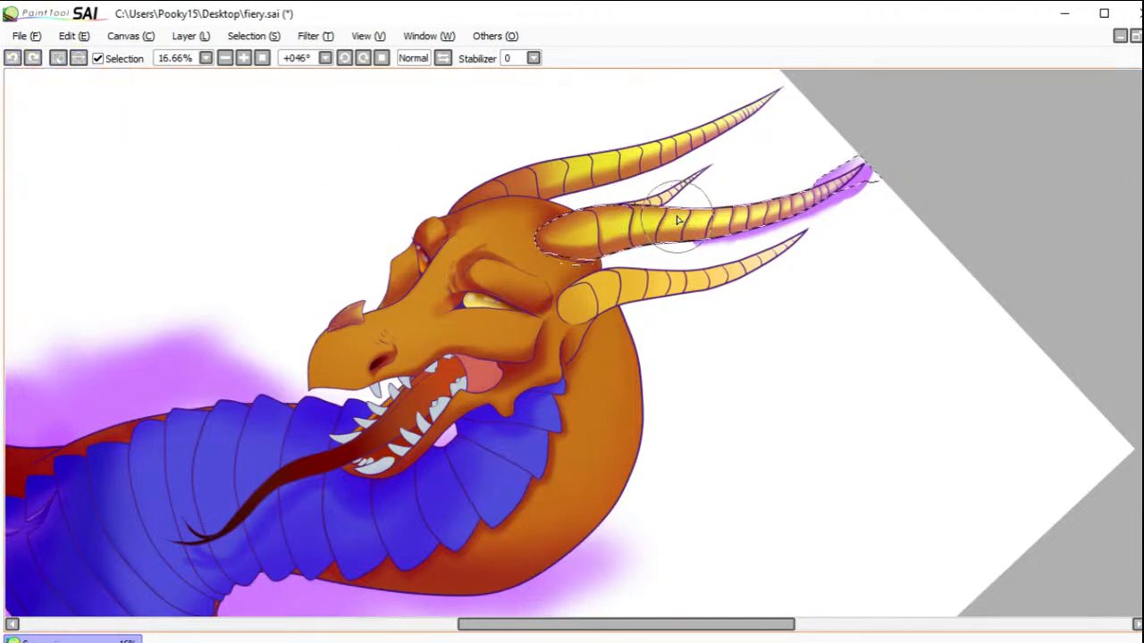
mouse_move(647, 216)
left_mouse_down()
mouse_move(580, 234)
mouse_move(783, 207)
mouse_move(571, 282)
mouse_move(547, 242)
mouse_move(590, 251)
mouse_move(572, 253)
mouse_move(592, 240)
mouse_move(563, 240)
mouse_move(739, 224)
left_mouse_up()
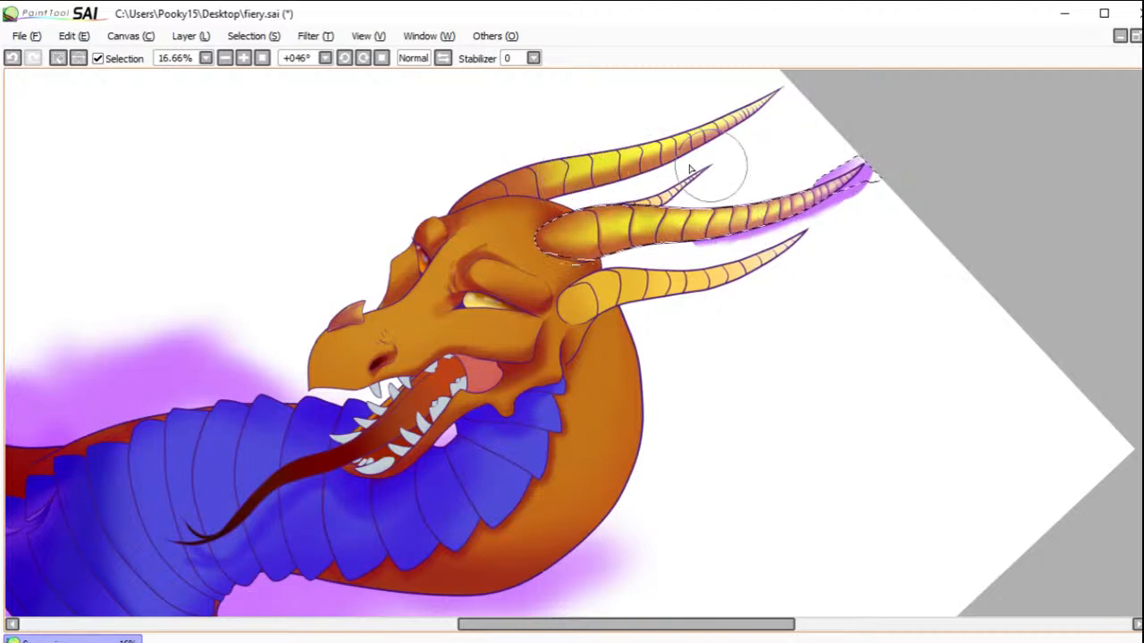
left_click(58, 58)
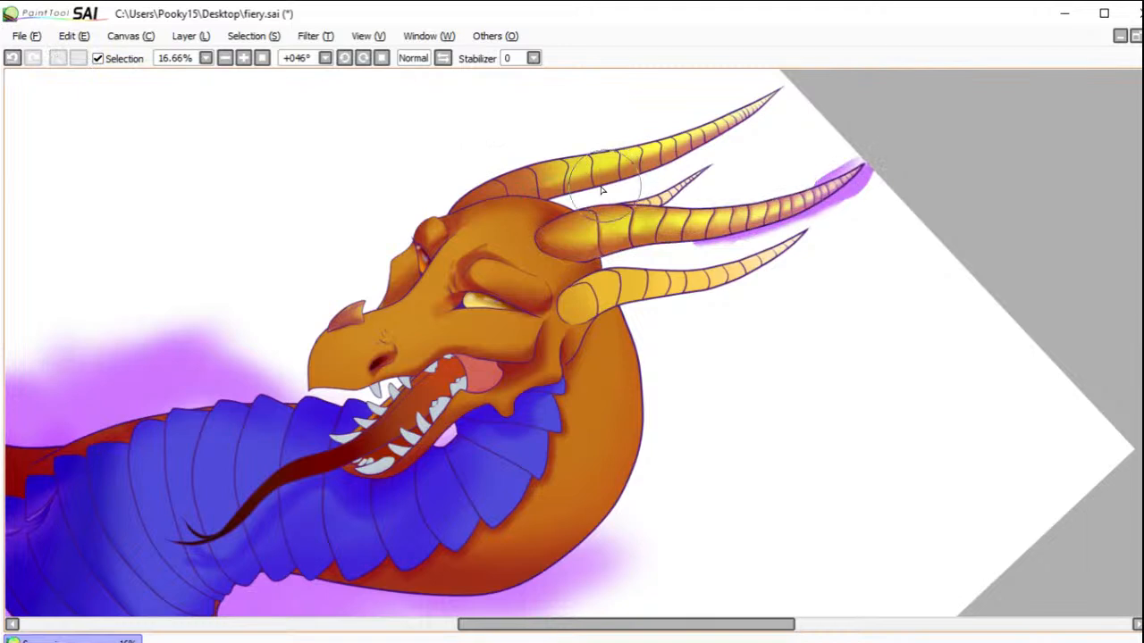
Step: Shade along the uppermost horn's top edge, select the segment near its base for shading and clear the selection
mouse_move(577, 183)
left_mouse_down()
mouse_move(653, 143)
mouse_move(635, 136)
mouse_move(653, 143)
mouse_move(650, 162)
mouse_move(702, 137)
left_mouse_up()
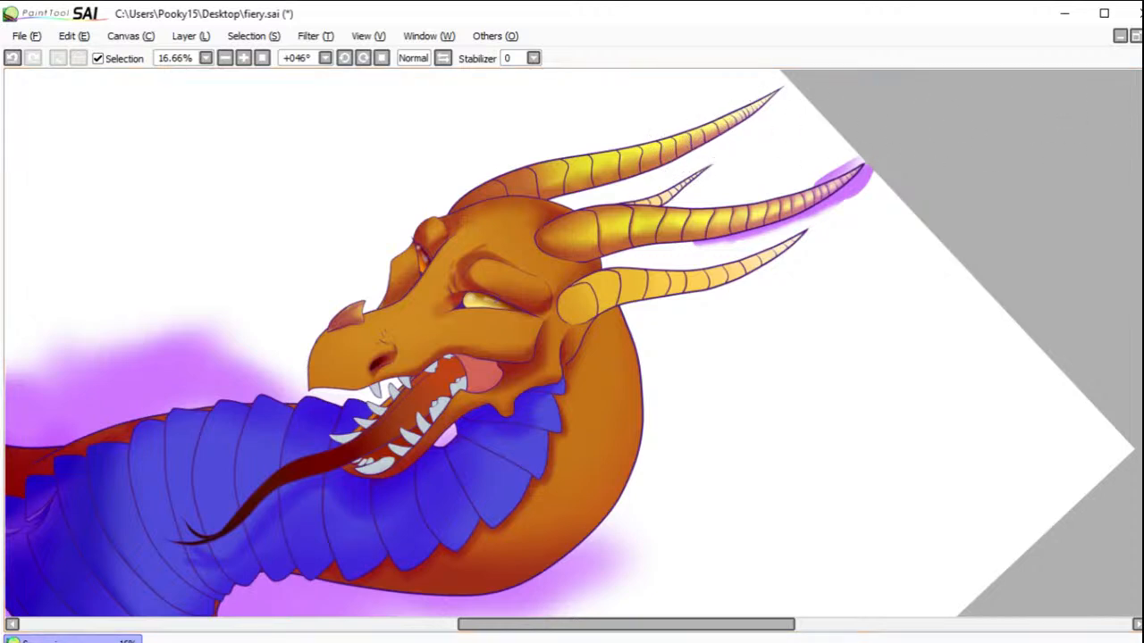
mouse_move(536, 142)
left_mouse_down()
mouse_move(600, 128)
mouse_move(626, 140)
mouse_move(572, 130)
mouse_move(656, 137)
mouse_move(684, 109)
mouse_move(730, 114)
mouse_move(767, 89)
left_mouse_up()
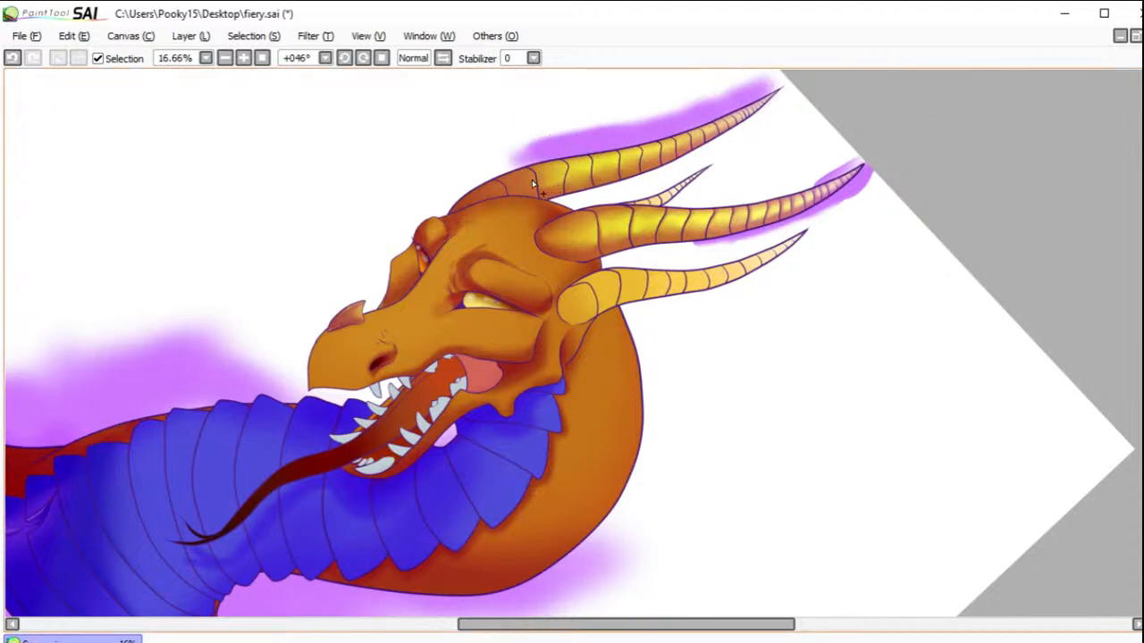
left_click_drag(522, 181, 534, 191)
key("ctrl+z")
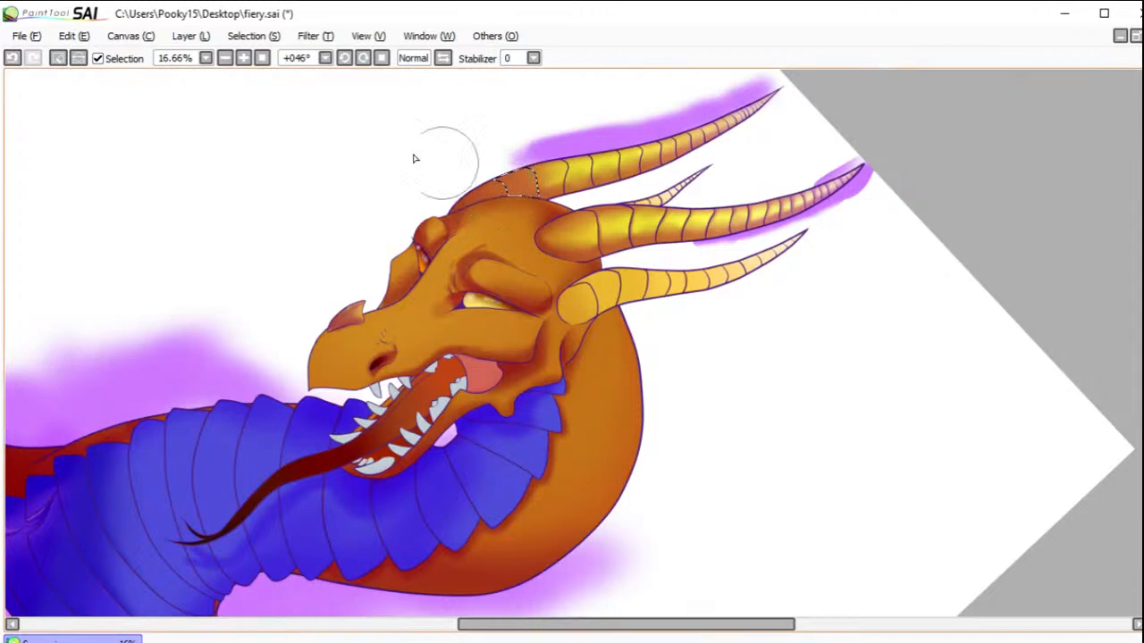
left_click(58, 59)
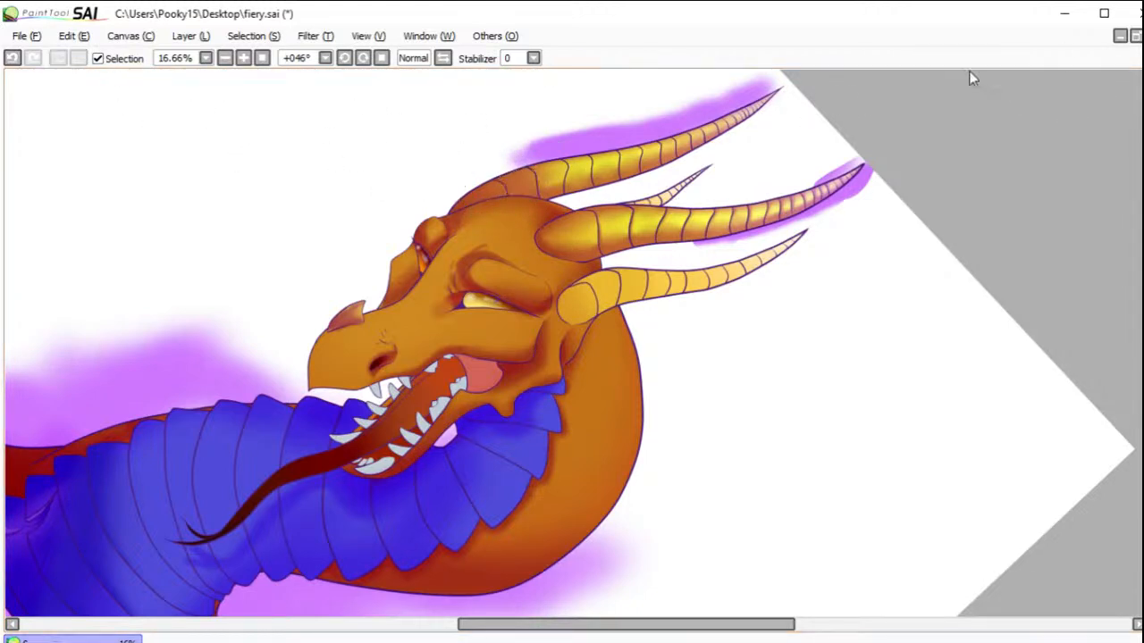
Step: Select alternate segments along the uppermost horn, shade their edges, undoing an overly dark stroke, and clear the selection
left_click(541, 182)
left_click(607, 167)
left_click(653, 157)
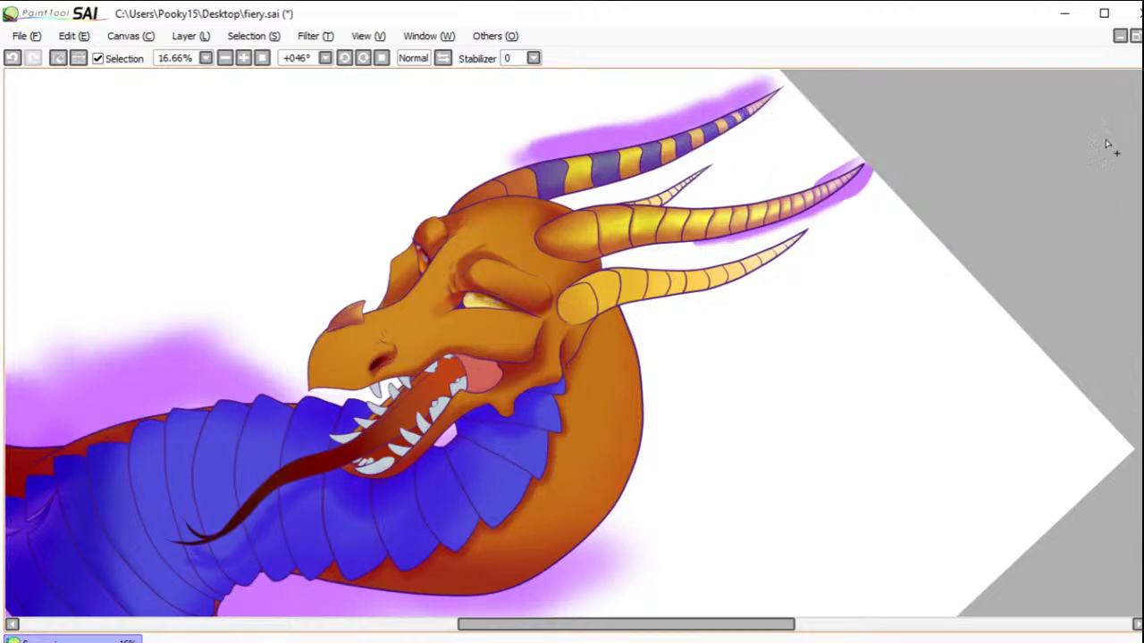
key("b")
mouse_move(525, 185)
left_mouse_down()
mouse_move(524, 150)
mouse_move(514, 159)
mouse_move(547, 143)
mouse_move(571, 168)
mouse_move(577, 147)
mouse_move(590, 174)
mouse_move(571, 192)
mouse_move(640, 163)
mouse_move(616, 153)
mouse_move(692, 139)
mouse_move(688, 148)
mouse_move(527, 111)
left_mouse_up()
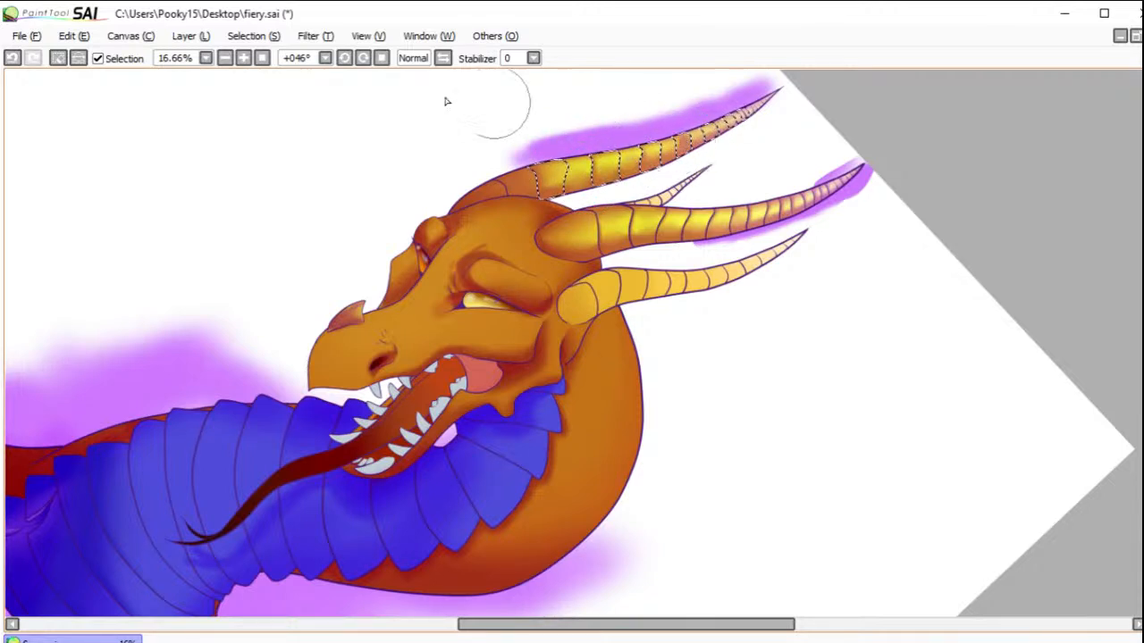
left_click(12, 57)
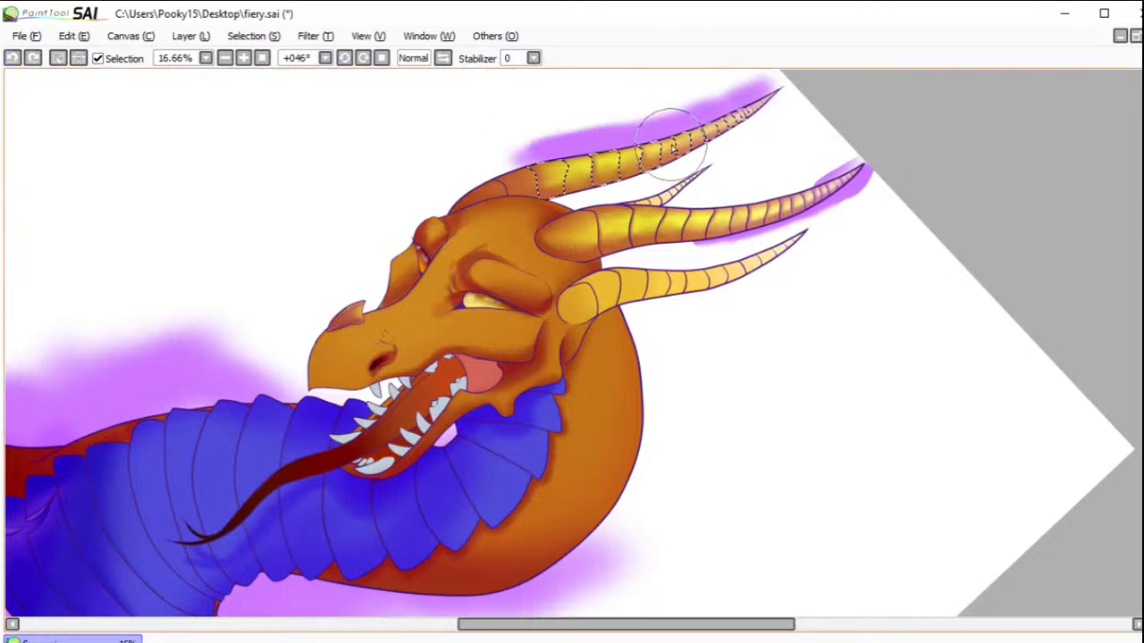
mouse_move(715, 136)
left_mouse_down()
mouse_move(700, 141)
mouse_move(727, 114)
mouse_move(738, 123)
mouse_move(741, 102)
left_mouse_up()
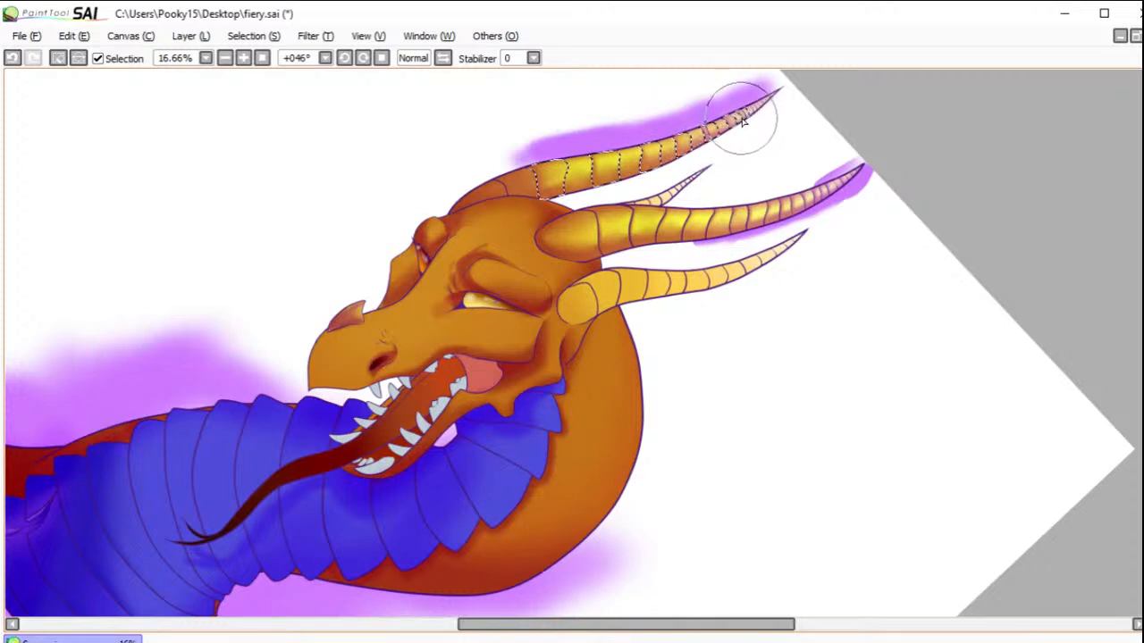
left_click(58, 58)
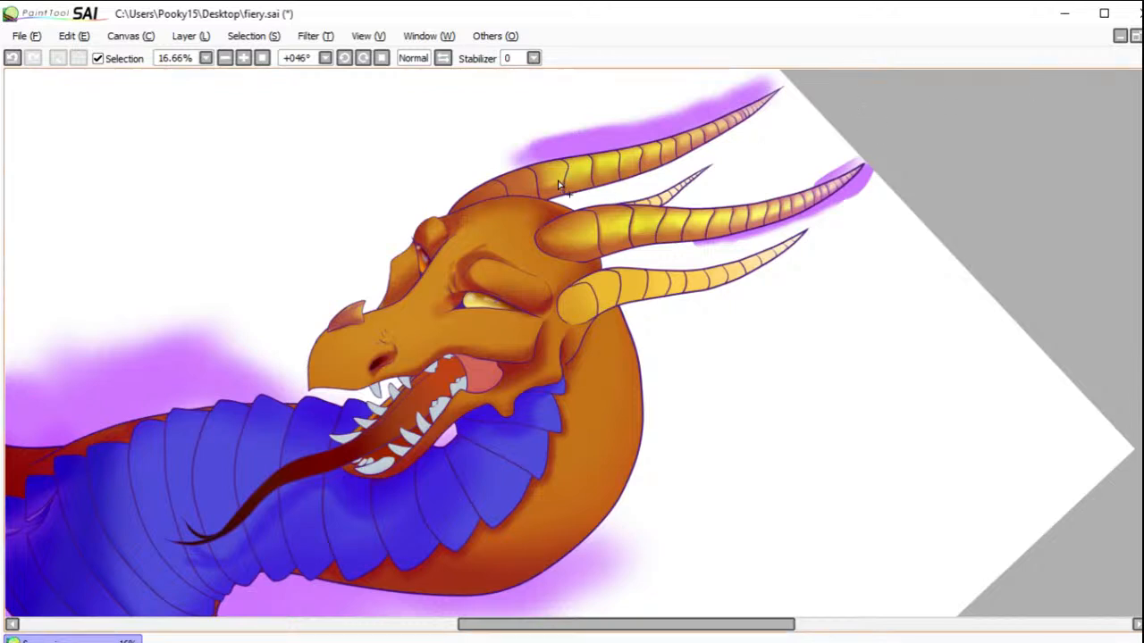
Step: Select the skipped segments of the uppermost horn, shade their edges, clear the selection and touch up the shading at the tip
left_click(582, 179)
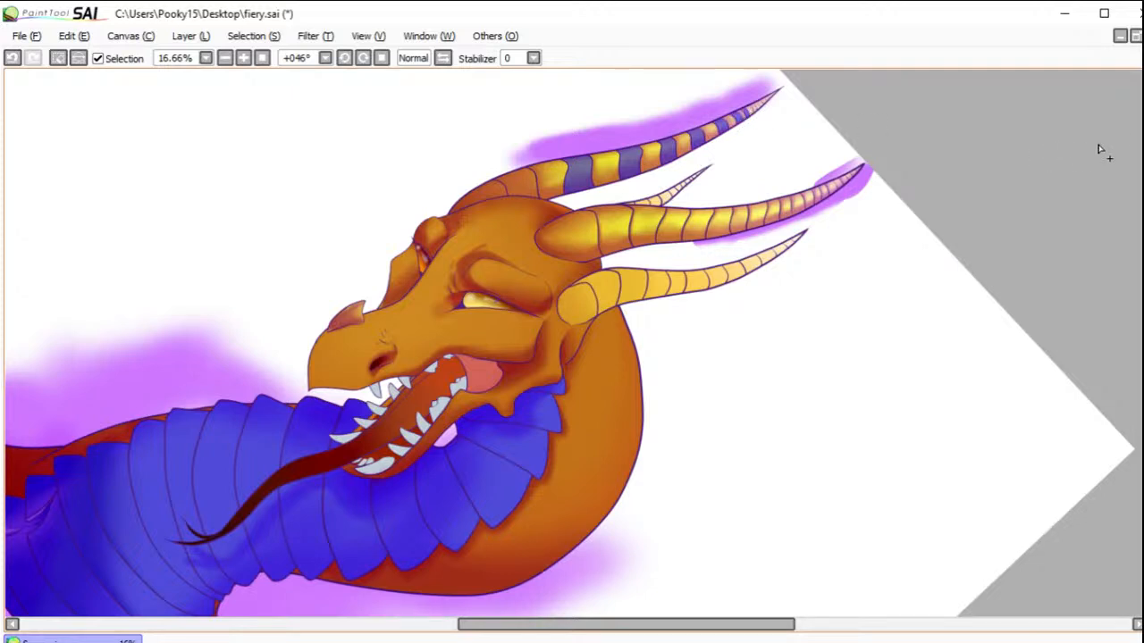
key("b")
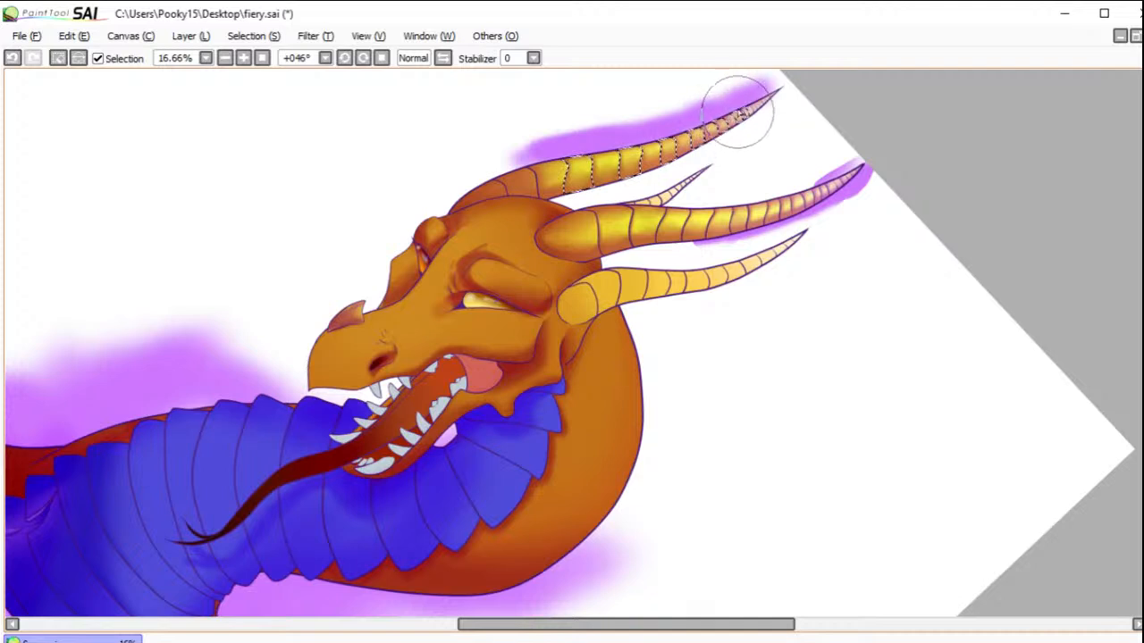
left_click(59, 57)
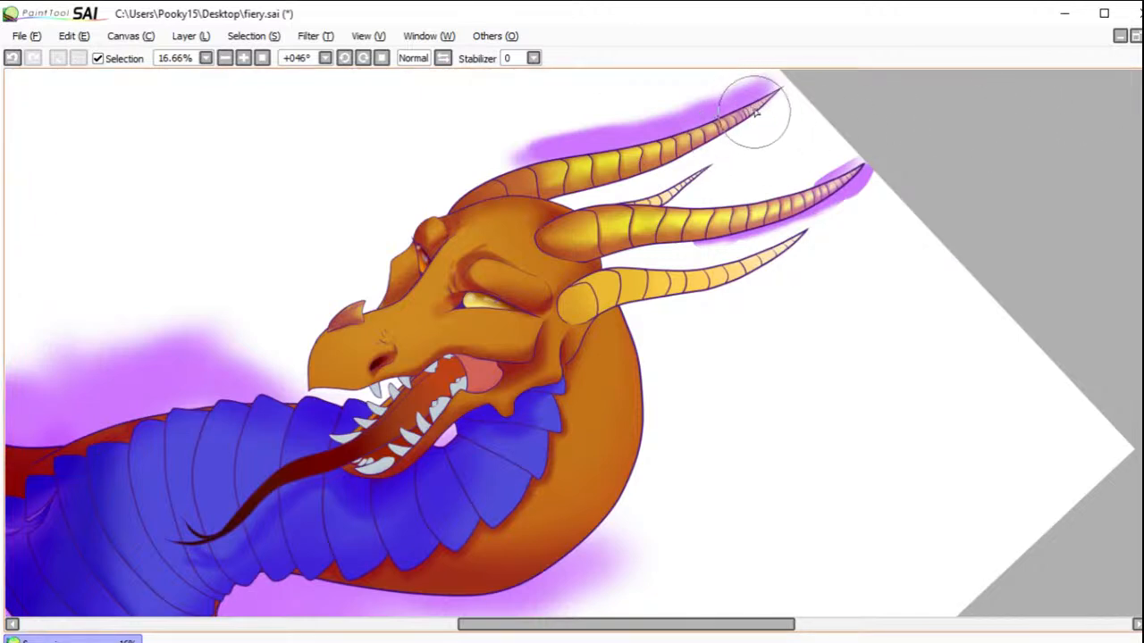
left_click_drag(749, 115, 774, 87)
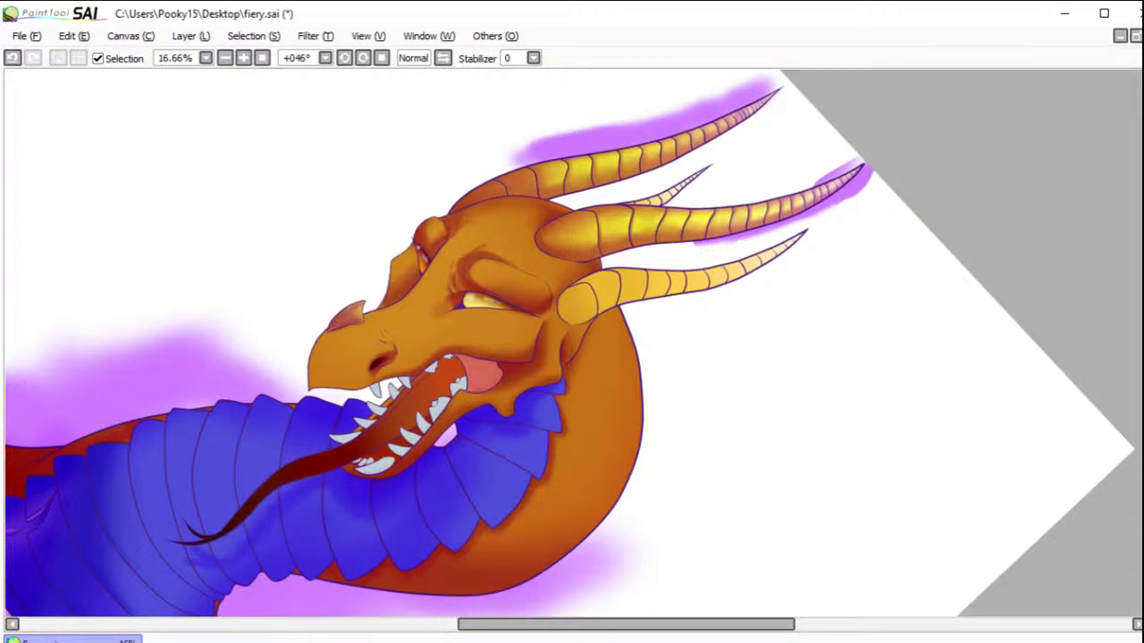
Step: Select all segments of the lowest horn behind the jaw and shade its base and edges
mouse_move(579, 304)
left_mouse_down()
mouse_move(571, 311)
mouse_move(579, 307)
left_mouse_up()
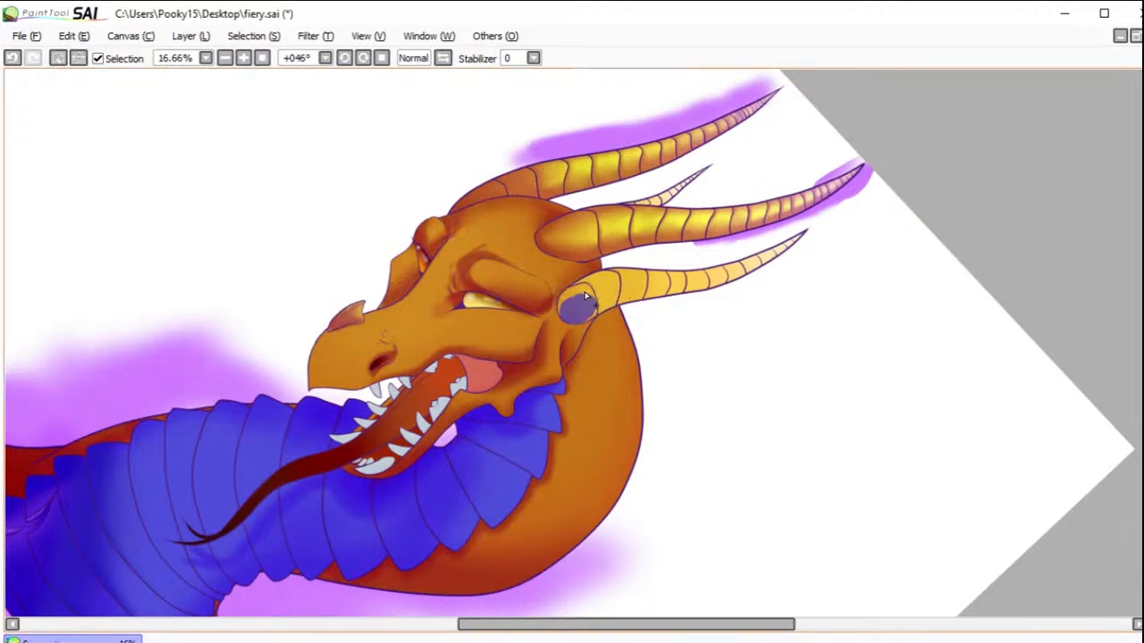
left_click_drag(643, 303, 681, 301)
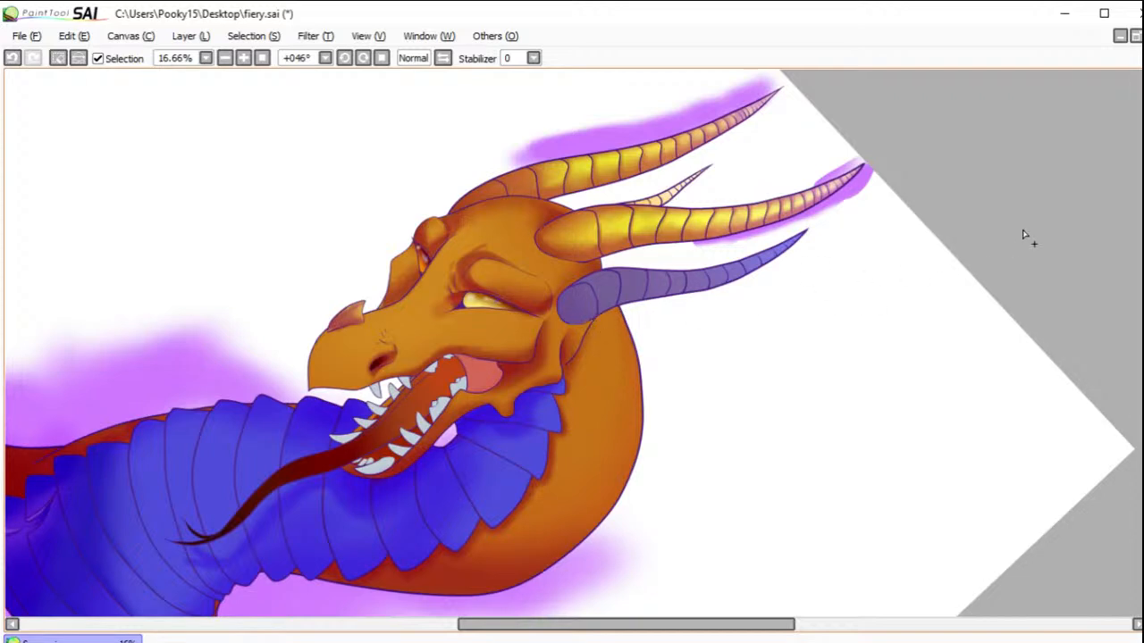
key("b")
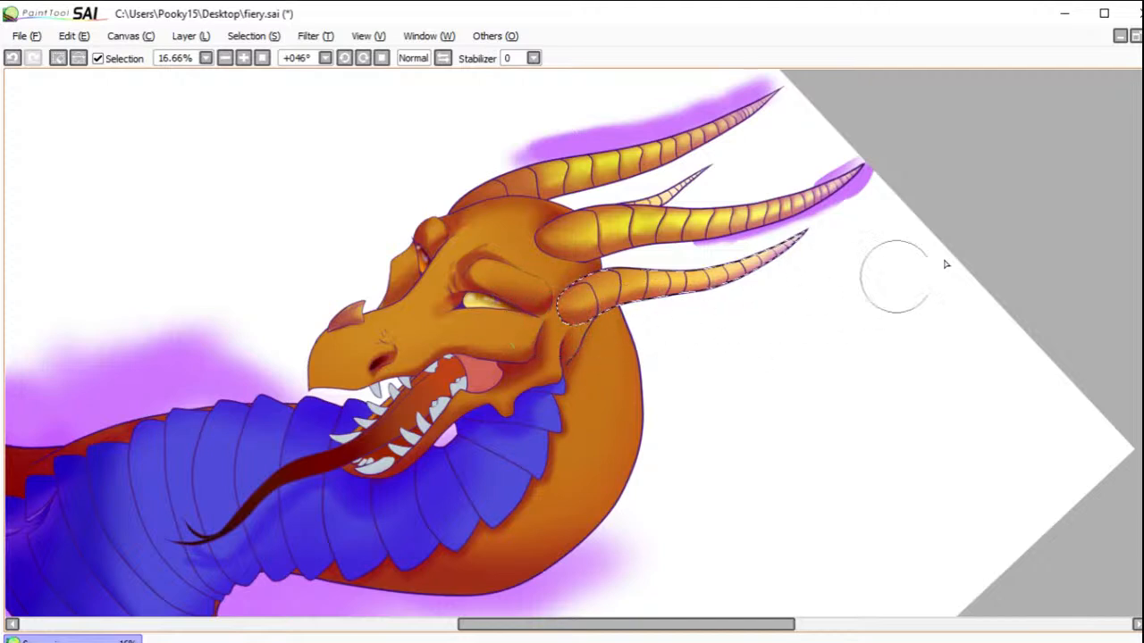
Step: Narrow the selection to alternate segments of the lowest horn, shade their edges and clear the selection
key("w")
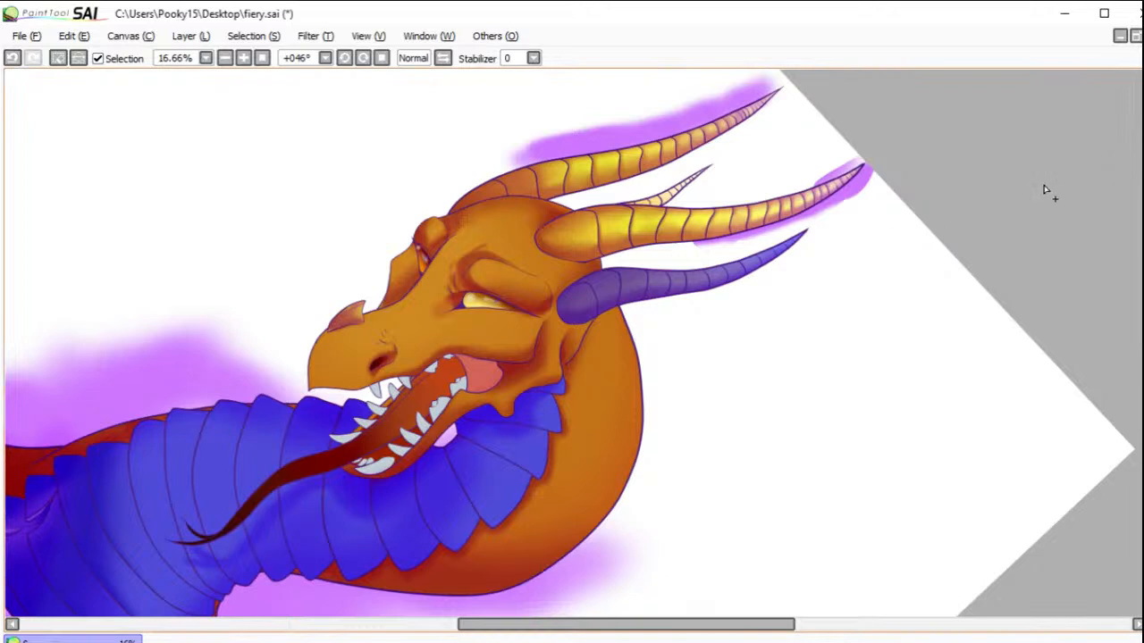
left_click(608, 288)
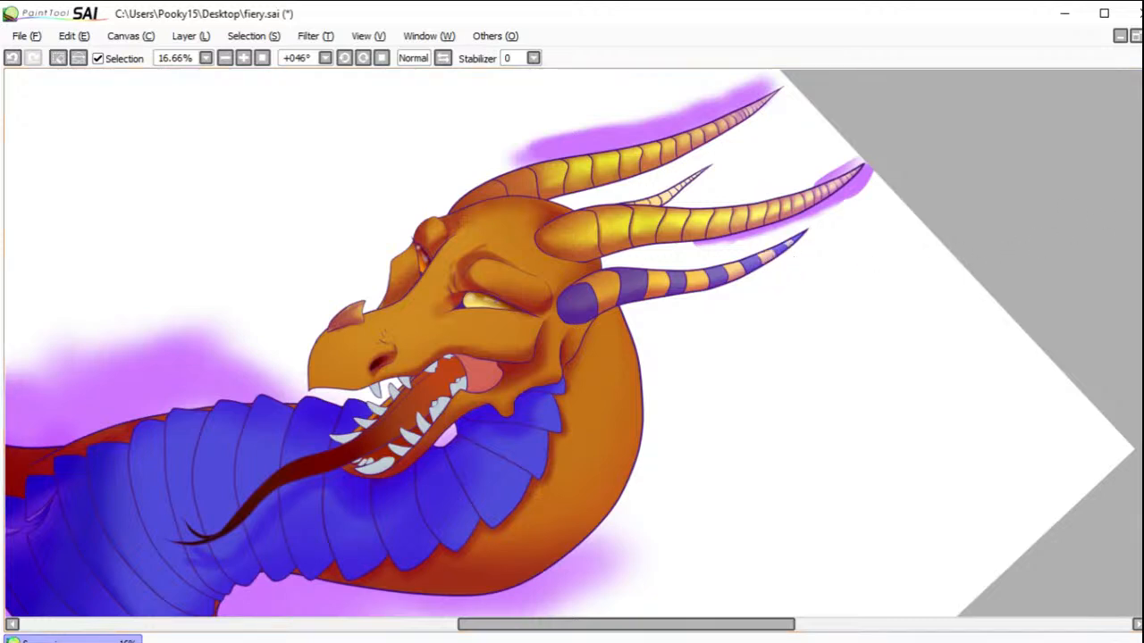
key("b")
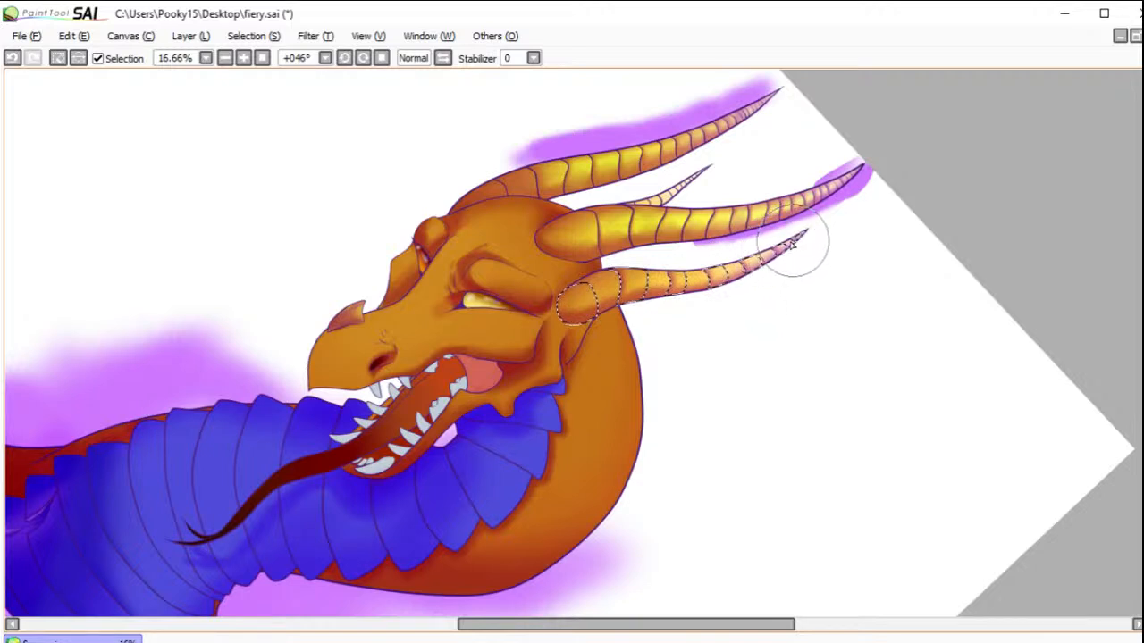
left_click(62, 59)
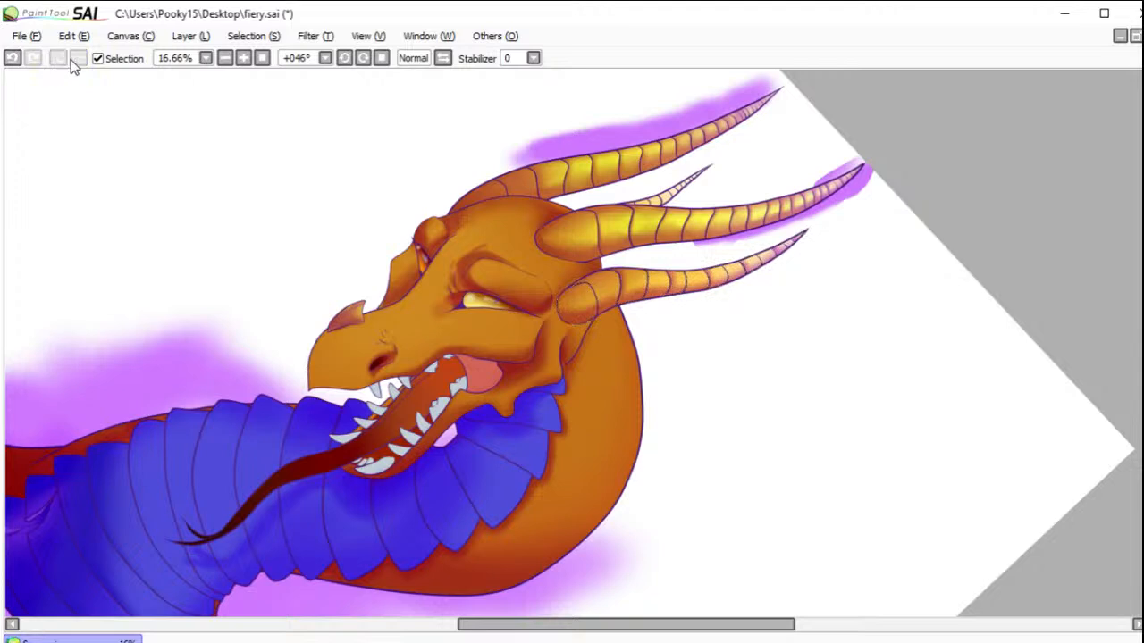
Step: Restore and invert the lowest horn's segment selection, shade the edges of the skipped segments and clear the selection
left_click(12, 58)
key("ctrl+i")
mouse_move(585, 291)
left_mouse_down()
mouse_move(637, 276)
mouse_move(646, 294)
mouse_move(699, 280)
mouse_move(680, 273)
mouse_move(686, 290)
mouse_move(768, 260)
left_mouse_up()
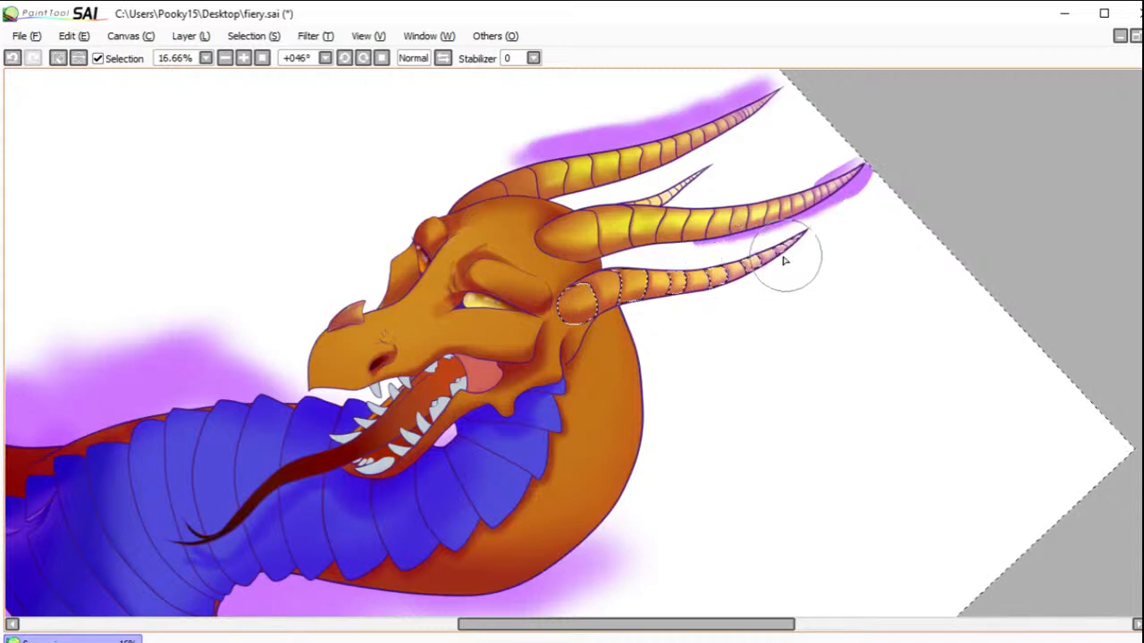
left_click(57, 58)
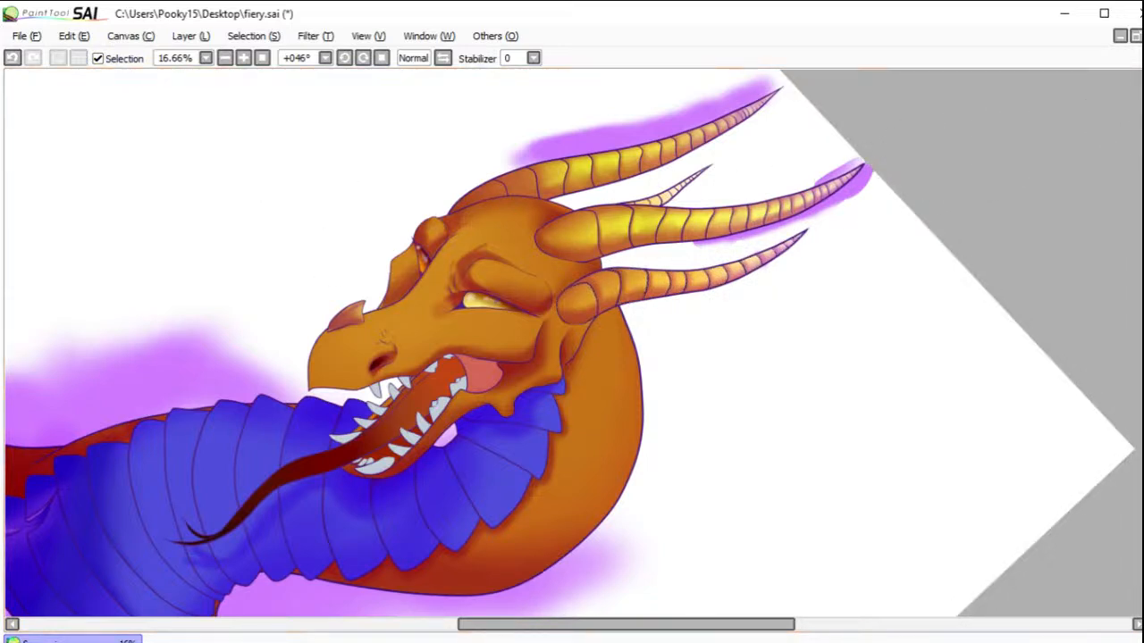
Step: Select the small rear horn including its tip, shade it with dark purple and clear the selection
left_click(634, 206)
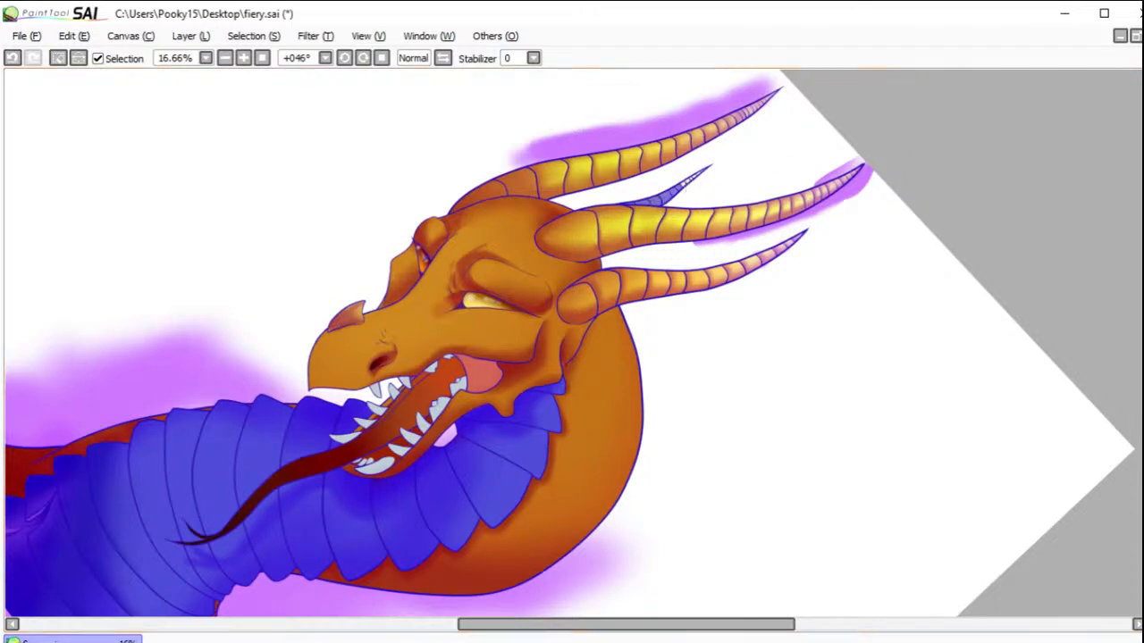
left_click_drag(688, 184, 732, 162)
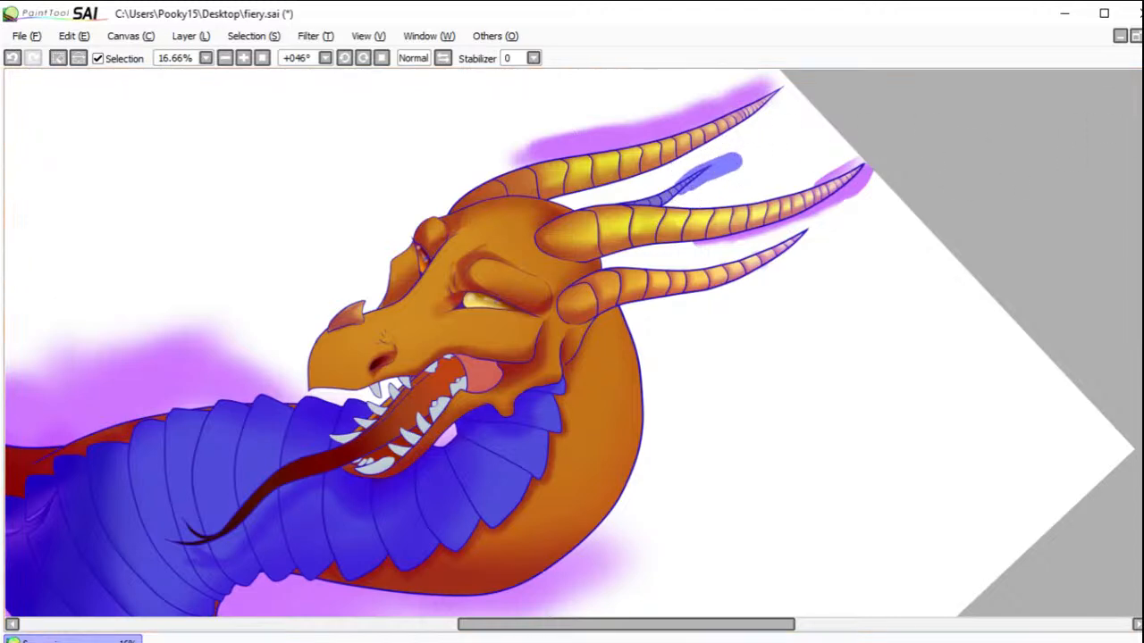
key("b")
mouse_move(622, 209)
left_mouse_down()
mouse_move(703, 176)
mouse_move(622, 220)
mouse_move(652, 208)
mouse_move(617, 212)
left_mouse_up()
left_click(57, 57)
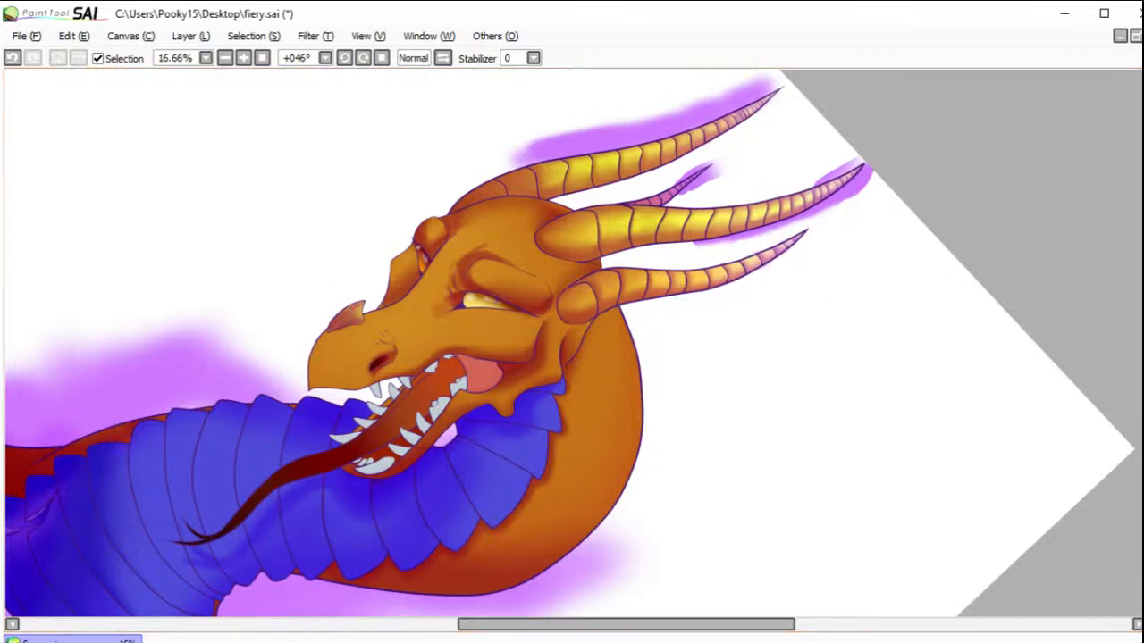
Step: Close the gap below the lowest horn's base, select the upper head, and shade around the cheek and jaw, undoing one stroke
left_click_drag(576, 421, 676, 355)
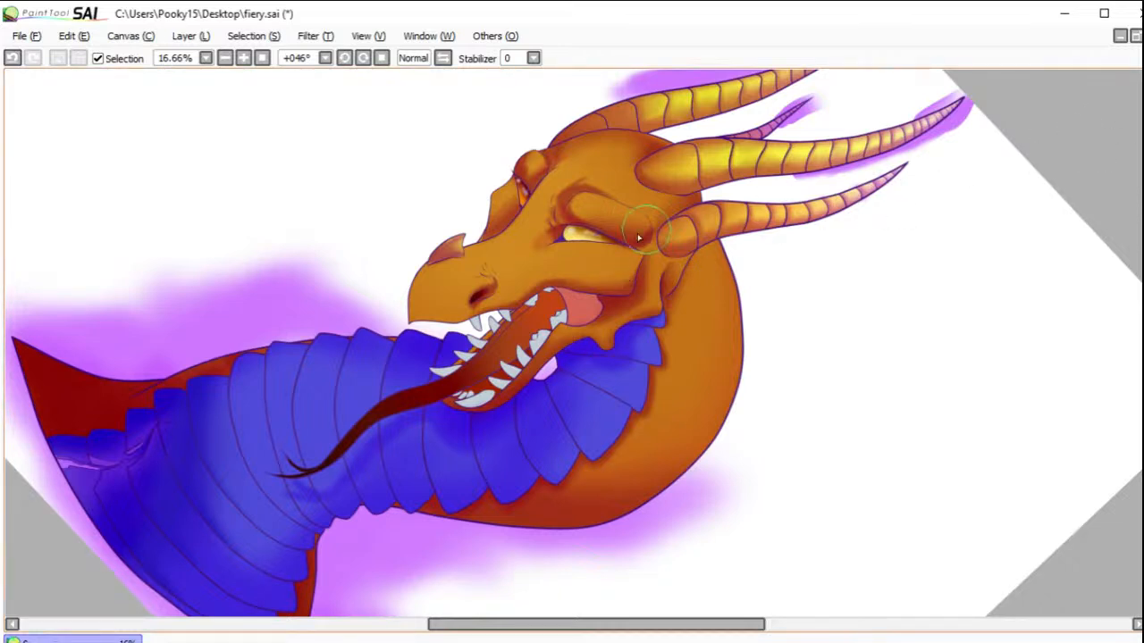
left_click_drag(654, 254, 647, 253)
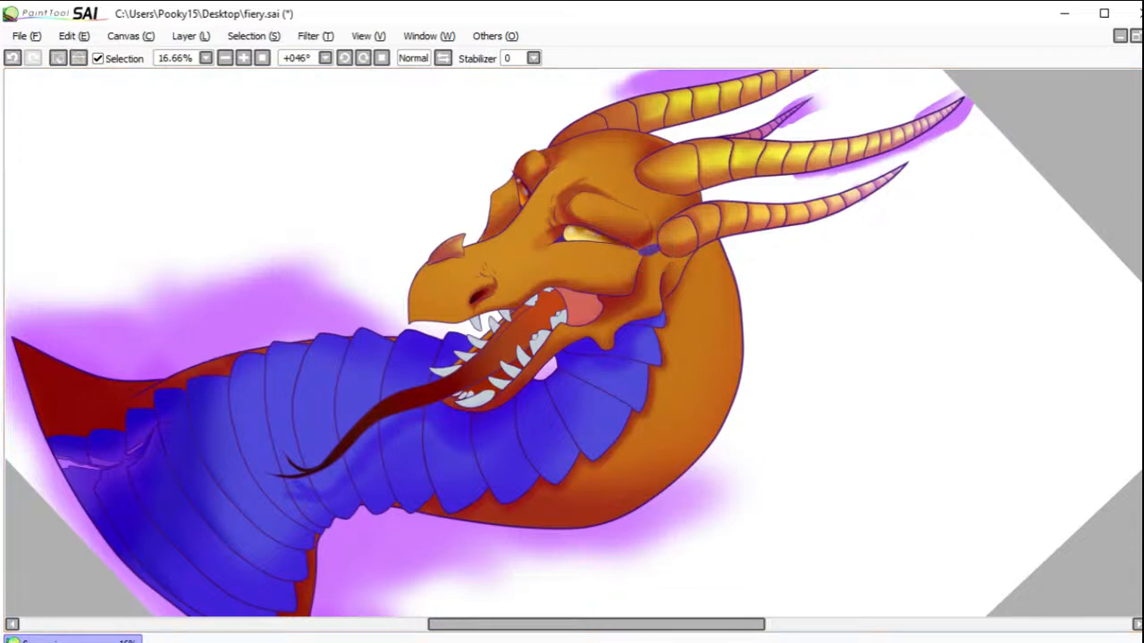
left_click(612, 272)
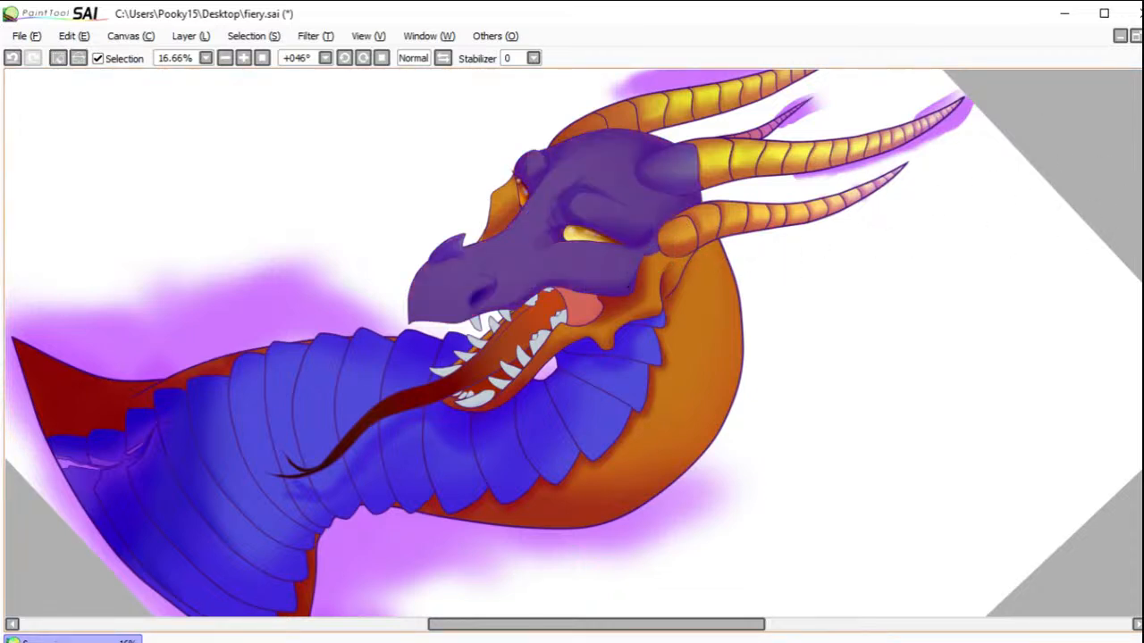
key("b")
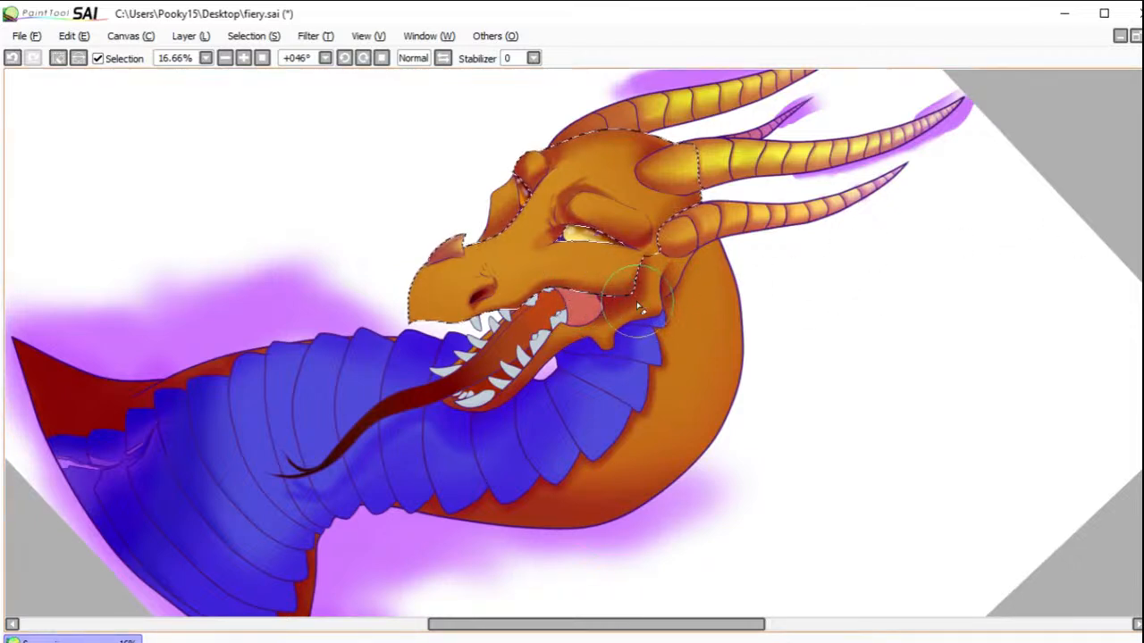
key("ctrl+z")
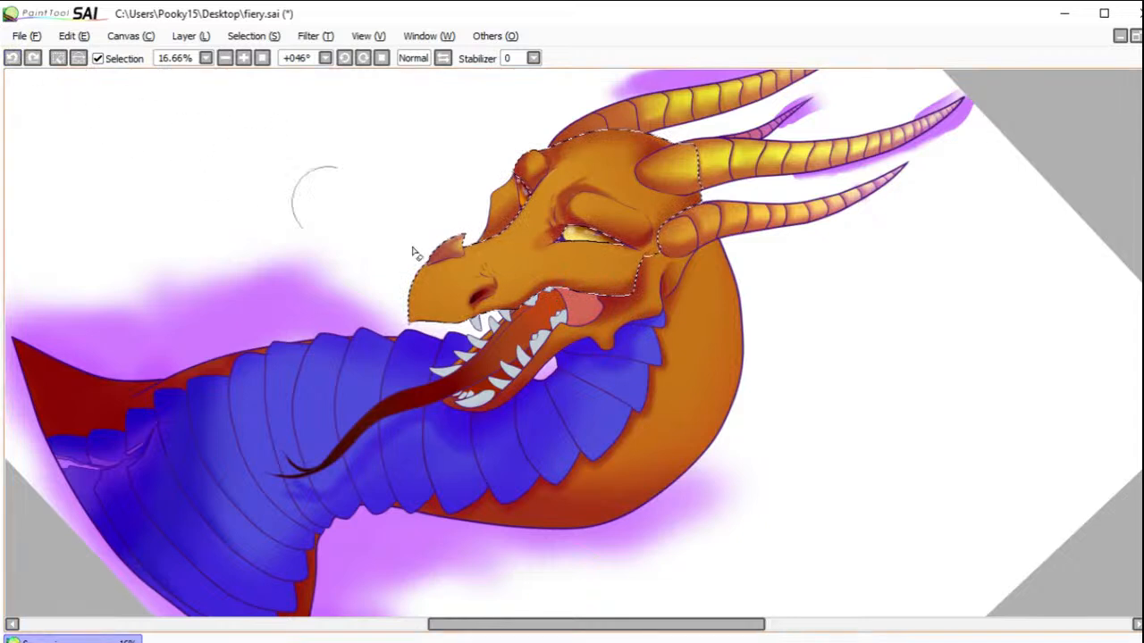
left_click_drag(635, 299, 646, 286)
left_click_drag(589, 317, 574, 302)
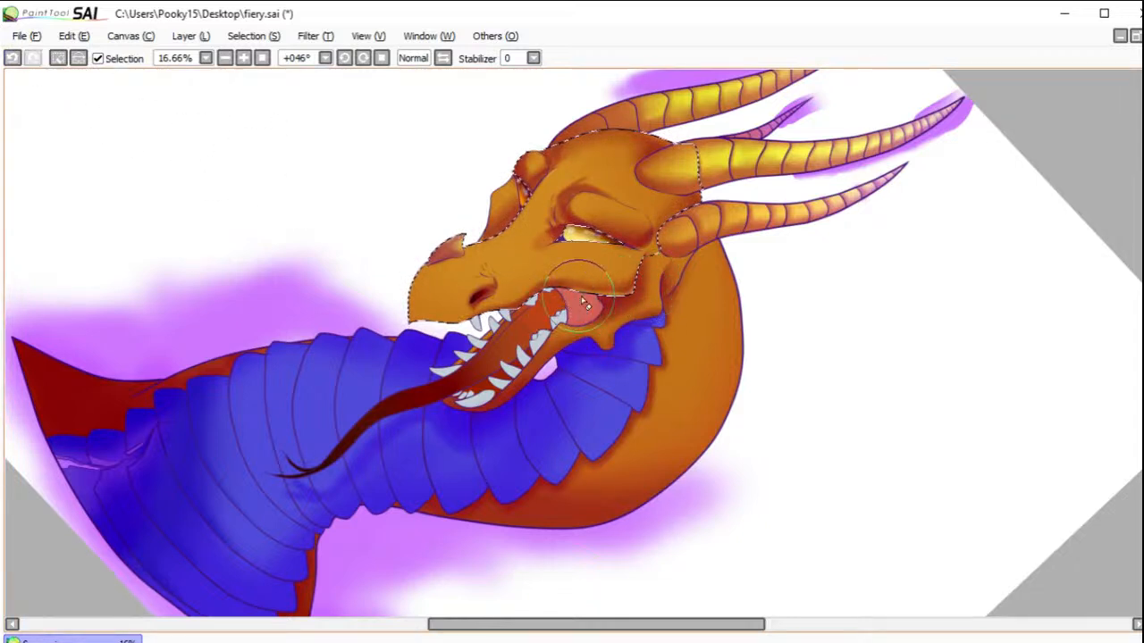
left_click(58, 57)
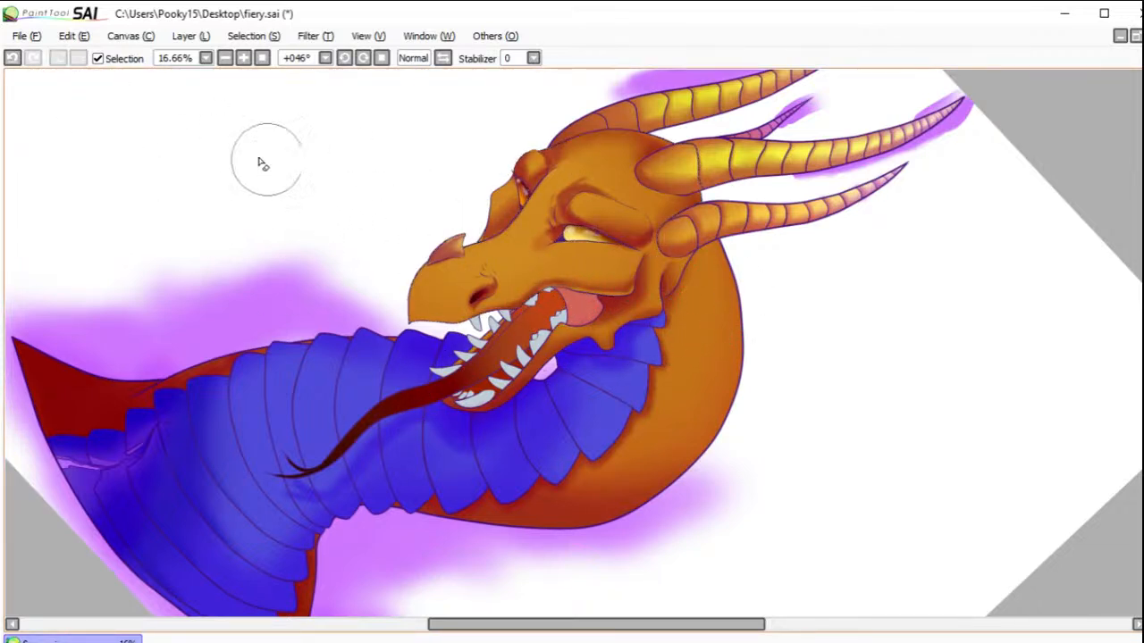
Step: Restore the head selection, hide its outline to touch up the shading beside the mouth corner, and show selection outlines again
left_click(12, 57)
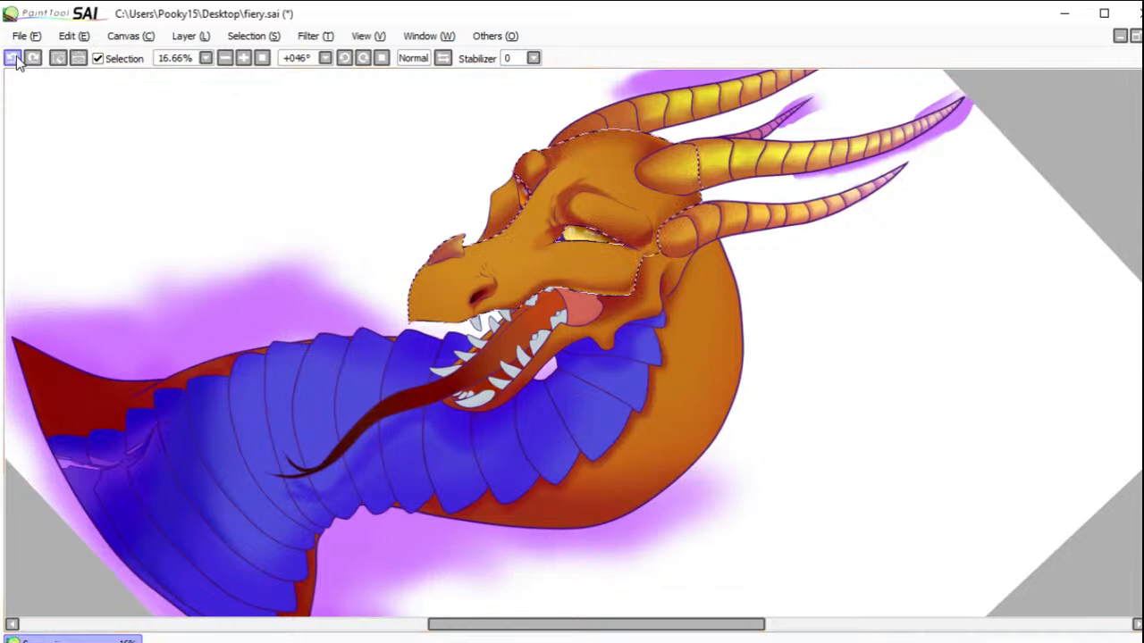
left_click(98, 58)
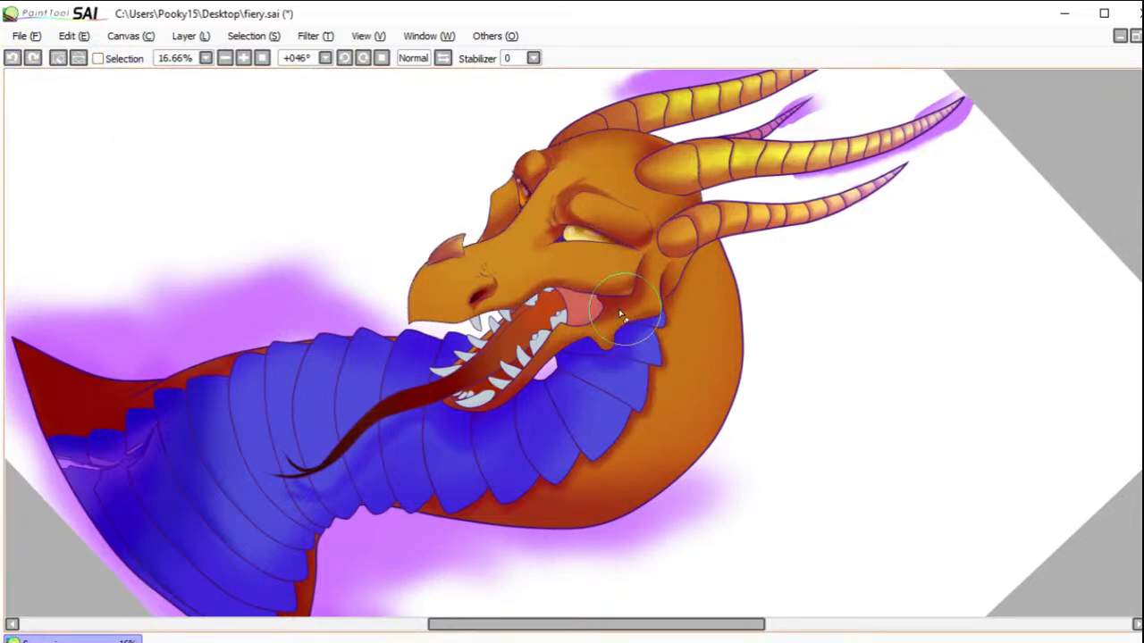
left_click_drag(566, 300, 573, 307)
left_click(98, 58)
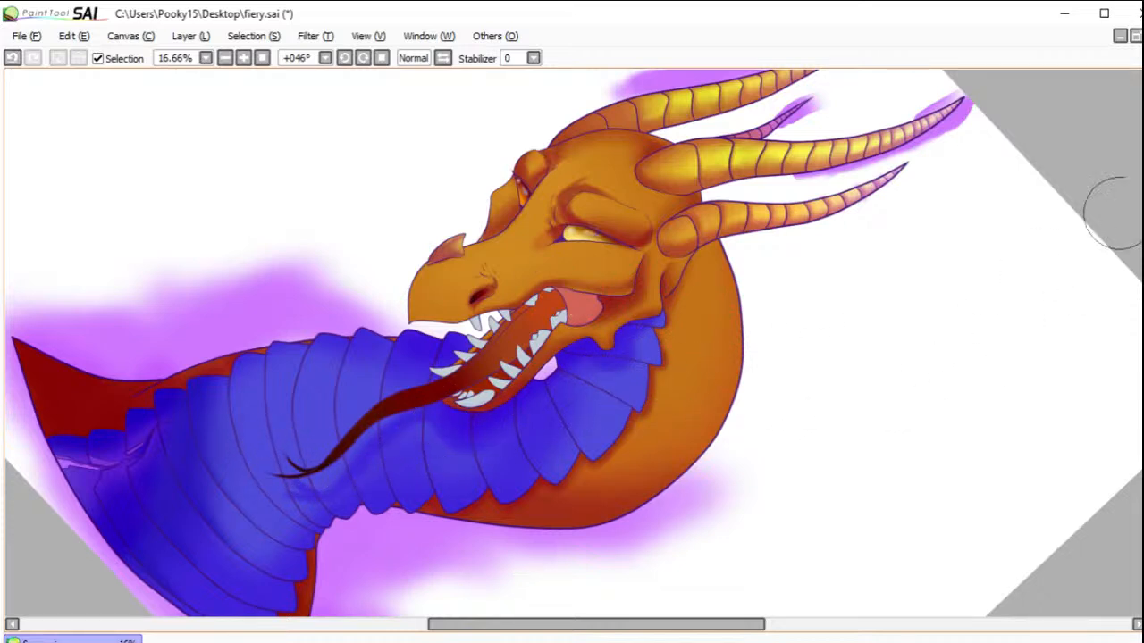
Step: Select the whole orange head and neck, rework the shading after undoing a stroke, and clear the selection
left_click(668, 444)
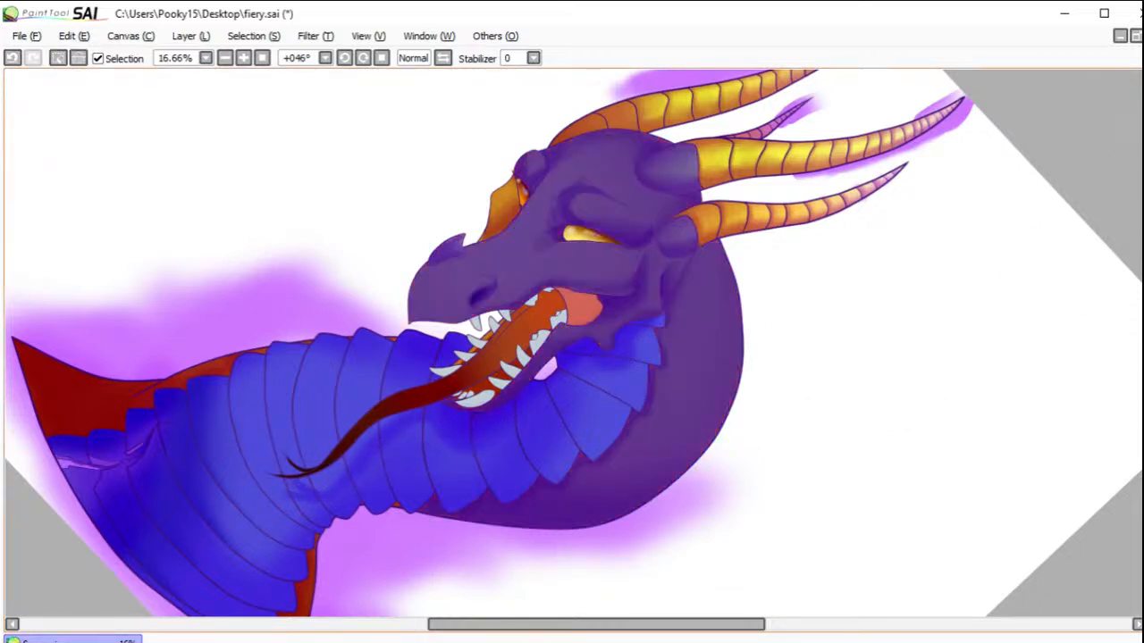
key("ctrl+z")
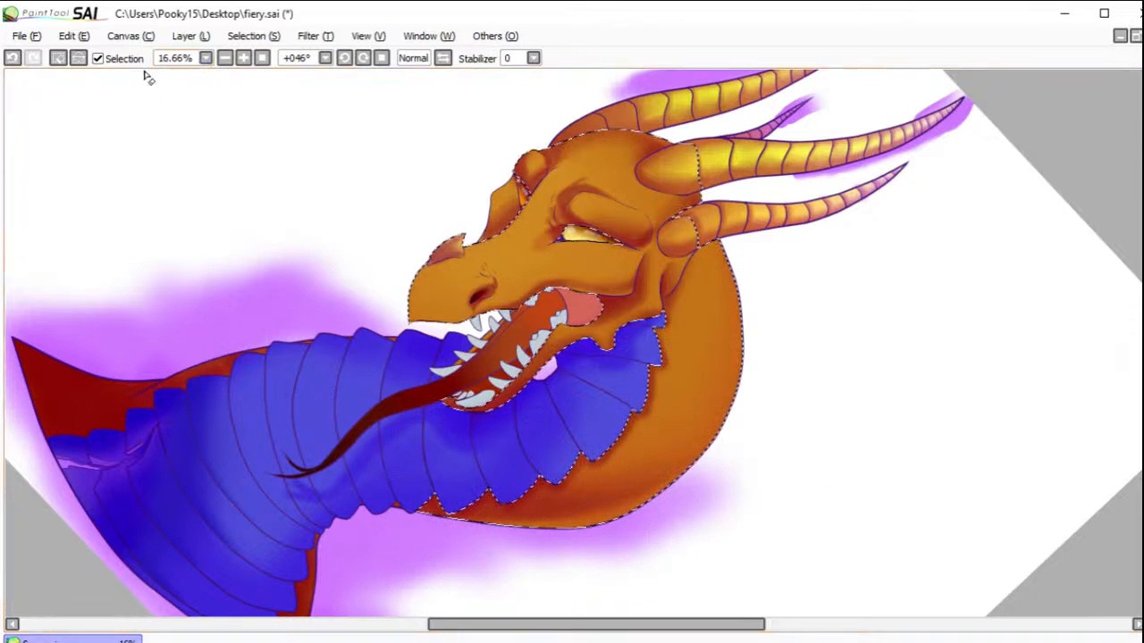
left_click(57, 57)
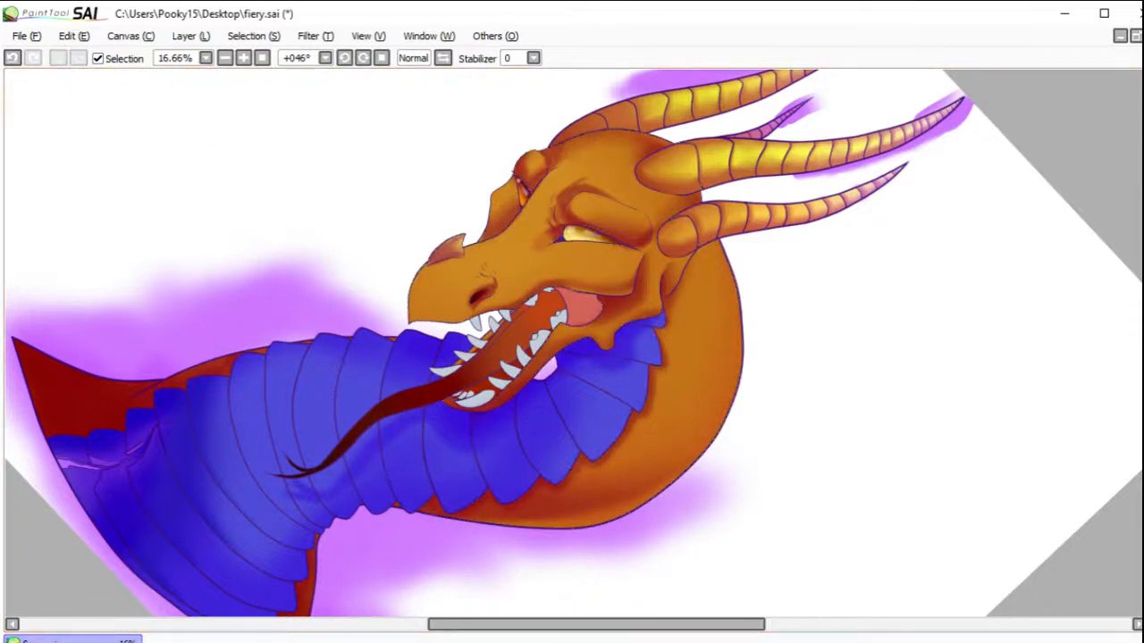
Step: Select the dark red neck section beside the lowest blue plates, brush orange into its narrow upper strip and clear the selection
left_click_drag(673, 447, 796, 276)
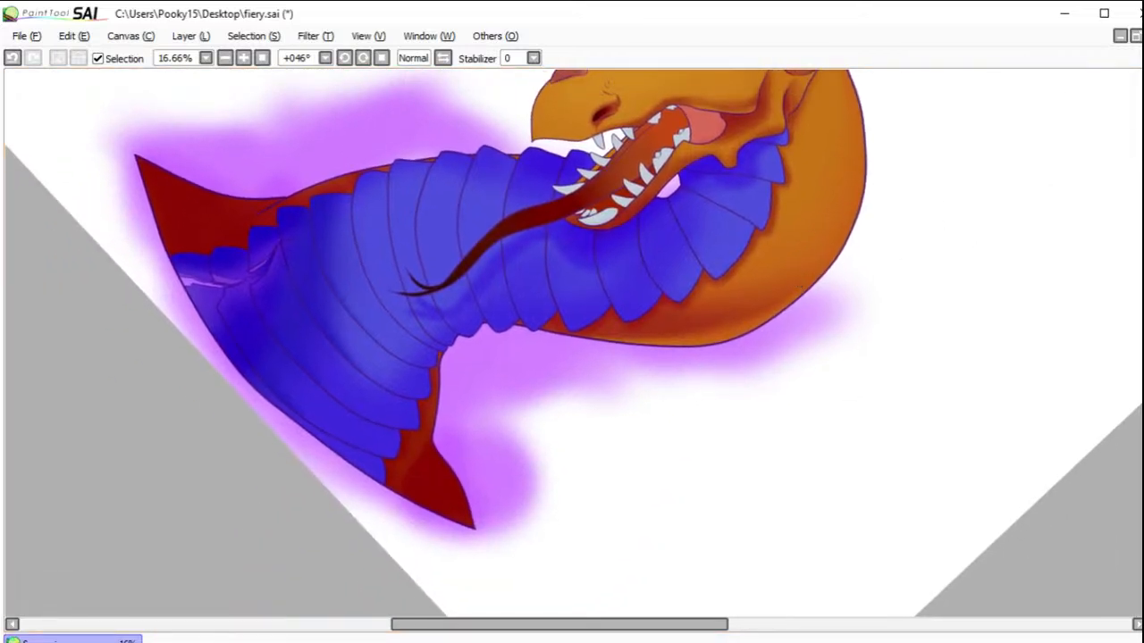
left_click(429, 464)
key("b")
mouse_move(461, 374)
left_mouse_down()
mouse_move(447, 421)
mouse_move(454, 345)
mouse_move(441, 428)
left_mouse_up()
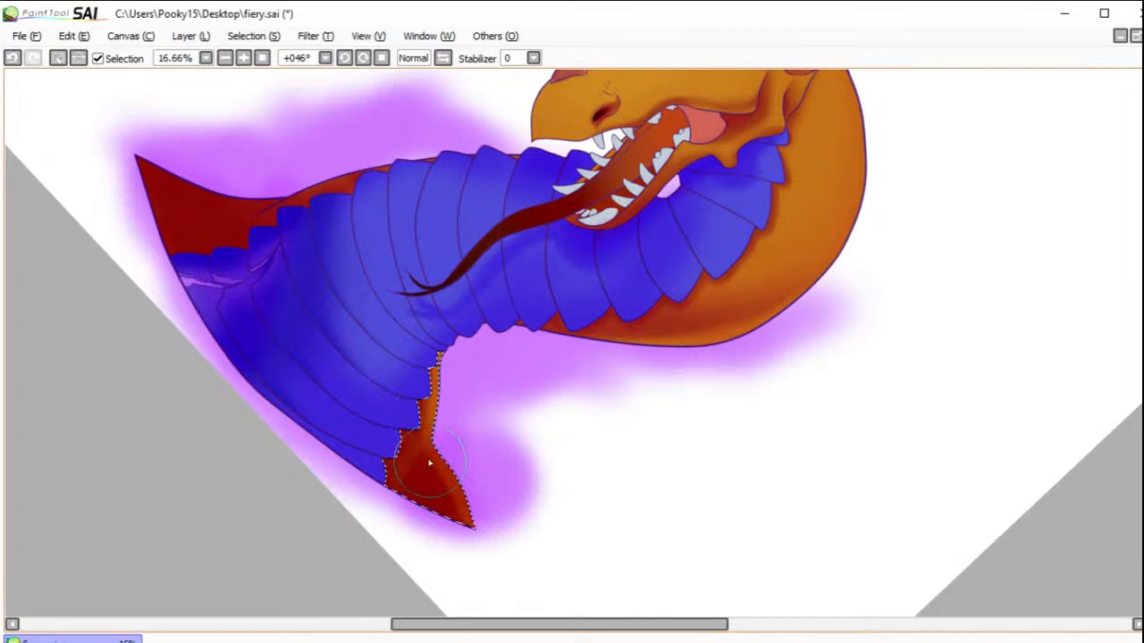
left_click(57, 59)
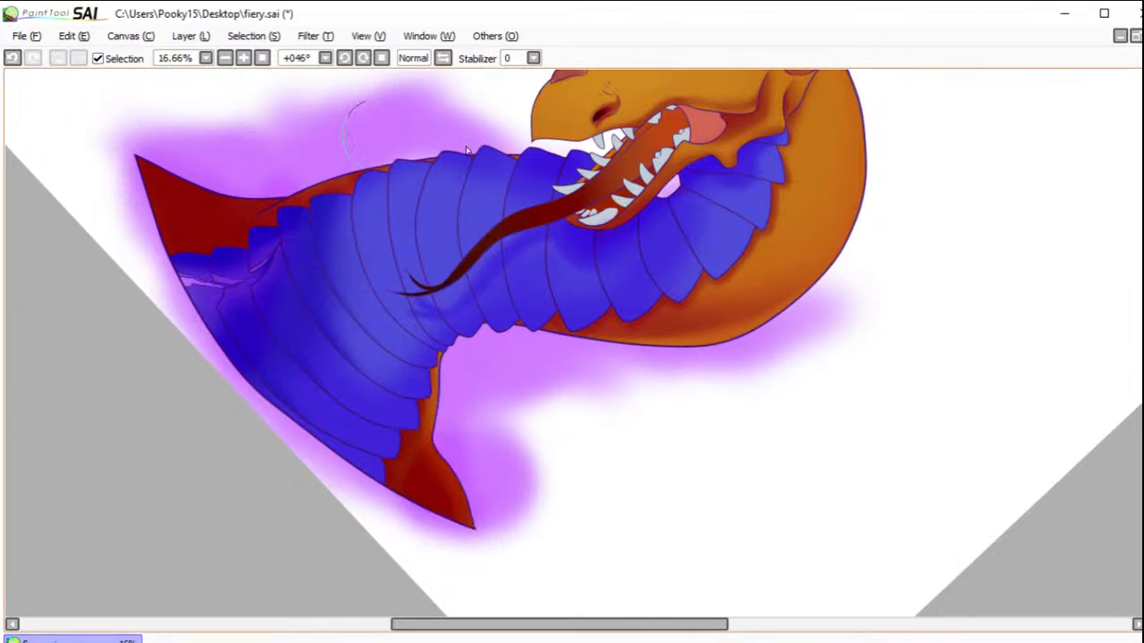
Step: Select the head and neck, shade the snout's front and nostril, clear the selection, and shade the pink inner cheek
left_click_drag(661, 176, 703, 401)
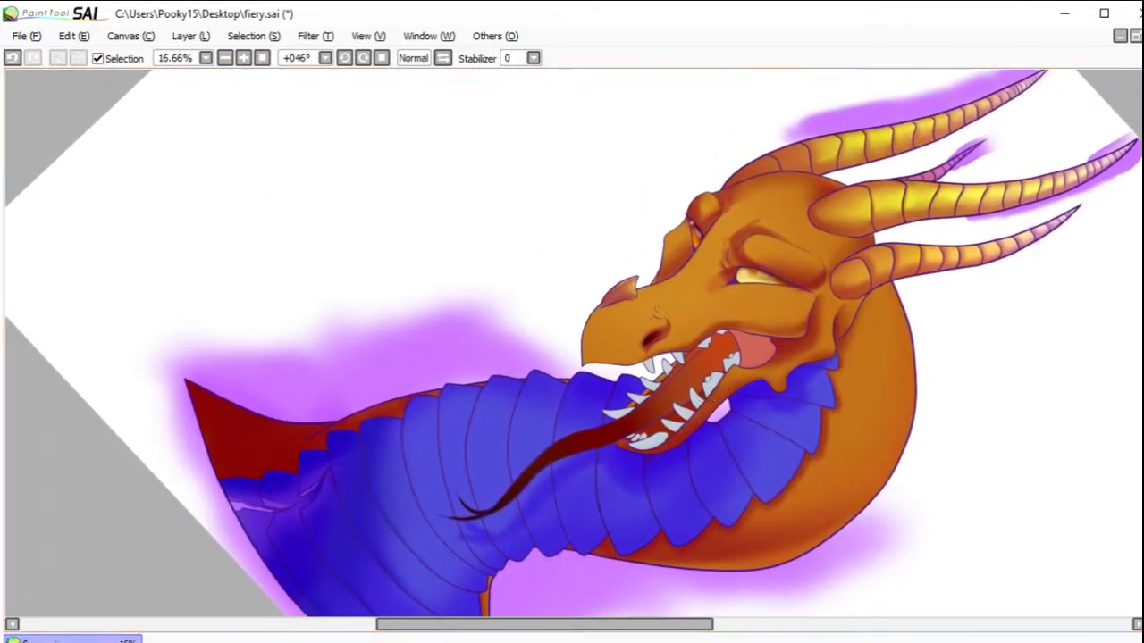
left_click(673, 310)
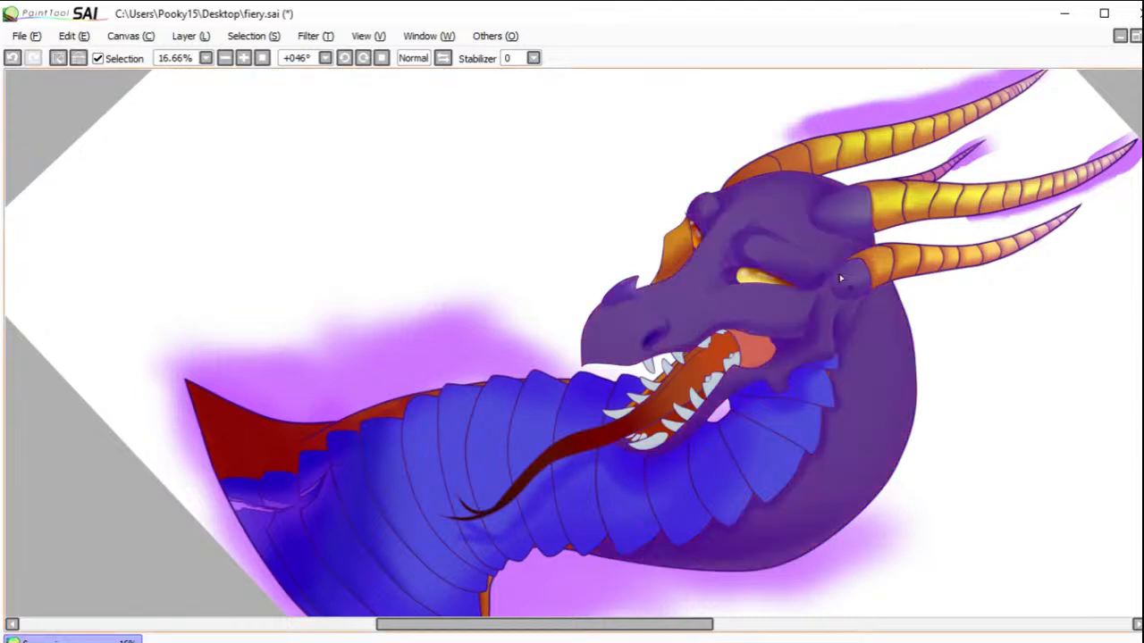
key("b")
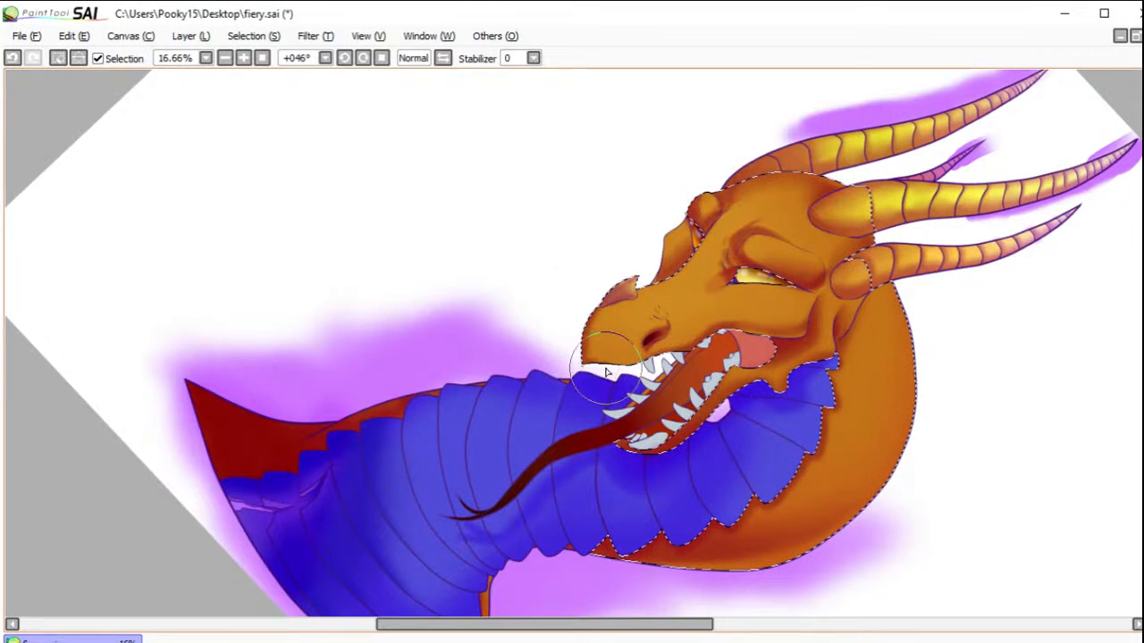
mouse_move(652, 308)
left_mouse_down()
mouse_move(636, 295)
mouse_move(663, 312)
left_mouse_up()
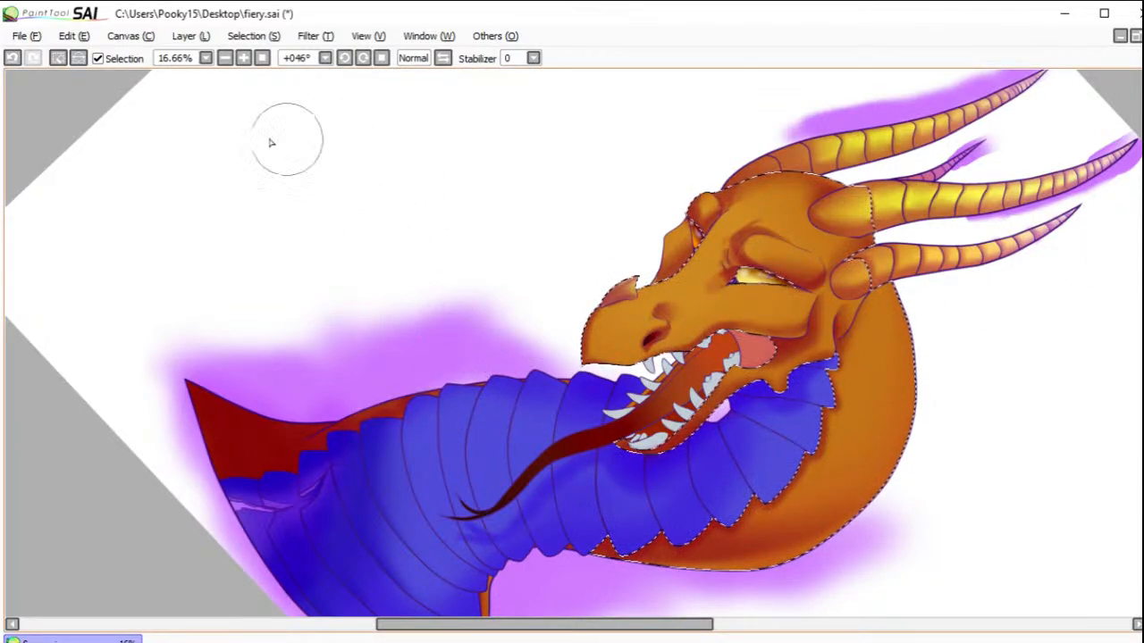
left_click(58, 59)
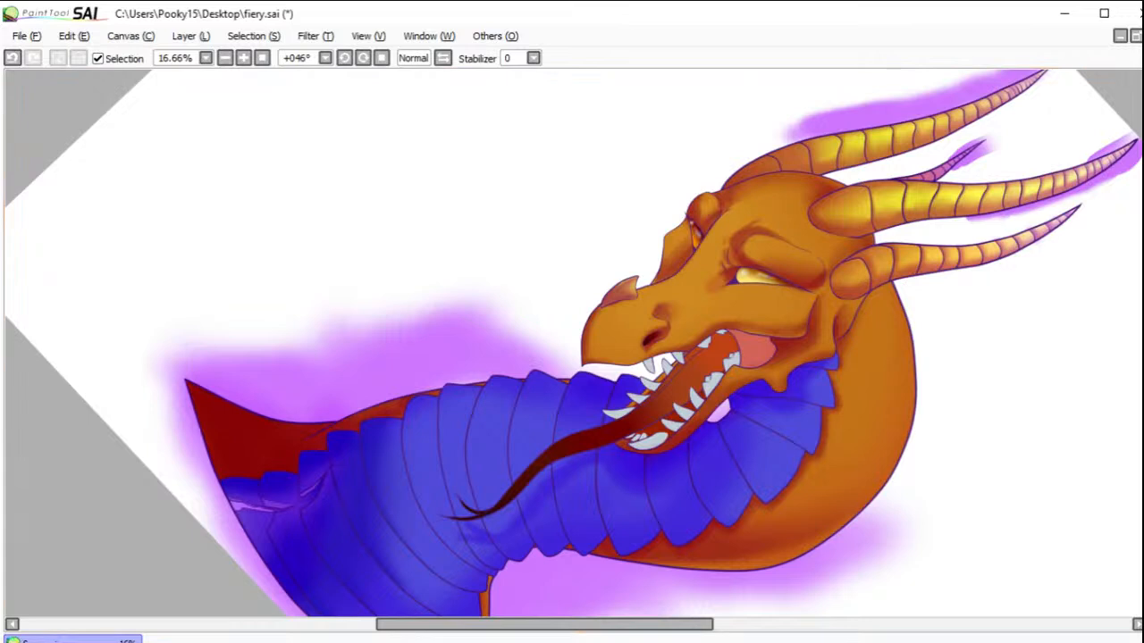
left_click(766, 358)
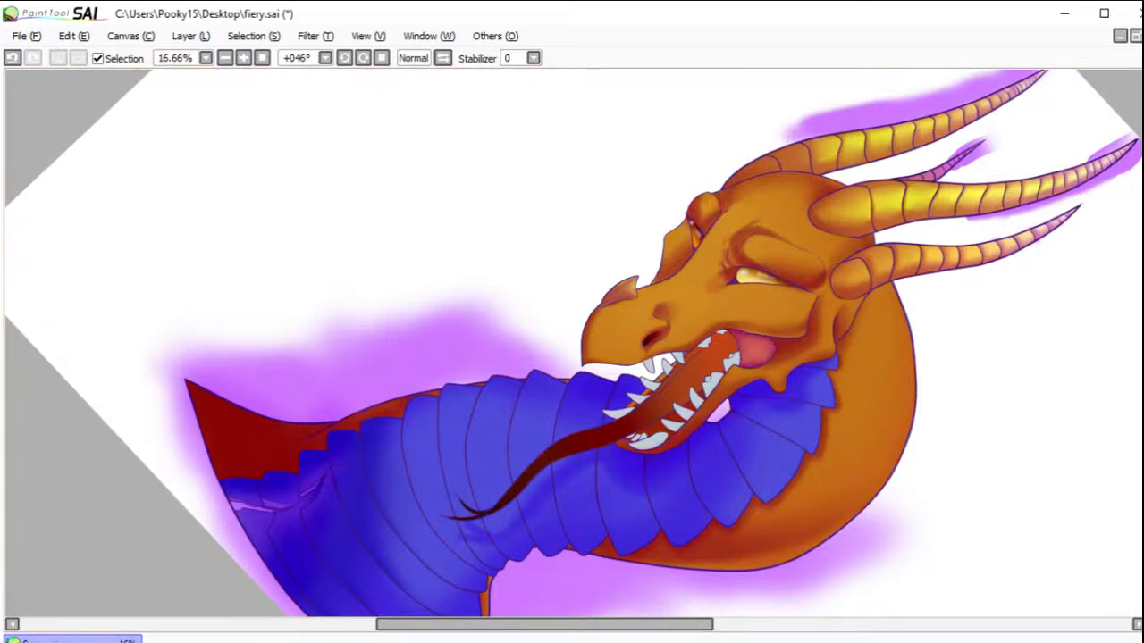
Step: Select the far lower teeth, their gum strip and the tongue, then brush purple onto those teeth and dark red around the tongue's base
left_click_drag(551, 296, 826, 536)
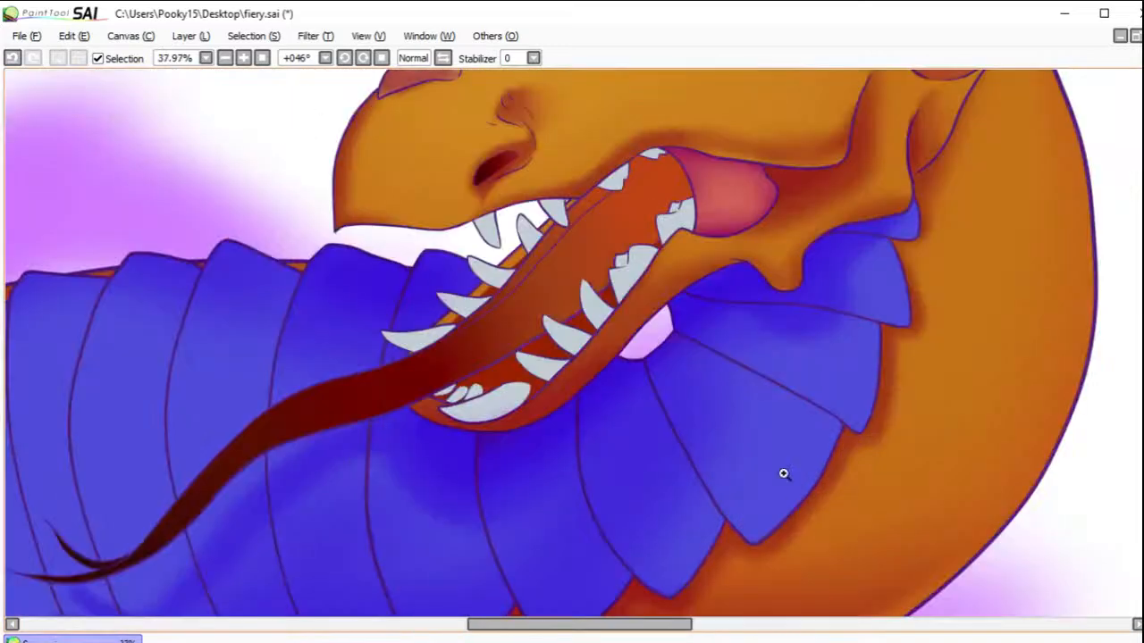
left_click(527, 243)
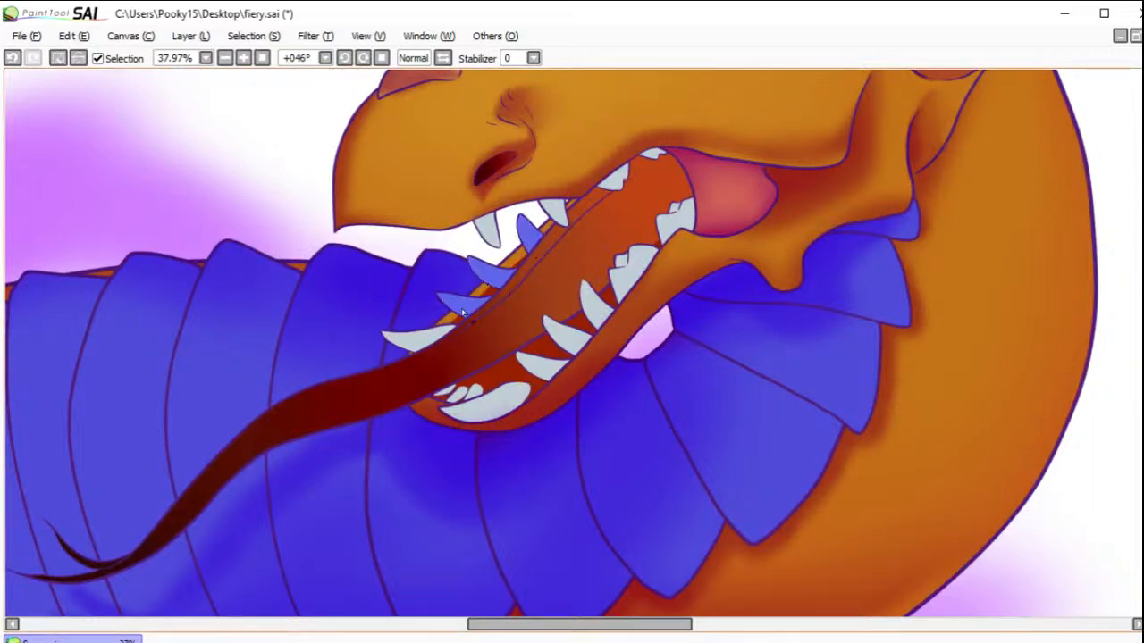
left_click(422, 343)
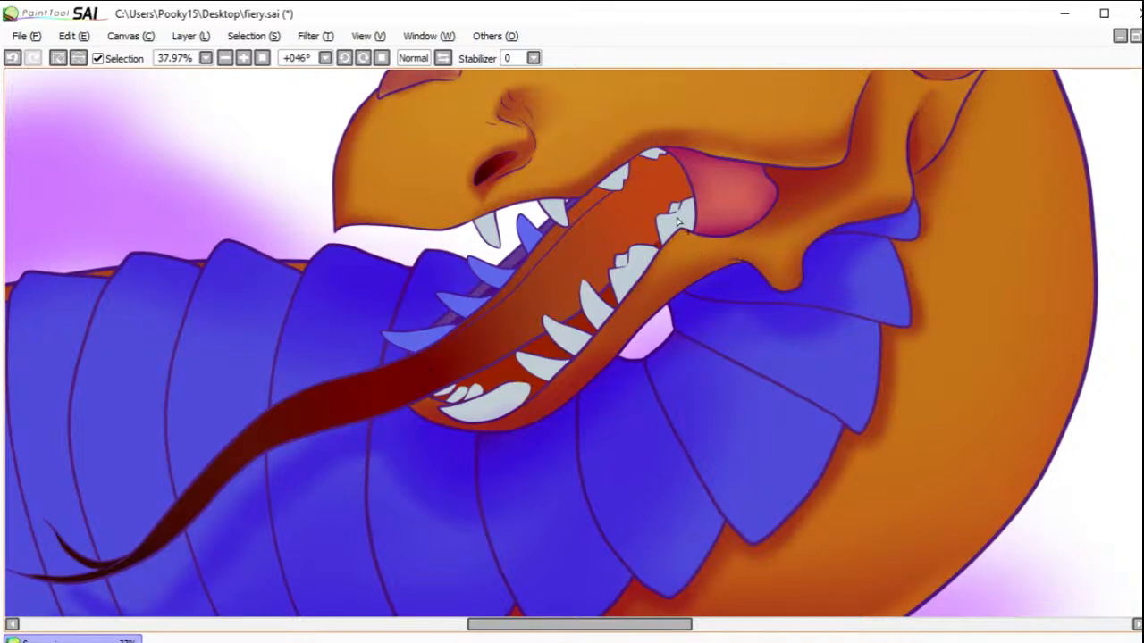
left_click(555, 233)
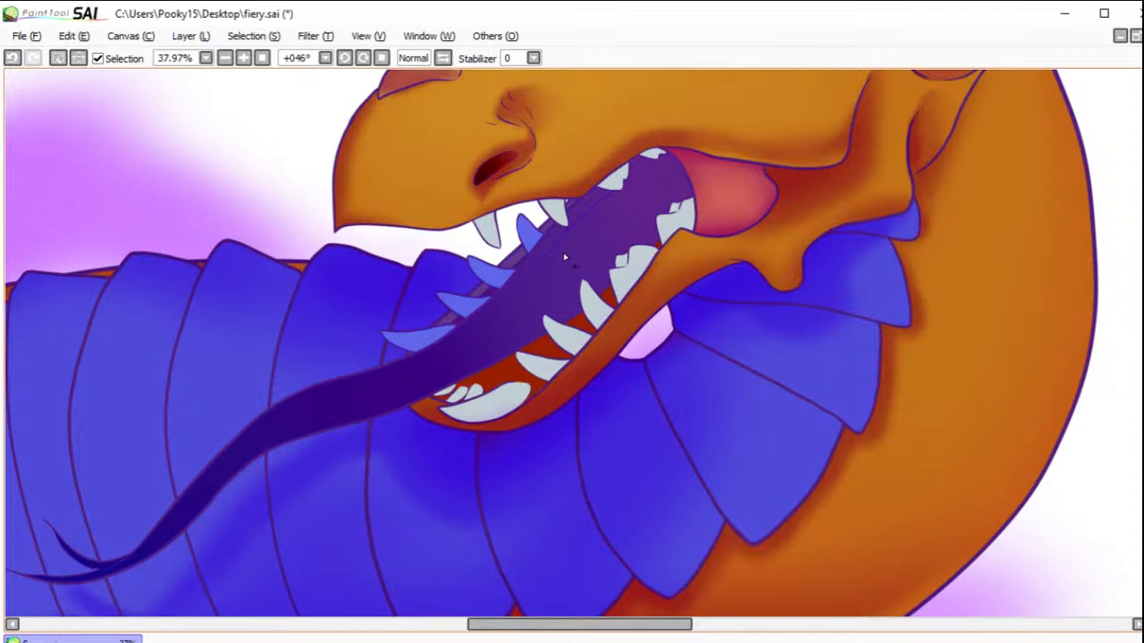
key("ctrl+z")
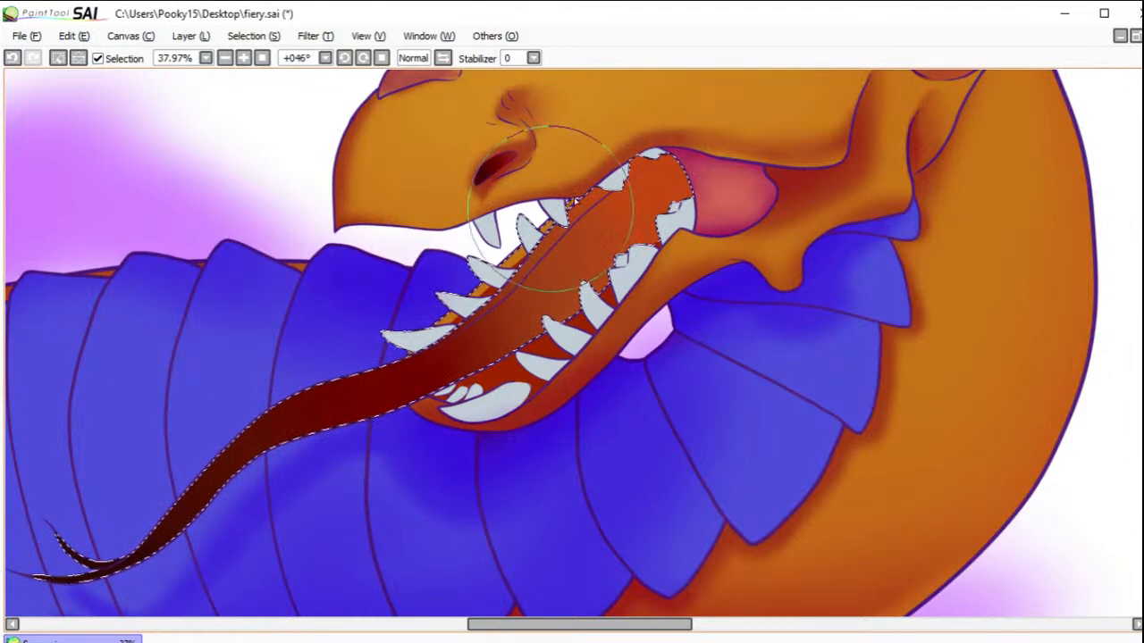
mouse_move(612, 184)
left_mouse_down()
mouse_move(551, 204)
mouse_move(515, 239)
mouse_move(644, 157)
mouse_move(511, 241)
mouse_move(426, 320)
mouse_move(561, 218)
mouse_move(384, 346)
mouse_move(292, 396)
left_mouse_up()
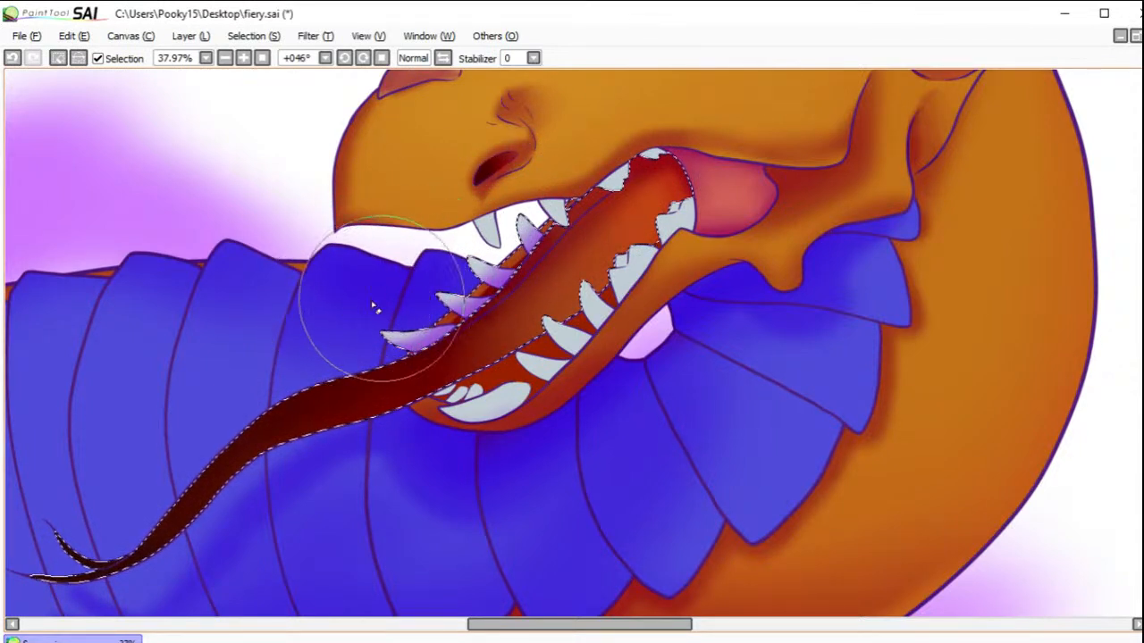
Step: Restore the tongue and far teeth selection, deepen the tongue's shadows beside the near teeth, and clear the selection
left_click(58, 58)
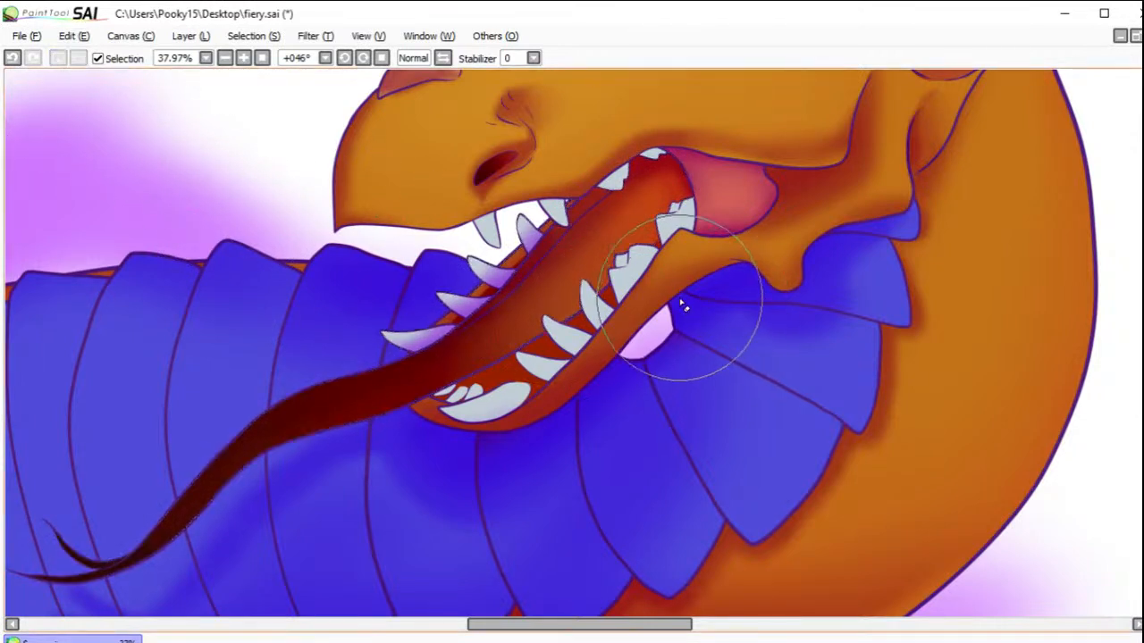
left_click(13, 58)
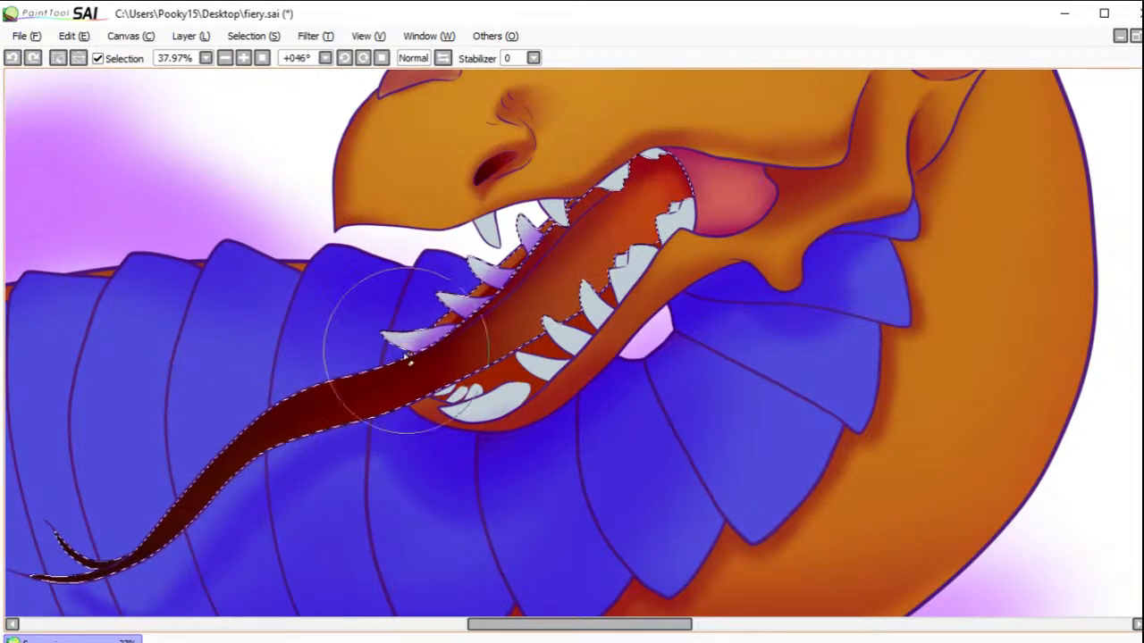
mouse_move(98, 581)
left_mouse_down()
mouse_move(227, 420)
mouse_move(265, 444)
left_mouse_up()
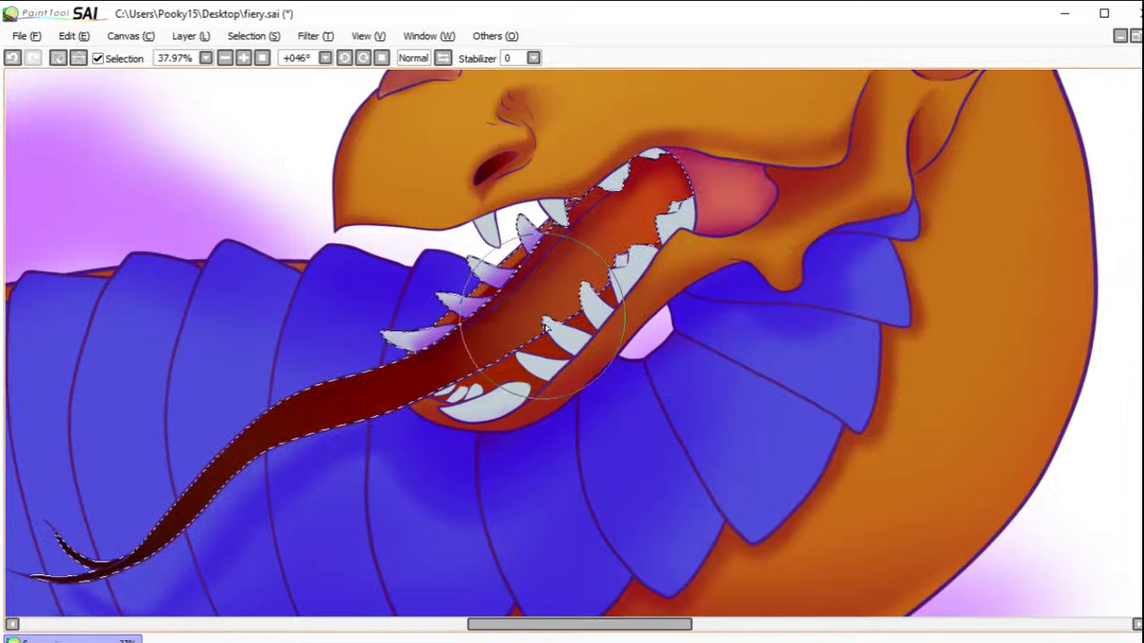
mouse_move(539, 313)
left_mouse_down()
mouse_move(595, 273)
mouse_move(568, 291)
mouse_move(577, 312)
mouse_move(606, 264)
left_mouse_up()
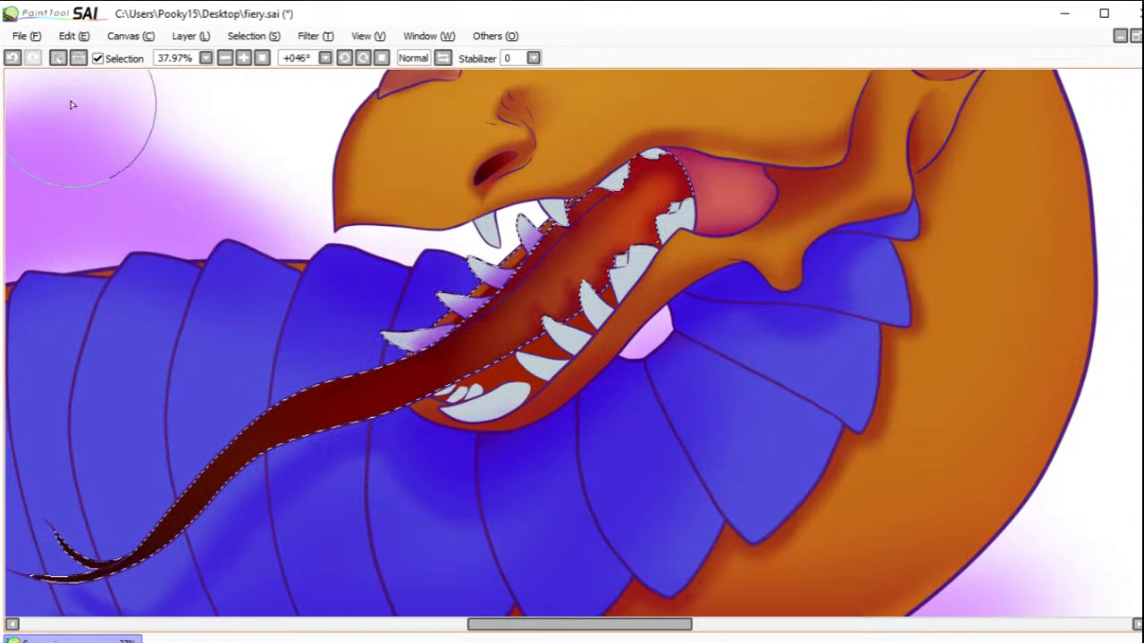
left_click(58, 57)
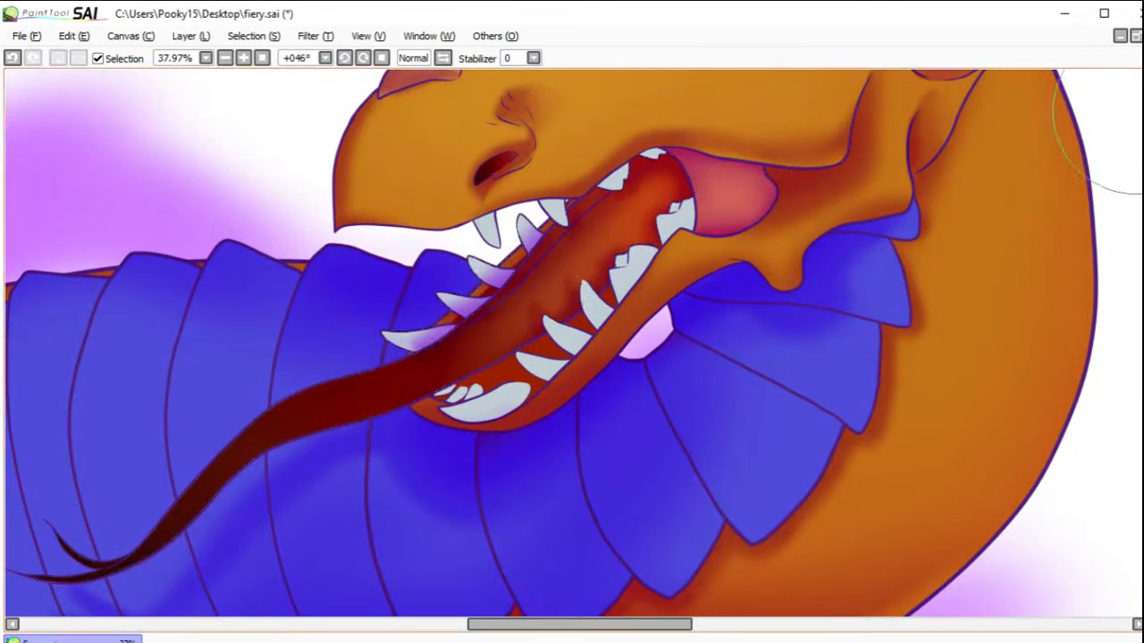
Step: Select the upper teeth and the near lower teeth, undoing the addition that takes in the mouth floor and front tooth
left_click(489, 230)
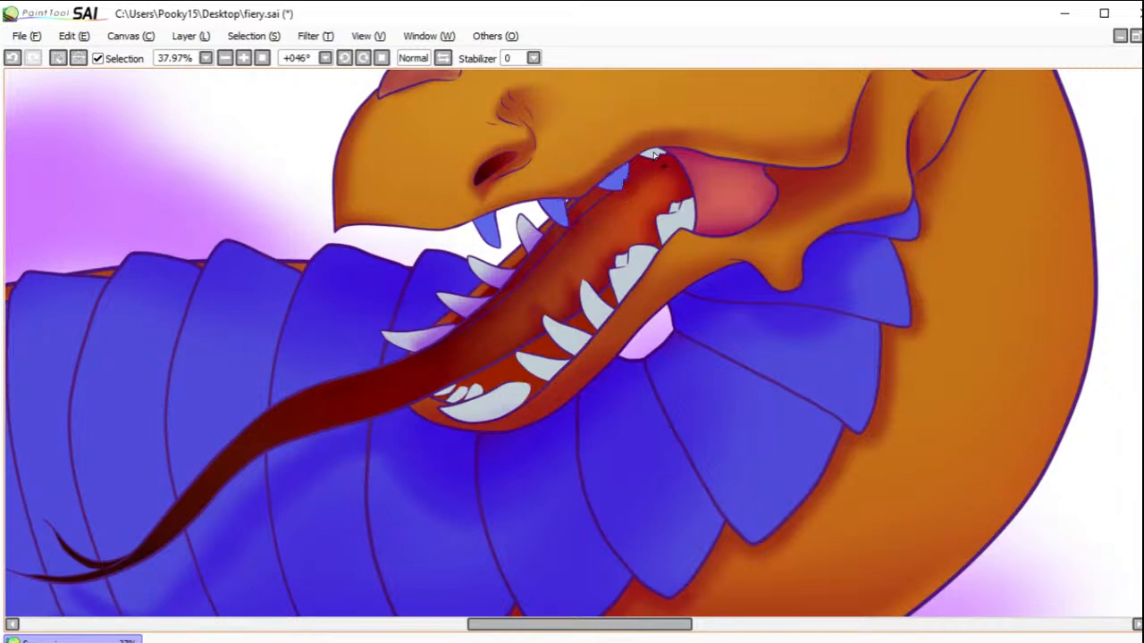
left_click(679, 219)
left_click(633, 264)
left_click(596, 304)
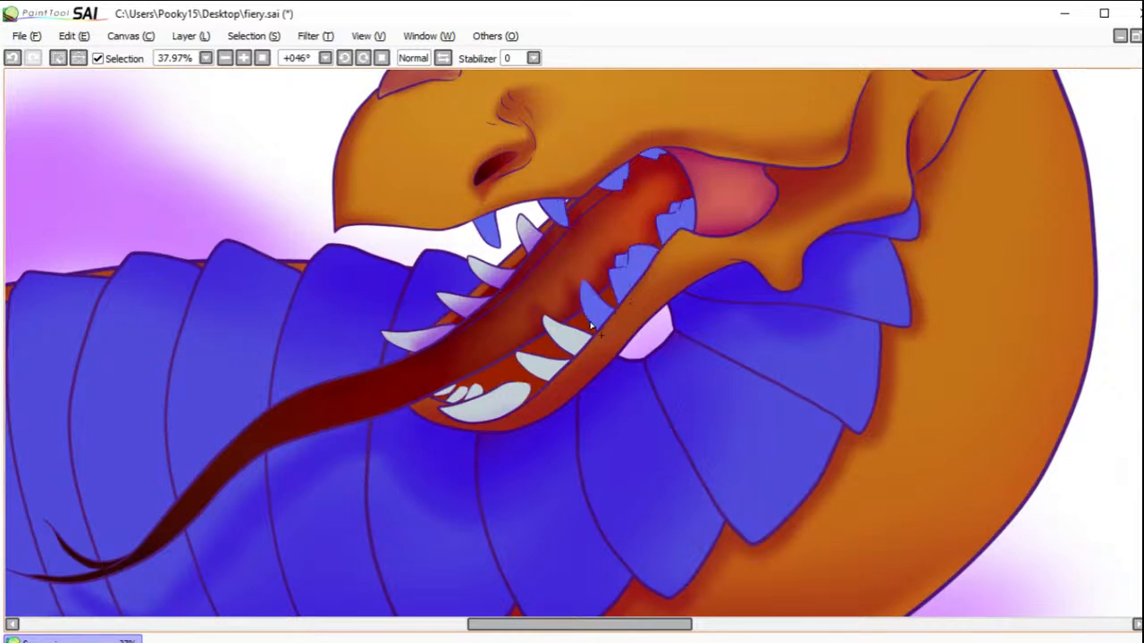
left_click(566, 354)
left_click(527, 404)
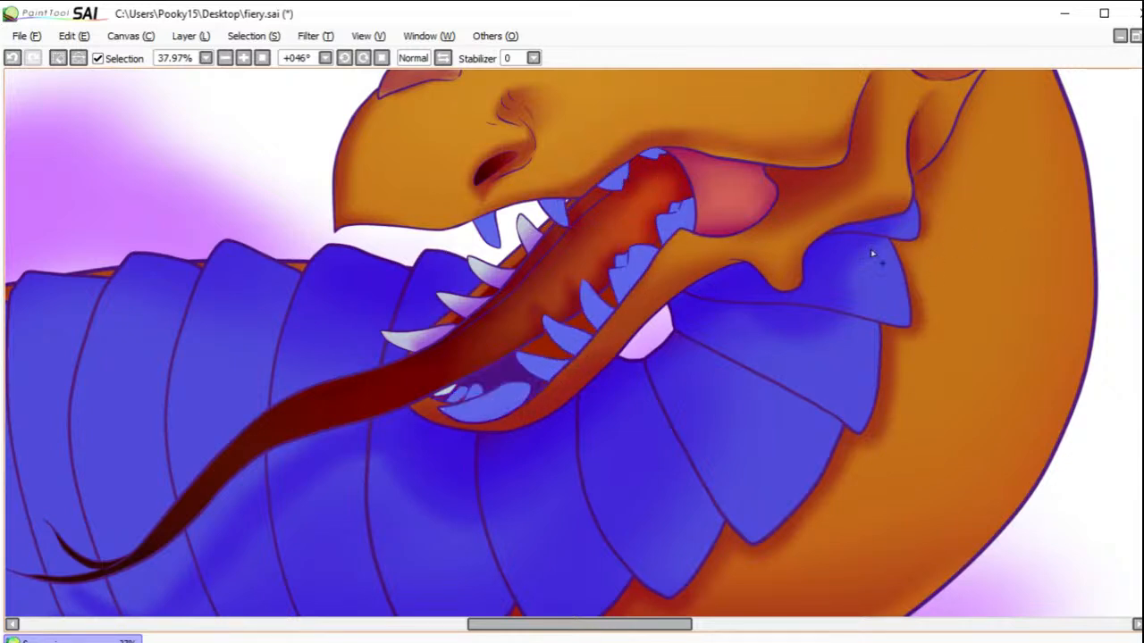
left_click(15, 61)
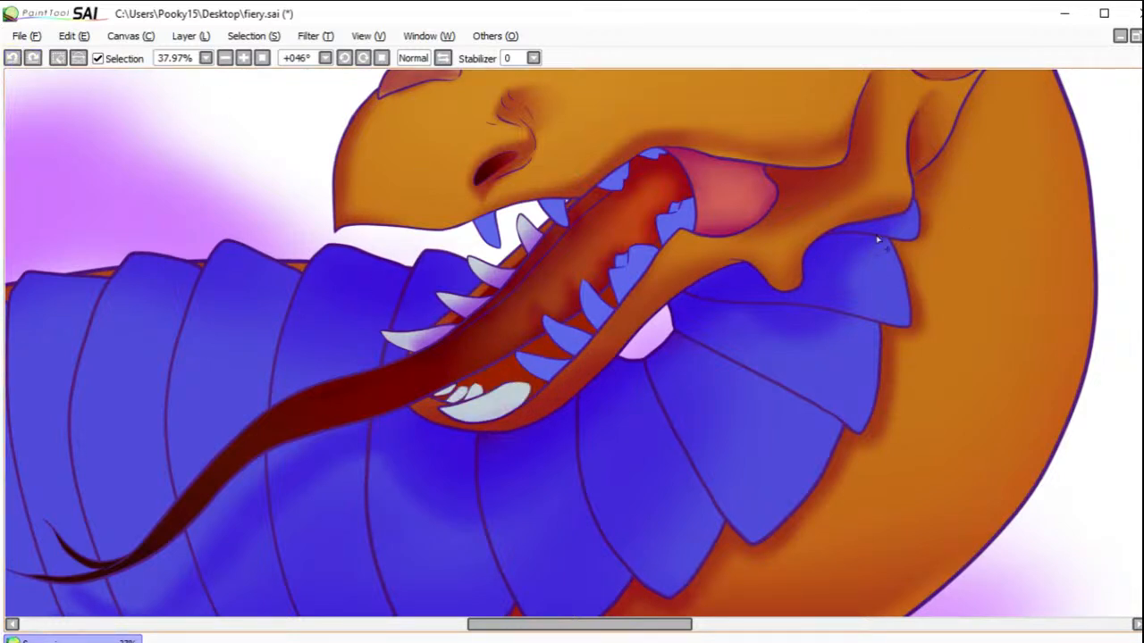
Step: Brush purple shading onto the selected upper and near lower teeth, reworking it after undoing a stroke, and clear the selection
key("b")
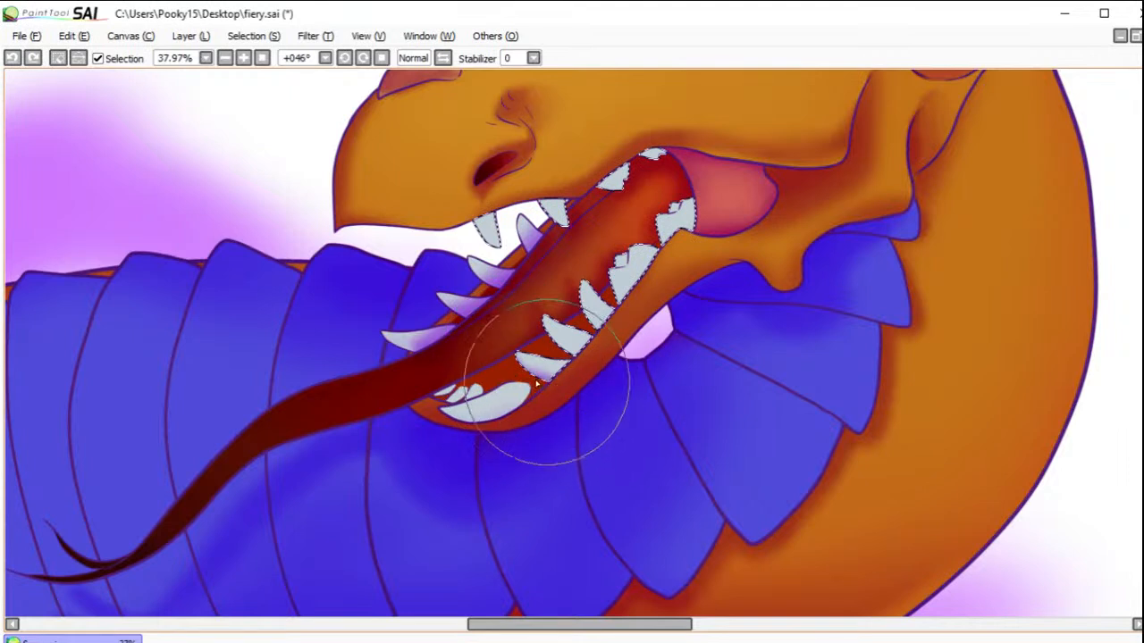
left_click_drag(569, 380, 510, 364)
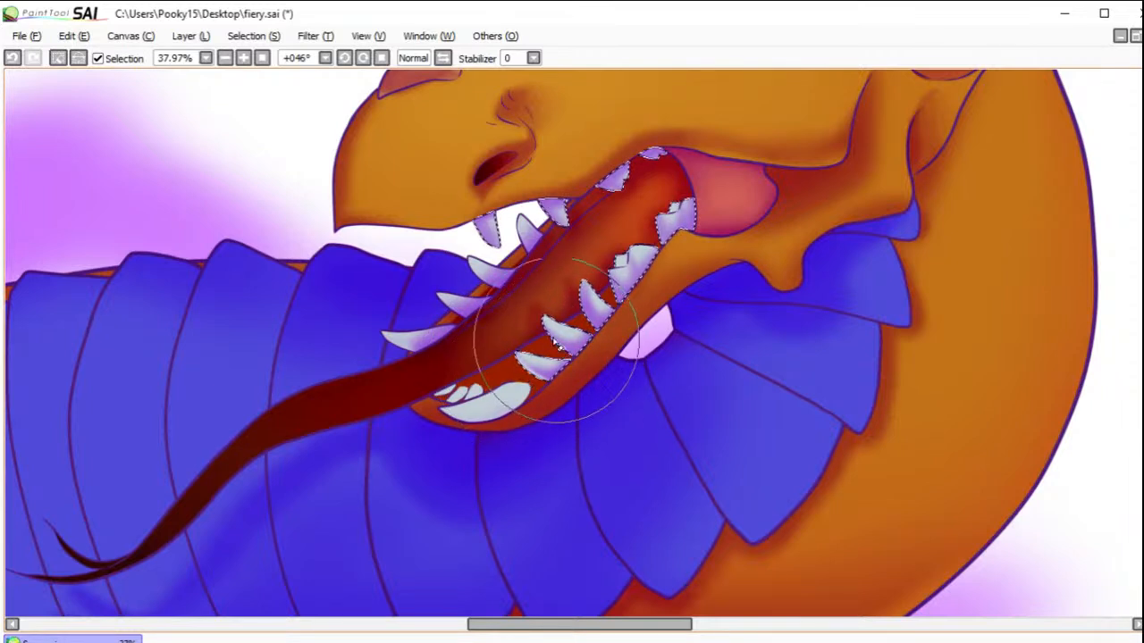
left_click(10, 59)
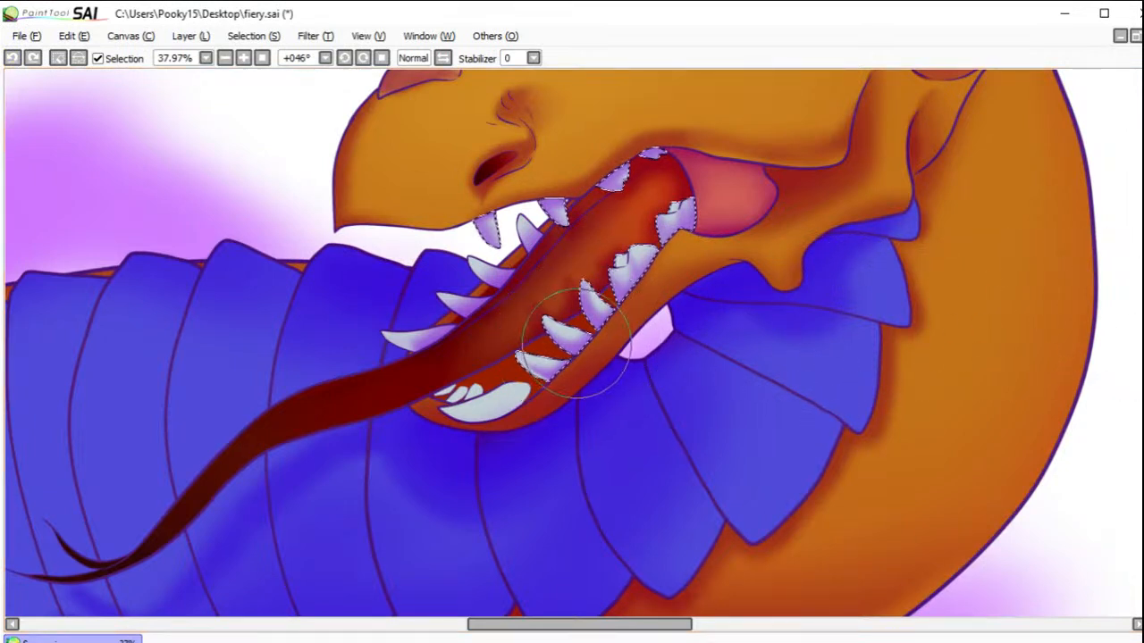
mouse_move(565, 325)
left_mouse_down()
mouse_move(603, 339)
mouse_move(546, 338)
mouse_move(536, 322)
mouse_move(560, 350)
mouse_move(551, 333)
mouse_move(601, 359)
mouse_move(572, 288)
mouse_move(582, 298)
mouse_move(585, 277)
mouse_move(572, 308)
mouse_move(583, 278)
mouse_move(602, 335)
mouse_move(573, 284)
mouse_move(603, 333)
mouse_move(589, 329)
mouse_move(615, 280)
mouse_move(605, 268)
mouse_move(620, 314)
mouse_move(662, 231)
mouse_move(653, 213)
mouse_move(667, 271)
mouse_move(641, 206)
mouse_move(598, 178)
mouse_move(595, 190)
mouse_move(635, 202)
mouse_move(594, 191)
mouse_move(644, 200)
mouse_move(656, 176)
left_mouse_up()
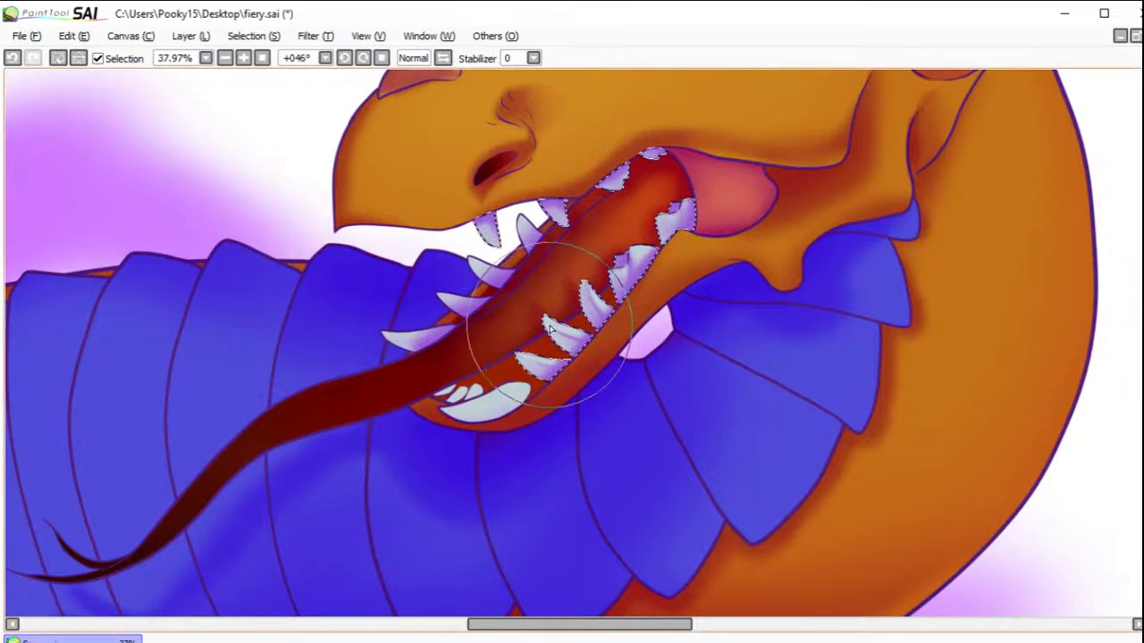
left_click(59, 59)
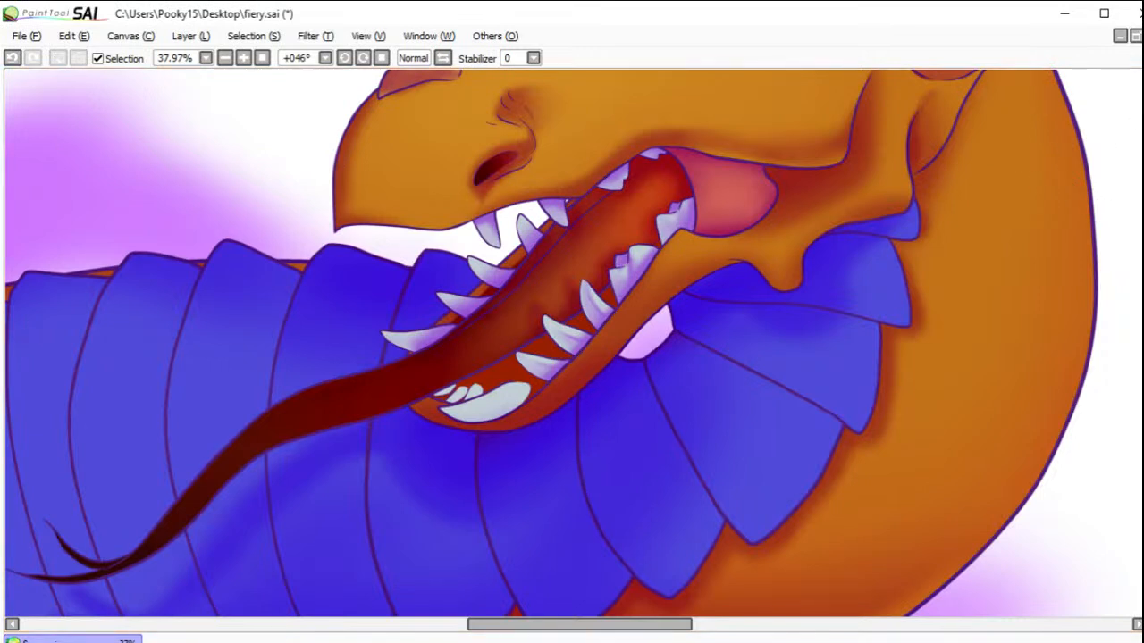
Step: Select the front lower teeth with the mouth floor, shade the teeth purple and the floor dark red, and clear the selection
left_click(493, 404)
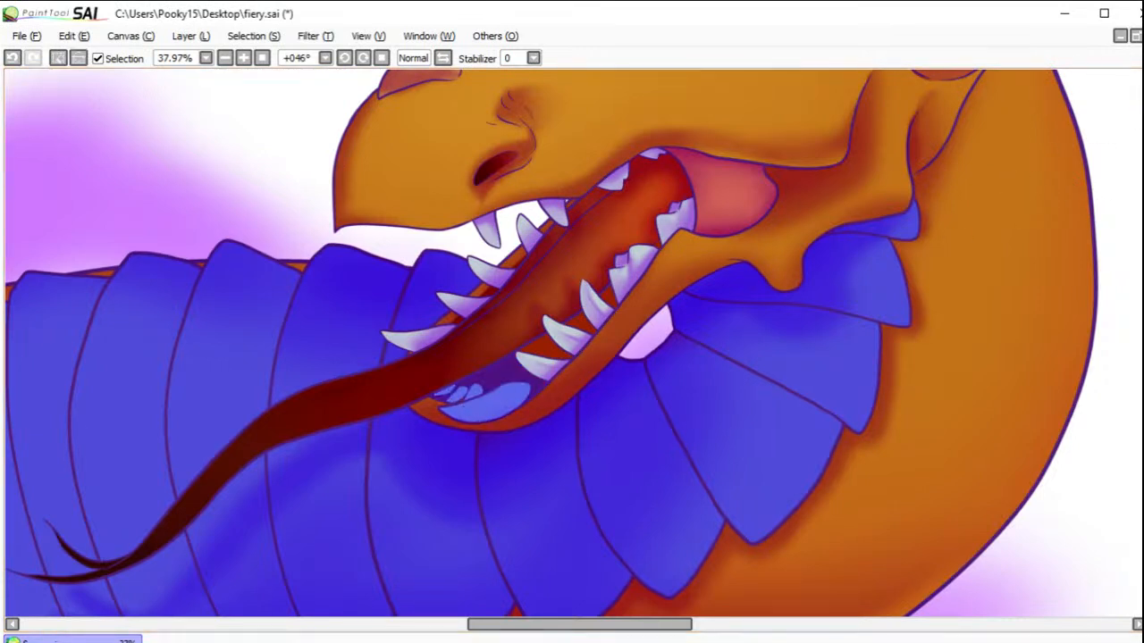
key("b")
mouse_move(484, 400)
left_mouse_down()
mouse_move(427, 416)
mouse_move(497, 421)
mouse_move(423, 417)
mouse_move(508, 413)
mouse_move(446, 422)
mouse_move(509, 409)
mouse_move(485, 418)
mouse_move(523, 389)
mouse_move(497, 383)
mouse_move(532, 393)
mouse_move(502, 407)
mouse_move(443, 394)
left_mouse_up()
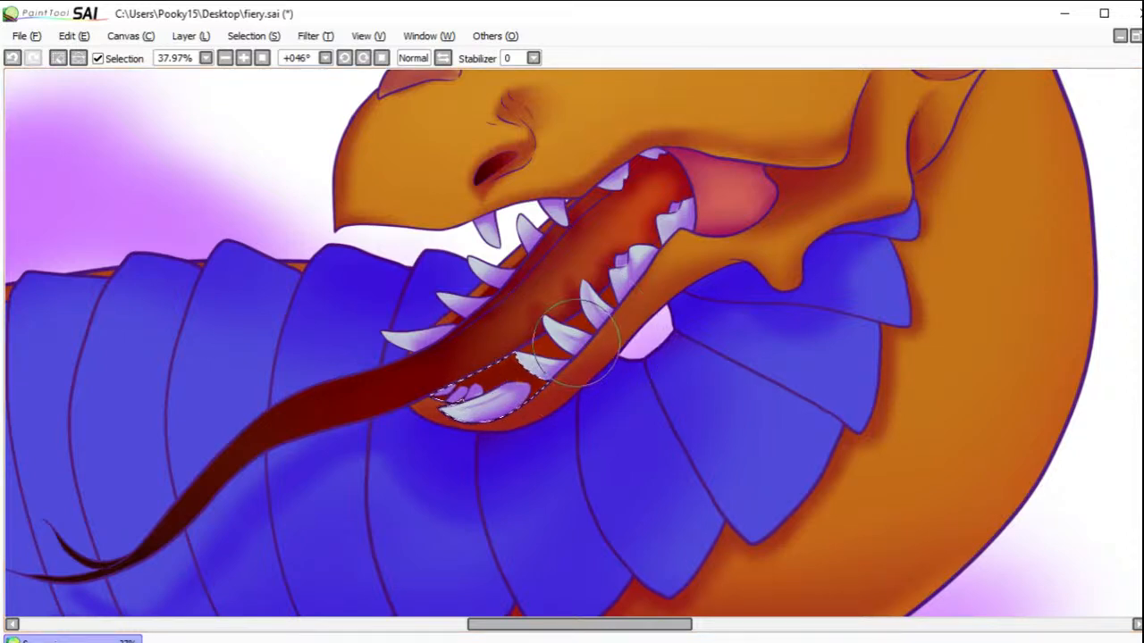
left_click_drag(509, 391, 391, 439)
left_click(57, 57)
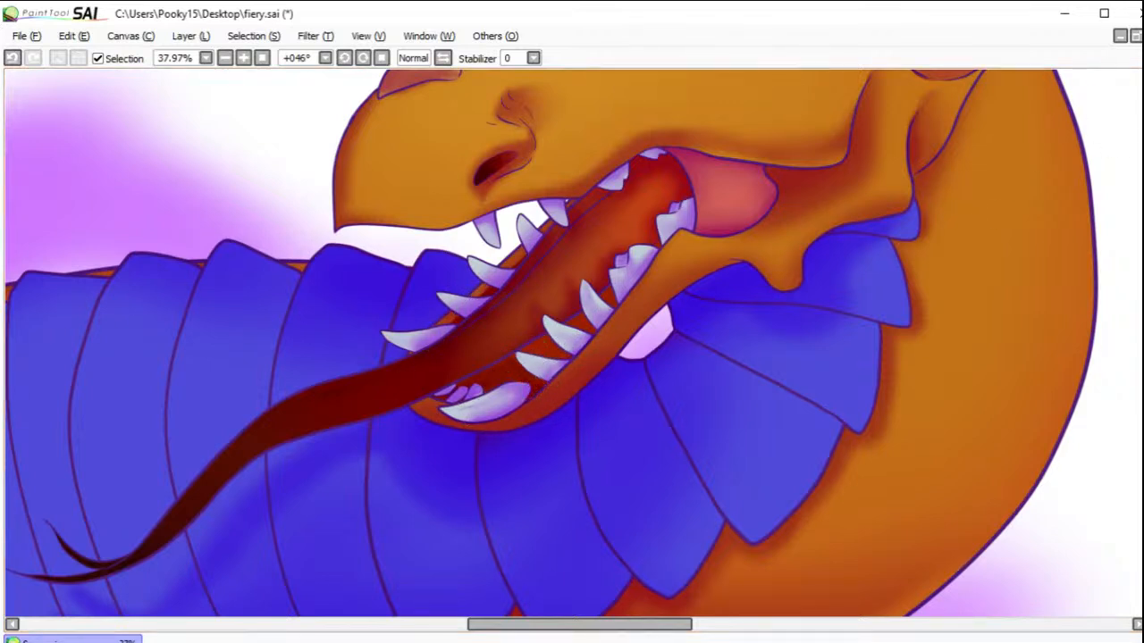
Step: Select the gum gaps between the near lower teeth, darken them and clear the selection
left_click_drag(545, 355, 579, 328)
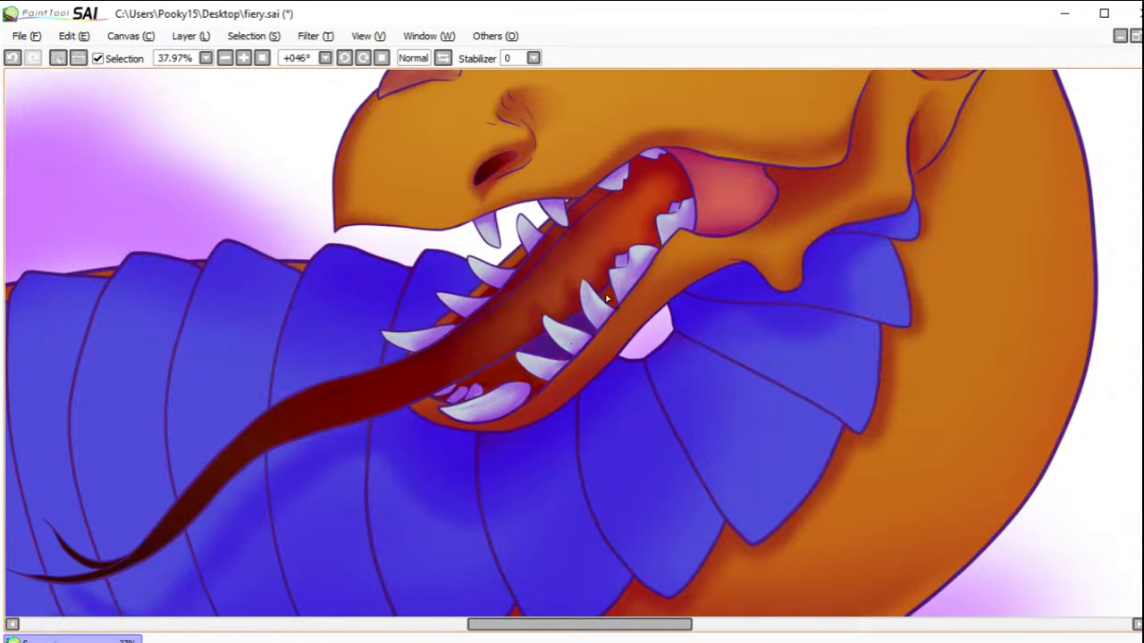
key("b")
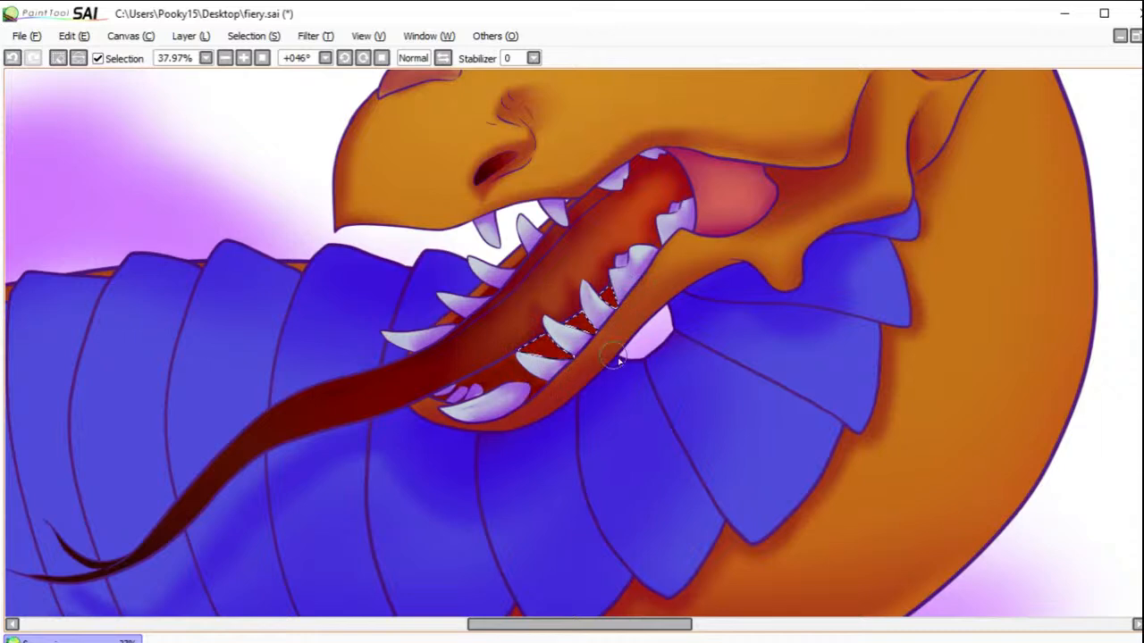
left_click(58, 57)
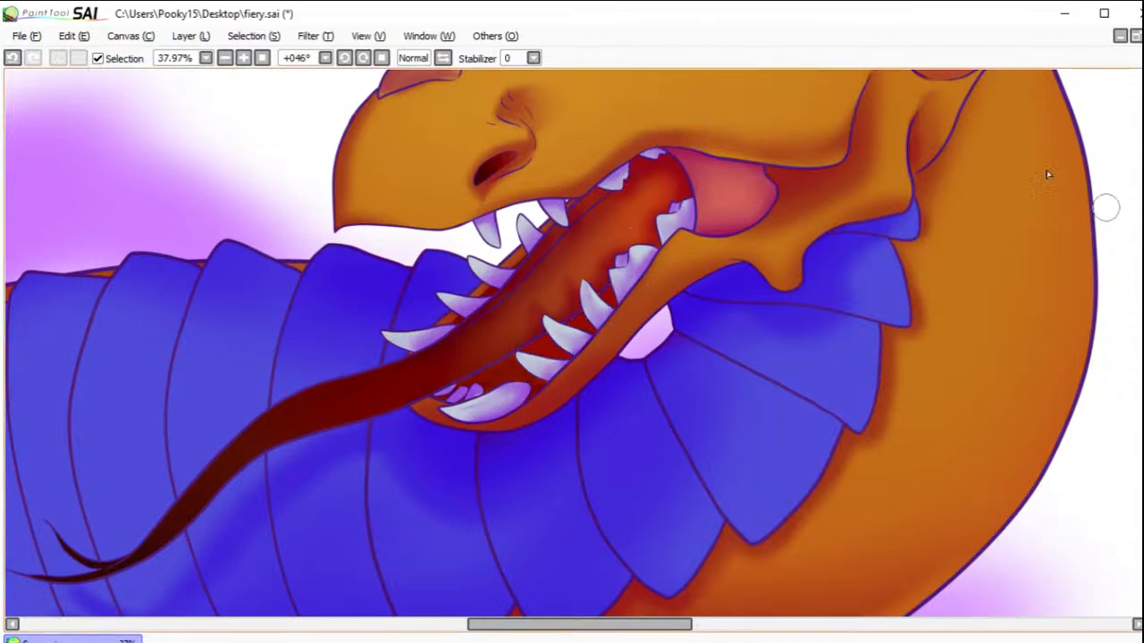
left_click_drag(910, 230, 854, 230)
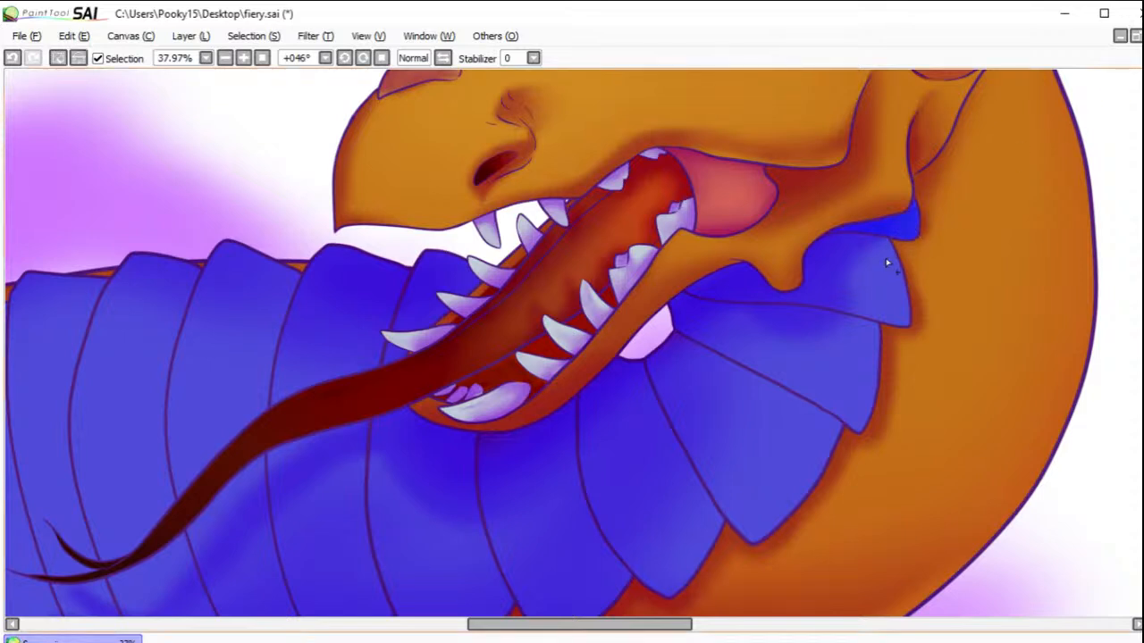
left_click(829, 356)
left_click(676, 487)
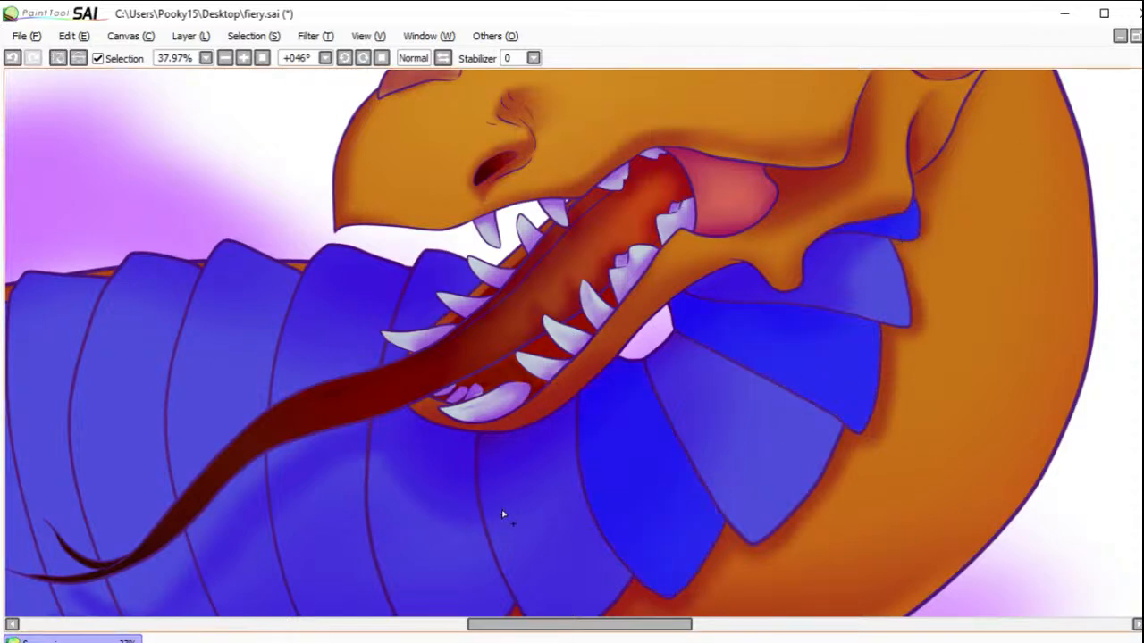
left_click(438, 510)
left_click(417, 296)
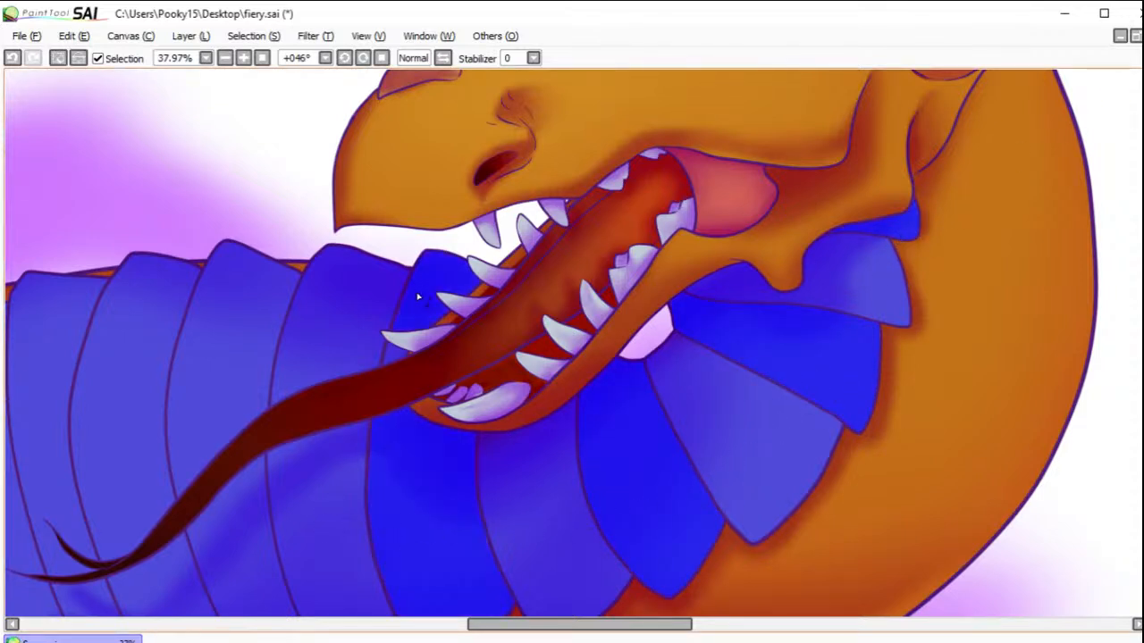
left_click(227, 347)
left_click(240, 504)
left_click(104, 409)
left_click(159, 600)
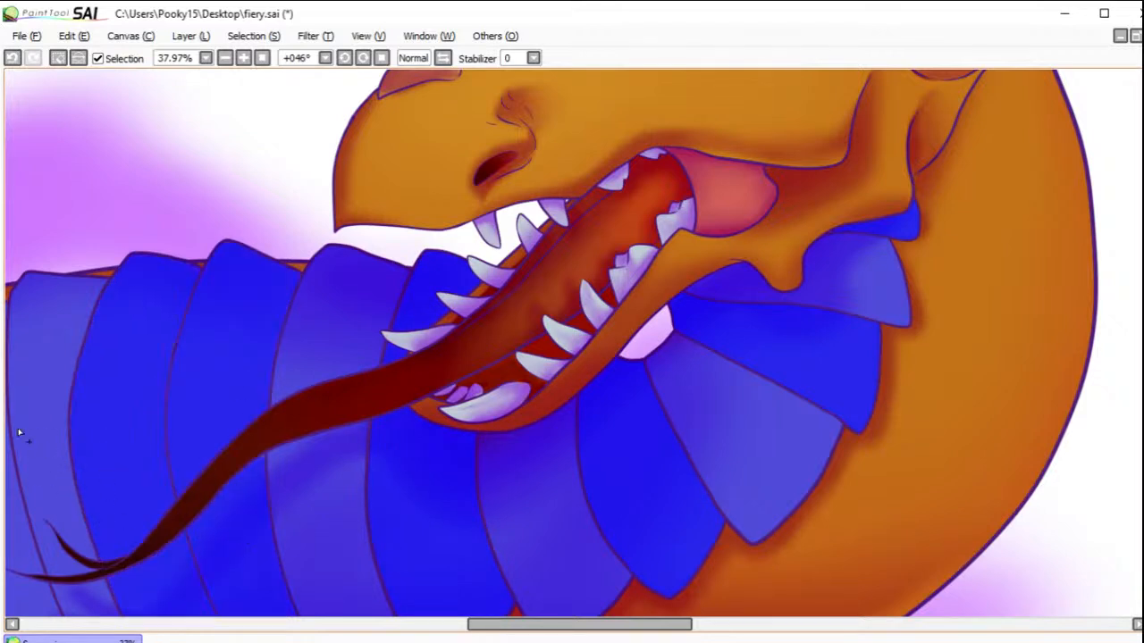
left_click(24, 533)
left_click(262, 58)
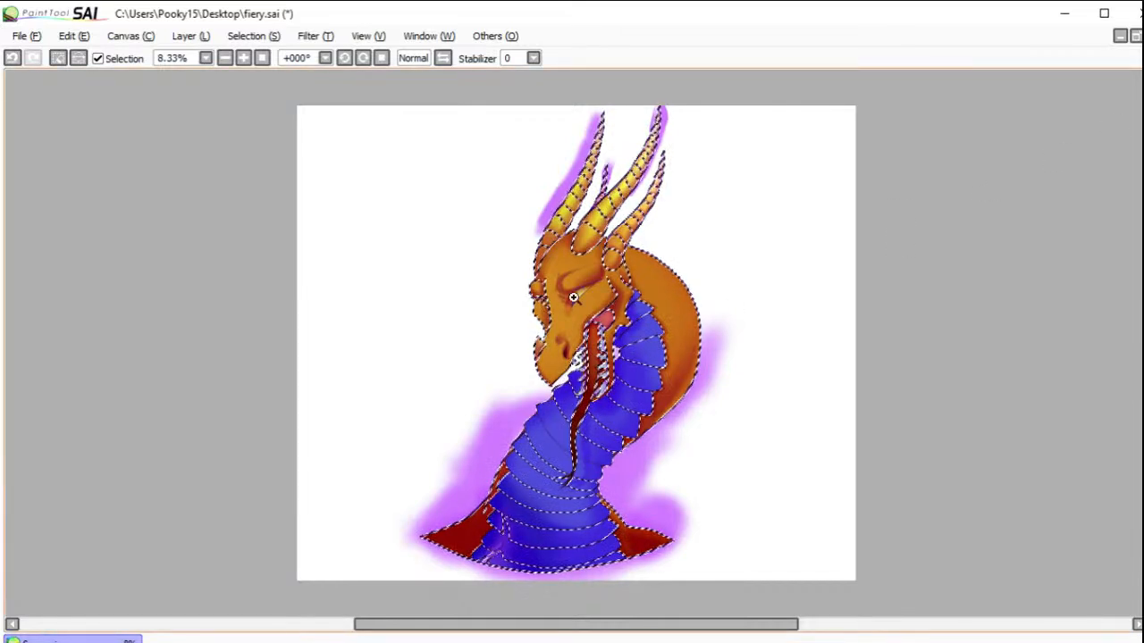
key("ctrl+d")
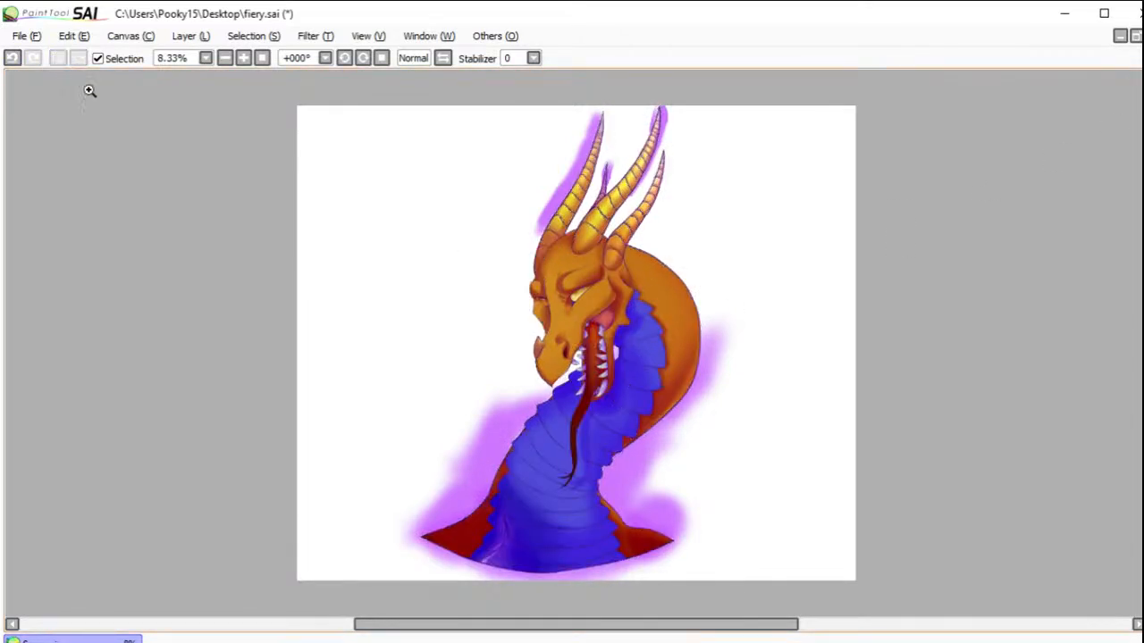
Step: Select alternate neck plates from the base up to the forked tongue tip, undoing the additions that break the alternating pattern
left_click_drag(554, 250, 661, 617)
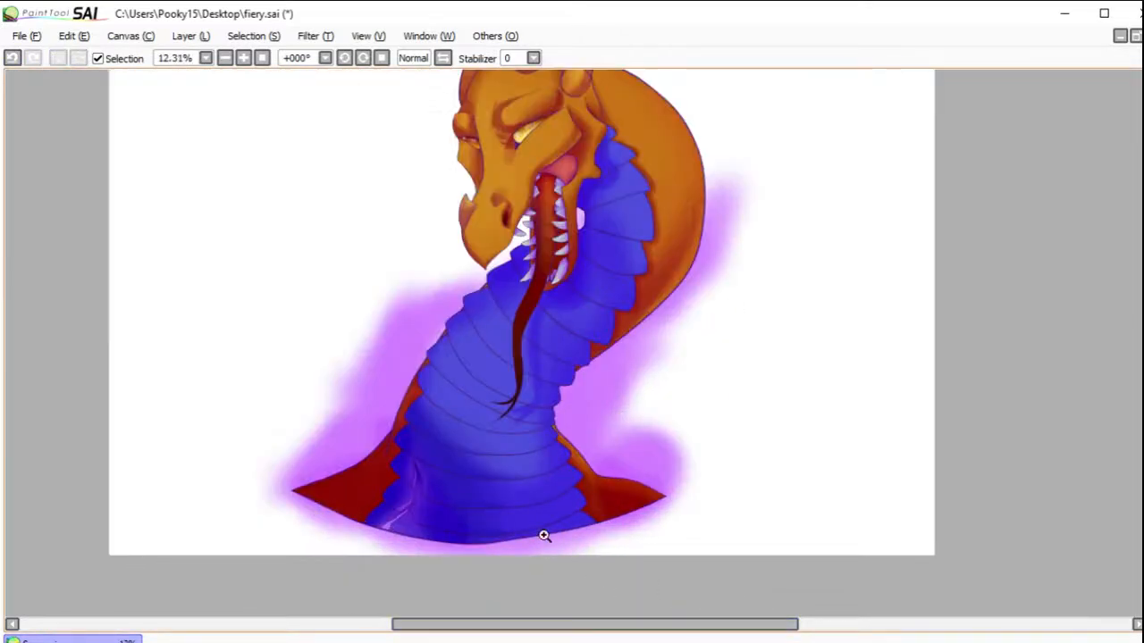
scroll(492, 506, "up", 3)
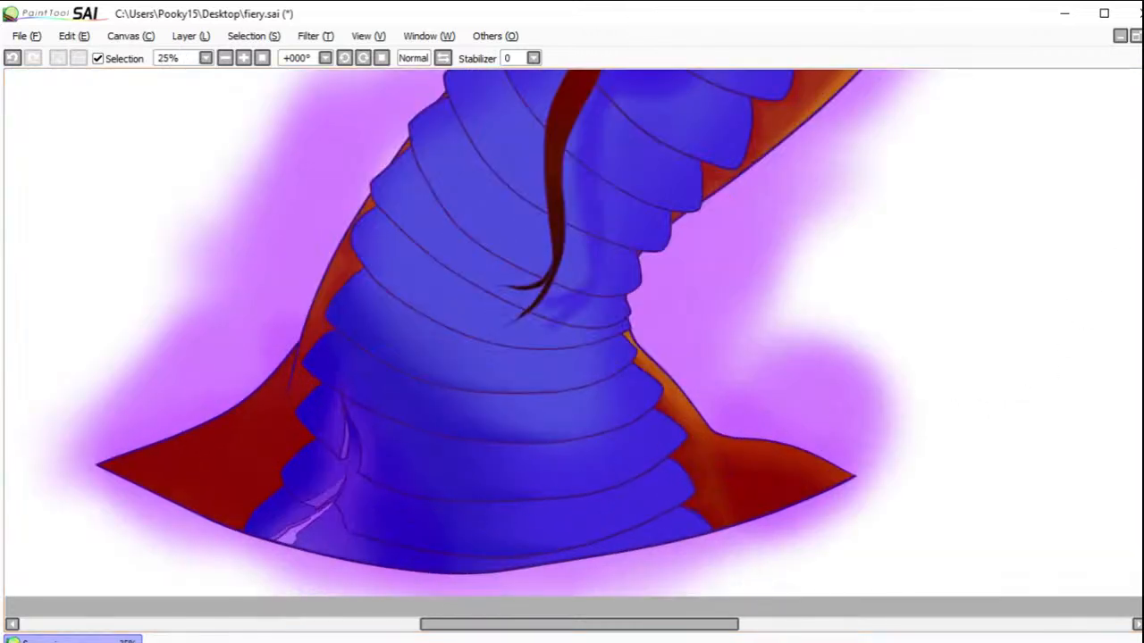
mouse_move(287, 512)
left_mouse_down()
mouse_move(332, 546)
mouse_move(402, 541)
left_mouse_up()
left_click(389, 465)
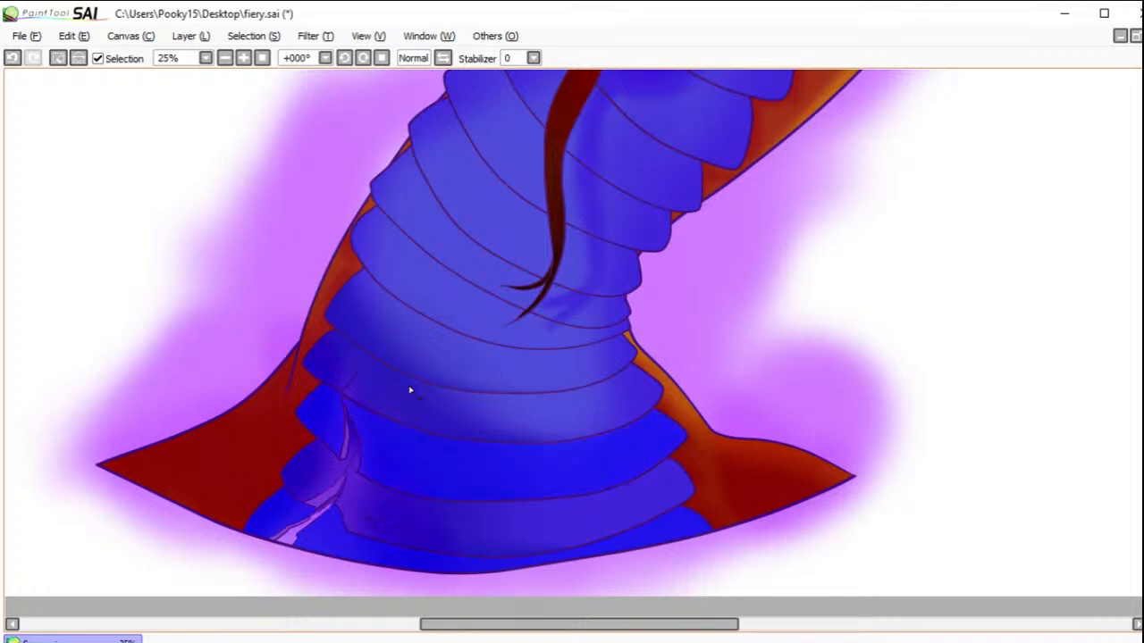
left_click(376, 320)
left_click(474, 268)
left_click(477, 223)
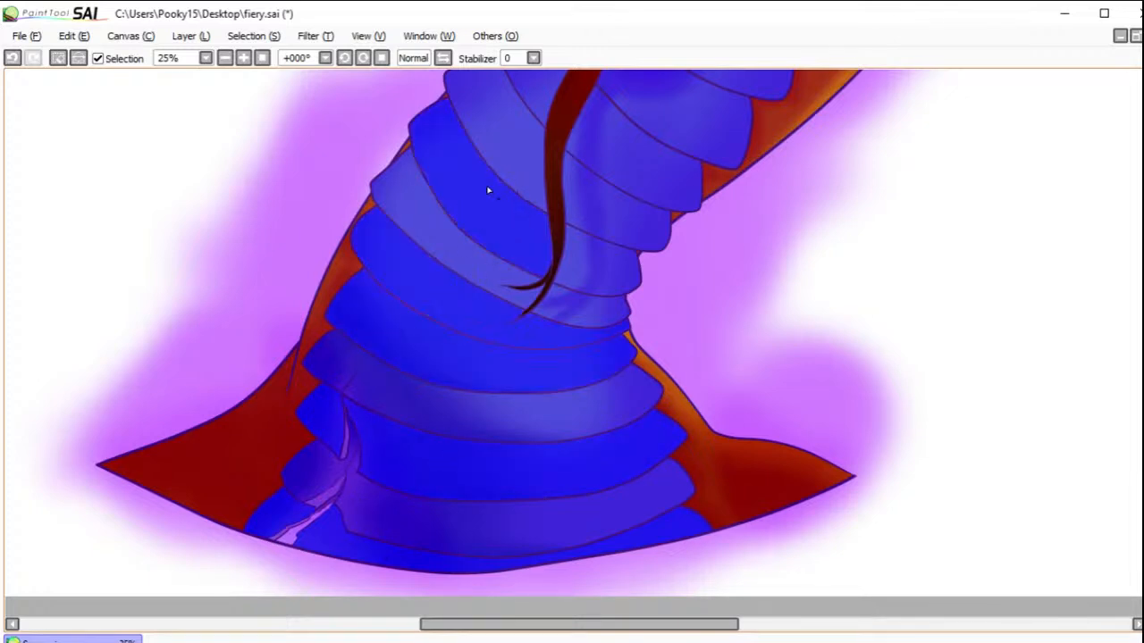
left_click(14, 58)
left_click(12, 59)
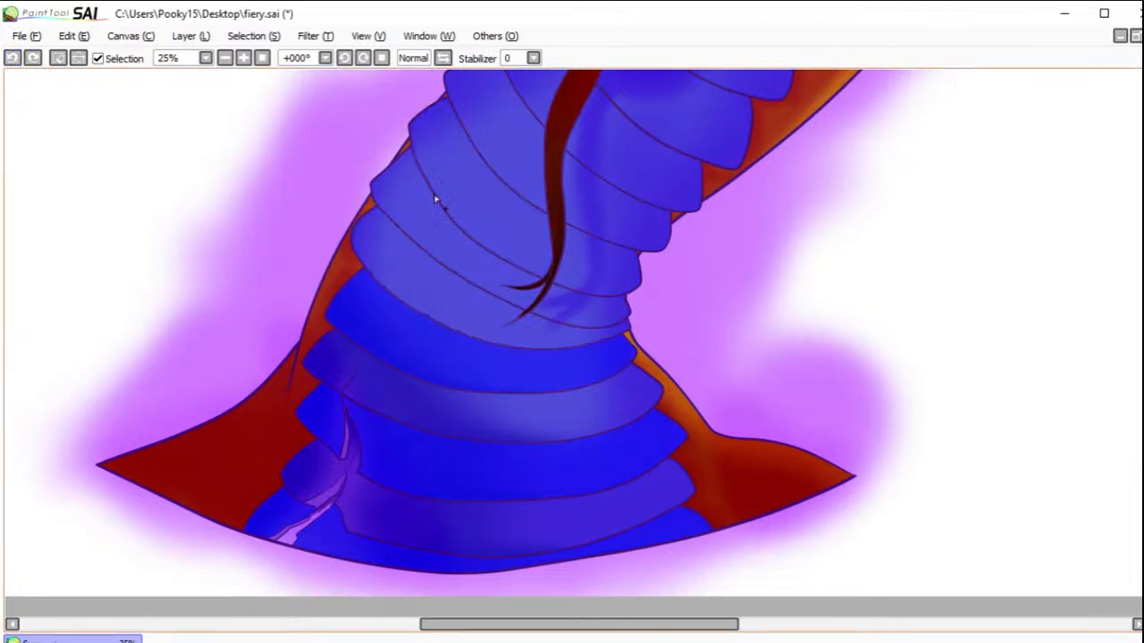
left_click(430, 226)
left_click(560, 313)
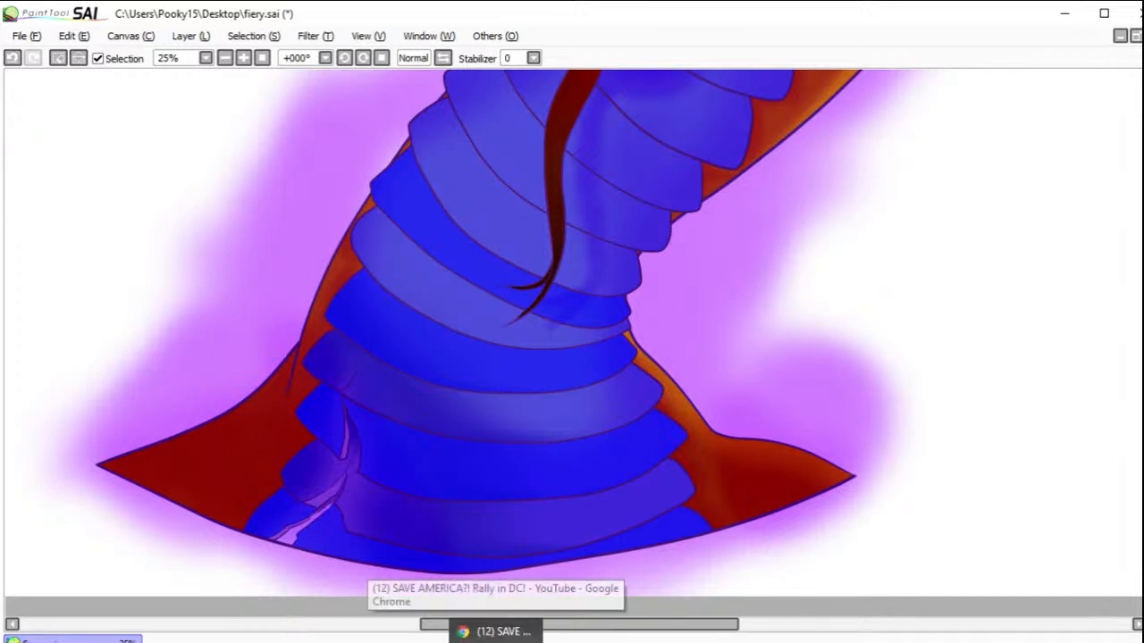
left_click(496, 635)
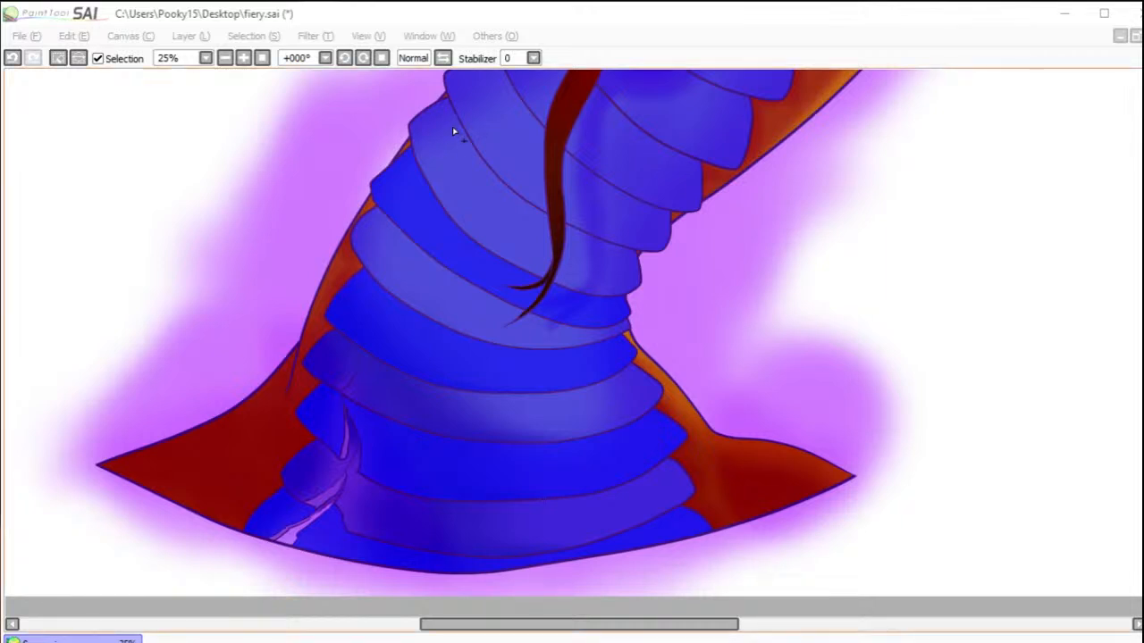
Step: Extend the selection to every other neck plate from the tongue up to the throat behind the jaw, including parts split by the tongue
left_click_drag(505, 156, 609, 218)
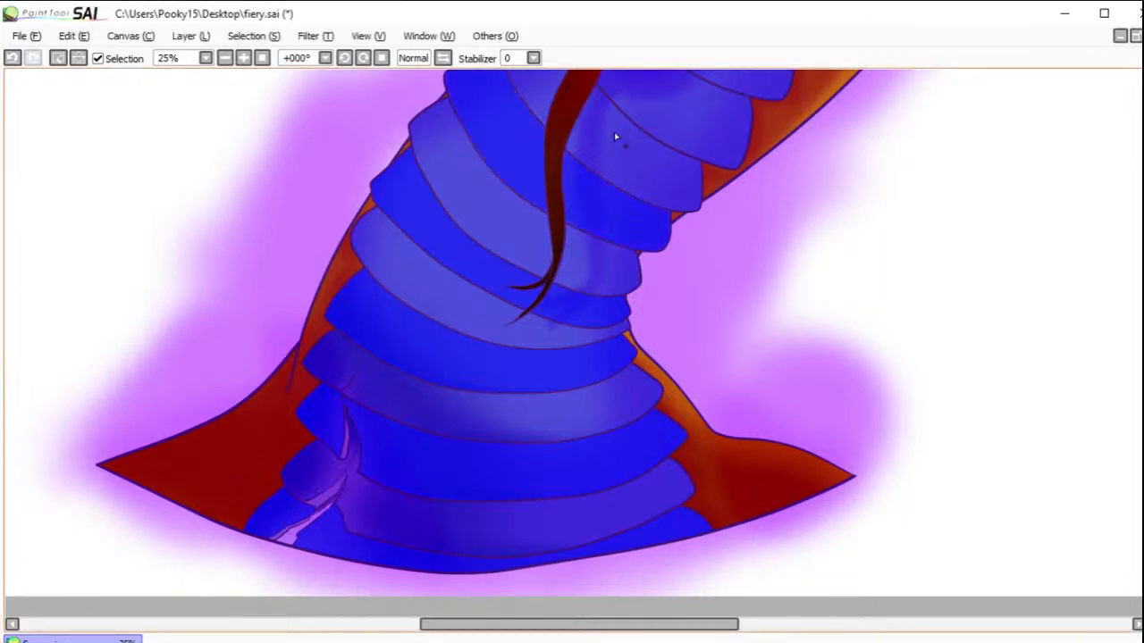
left_click_drag(615, 146, 646, 126)
scroll(571, 325, "up", 3)
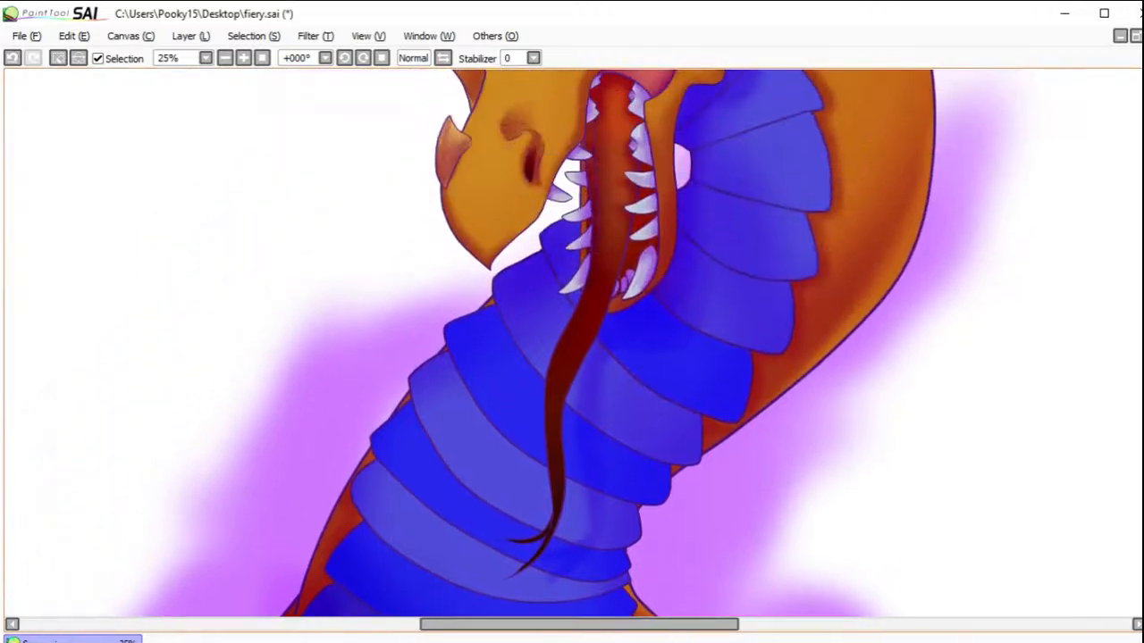
left_click_drag(565, 272, 549, 232)
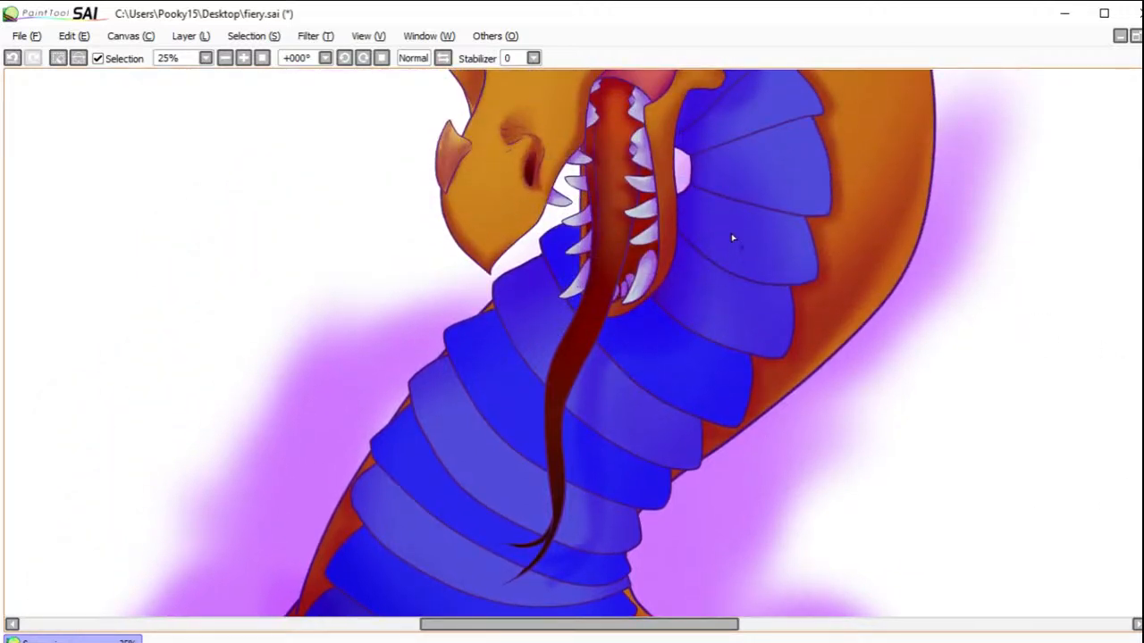
left_click_drag(737, 241, 769, 219)
left_click_drag(777, 98, 742, 121)
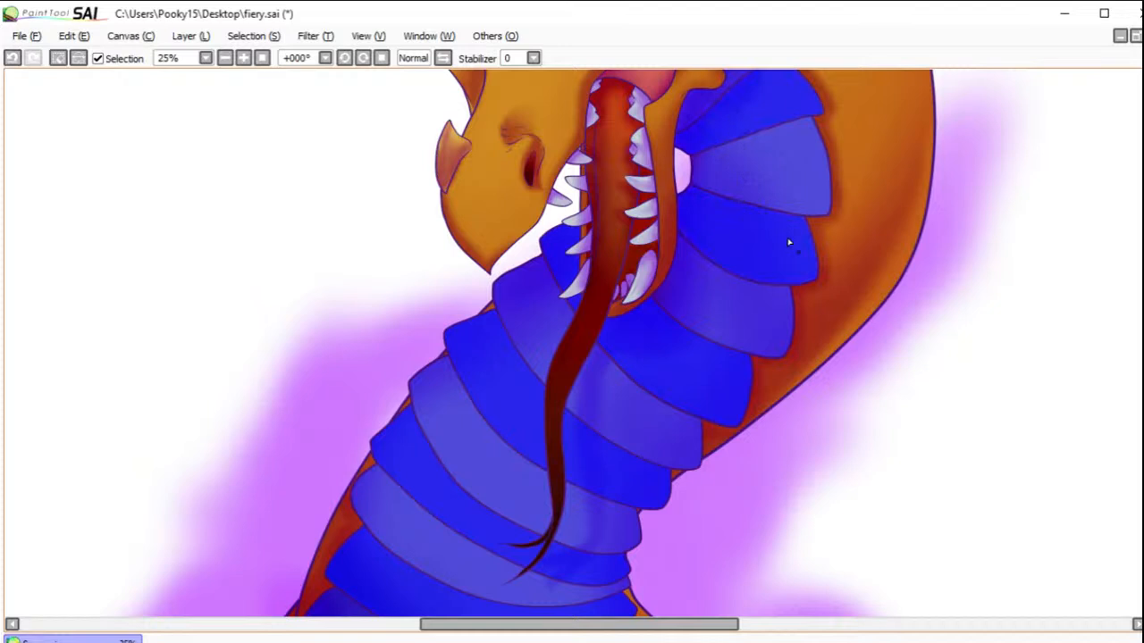
Step: Enlarge the brush and add the small topmost neck plate behind the jaw to the selection
key("b")
key("bracketright")
key("bracketright")
key("bracketright")
key("bracketright")
key("bracketright")
key("bracketright")
key("bracketright")
key("bracketright")
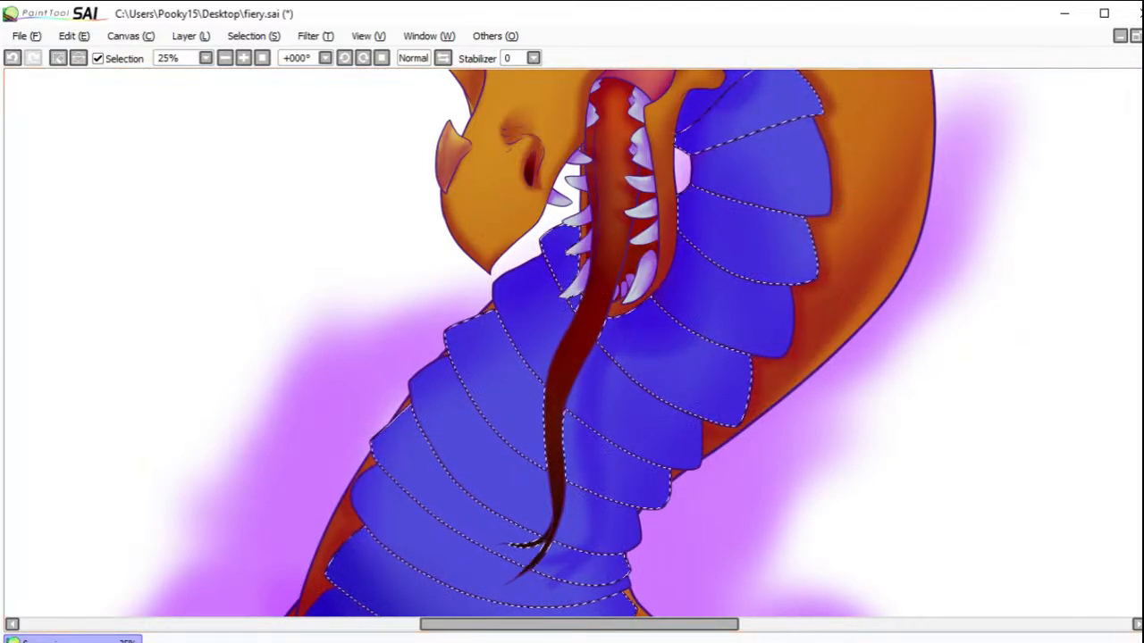
left_click_drag(1051, 131, 870, 330)
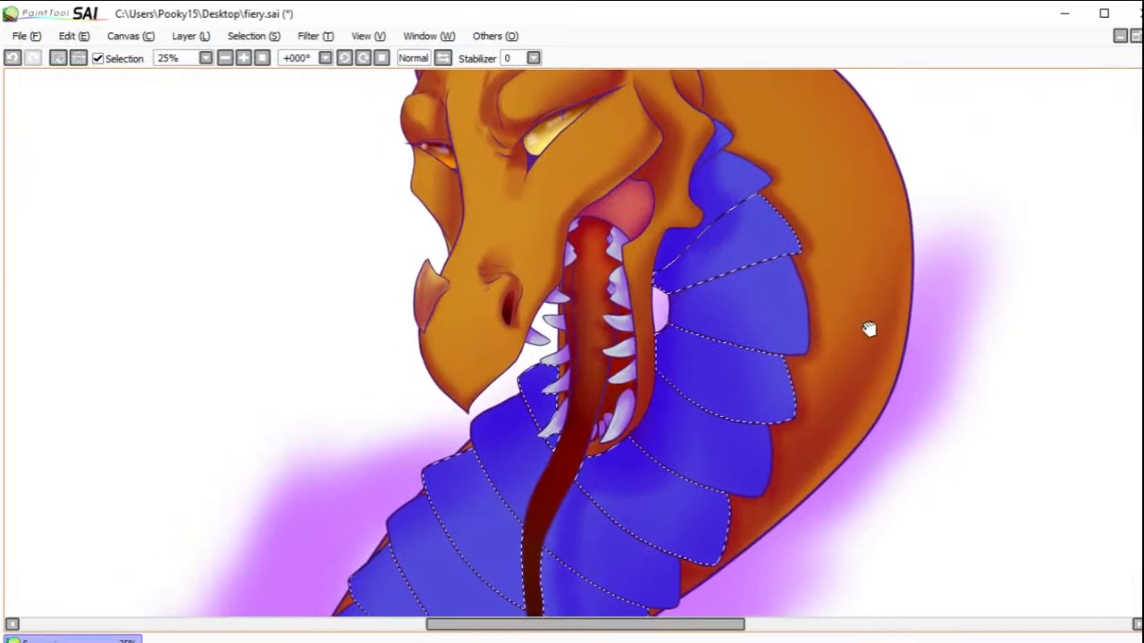
key("ctrl+d")
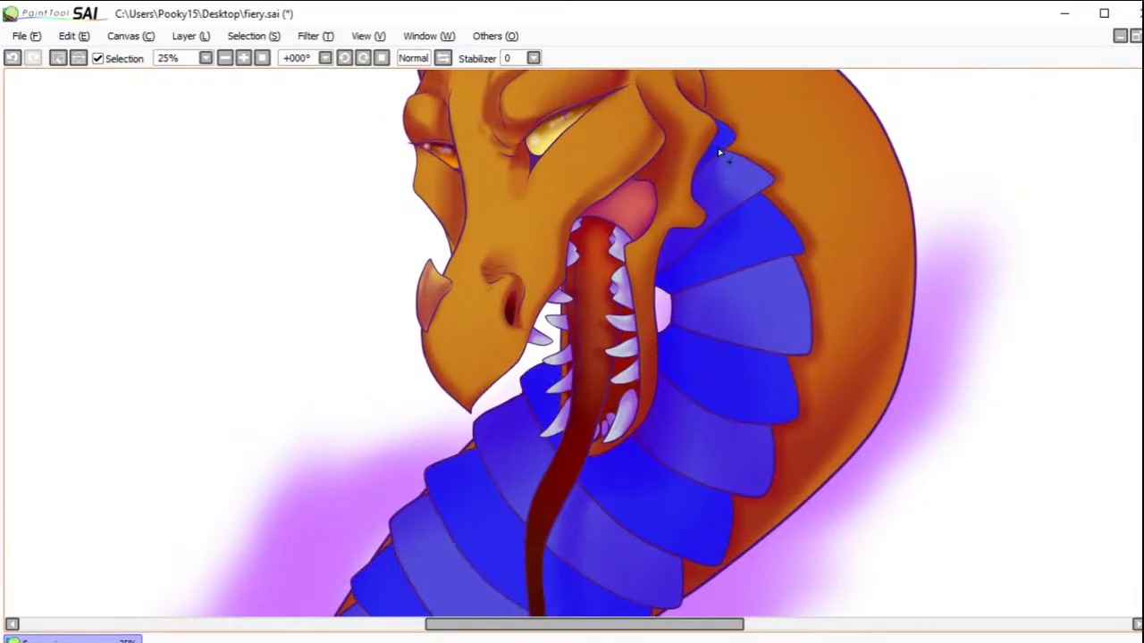
key("ctrl+z")
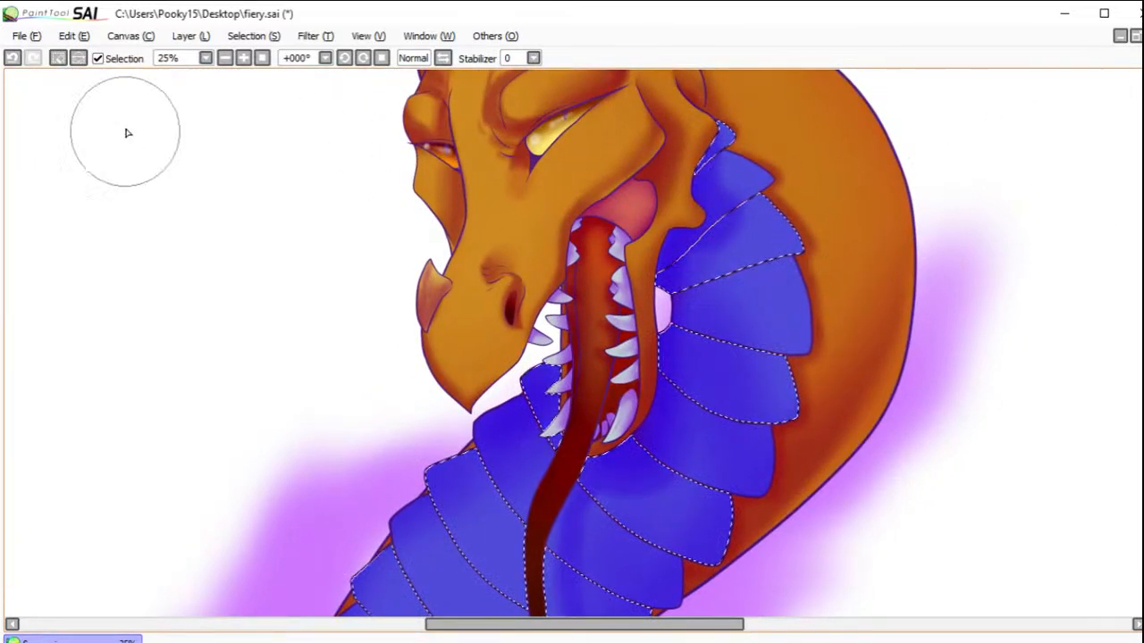
Step: Hide the selection outline, softly shade the selected neck plates dark blue where they overlap, and clear the selection
left_click(100, 59)
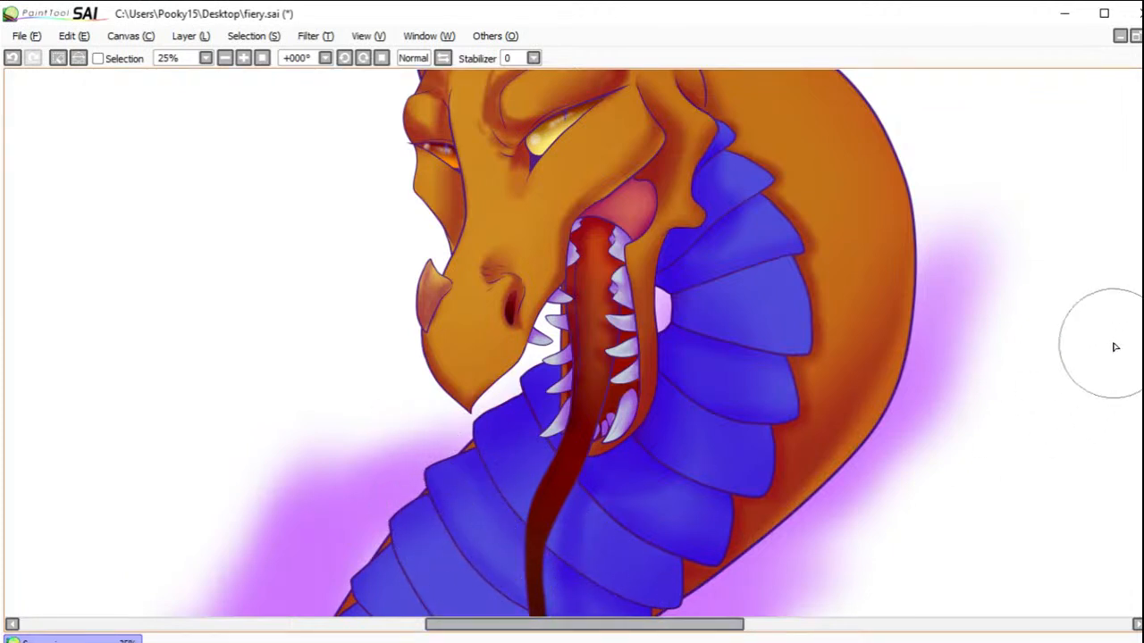
scroll(572, 343, "down", 5)
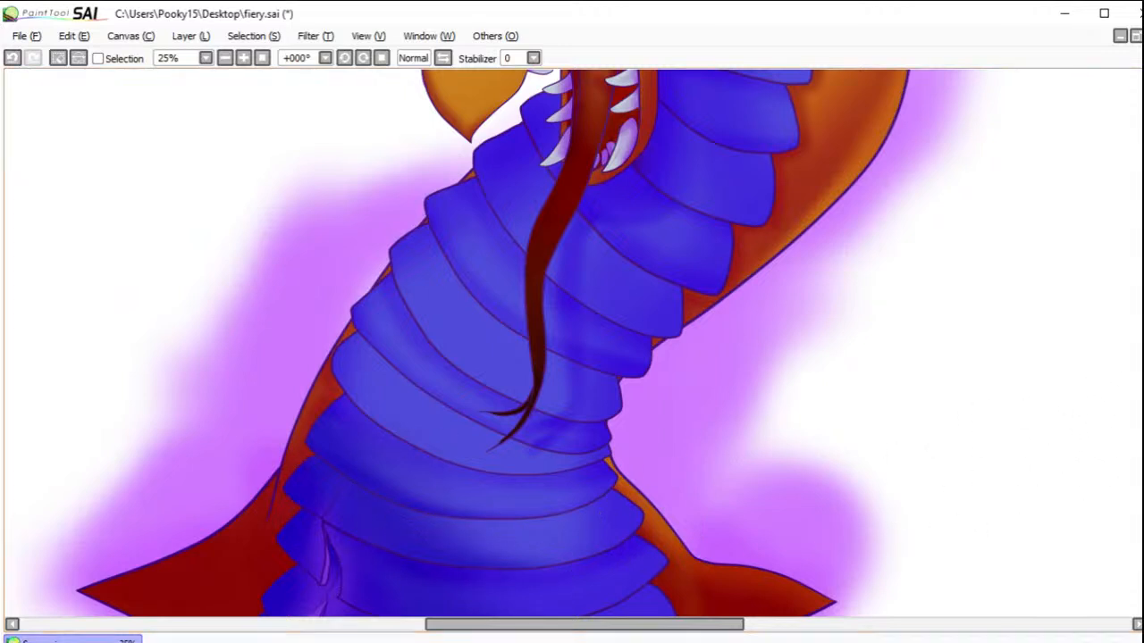
scroll(467, 71, "down", 2)
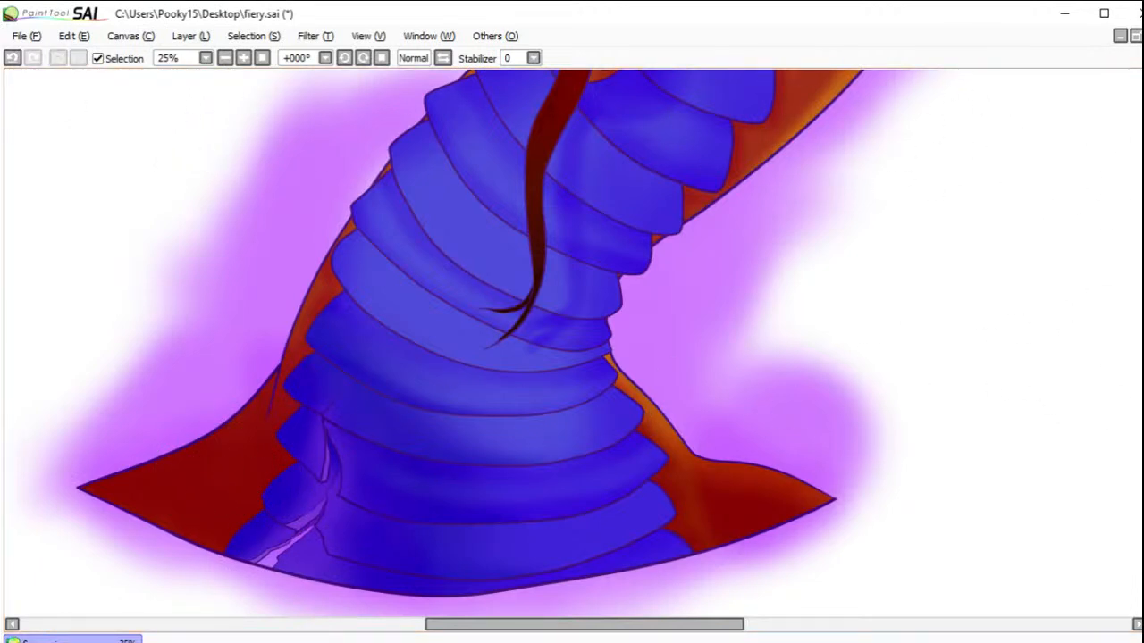
Step: Select the remaining alternate plates on the lower neck, from the one above the base up to the tongue tip
left_click(502, 560)
left_click_drag(313, 513, 334, 480)
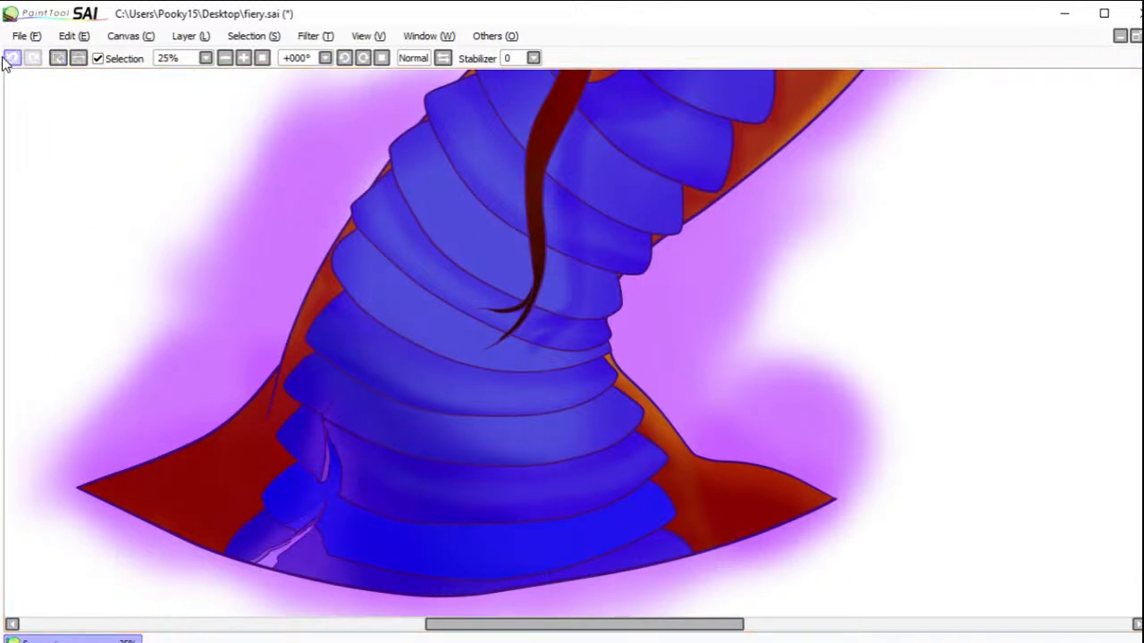
left_click(383, 411)
left_click(413, 316)
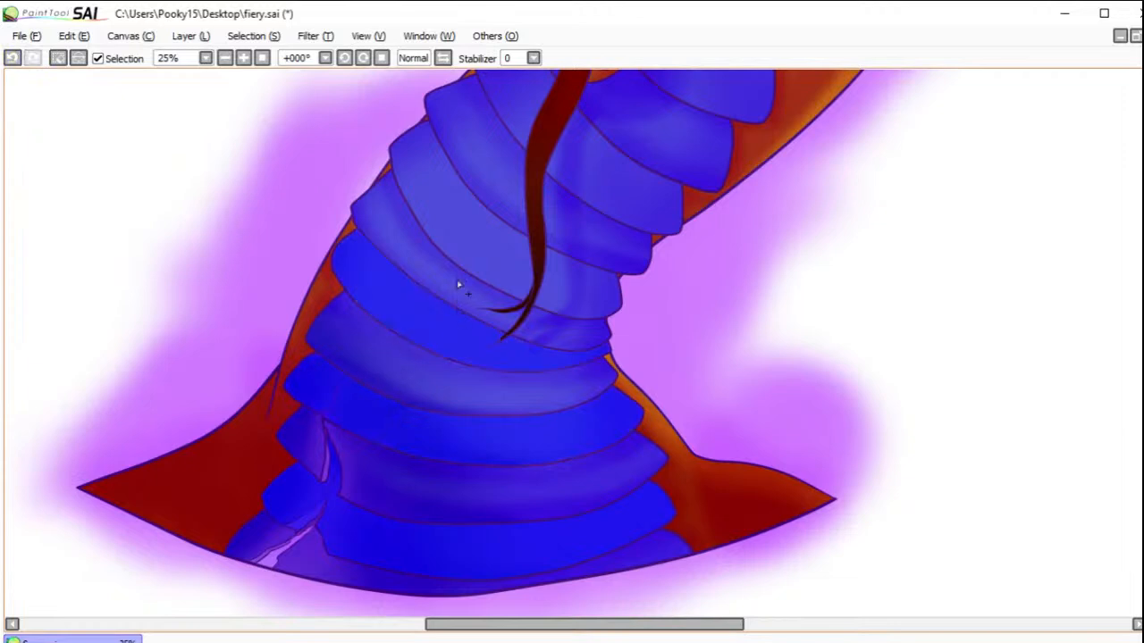
left_click(500, 243)
left_click(566, 299)
Step: Add the remaining alternate plates on the upper neck to the selection, on both sides of the tongue and up behind the jaw
left_click(608, 199)
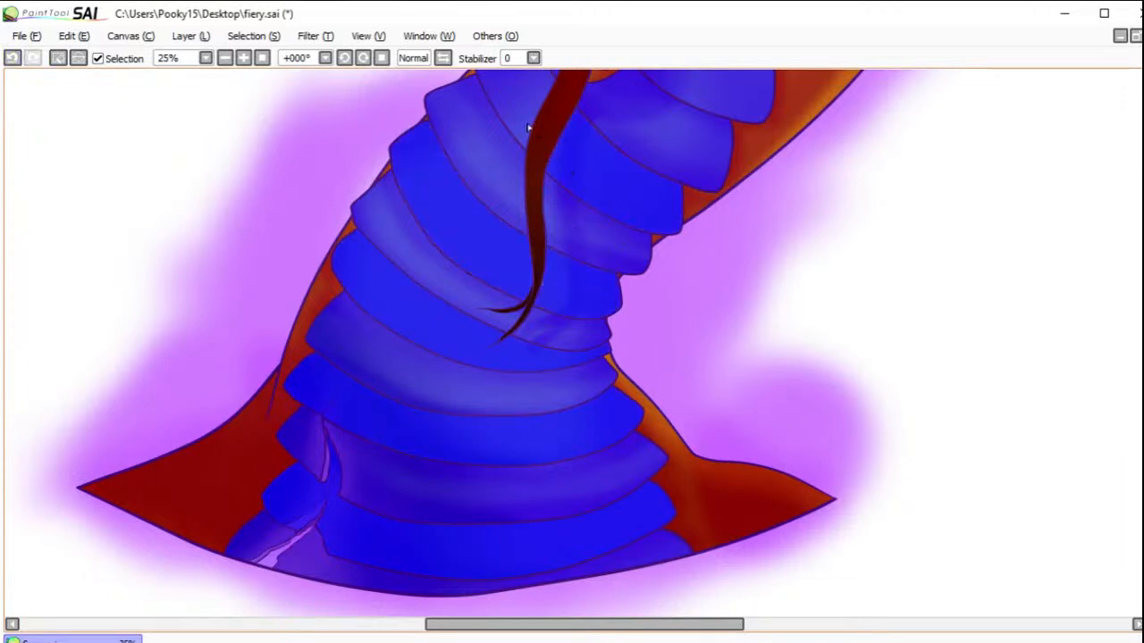
left_click(544, 128)
scroll(748, 312, "up", 5)
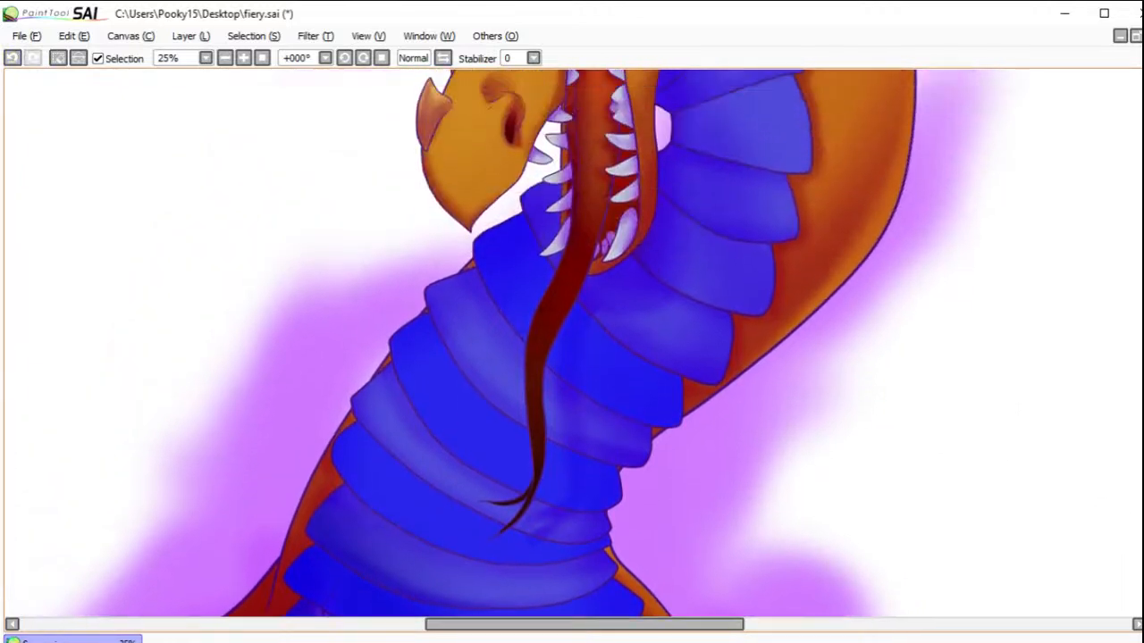
left_click(727, 175)
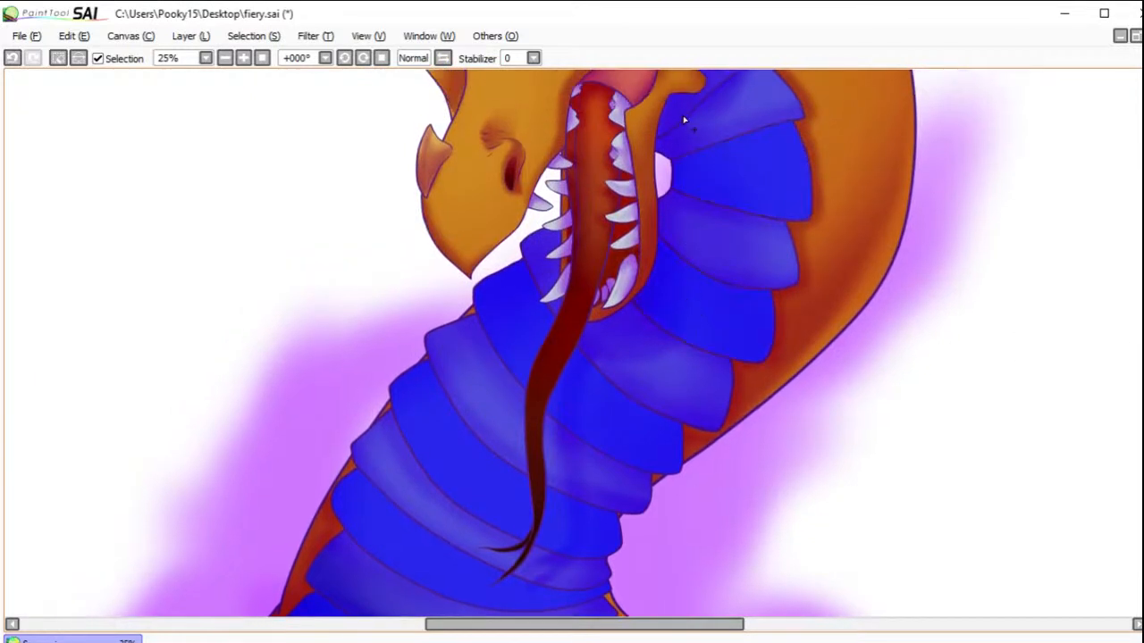
left_click(678, 113)
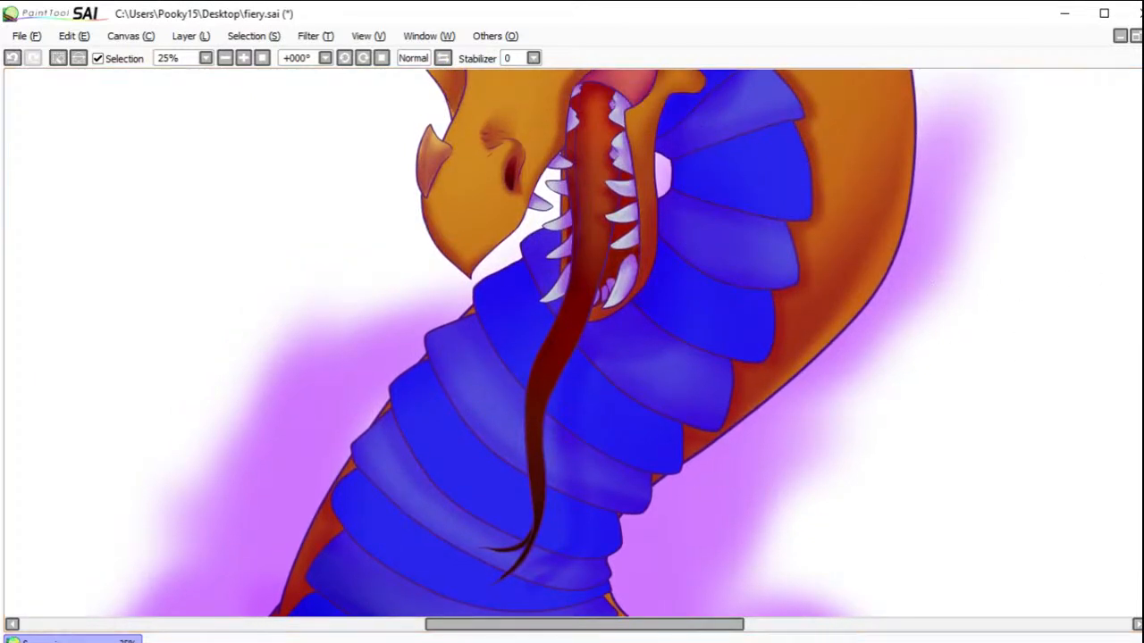
Step: Brush soft dark blue shading onto the selected upper neck plates beside and behind the open jaw
left_click_drag(787, 179, 782, 260)
left_click_drag(733, 187, 712, 194)
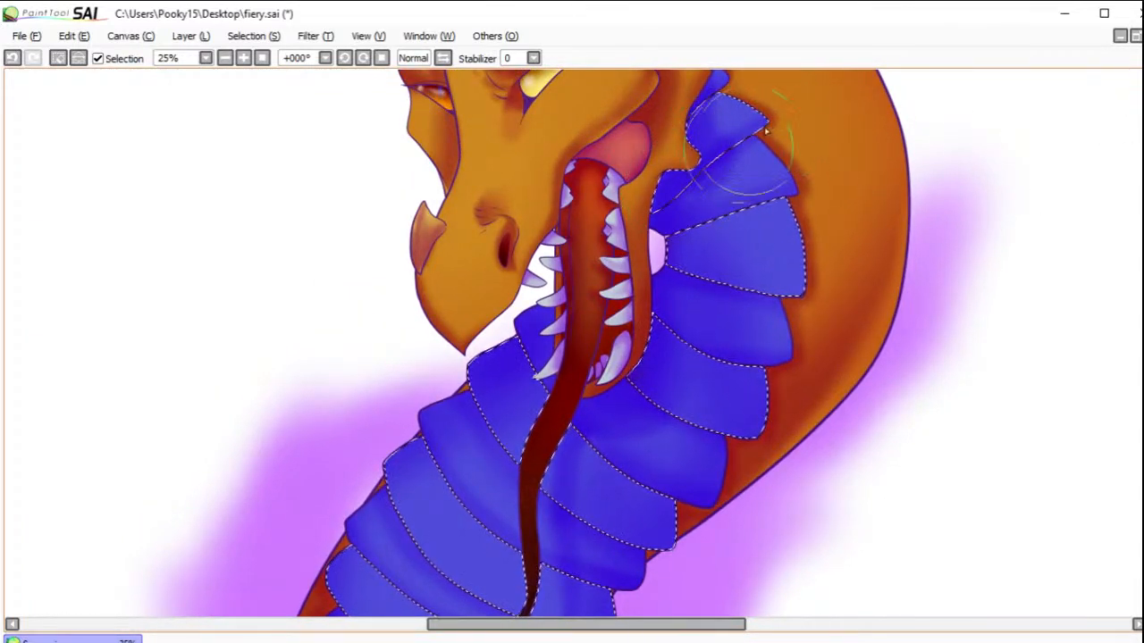
left_click_drag(753, 89, 707, 119)
left_click_drag(736, 252, 687, 234)
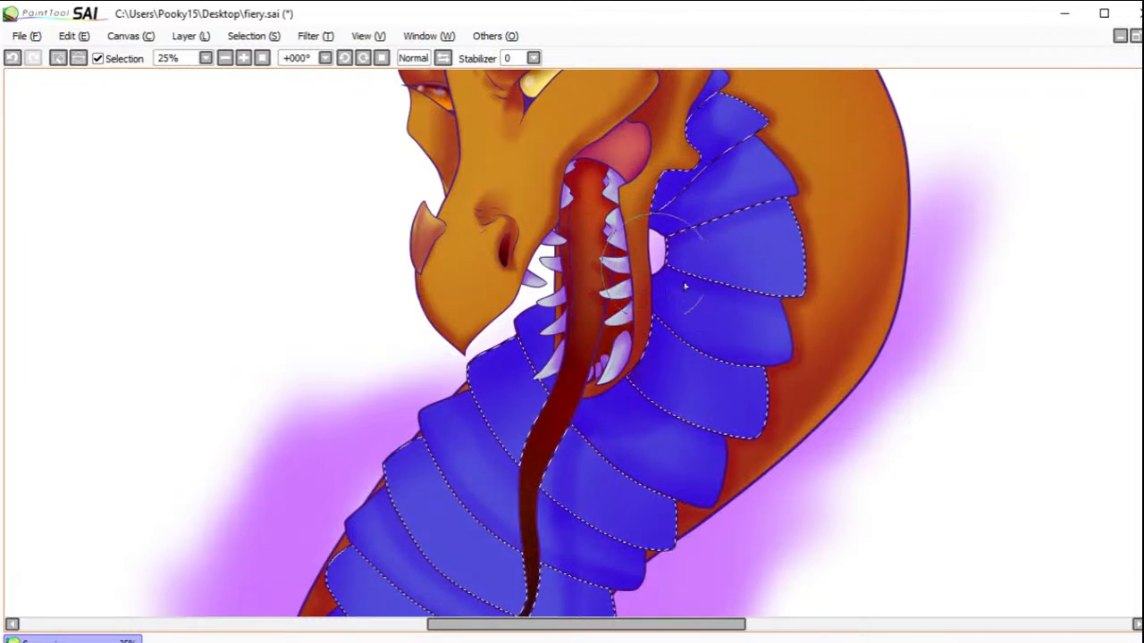
mouse_move(692, 348)
left_mouse_down()
mouse_move(707, 362)
mouse_move(667, 345)
left_mouse_up()
left_click_drag(752, 383, 615, 351)
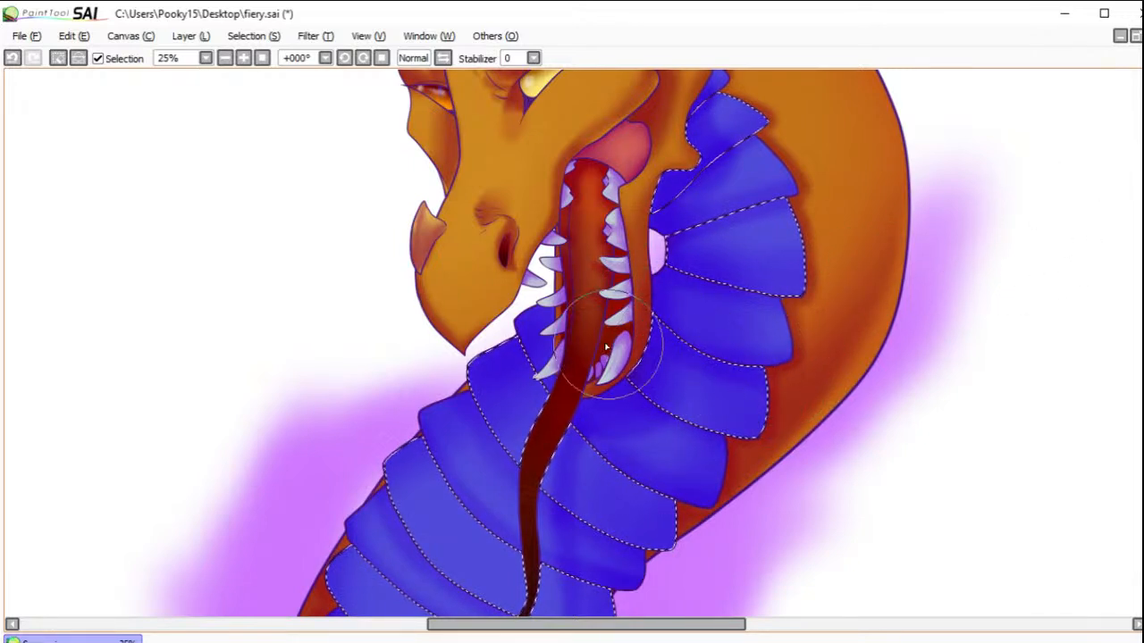
Step: Shade the selected plates around the tongue and down to the neck base dark blue, and clear the selection
left_click_drag(682, 429, 611, 384)
mouse_move(620, 439)
left_mouse_down()
mouse_move(616, 467)
mouse_move(654, 494)
mouse_move(554, 420)
mouse_move(521, 449)
mouse_move(610, 530)
left_mouse_up()
mouse_move(498, 438)
left_mouse_down()
mouse_move(507, 547)
mouse_move(423, 450)
mouse_move(503, 536)
mouse_move(464, 510)
mouse_move(439, 528)
mouse_move(506, 589)
left_mouse_up()
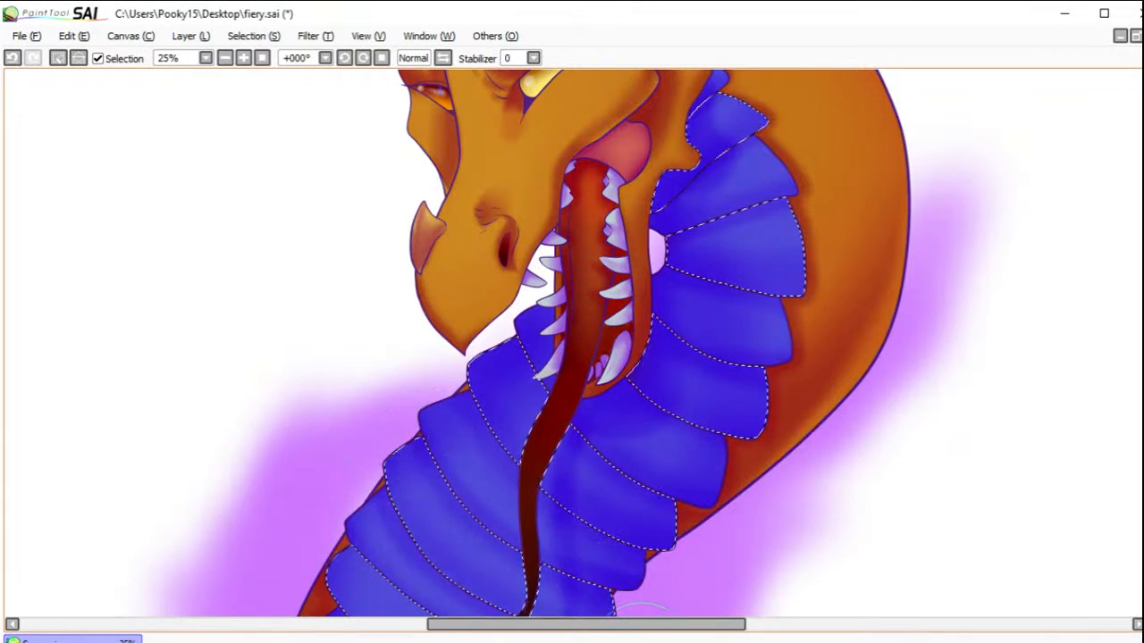
scroll(830, 383, "down", 5)
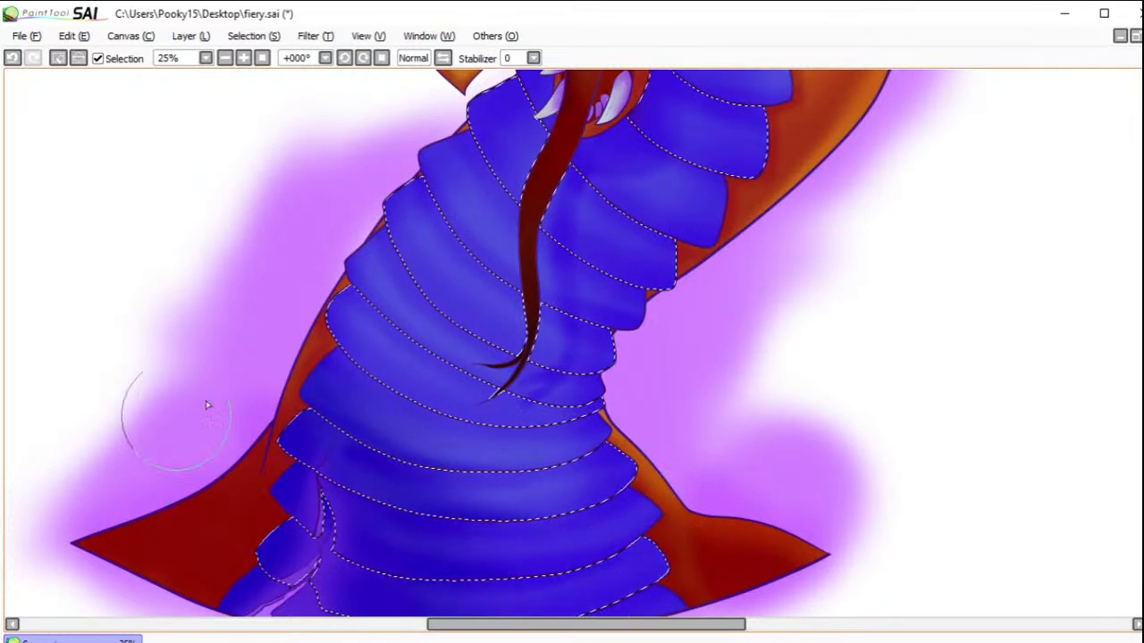
left_click(57, 58)
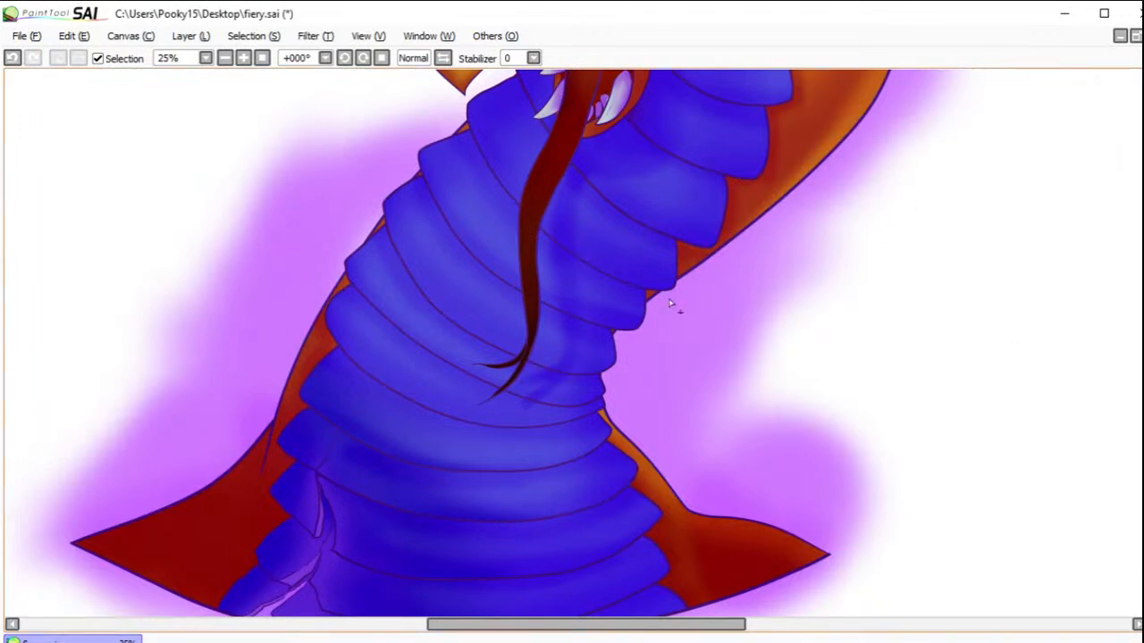
Step: Select the single plate directly below the one under the tongue tip, deepen its blue shading and clear the selection
left_click(434, 445)
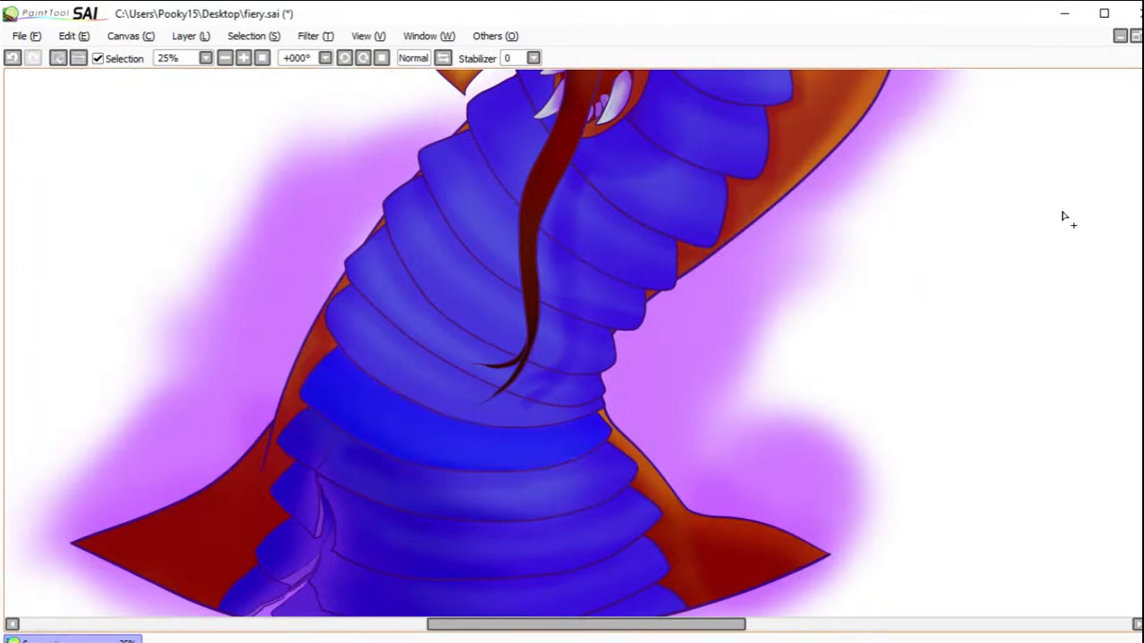
key("b")
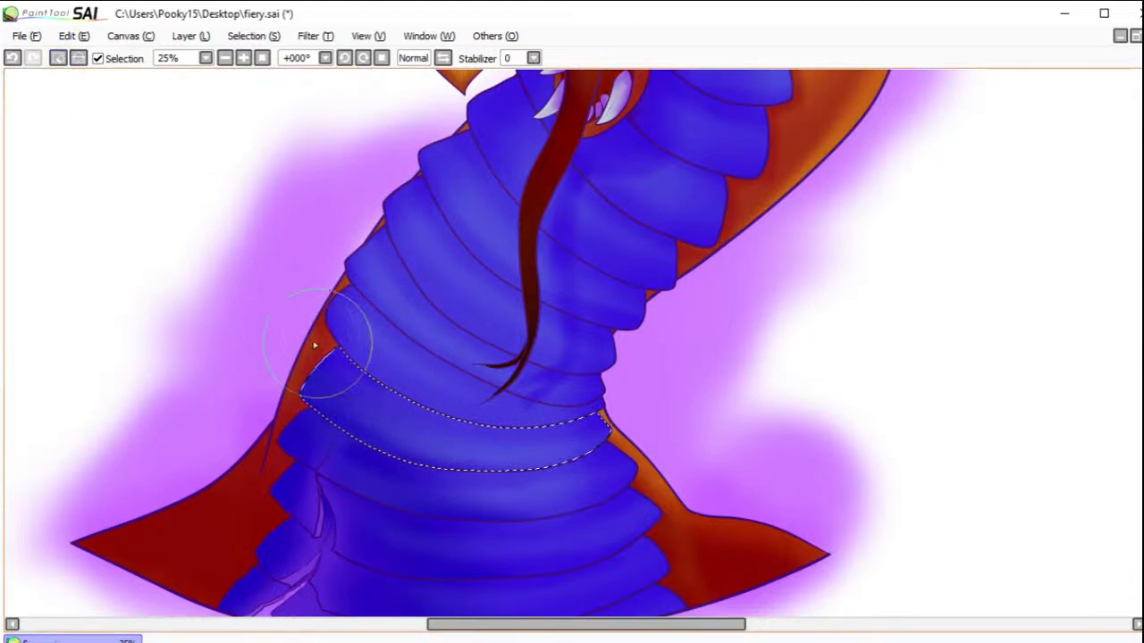
left_click(57, 58)
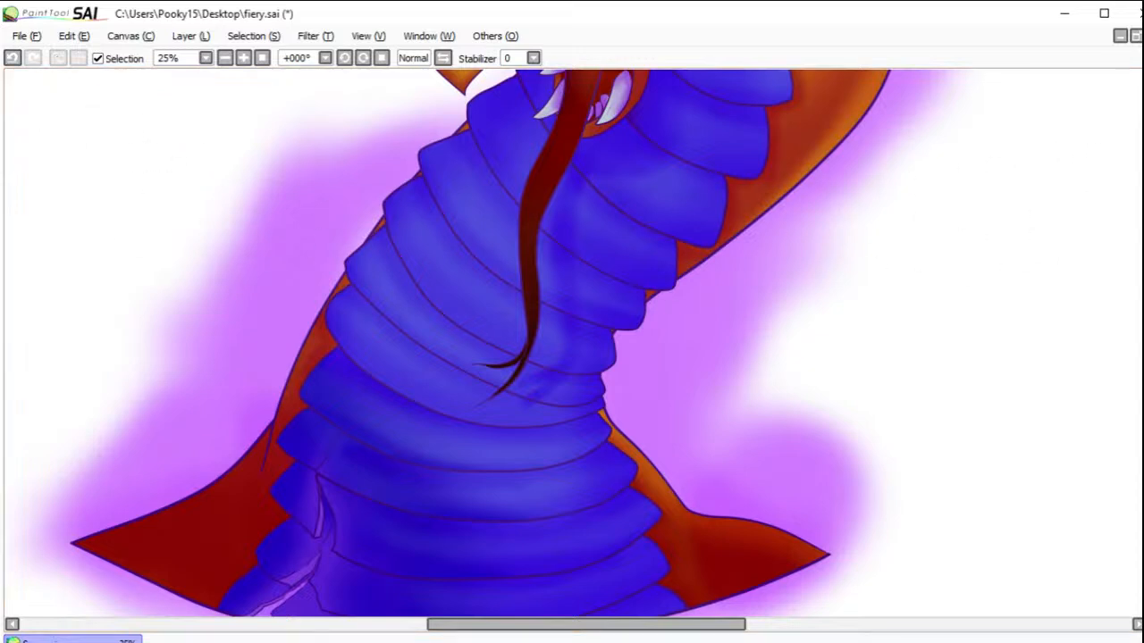
Step: Select the plate under the forked tongue tip, darken its edges with blue shading and clear the selection
left_click(488, 385)
key("b")
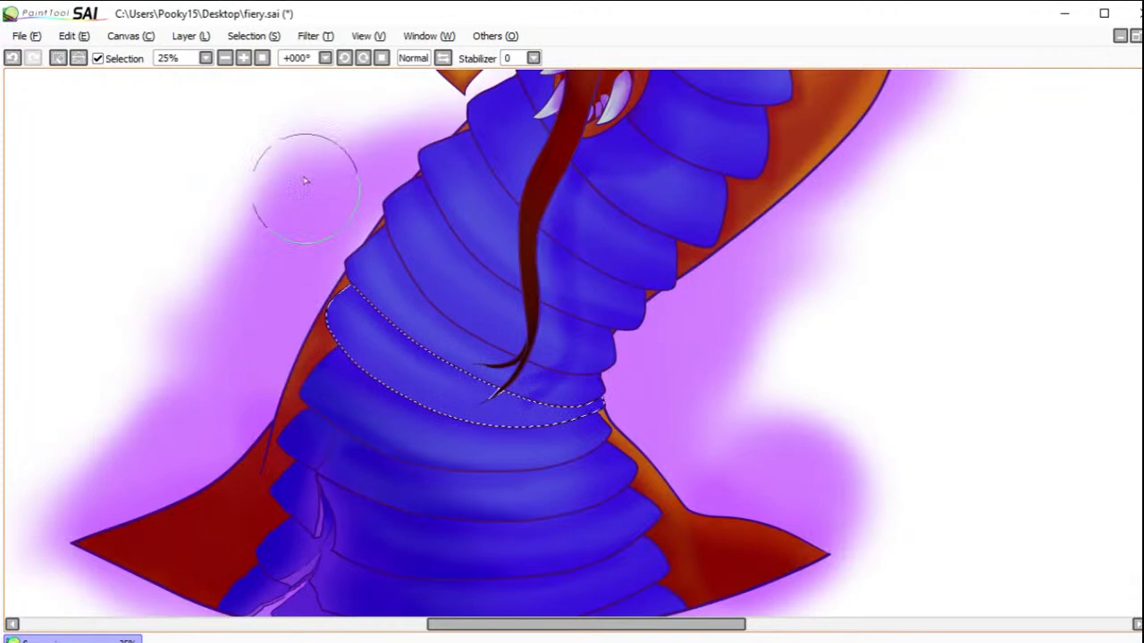
left_click(59, 57)
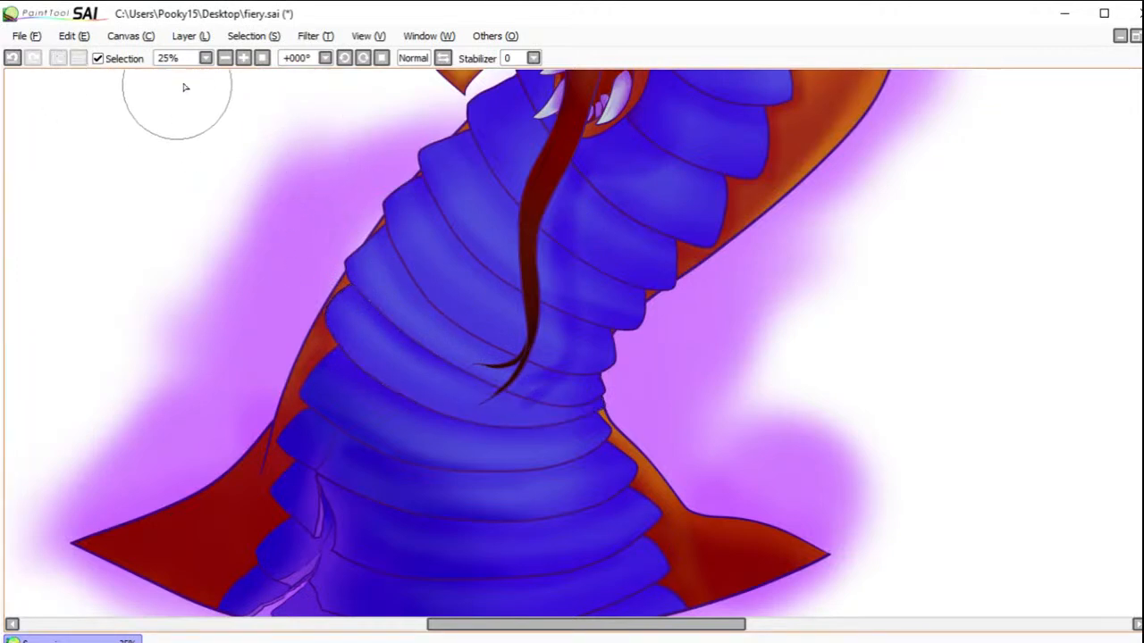
left_click(262, 57)
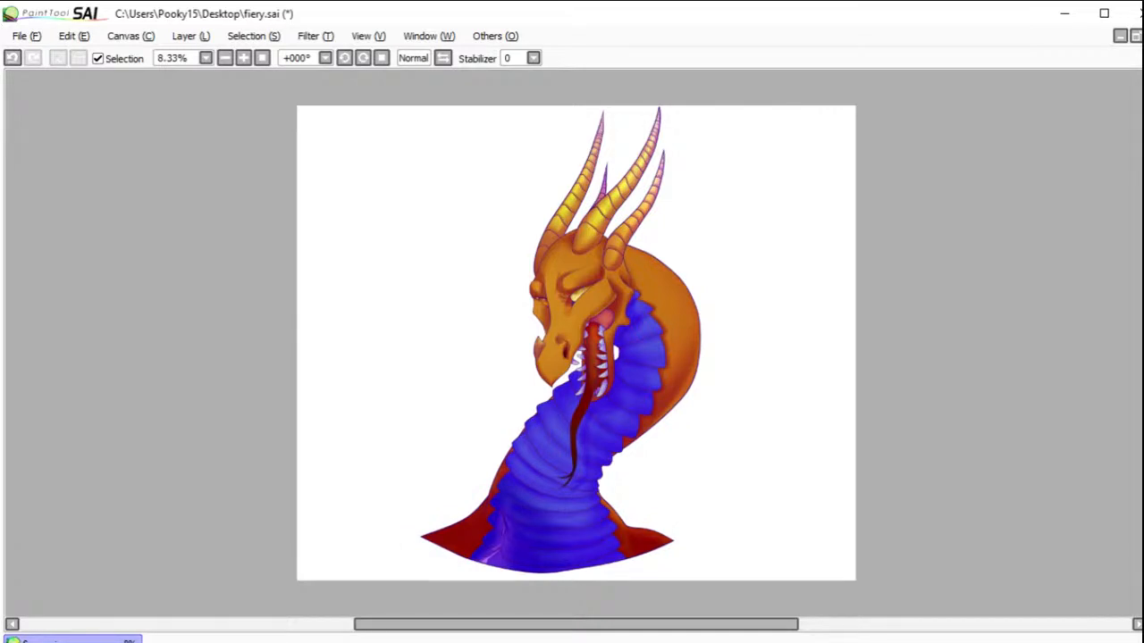
Step: Adjust the current layer's hue to +4 and luminescence to -51 with the Hue and Saturation filter
left_click(321, 36)
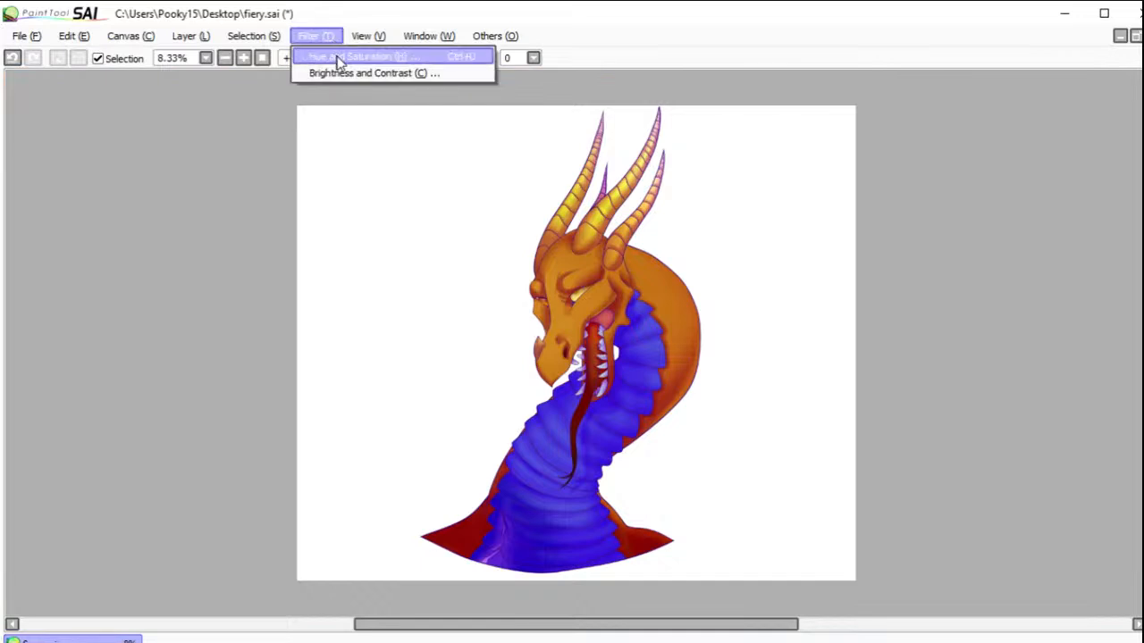
left_click(339, 55)
left_click_drag(859, 163, 808, 169)
mouse_move(882, 108)
left_mouse_down()
mouse_move(898, 112)
mouse_move(772, 115)
mouse_move(887, 121)
left_mouse_up()
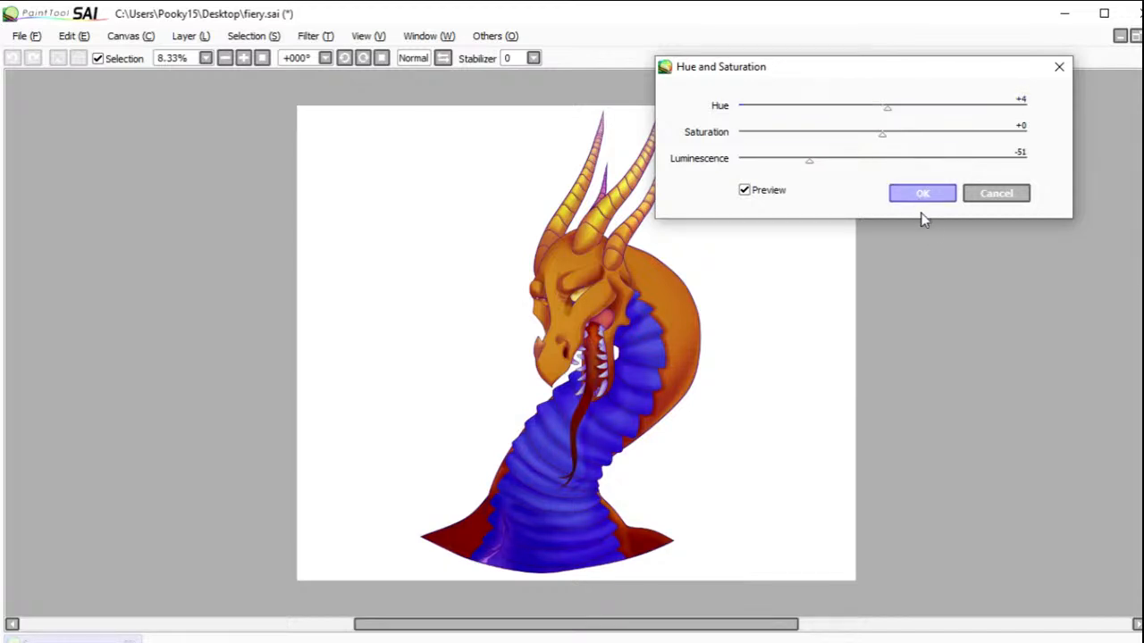
key("Return")
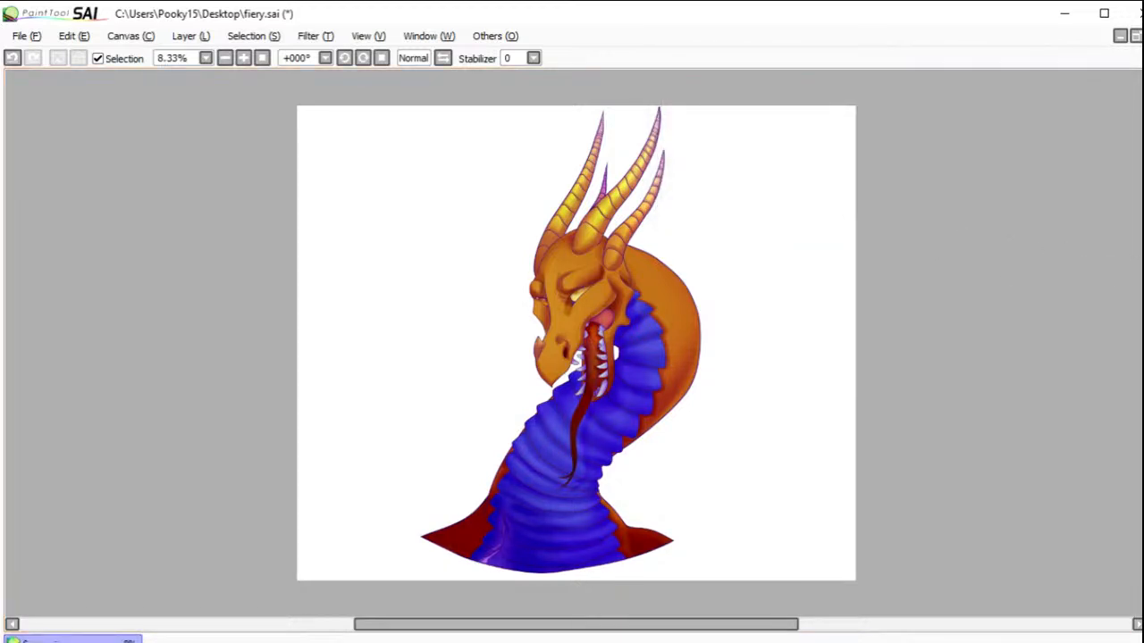
Step: Apply a further Hue and Saturation adjustment with saturation +33 and luminescence +28, keeping the hue close to zero
left_click(315, 35)
left_click(336, 54)
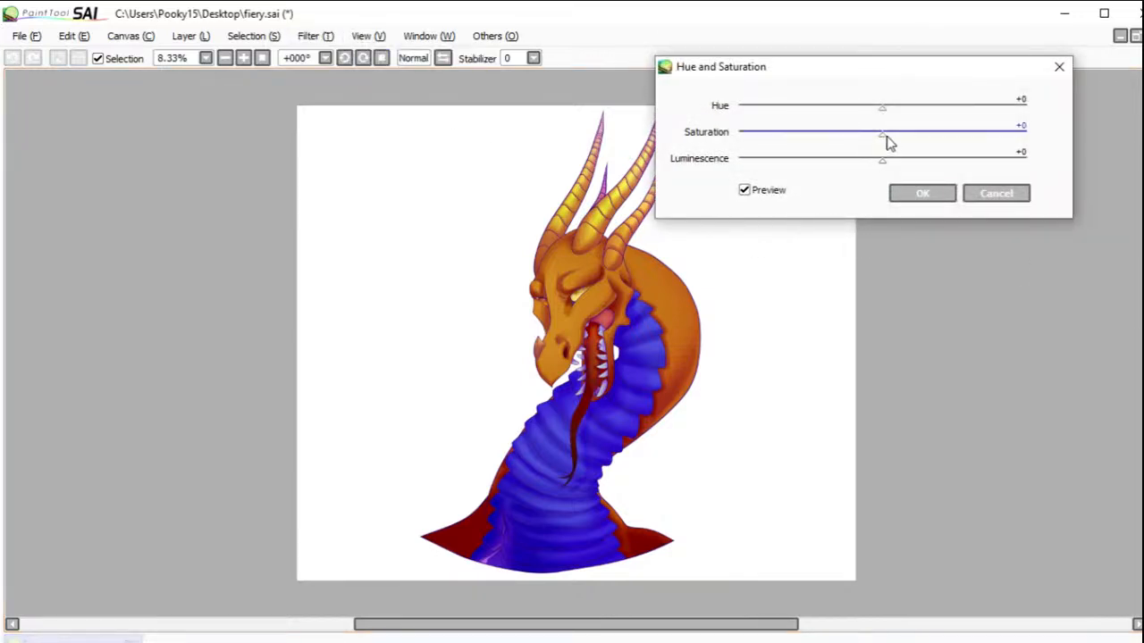
left_click_drag(882, 141, 815, 142)
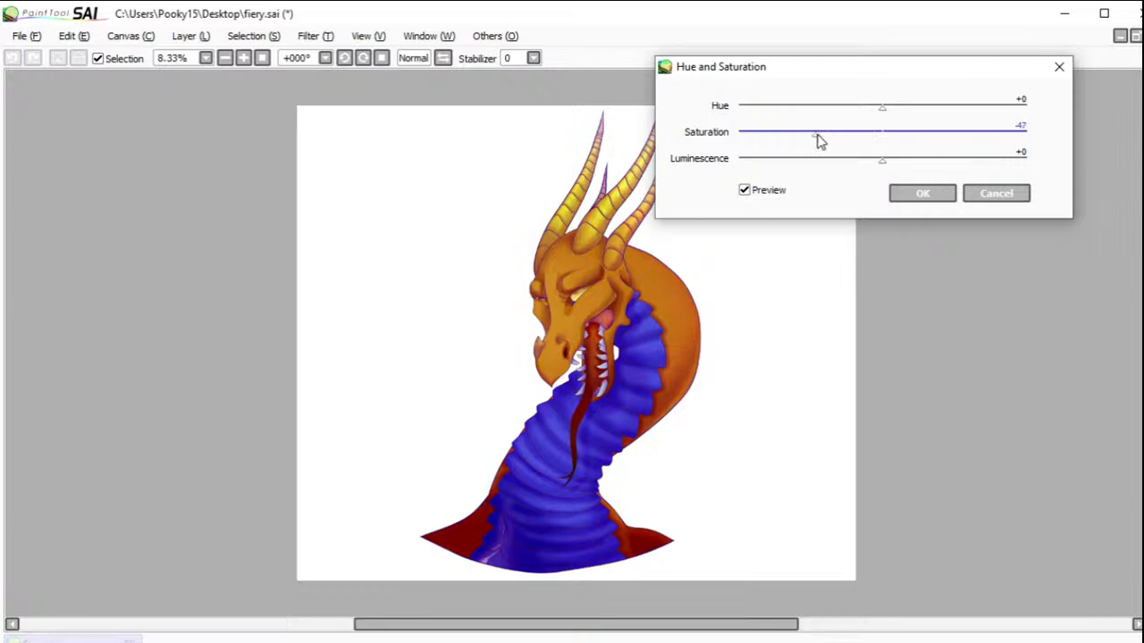
left_click_drag(815, 141, 908, 116)
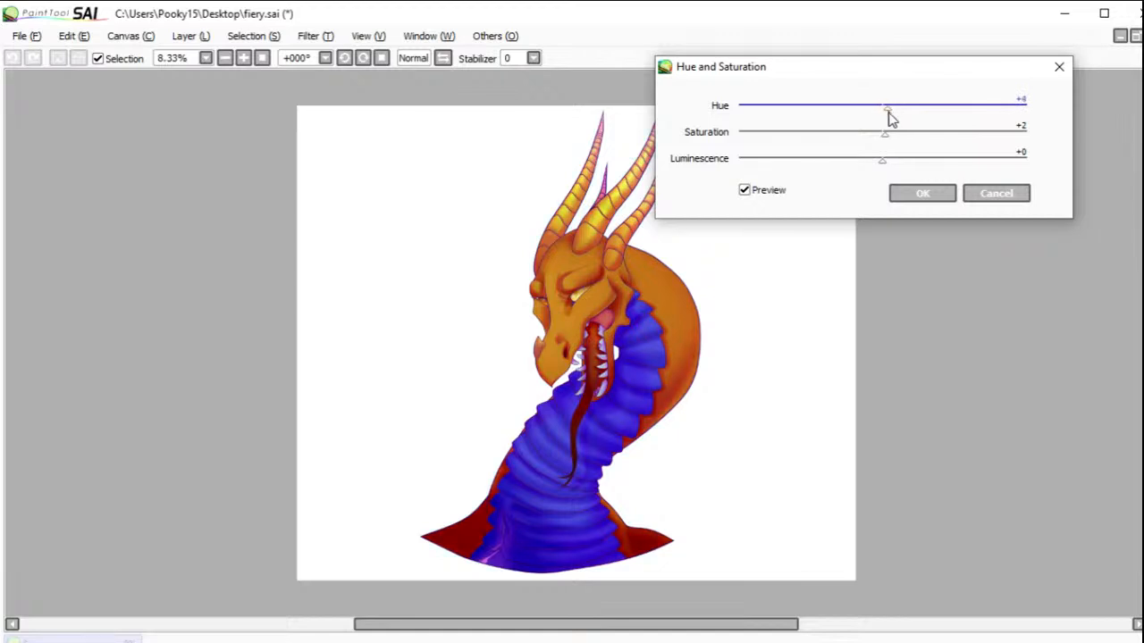
mouse_move(890, 118)
left_mouse_down()
mouse_move(831, 115)
mouse_move(872, 119)
left_mouse_up()
left_click_drag(881, 164, 902, 166)
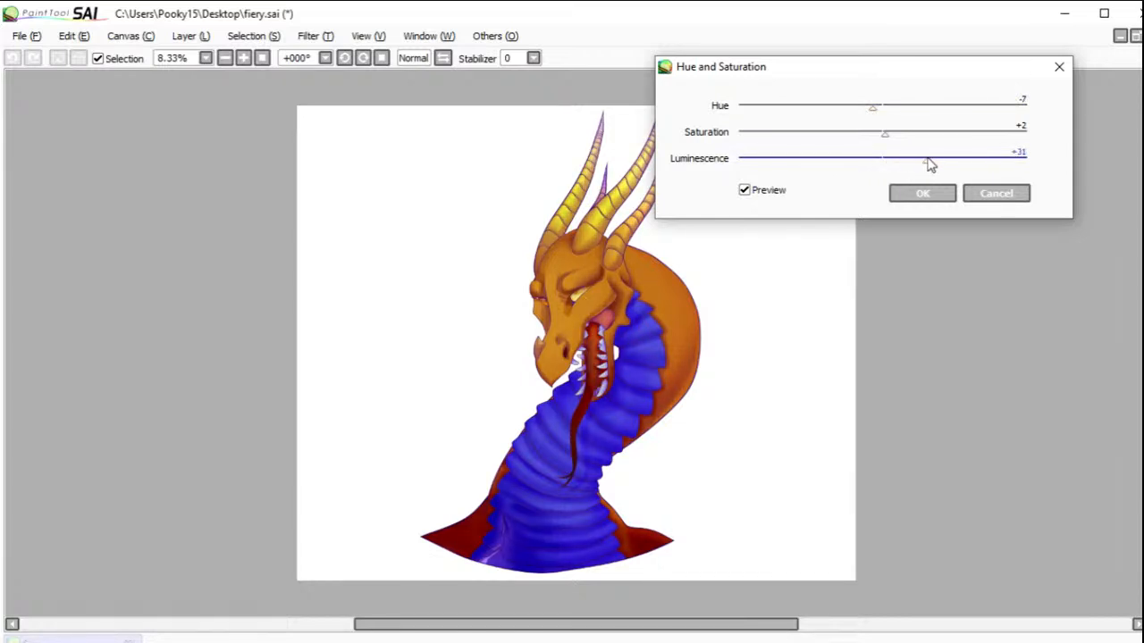
left_click_drag(891, 140, 940, 146)
left_click_drag(875, 121, 885, 118)
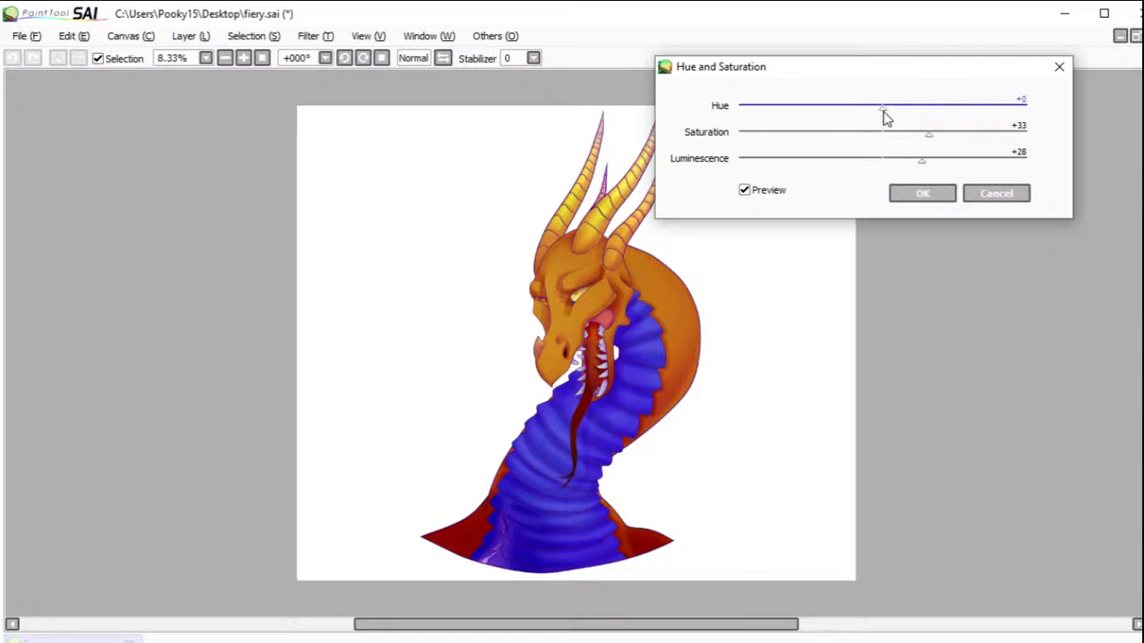
left_click_drag(883, 117, 880, 118)
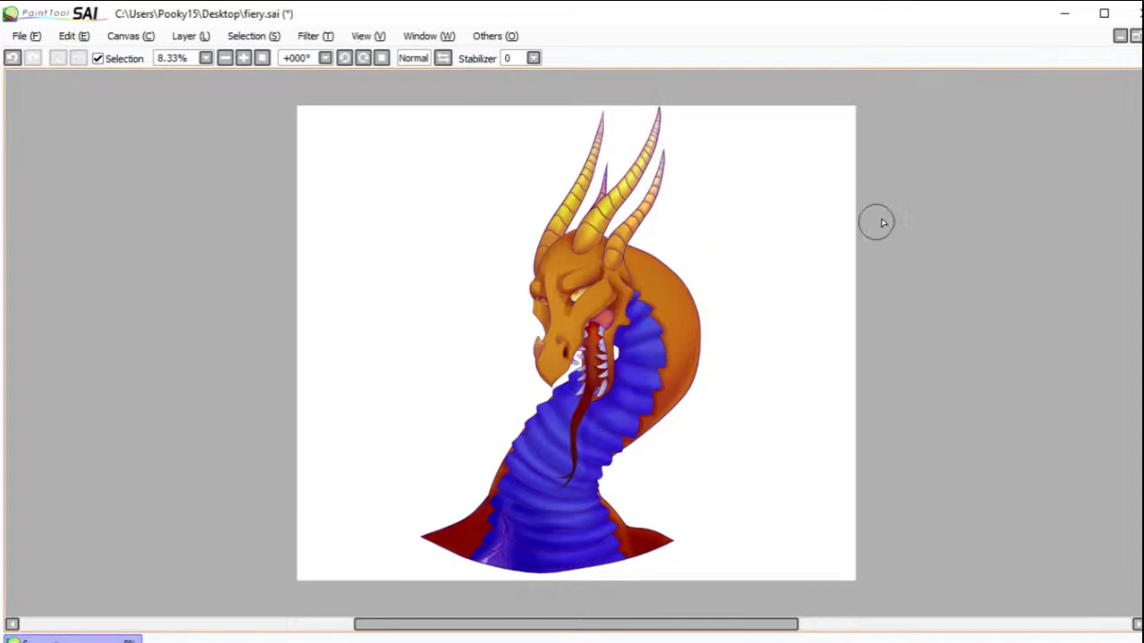
Step: Brighten the light sliver between the split plates at the neck base to white
left_click_drag(456, 510, 549, 593)
left_click(468, 437)
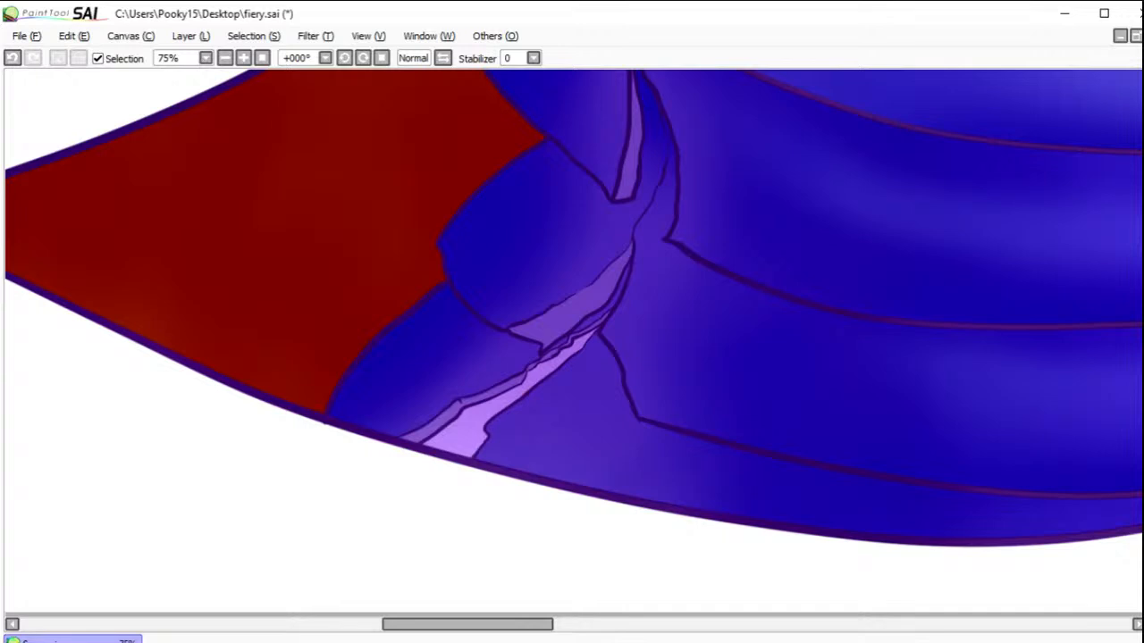
mouse_move(459, 428)
left_mouse_down()
mouse_move(435, 438)
mouse_move(479, 440)
mouse_move(493, 417)
mouse_move(472, 429)
mouse_move(467, 413)
mouse_move(511, 399)
mouse_move(560, 349)
mouse_move(588, 341)
mouse_move(575, 340)
left_mouse_up()
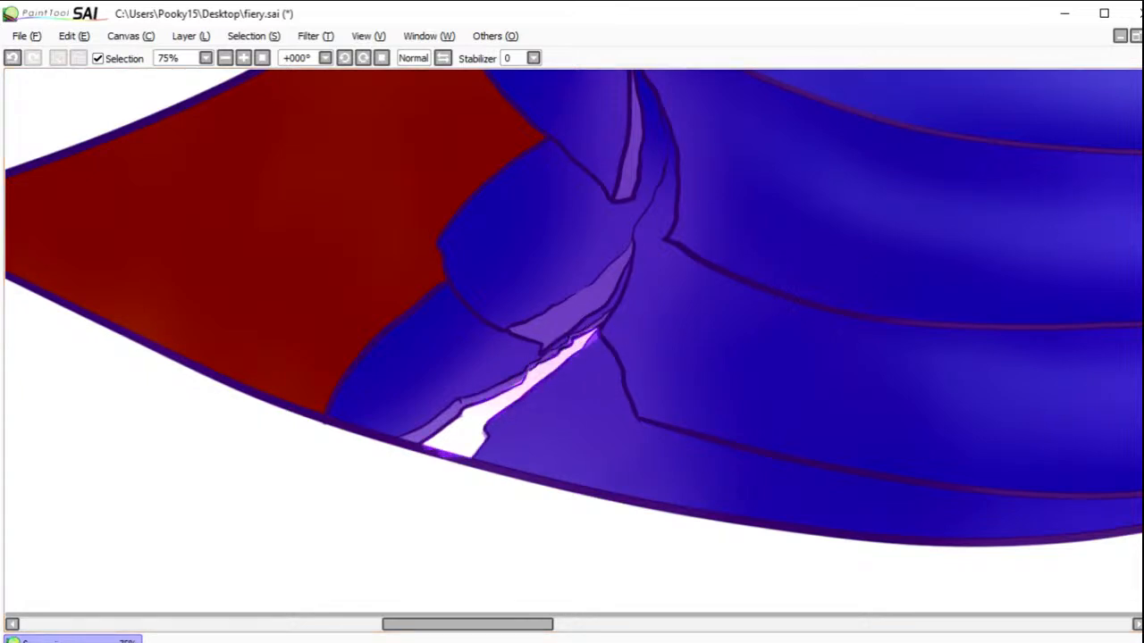
left_click(264, 59)
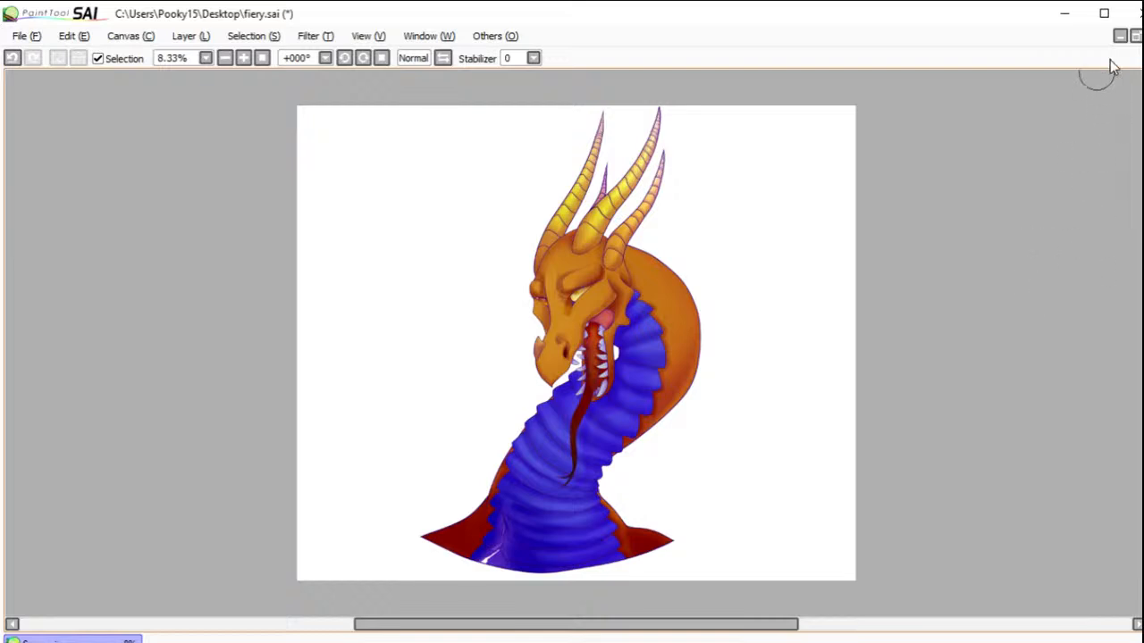
Step: Brush soft cyan light onto the brow ridge, far eye bulge, snout bridge, near cheek and muzzle
left_click_drag(462, 189, 677, 382)
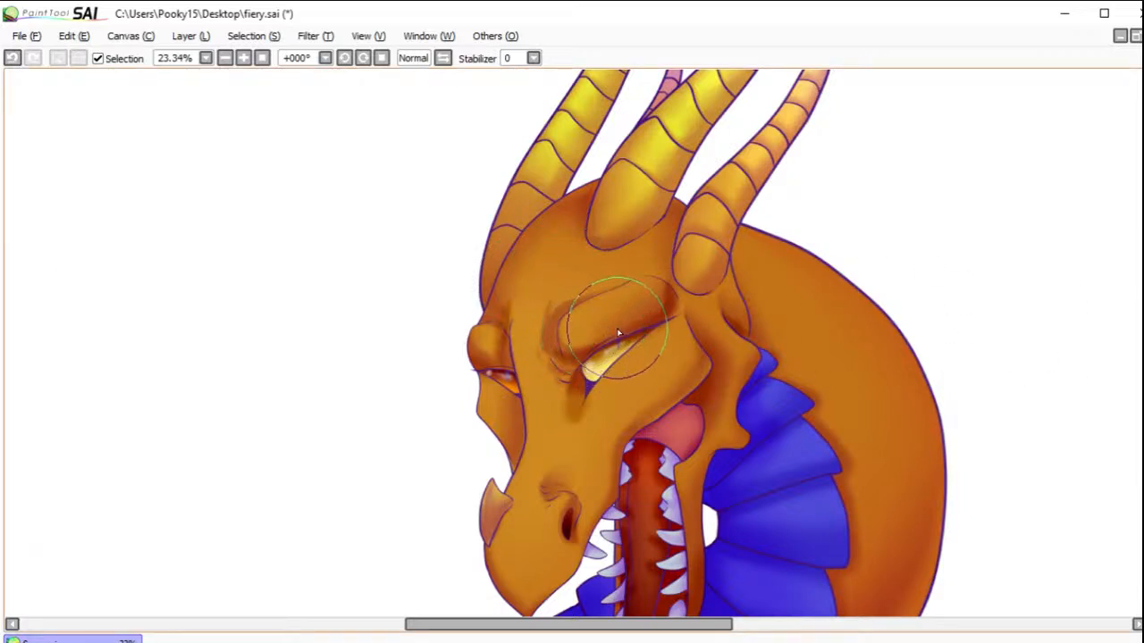
mouse_move(576, 325)
left_mouse_down()
mouse_move(600, 319)
mouse_move(583, 308)
mouse_move(594, 302)
left_mouse_up()
left_click_drag(487, 347, 485, 339)
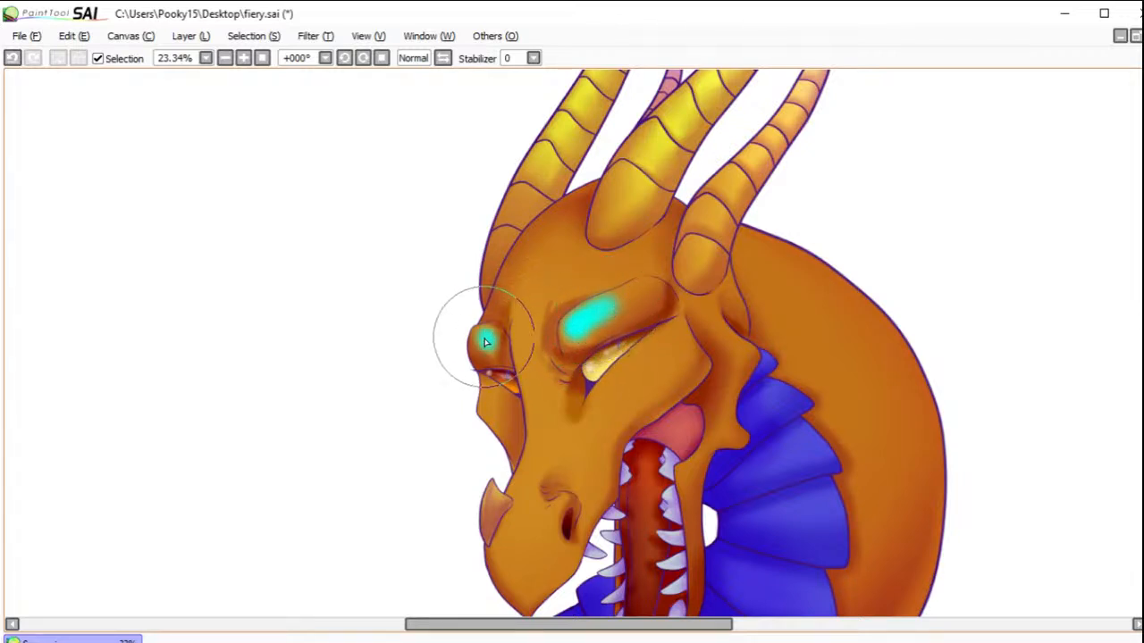
mouse_move(524, 268)
left_mouse_down()
mouse_move(528, 296)
mouse_move(541, 273)
mouse_move(532, 315)
mouse_move(528, 279)
mouse_move(527, 349)
mouse_move(521, 326)
mouse_move(528, 311)
mouse_move(533, 371)
mouse_move(521, 342)
mouse_move(539, 416)
left_mouse_up()
mouse_move(665, 356)
left_mouse_down()
mouse_move(649, 380)
mouse_move(669, 355)
mouse_move(612, 420)
left_mouse_up()
mouse_move(542, 400)
left_mouse_down()
mouse_move(542, 442)
mouse_move(537, 420)
mouse_move(517, 502)
mouse_move(529, 480)
mouse_move(520, 518)
mouse_move(557, 497)
mouse_move(564, 508)
mouse_move(520, 545)
mouse_move(610, 421)
mouse_move(581, 466)
mouse_move(553, 428)
mouse_move(570, 462)
mouse_move(600, 438)
mouse_move(584, 452)
mouse_move(594, 479)
mouse_move(545, 464)
mouse_move(501, 536)
mouse_move(525, 520)
mouse_move(512, 542)
mouse_move(516, 527)
mouse_move(542, 592)
mouse_move(554, 527)
left_mouse_up()
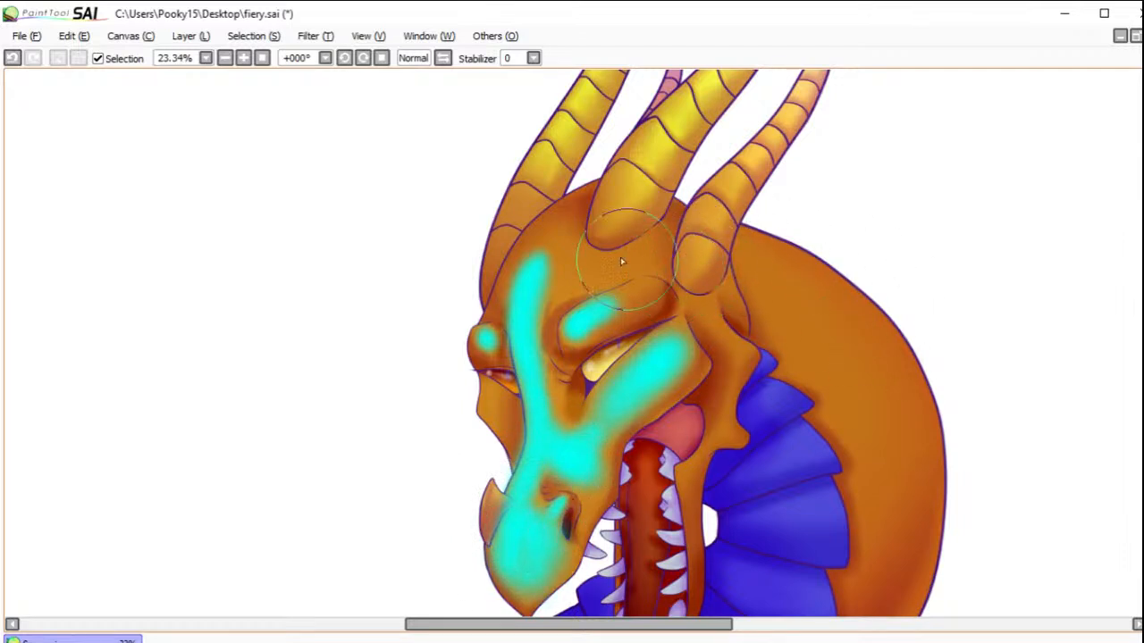
Step: Add soft cyan light to the forehead above the brow, the far cheek and the jaw corner behind the mouth
mouse_move(617, 266)
left_mouse_down()
mouse_move(613, 257)
mouse_move(606, 277)
mouse_move(625, 268)
mouse_move(505, 339)
mouse_move(554, 259)
mouse_move(531, 327)
left_mouse_up()
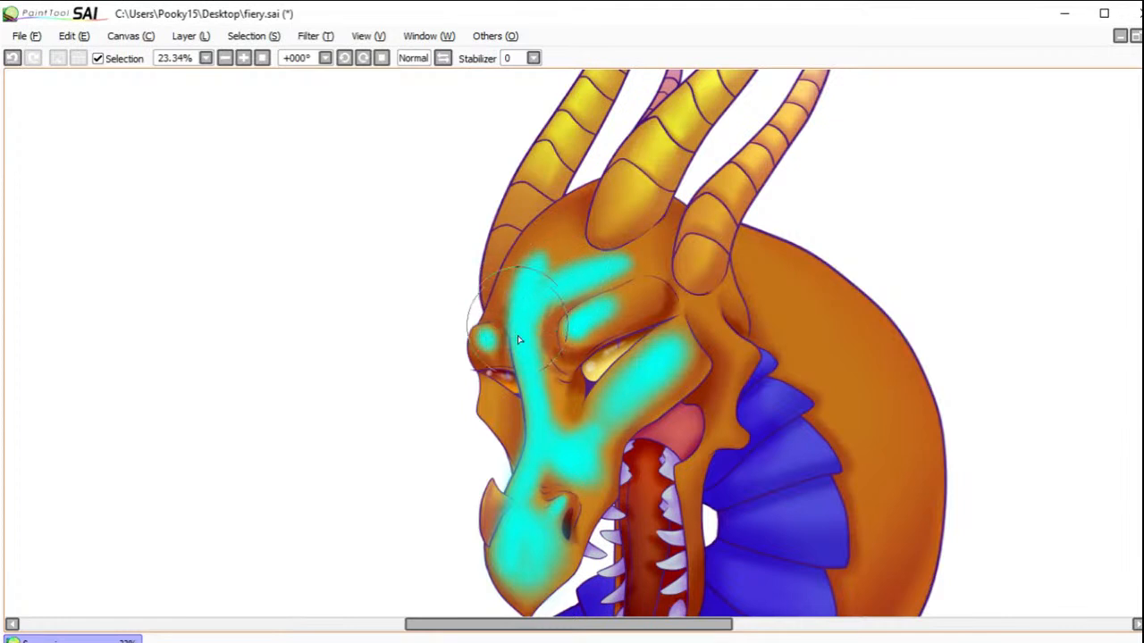
mouse_move(472, 403)
left_mouse_down()
mouse_move(492, 403)
mouse_move(503, 428)
left_mouse_up()
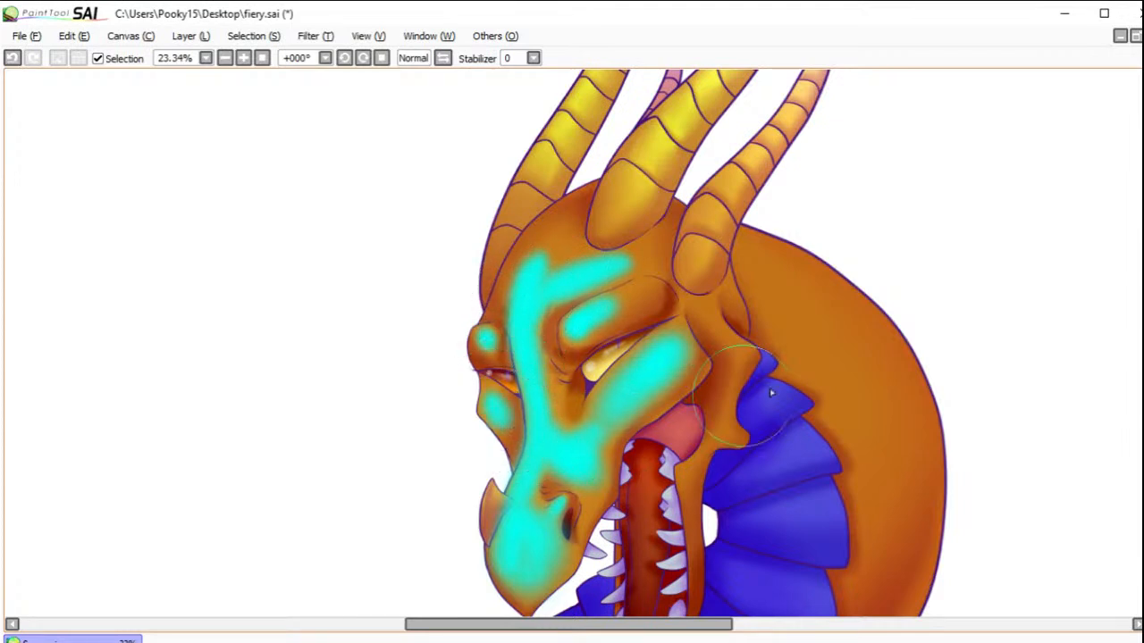
mouse_move(737, 368)
left_mouse_down()
mouse_move(713, 326)
mouse_move(705, 335)
mouse_move(728, 348)
mouse_move(719, 416)
mouse_move(740, 440)
left_mouse_up()
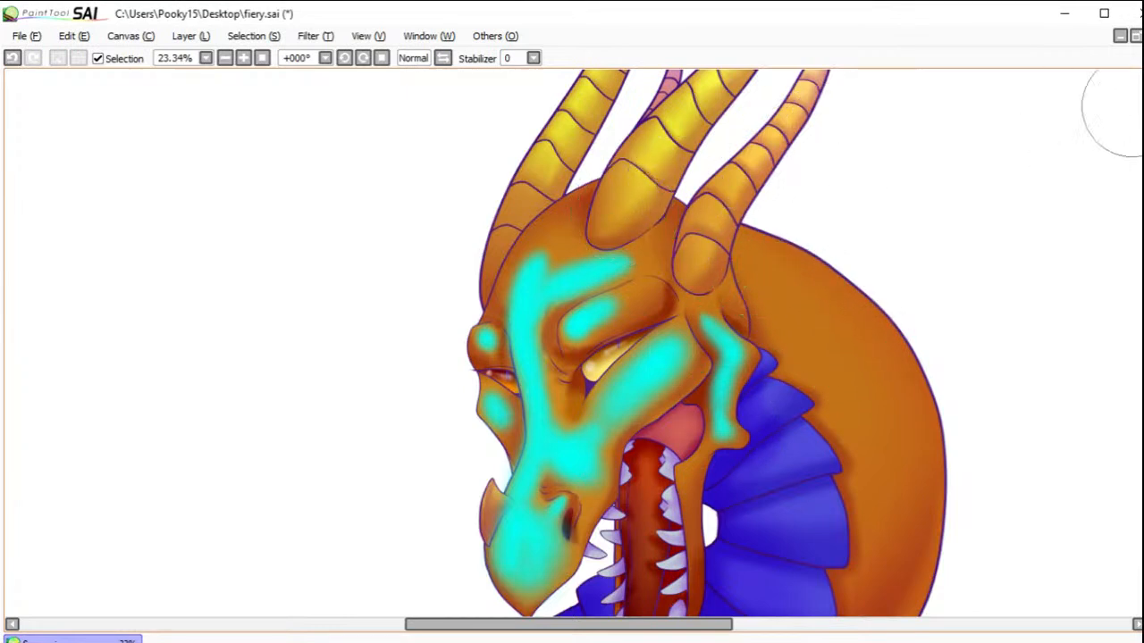
Step: Rotate the canvas and brush cyan light along the upper edges of all four horns and the crown
left_click_drag(757, 184, 694, 322)
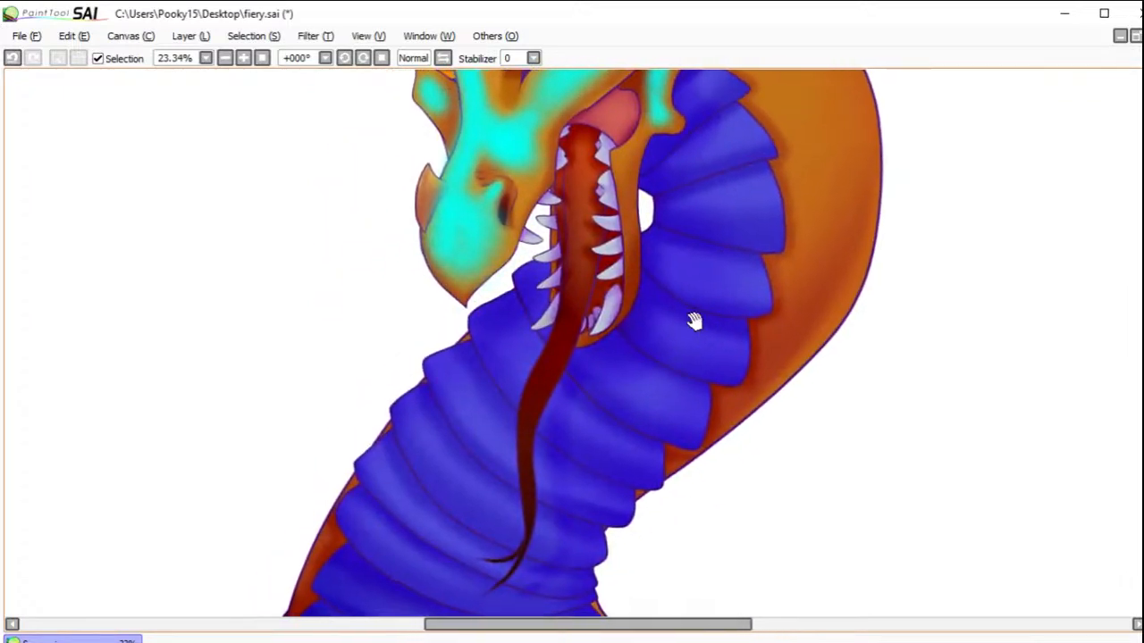
left_click(363, 57)
left_click_drag(536, 280, 586, 437)
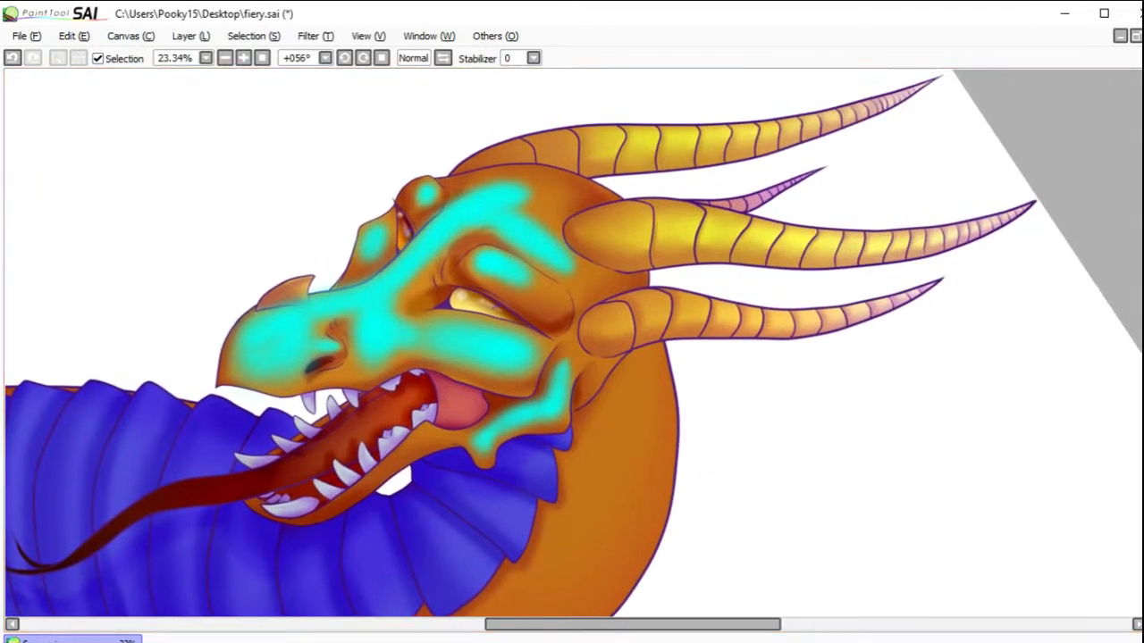
mouse_move(635, 223)
left_mouse_down()
mouse_move(603, 229)
mouse_move(724, 229)
mouse_move(655, 220)
mouse_move(817, 247)
mouse_move(740, 229)
mouse_move(868, 241)
mouse_move(788, 241)
mouse_move(953, 232)
mouse_move(897, 240)
mouse_move(1027, 201)
left_mouse_up()
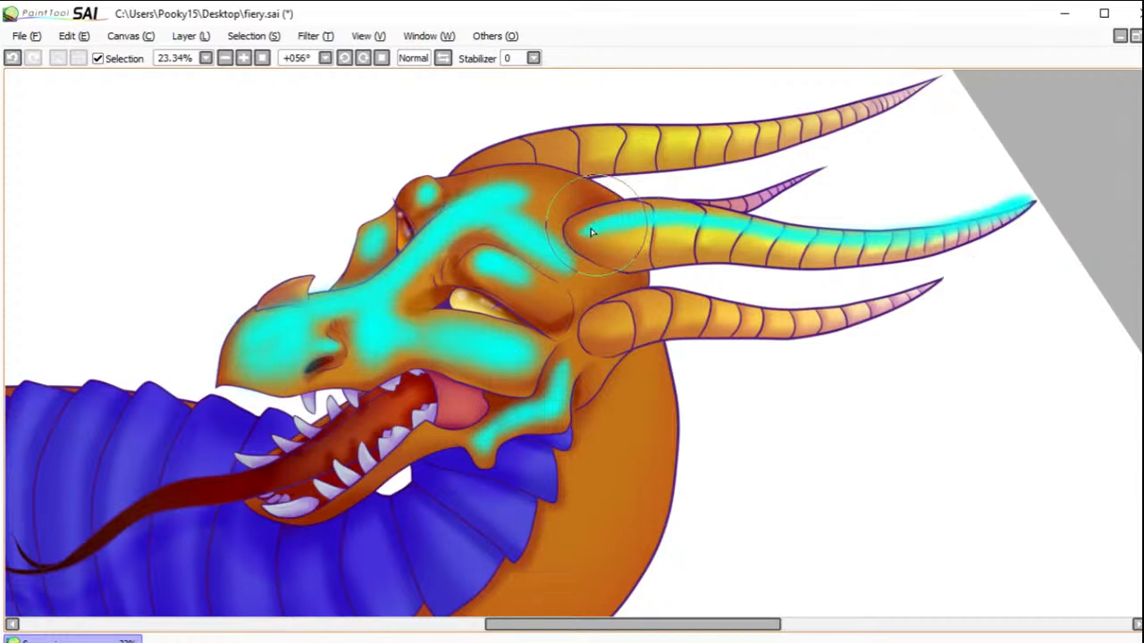
mouse_move(616, 332)
left_mouse_down()
mouse_move(701, 305)
mouse_move(654, 300)
mouse_move(802, 312)
mouse_move(696, 305)
mouse_move(864, 306)
mouse_move(943, 279)
left_mouse_up()
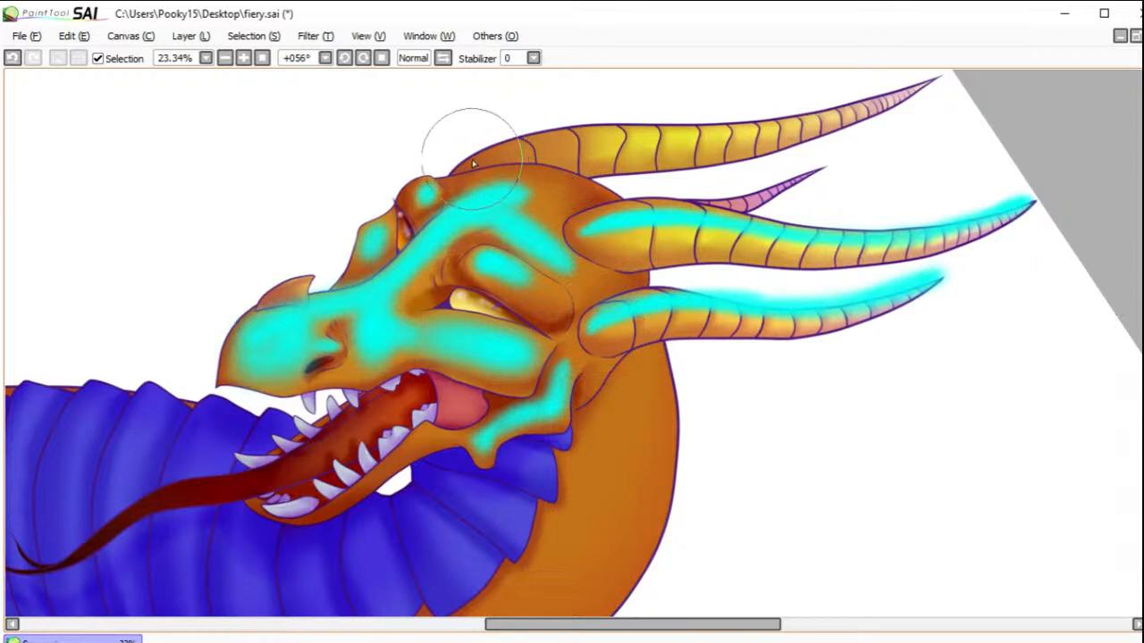
mouse_move(463, 167)
left_mouse_down()
mouse_move(539, 139)
mouse_move(575, 138)
mouse_move(502, 155)
mouse_move(732, 132)
mouse_move(677, 145)
mouse_move(904, 96)
left_mouse_up()
mouse_move(705, 189)
left_mouse_down()
mouse_move(742, 204)
mouse_move(731, 206)
mouse_move(827, 168)
left_mouse_up()
mouse_move(543, 189)
left_mouse_down()
mouse_move(525, 205)
mouse_move(541, 184)
left_mouse_up()
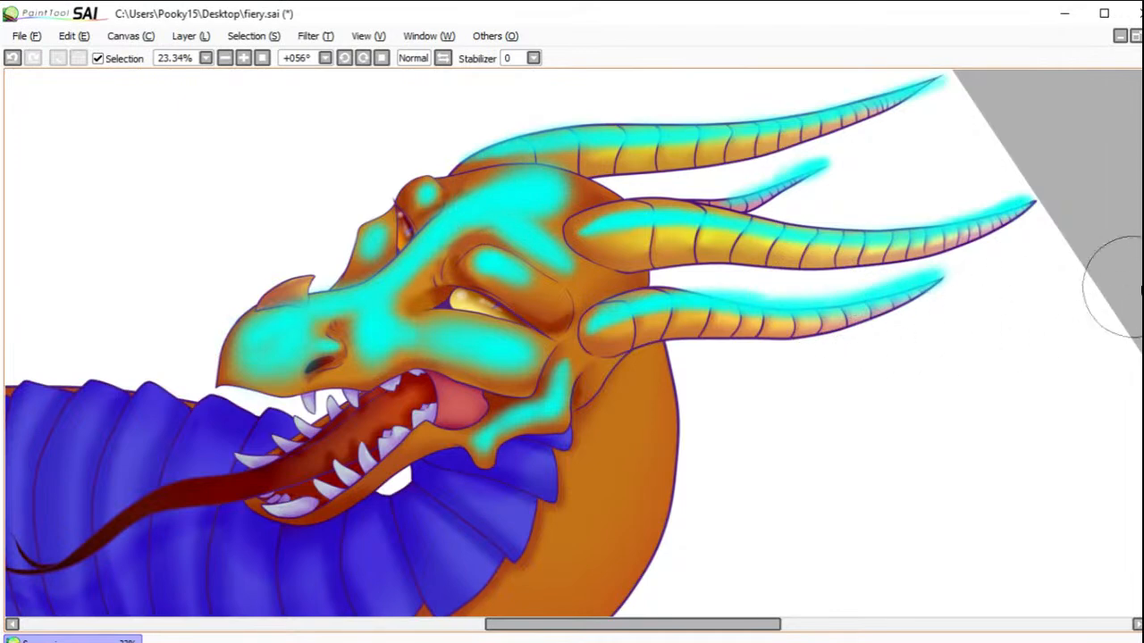
Step: Reset the view and brush broad cyan light along the outer back of the neck and both shoulders
scroll(1126, 336, "down", 5)
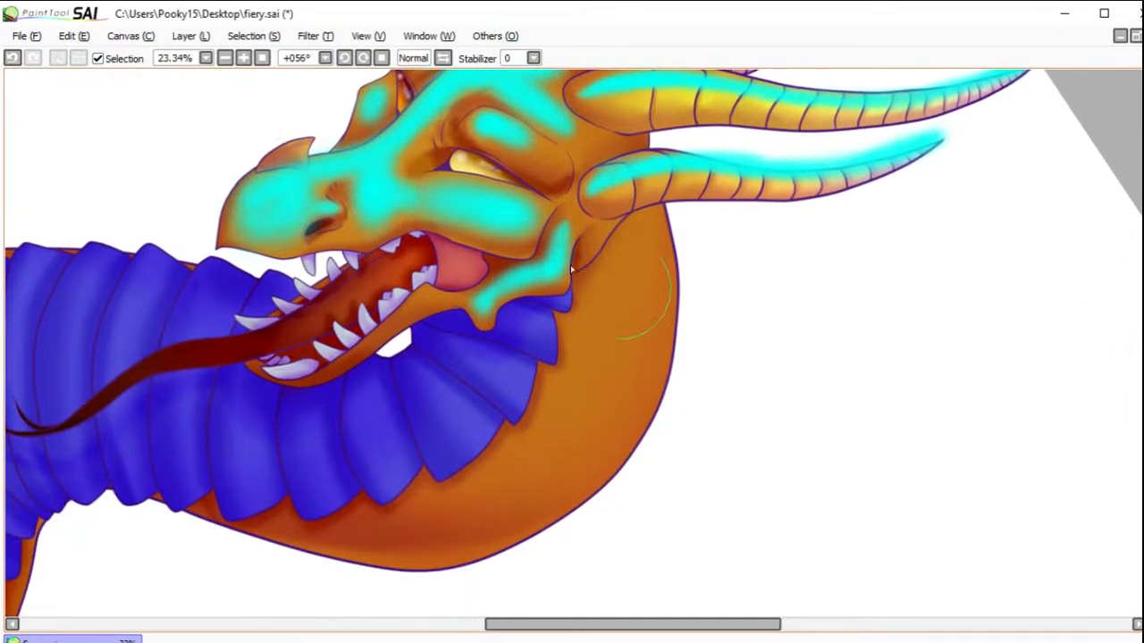
left_click(262, 58)
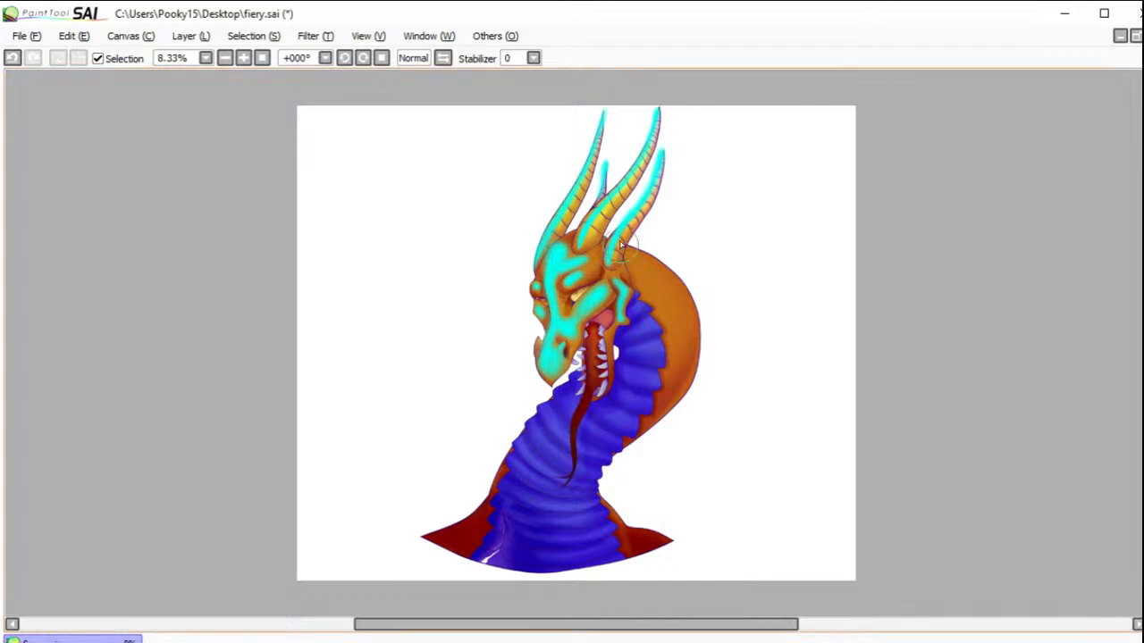
mouse_move(644, 259)
left_mouse_down()
mouse_move(674, 307)
mouse_move(651, 260)
mouse_move(699, 343)
mouse_move(665, 279)
mouse_move(685, 337)
mouse_move(675, 298)
mouse_move(685, 407)
mouse_move(676, 266)
mouse_move(689, 395)
mouse_move(691, 352)
mouse_move(667, 435)
left_mouse_up()
mouse_move(480, 481)
left_mouse_down()
mouse_move(424, 531)
mouse_move(457, 525)
mouse_move(480, 499)
mouse_move(417, 531)
mouse_move(448, 527)
mouse_move(409, 523)
left_mouse_up()
left_click_drag(623, 505, 647, 529)
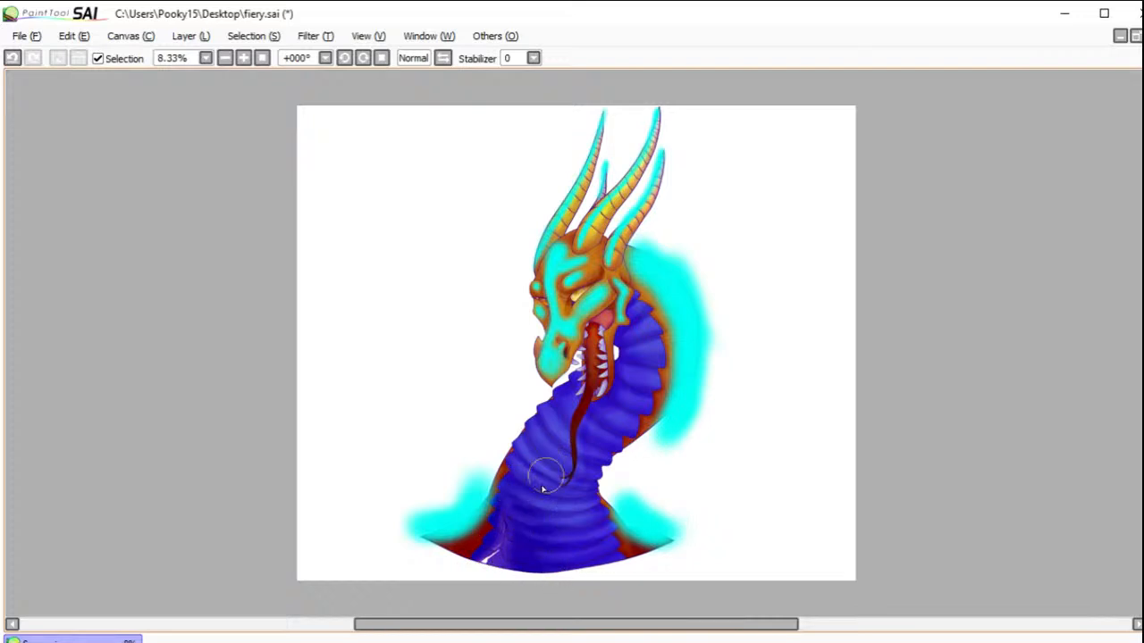
Step: Brush cyan light down the blue neck plates, over the split at the neck base and inside the open mouth
left_click_drag(485, 571, 516, 533)
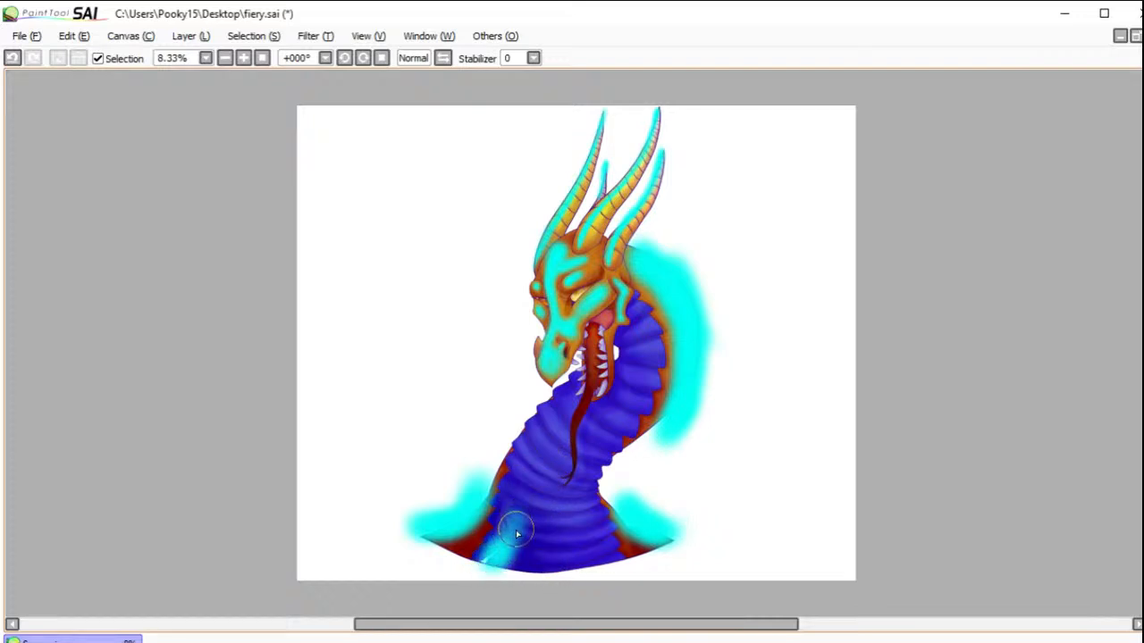
mouse_move(571, 407)
left_mouse_down()
mouse_move(545, 440)
mouse_move(553, 420)
mouse_move(545, 480)
mouse_move(553, 435)
mouse_move(563, 581)
mouse_move(559, 441)
mouse_move(573, 420)
mouse_move(558, 501)
mouse_move(568, 563)
mouse_move(549, 559)
mouse_move(541, 500)
mouse_move(532, 554)
mouse_move(550, 476)
mouse_move(549, 570)
left_mouse_up()
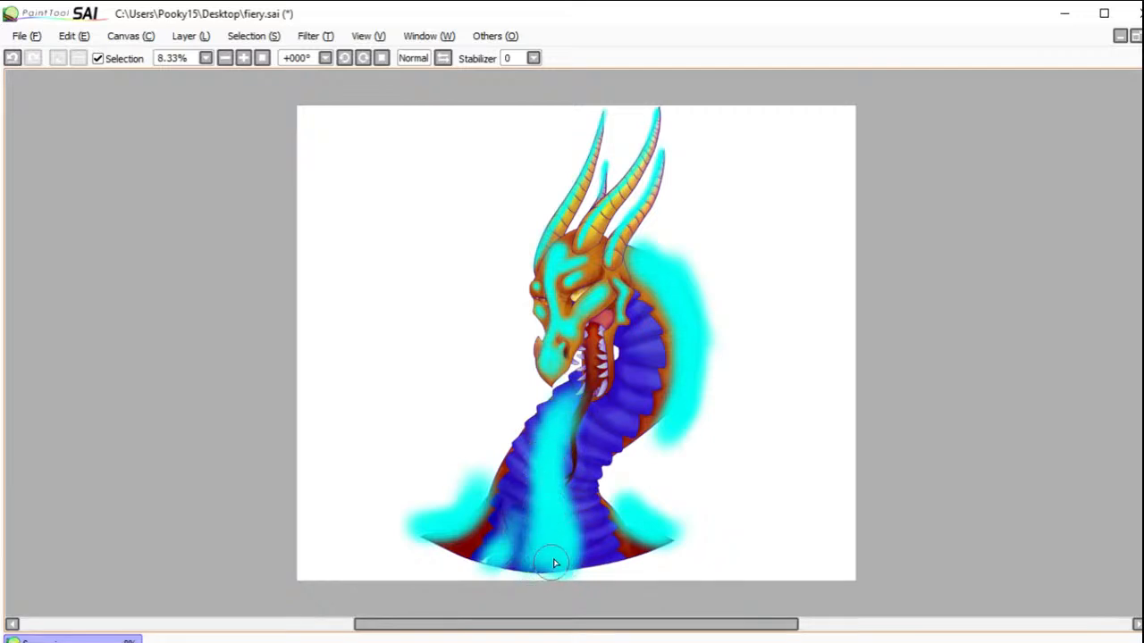
mouse_move(649, 346)
left_mouse_down()
mouse_move(625, 428)
mouse_move(638, 335)
mouse_move(605, 458)
mouse_move(608, 429)
mouse_move(588, 461)
left_mouse_up()
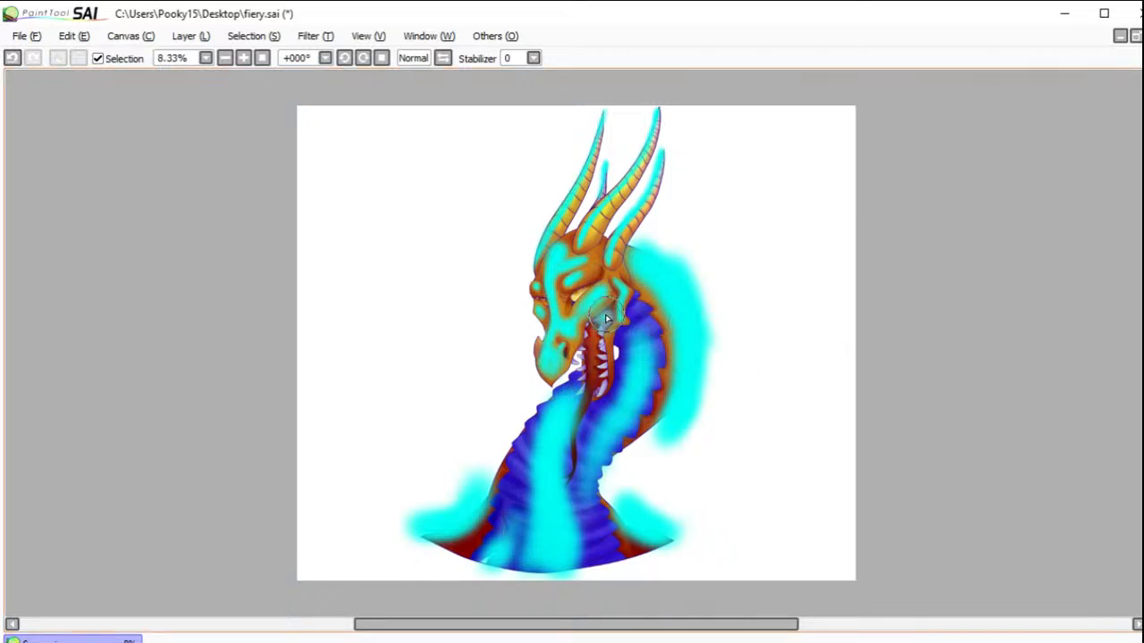
left_click_drag(594, 333, 591, 379)
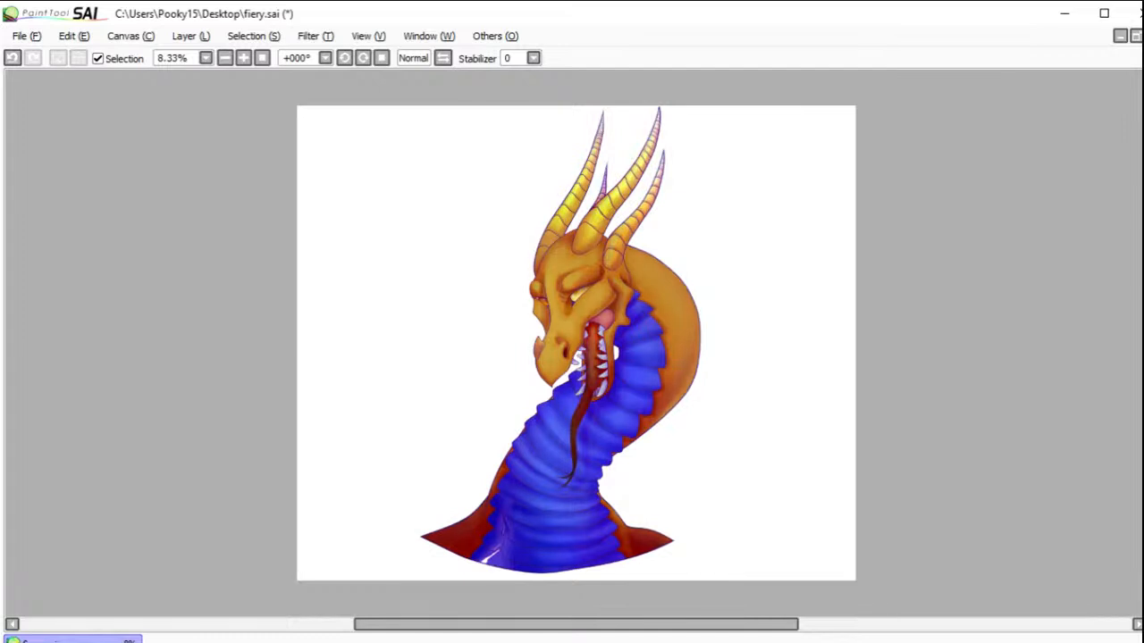
Step: Shift the hue of the highlight layer to +41 with the Hue and Saturation filter
left_click(368, 35)
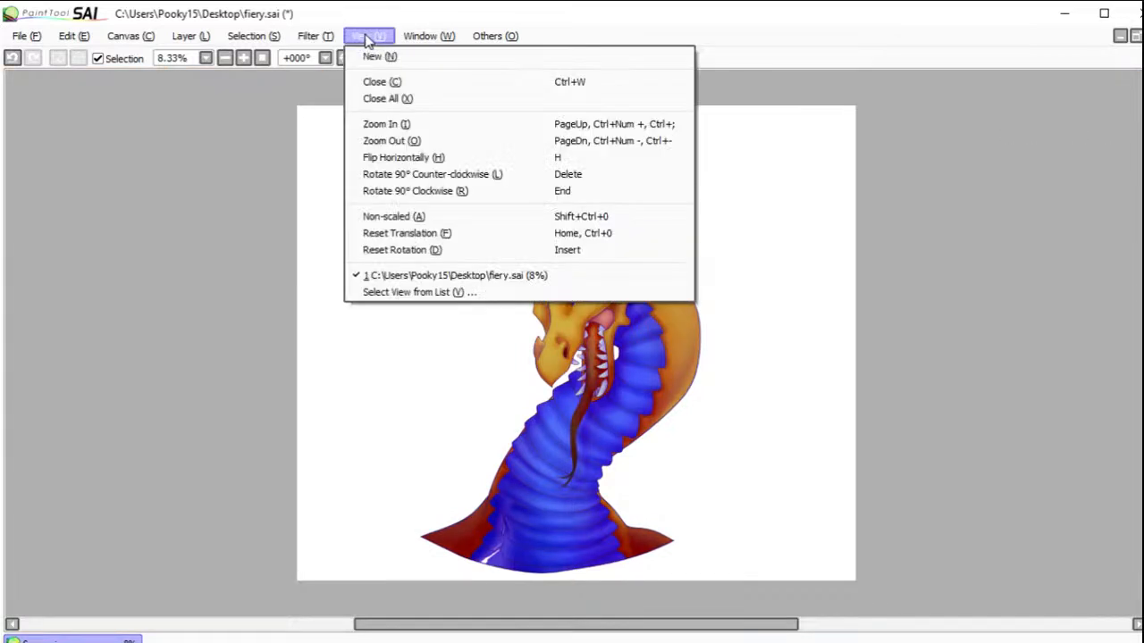
left_click(328, 59)
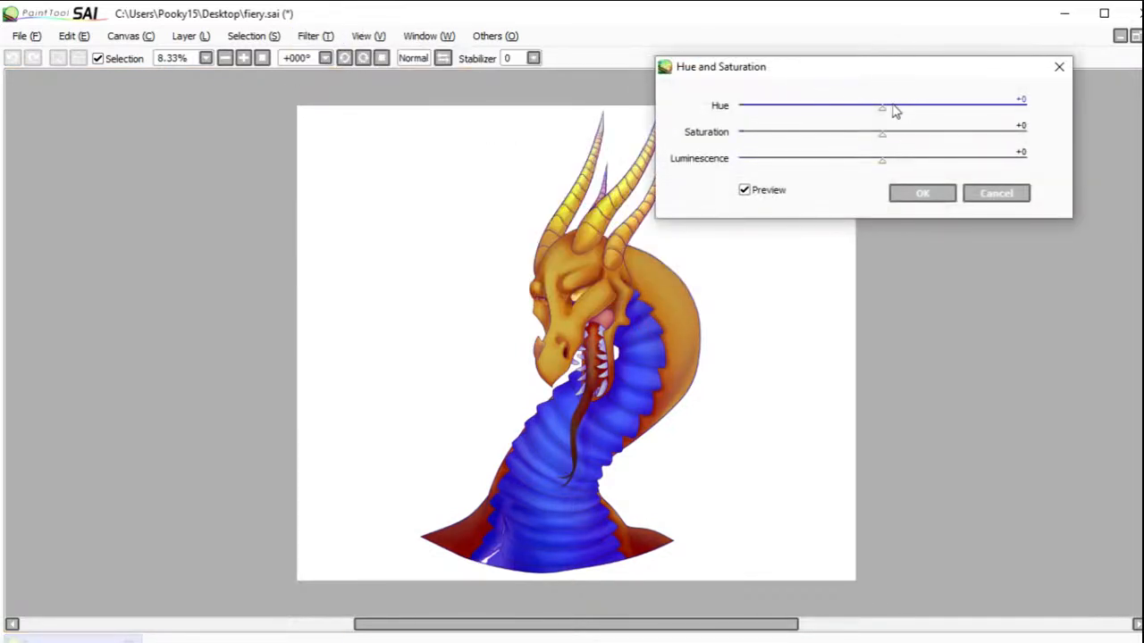
left_click_drag(926, 109, 942, 111)
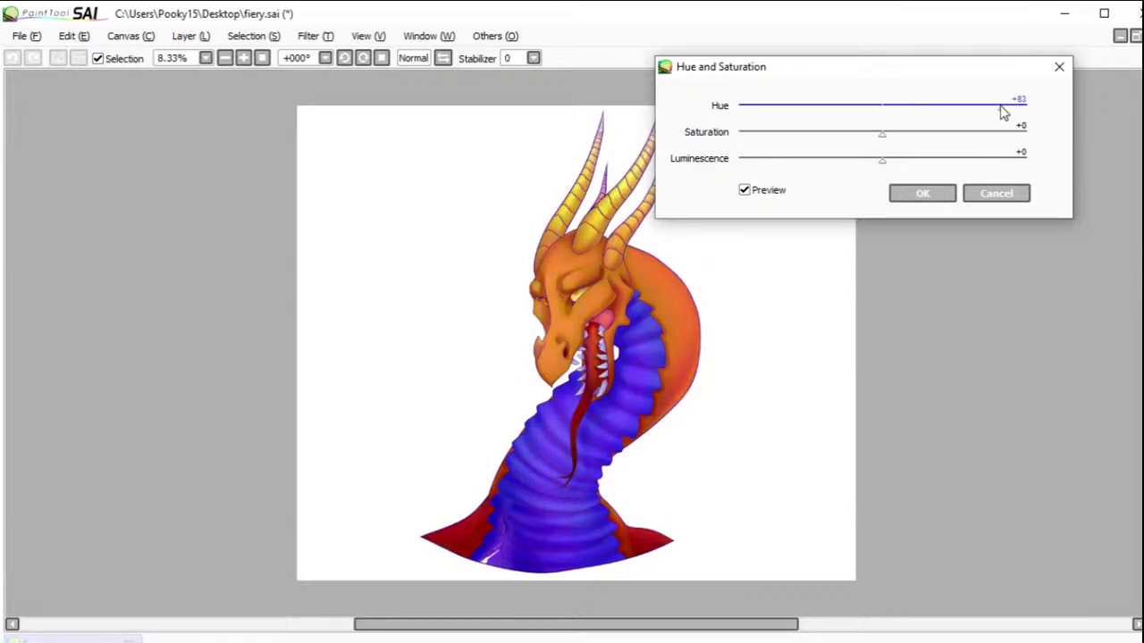
left_click_drag(907, 105, 940, 107)
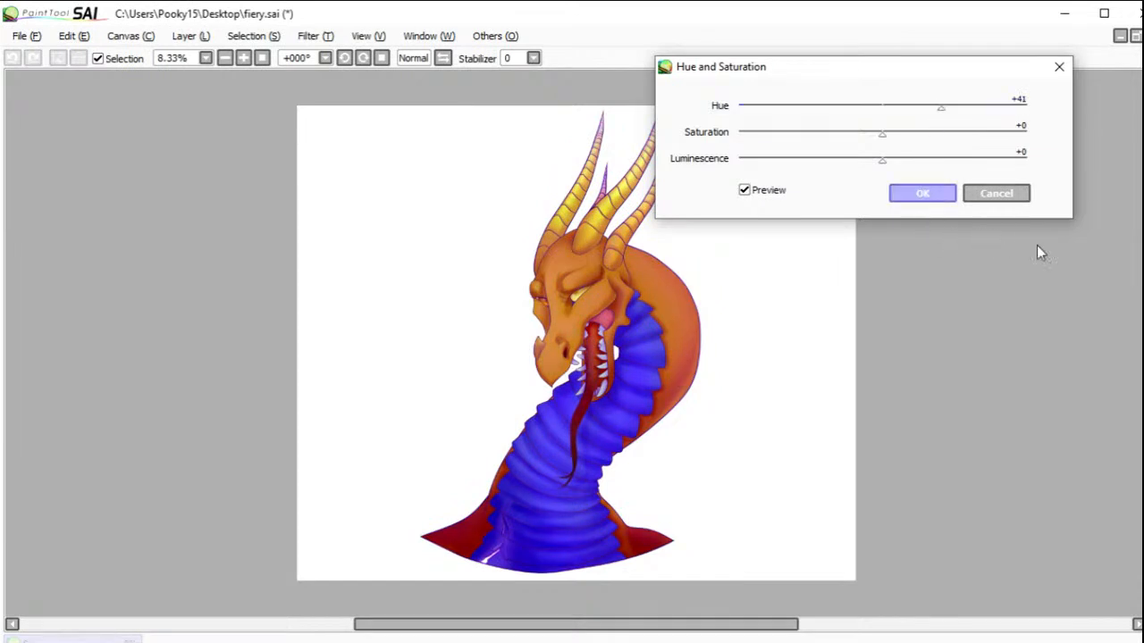
left_click(922, 193)
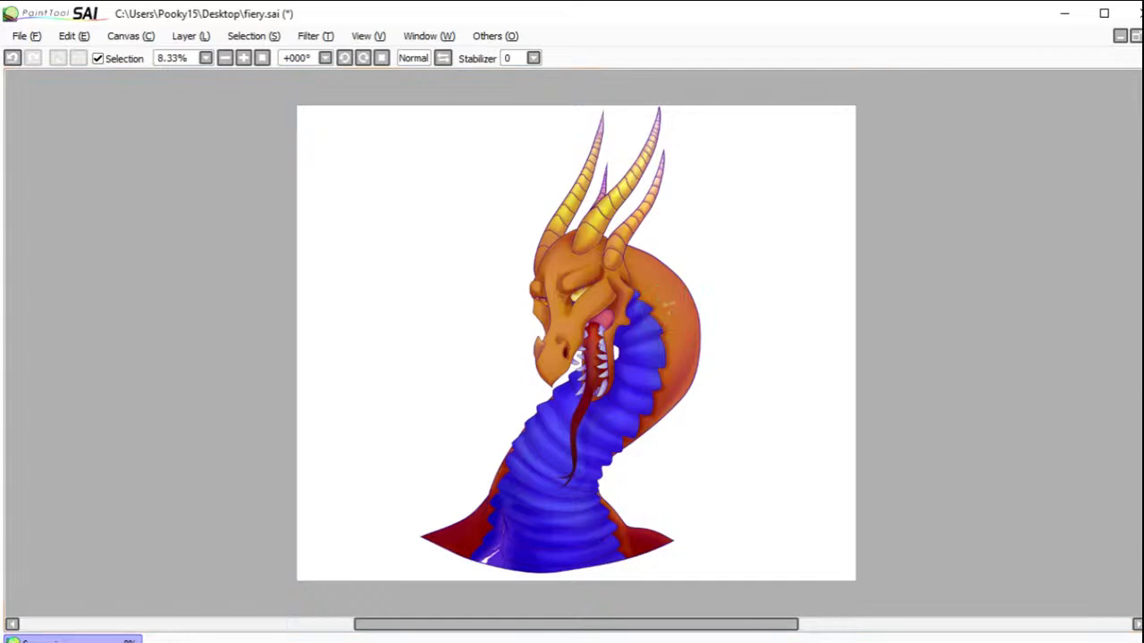
Step: Clear the stray pale marks from the outer neck and dab a dense cluster of soft pale spots of varied size across its orange skin
left_click_drag(637, 275, 731, 354)
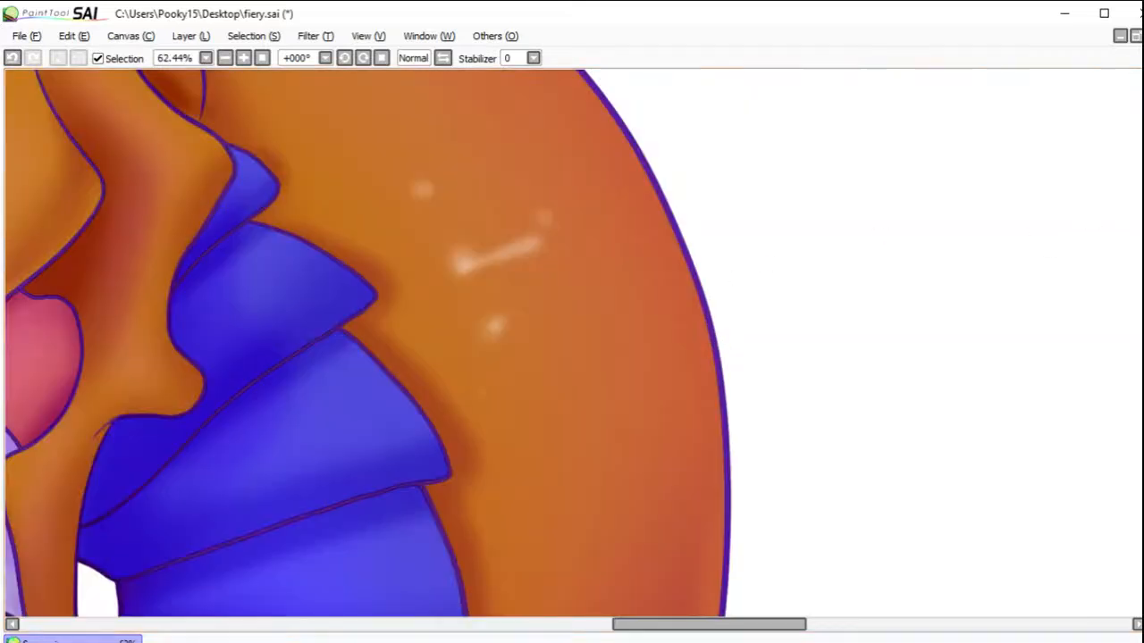
mouse_move(446, 140)
left_mouse_down()
mouse_move(572, 162)
mouse_move(557, 268)
left_mouse_up()
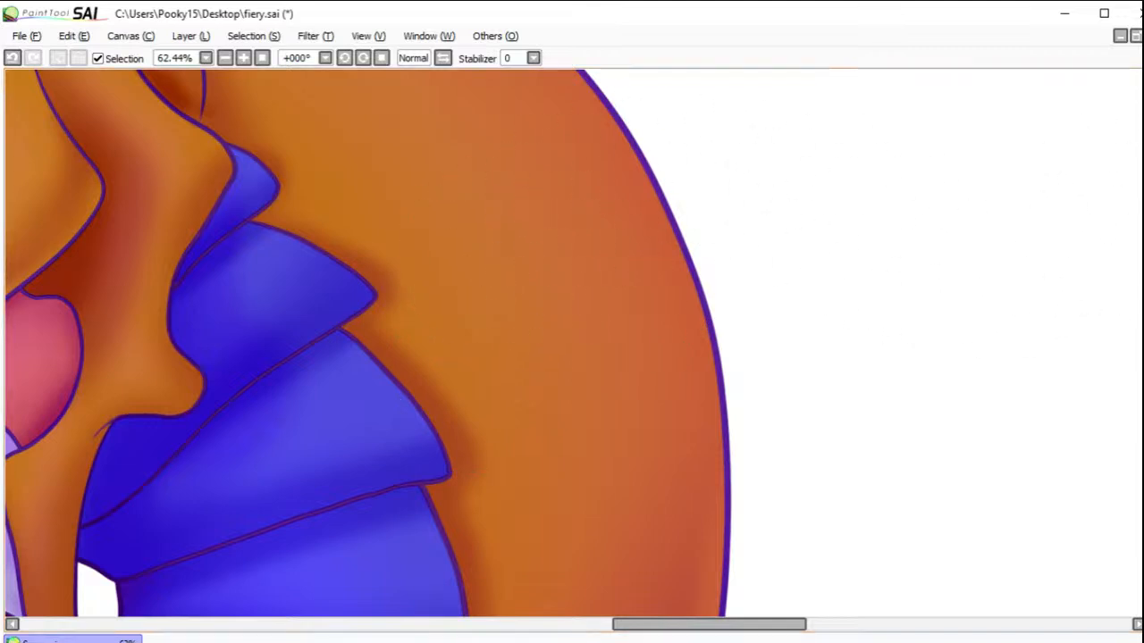
left_click(477, 302)
left_click(533, 283)
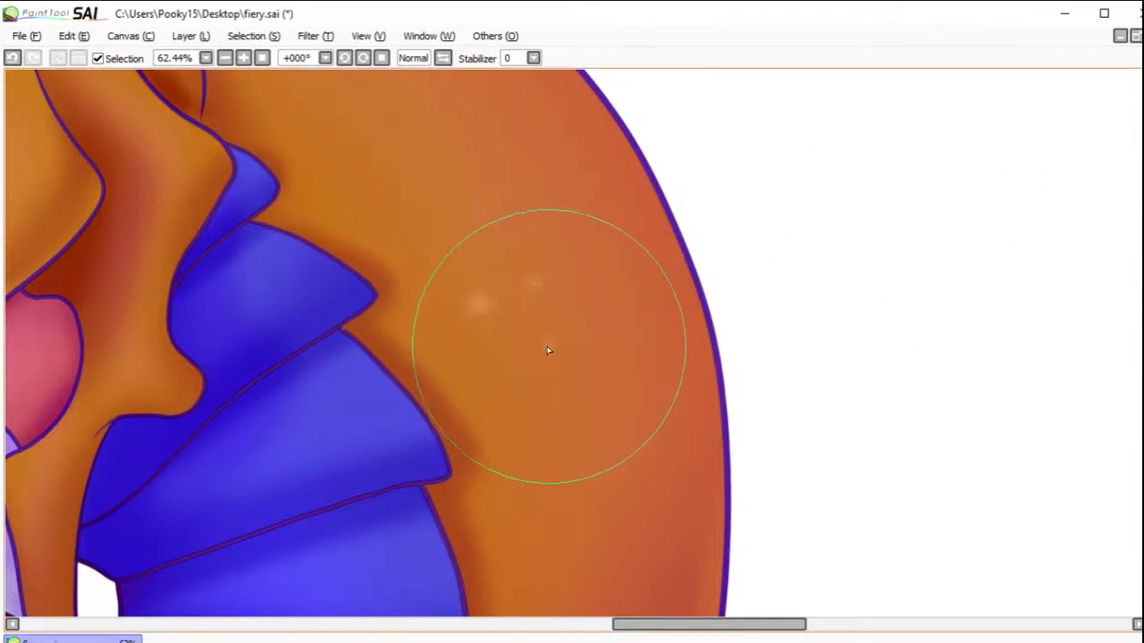
left_click(549, 346)
left_click(485, 377)
left_click(512, 317)
left_click(534, 371)
left_click(550, 435)
left_click(597, 339)
left_click(560, 291)
left_click(582, 370)
left_click(577, 411)
left_click(490, 437)
left_click(516, 448)
left_click(523, 409)
left_click(461, 404)
left_click(430, 336)
left_click(441, 286)
left_click(460, 241)
left_click(546, 243)
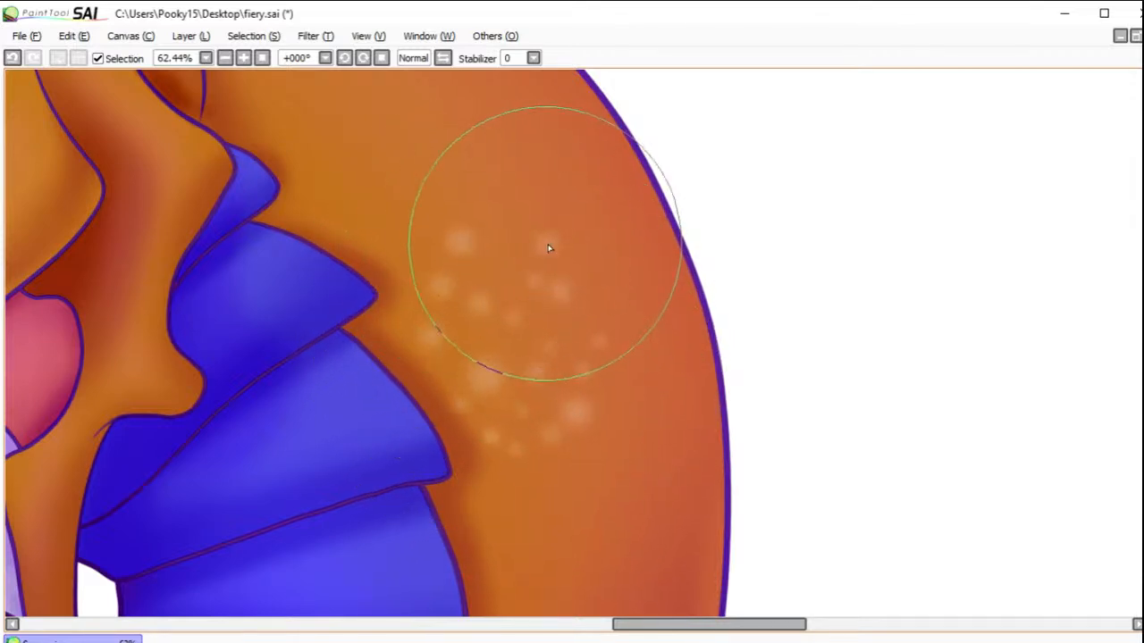
left_click(604, 273)
left_click(643, 344)
left_click(623, 422)
left_click(581, 476)
left_click(415, 393)
left_click(403, 334)
left_click(404, 253)
left_click(483, 194)
left_click(650, 236)
left_click(659, 287)
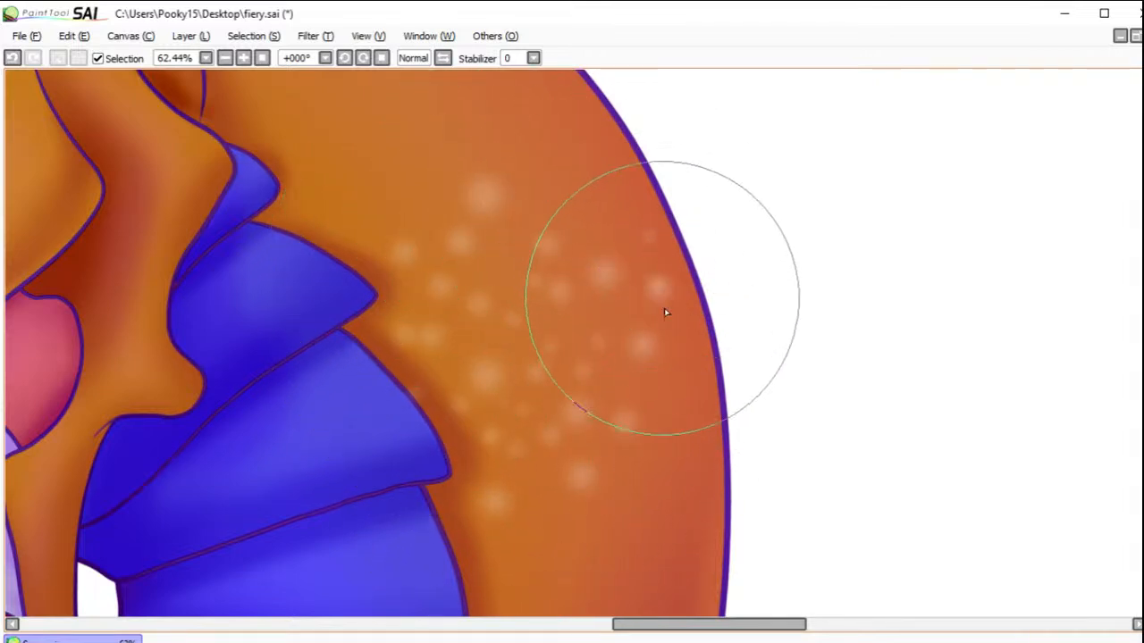
left_click(678, 355)
left_click(664, 413)
left_click(624, 468)
left_click(556, 517)
left_click(513, 513)
left_click(440, 425)
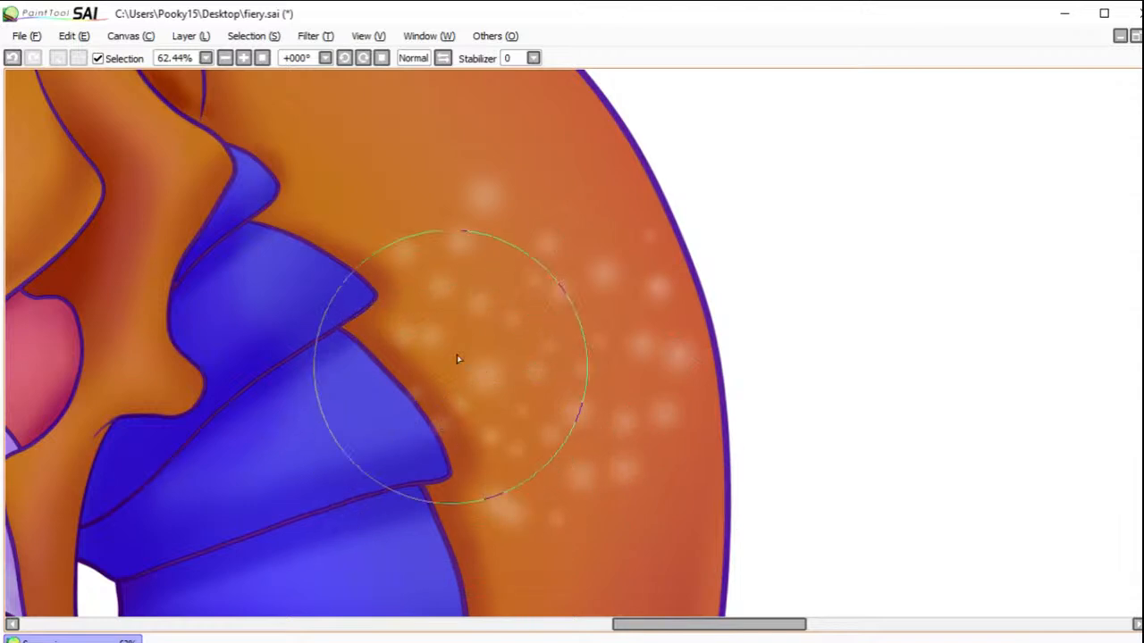
left_click(472, 327)
left_click(559, 200)
left_click(585, 185)
left_click(605, 233)
left_click(497, 232)
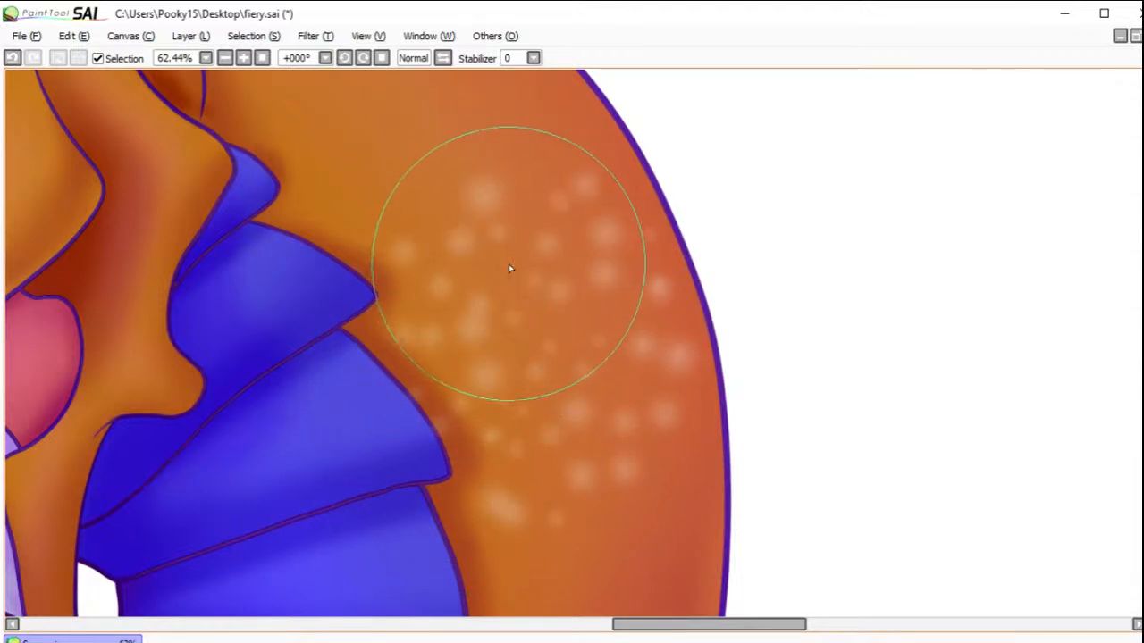
Step: Duplicate the spot cluster layer several times and place the copies along the orange outer back of the neck
left_click(263, 59)
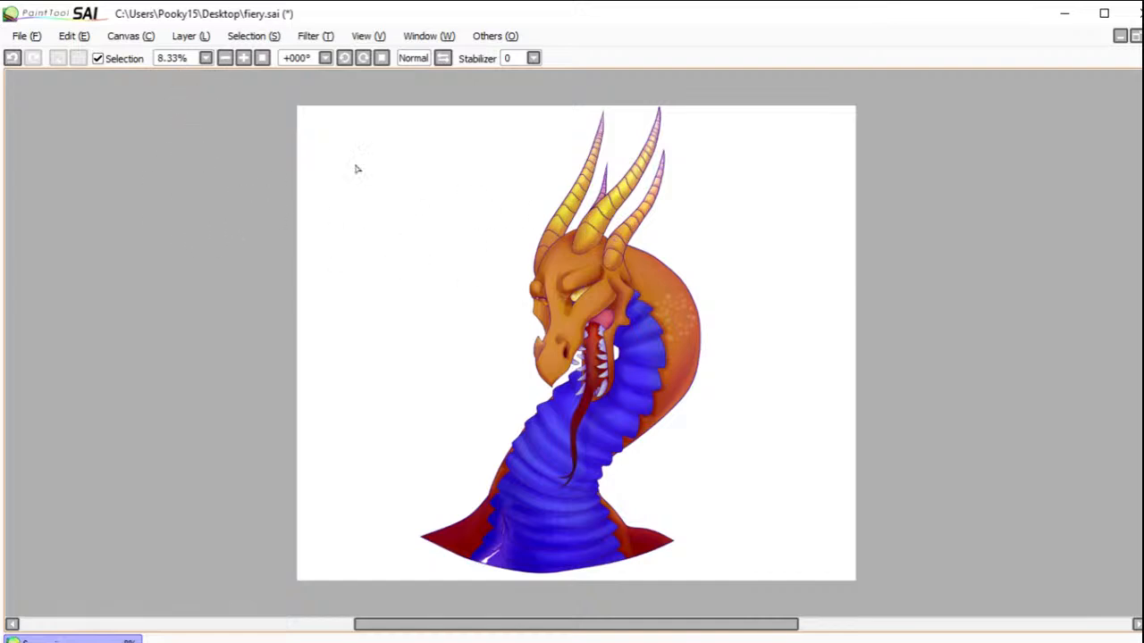
left_click(189, 37)
left_click(199, 106)
left_click(192, 36)
left_click(213, 107)
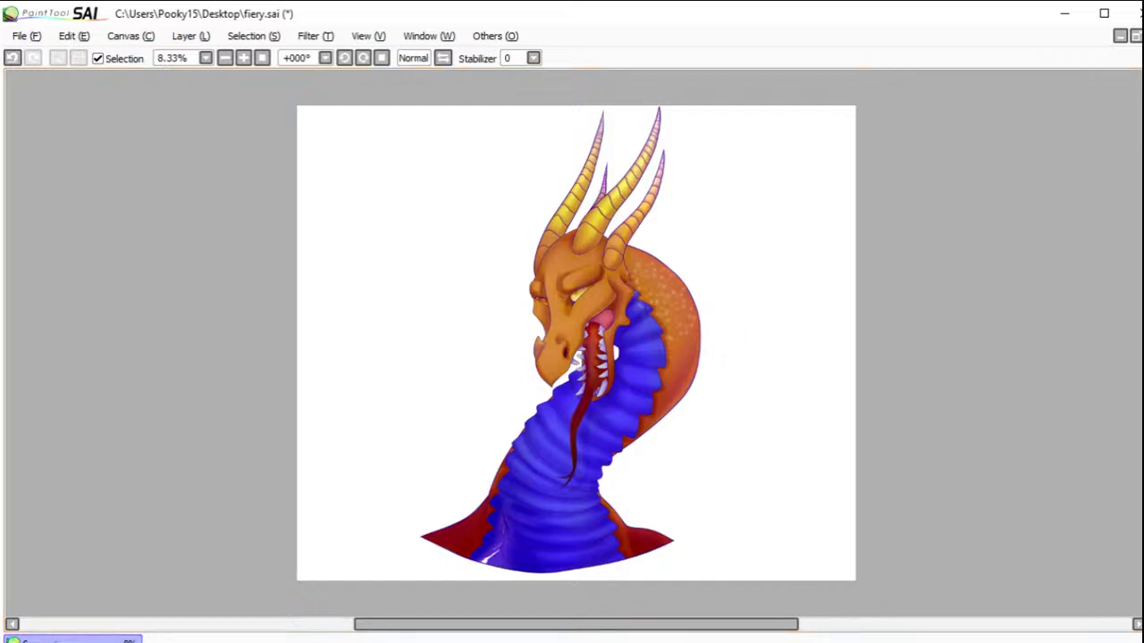
left_click(191, 36)
left_click(218, 108)
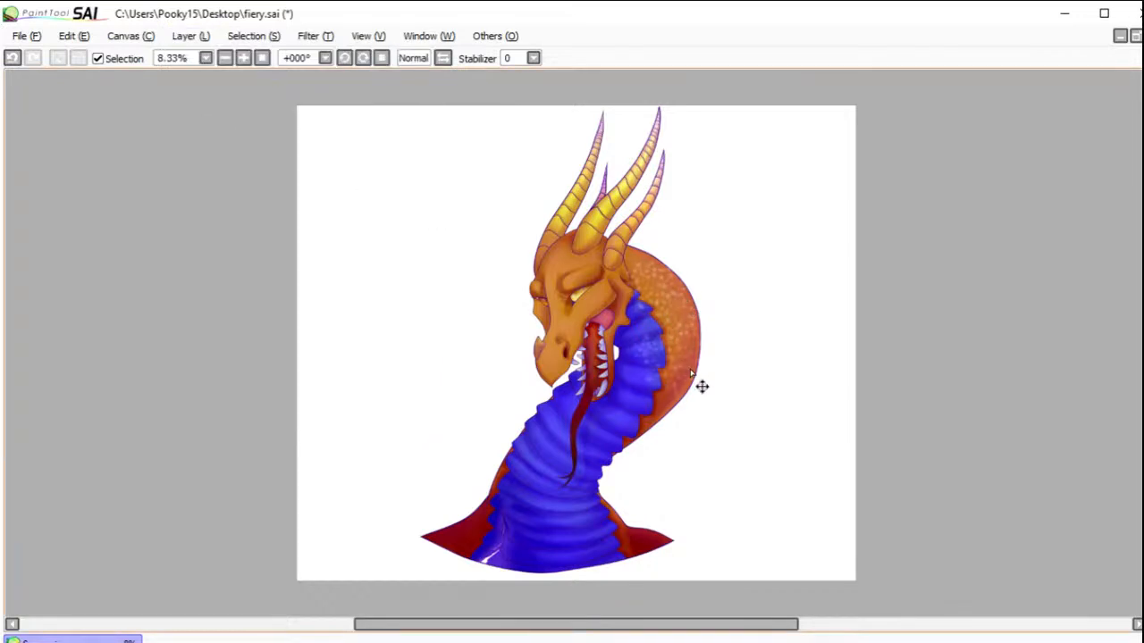
left_click_drag(722, 374, 705, 379)
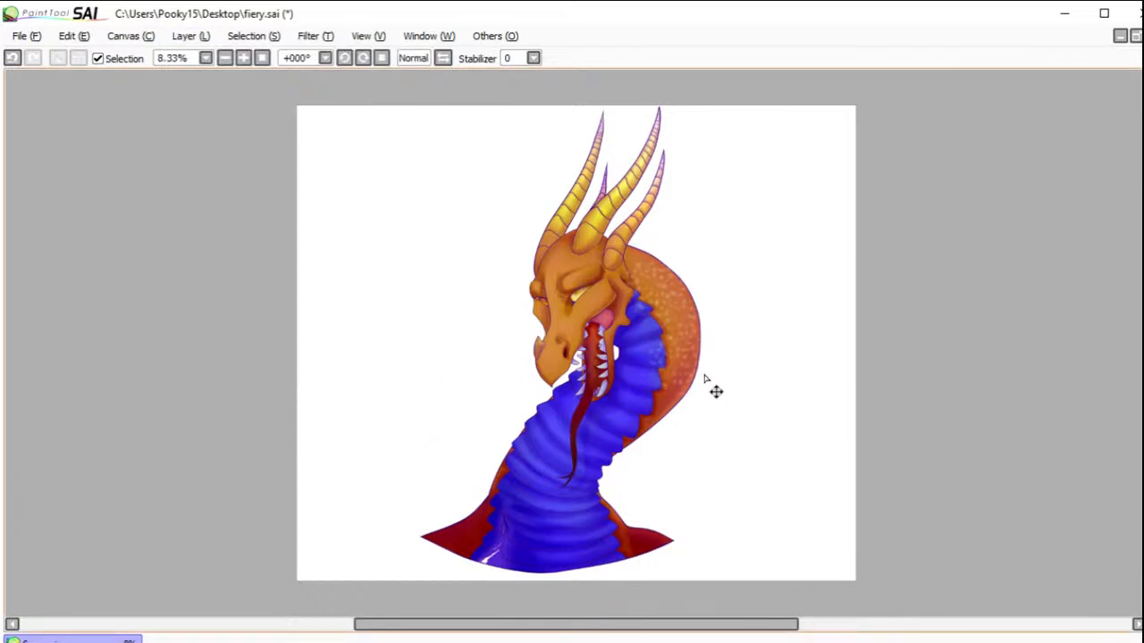
Step: Duplicate the spot layer again and place copies over the lower part of the neck curve and the right-hand shoulder
left_click(145, 36)
left_click(193, 36)
left_click(223, 109)
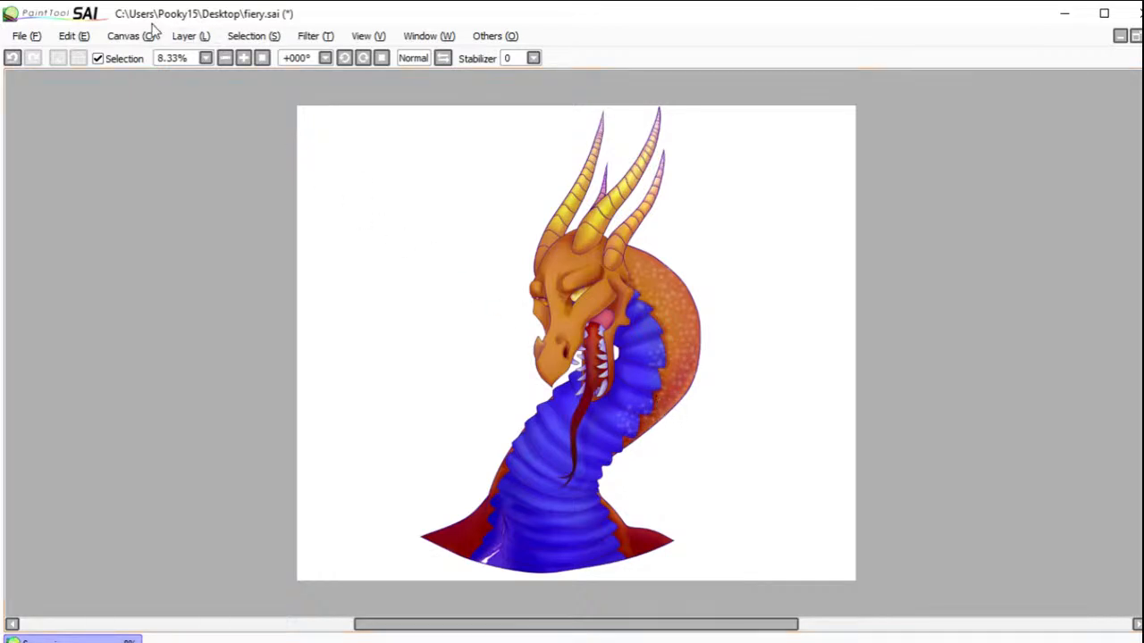
left_click(191, 35)
left_click(228, 106)
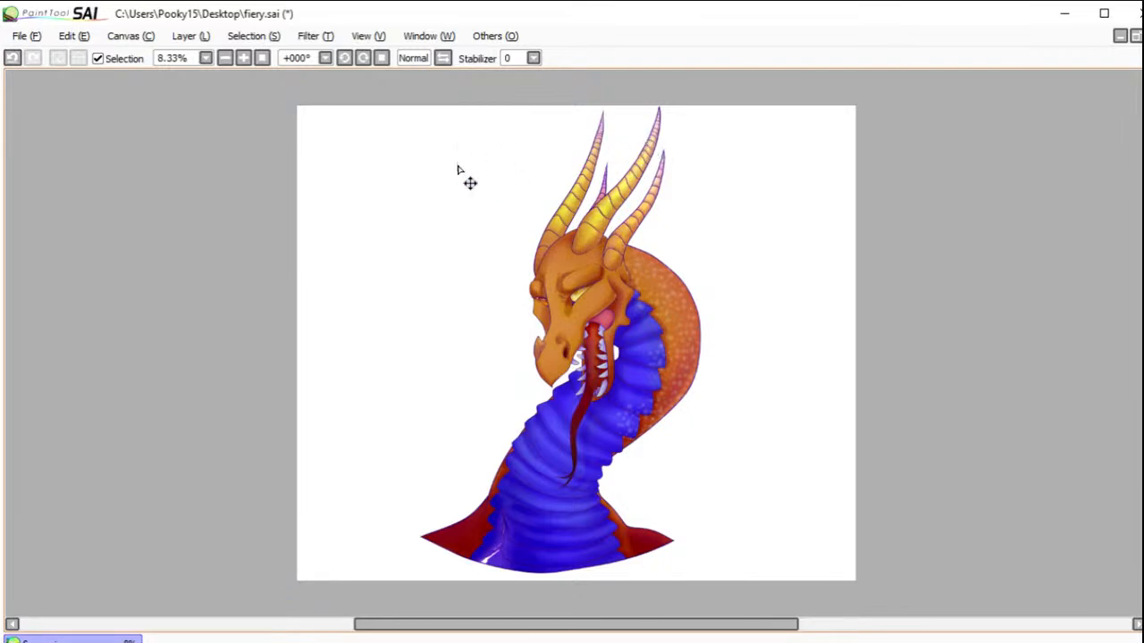
left_click(190, 36)
left_click(208, 107)
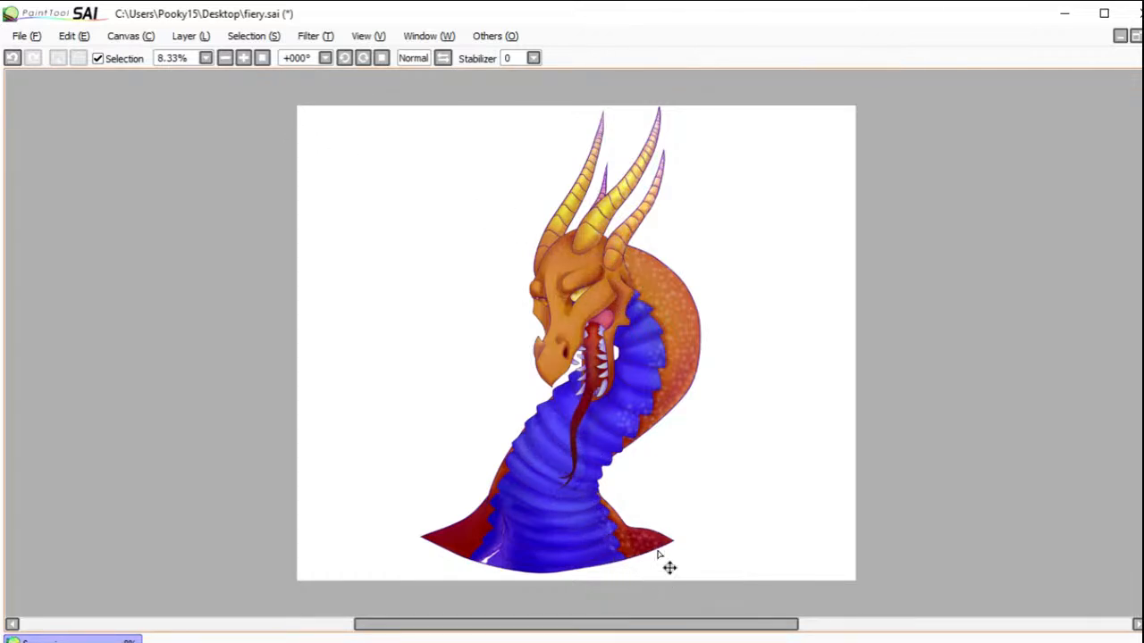
Step: Duplicate the spot layer and place copies over the dark red left-hand shoulder and the adjoining neck edge
left_click(202, 36)
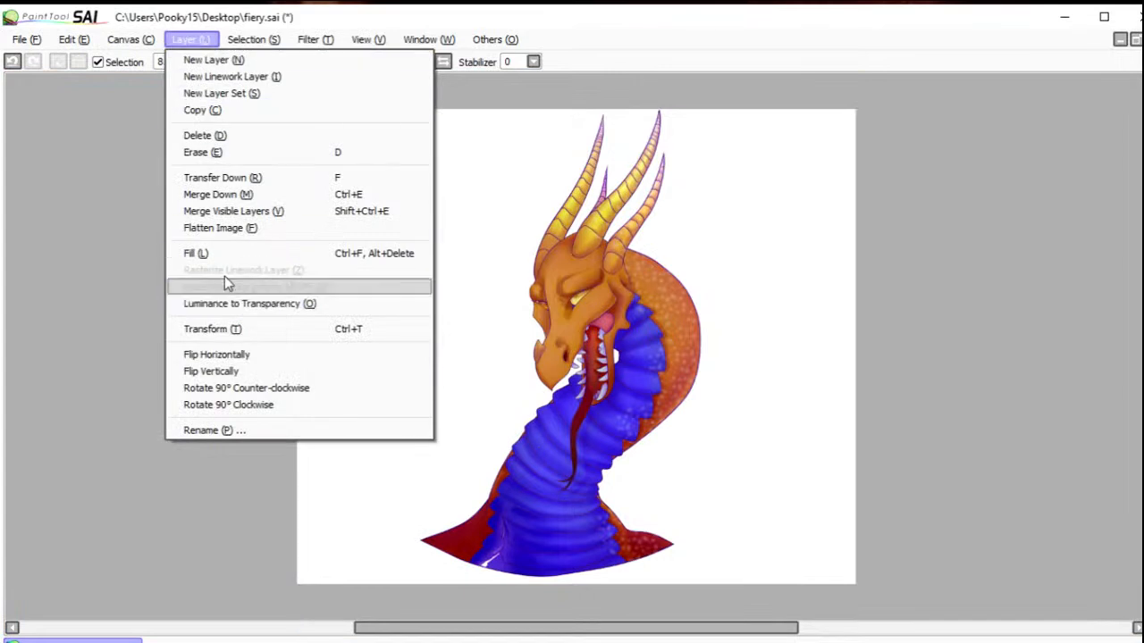
left_click(215, 110)
mouse_move(542, 547)
left_mouse_down()
mouse_move(467, 544)
mouse_move(478, 530)
mouse_move(457, 538)
left_mouse_up()
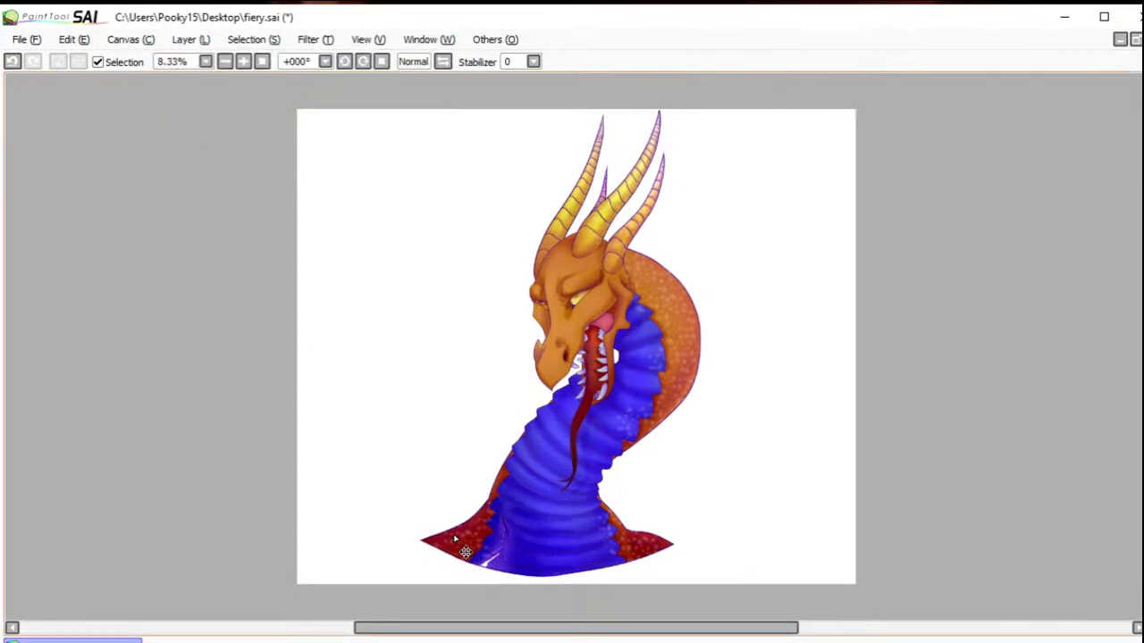
left_click(190, 40)
left_click(212, 111)
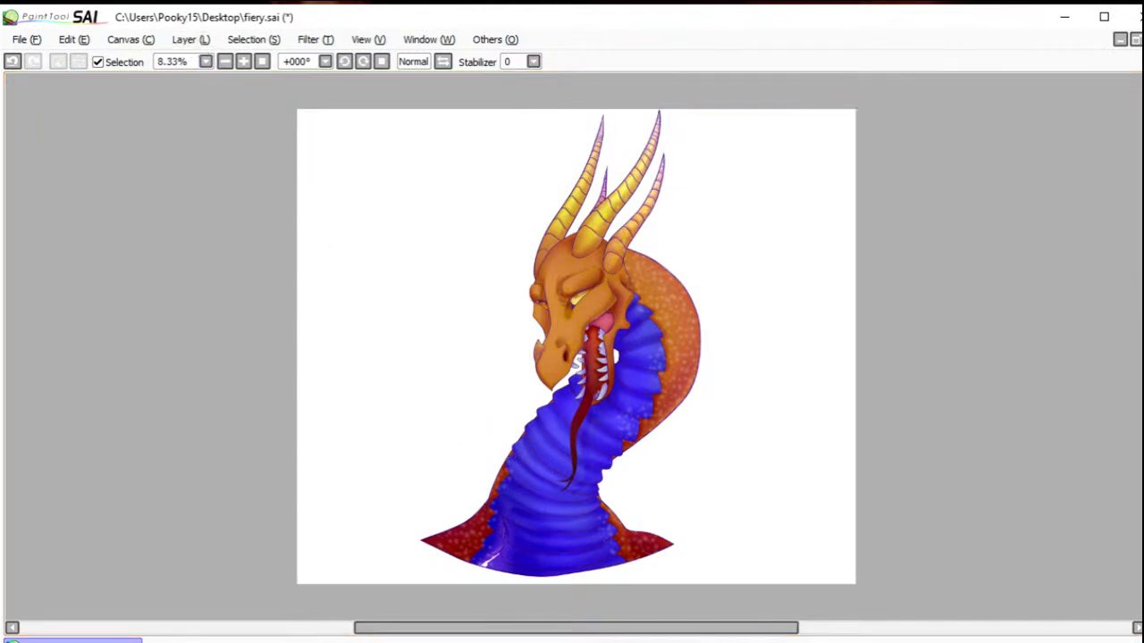
Step: Duplicate the spot layer and spread copies over the crown, brow, cheek and eye area of the head
left_click(204, 40)
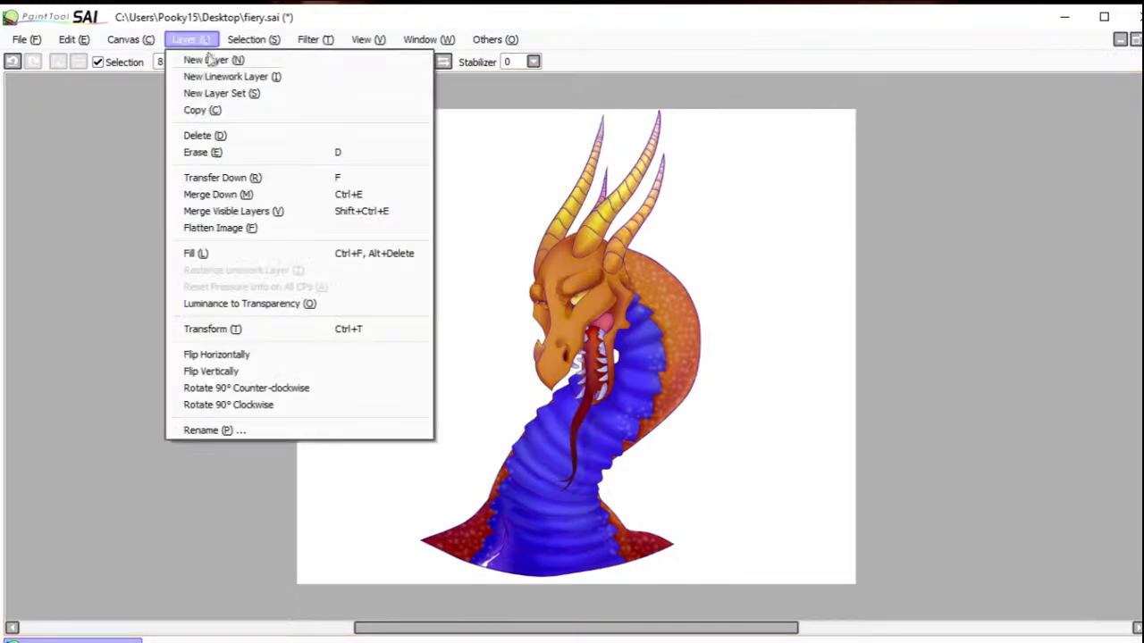
left_click(203, 111)
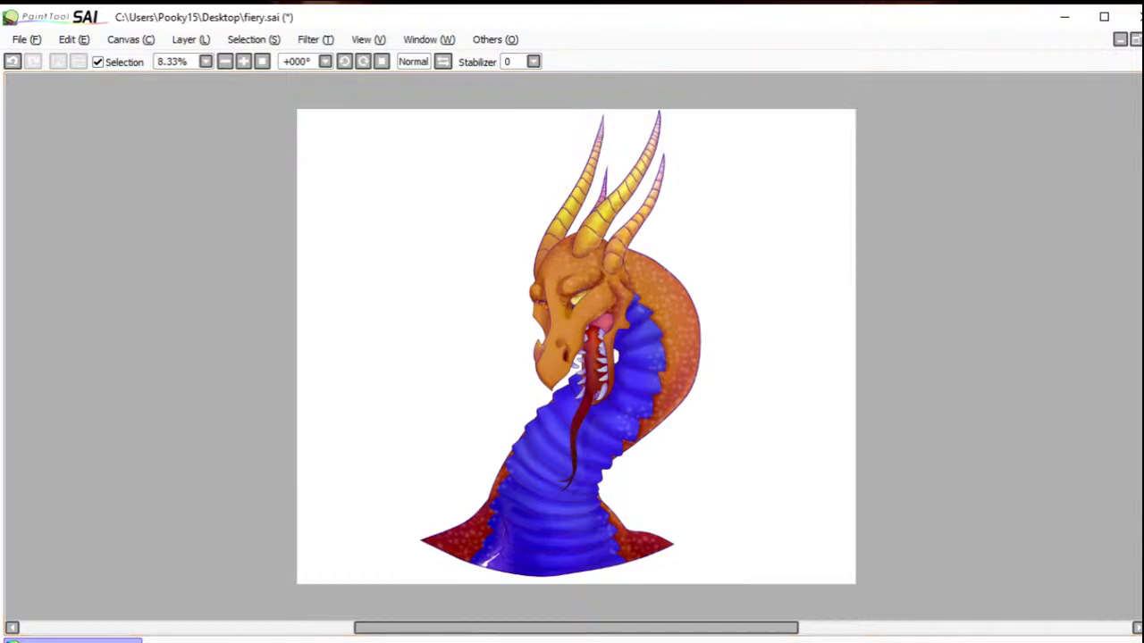
left_click(211, 41)
left_click(215, 110)
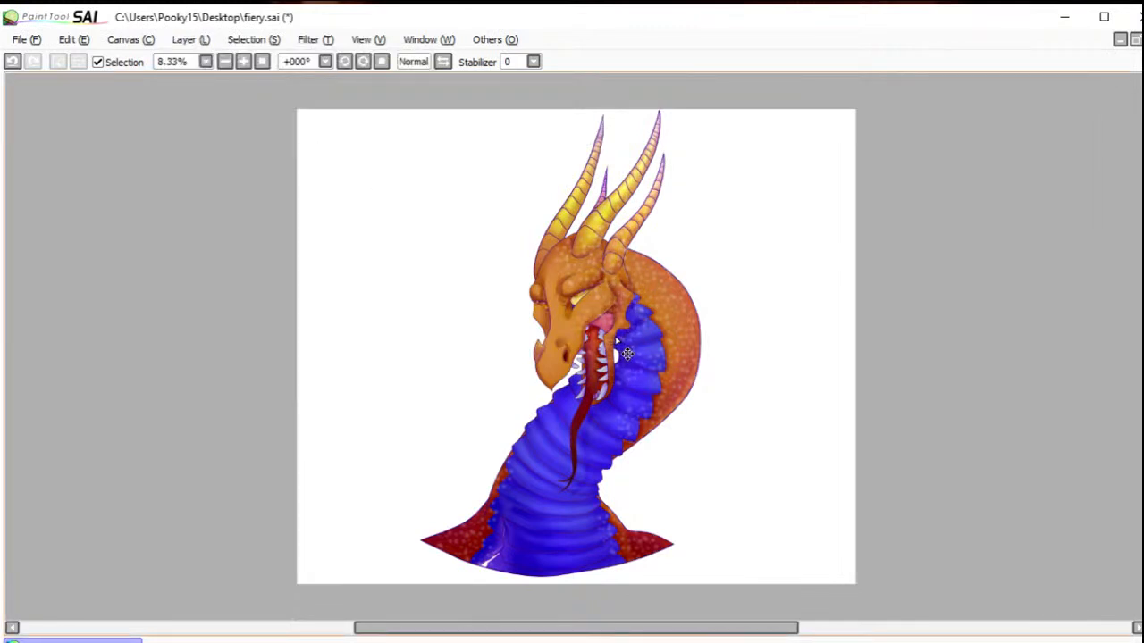
left_click(191, 40)
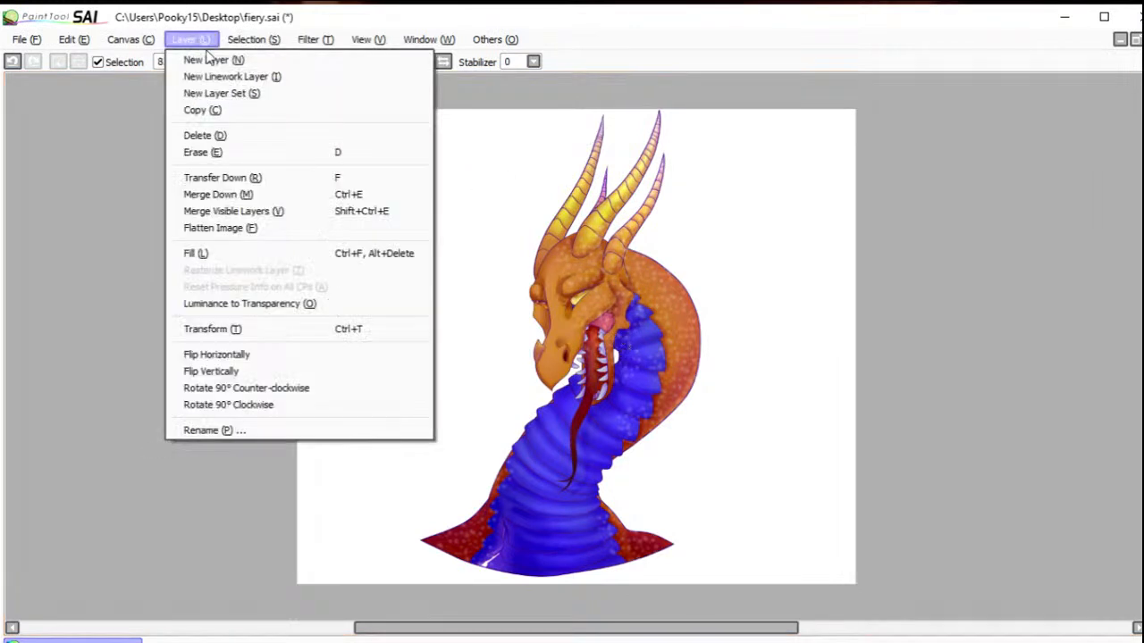
left_click(211, 108)
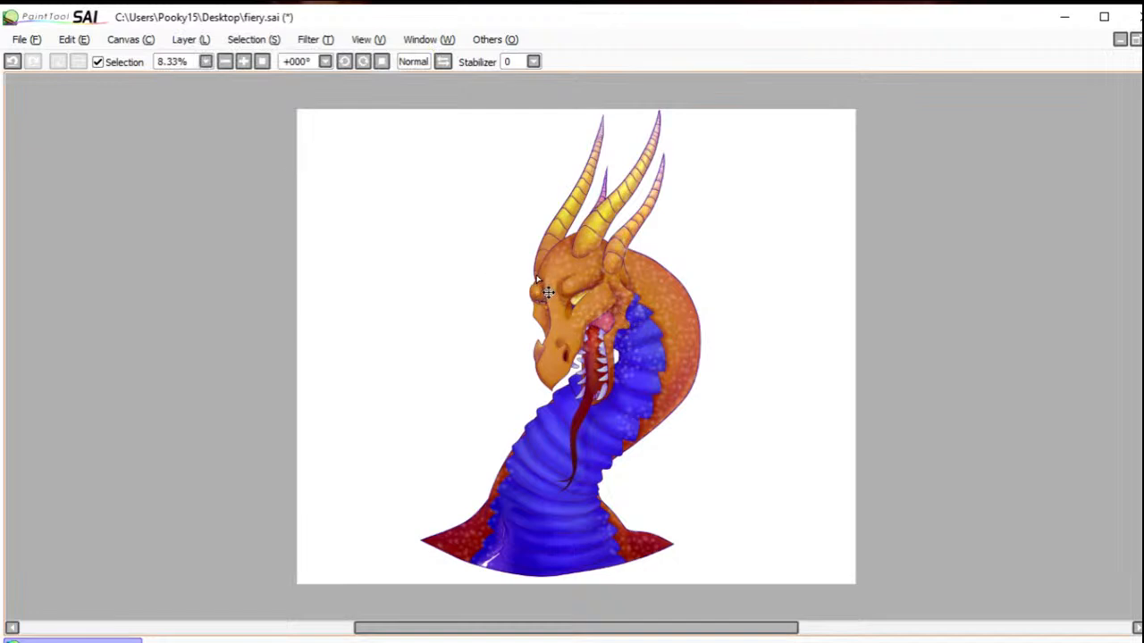
left_click(191, 39)
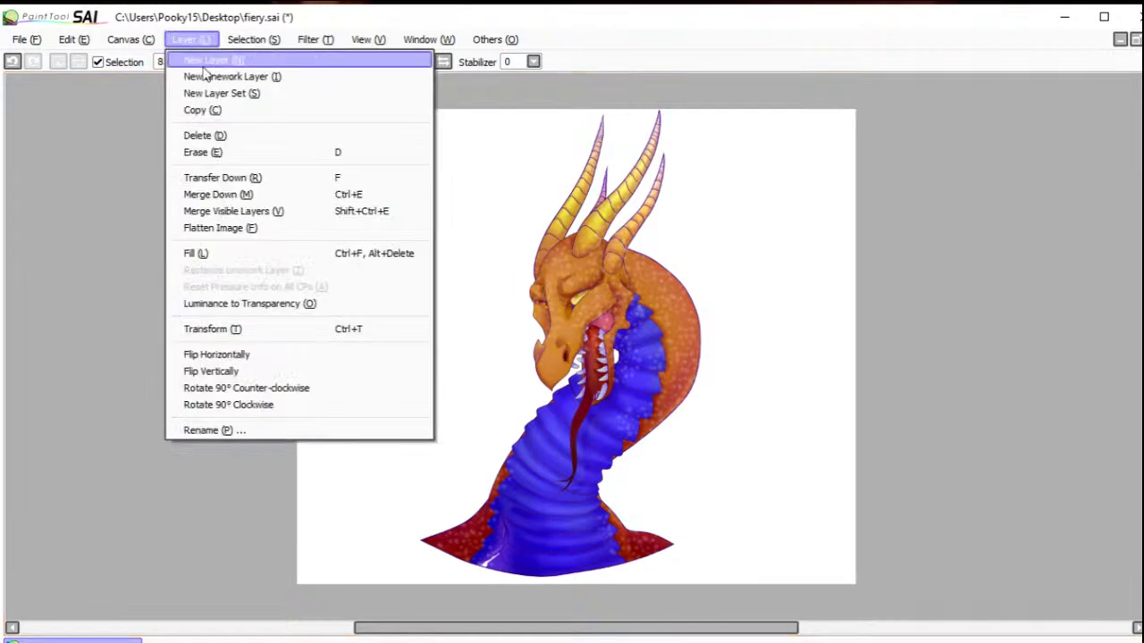
left_click(209, 109)
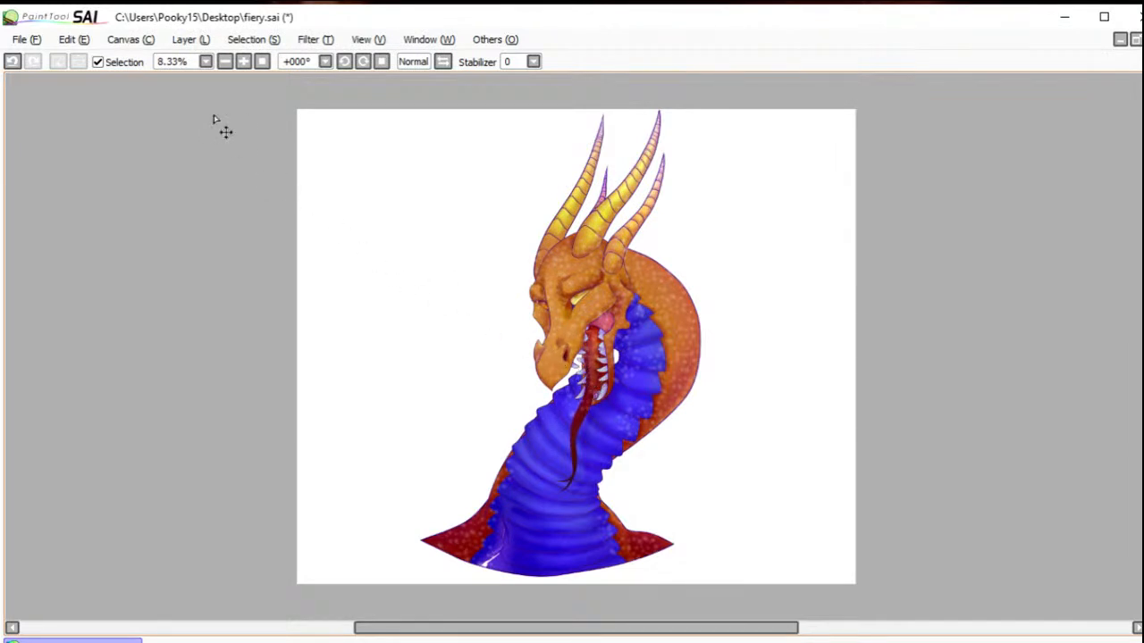
Step: Duplicate the spot layer and place copies over the snout and the blue throat plates below the jaw
left_click(191, 40)
left_click(204, 109)
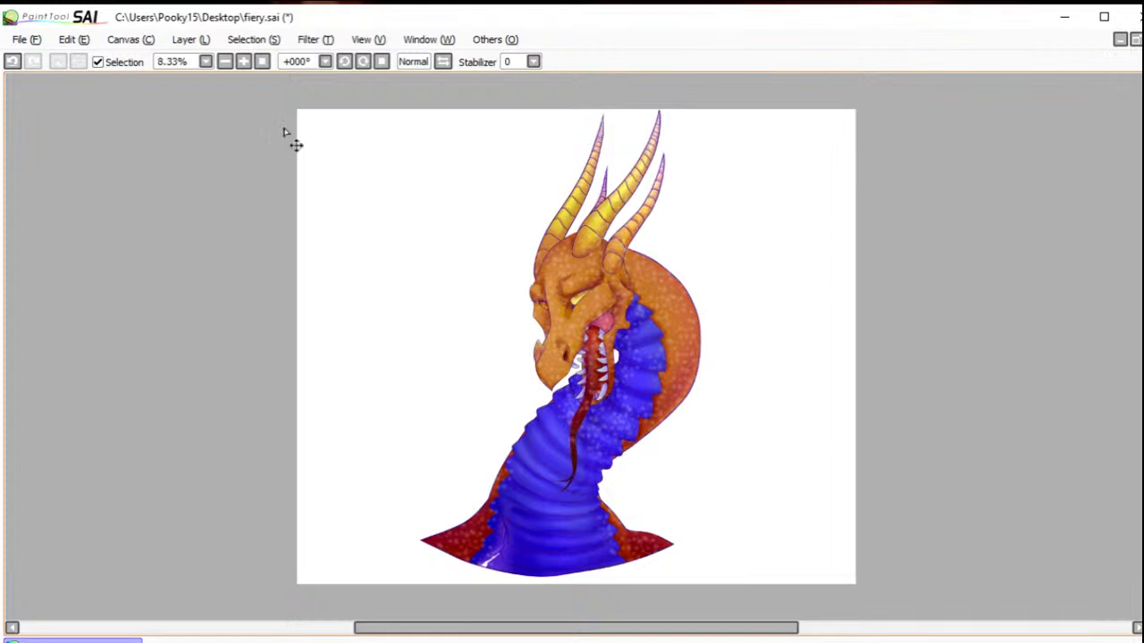
left_click(196, 41)
left_click(197, 113)
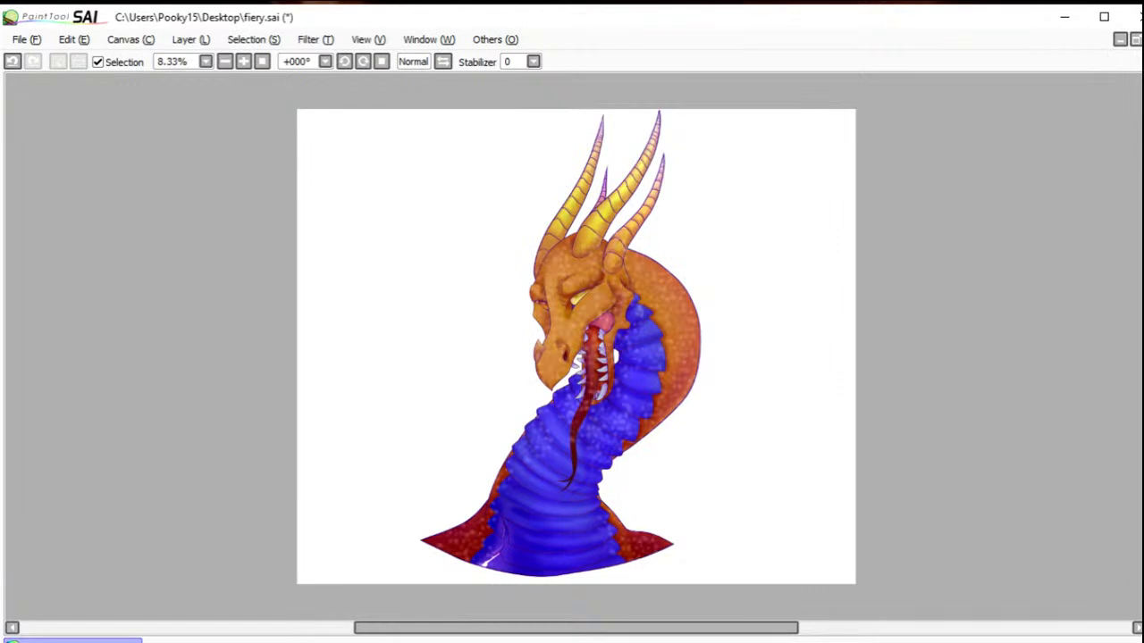
left_click(190, 39)
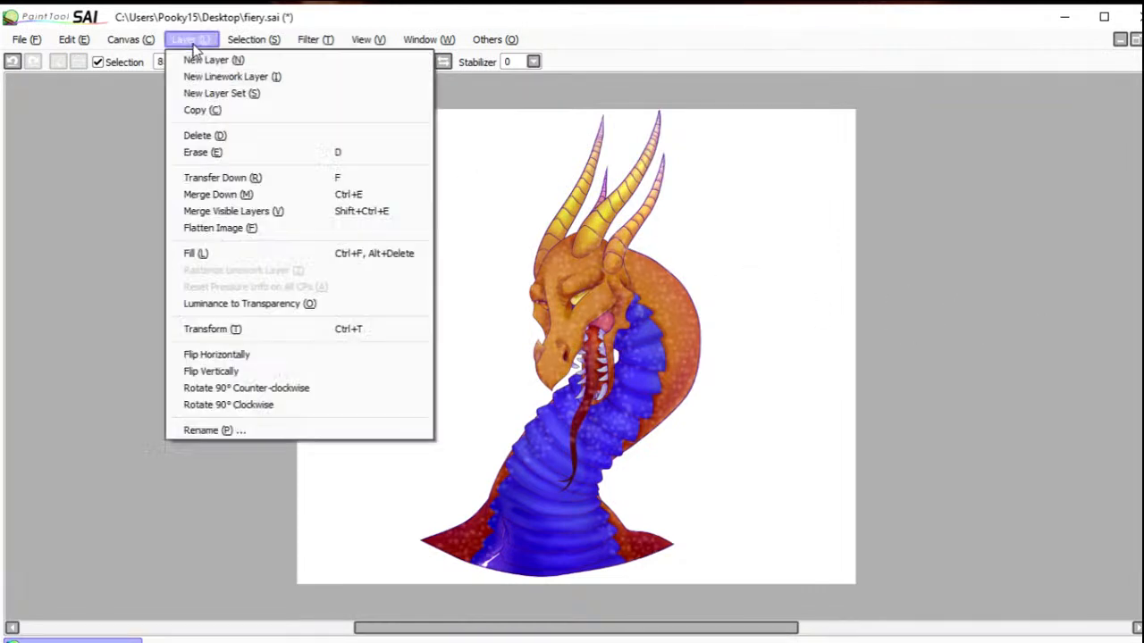
left_click(214, 108)
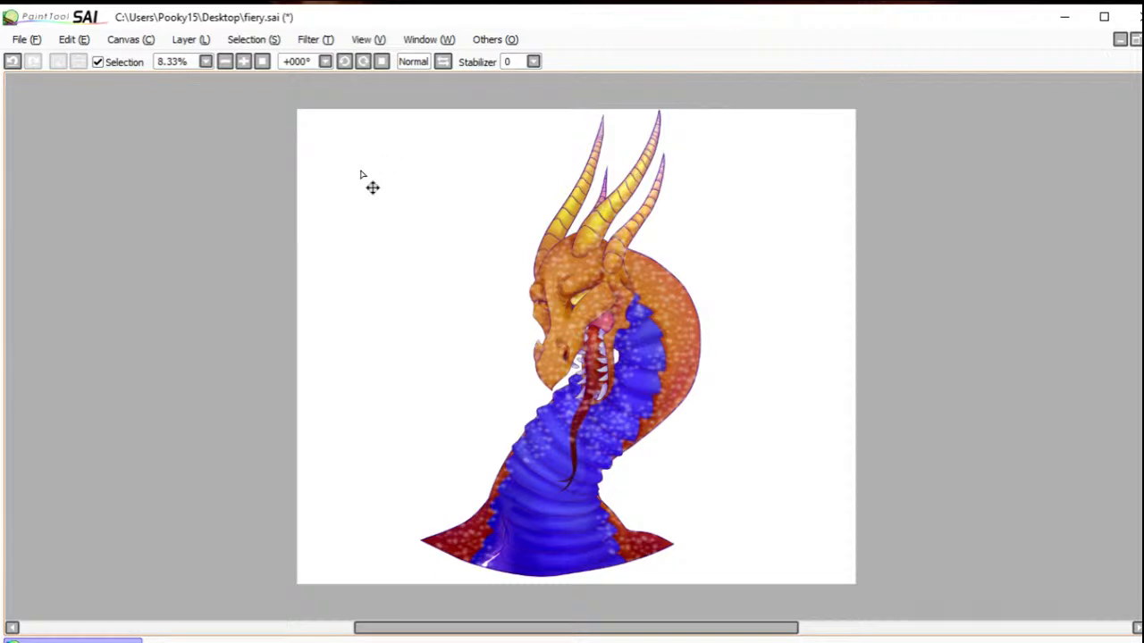
Step: Darken the pale spots by lowering the layer's luminescence with the Hue and Saturation filter
left_click_drag(557, 254, 722, 398)
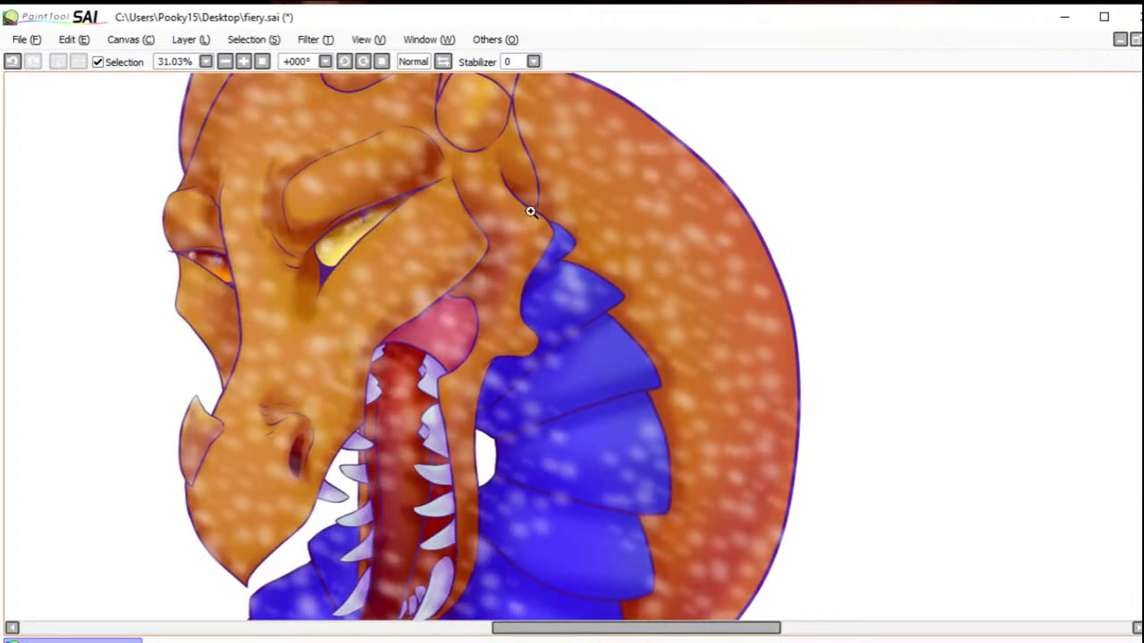
left_click(313, 39)
left_click(335, 56)
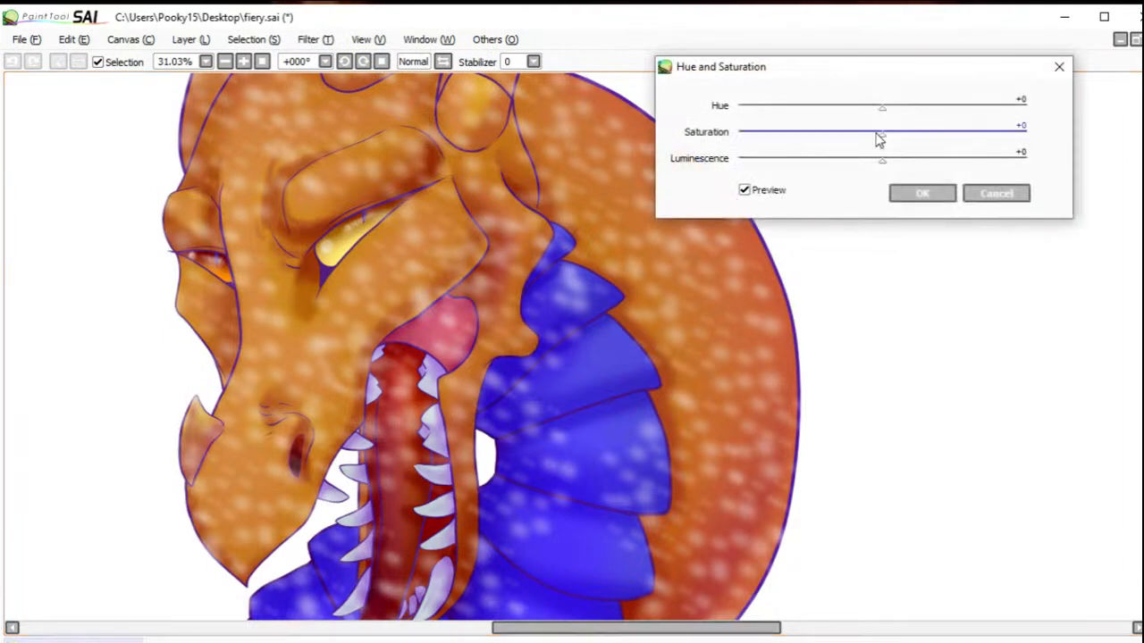
left_click_drag(882, 159, 618, 135)
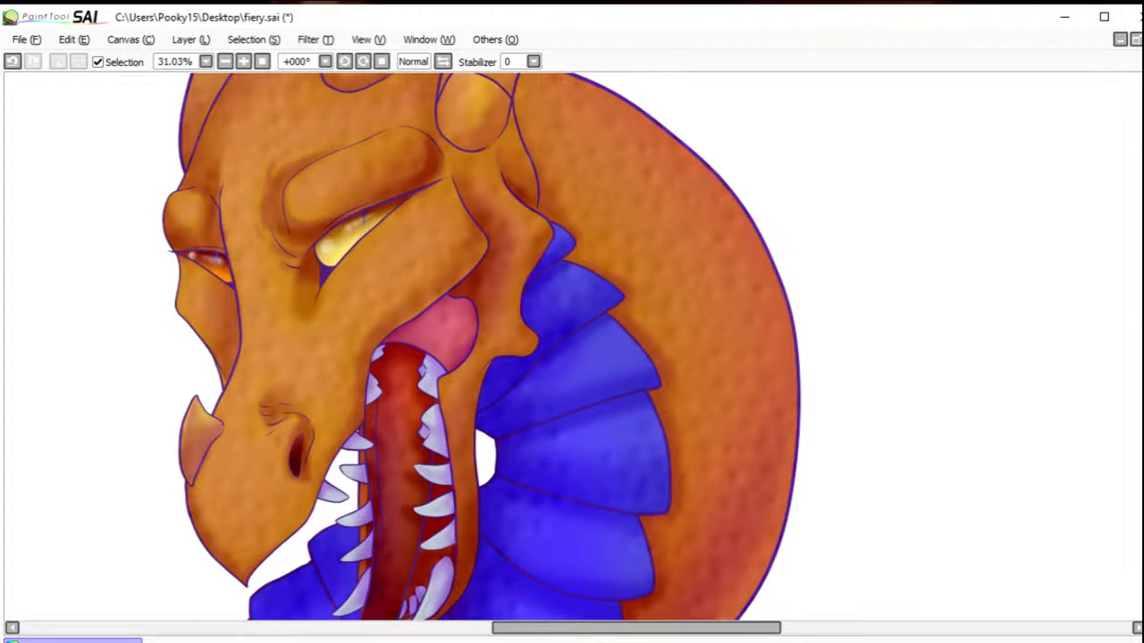
Step: Select the blue neck plates beside the jaw, the pink inner cheek and the tongue with the Magic Wand
mouse_move(558, 253)
left_mouse_down()
mouse_move(621, 444)
mouse_move(591, 502)
mouse_move(503, 585)
left_mouse_up()
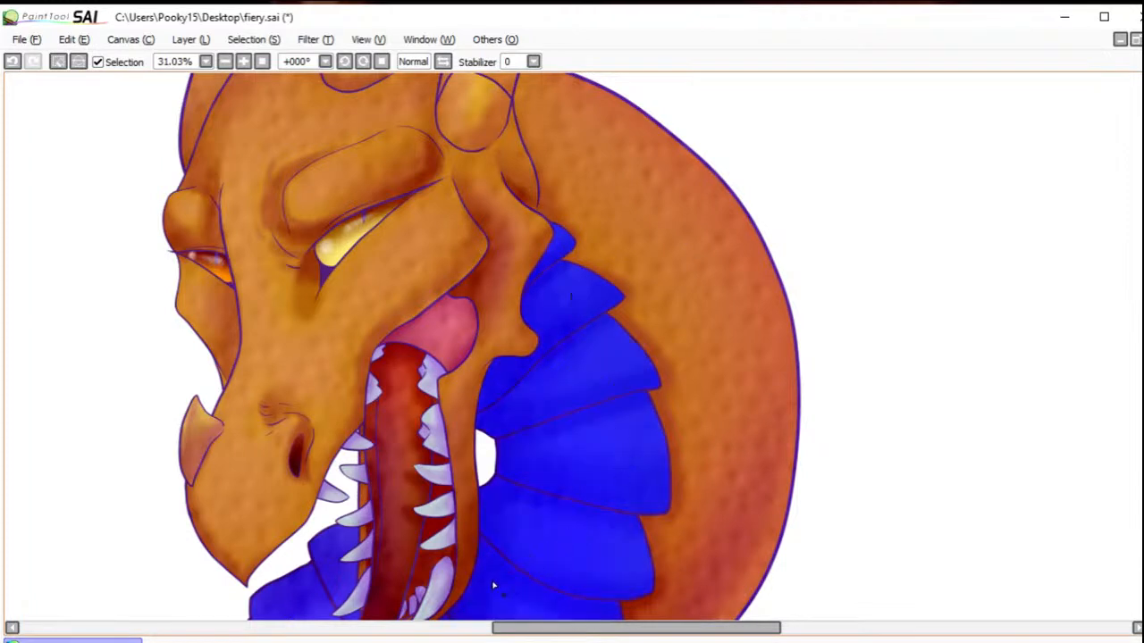
left_click(436, 337)
left_click(408, 415)
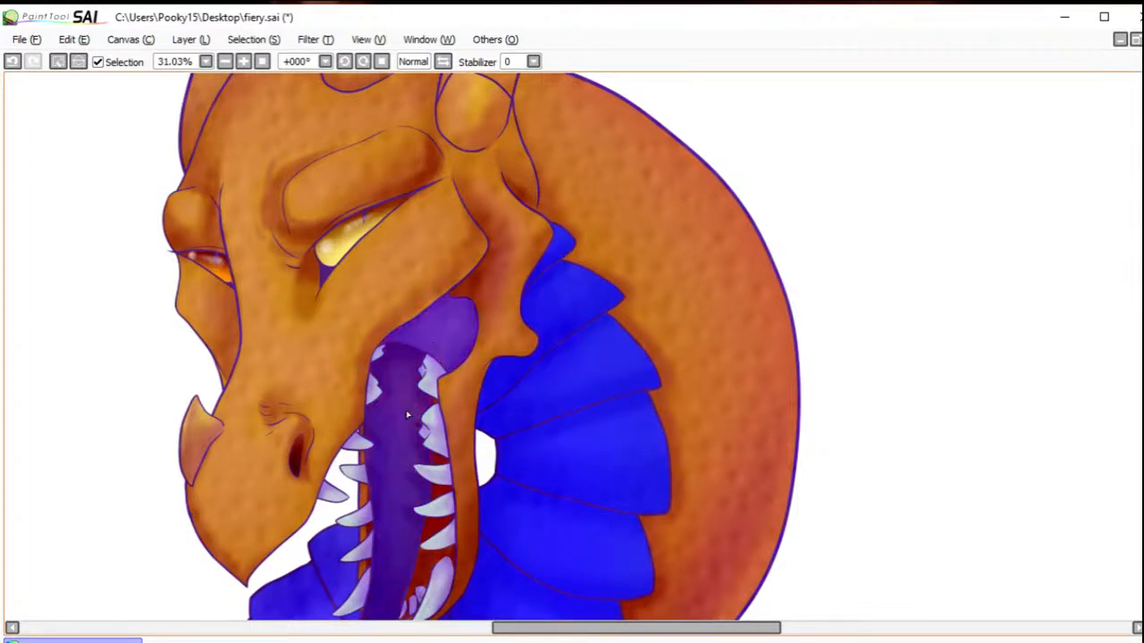
Step: Add the teeth and the dark red gaps between them to the selection, undoing the last unwanted change
left_click_drag(437, 441, 431, 388)
left_click(437, 482)
left_click(434, 510)
left_click(363, 519)
left_click(351, 472)
left_click(357, 443)
left_click(336, 496)
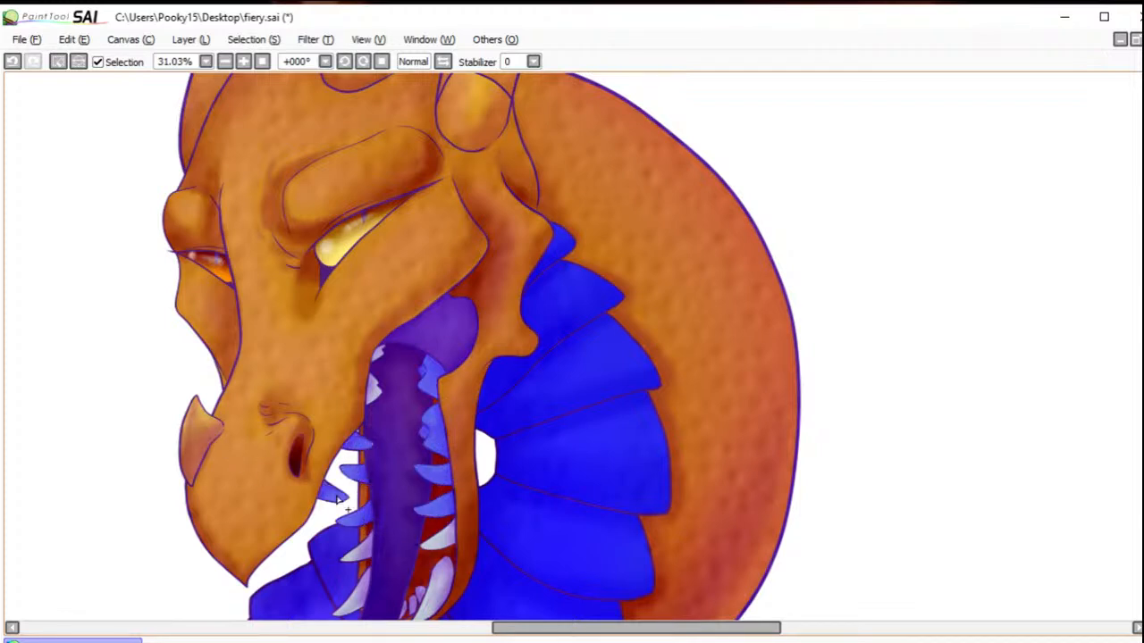
left_click(432, 541)
left_click(425, 572)
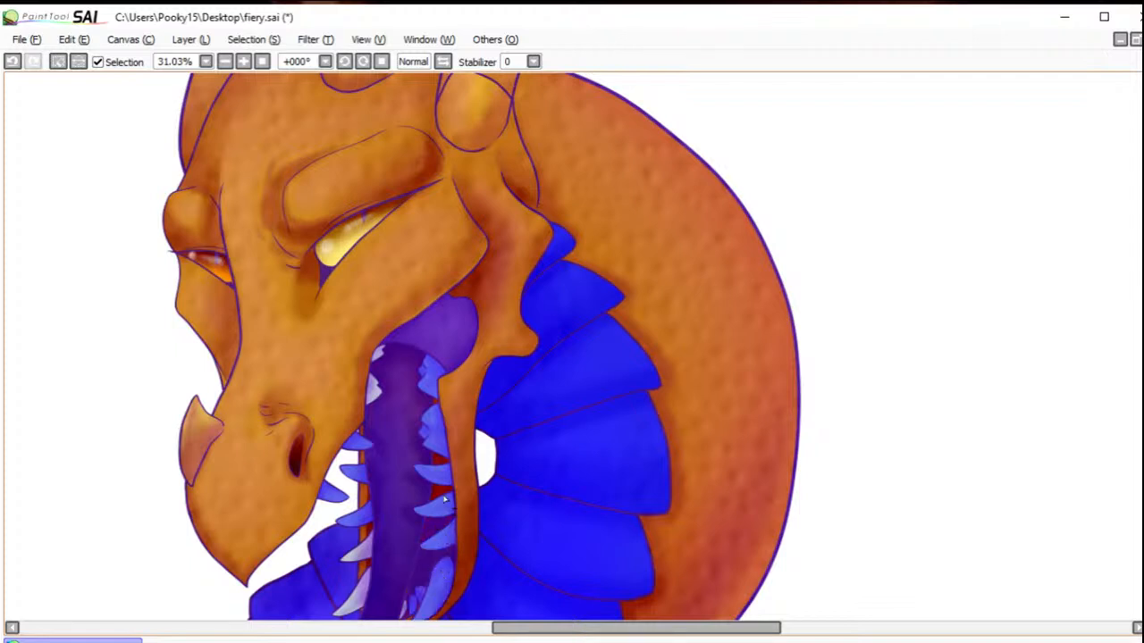
left_click(365, 551)
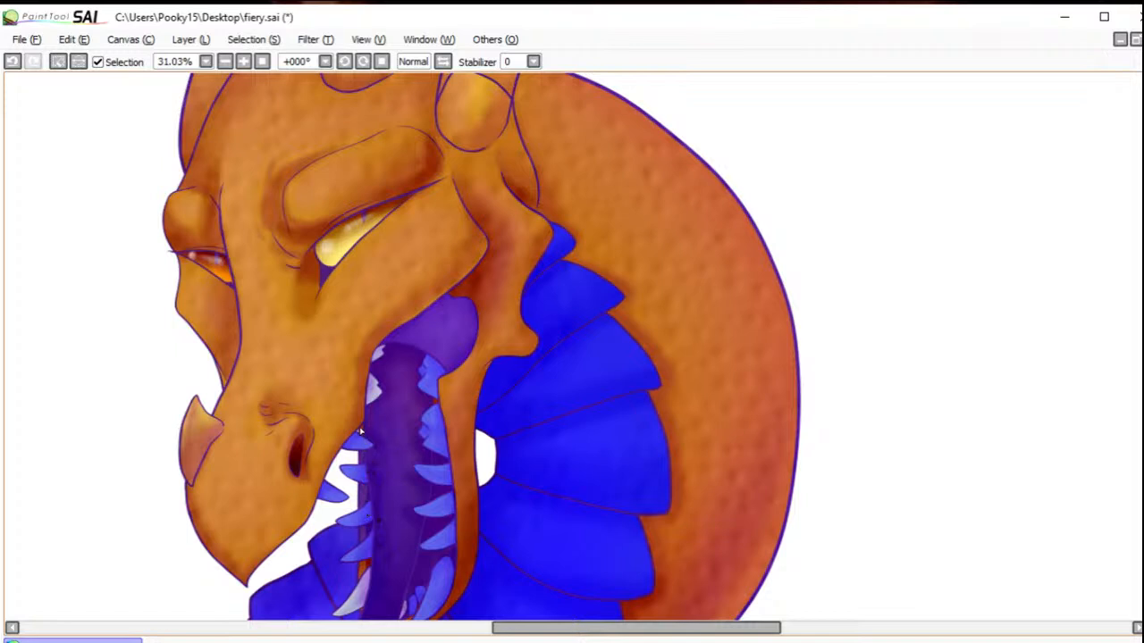
left_click(13, 62)
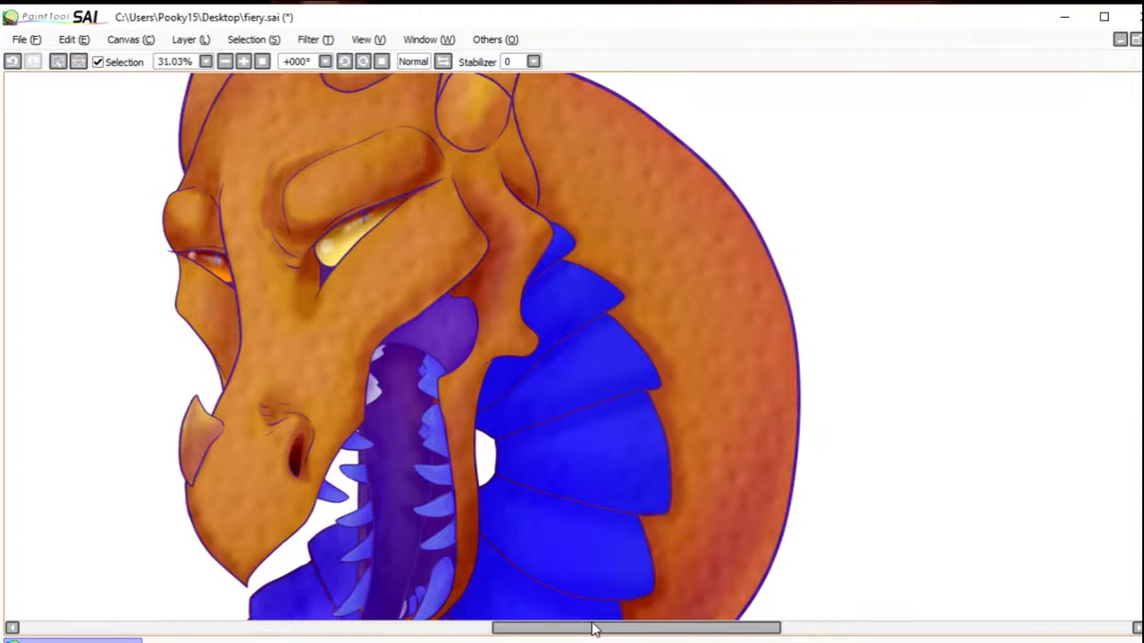
Step: Add the remaining blue throat plates below the jaw to the selection, undoing the stray selection at the jaw's lower tip
scroll(764, 375, "down", 5)
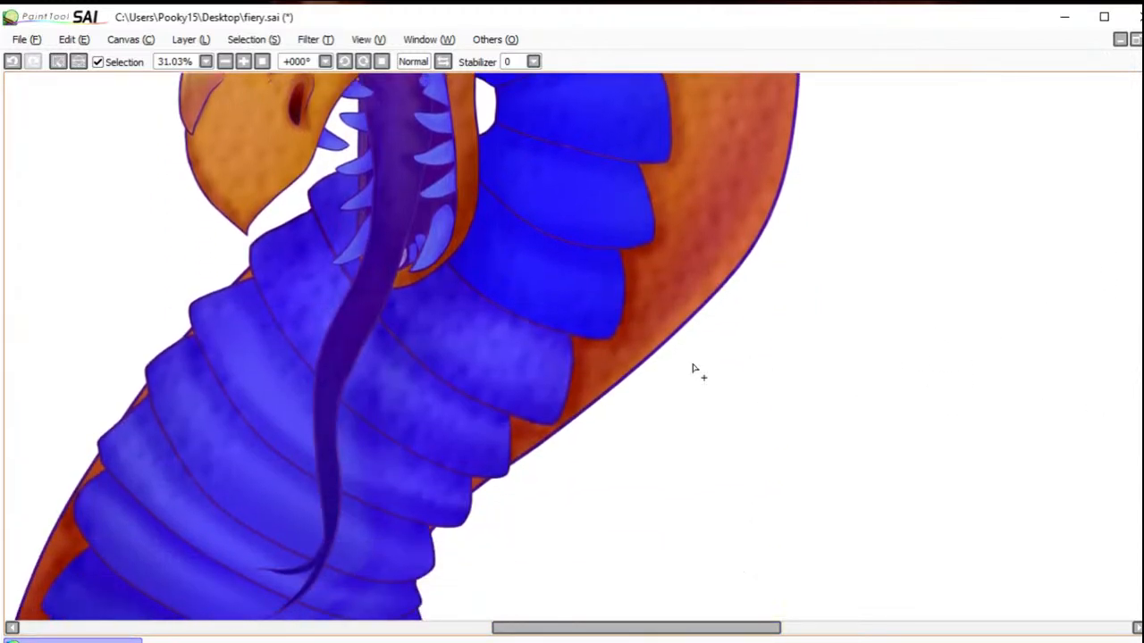
mouse_move(514, 364)
left_mouse_down()
mouse_move(445, 413)
mouse_move(394, 405)
mouse_move(297, 299)
mouse_move(357, 208)
mouse_move(345, 222)
mouse_move(352, 273)
left_mouse_up()
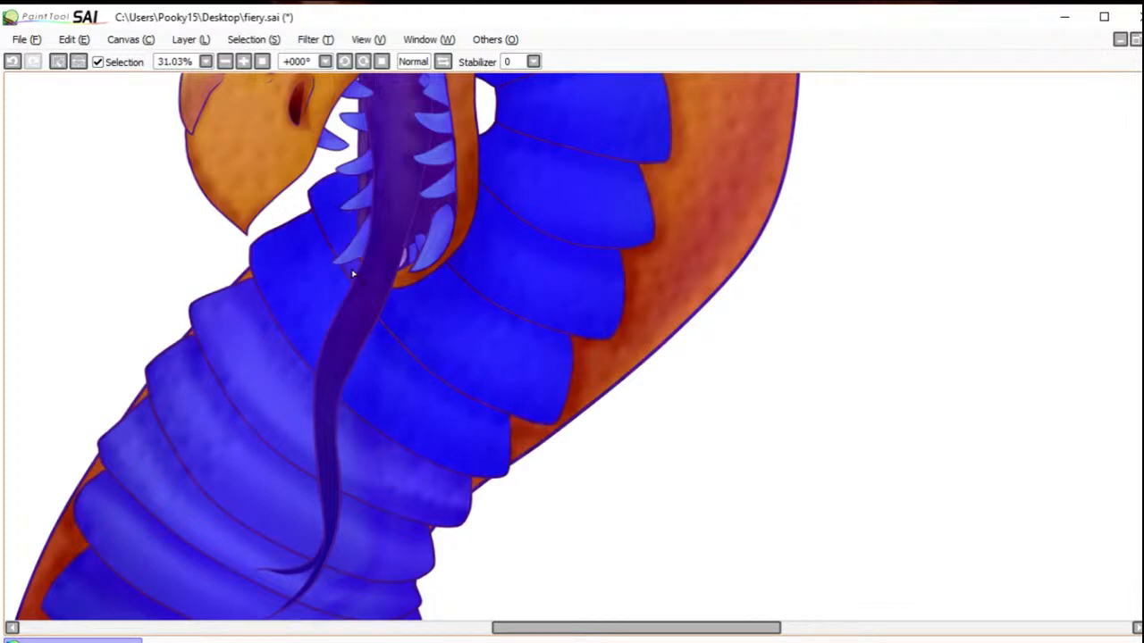
left_click(404, 279)
left_click(12, 62)
mouse_move(374, 366)
left_mouse_down()
mouse_move(386, 470)
mouse_move(364, 471)
mouse_move(293, 404)
mouse_move(295, 470)
mouse_move(270, 494)
mouse_move(203, 511)
mouse_move(144, 560)
left_mouse_up()
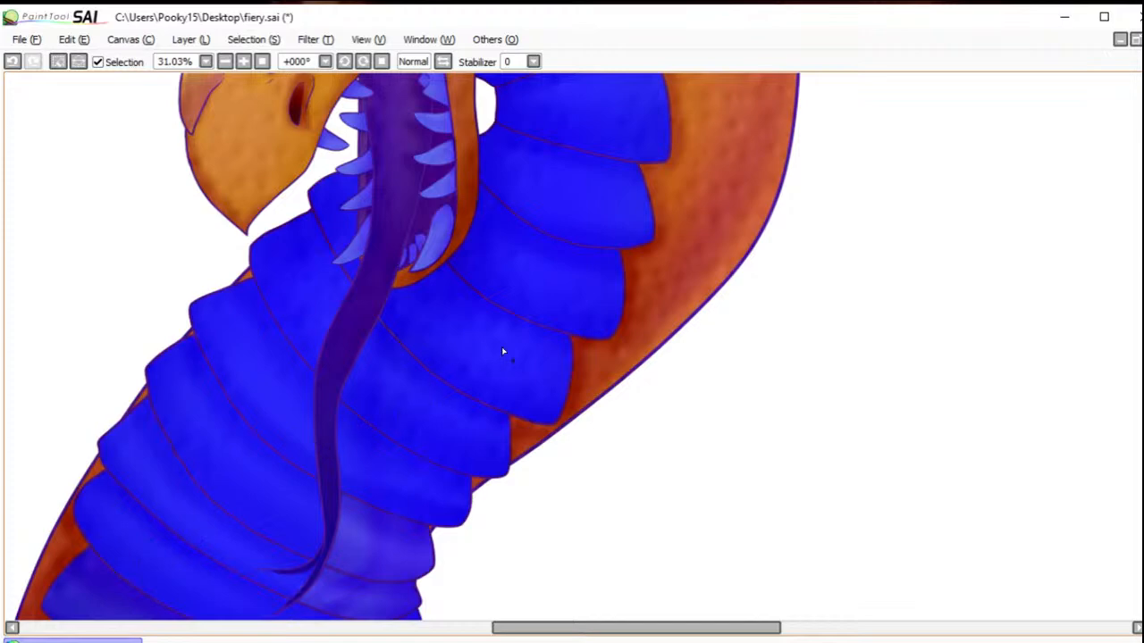
Step: Erase the spot texture inside the selected neck plates, mouth and teeth with an enlarged brush, and clear the selection
key("b")
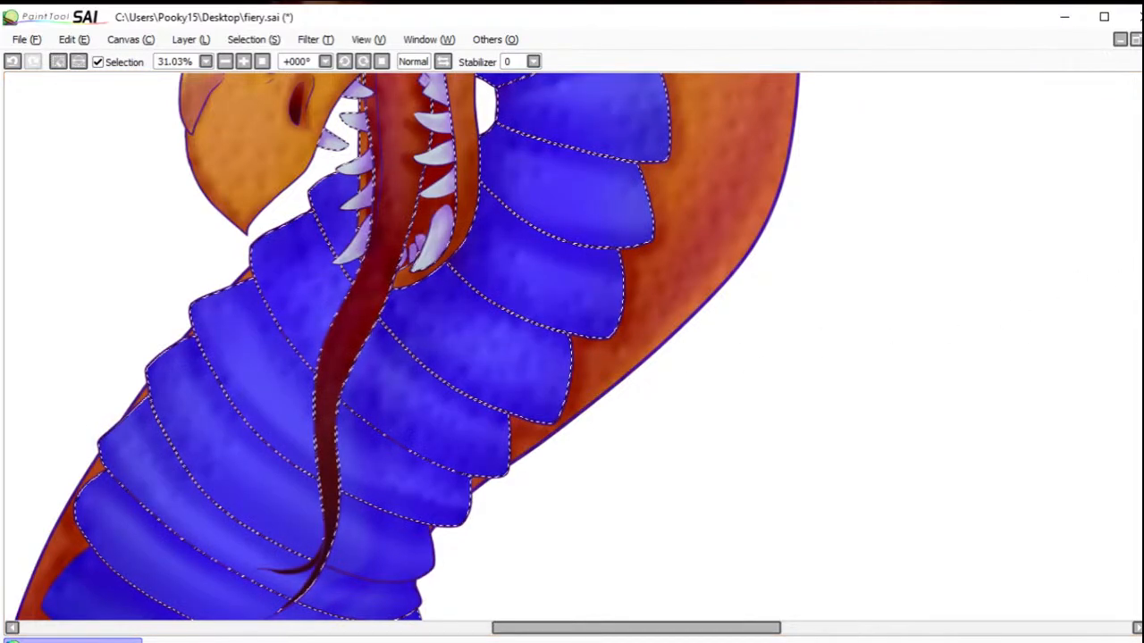
key("bracketright")
key("bracketright")
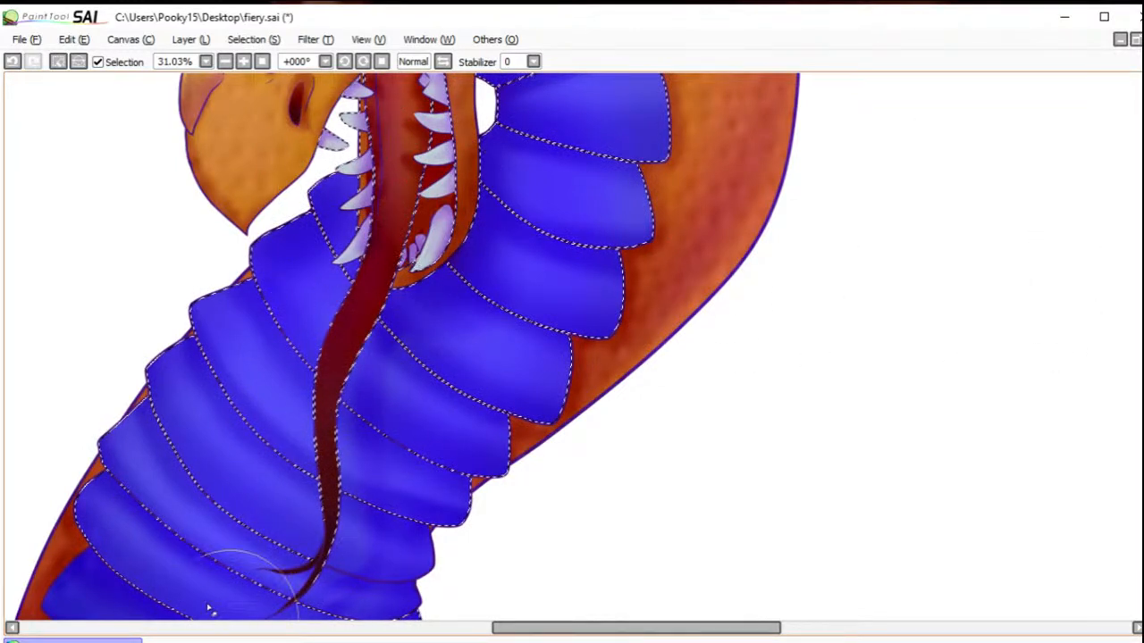
scroll(937, 337, "up", 5)
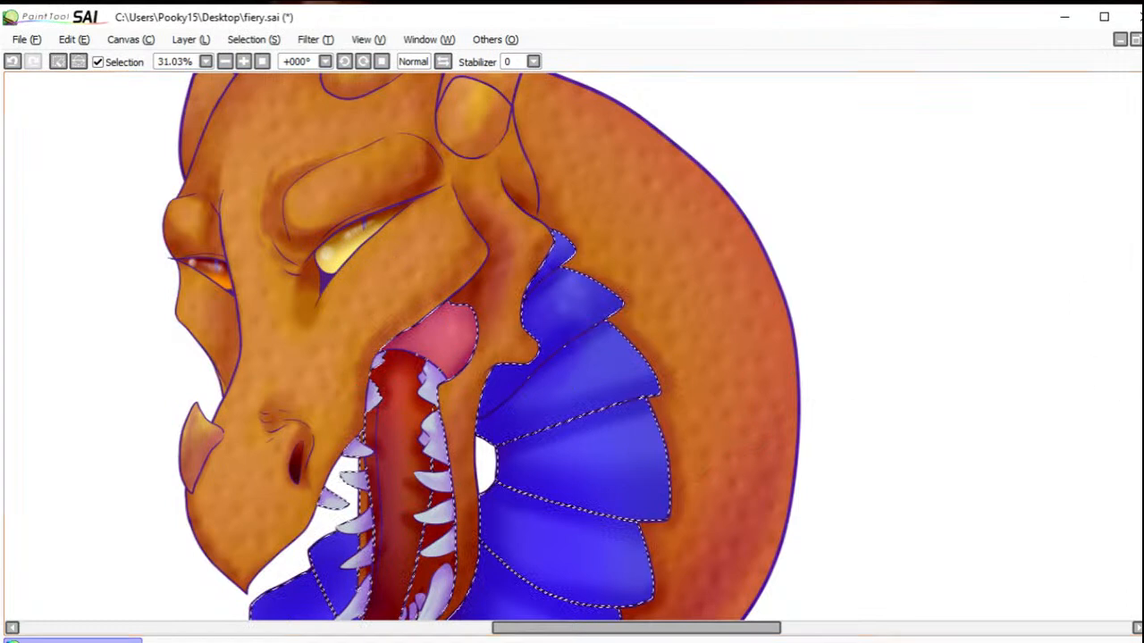
left_click_drag(631, 285, 527, 327)
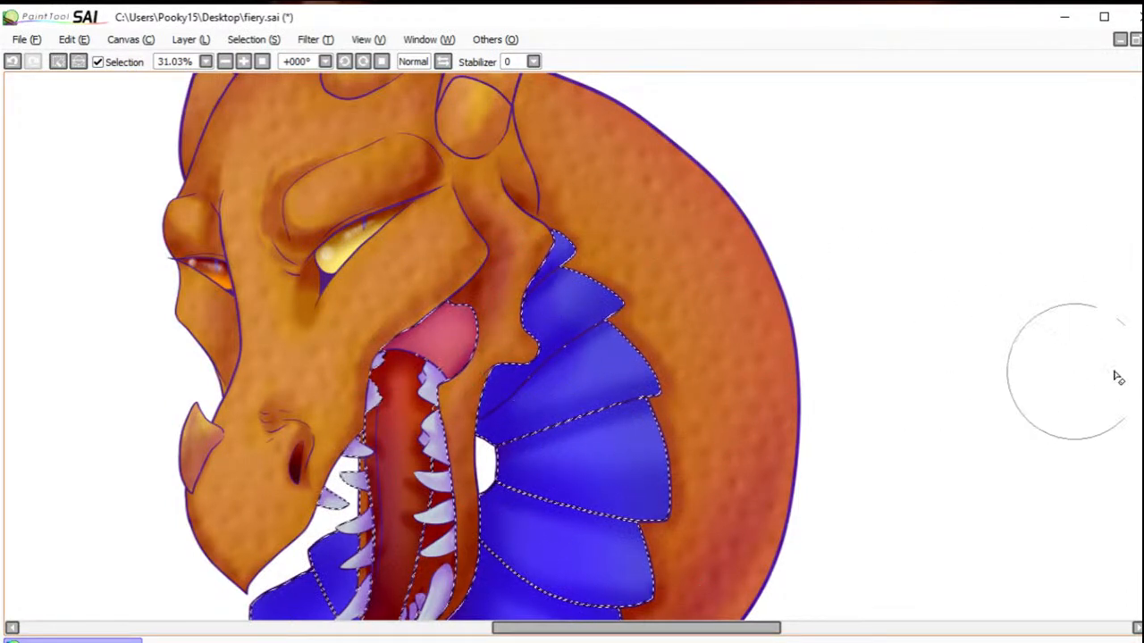
scroll(483, 347, "down", 2)
scroll(1119, 477, "down", 10)
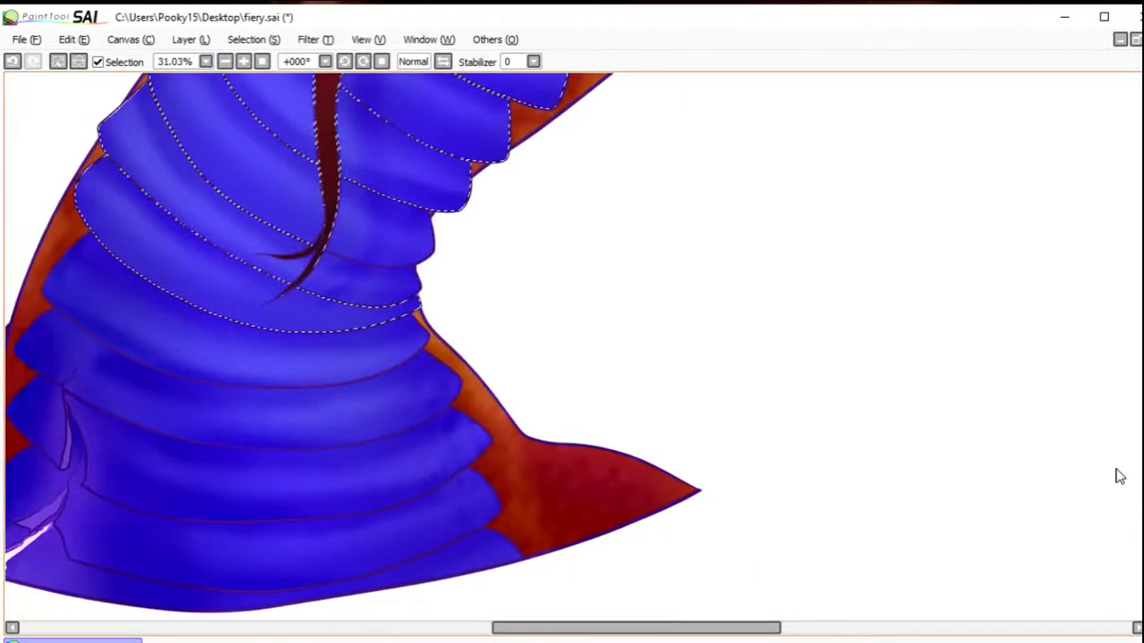
left_click(57, 61)
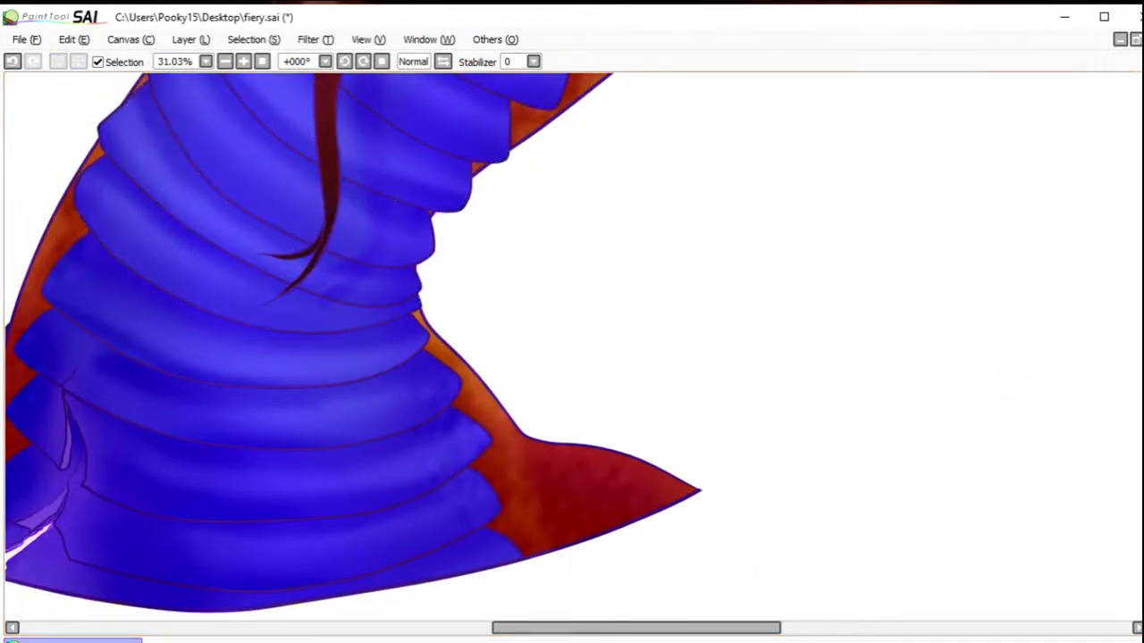
Step: Select the blue plates at the base of the neck, erase the spot texture inside them and deselect
left_click_drag(586, 628, 554, 628)
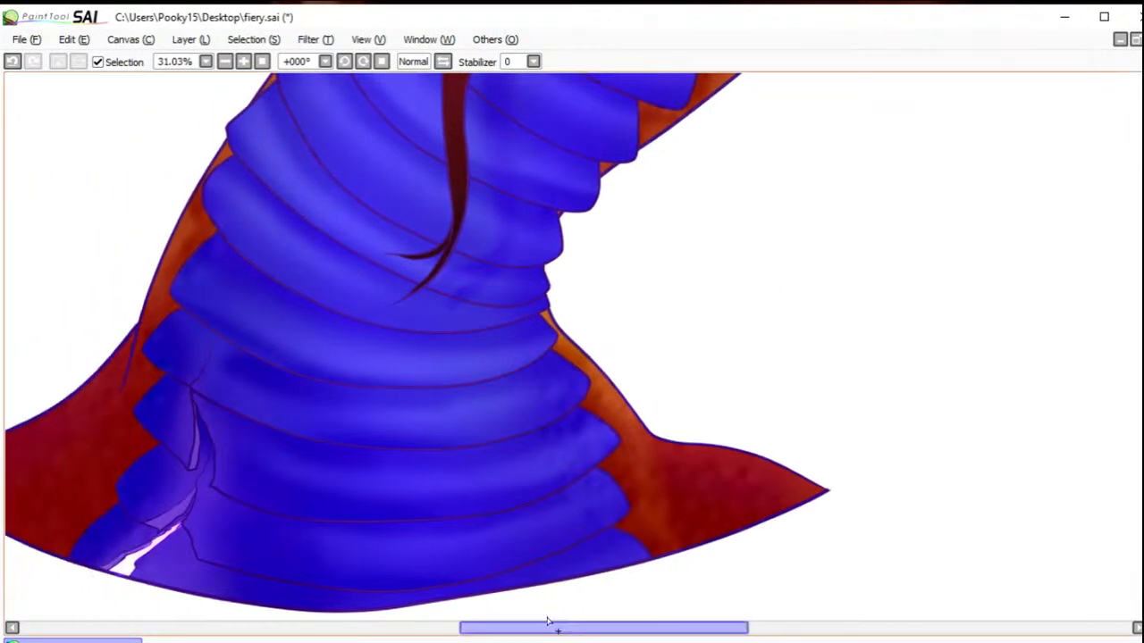
left_click(268, 384)
left_click(297, 339)
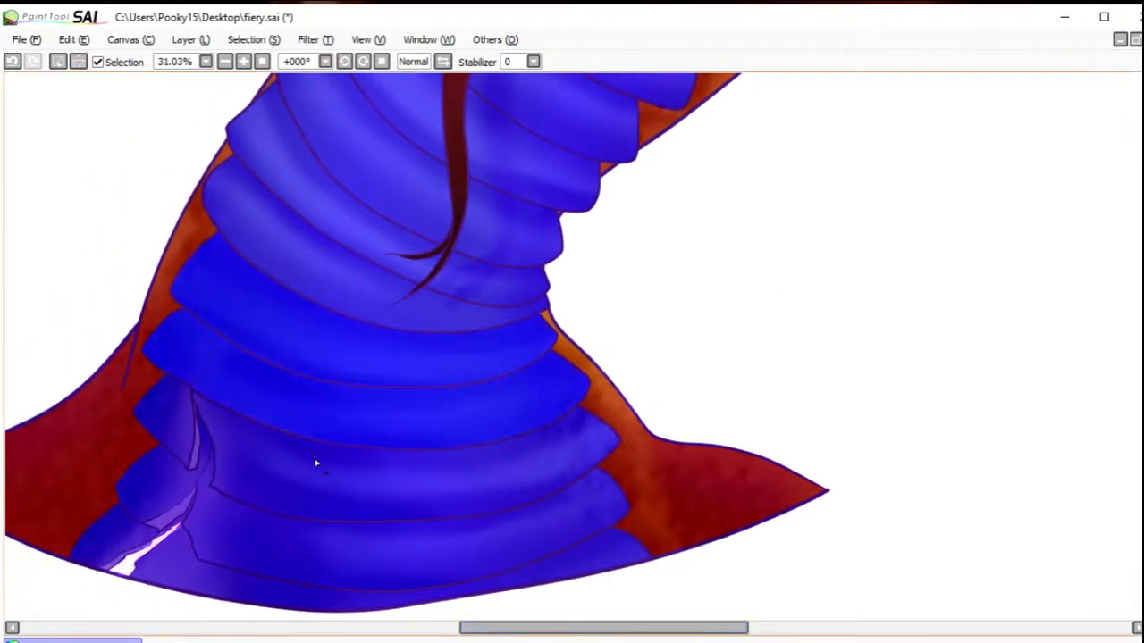
left_click(316, 460)
left_click(177, 426)
left_click(170, 487)
left_click(232, 533)
left_click(122, 534)
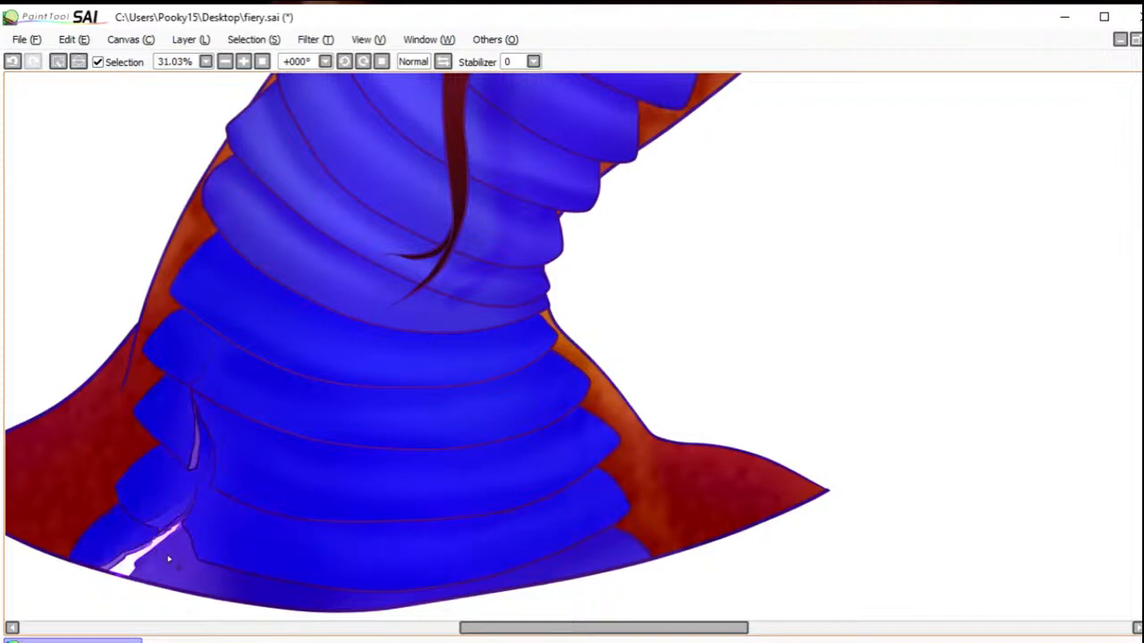
left_click(174, 569)
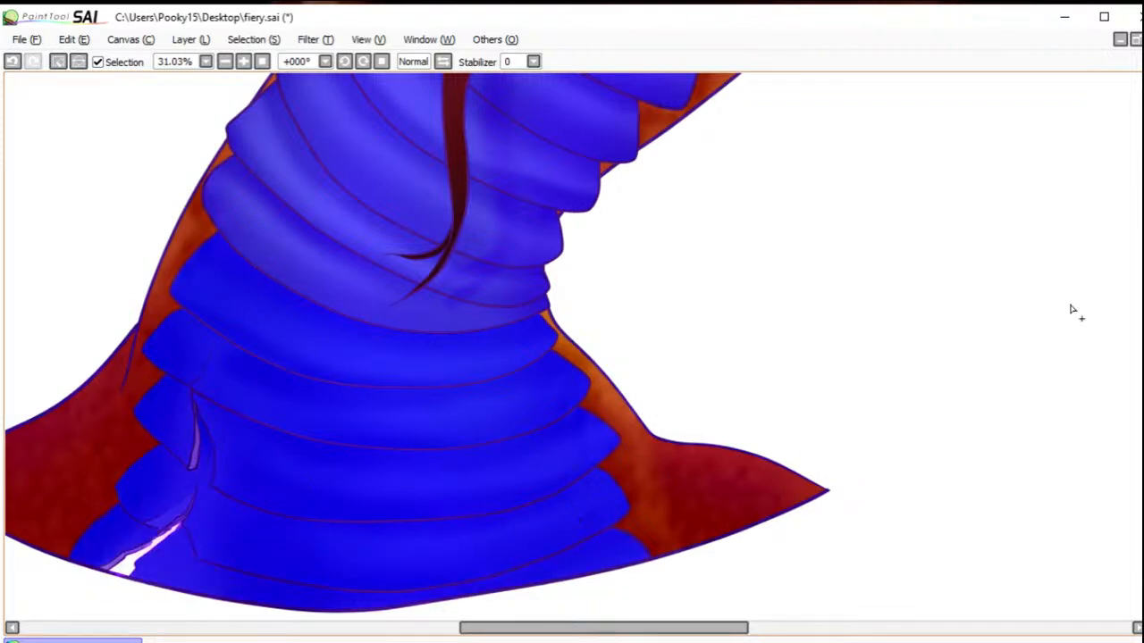
left_click(1141, 233)
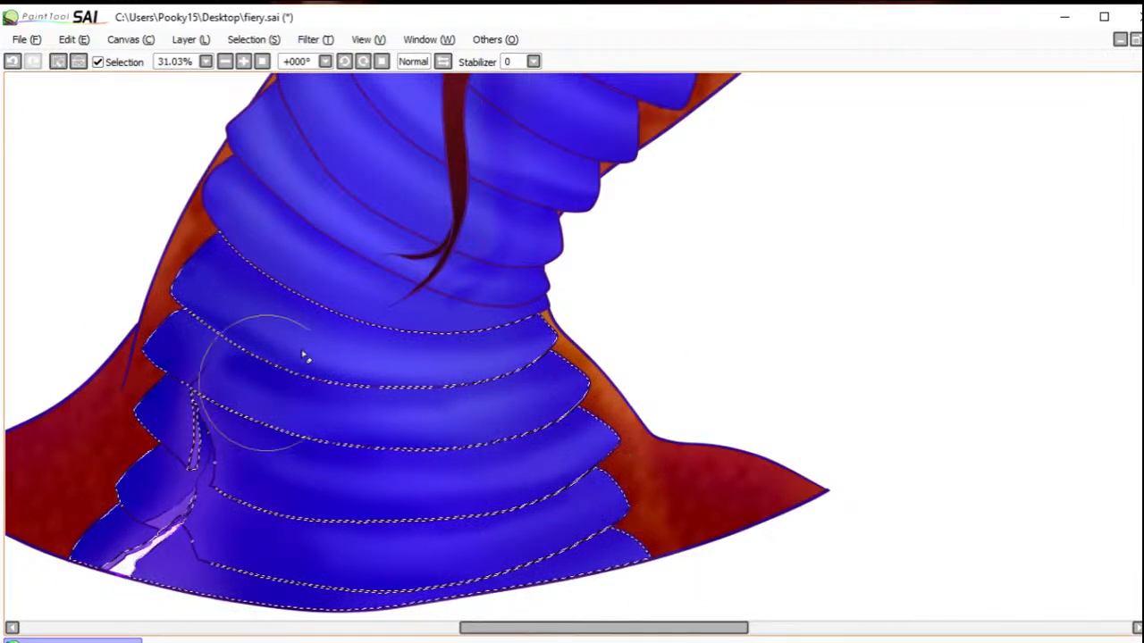
left_click(57, 61)
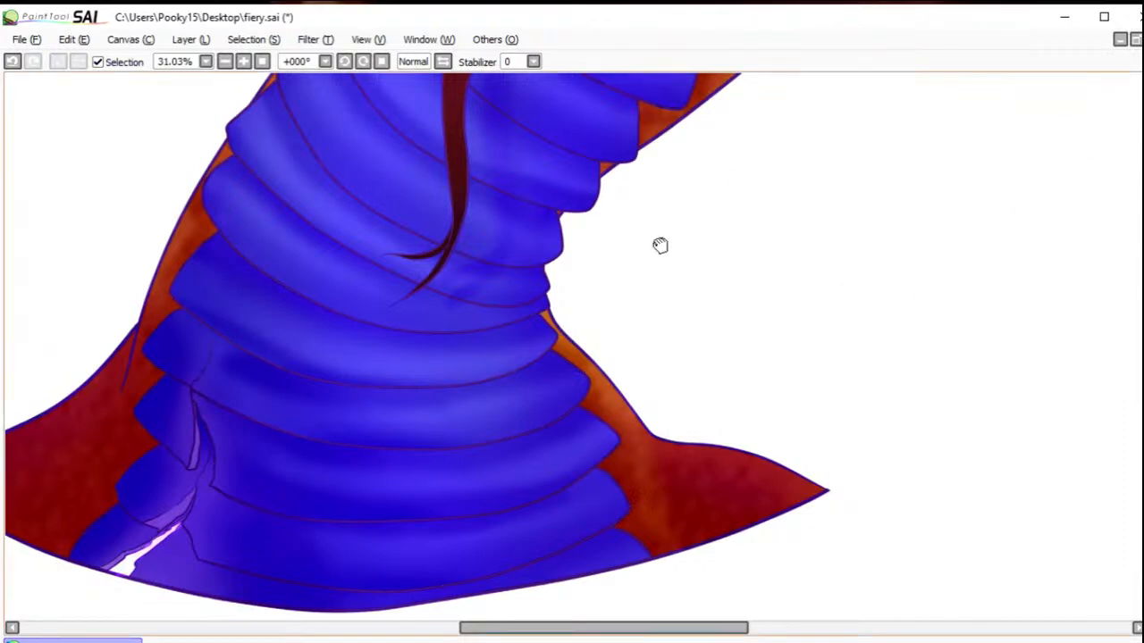
Step: Select the lower segments of the large middle horn and the right horn, filling in their bases with the selection brush
left_click_drag(683, 213, 620, 546)
left_click_drag(622, 361, 799, 473)
left_click_drag(734, 277, 758, 523)
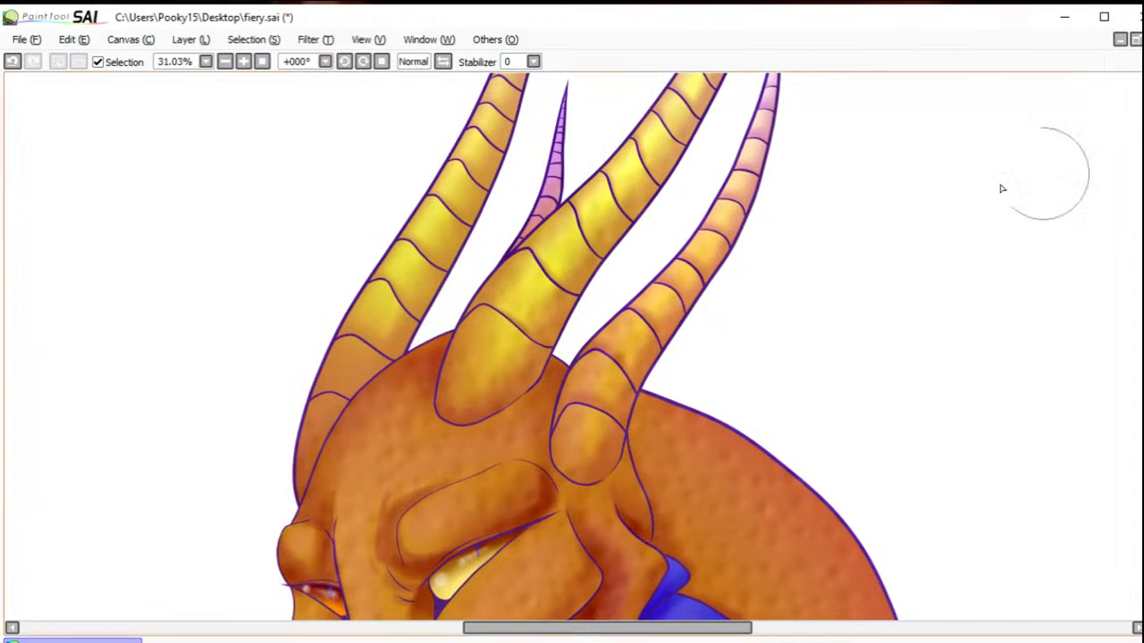
left_click_drag(588, 446, 599, 458)
left_click_drag(498, 389, 510, 392)
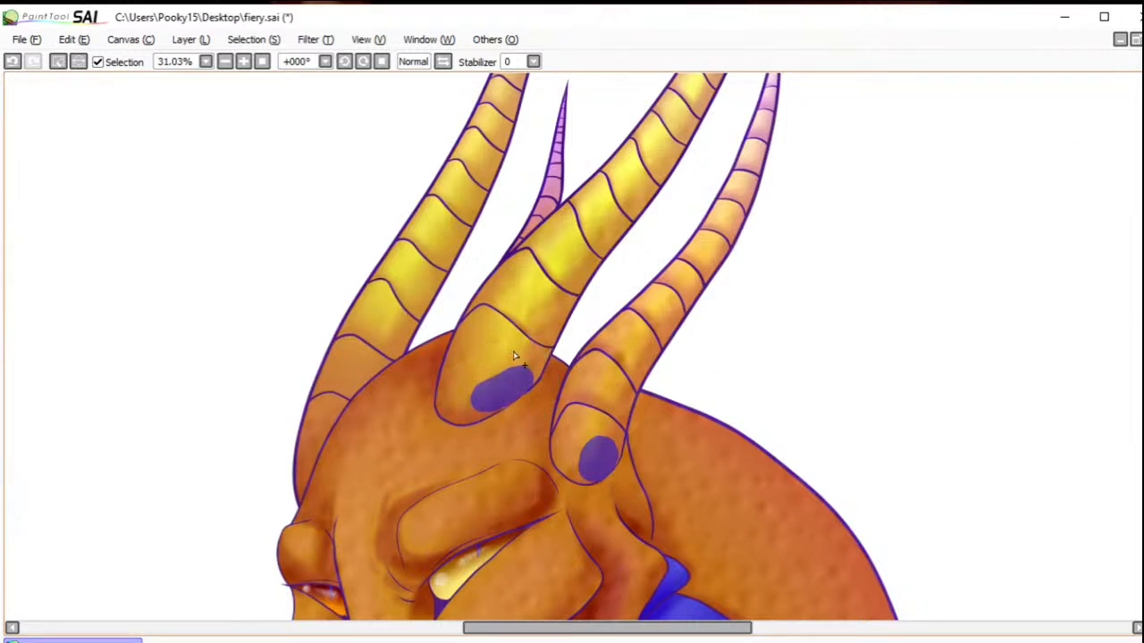
left_click(512, 353)
left_click(595, 432)
left_click(609, 380)
left_click(640, 334)
left_click(666, 312)
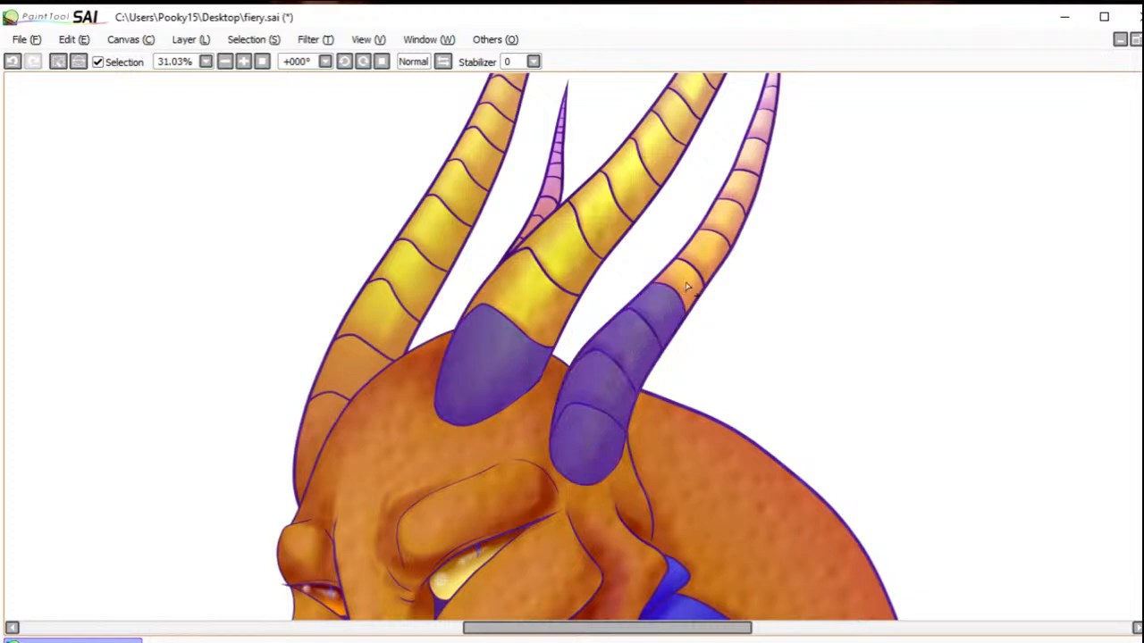
left_click(687, 286)
left_click(576, 276)
left_click(611, 229)
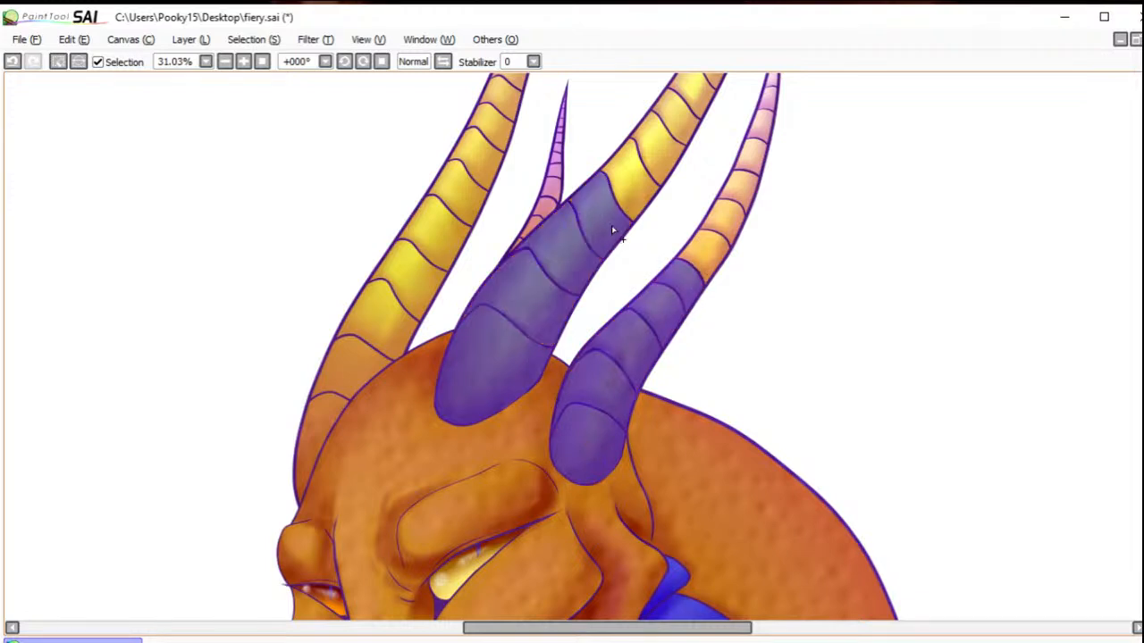
Step: Add the left horn's segments and further segments up the middle and right horns to the selection
left_click(342, 396)
left_click(388, 318)
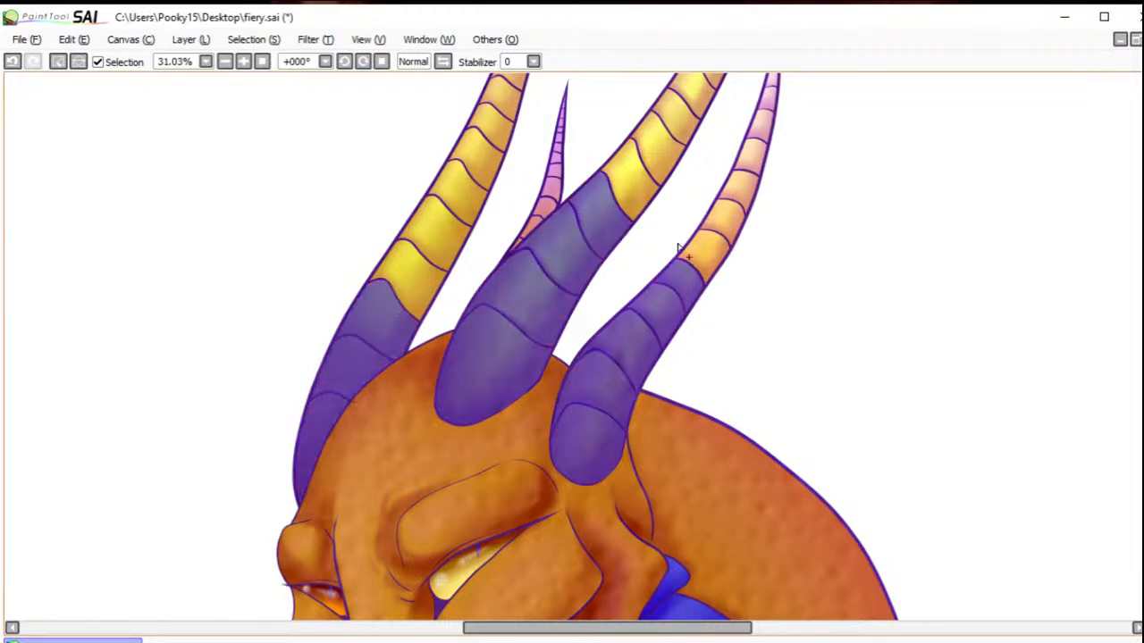
left_click(634, 187)
left_click(714, 256)
left_click(737, 219)
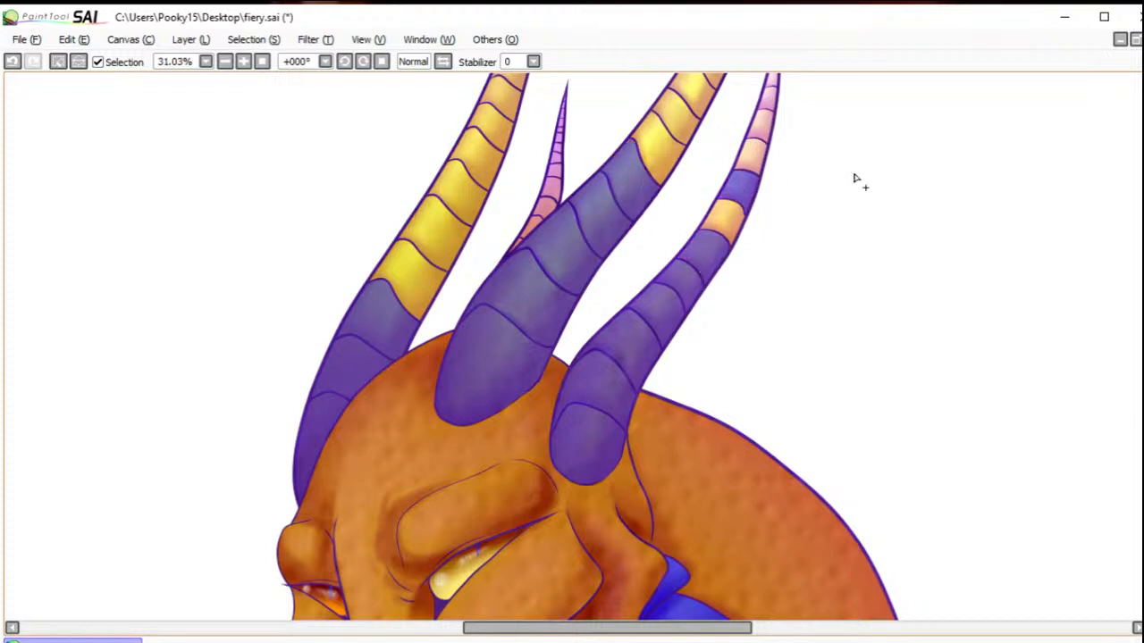
left_click(725, 223)
left_click(662, 168)
left_click(679, 143)
left_click(402, 280)
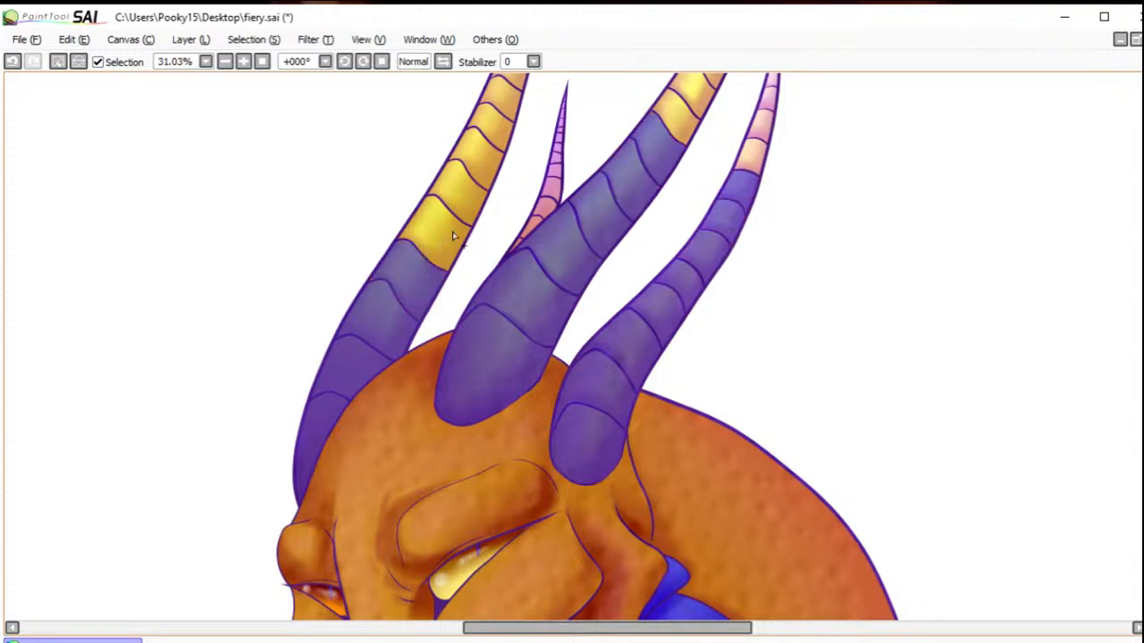
left_click(432, 250)
left_click(454, 215)
Step: Brush the selection across the upper horns and the small back horn, erase the spots inside it and deselect
mouse_move(685, 224)
left_mouse_down()
mouse_move(660, 261)
mouse_move(565, 194)
mouse_move(432, 220)
mouse_move(400, 173)
mouse_move(437, 189)
mouse_move(491, 183)
left_mouse_up()
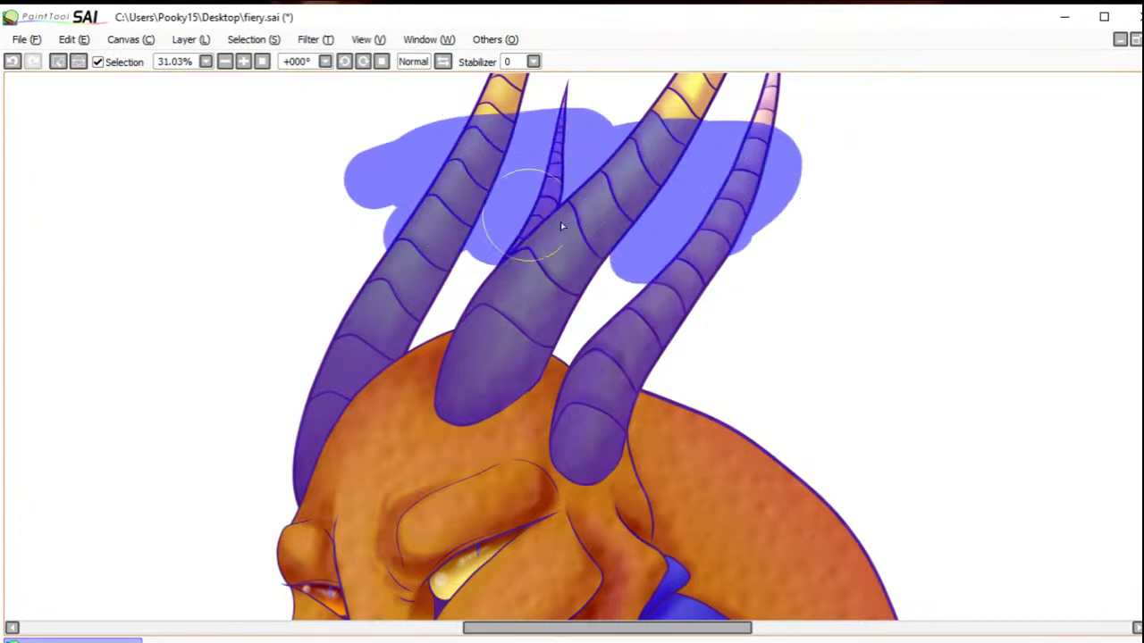
key("b")
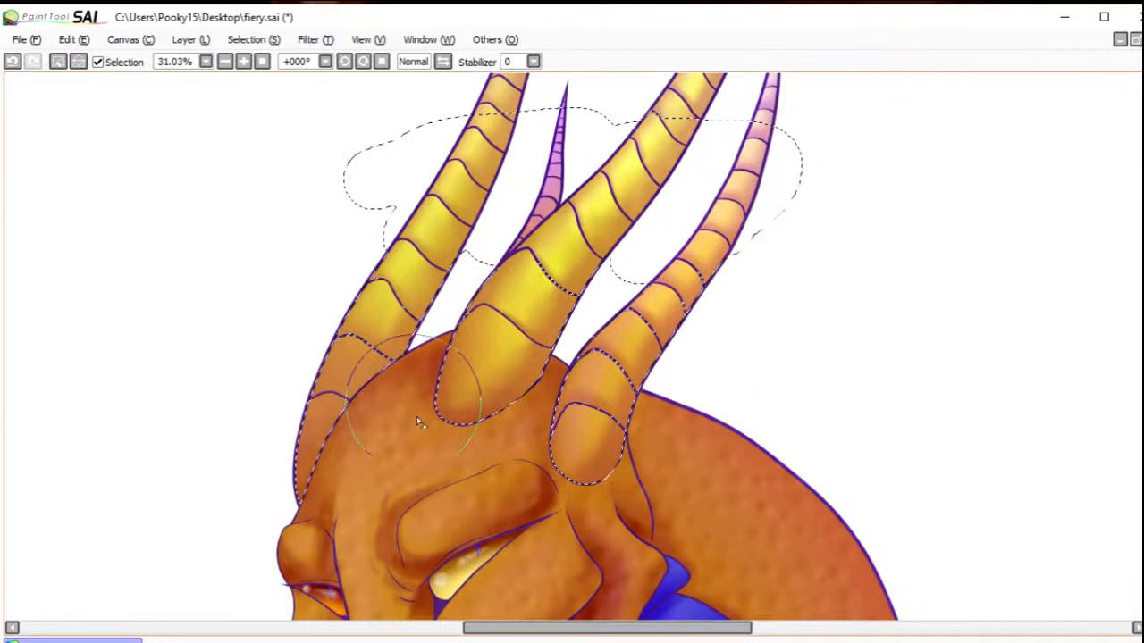
left_click(58, 61)
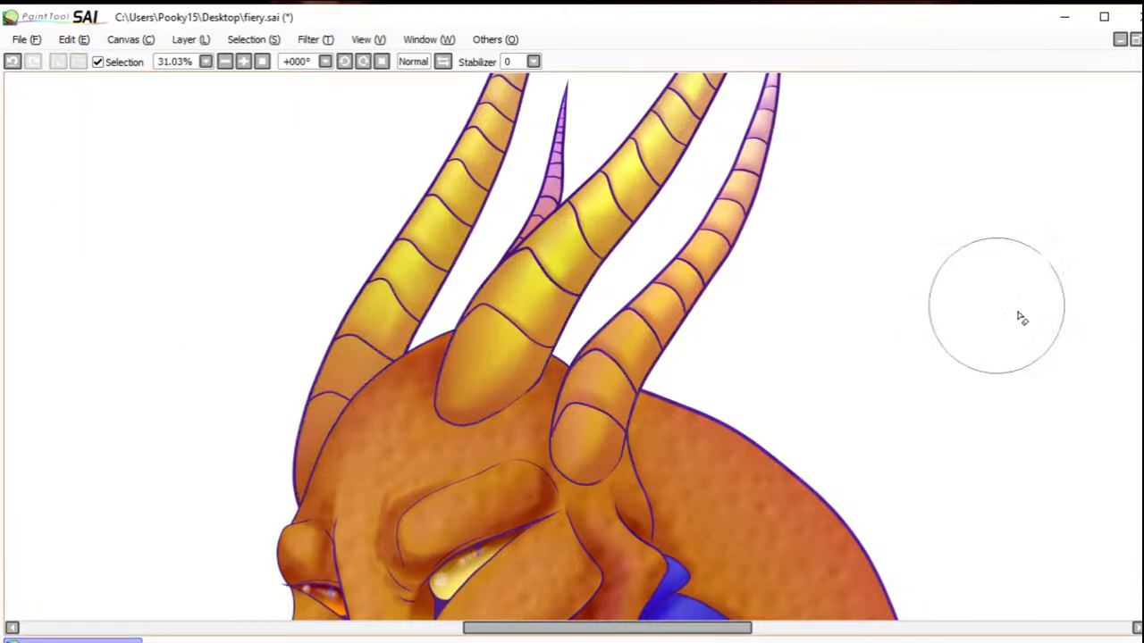
Step: Select both eyes, undoing the stray selection, erase the spot texture inside them and deselect
scroll(589, 347, "down", 5)
scroll(590, 346, "down", 2)
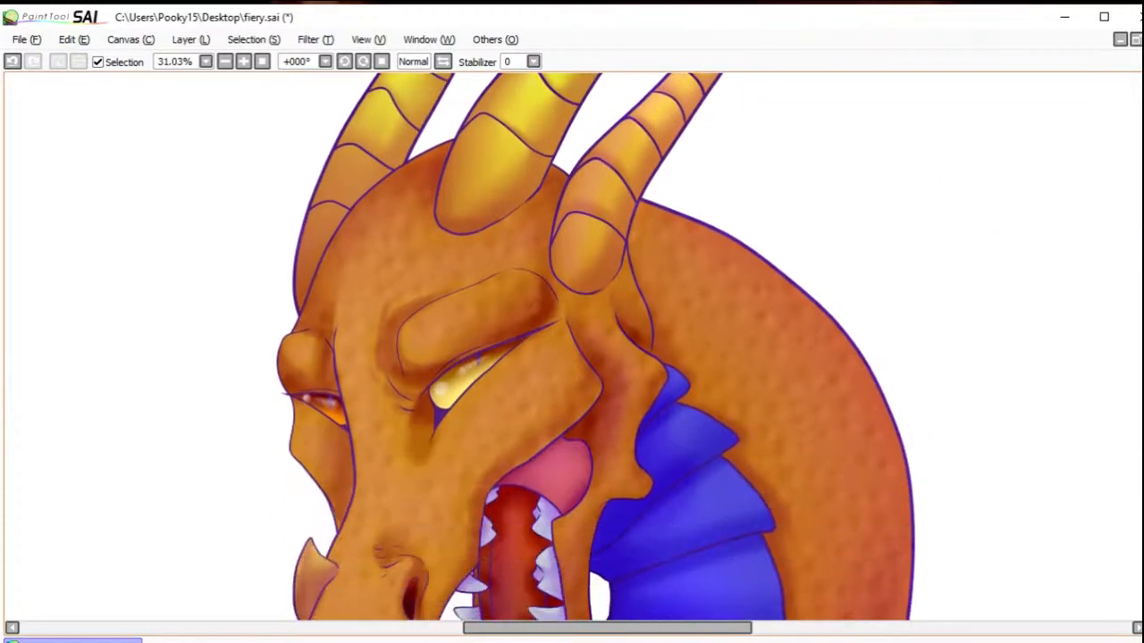
scroll(1123, 280, "up", 1)
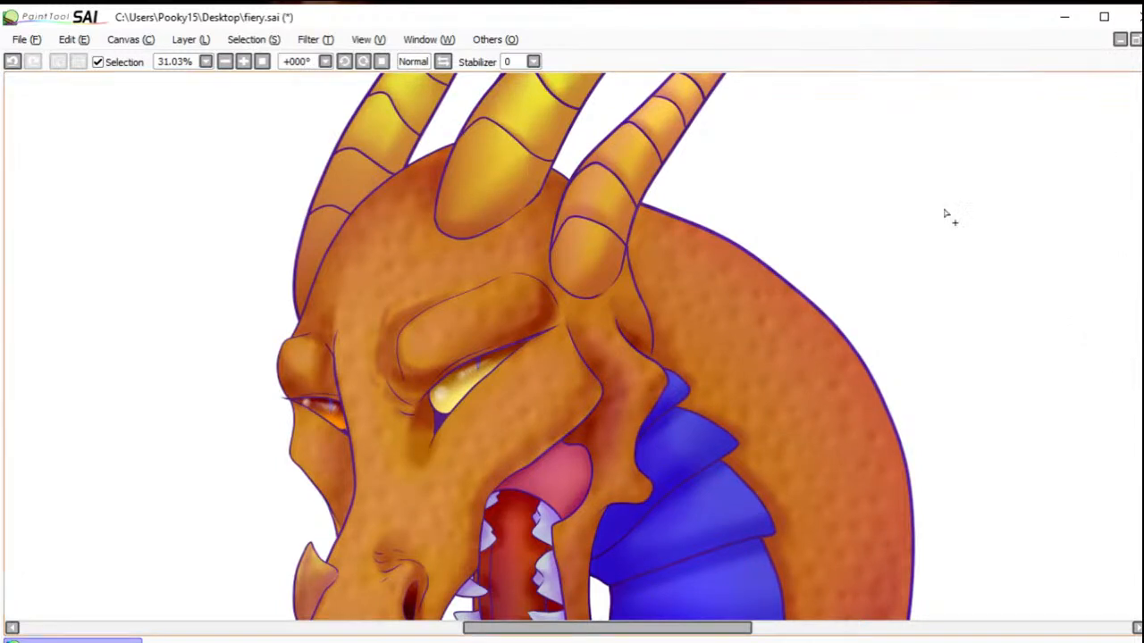
left_click(454, 402)
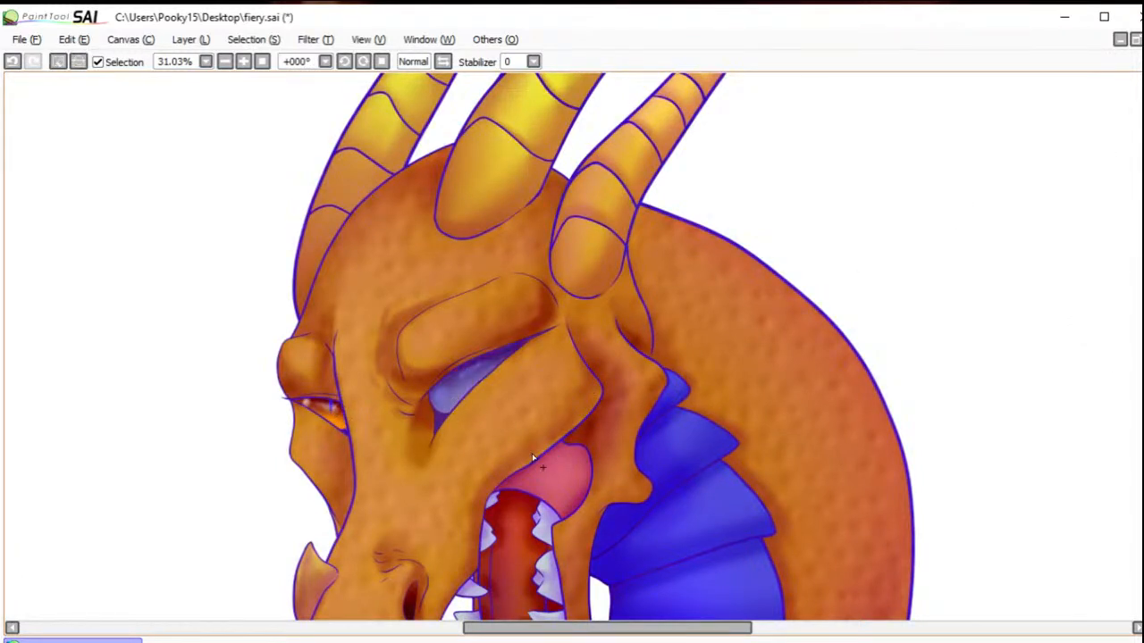
left_click(14, 62)
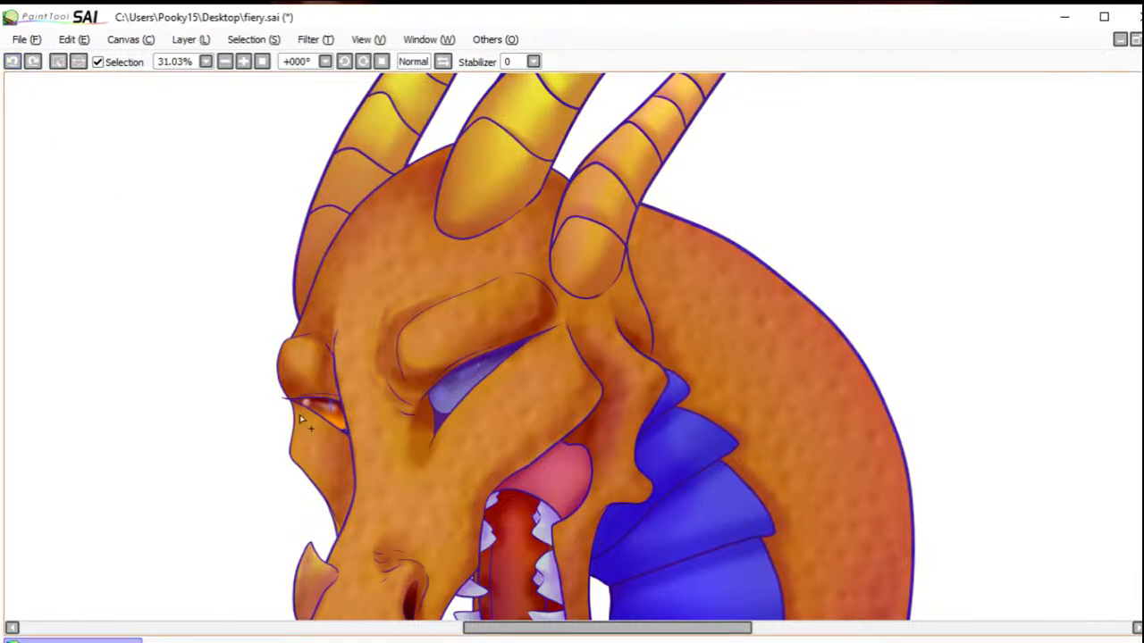
left_click(338, 418)
key("b")
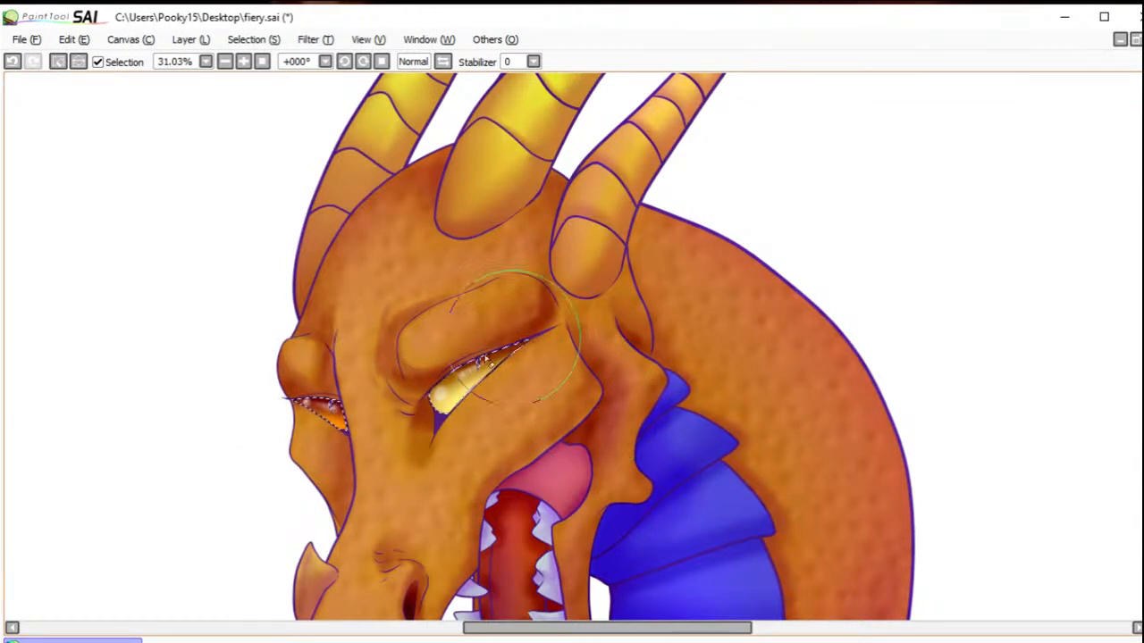
left_click(57, 62)
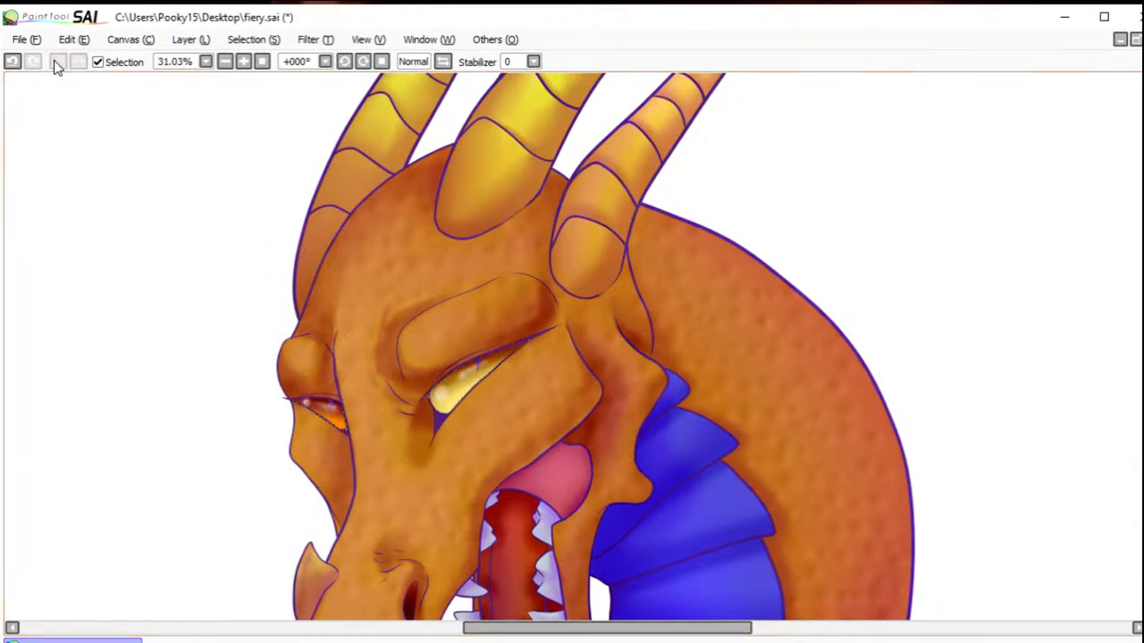
Step: Paint a soft turquoise band along the outer edge of the back, neck and right horn
left_click(258, 61)
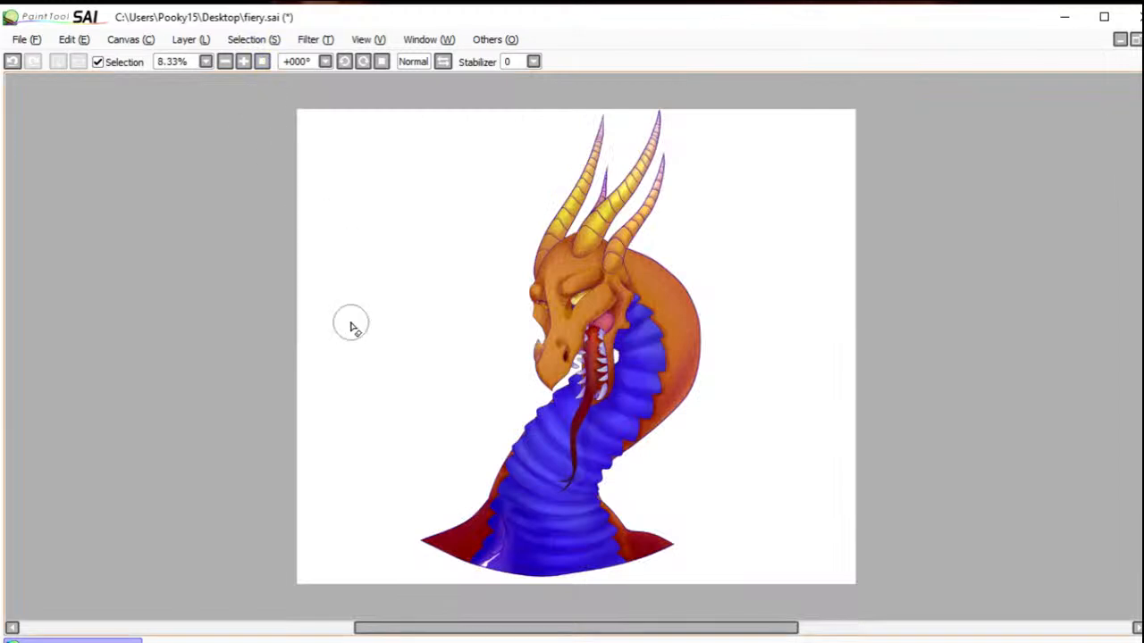
key("ctrl")
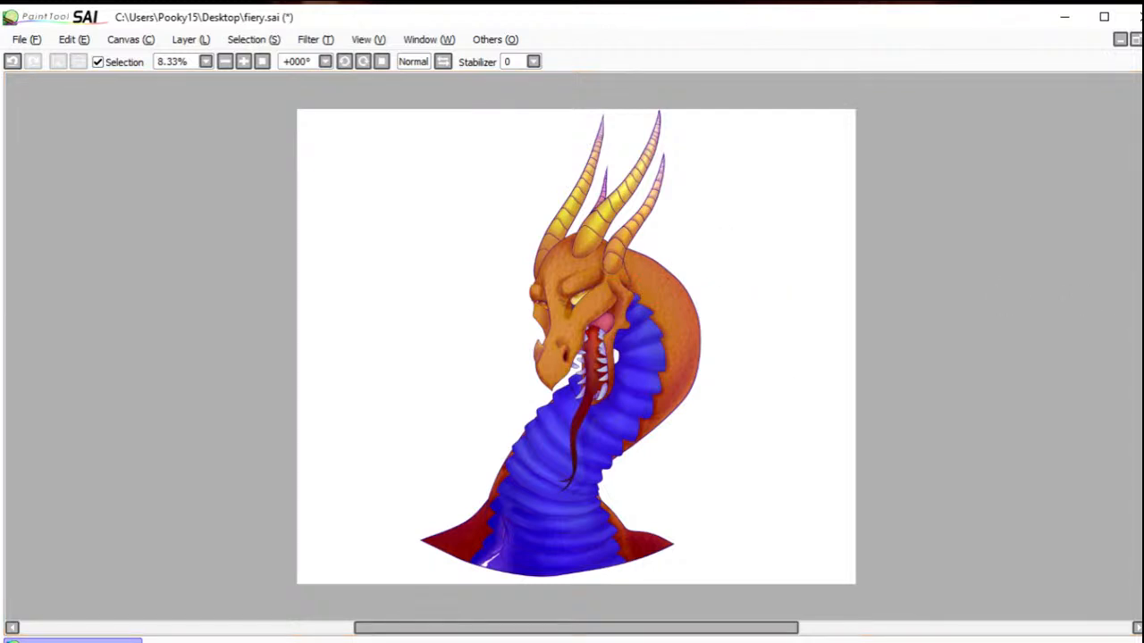
mouse_move(651, 247)
left_mouse_down()
mouse_move(706, 292)
mouse_move(689, 268)
mouse_move(718, 336)
mouse_move(690, 276)
mouse_move(712, 303)
mouse_move(724, 371)
mouse_move(709, 310)
mouse_move(709, 409)
mouse_move(707, 373)
mouse_move(681, 437)
mouse_move(700, 404)
mouse_move(621, 487)
mouse_move(623, 469)
mouse_move(622, 494)
mouse_move(613, 482)
mouse_move(629, 515)
mouse_move(611, 493)
mouse_move(633, 524)
mouse_move(671, 531)
left_mouse_up()
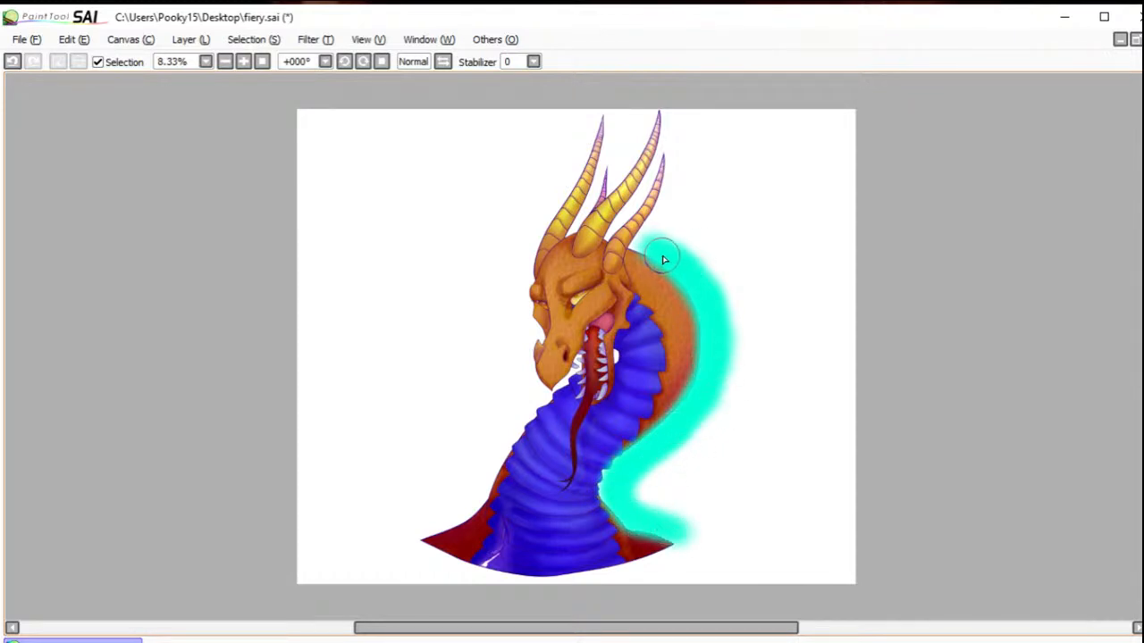
mouse_move(654, 253)
left_mouse_down()
mouse_move(677, 202)
mouse_move(660, 220)
mouse_move(676, 162)
left_mouse_up()
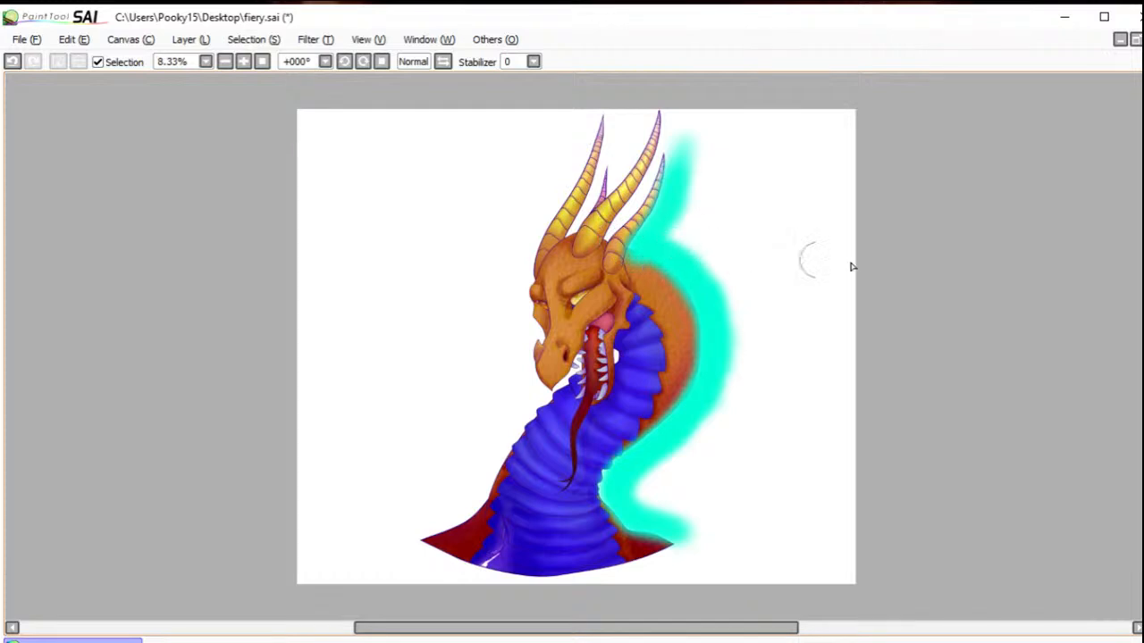
left_click(627, 281)
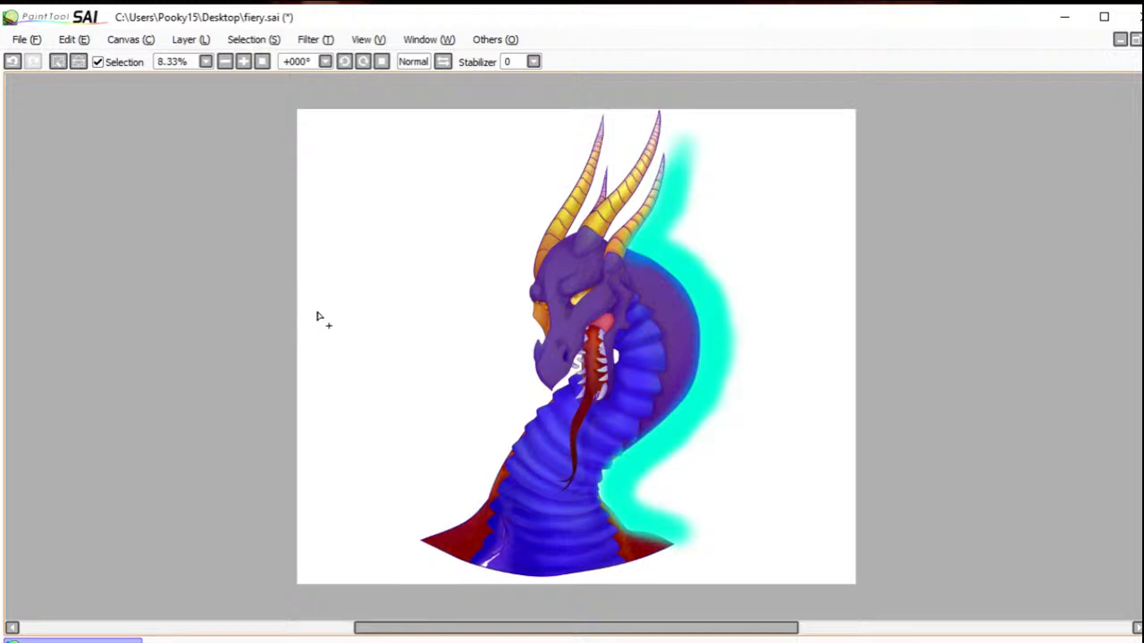
left_click(13, 61)
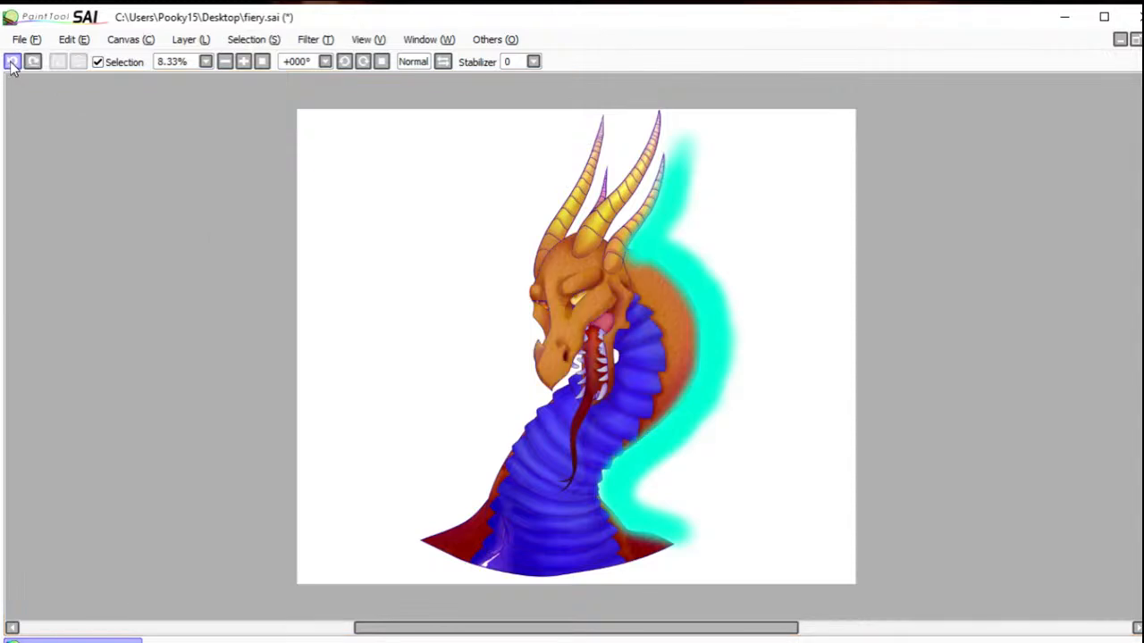
left_click_drag(615, 261, 626, 240)
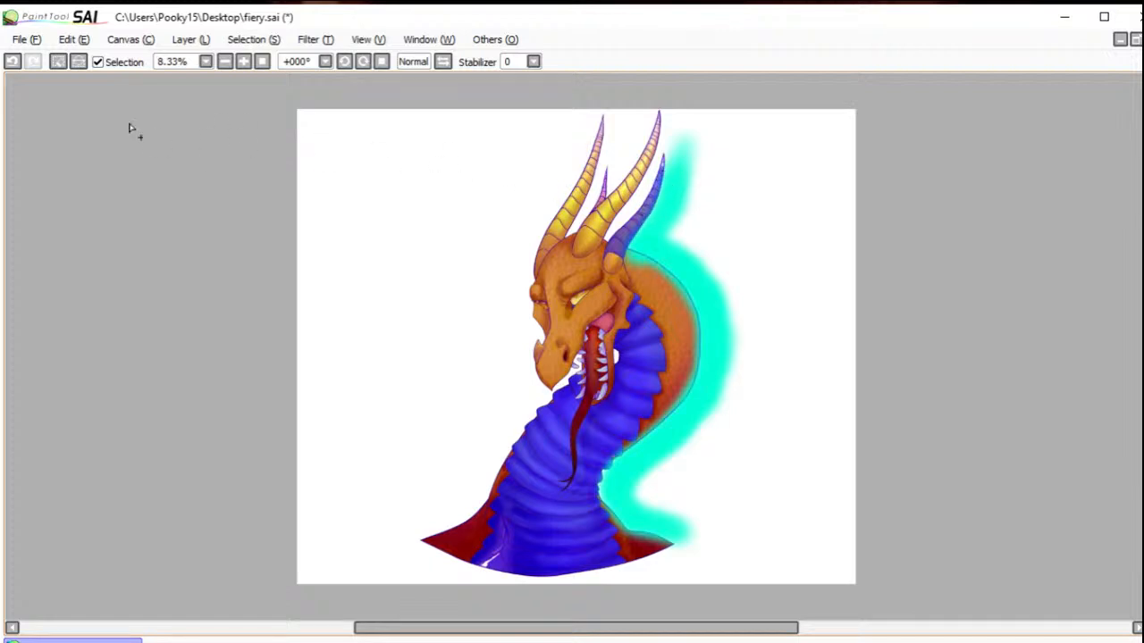
left_click(77, 61)
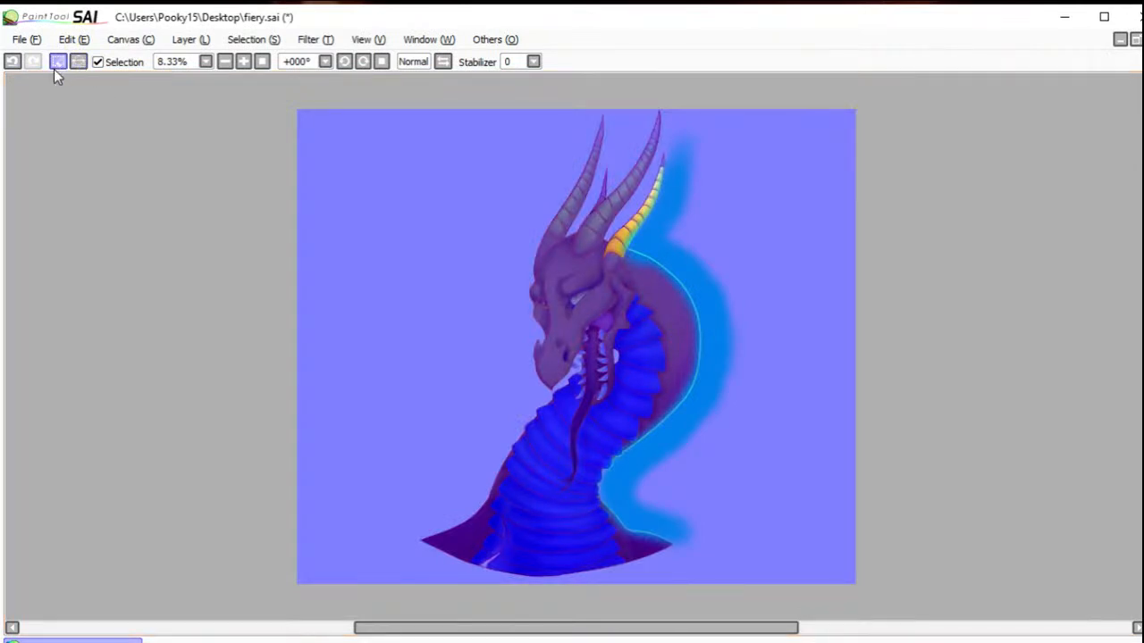
left_click(56, 62)
Step: Select the middle horn's upper segments and tip, paint a soft turquoise light along their back edge and deselect
left_click_drag(604, 226, 624, 199)
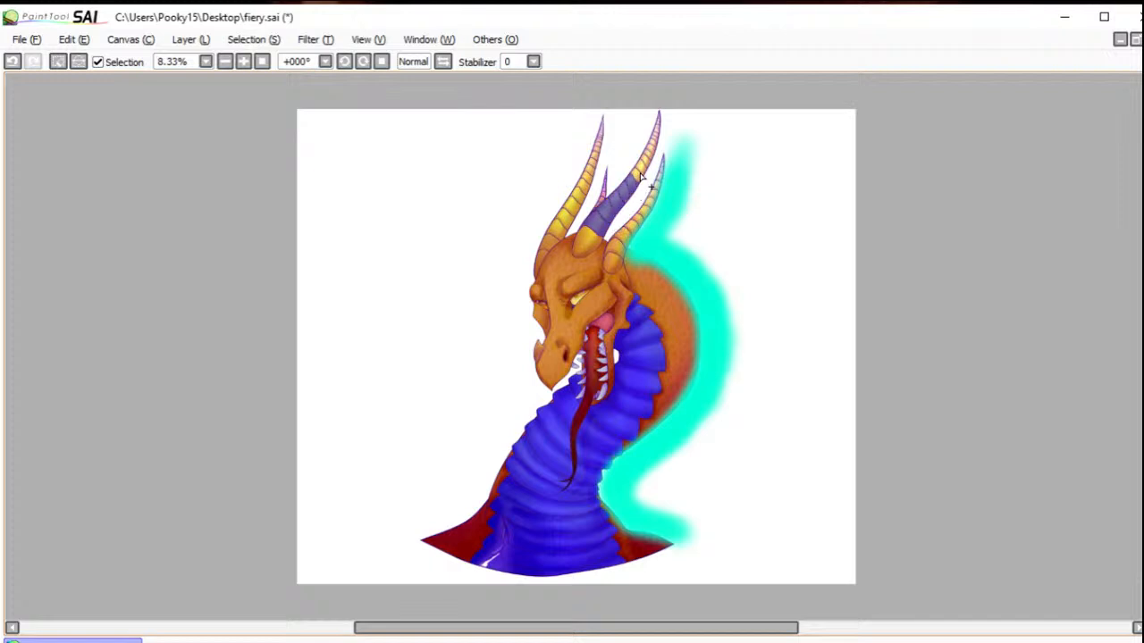
left_click(16, 63)
left_click_drag(638, 175, 643, 164)
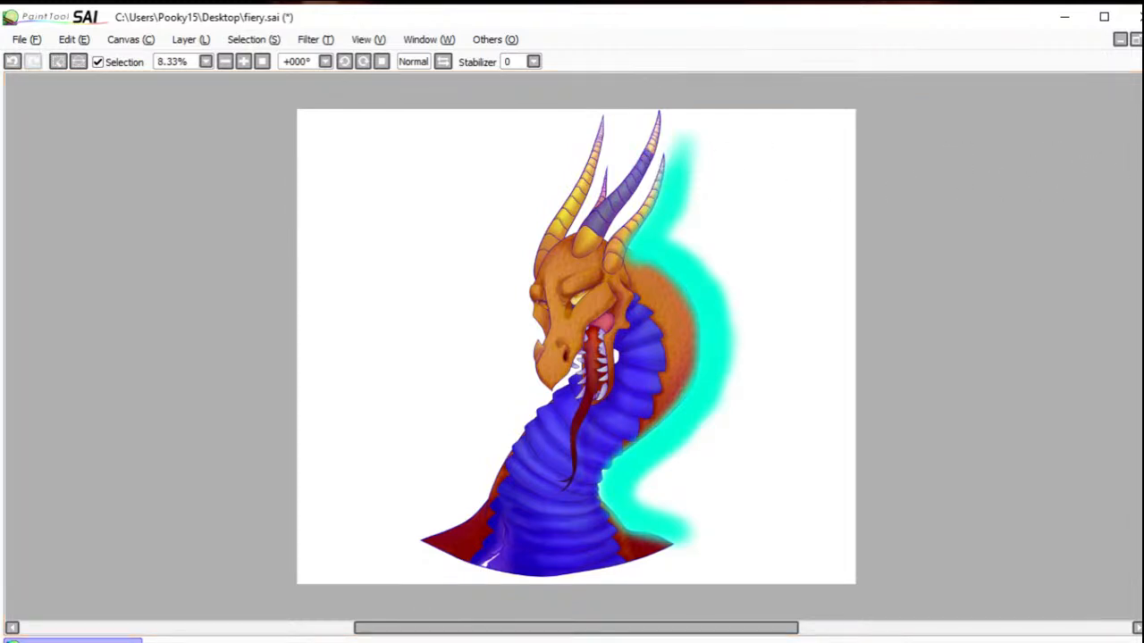
left_click_drag(650, 160, 657, 120)
key("b")
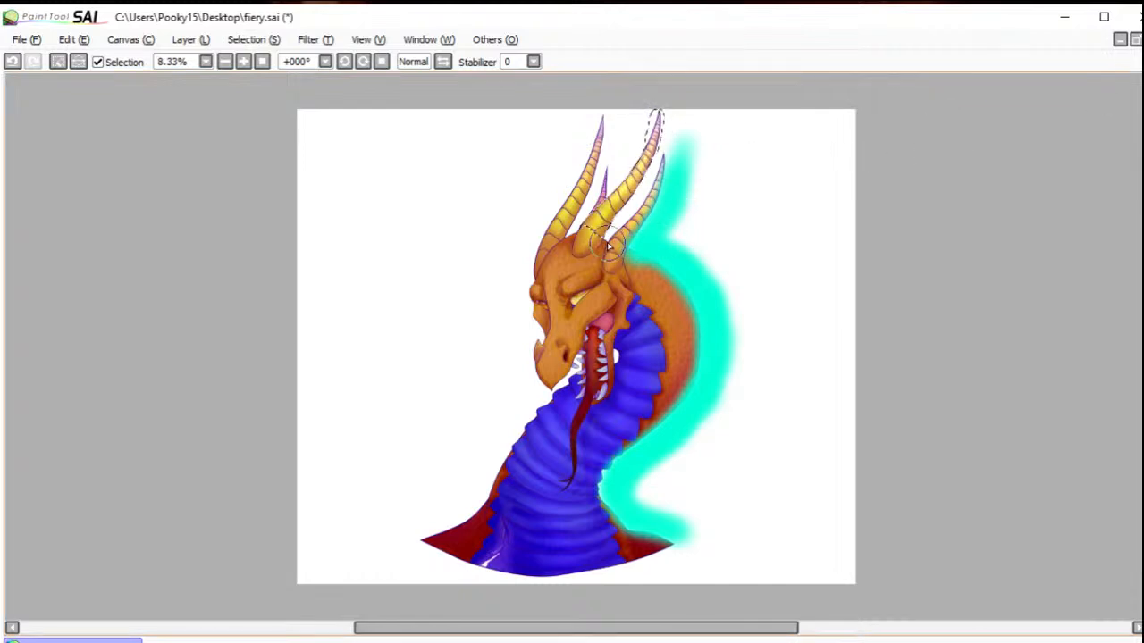
mouse_move(609, 234)
left_mouse_down()
mouse_move(669, 156)
mouse_move(674, 110)
left_mouse_up()
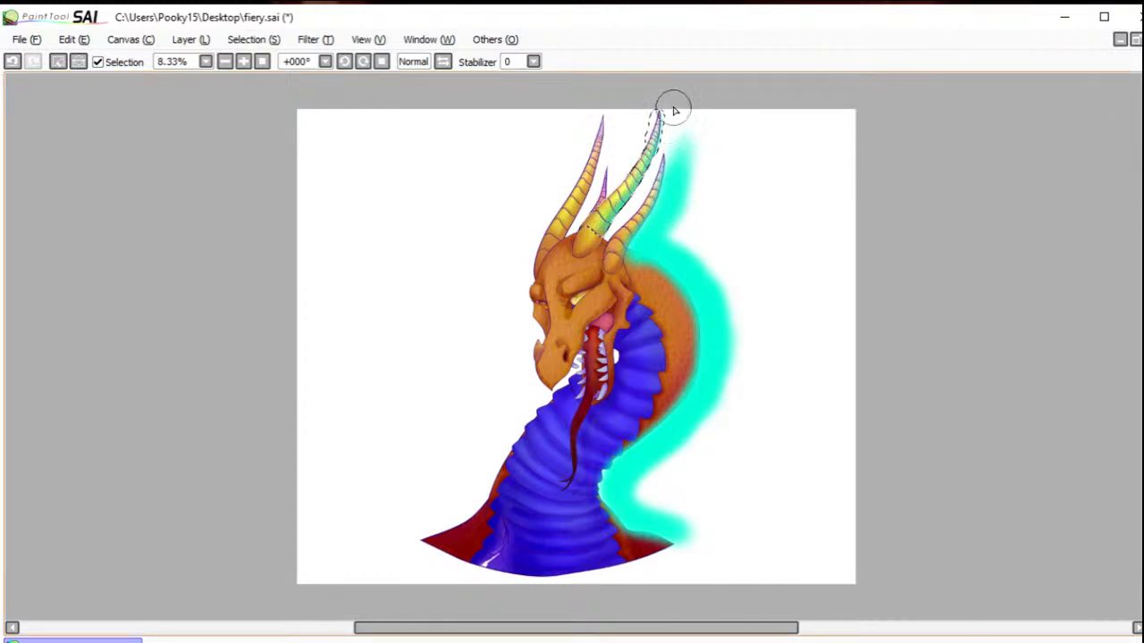
left_click(57, 61)
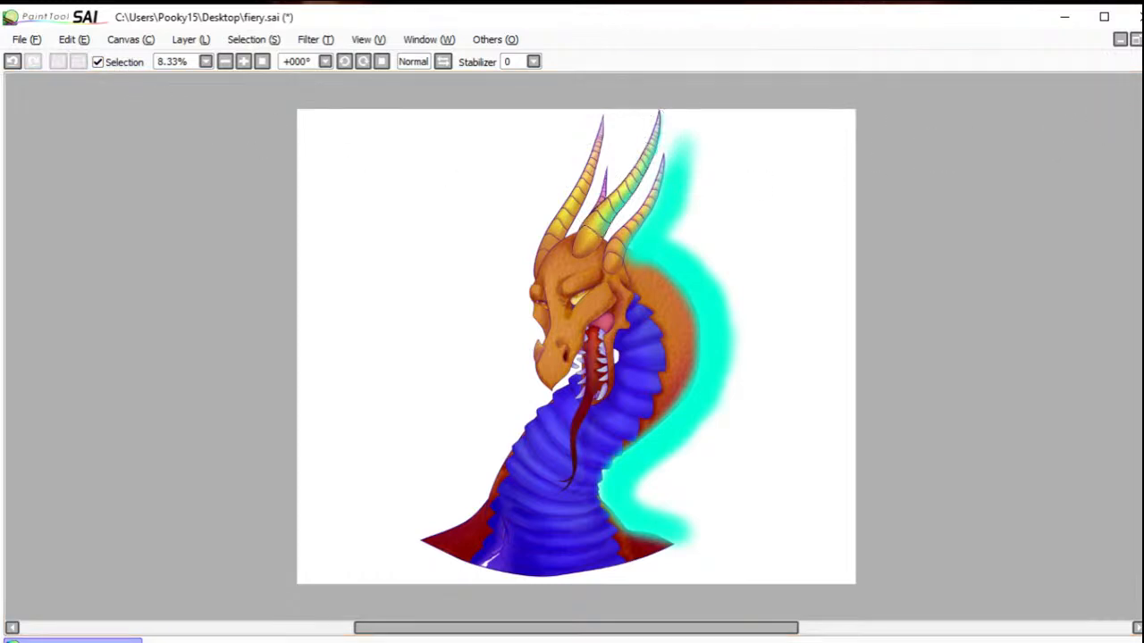
Step: Select the middle horn's base segment, paint a soft turquoise glow along its lower back edge and deselect
left_click_drag(541, 211, 618, 266)
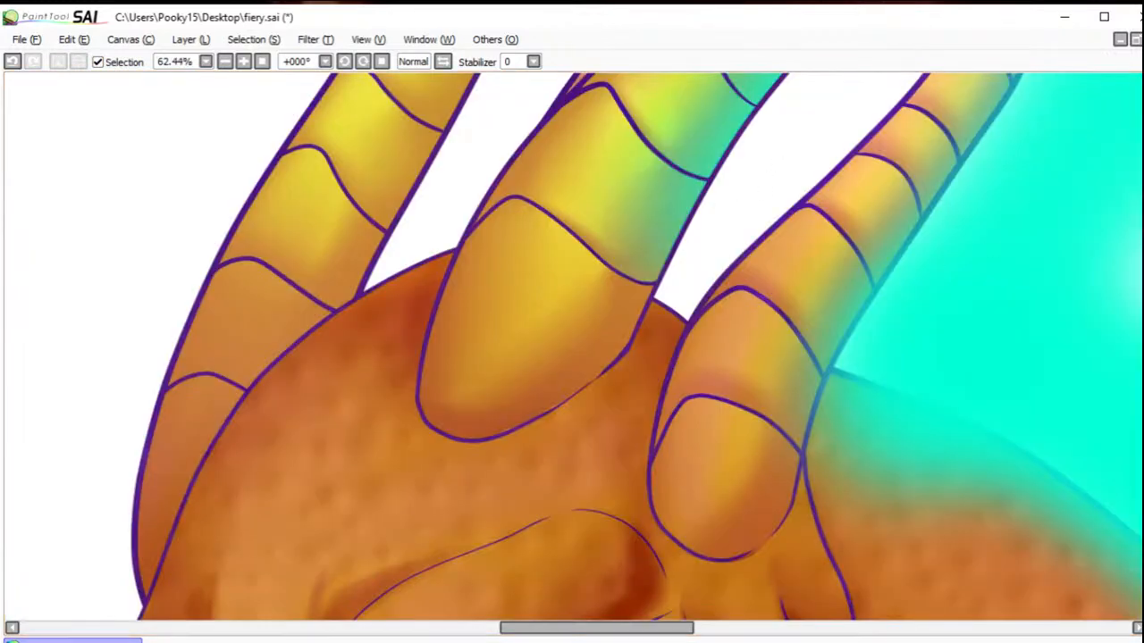
left_click_drag(572, 324, 554, 359)
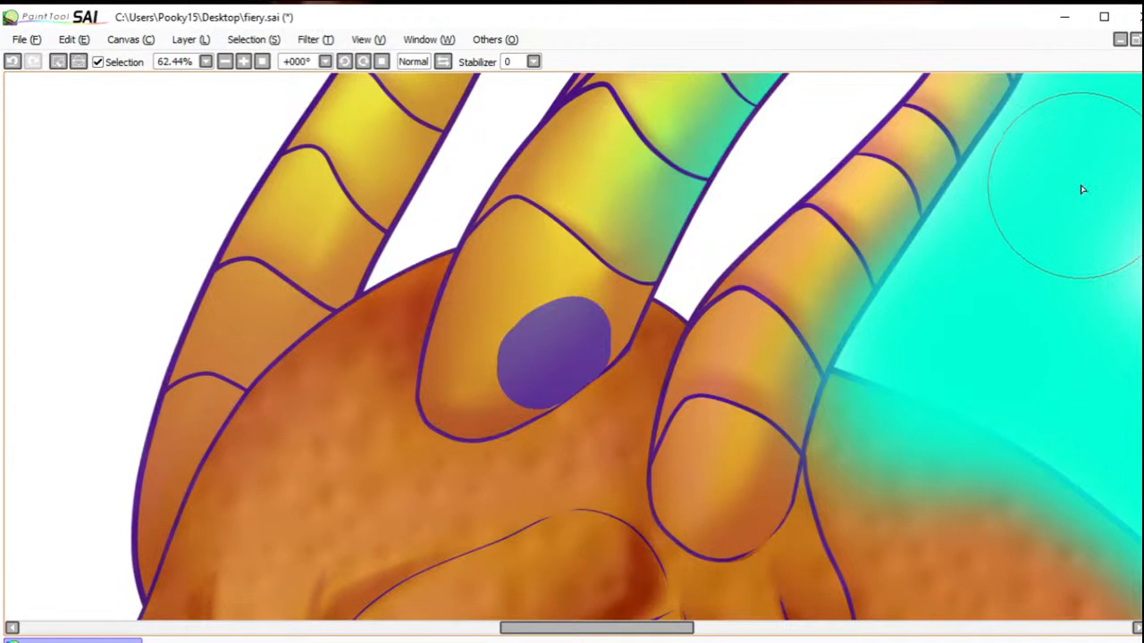
left_click(532, 316)
key("b")
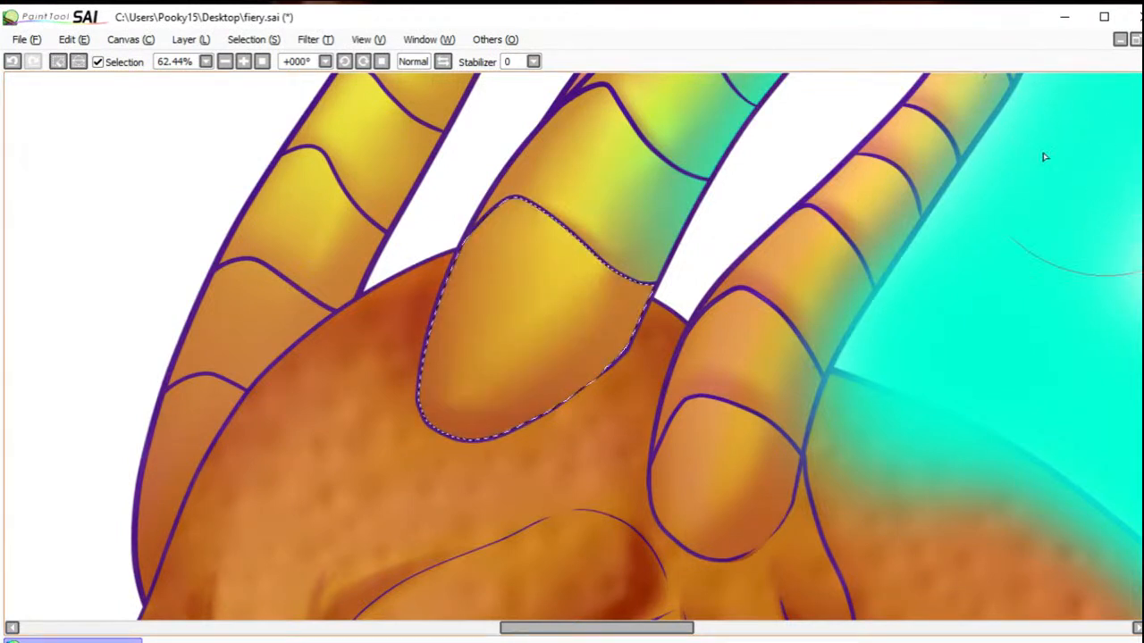
mouse_move(710, 276)
left_mouse_down()
mouse_move(689, 351)
mouse_move(696, 391)
mouse_move(676, 378)
mouse_move(613, 434)
mouse_move(715, 333)
left_mouse_up()
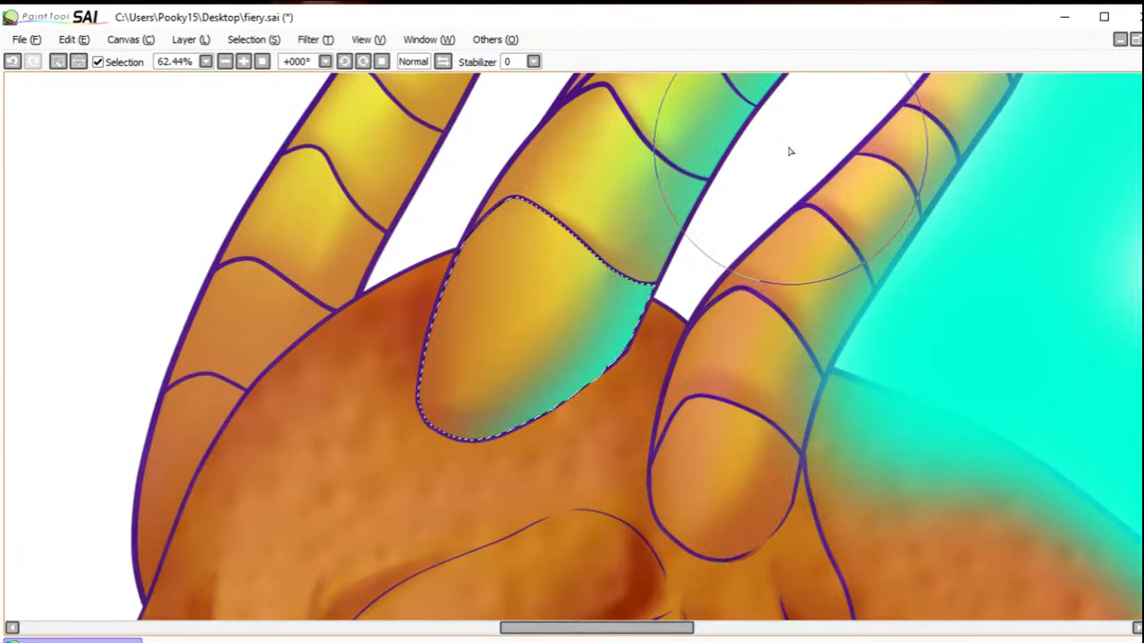
left_click(59, 63)
left_click(61, 65)
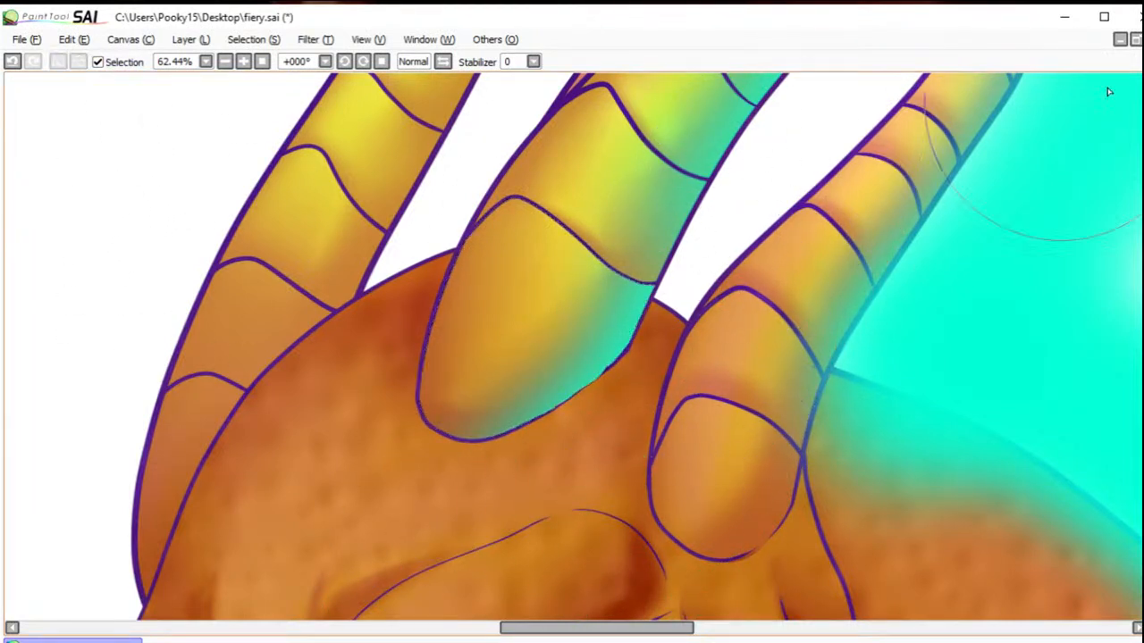
Step: Select the segment just above the middle horn's base, strengthen the turquoise along its back edge and deselect
left_click(667, 235)
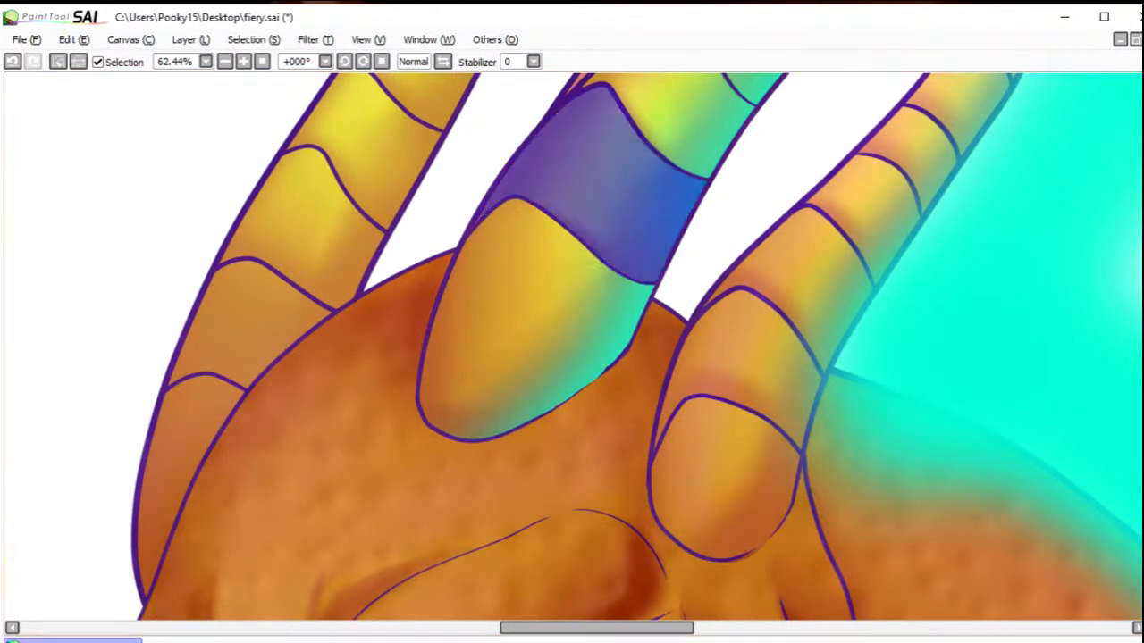
key("b")
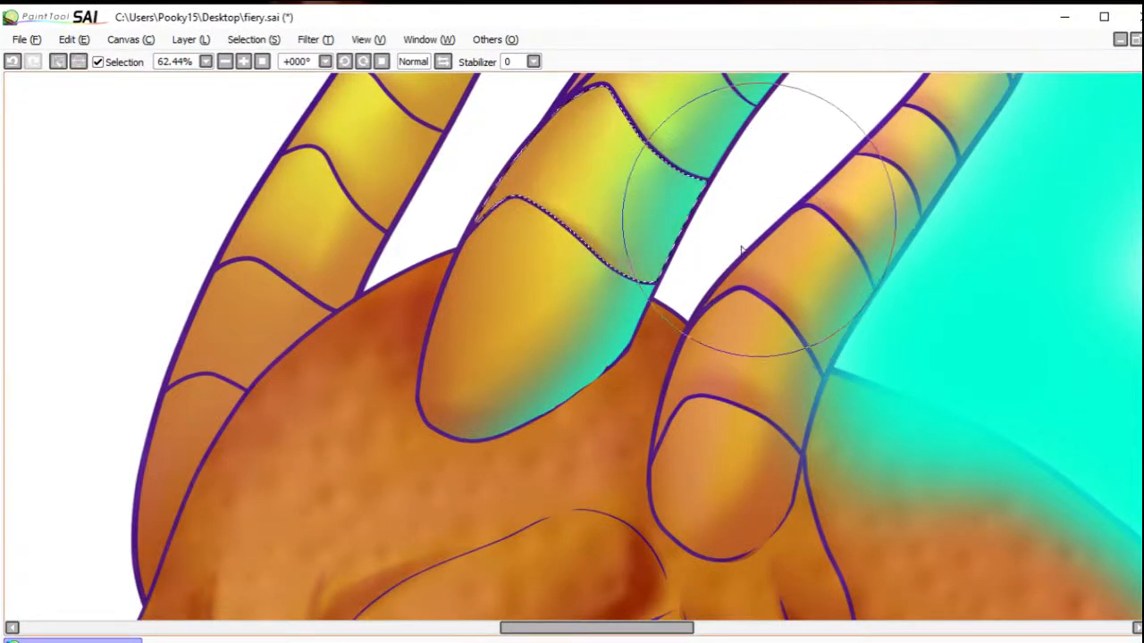
left_click(59, 64)
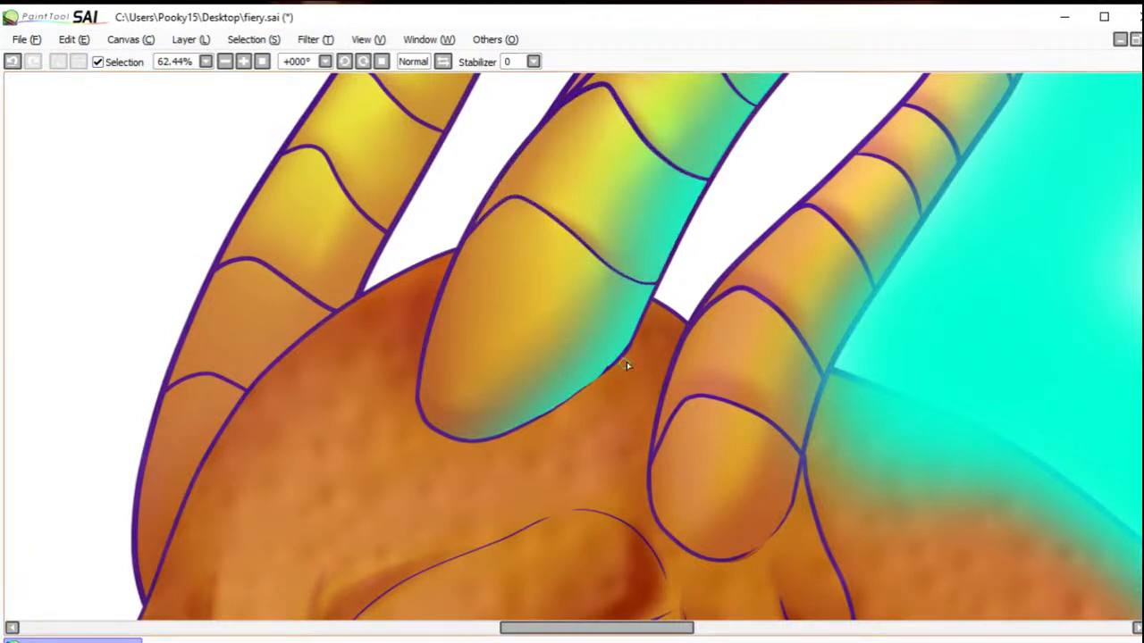
mouse_move(625, 360)
left_mouse_down()
mouse_move(612, 363)
mouse_move(623, 357)
left_mouse_up()
left_click(13, 64)
left_click(13, 63)
left_click(14, 63)
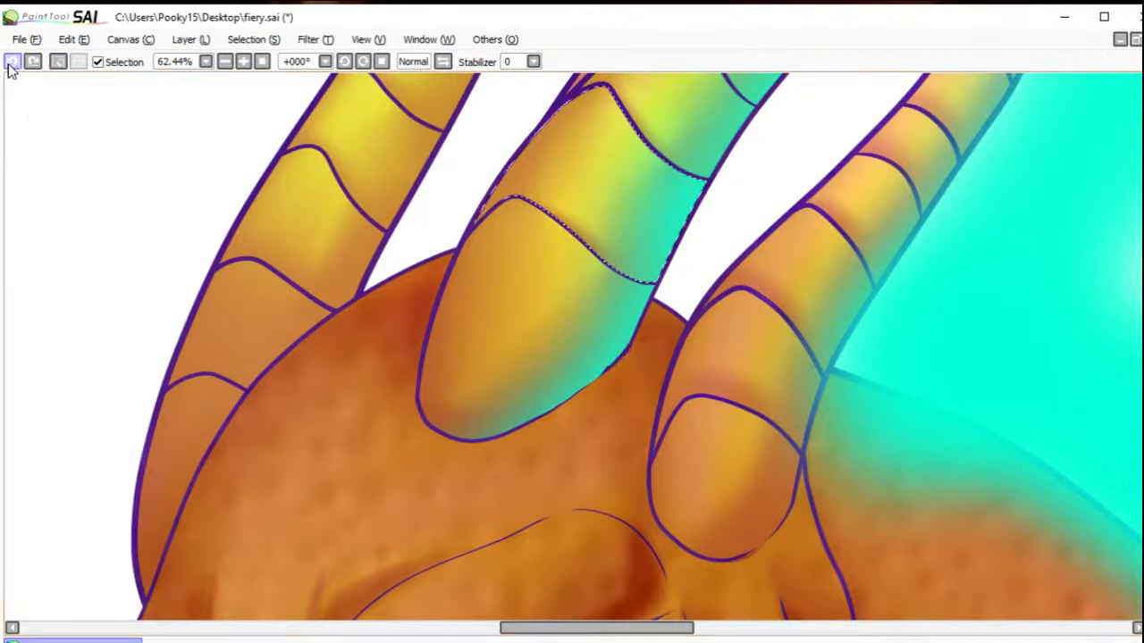
left_click(58, 62)
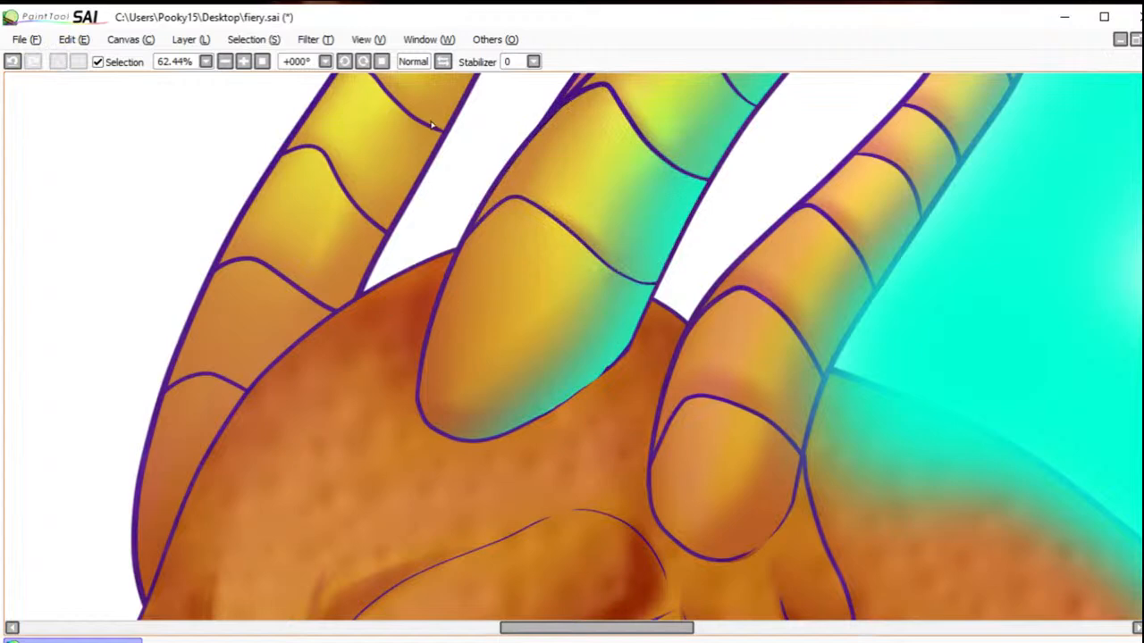
Step: Select the right horn's lowest segments plus small patches under the middle and right horn bases, and brush turquoise along the right horn's base
left_click(224, 61)
left_click(224, 61)
left_click(224, 60)
left_click(224, 61)
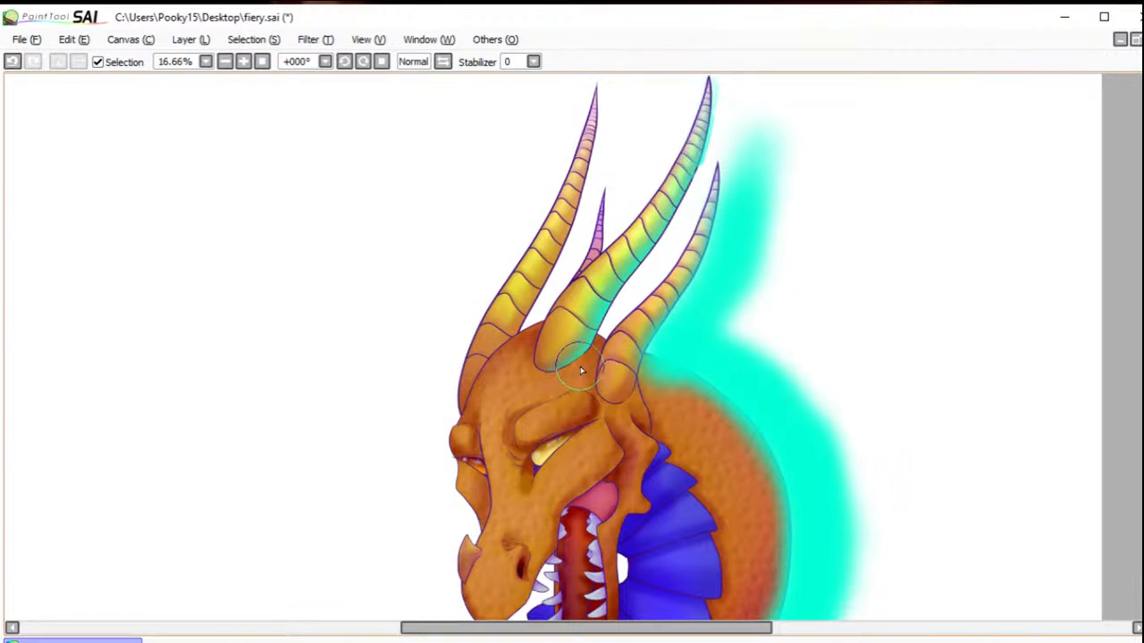
left_click_drag(585, 359, 564, 371)
left_click_drag(631, 399, 624, 404)
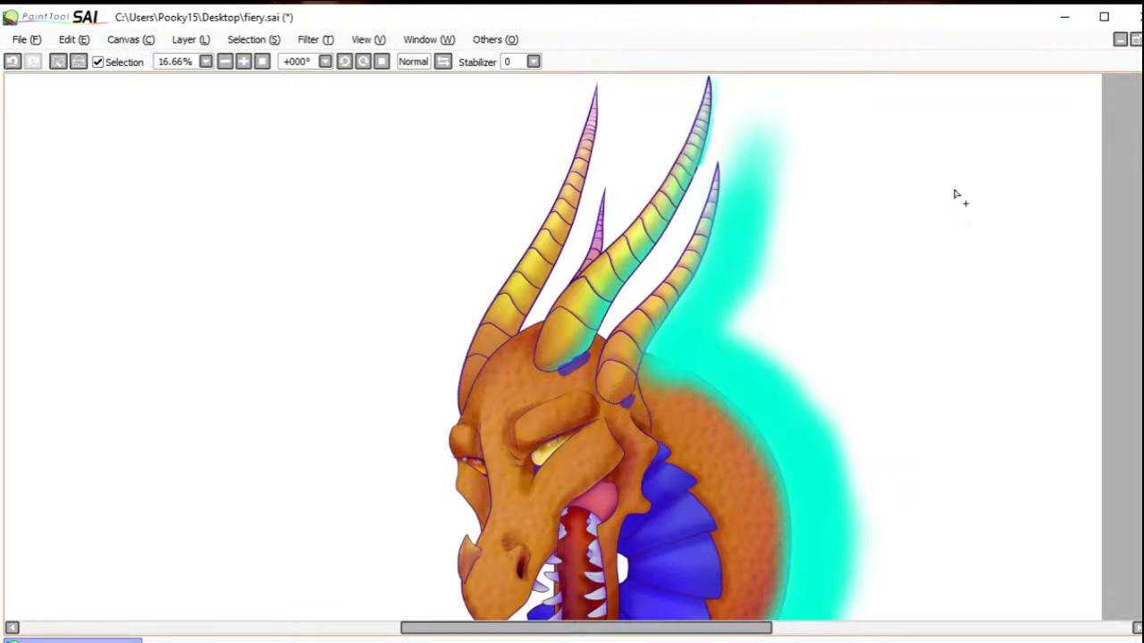
mouse_move(638, 393)
left_mouse_down()
mouse_move(624, 380)
mouse_move(637, 360)
left_mouse_up()
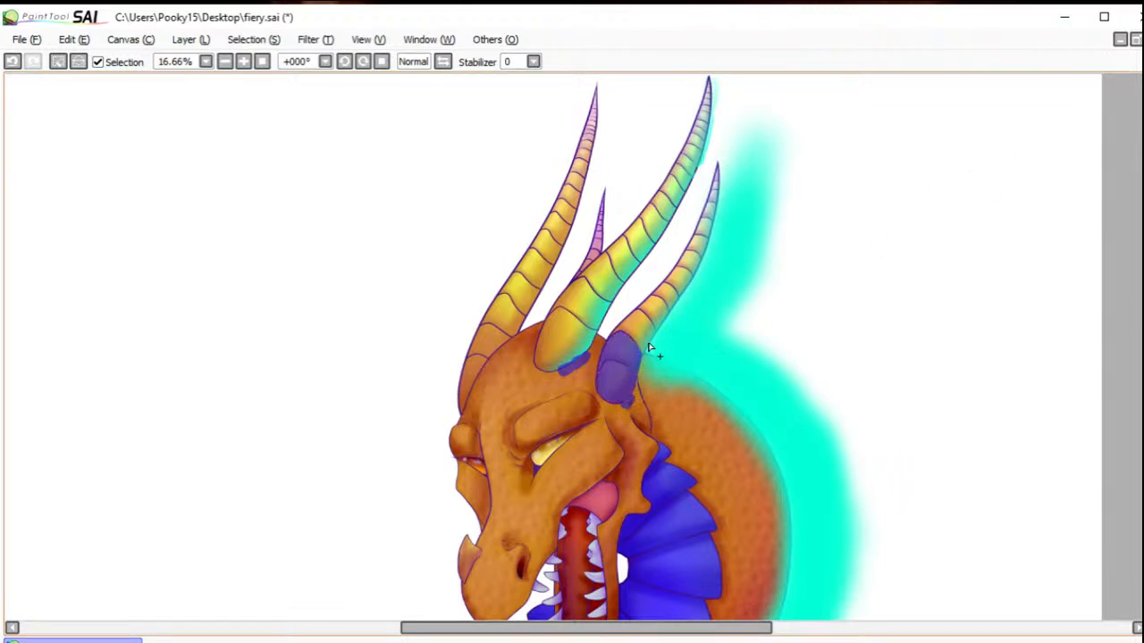
left_click(640, 333)
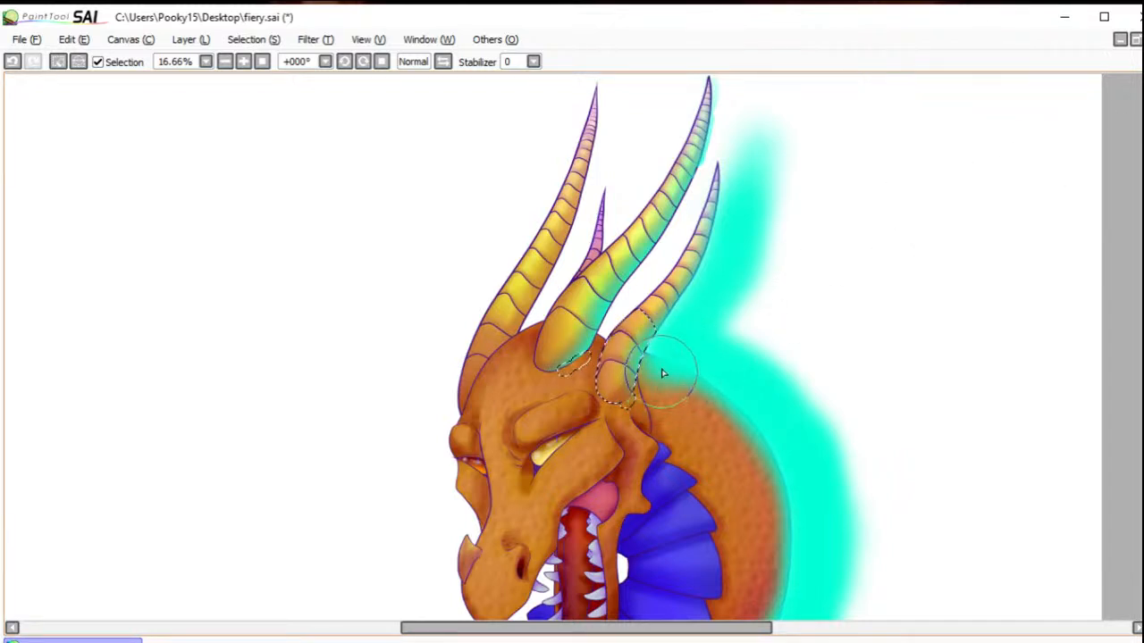
left_click_drag(651, 409, 629, 418)
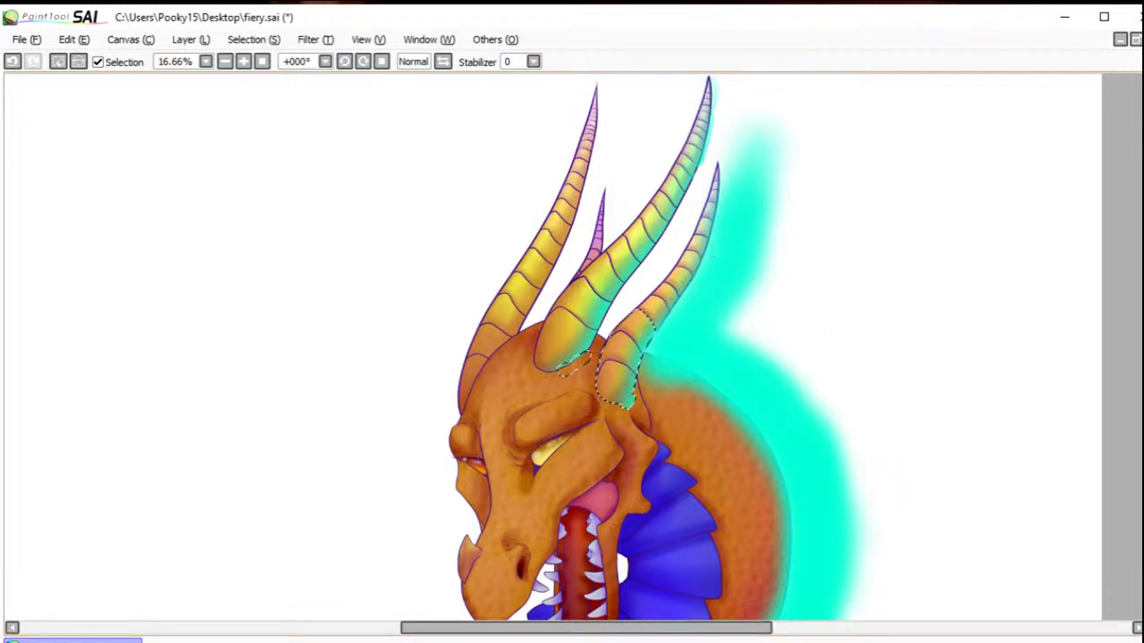
Step: Extend the selection up the right horn, undo the excess turquoise at its base, repaint the edge light softly and deselect
key("w")
left_click_drag(662, 319, 711, 231)
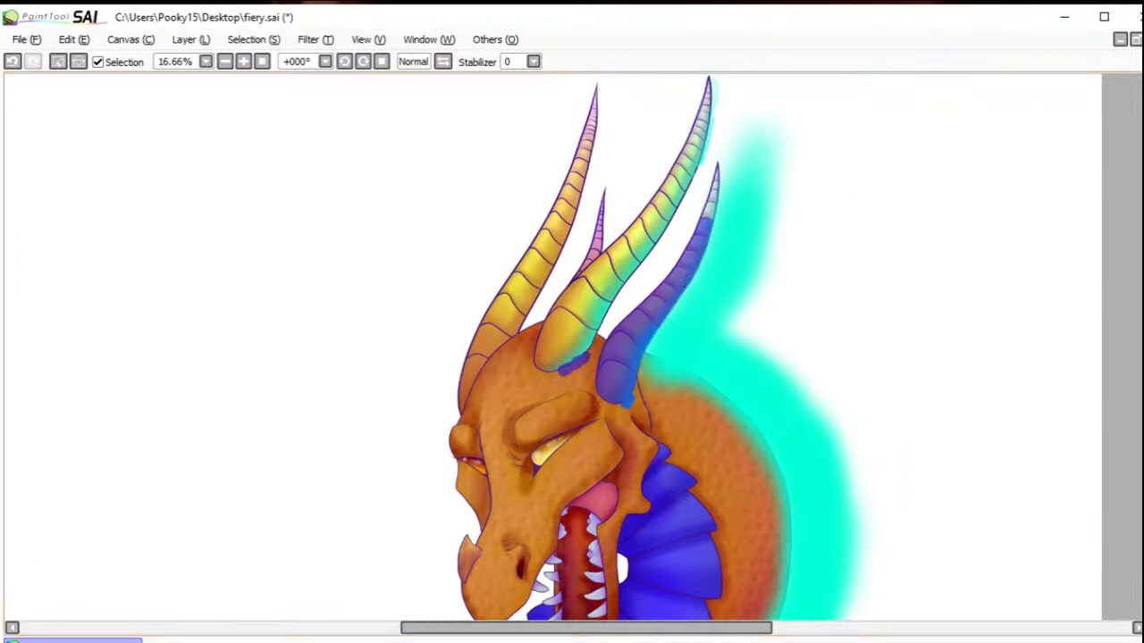
key("b")
mouse_move(664, 352)
left_mouse_down()
mouse_move(704, 320)
mouse_move(689, 339)
left_mouse_up()
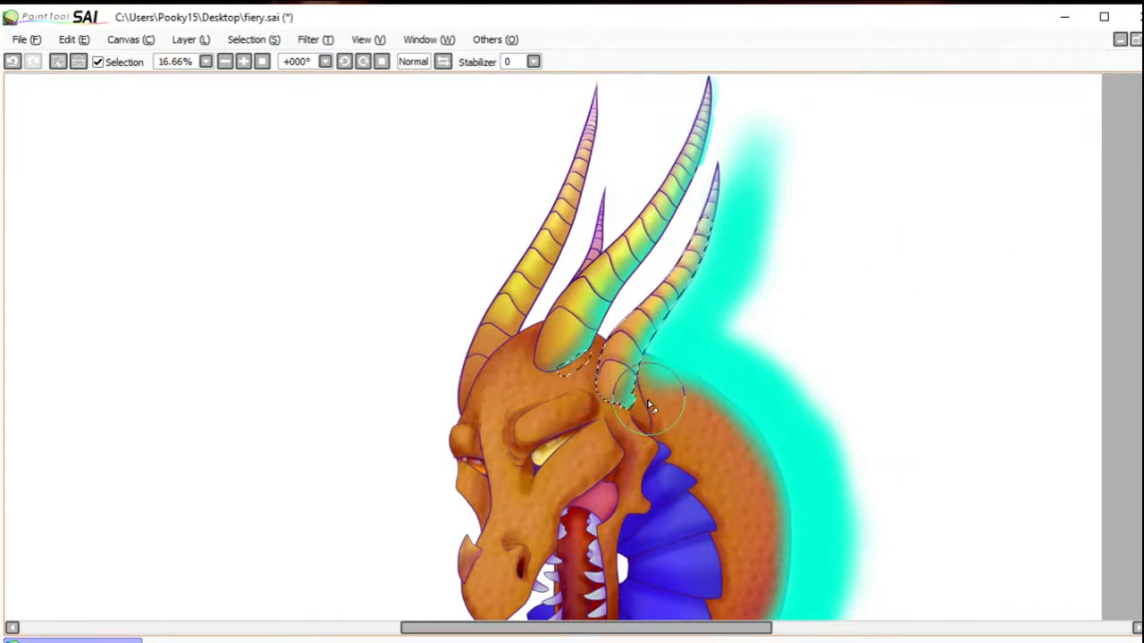
left_click(13, 60)
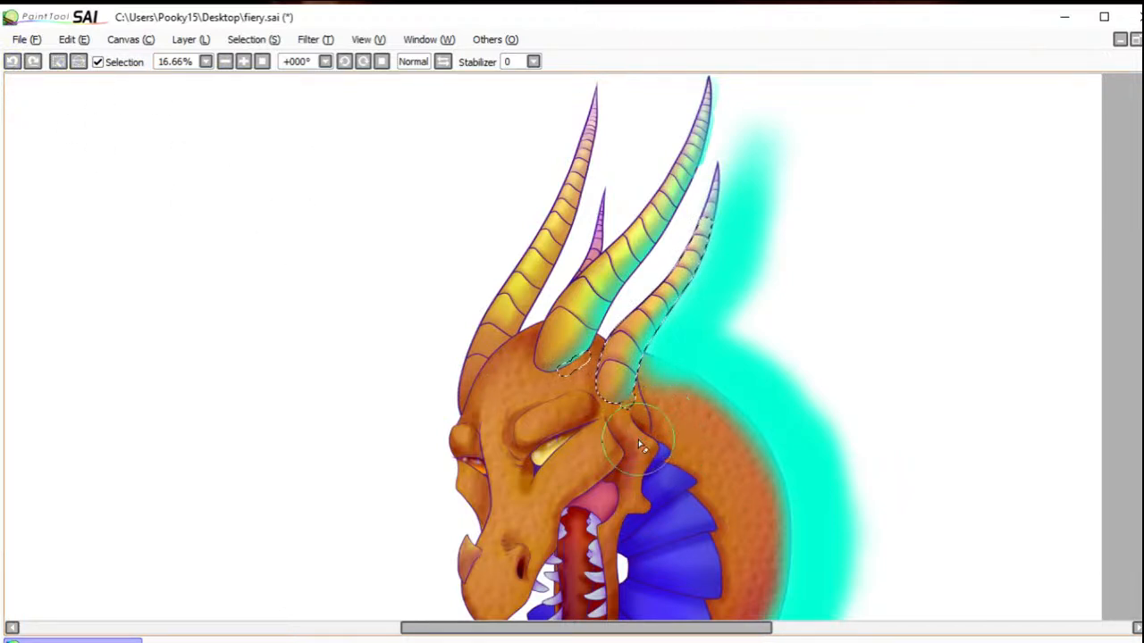
left_click_drag(643, 438, 659, 420)
left_click(57, 63)
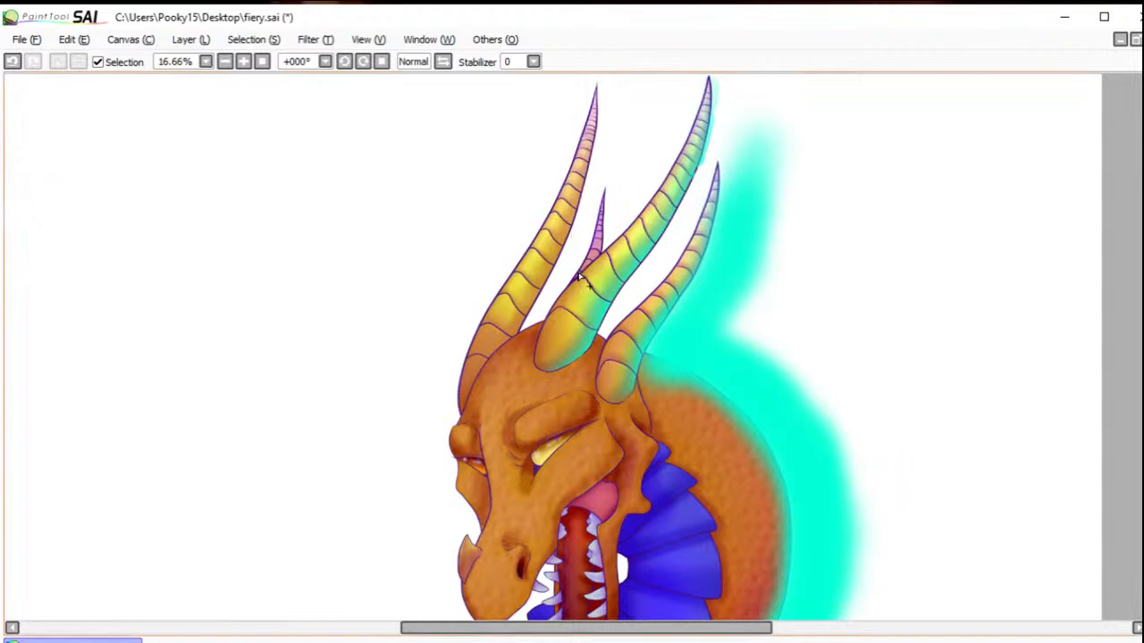
Step: Select the whole left horn including its tip, paint a soft turquoise light along its back edge and deselect
left_click_drag(473, 377, 579, 180)
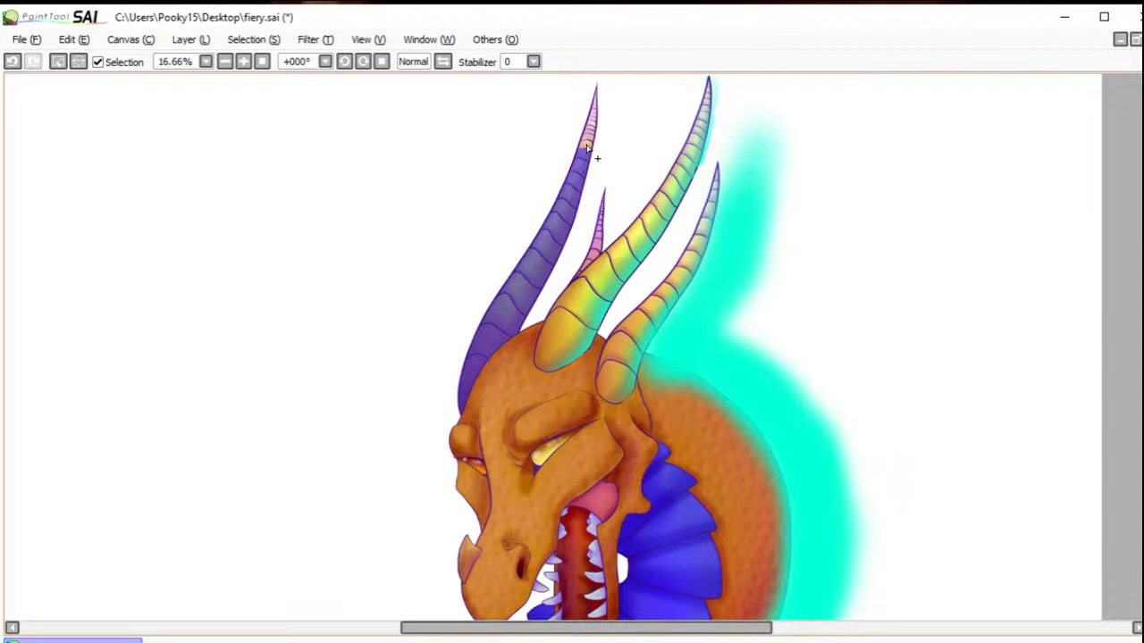
mouse_move(605, 113)
left_mouse_down()
mouse_move(598, 84)
mouse_move(602, 141)
mouse_move(576, 154)
left_mouse_up()
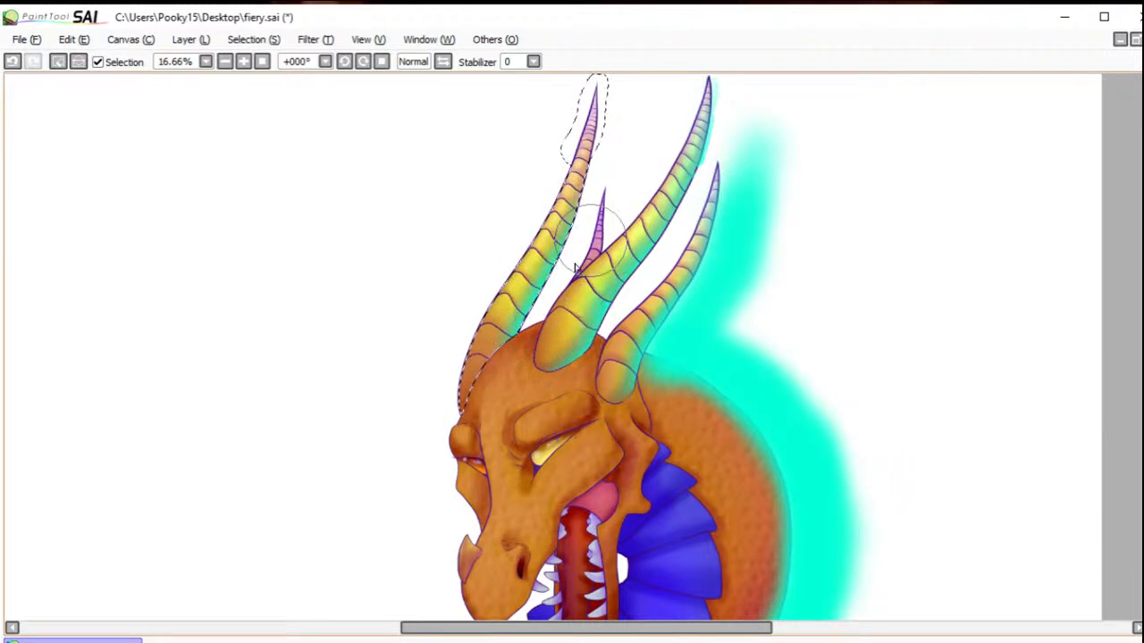
mouse_move(617, 173)
left_mouse_down()
mouse_move(628, 125)
mouse_move(622, 151)
mouse_move(617, 136)
left_mouse_up()
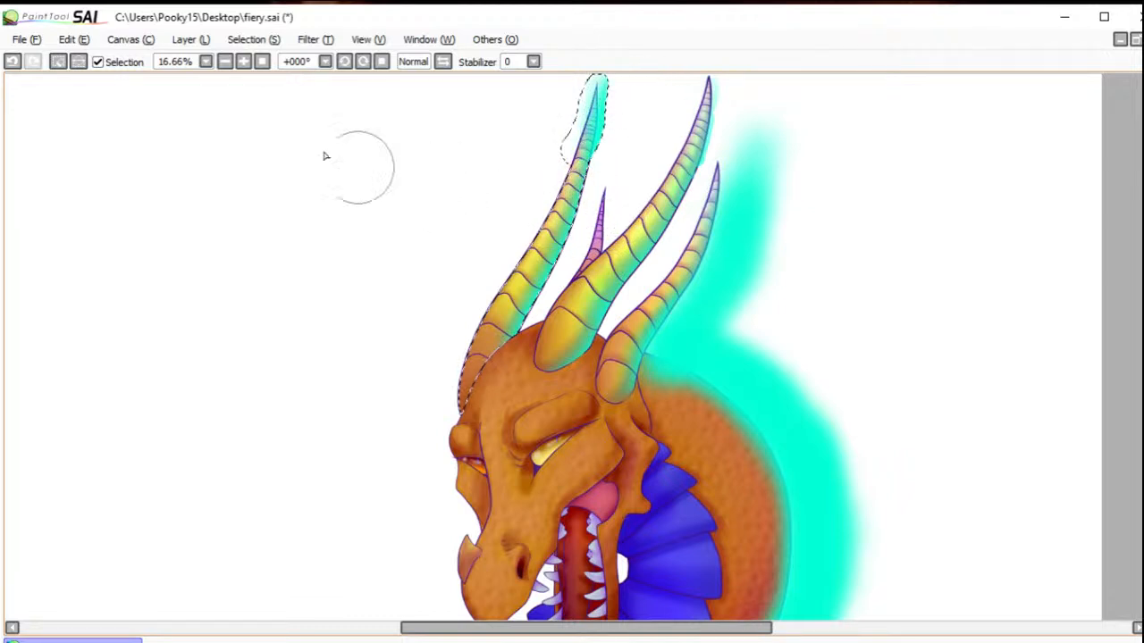
left_click(58, 60)
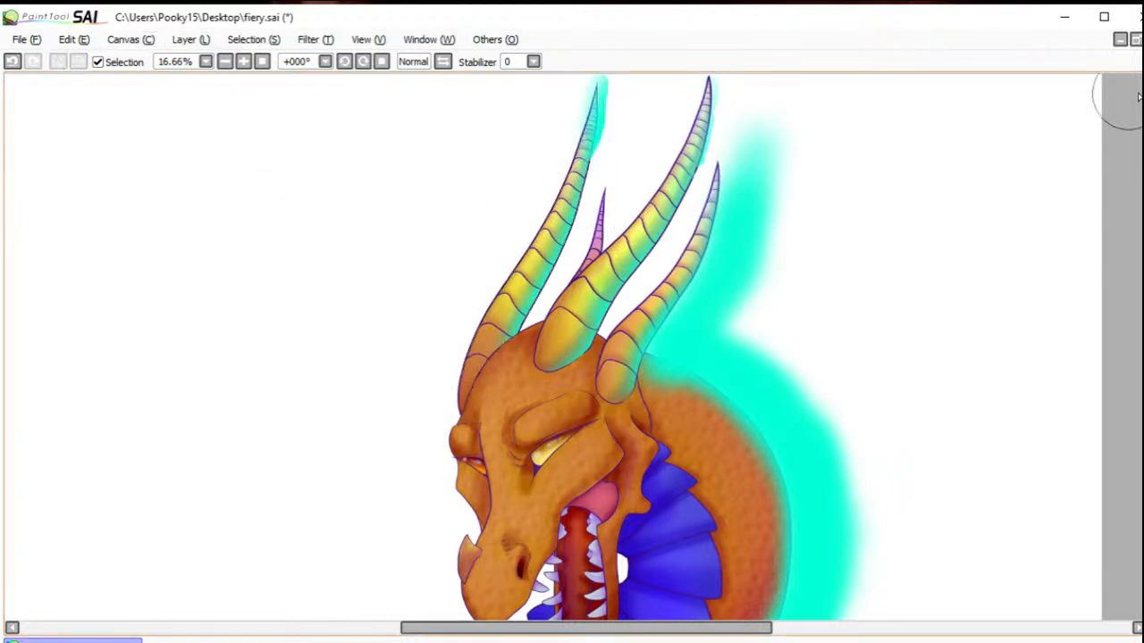
Step: Brush a selection over the small back horn, paint turquoise along its back edge and deselect
mouse_move(606, 194)
left_mouse_down()
mouse_move(593, 224)
mouse_move(601, 243)
left_mouse_up()
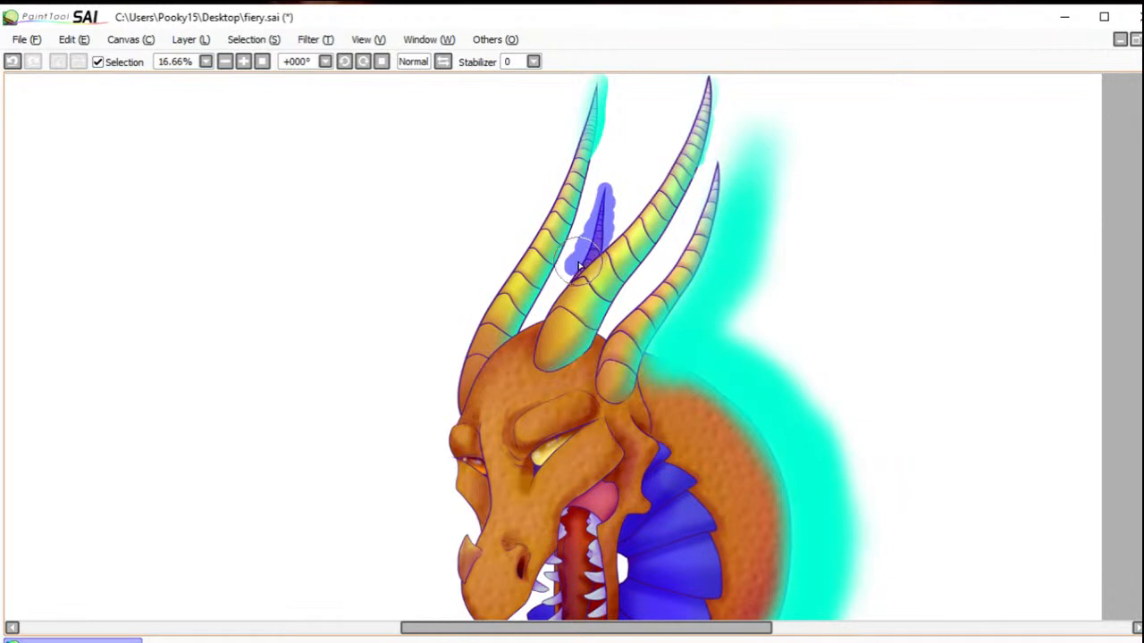
left_click_drag(577, 269, 582, 265)
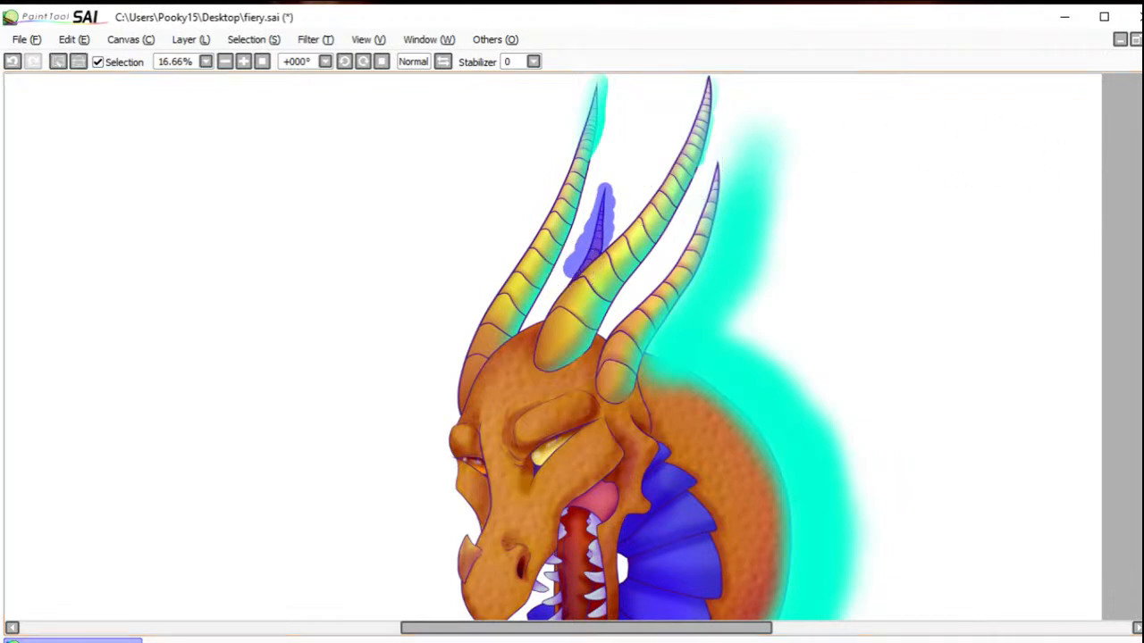
key("b")
mouse_move(653, 259)
left_mouse_down()
mouse_move(648, 222)
mouse_move(633, 258)
mouse_move(635, 201)
mouse_move(616, 237)
mouse_move(631, 259)
left_mouse_up()
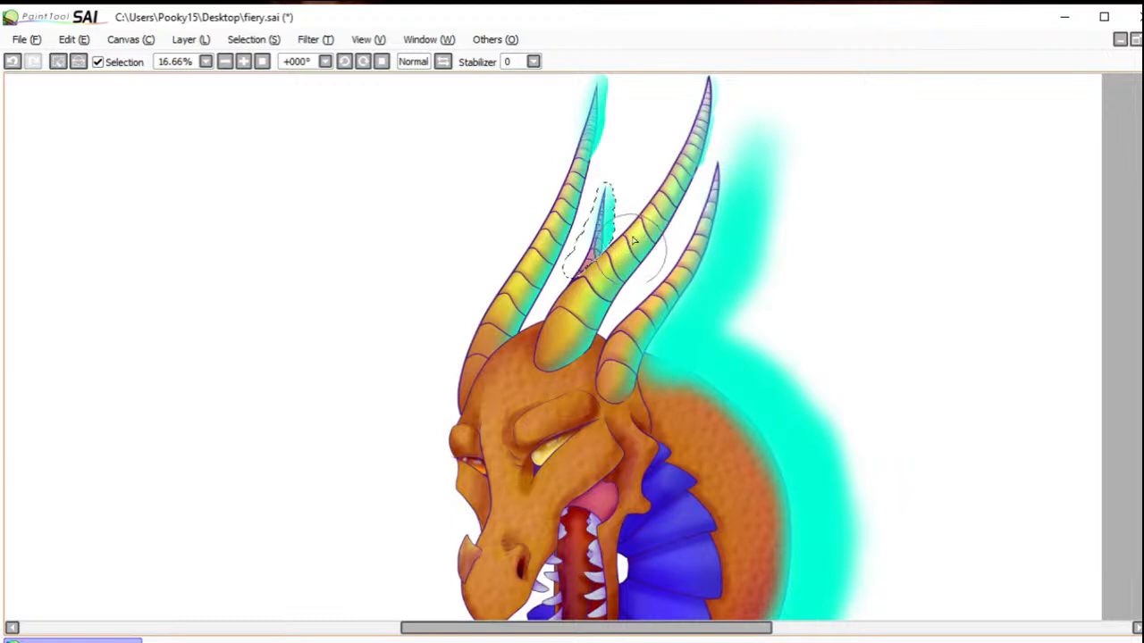
left_click(57, 61)
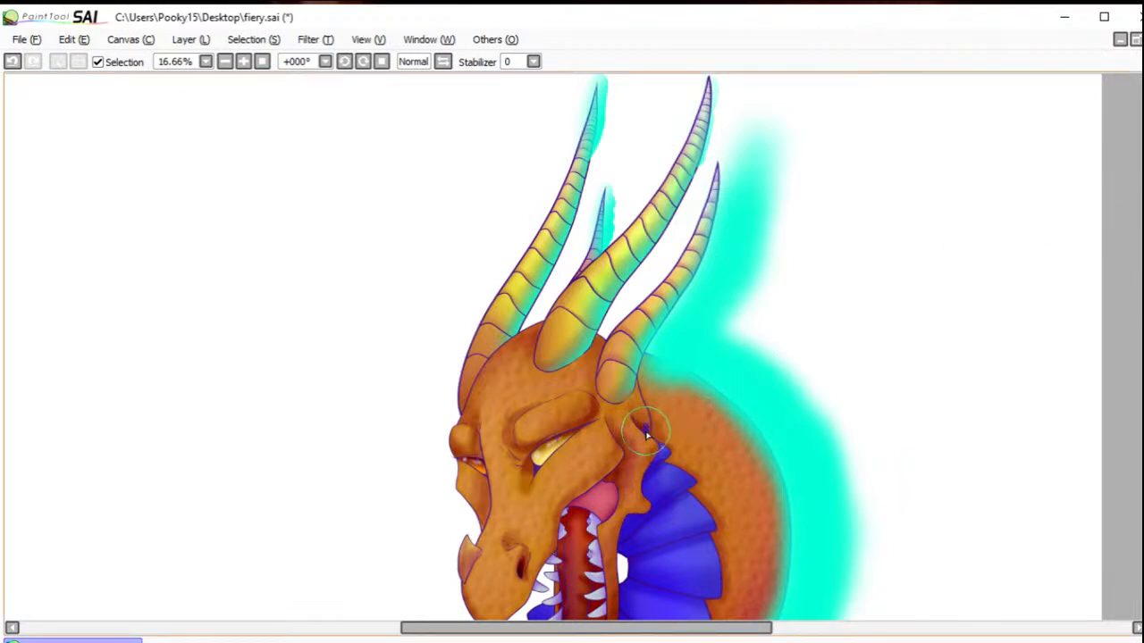
Step: Select the dragon's head skin and brush turquoise edge light along the back of the head, cheek, muzzle and lower jaw
left_click_drag(646, 433, 670, 400)
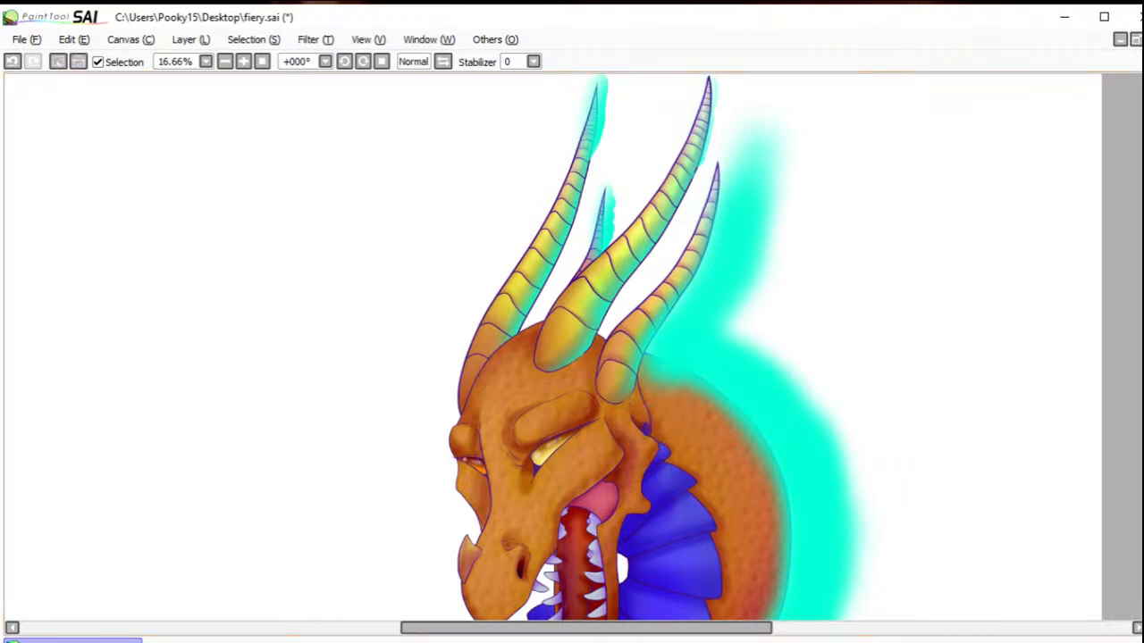
left_click(643, 414)
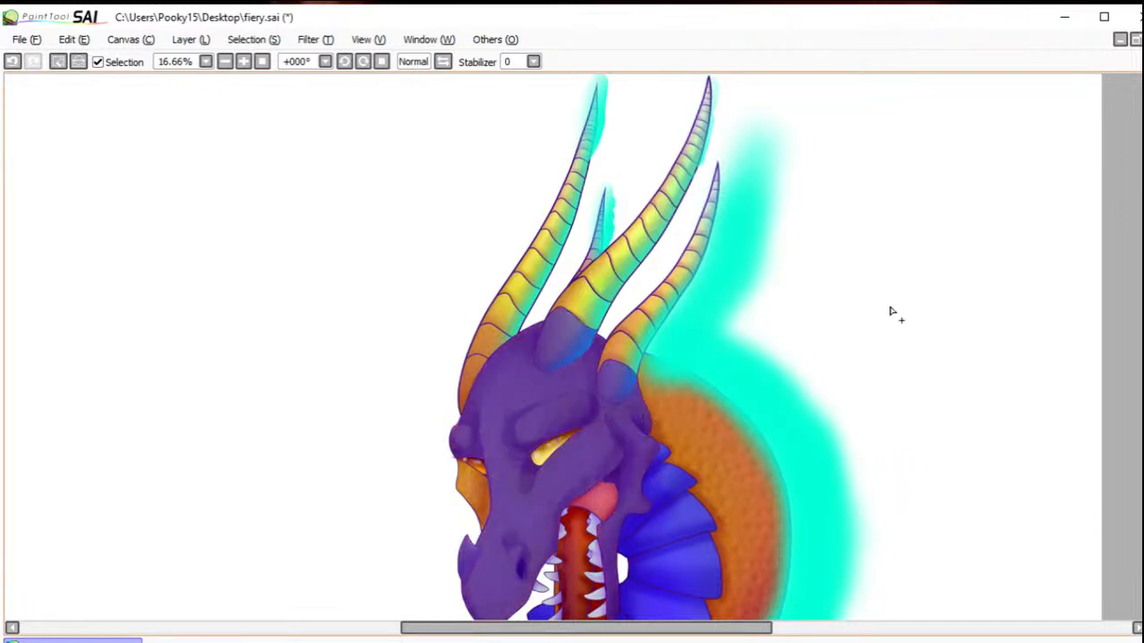
left_click_drag(766, 419, 822, 215)
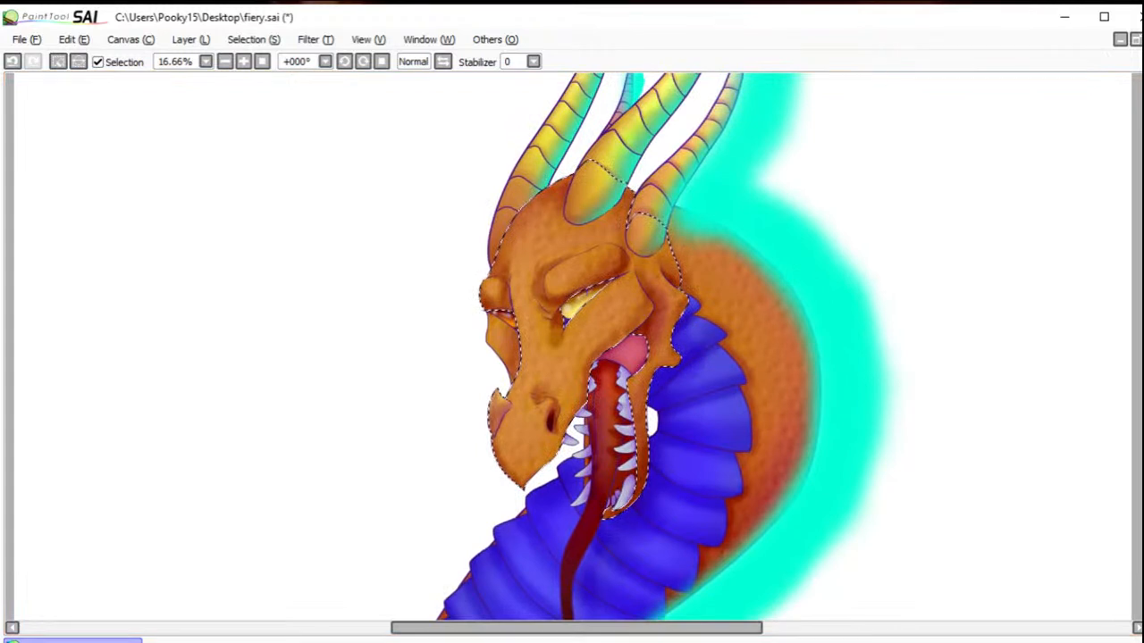
left_click_drag(686, 246, 692, 267)
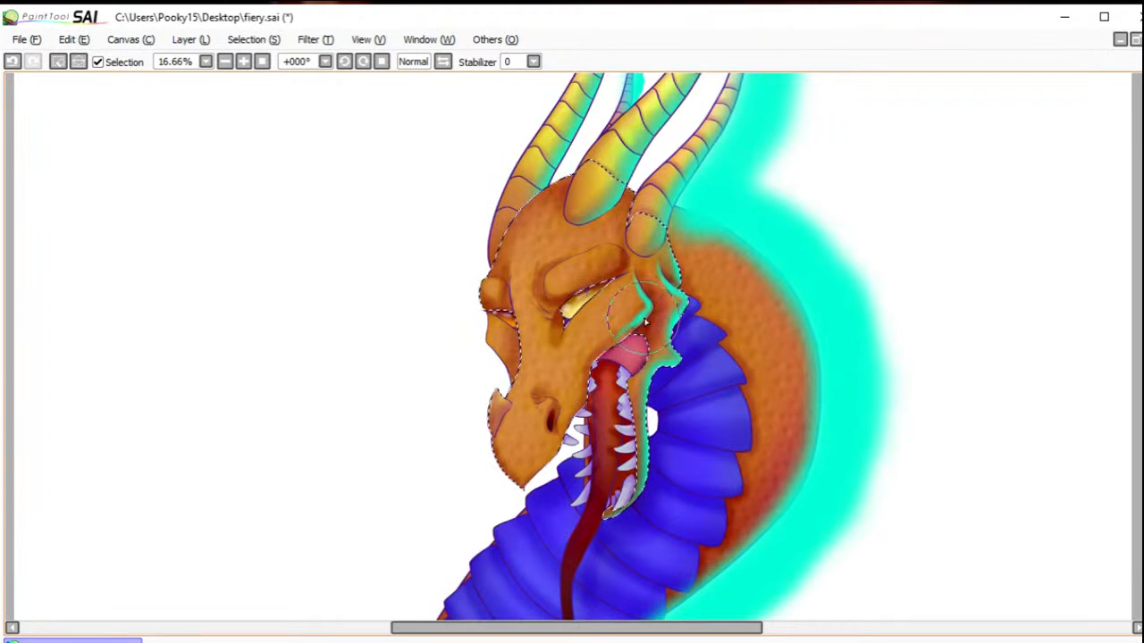
left_click_drag(606, 350, 640, 327)
mouse_move(592, 356)
left_mouse_down()
mouse_move(609, 335)
mouse_move(605, 352)
mouse_move(528, 378)
mouse_move(592, 356)
mouse_move(556, 471)
left_mouse_up()
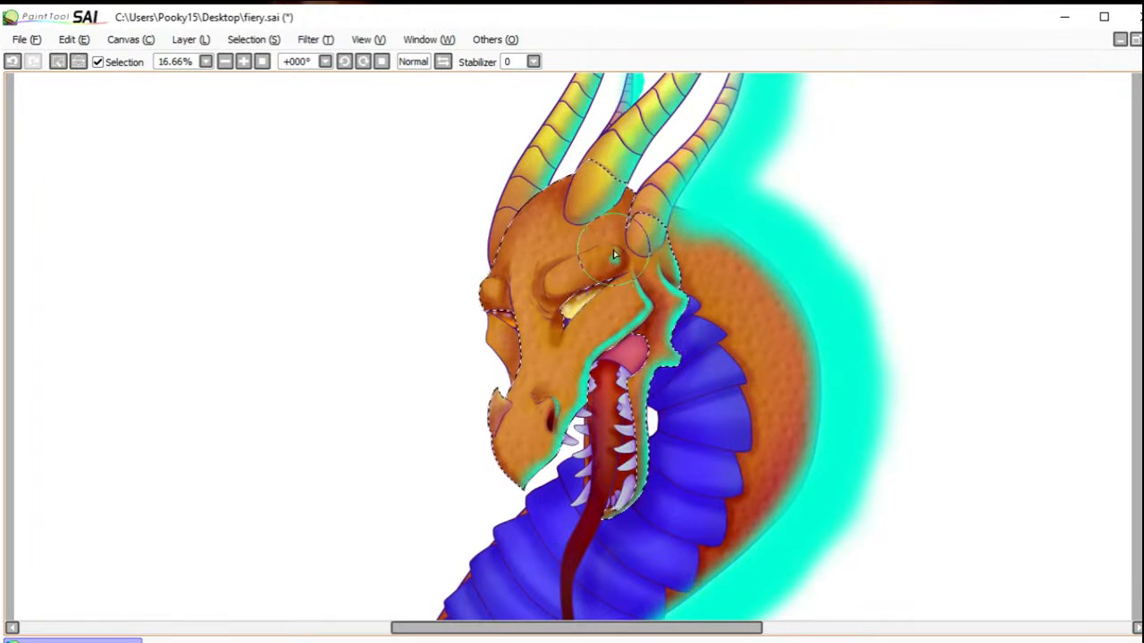
Step: Paint and soften turquoise light on the near brow ridge and cheek, undoing the unwanted blending stroke on the cheek
mouse_move(615, 260)
left_mouse_down()
mouse_move(585, 286)
mouse_move(631, 293)
mouse_move(513, 284)
mouse_move(534, 309)
mouse_move(562, 298)
left_mouse_up()
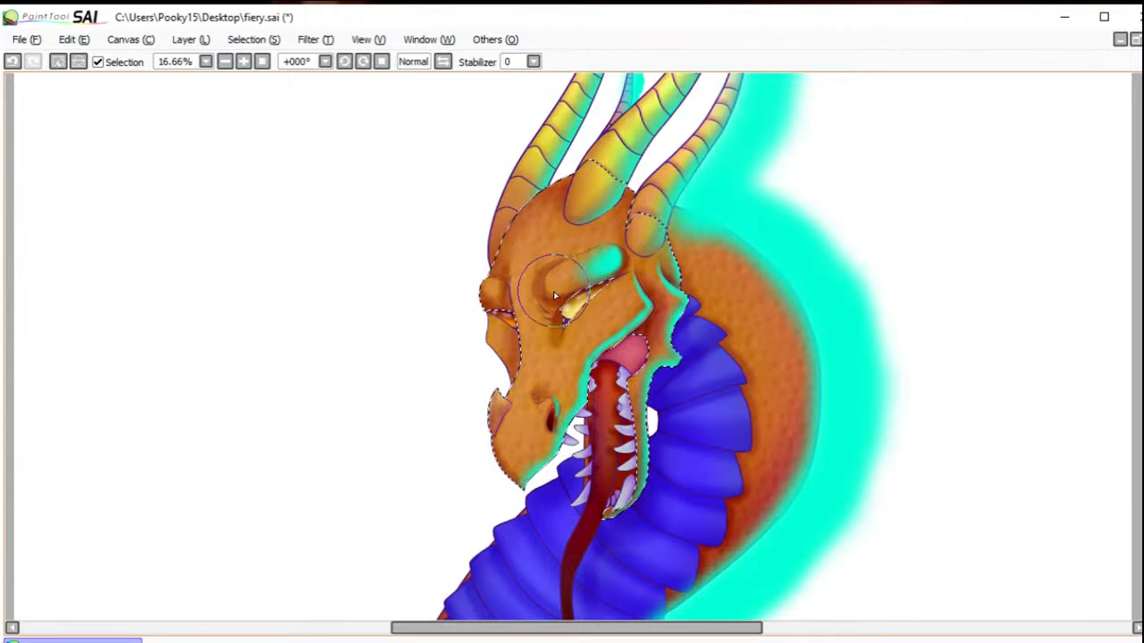
mouse_move(651, 265)
left_mouse_down()
mouse_move(639, 311)
mouse_move(633, 297)
mouse_move(640, 311)
mouse_move(635, 285)
mouse_move(640, 309)
mouse_move(630, 287)
mouse_move(619, 325)
mouse_move(627, 292)
left_mouse_up()
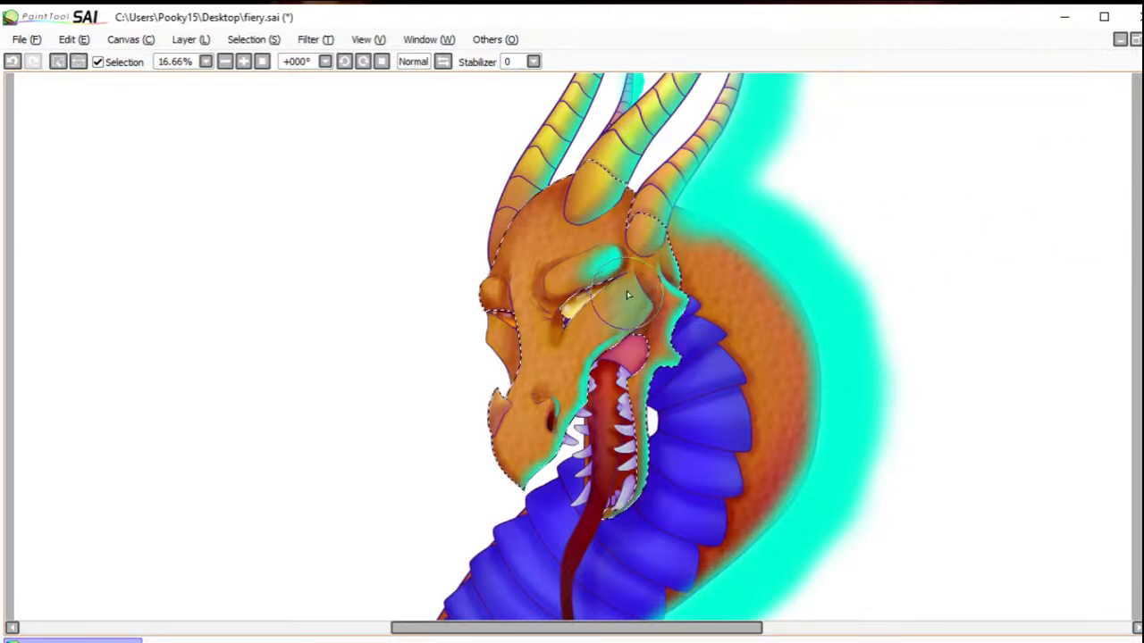
left_click(13, 61)
mouse_move(593, 305)
left_mouse_down()
mouse_move(621, 305)
mouse_move(621, 325)
mouse_move(631, 285)
mouse_move(633, 318)
mouse_move(577, 358)
mouse_move(684, 293)
mouse_move(659, 299)
mouse_move(659, 285)
mouse_move(675, 302)
mouse_move(662, 359)
left_mouse_up()
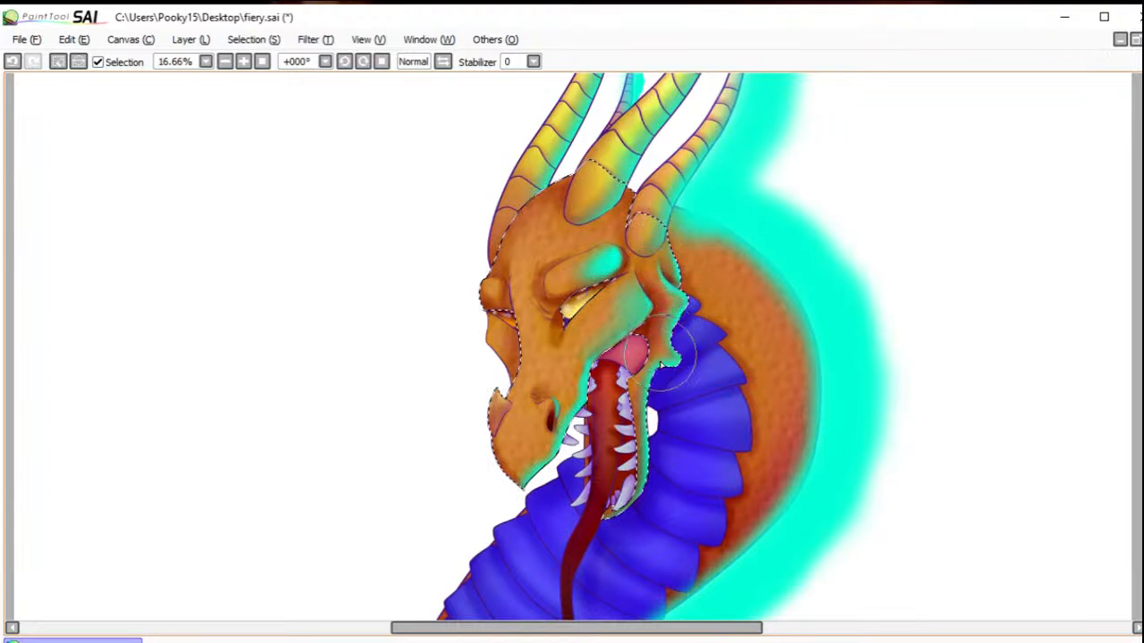
mouse_move(617, 264)
left_mouse_down()
mouse_move(573, 270)
mouse_move(617, 251)
mouse_move(587, 278)
left_mouse_up()
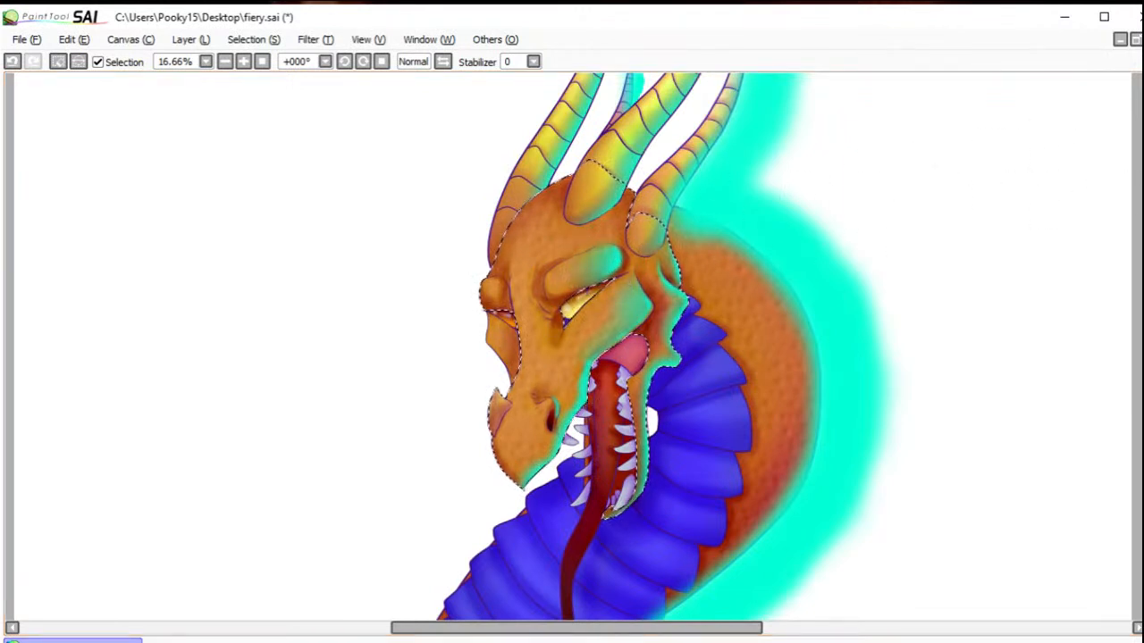
Step: Add soft turquoise light to the nose horn, nostril, inner eye corner and far brow, and deselect the head
mouse_move(545, 222)
left_mouse_down()
mouse_move(495, 286)
mouse_move(554, 316)
left_mouse_up()
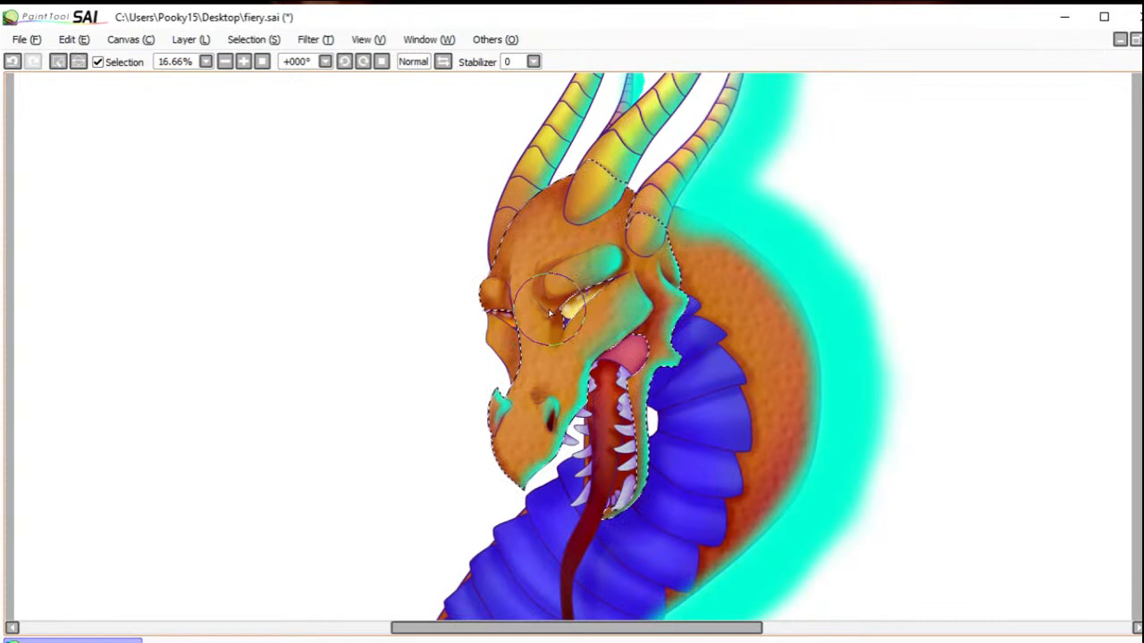
left_click_drag(552, 311, 545, 317)
mouse_move(591, 283)
left_mouse_down()
mouse_move(551, 296)
mouse_move(592, 282)
left_mouse_up()
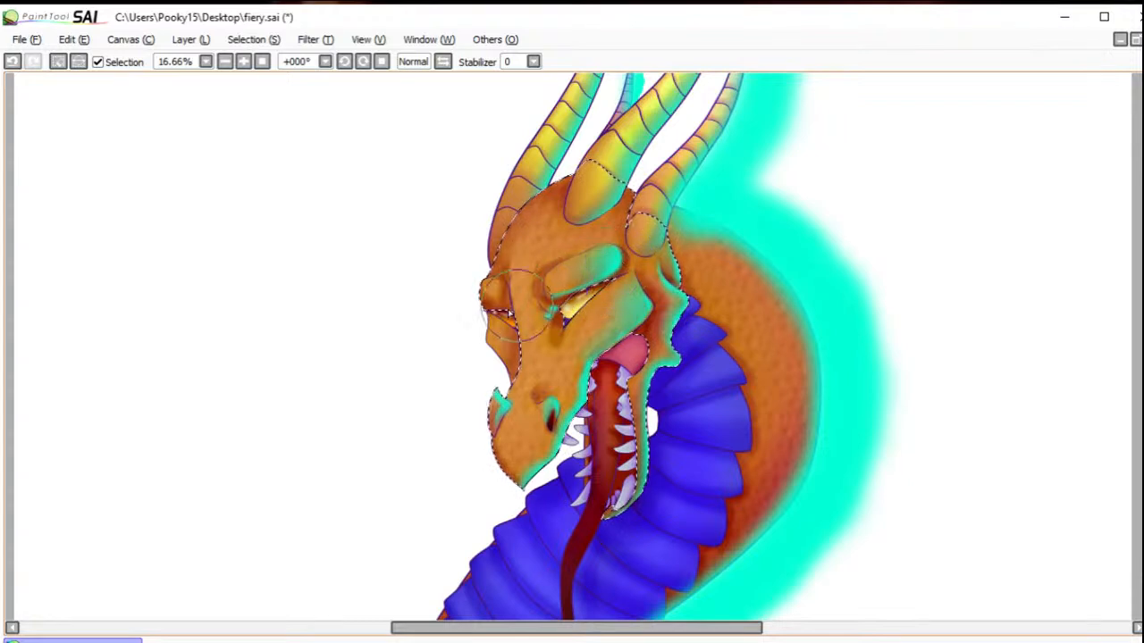
left_click_drag(496, 290, 496, 292)
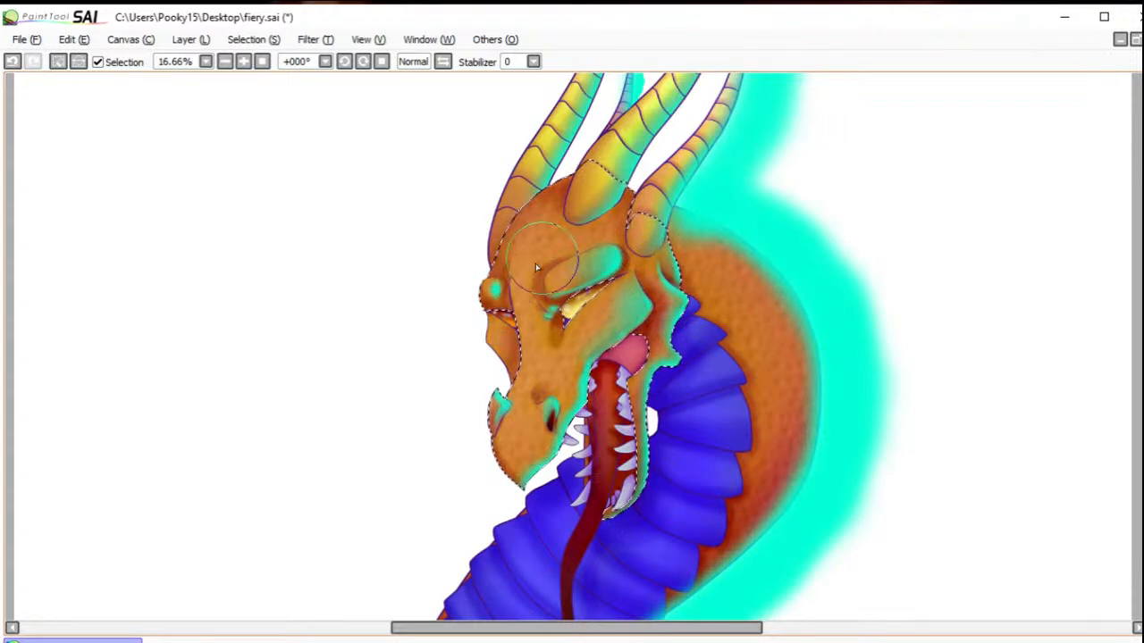
left_click_drag(545, 261, 544, 265)
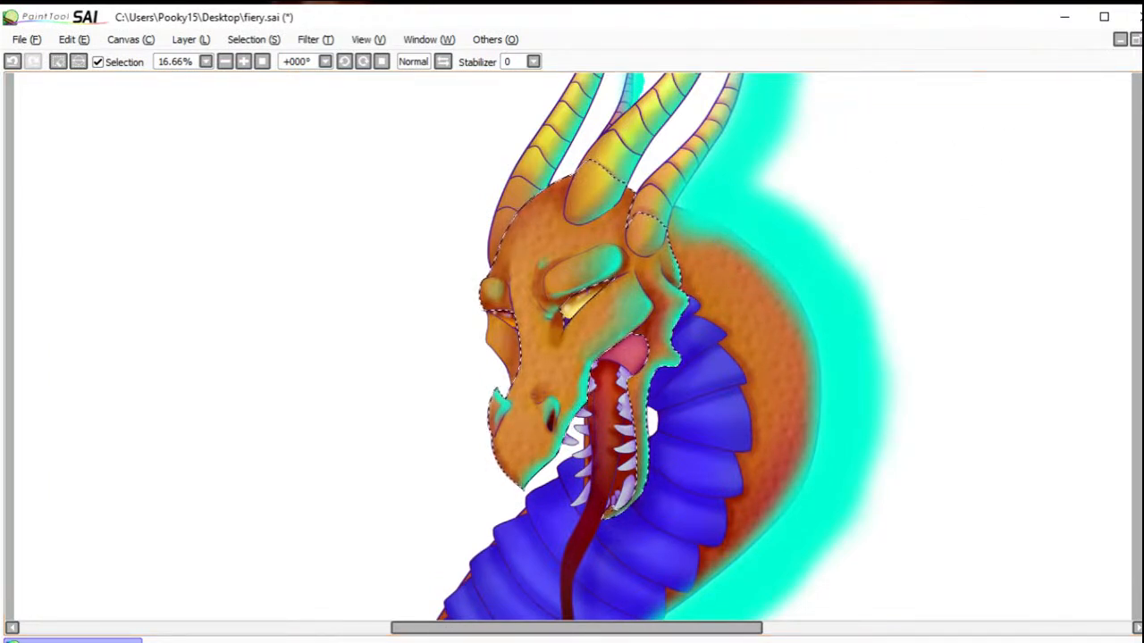
left_click_drag(830, 360, 922, 173)
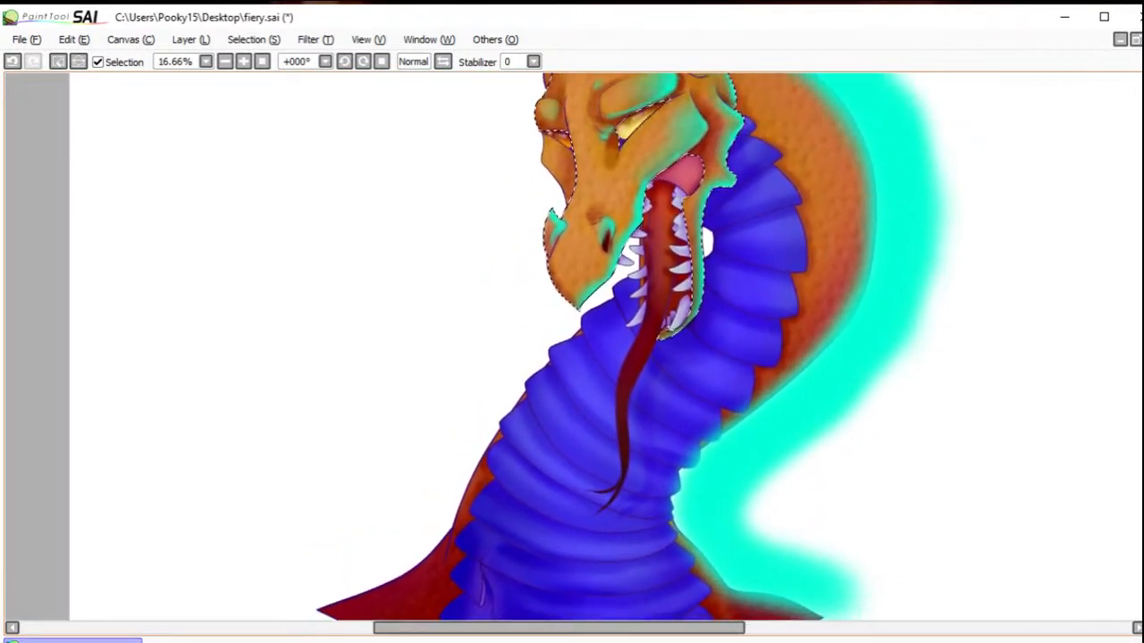
key("w")
left_click(58, 61)
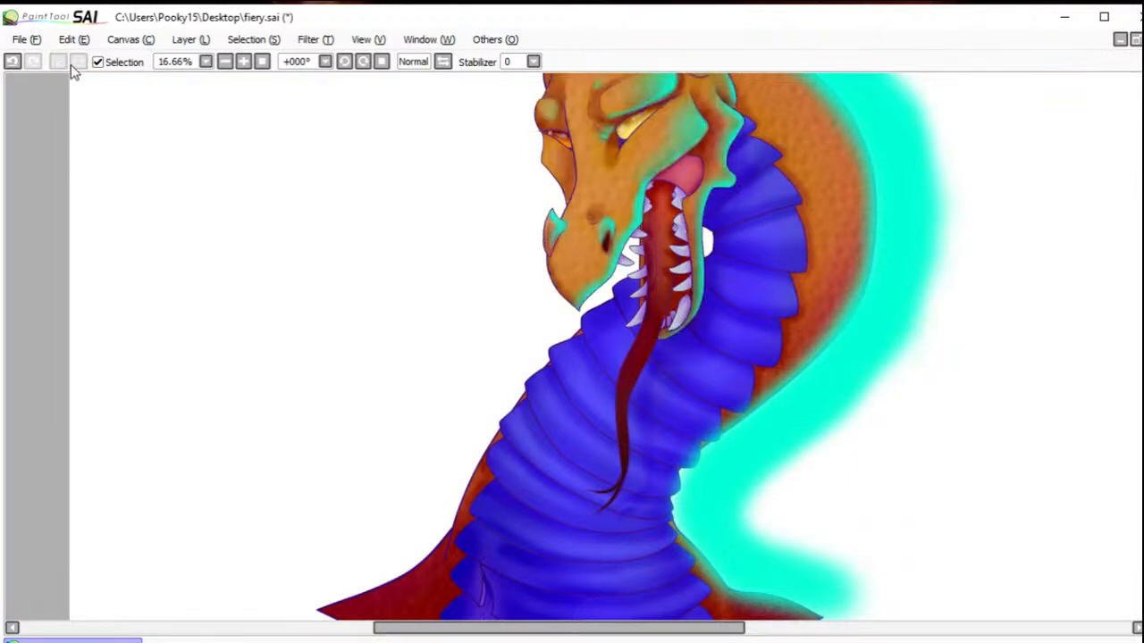
Step: Select the tongue, brush turquoise along its back edge from the forked tip up into the mouth, and deselect
left_click(660, 227)
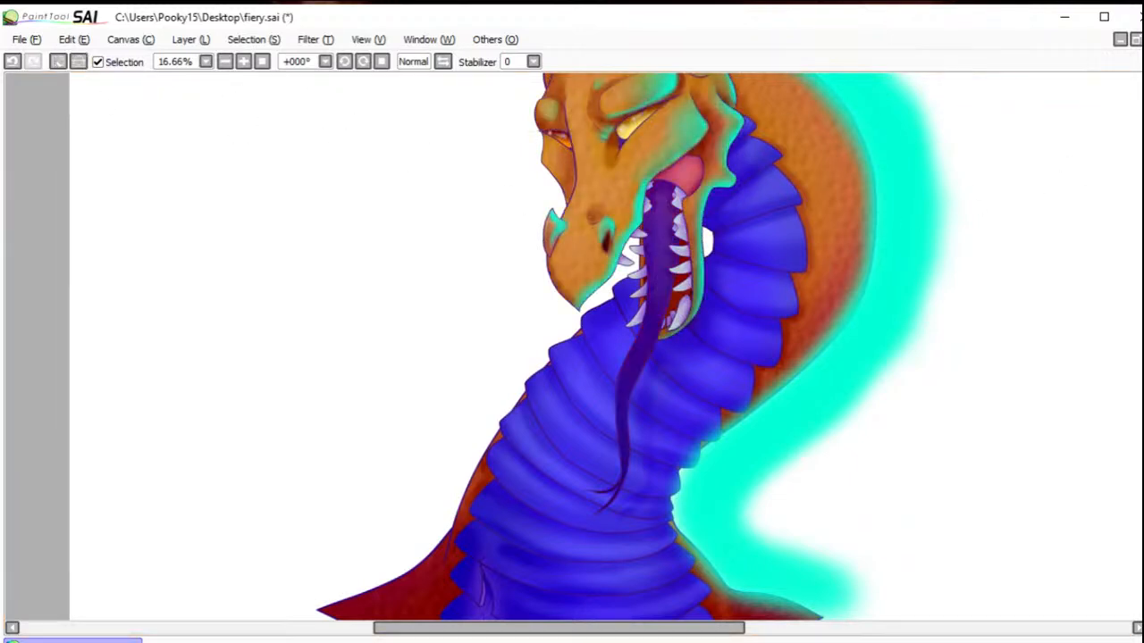
key("b")
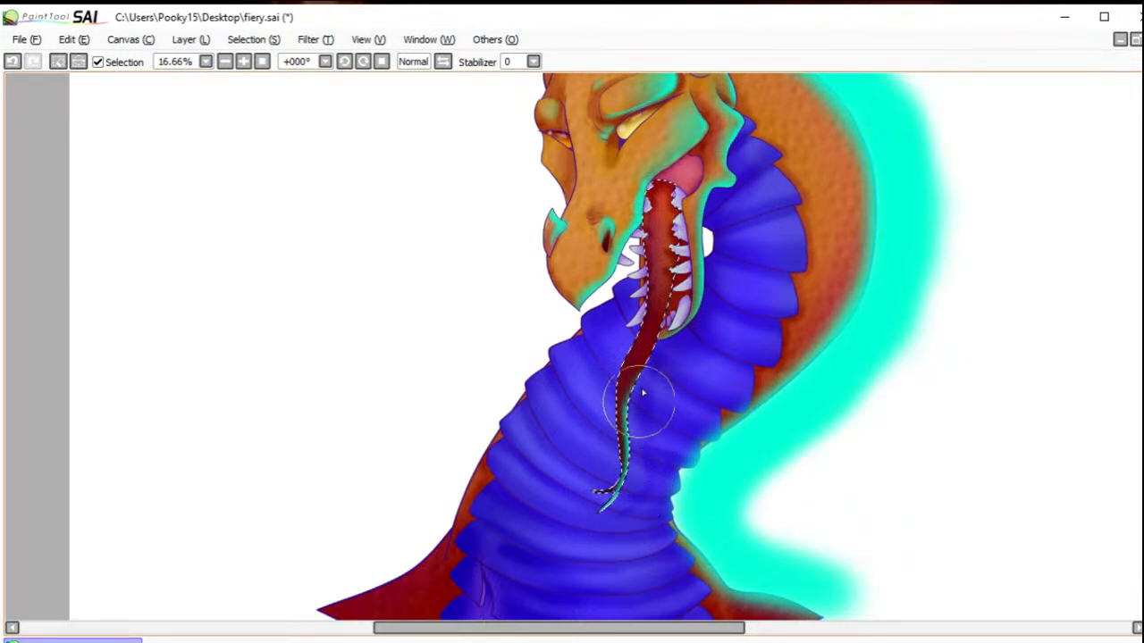
mouse_move(677, 317)
left_mouse_down()
mouse_move(657, 365)
mouse_move(684, 250)
mouse_move(679, 264)
mouse_move(686, 215)
mouse_move(671, 165)
left_mouse_up()
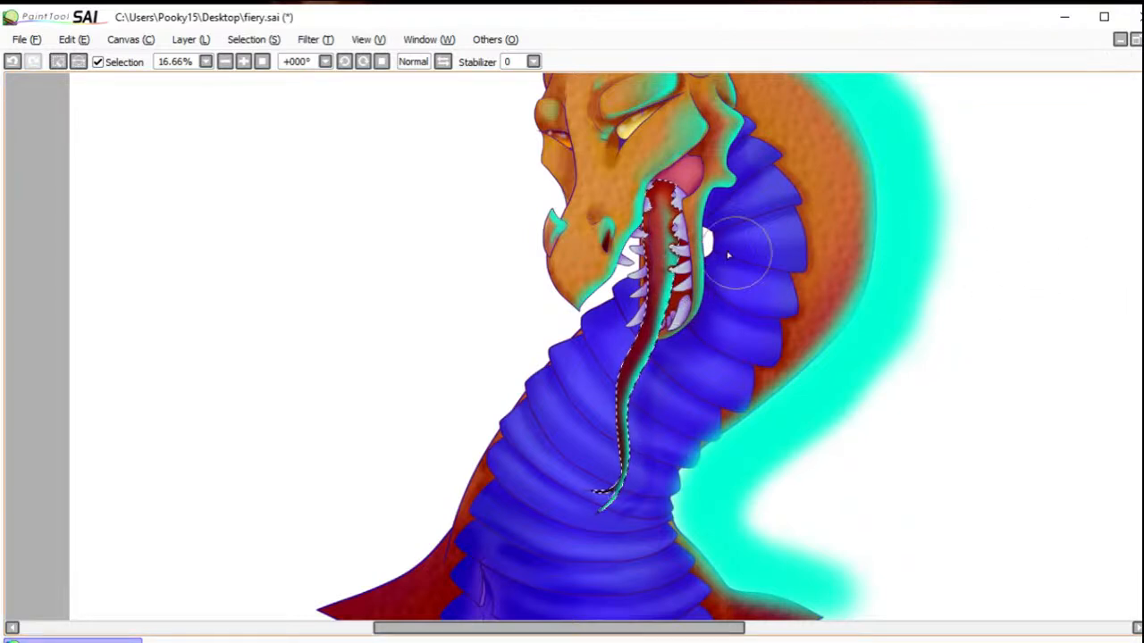
left_click_drag(672, 222, 674, 246)
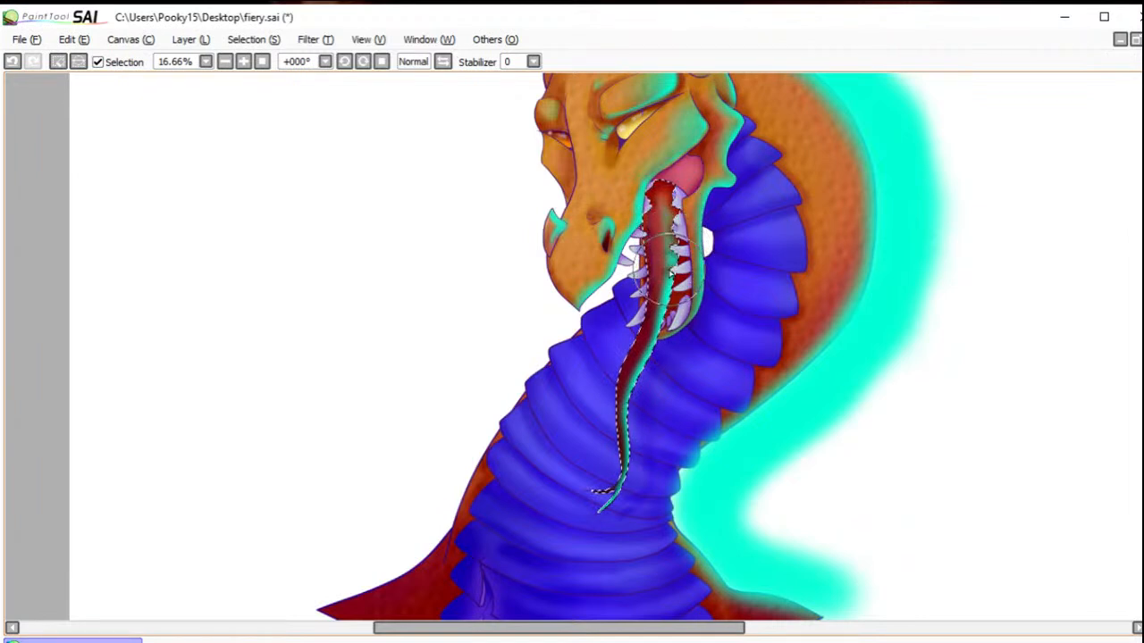
left_click(58, 62)
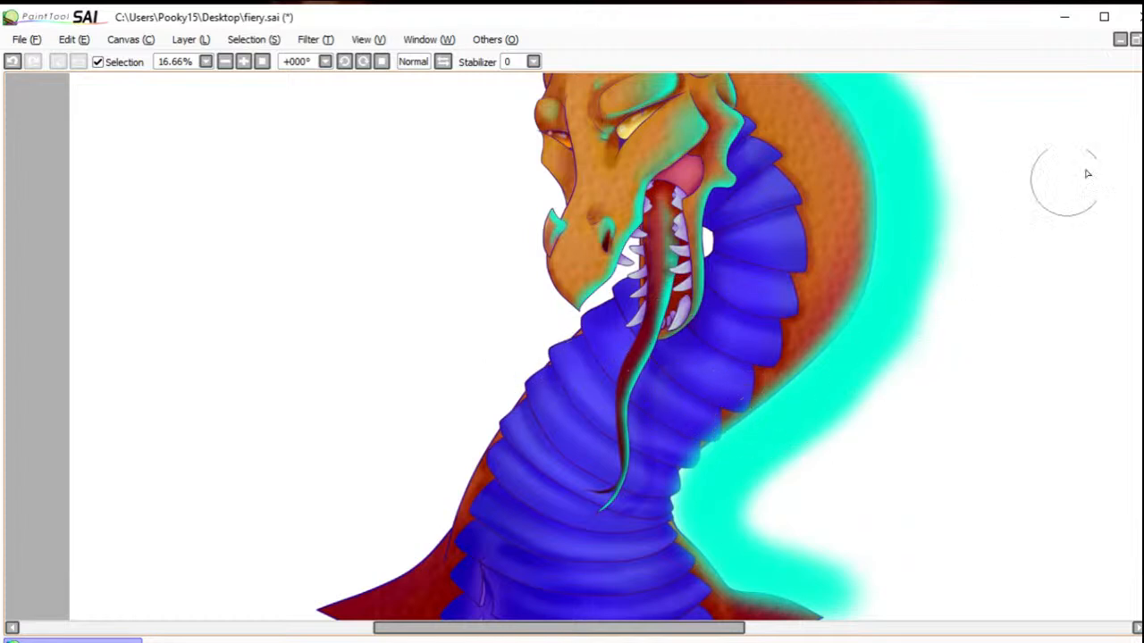
Step: Select every other blue neck plate from behind the jaw down to the chest, undoing the wrongly picked adjacent plate
left_click(745, 131)
left_click(778, 199)
left_click(779, 253)
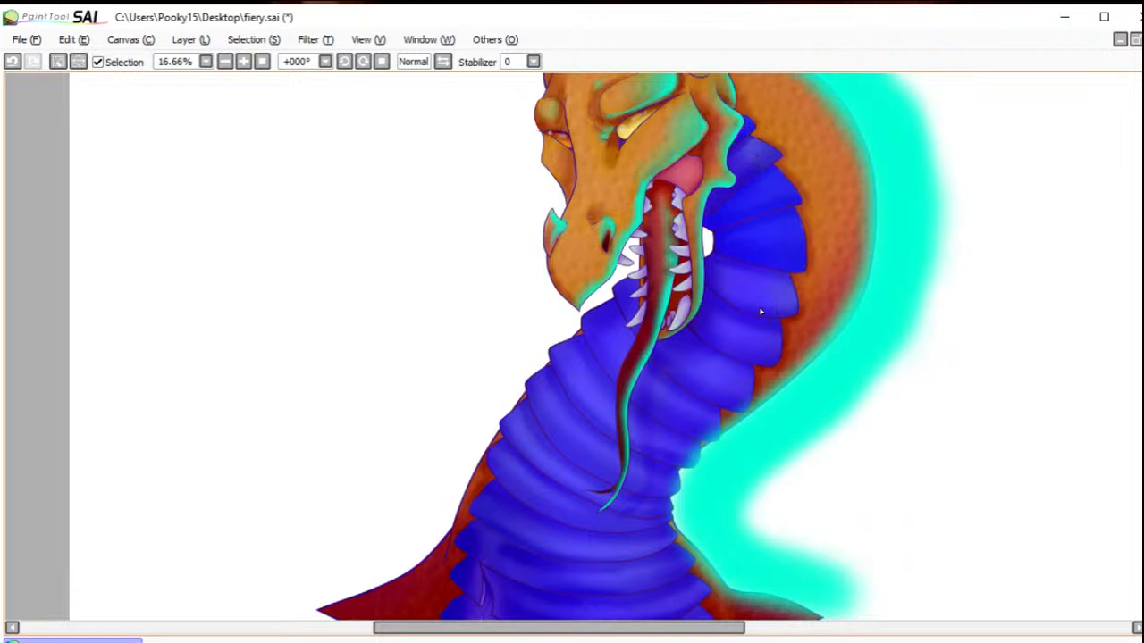
left_click(12, 61)
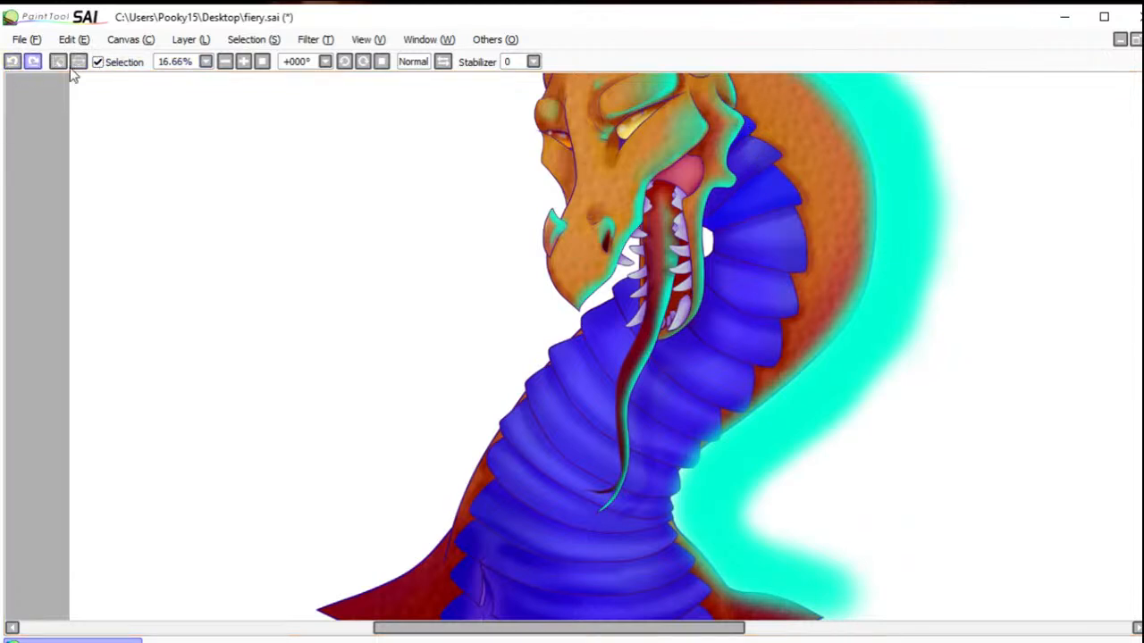
left_click(724, 391)
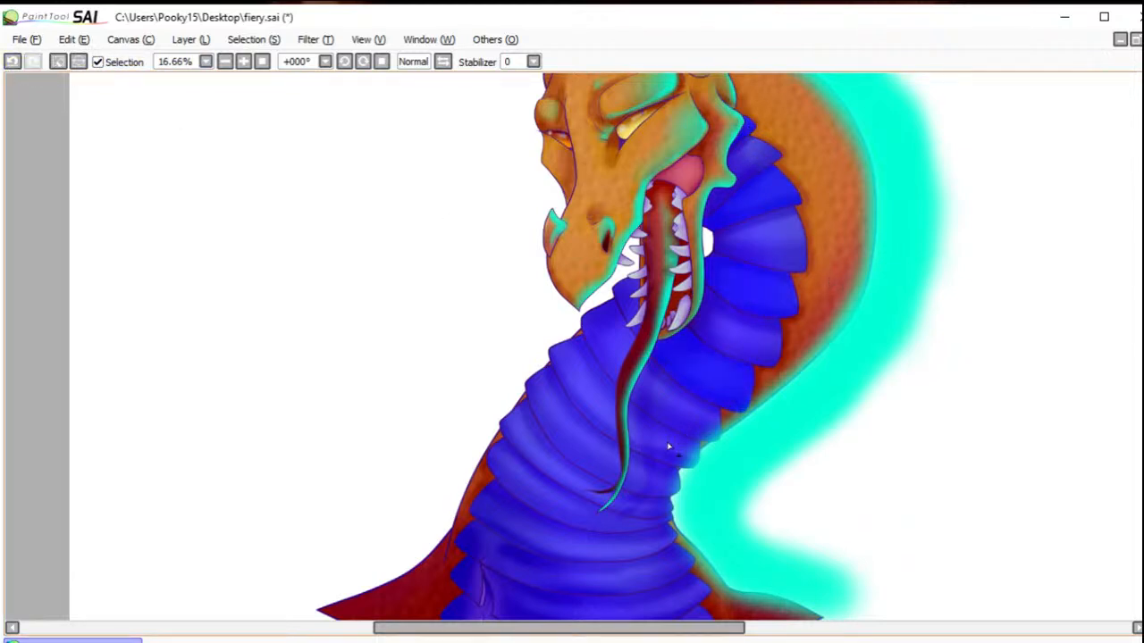
left_click(663, 451)
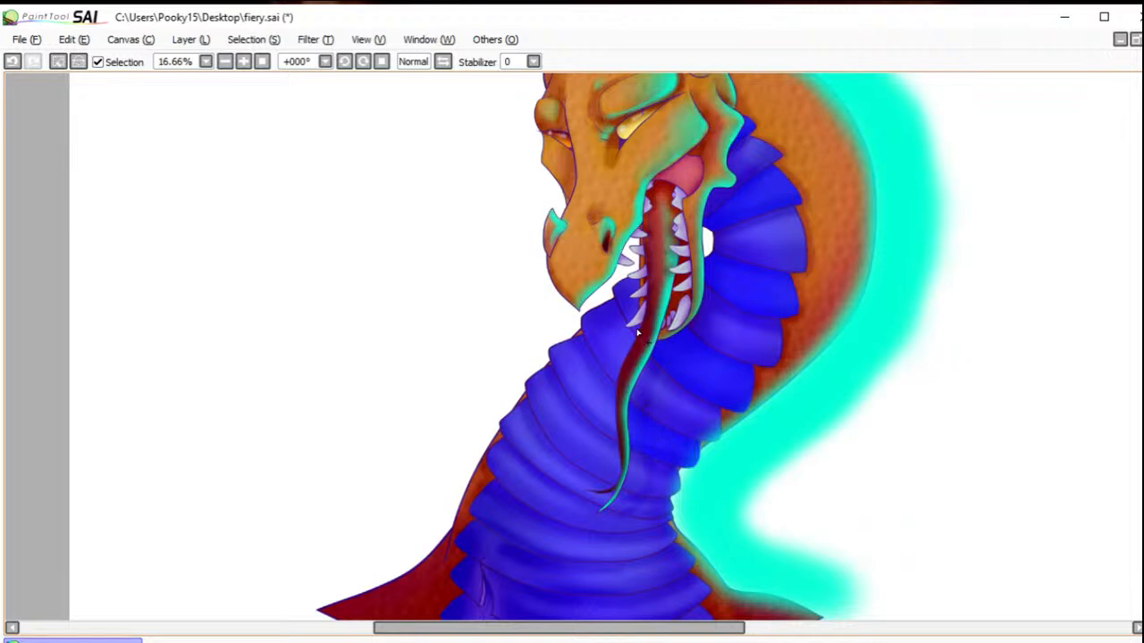
left_click(599, 411)
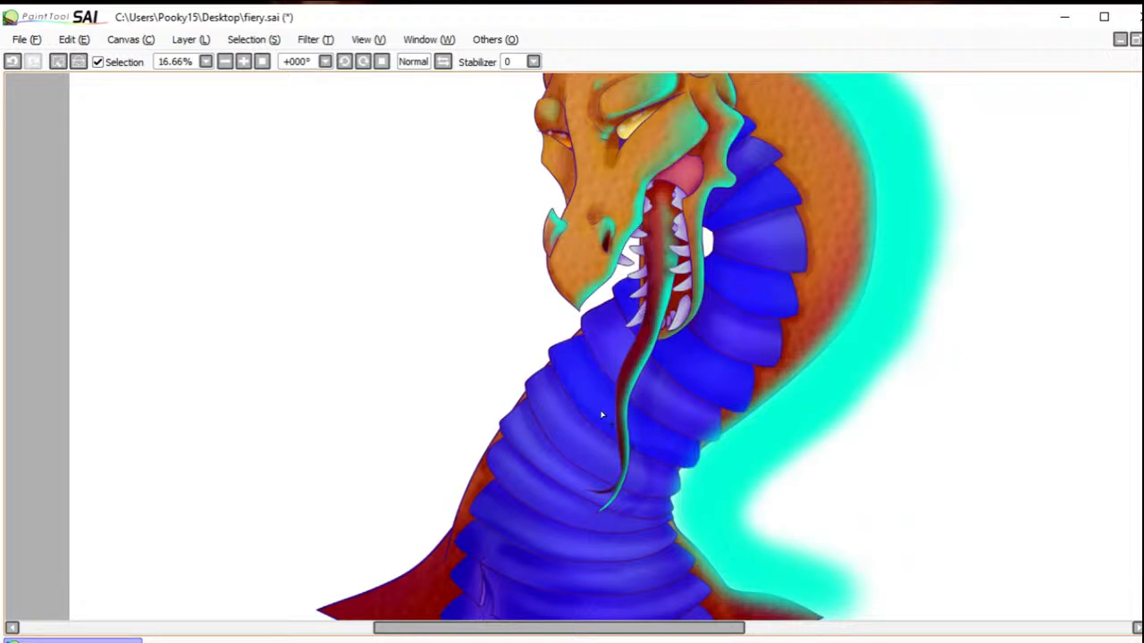
left_click(594, 495)
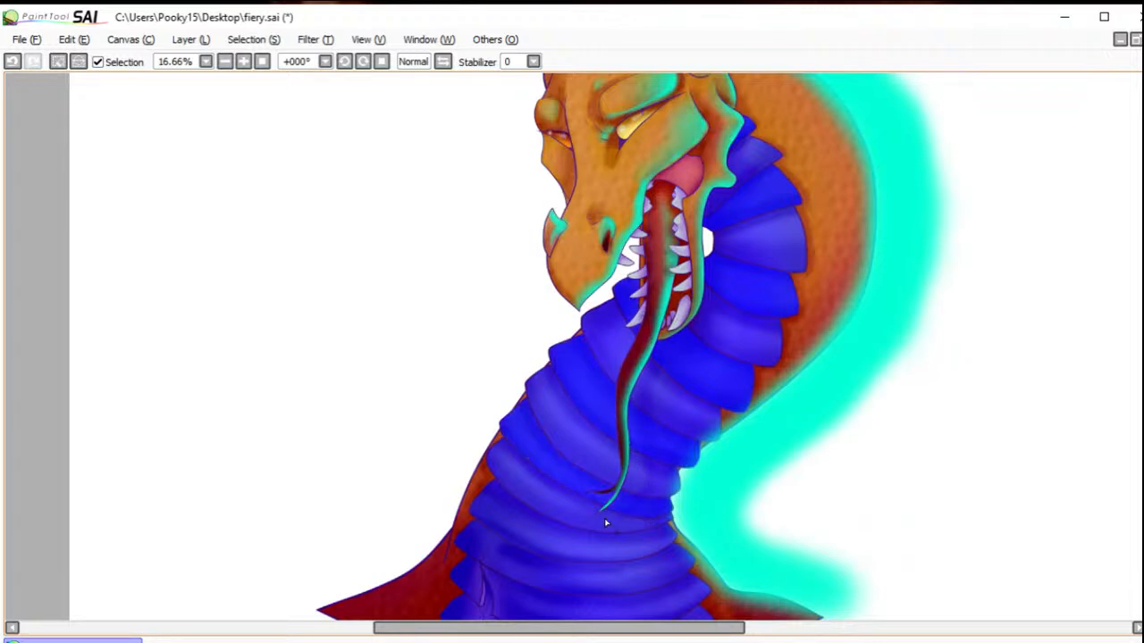
left_click(640, 548)
left_click(670, 607)
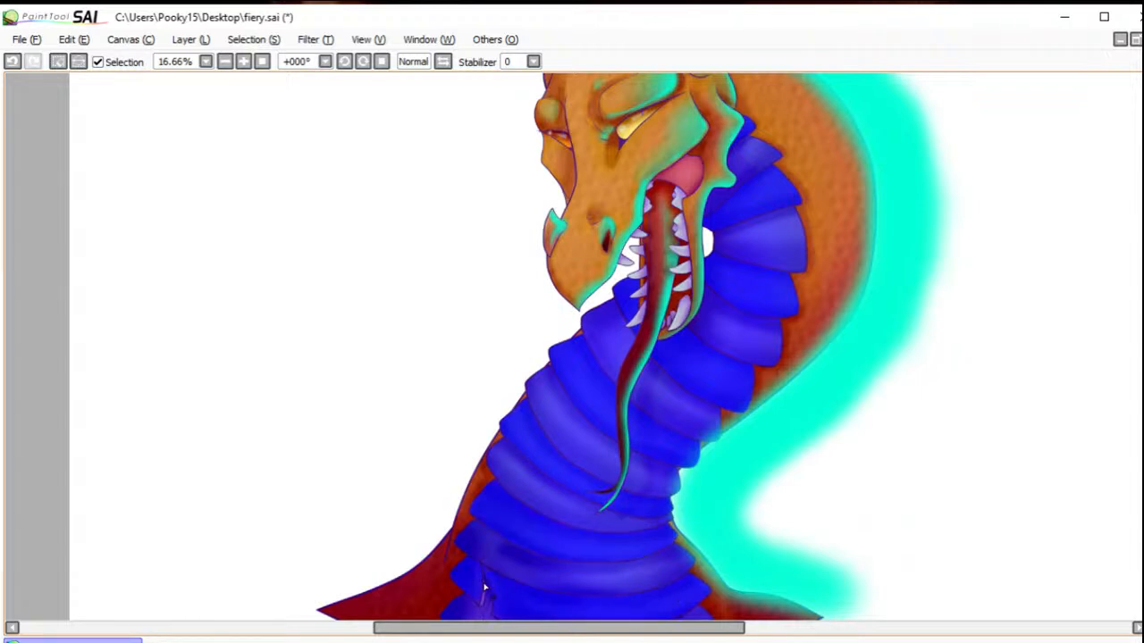
Step: Brush turquoise light along the back ends and lower edges of the selected alternate neck plates
key("b")
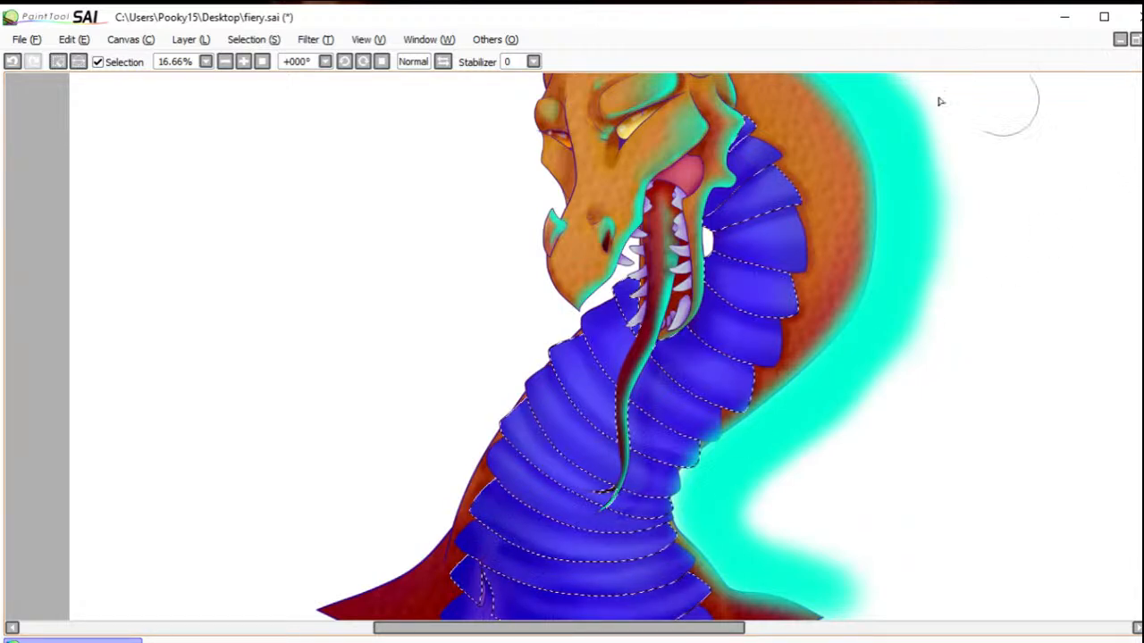
mouse_move(758, 125)
left_mouse_down()
mouse_move(728, 94)
mouse_move(769, 129)
mouse_move(742, 157)
mouse_move(795, 146)
mouse_move(806, 191)
mouse_move(756, 140)
mouse_move(815, 200)
mouse_move(792, 234)
mouse_move(748, 244)
mouse_move(818, 207)
mouse_move(756, 246)
mouse_move(890, 208)
mouse_move(768, 224)
mouse_move(816, 228)
mouse_move(775, 279)
mouse_move(753, 268)
mouse_move(821, 241)
mouse_move(859, 305)
mouse_move(815, 266)
mouse_move(810, 279)
mouse_move(784, 235)
mouse_move(813, 326)
mouse_move(808, 314)
mouse_move(788, 334)
mouse_move(723, 339)
mouse_move(778, 339)
mouse_move(735, 336)
mouse_move(692, 312)
left_mouse_up()
mouse_move(787, 380)
left_mouse_down()
mouse_move(750, 336)
mouse_move(759, 343)
mouse_move(741, 406)
mouse_move(714, 418)
mouse_move(704, 412)
mouse_move(735, 415)
mouse_move(687, 403)
mouse_move(609, 343)
mouse_move(806, 303)
mouse_move(688, 330)
left_mouse_up()
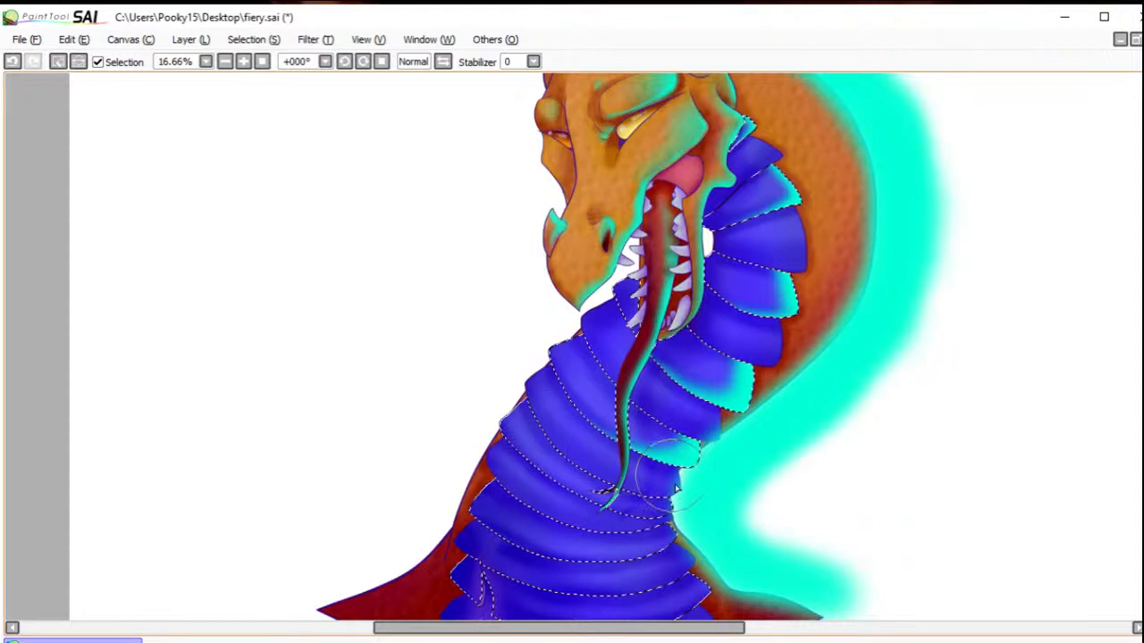
mouse_move(672, 495)
left_mouse_down()
mouse_move(669, 514)
mouse_move(593, 515)
left_mouse_up()
mouse_move(675, 536)
left_mouse_down()
mouse_move(615, 571)
mouse_move(646, 555)
mouse_move(521, 569)
left_mouse_up()
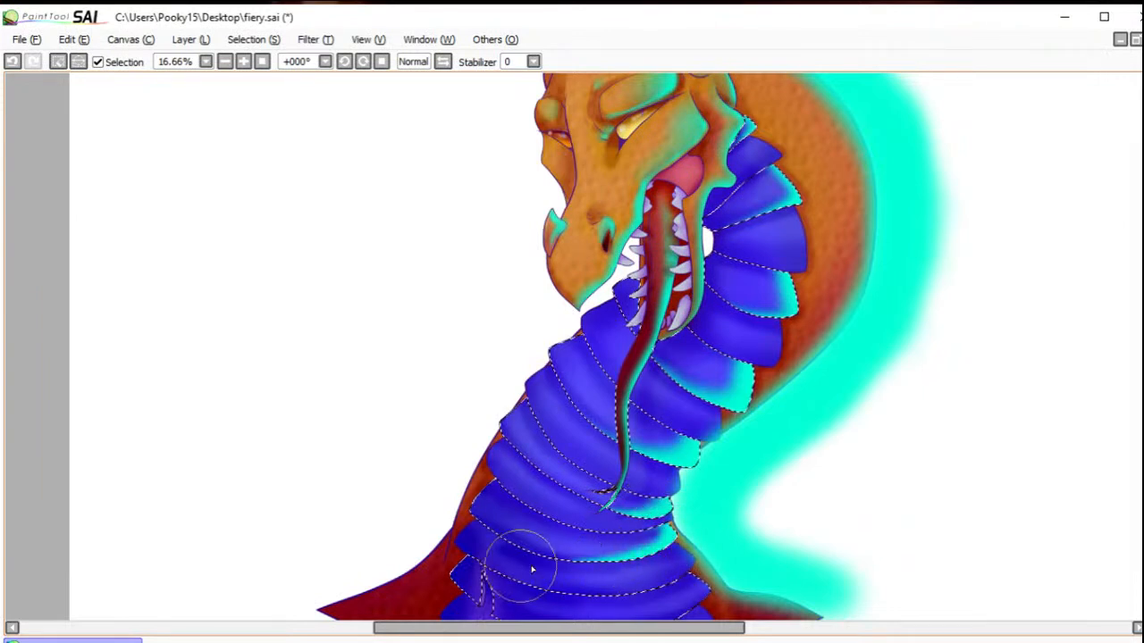
mouse_move(688, 572)
left_mouse_down()
mouse_move(701, 597)
mouse_move(616, 612)
left_mouse_up()
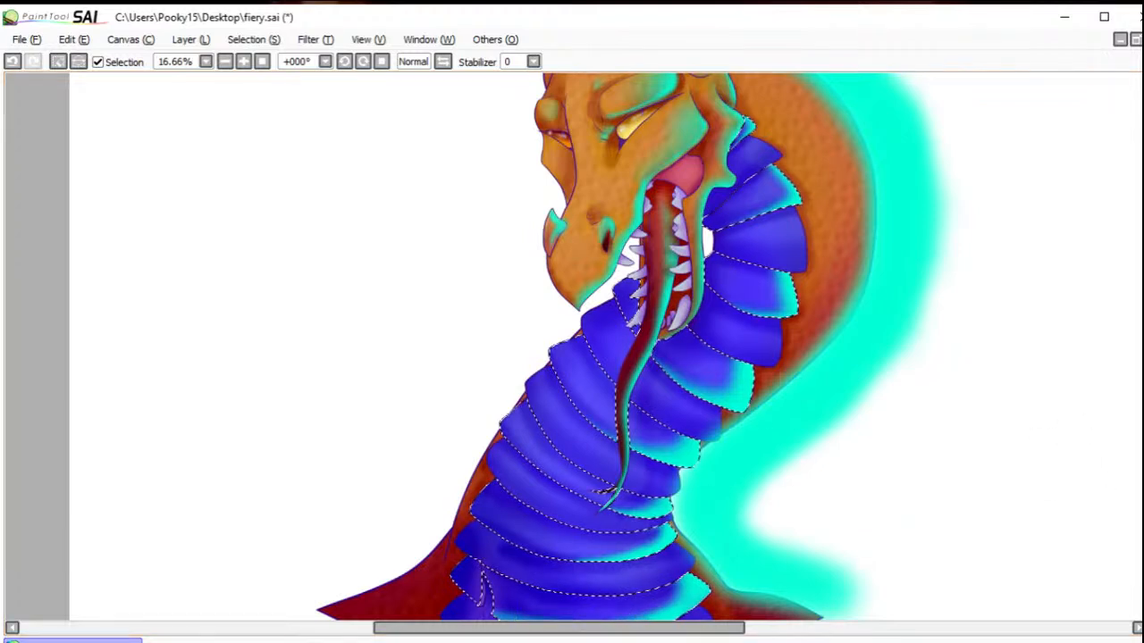
Step: Add the lowest blue chest plate to the selection and paint turquoise on its back end
scroll(1125, 427, "down", 3)
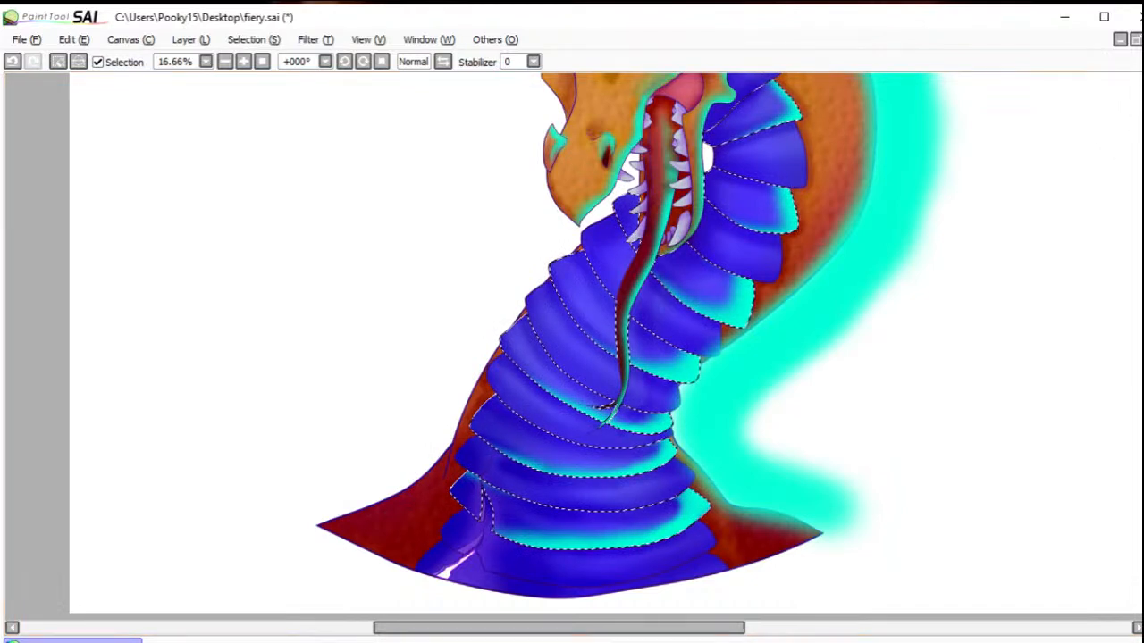
key("w")
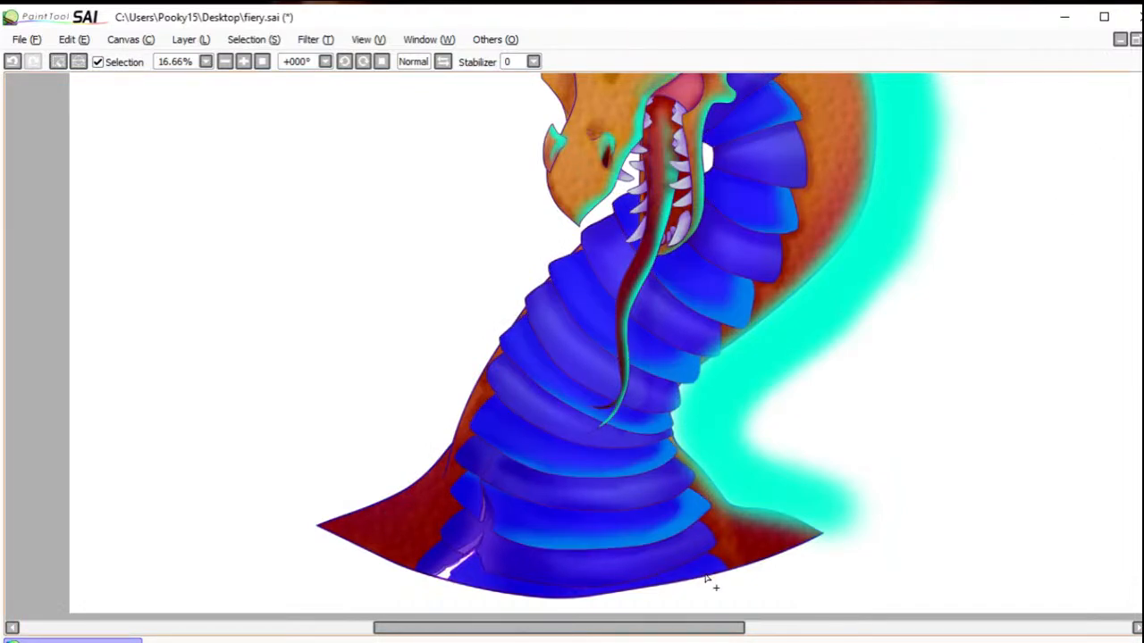
key("b")
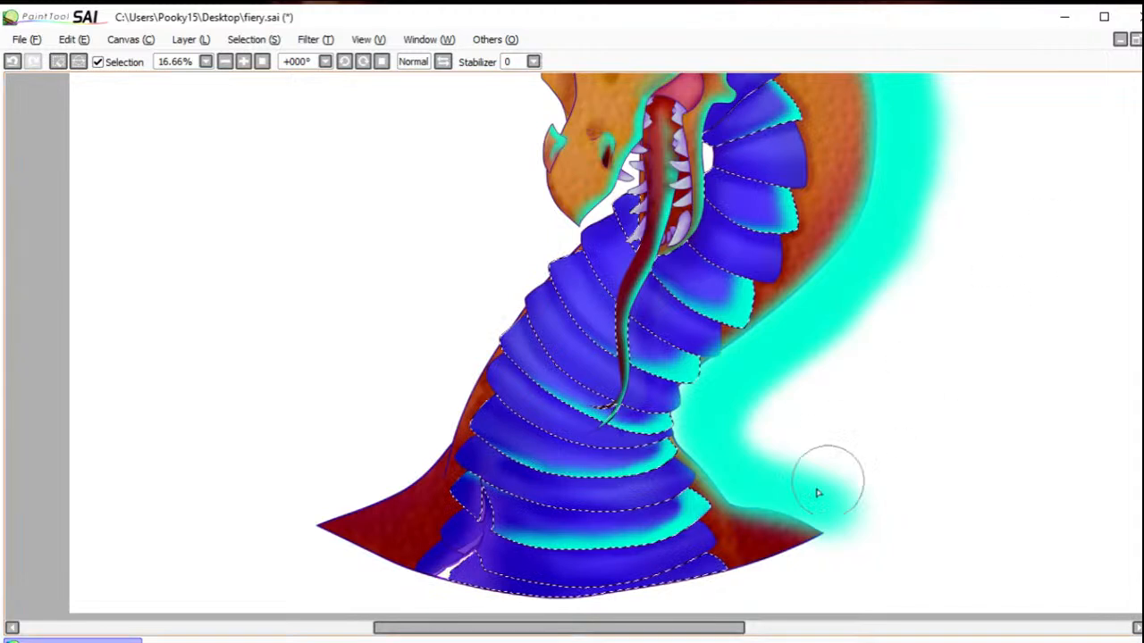
left_click_drag(710, 547, 720, 558)
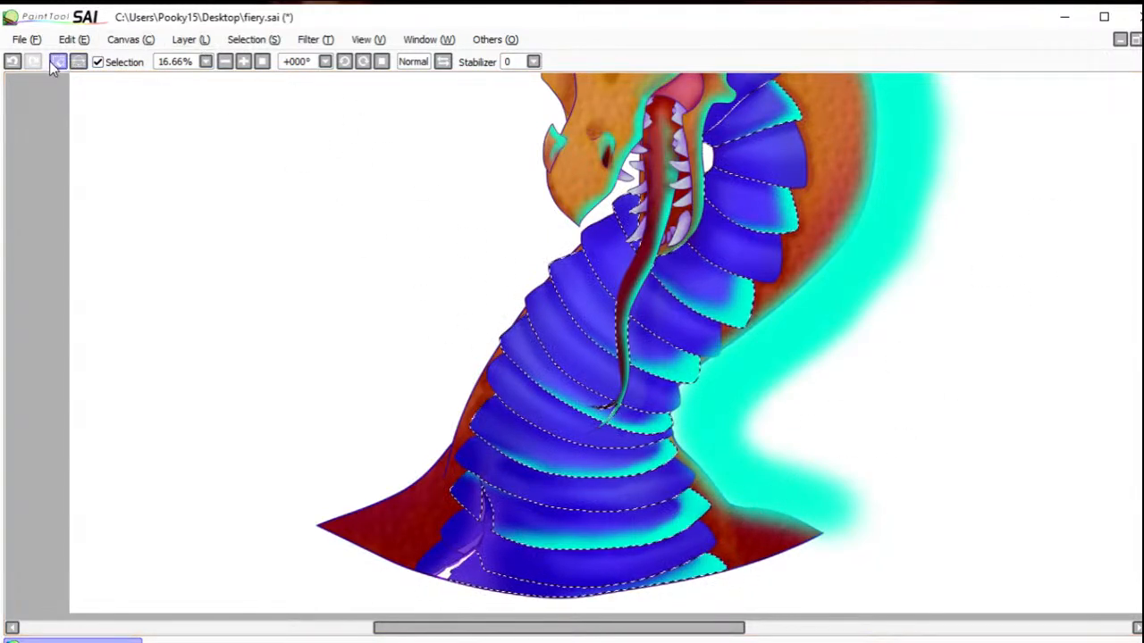
Step: Clear the previous selection and select the remaining alternate blue neck plates from the chest up to behind the jaw
key("ctrl+d")
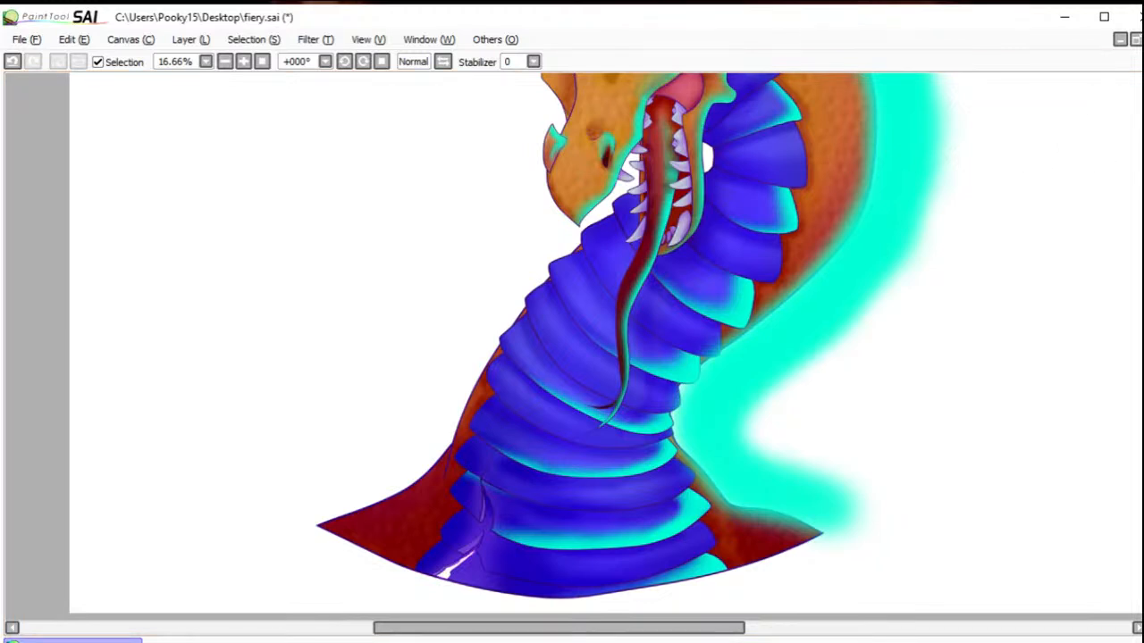
left_click(655, 554)
left_click(638, 486)
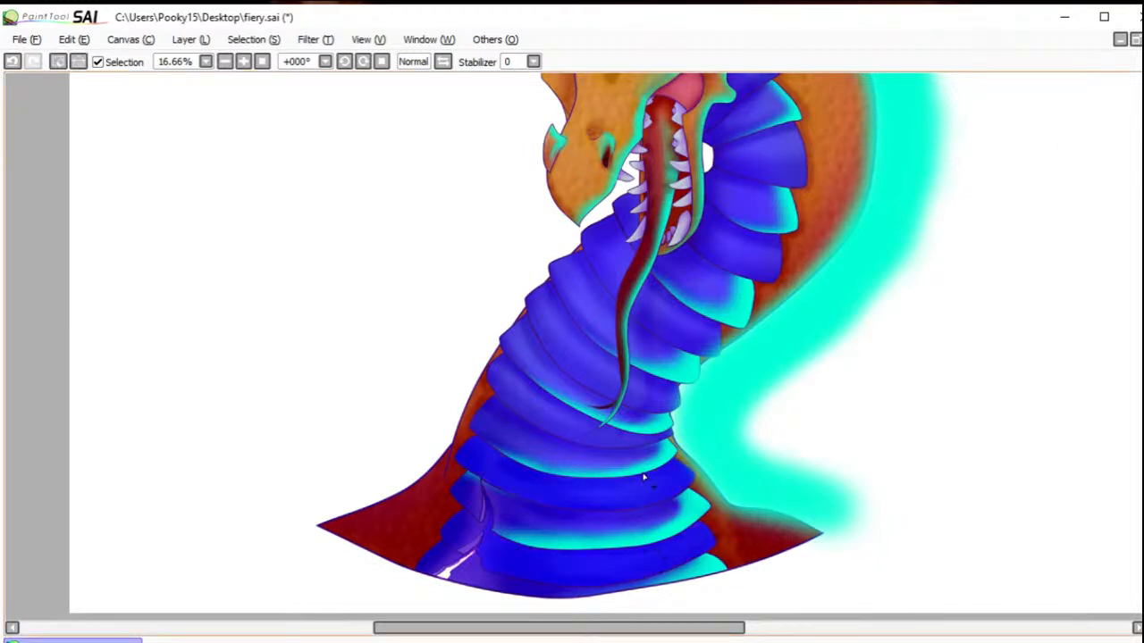
left_click(628, 442)
left_click(649, 394)
left_click(606, 370)
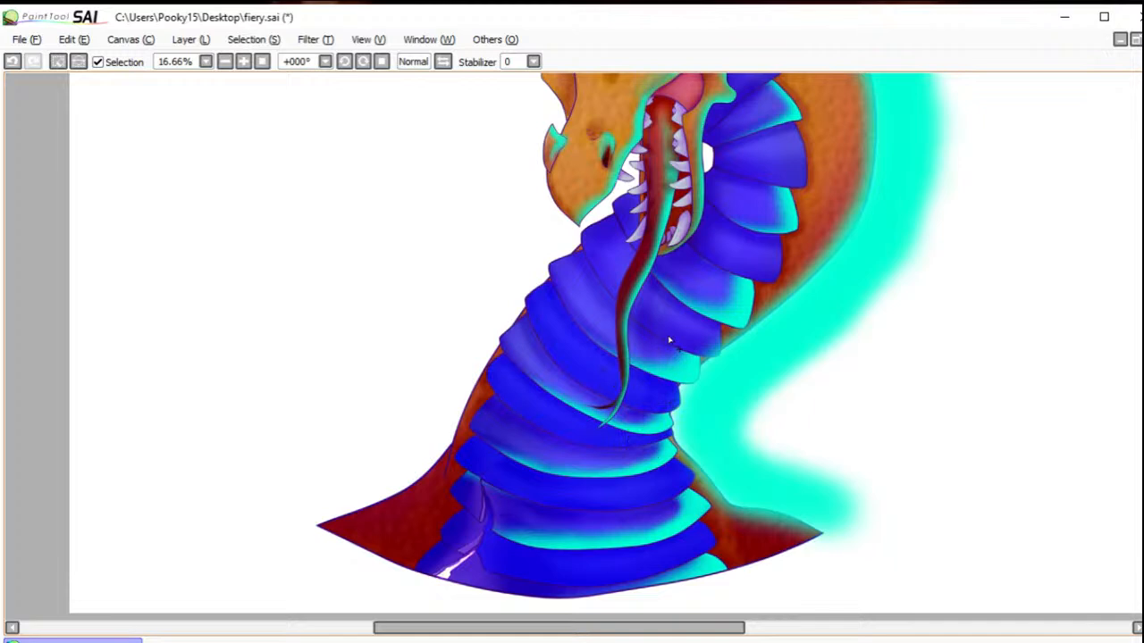
left_click(665, 310)
left_click(641, 259)
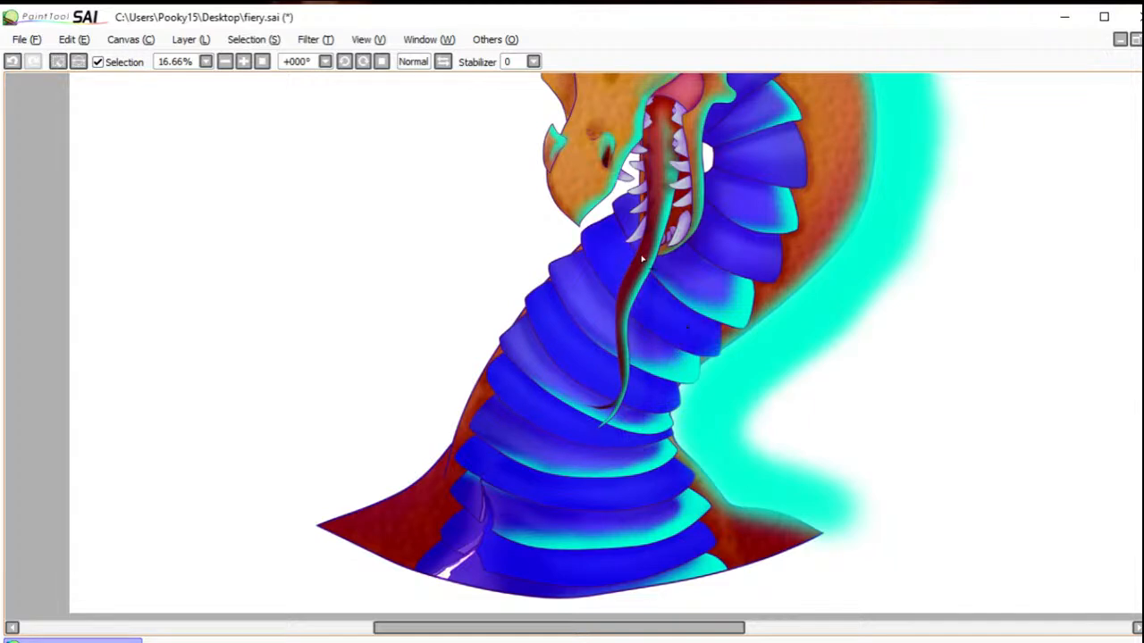
left_click(765, 265)
left_click(770, 135)
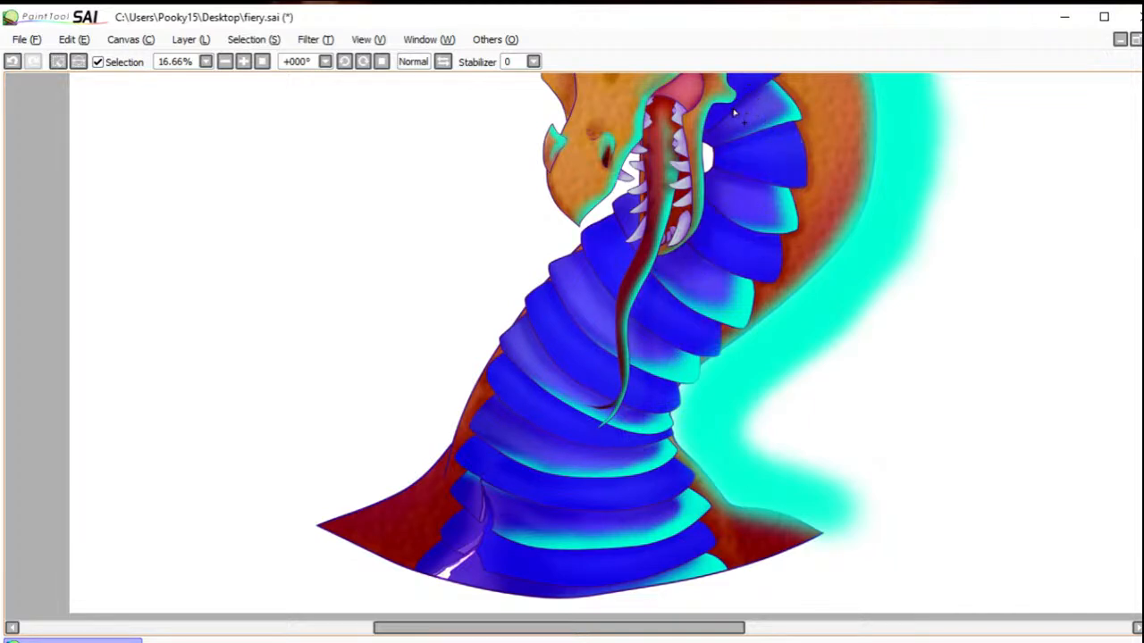
scroll(972, 295, "up", 3)
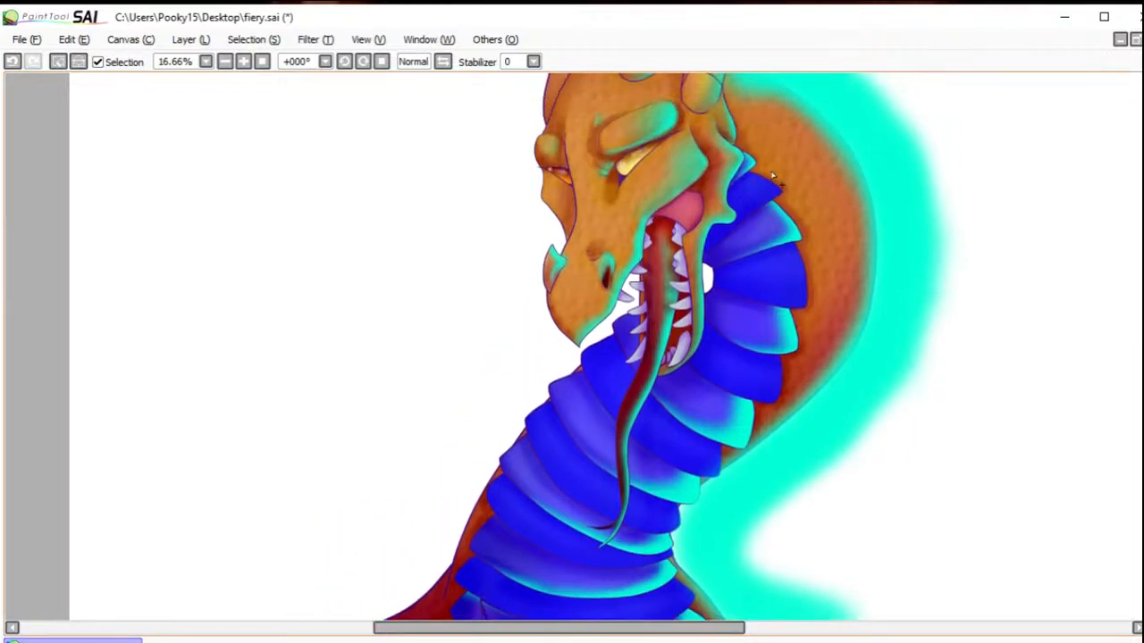
Step: Brush turquoise light along the back ends and lower edges of the selected neck plates, and deselect
key("b")
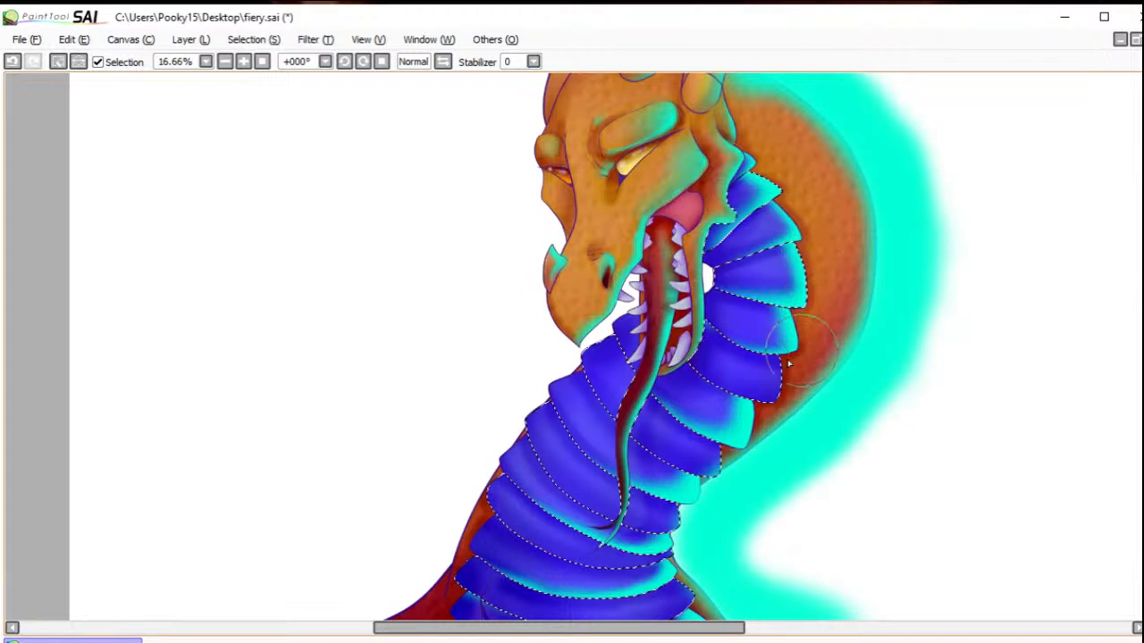
mouse_move(792, 413)
left_mouse_down()
mouse_move(722, 400)
mouse_move(780, 456)
mouse_move(776, 471)
mouse_move(738, 447)
mouse_move(724, 490)
mouse_move(692, 481)
left_mouse_up()
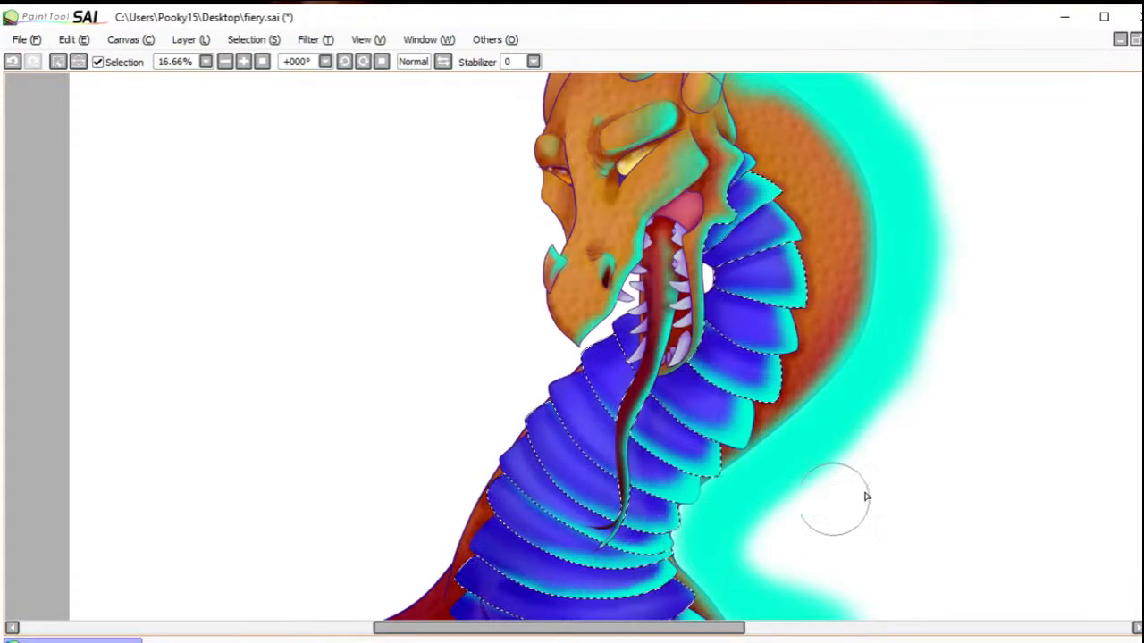
scroll(1113, 364, "down", 5)
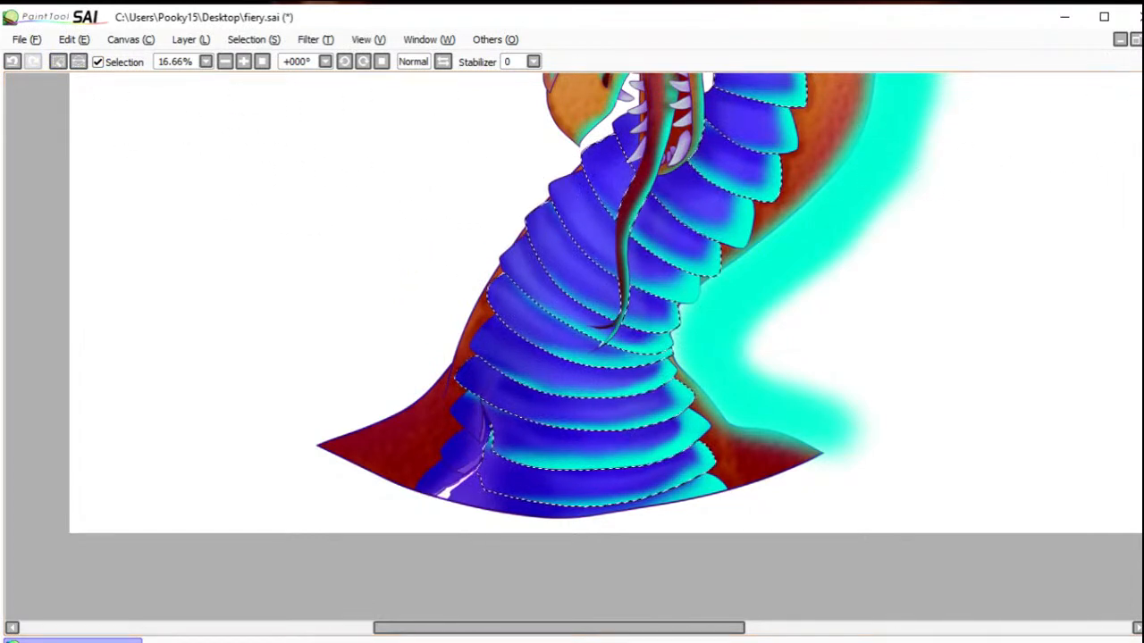
left_click_drag(673, 134, 738, 313)
key("ctrl+d")
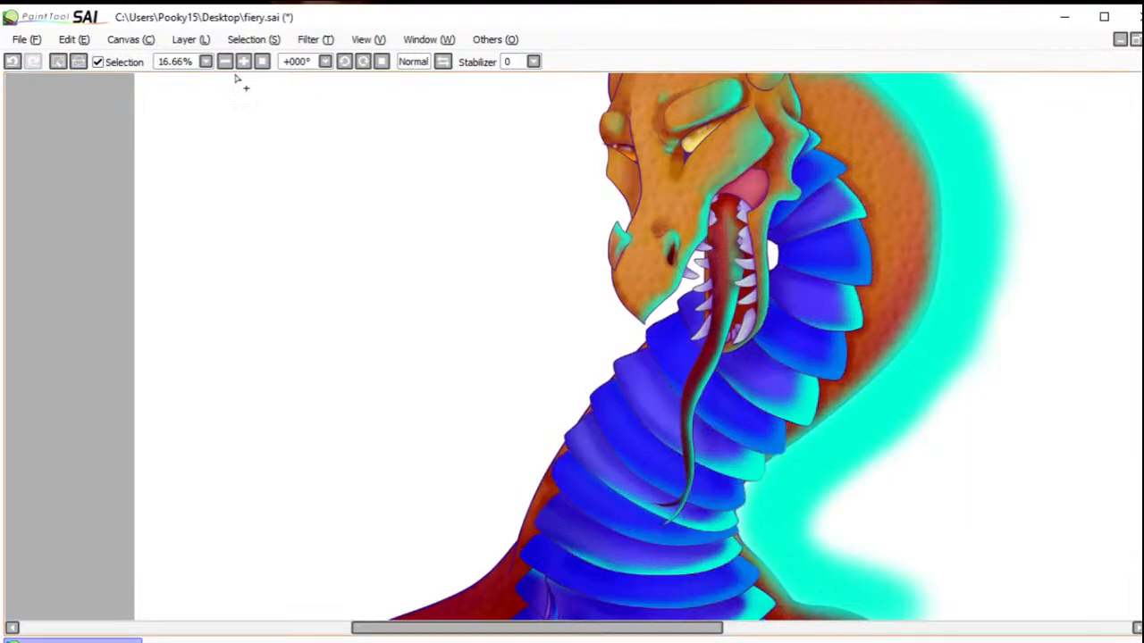
left_click(61, 63)
Step: Select the inner cheek and the teeth around the tongue, brush turquoise light over them, and deselect
left_click(749, 190)
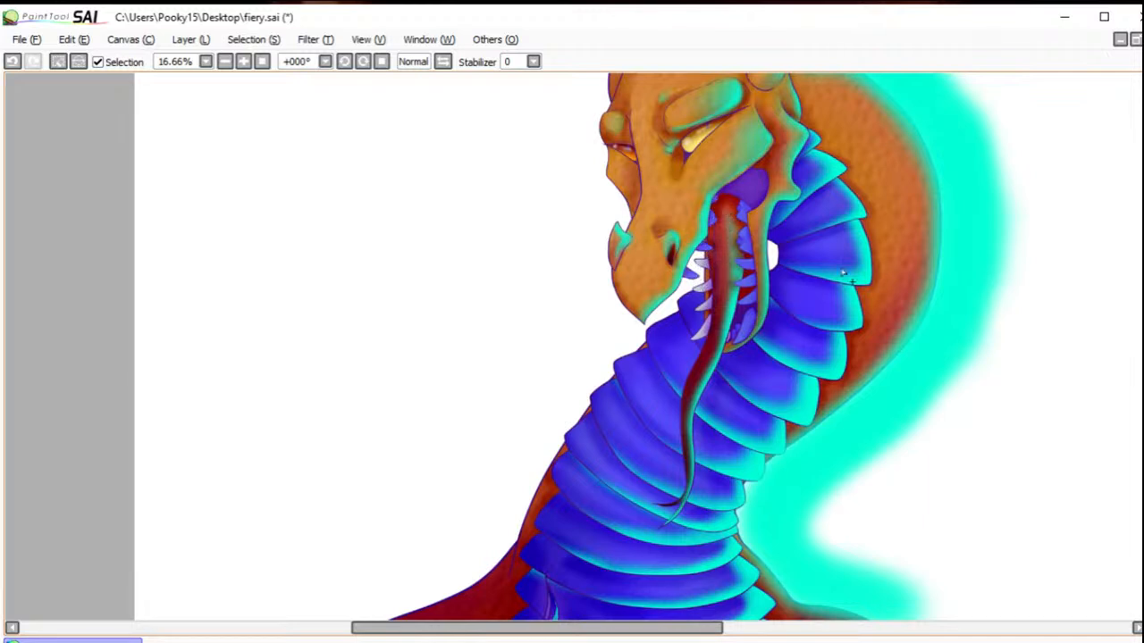
key("b")
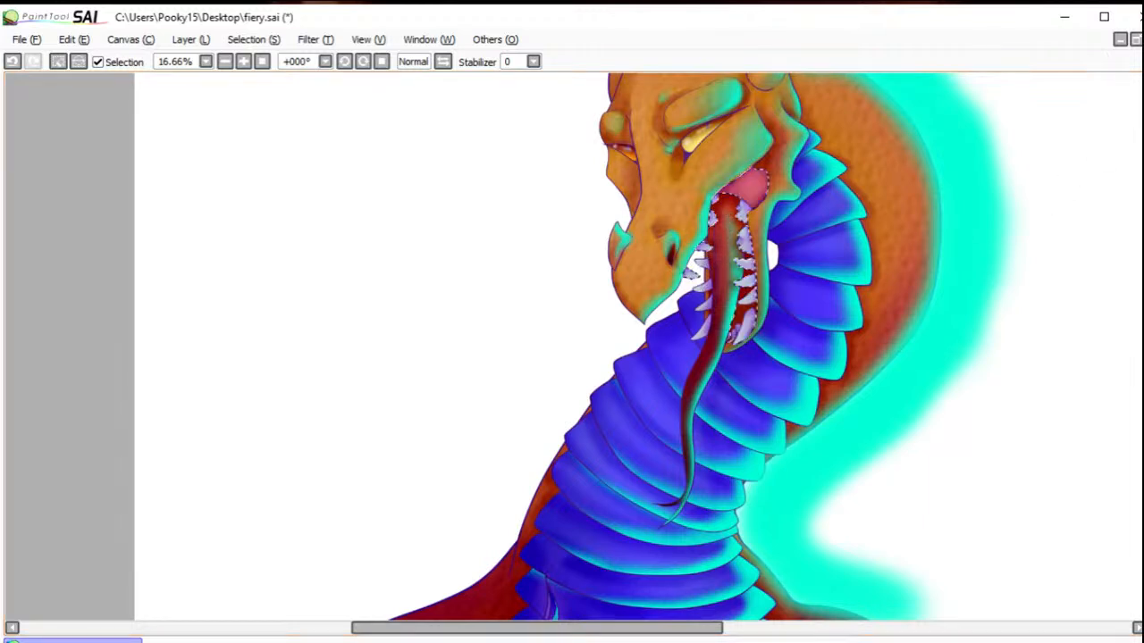
left_click(753, 185)
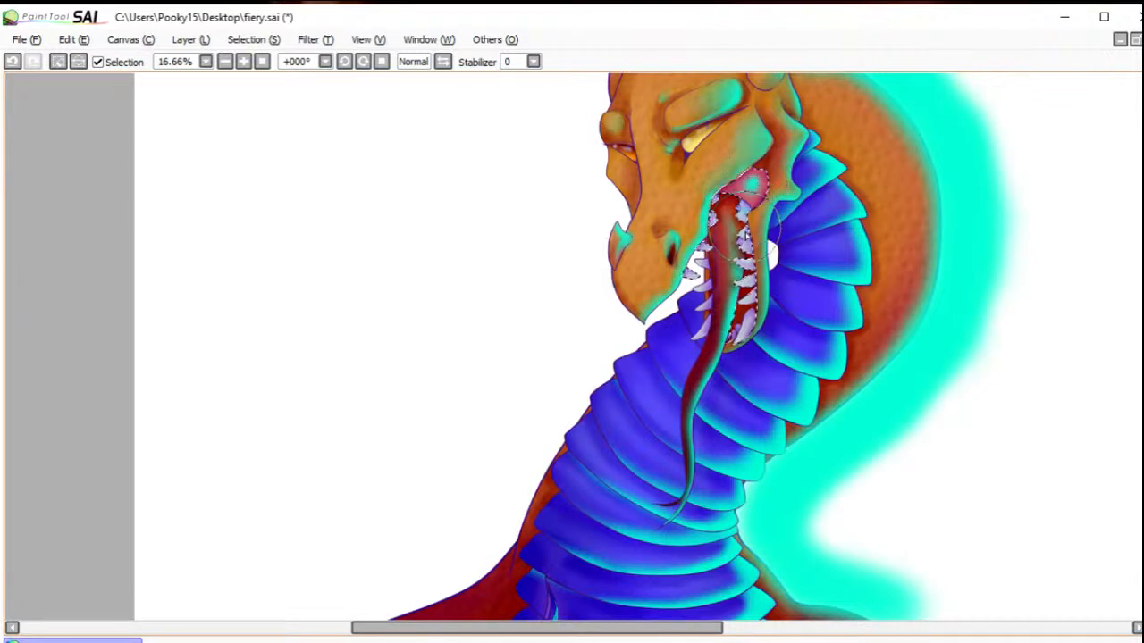
left_click_drag(745, 244, 752, 264)
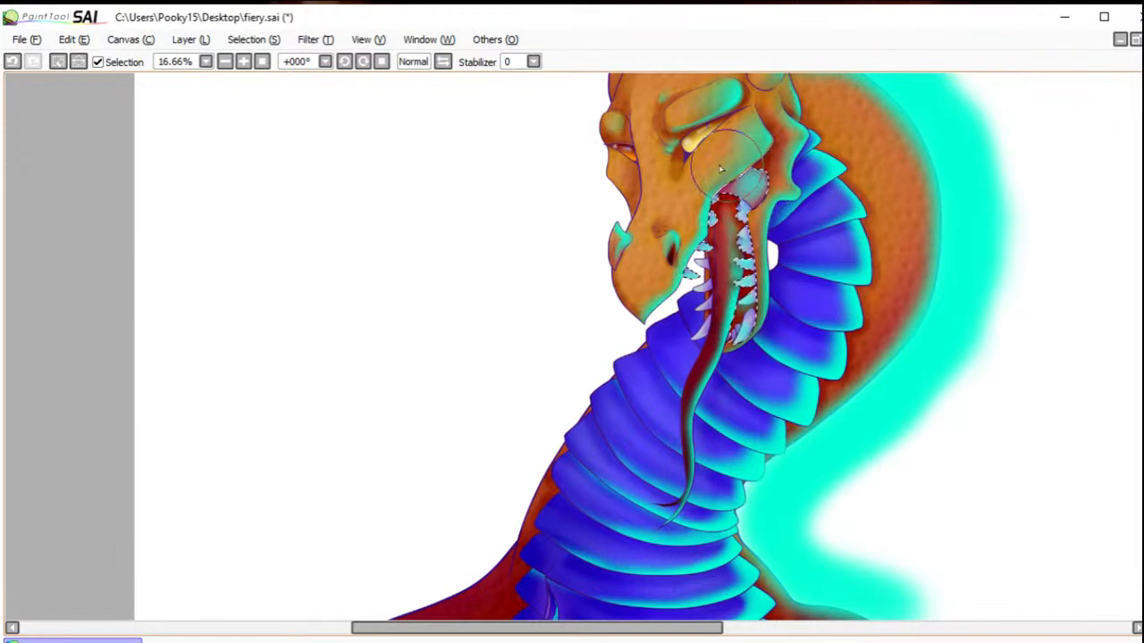
left_click(57, 61)
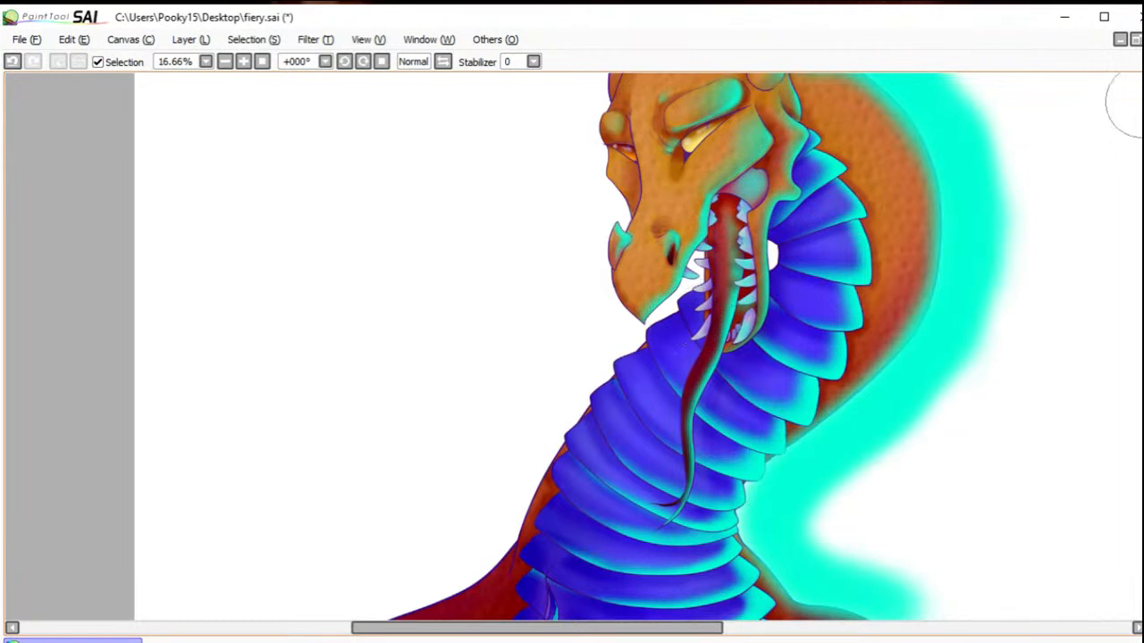
Step: Select and brush hot pink light onto the lower front teeth and the tongue's front edge, and deselect
left_click(704, 332)
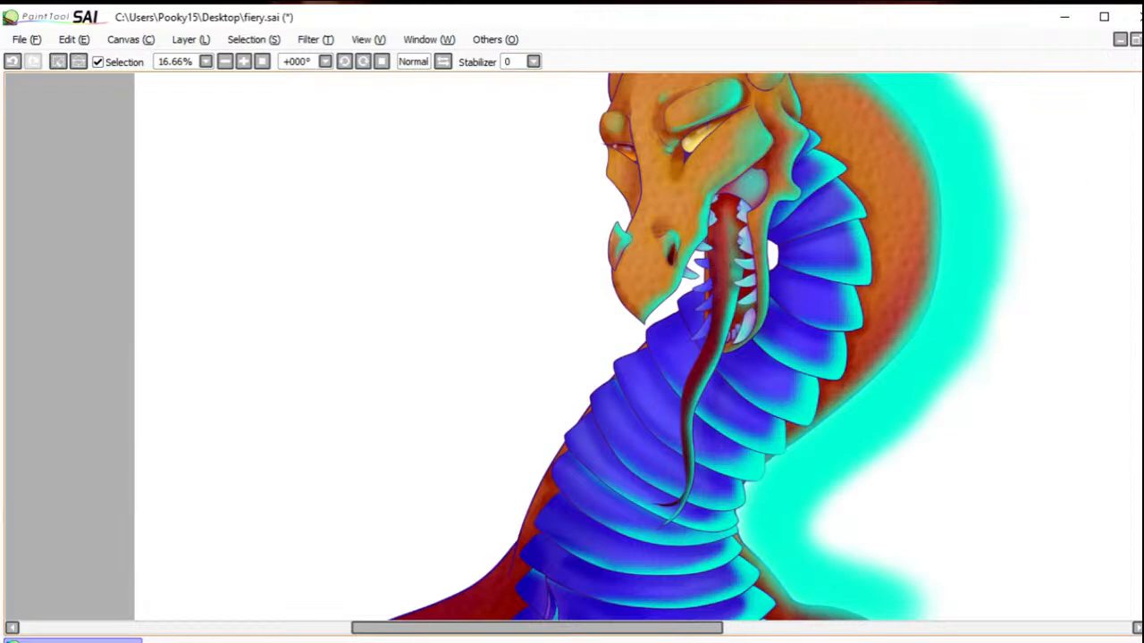
key("b")
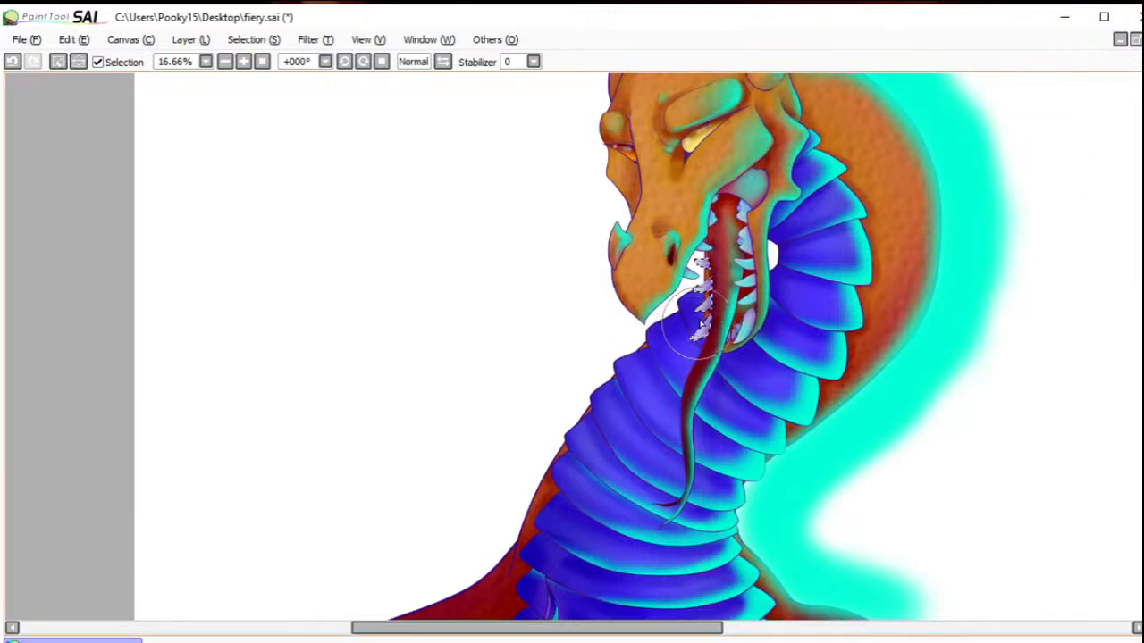
mouse_move(691, 331)
left_mouse_down()
mouse_move(709, 294)
mouse_move(684, 309)
mouse_move(722, 279)
mouse_move(690, 291)
mouse_move(706, 256)
mouse_move(698, 260)
mouse_move(713, 258)
mouse_move(692, 267)
mouse_move(699, 311)
left_mouse_up()
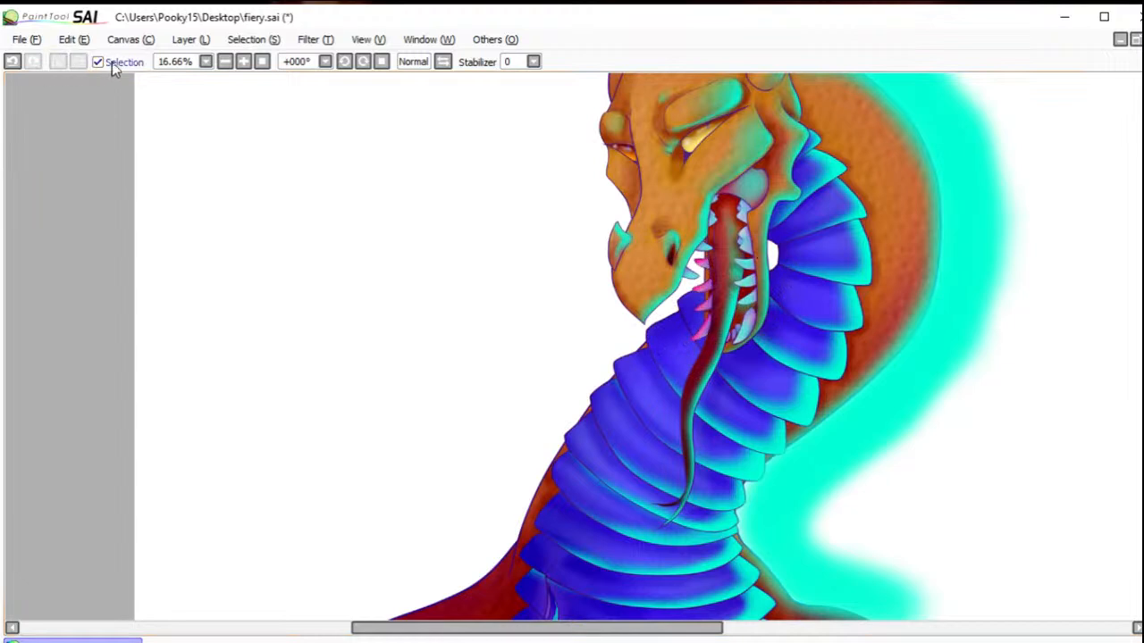
left_click(725, 284)
key("b")
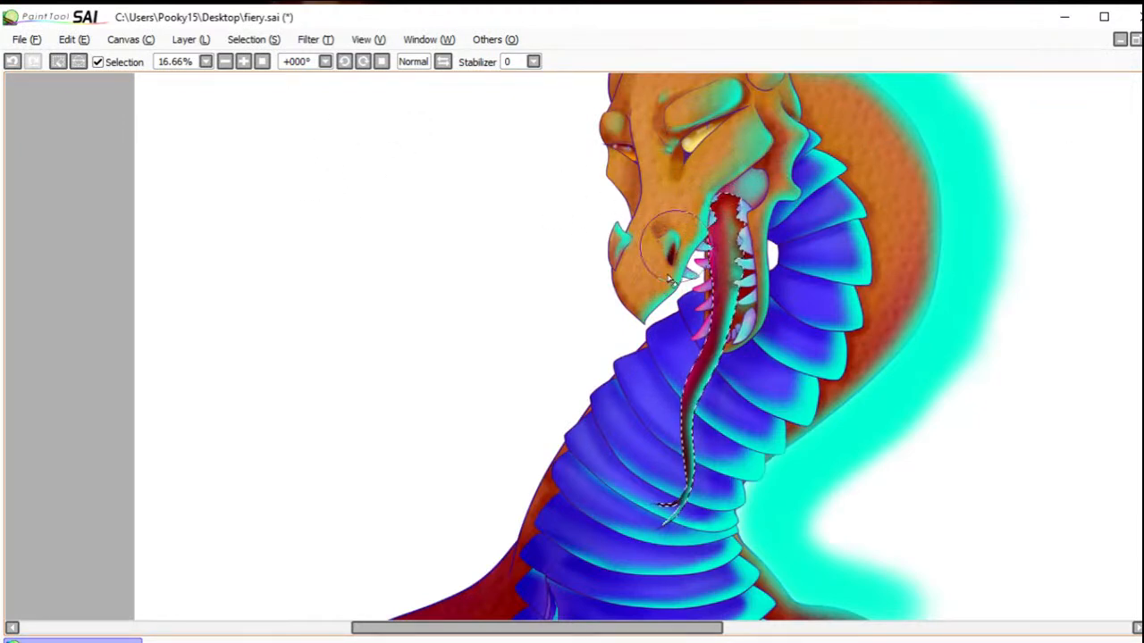
left_click(58, 62)
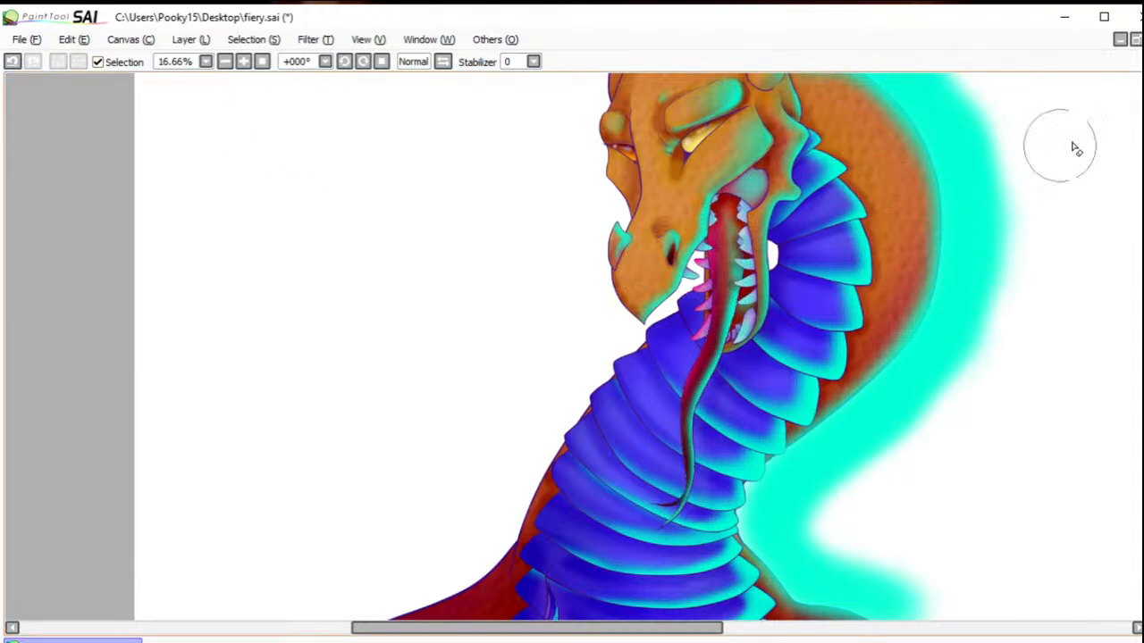
Step: Select the orange head skin, brush hot pink along the forehead, far brow and far cheek, and deselect
left_click(662, 202)
left_click(625, 181)
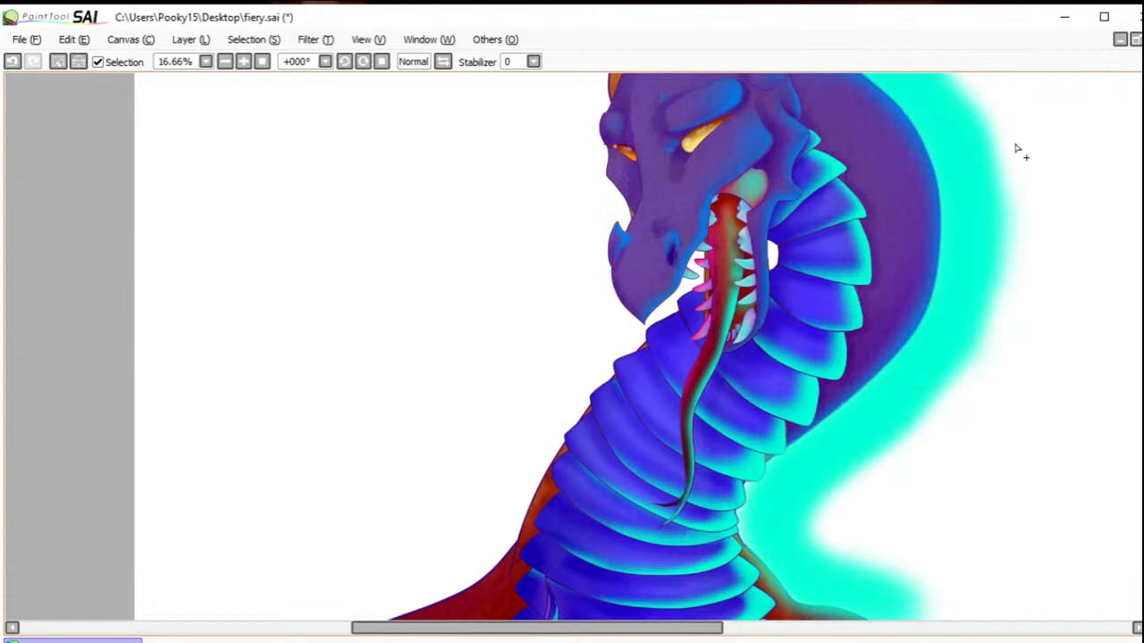
key("b")
left_click_drag(651, 256, 702, 350)
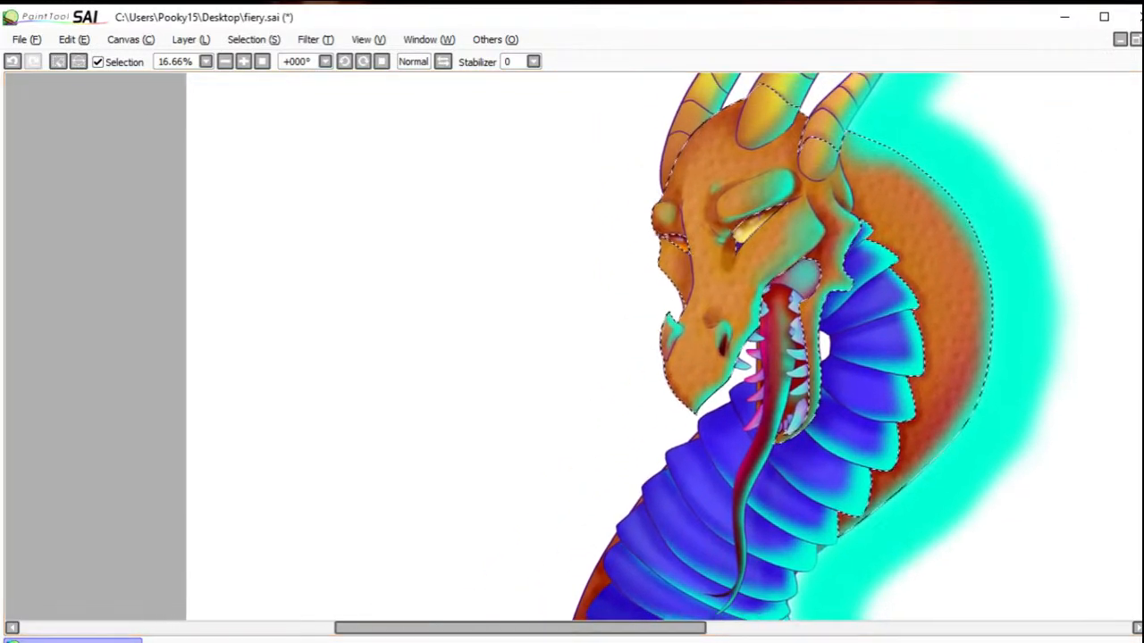
left_click_drag(666, 135, 744, 91)
mouse_move(659, 155)
left_mouse_down()
mouse_move(689, 102)
mouse_move(646, 174)
mouse_move(662, 195)
mouse_move(638, 208)
mouse_move(643, 227)
left_mouse_up()
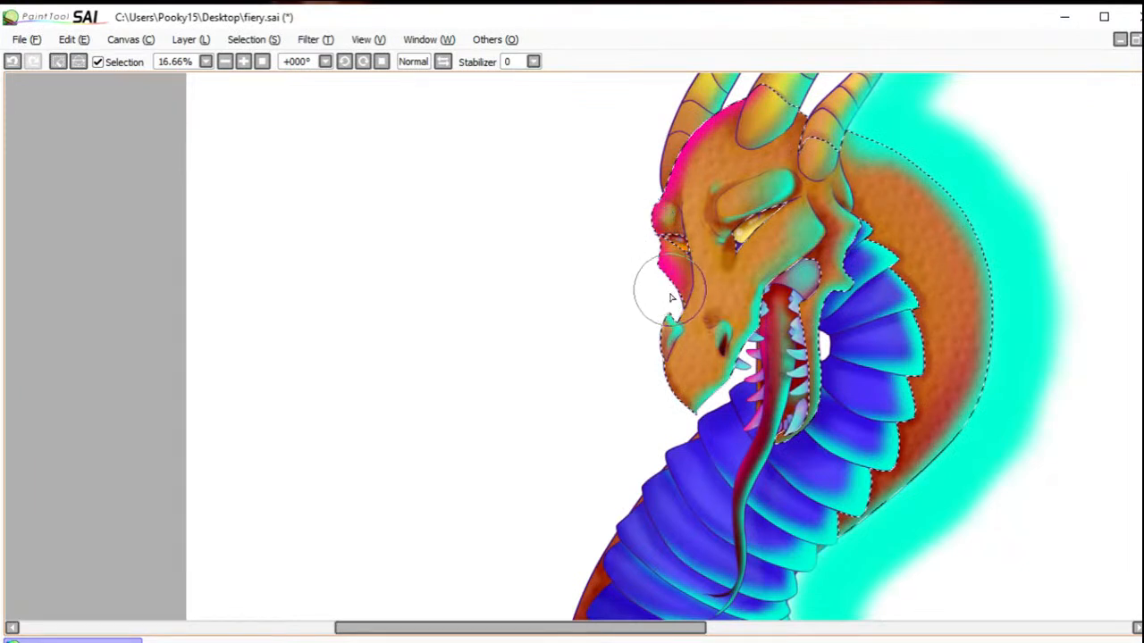
left_click_drag(660, 275, 681, 300)
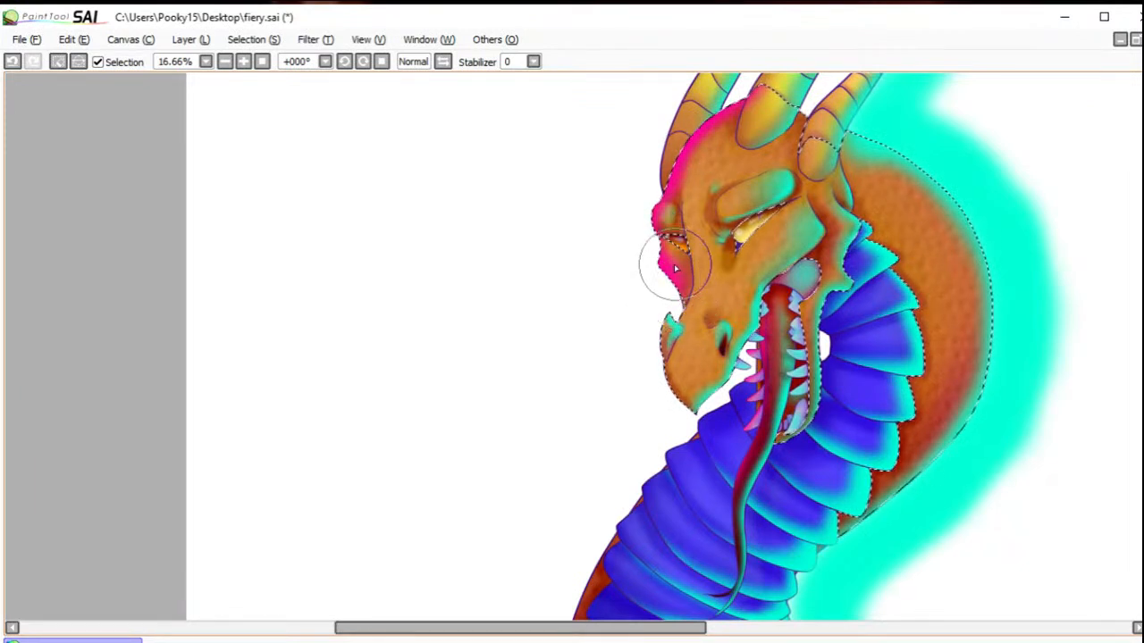
key("w")
key("b")
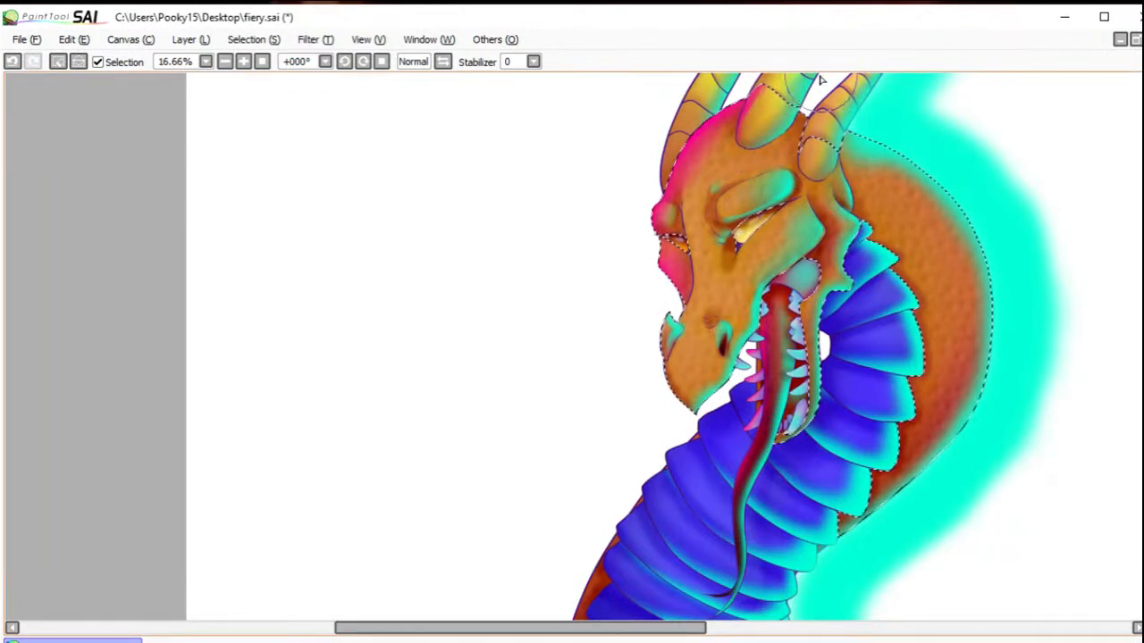
left_click(57, 61)
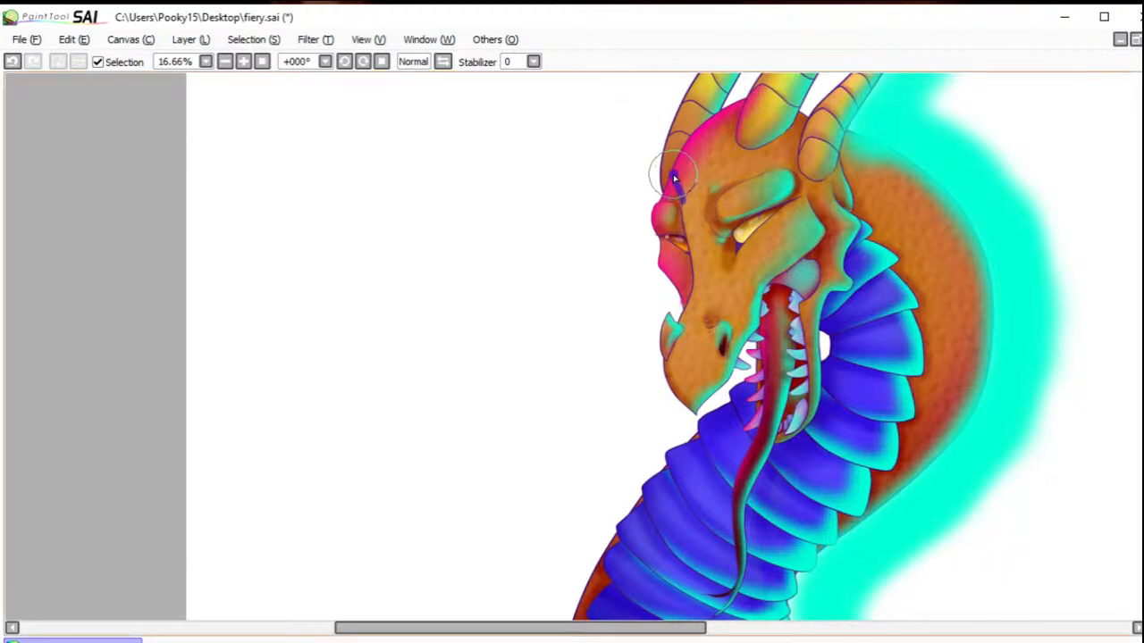
Step: Select only the near face, closed off at the far brow and jaw, and brush hot pink down the snout ridge to the nose tip
left_click_drag(673, 177, 674, 173)
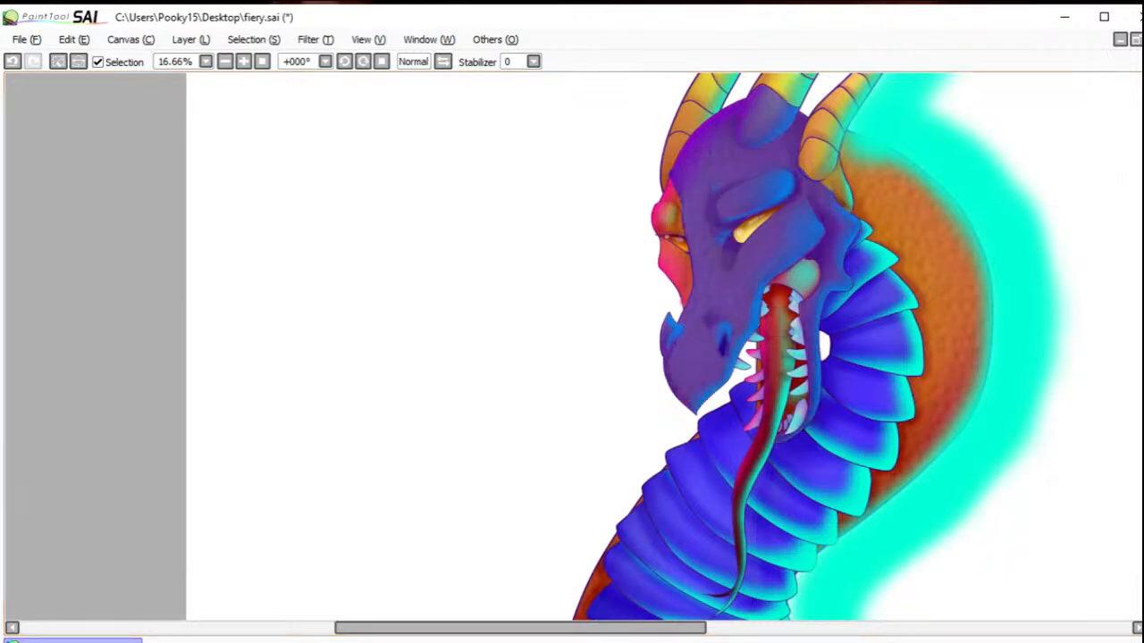
key("b")
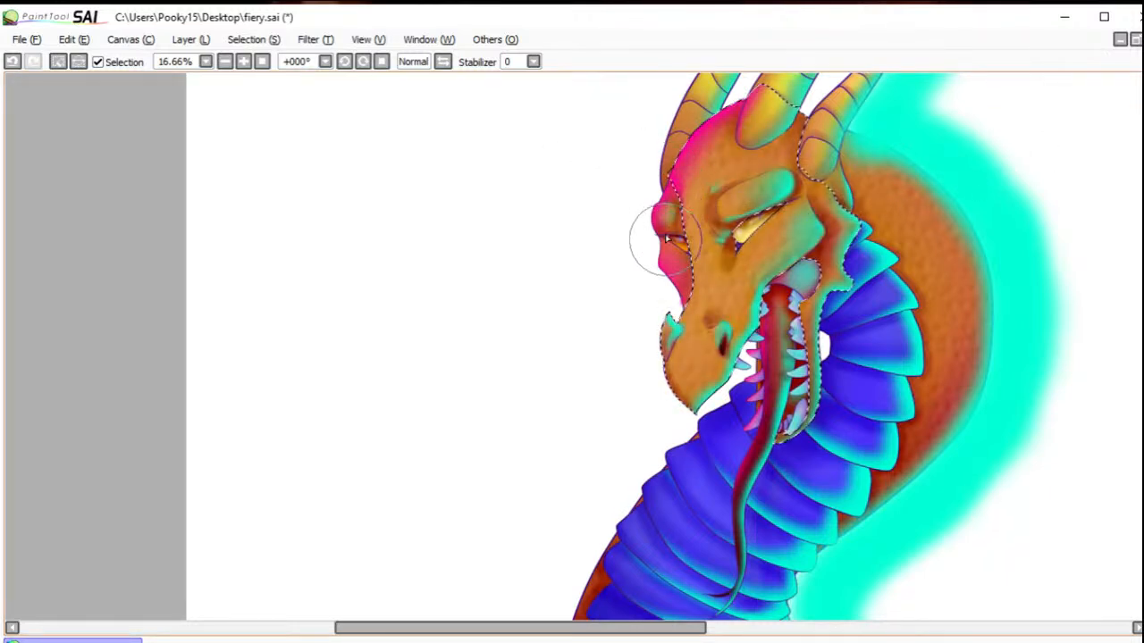
mouse_move(667, 186)
left_mouse_down()
mouse_move(685, 285)
mouse_move(674, 311)
mouse_move(669, 288)
mouse_move(653, 305)
mouse_move(652, 367)
mouse_move(645, 338)
mouse_move(671, 415)
mouse_move(635, 329)
mouse_move(655, 374)
mouse_move(687, 348)
mouse_move(664, 381)
left_mouse_up()
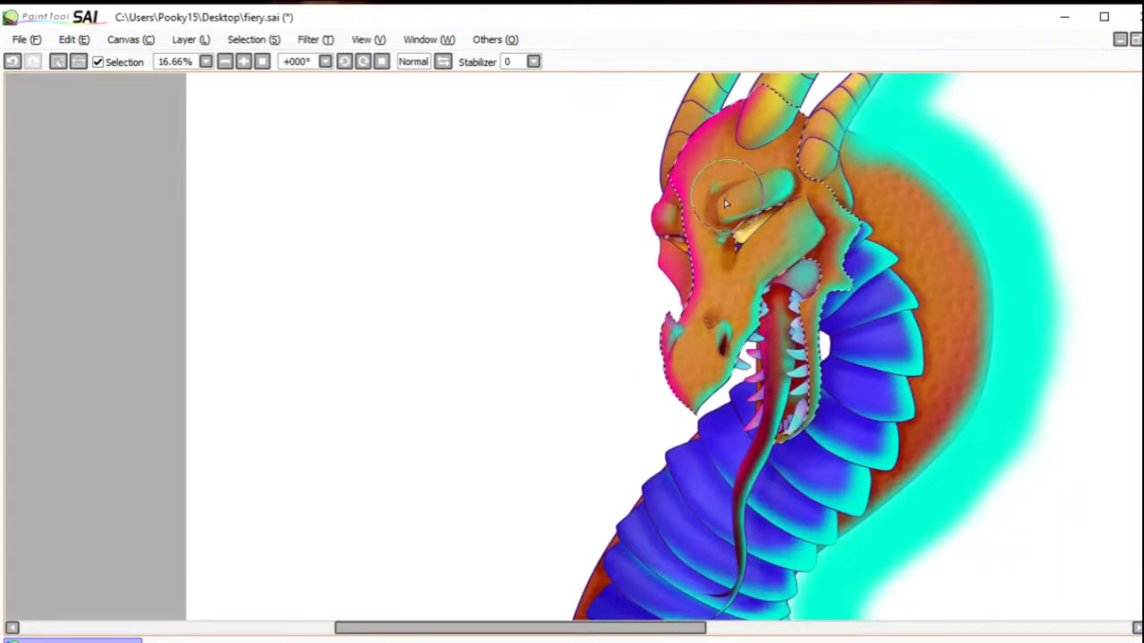
Step: Brush hot pink onto the front of the near brow ridge, the forehead and below the near eye, and deselect
mouse_move(728, 199)
left_mouse_down()
mouse_move(717, 217)
mouse_move(755, 197)
mouse_move(715, 206)
mouse_move(752, 205)
mouse_move(726, 205)
left_mouse_up()
mouse_move(729, 145)
left_mouse_down()
mouse_move(690, 210)
mouse_move(690, 190)
mouse_move(701, 302)
left_mouse_up()
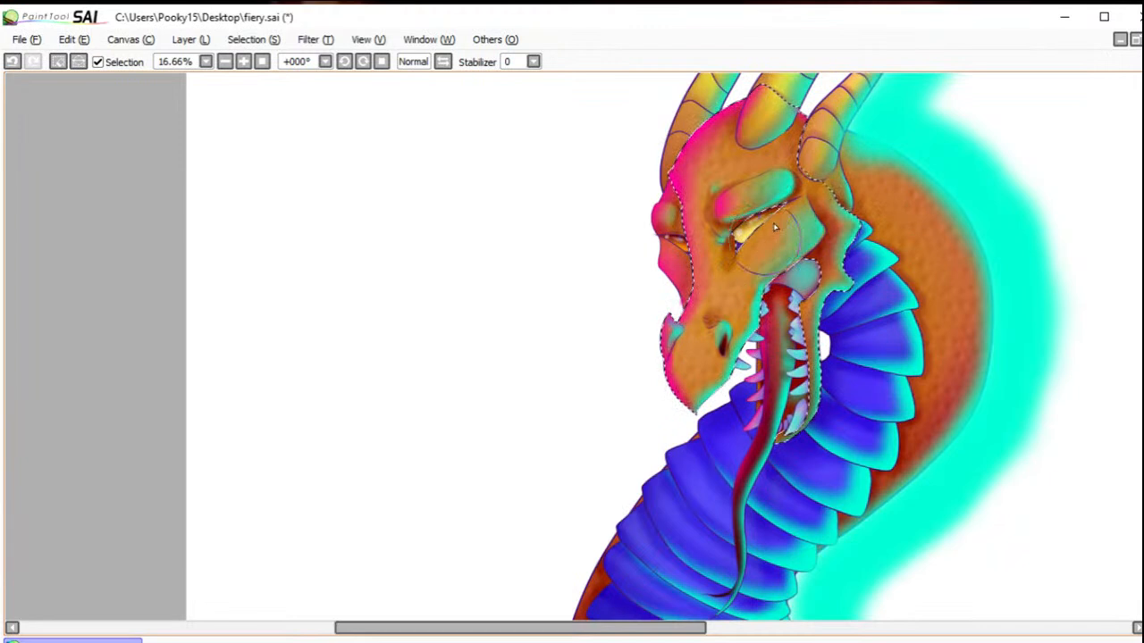
mouse_move(759, 224)
left_mouse_down()
mouse_move(741, 252)
mouse_move(742, 234)
mouse_move(729, 236)
mouse_move(726, 264)
left_mouse_up()
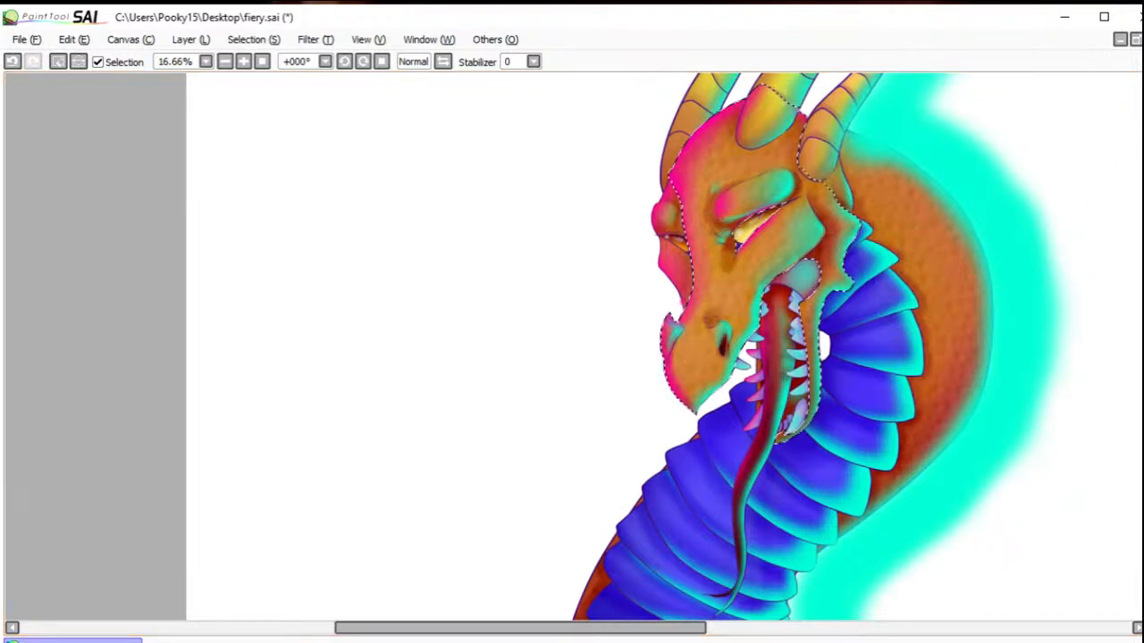
mouse_move(738, 369)
left_mouse_down()
mouse_move(704, 393)
mouse_move(659, 332)
mouse_move(674, 383)
left_mouse_up()
left_click(57, 61)
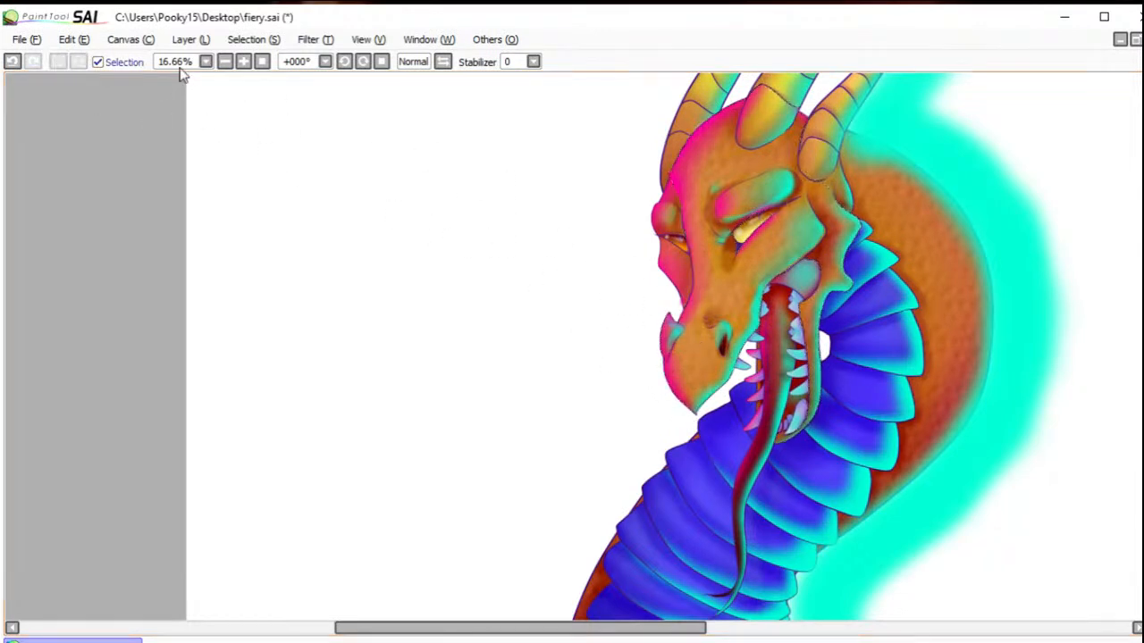
Step: Brush hot pink along the front edges of all four horns, limiting the nearest one to a selection, and deselect
left_click_drag(764, 169, 645, 394)
left_click(362, 65)
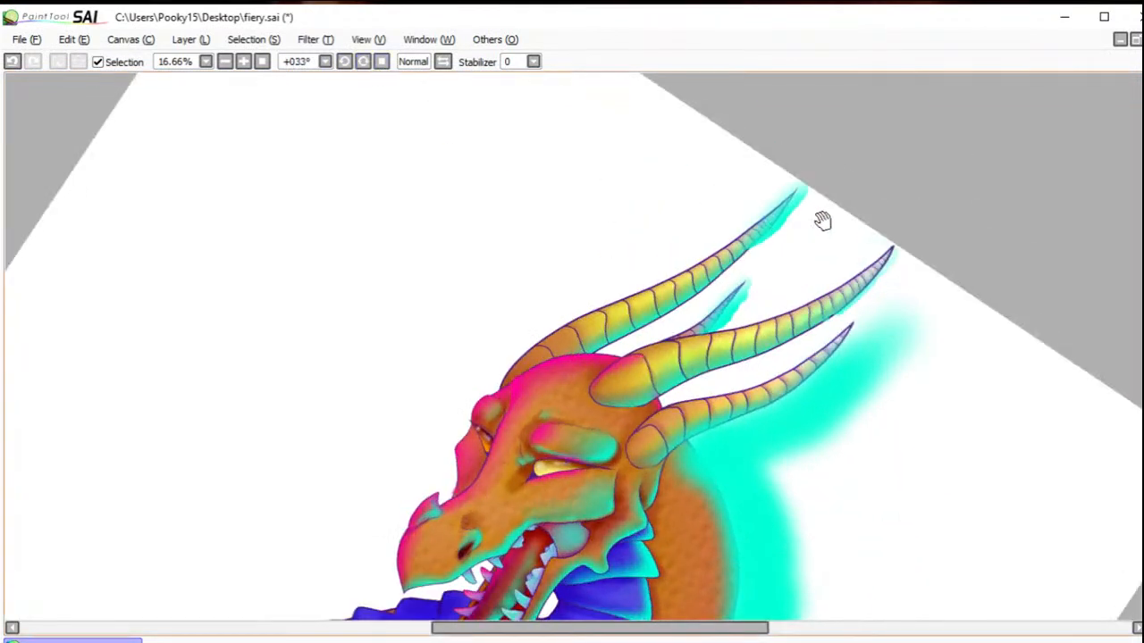
mouse_move(524, 313)
left_mouse_down()
mouse_move(485, 339)
mouse_move(500, 331)
mouse_move(519, 349)
mouse_move(501, 339)
mouse_move(516, 345)
mouse_move(545, 308)
mouse_move(597, 299)
mouse_move(727, 232)
mouse_move(768, 190)
left_mouse_up()
mouse_move(510, 346)
left_mouse_down()
mouse_move(485, 332)
mouse_move(478, 393)
left_mouse_up()
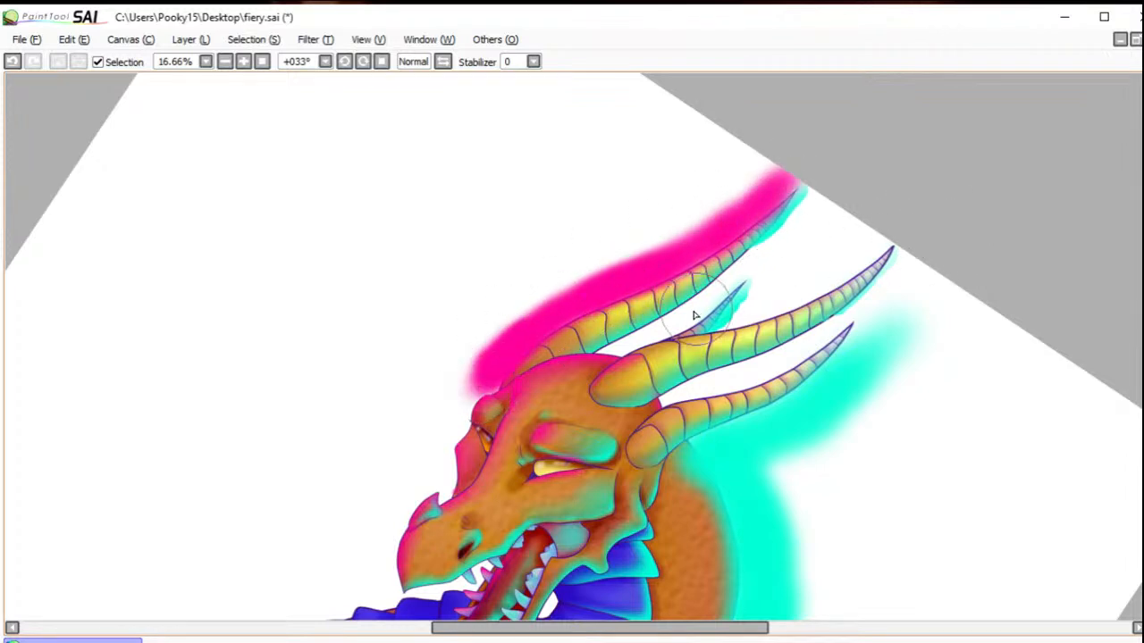
mouse_move(663, 332)
left_mouse_down()
mouse_move(686, 331)
mouse_move(681, 320)
mouse_move(737, 284)
left_mouse_up()
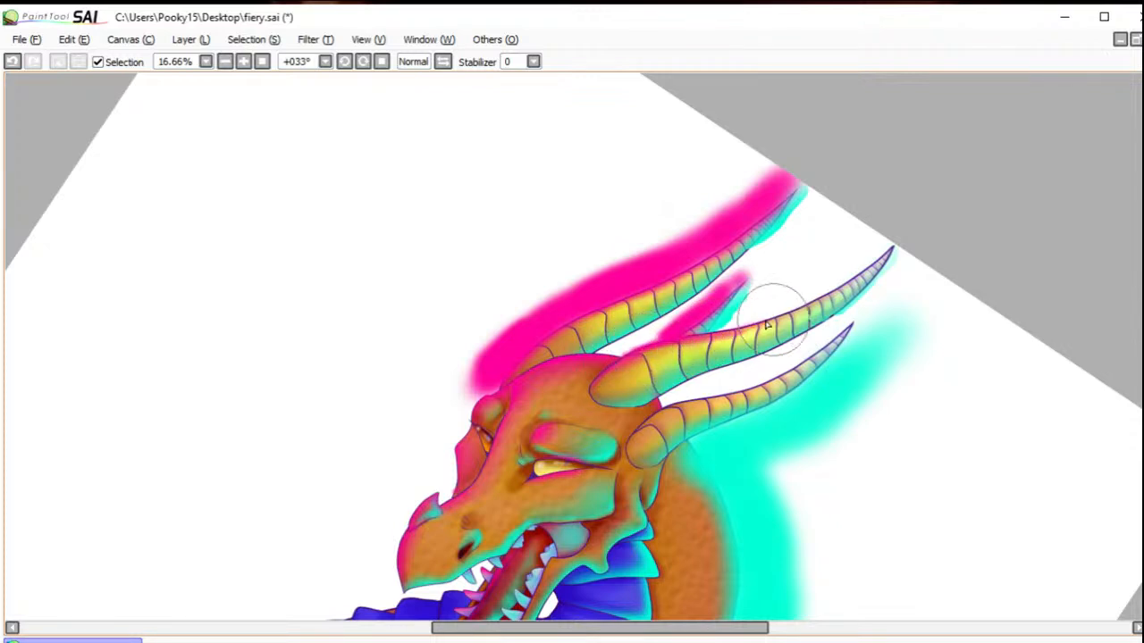
mouse_move(722, 336)
left_mouse_down()
mouse_move(828, 289)
mouse_move(800, 309)
mouse_move(782, 313)
mouse_move(890, 251)
left_mouse_up()
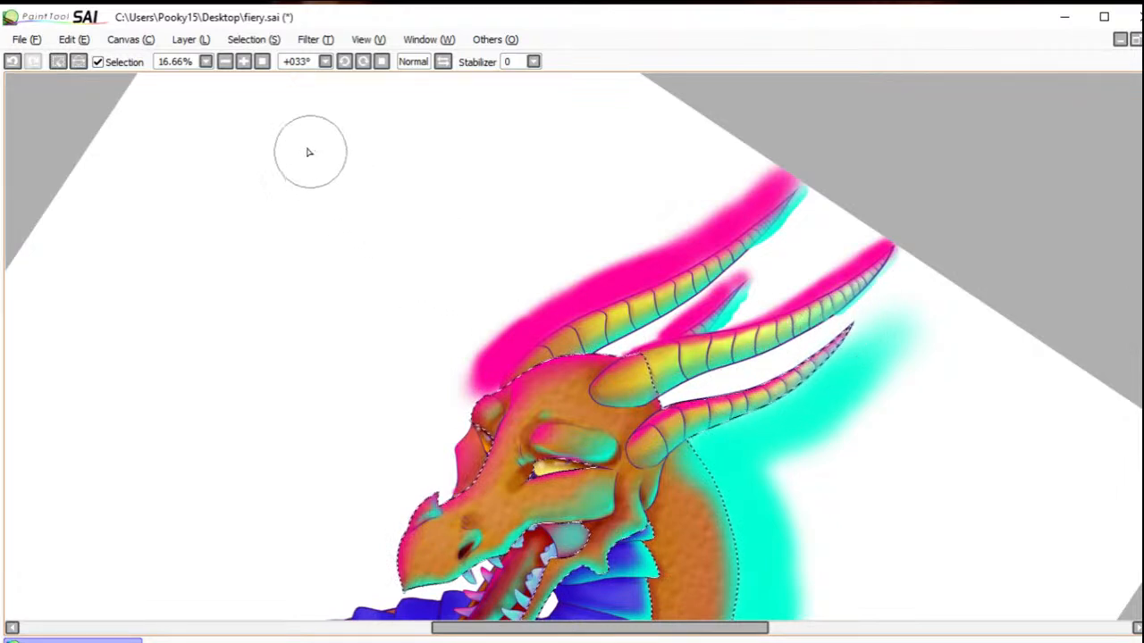
left_click(57, 61)
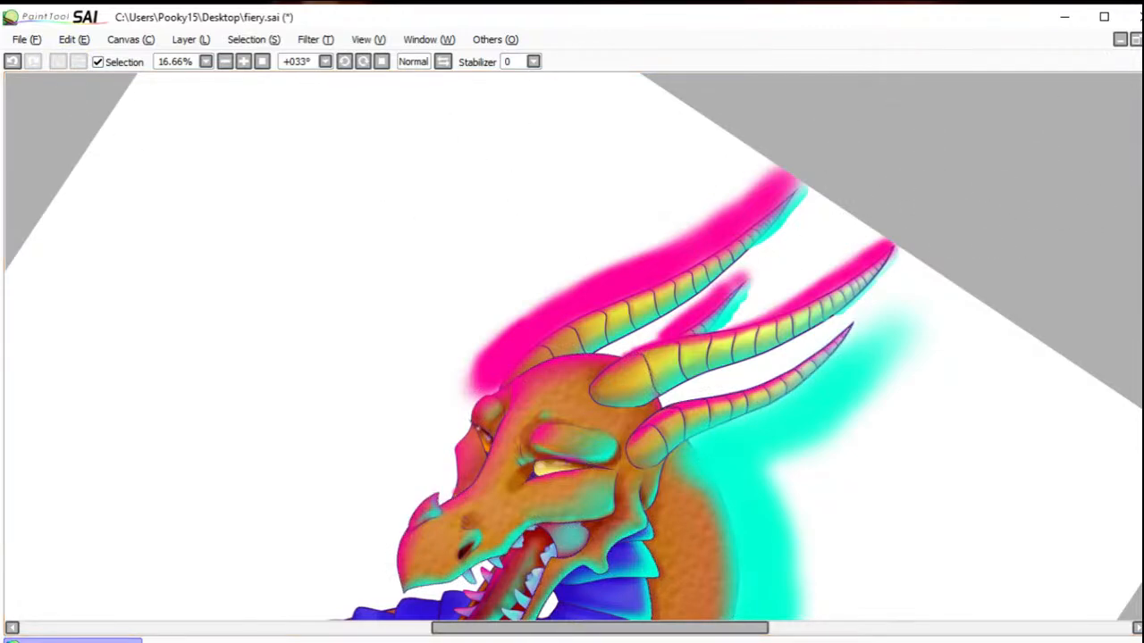
Step: Undo the last selection on the neck and brush hot pink along the front outline of the shoulder and neck
left_click_drag(838, 349, 948, 215)
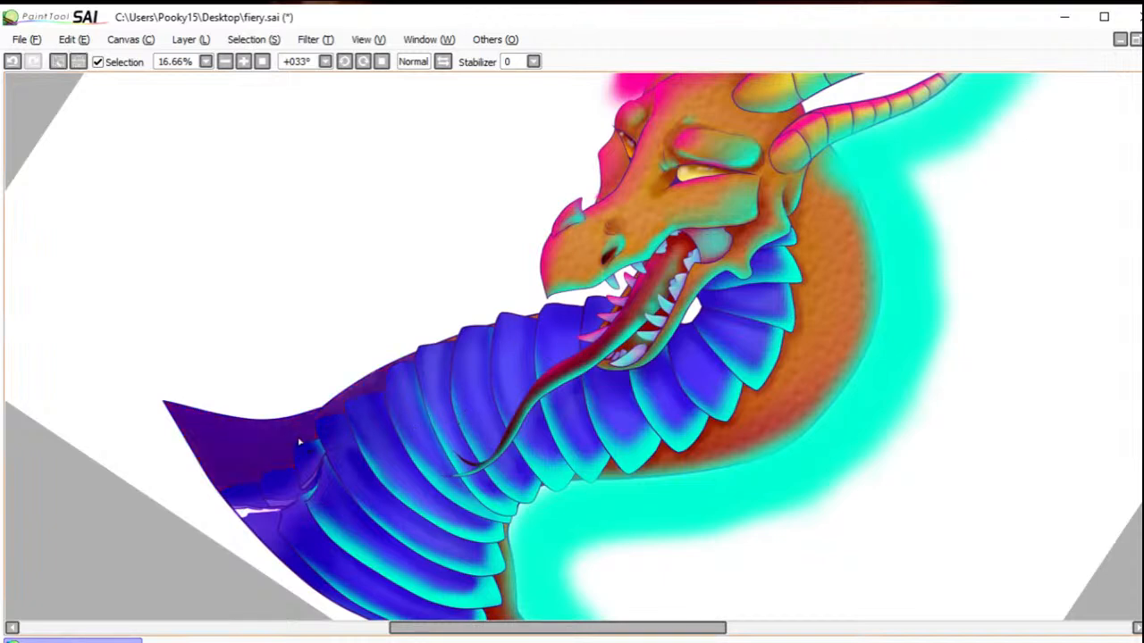
left_click(15, 62)
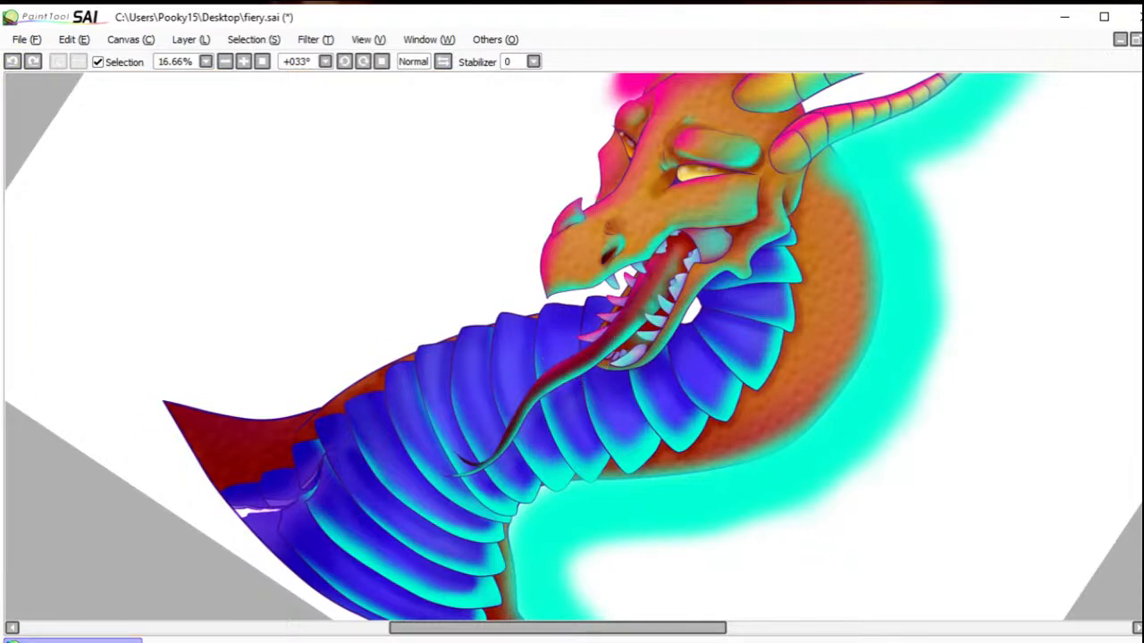
mouse_move(220, 358)
left_mouse_down()
mouse_move(143, 364)
mouse_move(172, 353)
mouse_move(266, 409)
mouse_move(261, 423)
mouse_move(200, 420)
mouse_move(402, 351)
mouse_move(355, 390)
mouse_move(396, 346)
mouse_move(498, 314)
mouse_move(623, 311)
mouse_move(715, 335)
mouse_move(511, 315)
mouse_move(528, 315)
mouse_move(512, 323)
mouse_move(623, 298)
mouse_move(596, 312)
mouse_move(627, 294)
mouse_move(634, 273)
mouse_move(615, 311)
left_mouse_up()
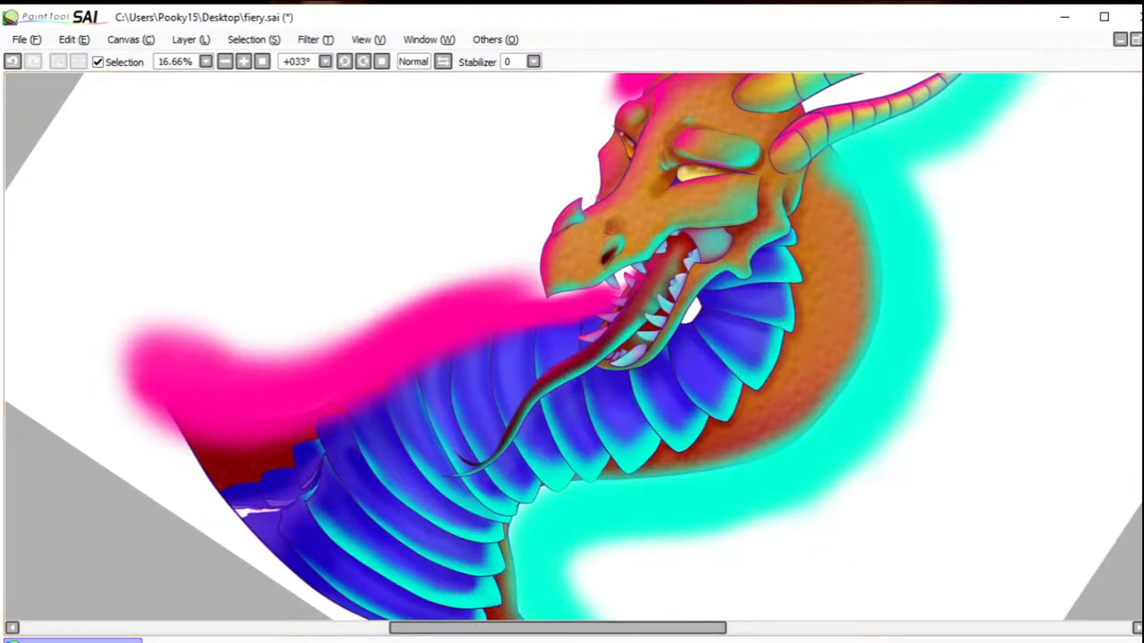
Step: Select every other blue neck plate, from just below the jaw down to the base of the neck
left_click(729, 286)
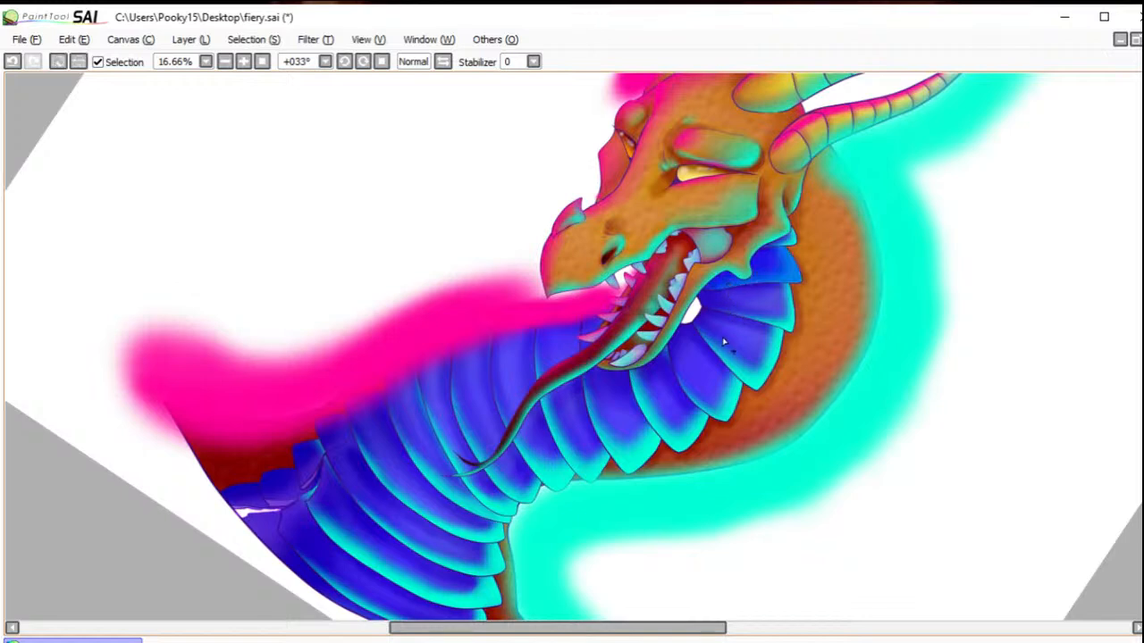
left_click(724, 327)
left_click(668, 395)
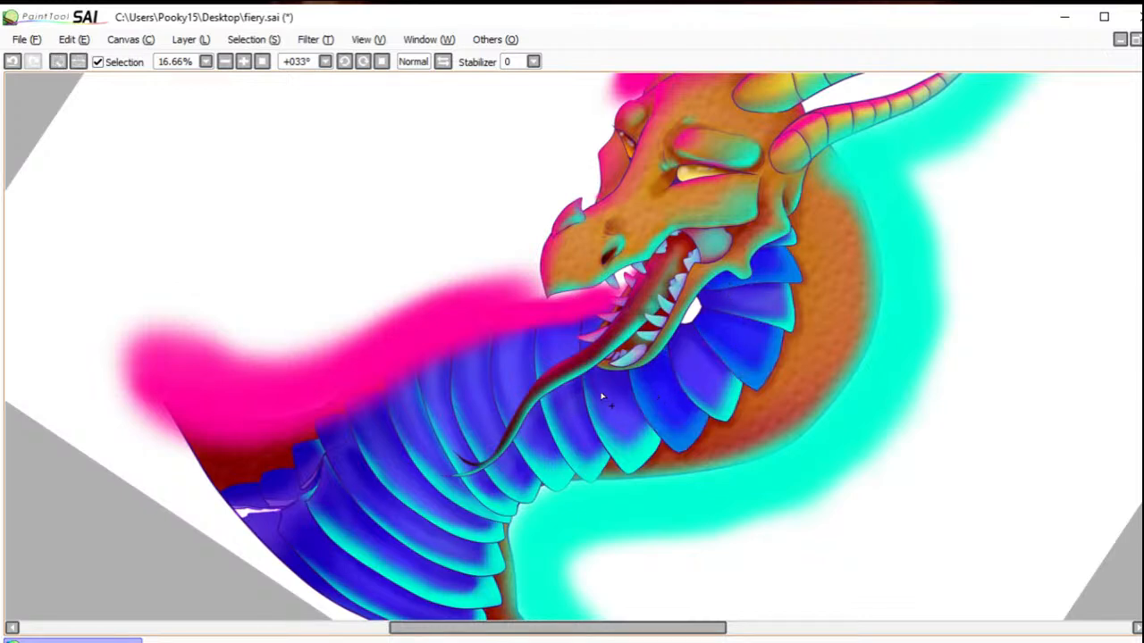
left_click(586, 330)
left_click(12, 64)
left_click(515, 364)
left_click(406, 418)
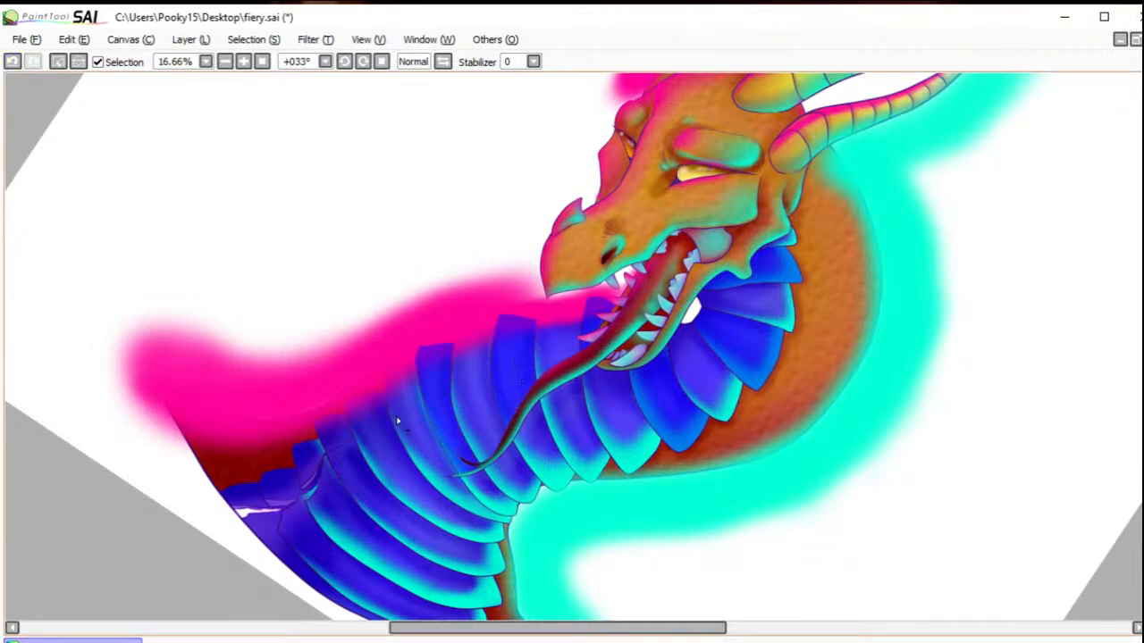
left_click(379, 433)
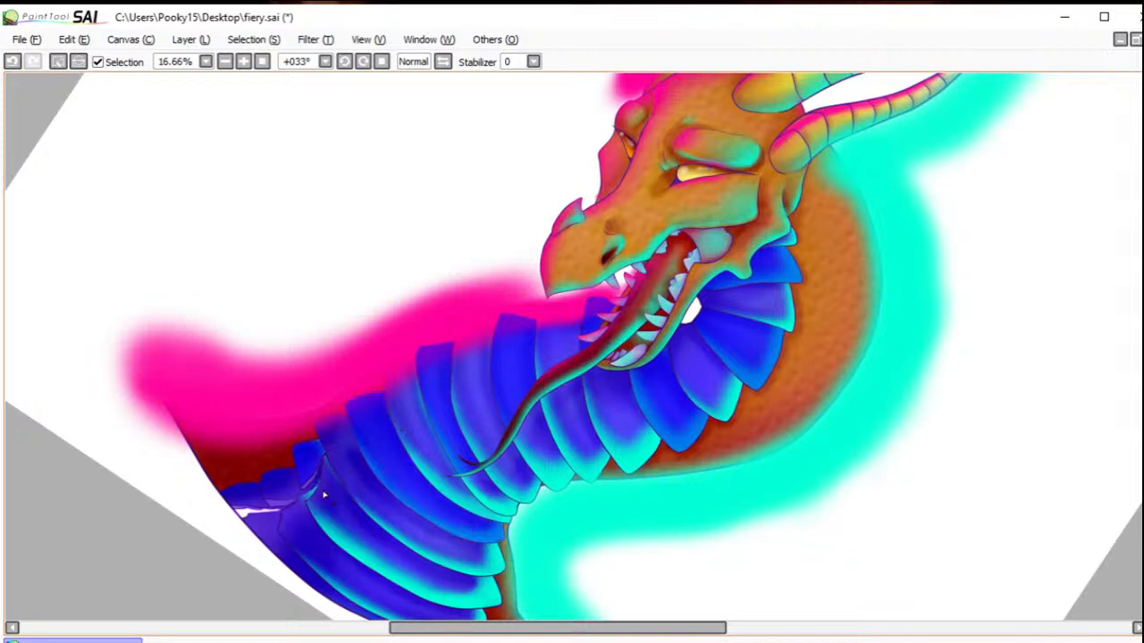
left_click(324, 493)
left_click(265, 528)
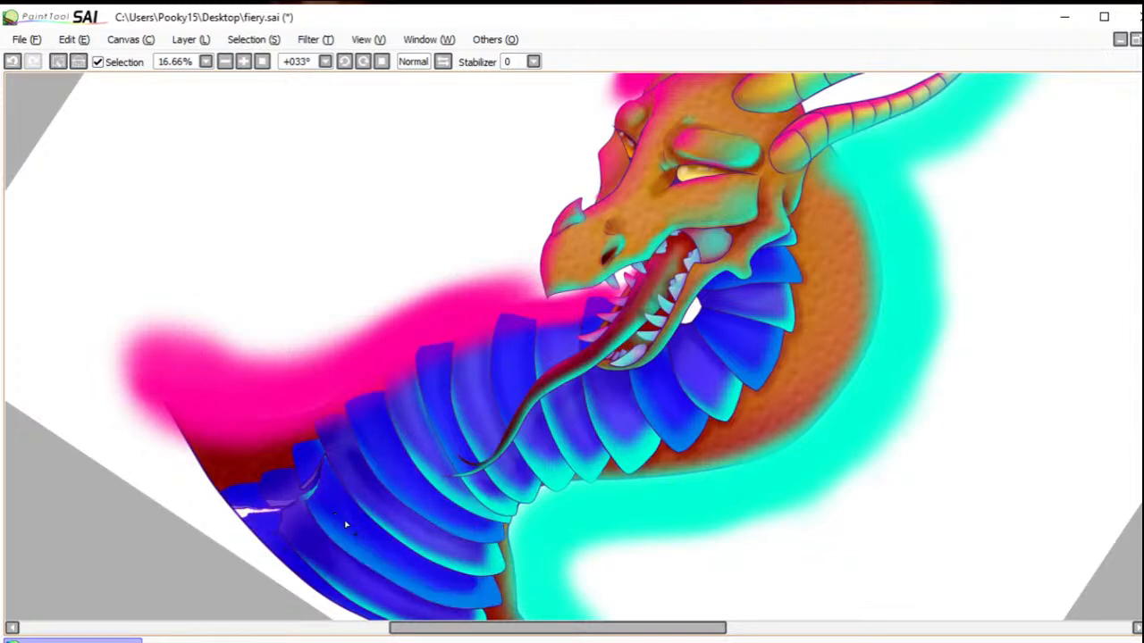
Step: Brush hot pink onto the front edges of the selected alternate neck plates, down to the chest, and deselect
key("b")
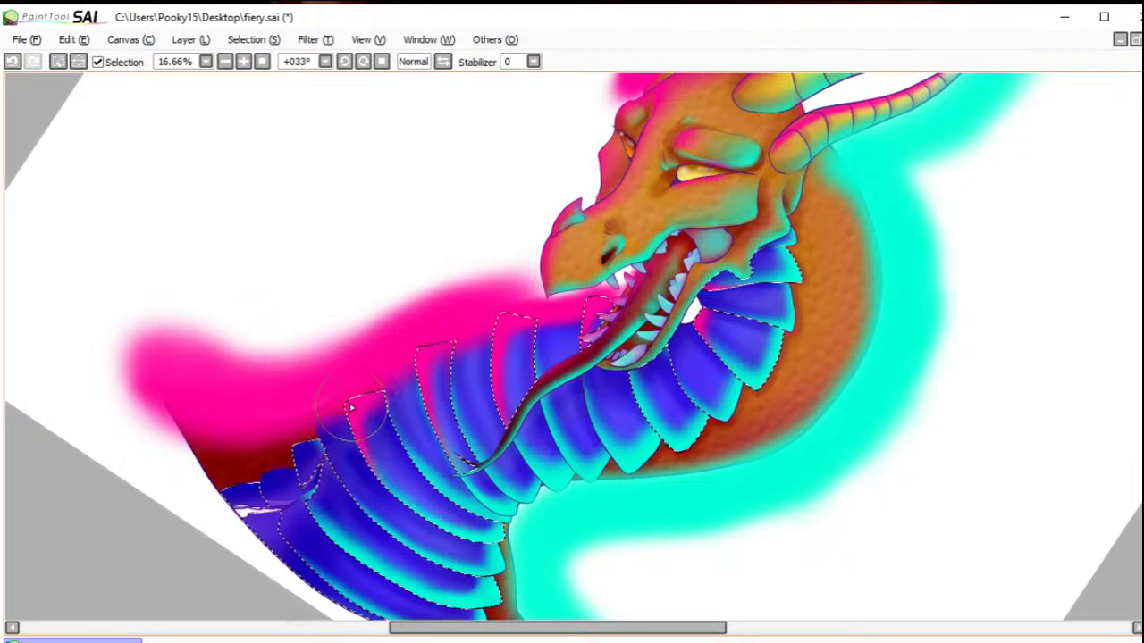
mouse_move(351, 429)
left_mouse_down()
mouse_move(311, 448)
mouse_move(301, 429)
left_mouse_up()
left_click_drag(308, 497, 338, 544)
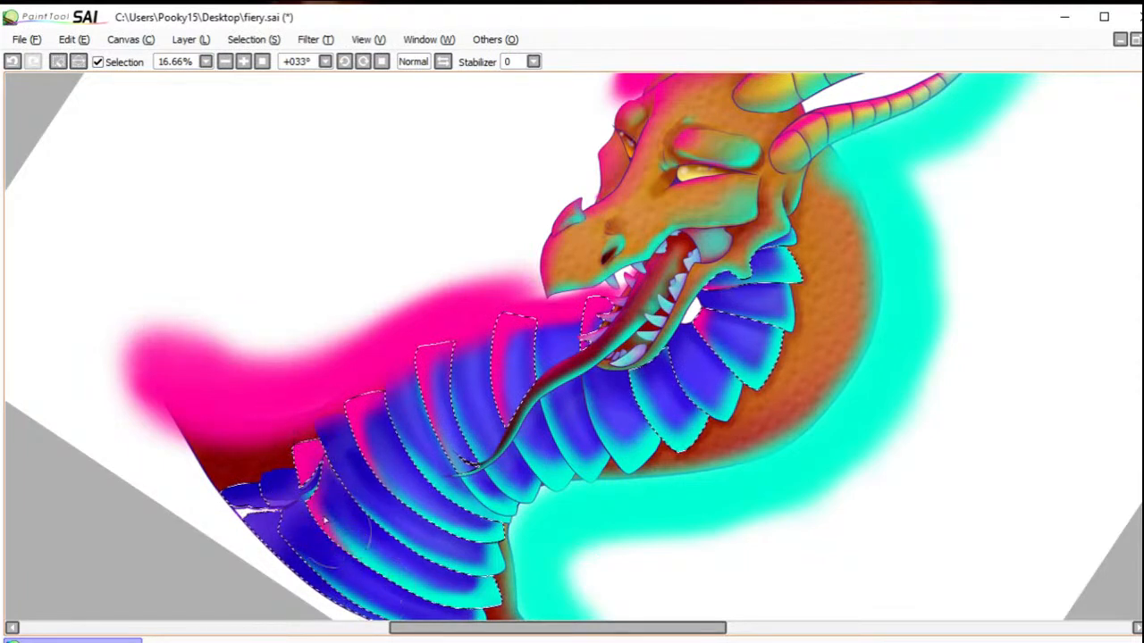
mouse_move(277, 494)
left_mouse_down()
mouse_move(226, 476)
mouse_move(223, 502)
mouse_move(242, 533)
mouse_move(299, 567)
left_mouse_up()
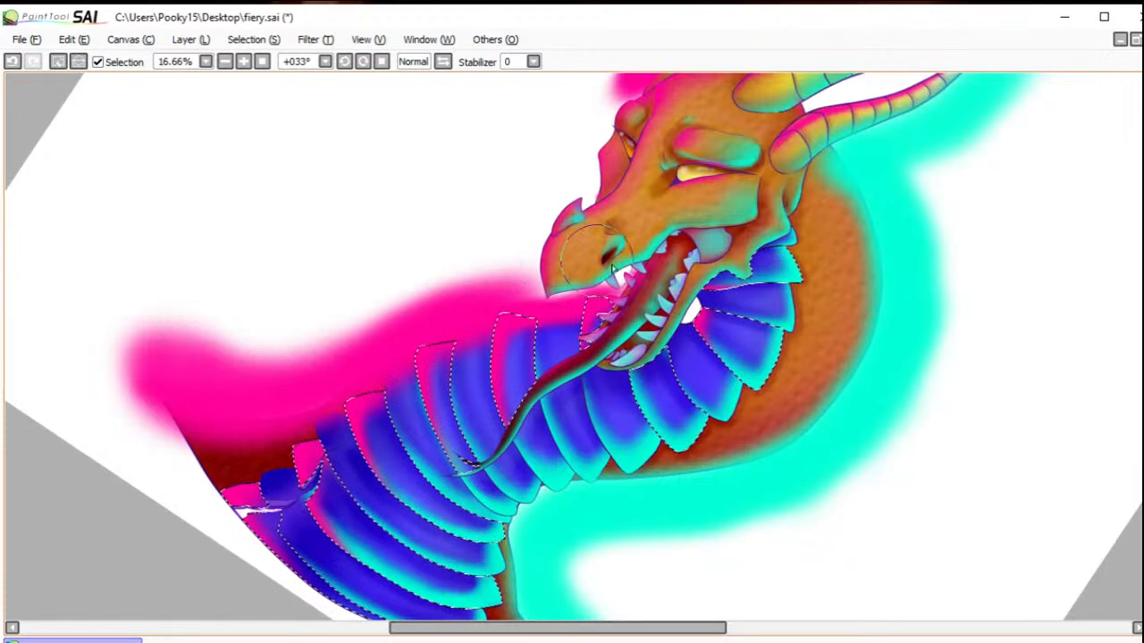
left_click(58, 61)
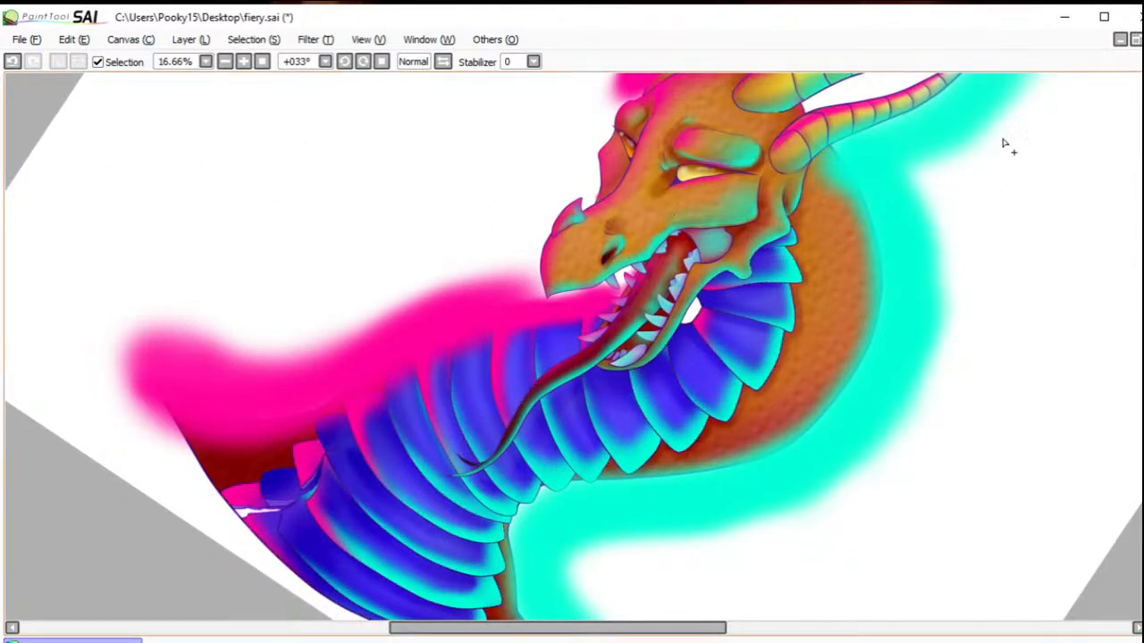
Step: Select the remaining in-between blue neck plates, from the throat down to the chest
left_click(723, 307)
left_click(697, 364)
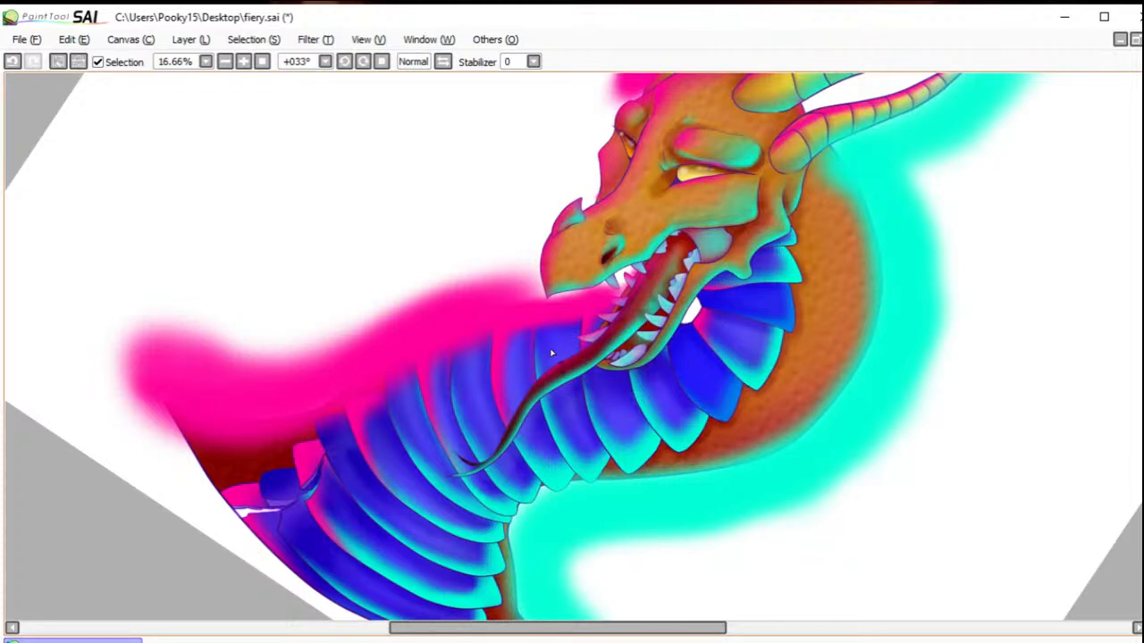
left_click(570, 419)
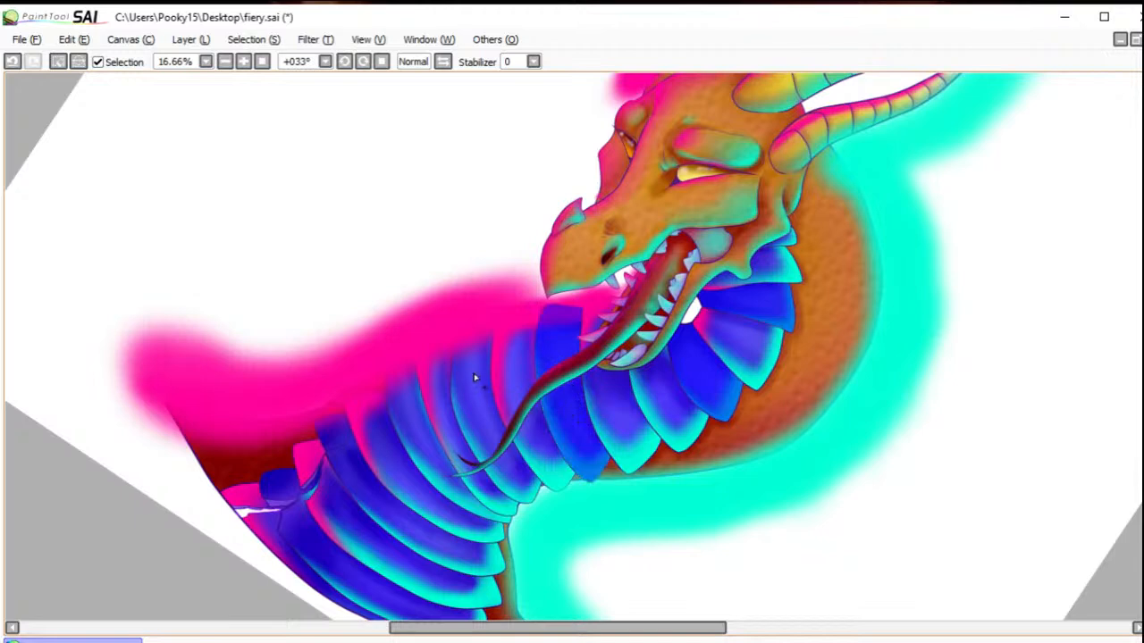
left_click(471, 376)
left_click(424, 432)
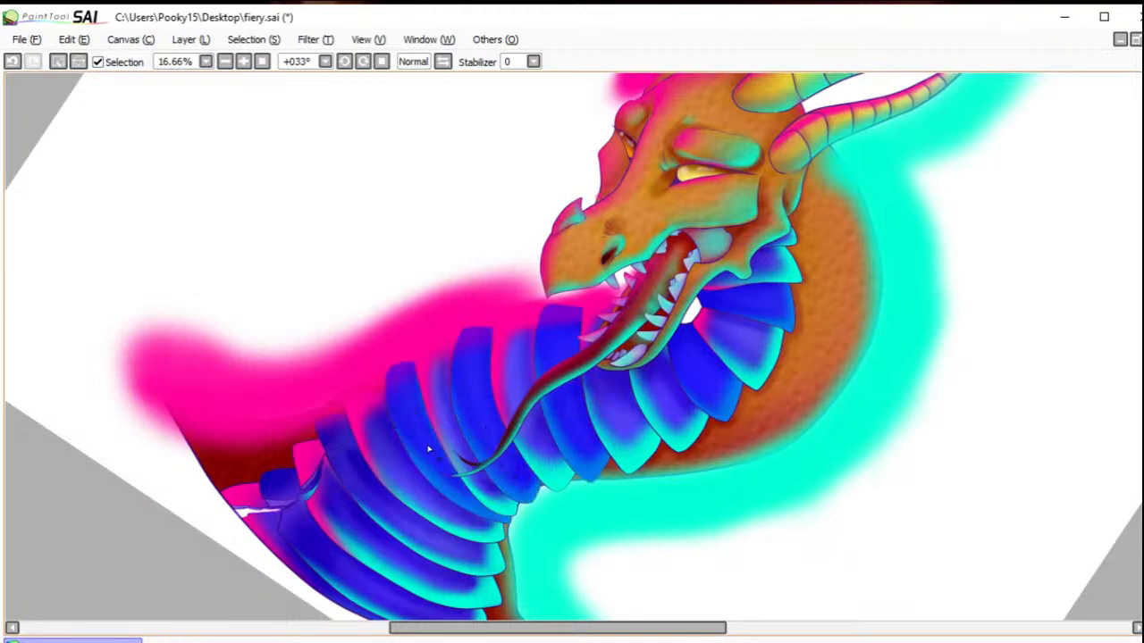
left_click(361, 484)
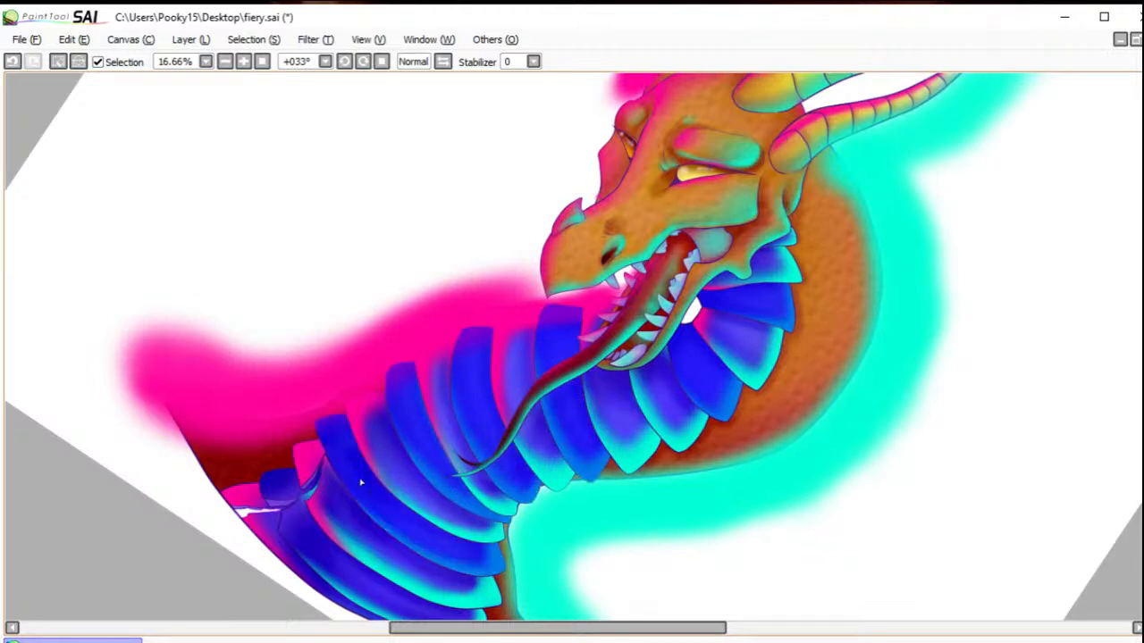
left_click(322, 546)
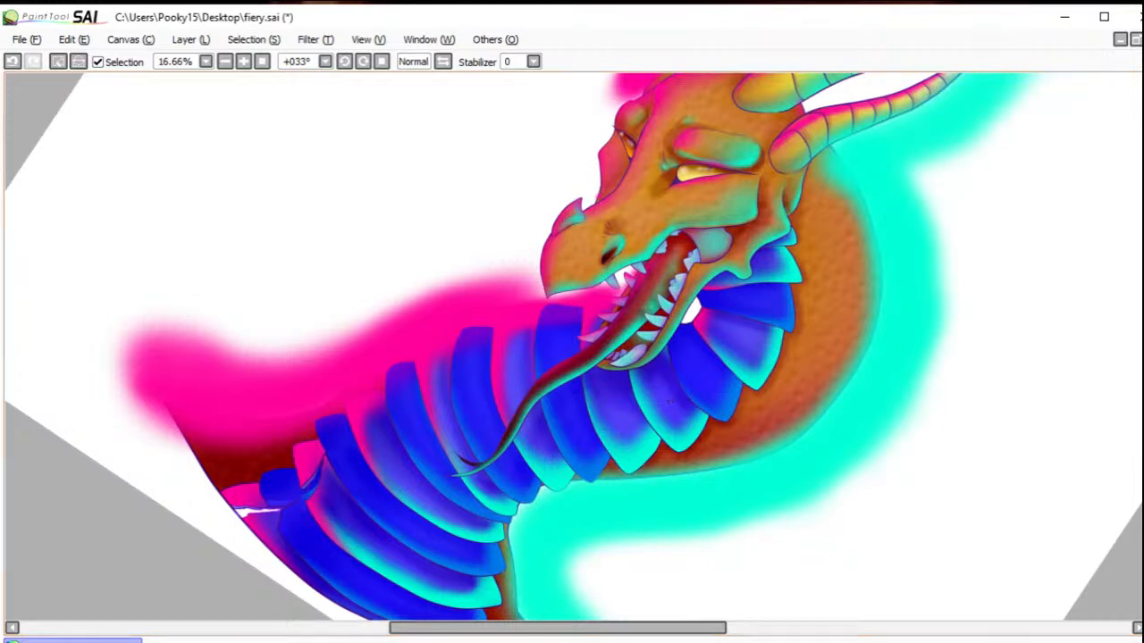
Step: Brush hot pink onto the front edges of the selected in-between neck plates, including the small shoulder plate, and deselect
key("b")
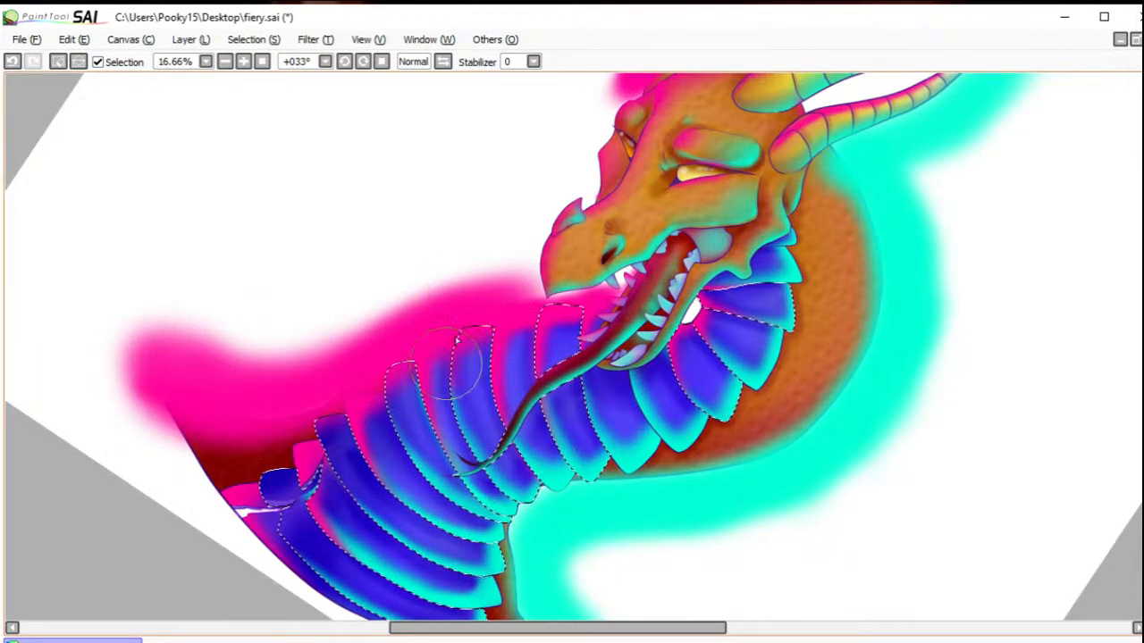
mouse_move(452, 330)
left_mouse_down()
mouse_move(449, 393)
mouse_move(473, 460)
left_mouse_up()
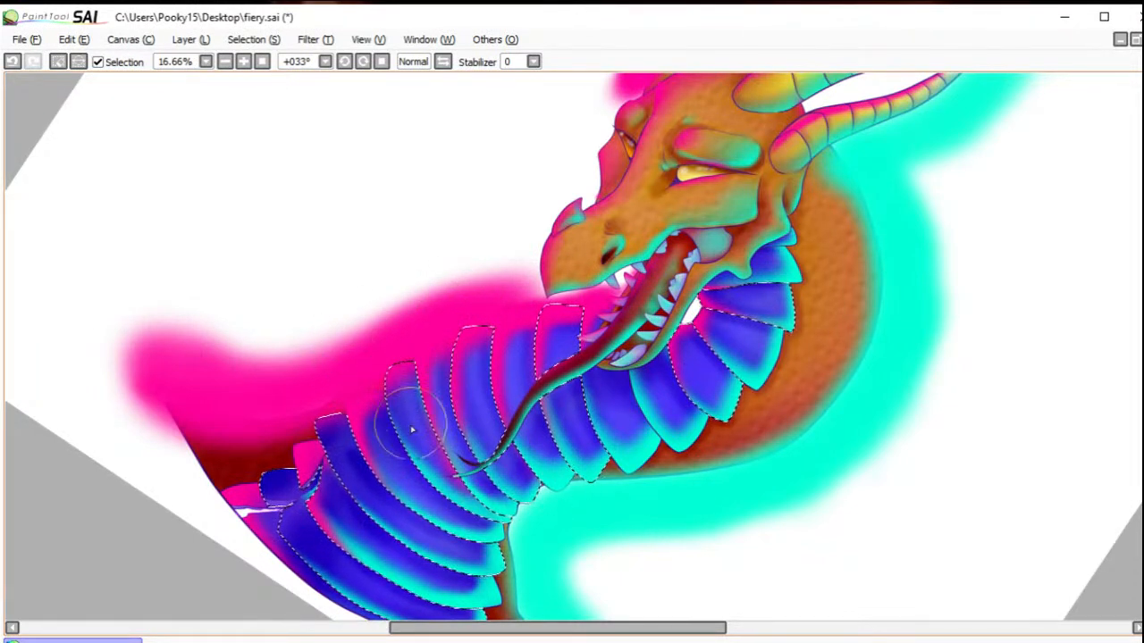
mouse_move(377, 357)
left_mouse_down()
mouse_move(378, 428)
mouse_move(380, 354)
mouse_move(399, 481)
mouse_move(374, 369)
mouse_move(420, 468)
left_mouse_up()
mouse_move(313, 392)
left_mouse_down()
mouse_move(317, 414)
mouse_move(300, 440)
mouse_move(352, 528)
left_mouse_up()
left_click_drag(336, 445, 357, 505)
left_click_drag(319, 460, 366, 521)
left_click_drag(344, 483, 368, 515)
mouse_move(285, 487)
left_mouse_down()
mouse_move(253, 477)
mouse_move(265, 507)
mouse_move(278, 479)
mouse_move(323, 576)
mouse_move(286, 533)
mouse_move(328, 604)
left_mouse_up()
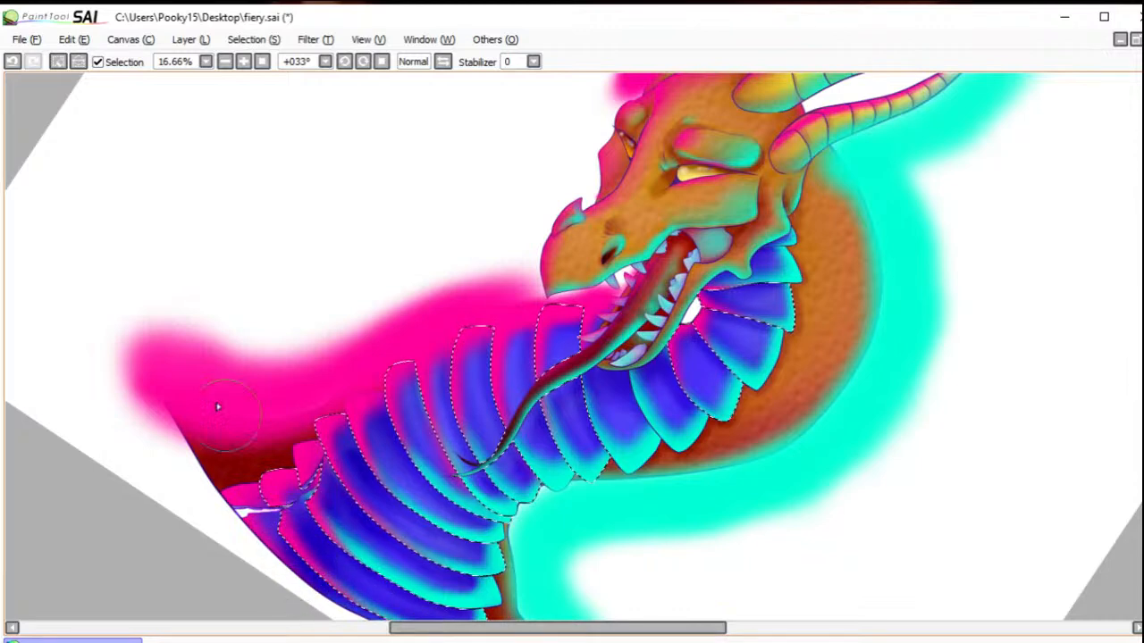
left_click(57, 62)
Step: Brush hot pink along the shoulder's outer edge and down the front outline of the forehead, far cheek and snout
mouse_move(161, 423)
left_mouse_down()
mouse_move(215, 395)
mouse_move(194, 386)
mouse_move(179, 459)
mouse_move(198, 491)
left_mouse_up()
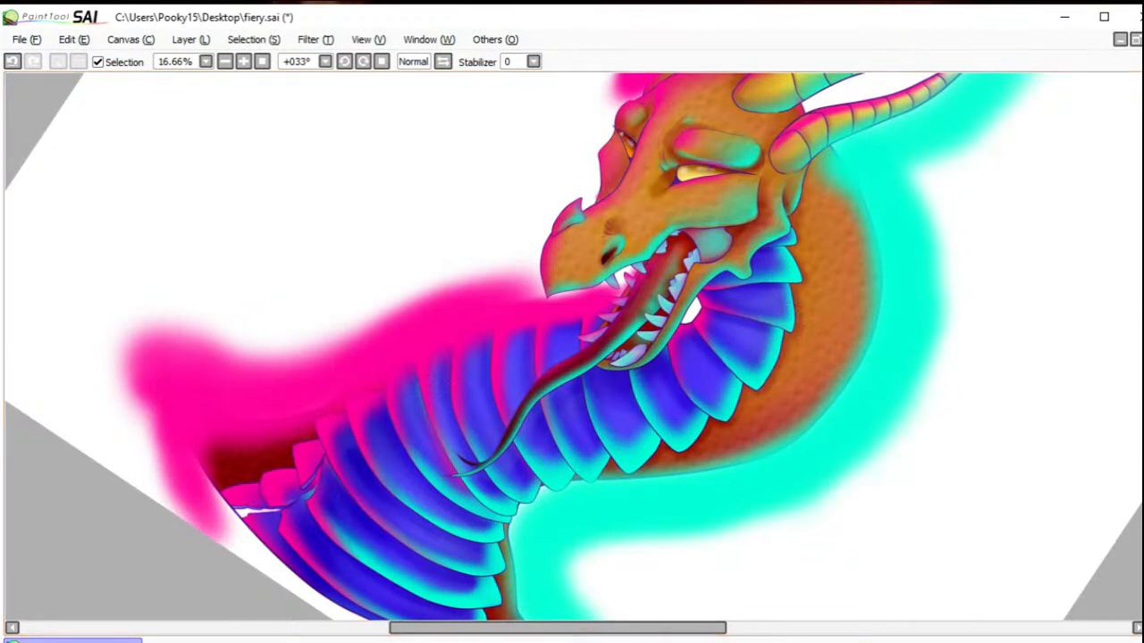
scroll(572, 346, "down", 3)
scroll(572, 346, "up", 4)
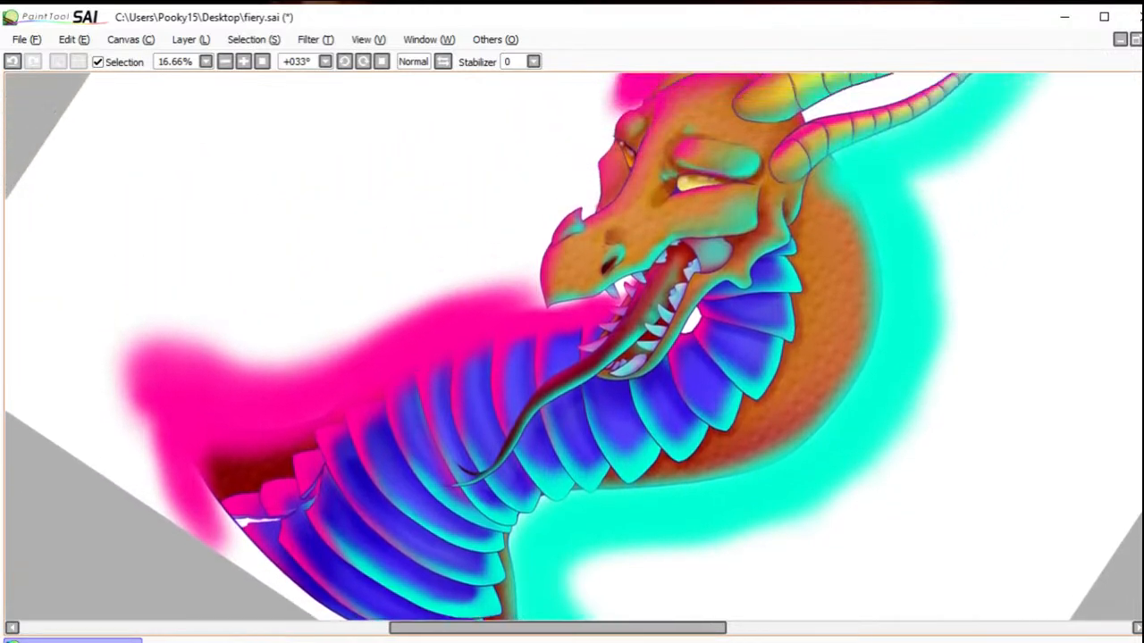
scroll(571, 347, "up", 1)
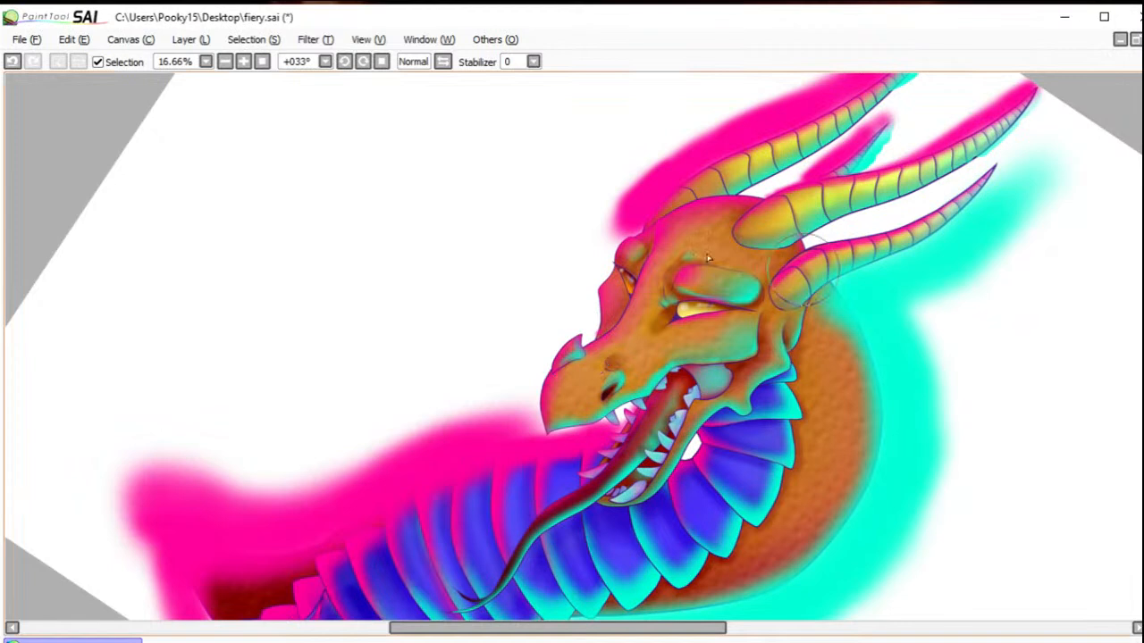
mouse_move(640, 218)
left_mouse_down()
mouse_move(603, 237)
mouse_move(588, 279)
mouse_move(608, 235)
mouse_move(597, 286)
mouse_move(523, 352)
mouse_move(538, 421)
left_mouse_up()
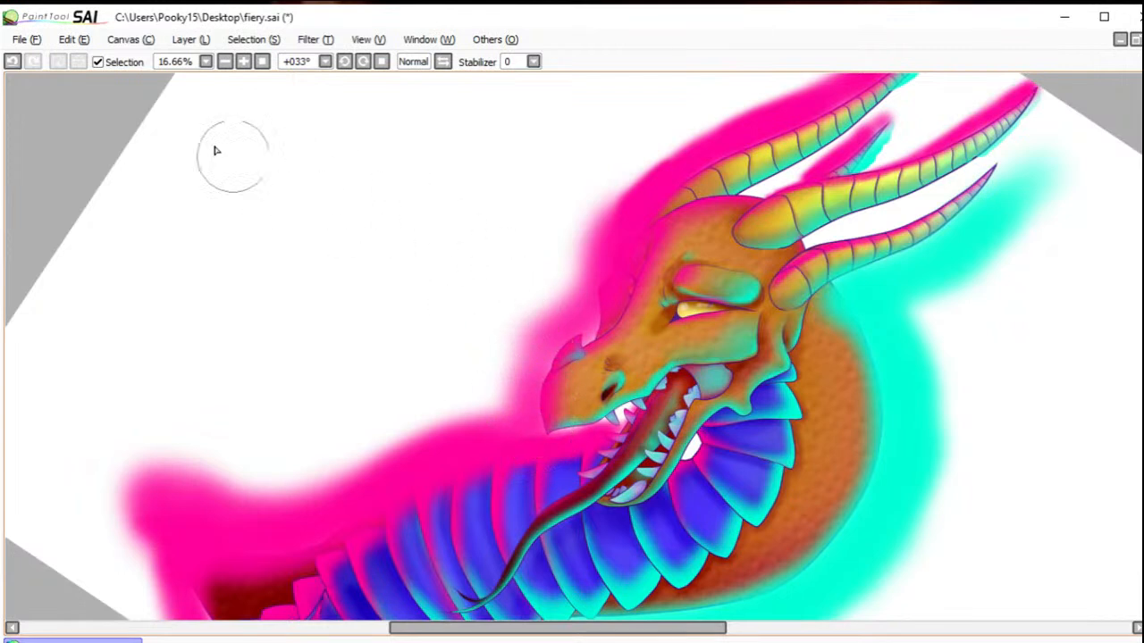
left_click(261, 61)
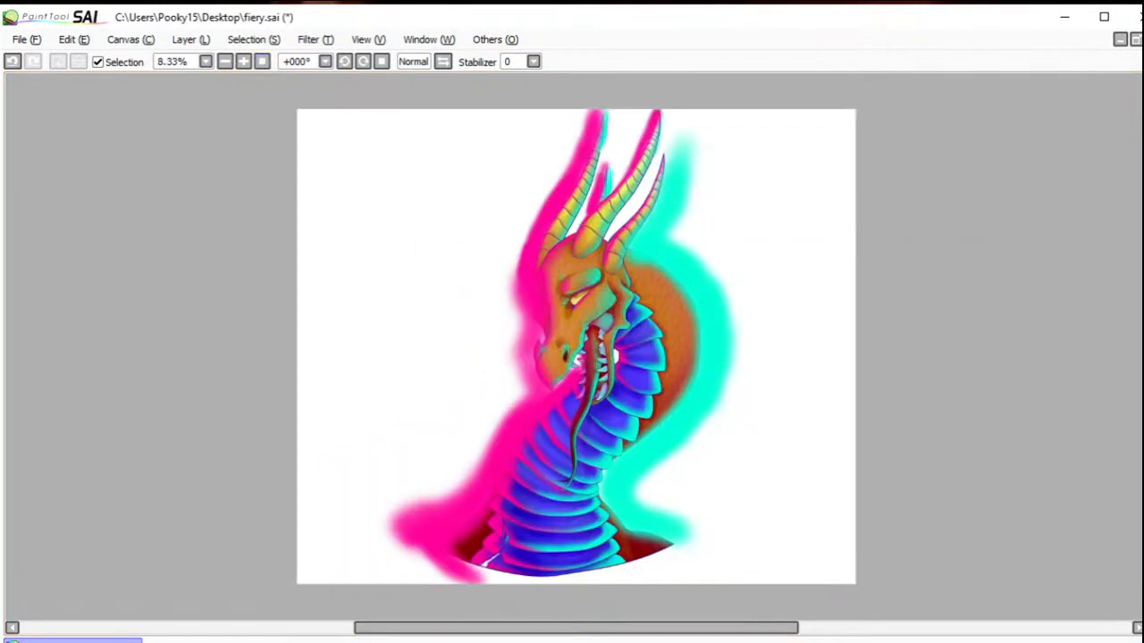
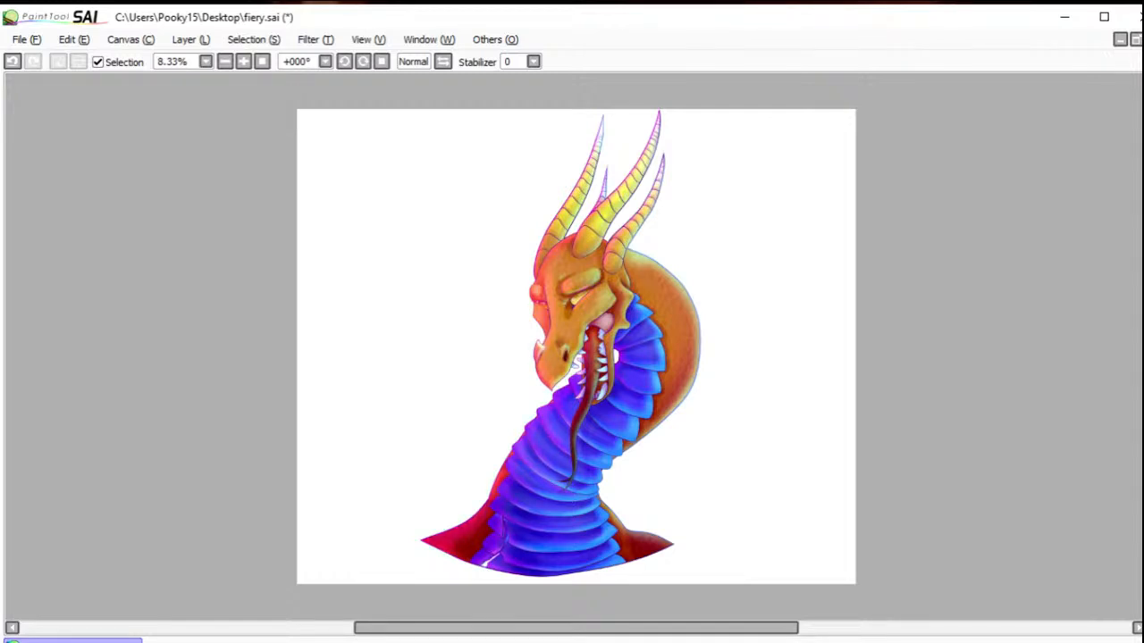
Step: Check the head up close and save the illustration file
left_click_drag(483, 229, 652, 391)
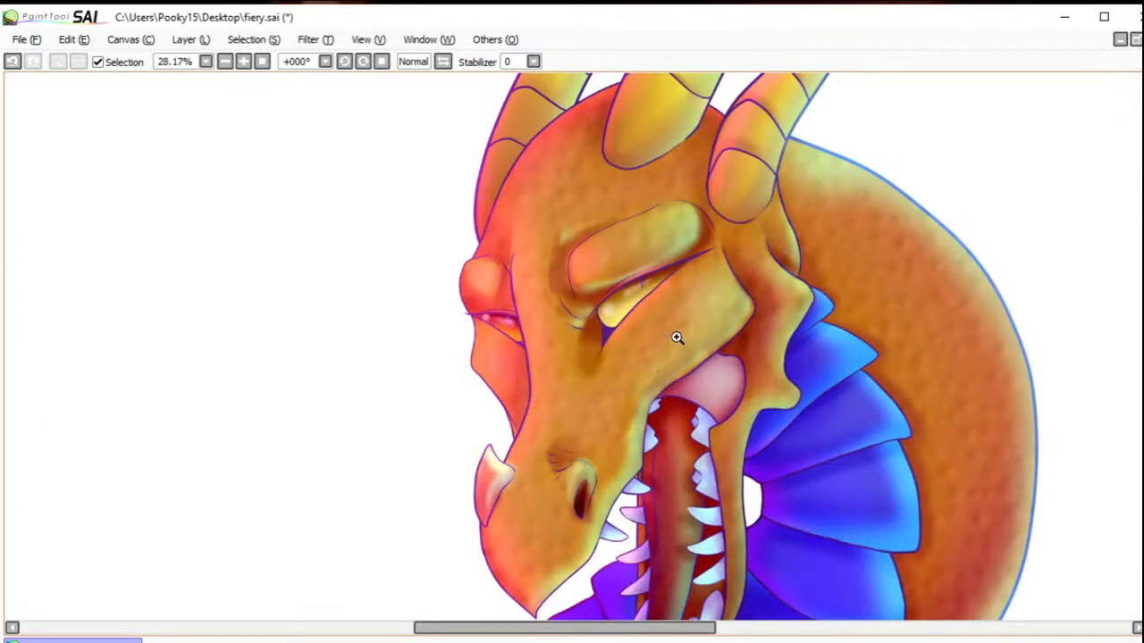
left_click(263, 63)
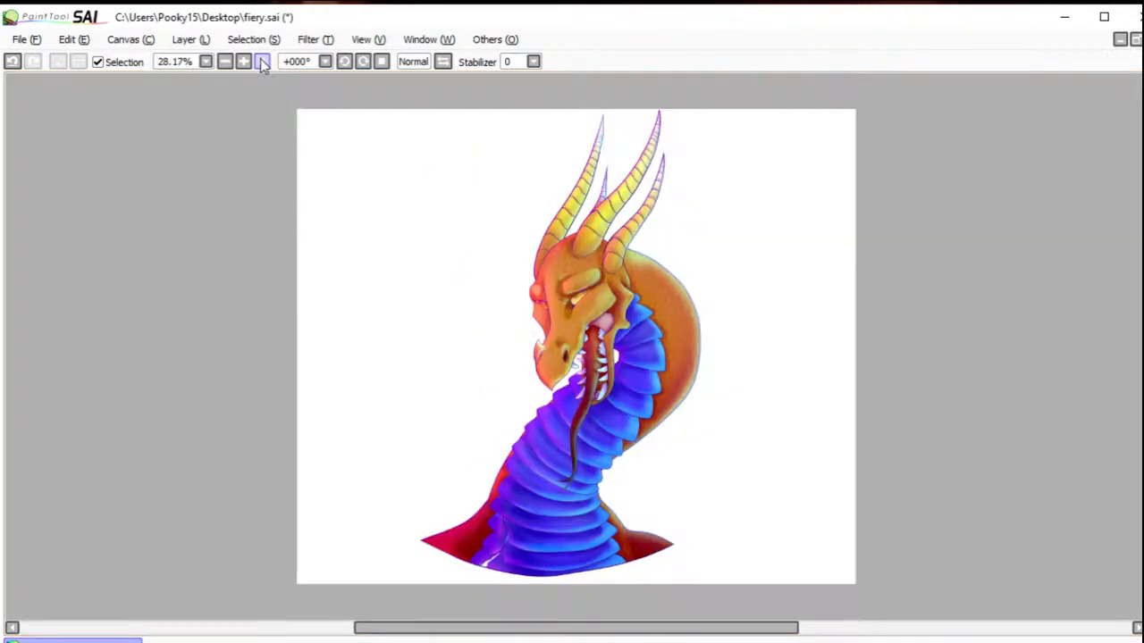
left_click(26, 39)
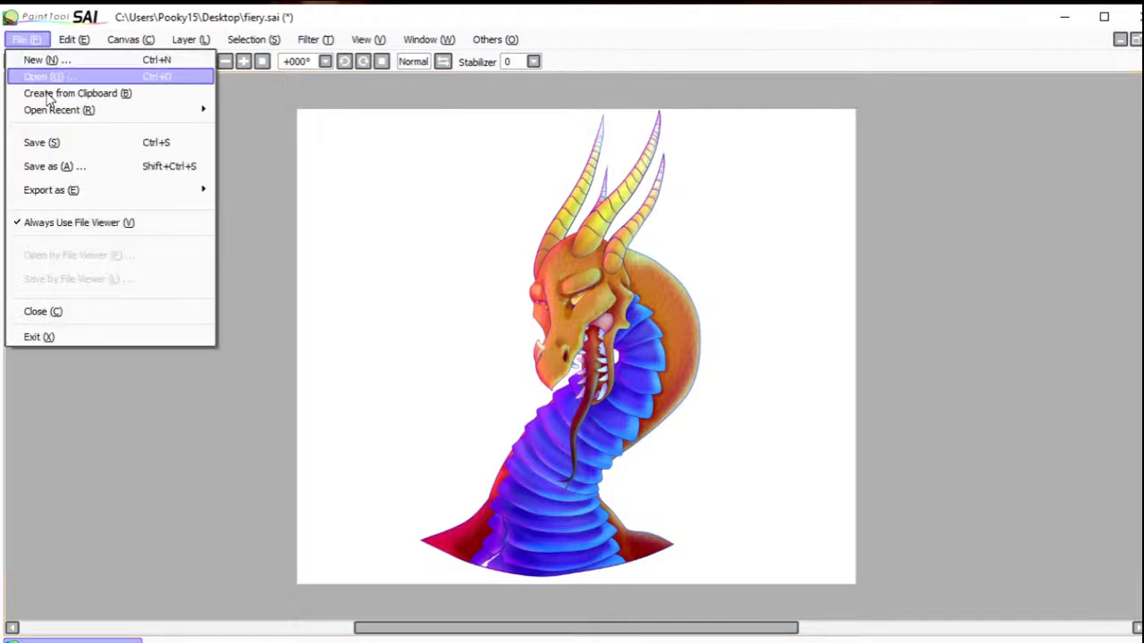
left_click(55, 140)
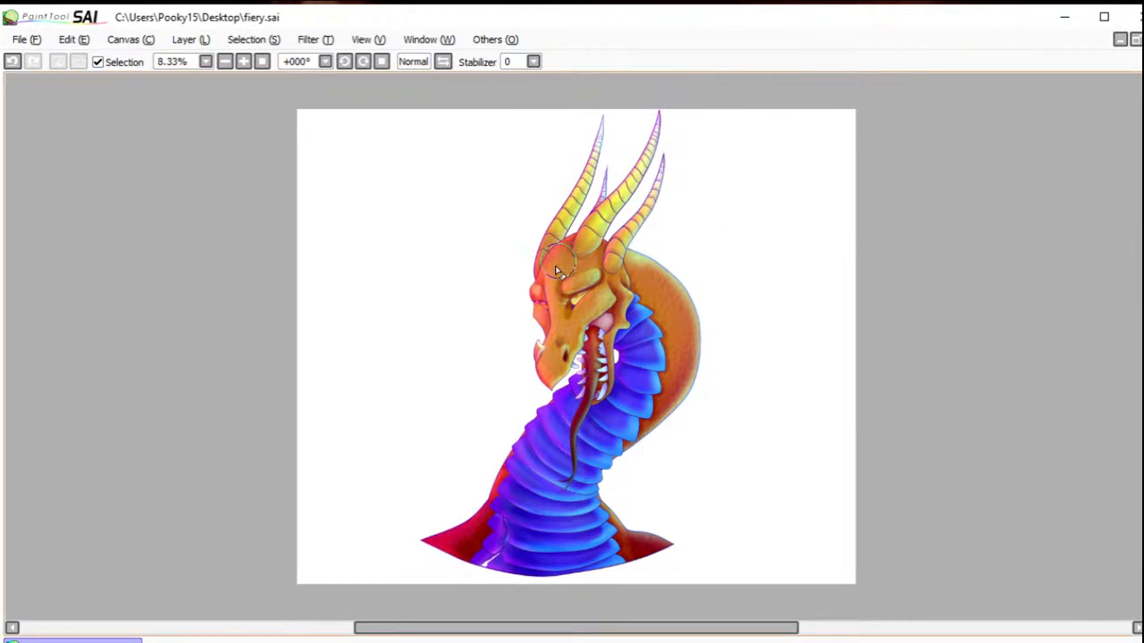
Step: Brush over the front of the face, then adjust Hue and Saturation with hue -15 and luminescence +41
mouse_move(556, 271)
left_mouse_down()
mouse_move(543, 302)
mouse_move(579, 355)
mouse_move(547, 347)
mouse_move(558, 336)
mouse_move(545, 358)
mouse_move(563, 397)
left_mouse_up()
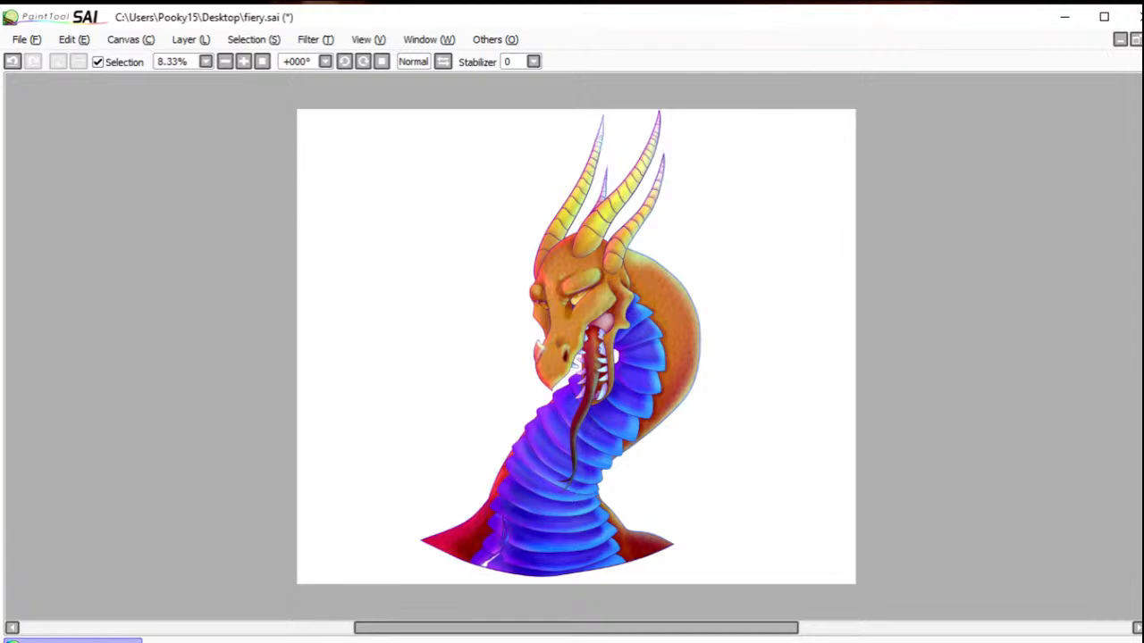
left_click(329, 41)
left_click(327, 59)
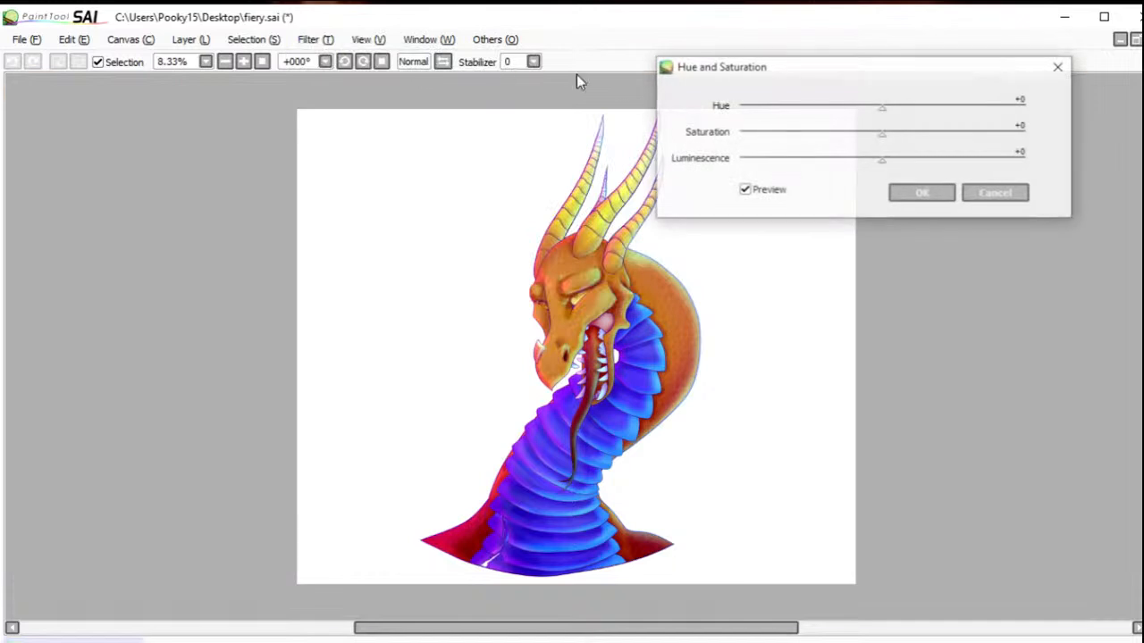
mouse_move(885, 109)
left_mouse_down()
mouse_move(976, 113)
mouse_move(848, 113)
mouse_move(1026, 110)
mouse_move(697, 133)
mouse_move(924, 127)
mouse_move(828, 122)
mouse_move(871, 120)
left_mouse_up()
left_click_drag(883, 161, 954, 153)
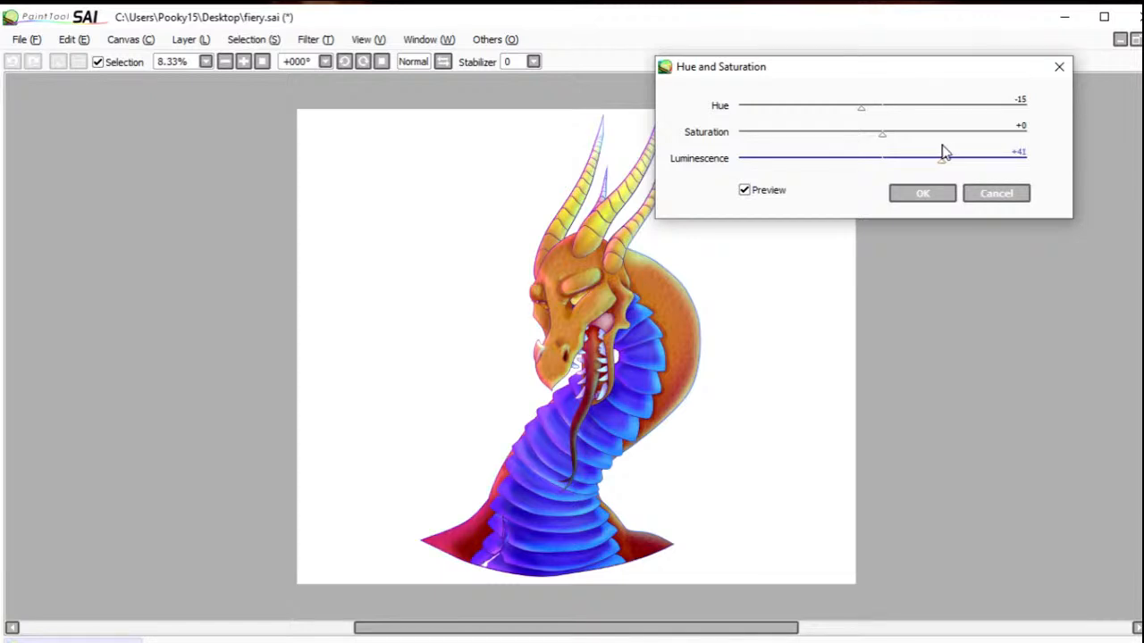
left_click(920, 194)
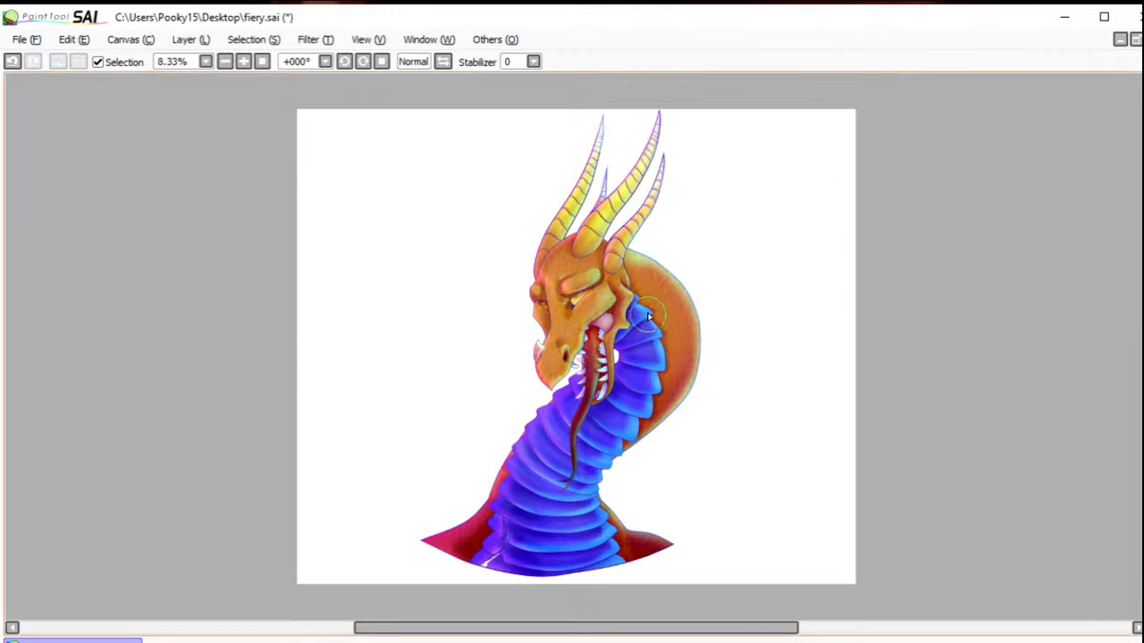
Step: Try brushing dark magenta over the blue neck plates, from the chest up towards the head
mouse_move(637, 320)
left_mouse_down()
mouse_move(638, 414)
mouse_move(553, 430)
mouse_move(571, 462)
mouse_move(580, 437)
mouse_move(530, 495)
mouse_move(529, 505)
mouse_move(568, 516)
mouse_move(582, 565)
mouse_move(613, 570)
mouse_move(491, 571)
mouse_move(553, 561)
left_mouse_up()
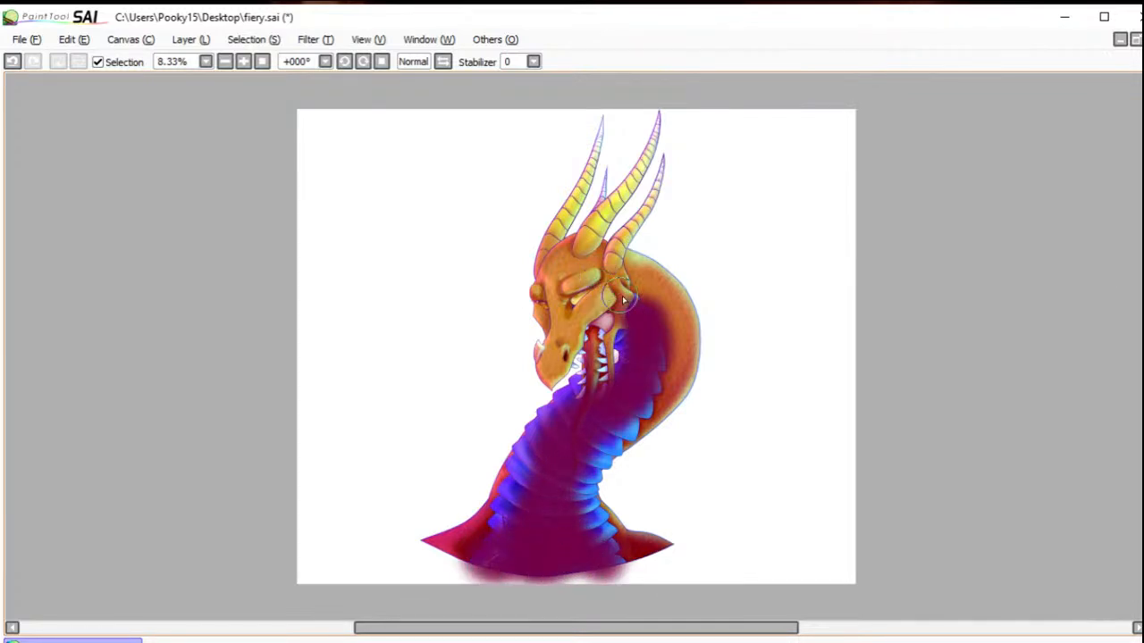
mouse_move(649, 310)
left_mouse_down()
mouse_move(661, 326)
mouse_move(647, 393)
left_mouse_up()
mouse_move(524, 263)
left_mouse_down()
mouse_move(575, 290)
mouse_move(584, 310)
mouse_move(589, 298)
mouse_move(563, 295)
mouse_move(558, 345)
mouse_move(589, 297)
mouse_move(595, 388)
mouse_move(618, 293)
mouse_move(586, 268)
left_mouse_up()
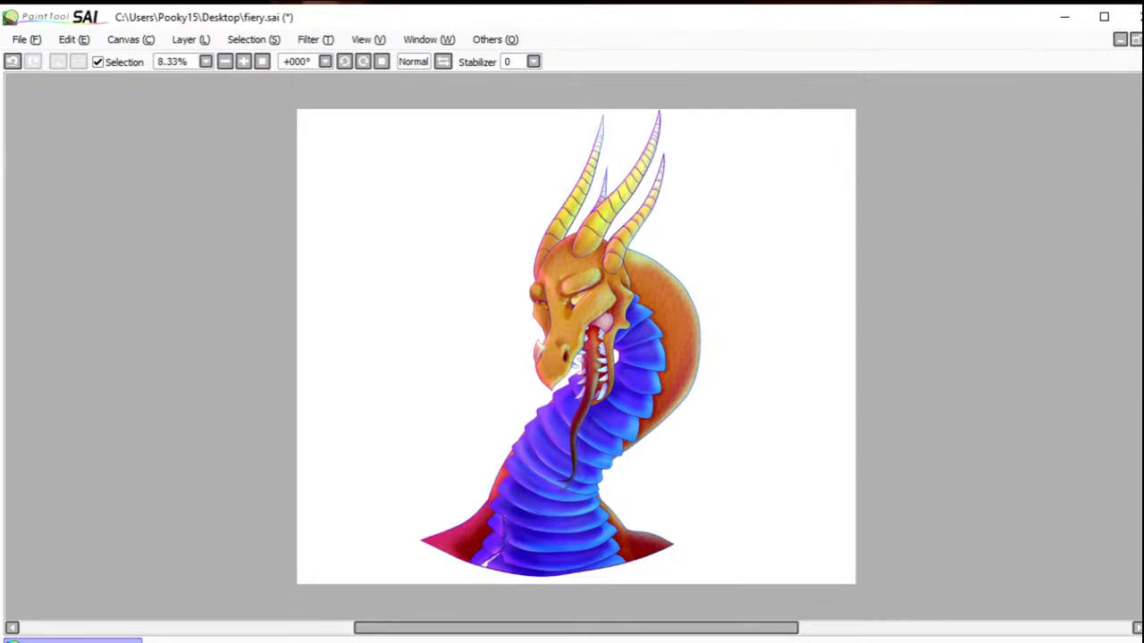
Step: Set the stabilizer to S-4 and draw a circled signature with 21 on the rear red shoulder, blended faintly into the skin
left_click_drag(587, 509, 685, 572)
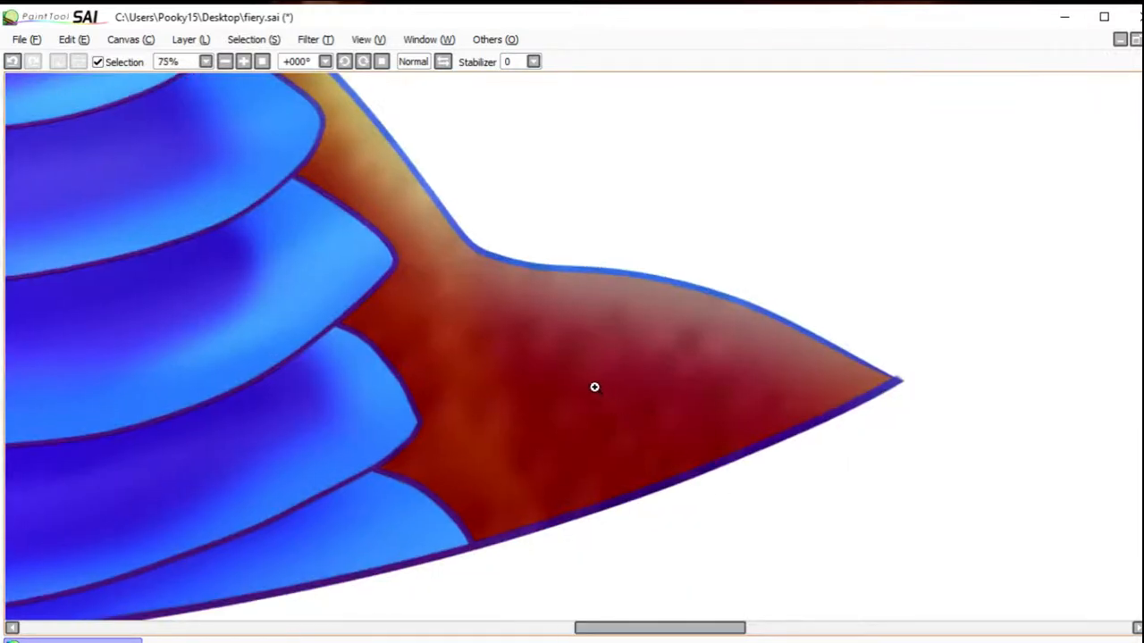
left_click(613, 383)
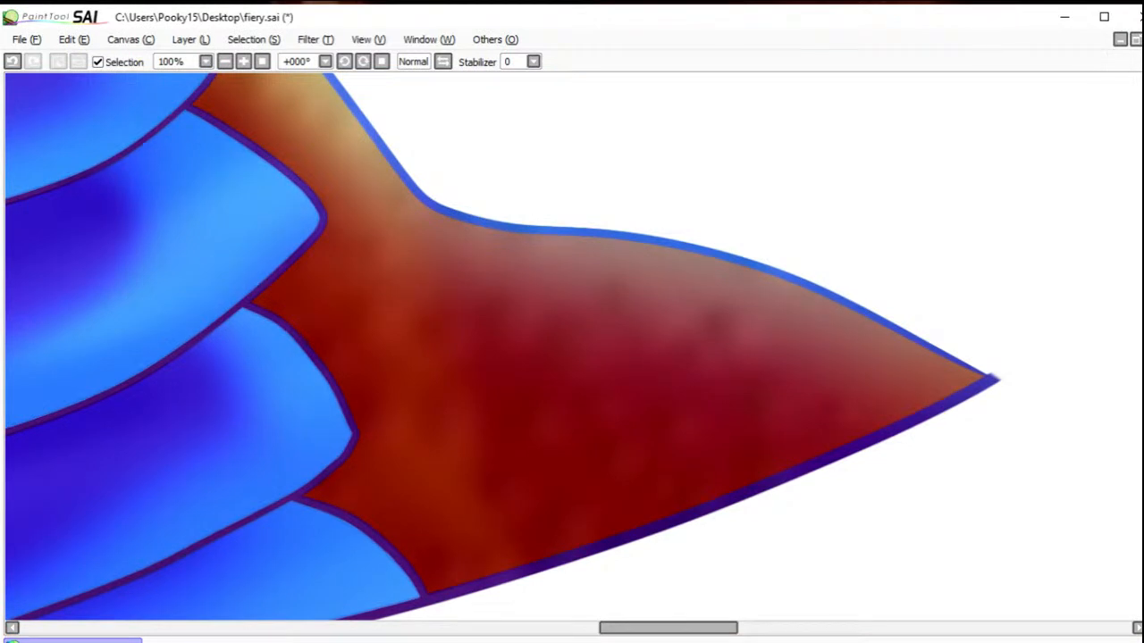
left_click(532, 62)
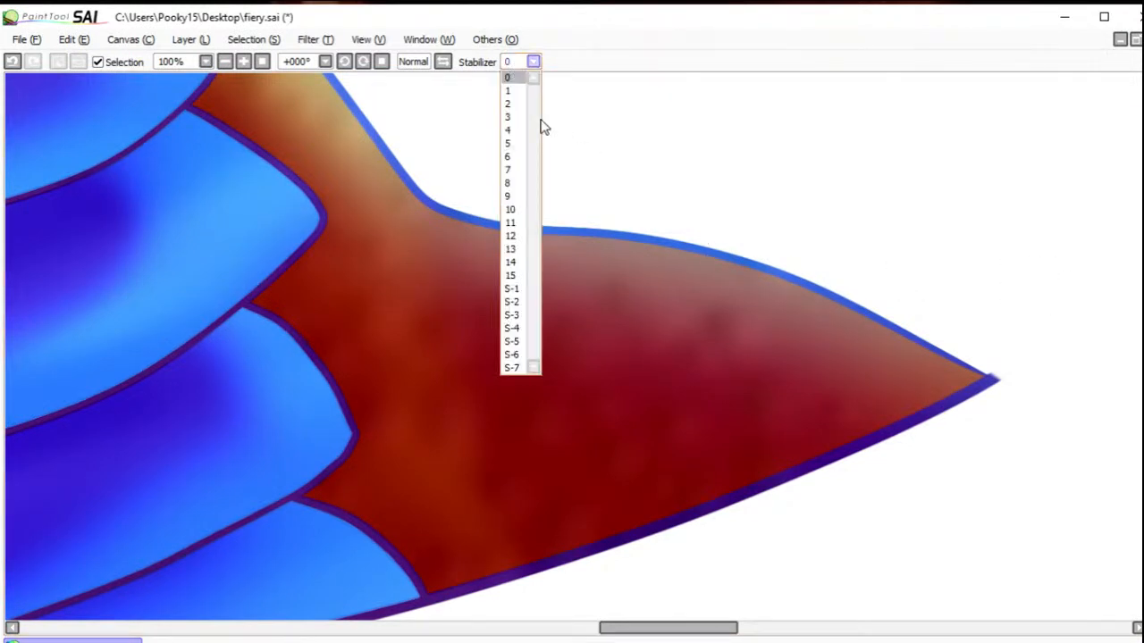
left_click(512, 329)
mouse_move(573, 494)
left_mouse_down()
mouse_move(590, 289)
mouse_move(592, 386)
mouse_move(572, 426)
mouse_move(644, 414)
mouse_move(523, 413)
mouse_move(688, 420)
mouse_move(528, 438)
left_mouse_up()
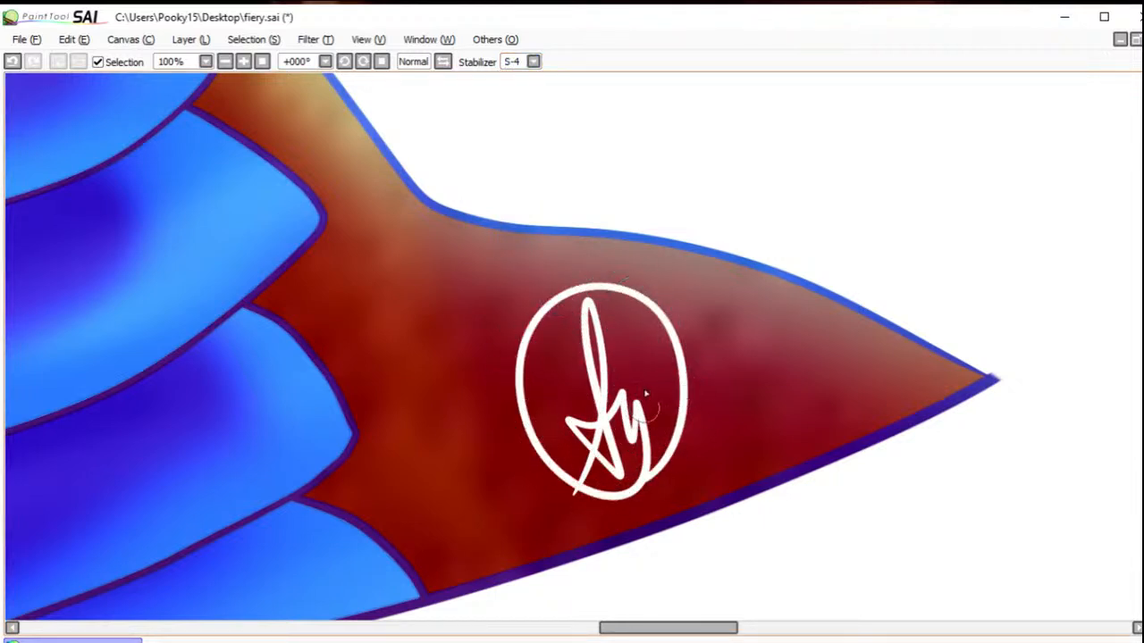
left_click_drag(638, 359, 653, 380)
left_click_drag(663, 338, 666, 385)
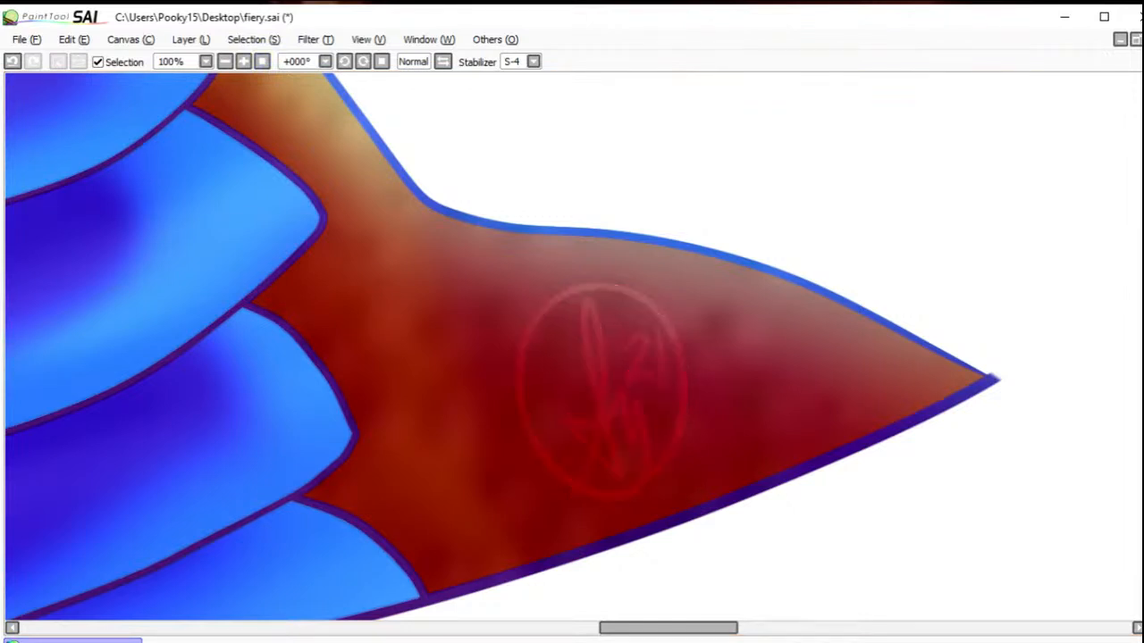
left_click(261, 60)
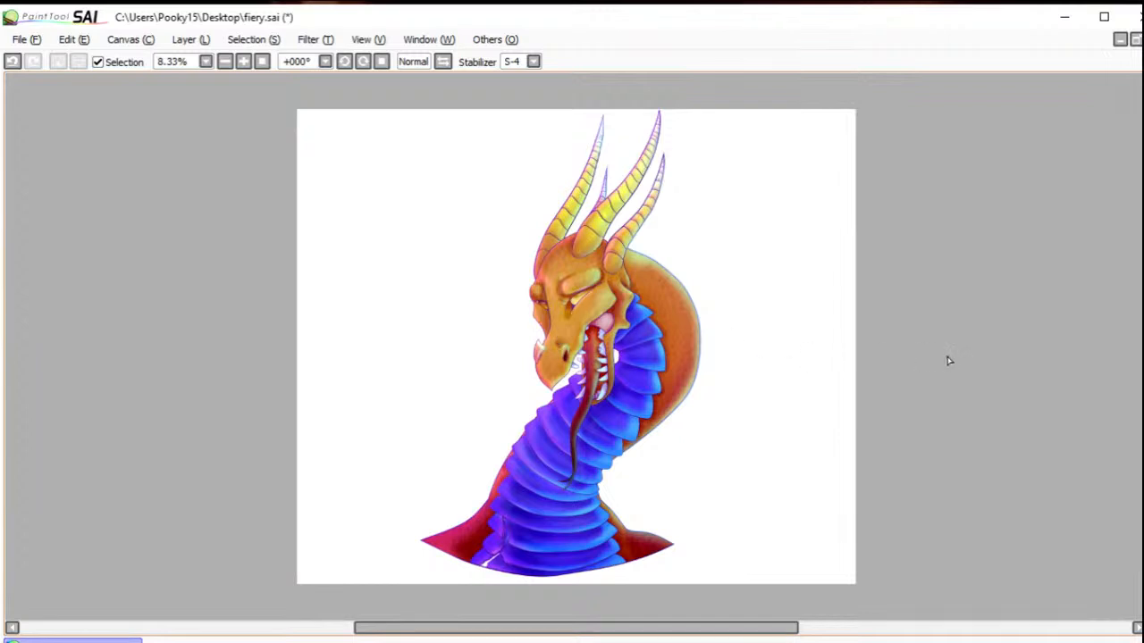
Step: Tone down the bright white highlight in the crack at the chest's lower edge to pale pink
left_click_drag(463, 523, 543, 595)
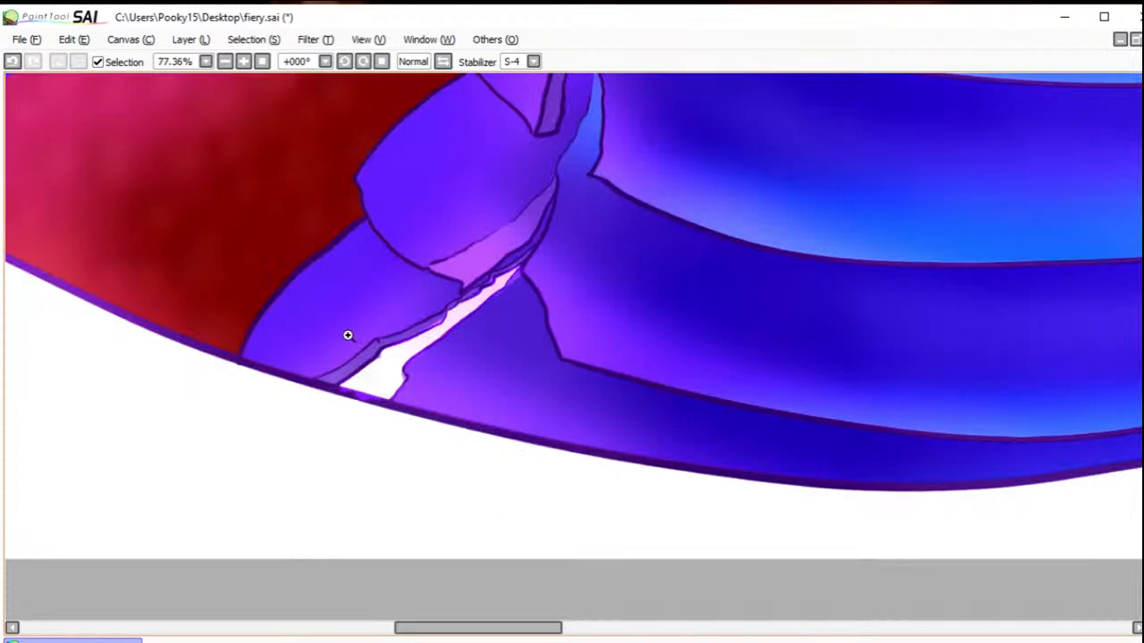
scroll(348, 335, "up", 2)
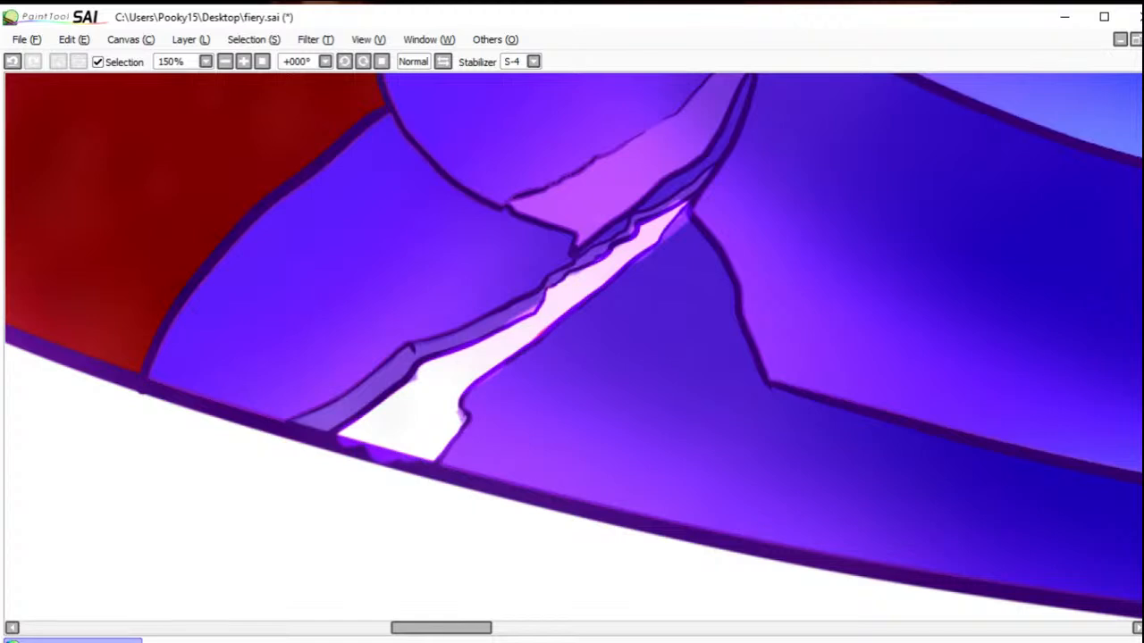
key("ctrl+z")
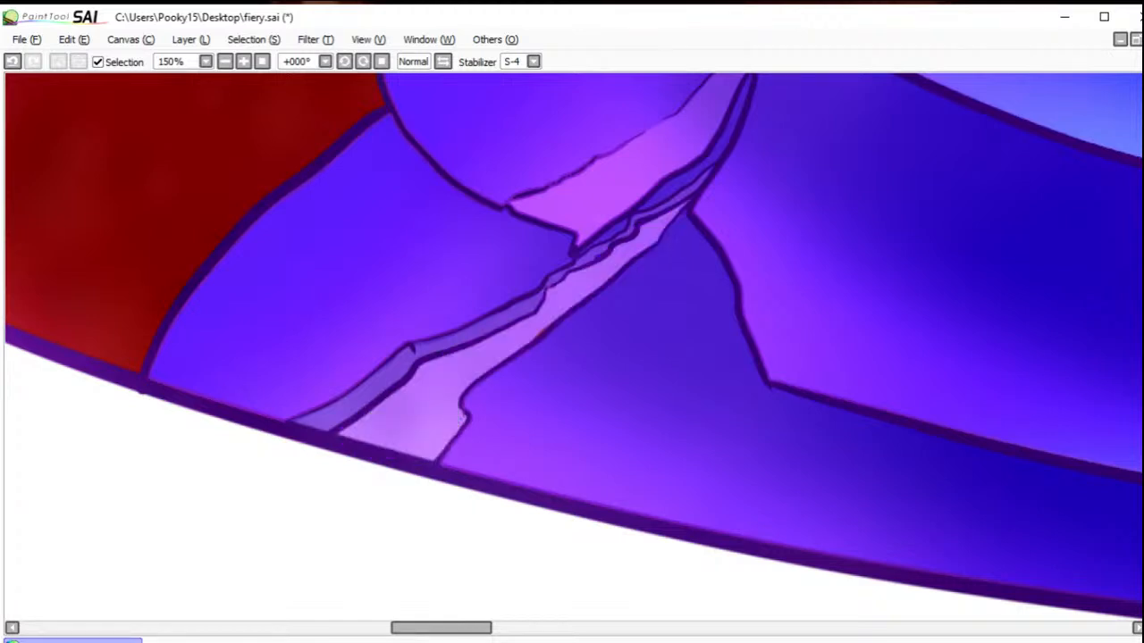
key("ctrl+y")
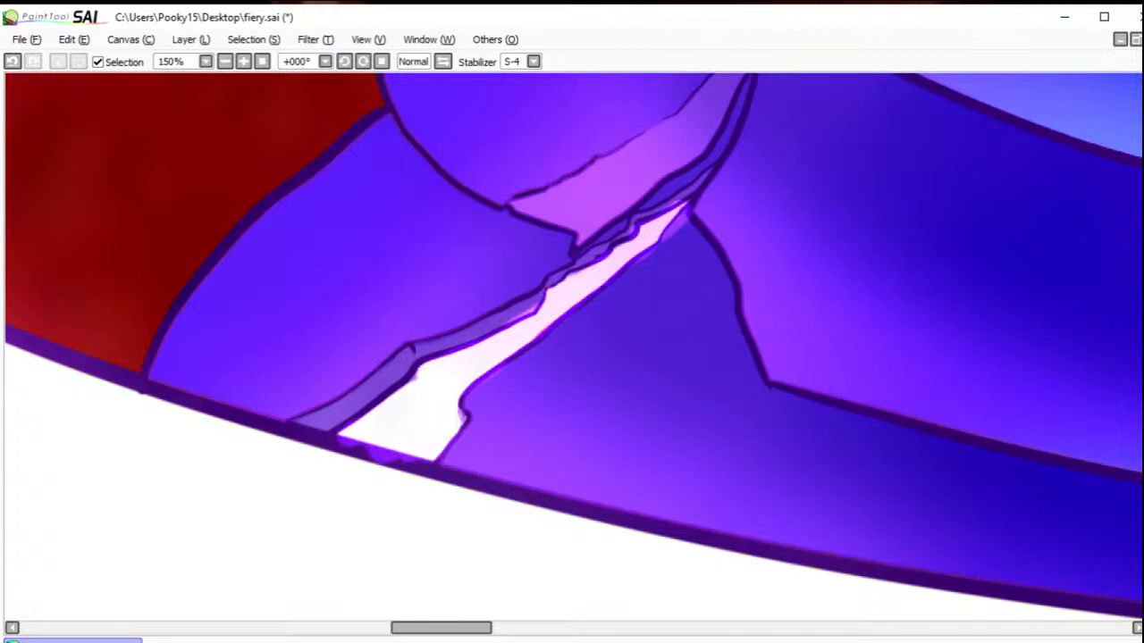
key("ctrl+z")
key("ctrl+z")
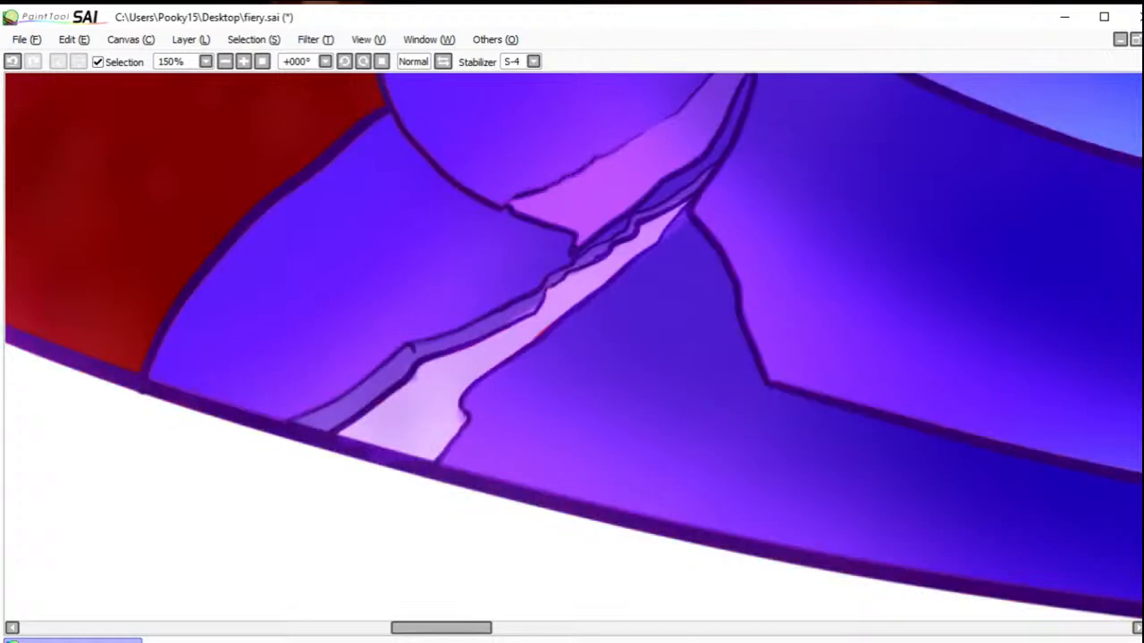
left_click(264, 61)
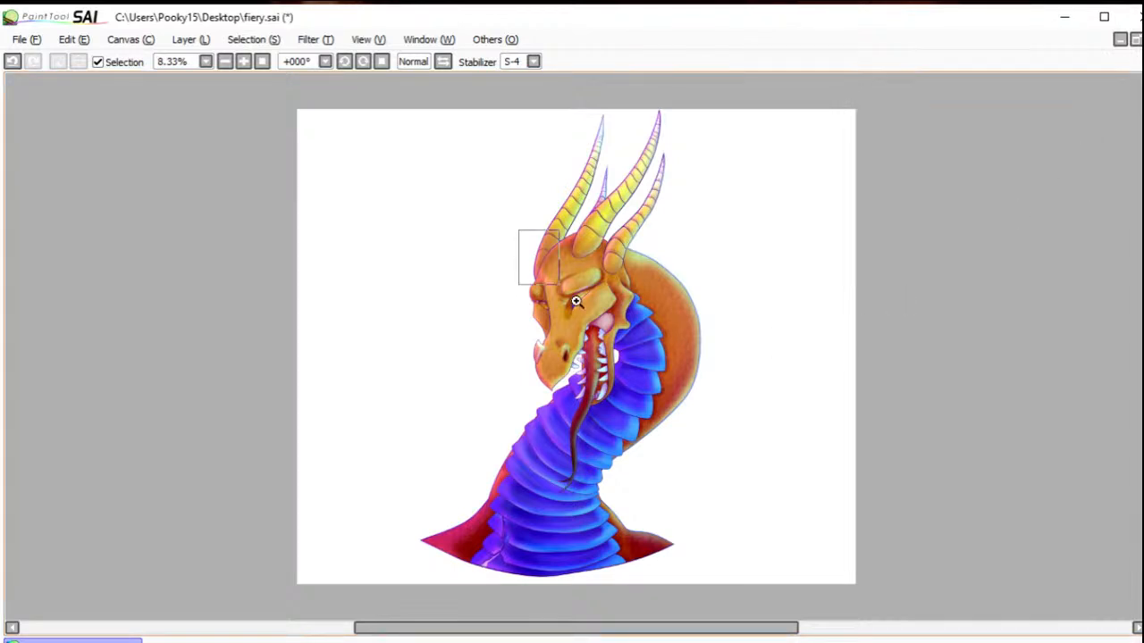
Step: Recolour the purple line art of the forehead, eyes, brow and horn bases dark red
left_click_drag(559, 285, 607, 326)
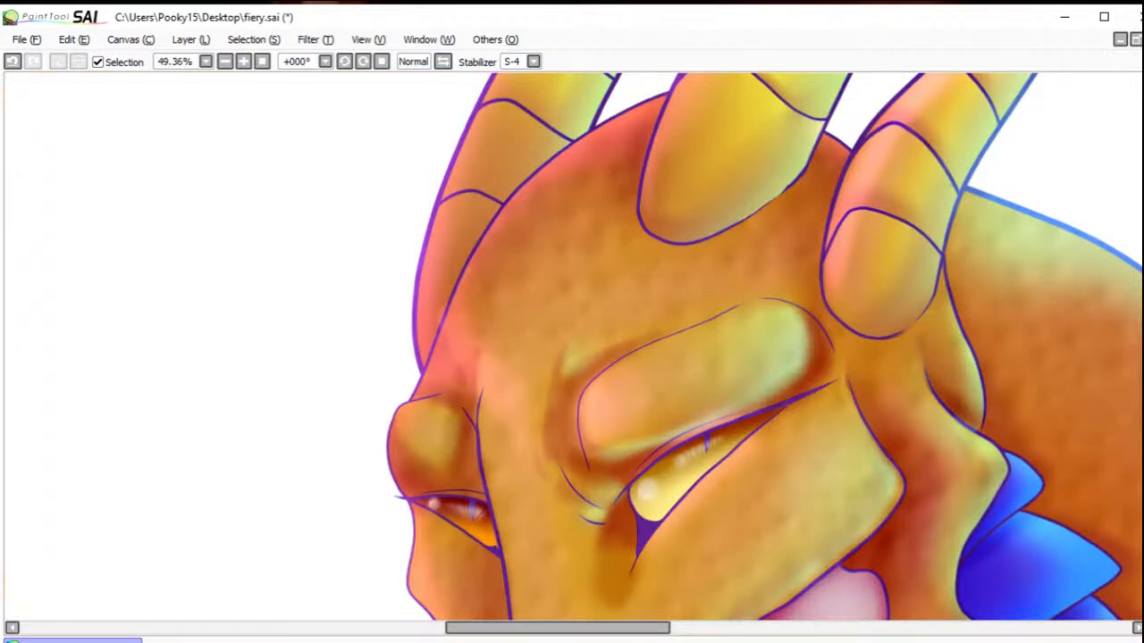
mouse_move(1009, 211)
left_mouse_down()
mouse_move(972, 199)
mouse_move(1049, 220)
mouse_move(1142, 272)
left_mouse_up()
mouse_move(465, 301)
left_mouse_down()
mouse_move(411, 400)
mouse_move(442, 301)
mouse_move(498, 210)
mouse_move(441, 249)
mouse_move(408, 326)
mouse_move(524, 138)
mouse_move(595, 104)
mouse_move(479, 207)
mouse_move(715, 72)
left_mouse_up()
mouse_move(442, 452)
left_mouse_down()
mouse_move(489, 593)
mouse_move(421, 421)
left_mouse_up()
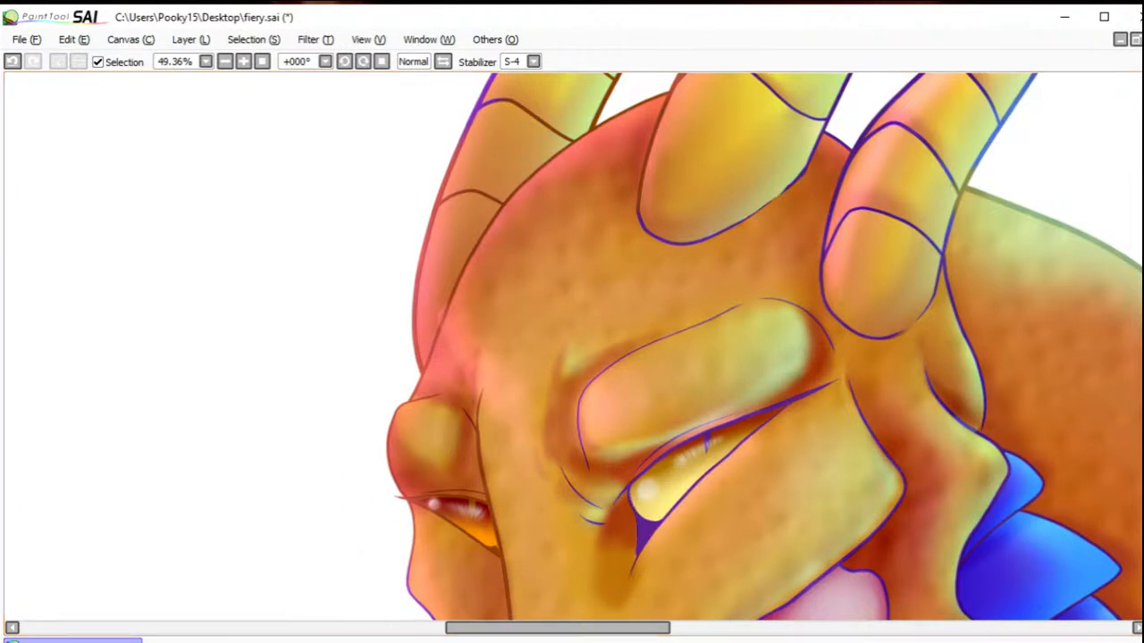
mouse_move(471, 230)
left_mouse_down()
mouse_move(485, 207)
mouse_move(417, 374)
mouse_move(427, 479)
mouse_move(499, 593)
mouse_move(480, 534)
mouse_move(486, 378)
mouse_move(472, 537)
mouse_move(847, 368)
mouse_move(708, 446)
mouse_move(621, 567)
mouse_move(745, 320)
mouse_move(894, 332)
mouse_move(862, 287)
mouse_move(930, 107)
mouse_move(832, 157)
mouse_move(1040, 222)
mouse_move(956, 151)
mouse_move(903, 380)
mouse_move(980, 378)
mouse_move(977, 352)
mouse_move(928, 500)
mouse_move(943, 412)
mouse_move(859, 232)
mouse_move(602, 231)
mouse_move(845, 120)
mouse_move(657, 106)
mouse_move(584, 221)
mouse_move(442, 163)
mouse_move(438, 234)
mouse_move(445, 97)
mouse_move(716, 101)
mouse_move(936, 195)
mouse_move(1026, 194)
left_mouse_up()
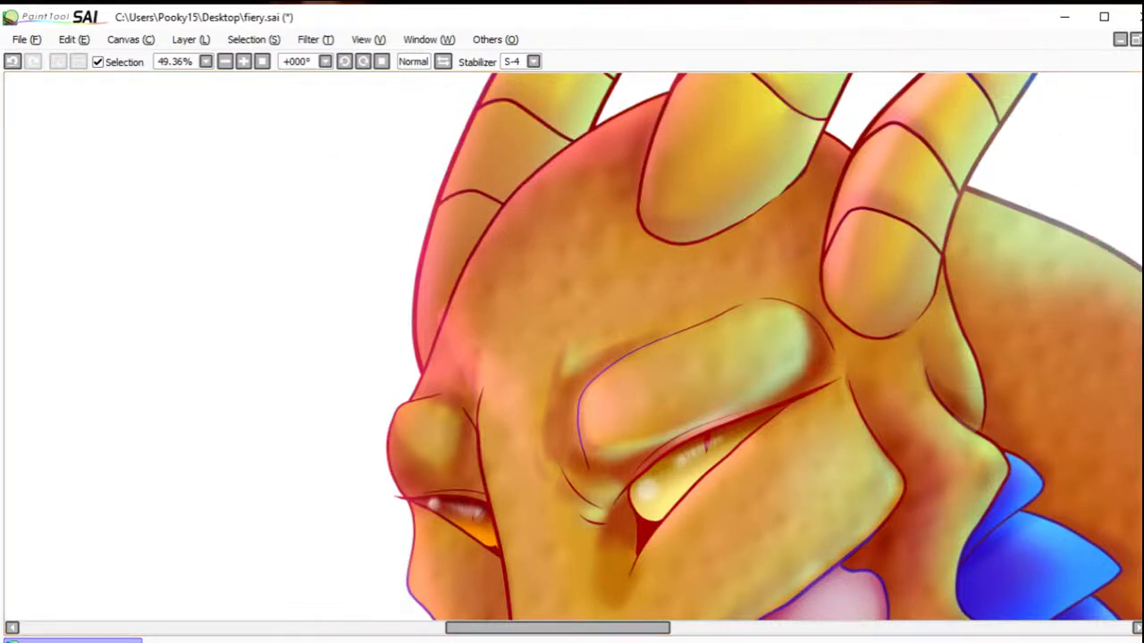
Step: Set the stabilizer to 0 and recolour the outlines and ridge lines of all four horns dark red up to the tips
left_click_drag(962, 137, 660, 378)
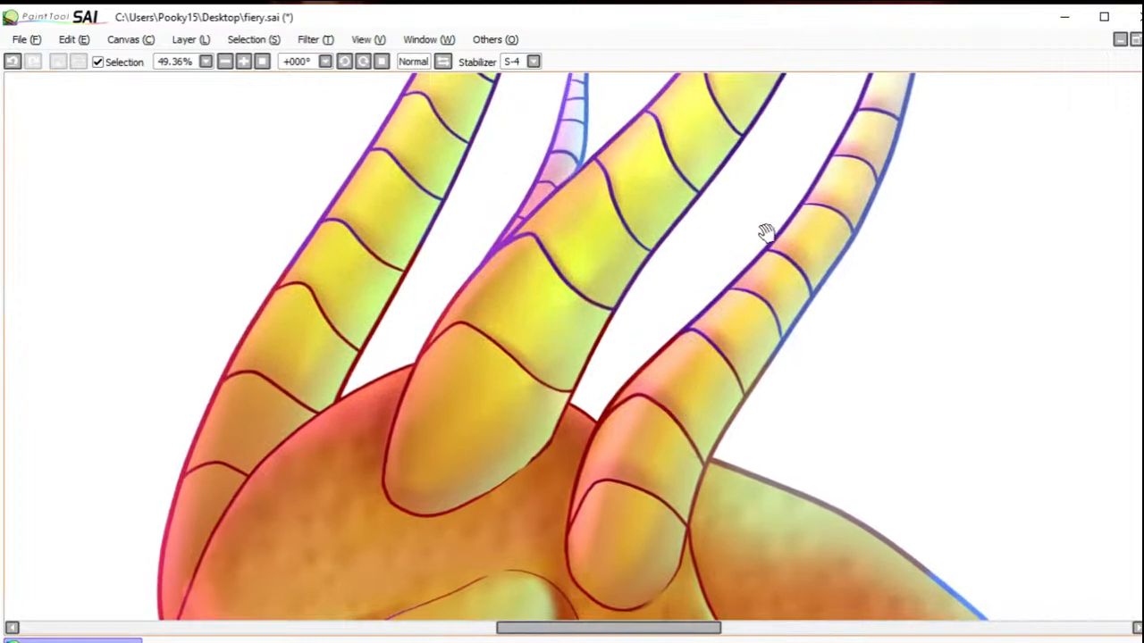
left_click(523, 61)
left_click(516, 85)
mouse_move(633, 311)
left_mouse_down()
mouse_move(644, 262)
mouse_move(460, 254)
mouse_move(462, 179)
mouse_move(540, 80)
mouse_move(405, 128)
mouse_move(443, 139)
mouse_move(411, 192)
mouse_move(580, 25)
mouse_move(915, 190)
mouse_move(788, 264)
mouse_move(904, 229)
mouse_move(712, 194)
mouse_move(689, 98)
left_mouse_up()
scroll(572, 346, "up", 5)
mouse_move(933, 375)
left_mouse_down()
mouse_move(932, 153)
mouse_move(906, 140)
mouse_move(596, 153)
mouse_move(421, 332)
left_mouse_up()
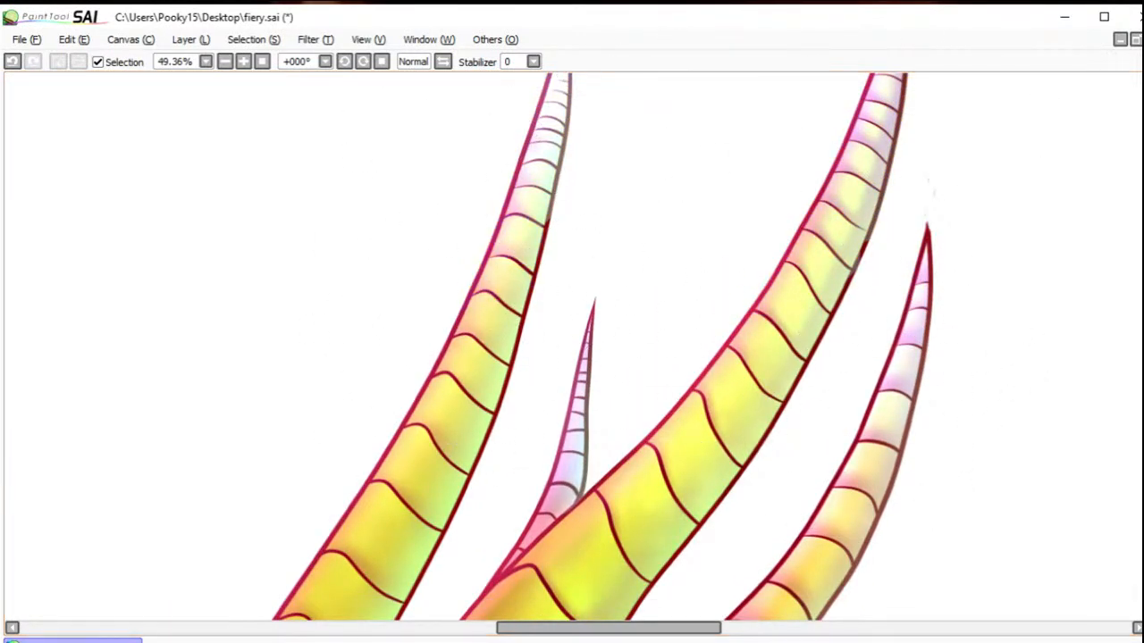
scroll(572, 347, "up", 3)
scroll(924, 161, "down", 10)
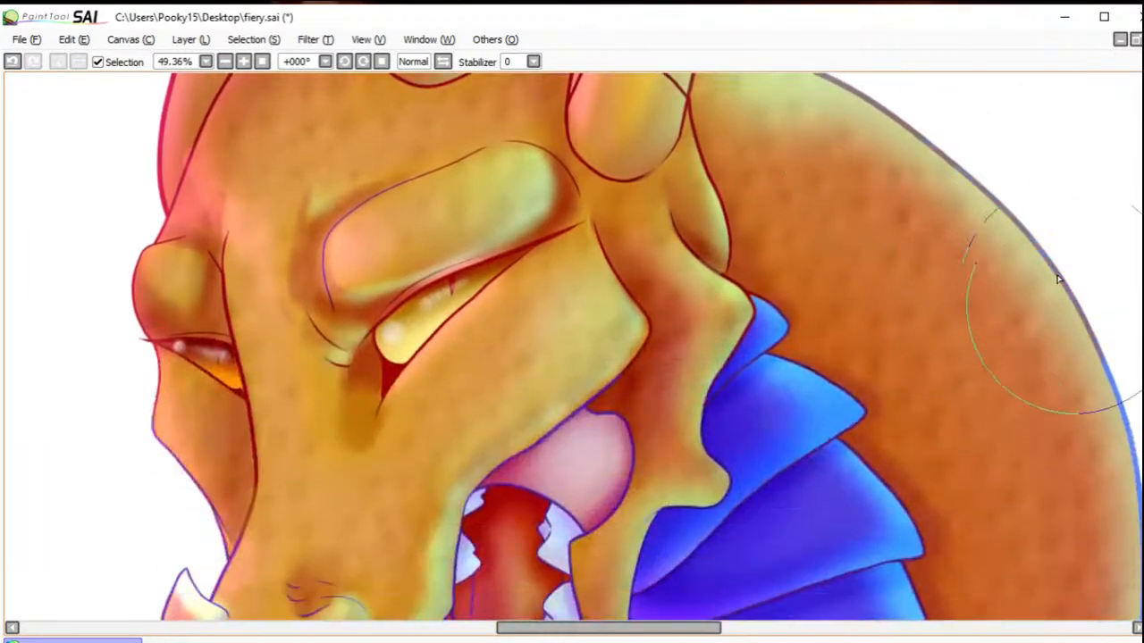
Step: Recolour the line art of the snout, mouth and upper neck plates dark red and mute the blue outline along the neck's back
mouse_move(1058, 278)
left_mouse_down()
mouse_move(1119, 430)
mouse_move(1041, 198)
mouse_move(1095, 502)
left_mouse_up()
scroll(625, 168, "down", 5)
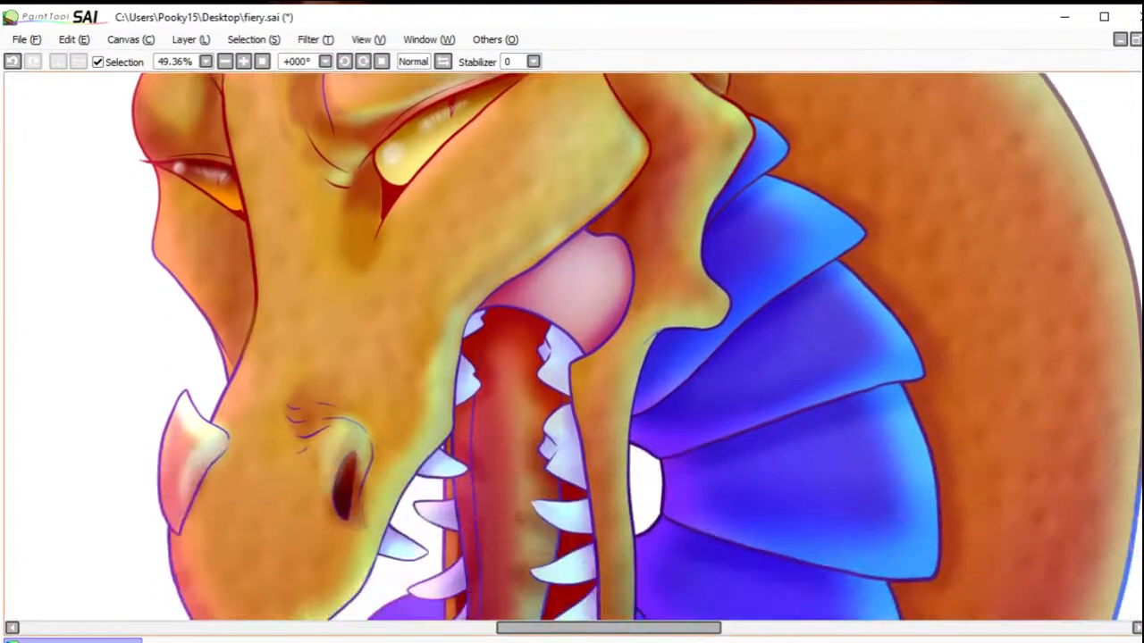
mouse_move(624, 167)
left_mouse_down()
mouse_move(459, 267)
mouse_move(441, 243)
mouse_move(567, 299)
mouse_move(524, 349)
mouse_move(375, 427)
mouse_move(319, 426)
mouse_move(225, 362)
mouse_move(209, 308)
mouse_move(303, 324)
mouse_move(331, 452)
mouse_move(319, 523)
mouse_move(380, 528)
mouse_move(417, 478)
left_mouse_up()
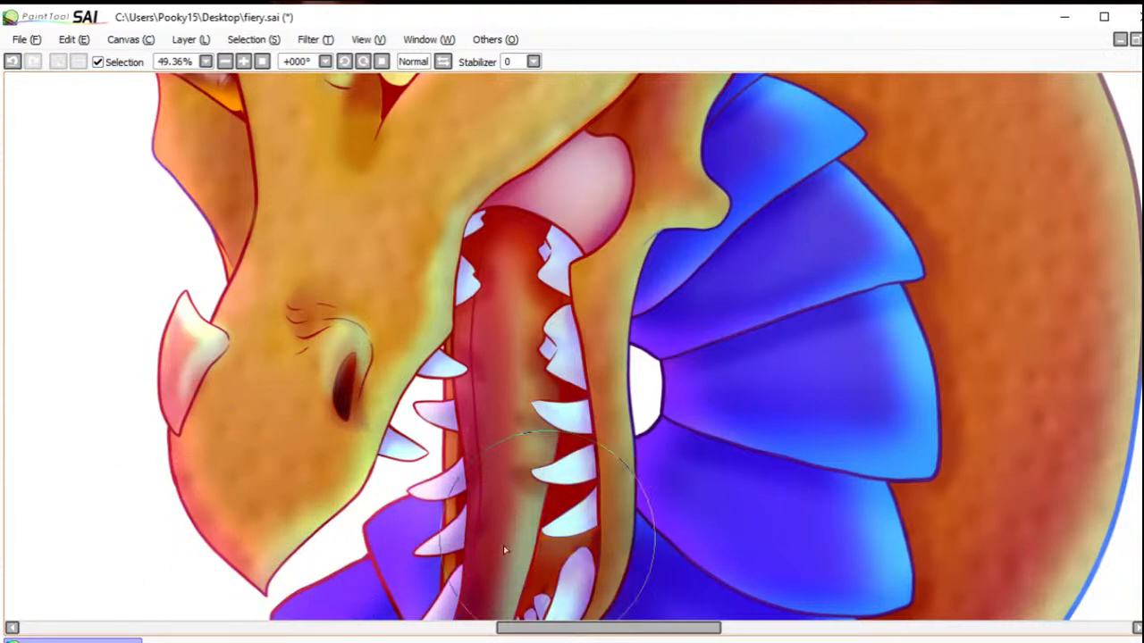
mouse_move(1016, 392)
left_mouse_down()
mouse_move(766, 339)
mouse_move(601, 258)
mouse_move(625, 191)
mouse_move(736, 405)
left_mouse_up()
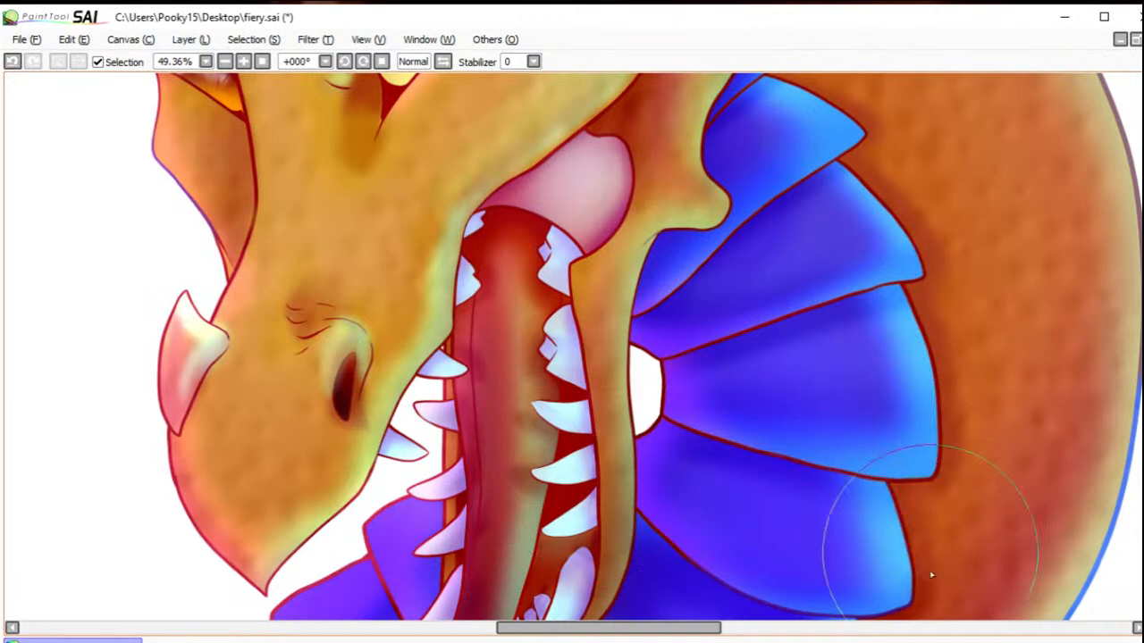
left_click_drag(1135, 212, 1043, 638)
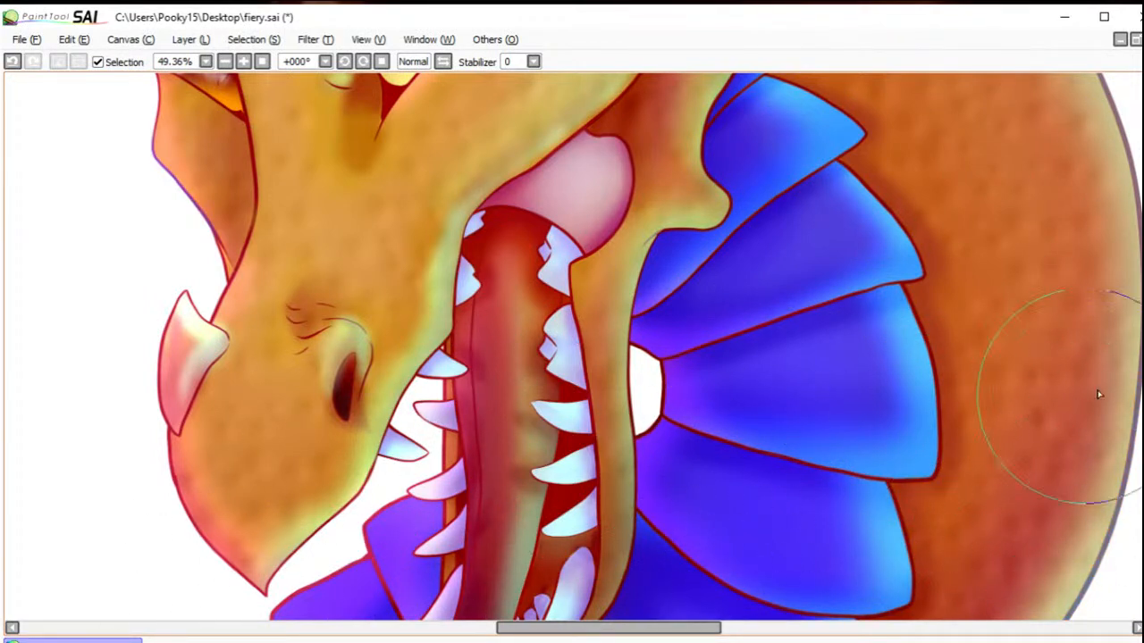
Step: Recolour the line art of the lower neck plates, chest and both shoulders dark red, including the bottom edge of the bust
scroll(1060, 382, "down", 5)
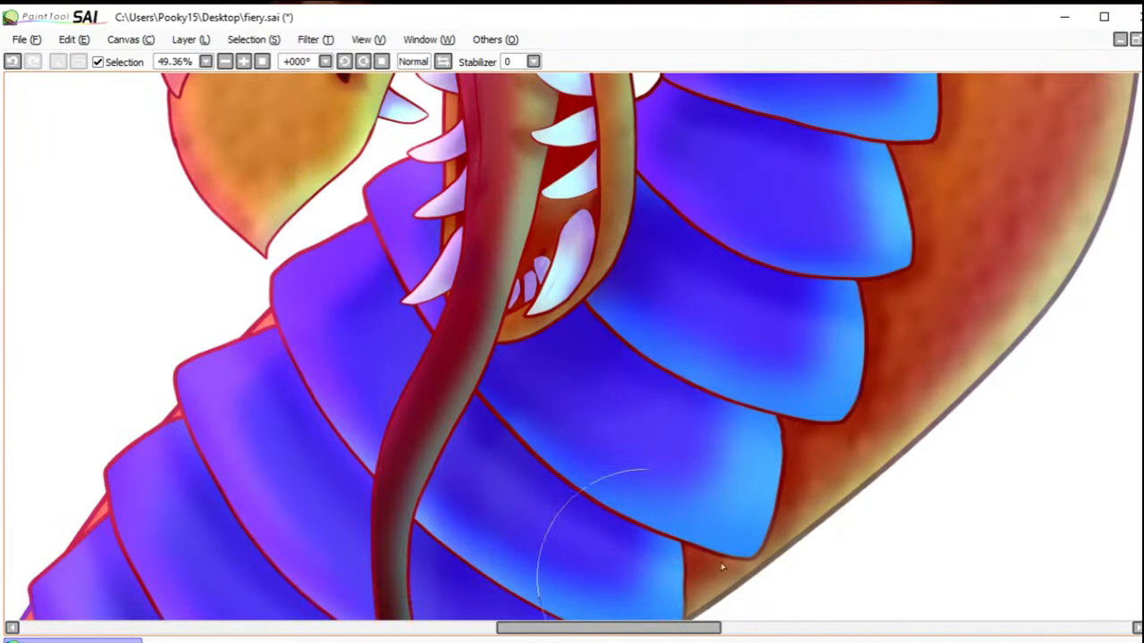
scroll(571, 348, "down", 5)
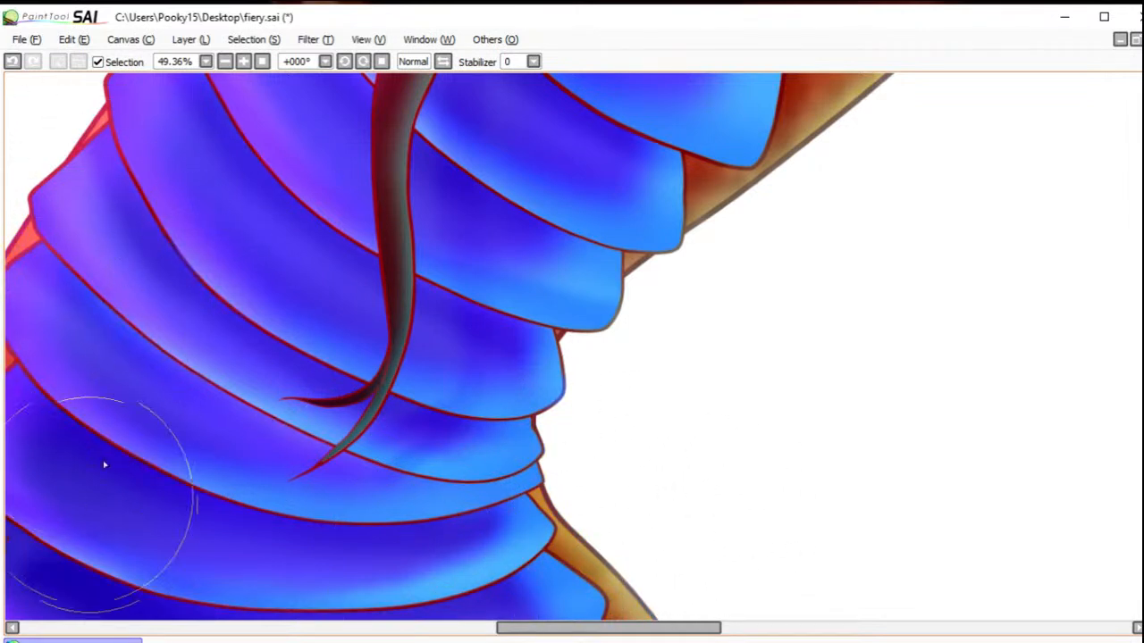
left_click_drag(664, 634, 553, 628)
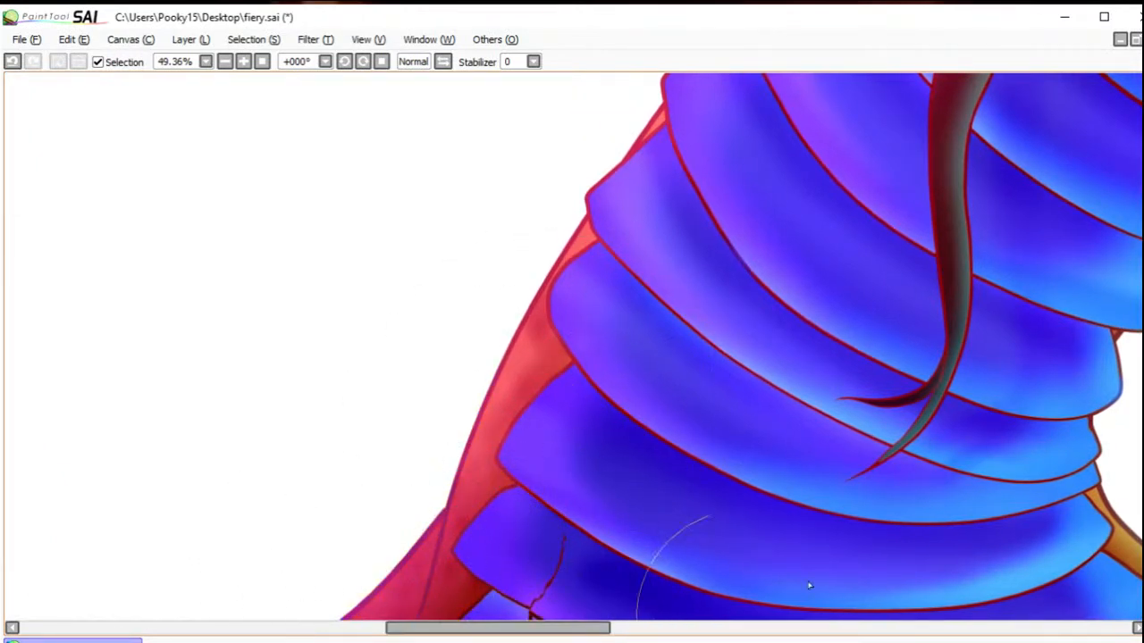
scroll(1131, 420, "down", 5)
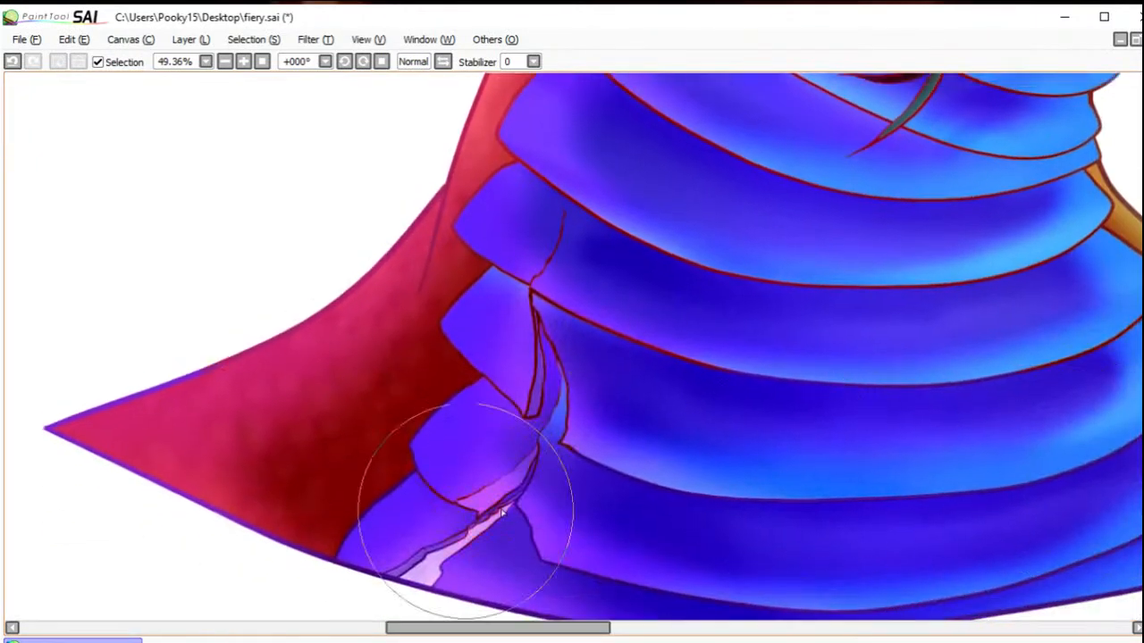
mouse_move(243, 489)
left_mouse_down()
mouse_move(309, 378)
mouse_move(128, 368)
left_mouse_up()
left_click_drag(534, 630, 671, 628)
left_click_drag(724, 408, 649, 351)
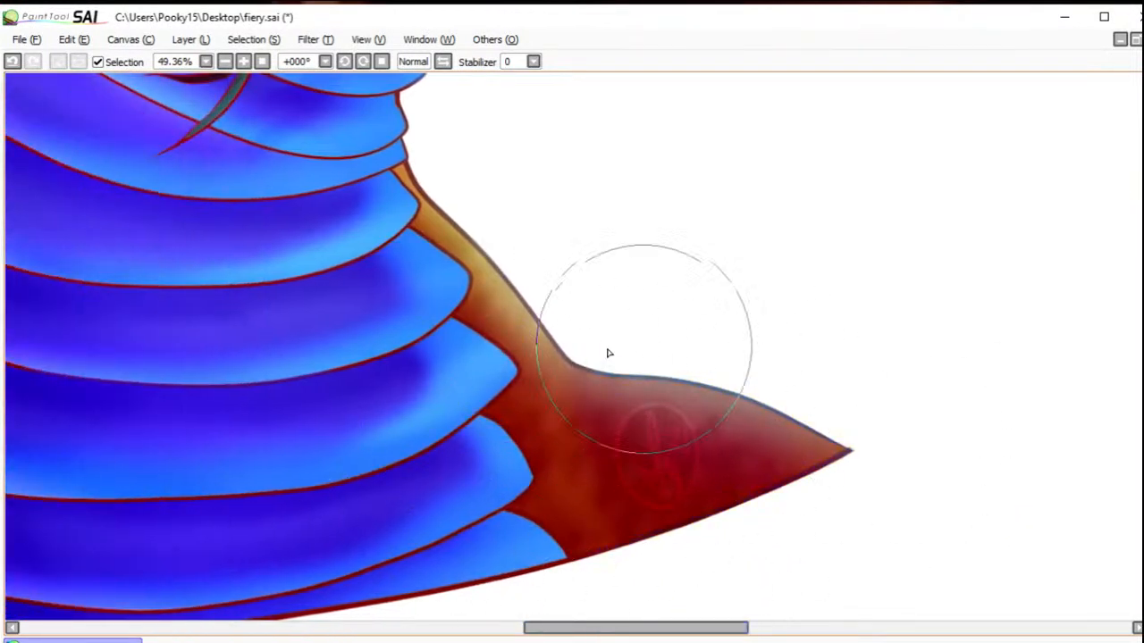
left_click_drag(649, 637, 575, 633)
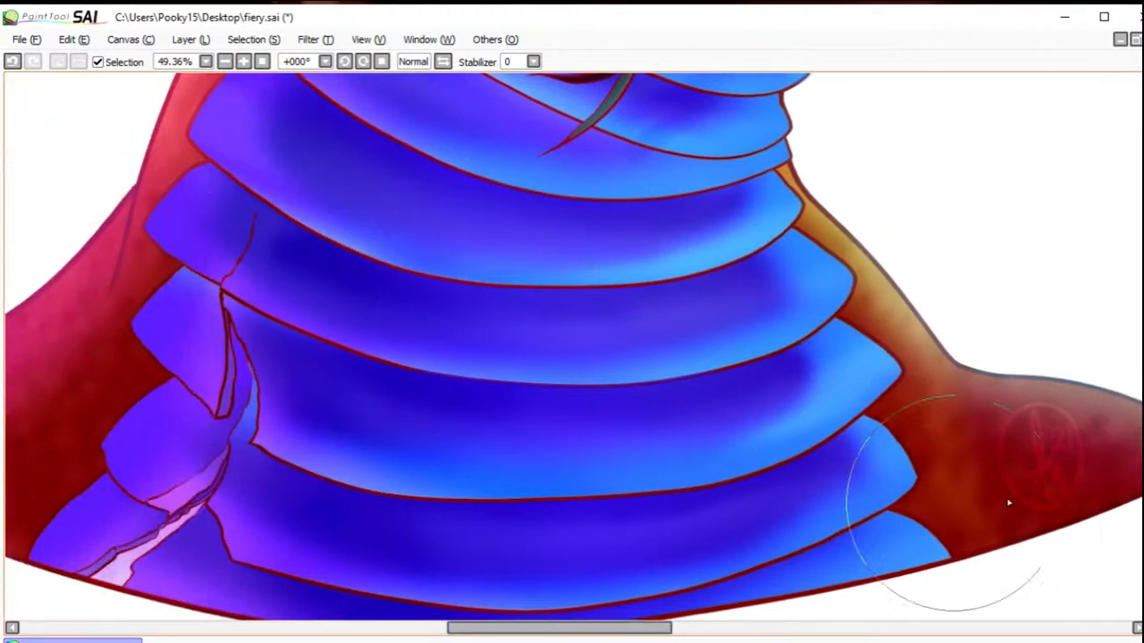
Step: Recolour the outlines of the chest plates, the crack and the bust's lower edge dark blue
mouse_move(590, 486)
left_mouse_down()
mouse_move(514, 546)
mouse_move(423, 562)
mouse_move(426, 499)
mouse_move(476, 494)
mouse_move(278, 538)
left_mouse_up()
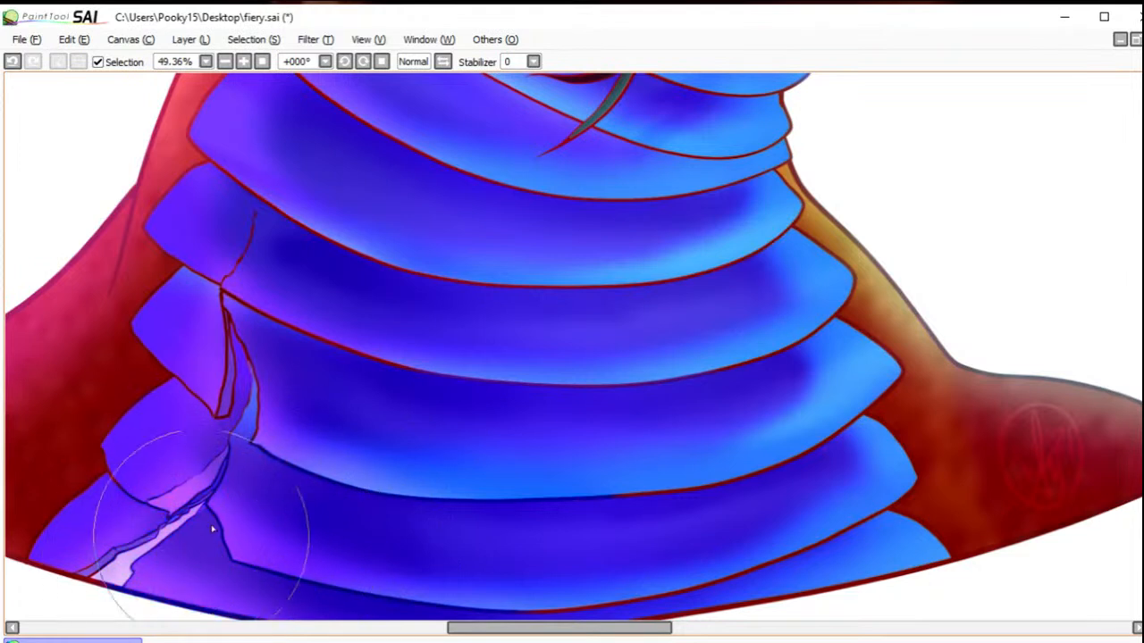
mouse_move(100, 558)
left_mouse_down()
mouse_move(290, 427)
mouse_move(287, 374)
mouse_move(262, 333)
mouse_move(211, 345)
mouse_move(194, 319)
mouse_move(174, 369)
mouse_move(260, 372)
mouse_move(179, 480)
mouse_move(417, 336)
left_mouse_up()
mouse_move(582, 539)
left_mouse_down()
mouse_move(625, 568)
mouse_move(791, 545)
mouse_move(821, 534)
left_mouse_up()
mouse_move(776, 443)
left_mouse_down()
mouse_move(825, 401)
mouse_move(785, 397)
mouse_move(795, 386)
mouse_move(782, 374)
mouse_move(814, 369)
mouse_move(878, 397)
left_mouse_up()
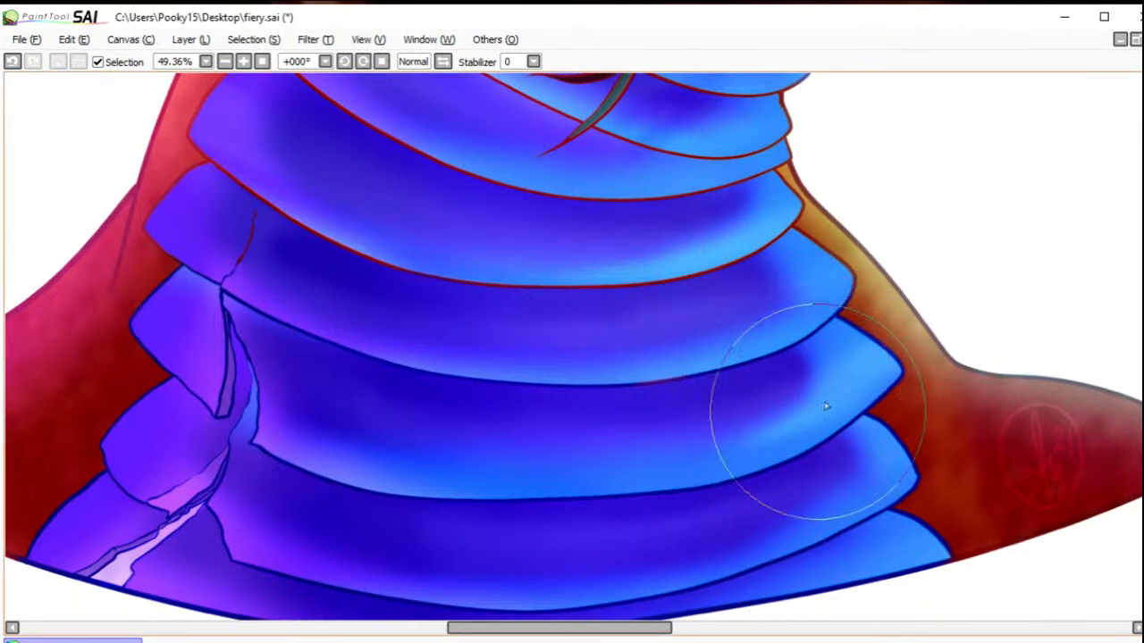
mouse_move(743, 307)
left_mouse_down()
mouse_move(706, 266)
mouse_move(597, 244)
mouse_move(589, 215)
mouse_move(642, 164)
left_mouse_up()
mouse_move(553, 158)
left_mouse_down()
mouse_move(445, 230)
mouse_move(296, 253)
mouse_move(264, 236)
mouse_move(242, 257)
mouse_move(248, 238)
mouse_move(344, 233)
left_mouse_up()
left_click(12, 62)
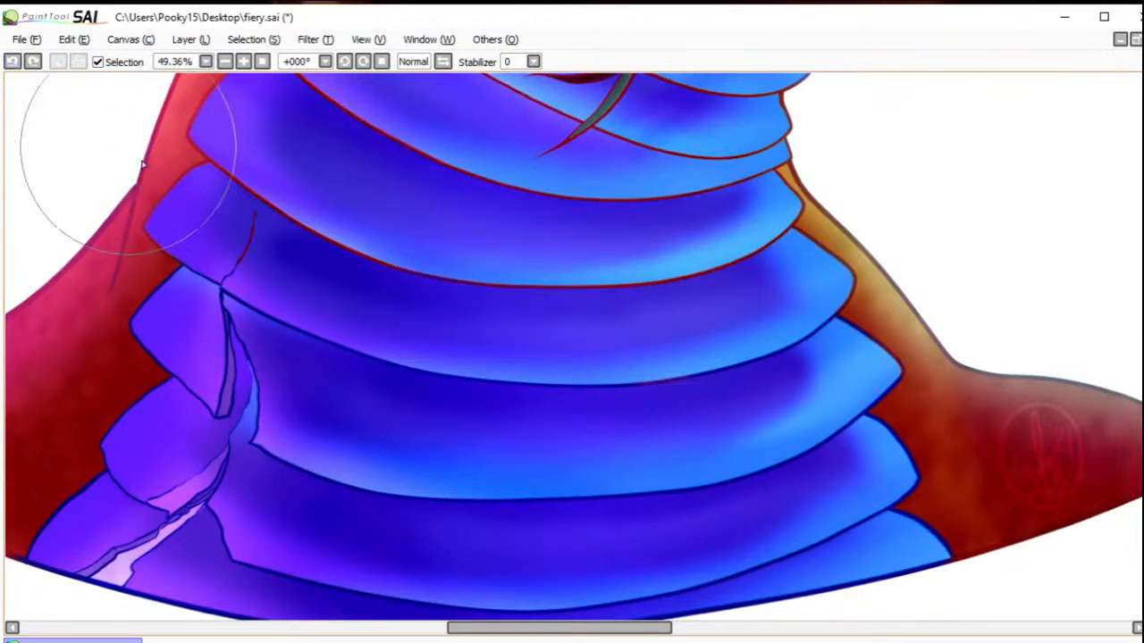
mouse_move(241, 242)
left_mouse_down()
mouse_move(275, 440)
mouse_move(496, 319)
mouse_move(676, 311)
mouse_move(753, 329)
mouse_move(778, 352)
mouse_move(677, 235)
mouse_move(714, 93)
left_mouse_up()
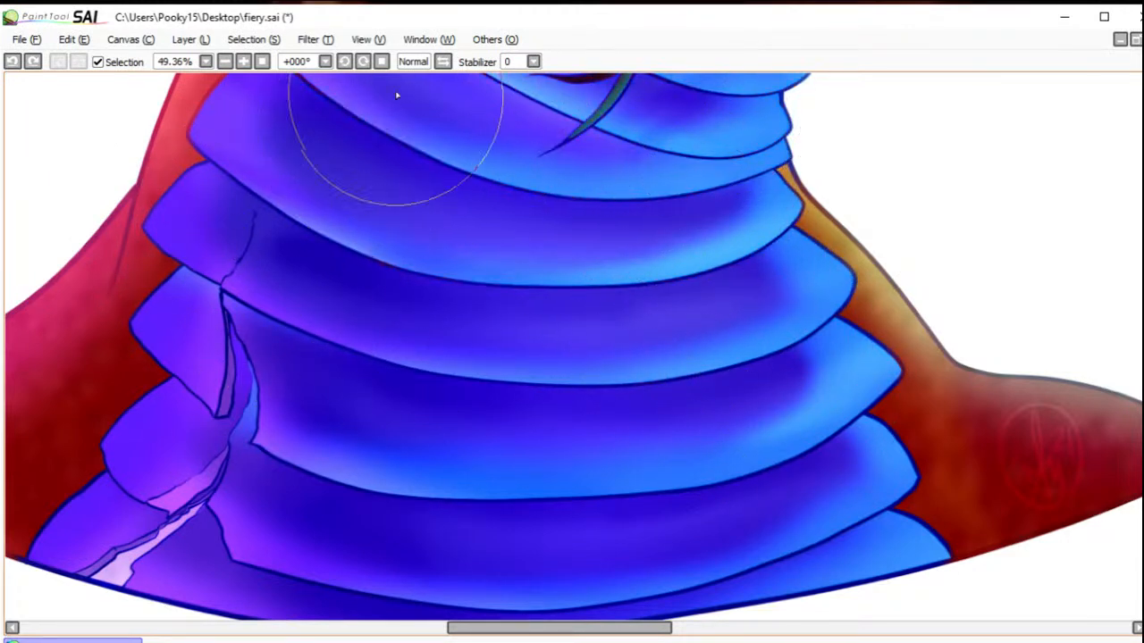
Step: Recolour the outlines of the middle neck plates around the tongue dark blue, working up to the open jaw
scroll(1099, 411, "up", 5)
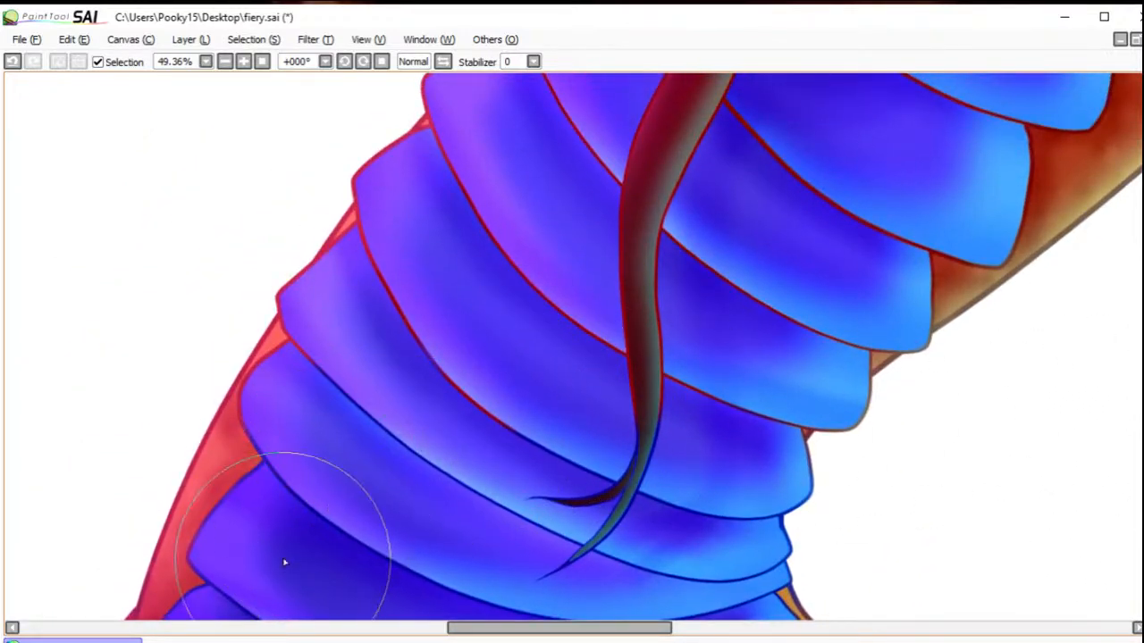
mouse_move(348, 428)
left_mouse_down()
mouse_move(340, 421)
mouse_move(376, 396)
mouse_move(389, 327)
mouse_move(457, 235)
mouse_move(677, 319)
mouse_move(671, 345)
mouse_move(777, 444)
mouse_move(771, 342)
mouse_move(807, 312)
mouse_move(858, 232)
mouse_move(750, 164)
left_mouse_up()
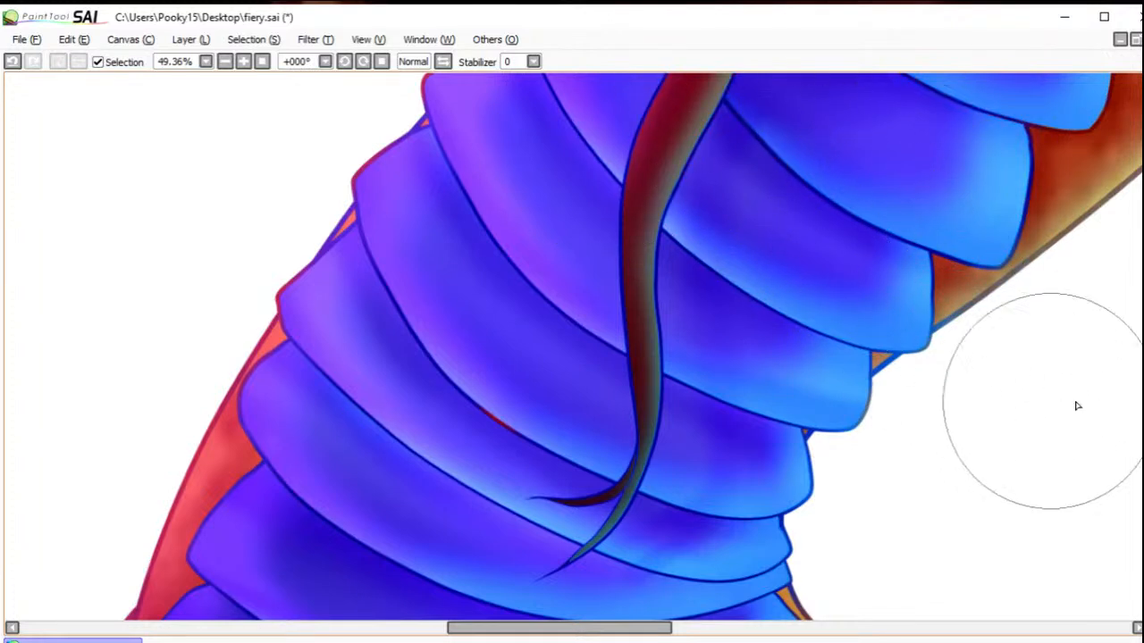
scroll(1135, 411, "up", 4)
mouse_move(503, 483)
left_mouse_down()
mouse_move(510, 433)
mouse_move(543, 429)
left_mouse_up()
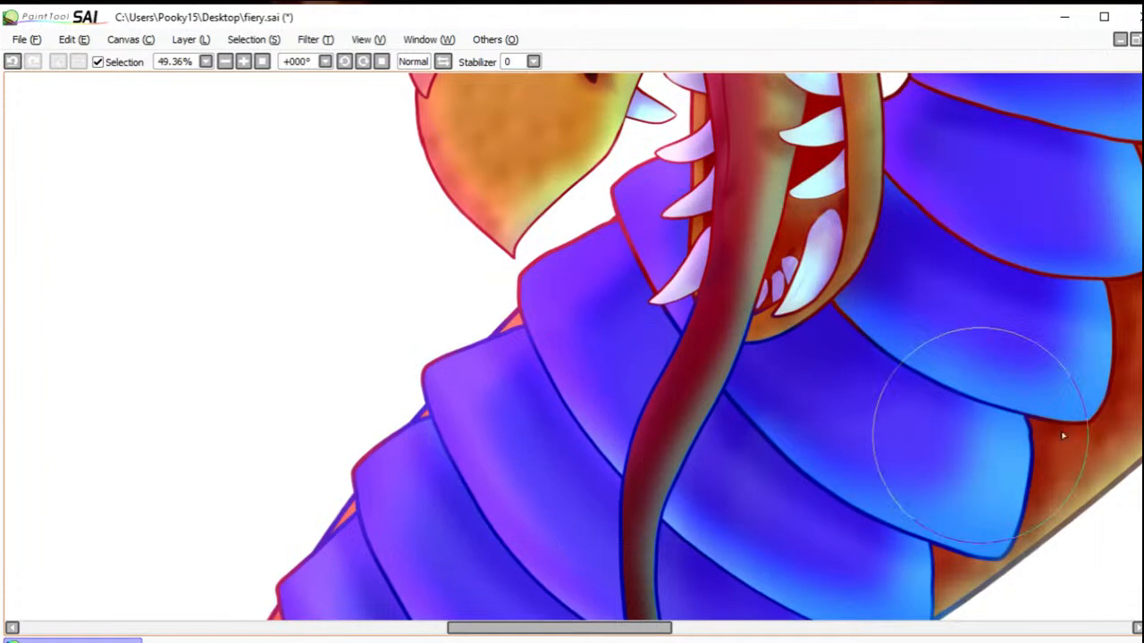
mouse_move(527, 309)
left_mouse_down()
mouse_move(620, 241)
mouse_move(634, 262)
left_mouse_up()
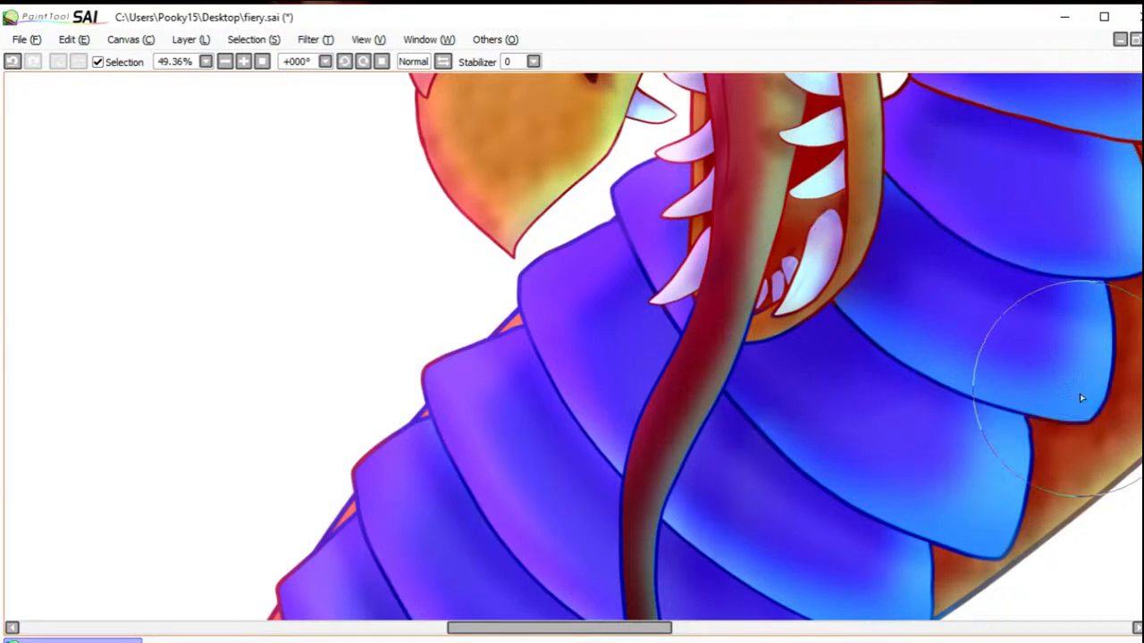
Step: Recolour the outlines of the uppermost neck plates behind the jaw and cheek dark blue
scroll(1027, 402, "up", 6)
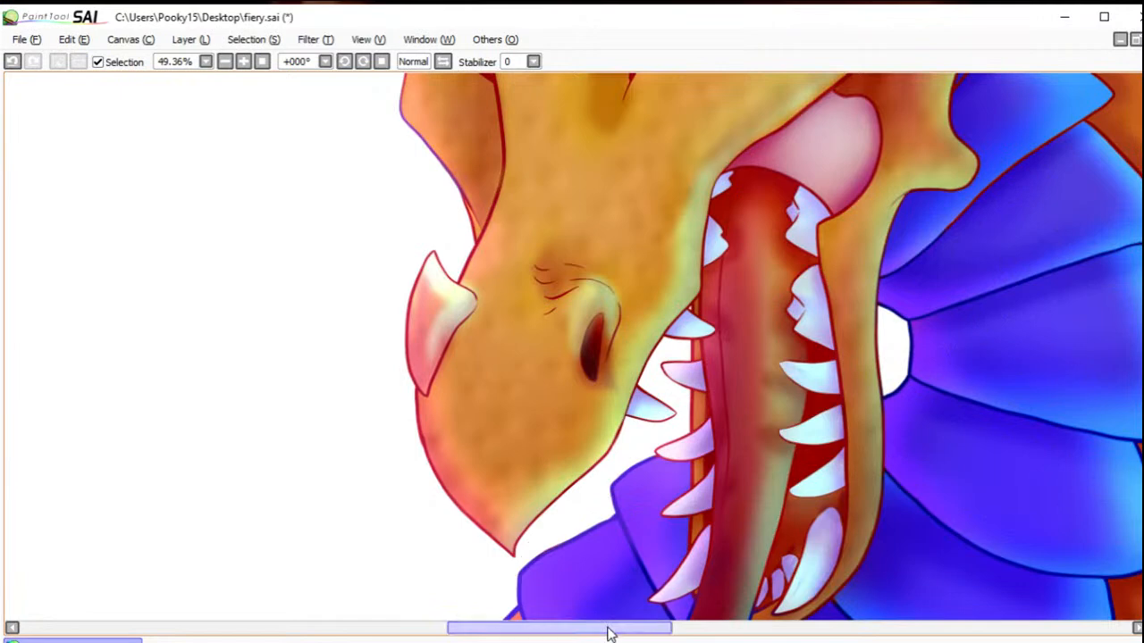
left_click_drag(608, 634, 647, 633)
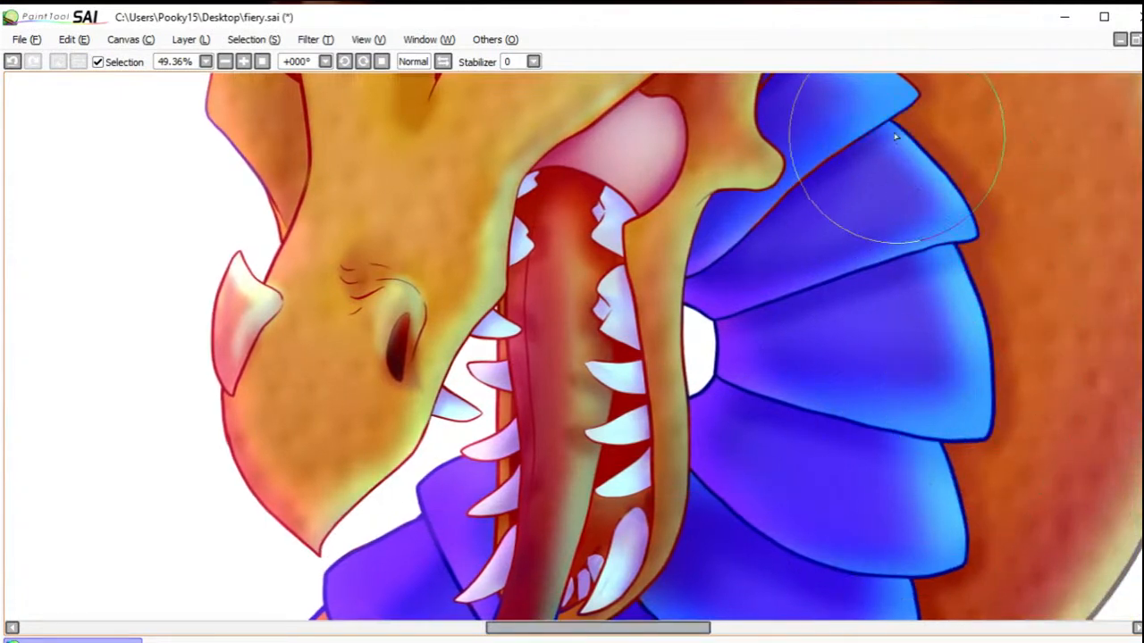
scroll(855, 358, "up", 5)
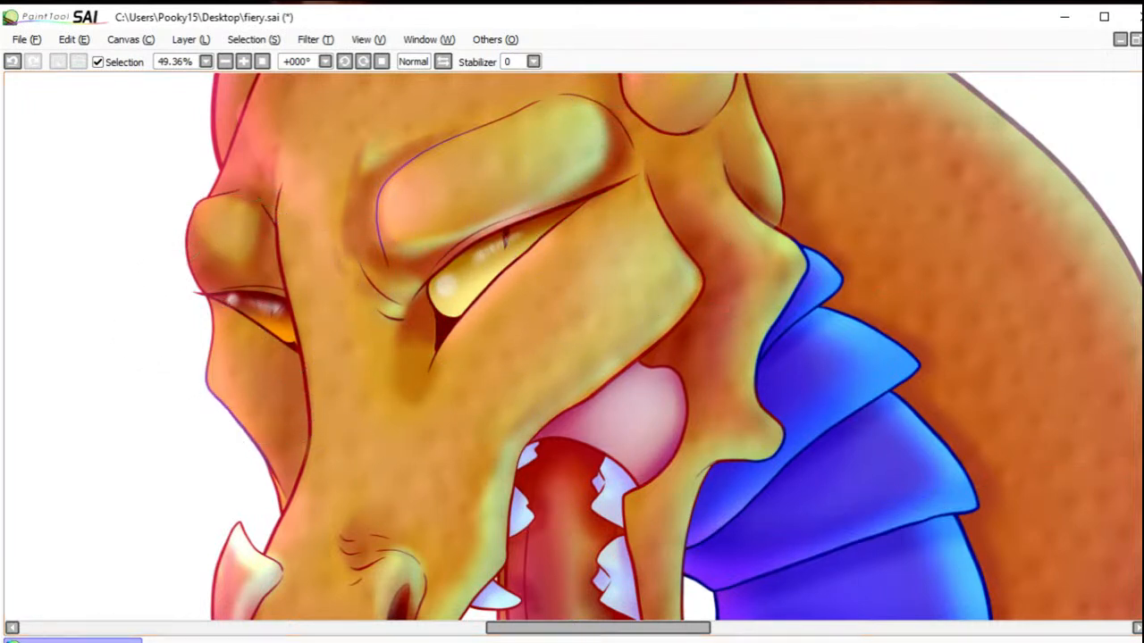
Step: Recolour the tongue's outline dark red again from the mouth down to both forked tips
left_click_drag(1142, 314, 1142, 377)
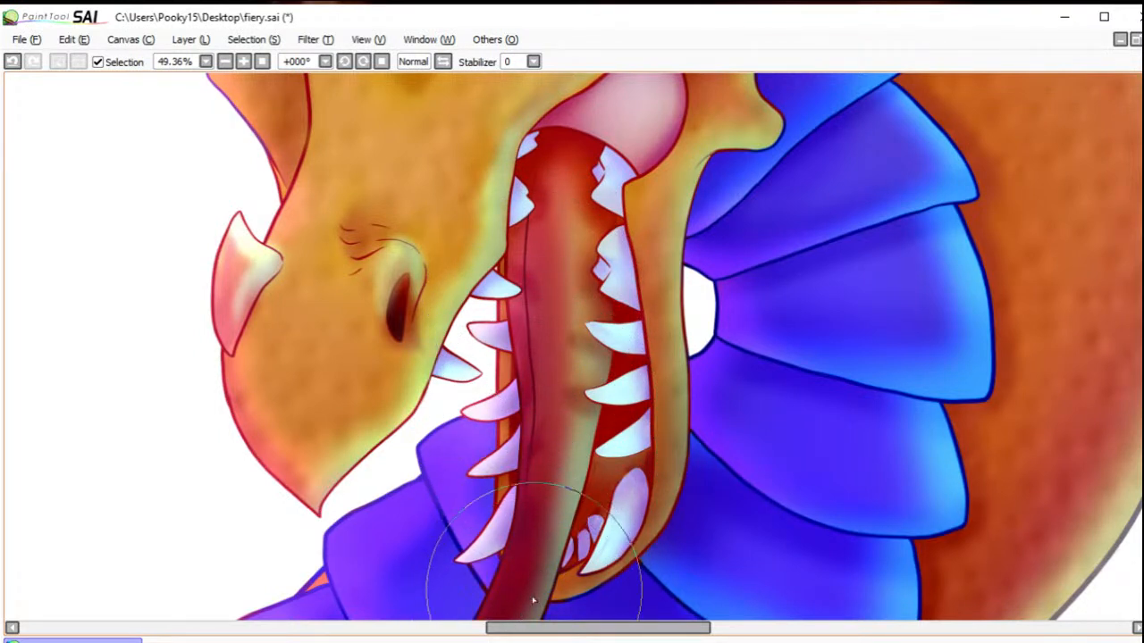
scroll(572, 346, "down", 5)
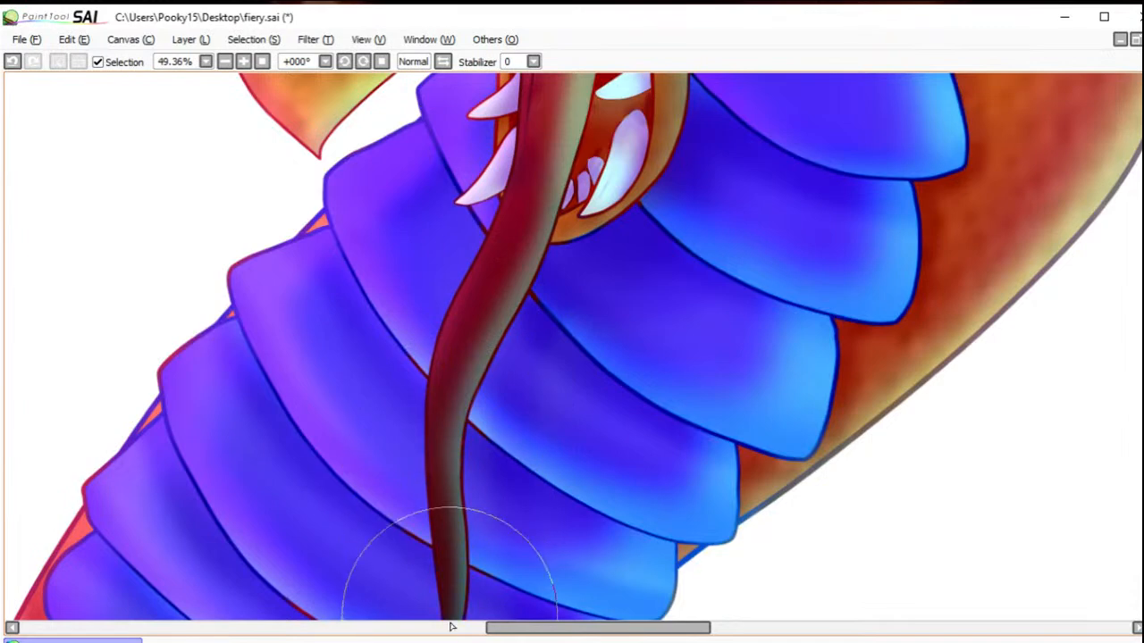
scroll(1036, 438, "down", 5)
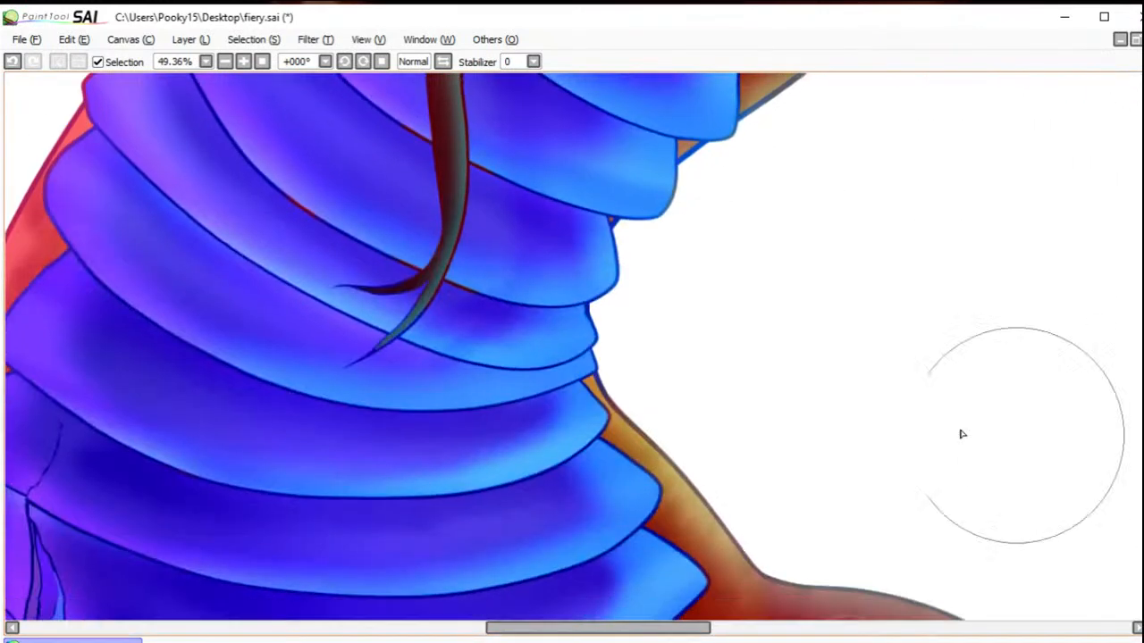
mouse_move(422, 267)
left_mouse_down()
mouse_move(366, 347)
mouse_move(342, 285)
mouse_move(389, 305)
mouse_move(360, 360)
mouse_move(376, 325)
mouse_move(352, 277)
left_mouse_up()
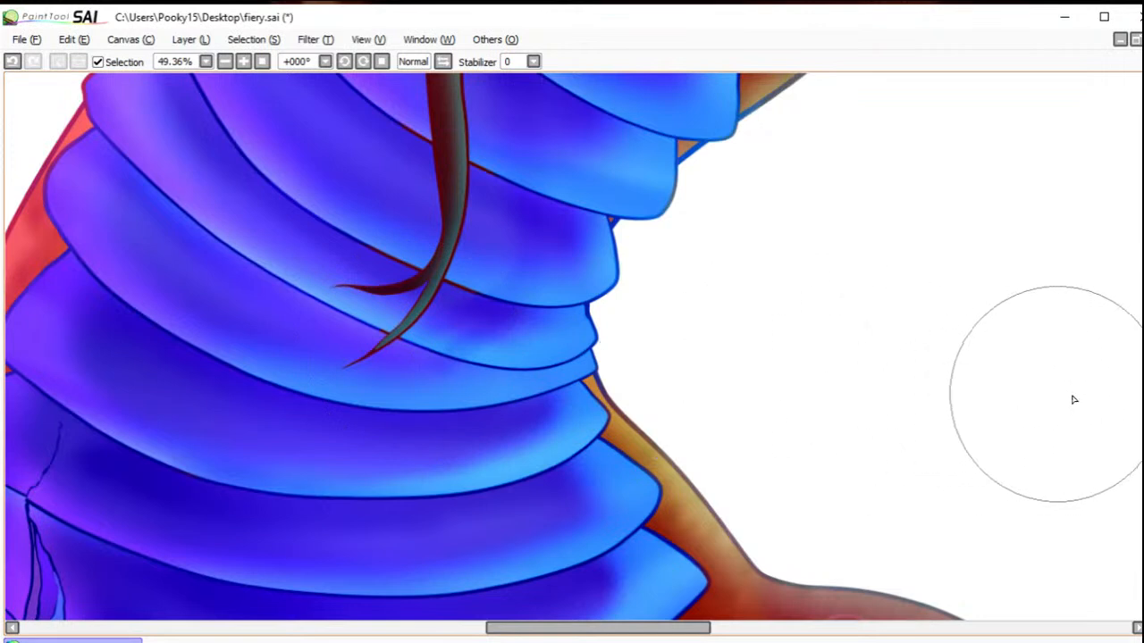
Step: Recolour the outlines of the lower jaw's tip and its large fang dark red
scroll(1124, 421, "up", 5)
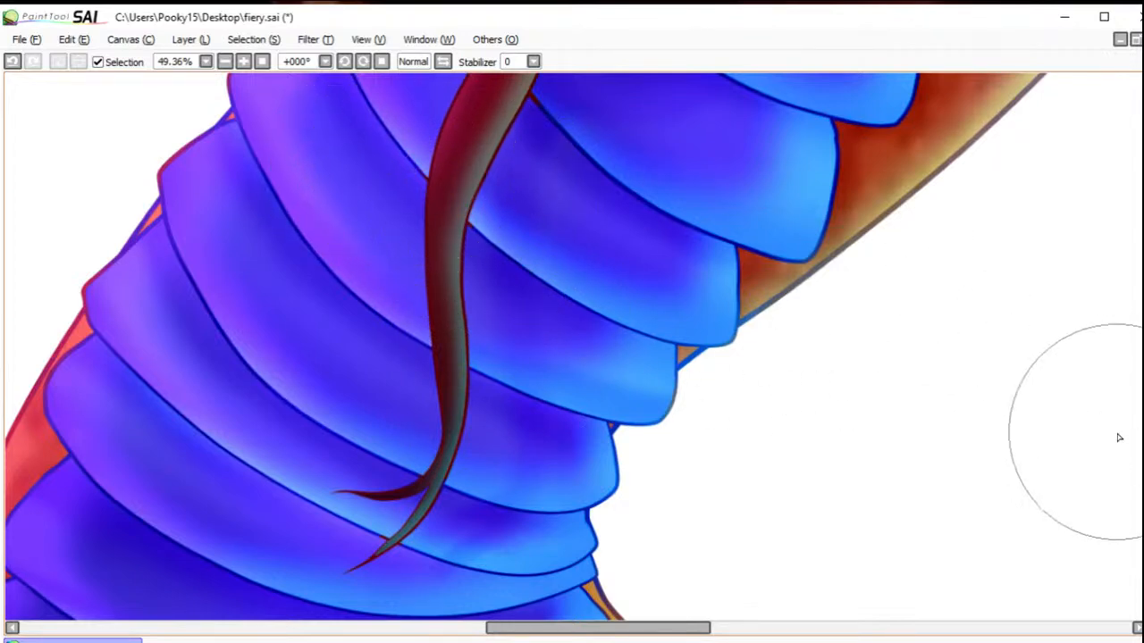
left_click_drag(1142, 384, 1143, 348)
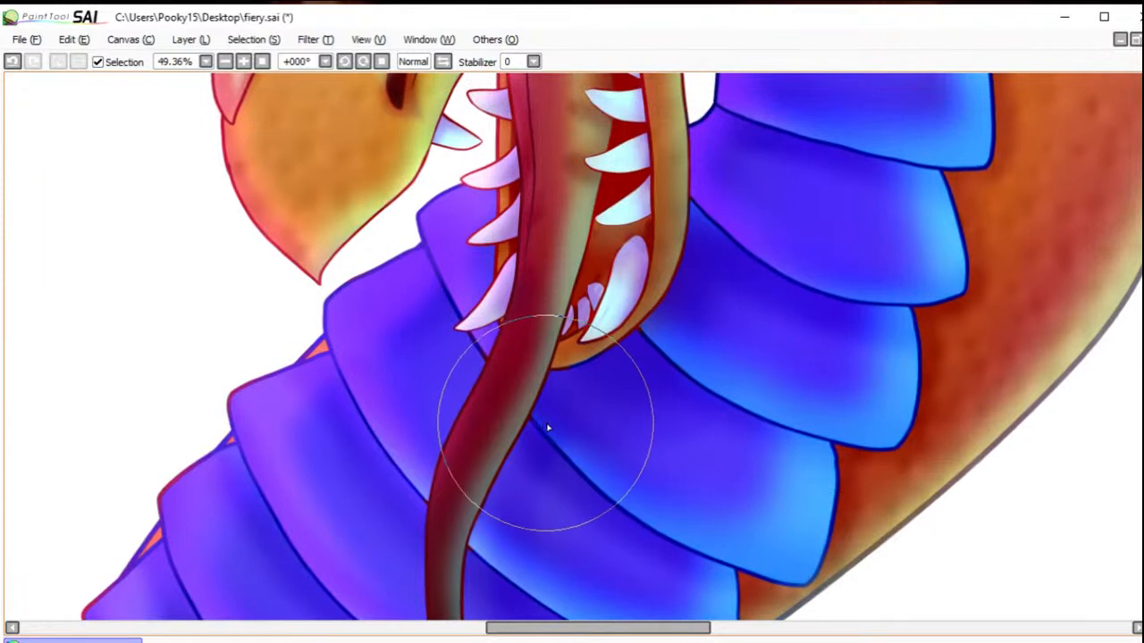
left_click_drag(1143, 348, 1143, 332)
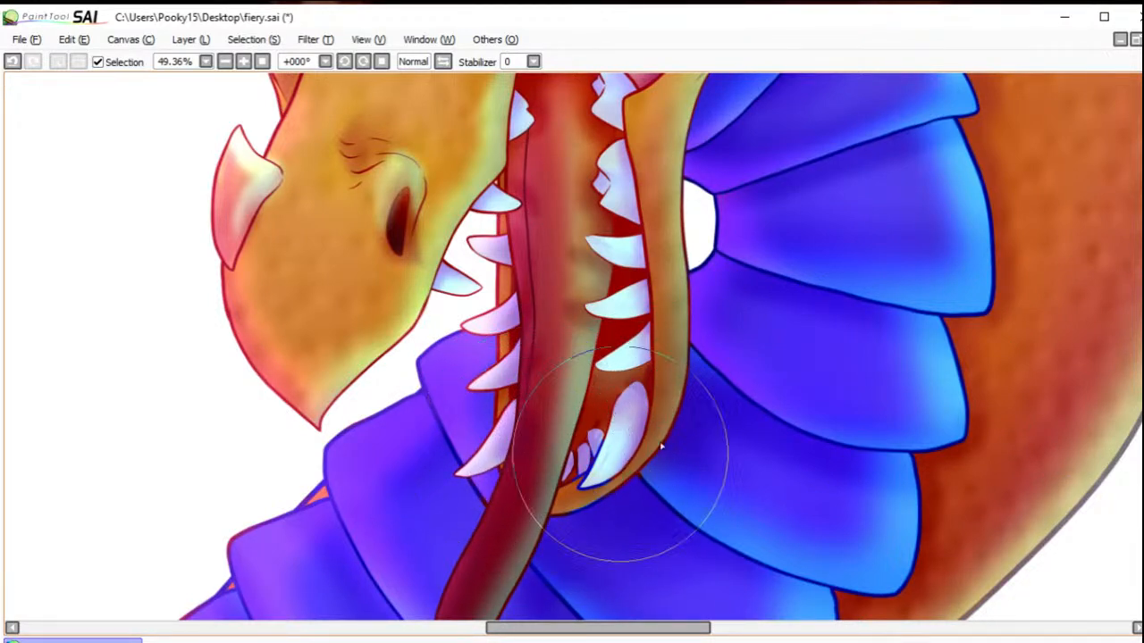
mouse_move(628, 407)
left_mouse_down()
mouse_move(568, 475)
mouse_move(622, 455)
mouse_move(607, 459)
mouse_move(615, 439)
mouse_move(582, 486)
left_mouse_up()
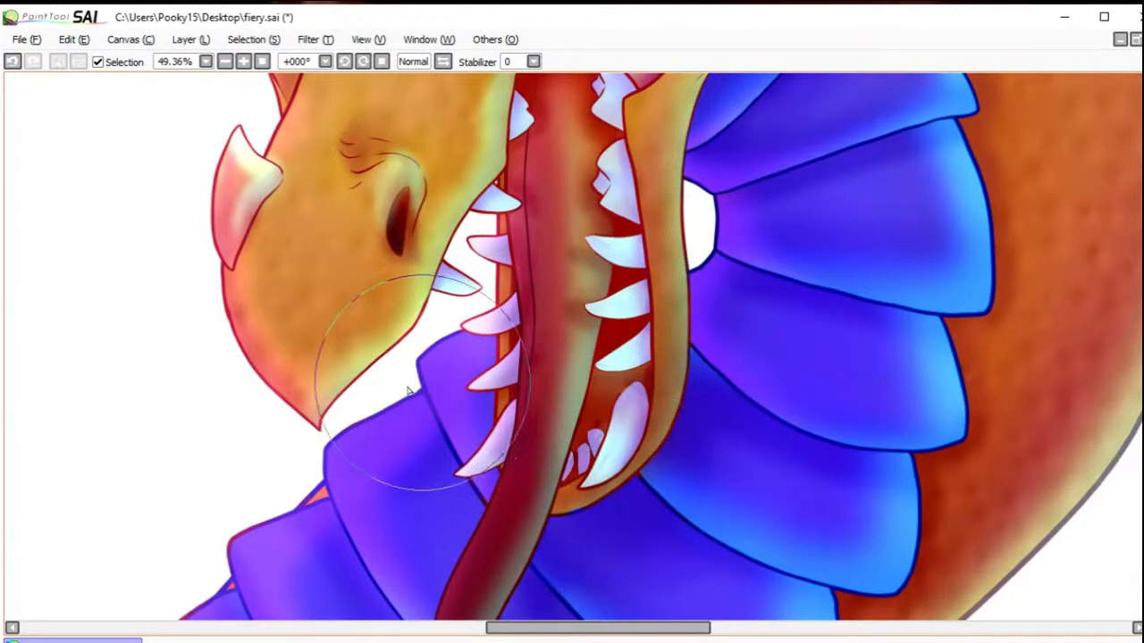
Step: Fit the whole dragon illustration in view and save fiery.sai
left_click(263, 63)
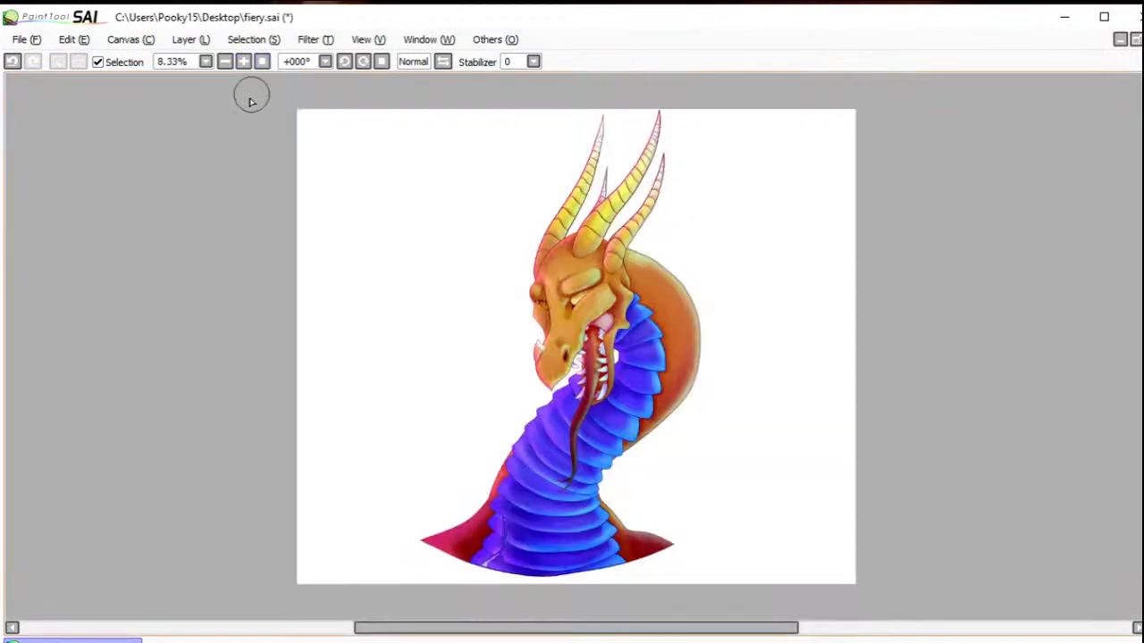
left_click(31, 47)
left_click(50, 147)
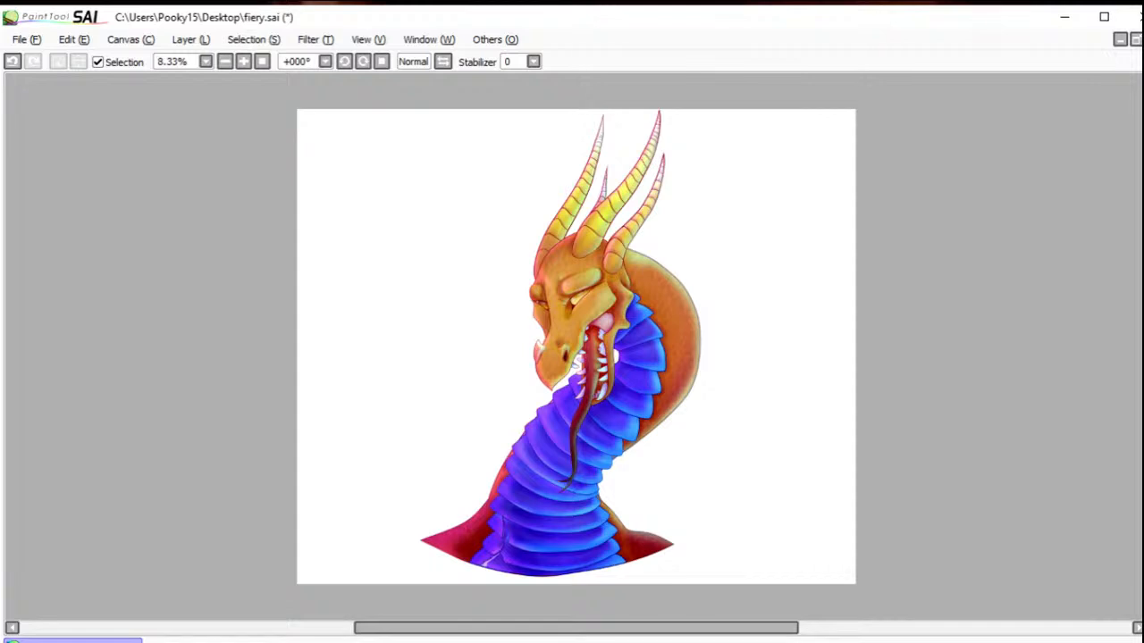
key("ctrl+s")
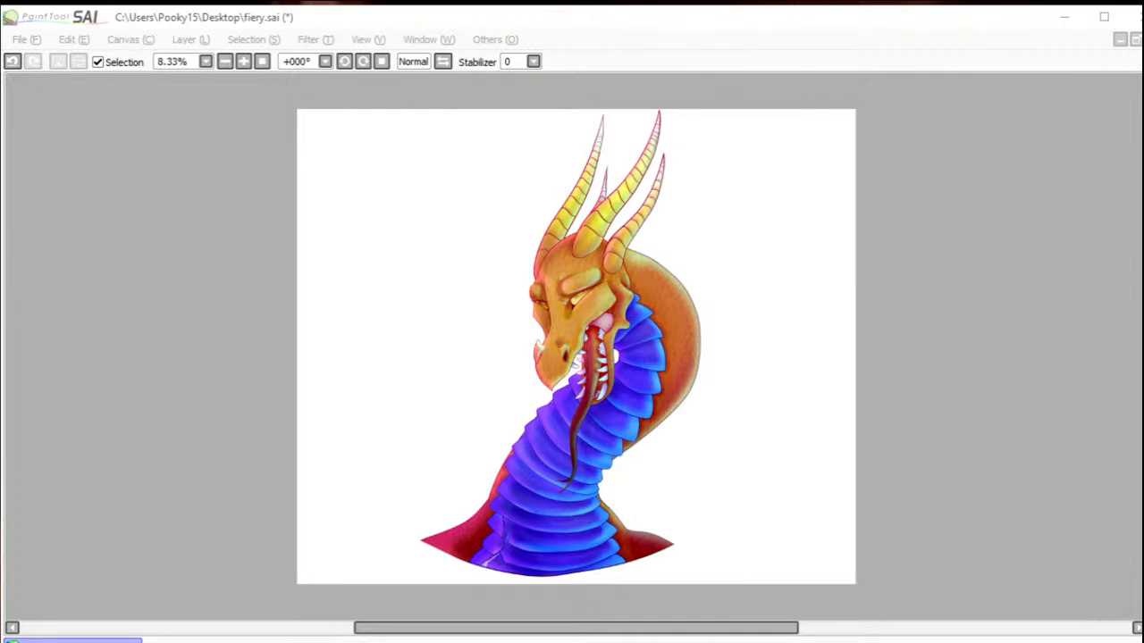
Step: Export the illustration to the Desktop as a PNG named fiery.png
left_click(36, 41)
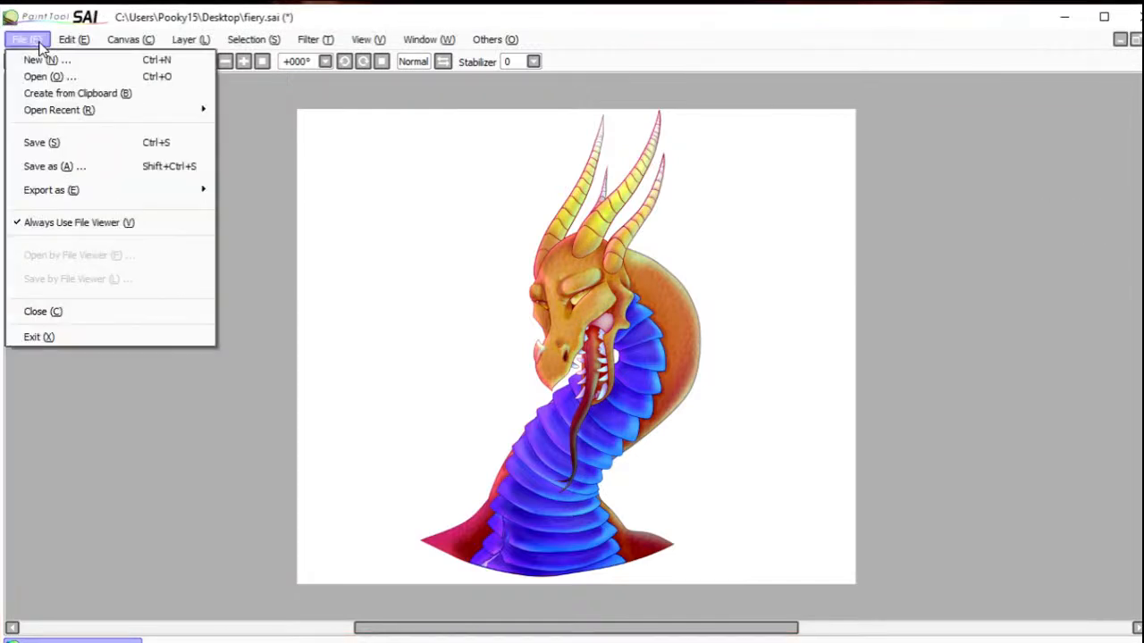
mouse_move(116, 190)
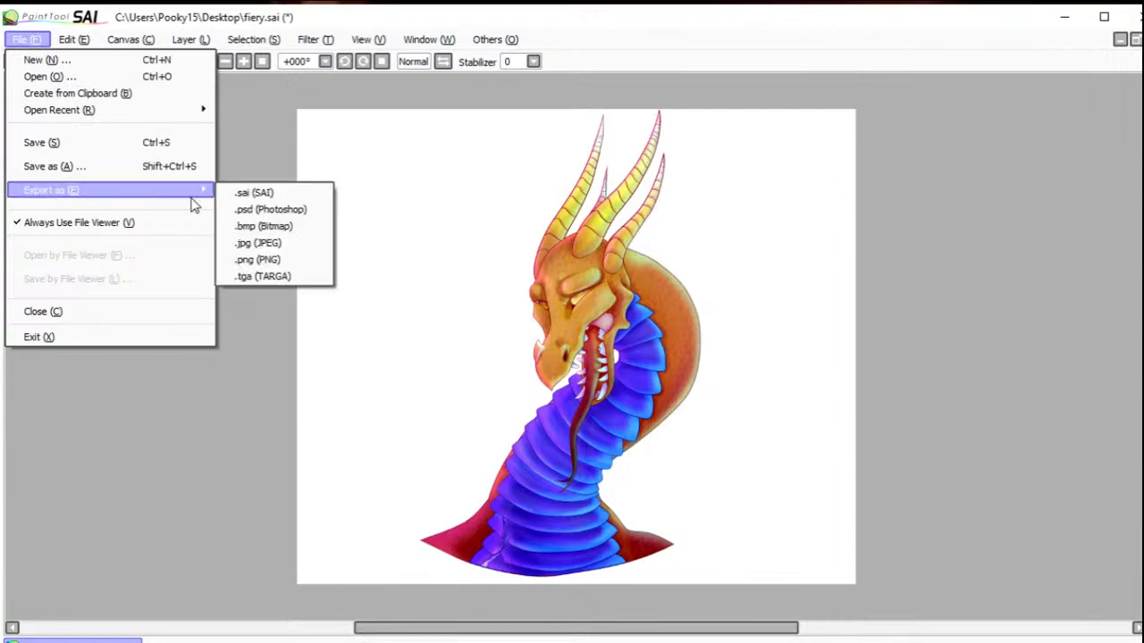
left_click(266, 259)
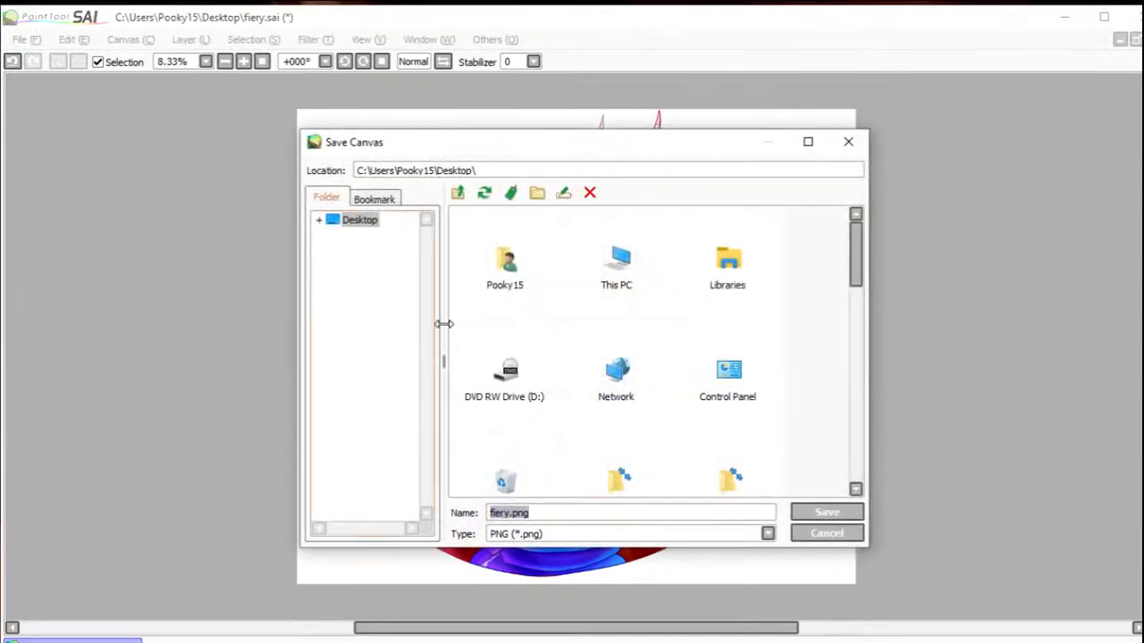
left_click(824, 515)
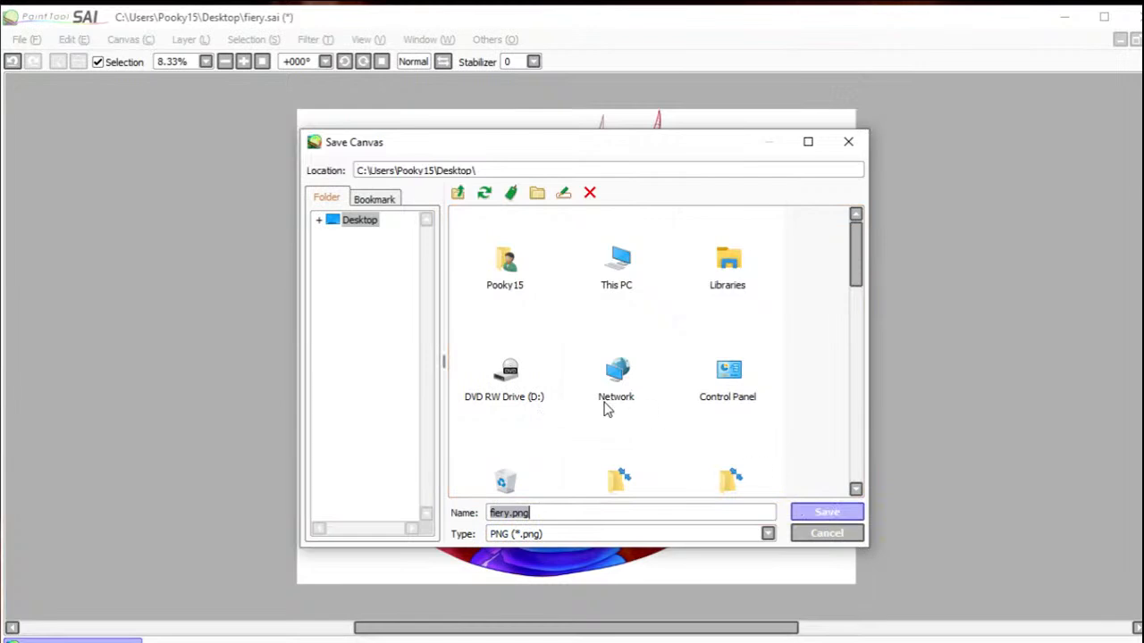
left_click(559, 320)
left_click(675, 370)
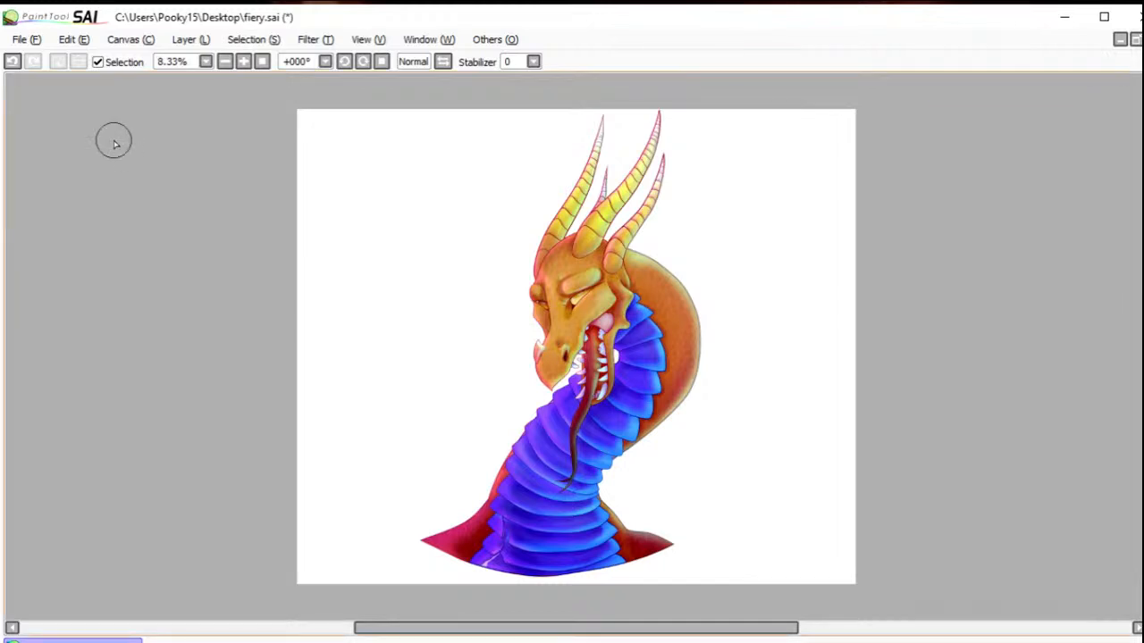
Step: Export the illustration to the Desktop as a Photoshop file named fiery.psd
left_click(26, 39)
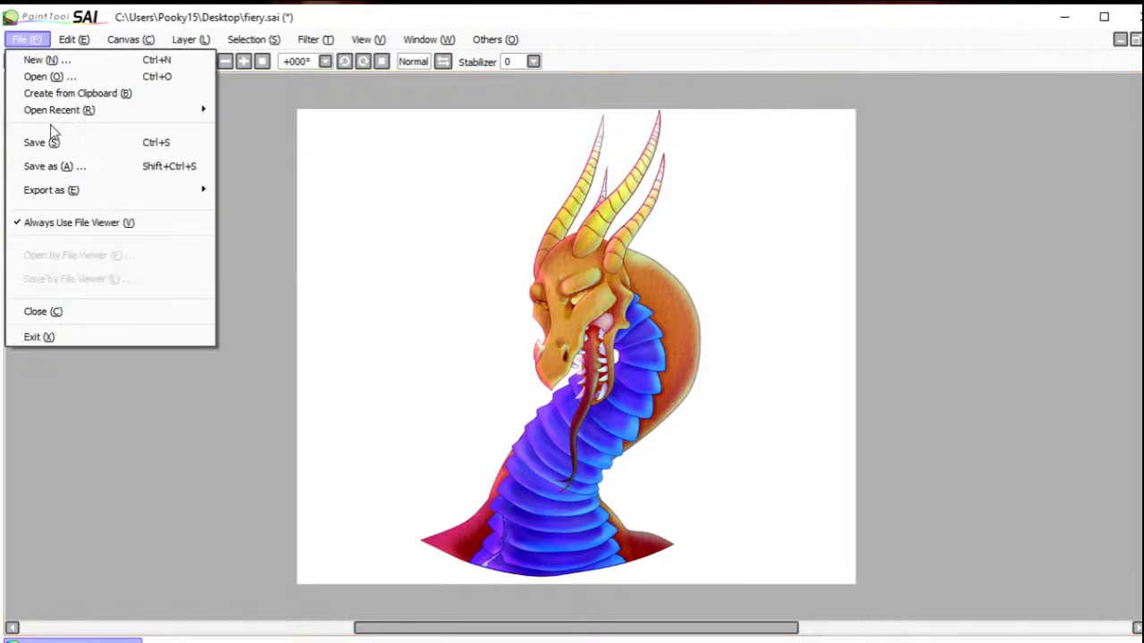
mouse_move(102, 191)
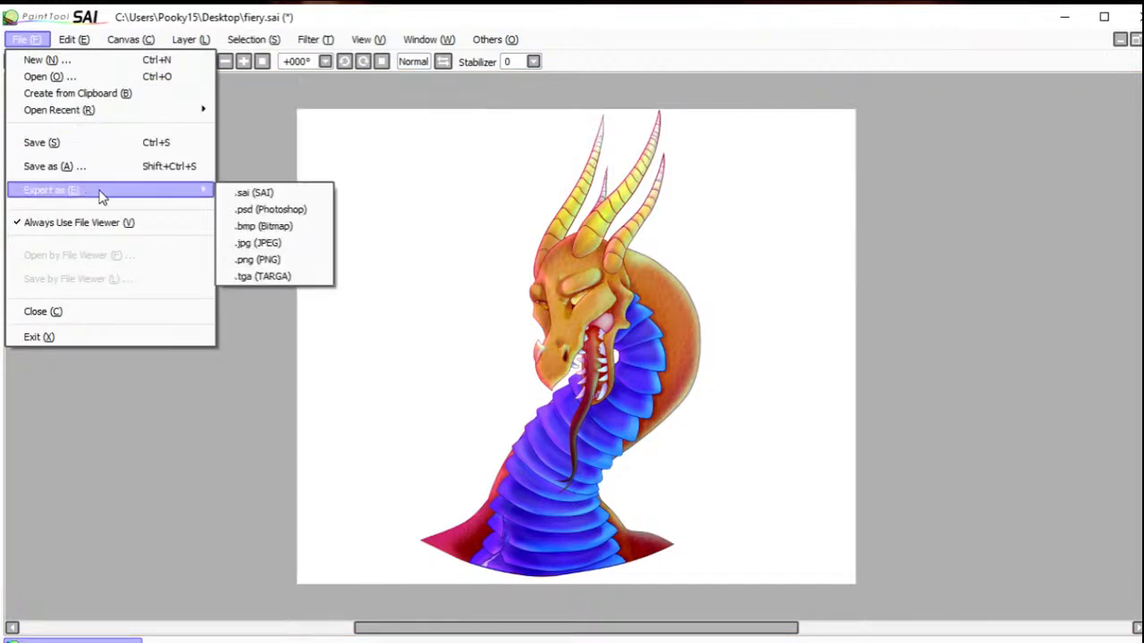
left_click(261, 209)
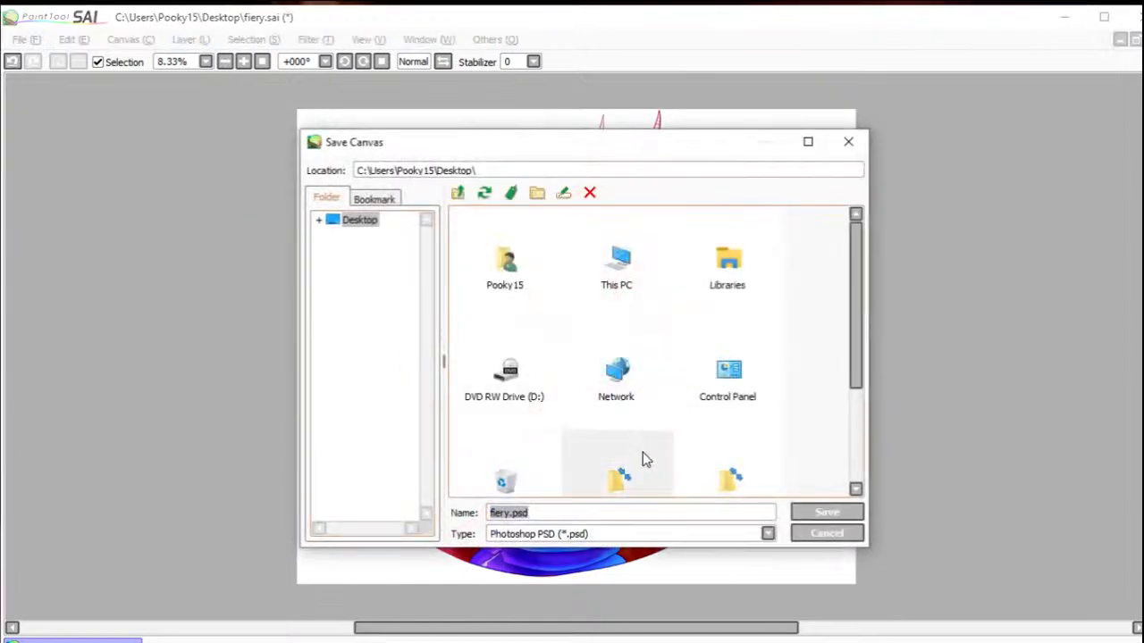
left_click(804, 516)
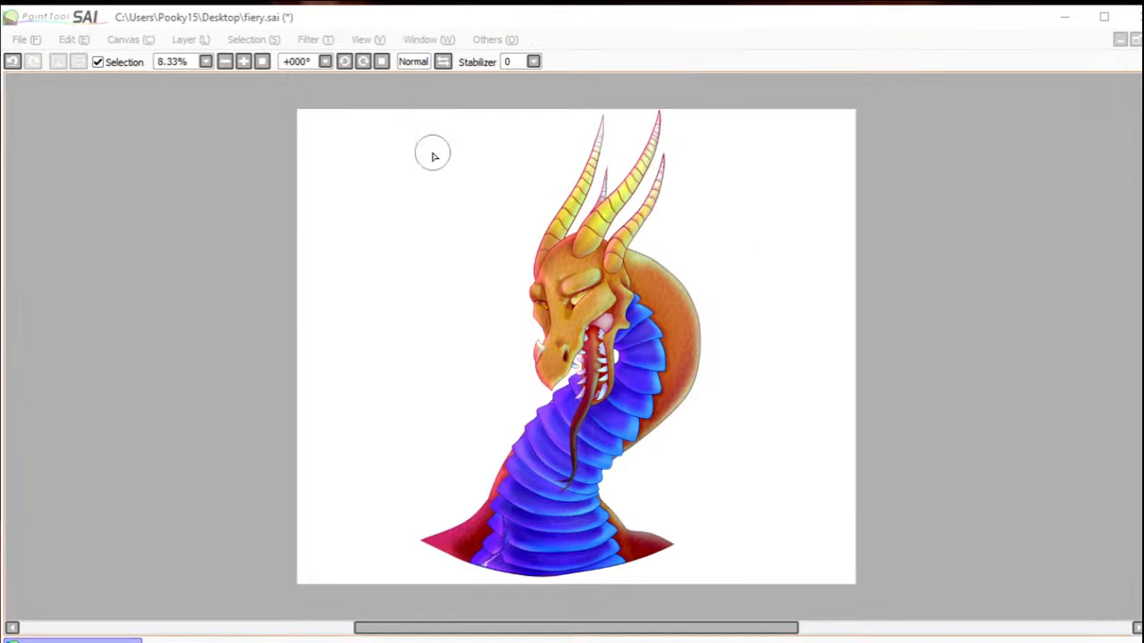
Step: Dab a soft red spot on the layer beneath the dragon and transform it into a large glow centred behind the head and neck
left_click(903, 269)
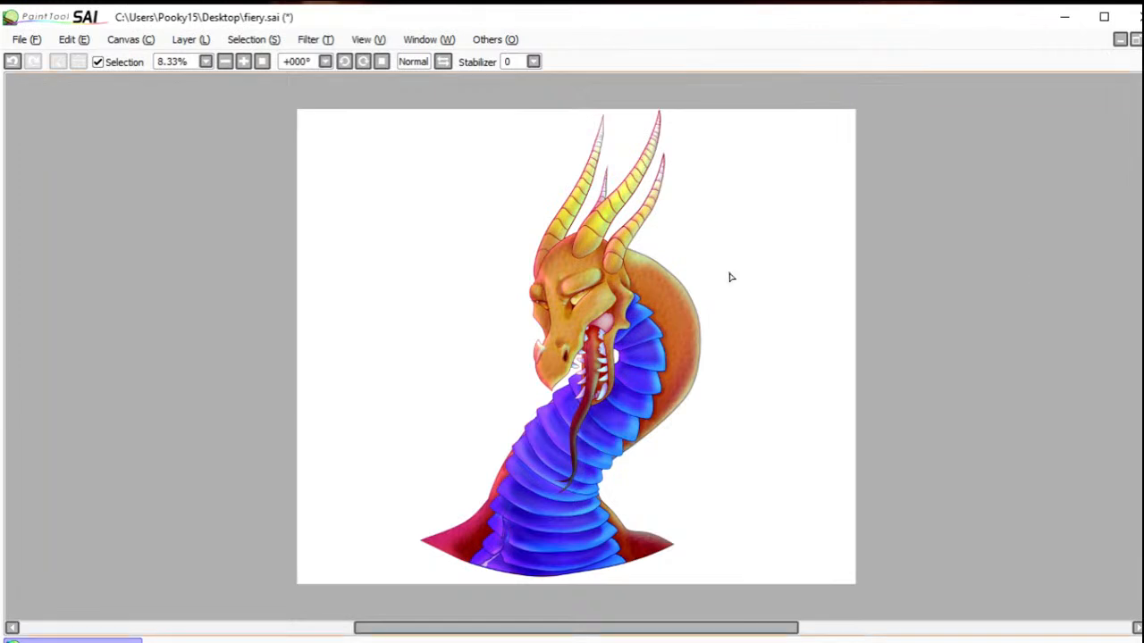
left_click(790, 267)
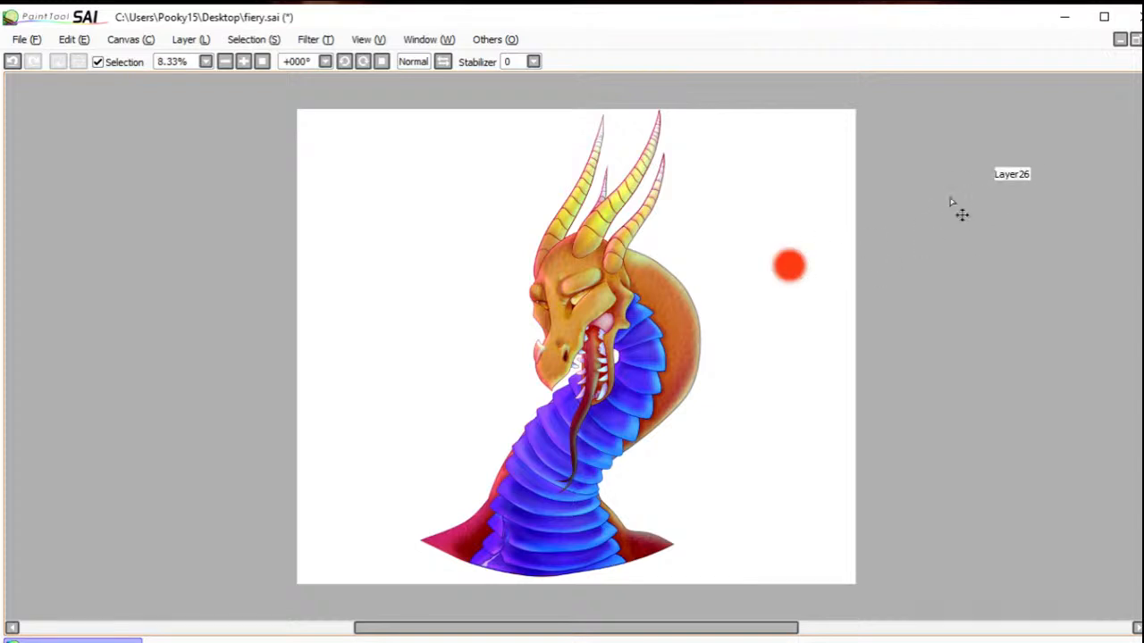
key("ctrl+t")
left_click_drag(770, 285, 406, 531)
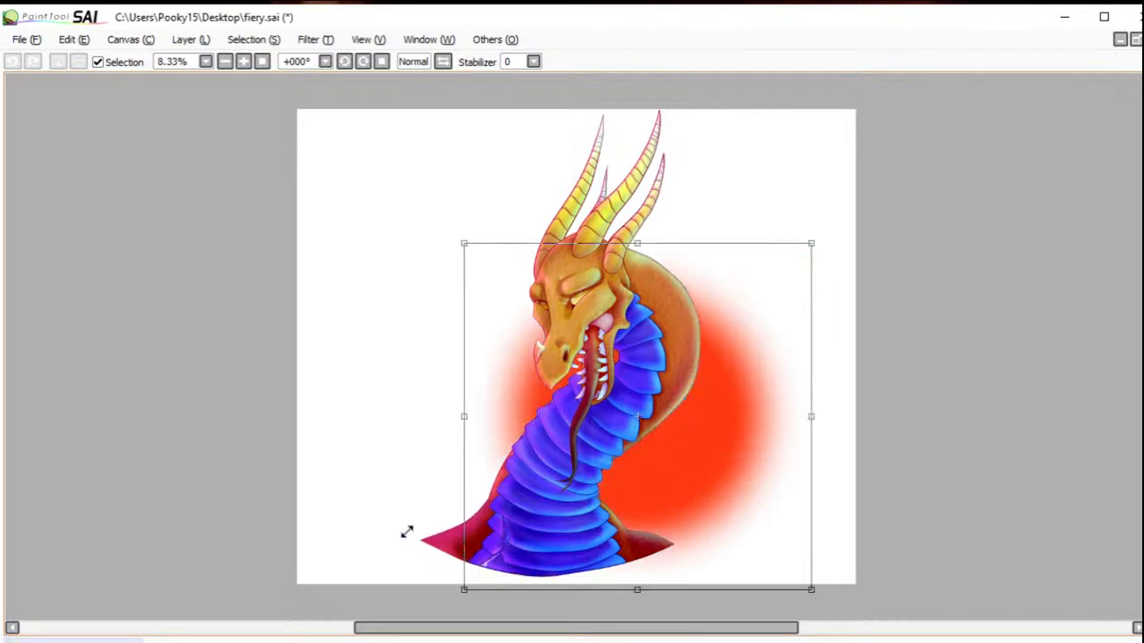
left_click_drag(661, 449, 612, 357)
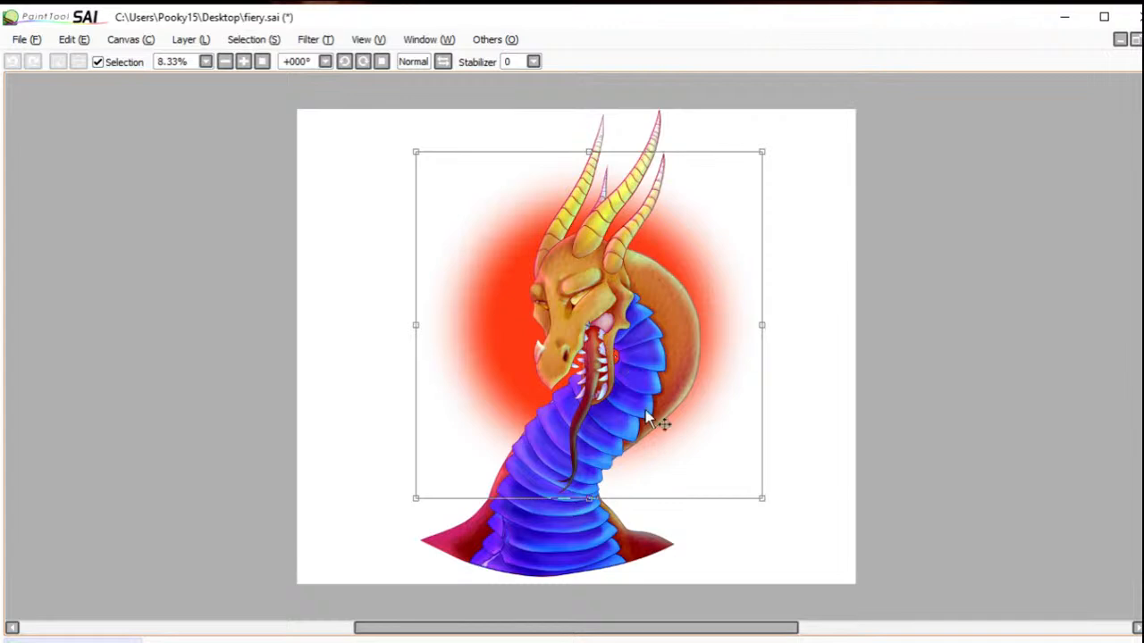
left_click_drag(761, 497, 843, 579)
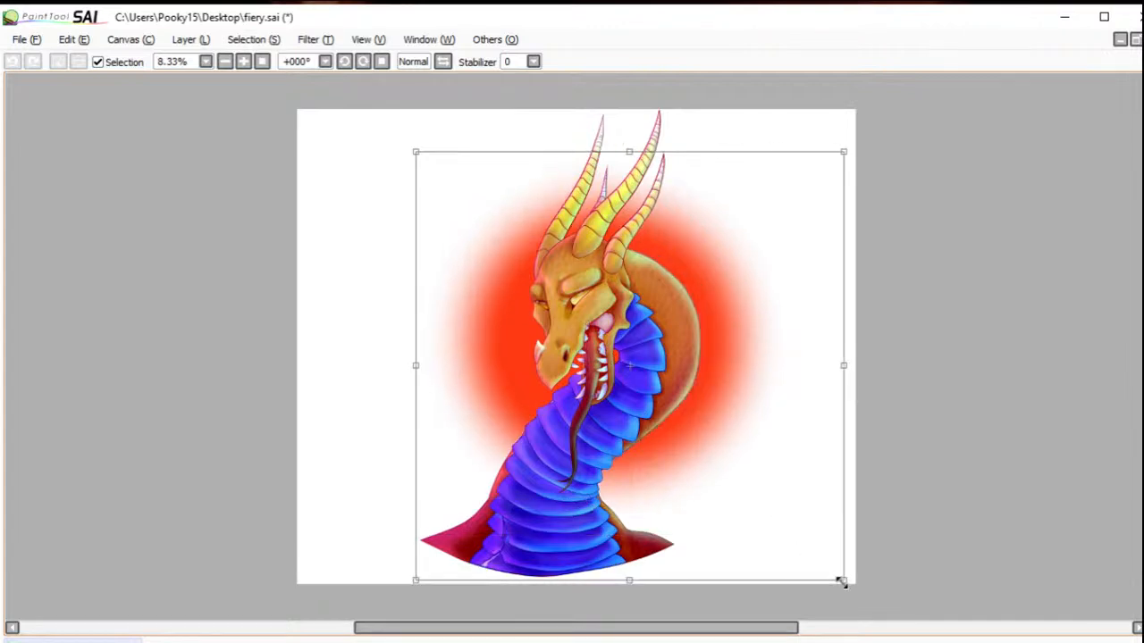
left_click_drag(759, 470, 710, 436)
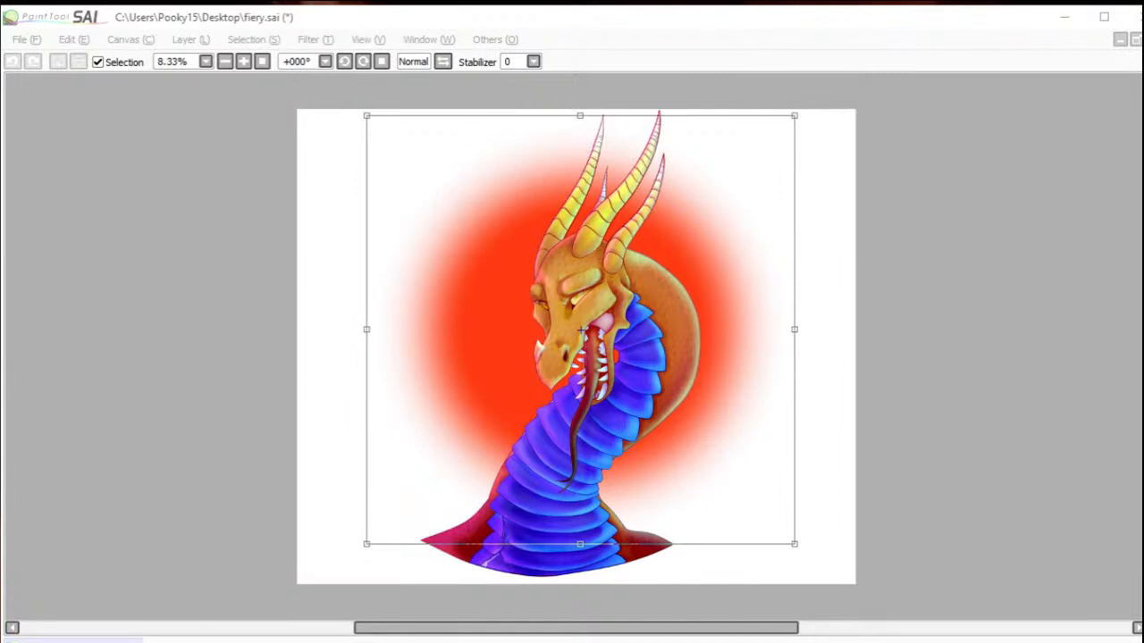
left_click(987, 308)
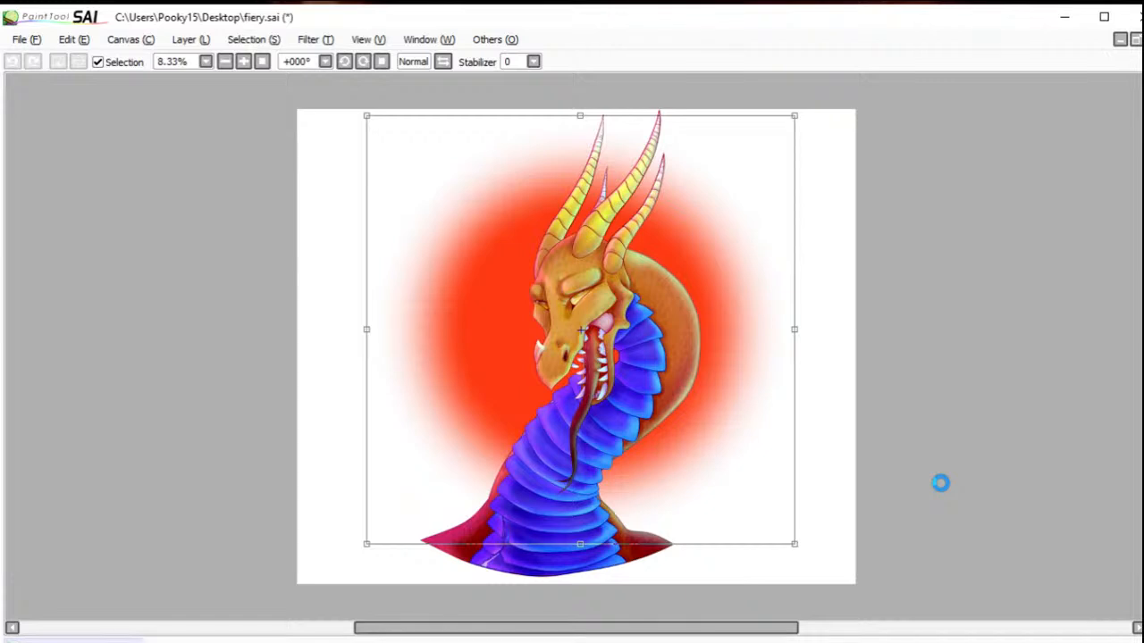
Step: Recolour the red glow turquoise using Hue and Saturation with hue +88, saturation +20 and luminescence +42
left_click(329, 42)
left_click(335, 59)
left_click_drag(882, 108, 813, 127)
left_click_drag(881, 133, 815, 141)
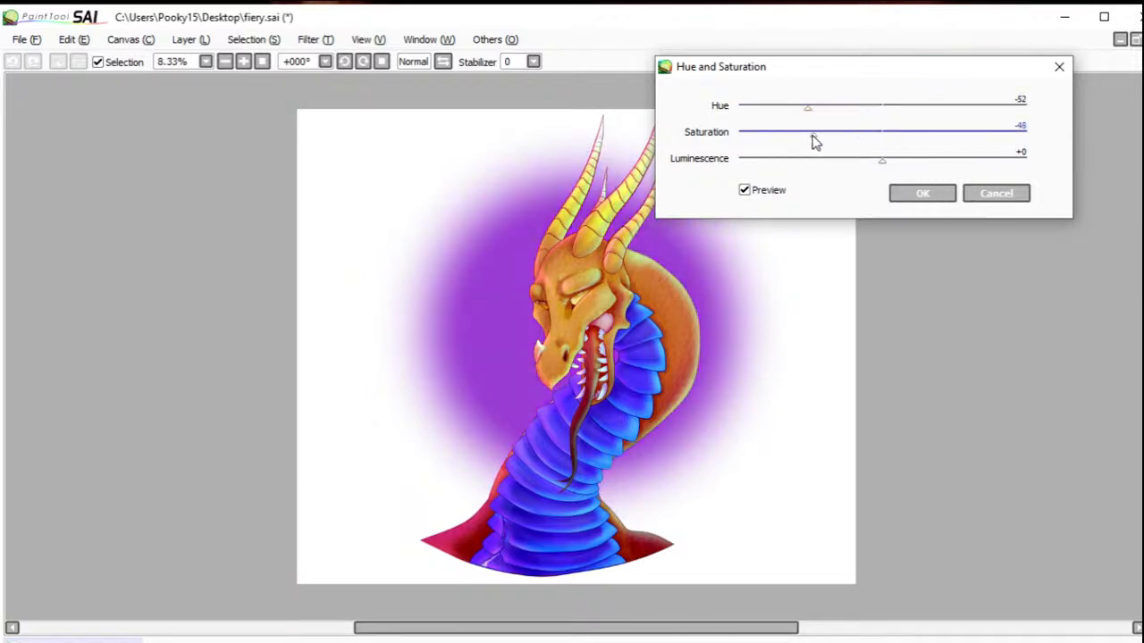
left_click_drag(879, 166, 908, 162)
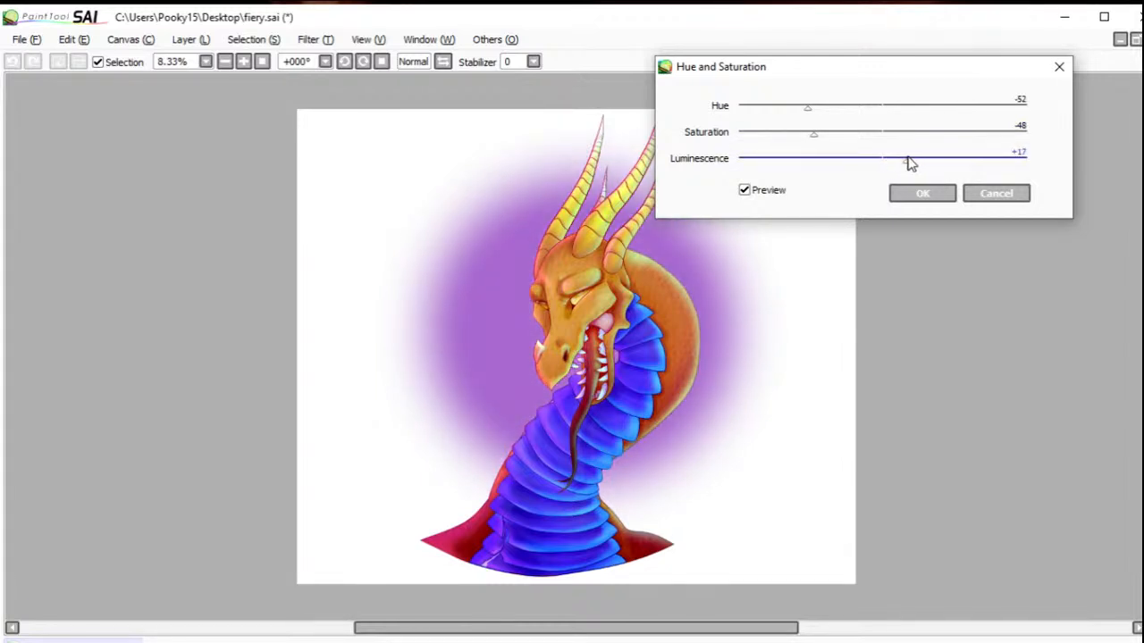
left_click_drag(811, 133, 858, 140)
left_click_drag(808, 107, 1013, 115)
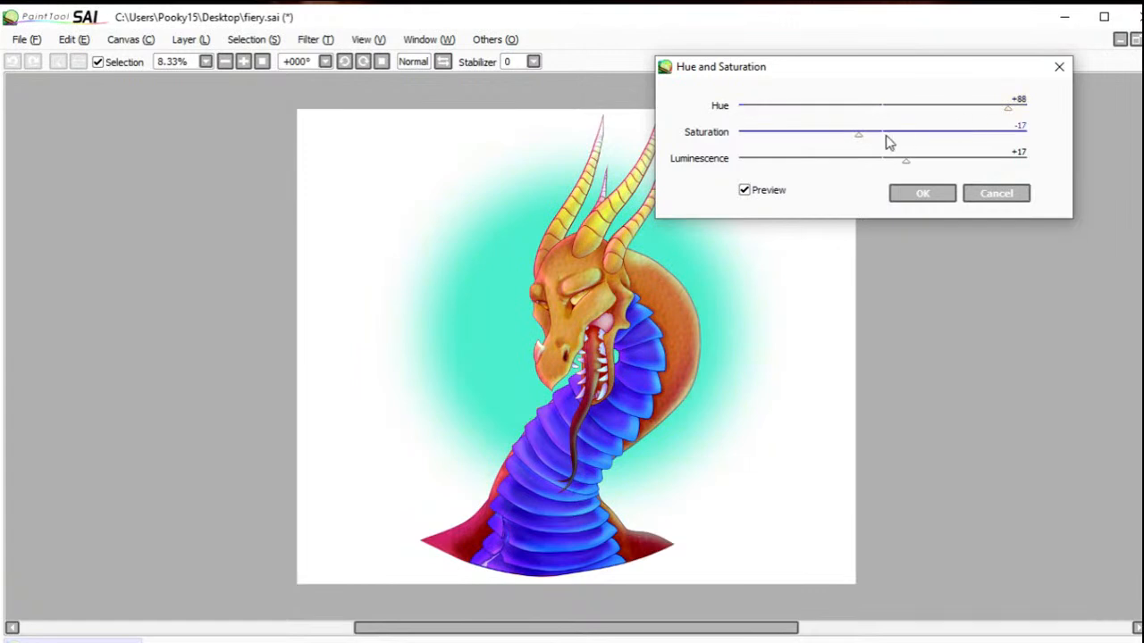
left_click_drag(858, 140, 942, 170)
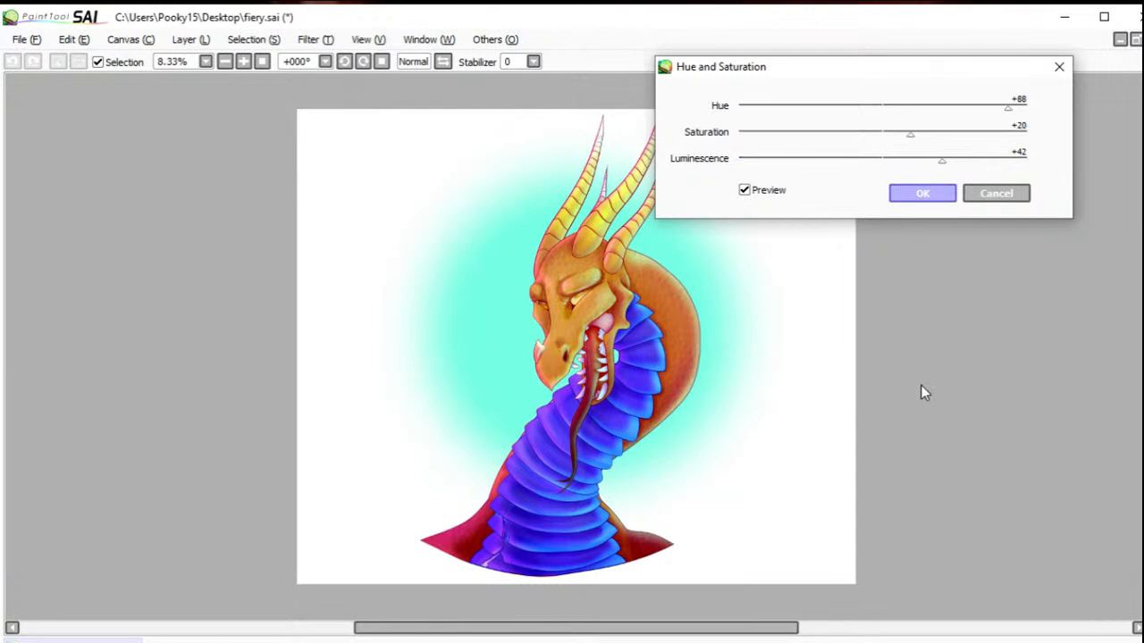
key("Return")
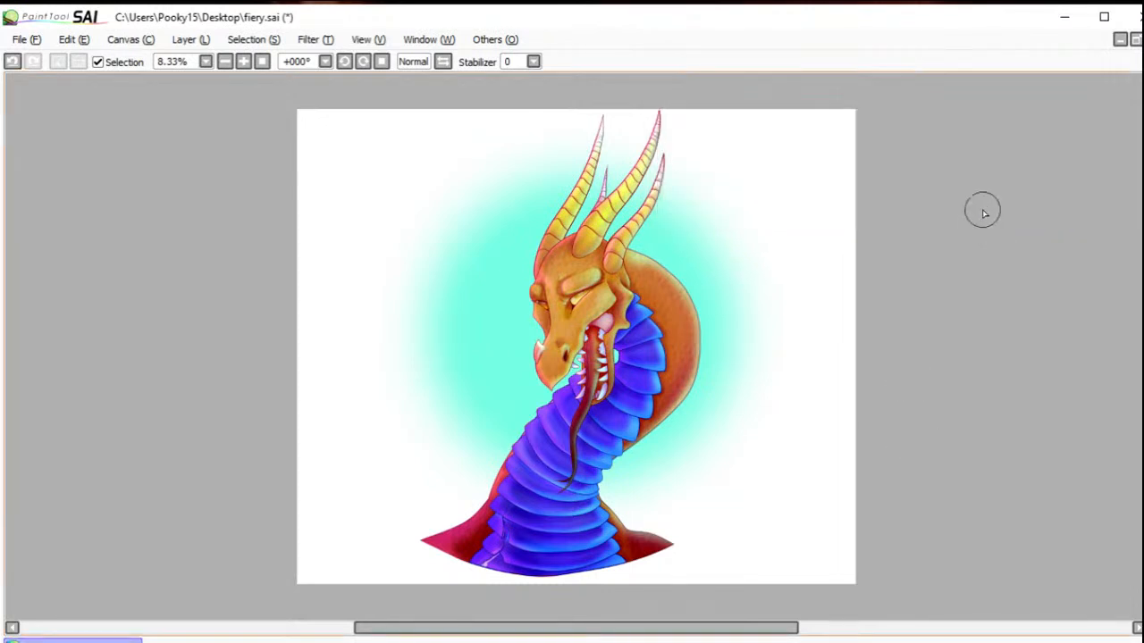
Step: Save fiery.sai with the new background glow and close the canvas
left_click(31, 45)
left_click(73, 143)
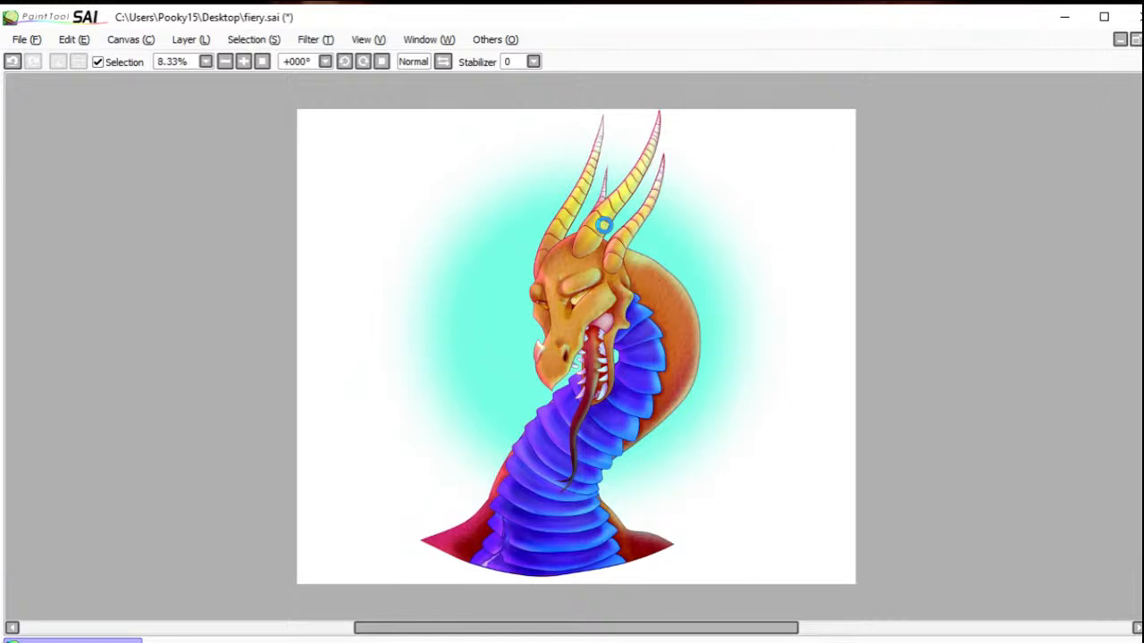
key("ctrl+s")
key("ctrl+w")
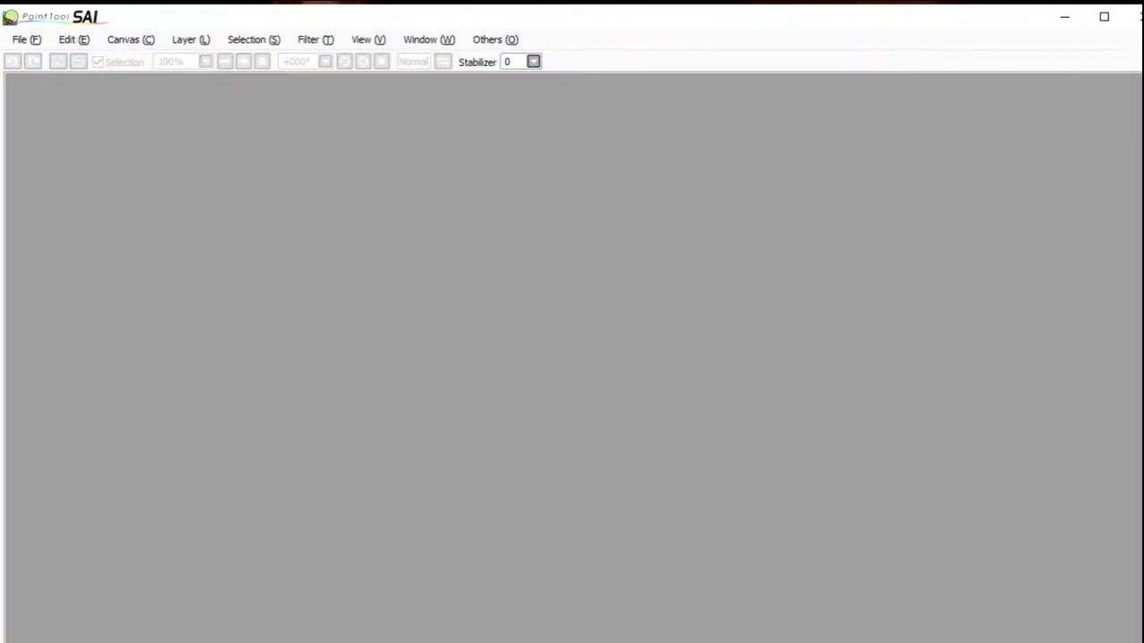